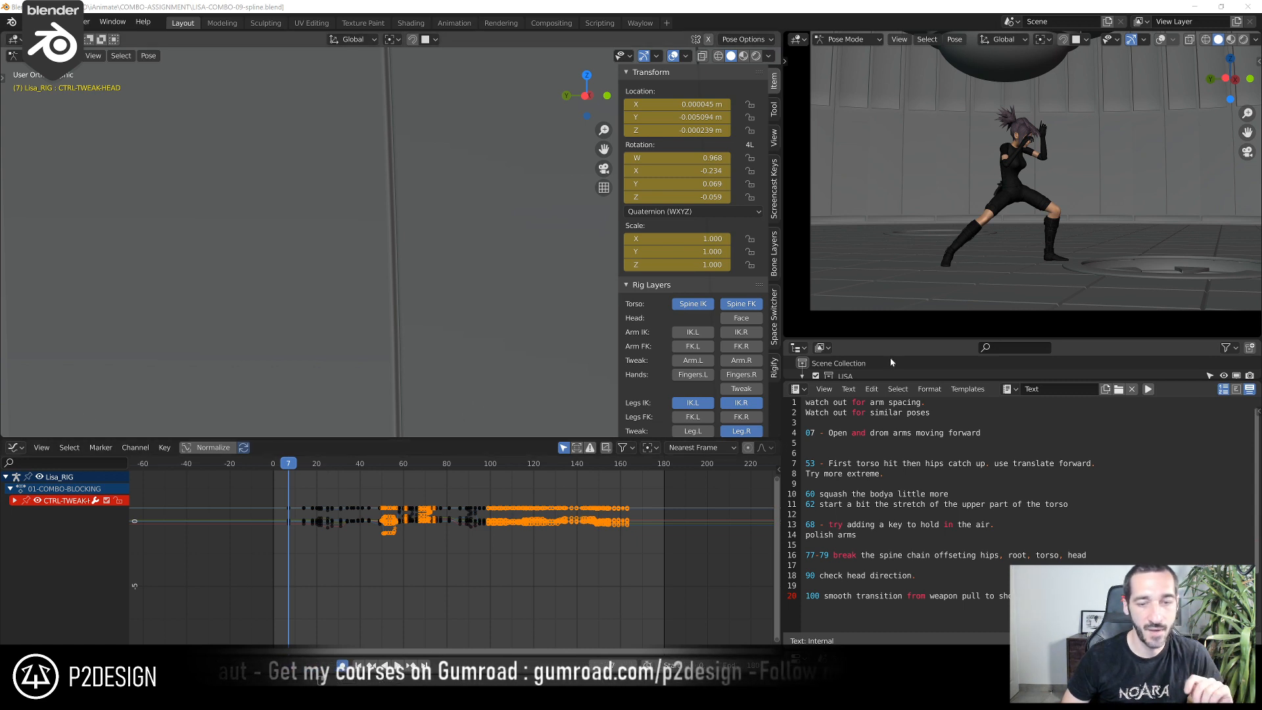
Scrub through the timeline to review the character's combo animation, finishing at frame 43
{"action": "left_click_drag", "start_coordinate": [294, 466], "coordinate": [503, 514]}
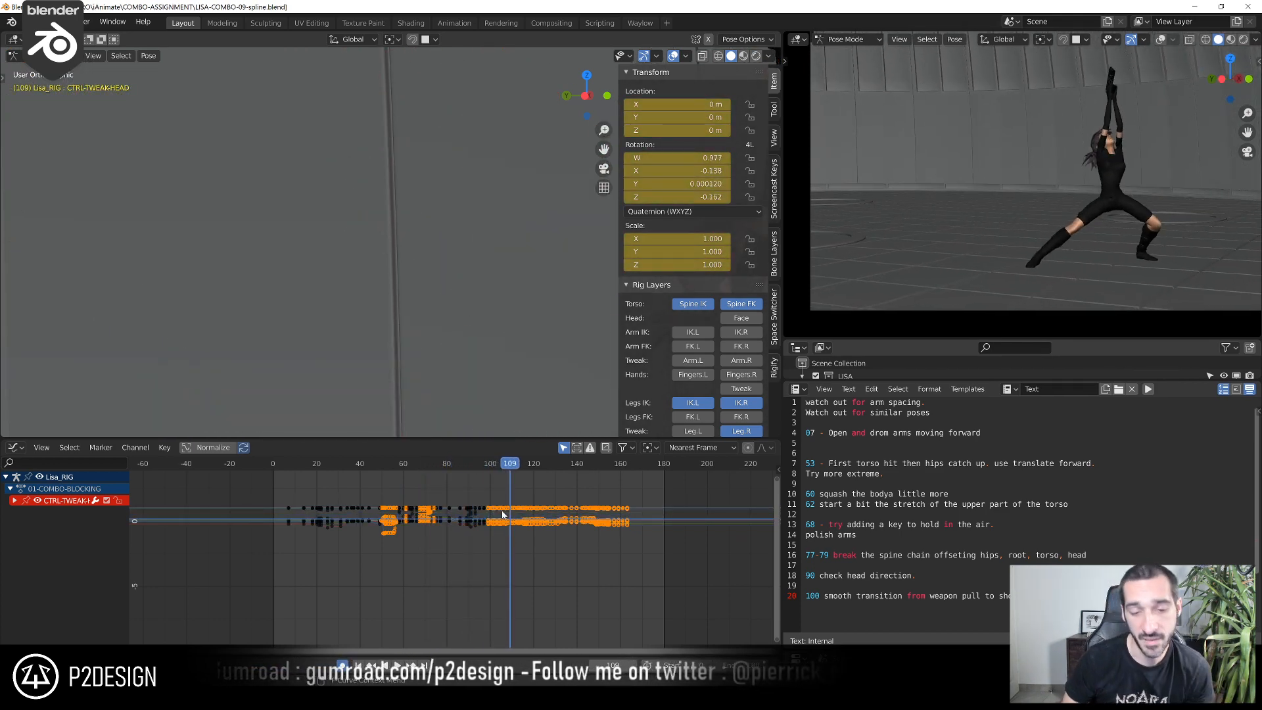
{"action": "left_click", "coordinate": [396, 483]}
{"action": "left_click_drag", "start_coordinate": [398, 475], "coordinate": [368, 528]}
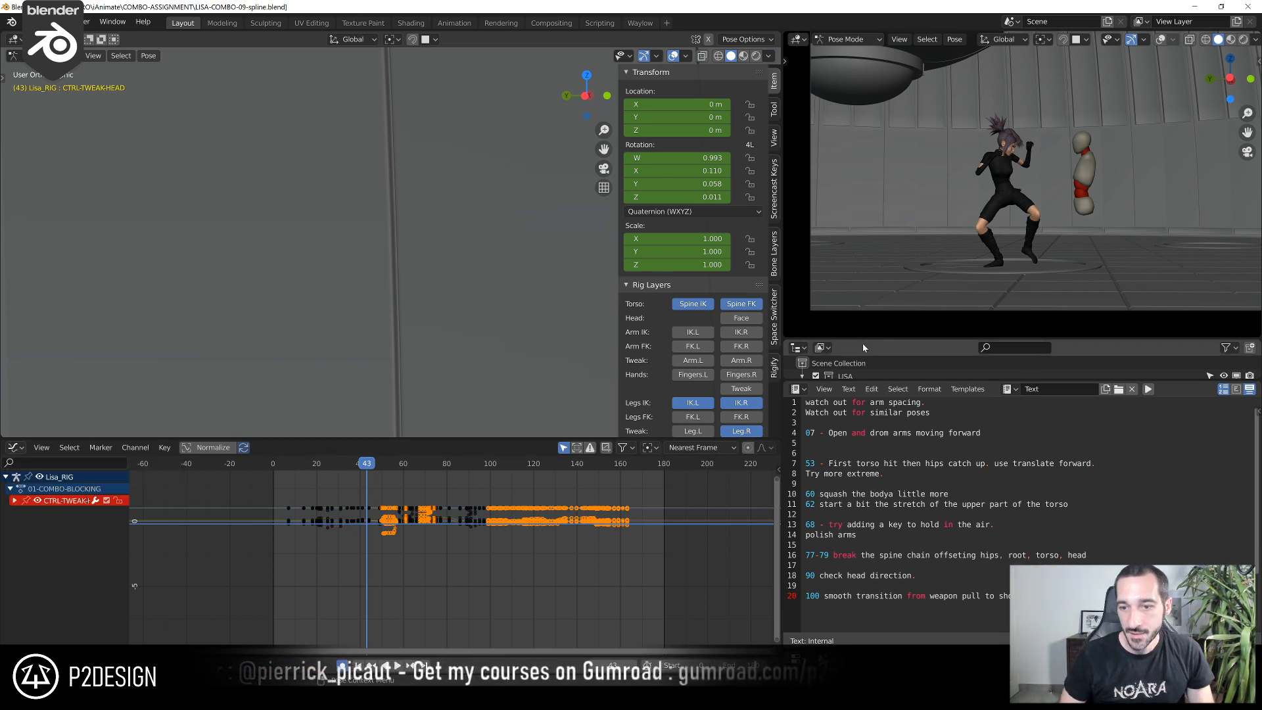
Enlarge the outliner, enable the Lisa geometry collection and exclude the Lisa_Ninja collection
{"action": "left_click_drag", "start_coordinate": [868, 341], "coordinate": [868, 230]}
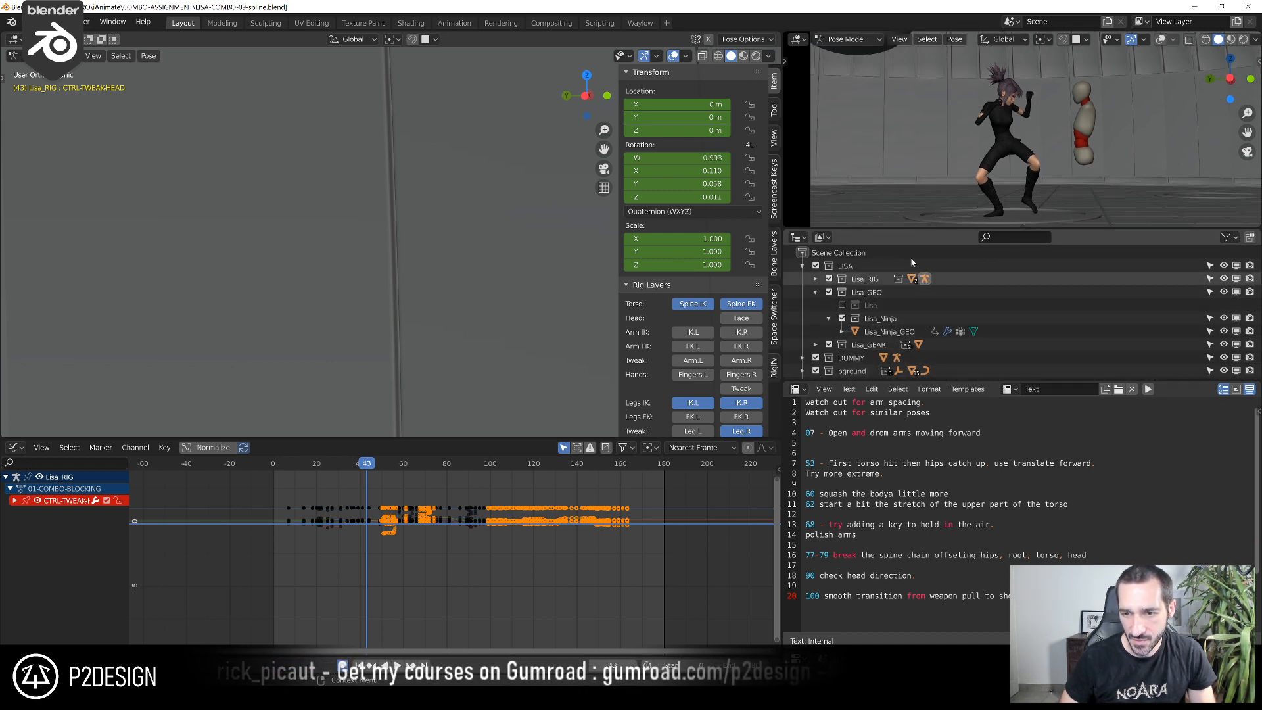
{"action": "left_click", "coordinate": [842, 305]}
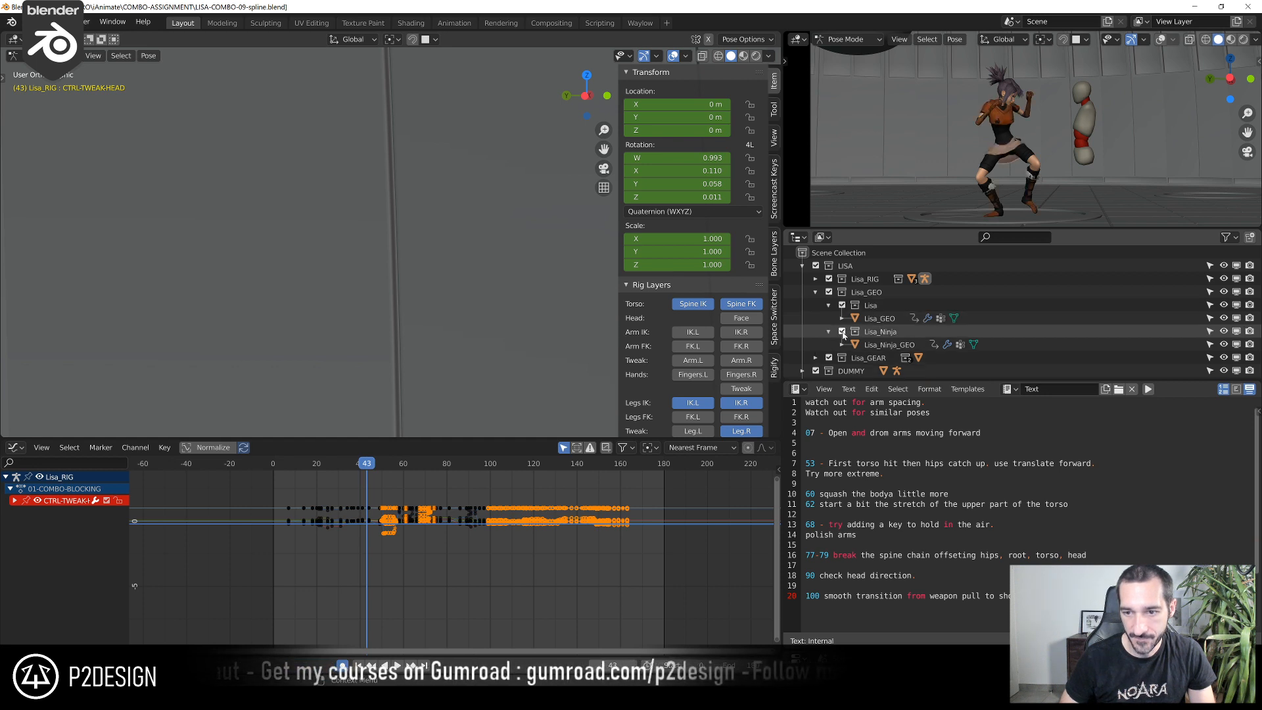
{"action": "left_click", "coordinate": [843, 331]}
Exclude the bground and DUMMY collections from the view layer
{"action": "scroll", "coordinate": [863, 337], "scroll_direction": "down", "scroll_amount": 2}
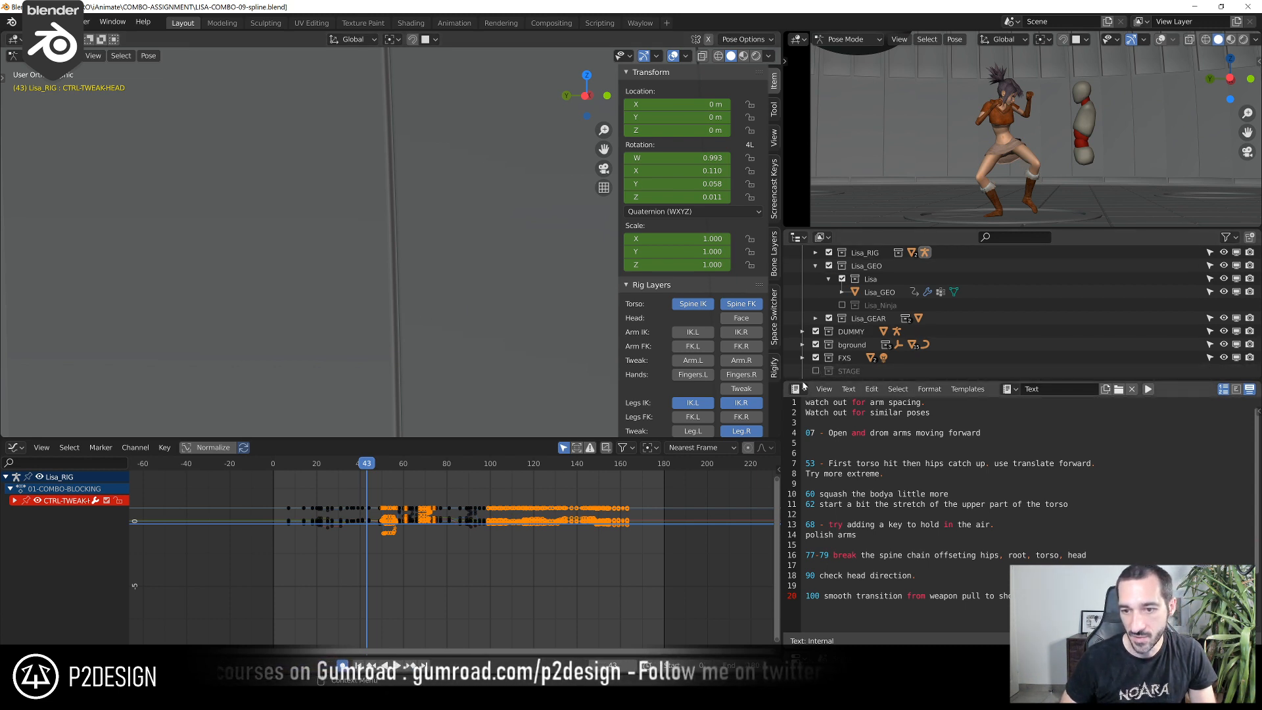
{"action": "left_click", "coordinate": [816, 344]}
{"action": "left_click", "coordinate": [816, 331]}
{"action": "scroll", "coordinate": [828, 337], "scroll_direction": "up", "scroll_amount": 2}
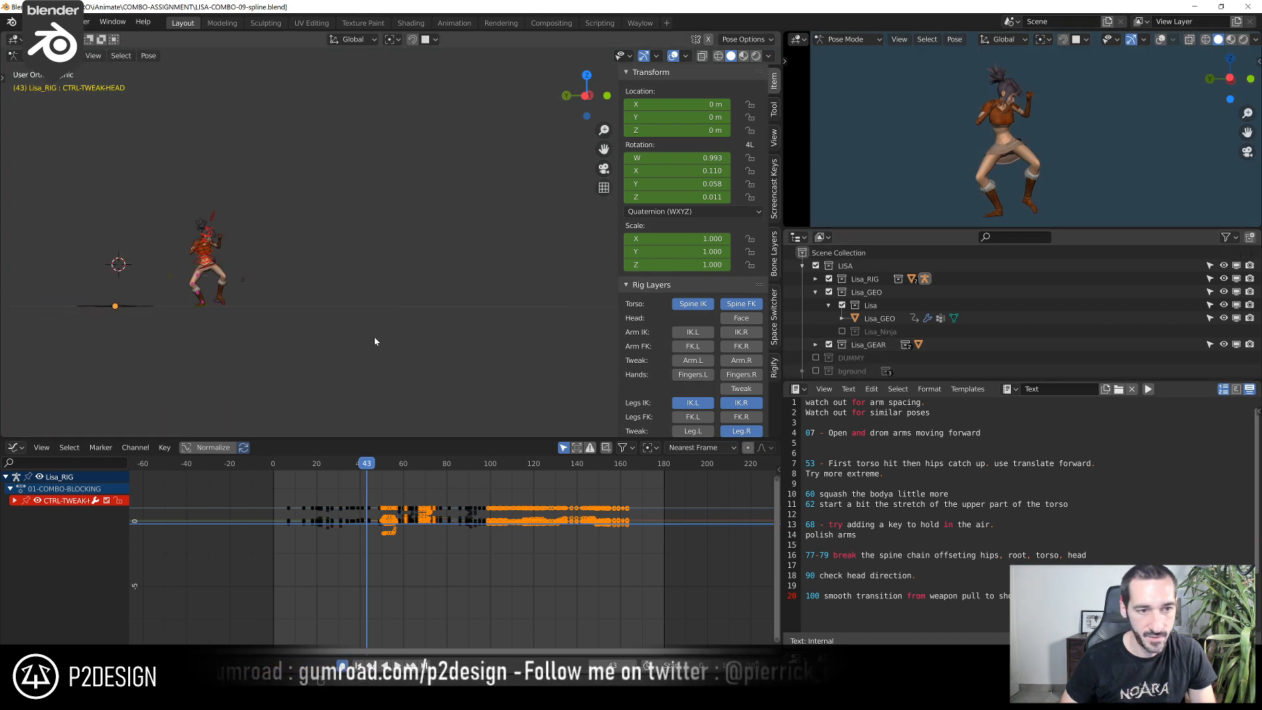
Play the animation from frame 0 in a maximized 3D viewport with overlays and sidebar hidden, finishing with overlays shown
{"action": "key", "text": "shift+Left"}
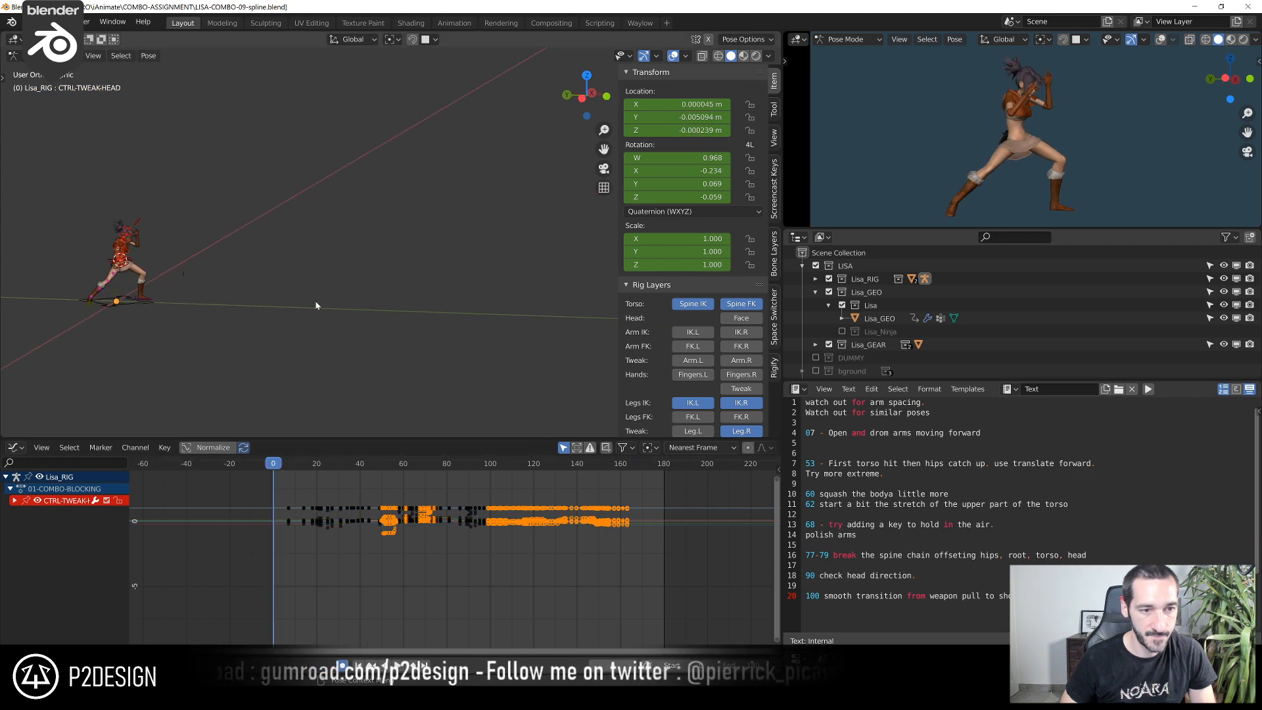
{"action": "key", "text": "space"}
{"action": "key", "text": "shift+alt+z"}
{"action": "key", "text": "ctrl+space"}
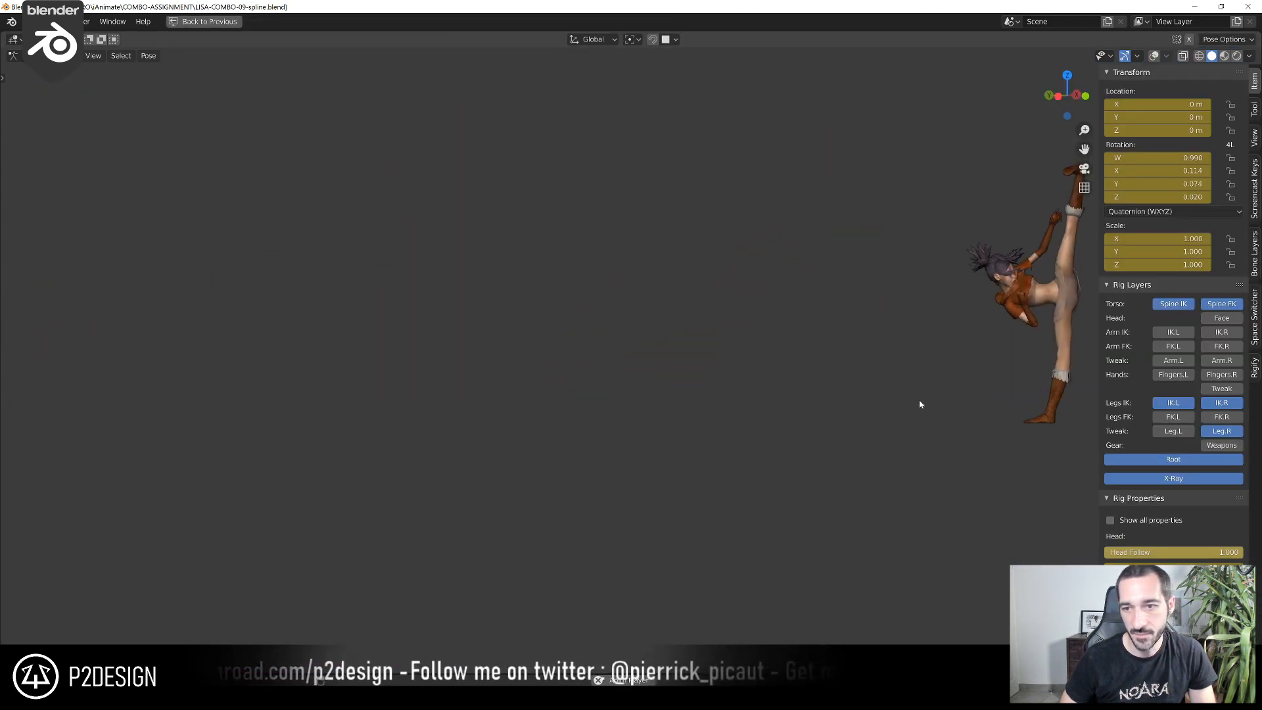
{"action": "key", "text": "n"}
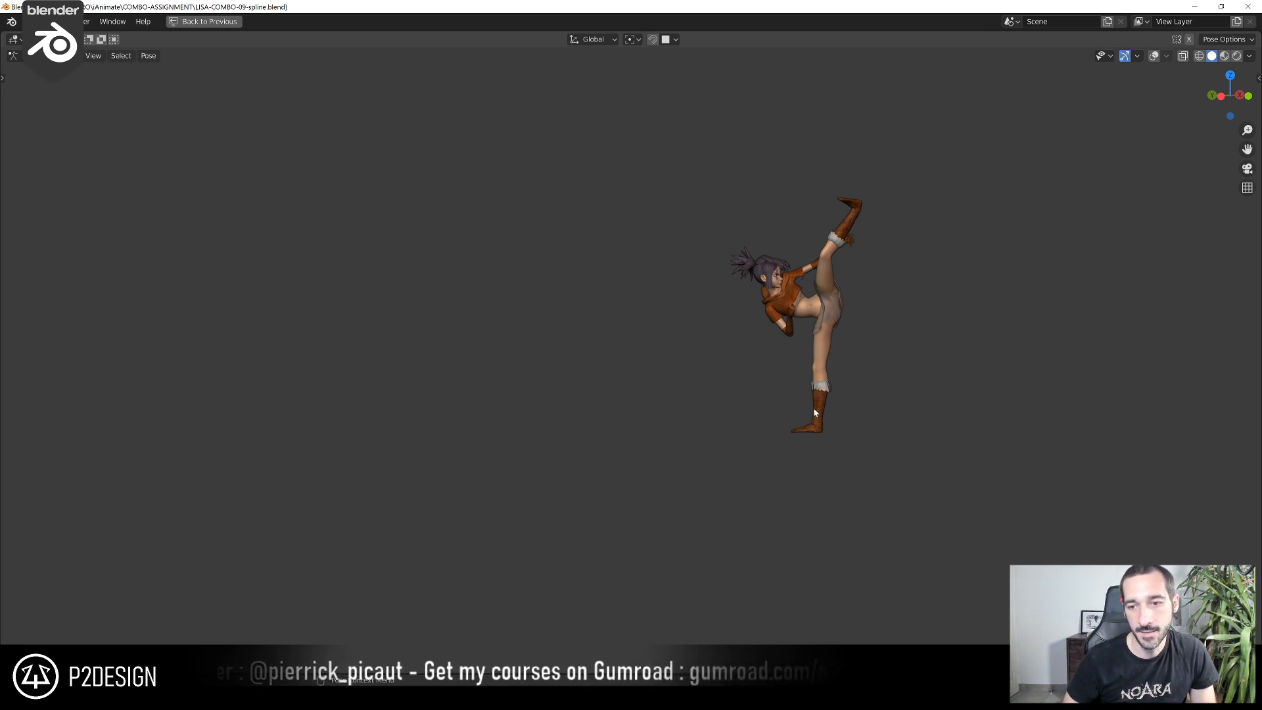
{"action": "key", "text": "shift+alt+z"}
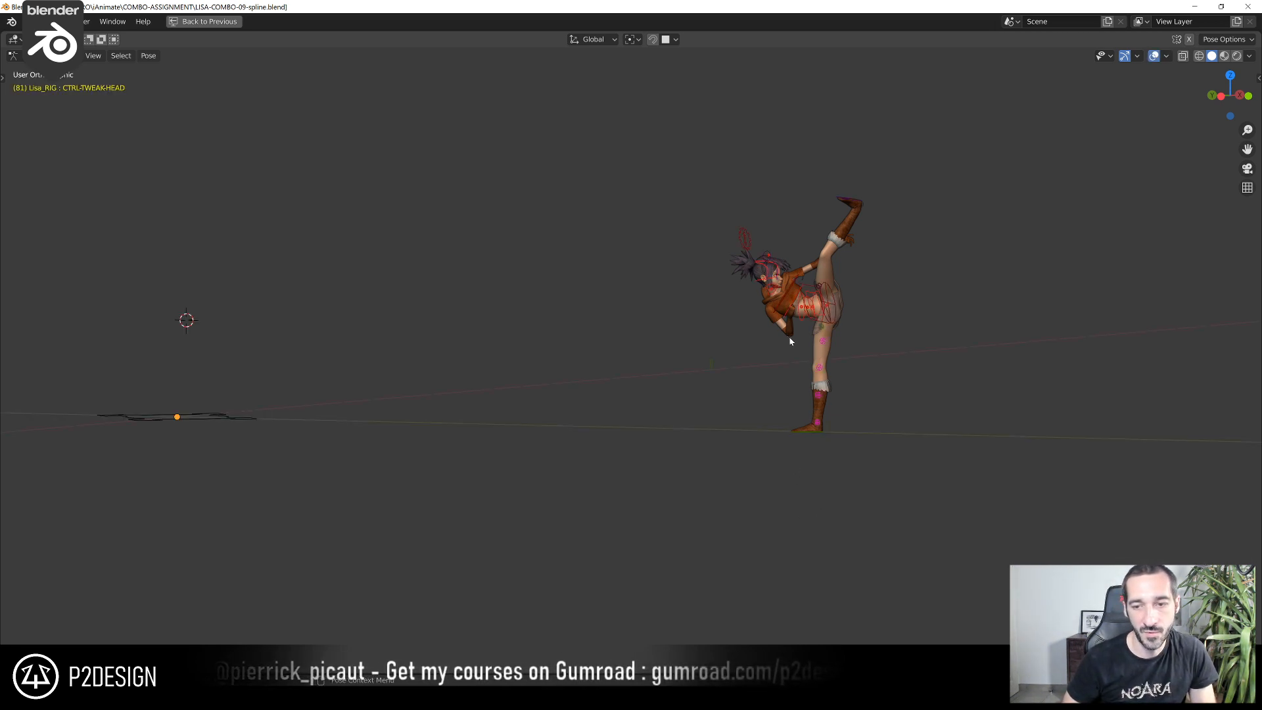
{"action": "scroll", "coordinate": [879, 323], "scroll_direction": "up", "scroll_amount": 2}
{"action": "left_click", "coordinate": [897, 304]}
{"action": "key", "text": "g"}
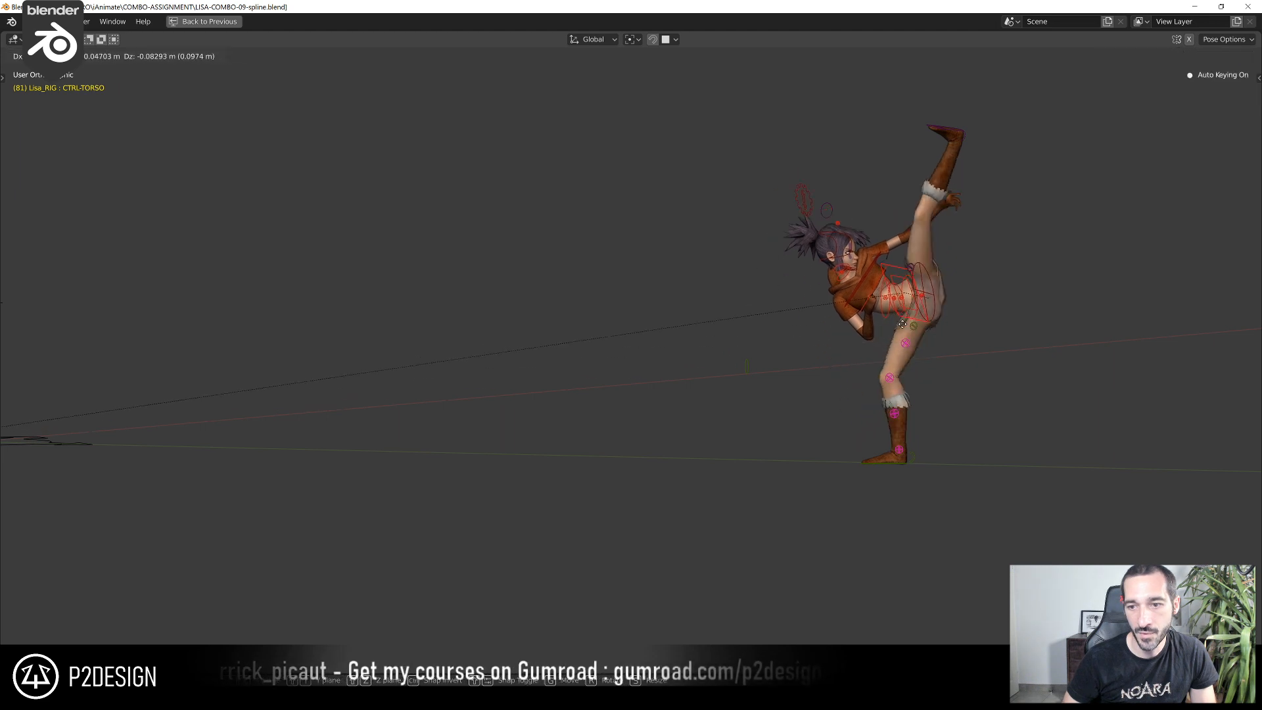
{"action": "right_click", "coordinate": [893, 324]}
{"action": "left_click", "coordinate": [854, 258]}
{"action": "scroll", "coordinate": [888, 303], "scroll_direction": "down", "scroll_amount": 2}
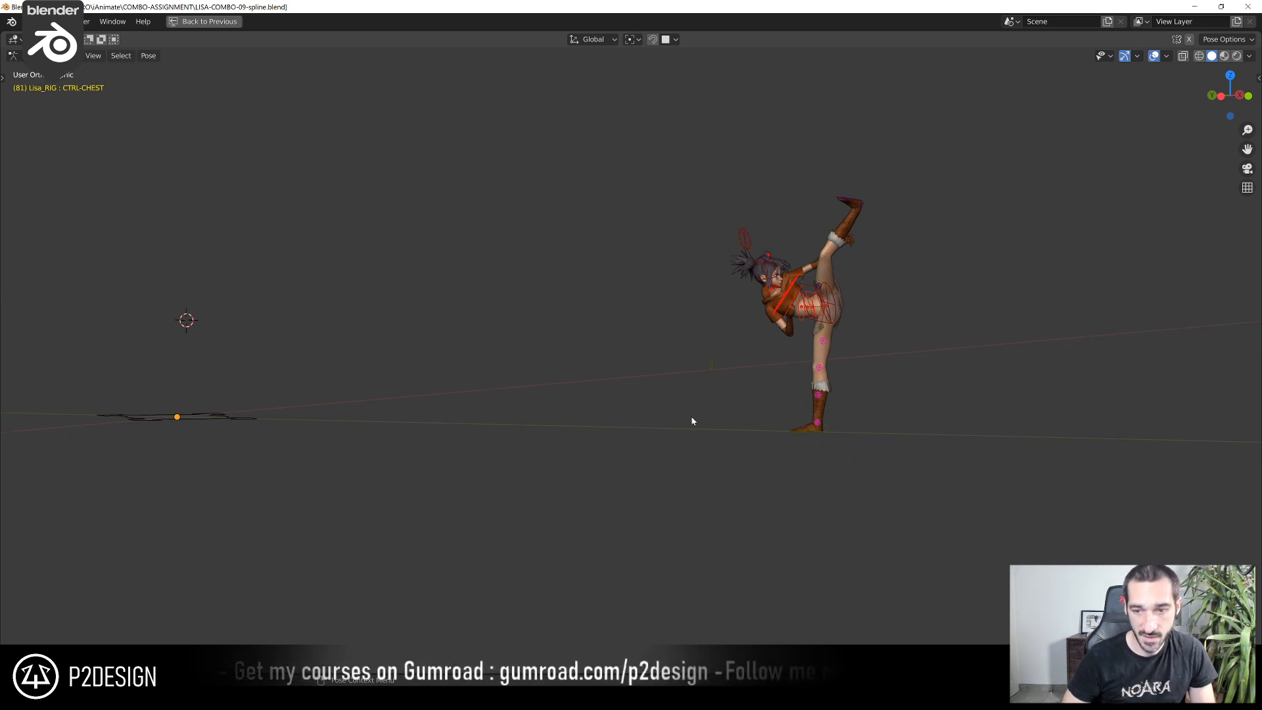
Set the viewport to the left orthographic view and step through the frames to check the poses
{"action": "key", "text": "KP_3"}
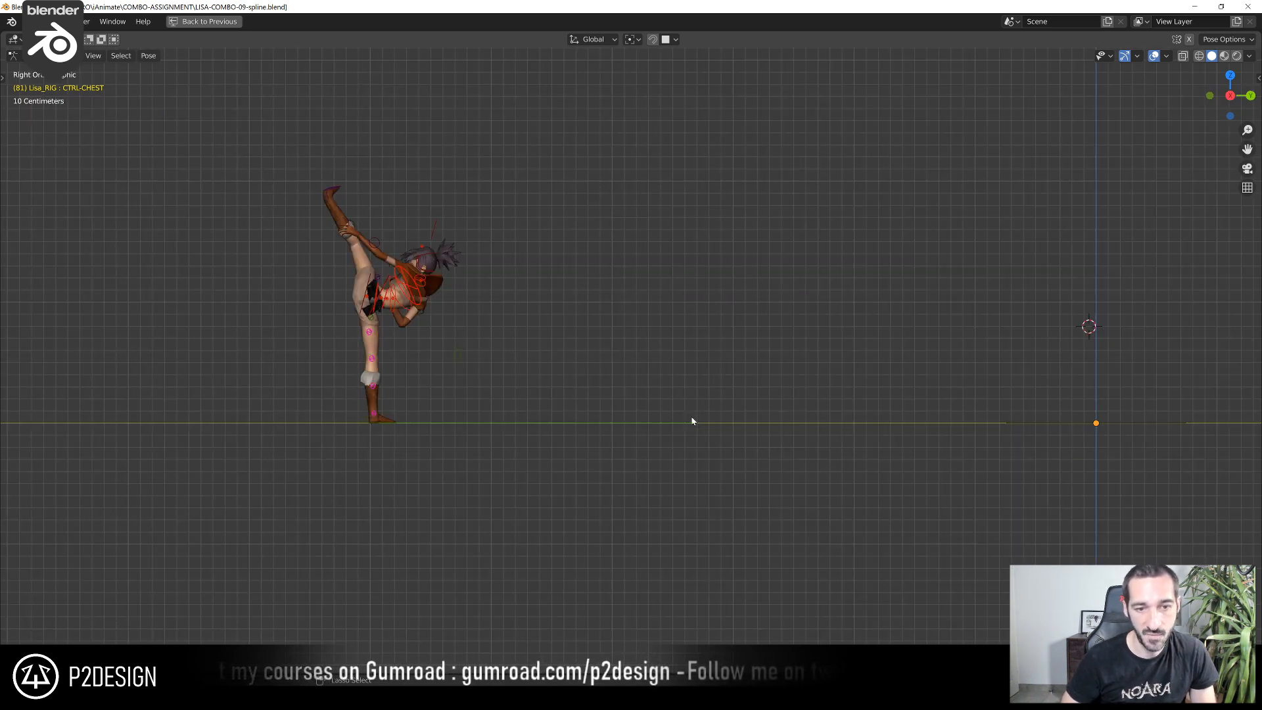
{"action": "key", "text": "ctrl+KP_3"}
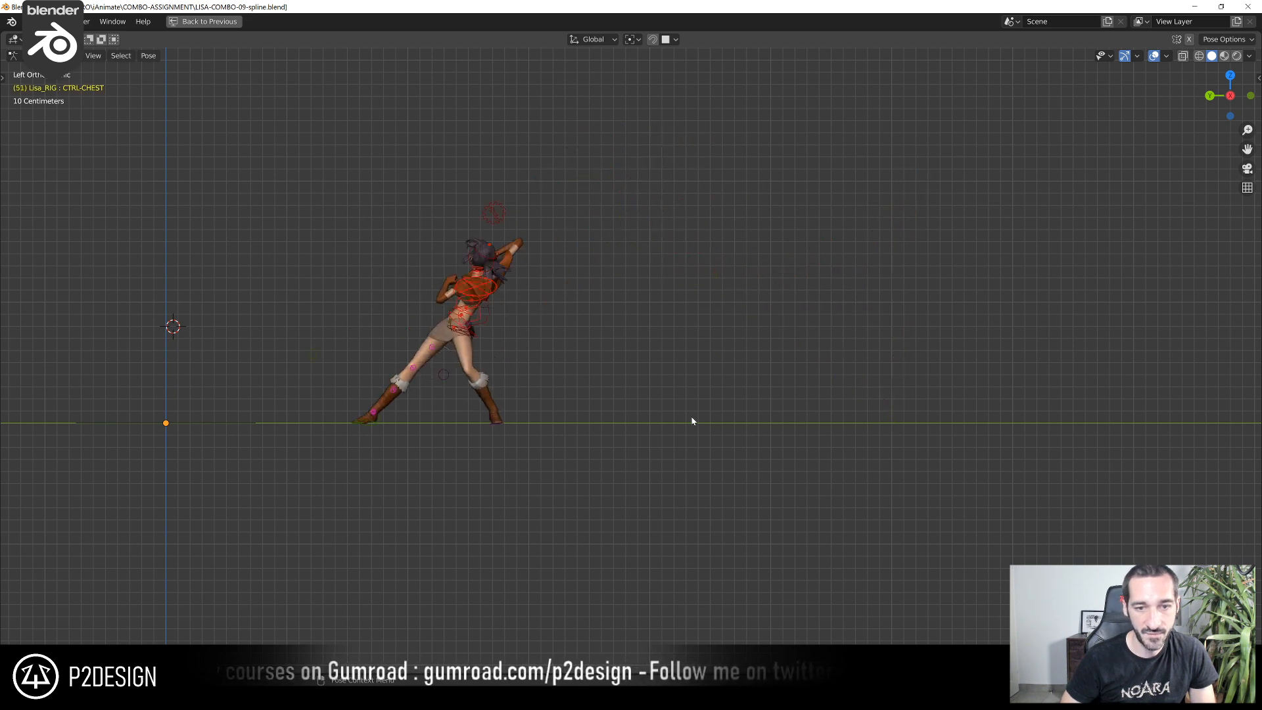
{"action": "key", "text": "Right"}
{"action": "key", "text": "Right"}
{"action": "key", "text": "Right"}
{"action": "key", "text": "Right"}
{"action": "key", "text": "Right"}
{"action": "key", "text": "Right"}
{"action": "key", "text": "Right"}
{"action": "key", "text": "Right"}
{"action": "key", "text": "Left"}
{"action": "key", "text": "Left"}
{"action": "key", "text": "Left"}
{"action": "key", "text": "Left"}
{"action": "key", "text": "Left"}
{"action": "key", "text": "Left"}
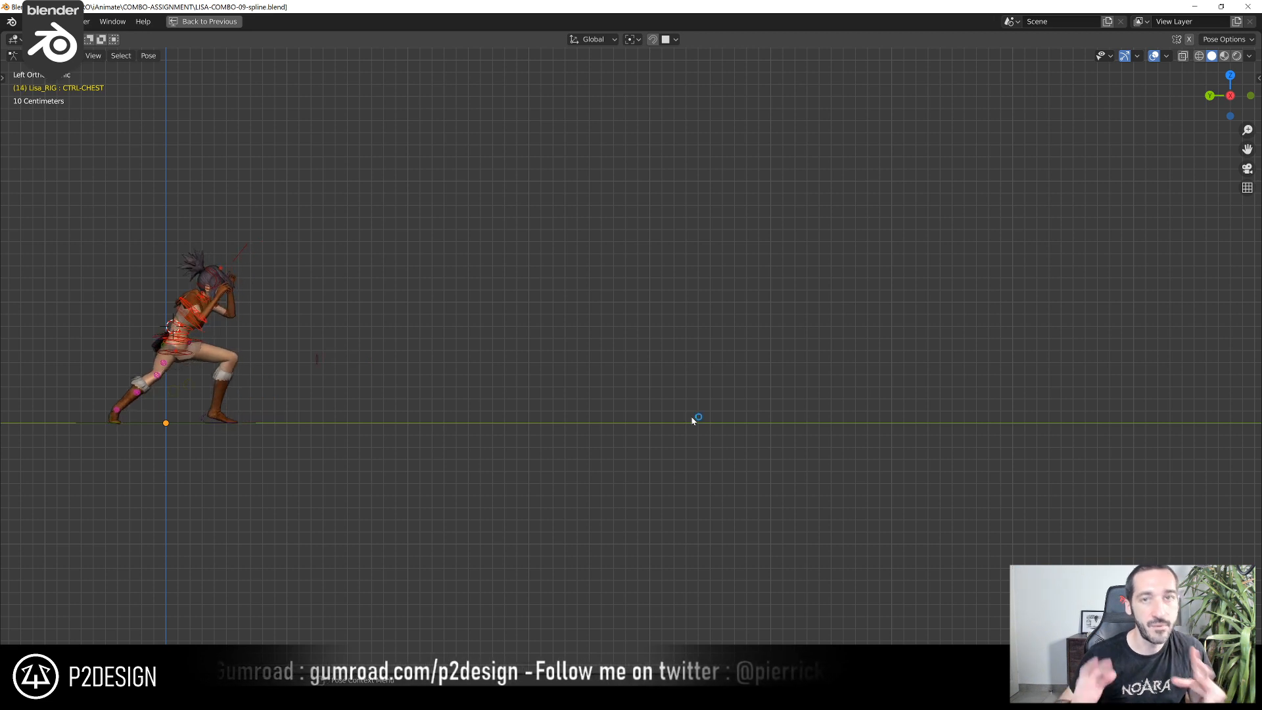
Select CTRL-TORSO, play the animation in the side view, and return to the full editor layout
{"action": "left_click", "coordinate": [211, 338]}
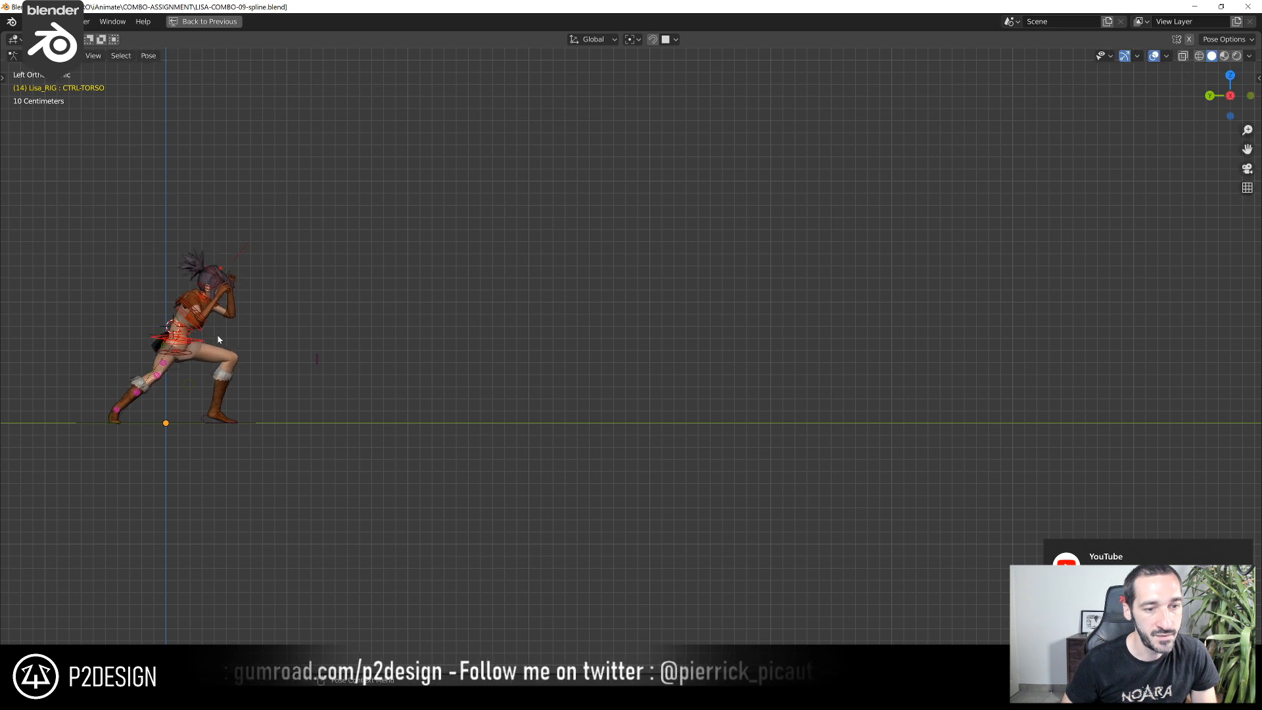
{"action": "key", "text": "space"}
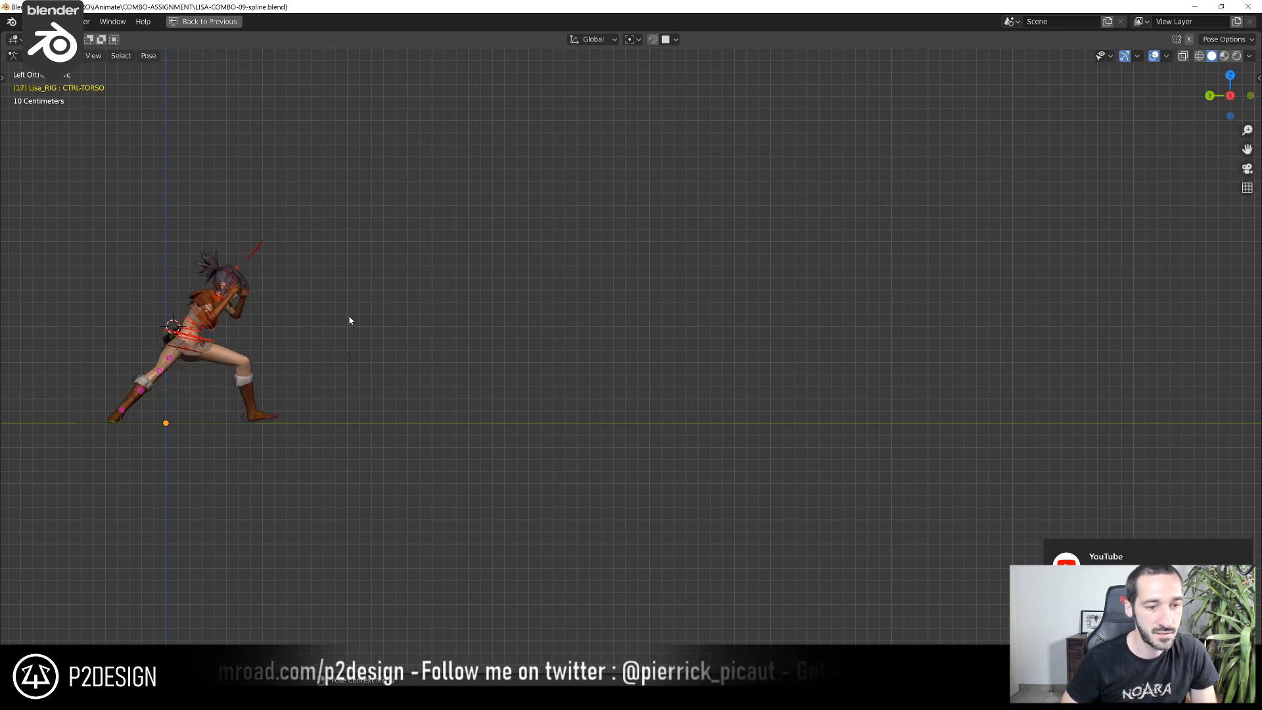
{"action": "key", "text": "Escape"}
{"action": "key", "text": "space"}
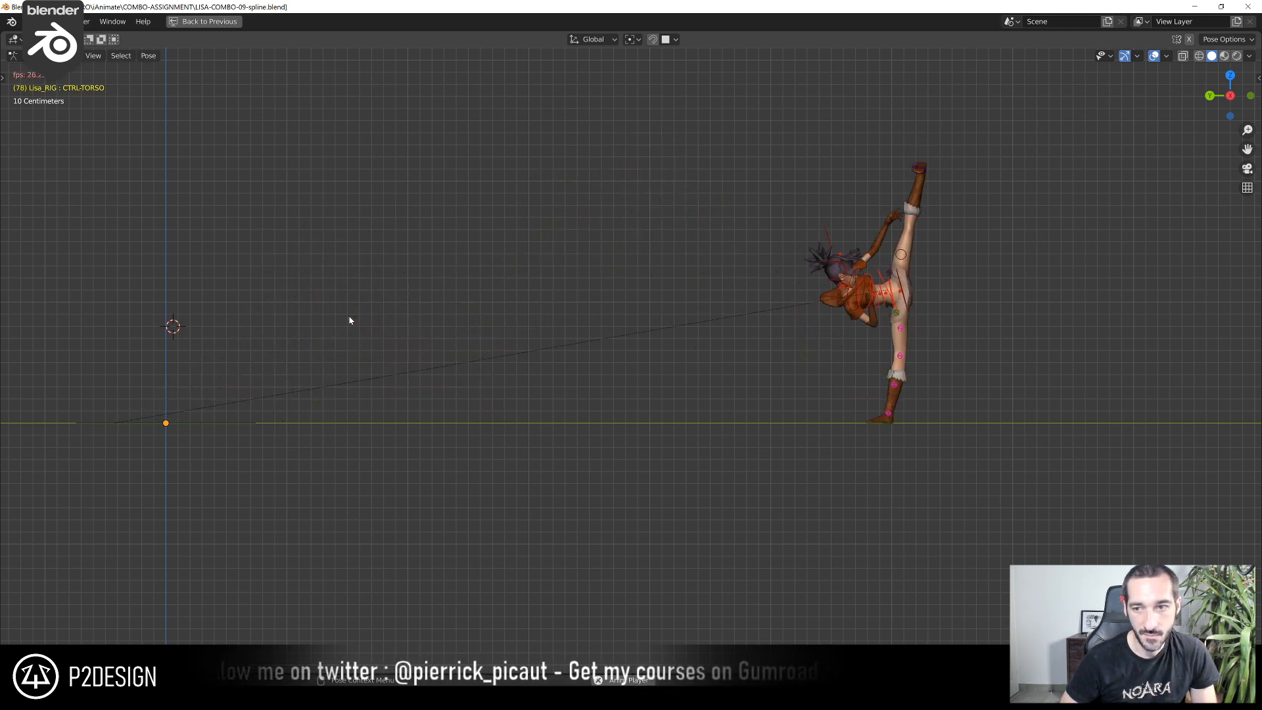
{"action": "key", "text": "space"}
{"action": "key", "text": "Down"}
{"action": "key", "text": "ctrl+space"}
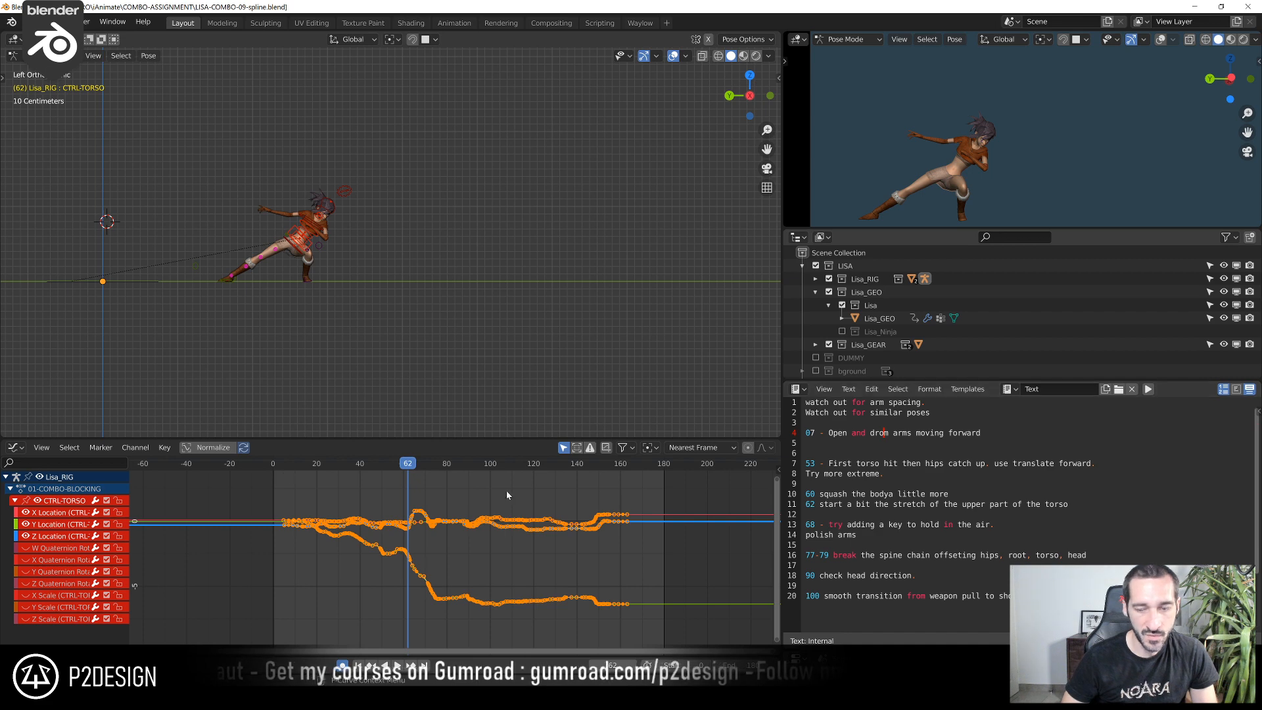
Go to frame 60 and view the character's crouching pose up close with overlays hidden
{"action": "left_click_drag", "start_coordinate": [285, 457], "coordinate": [397, 503]}
{"action": "scroll", "coordinate": [243, 288], "scroll_direction": "up", "scroll_amount": 4}
{"action": "middle_click_drag", "start_coordinate": [236, 282], "coordinate": [451, 309], "text": "shift"}
{"action": "key", "text": "Right"}
{"action": "key", "text": "Right"}
{"action": "key", "text": "Right"}
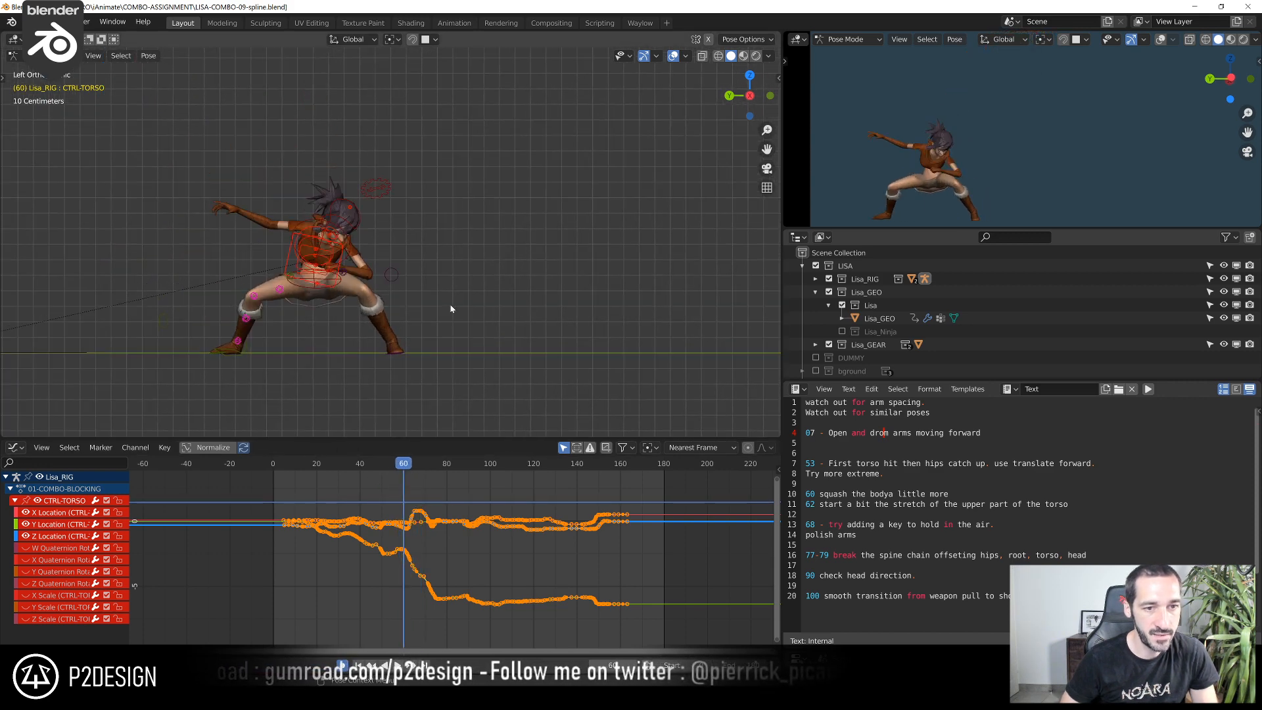
{"action": "key", "text": "shift+alt+z"}
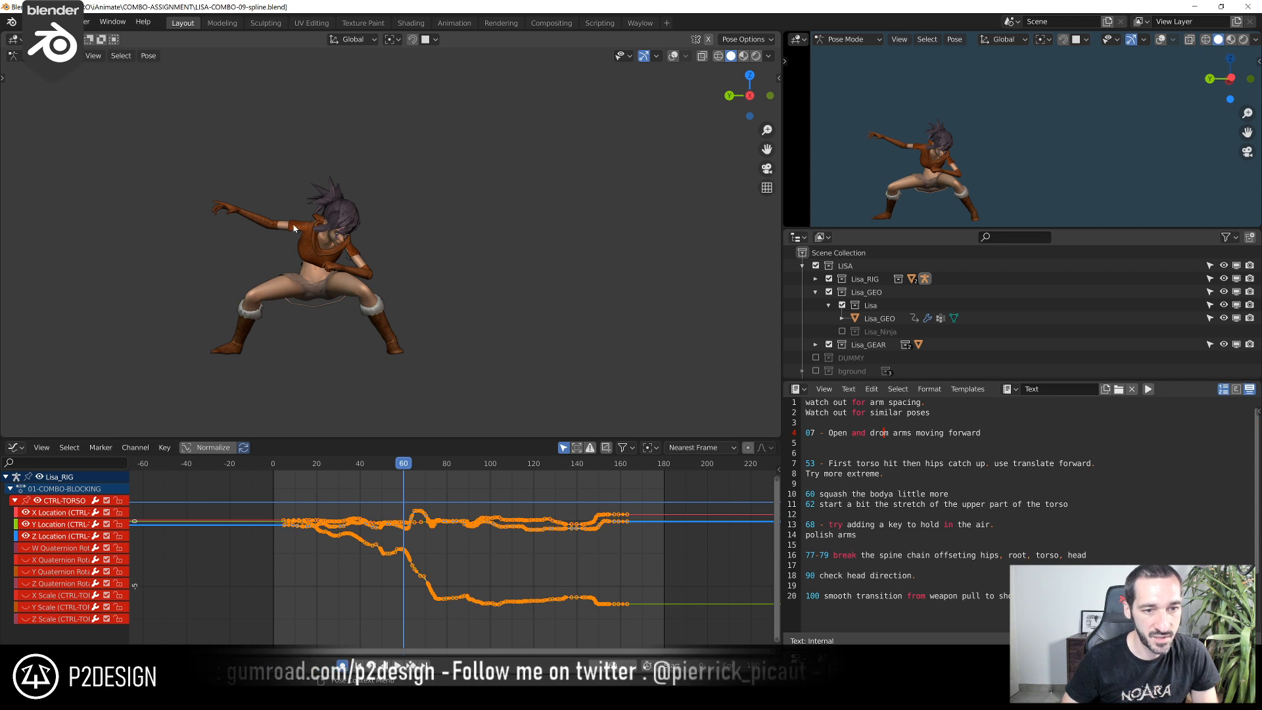
Step back and forth between frames 58 and 64 to examine the squash before the jump and the stretch into it
{"action": "key", "text": "Left"}
{"action": "key", "text": "Right"}
{"action": "key", "text": "Left"}
{"action": "key", "text": "Right"}
{"action": "key", "text": "Left"}
{"action": "key", "text": "Right"}
{"action": "key", "text": "Right"}
{"action": "key", "text": "Left"}
{"action": "key", "text": "Left"}
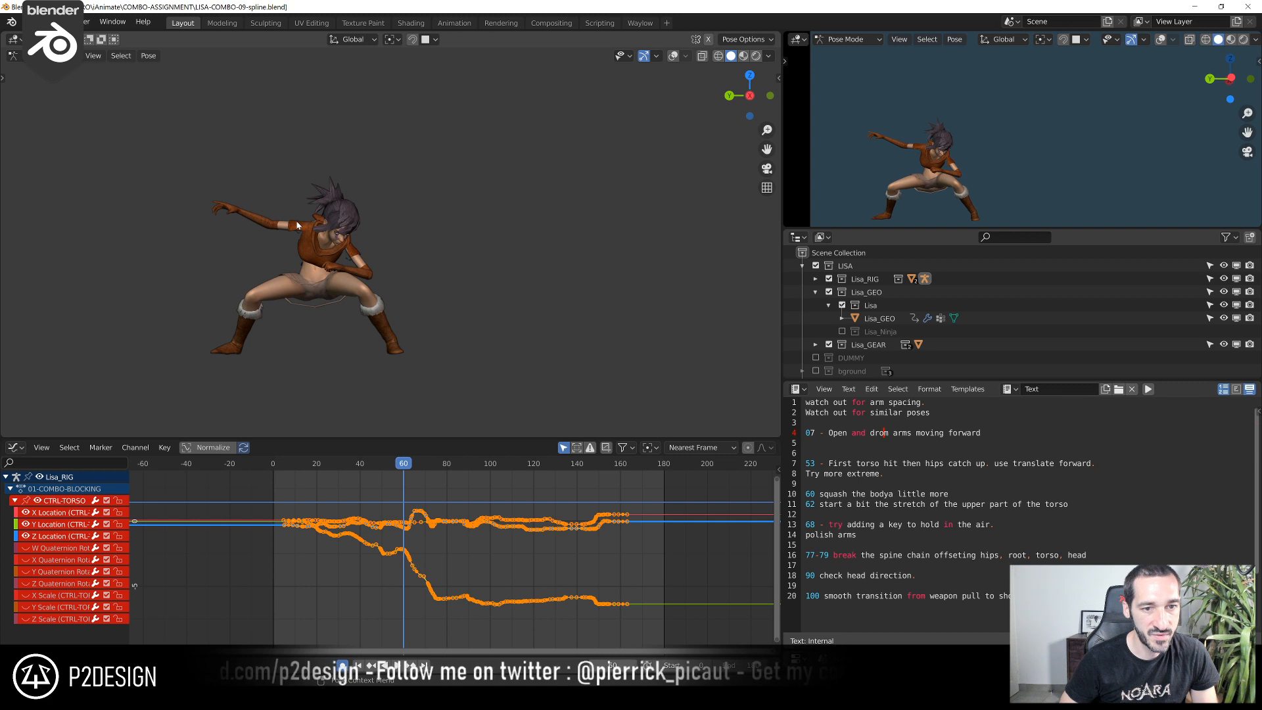
{"action": "key", "text": "Right"}
{"action": "key", "text": "Right"}
{"action": "key", "text": "Left"}
{"action": "key", "text": "Left"}
{"action": "key", "text": "Right"}
{"action": "key", "text": "Right"}
{"action": "key", "text": "Right"}
{"action": "key", "text": "Right"}
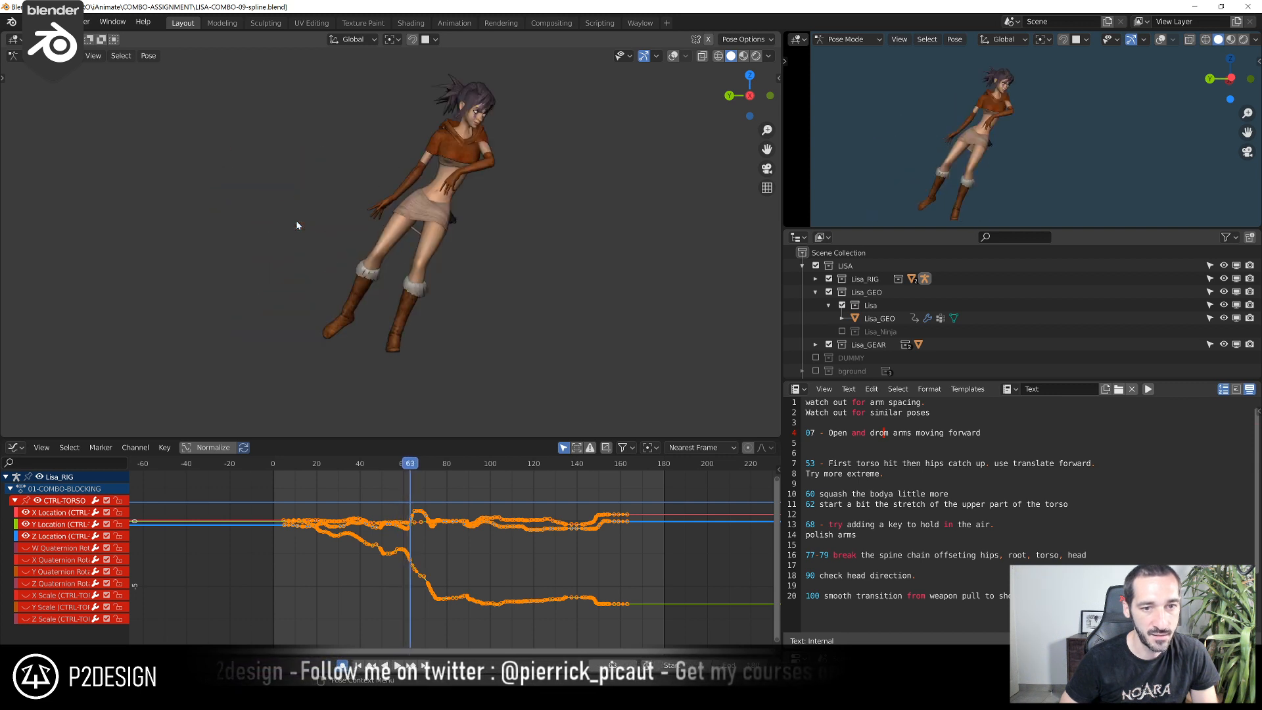
{"action": "key", "text": "Left"}
{"action": "key", "text": "Left"}
{"action": "key", "text": "Right"}
{"action": "key", "text": "Right"}
{"action": "key", "text": "Left"}
{"action": "key", "text": "Right"}
{"action": "key", "text": "Left"}
{"action": "key", "text": "Right"}
{"action": "key", "text": "Left"}
{"action": "key", "text": "Left"}
{"action": "key", "text": "Left"}
{"action": "key", "text": "Left"}
{"action": "key", "text": "Left"}
{"action": "key", "text": "Left"}
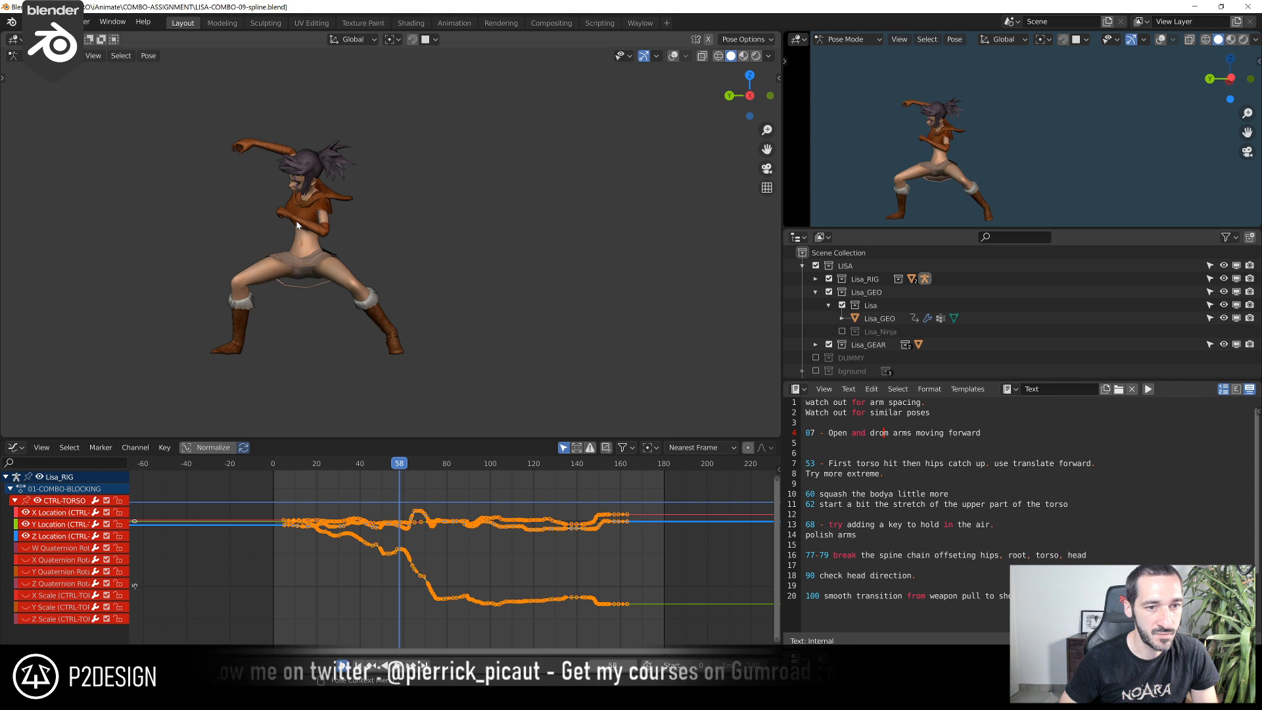
{"action": "key", "text": "Right"}
{"action": "key", "text": "Right"}
{"action": "key", "text": "Right"}
{"action": "key", "text": "Right"}
{"action": "key", "text": "Right"}
{"action": "key", "text": "Right"}
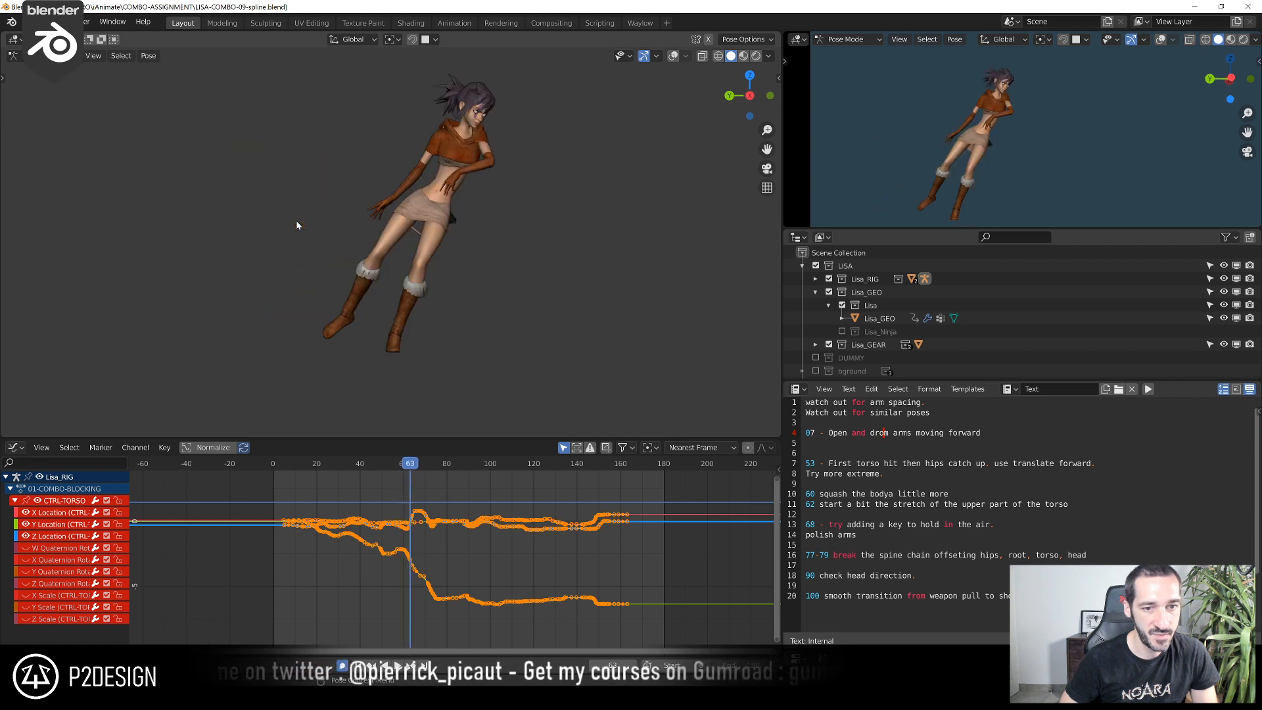
{"action": "key", "text": "Right"}
Compare the poses at frames 46 and 53, with overlays shown again, to study how the torso leads the hips
{"action": "scroll", "coordinate": [383, 186], "scroll_direction": "down", "scroll_amount": 3}
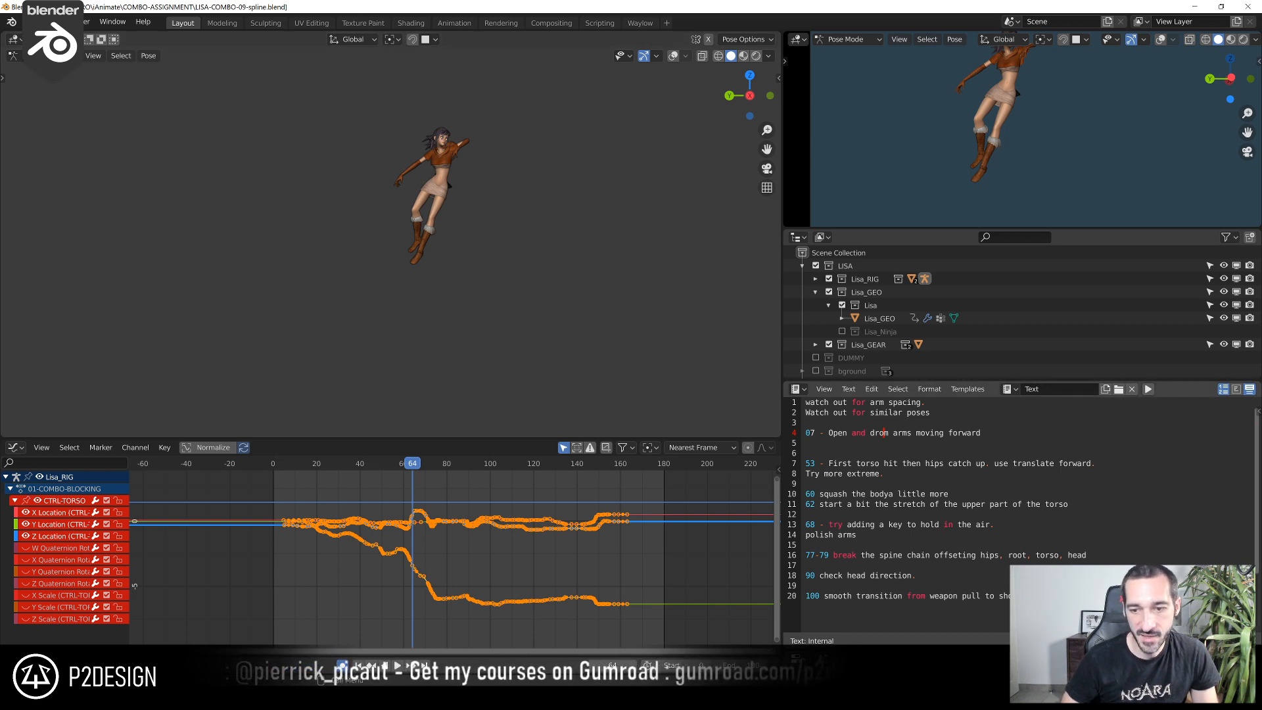
{"action": "scroll", "coordinate": [330, 483], "scroll_direction": "up", "scroll_amount": 2}
{"action": "left_click", "coordinate": [259, 472]}
{"action": "left_click_drag", "start_coordinate": [259, 472], "coordinate": [370, 512]}
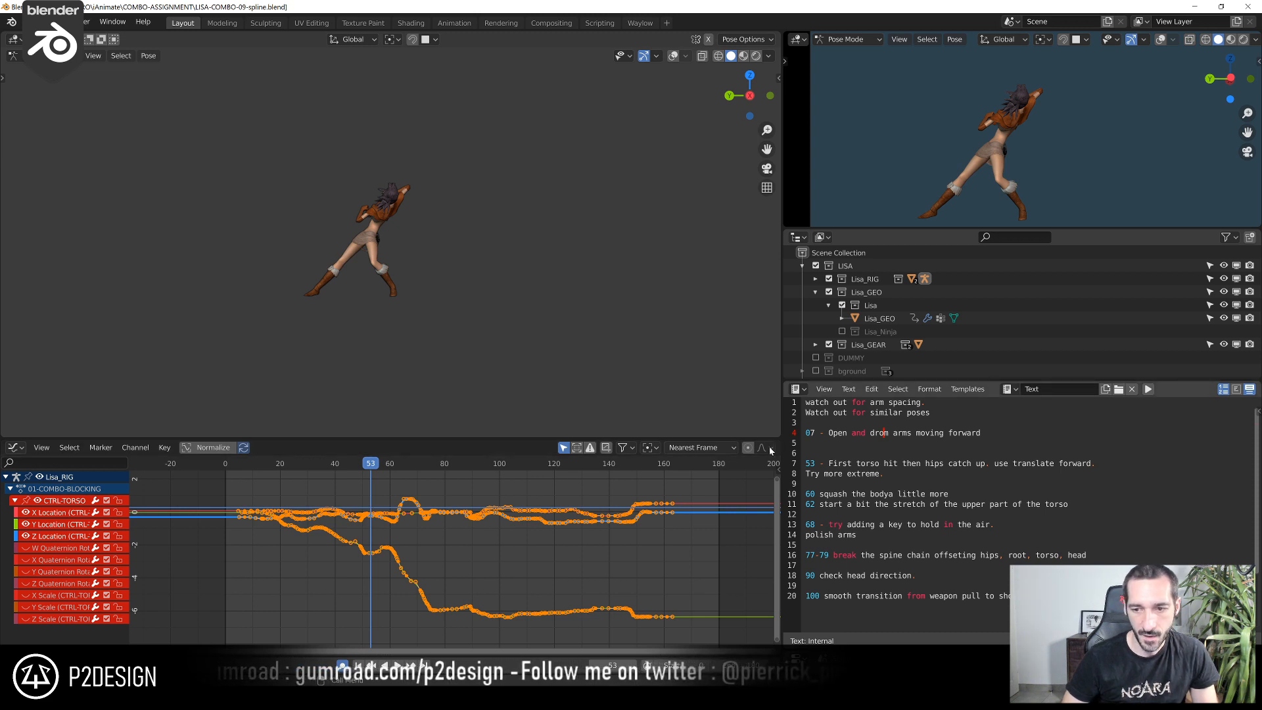
{"action": "scroll", "coordinate": [400, 302], "scroll_direction": "up", "scroll_amount": 4}
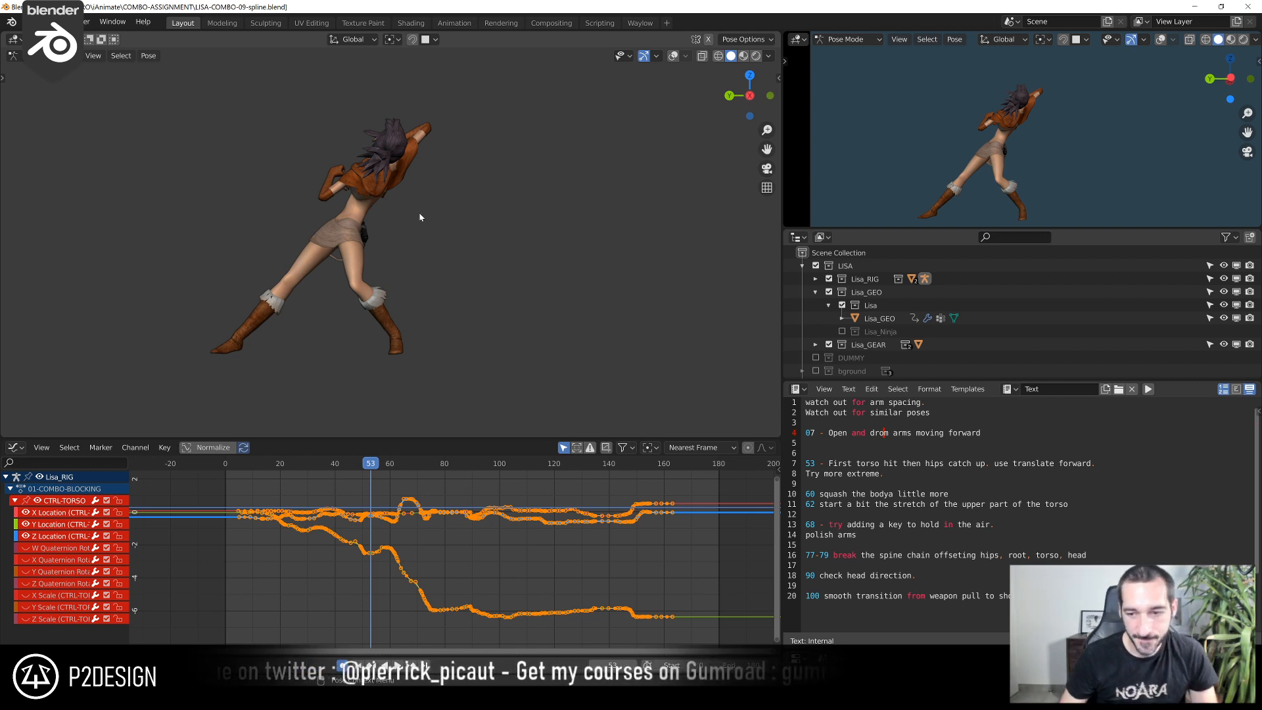
{"action": "key", "text": "shift+alt+z"}
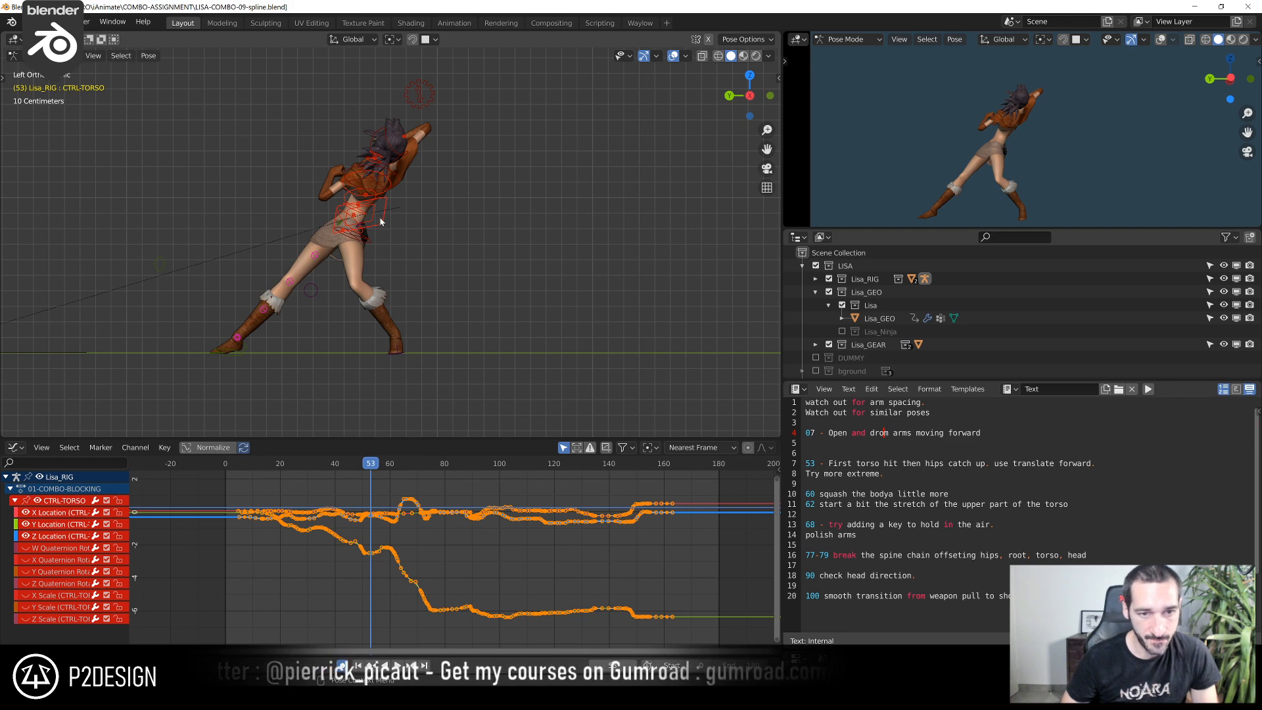
{"action": "left_click_drag", "start_coordinate": [299, 468], "coordinate": [352, 508]}
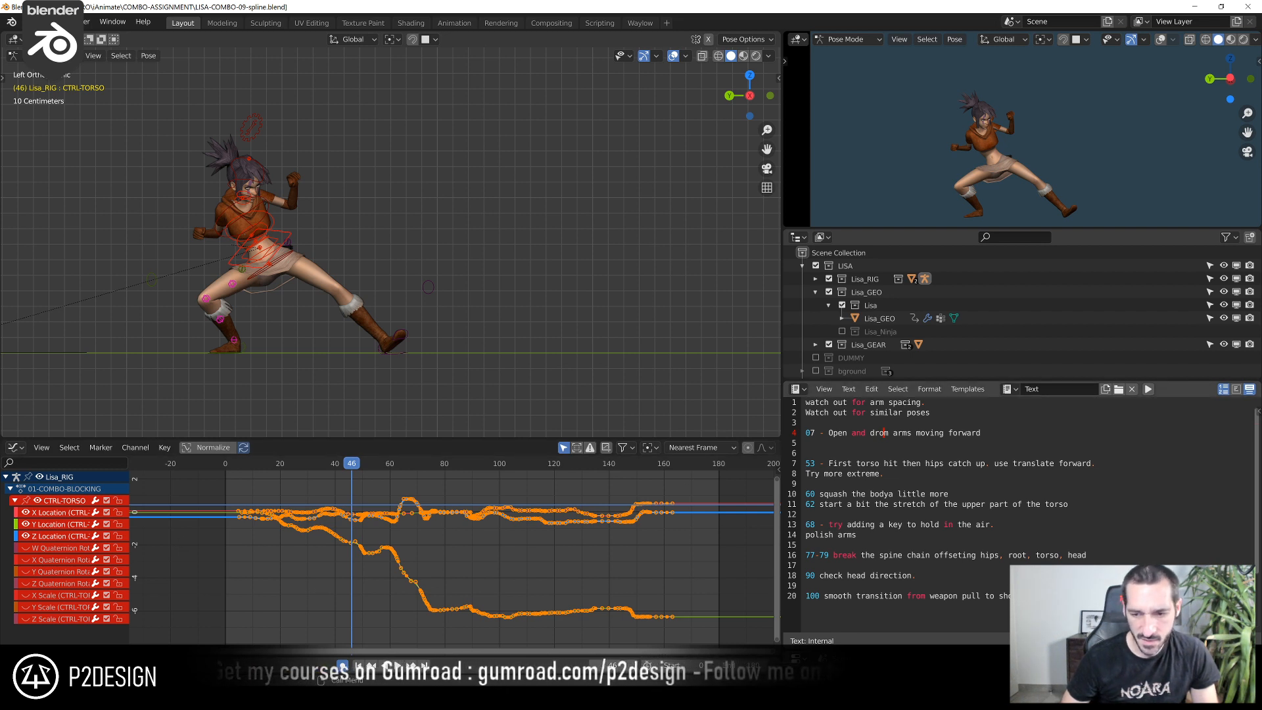
{"action": "left_click_drag", "start_coordinate": [364, 469], "coordinate": [372, 501]}
Show the sidebar and hide the right leg's tweak controls in the rig layers
{"action": "key", "text": "n"}
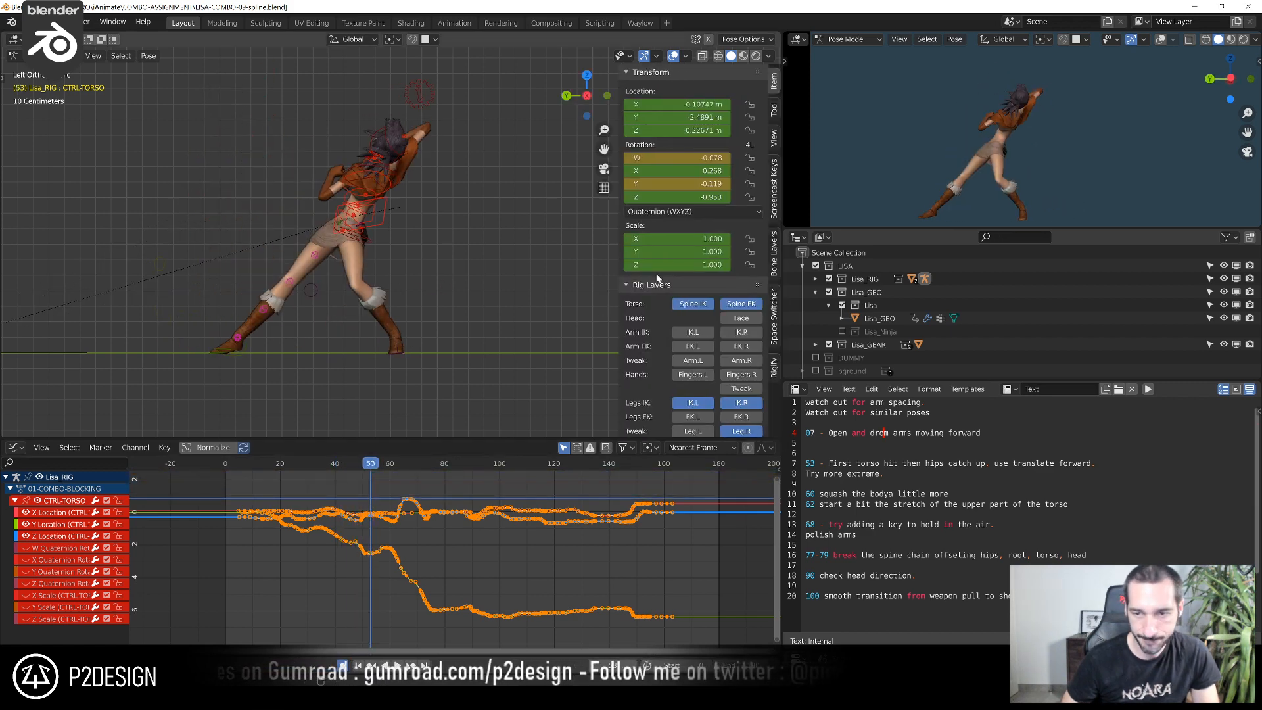
{"action": "scroll", "coordinate": [691, 352], "scroll_direction": "down", "scroll_amount": 3}
{"action": "left_click", "coordinate": [754, 356]}
Replay the jump and kick section repeatedly from around frame 55 to examine the torso's movement
{"action": "mouse_move", "coordinate": [381, 484]}
{"action": "left_mouse_down"}
{"action": "mouse_move", "coordinate": [370, 485]}
{"action": "mouse_move", "coordinate": [390, 482]}
{"action": "left_mouse_up"}
{"action": "key", "text": "space"}
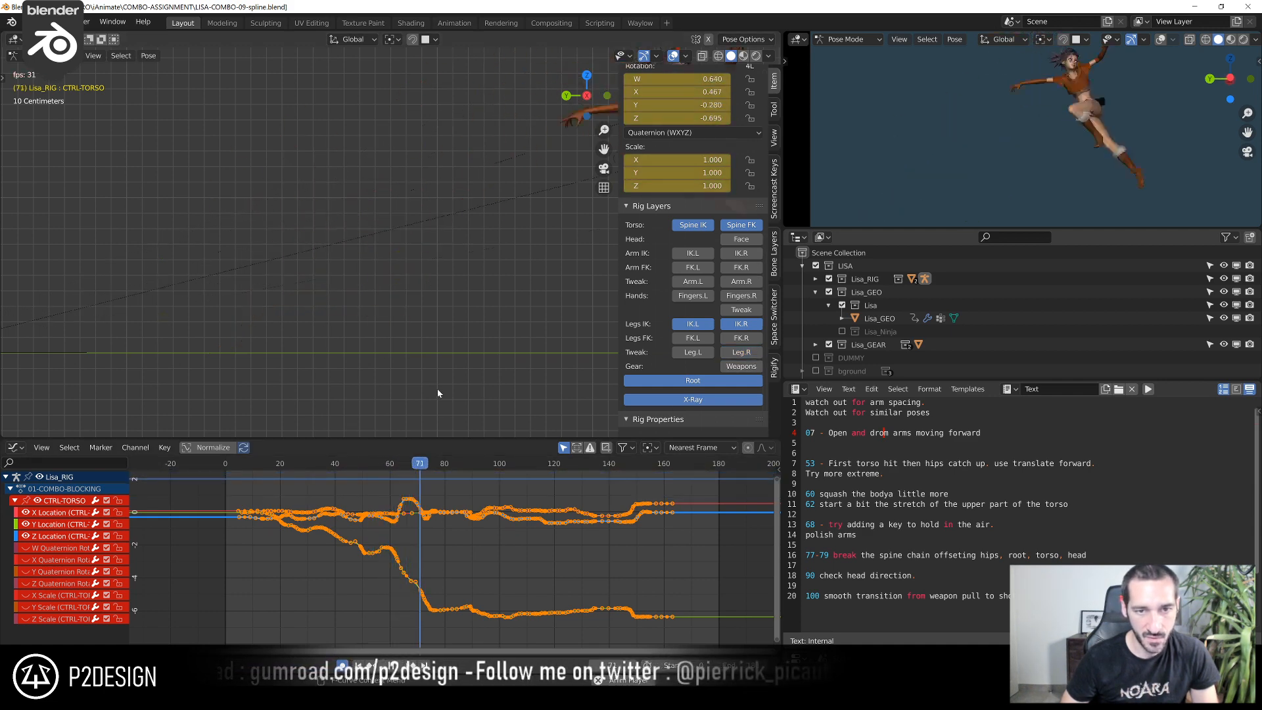
{"action": "left_click_drag", "start_coordinate": [428, 467], "coordinate": [389, 465]}
{"action": "key", "text": "space"}
{"action": "key", "text": "space"}
{"action": "left_click", "coordinate": [376, 465]}
{"action": "key", "text": "space"}
{"action": "left_click", "coordinate": [381, 465]}
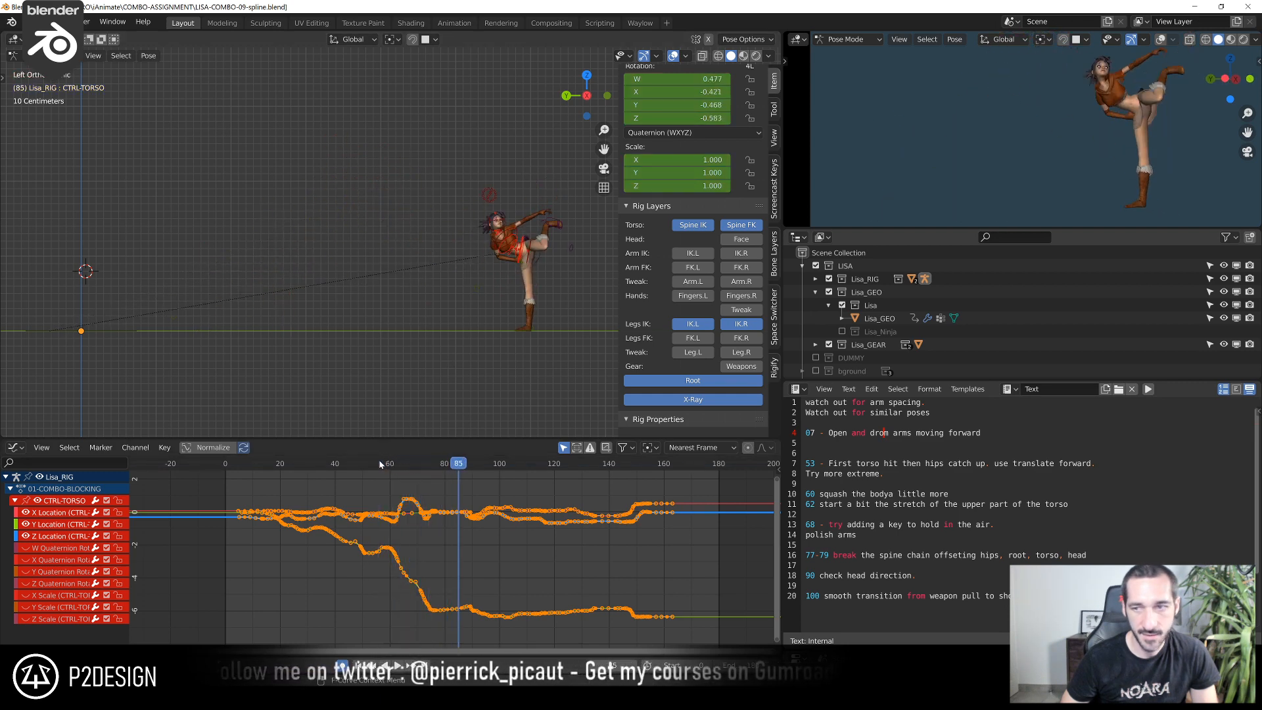
{"action": "key", "text": "Escape"}
{"action": "scroll", "coordinate": [1025, 119], "scroll_direction": "down", "scroll_amount": 3}
{"action": "key", "text": "space"}
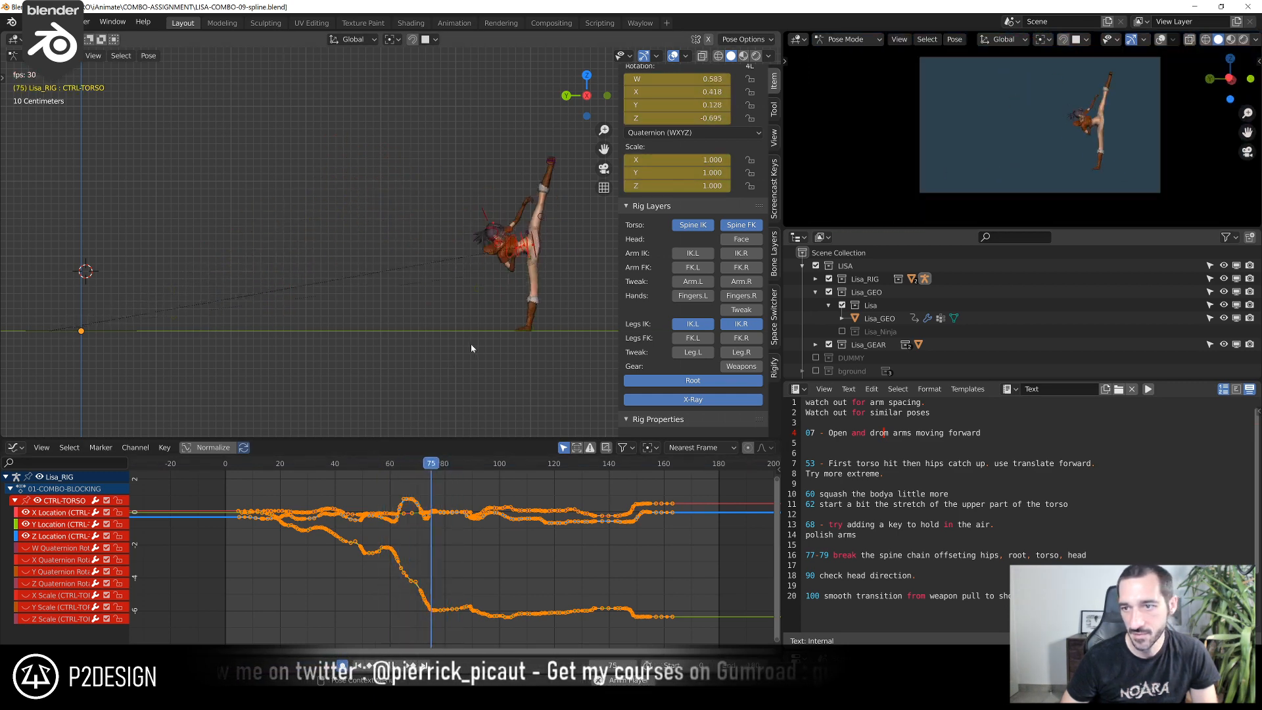
{"action": "key", "text": "space"}
{"action": "key", "text": "space"}
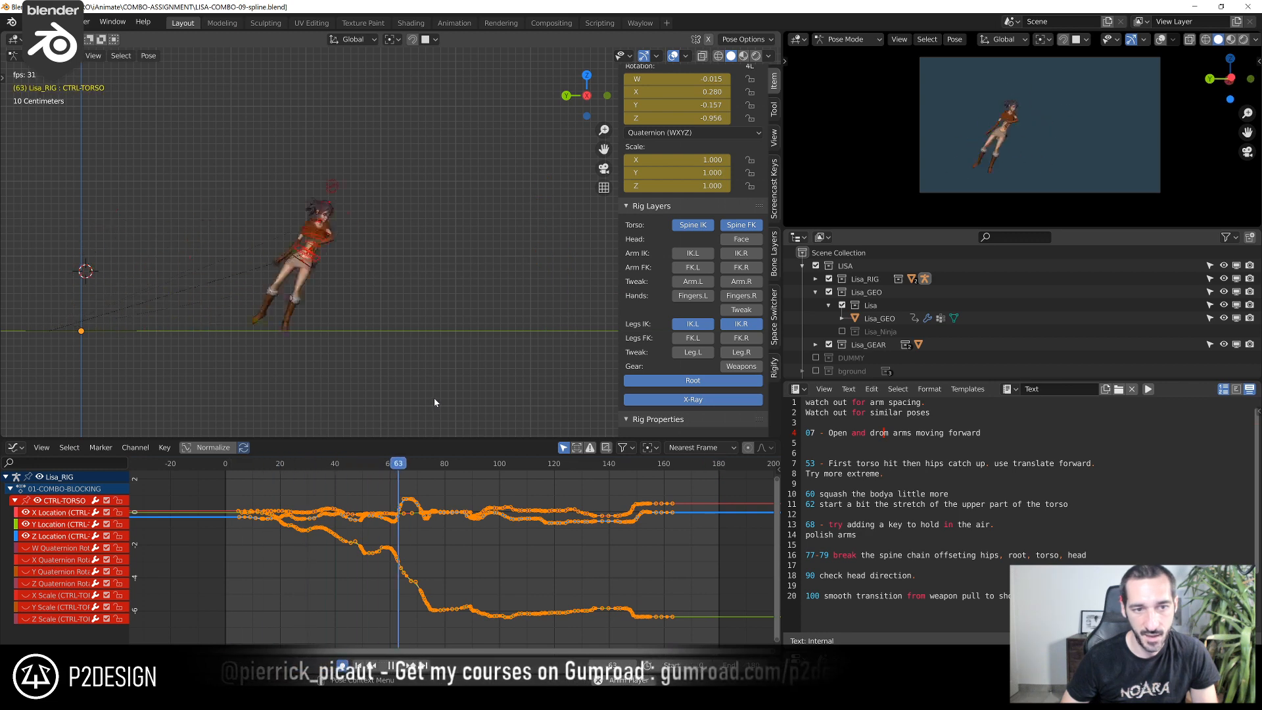
Replay and scrub the jump, kick and neighbouring combo sections against the torso control's location curves
{"action": "mouse_move", "coordinate": [430, 464]}
{"action": "left_mouse_down"}
{"action": "mouse_move", "coordinate": [395, 466]}
{"action": "mouse_move", "coordinate": [411, 472]}
{"action": "left_mouse_up"}
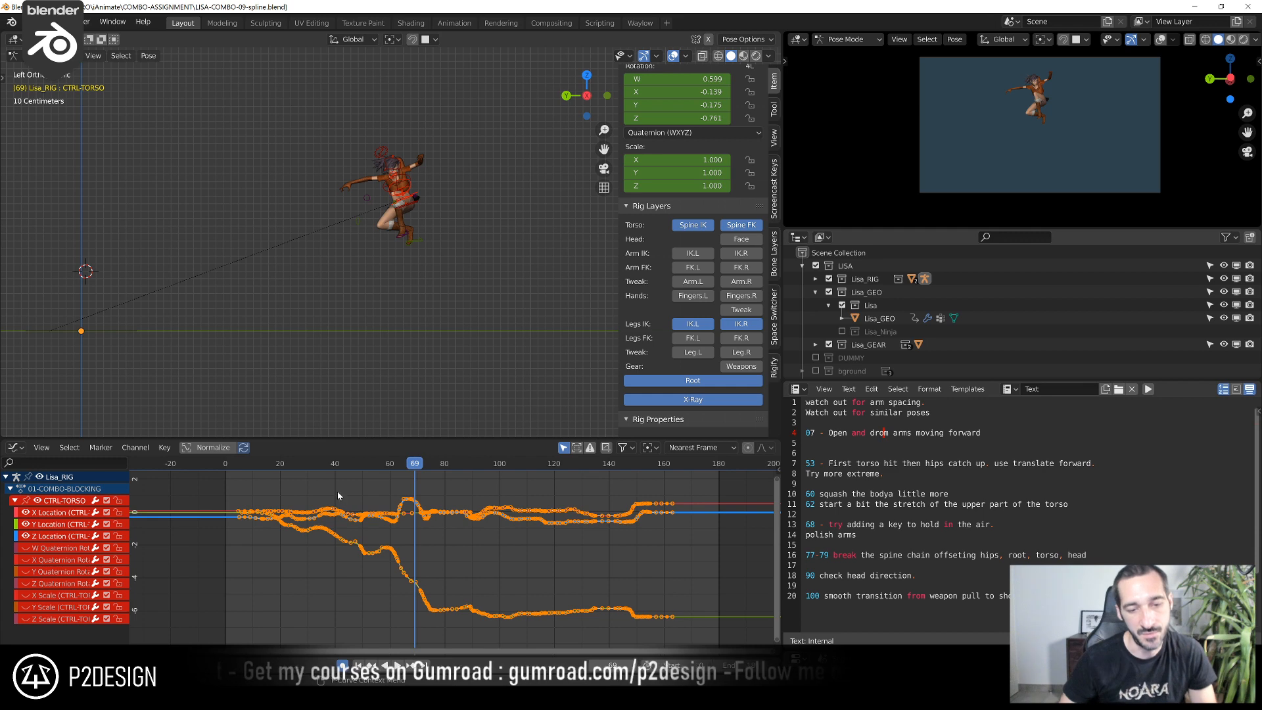
{"action": "scroll", "coordinate": [419, 501], "scroll_direction": "up", "scroll_amount": 3}
{"action": "middle_click_drag", "start_coordinate": [418, 501], "coordinate": [393, 508], "text": "ctrl"}
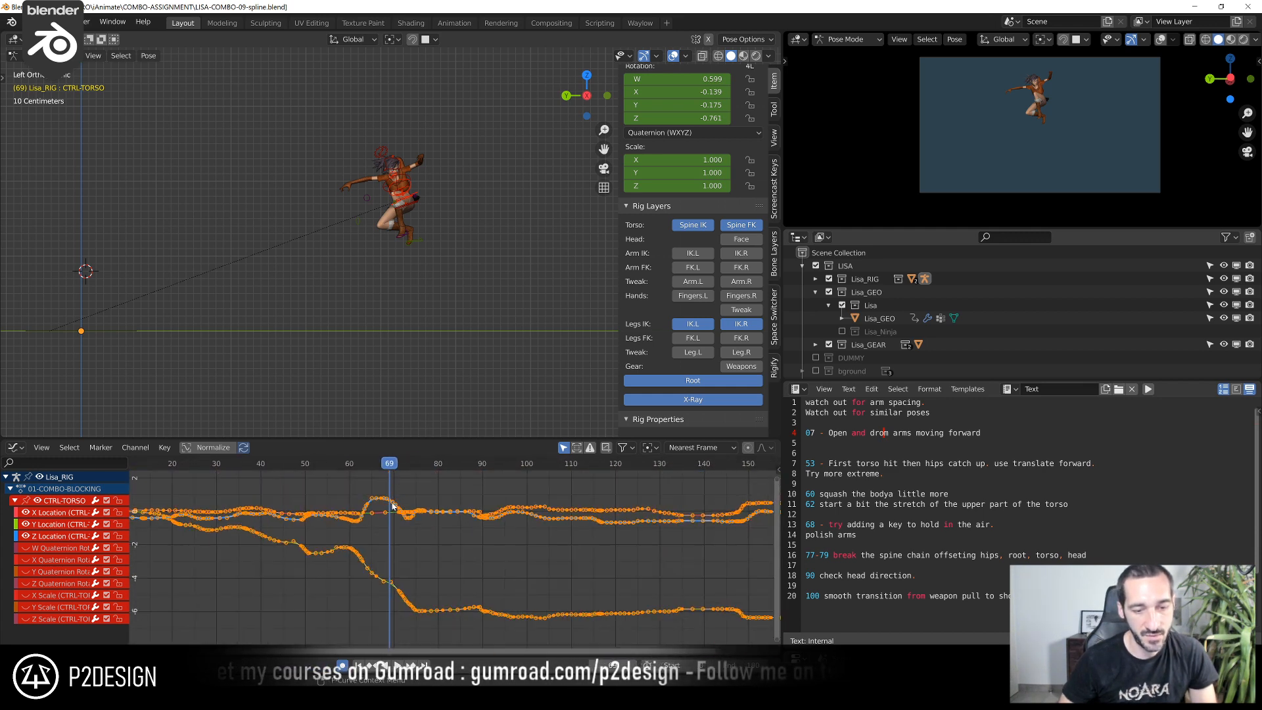
{"action": "key", "text": "space"}
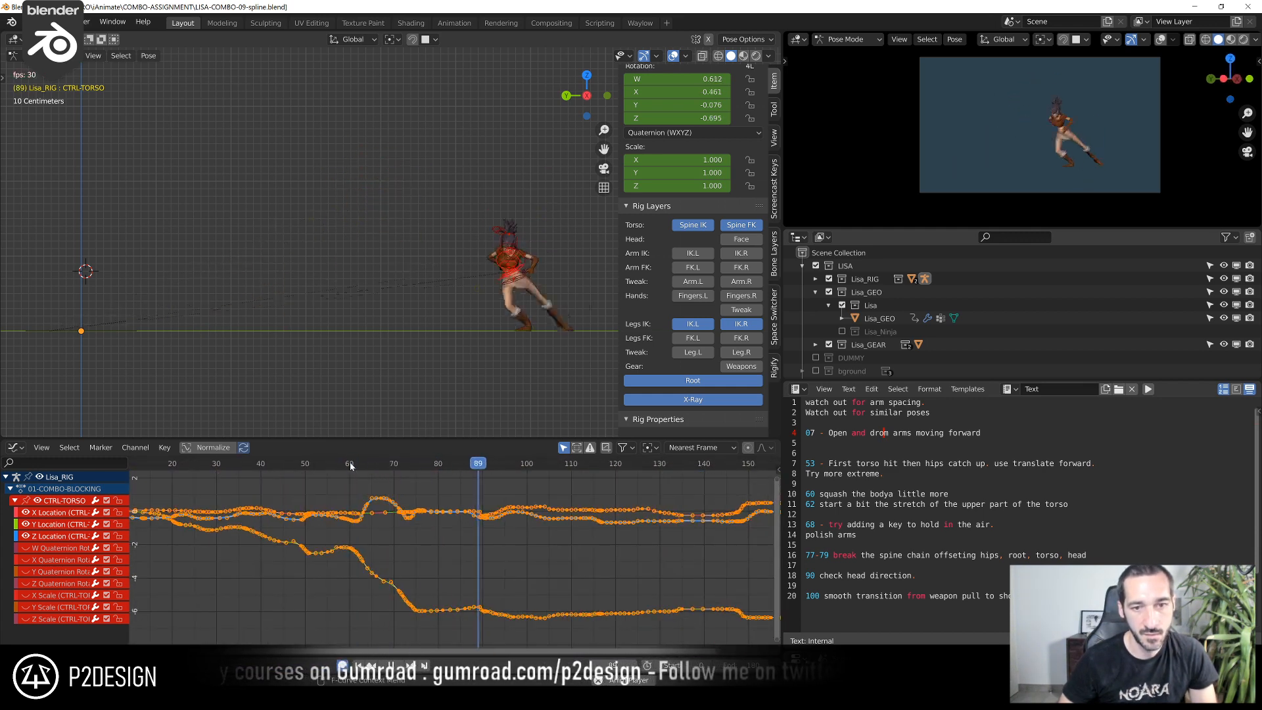
{"action": "middle_click_drag", "start_coordinate": [350, 466], "coordinate": [431, 524], "text": "ctrl"}
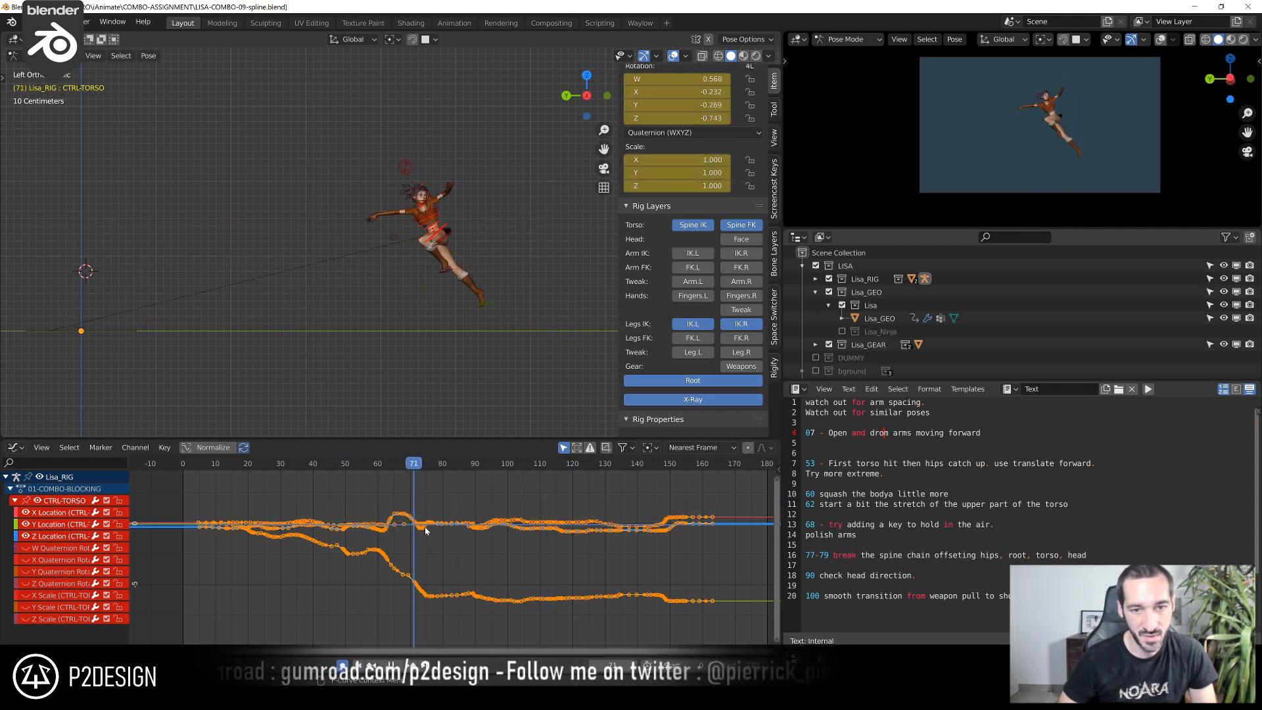
{"action": "right_click_drag", "start_coordinate": [441, 530], "coordinate": [616, 570], "text": "shift"}
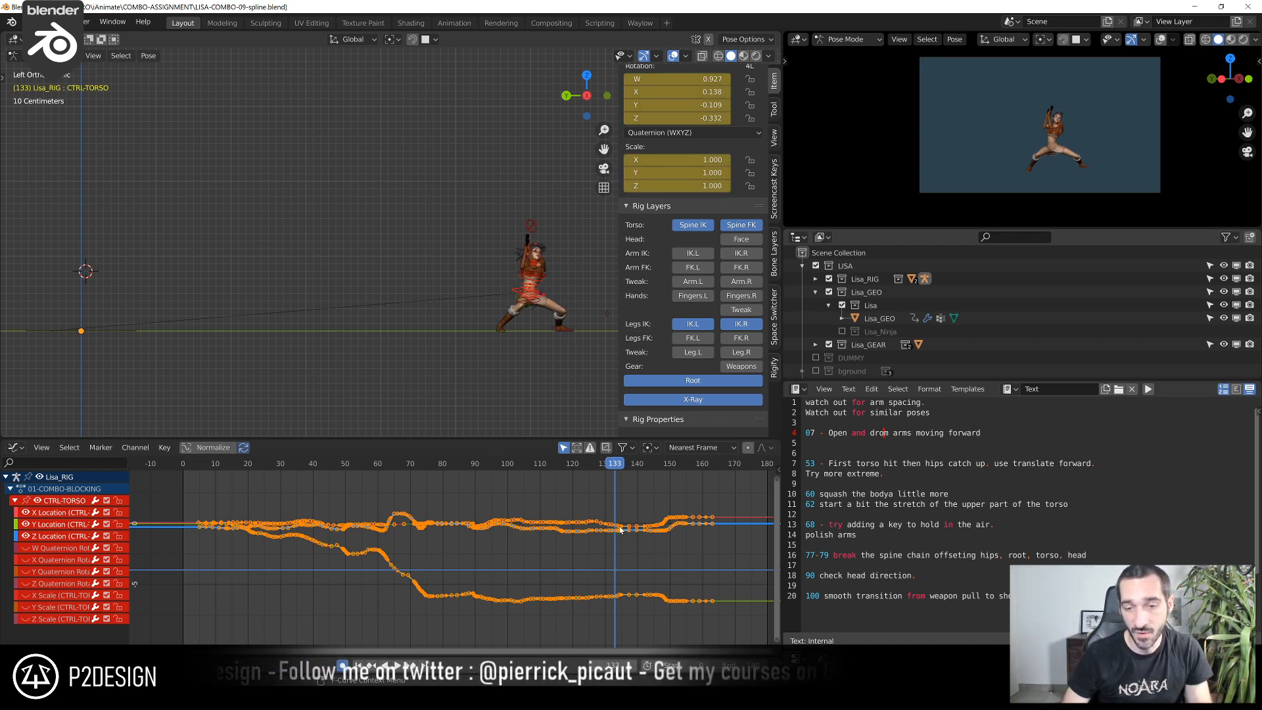
{"action": "right_click_drag", "start_coordinate": [663, 472], "coordinate": [251, 560], "text": "shift"}
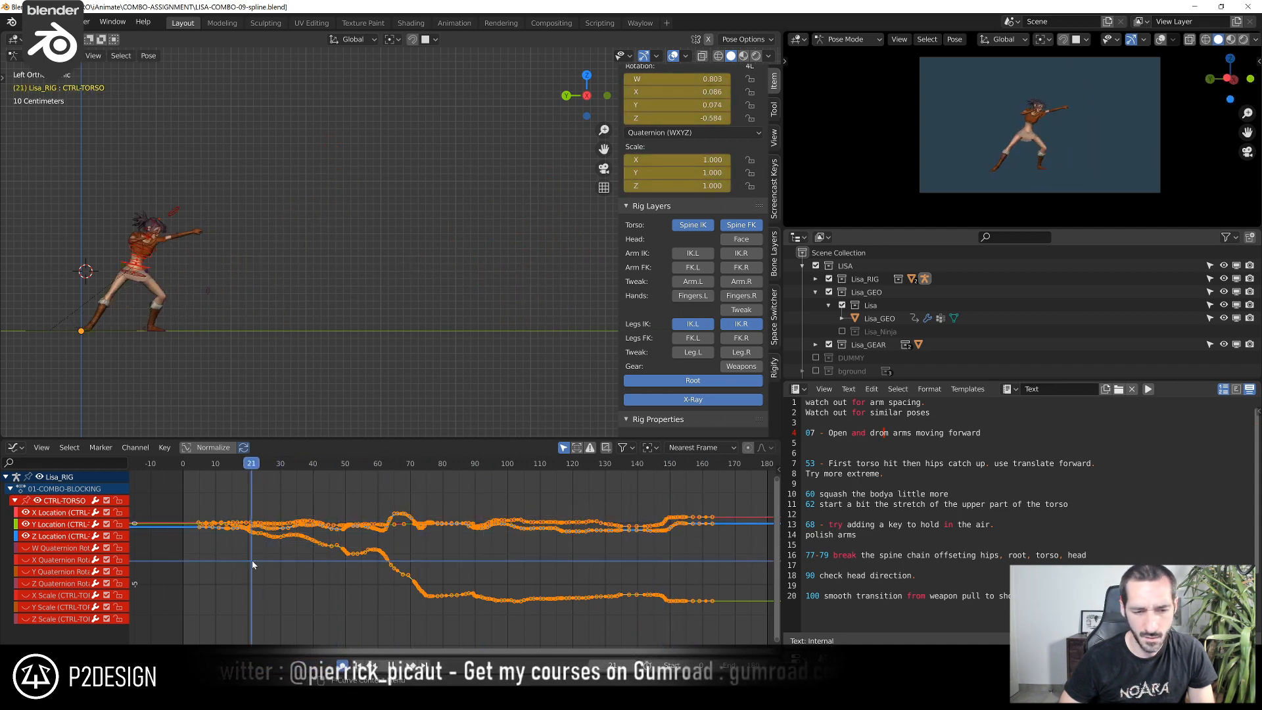
{"action": "left_click", "coordinate": [397, 468]}
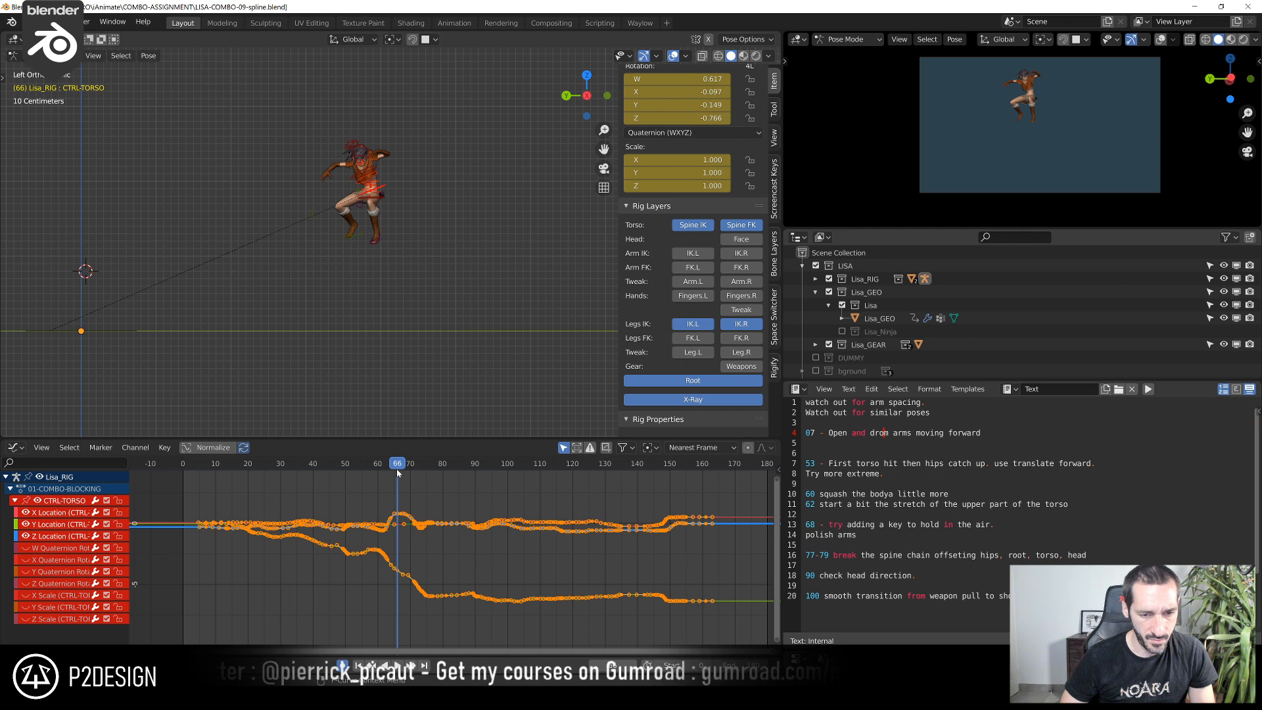
Switch from the Graph Editor to the Action Editor and select all keys to inspect the key spacing around frame 66
{"action": "left_click", "coordinate": [16, 447]}
{"action": "left_click", "coordinate": [162, 501]}
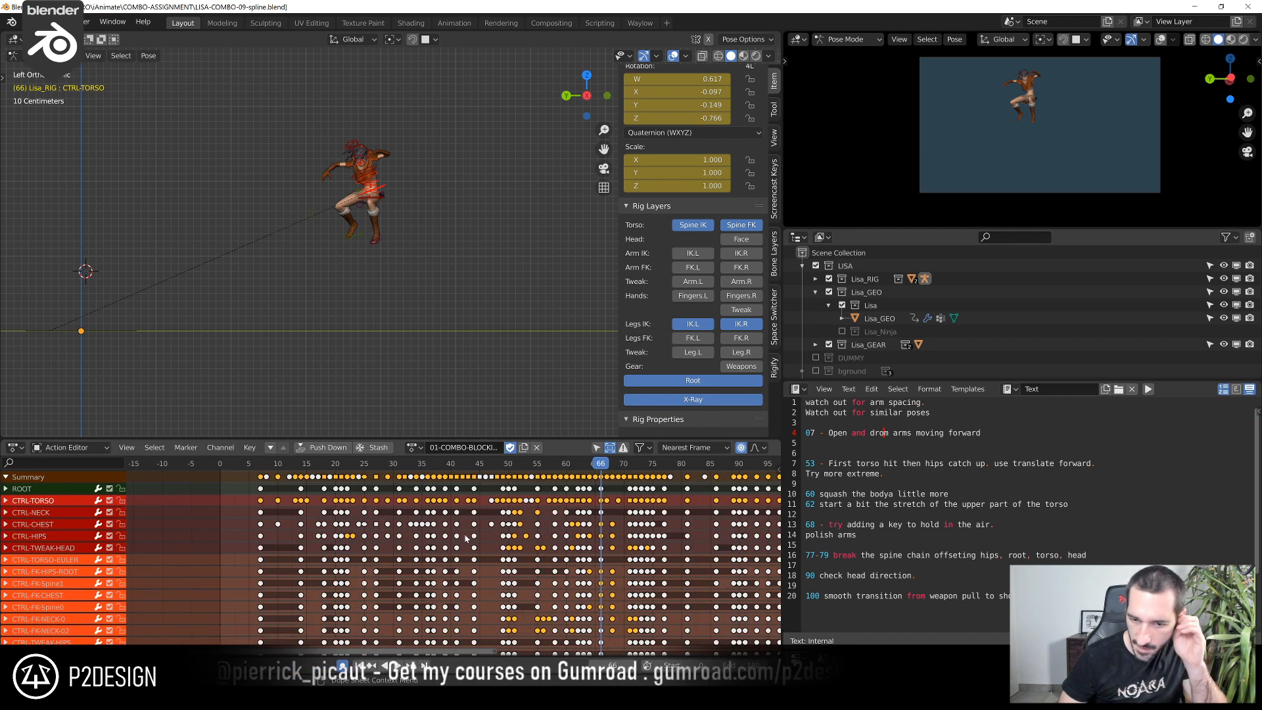
{"action": "scroll", "coordinate": [666, 531], "scroll_direction": "up", "scroll_amount": 1}
{"action": "middle_click_drag", "start_coordinate": [702, 500], "coordinate": [419, 497]}
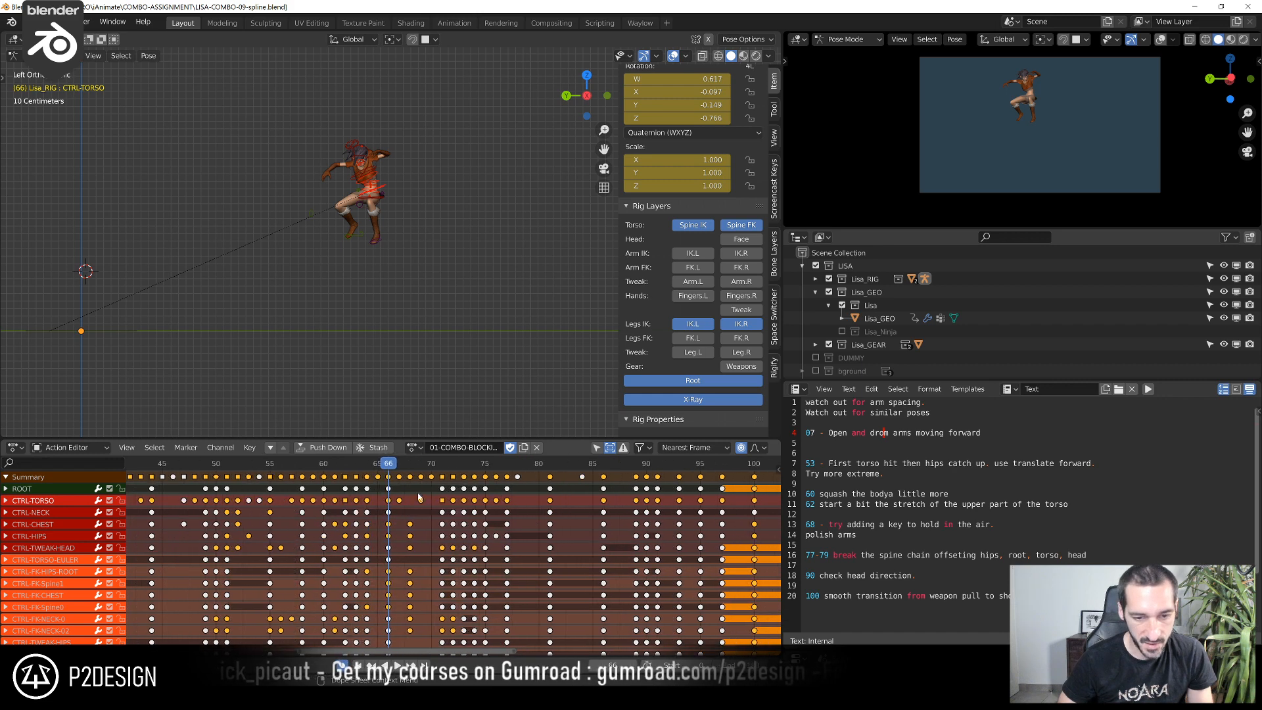
{"action": "left_click_drag", "start_coordinate": [394, 470], "coordinate": [401, 471]}
{"action": "left_click", "coordinate": [392, 472]}
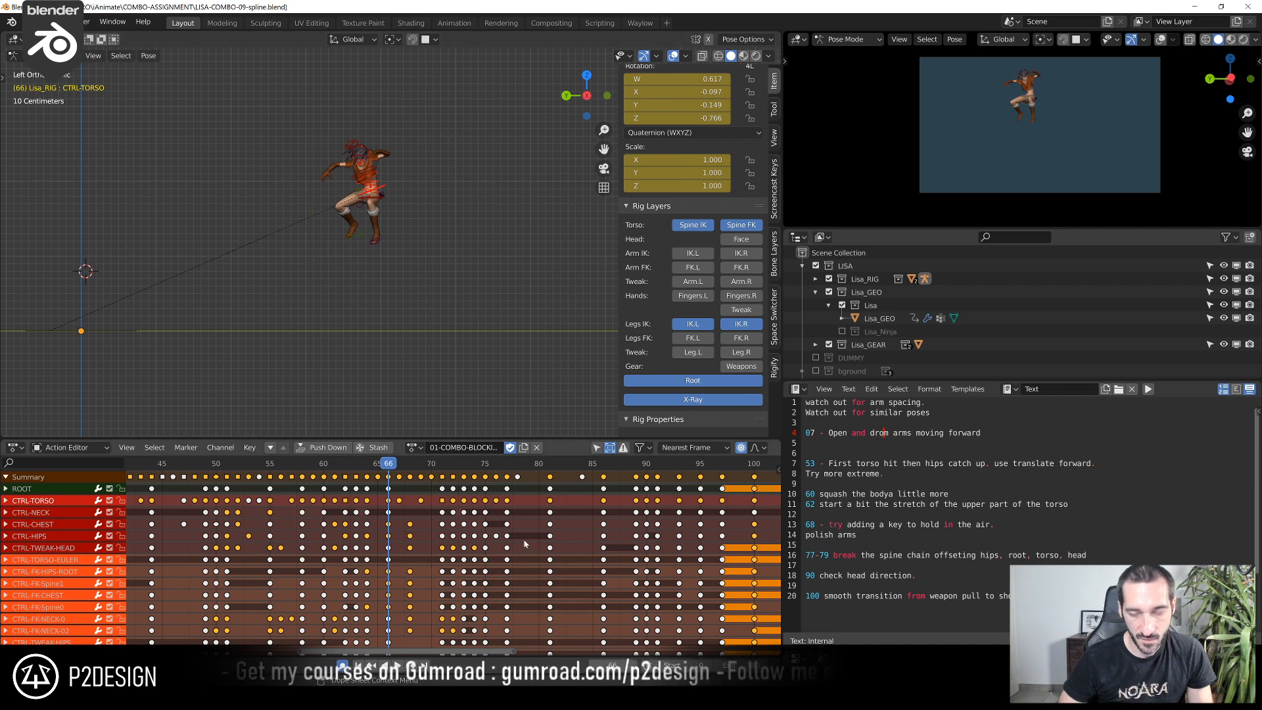
{"action": "mouse_move", "coordinate": [442, 559]}
{"action": "middle_mouse_down"}
{"action": "mouse_move", "coordinate": [449, 520]}
{"action": "mouse_move", "coordinate": [508, 487]}
{"action": "mouse_move", "coordinate": [511, 470]}
{"action": "mouse_move", "coordinate": [515, 526]}
{"action": "mouse_move", "coordinate": [487, 566]}
{"action": "mouse_move", "coordinate": [458, 523]}
{"action": "mouse_move", "coordinate": [432, 538]}
{"action": "middle_mouse_up"}
{"action": "scroll", "coordinate": [389, 539], "scroll_direction": "up", "scroll_amount": 6}
{"action": "key", "text": "a"}
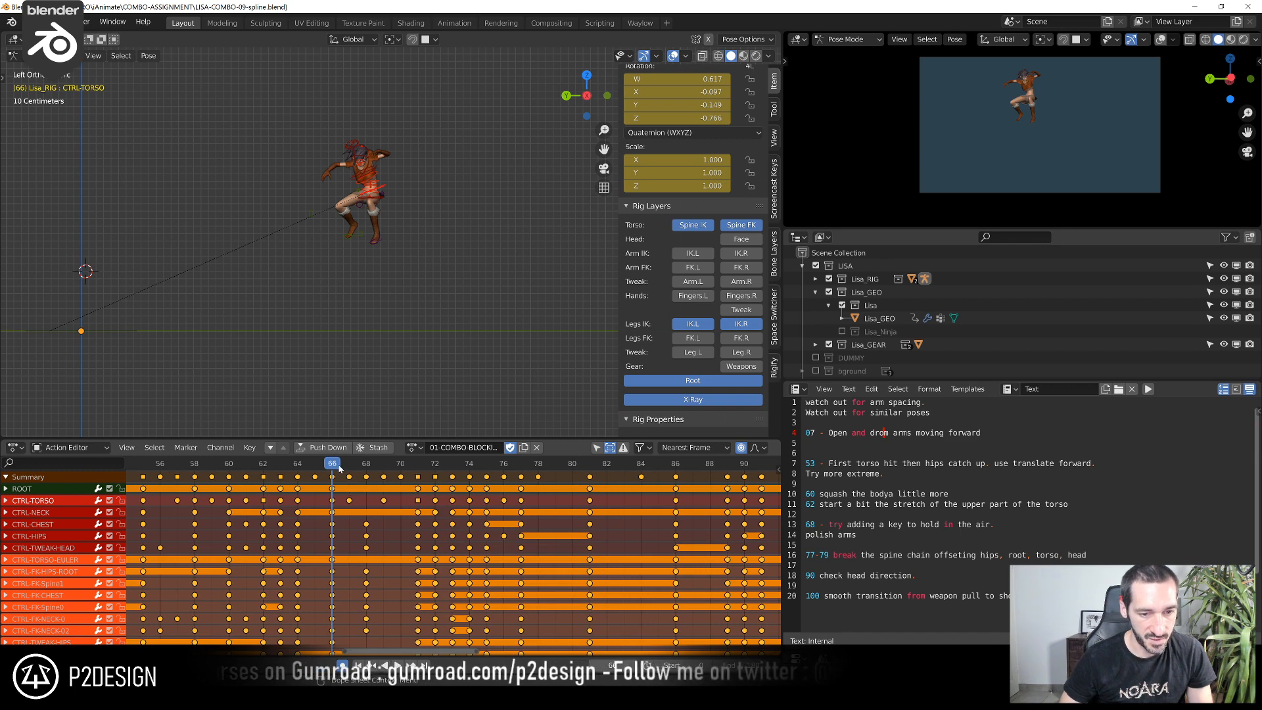
Scrub the airborne poses between frames 65 and 67 and replay the combo to examine the jump
{"action": "left_click_drag", "start_coordinate": [341, 468], "coordinate": [348, 470]}
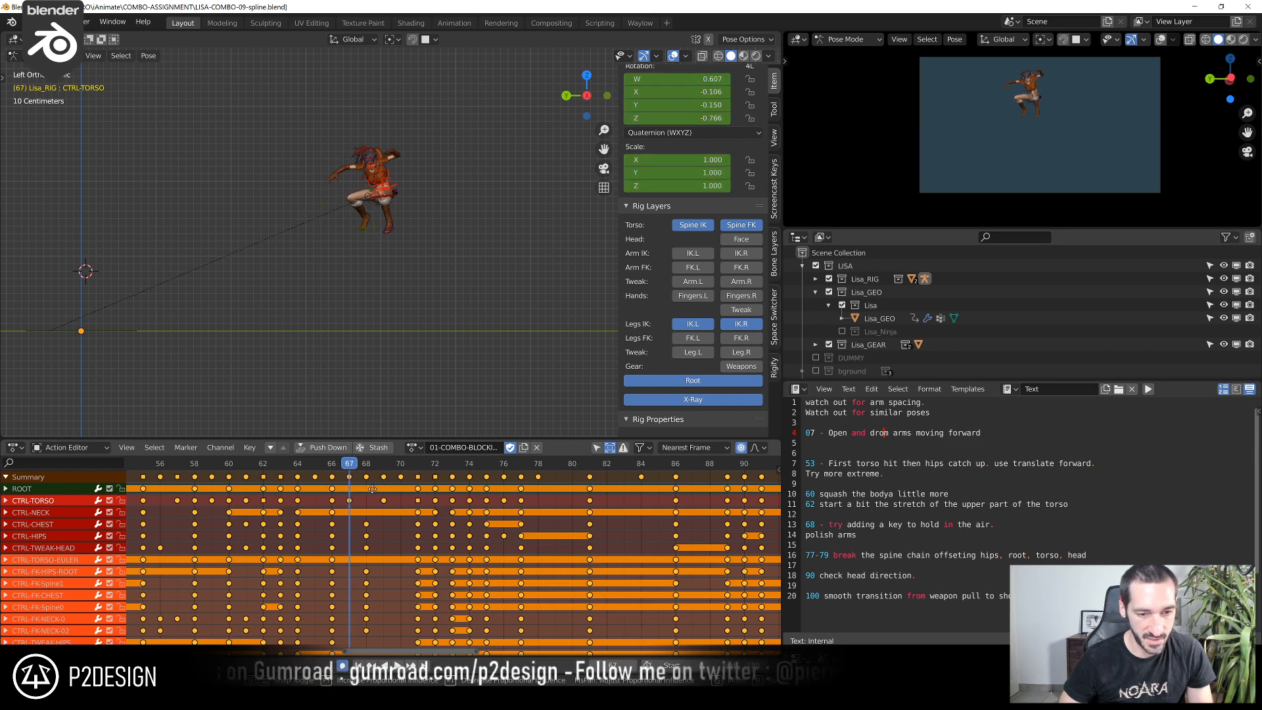
{"action": "left_click", "coordinate": [387, 491]}
{"action": "left_click_drag", "start_coordinate": [349, 468], "coordinate": [318, 481]}
{"action": "scroll", "coordinate": [333, 519], "scroll_direction": "down", "scroll_amount": 7}
{"action": "scroll", "coordinate": [333, 519], "scroll_direction": "down", "scroll_amount": 5}
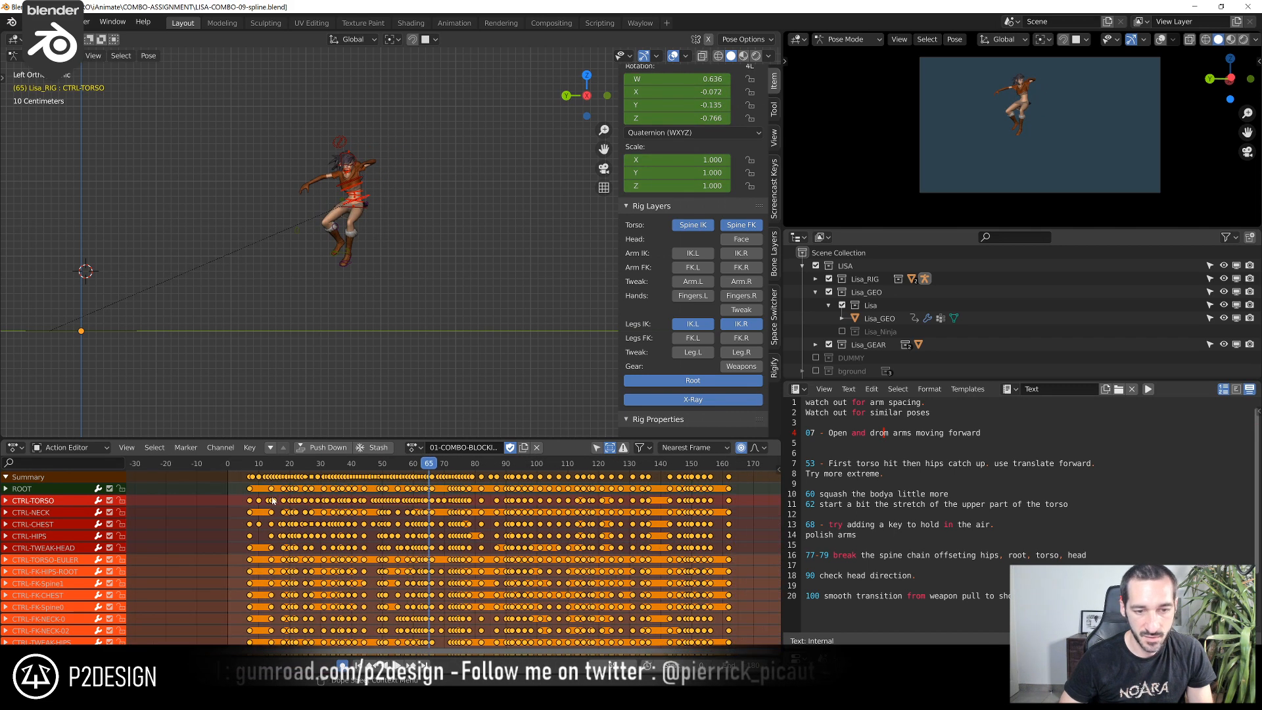
{"action": "key", "text": "space"}
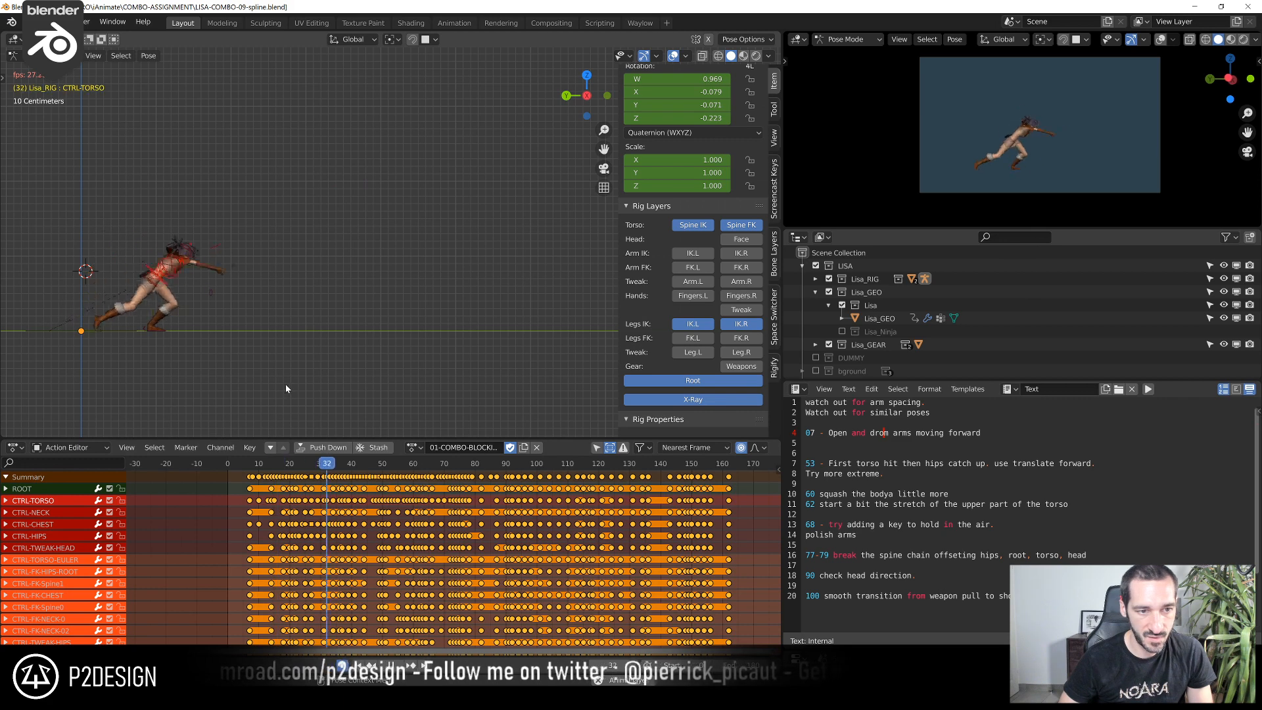
{"action": "key", "text": "space"}
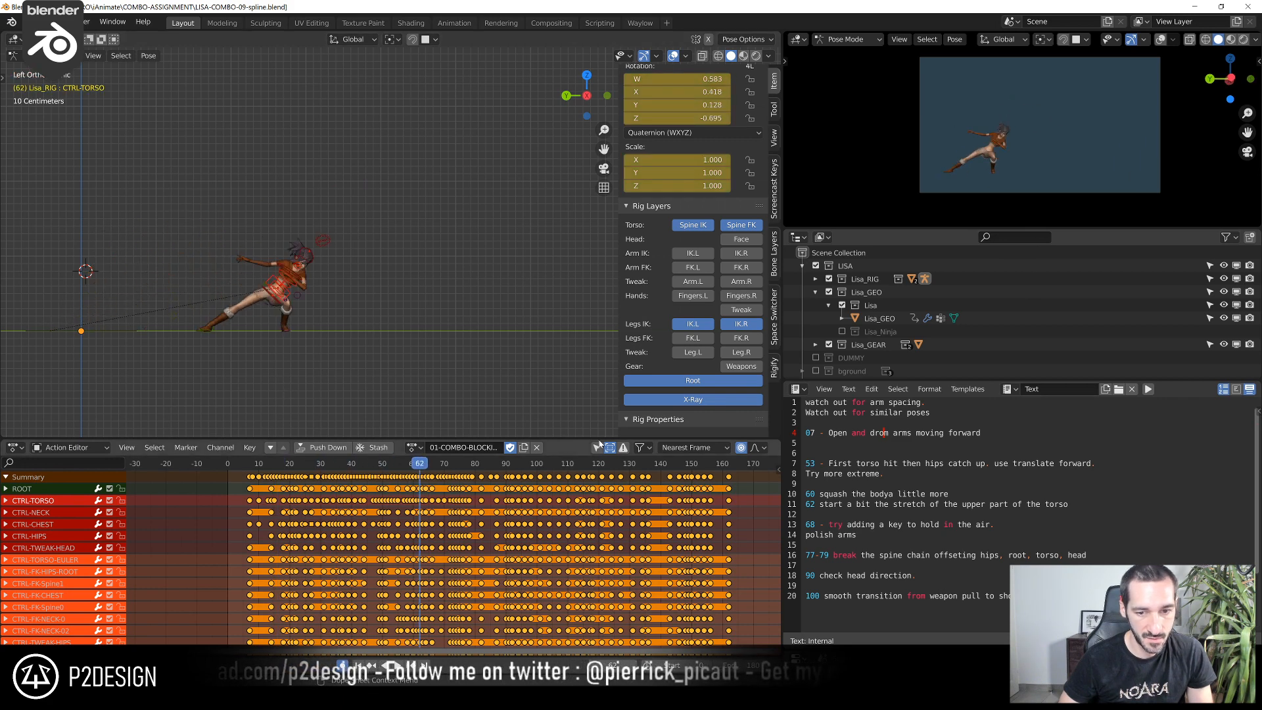
Limit the Action Editor to the selected torso control's channel and replay the jump and kick
{"action": "left_click", "coordinate": [597, 448]}
{"action": "left_click", "coordinate": [215, 462]}
{"action": "key", "text": "space"}
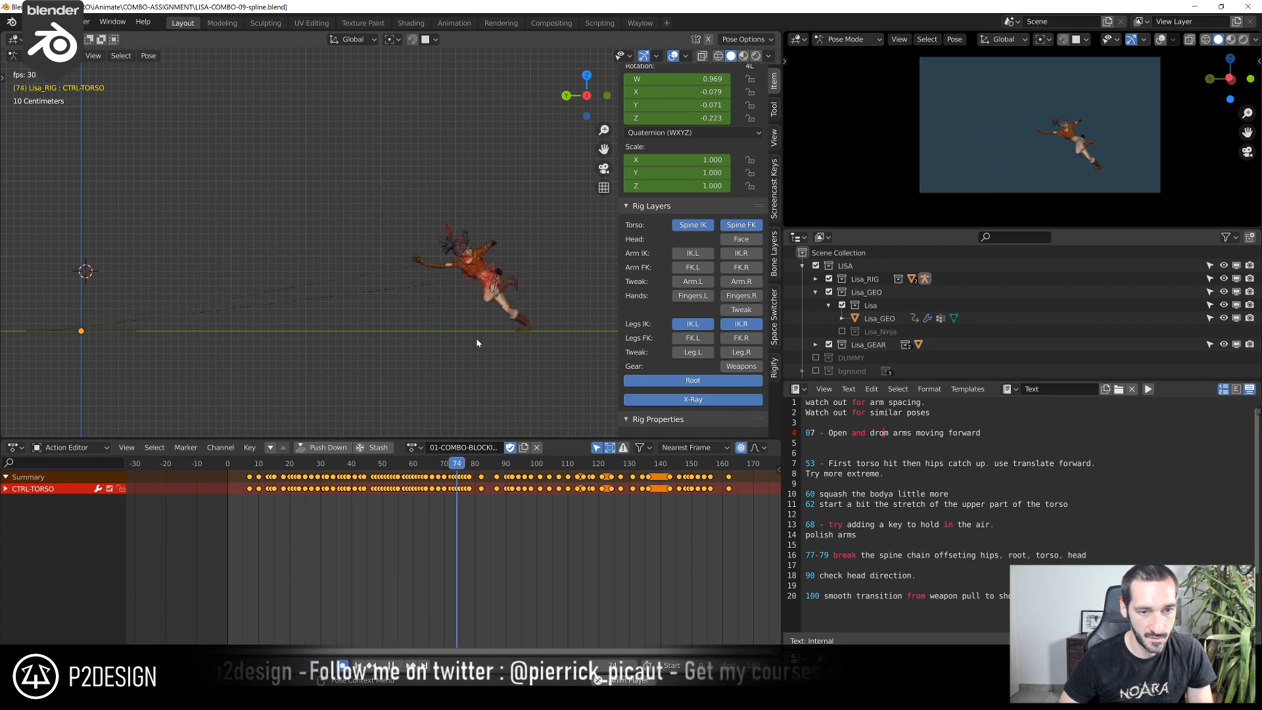
{"action": "key", "text": "space"}
{"action": "key", "text": "space"}
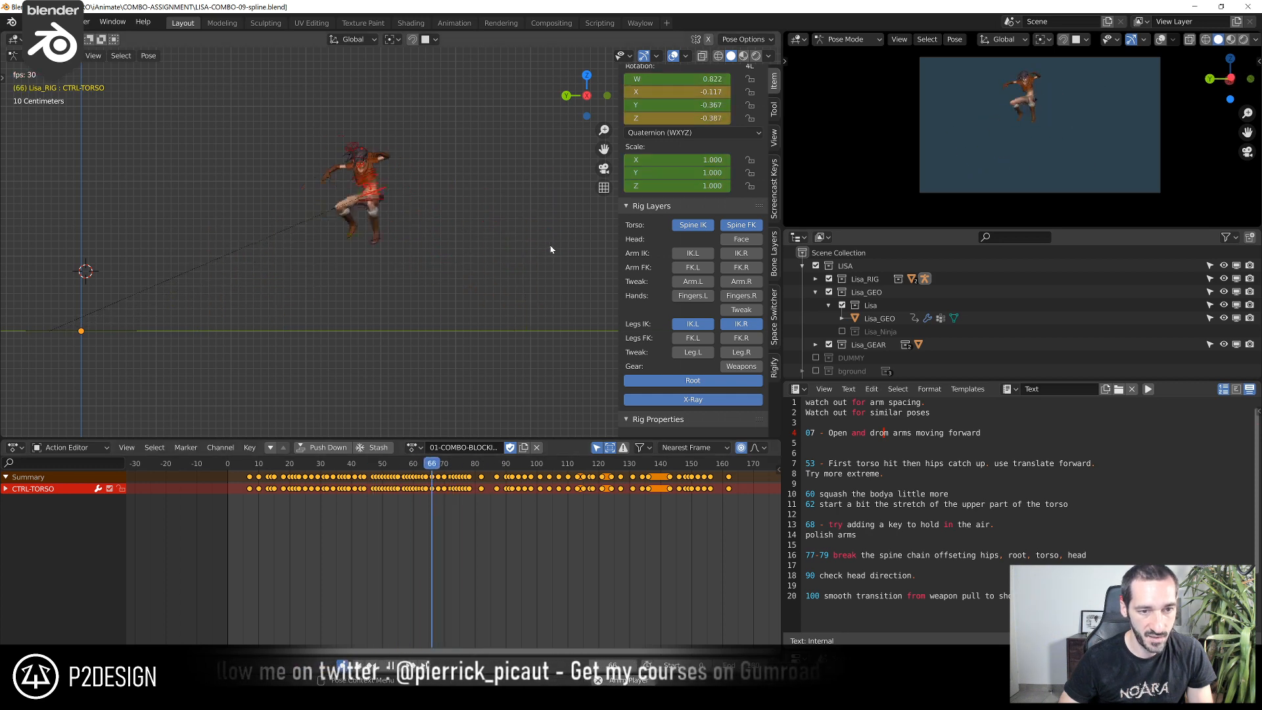
{"action": "key", "text": "space"}
Examine the high-kick pose at frame 77 up close from several angles around the torso
{"action": "scroll", "coordinate": [501, 297], "scroll_direction": "up", "scroll_amount": 3}
{"action": "scroll", "coordinate": [510, 298], "scroll_direction": "down", "scroll_amount": 4}
{"action": "scroll", "coordinate": [514, 302], "scroll_direction": "up", "scroll_amount": 3}
{"action": "middle_click_drag", "start_coordinate": [514, 302], "coordinate": [392, 290], "text": "shift"}
{"action": "scroll", "coordinate": [401, 256], "scroll_direction": "up", "scroll_amount": 3}
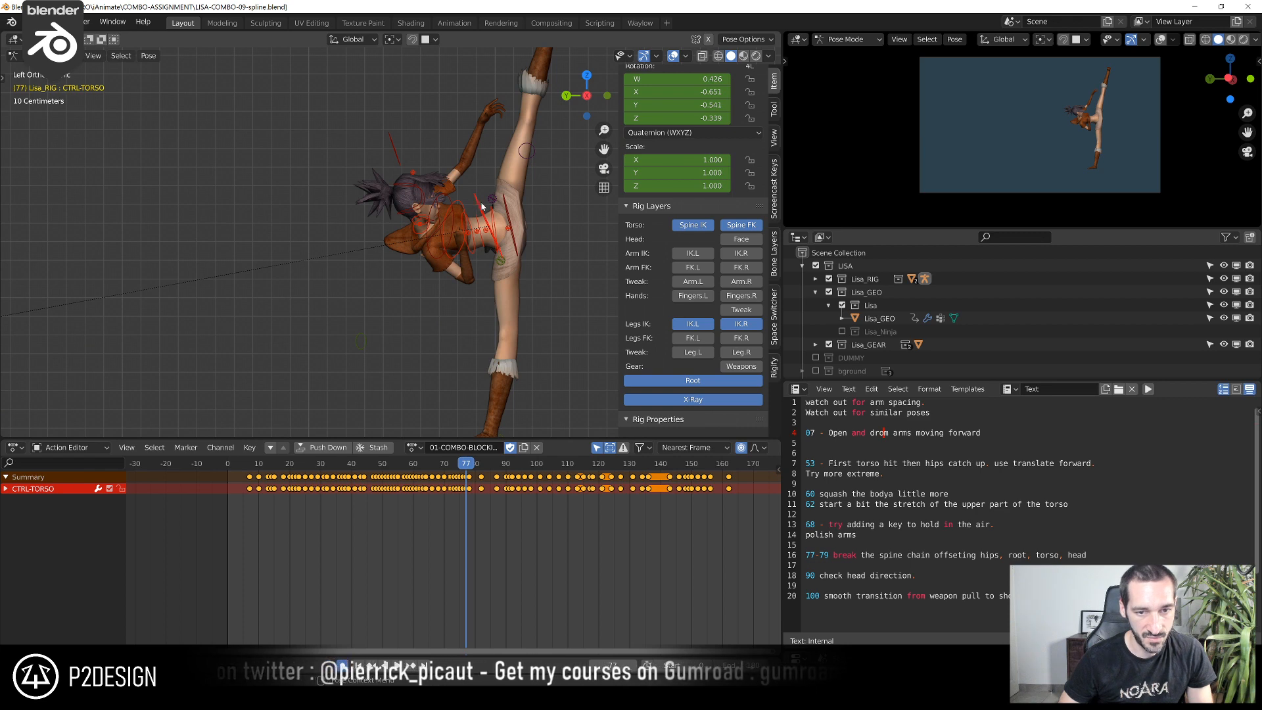
{"action": "middle_click_drag", "start_coordinate": [482, 224], "coordinate": [401, 273]}
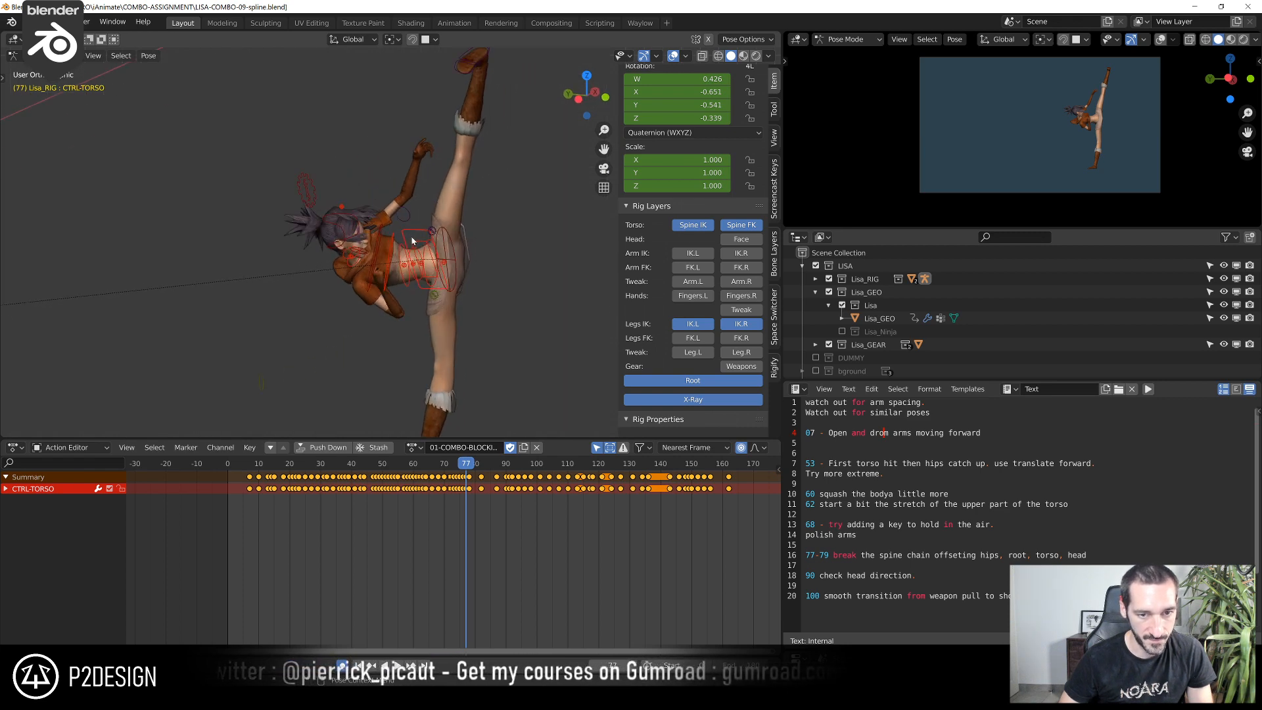
{"action": "middle_click_drag", "start_coordinate": [301, 335], "coordinate": [356, 425]}
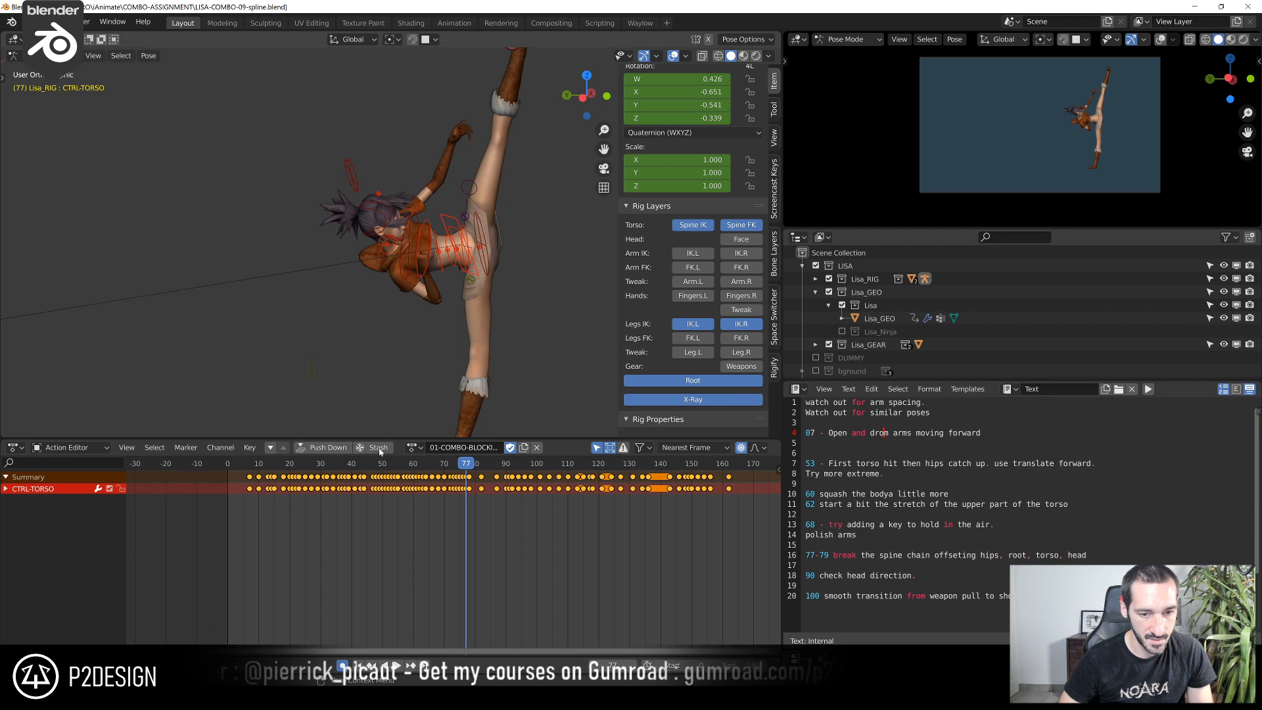
Switch to the Graph Editor, isolate the torso control's Z Location curve and frame its keys around the jump
{"action": "left_click", "coordinate": [16, 447]}
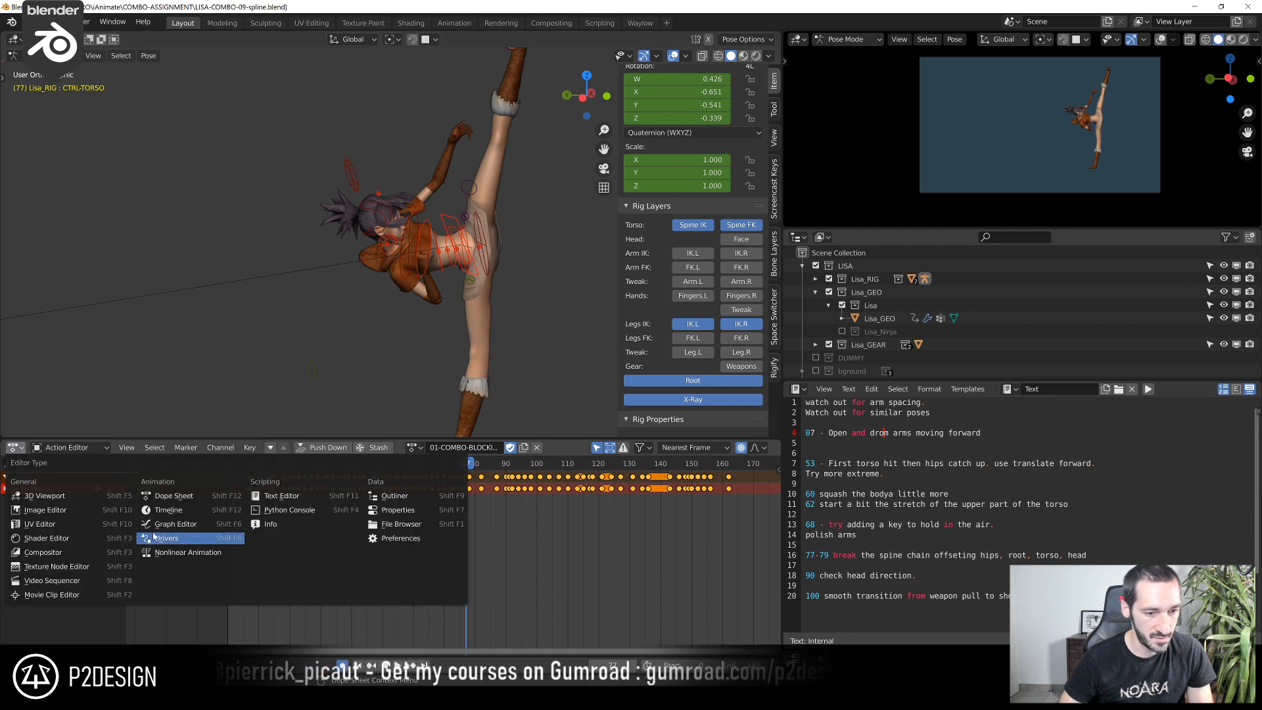
{"action": "left_click", "coordinate": [156, 525]}
{"action": "scroll", "coordinate": [458, 568], "scroll_direction": "up", "scroll_amount": 6}
{"action": "middle_click_drag", "start_coordinate": [205, 527], "coordinate": [318, 586]}
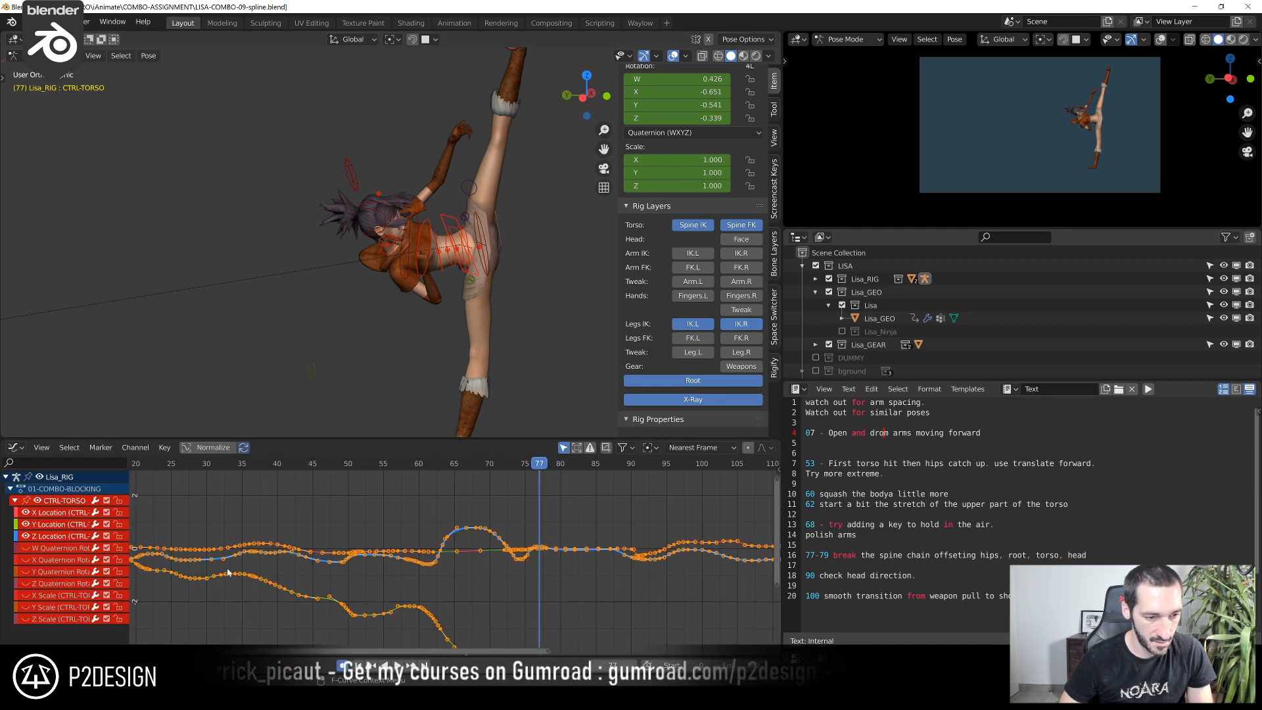
{"action": "scroll", "coordinate": [416, 556], "scroll_direction": "down", "scroll_amount": 2}
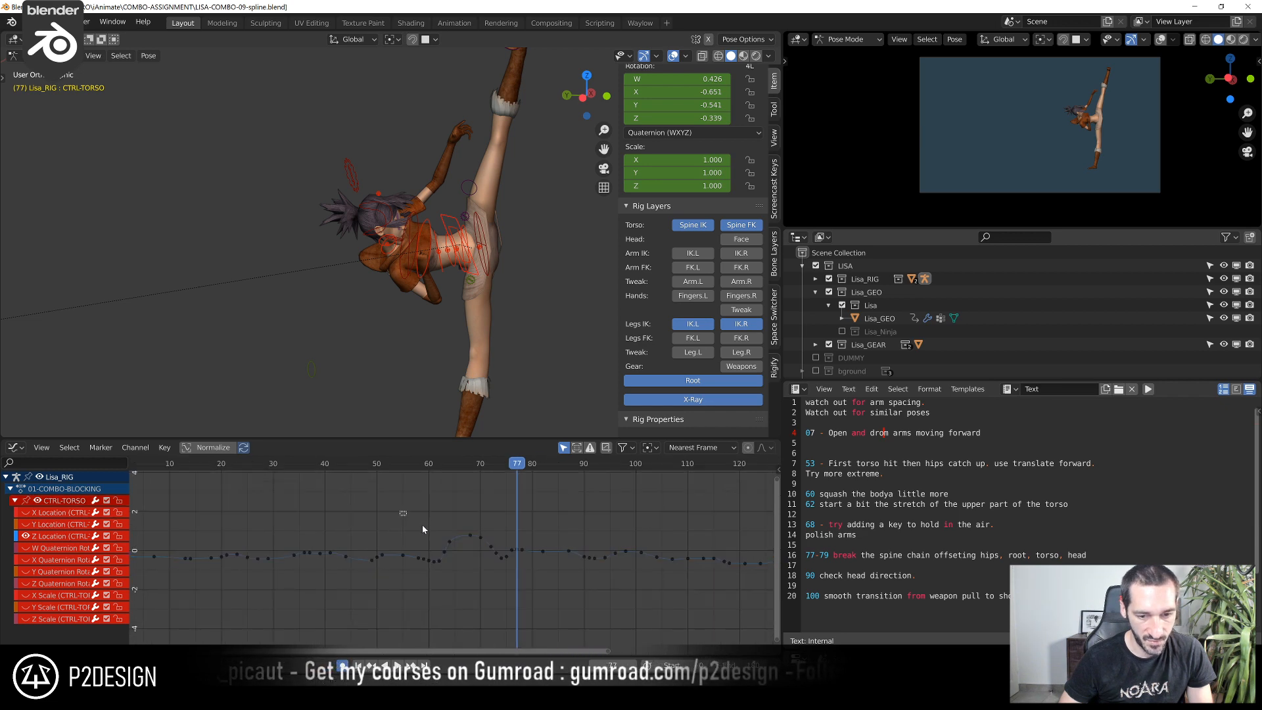
{"action": "left_click_drag", "start_coordinate": [395, 513], "coordinate": [690, 596]}
{"action": "key", "text": "KP_Decimal"}
{"action": "middle_click_drag", "start_coordinate": [496, 534], "coordinate": [690, 573]}
{"action": "left_click", "coordinate": [493, 516]}
Return the viewport to the left orthographic view and scrub frames 62 to 66 to study the torso's rise
{"action": "left_click_drag", "start_coordinate": [424, 467], "coordinate": [454, 471]}
{"action": "scroll", "coordinate": [372, 339], "scroll_direction": "down", "scroll_amount": 5}
{"action": "middle_click_drag", "start_coordinate": [371, 340], "coordinate": [402, 345], "text": "shift"}
{"action": "scroll", "coordinate": [485, 598], "scroll_direction": "up", "scroll_amount": 2}
{"action": "left_click_drag", "start_coordinate": [422, 466], "coordinate": [402, 485]}
{"action": "key", "text": "ctrl+KP_3"}
{"action": "scroll", "coordinate": [406, 331], "scroll_direction": "up", "scroll_amount": 2}
{"action": "scroll", "coordinate": [407, 336], "scroll_direction": "down", "scroll_amount": 1}
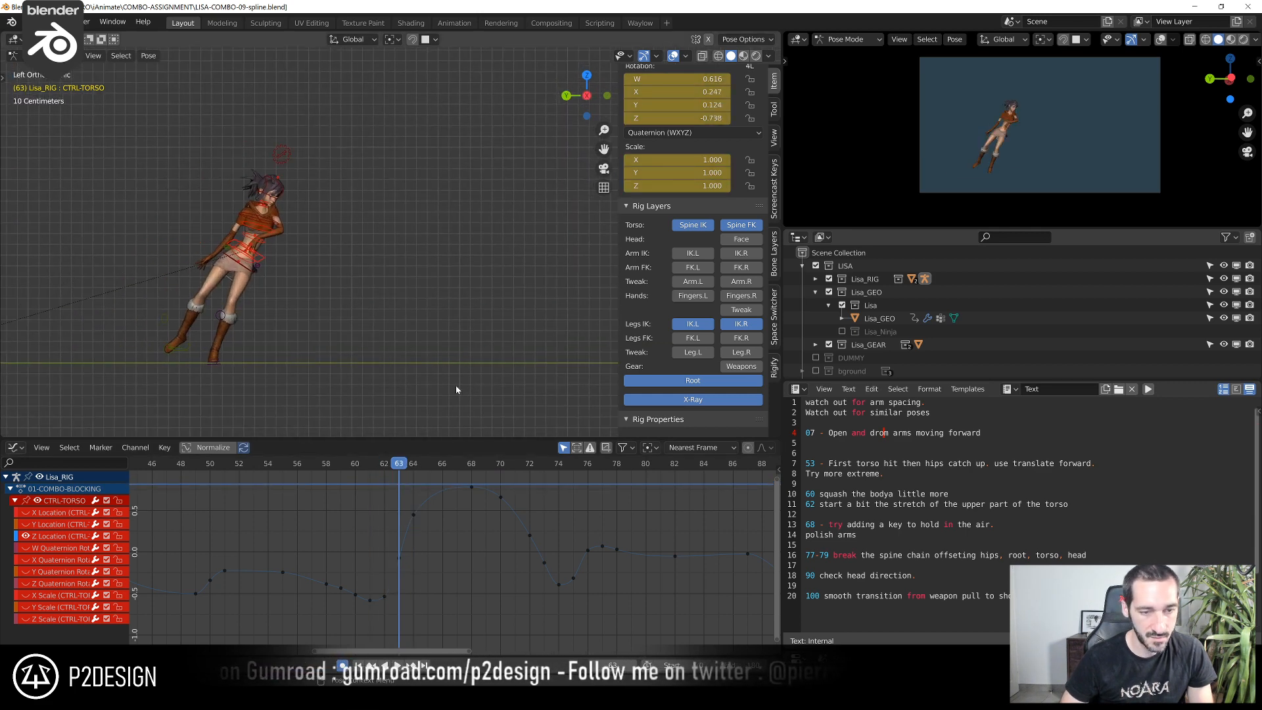
{"action": "left_click", "coordinate": [384, 464]}
{"action": "left_click_drag", "start_coordinate": [387, 467], "coordinate": [447, 476]}
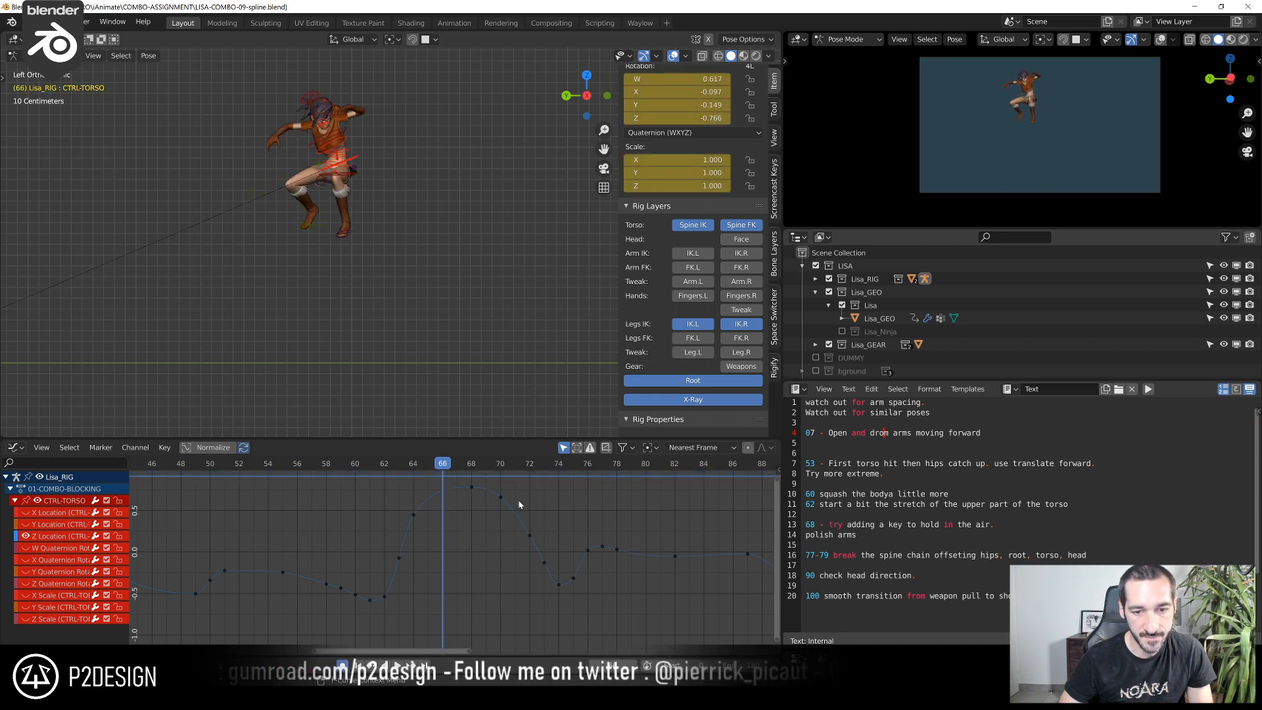
Reshape the peak of the torso's Z Location curve around frames 68 to 70 to hold the body in the air
{"action": "left_click_drag", "start_coordinate": [462, 474], "coordinate": [474, 494]}
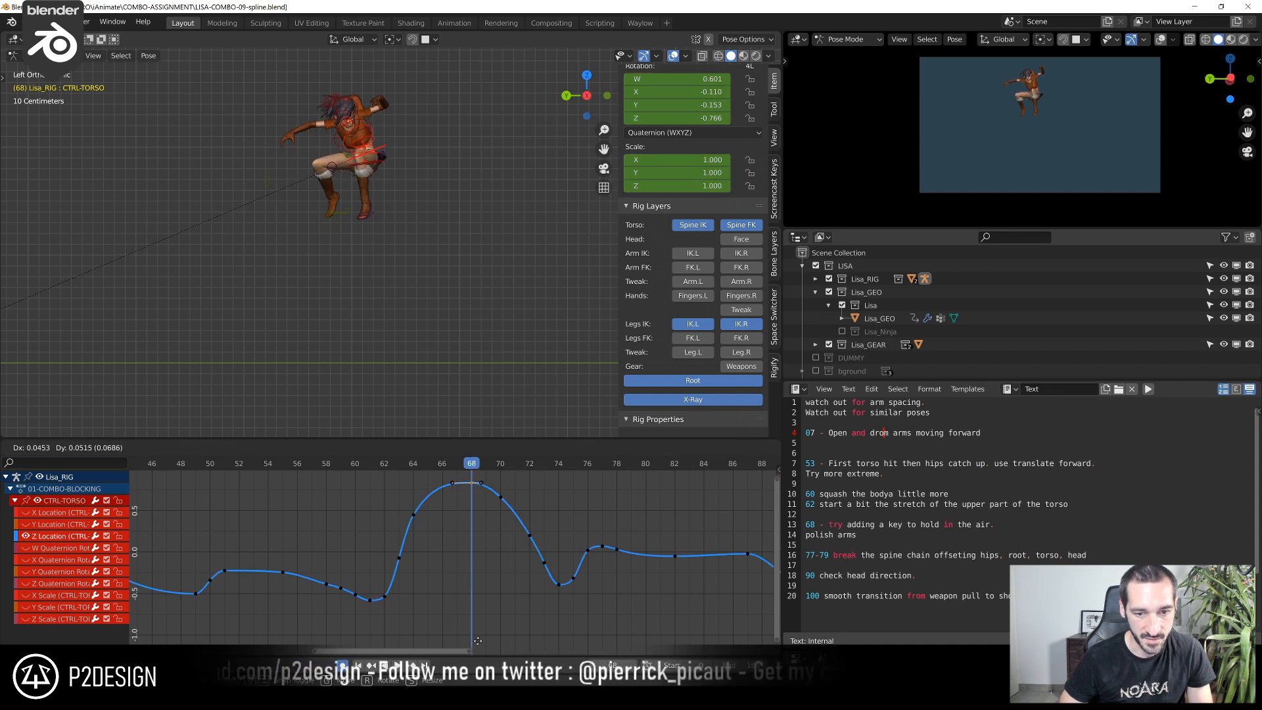
{"action": "left_click_drag", "start_coordinate": [498, 469], "coordinate": [502, 493]}
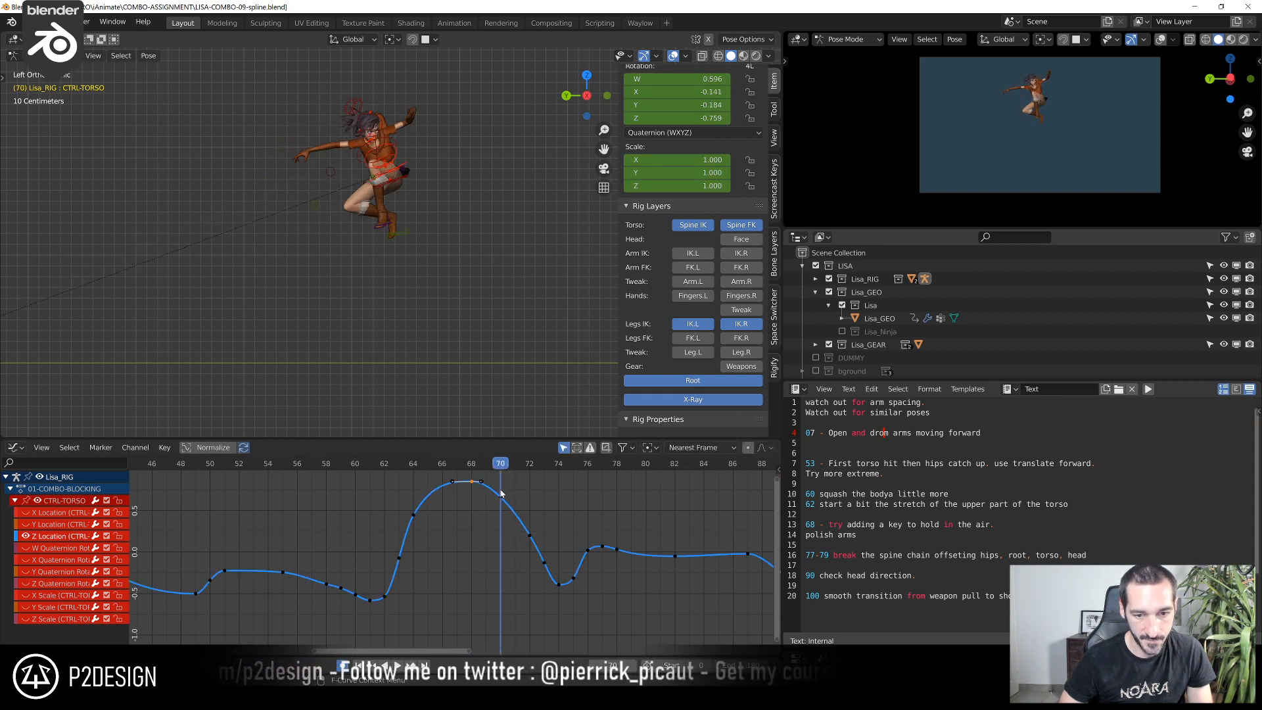
{"action": "left_click_drag", "start_coordinate": [396, 476], "coordinate": [454, 483]}
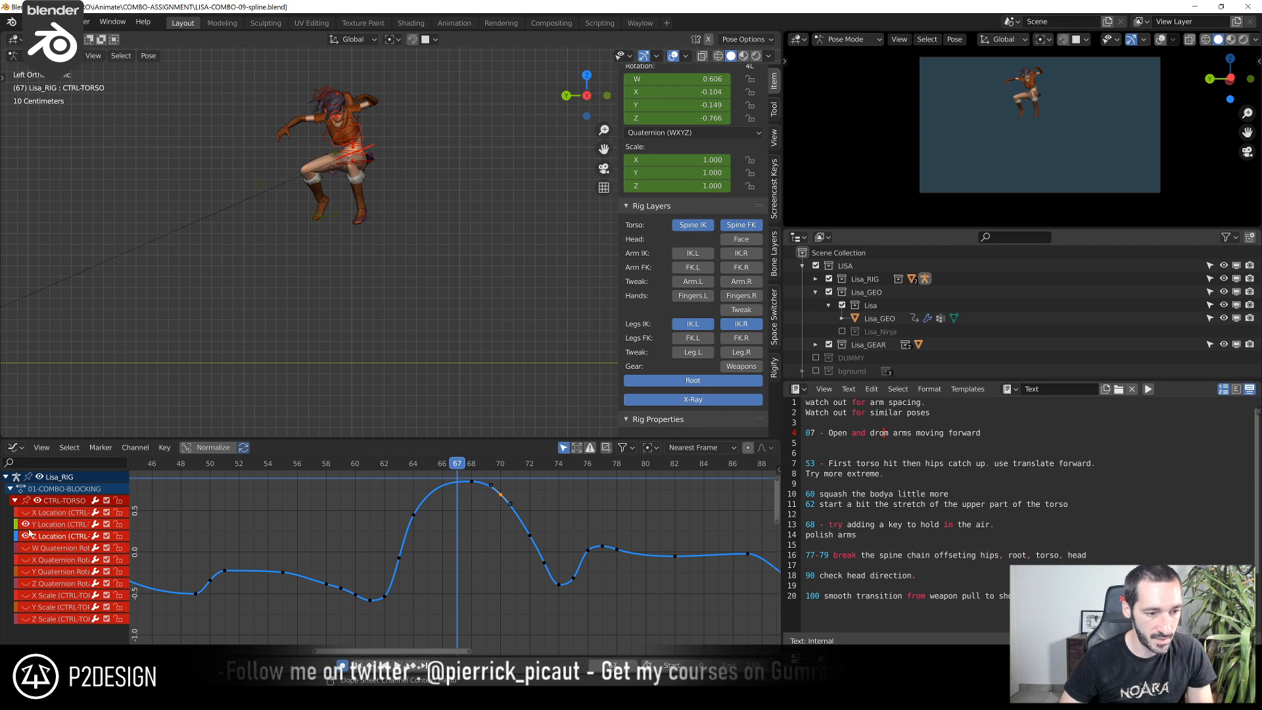
Isolate the torso's Y Location curve and scrub the jump around frames 66 to 68 to check its forward travel
{"action": "key", "text": "Home"}
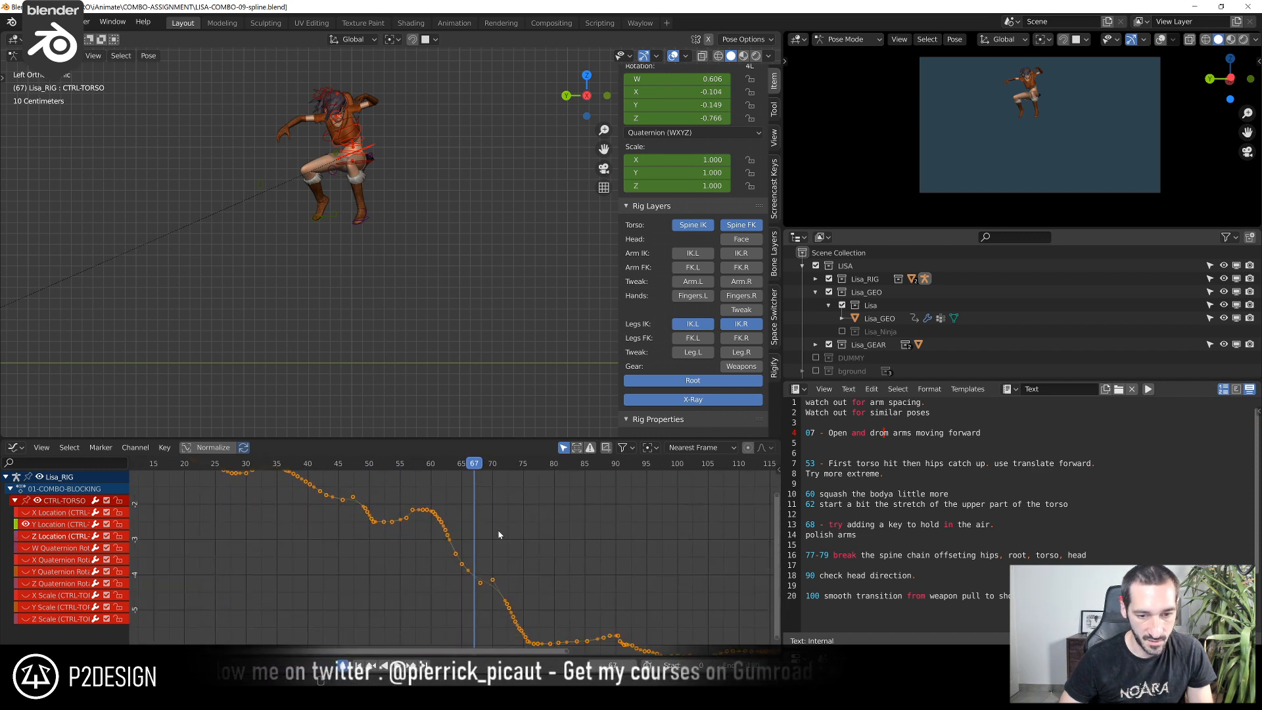
{"action": "middle_click_drag", "start_coordinate": [505, 556], "coordinate": [452, 581], "text": "ctrl"}
{"action": "left_click_drag", "start_coordinate": [420, 469], "coordinate": [429, 498]}
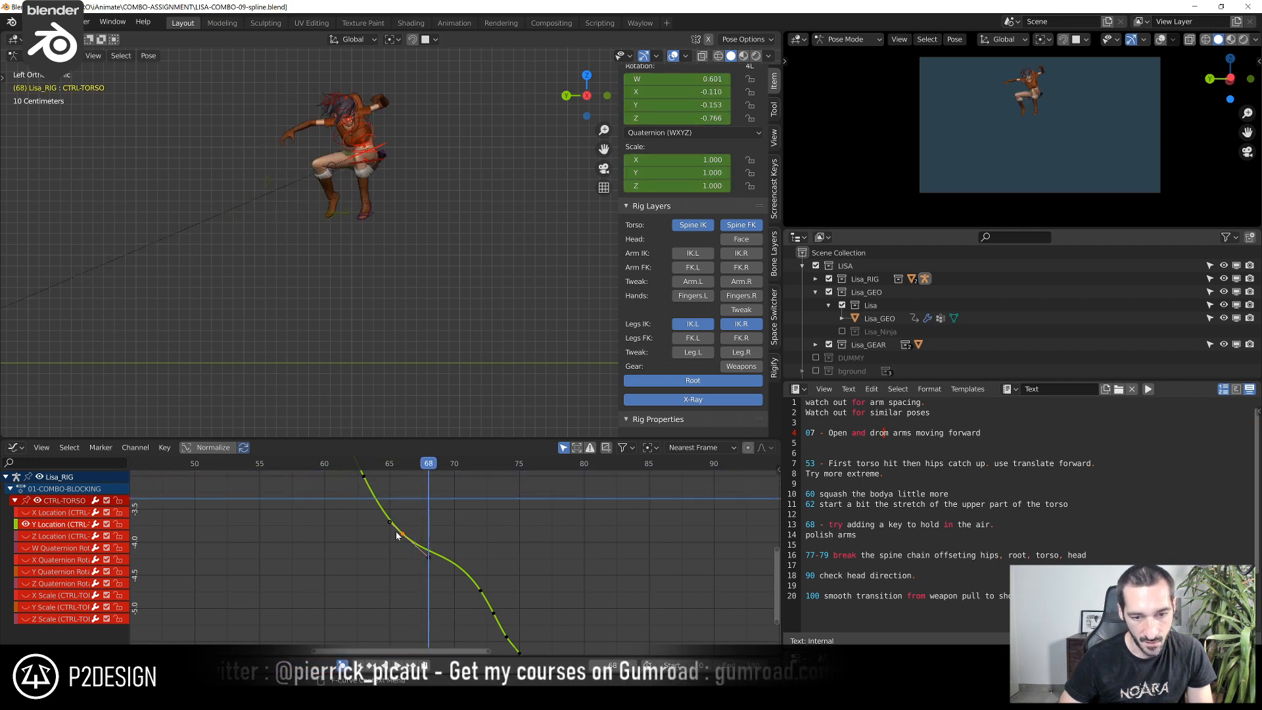
{"action": "scroll", "coordinate": [378, 528], "scroll_direction": "down", "scroll_amount": 3}
{"action": "middle_click_drag", "start_coordinate": [414, 512], "coordinate": [430, 575]}
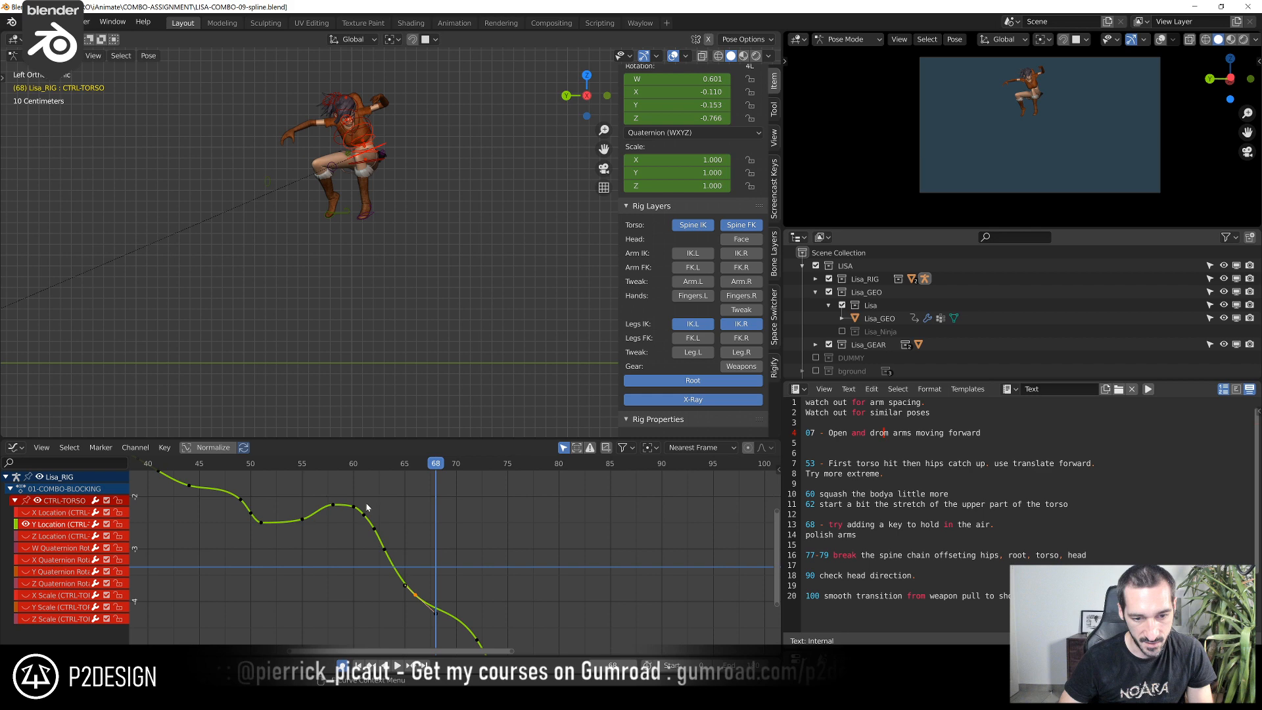
{"action": "left_click_drag", "start_coordinate": [351, 466], "coordinate": [498, 545]}
{"action": "middle_click_drag", "start_coordinate": [498, 544], "coordinate": [459, 493]}
{"action": "left_click_drag", "start_coordinate": [412, 475], "coordinate": [405, 554]}
{"action": "scroll", "coordinate": [406, 558], "scroll_direction": "up", "scroll_amount": 2}
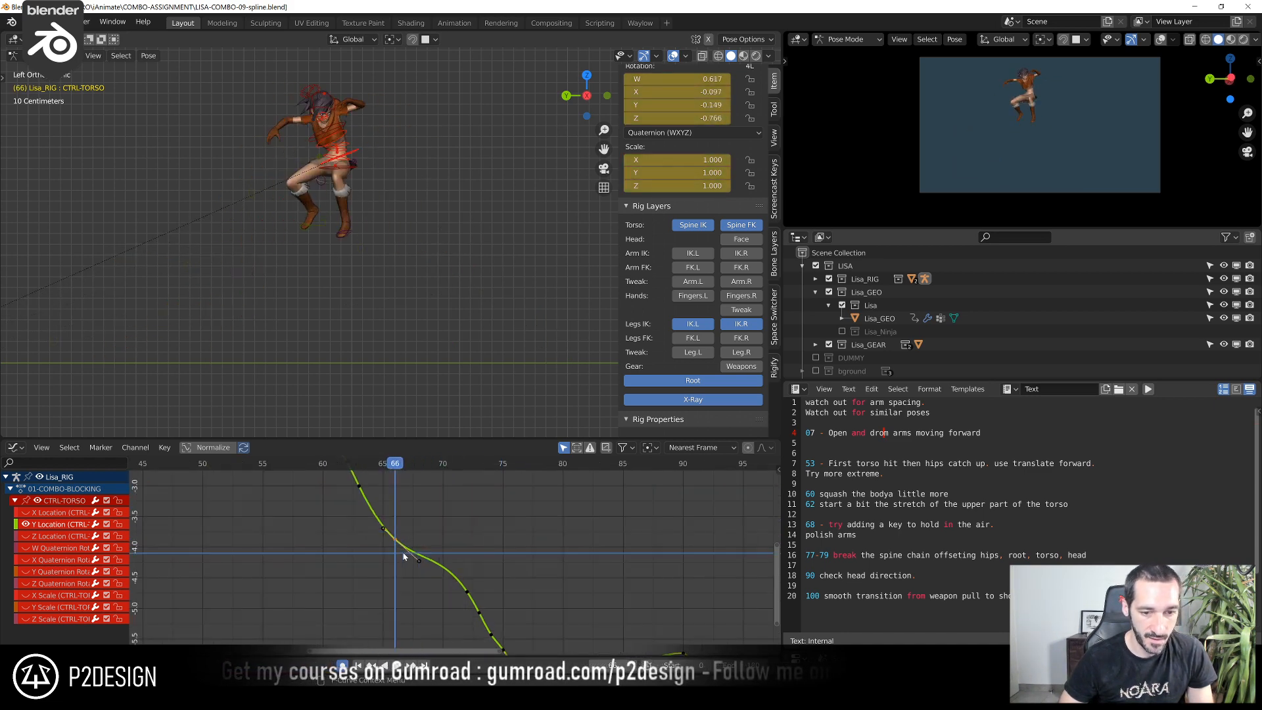
Move the torso's Y Location key at frame 66, then shift the key at frame 72 and rotate its handles to smooth the curve
{"action": "key", "text": "g"}
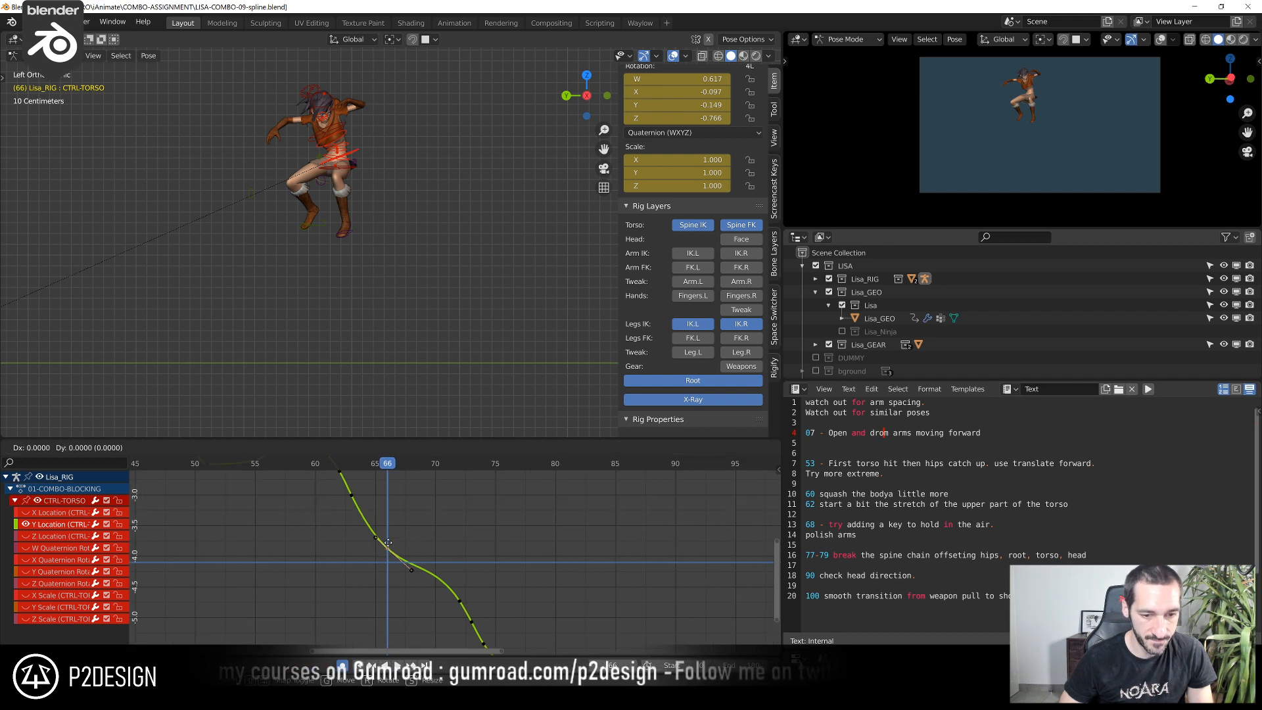
{"action": "left_click", "coordinate": [394, 498]}
{"action": "right_click_drag", "start_coordinate": [409, 498], "coordinate": [459, 504], "text": "shift"}
{"action": "key", "text": "g"}
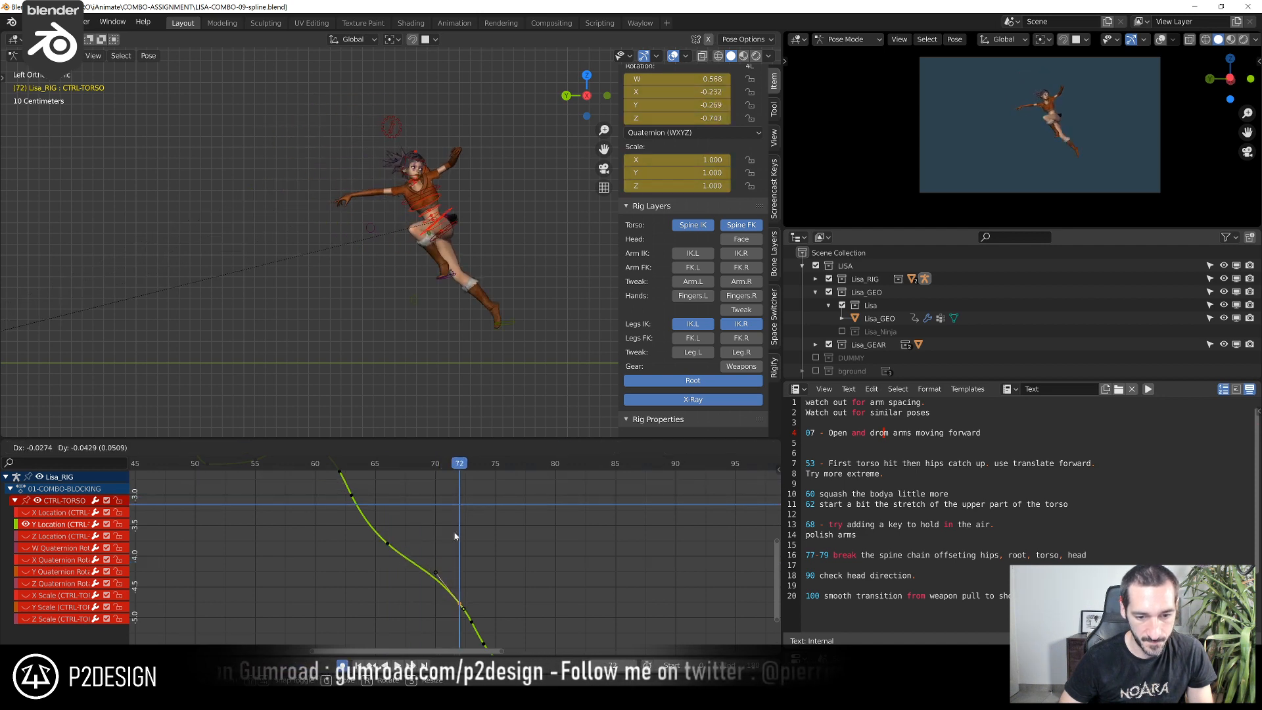
{"action": "left_click", "coordinate": [412, 511]}
{"action": "key", "text": "r"}
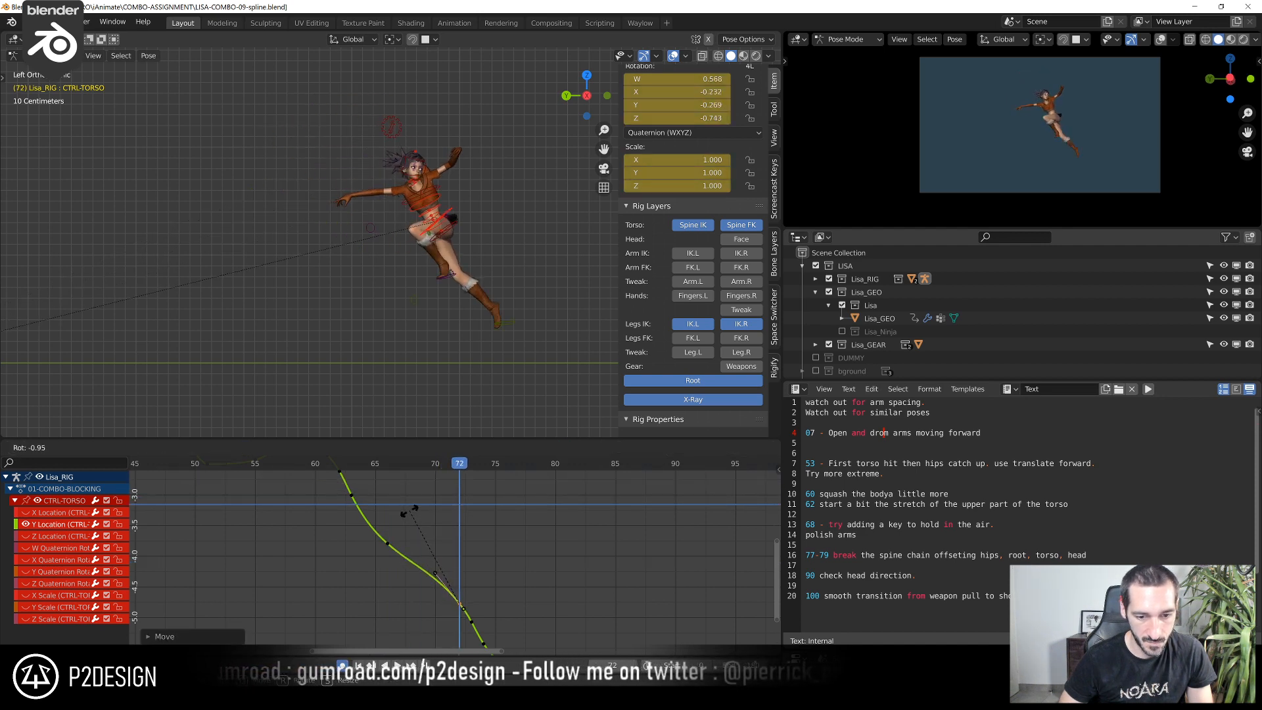
{"action": "left_click", "coordinate": [404, 513]}
Move the torso's Y Location key at frame 66 again and rotate its handles to even out the forward travel
{"action": "left_click", "coordinate": [385, 467]}
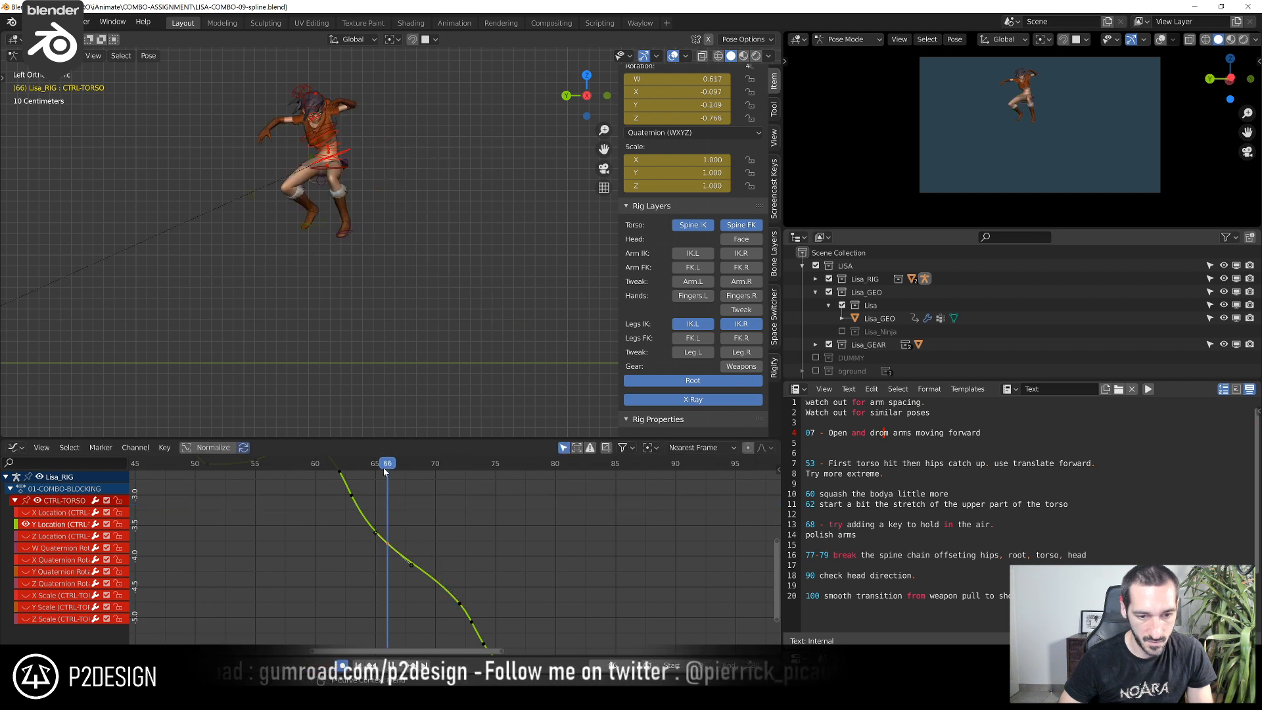
{"action": "key", "text": "g"}
{"action": "left_click", "coordinate": [444, 527]}
{"action": "key", "text": "r"}
{"action": "left_click", "coordinate": [448, 534]}
Reposition the torso's Y Location key at frame 63 and rotate its handles to smooth the start of the jump
{"action": "mouse_move", "coordinate": [370, 511]}
{"action": "middle_mouse_down"}
{"action": "mouse_move", "coordinate": [383, 526]}
{"action": "mouse_move", "coordinate": [349, 503]}
{"action": "middle_mouse_up"}
{"action": "left_click", "coordinate": [365, 468]}
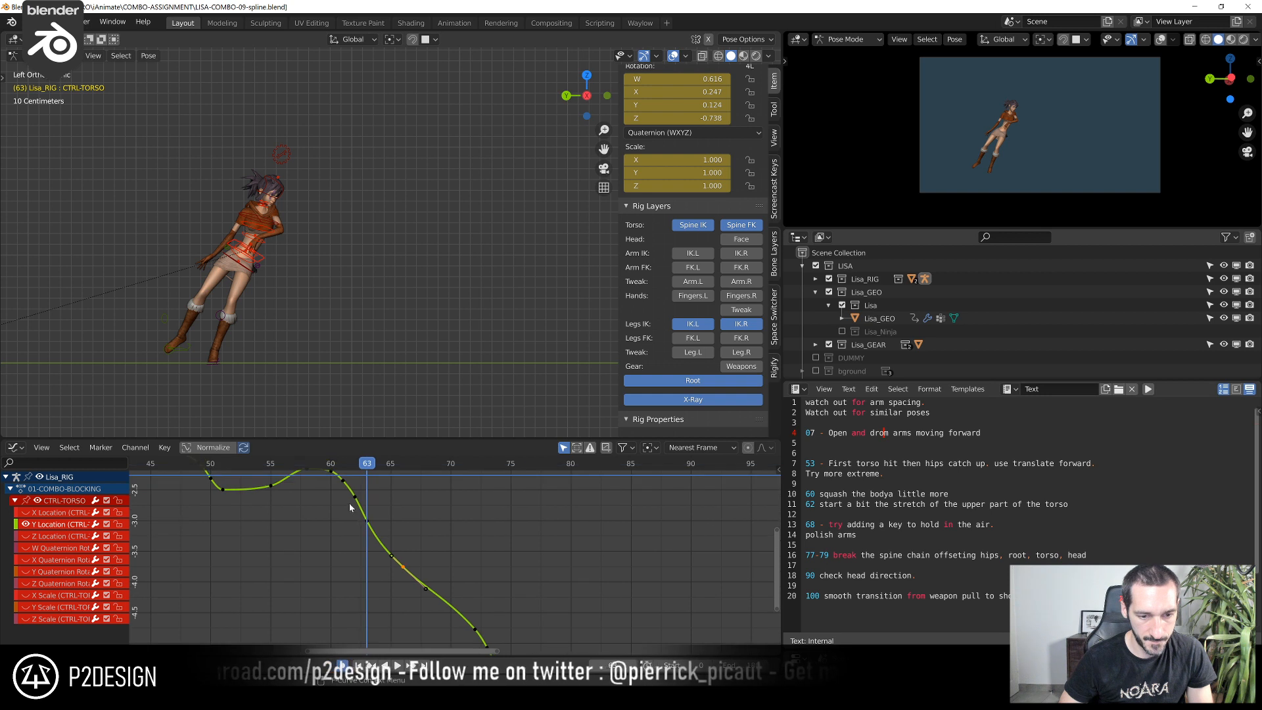
{"action": "left_click_drag", "start_coordinate": [364, 520], "coordinate": [379, 532]}
{"action": "key", "text": "g"}
{"action": "left_click", "coordinate": [373, 528]}
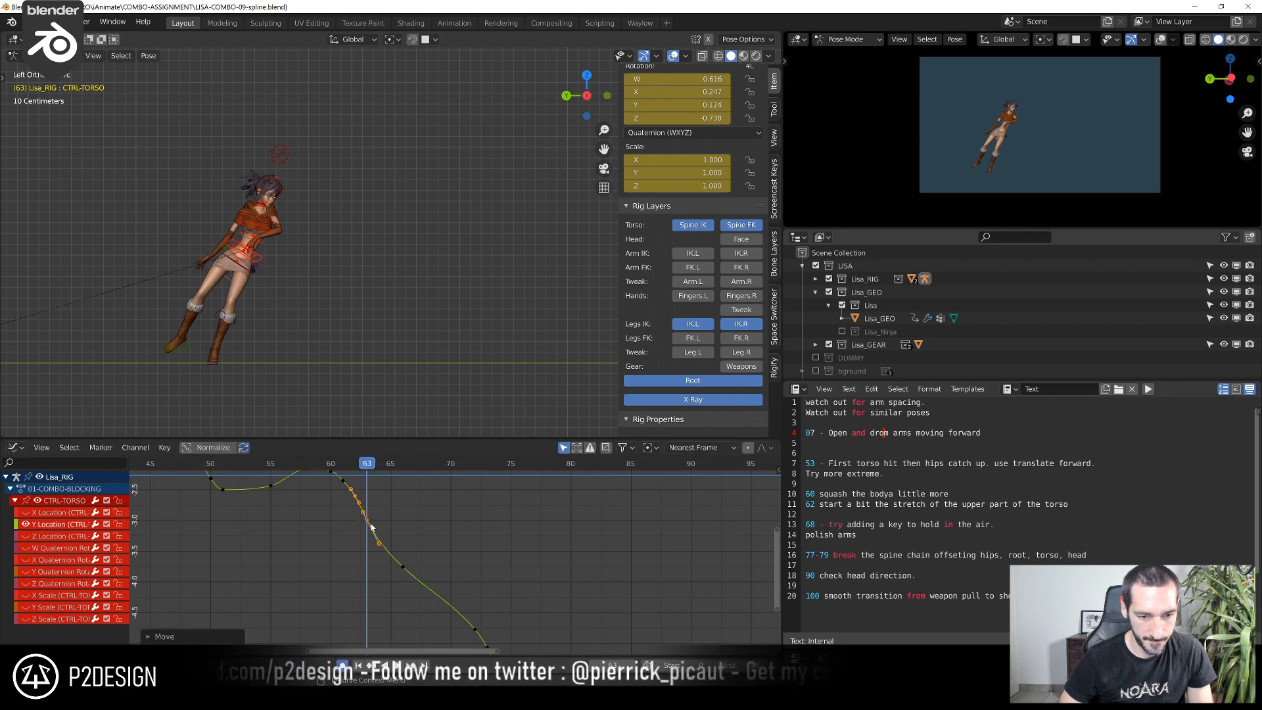
{"action": "left_click", "coordinate": [372, 499]}
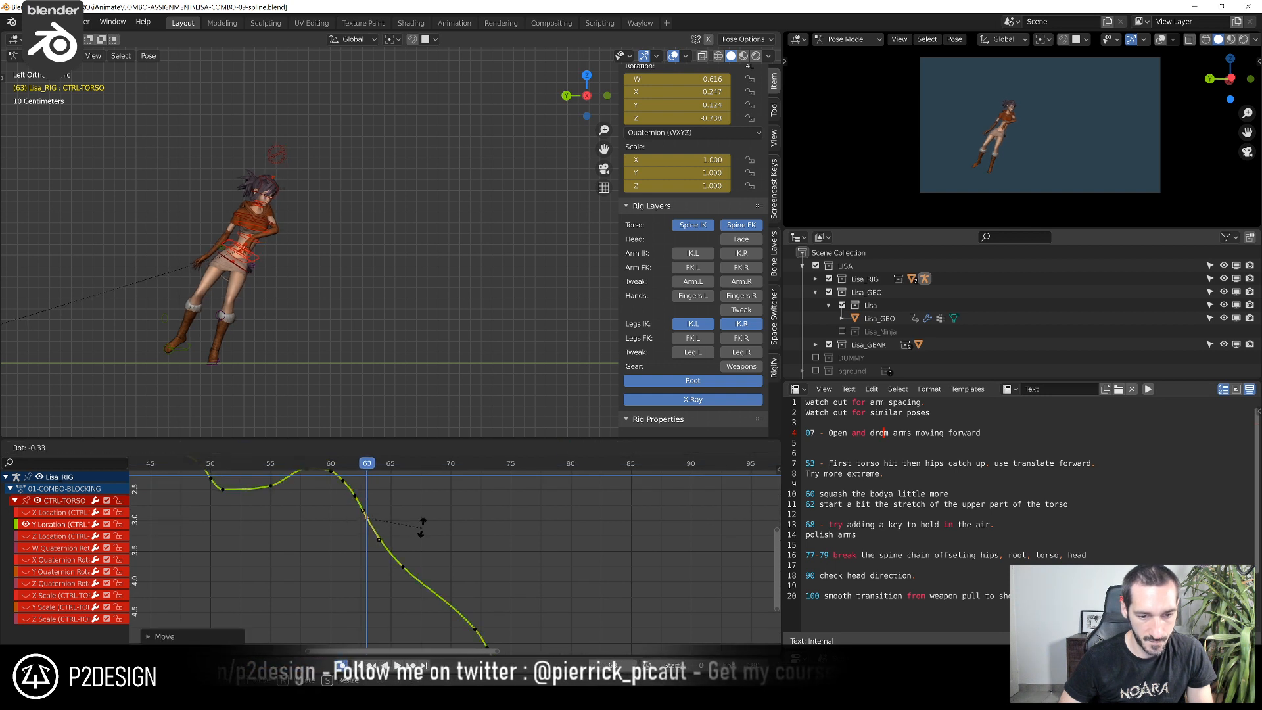
{"action": "left_click", "coordinate": [366, 485]}
{"action": "mouse_move", "coordinate": [365, 481]}
{"action": "right_mouse_down", "text": "shift"}
{"action": "mouse_move", "coordinate": [352, 485]}
{"action": "mouse_move", "coordinate": [373, 496]}
{"action": "mouse_move", "coordinate": [371, 473]}
{"action": "right_mouse_up", "text": "shift"}
{"action": "key", "text": "g"}
{"action": "left_click", "coordinate": [372, 506]}
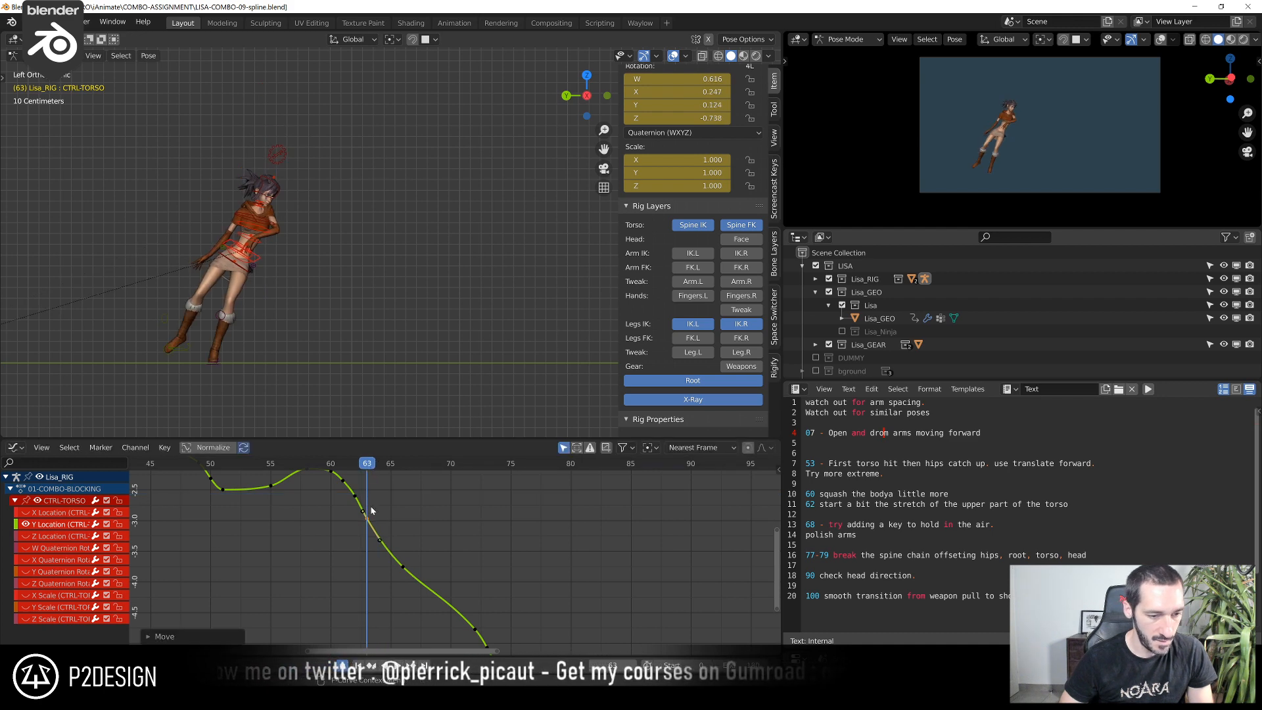
Select the left foot IK control, show only its location curves and scrub to frame 64
{"action": "right_click_drag", "start_coordinate": [302, 464], "coordinate": [403, 527], "text": "shift"}
{"action": "left_click", "coordinate": [354, 238]}
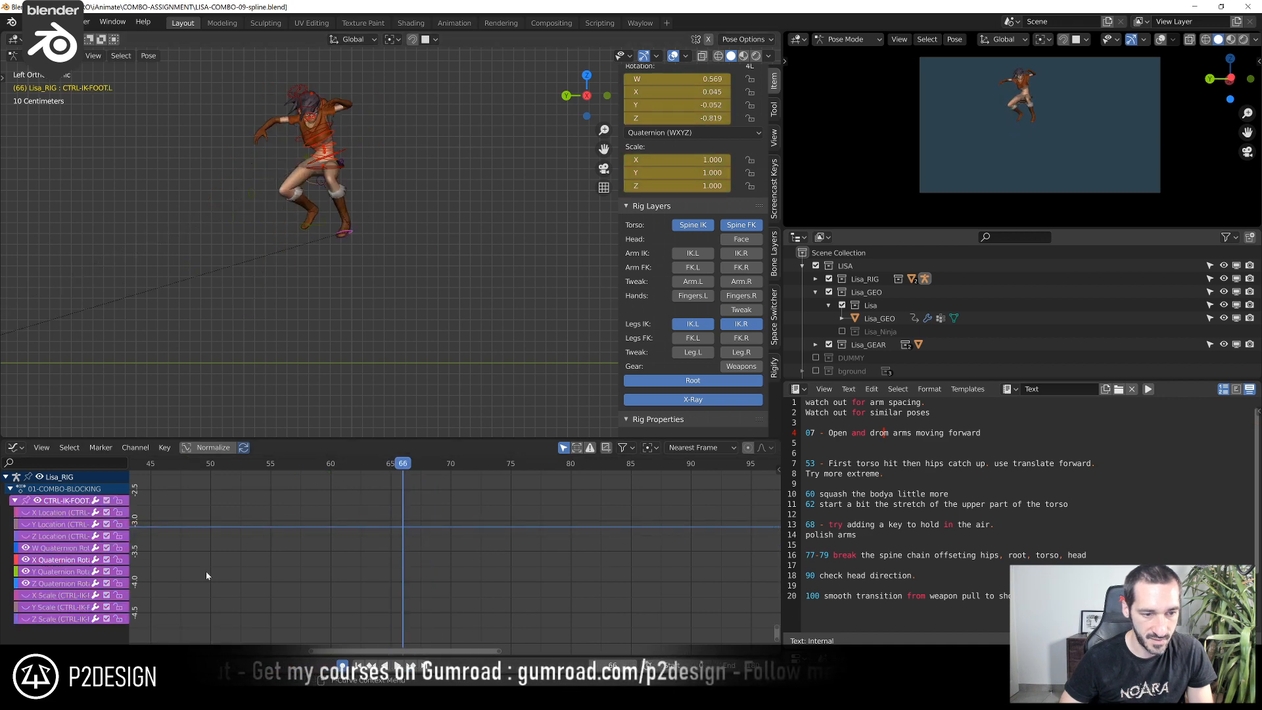
{"action": "scroll", "coordinate": [251, 564], "scroll_direction": "down", "scroll_amount": 2}
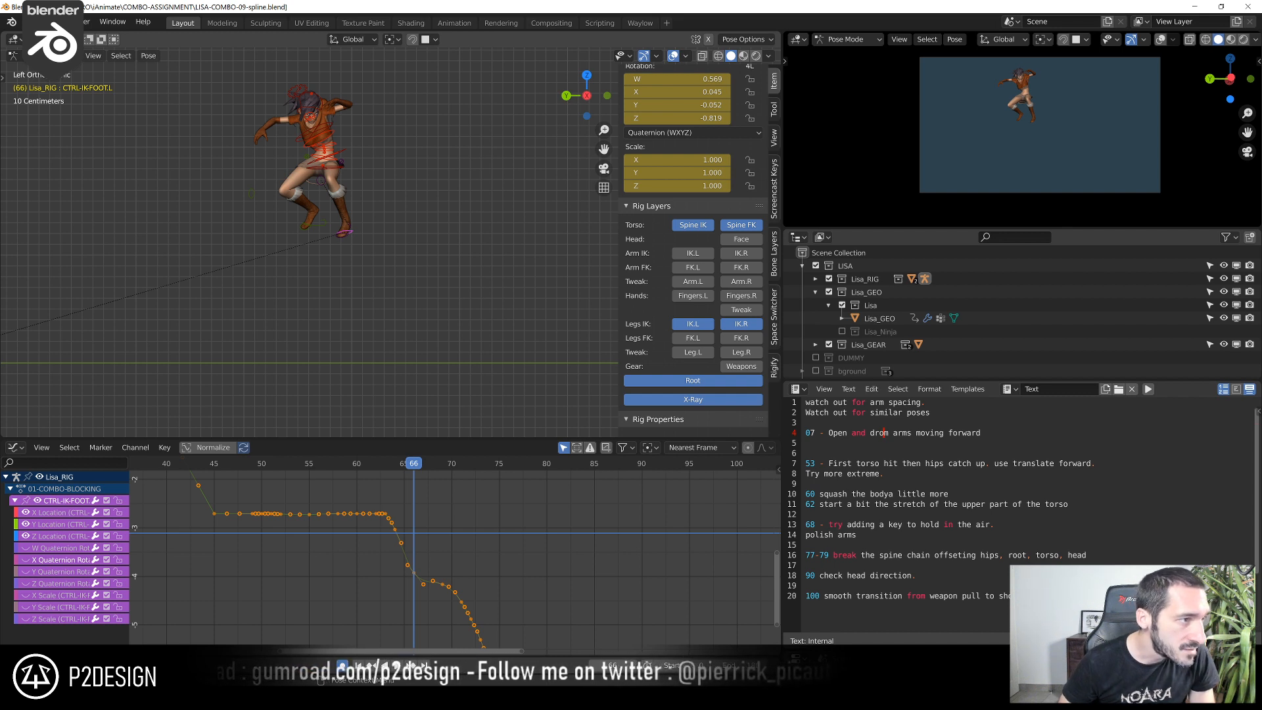
{"action": "scroll", "coordinate": [423, 542], "scroll_direction": "down", "scroll_amount": 1}
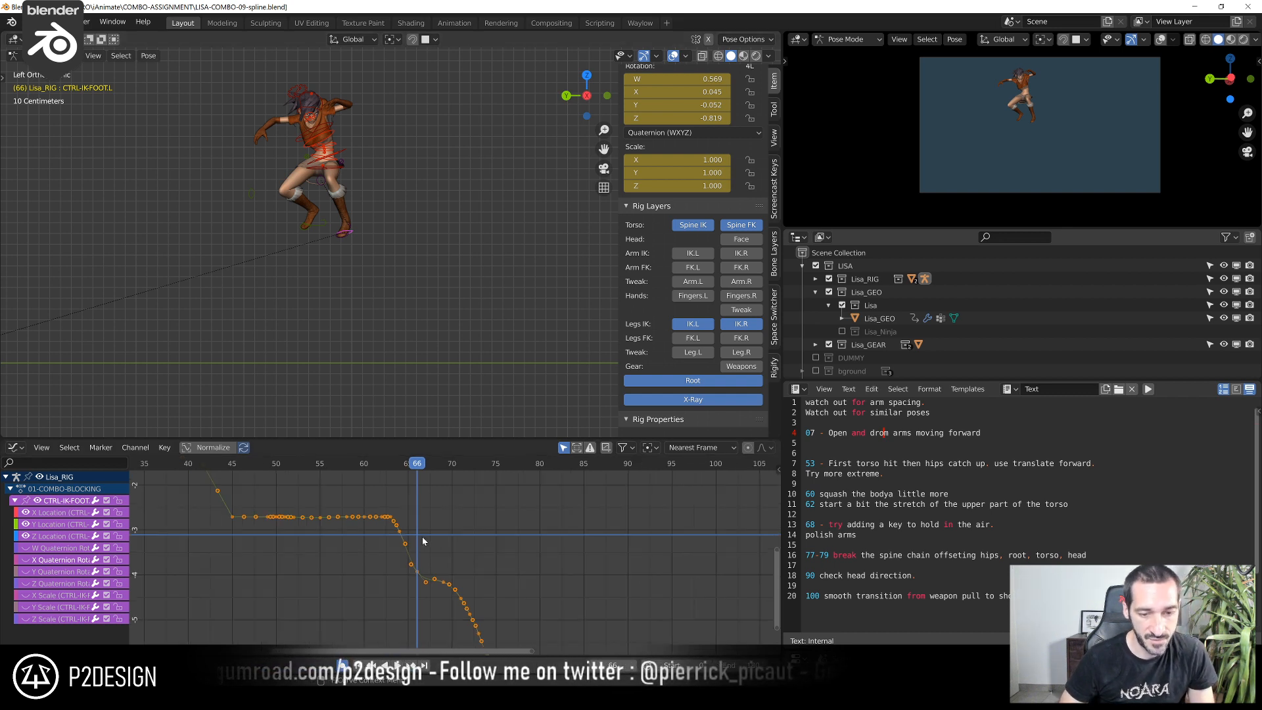
{"action": "left_click_drag", "start_coordinate": [234, 469], "coordinate": [378, 470]}
{"action": "scroll", "coordinate": [252, 524], "scroll_direction": "up", "scroll_amount": 2}
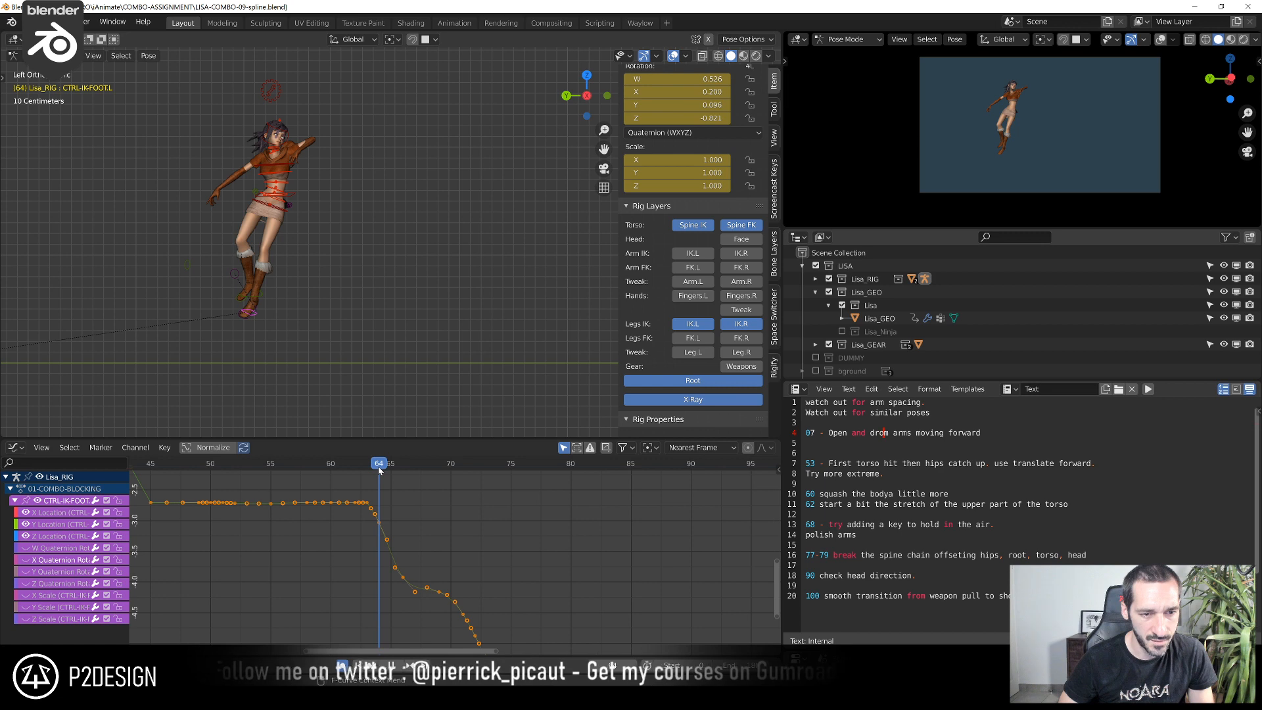
Move the left foot's Y Location key at frame 64 to smooth the foot's takeoff
{"action": "left_click", "coordinate": [382, 535]}
{"action": "scroll", "coordinate": [358, 529], "scroll_direction": "up", "scroll_amount": 5}
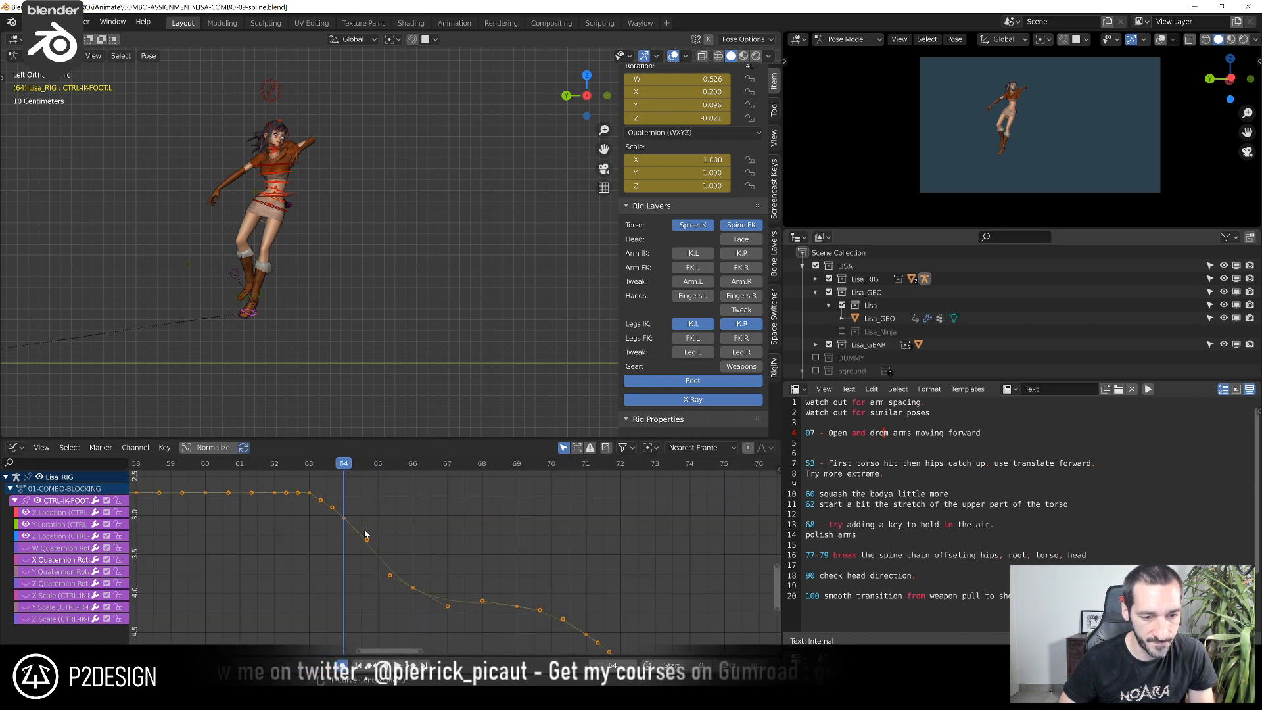
{"action": "key", "text": "g"}
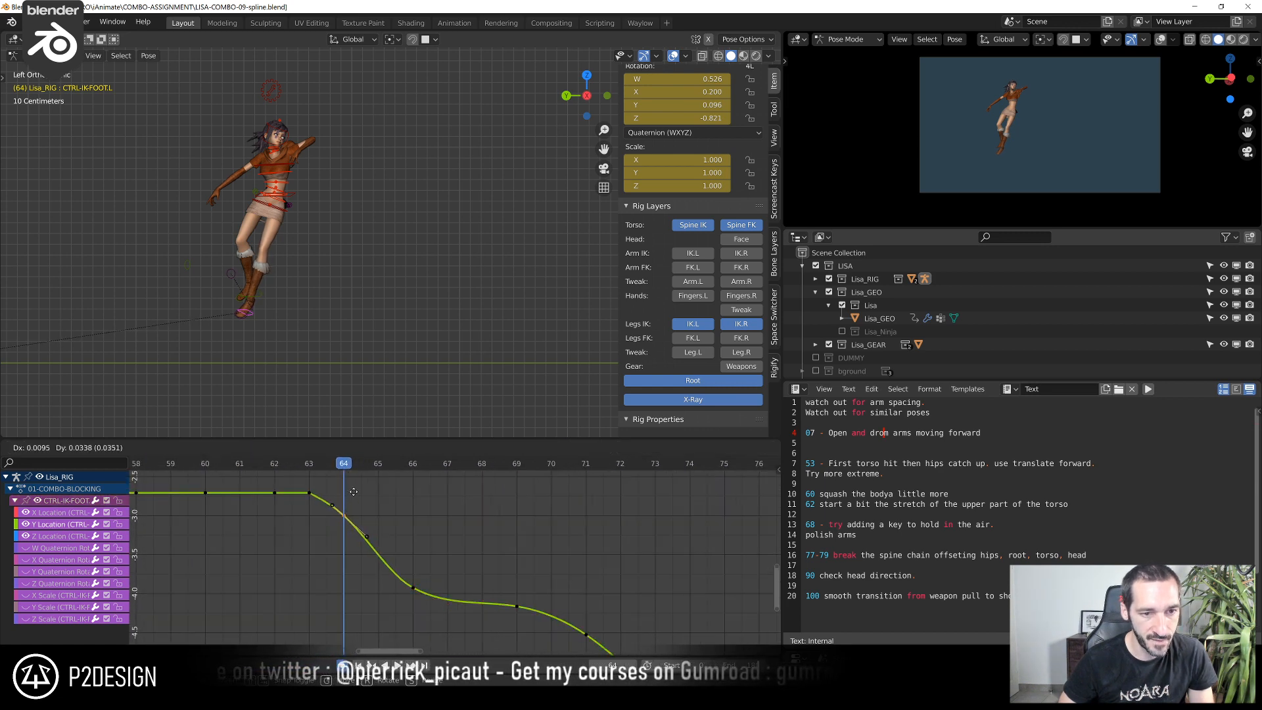
{"action": "left_click", "coordinate": [355, 492]}
Adjust the left foot's Z Location key at frame 64, then raise its Y Location key on the same frame slightly
{"action": "middle_click_drag", "start_coordinate": [335, 520], "coordinate": [410, 521], "text": "ctrl"}
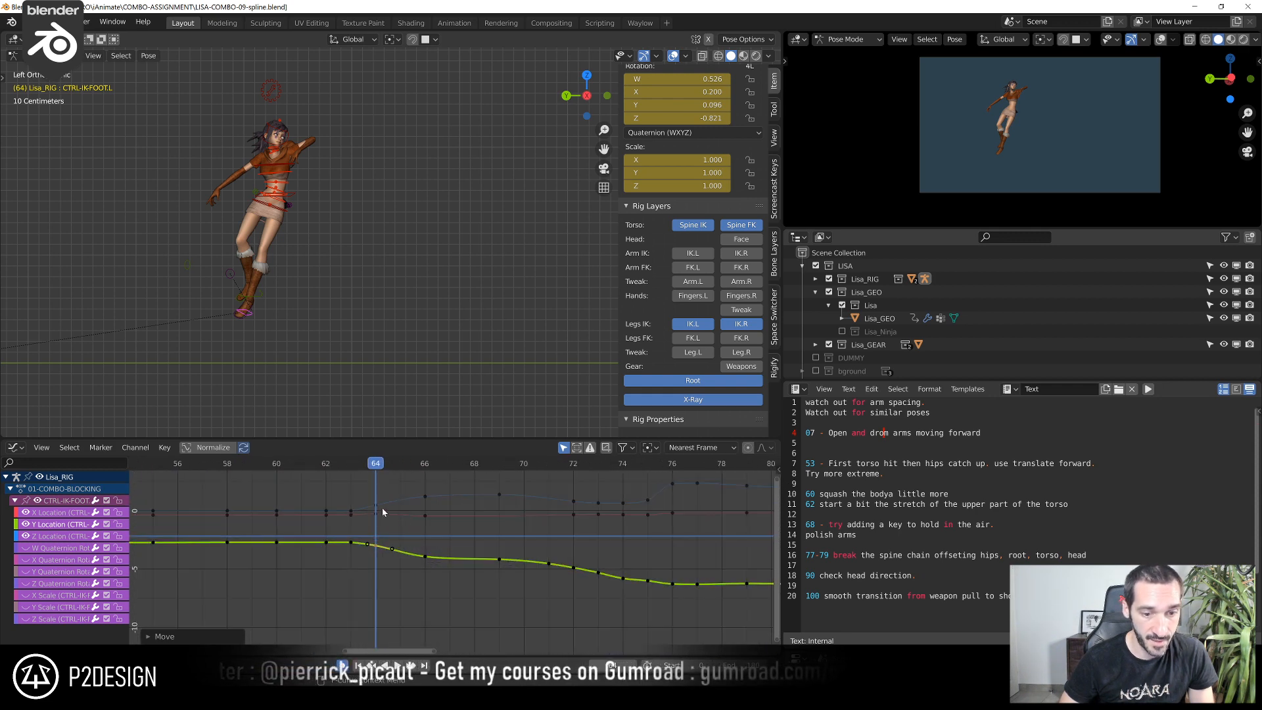
{"action": "left_click", "coordinate": [383, 513]}
{"action": "scroll", "coordinate": [378, 510], "scroll_direction": "up", "scroll_amount": 3}
{"action": "key", "text": "g"}
{"action": "left_click", "coordinate": [378, 515]}
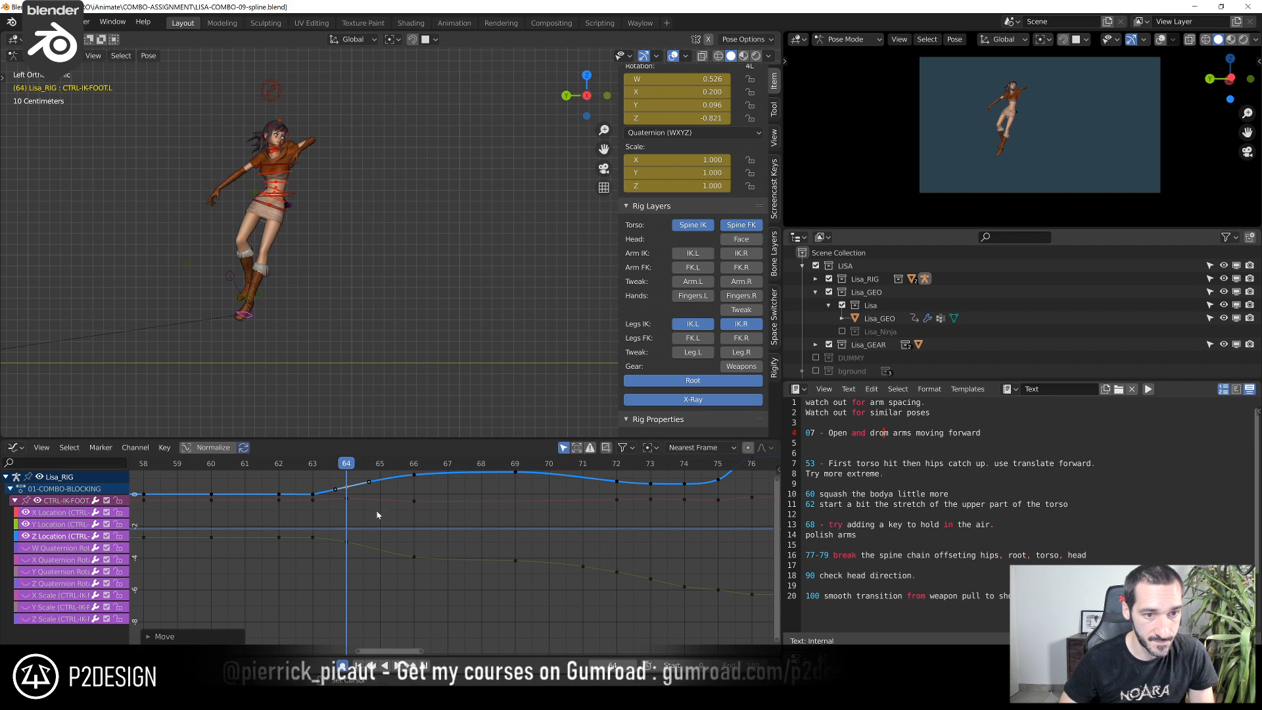
{"action": "left_click", "coordinate": [347, 542]}
{"action": "key", "text": "g"}
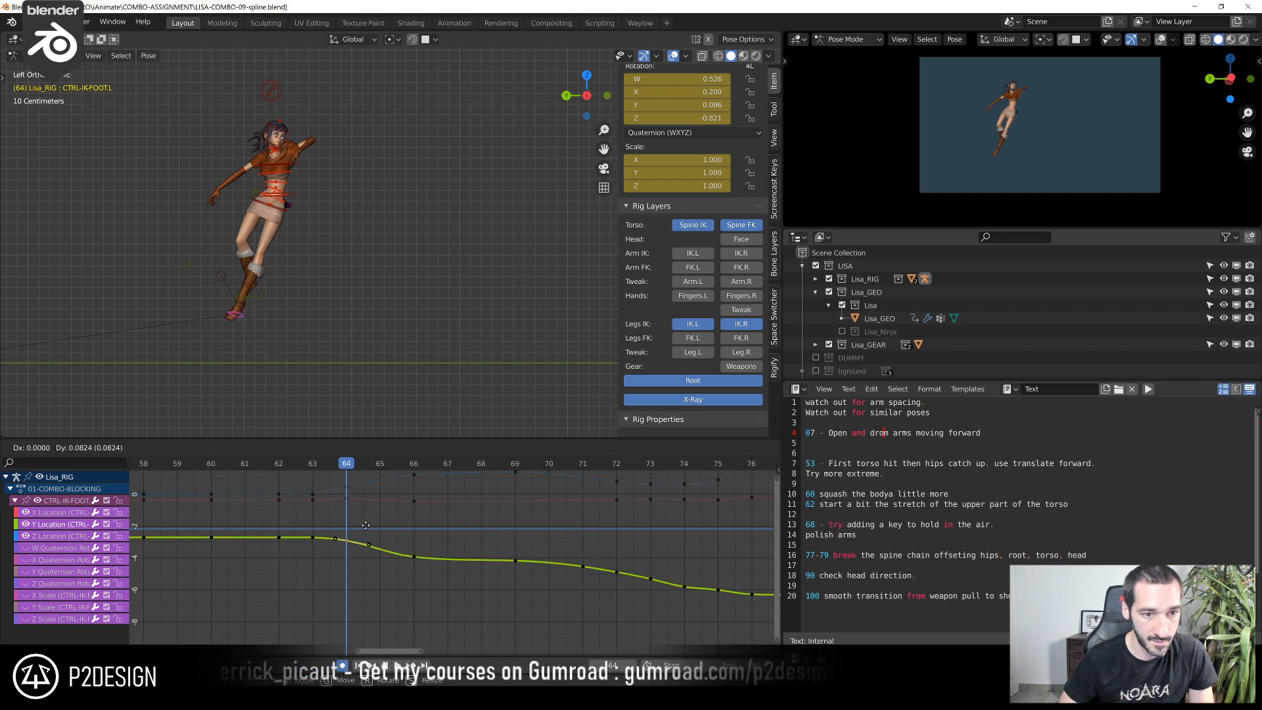
{"action": "left_click", "coordinate": [365, 526]}
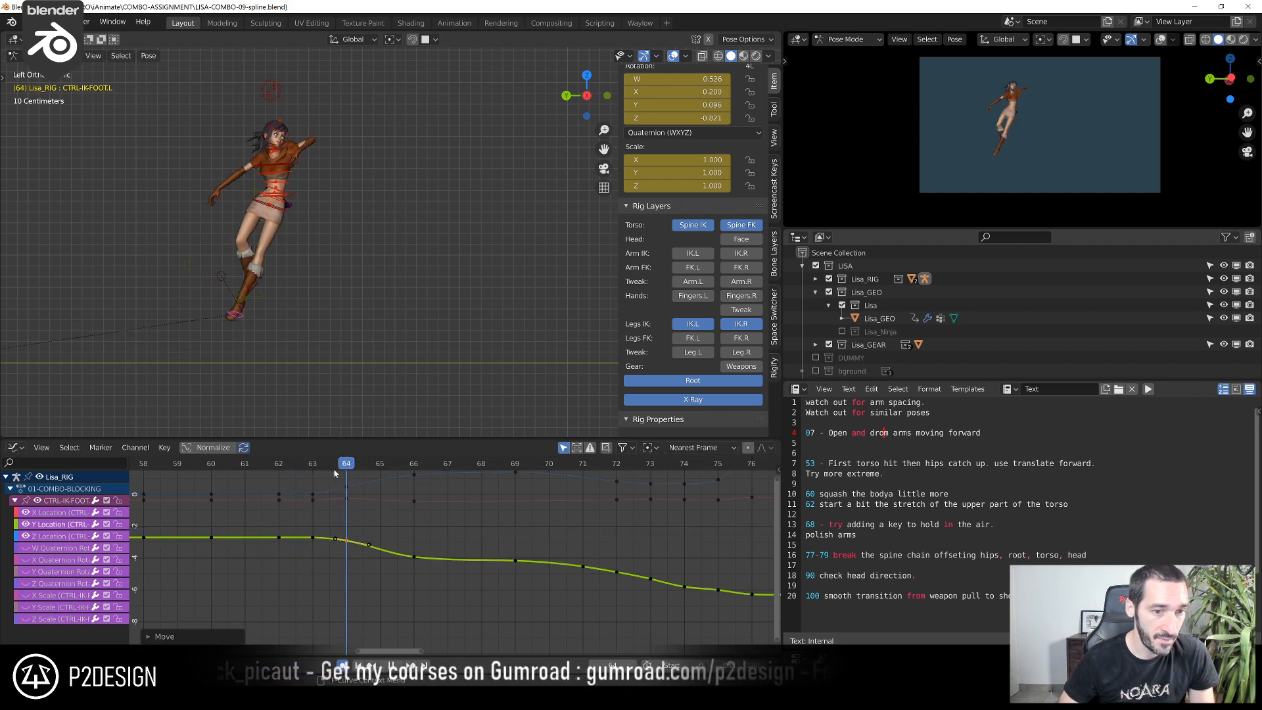
Raise the left foot's Y Location key at frame 66 and pick its Z Location key on that frame
{"action": "right_click_drag", "start_coordinate": [342, 474], "coordinate": [424, 487], "text": "shift"}
{"action": "middle_click_drag", "start_coordinate": [435, 501], "coordinate": [317, 547]}
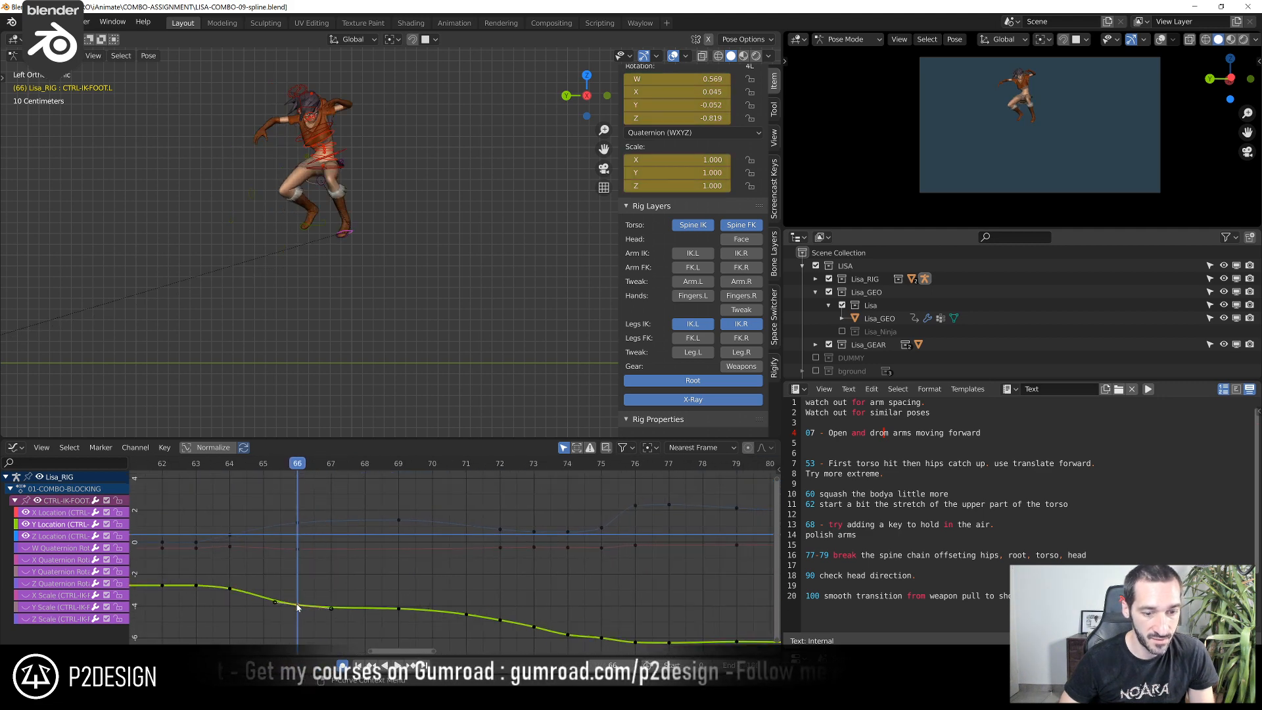
{"action": "key", "text": "g"}
{"action": "left_click", "coordinate": [297, 593]}
{"action": "left_click", "coordinate": [297, 526]}
Raise the left foot's Z Location key at frame 69 slightly
{"action": "right_click_drag", "start_coordinate": [309, 472], "coordinate": [397, 488], "text": "shift"}
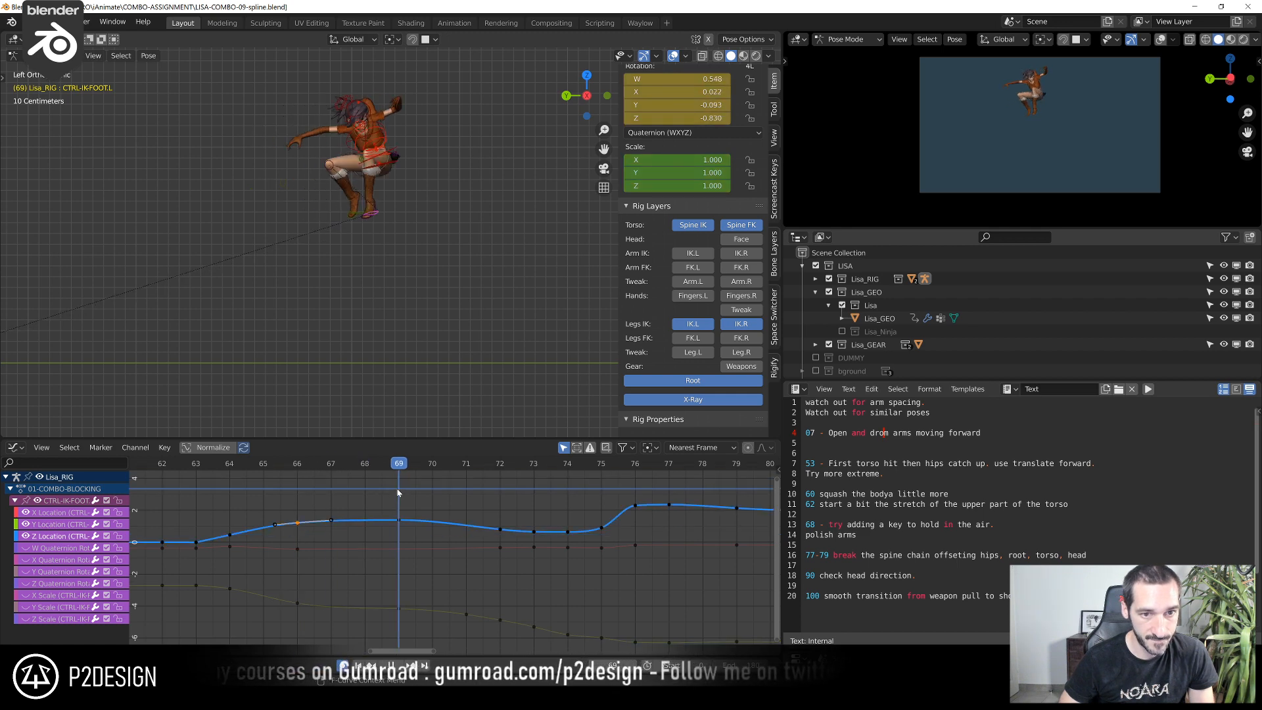
{"action": "left_click_drag", "start_coordinate": [381, 503], "coordinate": [417, 527]}
{"action": "key", "text": "g"}
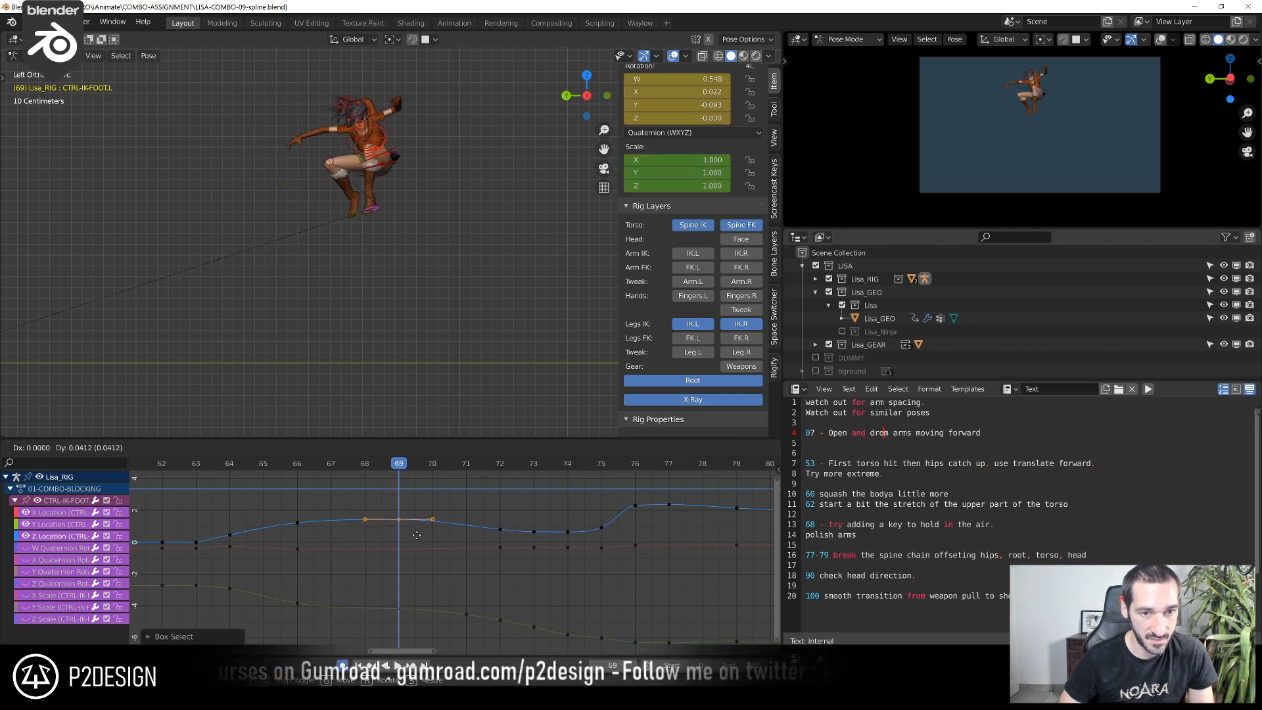
{"action": "left_click", "coordinate": [417, 535]}
Nudge the left foot's Z Location key at frame 66 to smooth the rise
{"action": "scroll", "coordinate": [413, 536], "scroll_direction": "up", "scroll_amount": 5}
{"action": "middle_click_drag", "start_coordinate": [291, 535], "coordinate": [380, 541]}
{"action": "left_click", "coordinate": [313, 466]}
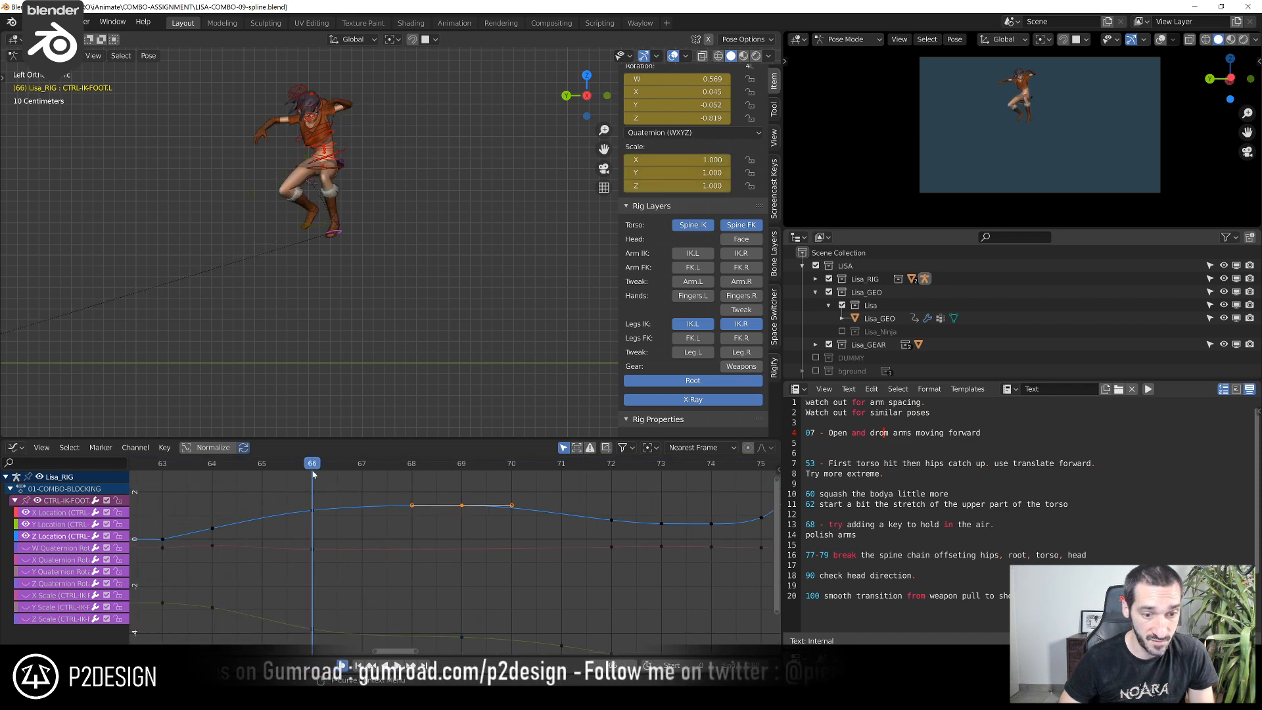
{"action": "key", "text": "g"}
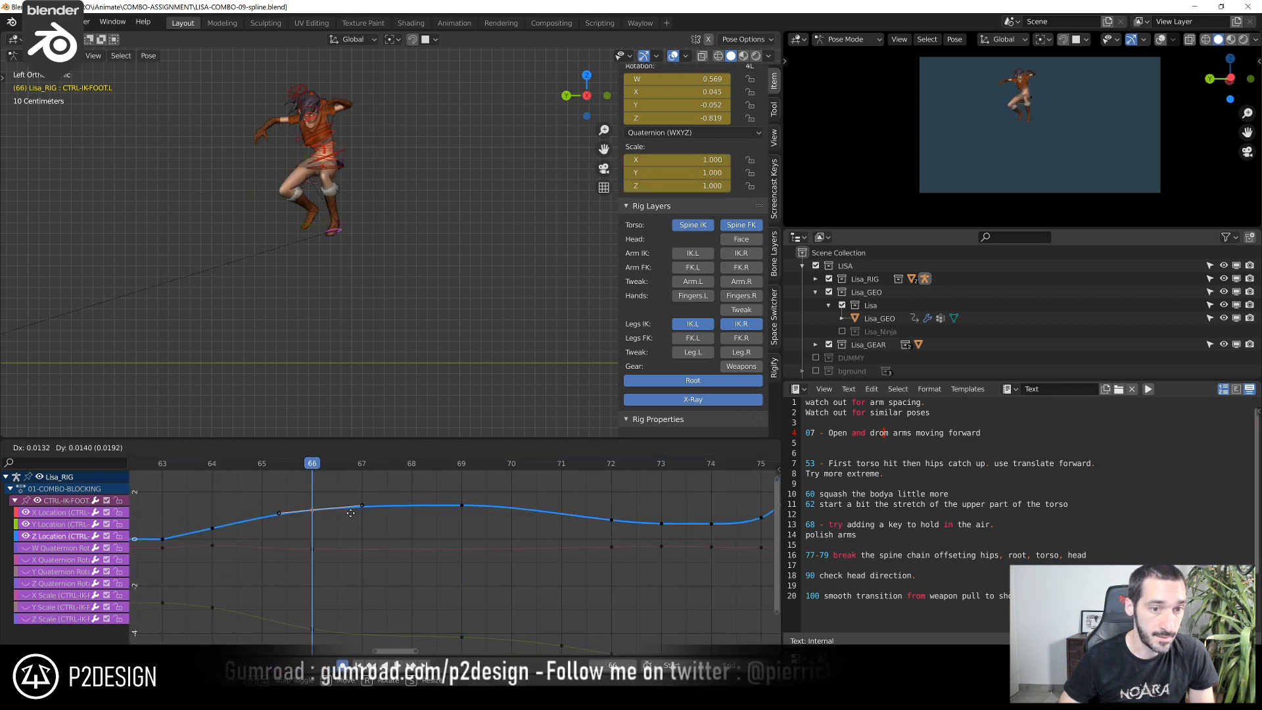
{"action": "left_click", "coordinate": [352, 503]}
Return to frame 69 and fine-tune the height of the left foot's Z Location key
{"action": "key", "text": "Up"}
{"action": "key", "text": "Up"}
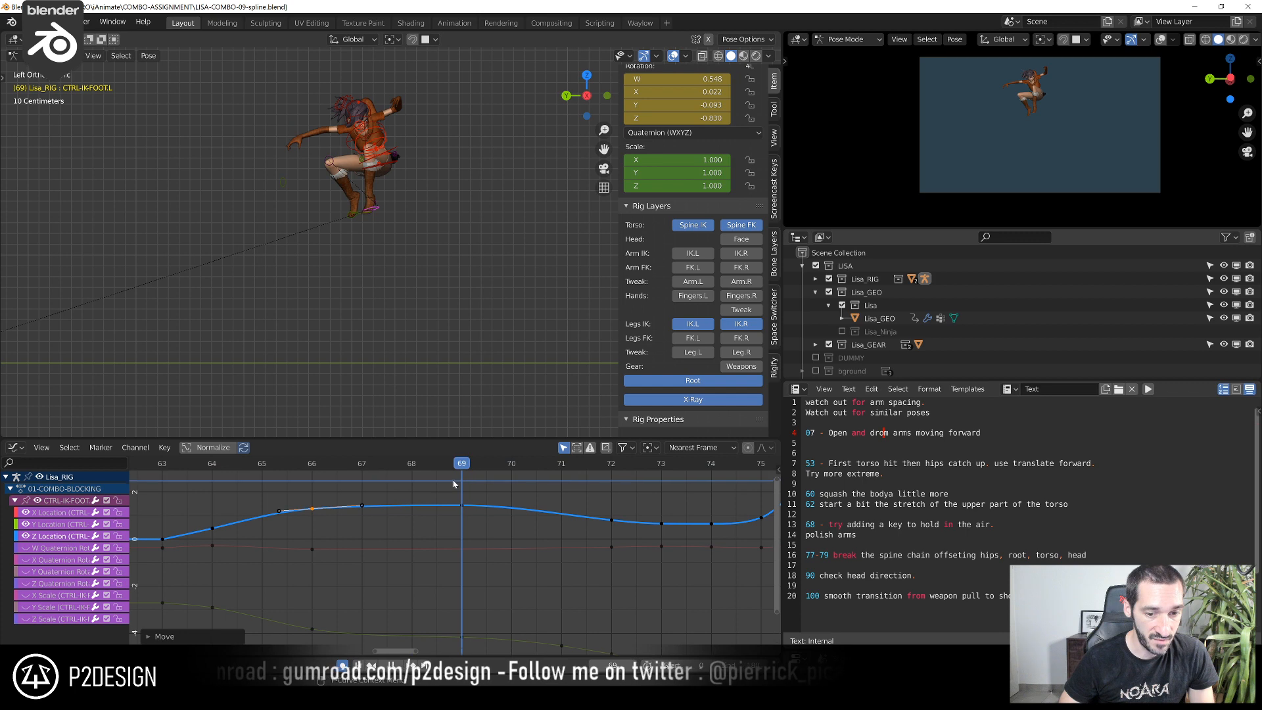
{"action": "scroll", "coordinate": [458, 511], "scroll_direction": "up", "scroll_amount": 5}
{"action": "middle_click_drag", "start_coordinate": [500, 534], "coordinate": [429, 603]}
{"action": "left_click_drag", "start_coordinate": [373, 559], "coordinate": [427, 594]}
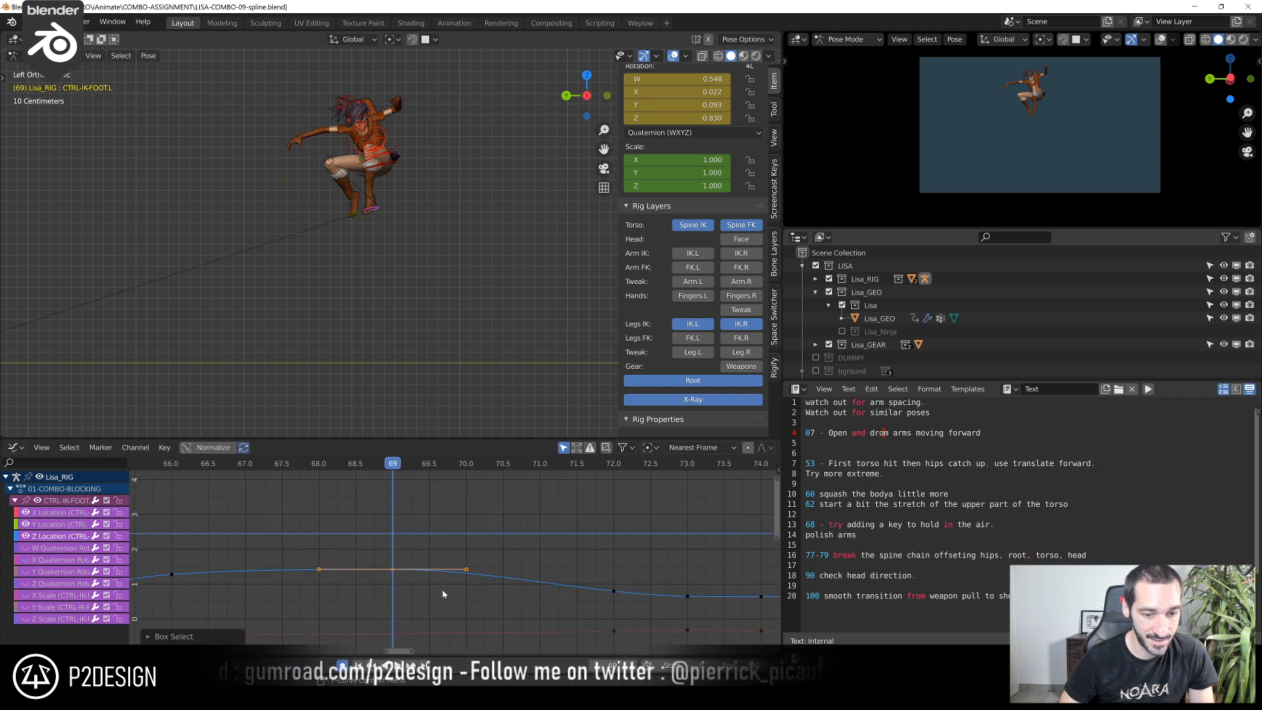
{"action": "key", "text": "g"}
{"action": "left_click", "coordinate": [441, 587]}
Refine the left foot's Y Location key at frame 71 and scrub the jump back to frame 66
{"action": "scroll", "coordinate": [454, 604], "scroll_direction": "down", "scroll_amount": 3}
{"action": "middle_click_drag", "start_coordinate": [464, 592], "coordinate": [467, 512]}
{"action": "left_click", "coordinate": [397, 467]}
{"action": "left_click_drag", "start_coordinate": [397, 471], "coordinate": [484, 566]}
{"action": "scroll", "coordinate": [484, 567], "scroll_direction": "up", "scroll_amount": 5}
{"action": "middle_click_drag", "start_coordinate": [484, 566], "coordinate": [448, 570]}
{"action": "left_click", "coordinate": [451, 569]}
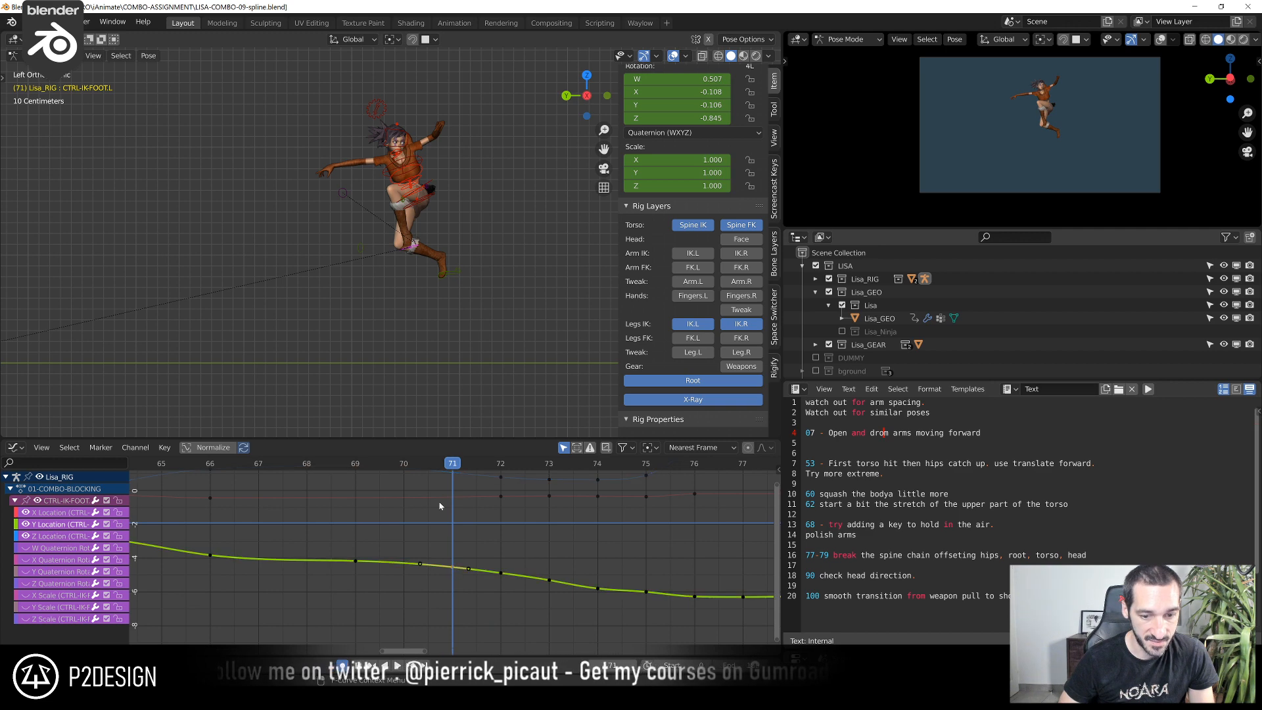
{"action": "left_click_drag", "start_coordinate": [403, 466], "coordinate": [549, 552]}
{"action": "left_click_drag", "start_coordinate": [446, 564], "coordinate": [213, 564]}
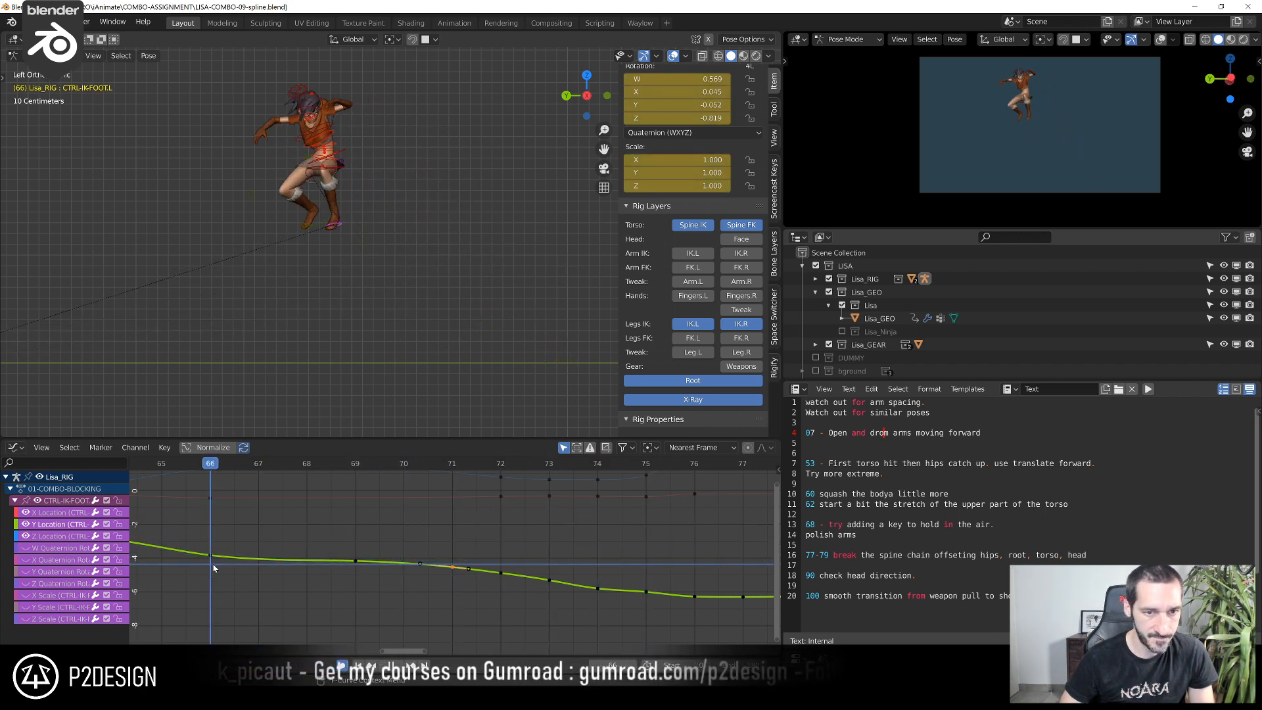
Select the rig's PROPERTIES control above the head and set MASK-ARMS to 1
{"action": "left_click", "coordinate": [318, 226]}
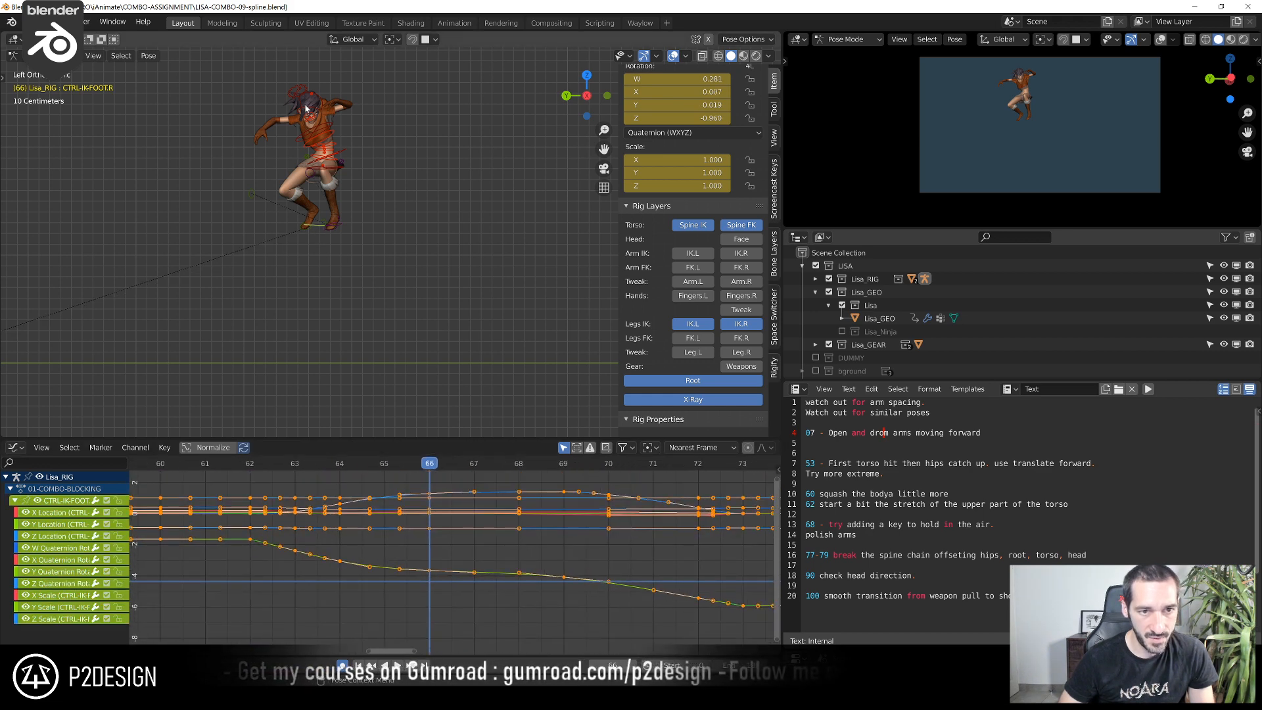
{"action": "left_click", "coordinate": [300, 94]}
{"action": "scroll", "coordinate": [733, 292], "scroll_direction": "down", "scroll_amount": 10}
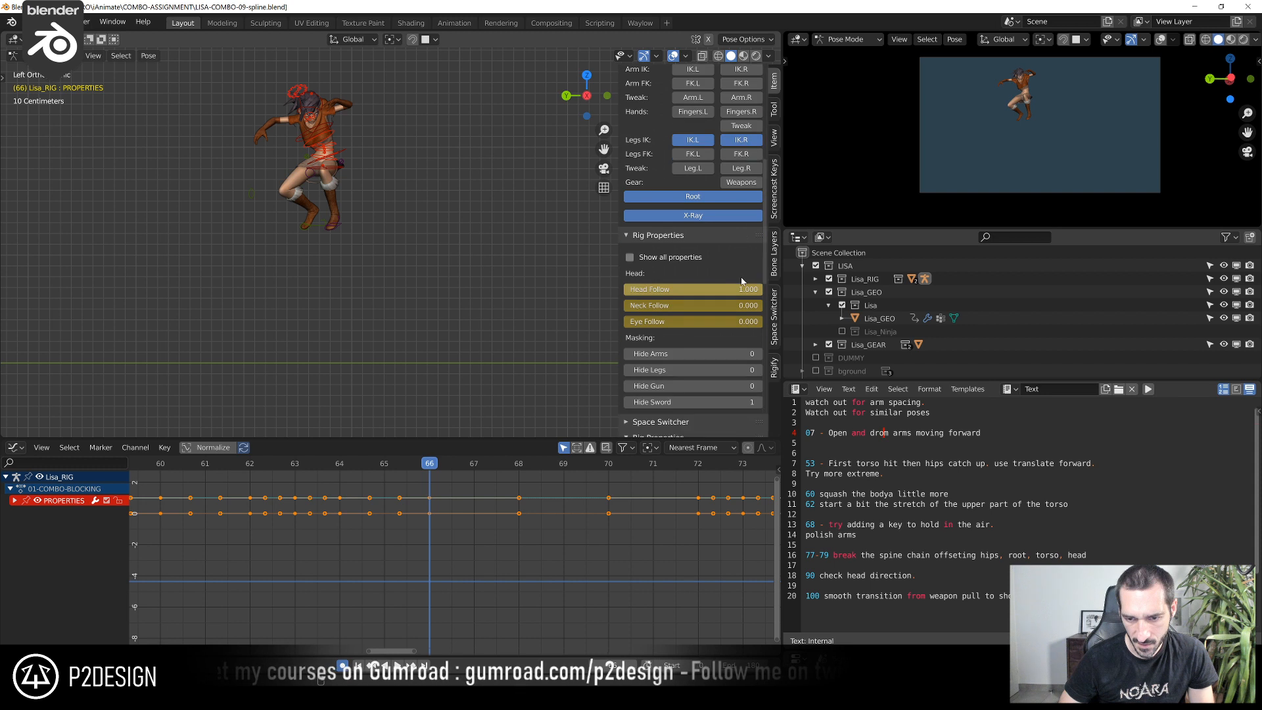
{"action": "scroll", "coordinate": [697, 328], "scroll_direction": "down", "scroll_amount": 5}
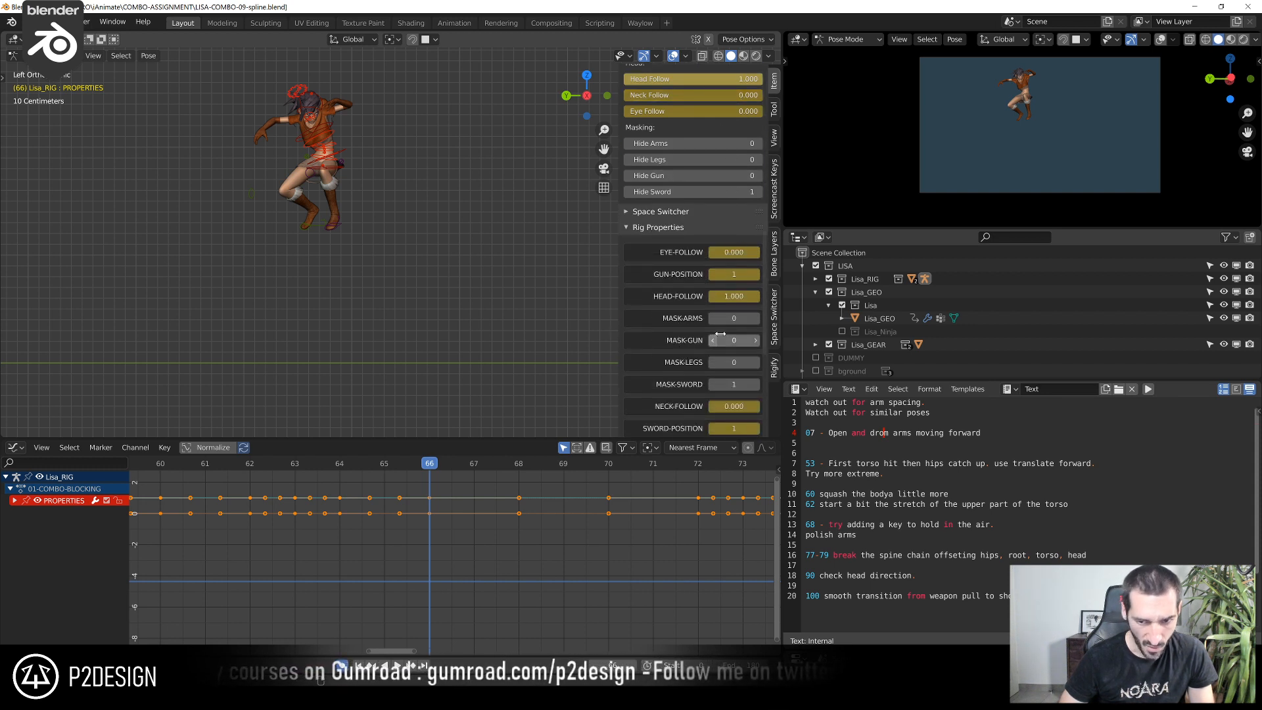
{"action": "left_click", "coordinate": [755, 319]}
Hide the viewport overlays, go to frame 6 and set MASK-LEGS to 1
{"action": "key", "text": "shift+alt+z"}
{"action": "scroll", "coordinate": [335, 199], "scroll_direction": "down", "scroll_amount": 4}
{"action": "scroll", "coordinate": [296, 559], "scroll_direction": "down", "scroll_amount": 5}
{"action": "scroll", "coordinate": [347, 539], "scroll_direction": "down", "scroll_amount": 6}
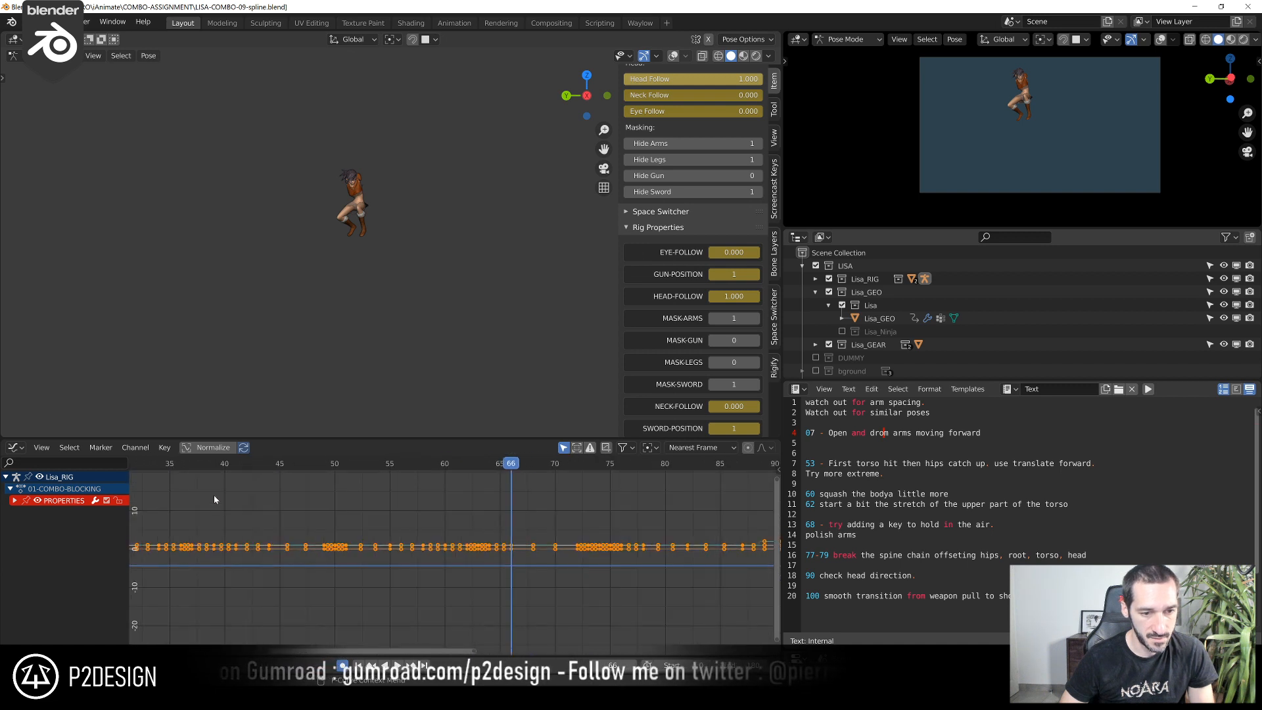
{"action": "left_click", "coordinate": [175, 471]}
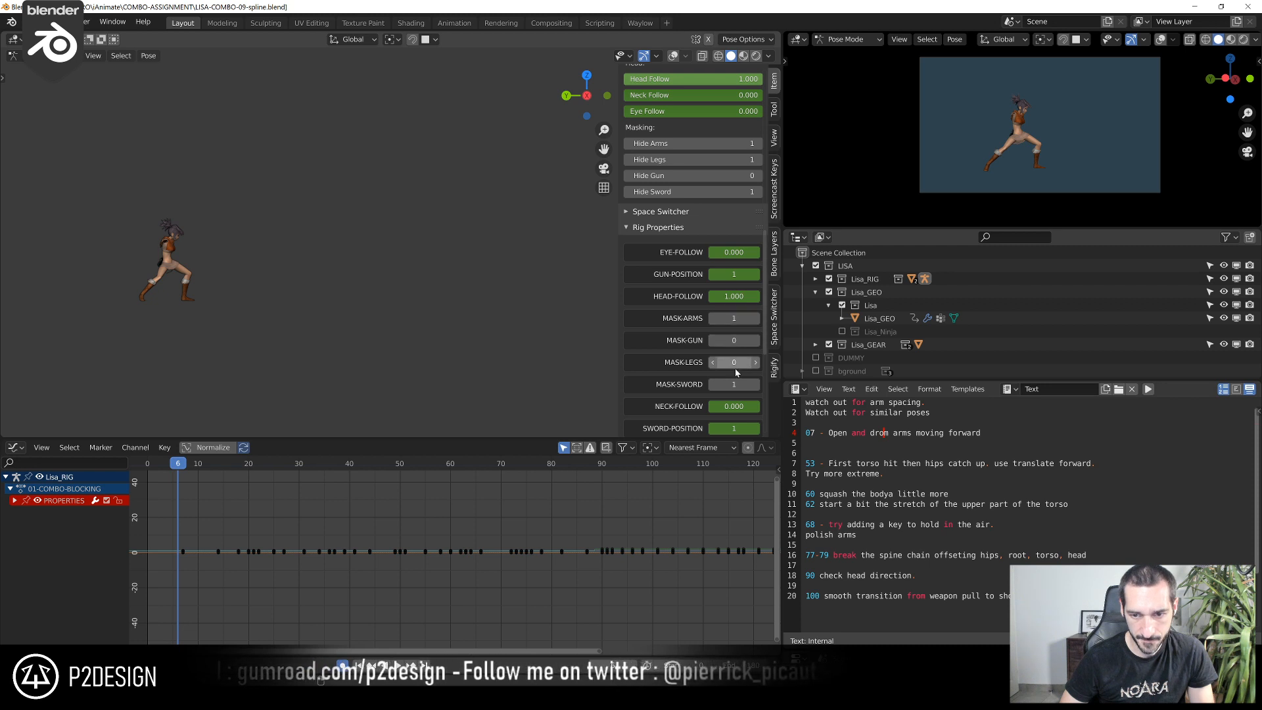
{"action": "left_click", "coordinate": [756, 362]}
Play the animation with arms and legs masked and maximize the 3D viewport to study the torso's motion
{"action": "scroll", "coordinate": [368, 356], "scroll_direction": "up", "scroll_amount": 2}
{"action": "key", "text": "space"}
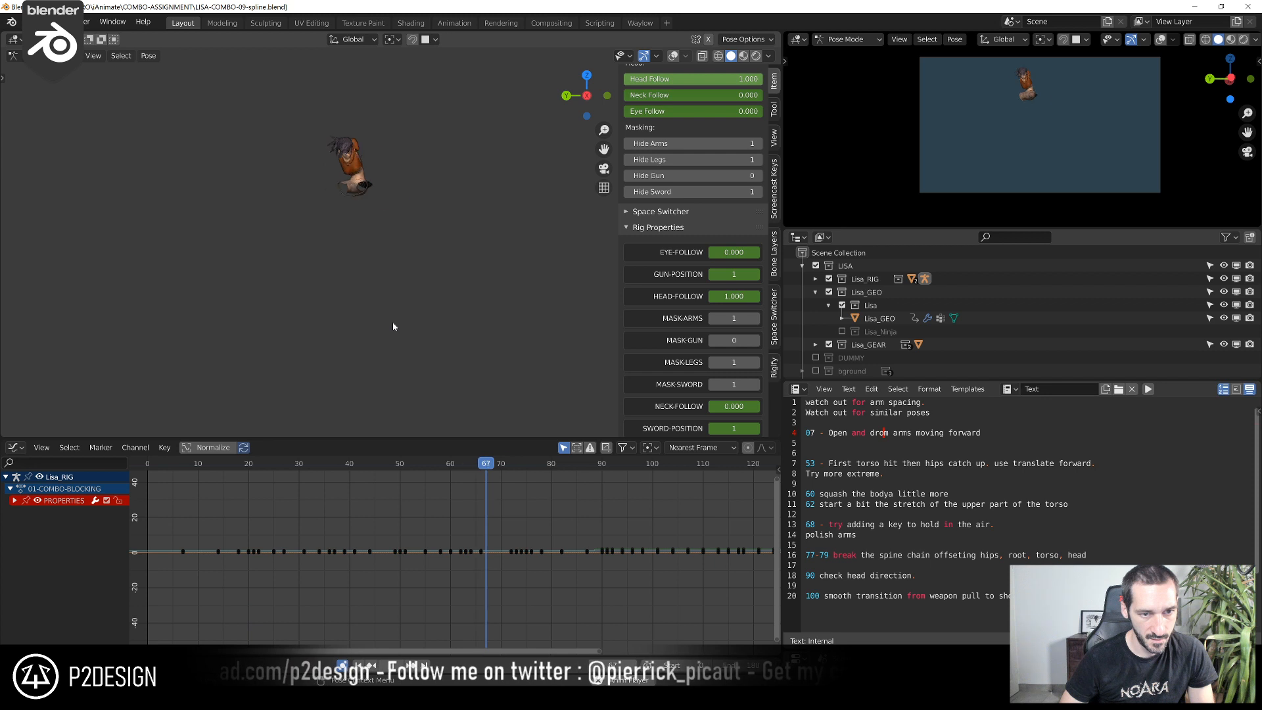
{"action": "left_click_drag", "start_coordinate": [355, 468], "coordinate": [458, 489]}
{"action": "key", "text": "ctrl+space"}
{"action": "scroll", "coordinate": [472, 414], "scroll_direction": "up", "scroll_amount": 3}
{"action": "key", "text": "space"}
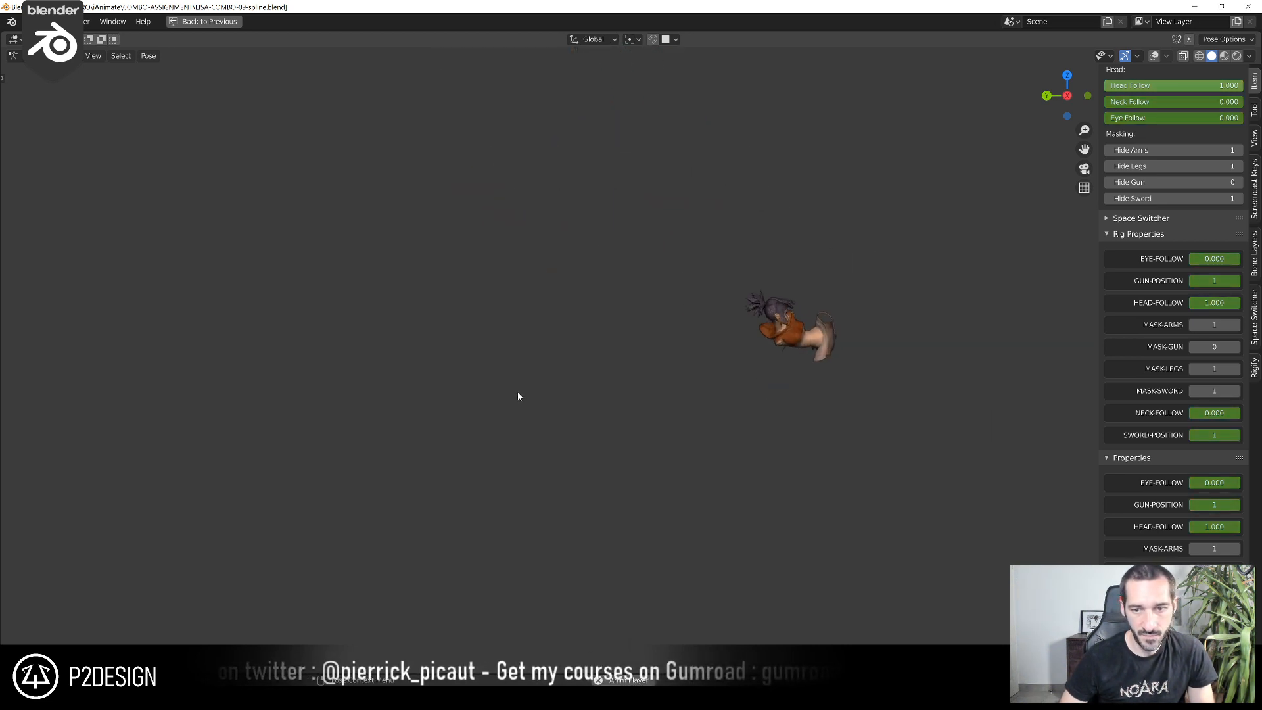
Set the viewport shading to Flat lighting with Material color and play the animation to check the silhouette
{"action": "left_click", "coordinate": [1248, 57]}
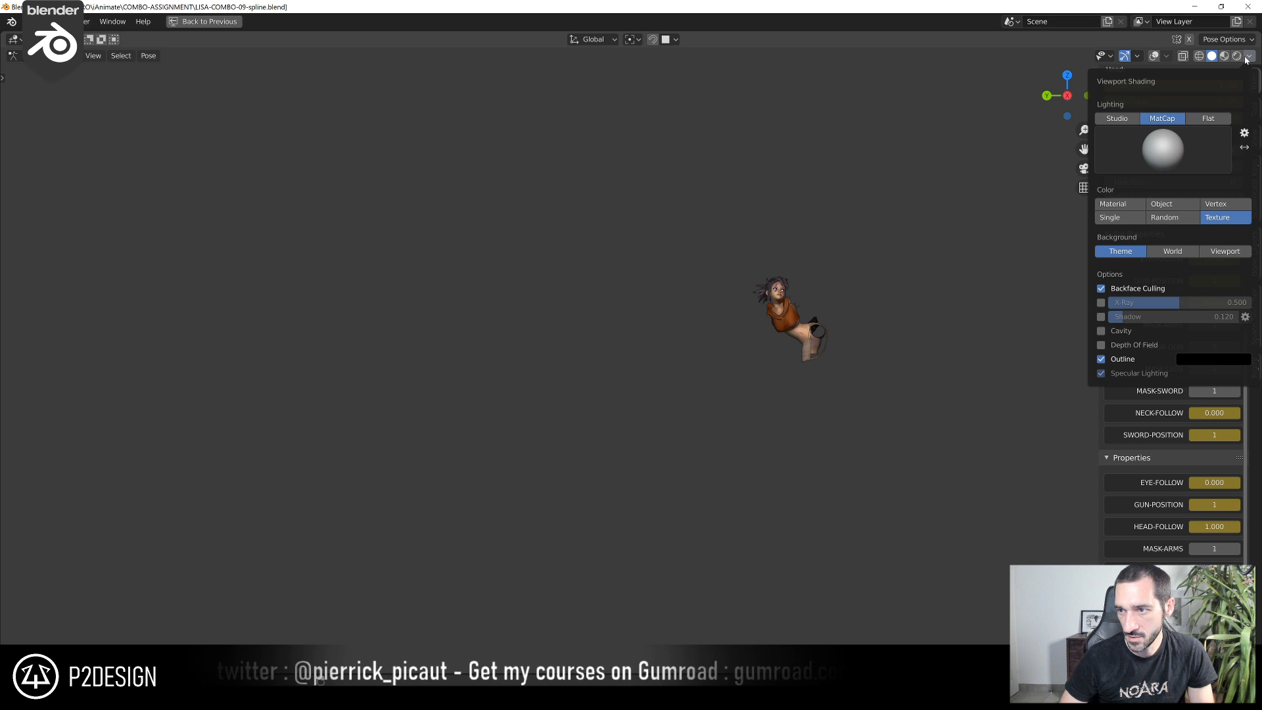
{"action": "left_click", "coordinate": [1195, 120]}
{"action": "left_click", "coordinate": [1155, 157]}
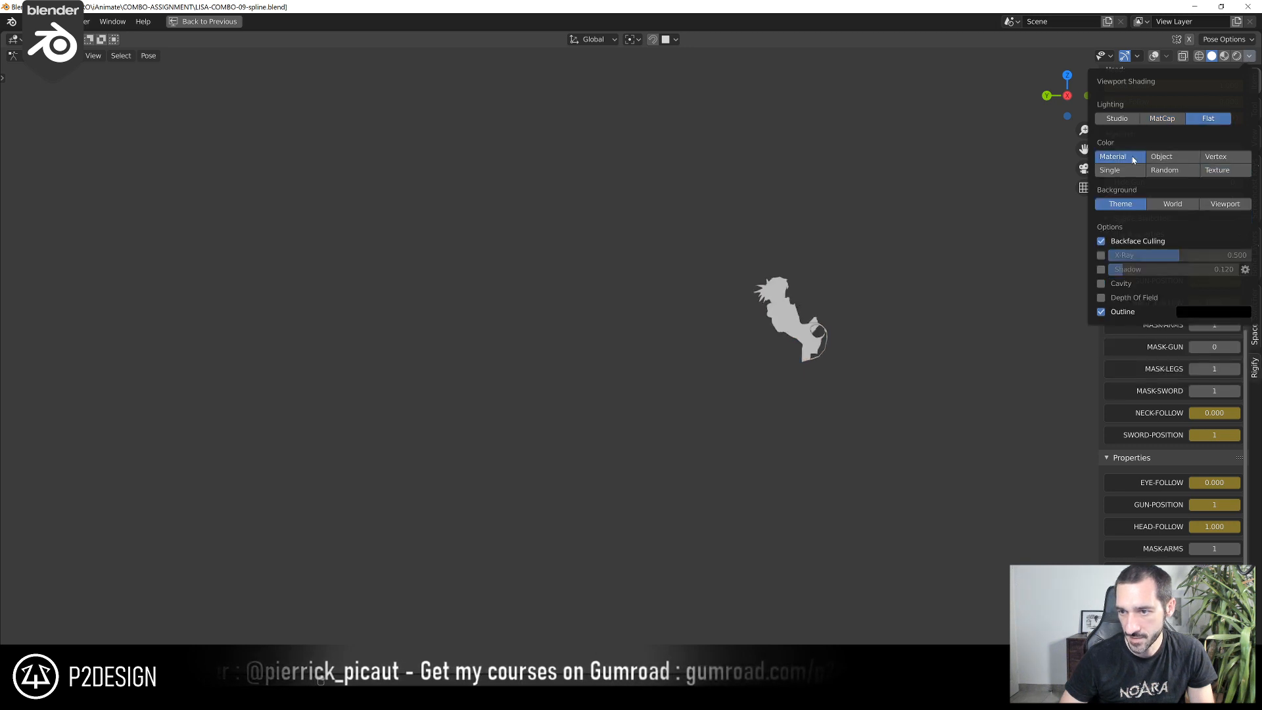
{"action": "key", "text": "space"}
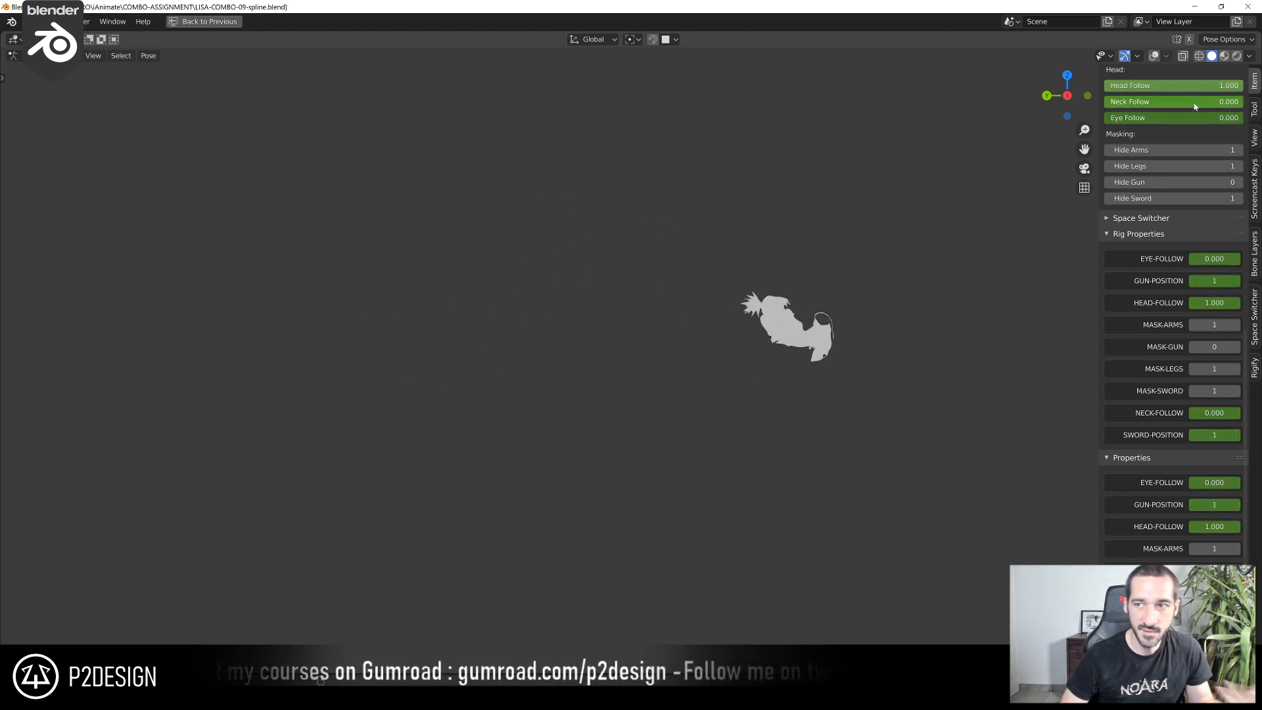
Restore the viewport shading to MatCap lighting with Texture color
{"action": "left_click", "coordinate": [1247, 57]}
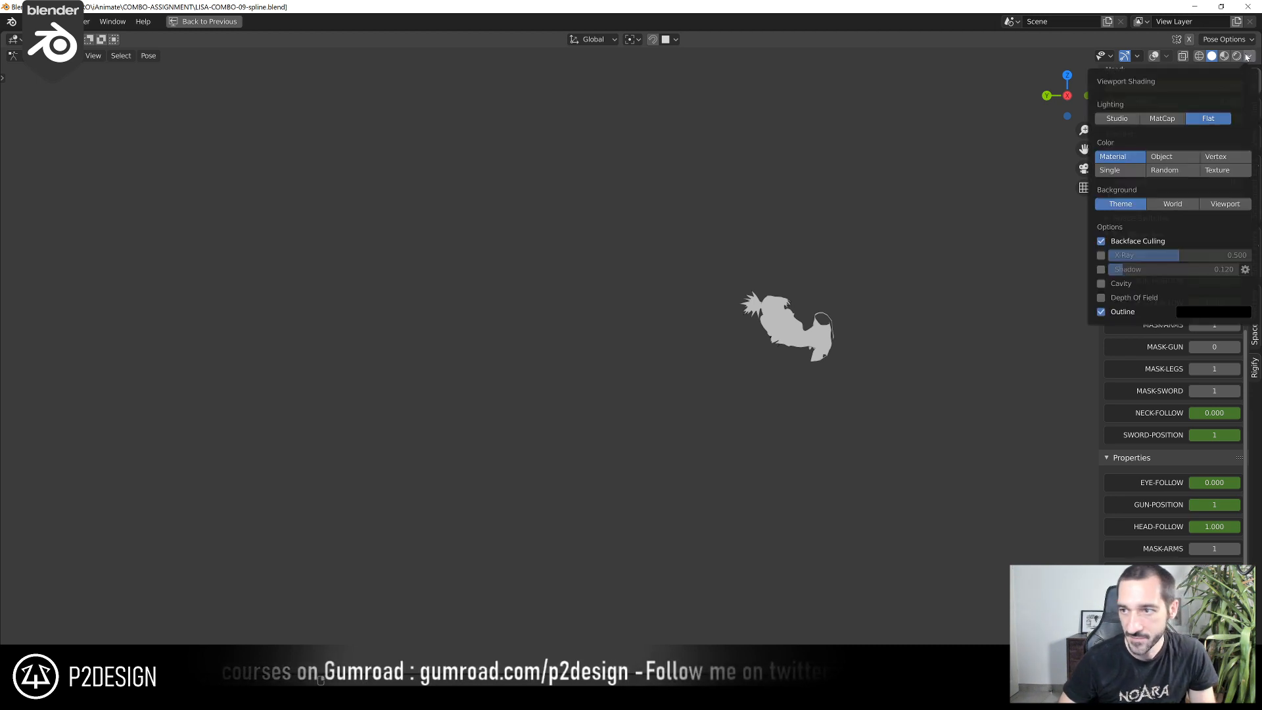
{"action": "left_click", "coordinate": [1164, 119]}
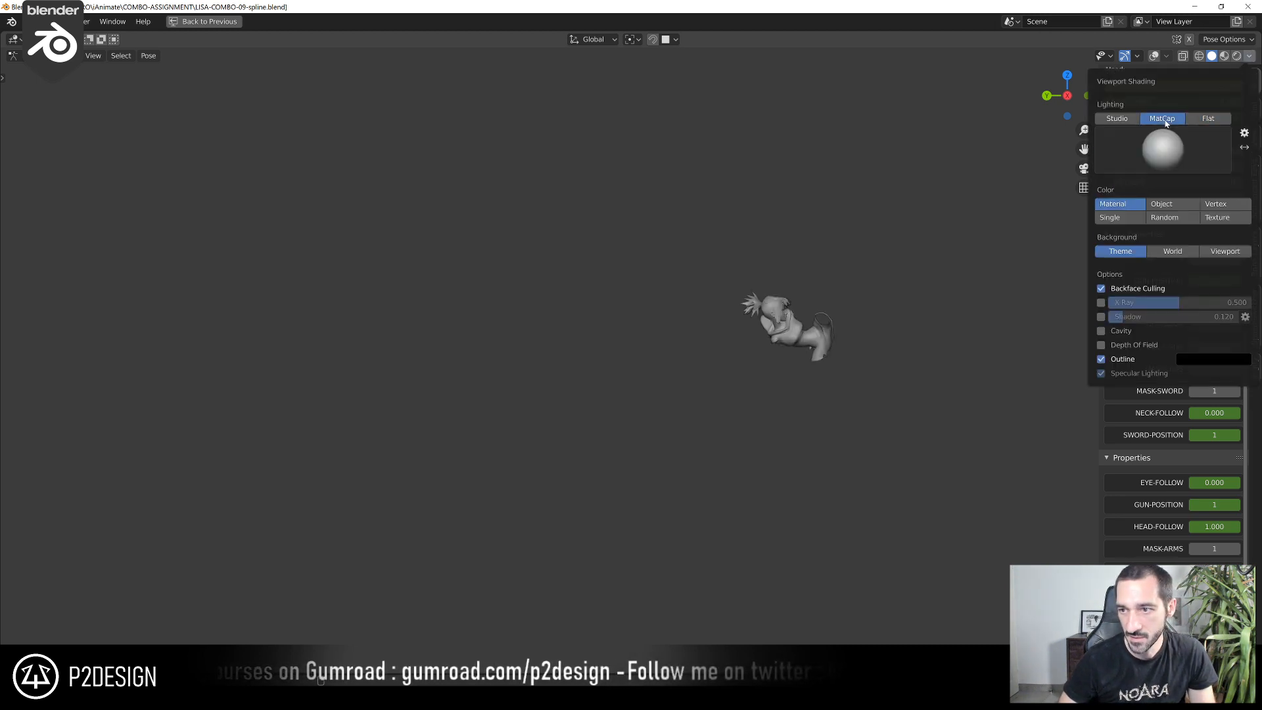
{"action": "left_click", "coordinate": [1217, 219]}
Return to the full layout with overlays shown at frame 54 and set MASK-LEGS and MASK-ARMS to 0
{"action": "key", "text": "ctrl+space"}
{"action": "left_click_drag", "start_coordinate": [402, 467], "coordinate": [421, 464]}
{"action": "key", "text": "alt+shift+z"}
{"action": "scroll", "coordinate": [397, 358], "scroll_direction": "up", "scroll_amount": 2}
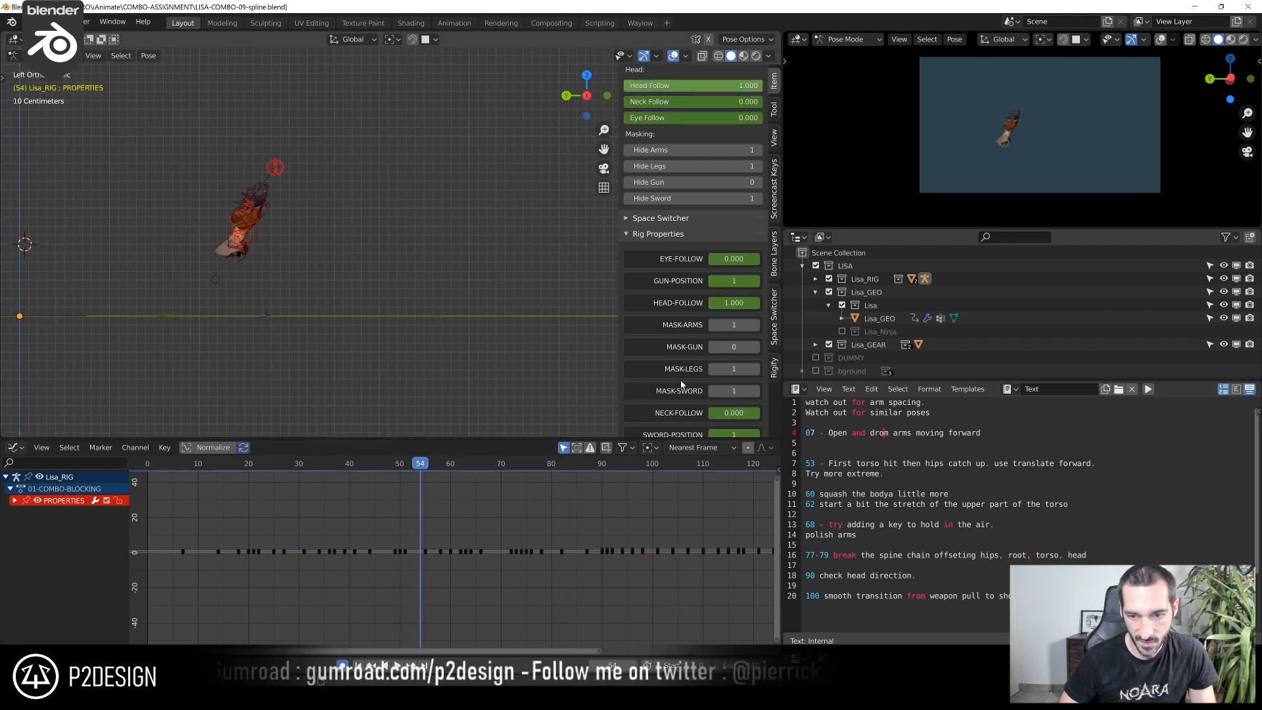
{"action": "left_click_drag", "start_coordinate": [729, 370], "coordinate": [717, 370]}
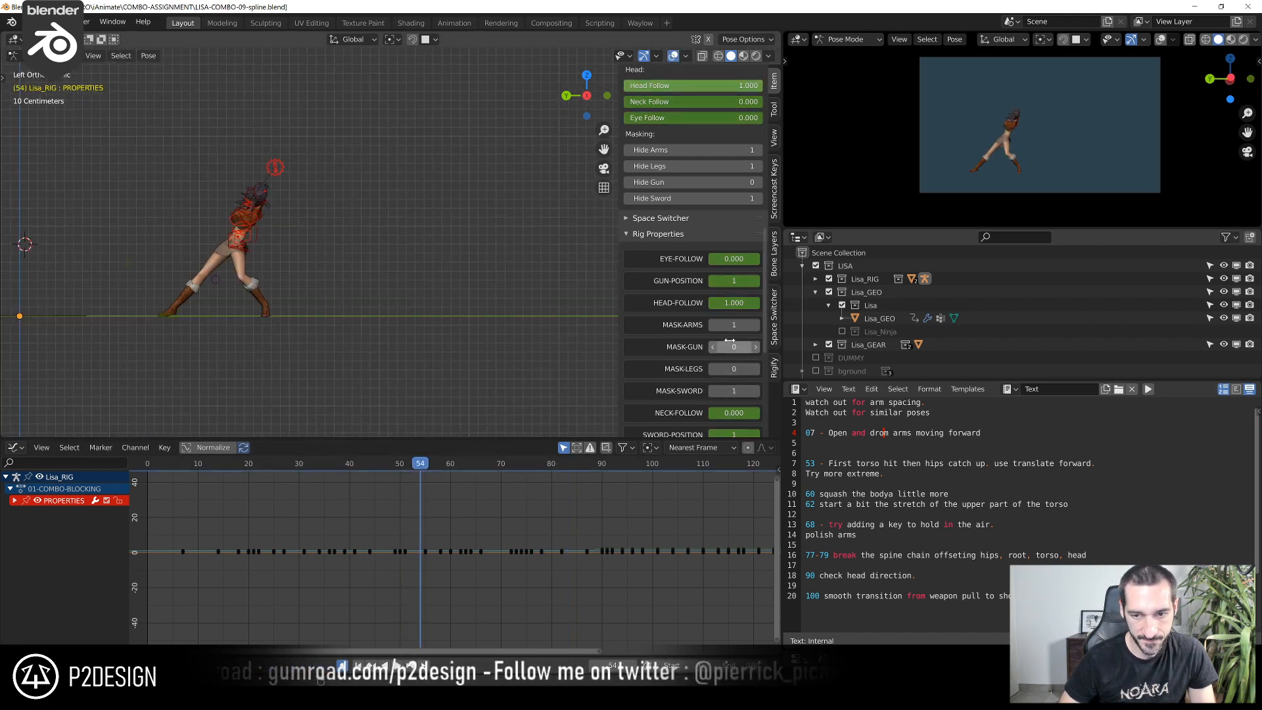
{"action": "left_click_drag", "start_coordinate": [739, 326], "coordinate": [723, 326]}
Play the unmasked animation from several earlier frames to review the run-up and jump
{"action": "key", "text": "space"}
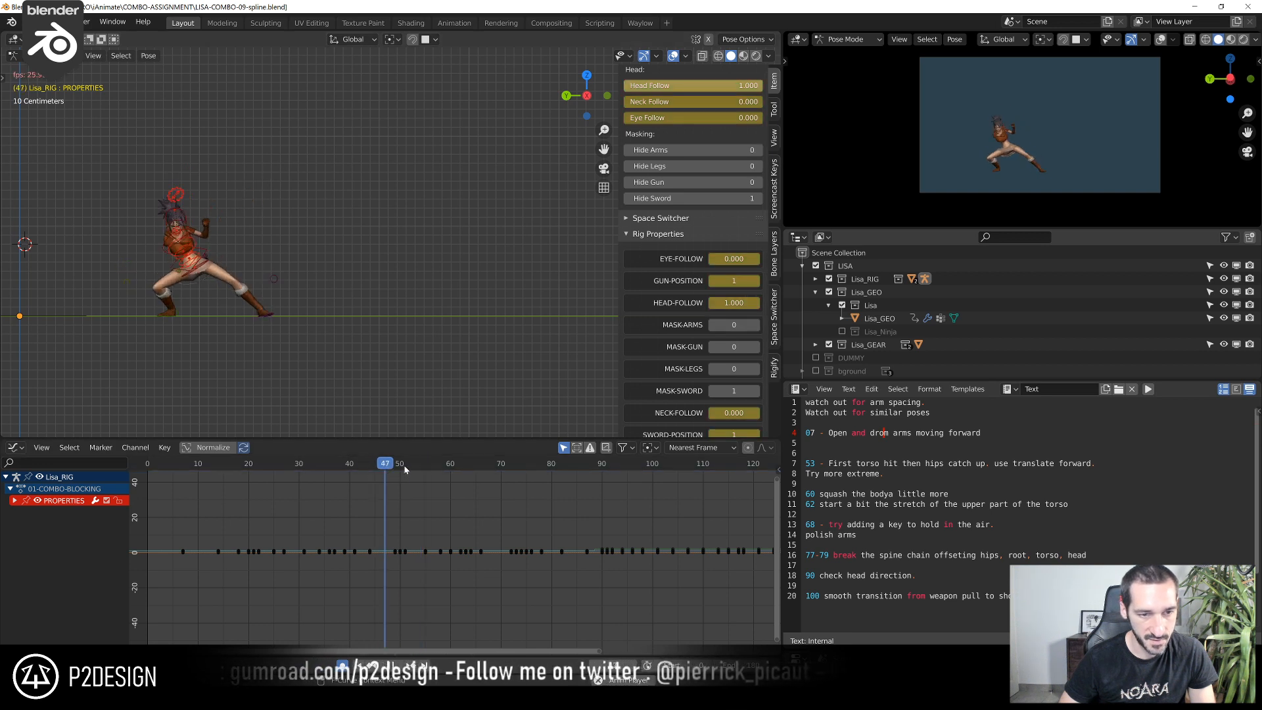
{"action": "left_click_drag", "start_coordinate": [329, 463], "coordinate": [331, 491]}
{"action": "key", "text": "space"}
{"action": "left_click", "coordinate": [268, 468]}
{"action": "key", "text": "space"}
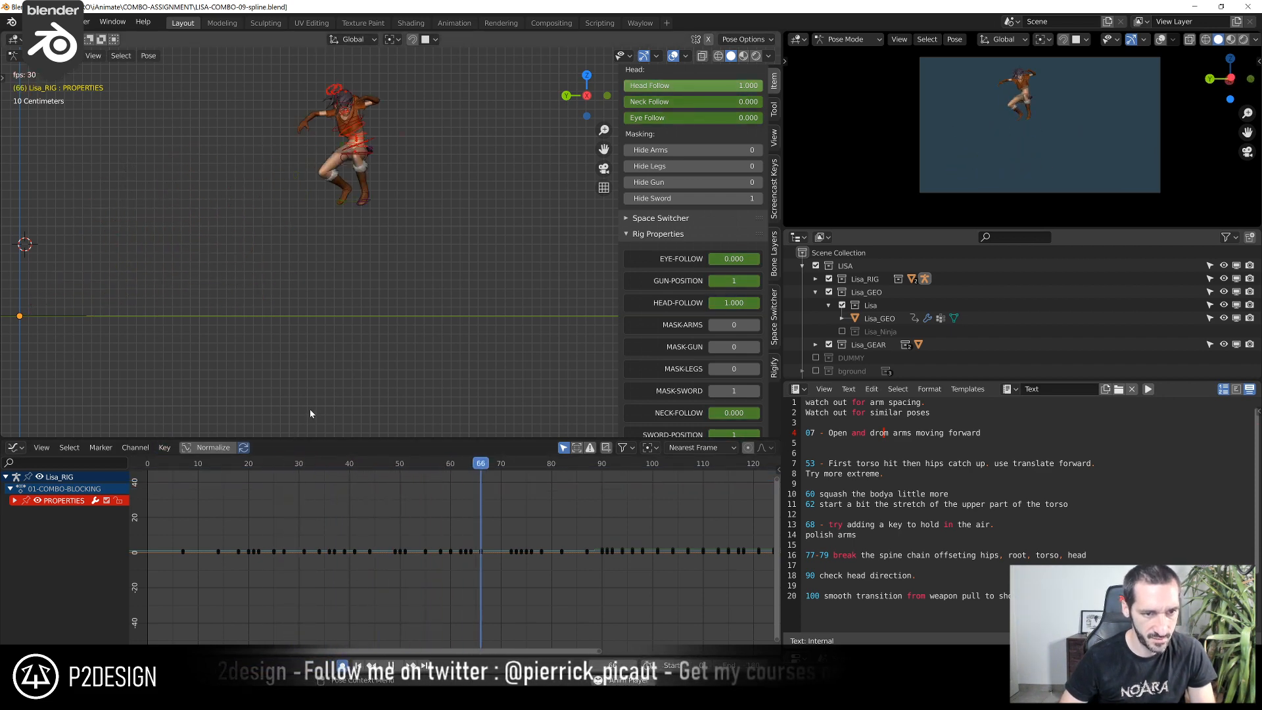
{"action": "left_click", "coordinate": [303, 464]}
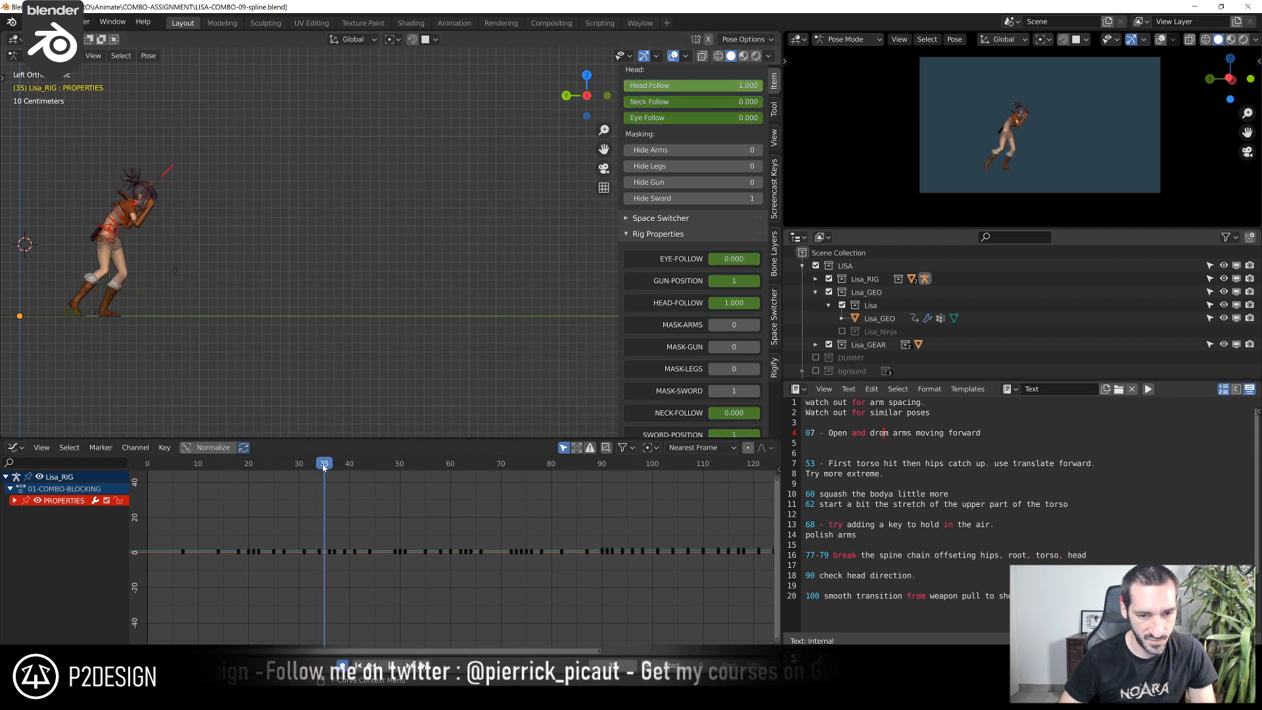
Step through frames 45 to 49 and examine the body pose up close in the wide stance
{"action": "mouse_move", "coordinate": [379, 474]}
{"action": "left_mouse_down"}
{"action": "mouse_move", "coordinate": [401, 482]}
{"action": "mouse_move", "coordinate": [375, 484]}
{"action": "left_mouse_up"}
{"action": "middle_click_drag", "start_coordinate": [293, 309], "coordinate": [532, 323], "text": "shift"}
{"action": "scroll", "coordinate": [534, 323], "scroll_direction": "up", "scroll_amount": 6}
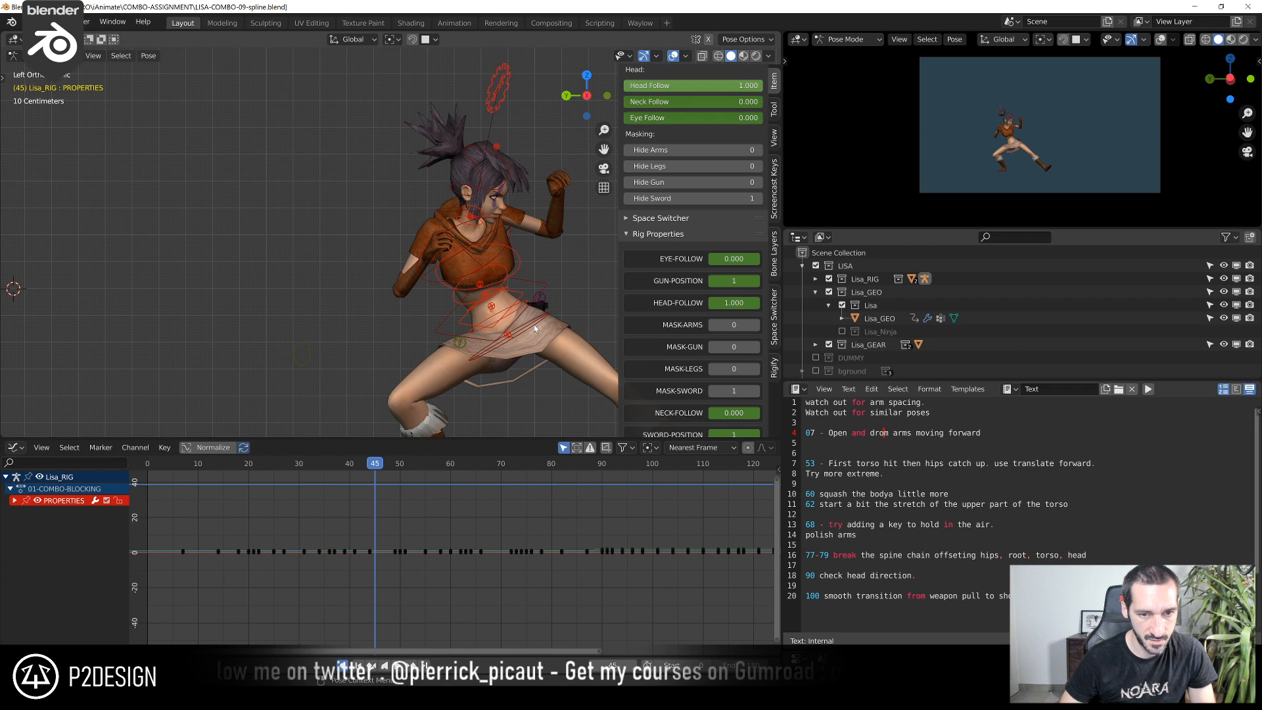
{"action": "key", "text": "Right"}
{"action": "key", "text": "Right"}
{"action": "key", "text": "Right"}
{"action": "key", "text": "Right"}
{"action": "key", "text": "Right"}
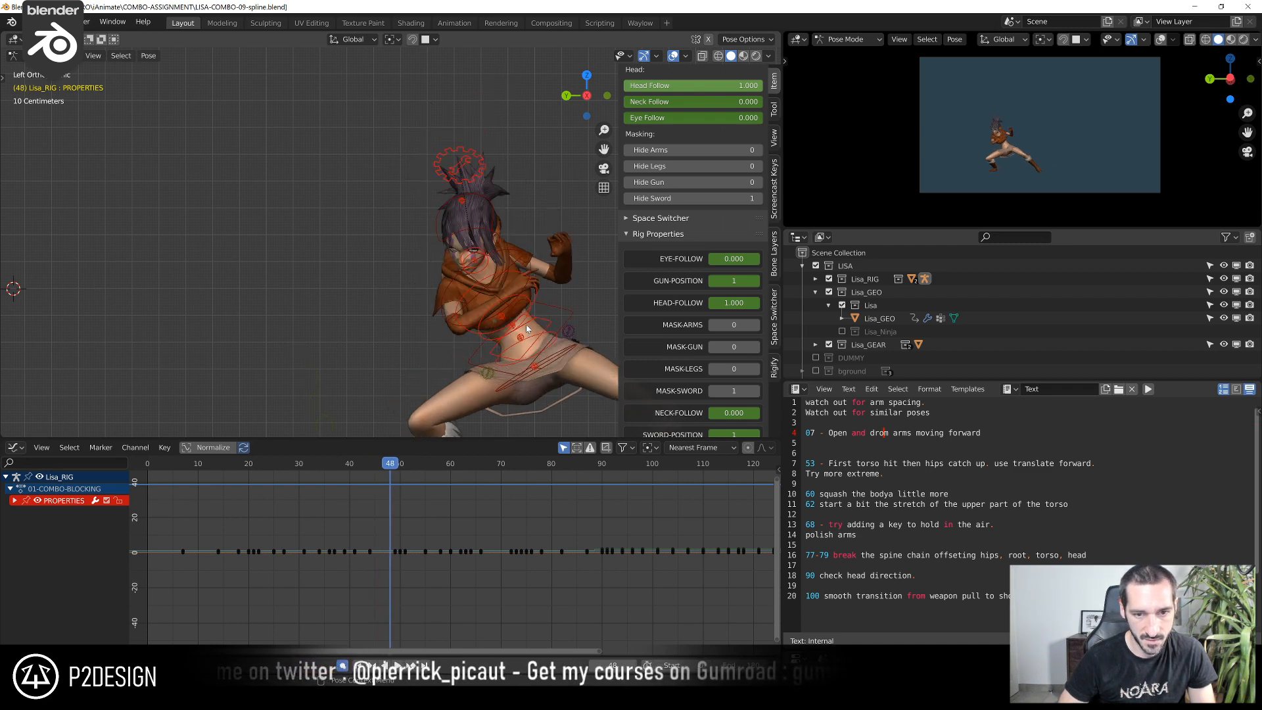
{"action": "key", "text": "Left"}
{"action": "scroll", "coordinate": [526, 325], "scroll_direction": "down", "scroll_amount": 6}
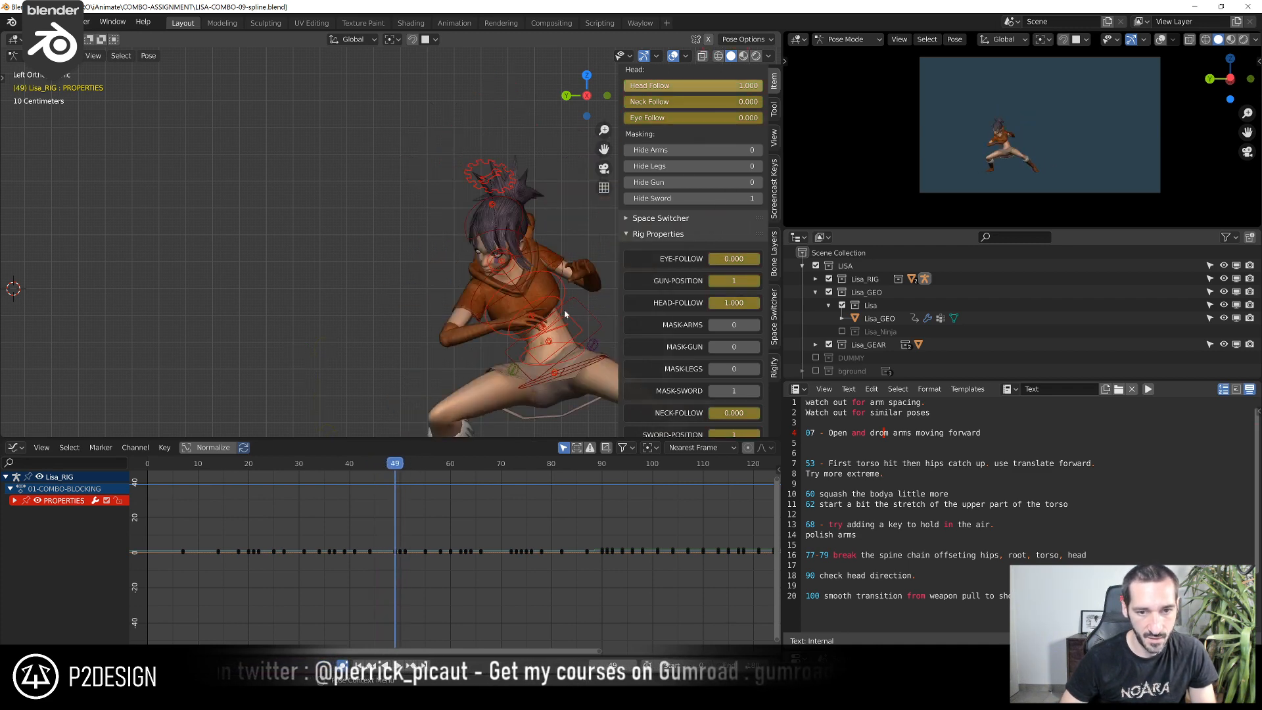
{"action": "scroll", "coordinate": [562, 310], "scroll_direction": "down", "scroll_amount": 2}
Scrub the take-off and select the torso control to compare frames 62 and 63 against its Y Location curve
{"action": "middle_click_drag", "start_coordinate": [500, 468], "coordinate": [398, 470]}
{"action": "left_click_drag", "start_coordinate": [319, 468], "coordinate": [378, 486]}
{"action": "scroll", "coordinate": [551, 332], "scroll_direction": "down", "scroll_amount": 3}
{"action": "middle_click_drag", "start_coordinate": [550, 333], "coordinate": [436, 334], "text": "shift"}
{"action": "mouse_move", "coordinate": [384, 467]}
{"action": "left_mouse_down"}
{"action": "mouse_move", "coordinate": [368, 476]}
{"action": "mouse_move", "coordinate": [385, 483]}
{"action": "left_mouse_up"}
{"action": "scroll", "coordinate": [403, 355], "scroll_direction": "up", "scroll_amount": 3}
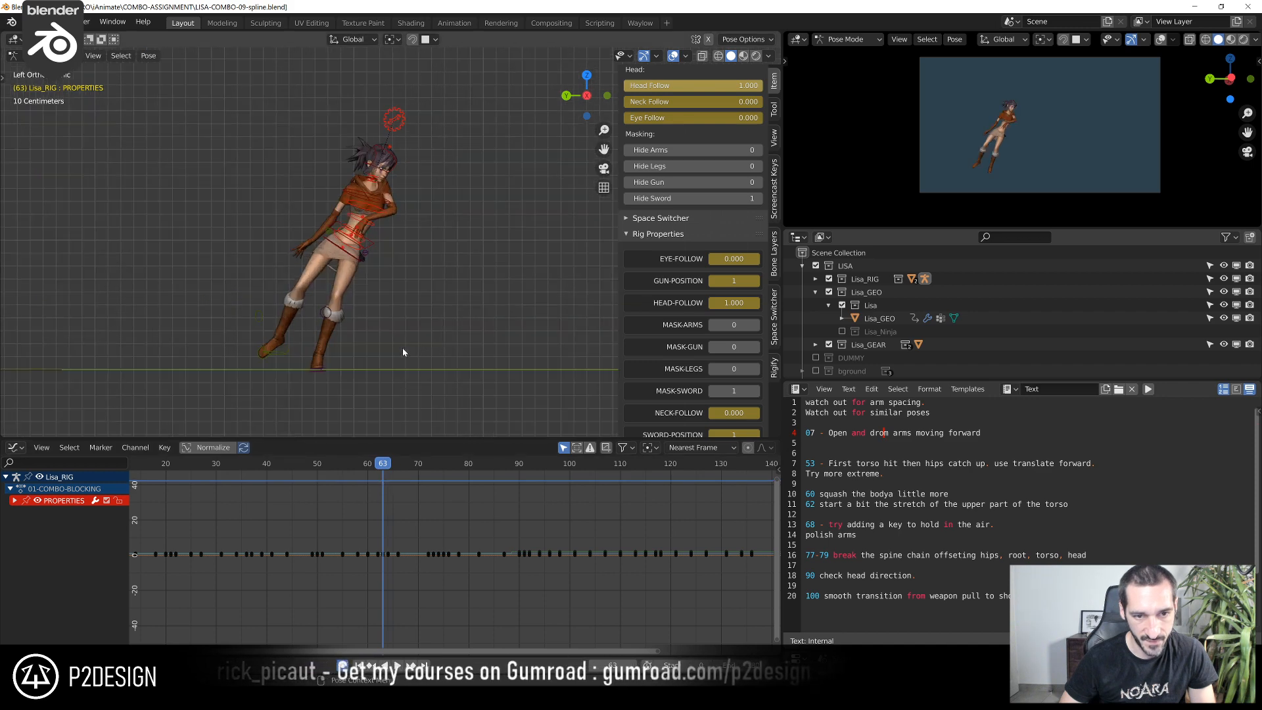
{"action": "scroll", "coordinate": [301, 479], "scroll_direction": "up", "scroll_amount": 6}
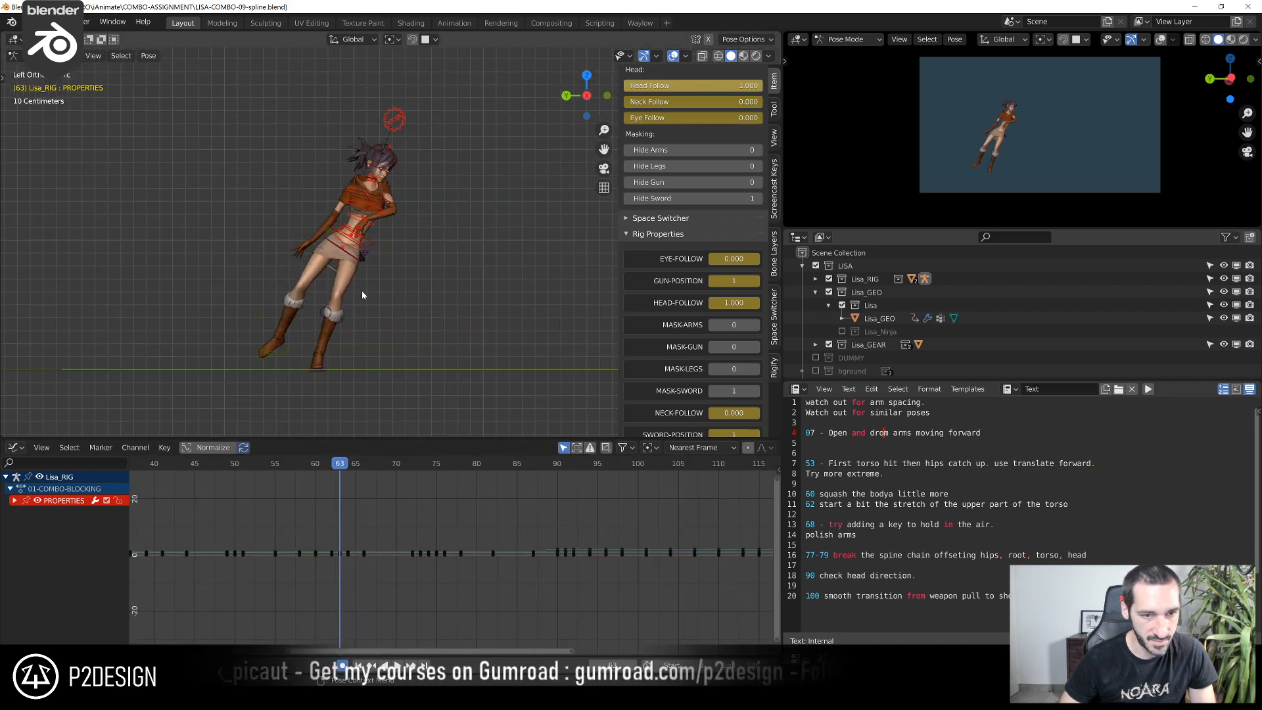
{"action": "left_click", "coordinate": [371, 243]}
{"action": "scroll", "coordinate": [263, 520], "scroll_direction": "up", "scroll_amount": 3}
{"action": "left_click_drag", "start_coordinate": [283, 475], "coordinate": [258, 507]}
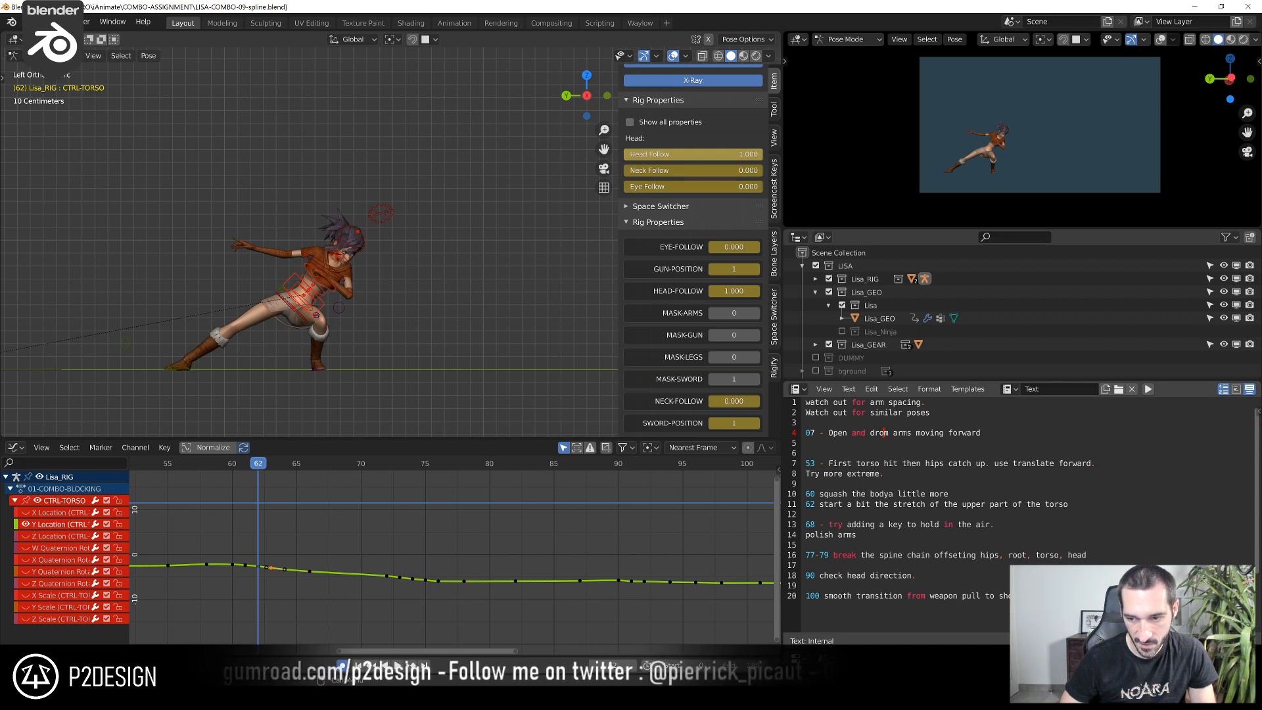
{"action": "left_click", "coordinate": [268, 467]}
{"action": "left_click_drag", "start_coordinate": [266, 467], "coordinate": [265, 494]}
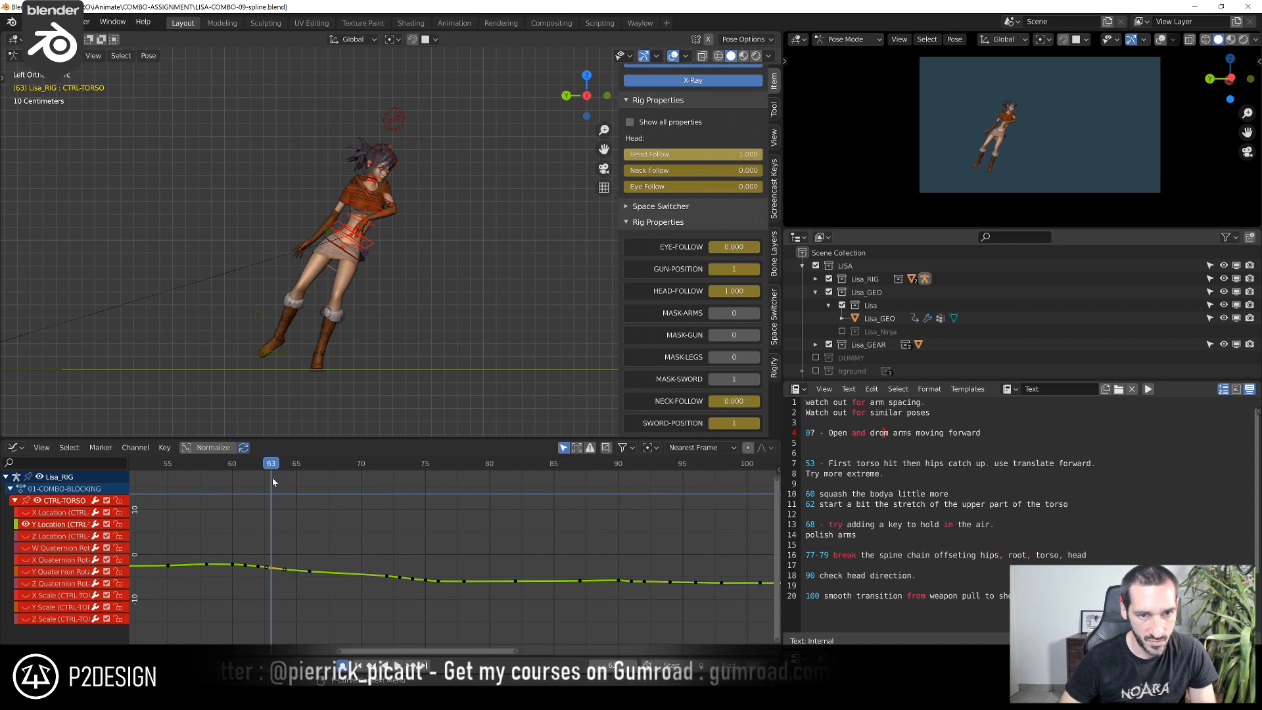
Move and rotate the head tweak control at frame 63, and check the pose against frame 62
{"action": "scroll", "coordinate": [380, 210], "scroll_direction": "up", "scroll_amount": 1}
{"action": "left_click", "coordinate": [393, 152]}
{"action": "scroll", "coordinate": [406, 207], "scroll_direction": "up", "scroll_amount": 4}
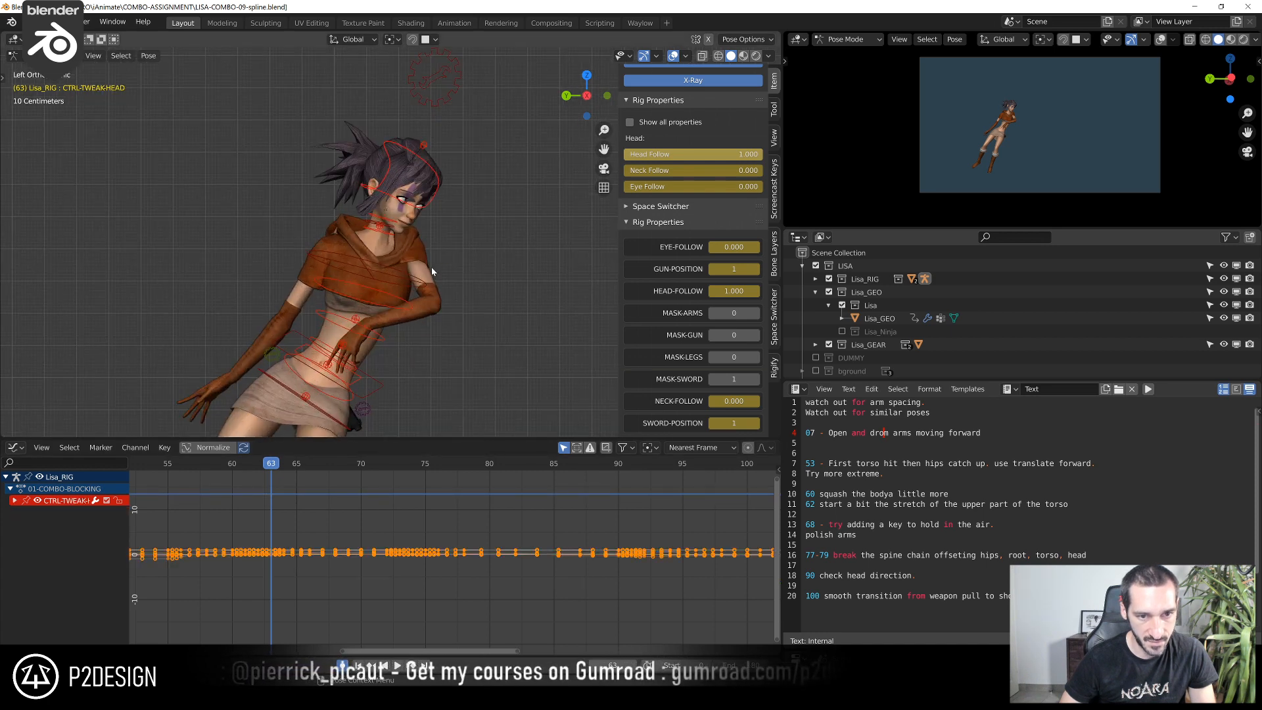
{"action": "key", "text": "g"}
{"action": "left_click", "coordinate": [451, 234]}
{"action": "key", "text": "r"}
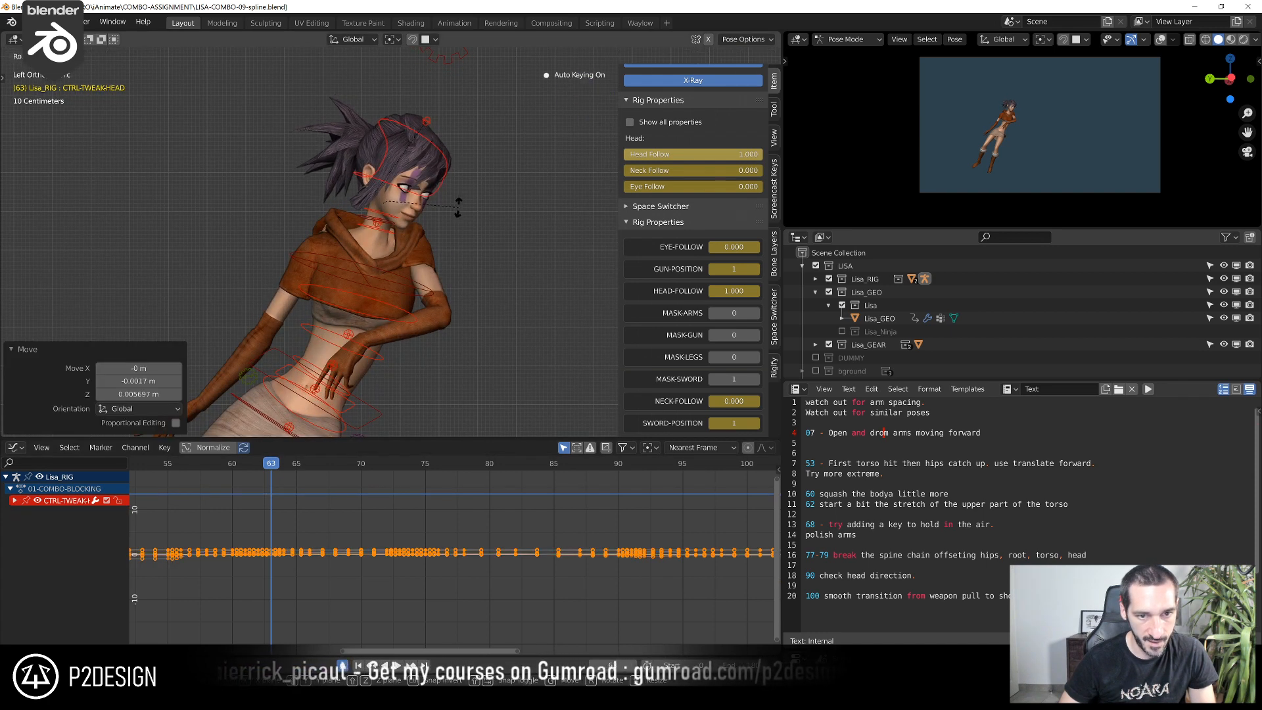
{"action": "left_click", "coordinate": [460, 205]}
{"action": "key", "text": "g"}
{"action": "left_click", "coordinate": [472, 179]}
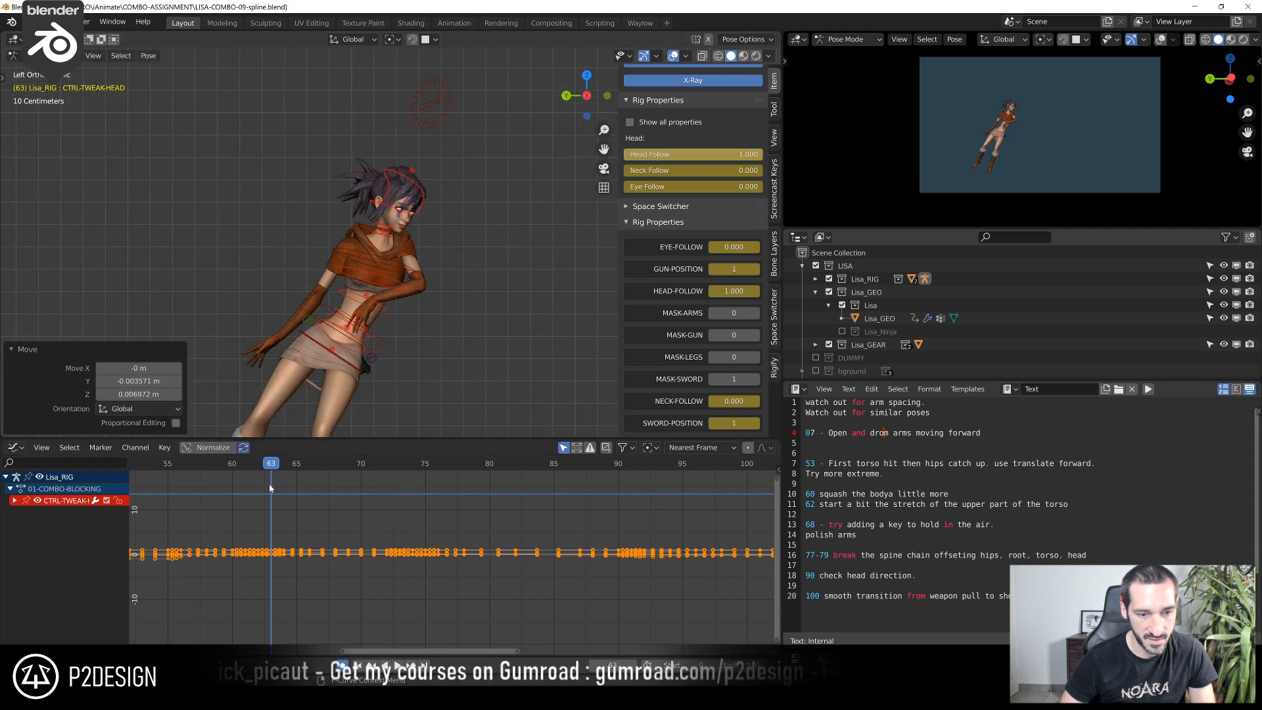
{"action": "left_click", "coordinate": [257, 466]}
{"action": "mouse_move", "coordinate": [258, 470]}
{"action": "left_mouse_down"}
{"action": "mouse_move", "coordinate": [283, 465]}
{"action": "mouse_move", "coordinate": [200, 469]}
{"action": "mouse_move", "coordinate": [288, 479]}
{"action": "mouse_move", "coordinate": [261, 479]}
{"action": "left_mouse_up"}
{"action": "scroll", "coordinate": [389, 316], "scroll_direction": "down", "scroll_amount": 5}
{"action": "scroll", "coordinate": [355, 322], "scroll_direction": "up", "scroll_amount": 1}
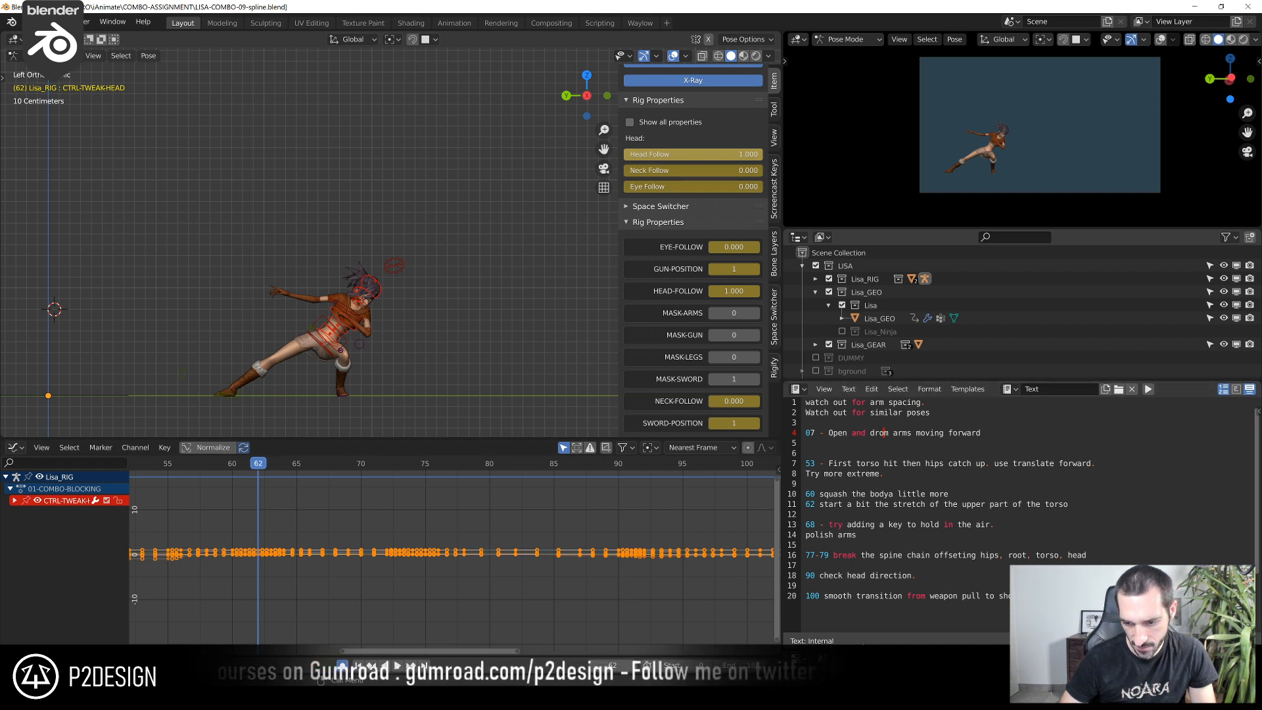
Enlarge the Properties editor and expand the Motion Paths settings of the Lisa_RIG armature
{"action": "left_click_drag", "start_coordinate": [863, 648], "coordinate": [864, 450]}
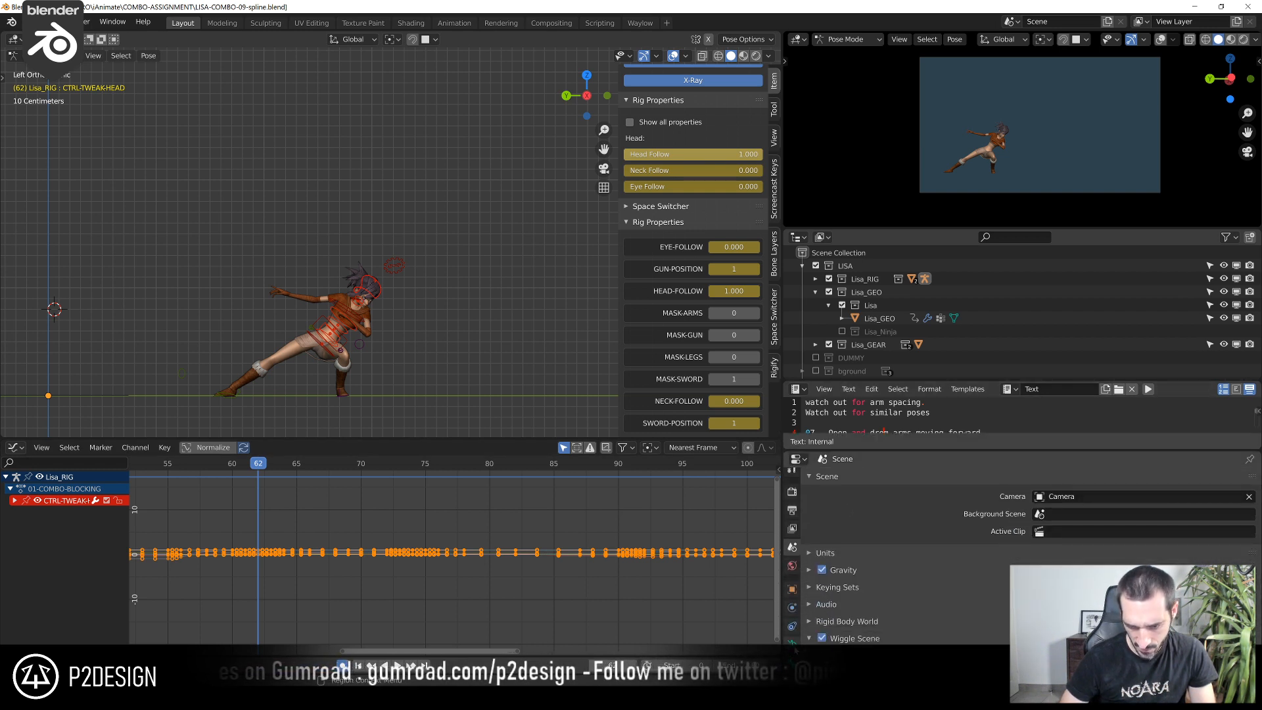
{"action": "left_click", "coordinate": [793, 619]}
{"action": "left_click", "coordinate": [834, 519]}
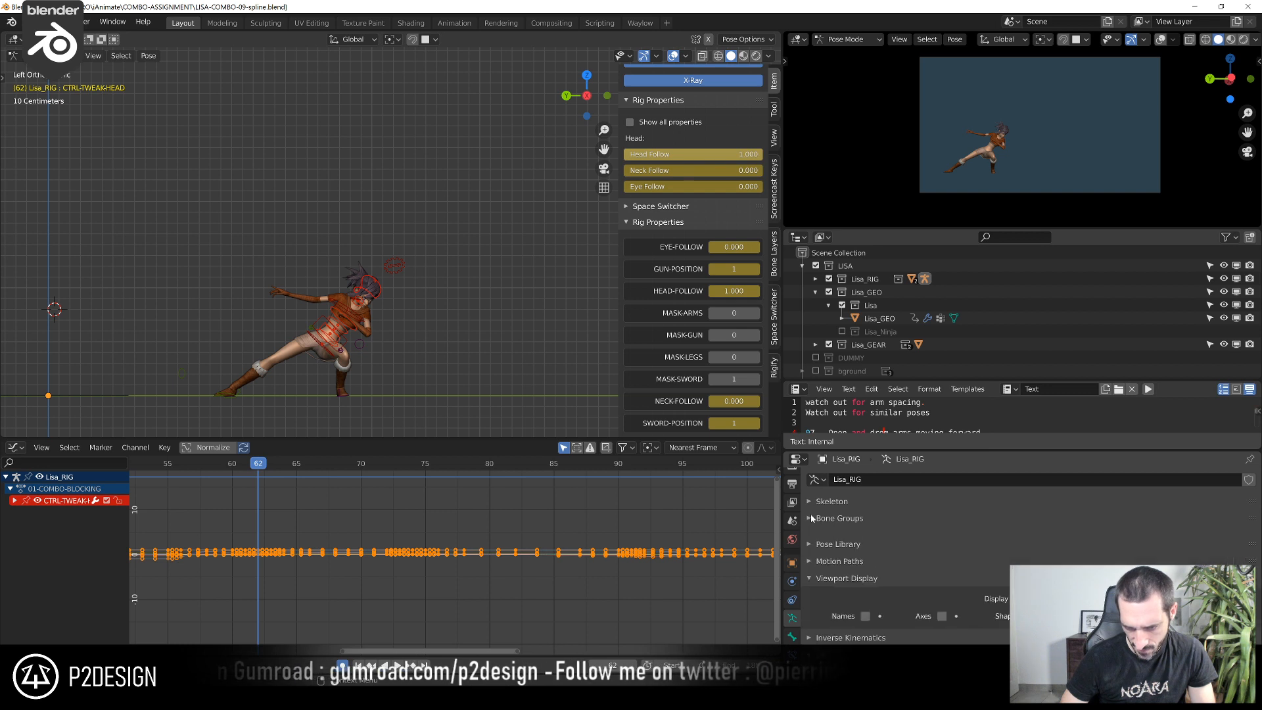
{"action": "scroll", "coordinate": [831, 565], "scroll_direction": "down", "scroll_amount": 4}
{"action": "scroll", "coordinate": [837, 590], "scroll_direction": "up", "scroll_amount": 2}
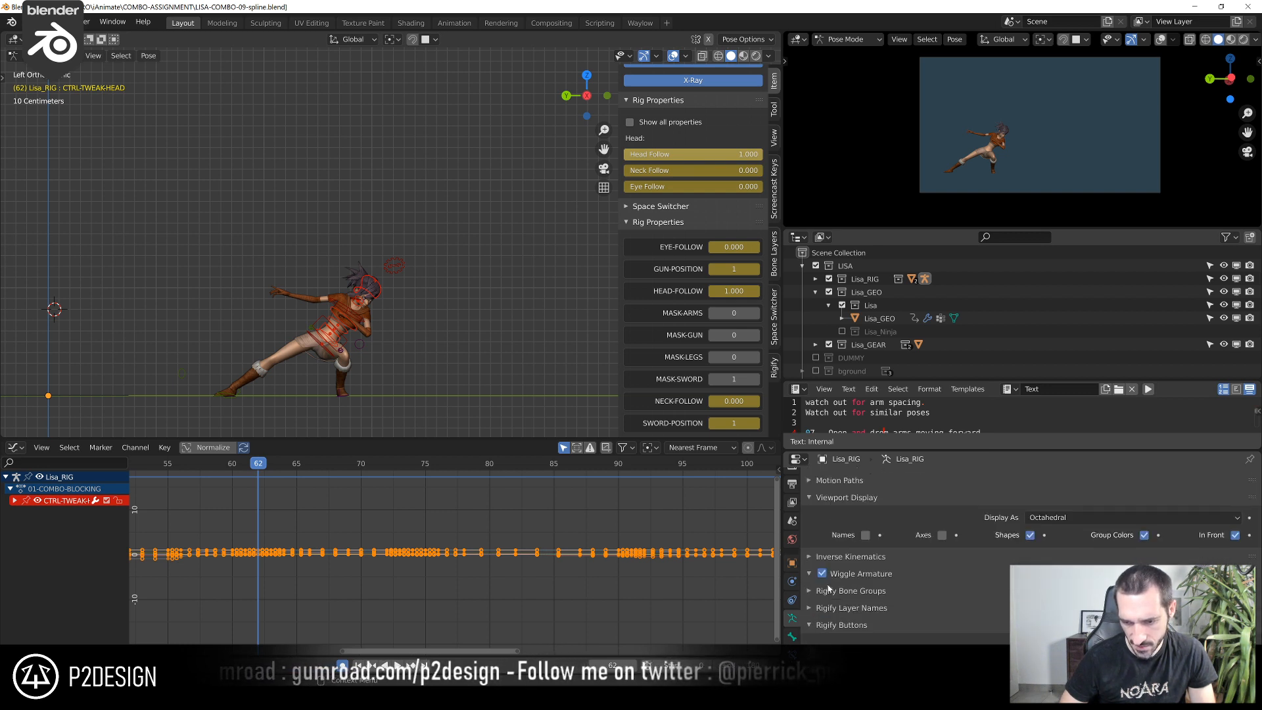
{"action": "left_click", "coordinate": [834, 507]}
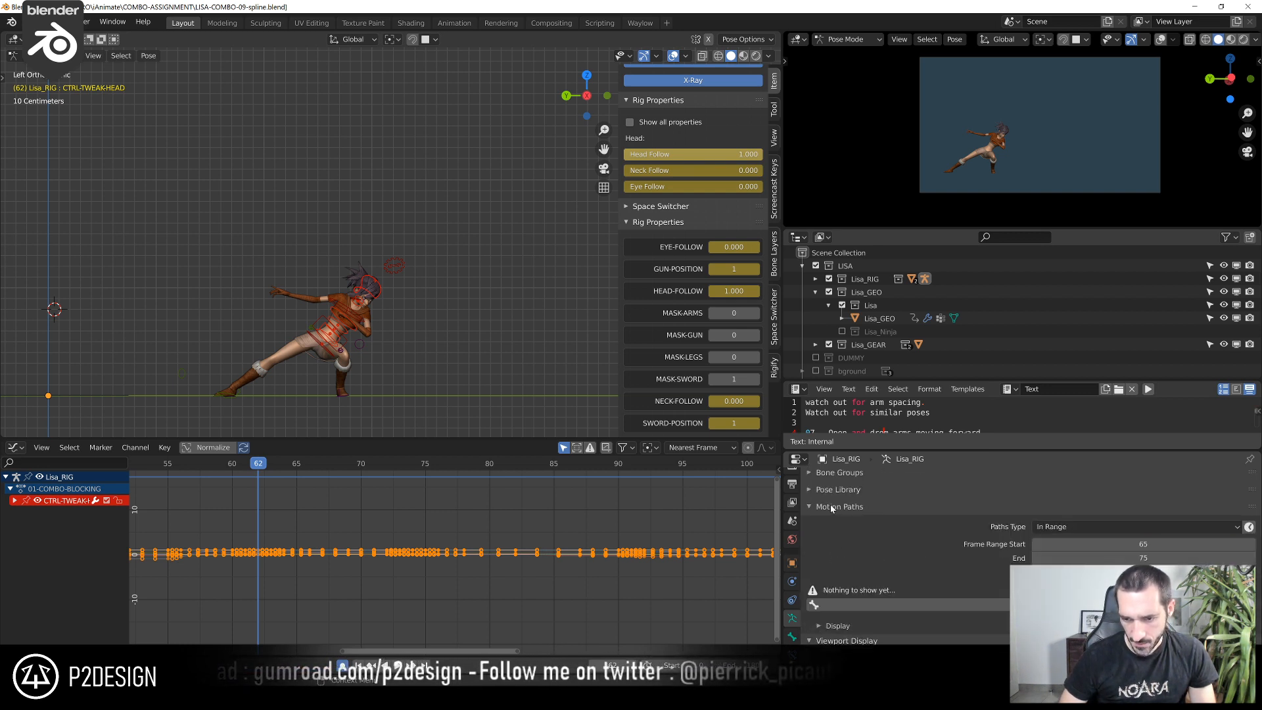
Set the motion path start frame to 59 and calculate the head tweak bone's path through frame 75
{"action": "left_click_drag", "start_coordinate": [252, 465], "coordinate": [221, 465]}
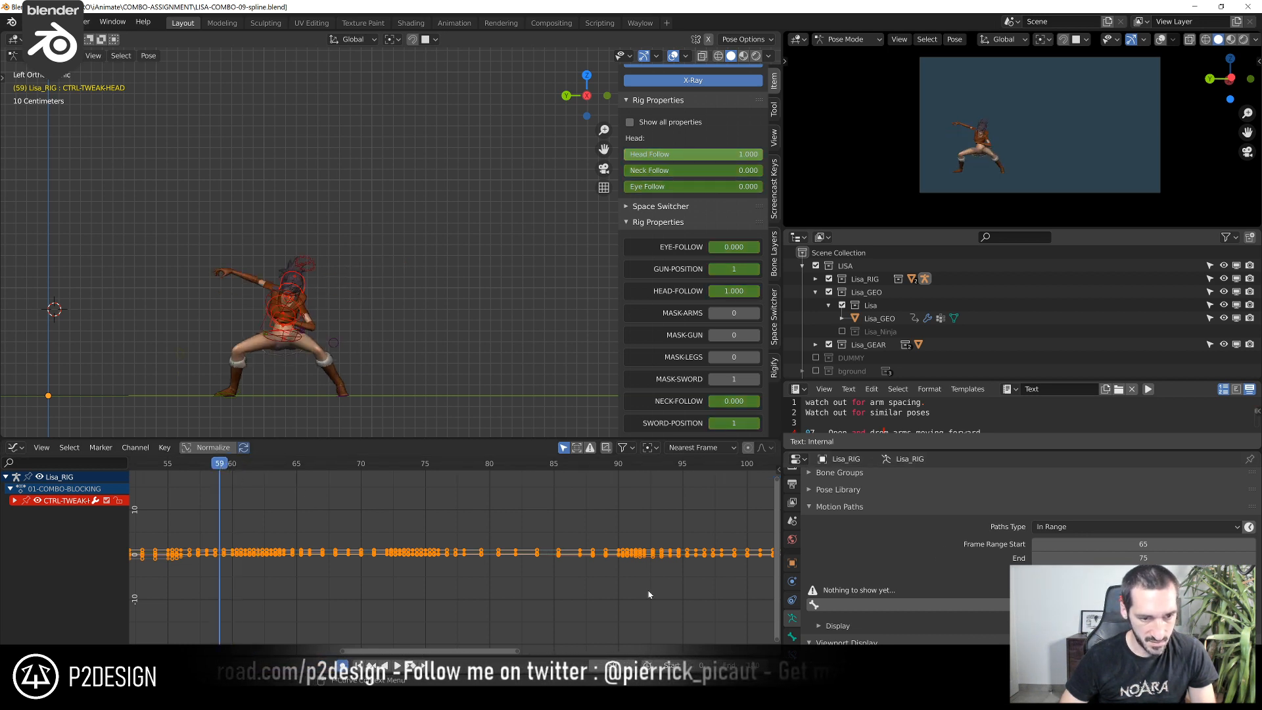
{"action": "type", "text": "59"}
{"action": "key", "text": "Return"}
{"action": "left_click_drag", "start_coordinate": [212, 471], "coordinate": [425, 489]}
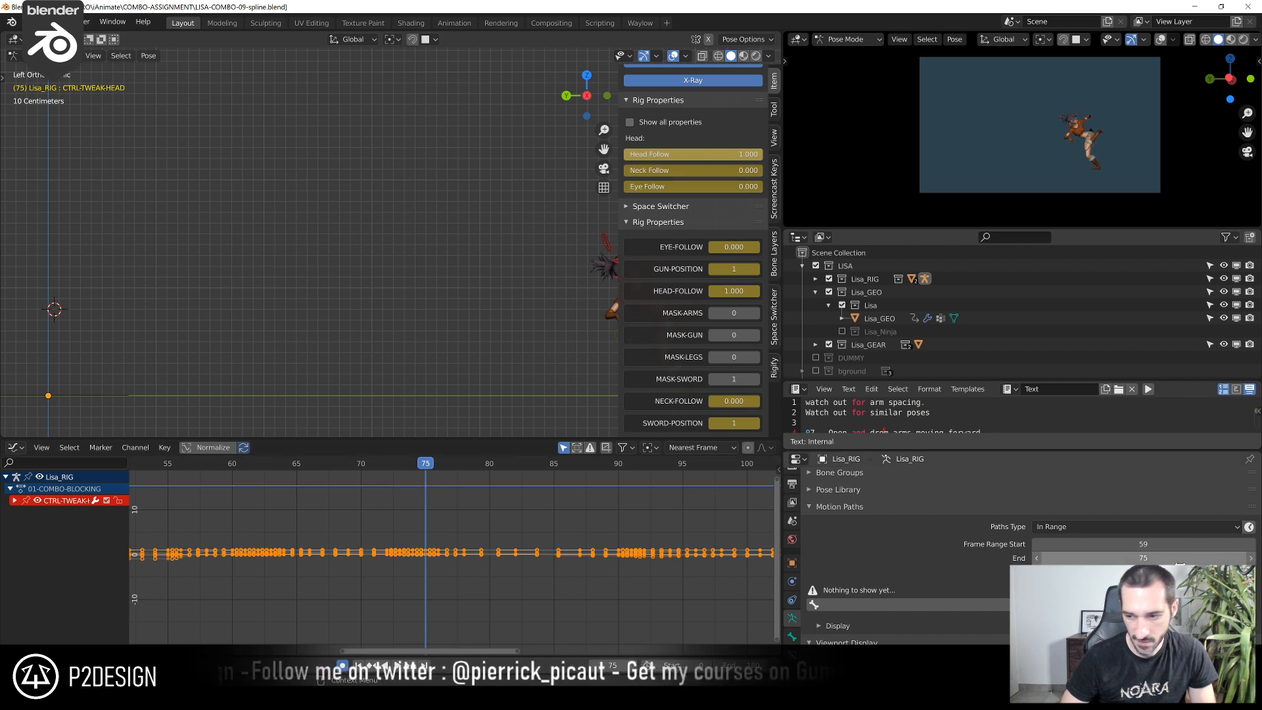
{"action": "left_click", "coordinate": [1049, 604]}
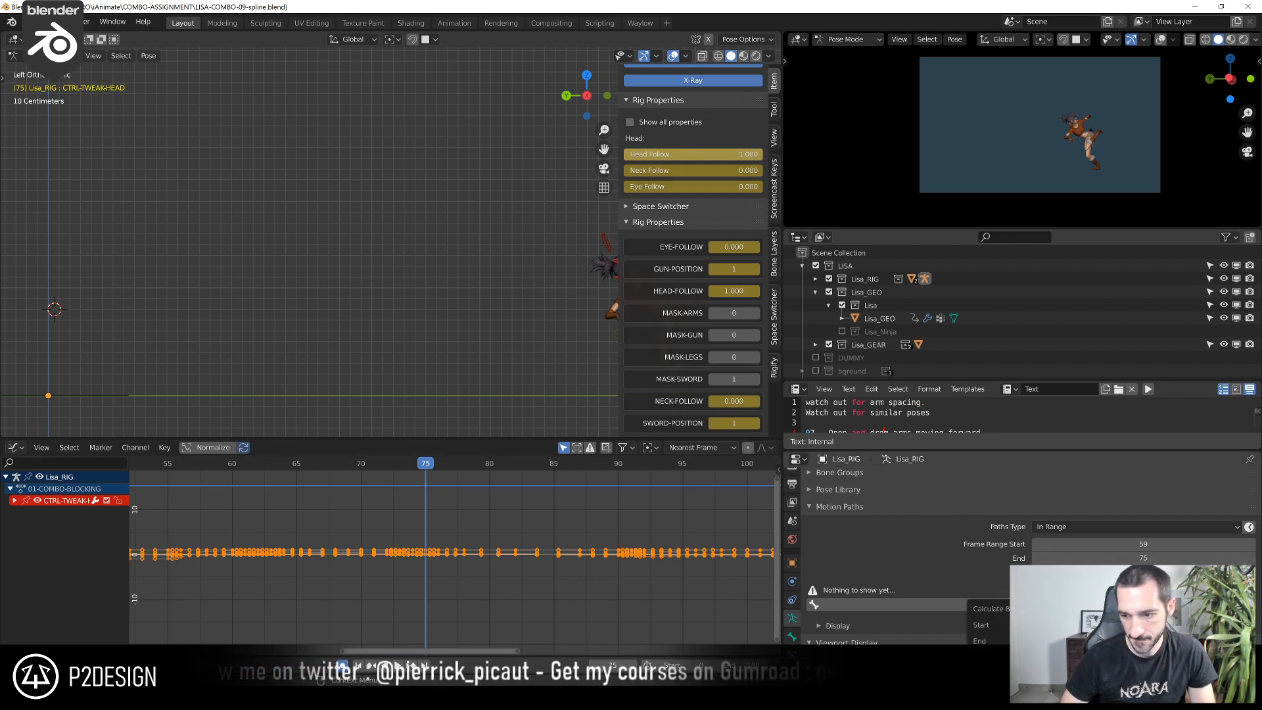
{"action": "left_click", "coordinate": [1052, 676]}
Scrub frames 60 to 63 and examine the spacing and arc of the head's motion path
{"action": "scroll", "coordinate": [415, 344], "scroll_direction": "down", "scroll_amount": 2}
{"action": "scroll", "coordinate": [423, 378], "scroll_direction": "up", "scroll_amount": 1}
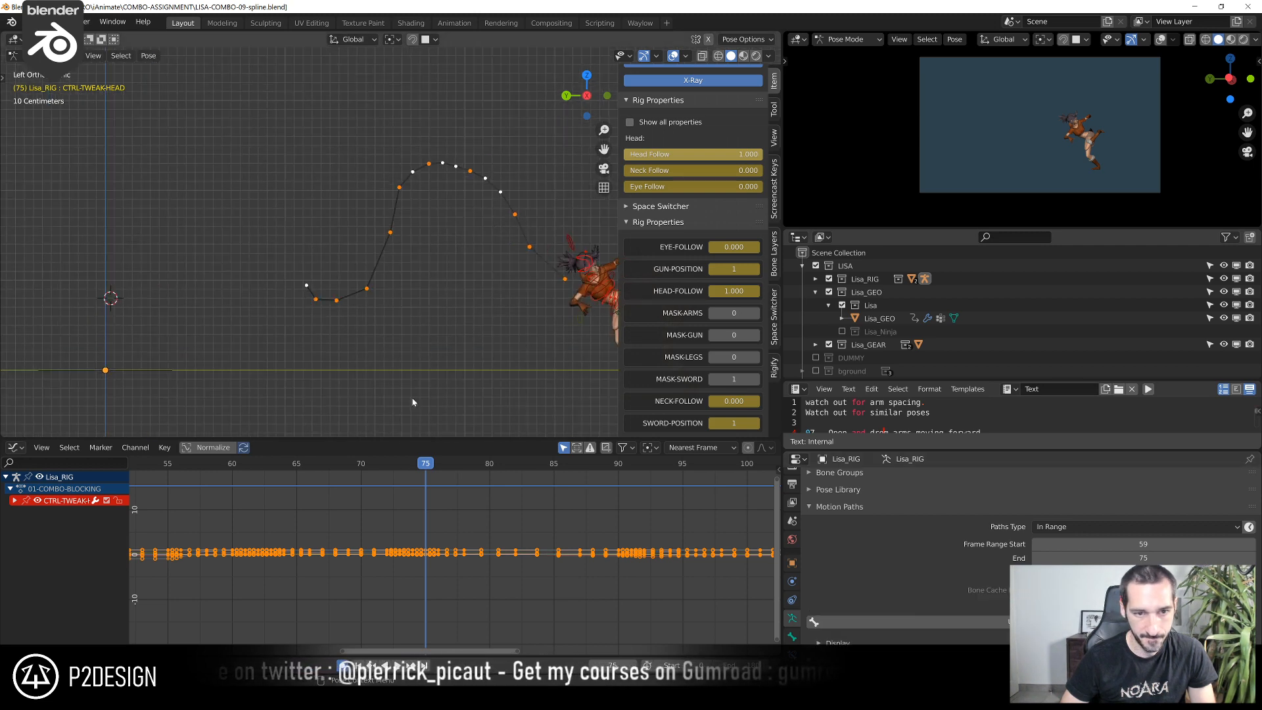
{"action": "left_click_drag", "start_coordinate": [293, 466], "coordinate": [232, 467]}
{"action": "scroll", "coordinate": [224, 382], "scroll_direction": "up", "scroll_amount": 2}
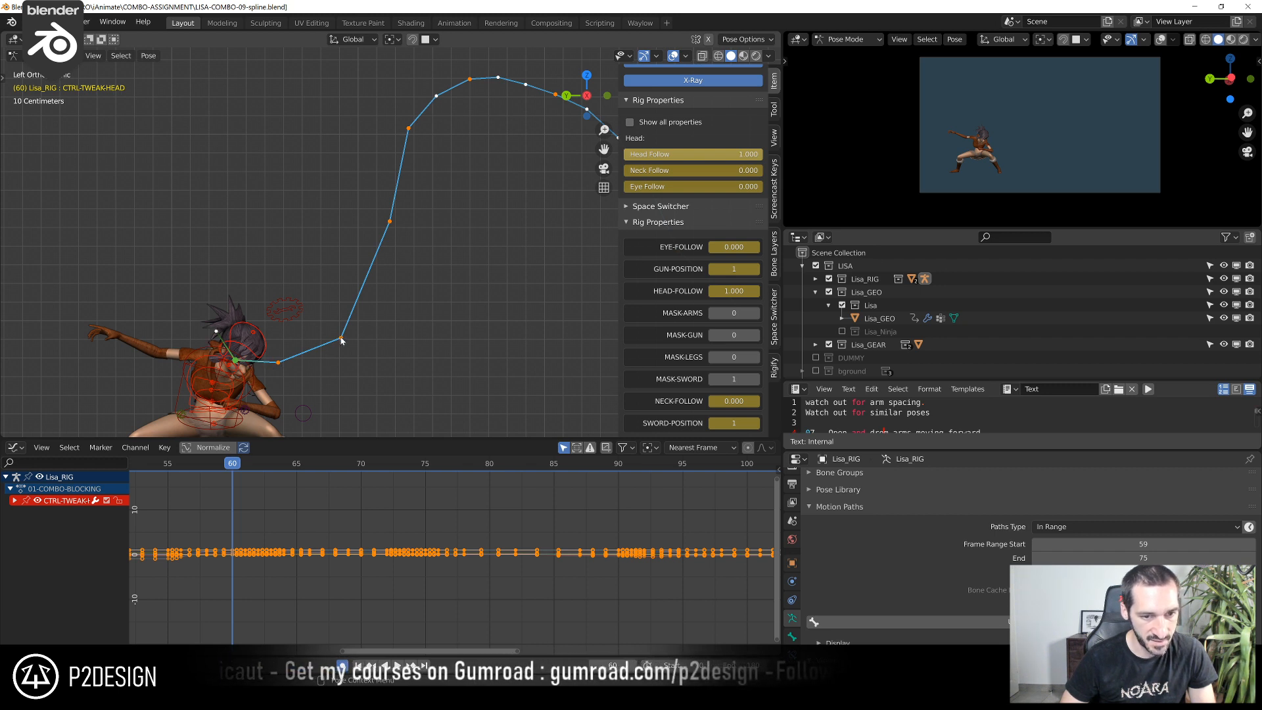
{"action": "scroll", "coordinate": [470, 89], "scroll_direction": "down", "scroll_amount": 3}
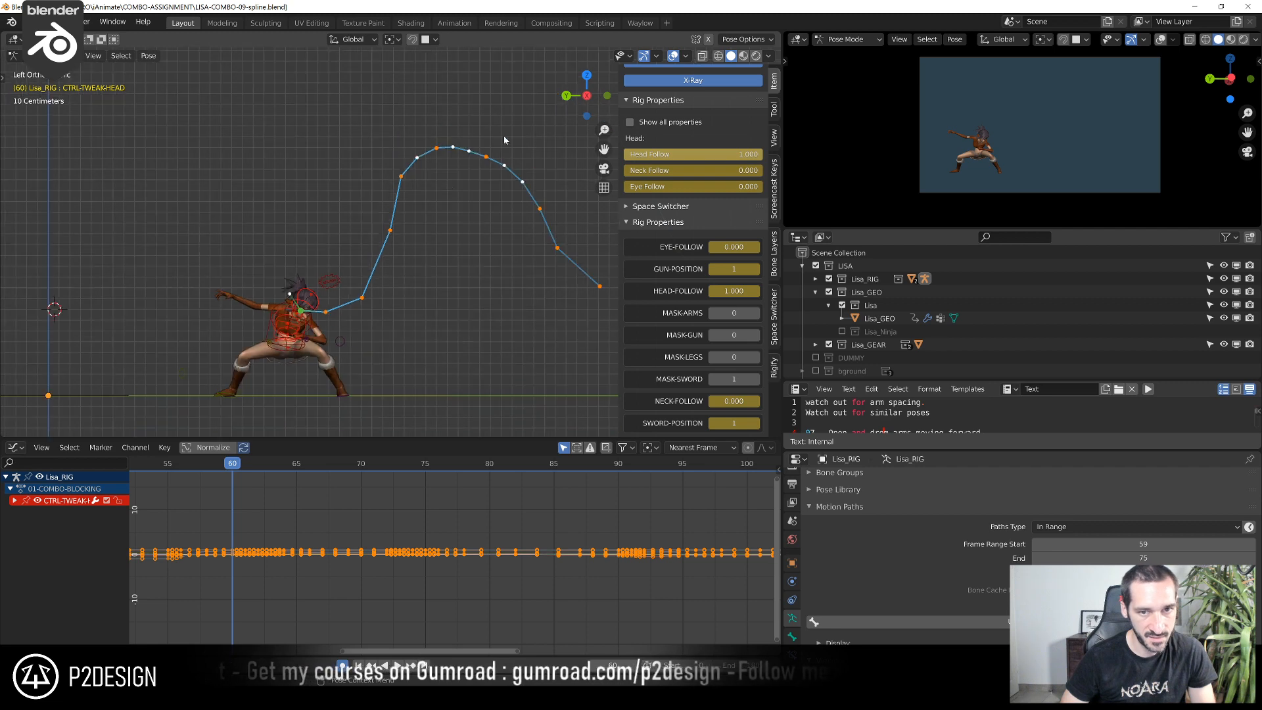
{"action": "scroll", "coordinate": [542, 307], "scroll_direction": "down", "scroll_amount": 1}
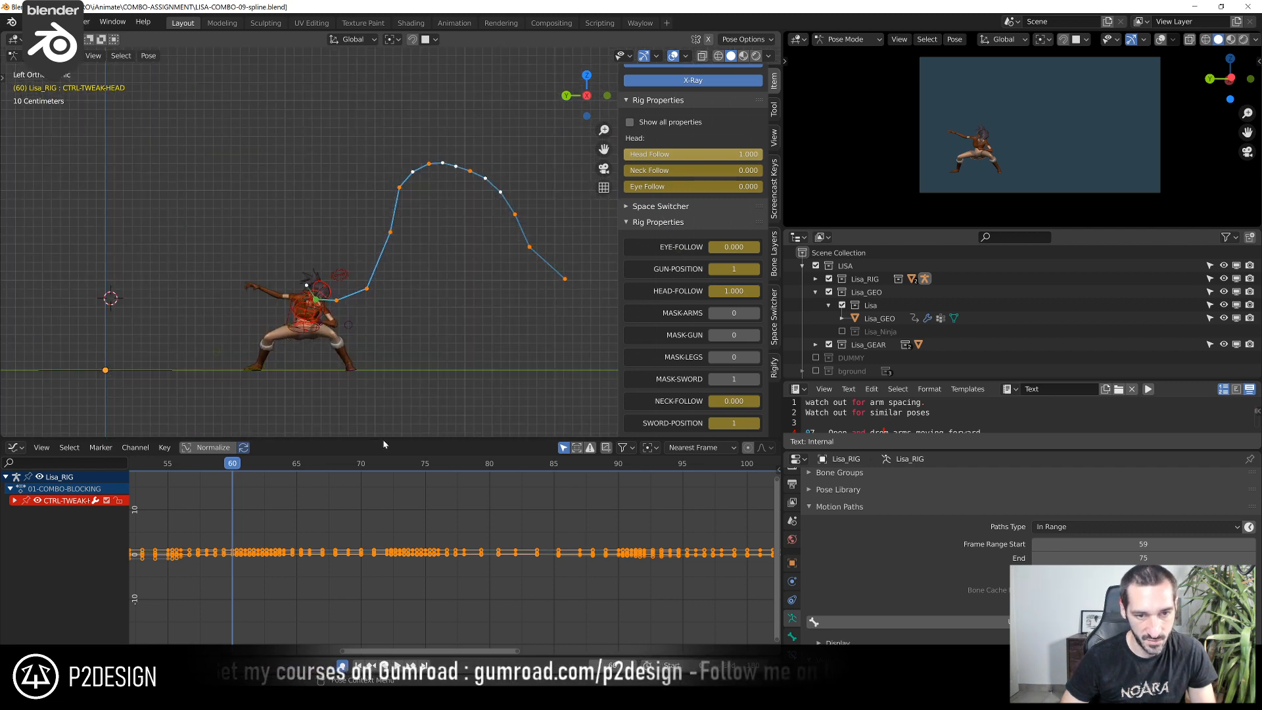
{"action": "left_click_drag", "start_coordinate": [238, 469], "coordinate": [271, 492]}
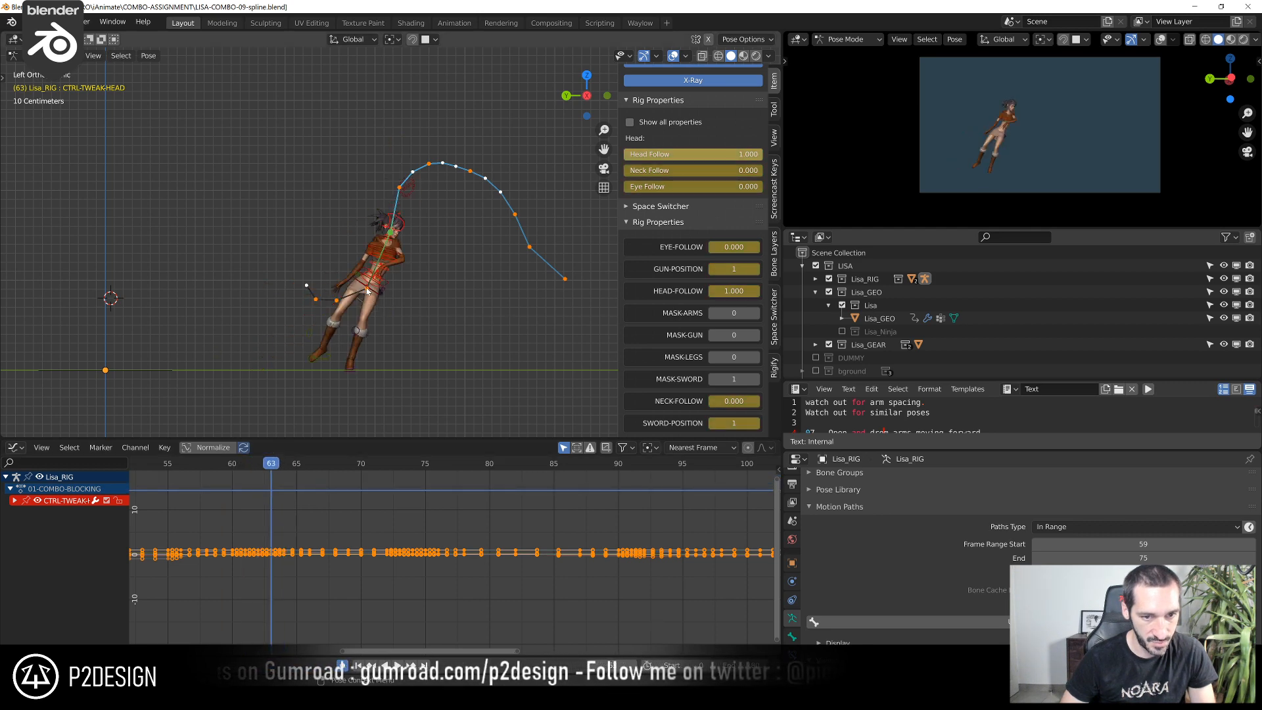
Rotate the CTRL-TORSO control at frame 62 by about 2.8° and a further 1.2° in the left view
{"action": "key", "text": "Left"}
{"action": "scroll", "coordinate": [327, 376], "scroll_direction": "up", "scroll_amount": 2}
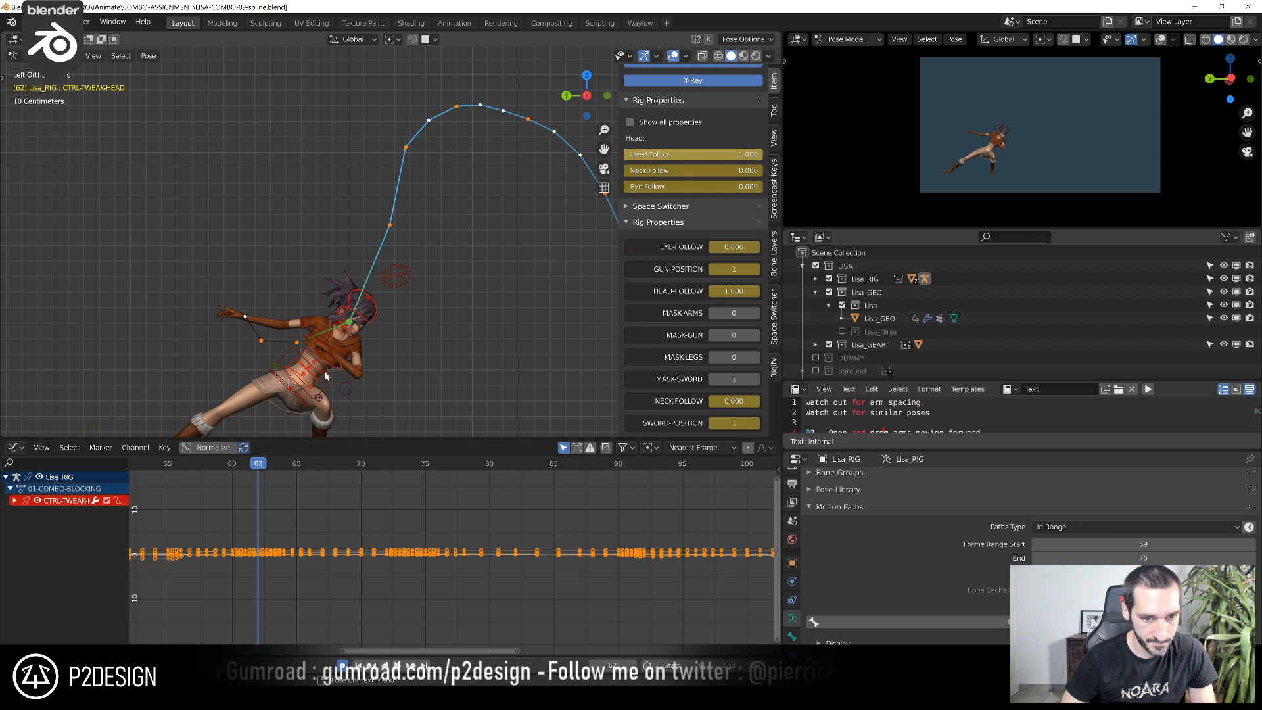
{"action": "left_click", "coordinate": [326, 383]}
{"action": "key", "text": "Home"}
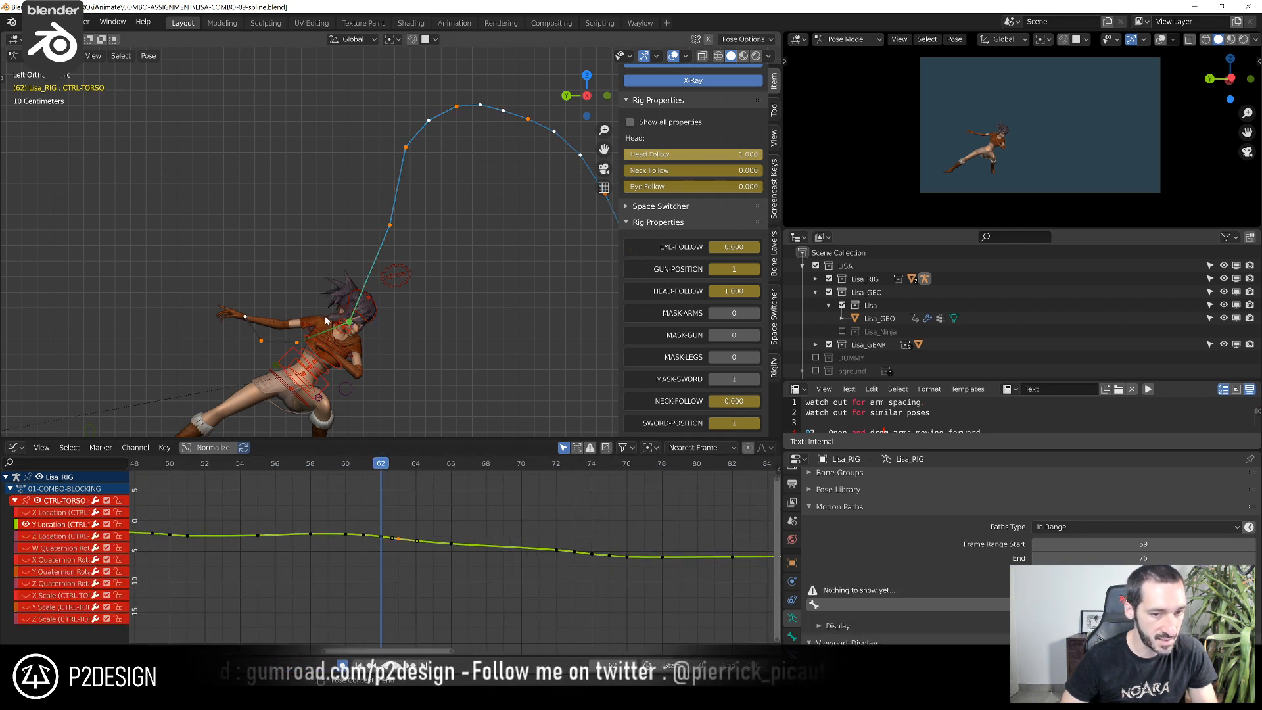
{"action": "scroll", "coordinate": [299, 355], "scroll_direction": "up", "scroll_amount": 3}
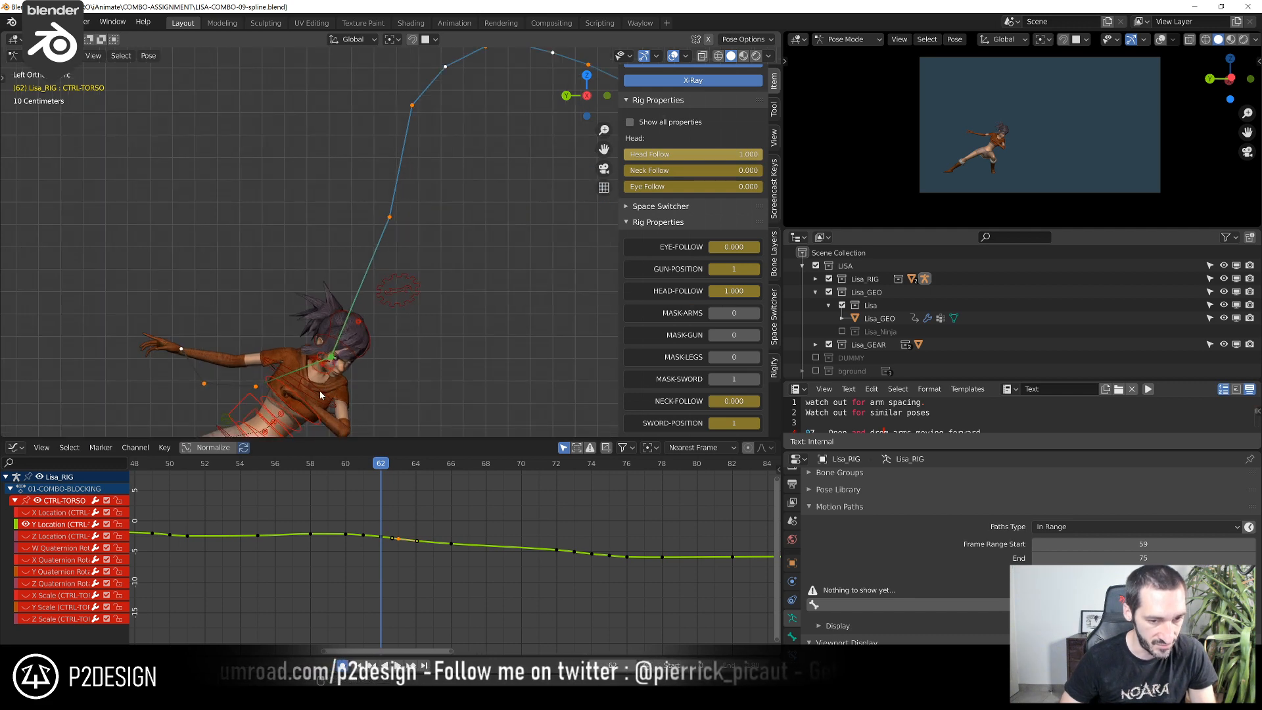
{"action": "key", "text": "r"}
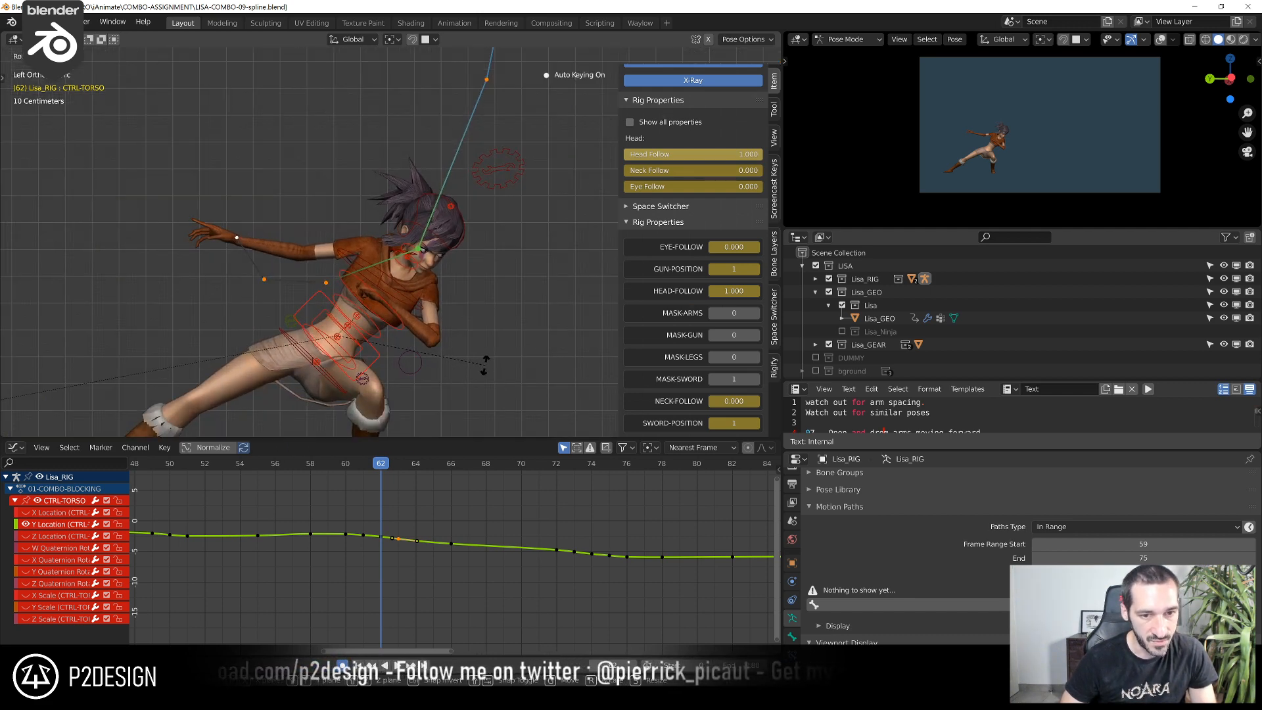
{"action": "left_click", "coordinate": [404, 333]}
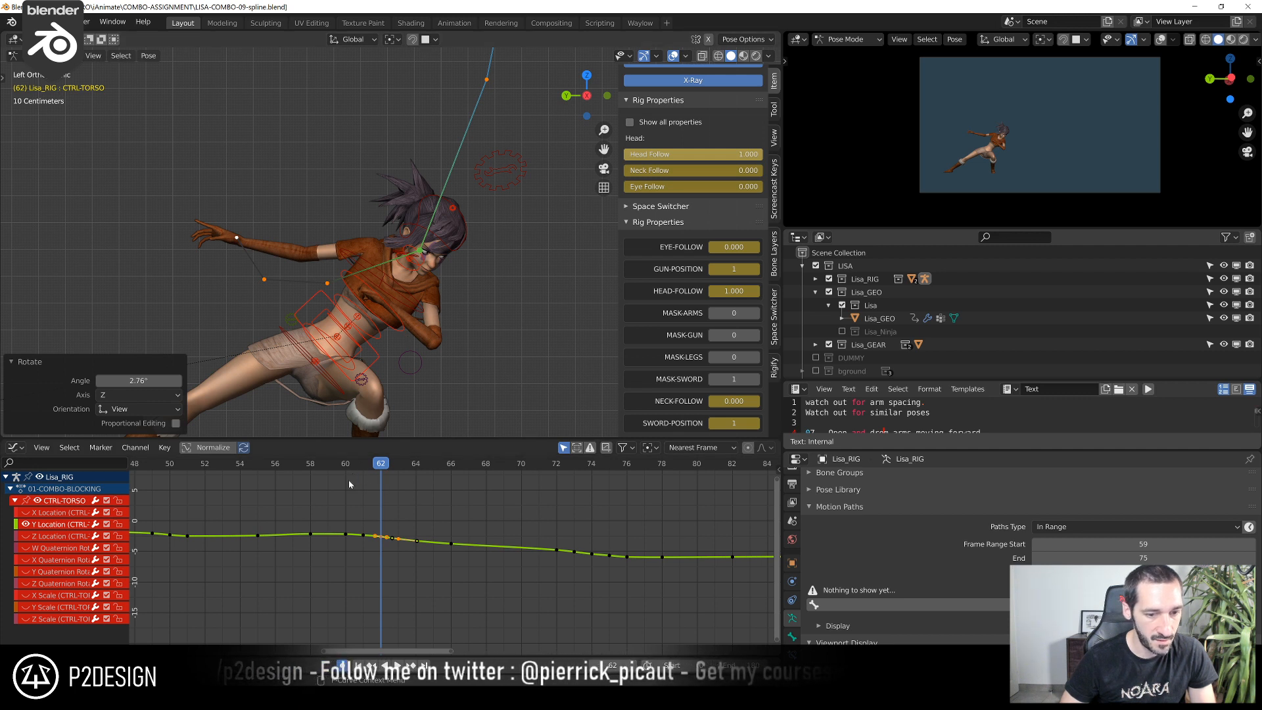
{"action": "key", "text": "r"}
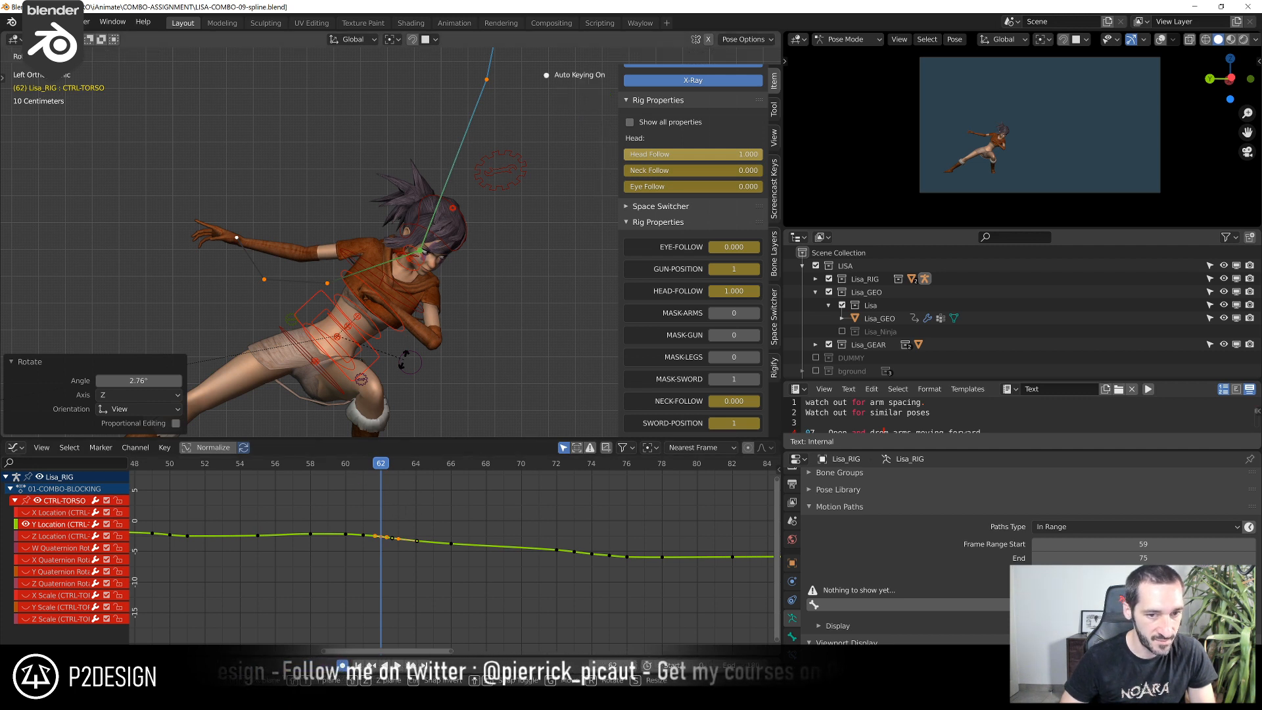
{"action": "left_click", "coordinate": [398, 374]}
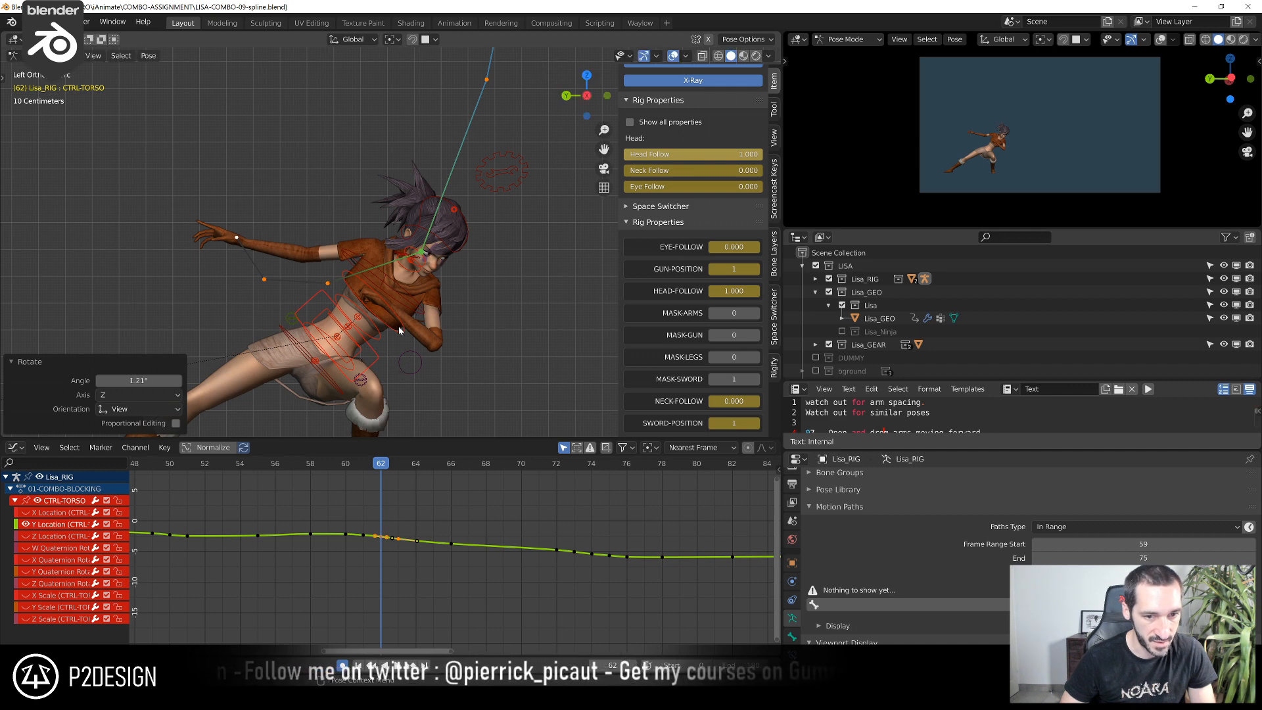
Move and rotate the CTRL-CHEST control at frame 62, raising the chest by about 0.013 m in the last move
{"action": "left_click", "coordinate": [429, 309]}
{"action": "key", "text": "g"}
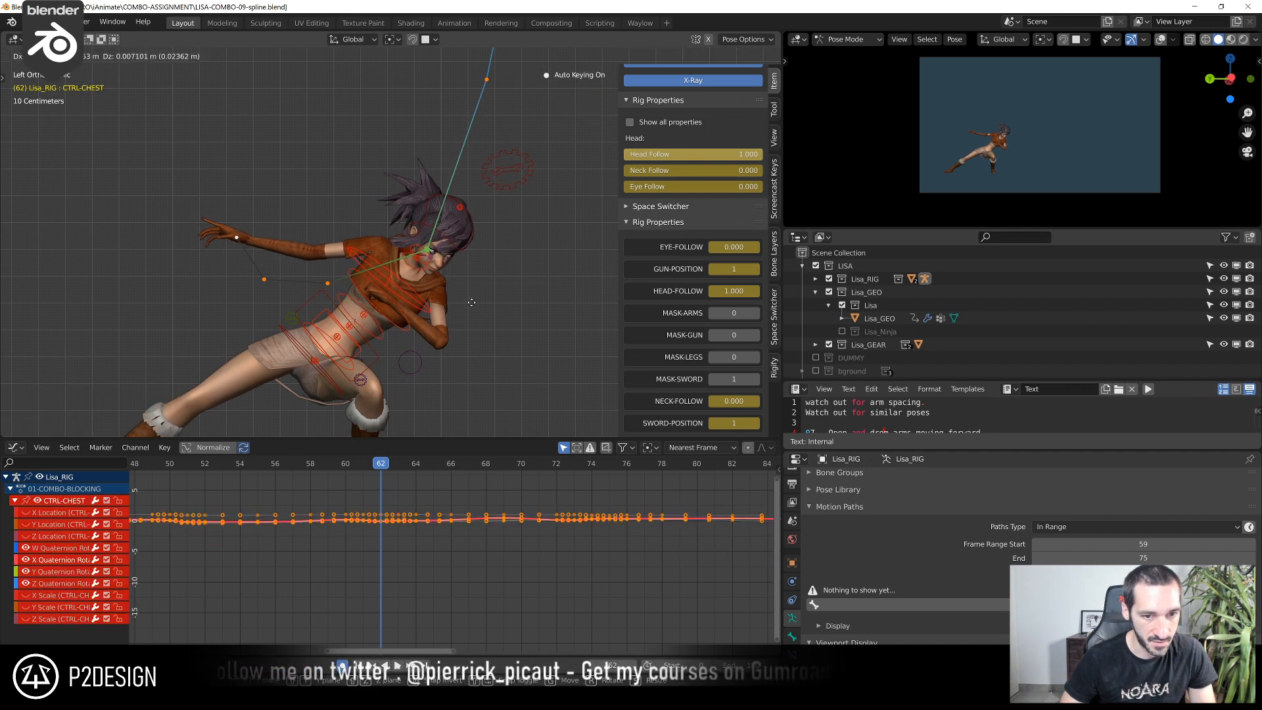
{"action": "left_click", "coordinate": [473, 301]}
{"action": "key", "text": "r"}
{"action": "left_click", "coordinate": [476, 297]}
{"action": "key", "text": "g"}
{"action": "left_click", "coordinate": [480, 287]}
{"action": "key", "text": "r"}
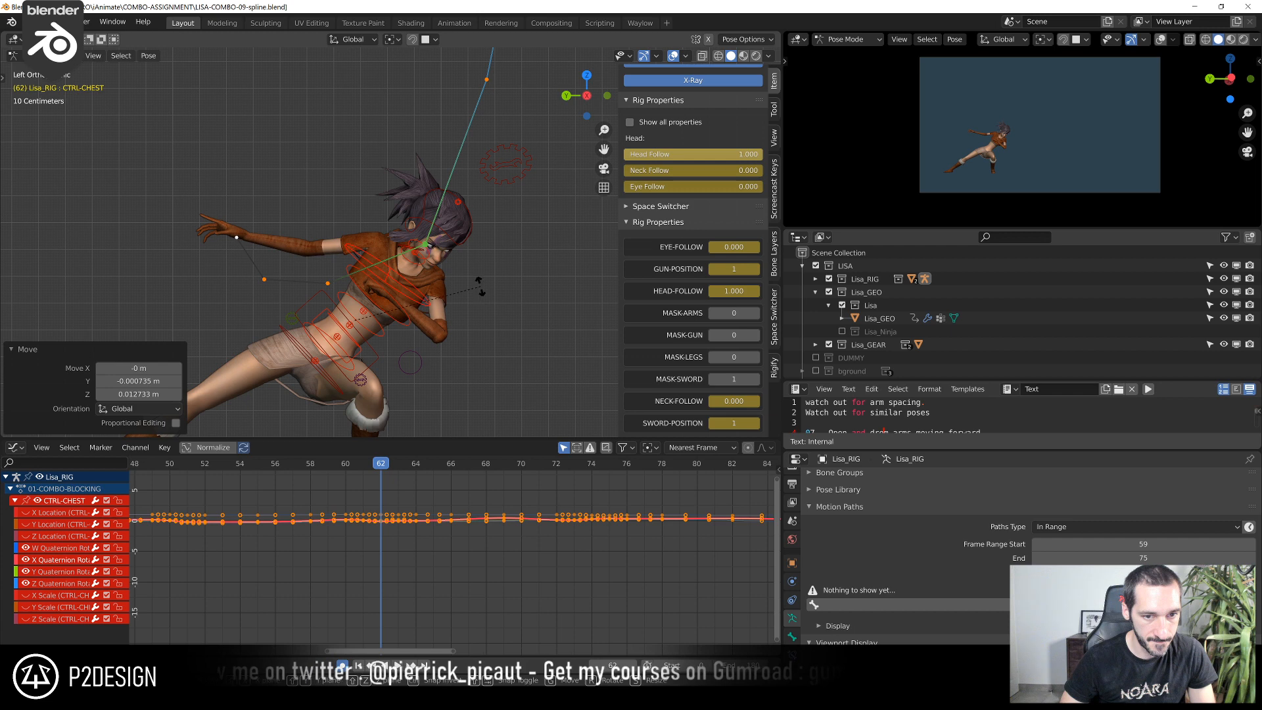
{"action": "left_click", "coordinate": [468, 259]}
Rotate the lower FK neck control slightly at frame 62
{"action": "left_click", "coordinate": [429, 266]}
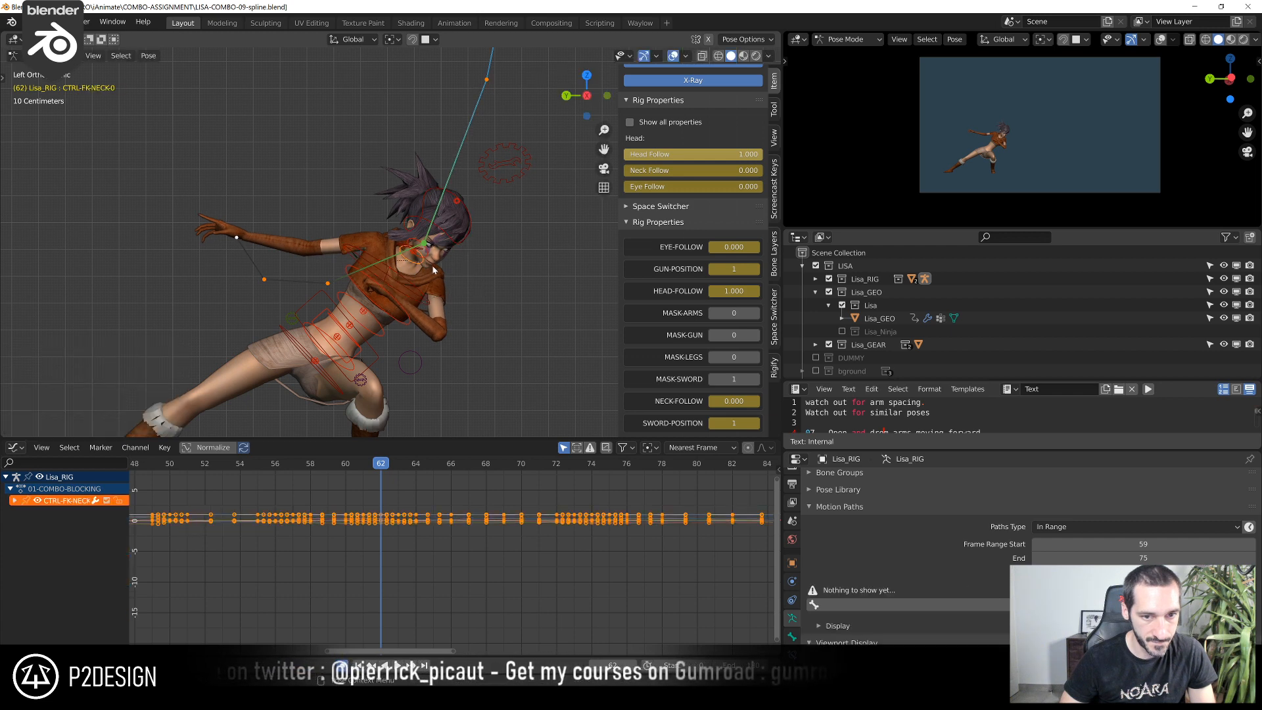
{"action": "key", "text": "r"}
{"action": "left_click", "coordinate": [435, 278]}
{"action": "left_click", "coordinate": [419, 303]}
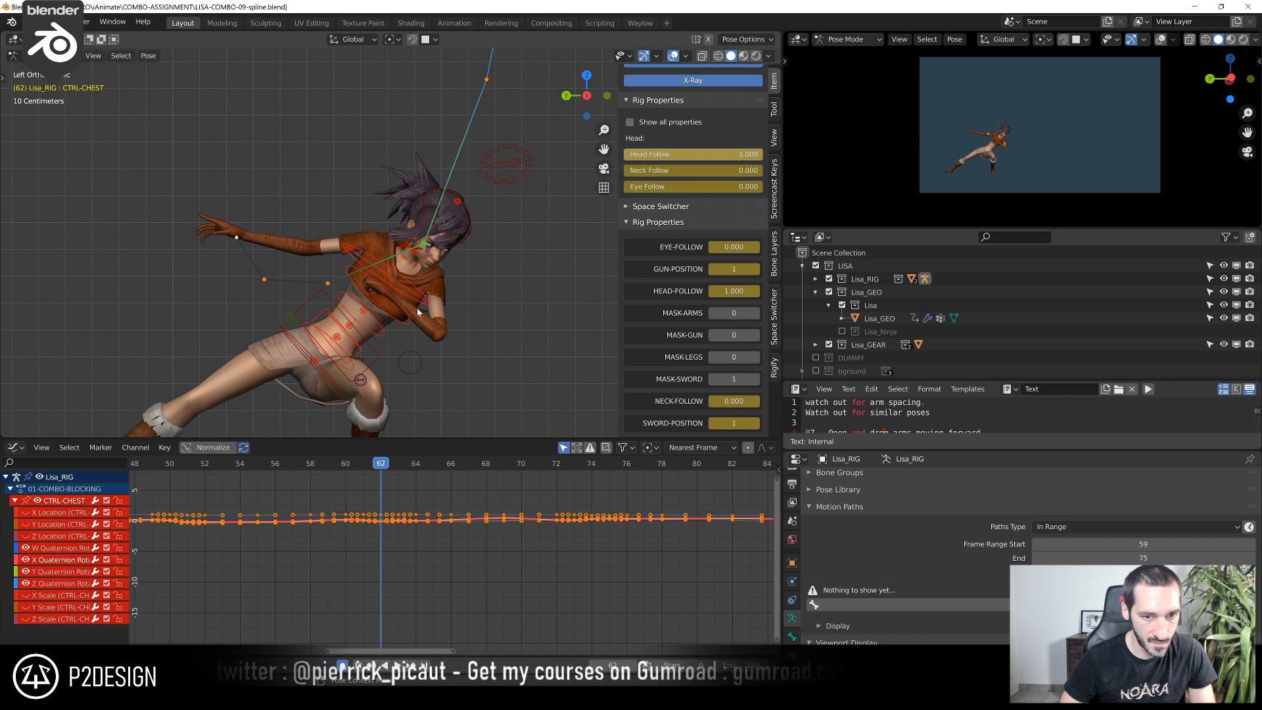
Move CTRL-FK-Spine1 about 0.014 m along negative Y, and shift CTRL-FK-Spine0, in the frame 62 pose
{"action": "left_click", "coordinate": [385, 338]}
{"action": "key", "text": "g"}
{"action": "left_click", "coordinate": [365, 353]}
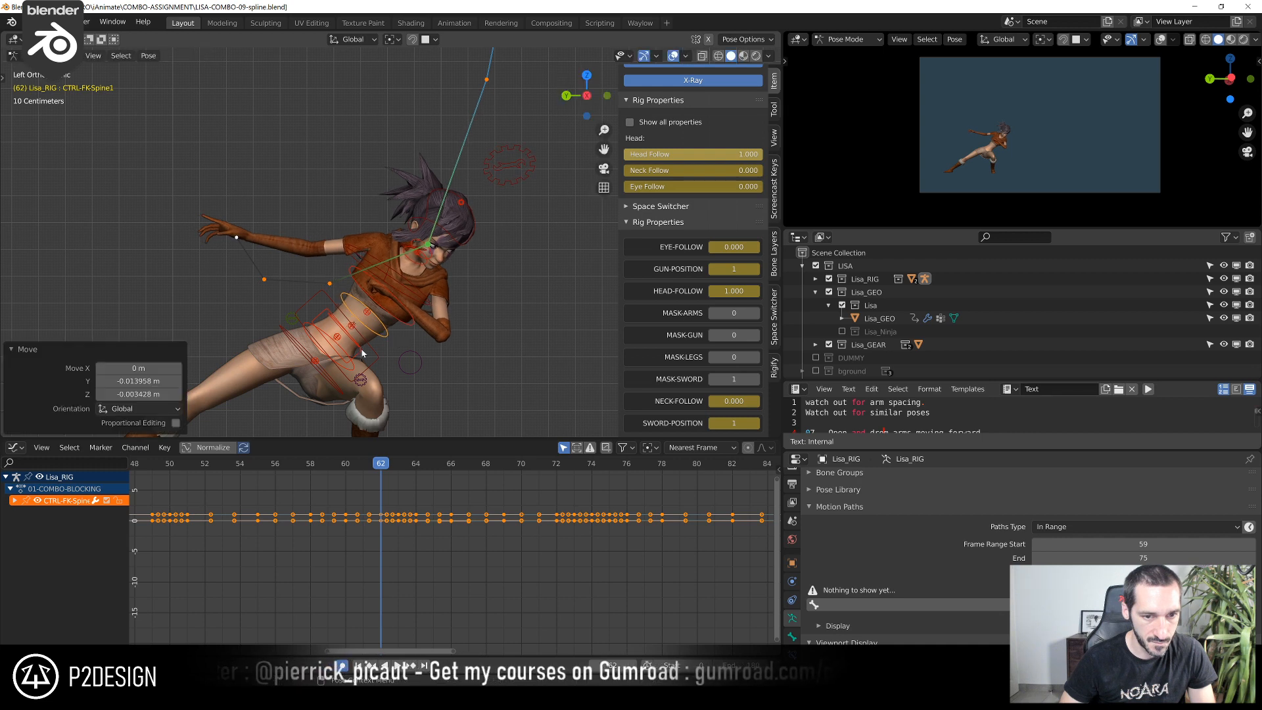
{"action": "left_click", "coordinate": [355, 348]}
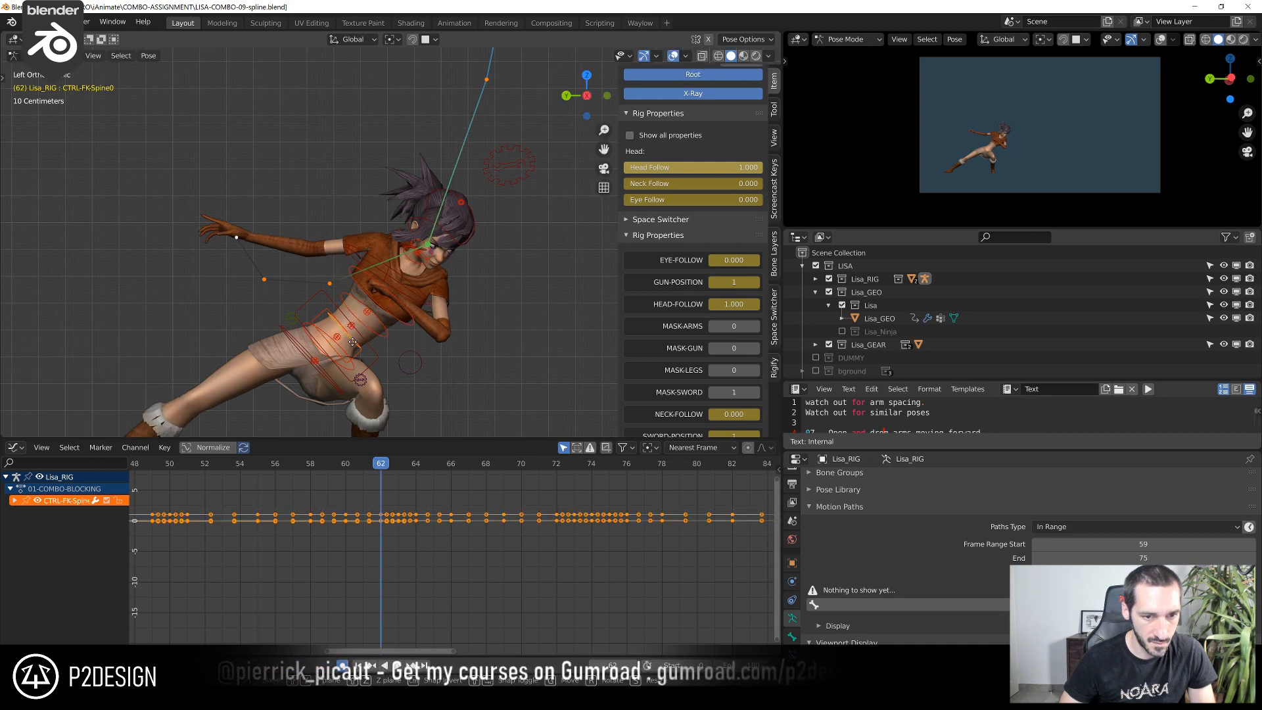
{"action": "key", "text": "g"}
{"action": "left_click", "coordinate": [348, 366]}
Refine the lower torso bend at frame 62 by adjusting the FK spine controls, rotating CTRL-FK-Spine1 by about -0.8°
{"action": "left_click", "coordinate": [353, 370]}
{"action": "key", "text": "r"}
{"action": "left_click", "coordinate": [363, 347]}
{"action": "left_click", "coordinate": [369, 346]}
{"action": "key", "text": "g"}
{"action": "left_click", "coordinate": [370, 349]}
{"action": "left_click", "coordinate": [388, 338]}
{"action": "key", "text": "r"}
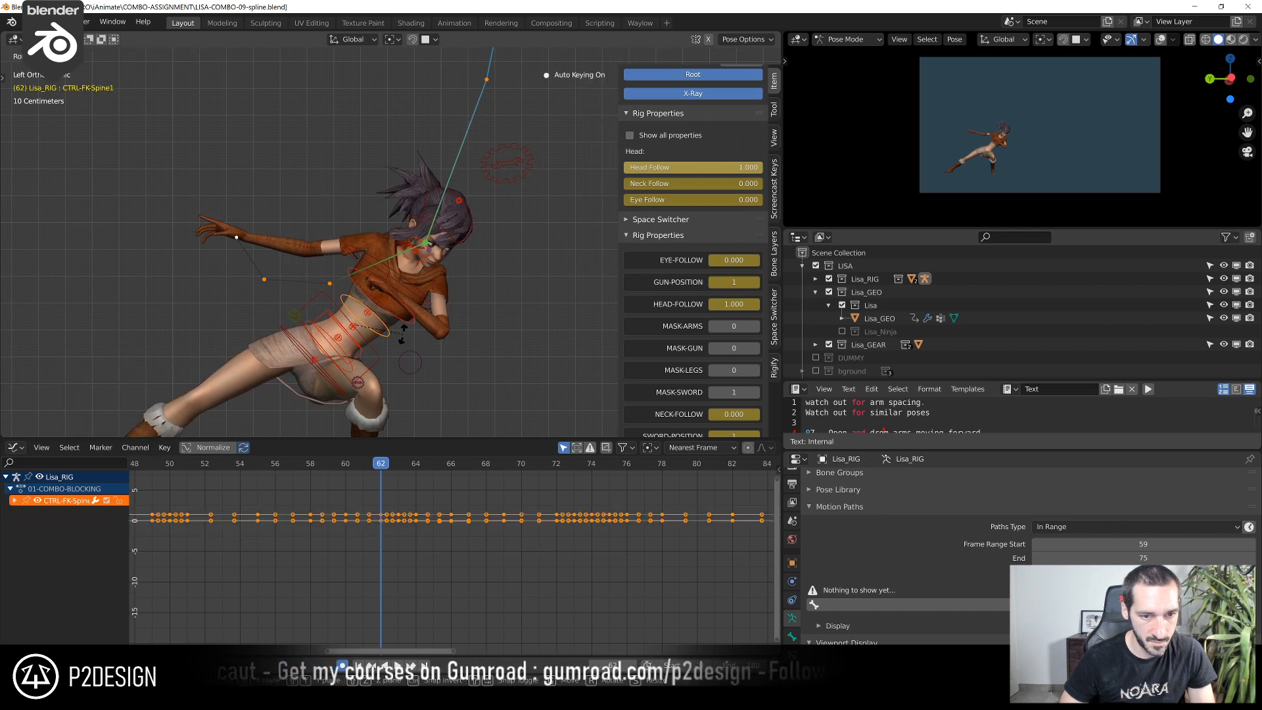
{"action": "left_click", "coordinate": [402, 340]}
Rotate the CTRL-FK-CHEST control by about -2.1° and move it about 0.005 m upward at frame 62
{"action": "middle_click_drag", "start_coordinate": [276, 356], "coordinate": [390, 303], "text": "shift"}
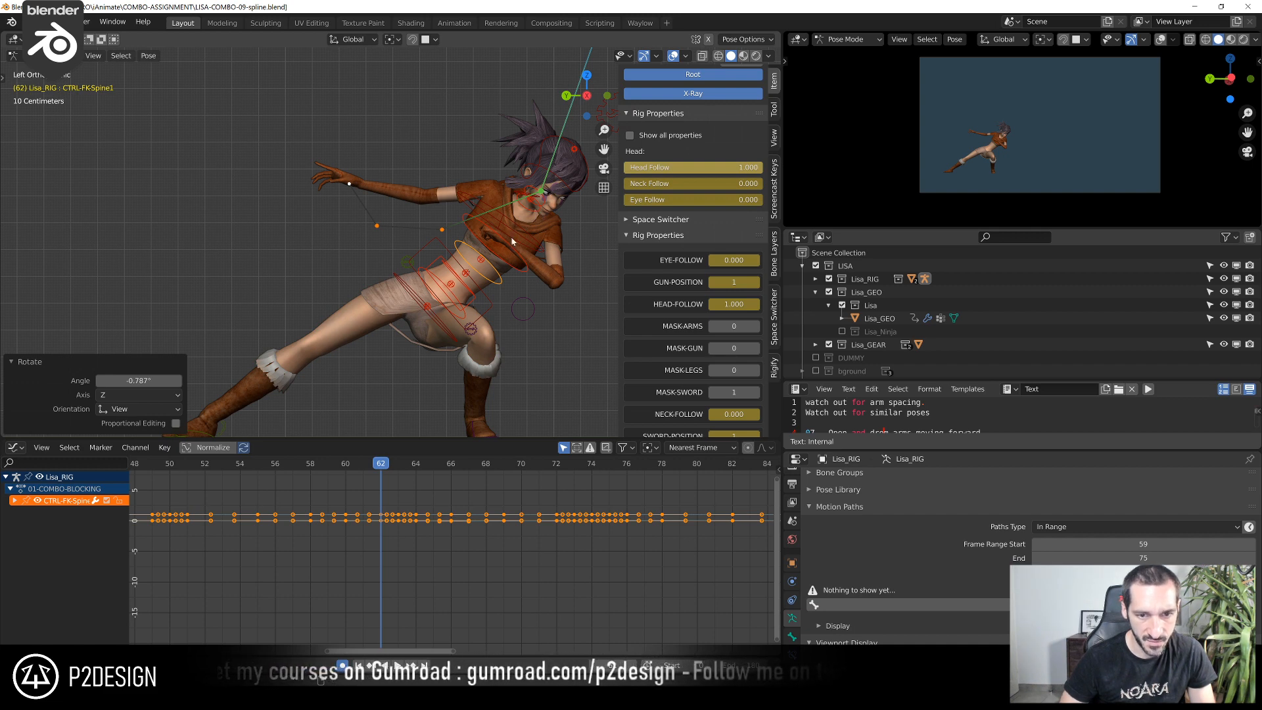
{"action": "middle_click_drag", "start_coordinate": [525, 229], "coordinate": [431, 295], "text": "shift"}
{"action": "left_click", "coordinate": [457, 344]}
{"action": "key", "text": "r"}
{"action": "left_click", "coordinate": [459, 342]}
{"action": "key", "text": "g"}
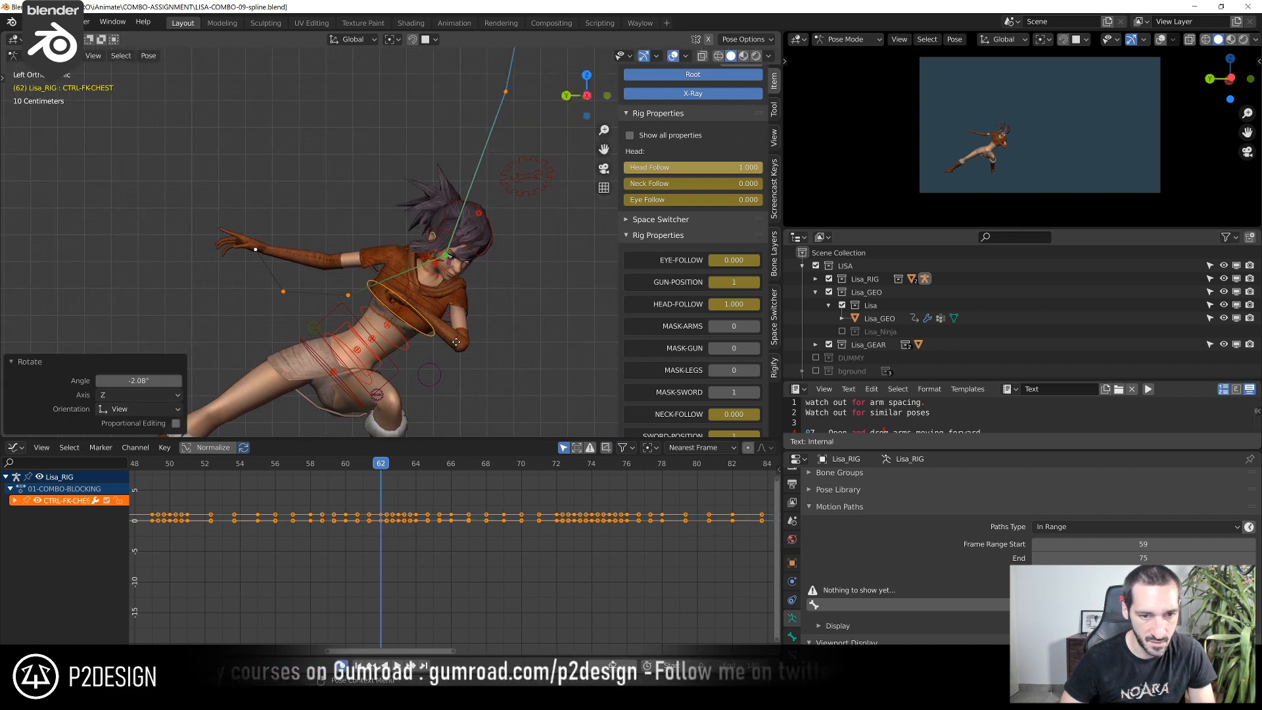
{"action": "left_click", "coordinate": [460, 333]}
Shift CTRL-FK-CHEST a further 0.013 m or so along negative Y and 0.008 m up, and rotate it at frame 62
{"action": "scroll", "coordinate": [460, 332], "scroll_direction": "down", "scroll_amount": 3}
{"action": "middle_click_drag", "start_coordinate": [329, 375], "coordinate": [431, 317], "text": "shift"}
{"action": "scroll", "coordinate": [394, 336], "scroll_direction": "up", "scroll_amount": 2}
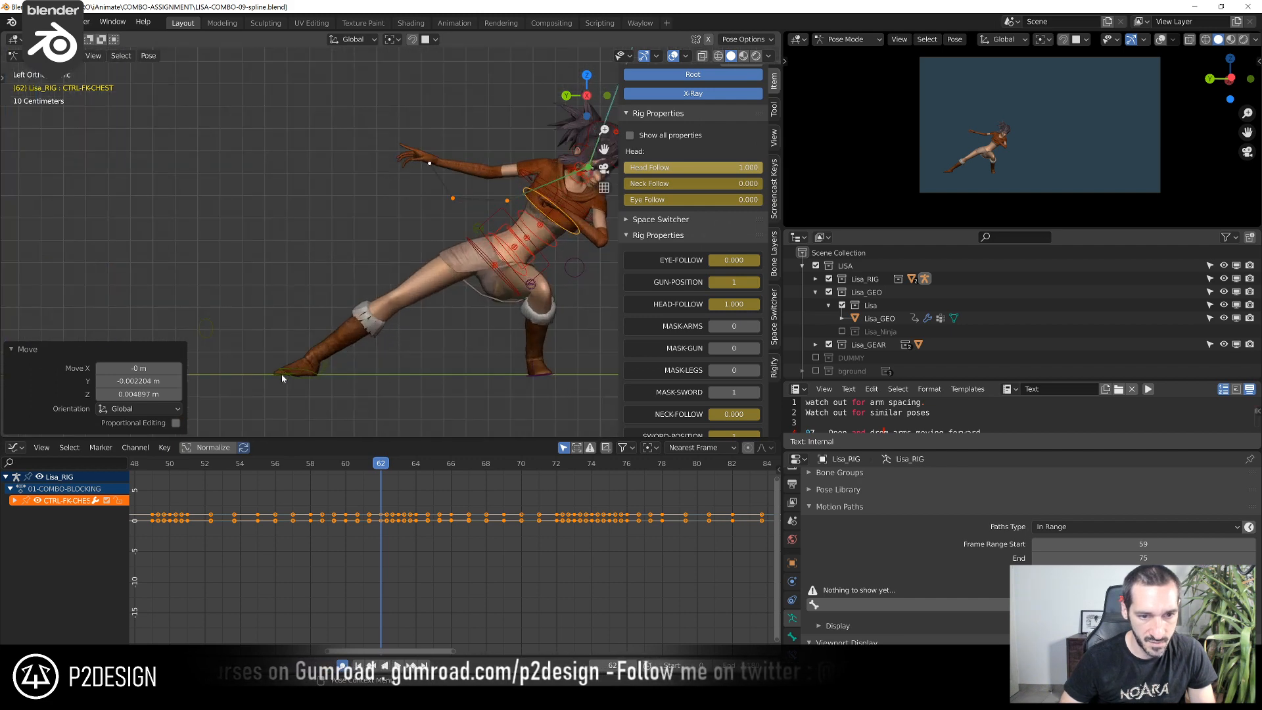
{"action": "middle_click_drag", "start_coordinate": [568, 214], "coordinate": [343, 349], "text": "shift"}
{"action": "scroll", "coordinate": [343, 362], "scroll_direction": "up", "scroll_amount": 2}
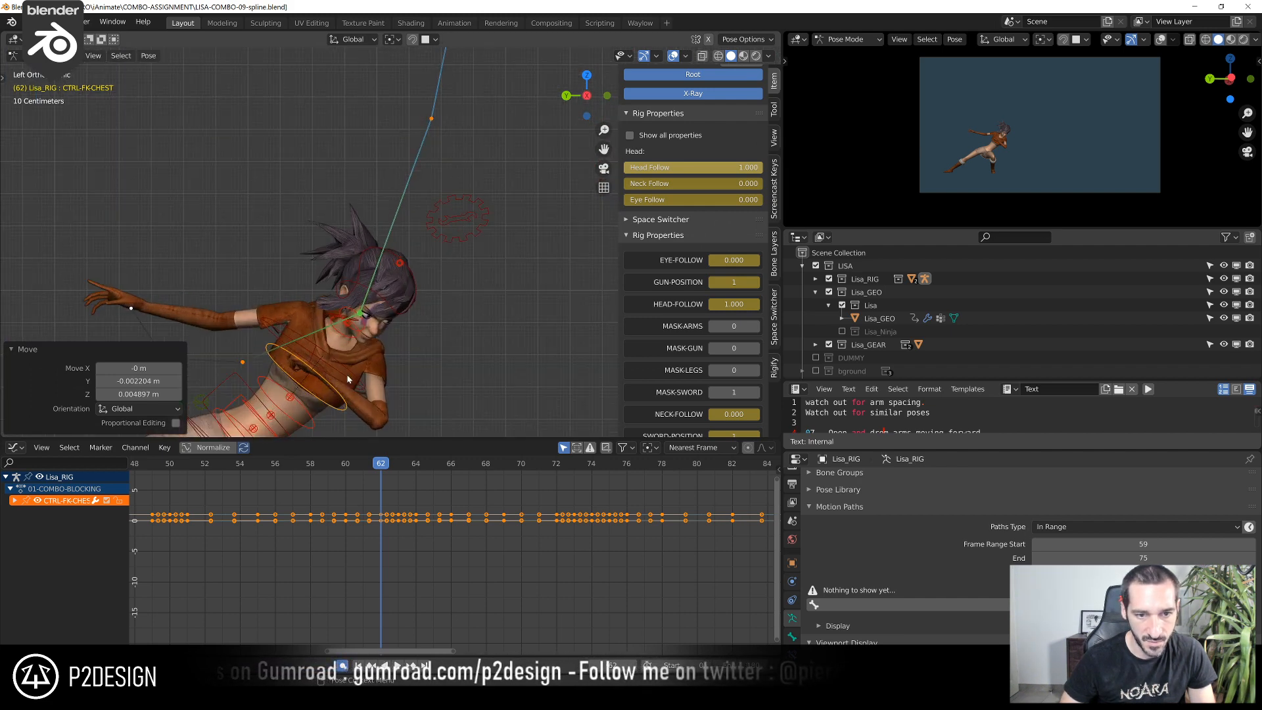
{"action": "key", "text": "g"}
{"action": "left_click", "coordinate": [392, 385]}
{"action": "key", "text": "r"}
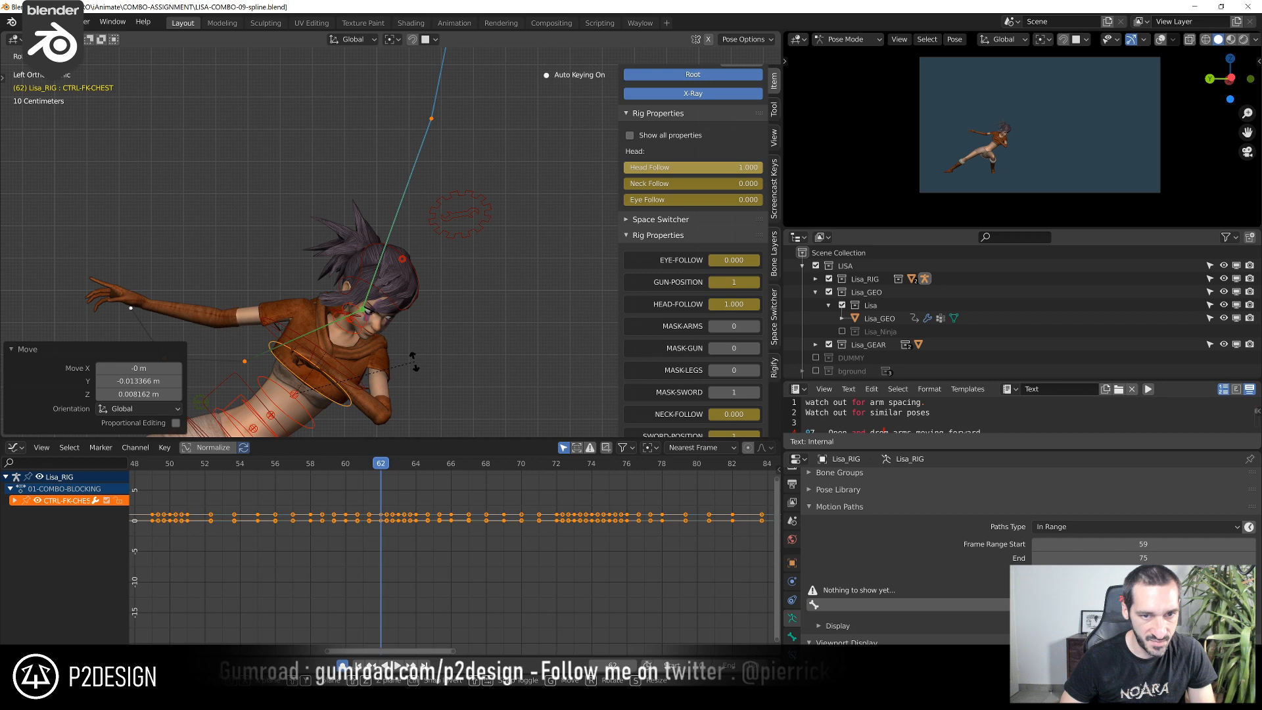
{"action": "left_click", "coordinate": [413, 359]}
Rotate and move both FK neck controls at frame 62, turning CTRL-FK-NECK-02 by about -2°
{"action": "left_click", "coordinate": [362, 340]}
{"action": "key", "text": "r"}
{"action": "left_click", "coordinate": [388, 335]}
{"action": "key", "text": "g"}
{"action": "left_click", "coordinate": [394, 332]}
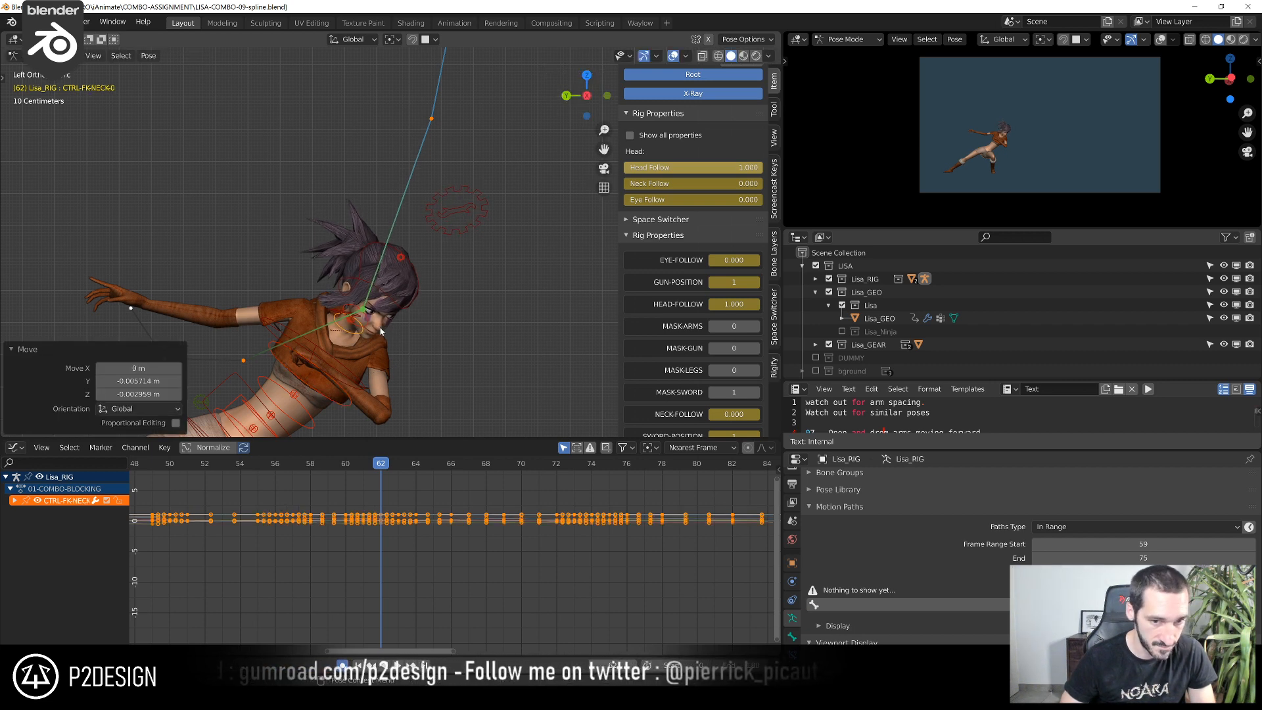
{"action": "left_click", "coordinate": [369, 326]}
{"action": "key", "text": "r"}
{"action": "left_click", "coordinate": [409, 315]}
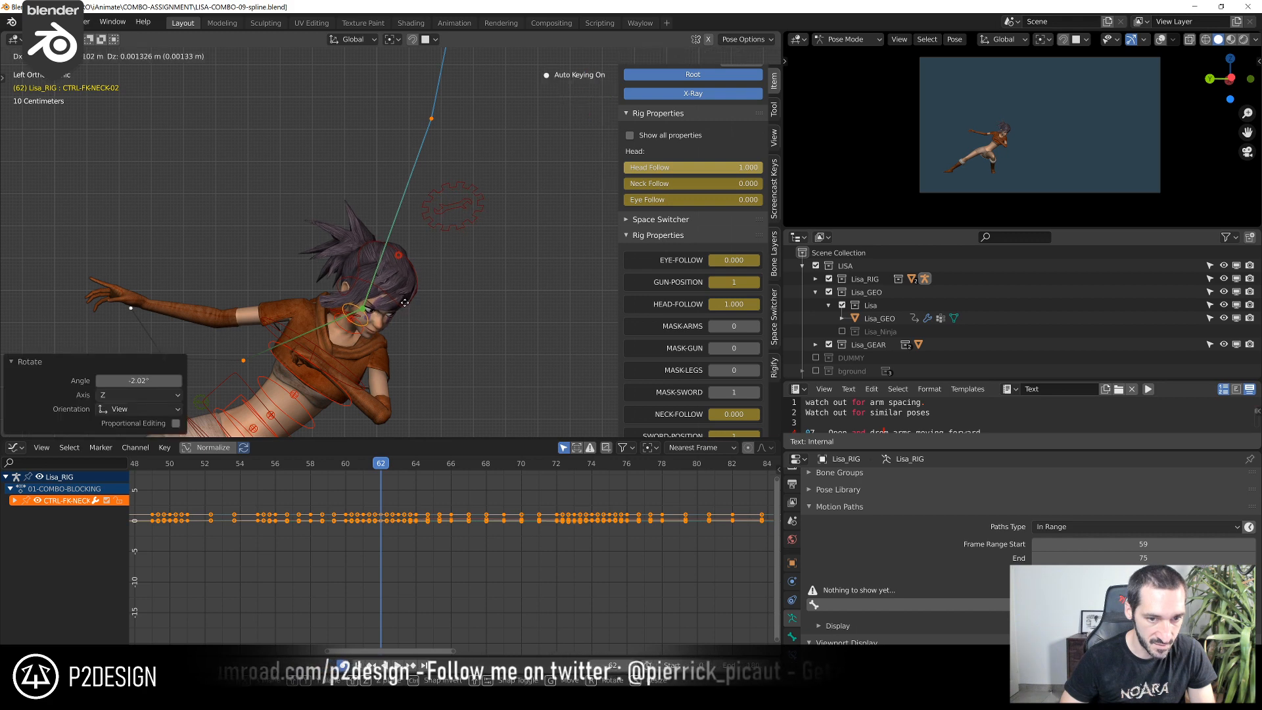
{"action": "left_click", "coordinate": [405, 299]}
Raise CTRL-TWEAK-HEAD about 0.012 m at frame 62, rotate it by about -2.7°, and nudge its position
{"action": "key", "text": "g"}
{"action": "left_click", "coordinate": [420, 264]}
{"action": "key", "text": "r"}
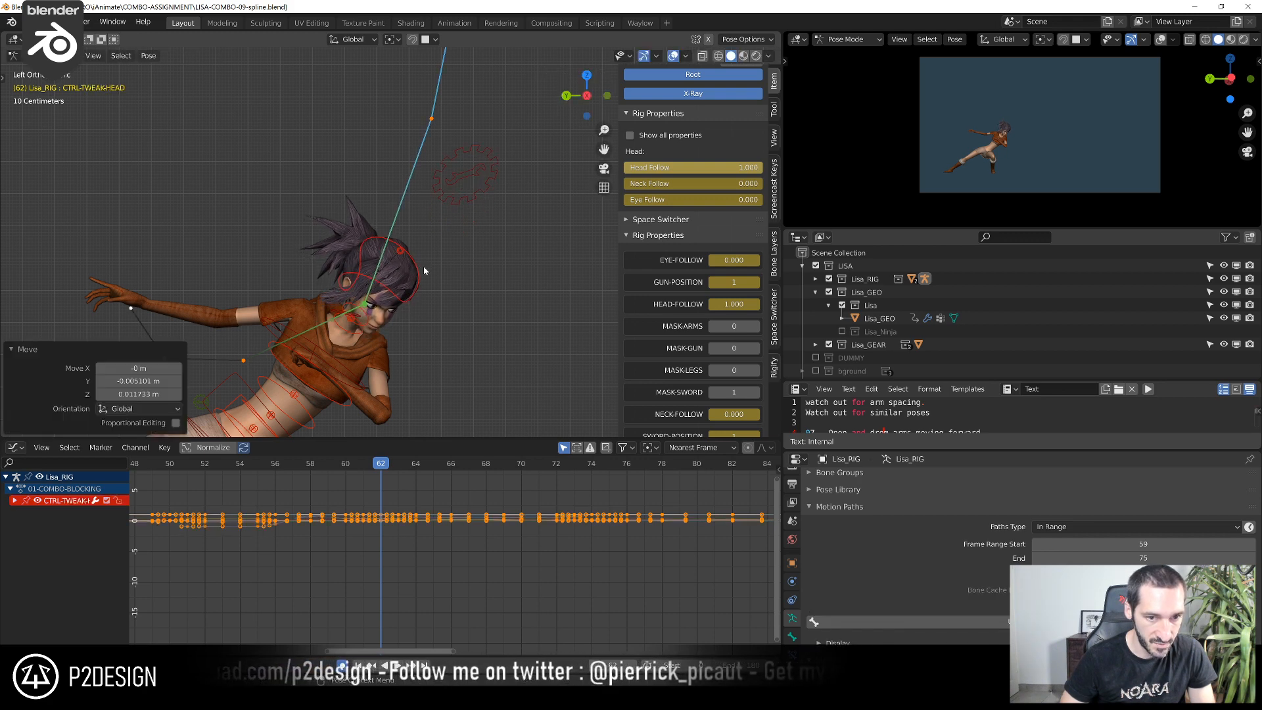
{"action": "left_click", "coordinate": [429, 255]}
{"action": "key", "text": "g"}
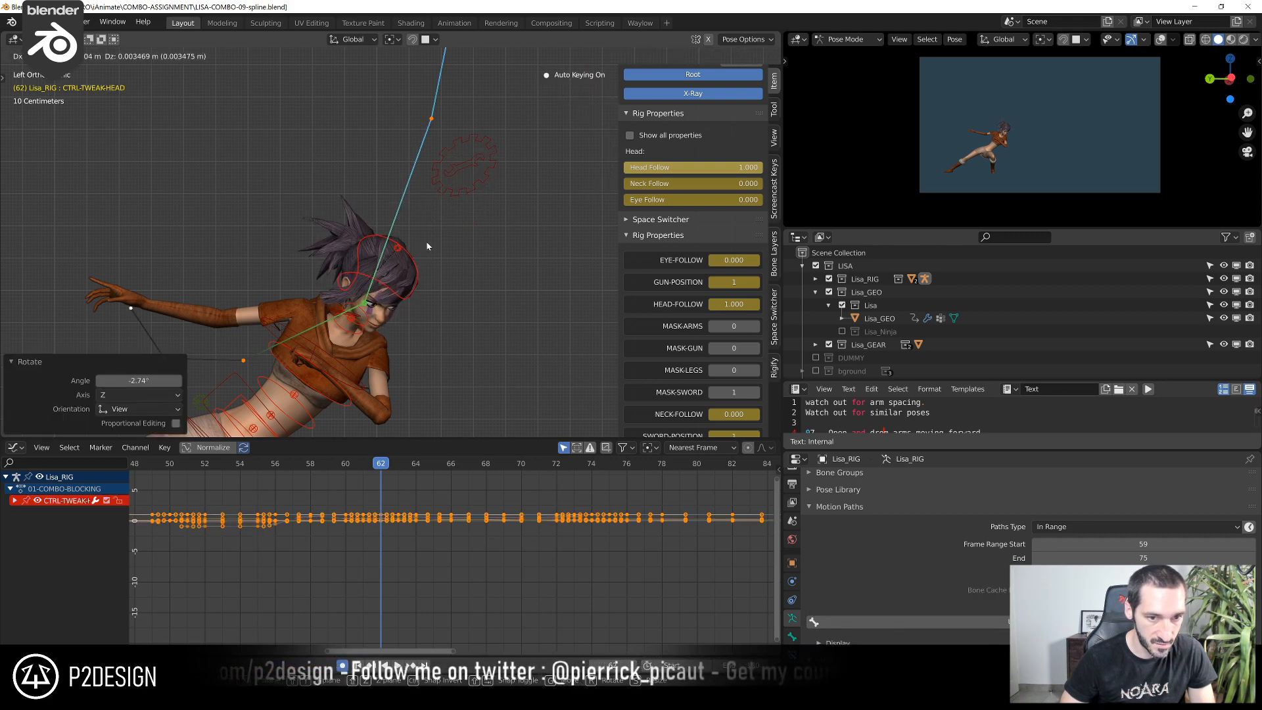
{"action": "left_click", "coordinate": [428, 255]}
{"action": "scroll", "coordinate": [290, 288], "scroll_direction": "down", "scroll_amount": 4}
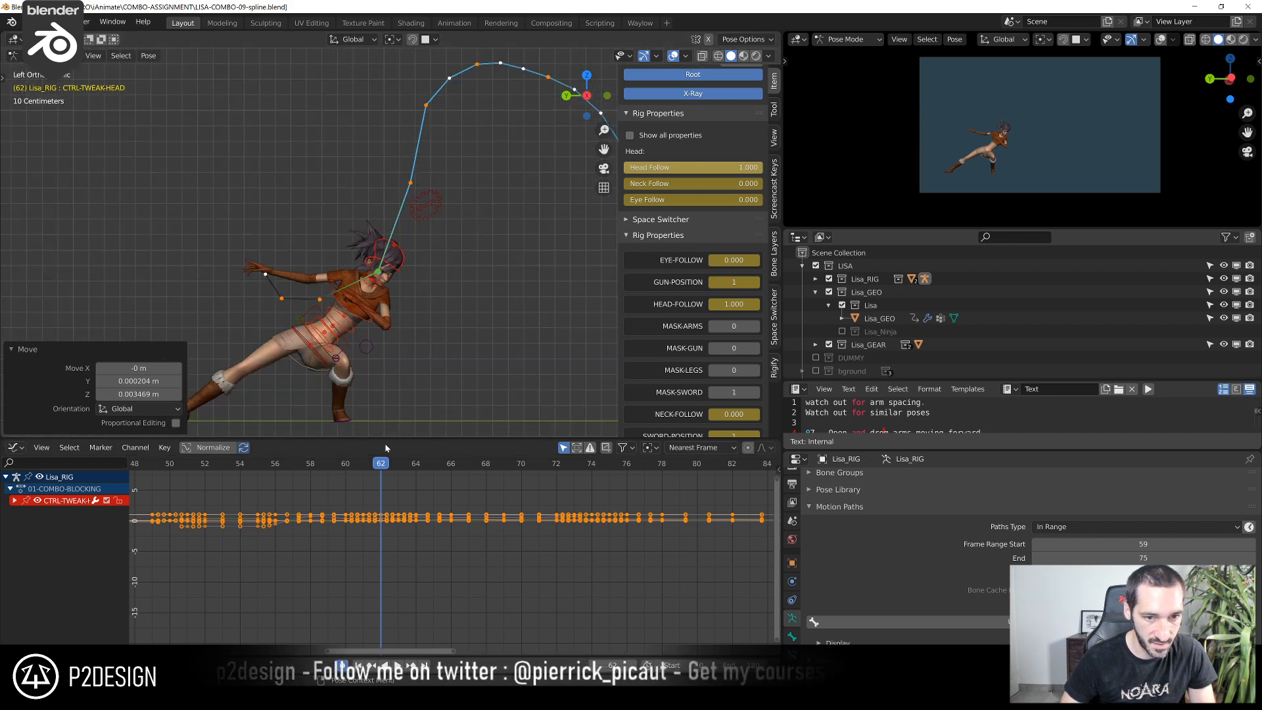
{"action": "key", "text": "g"}
{"action": "left_click", "coordinate": [430, 336]}
Orbit around the character and check the take-off motion and head path between frames 61 and 63
{"action": "scroll", "coordinate": [431, 332], "scroll_direction": "up", "scroll_amount": 2}
{"action": "middle_click_drag", "start_coordinate": [433, 322], "coordinate": [439, 309]}
{"action": "key", "text": "space"}
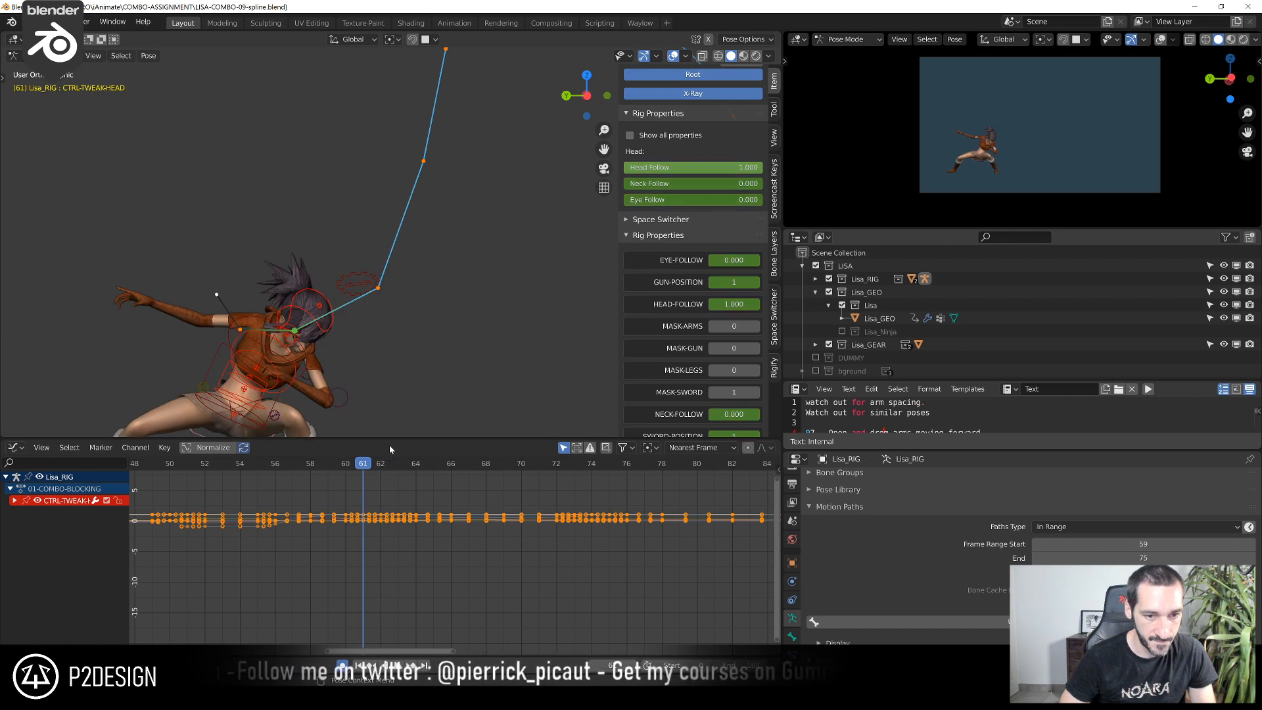
{"action": "key", "text": "Escape"}
{"action": "scroll", "coordinate": [339, 412], "scroll_direction": "down", "scroll_amount": 2}
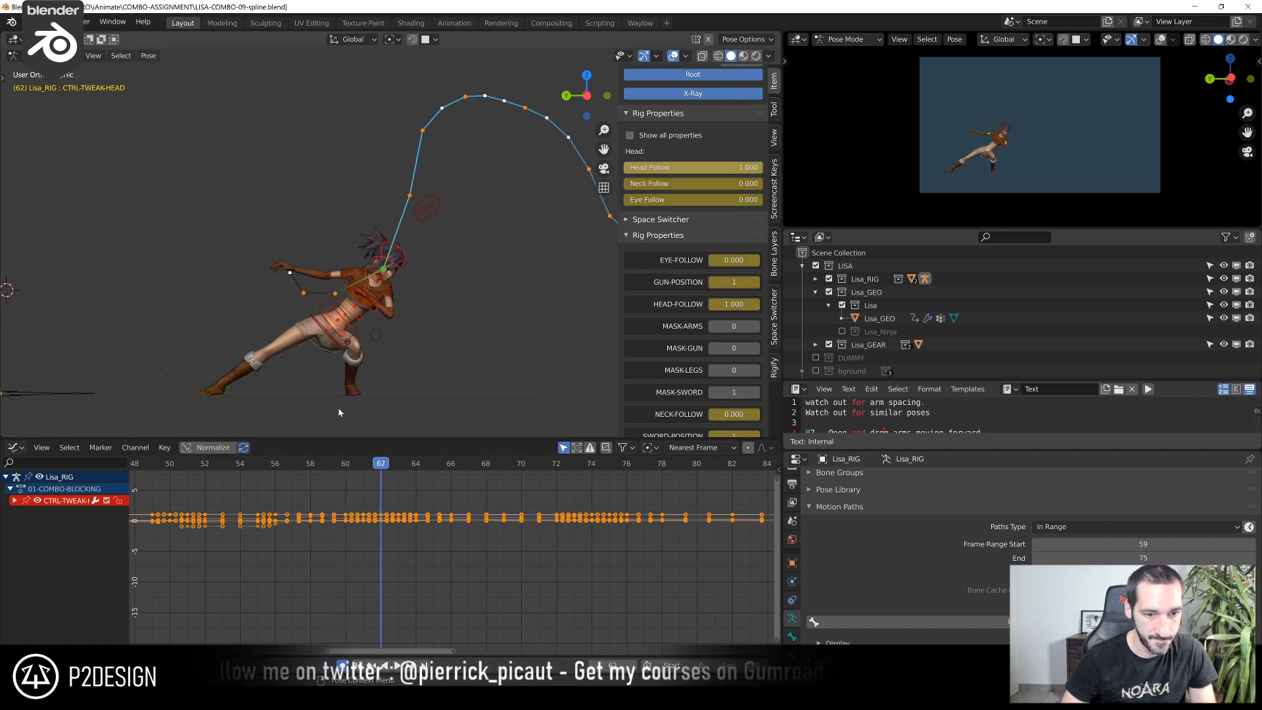
{"action": "key", "text": "space"}
{"action": "key", "text": "Escape"}
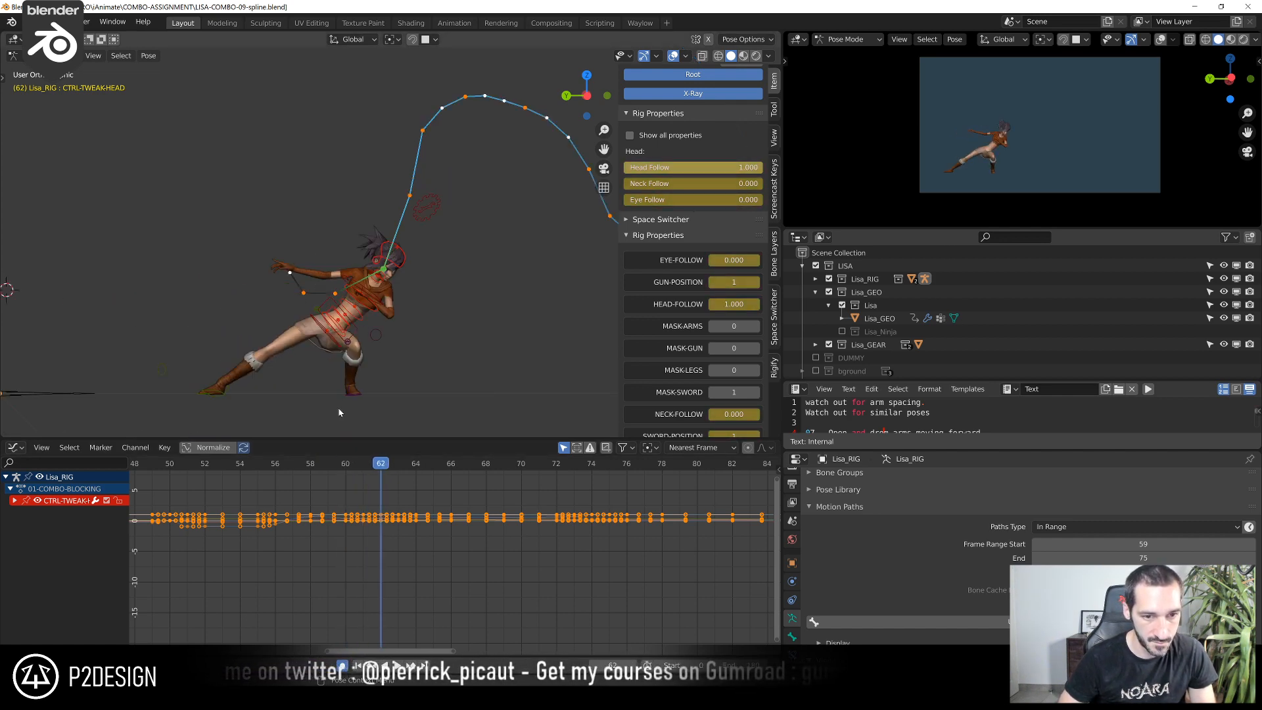
{"action": "key", "text": "Right"}
{"action": "key", "text": "Left"}
{"action": "key", "text": "Right"}
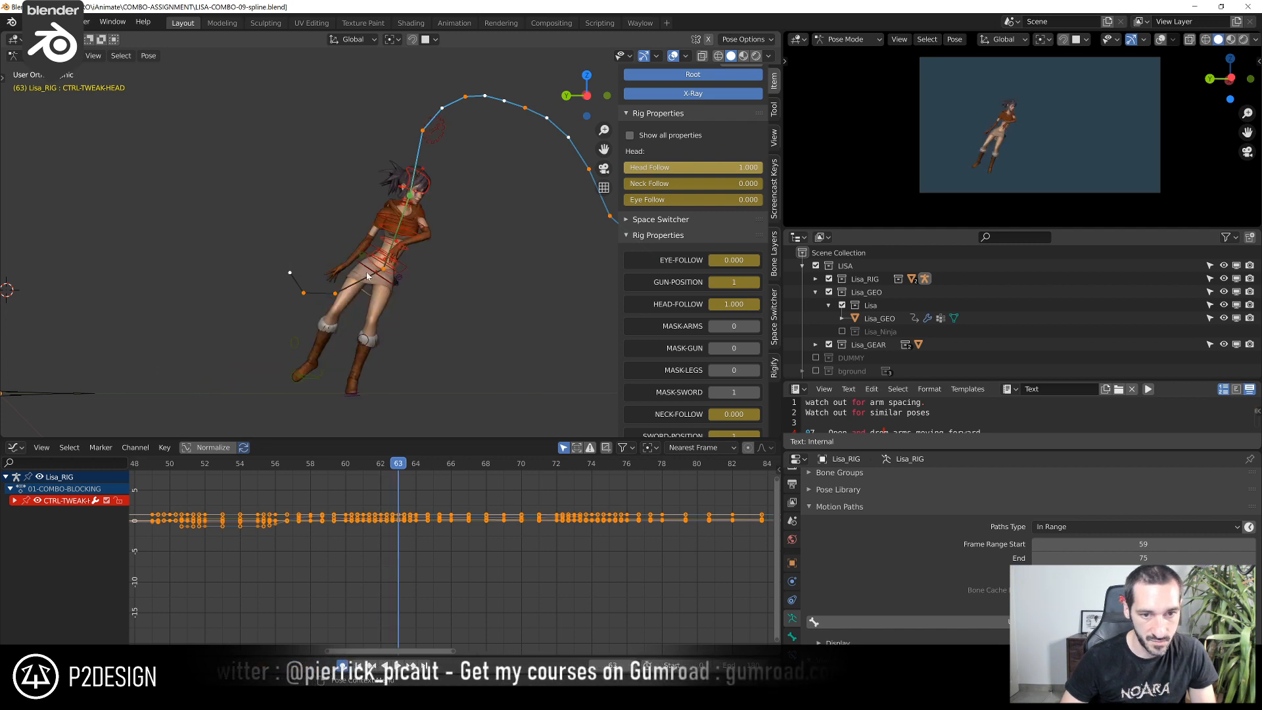
Move the CTRL-CHEST control about 0.006 m upward at frame 63 in the left view
{"action": "key", "text": "ctrl+KP_3"}
{"action": "scroll", "coordinate": [367, 276], "scroll_direction": "up", "scroll_amount": 5}
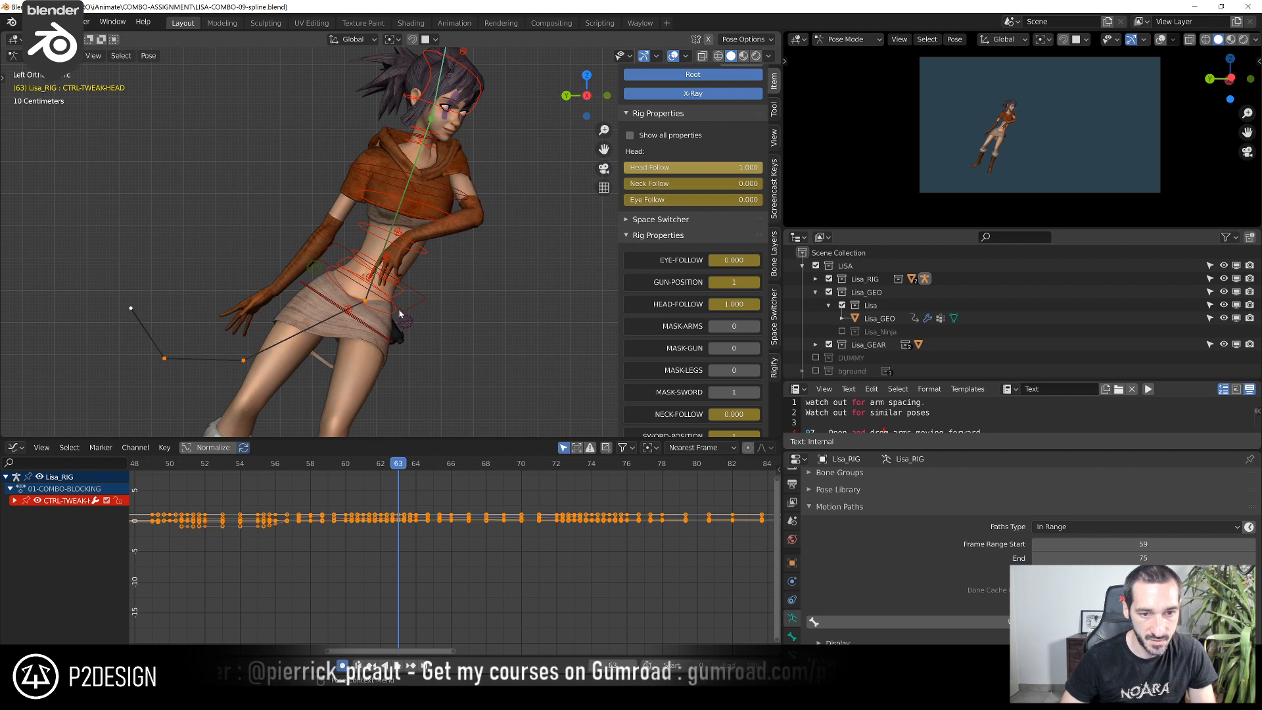
{"action": "left_click", "coordinate": [399, 314]}
{"action": "left_click", "coordinate": [442, 201]}
{"action": "key", "text": "g"}
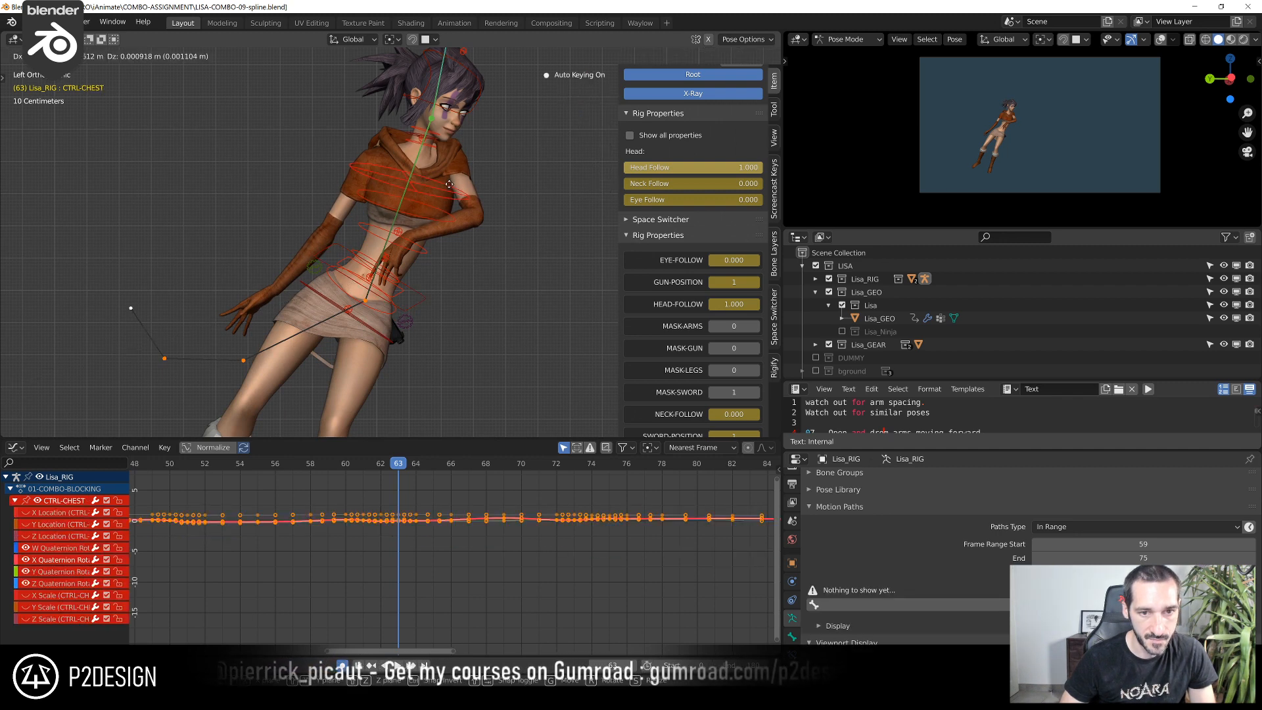
{"action": "left_click", "coordinate": [452, 171]}
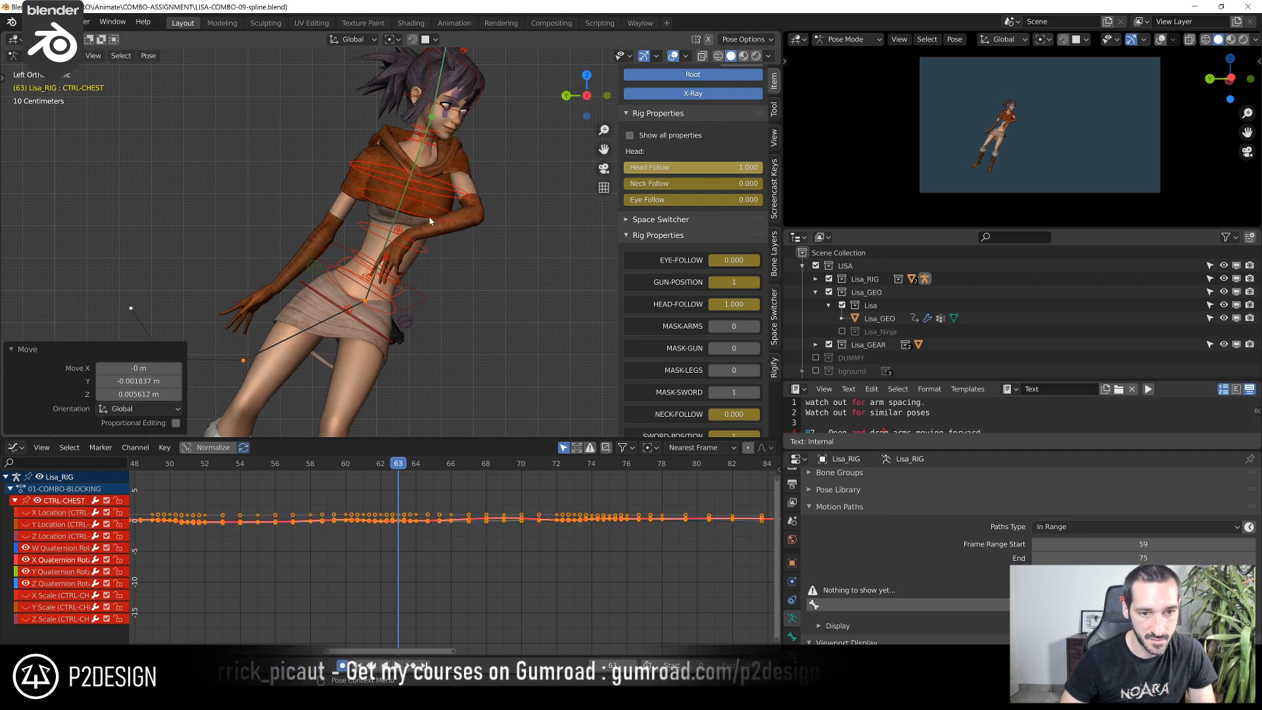
Move CTRL-TORSO at frame 62 along negative Y and up, by about 0.024 and 0.014 m, plus 0.014 and 0.005 m
{"action": "scroll", "coordinate": [430, 209], "scroll_direction": "down", "scroll_amount": 3}
{"action": "left_click", "coordinate": [384, 463]}
{"action": "scroll", "coordinate": [388, 381], "scroll_direction": "up", "scroll_amount": 3}
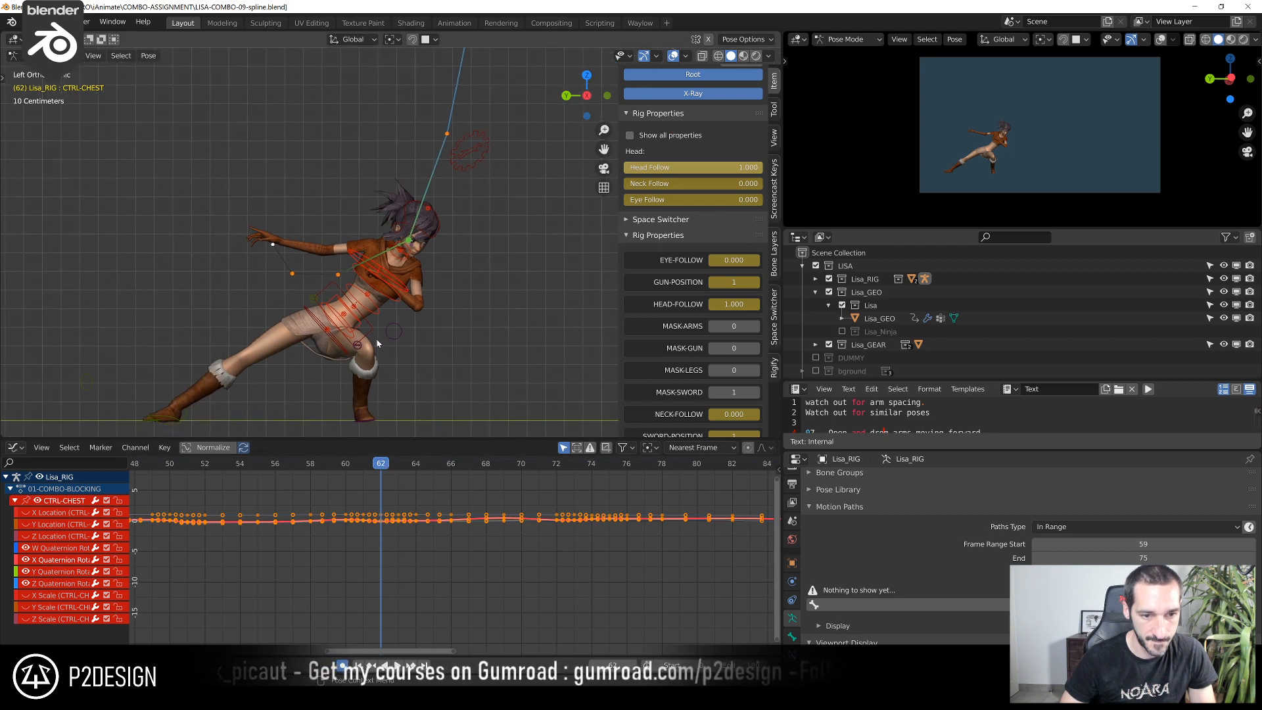
{"action": "left_click", "coordinate": [393, 363]}
{"action": "key", "text": "g"}
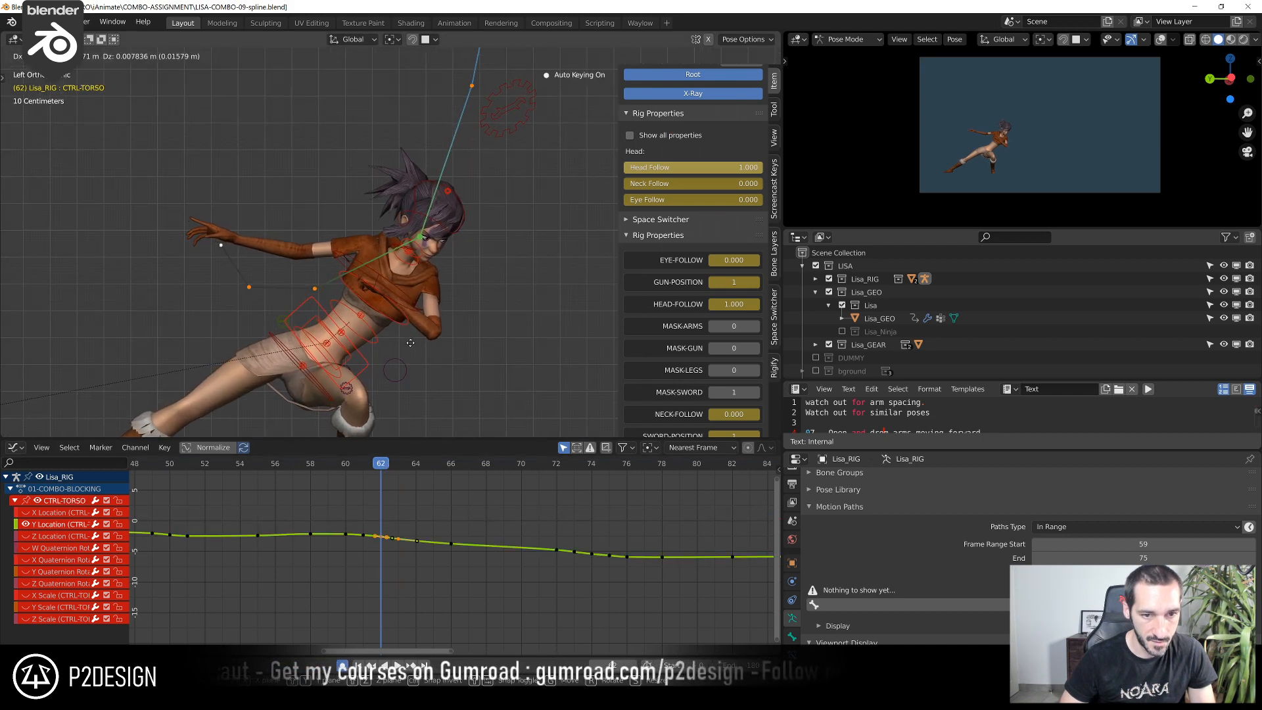
{"action": "left_click", "coordinate": [399, 369]}
{"action": "scroll", "coordinate": [464, 294], "scroll_direction": "down", "scroll_amount": 3}
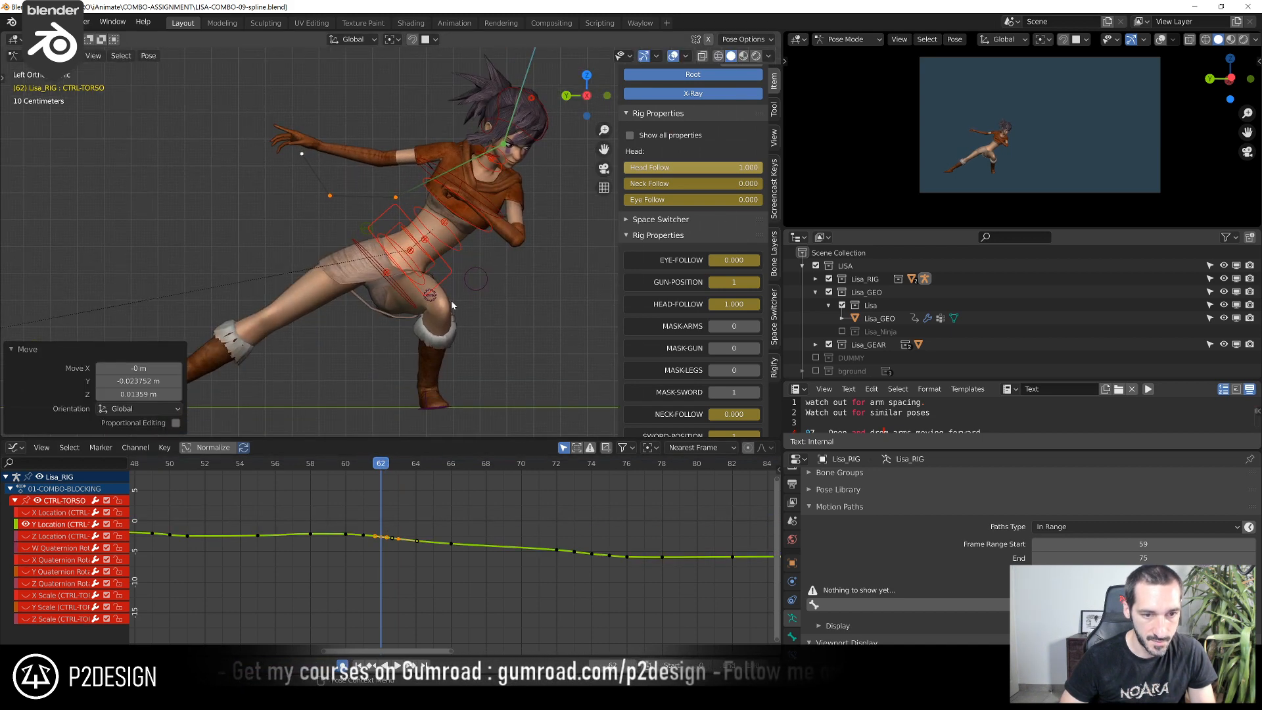
{"action": "key", "text": "g"}
{"action": "left_click", "coordinate": [473, 300]}
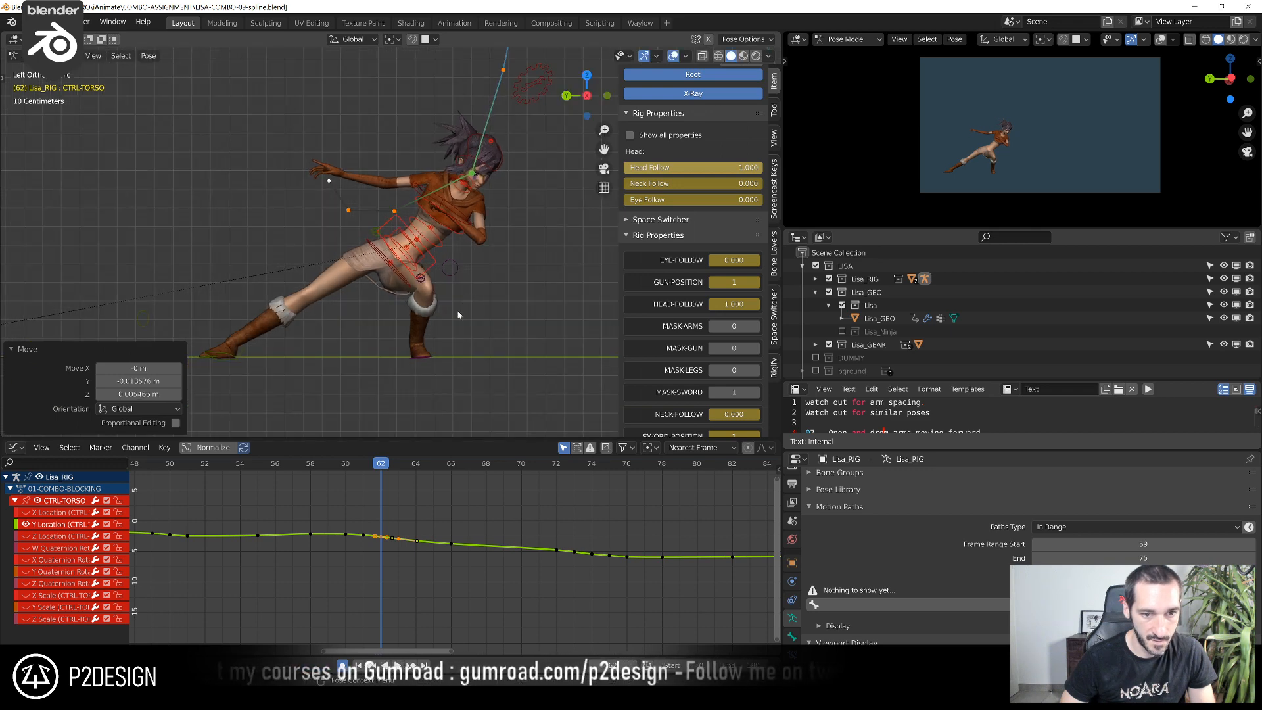
Show the right leg's tweak controls at frame 62 by enabling the Leg.R tweak layer of the rig
{"action": "mouse_move", "coordinate": [371, 465]}
{"action": "left_mouse_down"}
{"action": "mouse_move", "coordinate": [339, 466]}
{"action": "mouse_move", "coordinate": [381, 471]}
{"action": "left_mouse_up"}
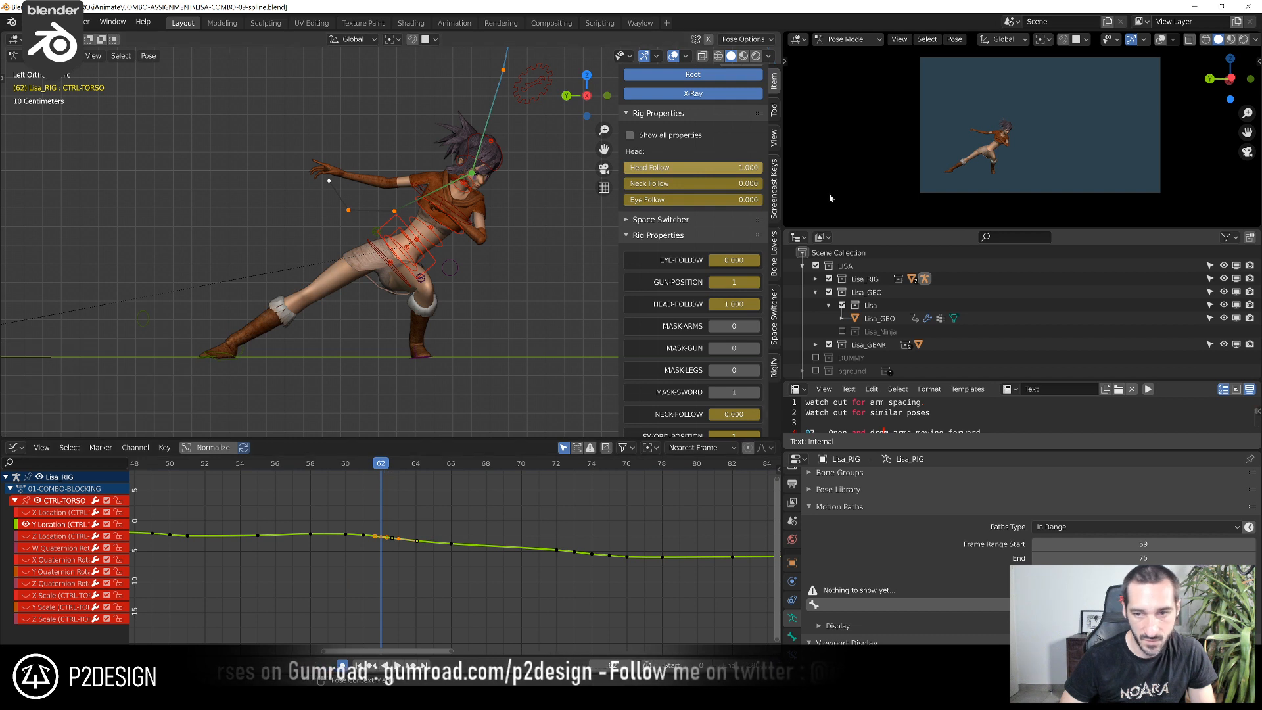
{"action": "left_click", "coordinate": [775, 259]}
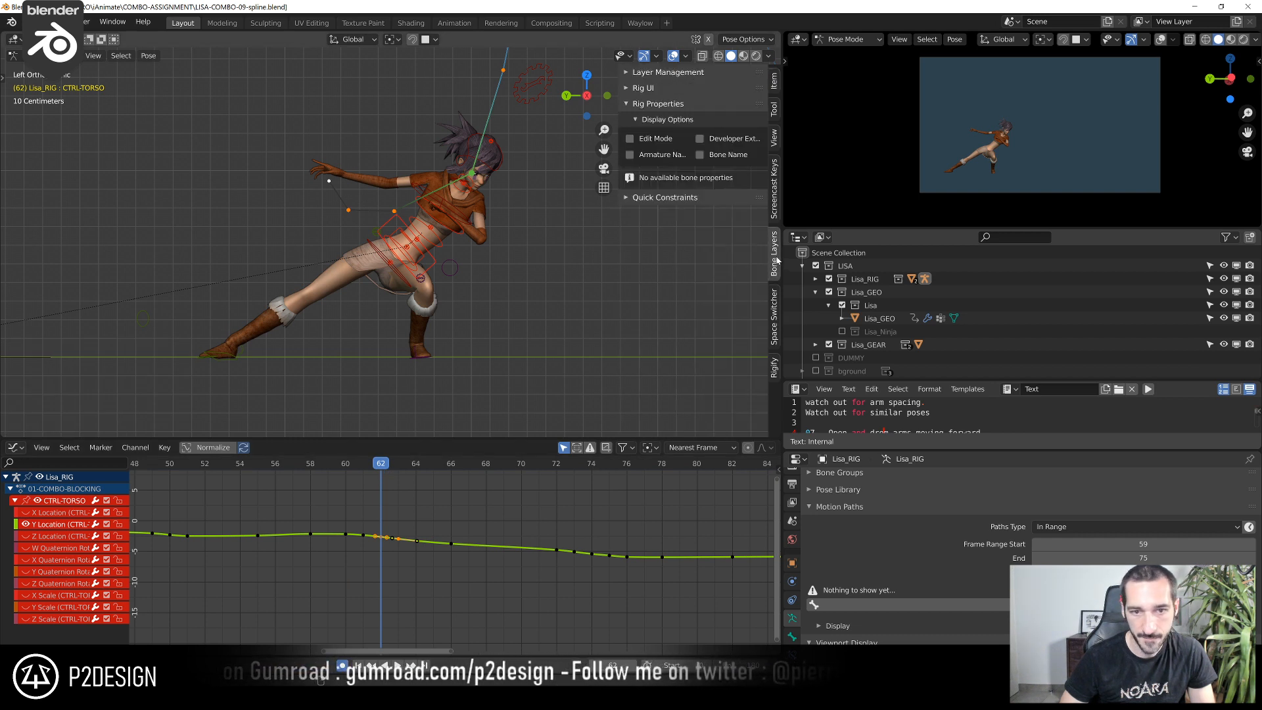
{"action": "left_click", "coordinate": [530, 92]}
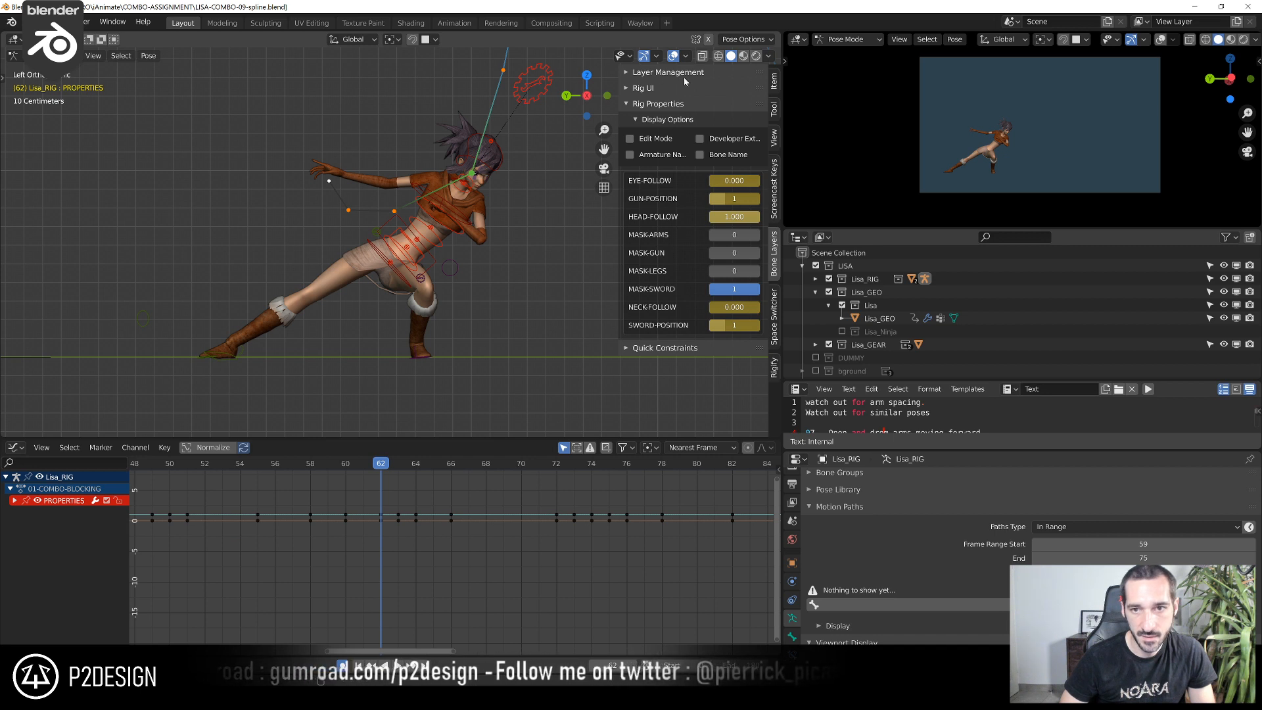
{"action": "left_click", "coordinate": [774, 81]}
{"action": "scroll", "coordinate": [701, 309], "scroll_direction": "down", "scroll_amount": 4}
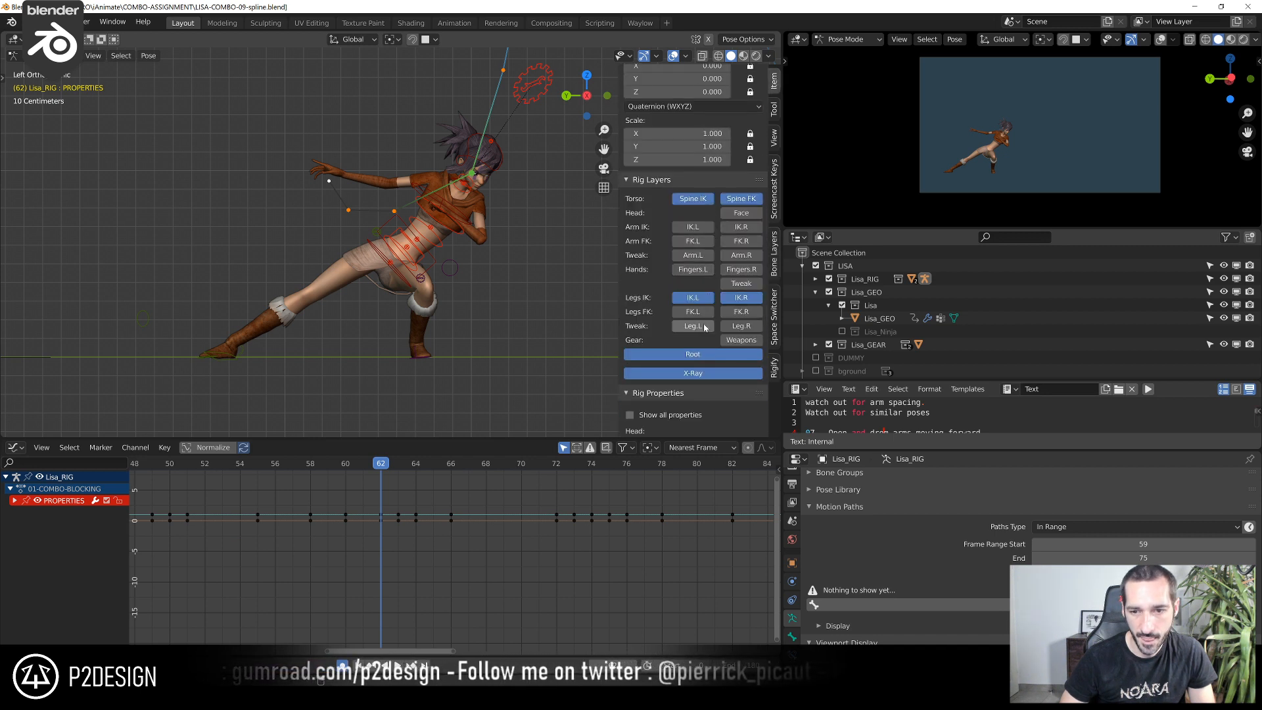
{"action": "left_click", "coordinate": [693, 326]}
{"action": "left_click", "coordinate": [741, 326]}
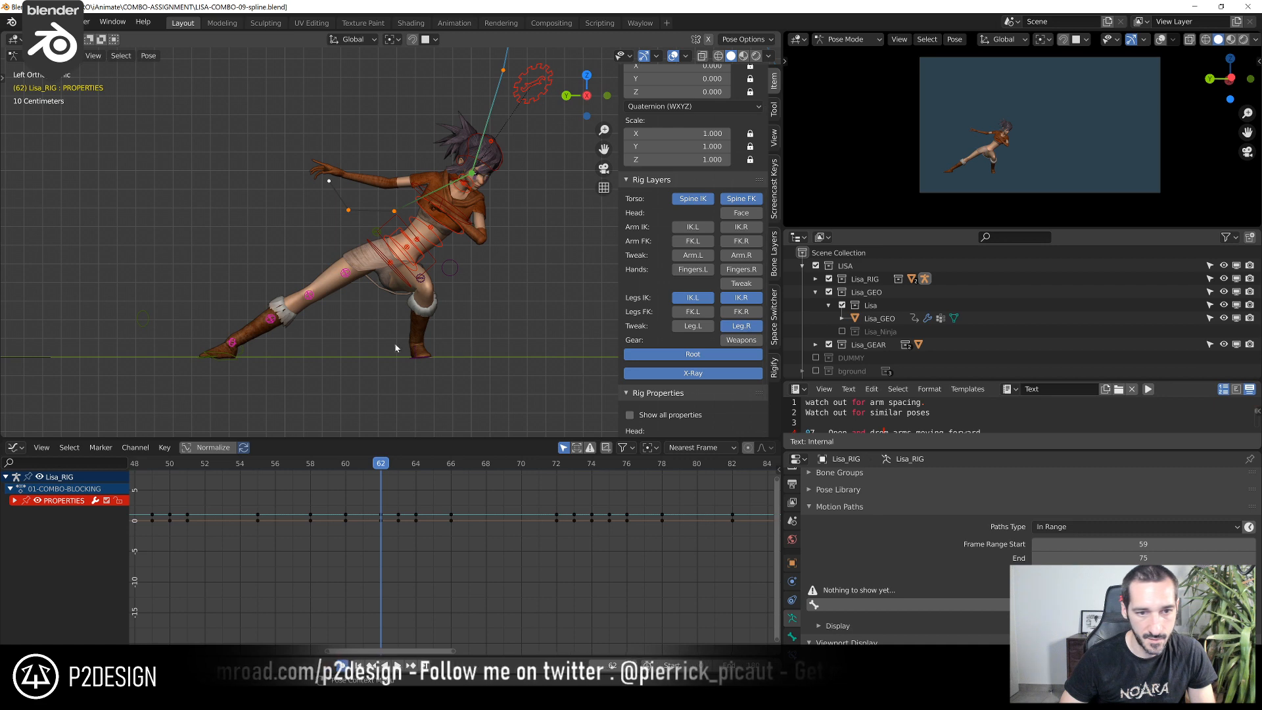
Move CTRL-TWEAK-THIGH01.R at frame 62 by about -0.008 m in Y and -0.013 m in Z
{"action": "left_click", "coordinate": [347, 275]}
{"action": "scroll", "coordinate": [336, 296], "scroll_direction": "up", "scroll_amount": 2}
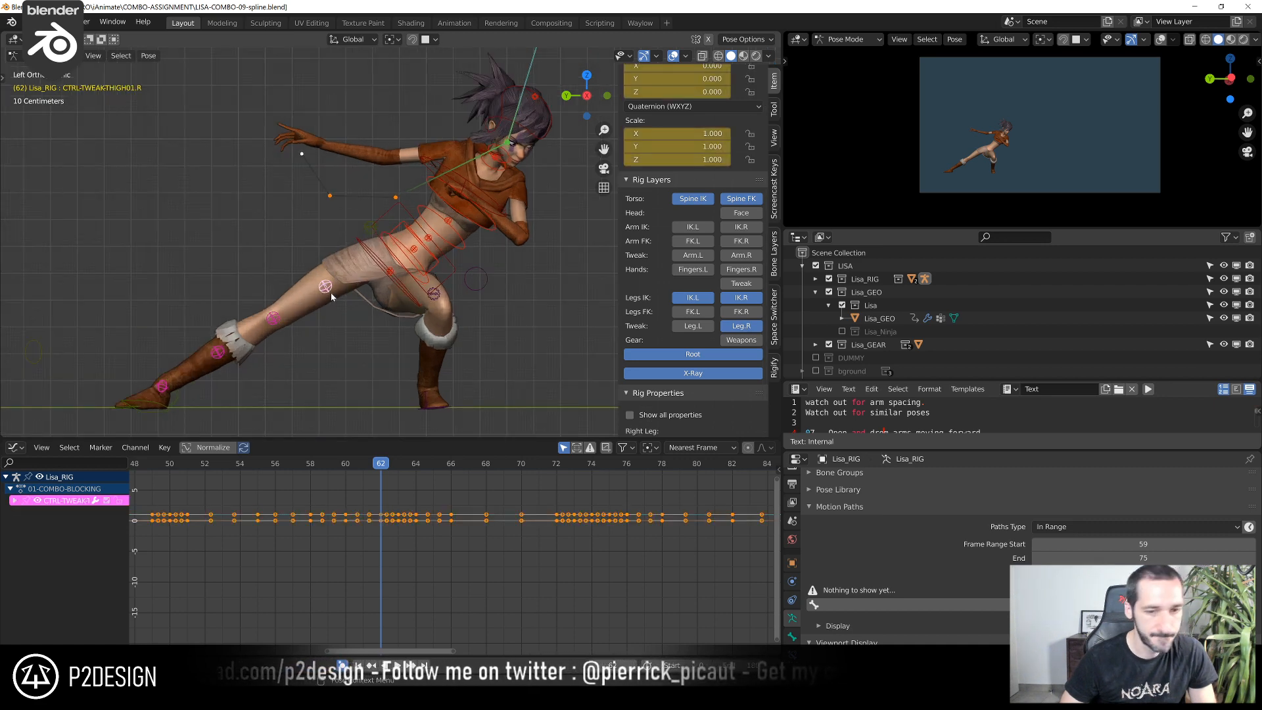
{"action": "key", "text": "g"}
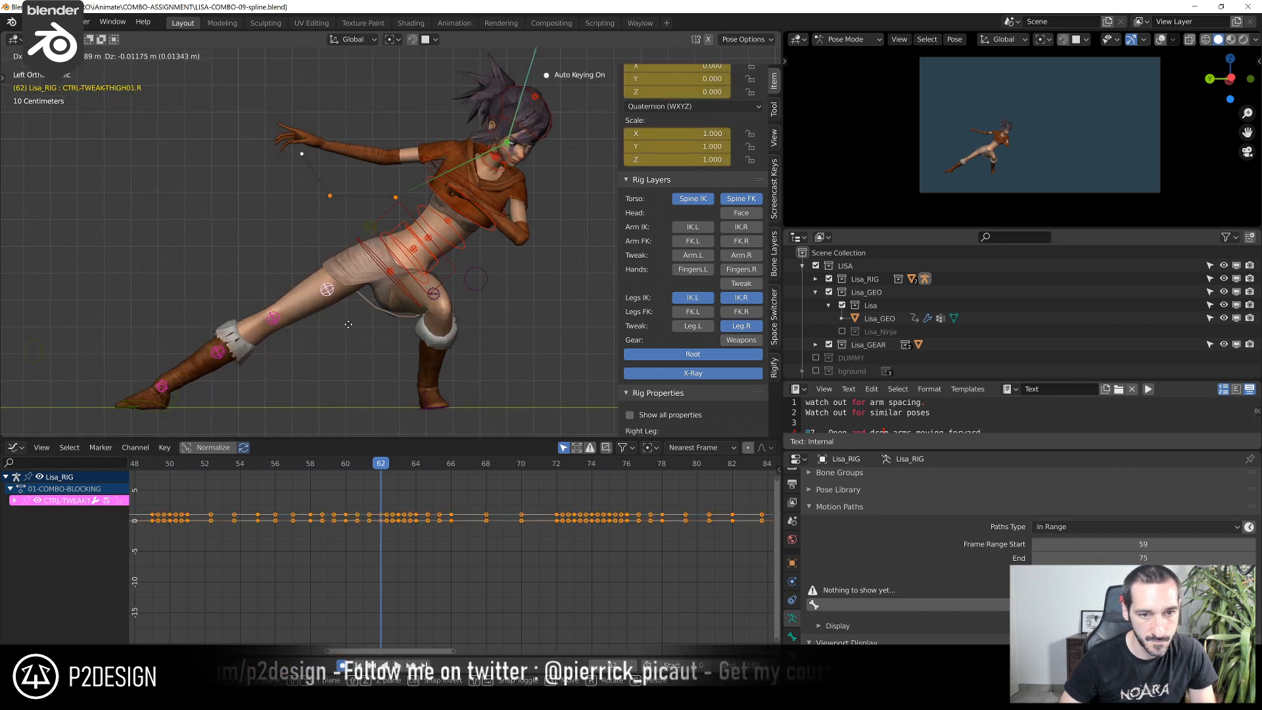
{"action": "left_click", "coordinate": [358, 330]}
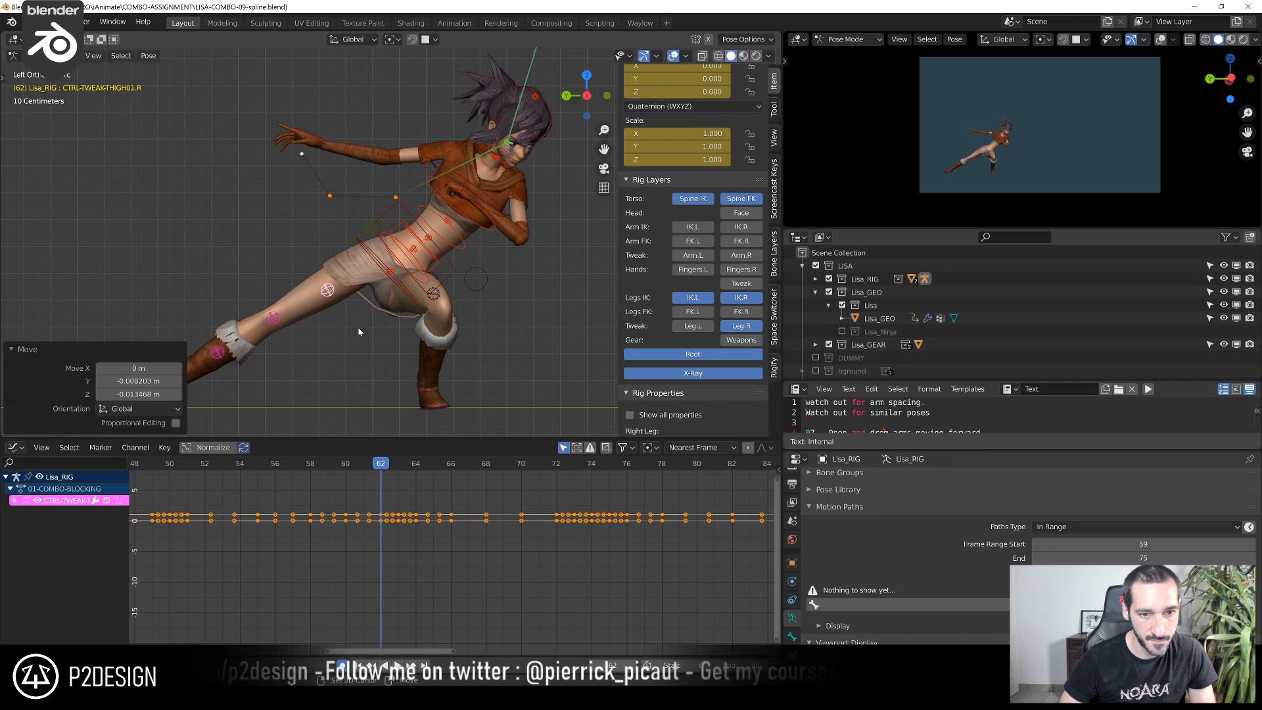
Rotate CTRL-HIPS at frame 62 by about -1.87° and move it about -0.006 m in Y and -0.005 m in Z
{"action": "left_click", "coordinate": [414, 298]}
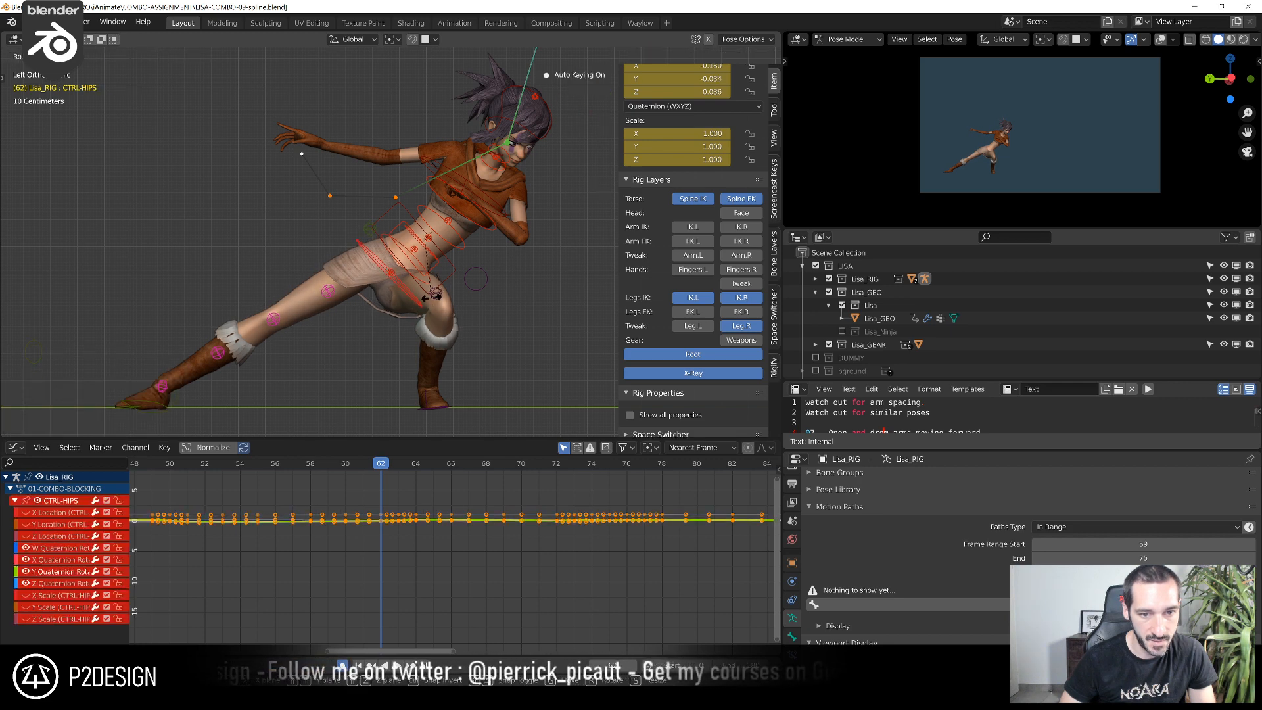
{"action": "left_click", "coordinate": [428, 297]}
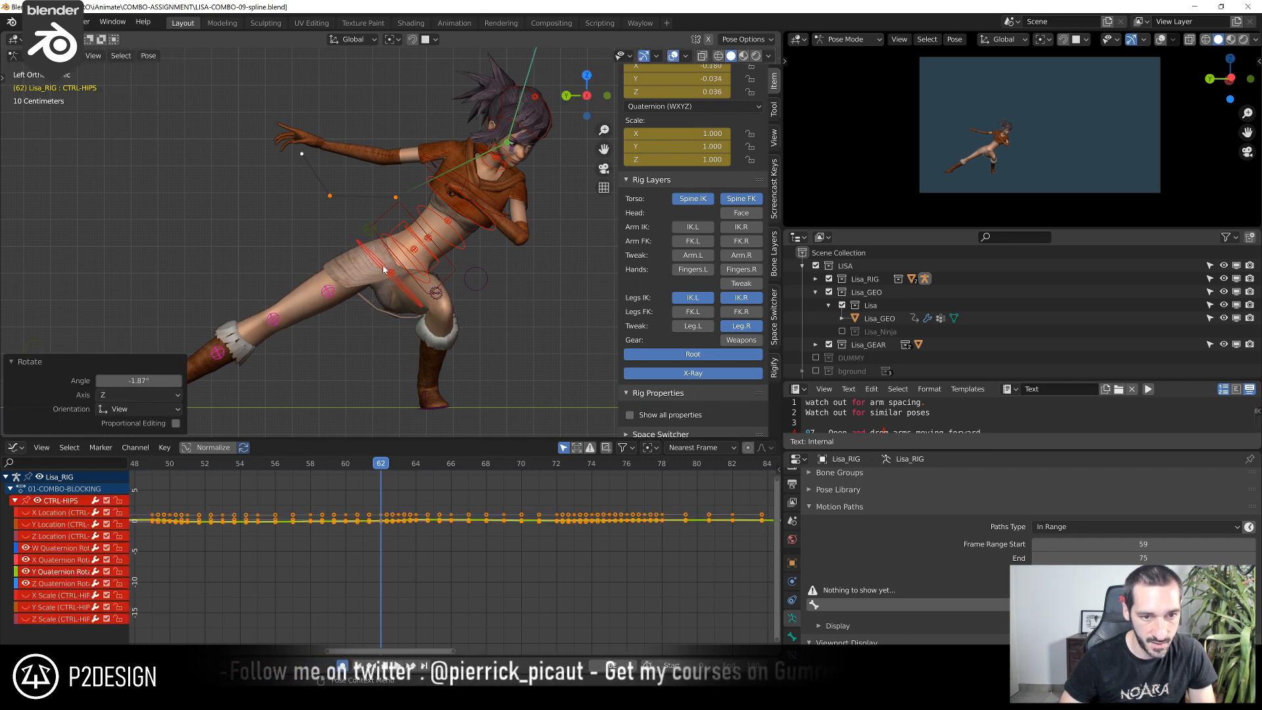
{"action": "key", "text": "g"}
{"action": "left_click", "coordinate": [397, 281]}
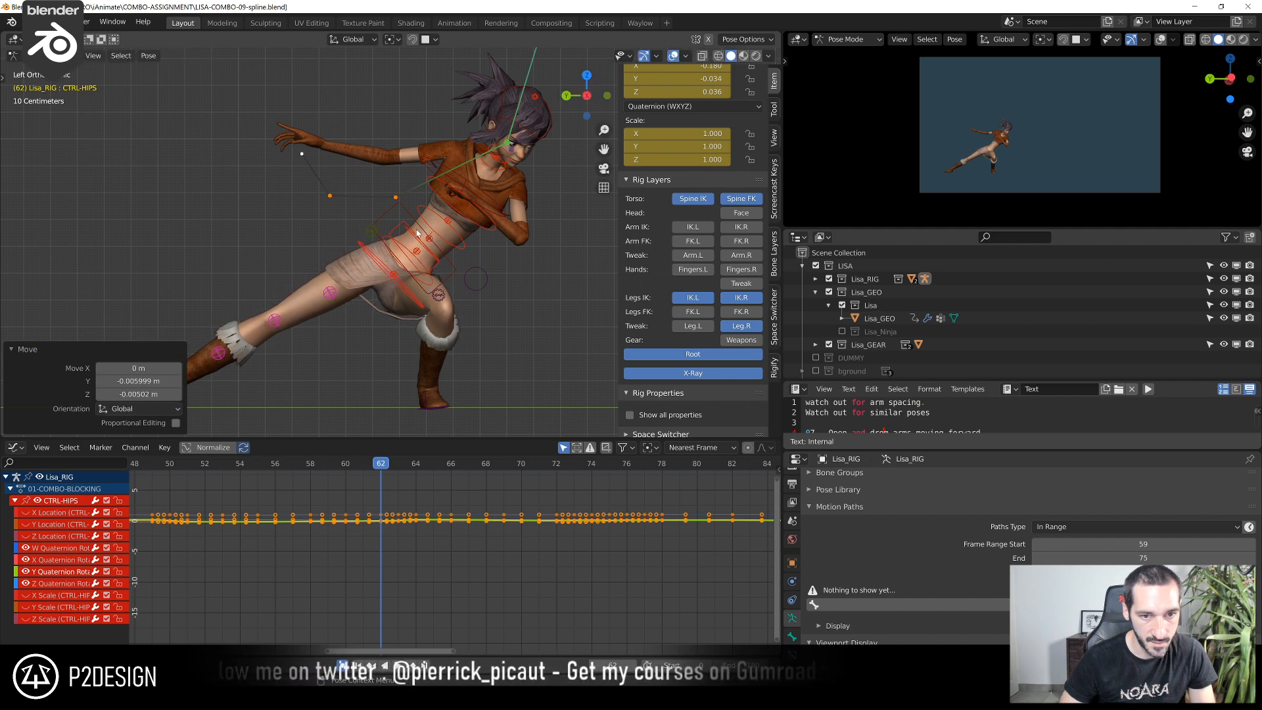
Nudge CTRL-TWEAK-HIPS at frame 62 by about -0.002 m along Y
{"action": "left_click", "coordinate": [416, 252]}
{"action": "key", "text": "g"}
{"action": "left_click", "coordinate": [419, 254]}
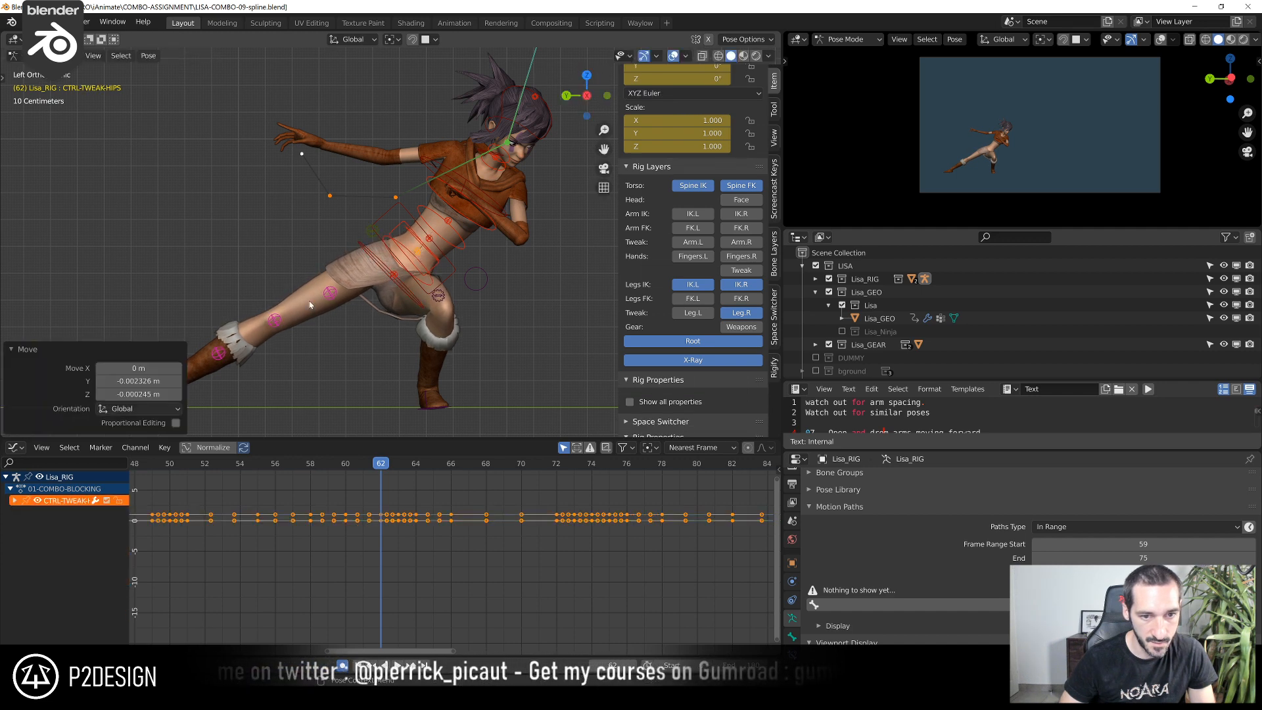
Nudge the two right thigh tweak controls slightly downward at frame 62 to straighten the extended leg
{"action": "left_click", "coordinate": [330, 293]}
{"action": "key", "text": "g"}
{"action": "left_click", "coordinate": [333, 297]}
{"action": "left_click", "coordinate": [275, 321]}
{"action": "key", "text": "g"}
{"action": "left_click", "coordinate": [280, 325]}
Reposition the right leg's upper calf tweak and readjust the lower thigh tweak at frame 62
{"action": "left_click", "coordinate": [221, 356]}
{"action": "key", "text": "g"}
{"action": "right_click", "coordinate": [259, 352]}
{"action": "key", "text": "g"}
{"action": "left_click", "coordinate": [252, 359]}
{"action": "left_click", "coordinate": [278, 327]}
{"action": "key", "text": "g"}
{"action": "left_click", "coordinate": [290, 349]}
Move CTRL-TWEAK-CAL02.R at frame 62 by about -0.012 m in both Y and Z
{"action": "scroll", "coordinate": [239, 333], "scroll_direction": "down", "scroll_amount": 4}
{"action": "middle_click_drag", "start_coordinate": [307, 334], "coordinate": [397, 319], "text": "shift"}
{"action": "scroll", "coordinate": [370, 348], "scroll_direction": "up", "scroll_amount": 2}
{"action": "left_click", "coordinate": [362, 327]}
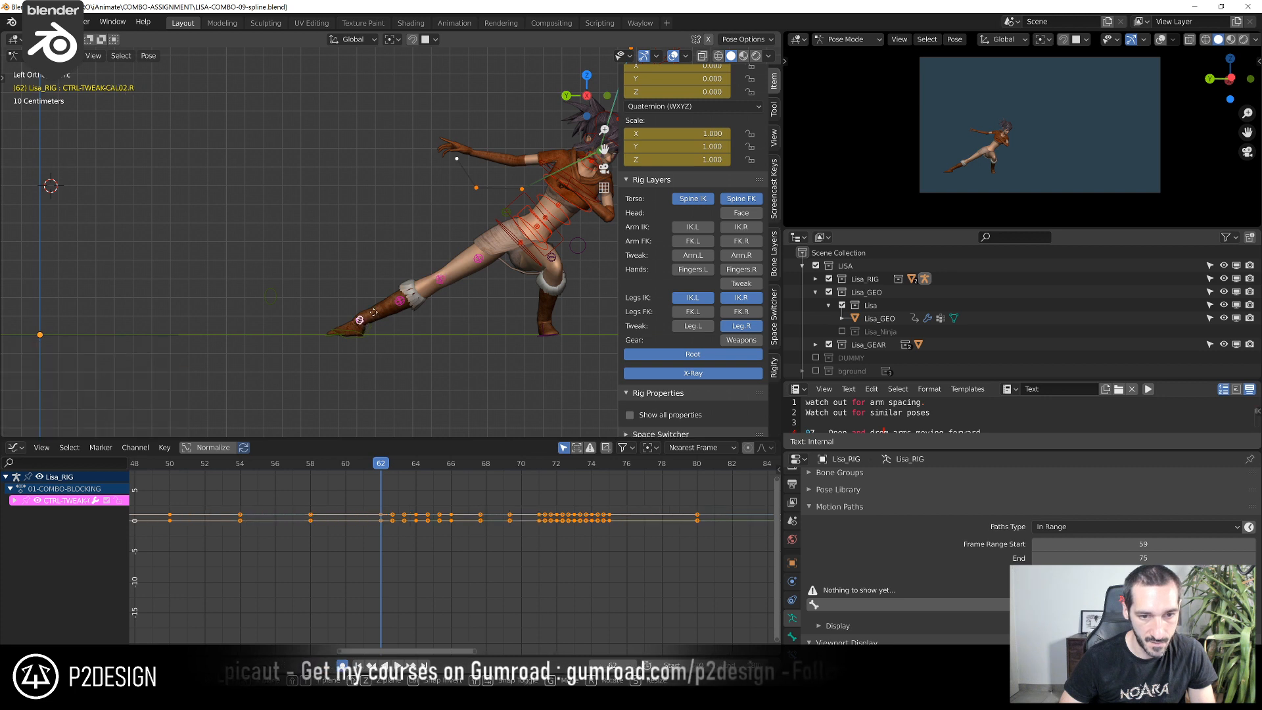
{"action": "key", "text": "g"}
{"action": "left_click", "coordinate": [395, 335]}
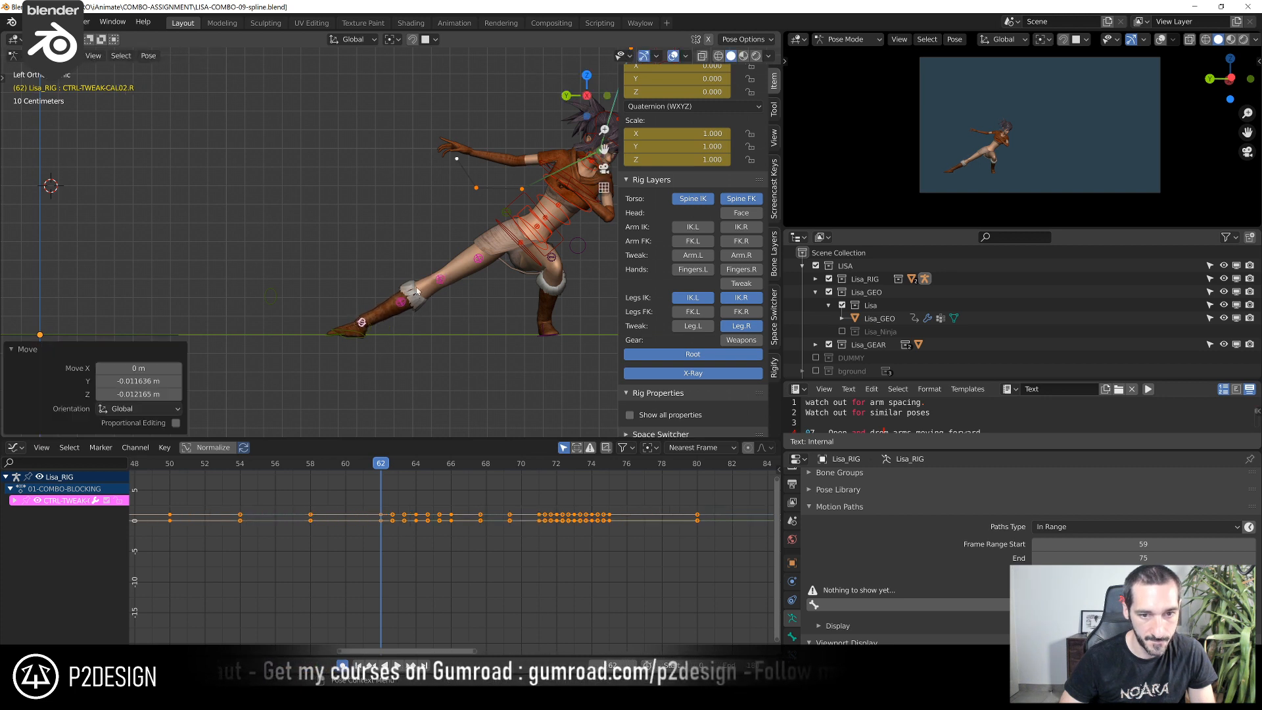
Nudge CTRL-TWEAK-THIGH02.R at frame 62 by about -0.004 m in Y and -0.005 m in Z
{"action": "left_click", "coordinate": [443, 287]}
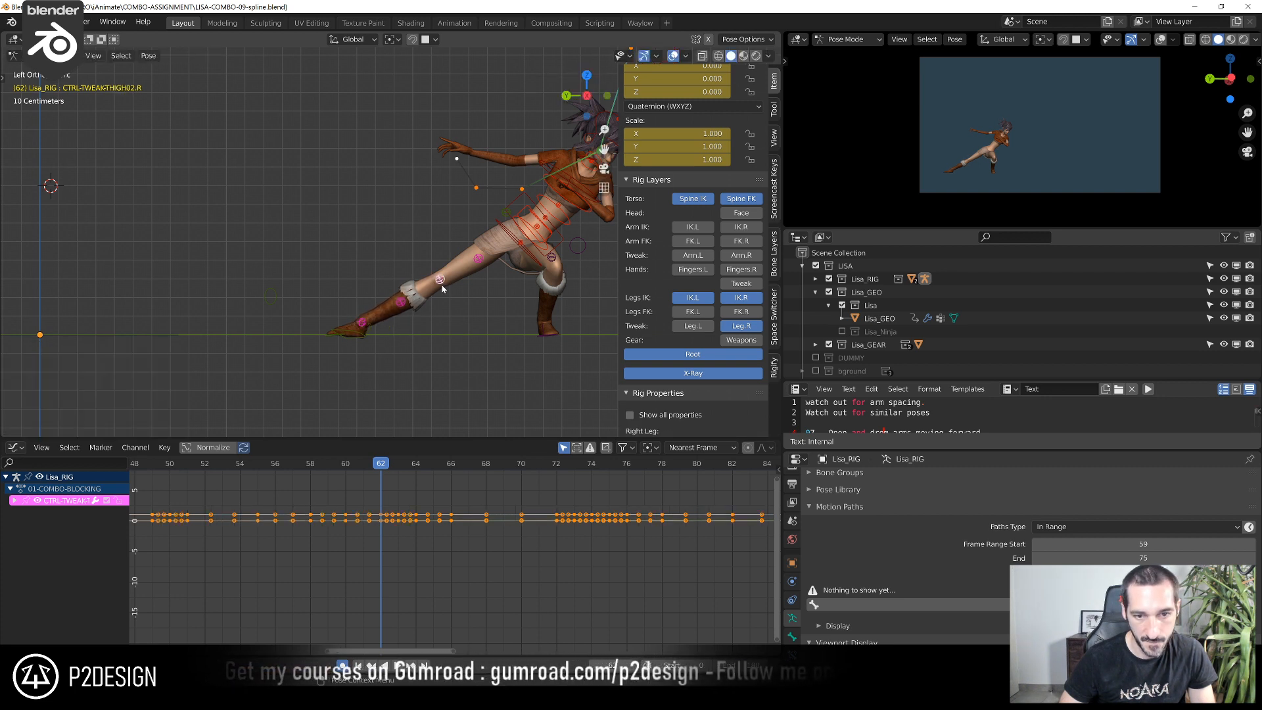
{"action": "key", "text": "g"}
{"action": "left_click", "coordinate": [444, 288]}
Nudge the waist and lower spine controls at frame 62, using a close camera view of the pose as reference
{"action": "scroll", "coordinate": [981, 163], "scroll_direction": "up", "scroll_amount": 5}
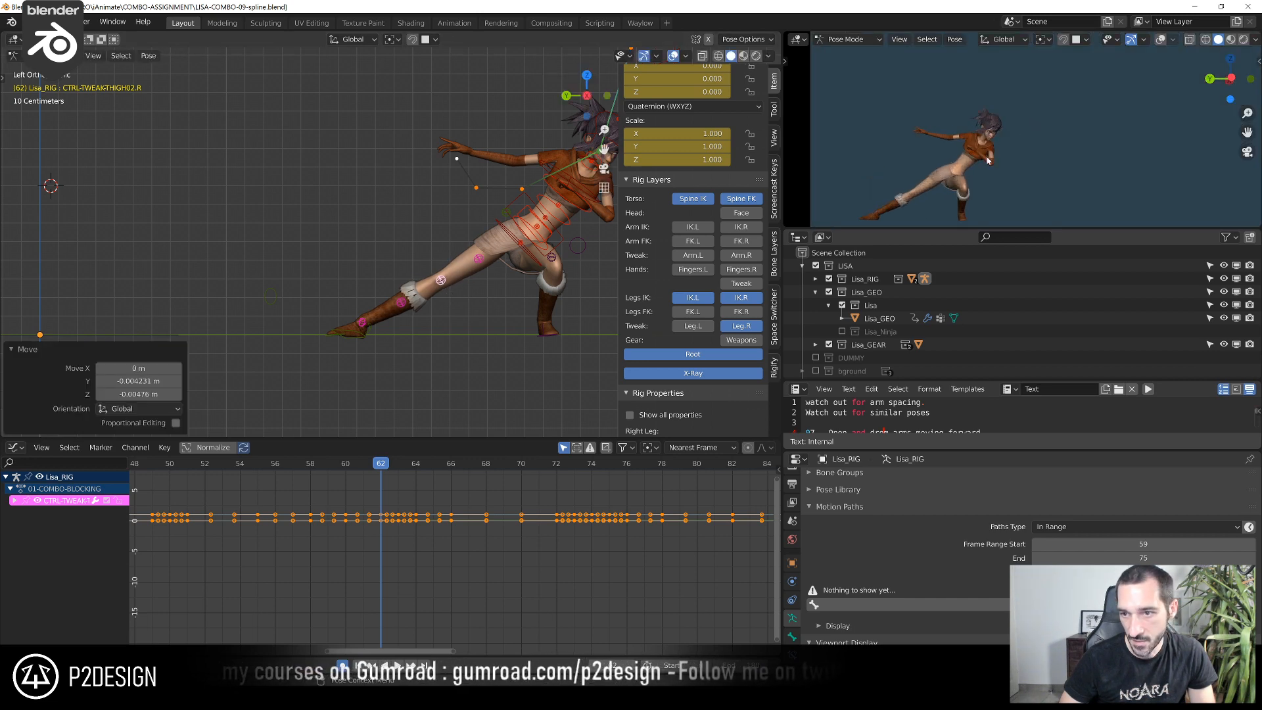
{"action": "middle_click_drag", "start_coordinate": [982, 162], "coordinate": [1051, 60], "text": "shift"}
{"action": "middle_click_drag", "start_coordinate": [585, 251], "coordinate": [448, 252], "text": "shift"}
{"action": "scroll", "coordinate": [1073, 71], "scroll_direction": "down", "scroll_amount": 2}
{"action": "middle_click_drag", "start_coordinate": [1048, 107], "coordinate": [1042, 144], "text": "shift"}
{"action": "scroll", "coordinate": [1041, 144], "scroll_direction": "up", "scroll_amount": 3}
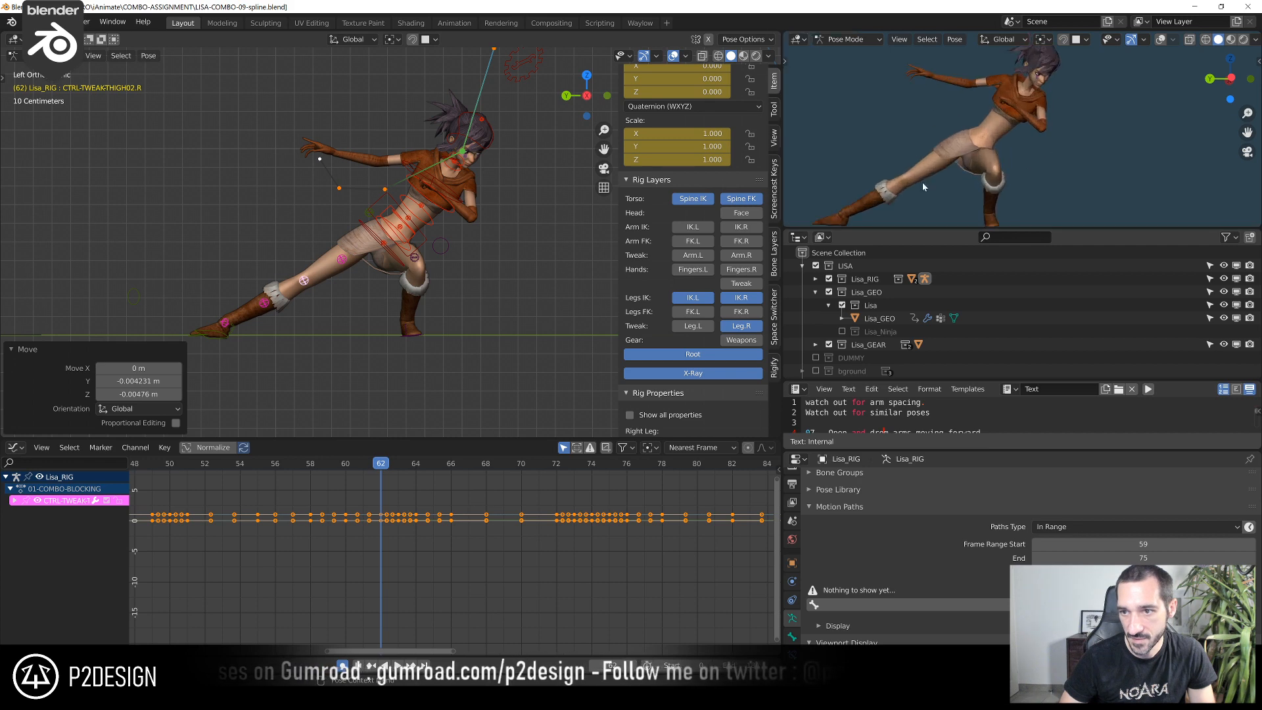
{"action": "scroll", "coordinate": [372, 266], "scroll_direction": "up", "scroll_amount": 1}
{"action": "left_click", "coordinate": [396, 259]}
{"action": "key", "text": "g"}
{"action": "left_click", "coordinate": [414, 253]}
{"action": "left_click", "coordinate": [427, 246]}
{"action": "key", "text": "g"}
{"action": "left_click", "coordinate": [472, 197]}
Move CTRL-CHEST at frame 62 by about 0.017 m in Y and -0.011 m in Z
{"action": "left_click", "coordinate": [470, 197]}
{"action": "key", "text": "g"}
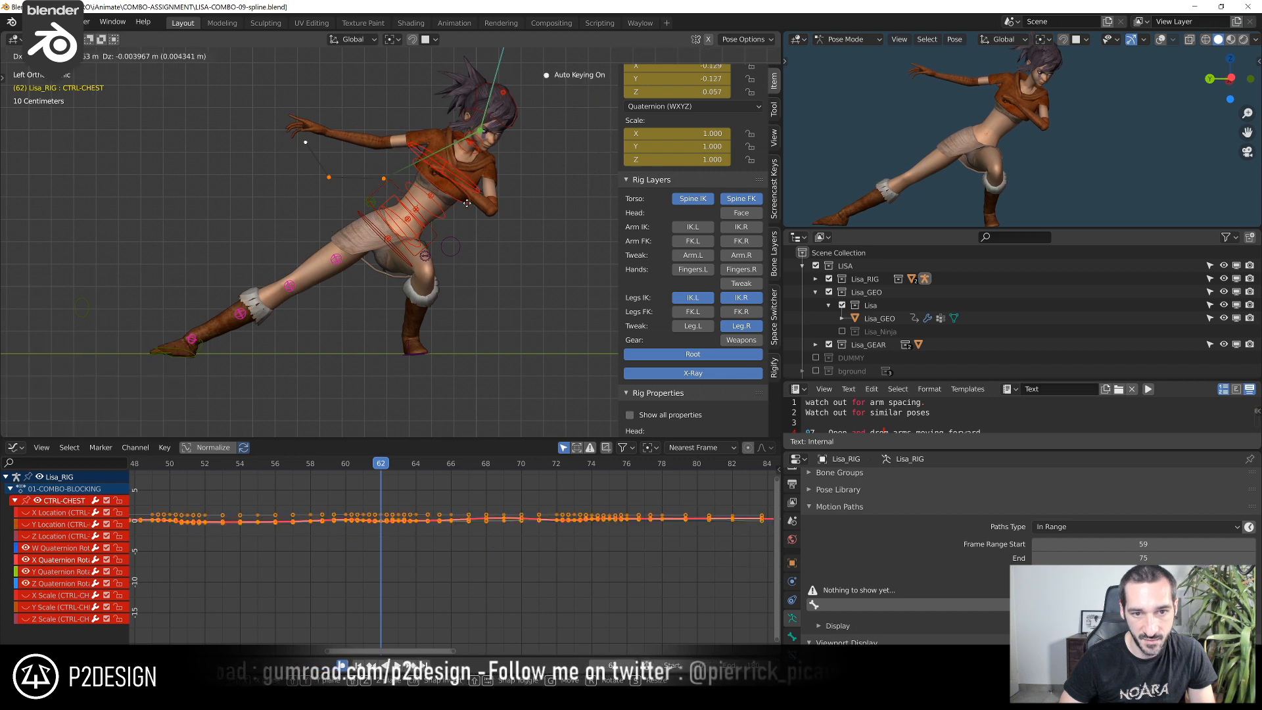
{"action": "left_click", "coordinate": [438, 214]}
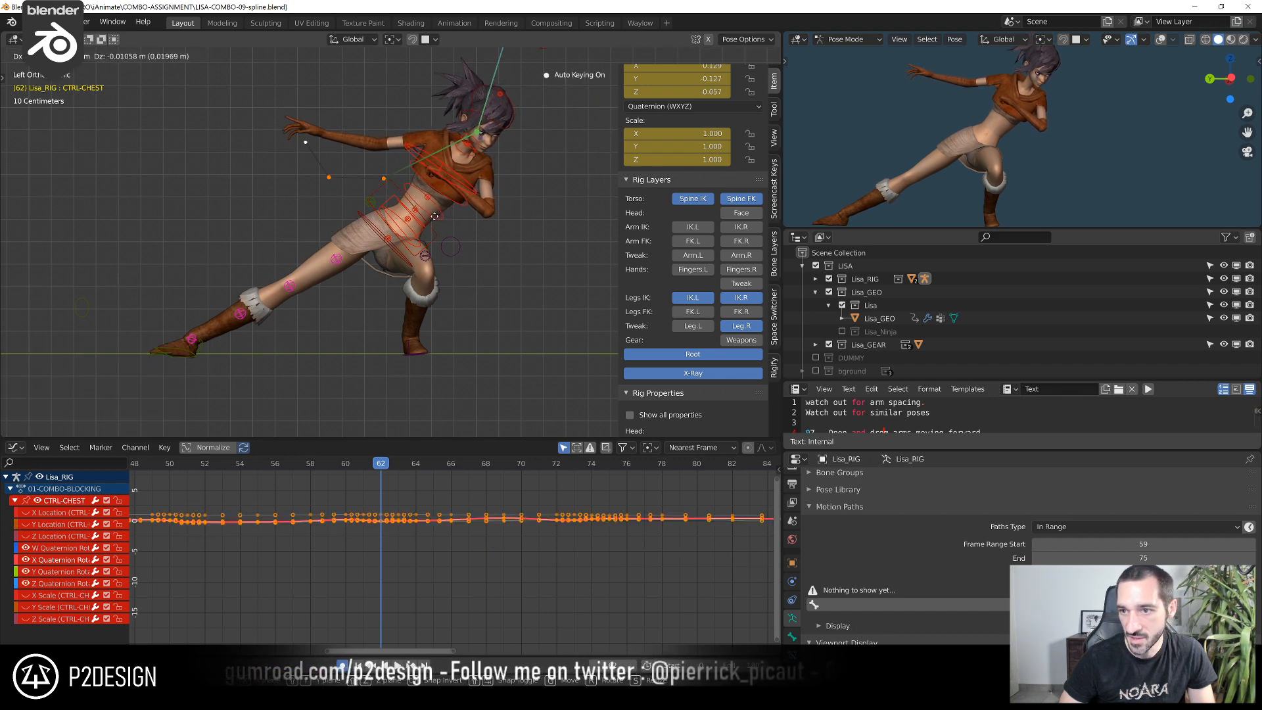
{"action": "scroll", "coordinate": [944, 172], "scroll_direction": "down", "scroll_amount": 3}
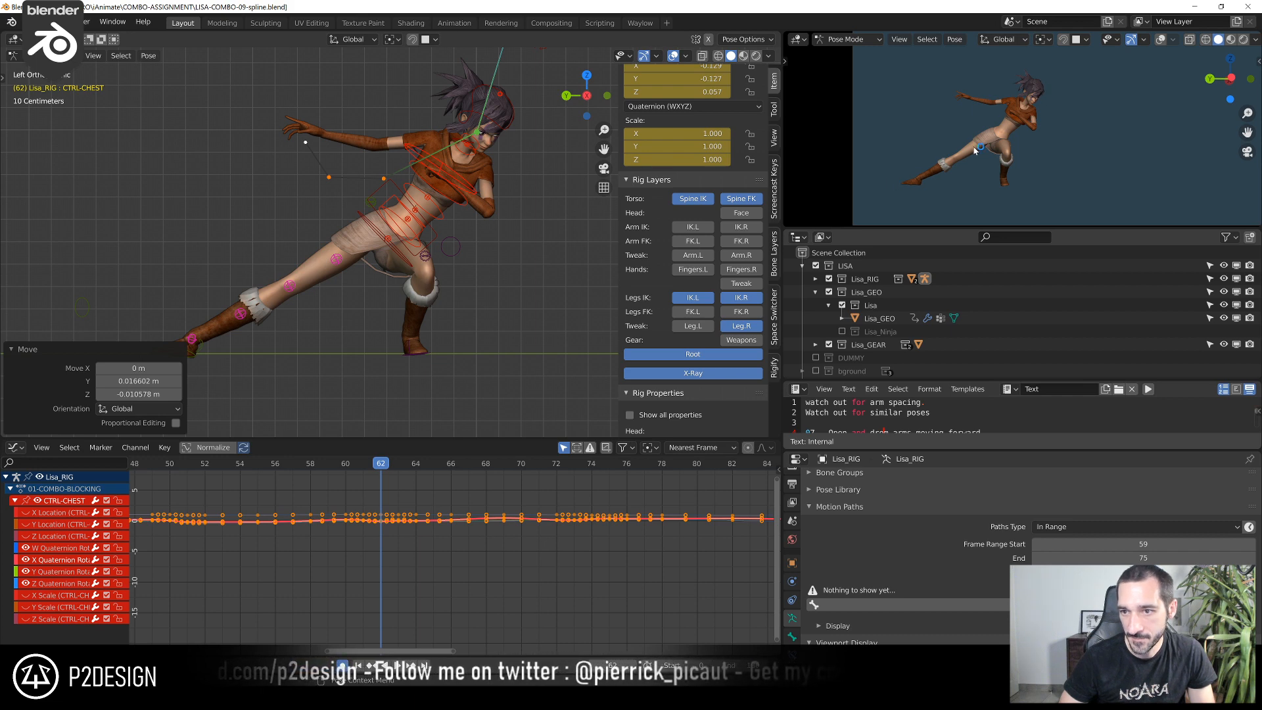
Rotate the neck control CTRL-FK-NECK-0 at frame 62 by about -1.21° in the left view
{"action": "scroll", "coordinate": [505, 224], "scroll_direction": "up", "scroll_amount": 4}
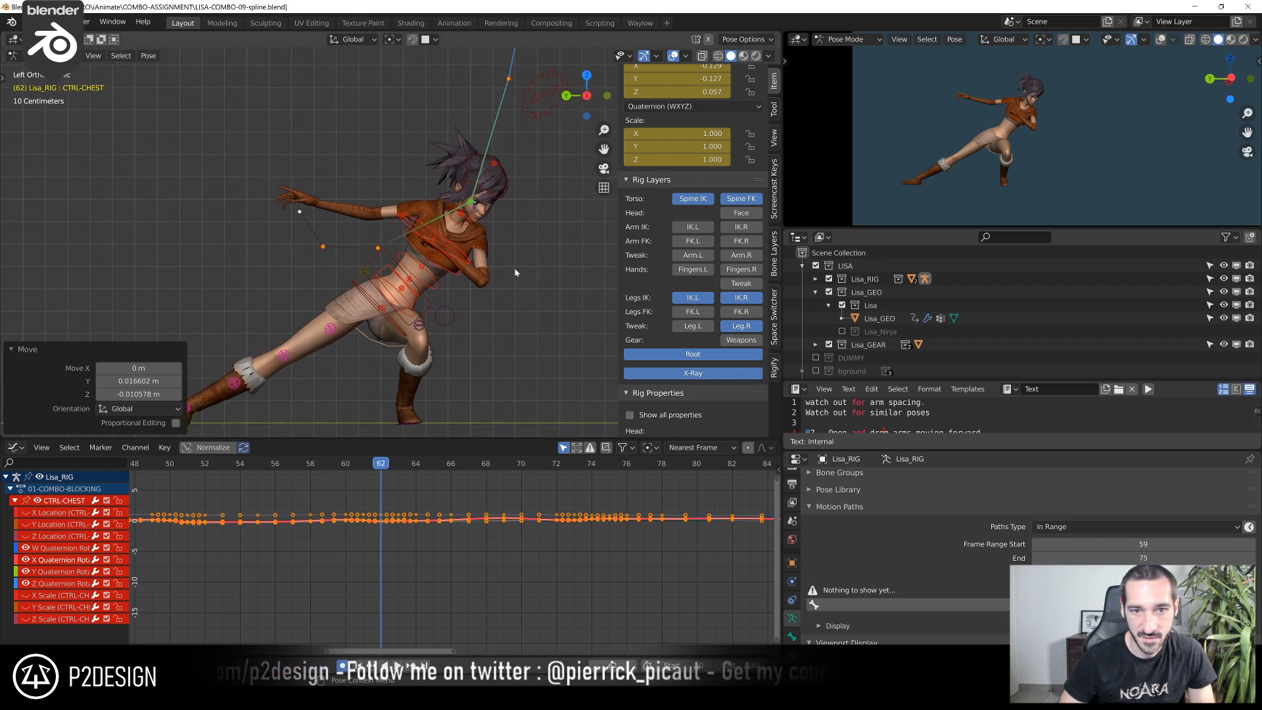
{"action": "left_click", "coordinate": [505, 225]}
{"action": "left_click", "coordinate": [556, 179]}
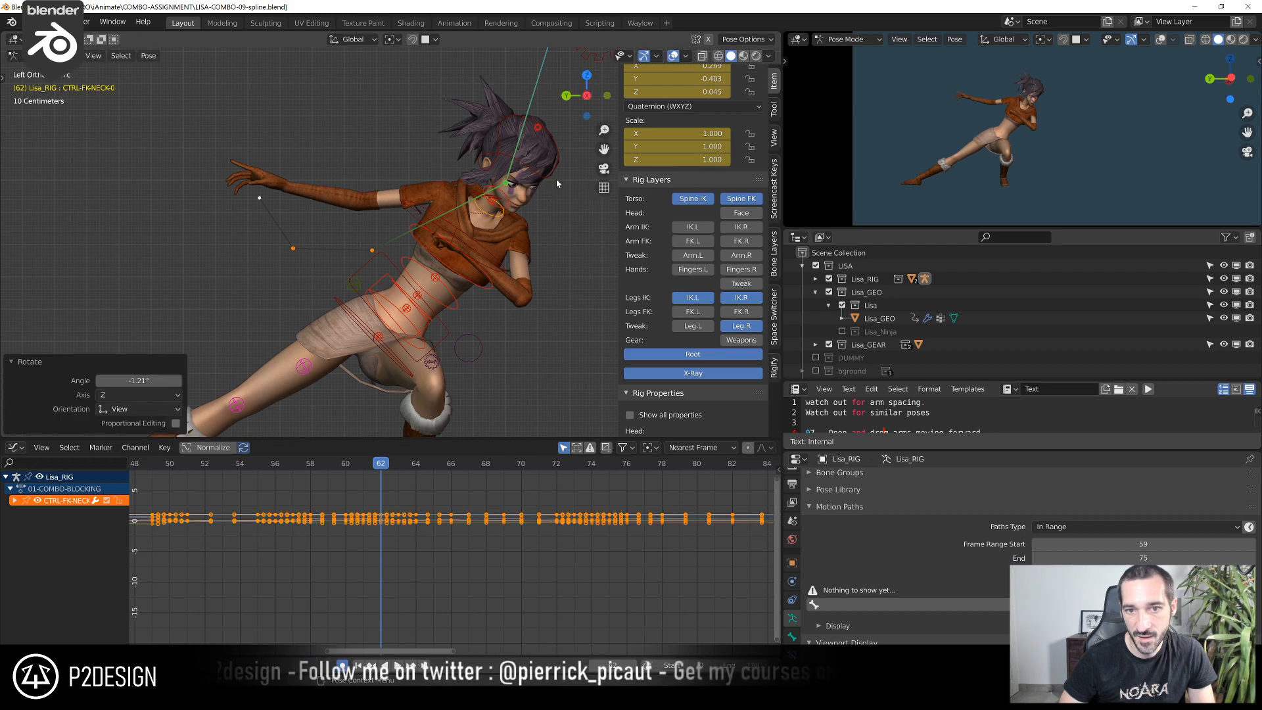
Move CTRL-TWEAK-HEAD at frame 62 by about 0.003 m in Y and 0.004 m in Z, and adjust its rotation
{"action": "key", "text": "r"}
{"action": "key", "text": "g"}
{"action": "left_click", "coordinate": [554, 178]}
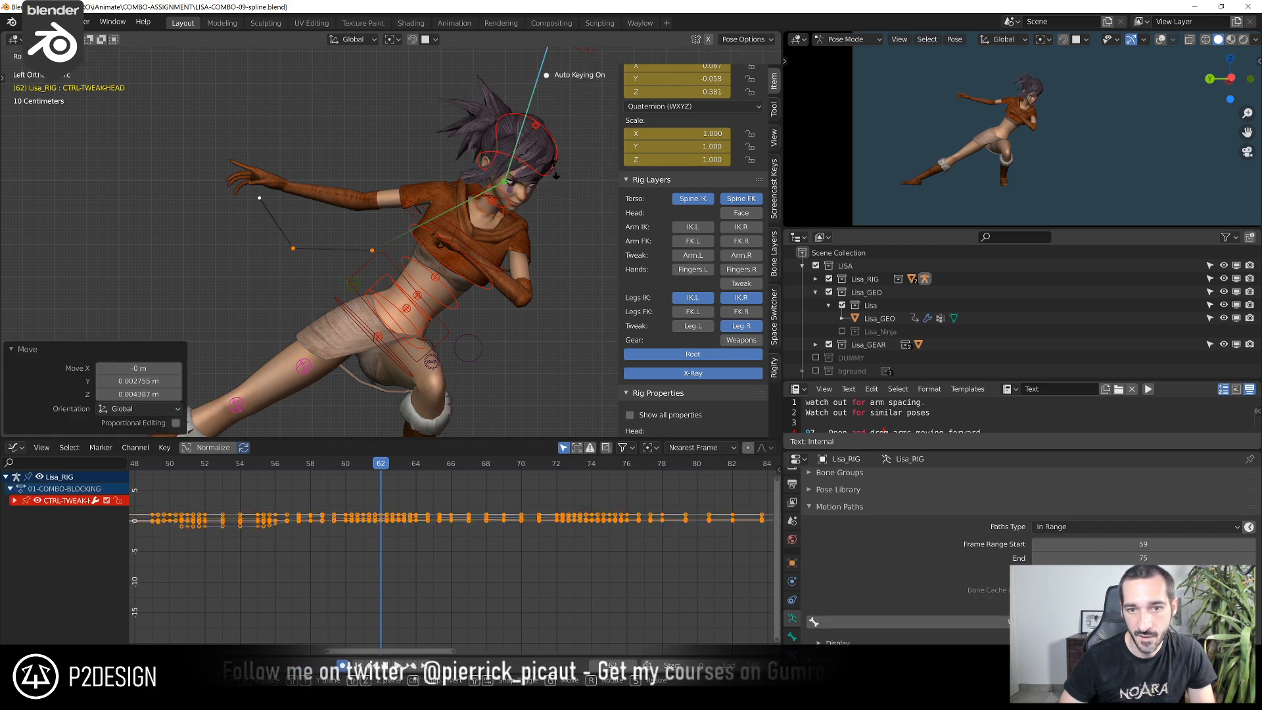
{"action": "left_click", "coordinate": [557, 176]}
Step back and forth between frames 61 and 63 to check the take-off motion
{"action": "scroll", "coordinate": [557, 176], "scroll_direction": "down", "scroll_amount": 2}
{"action": "key", "text": "Right"}
{"action": "key", "text": "Left"}
{"action": "key", "text": "Left"}
{"action": "key", "text": "Right"}
{"action": "key", "text": "Right"}
{"action": "key", "text": "Left"}
{"action": "key", "text": "Right"}
{"action": "key", "text": "Left"}
{"action": "key", "text": "Left"}
{"action": "key", "text": "Right"}
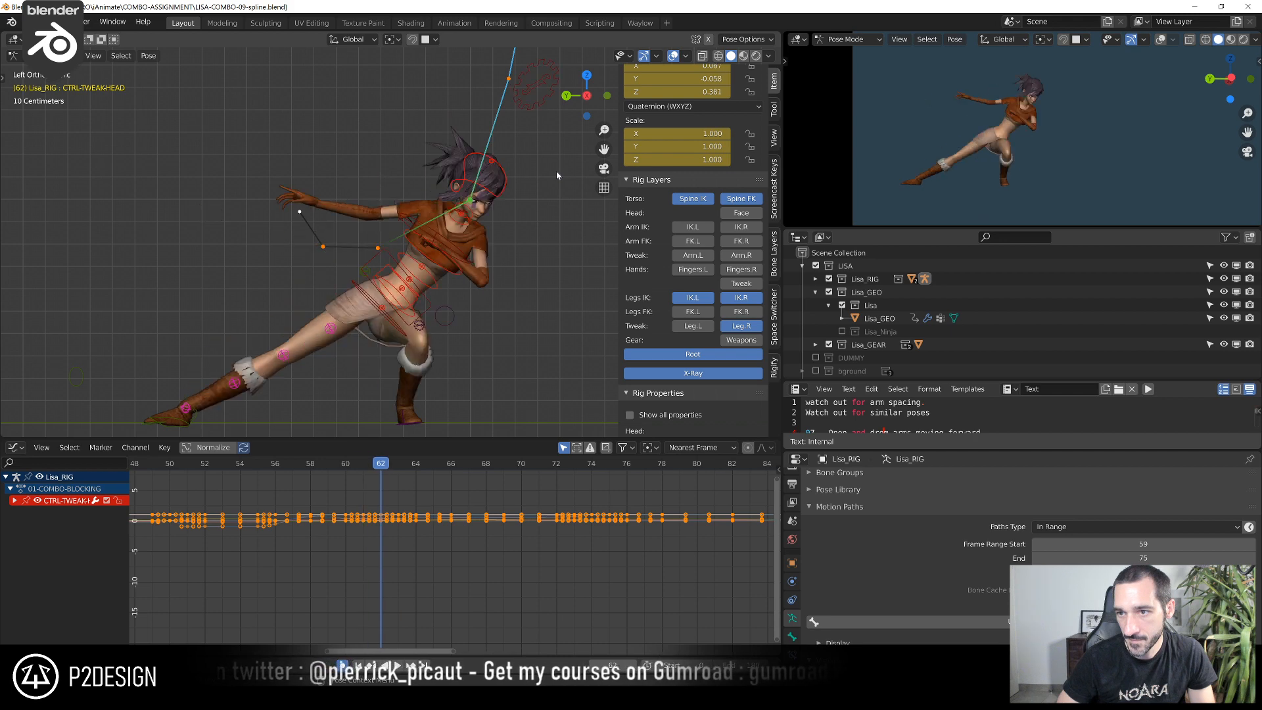
Reposition CTRL-TORSO at frame 63 with small moves in the left view
{"action": "key", "text": "Right"}
{"action": "scroll", "coordinate": [491, 227], "scroll_direction": "down", "scroll_amount": 3}
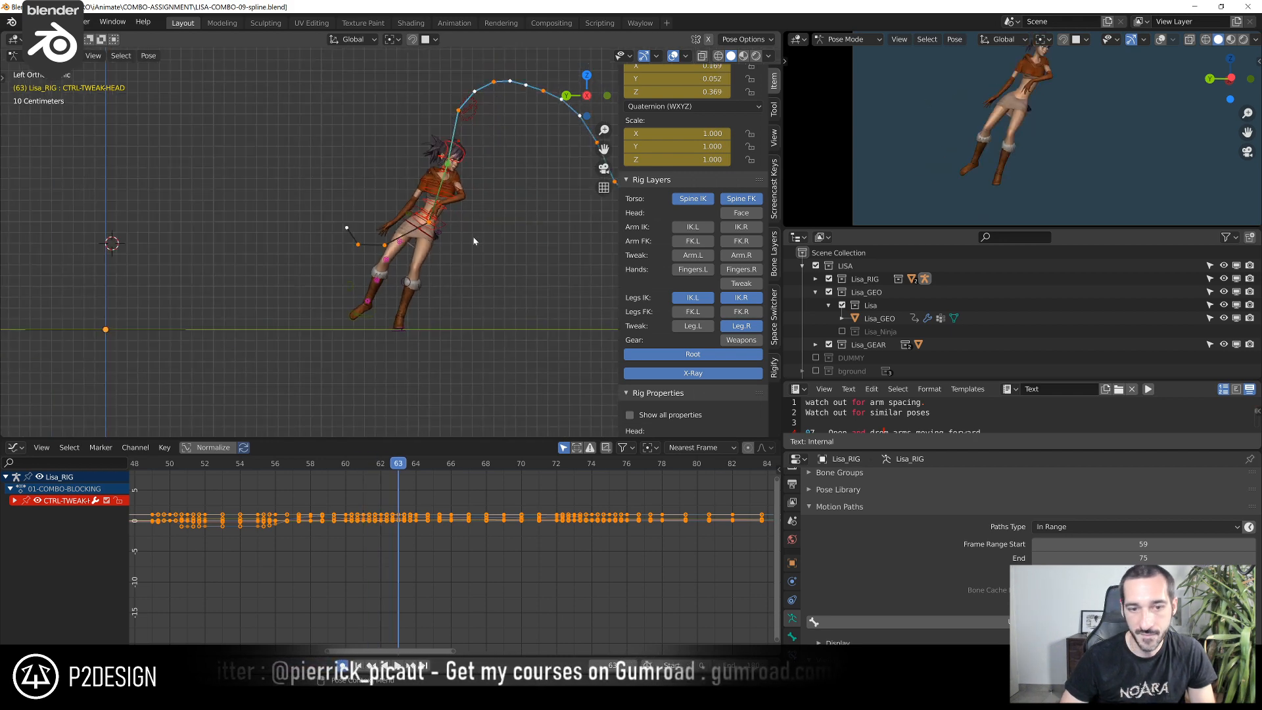
{"action": "left_click", "coordinate": [440, 226]}
{"action": "scroll", "coordinate": [463, 223], "scroll_direction": "up", "scroll_amount": 3}
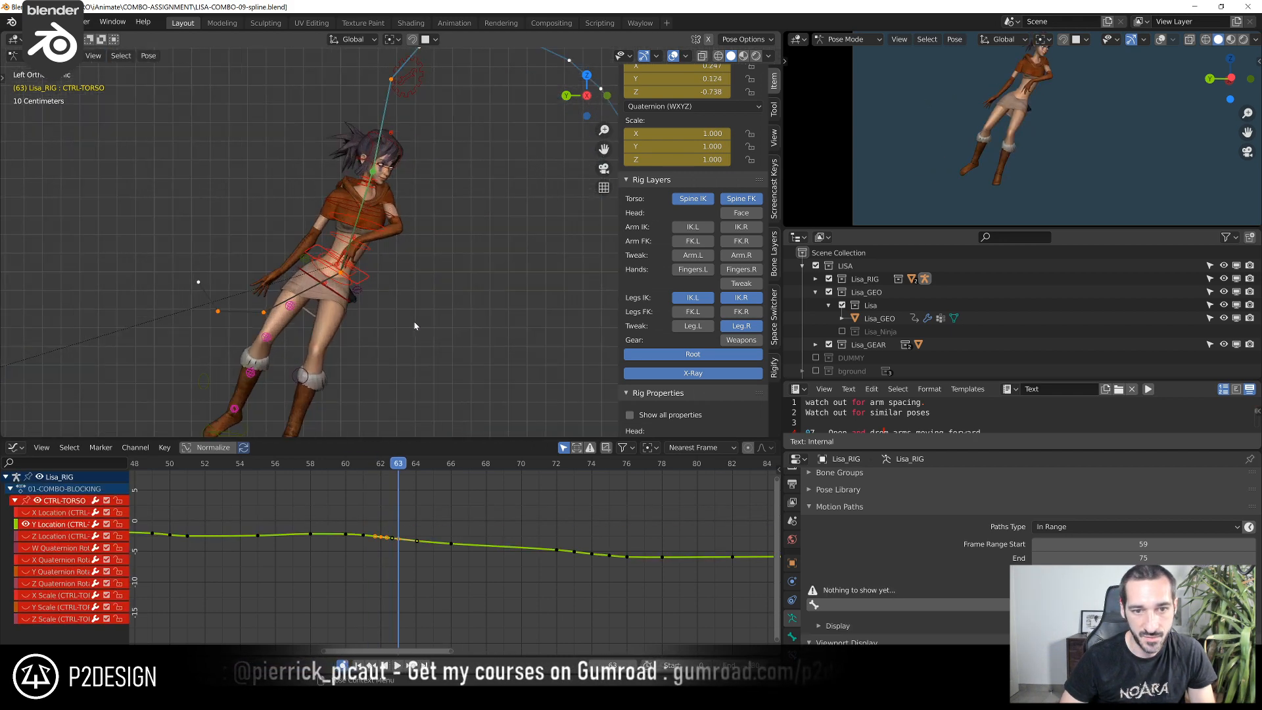
{"action": "key", "text": "g"}
{"action": "left_click", "coordinate": [388, 311]}
{"action": "left_click", "coordinate": [351, 306]}
{"action": "key", "text": "g"}
{"action": "left_click", "coordinate": [344, 317]}
Nudge CTRL-FK-Spine0 and the spine control above it at frame 63
{"action": "scroll", "coordinate": [335, 296], "scroll_direction": "up", "scroll_amount": 3}
{"action": "left_click", "coordinate": [327, 287]}
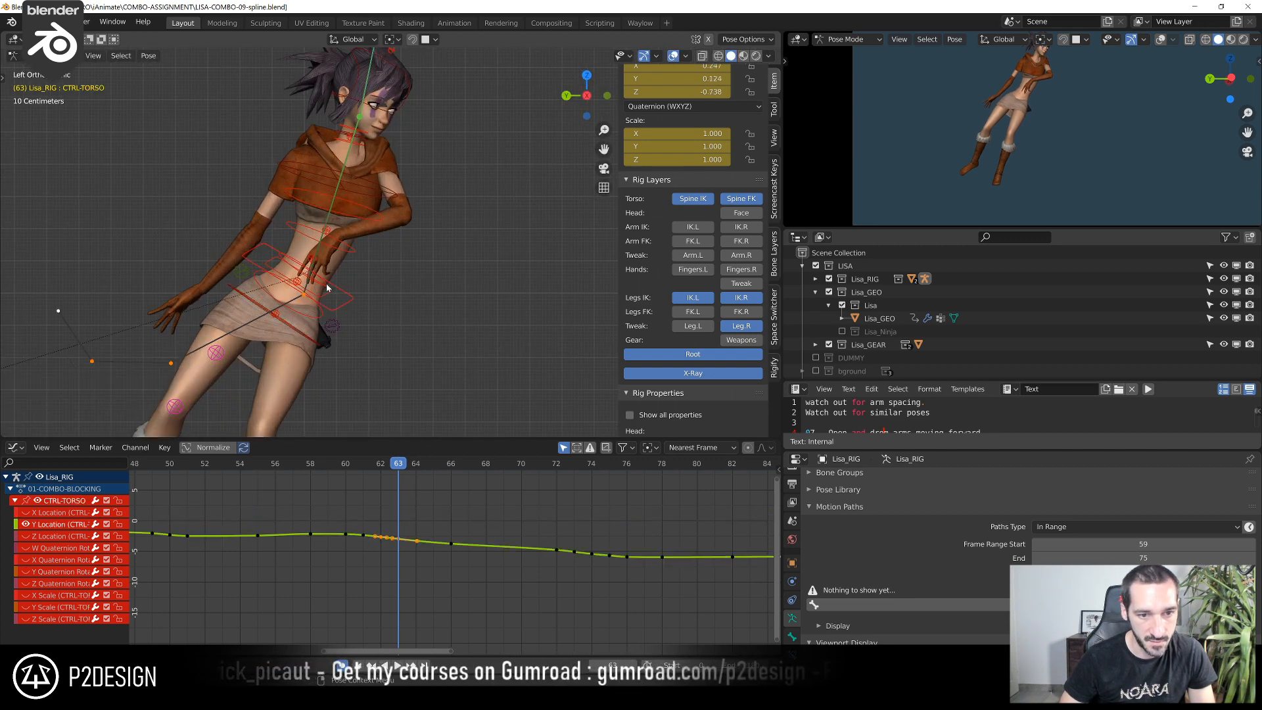
{"action": "key", "text": "g"}
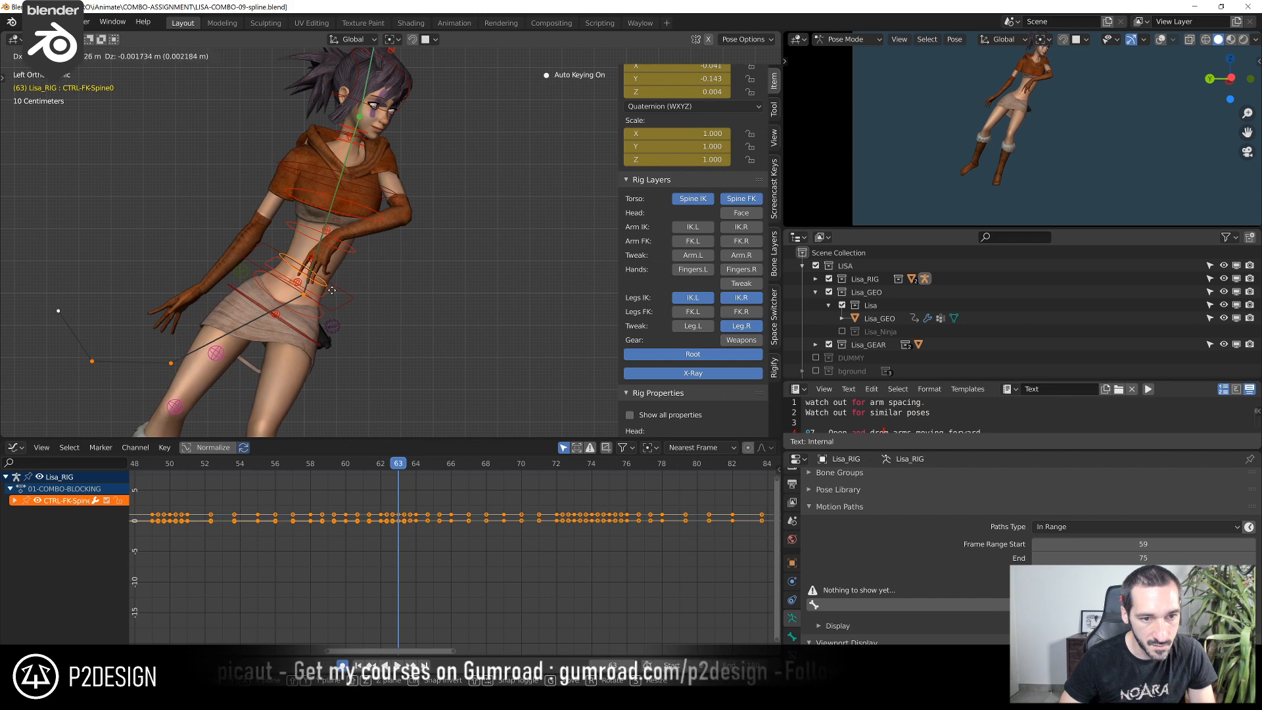
{"action": "left_click", "coordinate": [342, 274]}
{"action": "left_click", "coordinate": [352, 251]}
{"action": "key", "text": "g"}
{"action": "left_click", "coordinate": [349, 249]}
Move CTRL-FK-CHEST at frame 63 by about -0.009 m in Y, rotate it slightly, and nudge it another -0.002 m
{"action": "left_click", "coordinate": [374, 218]}
{"action": "key", "text": "g"}
{"action": "key", "text": "r"}
{"action": "left_click", "coordinate": [431, 219]}
{"action": "key", "text": "g"}
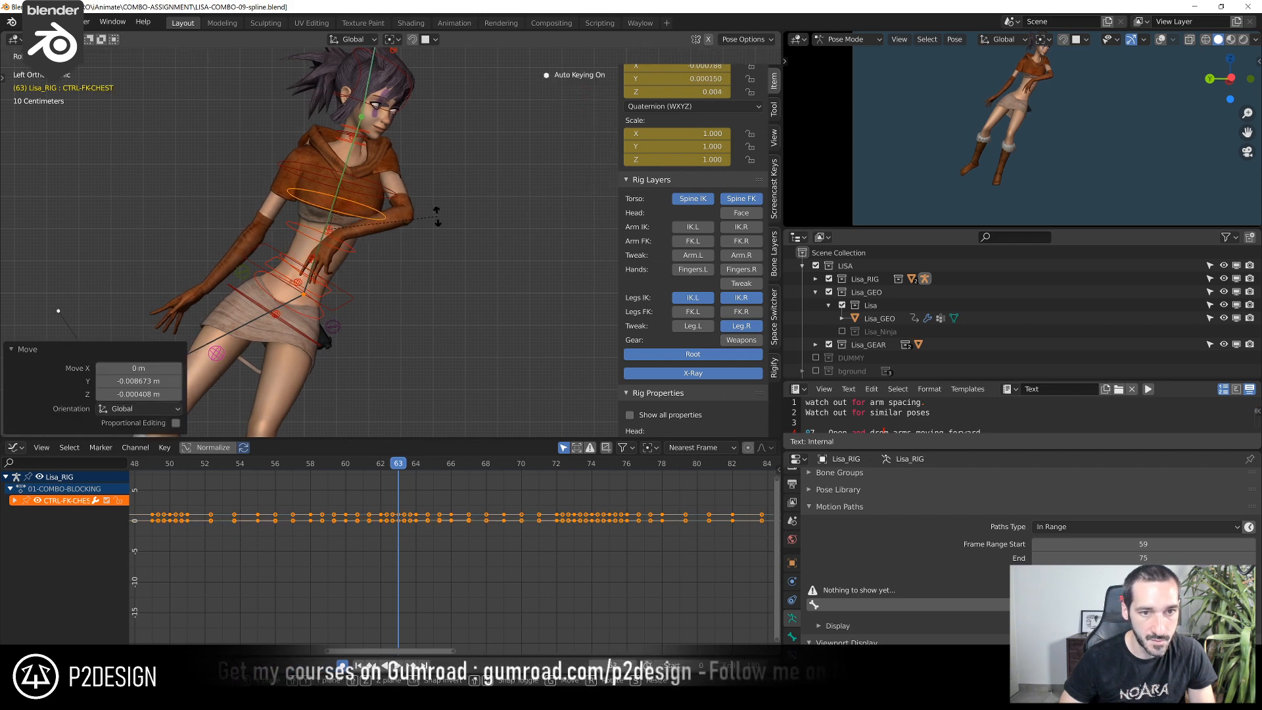
{"action": "left_click", "coordinate": [439, 220]}
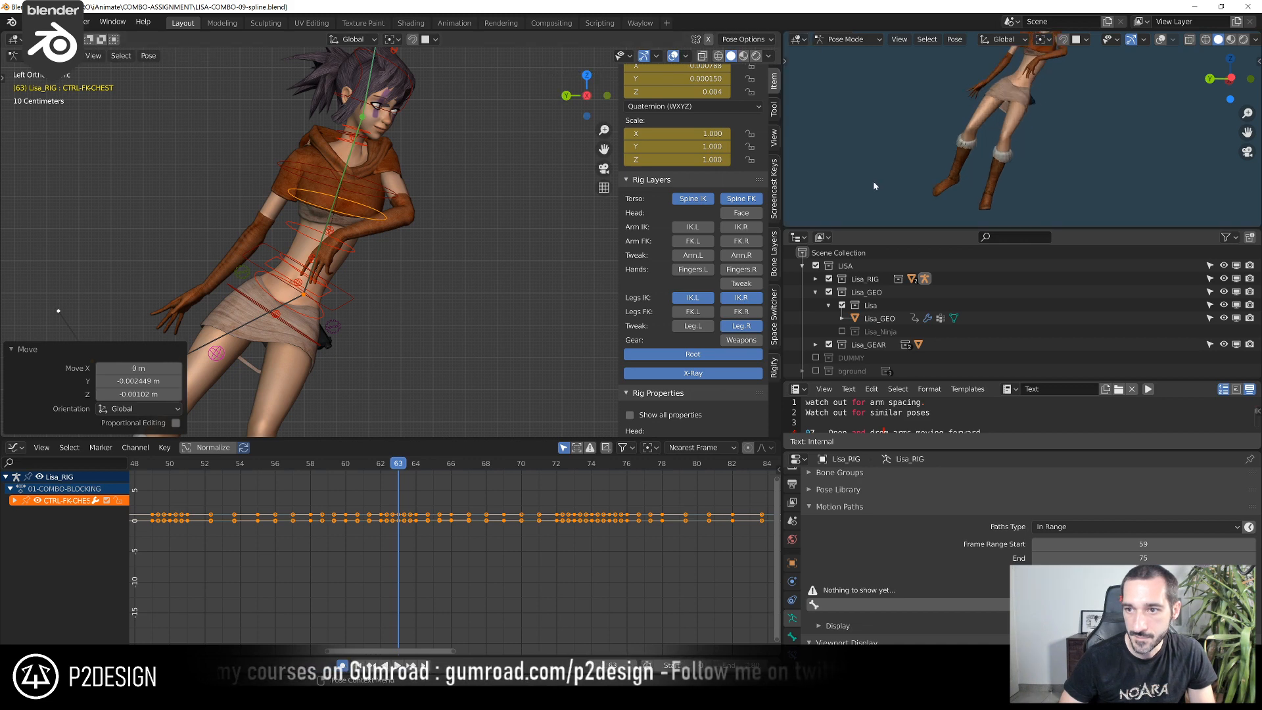
Move CTRL-FK-Spine0 at frame 63 by about -0.002 m in Y and 0.004 m in Z
{"action": "left_click", "coordinate": [326, 288]}
{"action": "left_click", "coordinate": [324, 287]}
{"action": "key", "text": "g"}
{"action": "left_click", "coordinate": [328, 284]}
{"action": "scroll", "coordinate": [334, 283], "scroll_direction": "down", "scroll_amount": 2}
{"action": "middle_click_drag", "start_coordinate": [334, 283], "coordinate": [434, 227], "text": "shift"}
{"action": "scroll", "coordinate": [1035, 164], "scroll_direction": "down", "scroll_amount": 4}
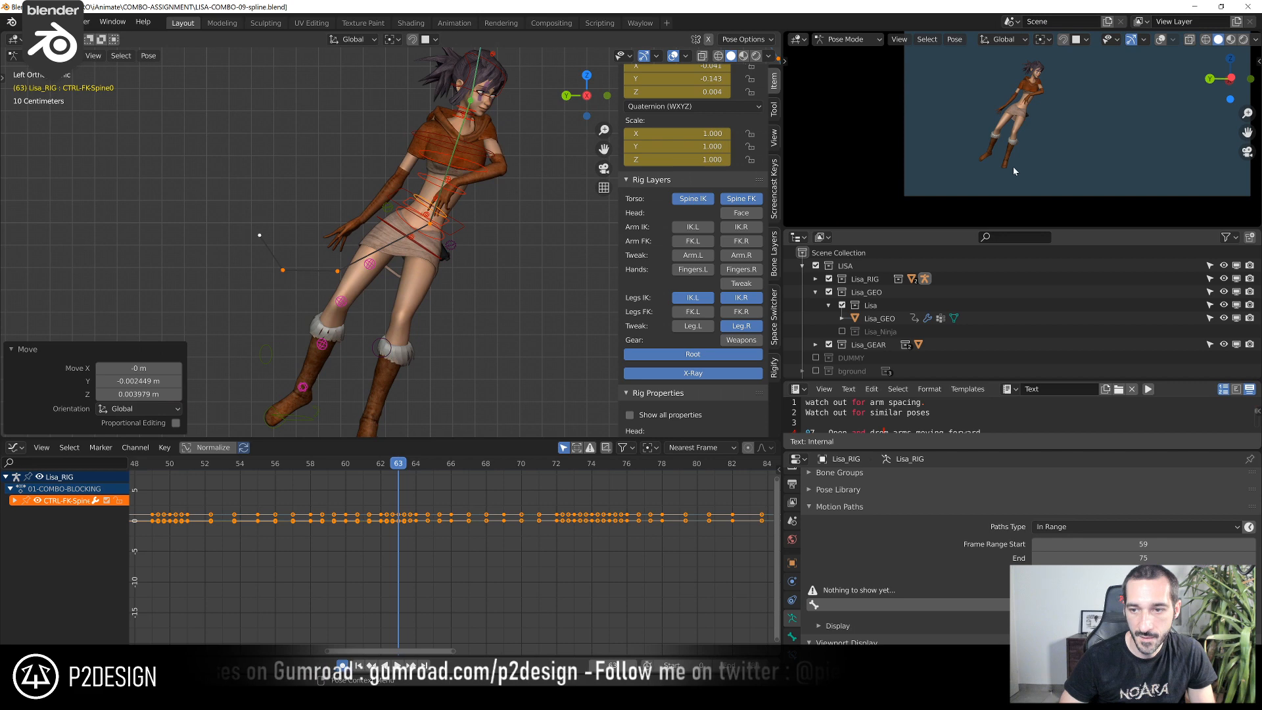
Compare frames 62 and 63, and move CTRL-TORSO at frame 63 by about -0.006 m in Y and 0.015 m in Z
{"action": "left_click_drag", "start_coordinate": [377, 468], "coordinate": [405, 460]}
{"action": "scroll", "coordinate": [386, 354], "scroll_direction": "down", "scroll_amount": 2}
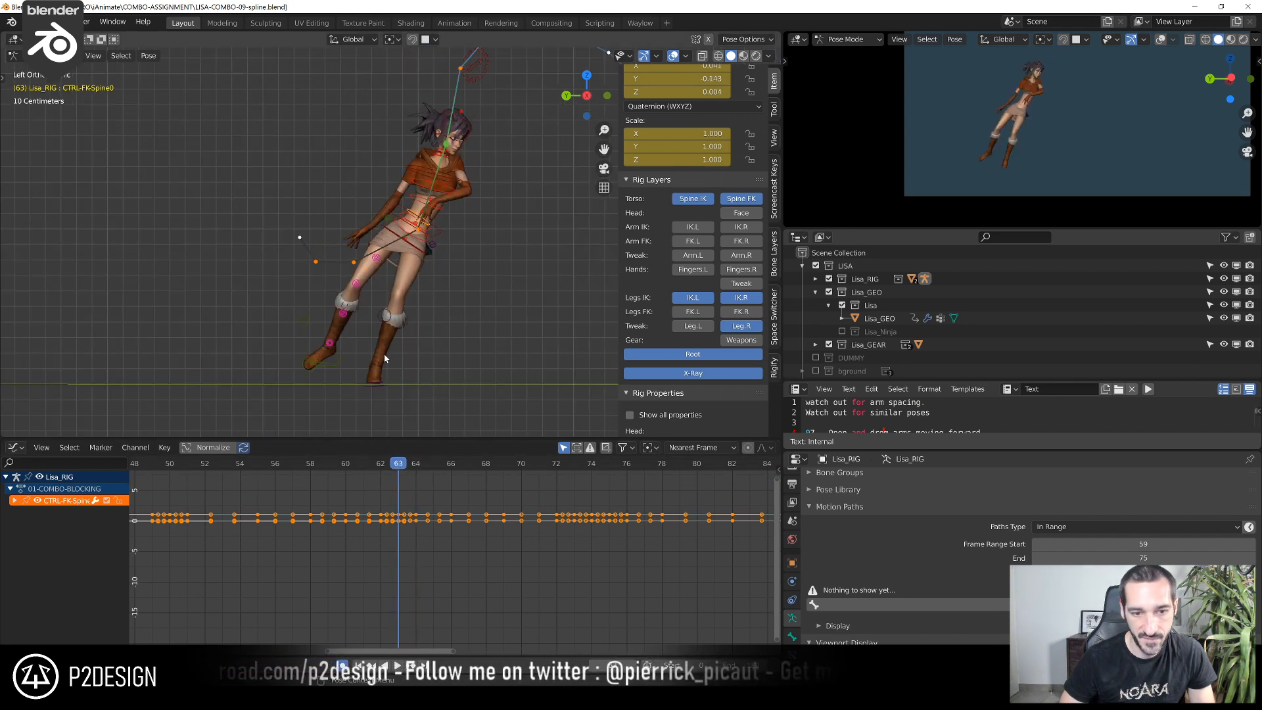
{"action": "left_click", "coordinate": [424, 259]}
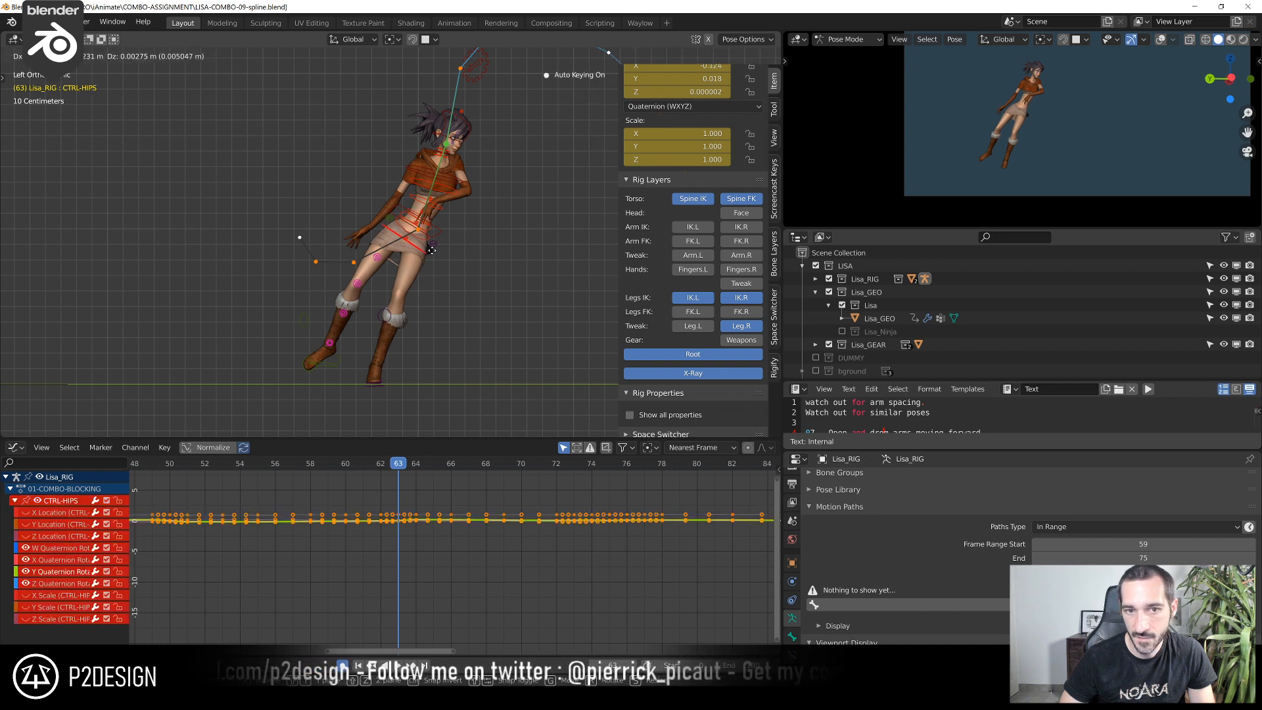
{"action": "left_click", "coordinate": [427, 232]}
{"action": "key", "text": "g"}
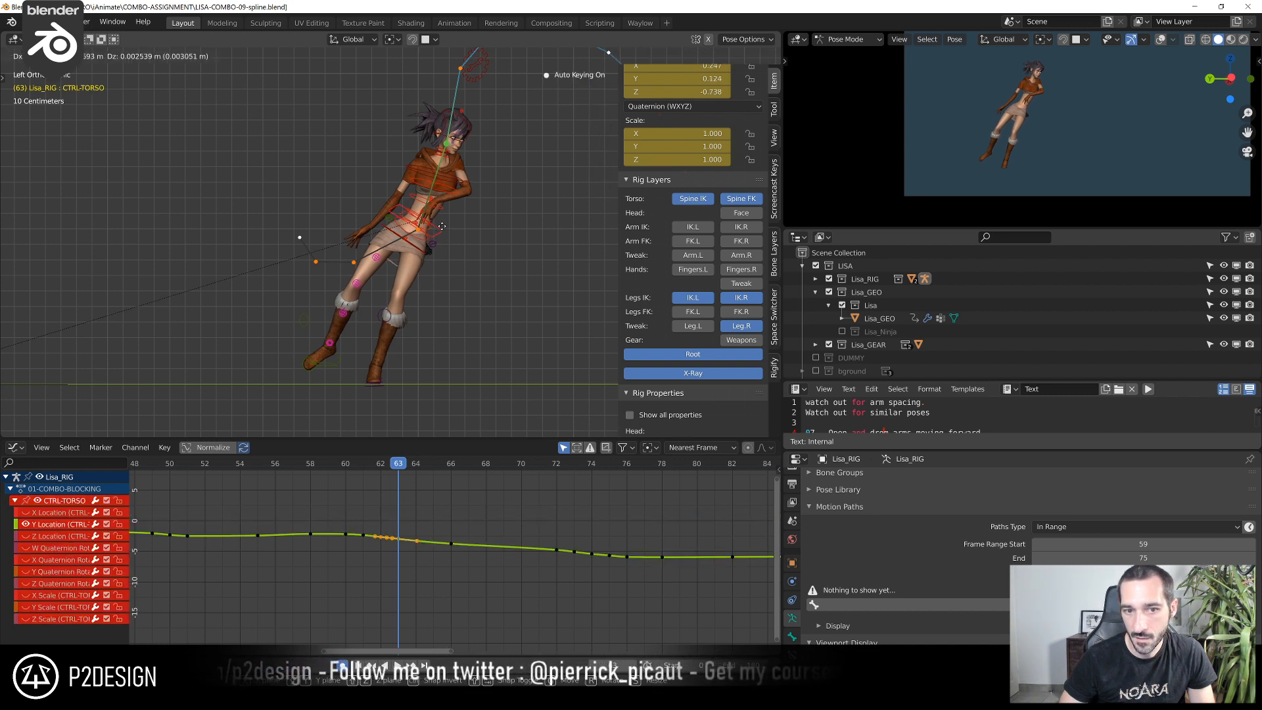
{"action": "left_click", "coordinate": [443, 221]}
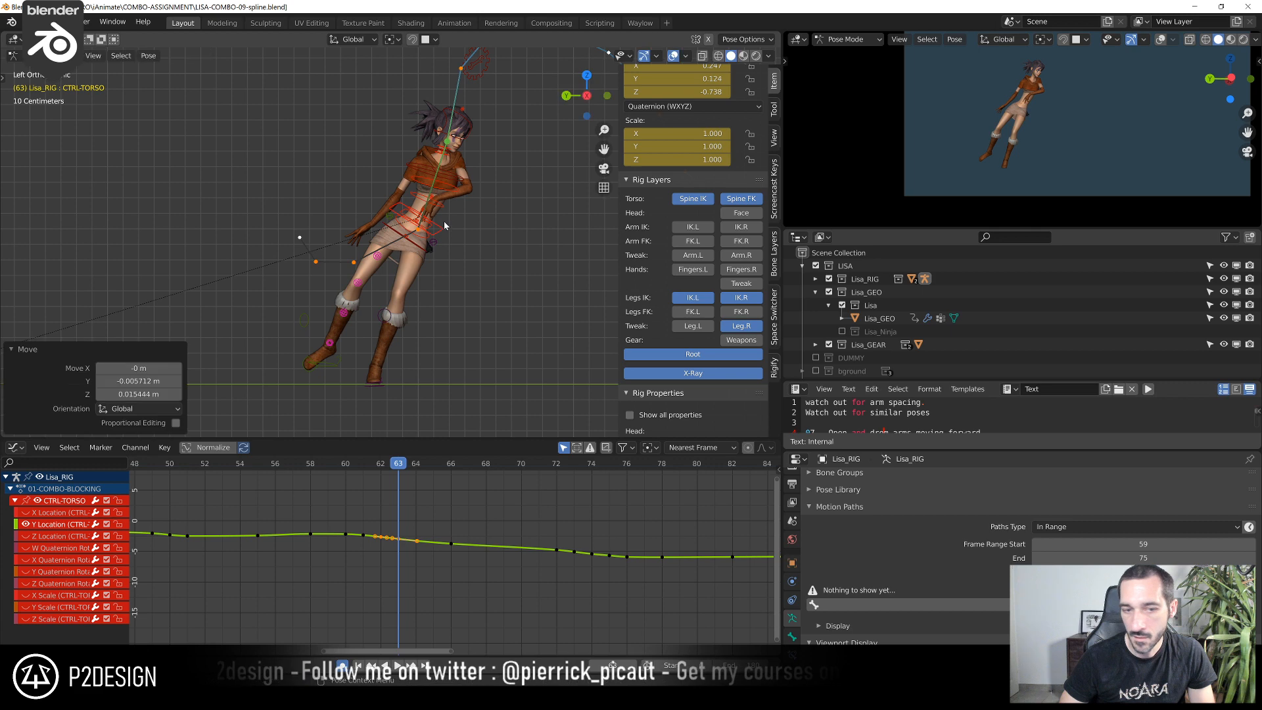
Rotate CTRL-HIPS slightly at frame 63
{"action": "left_click", "coordinate": [440, 257]}
{"action": "key", "text": "r"}
{"action": "left_click", "coordinate": [466, 252]}
{"action": "mouse_move", "coordinate": [399, 466]}
{"action": "left_mouse_down"}
{"action": "mouse_move", "coordinate": [383, 469]}
{"action": "mouse_move", "coordinate": [399, 468]}
{"action": "left_mouse_up"}
{"action": "middle_click_drag", "start_coordinate": [356, 316], "coordinate": [403, 277], "text": "shift"}
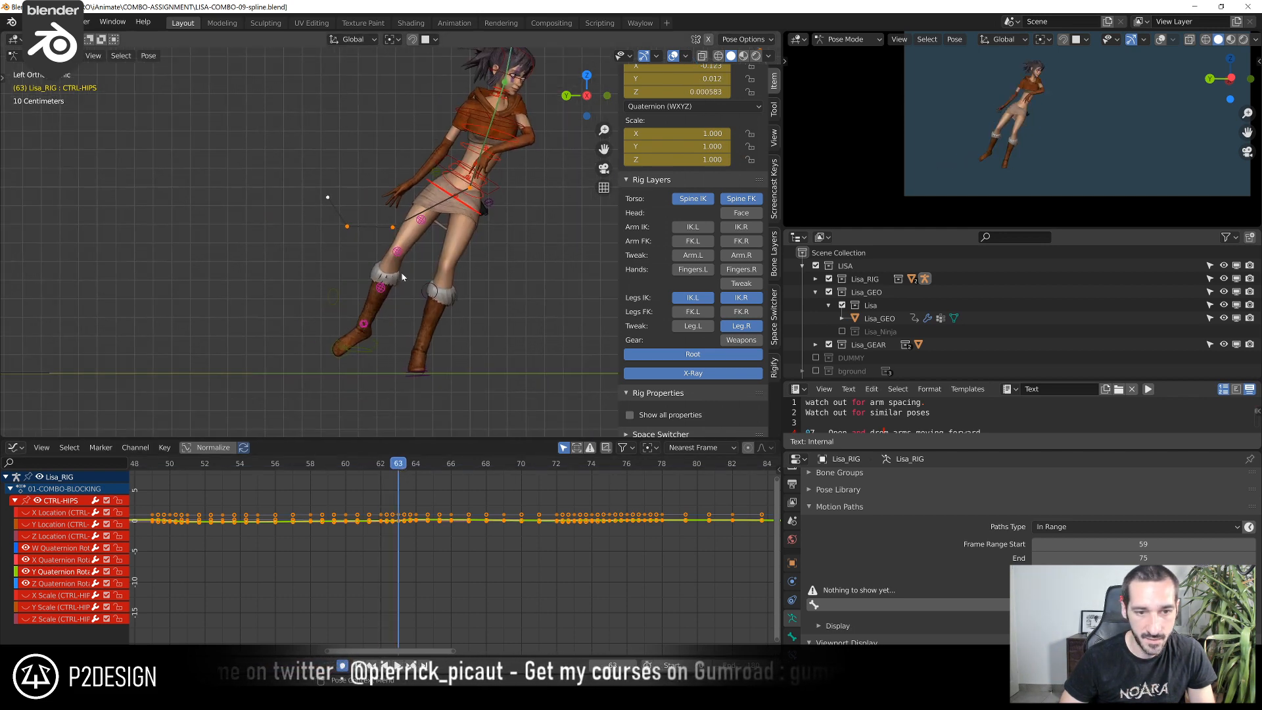
Move CTRL-IK-FOOT.R slightly down at frame 63 by about -0.02 m in Z
{"action": "left_click", "coordinate": [361, 351]}
{"action": "key", "text": "g"}
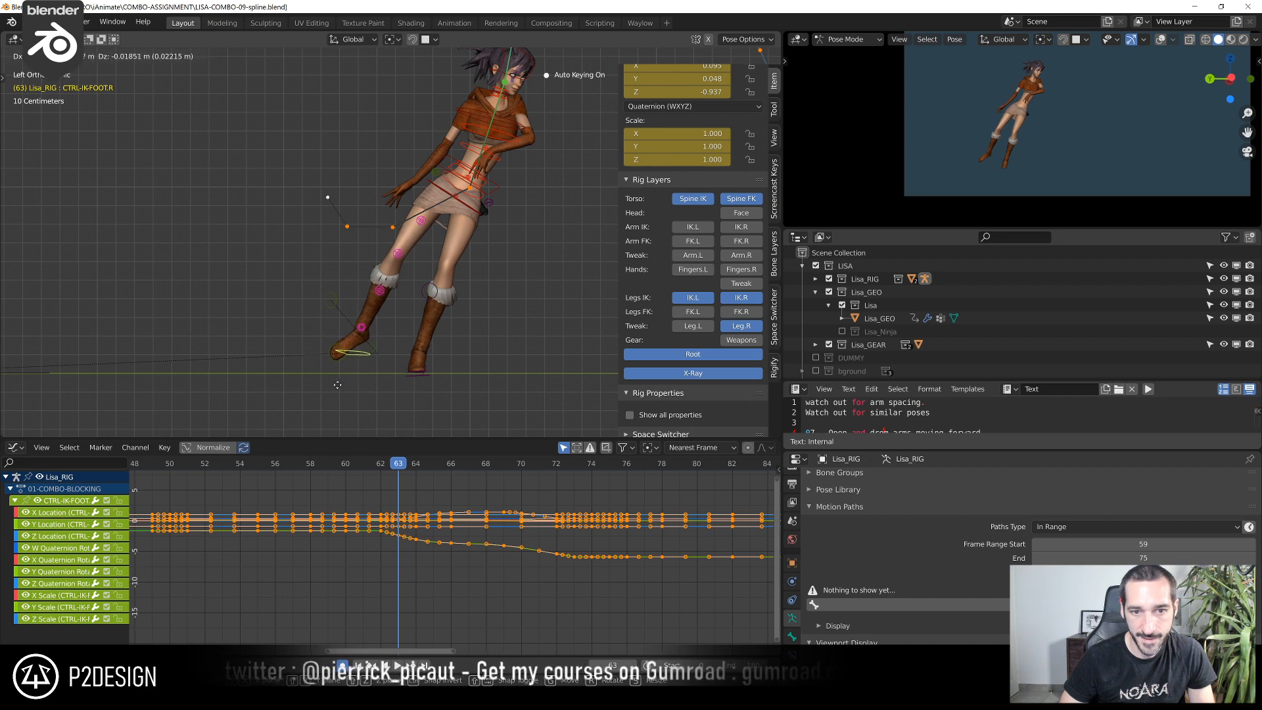
{"action": "left_click", "coordinate": [338, 384]}
Nudge the right calf tweak control at frame 63, and shift CTRL-TWEAK-THIGH02.R, finishing with about -0.006 m in Y and -0.002 m in Z
{"action": "scroll", "coordinate": [462, 264], "scroll_direction": "up", "scroll_amount": 1}
{"action": "left_click", "coordinate": [428, 218]}
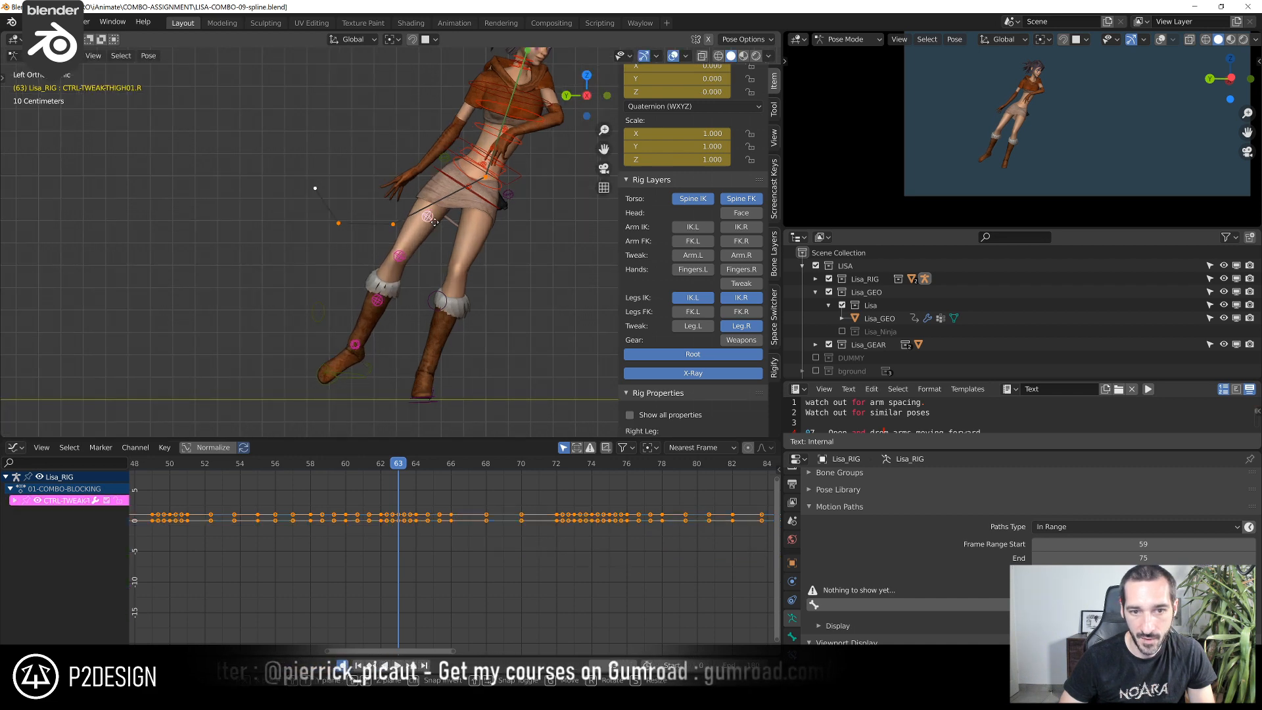
{"action": "left_click", "coordinate": [400, 256]}
{"action": "key", "text": "g"}
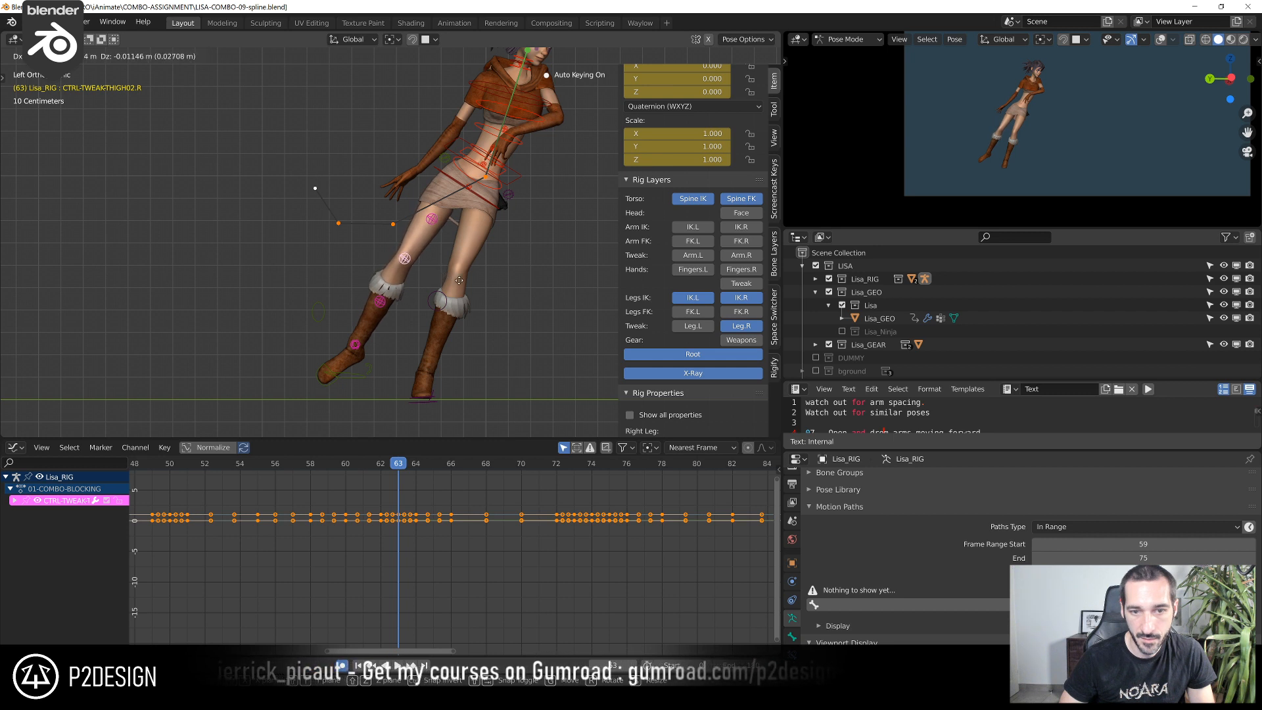
{"action": "left_click", "coordinate": [449, 301]}
{"action": "key", "text": "g"}
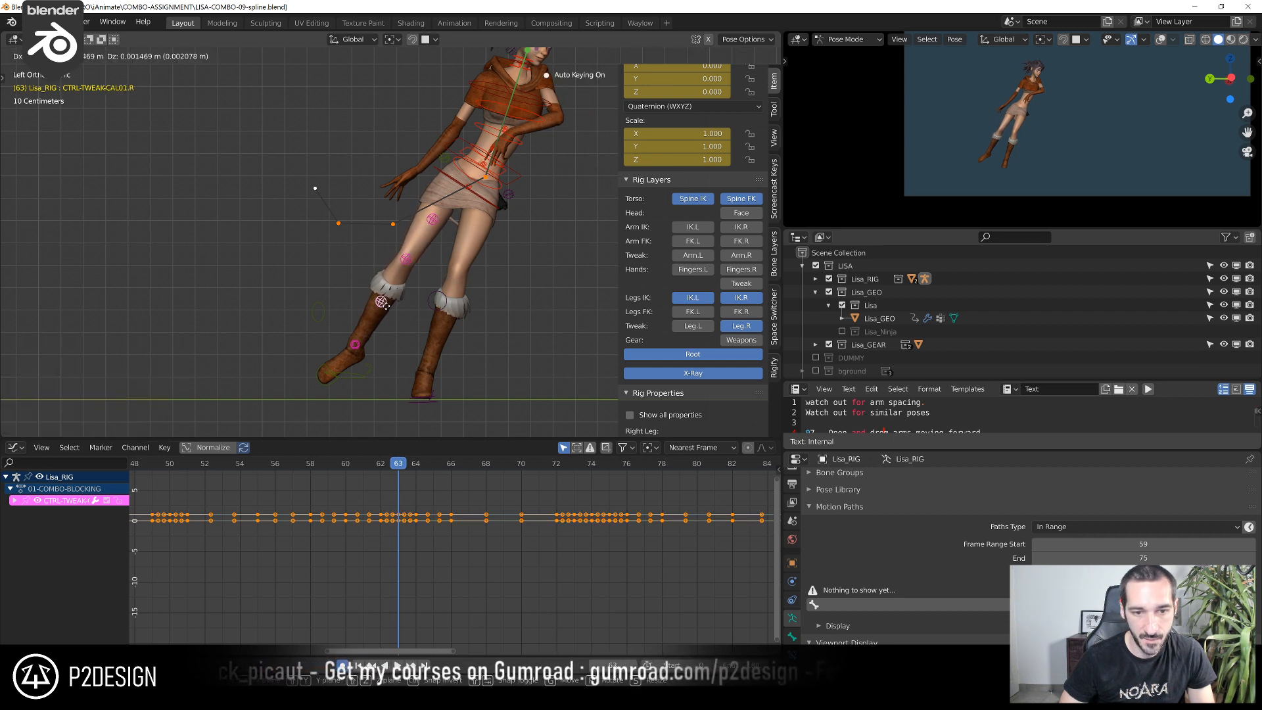
{"action": "left_click", "coordinate": [384, 306]}
{"action": "key", "text": "g"}
{"action": "left_click", "coordinate": [418, 259]}
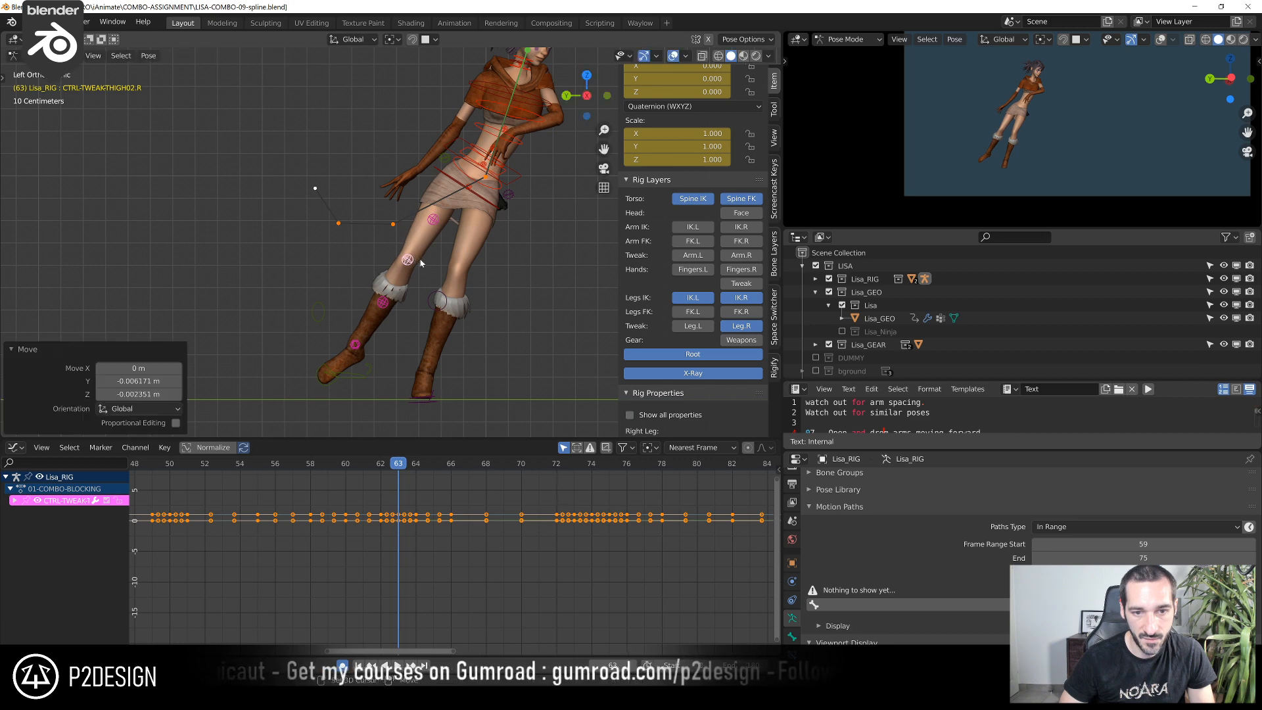
Scrub the jump between frames 63 and 69 to examine the legs and the right foot's placement
{"action": "left_click_drag", "start_coordinate": [397, 469], "coordinate": [501, 482]}
{"action": "scroll", "coordinate": [536, 260], "scroll_direction": "down", "scroll_amount": 4}
{"action": "middle_click_drag", "start_coordinate": [467, 252], "coordinate": [289, 334], "text": "shift"}
{"action": "scroll", "coordinate": [328, 297], "scroll_direction": "up", "scroll_amount": 3}
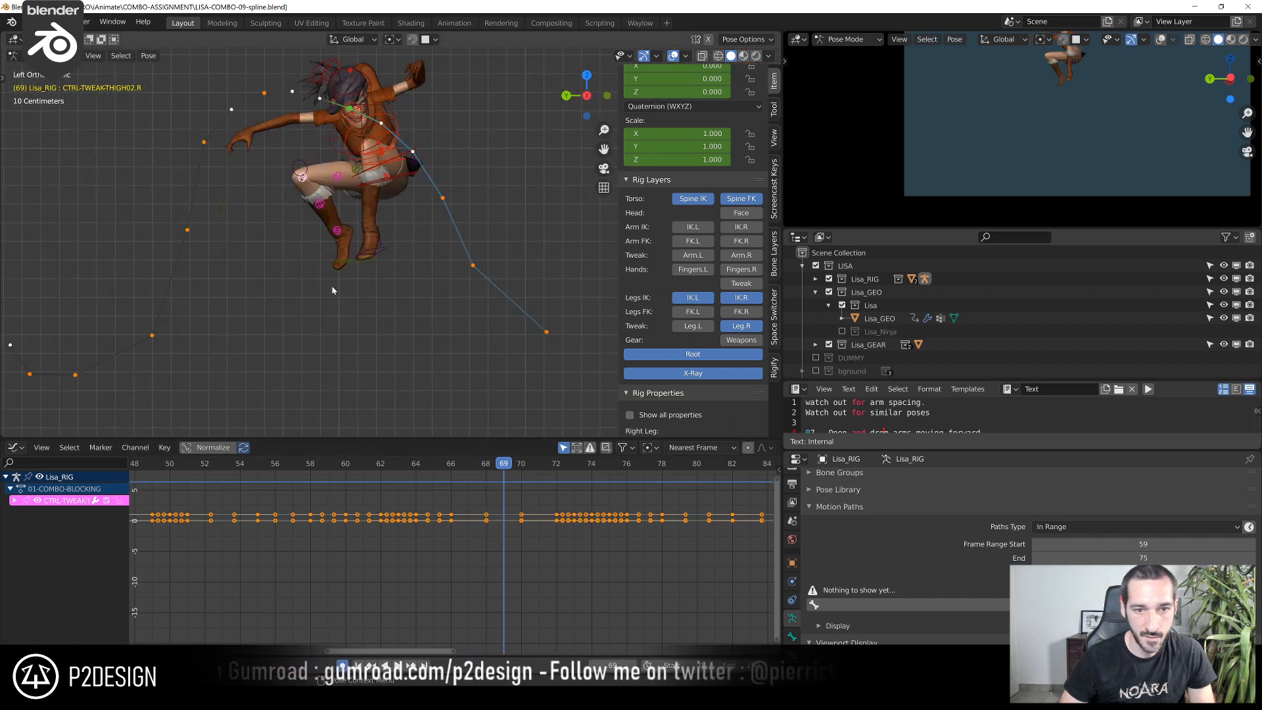
{"action": "left_click", "coordinate": [352, 265]}
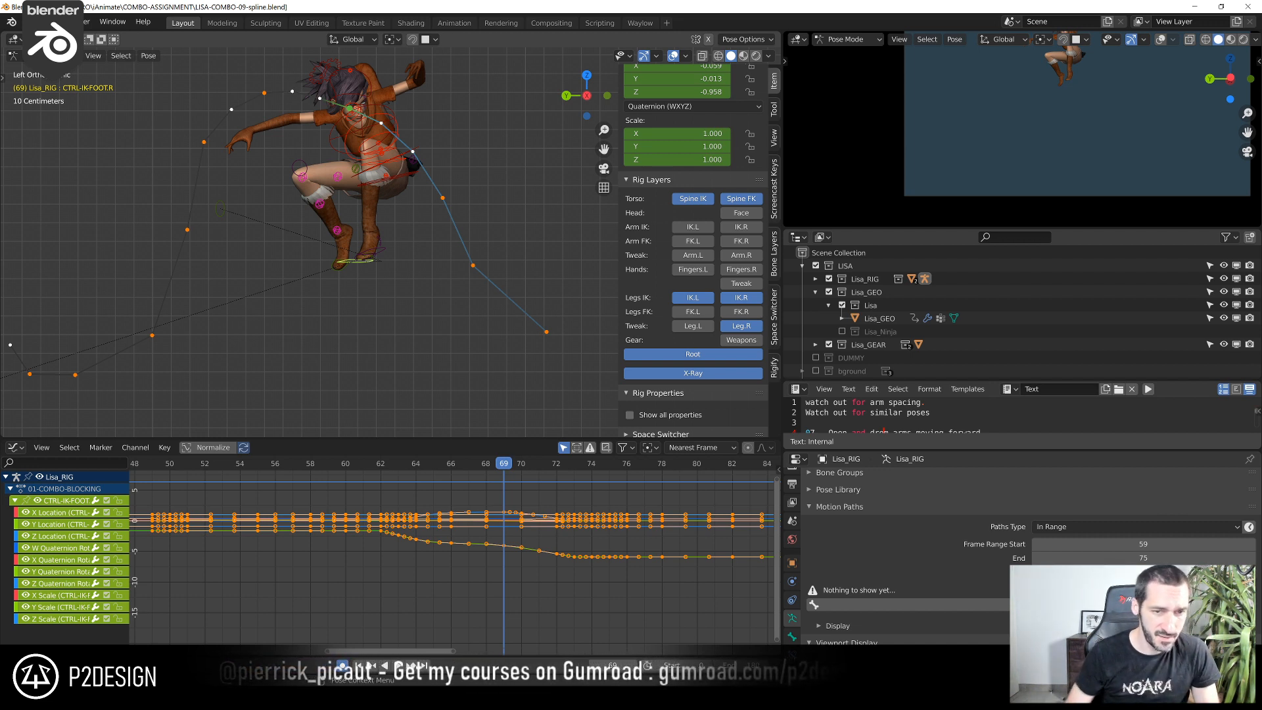
{"action": "left_click_drag", "start_coordinate": [338, 465], "coordinate": [434, 501]}
{"action": "key", "text": "Right"}
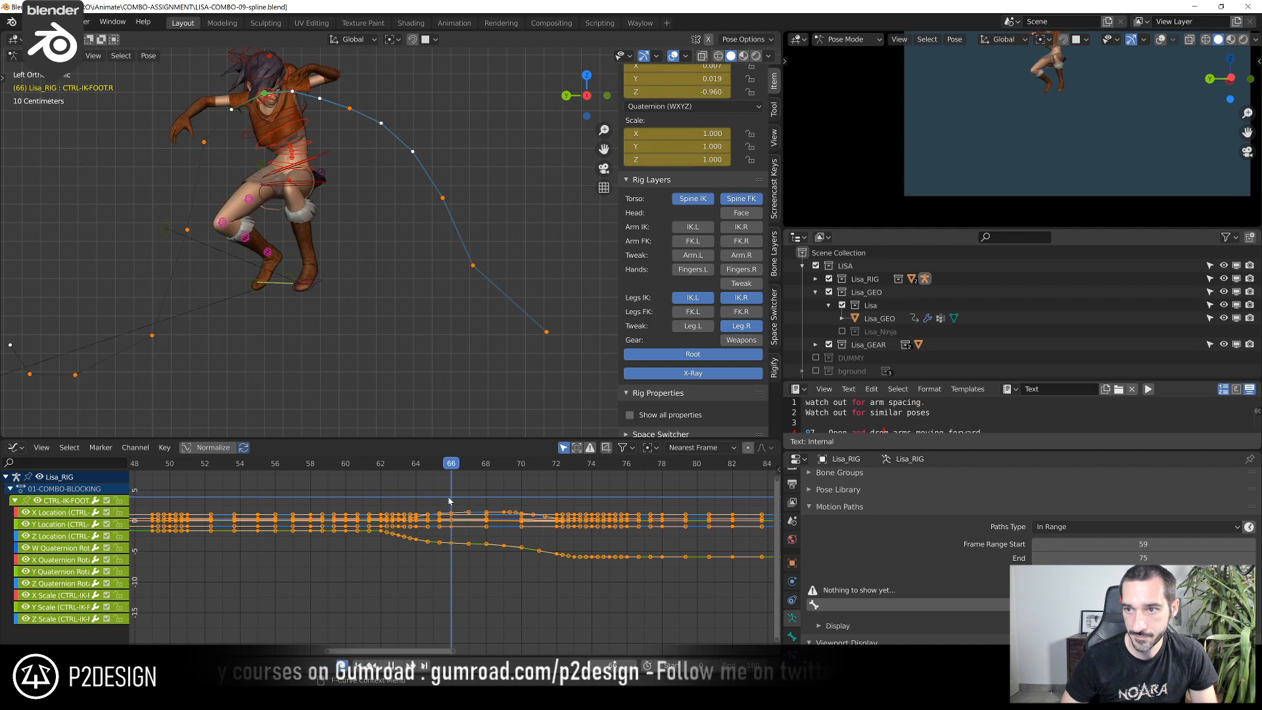
Adjust the height of CTRL-IK-FOOT.L's Z Location key at frame 66, and check the foot's motion up to frame 69
{"action": "left_click", "coordinate": [320, 282]}
{"action": "scroll", "coordinate": [454, 519], "scroll_direction": "up", "scroll_amount": 5}
{"action": "left_click", "coordinate": [442, 495]}
{"action": "key", "text": "g"}
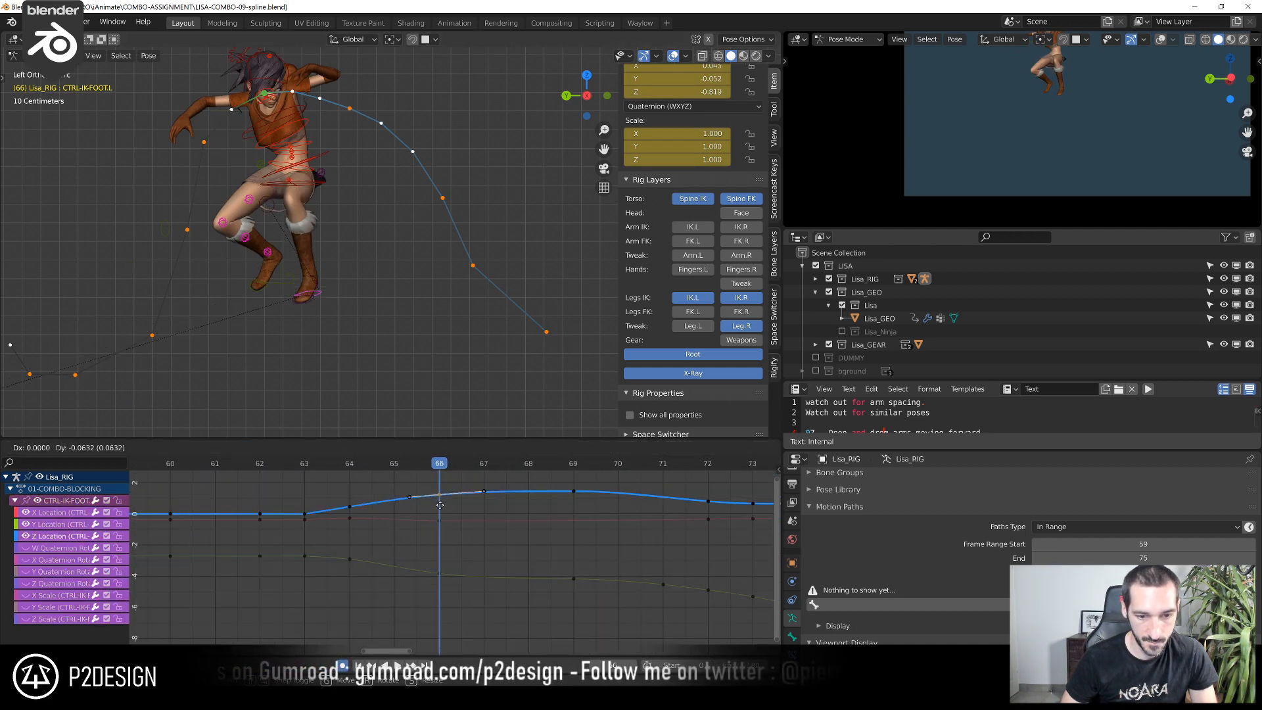
{"action": "left_click", "coordinate": [442, 497]}
{"action": "left_click_drag", "start_coordinate": [441, 470], "coordinate": [315, 474]}
{"action": "key", "text": "Right"}
{"action": "key", "text": "Right"}
{"action": "key", "text": "Right"}
{"action": "key", "text": "Right"}
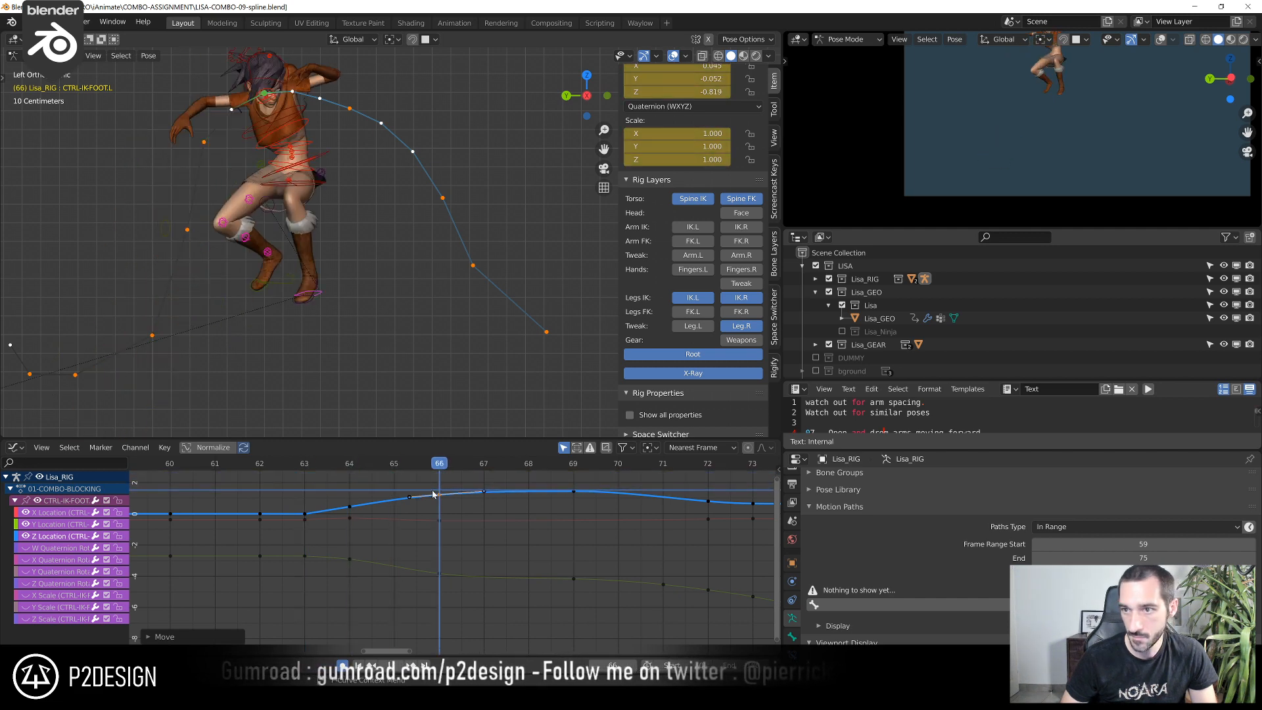
{"action": "key", "text": "Left"}
{"action": "key", "text": "Left"}
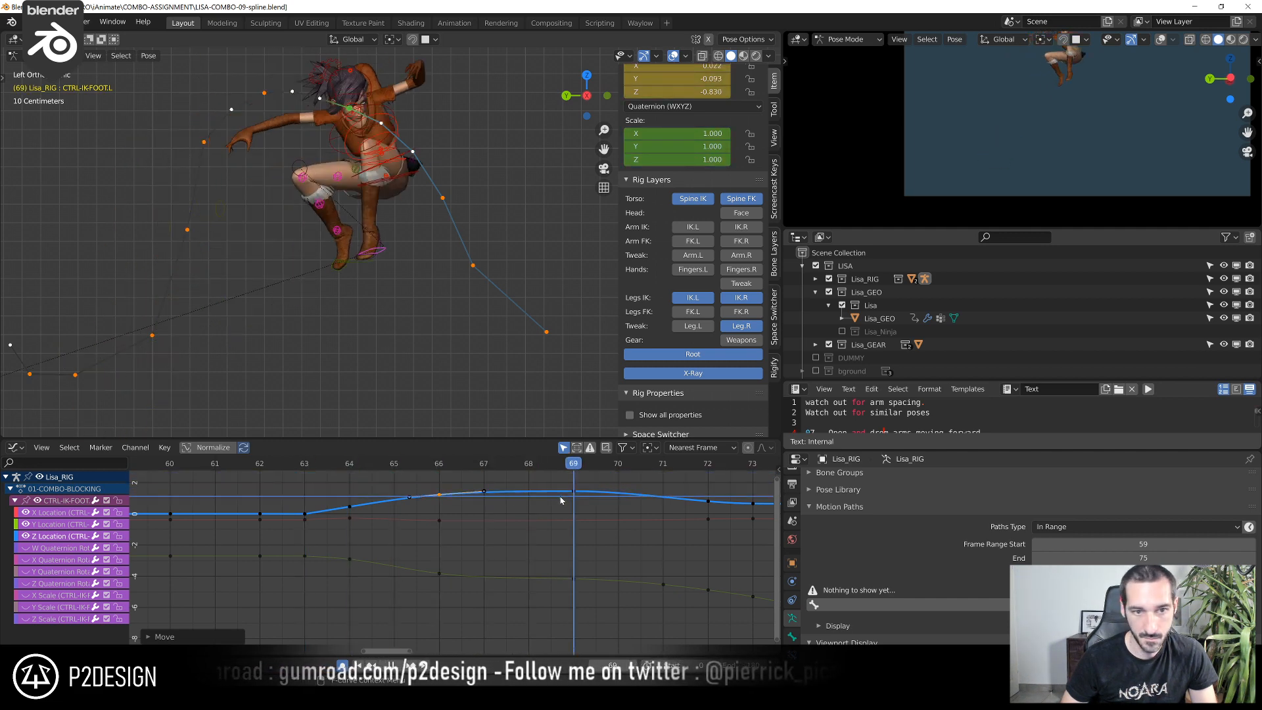
Raise CTRL-IK-FOOT.L's Y Location key at frame 66 by about 0.17, and check the pose at frame 64
{"action": "left_click", "coordinate": [439, 573]}
{"action": "key", "text": "g"}
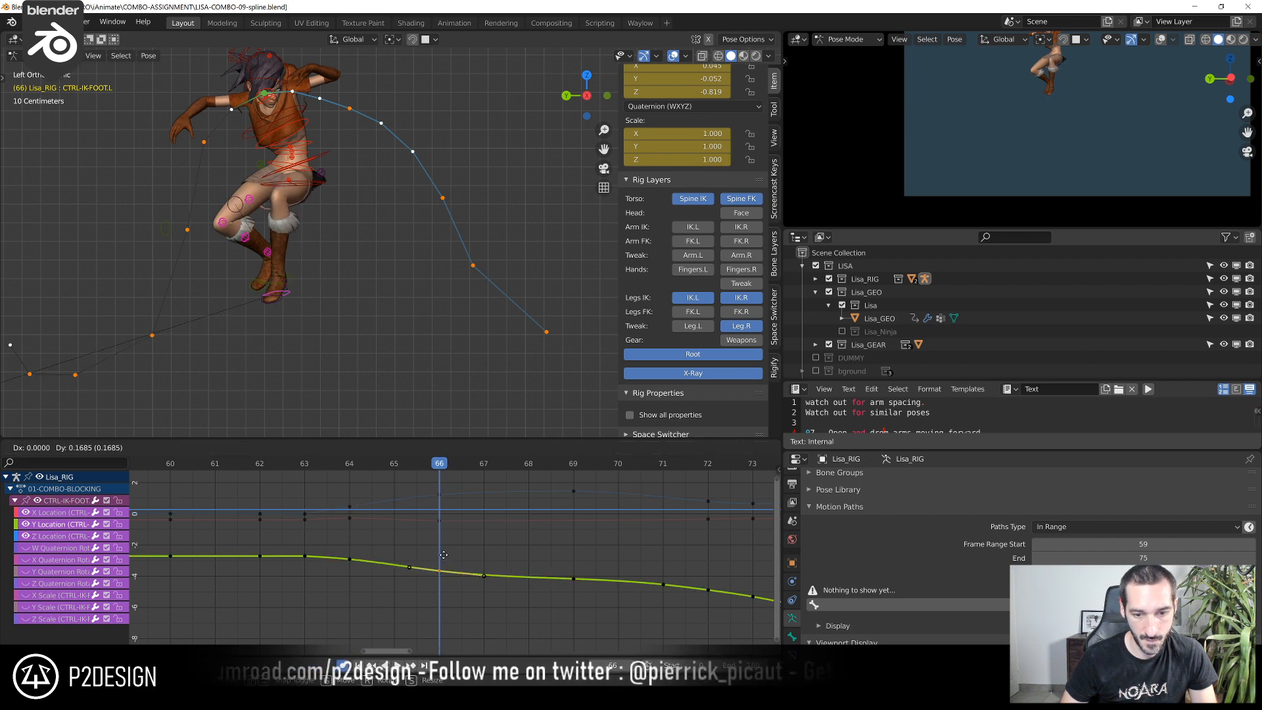
{"action": "left_click", "coordinate": [443, 556]}
{"action": "left_click", "coordinate": [324, 465]}
{"action": "left_click_drag", "start_coordinate": [325, 465], "coordinate": [348, 541]}
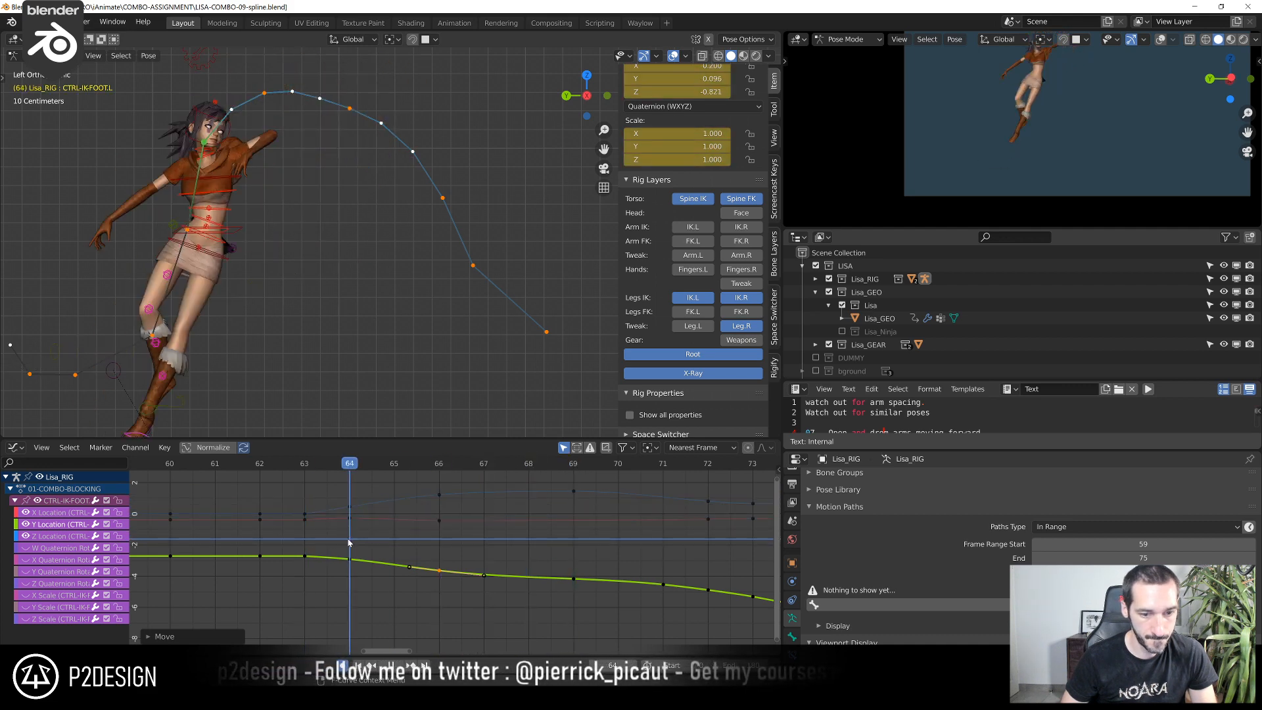
Raise CTRL-IK-FOOT.R's Y Location key at frame 64 by about 0.08
{"action": "scroll", "coordinate": [258, 380], "scroll_direction": "down", "scroll_amount": 4}
{"action": "left_click", "coordinate": [284, 325]}
{"action": "scroll", "coordinate": [359, 495], "scroll_direction": "up", "scroll_amount": 2}
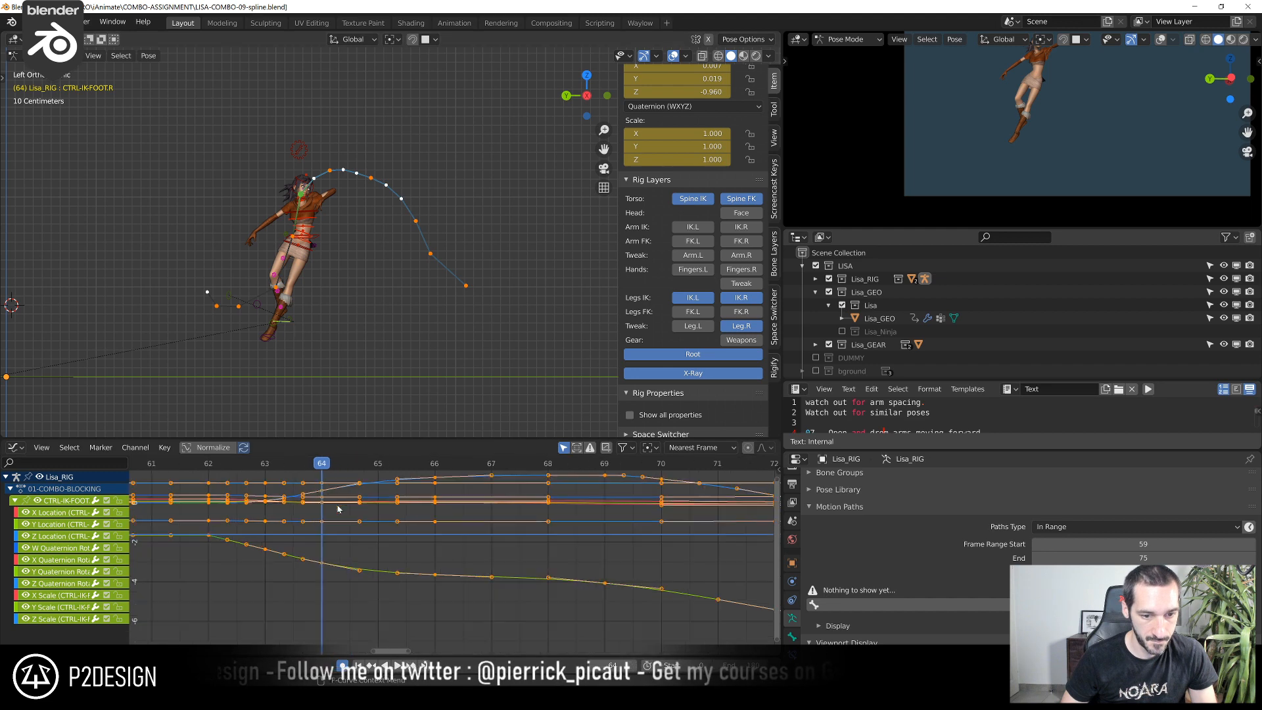
{"action": "left_click_drag", "start_coordinate": [337, 469], "coordinate": [360, 590]}
{"action": "key", "text": "g"}
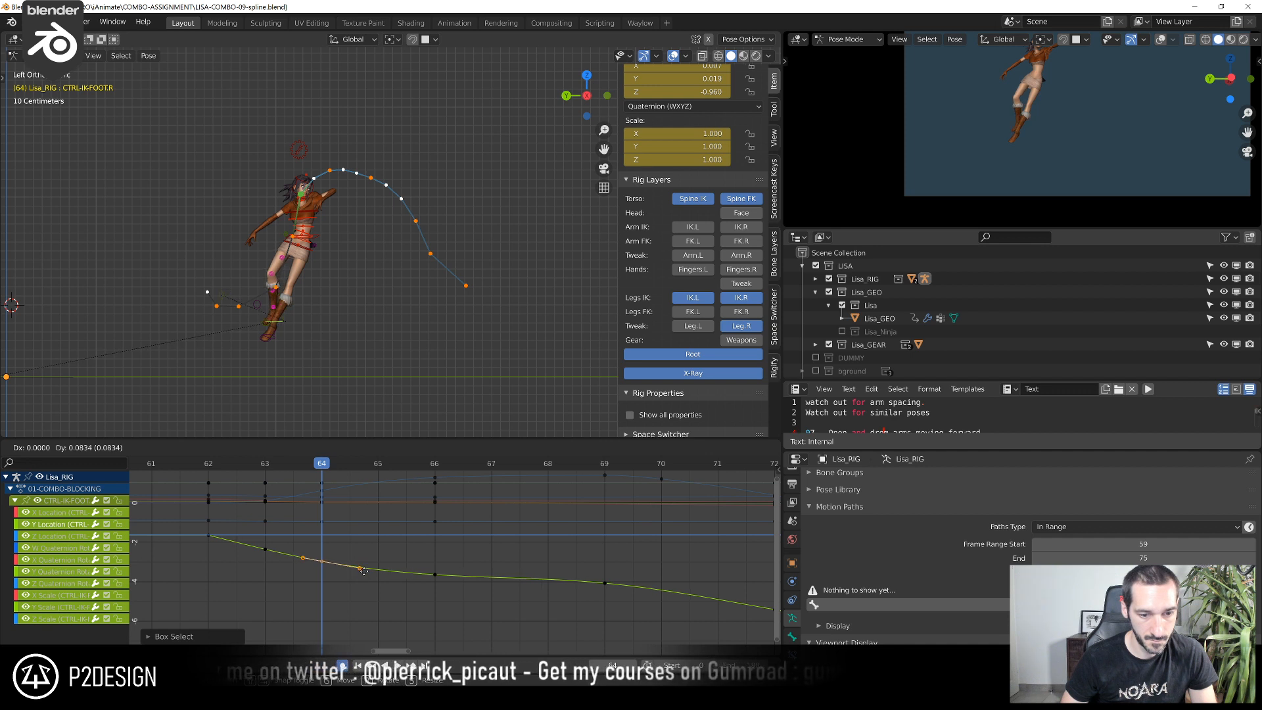
{"action": "left_click", "coordinate": [364, 571]}
Fine-tune the values of CTRL-IK-FOOT.R's Z Location and Y Location keys at frame 69
{"action": "left_click_drag", "start_coordinate": [274, 465], "coordinate": [593, 531]}
{"action": "middle_click_drag", "start_coordinate": [593, 532], "coordinate": [522, 574]}
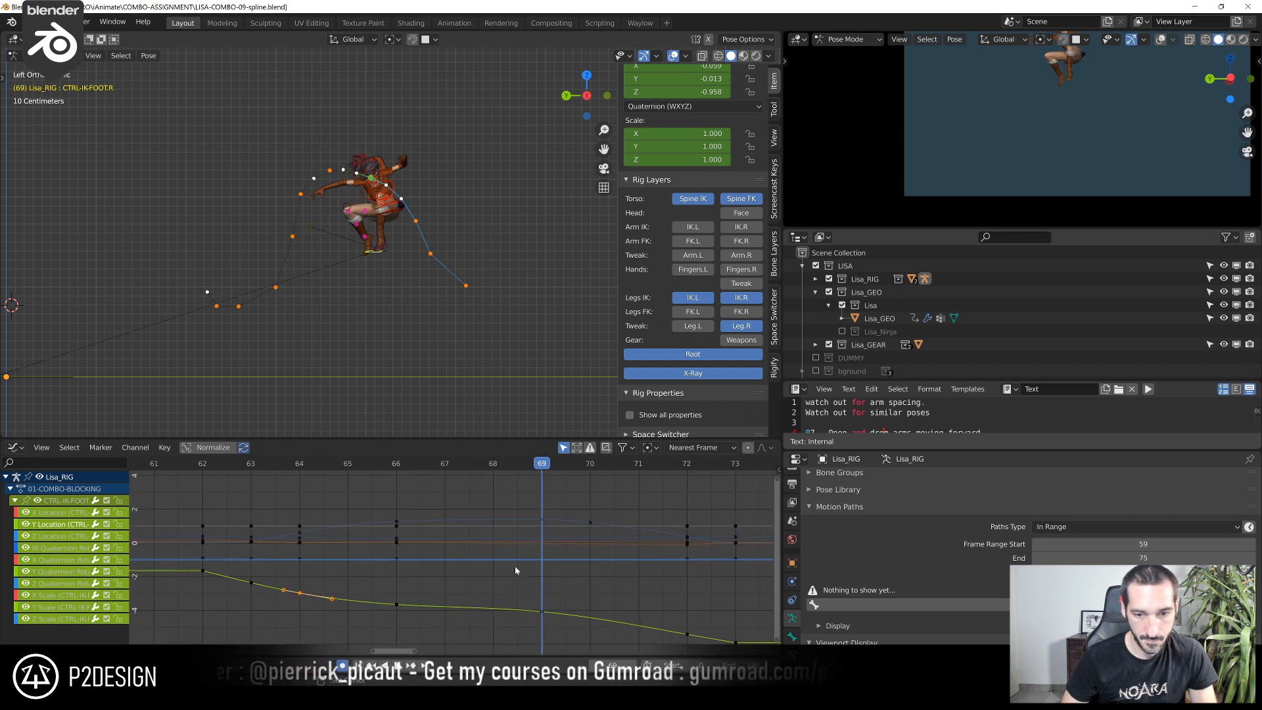
{"action": "left_click", "coordinate": [559, 510]}
{"action": "key", "text": "g"}
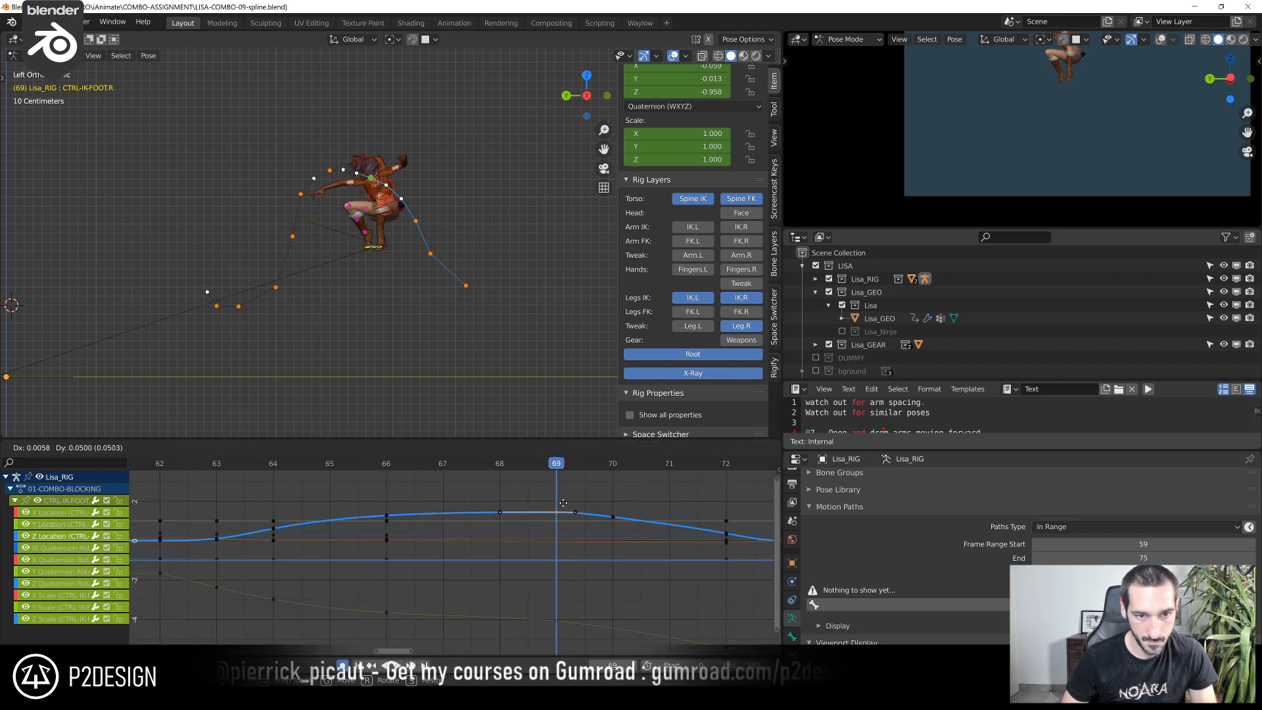
{"action": "left_click", "coordinate": [569, 495]}
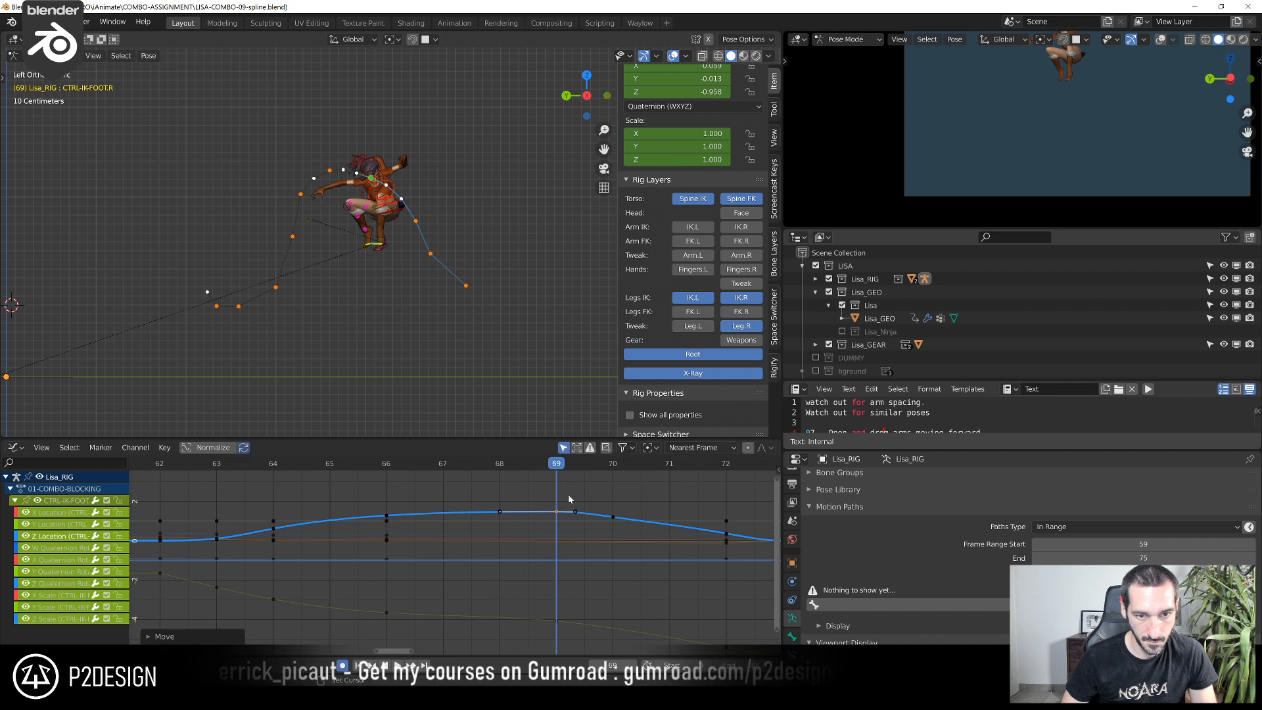
{"action": "left_click", "coordinate": [558, 617]}
{"action": "key", "text": "g"}
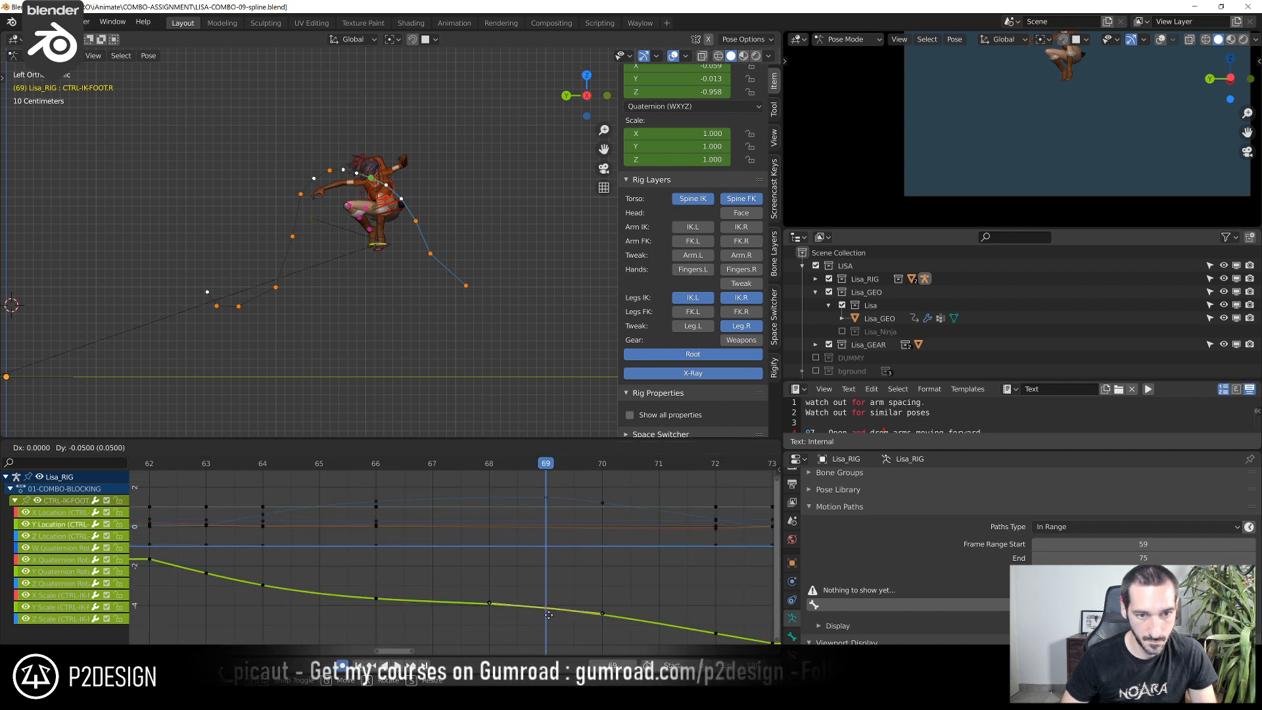
{"action": "left_click", "coordinate": [539, 604]}
Scrub on to frame 73 and move CTRL-CHEST there by about 0.011 m in Z
{"action": "right_click_drag", "start_coordinate": [376, 475], "coordinate": [756, 540], "text": "shift"}
{"action": "middle_click_drag", "start_coordinate": [724, 502], "coordinate": [349, 491]}
{"action": "mouse_move", "coordinate": [349, 489]}
{"action": "right_mouse_down", "text": "shift"}
{"action": "mouse_move", "coordinate": [472, 472]}
{"action": "mouse_move", "coordinate": [348, 488]}
{"action": "mouse_move", "coordinate": [406, 506]}
{"action": "mouse_move", "coordinate": [361, 474]}
{"action": "right_mouse_up", "text": "shift"}
{"action": "scroll", "coordinate": [424, 363], "scroll_direction": "up", "scroll_amount": 3}
{"action": "key", "text": "Right"}
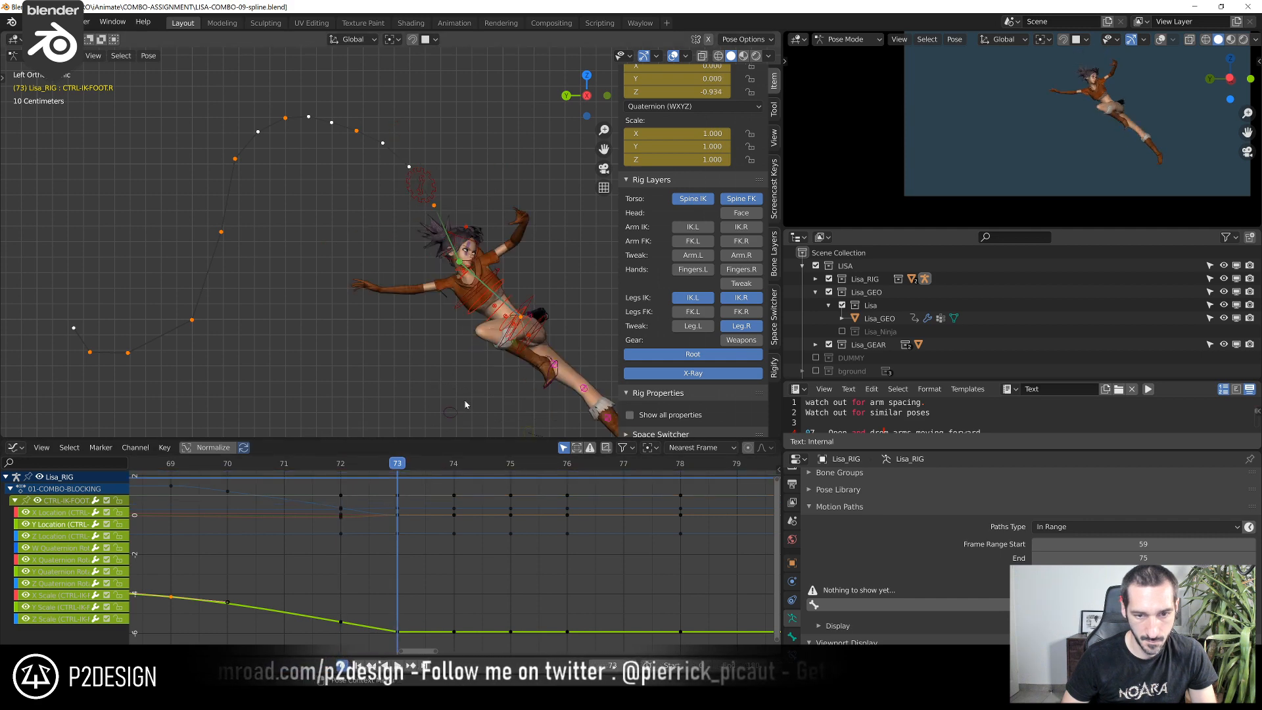
{"action": "left_click", "coordinate": [463, 294]}
{"action": "key", "text": "g"}
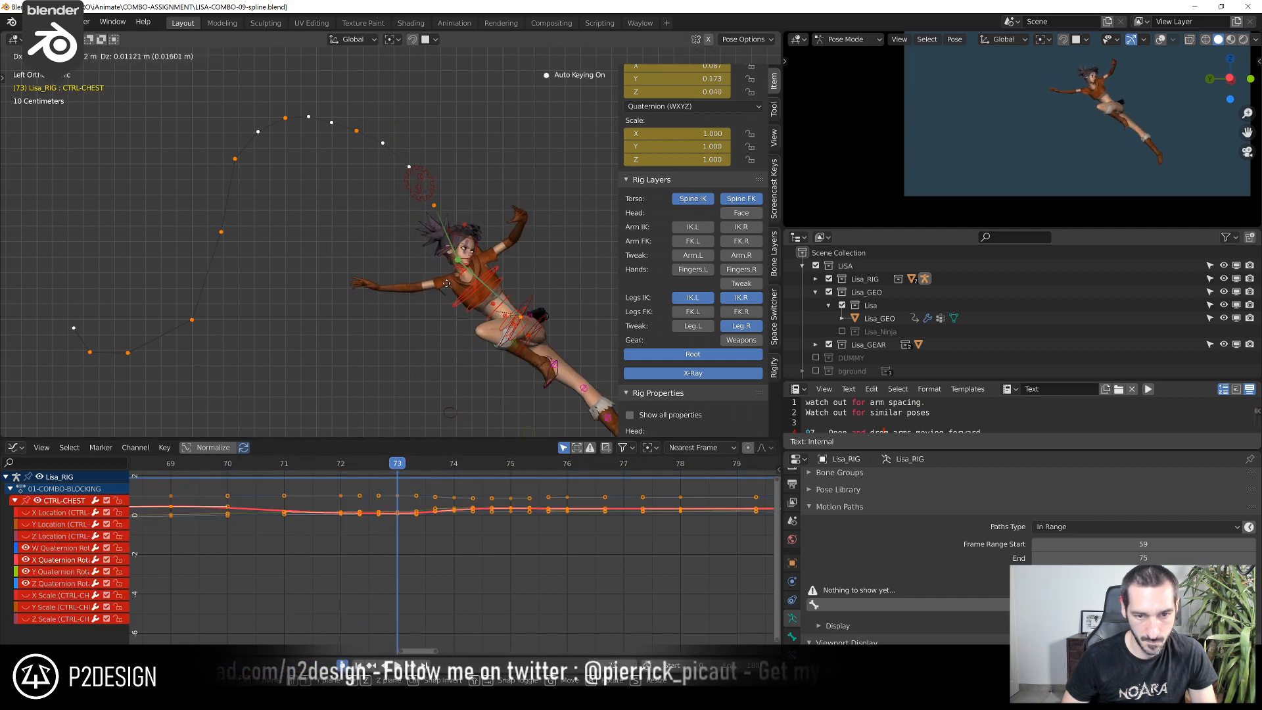
{"action": "left_click", "coordinate": [447, 284]}
{"action": "left_click", "coordinate": [470, 230]}
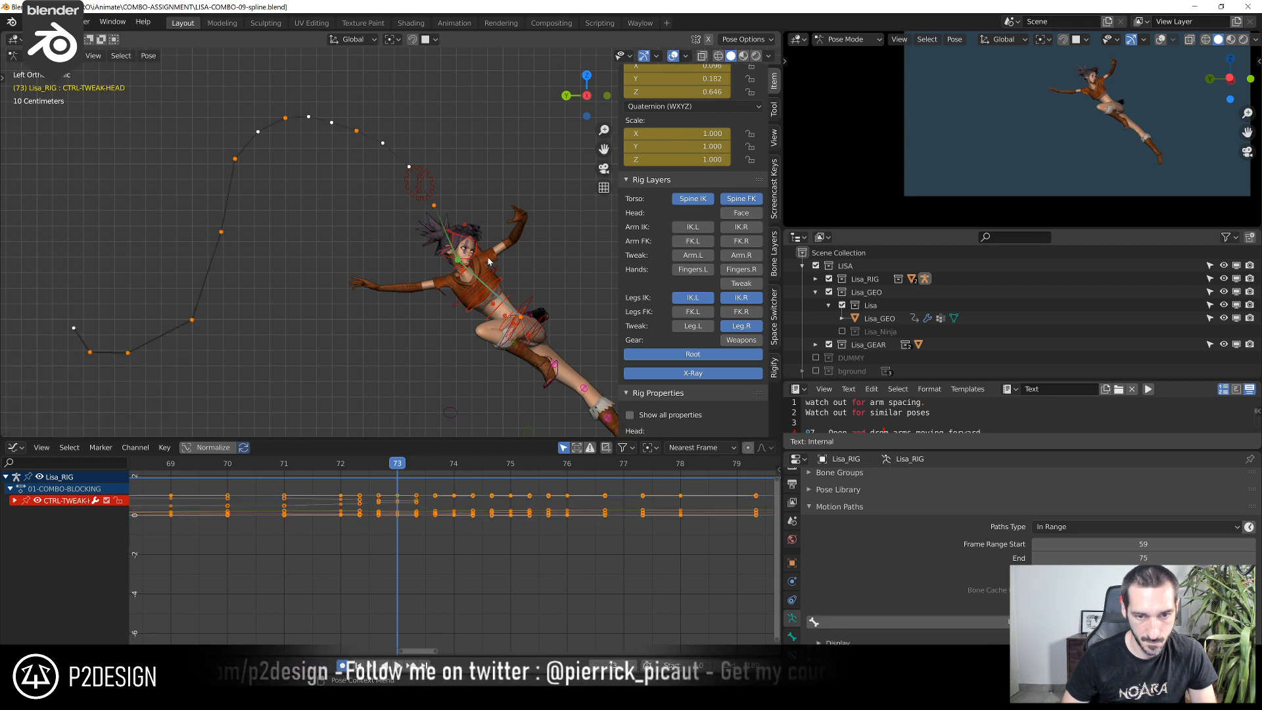
{"action": "key", "text": "g"}
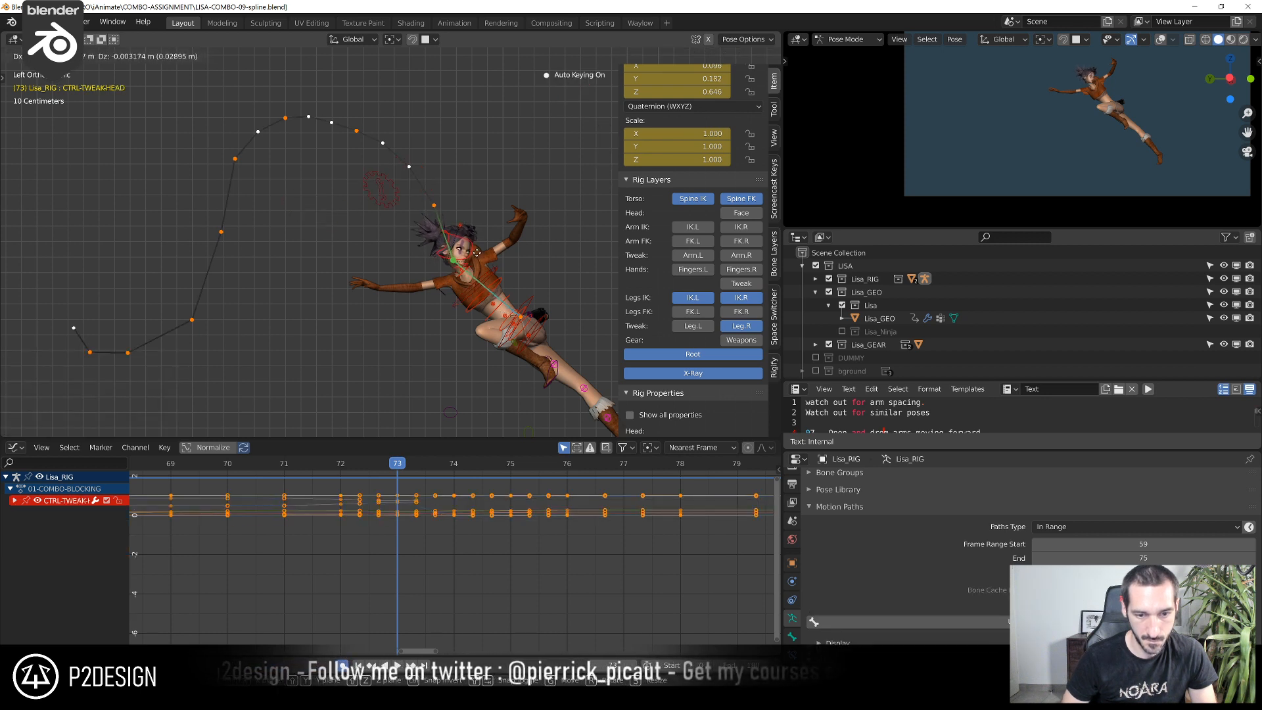
{"action": "right_click", "coordinate": [483, 260]}
Move CTRL-TWEAK-THIGH02.R at frame 73 by about 0.010 m in Y and -0.014 m in Z
{"action": "scroll", "coordinate": [358, 530], "scroll_direction": "down", "scroll_amount": 9}
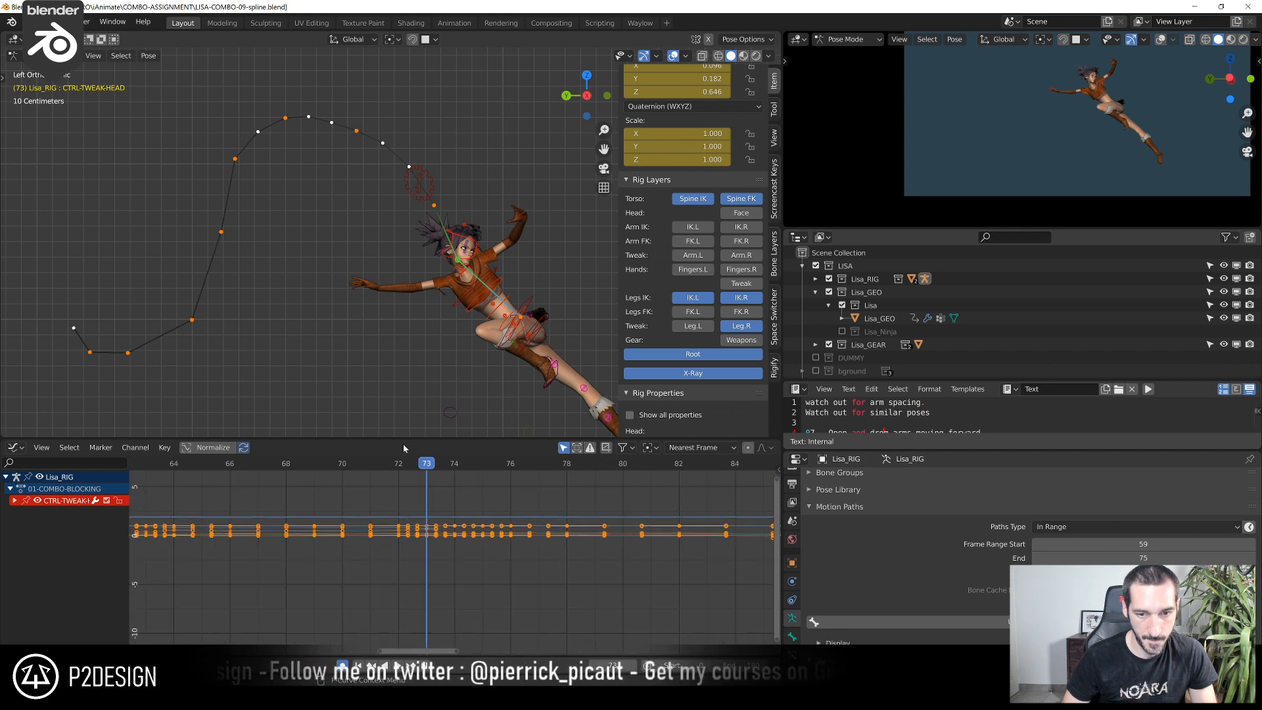
{"action": "scroll", "coordinate": [474, 388], "scroll_direction": "down", "scroll_amount": 3}
{"action": "middle_click_drag", "start_coordinate": [525, 391], "coordinate": [448, 375], "text": "shift"}
{"action": "scroll", "coordinate": [448, 378], "scroll_direction": "up", "scroll_amount": 3}
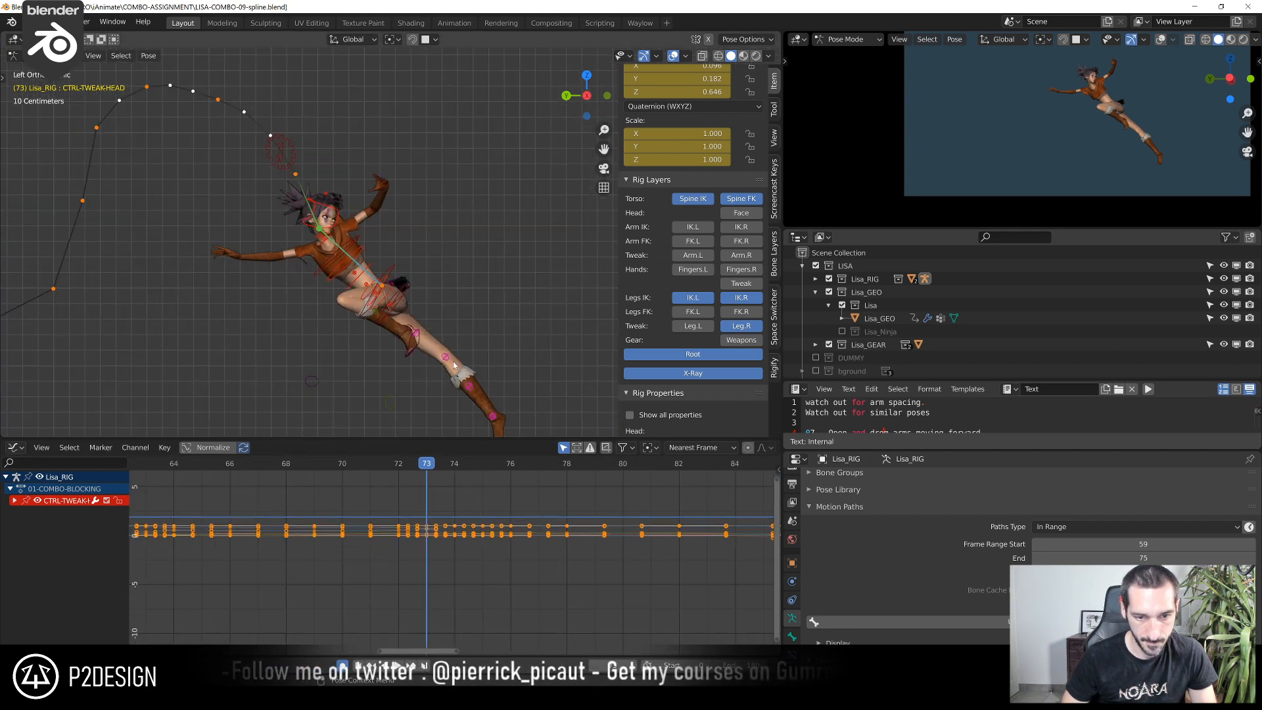
{"action": "left_click", "coordinate": [447, 358]}
{"action": "key", "text": "g"}
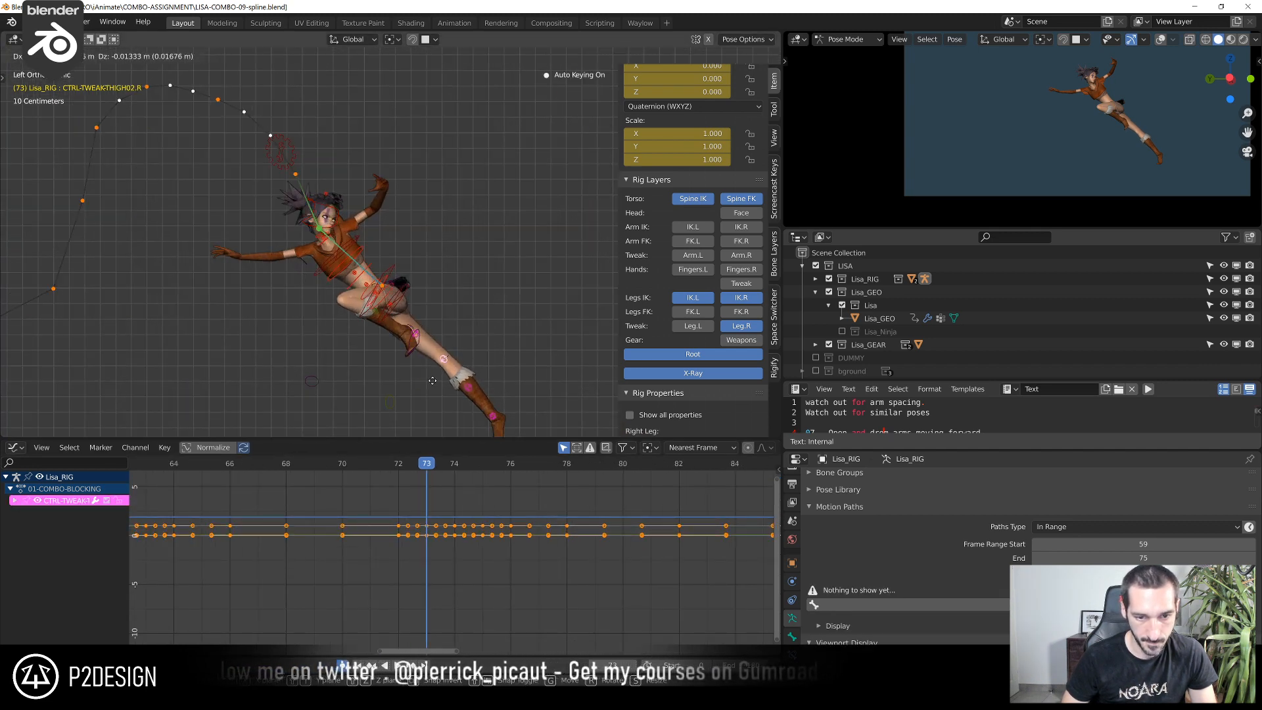
{"action": "left_click", "coordinate": [435, 380]}
Play back the combo animation to review the timing and flow of the jump in the camera view
{"action": "scroll", "coordinate": [290, 530], "scroll_direction": "down", "scroll_amount": 16}
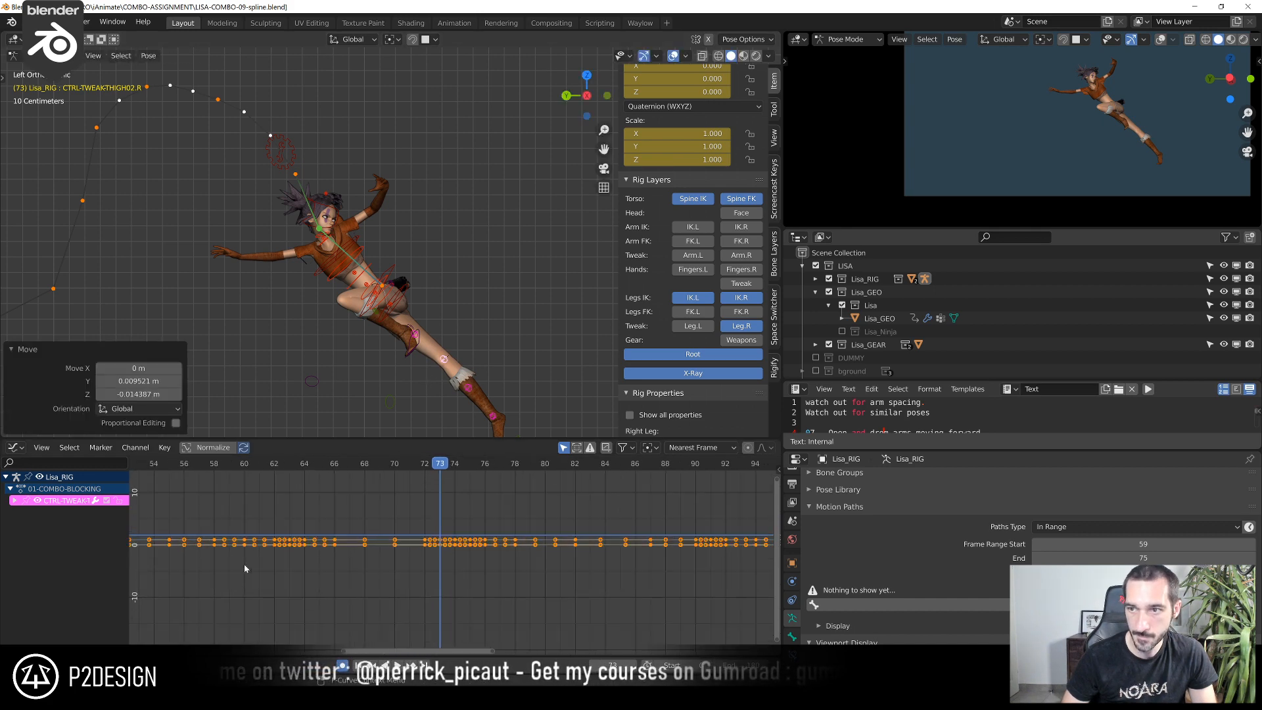
{"action": "middle_click_drag", "start_coordinate": [302, 547], "coordinate": [483, 538]}
{"action": "key", "text": "space"}
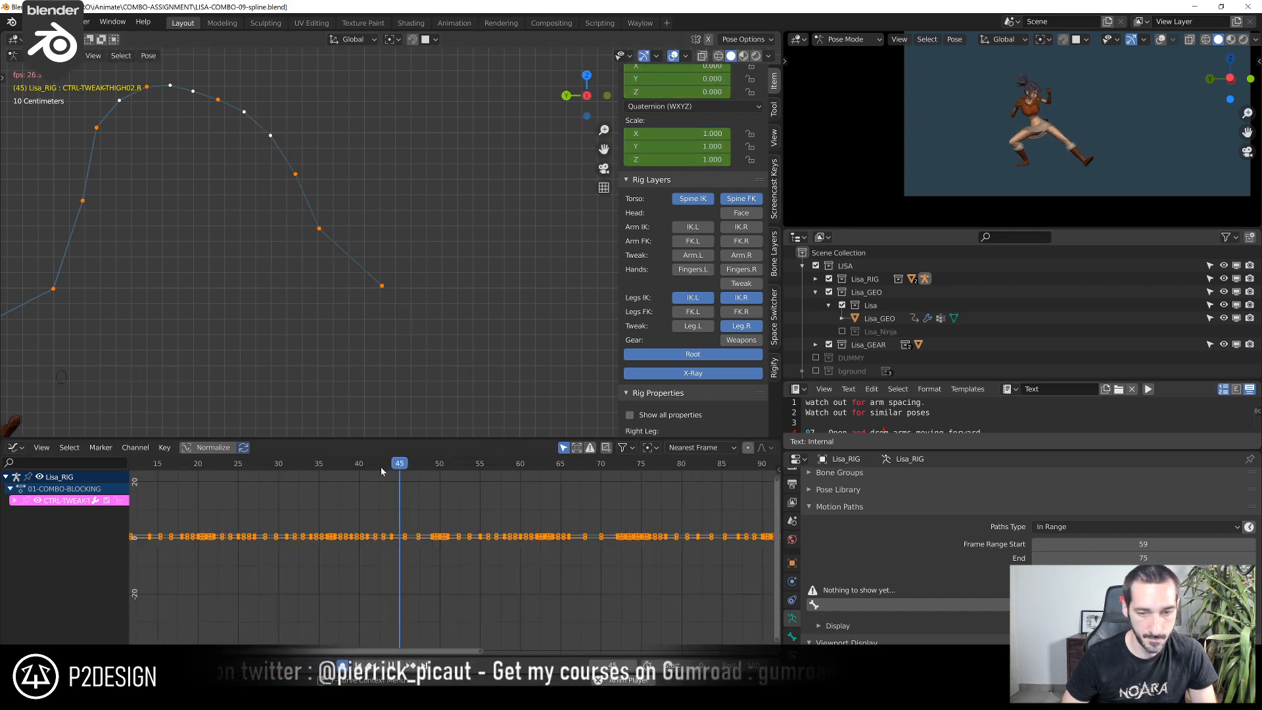
{"action": "key", "text": "Home"}
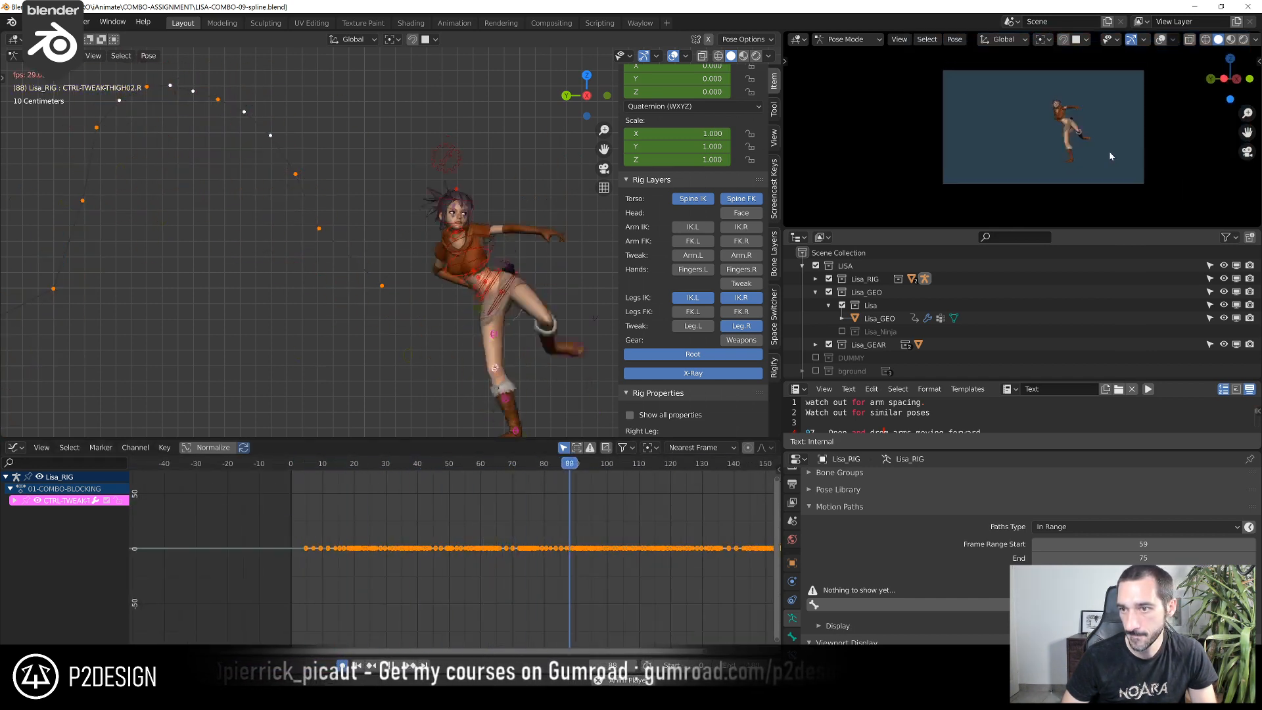
{"action": "key", "text": "space"}
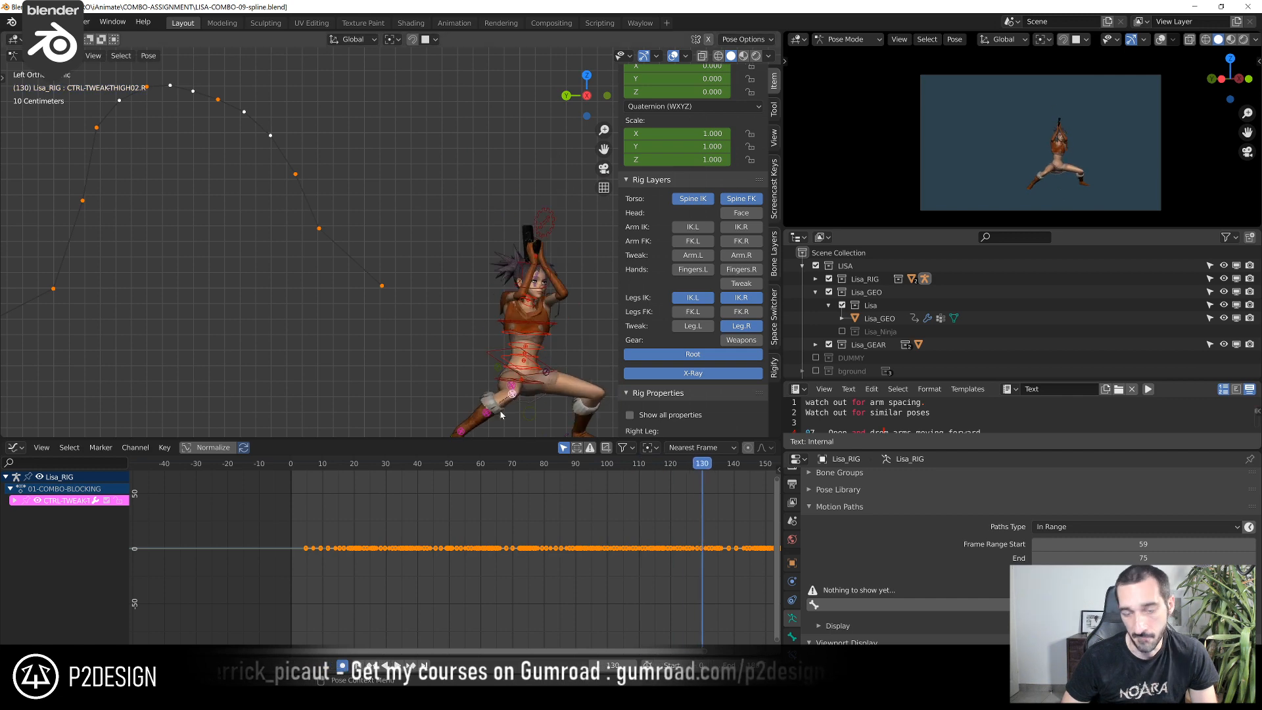
{"action": "left_click", "coordinate": [430, 471]}
{"action": "key", "text": "space"}
{"action": "key", "text": "space"}
Scrub to frame 69, select CTRL-TORSO and isolate its Z Location curve around the jump
{"action": "left_click_drag", "start_coordinate": [455, 460], "coordinate": [509, 492]}
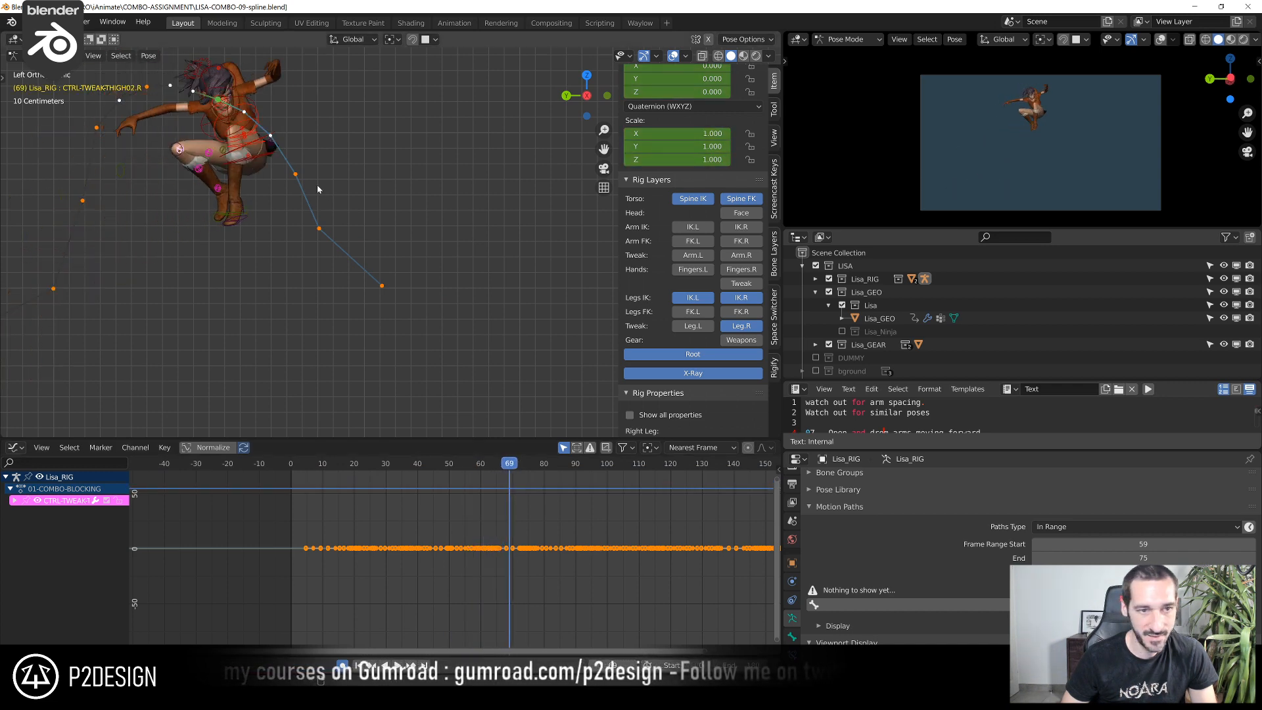
{"action": "middle_click_drag", "start_coordinate": [324, 198], "coordinate": [517, 286], "text": "shift"}
{"action": "scroll", "coordinate": [517, 286], "scroll_direction": "up", "scroll_amount": 2}
{"action": "left_click", "coordinate": [405, 203]}
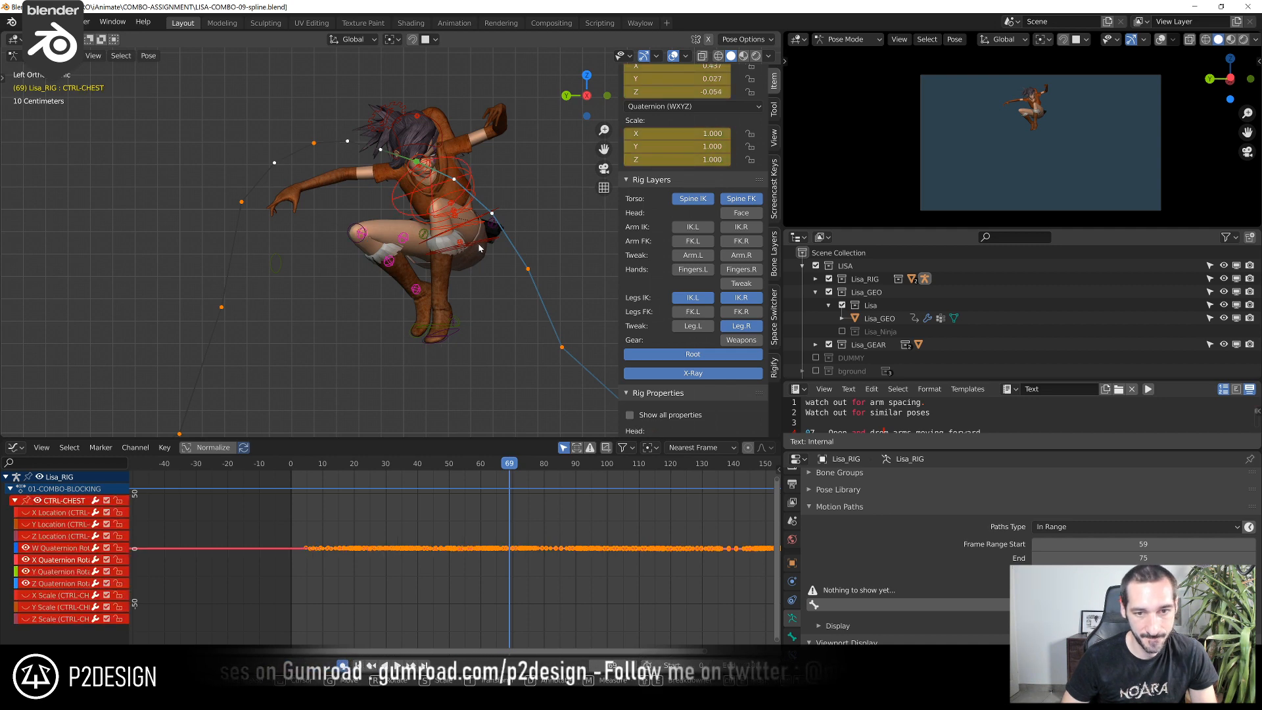
{"action": "left_click", "coordinate": [482, 219]}
{"action": "scroll", "coordinate": [538, 575], "scroll_direction": "up", "scroll_amount": 4}
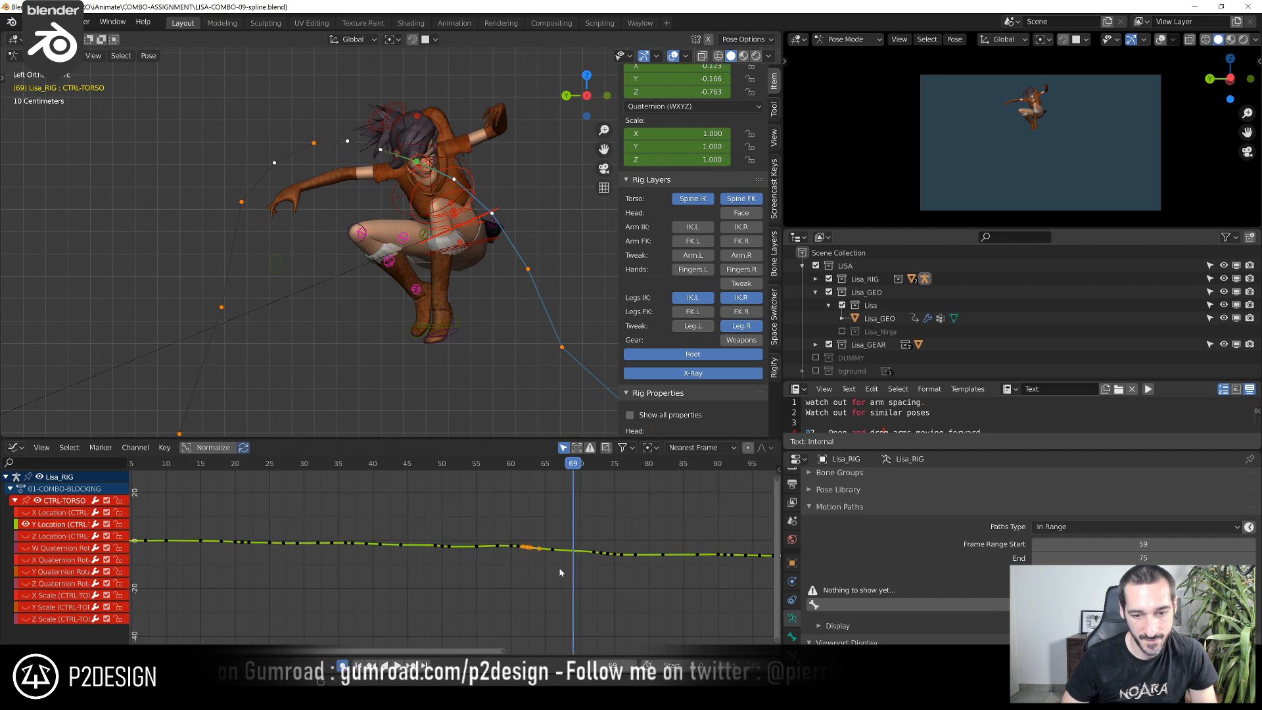
{"action": "left_click", "coordinate": [26, 525]}
{"action": "scroll", "coordinate": [362, 552], "scroll_direction": "up", "scroll_amount": 9}
{"action": "key", "text": "a"}
{"action": "scroll", "coordinate": [404, 489], "scroll_direction": "up", "scroll_amount": 4}
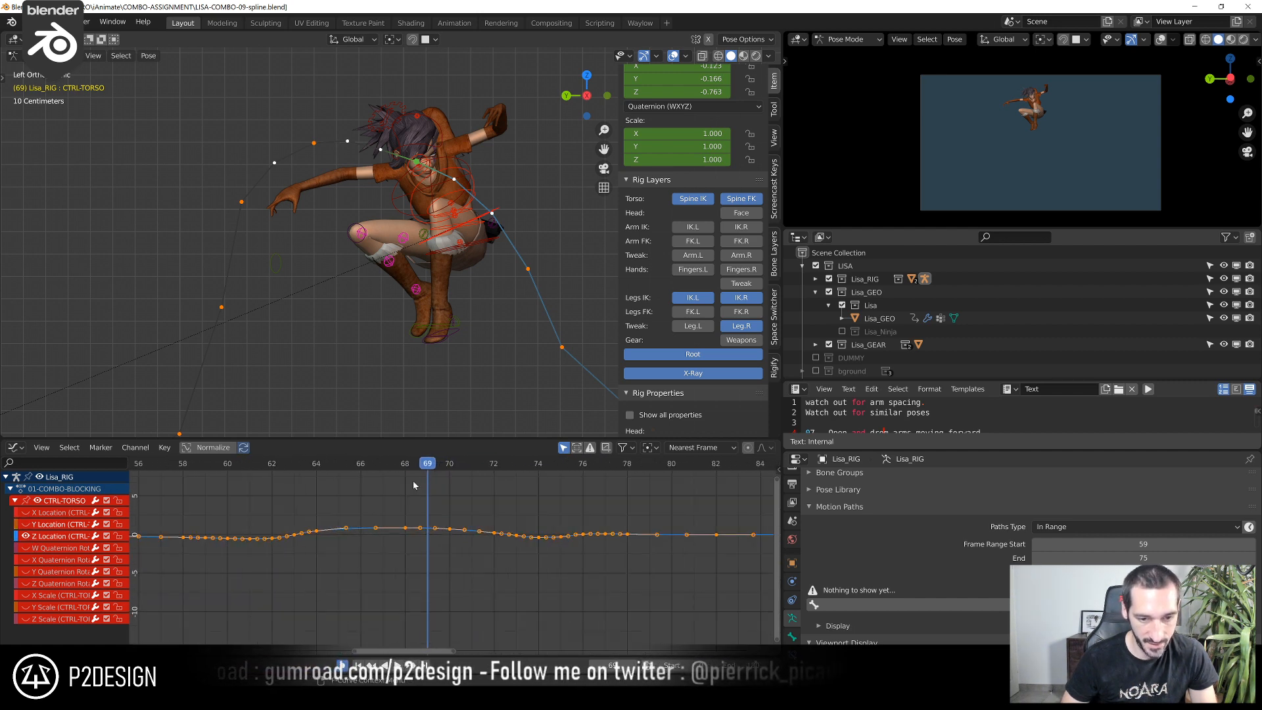
Scrub to frame 68 and raise CTRL-TORSO's Z Location keys at frames 68 and 70 by about 0.03
{"action": "left_click_drag", "start_coordinate": [427, 467], "coordinate": [405, 467]}
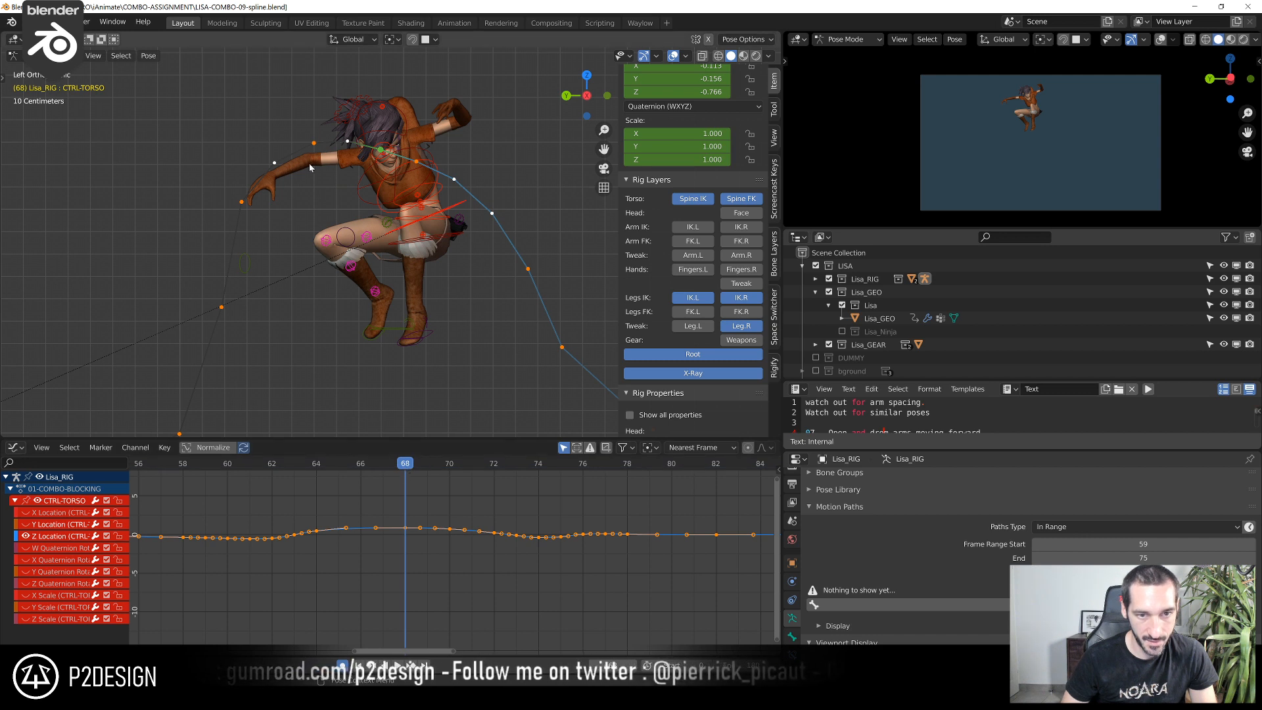
{"action": "scroll", "coordinate": [394, 529], "scroll_direction": "up", "scroll_amount": 2}
{"action": "left_click_drag", "start_coordinate": [351, 489], "coordinate": [466, 545]}
{"action": "key", "text": "g"}
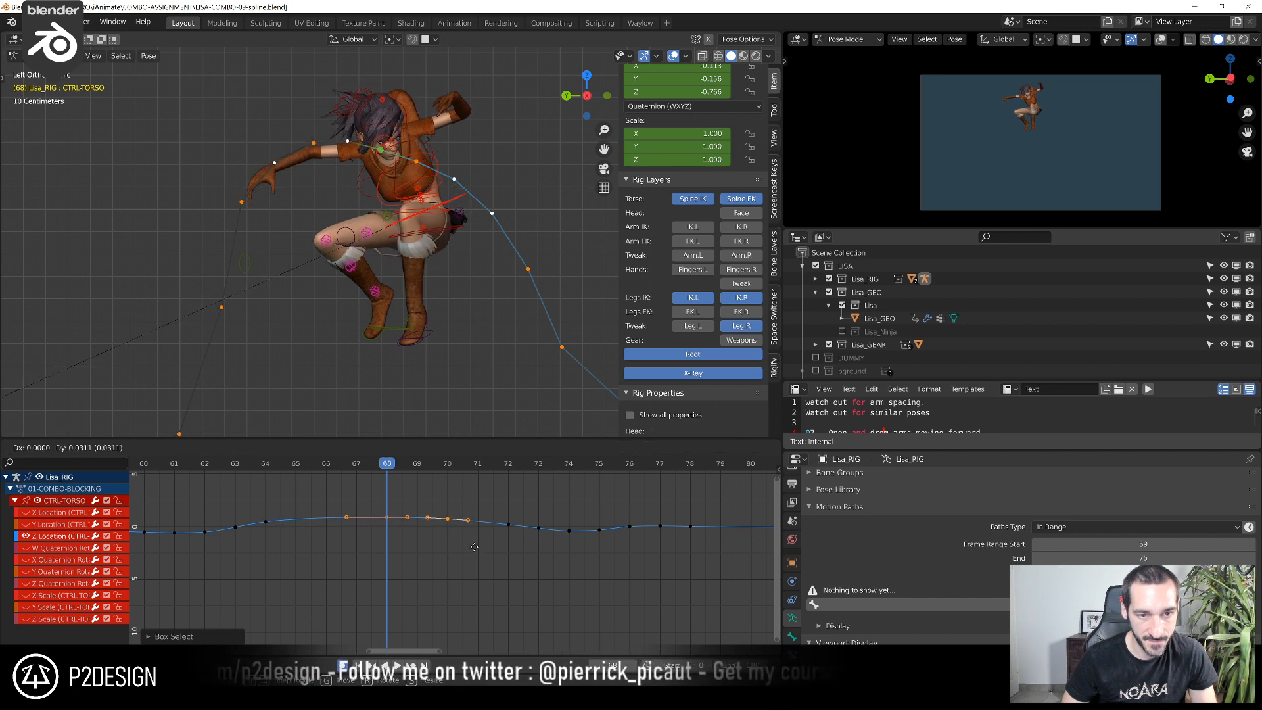
{"action": "left_click", "coordinate": [474, 547]}
Frame the jump section of the Z Location curve and nudge the values of its keys at frames 68 and 70
{"action": "left_click_drag", "start_coordinate": [180, 506], "coordinate": [631, 609]}
{"action": "key", "text": "KP_Decimal"}
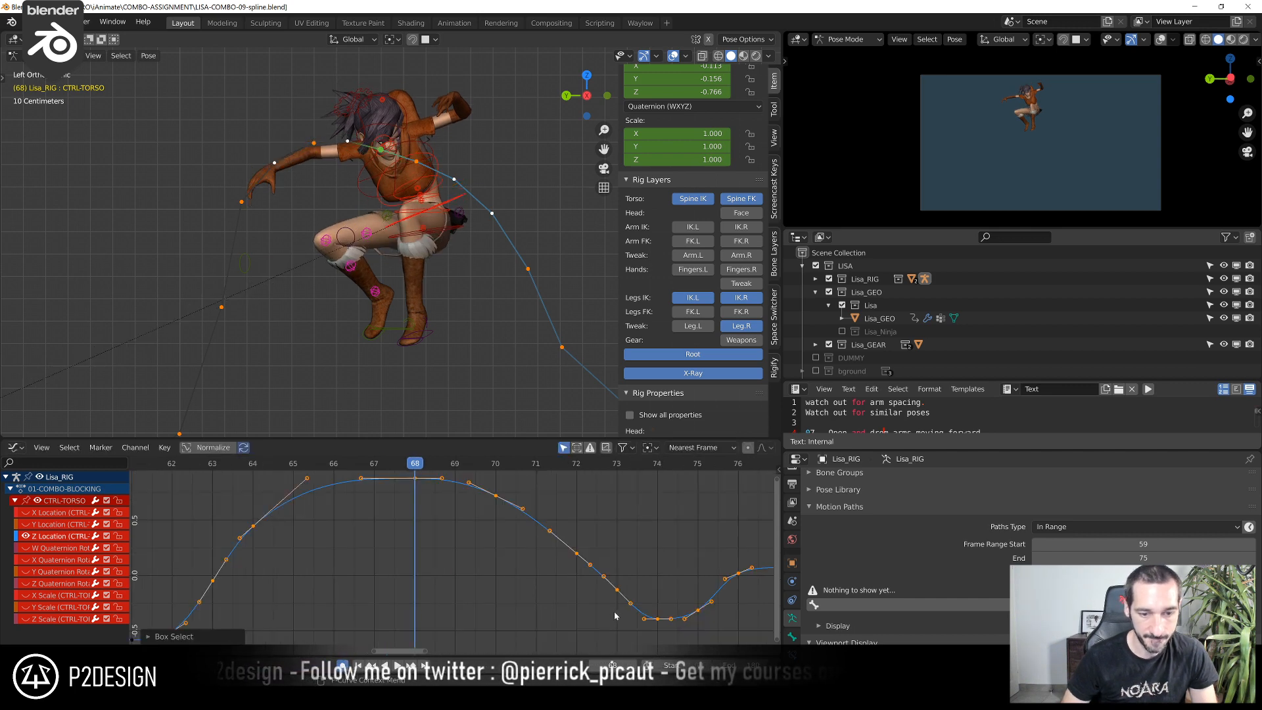
{"action": "scroll", "coordinate": [614, 612], "scroll_direction": "down", "scroll_amount": 5}
{"action": "left_click", "coordinate": [540, 586]}
{"action": "left_click_drag", "start_coordinate": [485, 532], "coordinate": [489, 545]}
{"action": "key", "text": "g"}
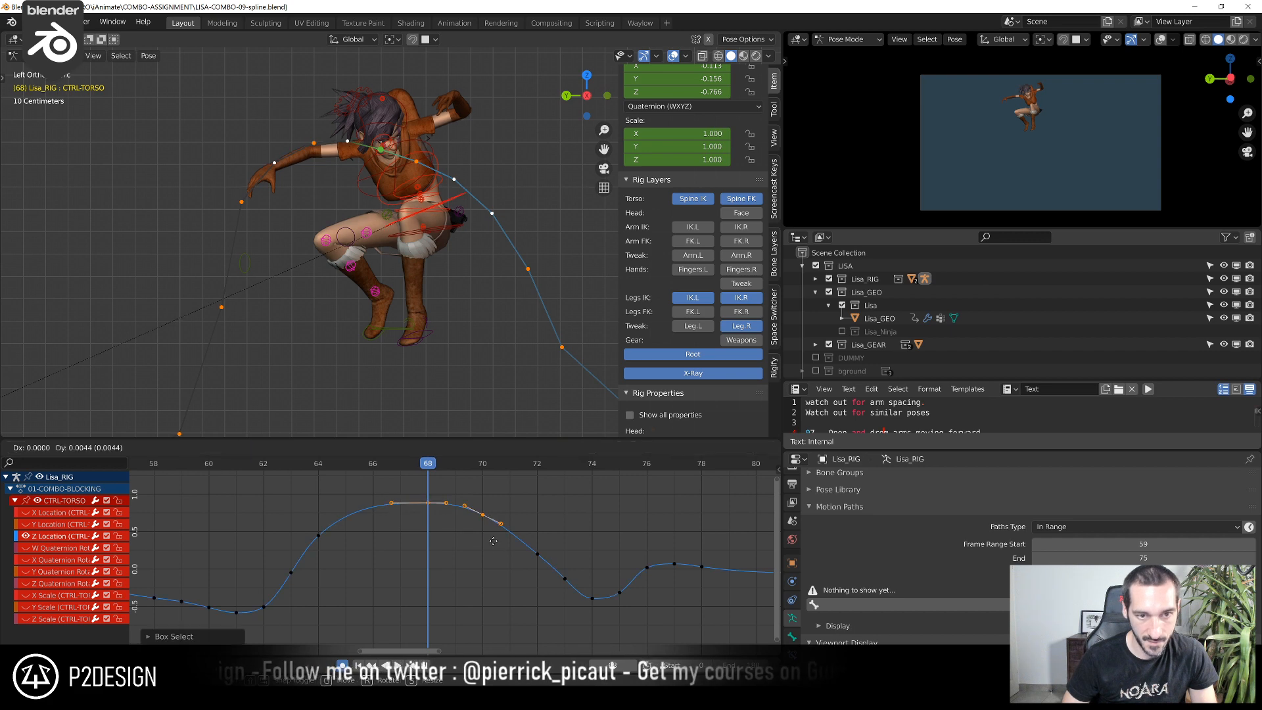
{"action": "left_click", "coordinate": [488, 539]}
Fine-tune CTRL-TORSO's Z Location curve at frame 68 and its key at frame 70, and play back the jump to check it
{"action": "right_click_drag", "start_coordinate": [269, 473], "coordinate": [412, 489], "text": "shift"}
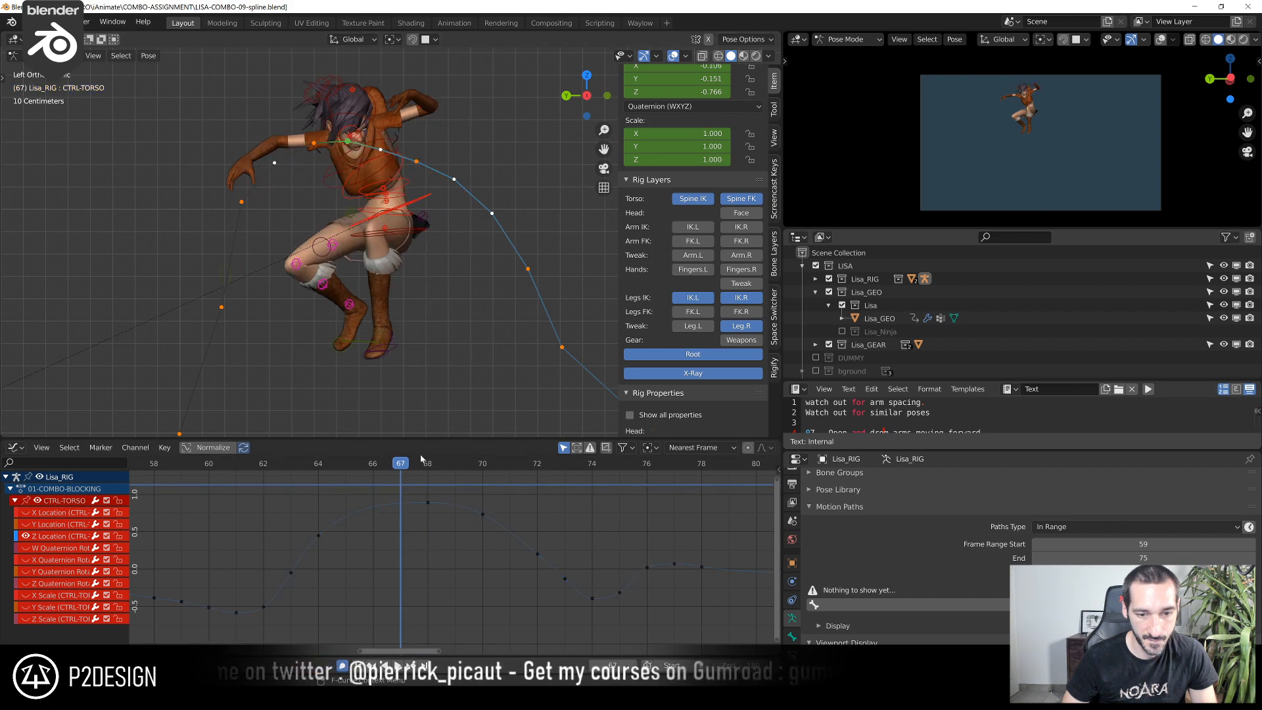
{"action": "left_click", "coordinate": [428, 464]}
{"action": "left_click_drag", "start_coordinate": [441, 502], "coordinate": [449, 510]}
{"action": "key", "text": "g"}
{"action": "left_click", "coordinate": [450, 511]}
{"action": "left_click_drag", "start_coordinate": [464, 464], "coordinate": [472, 468]}
{"action": "left_click_drag", "start_coordinate": [477, 527], "coordinate": [490, 540]}
{"action": "key", "text": "g"}
{"action": "left_click", "coordinate": [491, 540]}
{"action": "left_click", "coordinate": [318, 465]}
{"action": "key", "text": "space"}
{"action": "left_click_drag", "start_coordinate": [359, 487], "coordinate": [390, 495]}
Select CTRL-CHEST, scrub back to the crouch at frame 60 and enlarge the text editor to read the polish notes
{"action": "left_click", "coordinate": [339, 175]}
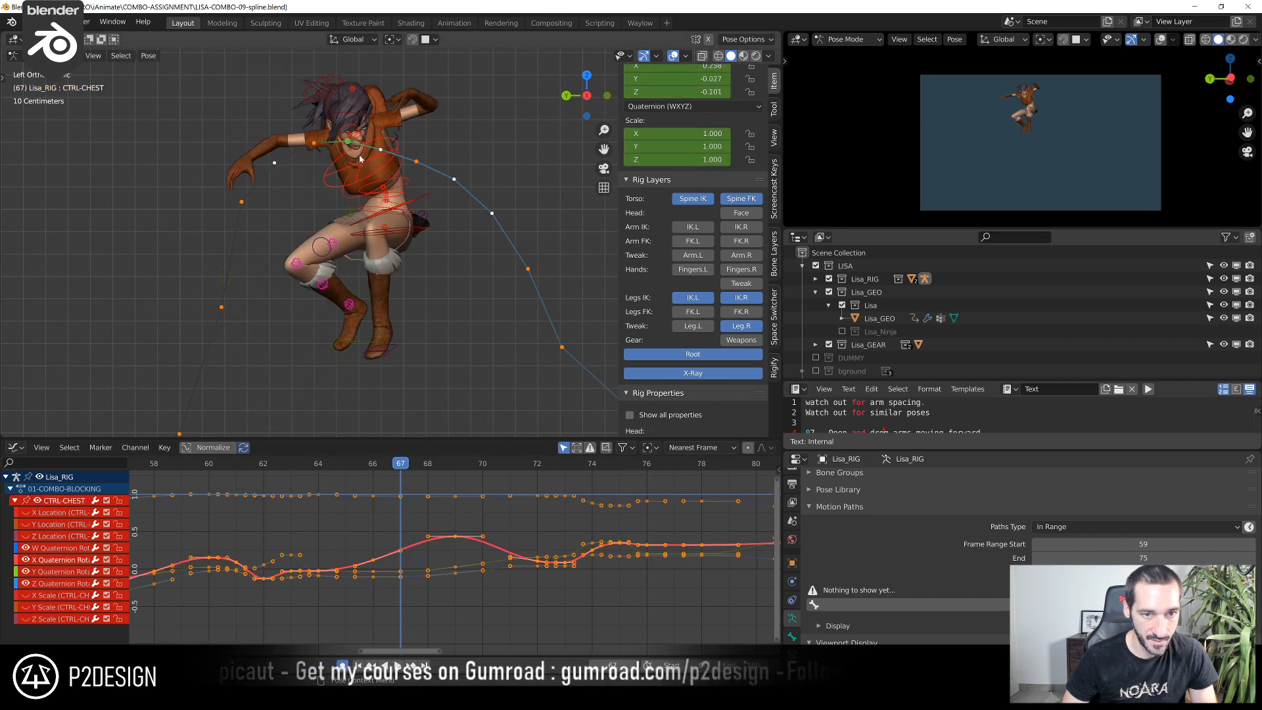
{"action": "scroll", "coordinate": [301, 484], "scroll_direction": "down", "scroll_amount": 2}
{"action": "left_click_drag", "start_coordinate": [288, 466], "coordinate": [305, 482]}
{"action": "scroll", "coordinate": [309, 319], "scroll_direction": "down", "scroll_amount": 5}
{"action": "middle_click_drag", "start_coordinate": [294, 353], "coordinate": [374, 292], "text": "shift"}
{"action": "scroll", "coordinate": [374, 291], "scroll_direction": "up", "scroll_amount": 1}
{"action": "scroll", "coordinate": [374, 291], "scroll_direction": "up", "scroll_amount": 2}
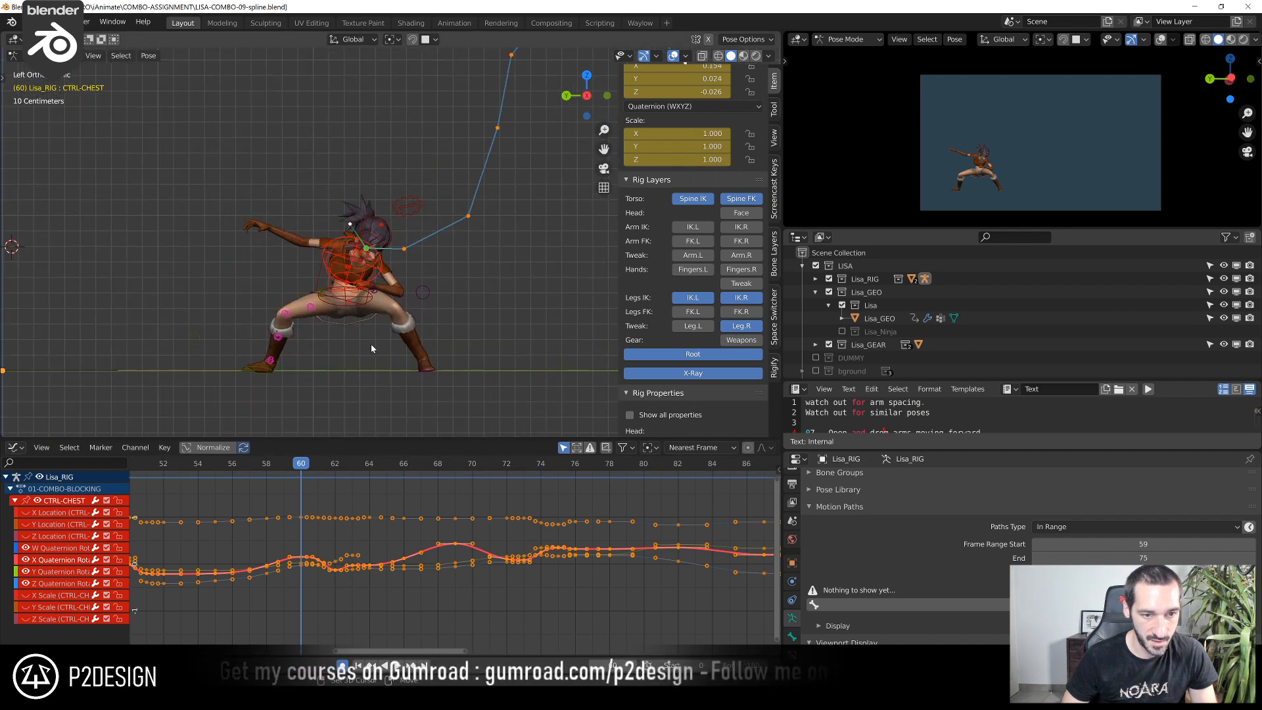
{"action": "left_click_drag", "start_coordinate": [283, 467], "coordinate": [298, 499]}
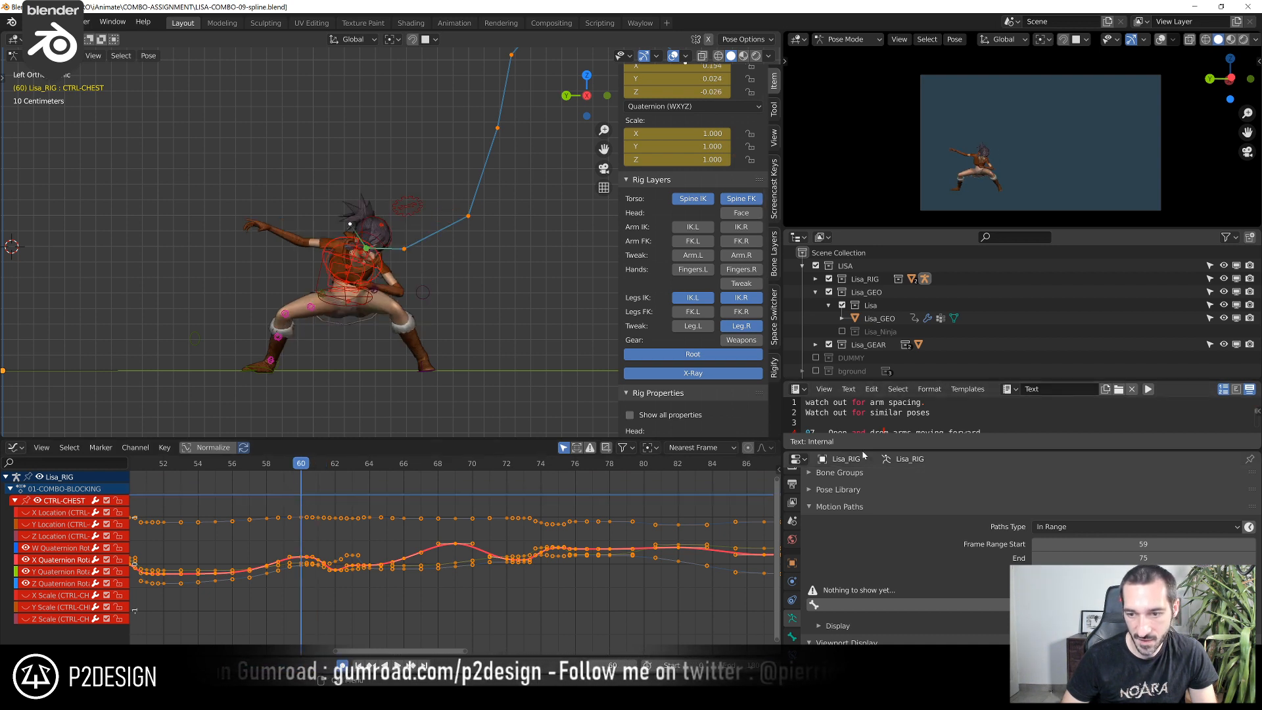
{"action": "left_click_drag", "start_coordinate": [862, 450], "coordinate": [862, 574]}
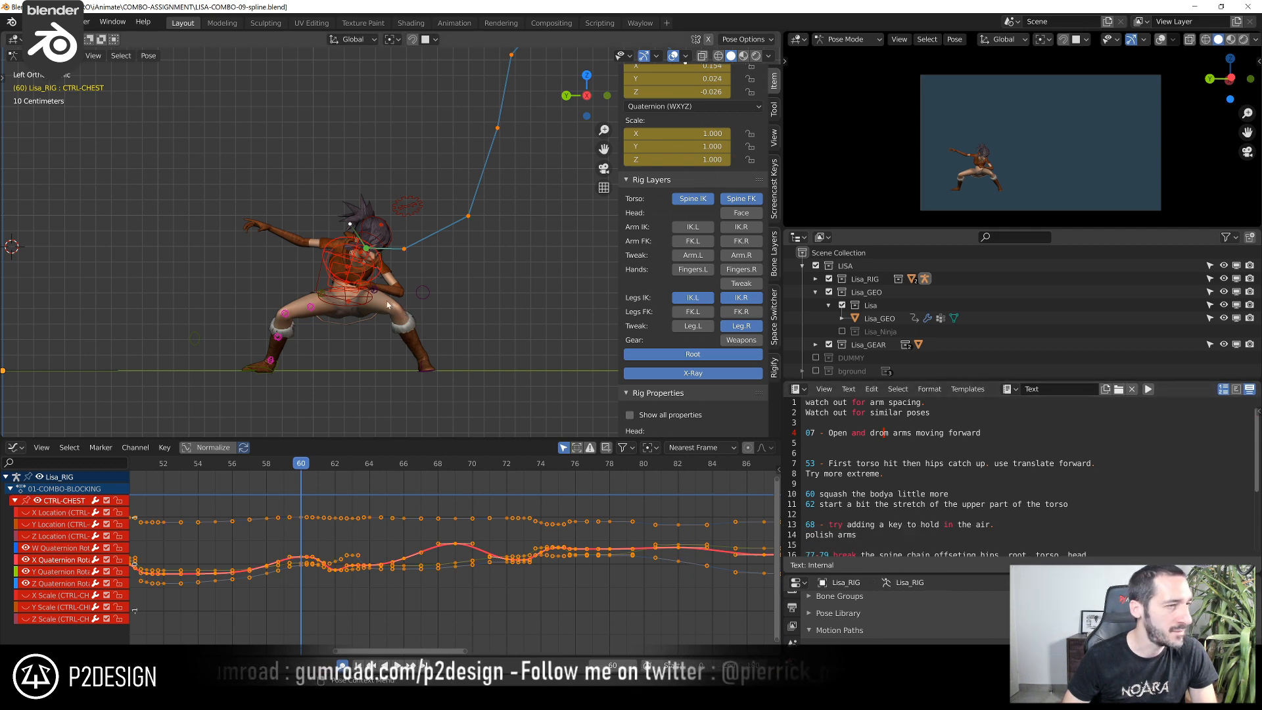
Move CTRL-FK-Spine0 at frame 60 by about 0.006 m in X and 0.002 m in Z
{"action": "scroll", "coordinate": [370, 316], "scroll_direction": "up", "scroll_amount": 3}
{"action": "middle_click_drag", "start_coordinate": [384, 318], "coordinate": [421, 284]}
{"action": "scroll", "coordinate": [421, 284], "scroll_direction": "up", "scroll_amount": 3}
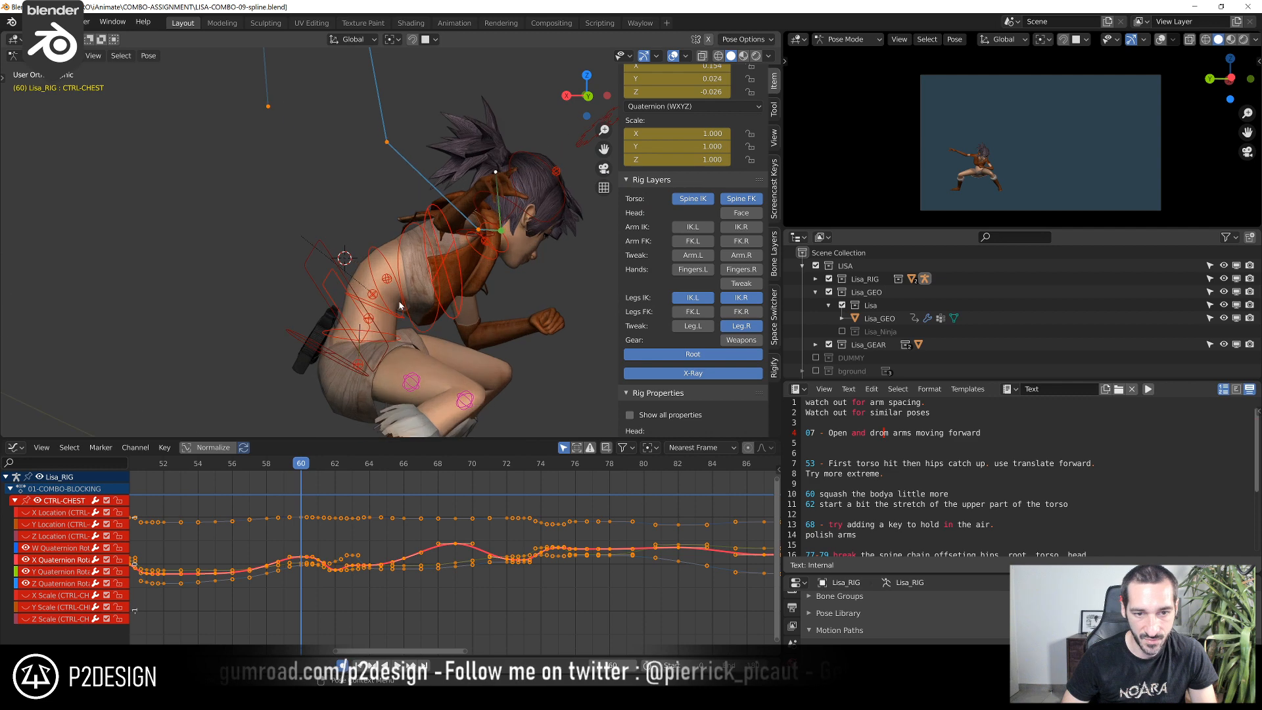
{"action": "left_click", "coordinate": [401, 313]}
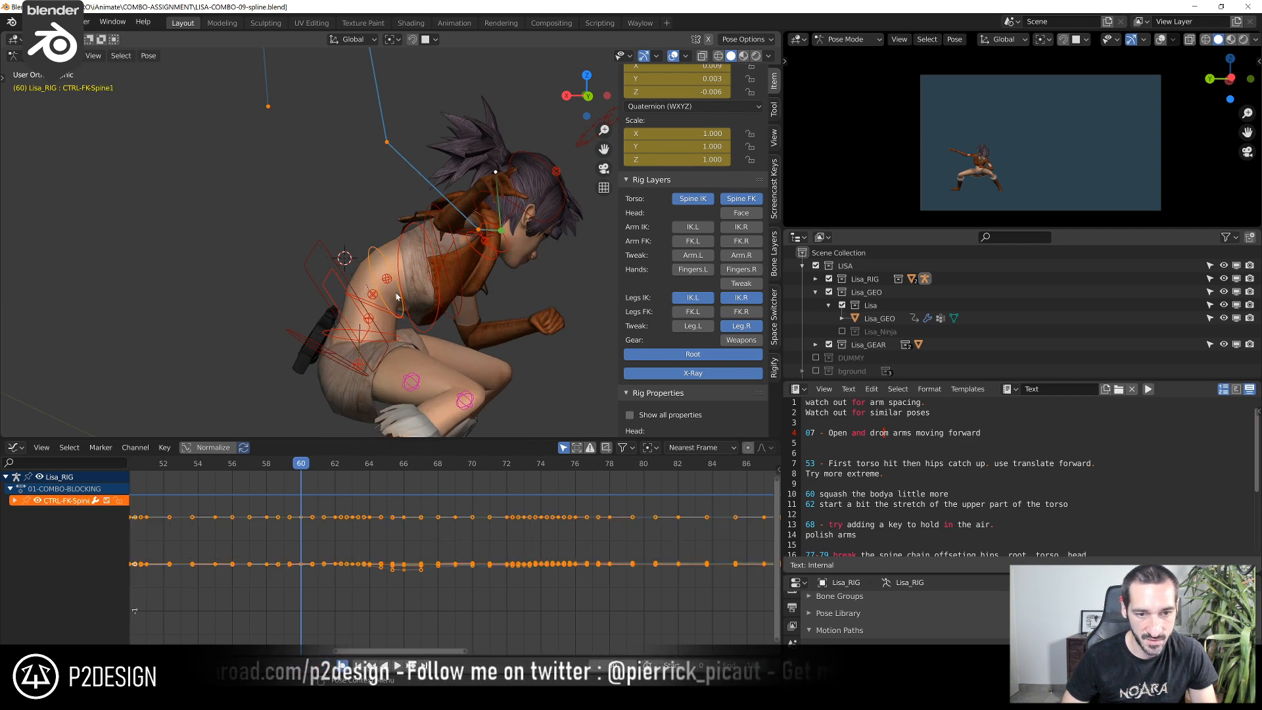
{"action": "left_click", "coordinate": [415, 323]}
{"action": "left_click", "coordinate": [384, 312]}
{"action": "key", "text": "g"}
{"action": "left_click", "coordinate": [390, 320]}
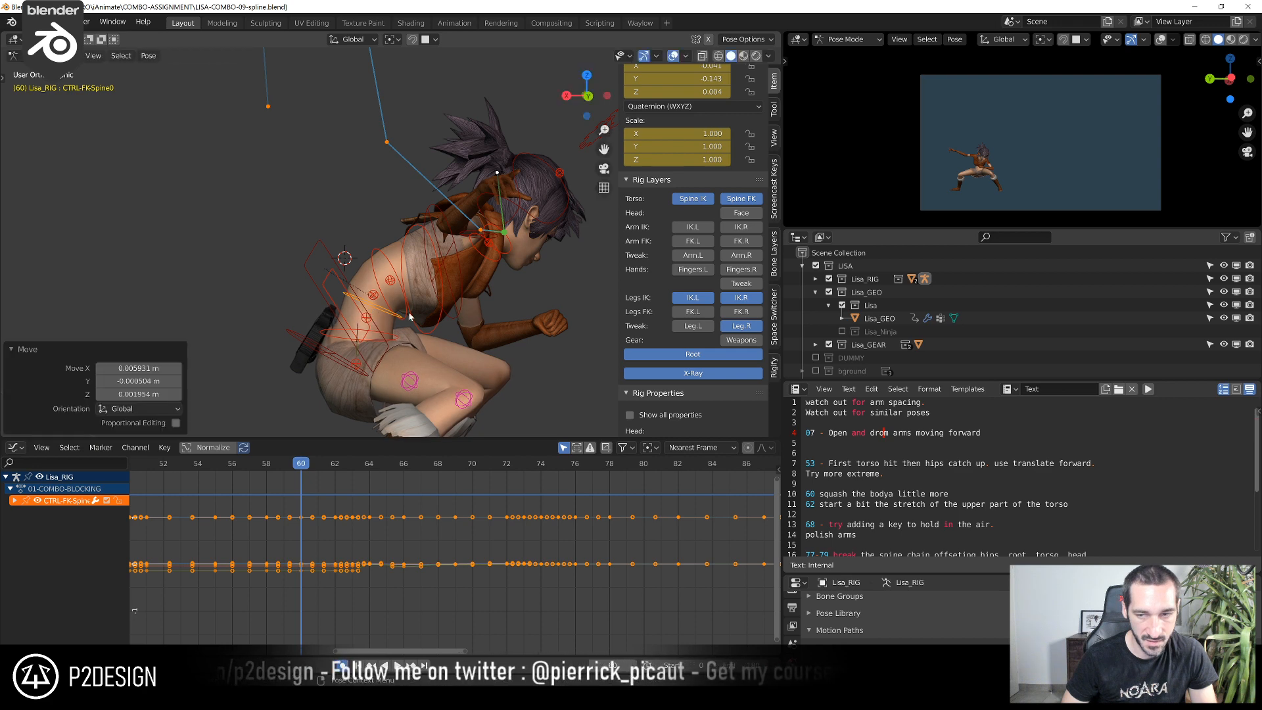
Move CTRL-FK-HIPS-ROOT slightly at frame 60 and try rotating it by about -3.83°
{"action": "left_click", "coordinate": [409, 346]}
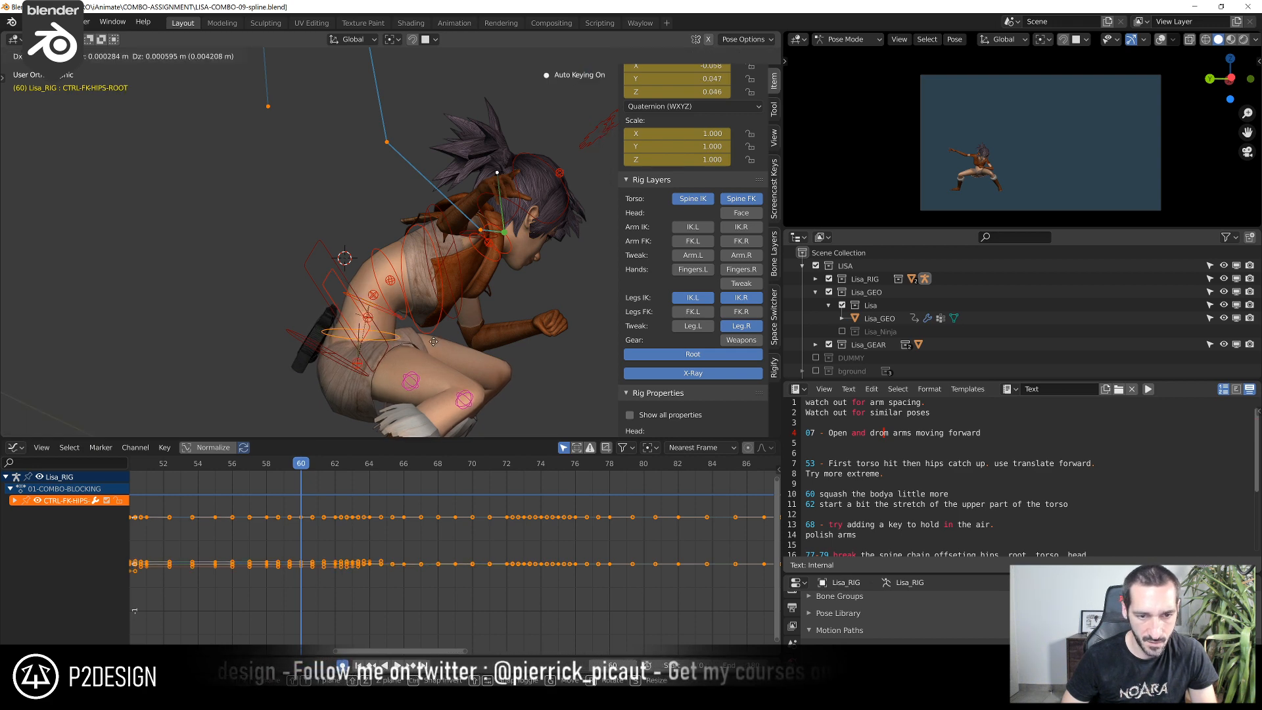
{"action": "left_click", "coordinate": [437, 341]}
{"action": "key", "text": "r"}
{"action": "left_click", "coordinate": [363, 323]}
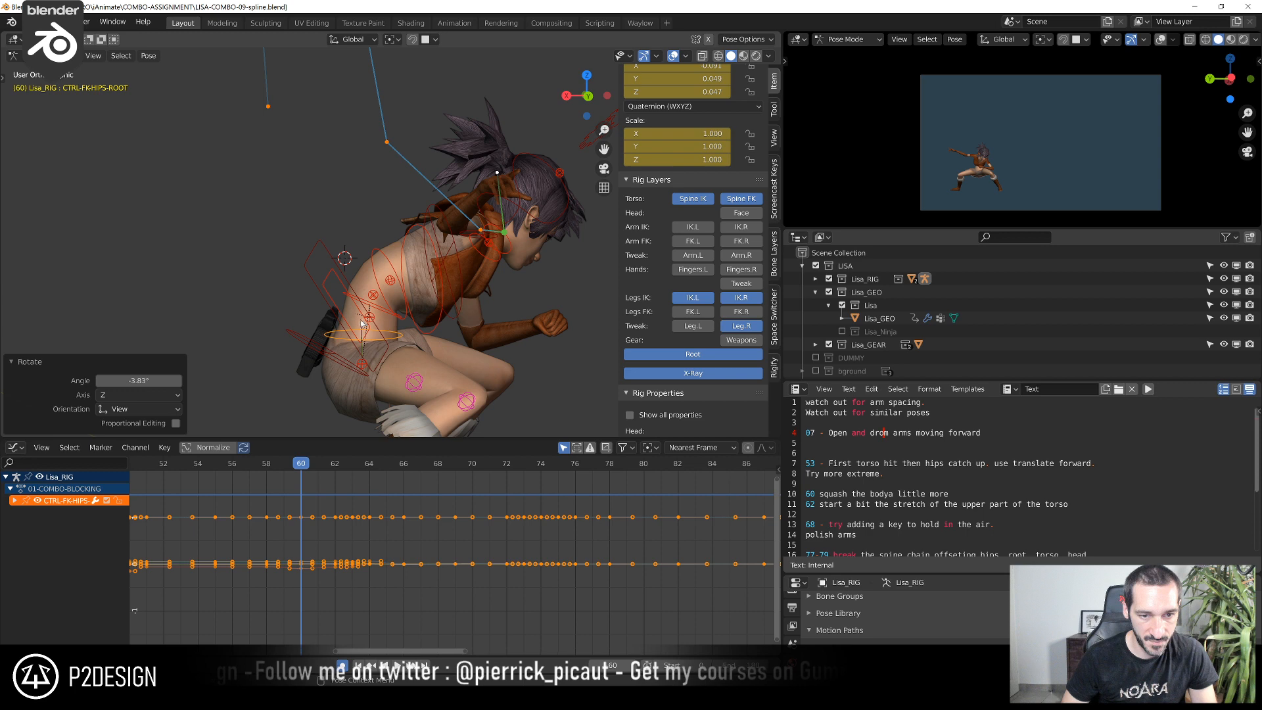
Reposition CTRL-FK-Spine0 and CTRL-FK-Spine1 at frame 60 to refine the curve of the squashed torso
{"action": "left_click", "coordinate": [382, 320]}
{"action": "key", "text": "g"}
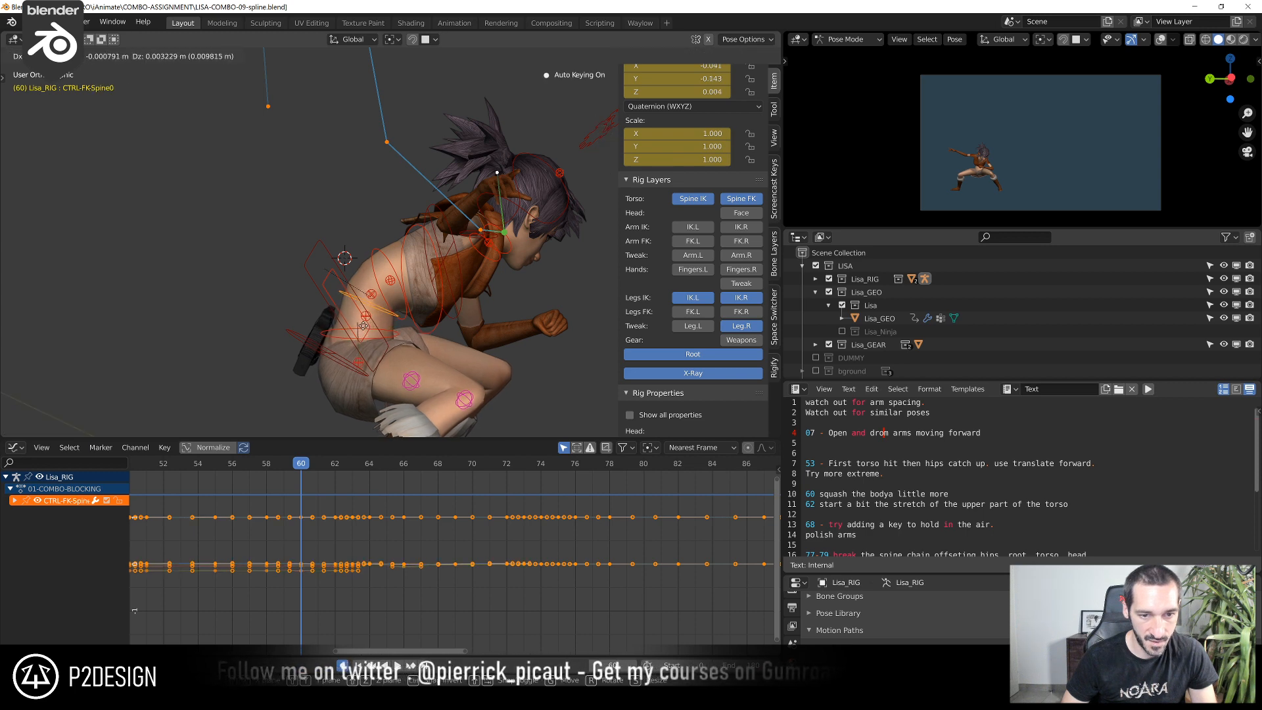
{"action": "left_click", "coordinate": [378, 330]}
{"action": "left_click", "coordinate": [414, 321]}
{"action": "key", "text": "g"}
{"action": "left_click", "coordinate": [419, 307]}
{"action": "left_click", "coordinate": [402, 319]}
{"action": "key", "text": "g"}
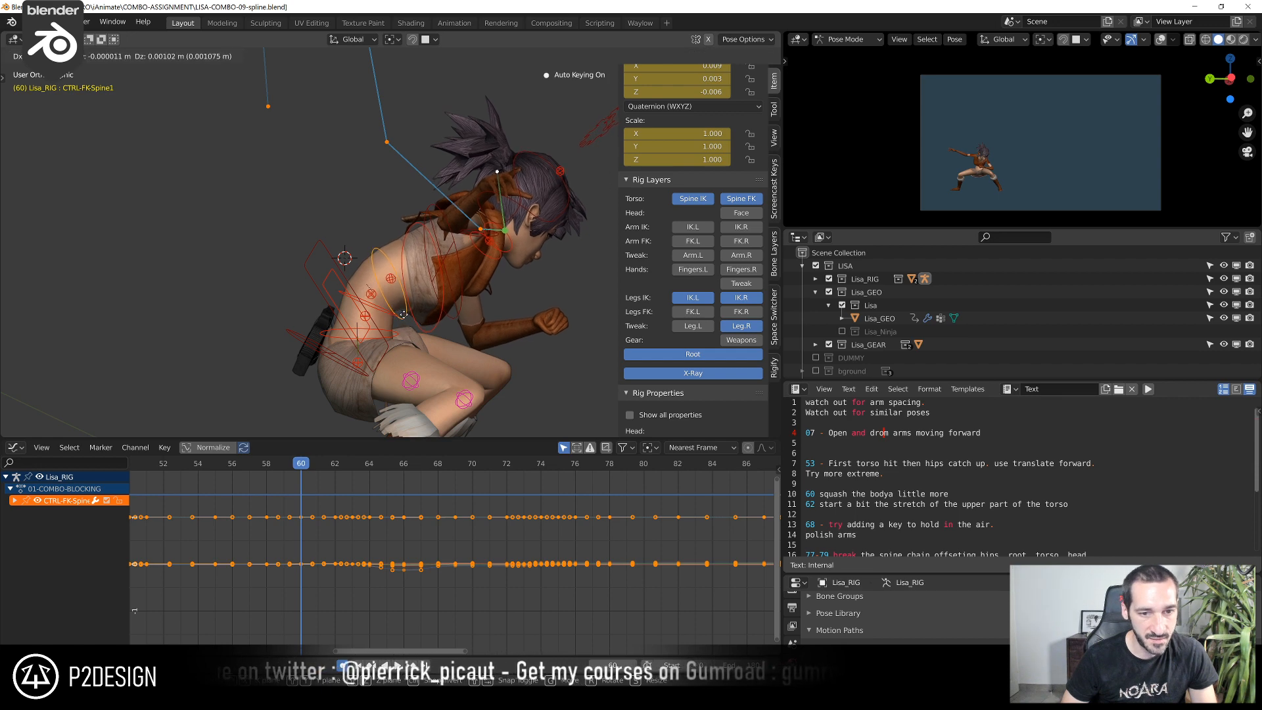
{"action": "left_click", "coordinate": [414, 322]}
Move CTRL-FK-CHEST at frame 60 by about 0.001 m in X and 0.003 m in Z, and rotate CTRL-CHEST by 1.41°
{"action": "left_click", "coordinate": [432, 329]}
{"action": "key", "text": "g"}
{"action": "left_click", "coordinate": [473, 319]}
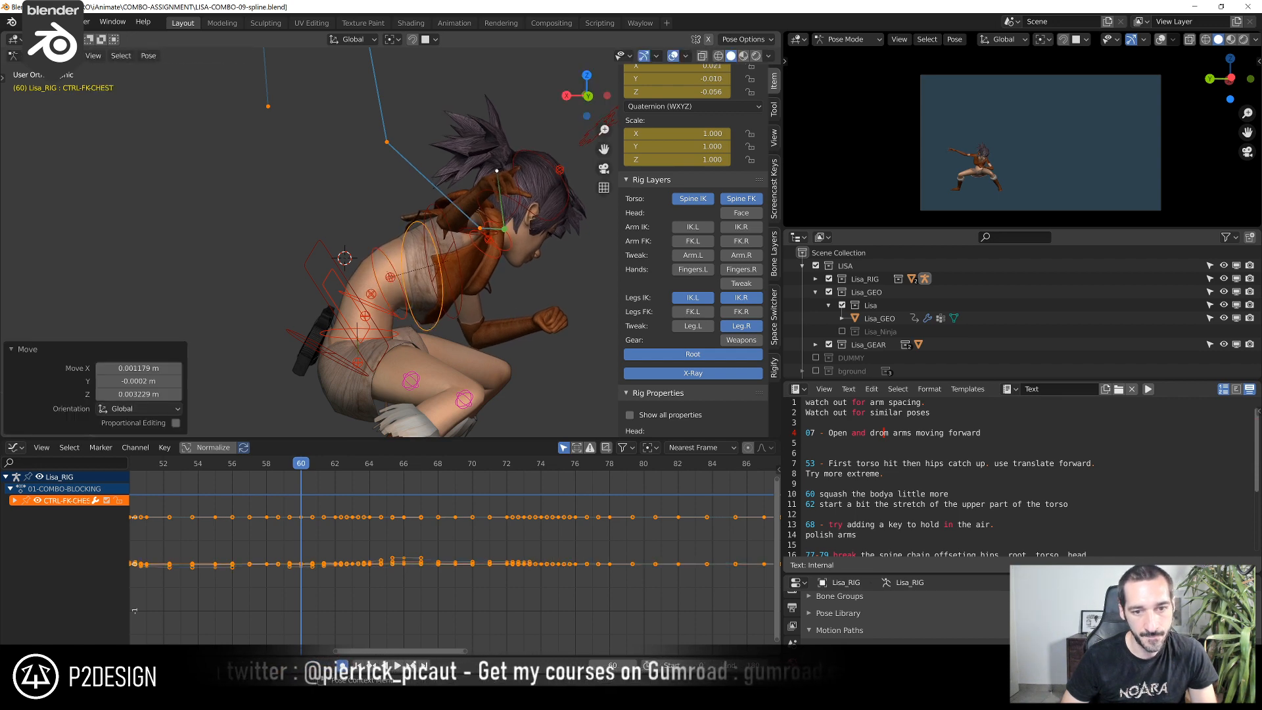
{"action": "left_click", "coordinate": [454, 300]}
{"action": "middle_click_drag", "start_coordinate": [455, 303], "coordinate": [442, 319]}
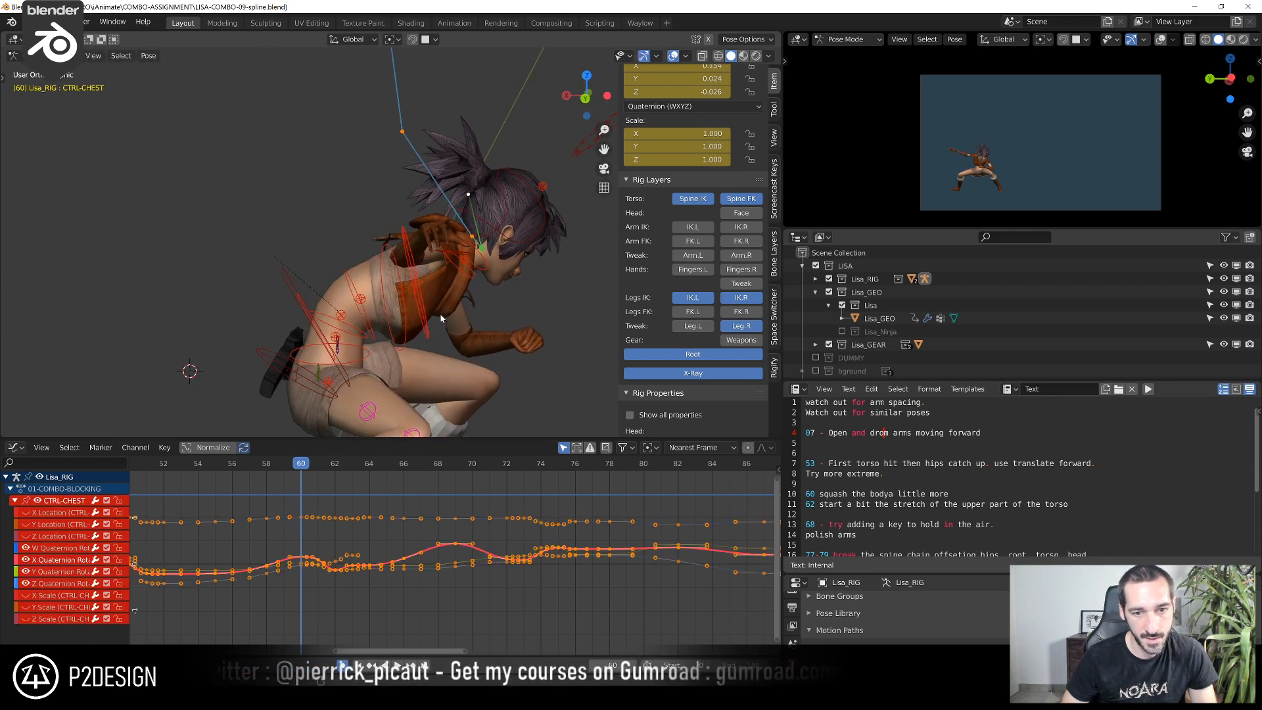
{"action": "left_click", "coordinate": [483, 270]}
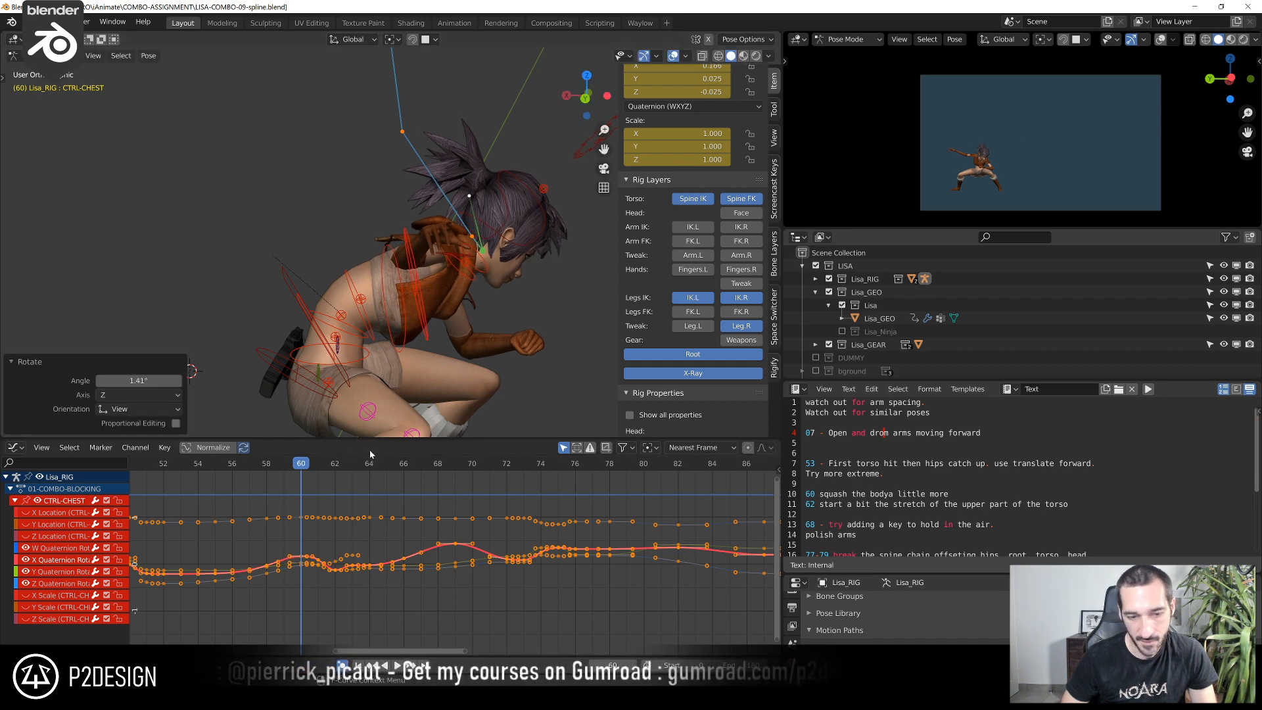
Scrub and play back the crouch and takeoff, and review the frame 60 squash from the left view
{"action": "left_click_drag", "start_coordinate": [273, 467], "coordinate": [408, 562]}
{"action": "key", "text": "space"}
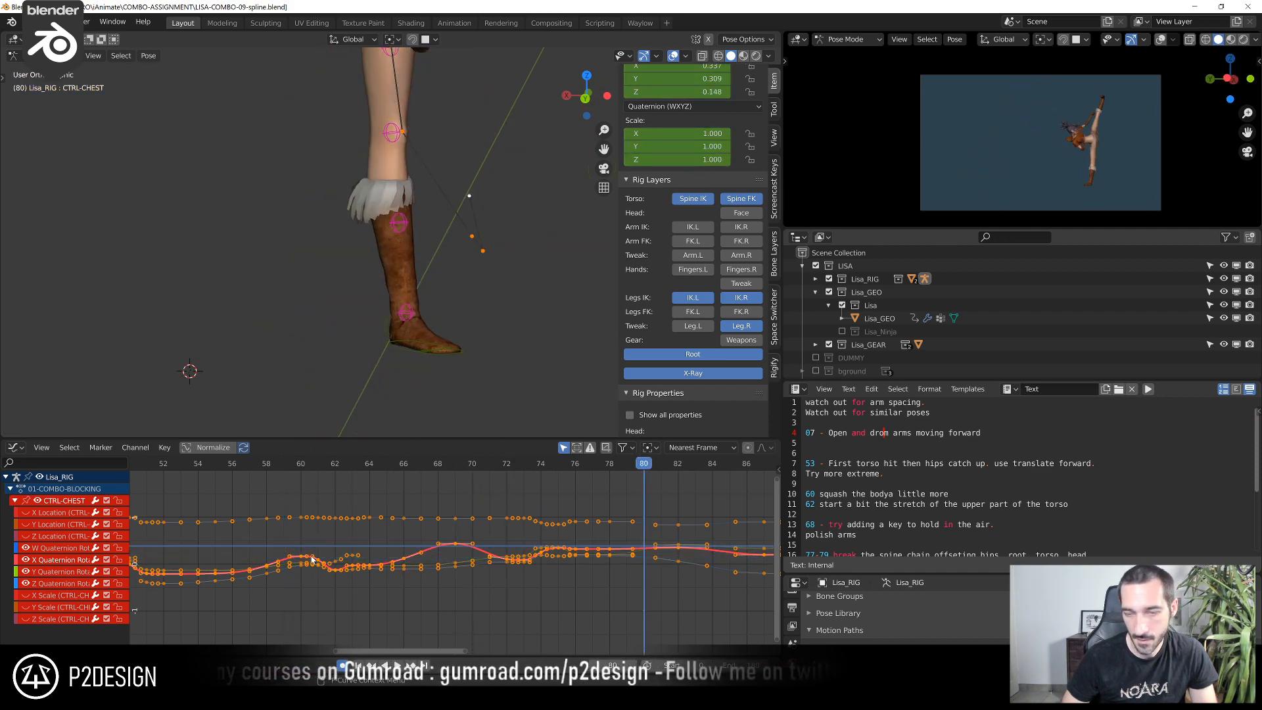
{"action": "left_click", "coordinate": [328, 467]}
{"action": "key", "text": "space"}
{"action": "key", "text": "space"}
{"action": "left_click_drag", "start_coordinate": [330, 476], "coordinate": [446, 494]}
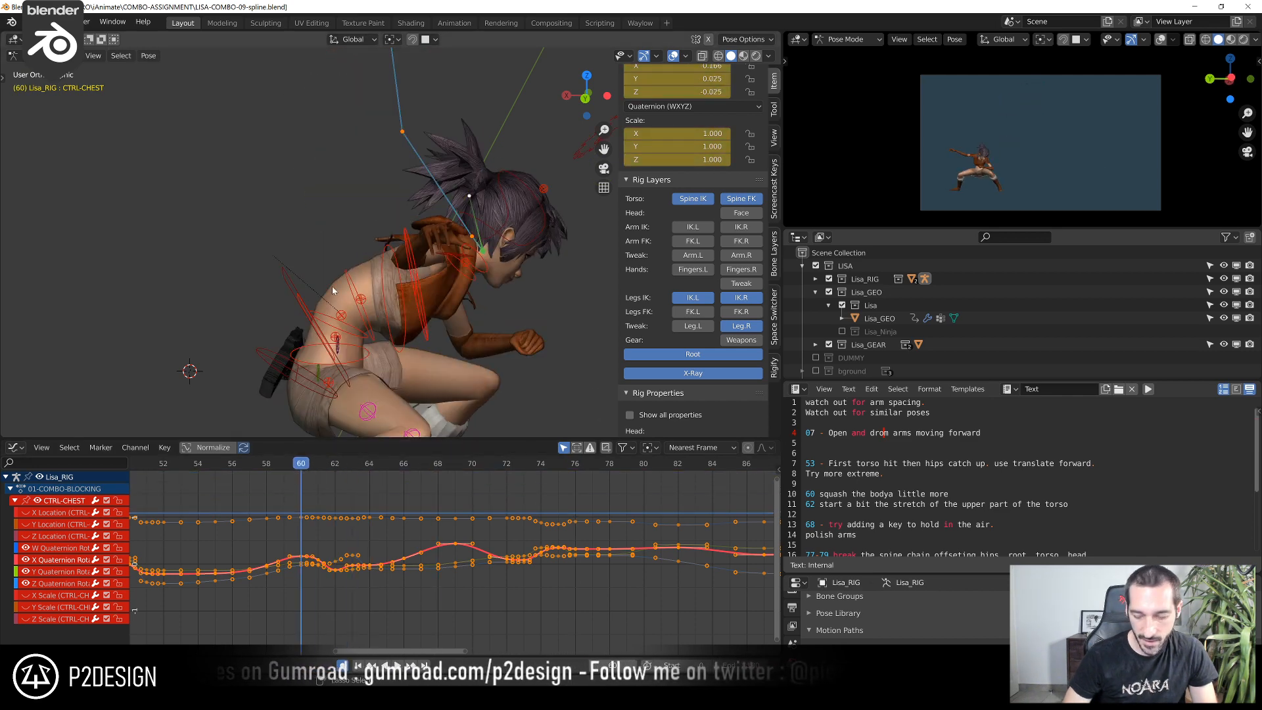
{"action": "key", "text": "ctrl+KP_3"}
{"action": "scroll", "coordinate": [347, 330], "scroll_direction": "down", "scroll_amount": 3}
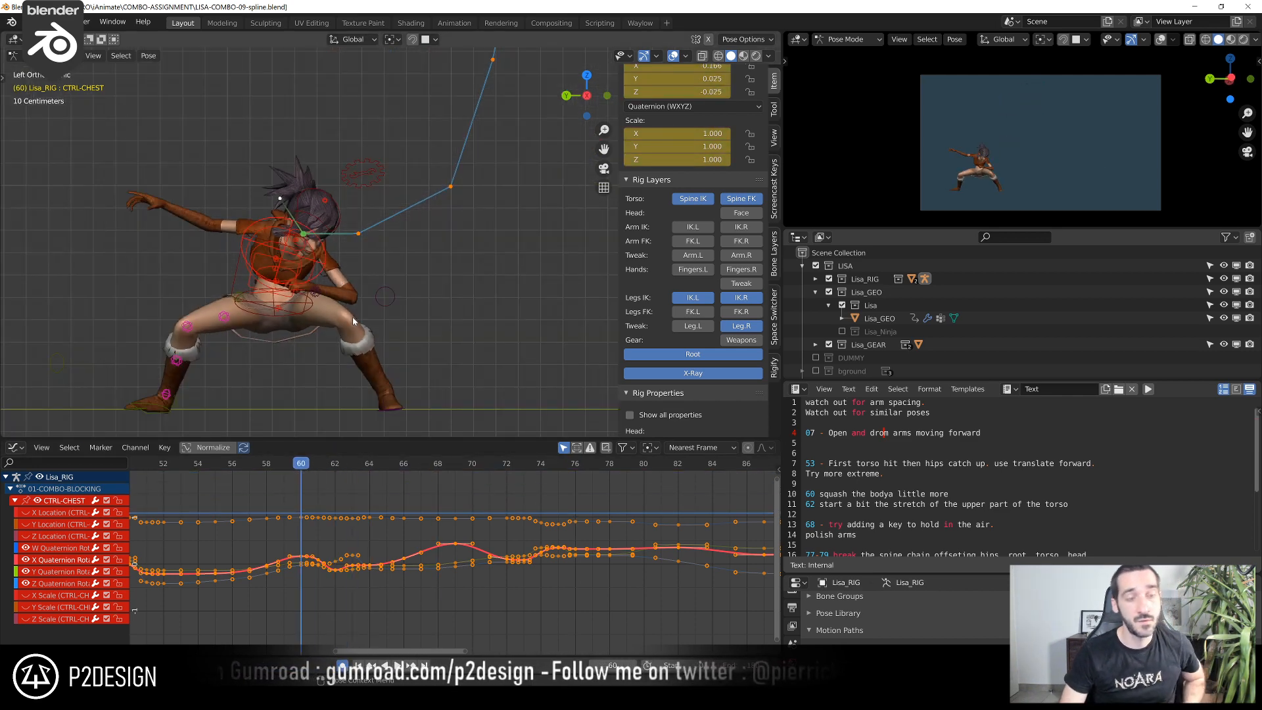
Scrub to frame 61 and bend CTRL-CHEST further forward around its local X axis
{"action": "left_click_drag", "start_coordinate": [306, 467], "coordinate": [327, 486]}
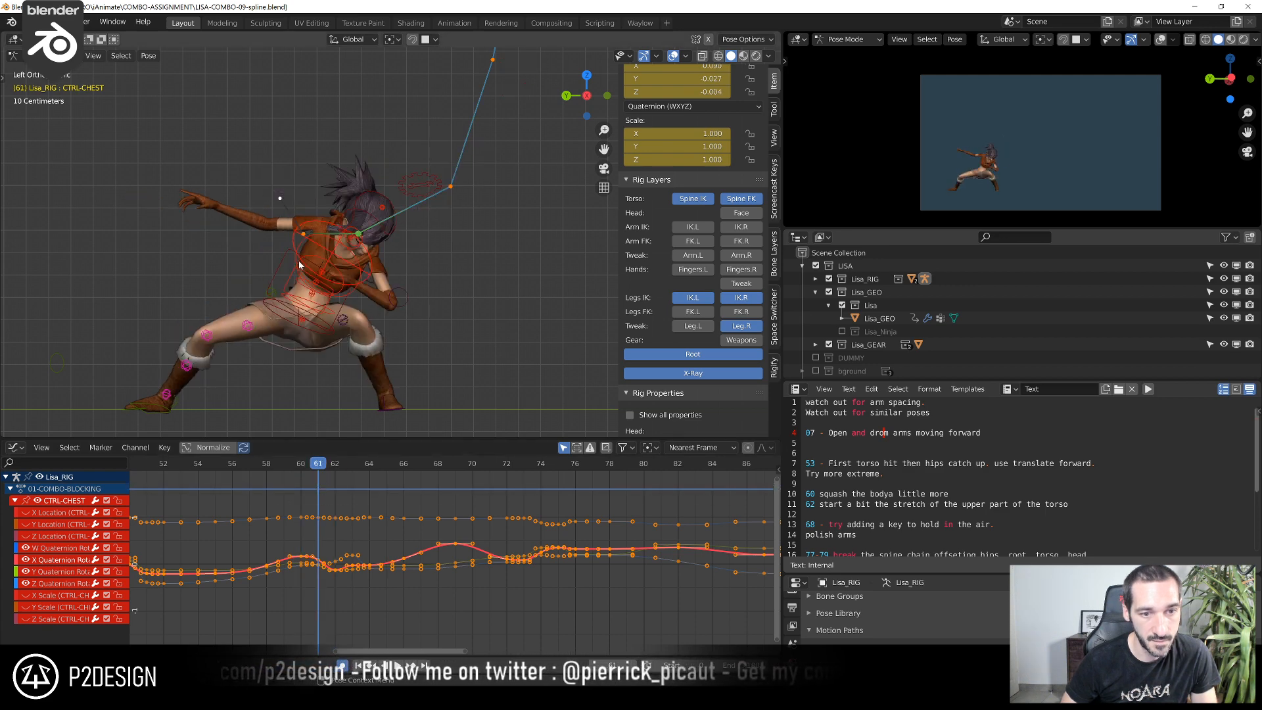
{"action": "middle_click_drag", "start_coordinate": [312, 261], "coordinate": [383, 286]}
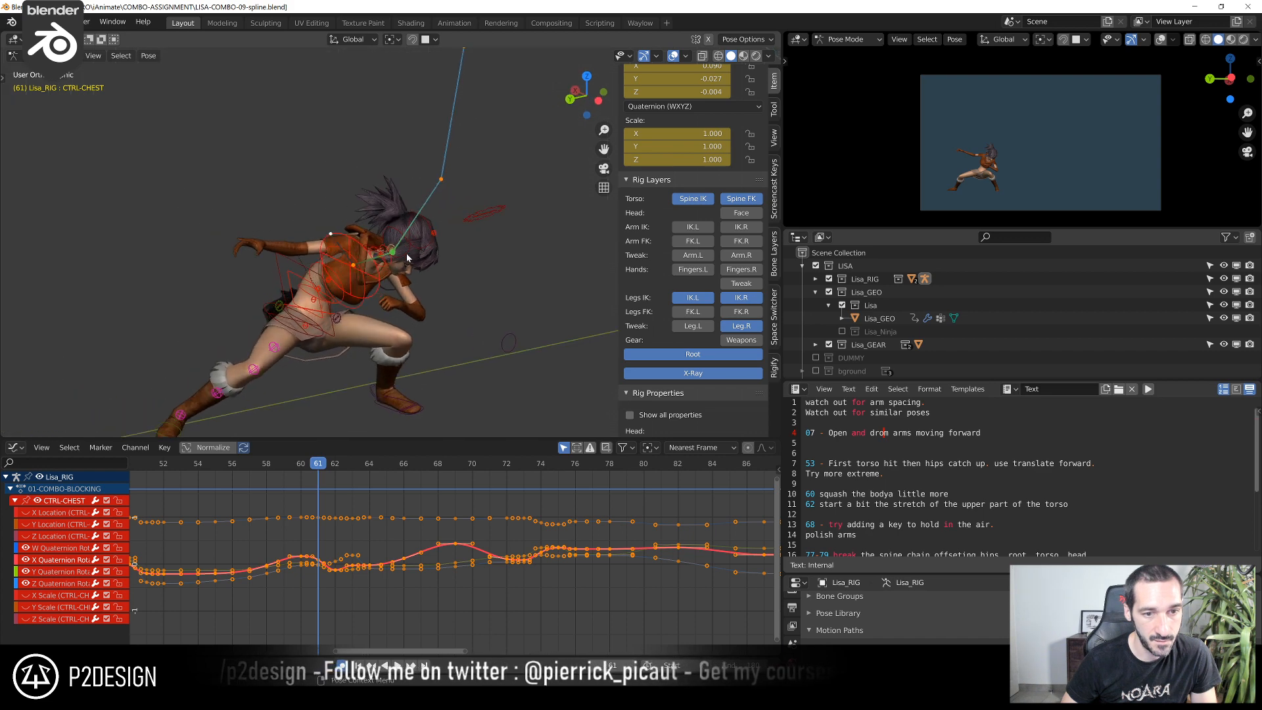
{"action": "key", "text": "r"}
{"action": "key", "text": "x"}
{"action": "key", "text": "x"}
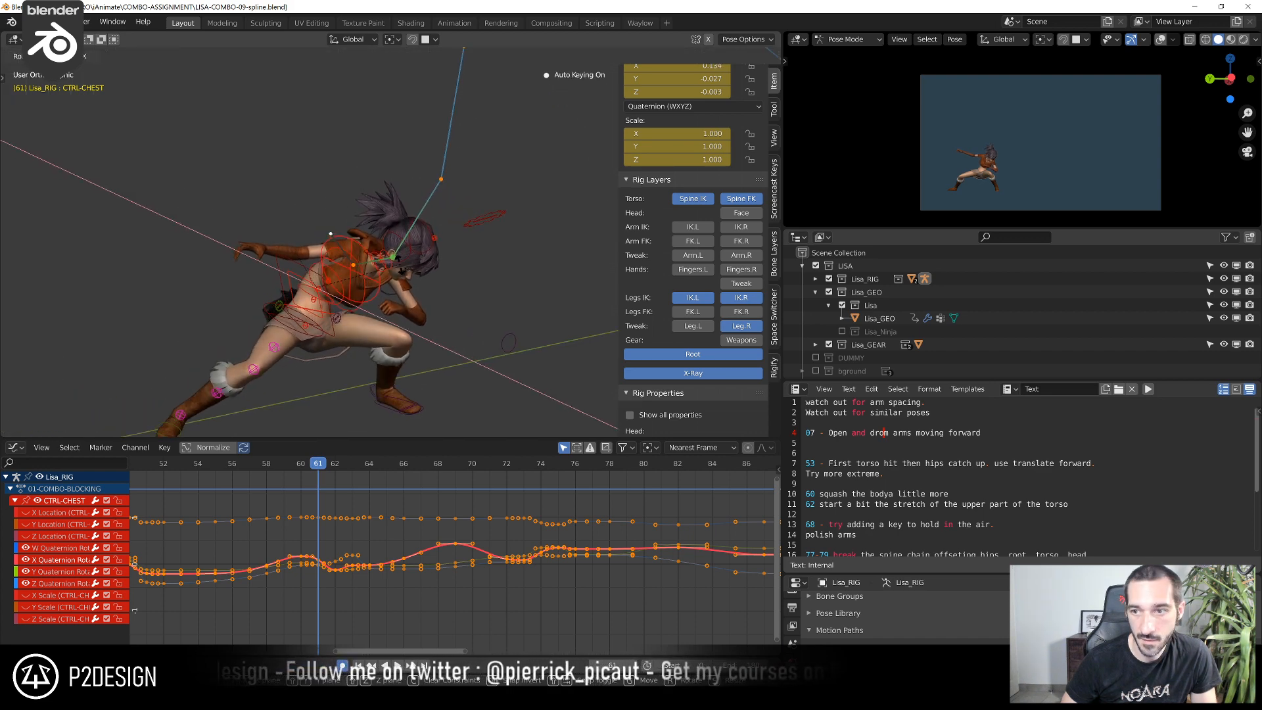
{"action": "left_click", "coordinate": [397, 270]}
{"action": "middle_click_drag", "start_coordinate": [397, 270], "coordinate": [468, 277]}
Adjust the rotation of the upper-body controls and CTRL-TWEAK-HEAD at frame 61
{"action": "left_click", "coordinate": [437, 256]}
{"action": "key", "text": "r"}
{"action": "left_click", "coordinate": [477, 240]}
{"action": "left_click", "coordinate": [408, 264]}
{"action": "key", "text": "r"}
{"action": "key", "text": "r"}
{"action": "left_click", "coordinate": [471, 266]}
{"action": "left_click", "coordinate": [479, 243]}
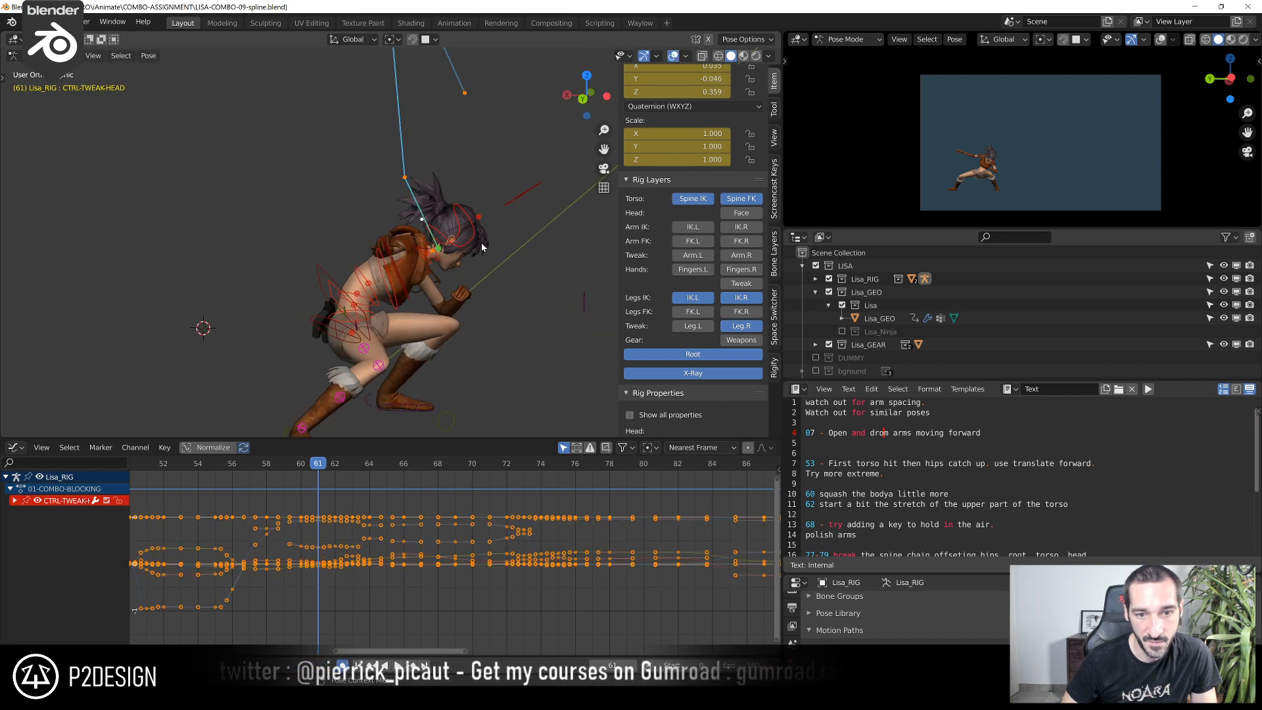
{"action": "key", "text": "r"}
{"action": "left_click", "coordinate": [489, 241]}
{"action": "middle_click_drag", "start_coordinate": [488, 240], "coordinate": [342, 220]}
Play back and scrub the takeoff up to frame 63 to check the head and chest motion
{"action": "left_click", "coordinate": [273, 465]}
{"action": "key", "text": "space"}
{"action": "key", "text": "space"}
{"action": "left_click_drag", "start_coordinate": [274, 464], "coordinate": [347, 534]}
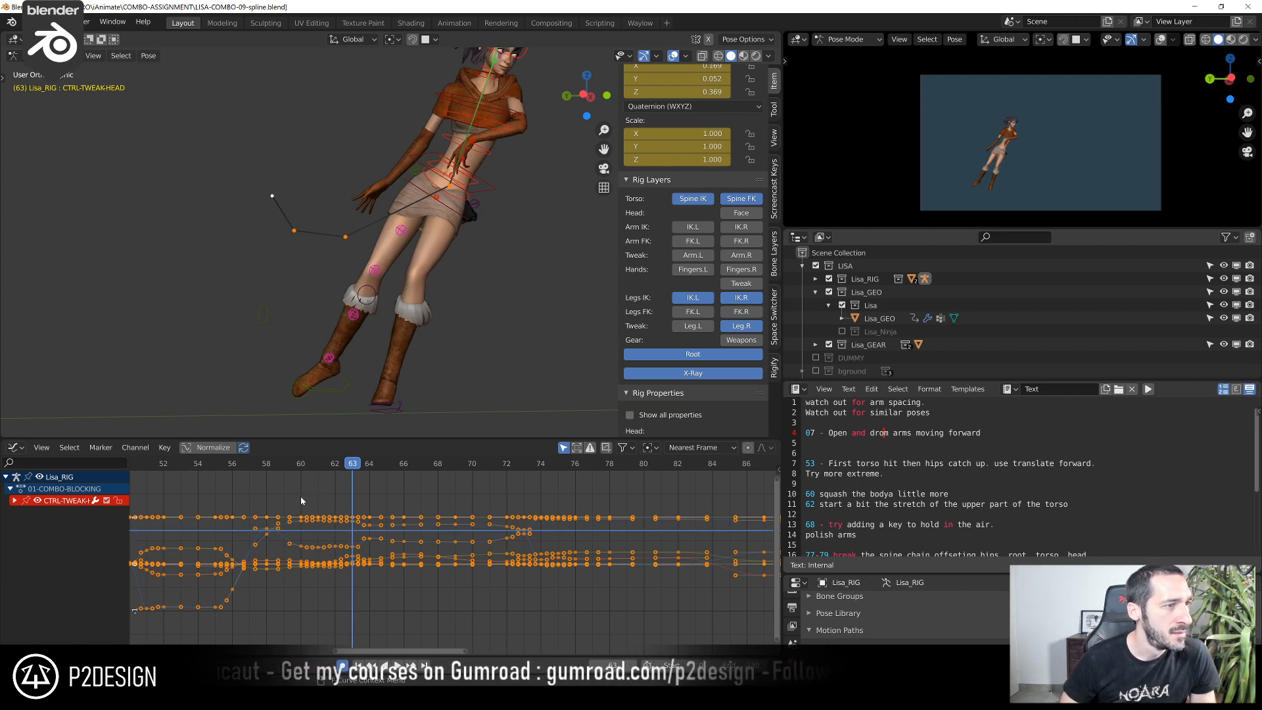
Go to frame 55 in the left view, shrink the text editor to expose the Motion Paths settings and select CTRL-TORSO
{"action": "left_click_drag", "start_coordinate": [270, 467], "coordinate": [214, 468]}
{"action": "key", "text": "ctrl+KP_3"}
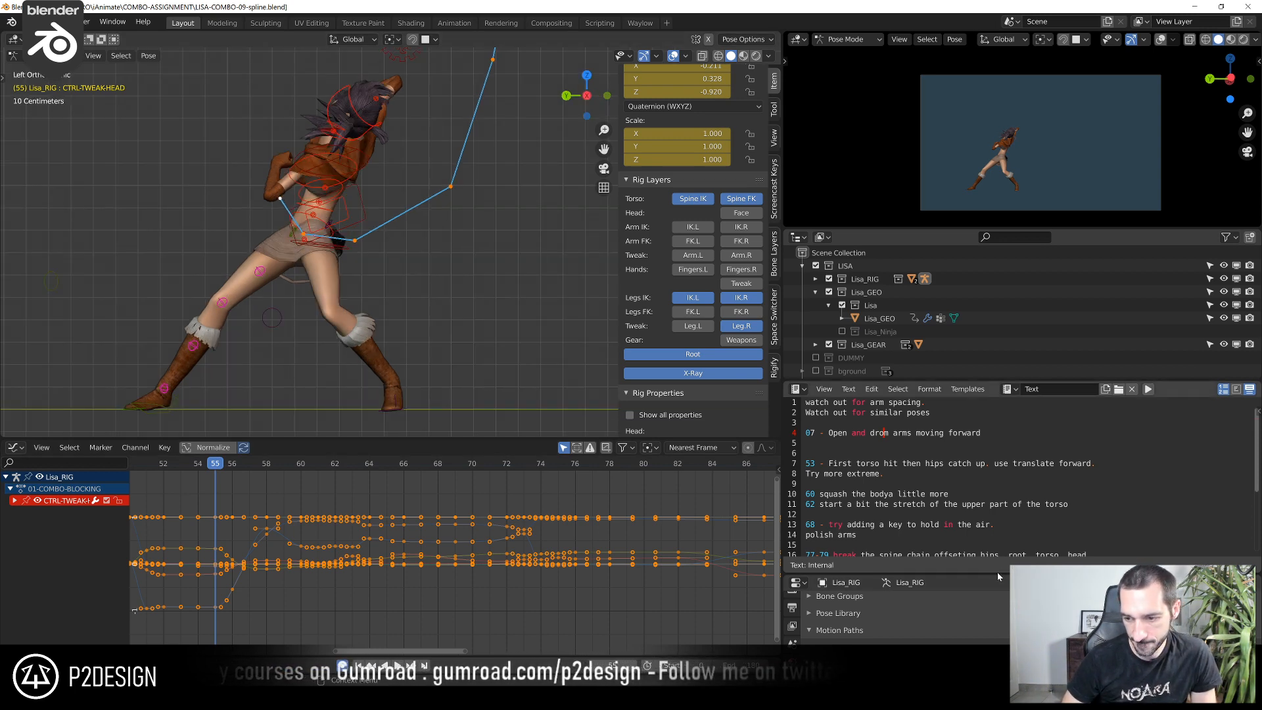
{"action": "left_click_drag", "start_coordinate": [996, 574], "coordinate": [996, 414]}
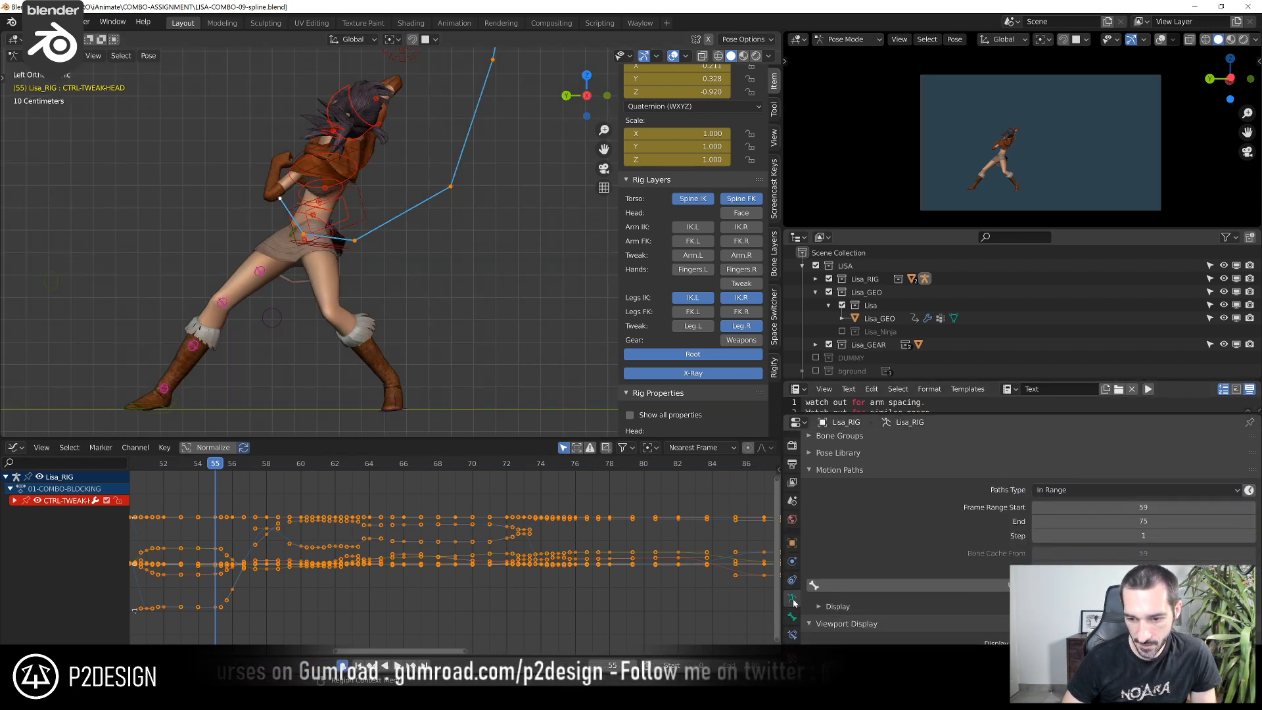
{"action": "left_click", "coordinate": [358, 220]}
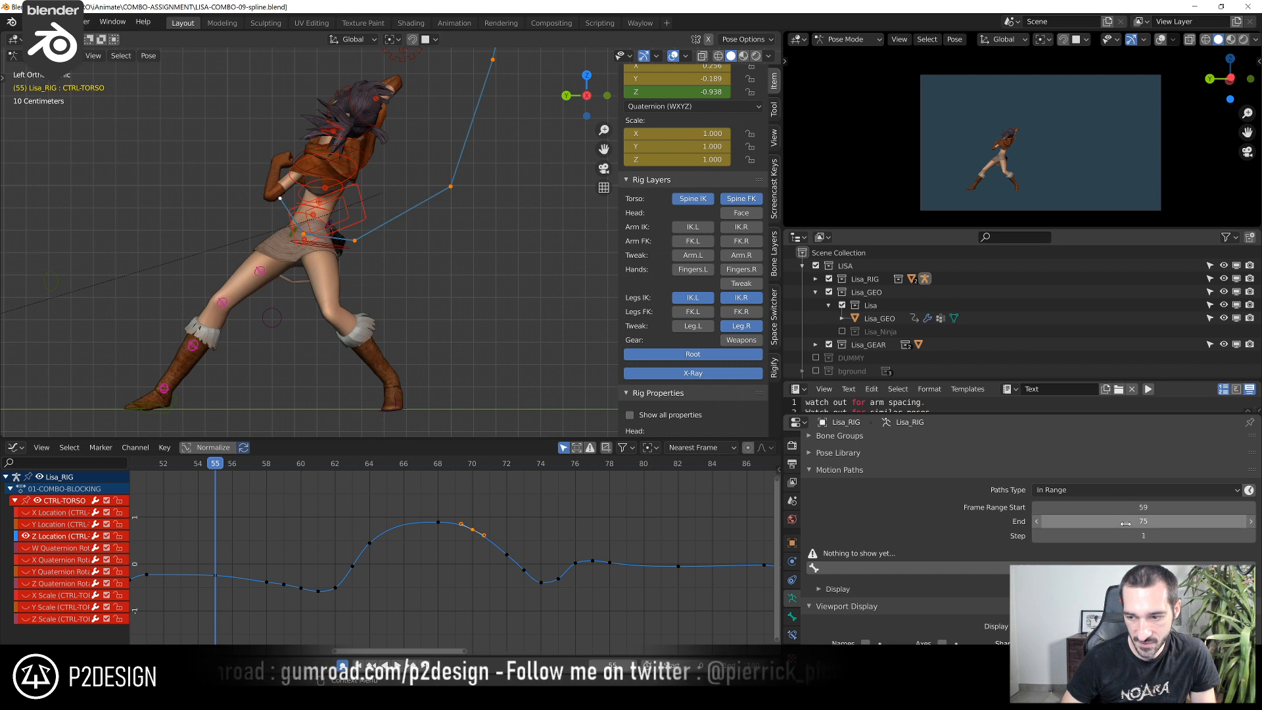
{"action": "scroll", "coordinate": [279, 472], "scroll_direction": "down", "scroll_amount": 2}
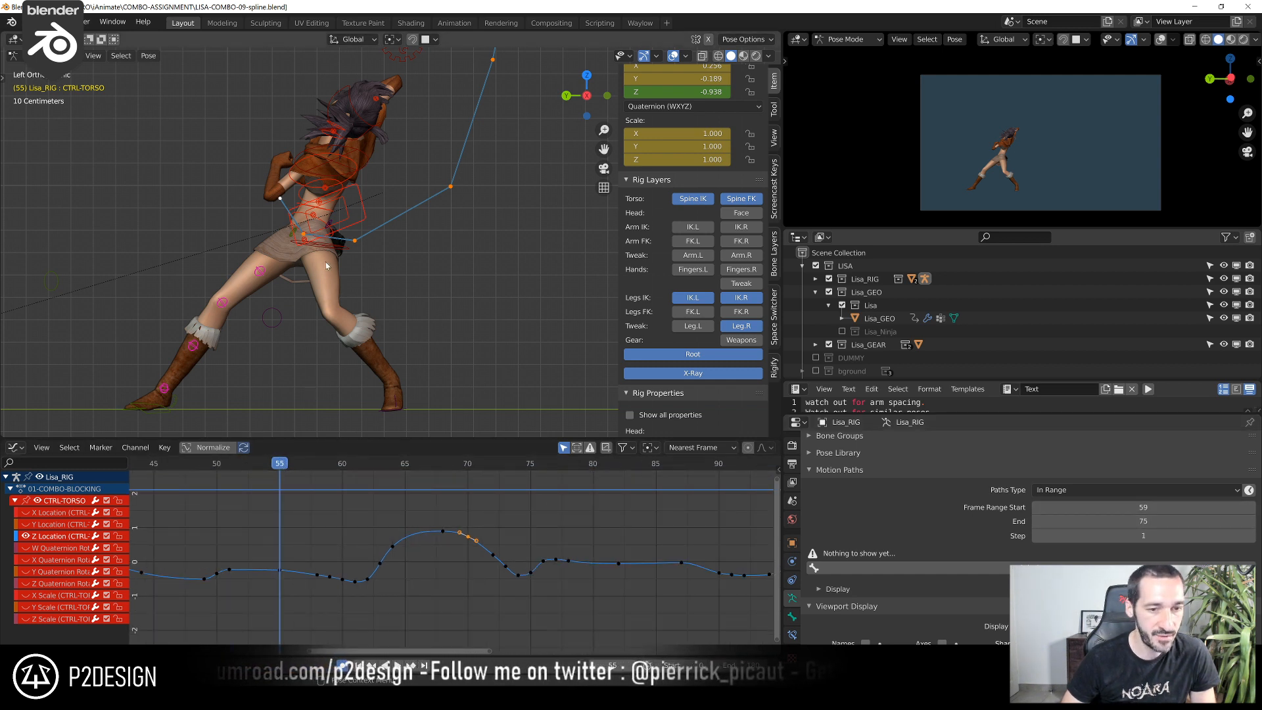
Calculate the motion path of CTRL-TORSO over frames 59 to 75
{"action": "scroll", "coordinate": [401, 201], "scroll_direction": "down", "scroll_amount": 3}
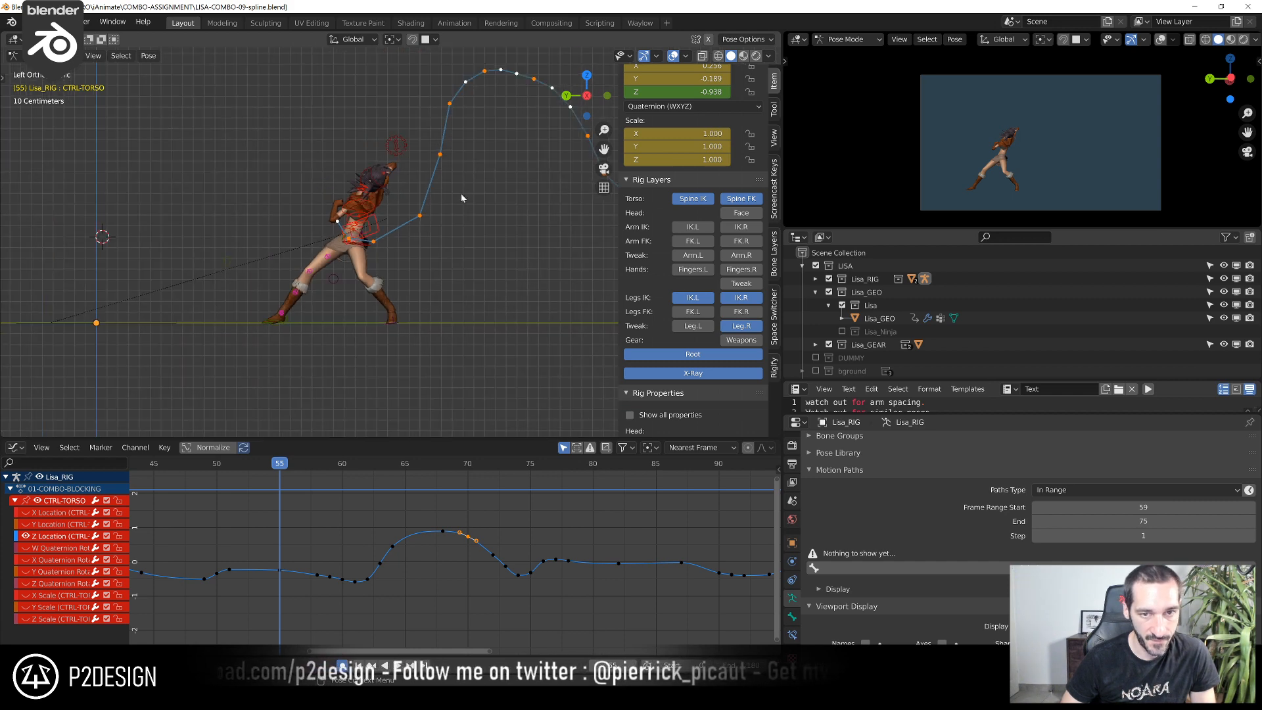
{"action": "middle_click_drag", "start_coordinate": [497, 242], "coordinate": [471, 250], "text": "shift"}
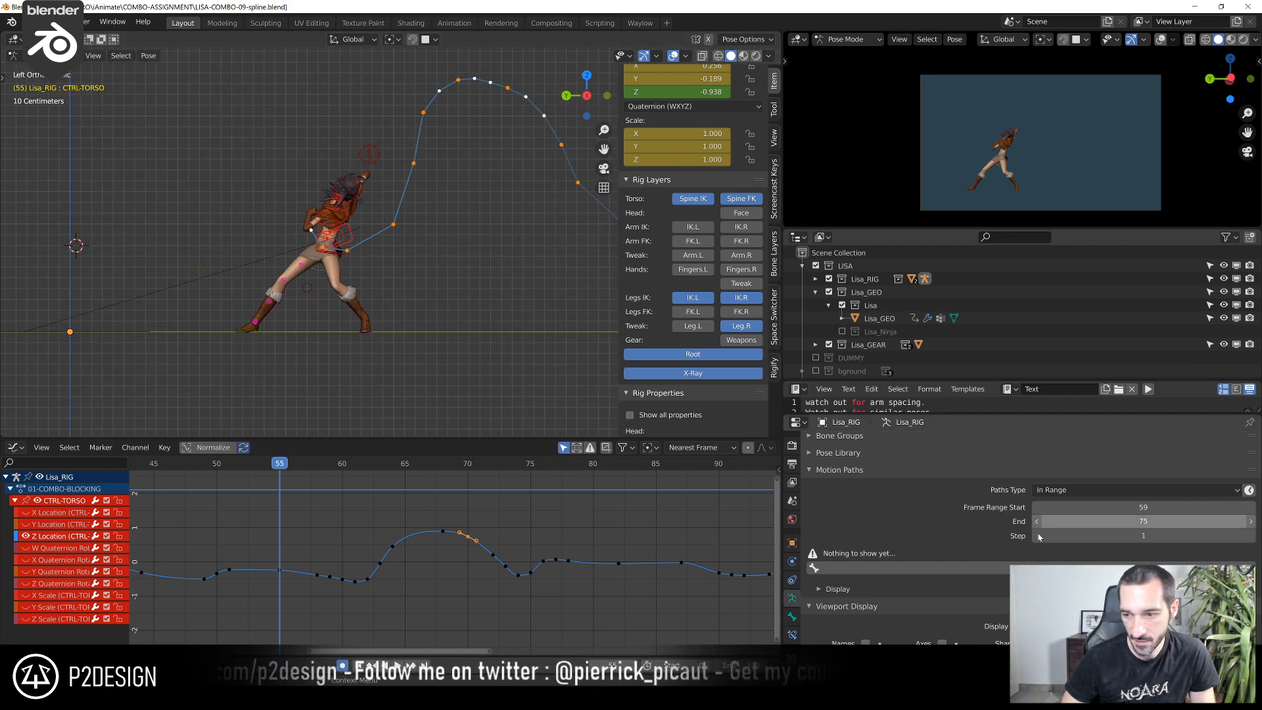
{"action": "left_click", "coordinate": [1024, 568]}
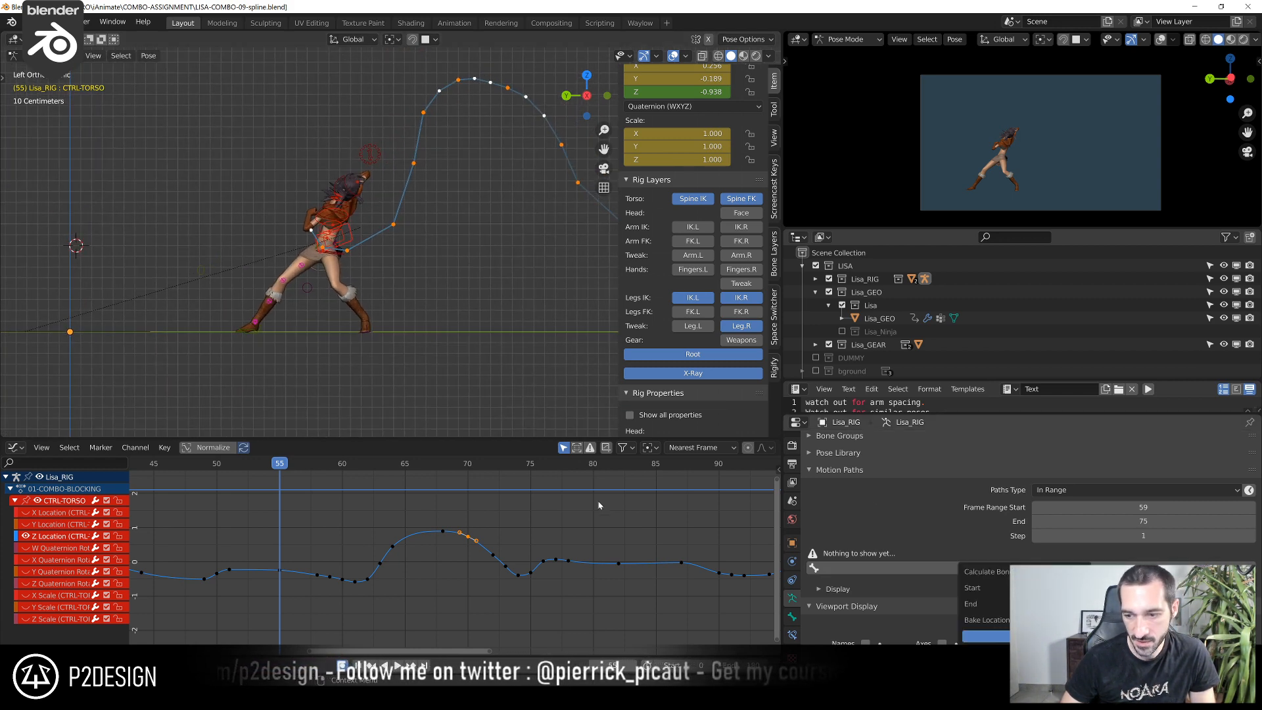
{"action": "left_click", "coordinate": [1006, 636]}
{"action": "scroll", "coordinate": [392, 253], "scroll_direction": "down", "scroll_amount": 3}
{"action": "scroll", "coordinate": [590, 218], "scroll_direction": "up", "scroll_amount": 4}
{"action": "scroll", "coordinate": [520, 315], "scroll_direction": "down", "scroll_amount": 3}
{"action": "middle_click_drag", "start_coordinate": [522, 326], "coordinate": [498, 329], "text": "shift"}
{"action": "scroll", "coordinate": [312, 340], "scroll_direction": "up", "scroll_amount": 3}
Hide all unselected controls and scrub from frame 59 to 76 to check the torso arc along the motion paths
{"action": "left_click_drag", "start_coordinate": [278, 464], "coordinate": [330, 468]}
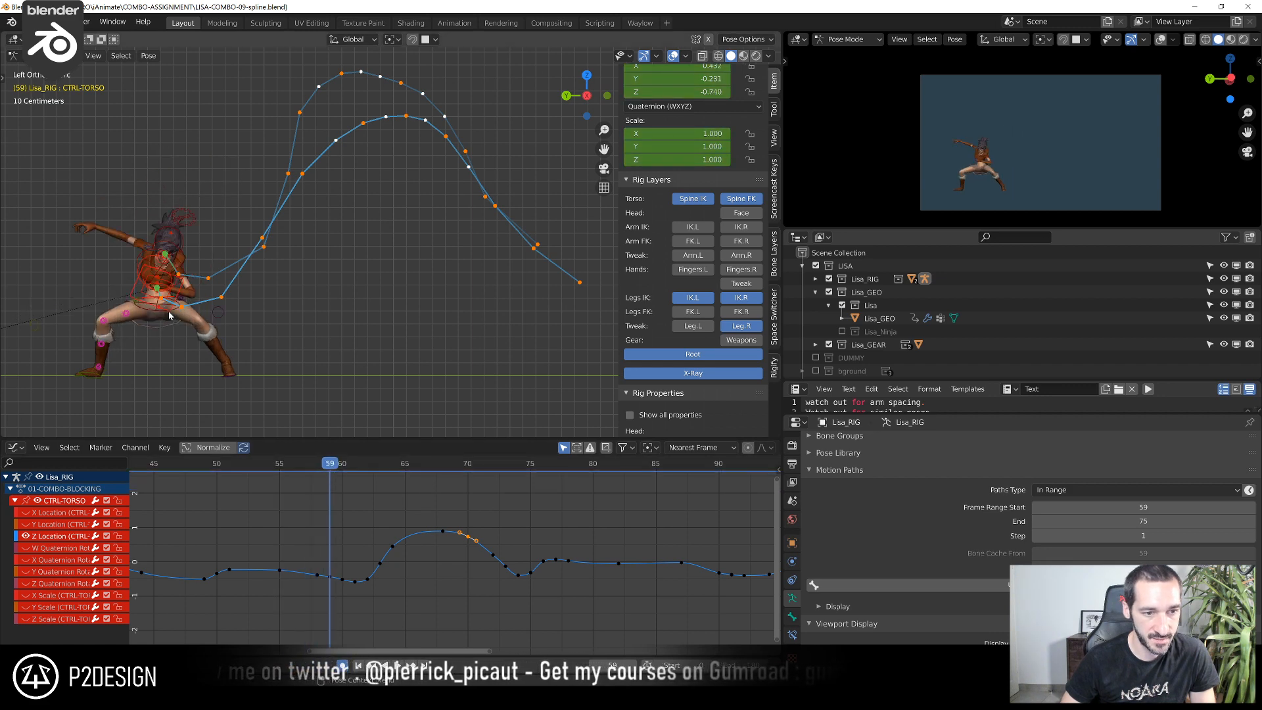
{"action": "key", "text": "shift+h"}
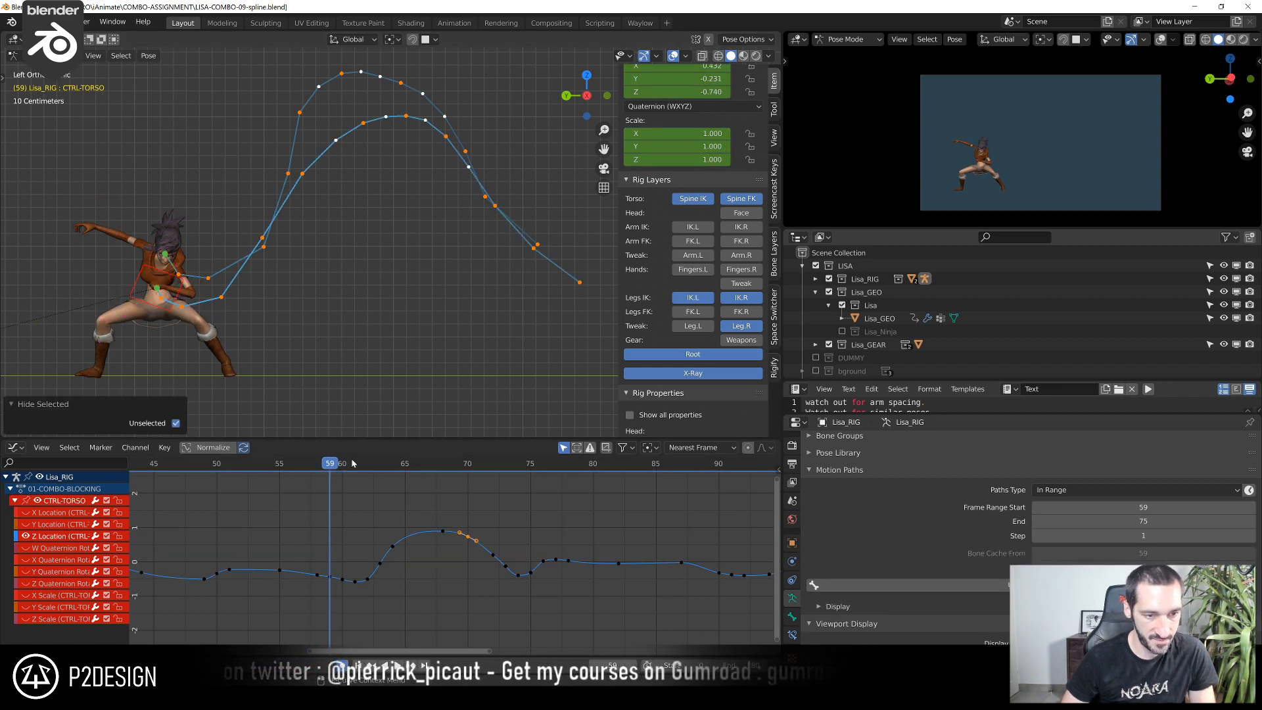
{"action": "left_click_drag", "start_coordinate": [344, 478], "coordinate": [405, 487]}
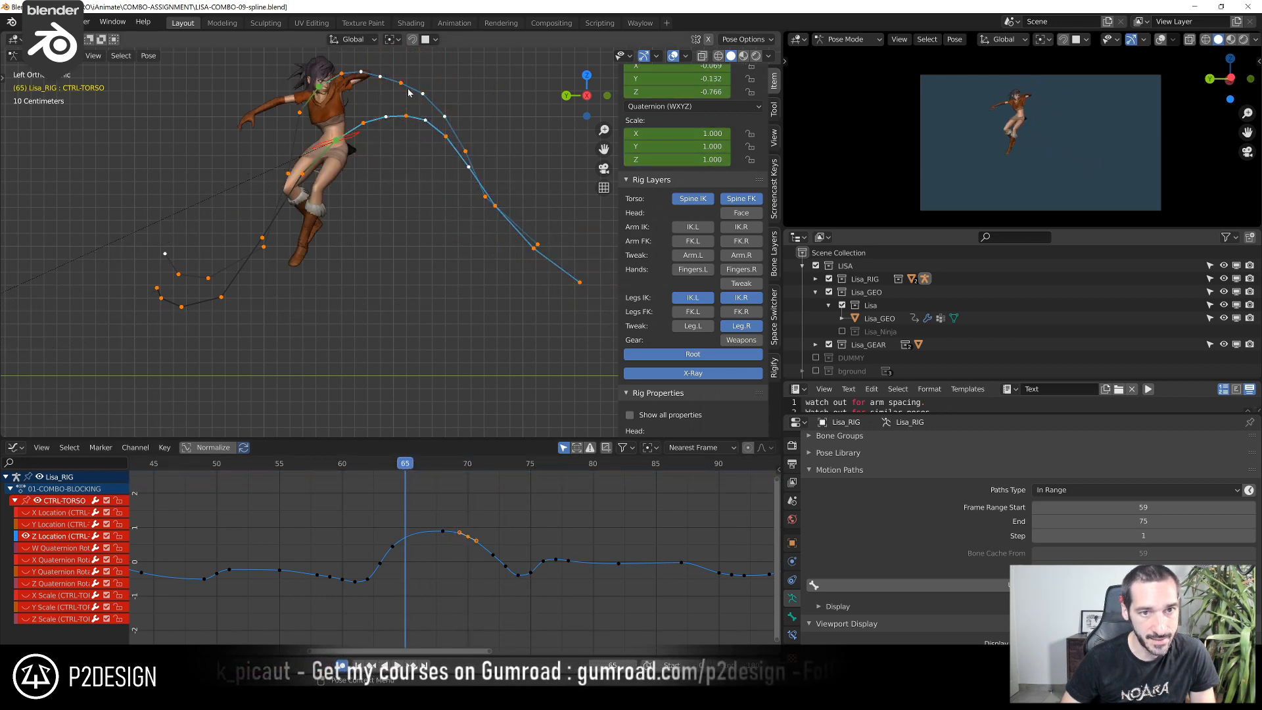
{"action": "scroll", "coordinate": [390, 78], "scroll_direction": "up", "scroll_amount": 3}
{"action": "middle_click_drag", "start_coordinate": [390, 78], "coordinate": [385, 240], "text": "shift"}
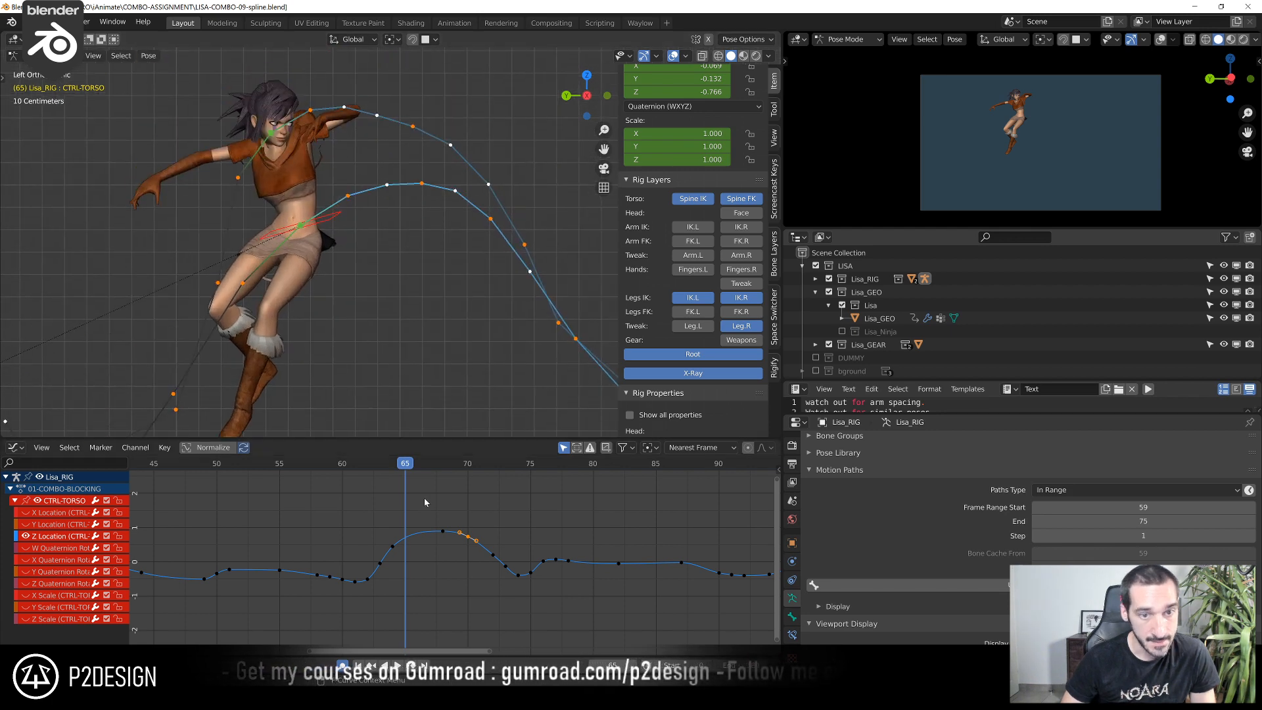
{"action": "left_click_drag", "start_coordinate": [402, 468], "coordinate": [543, 487]}
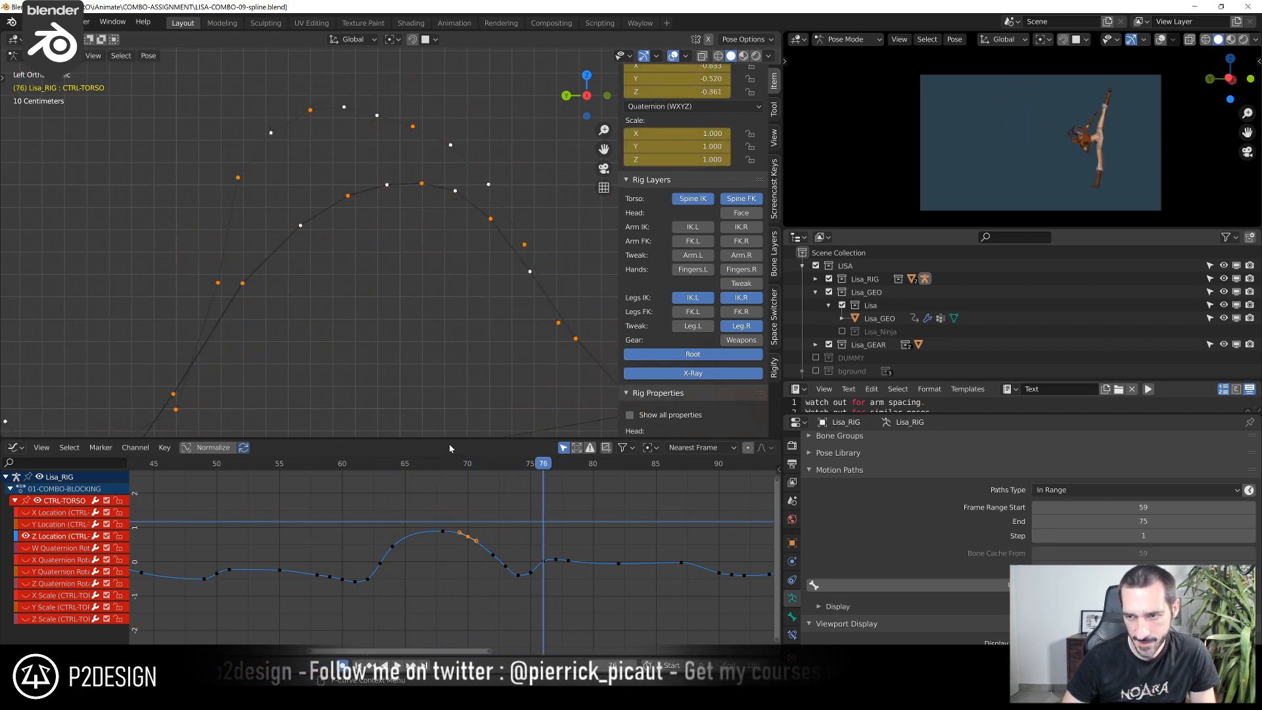
{"action": "scroll", "coordinate": [403, 293], "scroll_direction": "down", "scroll_amount": 3}
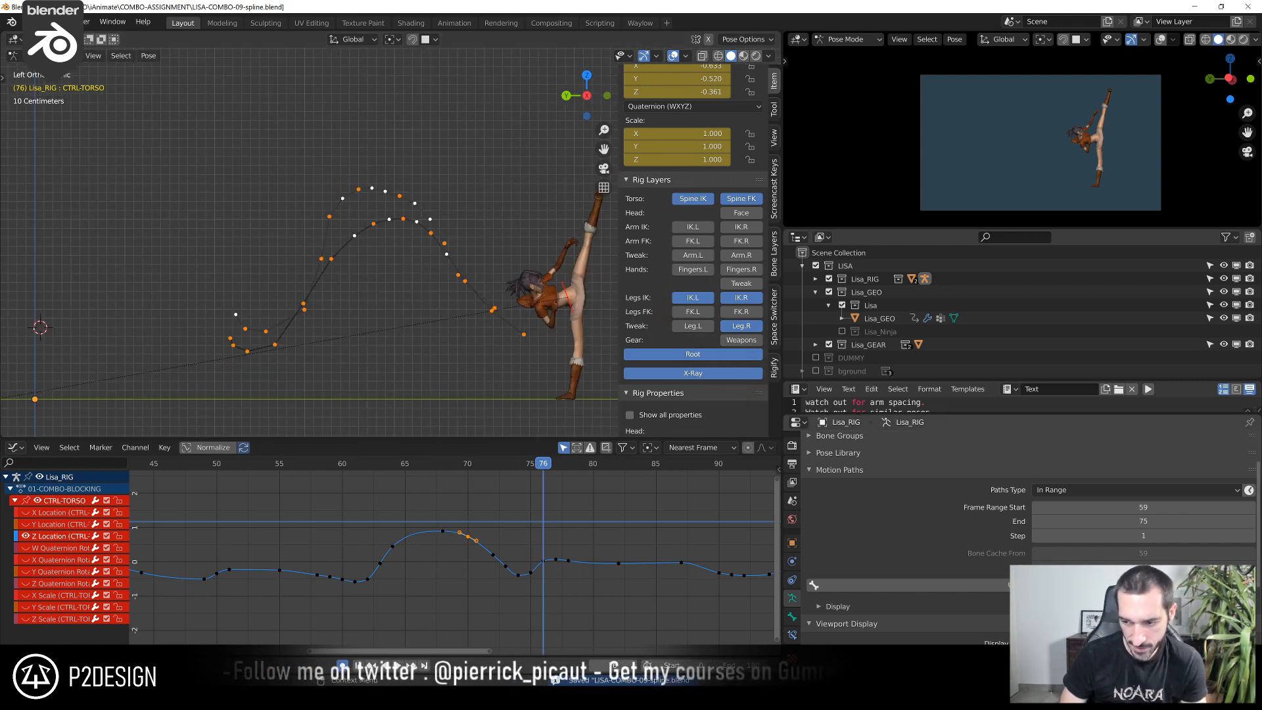
Clear the motion paths and reveal all hidden controls of the rig
{"action": "left_click", "coordinate": [1249, 586]}
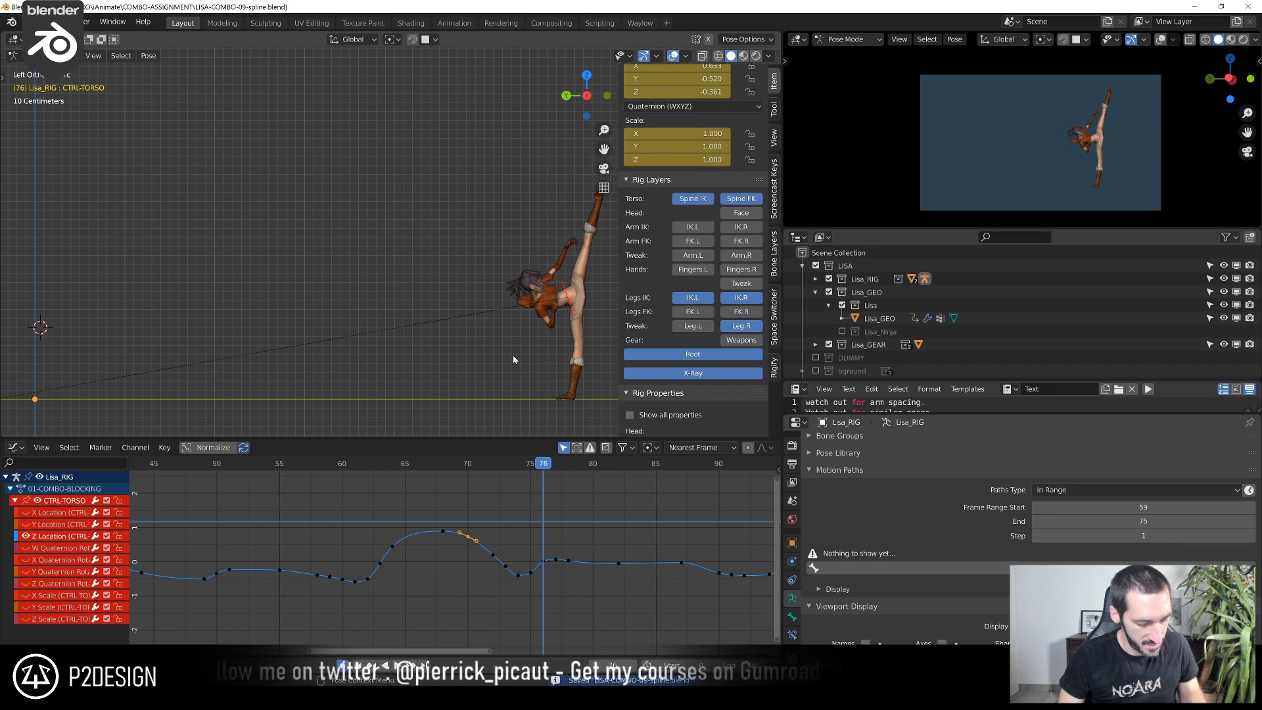
{"action": "key", "text": "alt+h"}
{"action": "scroll", "coordinate": [509, 346], "scroll_direction": "down", "scroll_amount": 4}
Toggle the visibility of the CTRL-TORSO and CTRL-NECK curves and collapse both channel groups
{"action": "middle_click_drag", "start_coordinate": [396, 523], "coordinate": [413, 648], "text": "ctrl"}
{"action": "left_click", "coordinate": [14, 513]}
{"action": "left_click", "coordinate": [14, 513]}
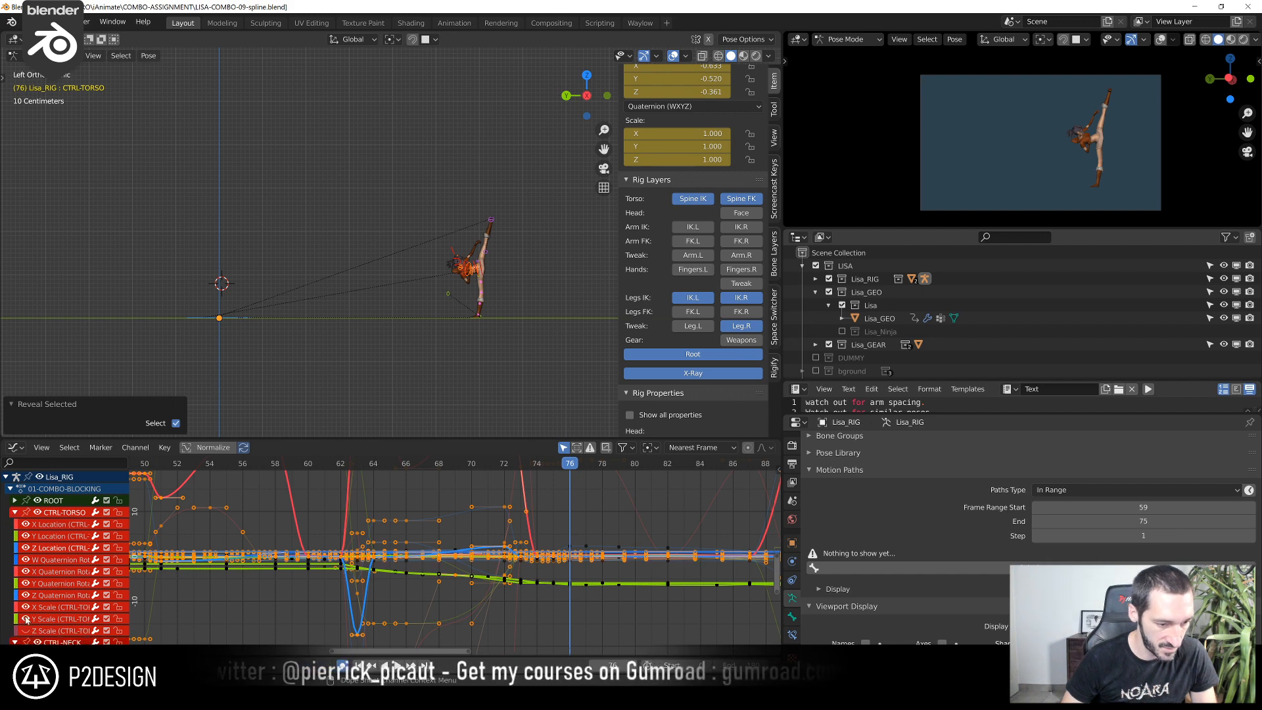
{"action": "left_click", "coordinate": [16, 514]}
{"action": "left_click", "coordinate": [15, 525]}
{"action": "left_click", "coordinate": [15, 526]}
{"action": "left_click_drag", "start_coordinate": [21, 536], "coordinate": [32, 639]}
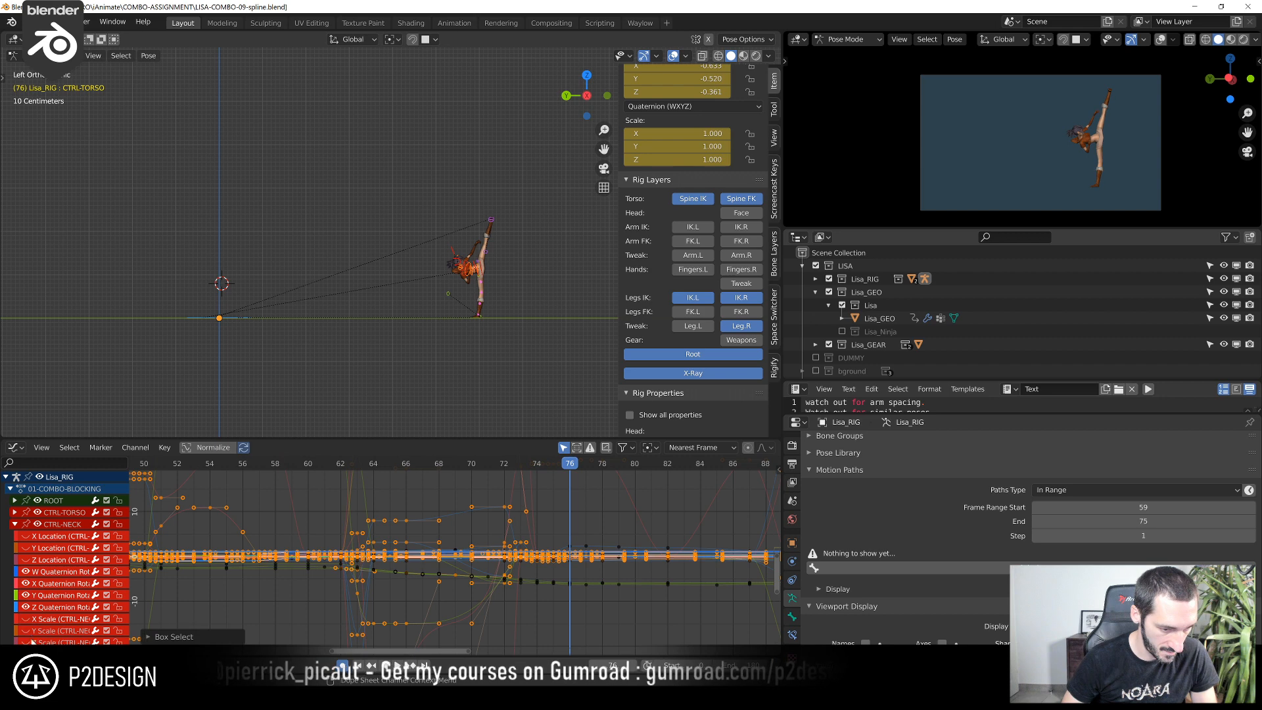
{"action": "left_click", "coordinate": [14, 524]}
Hide the spine and leg rig layers and leave the right arm's FK layer shown
{"action": "scroll", "coordinate": [498, 260], "scroll_direction": "up", "scroll_amount": 5}
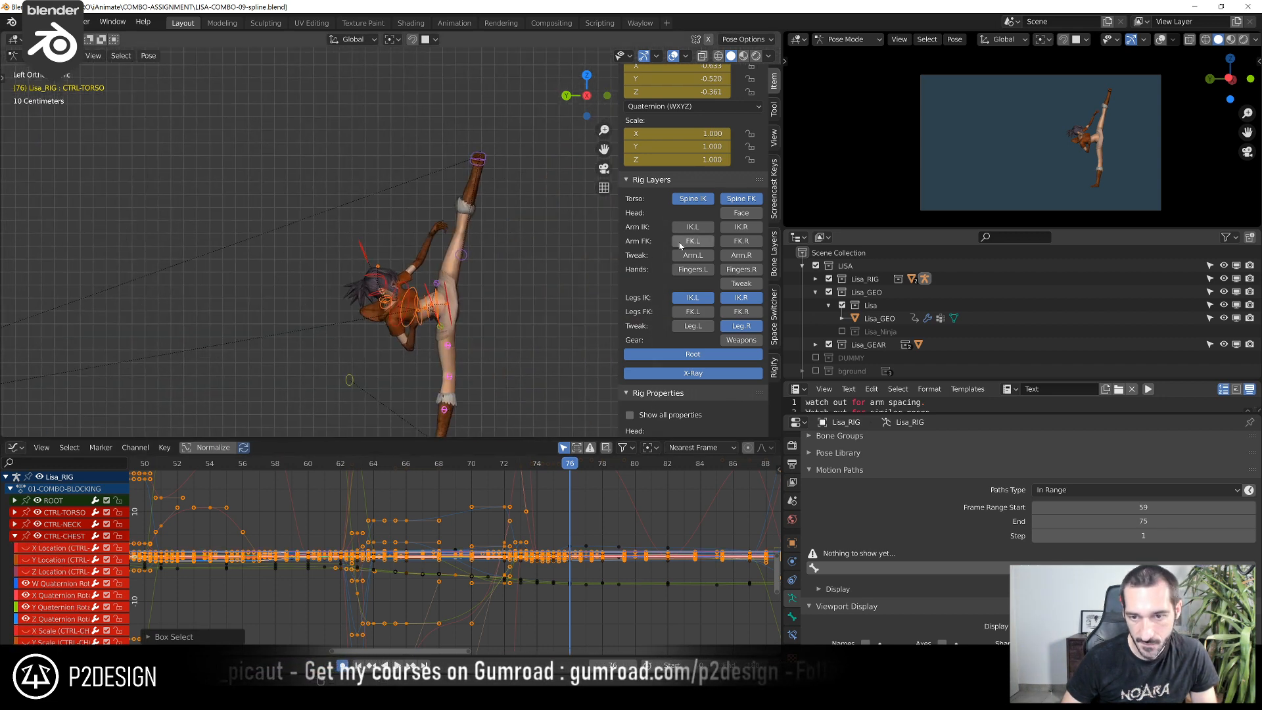
{"action": "scroll", "coordinate": [719, 210], "scroll_direction": "down", "scroll_amount": 4}
{"action": "left_click", "coordinate": [693, 90]}
{"action": "left_click", "coordinate": [735, 92]}
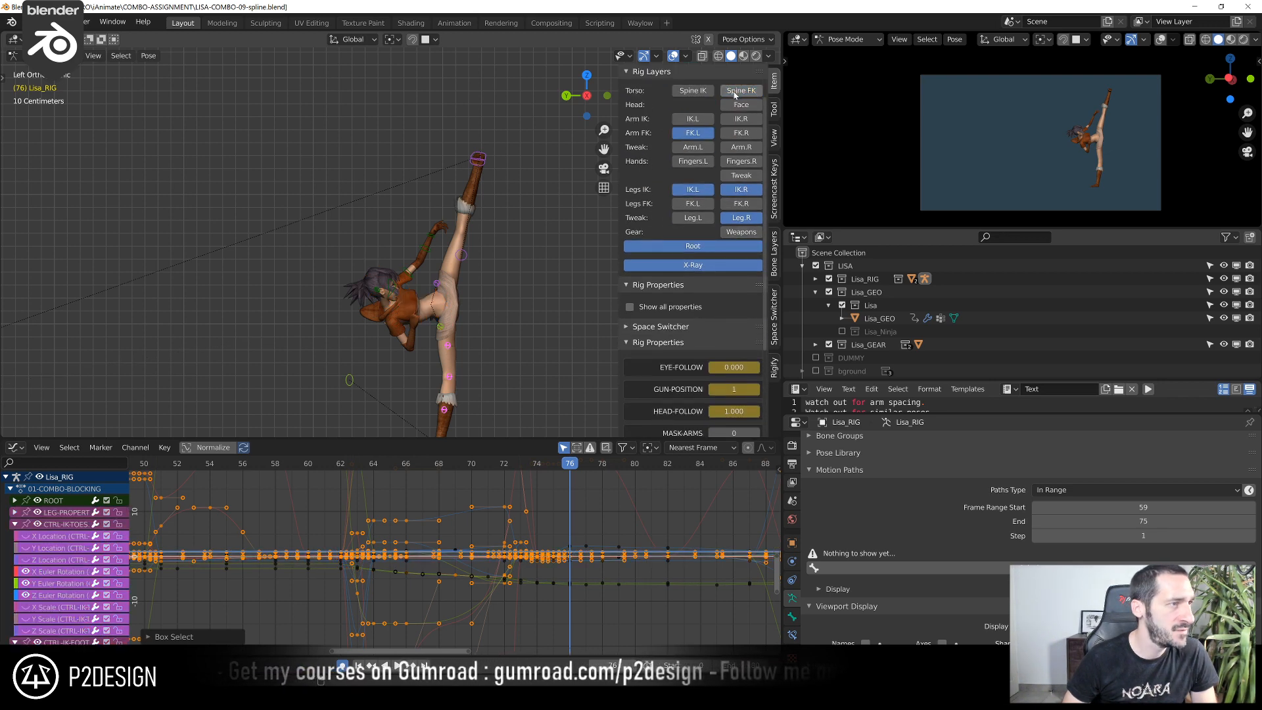
{"action": "left_click", "coordinate": [692, 193]}
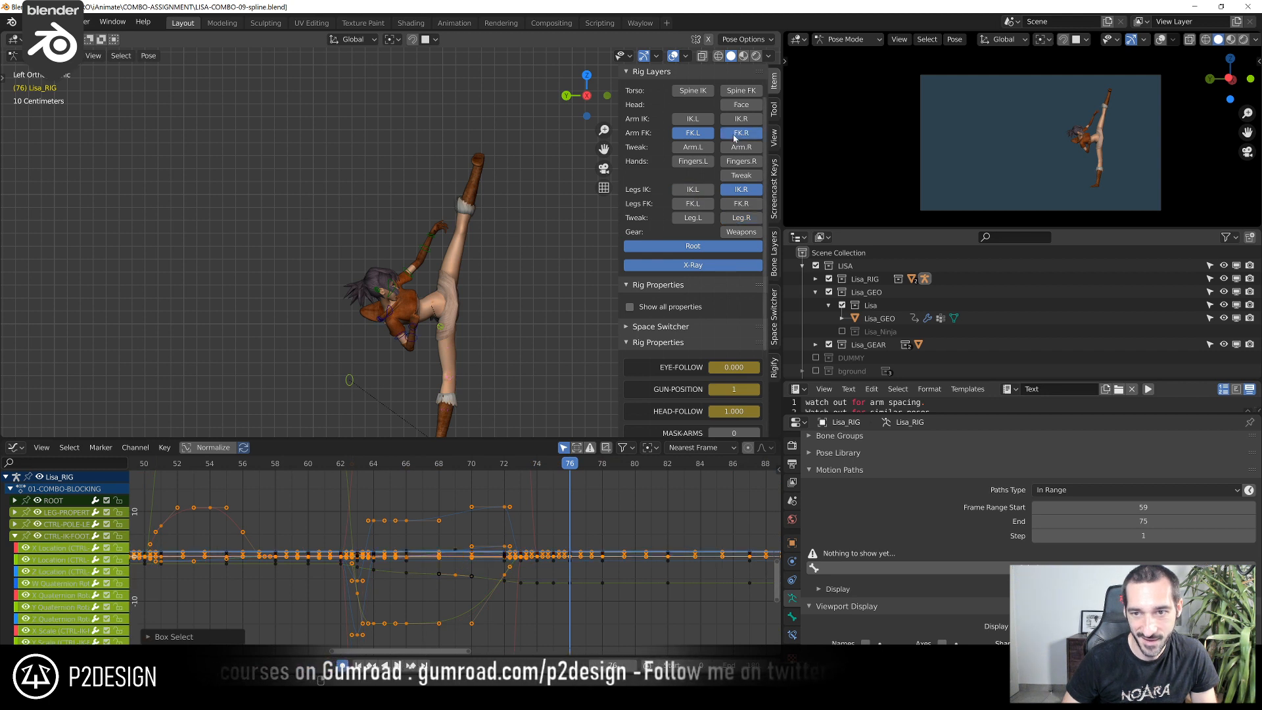
{"action": "left_click", "coordinate": [741, 189]}
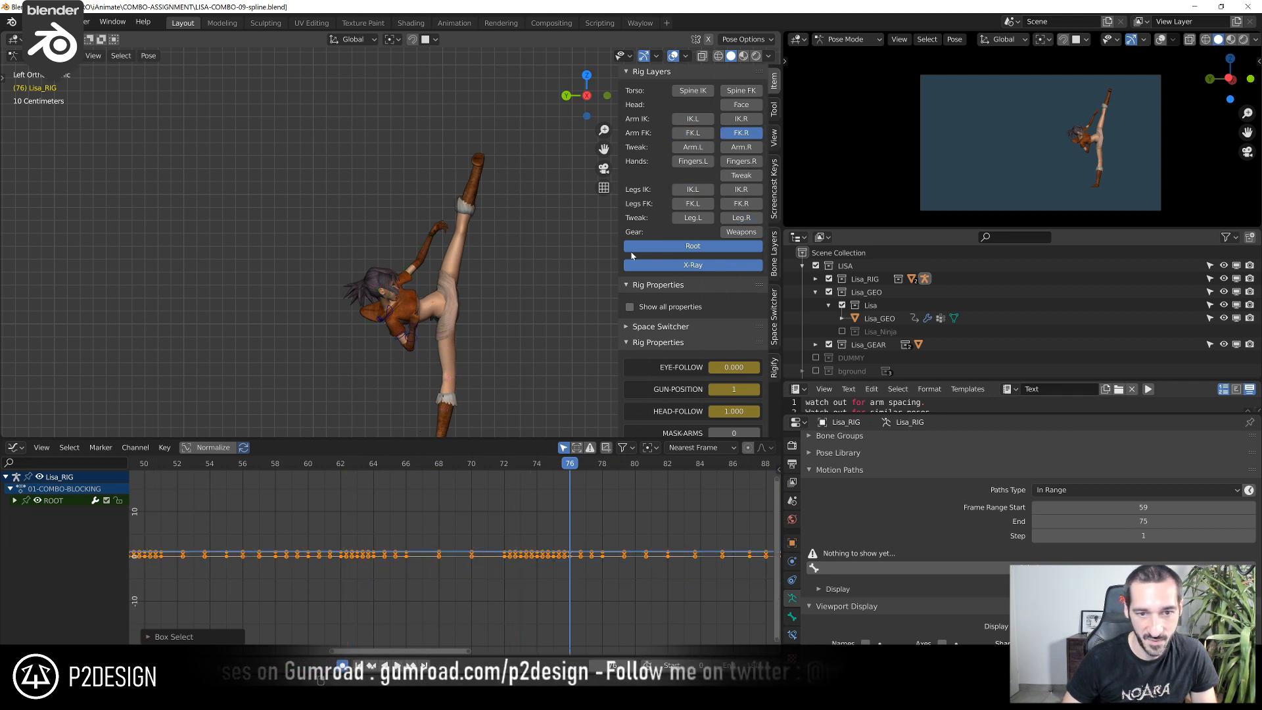
Select CTRL-ARM-FK.R and go to frame 59 to view the crouch pose up close
{"action": "left_click", "coordinate": [405, 338]}
{"action": "scroll", "coordinate": [349, 509], "scroll_direction": "down", "scroll_amount": 4}
{"action": "middle_click_drag", "start_coordinate": [237, 563], "coordinate": [311, 557]}
{"action": "left_click", "coordinate": [288, 468]}
{"action": "left_click_drag", "start_coordinate": [288, 468], "coordinate": [435, 497]}
{"action": "scroll", "coordinate": [128, 298], "scroll_direction": "down", "scroll_amount": 5}
{"action": "scroll", "coordinate": [128, 298], "scroll_direction": "up", "scroll_amount": 2}
{"action": "middle_click_drag", "start_coordinate": [127, 298], "coordinate": [346, 231], "text": "shift"}
{"action": "scroll", "coordinate": [255, 290], "scroll_direction": "up", "scroll_amount": 7}
{"action": "middle_click_drag", "start_coordinate": [255, 292], "coordinate": [380, 289], "text": "shift"}
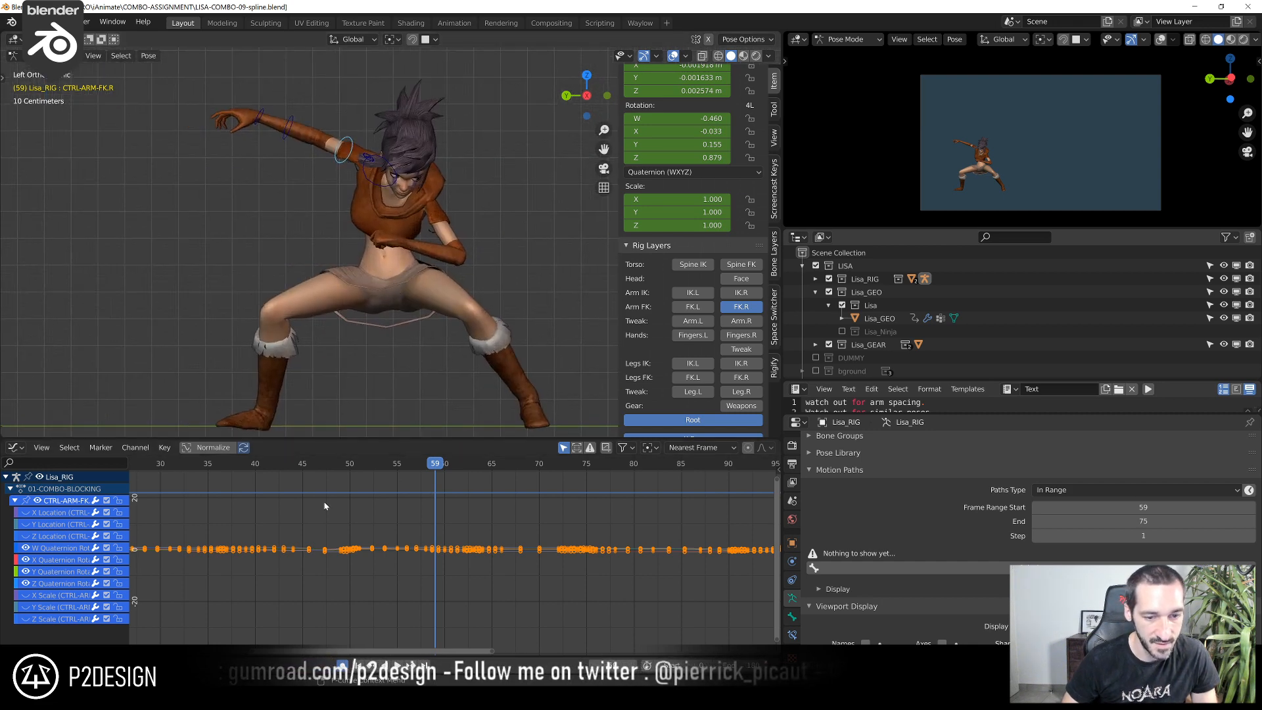
Go to frame 37 and select the CTRL-ARM-FK.R rotation keys from about frame 24 to 56, framing their curves
{"action": "left_click", "coordinate": [228, 467]}
{"action": "scroll", "coordinate": [215, 524], "scroll_direction": "down", "scroll_amount": 6}
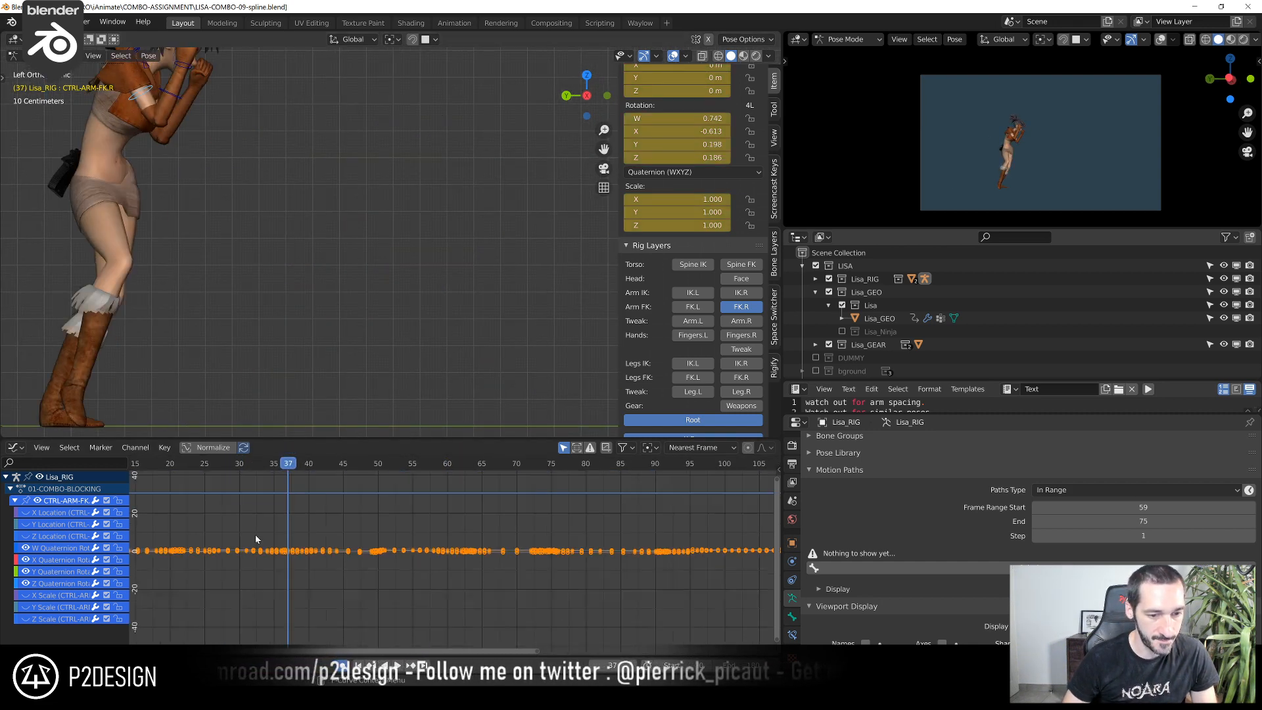
{"action": "left_click_drag", "start_coordinate": [227, 516], "coordinate": [434, 578]}
{"action": "key", "text": "KP_Decimal"}
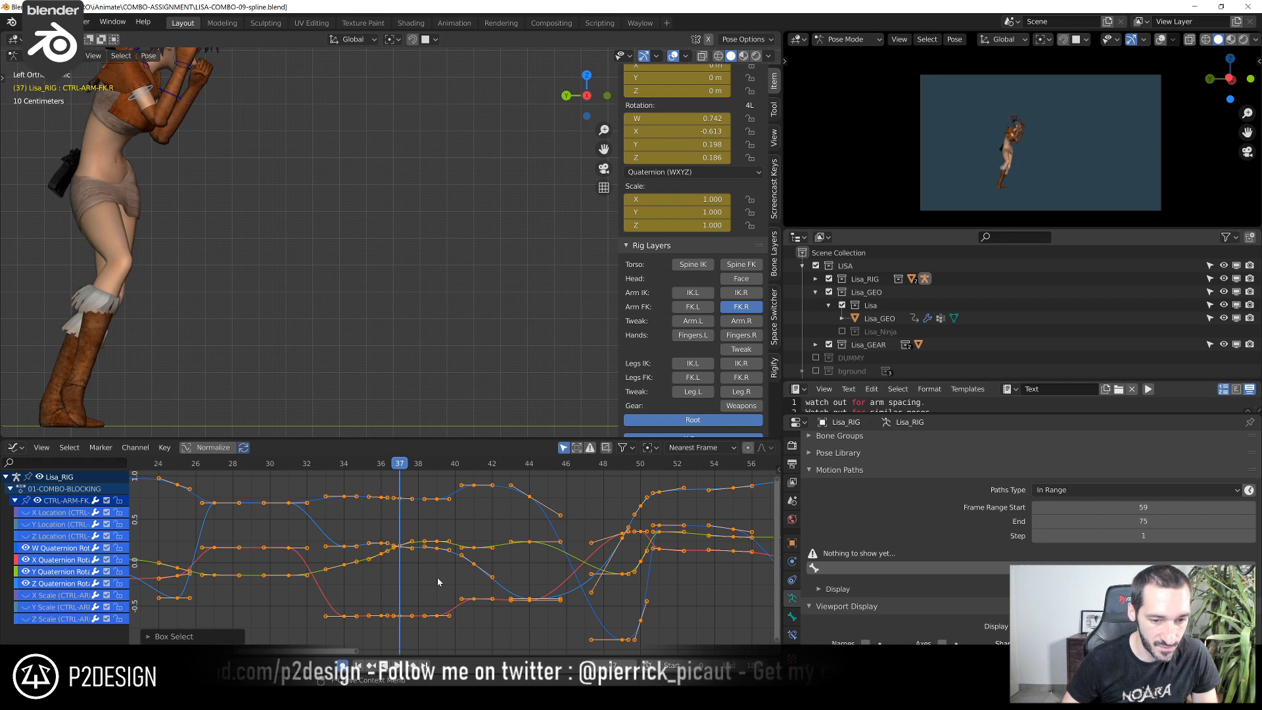
{"action": "scroll", "coordinate": [349, 330], "scroll_direction": "down", "scroll_amount": 3}
{"action": "middle_click_drag", "start_coordinate": [349, 330], "coordinate": [292, 341]}
{"action": "scroll", "coordinate": [321, 287], "scroll_direction": "up", "scroll_amount": 5}
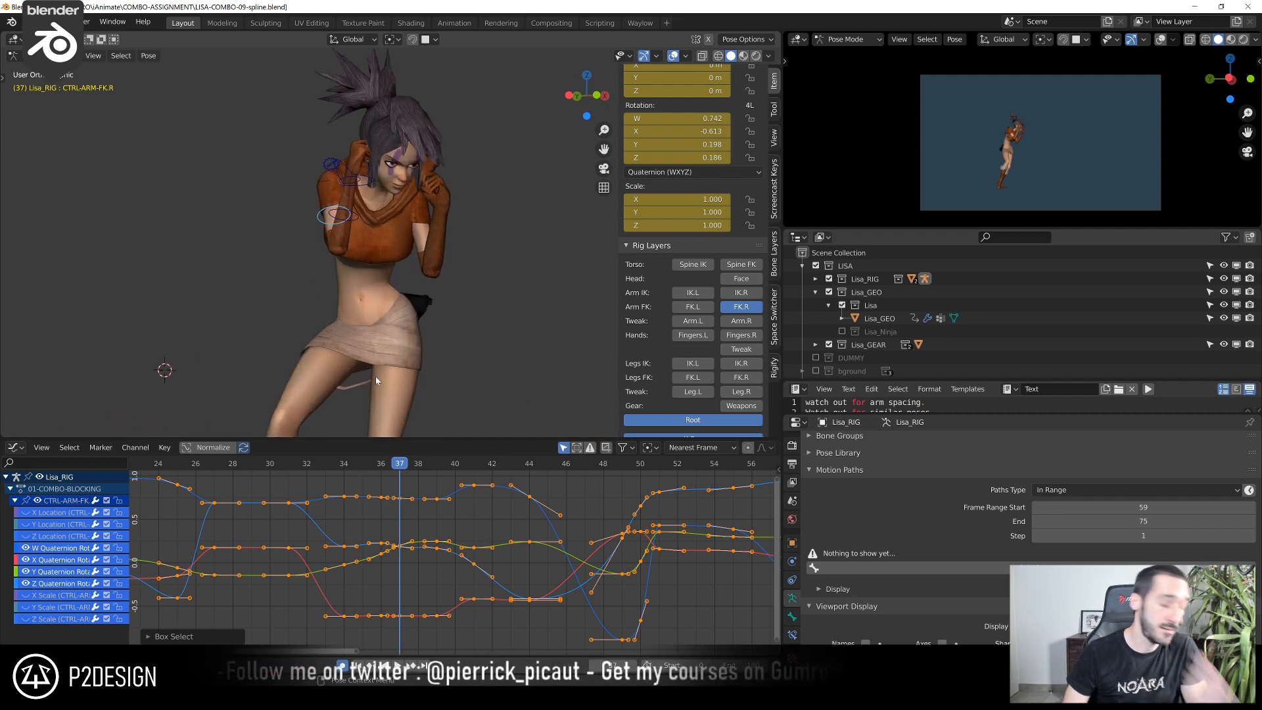
{"action": "scroll", "coordinate": [310, 534], "scroll_direction": "down", "scroll_amount": 2}
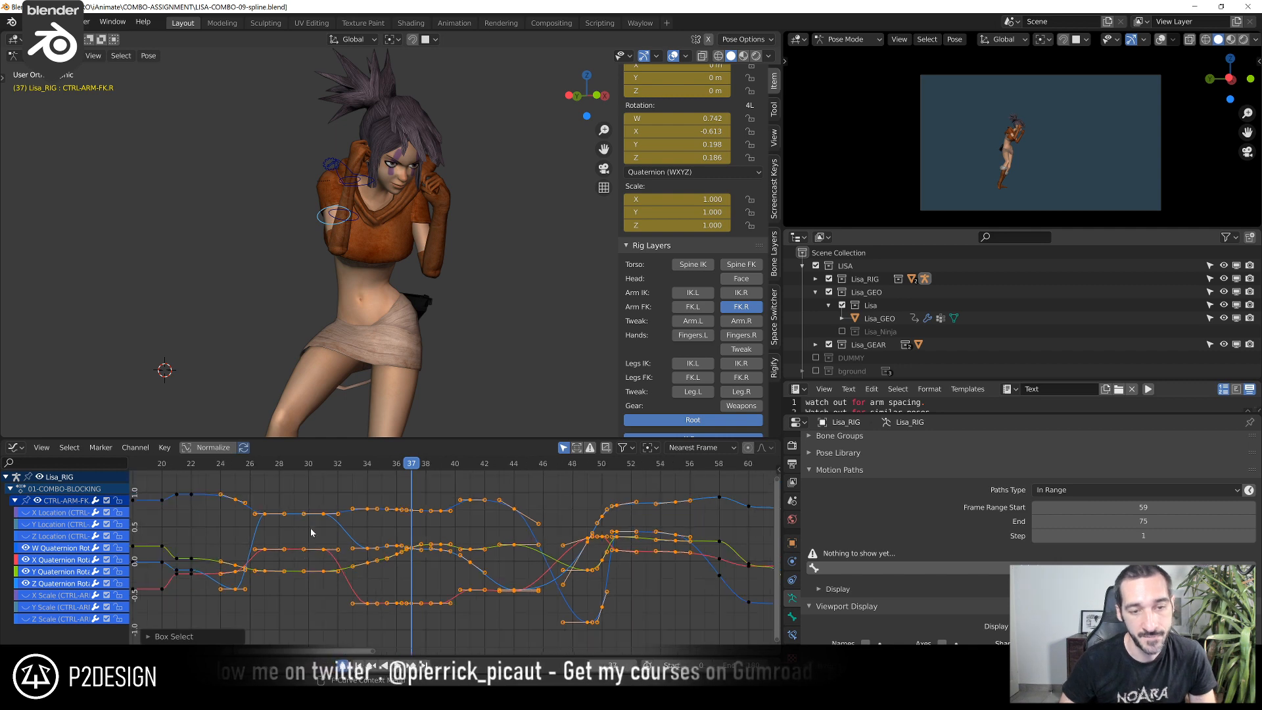
Scrub from about frame 30 to 43 and examine the right arm's motion from an angled view
{"action": "left_click", "coordinate": [314, 472]}
{"action": "left_click", "coordinate": [308, 464]}
{"action": "left_click_drag", "start_coordinate": [317, 469], "coordinate": [499, 525]}
{"action": "middle_click_drag", "start_coordinate": [408, 399], "coordinate": [512, 382]}
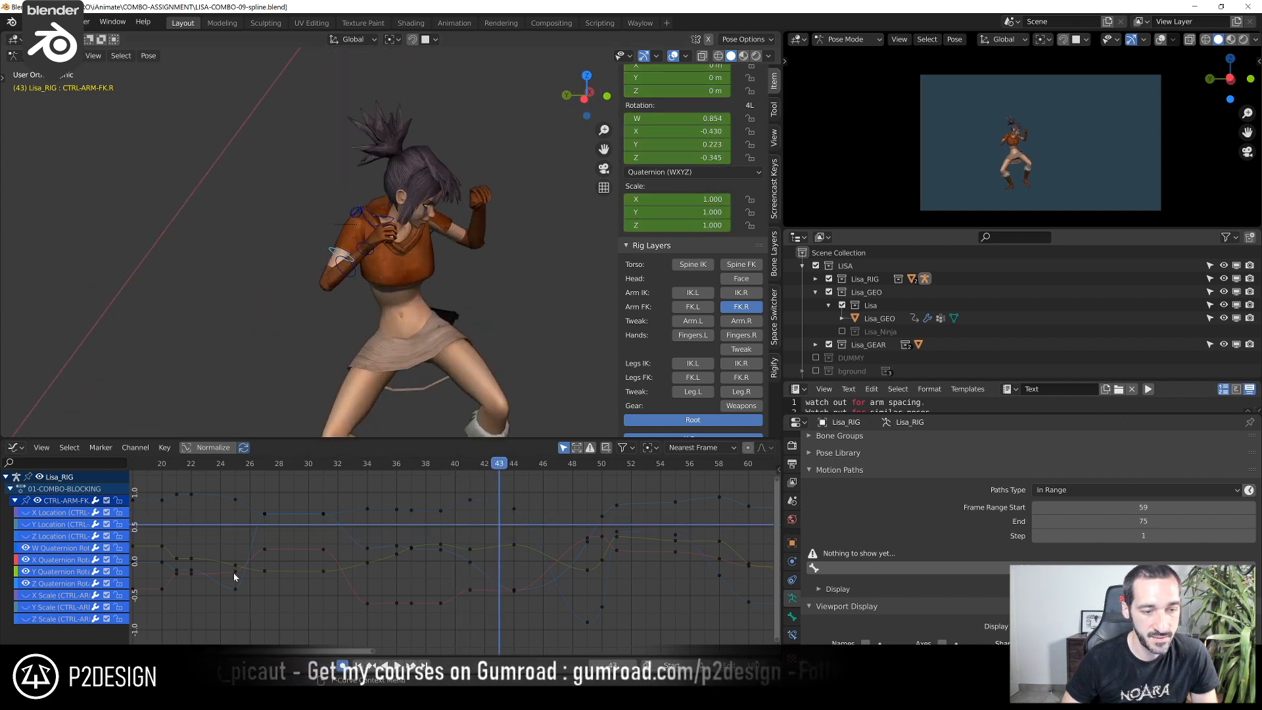
Examine the W, X, Y and Z quaternion rotation curves of CTRL-ARM-FK.R one at a time
{"action": "left_click", "coordinate": [56, 574]}
{"action": "left_click", "coordinate": [55, 563]}
{"action": "left_click", "coordinate": [55, 551]}
{"action": "left_click", "coordinate": [55, 562]}
{"action": "left_click", "coordinate": [55, 573]}
{"action": "left_click", "coordinate": [55, 583]}
{"action": "left_click", "coordinate": [55, 572]}
{"action": "left_click", "coordinate": [55, 560]}
{"action": "left_click", "coordinate": [57, 551]}
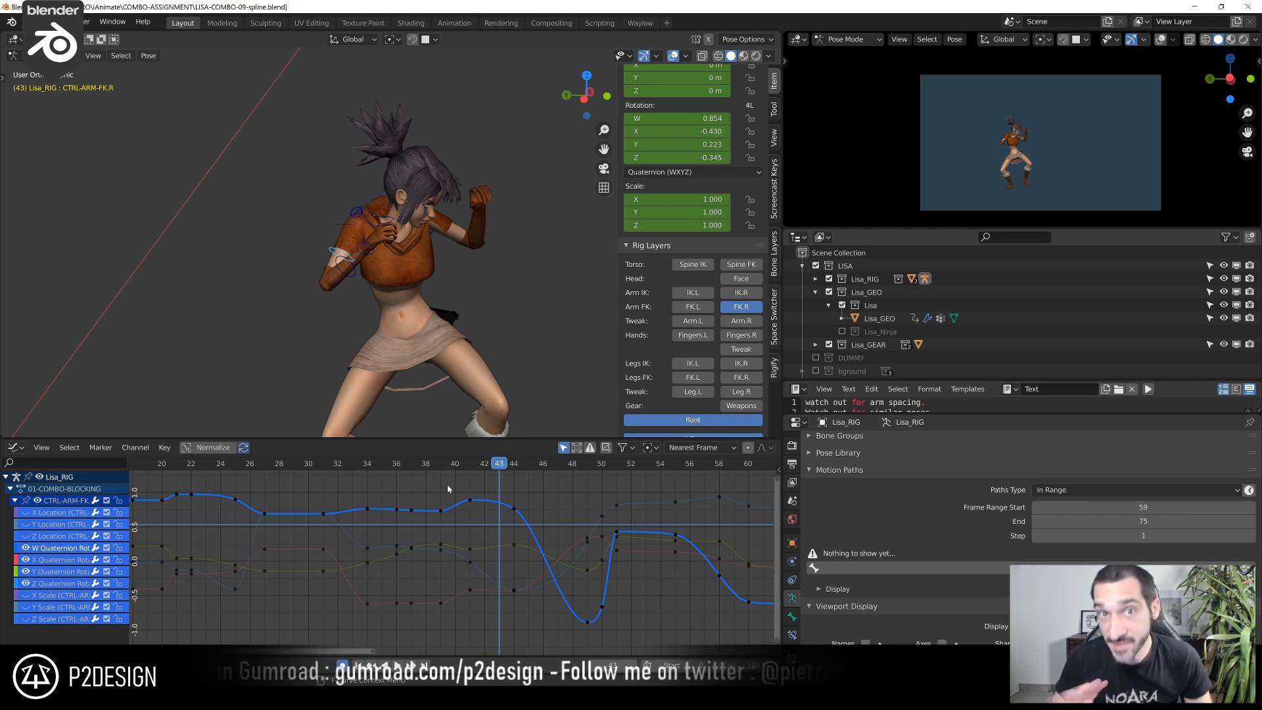
Scrub to frame 46 and select the frame 44 keys on the W and X rotation curves of CTRL-ARM-FK.R
{"action": "scroll", "coordinate": [511, 562], "scroll_direction": "up", "scroll_amount": 3}
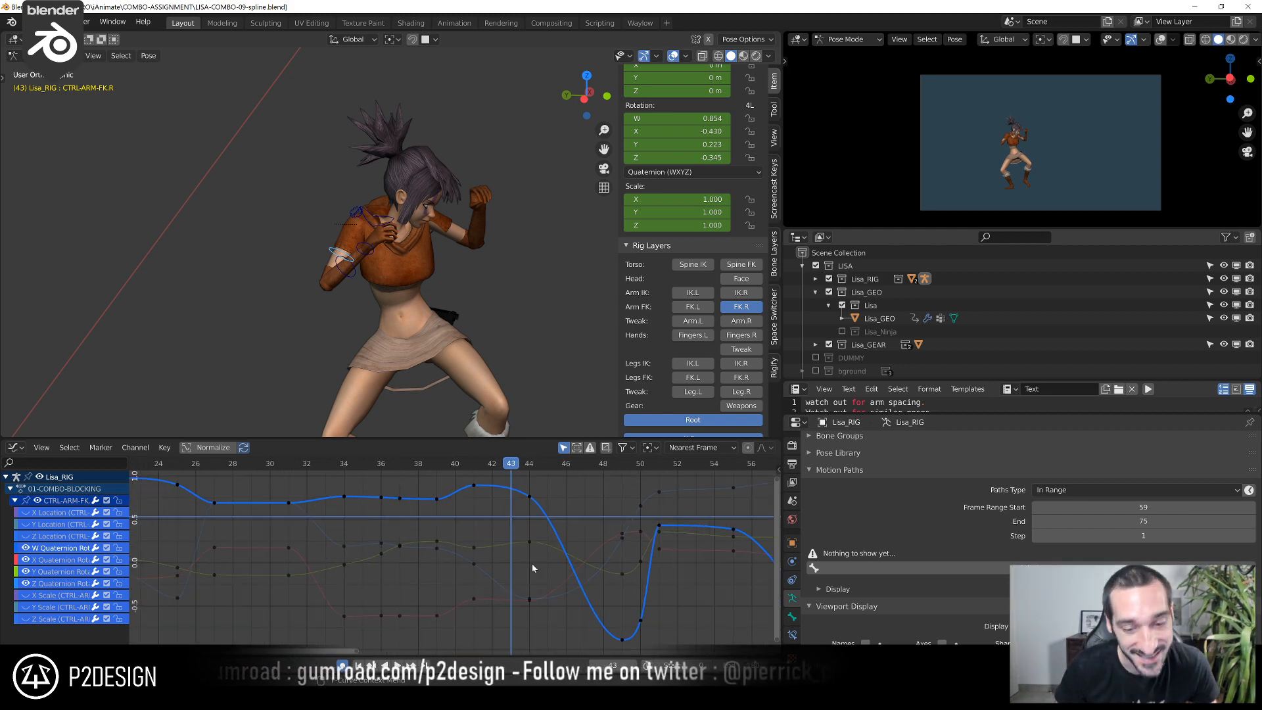
{"action": "middle_click_drag", "start_coordinate": [568, 535], "coordinate": [463, 566]}
{"action": "middle_click_drag", "start_coordinate": [463, 567], "coordinate": [446, 579]}
{"action": "left_click_drag", "start_coordinate": [347, 477], "coordinate": [405, 503]}
{"action": "scroll", "coordinate": [350, 543], "scroll_direction": "up", "scroll_amount": 2}
{"action": "left_click", "coordinate": [321, 517]}
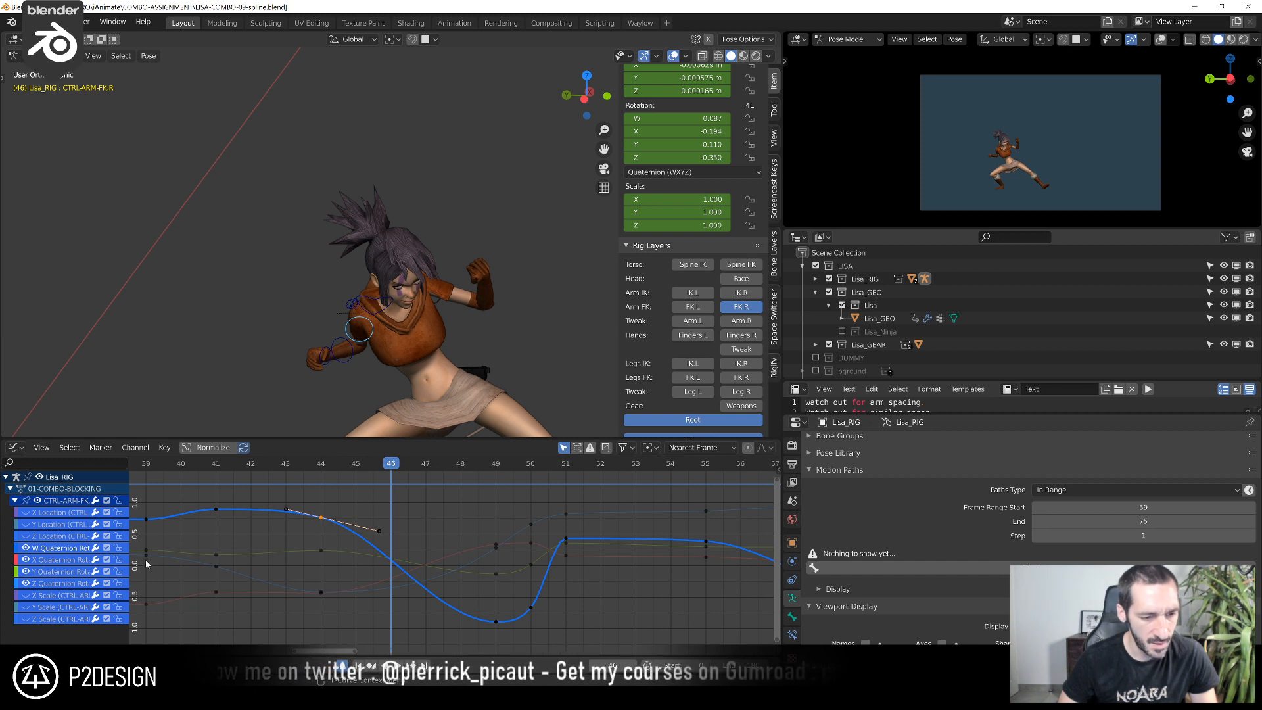
{"action": "left_click", "coordinate": [328, 594]}
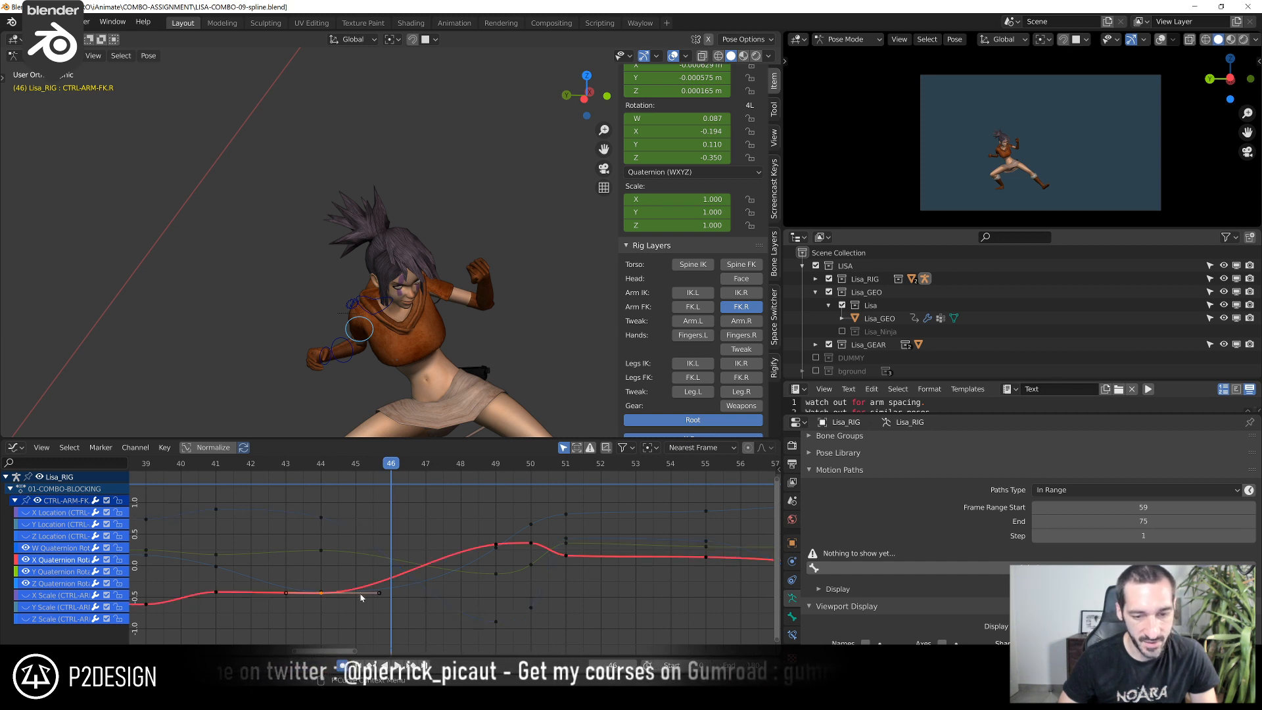
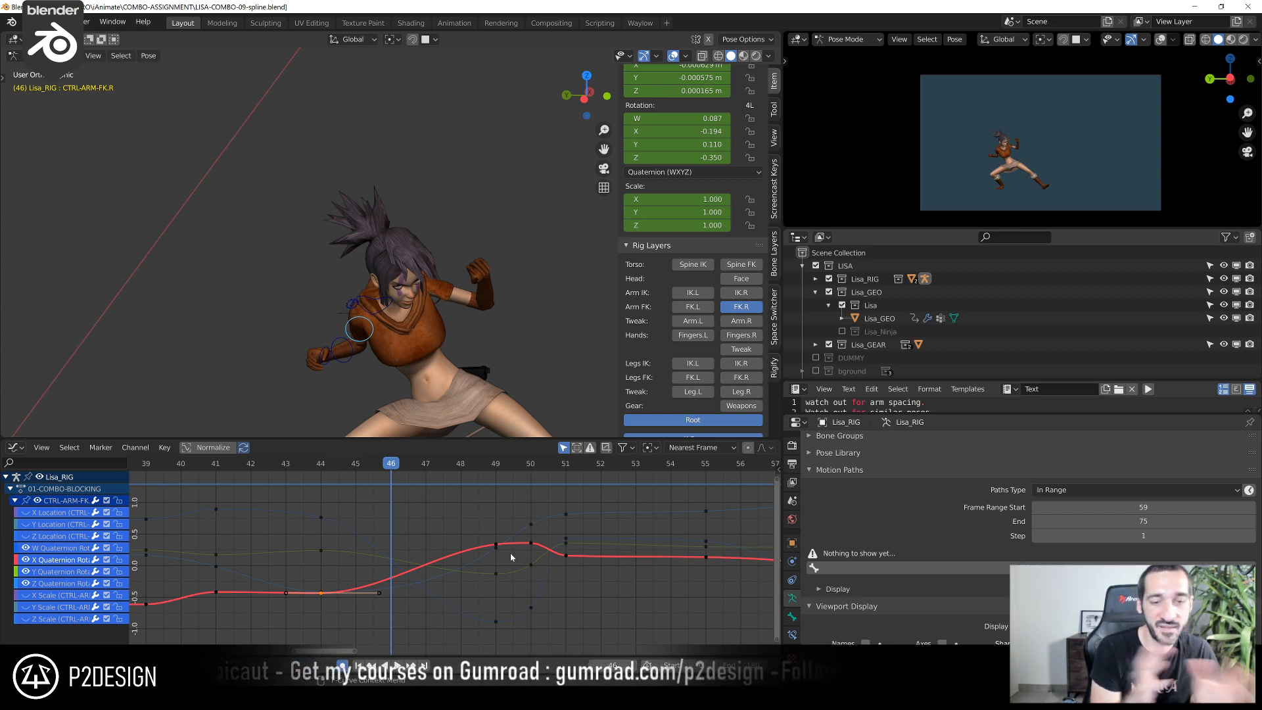
Go to frame 50, switch the rig to Edit Mode and focus the view on the CTRL-ARM-FK.R bone
{"action": "left_click_drag", "start_coordinate": [416, 471], "coordinate": [526, 545]}
{"action": "scroll", "coordinate": [516, 335], "scroll_direction": "down", "scroll_amount": 3}
{"action": "middle_click_drag", "start_coordinate": [515, 335], "coordinate": [463, 282], "text": "shift"}
{"action": "scroll", "coordinate": [377, 276], "scroll_direction": "up", "scroll_amount": 5}
{"action": "key", "text": "Tab"}
{"action": "scroll", "coordinate": [363, 230], "scroll_direction": "down", "scroll_amount": 8}
{"action": "scroll", "coordinate": [405, 265], "scroll_direction": "down", "scroll_amount": 4}
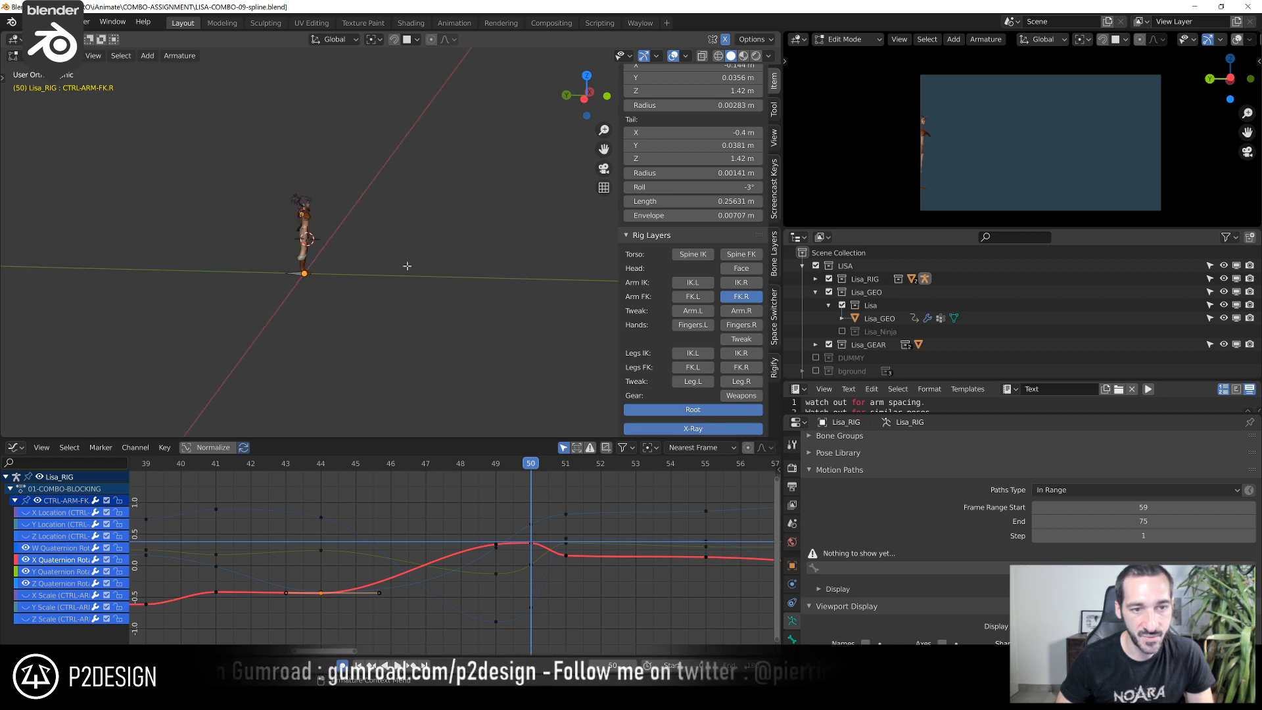
{"action": "key", "text": "KP_Decimal"}
{"action": "scroll", "coordinate": [405, 265], "scroll_direction": "down", "scroll_amount": 6}
{"action": "middle_click_drag", "start_coordinate": [405, 265], "coordinate": [385, 234]}
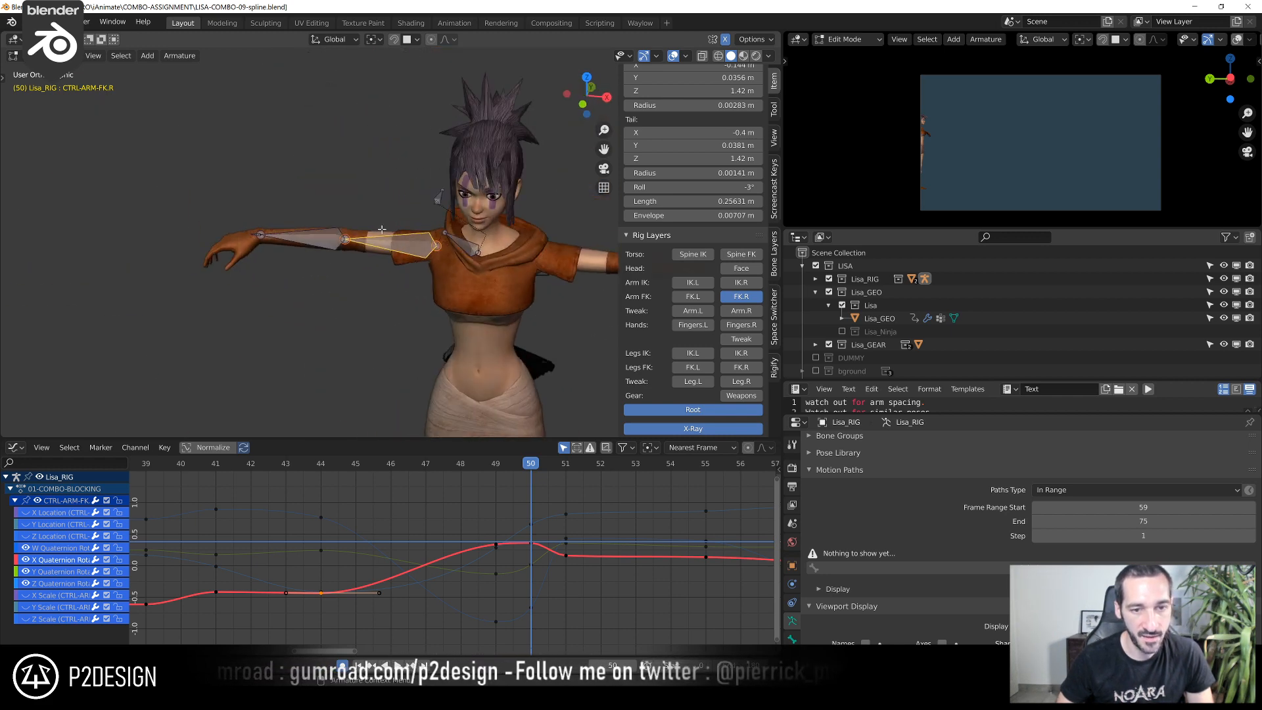
Examine the right upper arm's FK bone in its rest position from several close angles
{"action": "scroll", "coordinate": [404, 223], "scroll_direction": "up", "scroll_amount": 5}
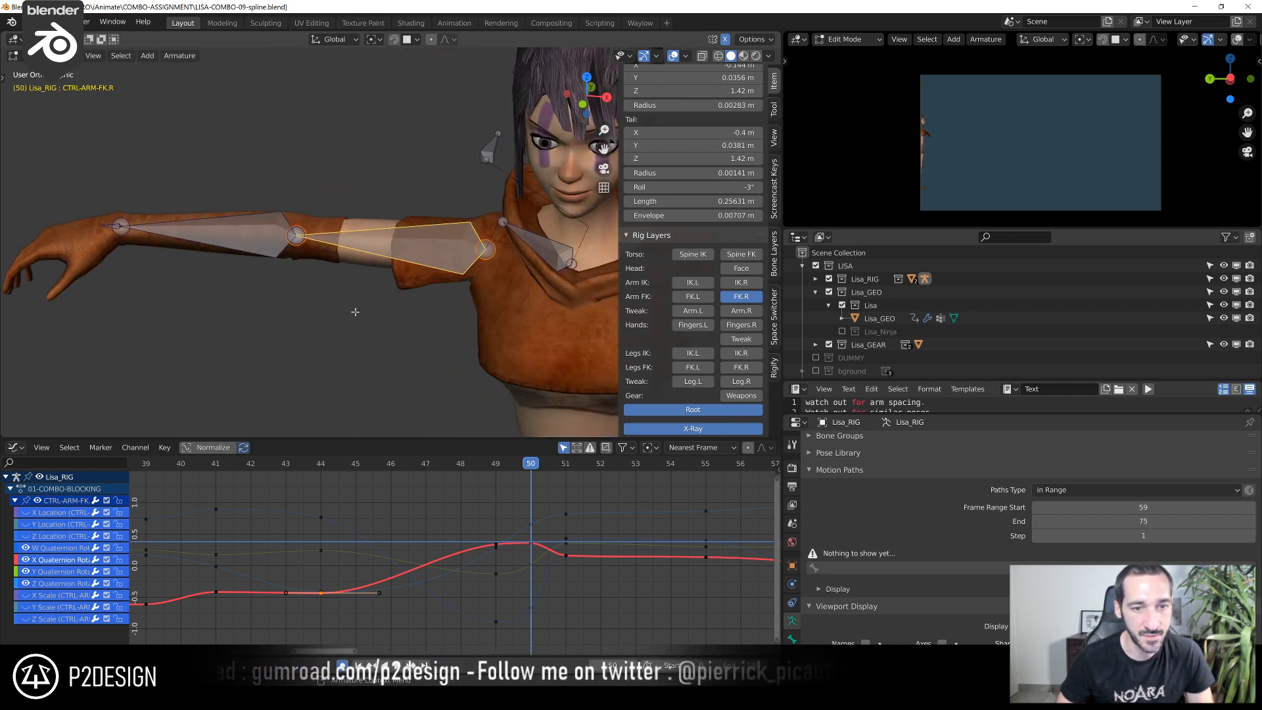
{"action": "middle_click_drag", "start_coordinate": [363, 310], "coordinate": [369, 311]}
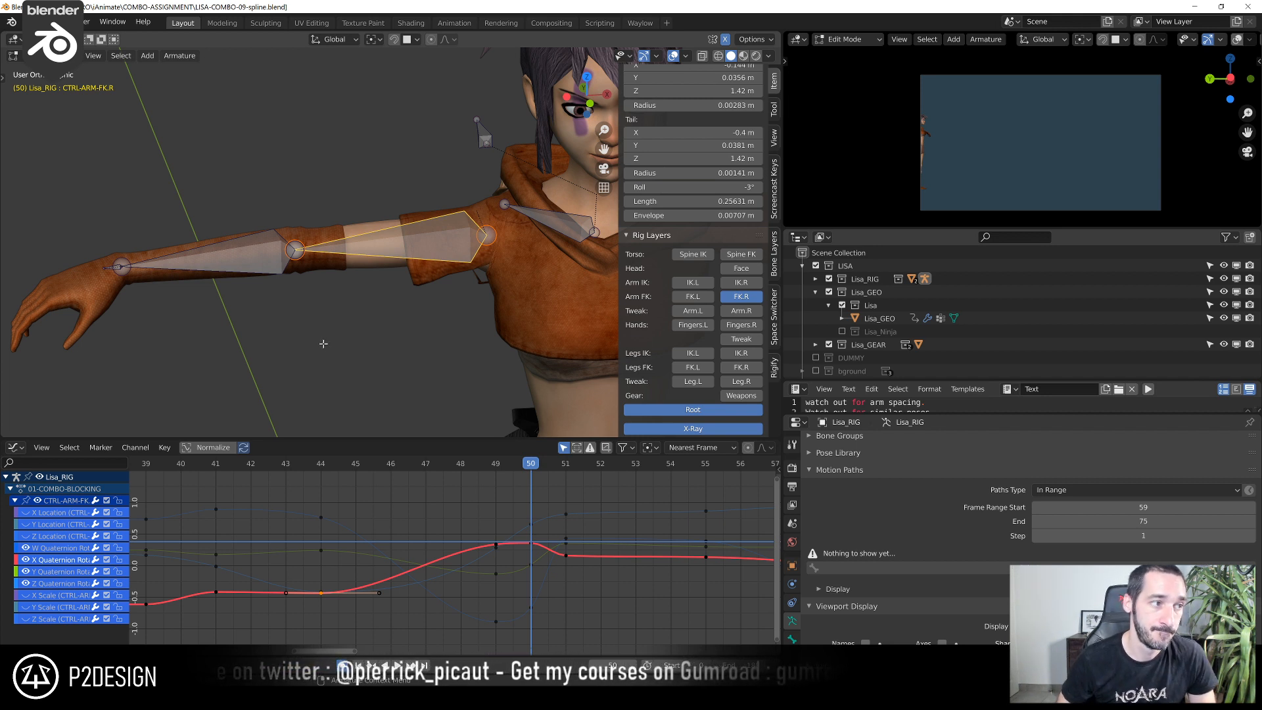
{"action": "scroll", "coordinate": [323, 342], "scroll_direction": "up", "scroll_amount": 1}
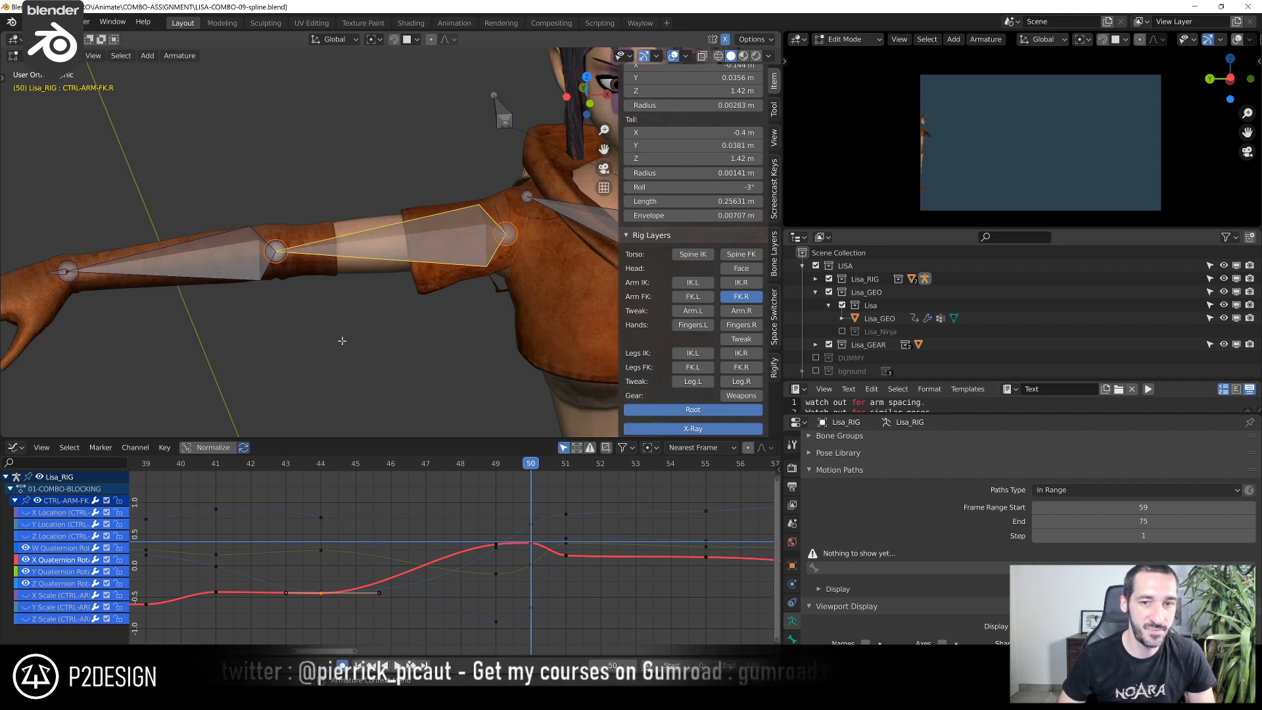
{"action": "mouse_move", "coordinate": [383, 346]}
{"action": "middle_mouse_down"}
{"action": "mouse_move", "coordinate": [339, 341]}
{"action": "mouse_move", "coordinate": [366, 348]}
{"action": "middle_mouse_up"}
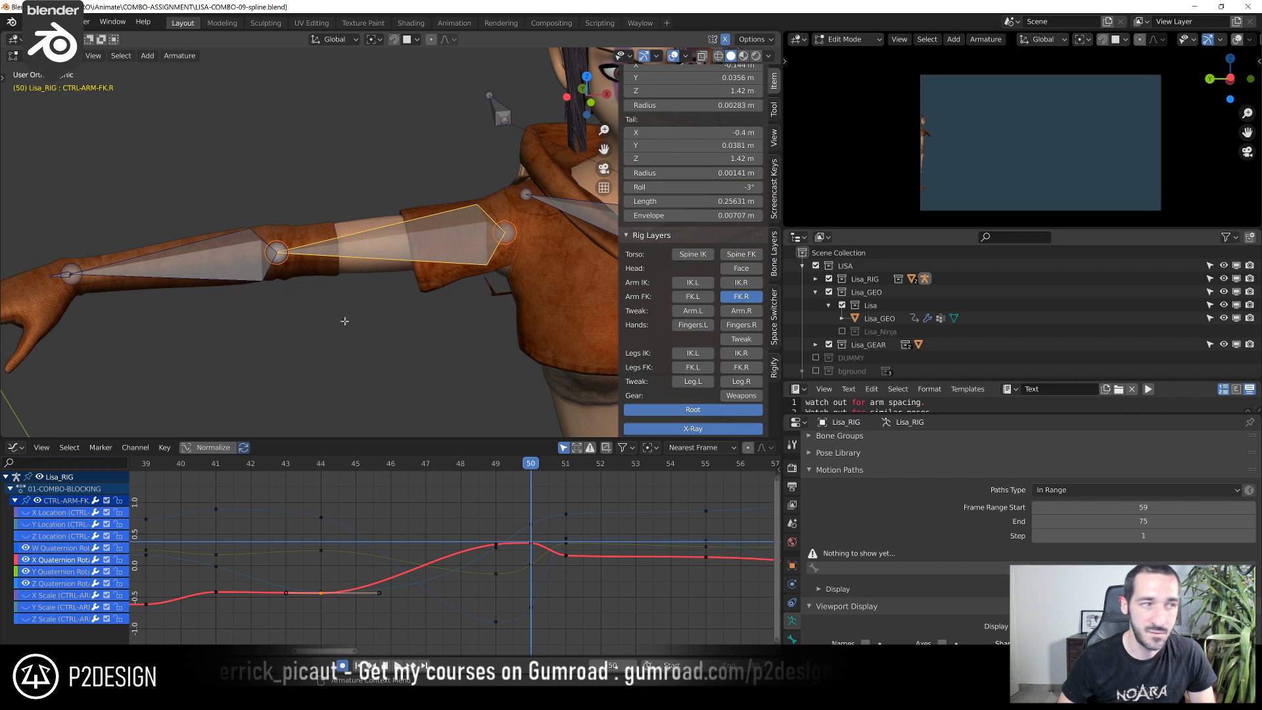
{"action": "middle_click_drag", "start_coordinate": [404, 328], "coordinate": [299, 335]}
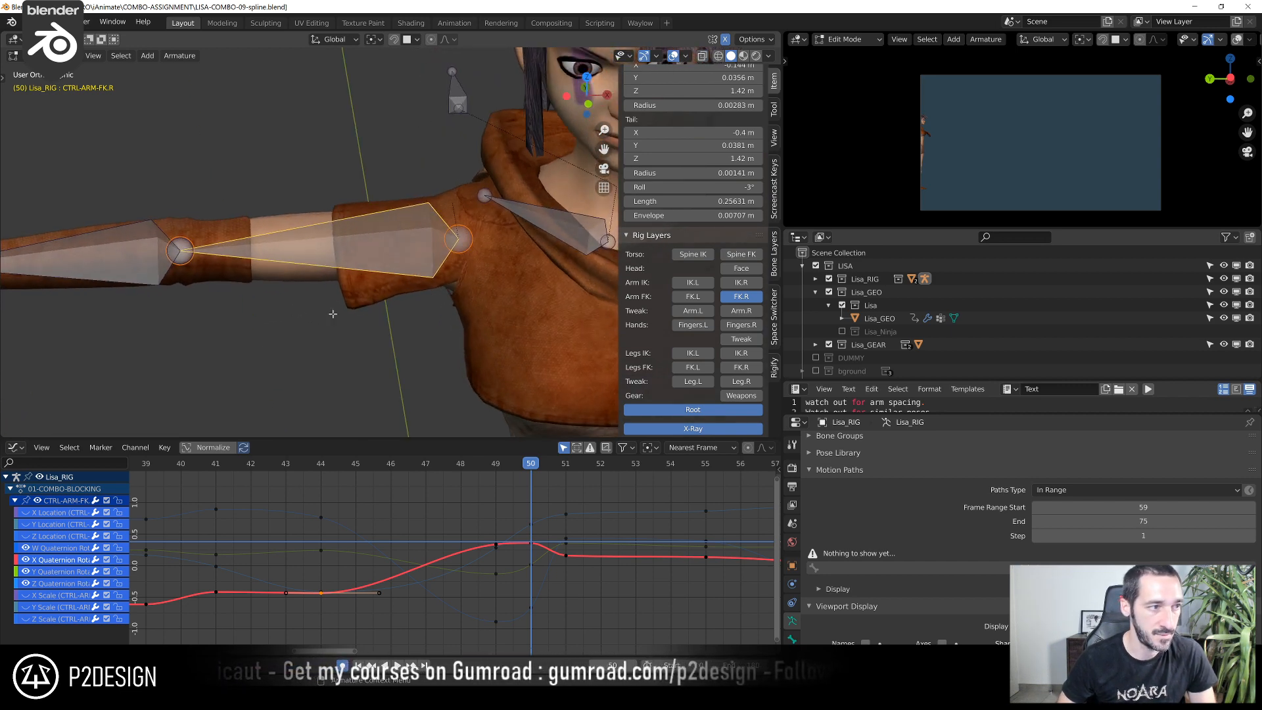
{"action": "scroll", "coordinate": [423, 174], "scroll_direction": "down", "scroll_amount": 4}
{"action": "scroll", "coordinate": [309, 299], "scroll_direction": "up", "scroll_amount": 2}
{"action": "middle_click_drag", "start_coordinate": [310, 299], "coordinate": [330, 283]}
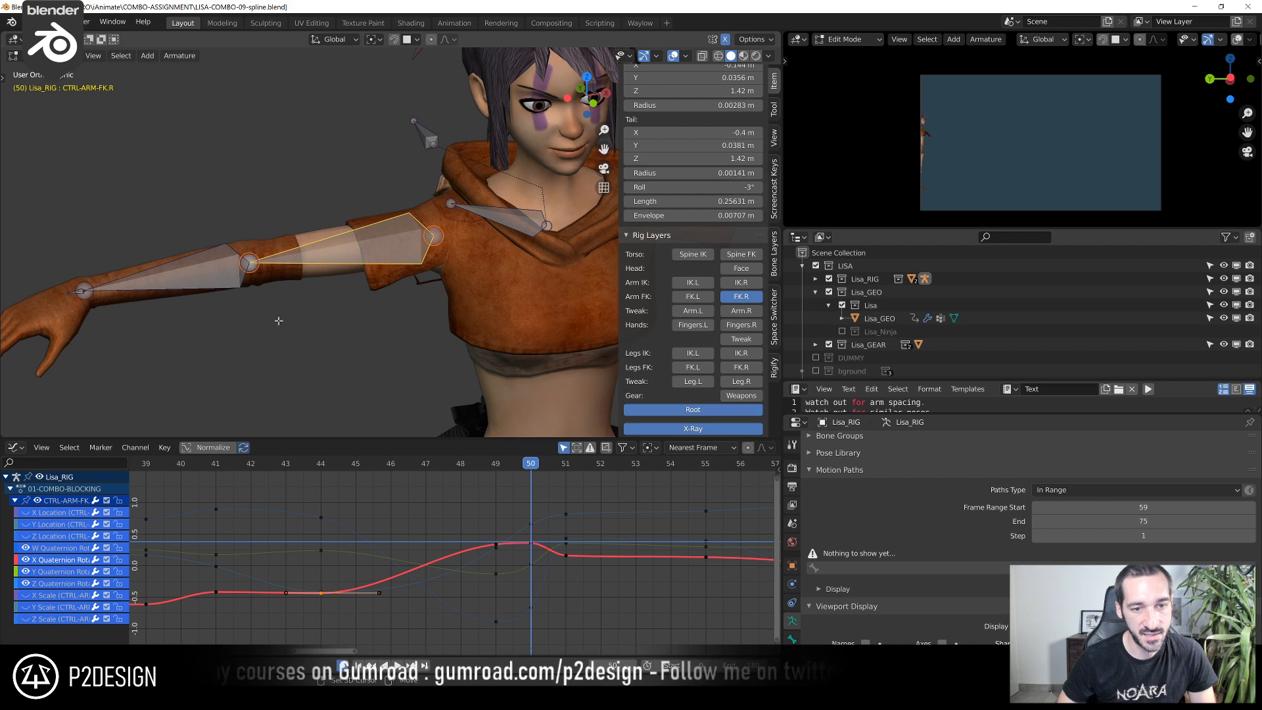
Duplicate CTRL-ARM-FK.R in place, scale the copy to about 0.81 around Individual Origins, and return to Pose Mode
{"action": "key", "text": "shift+d"}
{"action": "key", "text": "Escape"}
{"action": "left_click", "coordinate": [374, 39]}
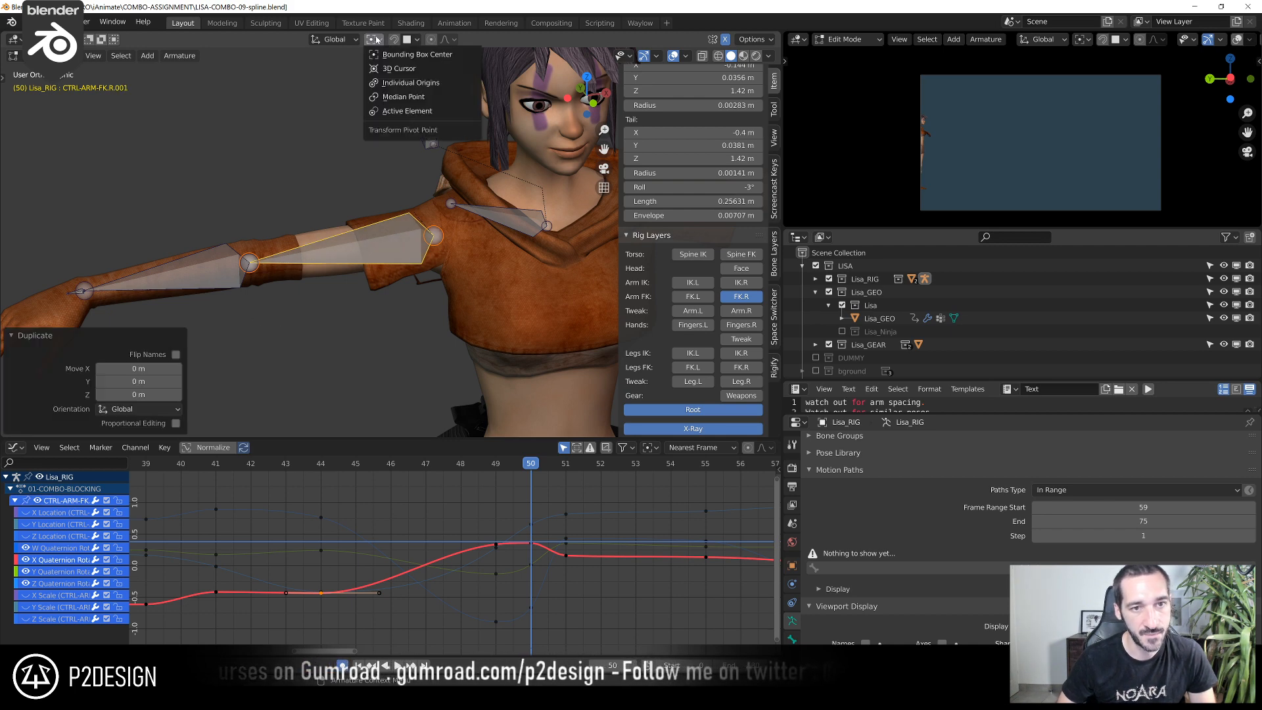
{"action": "left_click", "coordinate": [395, 83]}
{"action": "key", "text": "s"}
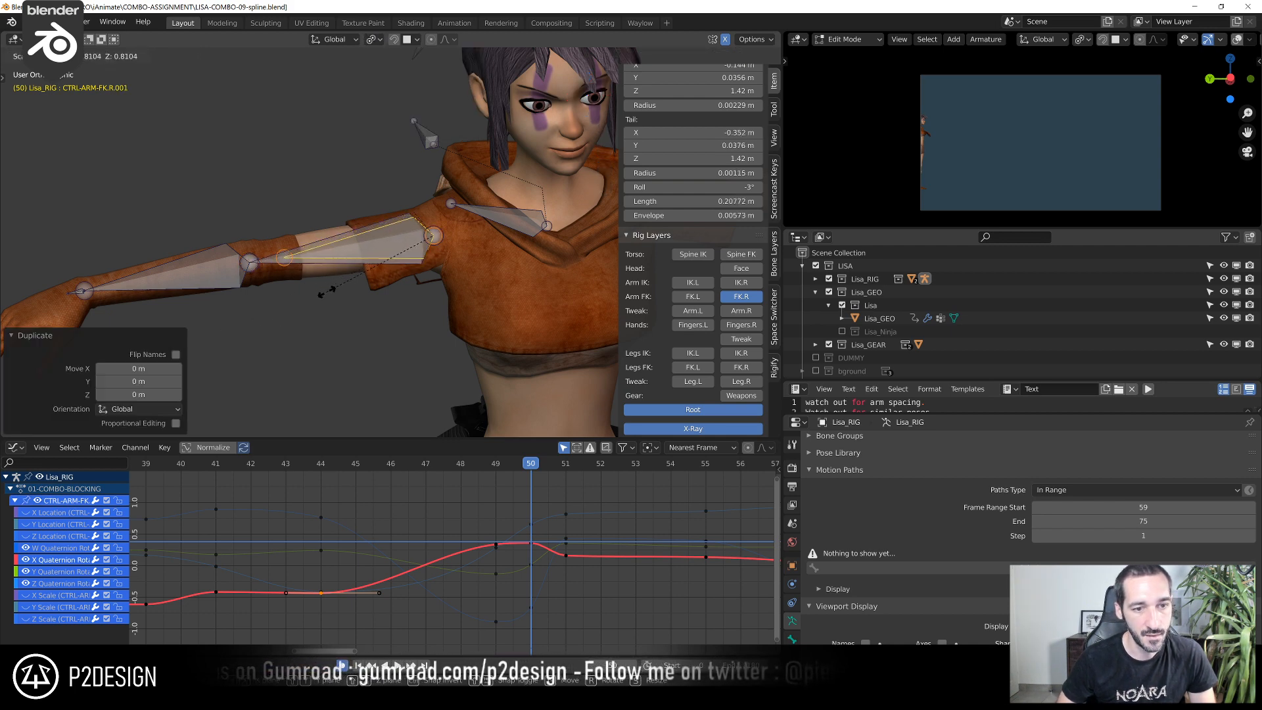
{"action": "left_click", "coordinate": [325, 289]}
{"action": "scroll", "coordinate": [353, 246], "scroll_direction": "down", "scroll_amount": 4}
{"action": "key", "text": "Tab"}
Display the armature's bone names and hide every control except CTRL-ARM-FK.R and its duplicate
{"action": "scroll", "coordinate": [355, 274], "scroll_direction": "up", "scroll_amount": 3}
{"action": "scroll", "coordinate": [370, 273], "scroll_direction": "up", "scroll_amount": 4}
{"action": "middle_click_drag", "start_coordinate": [370, 278], "coordinate": [478, 219]}
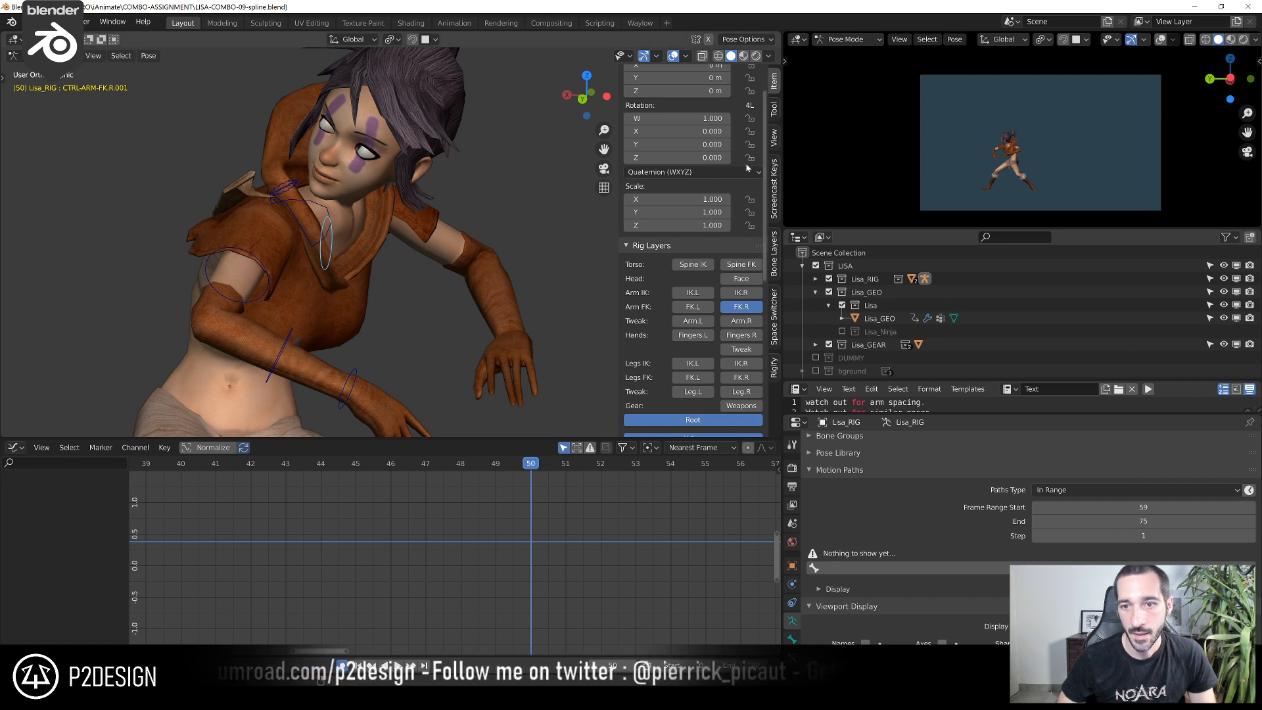
{"action": "scroll", "coordinate": [653, 190], "scroll_direction": "up", "scroll_amount": 2}
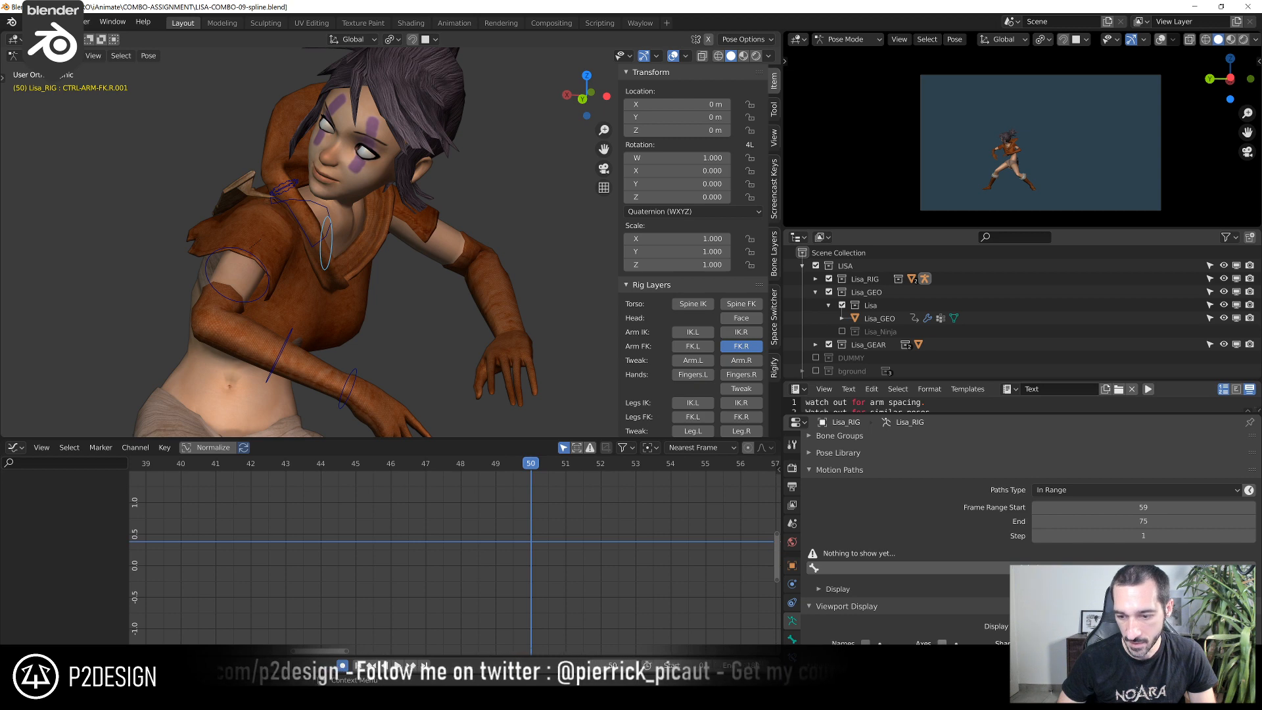
{"action": "left_click", "coordinate": [866, 643]}
{"action": "middle_click_drag", "start_coordinate": [284, 273], "coordinate": [234, 289]}
{"action": "left_click", "coordinate": [234, 295], "text": "shift"}
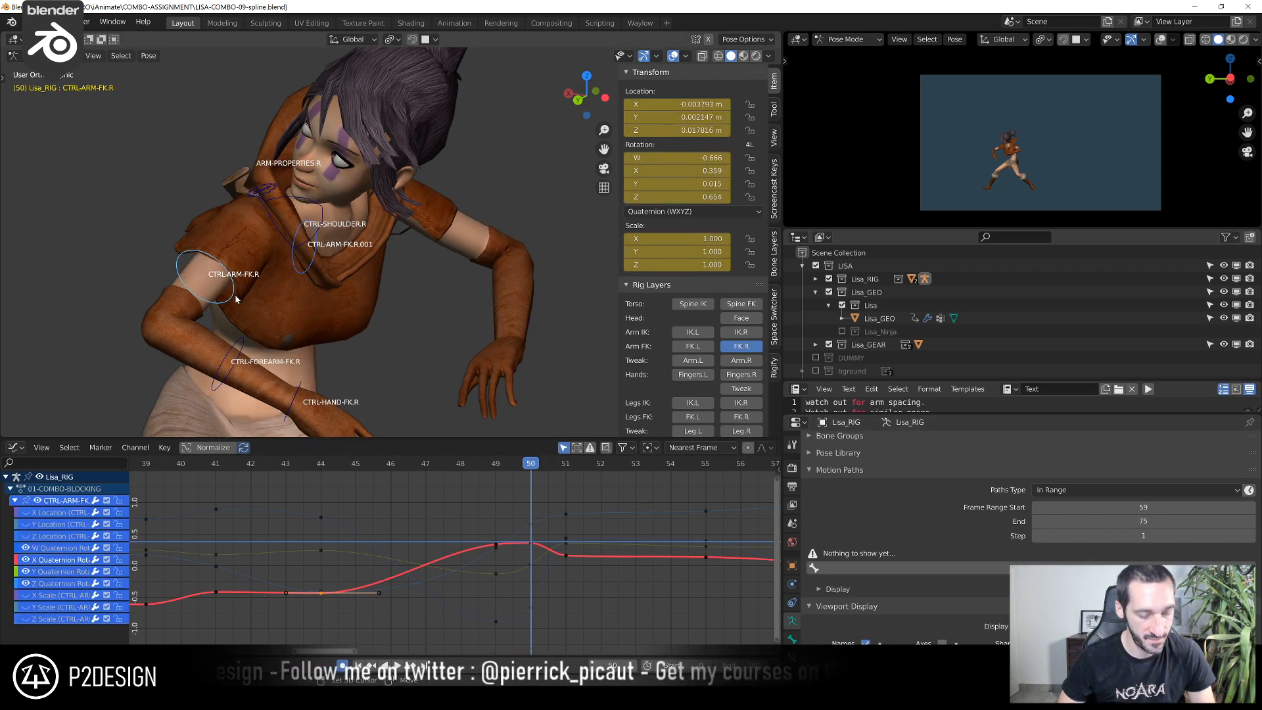
{"action": "key", "text": "shift+h"}
Set the rotation mode of the duplicated arm control to XYZ Euler
{"action": "left_click", "coordinate": [306, 270]}
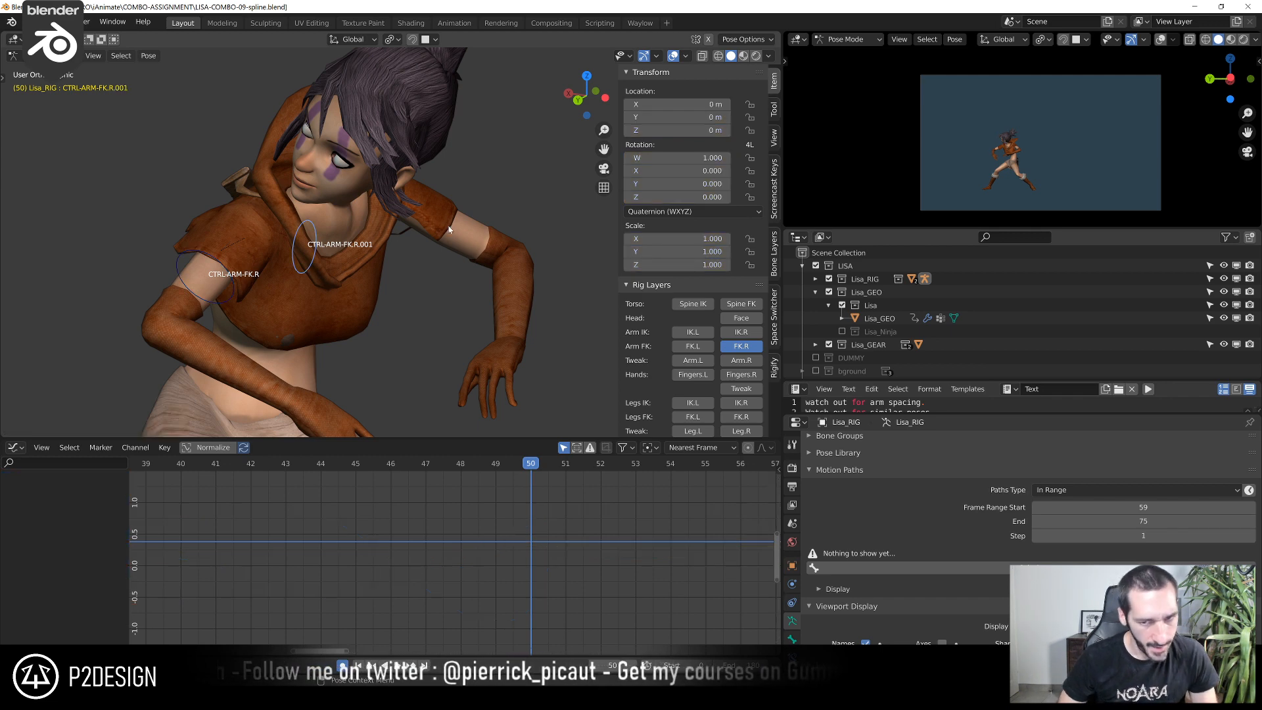
{"action": "left_click", "coordinate": [682, 211]}
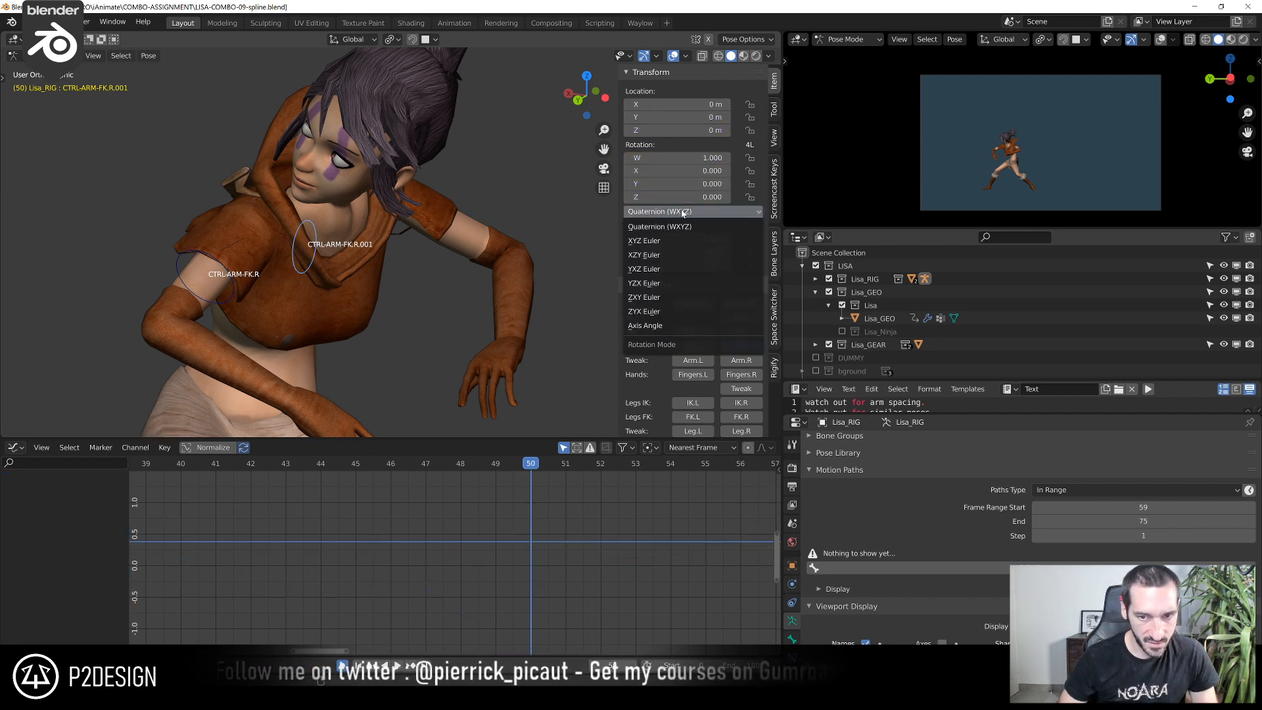
{"action": "left_click", "coordinate": [684, 244]}
{"action": "middle_click_drag", "start_coordinate": [421, 289], "coordinate": [346, 295]}
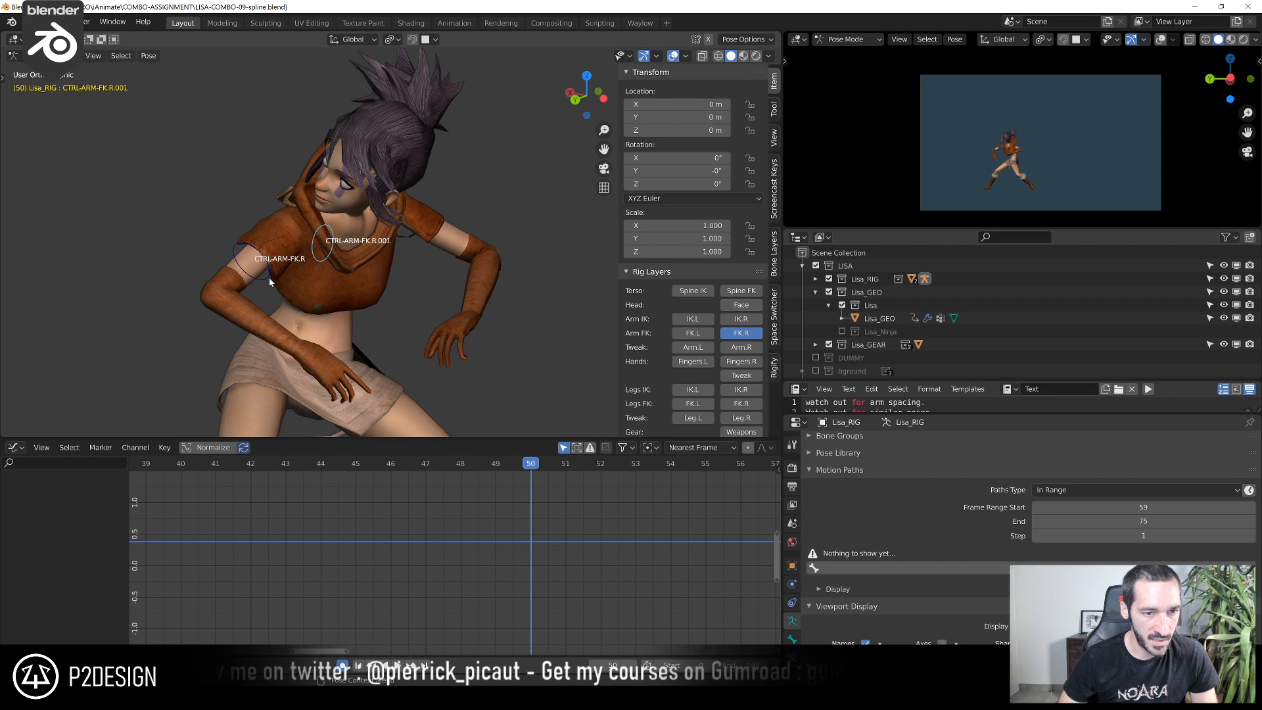
Add a Copy Transforms constraint to the duplicated control with CTRL-ARM-FK.R as target, and show its constraint settings
{"action": "left_click", "coordinate": [269, 277]}
{"action": "left_click", "coordinate": [318, 264]}
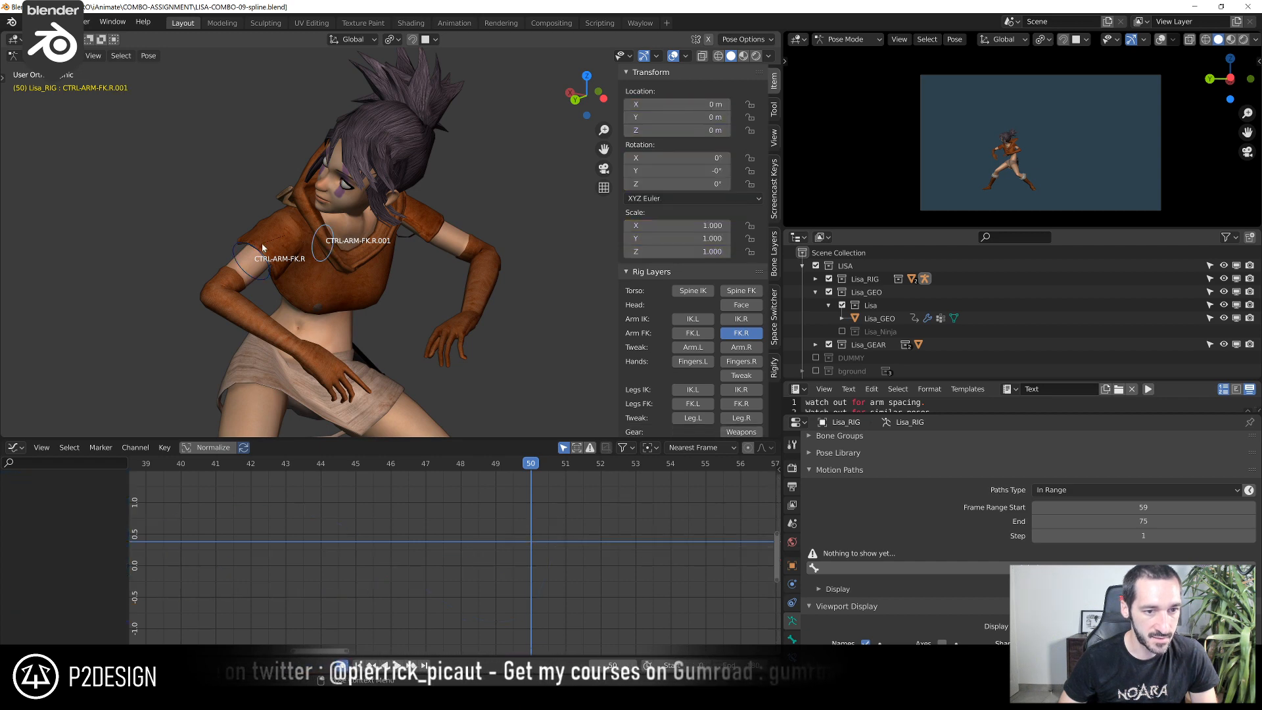
{"action": "left_click", "coordinate": [234, 256]}
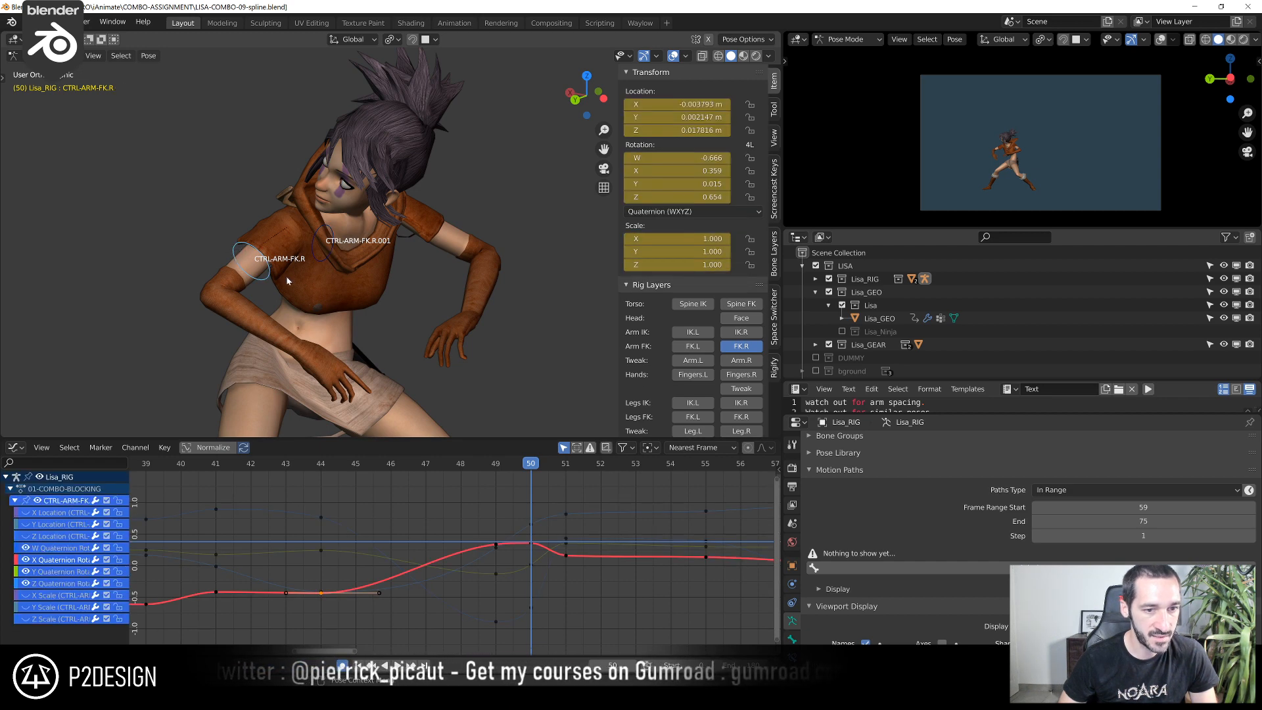
{"action": "left_click", "coordinate": [334, 253], "text": "shift"}
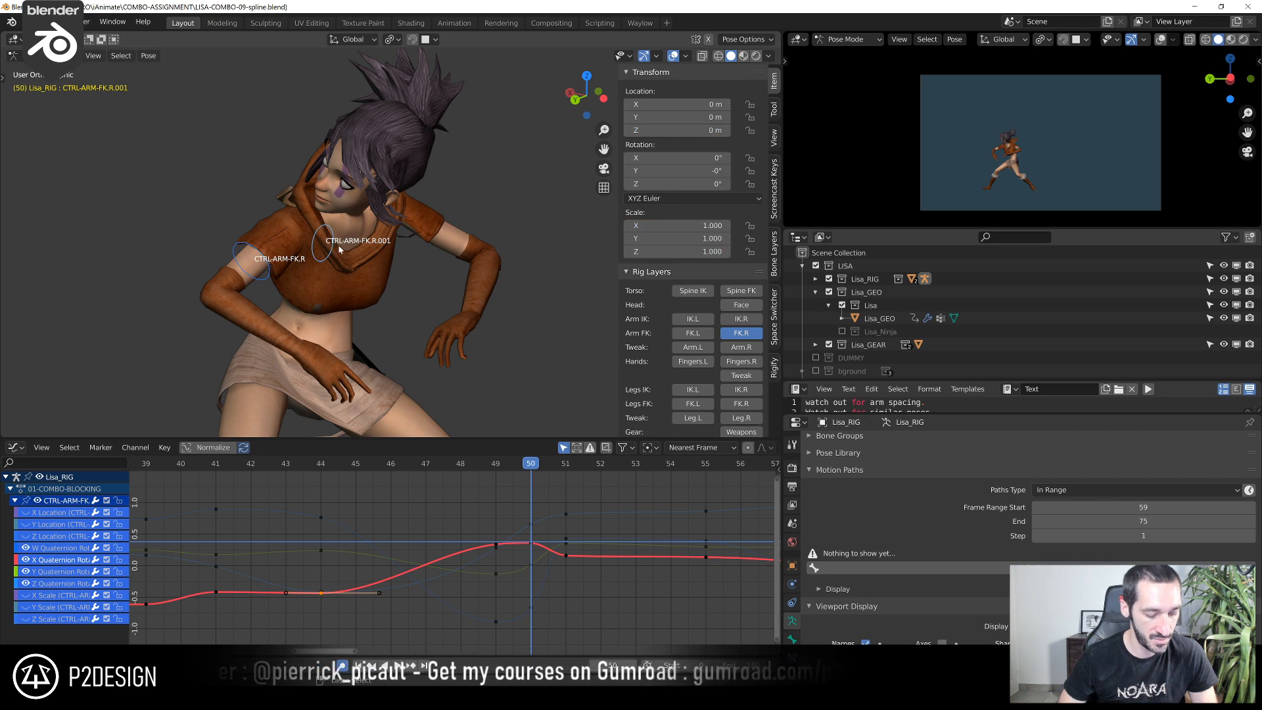
{"action": "key", "text": "shift+ctrl+c"}
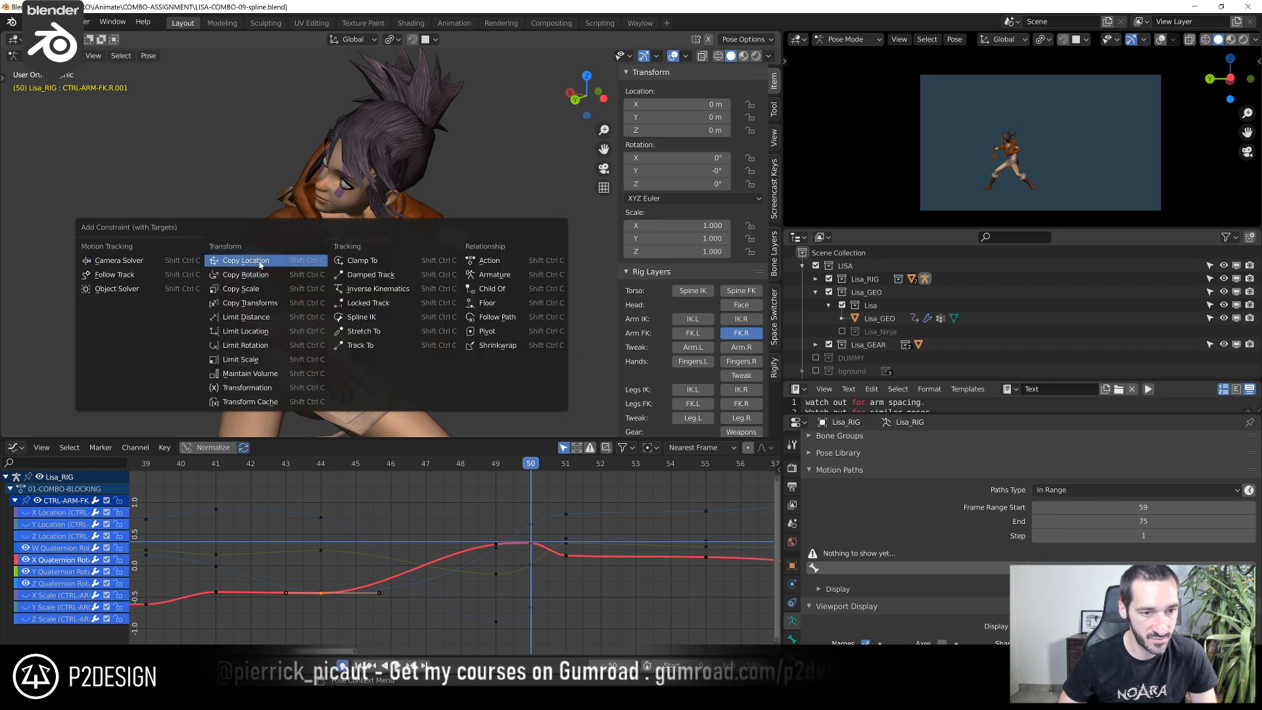
{"action": "left_click", "coordinate": [261, 305]}
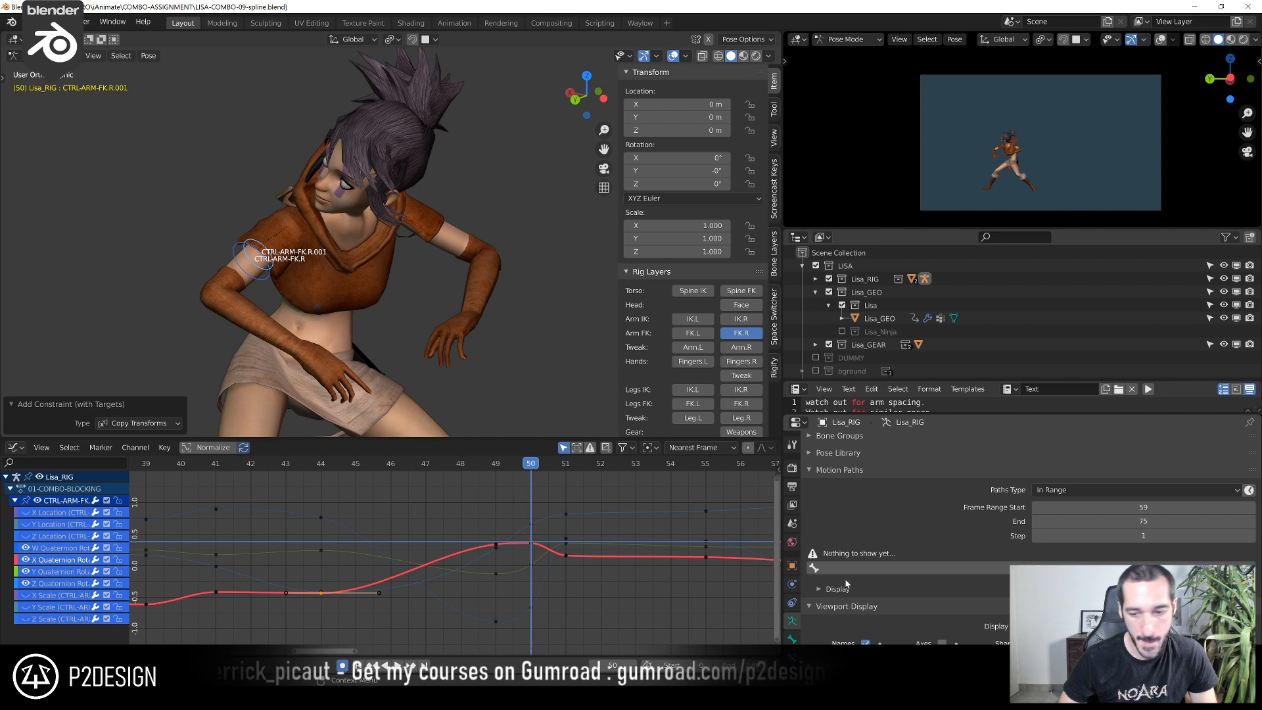
{"action": "left_click", "coordinate": [793, 658]}
{"action": "scroll", "coordinate": [447, 503], "scroll_direction": "down", "scroll_amount": 3}
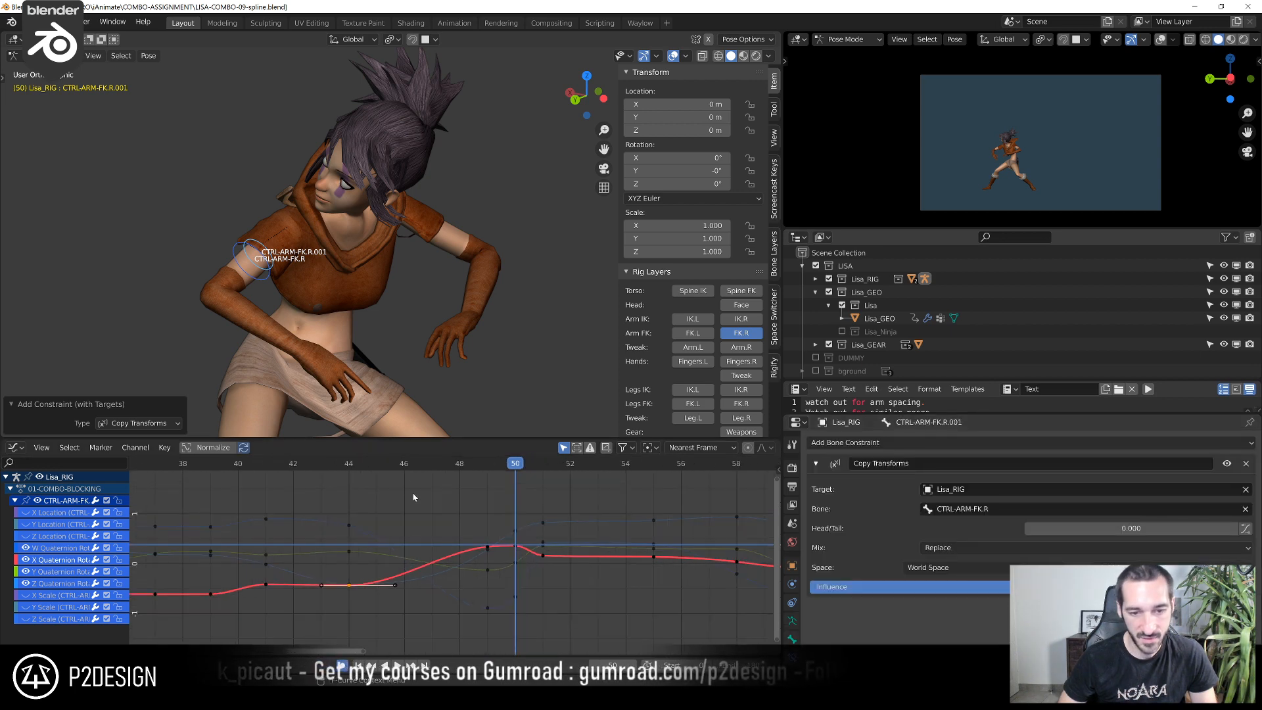
Scrub to frame 43 and set up a Bake Action for the duplicated control from frame 43 to 51
{"action": "left_click_drag", "start_coordinate": [345, 471], "coordinate": [516, 514]}
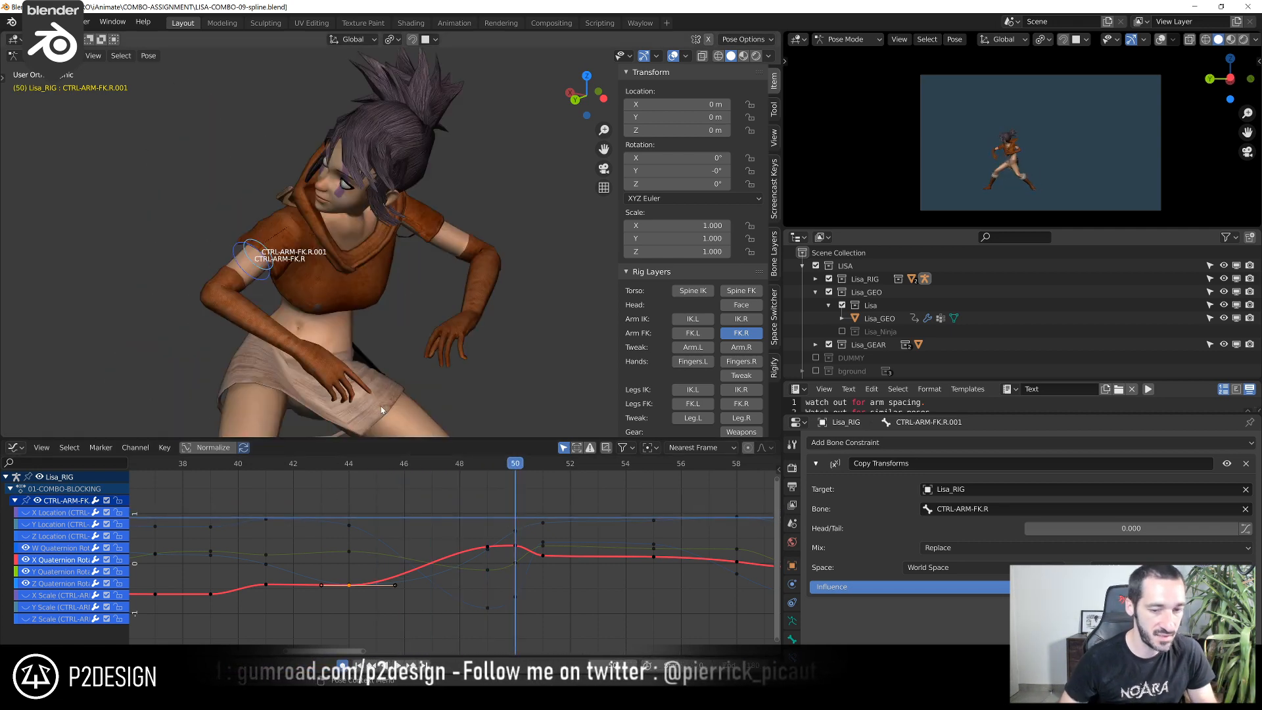
{"action": "left_click_drag", "start_coordinate": [369, 475], "coordinate": [318, 514]}
{"action": "scroll", "coordinate": [315, 327], "scroll_direction": "down", "scroll_amount": 5}
{"action": "key", "text": "F3"}
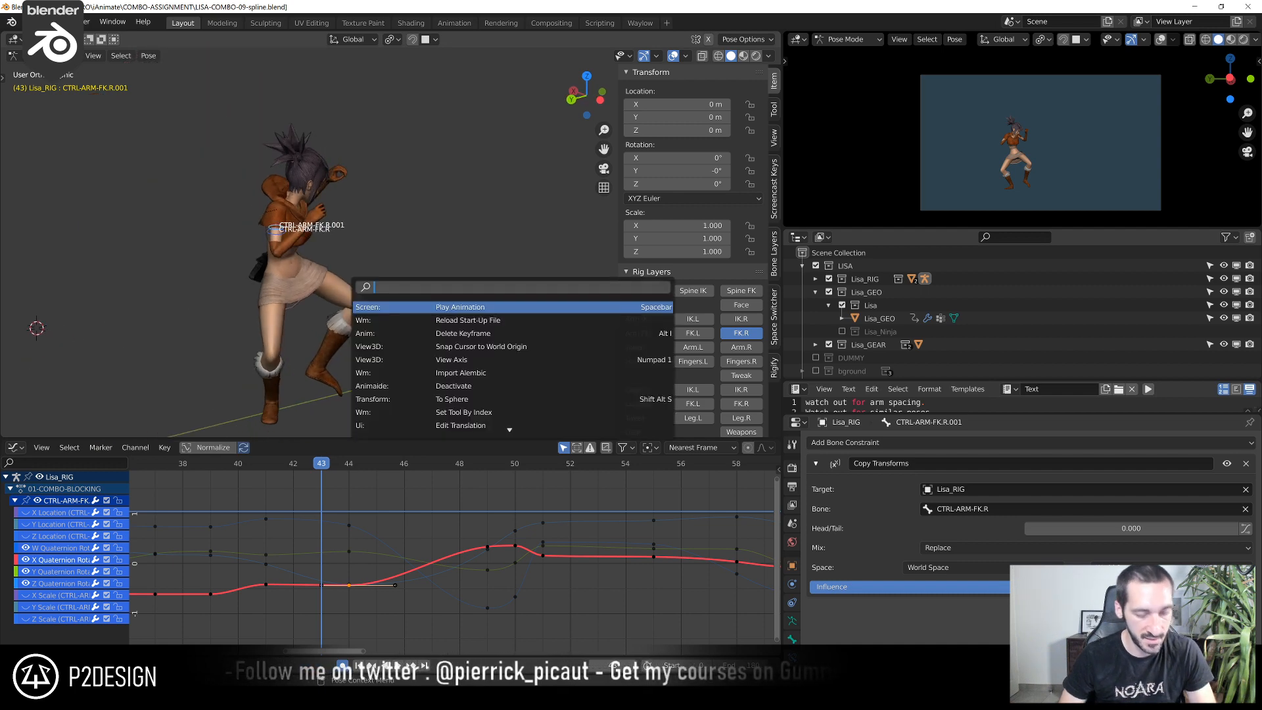
{"action": "type", "text": "bake"}
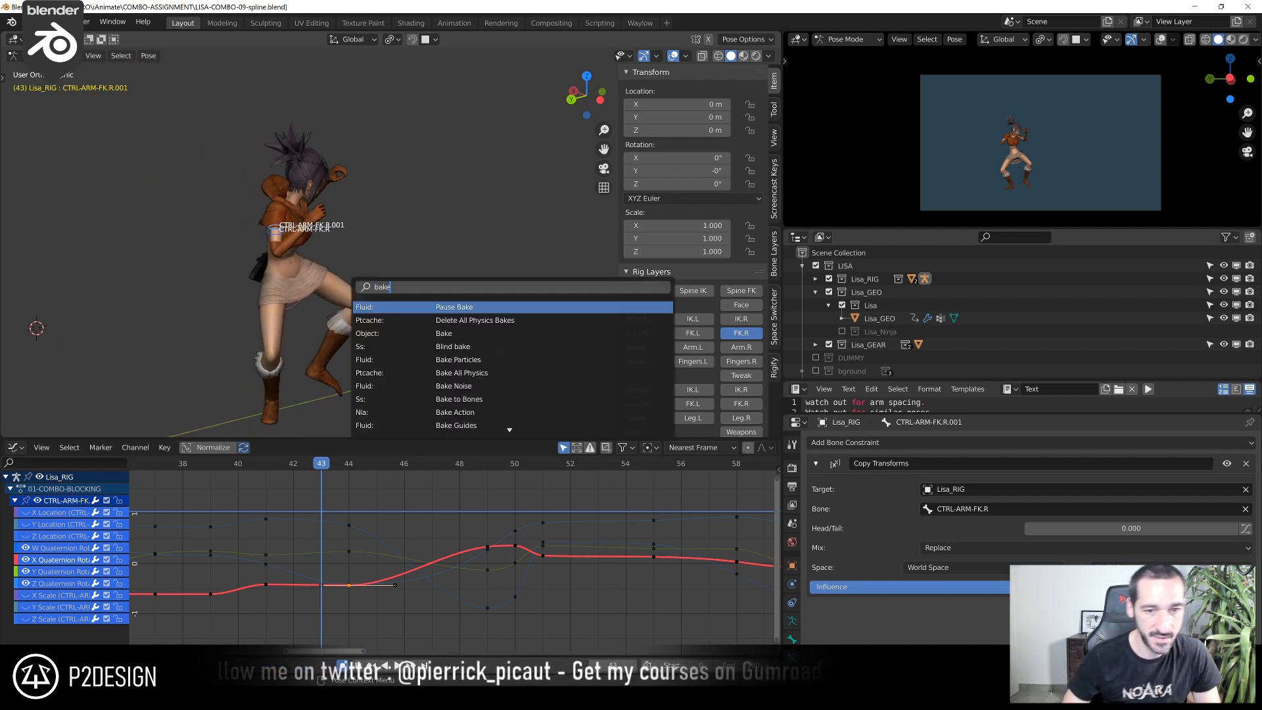
{"action": "left_click", "coordinate": [453, 413]}
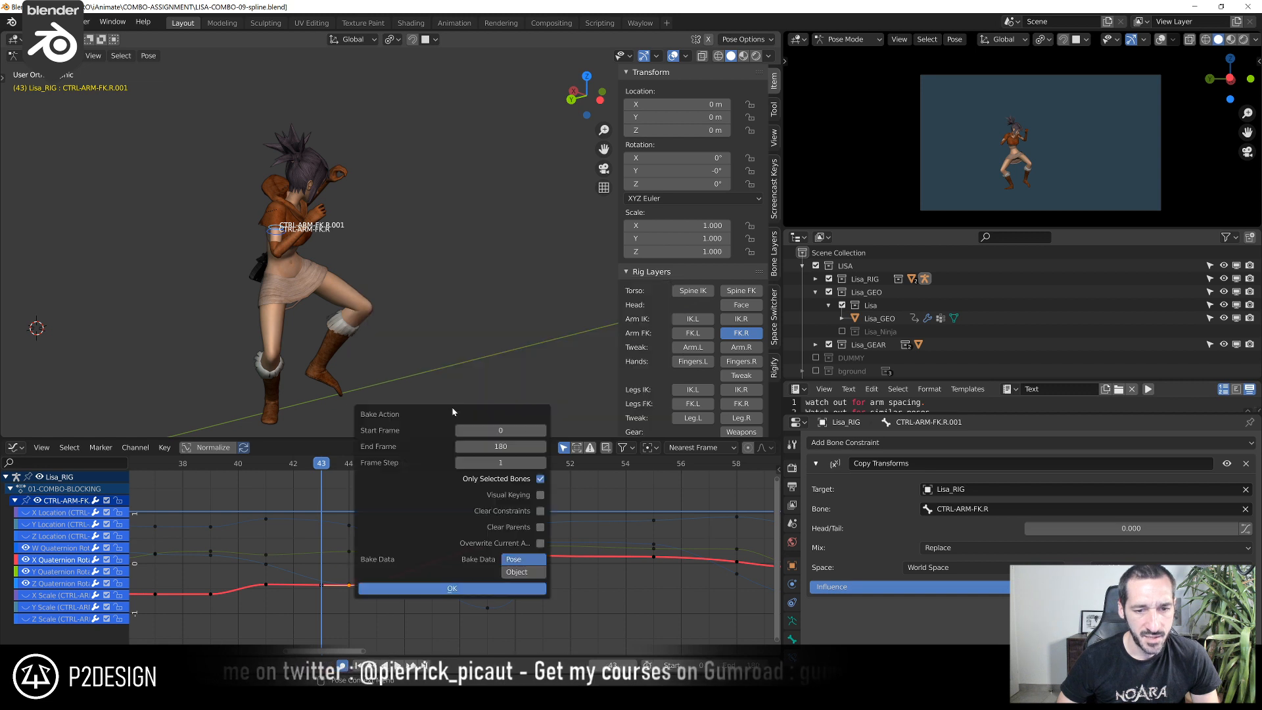
{"action": "left_click", "coordinate": [458, 430]}
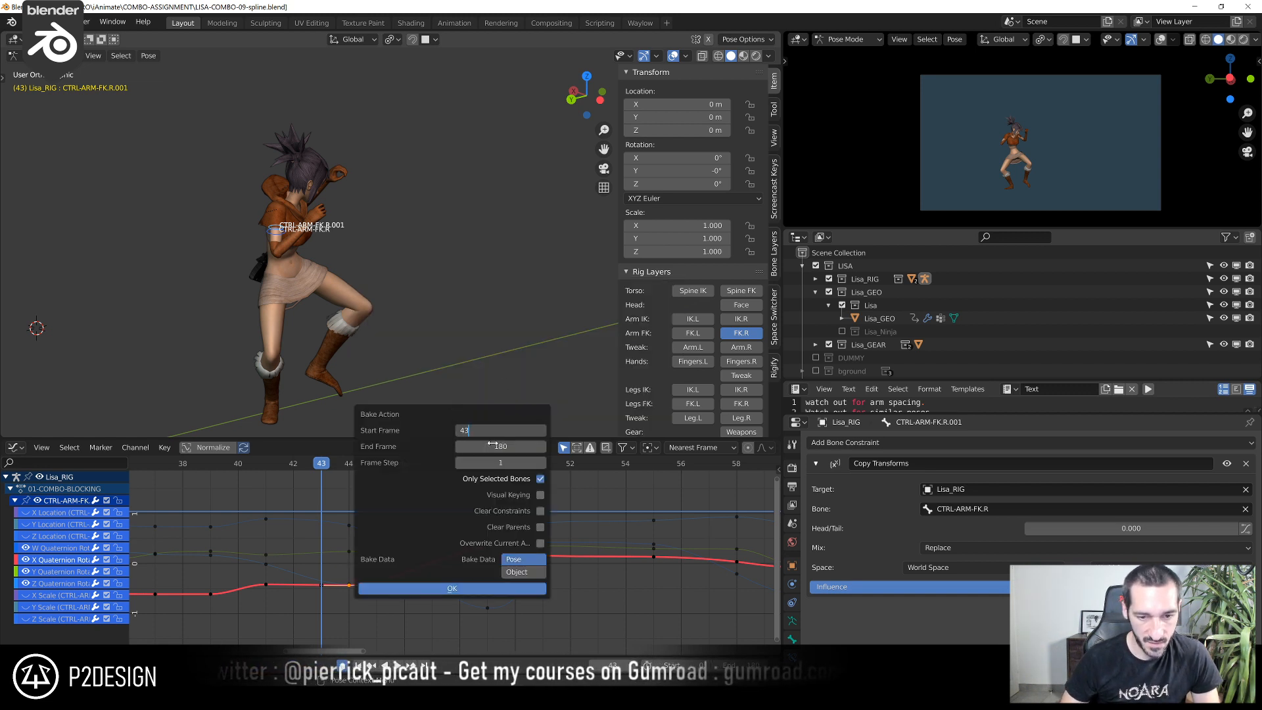
{"action": "key", "text": "Return"}
{"action": "left_click_drag", "start_coordinate": [424, 413], "coordinate": [604, 319]}
{"action": "left_click", "coordinate": [657, 350]}
{"action": "type", "text": "51"}
{"action": "key", "text": "Return"}
Enable Visual Keying, Clear Constraints and Overwrite Current Action, and run the bake
{"action": "left_click", "coordinate": [719, 400]}
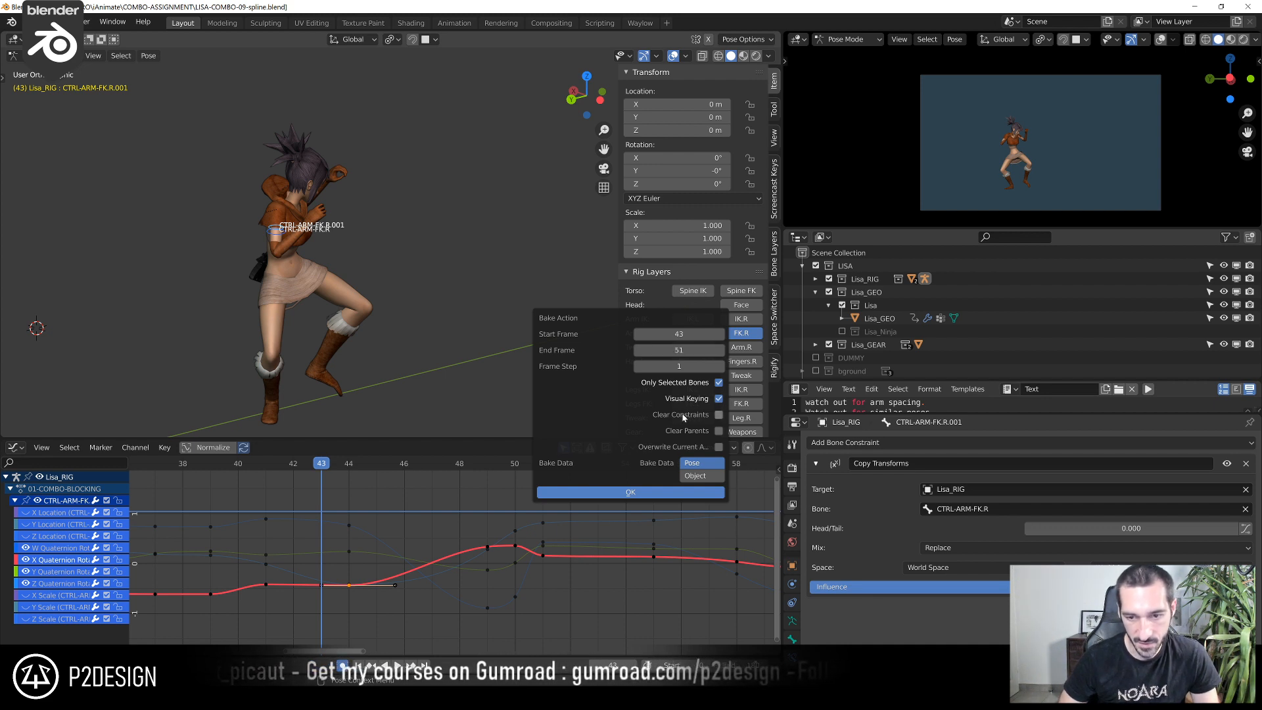
{"action": "left_click", "coordinate": [719, 416]}
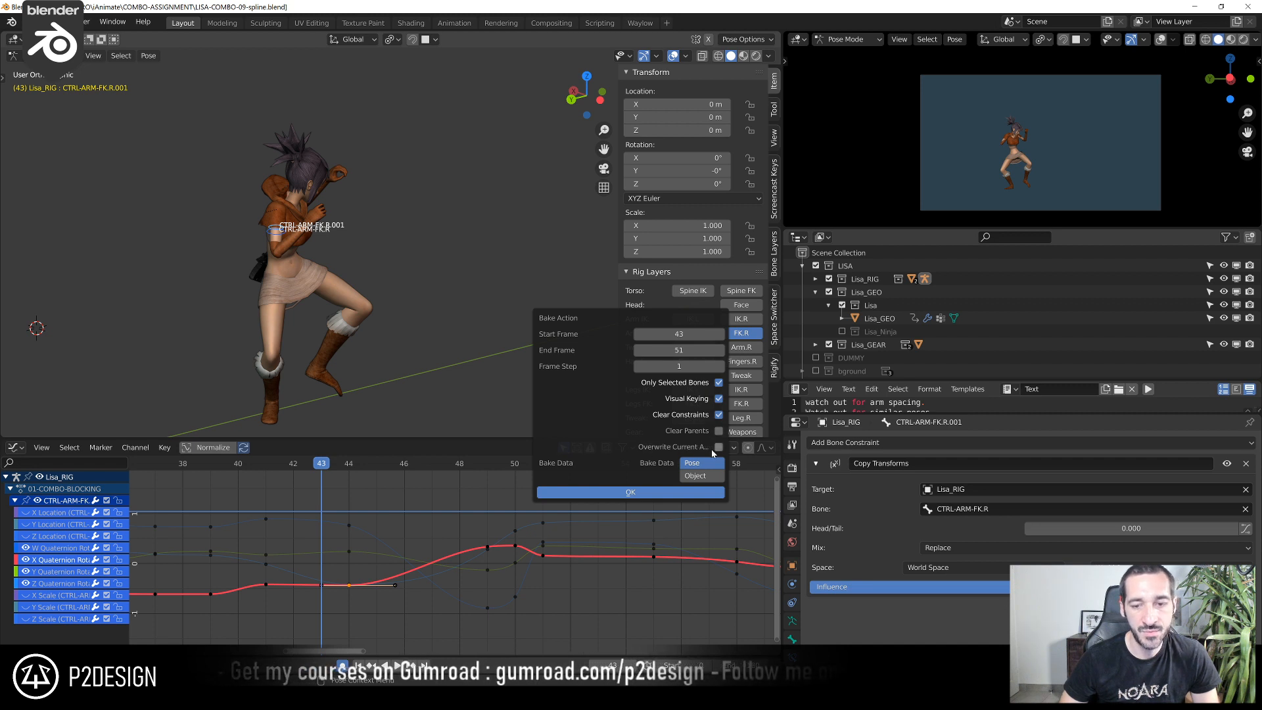
{"action": "left_click", "coordinate": [719, 448]}
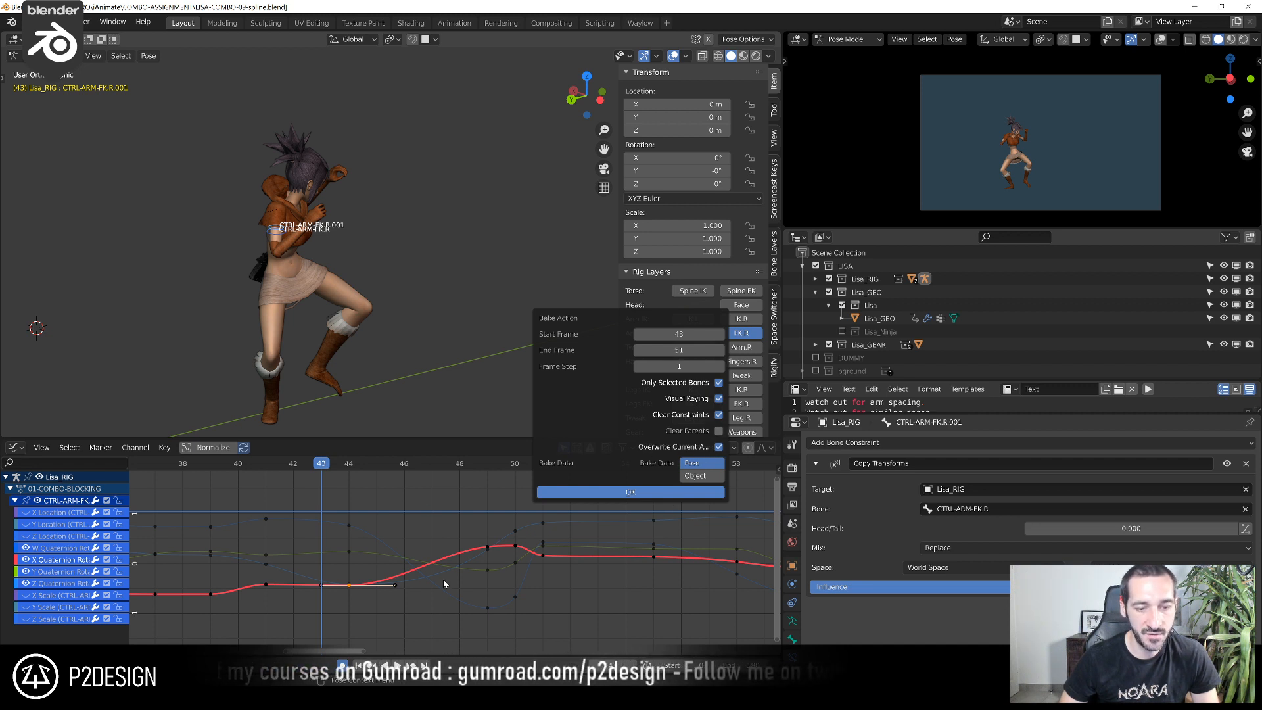
{"action": "left_click", "coordinate": [662, 493]}
Show only the duplicated control's curves and hide its Euler rotation and scale channels, leaving the location channels visible
{"action": "scroll", "coordinate": [430, 533], "scroll_direction": "down", "scroll_amount": 2}
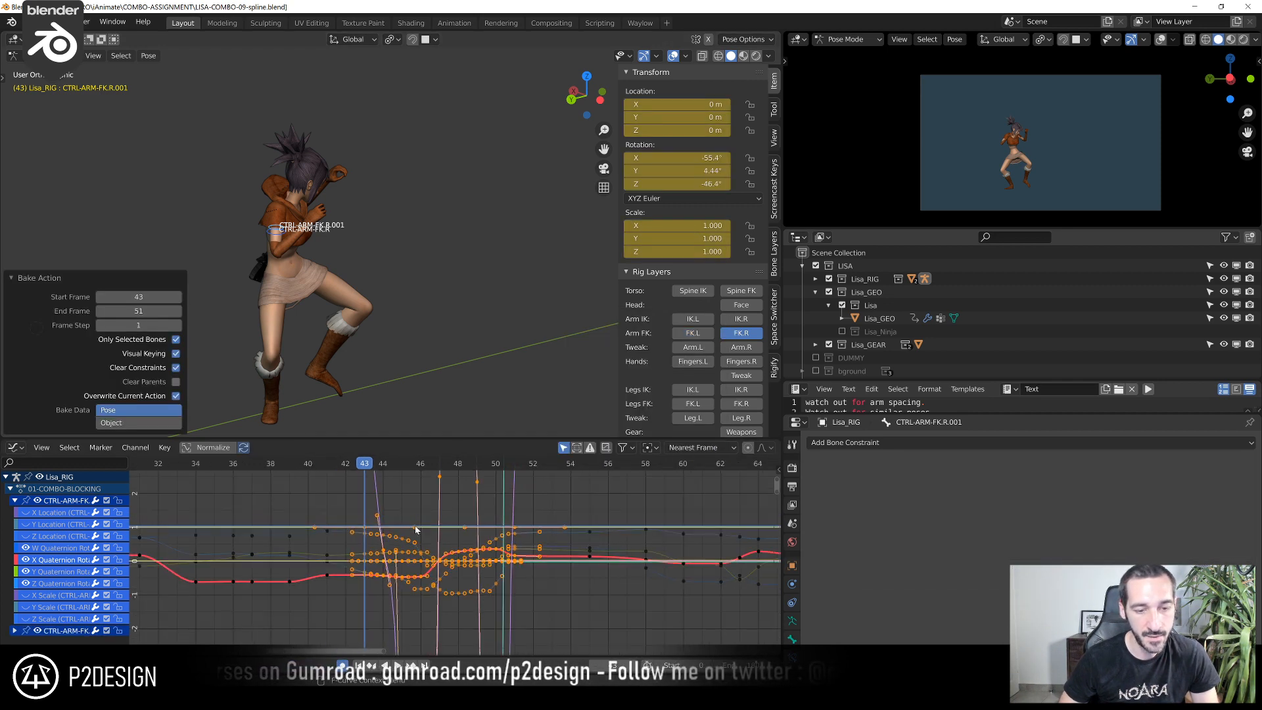
{"action": "middle_click_drag", "start_coordinate": [430, 533], "coordinate": [455, 558], "text": "ctrl"}
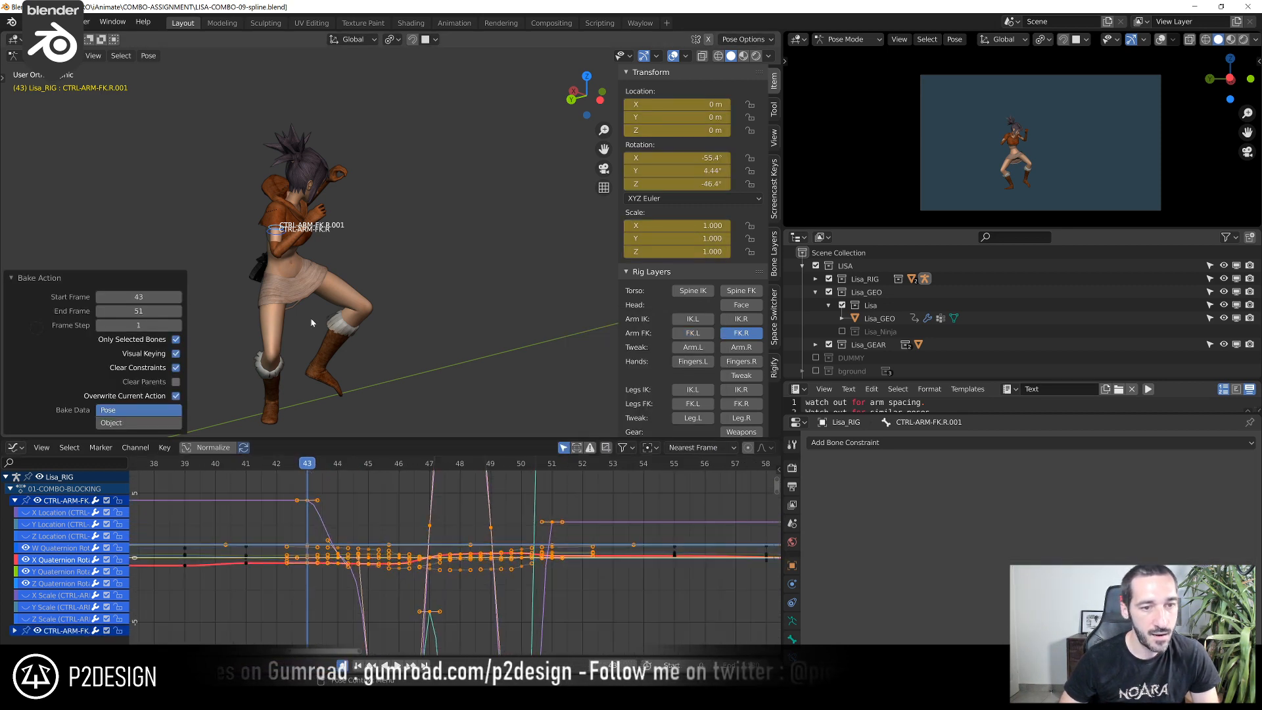
{"action": "left_click", "coordinate": [271, 228]}
{"action": "left_click", "coordinate": [14, 501]}
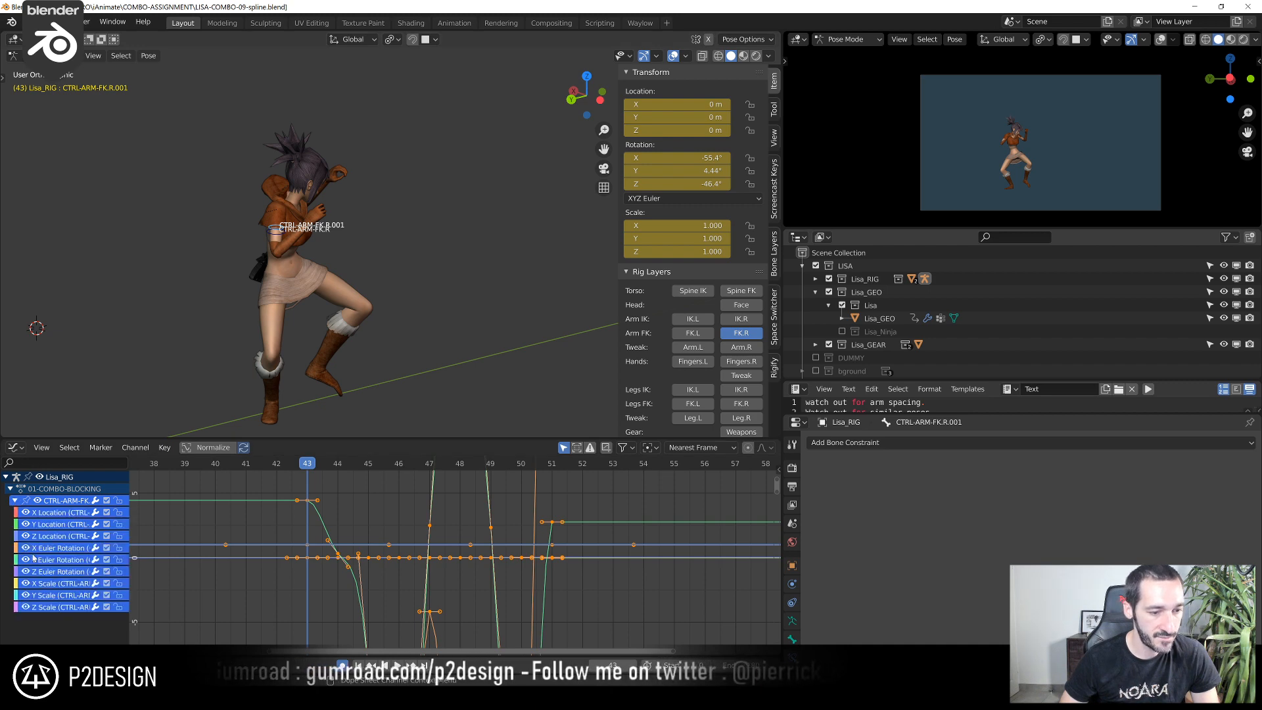
{"action": "middle_click_drag", "start_coordinate": [527, 487], "coordinate": [504, 586], "text": "ctrl"}
{"action": "left_click_drag", "start_coordinate": [25, 548], "coordinate": [25, 608]}
{"action": "scroll", "coordinate": [309, 200], "scroll_direction": "up", "scroll_amount": 3}
Scrub from frame 43 to 50 and compare the baked control with CTRL-ARM-FK.R on the right arm
{"action": "middle_click_drag", "start_coordinate": [310, 200], "coordinate": [265, 227]}
{"action": "middle_click_drag", "start_coordinate": [265, 227], "coordinate": [388, 238], "text": "shift"}
{"action": "scroll", "coordinate": [381, 263], "scroll_direction": "up", "scroll_amount": 4}
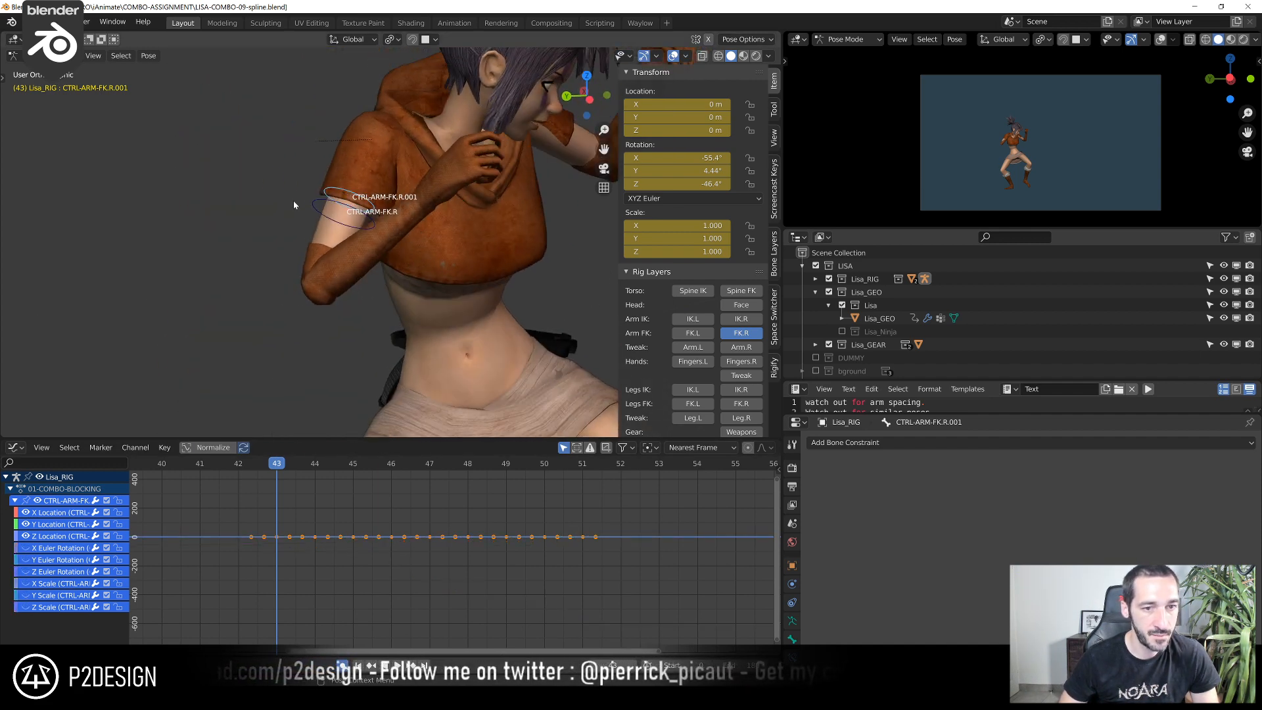
{"action": "left_click_drag", "start_coordinate": [315, 483], "coordinate": [536, 490]}
{"action": "scroll", "coordinate": [501, 357], "scroll_direction": "down", "scroll_amount": 3}
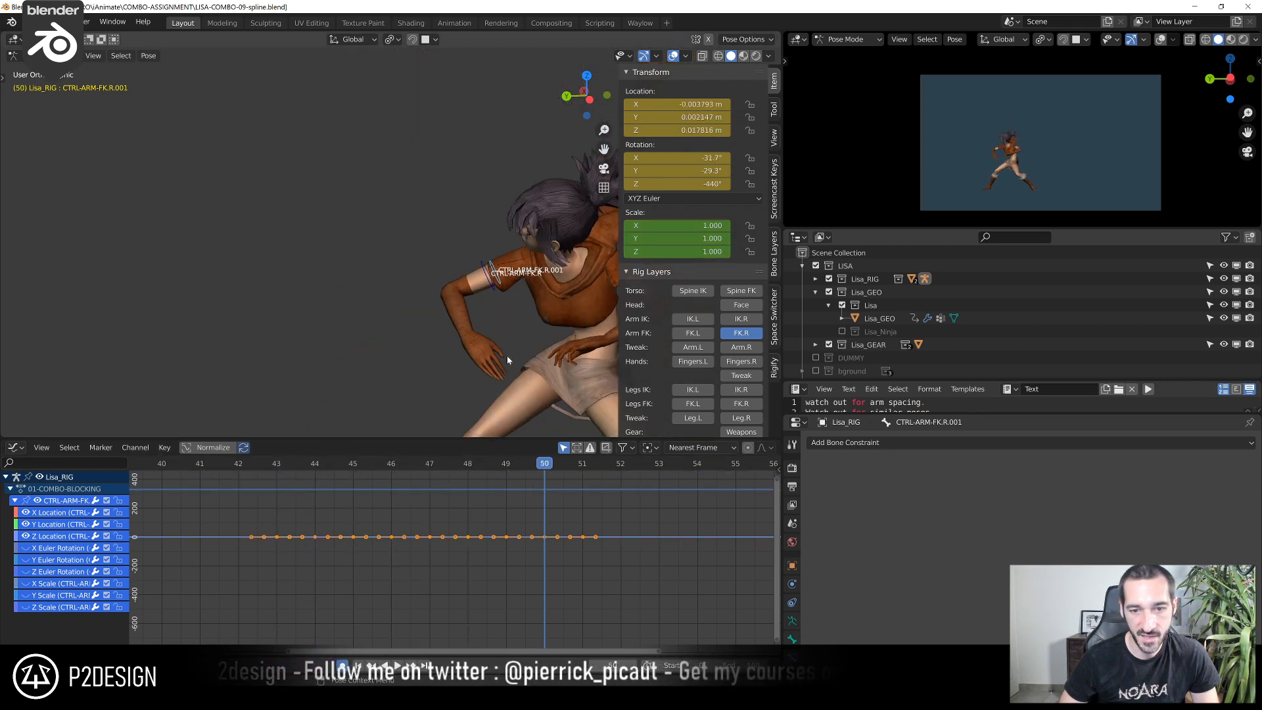
Examine the duplicated control's location curves and review the right arm's motion between frames 43 and 47
{"action": "middle_click_drag", "start_coordinate": [502, 358], "coordinate": [414, 343], "text": "shift"}
{"action": "right_click_drag", "start_coordinate": [326, 534], "coordinate": [278, 537], "text": "shift"}
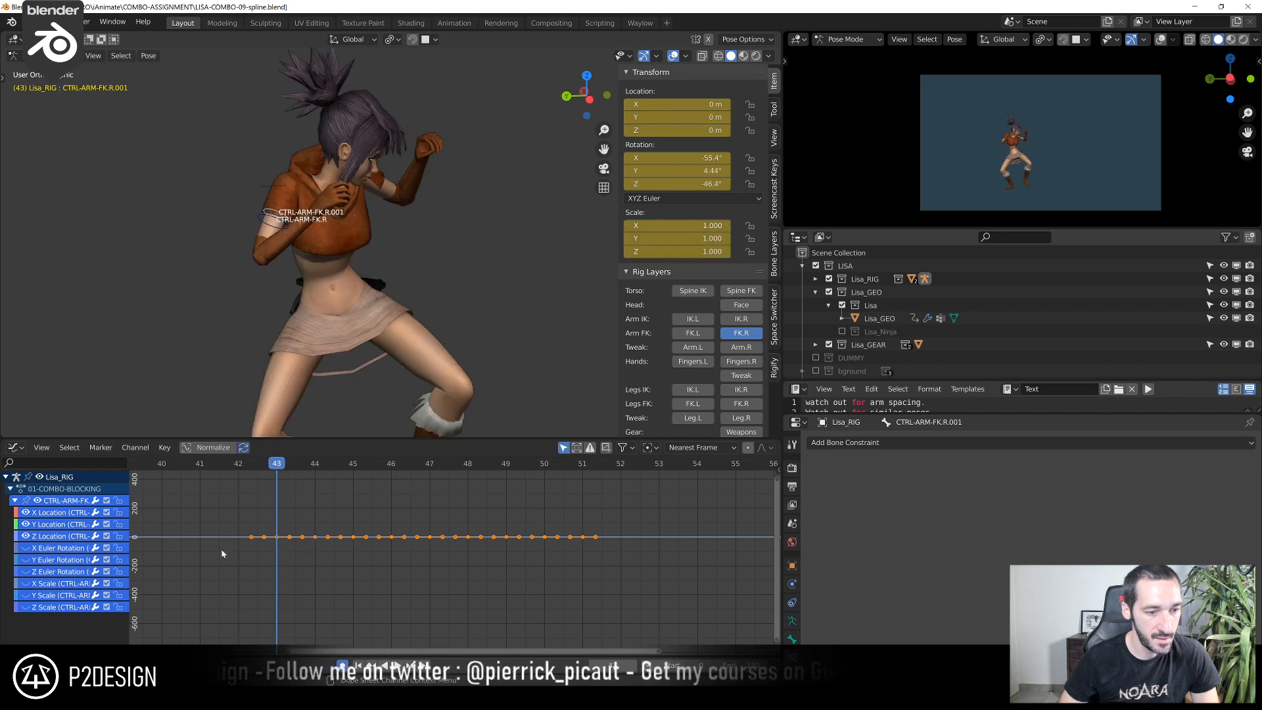
{"action": "key", "text": "Home"}
{"action": "left_click", "coordinate": [458, 527]}
{"action": "scroll", "coordinate": [459, 527], "scroll_direction": "down", "scroll_amount": 5}
{"action": "middle_click_drag", "start_coordinate": [583, 538], "coordinate": [479, 522]}
{"action": "right_click_drag", "start_coordinate": [417, 465], "coordinate": [360, 523], "text": "shift"}
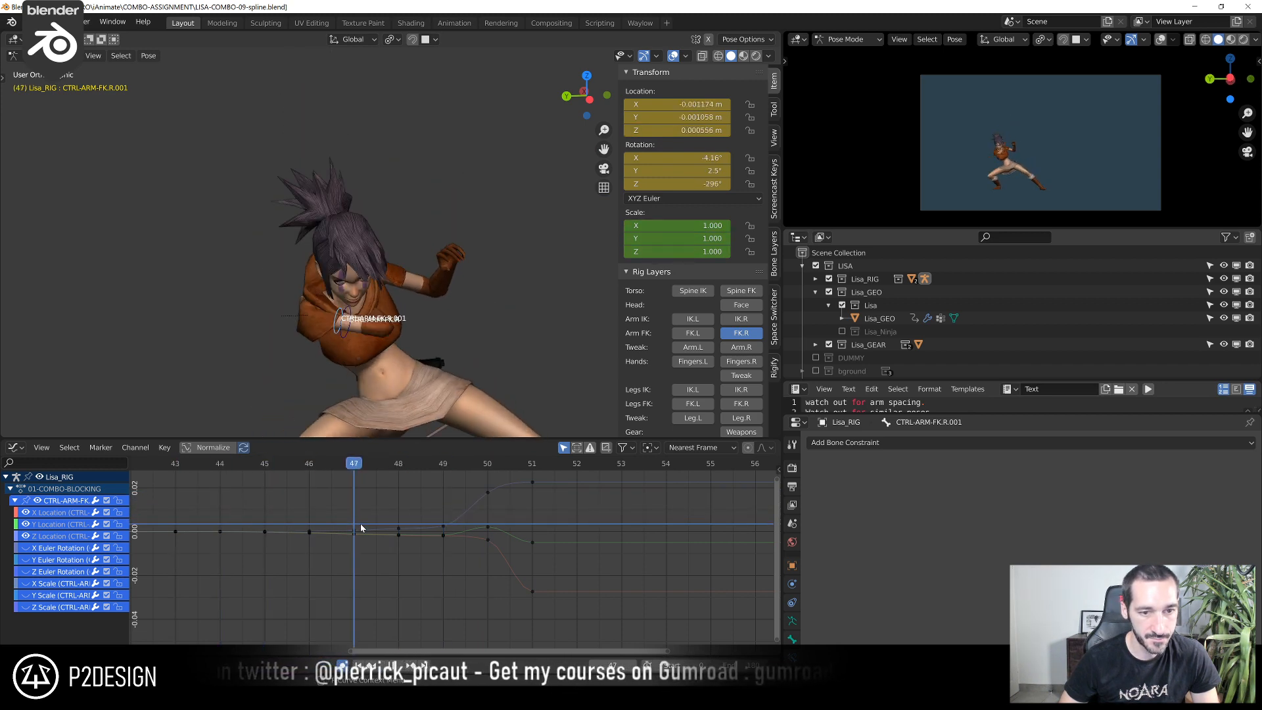
Hide the duplicated control's location channels and show its X, Y and Z Euler Rotation curves framed in the graph
{"action": "scroll", "coordinate": [337, 472], "scroll_direction": "down", "scroll_amount": 5}
{"action": "left_click_drag", "start_coordinate": [27, 549], "coordinate": [27, 512]}
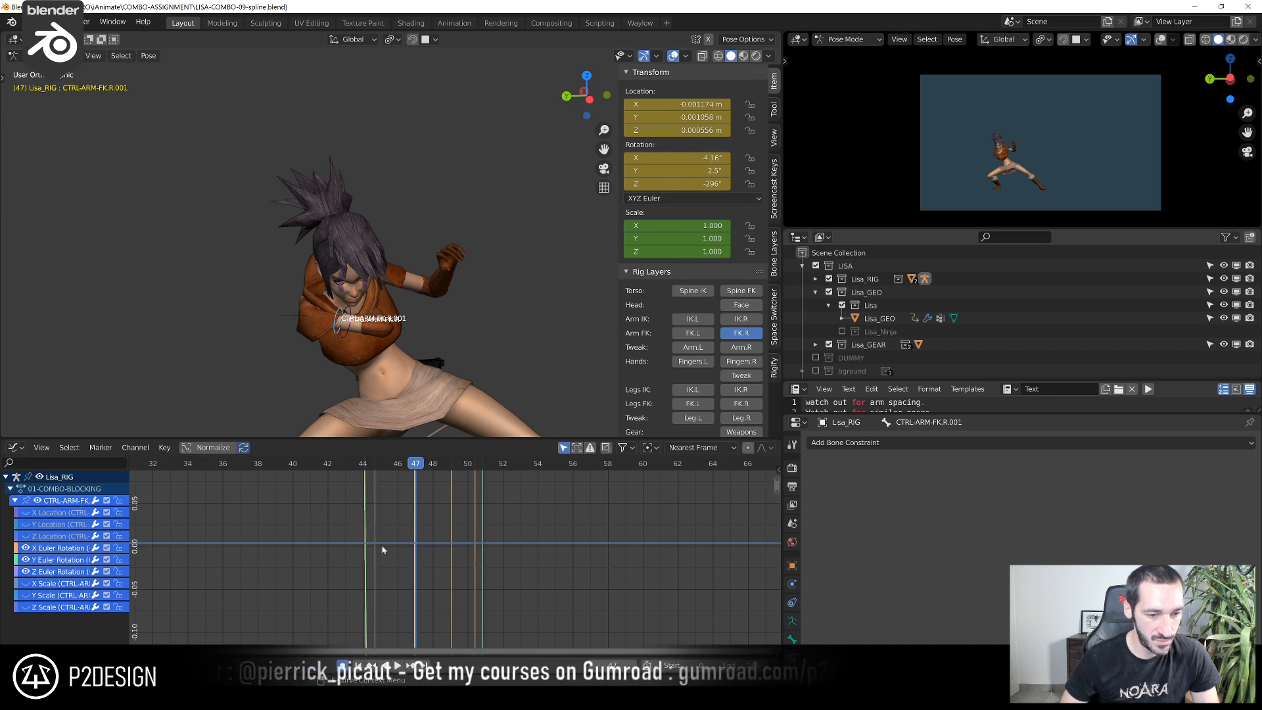
{"action": "key", "text": "Home"}
{"action": "scroll", "coordinate": [369, 358], "scroll_direction": "up", "scroll_amount": 5}
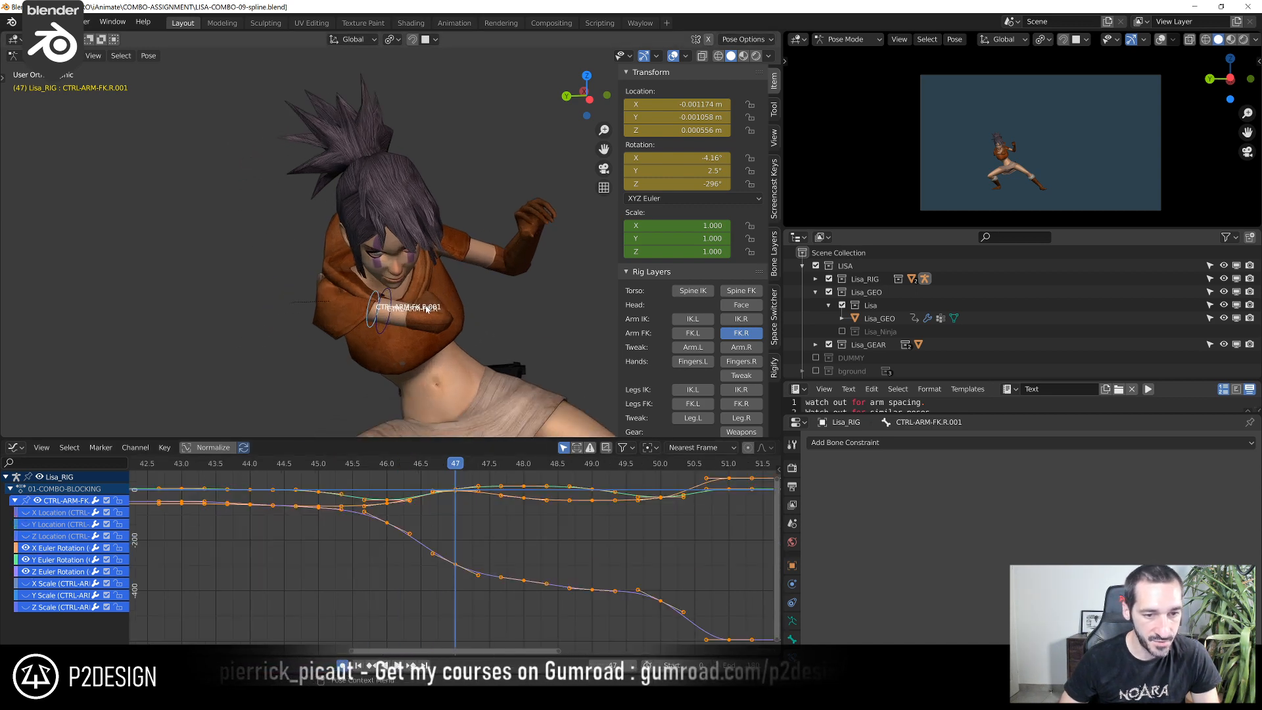
Add a Copy Transforms constraint to CTRL-ARM-FK.R that targets the duplicated control CTRL-ARM-FK.R.001
{"action": "left_click", "coordinate": [377, 348]}
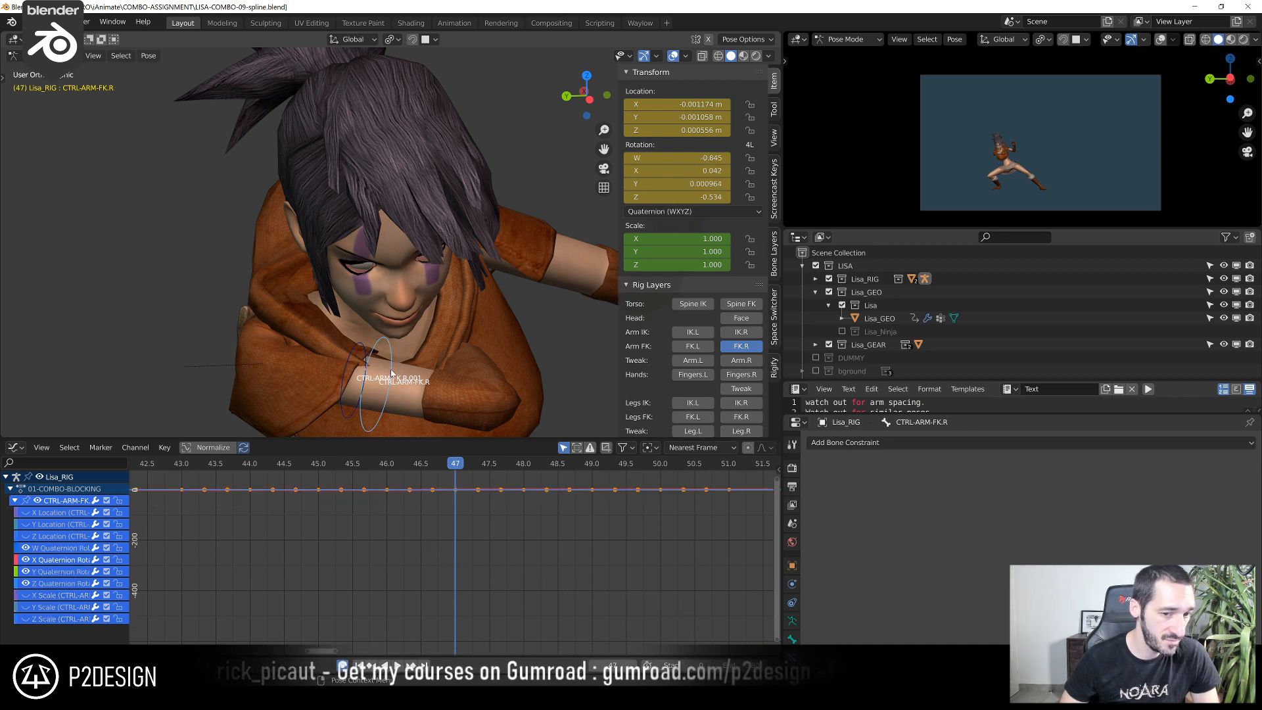
{"action": "left_click", "coordinate": [357, 351]}
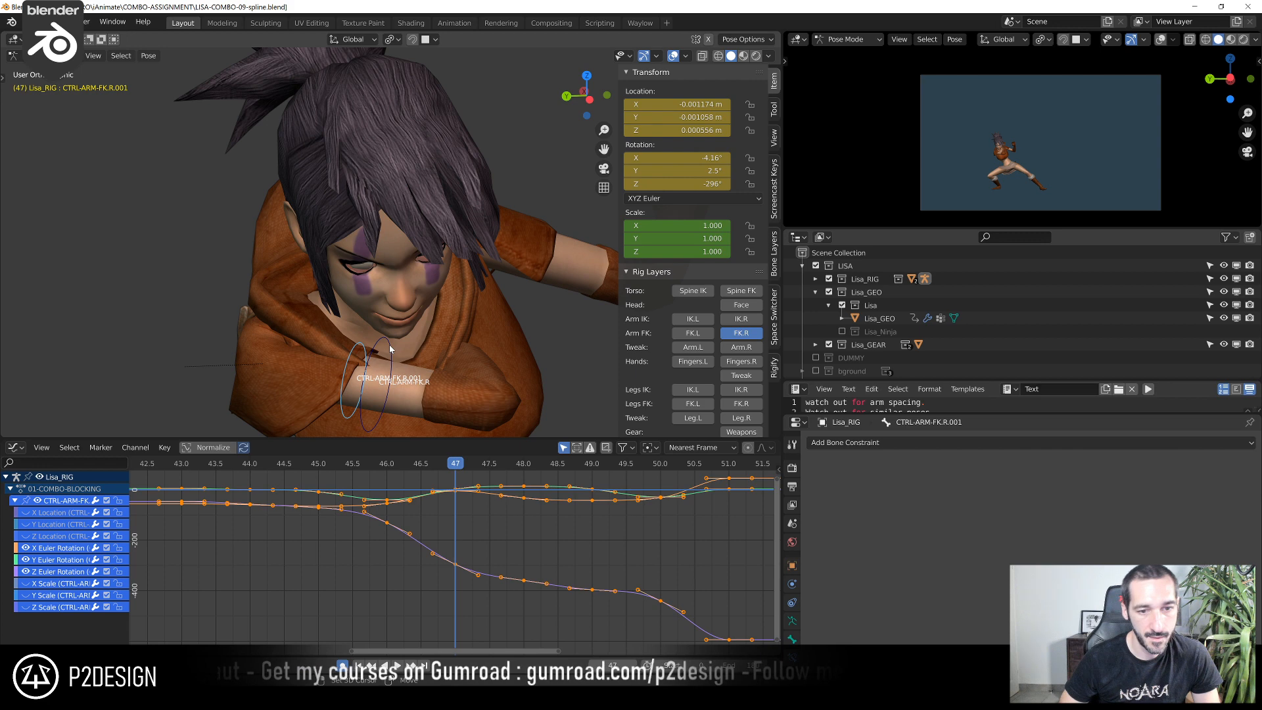
{"action": "left_click", "coordinate": [390, 348], "text": "shift"}
{"action": "key", "text": "ctrl+shift+c"}
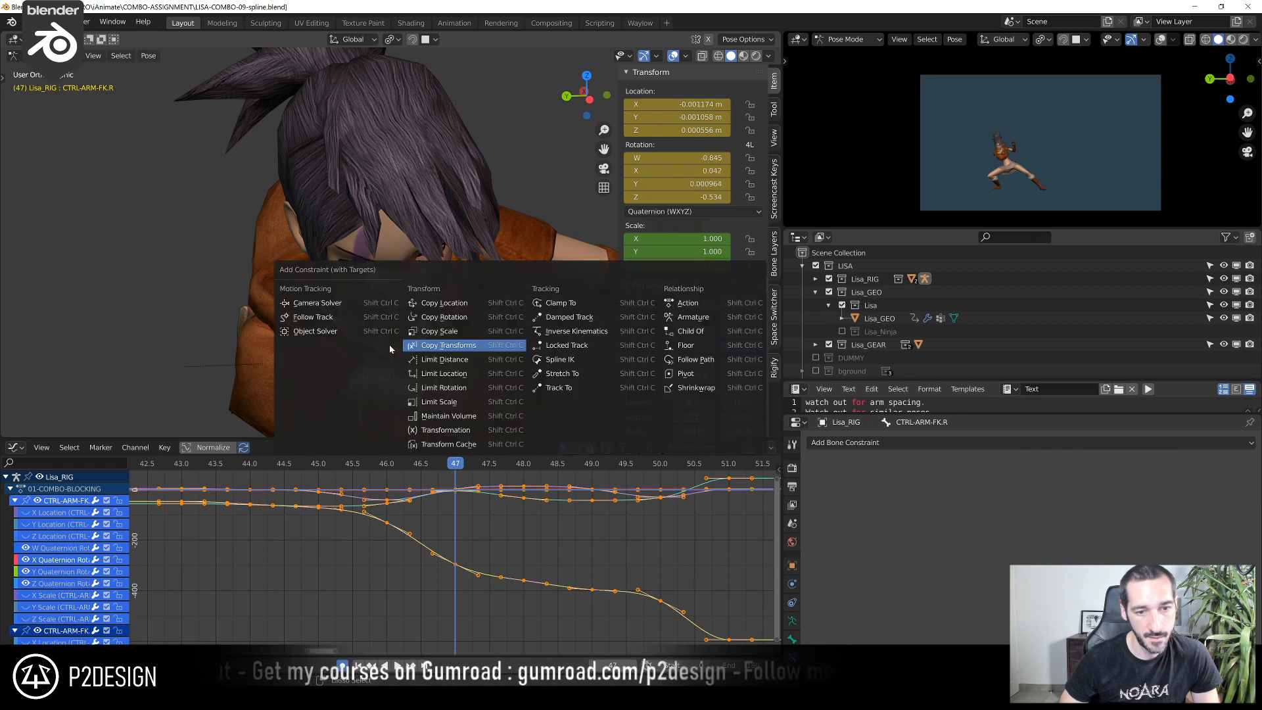
{"action": "left_click", "coordinate": [440, 346]}
Select CTRL-ARM-FK.R.001 and test the constraint with a trial rotation that is cancelled
{"action": "left_click", "coordinate": [360, 355]}
{"action": "key", "text": "g"}
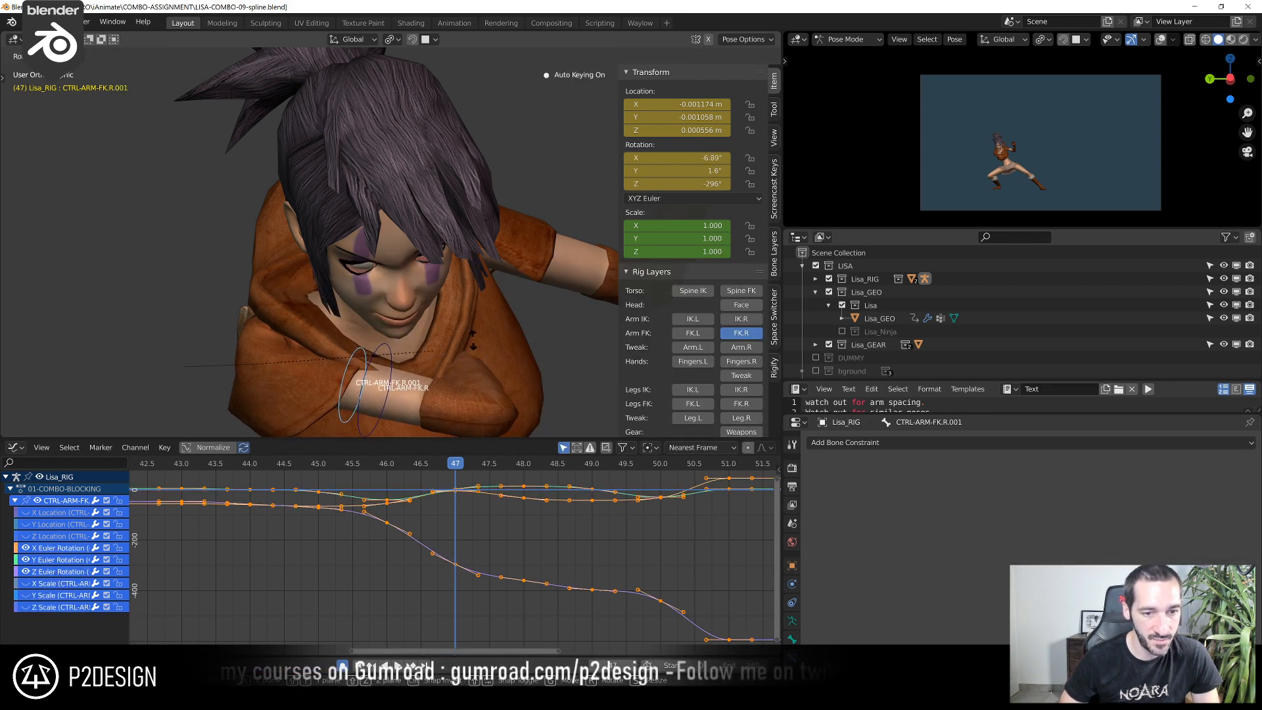
{"action": "right_click", "coordinate": [344, 348]}
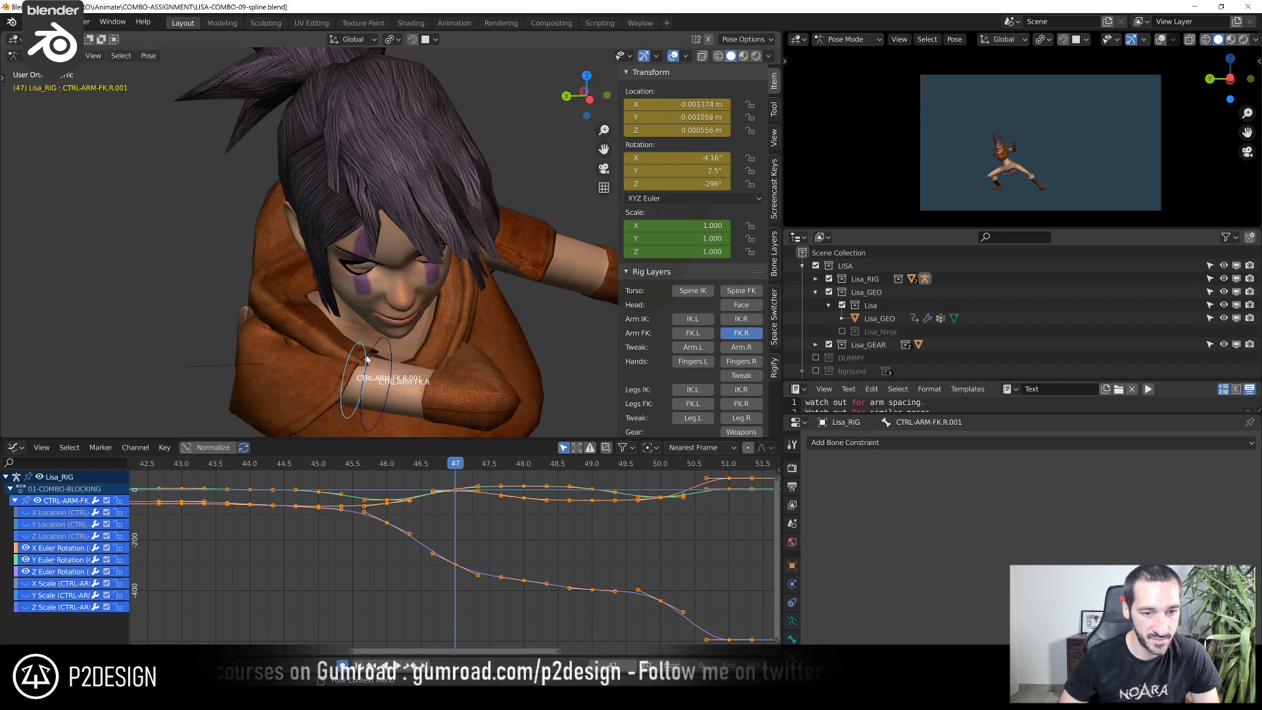
{"action": "left_click", "coordinate": [346, 353]}
{"action": "left_click", "coordinate": [346, 353]}
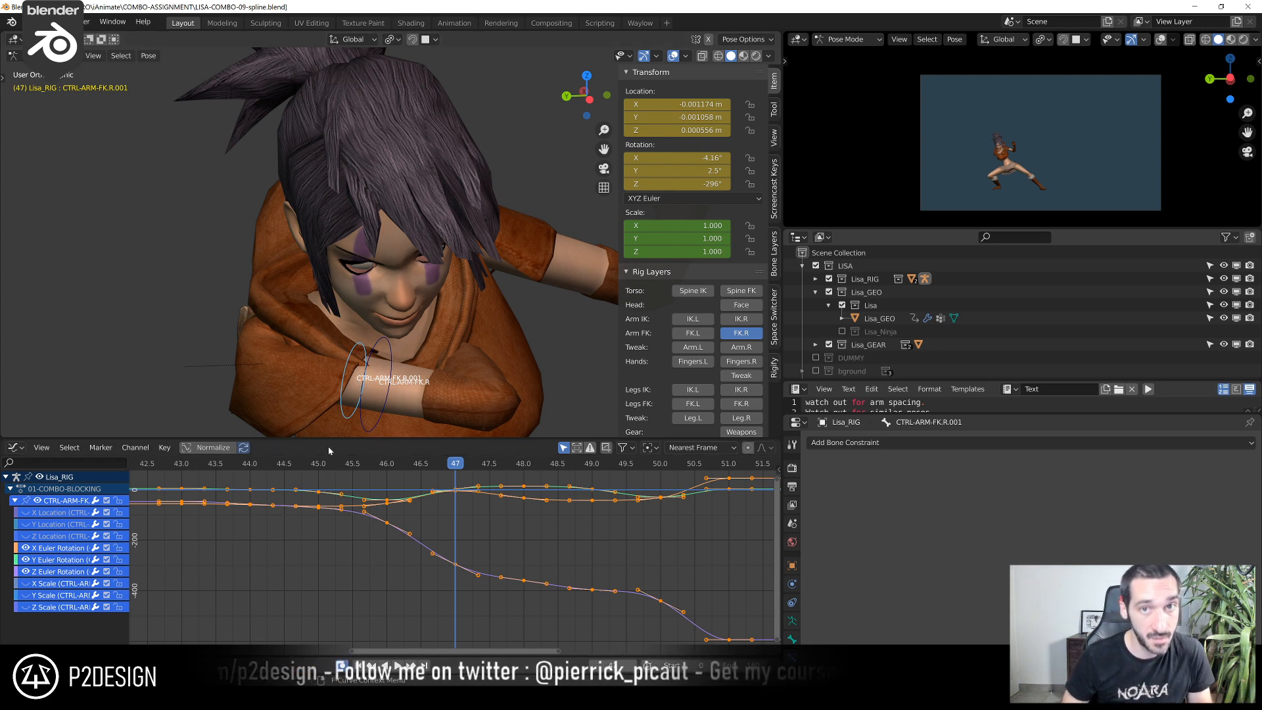
Raise the duplicated control's Z Euler Rotation key at frame 46 to about -84.9°
{"action": "scroll", "coordinate": [401, 579], "scroll_direction": "down", "scroll_amount": 1}
{"action": "middle_click_drag", "start_coordinate": [530, 539], "coordinate": [538, 568], "text": "ctrl"}
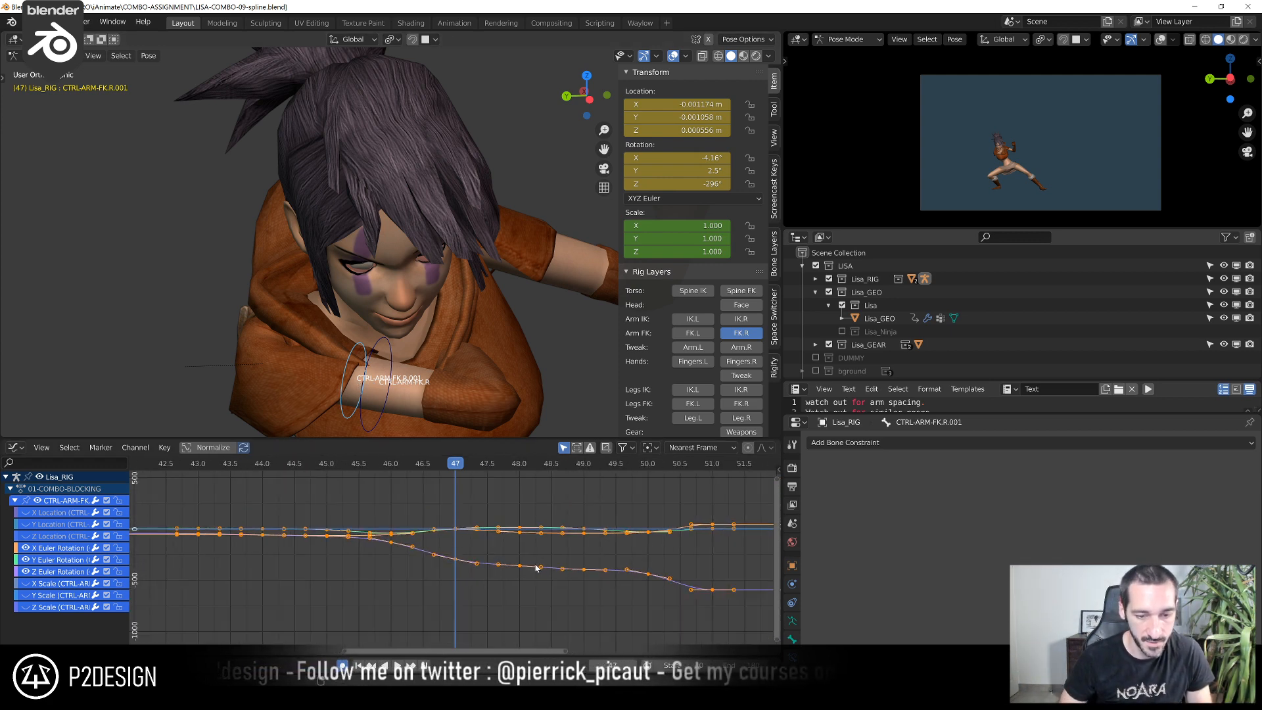
{"action": "scroll", "coordinate": [471, 361], "scroll_direction": "down", "scroll_amount": 3}
{"action": "middle_click_drag", "start_coordinate": [471, 360], "coordinate": [455, 371]}
{"action": "middle_click_drag", "start_coordinate": [389, 537], "coordinate": [391, 496]}
{"action": "left_click_drag", "start_coordinate": [356, 467], "coordinate": [372, 472]}
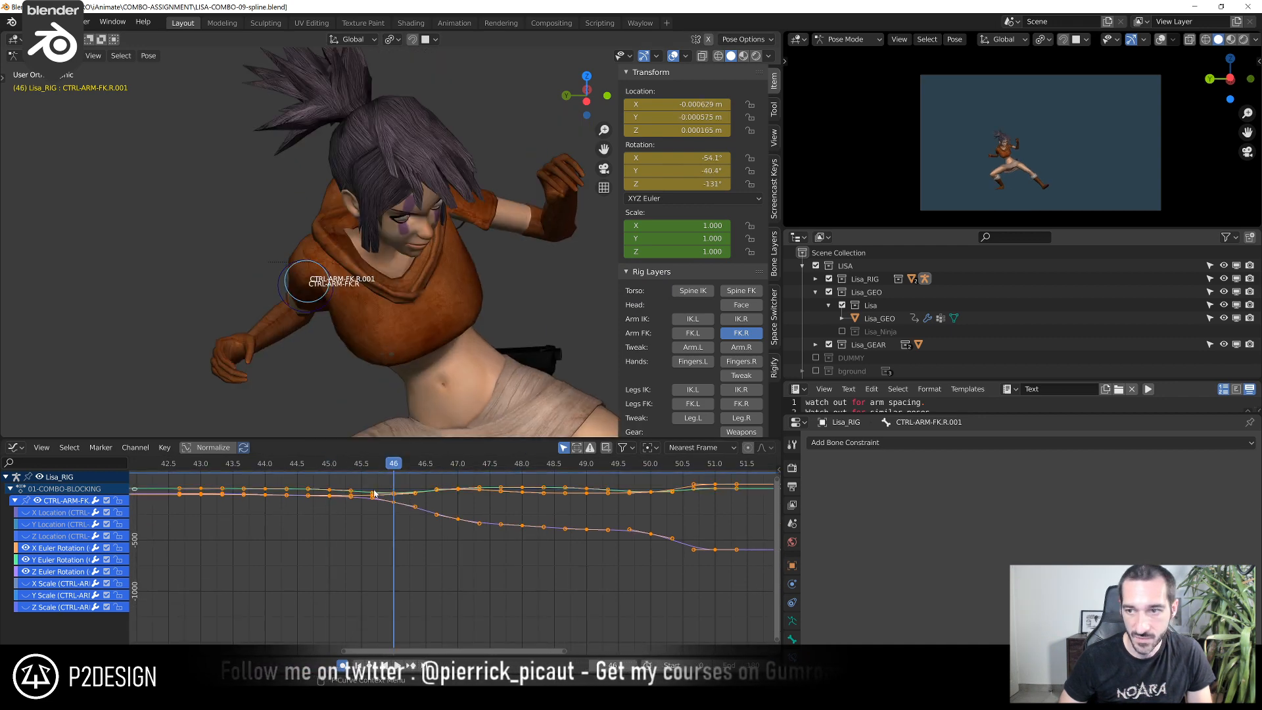
{"action": "scroll", "coordinate": [372, 486], "scroll_direction": "up", "scroll_amount": 5}
{"action": "middle_click_drag", "start_coordinate": [367, 510], "coordinate": [400, 593]}
{"action": "left_click", "coordinate": [395, 560]}
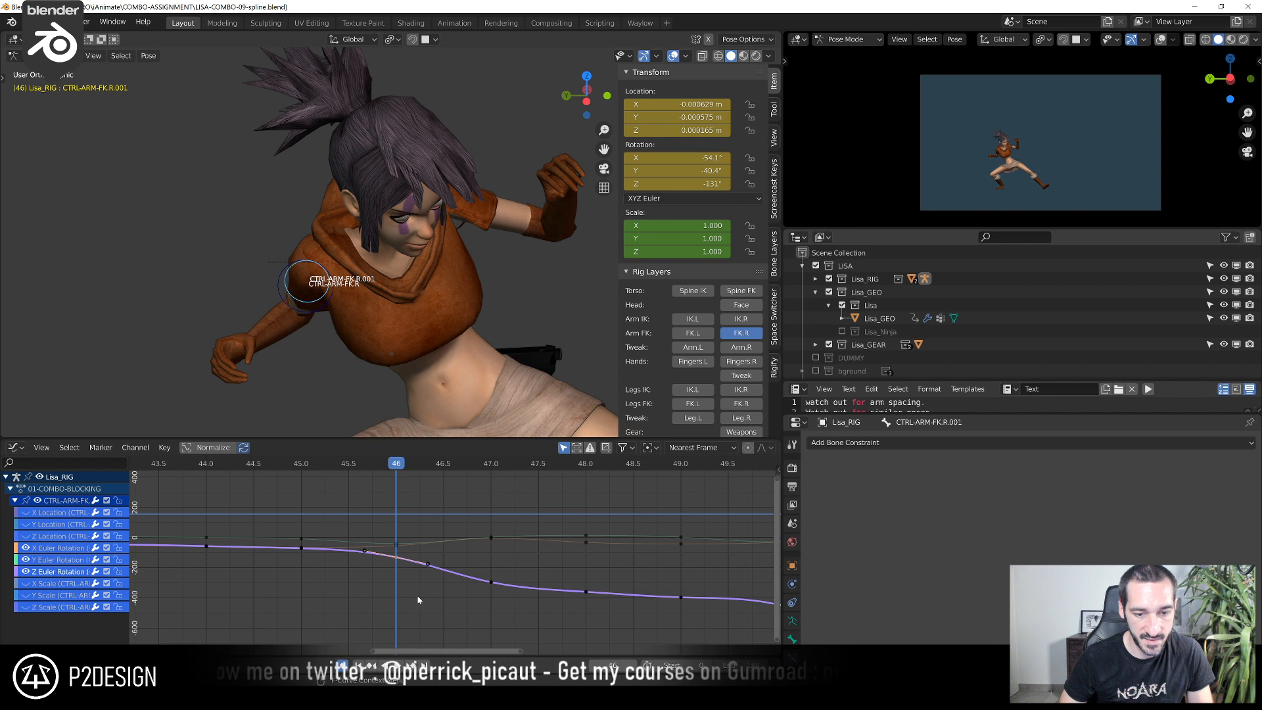
{"action": "key", "text": "g"}
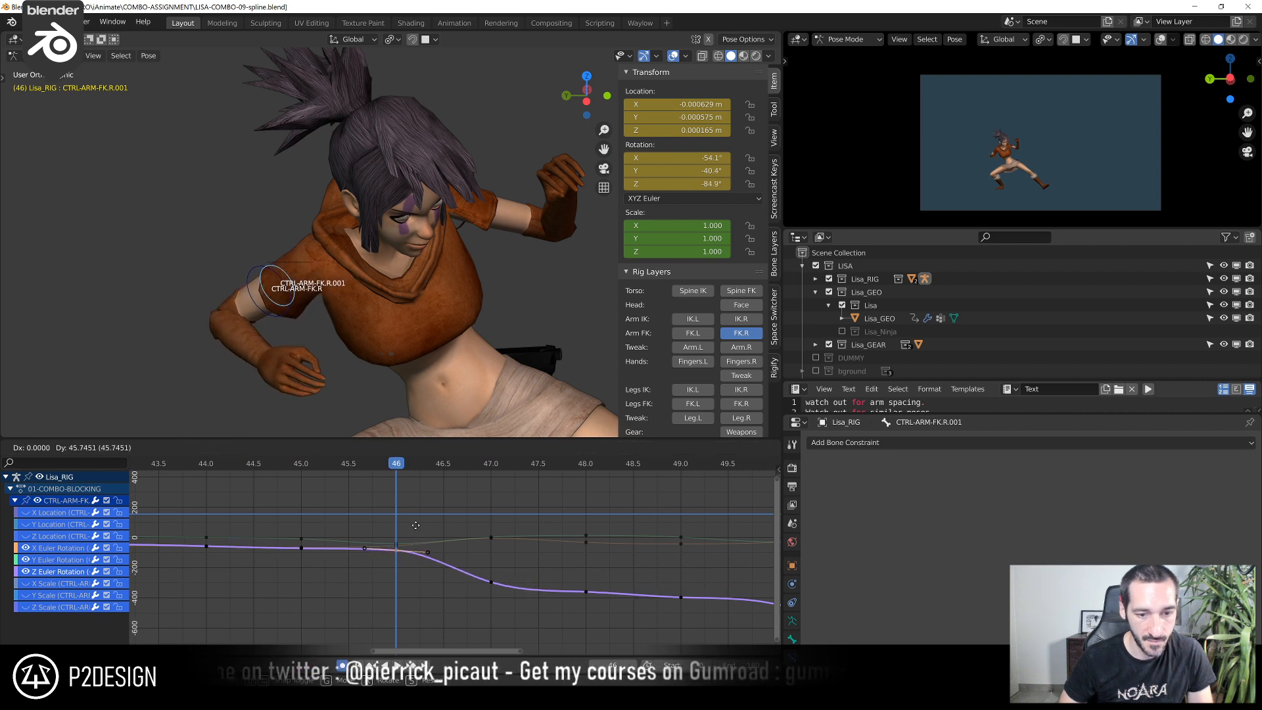
{"action": "left_click", "coordinate": [416, 531]}
Raise the Y Euler Rotation key at frame 46 slightly
{"action": "left_click", "coordinate": [398, 546]}
{"action": "left_click", "coordinate": [398, 542]}
{"action": "key", "text": "g"}
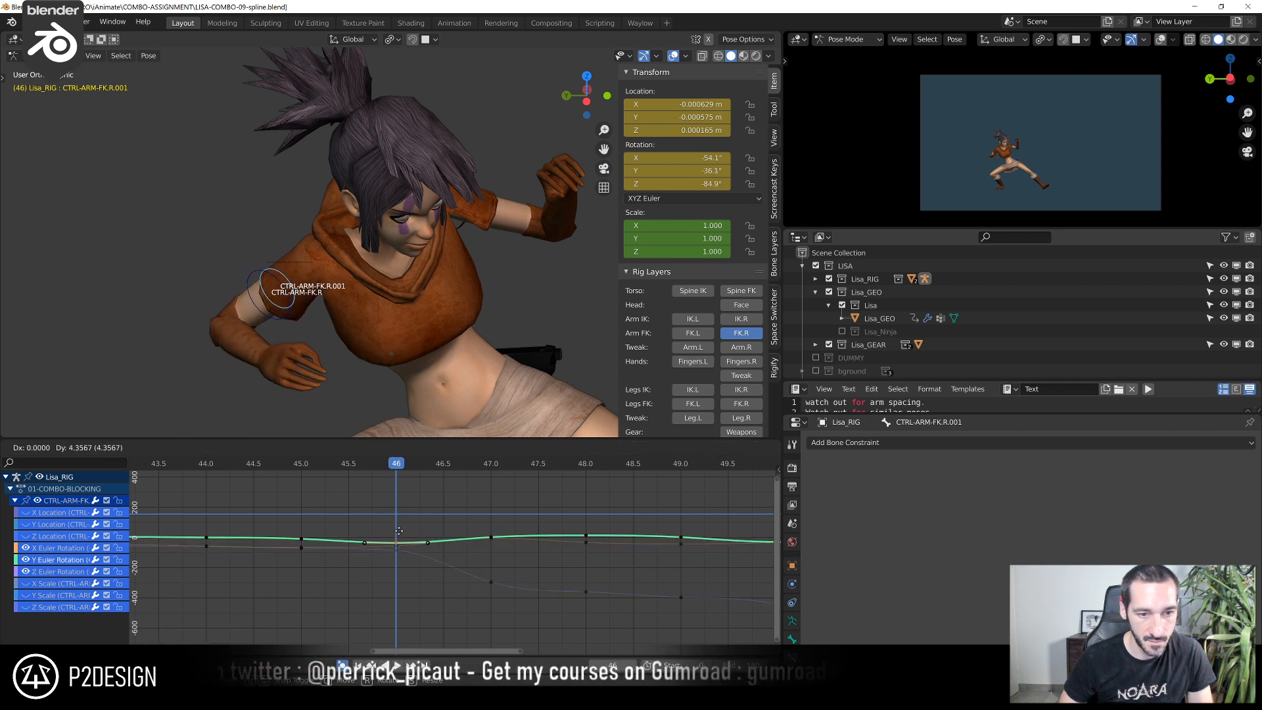
{"action": "left_click", "coordinate": [398, 529]}
Check the arm from frame 44 to 47 and raise the Z Euler Rotation key at frame 47 to about -123°
{"action": "left_click", "coordinate": [242, 464]}
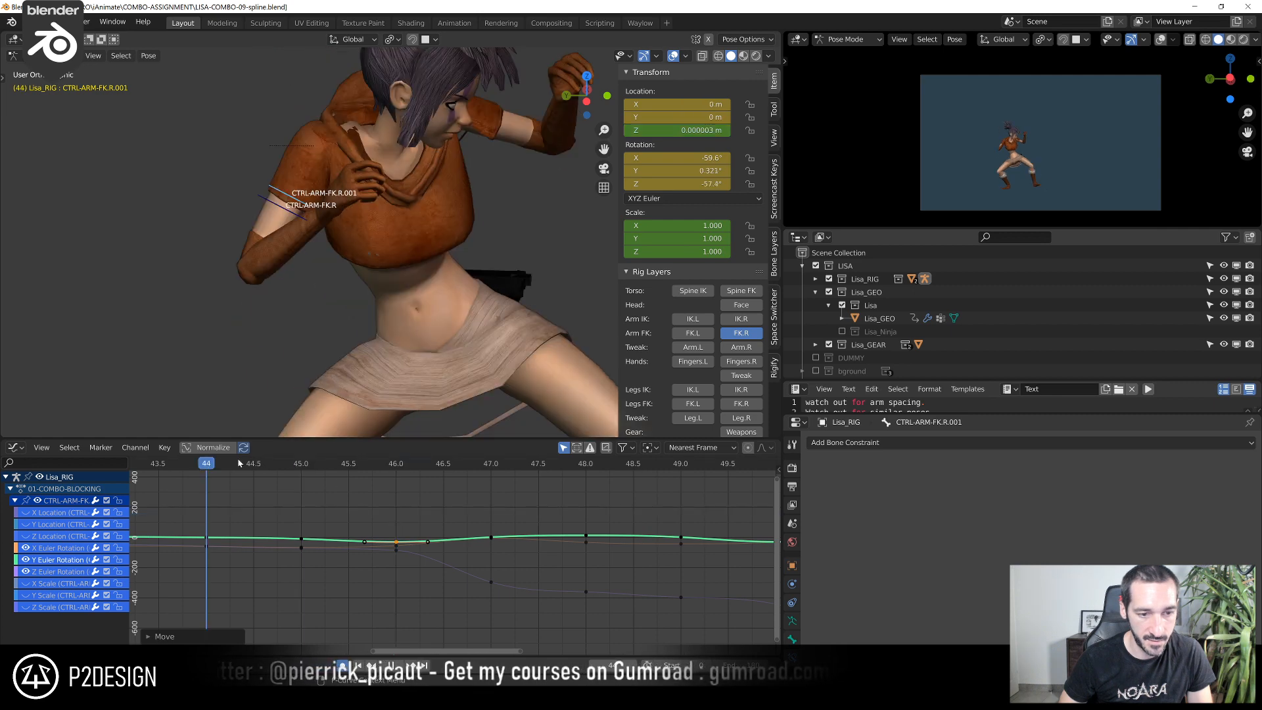
{"action": "left_click_drag", "start_coordinate": [229, 465], "coordinate": [467, 542]}
{"action": "left_click", "coordinate": [495, 584]}
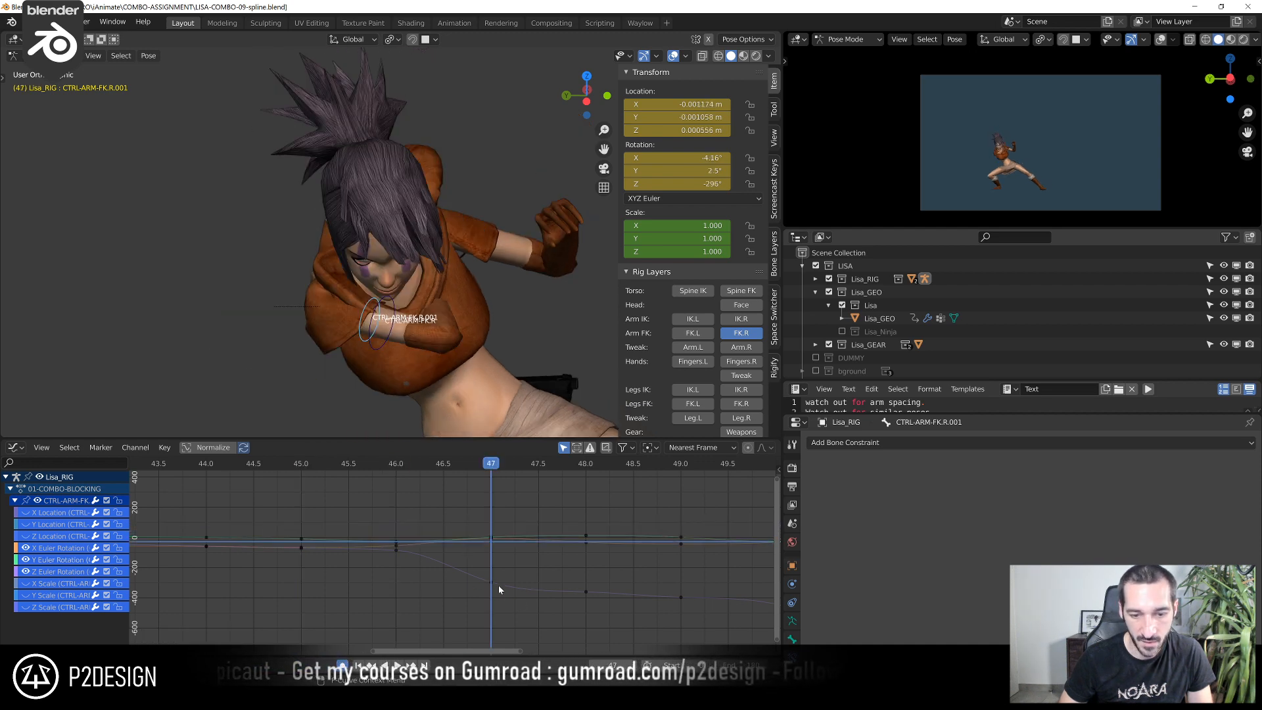
{"action": "key", "text": "g"}
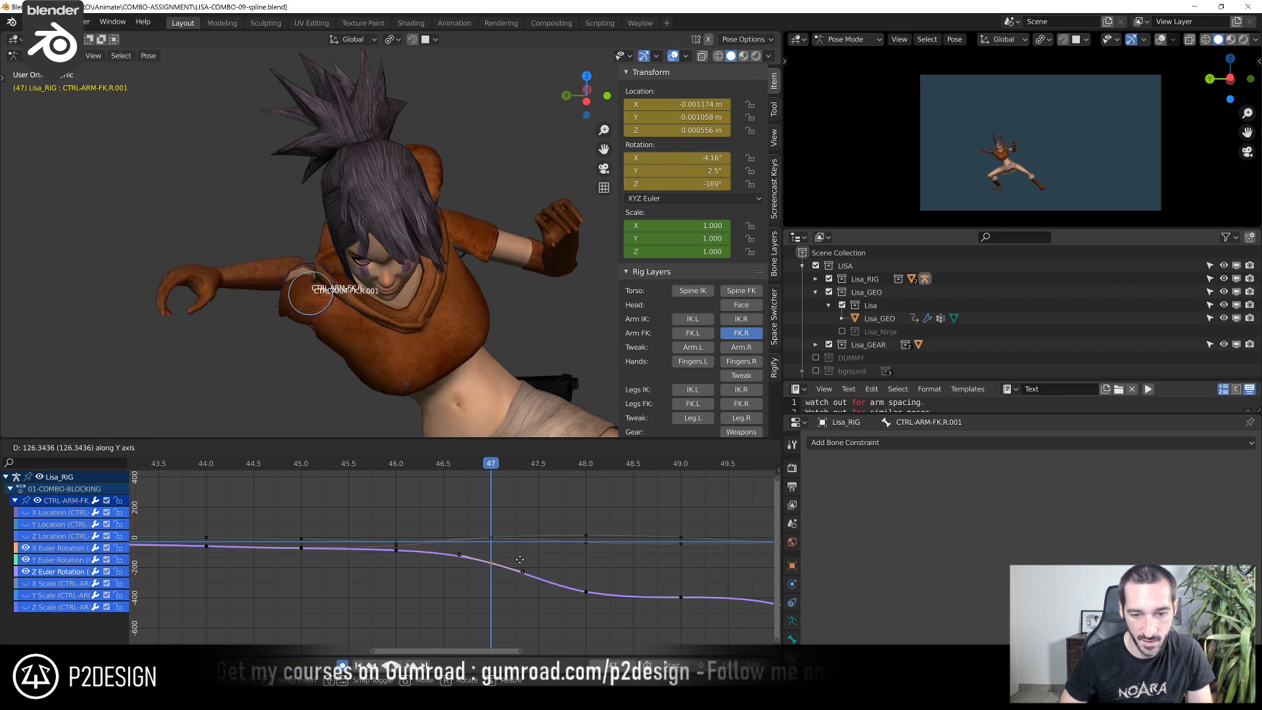
{"action": "left_click", "coordinate": [523, 558]}
Raise the Z Euler Rotation keys from frame 48 to 51 together, bringing frame 51 to about -379°
{"action": "scroll", "coordinate": [348, 533], "scroll_direction": "down", "scroll_amount": 3}
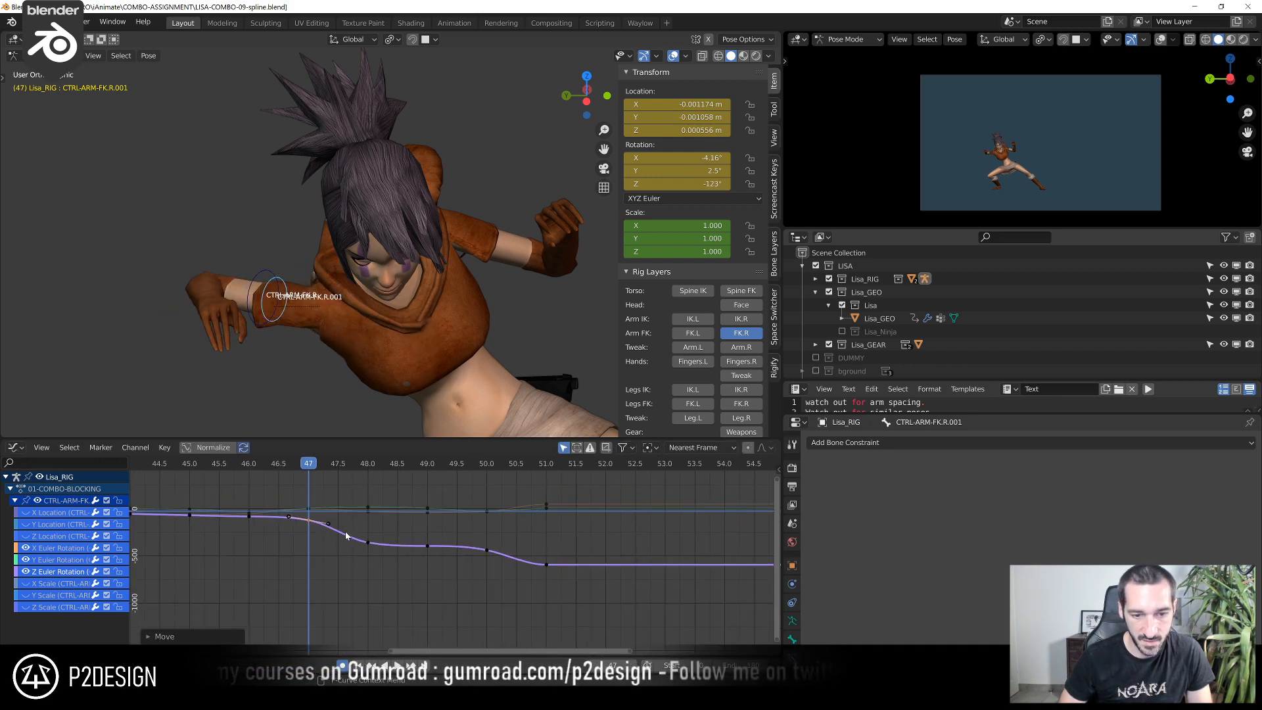
{"action": "left_click_drag", "start_coordinate": [349, 533], "coordinate": [578, 613]}
{"action": "key", "text": "g"}
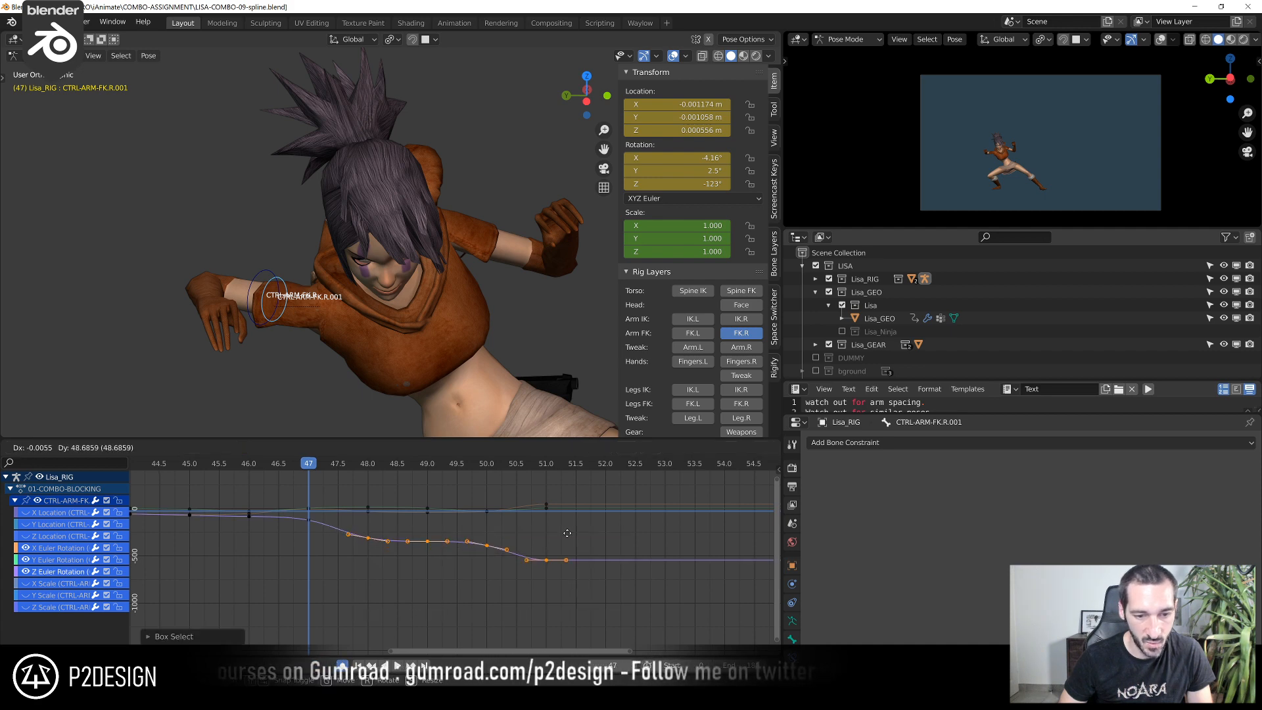
{"action": "left_click", "coordinate": [560, 629]}
{"action": "right_click_drag", "start_coordinate": [328, 468], "coordinate": [558, 505], "text": "shift"}
{"action": "key", "text": "g"}
{"action": "left_click", "coordinate": [549, 515]}
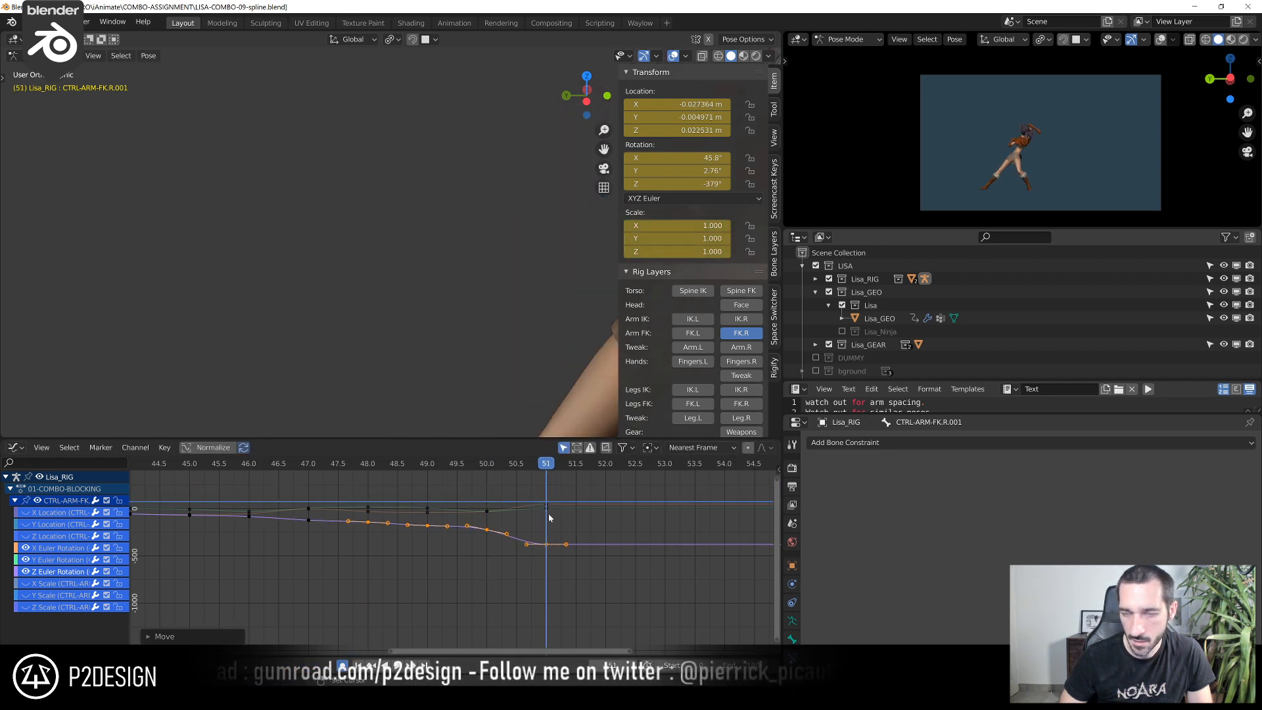
Return to frame 47 and lower its X Euler Rotation key to about -35.8°
{"action": "right_click_drag", "start_coordinate": [279, 472], "coordinate": [306, 472], "text": "shift"}
{"action": "scroll", "coordinate": [332, 560], "scroll_direction": "up", "scroll_amount": 4}
{"action": "middle_click_drag", "start_coordinate": [331, 561], "coordinate": [449, 606]}
{"action": "scroll", "coordinate": [454, 559], "scroll_direction": "up", "scroll_amount": 2}
{"action": "left_click", "coordinate": [402, 532]}
{"action": "key", "text": "g"}
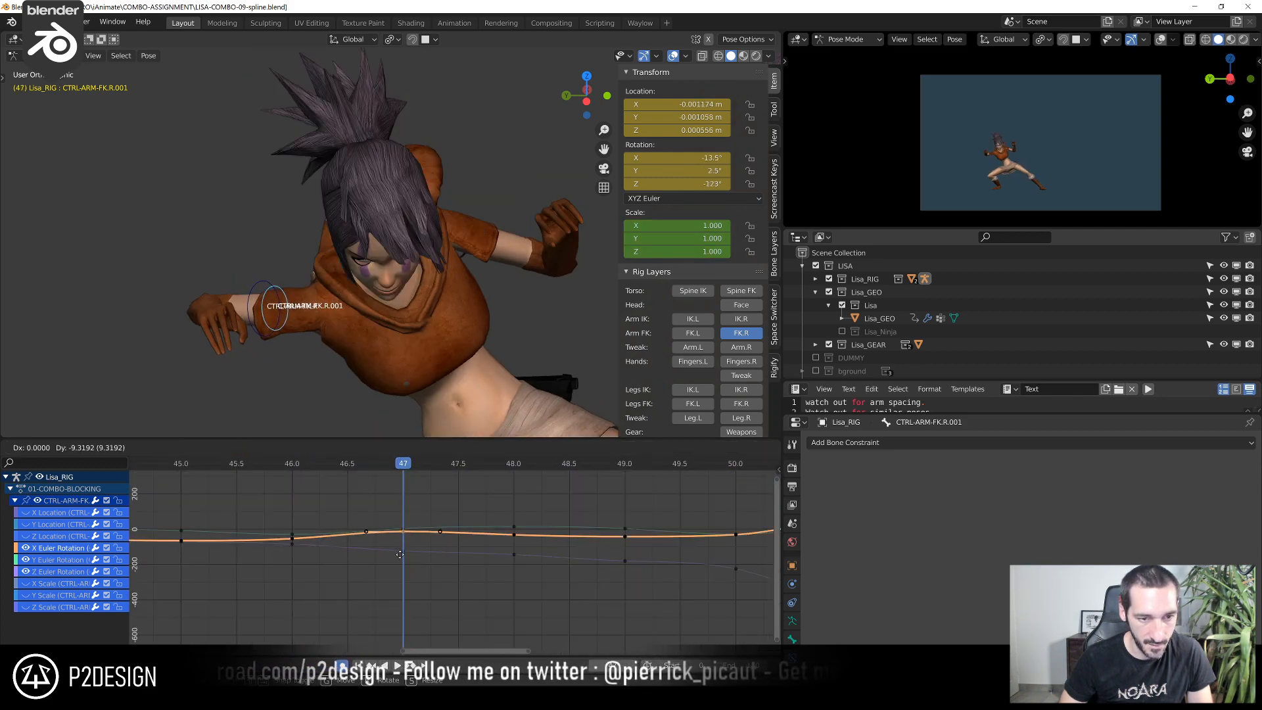
{"action": "left_click", "coordinate": [401, 570]}
Raise the Z Euler Rotation key at frame 47 to about -19.1°
{"action": "left_click", "coordinate": [404, 552]}
{"action": "key", "text": "g"}
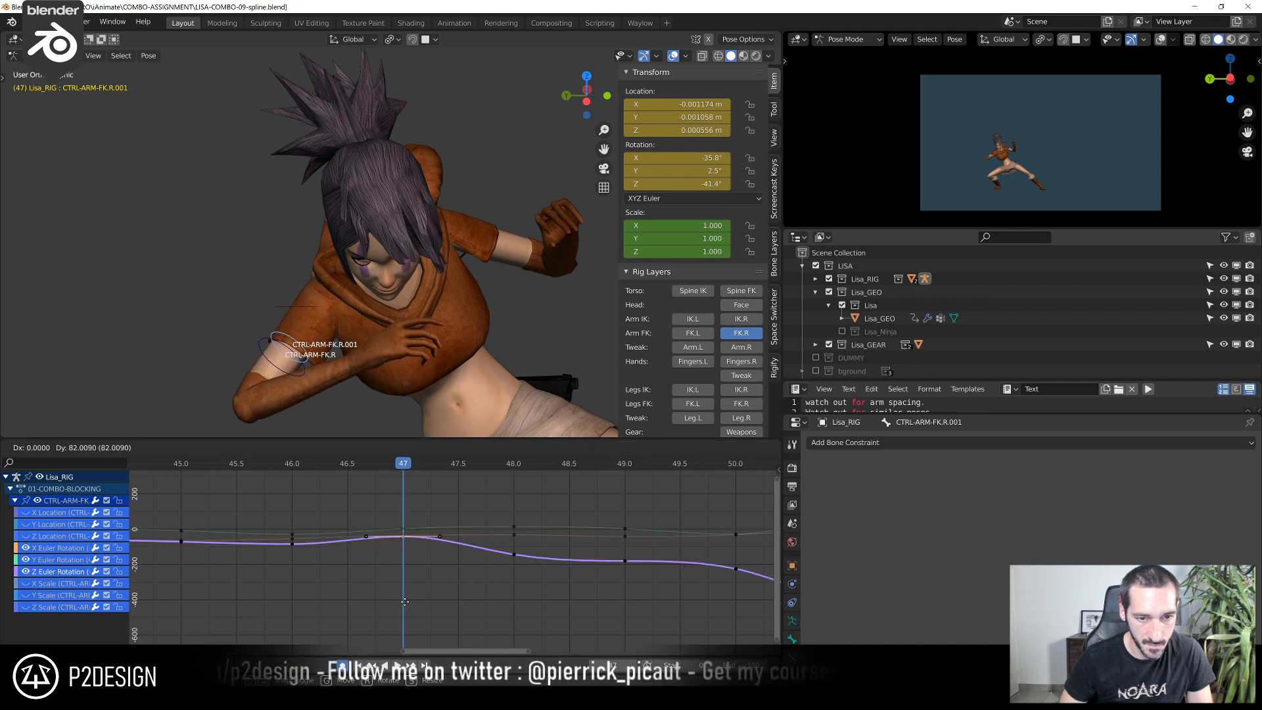
{"action": "left_click", "coordinate": [404, 583]}
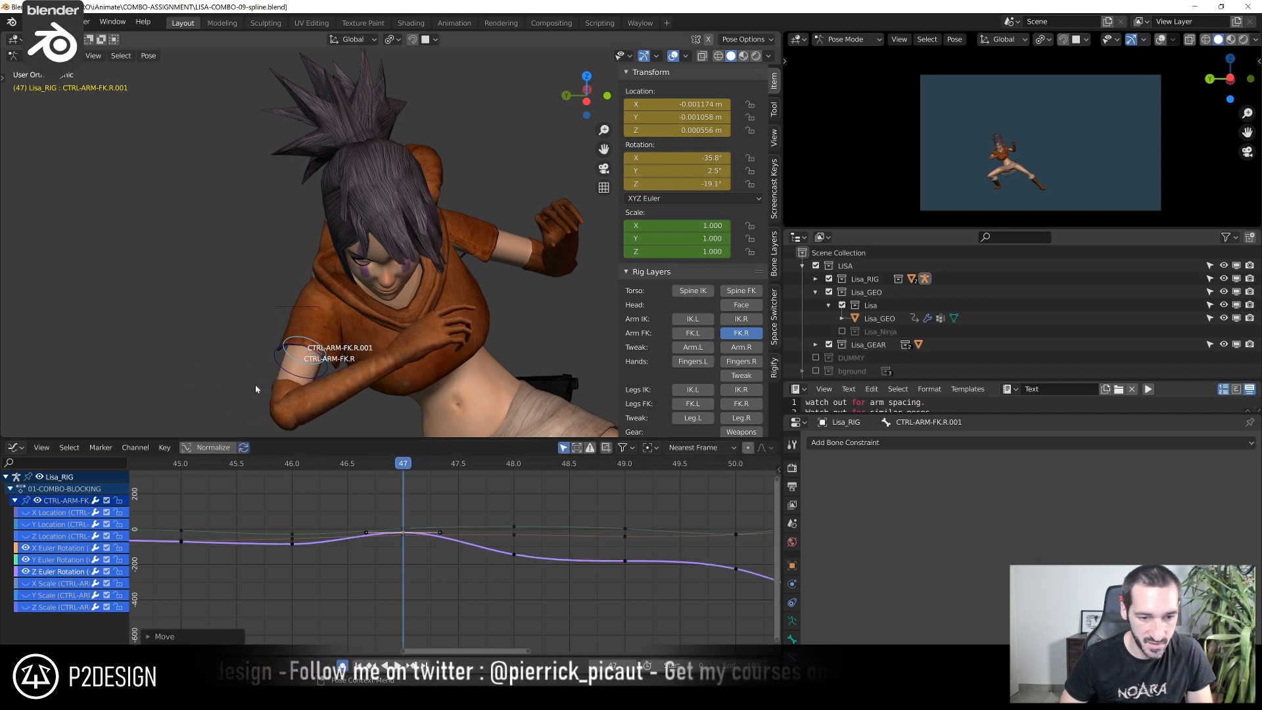
Scrub through frames 44 to 46 and raise the Z Euler Rotation key at frame 46 to about -64.4°
{"action": "left_click_drag", "start_coordinate": [221, 466], "coordinate": [288, 508]}
{"action": "middle_click_drag", "start_coordinate": [277, 570], "coordinate": [596, 534]}
{"action": "scroll", "coordinate": [595, 533], "scroll_direction": "up", "scroll_amount": 4}
{"action": "left_click_drag", "start_coordinate": [313, 470], "coordinate": [288, 473]}
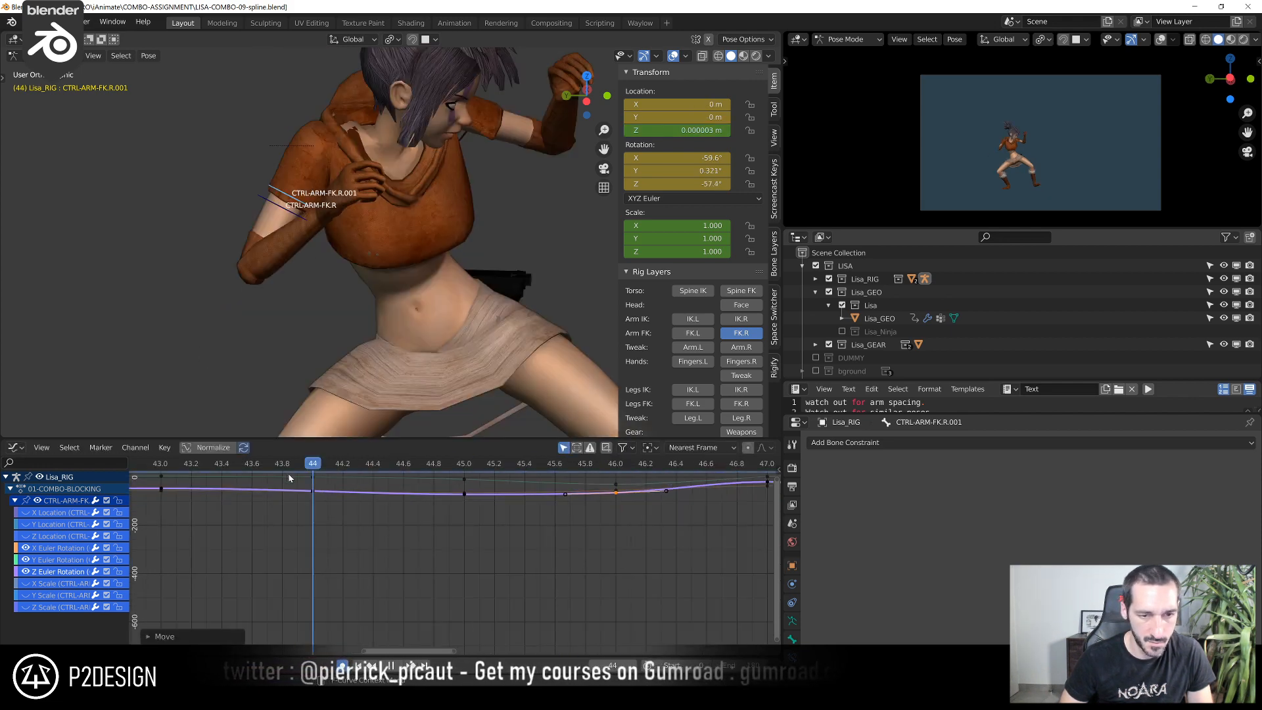
{"action": "left_click_drag", "start_coordinate": [376, 501], "coordinate": [559, 507]}
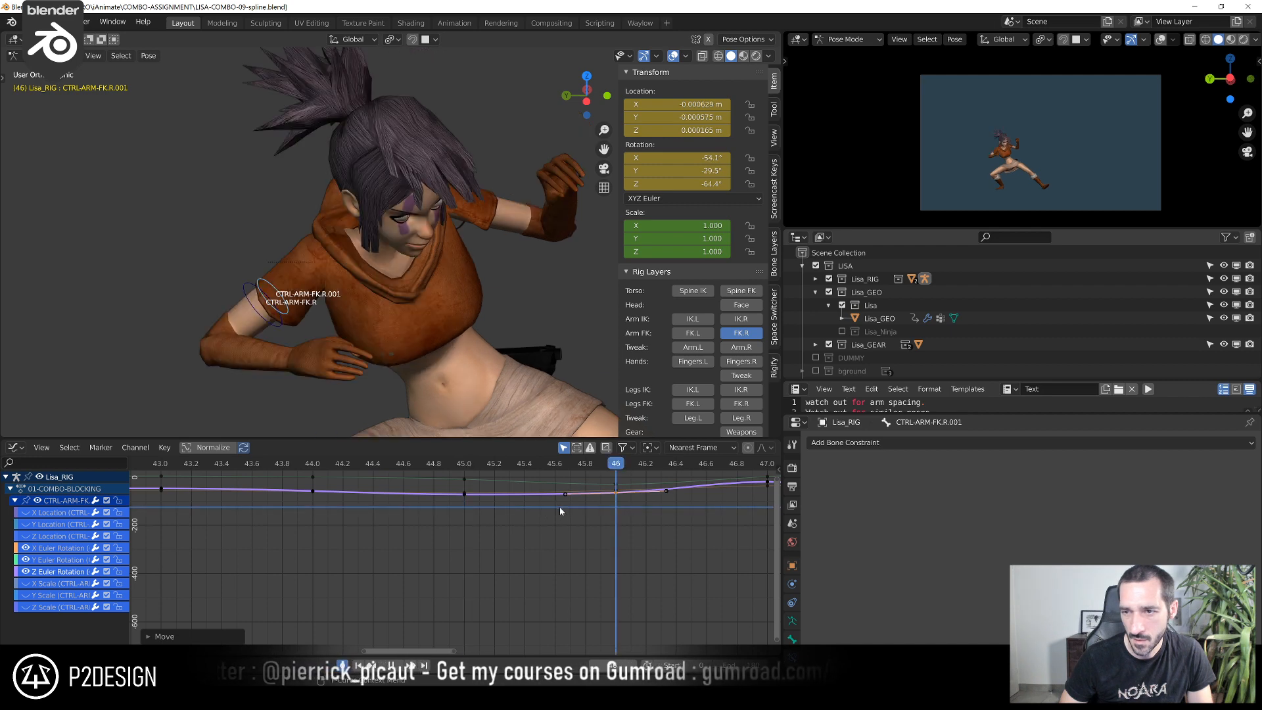
At frame 46, lower the X Euler Rotation key to about -59.9° and raise the Z Euler Rotation key to about -52.8°
{"action": "middle_click_drag", "start_coordinate": [558, 507], "coordinate": [329, 586]}
{"action": "scroll", "coordinate": [329, 585], "scroll_direction": "up", "scroll_amount": 1}
{"action": "left_click", "coordinate": [334, 566]}
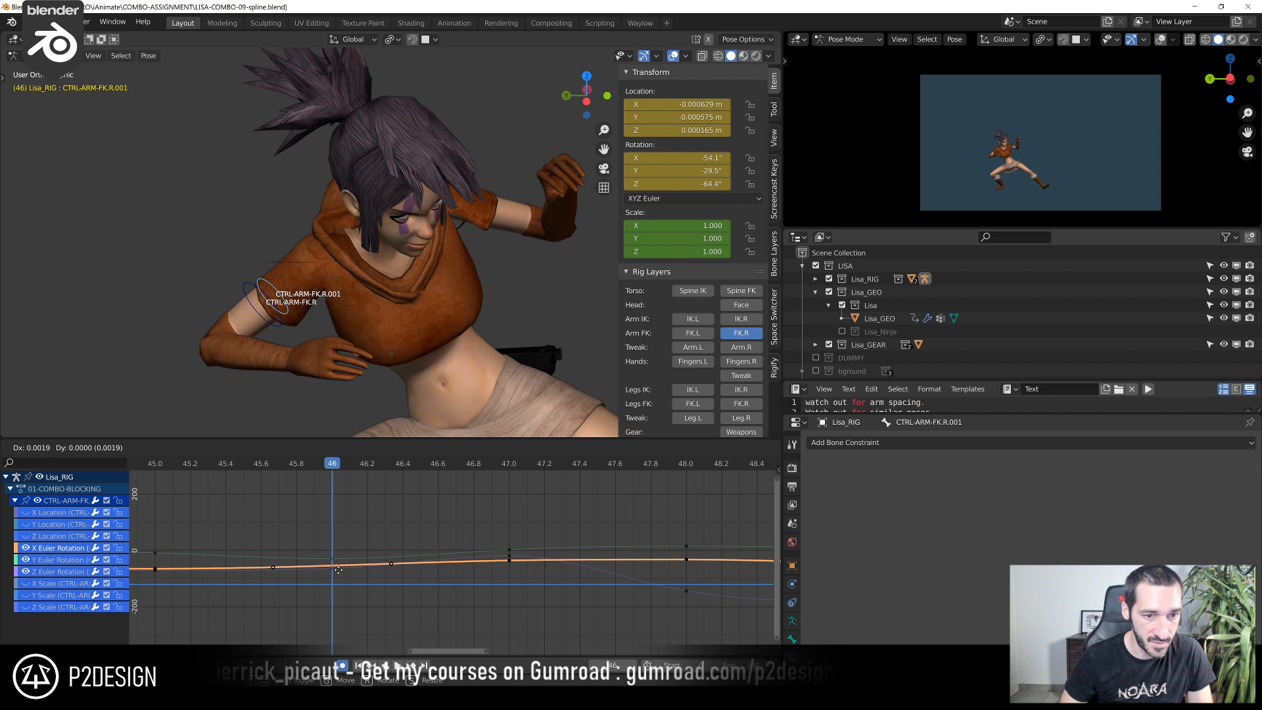
{"action": "left_click", "coordinate": [333, 566]}
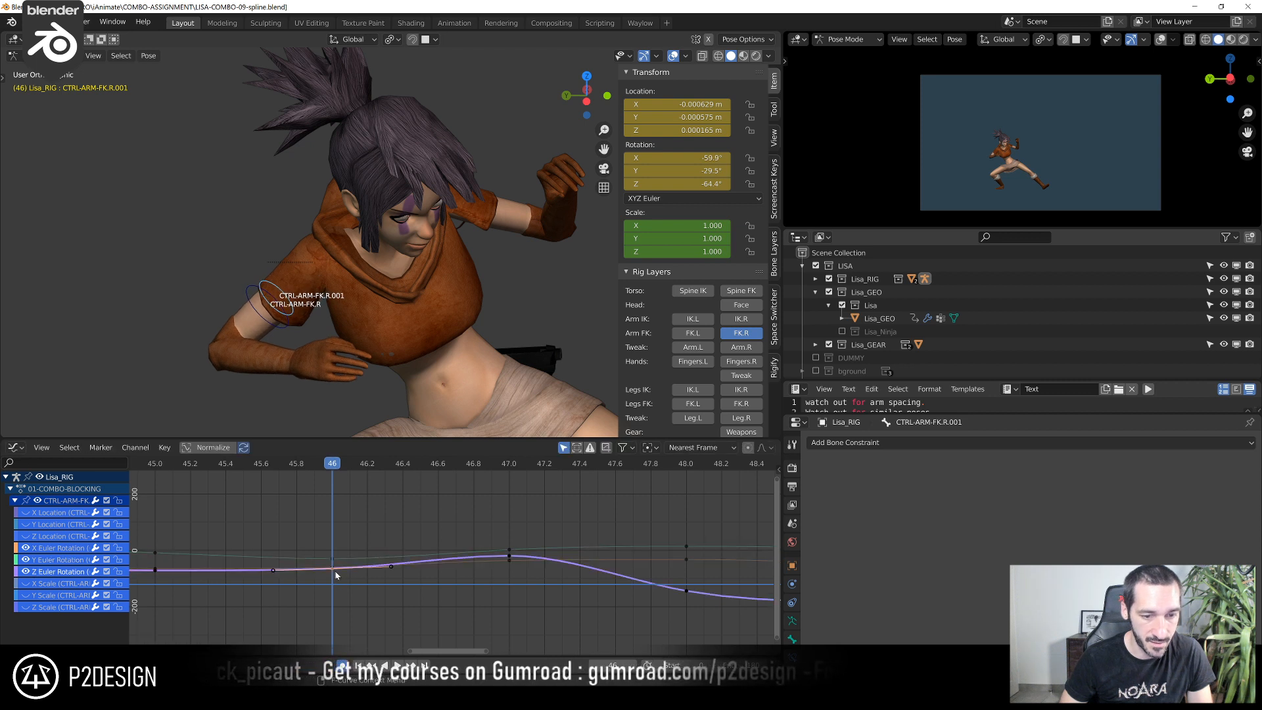
{"action": "left_click", "coordinate": [333, 566]}
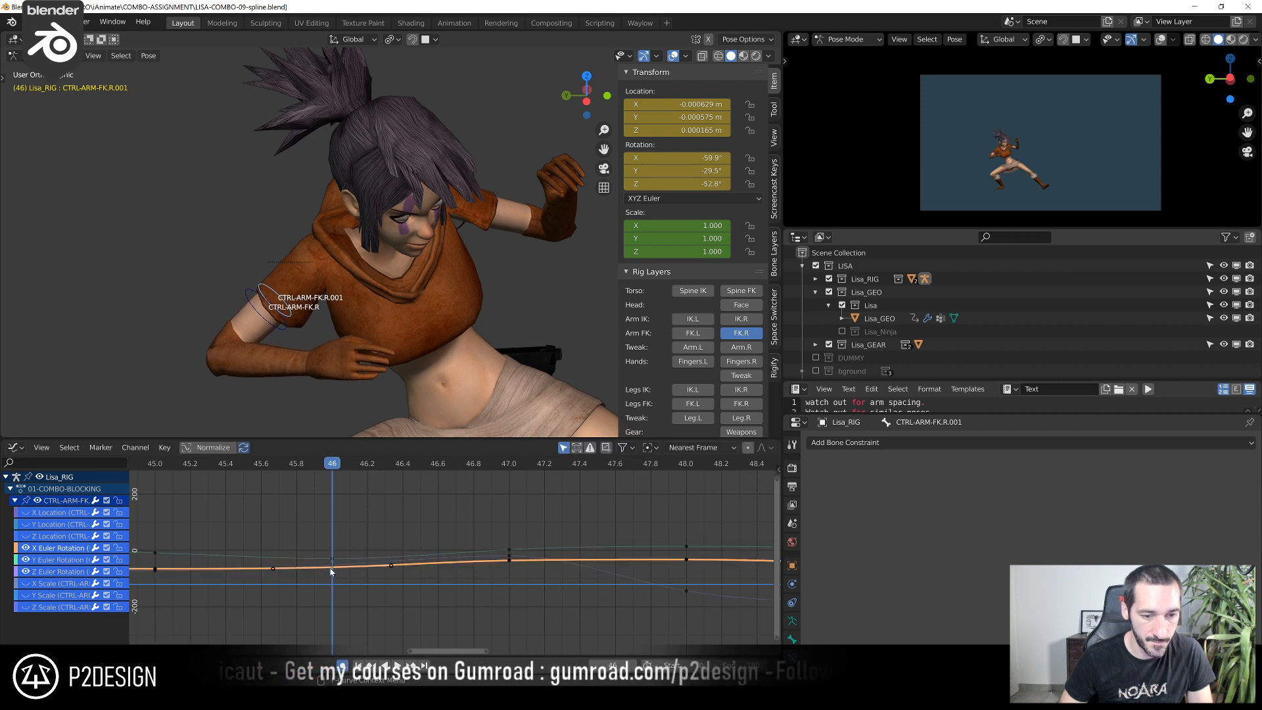
Refine the frame 46 keys to about -63.4° for X Euler Rotation and about -30.6° for Z Euler Rotation
{"action": "left_click", "coordinate": [330, 567]}
{"action": "key", "text": "g"}
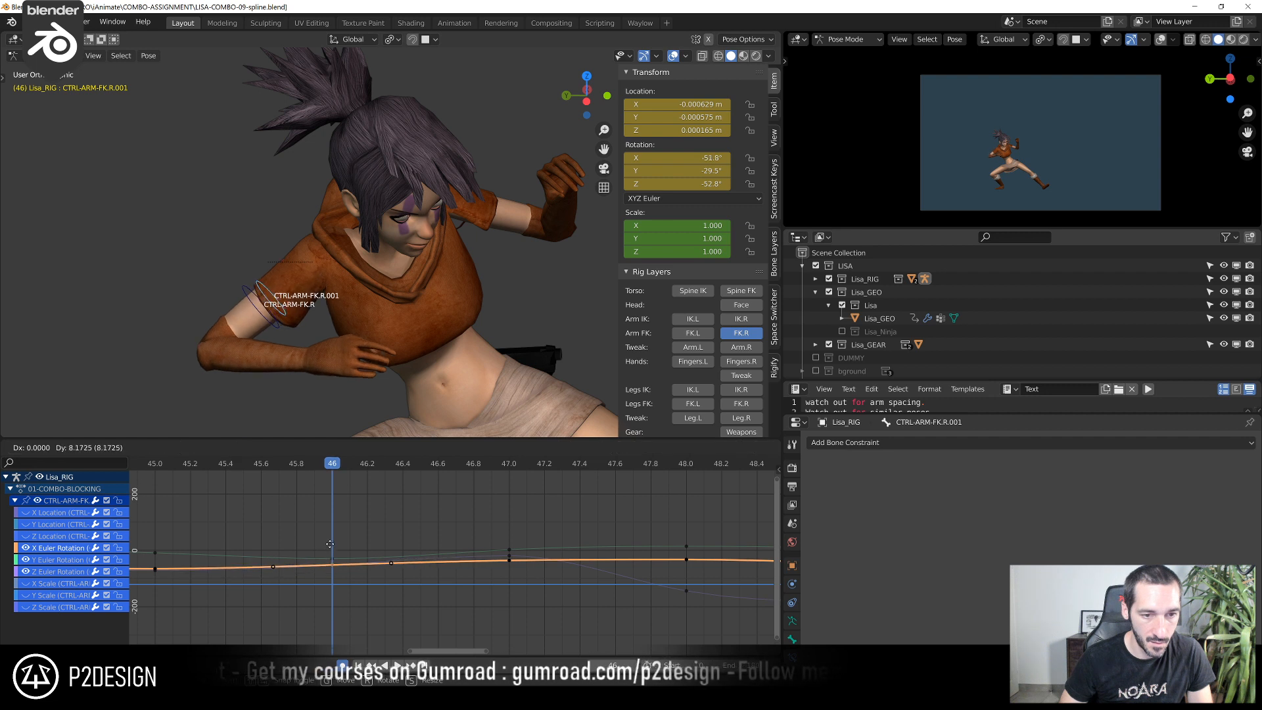
{"action": "left_click", "coordinate": [333, 561]}
{"action": "key", "text": "g"}
{"action": "left_click", "coordinate": [334, 568]}
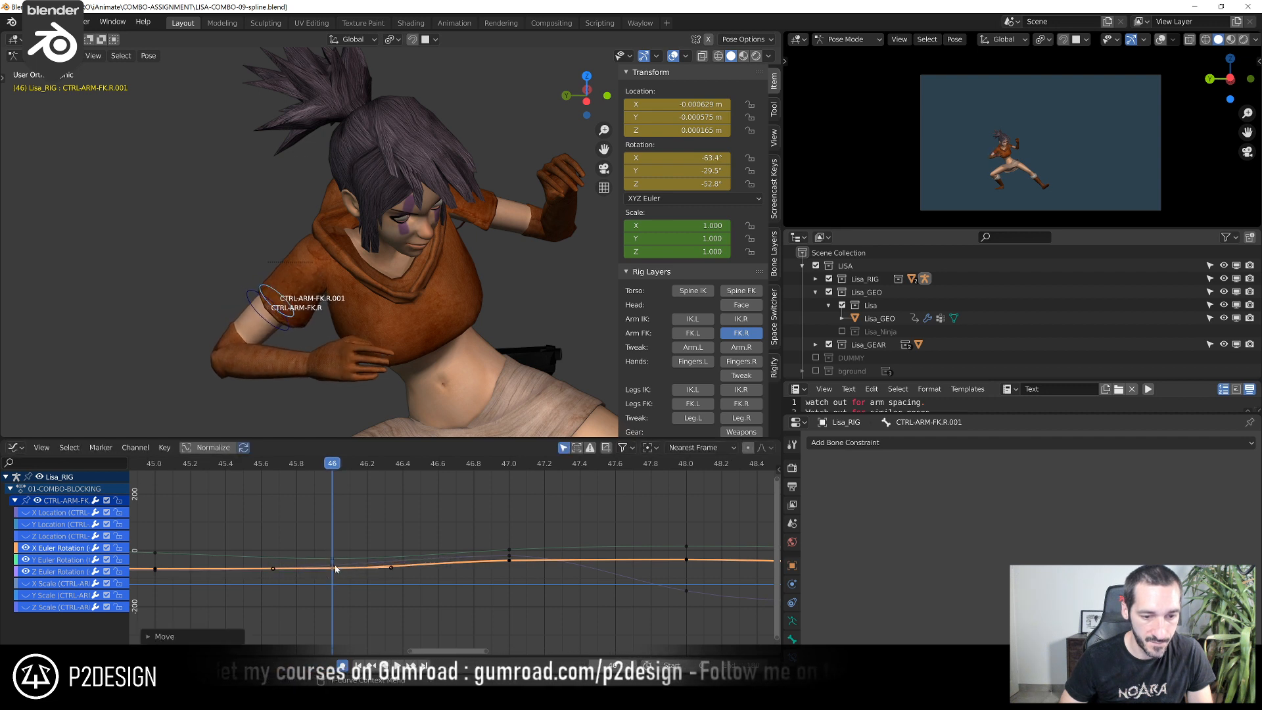
{"action": "left_click", "coordinate": [335, 566]}
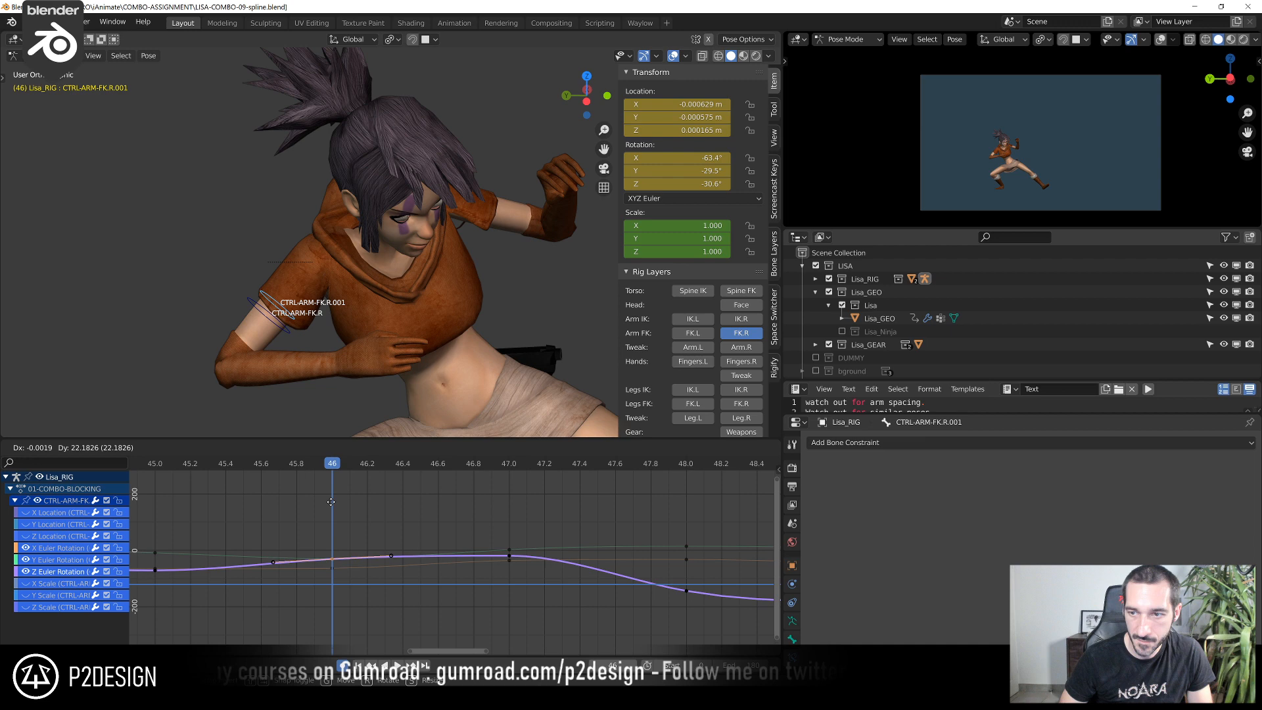
{"action": "left_click", "coordinate": [355, 490]}
Scrub through the arm's motion and raise the Y Euler Rotation key at frame 46 to about -17.7°
{"action": "scroll", "coordinate": [357, 488], "scroll_direction": "down", "scroll_amount": 2}
{"action": "left_click_drag", "start_coordinate": [198, 467], "coordinate": [471, 499]}
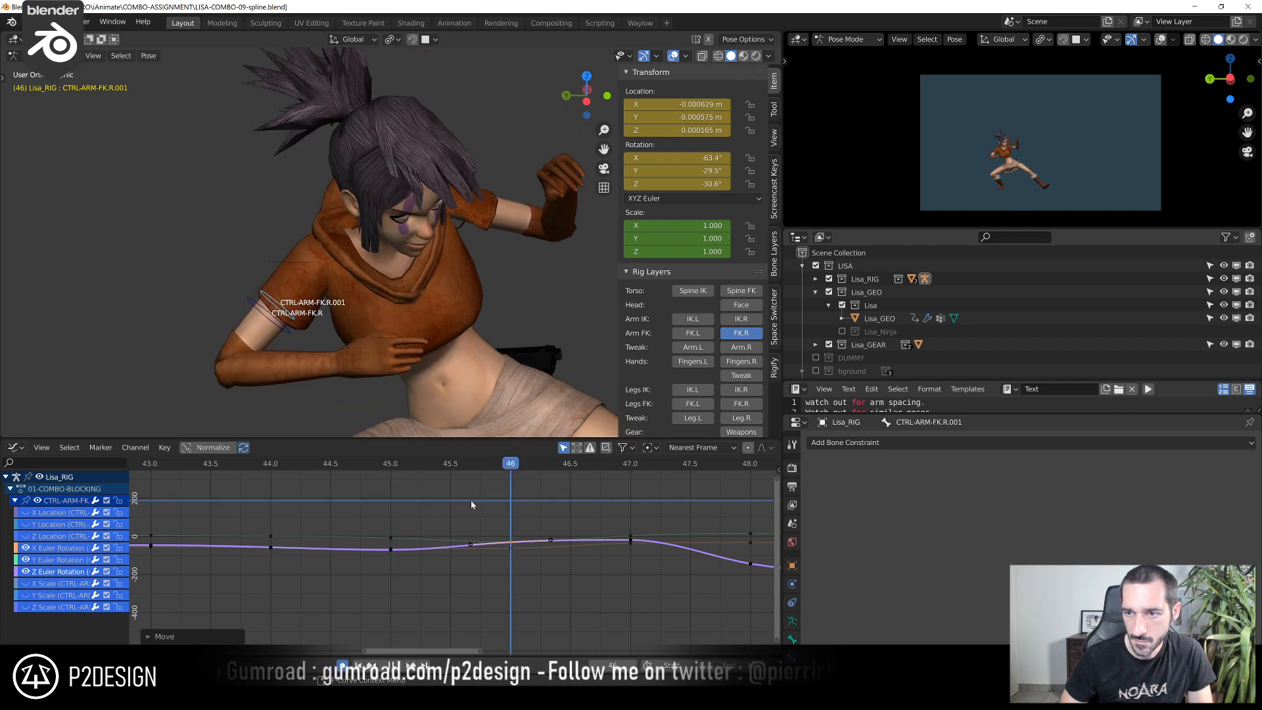
{"action": "scroll", "coordinate": [499, 554], "scroll_direction": "up", "scroll_amount": 1}
{"action": "left_click", "coordinate": [520, 544]}
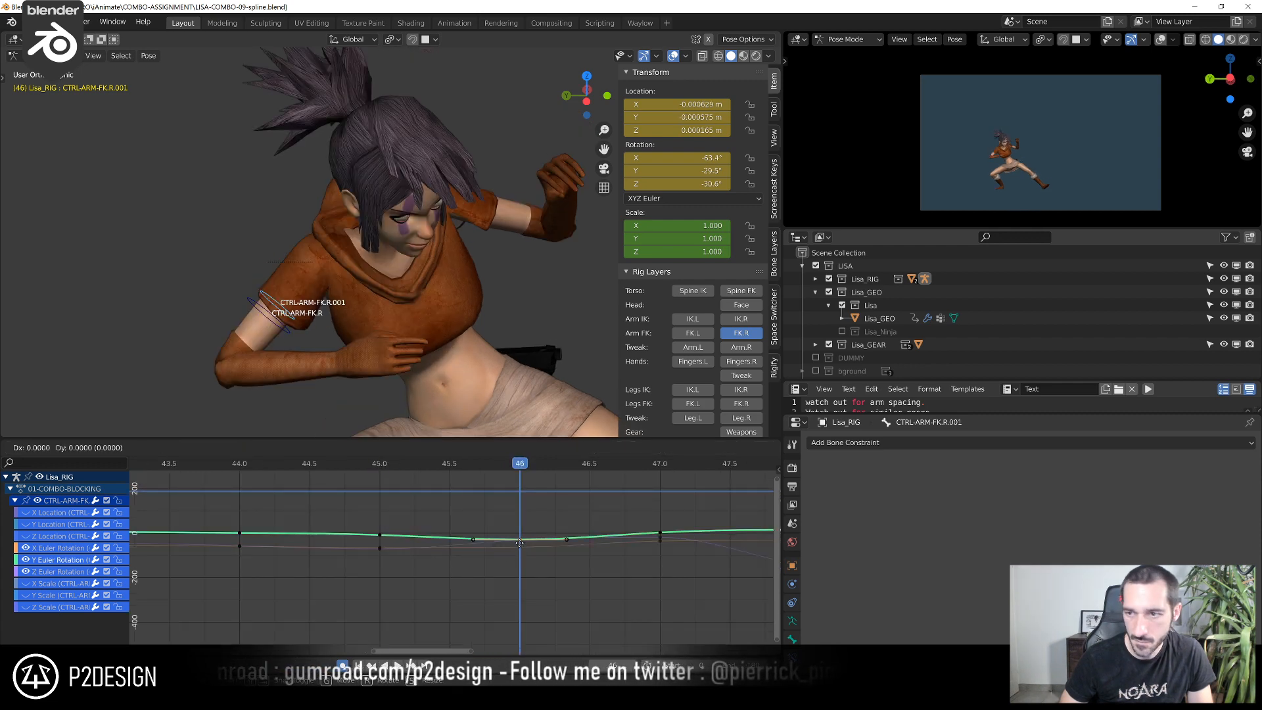
{"action": "left_click", "coordinate": [523, 514]}
Lower the Z Euler Rotation key at frame 46 to about -54.2°
{"action": "left_click", "coordinate": [519, 547]}
{"action": "key", "text": "g"}
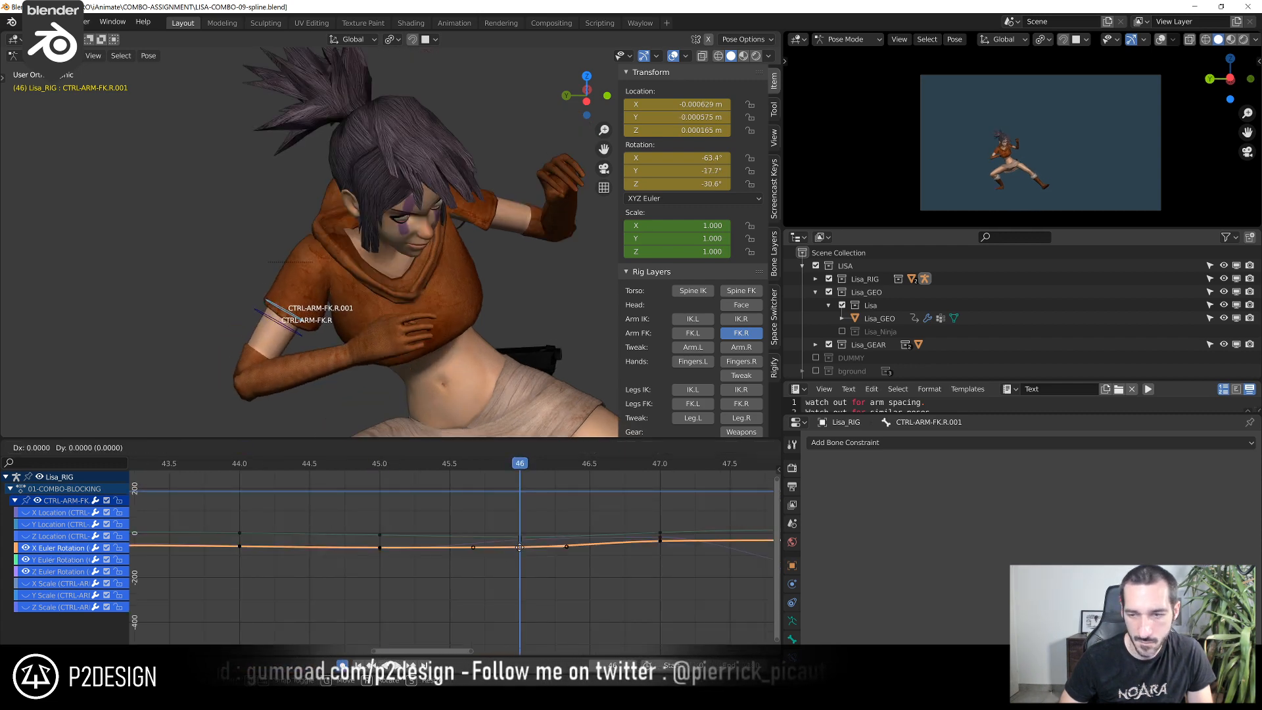
{"action": "key", "text": "Escape"}
{"action": "left_click", "coordinate": [524, 540]}
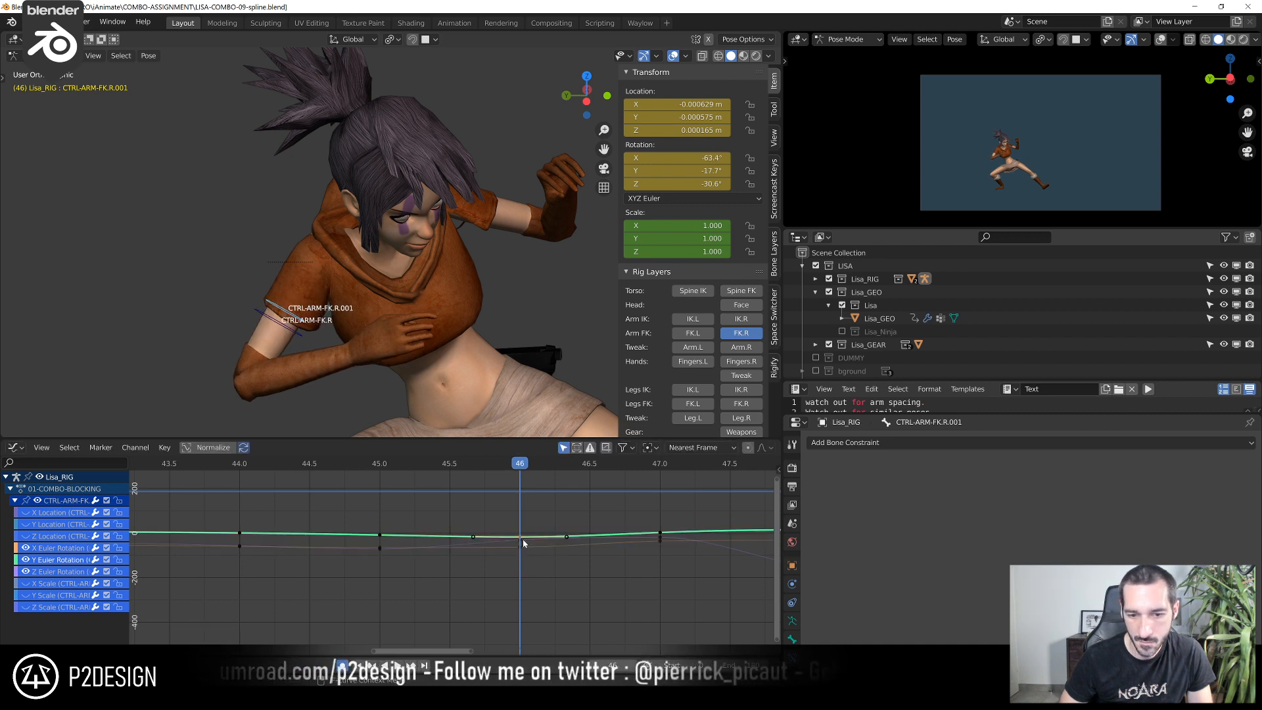
{"action": "left_click", "coordinate": [521, 543]}
{"action": "key", "text": "g"}
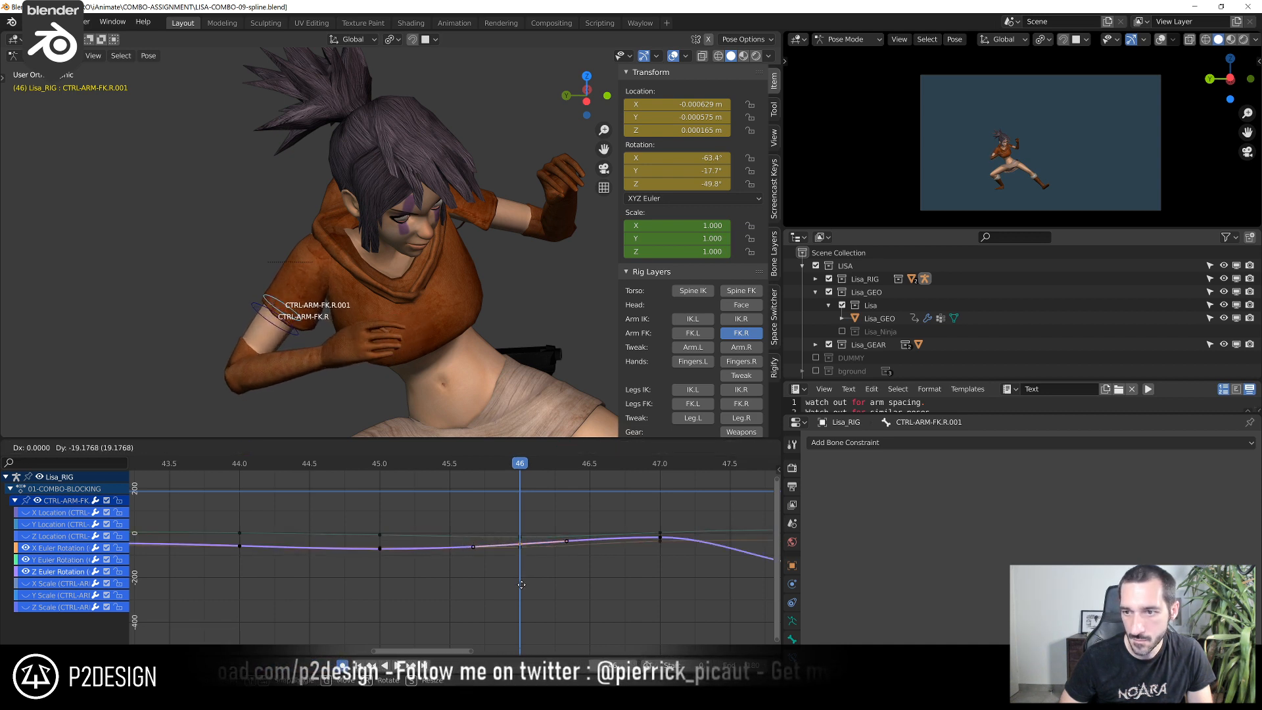
{"action": "left_click", "coordinate": [523, 598]}
Step back and forth through frames 45 to 47 to check the right arm's motion
{"action": "left_click", "coordinate": [372, 468]}
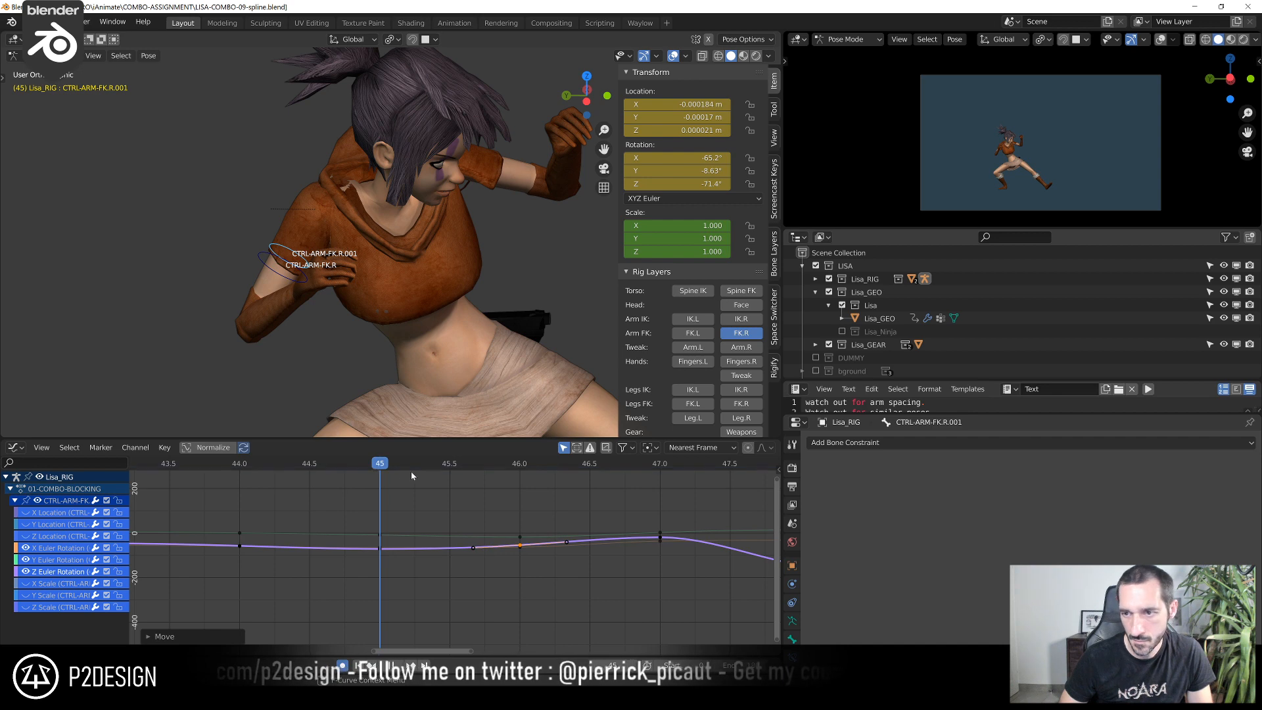
{"action": "key", "text": "Right"}
{"action": "key", "text": "Right"}
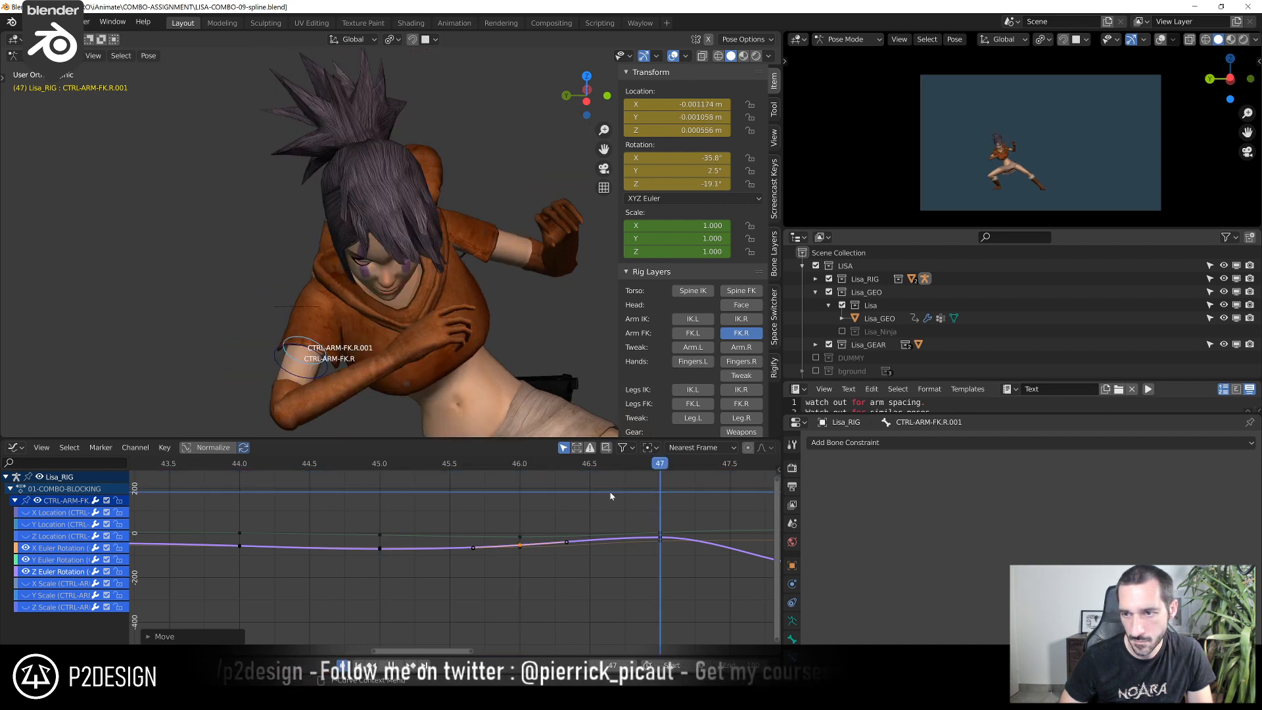
{"action": "key", "text": "Left"}
{"action": "key", "text": "Left"}
{"action": "key", "text": "Right"}
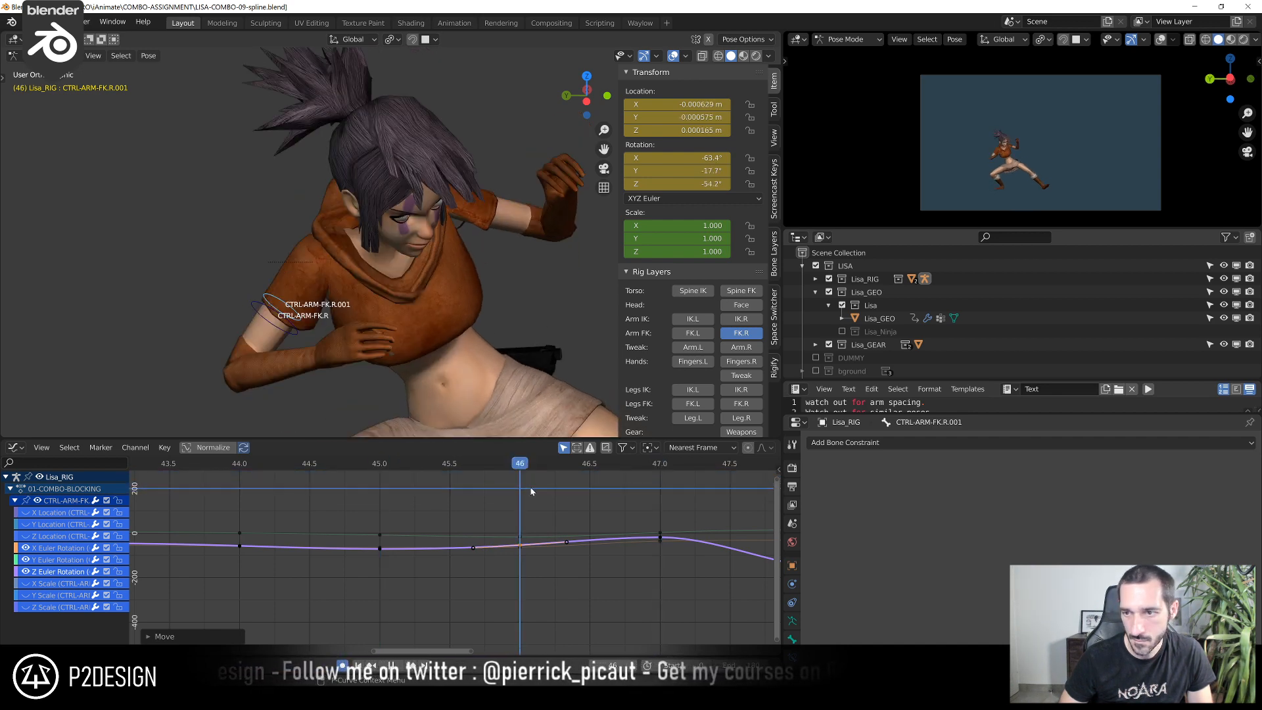
{"action": "key", "text": "Right"}
{"action": "right_click_drag", "start_coordinate": [678, 501], "coordinate": [618, 487], "text": "shift"}
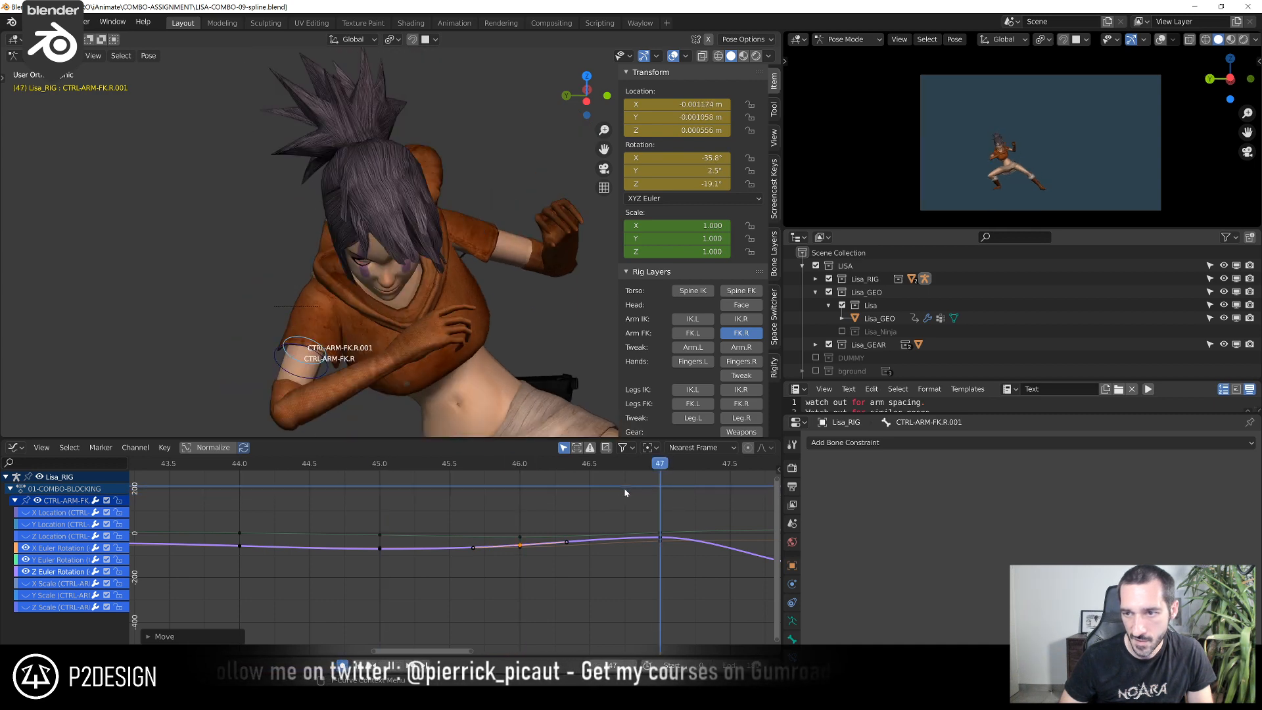
At frame 48, raise the Z Euler Rotation key to about -85.4° and lower the Y Euler Rotation key to about 8.3°
{"action": "scroll", "coordinate": [570, 562], "scroll_direction": "down", "scroll_amount": 4}
{"action": "middle_click_drag", "start_coordinate": [570, 562], "coordinate": [356, 544]}
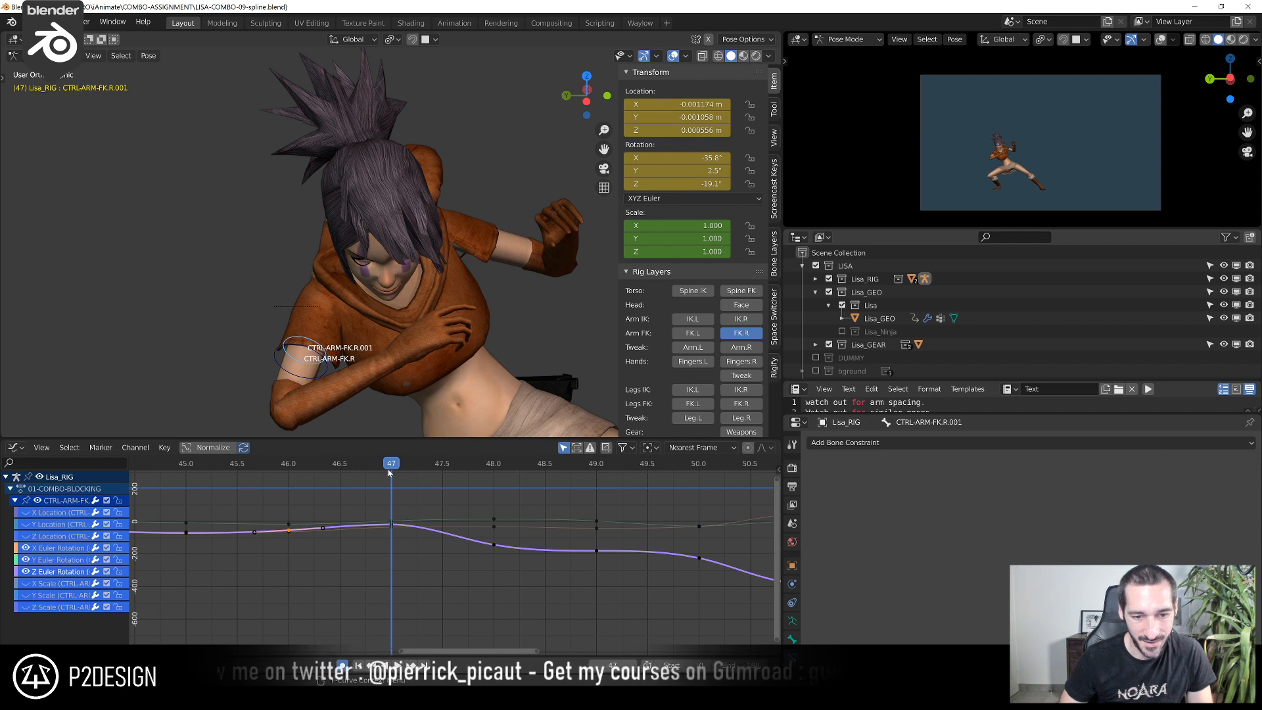
{"action": "right_click_drag", "start_coordinate": [439, 484], "coordinate": [475, 483], "text": "shift"}
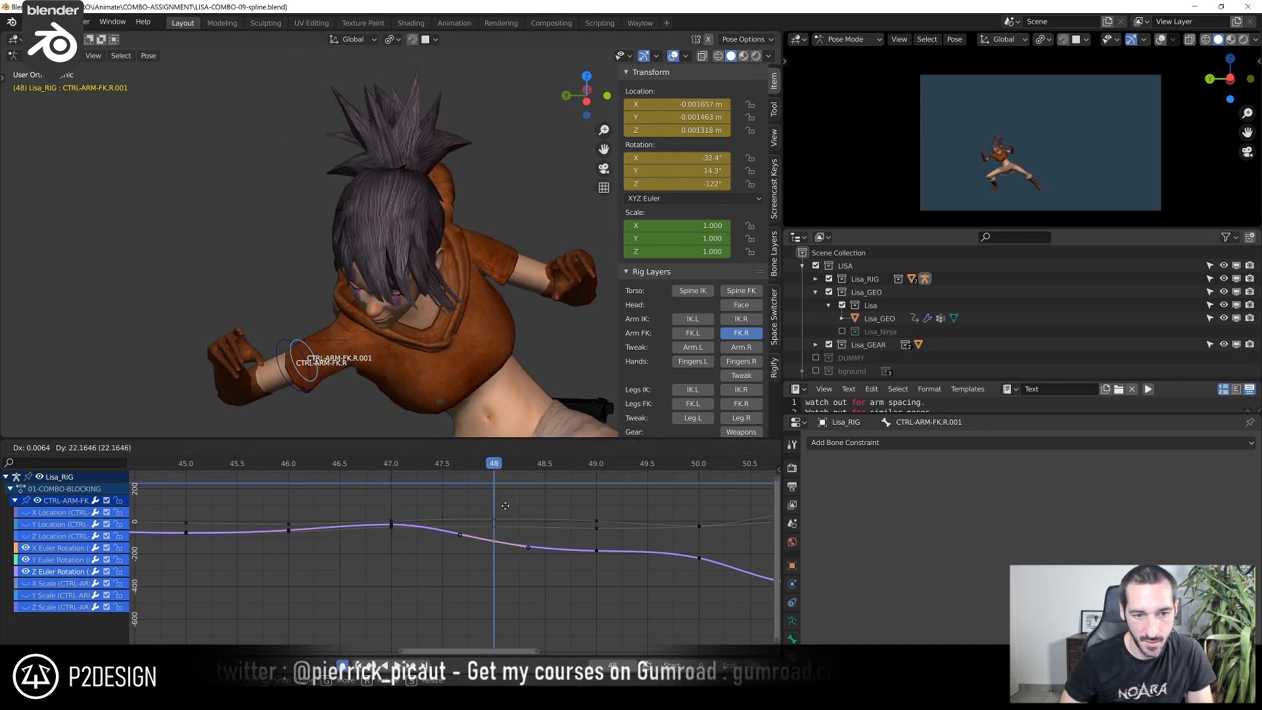
{"action": "left_click", "coordinate": [493, 647]}
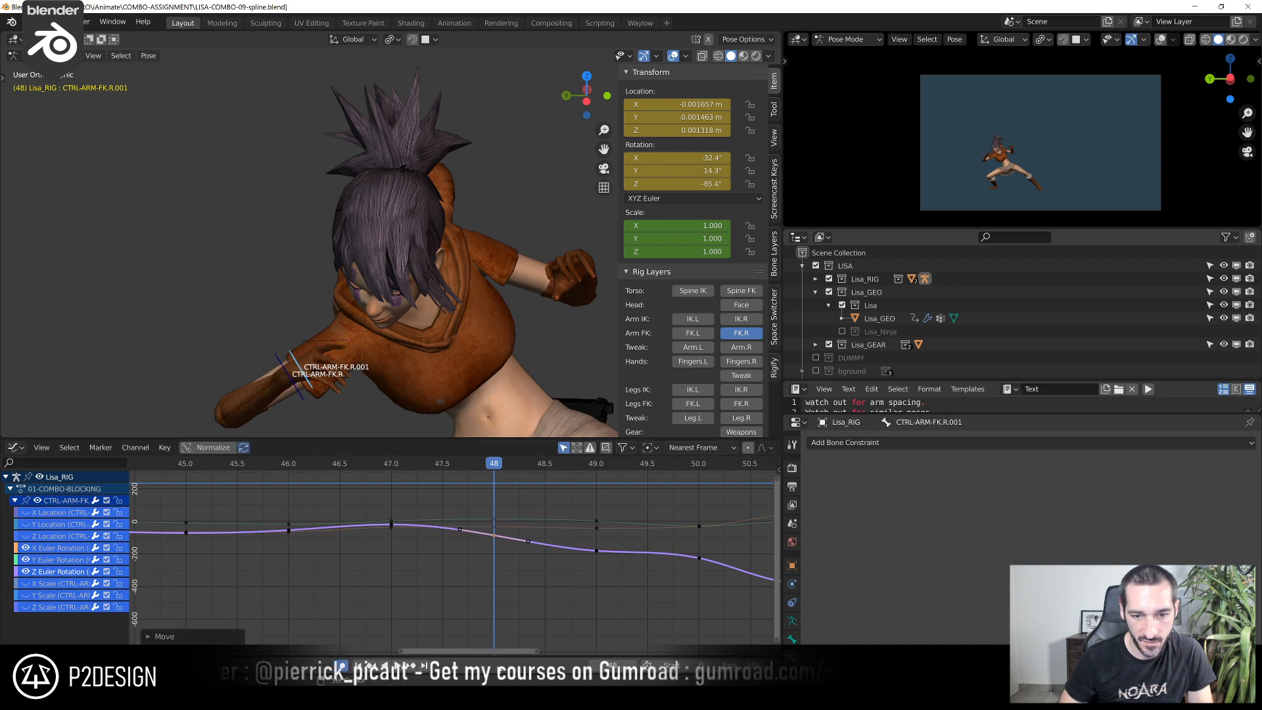
{"action": "left_click", "coordinate": [494, 521]}
{"action": "key", "text": "g"}
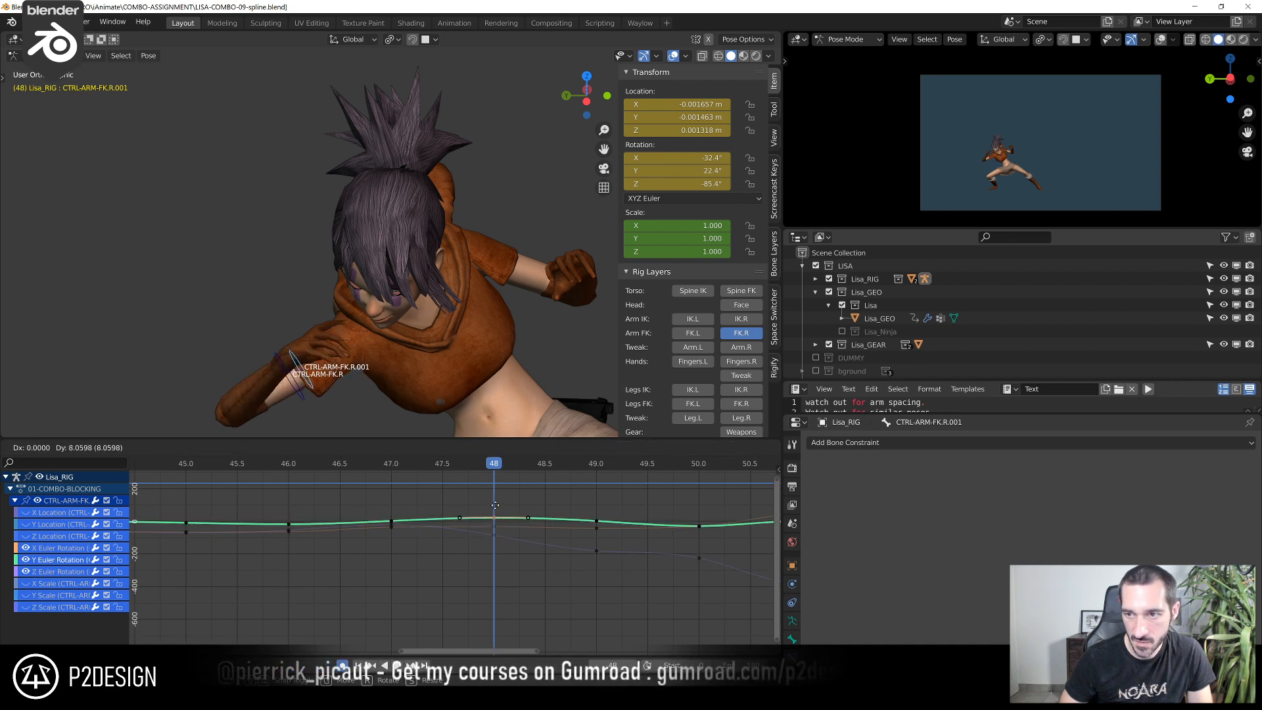
{"action": "left_click", "coordinate": [496, 530]}
Refine the frame 48 keys to about -42.5° for X Euler Rotation and about -61.2° for Z Euler Rotation
{"action": "left_click", "coordinate": [498, 539]}
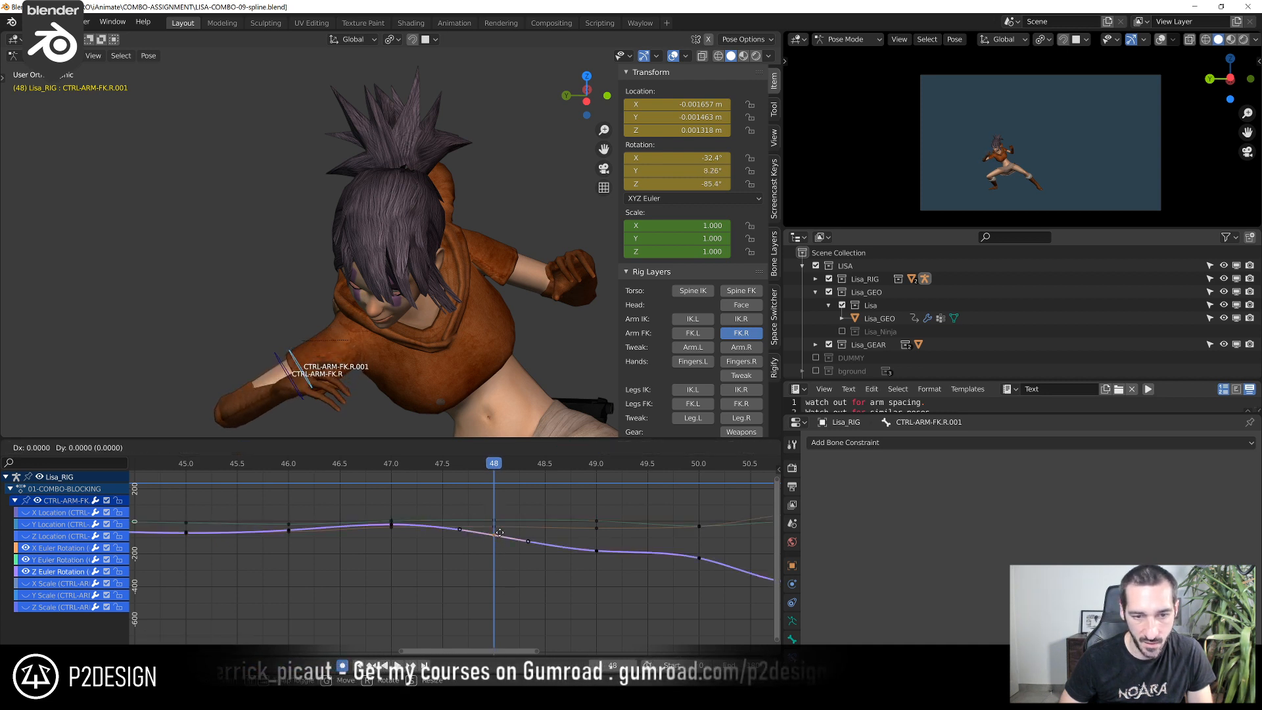
{"action": "left_click", "coordinate": [501, 519]}
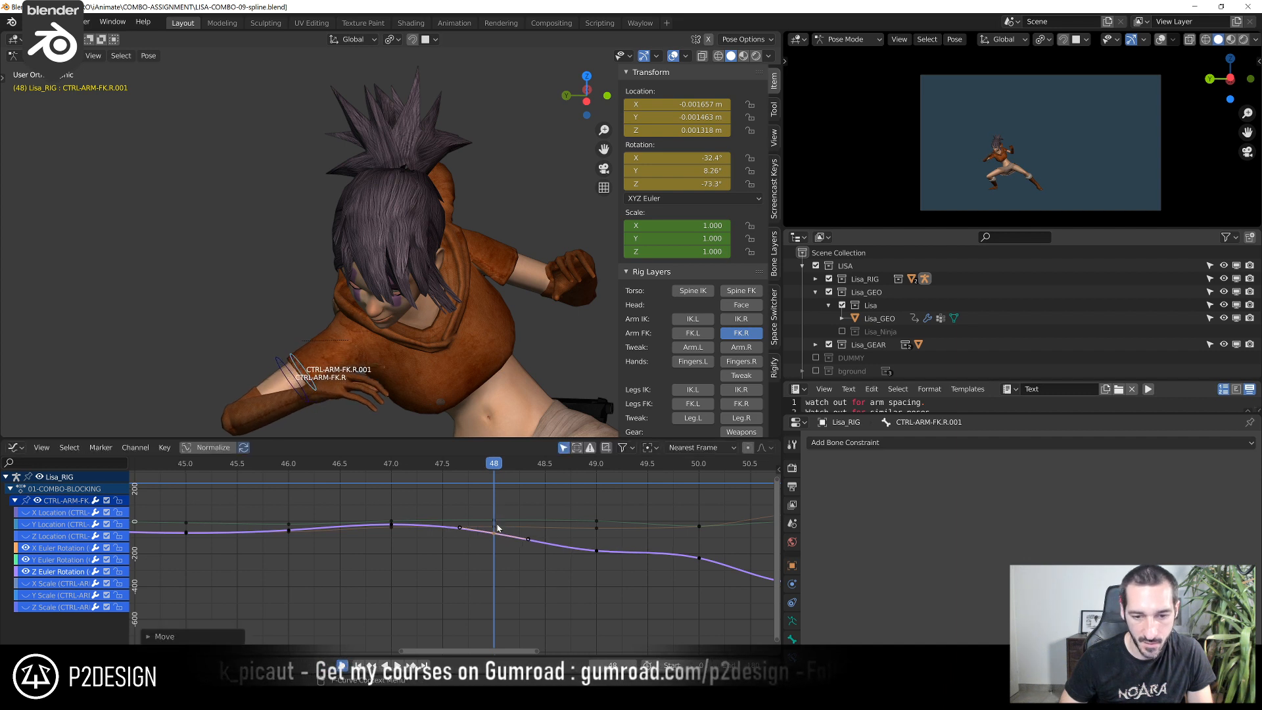
{"action": "left_click", "coordinate": [498, 528]}
{"action": "key", "text": "g"}
{"action": "left_click", "coordinate": [497, 541]}
{"action": "left_click", "coordinate": [498, 539]}
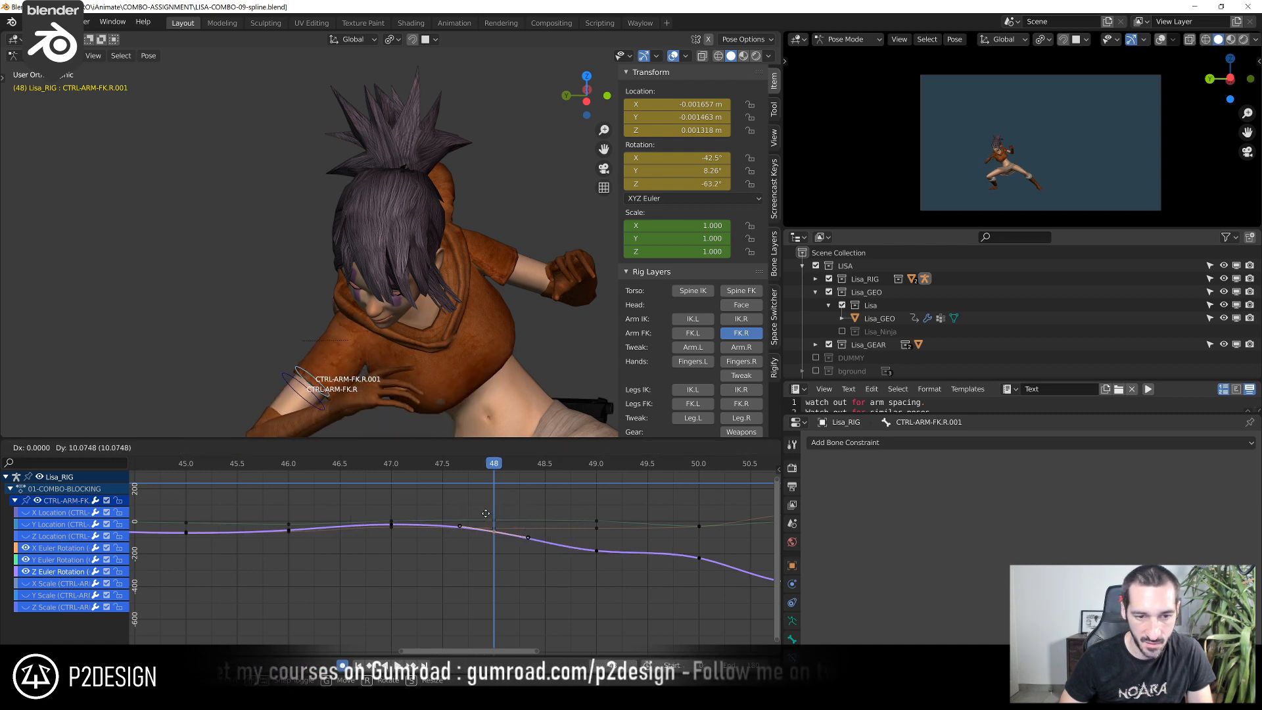
{"action": "left_click", "coordinate": [486, 516]}
Scrub to frame 49 and raise its Z Euler Rotation key to about -75.8°
{"action": "left_click_drag", "start_coordinate": [373, 461], "coordinate": [578, 485]}
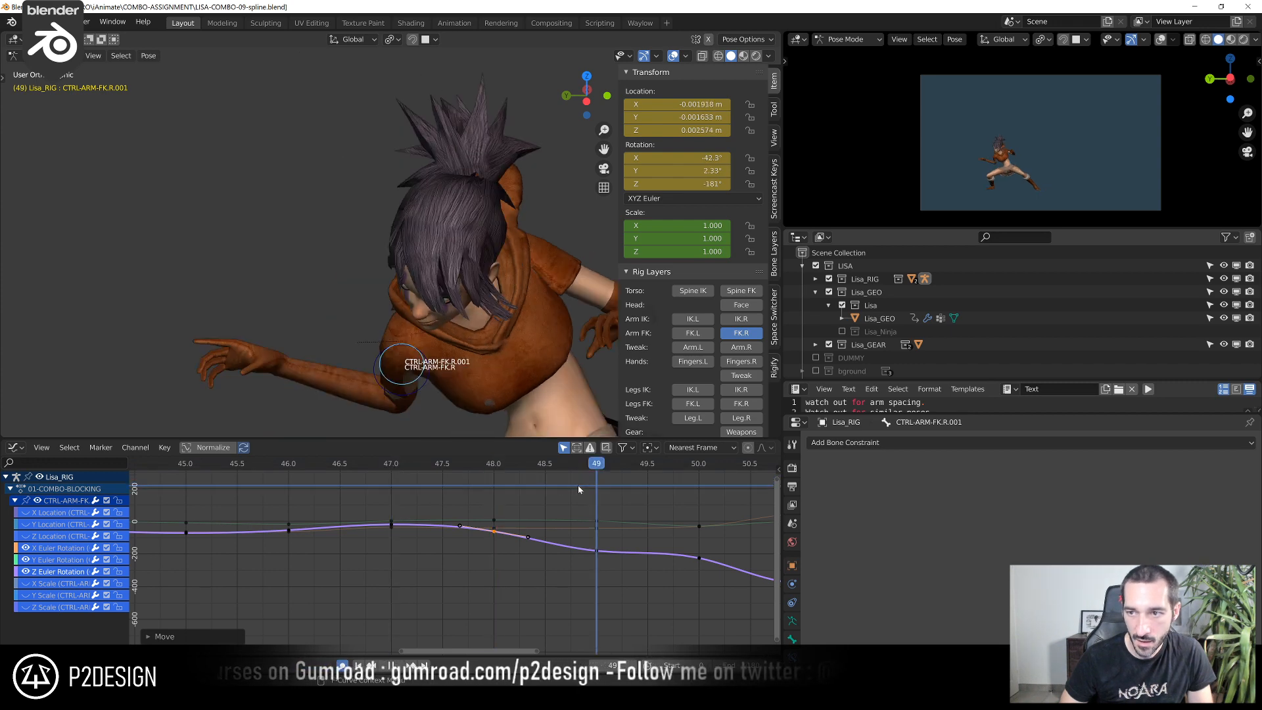
{"action": "right_click", "coordinate": [597, 555]}
{"action": "key", "text": "g"}
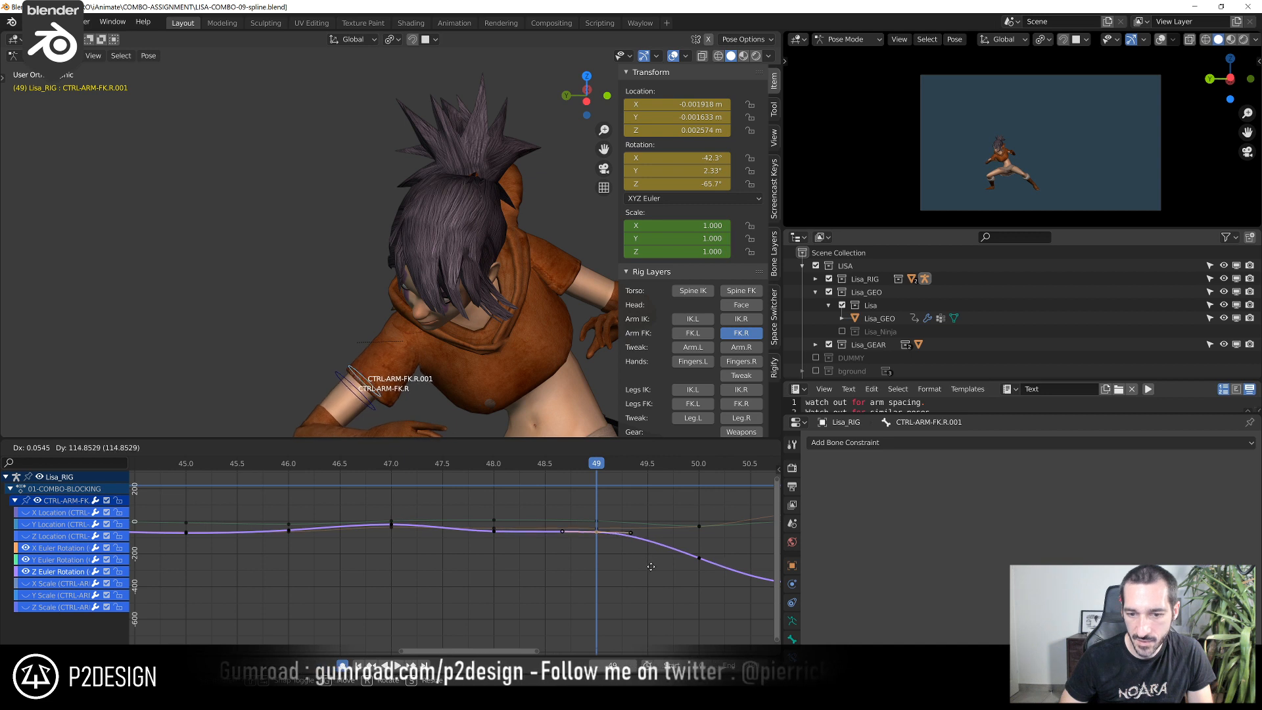
{"action": "left_click", "coordinate": [643, 586]}
Return to frame 48 and raise its Z Euler Rotation key to about -53.8°
{"action": "left_click", "coordinate": [488, 502]}
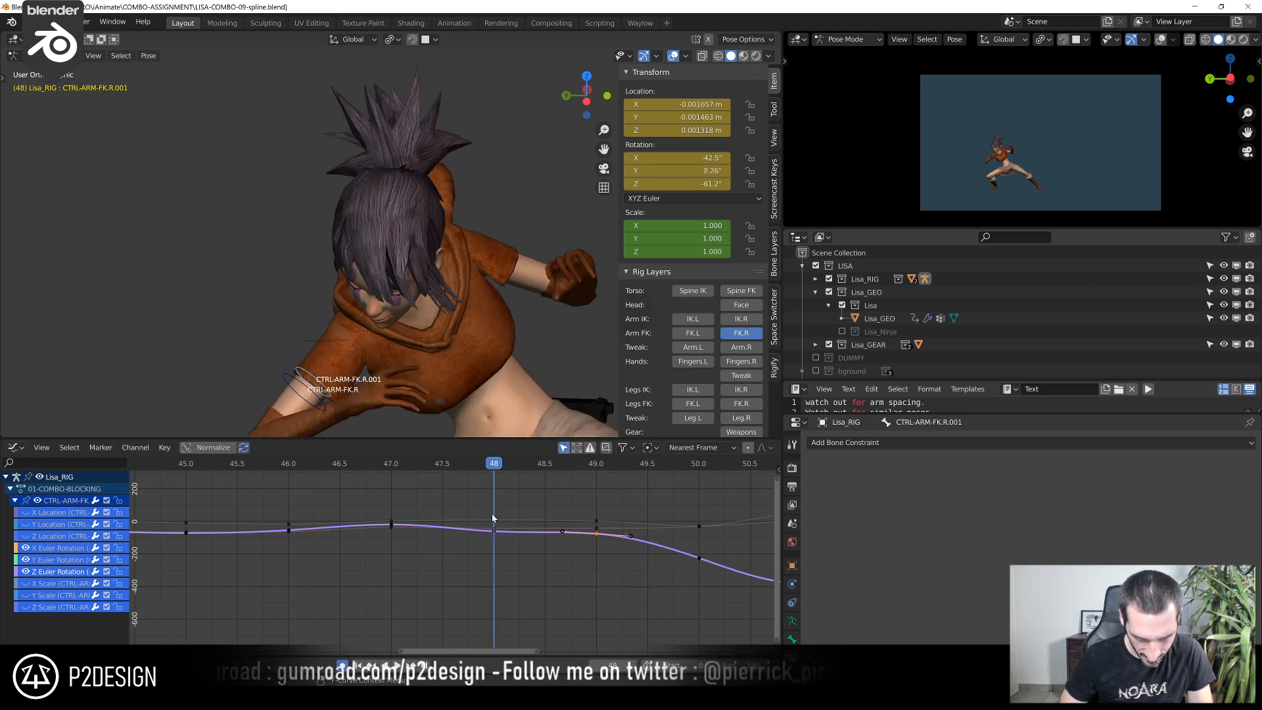
{"action": "scroll", "coordinate": [497, 517], "scroll_direction": "up", "scroll_amount": 2}
{"action": "right_click", "coordinate": [506, 526]}
{"action": "key", "text": "g"}
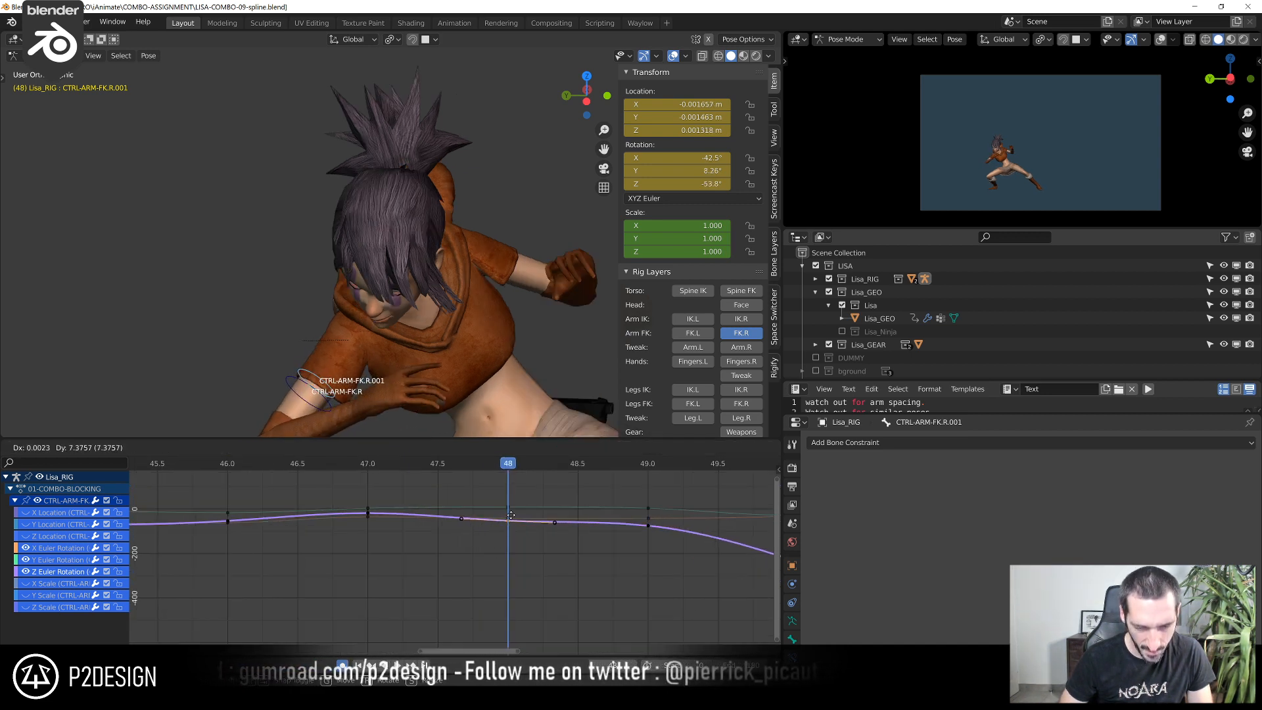
{"action": "left_click", "coordinate": [512, 513]}
Step from frame 47 to 49 and adjust the frame 49 keys to about -0.6° for Y and -40.8° for X Euler Rotation
{"action": "left_click", "coordinate": [366, 469]}
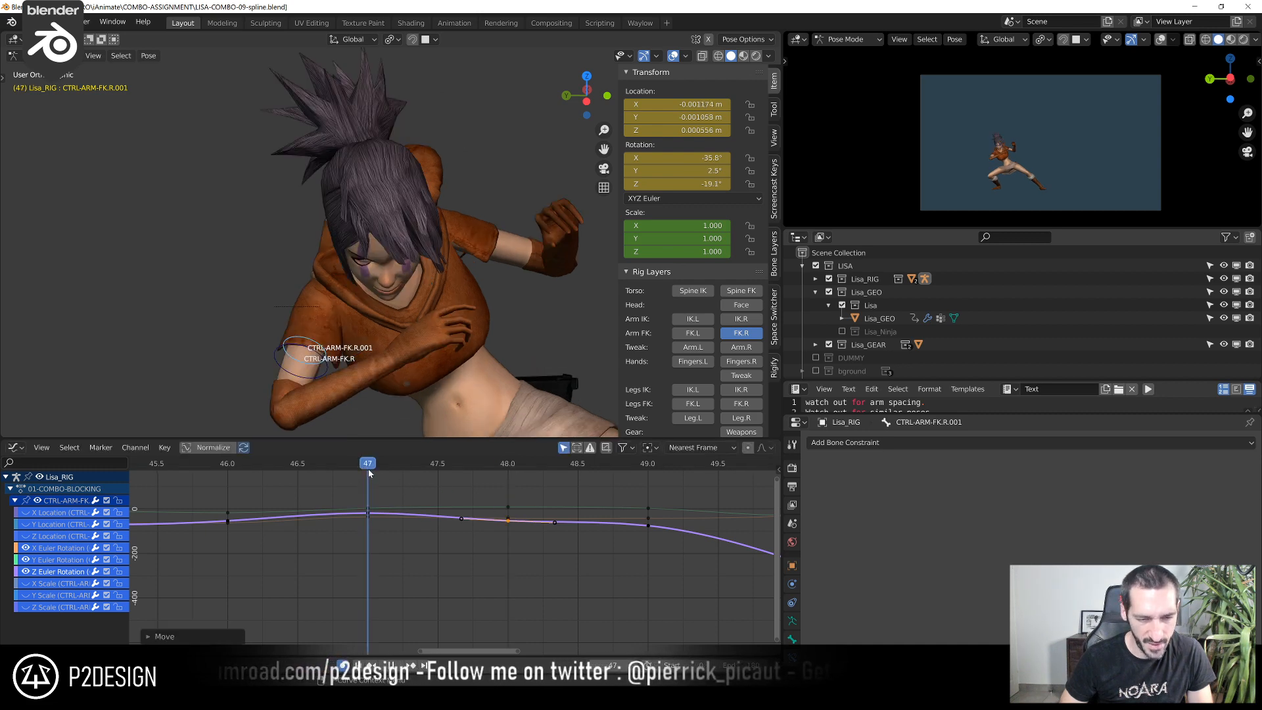
{"action": "key", "text": "Right"}
{"action": "key", "text": "Right"}
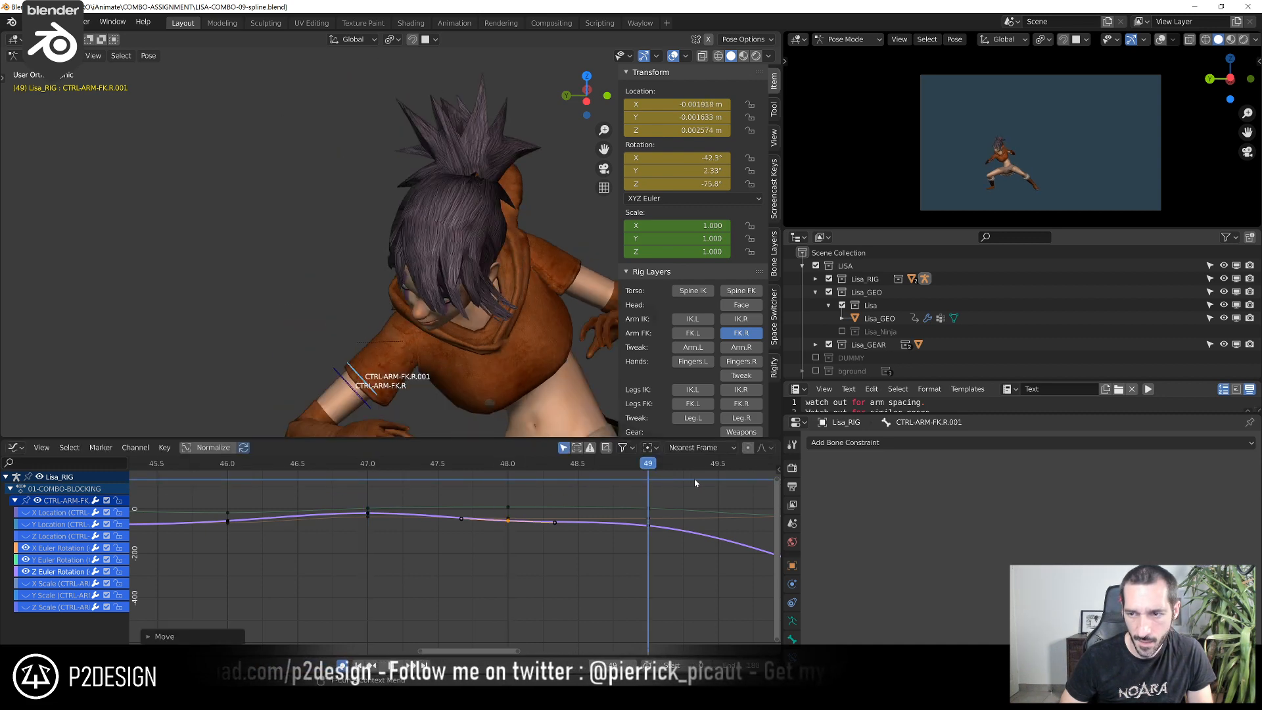
{"action": "left_click", "coordinate": [651, 512]}
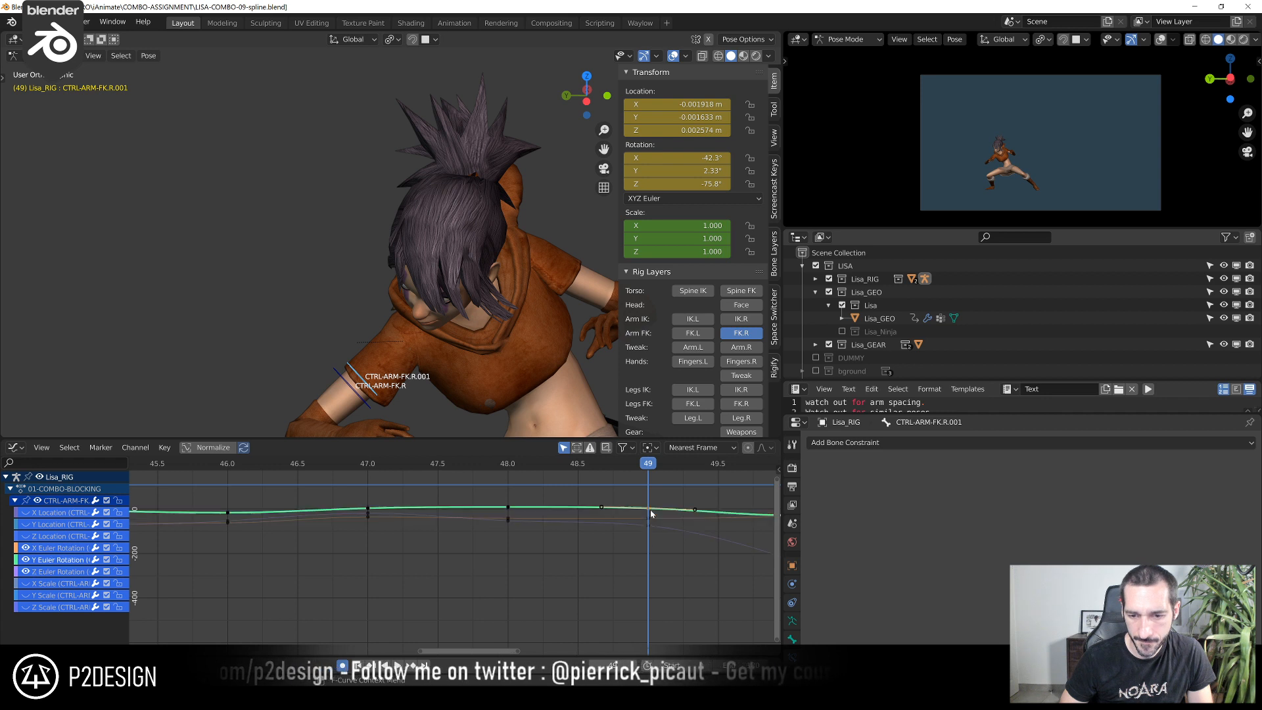
{"action": "left_click_drag", "start_coordinate": [651, 509], "coordinate": [650, 519]}
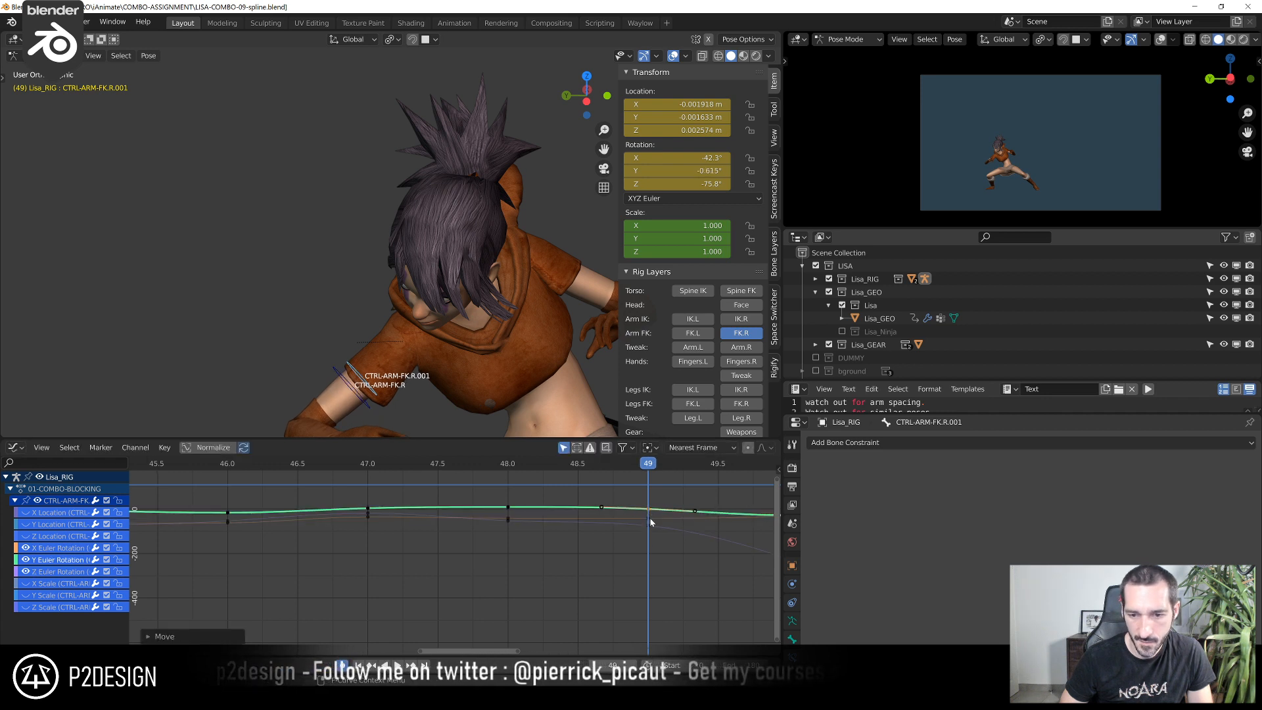
{"action": "left_click", "coordinate": [650, 519]}
{"action": "left_click", "coordinate": [650, 514]}
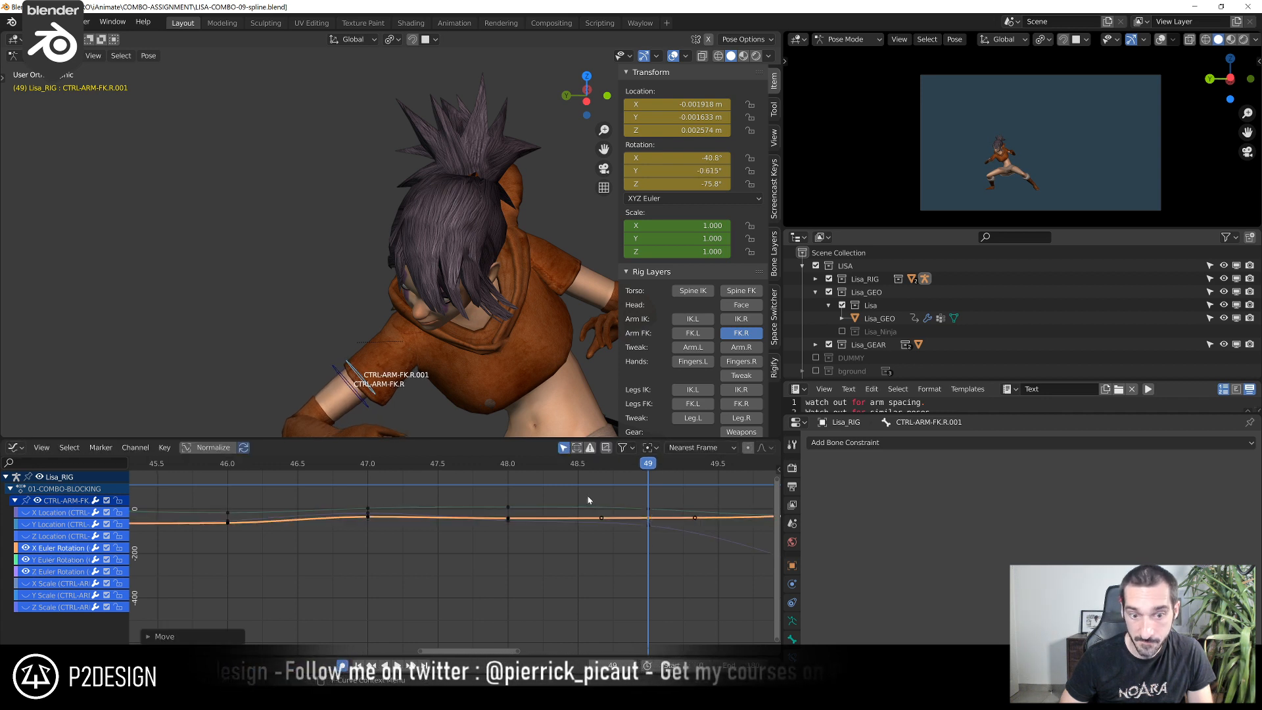
At frame 48, lower the X Euler Rotation key to about -44° and raise the Z Euler Rotation key to about -43.5°
{"action": "left_click", "coordinate": [512, 464]}
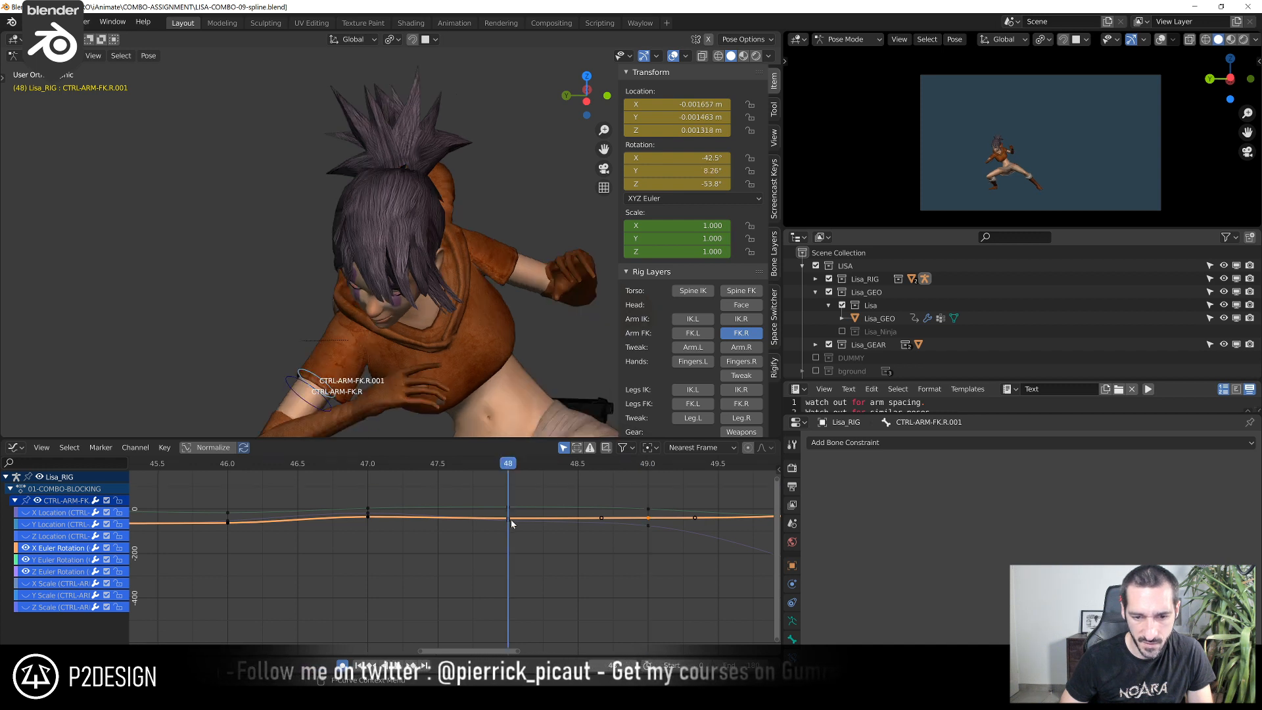
{"action": "left_click_drag", "start_coordinate": [510, 517], "coordinate": [513, 504]}
{"action": "left_click", "coordinate": [512, 523]}
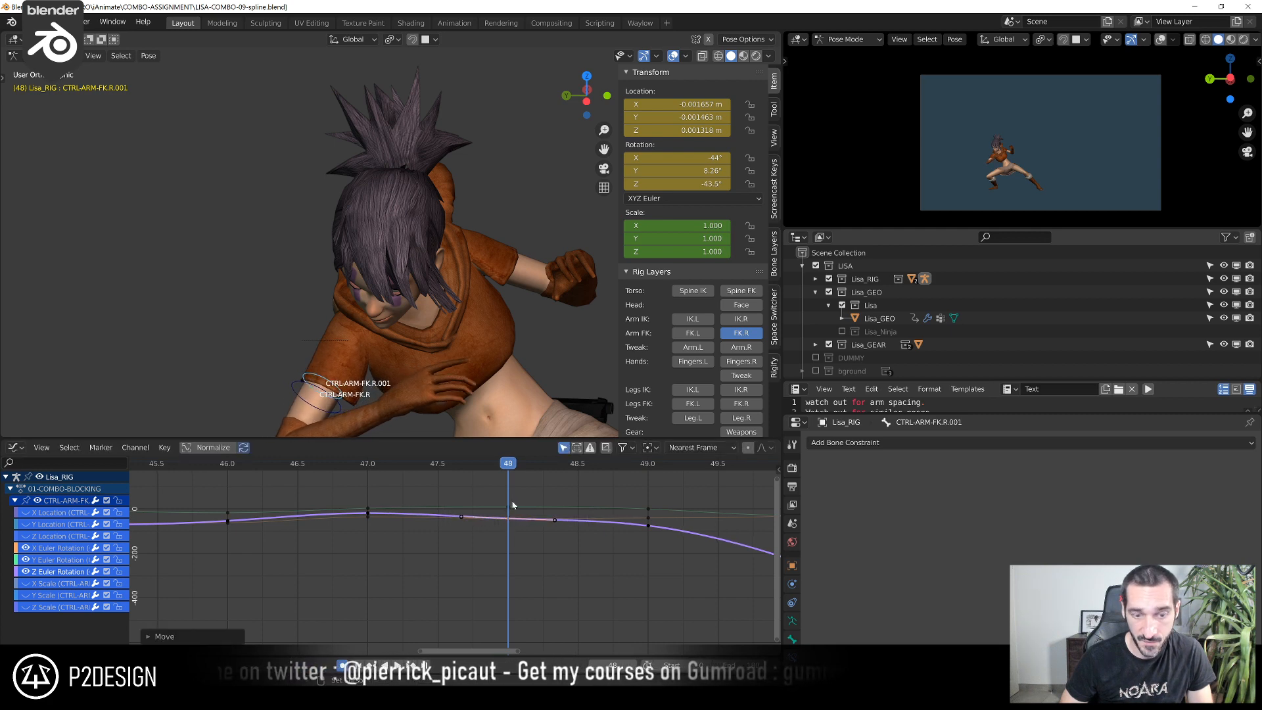
Scrub from frame 47 to 49 and raise the Z Euler Rotation key at frame 49 to about -72.8°
{"action": "left_click", "coordinate": [365, 465]}
{"action": "left_click_drag", "start_coordinate": [380, 466], "coordinate": [600, 507]}
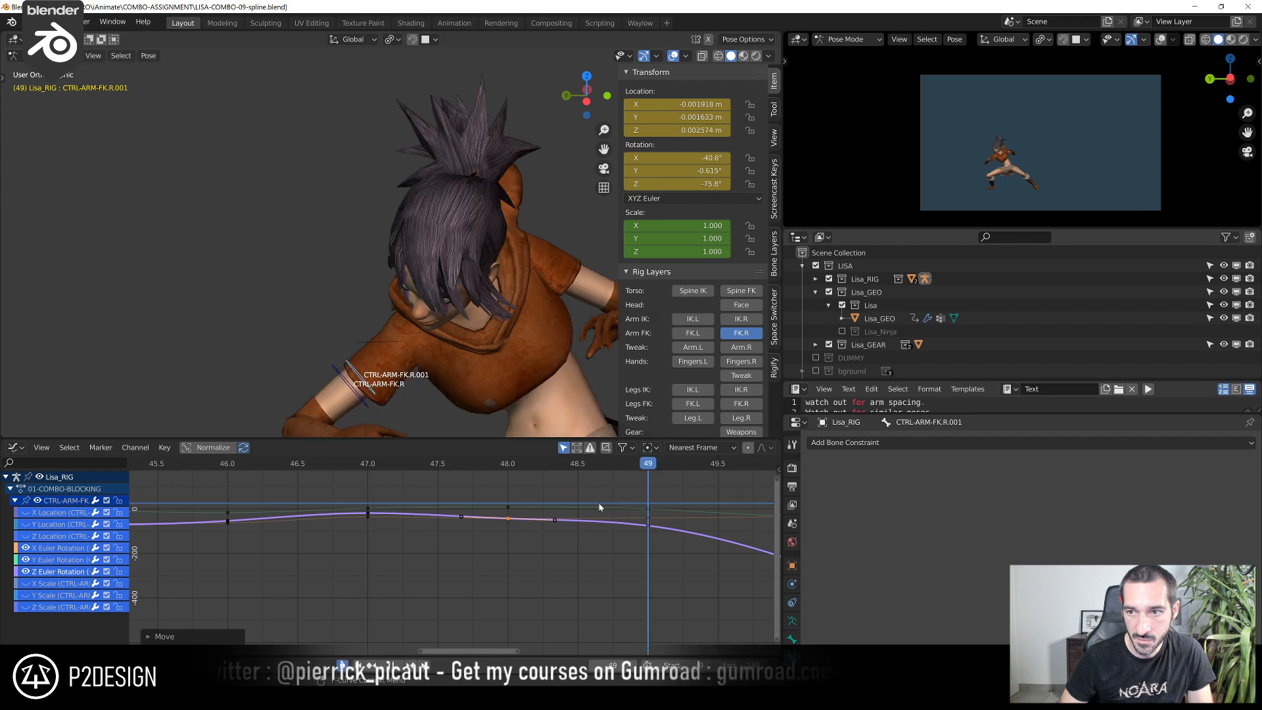
{"action": "key", "text": "g"}
{"action": "left_click", "coordinate": [651, 521]}
Scrub the arm's motion up to frame 50 and raise its Z Euler Rotation key to about -105°
{"action": "scroll", "coordinate": [530, 501], "scroll_direction": "down", "scroll_amount": 4}
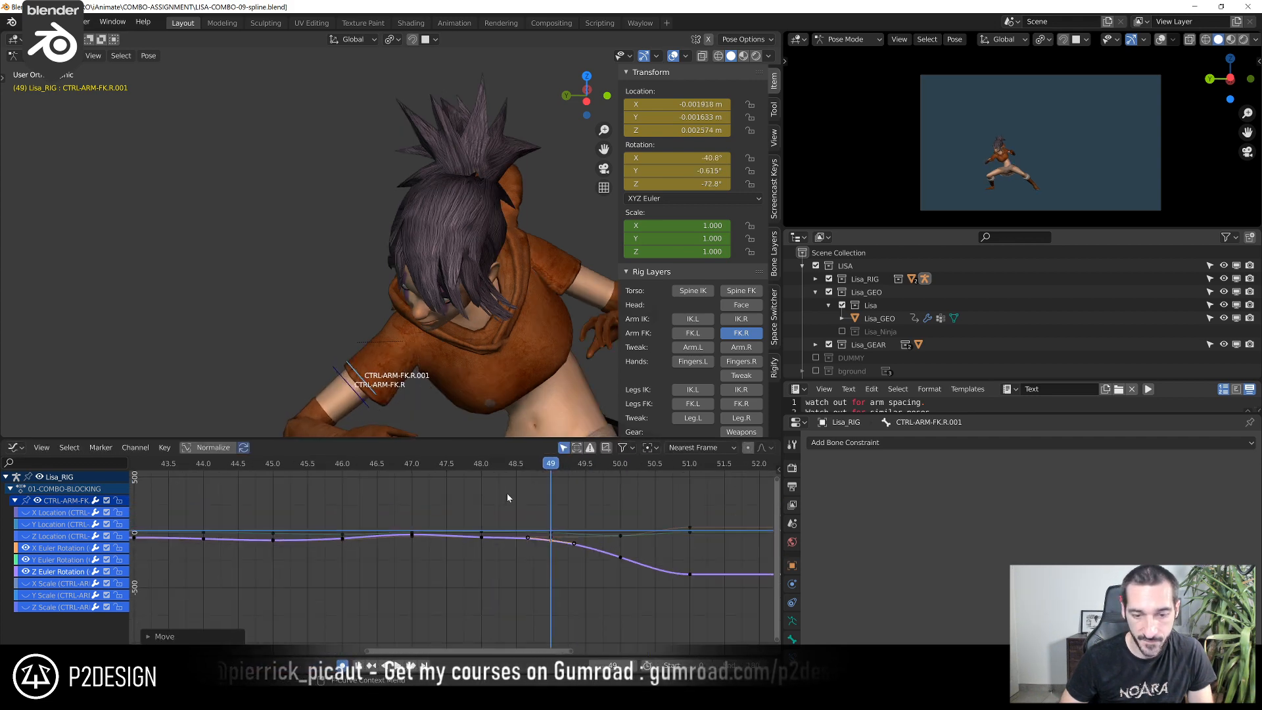
{"action": "left_click_drag", "start_coordinate": [409, 471], "coordinate": [644, 513]}
{"action": "middle_click_drag", "start_coordinate": [580, 559], "coordinate": [422, 564]}
{"action": "scroll", "coordinate": [418, 566], "scroll_direction": "up", "scroll_amount": 4}
{"action": "left_click", "coordinate": [474, 564]}
{"action": "key", "text": "g"}
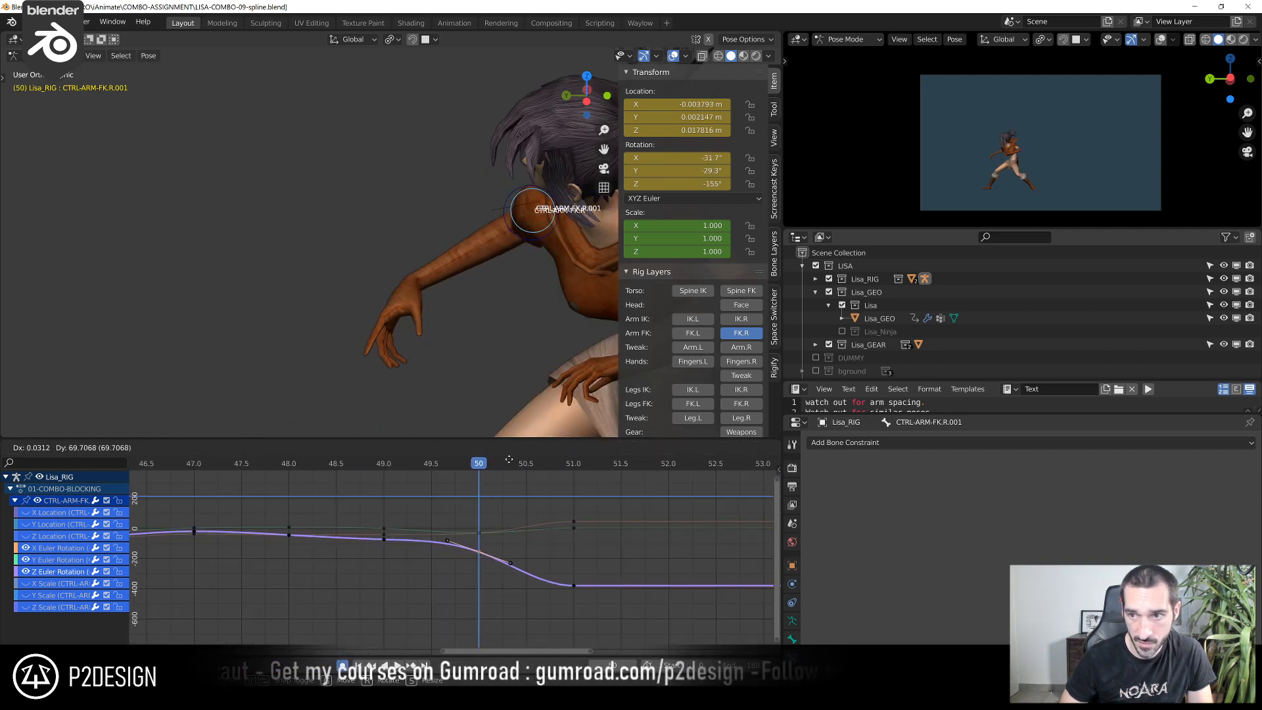
{"action": "left_click", "coordinate": [531, 589]}
At frame 50, lower the X Euler Rotation key to about -39.3° and raise the Y Euler Rotation key to about -4.1°
{"action": "scroll", "coordinate": [533, 580], "scroll_direction": "up", "scroll_amount": 5}
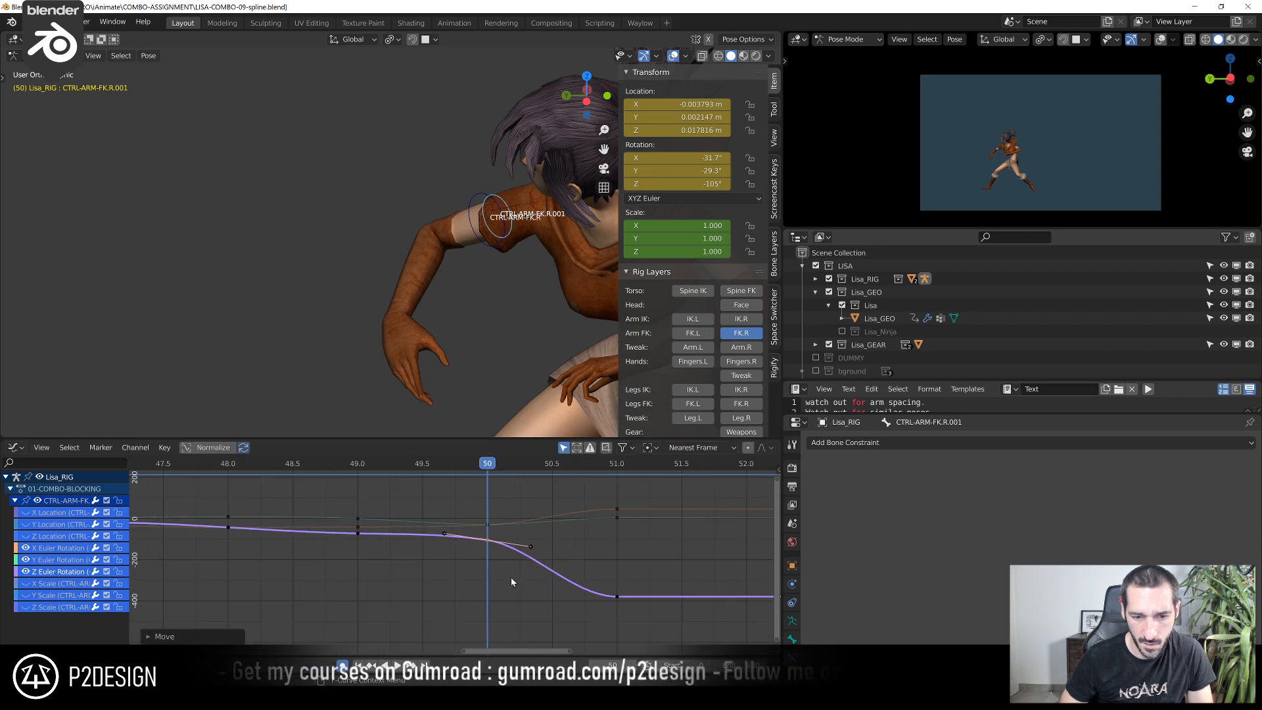
{"action": "left_click", "coordinate": [500, 518]}
{"action": "key", "text": "g"}
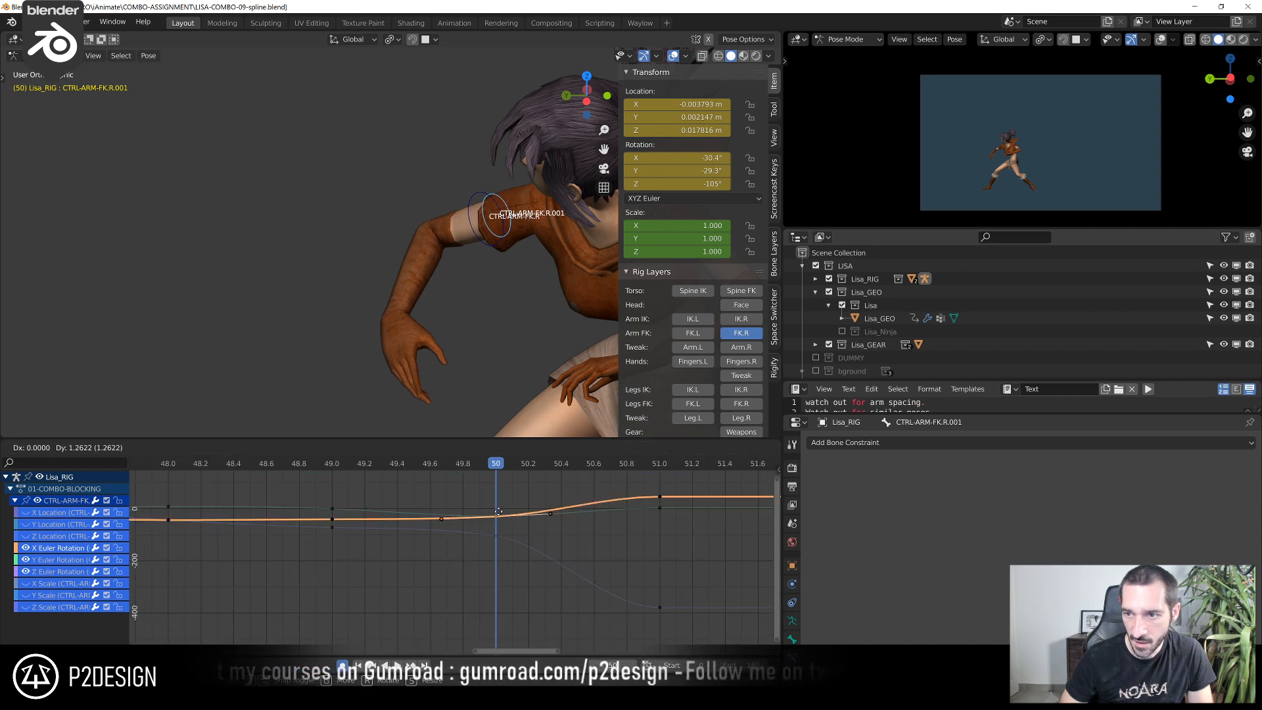
{"action": "left_click", "coordinate": [501, 543]}
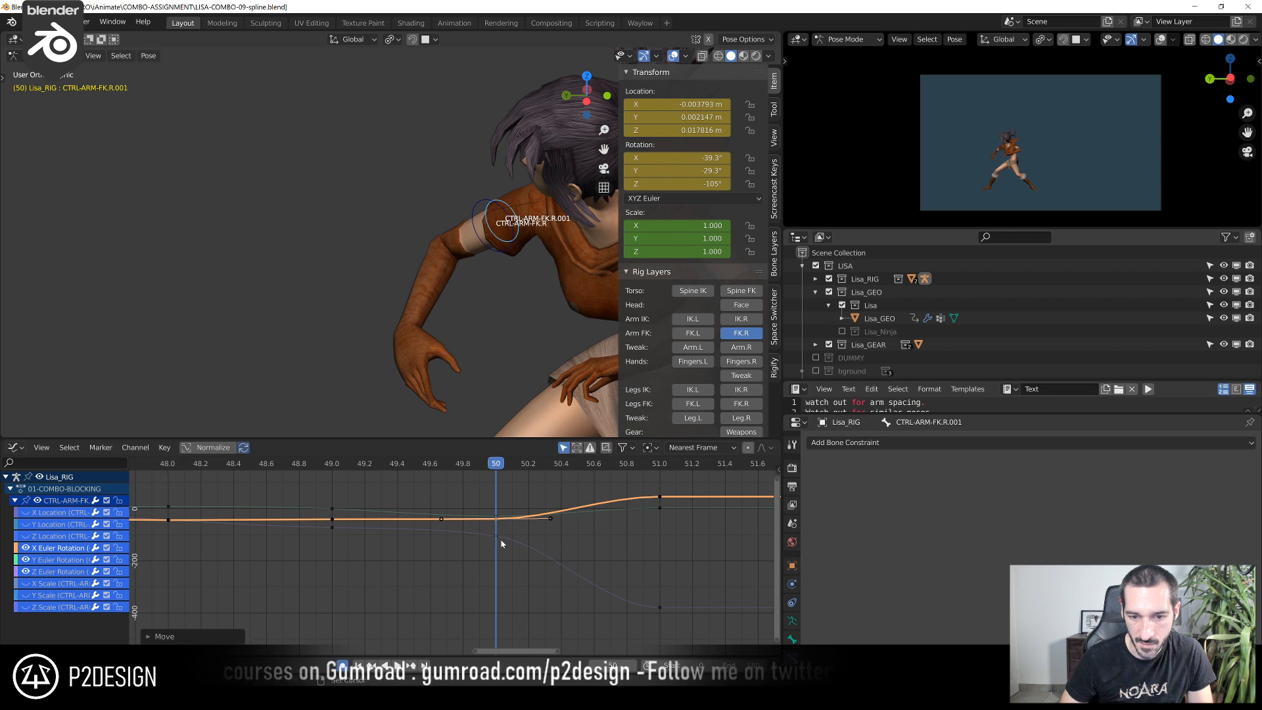
{"action": "left_click", "coordinate": [497, 512]}
{"action": "key", "text": "g"}
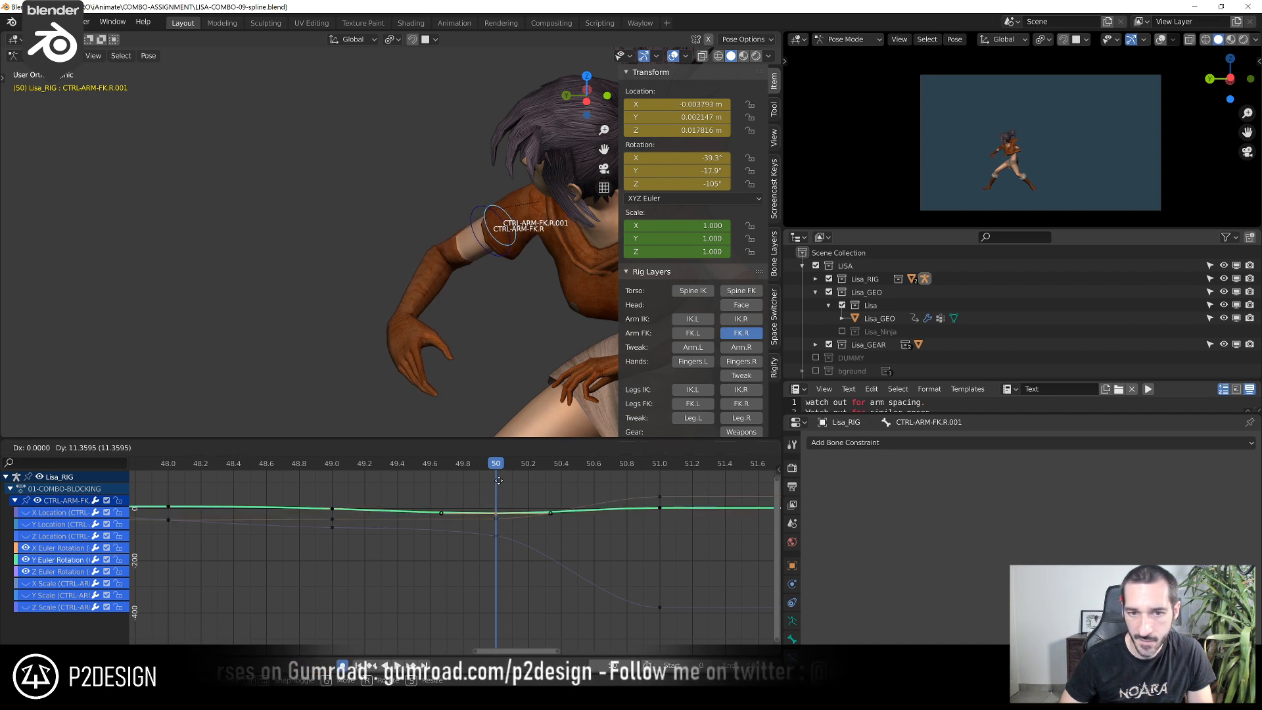
{"action": "left_click", "coordinate": [510, 548]}
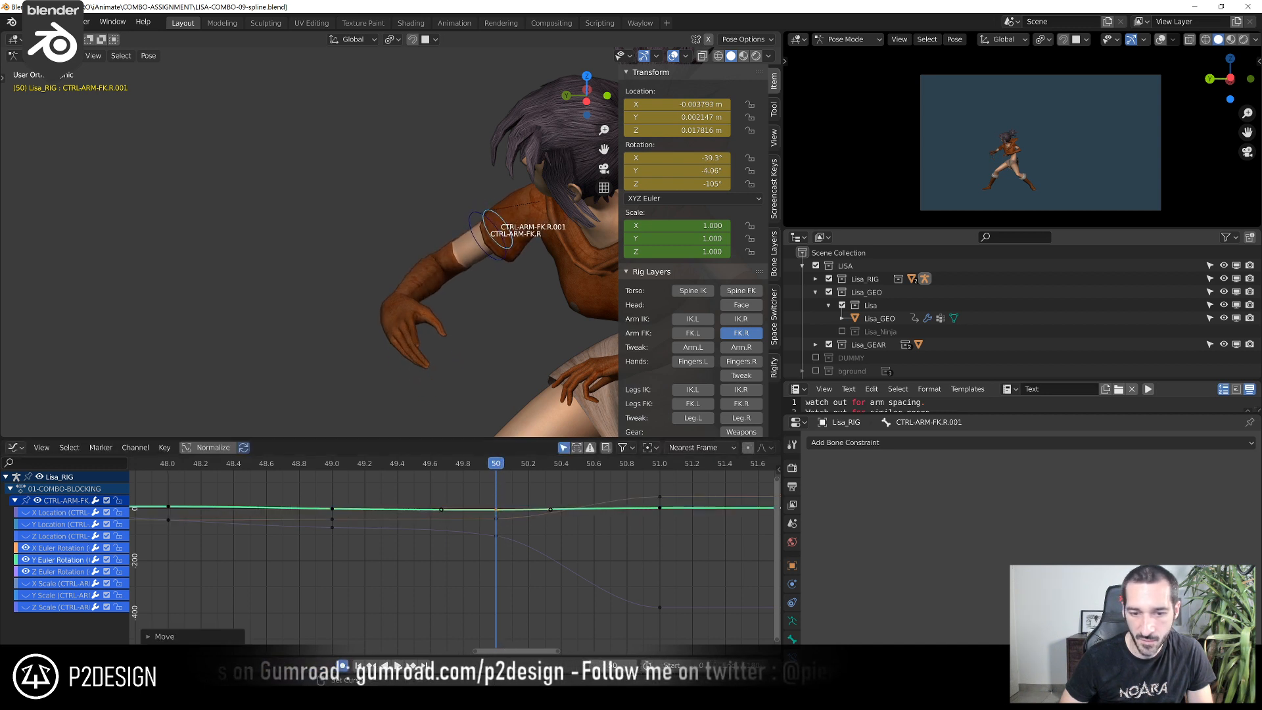
Raise the Z Euler Rotation key at frame 50 to about -101° and scrub through the motion to frame 51
{"action": "left_click", "coordinate": [496, 535]}
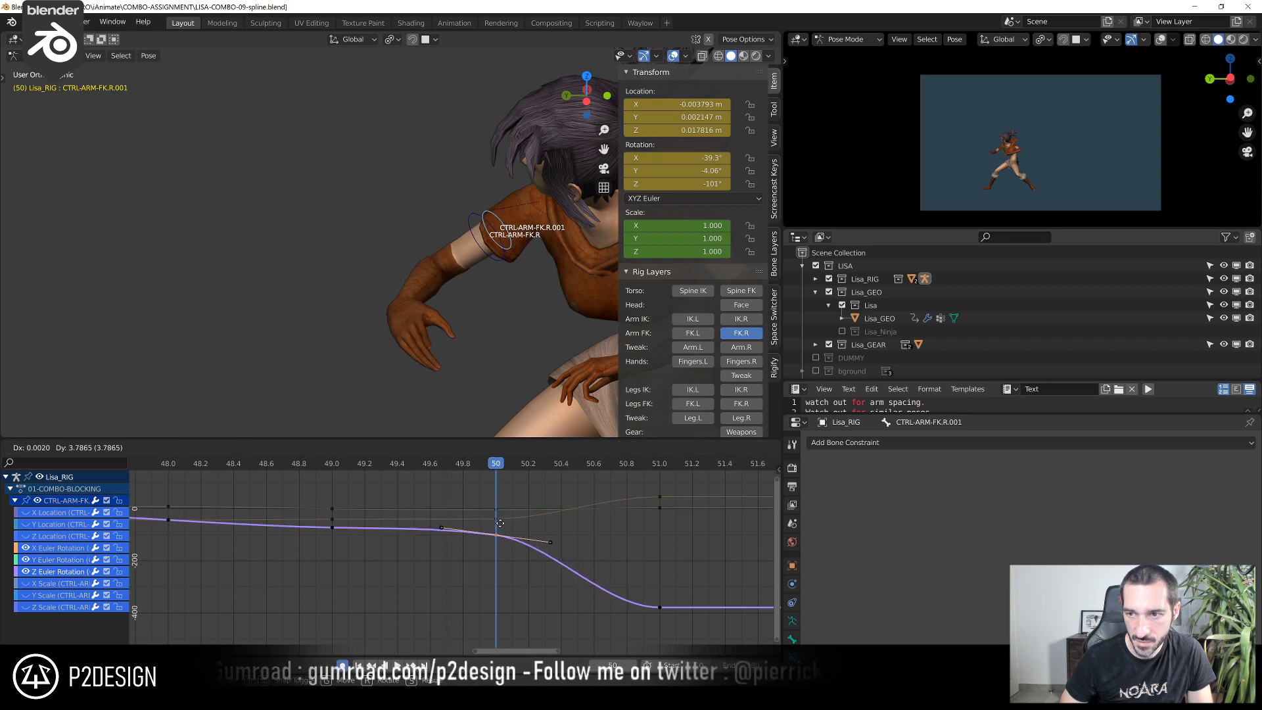
{"action": "left_click_drag", "start_coordinate": [335, 465], "coordinate": [488, 533]}
{"action": "left_click_drag", "start_coordinate": [569, 537], "coordinate": [642, 538]}
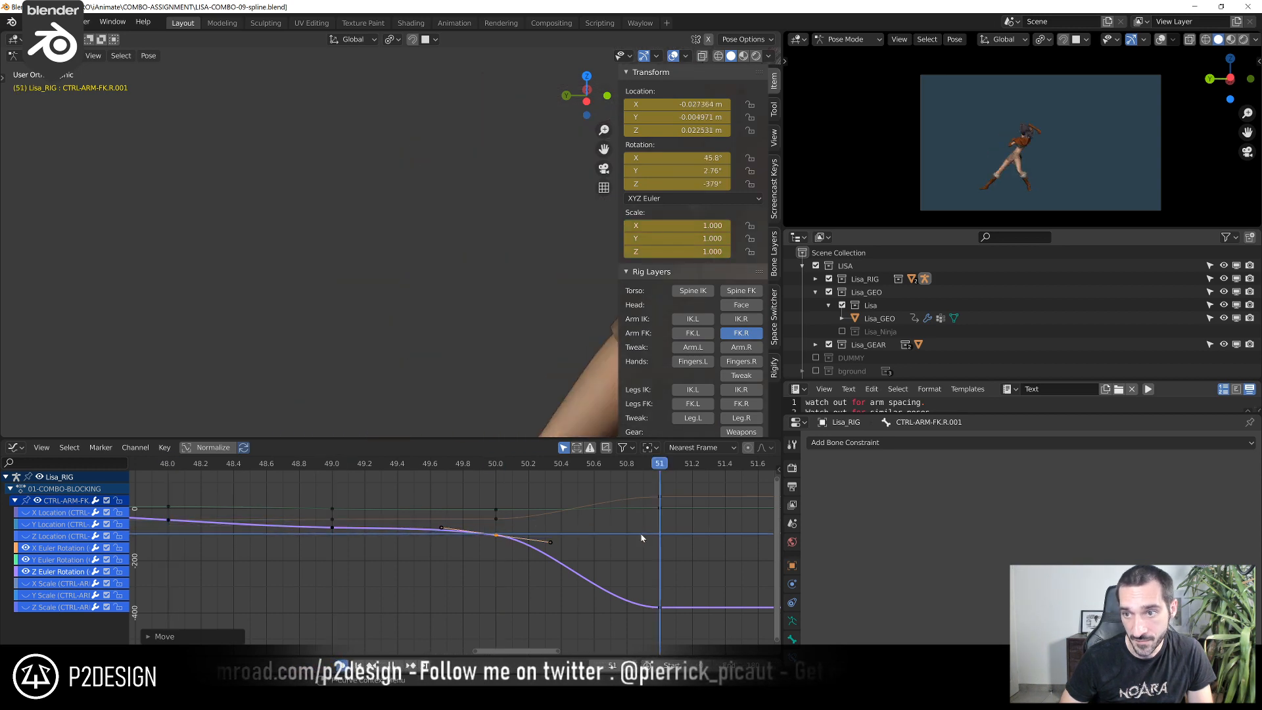
{"action": "middle_click_drag", "start_coordinate": [641, 539], "coordinate": [464, 547]}
{"action": "scroll", "coordinate": [462, 552], "scroll_direction": "down", "scroll_amount": 3}
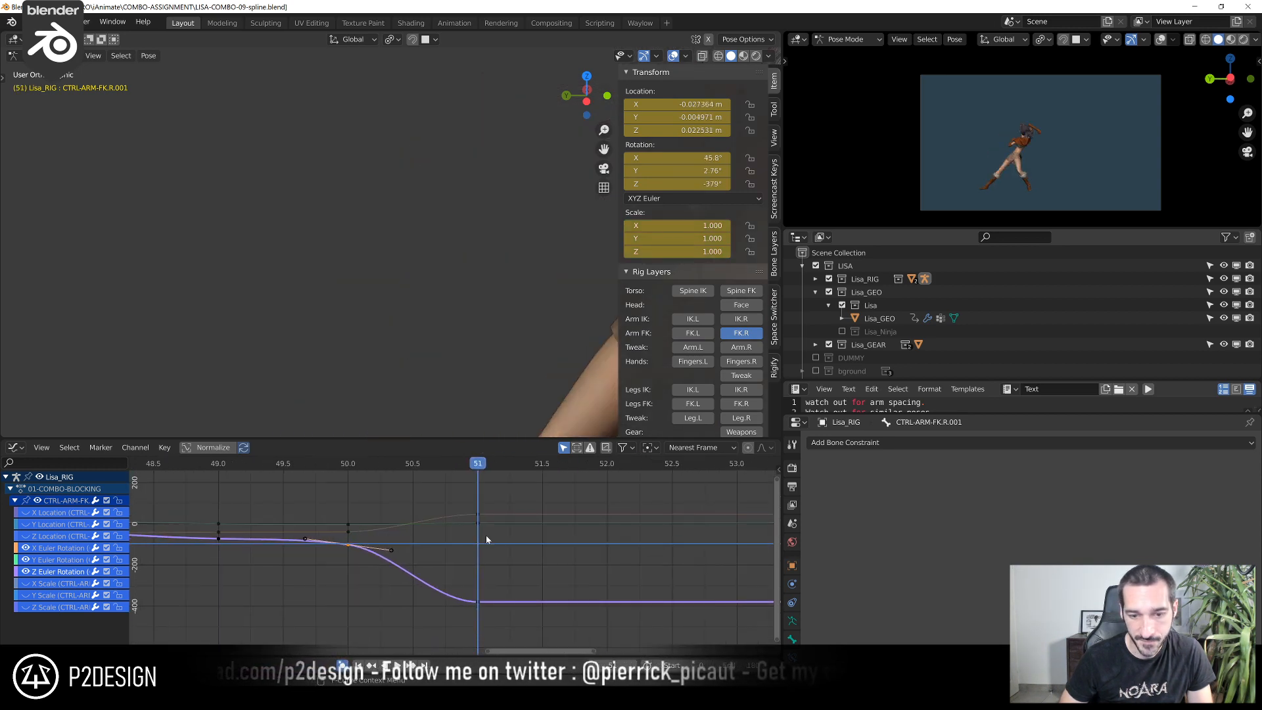
{"action": "left_click", "coordinate": [478, 515]}
{"action": "key", "text": "g"}
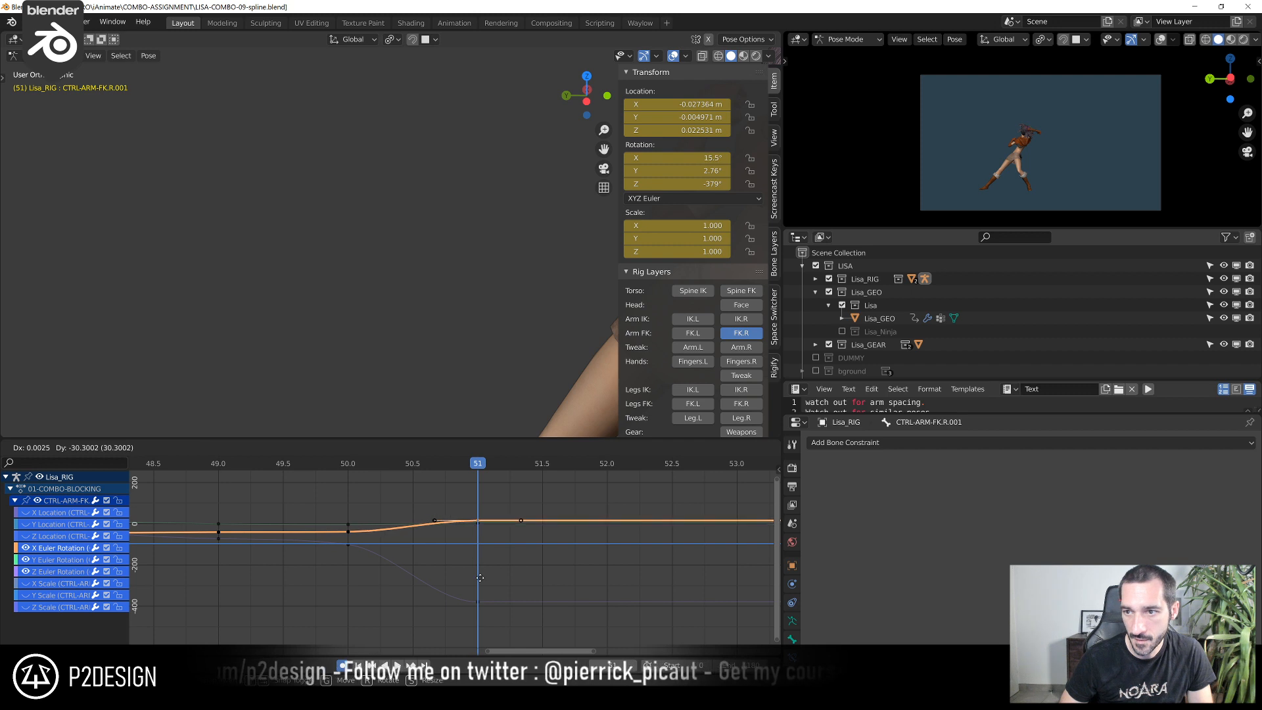
{"action": "right_click", "coordinate": [488, 511]}
At frame 51, raise the Z Euler Rotation key to about -255° and lower the X Euler Rotation key to about 41°
{"action": "scroll", "coordinate": [485, 276], "scroll_direction": "down", "scroll_amount": 4}
{"action": "middle_click_drag", "start_coordinate": [487, 256], "coordinate": [678, 245]}
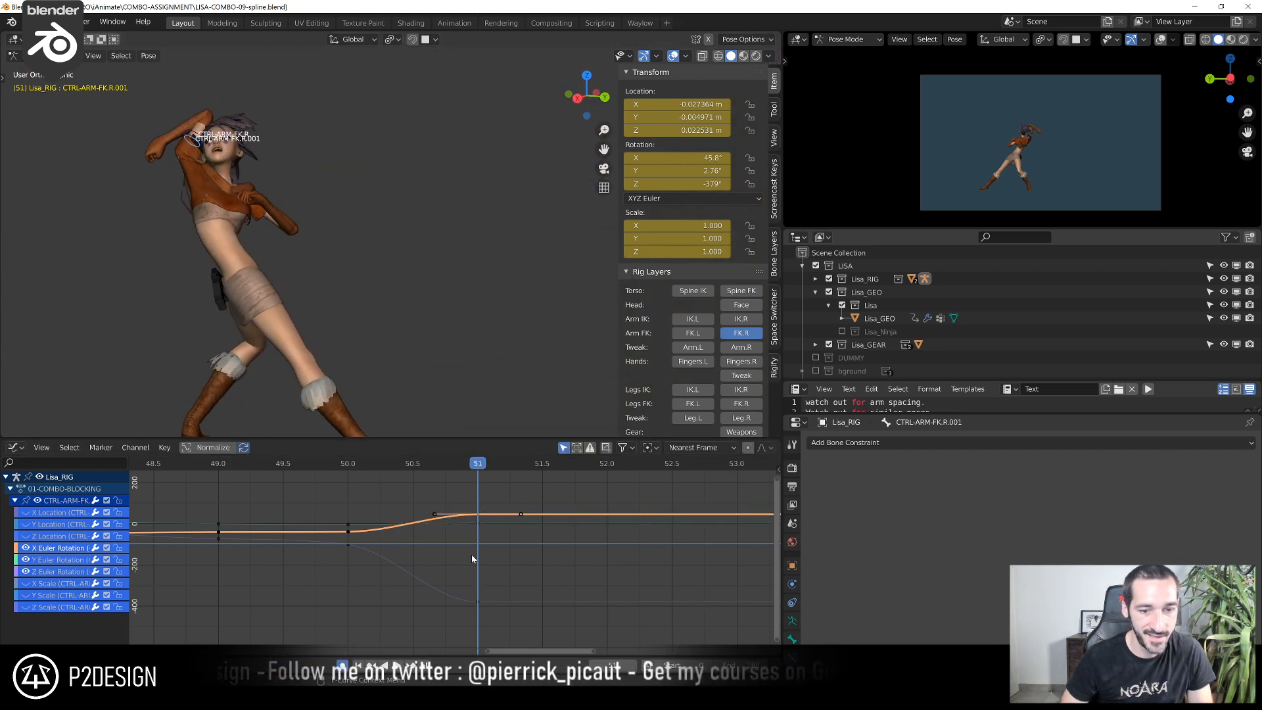
{"action": "left_click", "coordinate": [476, 597]}
{"action": "key", "text": "g"}
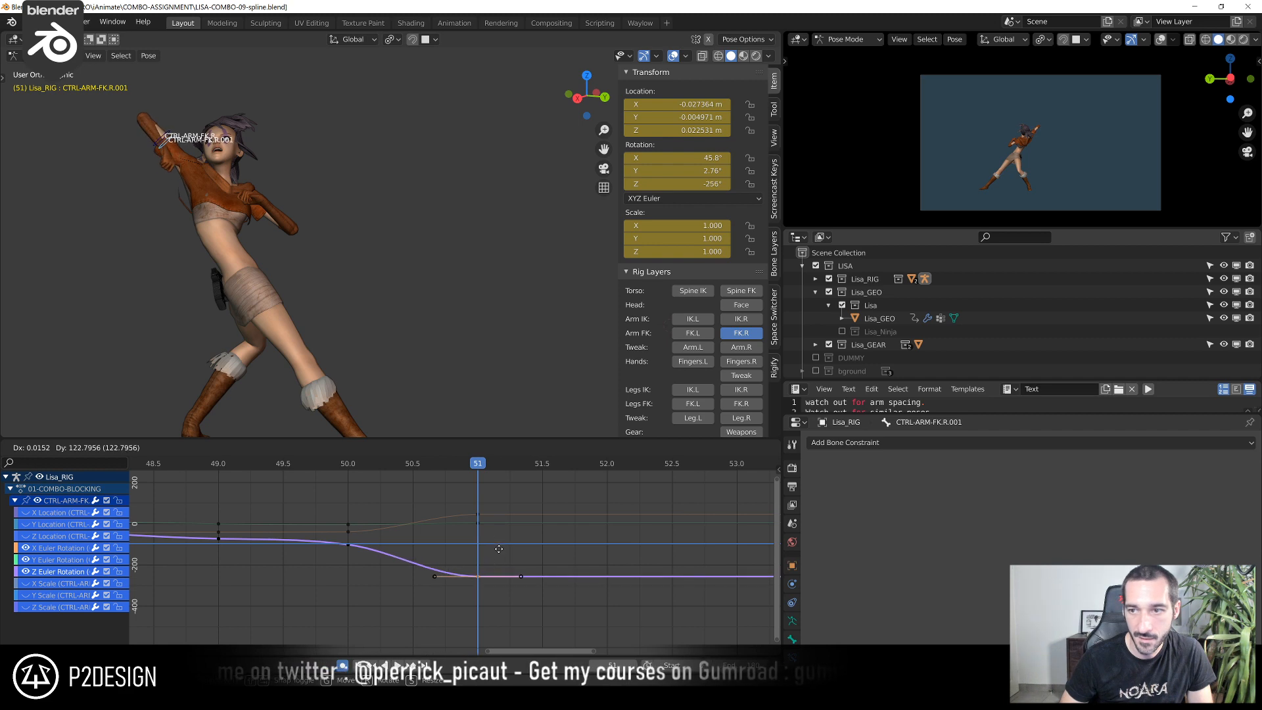
{"action": "middle_click_drag", "start_coordinate": [490, 198], "coordinate": [512, 462]}
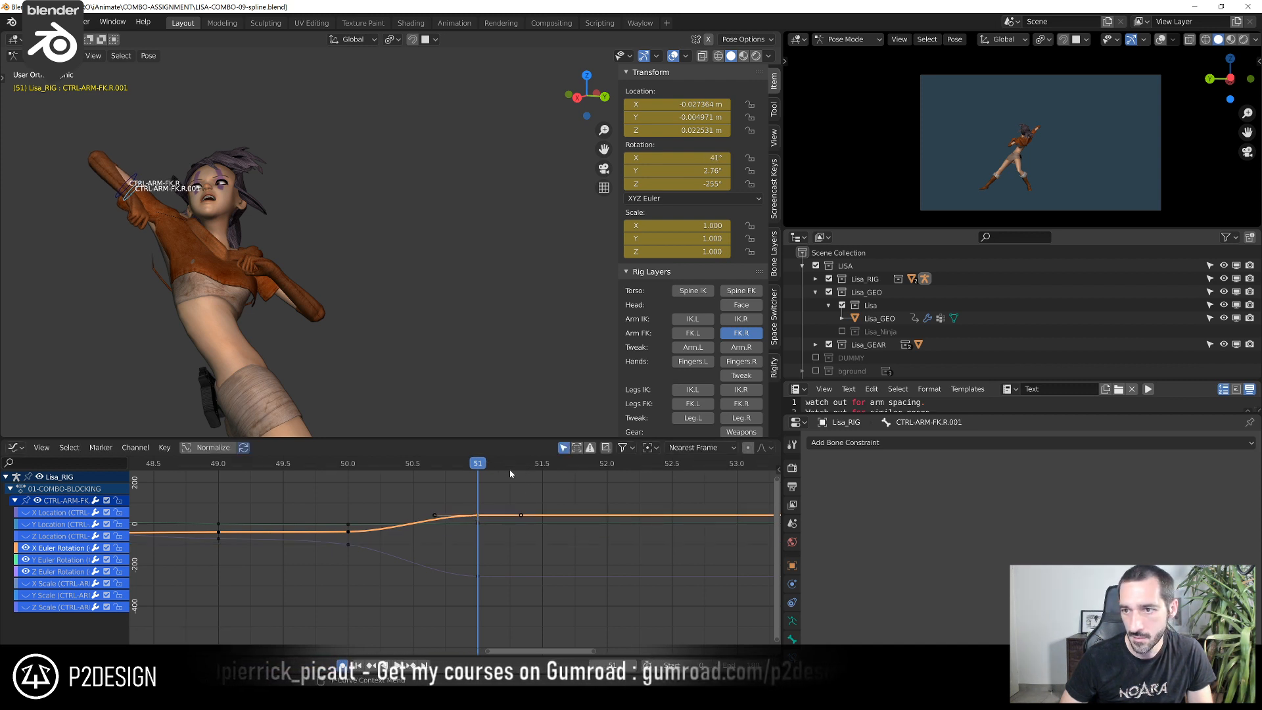
{"action": "left_click_drag", "start_coordinate": [412, 468], "coordinate": [523, 538]}
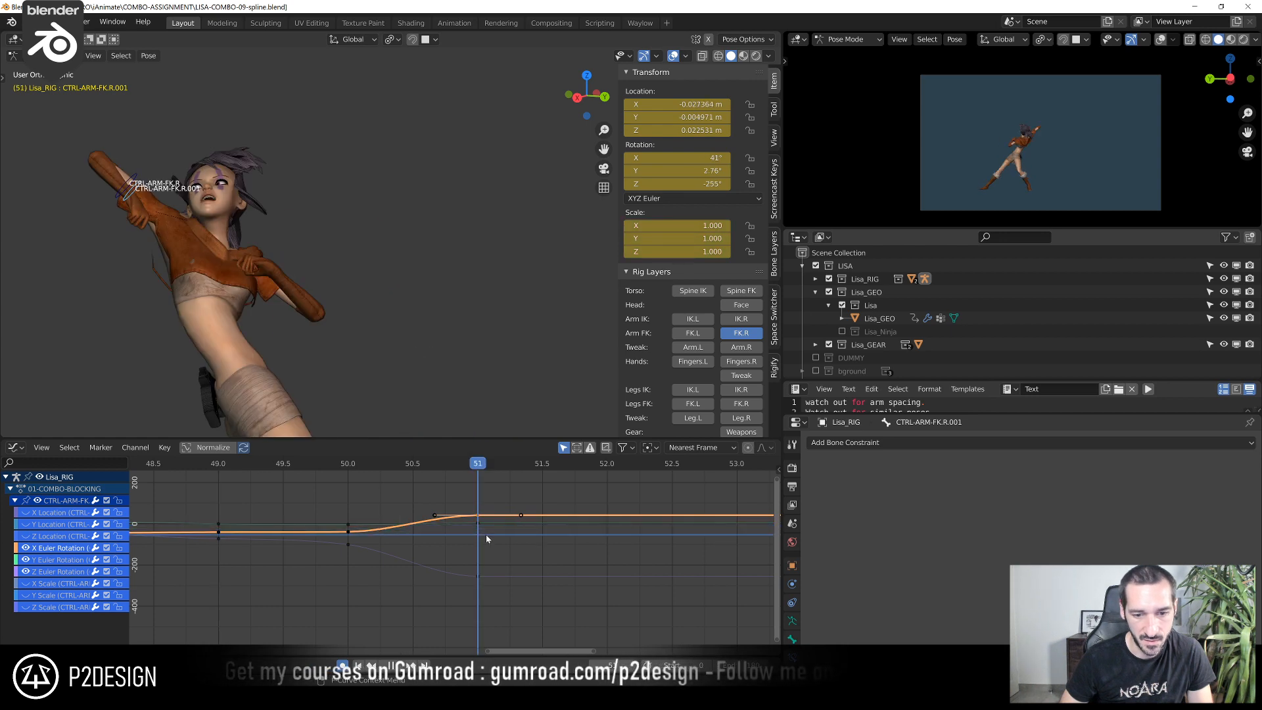
Scrub from frame 48 to 50, then set that frame's X Euler Rotation key to about -30° and its Y key to about -22.7°
{"action": "scroll", "coordinate": [380, 499], "scroll_direction": "down", "scroll_amount": 5}
{"action": "left_click", "coordinate": [202, 488]}
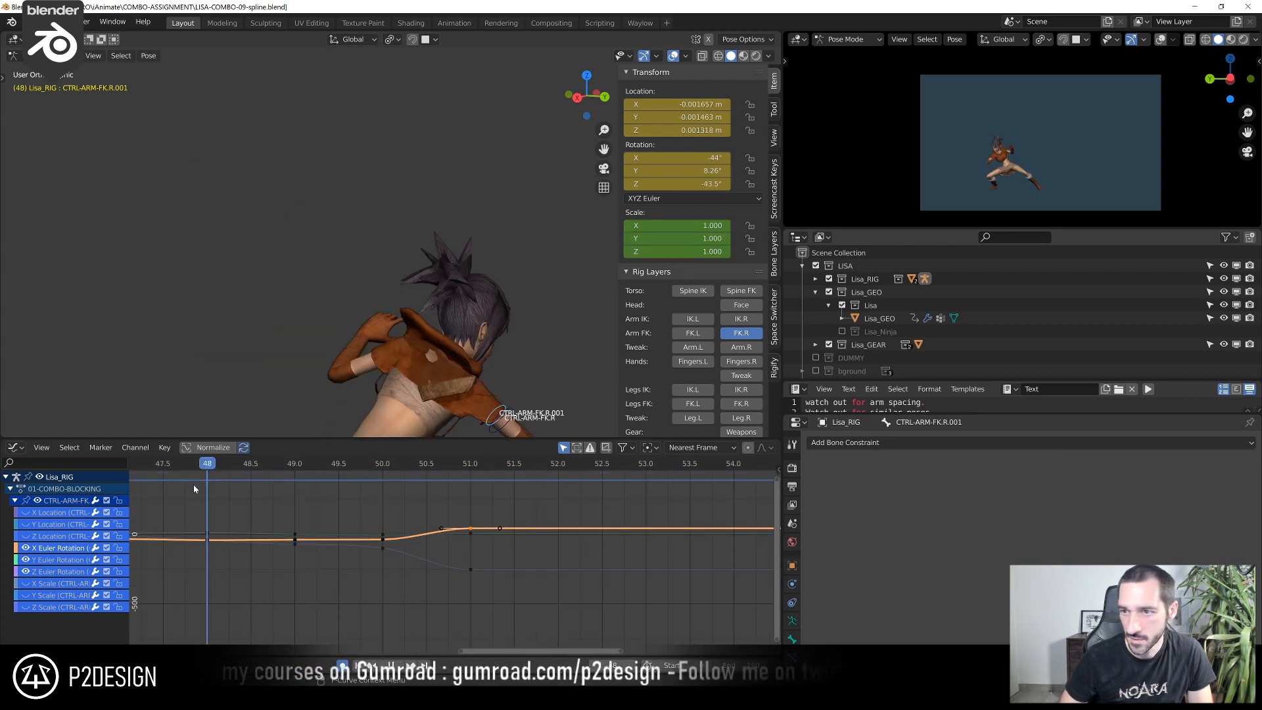
{"action": "left_click_drag", "start_coordinate": [222, 487], "coordinate": [358, 565]}
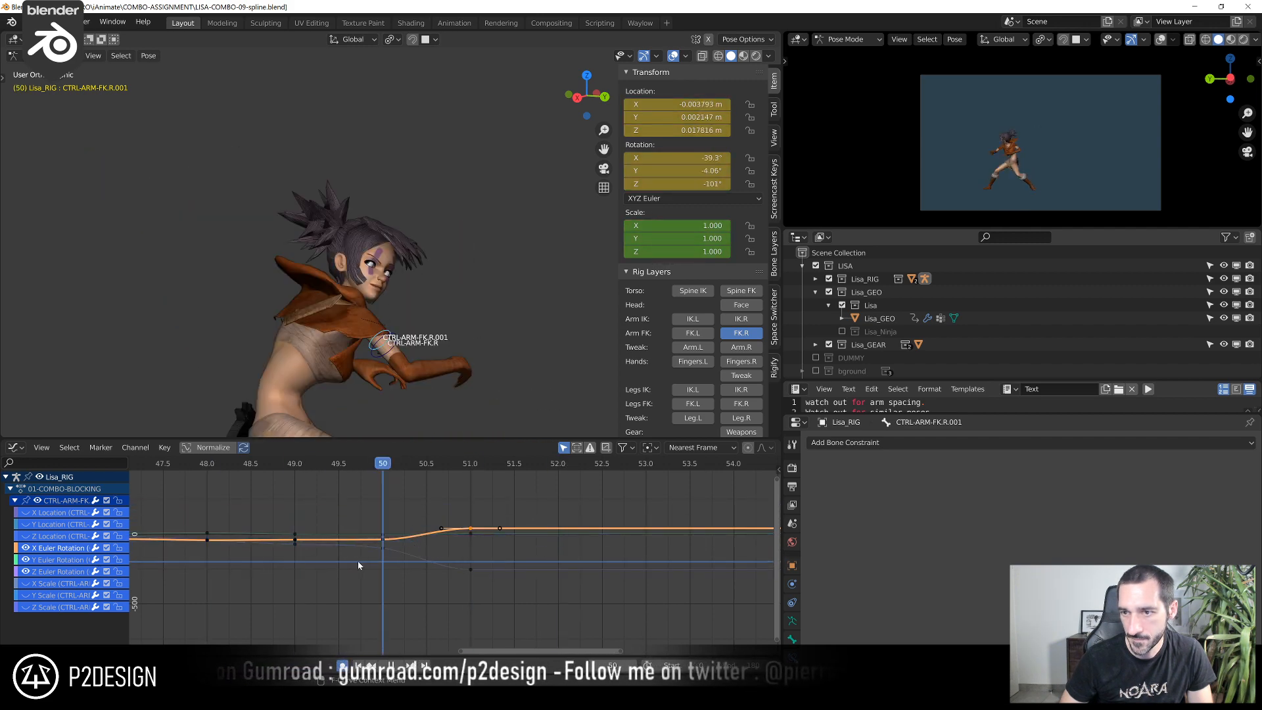
{"action": "middle_click_drag", "start_coordinate": [394, 388], "coordinate": [322, 337]}
{"action": "scroll", "coordinate": [344, 556], "scroll_direction": "up", "scroll_amount": 3}
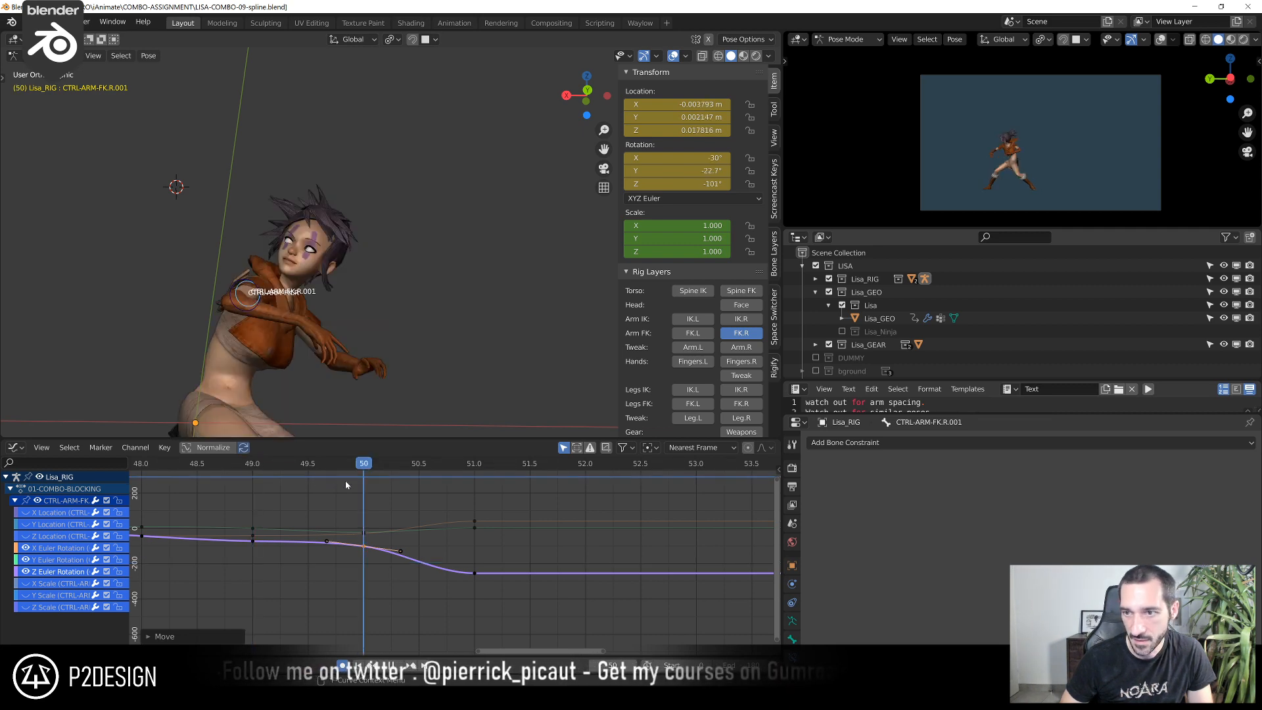
Step, scrub and play through the frames around 45 to 51 to review the right arm's motion
{"action": "key", "text": "Right"}
{"action": "right_click_drag", "start_coordinate": [473, 494], "coordinate": [377, 509], "text": "shift"}
{"action": "scroll", "coordinate": [349, 517], "scroll_direction": "down", "scroll_amount": 4}
{"action": "middle_click_drag", "start_coordinate": [286, 505], "coordinate": [396, 495]}
{"action": "right_click", "coordinate": [171, 468], "text": "shift"}
{"action": "key", "text": "space"}
{"action": "right_click_drag", "start_coordinate": [172, 472], "coordinate": [508, 526], "text": "shift"}
{"action": "key", "text": "space"}
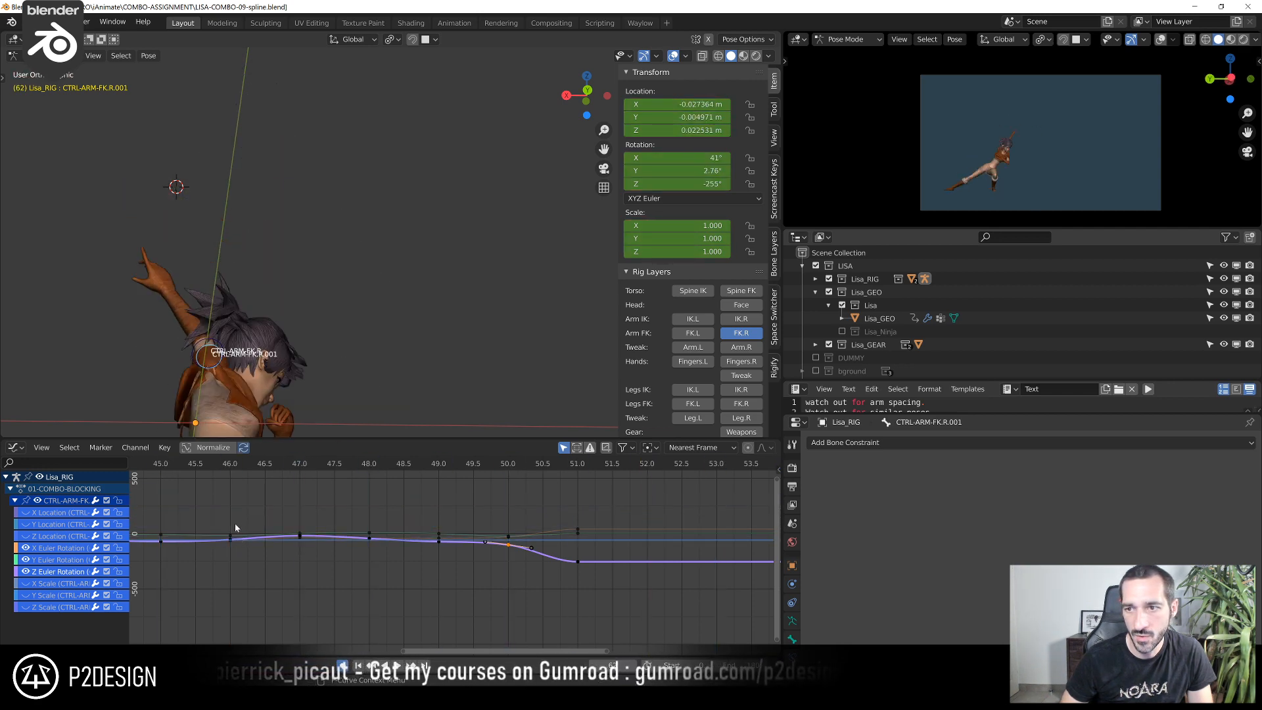
Bake CTRL-ARM-FK.R over frames 43 to 51 as Pose data, only selected bones, with visual keying, clearing constraints and overwriting the current action
{"action": "left_click", "coordinate": [208, 463]}
{"action": "scroll", "coordinate": [499, 515], "scroll_direction": "down", "scroll_amount": 5}
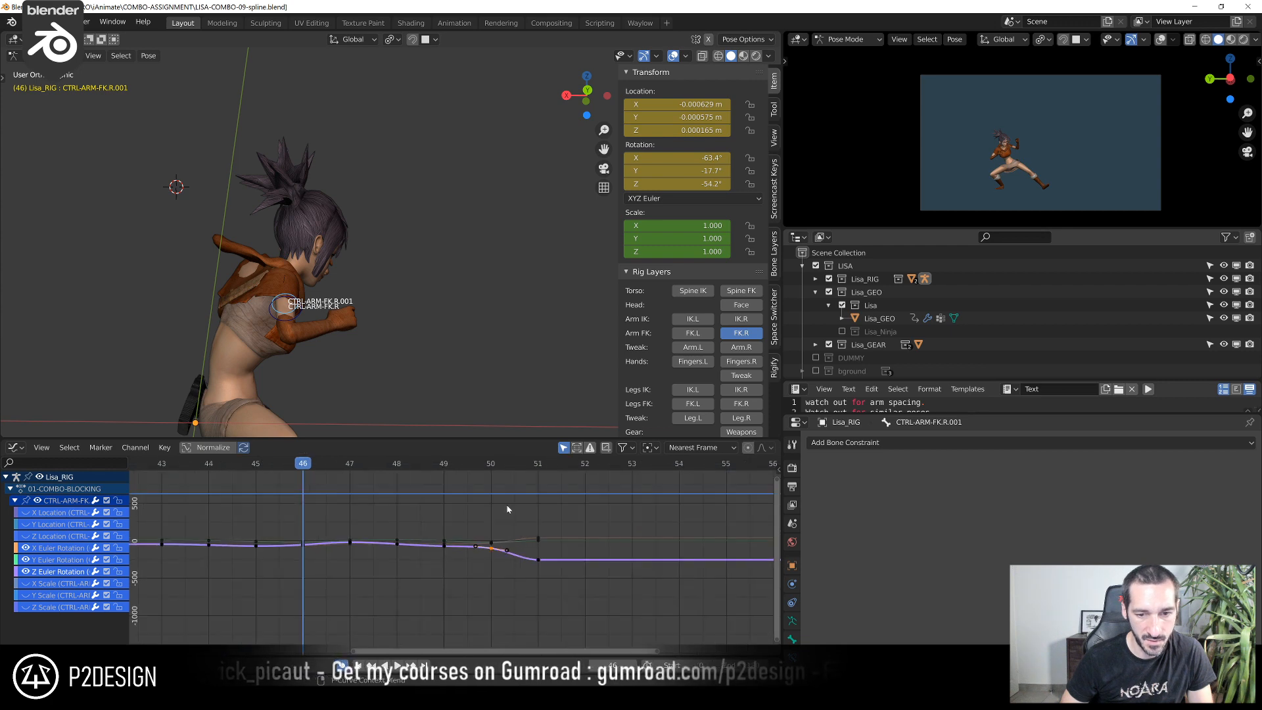
{"action": "middle_click_drag", "start_coordinate": [428, 380], "coordinate": [314, 377]}
{"action": "left_click", "coordinate": [196, 357]}
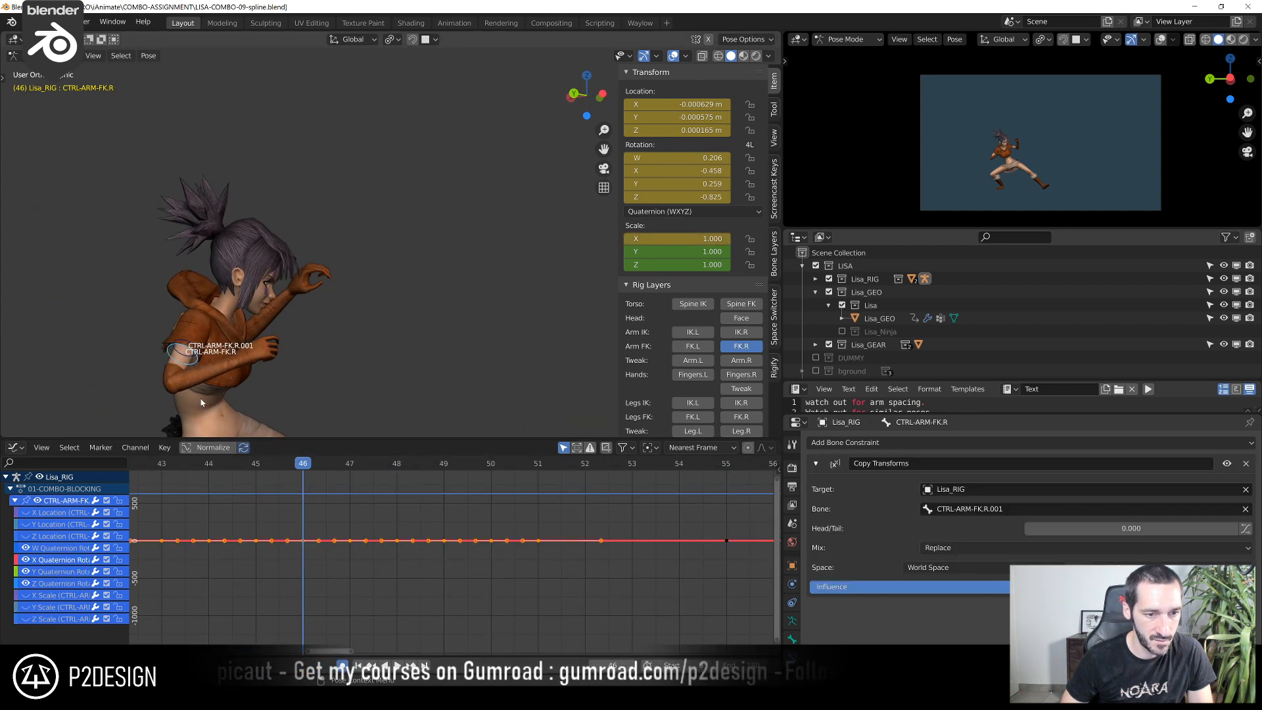
{"action": "left_click", "coordinate": [196, 348]}
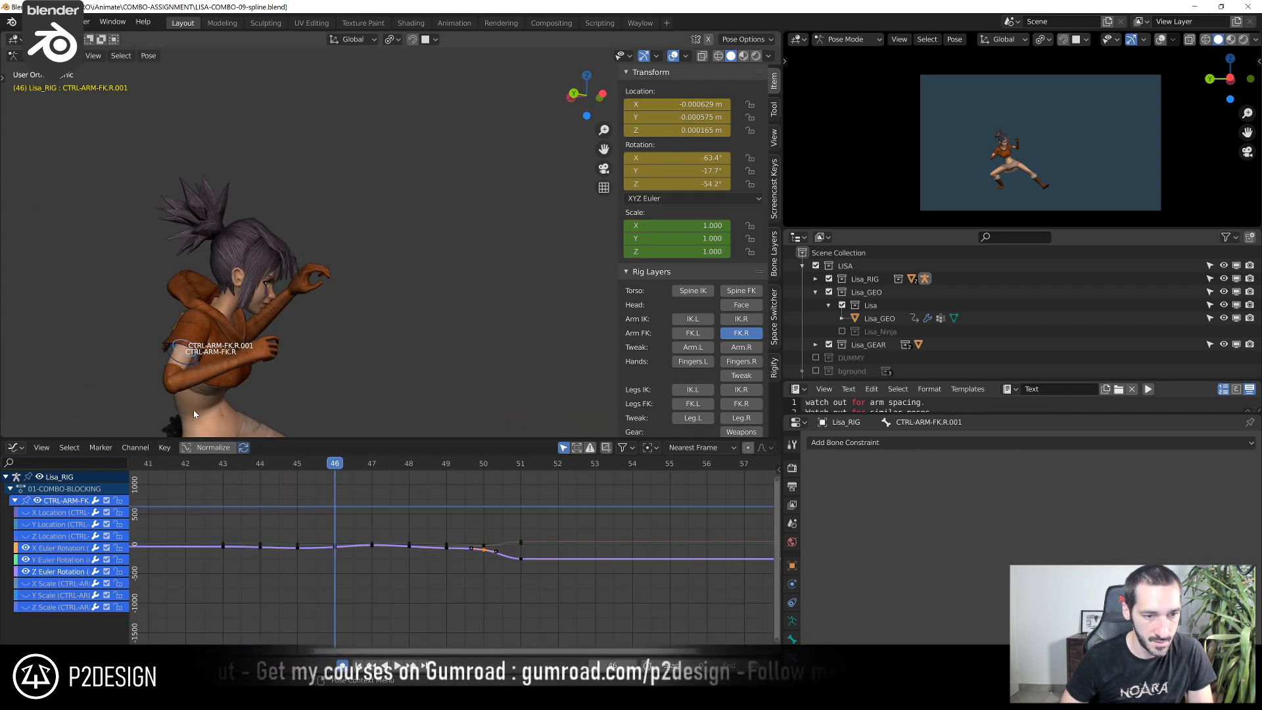
{"action": "left_click_drag", "start_coordinate": [220, 464], "coordinate": [262, 497]}
{"action": "left_click", "coordinate": [161, 304]}
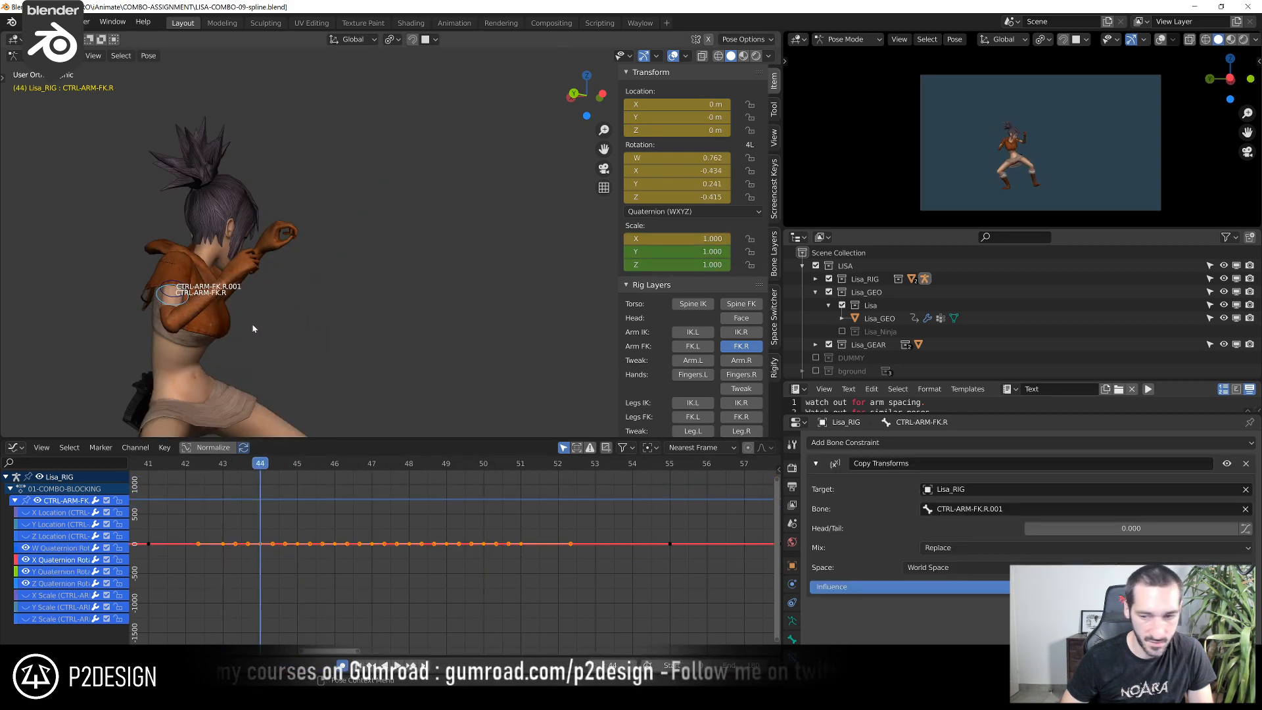
{"action": "key", "text": "F3"}
{"action": "key", "text": "Return"}
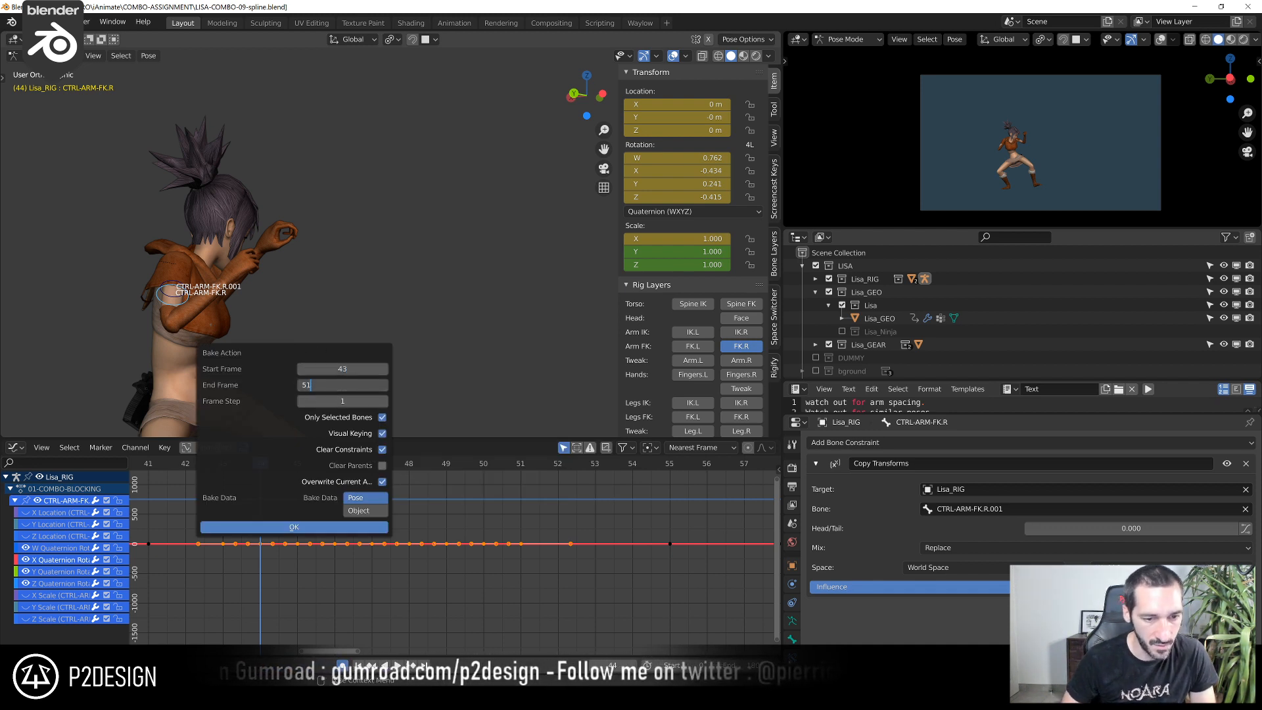
{"action": "left_click", "coordinate": [294, 527]}
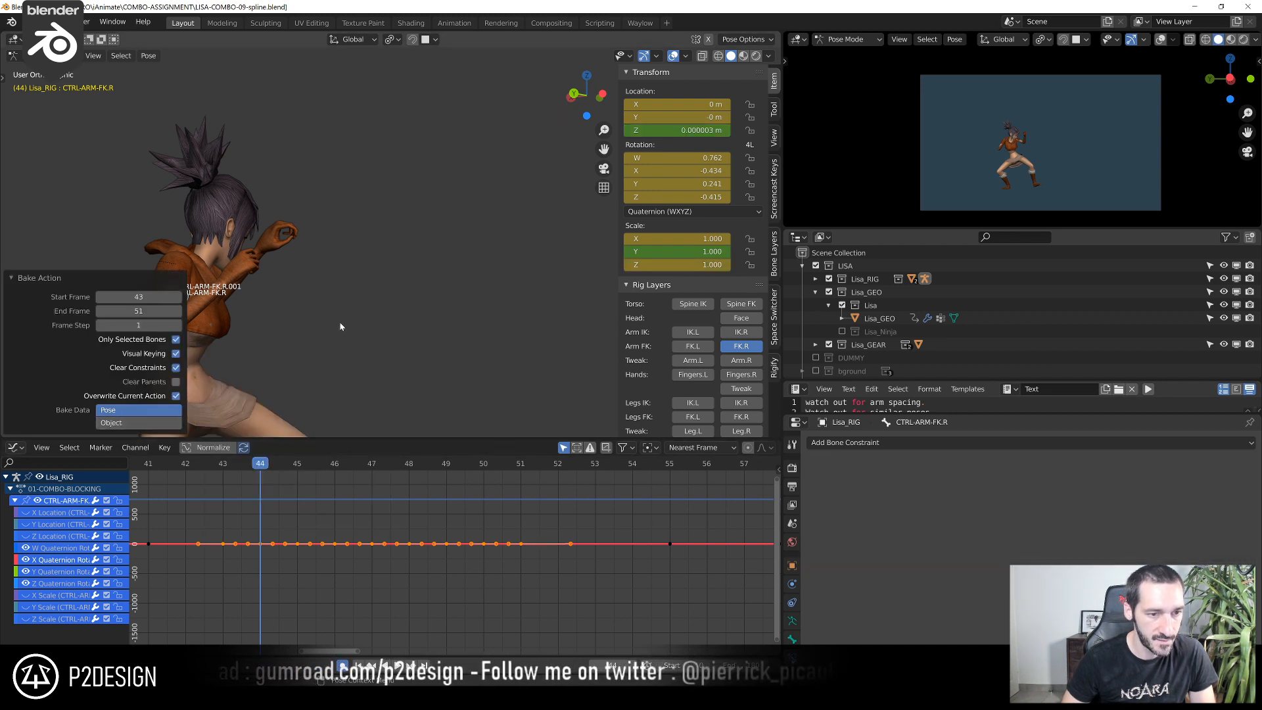
Delete the duplicate bone CTRL-ARM-FK.R.001 from the armature in Edit Mode and return to Pose Mode
{"action": "middle_click_drag", "start_coordinate": [342, 336], "coordinate": [509, 311]}
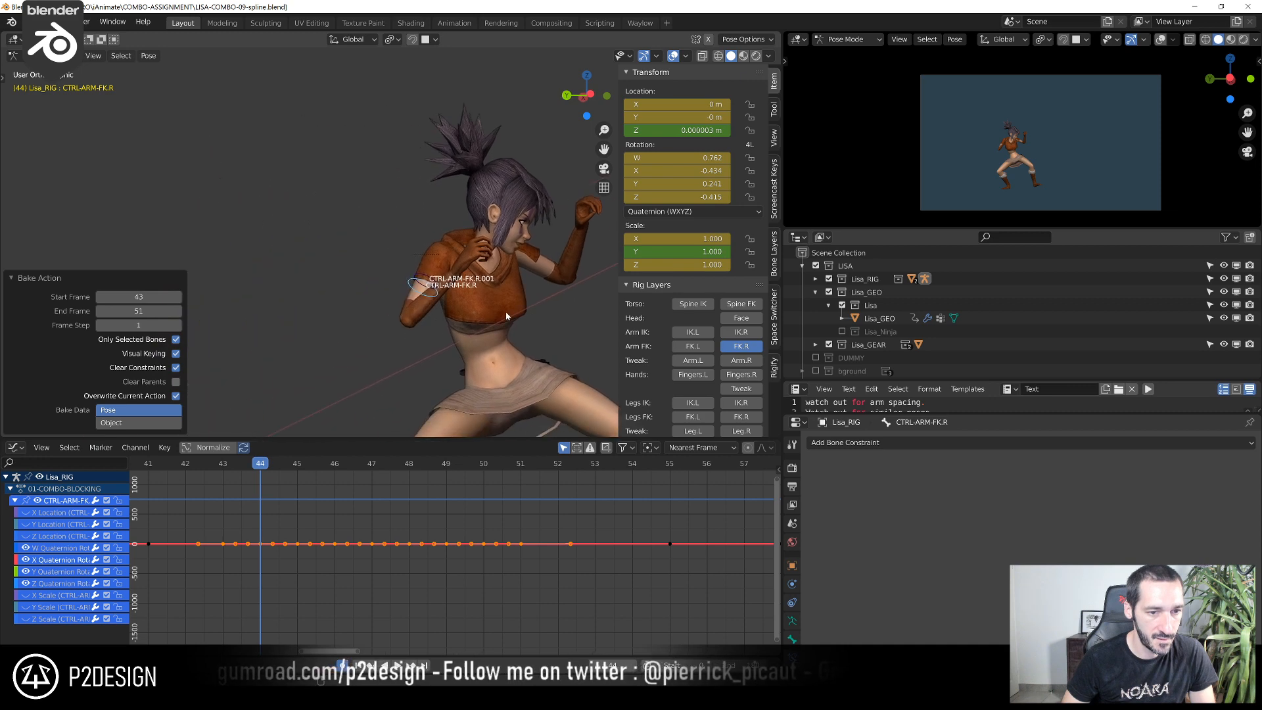
{"action": "scroll", "coordinate": [447, 316], "scroll_direction": "up", "scroll_amount": 3}
{"action": "left_click", "coordinate": [458, 307]}
{"action": "key", "text": "Tab"}
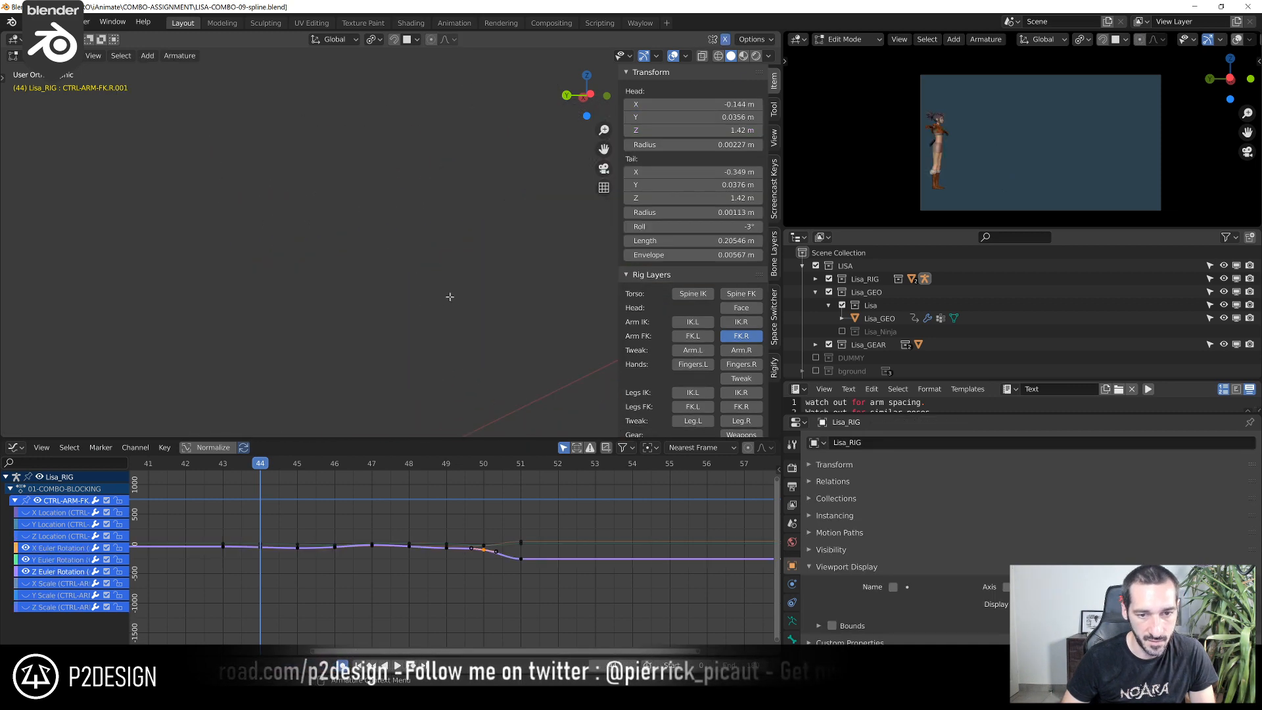
{"action": "middle_click_drag", "start_coordinate": [440, 337], "coordinate": [538, 349], "text": "shift"}
{"action": "scroll", "coordinate": [512, 345], "scroll_direction": "up", "scroll_amount": 3}
{"action": "middle_click_drag", "start_coordinate": [395, 329], "coordinate": [364, 332]}
{"action": "key", "text": "x"}
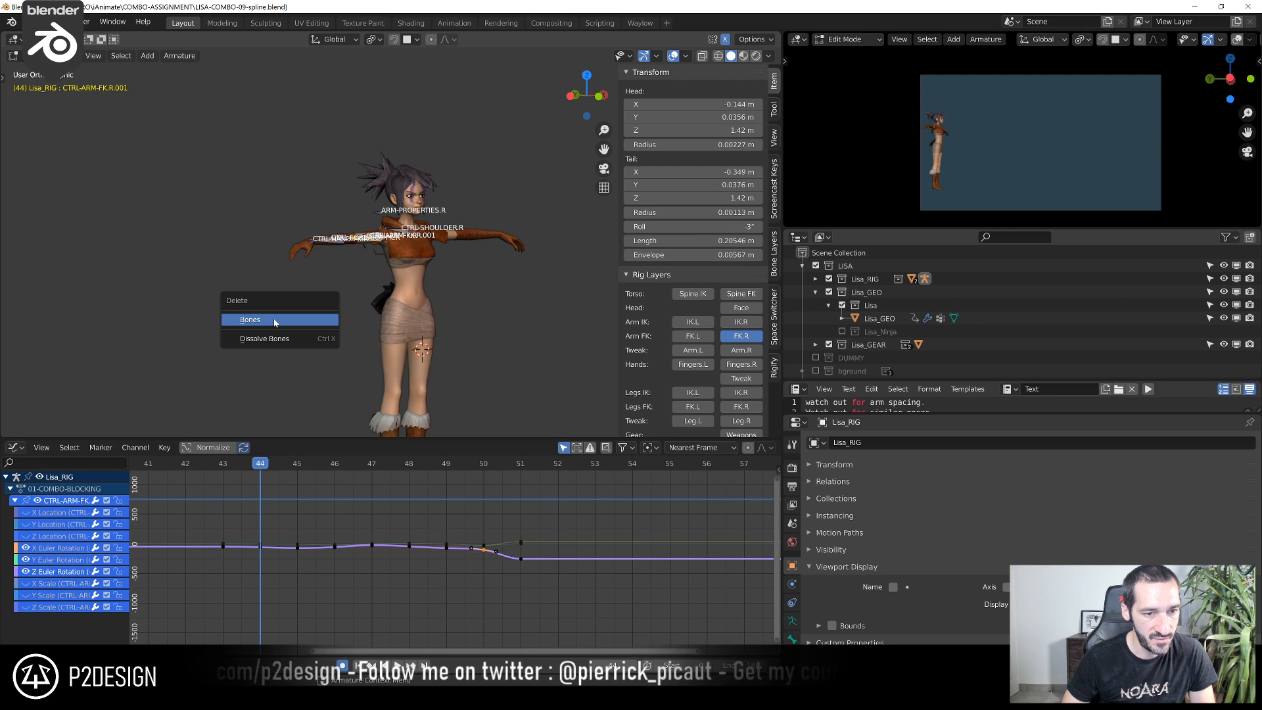
{"action": "left_click", "coordinate": [274, 323]}
{"action": "key", "text": "Tab"}
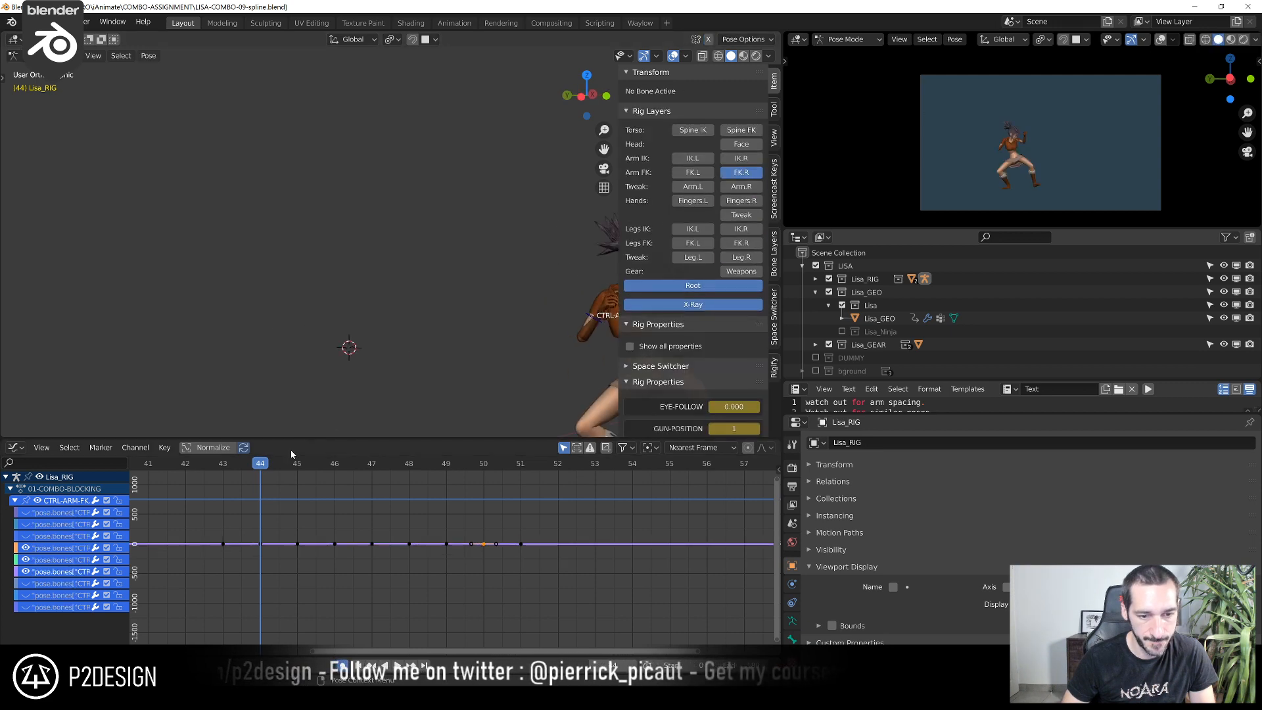
Scrub and play the baked section from about frame 43 to 52 to check the arm without the duplicate bone
{"action": "middle_click_drag", "start_coordinate": [485, 311], "coordinate": [243, 271], "text": "shift"}
{"action": "left_click_drag", "start_coordinate": [233, 463], "coordinate": [391, 504]}
{"action": "key", "text": "space"}
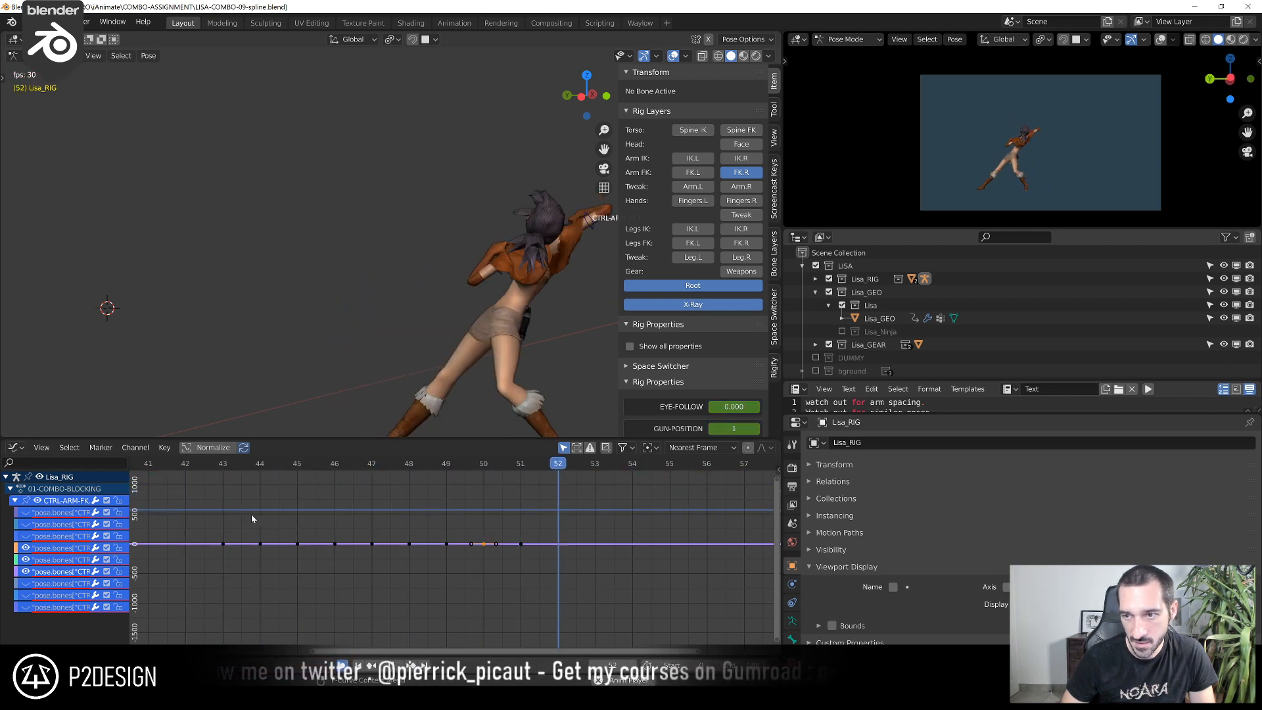
{"action": "key", "text": "space"}
{"action": "left_click_drag", "start_coordinate": [202, 491], "coordinate": [169, 519]}
{"action": "key", "text": "space"}
{"action": "left_click", "coordinate": [343, 464]}
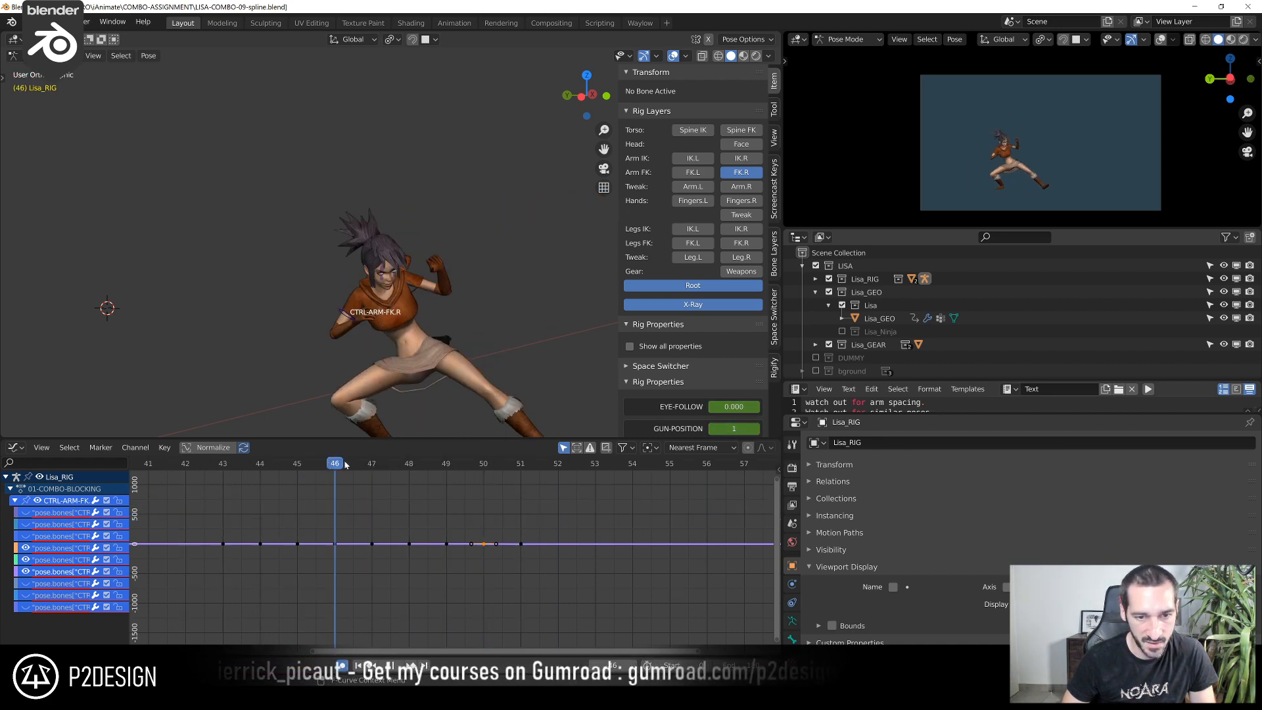
{"action": "left_click_drag", "start_coordinate": [413, 471], "coordinate": [316, 521]}
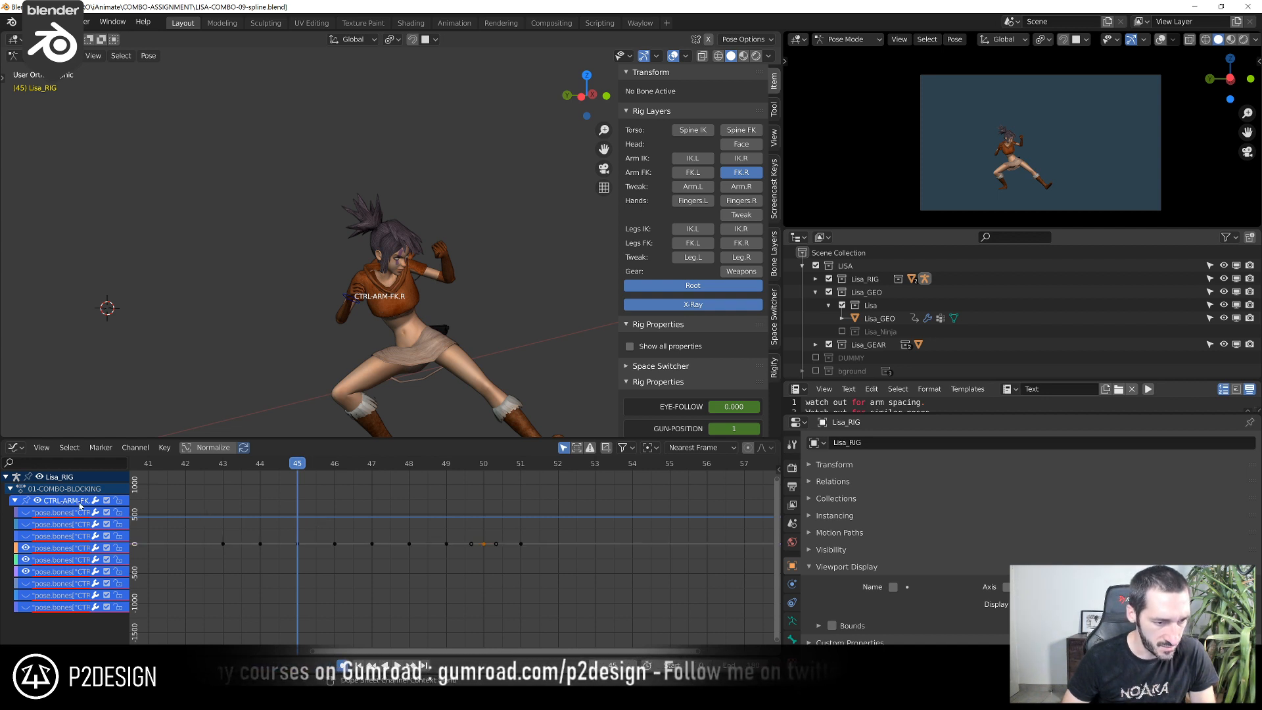
Collapse the deleted duplicate bone's channel group and delete all its visible rotation keyframes
{"action": "left_click", "coordinate": [14, 501]}
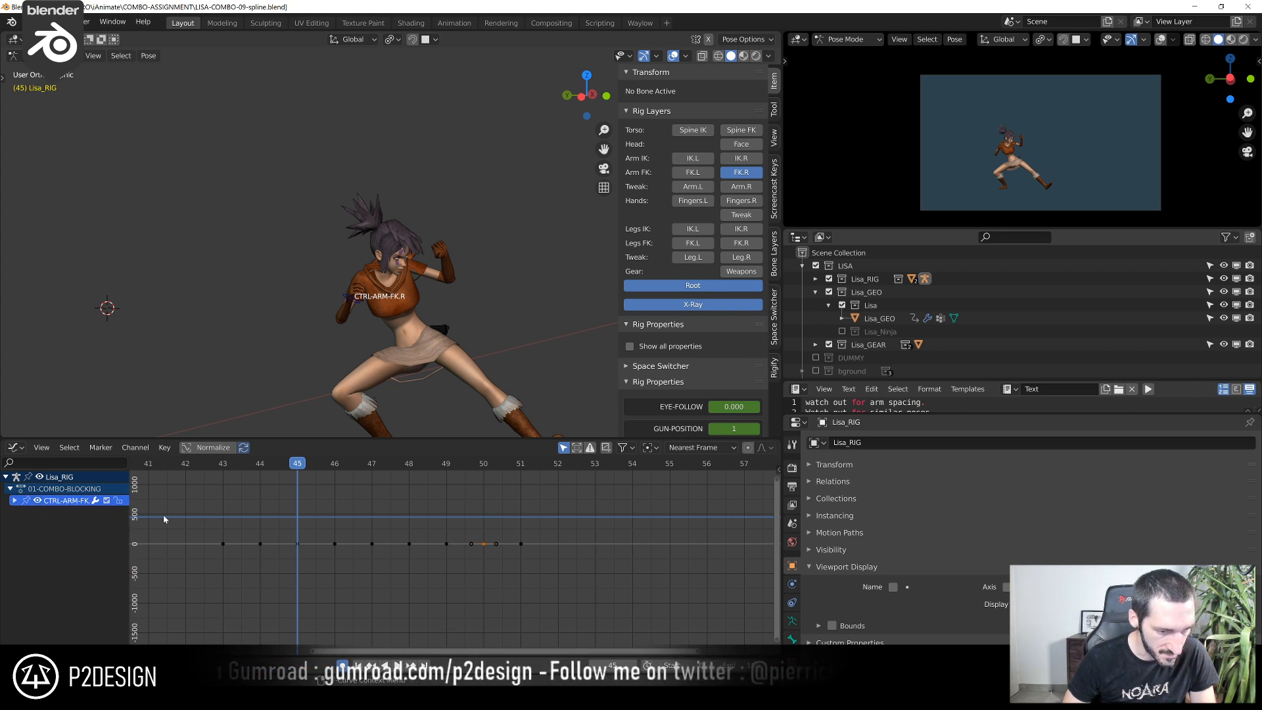
{"action": "scroll", "coordinate": [253, 526], "scroll_direction": "down", "scroll_amount": 4}
{"action": "key", "text": "a"}
{"action": "key", "text": "x"}
{"action": "left_click", "coordinate": [260, 524]}
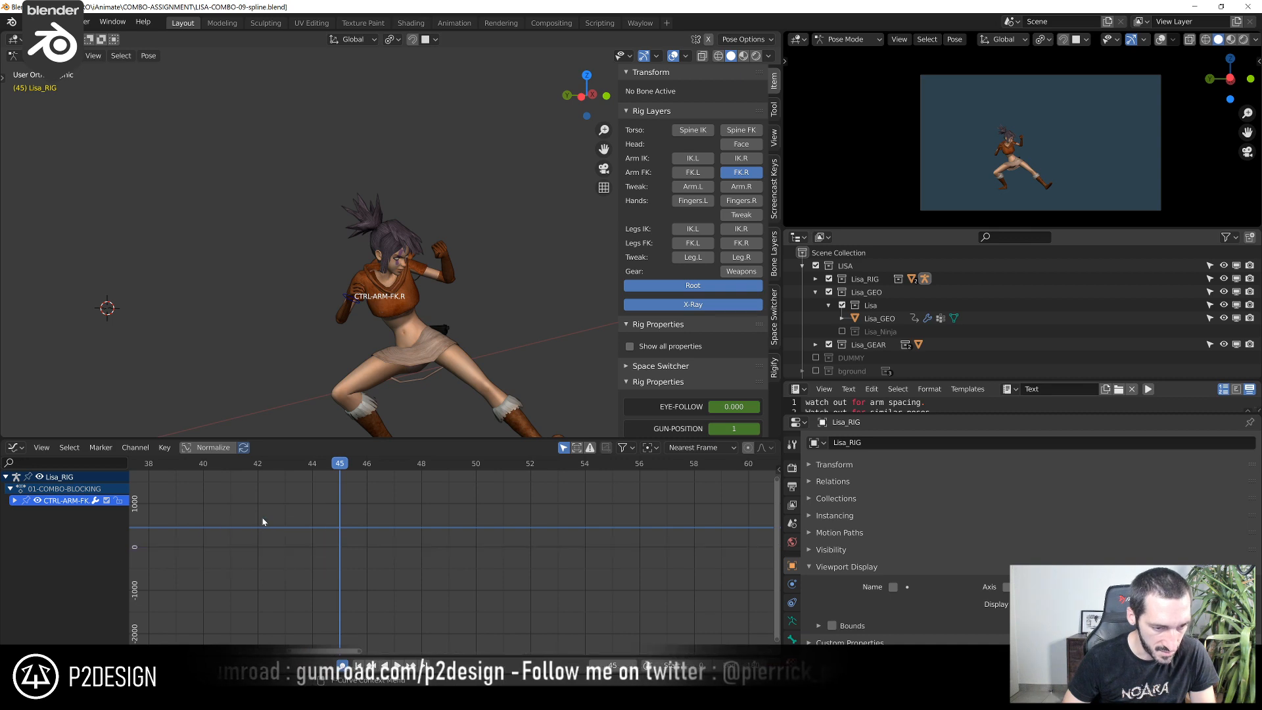
Reveal the deleted bone's hidden curves and delete all their remaining keyframes
{"action": "left_click", "coordinate": [15, 501]}
{"action": "key", "text": "alt+h"}
{"action": "key", "text": "a"}
{"action": "key", "text": "x"}
{"action": "left_click", "coordinate": [342, 553]}
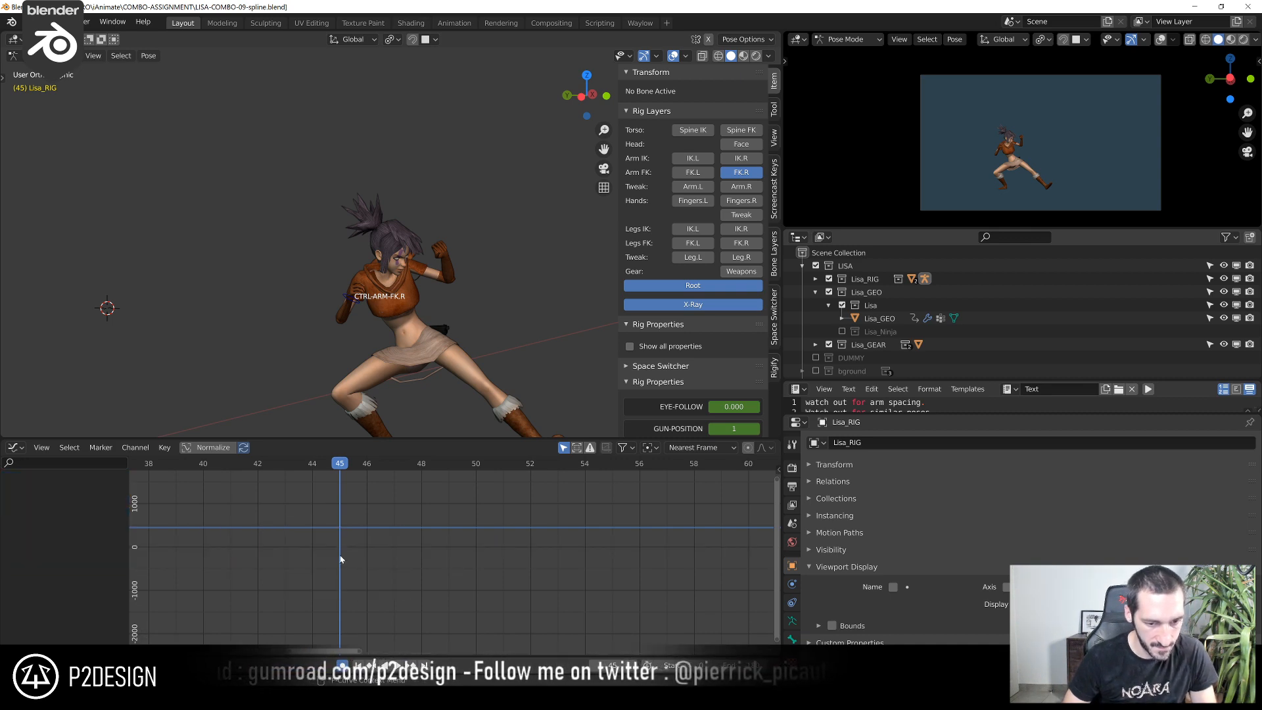
Select CTRL-ARM-FK.R, frame its quaternion rotation curves and scrub from about frame 45 to 53
{"action": "scroll", "coordinate": [397, 377], "scroll_direction": "up", "scroll_amount": 3}
{"action": "left_click", "coordinate": [340, 353]}
{"action": "left_click_drag", "start_coordinate": [214, 495], "coordinate": [611, 595]}
{"action": "key", "text": "KP_Decimal"}
{"action": "left_click", "coordinate": [552, 566]}
{"action": "scroll", "coordinate": [553, 566], "scroll_direction": "down", "scroll_amount": 2}
{"action": "middle_click_drag", "start_coordinate": [398, 552], "coordinate": [284, 545]}
{"action": "left_click_drag", "start_coordinate": [279, 469], "coordinate": [645, 546]}
{"action": "scroll", "coordinate": [426, 343], "scroll_direction": "down", "scroll_amount": 3}
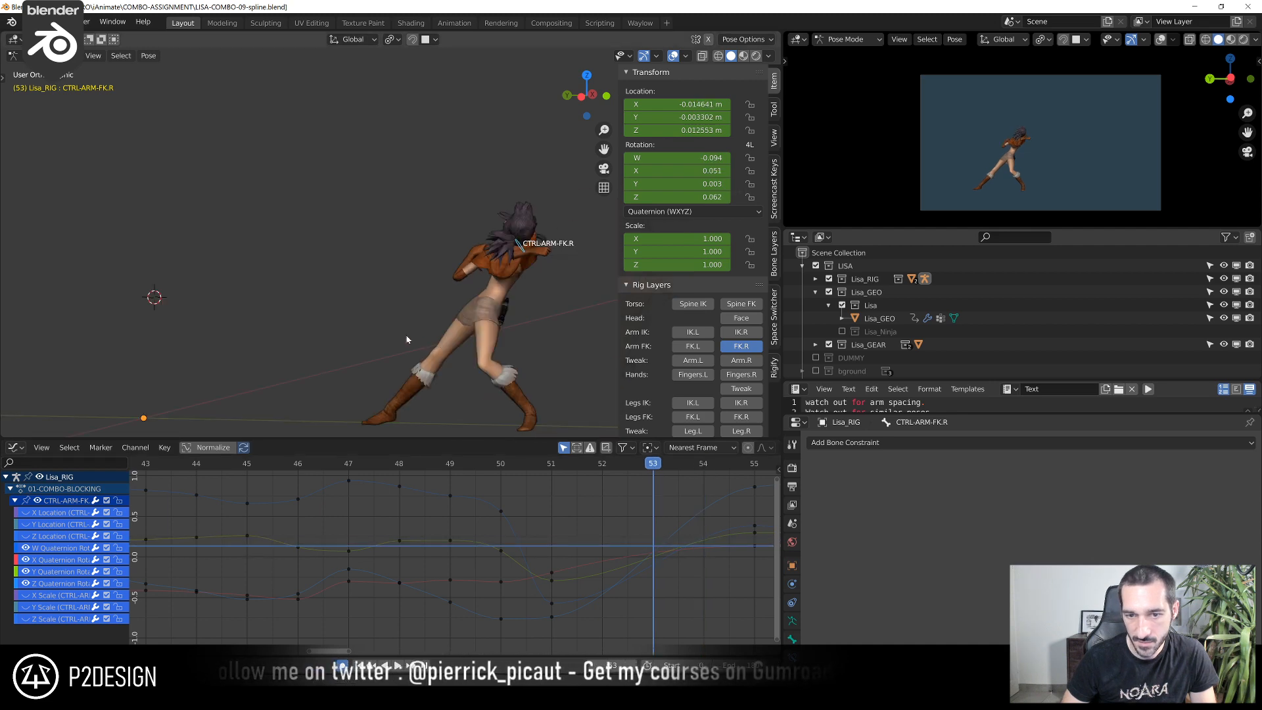
Examine the right arm up close while scrubbing around frame 55
{"action": "middle_click_drag", "start_coordinate": [426, 343], "coordinate": [164, 315], "text": "shift"}
{"action": "scroll", "coordinate": [164, 314], "scroll_direction": "up", "scroll_amount": 4}
{"action": "scroll", "coordinate": [602, 515], "scroll_direction": "down", "scroll_amount": 2}
{"action": "left_click_drag", "start_coordinate": [643, 474], "coordinate": [645, 500]}
{"action": "scroll", "coordinate": [658, 551], "scroll_direction": "down", "scroll_amount": 5}
{"action": "middle_click_drag", "start_coordinate": [584, 523], "coordinate": [538, 526]}
{"action": "left_click_drag", "start_coordinate": [548, 465], "coordinate": [557, 520]}
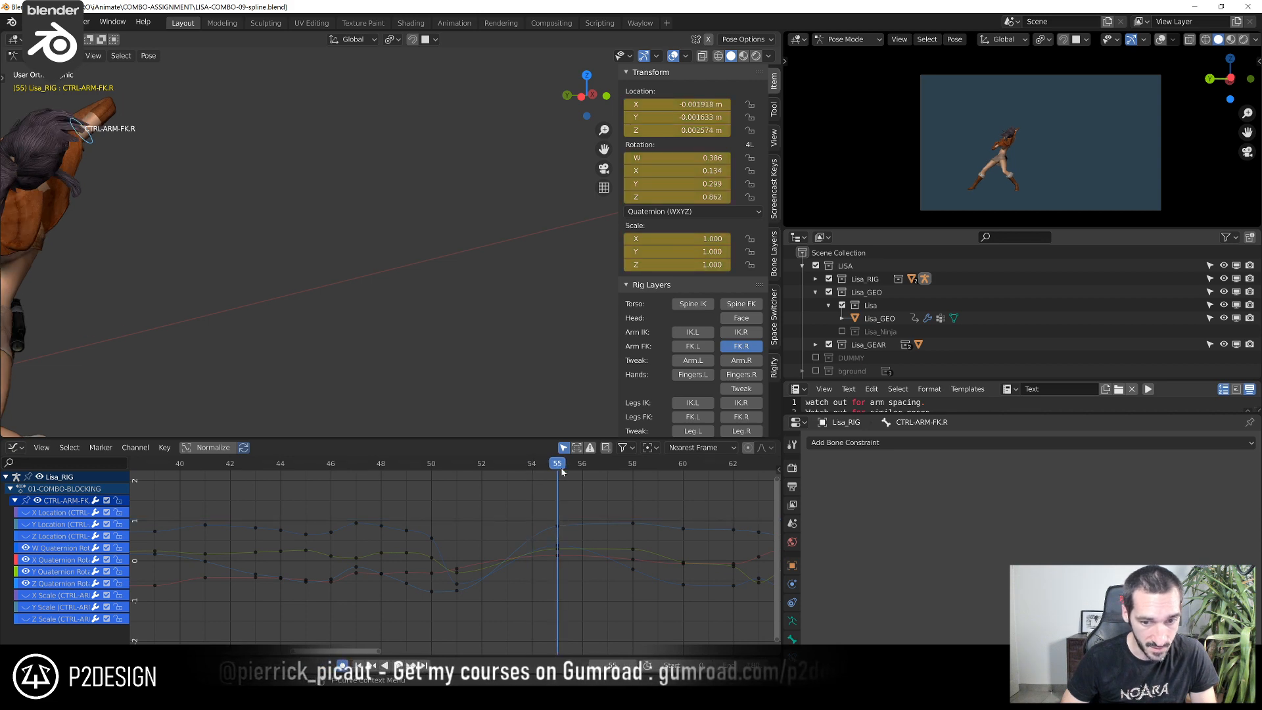
{"action": "left_click_drag", "start_coordinate": [555, 463], "coordinate": [307, 596]}
Go back to the opening frames of the animation, stop playback and scrub to frame 8
{"action": "scroll", "coordinate": [368, 570], "scroll_direction": "down", "scroll_amount": 6}
{"action": "middle_click_drag", "start_coordinate": [293, 572], "coordinate": [683, 556]}
{"action": "middle_click_drag", "start_coordinate": [290, 573], "coordinate": [518, 578]}
{"action": "left_click", "coordinate": [363, 464]}
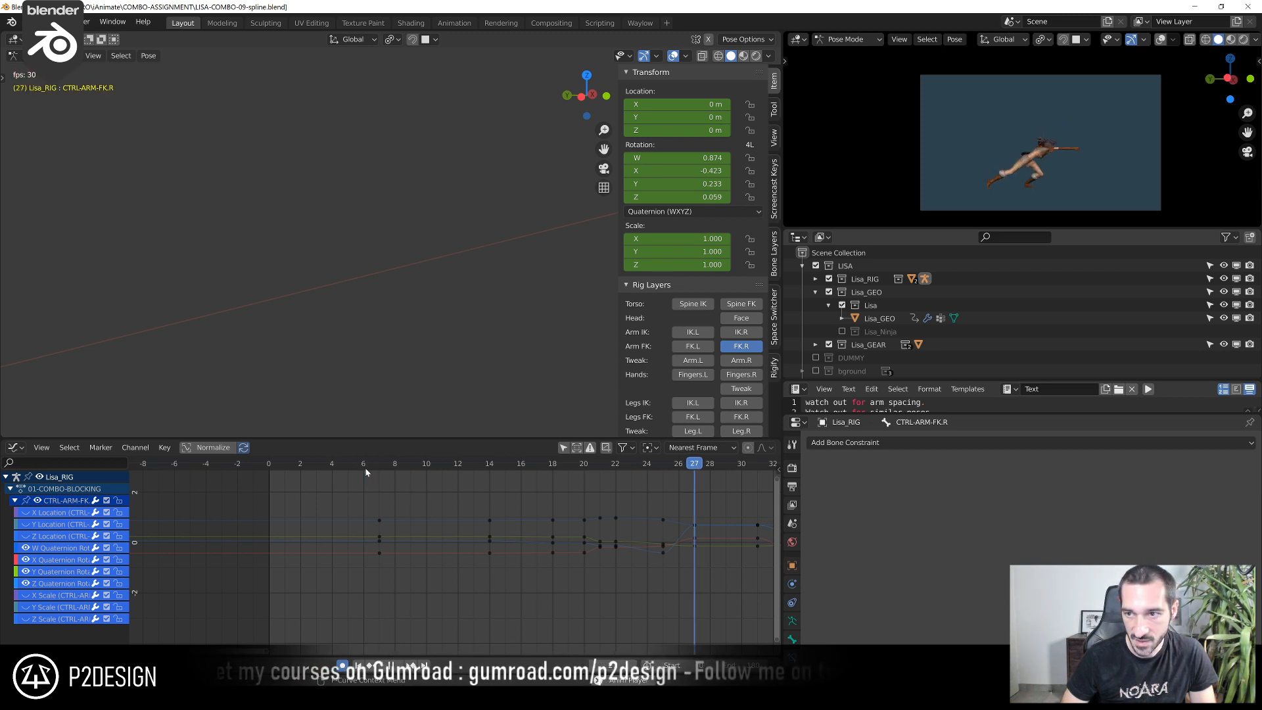
{"action": "key", "text": "space"}
{"action": "left_click_drag", "start_coordinate": [365, 469], "coordinate": [393, 468]}
{"action": "scroll", "coordinate": [347, 293], "scroll_direction": "down", "scroll_amount": 7}
Save the file and play the whole animation in the maximized camera view, then restore the layout
{"action": "middle_click_drag", "start_coordinate": [274, 328], "coordinate": [458, 329], "text": "shift"}
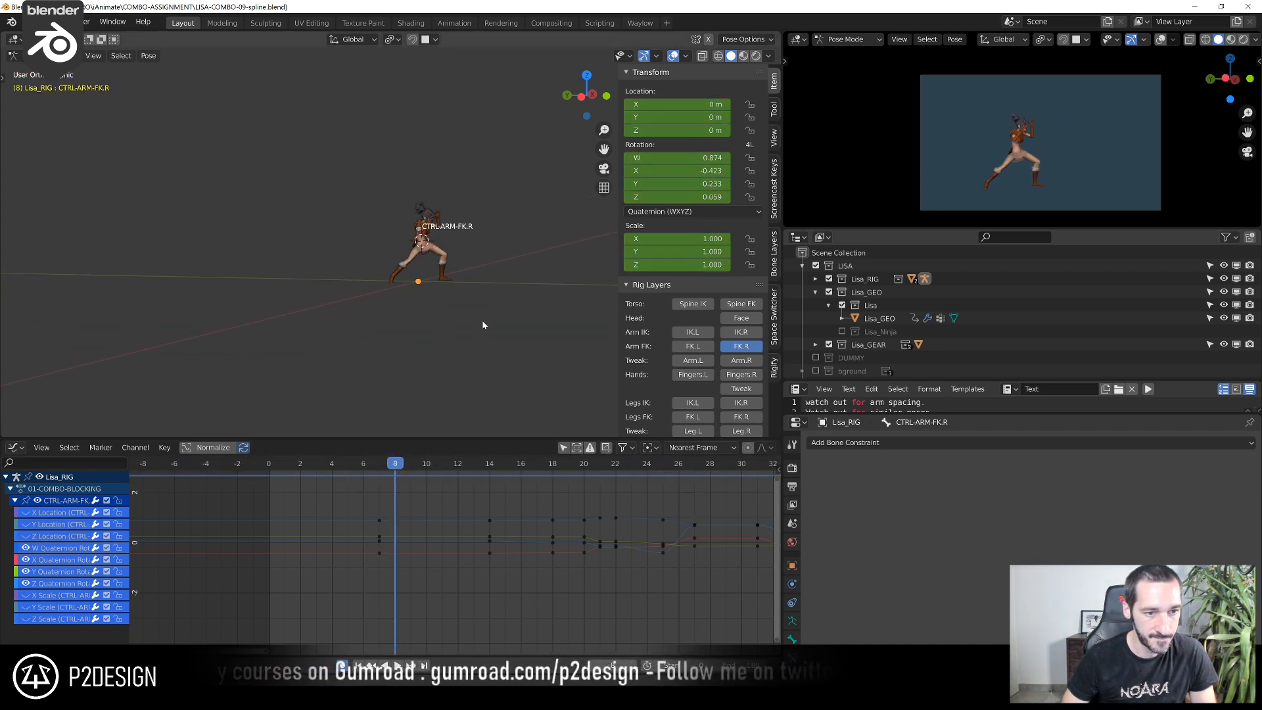
{"action": "scroll", "coordinate": [473, 325], "scroll_direction": "up", "scroll_amount": 5}
{"action": "key", "text": "space"}
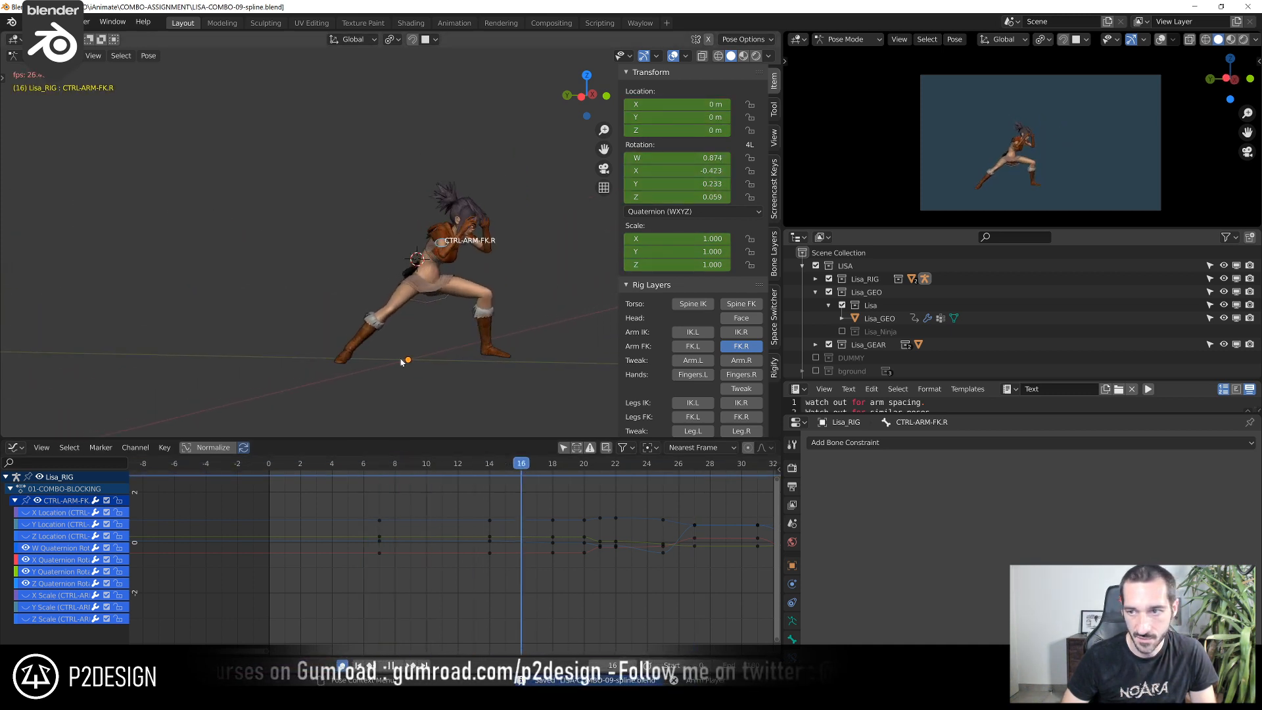
{"action": "key", "text": "ctrl+space"}
{"action": "key", "text": "Home"}
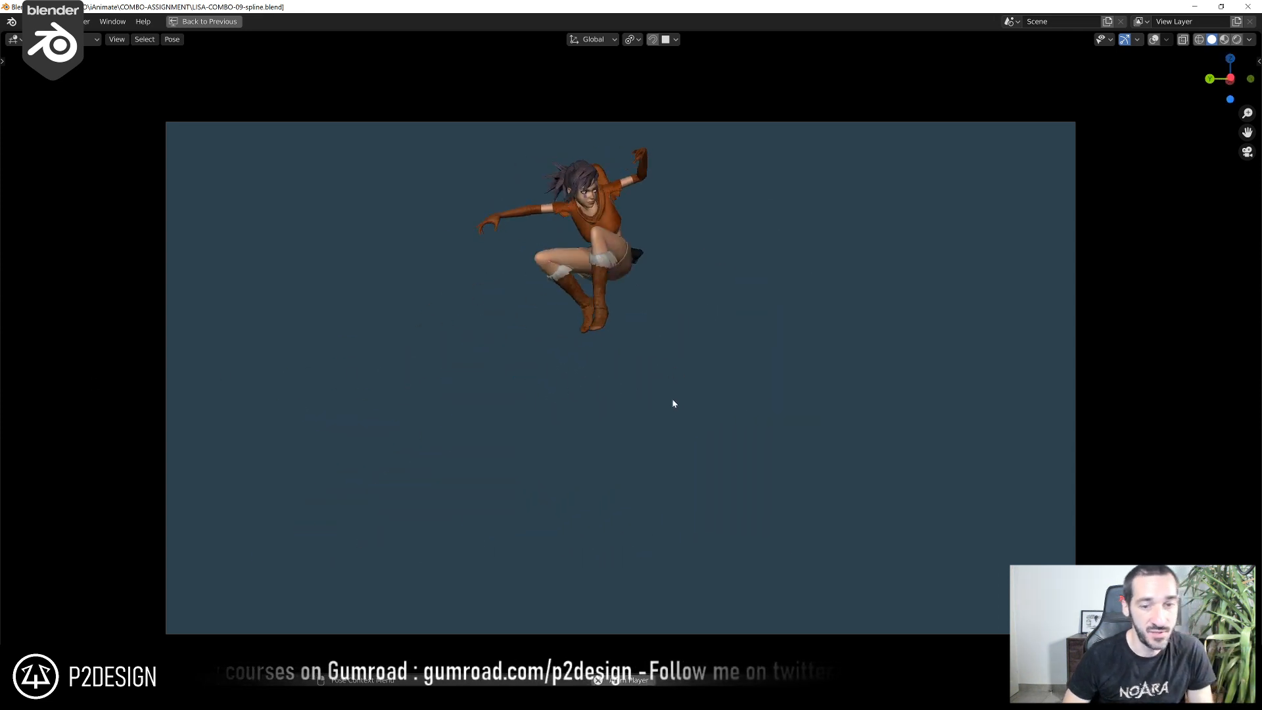
{"action": "key", "text": "ctrl+space"}
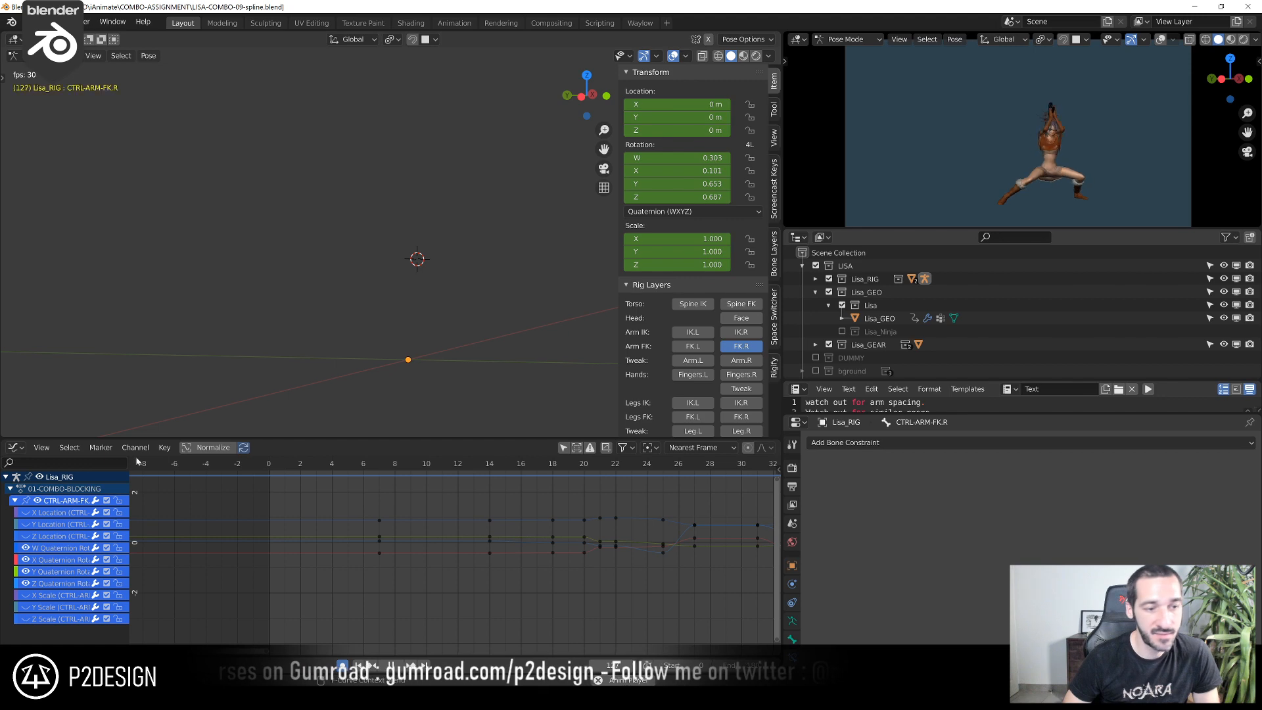
Switch the Graph Editor to the Action Editor, show the channels of all bones and select and frame all keyframes
{"action": "left_click", "coordinate": [16, 448]}
{"action": "left_click", "coordinate": [159, 497]}
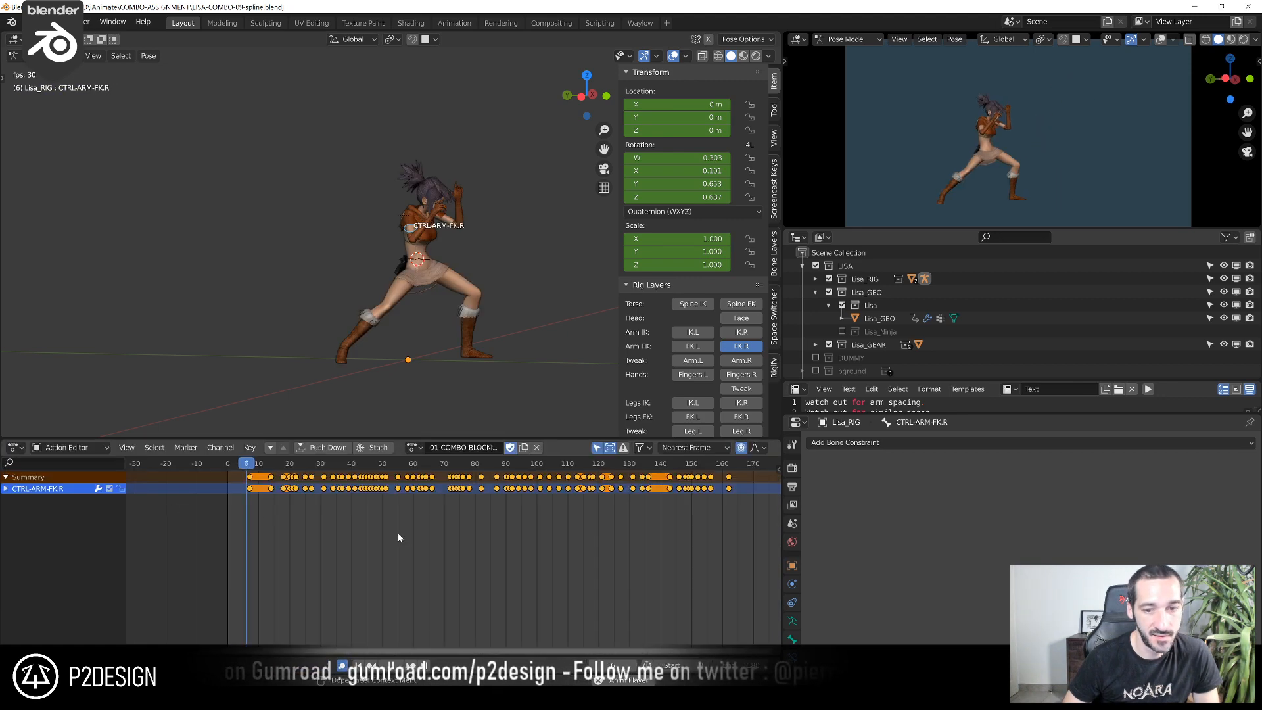
{"action": "key", "text": "a"}
{"action": "scroll", "coordinate": [536, 569], "scroll_direction": "down", "scroll_amount": 8}
{"action": "mouse_move", "coordinate": [540, 612]}
{"action": "middle_mouse_down"}
{"action": "mouse_move", "coordinate": [542, 573]}
{"action": "mouse_move", "coordinate": [561, 606]}
{"action": "middle_mouse_up"}
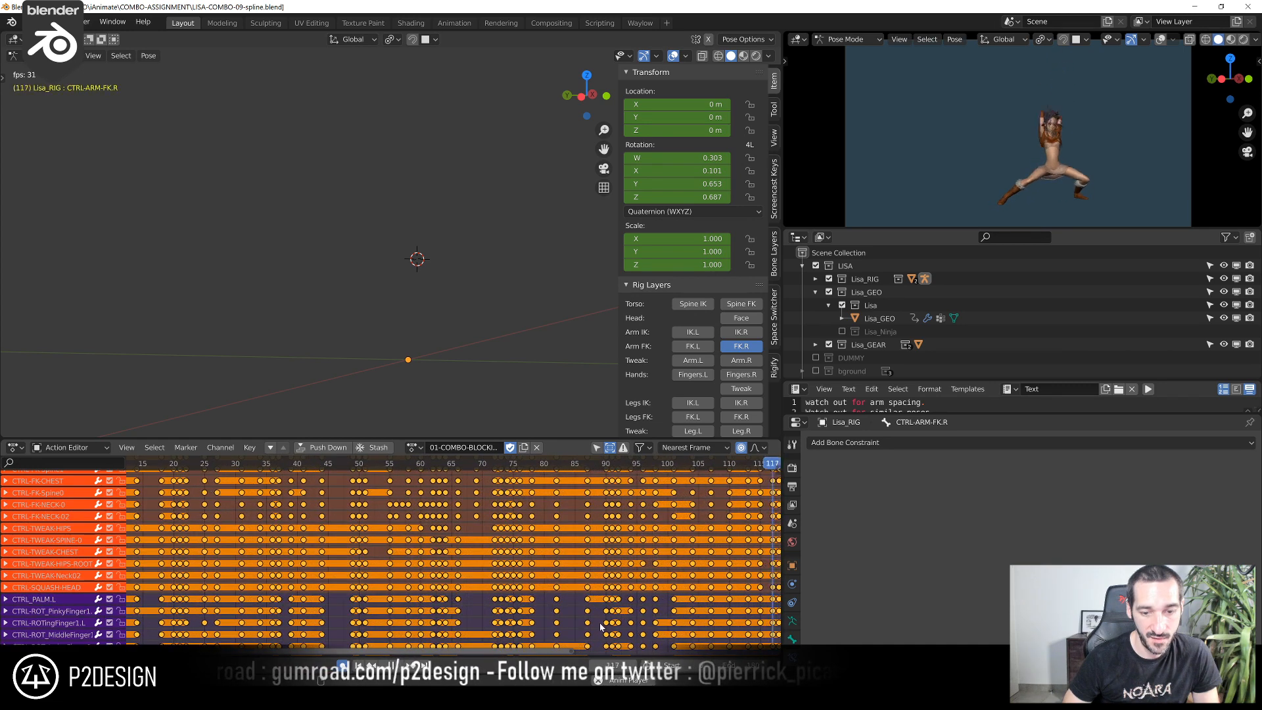
{"action": "key", "text": "Home"}
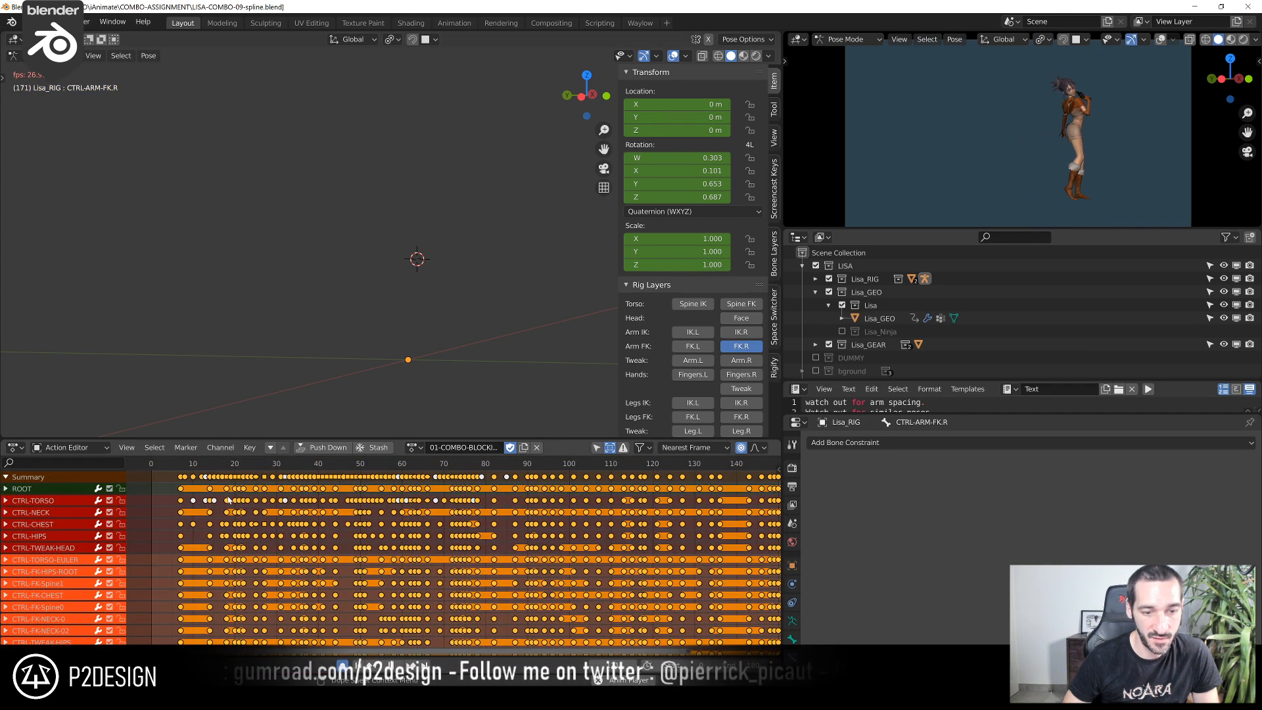
Limit the Action Editor to selected bones, stop playback and reveal the hidden right arm bones
{"action": "left_click", "coordinate": [596, 447]}
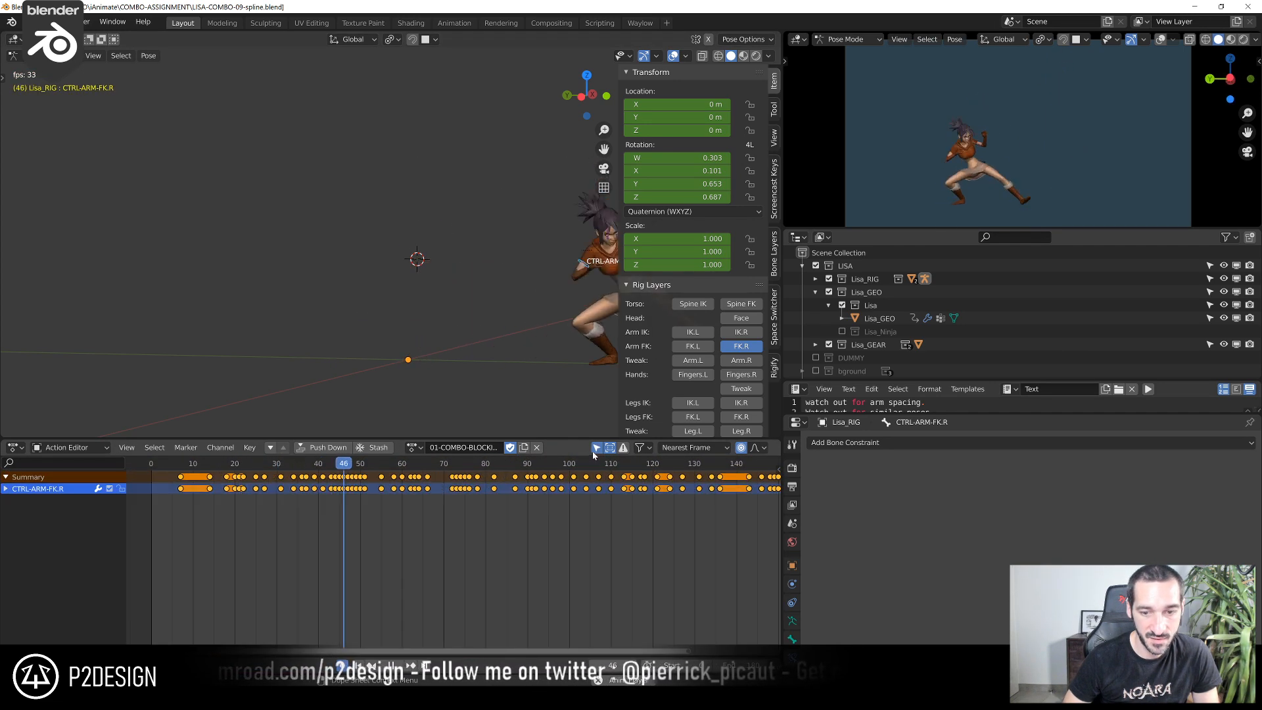
{"action": "scroll", "coordinate": [431, 293], "scroll_direction": "down", "scroll_amount": 5}
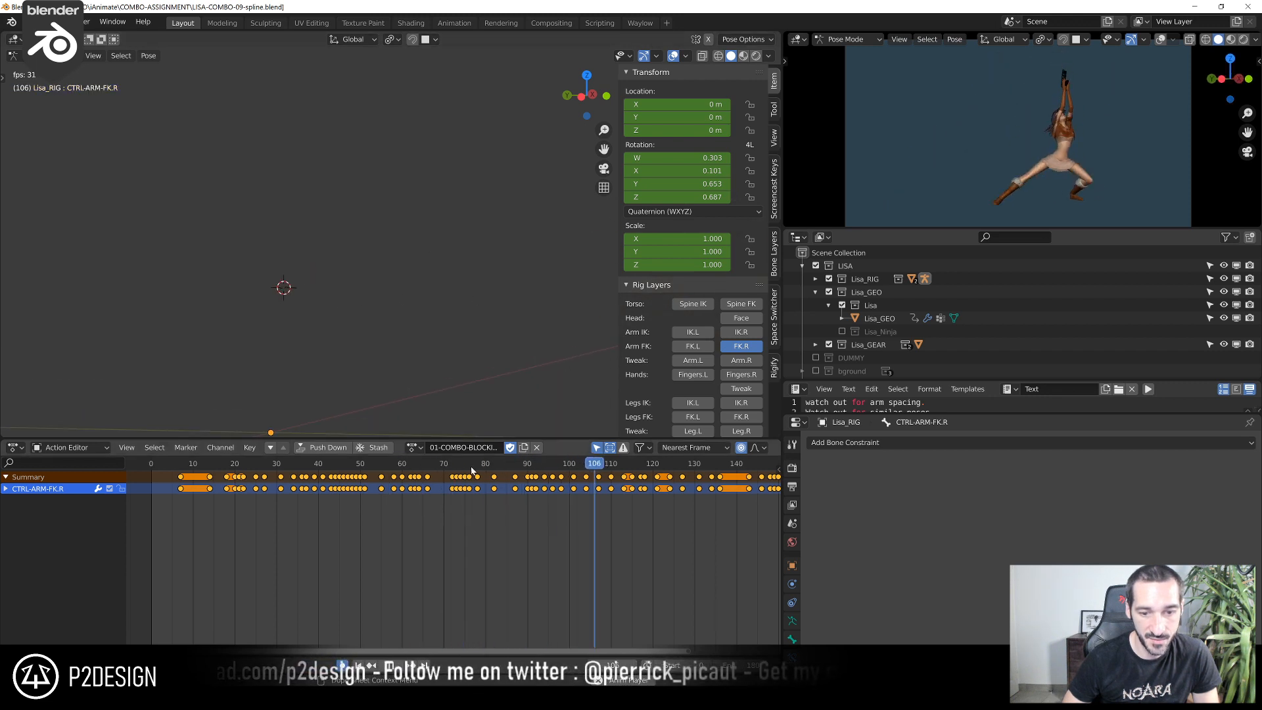
{"action": "key", "text": "space"}
{"action": "mouse_move", "coordinate": [495, 321]}
{"action": "middle_mouse_down", "text": "shift"}
{"action": "mouse_move", "coordinate": [189, 335]}
{"action": "mouse_move", "coordinate": [495, 318]}
{"action": "middle_mouse_up", "text": "shift"}
{"action": "scroll", "coordinate": [414, 338], "scroll_direction": "up", "scroll_amount": 3}
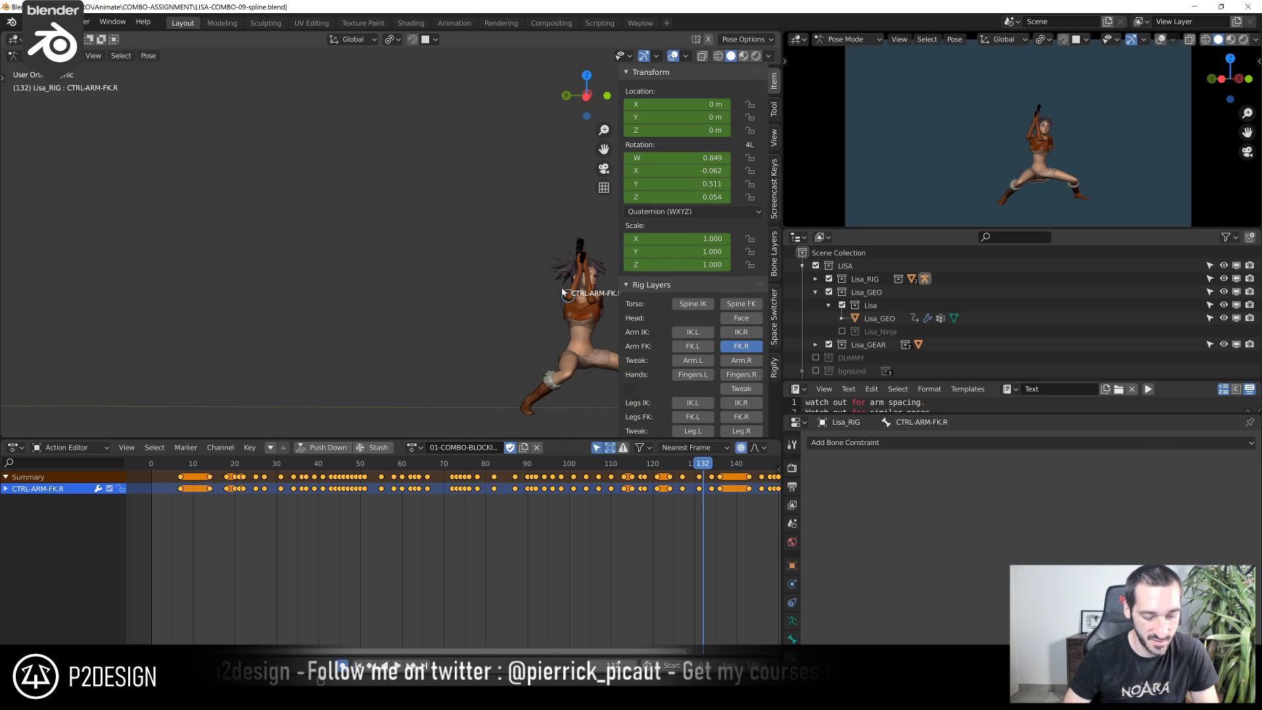
{"action": "key", "text": "alt+h"}
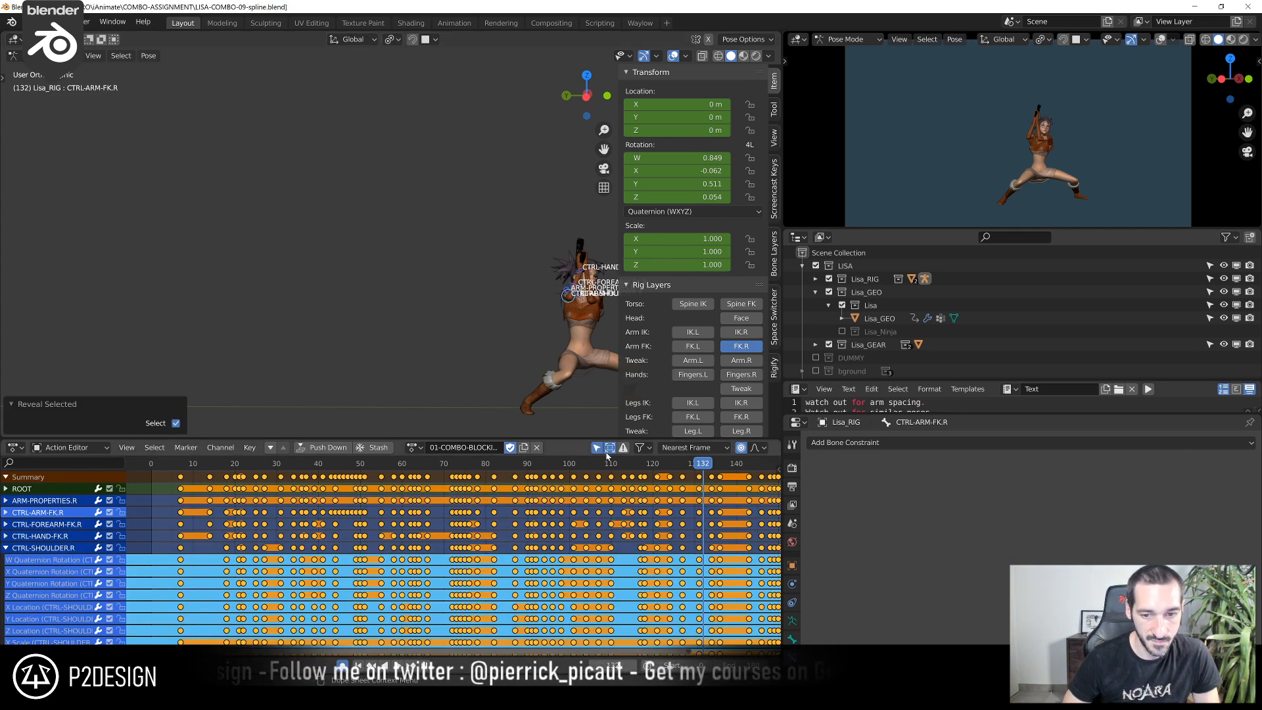
Scrub to about frame 37 with all bones' channels shown, and restrict the channels to the selected bones again
{"action": "middle_click_drag", "start_coordinate": [540, 340], "coordinate": [362, 330], "text": "shift"}
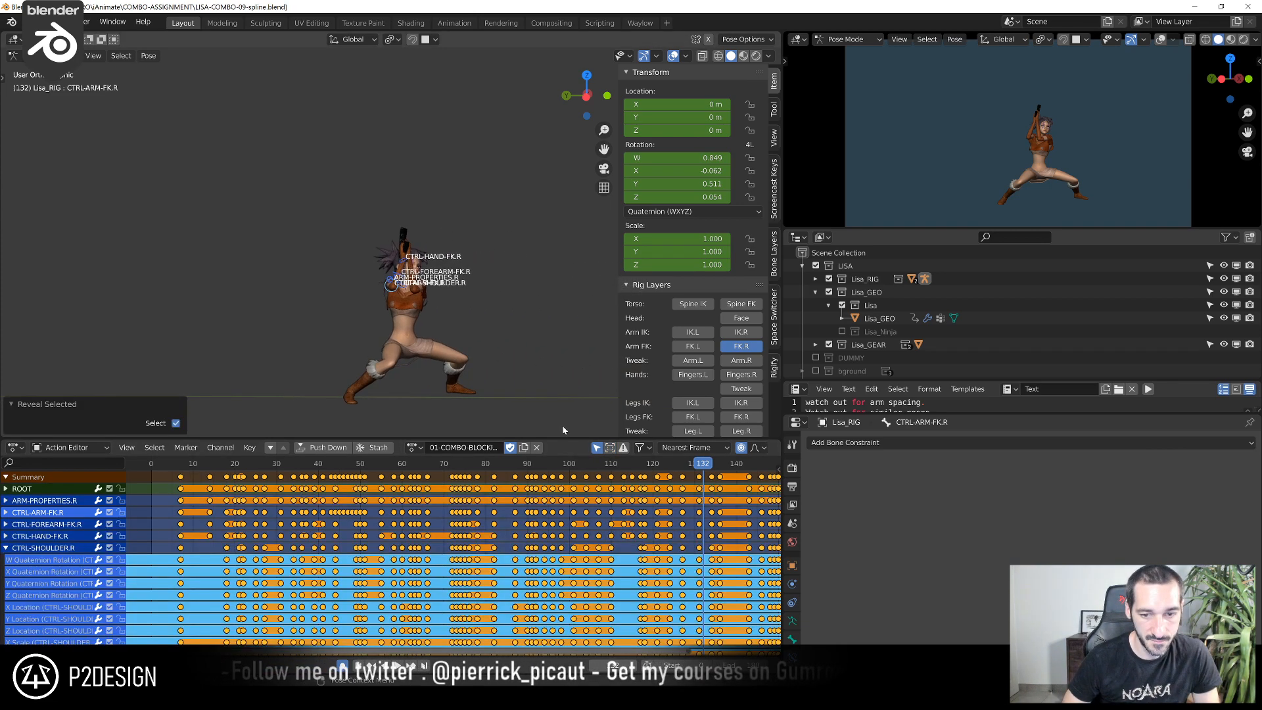
{"action": "left_click", "coordinate": [596, 449]}
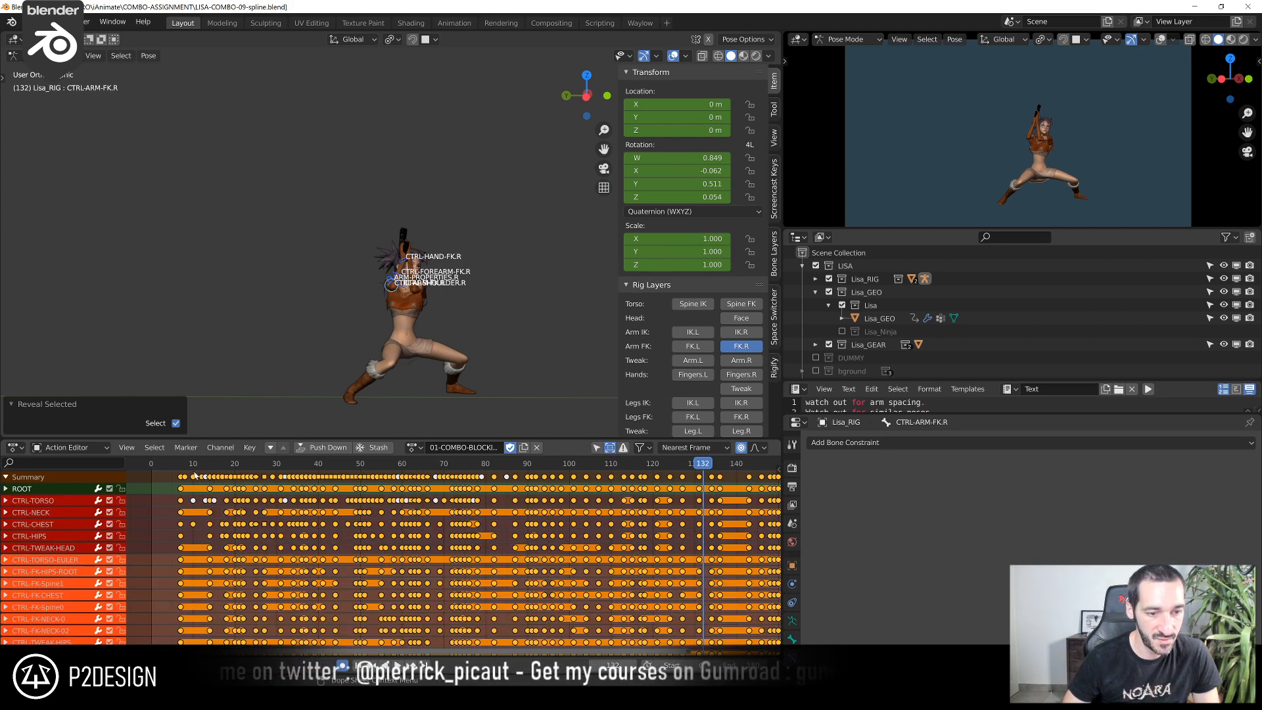
{"action": "left_click_drag", "start_coordinate": [206, 480], "coordinate": [306, 504]}
{"action": "key", "text": "KP_Decimal"}
{"action": "left_click", "coordinate": [597, 448]}
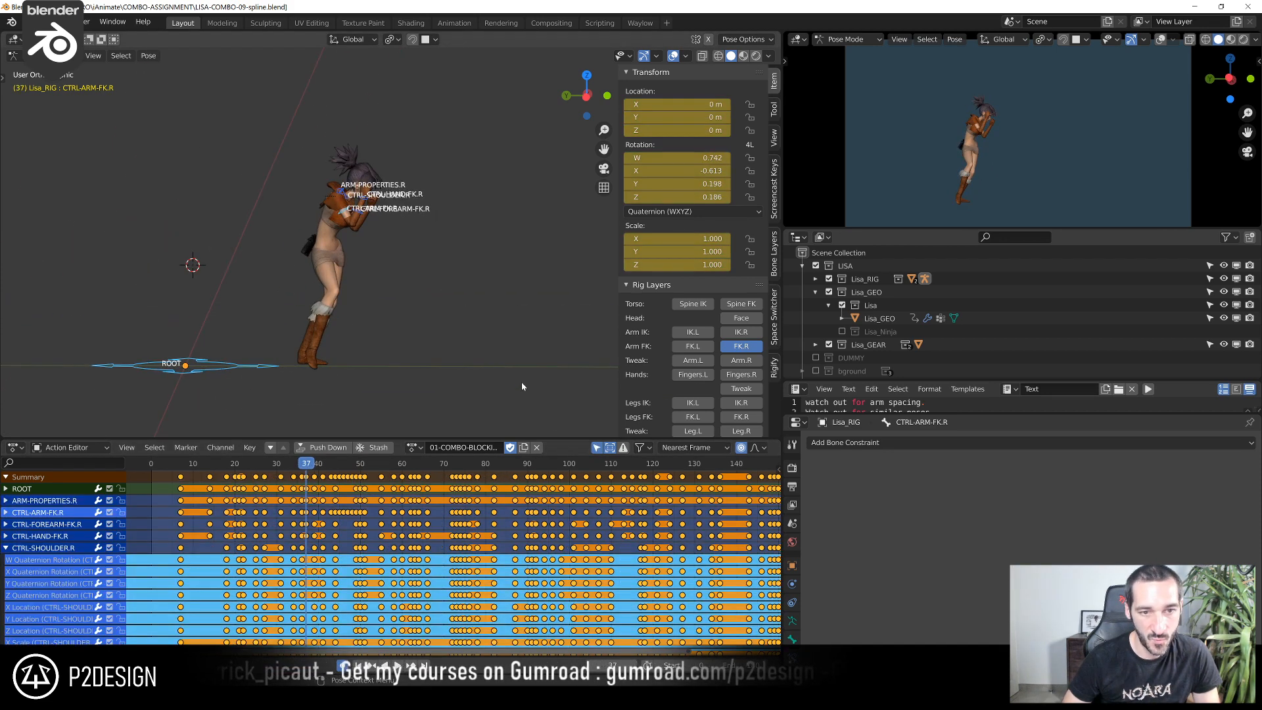
Select the right upper-arm FK control alone and scrub to frame 9 to check the opening pose
{"action": "middle_click_drag", "start_coordinate": [550, 410], "coordinate": [280, 190]}
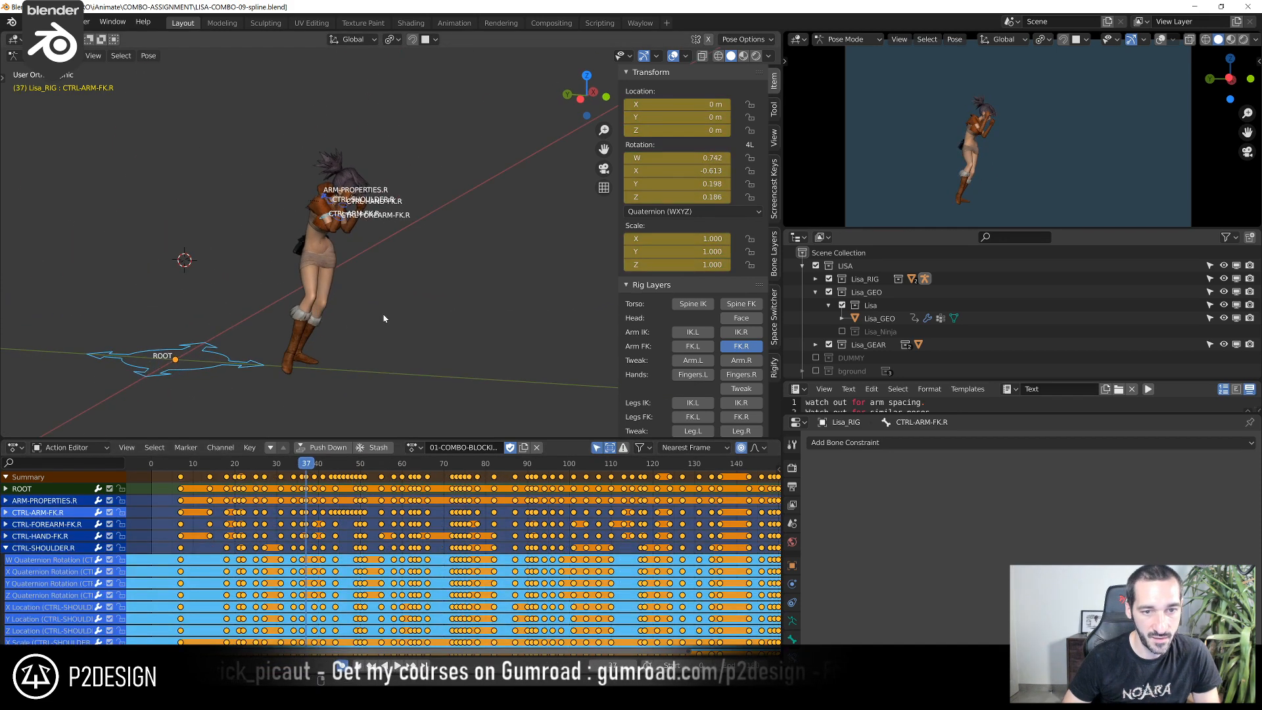
{"action": "left_click", "coordinate": [323, 220]}
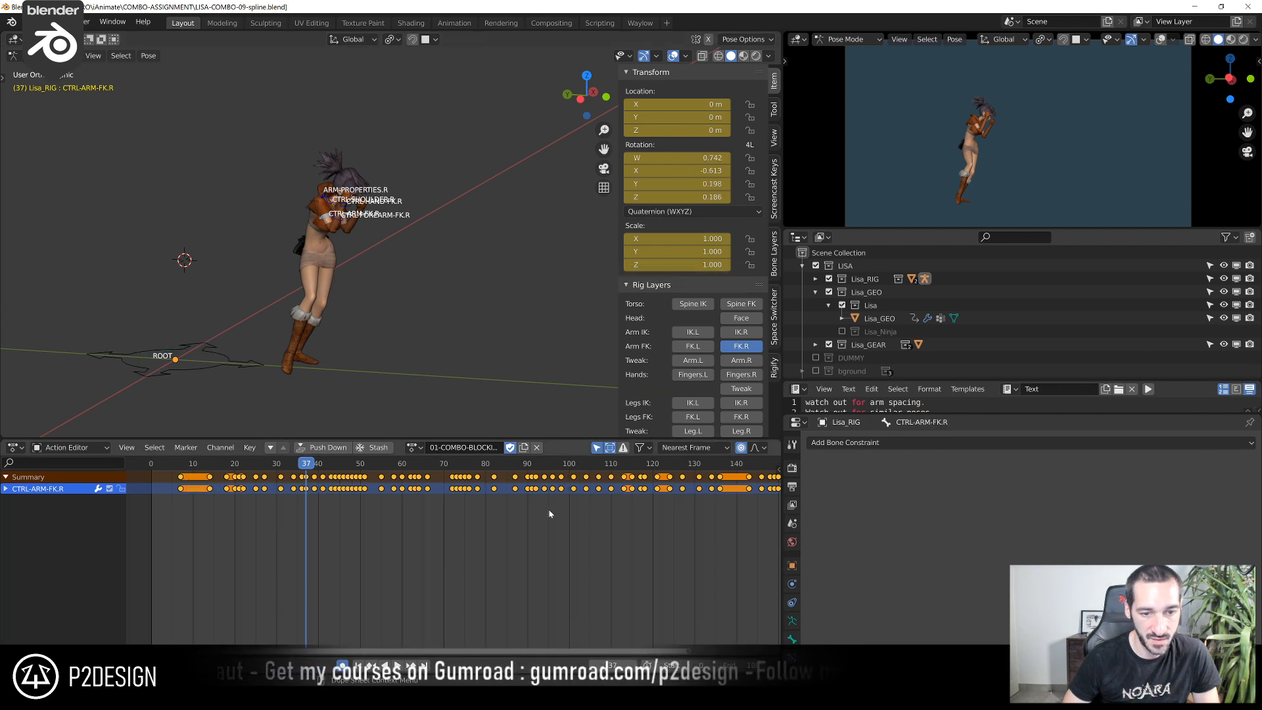
{"action": "scroll", "coordinate": [486, 313], "scroll_direction": "up", "scroll_amount": 3}
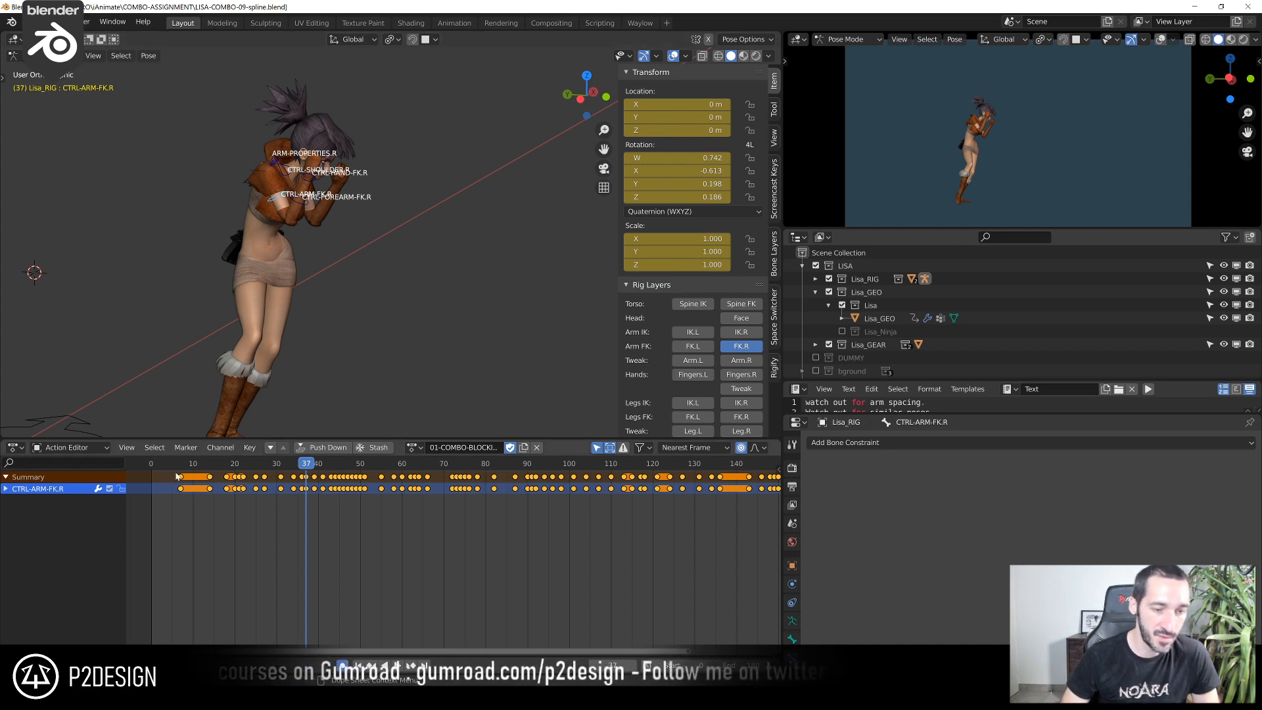
{"action": "mouse_move", "coordinate": [178, 468]}
{"action": "left_mouse_down"}
{"action": "mouse_move", "coordinate": [373, 486]}
{"action": "mouse_move", "coordinate": [190, 479]}
{"action": "left_mouse_up"}
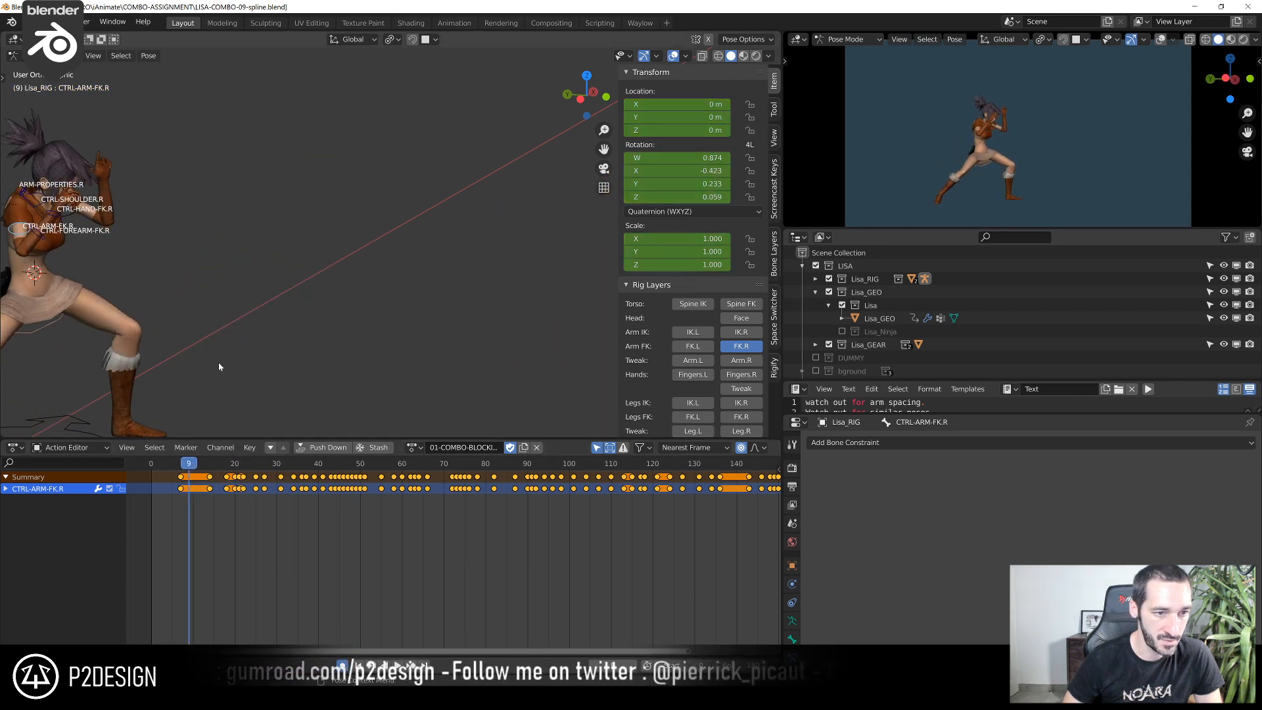
{"action": "scroll", "coordinate": [216, 362], "scroll_direction": "down", "scroll_amount": 4}
{"action": "scroll", "coordinate": [196, 328], "scroll_direction": "up", "scroll_amount": 4}
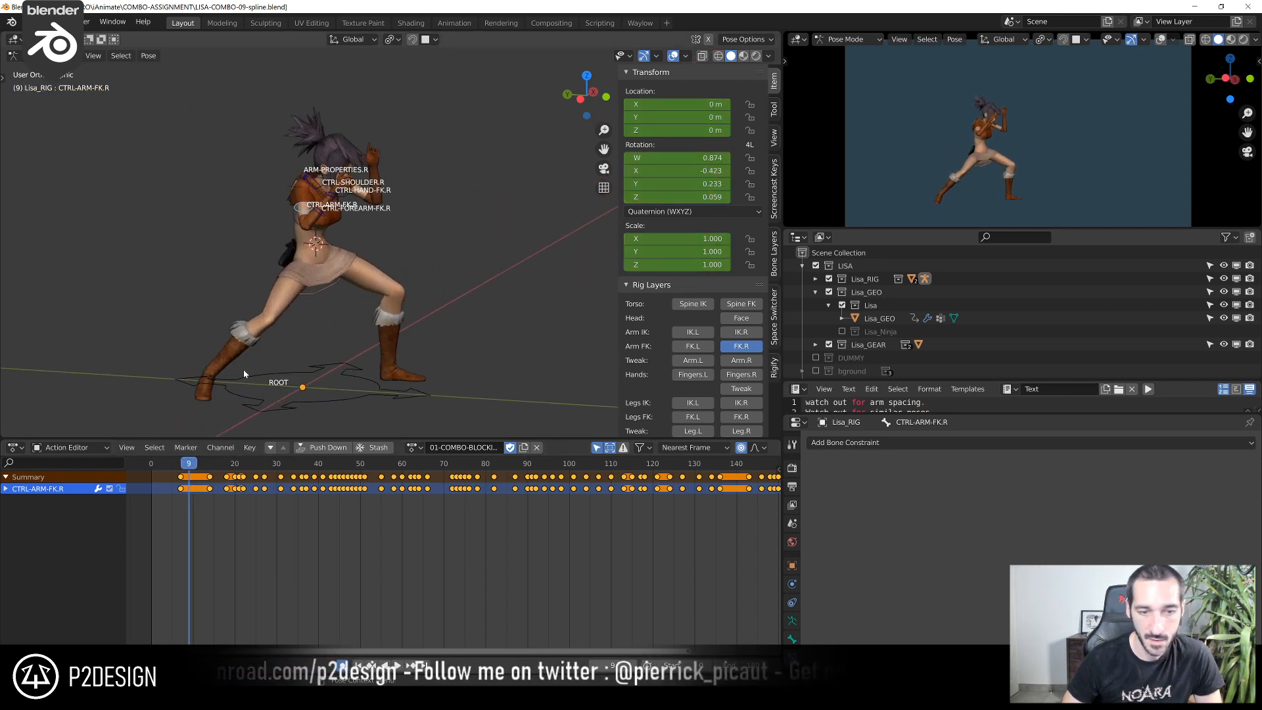
Switch the Action Editor to the Graph Editor and collapse the right arm controls' channels
{"action": "left_click", "coordinate": [16, 447]}
{"action": "left_click", "coordinate": [176, 524]}
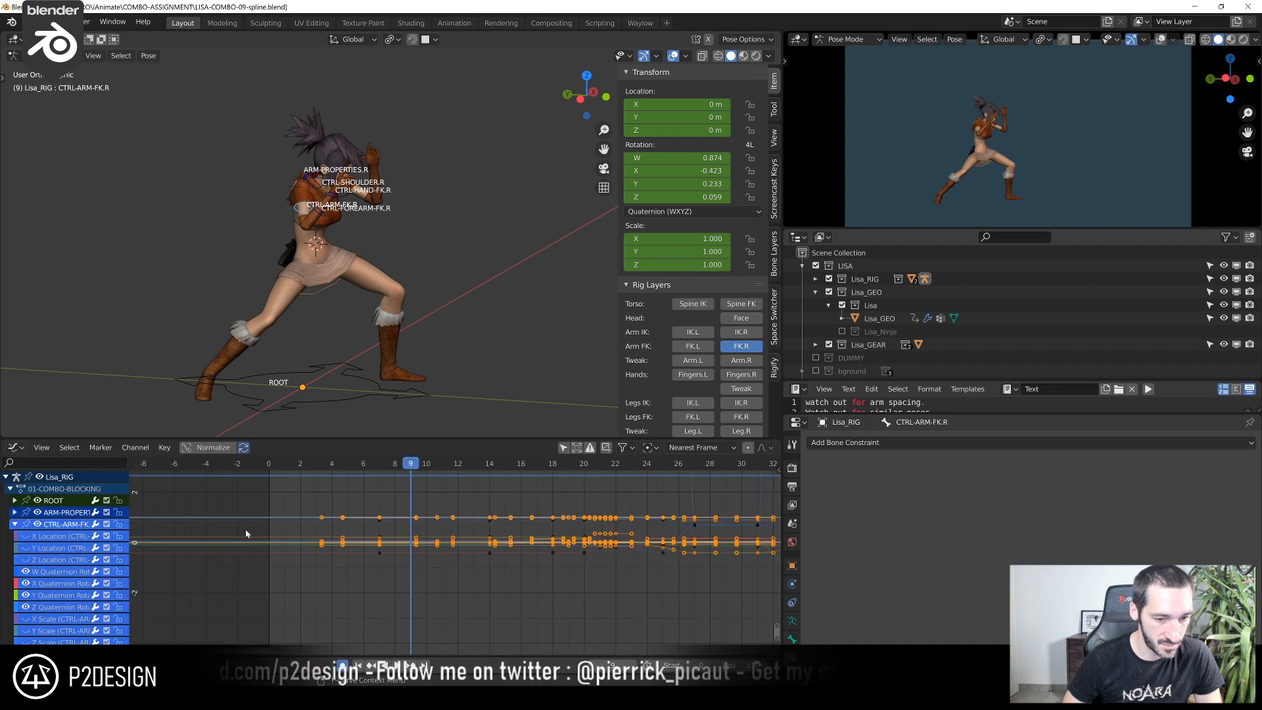
{"action": "left_click", "coordinate": [14, 525]}
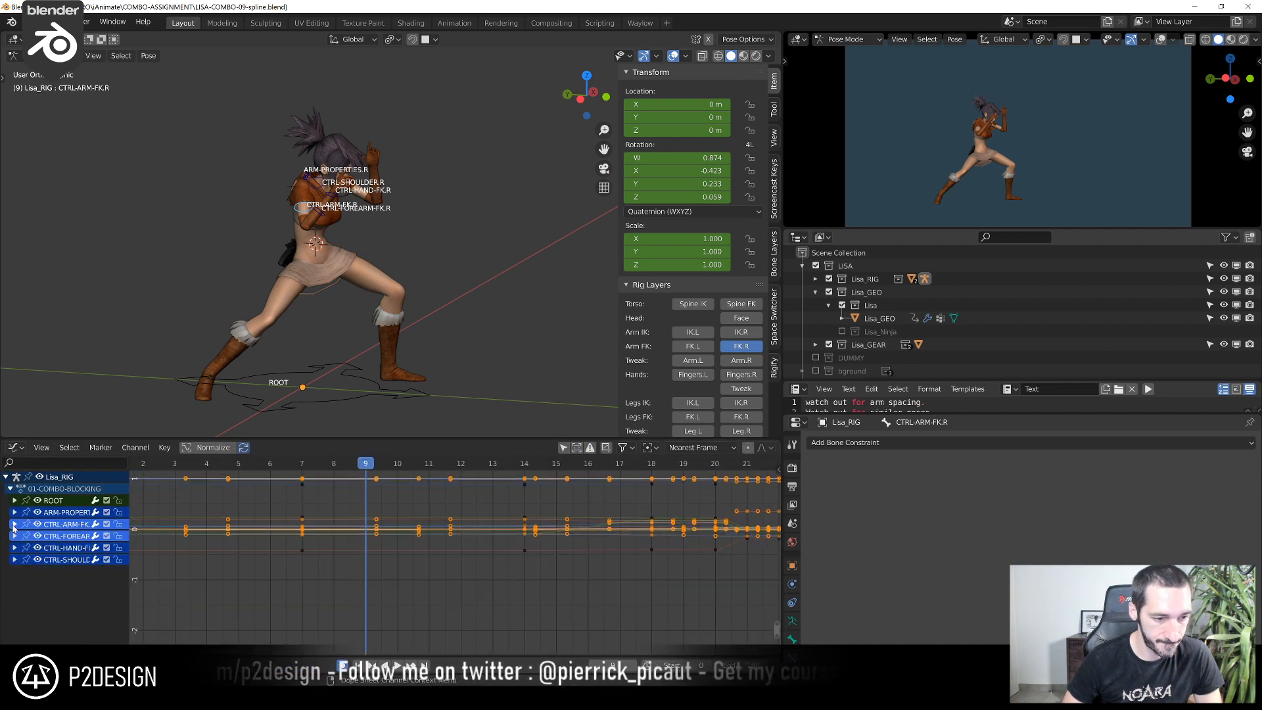
Play and scrub the right arm's motion from a wider view, finishing at frame 8
{"action": "key", "text": "space"}
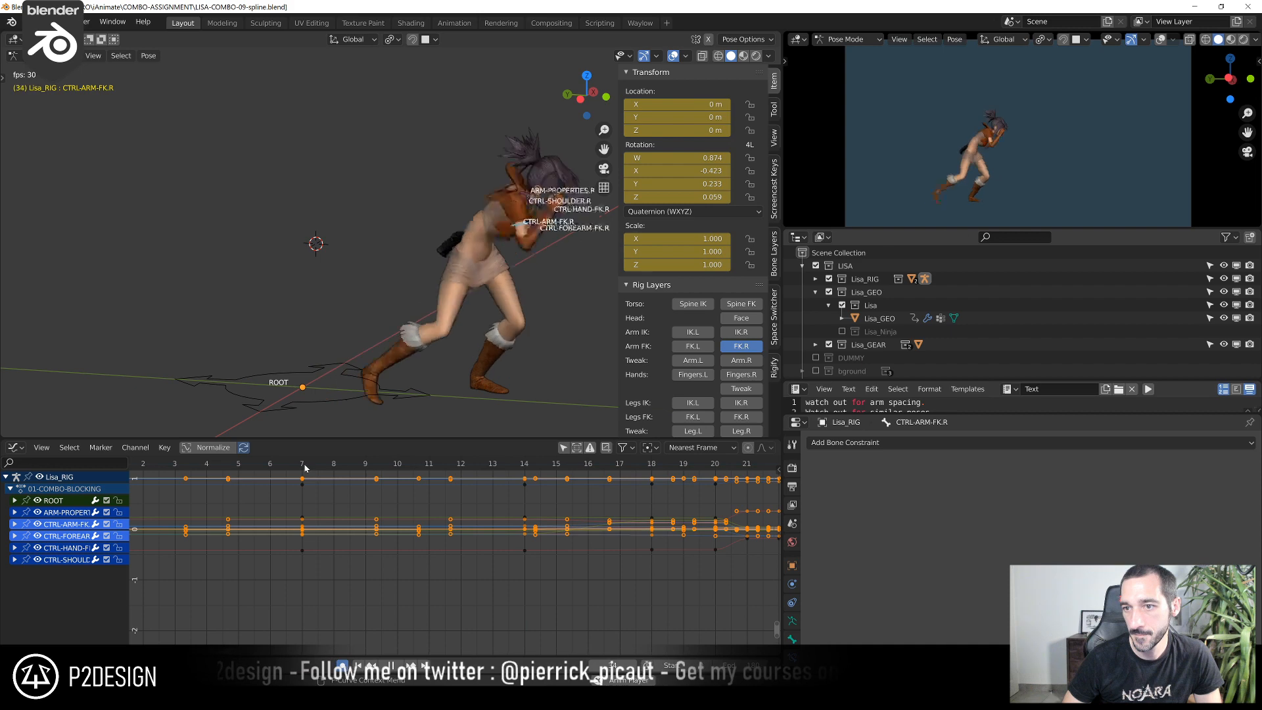
{"action": "scroll", "coordinate": [502, 301], "scroll_direction": "down", "scroll_amount": 5}
{"action": "middle_click_drag", "start_coordinate": [549, 281], "coordinate": [345, 286], "text": "shift"}
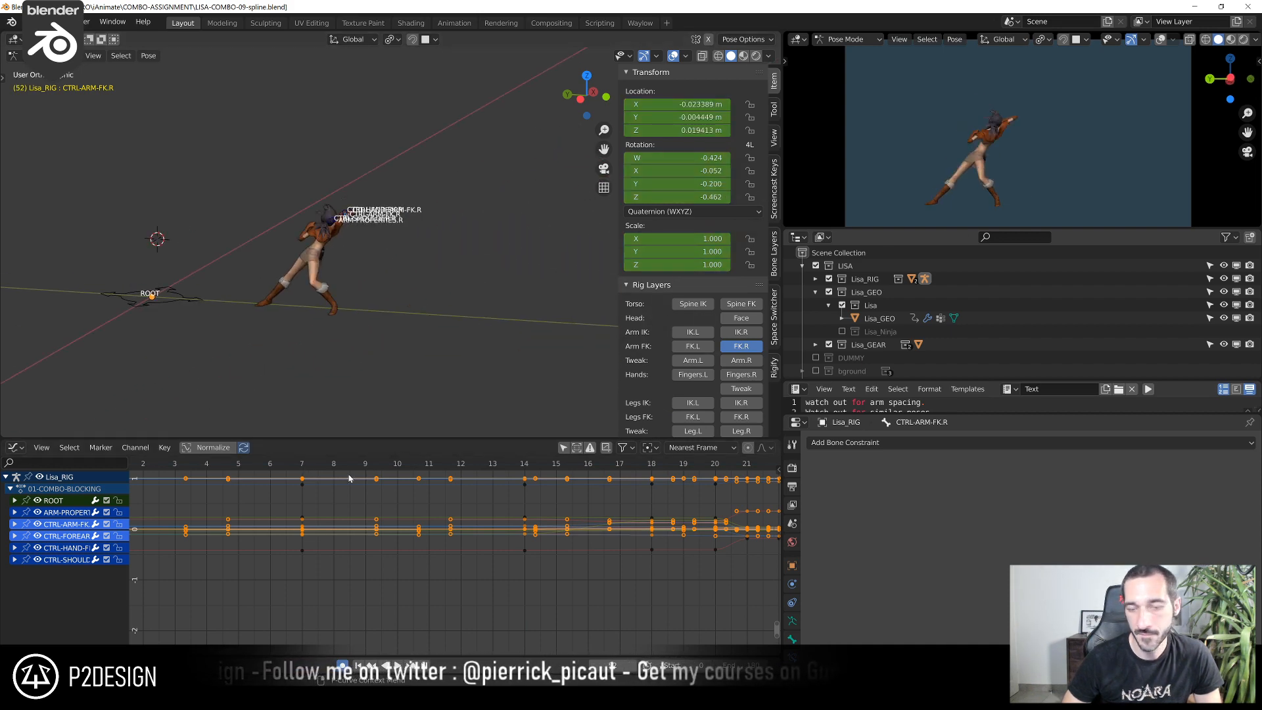
{"action": "left_click", "coordinate": [318, 469]}
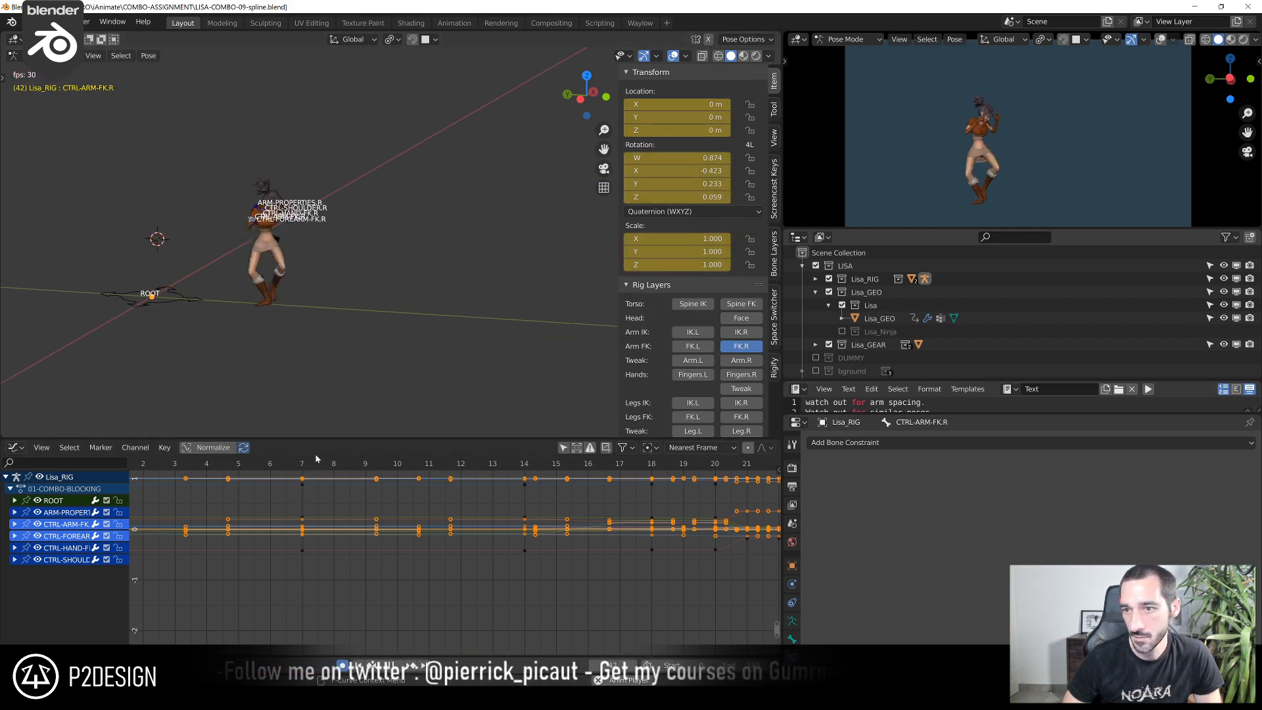
{"action": "key", "text": "space"}
{"action": "left_click_drag", "start_coordinate": [304, 471], "coordinate": [353, 472]}
{"action": "left_click", "coordinate": [330, 465]}
{"action": "scroll", "coordinate": [304, 381], "scroll_direction": "up", "scroll_amount": 4}
{"action": "middle_click_drag", "start_coordinate": [305, 380], "coordinate": [519, 335], "text": "shift"}
{"action": "scroll", "coordinate": [519, 335], "scroll_direction": "down", "scroll_amount": 1}
Open the armature's data properties and show only the Spine IK and Spine FK layers beside the root
{"action": "left_click", "coordinate": [792, 621]}
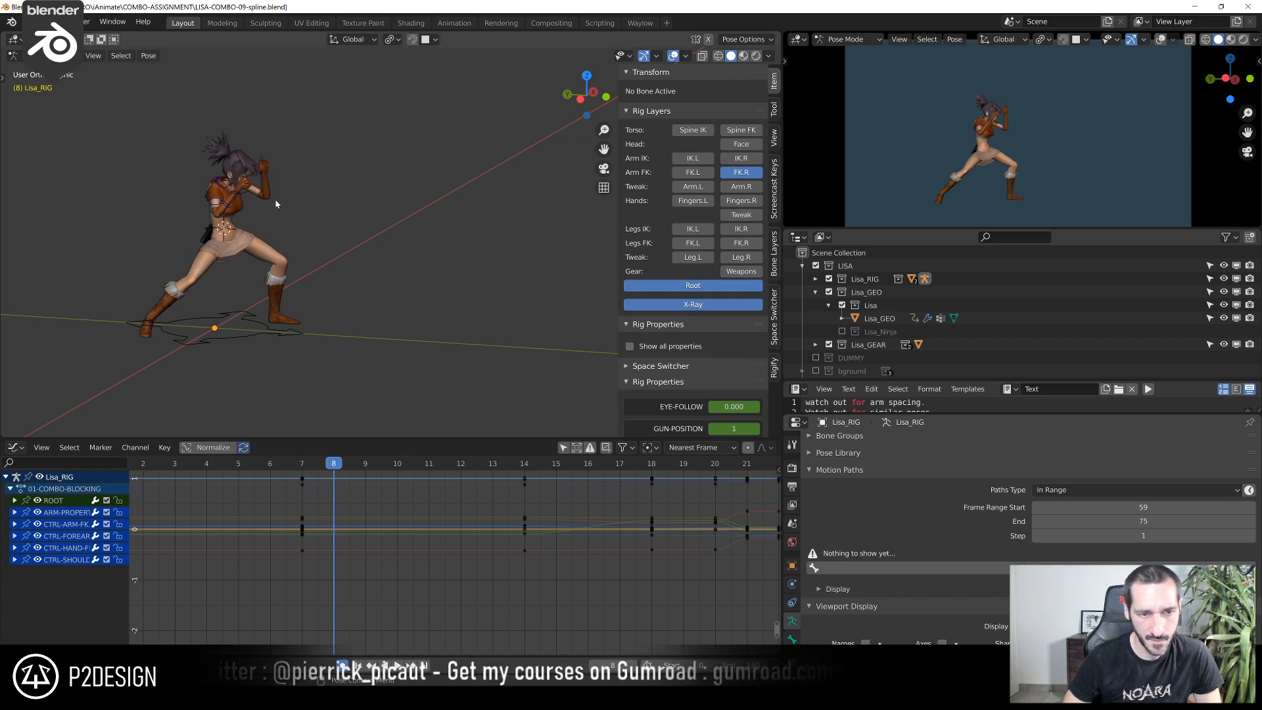
{"action": "left_click", "coordinate": [685, 133]}
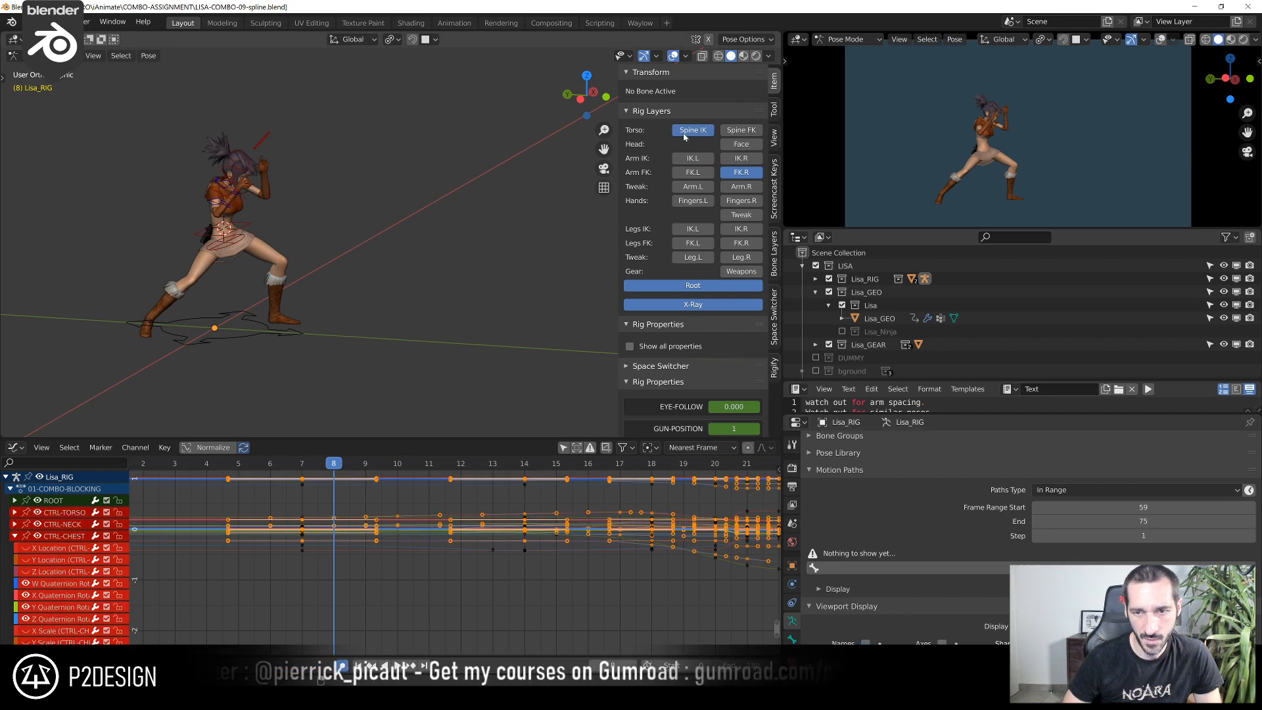
{"action": "left_click", "coordinate": [743, 130]}
Review the torso motion by scrubbing through the curves from the opening frames to frame 51
{"action": "scroll", "coordinate": [459, 364], "scroll_direction": "up", "scroll_amount": 4}
{"action": "left_click_drag", "start_coordinate": [360, 469], "coordinate": [666, 483]}
{"action": "scroll", "coordinate": [657, 509], "scroll_direction": "down", "scroll_amount": 12}
{"action": "middle_click_drag", "start_coordinate": [633, 520], "coordinate": [413, 501]}
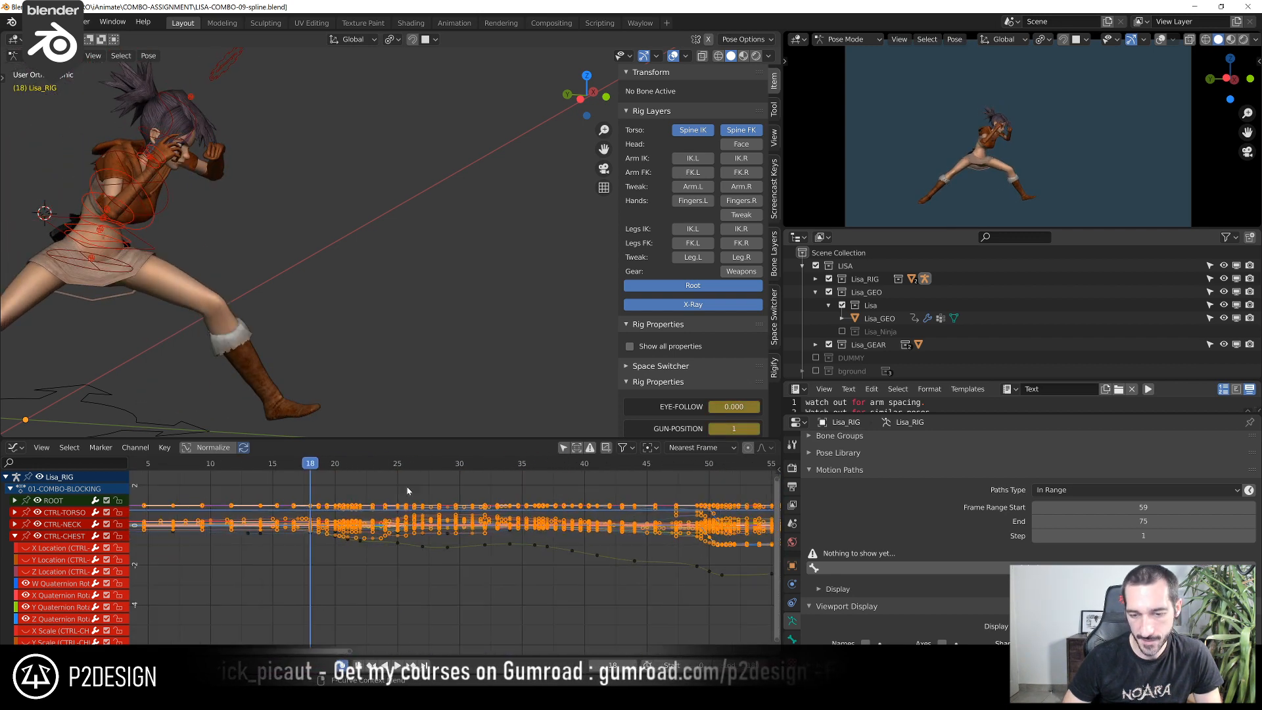
{"action": "key", "text": "space"}
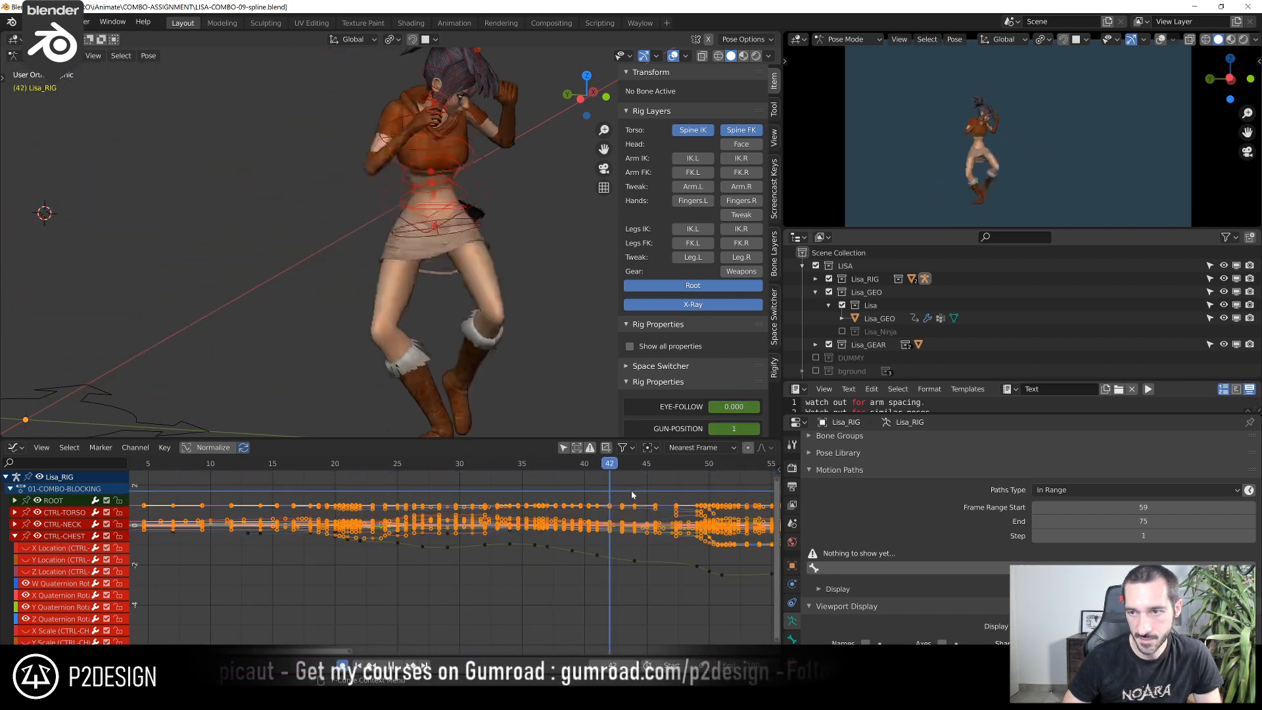
{"action": "scroll", "coordinate": [681, 508], "scroll_direction": "up", "scroll_amount": 5}
{"action": "middle_click_drag", "start_coordinate": [681, 507], "coordinate": [202, 511]}
{"action": "left_click_drag", "start_coordinate": [218, 468], "coordinate": [267, 485]}
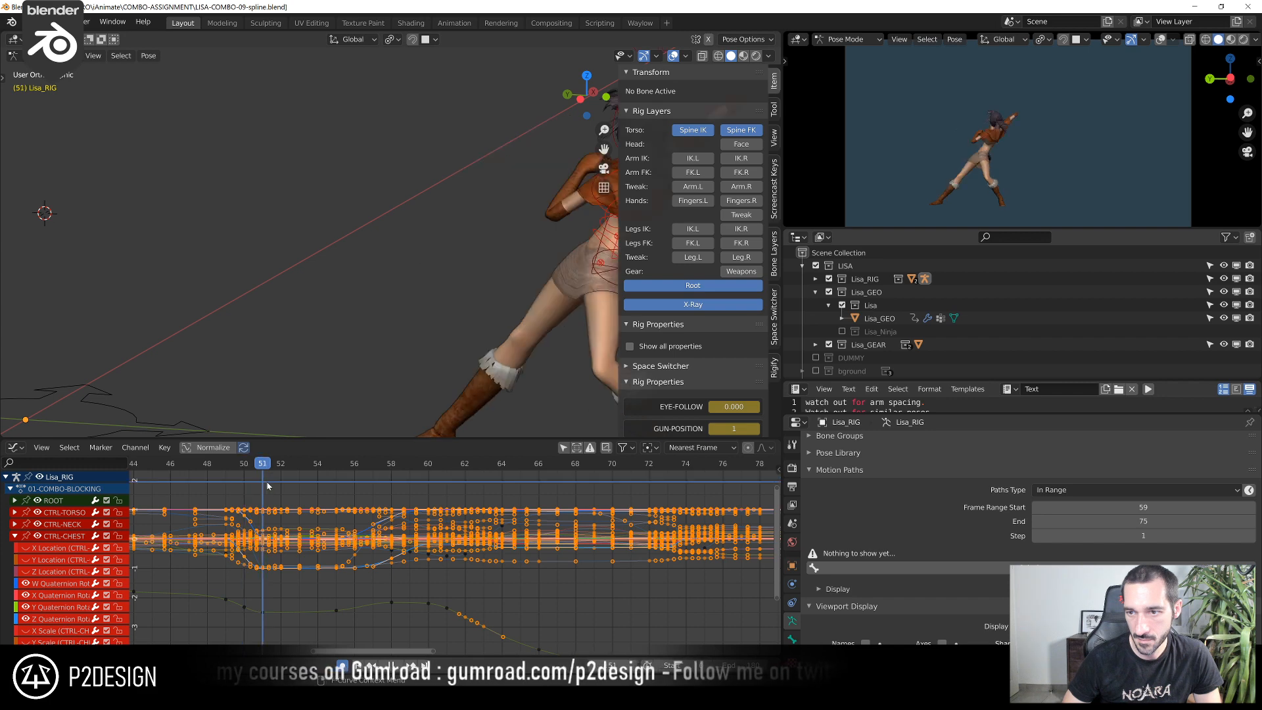
Move the chest control at frame 52 in the left view by about -0.037 m in Y and 0.026 m in Z
{"action": "middle_click_drag", "start_coordinate": [284, 386], "coordinate": [404, 213]}
{"action": "left_click", "coordinate": [468, 167]}
{"action": "key", "text": "ctrl+KP_3"}
{"action": "middle_click_drag", "start_coordinate": [414, 509], "coordinate": [438, 499], "text": "ctrl"}
{"action": "left_click_drag", "start_coordinate": [347, 465], "coordinate": [375, 478]}
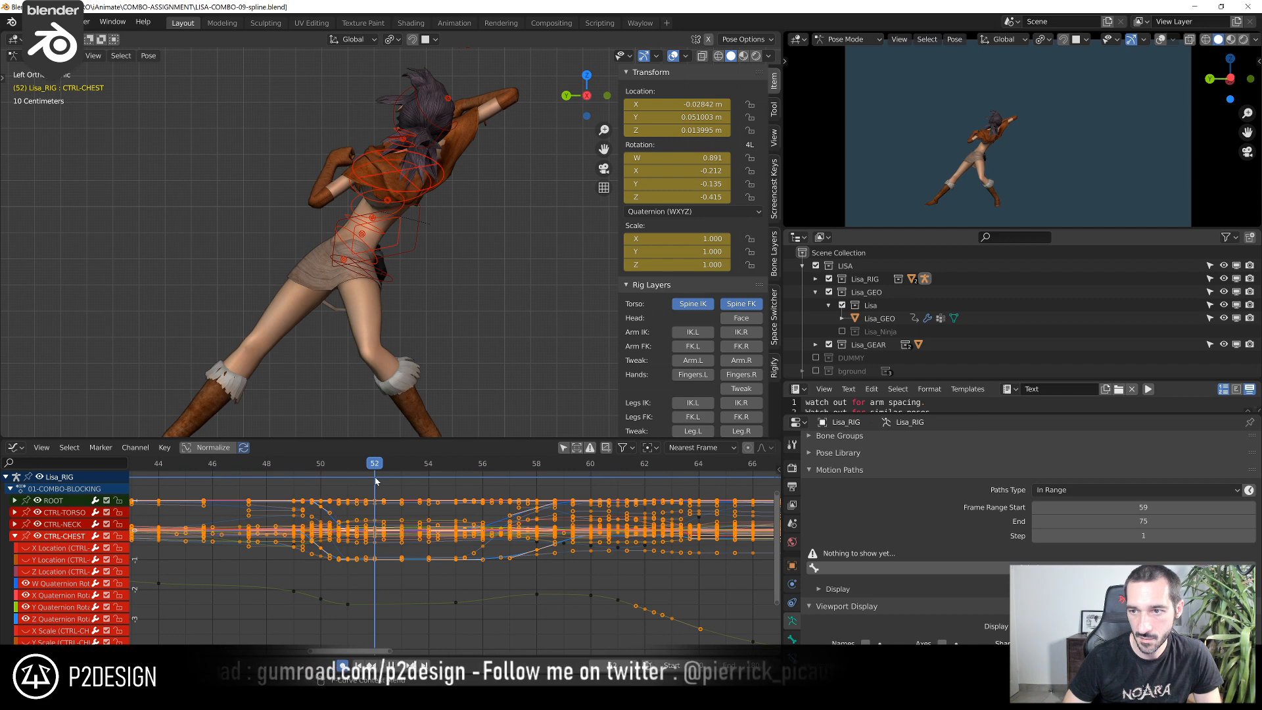
{"action": "left_click", "coordinate": [365, 618]}
{"action": "scroll", "coordinate": [363, 620], "scroll_direction": "up", "scroll_amount": 3}
{"action": "middle_click_drag", "start_coordinate": [364, 620], "coordinate": [414, 599]}
{"action": "key", "text": "g"}
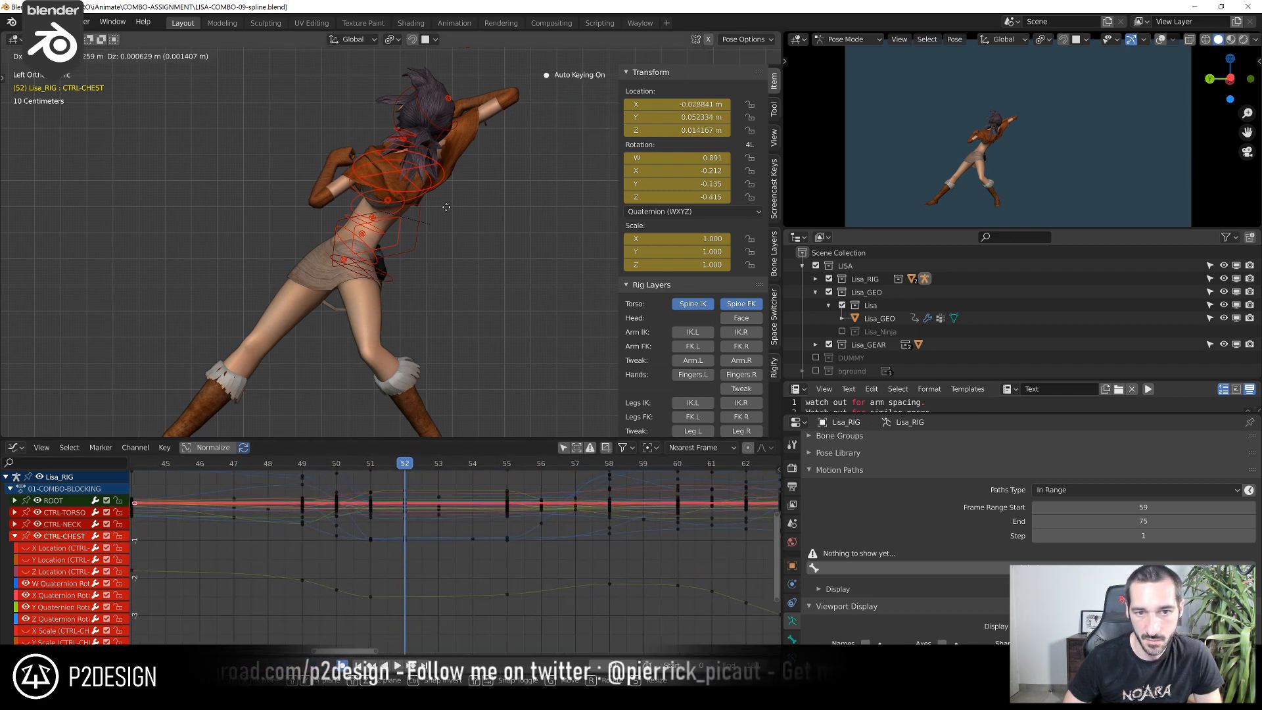
{"action": "left_click", "coordinate": [537, 144]}
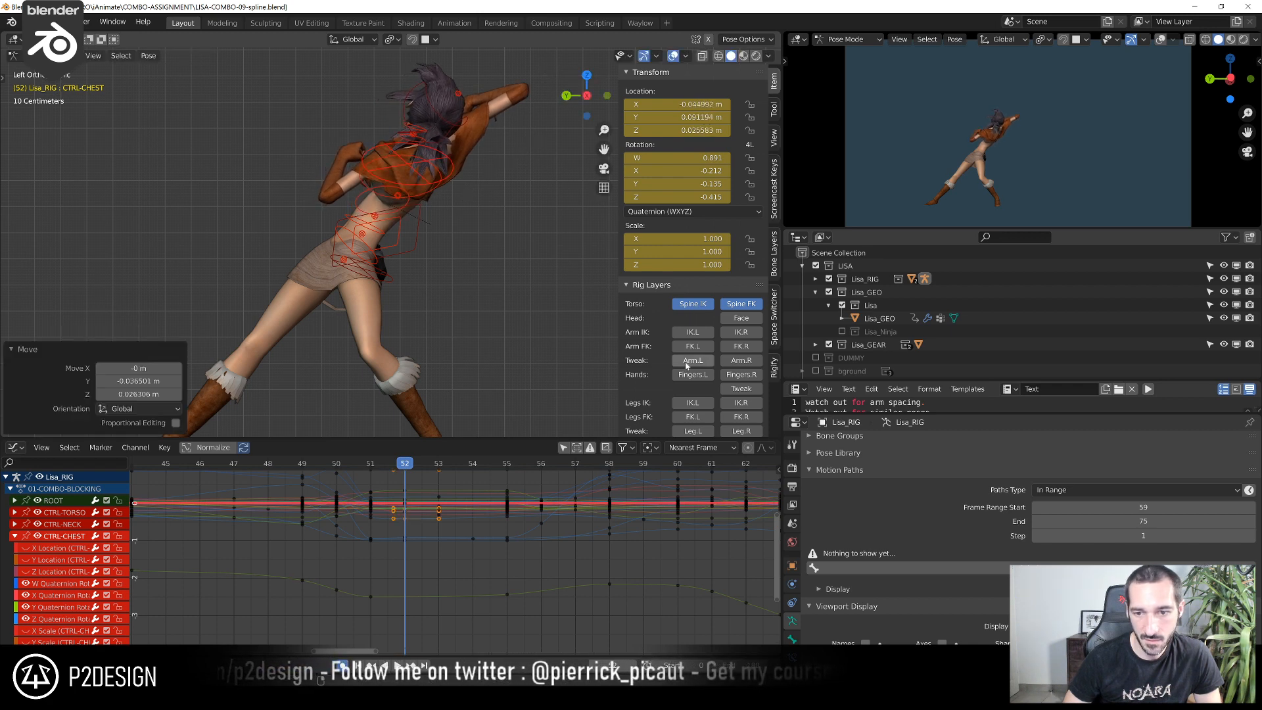
Show the right FK arm layer and rotate the upper-arm control by about -13.2° at frame 52
{"action": "left_click", "coordinate": [742, 349]}
{"action": "left_click", "coordinate": [499, 115]}
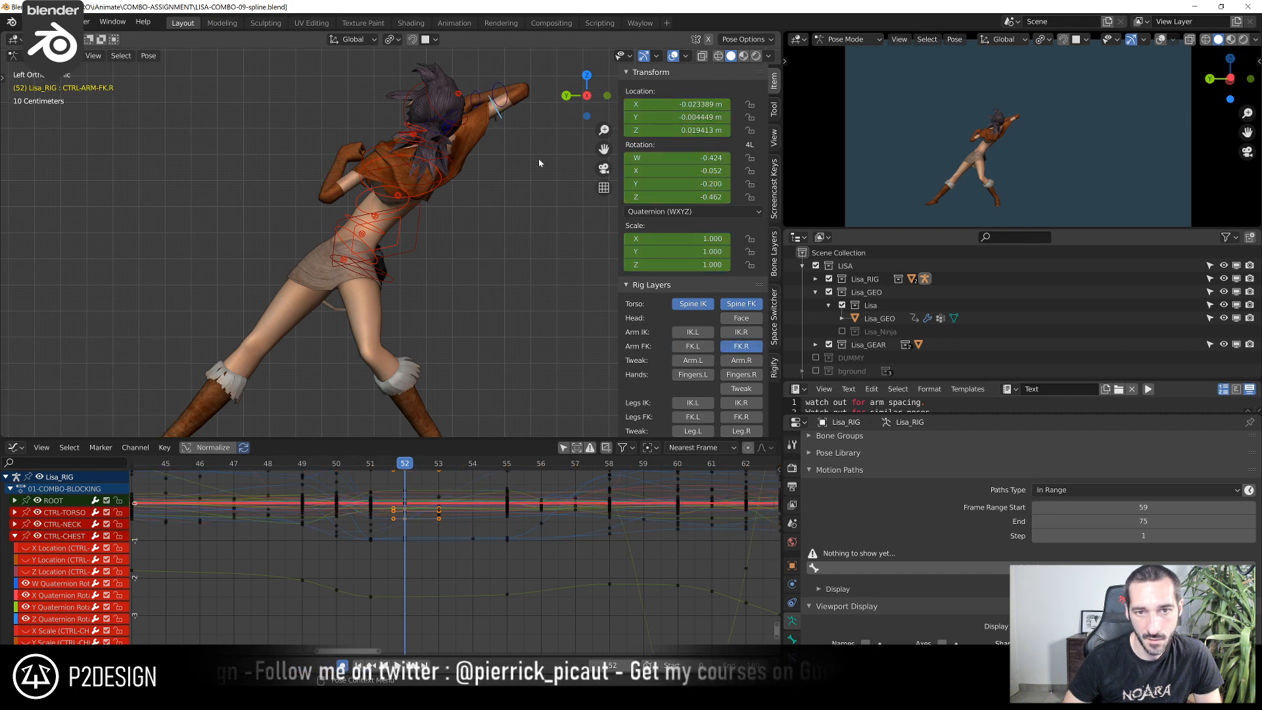
{"action": "key", "text": "r"}
{"action": "left_click", "coordinate": [531, 138]}
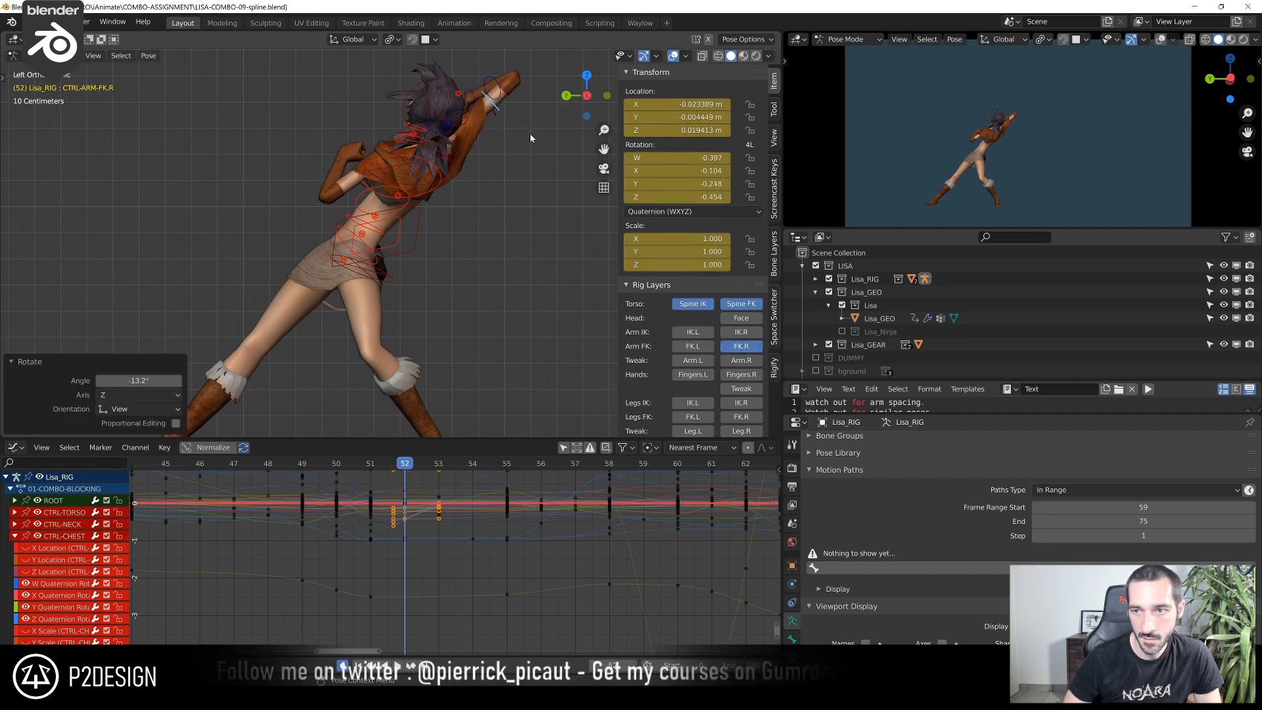
At frame 51, isolate the chest control's location curves by limiting the Graph Editor to the selected bone
{"action": "key", "text": "Left"}
{"action": "key", "text": "Left"}
{"action": "key", "text": "Right"}
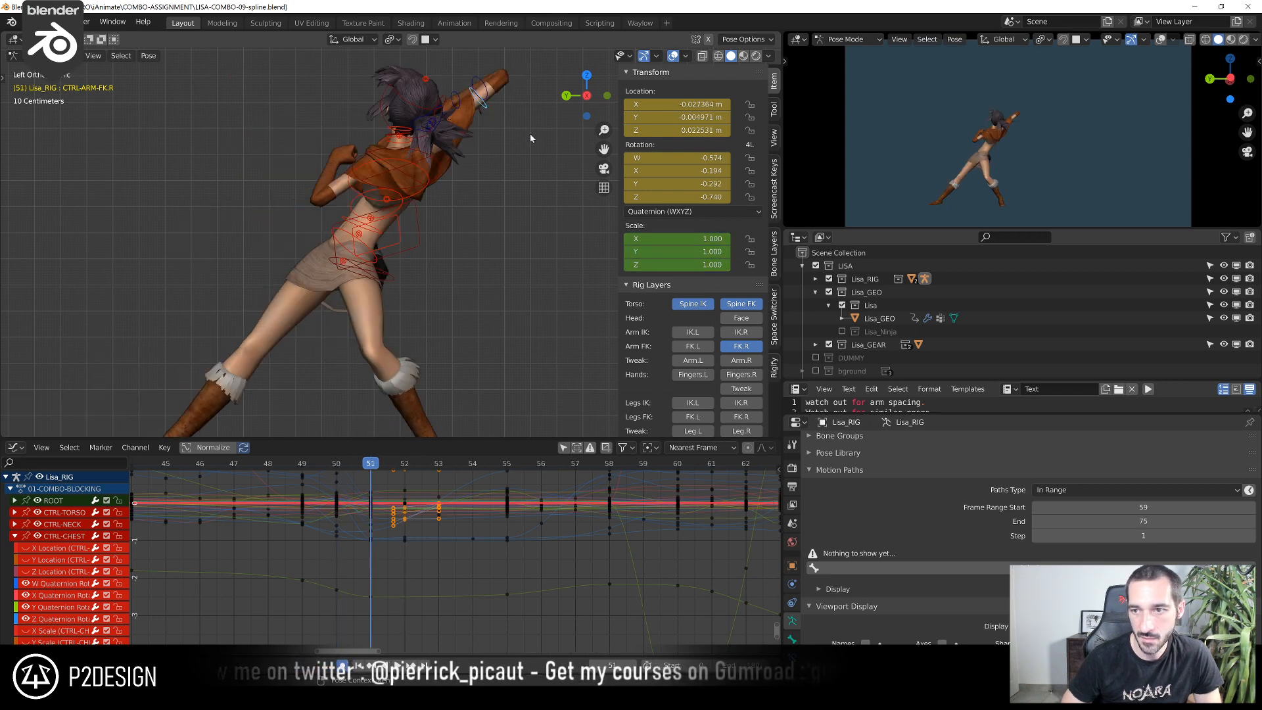
{"action": "left_click", "coordinate": [436, 164]}
{"action": "scroll", "coordinate": [368, 598], "scroll_direction": "up", "scroll_amount": 2}
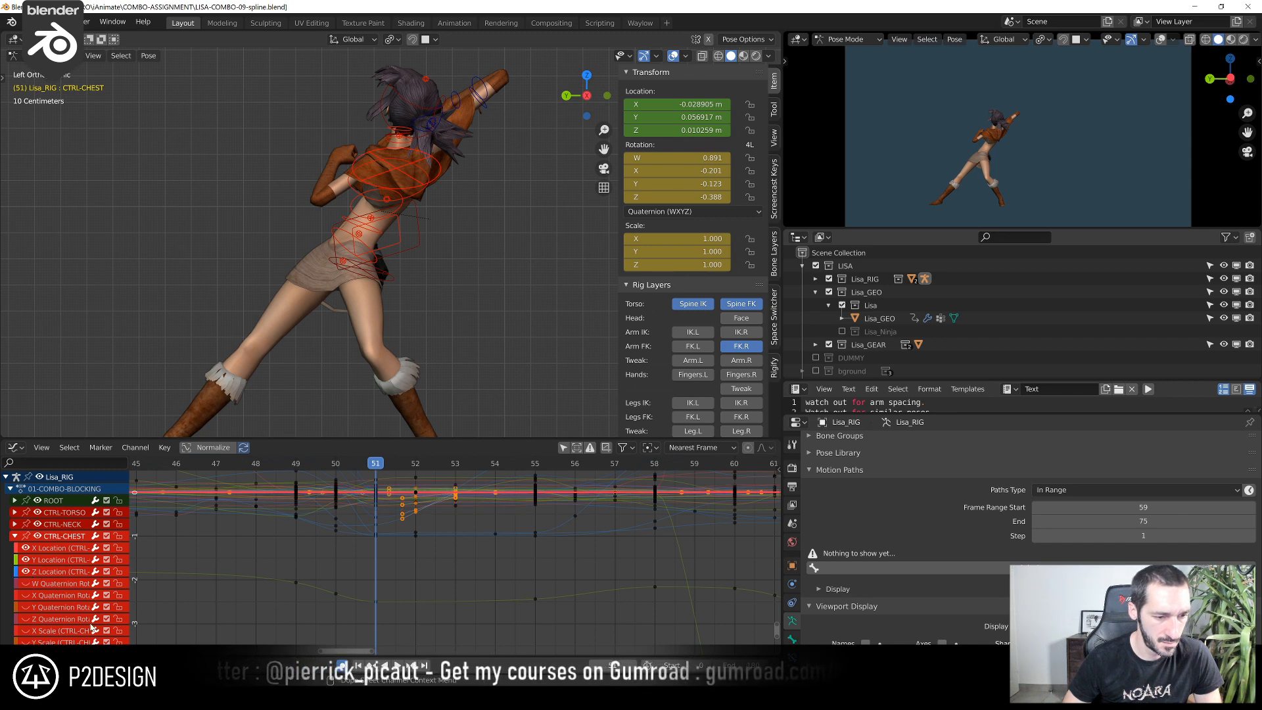
{"action": "scroll", "coordinate": [390, 578], "scroll_direction": "down", "scroll_amount": 2}
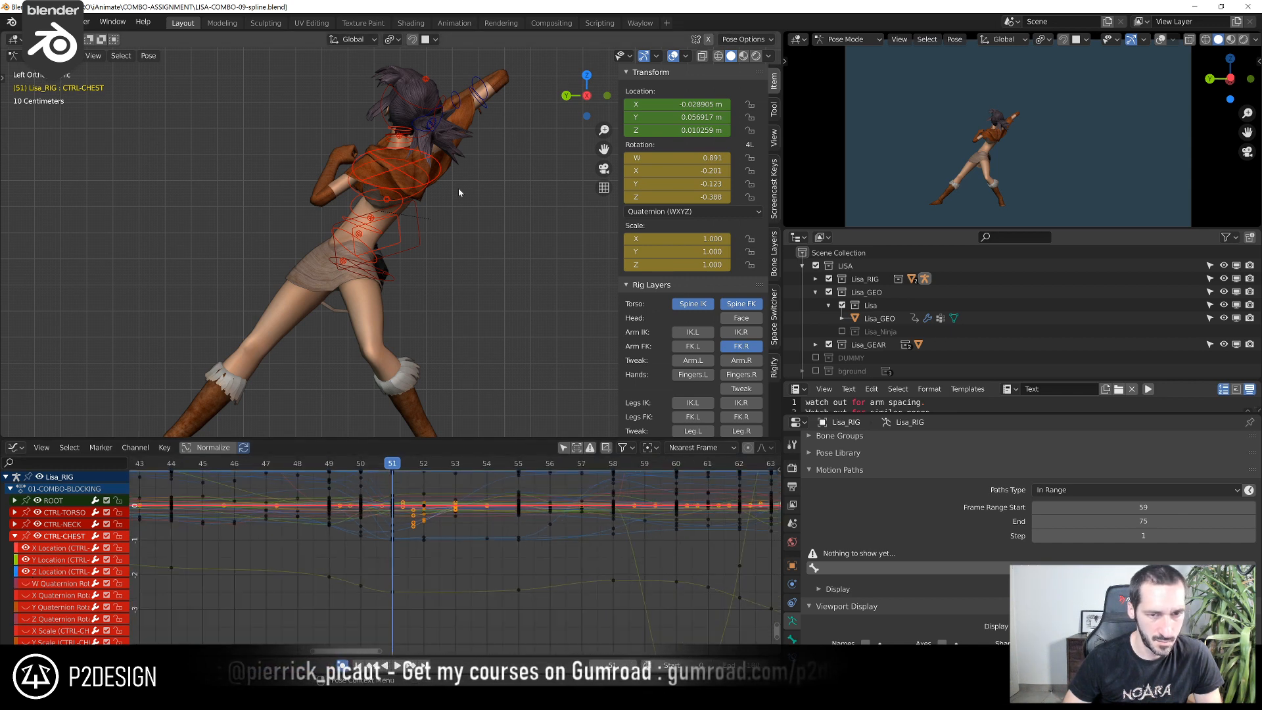
{"action": "left_click", "coordinate": [566, 448]}
{"action": "scroll", "coordinate": [454, 533], "scroll_direction": "up", "scroll_amount": 1}
{"action": "middle_click_drag", "start_coordinate": [417, 533], "coordinate": [428, 564]}
{"action": "scroll", "coordinate": [428, 559], "scroll_direction": "up", "scroll_amount": 2}
{"action": "left_click", "coordinate": [316, 467]}
{"action": "left_click_drag", "start_coordinate": [317, 467], "coordinate": [360, 484]}
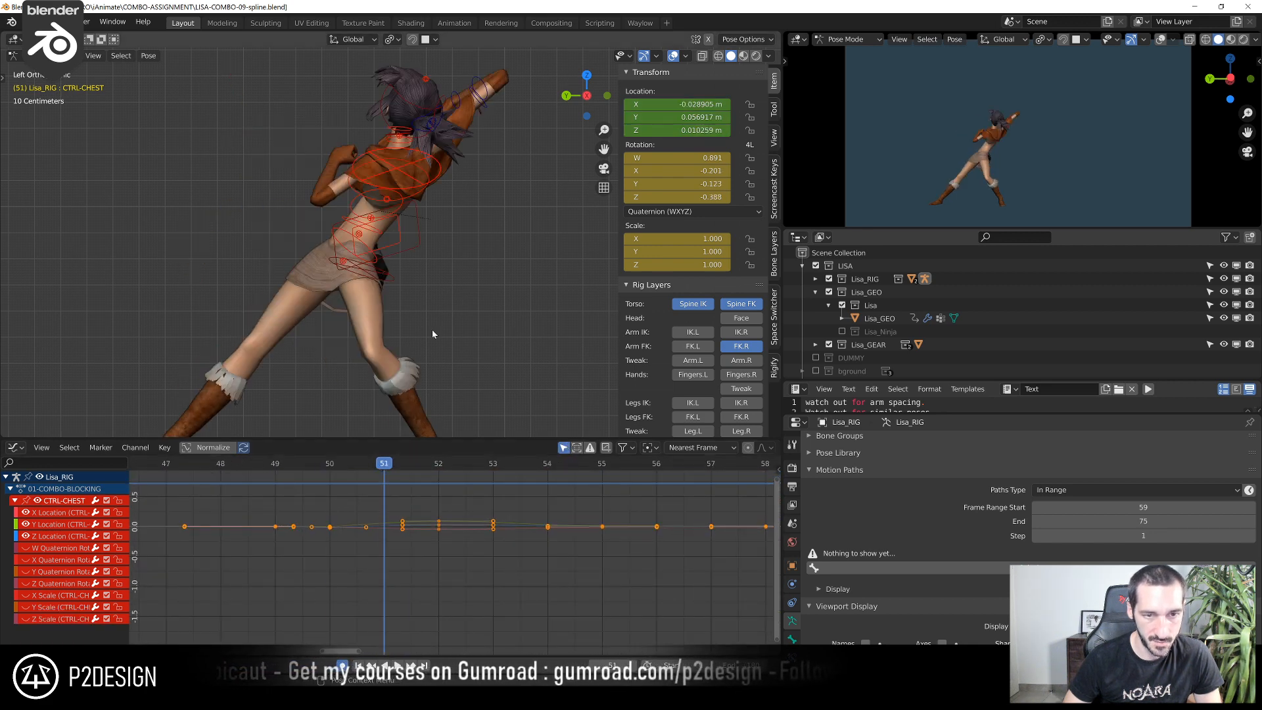
Reset the chest control's location at frame 51 and move it slightly up and forward from there
{"action": "key", "text": "g"}
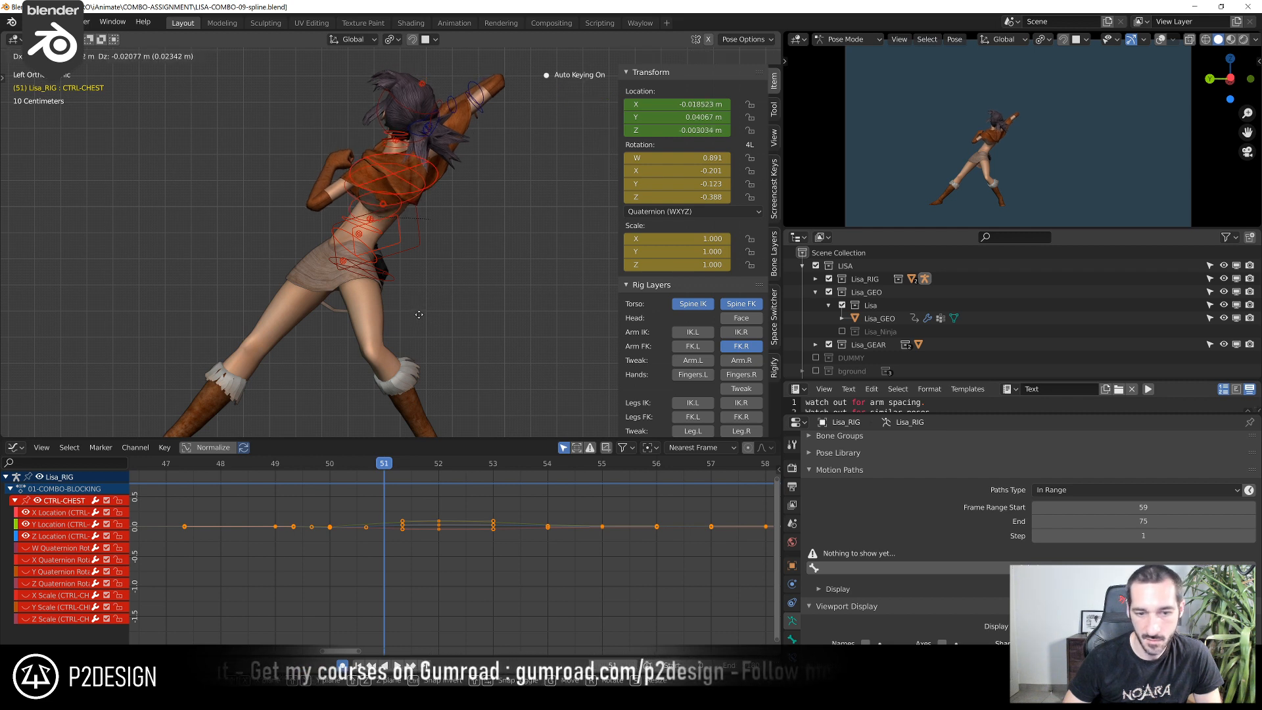
{"action": "left_click", "coordinate": [418, 315]}
{"action": "key", "text": "alt+g"}
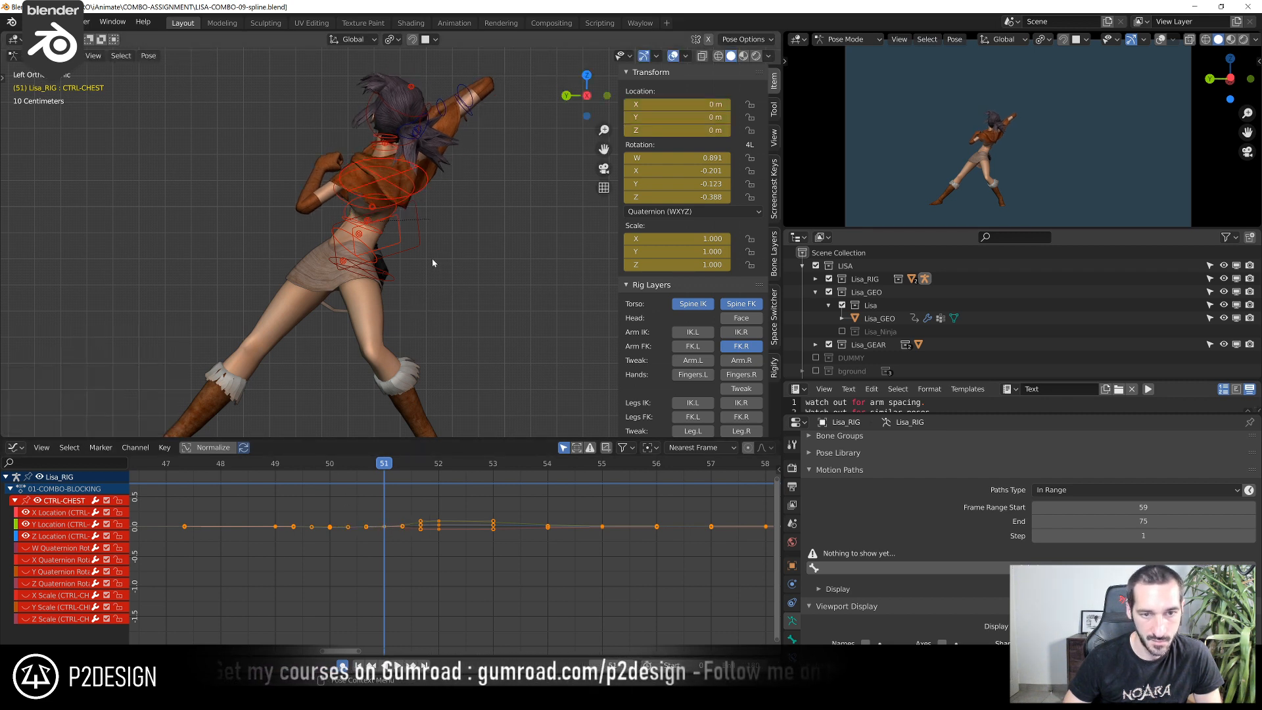
{"action": "key", "text": "g"}
{"action": "left_click", "coordinate": [463, 239]}
Check the adjusted chest motion by scrubbing from about frame 50 to frame 54
{"action": "left_click_drag", "start_coordinate": [384, 464], "coordinate": [325, 486]}
{"action": "key", "text": "space"}
{"action": "left_click", "coordinate": [439, 471]}
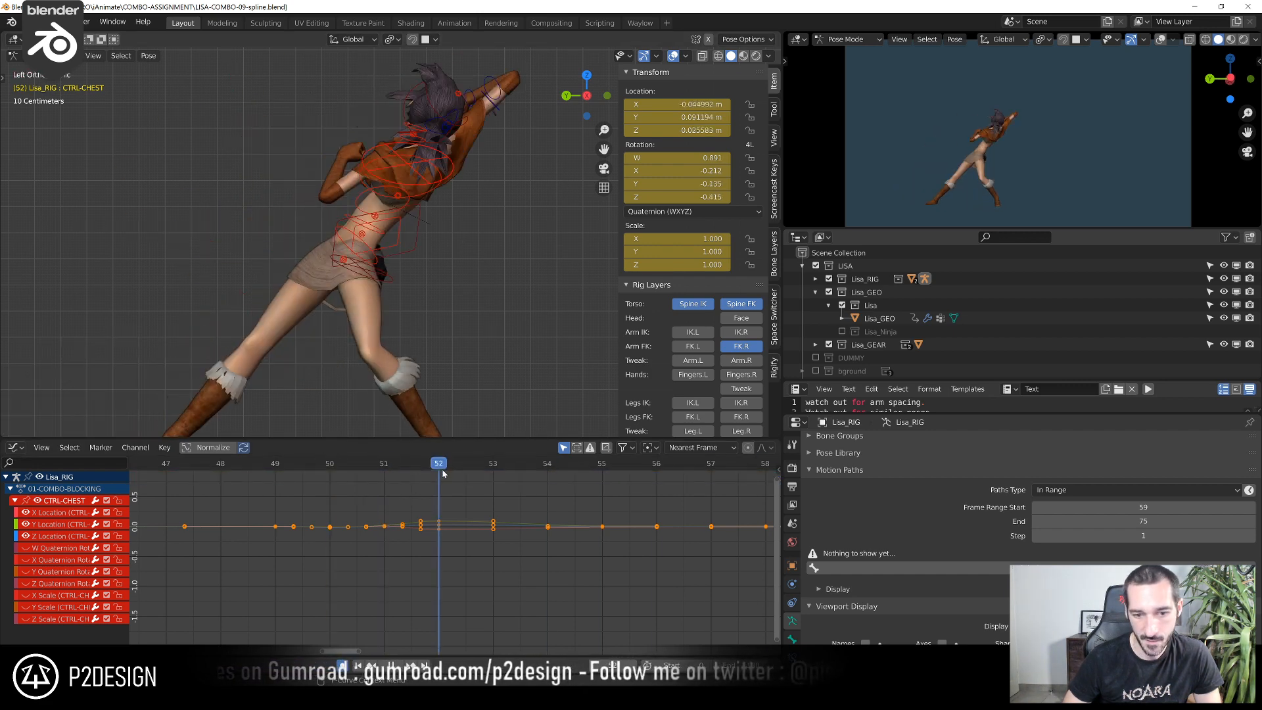
{"action": "left_click_drag", "start_coordinate": [464, 471], "coordinate": [531, 481]}
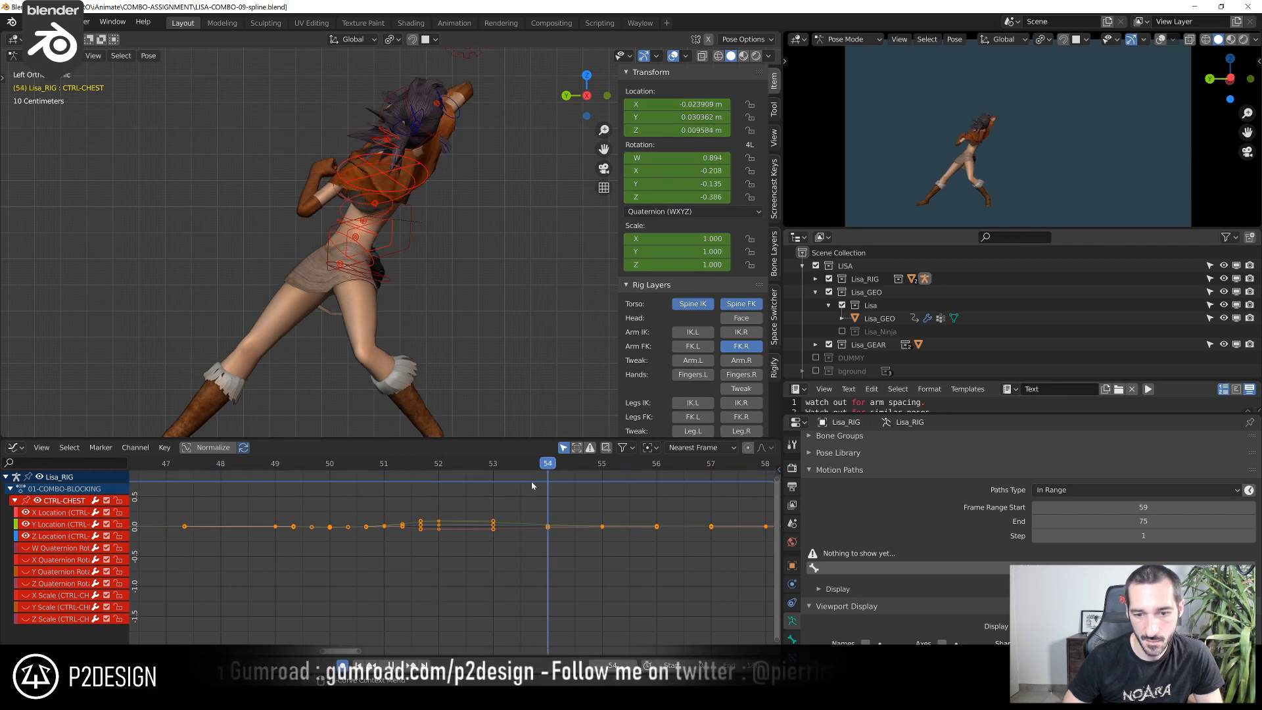
Reset the chest control's location at frame 54 and offset it slightly downward, checking the motion by playback and scrubbing
{"action": "key", "text": "g"}
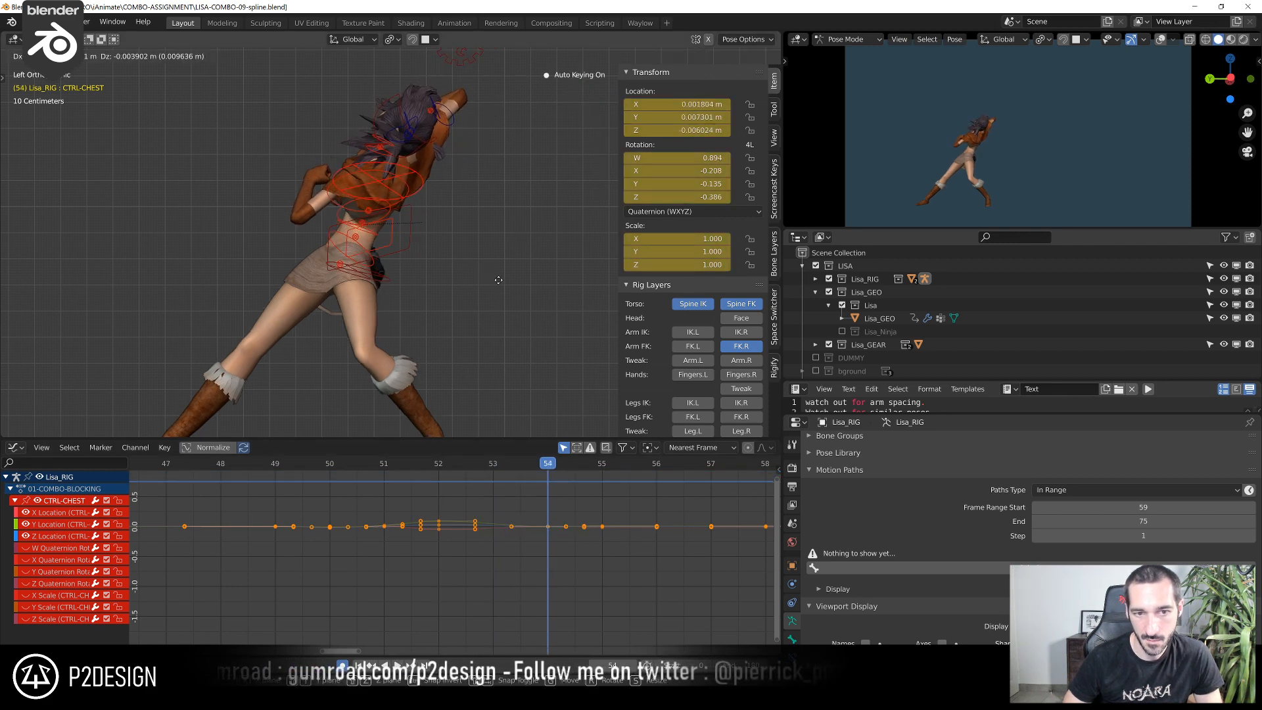
{"action": "left_click", "coordinate": [499, 280]}
{"action": "left_click", "coordinate": [356, 463]}
{"action": "key", "text": "space"}
{"action": "key", "text": "space"}
{"action": "left_click_drag", "start_coordinate": [356, 460], "coordinate": [437, 492]}
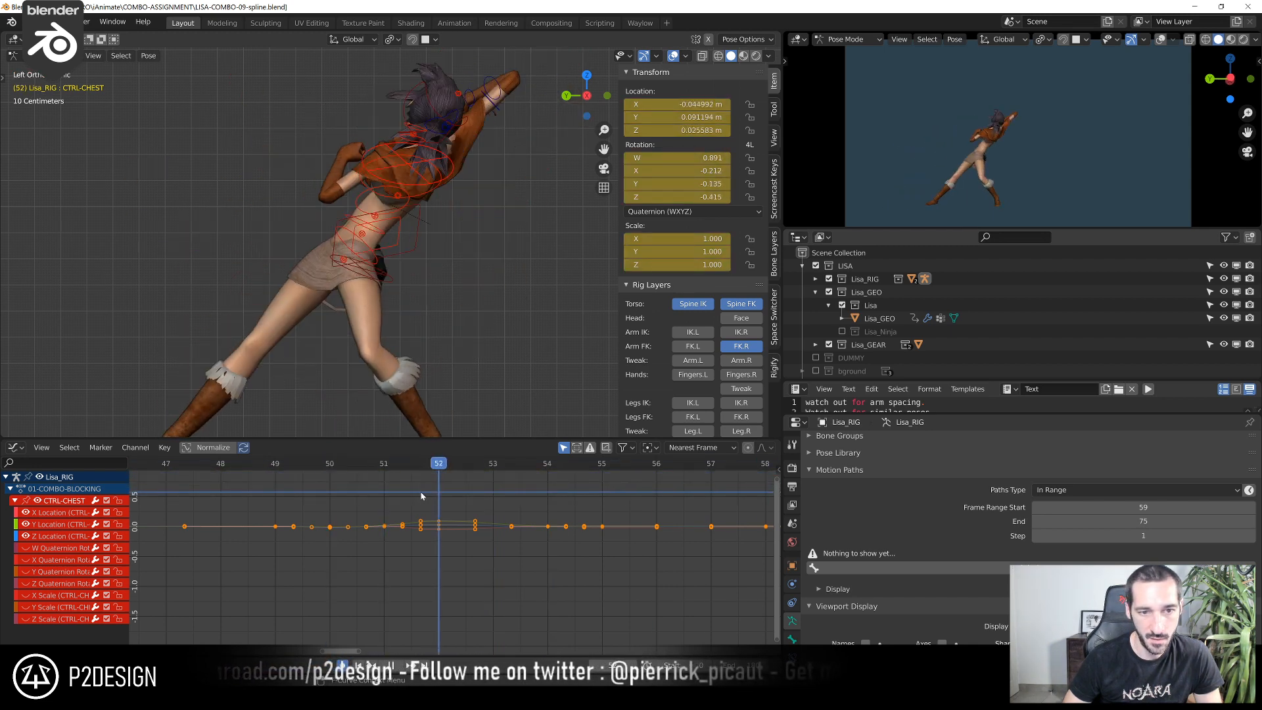
Offset the hips control slightly, mainly downward, at frame 51
{"action": "left_click", "coordinate": [387, 269]}
{"action": "scroll", "coordinate": [456, 556], "scroll_direction": "up", "scroll_amount": 2}
{"action": "left_click", "coordinate": [297, 463]}
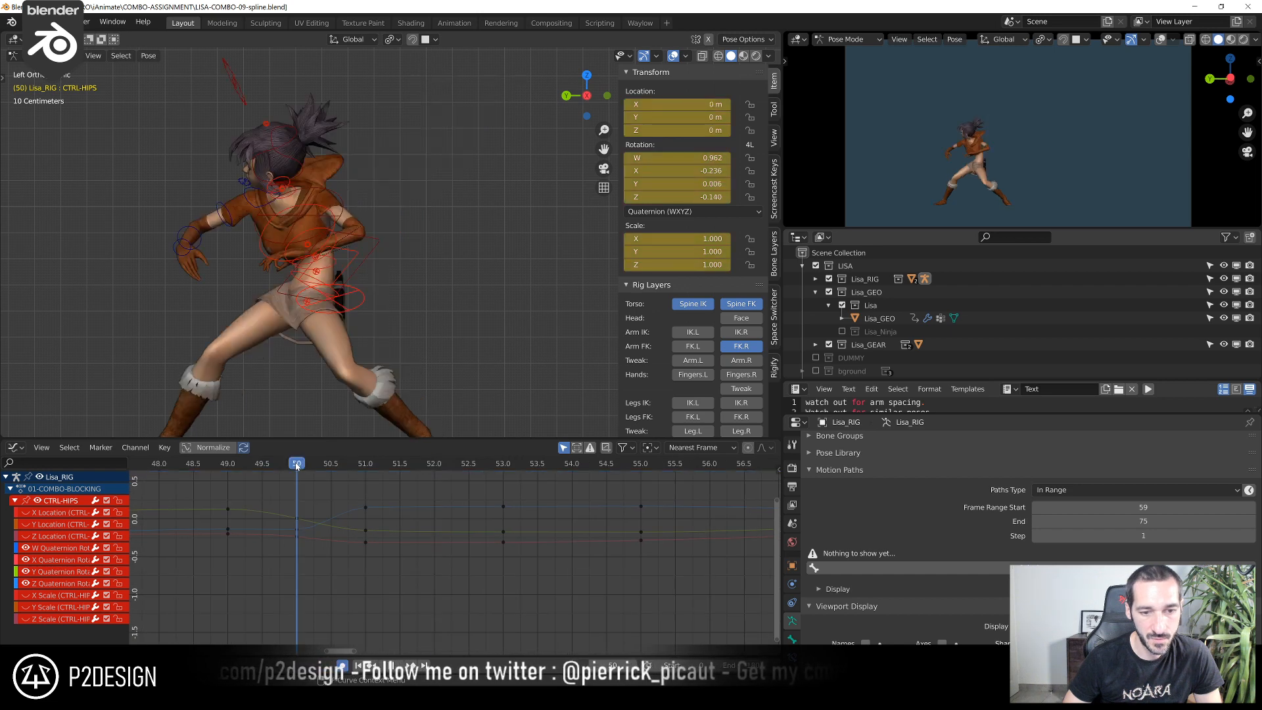
{"action": "left_click_drag", "start_coordinate": [313, 468], "coordinate": [346, 471]}
{"action": "key", "text": "g"}
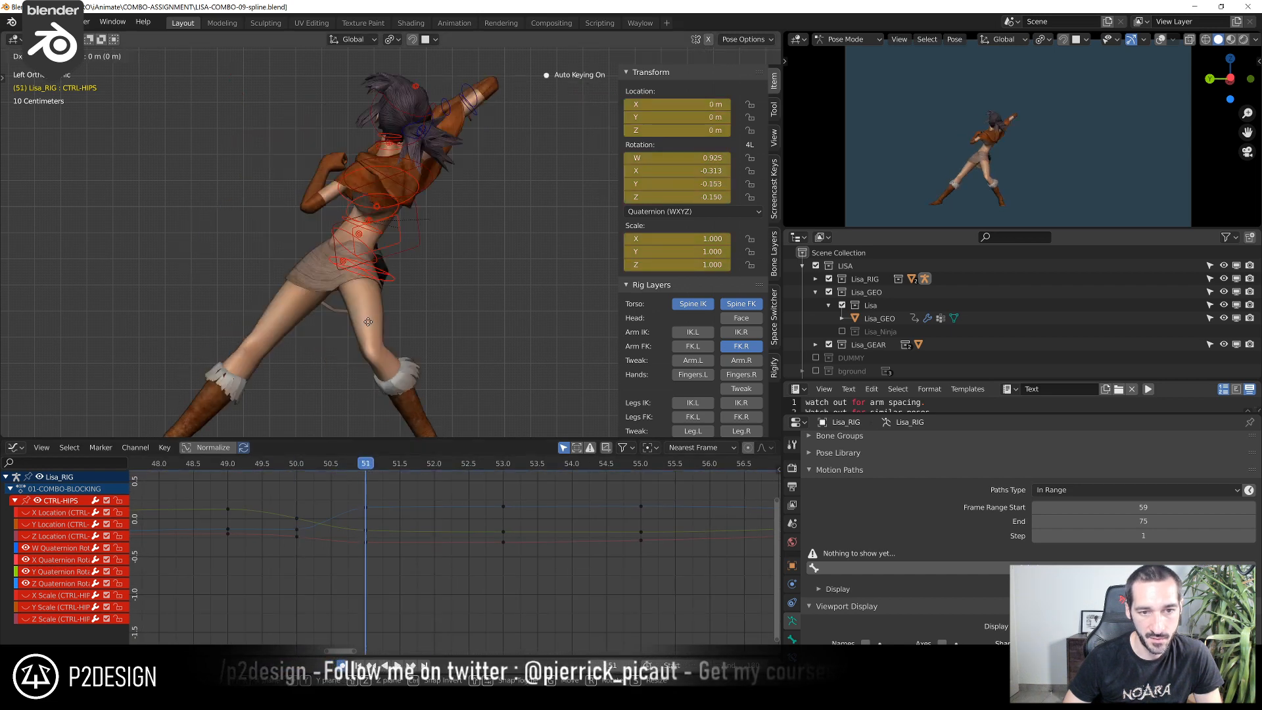
{"action": "left_click", "coordinate": [343, 362]}
Reset the hips control's location at frame 53 and move it by about -0.005 m in Y and 0.019 m in Z
{"action": "left_click_drag", "start_coordinate": [383, 470], "coordinate": [475, 475]}
{"action": "key", "text": "alt+g"}
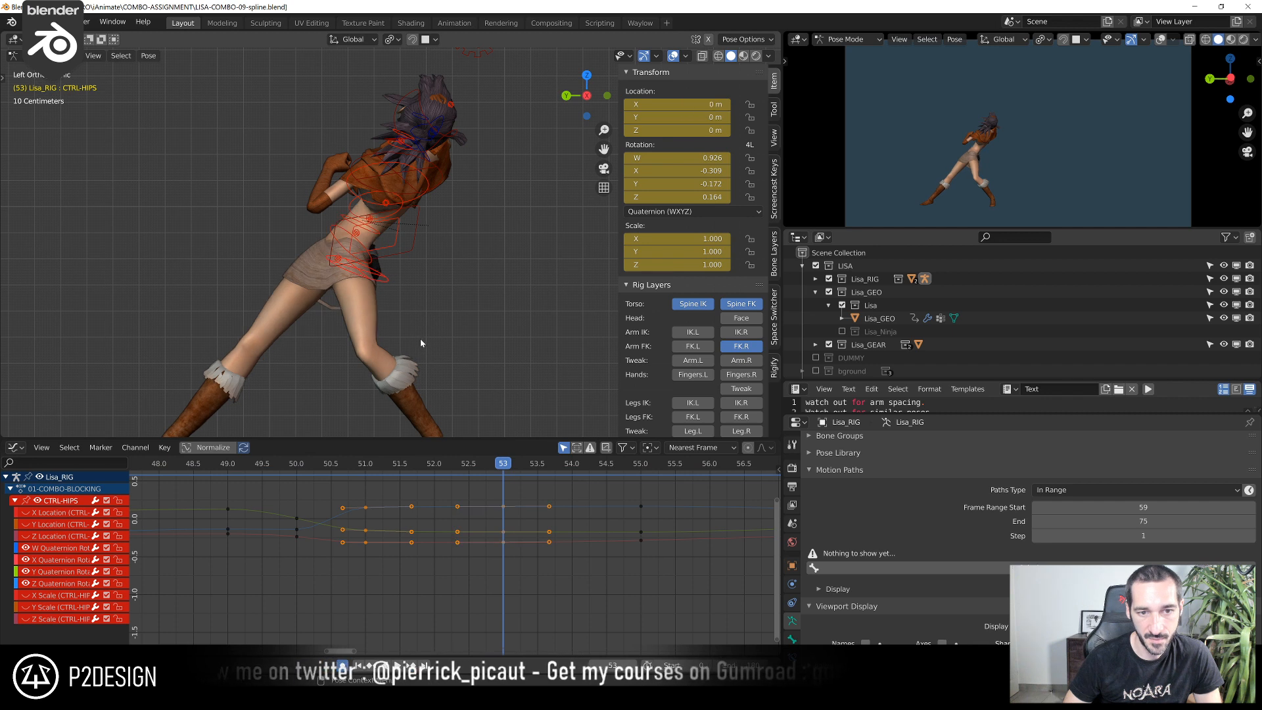
{"action": "key", "text": "g"}
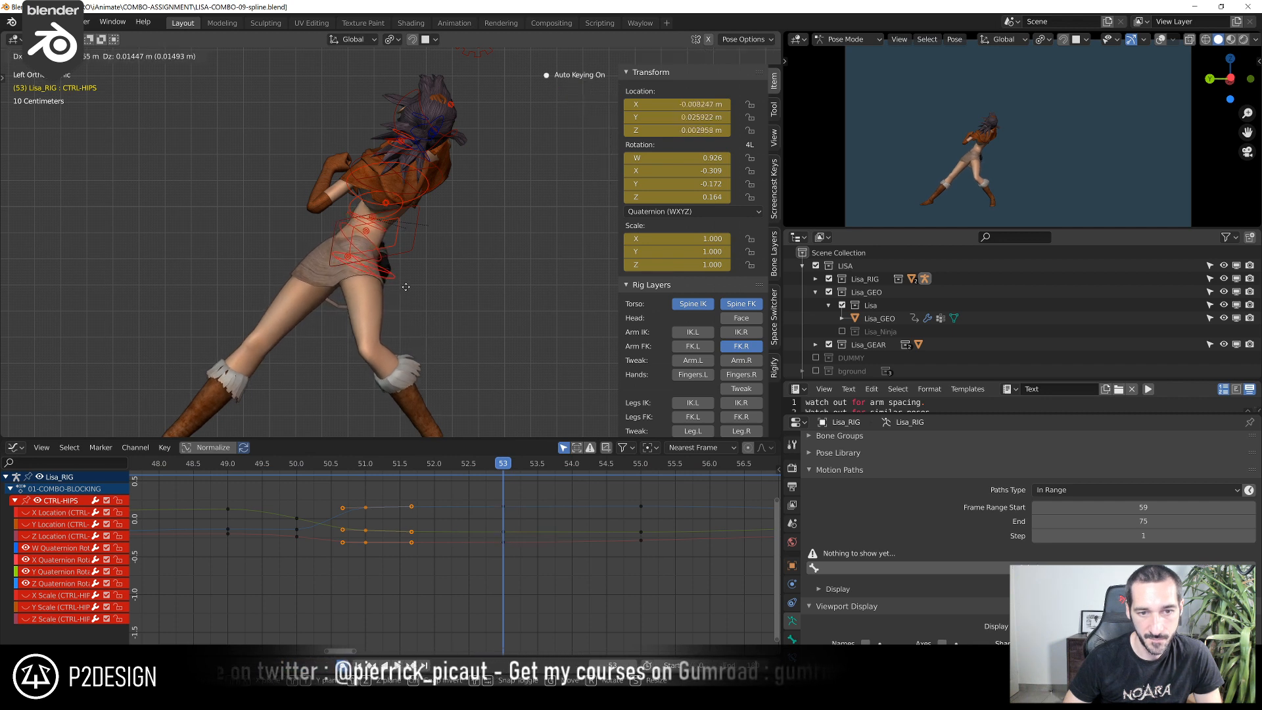
{"action": "left_click", "coordinate": [413, 279]}
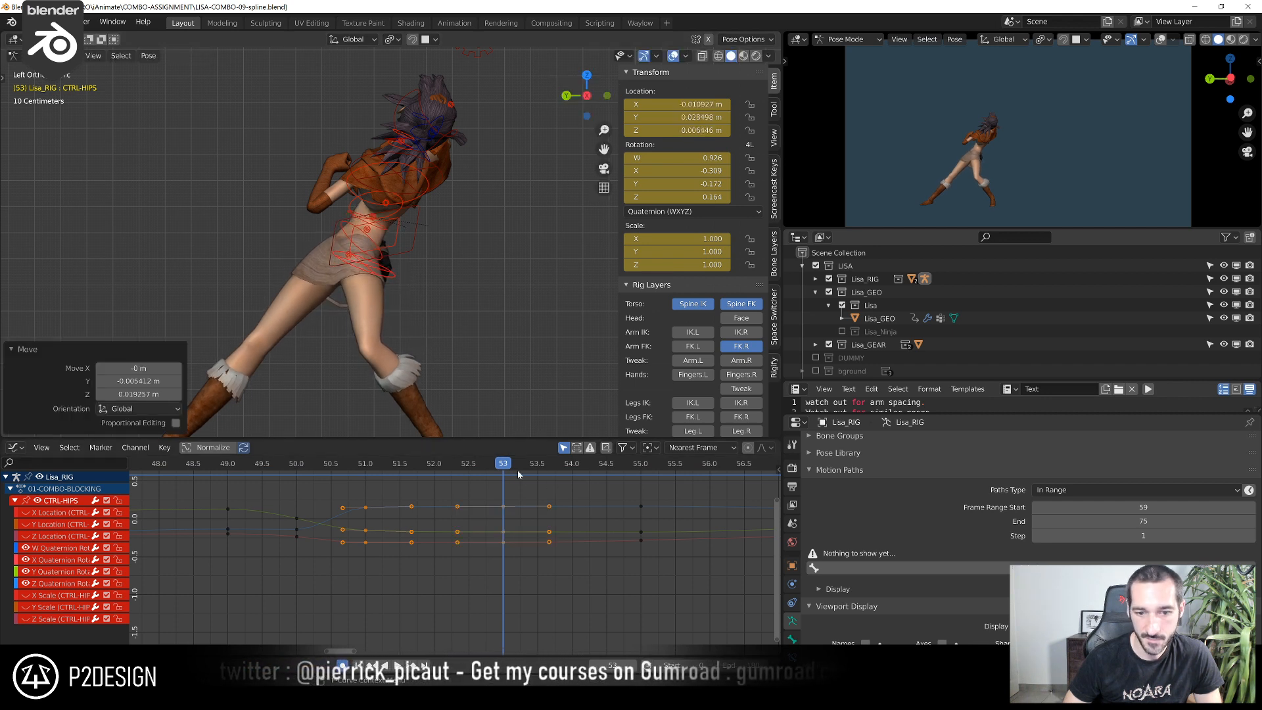
Review the hips motion up to frame 54 and nudge the hips control's location at that frame
{"action": "left_click_drag", "start_coordinate": [549, 466], "coordinate": [238, 561]}
{"action": "key", "text": "space"}
{"action": "key", "text": "space"}
{"action": "left_click_drag", "start_coordinate": [342, 484], "coordinate": [581, 514]}
{"action": "key", "text": "g"}
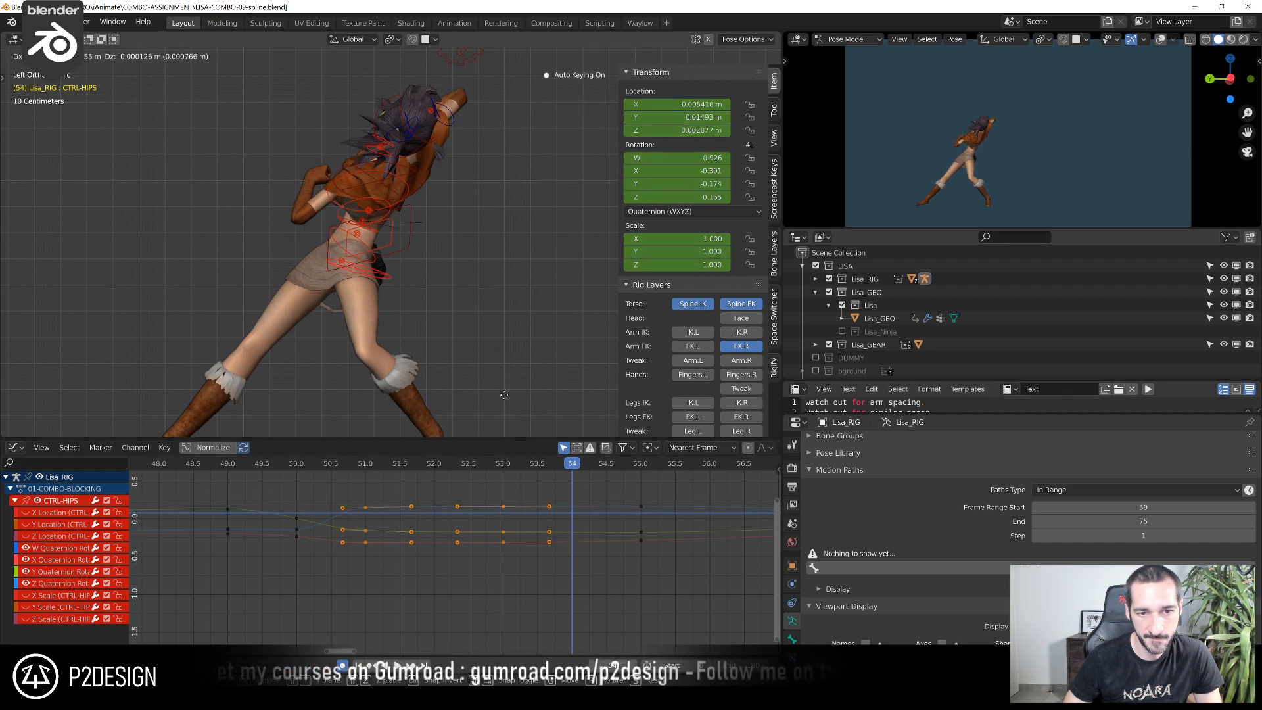
{"action": "left_click", "coordinate": [514, 398]}
Review the adjusted torso and hips motion with overlays hidden, playing and scrubbing from about frame 49 through the following poses
{"action": "key", "text": "space"}
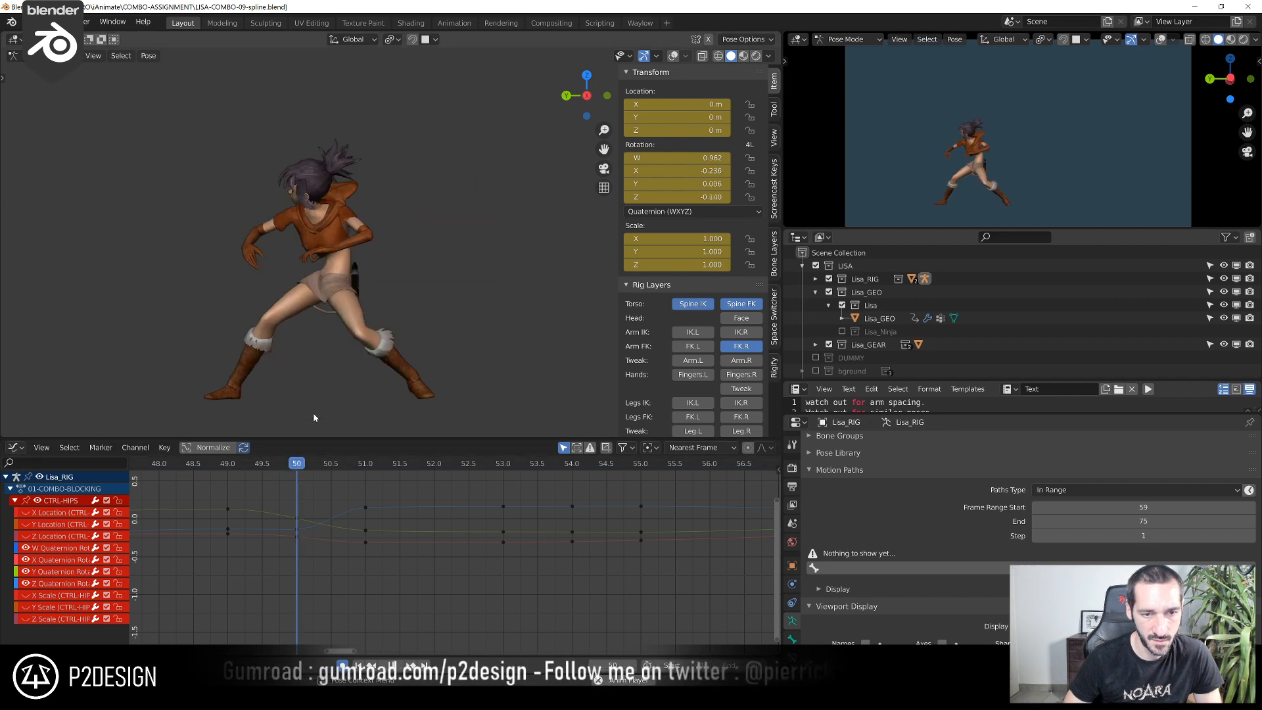
{"action": "key", "text": "space"}
{"action": "left_click", "coordinate": [218, 465]}
{"action": "key", "text": "space"}
{"action": "key", "text": "space"}
{"action": "left_click_drag", "start_coordinate": [220, 469], "coordinate": [369, 490]}
{"action": "left_click_drag", "start_coordinate": [455, 485], "coordinate": [179, 544]}
{"action": "key", "text": "space"}
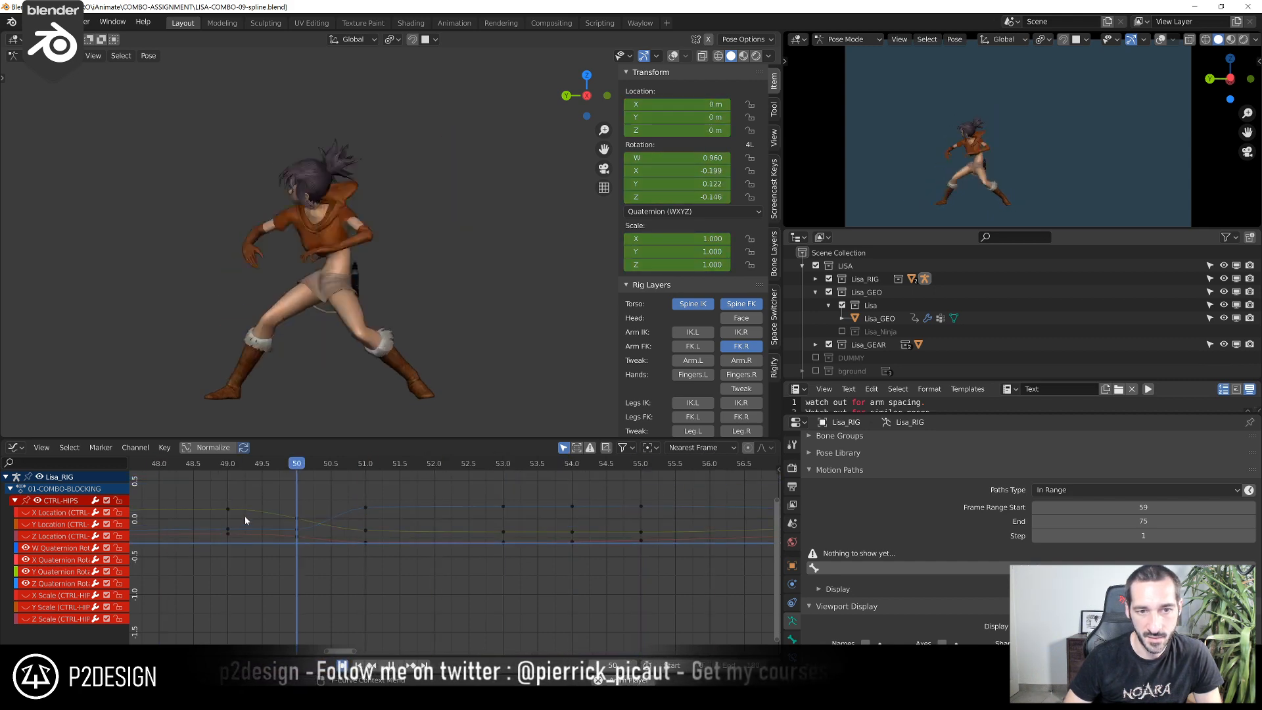
{"action": "key", "text": "space"}
{"action": "key", "text": "space"}
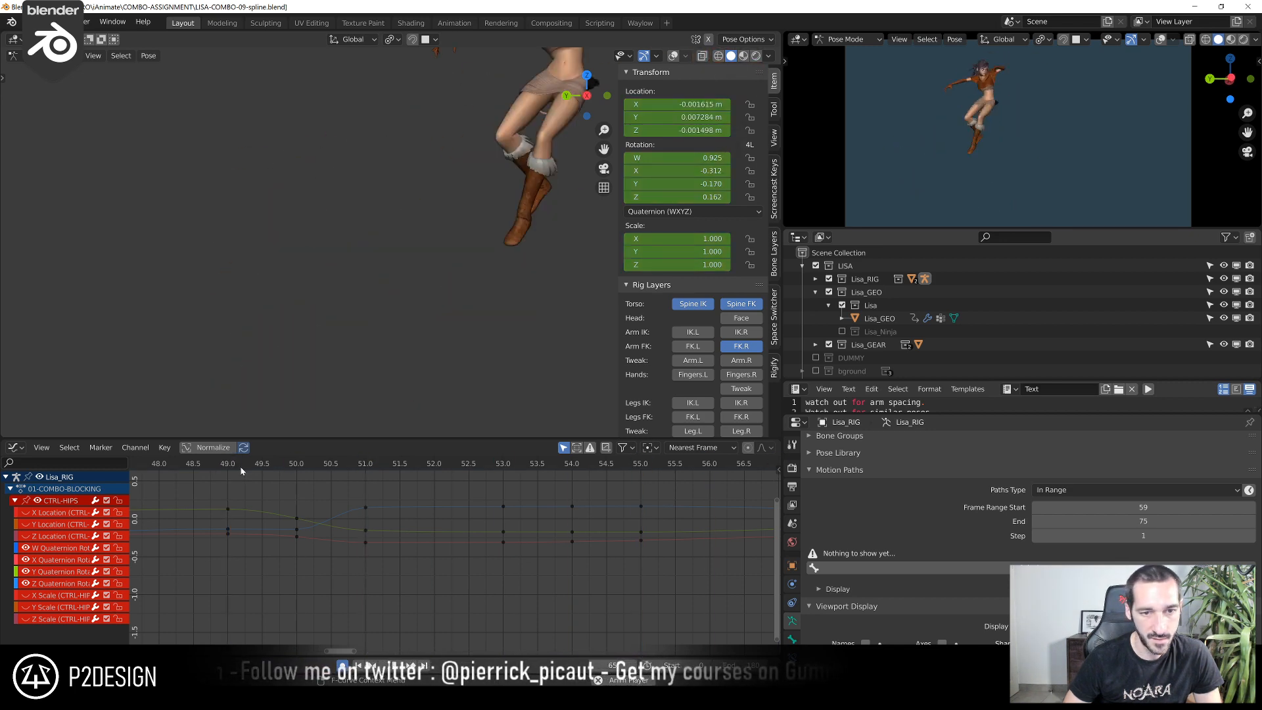
{"action": "left_click_drag", "start_coordinate": [241, 468], "coordinate": [354, 505]}
{"action": "scroll", "coordinate": [342, 504], "scroll_direction": "down", "scroll_amount": 7}
{"action": "scroll", "coordinate": [340, 507], "scroll_direction": "down", "scroll_amount": 6}
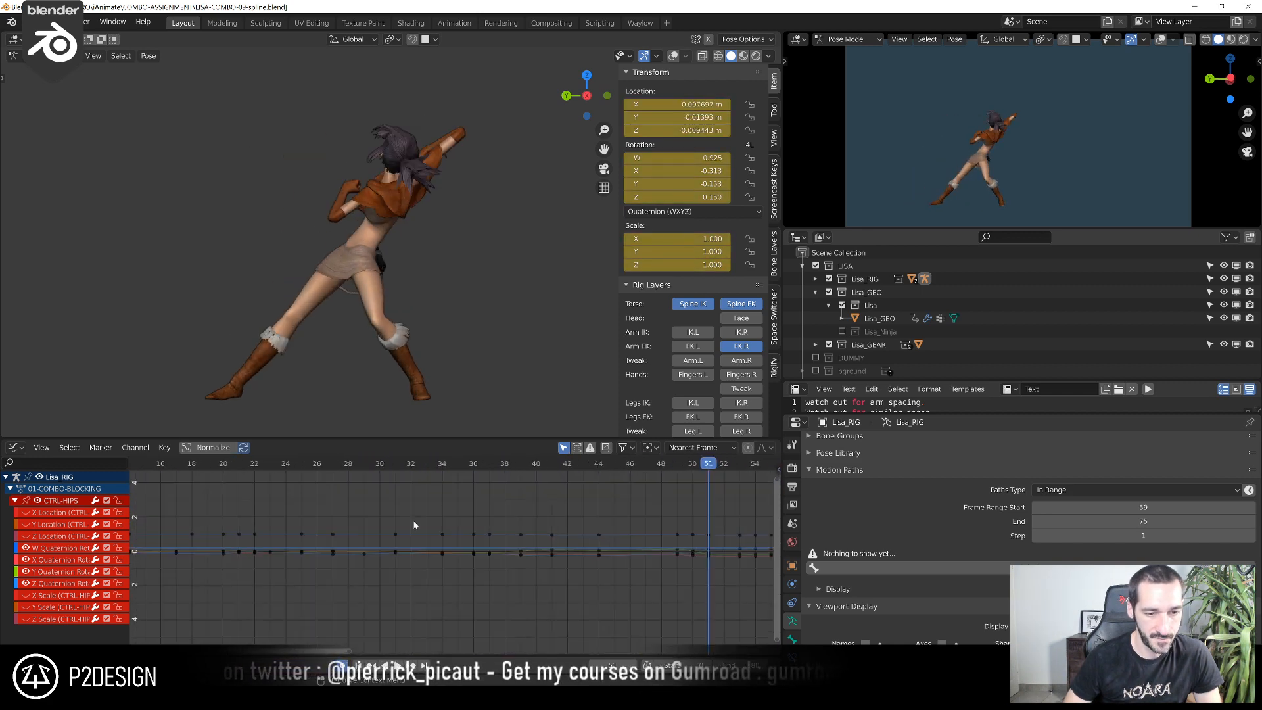
Go to frame 12, restore the viewport overlays and frame Lisa's torso and right arm
{"action": "left_click", "coordinate": [195, 465]}
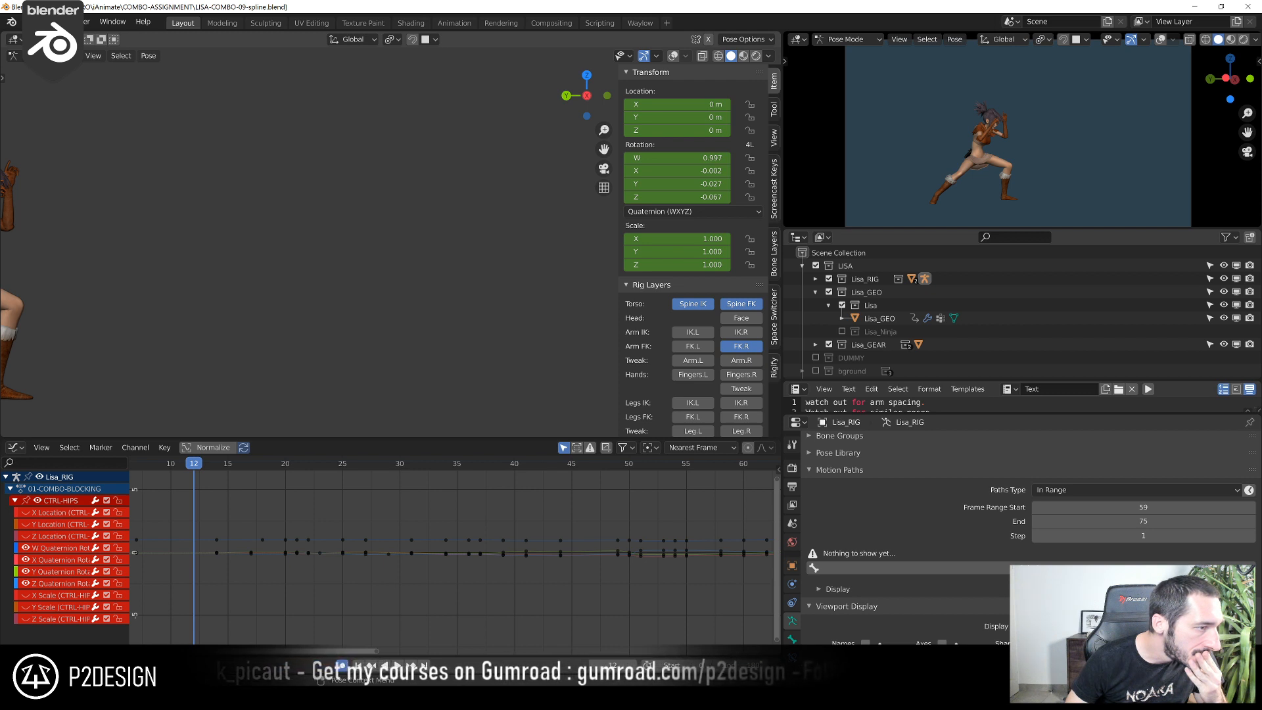
{"action": "scroll", "coordinate": [519, 309], "scroll_direction": "down", "scroll_amount": 5}
{"action": "middle_click_drag", "start_coordinate": [243, 314], "coordinate": [368, 306], "text": "shift"}
{"action": "scroll", "coordinate": [380, 288], "scroll_direction": "up", "scroll_amount": 4}
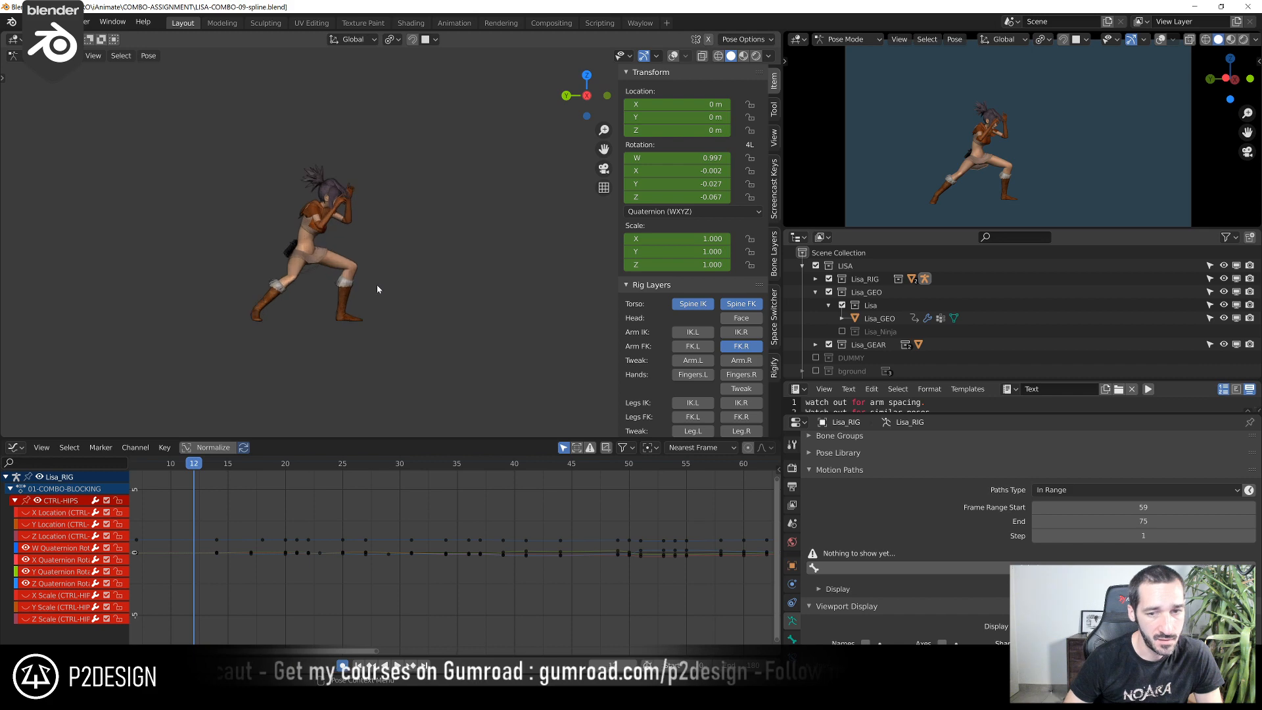
{"action": "key", "text": "shift+alt+z"}
{"action": "scroll", "coordinate": [304, 263], "scroll_direction": "up", "scroll_amount": 4}
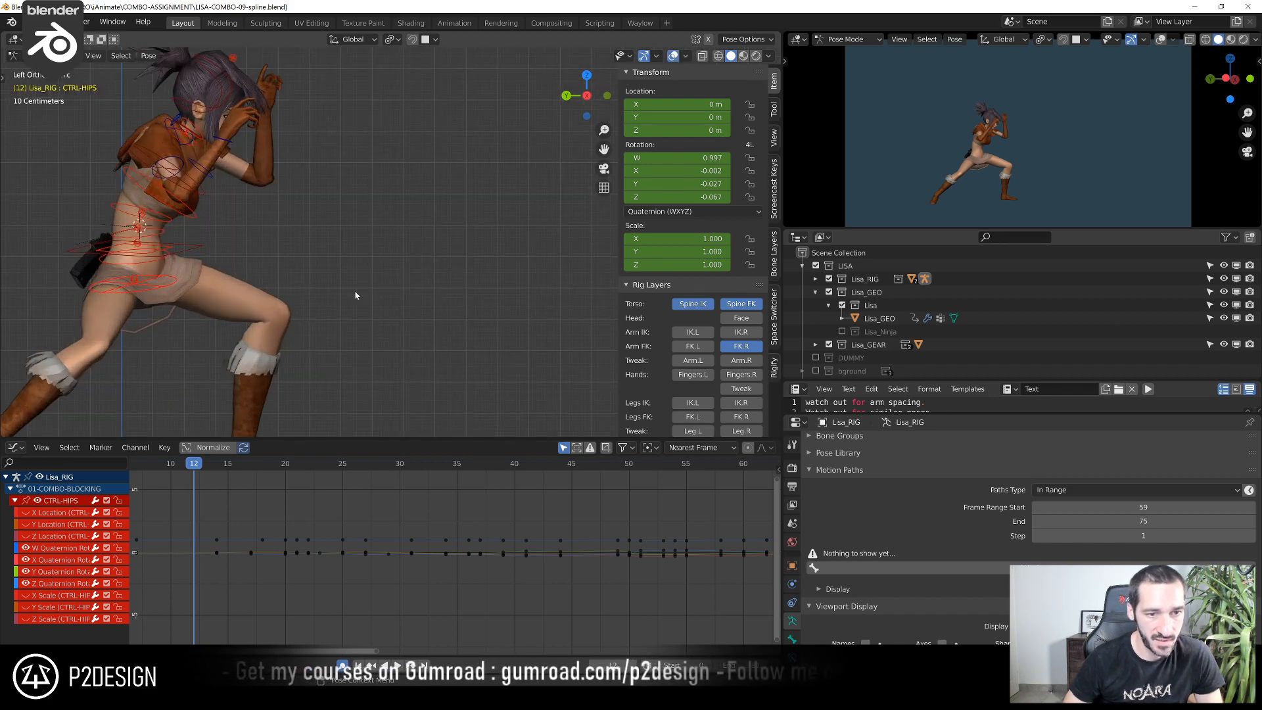
{"action": "middle_click_drag", "start_coordinate": [253, 246], "coordinate": [239, 257]}
{"action": "middle_click_drag", "start_coordinate": [289, 263], "coordinate": [480, 260], "text": "shift"}
{"action": "scroll", "coordinate": [369, 198], "scroll_direction": "up", "scroll_amount": 4}
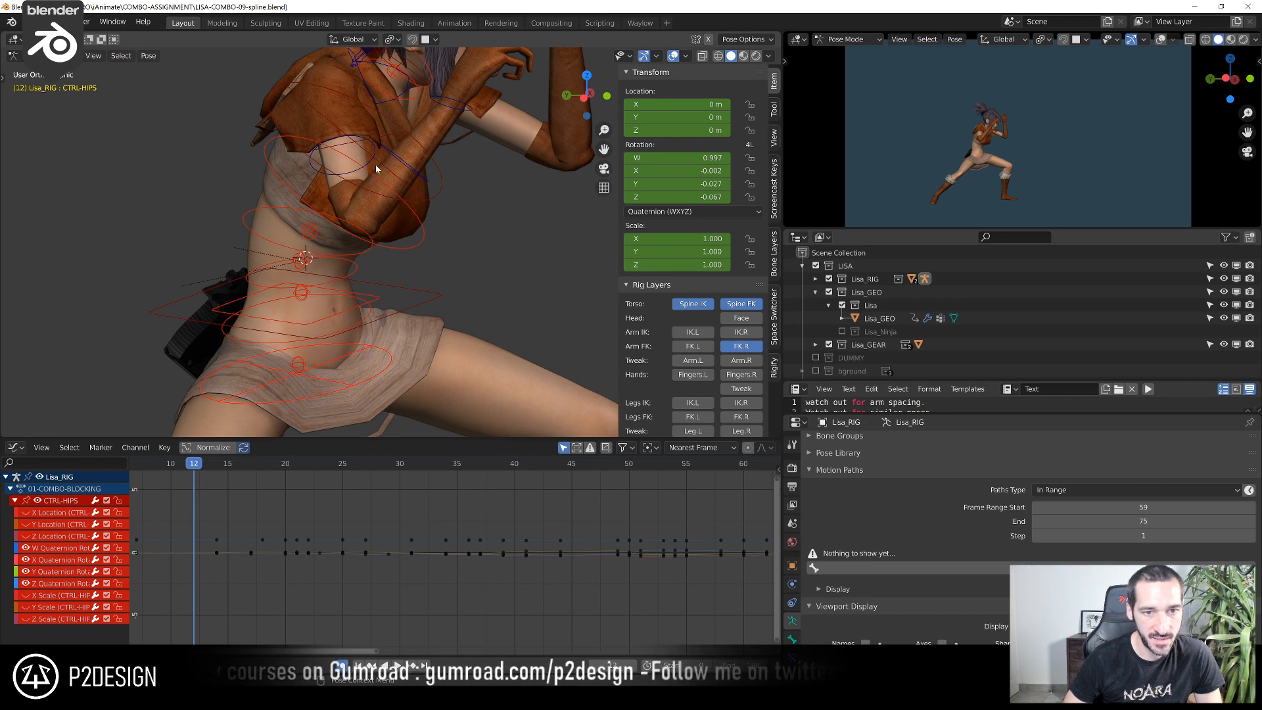
Select the right FK upper-arm control, fit its curves in the Graph Editor and expand its individual channels
{"action": "left_click", "coordinate": [371, 165]}
{"action": "left_click", "coordinate": [417, 168], "text": "shift"}
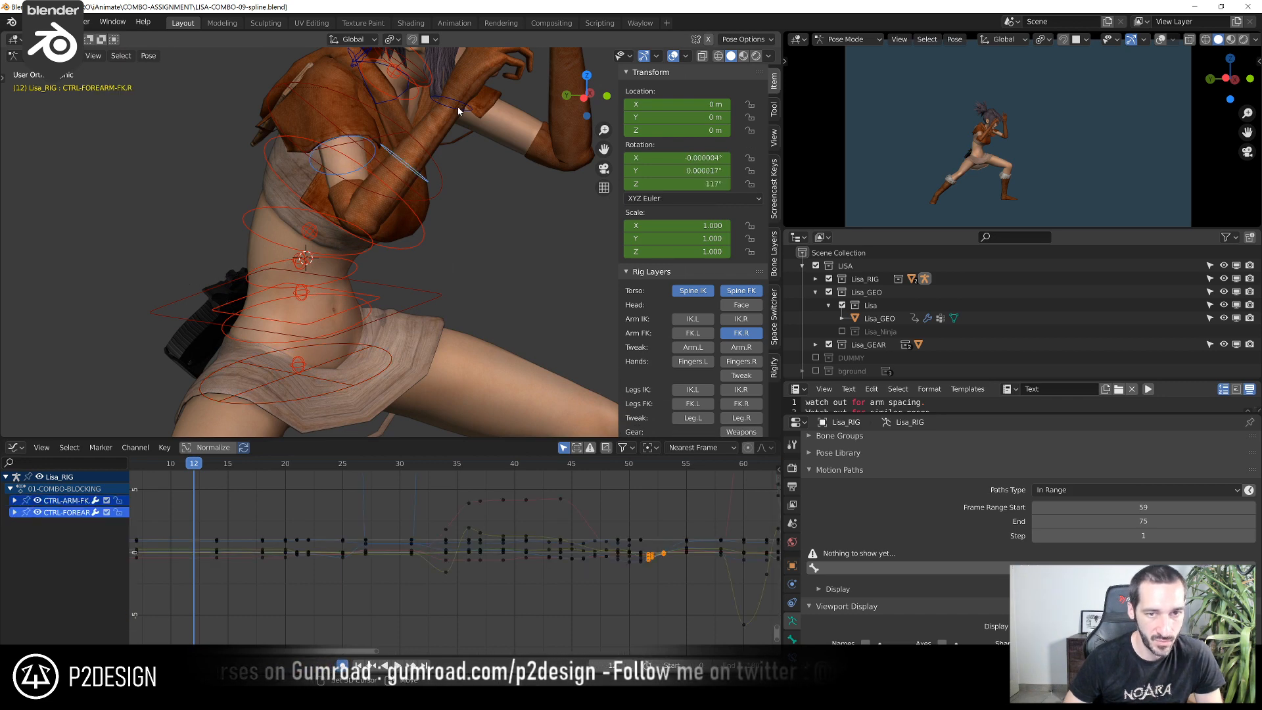
{"action": "left_click", "coordinate": [458, 110], "text": "shift"}
{"action": "key", "text": "Home"}
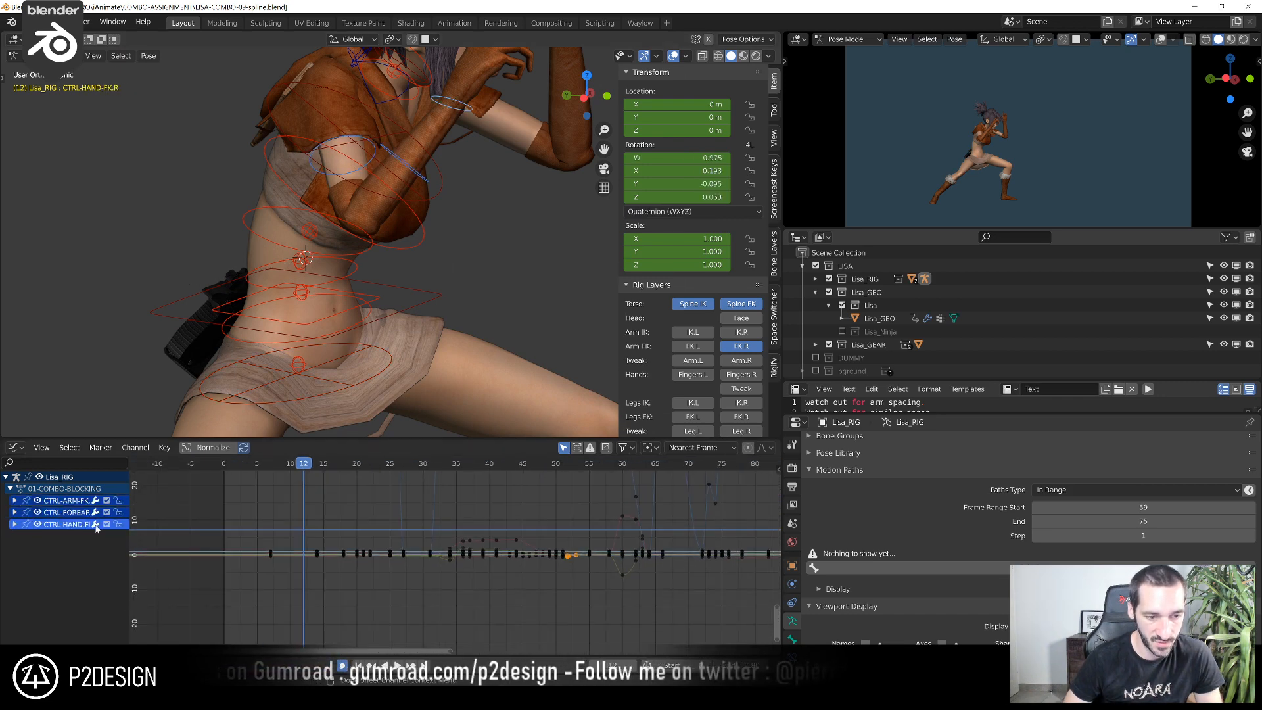
{"action": "left_click", "coordinate": [376, 153]}
{"action": "left_click_drag", "start_coordinate": [220, 517], "coordinate": [520, 586]}
{"action": "key", "text": "KP_Decimal"}
{"action": "key", "text": "alt+a"}
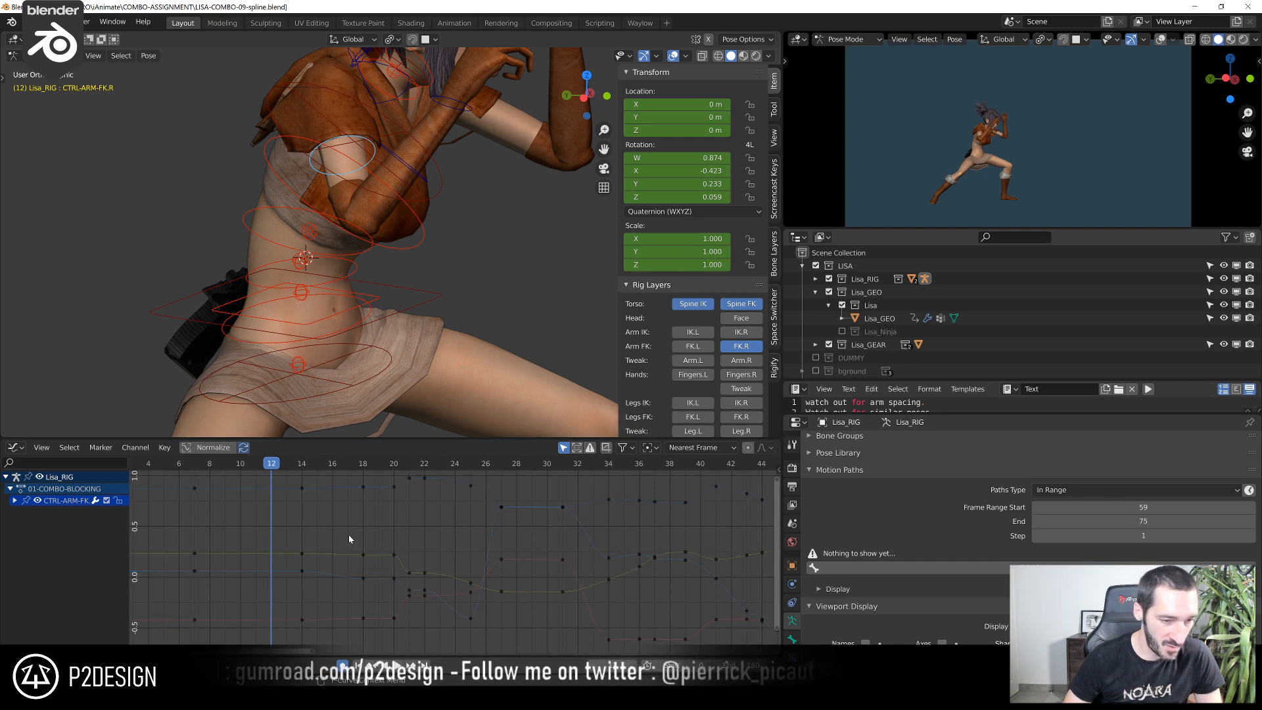
{"action": "left_click", "coordinate": [13, 502]}
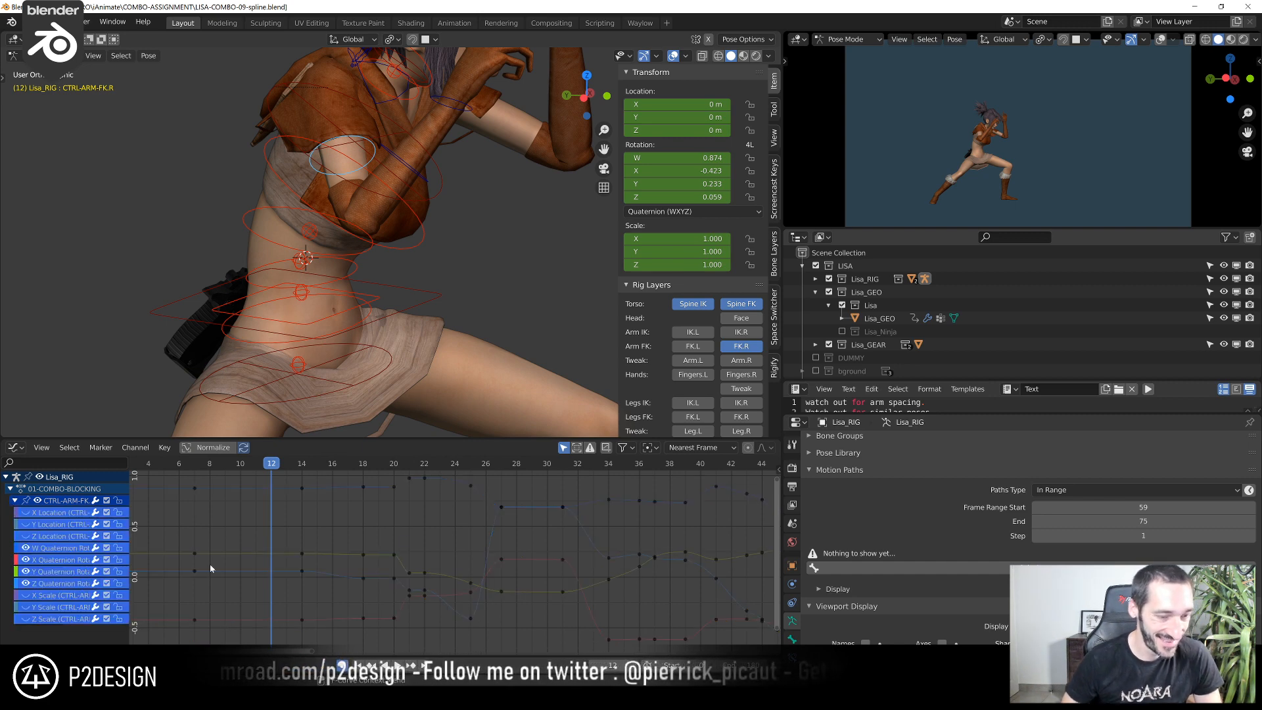
In the left orthographic view, add rotation keys for the right upper-arm control and shift them along time to frame 11
{"action": "scroll", "coordinate": [406, 546], "scroll_direction": "down", "scroll_amount": 2}
{"action": "left_click", "coordinate": [278, 464]}
{"action": "left_click_drag", "start_coordinate": [279, 464], "coordinate": [335, 507]}
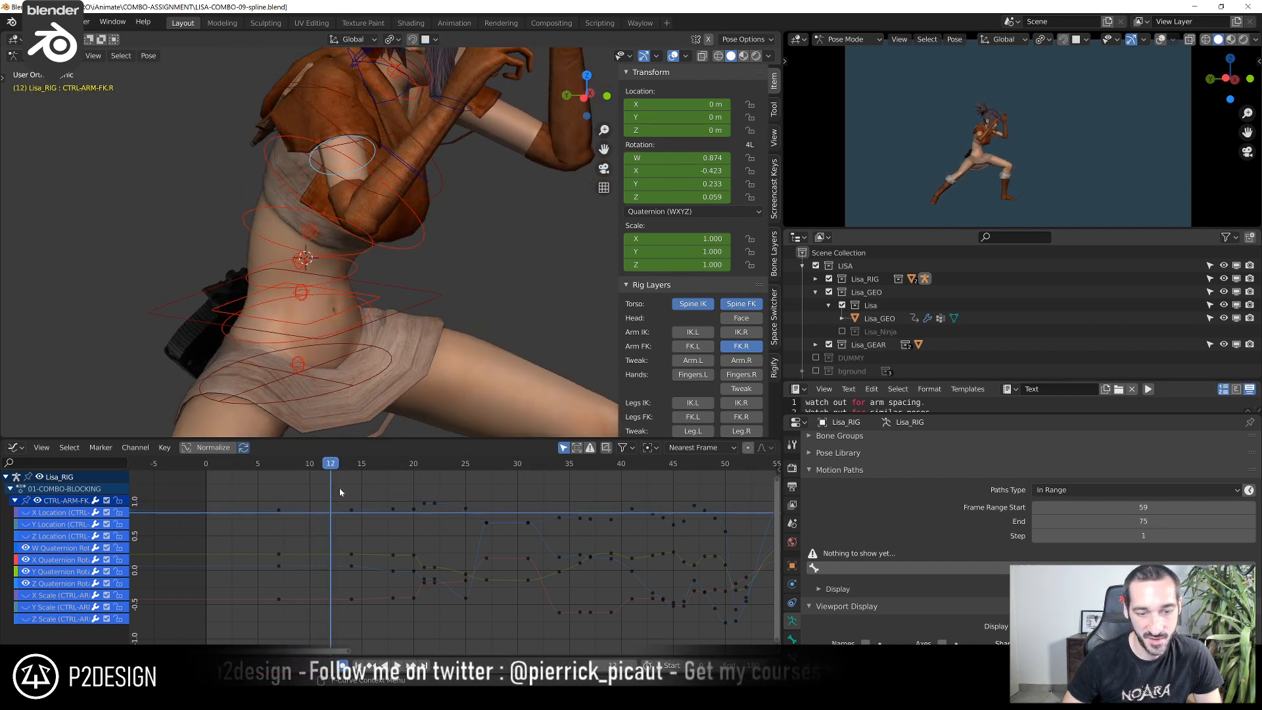
{"action": "scroll", "coordinate": [502, 291], "scroll_direction": "down", "scroll_amount": 3}
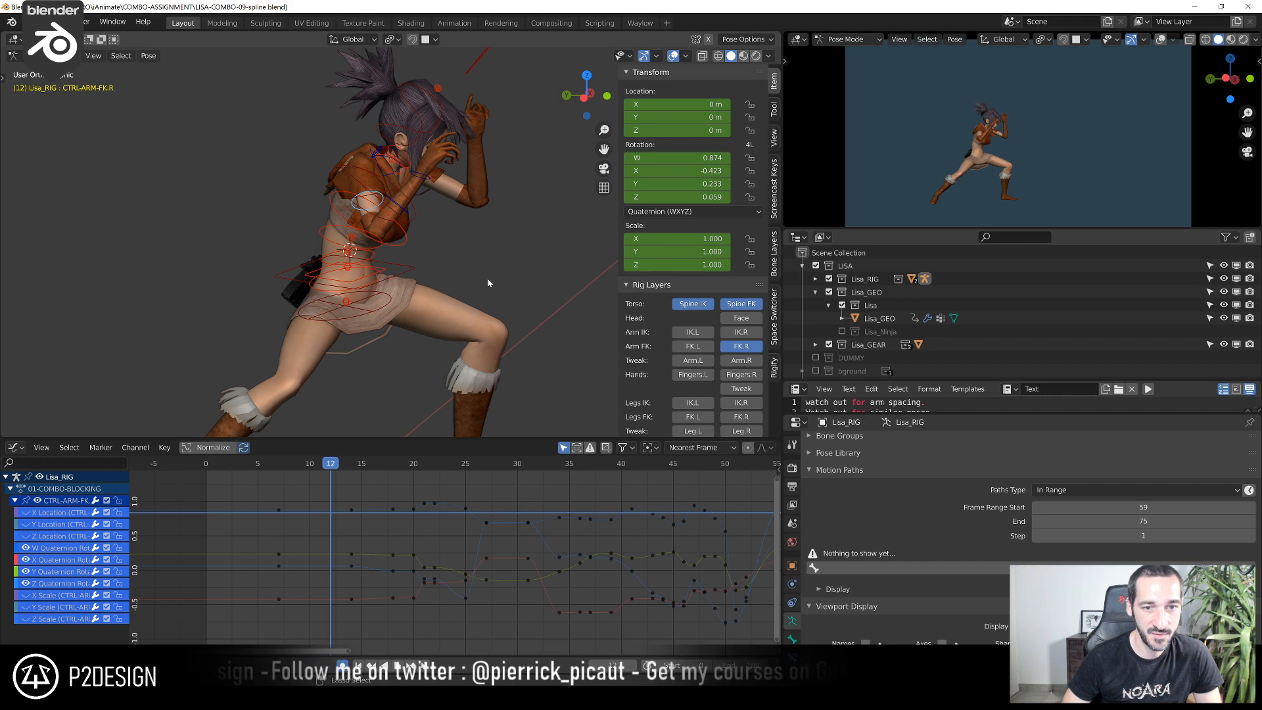
{"action": "key", "text": "ctrl+KP_3"}
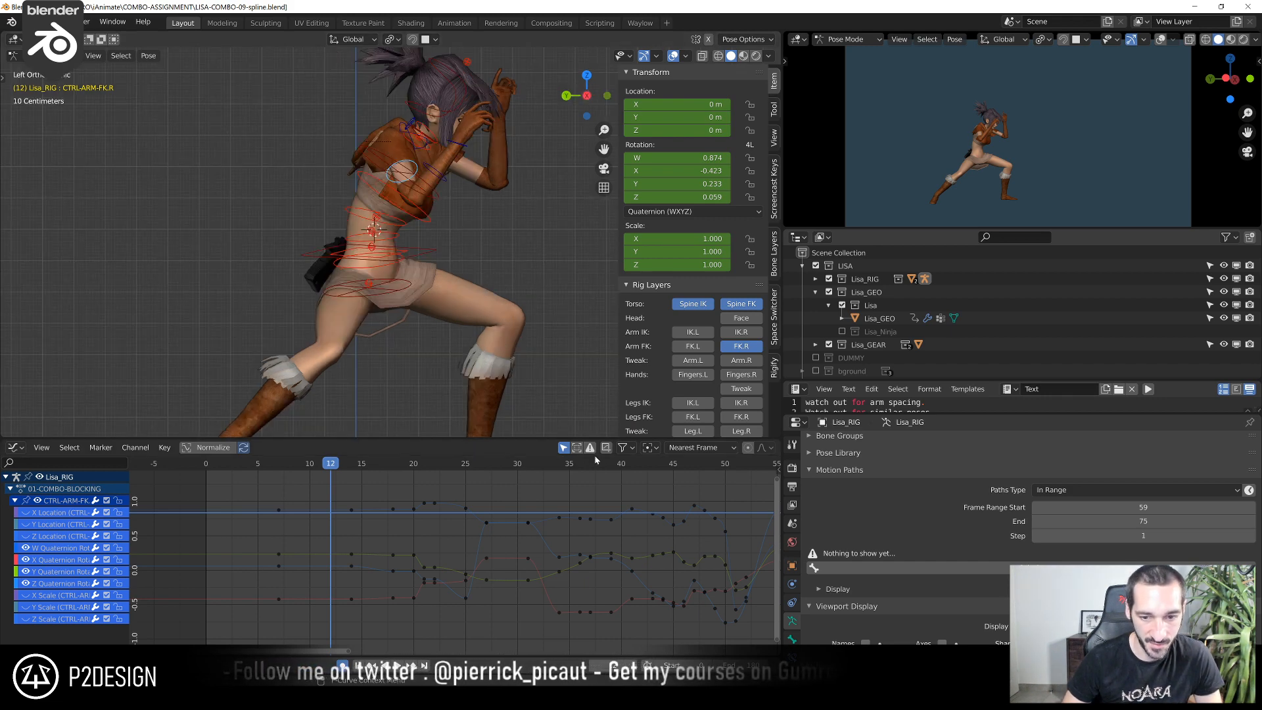
{"action": "scroll", "coordinate": [310, 612], "scroll_direction": "up", "scroll_amount": 1}
{"action": "scroll", "coordinate": [309, 608], "scroll_direction": "up", "scroll_amount": 4}
{"action": "middle_click_drag", "start_coordinate": [309, 599], "coordinate": [282, 634]}
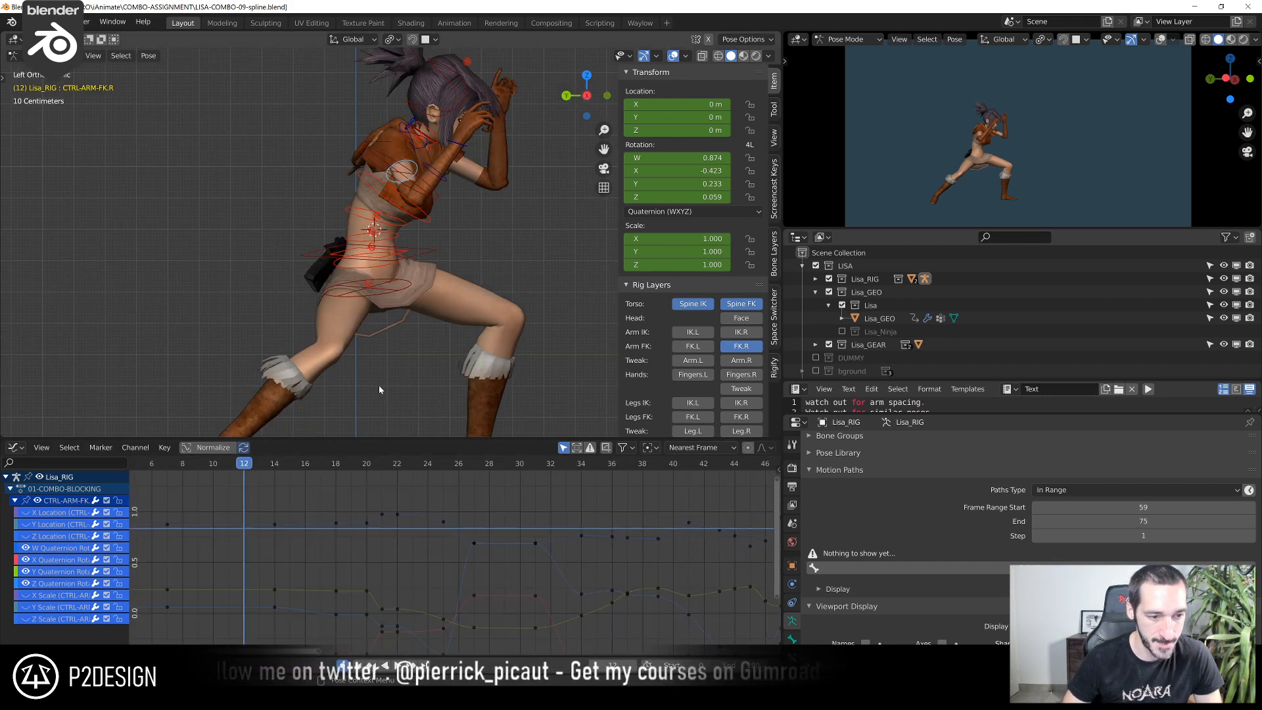
{"action": "scroll", "coordinate": [442, 256], "scroll_direction": "down", "scroll_amount": 3}
{"action": "middle_click_drag", "start_coordinate": [442, 257], "coordinate": [427, 265], "text": "shift"}
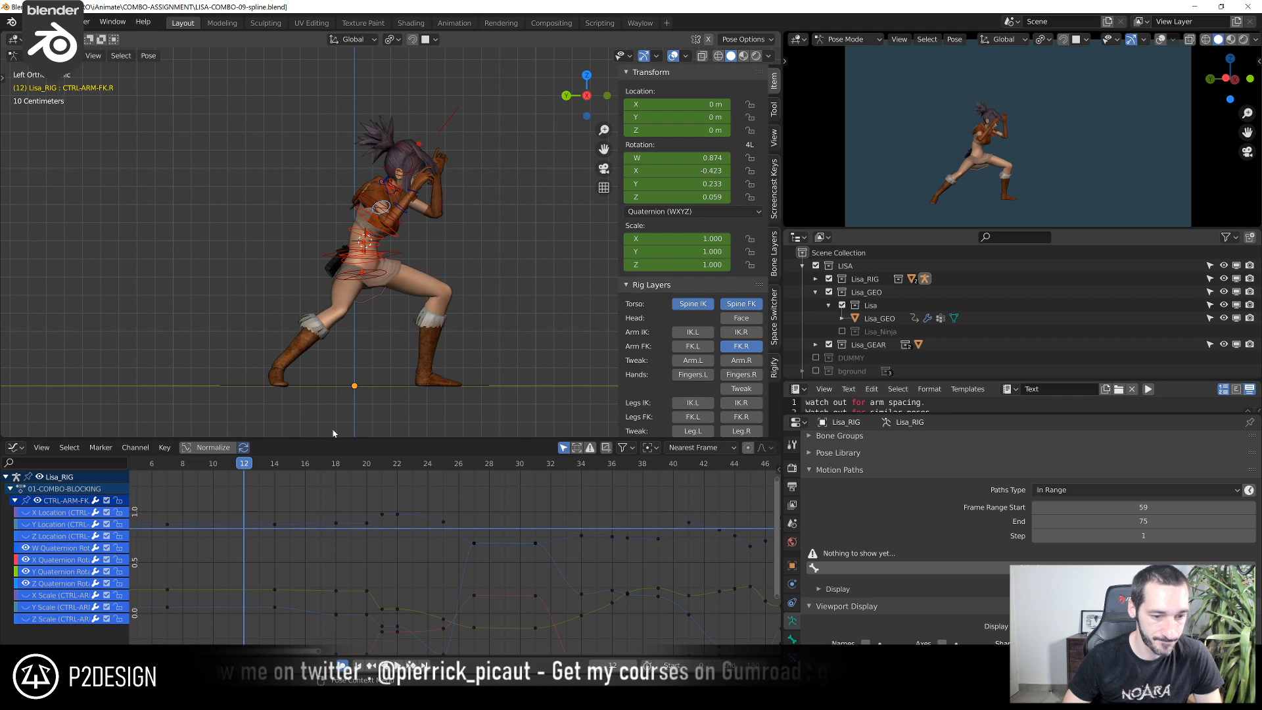
{"action": "left_click", "coordinate": [459, 275]}
{"action": "left_click_drag", "start_coordinate": [165, 465], "coordinate": [260, 619]}
{"action": "middle_click_drag", "start_coordinate": [259, 595], "coordinate": [338, 608]}
{"action": "left_click_drag", "start_coordinate": [287, 503], "coordinate": [318, 568]}
{"action": "key", "text": "g"}
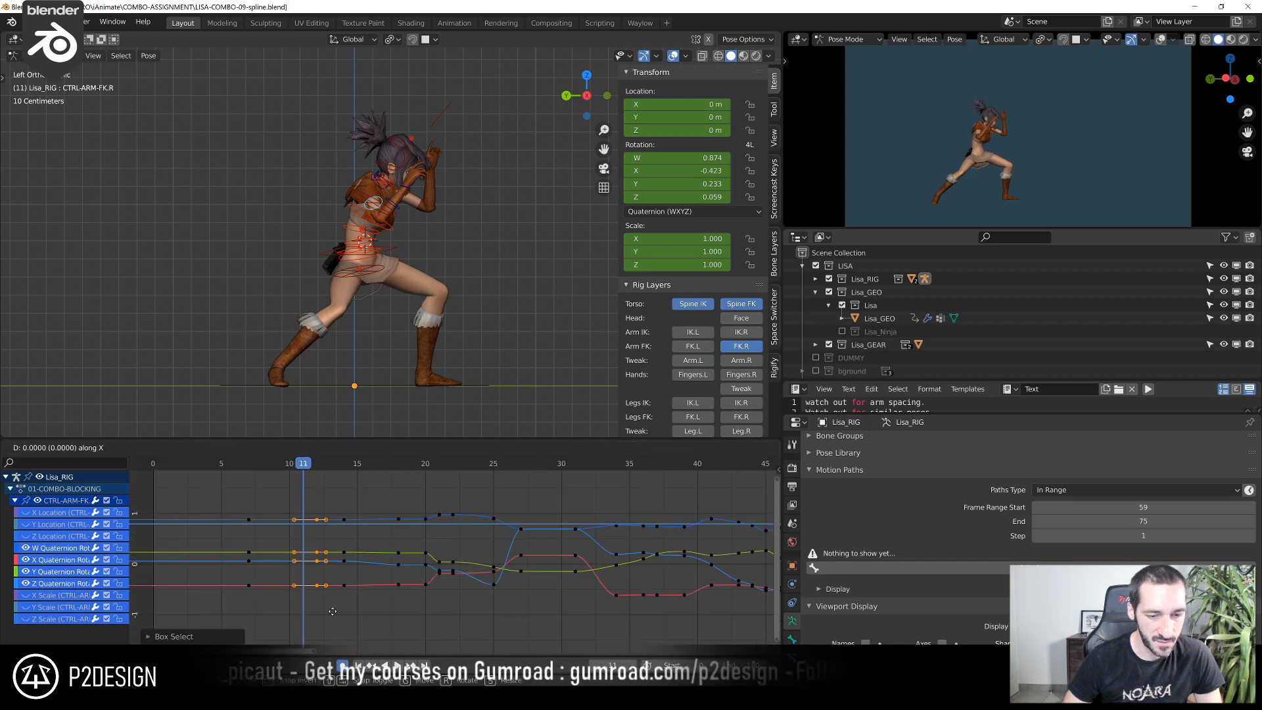
{"action": "left_click", "coordinate": [322, 599]}
Raise the right upper-arm control's Z quaternion key at frame 11 to about 0.1
{"action": "scroll", "coordinate": [385, 316], "scroll_direction": "up", "scroll_amount": 2}
{"action": "left_click_drag", "start_coordinate": [249, 464], "coordinate": [300, 482]}
{"action": "key", "text": "space"}
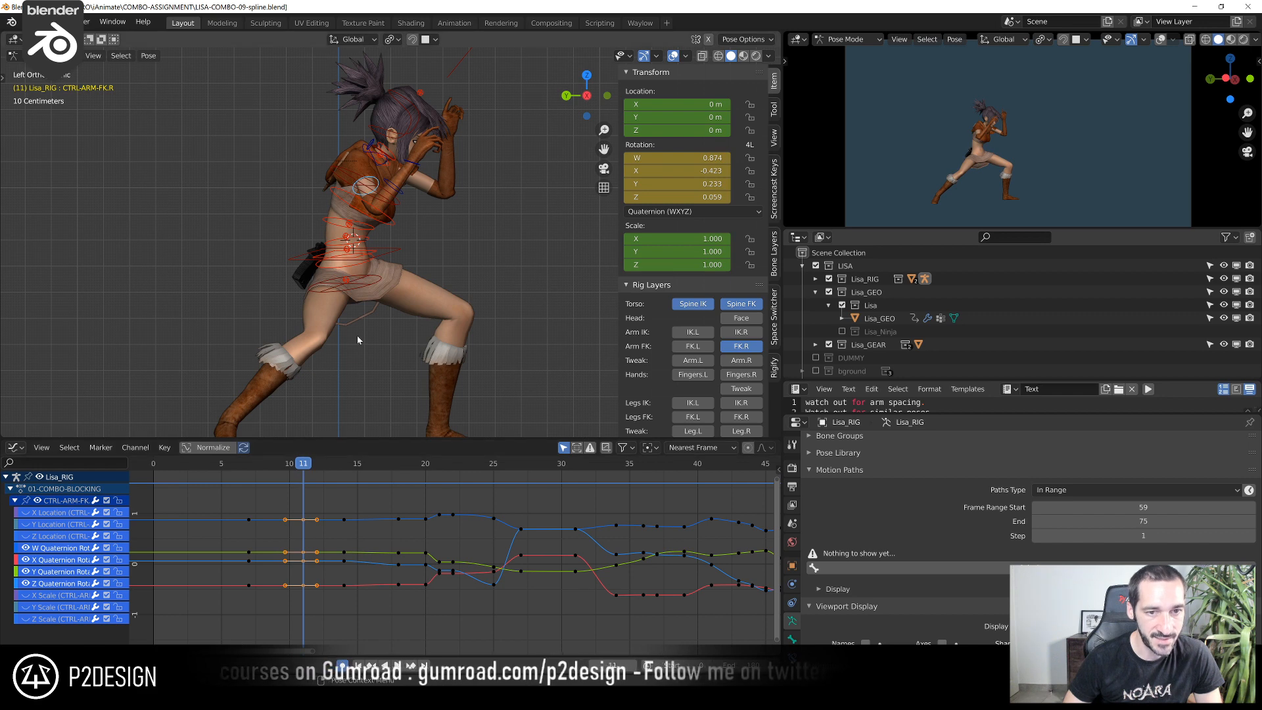
{"action": "scroll", "coordinate": [357, 336], "scroll_direction": "up", "scroll_amount": 3}
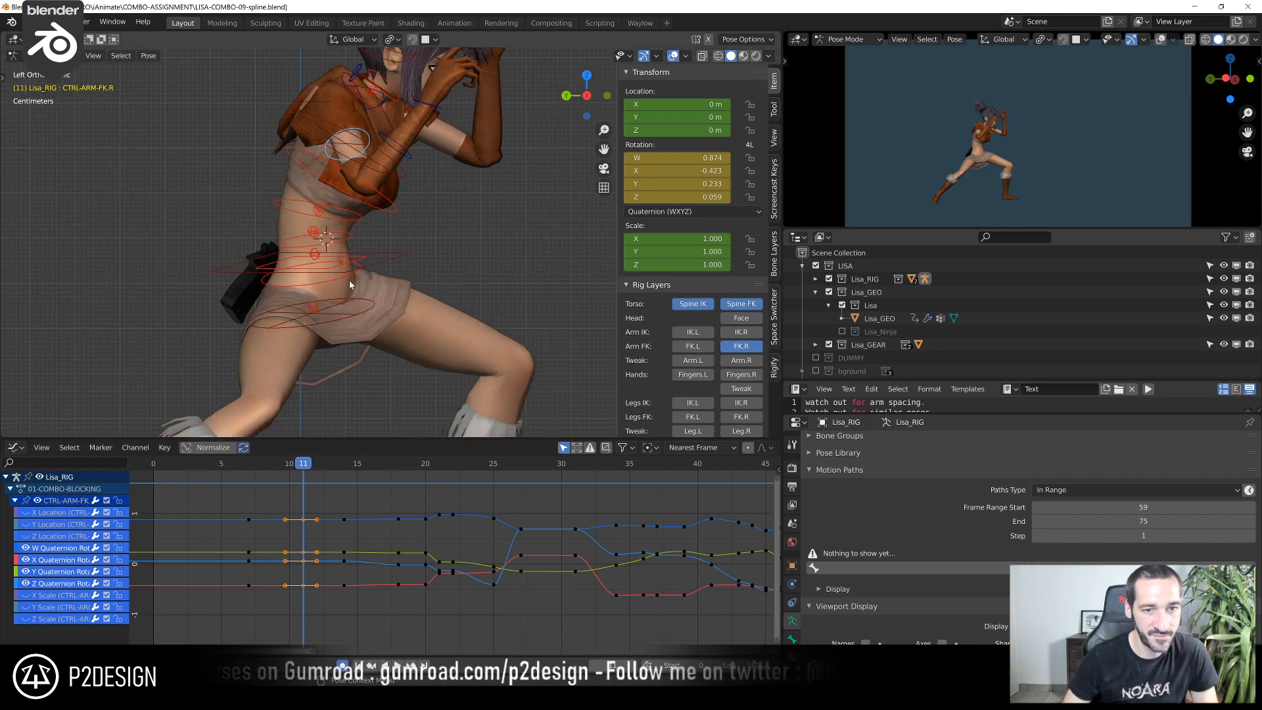
{"action": "scroll", "coordinate": [392, 555], "scroll_direction": "up", "scroll_amount": 4}
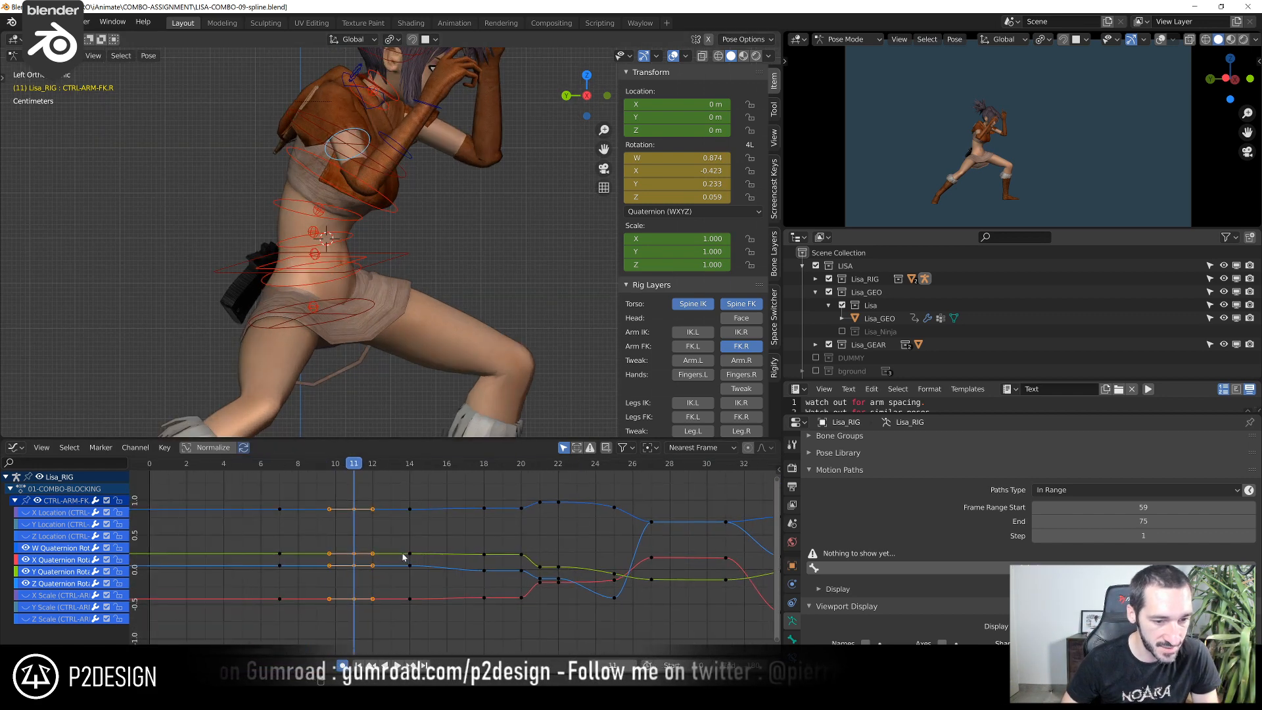
{"action": "left_click", "coordinate": [332, 568]}
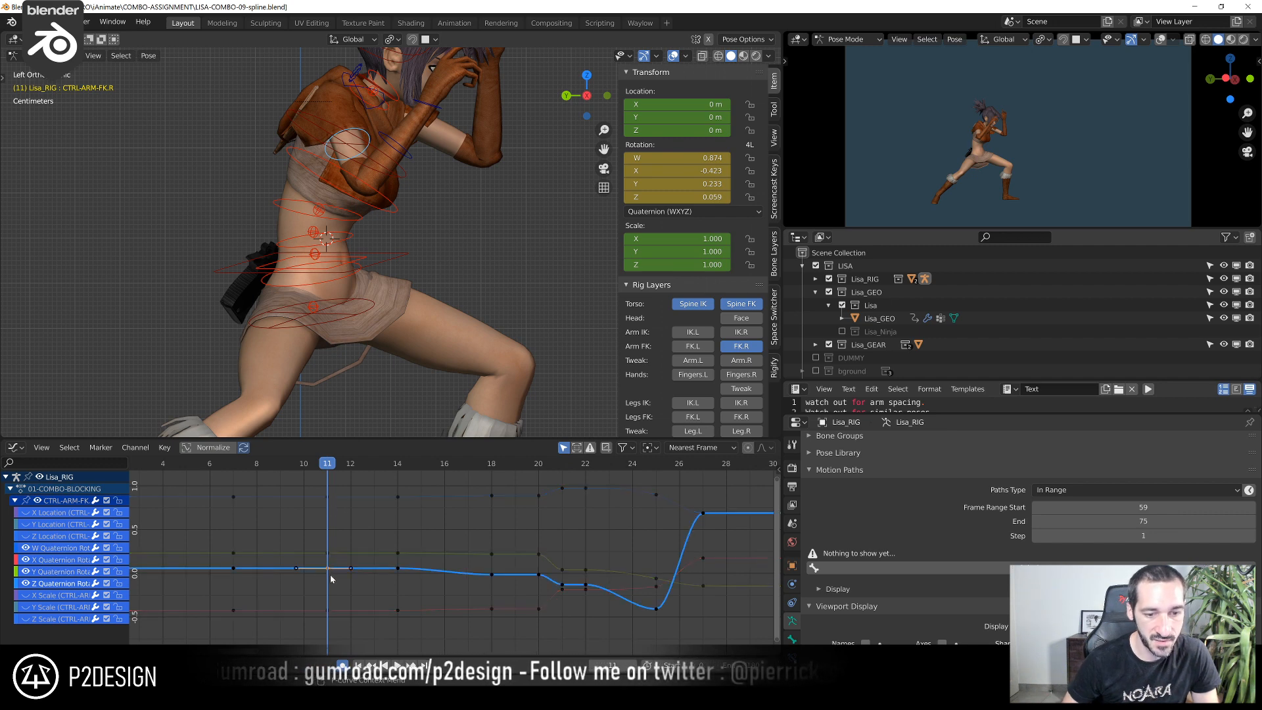
{"action": "key", "text": "g"}
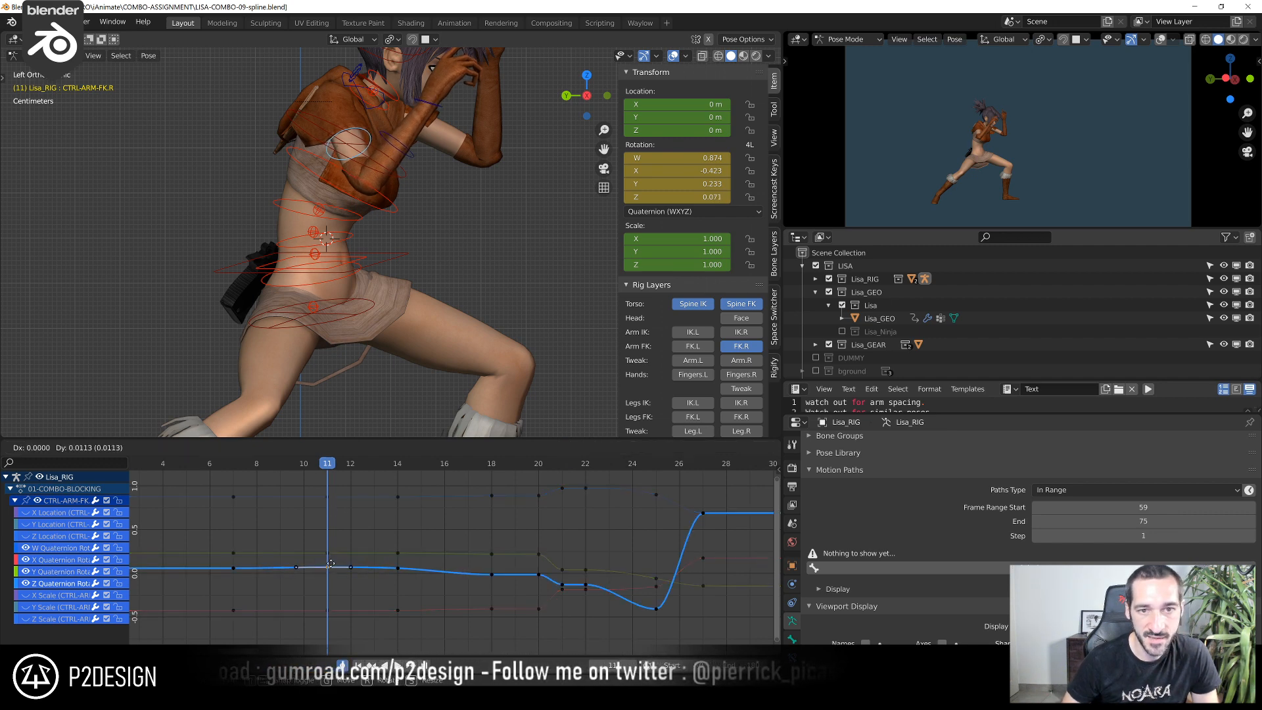
{"action": "key", "text": "Escape"}
{"action": "scroll", "coordinate": [322, 597], "scroll_direction": "up", "scroll_amount": 4}
{"action": "key", "text": "g"}
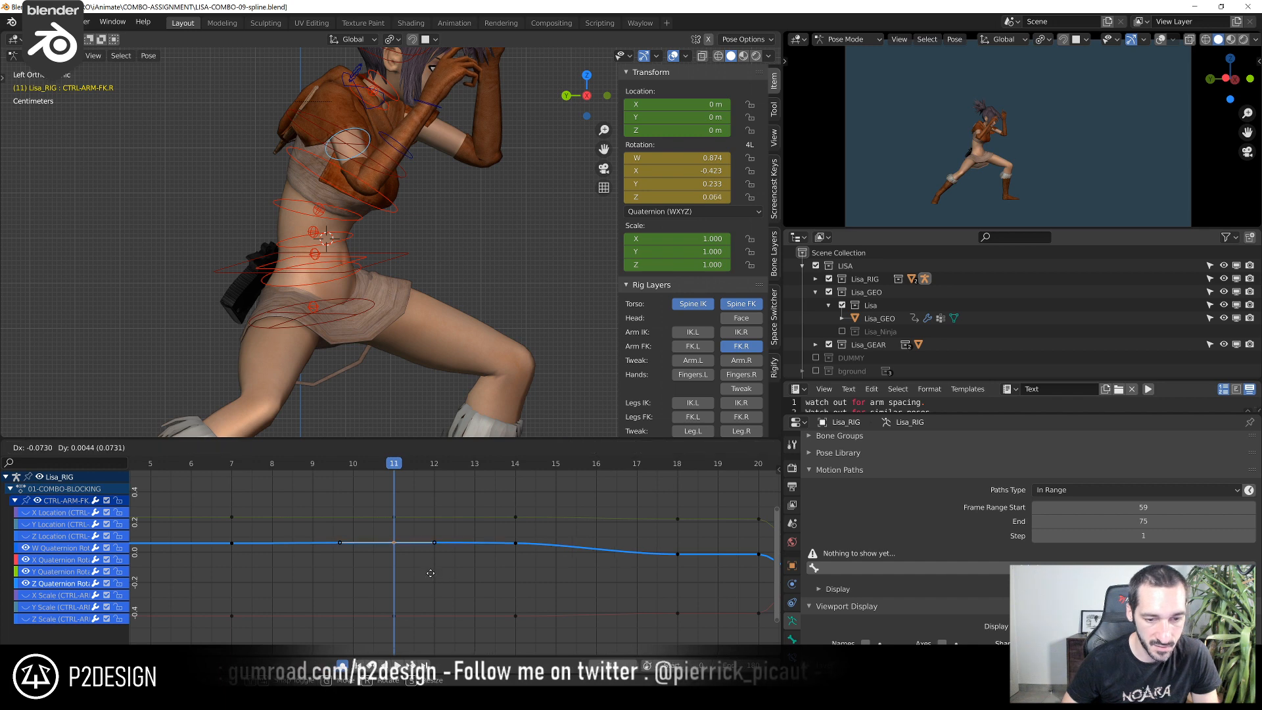
{"action": "left_click", "coordinate": [427, 524]}
Go to frame 18 and lower the right upper-arm control's Z quaternion key there to about -0.15
{"action": "left_click_drag", "start_coordinate": [230, 458], "coordinate": [672, 578]}
{"action": "key", "text": "space"}
{"action": "middle_click_drag", "start_coordinate": [665, 578], "coordinate": [364, 576]}
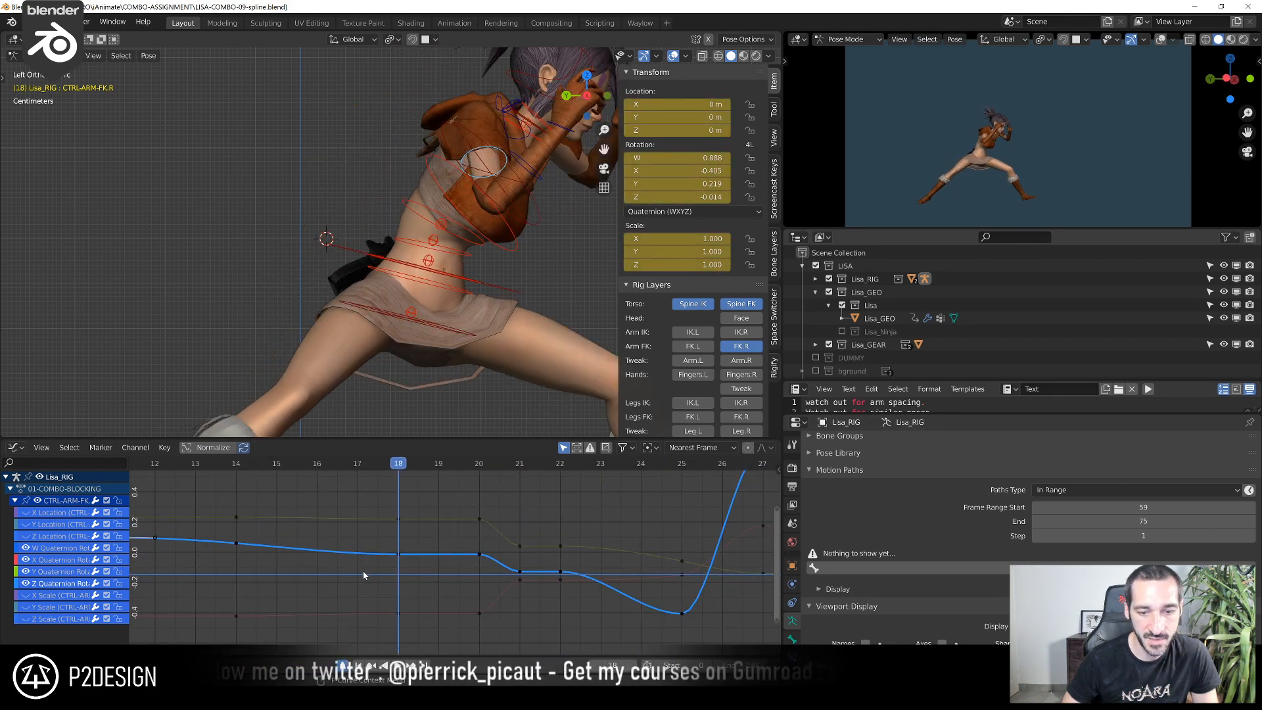
{"action": "left_click_drag", "start_coordinate": [376, 540], "coordinate": [494, 564]}
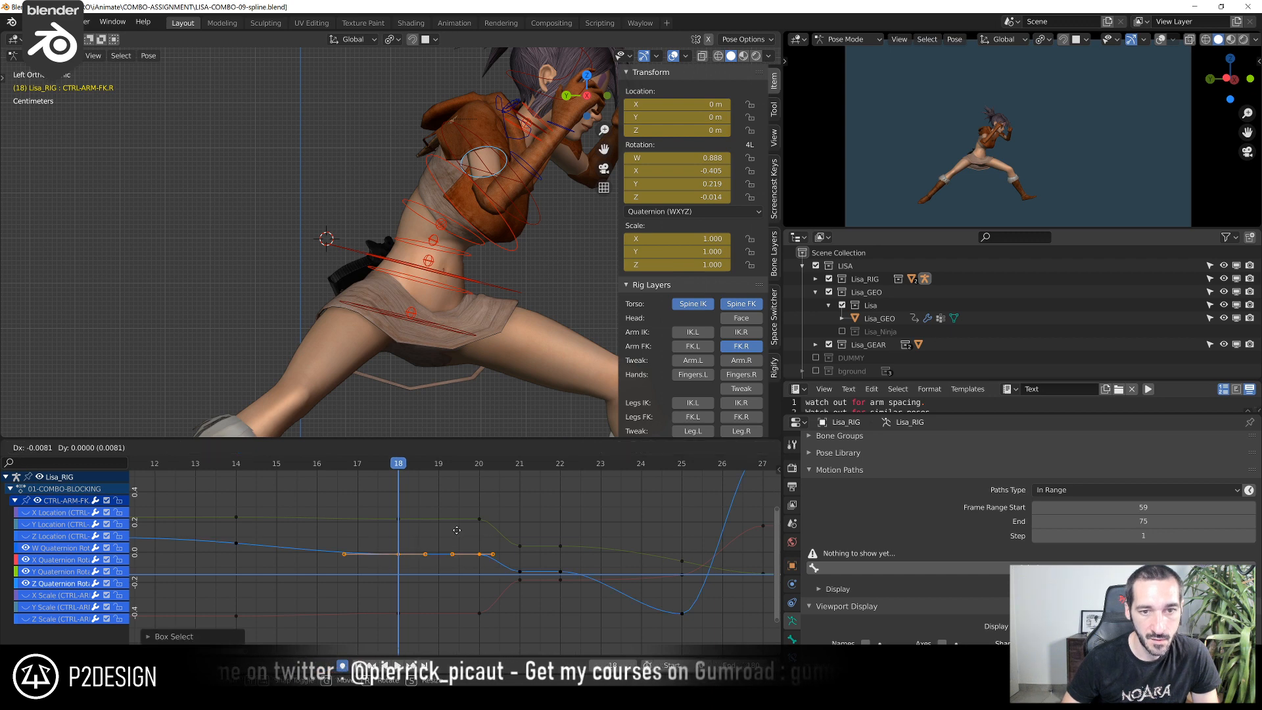
{"action": "left_click_drag", "start_coordinate": [318, 544], "coordinate": [427, 558]}
{"action": "key", "text": "g"}
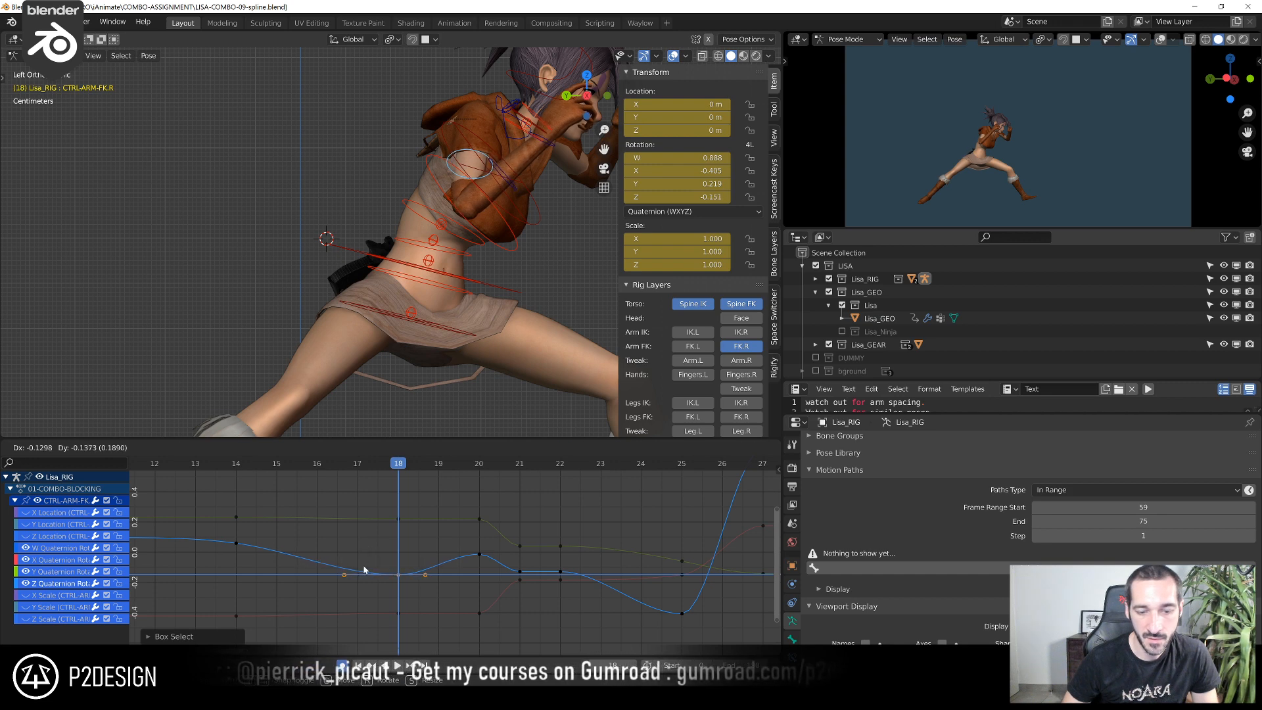
{"action": "left_click", "coordinate": [365, 570]}
Examine the right arm's motion up to frame 22 with Lisa's full pose framed
{"action": "scroll", "coordinate": [241, 498], "scroll_direction": "down", "scroll_amount": 2}
{"action": "left_click_drag", "start_coordinate": [192, 463], "coordinate": [518, 554]}
{"action": "scroll", "coordinate": [494, 385], "scroll_direction": "down", "scroll_amount": 5}
{"action": "middle_click_drag", "start_coordinate": [463, 313], "coordinate": [324, 342], "text": "shift"}
{"action": "scroll", "coordinate": [324, 305], "scroll_direction": "up", "scroll_amount": 4}
{"action": "scroll", "coordinate": [343, 299], "scroll_direction": "down", "scroll_amount": 1}
{"action": "scroll", "coordinate": [542, 615], "scroll_direction": "up", "scroll_amount": 2}
{"action": "scroll", "coordinate": [541, 617], "scroll_direction": "up", "scroll_amount": 1}
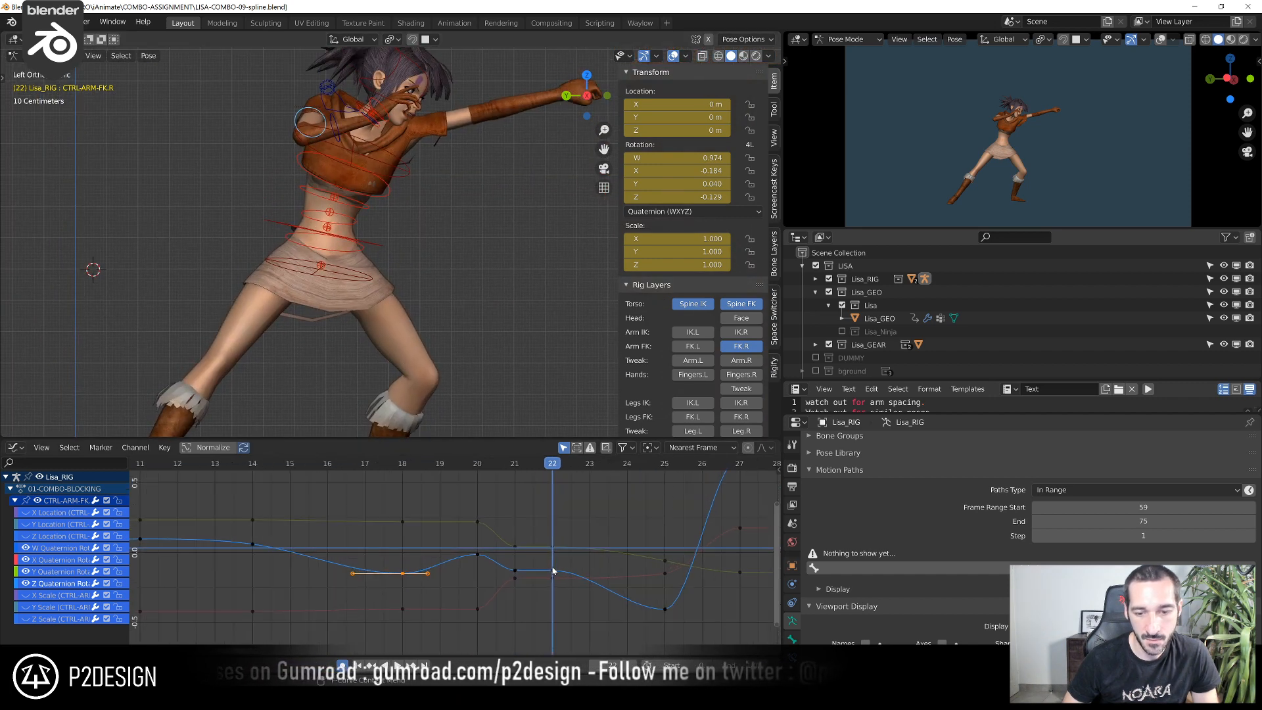
{"action": "left_click", "coordinate": [478, 464]}
{"action": "left_click", "coordinate": [509, 482]}
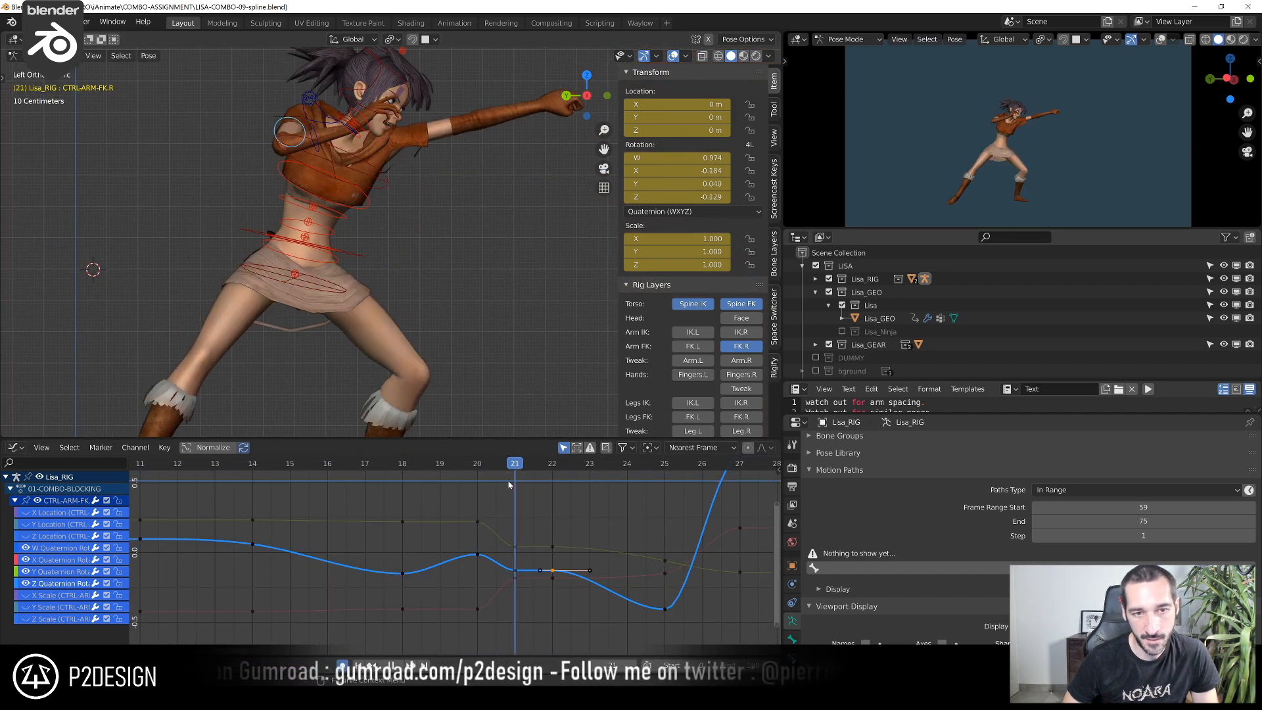
{"action": "key", "text": "g"}
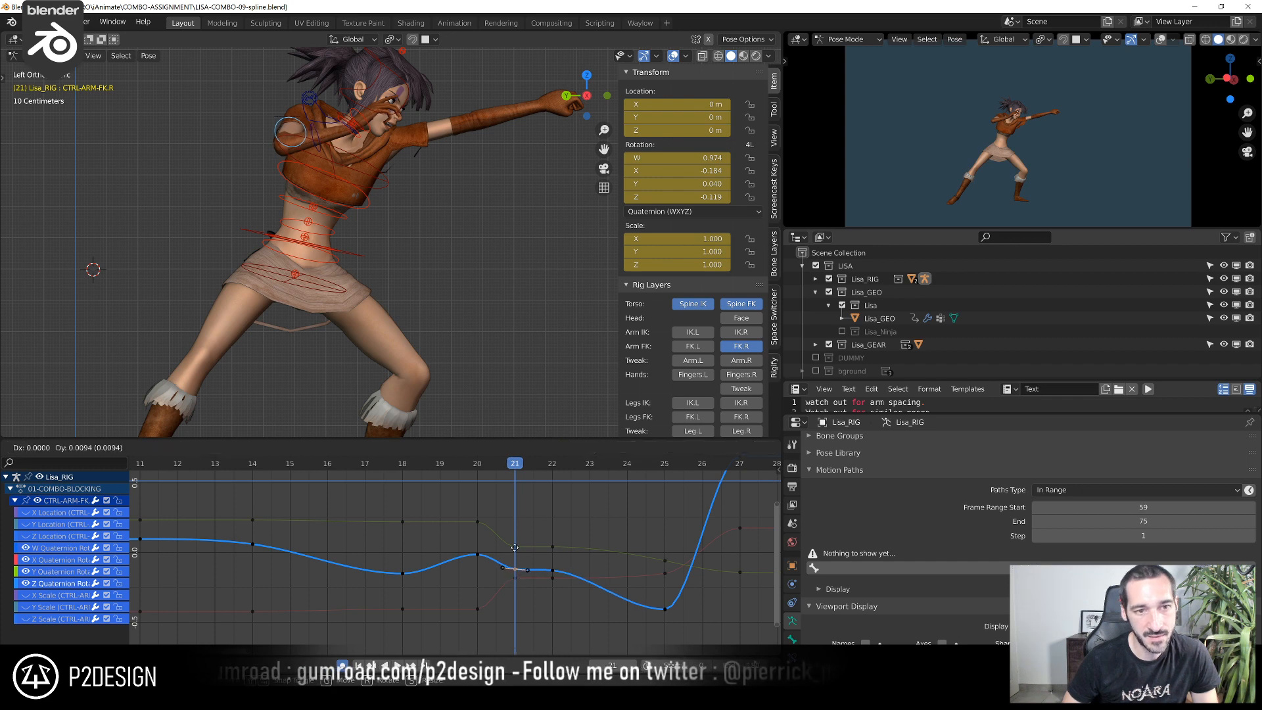
{"action": "key", "text": "Escape"}
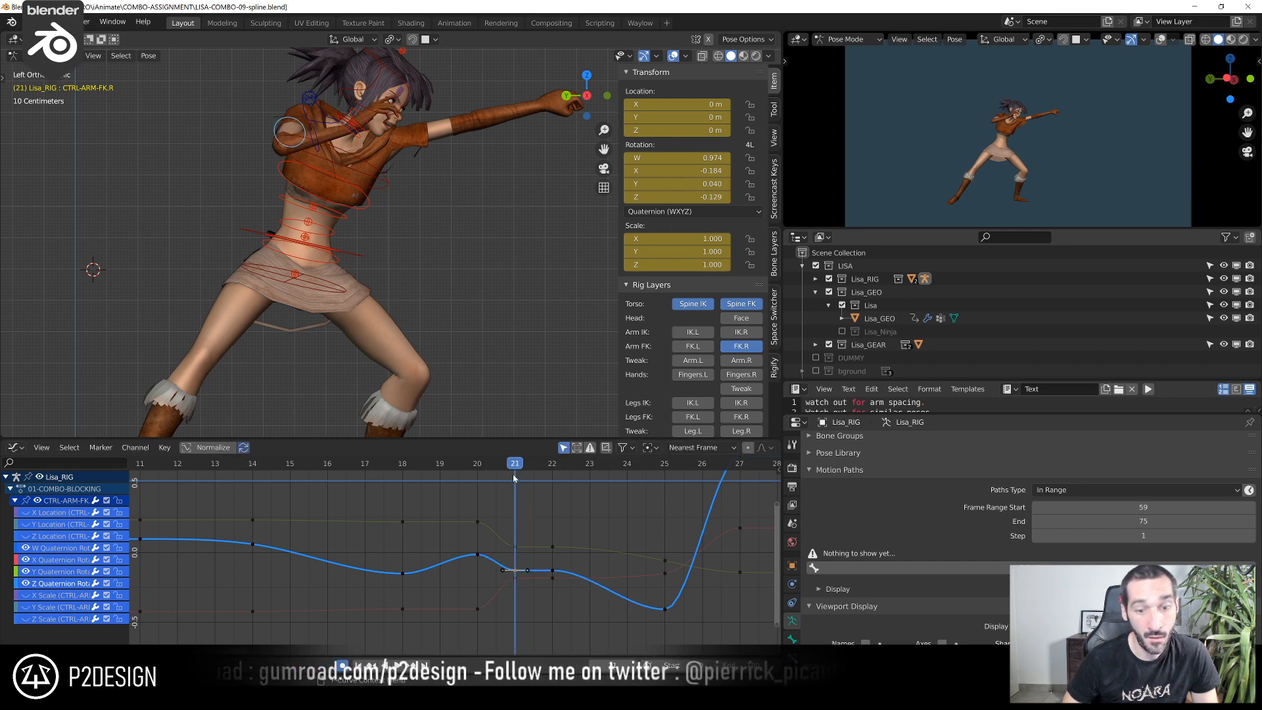
At frame 22, set the upper-arm control's quaternion keys to about -0.166 for Z, 0.007 for Y and -0.137 for X
{"action": "left_click_drag", "start_coordinate": [522, 468], "coordinate": [535, 507]}
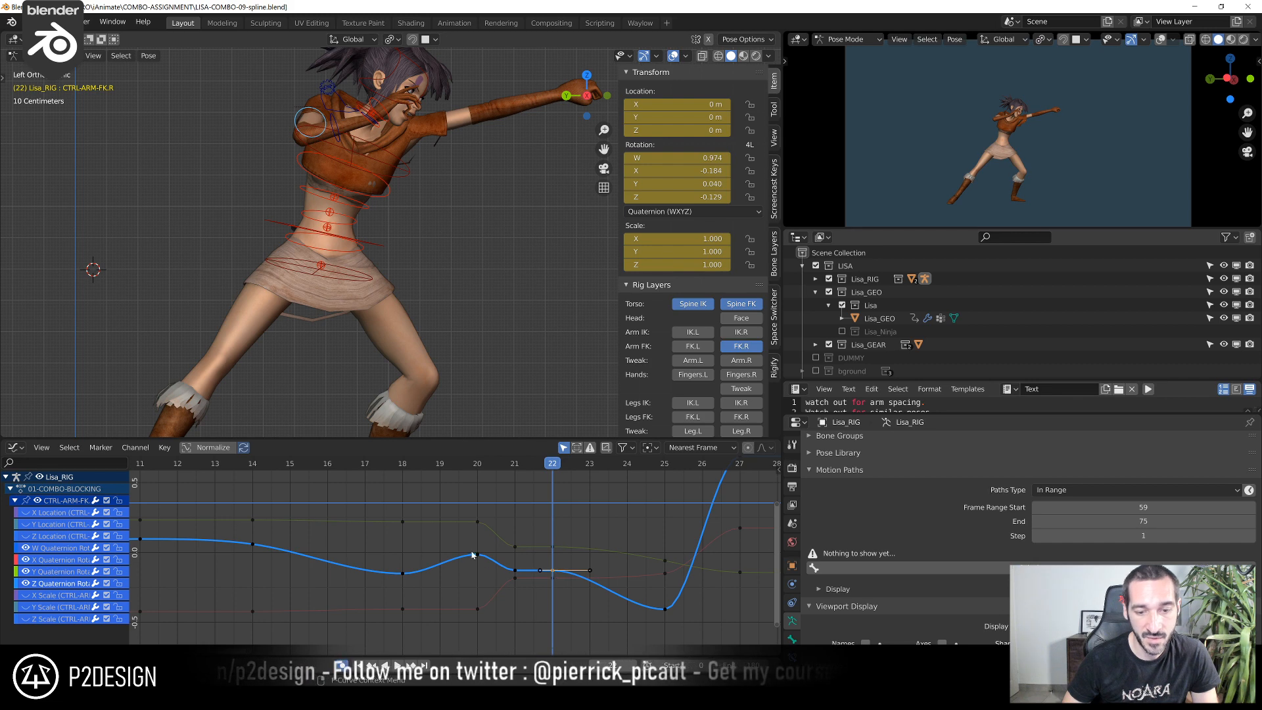
{"action": "key", "text": "g"}
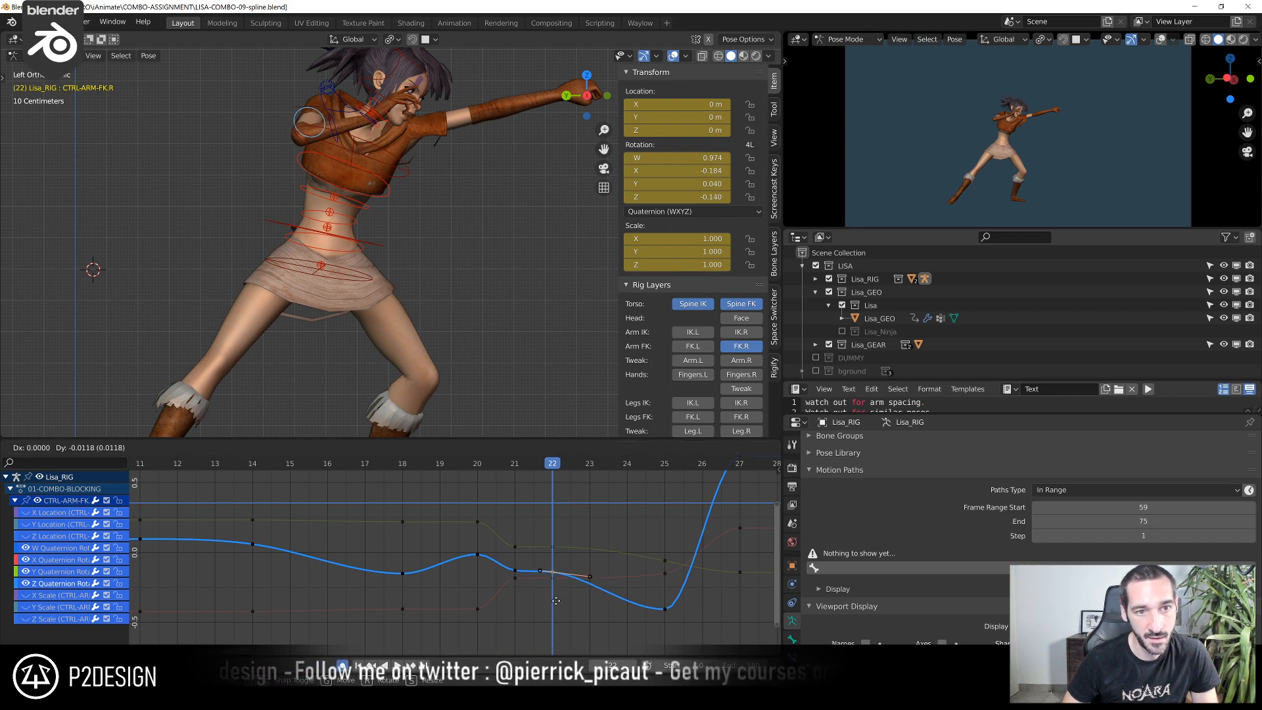
{"action": "left_click", "coordinate": [554, 637]}
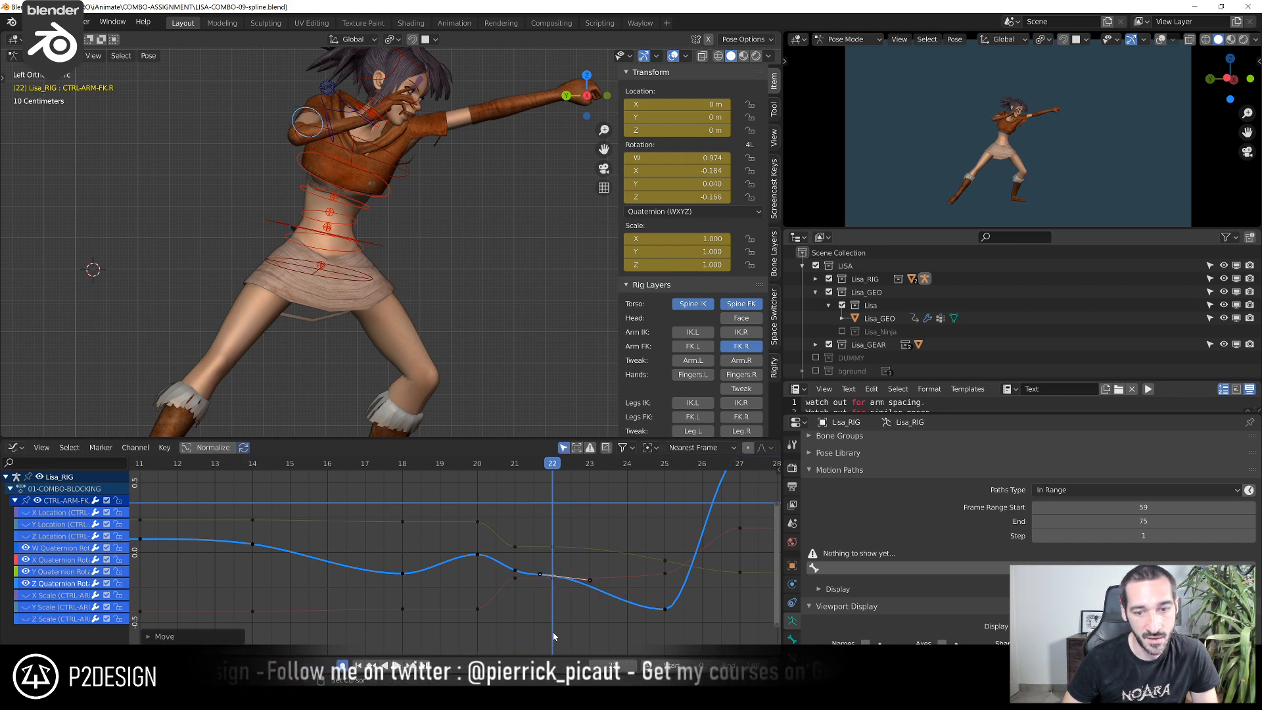
{"action": "left_click", "coordinate": [556, 547]}
{"action": "key", "text": "g"}
{"action": "left_click", "coordinate": [557, 590]}
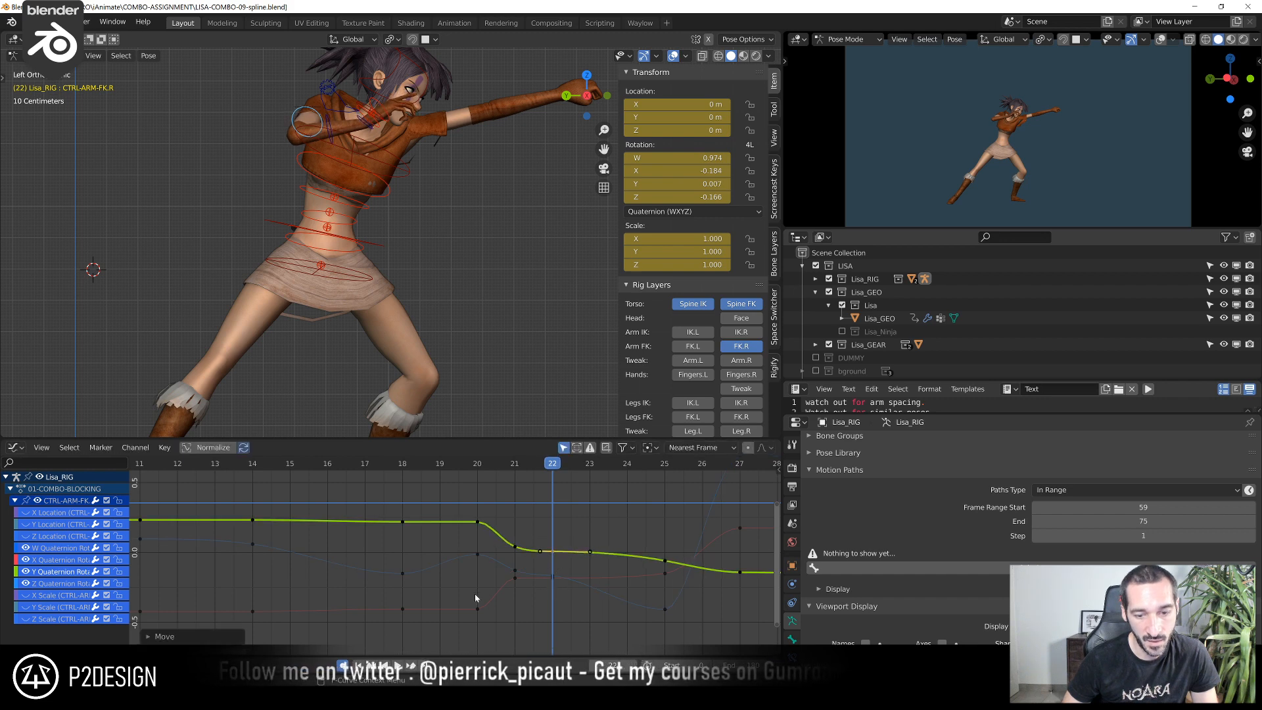
{"action": "left_click", "coordinate": [551, 578]}
{"action": "key", "text": "g"}
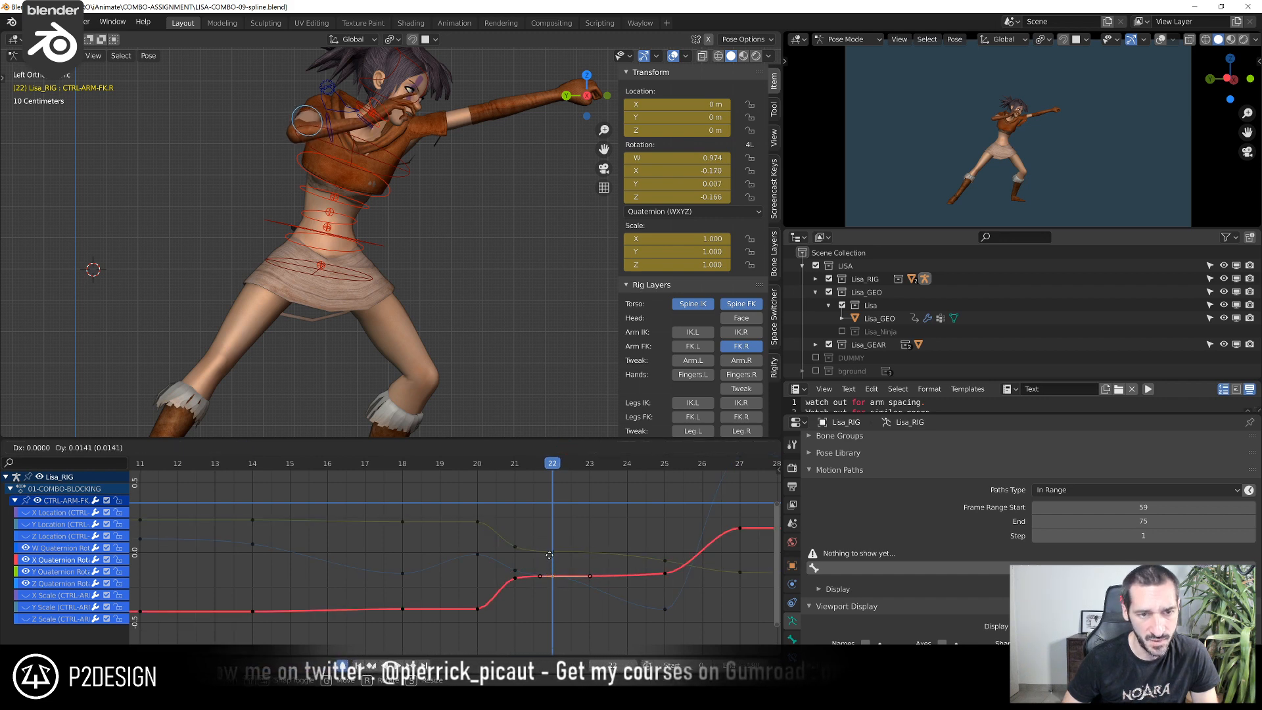
{"action": "left_click", "coordinate": [549, 516]}
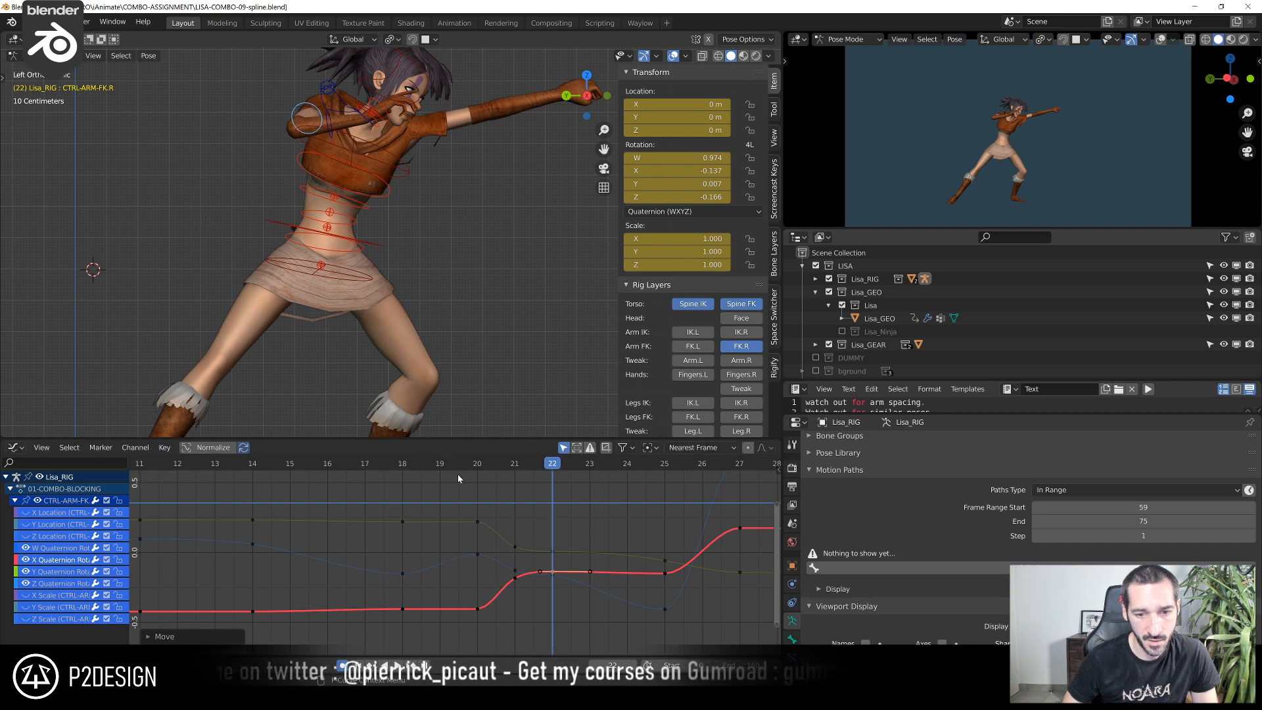
Review the motion up to frame 22, then slightly lower the upper-arm control's Z quaternion key at frame 21
{"action": "left_click", "coordinate": [441, 466]}
{"action": "key", "text": "space"}
{"action": "left_click", "coordinate": [443, 466]}
{"action": "right_click_drag", "start_coordinate": [497, 478], "coordinate": [560, 505], "text": "shift"}
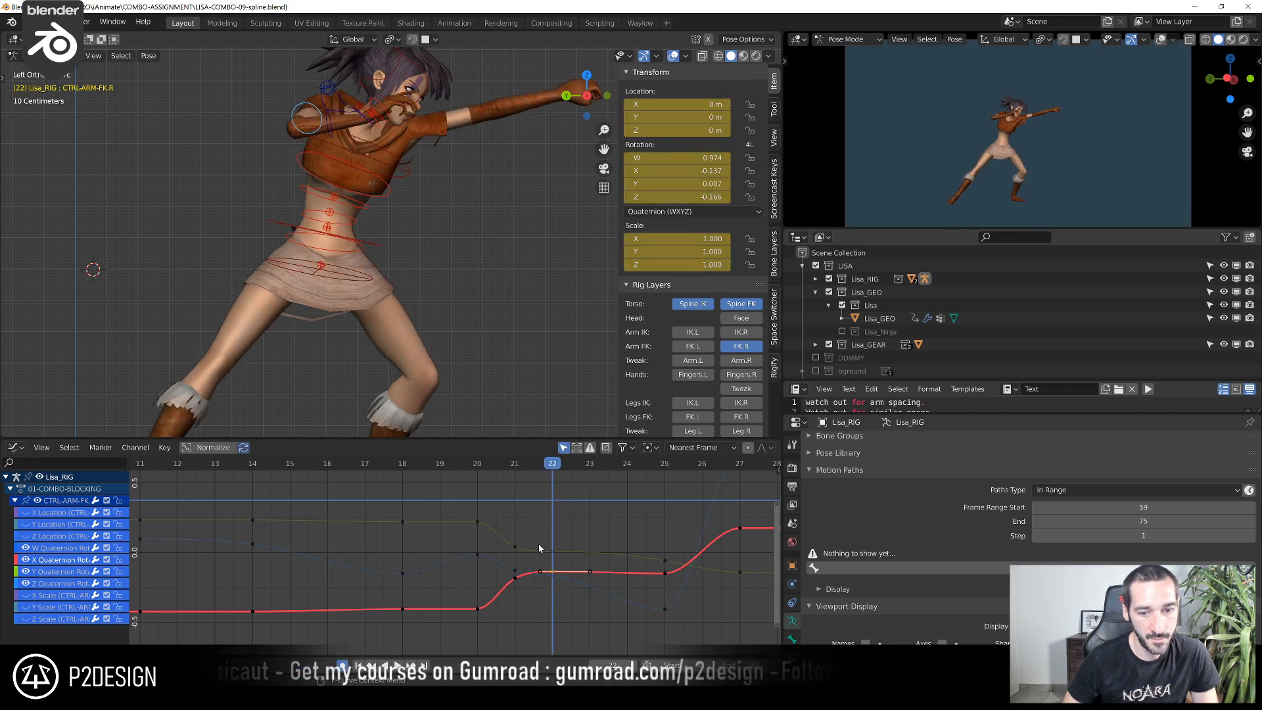
{"action": "left_click", "coordinate": [519, 549]}
{"action": "right_click", "coordinate": [514, 482], "text": "shift"}
{"action": "key", "text": "g"}
{"action": "right_click", "coordinate": [518, 523]}
{"action": "left_click", "coordinate": [516, 570]}
{"action": "key", "text": "g"}
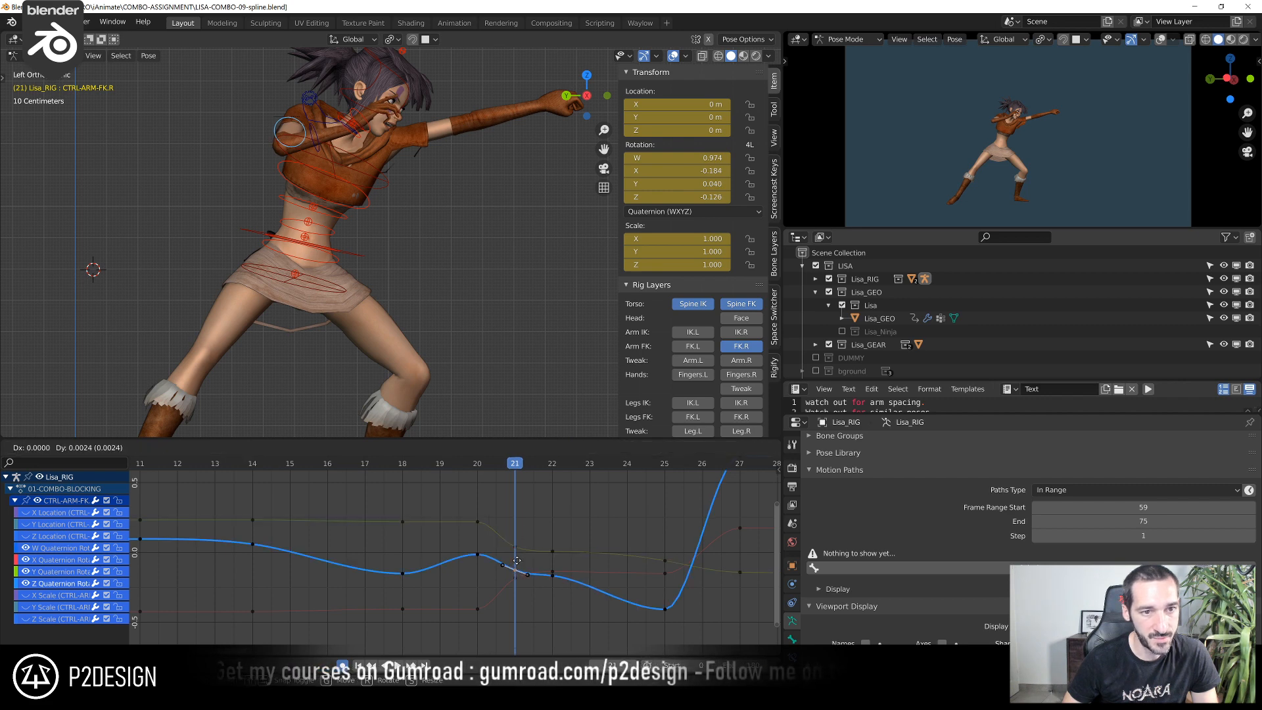
{"action": "right_click", "coordinate": [519, 563]}
{"action": "key", "text": "g"}
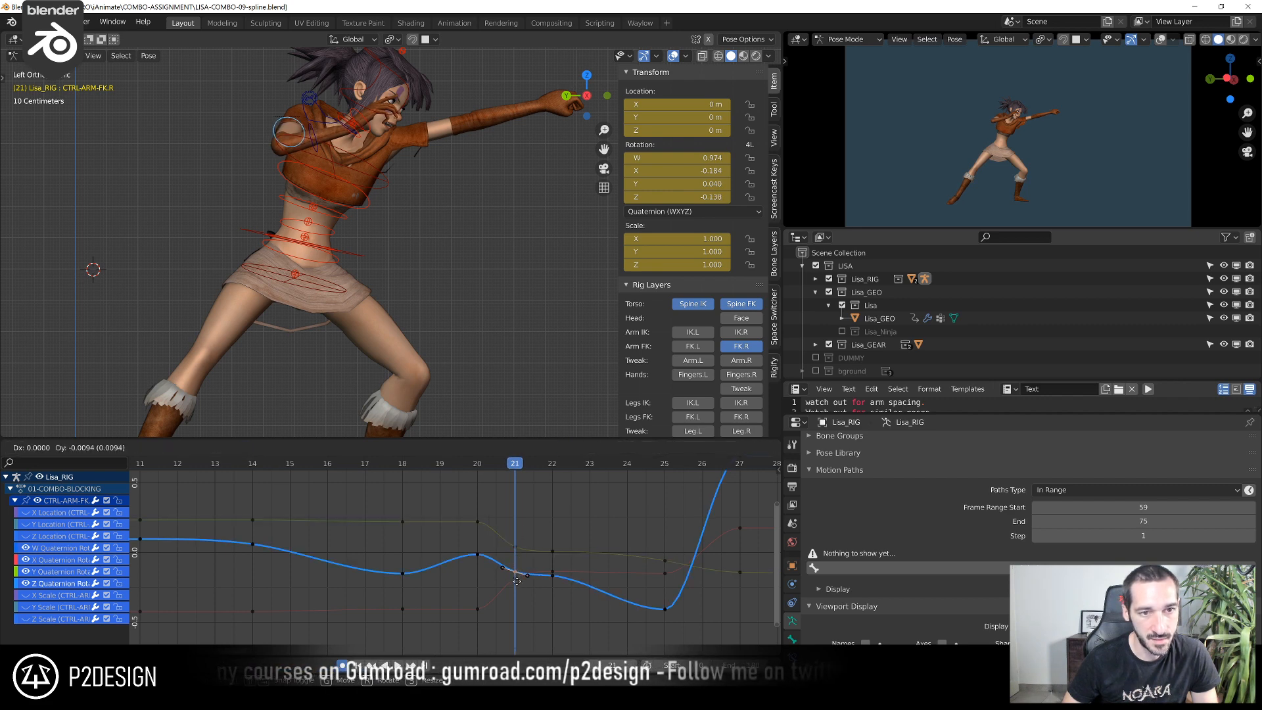
{"action": "left_click", "coordinate": [517, 582]}
Lower the upper-arm control's Z quaternion key at frame 22 to about -0.183
{"action": "middle_click_drag", "start_coordinate": [550, 510], "coordinate": [545, 534], "text": "ctrl"}
{"action": "key", "text": "Right"}
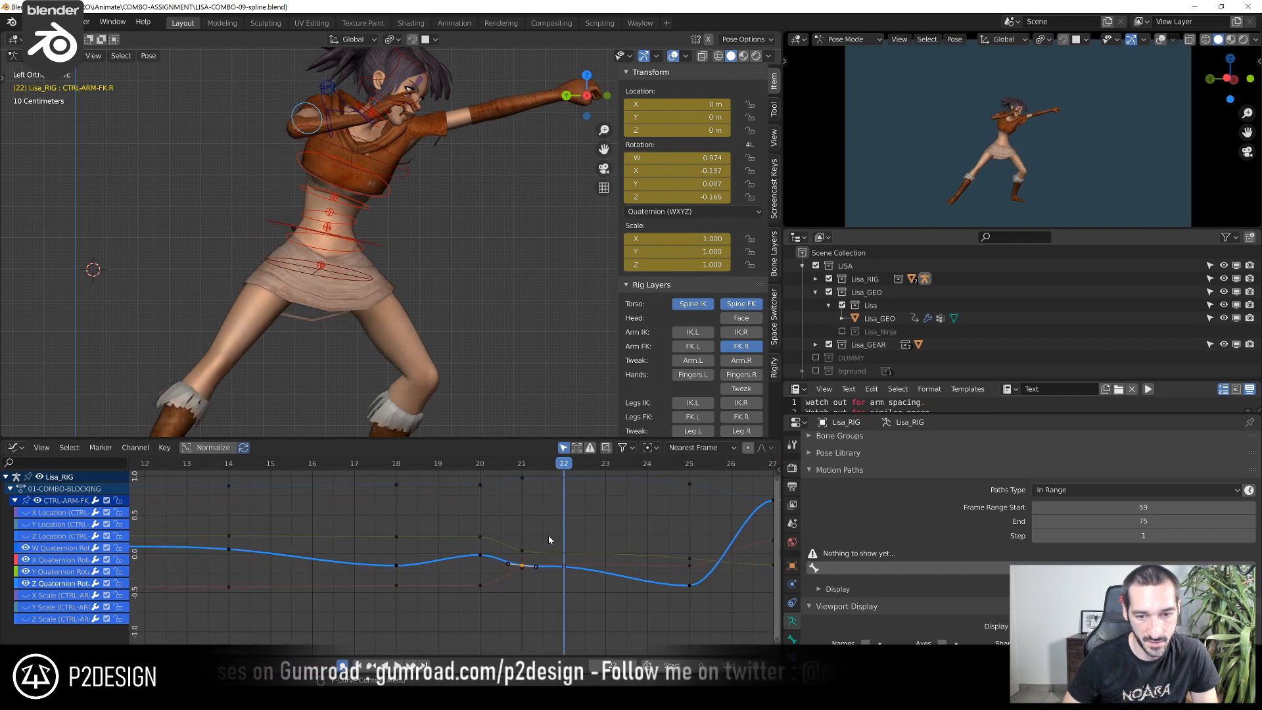
{"action": "left_click", "coordinate": [565, 571]}
{"action": "key", "text": "g"}
{"action": "left_click", "coordinate": [567, 586], "text": "shift"}
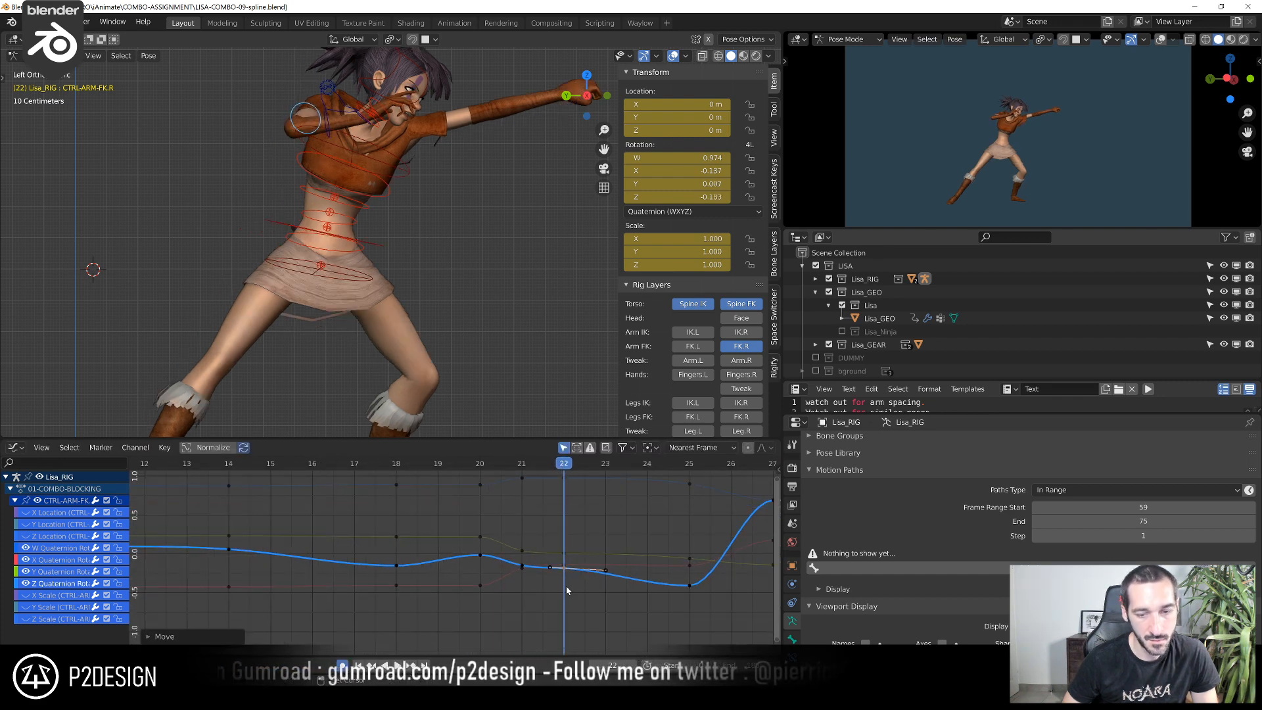
Return to frame 21 and slightly raise the upper-arm control's Z quaternion key
{"action": "scroll", "coordinate": [565, 583], "scroll_direction": "up", "scroll_amount": 2}
{"action": "key", "text": "Left"}
{"action": "left_click", "coordinate": [547, 572]}
{"action": "left_click", "coordinate": [547, 568]}
{"action": "key", "text": "g"}
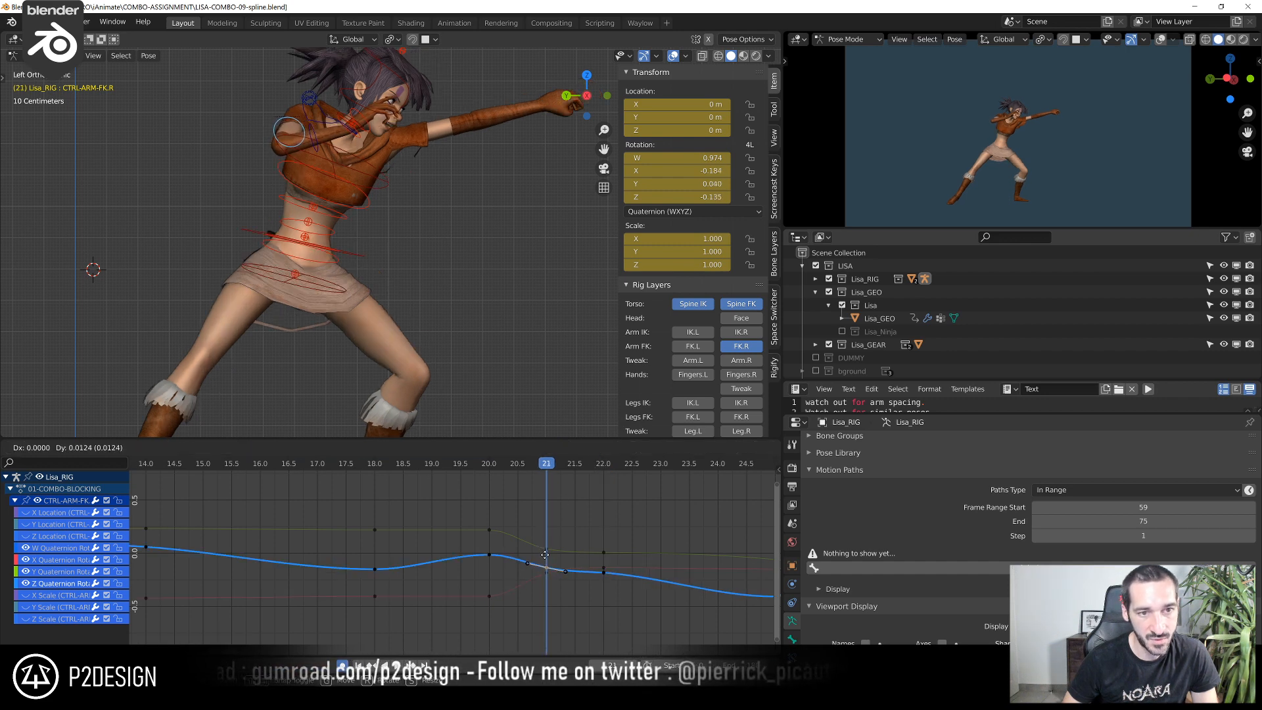
{"action": "left_click", "coordinate": [544, 534]}
Go to frame 25 and lower the upper-arm control's Z quaternion key to about -0.805
{"action": "left_click_drag", "start_coordinate": [487, 467], "coordinate": [768, 549]}
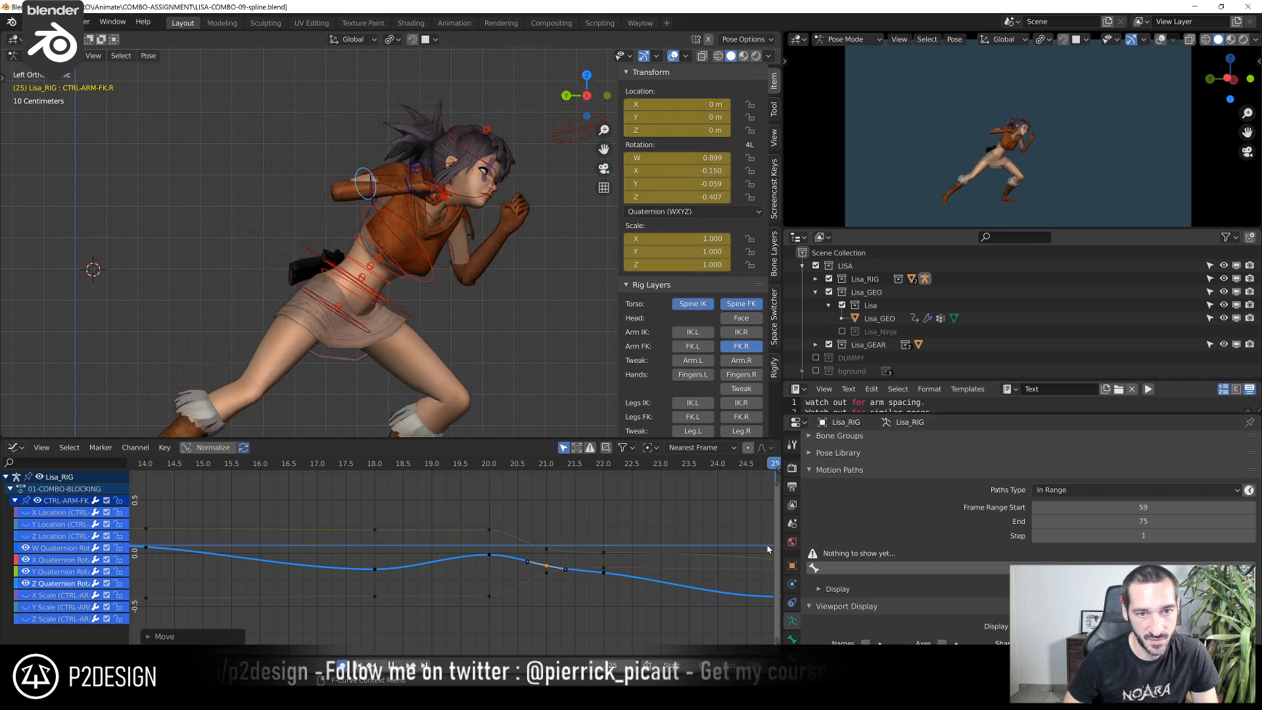
{"action": "scroll", "coordinate": [691, 547], "scroll_direction": "down", "scroll_amount": 5}
{"action": "middle_click_drag", "start_coordinate": [661, 552], "coordinate": [545, 539]}
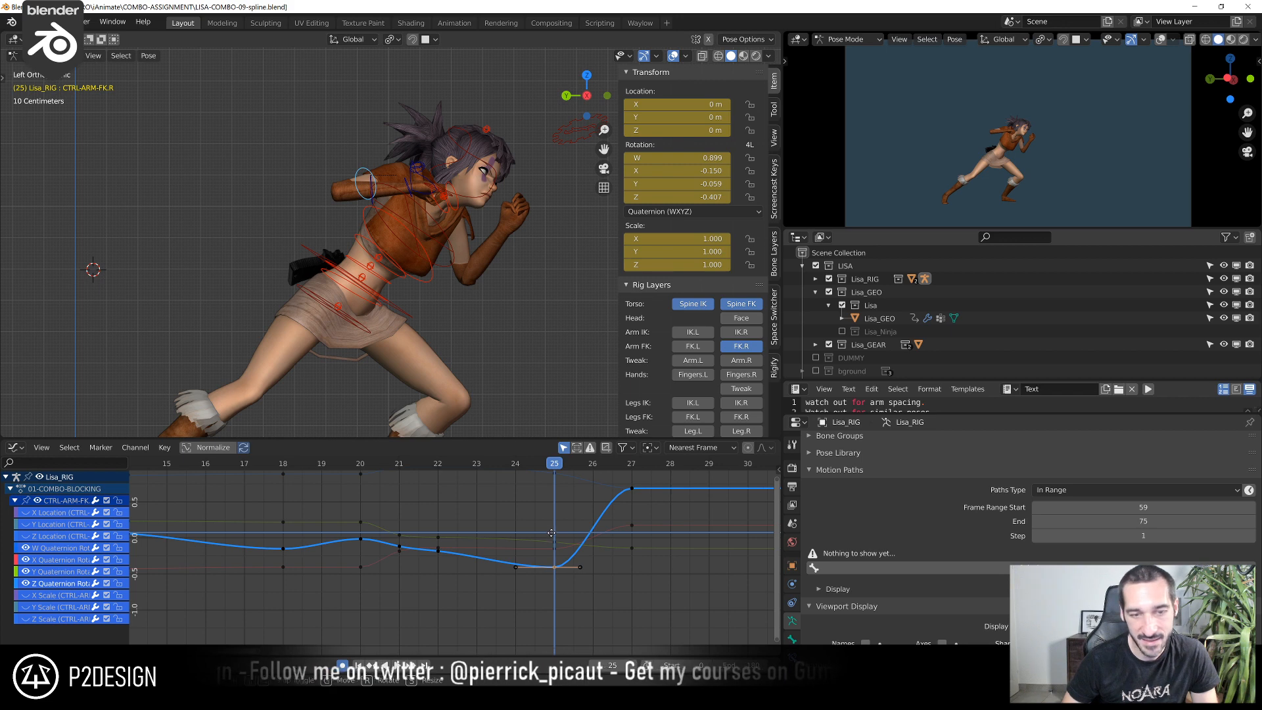
{"action": "key", "text": "g"}
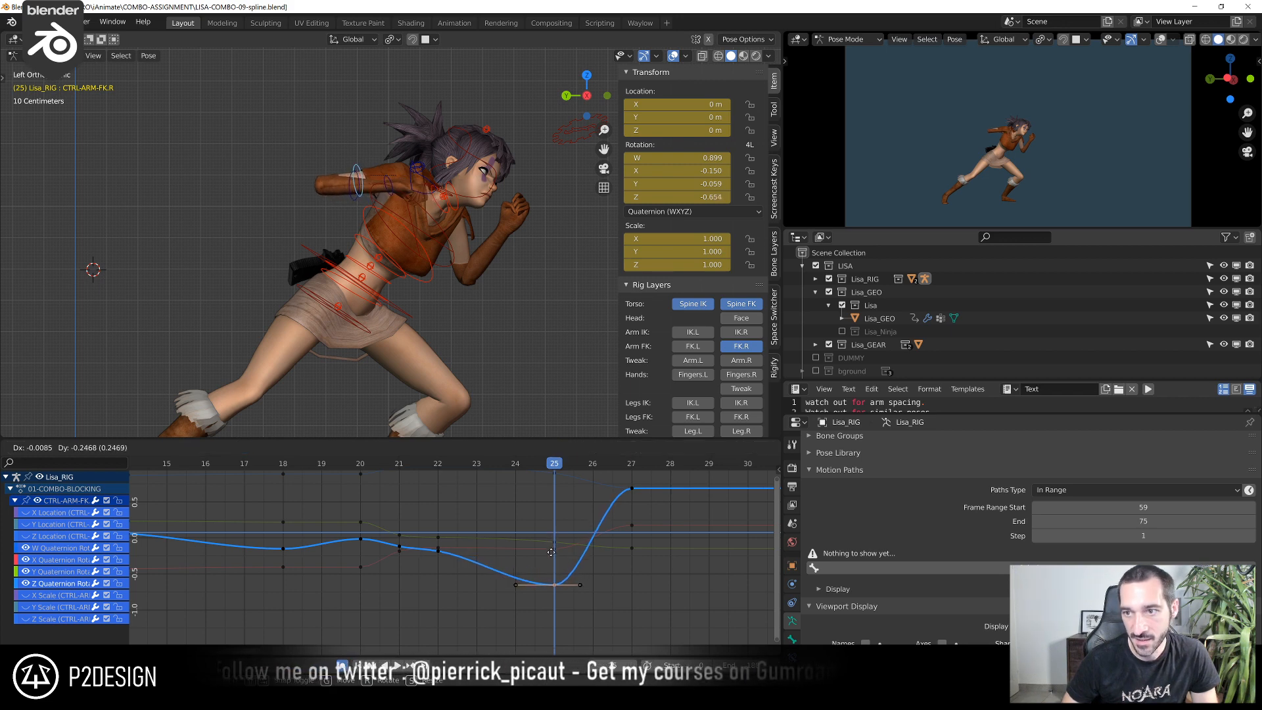
{"action": "left_click", "coordinate": [552, 563]}
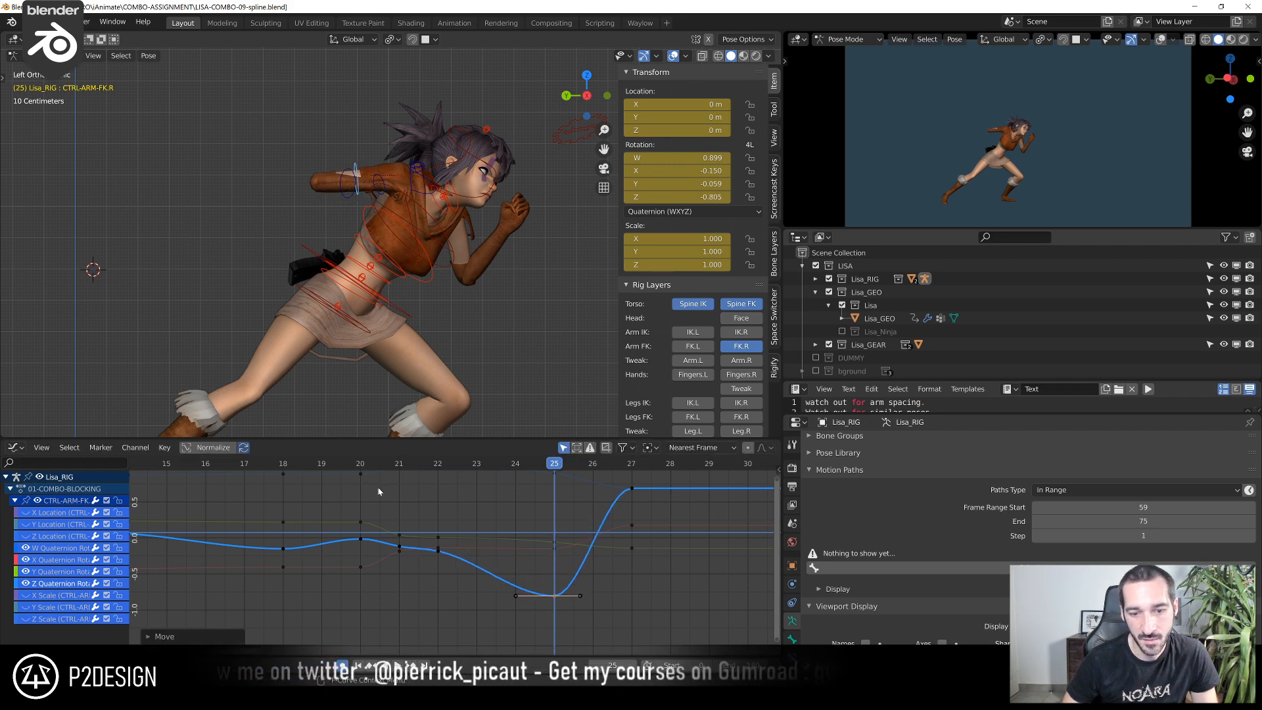
Duplicate the upper-arm control's rotation keys at frame 27 onto frame 28
{"action": "right_click_drag", "start_coordinate": [363, 474], "coordinate": [612, 491], "text": "shift"}
{"action": "mouse_move", "coordinate": [600, 487]}
{"action": "right_mouse_down", "text": "shift"}
{"action": "mouse_move", "coordinate": [552, 486]}
{"action": "mouse_move", "coordinate": [619, 482]}
{"action": "mouse_move", "coordinate": [467, 492]}
{"action": "mouse_move", "coordinate": [620, 494]}
{"action": "right_mouse_up", "text": "shift"}
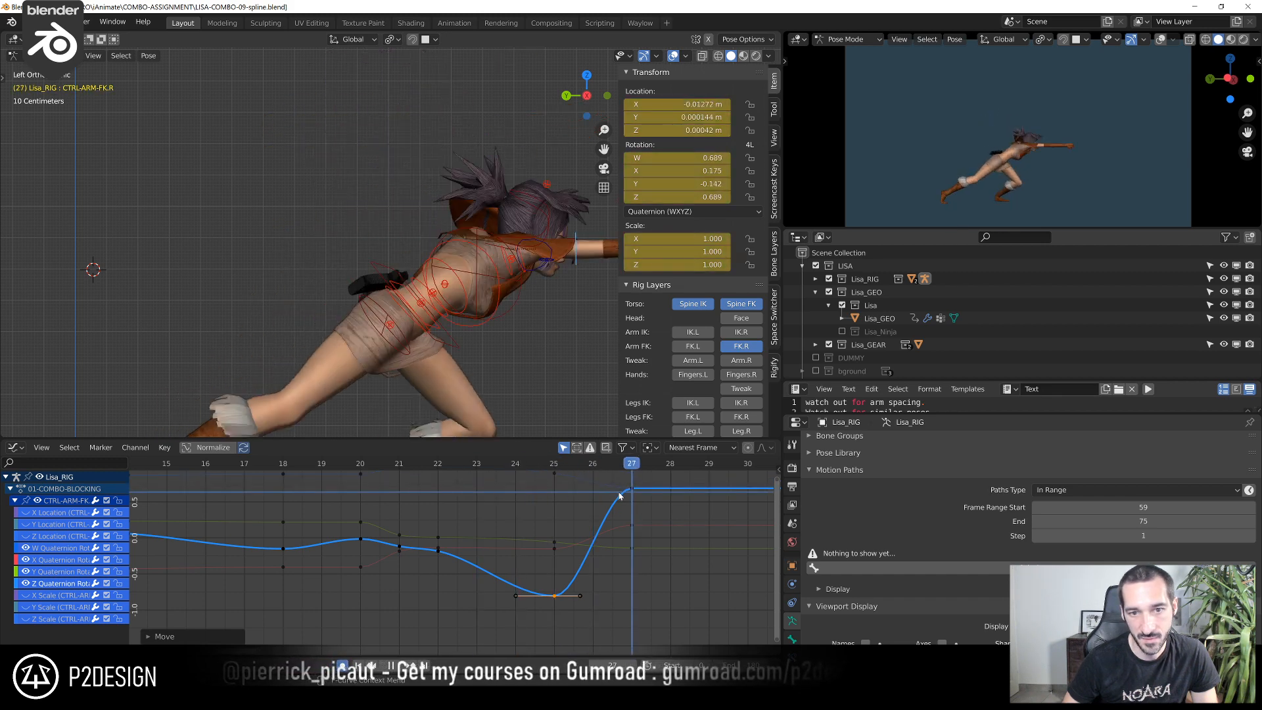
{"action": "scroll", "coordinate": [565, 355], "scroll_direction": "down", "scroll_amount": 4}
{"action": "middle_click_drag", "start_coordinate": [683, 540], "coordinate": [508, 563]}
{"action": "scroll", "coordinate": [508, 563], "scroll_direction": "up", "scroll_amount": 1}
{"action": "left_click", "coordinate": [457, 507]}
{"action": "scroll", "coordinate": [457, 502], "scroll_direction": "down", "scroll_amount": 1}
{"action": "left_click_drag", "start_coordinate": [437, 501], "coordinate": [487, 600]}
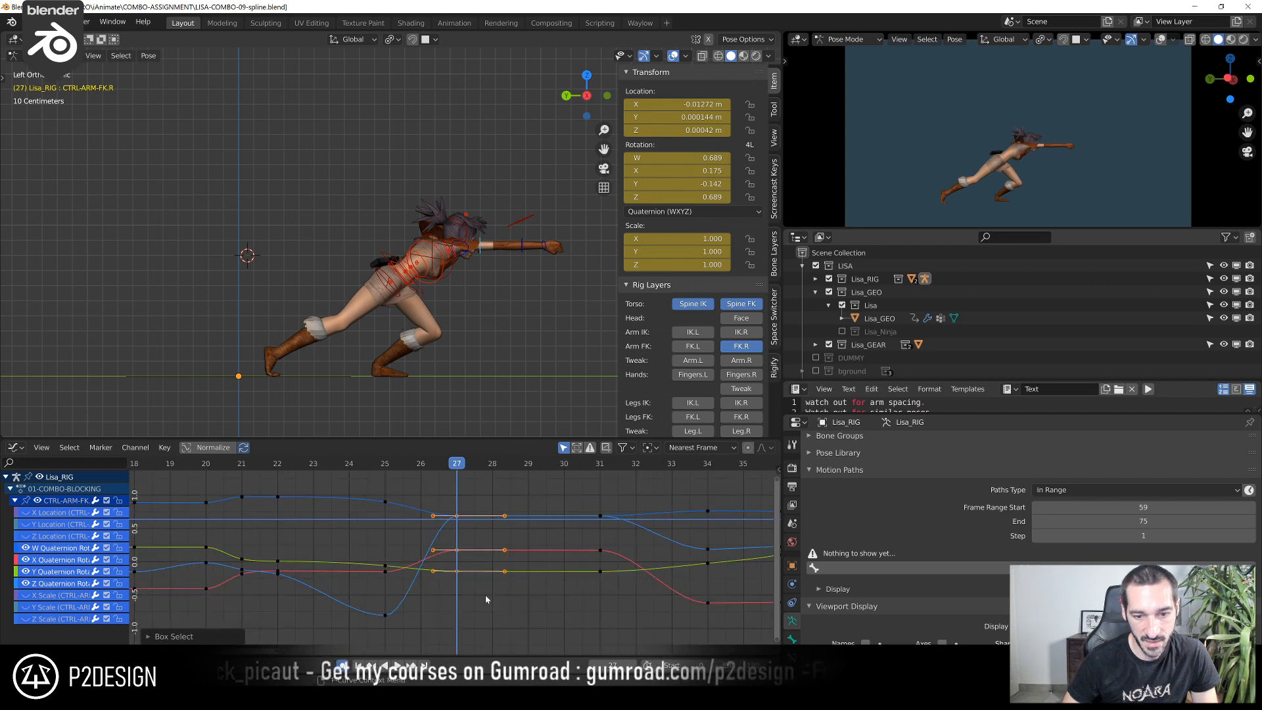
{"action": "key", "text": "g"}
{"action": "key", "text": "x"}
{"action": "left_click", "coordinate": [489, 583]}
At frame 27, set the upper-arm control's quaternion keys to about 0.102 for X, 0.396 for Z and -0.130 for Y
{"action": "left_click_drag", "start_coordinate": [457, 513], "coordinate": [457, 514]}
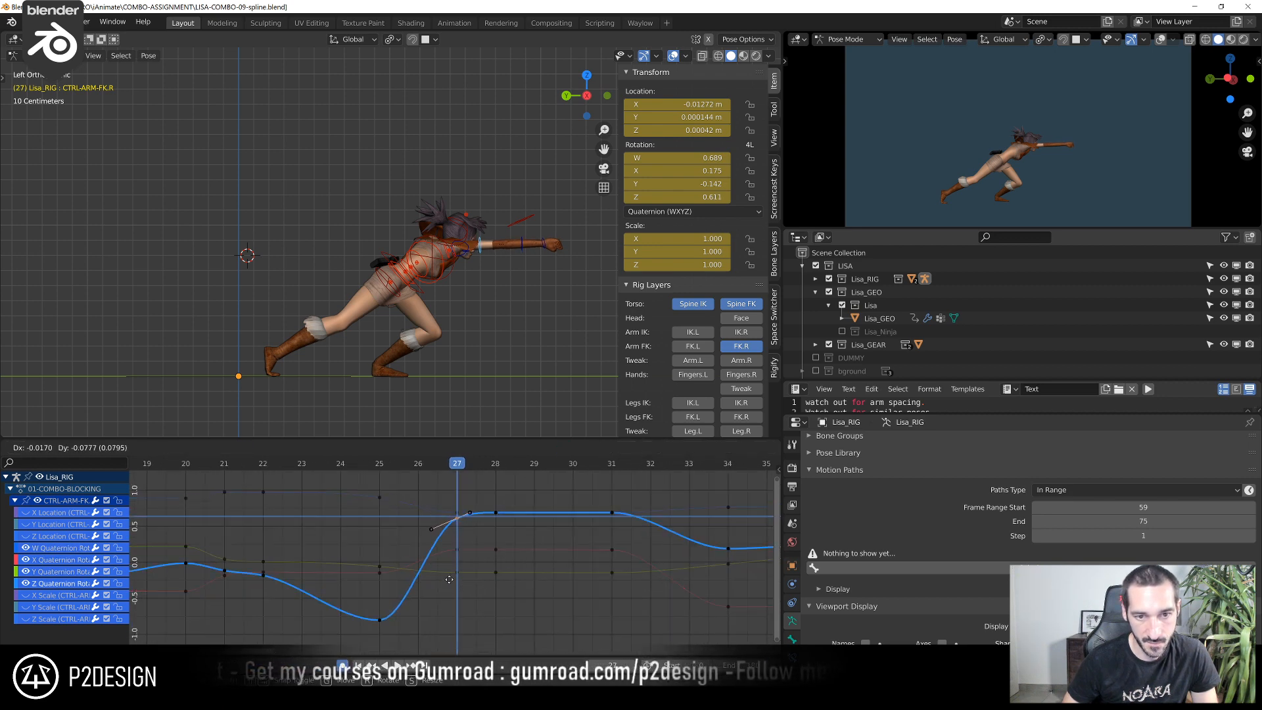
{"action": "key", "text": "Escape"}
{"action": "left_click", "coordinate": [455, 551]}
{"action": "left_click_drag", "start_coordinate": [454, 550], "coordinate": [454, 559]}
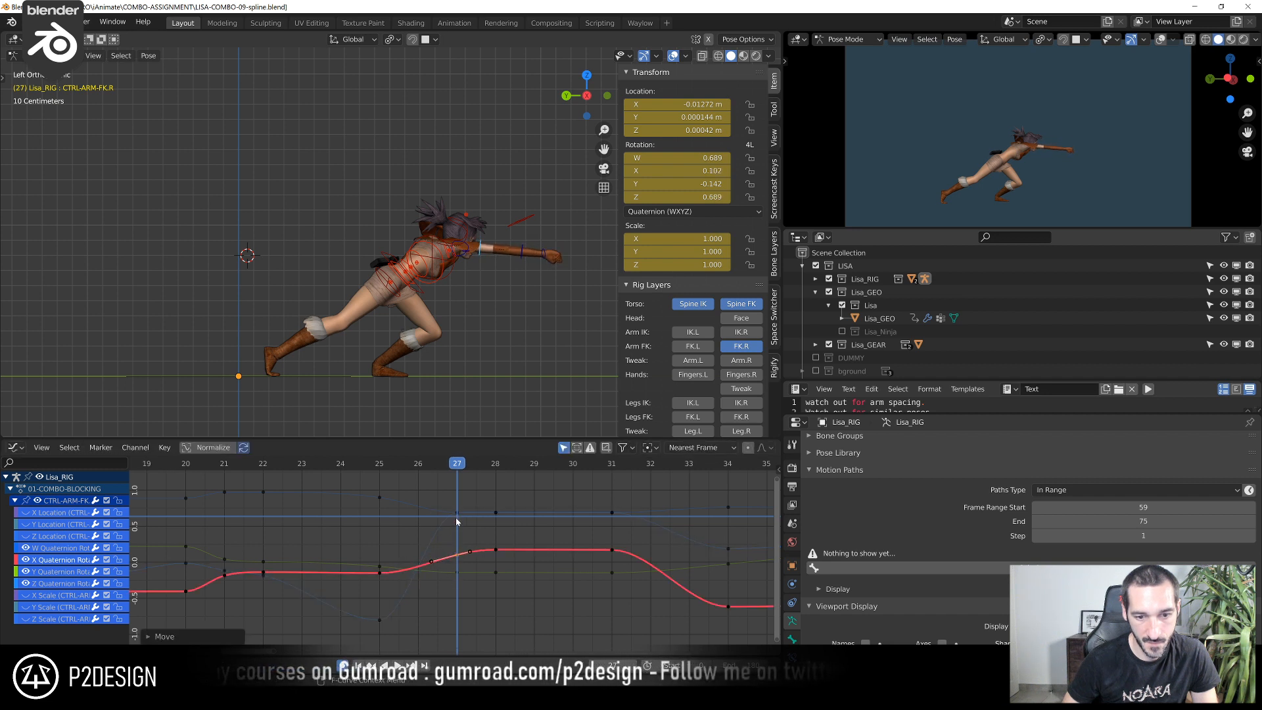
{"action": "left_click", "coordinate": [457, 514]}
{"action": "left_click_drag", "start_coordinate": [457, 514], "coordinate": [457, 536]}
{"action": "middle_click_drag", "start_coordinate": [503, 353], "coordinate": [473, 420]}
{"action": "scroll", "coordinate": [469, 567], "scroll_direction": "up", "scroll_amount": 1}
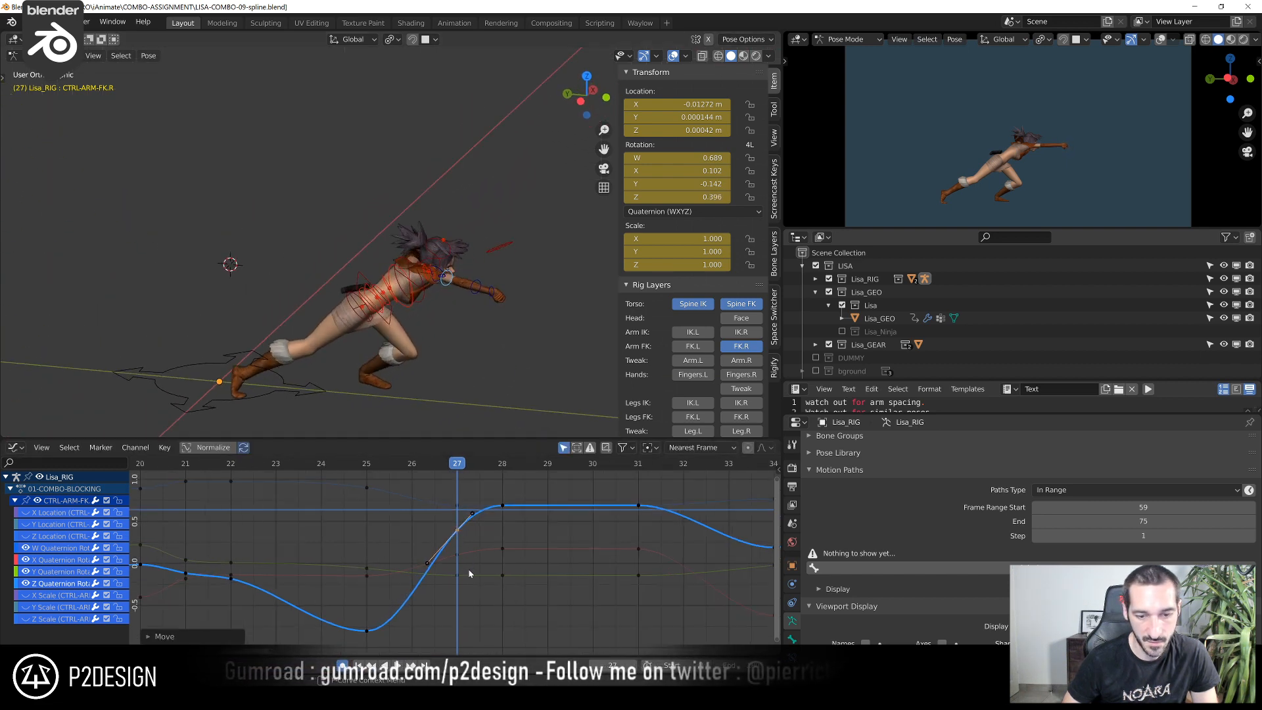
{"action": "left_click", "coordinate": [462, 576]}
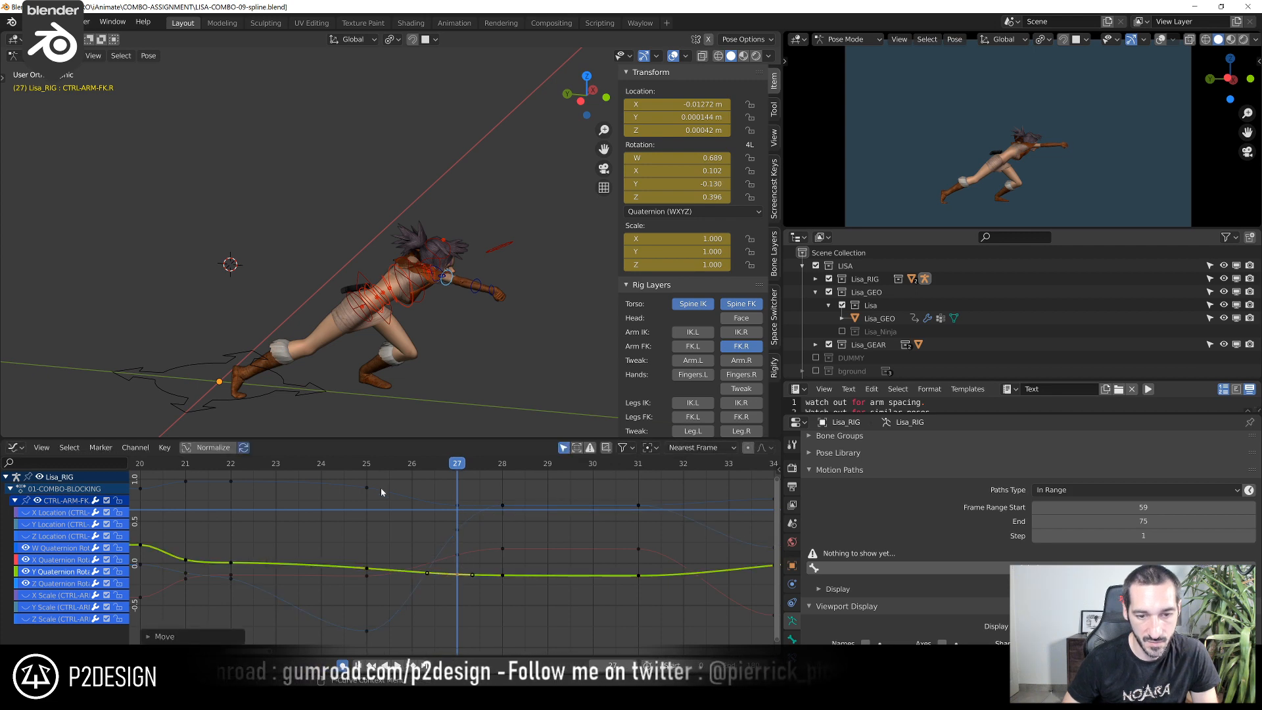
Scrub between frames 26 and 28 to examine the right arm's extension up close in the camera view
{"action": "left_click", "coordinate": [362, 469]}
{"action": "left_click_drag", "start_coordinate": [362, 468], "coordinate": [413, 502]}
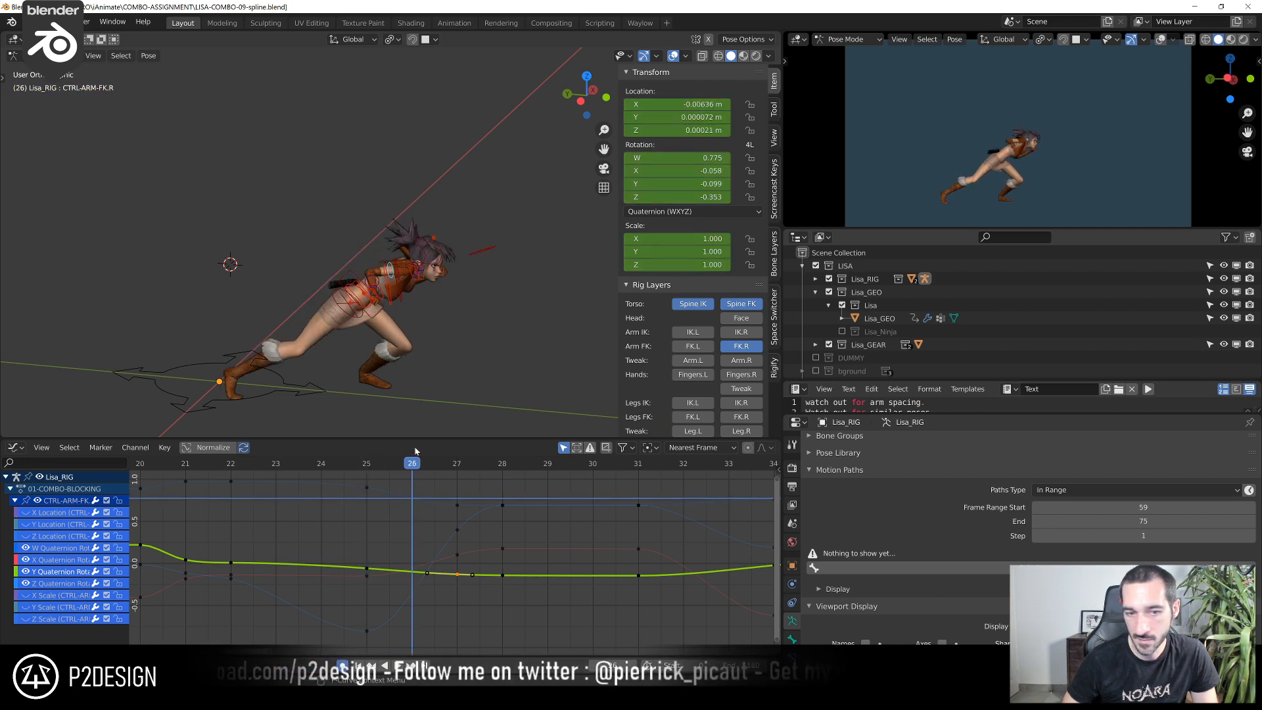
{"action": "scroll", "coordinate": [1009, 202], "scroll_direction": "up", "scroll_amount": 3}
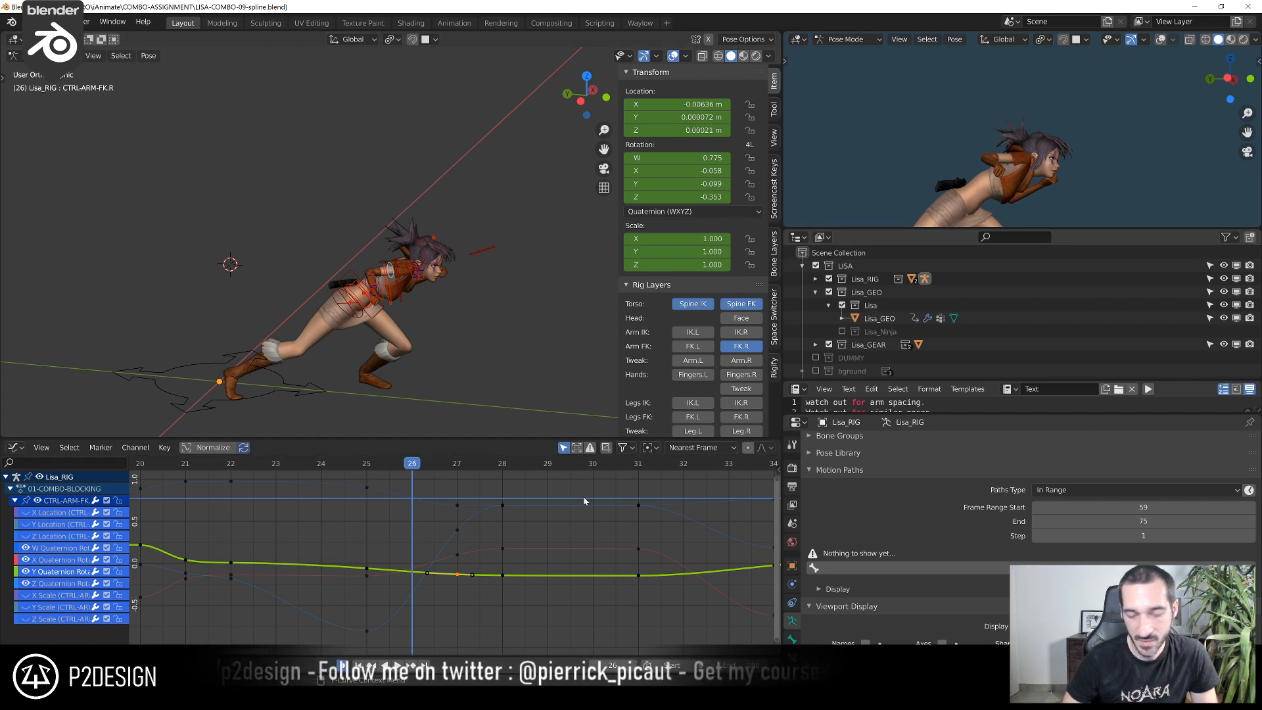
{"action": "scroll", "coordinate": [392, 517], "scroll_direction": "down", "scroll_amount": 3}
{"action": "left_click_drag", "start_coordinate": [352, 464], "coordinate": [487, 501]}
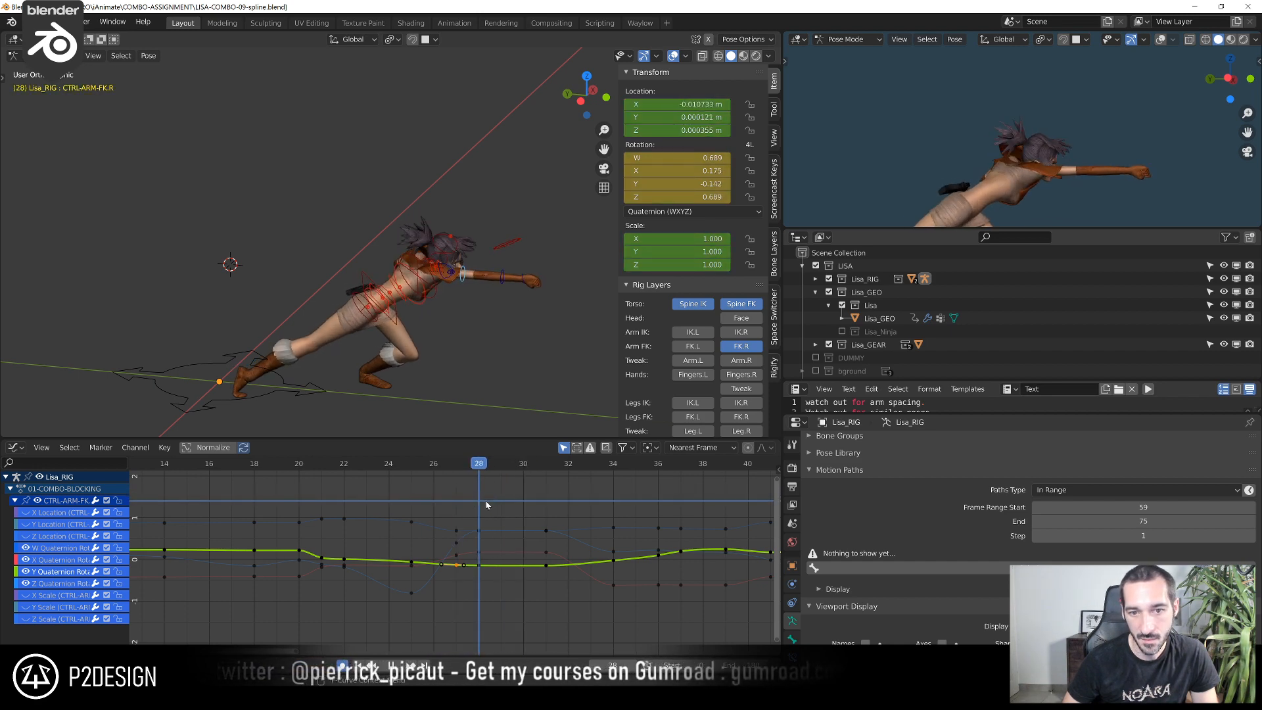
At frame 28, move the right-hand FK control forward along global Y to stretch the punch
{"action": "left_click", "coordinate": [524, 283]}
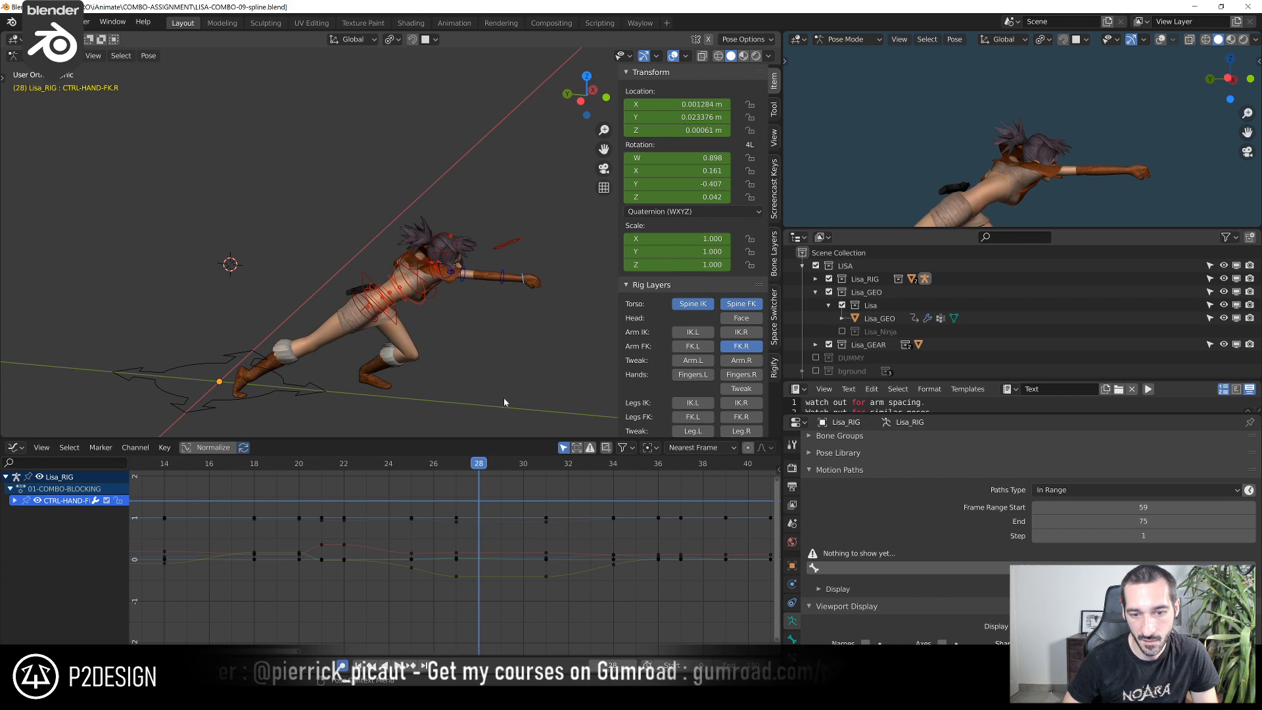
{"action": "key", "text": "Home"}
{"action": "left_click_drag", "start_coordinate": [351, 489], "coordinate": [450, 488]}
{"action": "middle_click_drag", "start_coordinate": [540, 312], "coordinate": [438, 261], "text": "shift"}
{"action": "scroll", "coordinate": [438, 262], "scroll_direction": "up", "scroll_amount": 3}
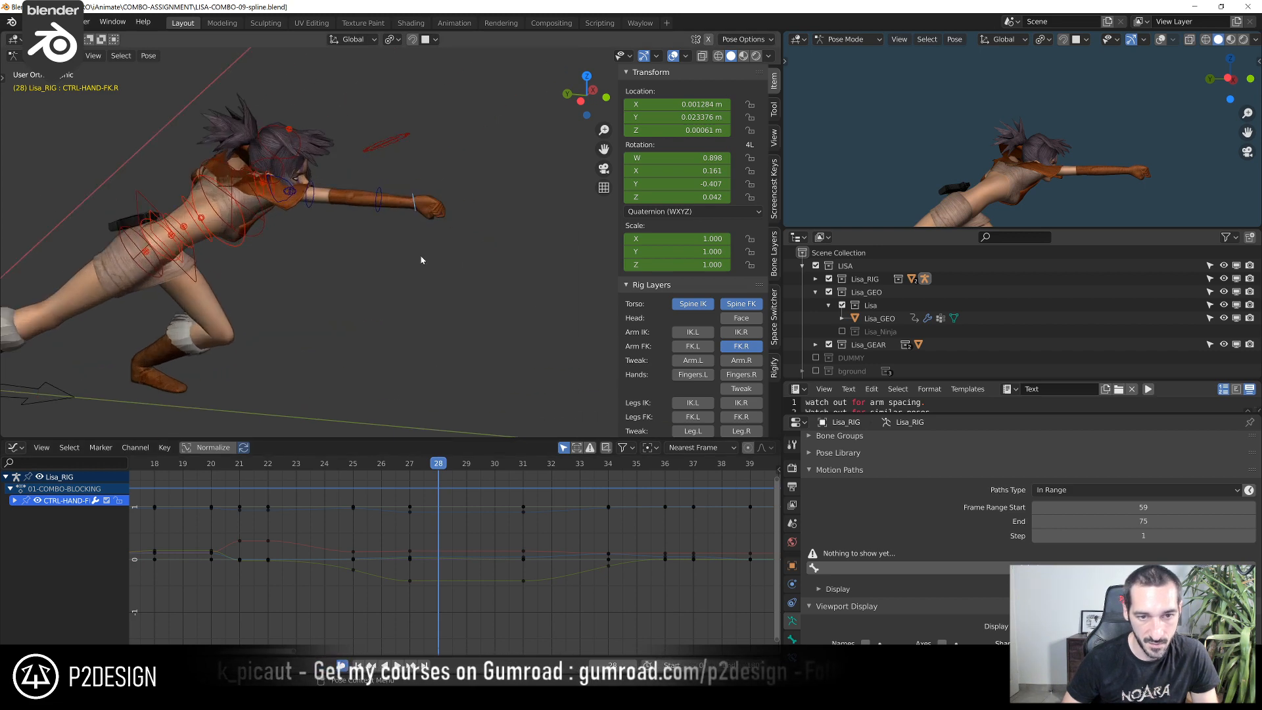
{"action": "key", "text": "y"}
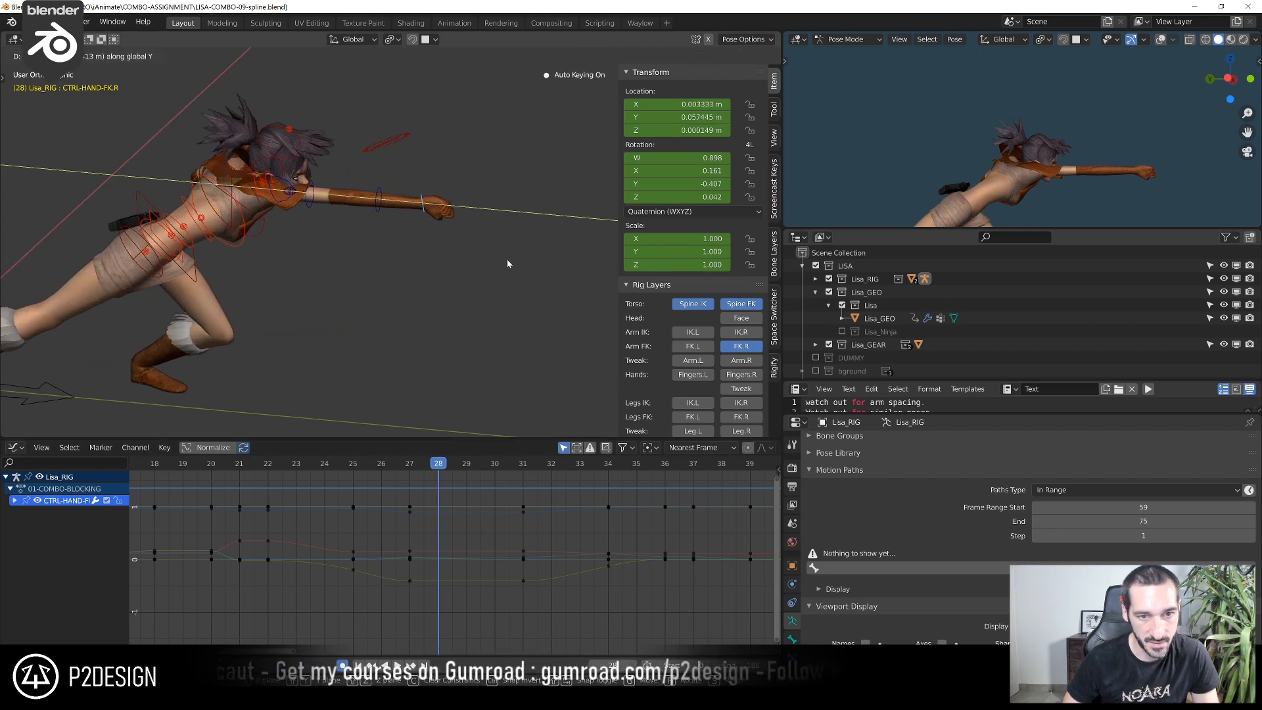
{"action": "left_click", "coordinate": [507, 264]}
Move the right-forearm FK control along global Y by about -0.047 m at frame 28
{"action": "left_click", "coordinate": [380, 214]}
{"action": "key", "text": "g"}
{"action": "key", "text": "y"}
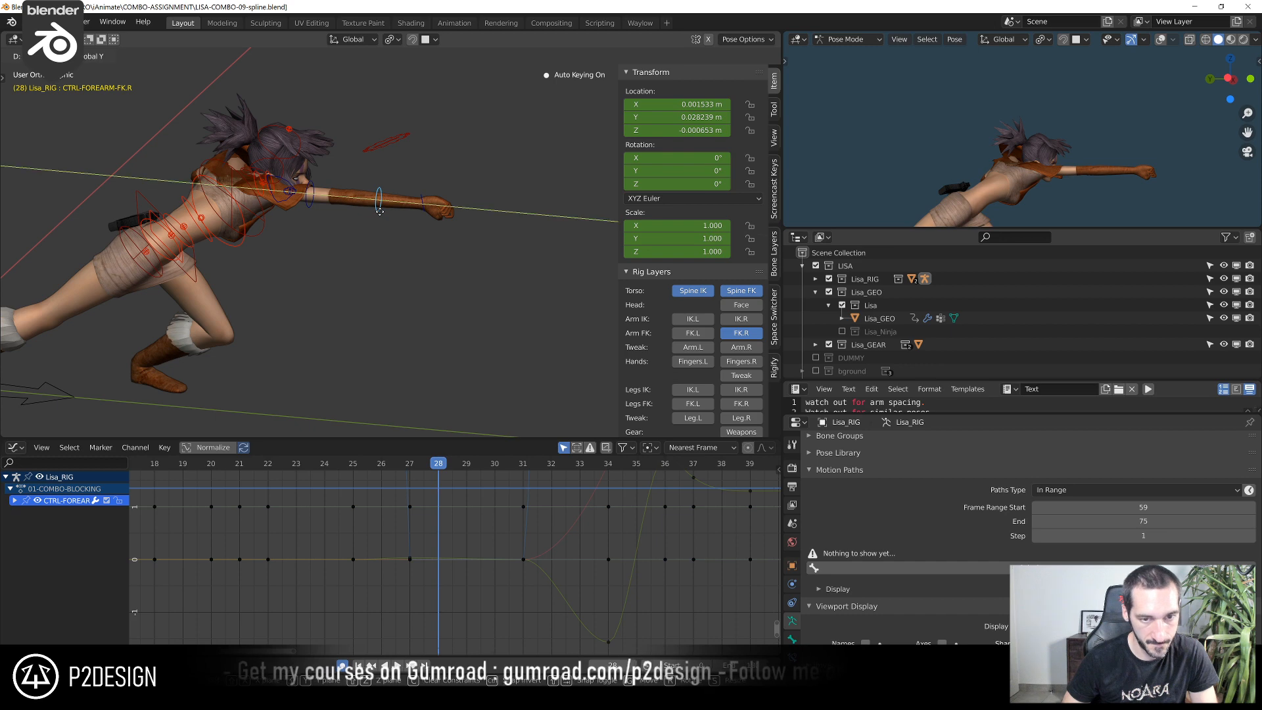
{"action": "left_click", "coordinate": [497, 223]}
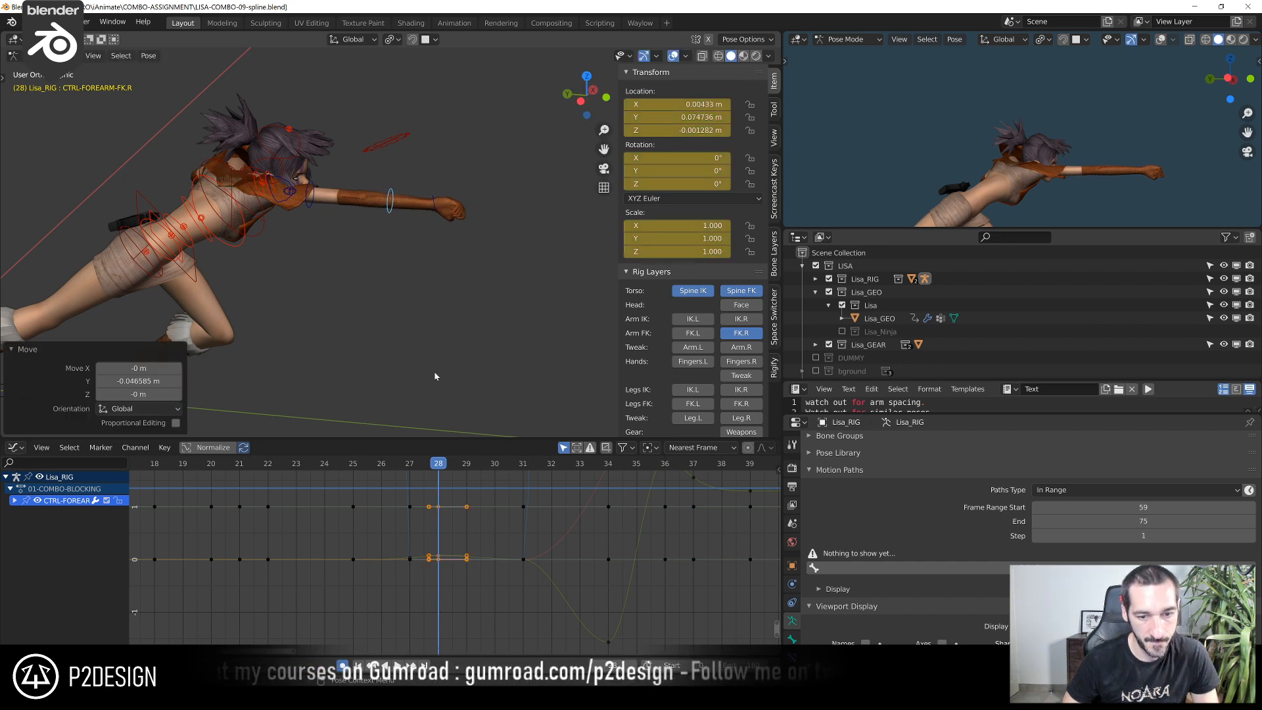
Play back the punch from the earlier frames to check the stretched arm
{"action": "left_click_drag", "start_coordinate": [443, 466], "coordinate": [185, 490]}
{"action": "key", "text": "space"}
{"action": "key", "text": "space"}
In the Dope Sheet, duplicate the right forearm and hand controls' frame 31 keys onto frame 29
{"action": "left_click_drag", "start_coordinate": [327, 477], "coordinate": [514, 498]}
{"action": "scroll", "coordinate": [510, 501], "scroll_direction": "down", "scroll_amount": 2}
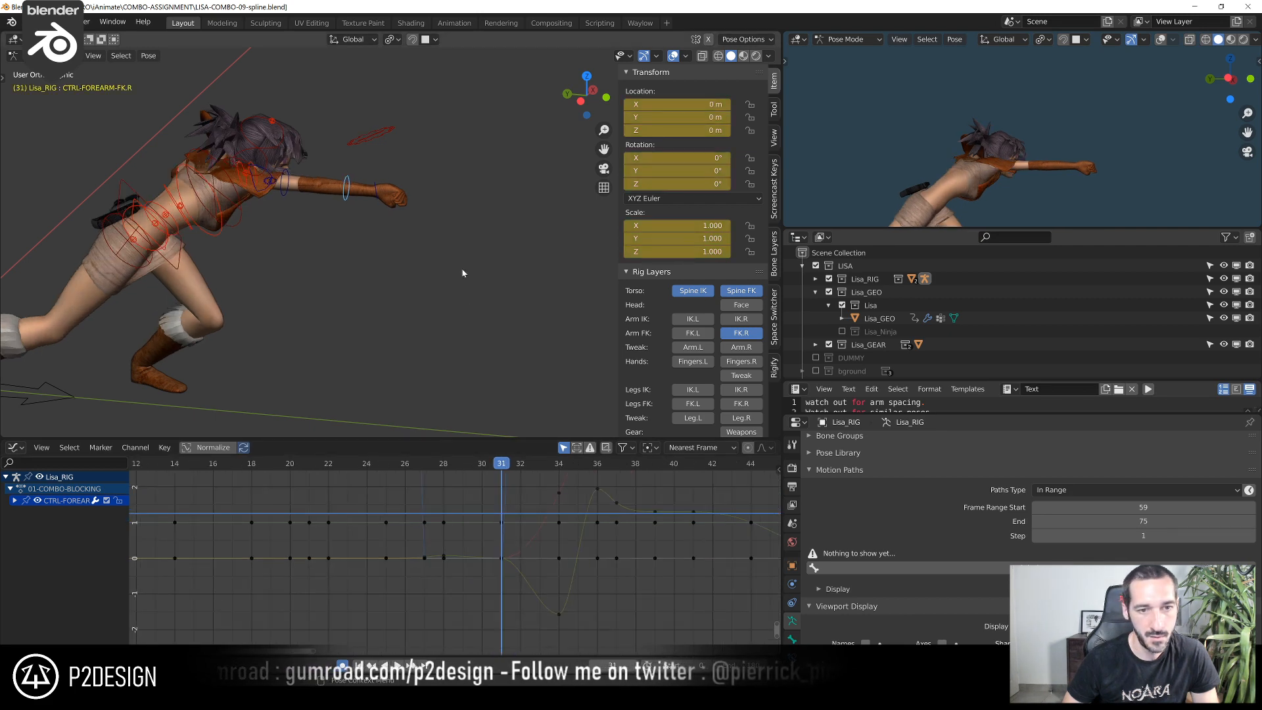
{"action": "left_click", "coordinate": [380, 198]}
{"action": "left_click", "coordinate": [14, 449]}
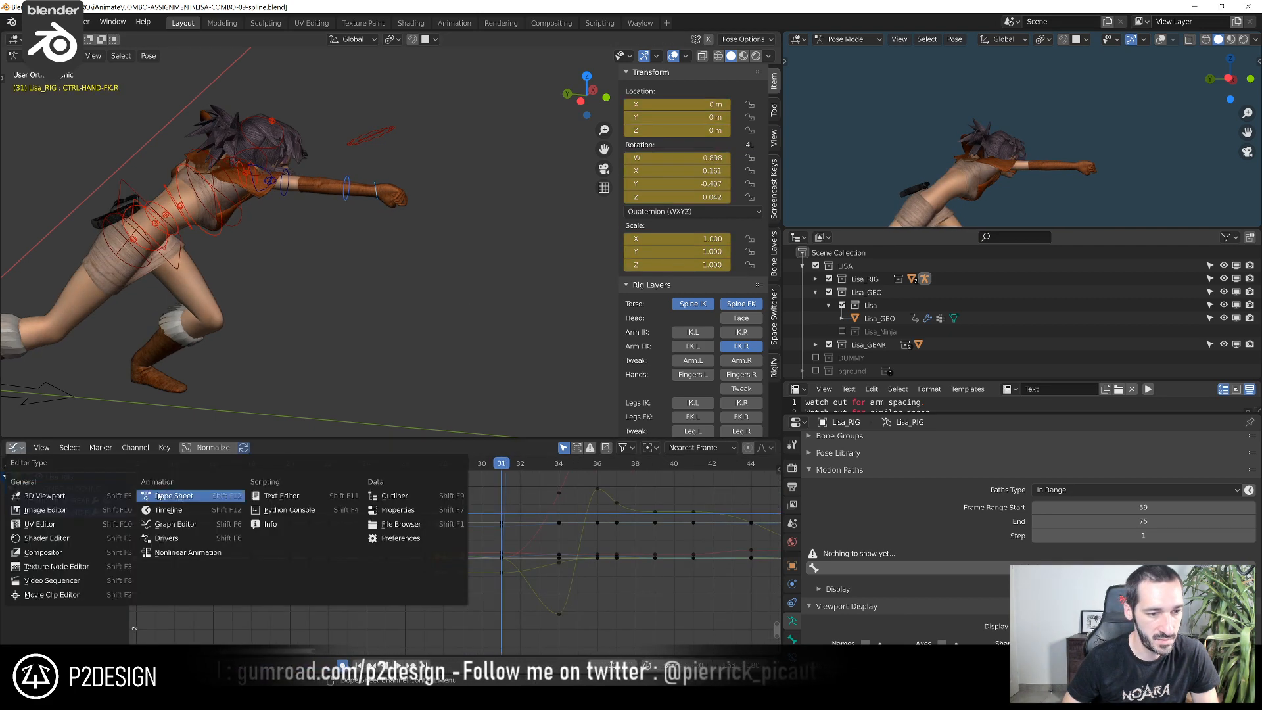
{"action": "left_click", "coordinate": [156, 497]}
{"action": "scroll", "coordinate": [390, 534], "scroll_direction": "up", "scroll_amount": 1}
{"action": "left_click", "coordinate": [363, 478]}
{"action": "key", "text": "shift+d"}
{"action": "left_click", "coordinate": [334, 476]}
Try the duplicated forearm and hand keys at frame 30 and play the punch back from frame 26
{"action": "mouse_move", "coordinate": [311, 468]}
{"action": "left_mouse_down"}
{"action": "mouse_move", "coordinate": [364, 476]}
{"action": "mouse_move", "coordinate": [332, 479]}
{"action": "left_mouse_up"}
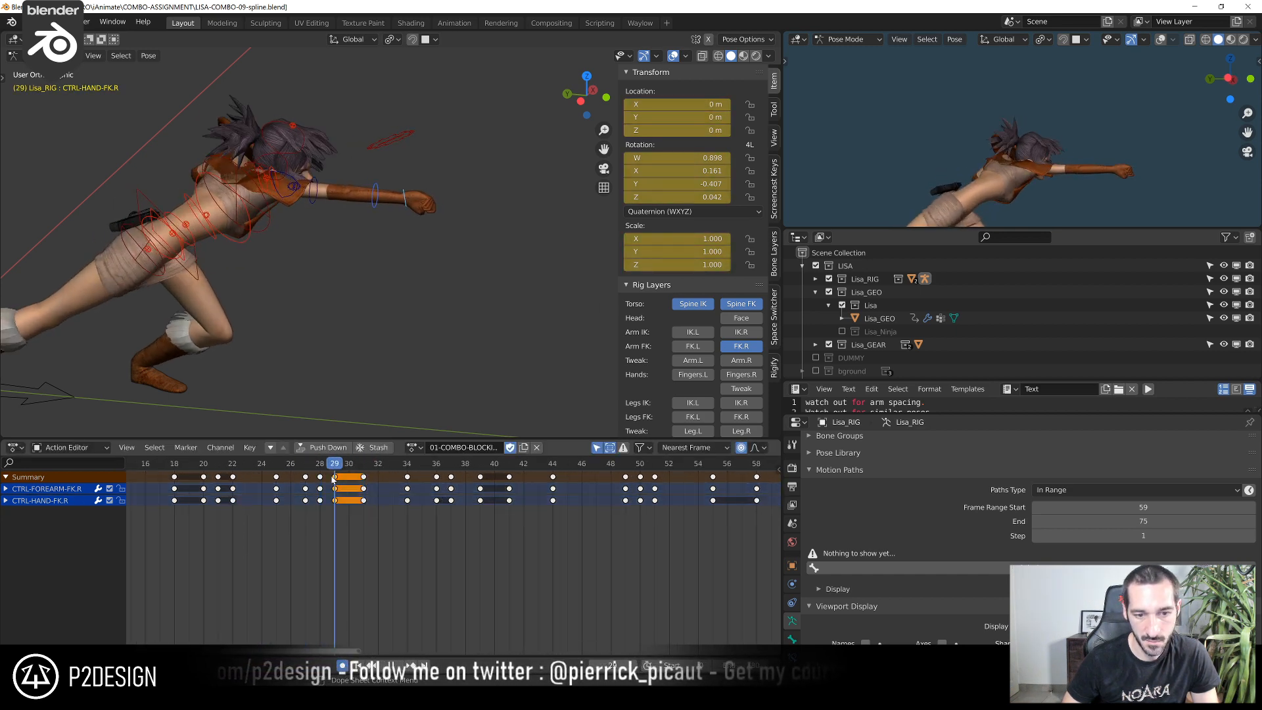
{"action": "key", "text": "g"}
{"action": "left_click", "coordinate": [346, 480]}
{"action": "left_click", "coordinate": [291, 467]}
{"action": "key", "text": "space"}
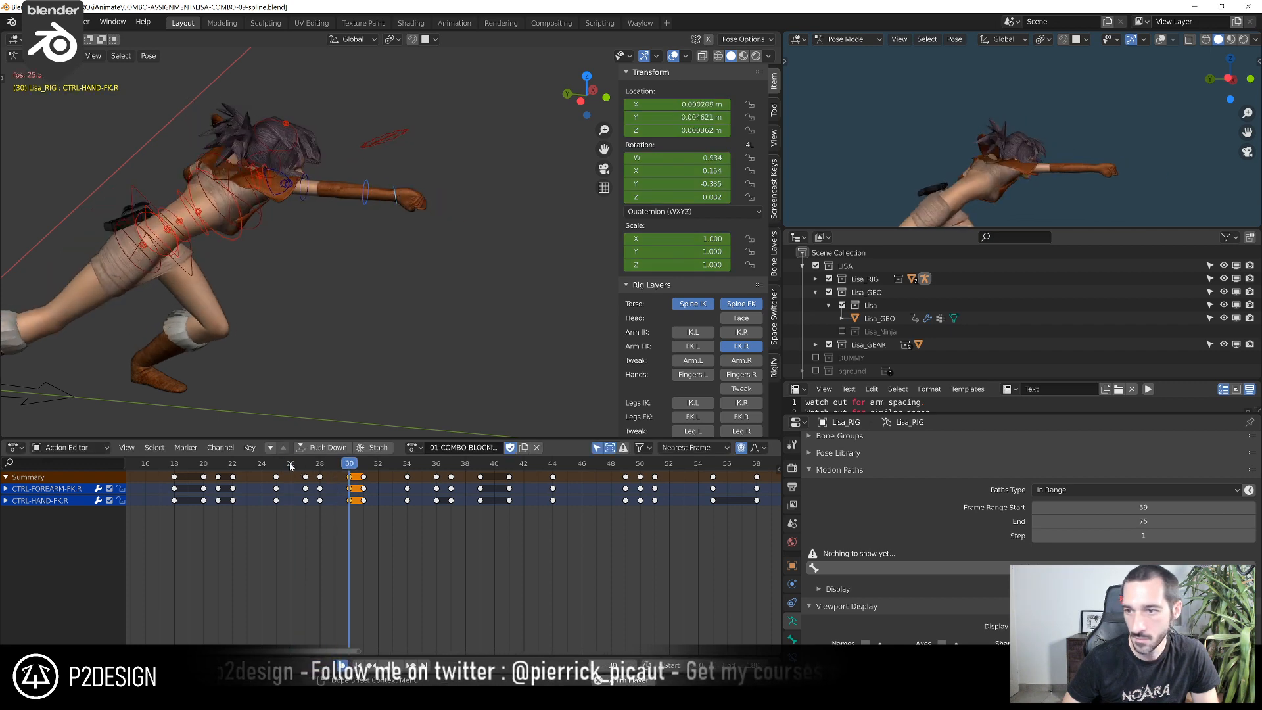
{"action": "key", "text": "space"}
Move the duplicated forearm and hand keys back to frame 29
{"action": "left_click_drag", "start_coordinate": [357, 476], "coordinate": [306, 492]}
{"action": "key", "text": "g"}
{"action": "left_click", "coordinate": [329, 478]}
Go to frame 27 and show only the right-forearm FK control's curves in the Graph Editor
{"action": "left_click", "coordinate": [283, 465]}
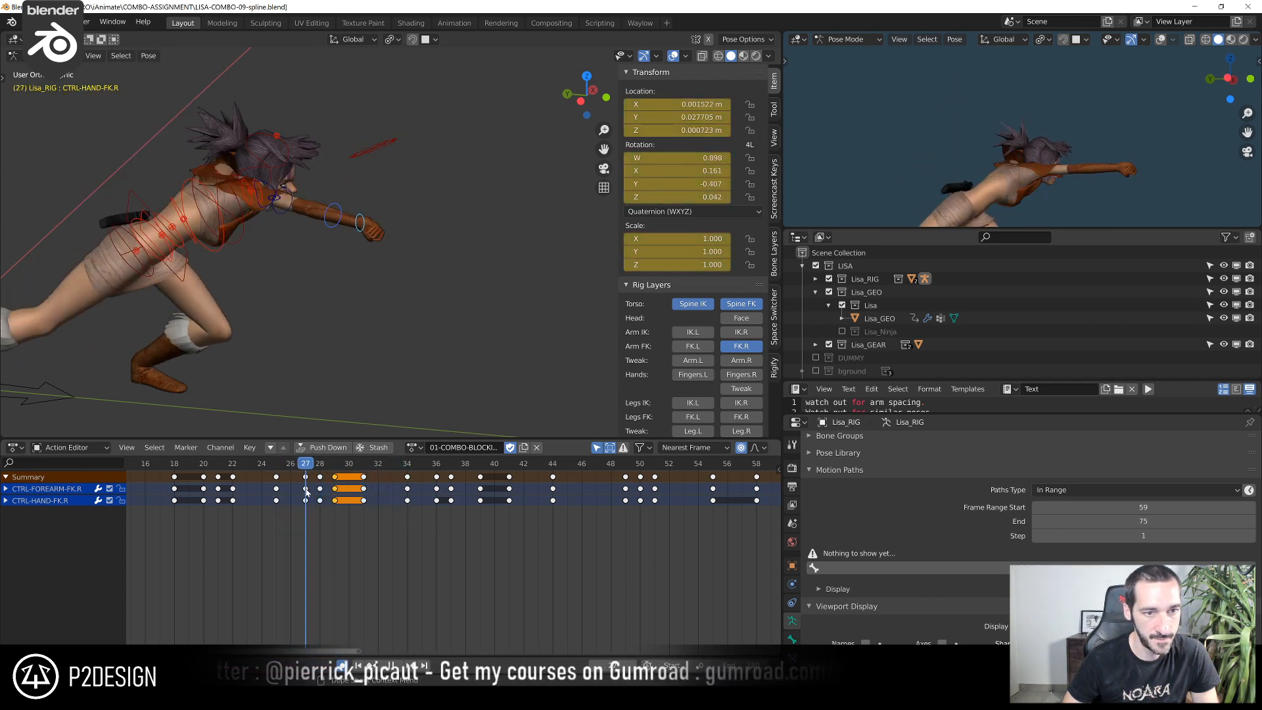
{"action": "left_click", "coordinate": [332, 215]}
{"action": "scroll", "coordinate": [174, 512], "scroll_direction": "up", "scroll_amount": 2}
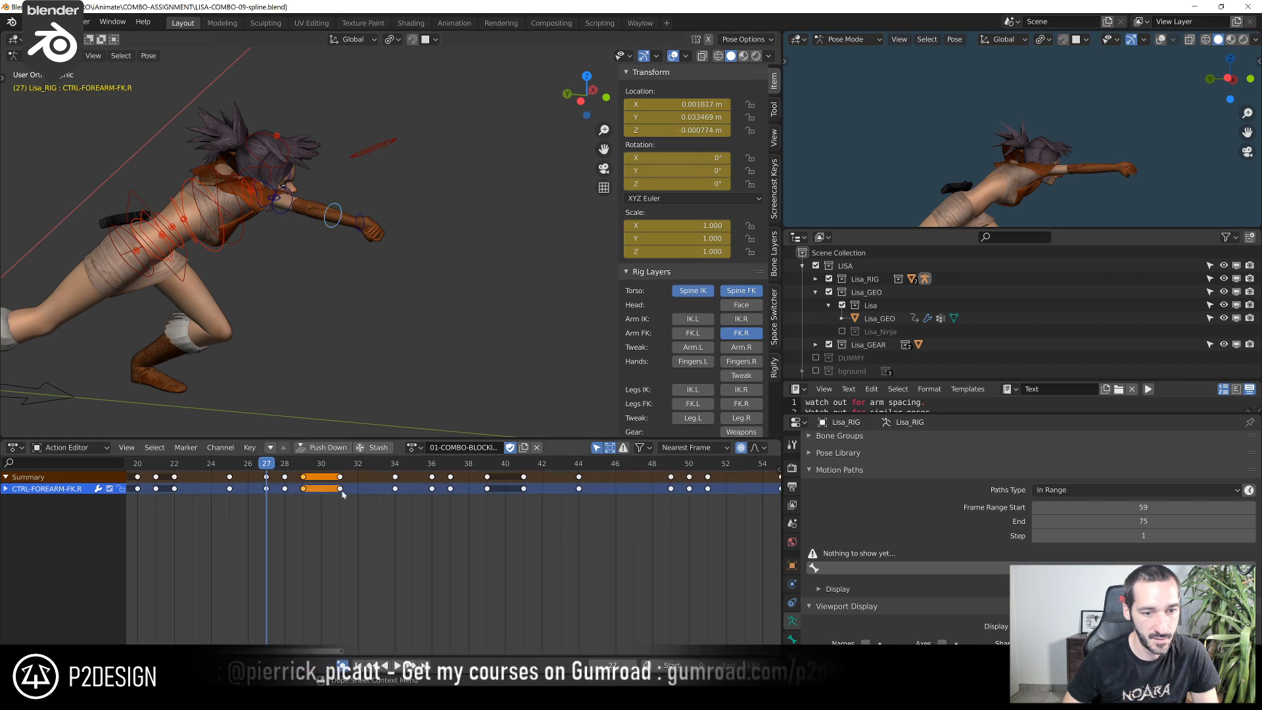
{"action": "left_click", "coordinate": [15, 448]}
{"action": "left_click", "coordinate": [156, 525]}
{"action": "middle_click_drag", "start_coordinate": [290, 547], "coordinate": [431, 546], "text": "ctrl"}
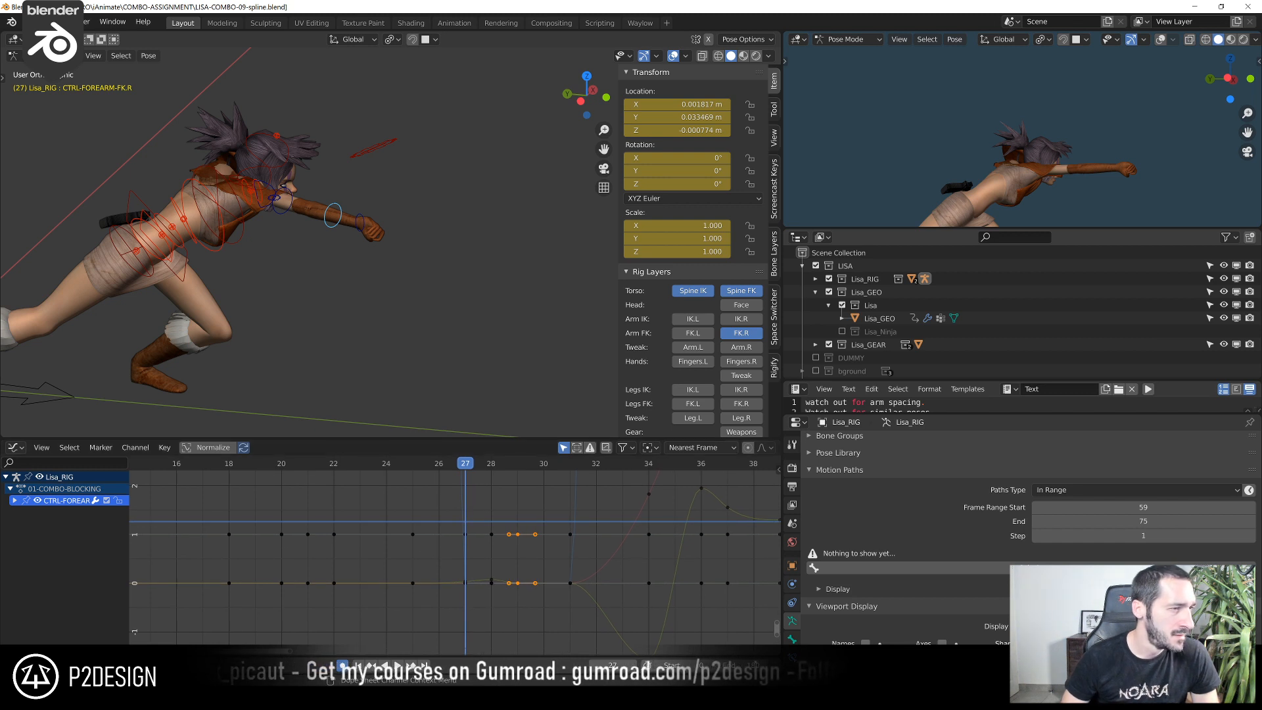
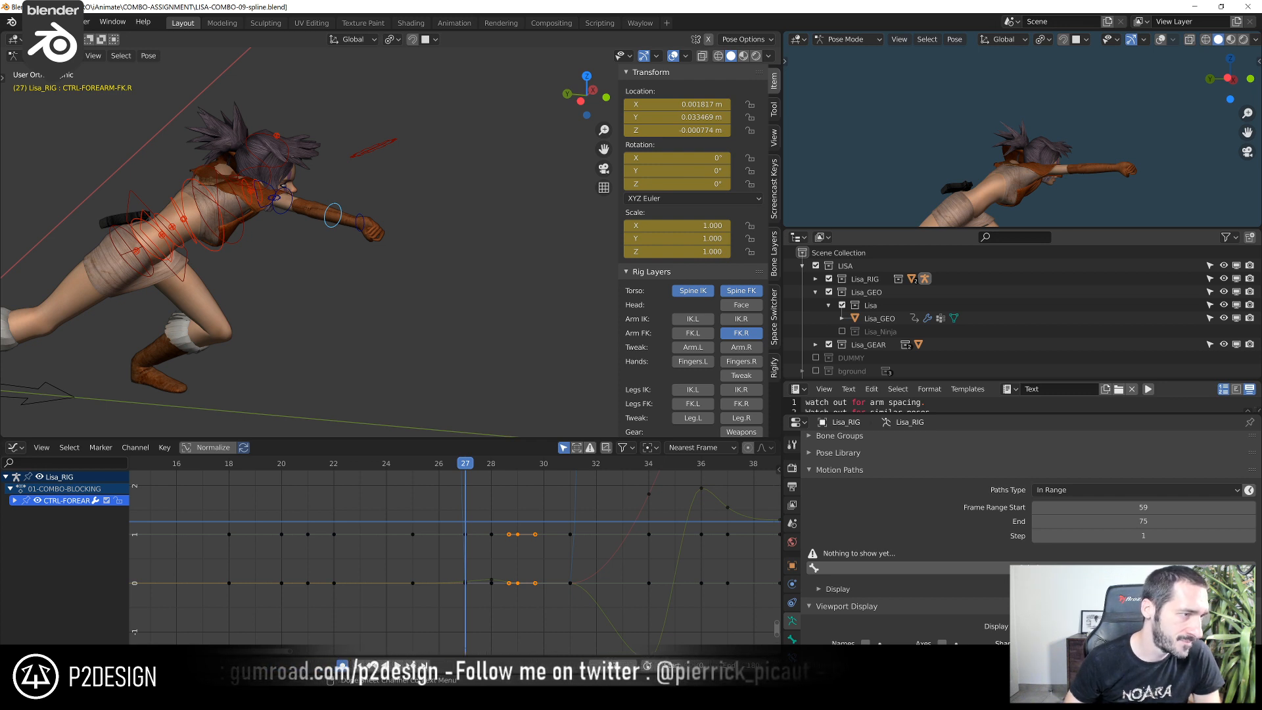
Duplicate the right forearm FK control's frame 25 key onto frame 26 and lower its Z rotation to about 113°
{"action": "middle_click_drag", "start_coordinate": [507, 534], "coordinate": [447, 490], "text": "ctrl"}
{"action": "left_click_drag", "start_coordinate": [289, 461], "coordinate": [426, 512]}
{"action": "scroll", "coordinate": [423, 509], "scroll_direction": "up", "scroll_amount": 4}
{"action": "left_click", "coordinate": [370, 520]}
{"action": "key", "text": "shift+d"}
{"action": "key", "text": "x"}
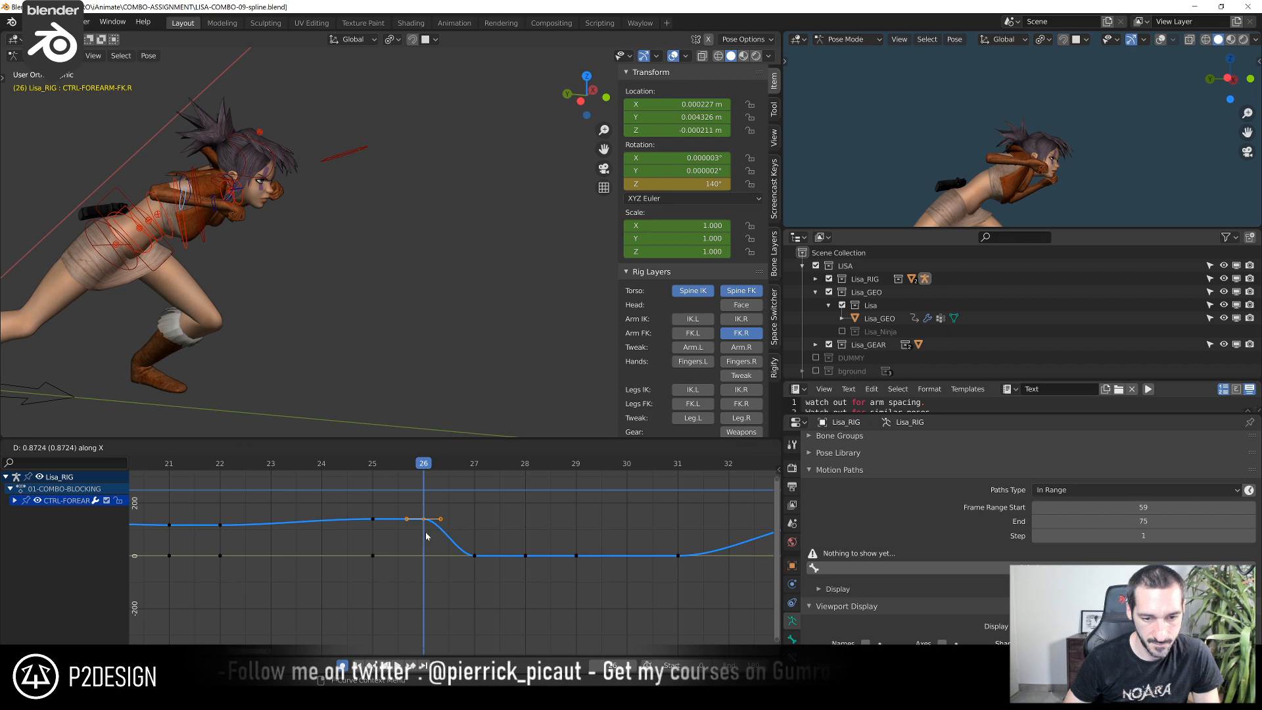
{"action": "left_click", "coordinate": [426, 532]}
{"action": "key", "text": "g"}
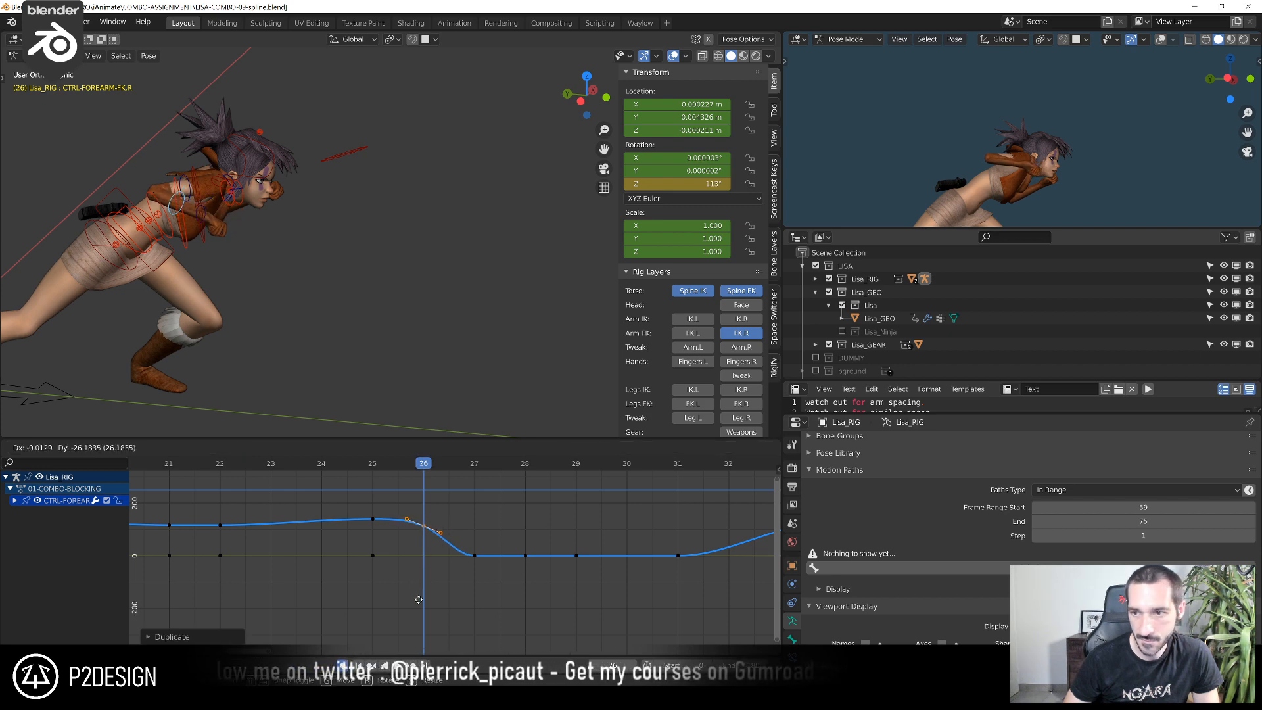
{"action": "left_click", "coordinate": [418, 599]}
Select the right hand FK control and adjust its wrist rotation about the global Z axis at frame 26, finishing with a 5.3° turn
{"action": "left_click", "coordinate": [195, 222]}
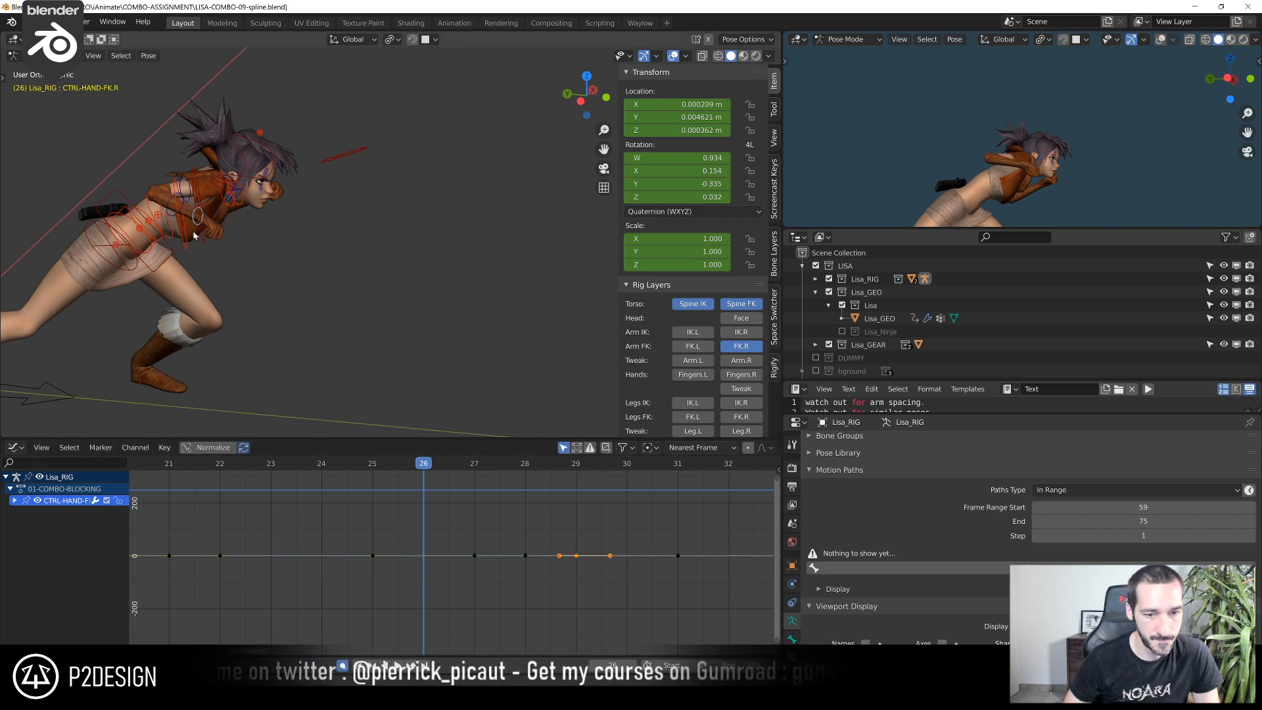
{"action": "middle_click_drag", "start_coordinate": [192, 230], "coordinate": [263, 296]}
{"action": "scroll", "coordinate": [361, 302], "scroll_direction": "up", "scroll_amount": 3}
{"action": "middle_click_drag", "start_coordinate": [360, 302], "coordinate": [328, 337]}
{"action": "key", "text": "r"}
{"action": "key", "text": "z"}
{"action": "left_click", "coordinate": [211, 363]}
{"action": "key", "text": "r"}
{"action": "key", "text": "z"}
{"action": "left_click", "coordinate": [413, 299]}
{"action": "key", "text": "r"}
{"action": "key", "text": "z"}
{"action": "left_click", "coordinate": [365, 312]}
{"action": "key", "text": "r"}
{"action": "key", "text": "z"}
{"action": "left_click", "coordinate": [314, 337]}
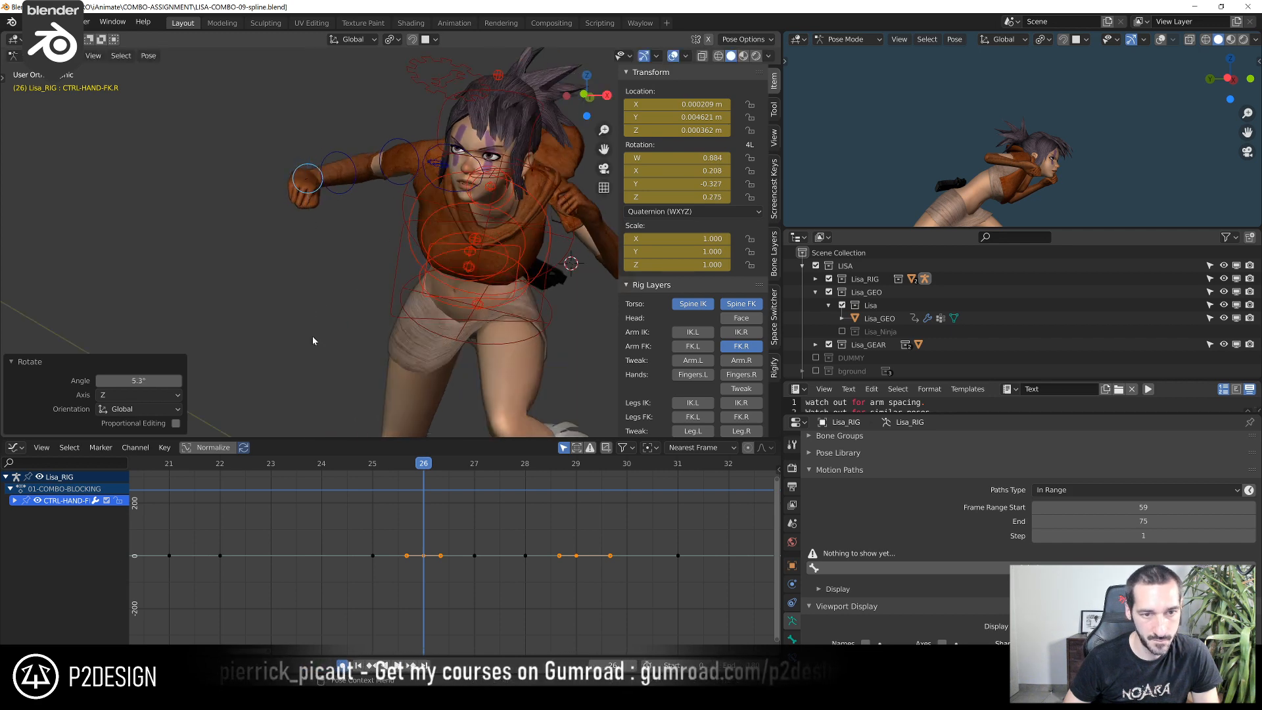
Go to frame 27, select the right forearm FK control and isolate its Z Euler Rotation curve in the Graph Editor
{"action": "left_click_drag", "start_coordinate": [381, 463], "coordinate": [459, 477]}
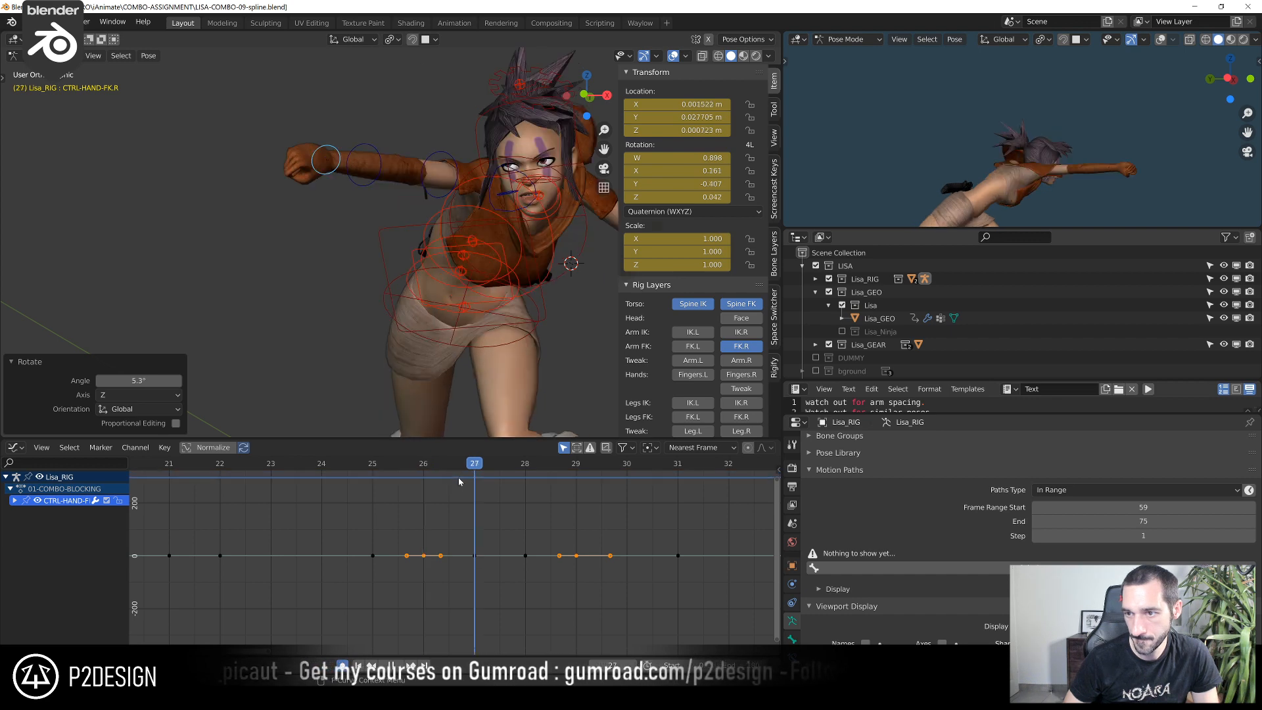
{"action": "middle_click_drag", "start_coordinate": [480, 368], "coordinate": [486, 343]}
{"action": "left_click", "coordinate": [458, 360]}
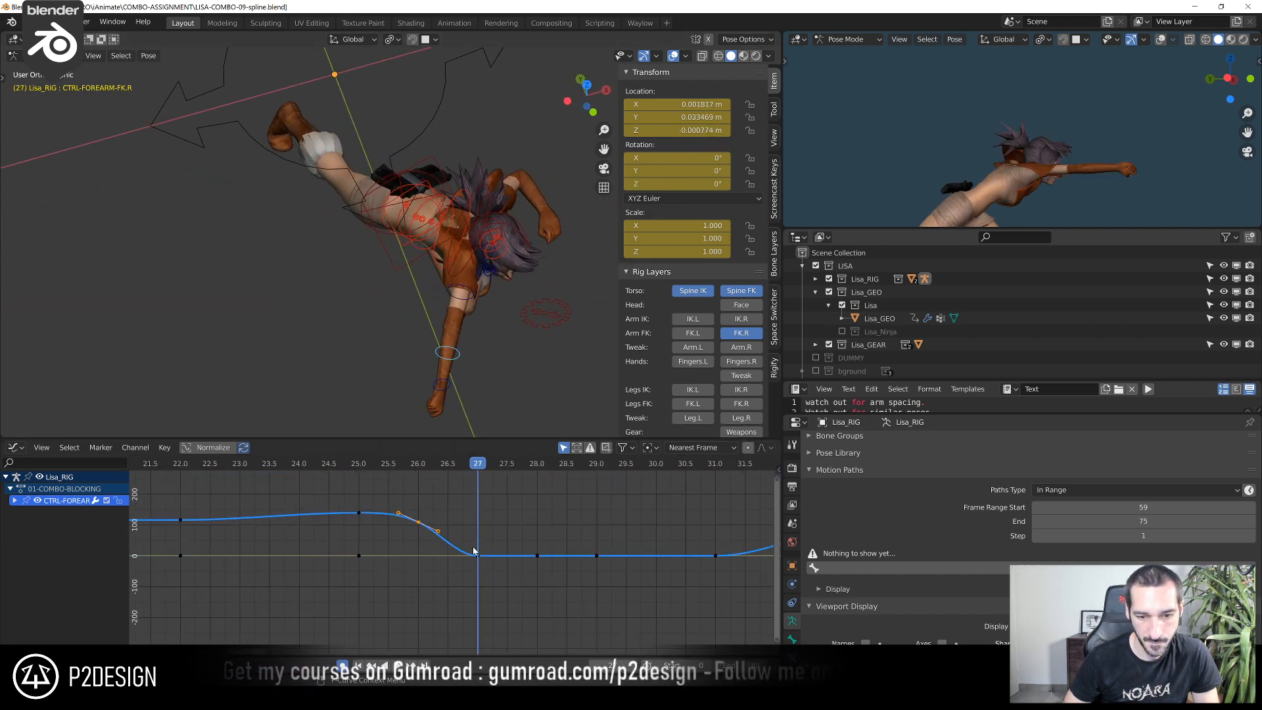
{"action": "left_click", "coordinate": [478, 557]}
{"action": "left_click", "coordinate": [478, 557]}
{"action": "left_click", "coordinate": [478, 556]}
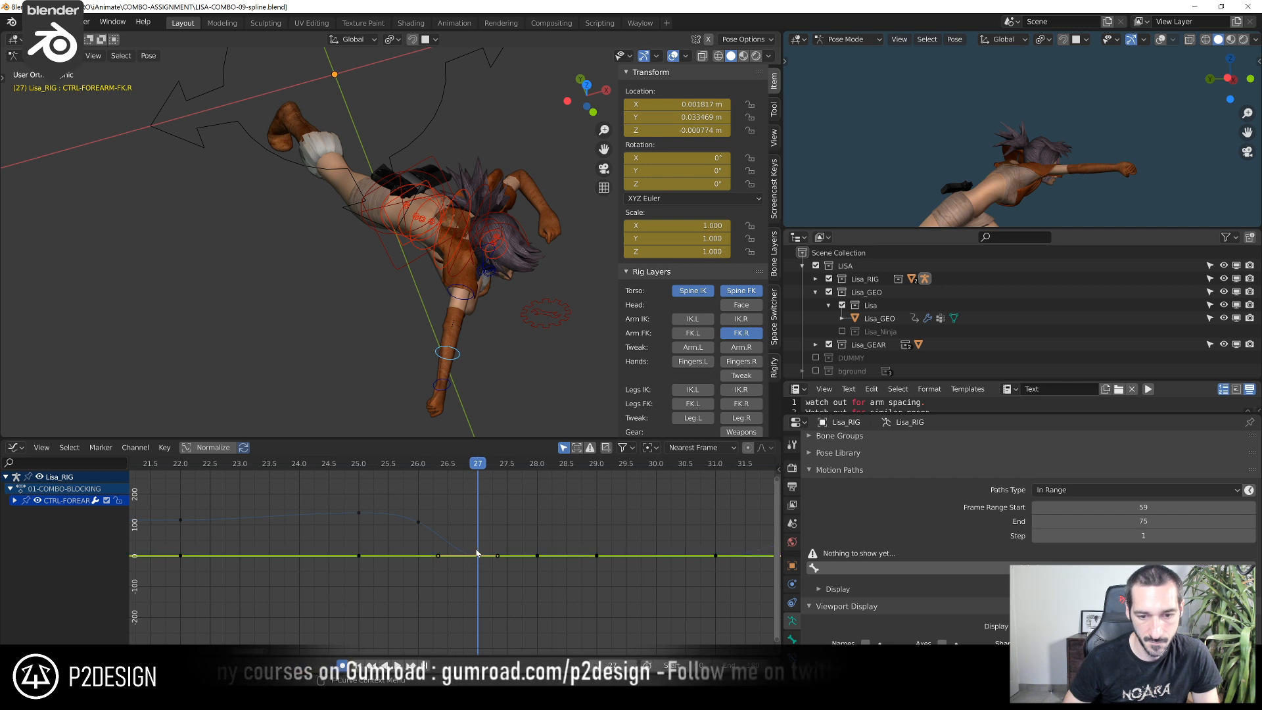
{"action": "left_click", "coordinate": [14, 500]}
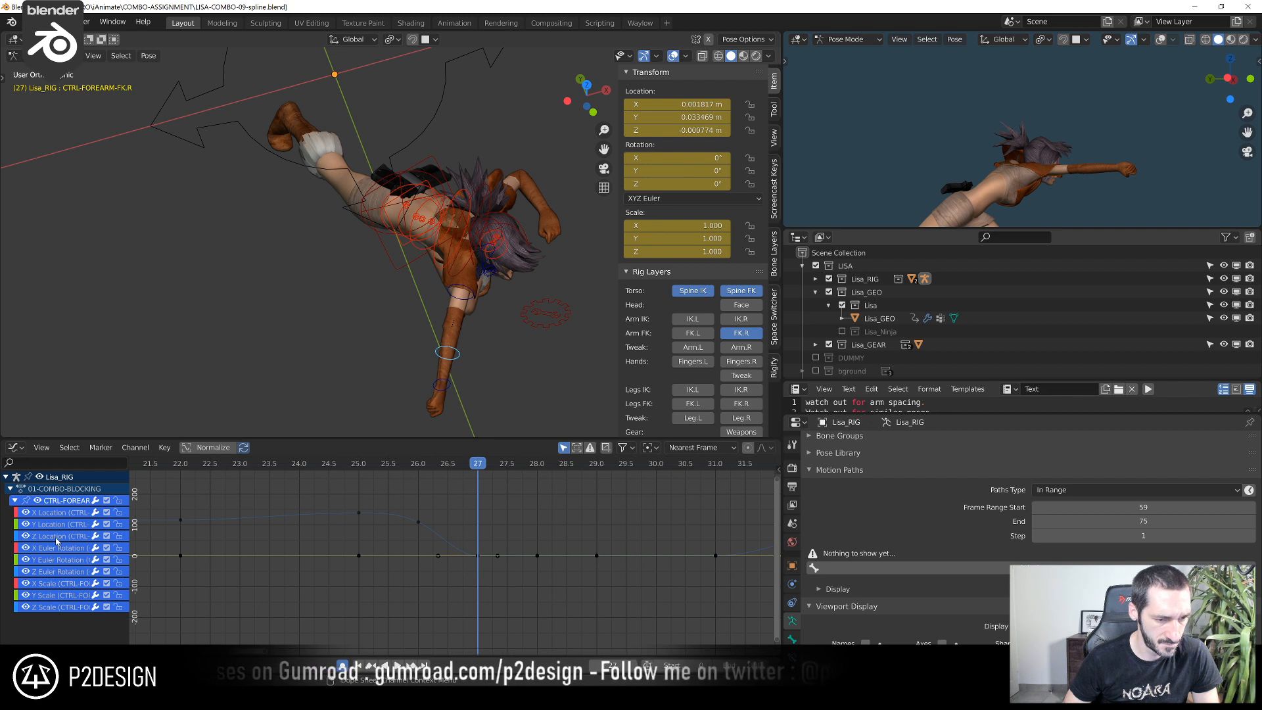
{"action": "left_click", "coordinate": [52, 558]}
{"action": "left_click", "coordinate": [54, 571]}
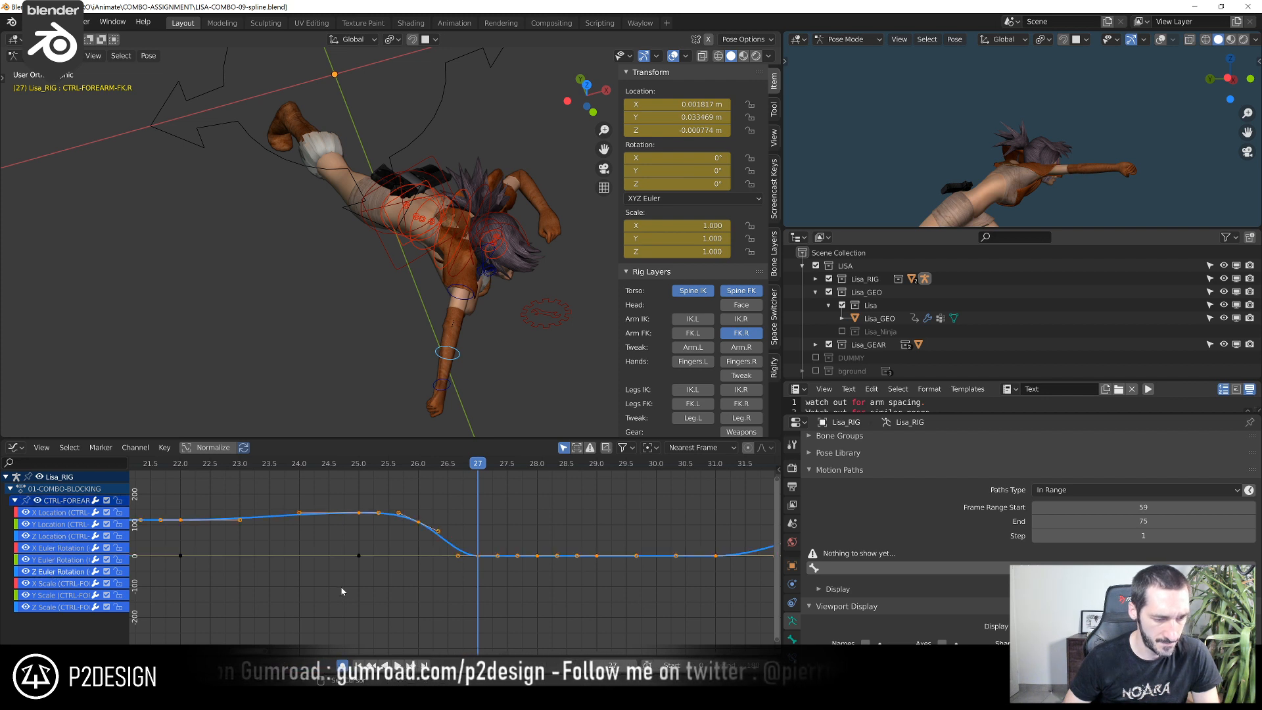
{"action": "key", "text": "shift+h"}
Raise the right forearm's Z rotation key at frame 27 to about 40° so the elbow stays bent
{"action": "left_click", "coordinate": [472, 556]}
{"action": "scroll", "coordinate": [477, 556], "scroll_direction": "up", "scroll_amount": 1}
{"action": "key", "text": "g"}
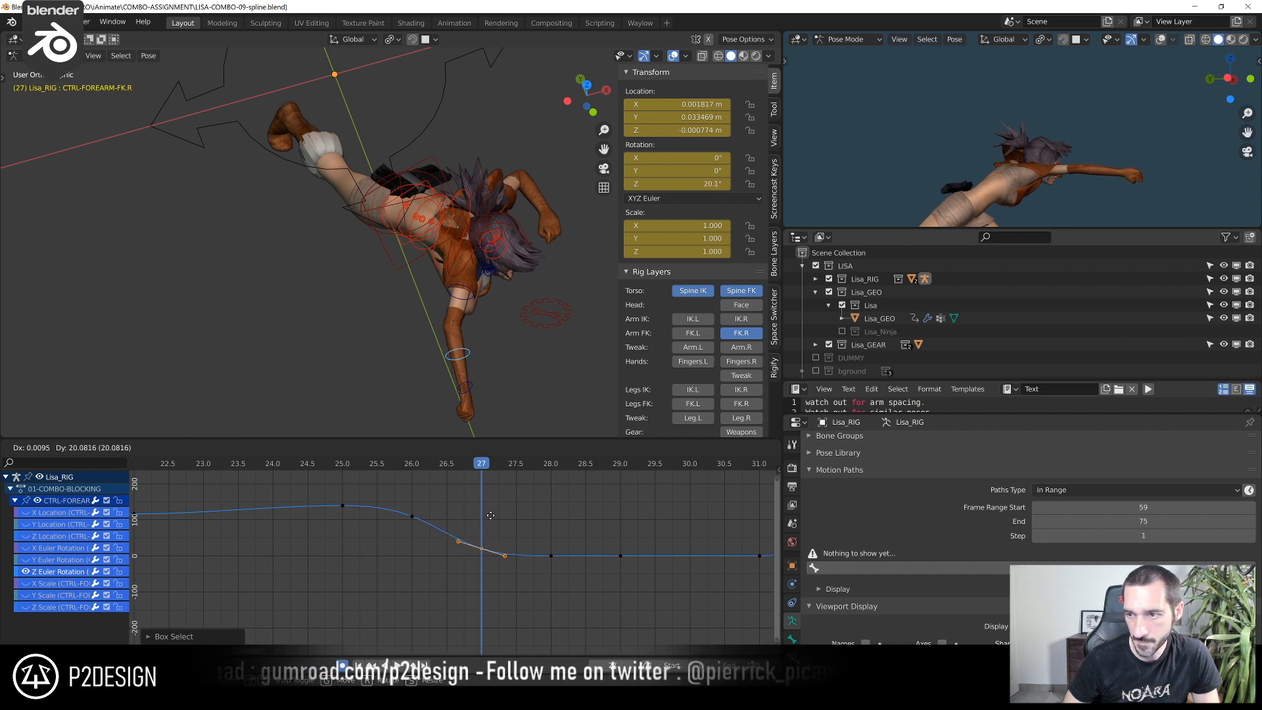
{"action": "left_click", "coordinate": [505, 635]}
Select the right upper-arm FK control and raise its Y quaternion rotation key at frame 27 to about -0.08
{"action": "left_click", "coordinate": [469, 303]}
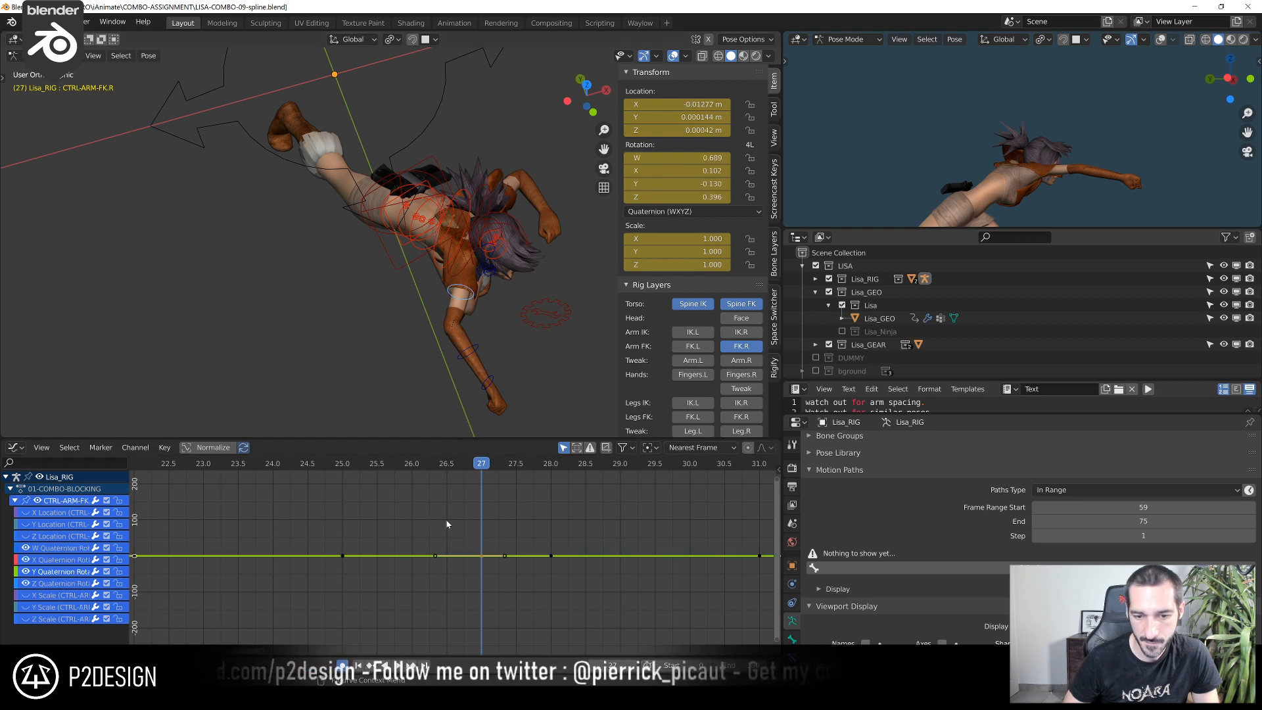
{"action": "key", "text": "Home"}
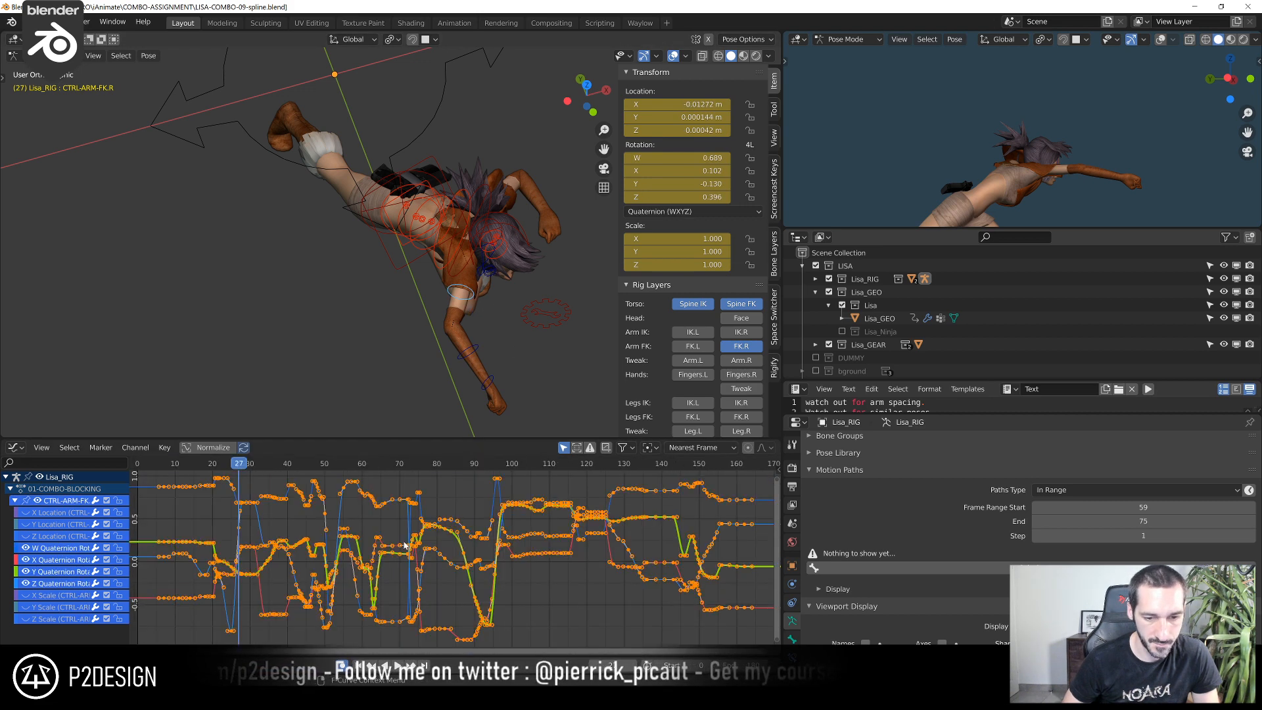
{"action": "middle_click_drag", "start_coordinate": [278, 573], "coordinate": [571, 576]}
{"action": "left_click_drag", "start_coordinate": [455, 477], "coordinate": [618, 605]}
{"action": "key", "text": "KP_Decimal"}
{"action": "left_click", "coordinate": [619, 606]}
{"action": "scroll", "coordinate": [612, 608], "scroll_direction": "up", "scroll_amount": 2}
{"action": "left_click", "coordinate": [529, 584]}
{"action": "key", "text": "g"}
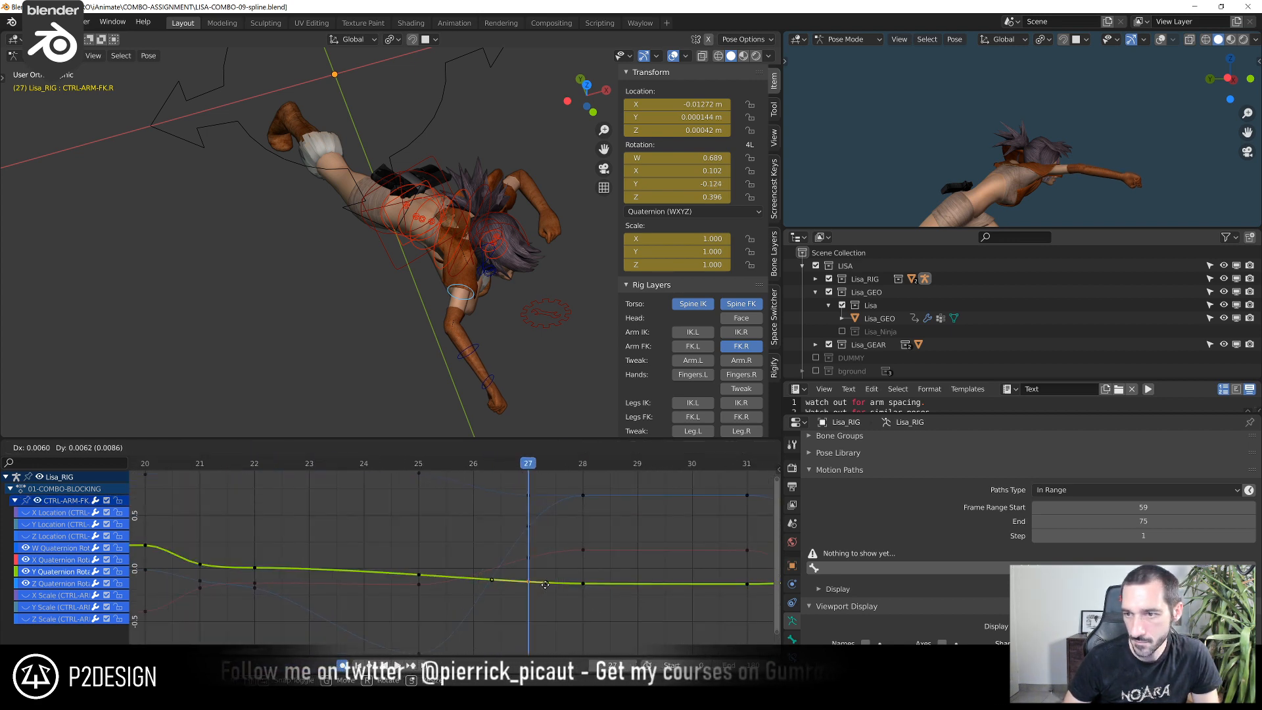
{"action": "left_click", "coordinate": [552, 564]}
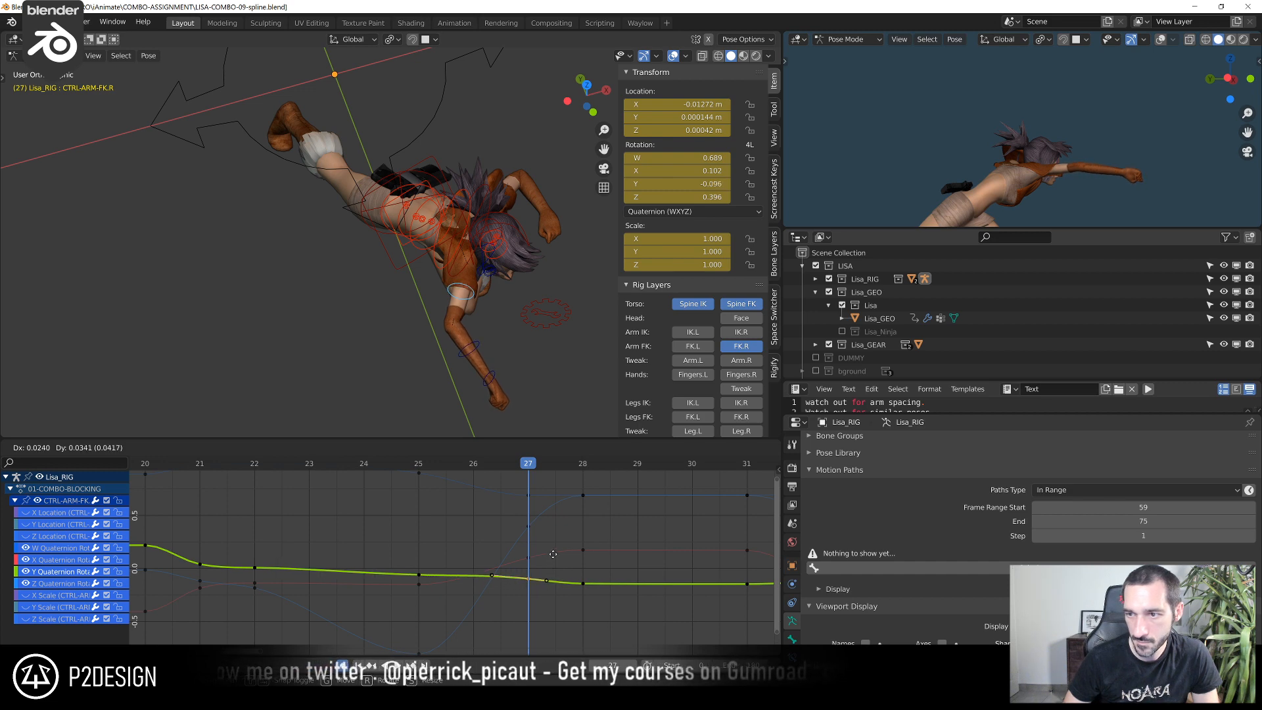
{"action": "left_click_drag", "start_coordinate": [426, 465], "coordinate": [515, 479]}
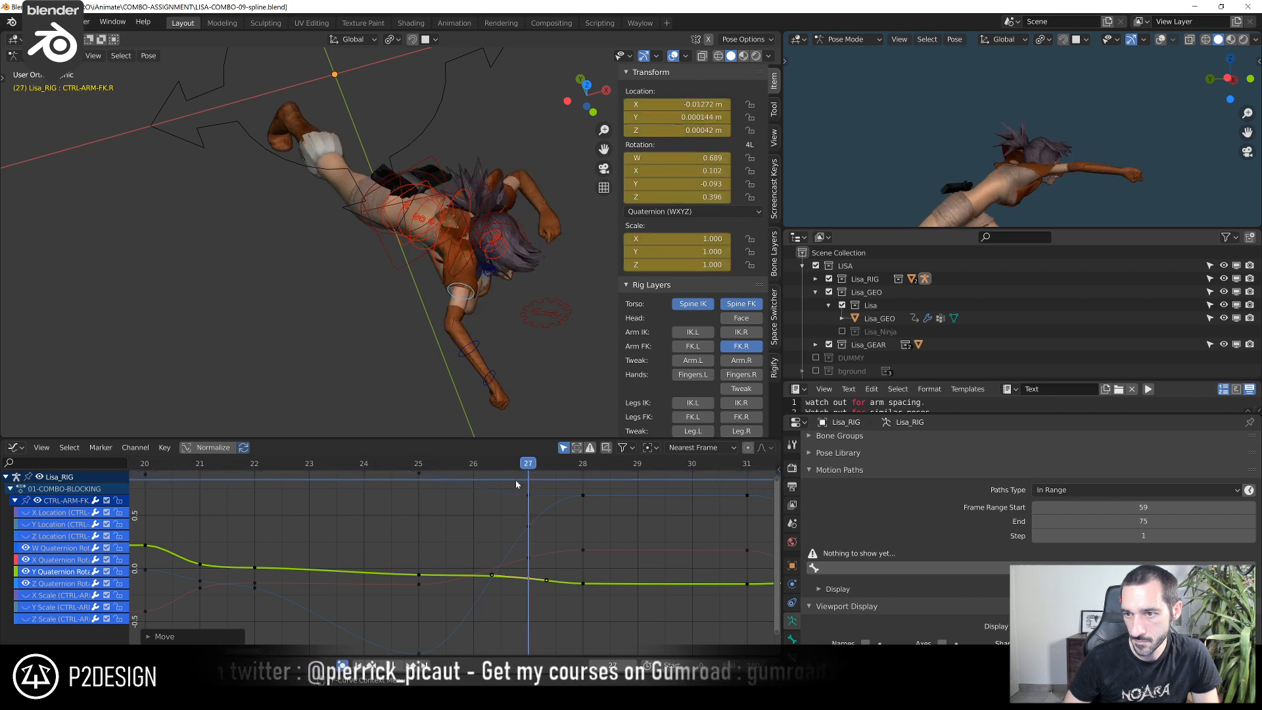
{"action": "key", "text": "g"}
{"action": "left_click", "coordinate": [526, 546]}
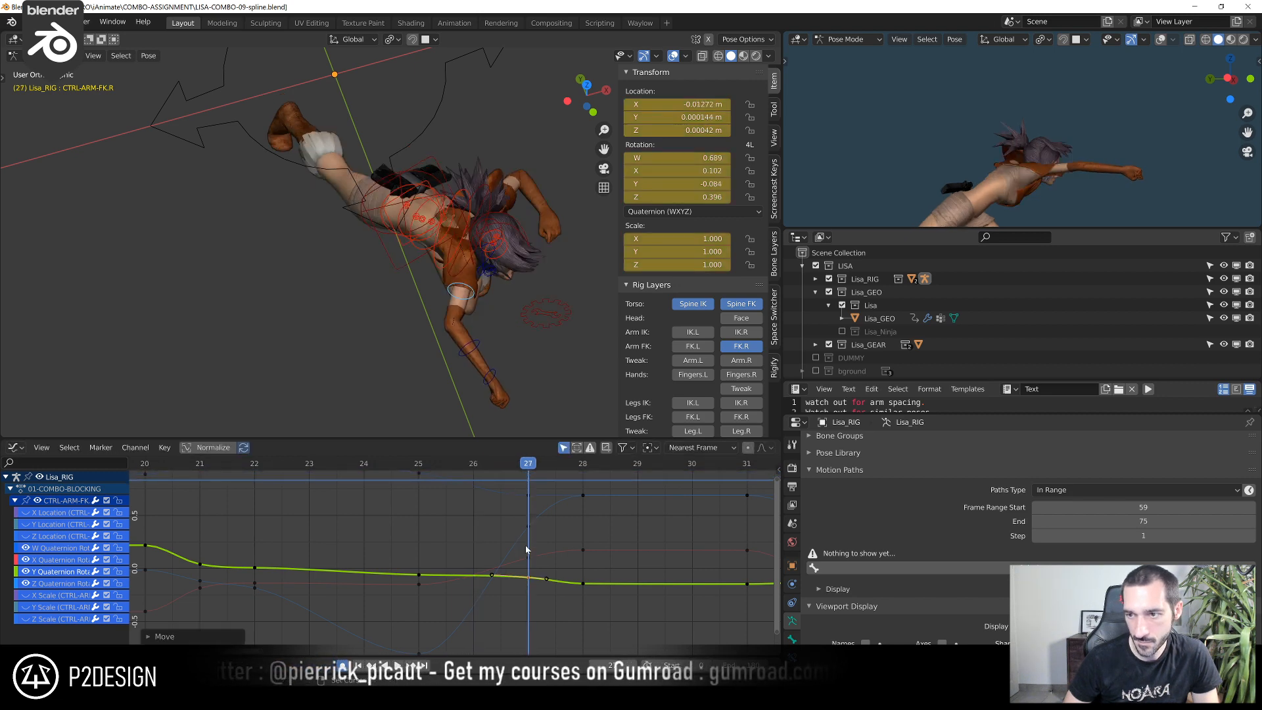
Select the right hand FK control at frame 27 and rotate it -21.4° in the view plane, seen from the front
{"action": "left_click_drag", "start_coordinate": [468, 463], "coordinate": [580, 498]}
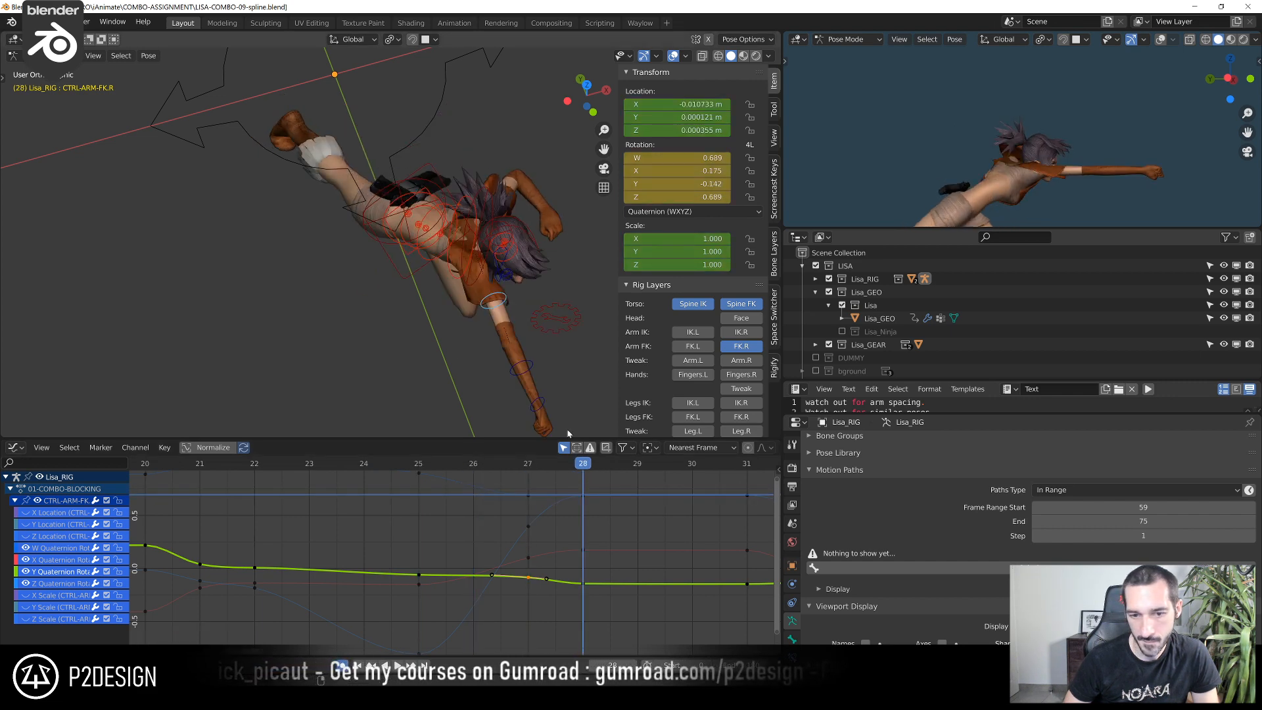
{"action": "middle_click_drag", "start_coordinate": [527, 360], "coordinate": [512, 310], "text": "shift"}
{"action": "left_click", "coordinate": [517, 320]}
{"action": "middle_click_drag", "start_coordinate": [569, 572], "coordinate": [493, 309], "text": "ctrl"}
{"action": "left_click", "coordinate": [529, 353]}
{"action": "middle_click_drag", "start_coordinate": [482, 421], "coordinate": [480, 309], "text": "ctrl"}
{"action": "middle_click_drag", "start_coordinate": [480, 309], "coordinate": [462, 474], "text": "shift"}
{"action": "left_click_drag", "start_coordinate": [466, 472], "coordinate": [359, 486]}
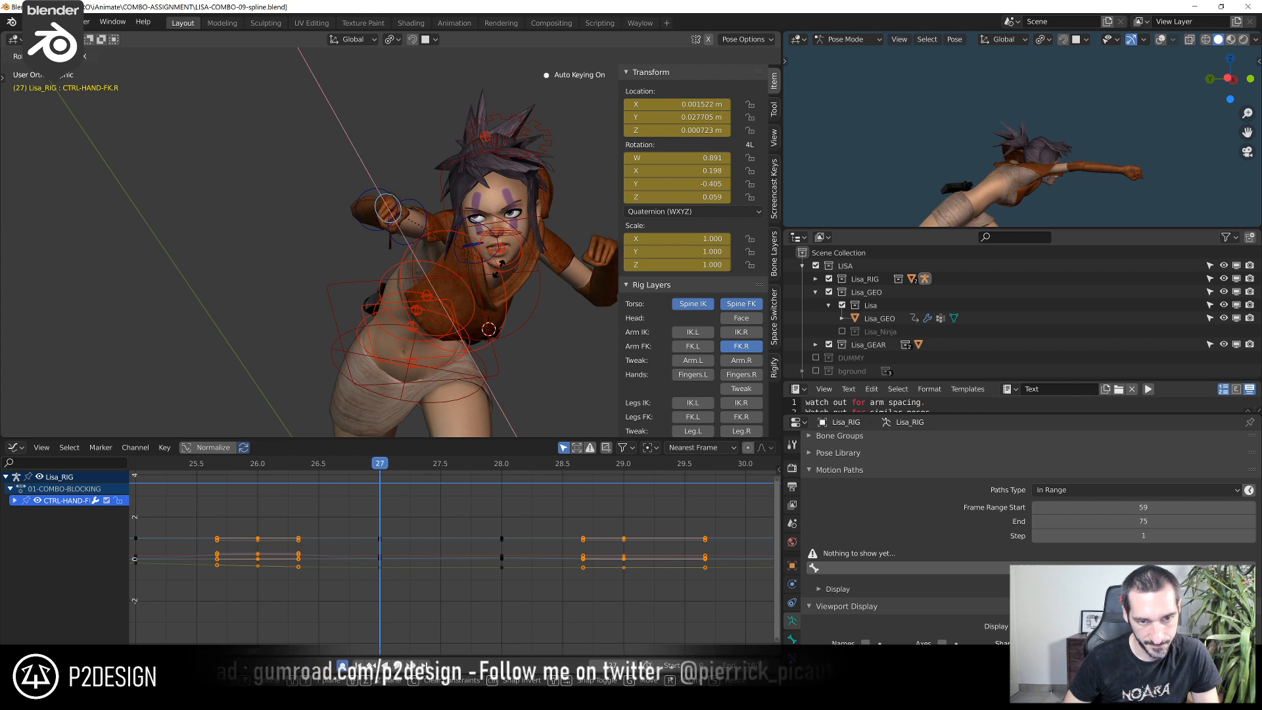
{"action": "left_click", "coordinate": [498, 260]}
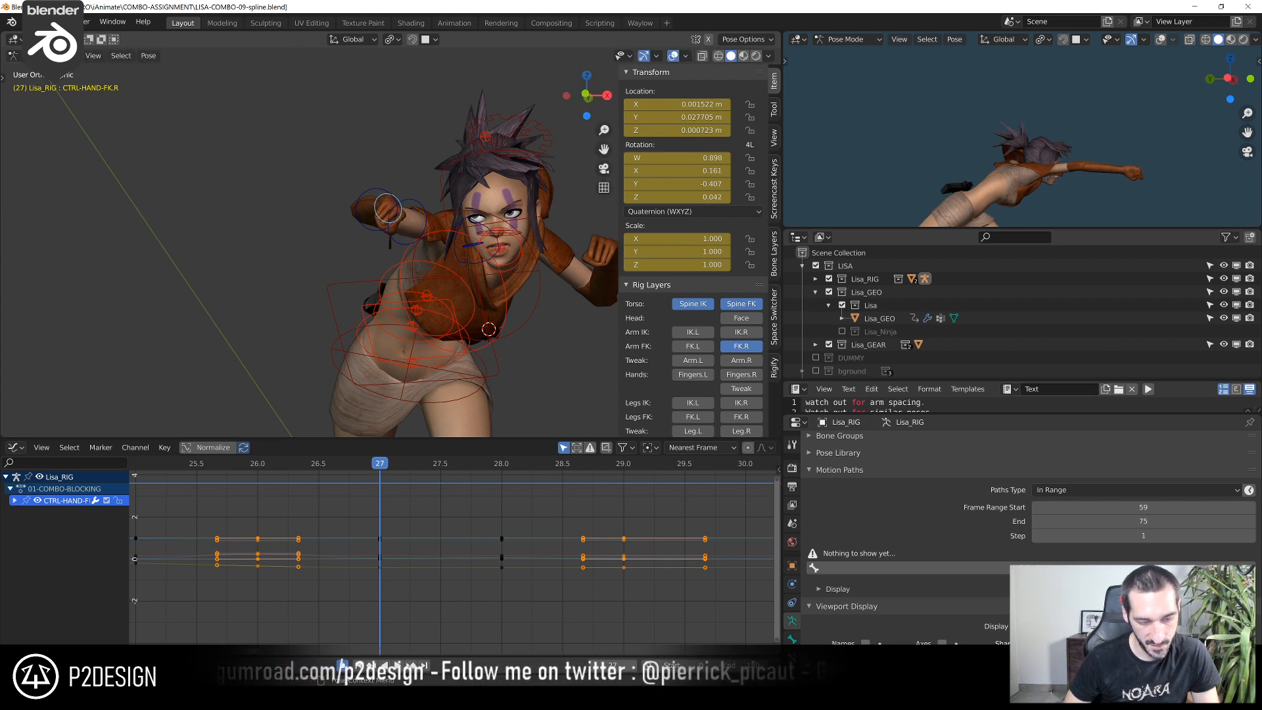
{"action": "left_click", "coordinate": [493, 244]}
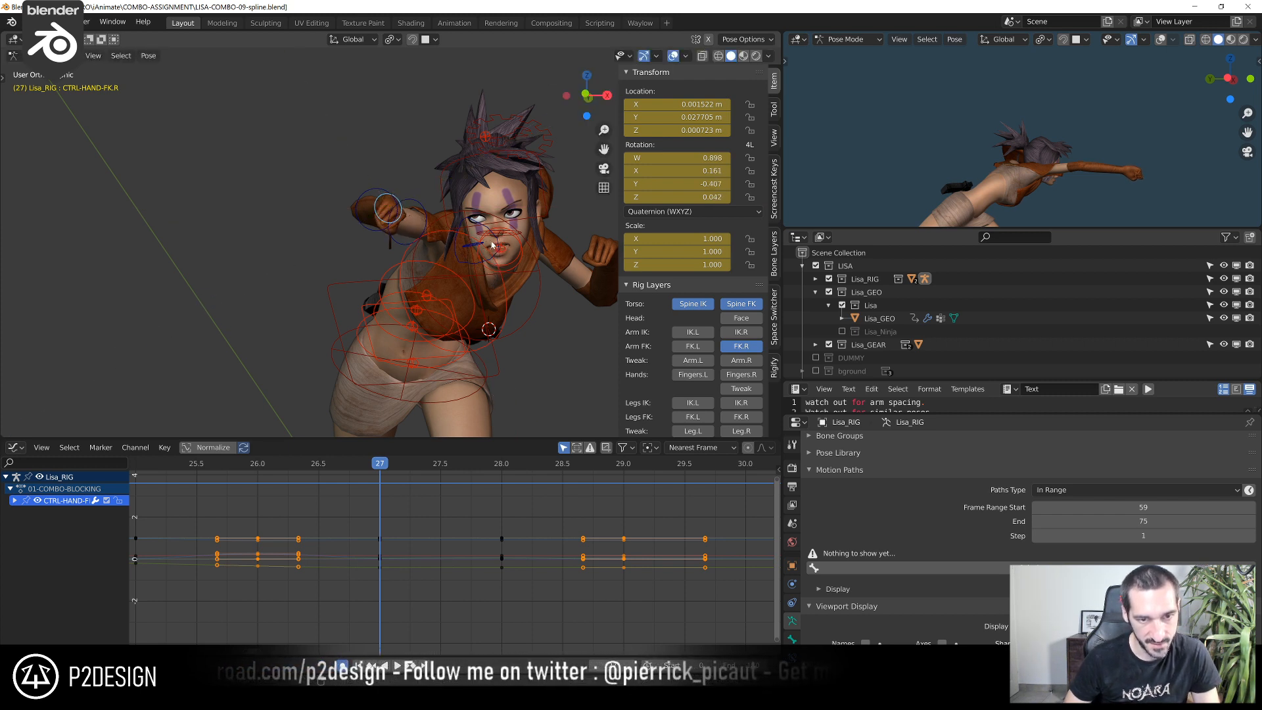
{"action": "left_click", "coordinate": [482, 200]}
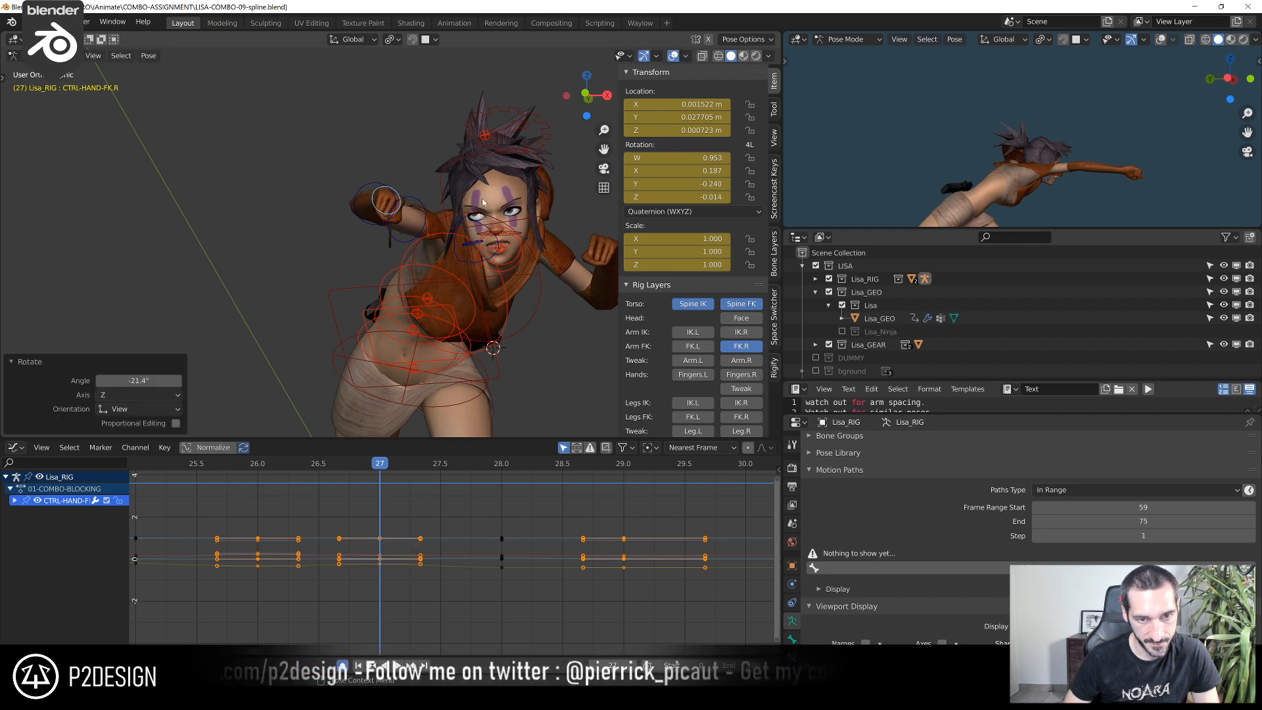
Scrub through the punch and play it back from the left orthographic view to check the arm motion
{"action": "left_click", "coordinate": [277, 463]}
{"action": "left_click_drag", "start_coordinate": [282, 465], "coordinate": [610, 498]}
{"action": "left_click_drag", "start_coordinate": [691, 504], "coordinate": [216, 465]}
{"action": "scroll", "coordinate": [254, 523], "scroll_direction": "down", "scroll_amount": 8}
{"action": "key", "text": "space"}
{"action": "key", "text": "space"}
{"action": "scroll", "coordinate": [319, 316], "scroll_direction": "down", "scroll_amount": 5}
{"action": "key", "text": "ctrl+KP_3"}
{"action": "scroll", "coordinate": [341, 305], "scroll_direction": "down", "scroll_amount": 1}
{"action": "scroll", "coordinate": [263, 491], "scroll_direction": "down", "scroll_amount": 6}
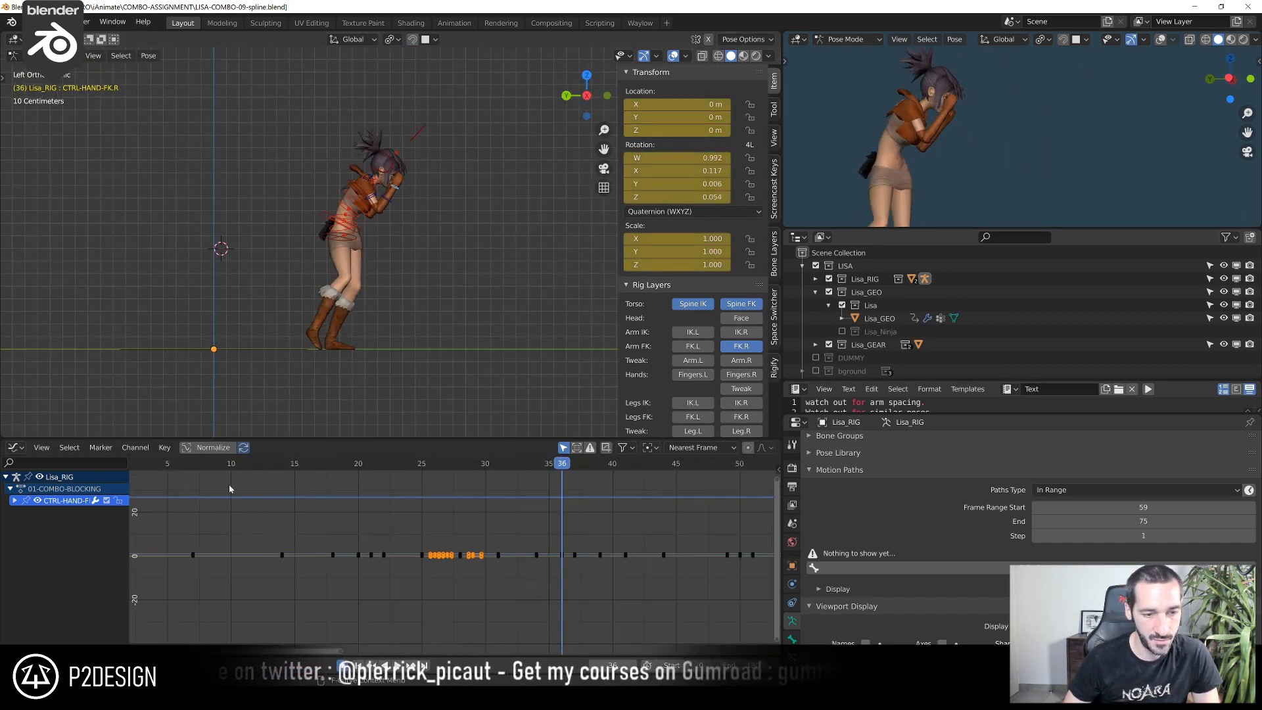
{"action": "left_click", "coordinate": [220, 475]}
{"action": "key", "text": "space"}
{"action": "key", "text": "space"}
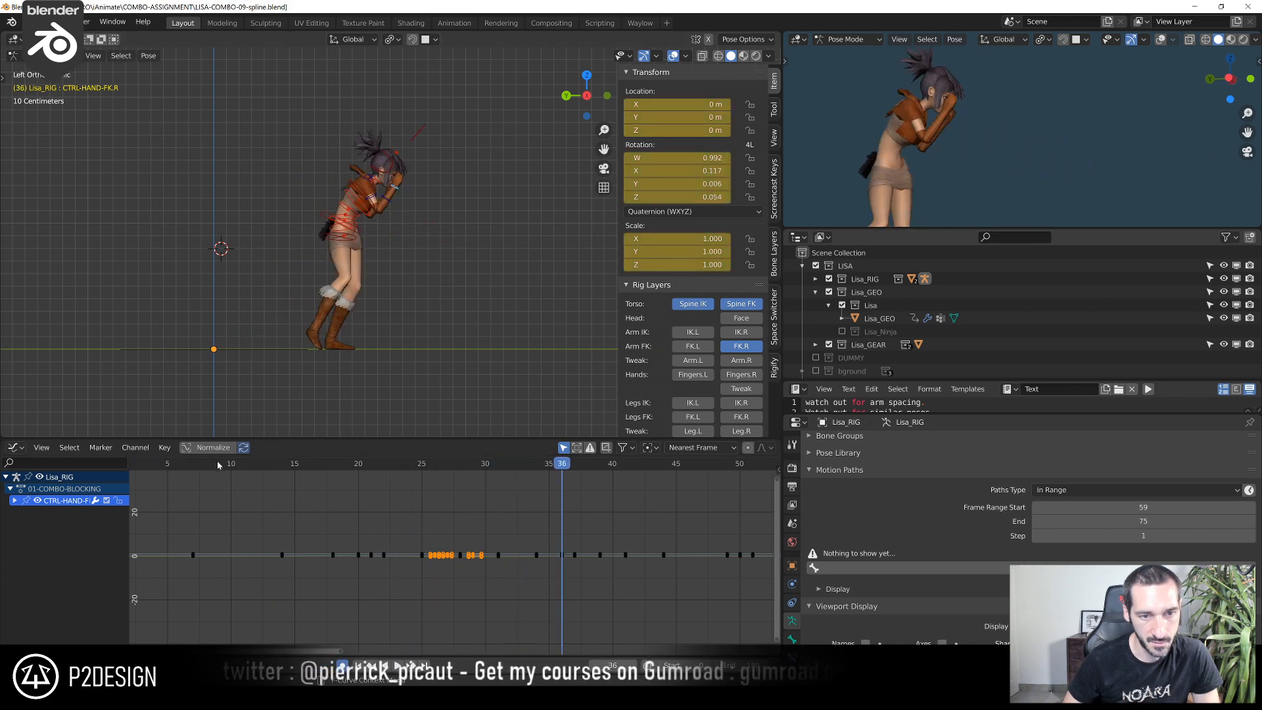
{"action": "left_click", "coordinate": [179, 464]}
{"action": "key", "text": "space"}
{"action": "key", "text": "Escape"}
{"action": "key", "text": "space"}
{"action": "key", "text": "Escape"}
Duplicate the right forearm's frame 7 Z rotation key onto frame 12 and raise it to about 120°
{"action": "left_click_drag", "start_coordinate": [179, 465], "coordinate": [282, 505]}
{"action": "middle_click_drag", "start_coordinate": [300, 314], "coordinate": [468, 329], "text": "shift"}
{"action": "scroll", "coordinate": [468, 316], "scroll_direction": "up", "scroll_amount": 4}
{"action": "left_click", "coordinate": [467, 266]}
{"action": "scroll", "coordinate": [372, 527], "scroll_direction": "up", "scroll_amount": 4}
{"action": "middle_click_drag", "start_coordinate": [373, 527], "coordinate": [599, 613]}
{"action": "middle_click_drag", "start_coordinate": [544, 555], "coordinate": [363, 568], "text": "ctrl"}
{"action": "key", "text": "Home"}
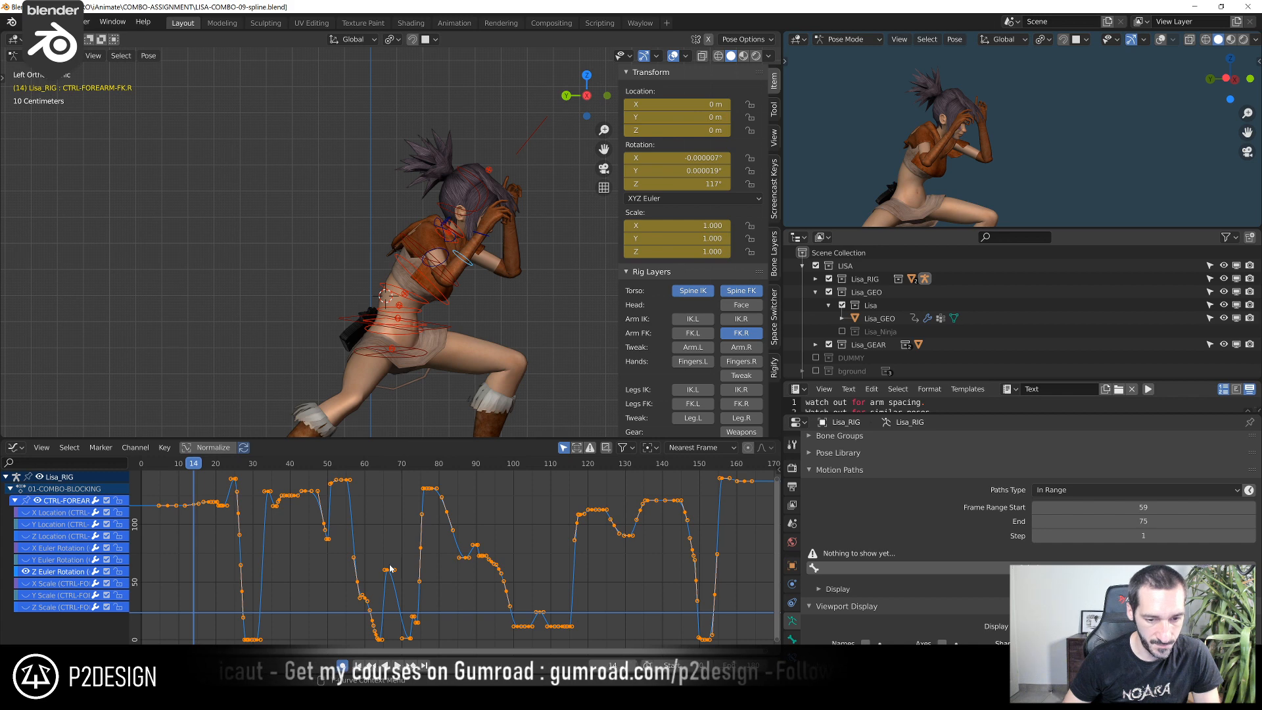
{"action": "middle_click_drag", "start_coordinate": [266, 544], "coordinate": [455, 526]}
{"action": "middle_click_drag", "start_coordinate": [455, 526], "coordinate": [346, 501]}
{"action": "left_click_drag", "start_coordinate": [255, 465], "coordinate": [401, 490]}
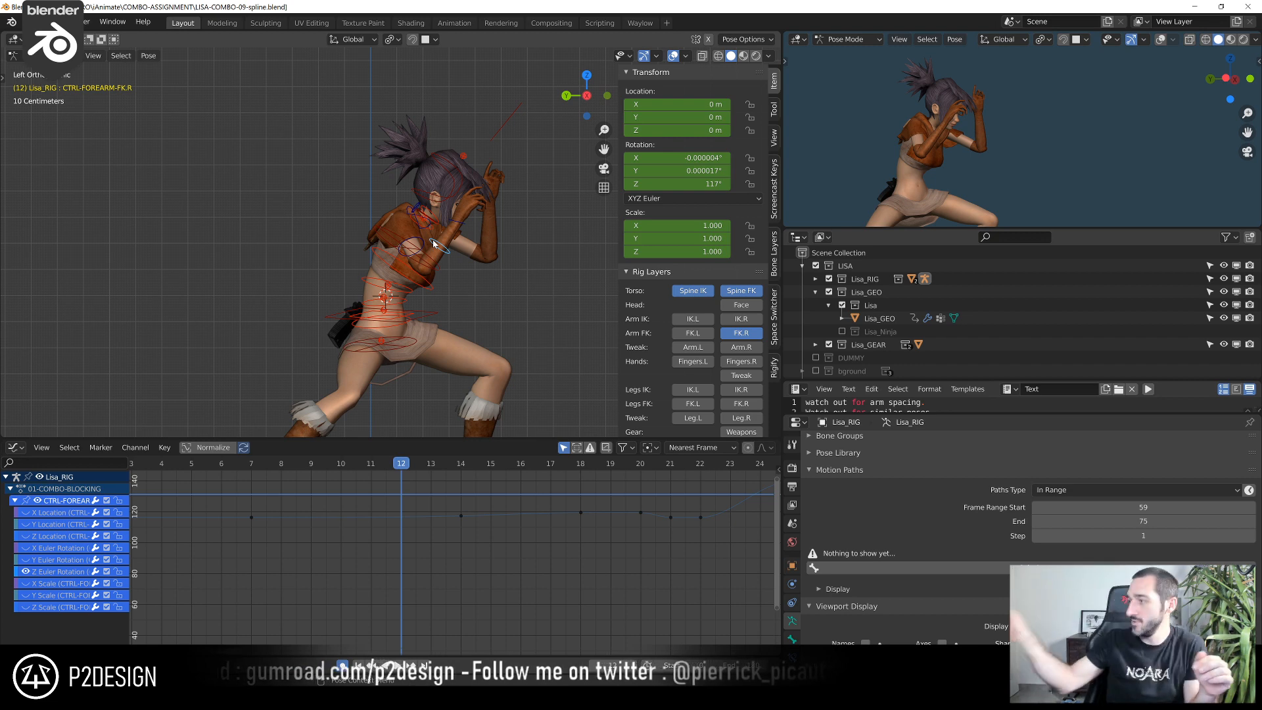
{"action": "scroll", "coordinate": [433, 239], "scroll_direction": "up", "scroll_amount": 3}
{"action": "scroll", "coordinate": [421, 526], "scroll_direction": "up", "scroll_amount": 3}
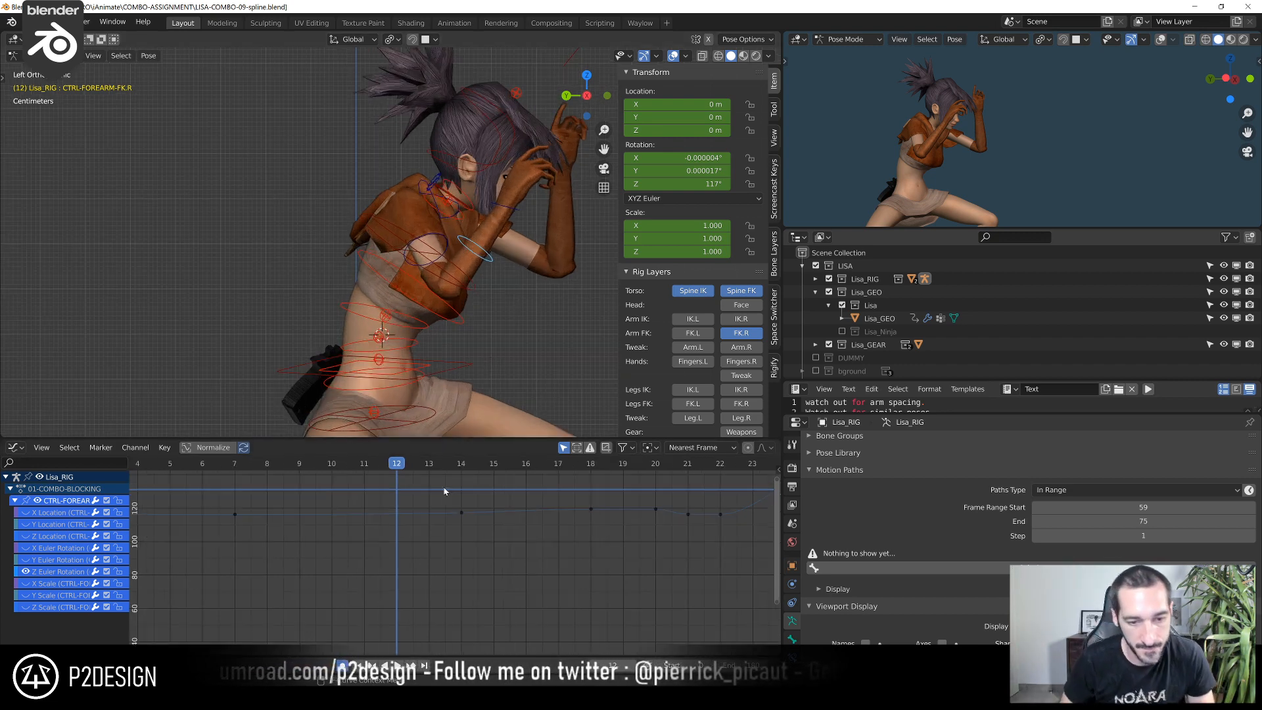
{"action": "left_click_drag", "start_coordinate": [275, 474], "coordinate": [380, 509]}
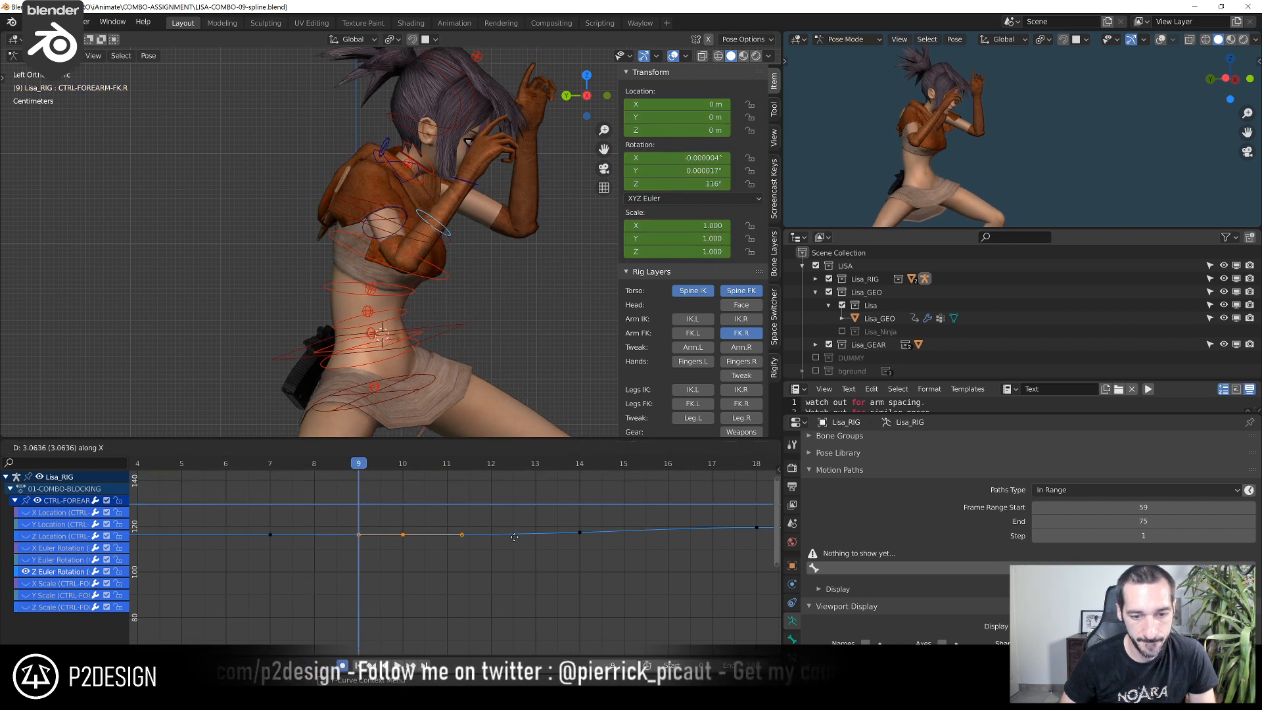
{"action": "left_click_drag", "start_coordinate": [301, 469], "coordinate": [491, 492]}
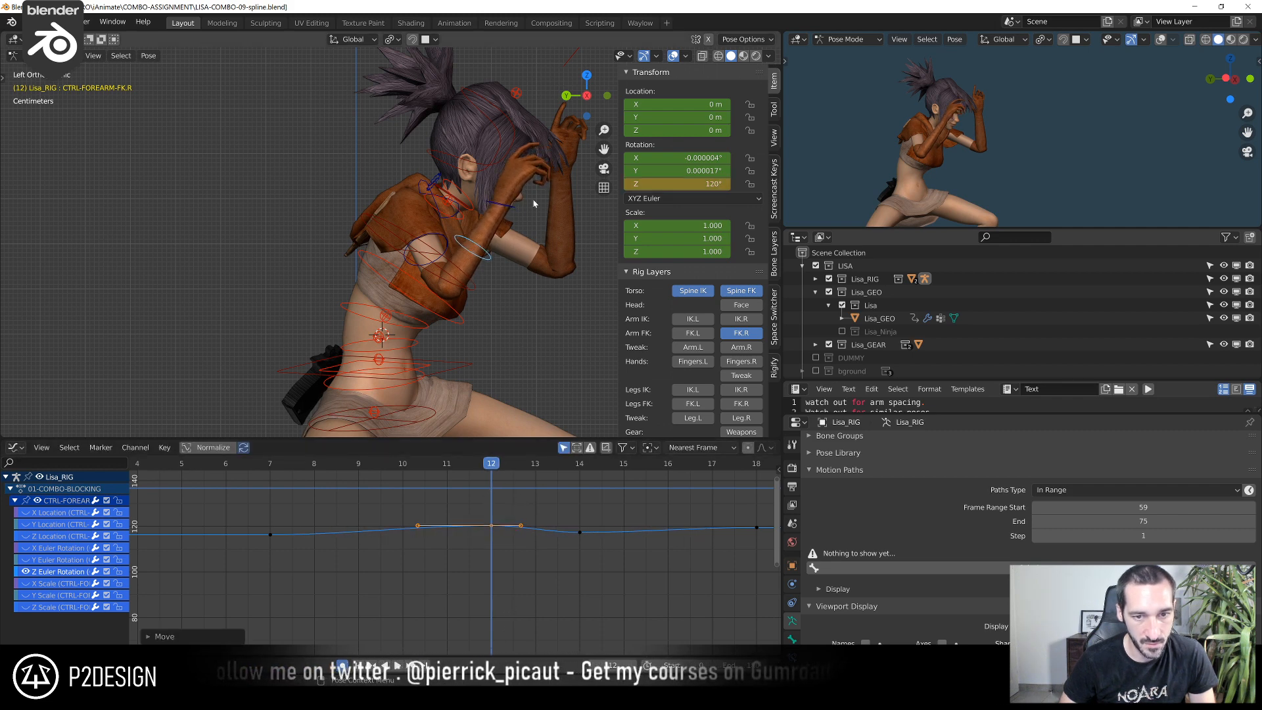
Rotate the right hand FK control in the view plane by -1.2° at frame 12 and 1.59° at frame 9
{"action": "left_click", "coordinate": [506, 207]}
{"action": "middle_click_drag", "start_coordinate": [496, 555], "coordinate": [482, 648]}
{"action": "middle_click_drag", "start_coordinate": [474, 512], "coordinate": [487, 557], "text": "ctrl"}
{"action": "scroll", "coordinate": [493, 544], "scroll_direction": "down", "scroll_amount": 7}
{"action": "middle_click_drag", "start_coordinate": [445, 290], "coordinate": [432, 363]}
{"action": "scroll", "coordinate": [461, 346], "scroll_direction": "up", "scroll_amount": 3}
{"action": "middle_click_drag", "start_coordinate": [516, 314], "coordinate": [534, 295]}
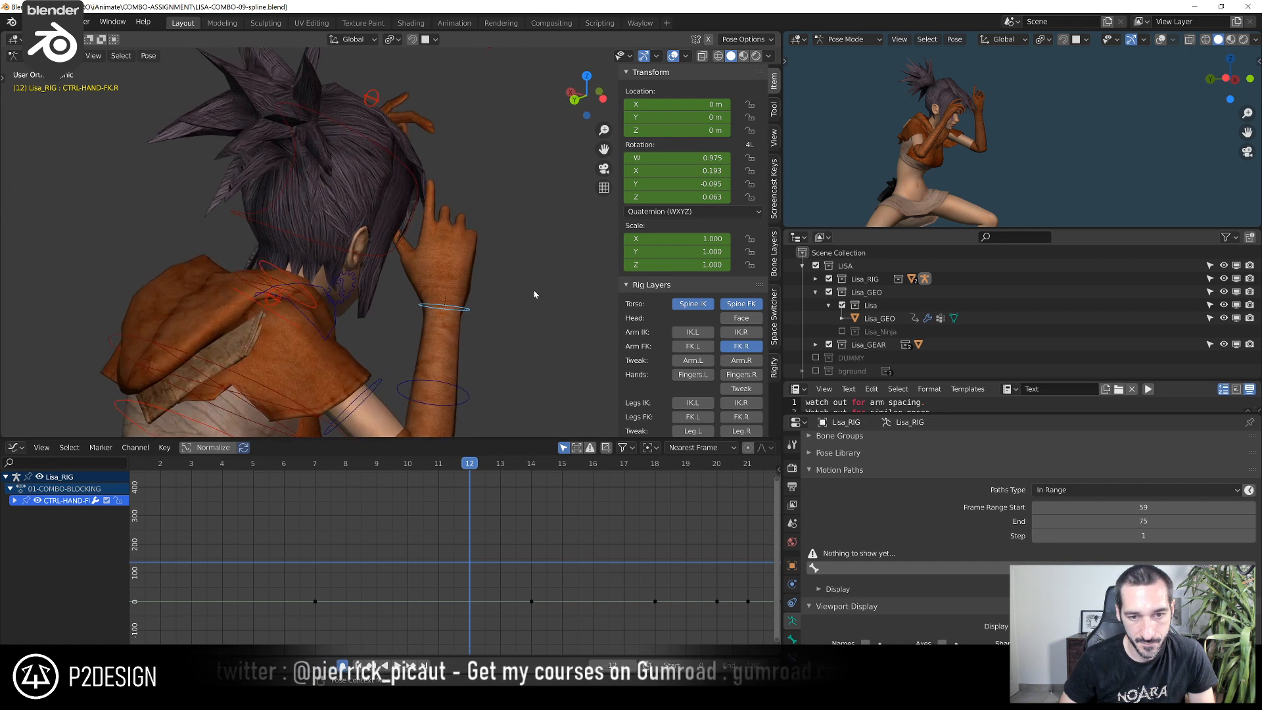
{"action": "left_click", "coordinate": [507, 243]}
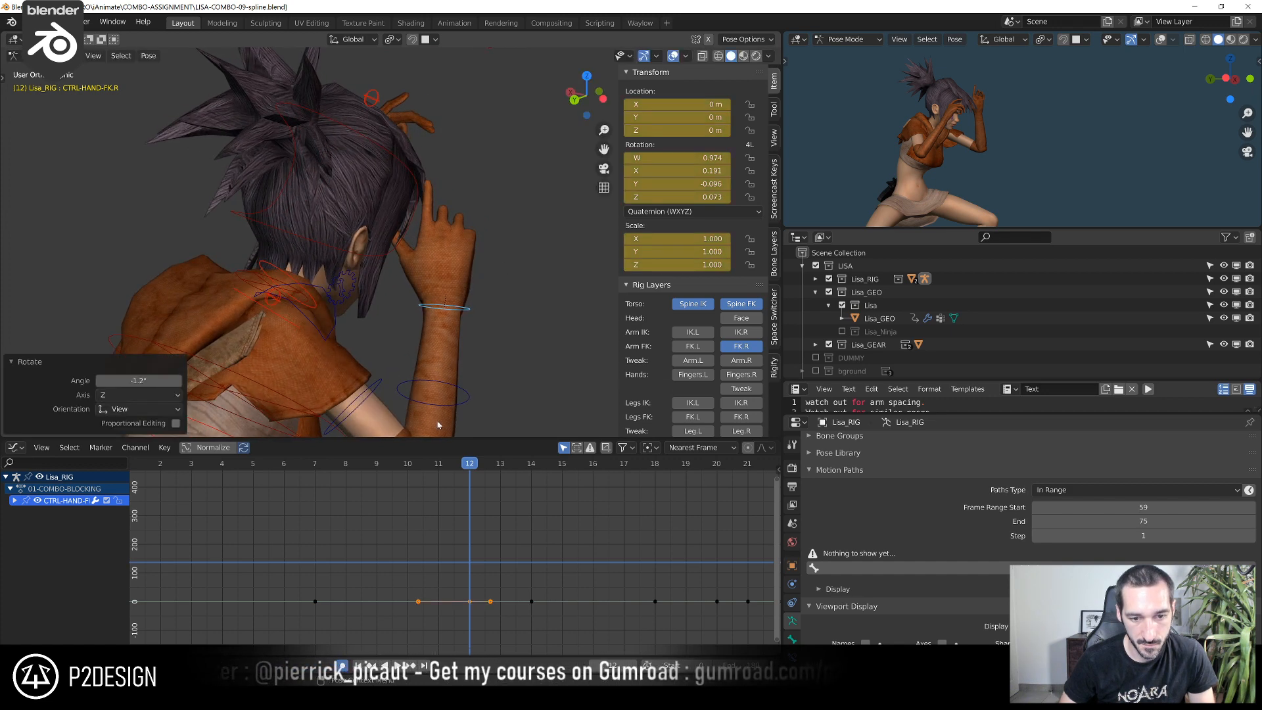
{"action": "left_click", "coordinate": [363, 463]}
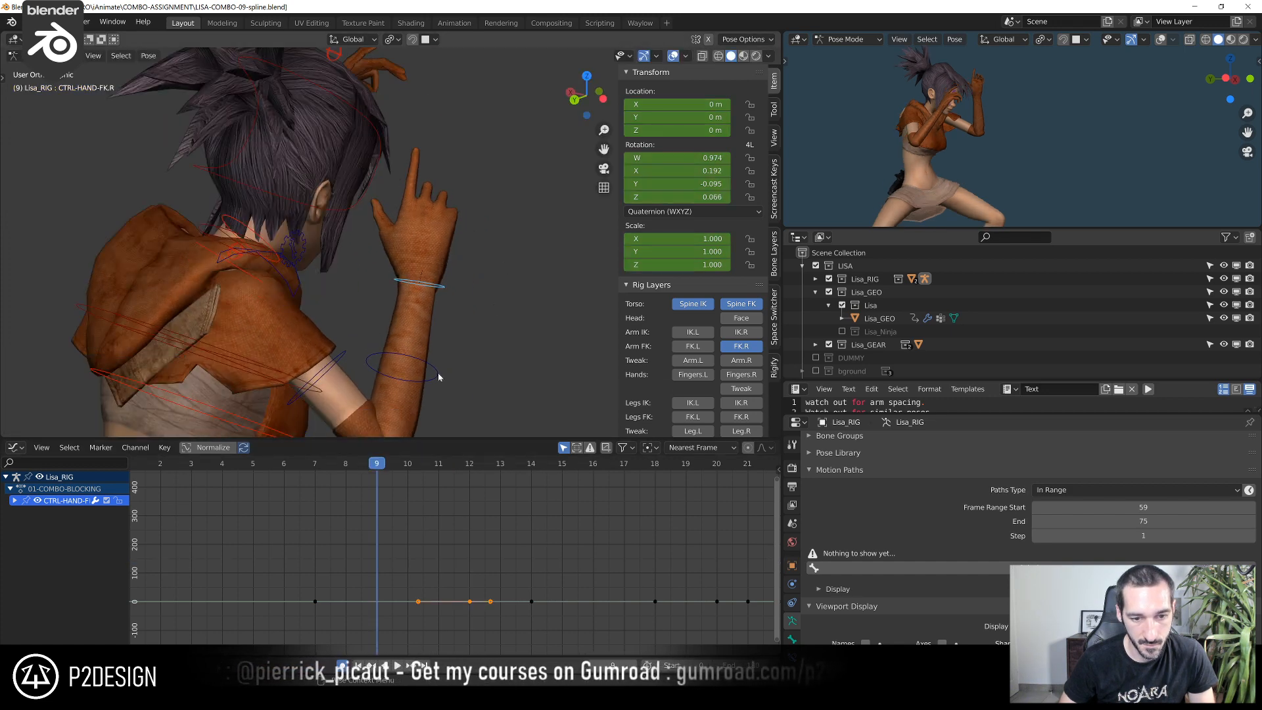
{"action": "left_click", "coordinate": [505, 244]}
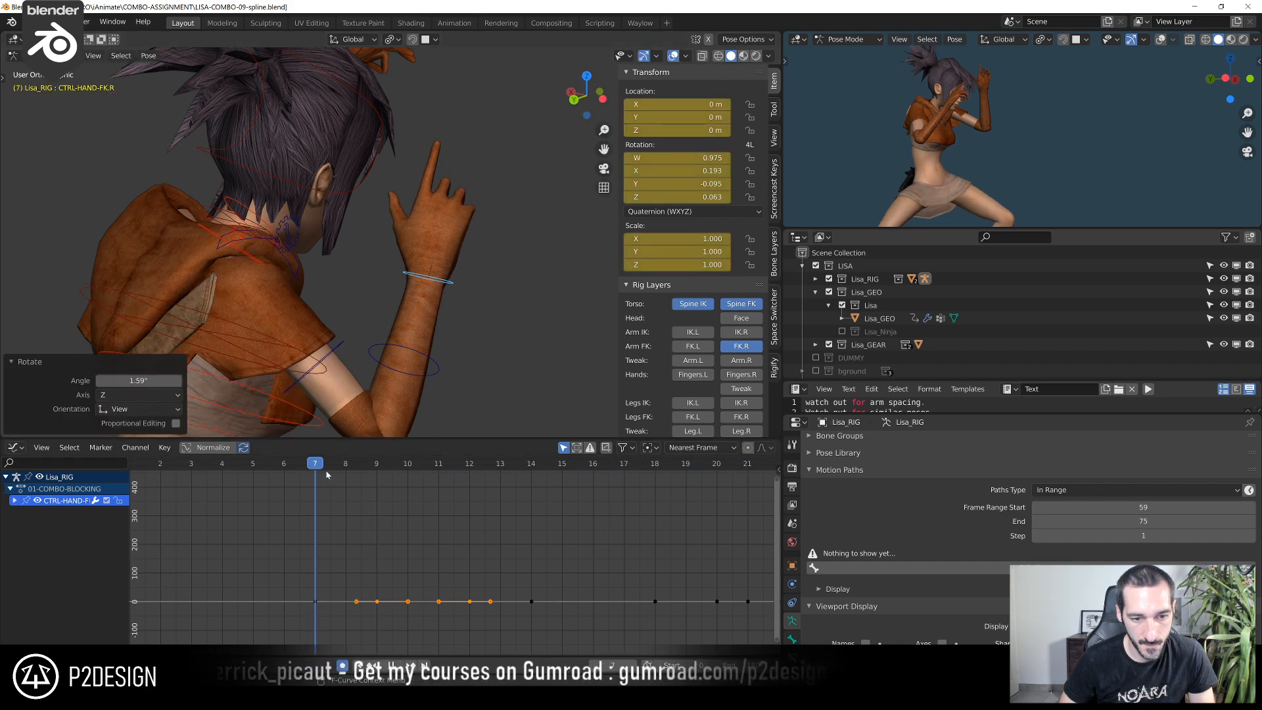
Scrub the opening guard motion to frame 15 and examine the pose from the left orthographic view
{"action": "left_click_drag", "start_coordinate": [382, 481], "coordinate": [548, 499]}
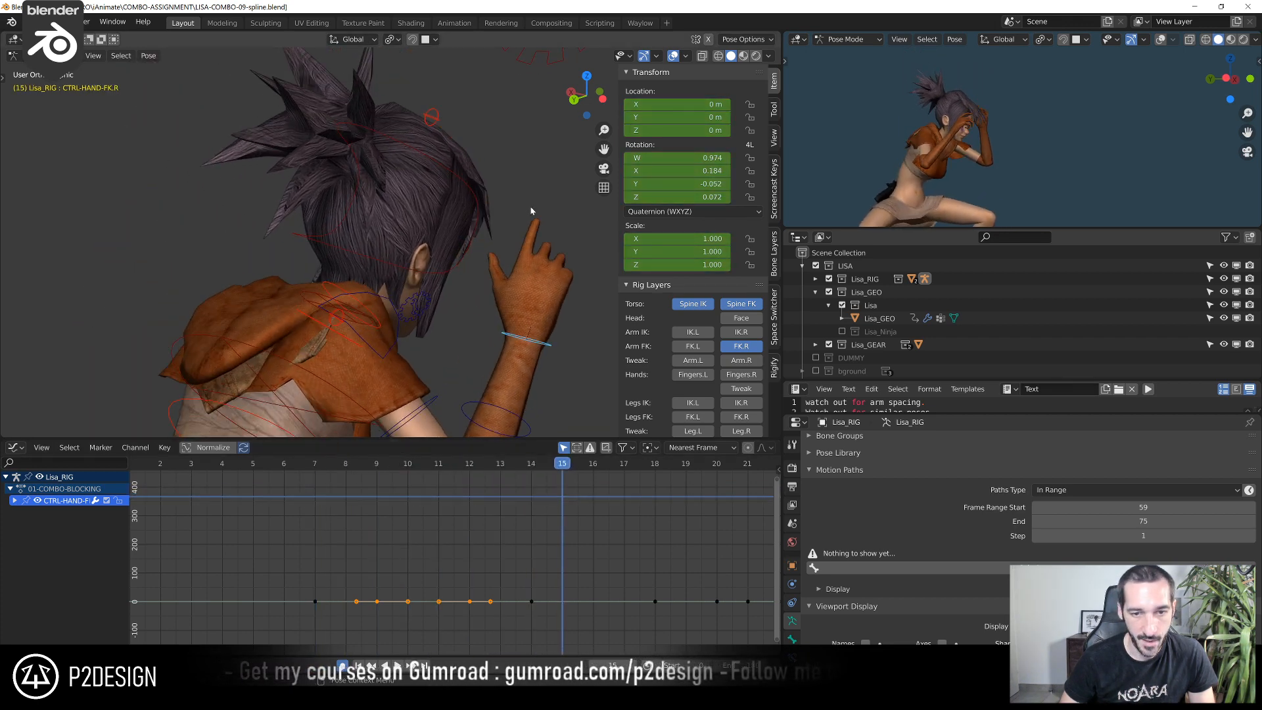
{"action": "key", "text": "ctrl+KP_3"}
{"action": "scroll", "coordinate": [527, 286], "scroll_direction": "down", "scroll_amount": 3}
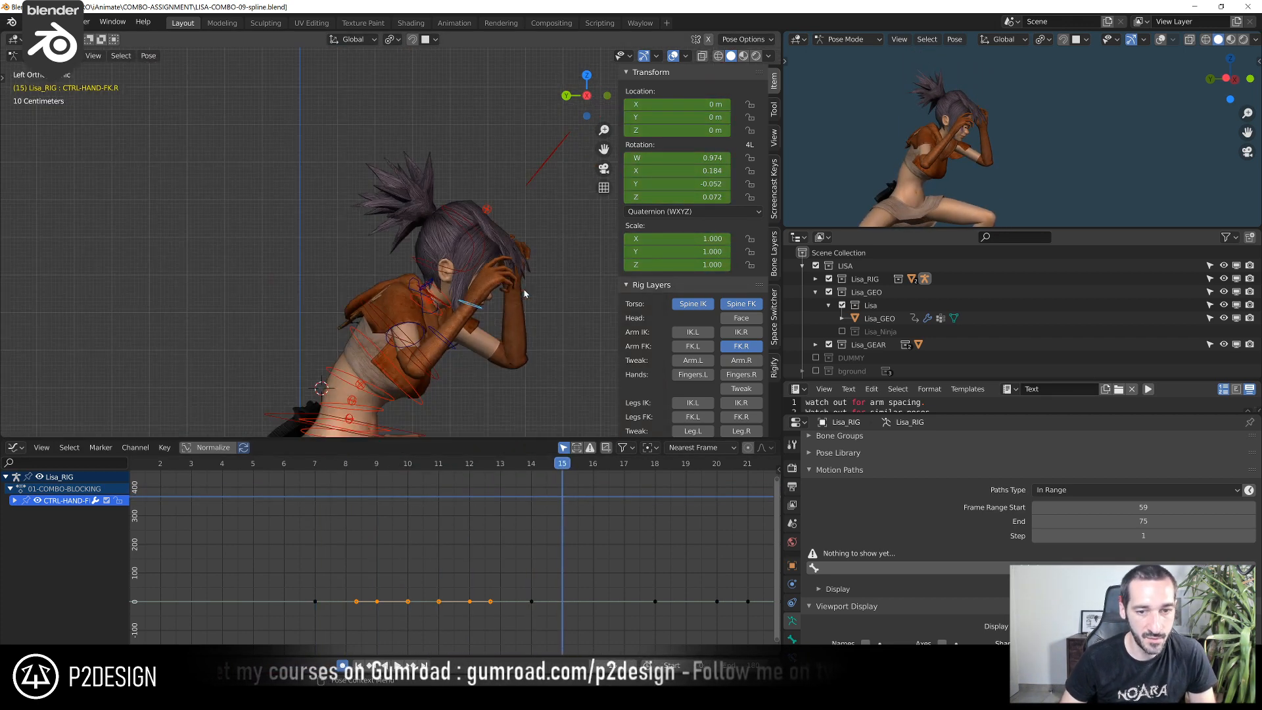
{"action": "middle_click_drag", "start_coordinate": [527, 287], "coordinate": [450, 165], "text": "shift"}
{"action": "scroll", "coordinate": [451, 539], "scroll_direction": "up", "scroll_amount": 2}
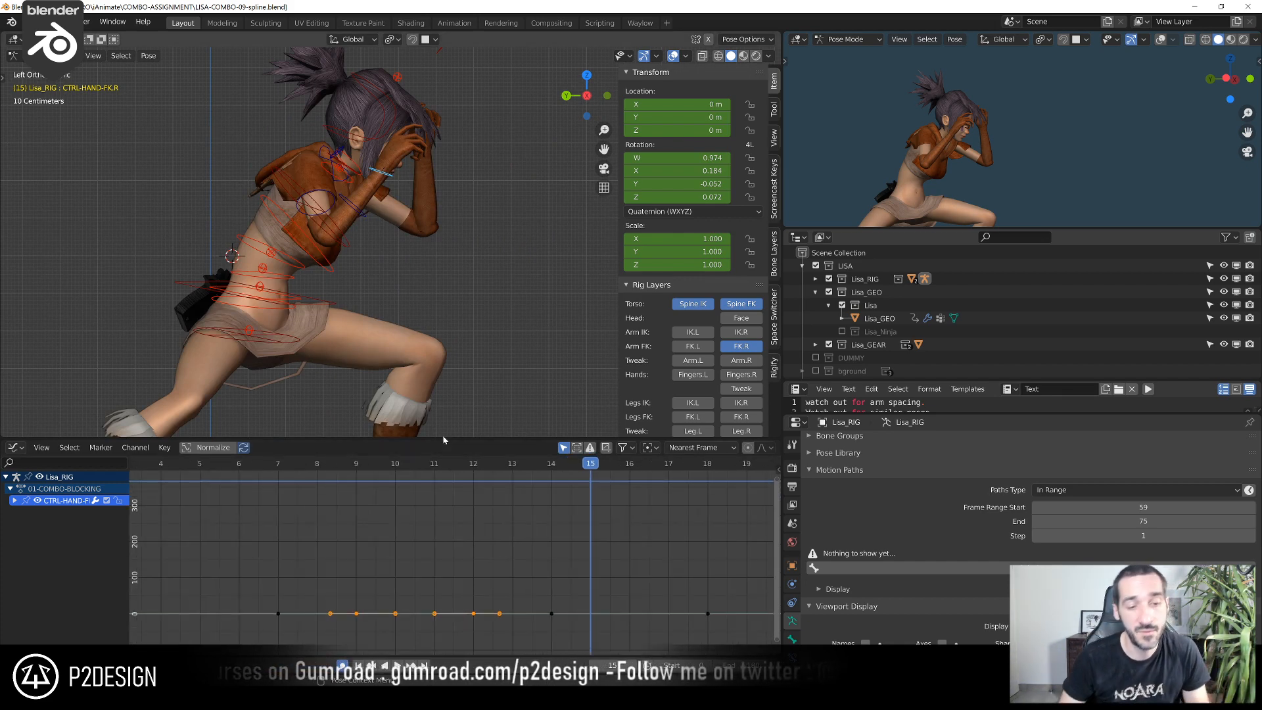
Duplicate the right forearm FK control's Z rotation key onto frame 17 and raise it to about 123°
{"action": "left_click_drag", "start_coordinate": [292, 463], "coordinate": [571, 511]}
{"action": "scroll", "coordinate": [368, 526], "scroll_direction": "down", "scroll_amount": 3}
{"action": "middle_click_drag", "start_coordinate": [368, 527], "coordinate": [252, 512]}
{"action": "scroll", "coordinate": [252, 512], "scroll_direction": "up", "scroll_amount": 5}
{"action": "left_click_drag", "start_coordinate": [319, 476], "coordinate": [424, 483]}
{"action": "left_click", "coordinate": [371, 217]}
{"action": "key", "text": "Home"}
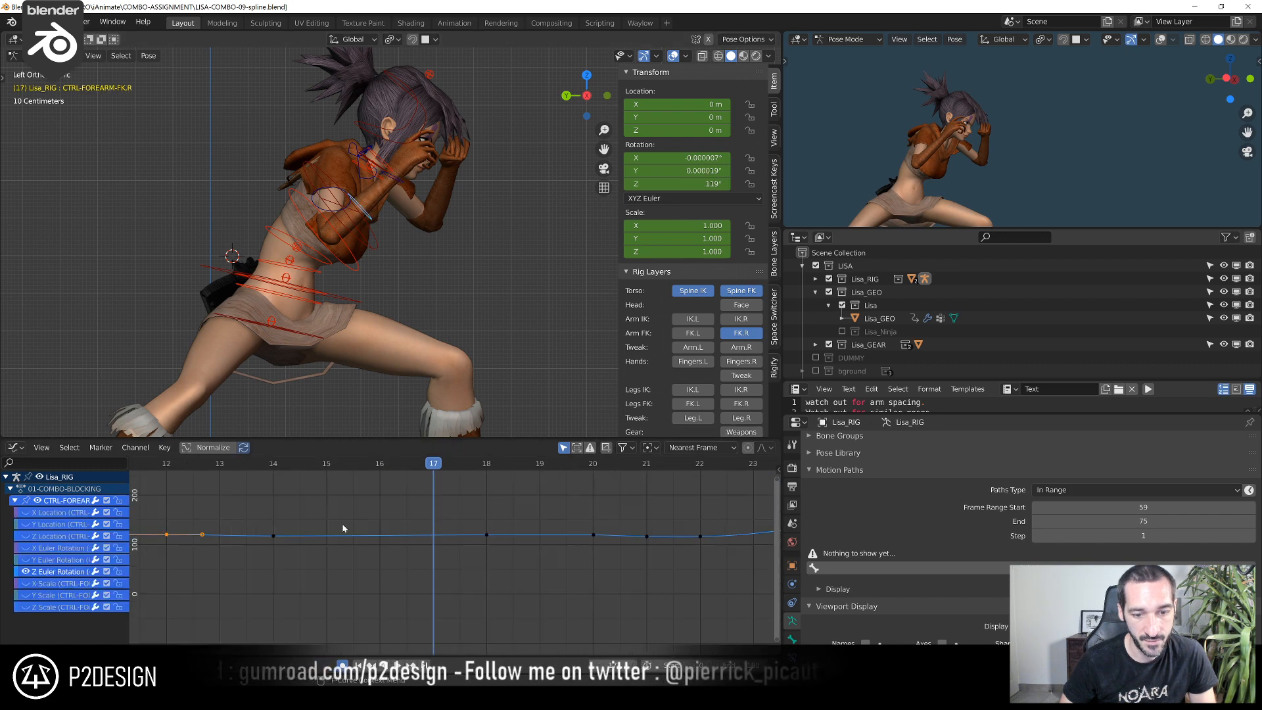
{"action": "right_click_drag", "start_coordinate": [317, 474], "coordinate": [422, 491], "text": "shift"}
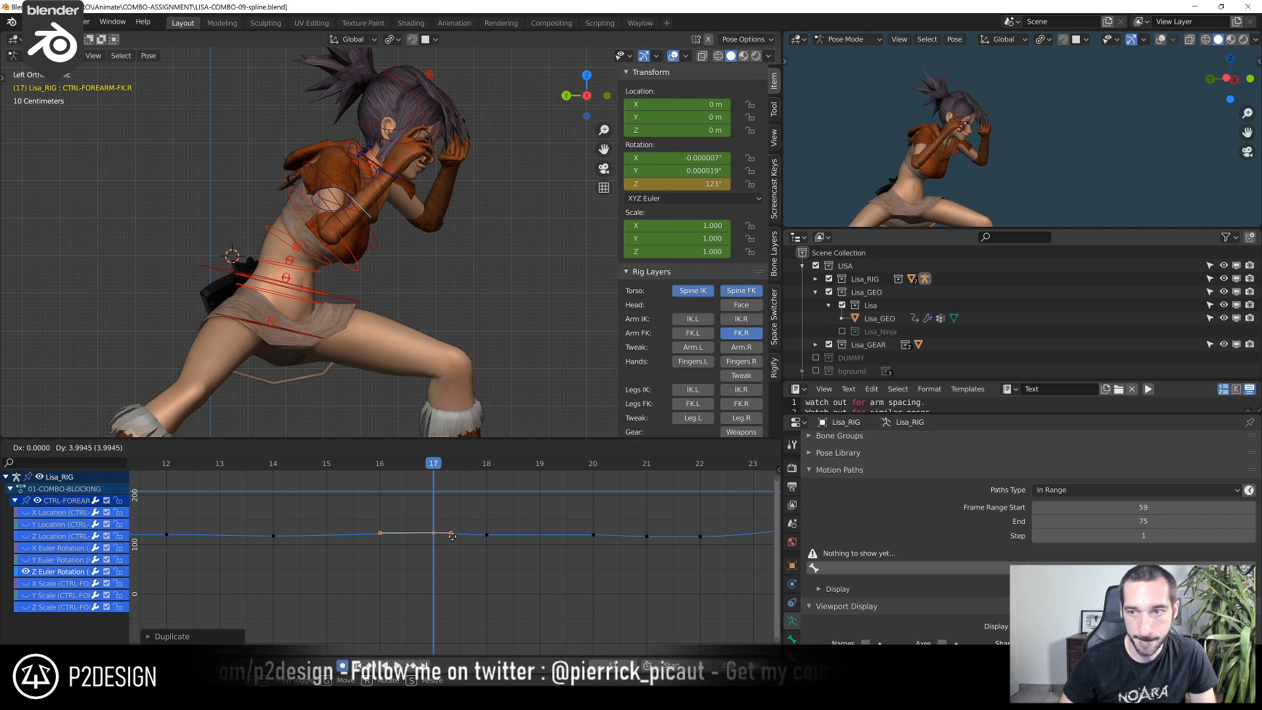
Move the right forearm's frame 18 Z rotation key to frame 19 and play back the guard motion
{"action": "right_click_drag", "start_coordinate": [374, 492], "coordinate": [502, 503], "text": "shift"}
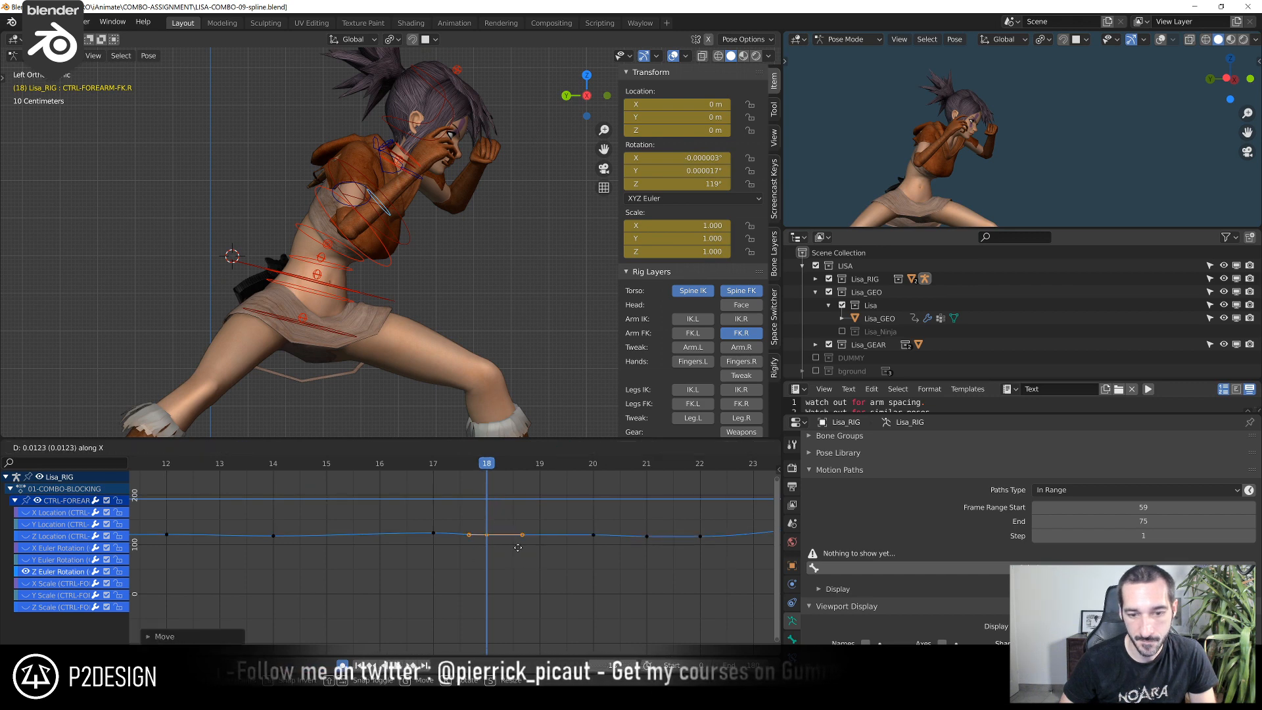
{"action": "left_click_drag", "start_coordinate": [405, 466], "coordinate": [329, 476]}
{"action": "key", "text": "space"}
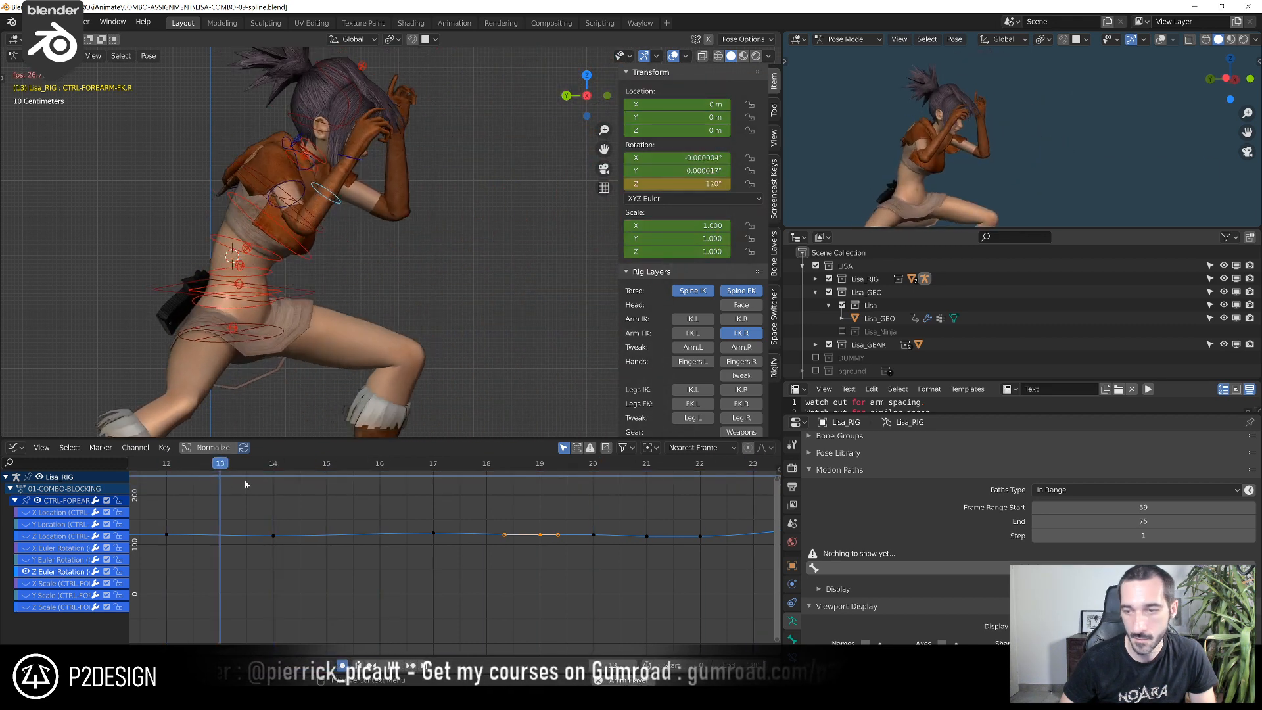
{"action": "scroll", "coordinate": [321, 476], "scroll_direction": "down", "scroll_amount": 2}
{"action": "key", "text": "space"}
{"action": "left_click_drag", "start_coordinate": [419, 467], "coordinate": [283, 548]}
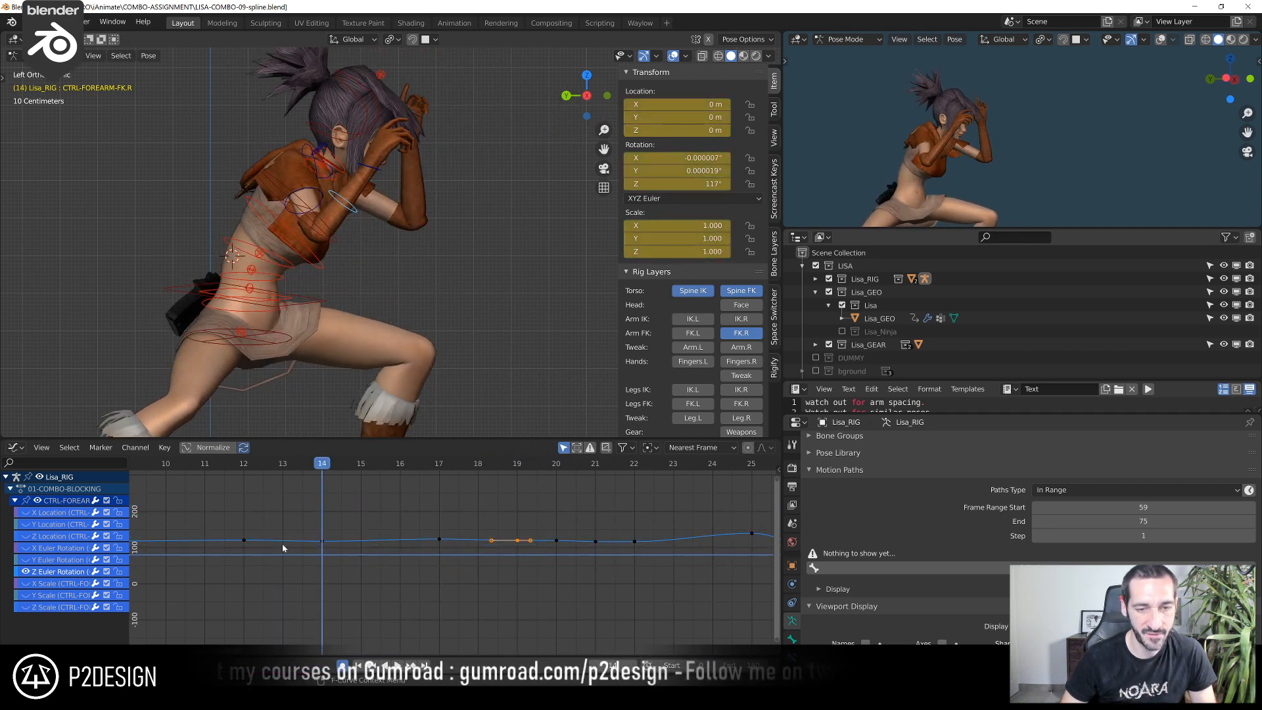
Scrub through the punches and examine the right arm's extension and return up to frame 33 from above
{"action": "scroll", "coordinate": [286, 540], "scroll_direction": "down", "scroll_amount": 4}
{"action": "left_click", "coordinate": [252, 463]}
{"action": "left_click_drag", "start_coordinate": [254, 465], "coordinate": [607, 508]}
{"action": "scroll", "coordinate": [635, 522], "scroll_direction": "up", "scroll_amount": 5}
{"action": "middle_click_drag", "start_coordinate": [635, 522], "coordinate": [340, 543]}
{"action": "left_click_drag", "start_coordinate": [304, 472], "coordinate": [406, 475]}
{"action": "key", "text": "Home"}
{"action": "middle_click_drag", "start_coordinate": [492, 303], "coordinate": [496, 72]}
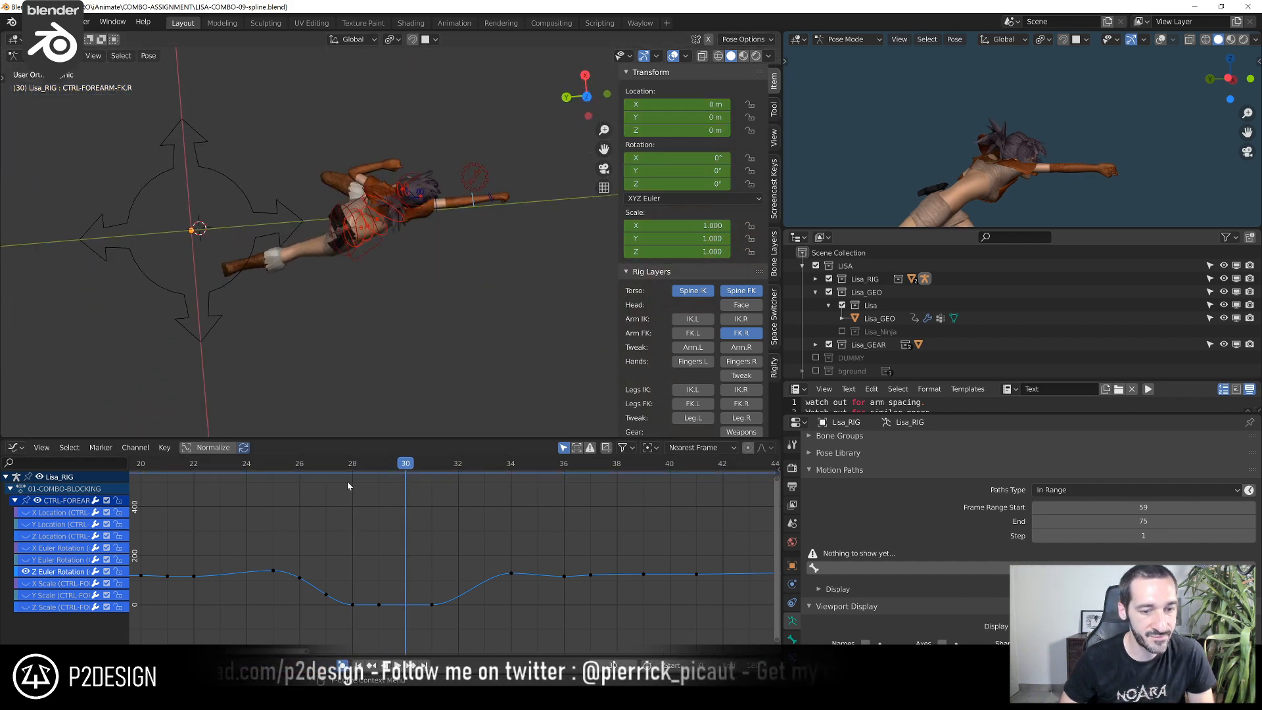
{"action": "left_click_drag", "start_coordinate": [301, 466], "coordinate": [476, 459]}
{"action": "scroll", "coordinate": [392, 242], "scroll_direction": "up", "scroll_amount": 3}
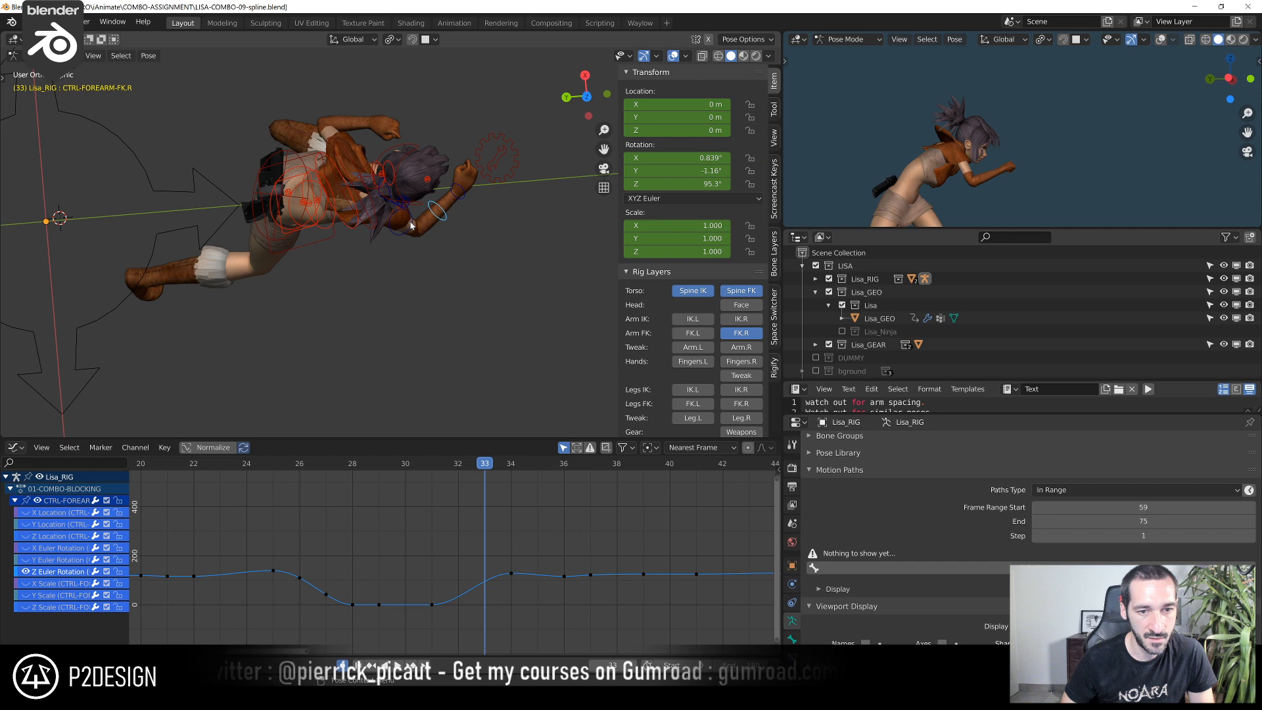
Rotate the right upper arm FK control by -4.49° in the view plane at frame 32
{"action": "left_click", "coordinate": [411, 227]}
{"action": "middle_click_drag", "start_coordinate": [409, 248], "coordinate": [471, 194]}
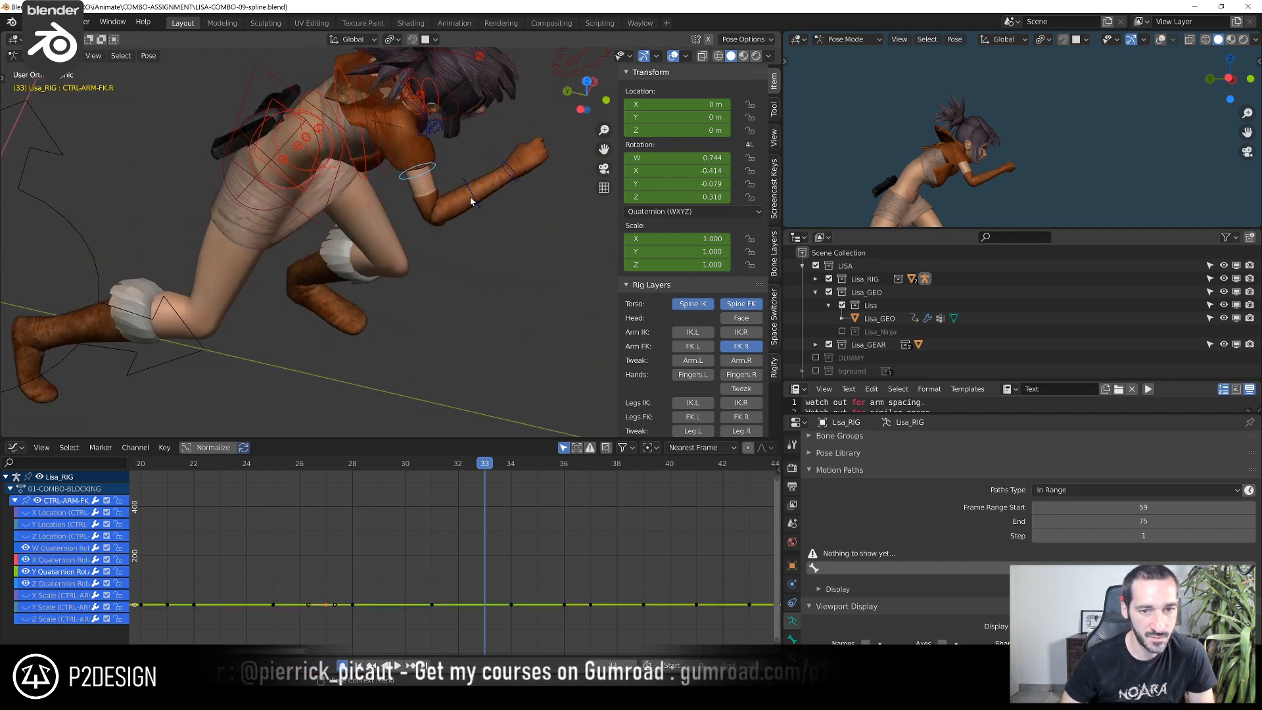
{"action": "left_click_drag", "start_coordinate": [477, 464], "coordinate": [460, 488]}
{"action": "middle_click_drag", "start_coordinate": [493, 309], "coordinate": [573, 205]}
{"action": "key", "text": "r"}
{"action": "left_click", "coordinate": [552, 227]}
{"action": "left_click", "coordinate": [507, 184]}
{"action": "left_click", "coordinate": [576, 192]}
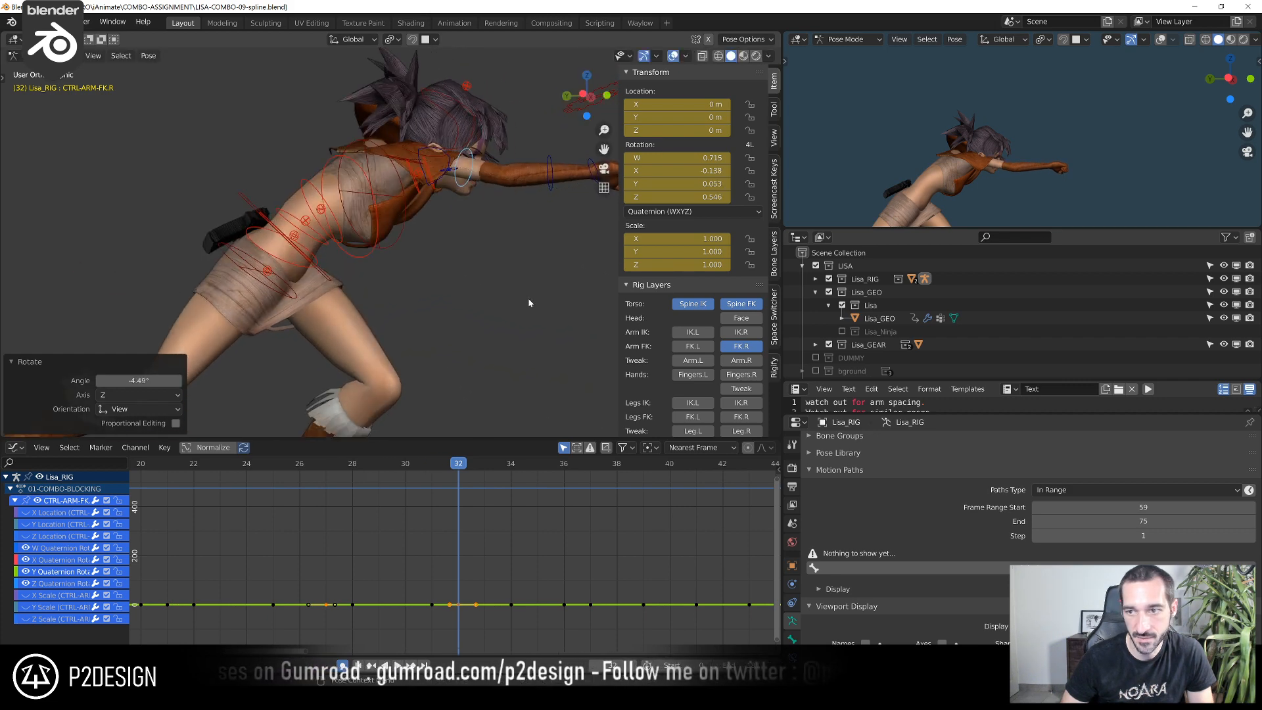
Play back the whole combo from a distance to check the arm motion
{"action": "left_click_drag", "start_coordinate": [405, 468], "coordinate": [282, 495]}
{"action": "scroll", "coordinate": [302, 484], "scroll_direction": "down", "scroll_amount": 4}
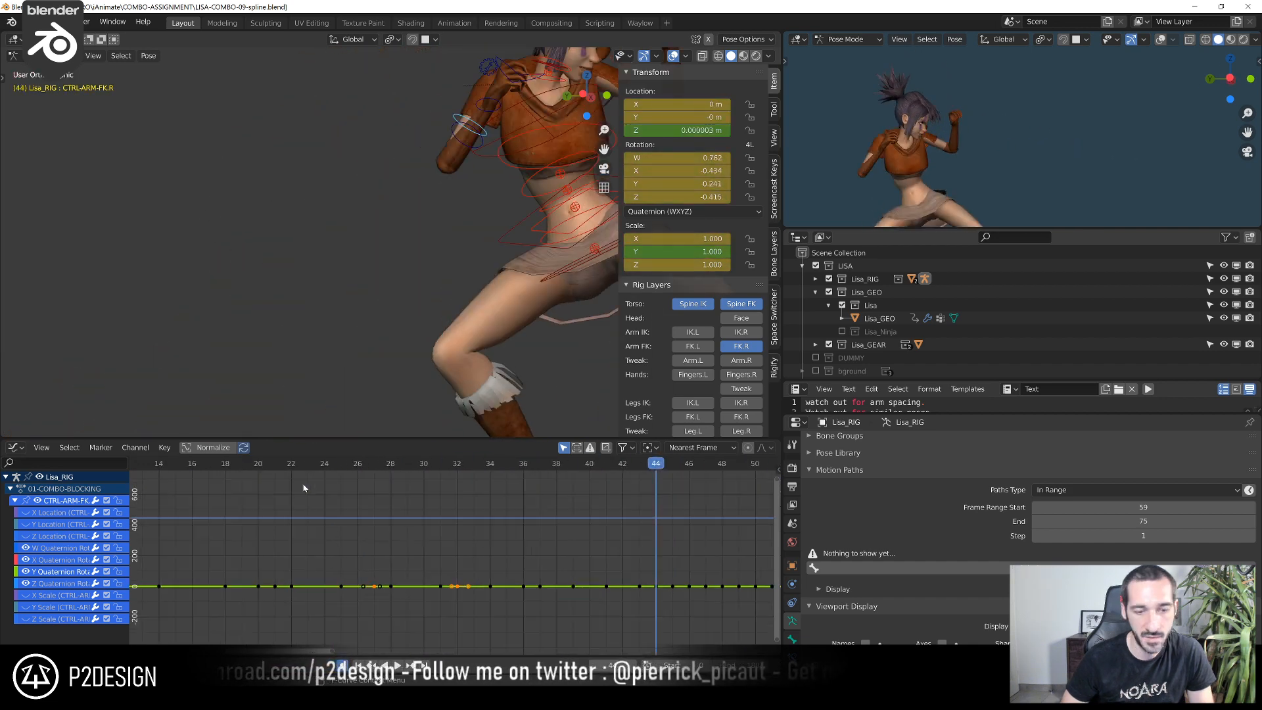
{"action": "key", "text": "space"}
{"action": "scroll", "coordinate": [586, 342], "scroll_direction": "down", "scroll_amount": 5}
{"action": "scroll", "coordinate": [213, 470], "scroll_direction": "down", "scroll_amount": 2}
{"action": "key", "text": "space"}
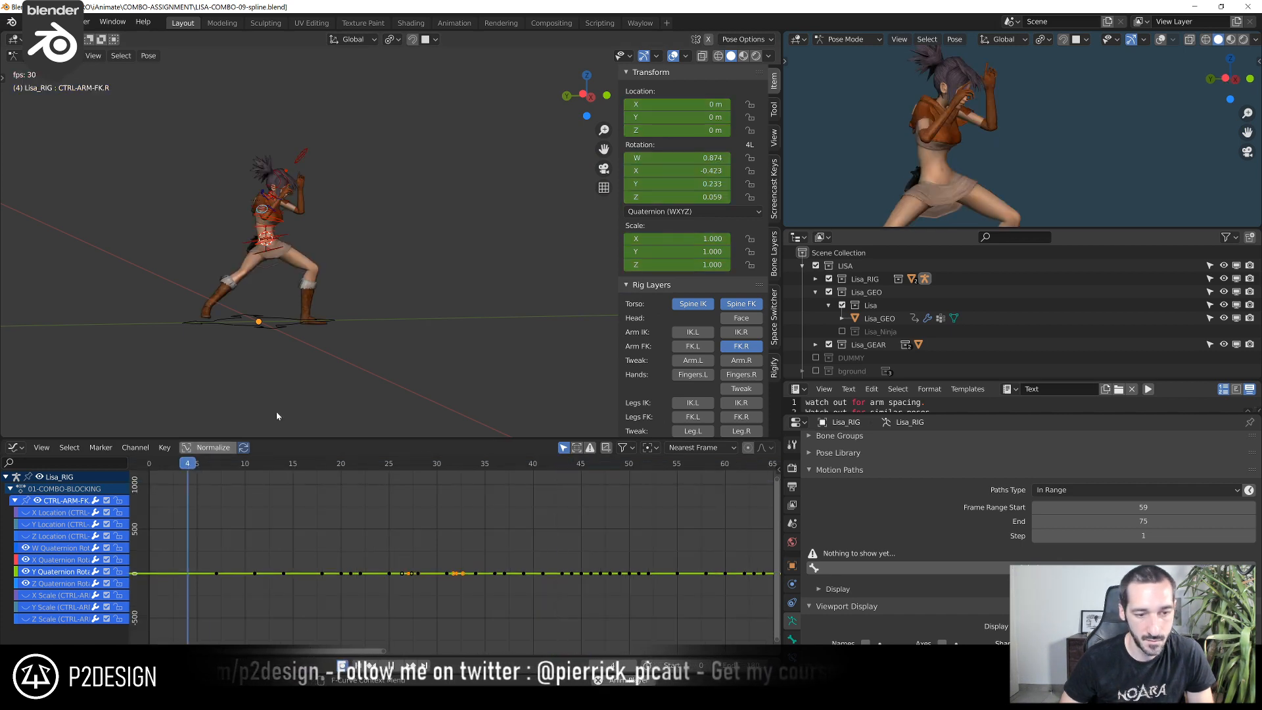
{"action": "scroll", "coordinate": [452, 262], "scroll_direction": "down", "scroll_amount": 3}
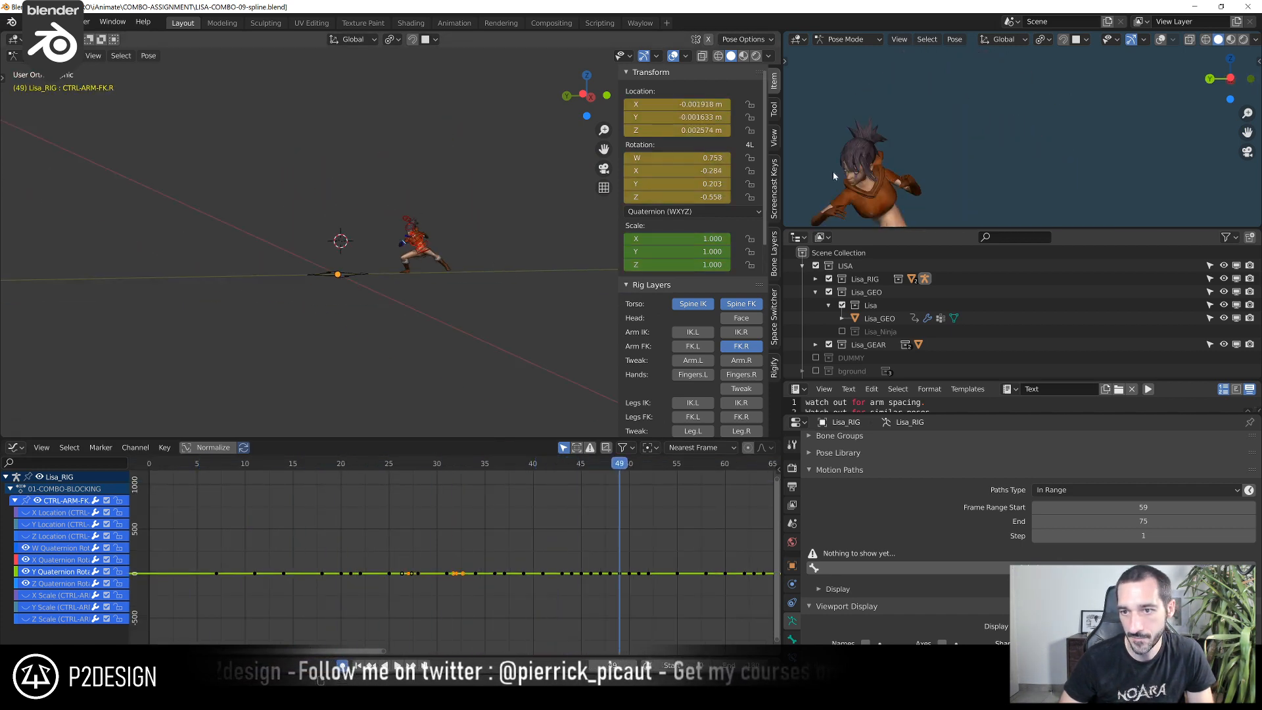
{"action": "key", "text": "space"}
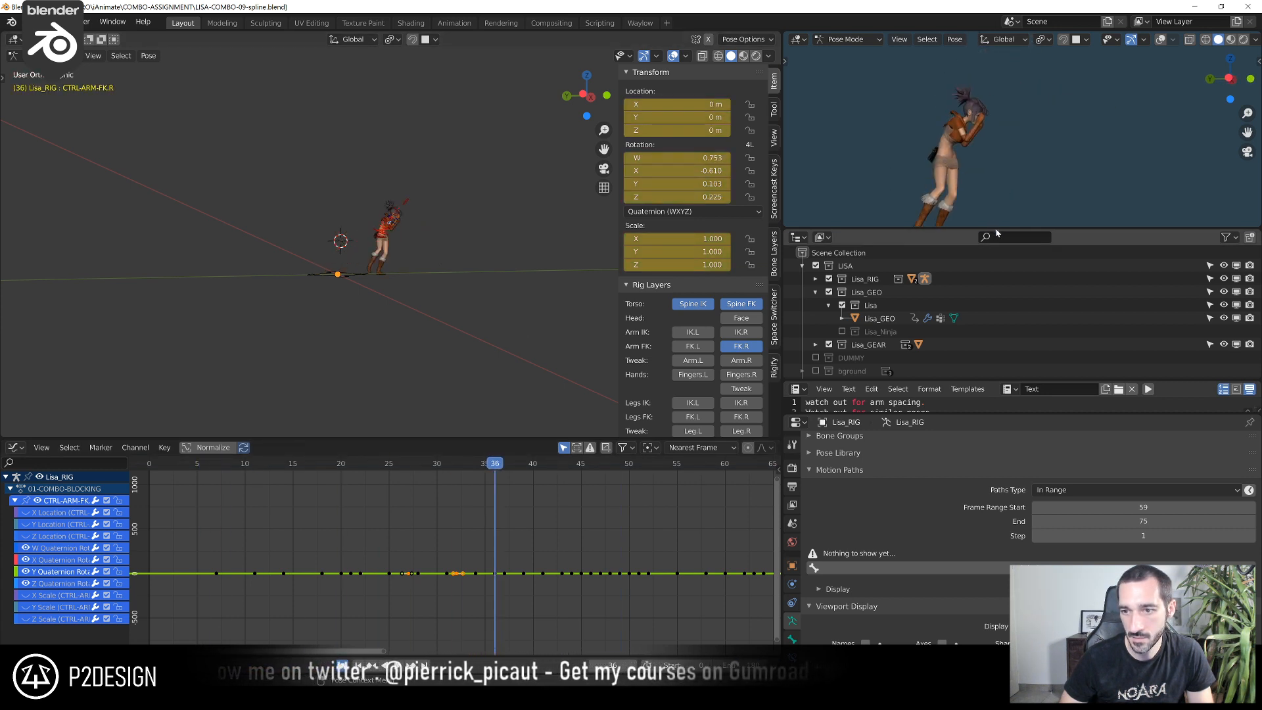
Enlarge the preview viewport, frame the full character in it and play back the combo
{"action": "left_click_drag", "start_coordinate": [997, 228], "coordinate": [991, 363]}
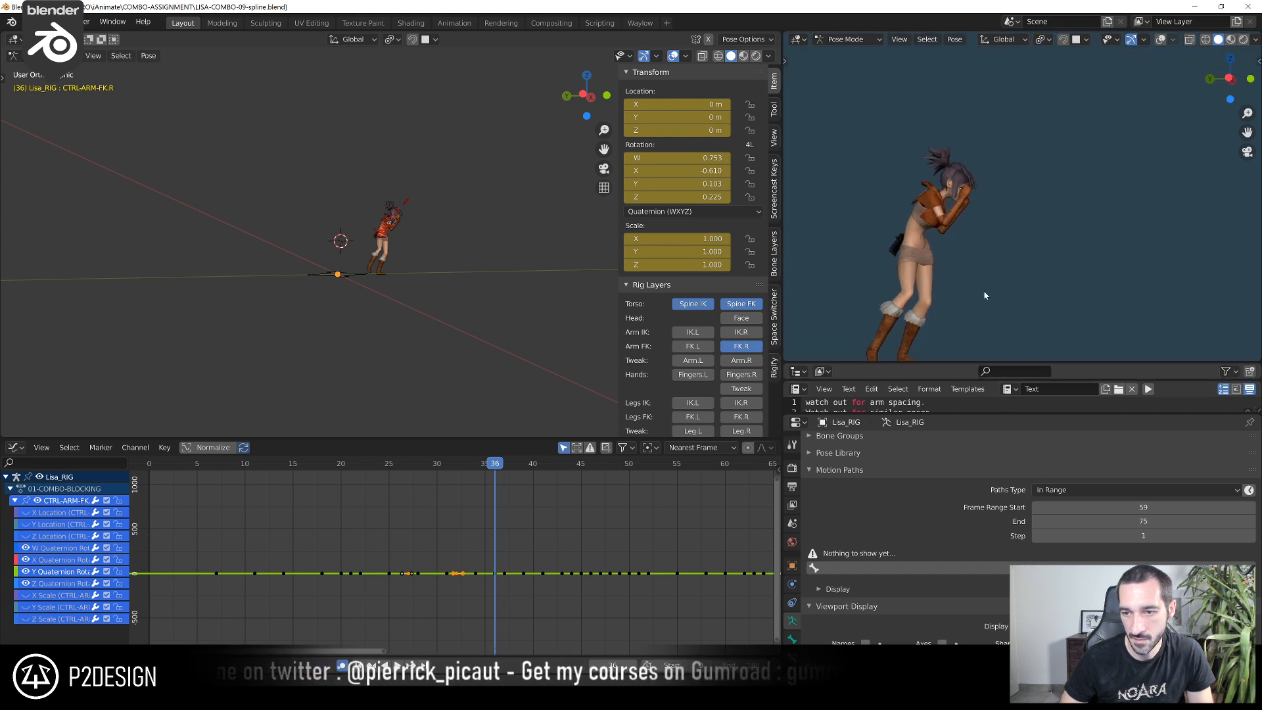
{"action": "scroll", "coordinate": [383, 469], "scroll_direction": "down", "scroll_amount": 1}
{"action": "scroll", "coordinate": [876, 274], "scroll_direction": "down", "scroll_amount": 1}
{"action": "middle_click_drag", "start_coordinate": [876, 273], "coordinate": [860, 274]}
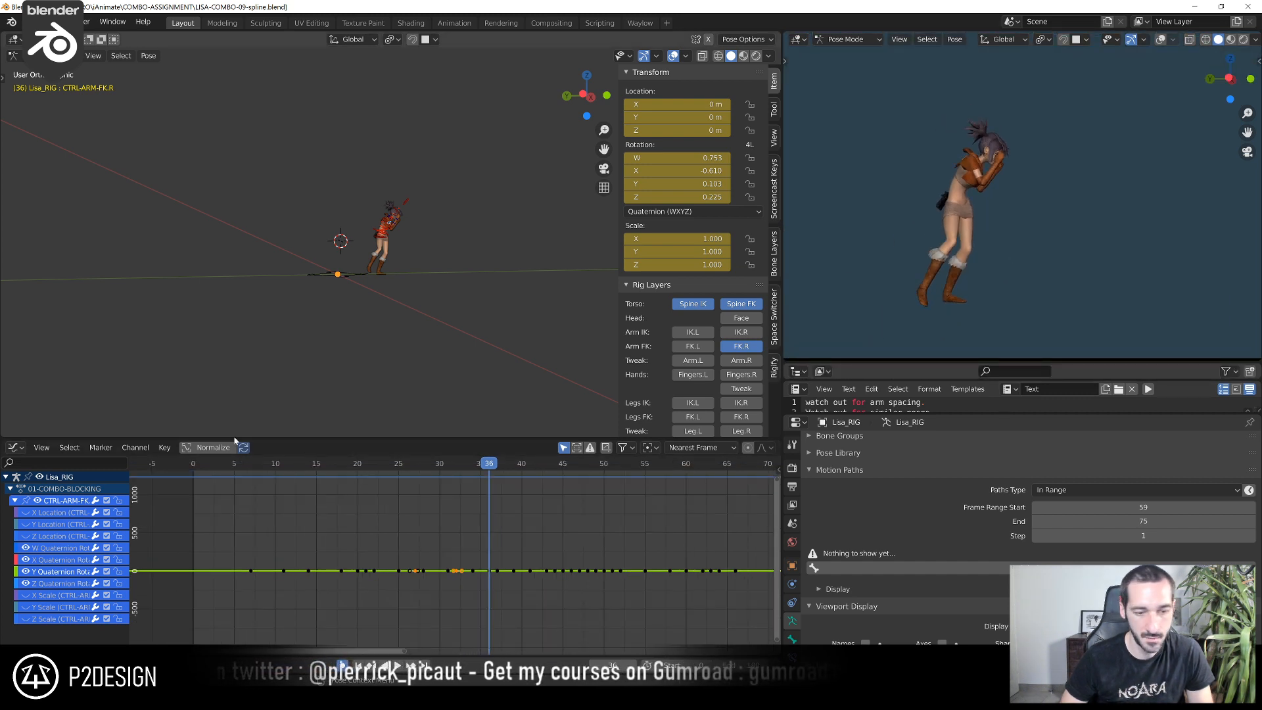
{"action": "left_click", "coordinate": [221, 469]}
{"action": "key", "text": "space"}
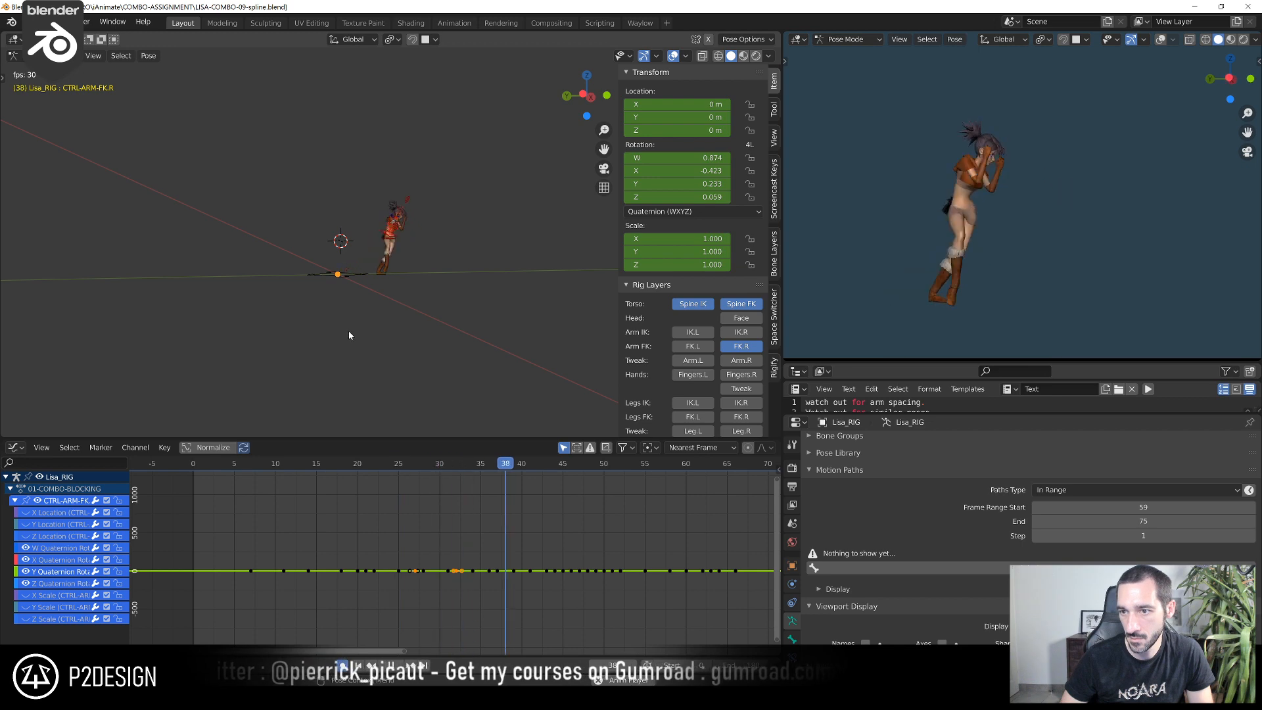
{"action": "key", "text": "space"}
Show the left arm FK controls and hide the spine IK and FK controls, viewing the character from the front at frame 18
{"action": "left_click_drag", "start_coordinate": [263, 455], "coordinate": [342, 490]}
{"action": "scroll", "coordinate": [402, 301], "scroll_direction": "up", "scroll_amount": 5}
{"action": "middle_click_drag", "start_coordinate": [403, 300], "coordinate": [350, 299]}
{"action": "scroll", "coordinate": [436, 242], "scroll_direction": "up", "scroll_amount": 5}
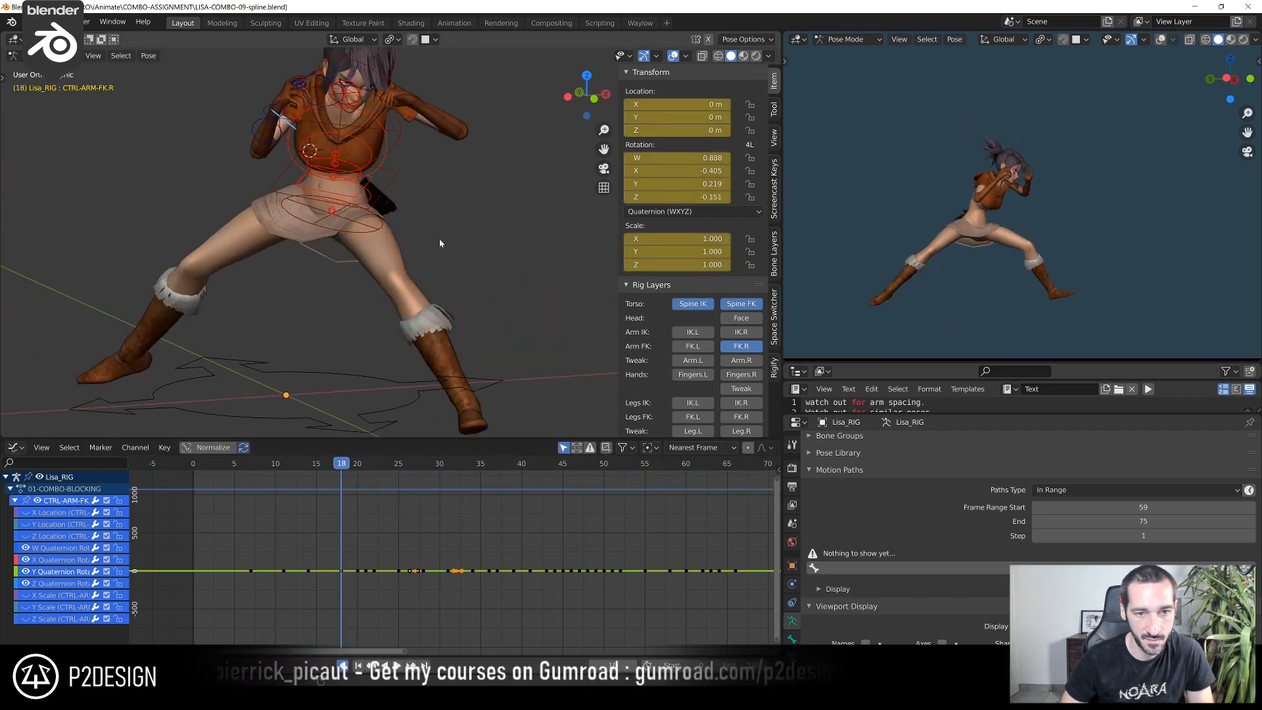
{"action": "middle_click_drag", "start_coordinate": [437, 242], "coordinate": [395, 253]}
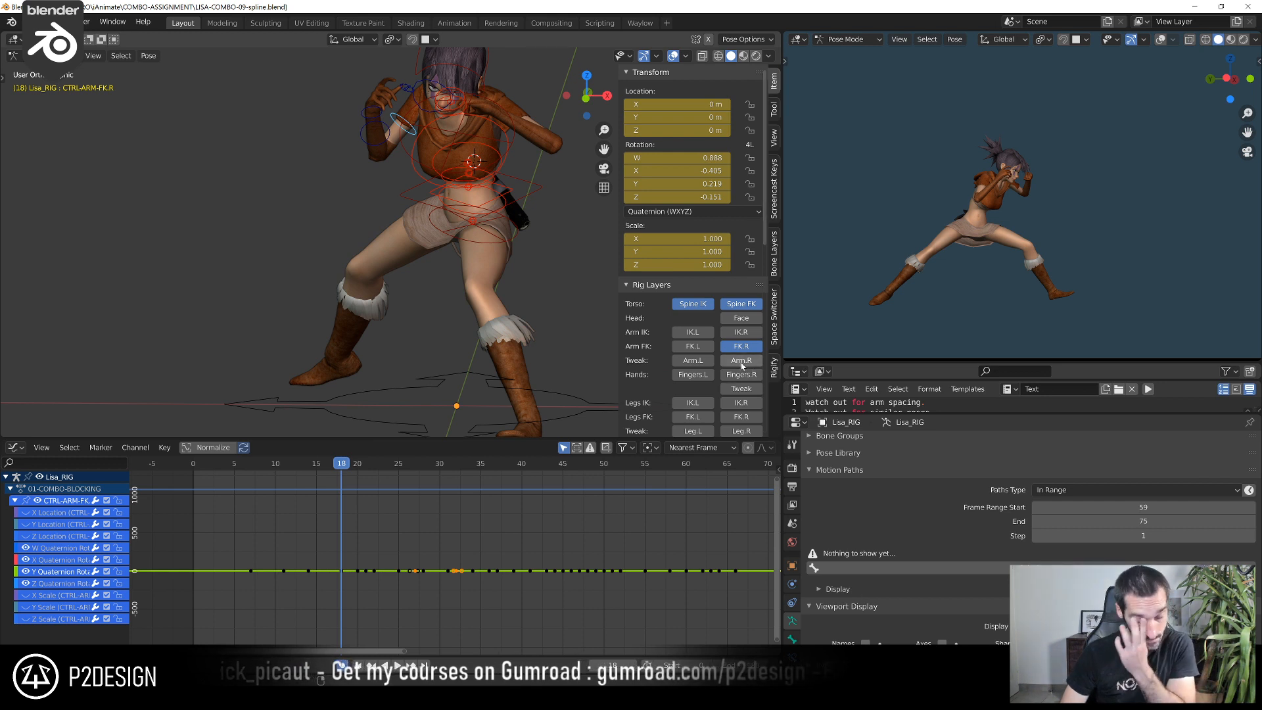
{"action": "left_click", "coordinate": [693, 347]}
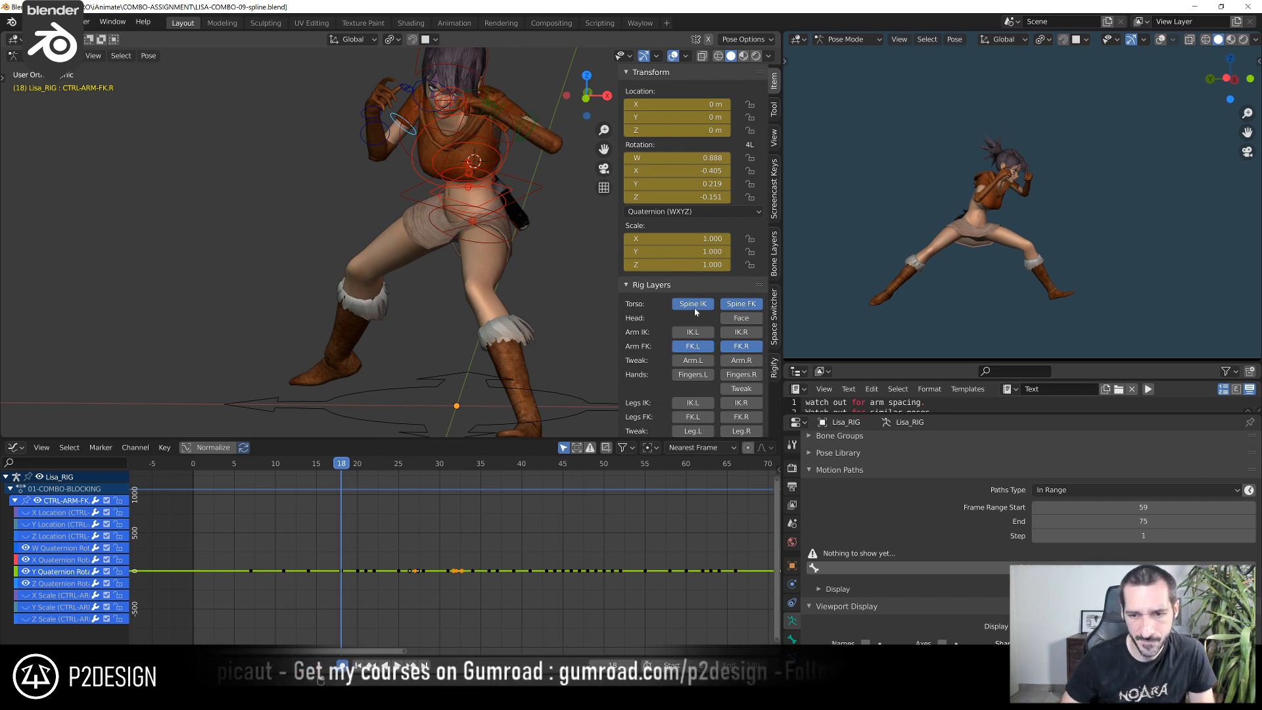
{"action": "scroll", "coordinate": [456, 559], "scroll_direction": "up", "scroll_amount": 2}
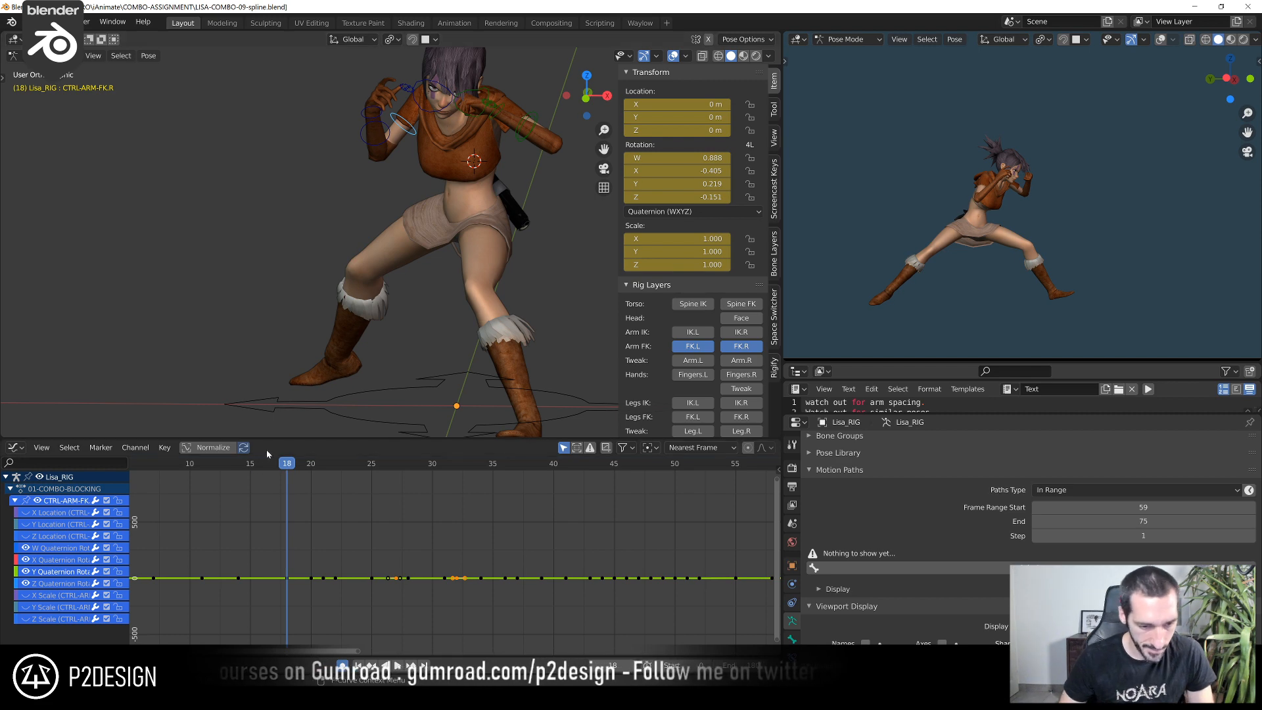
Move the left forearm FK control 0.016838 m along its local Y axis at frame 21 to stretch the punch
{"action": "left_click_drag", "start_coordinate": [241, 464], "coordinate": [336, 521]}
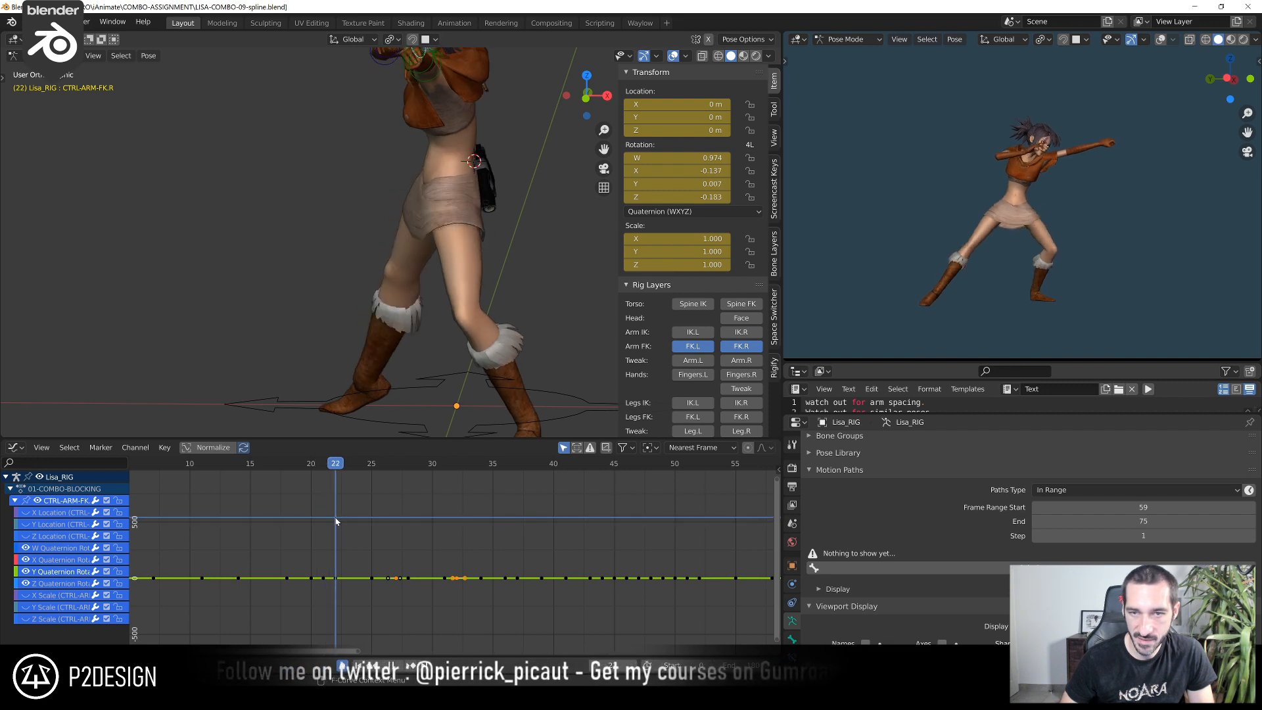
{"action": "left_click_drag", "start_coordinate": [292, 469], "coordinate": [338, 495]}
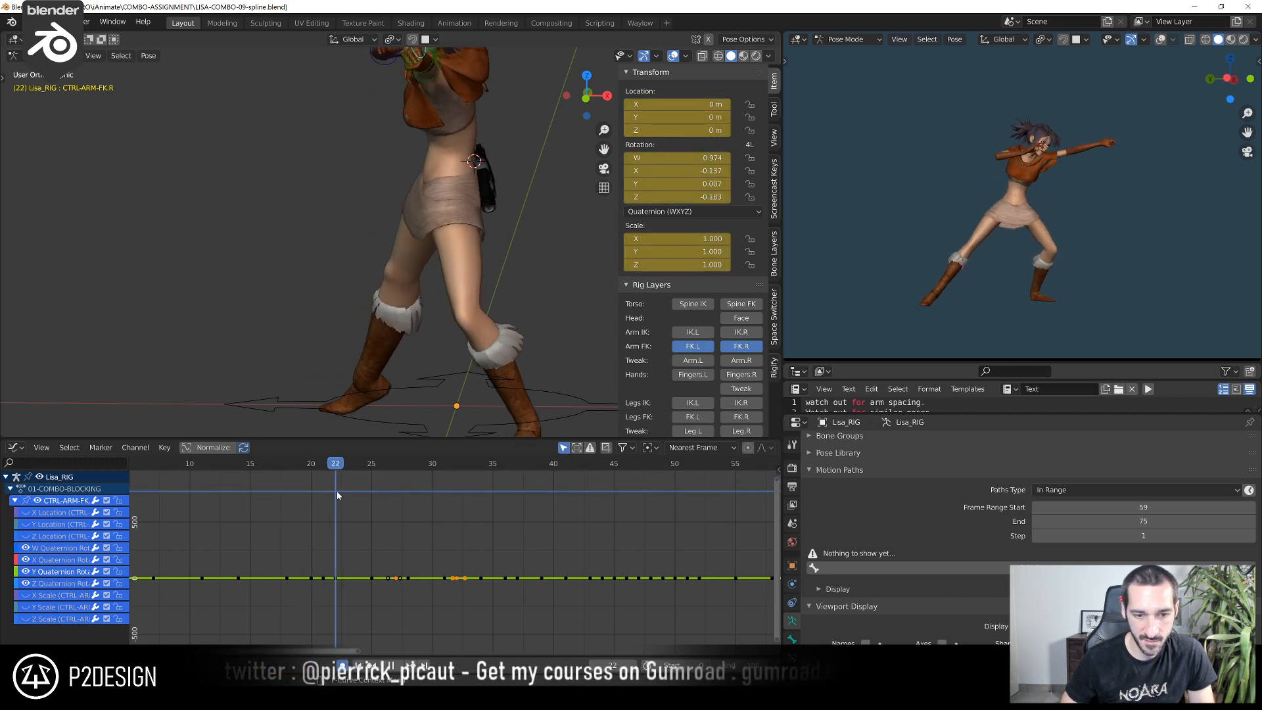
{"action": "right_click_drag", "start_coordinate": [336, 491], "coordinate": [325, 496], "text": "shift"}
{"action": "middle_click_drag", "start_coordinate": [384, 245], "coordinate": [504, 237]}
{"action": "left_click", "coordinate": [422, 135]}
{"action": "key", "text": "Home"}
{"action": "scroll", "coordinate": [298, 572], "scroll_direction": "up", "scroll_amount": 4}
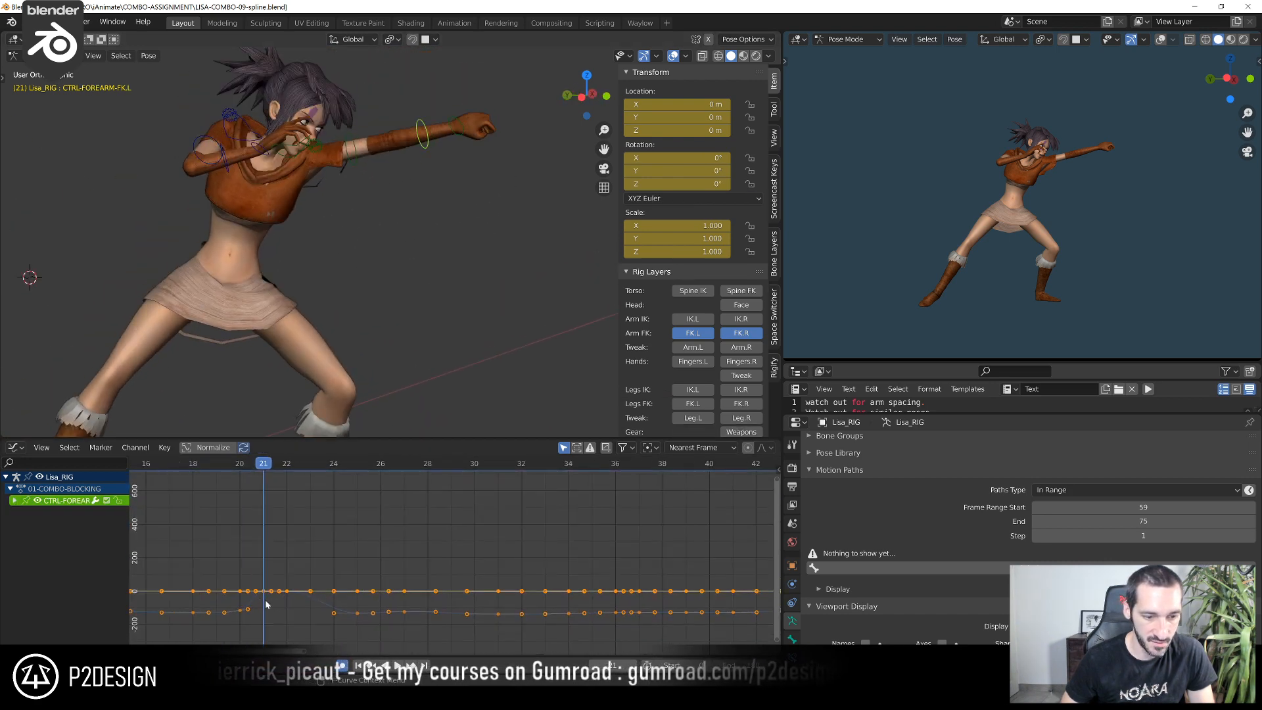
{"action": "middle_click_drag", "start_coordinate": [411, 272], "coordinate": [415, 325]}
{"action": "scroll", "coordinate": [416, 325], "scroll_direction": "up", "scroll_amount": 3}
{"action": "key", "text": "g"}
{"action": "key", "text": "y"}
{"action": "key", "text": "y"}
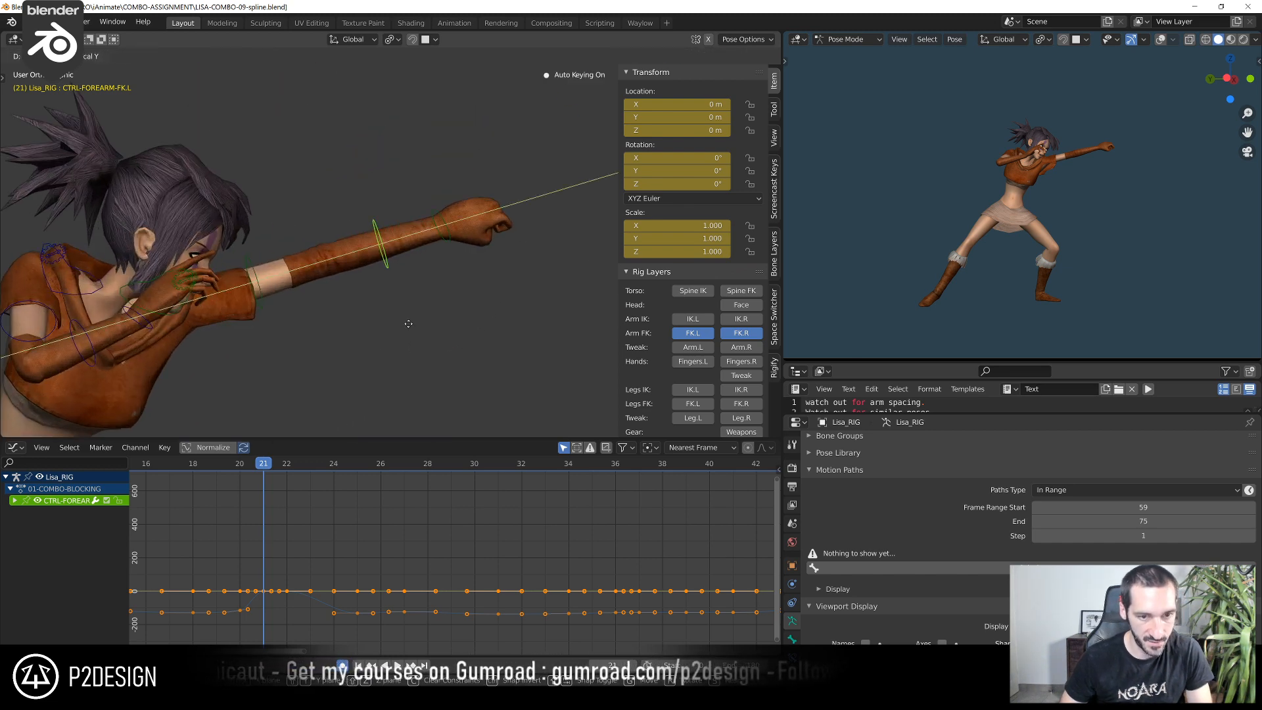
{"action": "left_click", "coordinate": [496, 306]}
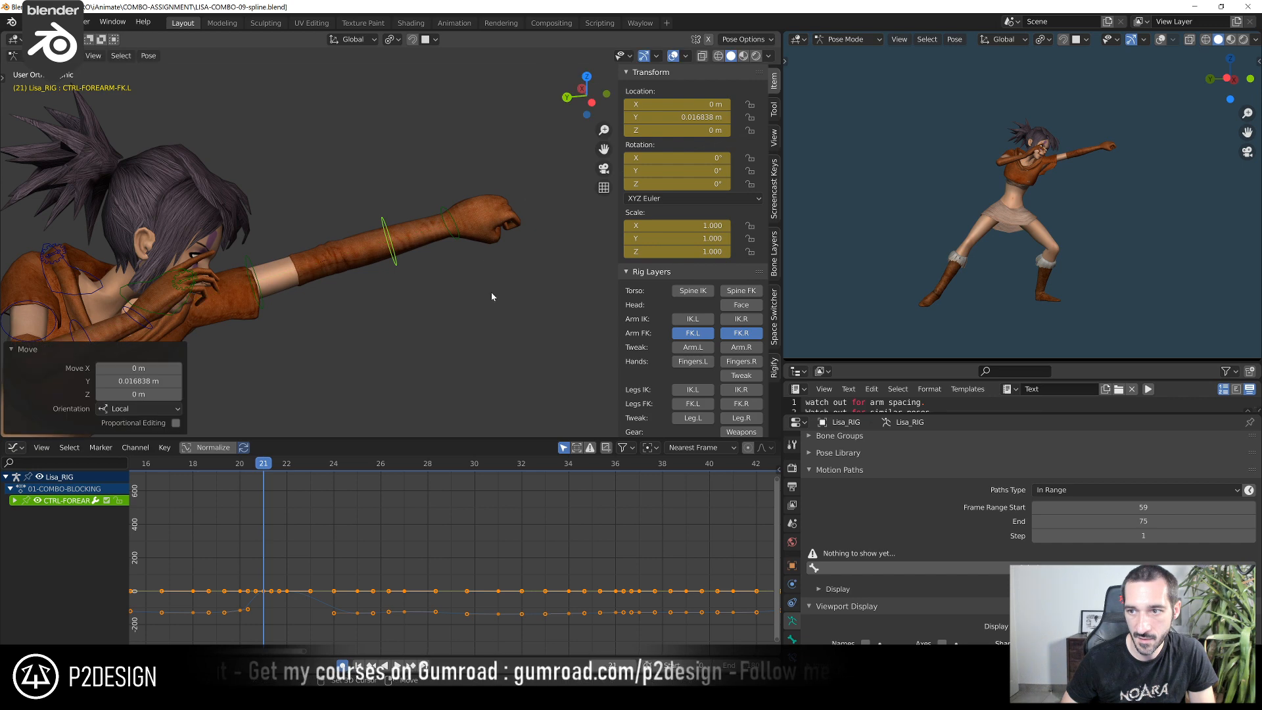
Move the left hand FK control 0.014562 m along its local Y axis at frame 21
{"action": "left_click", "coordinate": [460, 239]}
{"action": "key", "text": "g"}
{"action": "key", "text": "y"}
{"action": "key", "text": "y"}
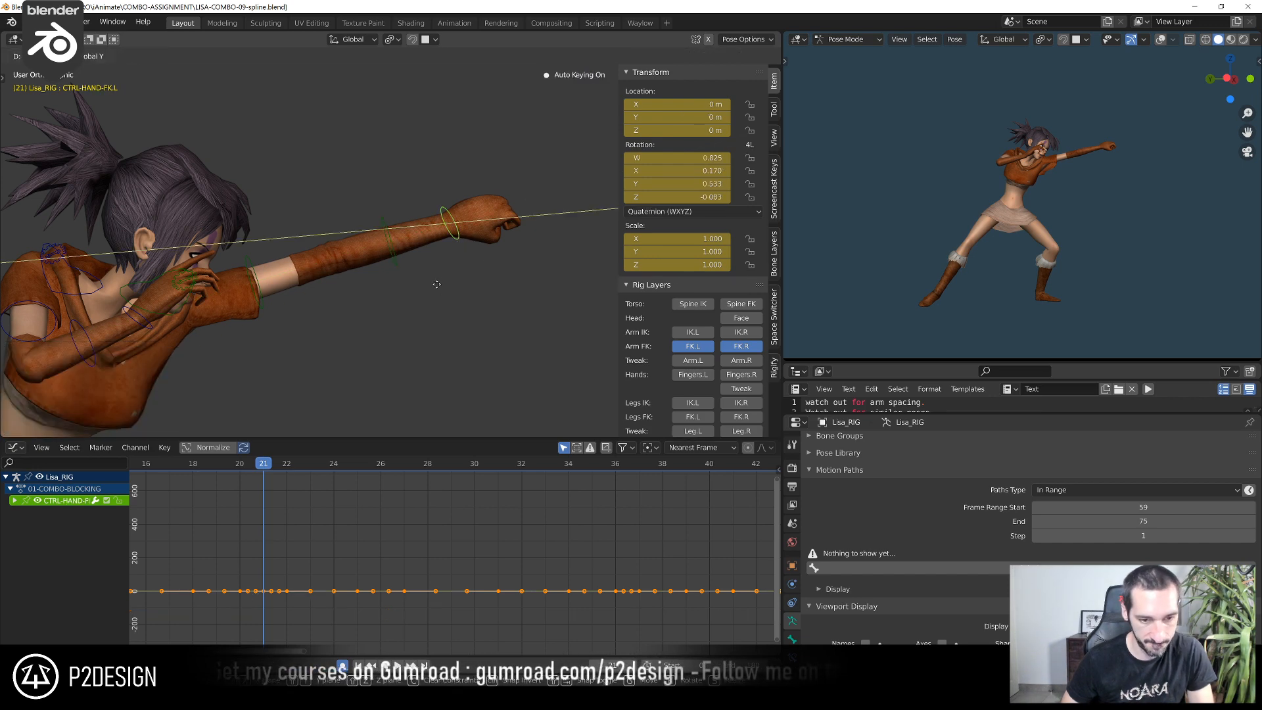
{"action": "left_click", "coordinate": [521, 283]}
Try rotating the left hand FK control by -22° in the view plane at frame 21, and rotate it back by 22°
{"action": "middle_click_drag", "start_coordinate": [521, 283], "coordinate": [417, 224]}
{"action": "key", "text": "r"}
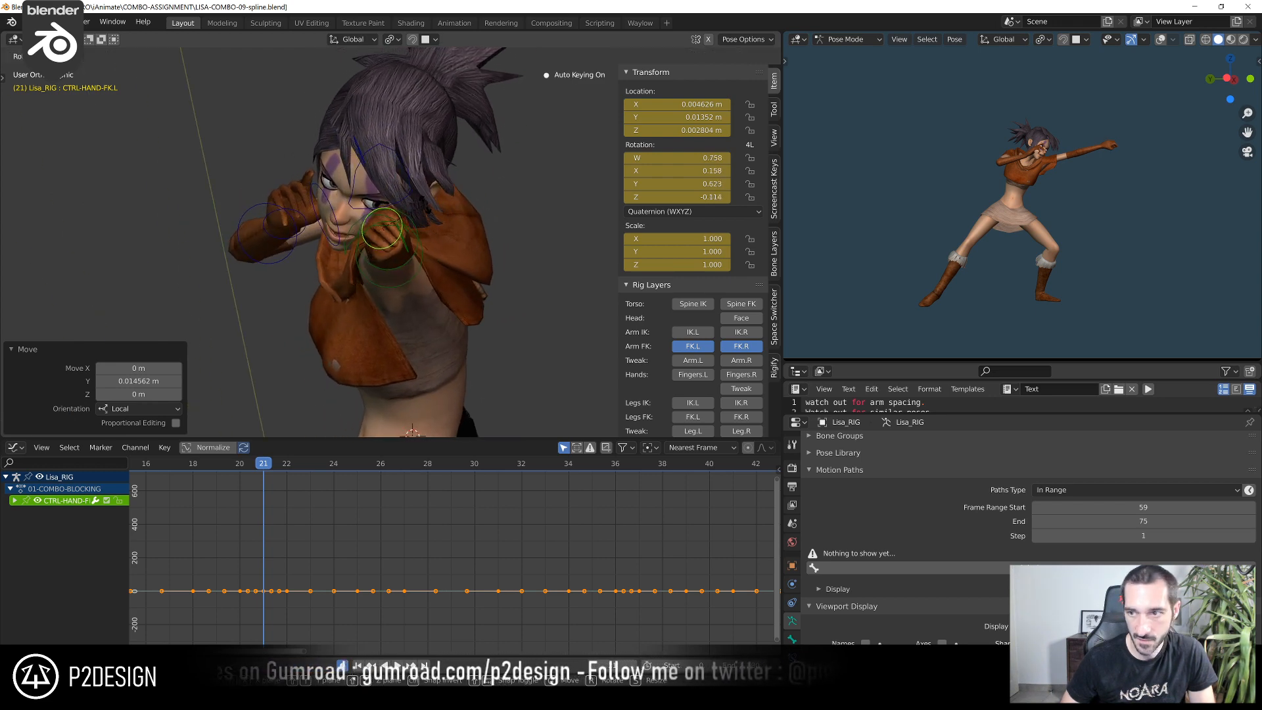
{"action": "left_click", "coordinate": [422, 202]}
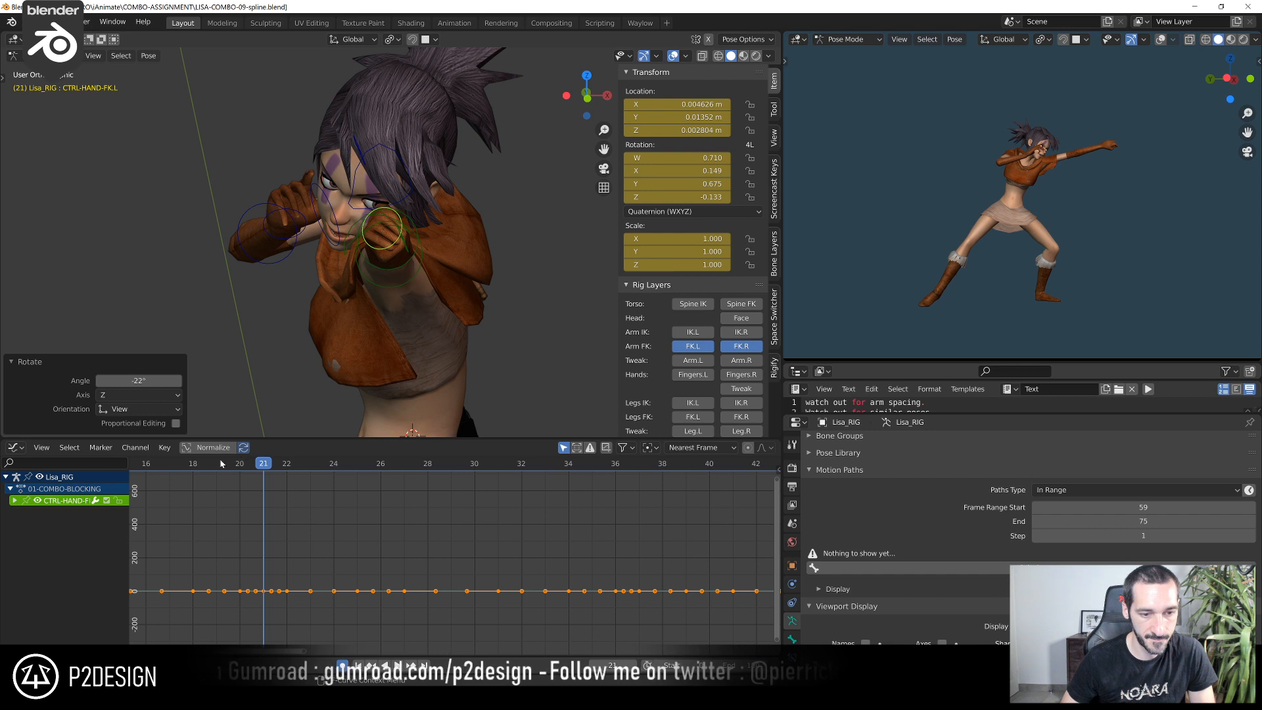
{"action": "middle_click_drag", "start_coordinate": [514, 213], "coordinate": [721, 248]}
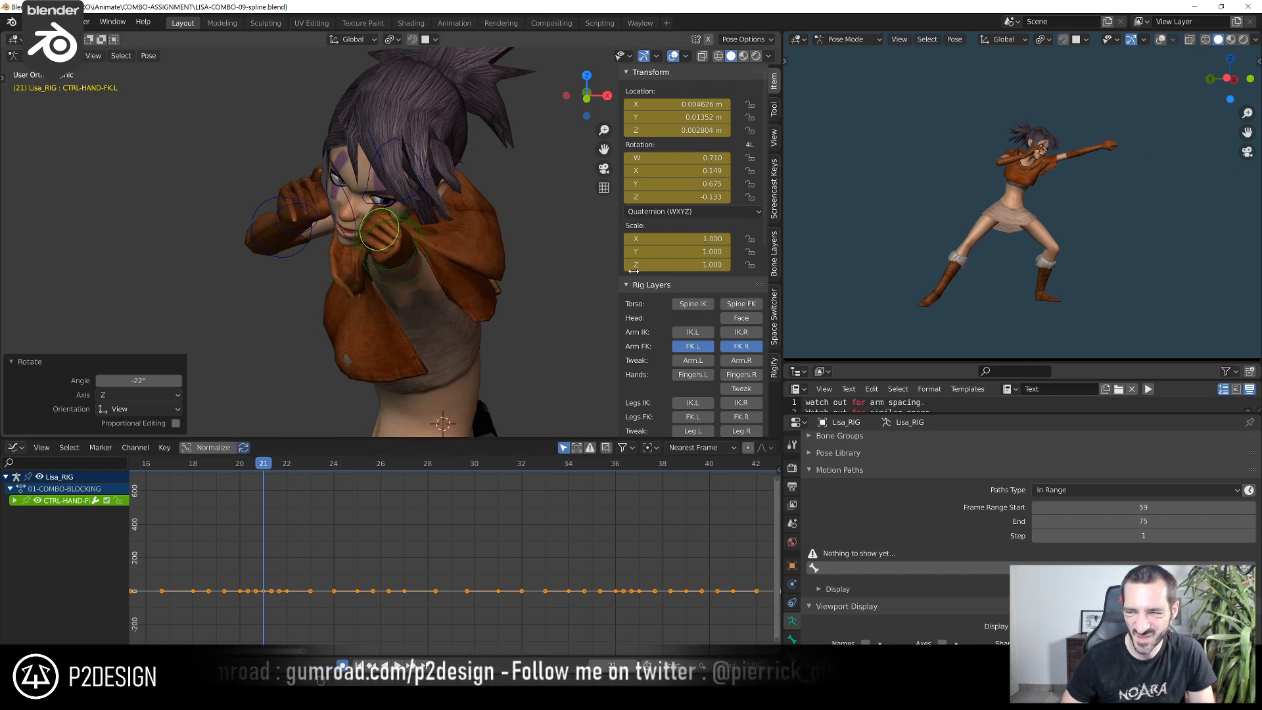
{"action": "key", "text": "r"}
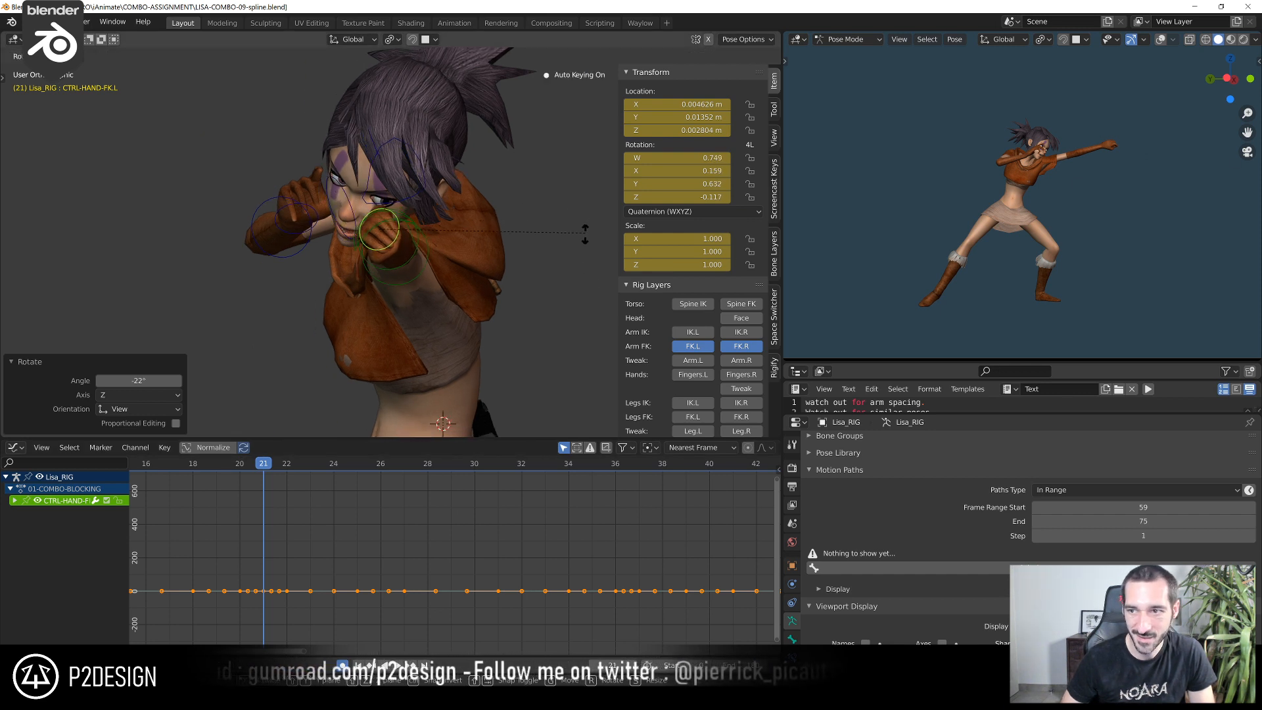
{"action": "left_click", "coordinate": [577, 281]}
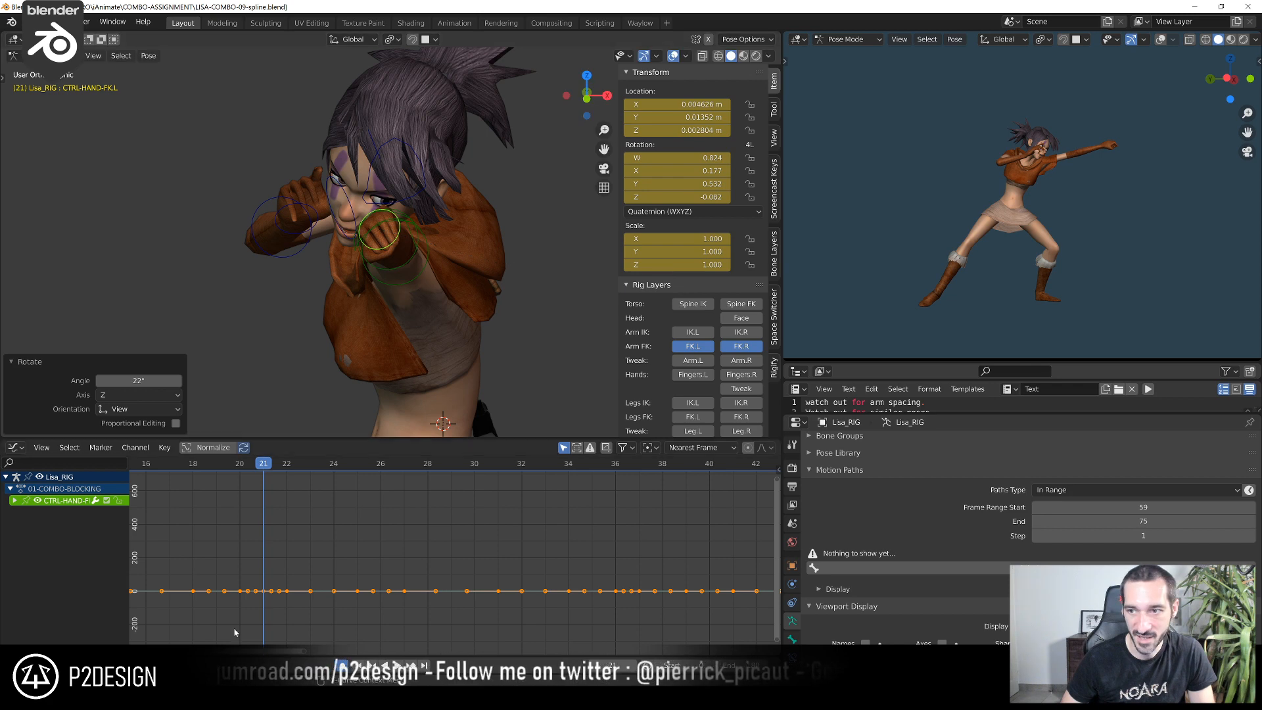
Move the left shoulder control about 0.008 m in the view plane at frame 22 to adjust the extended punch
{"action": "key", "text": "Home"}
{"action": "left_click_drag", "start_coordinate": [252, 467], "coordinate": [353, 523]}
{"action": "middle_click_drag", "start_coordinate": [370, 405], "coordinate": [288, 284]}
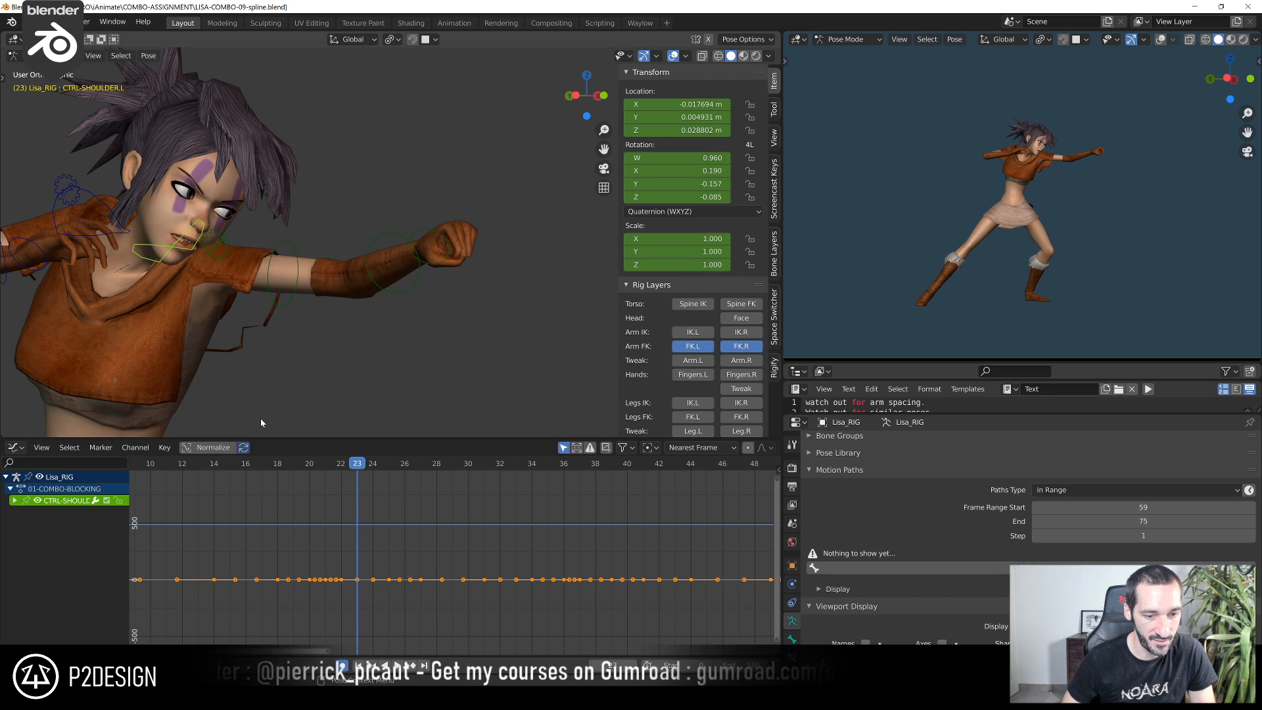
{"action": "mouse_move", "coordinate": [355, 465]}
{"action": "left_mouse_down"}
{"action": "mouse_move", "coordinate": [279, 474]}
{"action": "mouse_move", "coordinate": [340, 470]}
{"action": "left_mouse_up"}
{"action": "middle_click_drag", "start_coordinate": [315, 308], "coordinate": [374, 295]}
{"action": "left_click_drag", "start_coordinate": [319, 471], "coordinate": [338, 476]}
{"action": "key", "text": "g"}
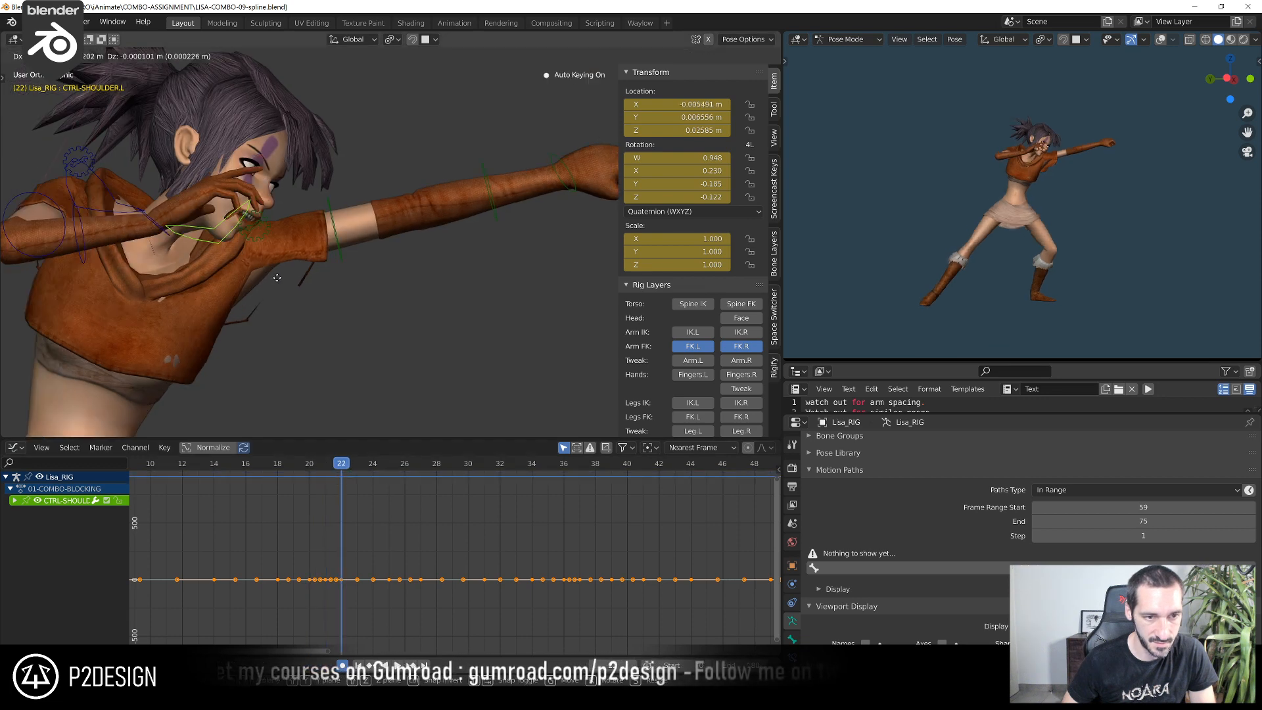
{"action": "left_click", "coordinate": [324, 258]}
Play back the combo from the beginning to check the left arm's punch
{"action": "left_click_drag", "start_coordinate": [337, 468], "coordinate": [196, 496]}
{"action": "key", "text": "space"}
{"action": "key", "text": "space"}
{"action": "key", "text": "Home"}
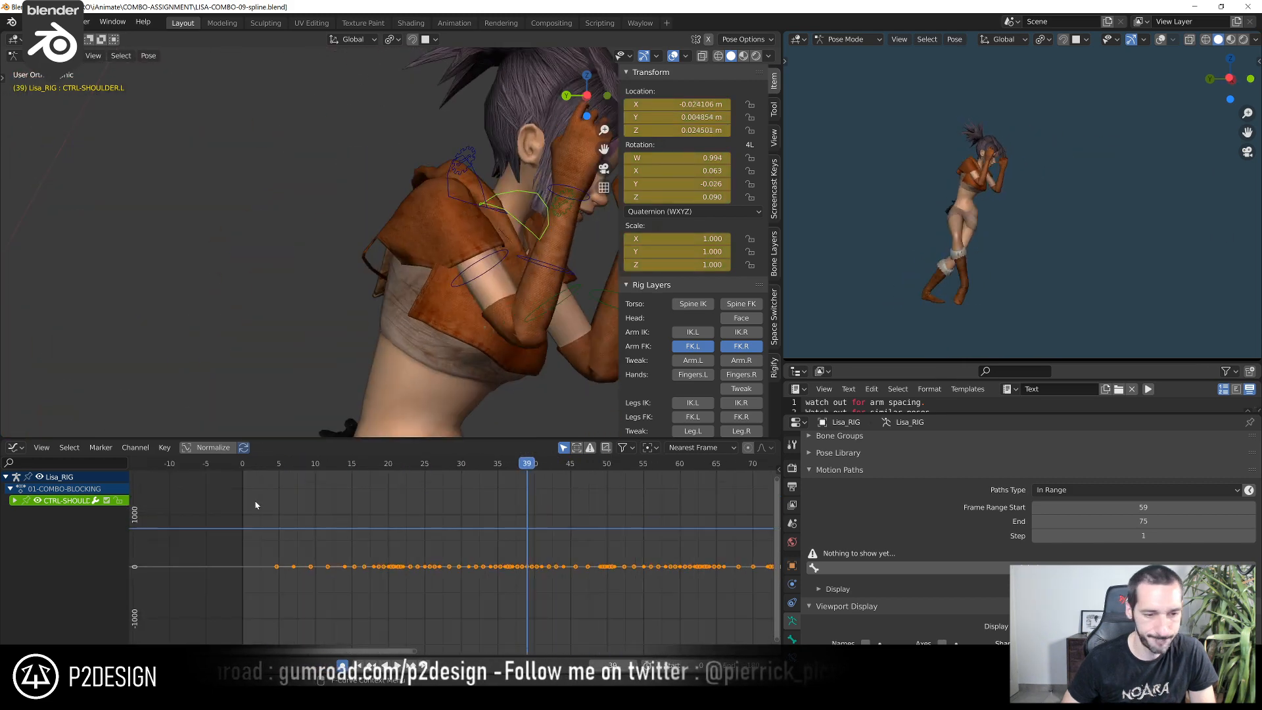
{"action": "left_click", "coordinate": [255, 468]}
{"action": "key", "text": "space"}
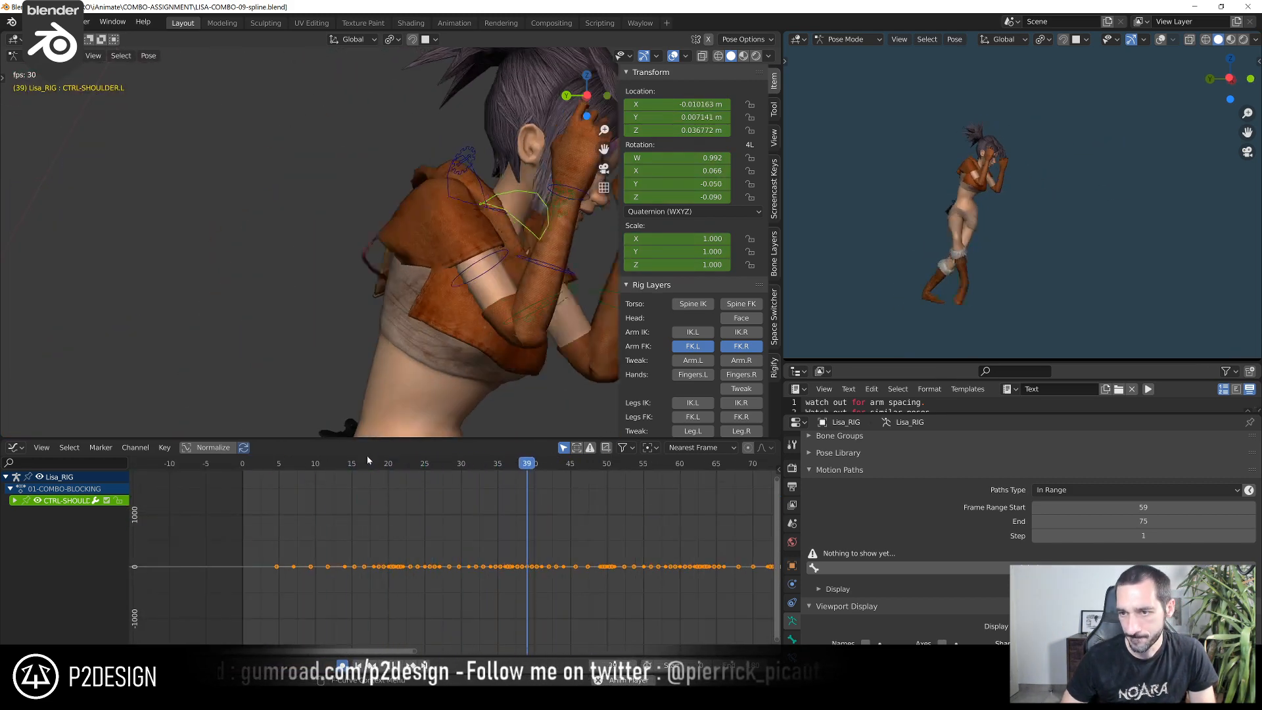
Raise the right shoulder control about 0.01 m in the view plane at frame 23, just after the left punch
{"action": "key", "text": "space"}
{"action": "left_click", "coordinate": [285, 467]}
{"action": "key", "text": "space"}
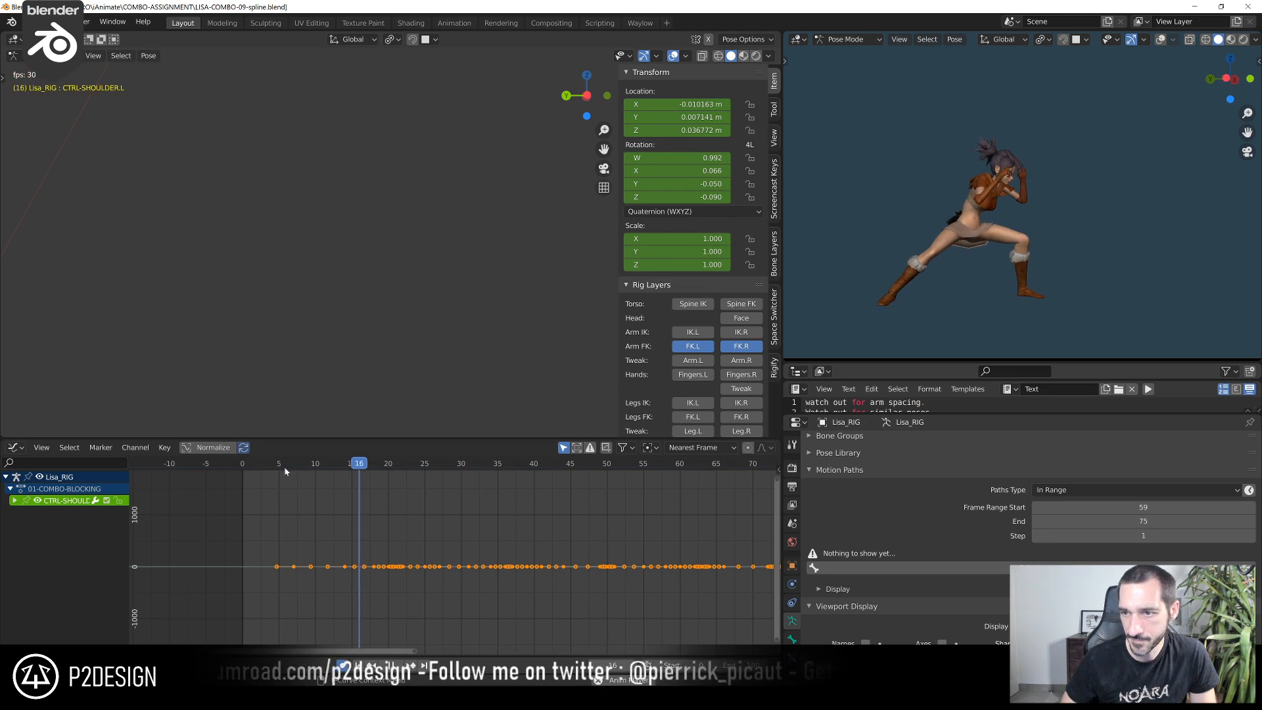
{"action": "left_click_drag", "start_coordinate": [293, 468], "coordinate": [395, 486]}
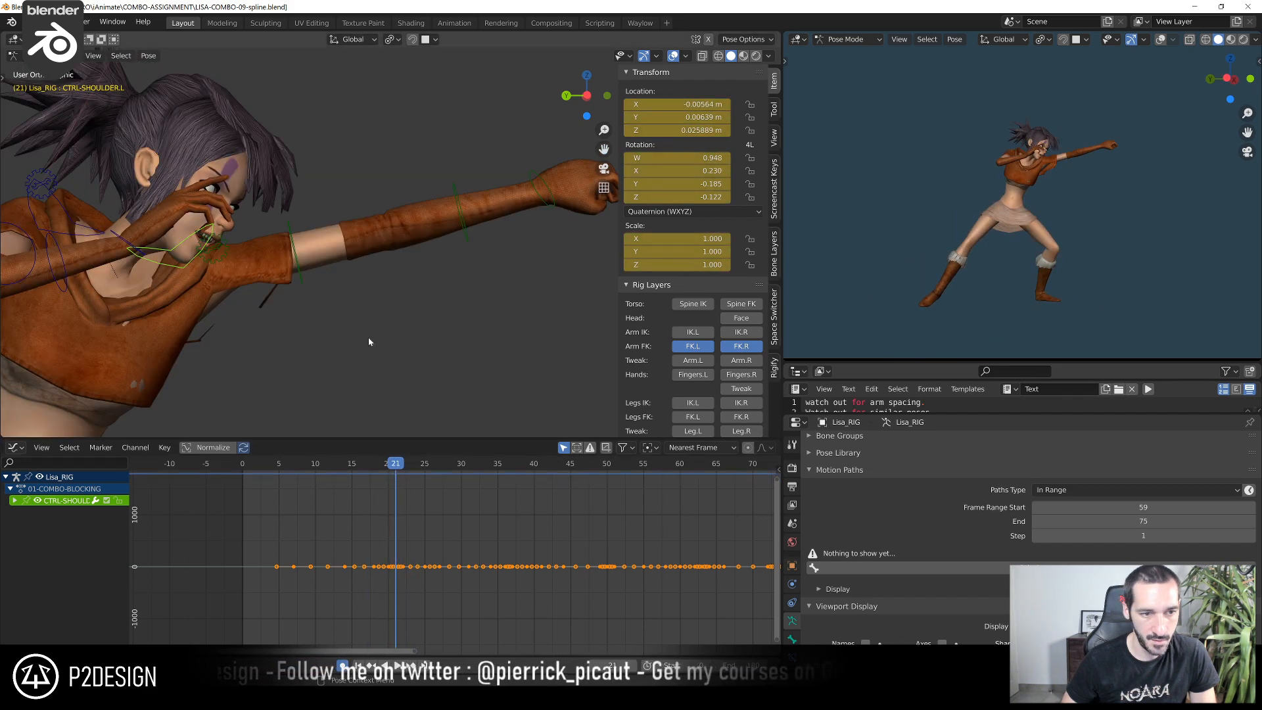
{"action": "left_click", "coordinate": [222, 213]}
{"action": "scroll", "coordinate": [314, 501], "scroll_direction": "up", "scroll_amount": 8}
{"action": "left_click_drag", "start_coordinate": [317, 467], "coordinate": [370, 485]}
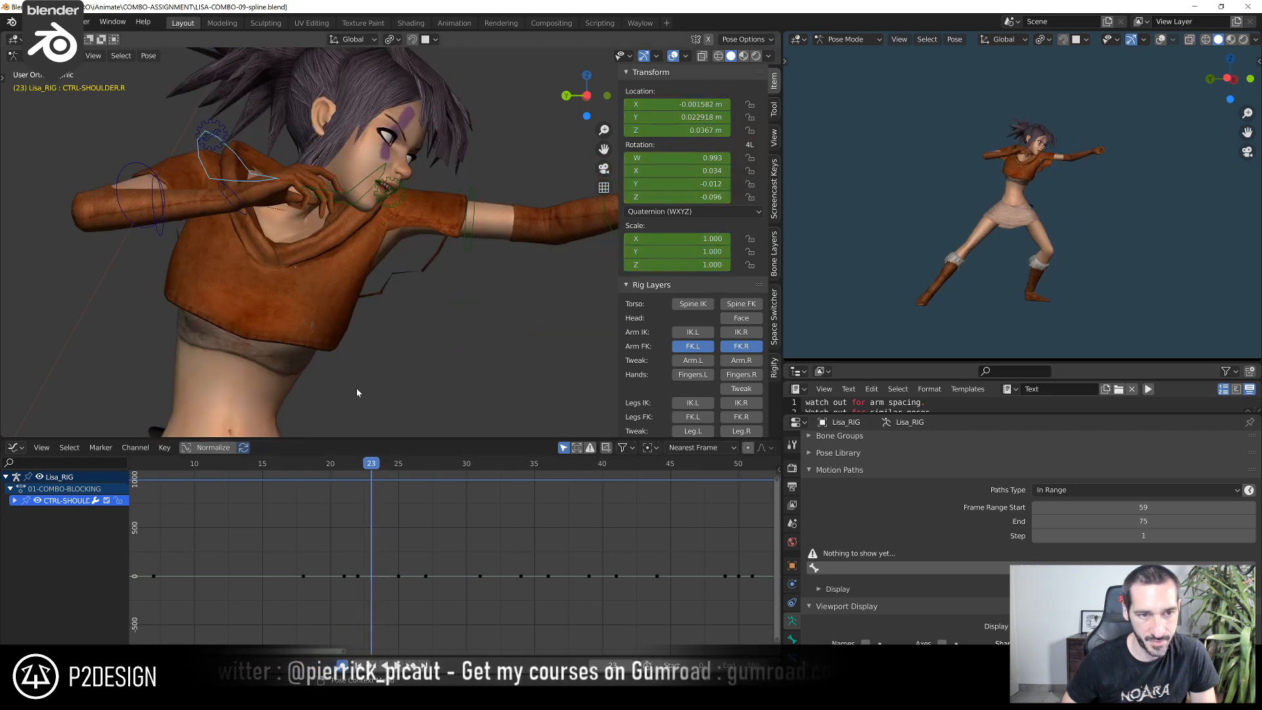
{"action": "key", "text": "g"}
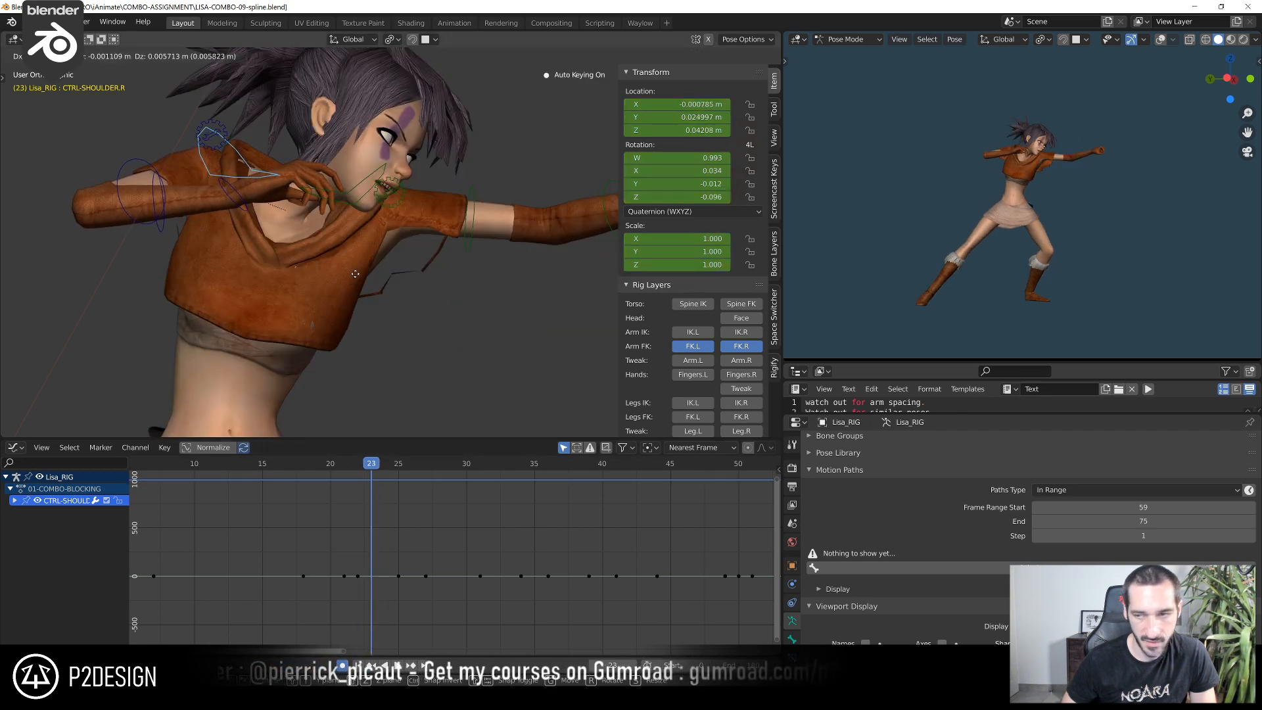
{"action": "left_click", "coordinate": [356, 274]}
Isolate the right shoulder control's X, Y and Z location curves and frame their keys around frame 23
{"action": "left_click_drag", "start_coordinate": [327, 499], "coordinate": [385, 470]}
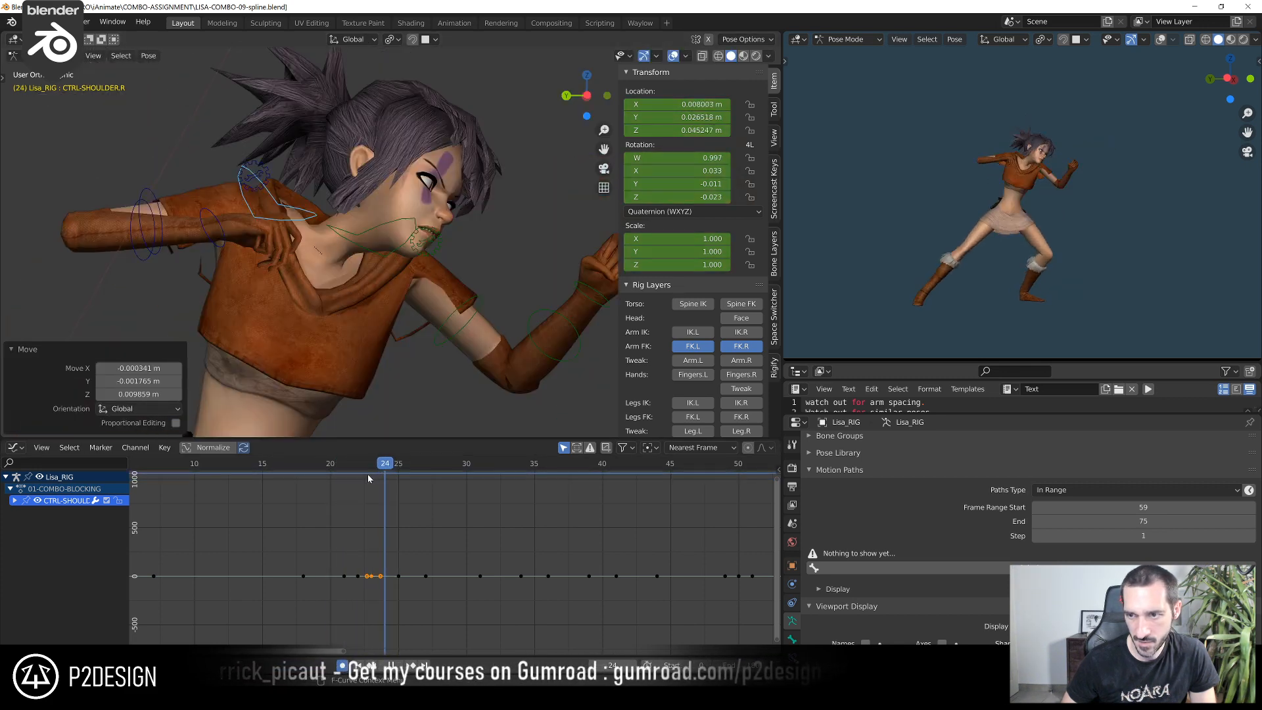
{"action": "left_click", "coordinate": [372, 478]}
{"action": "left_click", "coordinate": [15, 501]}
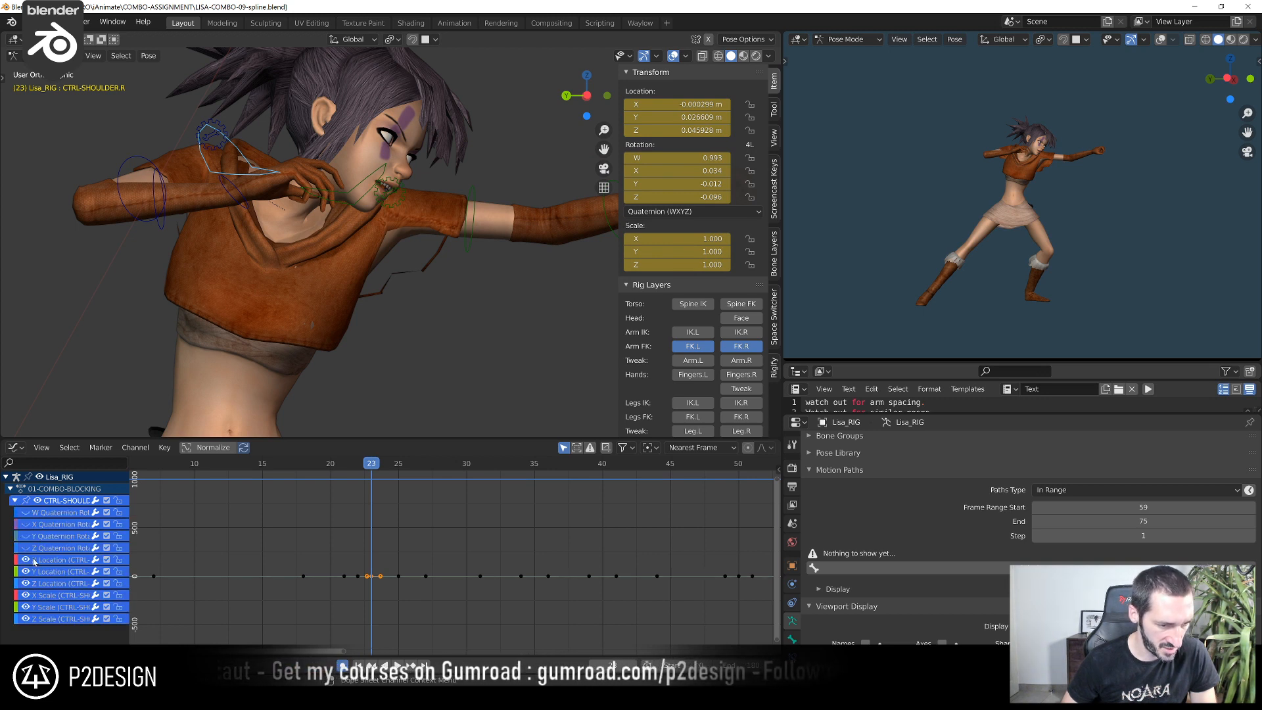
{"action": "left_click_drag", "start_coordinate": [252, 526], "coordinate": [425, 597]}
{"action": "key", "text": "KP_Decimal"}
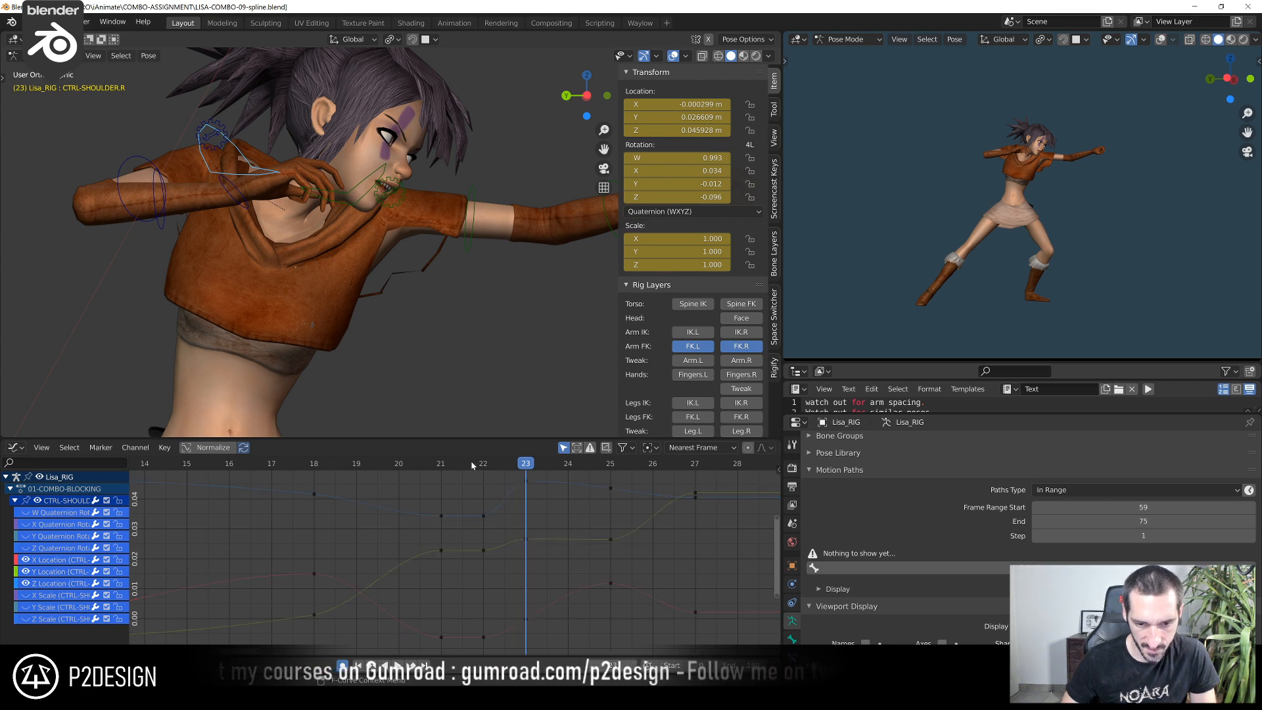
Raise the right shoulder's Z location key at frame 22 to about 0.037 m
{"action": "left_click", "coordinate": [442, 468]}
{"action": "left_click", "coordinate": [362, 479]}
{"action": "left_click_drag", "start_coordinate": [362, 479], "coordinate": [468, 500]}
{"action": "left_click", "coordinate": [483, 516]}
{"action": "key", "text": "g"}
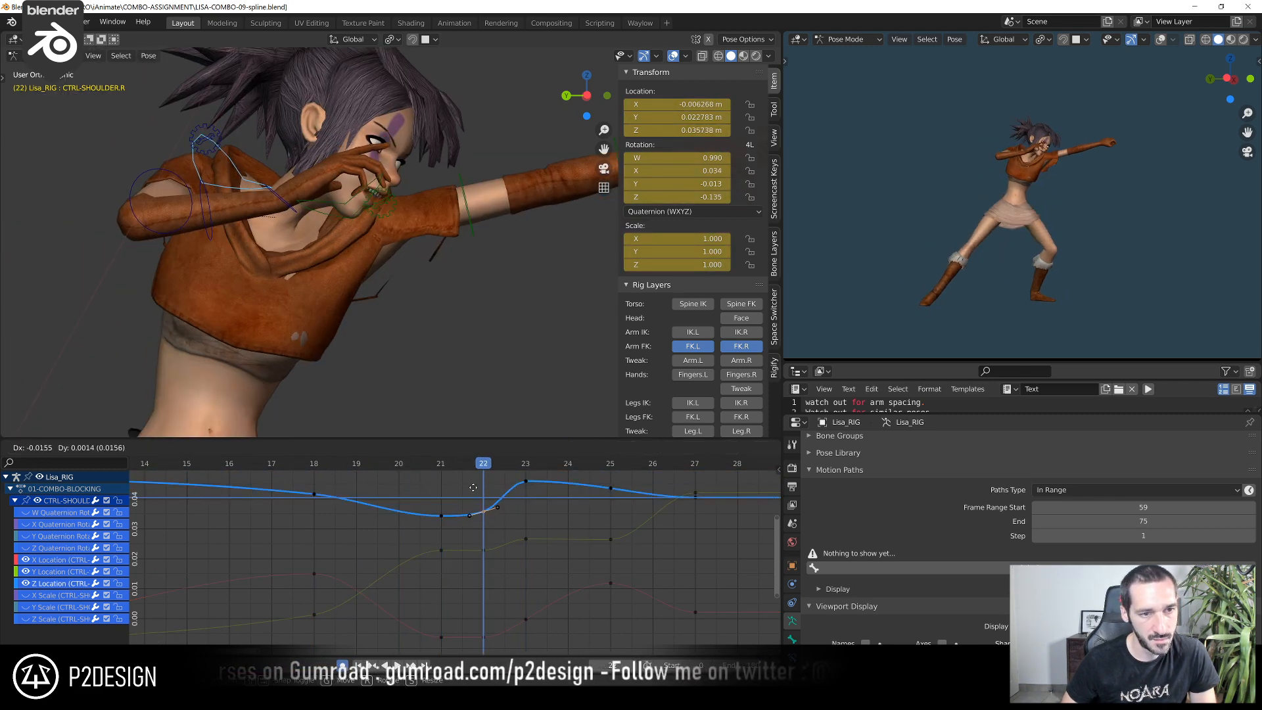
{"action": "left_click", "coordinate": [472, 480]}
{"action": "key", "text": "g"}
{"action": "left_click", "coordinate": [490, 510]}
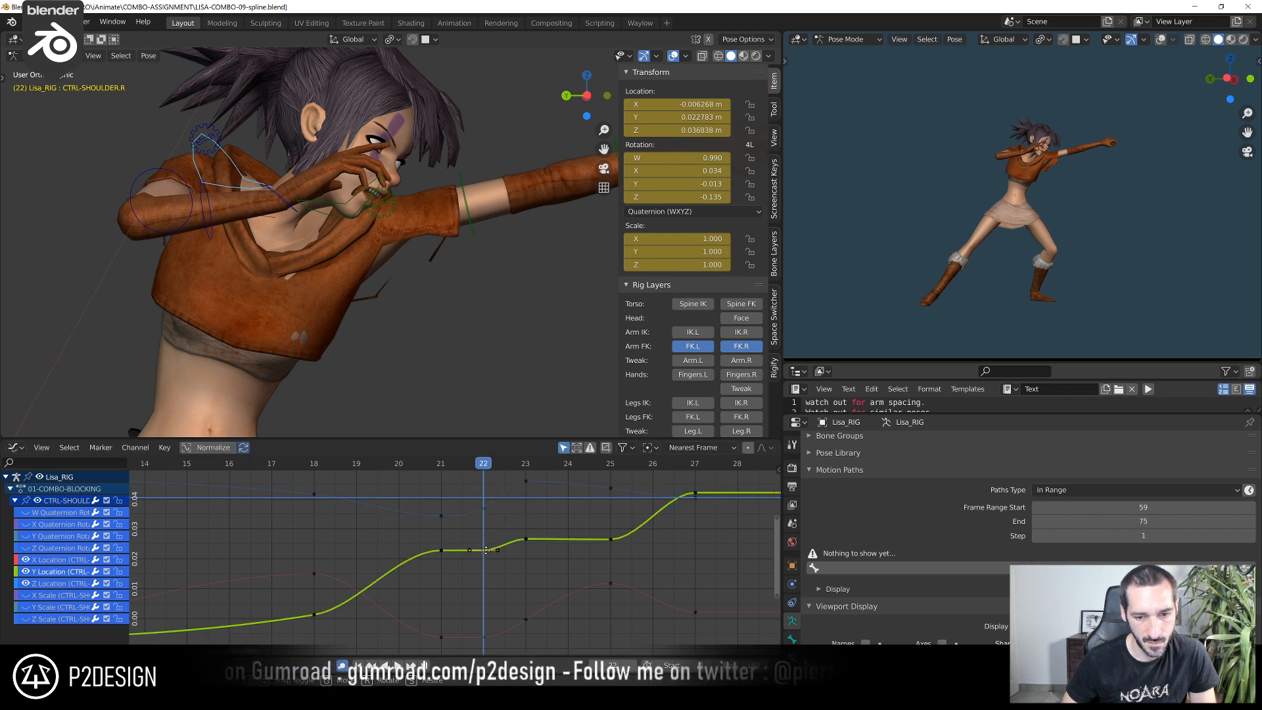
Raise the right shoulder's Y location key at frame 22 slightly to smooth the curve between frames 21 and 23
{"action": "left_click", "coordinate": [486, 637]}
{"action": "key", "text": "g"}
{"action": "left_click", "coordinate": [485, 625]}
{"action": "left_click", "coordinate": [481, 538]}
{"action": "left_click", "coordinate": [482, 542]}
{"action": "key", "text": "g"}
{"action": "left_click", "coordinate": [473, 501]}
Raise the right shoulder's location keys at frame 25, Z to about 0.049 m and Y to about 0.031 m
{"action": "left_click_drag", "start_coordinate": [381, 463], "coordinate": [511, 567]}
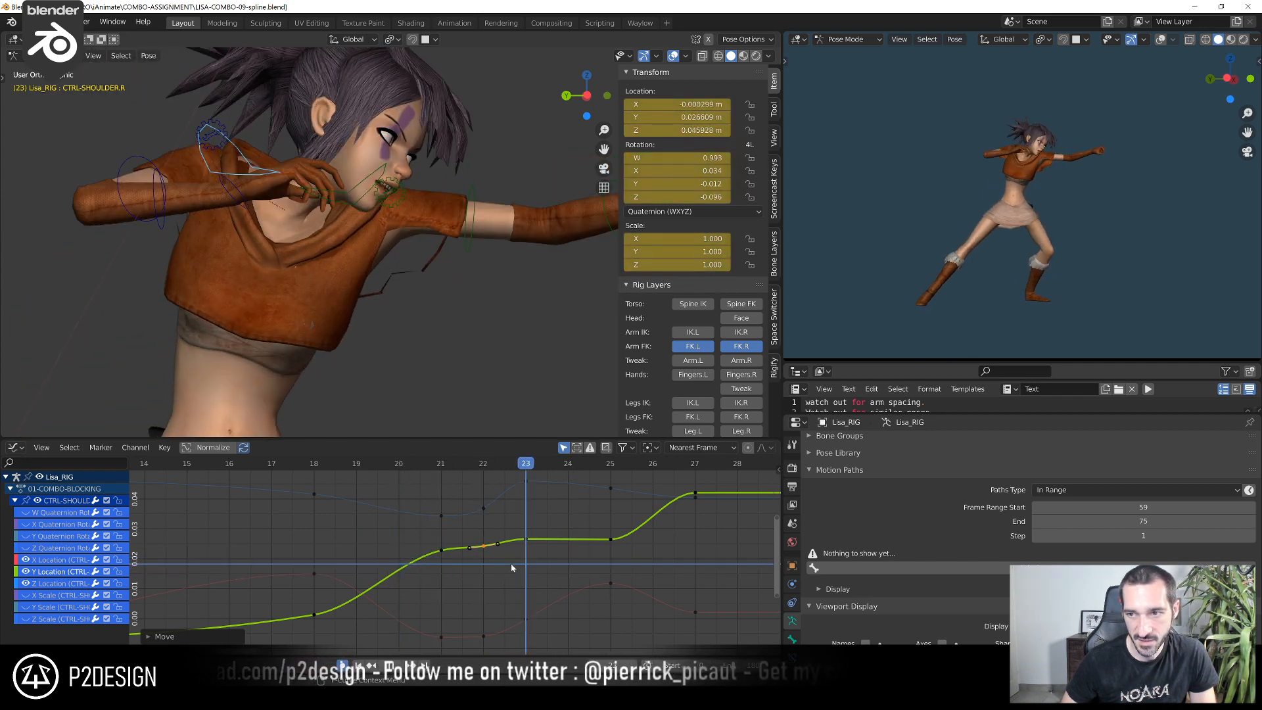
{"action": "scroll", "coordinate": [270, 209], "scroll_direction": "down", "scroll_amount": 2}
{"action": "left_click_drag", "start_coordinate": [437, 474], "coordinate": [441, 470]}
{"action": "left_click_drag", "start_coordinate": [439, 467], "coordinate": [610, 521]}
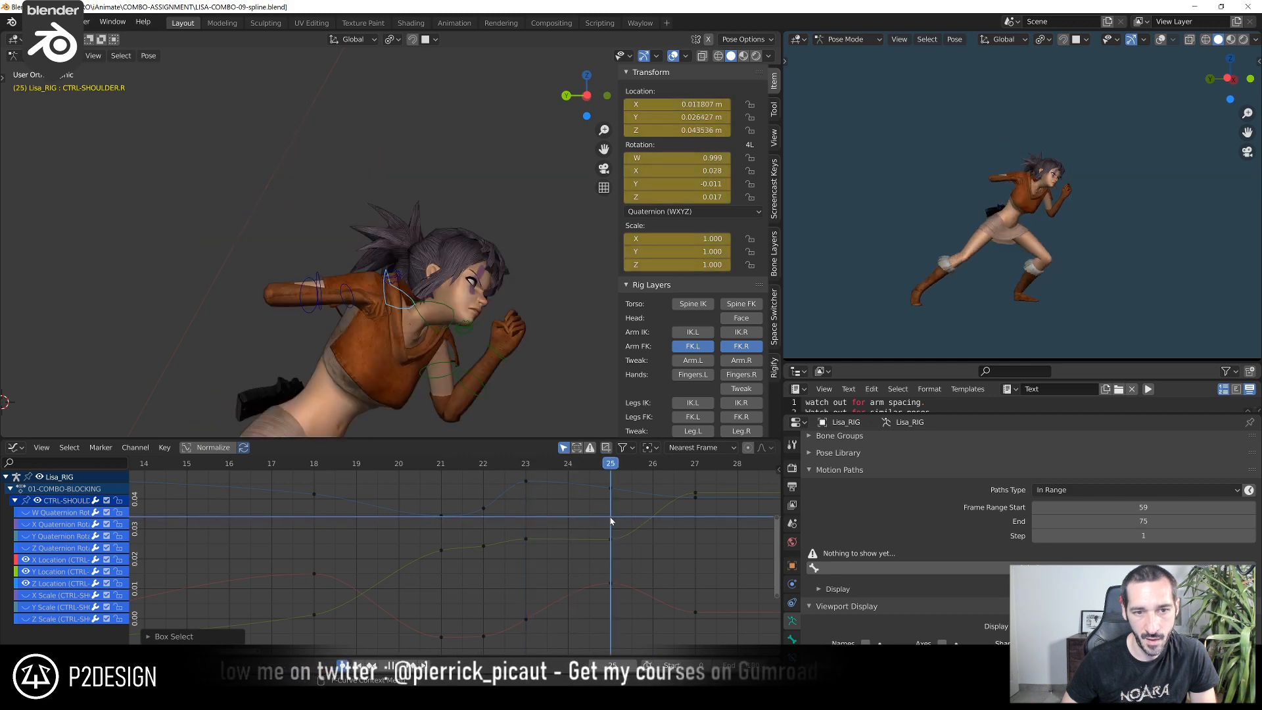
{"action": "key", "text": "g"}
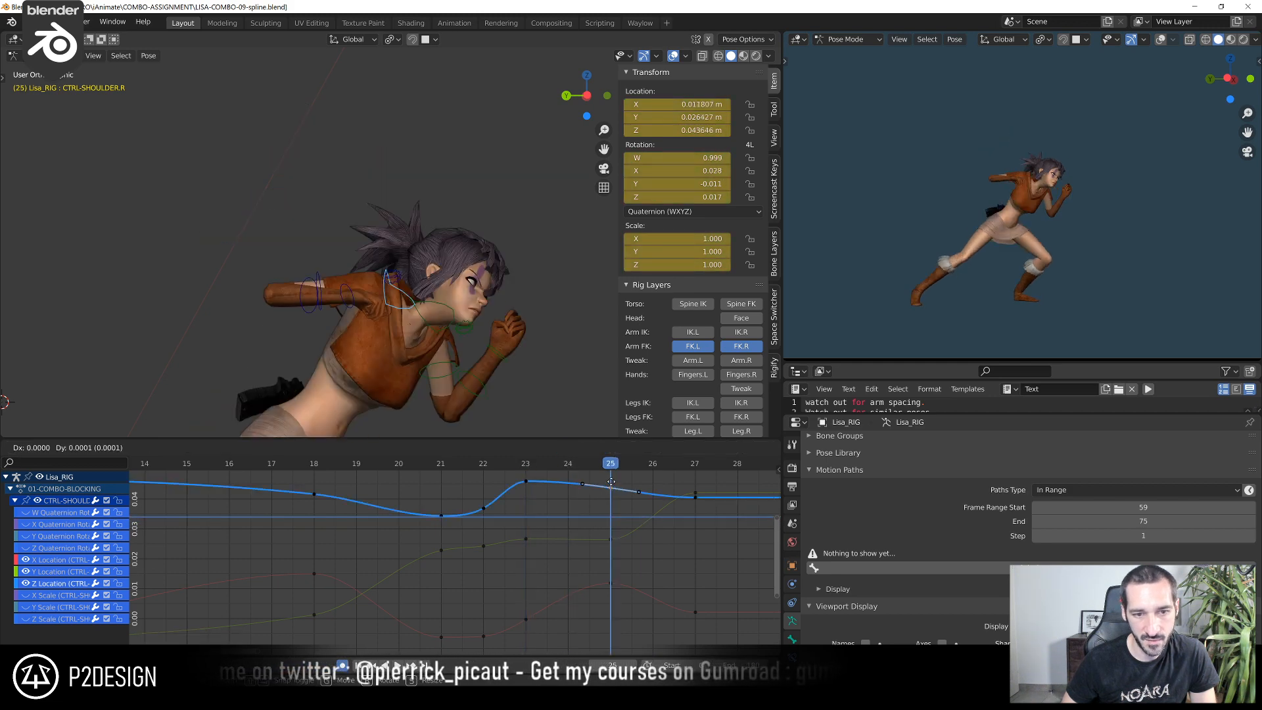
{"action": "left_click", "coordinate": [613, 464]}
{"action": "key", "text": "g"}
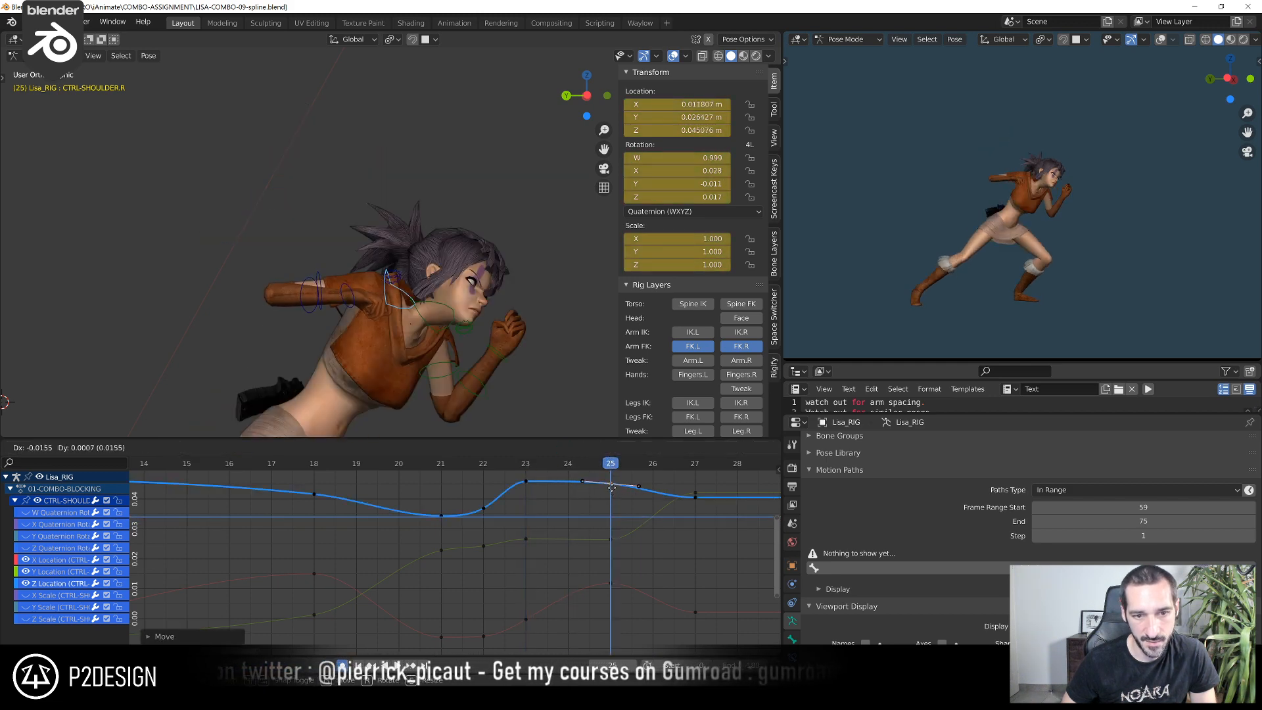
{"action": "left_click", "coordinate": [612, 477]}
{"action": "left_click", "coordinate": [606, 538]}
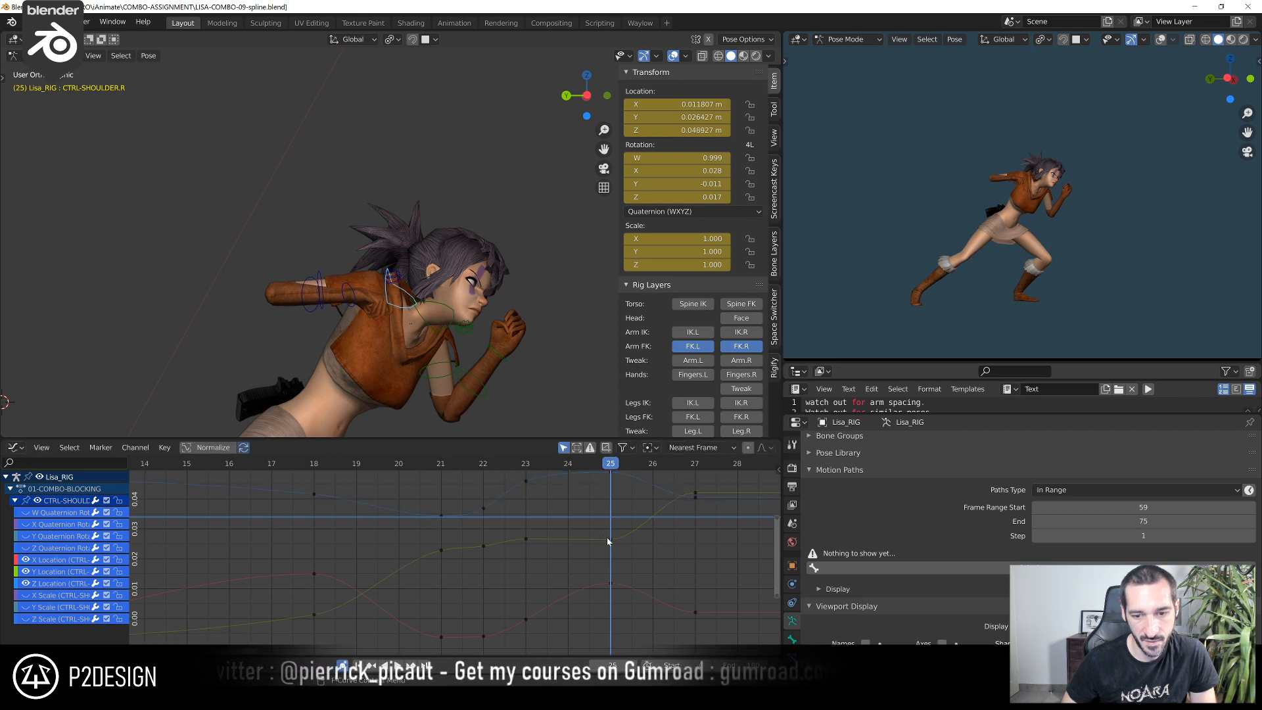
{"action": "key", "text": "g"}
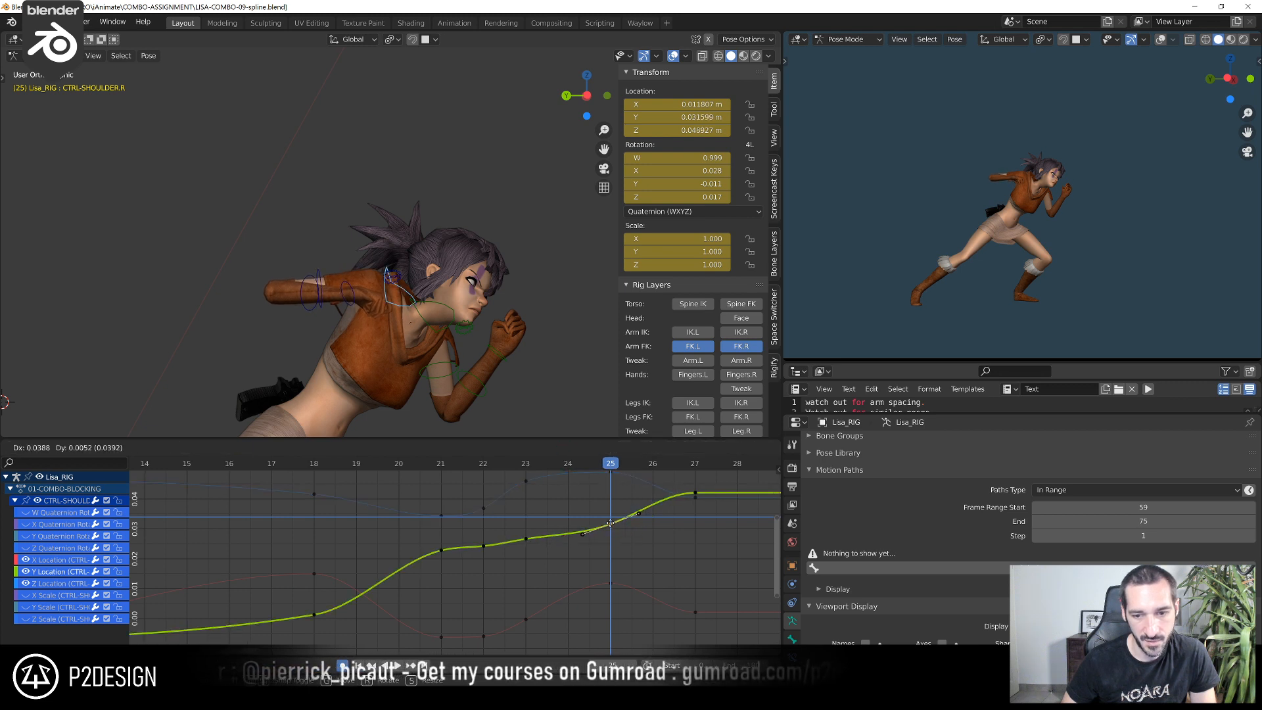
{"action": "left_click", "coordinate": [612, 526]}
Push the right shoulder control about 0.012 m forward in the punch direction at frame 29 to extend the right punch
{"action": "left_click_drag", "start_coordinate": [546, 468], "coordinate": [711, 506]}
{"action": "middle_click_drag", "start_coordinate": [710, 509], "coordinate": [534, 500]}
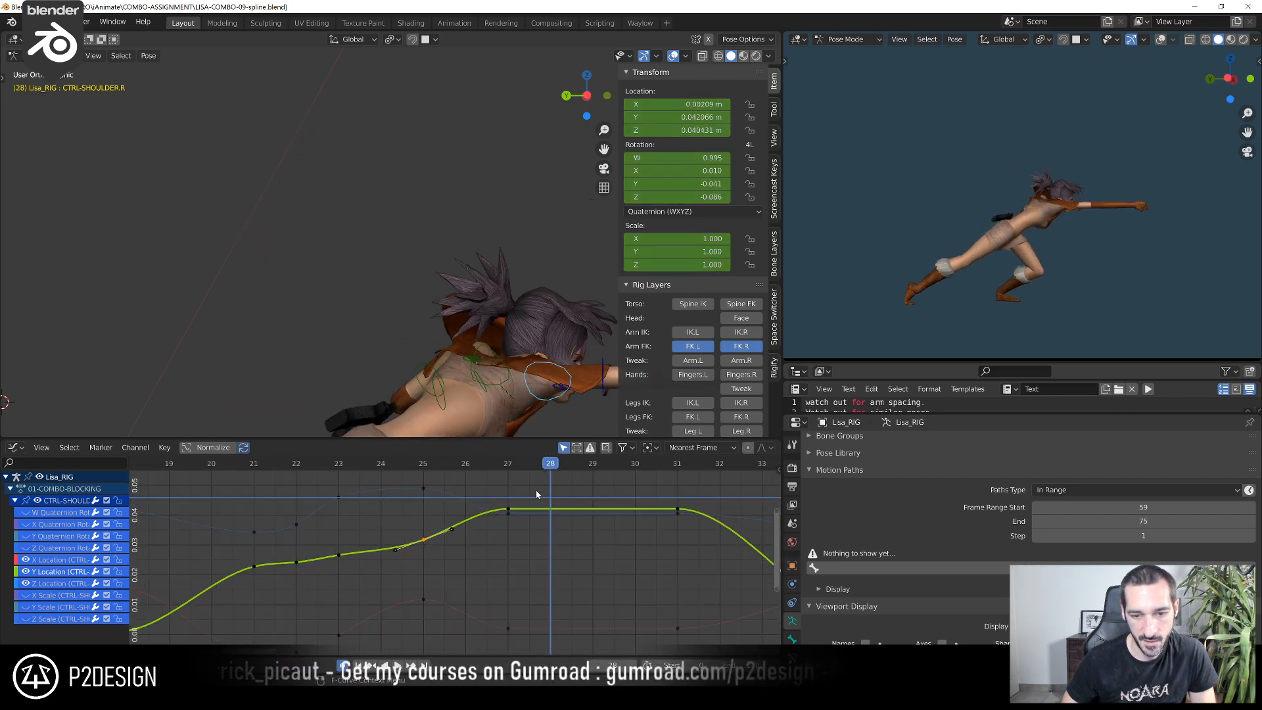
{"action": "left_click_drag", "start_coordinate": [492, 469], "coordinate": [547, 468]}
{"action": "right_click_drag", "start_coordinate": [587, 477], "coordinate": [588, 479], "text": "shift"}
{"action": "middle_click_drag", "start_coordinate": [575, 380], "coordinate": [444, 334], "text": "shift"}
{"action": "scroll", "coordinate": [445, 334], "scroll_direction": "up", "scroll_amount": 1}
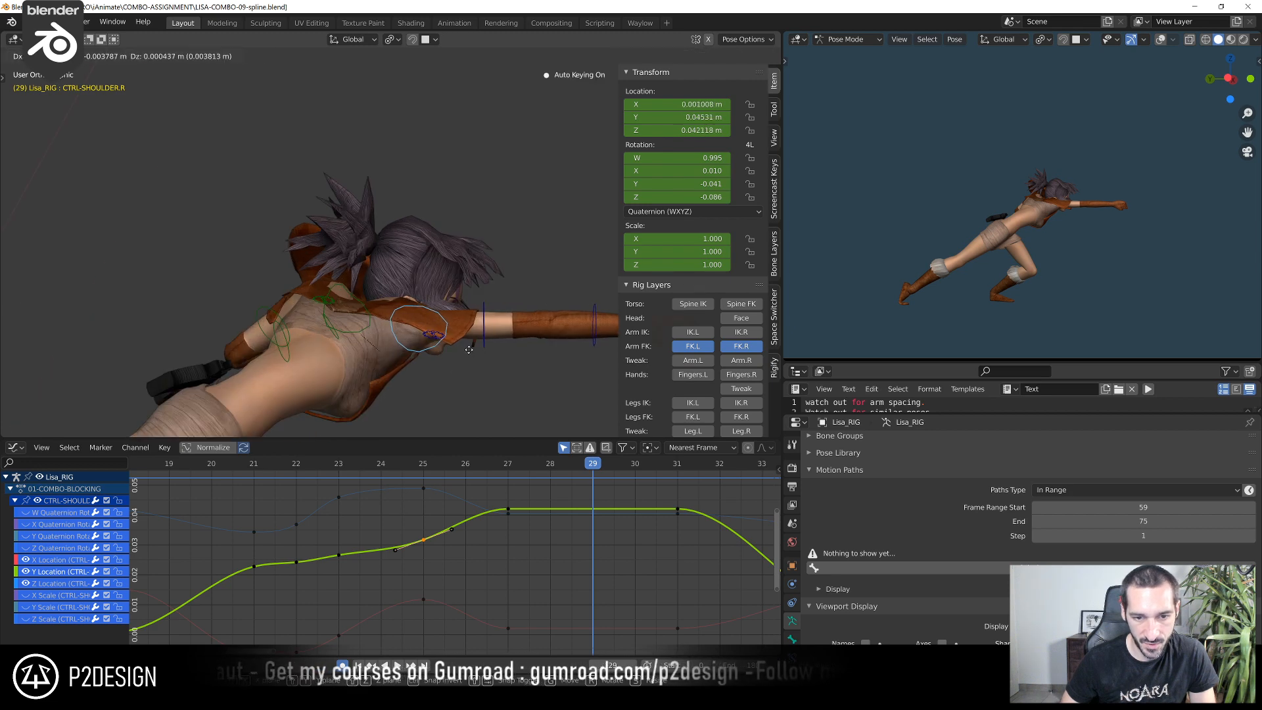
{"action": "left_click", "coordinate": [500, 356]}
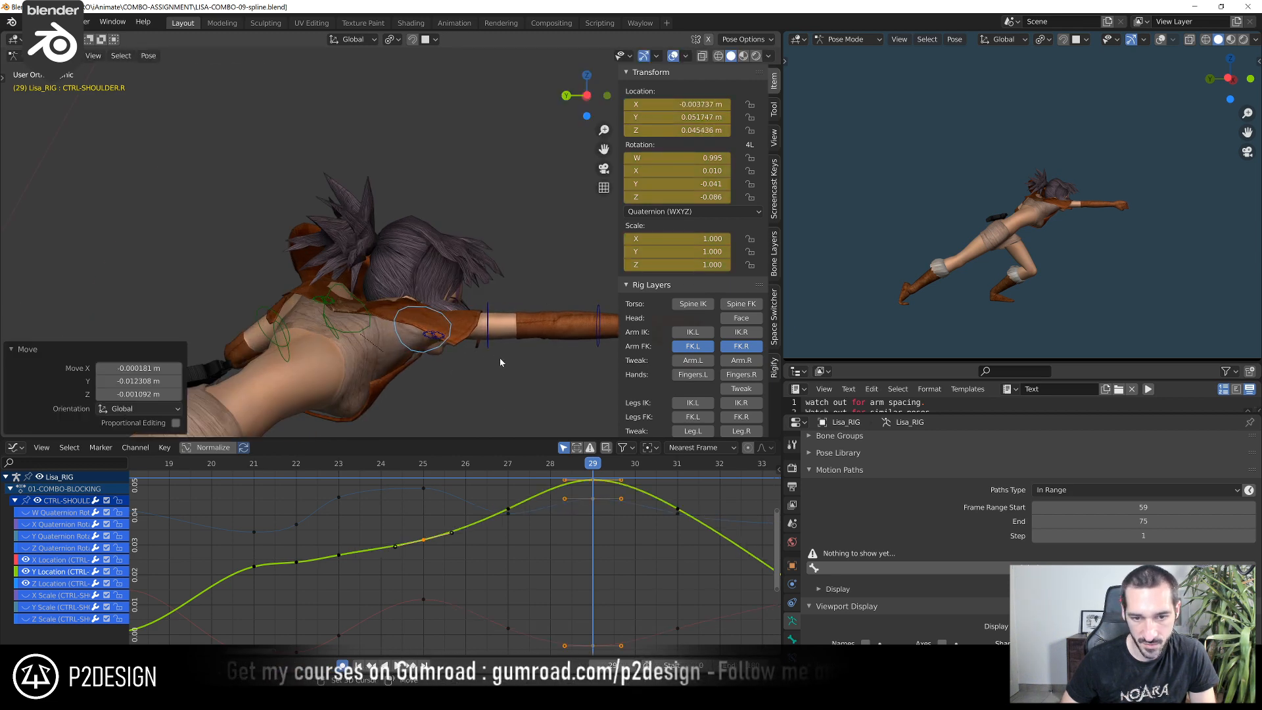
Play back the combo and scrub to frame 27 to check the right punch
{"action": "left_click", "coordinate": [495, 461]}
{"action": "key", "text": "space"}
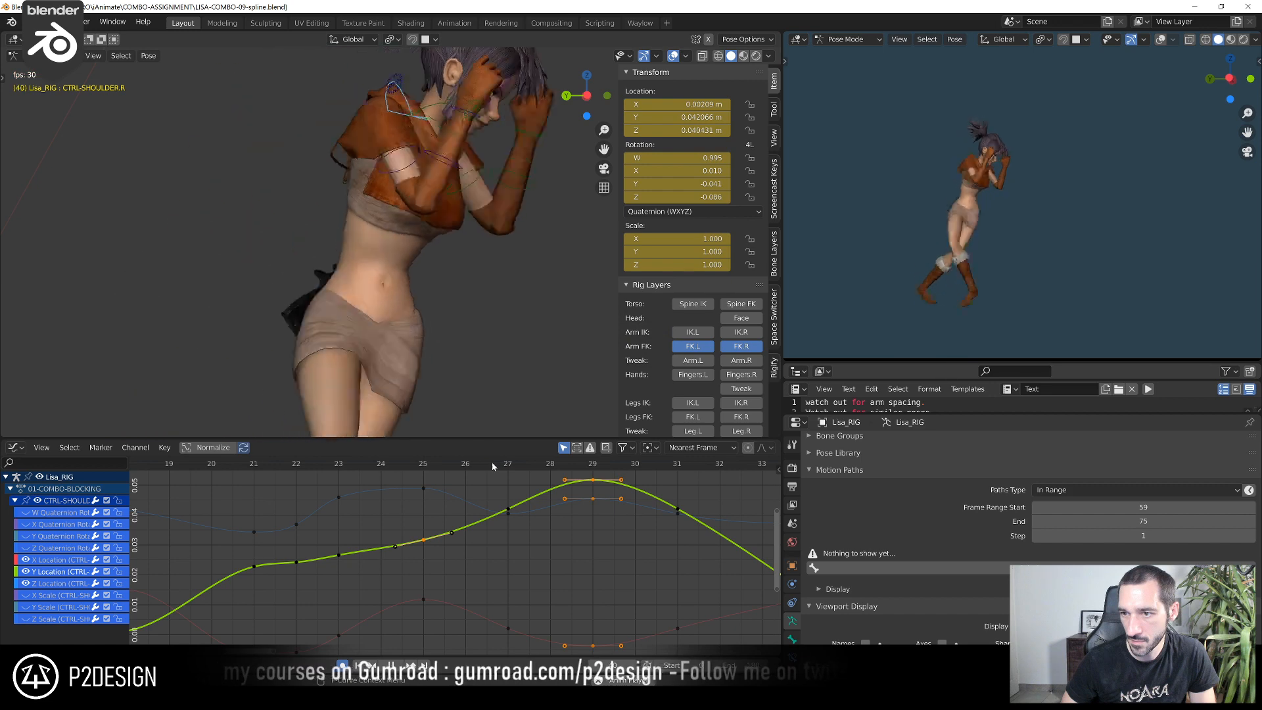
{"action": "scroll", "coordinate": [271, 526], "scroll_direction": "down", "scroll_amount": 4}
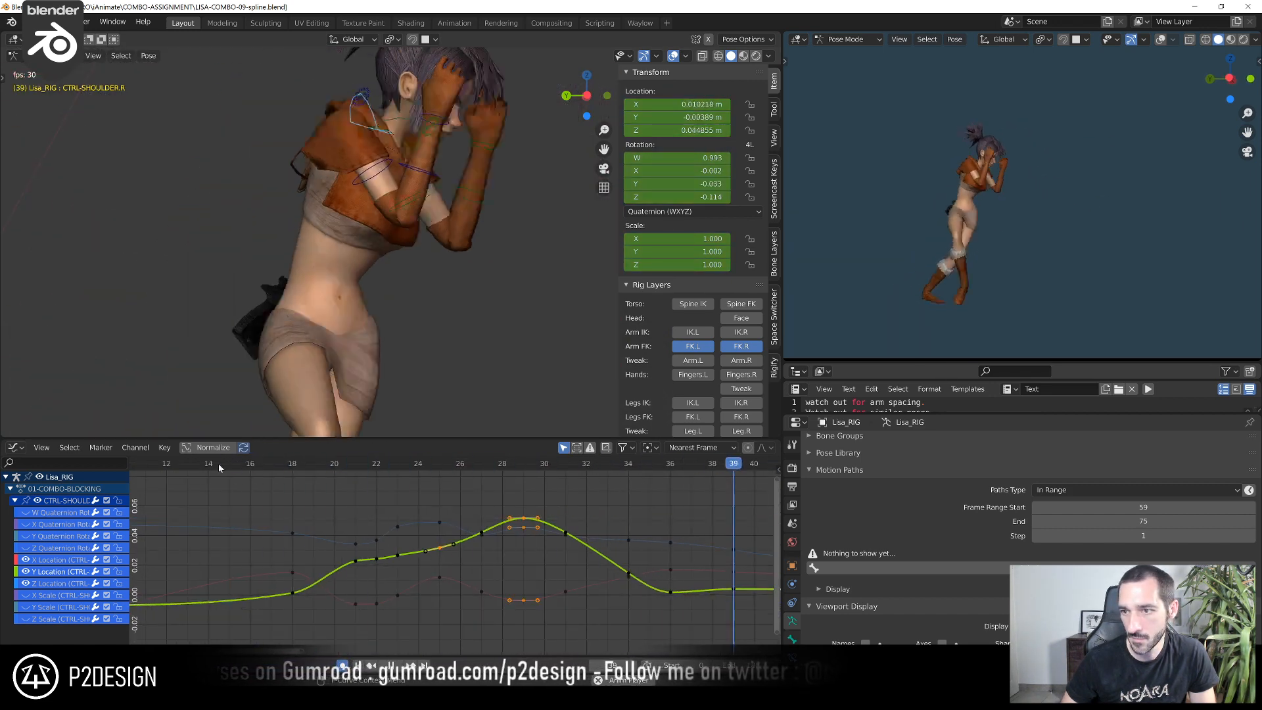
{"action": "right_click_drag", "start_coordinate": [219, 464], "coordinate": [479, 524], "text": "shift"}
{"action": "scroll", "coordinate": [438, 293], "scroll_direction": "down", "scroll_amount": 3}
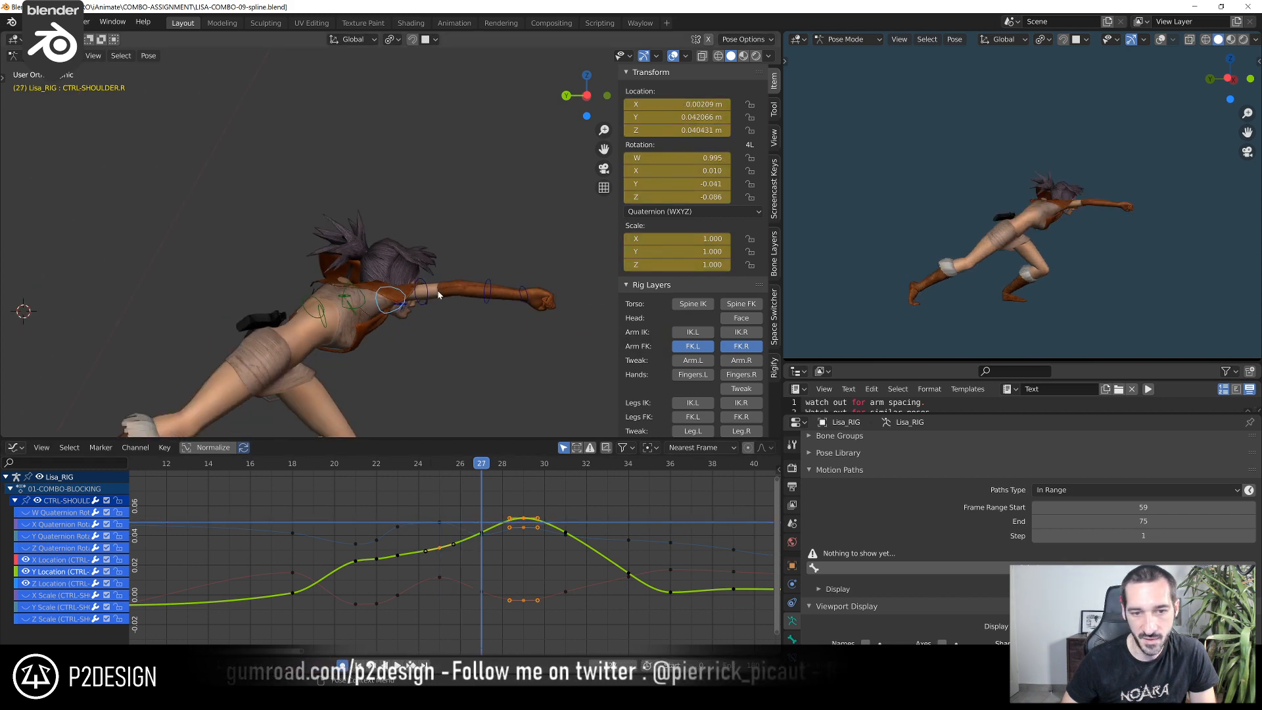
Step back and forth through frames 23 to 33 to examine the right shoulder and arm spacing during the punch
{"action": "key", "text": "Right"}
{"action": "key", "text": "Right"}
{"action": "key", "text": "Left"}
{"action": "key", "text": "Left"}
{"action": "key", "text": "Left"}
{"action": "key", "text": "Right"}
{"action": "key", "text": "Right"}
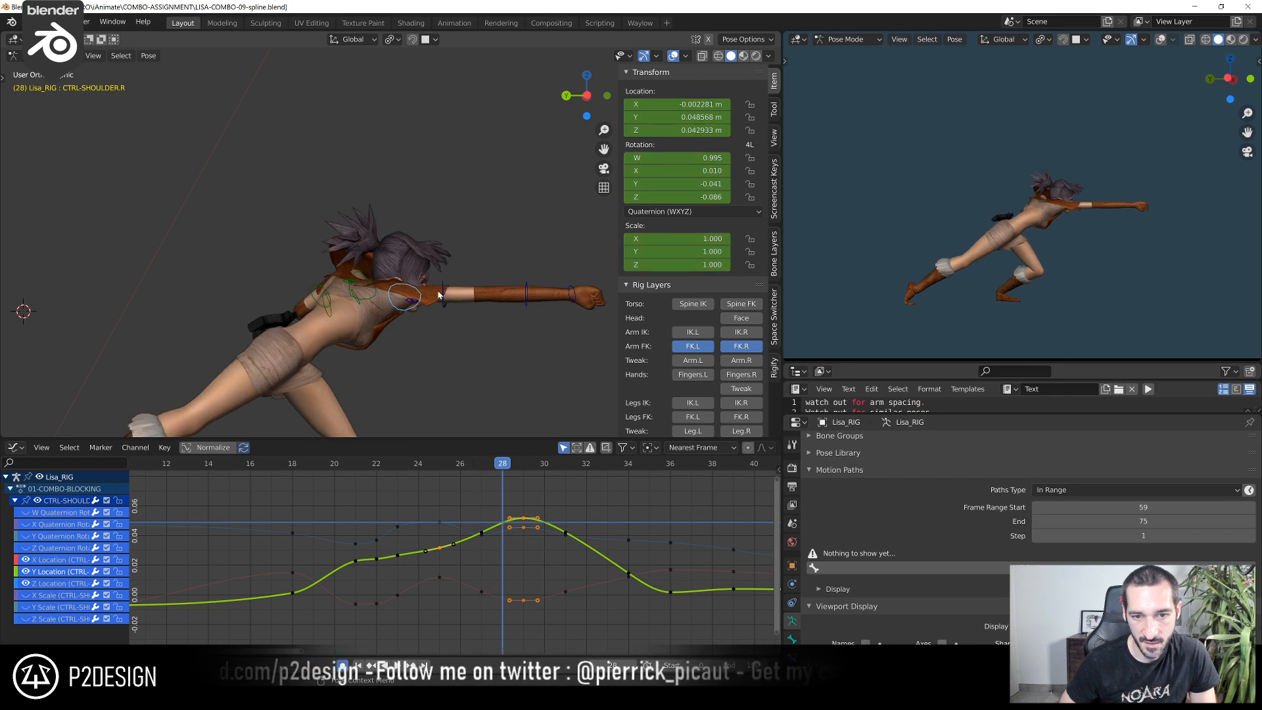
{"action": "key", "text": "Left"}
{"action": "key", "text": "Left"}
{"action": "key", "text": "Left"}
{"action": "key", "text": "Right"}
{"action": "key", "text": "Right"}
{"action": "key", "text": "Right"}
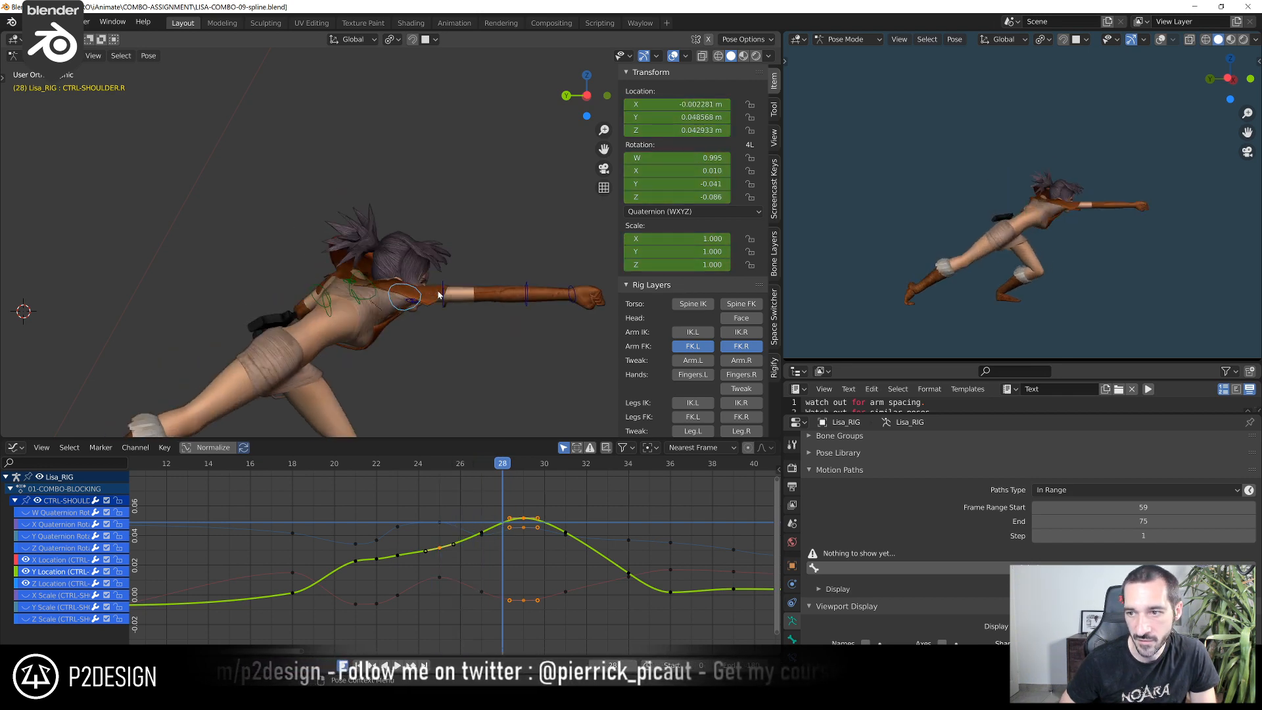
{"action": "key", "text": "Right"}
{"action": "key", "text": "Left"}
{"action": "key", "text": "Left"}
{"action": "key", "text": "Left"}
{"action": "key", "text": "Left"}
{"action": "key", "text": "Right"}
{"action": "key", "text": "Right"}
{"action": "key", "text": "Right"}
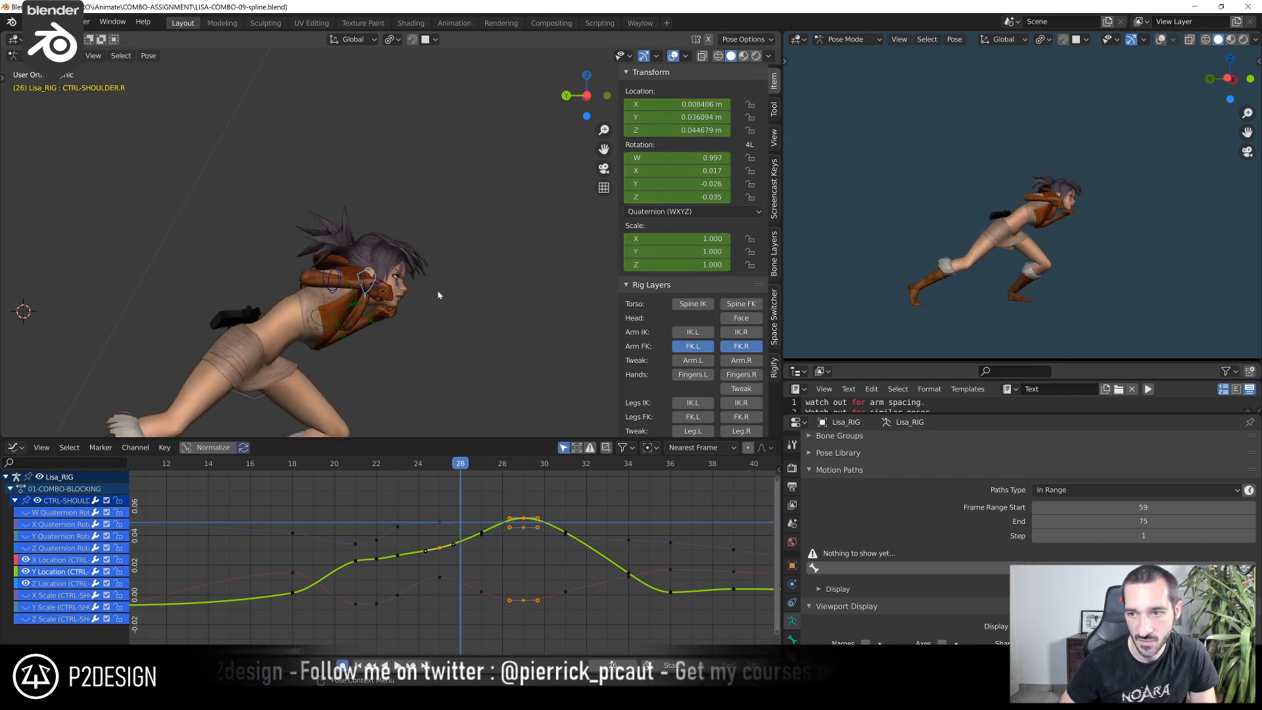
{"action": "key", "text": "Right"}
{"action": "key", "text": "Right"}
{"action": "key", "text": "Right"}
{"action": "key", "text": "Right"}
{"action": "key", "text": "Right"}
{"action": "key", "text": "Right"}
{"action": "key", "text": "Right"}
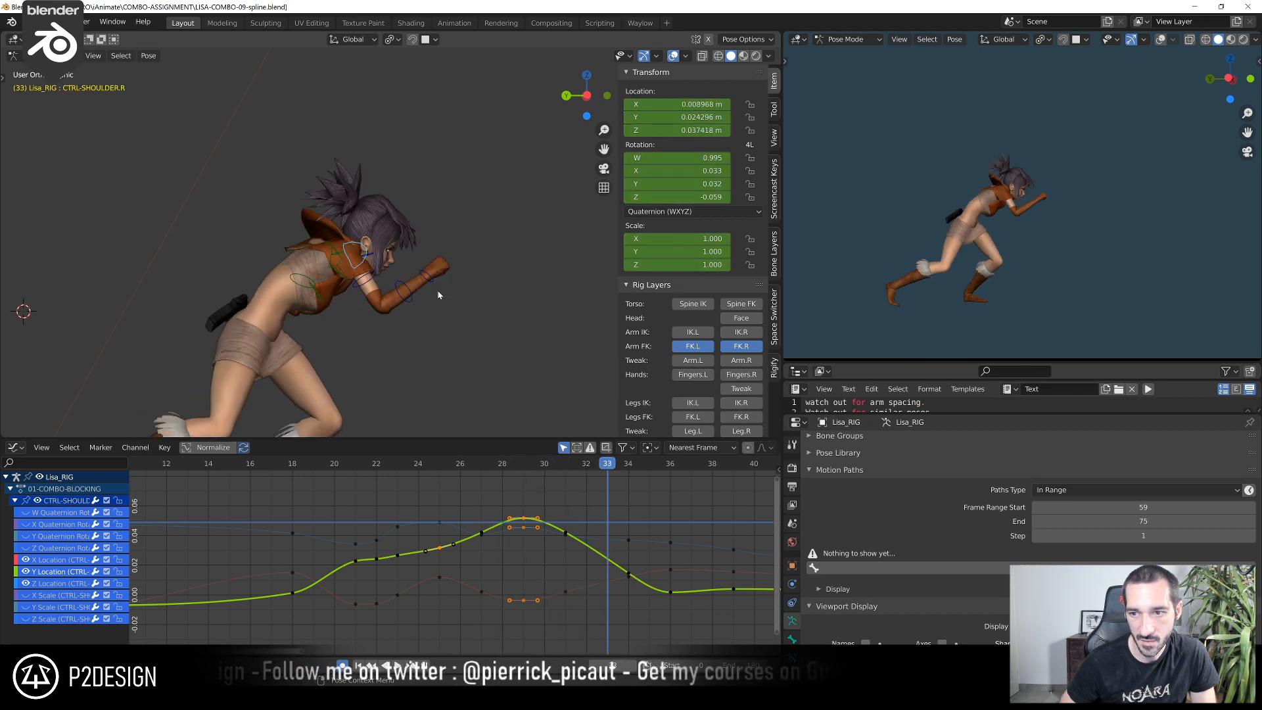
{"action": "key", "text": "Left"}
{"action": "key", "text": "Left"}
{"action": "key", "text": "Left"}
{"action": "key", "text": "Left"}
{"action": "key", "text": "Left"}
{"action": "key", "text": "Left"}
{"action": "key", "text": "Left"}
{"action": "key", "text": "Left"}
{"action": "key", "text": "Left"}
{"action": "key", "text": "Left"}
{"action": "key", "text": "Left"}
{"action": "key", "text": "Left"}
{"action": "key", "text": "Left"}
{"action": "key", "text": "Left"}
{"action": "key", "text": "Left"}
{"action": "key", "text": "Left"}
{"action": "key", "text": "Left"}
{"action": "key", "text": "Left"}
{"action": "key", "text": "Left"}
{"action": "key", "text": "Left"}
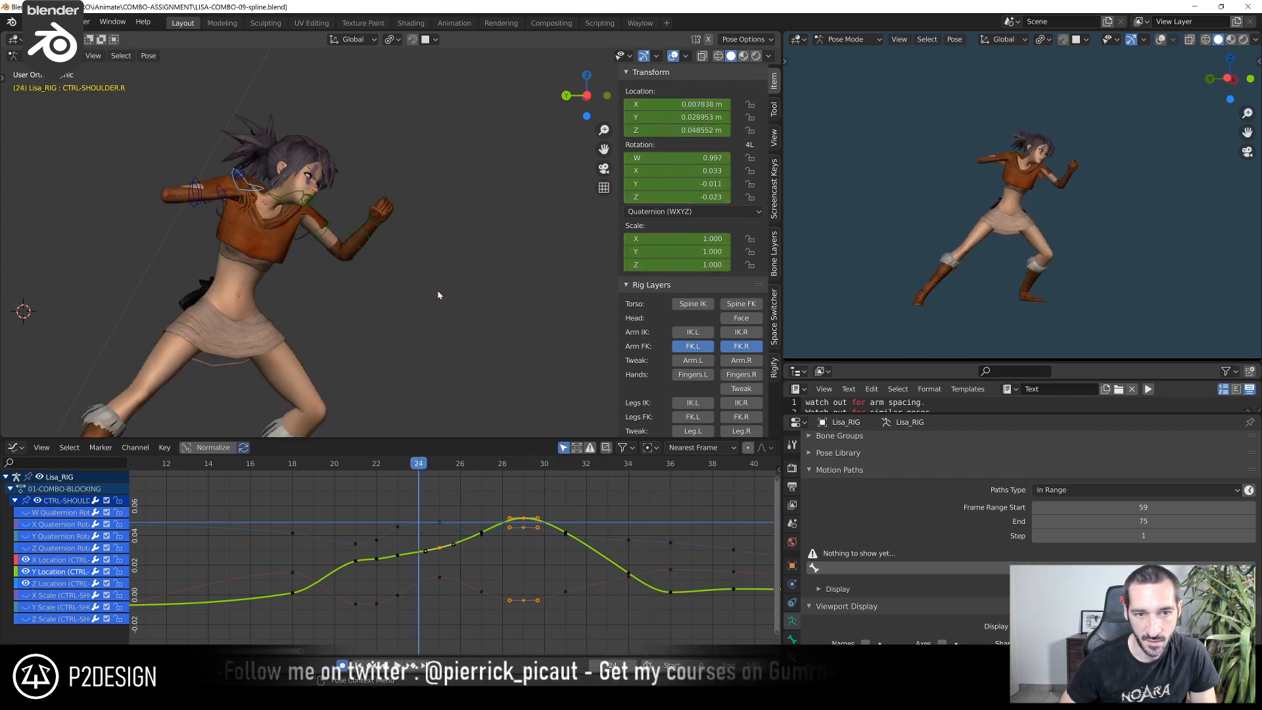
{"action": "key", "text": "Right"}
{"action": "key", "text": "Right"}
{"action": "key", "text": "Right"}
{"action": "key", "text": "Right"}
{"action": "key", "text": "Right"}
{"action": "key", "text": "Right"}
{"action": "key", "text": "Right"}
{"action": "key", "text": "Right"}
{"action": "key", "text": "Right"}
{"action": "key", "text": "Right"}
{"action": "key", "text": "Right"}
{"action": "key", "text": "Right"}
{"action": "key", "text": "Right"}
{"action": "key", "text": "Right"}
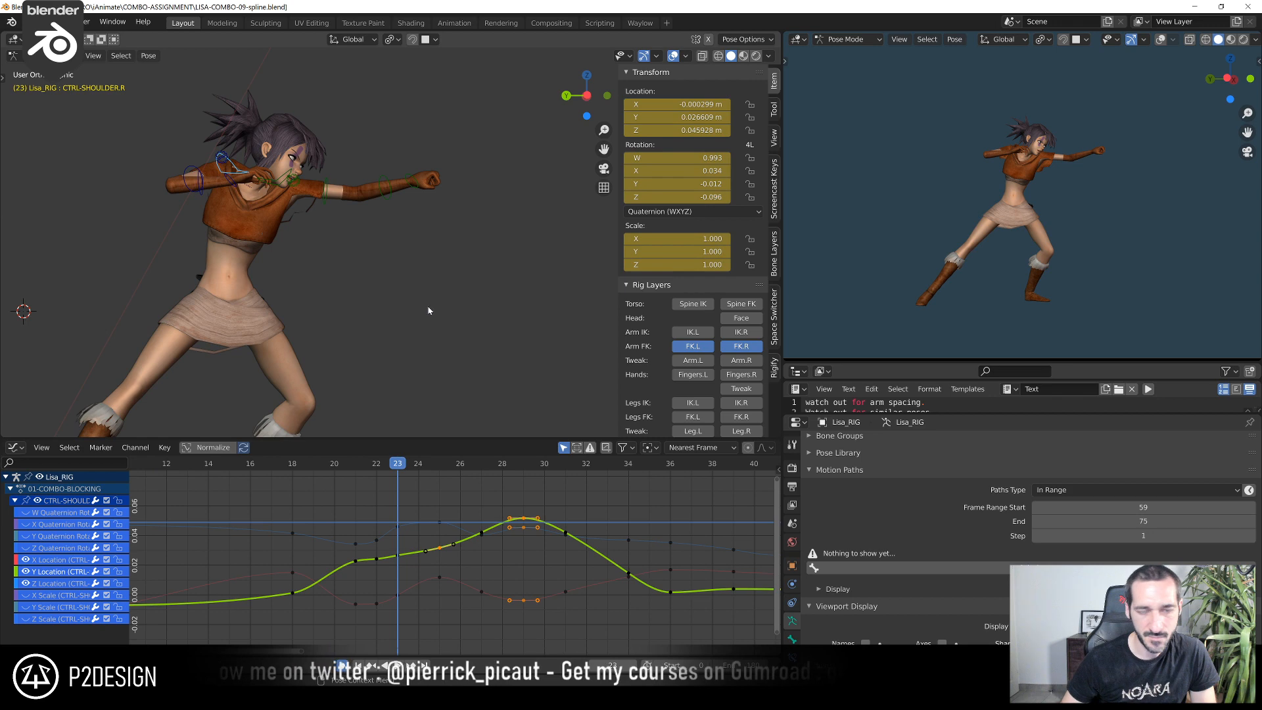
Switch the shaded preview viewport to the camera view and play back the combo's opening punches through it
{"action": "scroll", "coordinate": [461, 336], "scroll_direction": "down", "scroll_amount": 6}
{"action": "scroll", "coordinate": [232, 484], "scroll_direction": "down", "scroll_amount": 5}
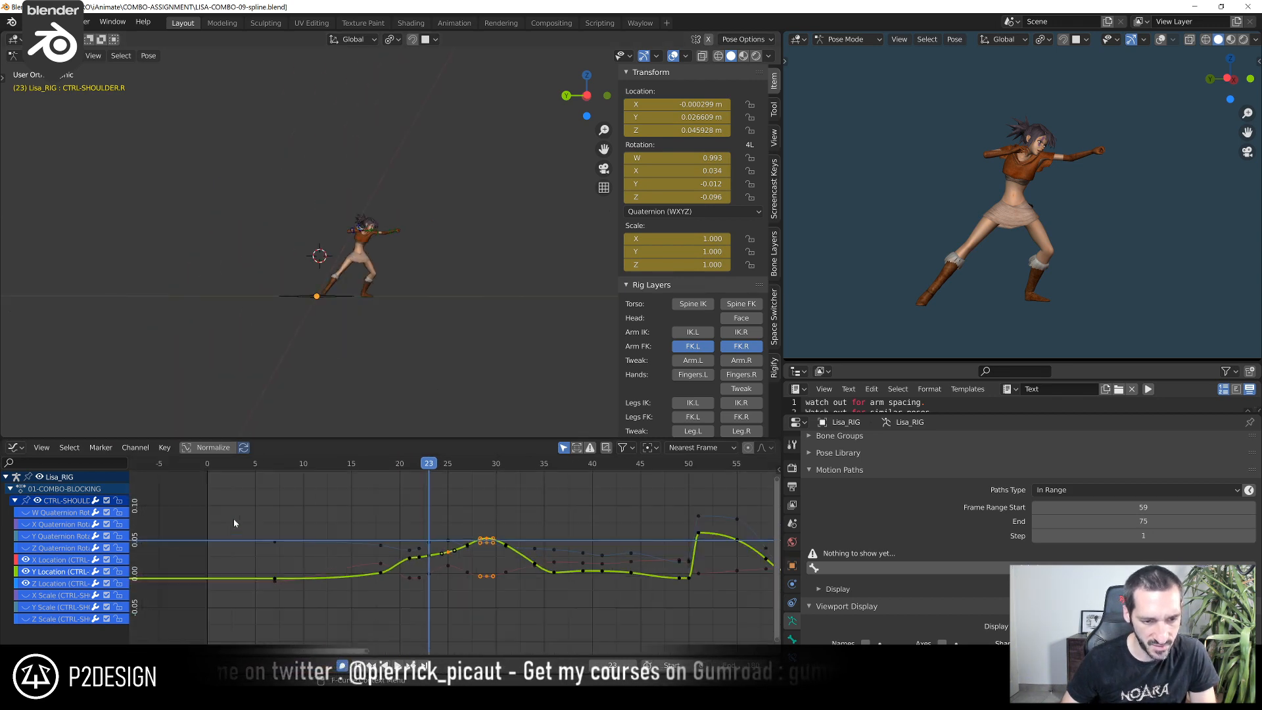
{"action": "left_click", "coordinate": [232, 483]}
{"action": "key", "text": "space"}
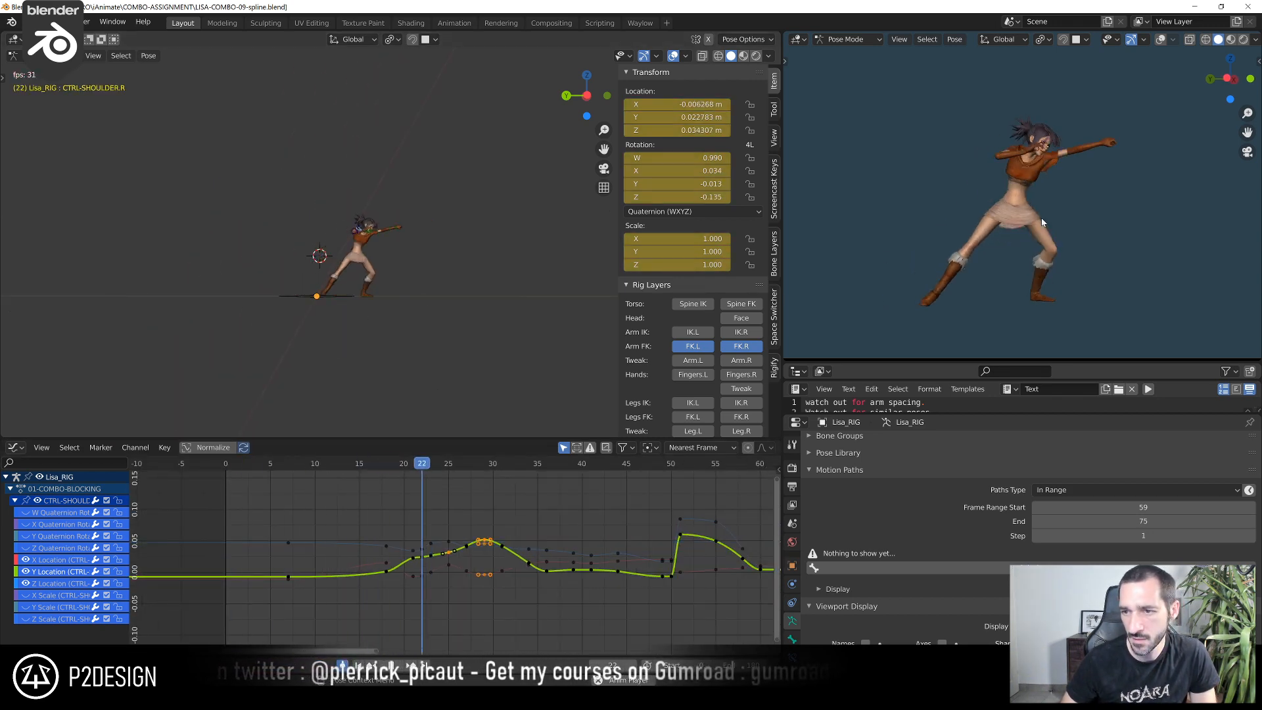
{"action": "key", "text": "KP_0"}
{"action": "key", "text": "space"}
{"action": "left_click_drag", "start_coordinate": [393, 464], "coordinate": [356, 549]}
{"action": "key", "text": "space"}
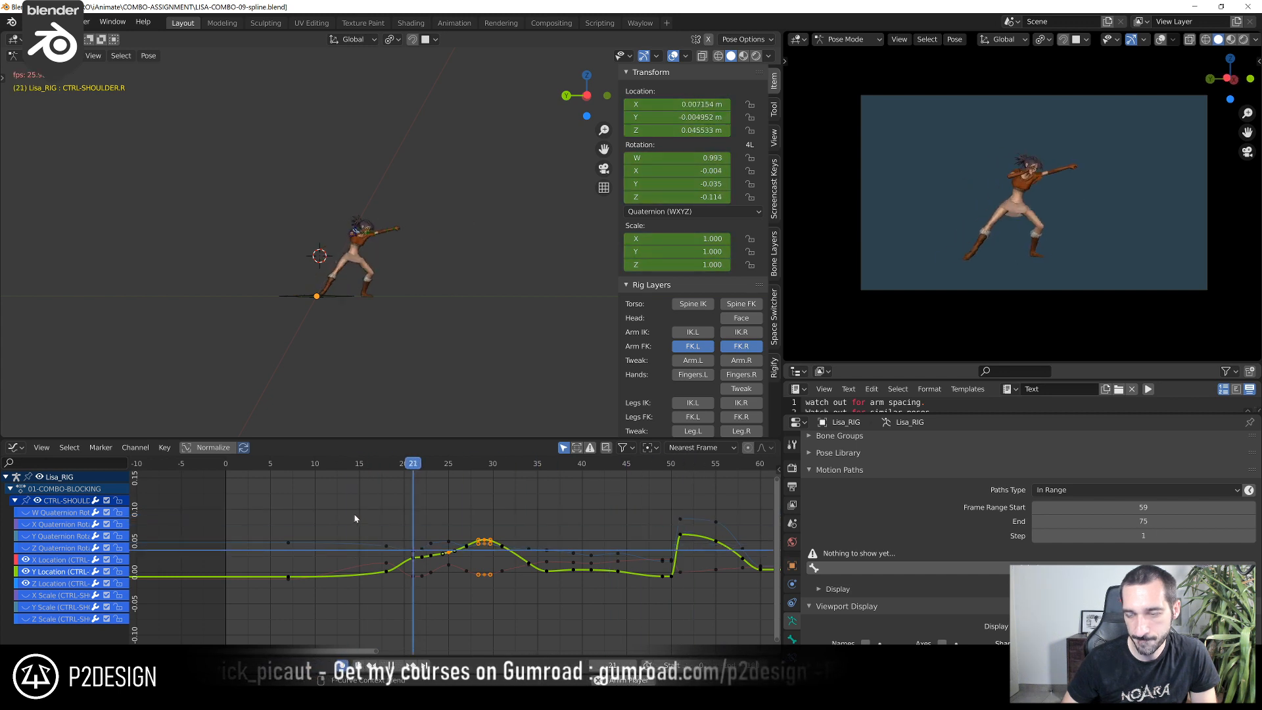
{"action": "key", "text": "space"}
Play back and scrub the jump section around frames 57 to 75 through the camera to review its motion
{"action": "scroll", "coordinate": [569, 569], "scroll_direction": "down", "scroll_amount": 5}
{"action": "middle_click_drag", "start_coordinate": [617, 526], "coordinate": [398, 528]}
{"action": "scroll", "coordinate": [398, 528], "scroll_direction": "up", "scroll_amount": 4}
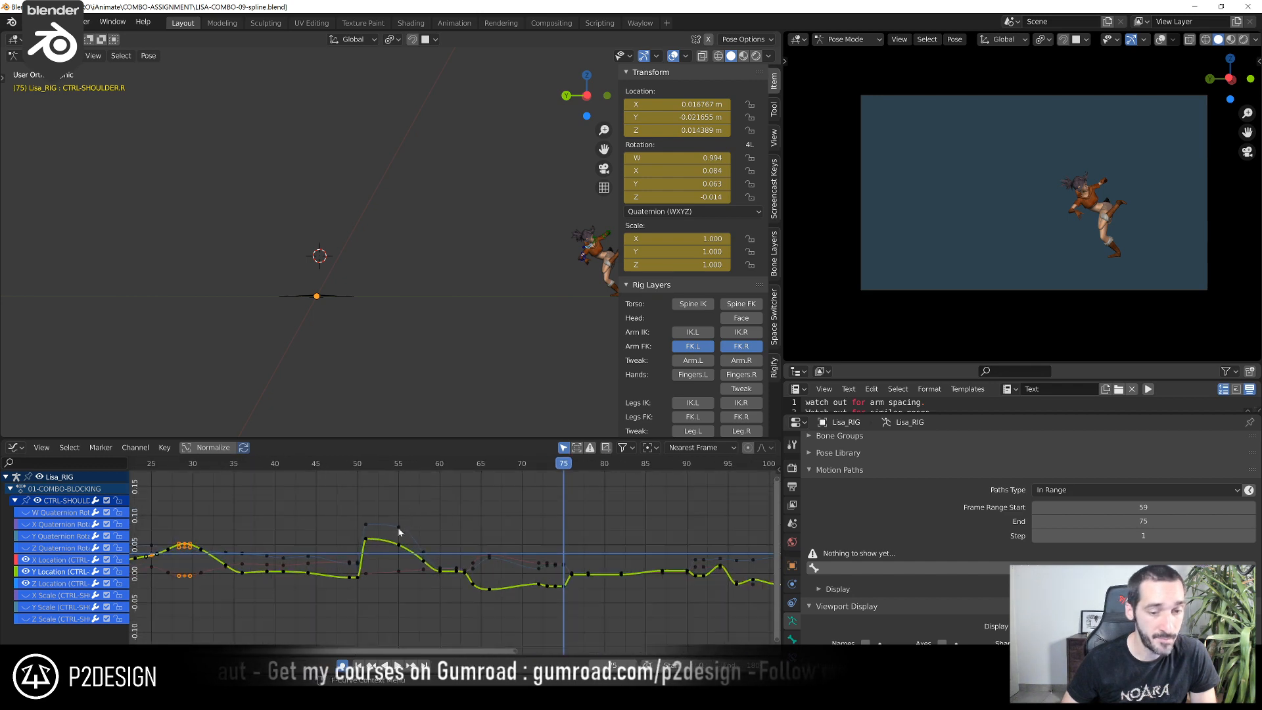
{"action": "left_click", "coordinate": [414, 466]}
{"action": "key", "text": "space"}
{"action": "key", "text": "space"}
{"action": "right_click_drag", "start_coordinate": [430, 490], "coordinate": [556, 579], "text": "shift"}
{"action": "middle_click_drag", "start_coordinate": [556, 578], "coordinate": [295, 589]}
{"action": "scroll", "coordinate": [334, 536], "scroll_direction": "up", "scroll_amount": 4}
{"action": "left_click_drag", "start_coordinate": [290, 470], "coordinate": [314, 514]}
{"action": "scroll", "coordinate": [314, 508], "scroll_direction": "up", "scroll_amount": 2}
{"action": "middle_click_drag", "start_coordinate": [296, 508], "coordinate": [459, 471]}
{"action": "left_click_drag", "start_coordinate": [306, 466], "coordinate": [303, 465]}
{"action": "key", "text": "space"}
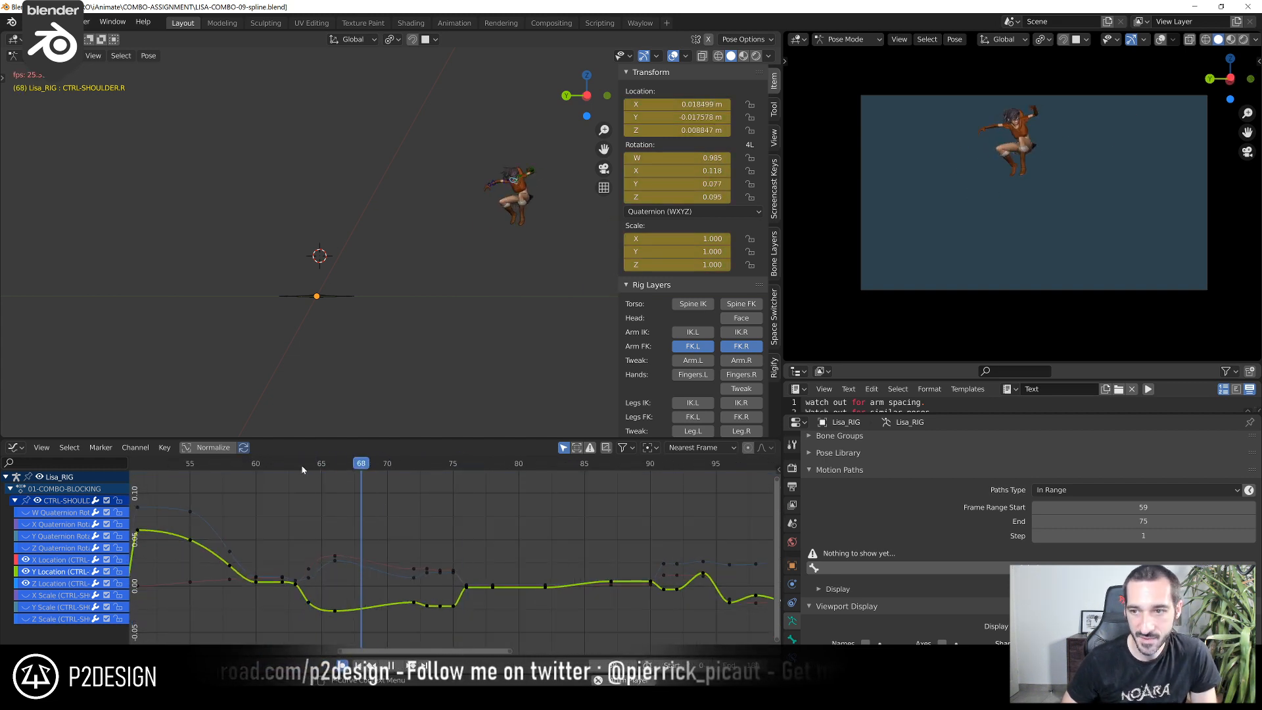
{"action": "right_click_drag", "start_coordinate": [233, 503], "coordinate": [277, 520], "text": "shift"}
{"action": "key", "text": "Up"}
{"action": "key", "text": "Up"}
{"action": "key", "text": "Up"}
{"action": "key", "text": "Up"}
{"action": "key", "text": "Up"}
{"action": "key", "text": "Up"}
{"action": "key", "text": "Up"}
{"action": "right_click_drag", "start_coordinate": [293, 468], "coordinate": [269, 559], "text": "shift"}
{"action": "scroll", "coordinate": [191, 560], "scroll_direction": "down", "scroll_amount": 4}
{"action": "middle_click_drag", "start_coordinate": [197, 559], "coordinate": [467, 550]}
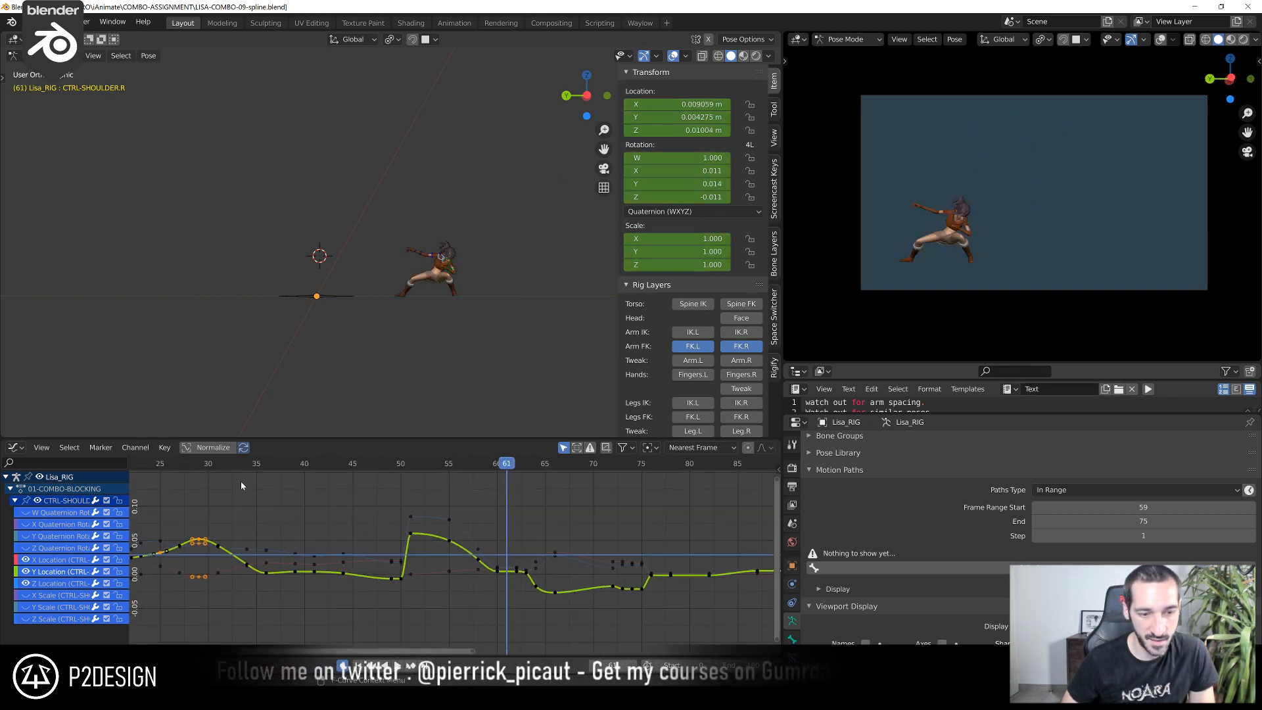
Replay the combo from around frame 15 to review both punches through the camera
{"action": "left_click", "coordinate": [196, 468]}
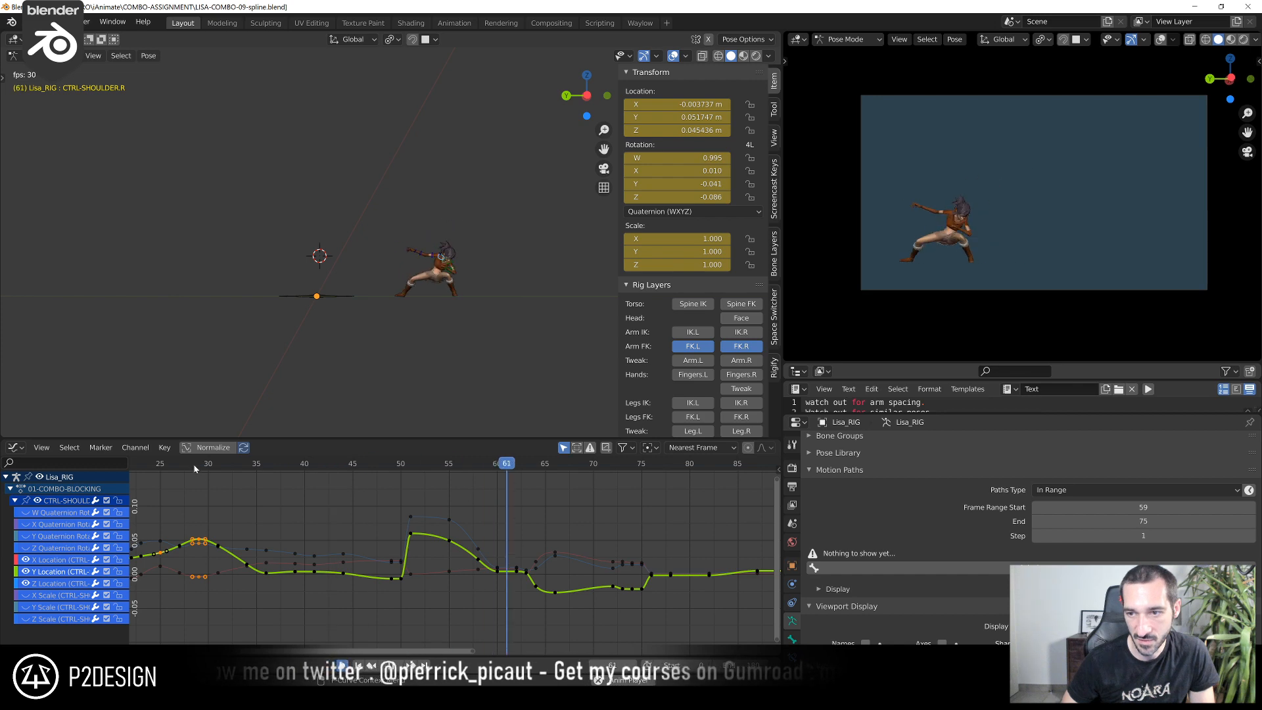
{"action": "key", "text": "Escape"}
{"action": "key", "text": "space"}
{"action": "scroll", "coordinate": [241, 509], "scroll_direction": "down", "scroll_amount": 3}
{"action": "middle_click_drag", "start_coordinate": [263, 509], "coordinate": [466, 517]}
{"action": "scroll", "coordinate": [455, 555], "scroll_direction": "up", "scroll_amount": 5}
{"action": "left_click", "coordinate": [306, 466]}
{"action": "key", "text": "space"}
{"action": "key", "text": "space"}
{"action": "left_click", "coordinate": [296, 466]}
Replay both punches from around frame 15 and scrub through to frame 38 to review the body and arm motion
{"action": "key", "text": "space"}
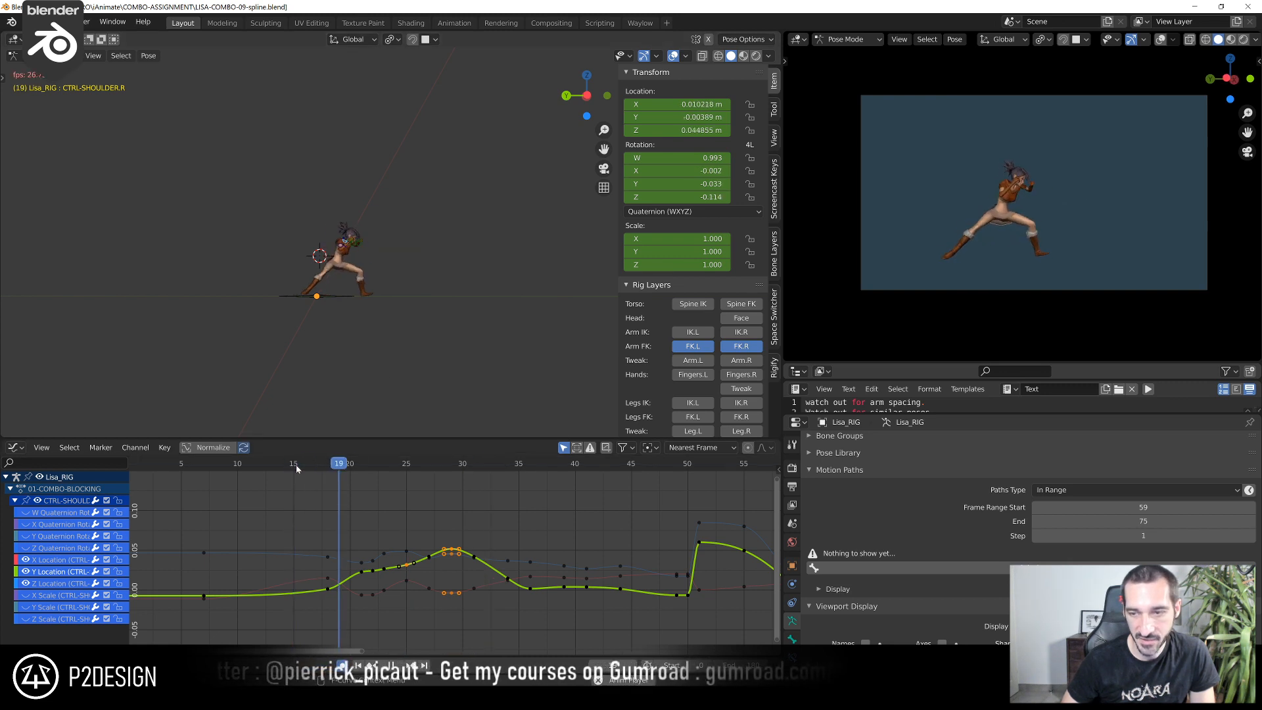
{"action": "key", "text": "space"}
{"action": "left_click", "coordinate": [296, 468]}
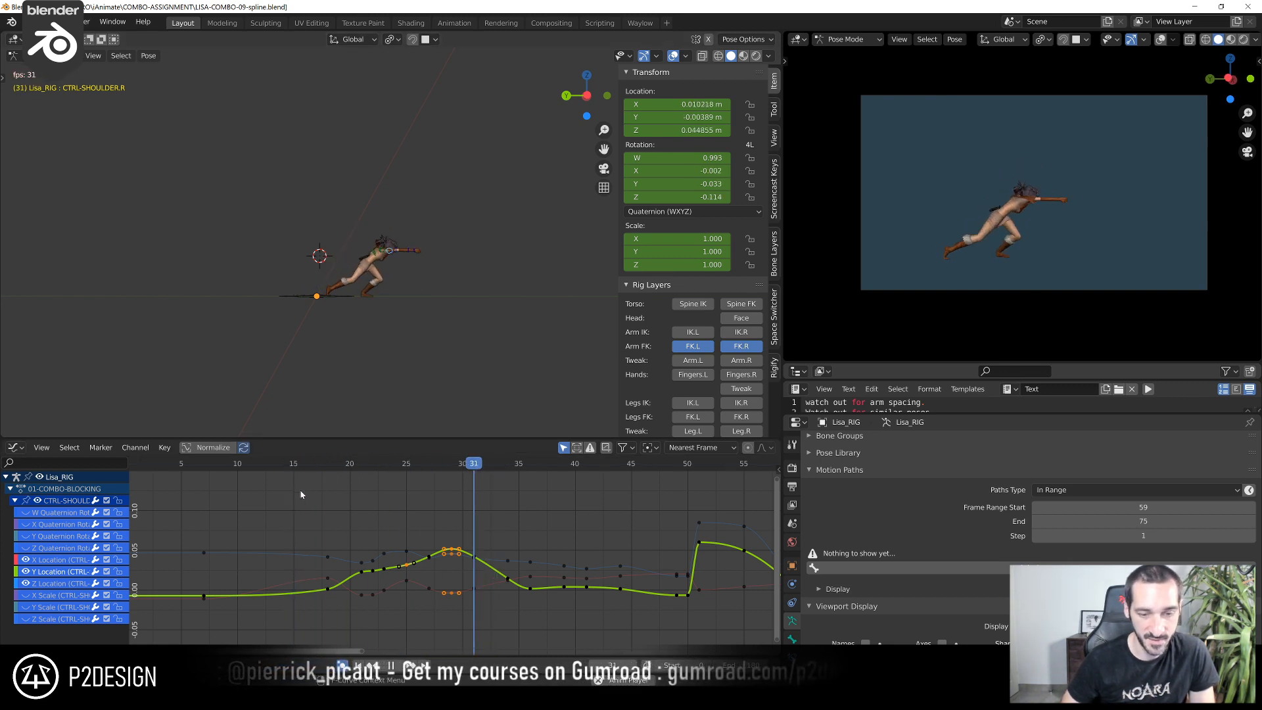
{"action": "left_click_drag", "start_coordinate": [328, 468], "coordinate": [217, 491]}
{"action": "key", "text": "space"}
{"action": "key", "text": "space"}
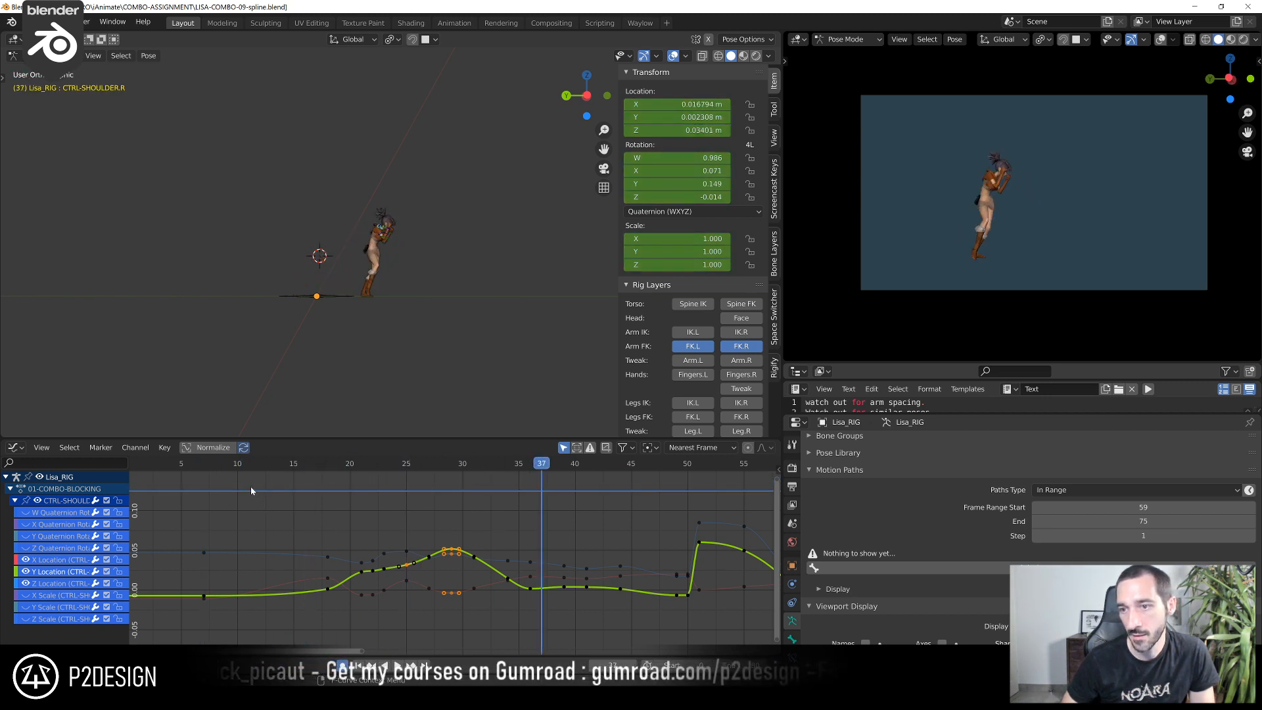
{"action": "left_click", "coordinate": [299, 467]}
{"action": "key", "text": "space"}
{"action": "left_click_drag", "start_coordinate": [300, 464], "coordinate": [463, 537]}
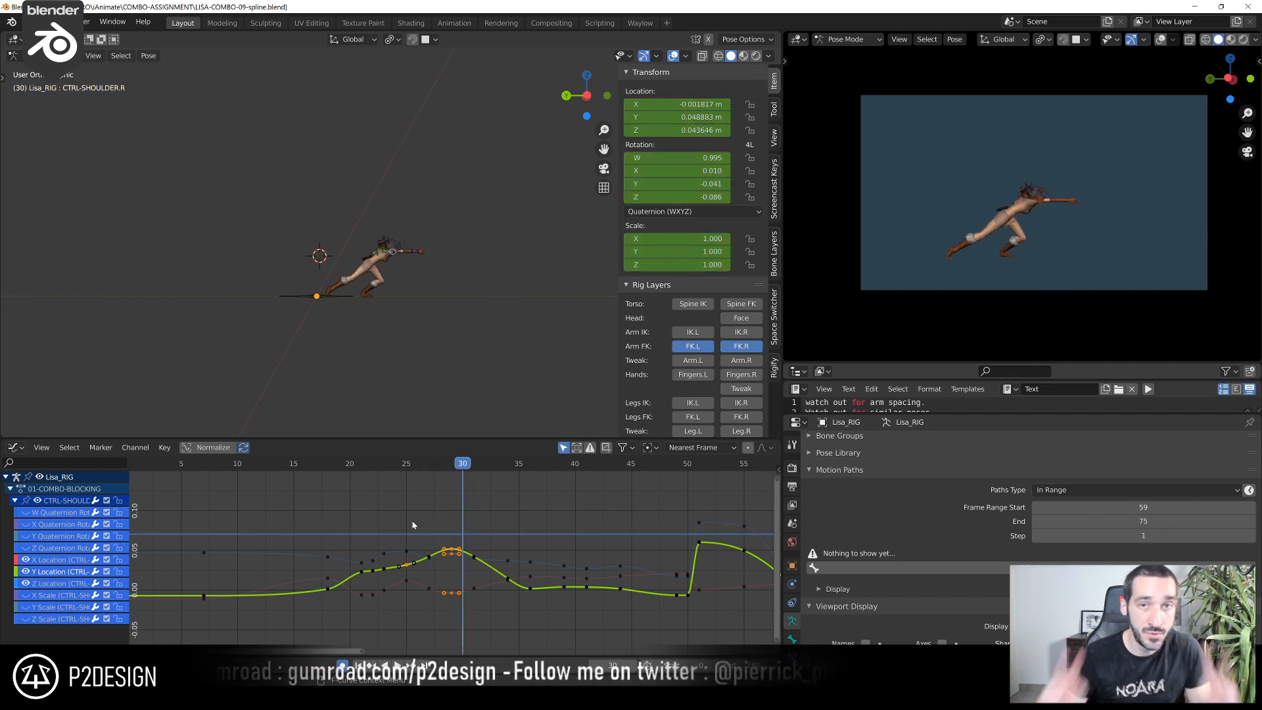
{"action": "left_click_drag", "start_coordinate": [440, 488], "coordinate": [556, 501]}
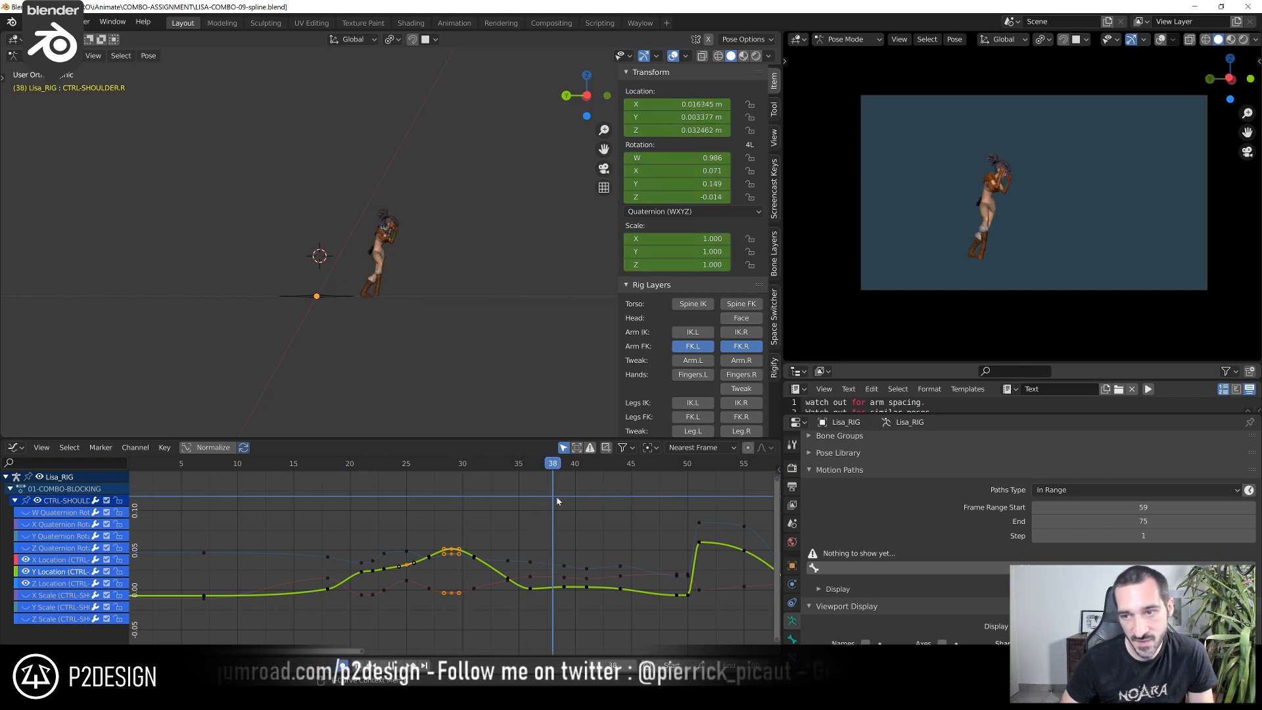
Scrub back through the punches and replay from frame 30 to review the recovery and following moves through the camera
{"action": "scroll", "coordinate": [551, 518], "scroll_direction": "up", "scroll_amount": 1}
{"action": "middle_click_drag", "start_coordinate": [551, 518], "coordinate": [419, 509]}
{"action": "scroll", "coordinate": [381, 514], "scroll_direction": "up", "scroll_amount": 5}
{"action": "left_click_drag", "start_coordinate": [408, 472], "coordinate": [201, 518]}
{"action": "scroll", "coordinate": [276, 493], "scroll_direction": "down", "scroll_amount": 3}
{"action": "key", "text": "space"}
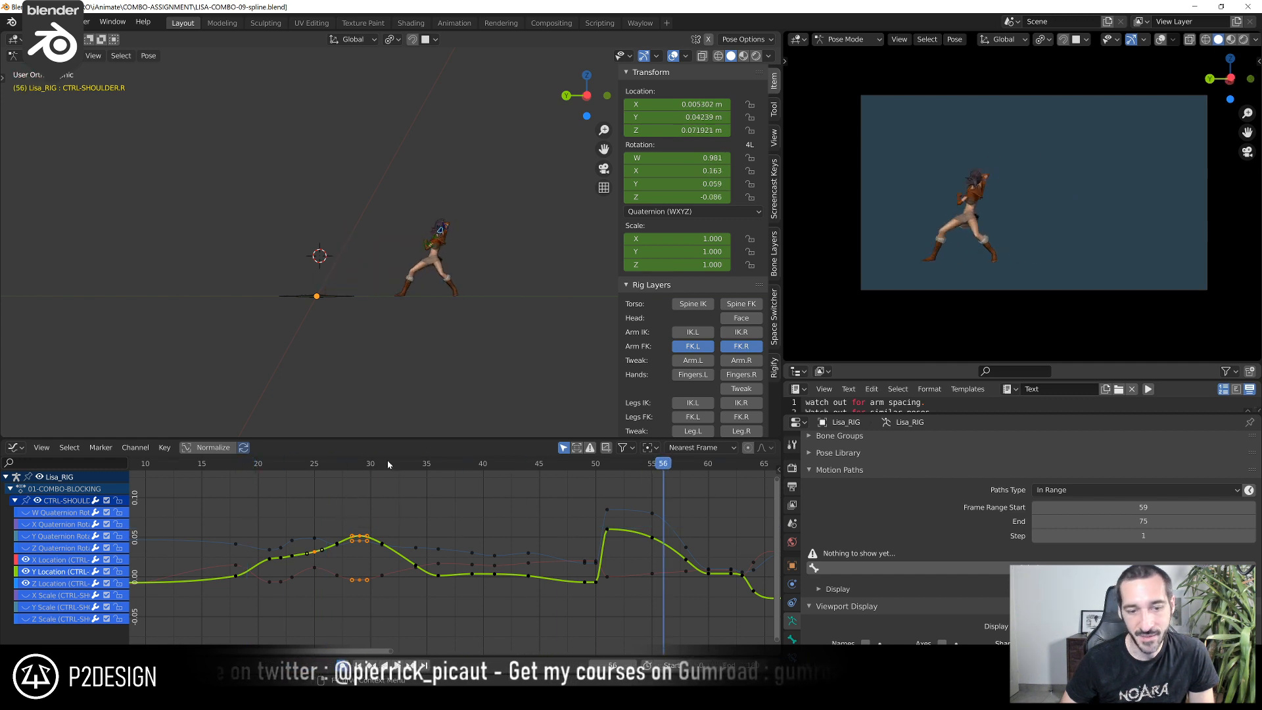
{"action": "left_click", "coordinate": [369, 467]}
{"action": "key", "text": "space"}
{"action": "key", "text": "space"}
{"action": "left_click", "coordinate": [369, 466]}
{"action": "key", "text": "space"}
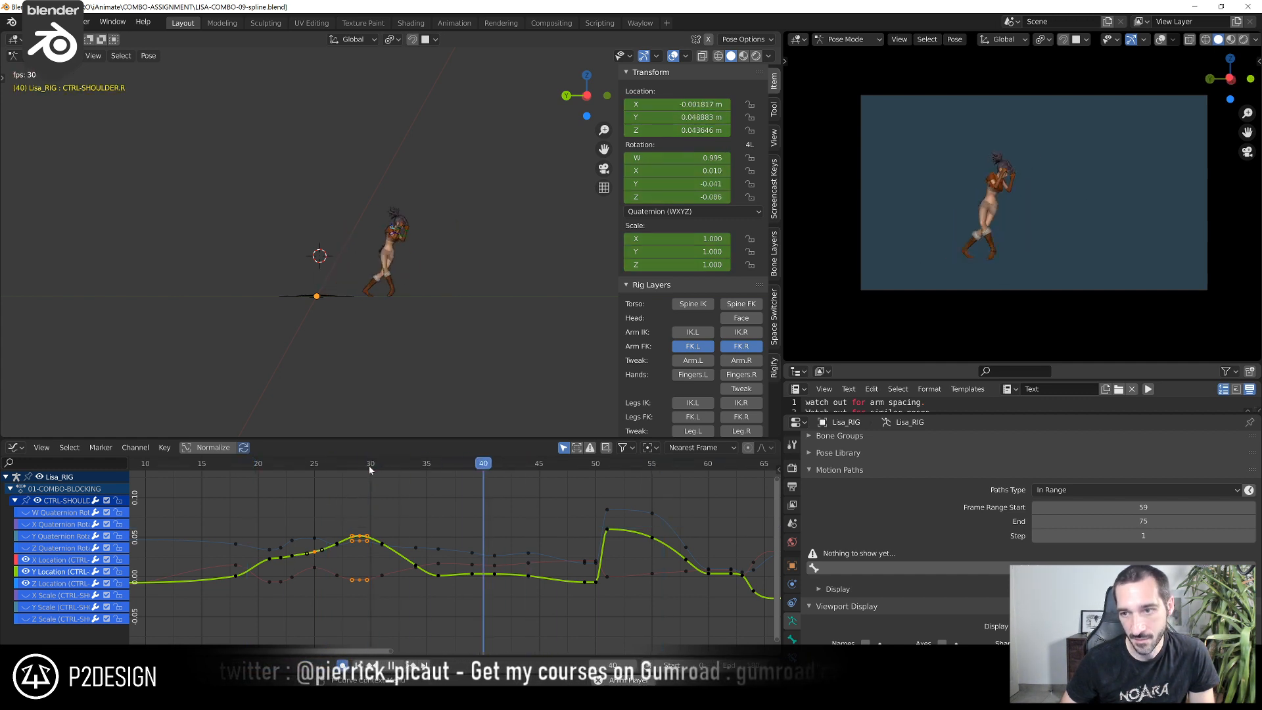
Stop playback, go to frame 18 and select the left upper arm's FK control to edit its curves
{"action": "key", "text": "Escape"}
{"action": "right_click_drag", "start_coordinate": [299, 483], "coordinate": [239, 489], "text": "shift"}
{"action": "scroll", "coordinate": [288, 374], "scroll_direction": "up", "scroll_amount": 6}
{"action": "middle_click_drag", "start_coordinate": [256, 376], "coordinate": [224, 381]}
{"action": "middle_click_drag", "start_coordinate": [336, 344], "coordinate": [472, 323], "text": "shift"}
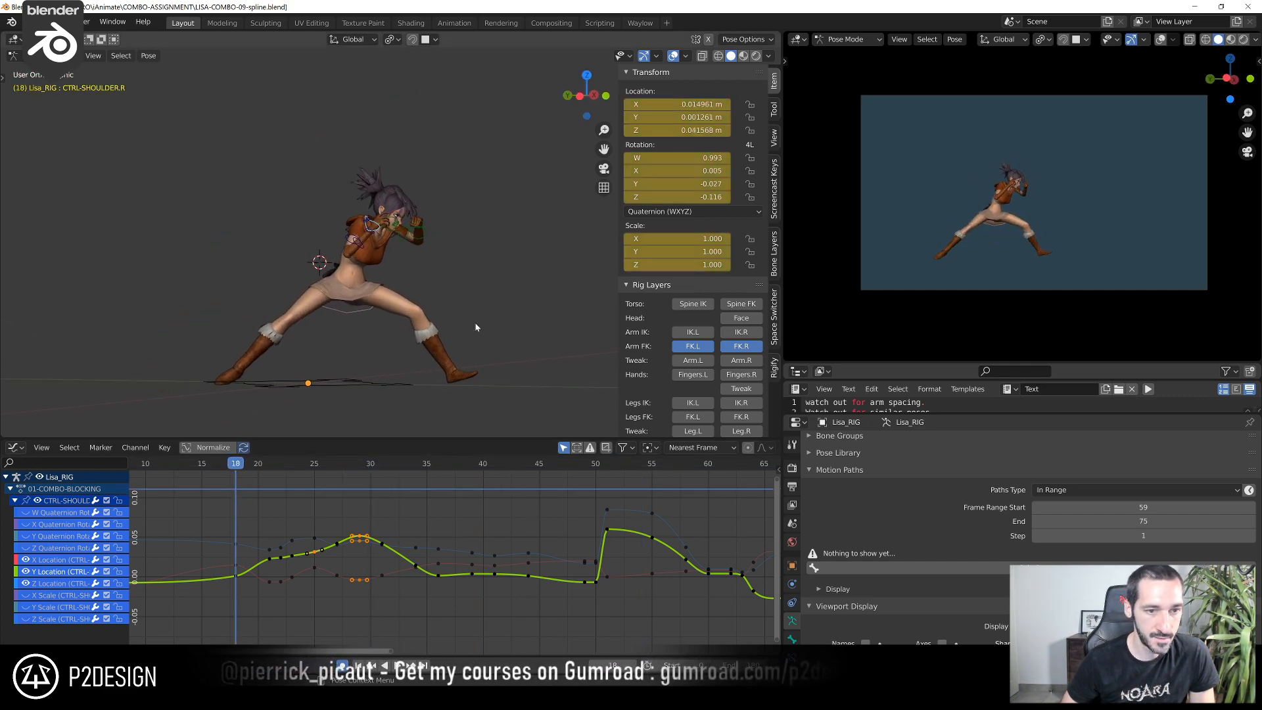
{"action": "scroll", "coordinate": [432, 238], "scroll_direction": "up", "scroll_amount": 4}
{"action": "left_click", "coordinate": [424, 223]}
{"action": "scroll", "coordinate": [547, 529], "scroll_direction": "up", "scroll_amount": 3}
{"action": "middle_click_drag", "start_coordinate": [547, 530], "coordinate": [642, 596], "text": "ctrl"}
{"action": "middle_click_drag", "start_coordinate": [214, 527], "coordinate": [369, 526]}
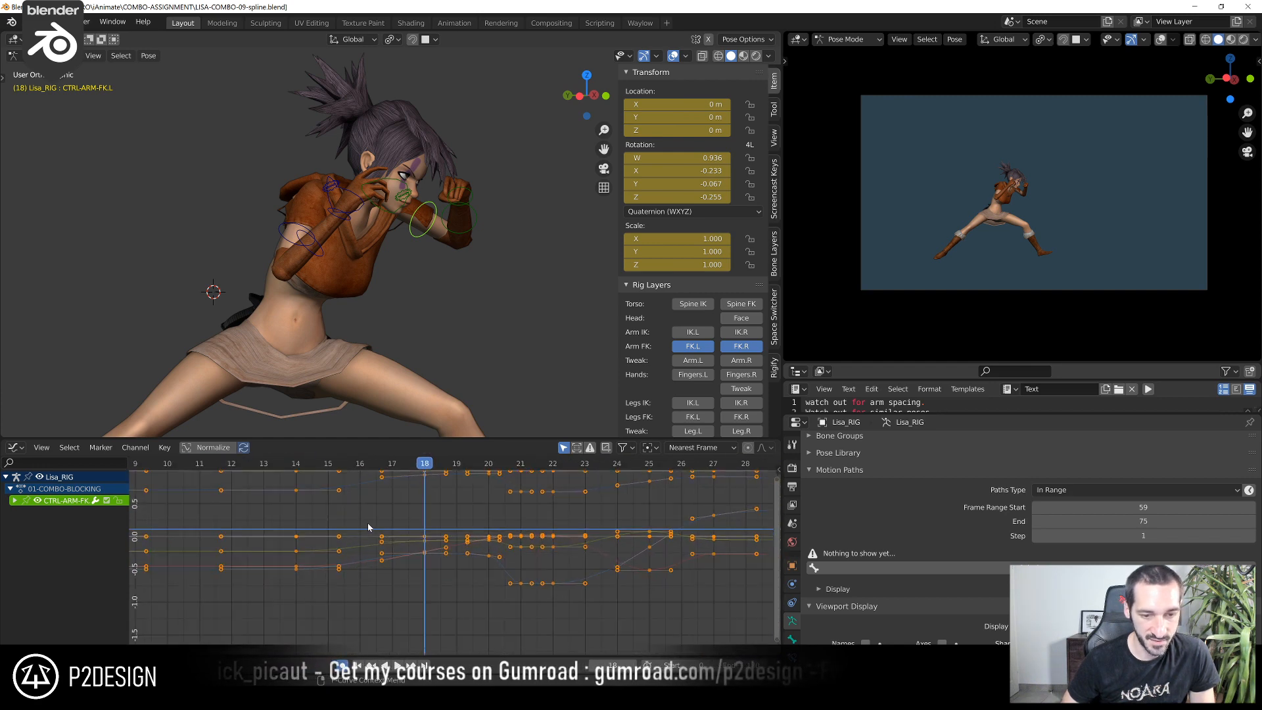
Scrub through the anticipation between frames 7 and 14 to examine how the left arm holds its pose
{"action": "left_click", "coordinate": [292, 464]}
{"action": "left_click_drag", "start_coordinate": [313, 482], "coordinate": [240, 550]}
{"action": "middle_click_drag", "start_coordinate": [250, 550], "coordinate": [518, 526]}
{"action": "scroll", "coordinate": [517, 527], "scroll_direction": "up", "scroll_amount": 3}
{"action": "middle_click_drag", "start_coordinate": [297, 516], "coordinate": [381, 500]}
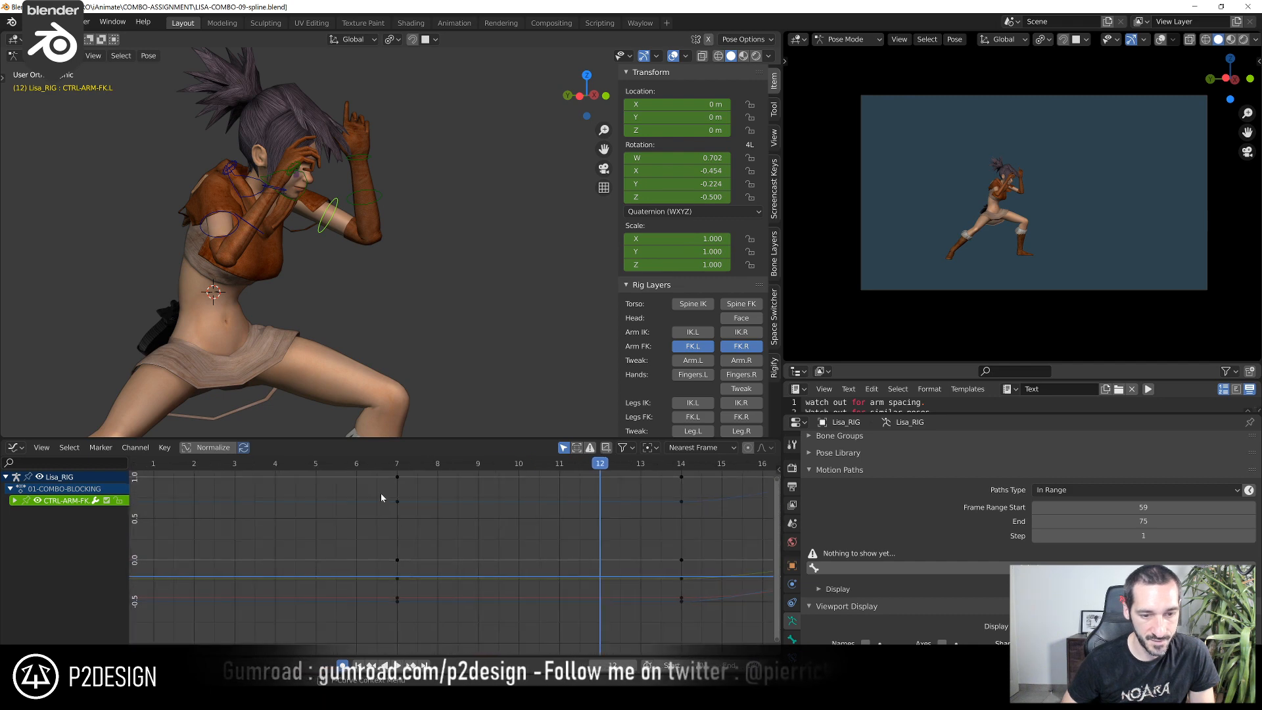
{"action": "left_click_drag", "start_coordinate": [399, 468], "coordinate": [426, 479]}
Hide the left arm control's scale curves and duplicate its Z quaternion rotation key to frame 10, lowered to about -0.527
{"action": "left_click", "coordinate": [14, 501]}
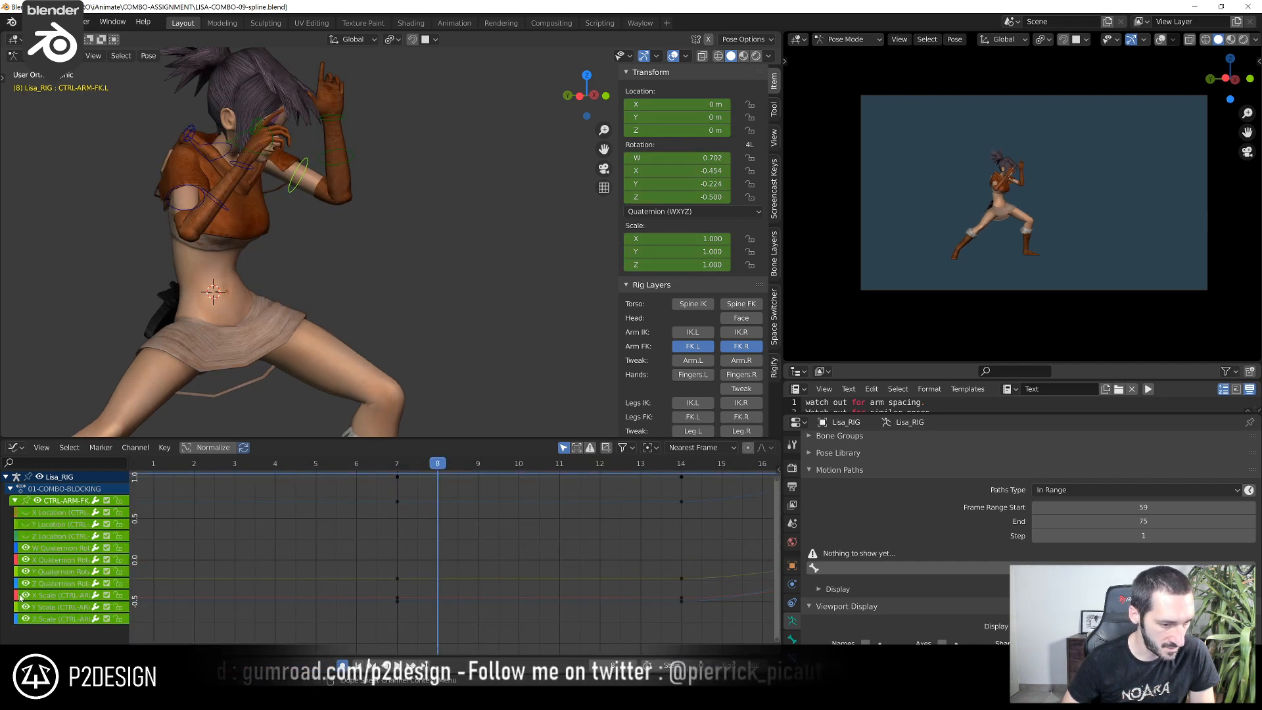
{"action": "scroll", "coordinate": [347, 599], "scroll_direction": "up", "scroll_amount": 1}
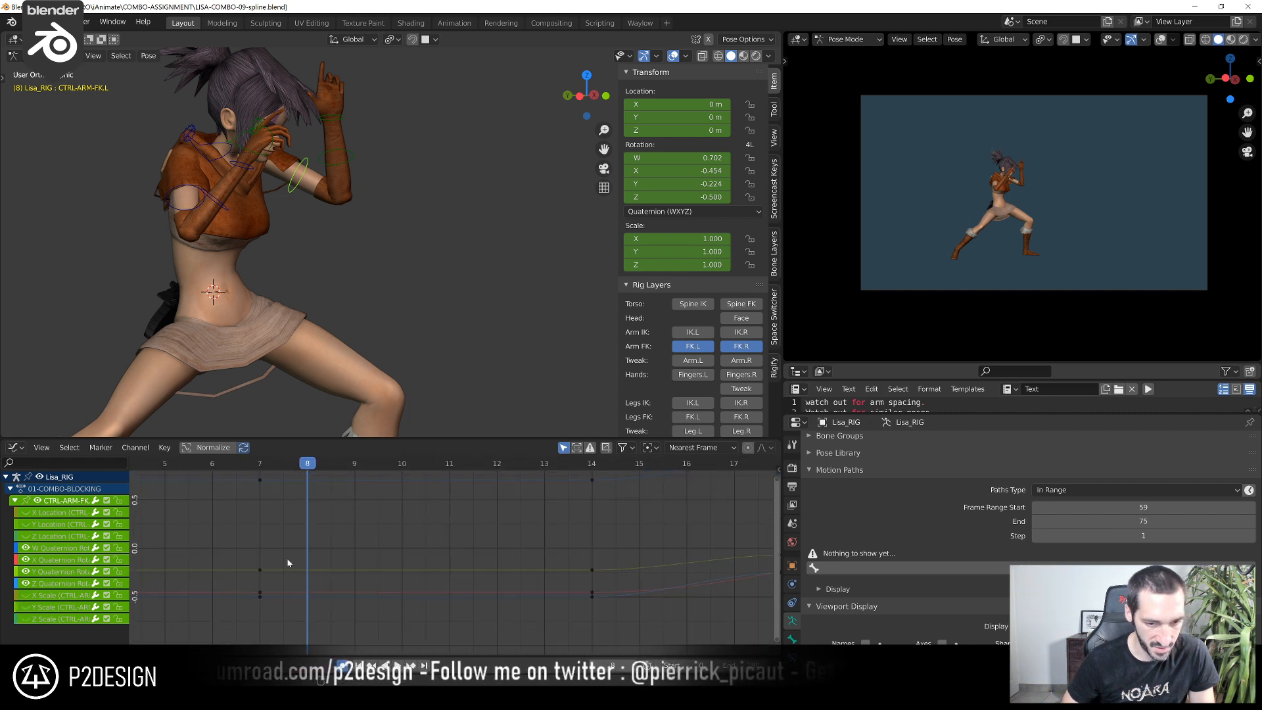
{"action": "right_click_drag", "start_coordinate": [266, 476], "coordinate": [434, 509], "text": "shift"}
{"action": "right_click_drag", "start_coordinate": [349, 478], "coordinate": [417, 496], "text": "shift"}
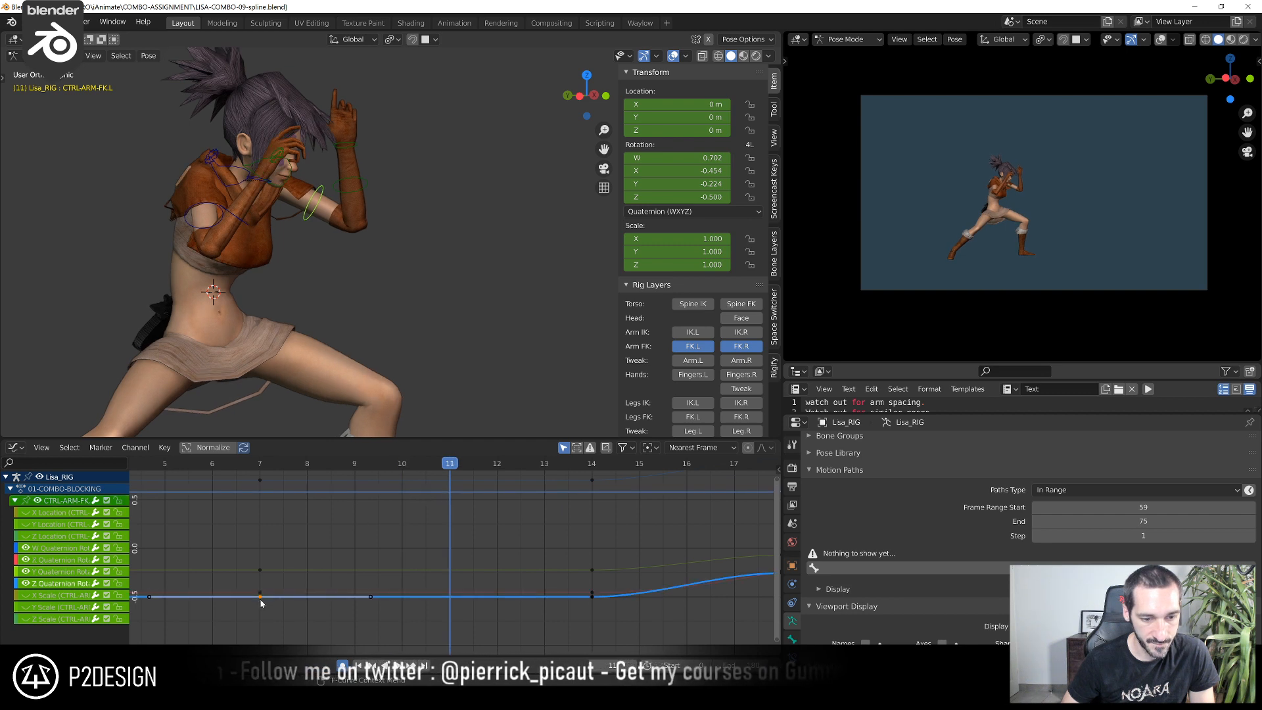
{"action": "right_click", "coordinate": [426, 588]}
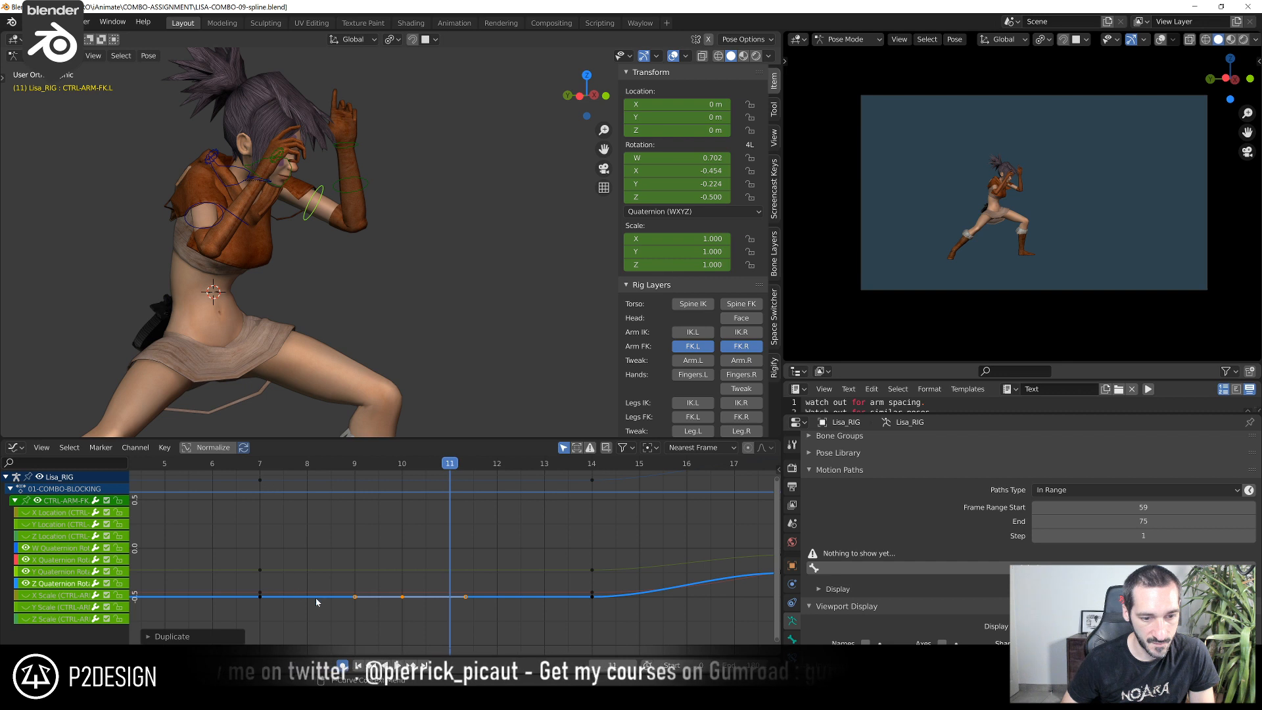
{"action": "right_click", "coordinate": [403, 471], "text": "shift"}
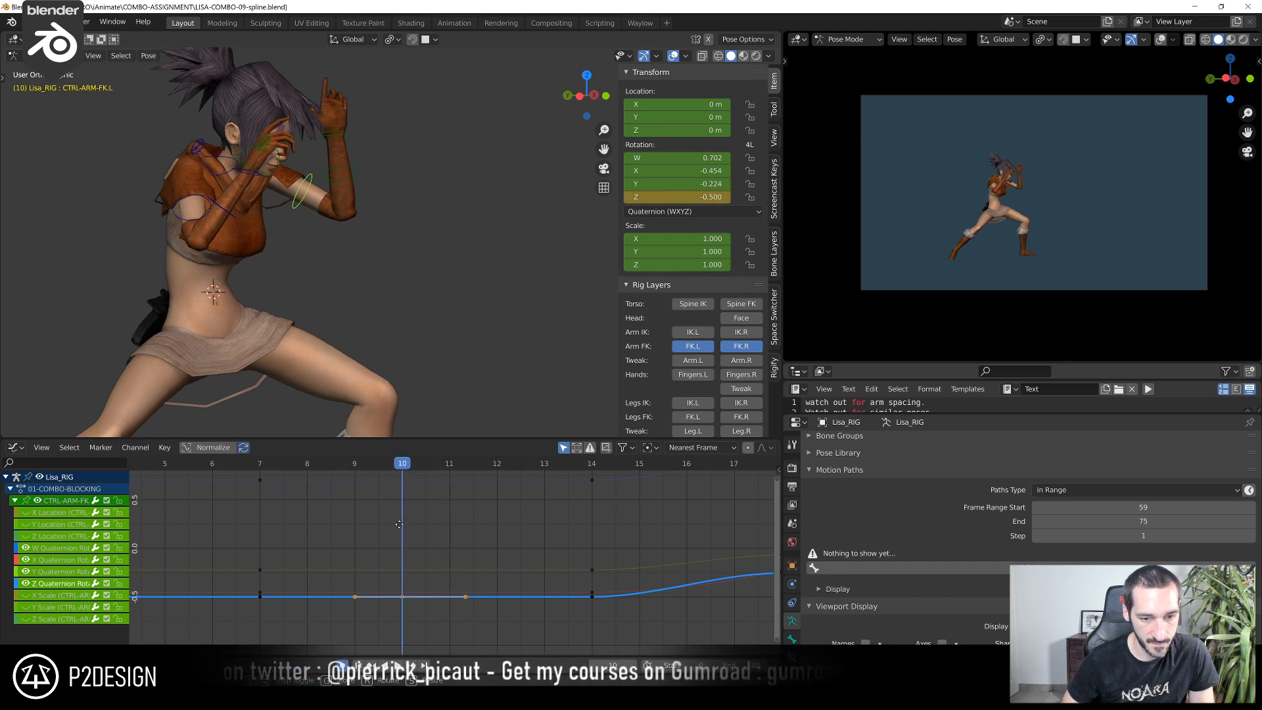
At frame 14, adjust the left arm's quaternion rotation keys to about X -0.488, Y -0.170 and Z -0.470
{"action": "right_click_drag", "start_coordinate": [295, 499], "coordinate": [599, 552], "text": "shift"}
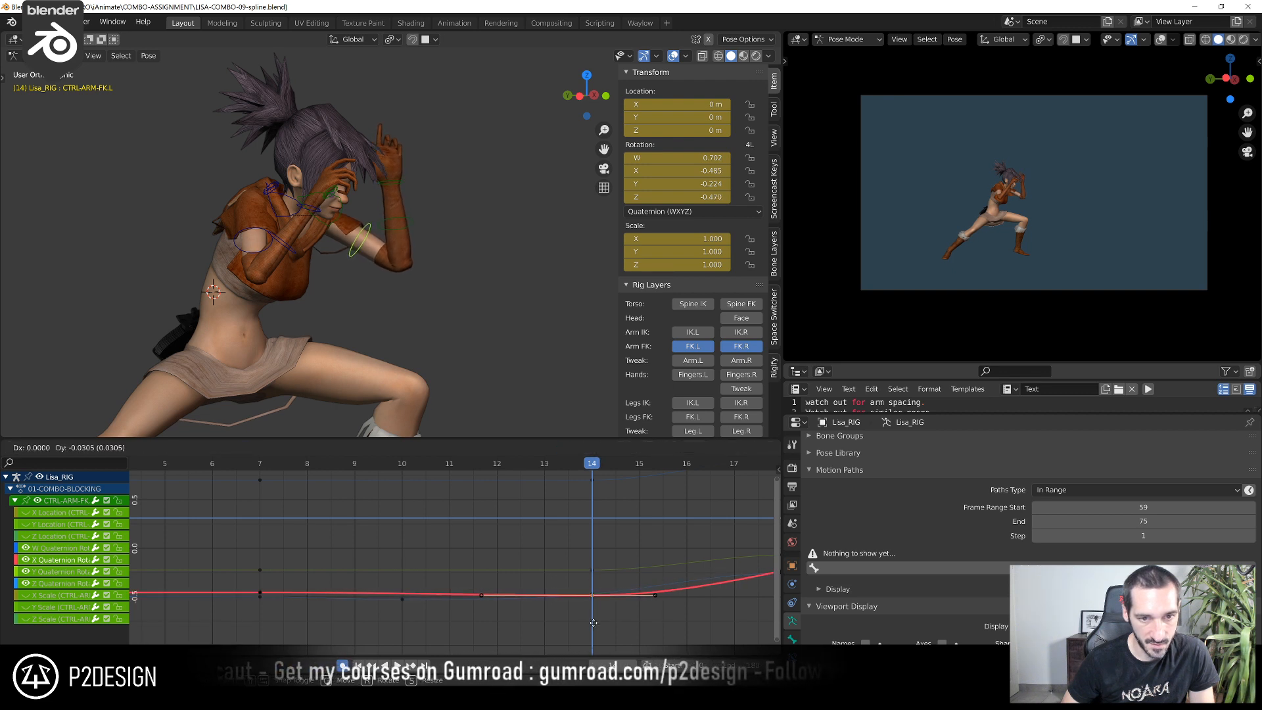
{"action": "left_click", "coordinate": [590, 571]}
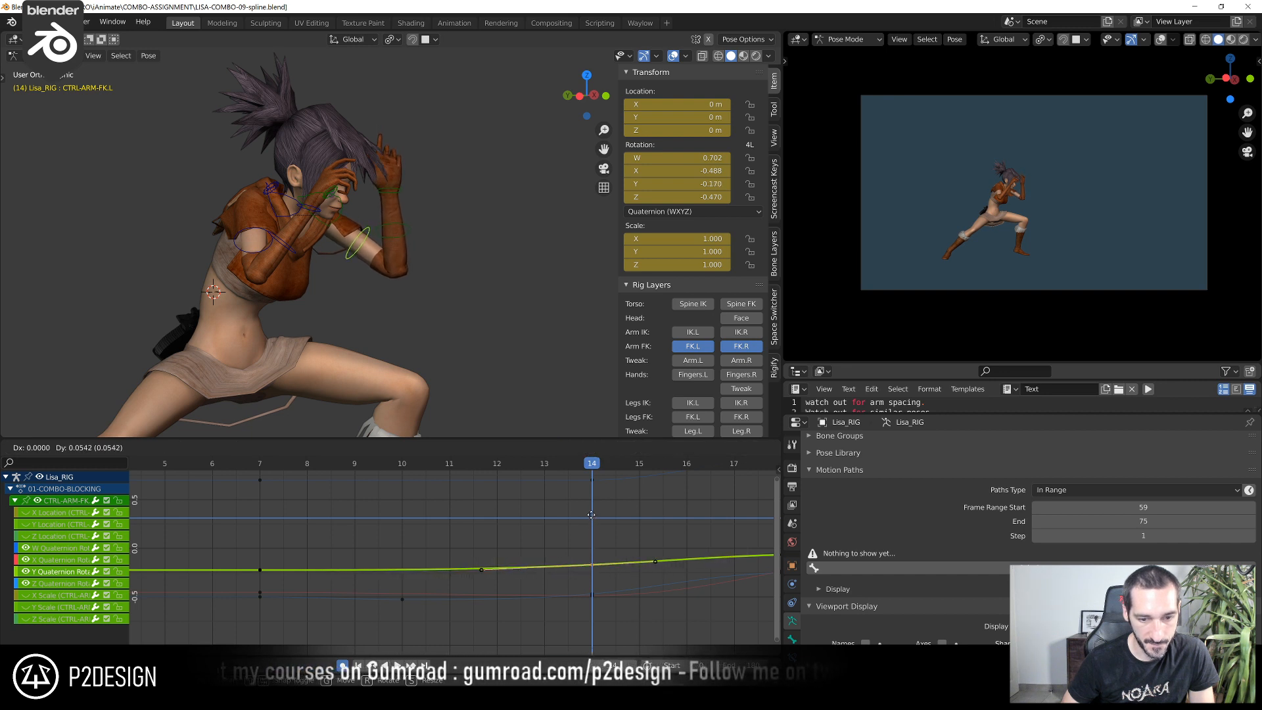
Duplicate the left arm's Y quaternion rotation key to frame 10, raise it slightly, and scrub frames 7 to 11 to check the motion
{"action": "left_click_drag", "start_coordinate": [306, 471], "coordinate": [394, 513]}
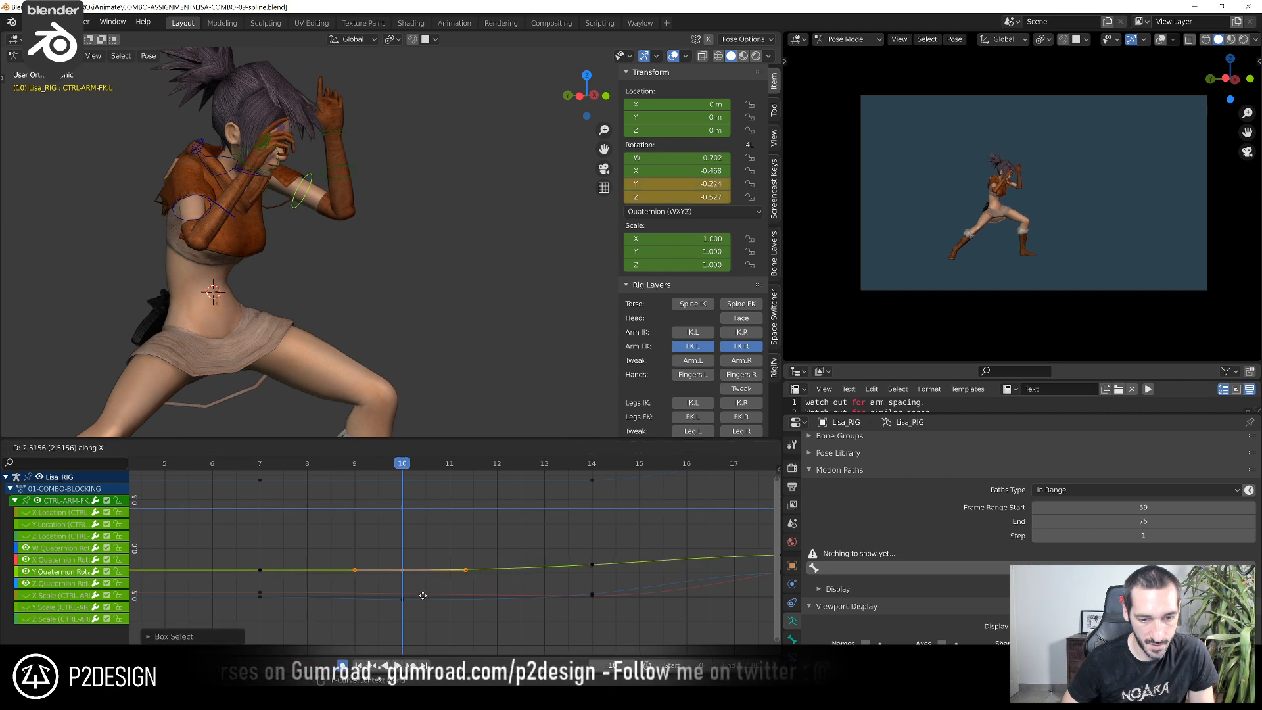
{"action": "key", "text": "g"}
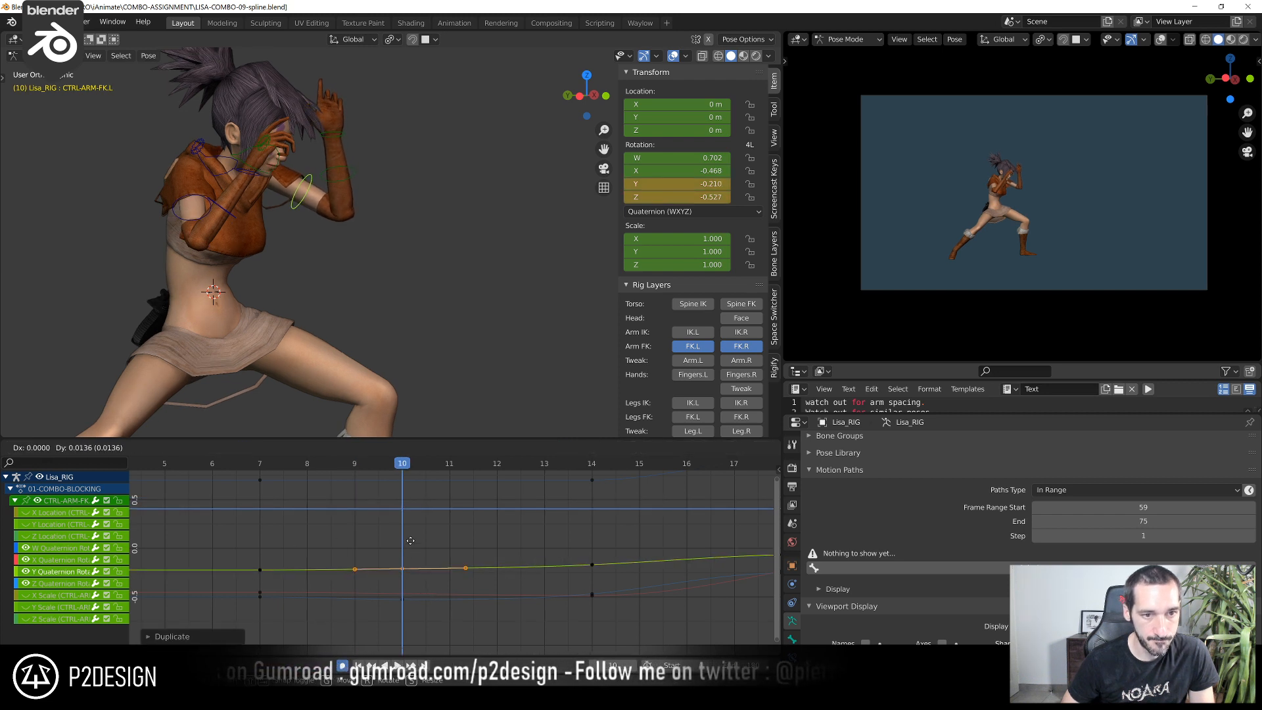
{"action": "left_click", "coordinate": [259, 466]}
{"action": "left_click_drag", "start_coordinate": [287, 471], "coordinate": [467, 501]}
{"action": "left_click_drag", "start_coordinate": [282, 507], "coordinate": [451, 546]}
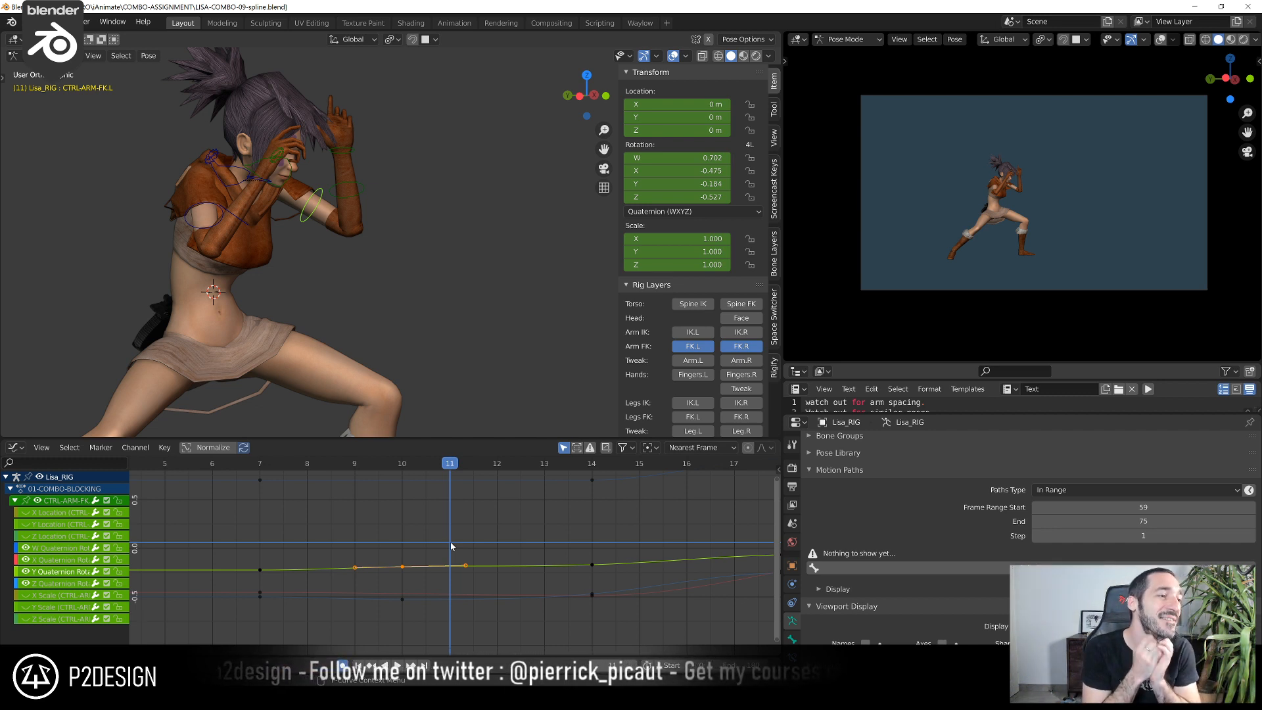
Select the left forearm's FK control and hide its scale curves so only the Euler rotation curves show
{"action": "left_click", "coordinate": [364, 189]}
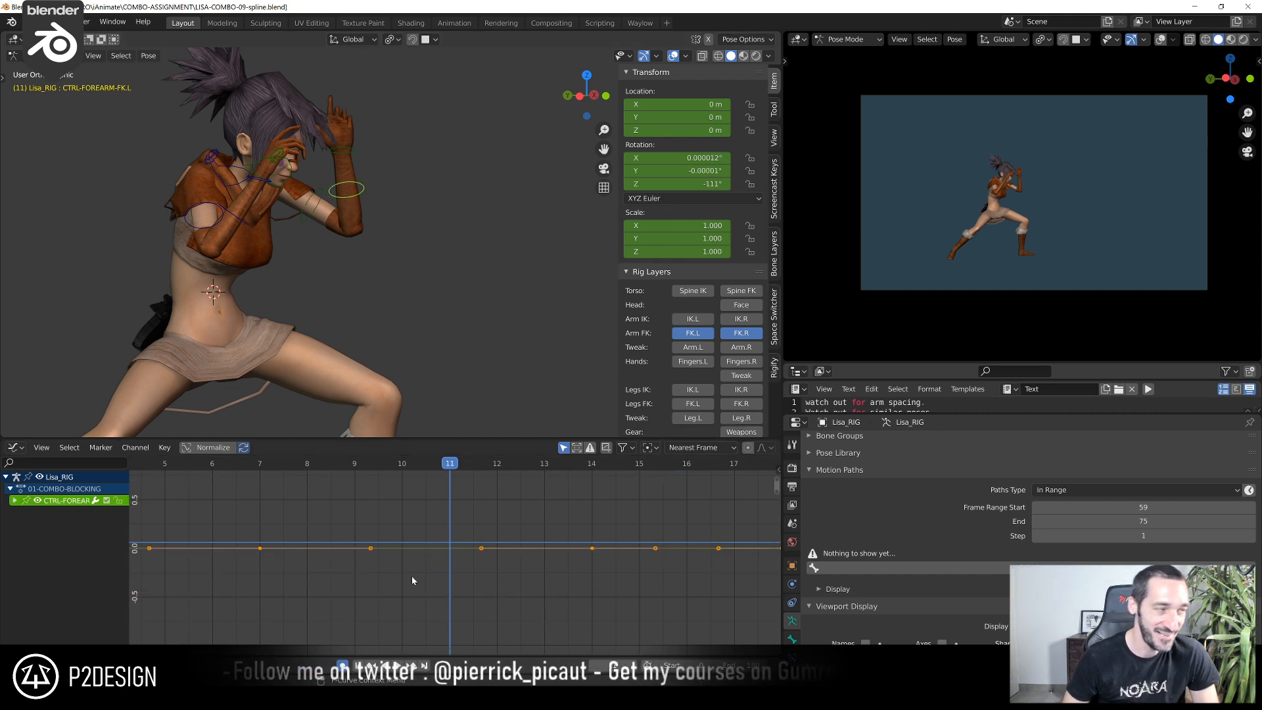
{"action": "scroll", "coordinate": [415, 559], "scroll_direction": "down", "scroll_amount": 1}
{"action": "scroll", "coordinate": [417, 561], "scroll_direction": "down", "scroll_amount": 2}
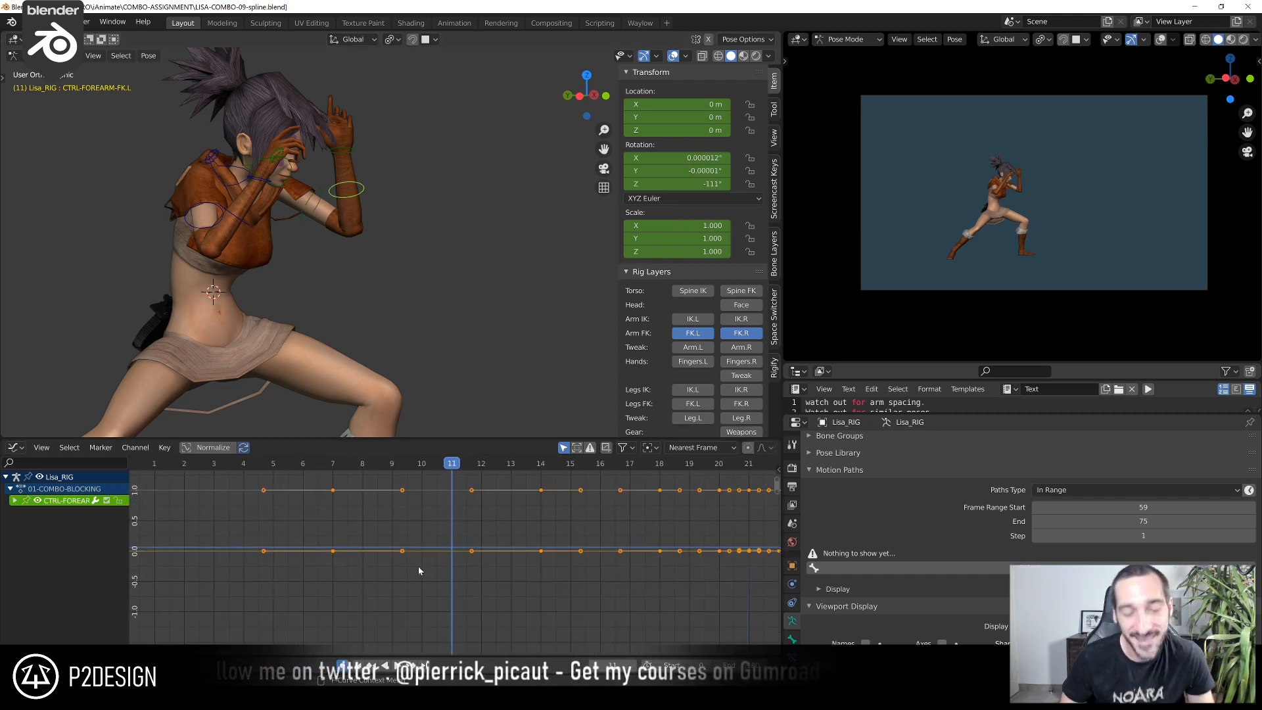
{"action": "scroll", "coordinate": [417, 570], "scroll_direction": "down", "scroll_amount": 1}
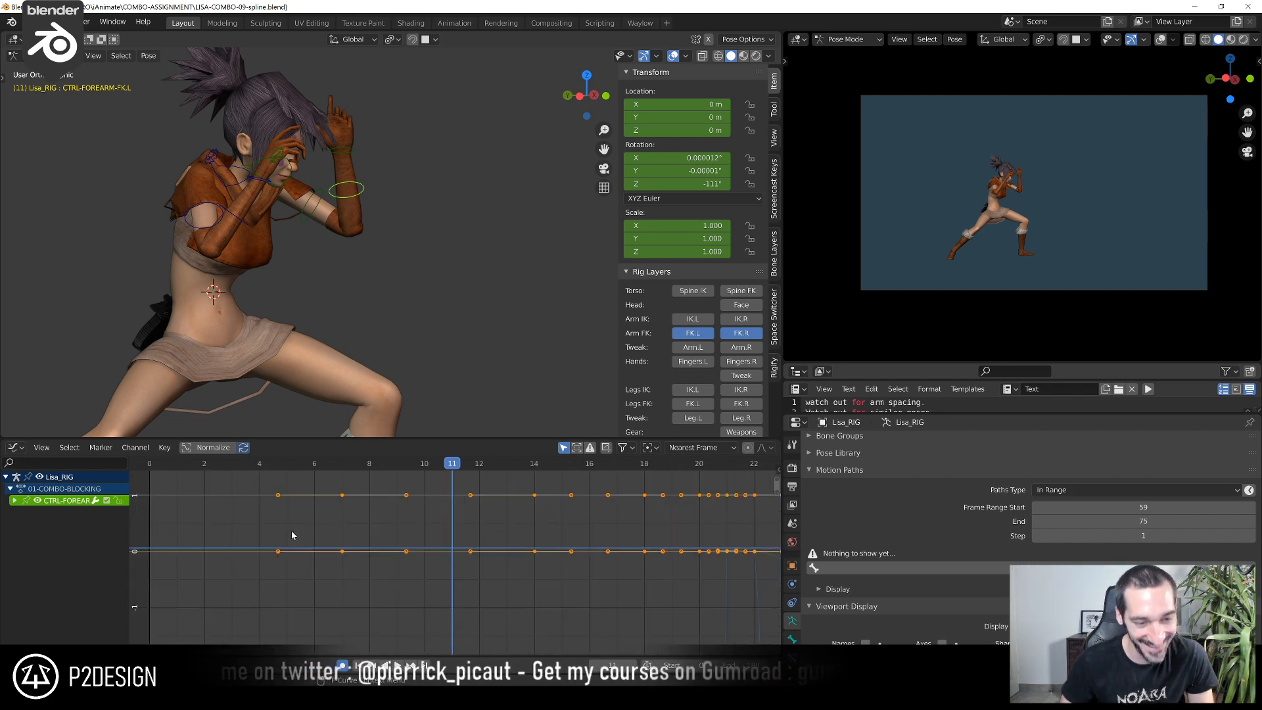
{"action": "left_click_drag", "start_coordinate": [255, 469], "coordinate": [451, 514]}
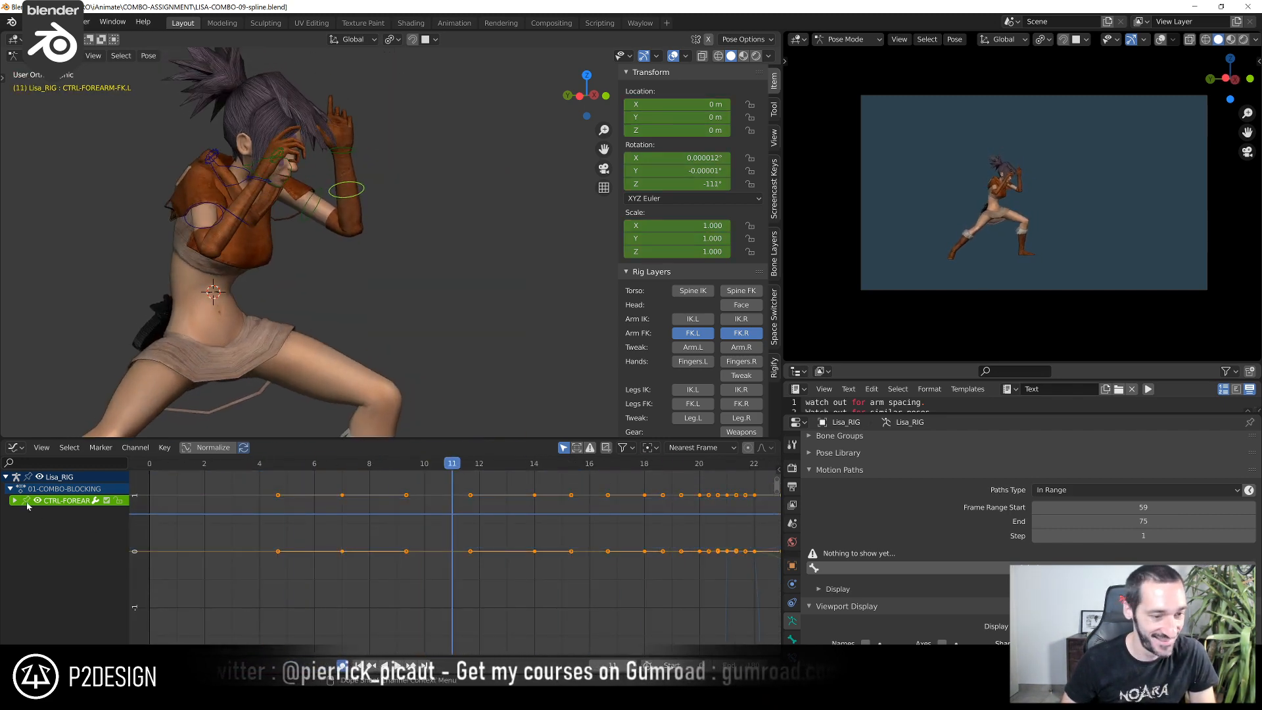
{"action": "left_click", "coordinate": [16, 502]}
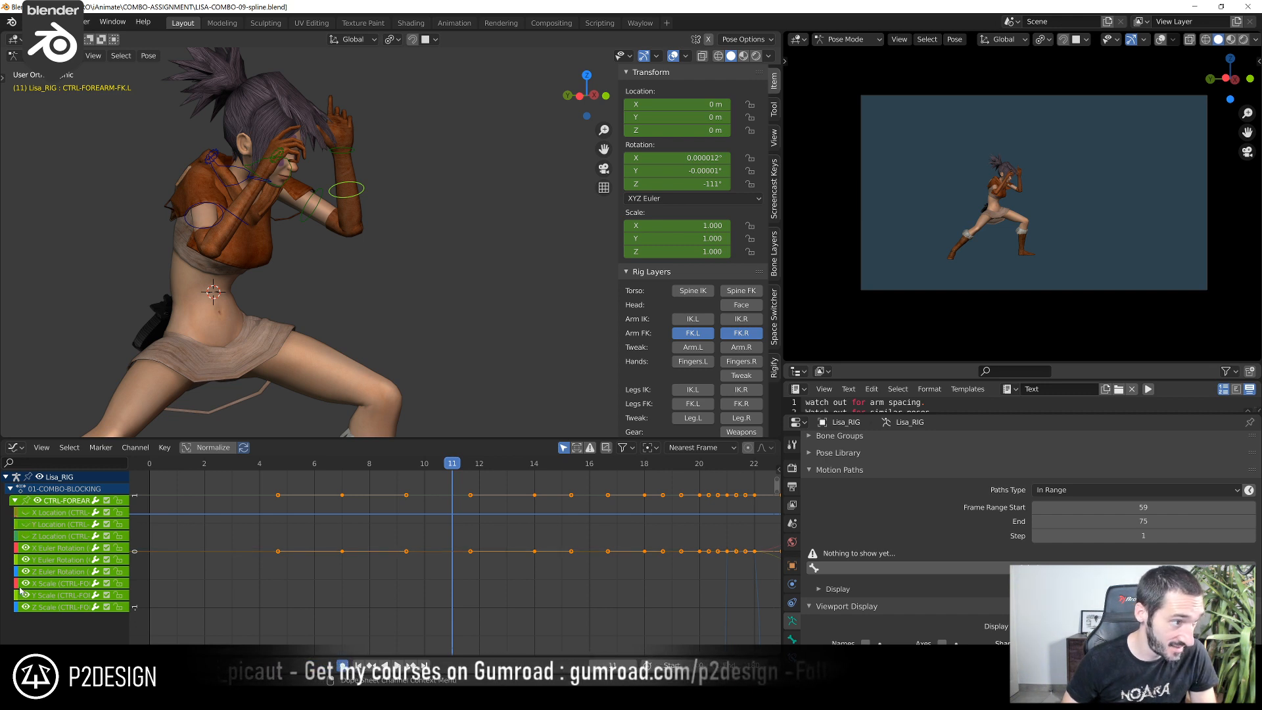
{"action": "left_click_drag", "start_coordinate": [26, 585], "coordinate": [34, 629]}
{"action": "left_click_drag", "start_coordinate": [290, 519], "coordinate": [712, 574]}
{"action": "key", "text": "Home"}
{"action": "left_click", "coordinate": [712, 573]}
{"action": "scroll", "coordinate": [496, 531], "scroll_direction": "down", "scroll_amount": 3}
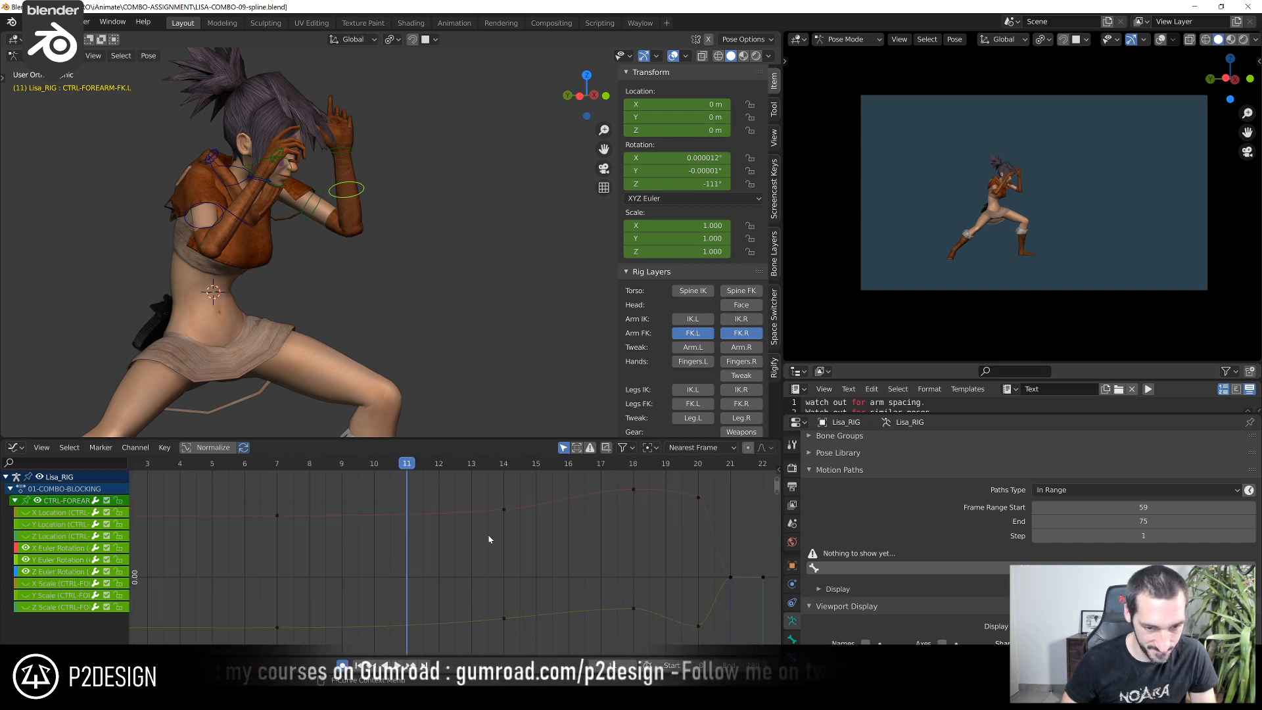
Scrub frames 7 to 12 and examine the shape of the left forearm's Z Euler rotation curve
{"action": "scroll", "coordinate": [275, 524], "scroll_direction": "up", "scroll_amount": 2}
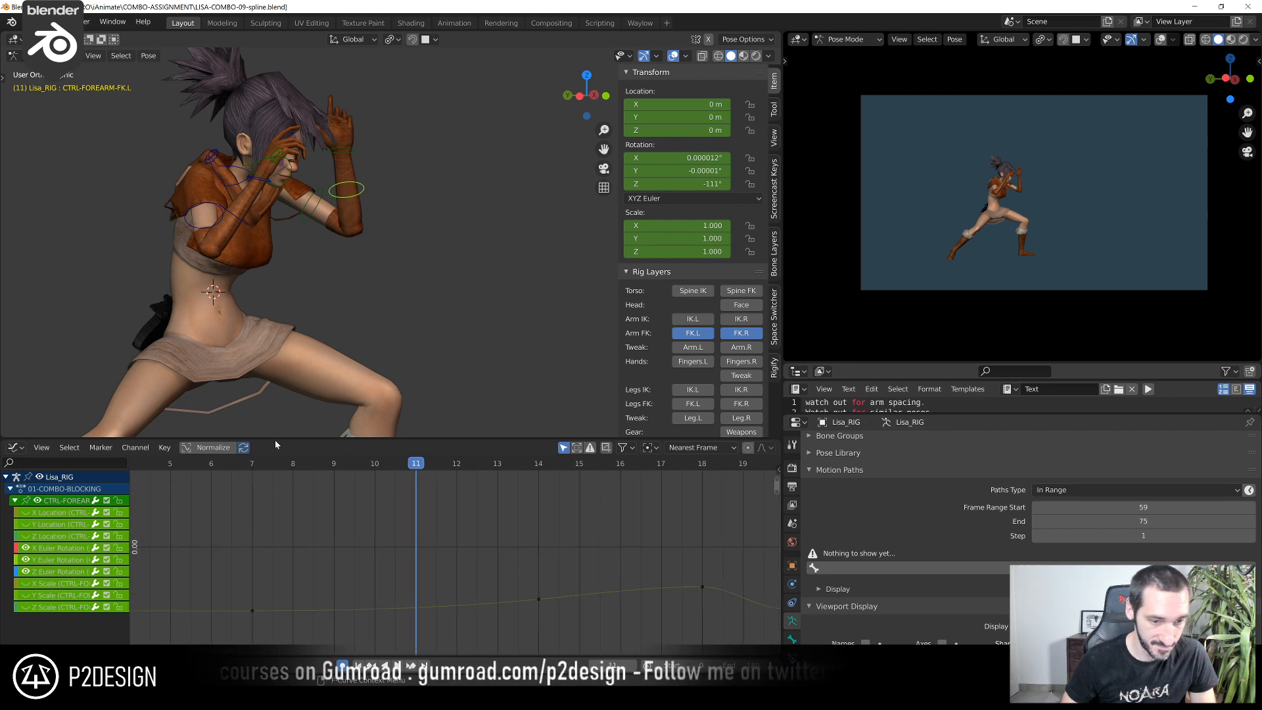
{"action": "left_click", "coordinate": [252, 464]}
{"action": "left_click_drag", "start_coordinate": [281, 471], "coordinate": [456, 526]}
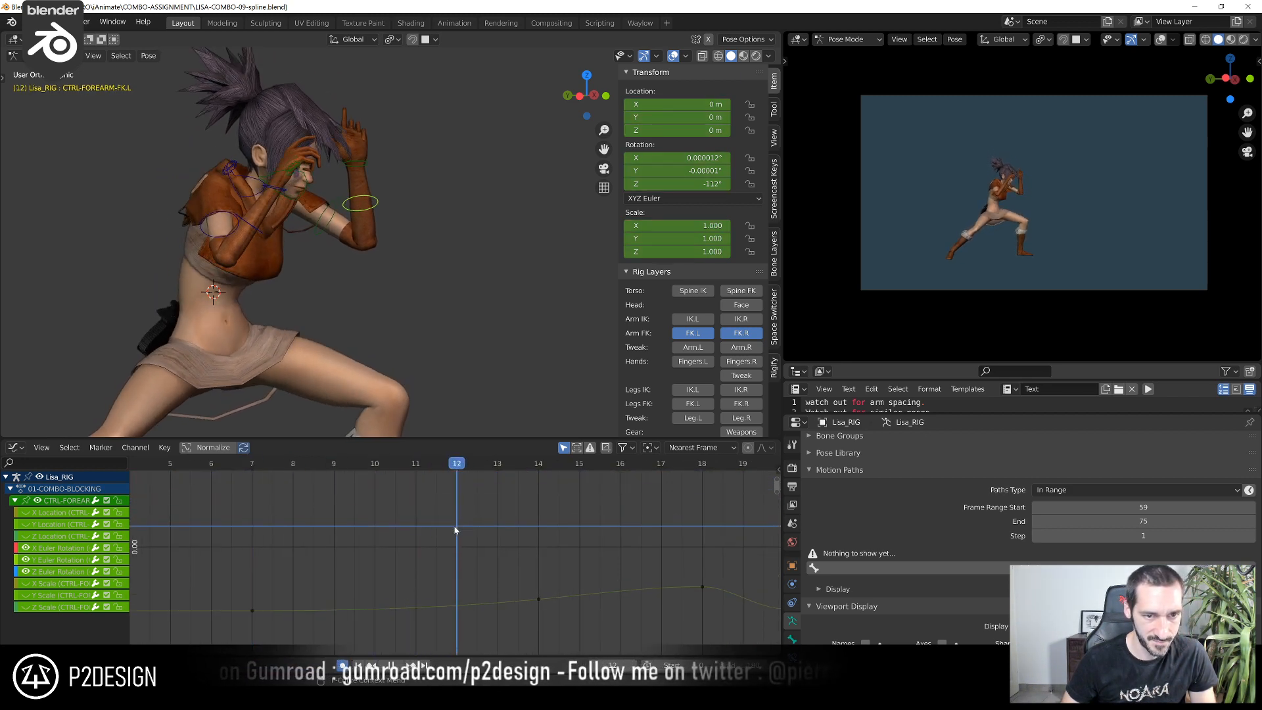
{"action": "left_click", "coordinate": [71, 571]}
{"action": "scroll", "coordinate": [563, 610], "scroll_direction": "down", "scroll_amount": 5}
{"action": "middle_click_drag", "start_coordinate": [541, 566], "coordinate": [555, 483]}
{"action": "scroll", "coordinate": [544, 595], "scroll_direction": "down", "scroll_amount": 5}
{"action": "scroll", "coordinate": [539, 475], "scroll_direction": "down", "scroll_amount": 5}
{"action": "scroll", "coordinate": [535, 591], "scroll_direction": "down", "scroll_amount": 18}
{"action": "middle_click_drag", "start_coordinate": [527, 596], "coordinate": [594, 471], "text": "ctrl"}
{"action": "scroll", "coordinate": [576, 551], "scroll_direction": "down", "scroll_amount": 14}
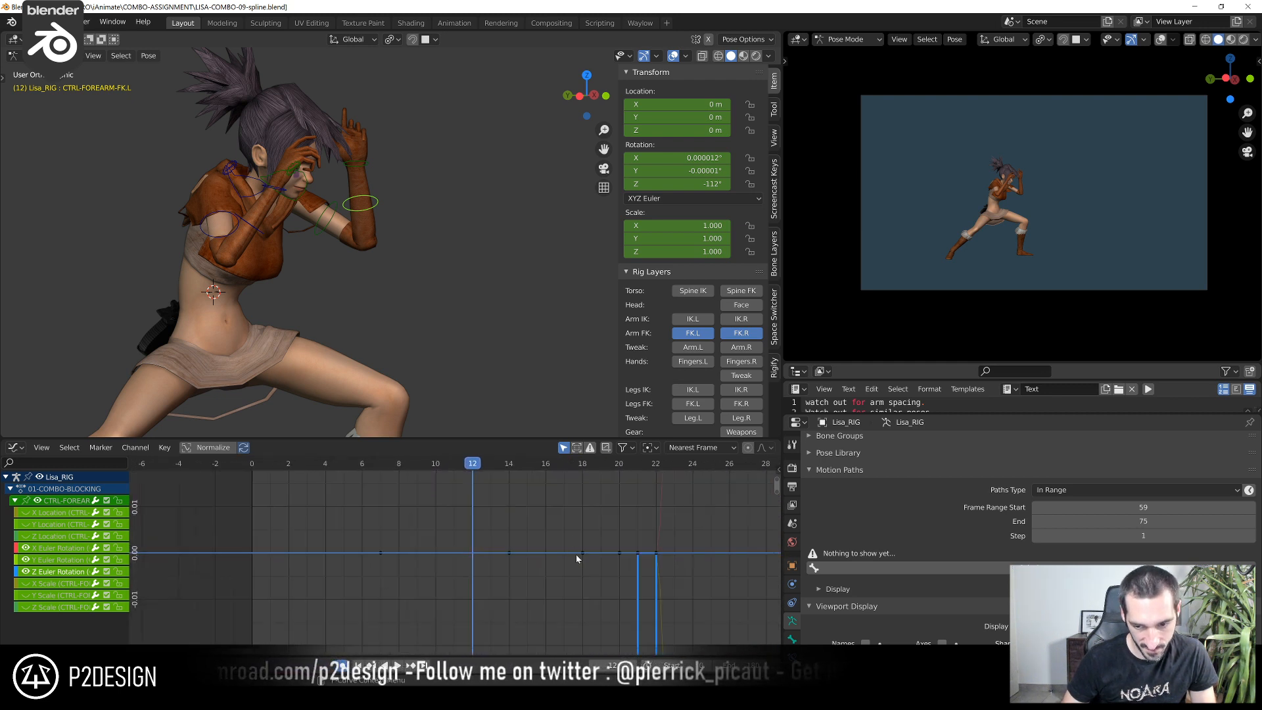
{"action": "middle_click_drag", "start_coordinate": [589, 539], "coordinate": [570, 641], "text": "ctrl"}
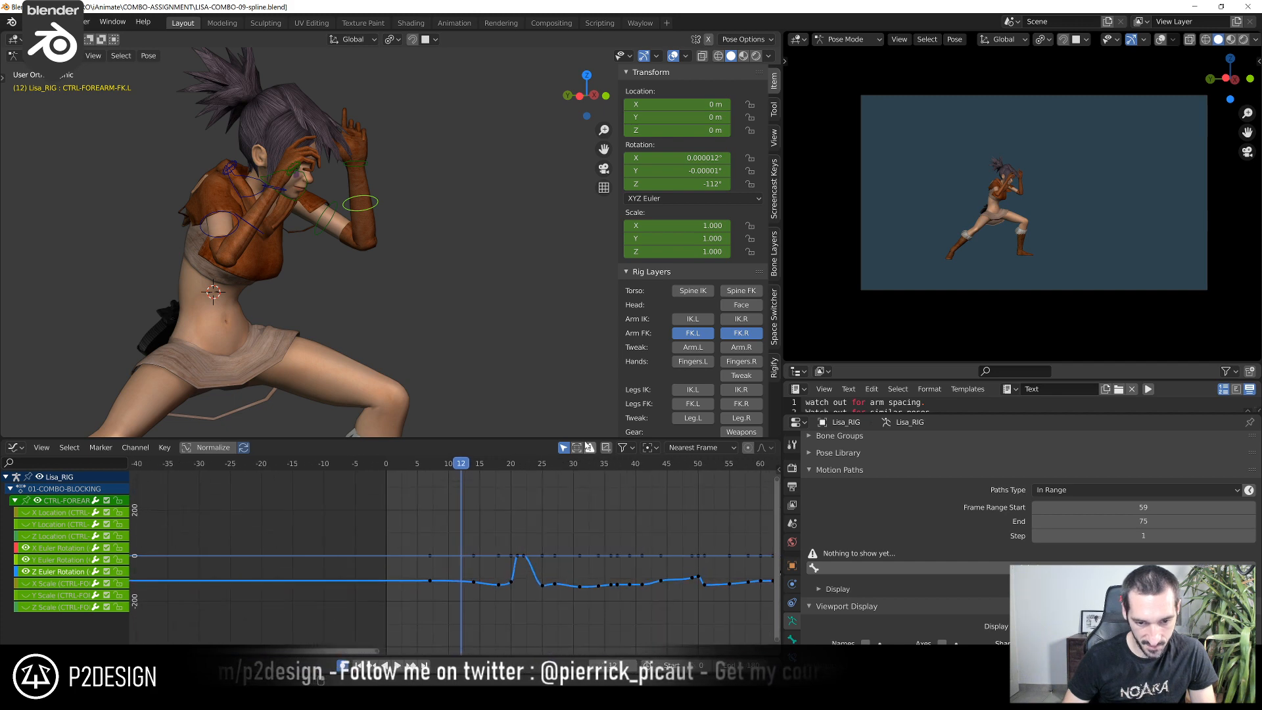
{"action": "scroll", "coordinate": [465, 604], "scroll_direction": "up", "scroll_amount": 8}
{"action": "scroll", "coordinate": [466, 604], "scroll_direction": "up", "scroll_amount": 4}
{"action": "middle_click_drag", "start_coordinate": [463, 603], "coordinate": [455, 649]}
{"action": "middle_click_drag", "start_coordinate": [468, 541], "coordinate": [473, 643]}
{"action": "scroll", "coordinate": [470, 408], "scroll_direction": "up", "scroll_amount": 4}
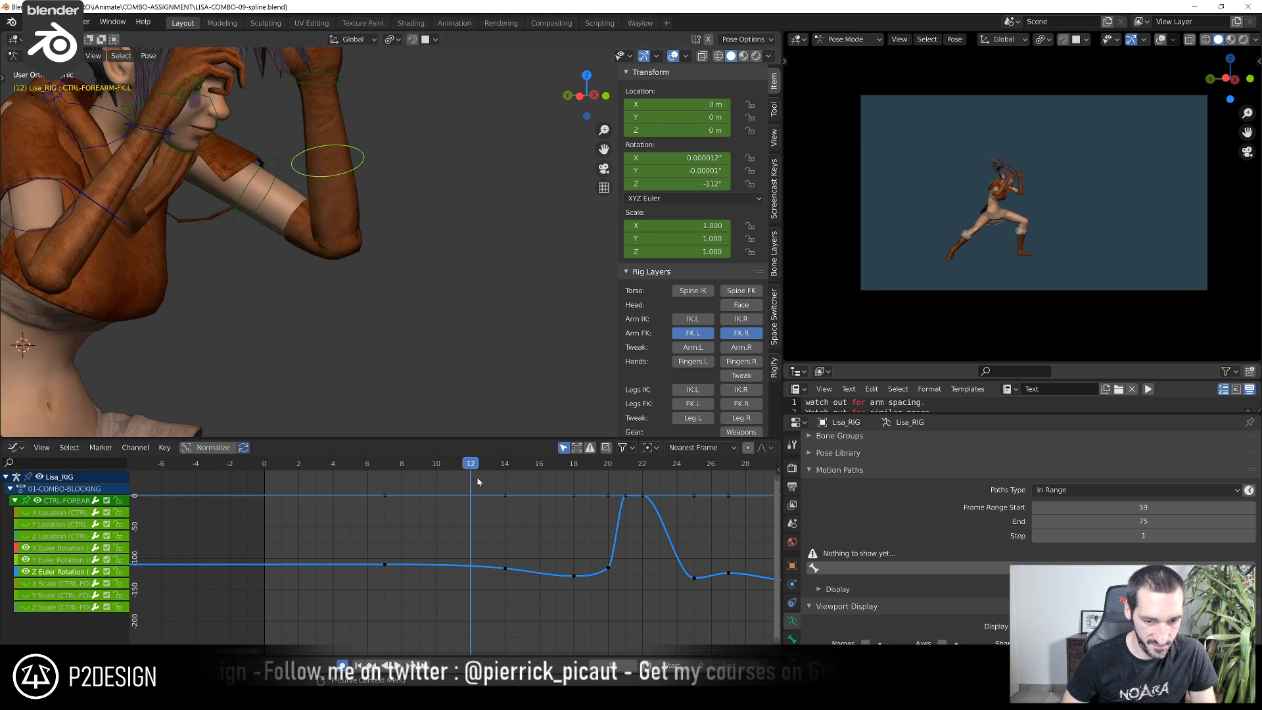
{"action": "scroll", "coordinate": [300, 295], "scroll_direction": "down", "scroll_amount": 1}
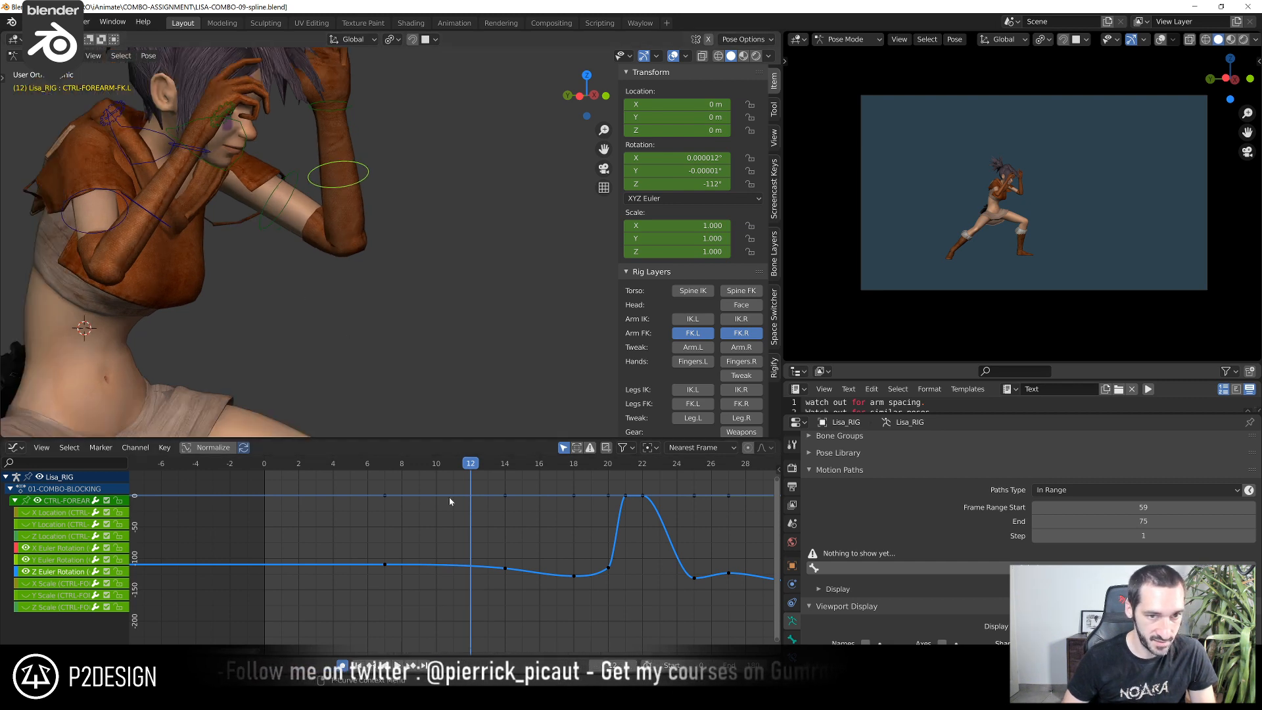
Duplicate the forearm's frame 7 Z rotation key to frame 11 and lower it by about 5 degrees to about -115°
{"action": "left_click_drag", "start_coordinate": [361, 536], "coordinate": [424, 588]}
{"action": "left_click_drag", "start_coordinate": [492, 550], "coordinate": [528, 588]}
{"action": "scroll", "coordinate": [486, 578], "scroll_direction": "up", "scroll_amount": 4}
{"action": "left_click_drag", "start_coordinate": [334, 547], "coordinate": [428, 601]}
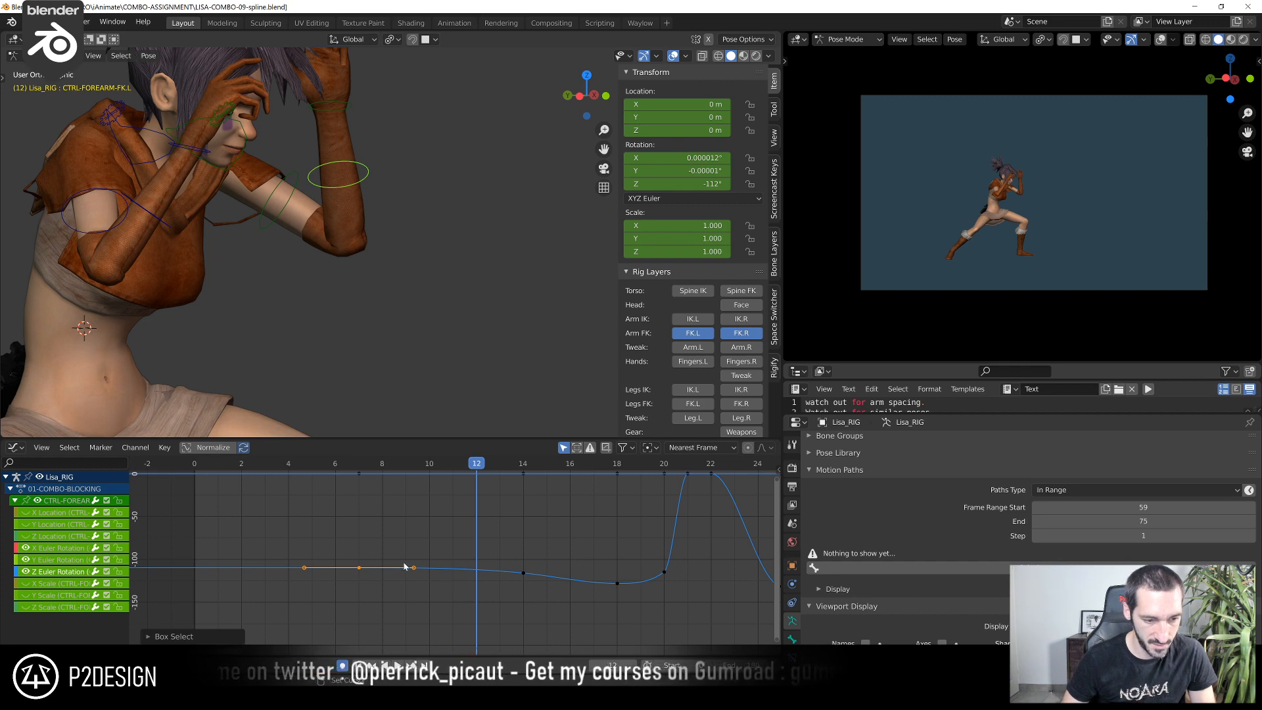
{"action": "key", "text": "shift+d"}
{"action": "key", "text": "x"}
{"action": "left_click", "coordinate": [498, 566]}
{"action": "left_click_drag", "start_coordinate": [364, 464], "coordinate": [441, 490]}
{"action": "key", "text": "Right"}
{"action": "key", "text": "g"}
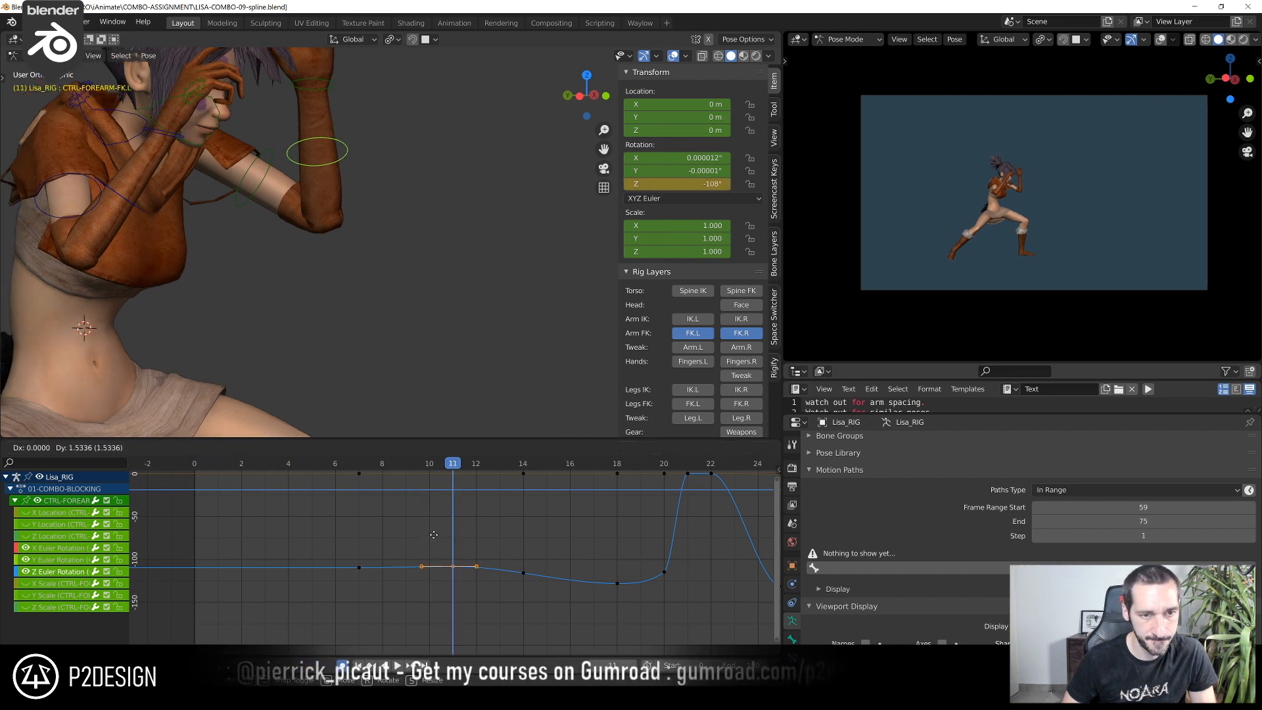
{"action": "left_click", "coordinate": [436, 592]}
At frame 20, rotate the left hand's FK control by about -20.6° in the view plane
{"action": "left_click_drag", "start_coordinate": [356, 469], "coordinate": [665, 509]}
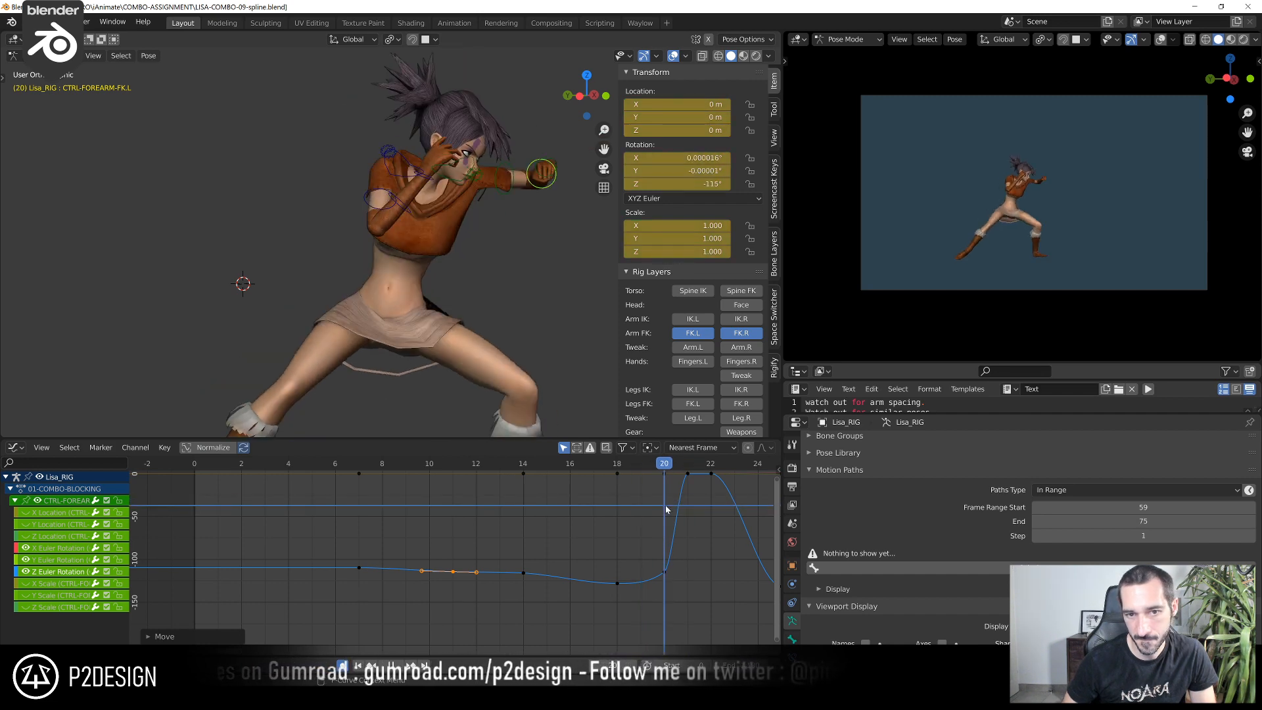
{"action": "left_click", "coordinate": [550, 178]}
{"action": "middle_click_drag", "start_coordinate": [546, 177], "coordinate": [352, 197]}
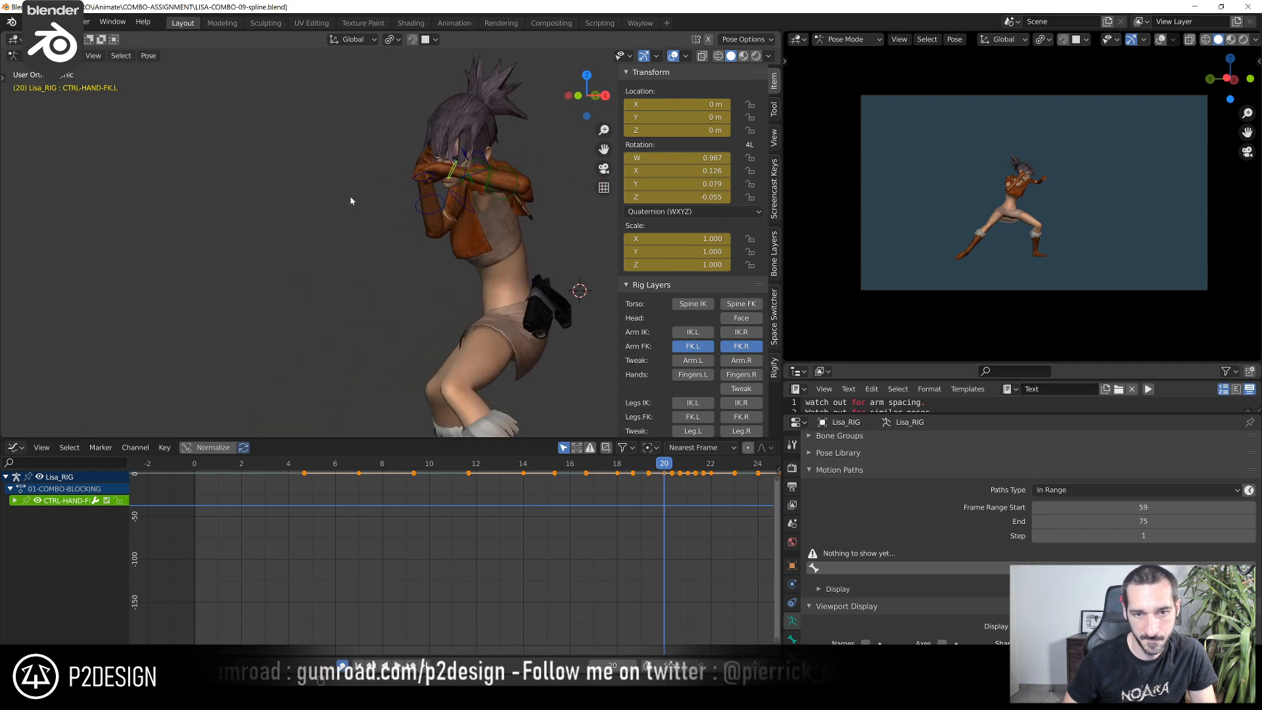
{"action": "key", "text": "r"}
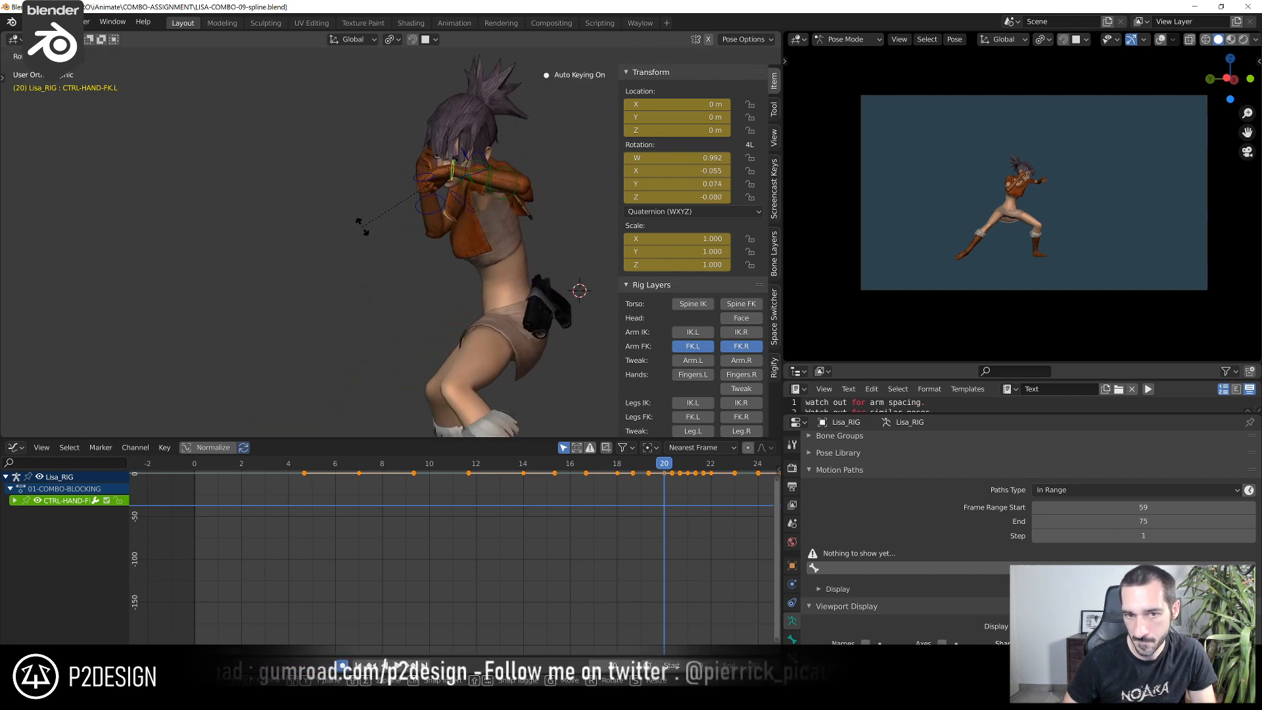
{"action": "left_click", "coordinate": [365, 226]}
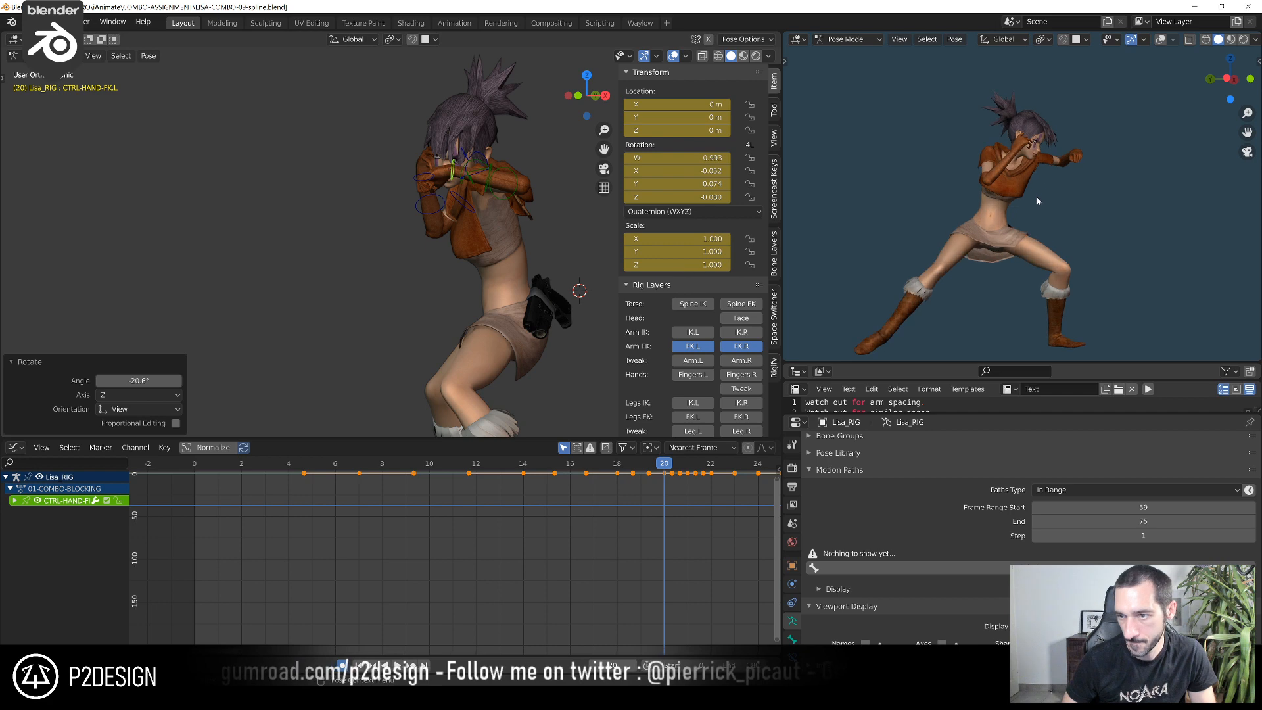
Play and scrub the anticipation between about frames 7 and 20 to check the left arm and hand motion
{"action": "left_click_drag", "start_coordinate": [667, 468], "coordinate": [420, 555]}
{"action": "key", "text": "space"}
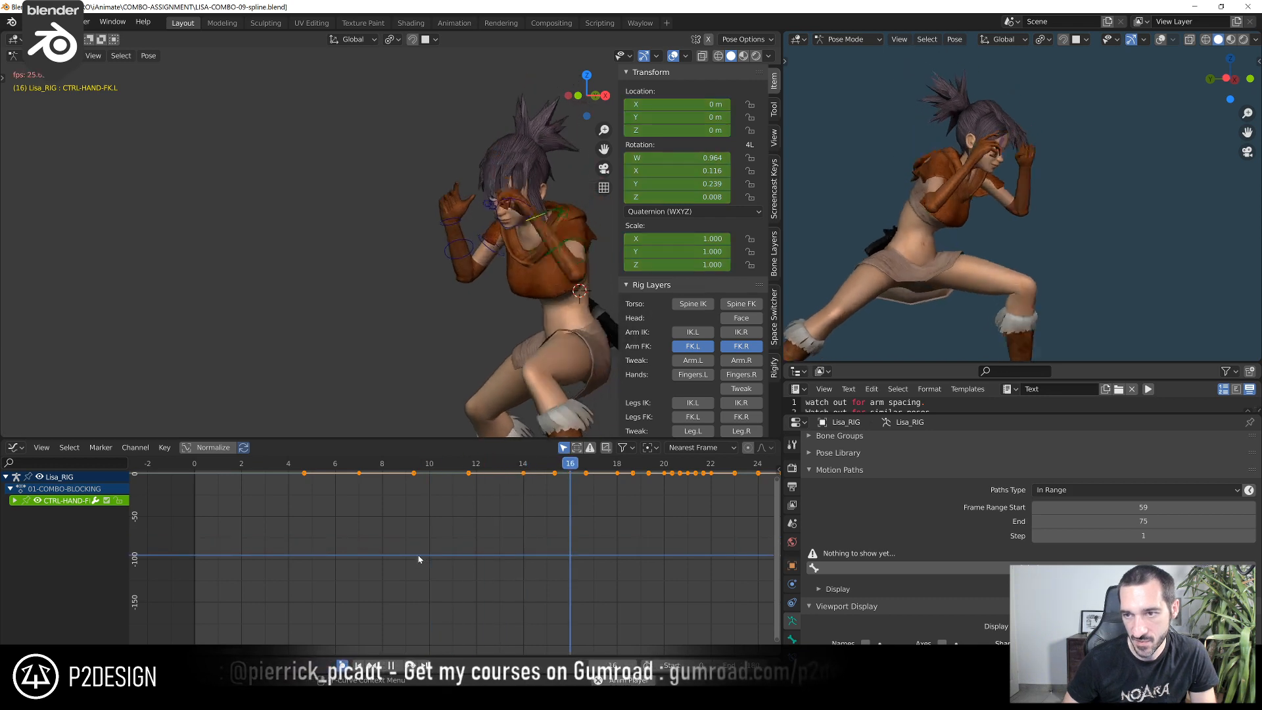
{"action": "key", "text": "space"}
{"action": "left_click", "coordinate": [469, 467]}
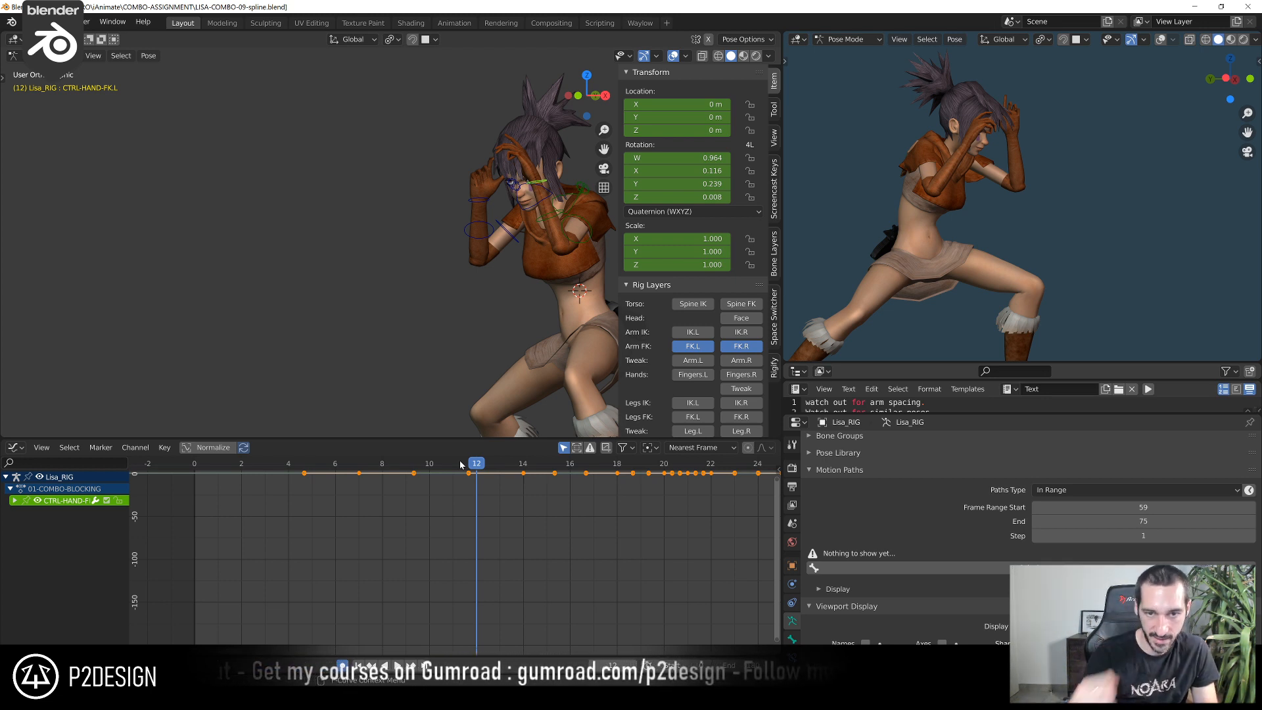
{"action": "key", "text": "Home"}
{"action": "left_click_drag", "start_coordinate": [340, 468], "coordinate": [478, 505]}
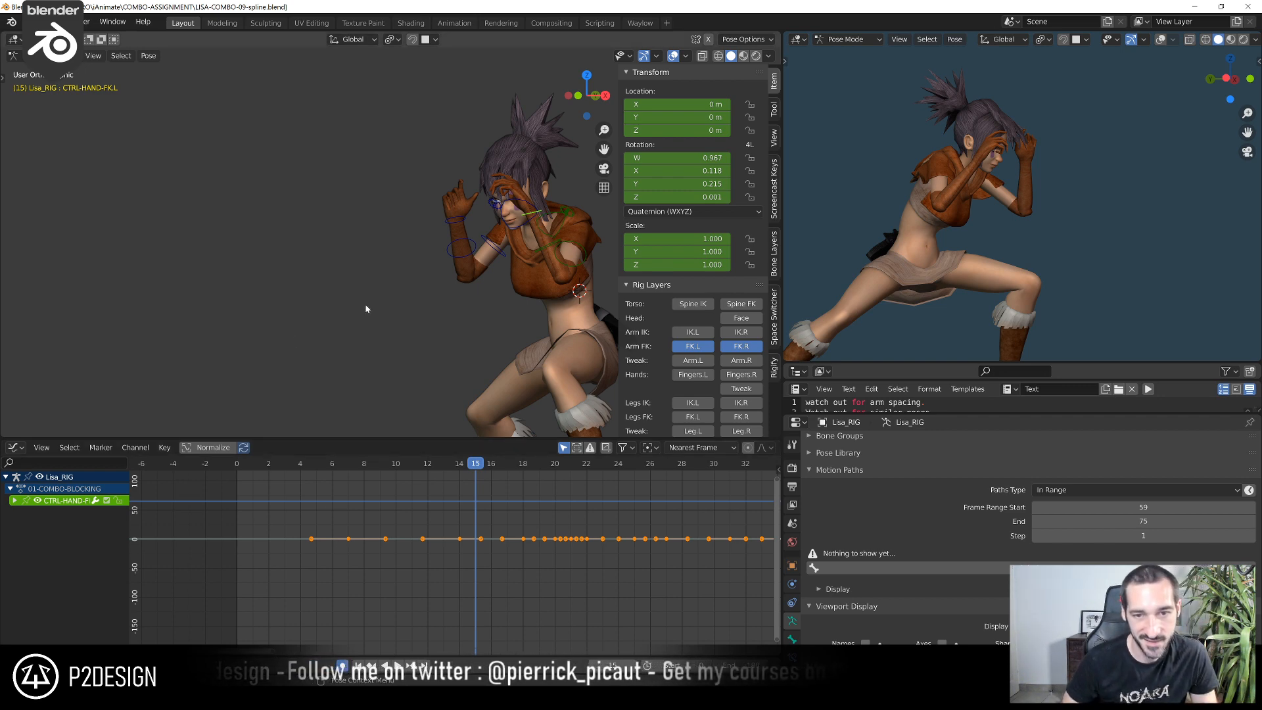
{"action": "scroll", "coordinate": [366, 311], "scroll_direction": "up", "scroll_amount": 2}
{"action": "middle_click_drag", "start_coordinate": [395, 281], "coordinate": [430, 279]}
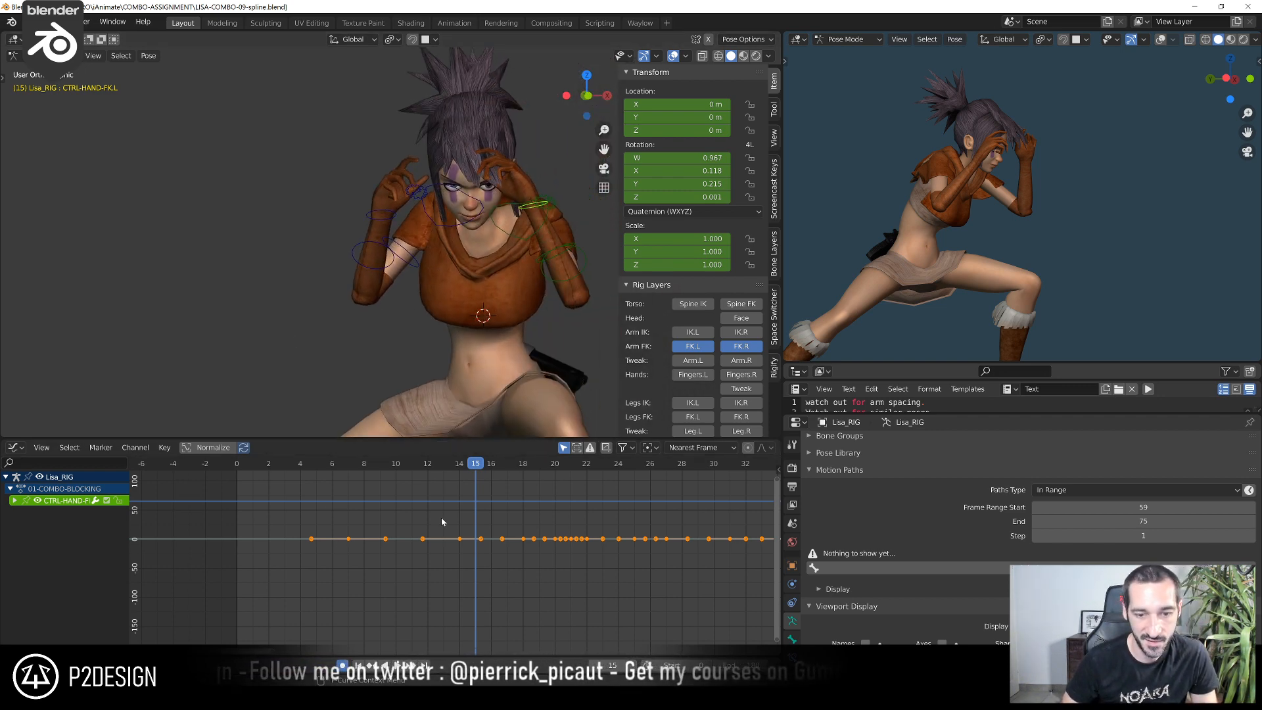
Go to frame 18 and hide the arm FK rig layers, leaving the left and right finger controls shown
{"action": "scroll", "coordinate": [441, 518], "scroll_direction": "down", "scroll_amount": 3}
{"action": "left_click_drag", "start_coordinate": [367, 465], "coordinate": [509, 495]}
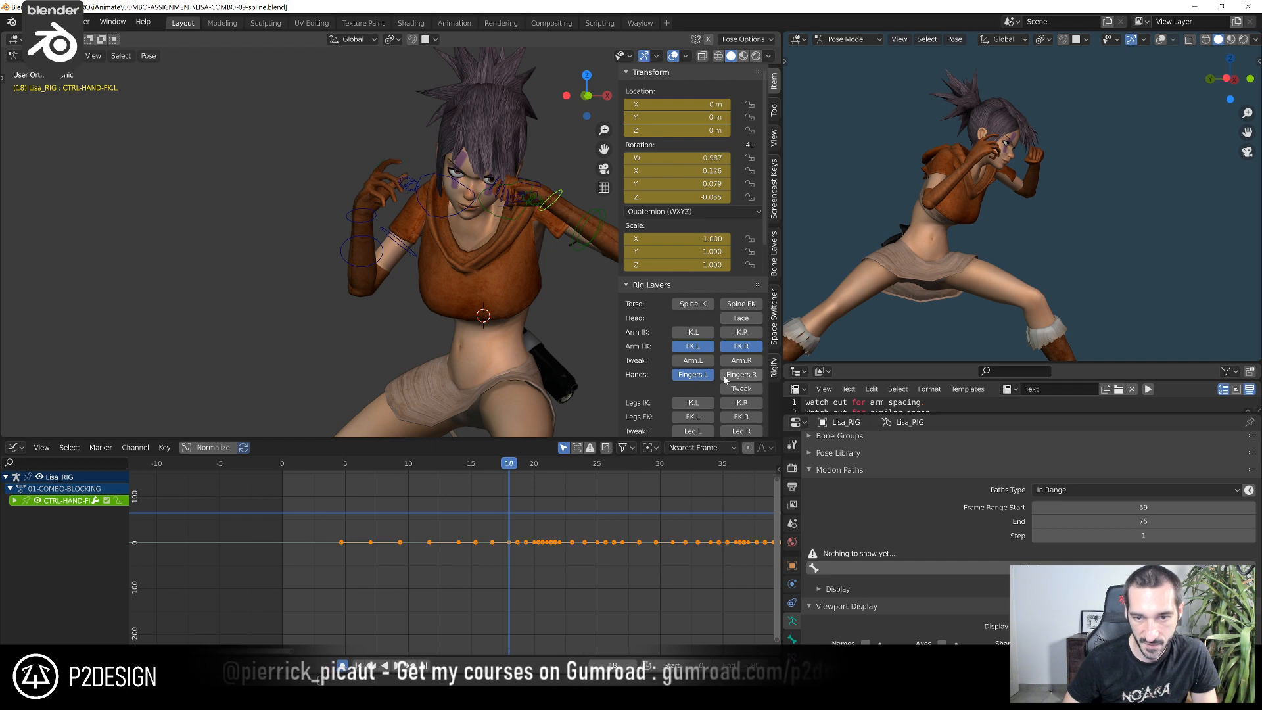
{"action": "left_click", "coordinate": [696, 349]}
{"action": "left_click", "coordinate": [748, 179]}
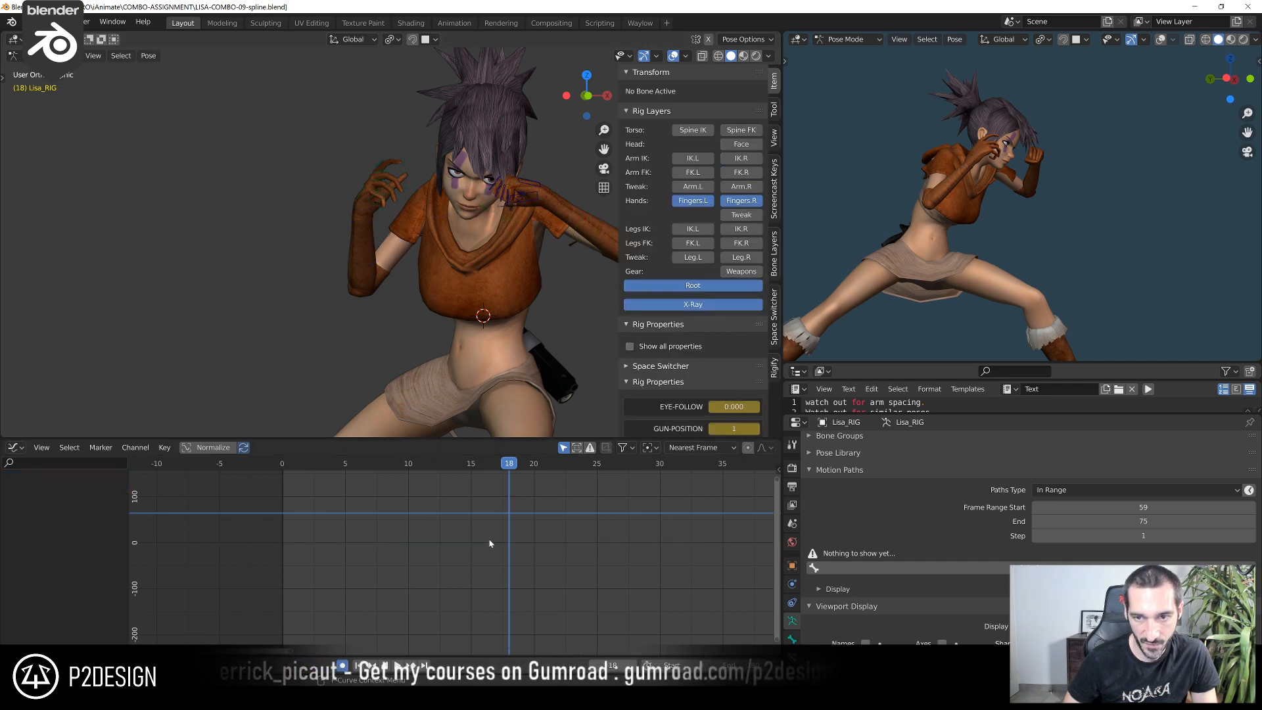
Play the combo repeatedly from around frame 7 and scrub to frame 28 to examine the punches and fists
{"action": "scroll", "coordinate": [504, 527], "scroll_direction": "down", "scroll_amount": 2}
{"action": "key", "text": "space"}
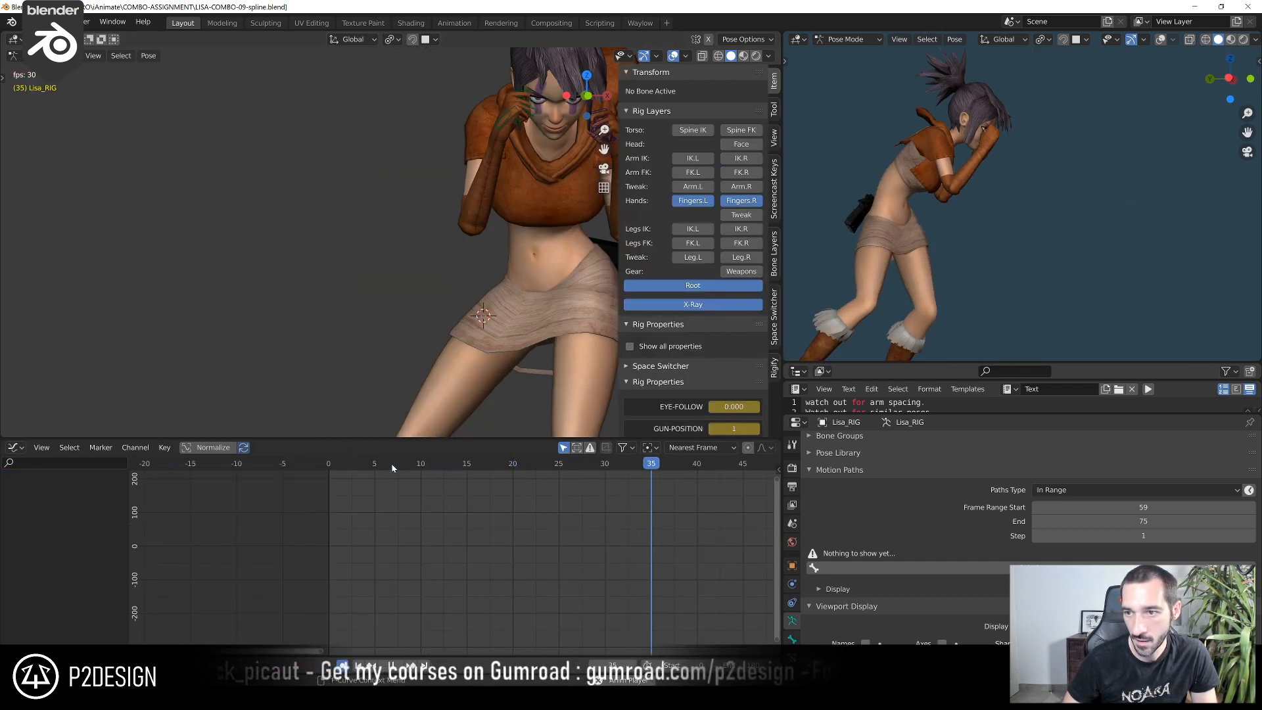
{"action": "left_click_drag", "start_coordinate": [650, 466], "coordinate": [405, 493]}
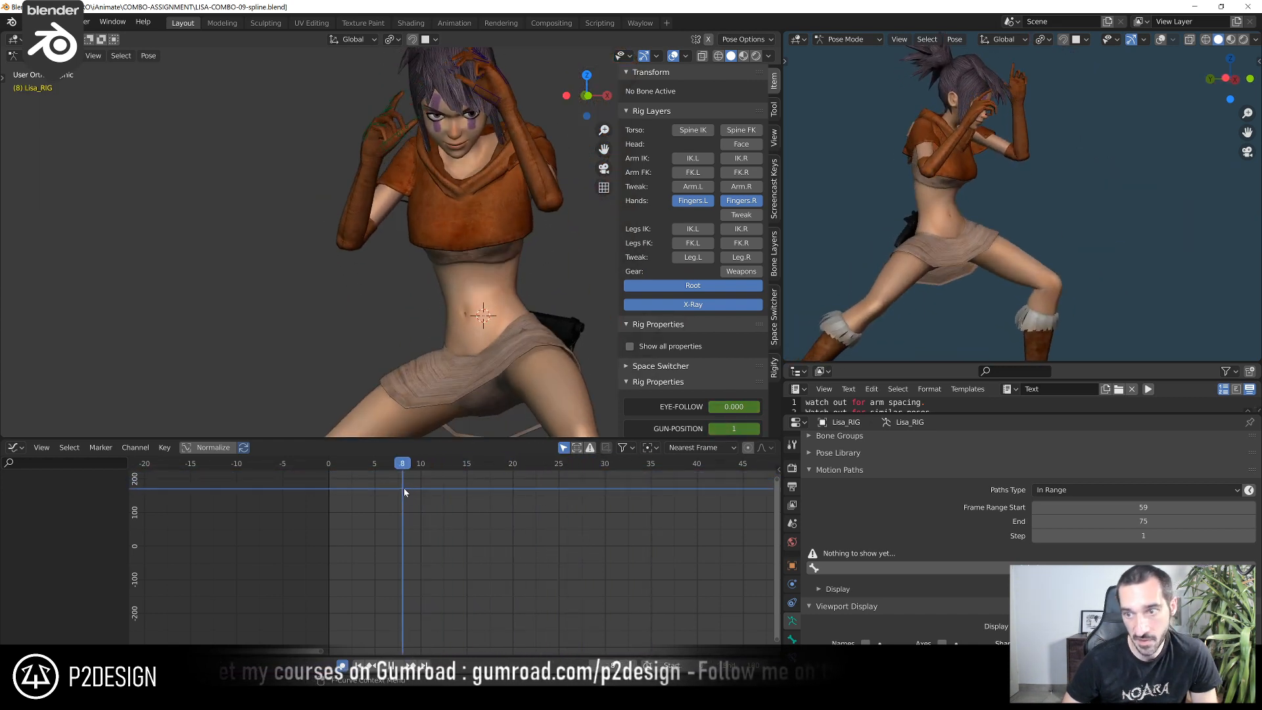
{"action": "key", "text": "space"}
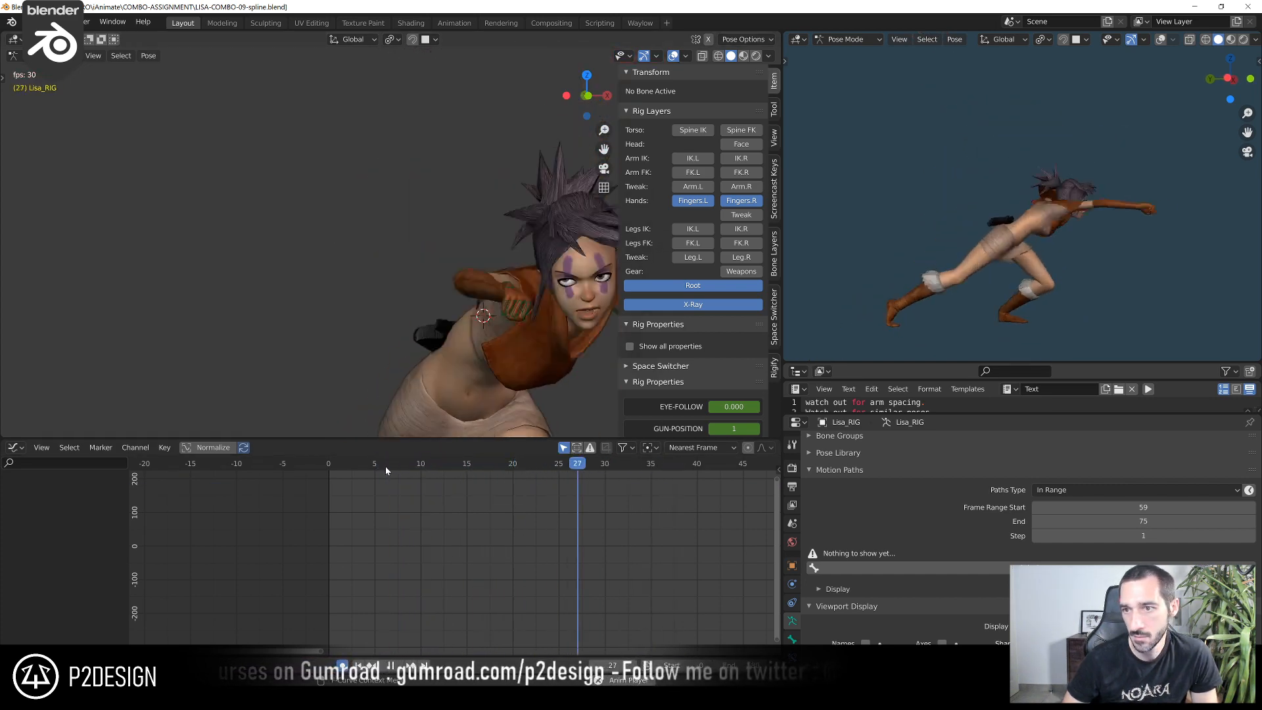
{"action": "key", "text": "space"}
{"action": "left_click", "coordinate": [385, 467]}
{"action": "key", "text": "space"}
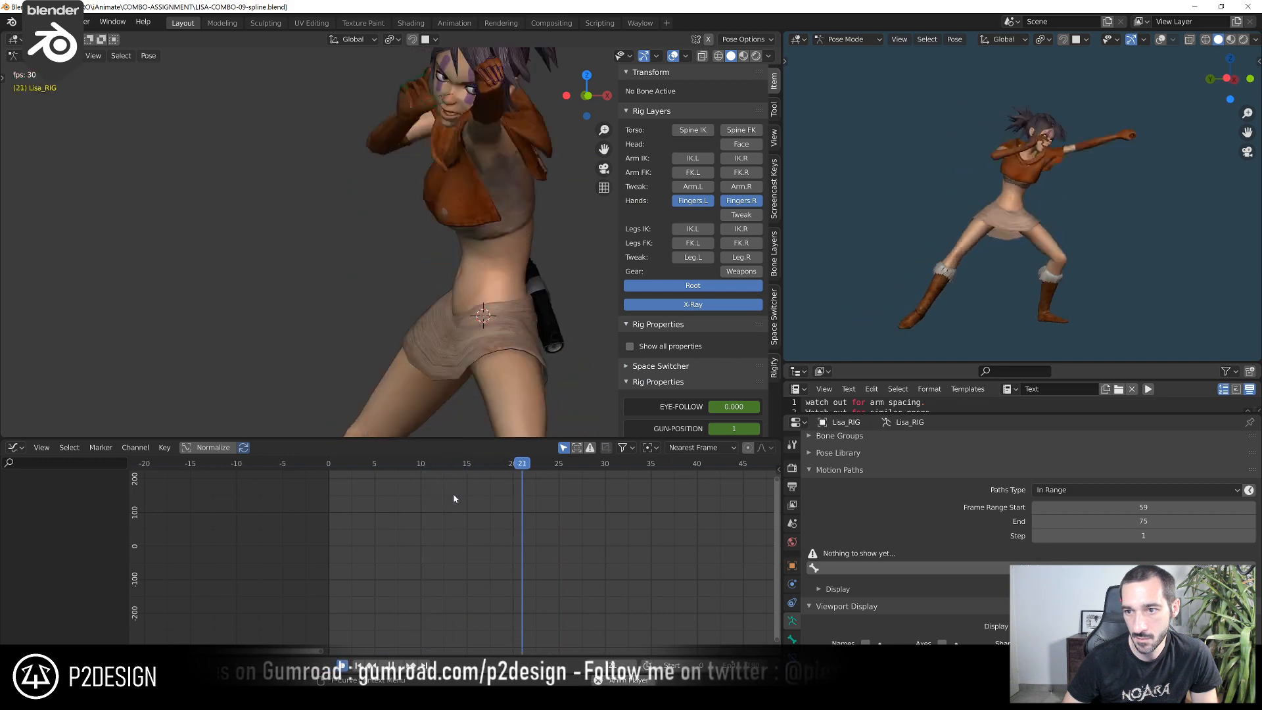
{"action": "key", "text": "space"}
{"action": "left_click_drag", "start_coordinate": [403, 467], "coordinate": [587, 520]}
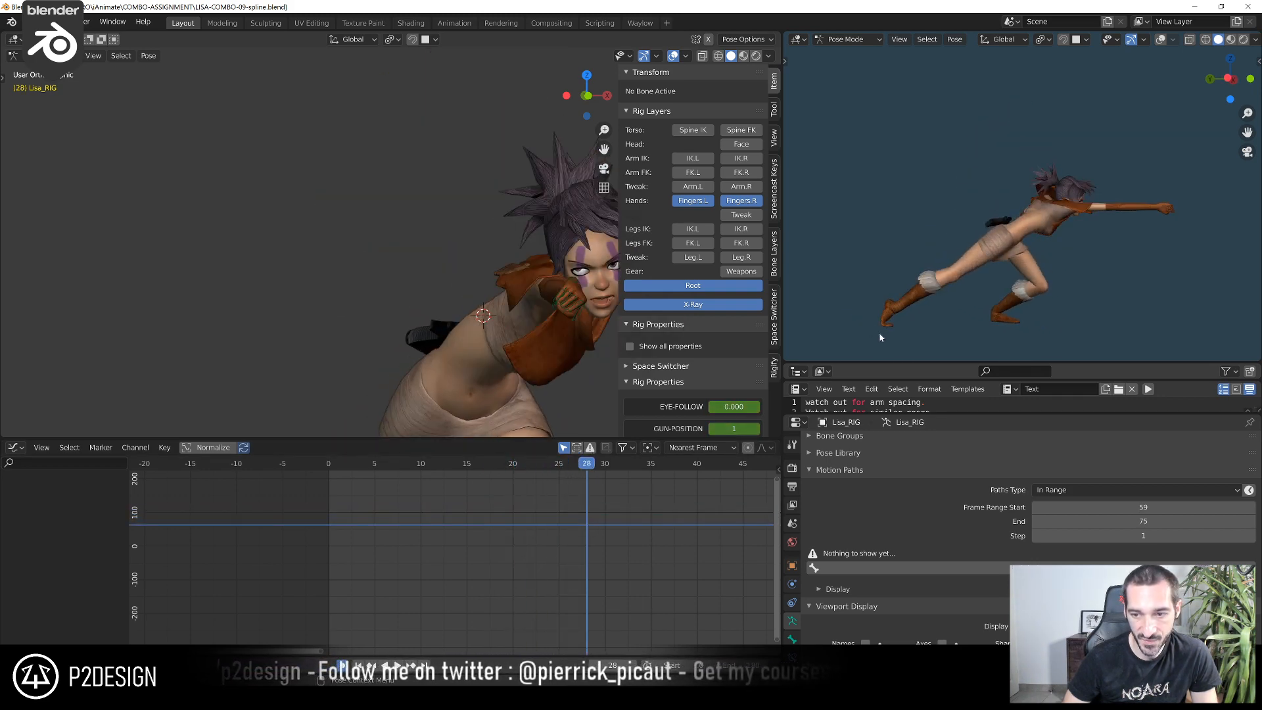
{"action": "scroll", "coordinate": [493, 318], "scroll_direction": "down", "scroll_amount": 3}
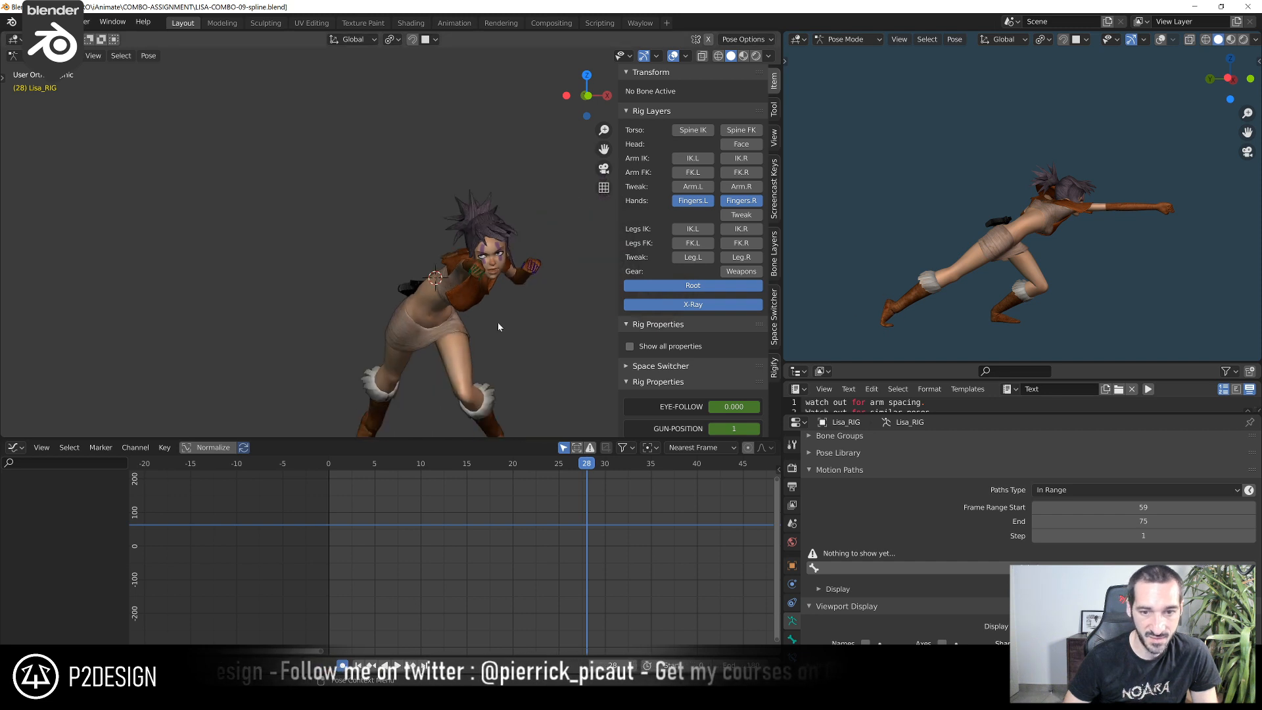
{"action": "middle_click_drag", "start_coordinate": [491, 317], "coordinate": [449, 263], "text": "shift"}
{"action": "scroll", "coordinate": [443, 278], "scroll_direction": "up", "scroll_amount": 2}
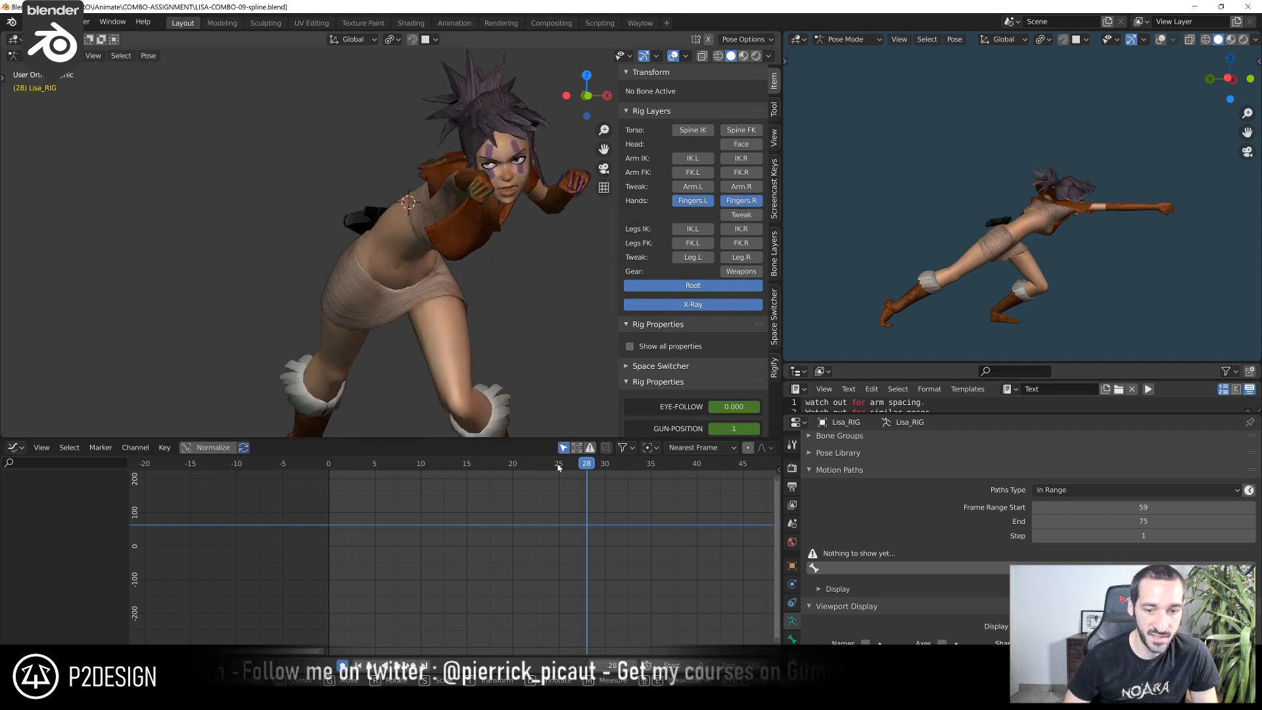
{"action": "scroll", "coordinate": [465, 146], "scroll_direction": "up", "scroll_amount": 3}
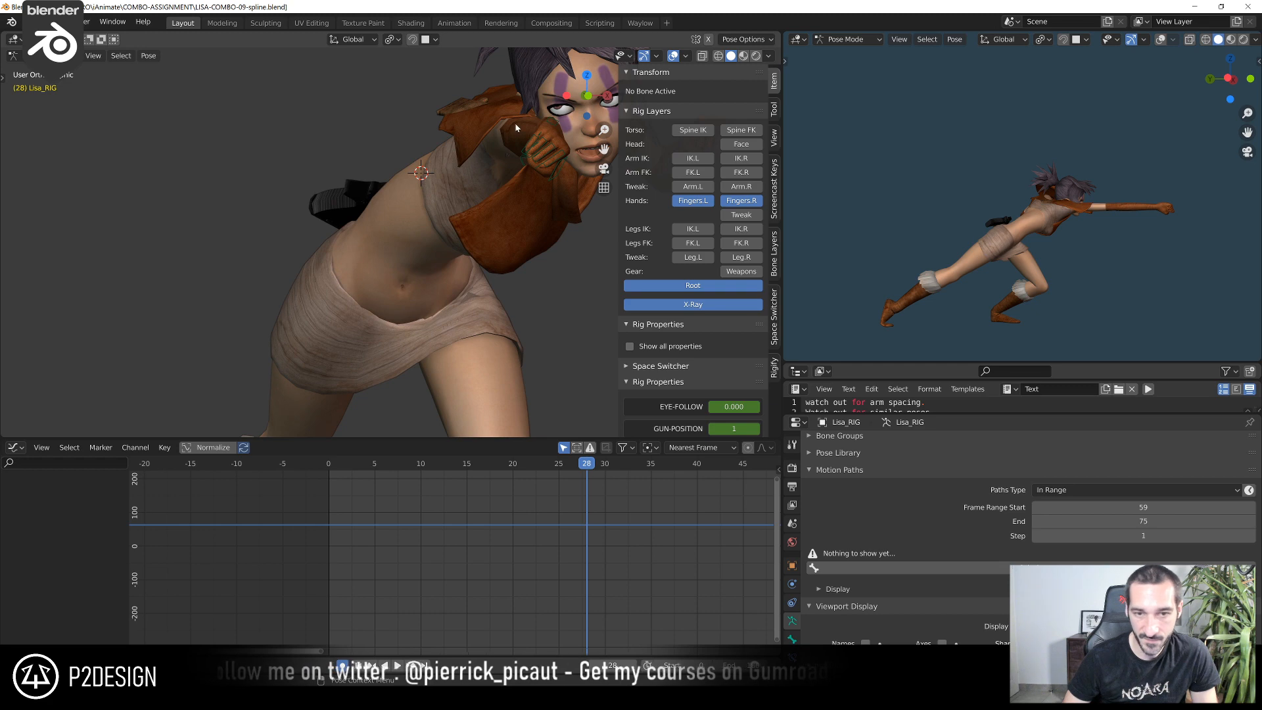
Return to frame 15 and select all the finger controls of the left hand
{"action": "left_click", "coordinate": [386, 474]}
{"action": "left_click_drag", "start_coordinate": [388, 473], "coordinate": [466, 476]}
{"action": "left_click_drag", "start_coordinate": [532, 483], "coordinate": [468, 490]}
{"action": "scroll", "coordinate": [437, 273], "scroll_direction": "down", "scroll_amount": 6}
{"action": "middle_click_drag", "start_coordinate": [439, 182], "coordinate": [427, 260], "text": "shift"}
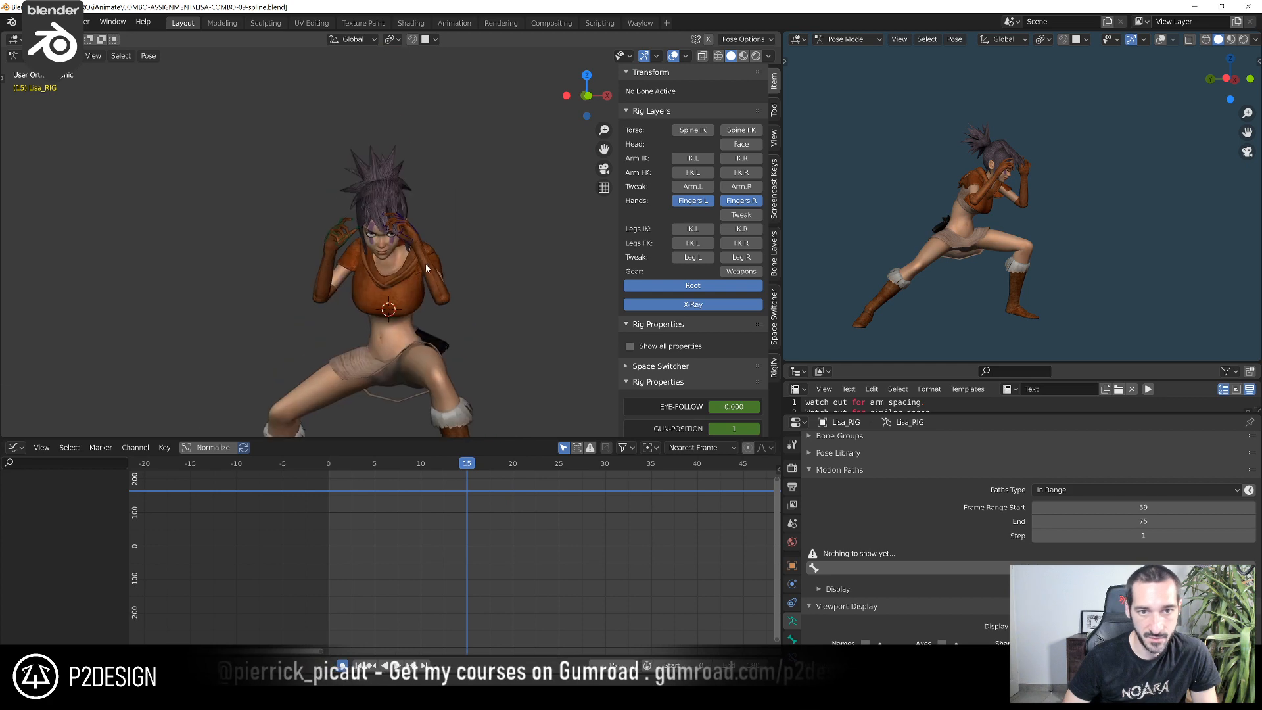
{"action": "scroll", "coordinate": [426, 260], "scroll_direction": "up", "scroll_amount": 5}
{"action": "left_click_drag", "start_coordinate": [417, 156], "coordinate": [379, 217]}
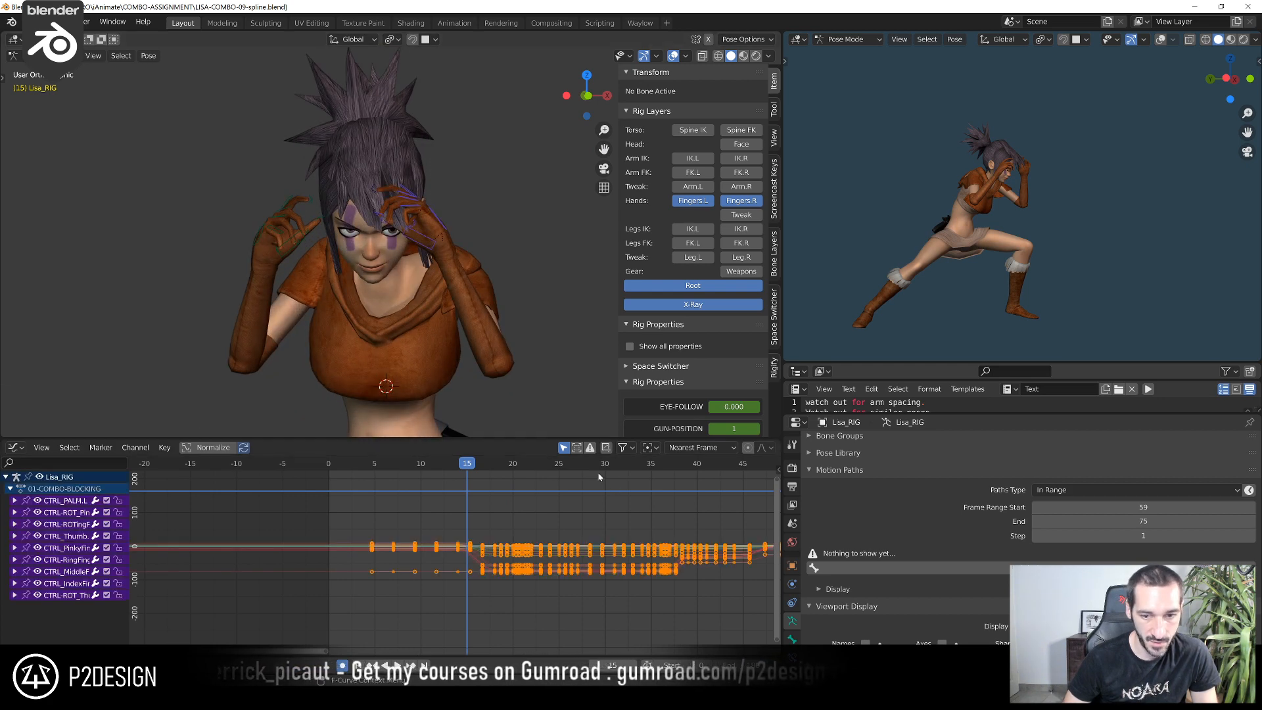
Switch the curve editor to the Action Editor, hide the right finger layer, and select the left hand's finger controls
{"action": "left_click", "coordinate": [563, 448]}
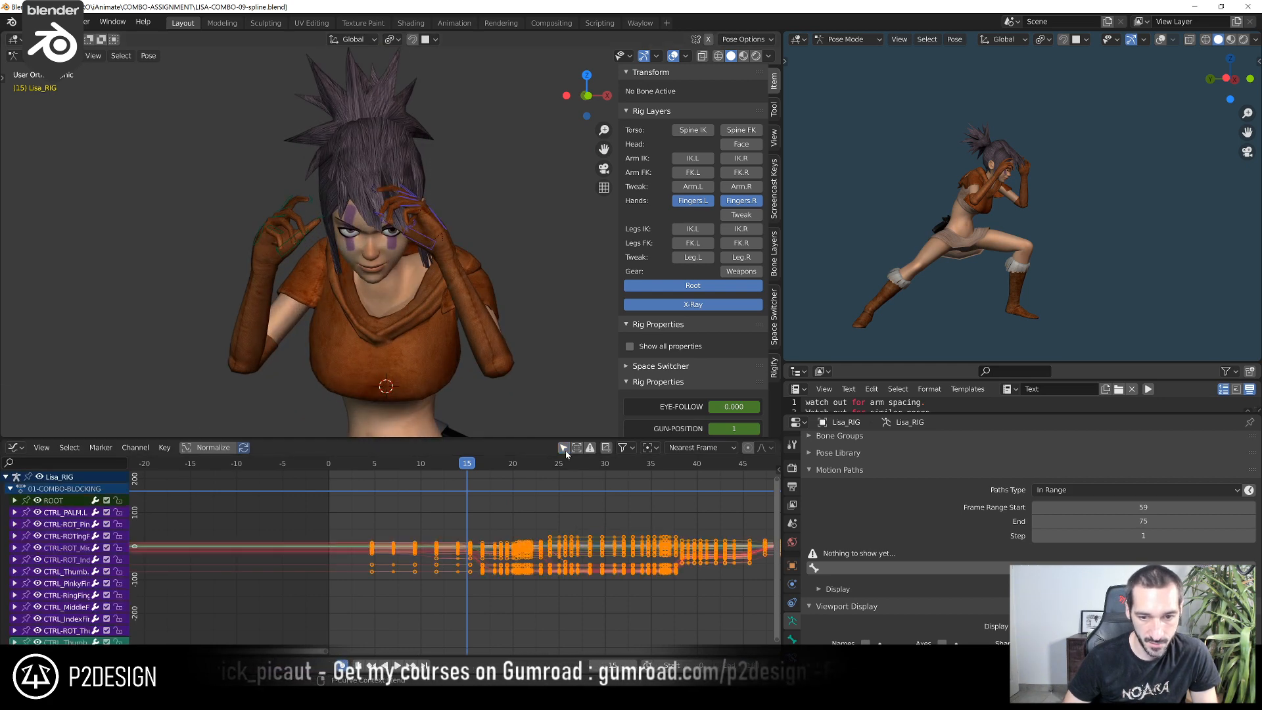
{"action": "left_click", "coordinate": [25, 451]}
{"action": "left_click", "coordinate": [184, 496]}
{"action": "middle_click_drag", "start_coordinate": [212, 520], "coordinate": [580, 551]}
{"action": "scroll", "coordinate": [580, 551], "scroll_direction": "up", "scroll_amount": 4}
{"action": "left_click_drag", "start_coordinate": [362, 140], "coordinate": [460, 254]}
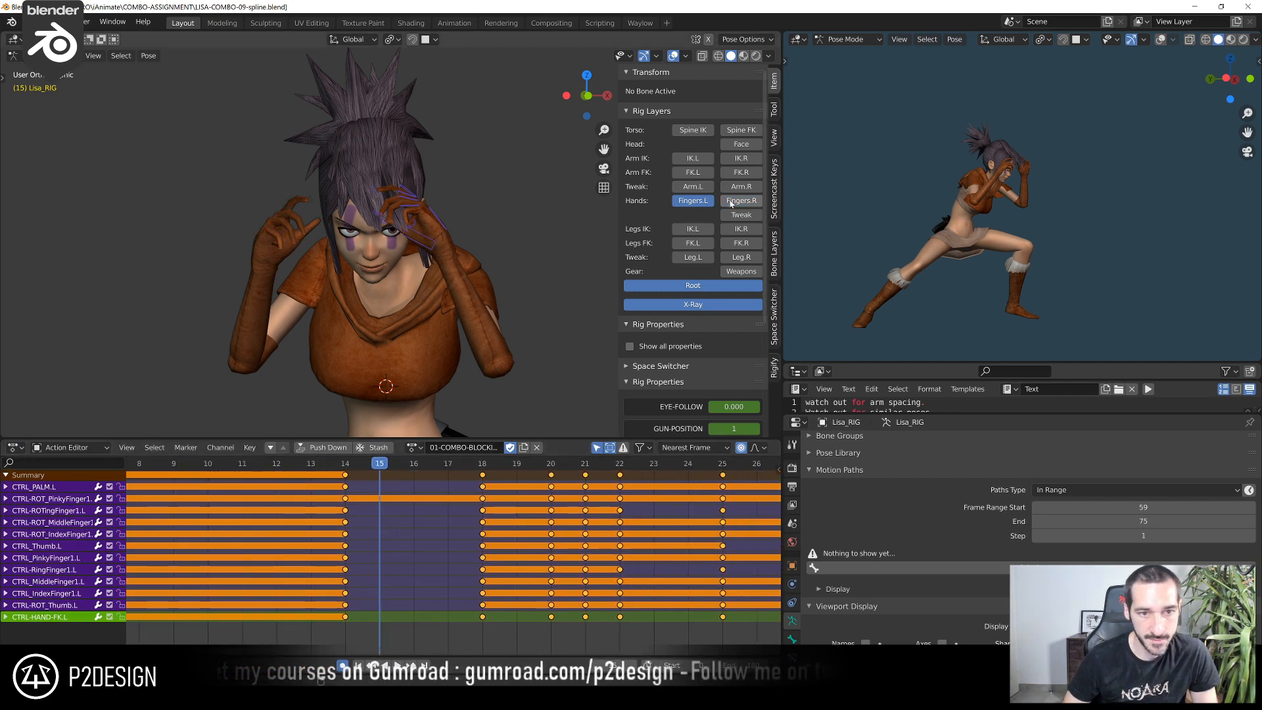
Examine the left hand FK control's channels, then scrub back to frame 7 and play the left-hand motion
{"action": "middle_click_drag", "start_coordinate": [220, 558], "coordinate": [379, 560]}
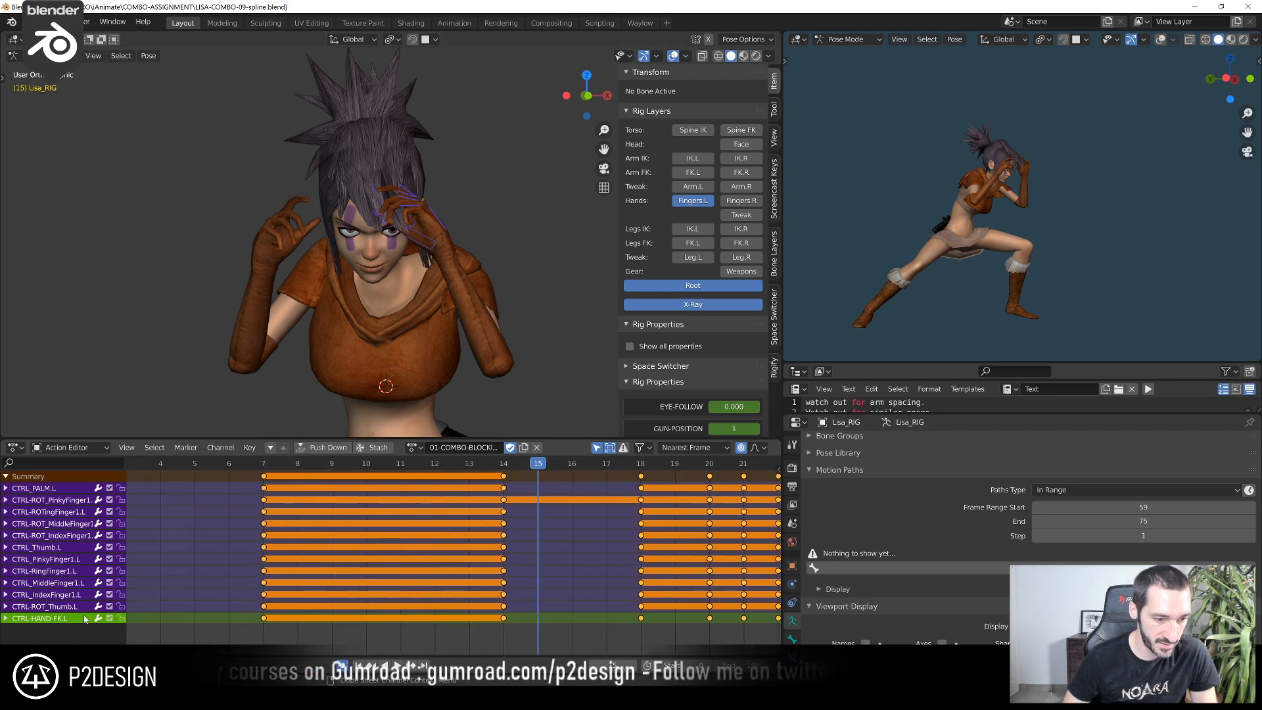
{"action": "middle_click_drag", "start_coordinate": [388, 356], "coordinate": [452, 341]}
{"action": "scroll", "coordinate": [452, 341], "scroll_direction": "down", "scroll_amount": 5}
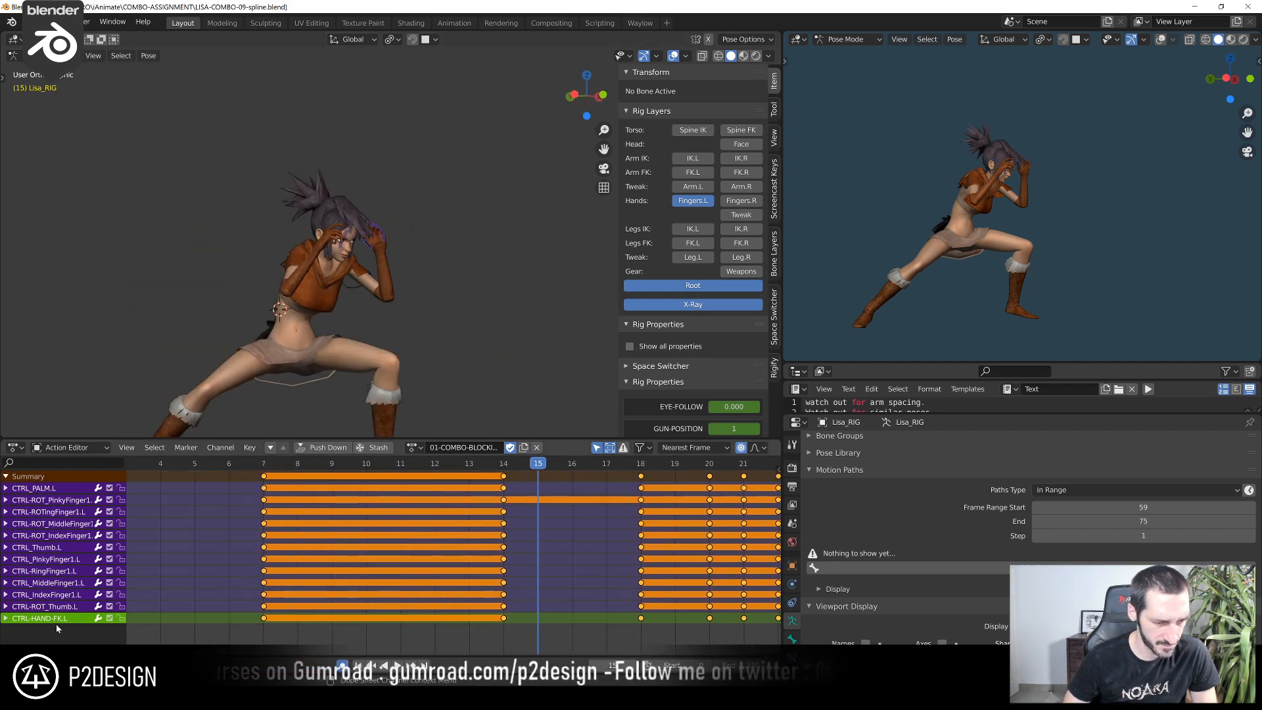
{"action": "left_click", "coordinate": [6, 618]}
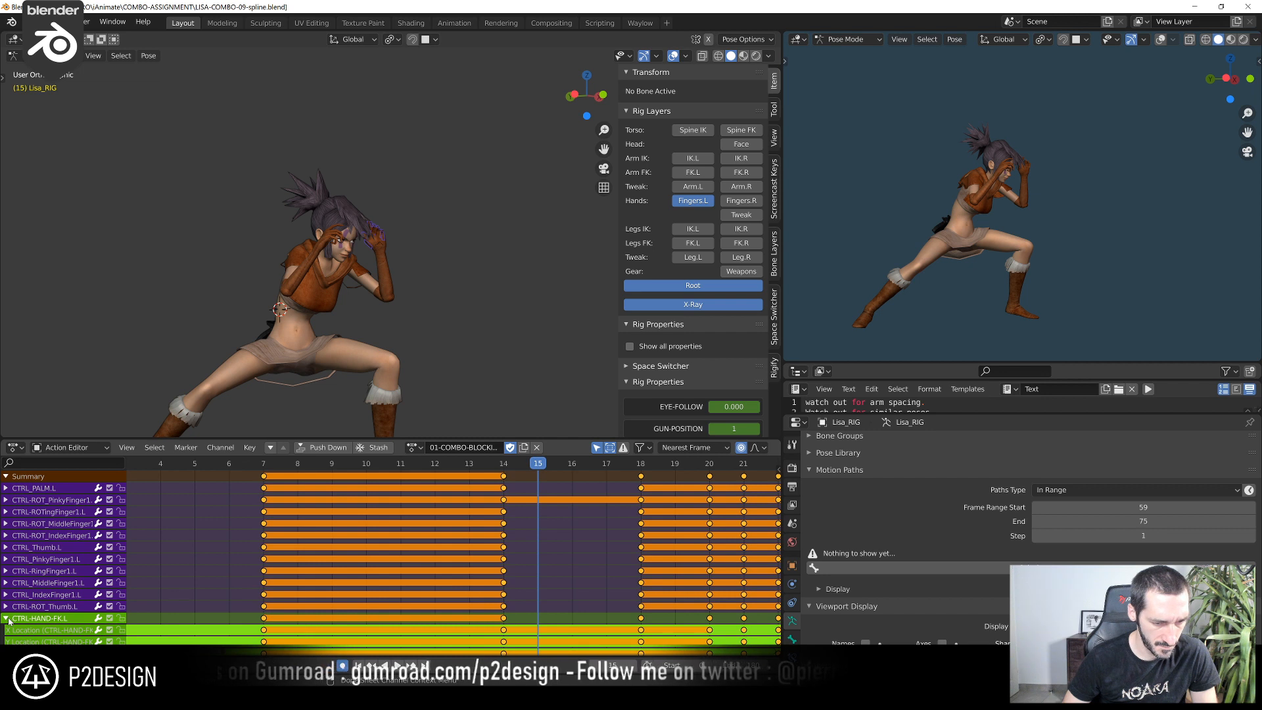
{"action": "left_click", "coordinate": [6, 619]}
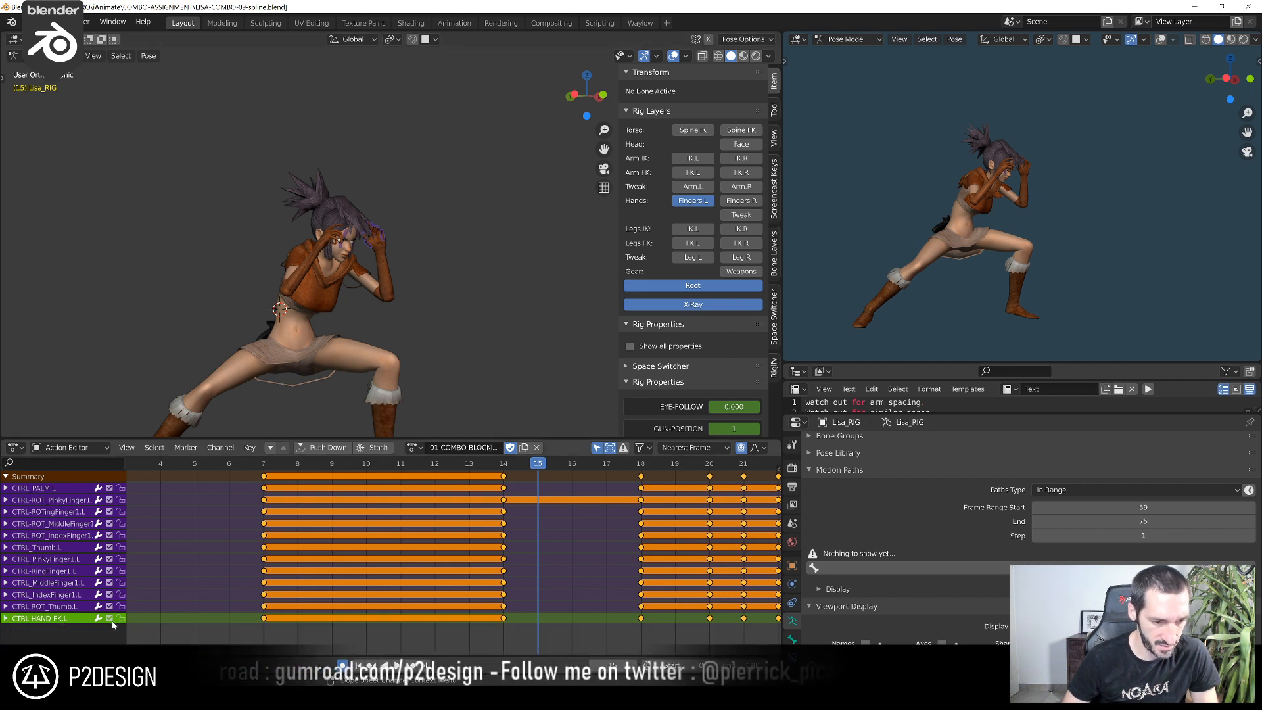
{"action": "scroll", "coordinate": [532, 516], "scroll_direction": "up", "scroll_amount": 3}
{"action": "left_click_drag", "start_coordinate": [501, 464], "coordinate": [216, 485]}
{"action": "key", "text": "space"}
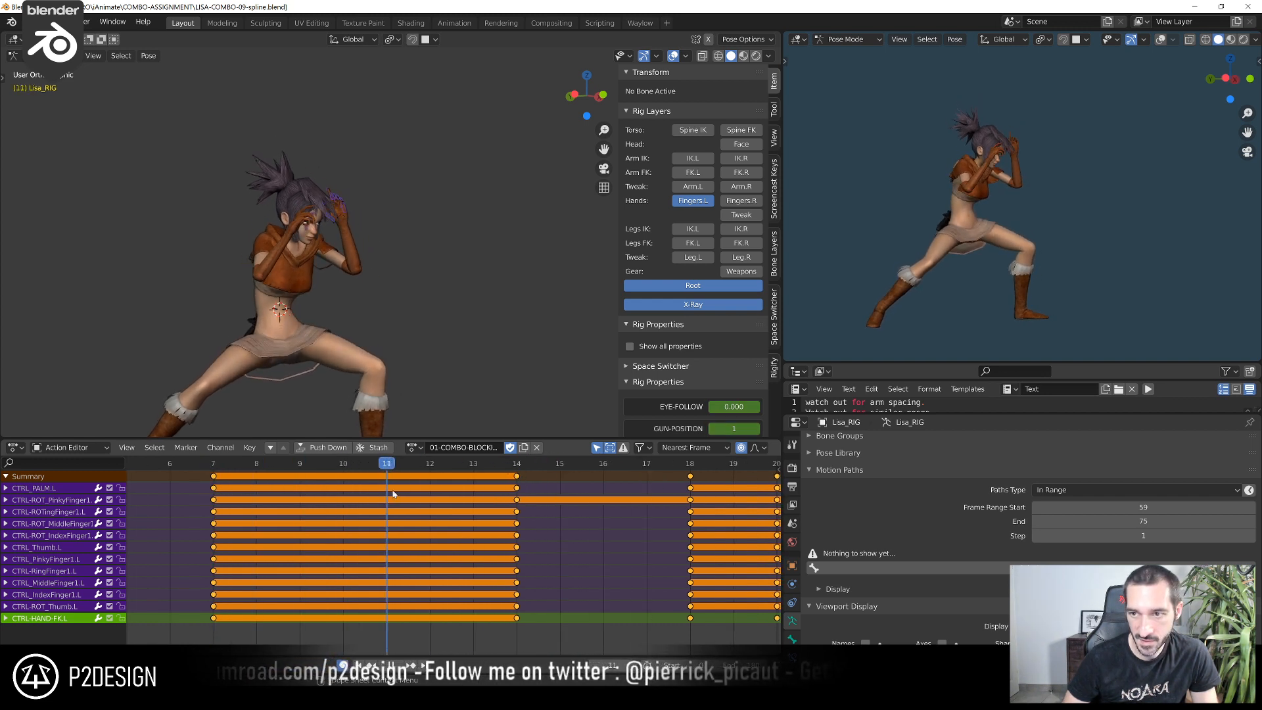
At frame 10, rotate the left thumb's control slightly and scrub from frame 7 to check it
{"action": "mouse_move", "coordinate": [368, 490]}
{"action": "left_mouse_down"}
{"action": "mouse_move", "coordinate": [322, 494]}
{"action": "mouse_move", "coordinate": [344, 488]}
{"action": "left_mouse_up"}
{"action": "middle_click_drag", "start_coordinate": [339, 237], "coordinate": [253, 250]}
{"action": "middle_click_drag", "start_coordinate": [253, 250], "coordinate": [331, 290], "text": "shift"}
{"action": "scroll", "coordinate": [331, 292], "scroll_direction": "up", "scroll_amount": 10}
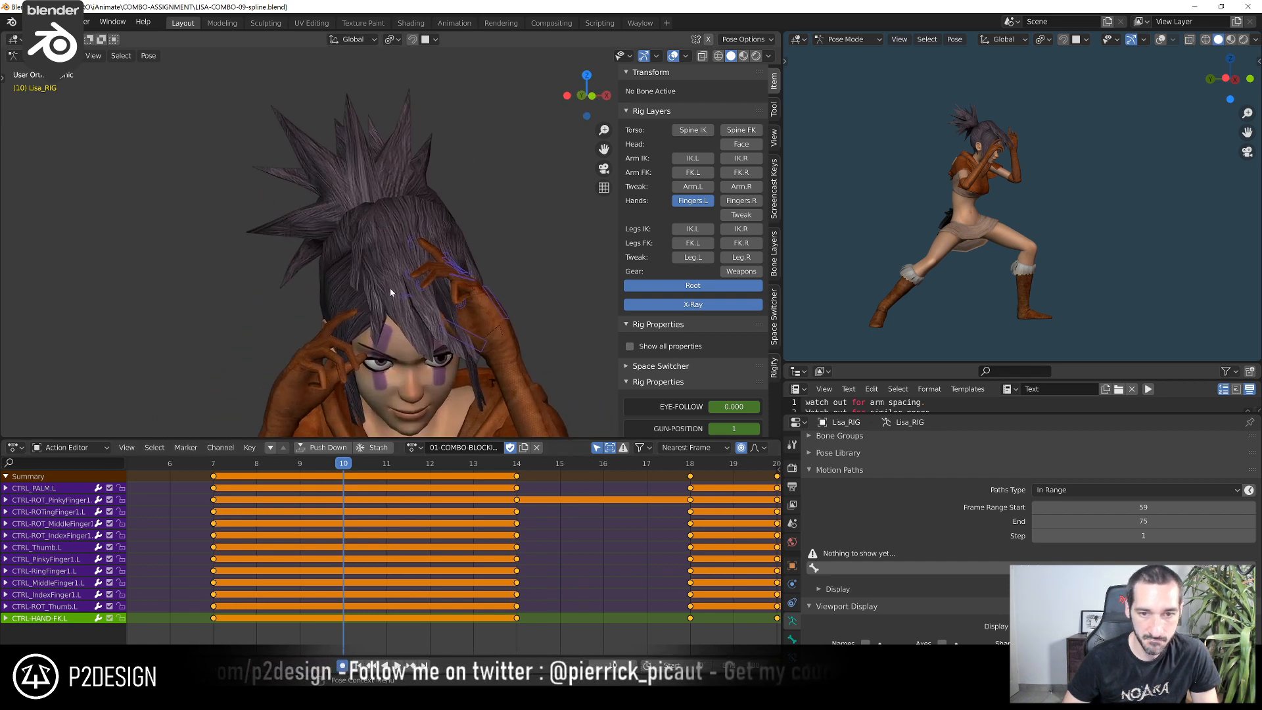
{"action": "middle_click_drag", "start_coordinate": [438, 292], "coordinate": [338, 241], "text": "shift"}
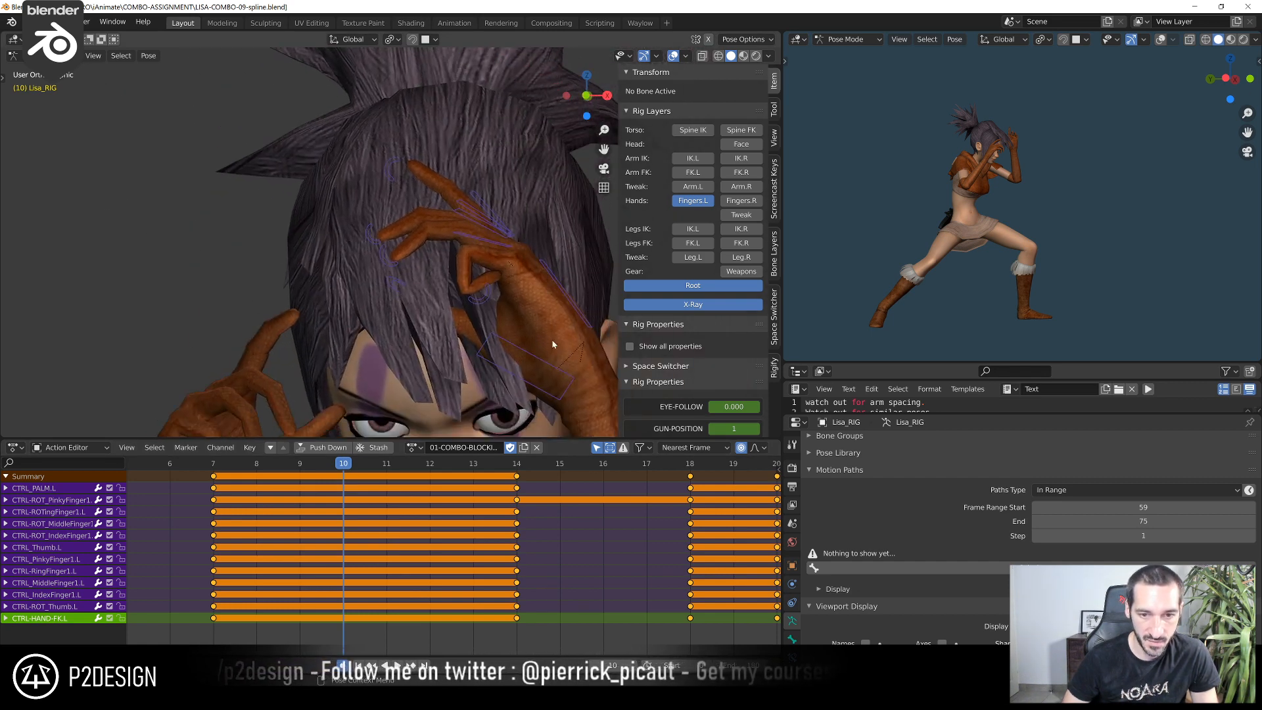
{"action": "left_click", "coordinate": [492, 301]}
{"action": "key", "text": "r"}
{"action": "left_click", "coordinate": [496, 326]}
{"action": "left_click_drag", "start_coordinate": [240, 458], "coordinate": [340, 469]}
At frame 10, rotate the left index finger control, then rotate the pinky and ring finger controls together by about 2.4°
{"action": "left_click", "coordinate": [471, 213]}
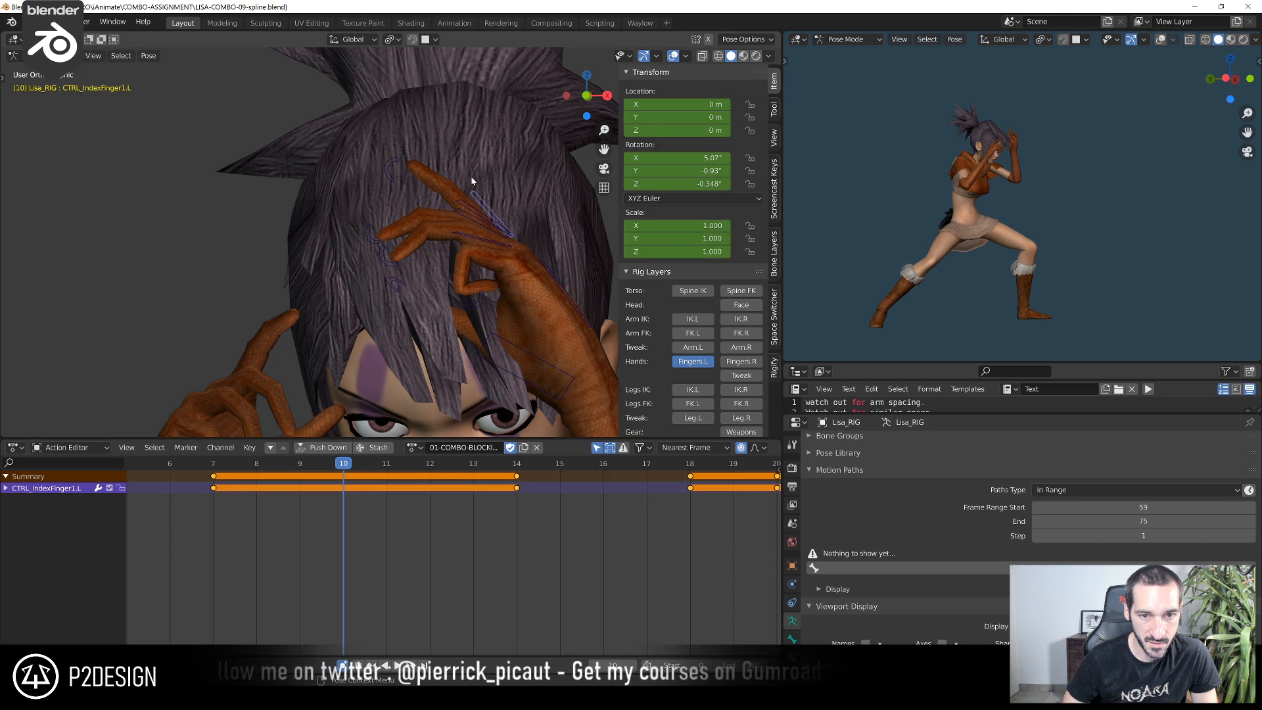
{"action": "key", "text": "r"}
{"action": "left_click", "coordinate": [486, 131]}
{"action": "left_click", "coordinate": [470, 220]}
{"action": "left_click", "coordinate": [465, 234], "text": "shift"}
{"action": "key", "text": "r"}
{"action": "left_click", "coordinate": [422, 205]}
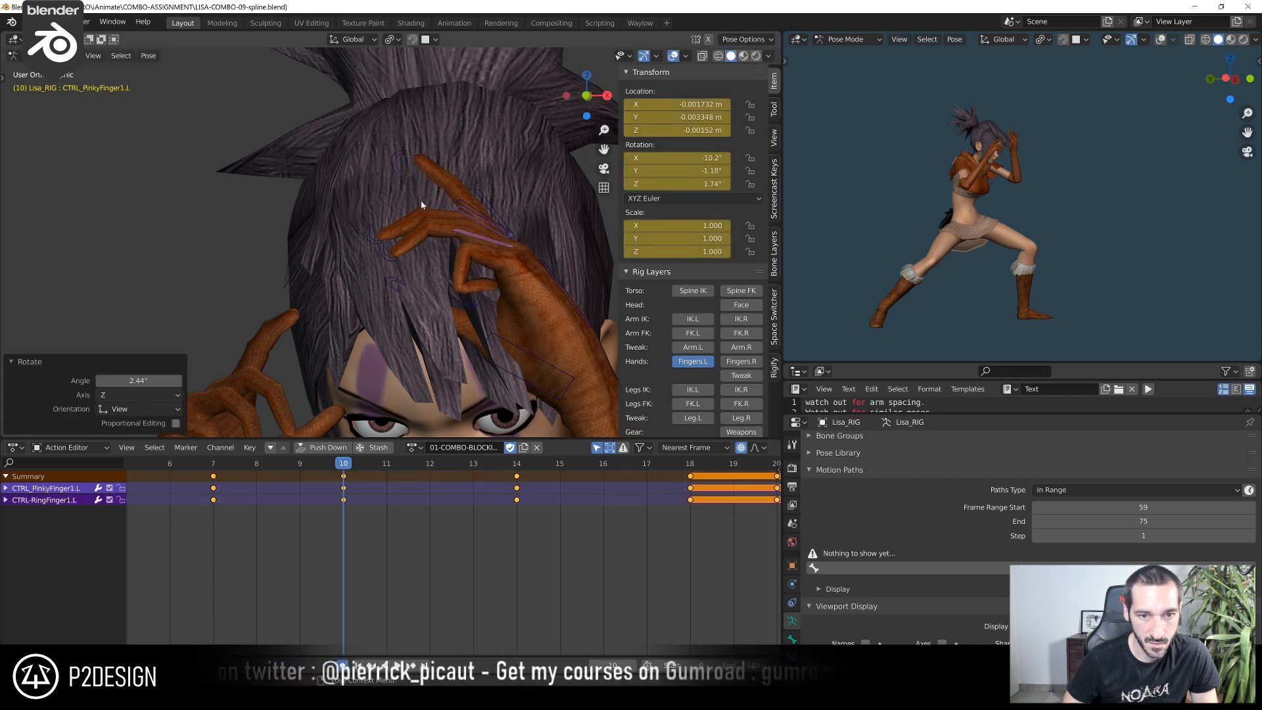
Rotate the left ring finger control slightly at frame 10, and the middle finger control by about 0.8°
{"action": "left_click", "coordinate": [452, 213]}
{"action": "key", "text": "r"}
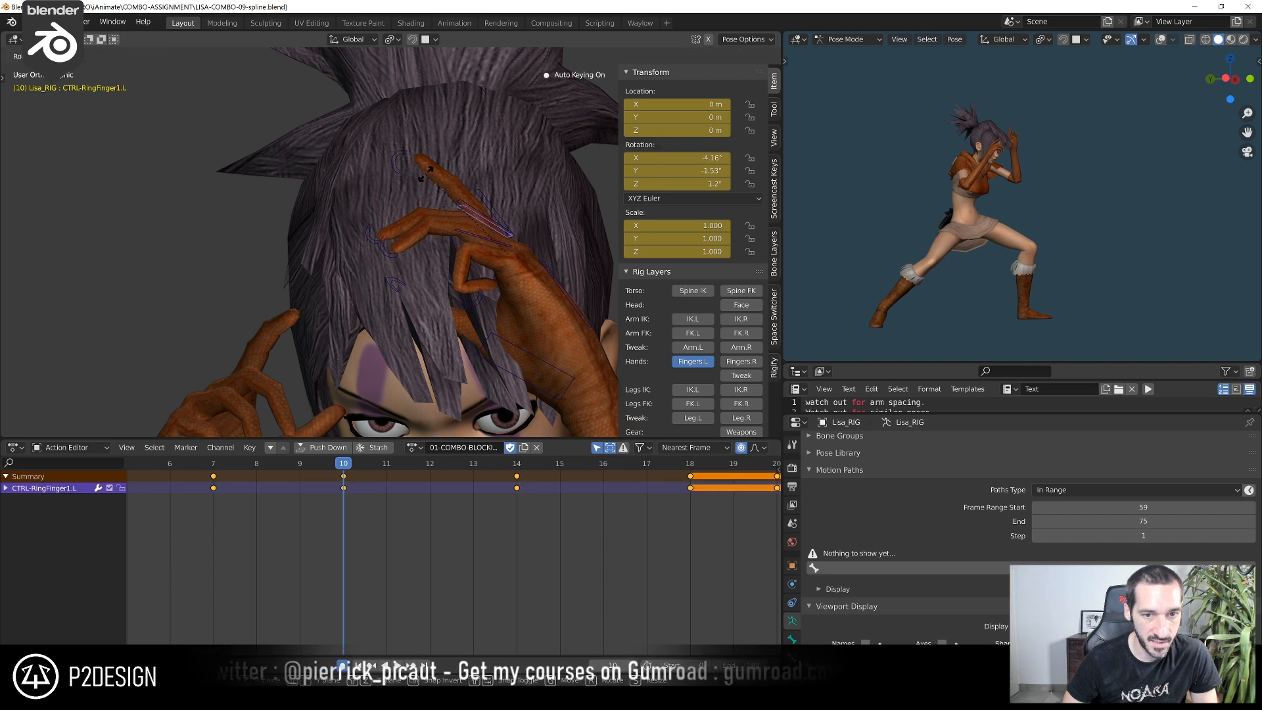
{"action": "left_click", "coordinate": [421, 182]}
{"action": "left_click", "coordinate": [454, 206]}
{"action": "key", "text": "r"}
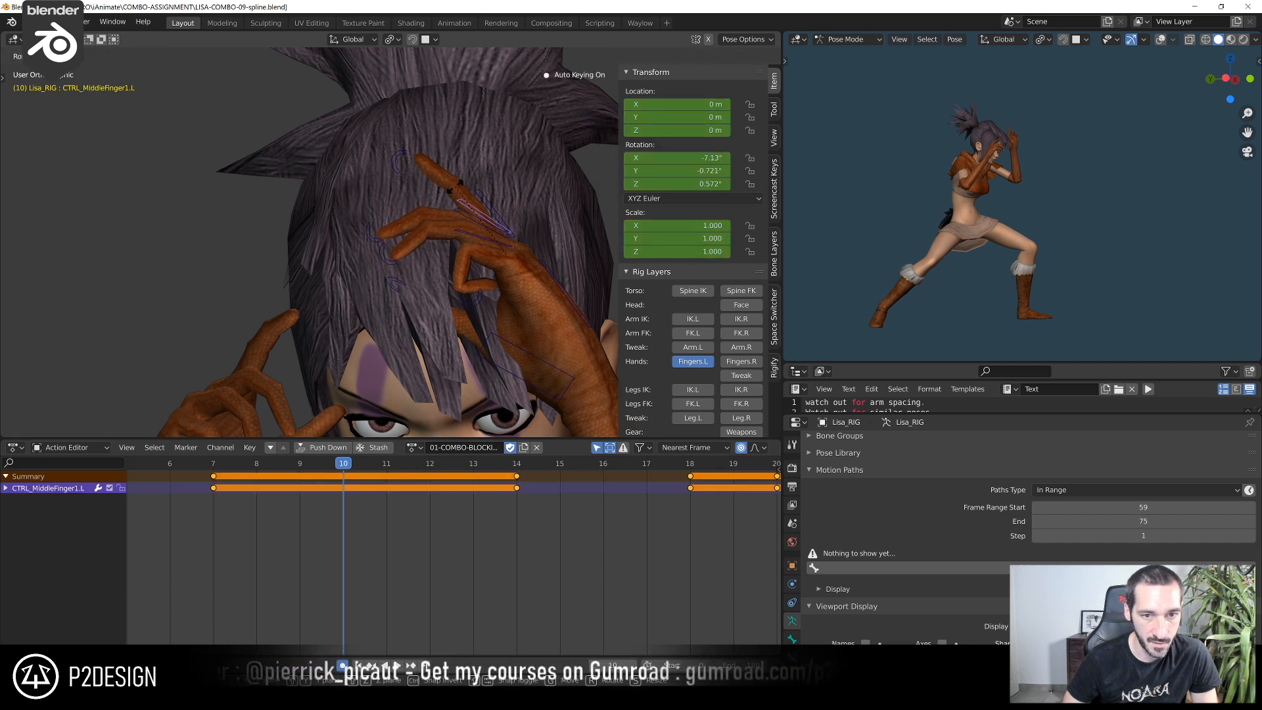
{"action": "left_click", "coordinate": [294, 276]}
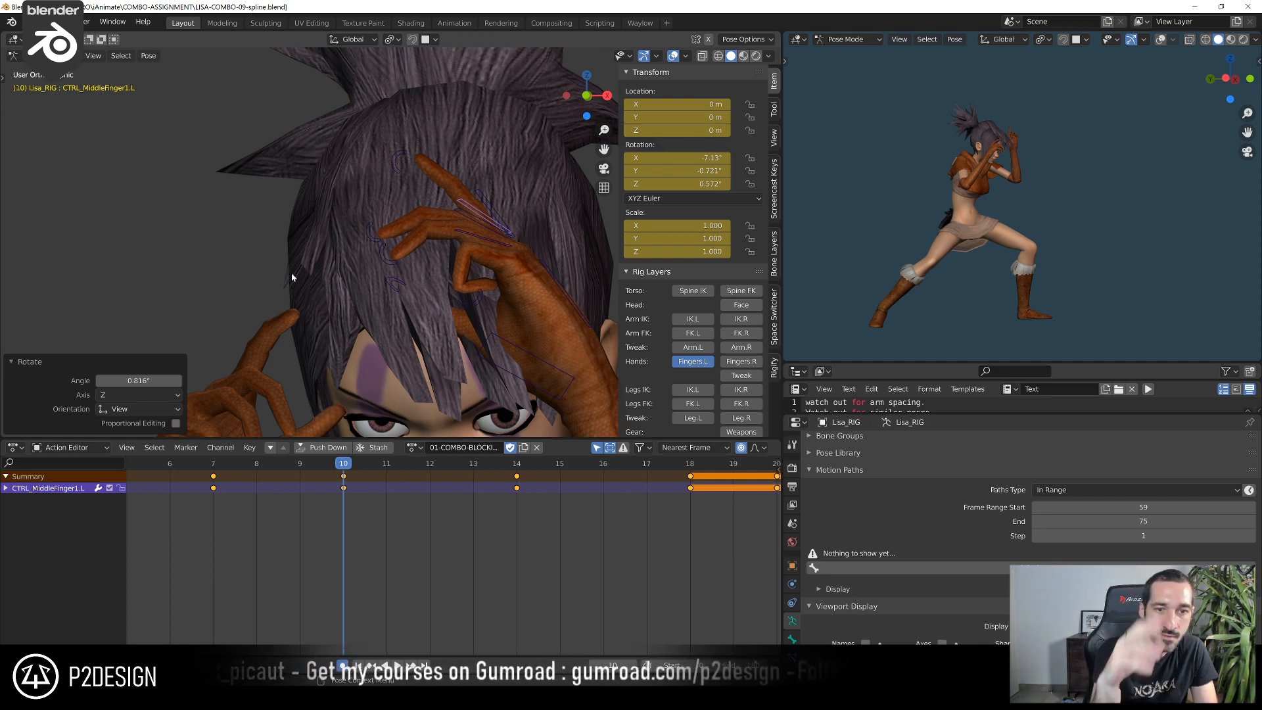
At frame 10, rotate the curl controls of the left index and middle fingers slightly
{"action": "left_click", "coordinate": [390, 159]}
{"action": "key", "text": "r"}
{"action": "left_click", "coordinate": [386, 128]}
{"action": "left_click", "coordinate": [375, 215]}
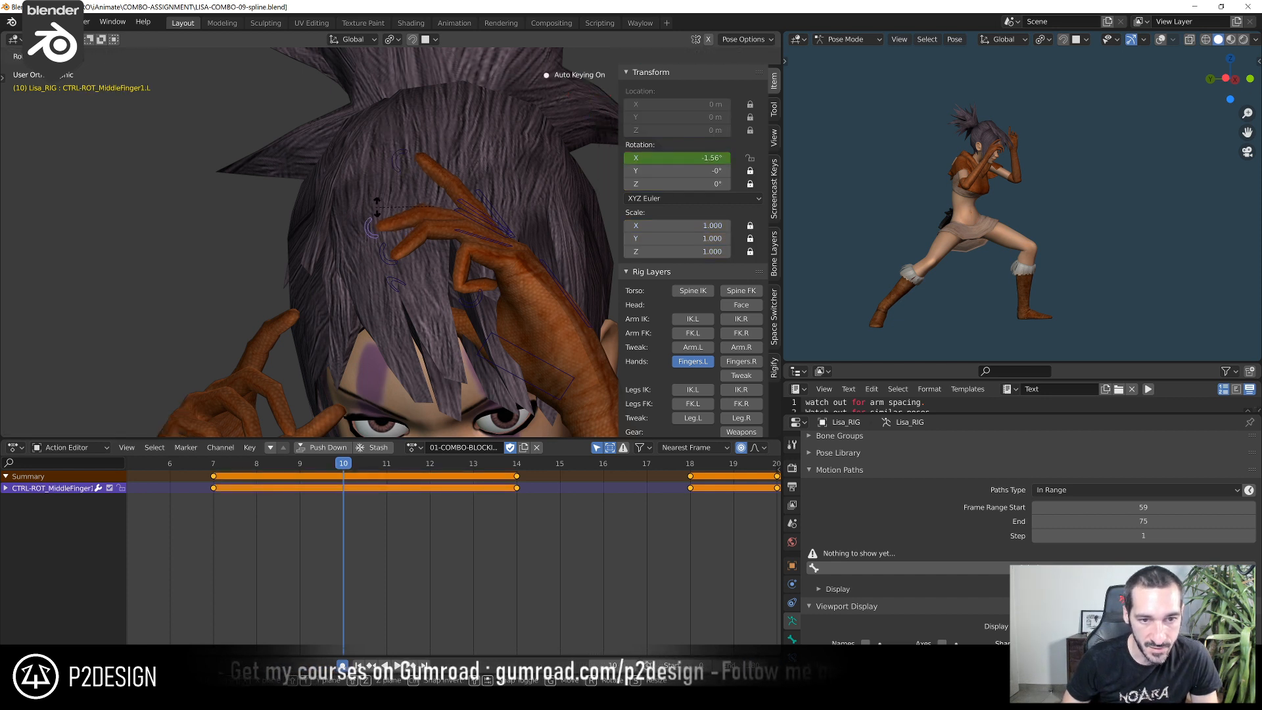
{"action": "left_click", "coordinate": [463, 208]}
{"action": "key", "text": "i"}
{"action": "left_click", "coordinate": [465, 220]}
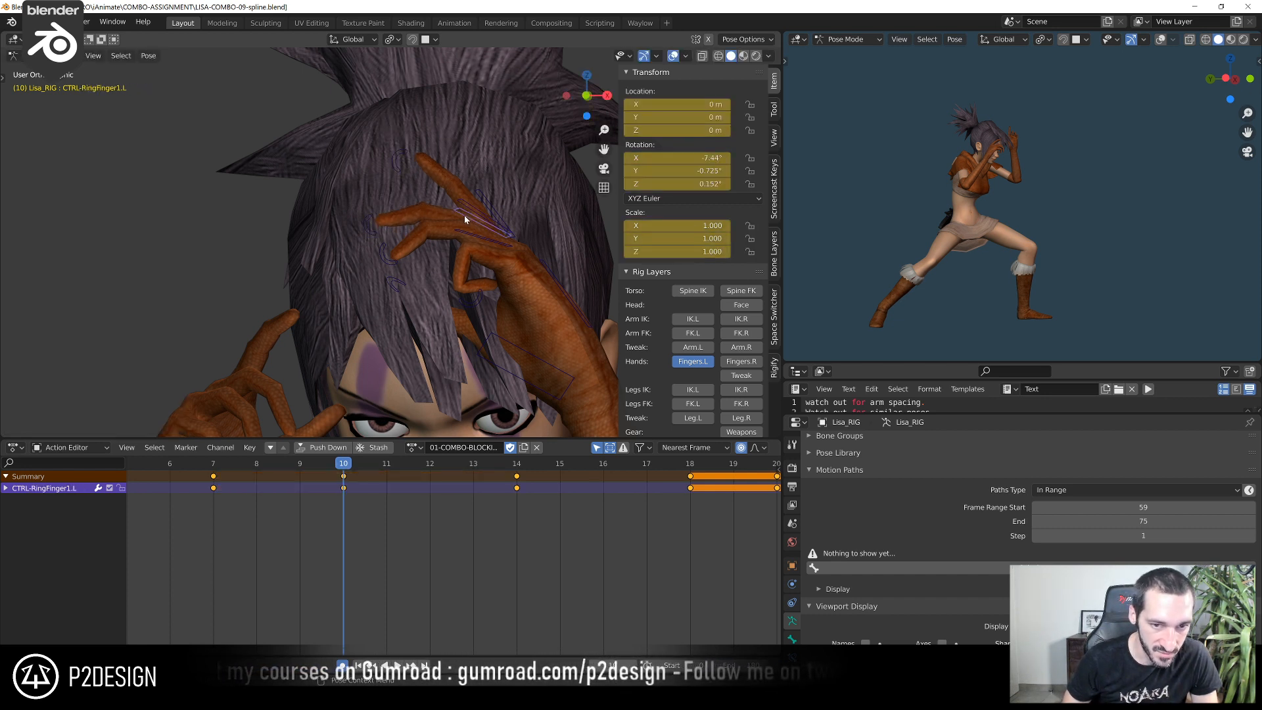
{"action": "left_click", "coordinate": [392, 164]}
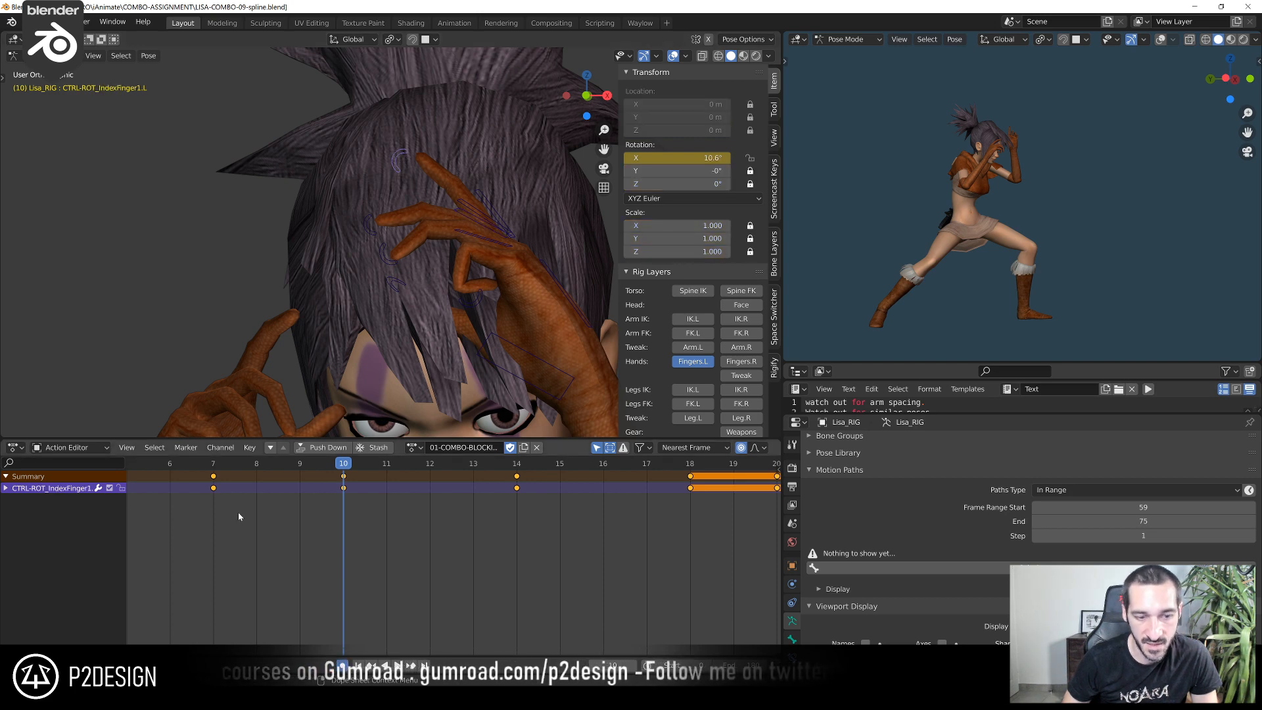
Duplicate all left finger controls' keyframes from frame 14 to frame 16
{"action": "left_click_drag", "start_coordinate": [224, 466], "coordinate": [692, 487]}
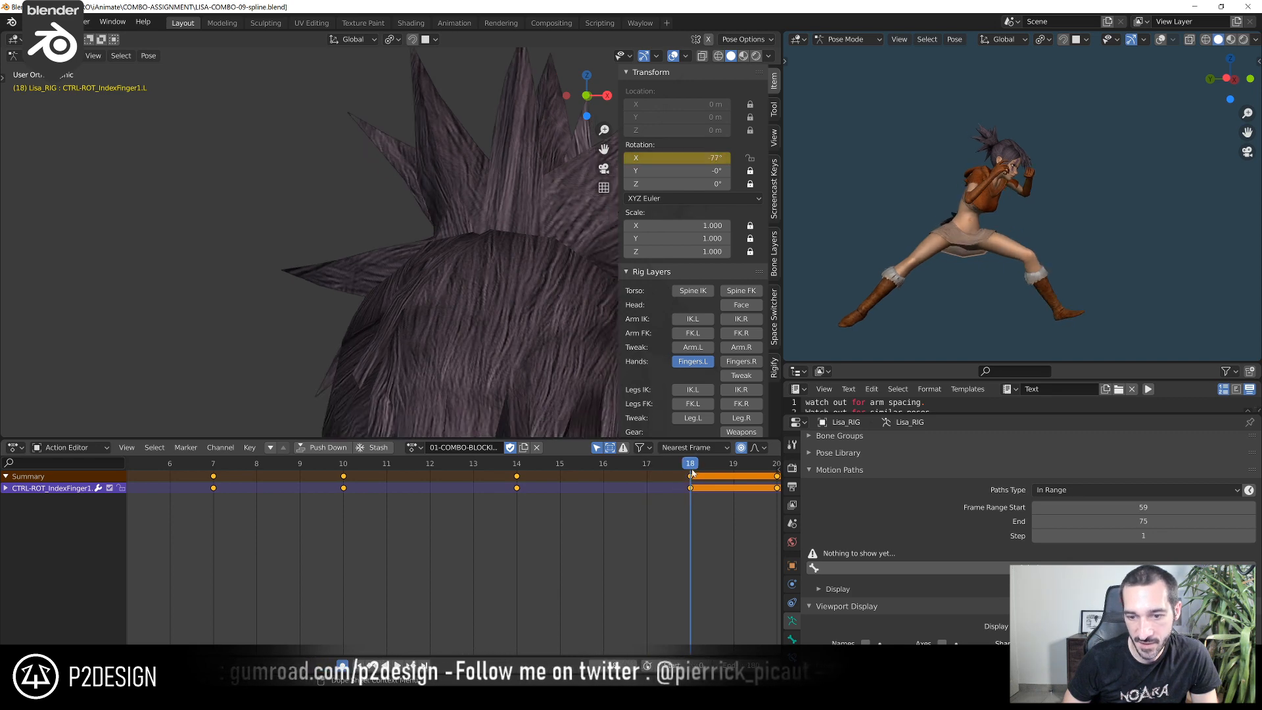
{"action": "left_click", "coordinate": [525, 464]}
{"action": "scroll", "coordinate": [446, 262], "scroll_direction": "down", "scroll_amount": 3}
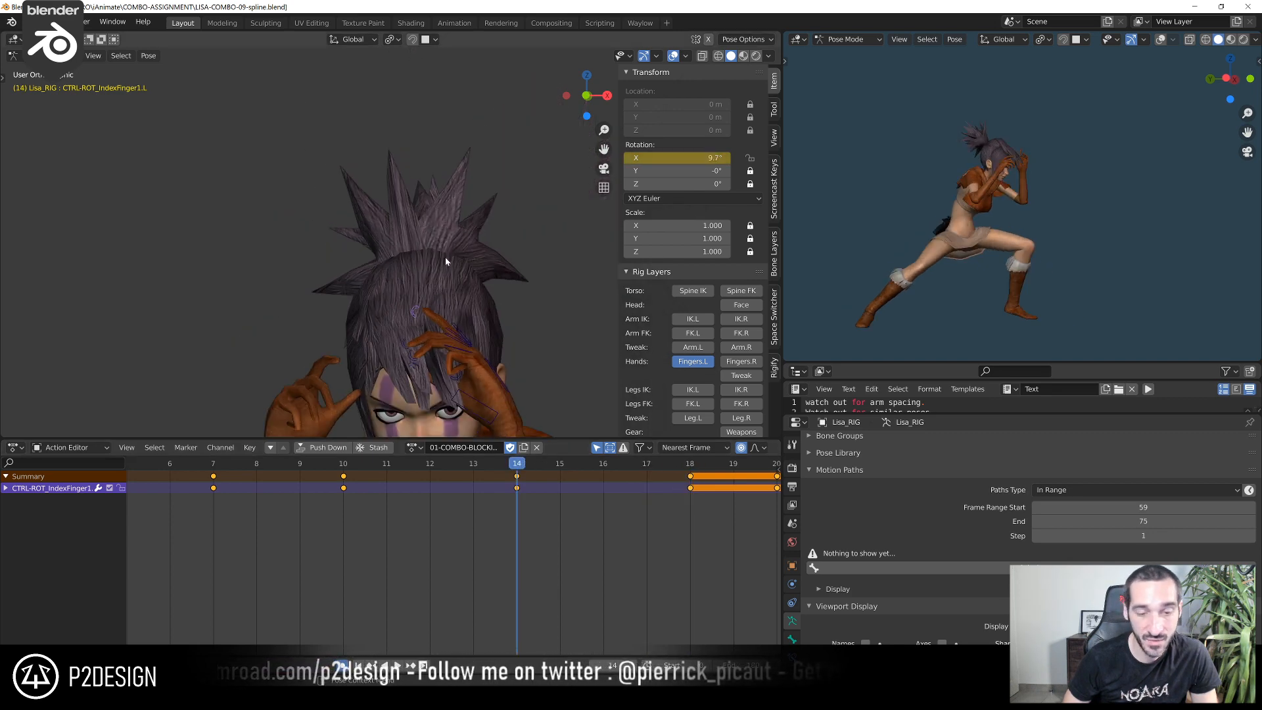
{"action": "left_click_drag", "start_coordinate": [375, 270], "coordinate": [526, 417]}
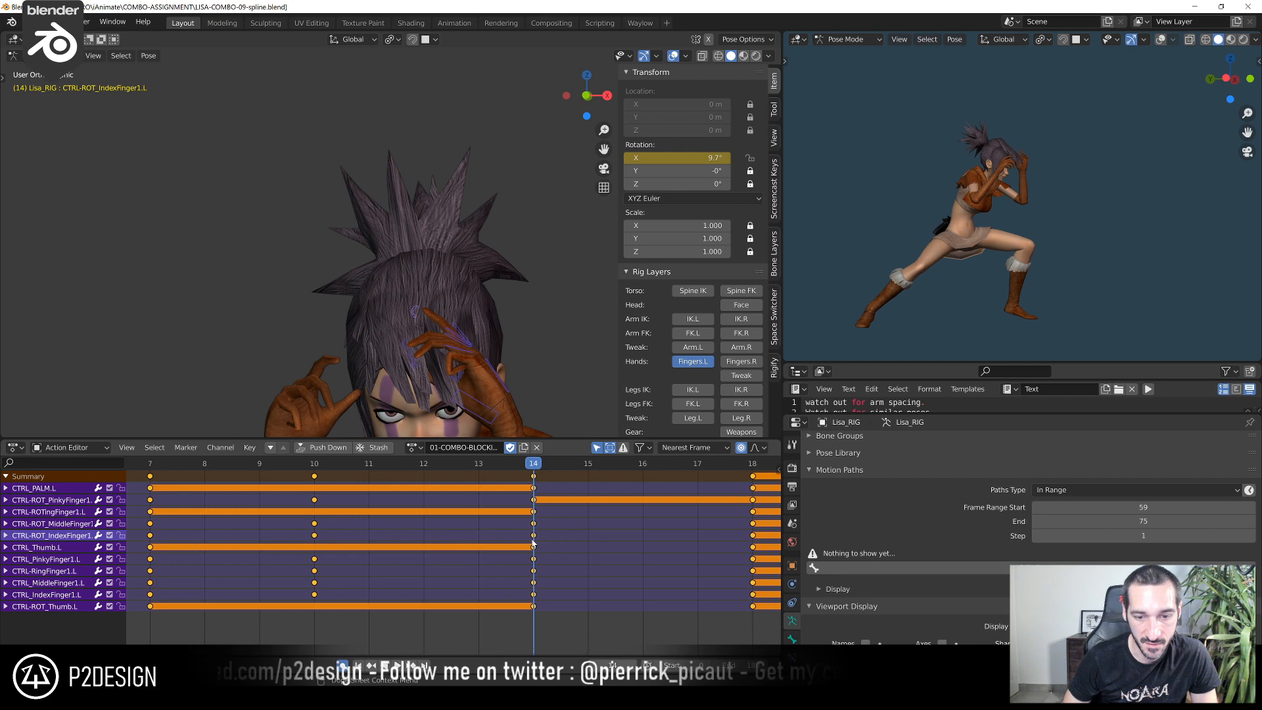
{"action": "scroll", "coordinate": [397, 558], "scroll_direction": "up", "scroll_amount": 2}
{"action": "middle_click_drag", "start_coordinate": [396, 558], "coordinate": [387, 557]}
{"action": "left_click", "coordinate": [367, 476]}
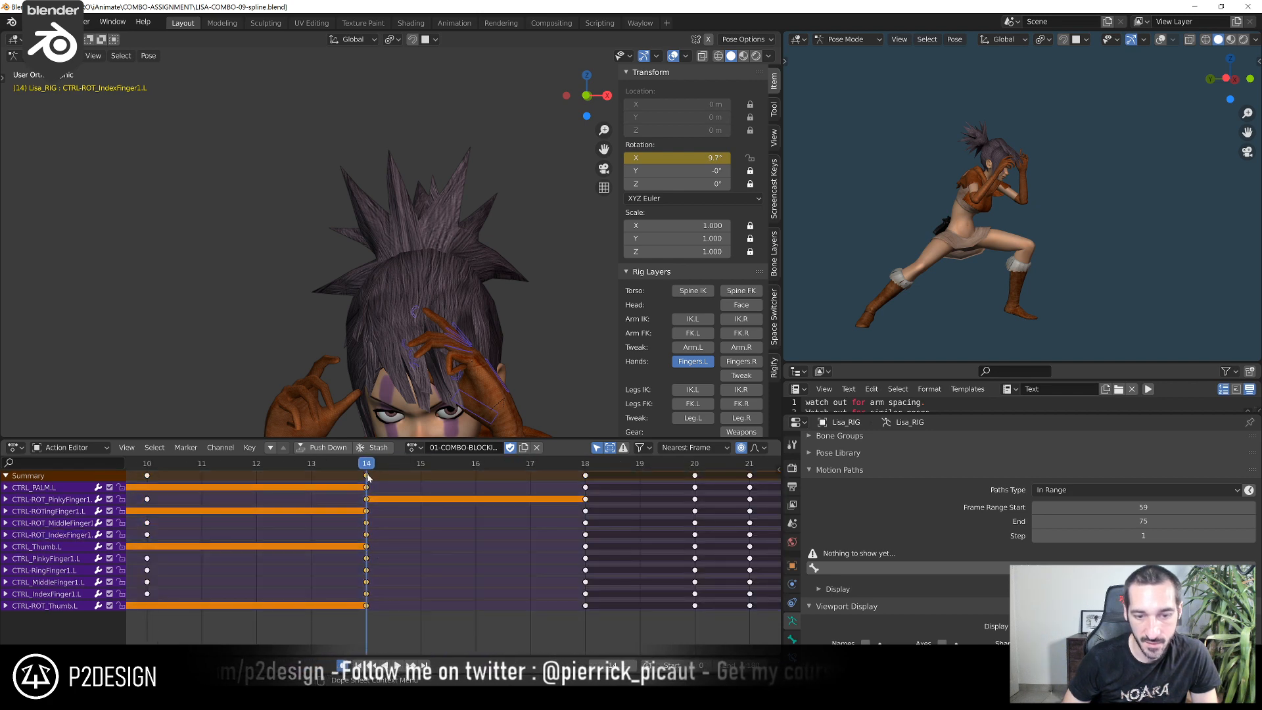
{"action": "key", "text": "shift+d"}
{"action": "left_click", "coordinate": [476, 490]}
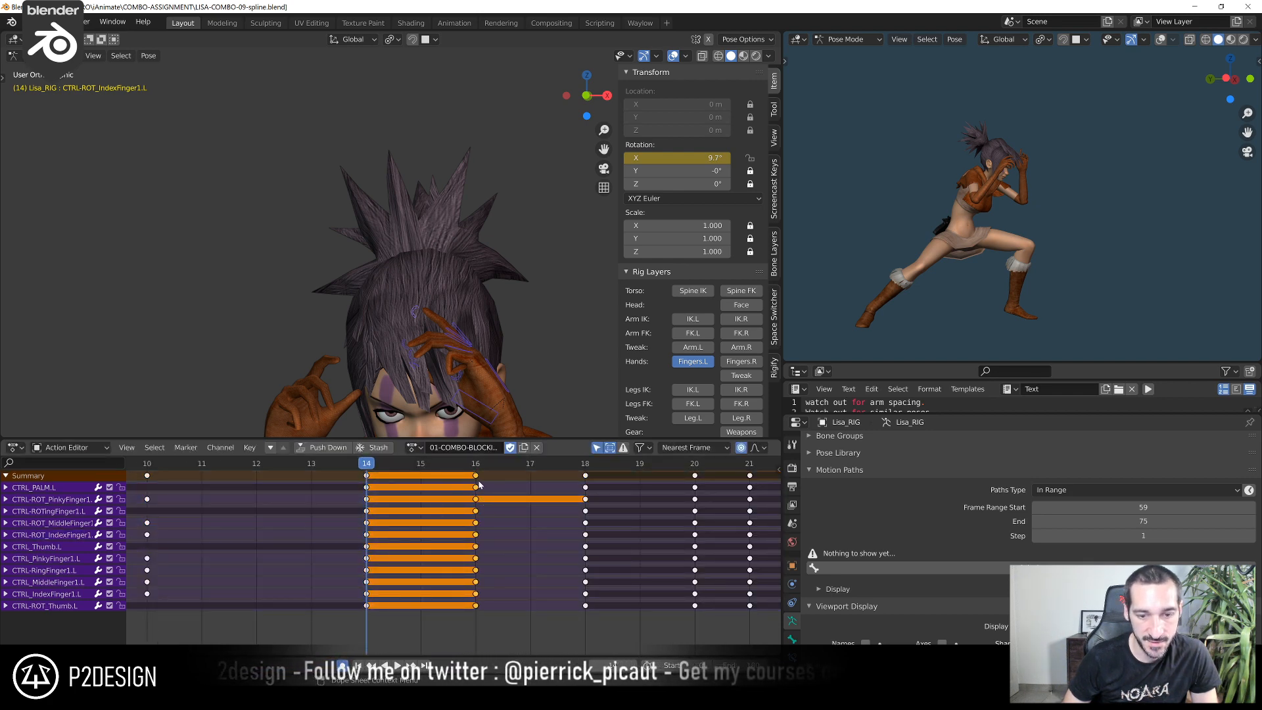
Move the left finger controls' frame 14 keys to frame 13, then scrub to frame 16
{"action": "left_click", "coordinate": [475, 464]}
{"action": "left_click_drag", "start_coordinate": [475, 467], "coordinate": [335, 485]}
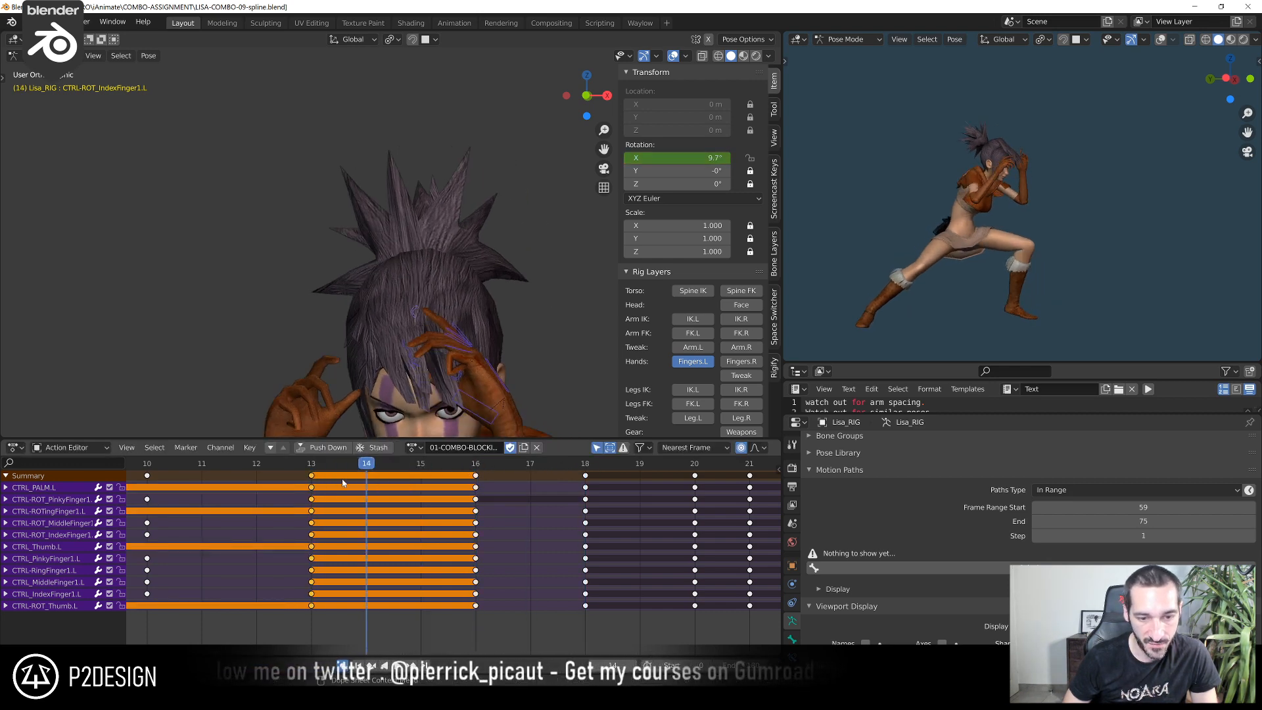
{"action": "left_click", "coordinate": [413, 472]}
{"action": "left_click_drag", "start_coordinate": [414, 467], "coordinate": [475, 465]}
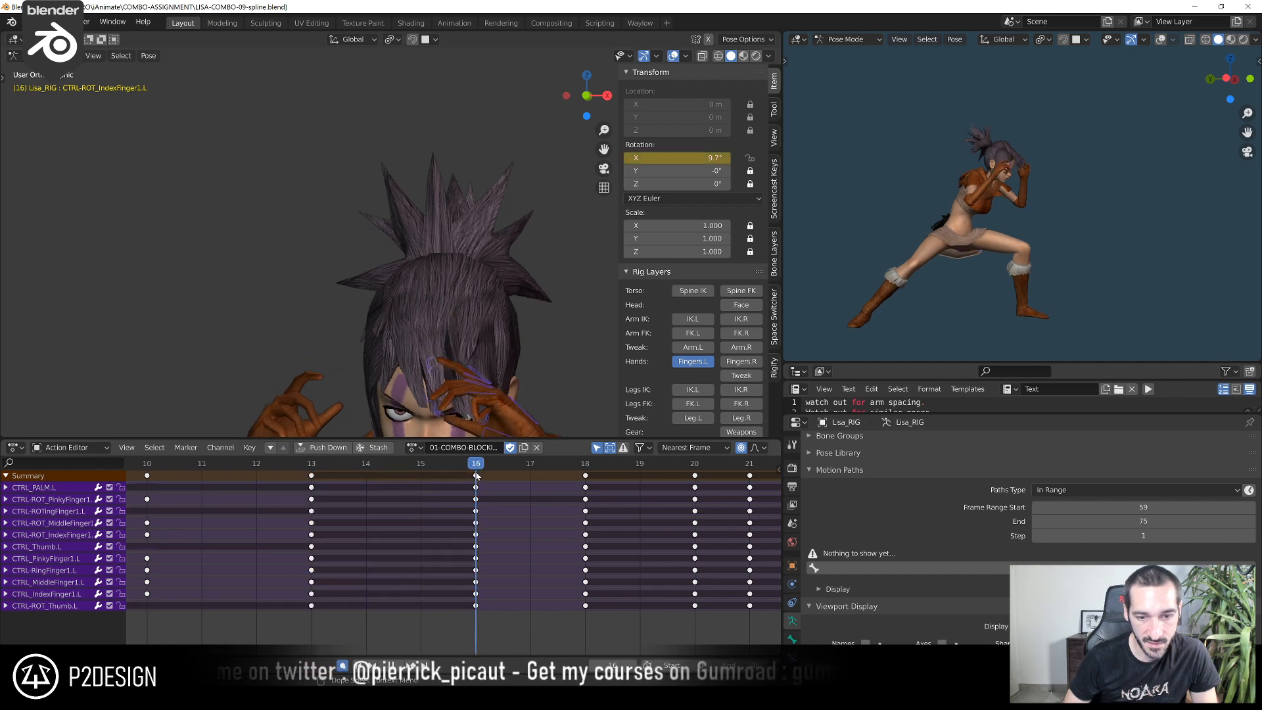
At frame 16, rotate the left pinky's curl control to open the finger
{"action": "middle_click_drag", "start_coordinate": [513, 378], "coordinate": [458, 277]}
{"action": "left_click", "coordinate": [449, 295]}
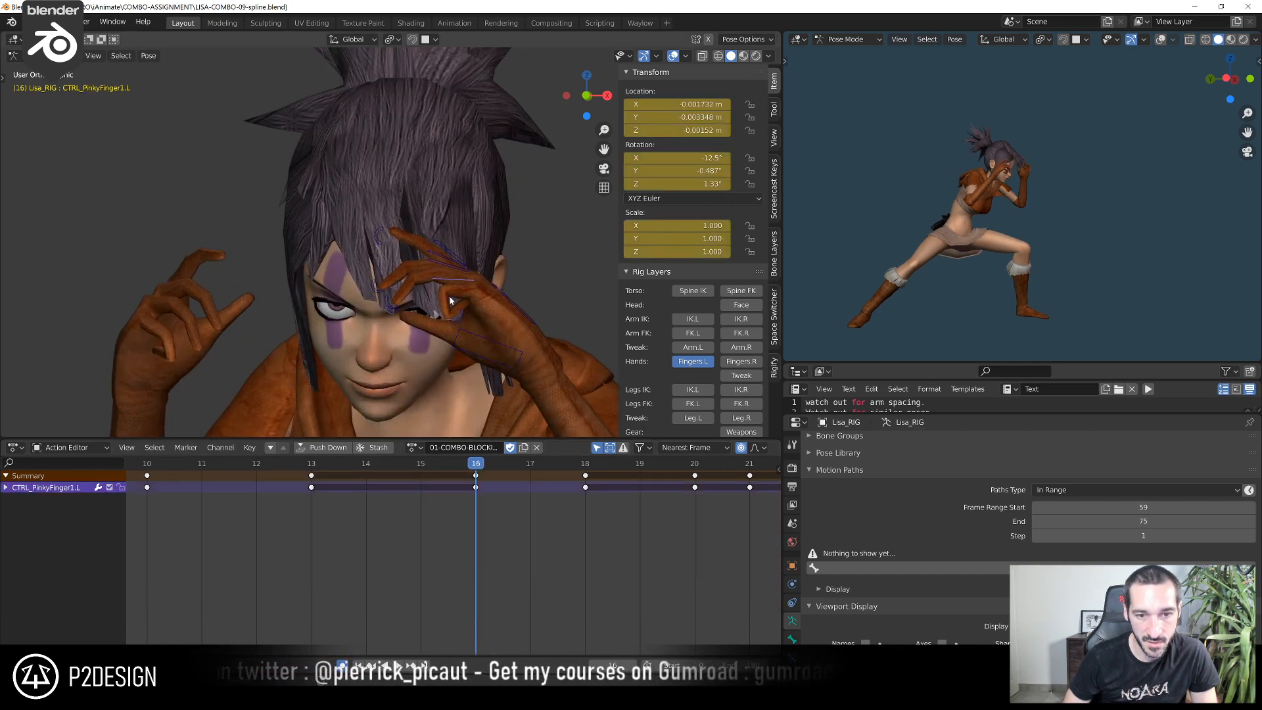
{"action": "left_click", "coordinate": [450, 317]}
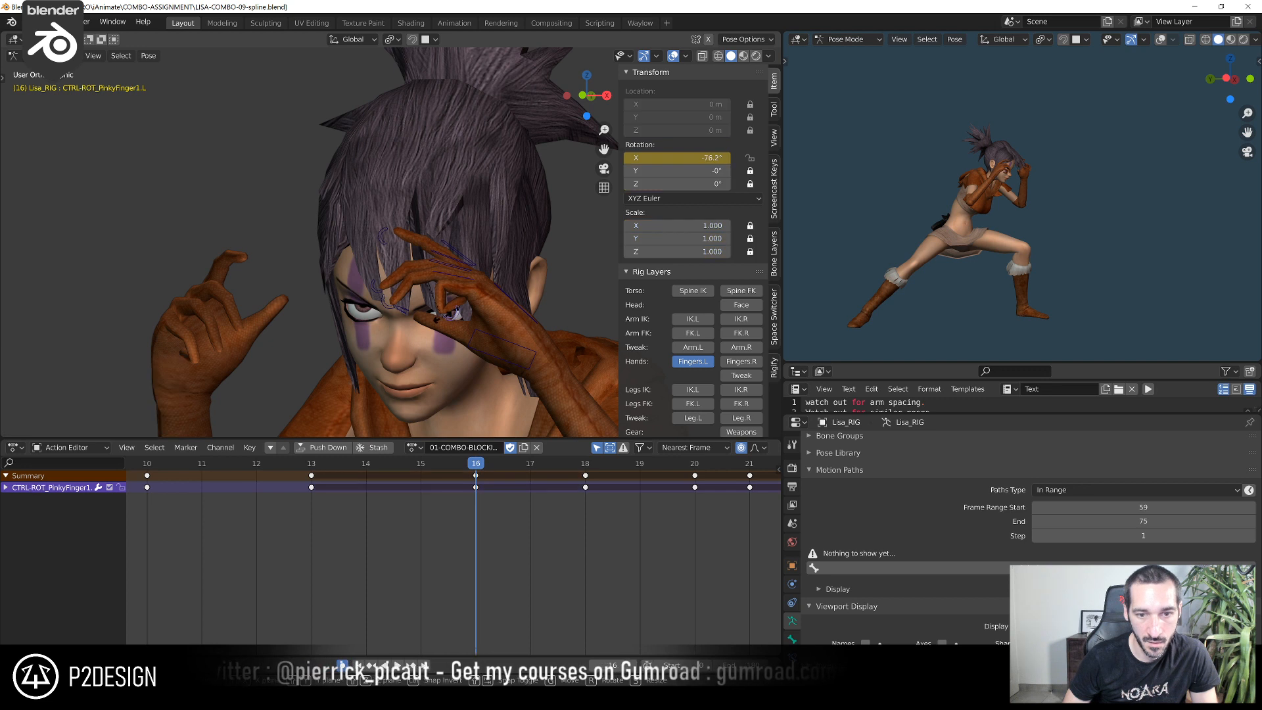
{"action": "key", "text": "r"}
{"action": "left_click", "coordinate": [424, 307]}
At frame 16, rotate the left index finger's main control and its curl control to raise the finger
{"action": "left_click", "coordinate": [458, 254]}
{"action": "key", "text": "r"}
{"action": "left_click", "coordinate": [438, 202]}
{"action": "left_click", "coordinate": [392, 224]}
{"action": "key", "text": "r"}
{"action": "left_click", "coordinate": [395, 201]}
At frame 16, rotate the left pinky and ring finger controls together by about 16.7°, and the middle finger control by about 10.9°
{"action": "left_click", "coordinate": [437, 268]}
{"action": "left_click", "coordinate": [439, 276], "text": "shift"}
{"action": "key", "text": "r"}
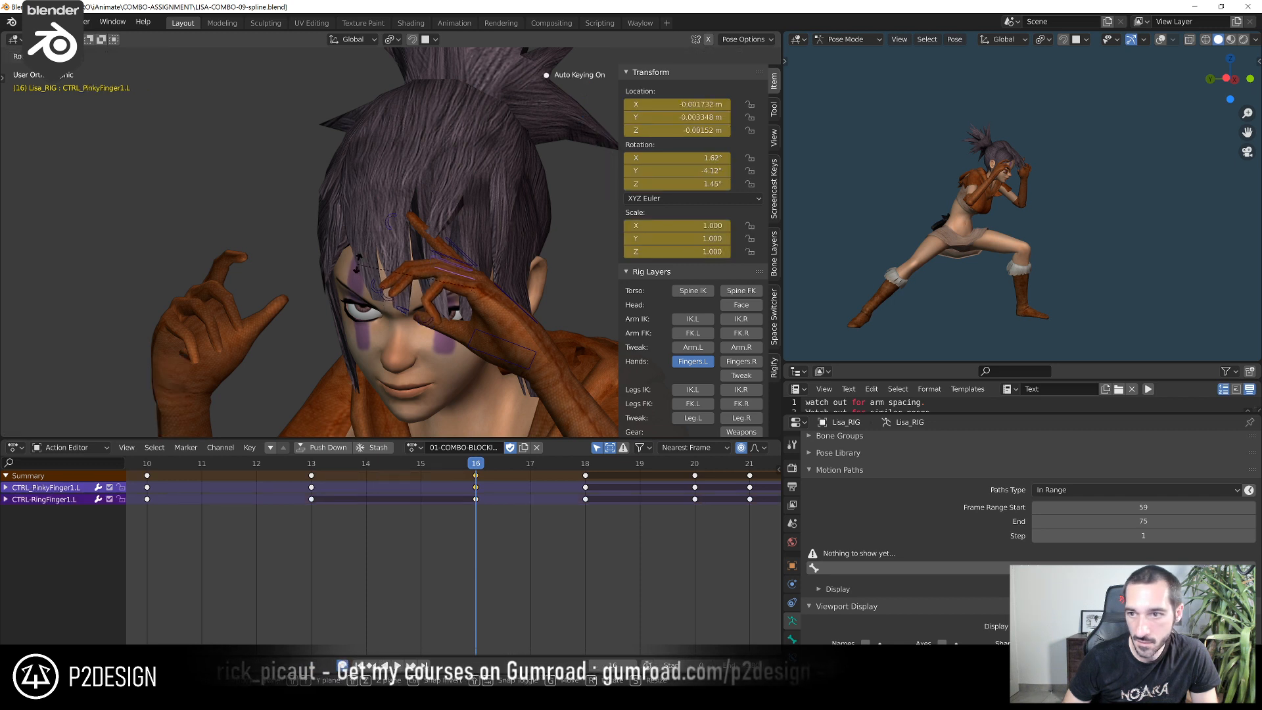
{"action": "left_click", "coordinate": [375, 283]}
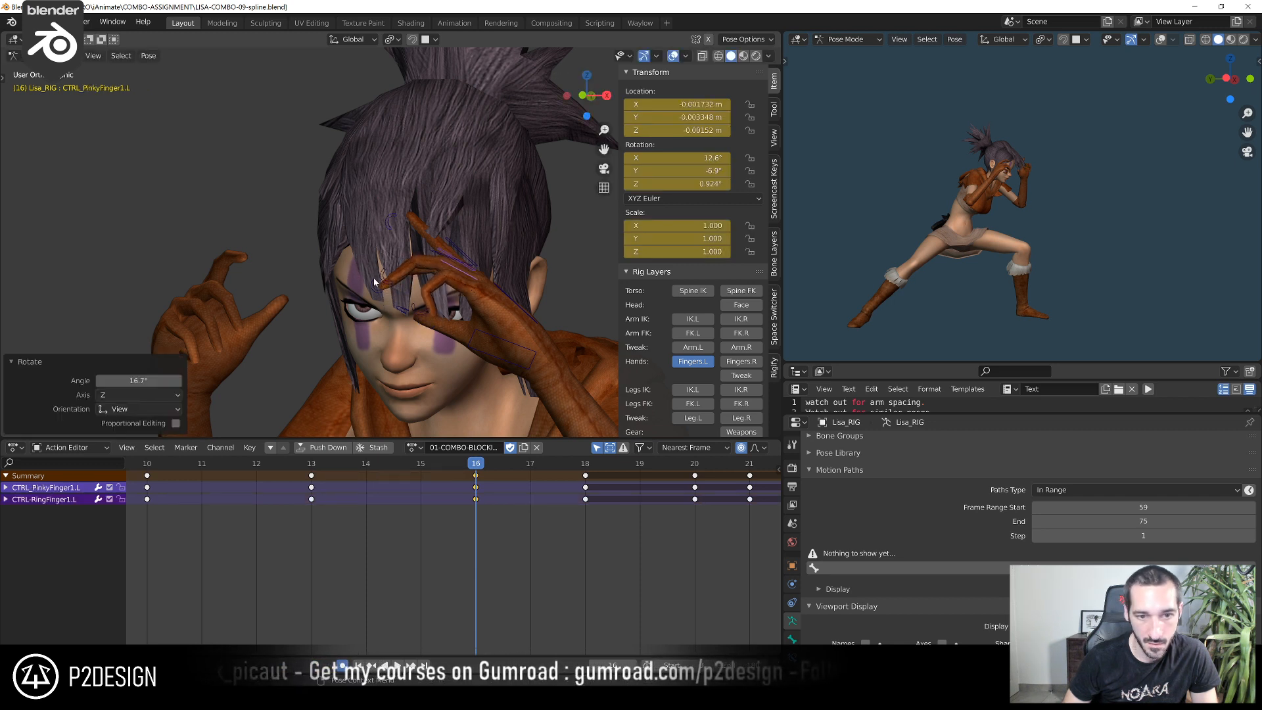
{"action": "left_click", "coordinate": [457, 265]}
{"action": "key", "text": "r"}
{"action": "left_click", "coordinate": [439, 229]}
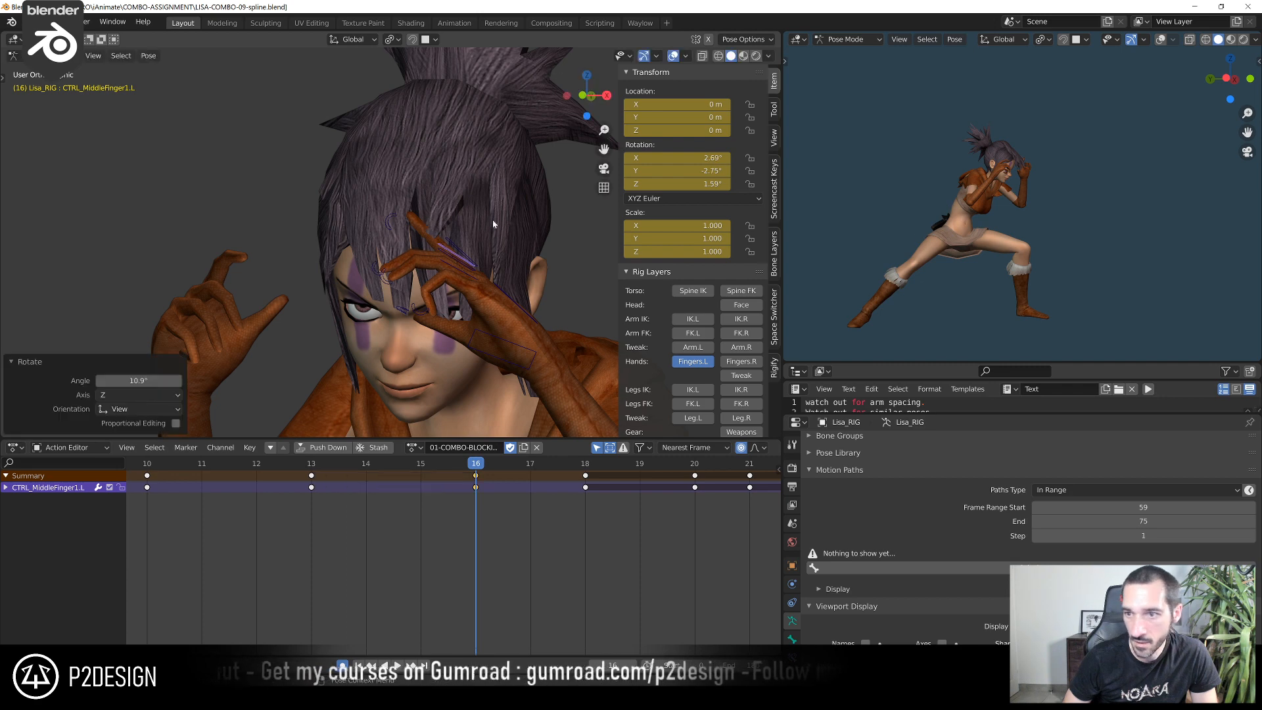
Adjust the left thumb's pose at frame 16 by rotating its controls
{"action": "scroll", "coordinate": [1074, 144], "scroll_direction": "up", "scroll_amount": 3}
{"action": "middle_click_drag", "start_coordinate": [437, 290], "coordinate": [325, 314]}
{"action": "left_click", "coordinate": [530, 324]}
{"action": "key", "text": "r"}
{"action": "left_click", "coordinate": [507, 280]}
{"action": "left_click", "coordinate": [324, 314]}
{"action": "key", "text": "r"}
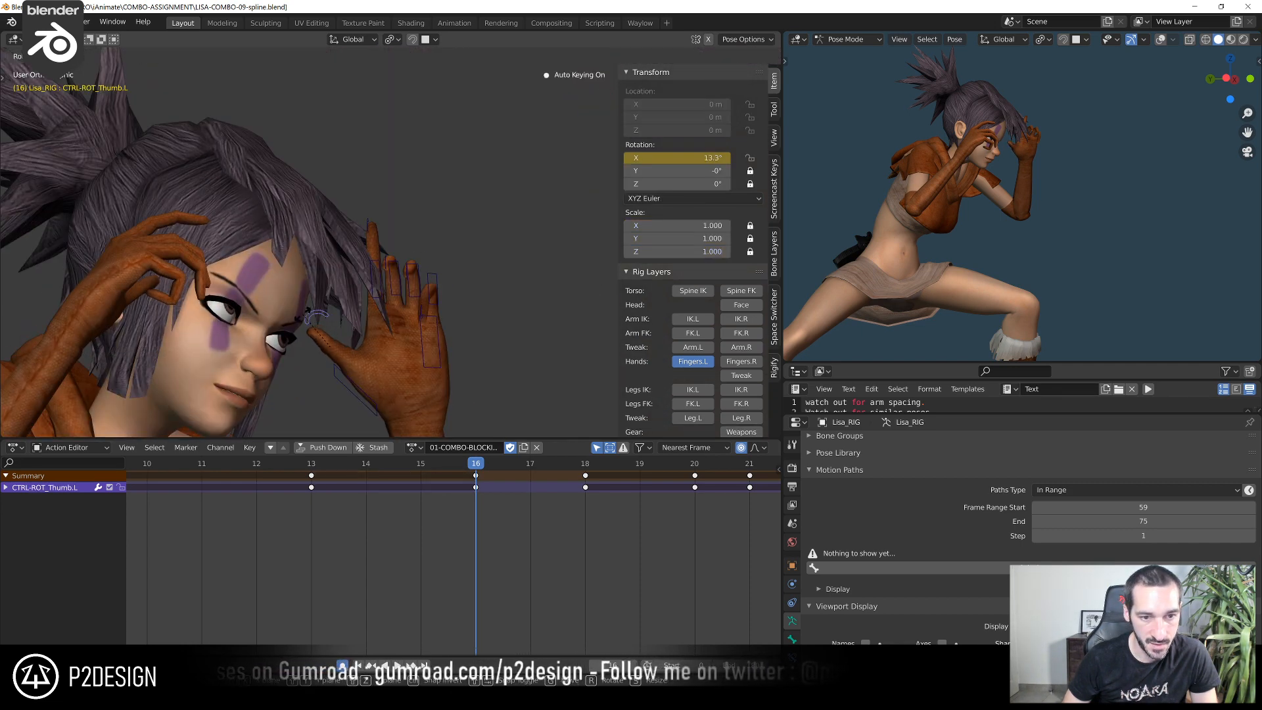
{"action": "left_click", "coordinate": [327, 314]}
At frame 16, rotate the left middle and ring finger curl controls together by about 13.7°
{"action": "middle_click_drag", "start_coordinate": [432, 296], "coordinate": [334, 325]}
{"action": "left_click", "coordinate": [369, 278]}
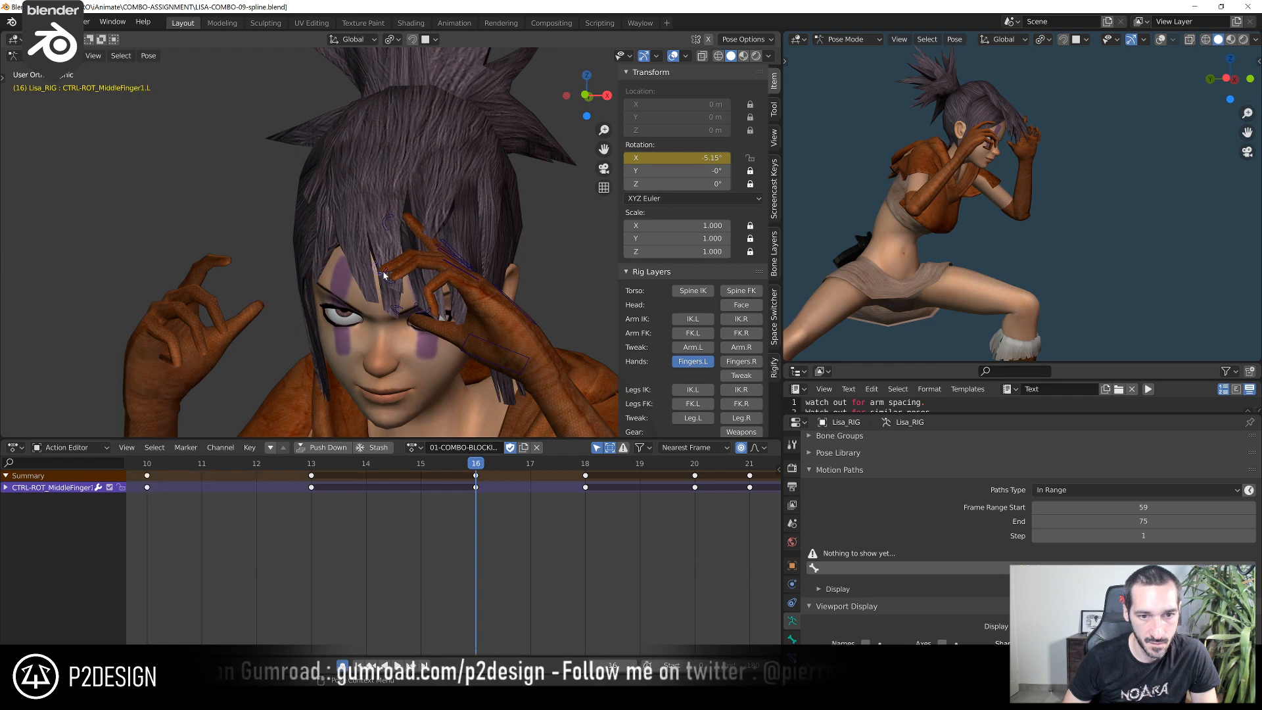
{"action": "left_click", "coordinate": [385, 276], "text": "shift"}
{"action": "middle_click_drag", "start_coordinate": [386, 277], "coordinate": [341, 245]}
{"action": "key", "text": "r"}
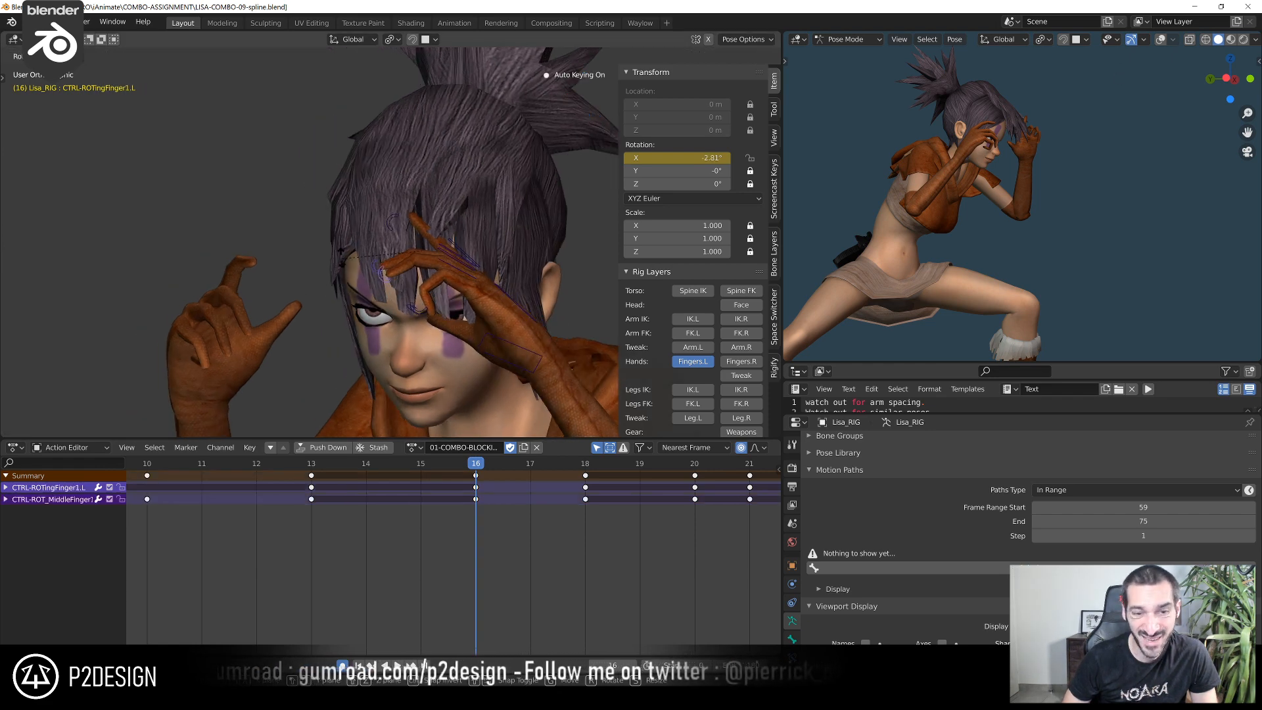
{"action": "left_click", "coordinate": [391, 254]}
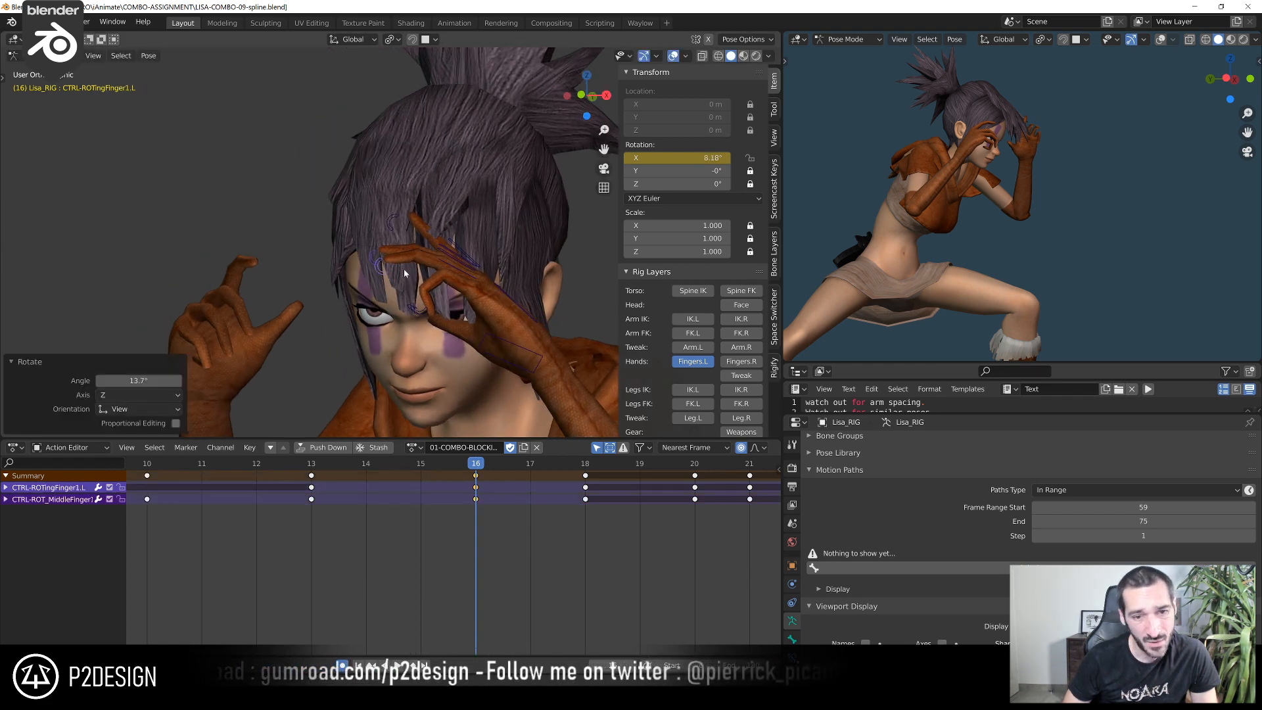
At frame 16, rotate the left ring finger's main control, then the neighbouring finger control, to spread the fingers
{"action": "middle_click_drag", "start_coordinate": [406, 273], "coordinate": [434, 254]}
{"action": "left_click", "coordinate": [436, 252]}
{"action": "key", "text": "r"}
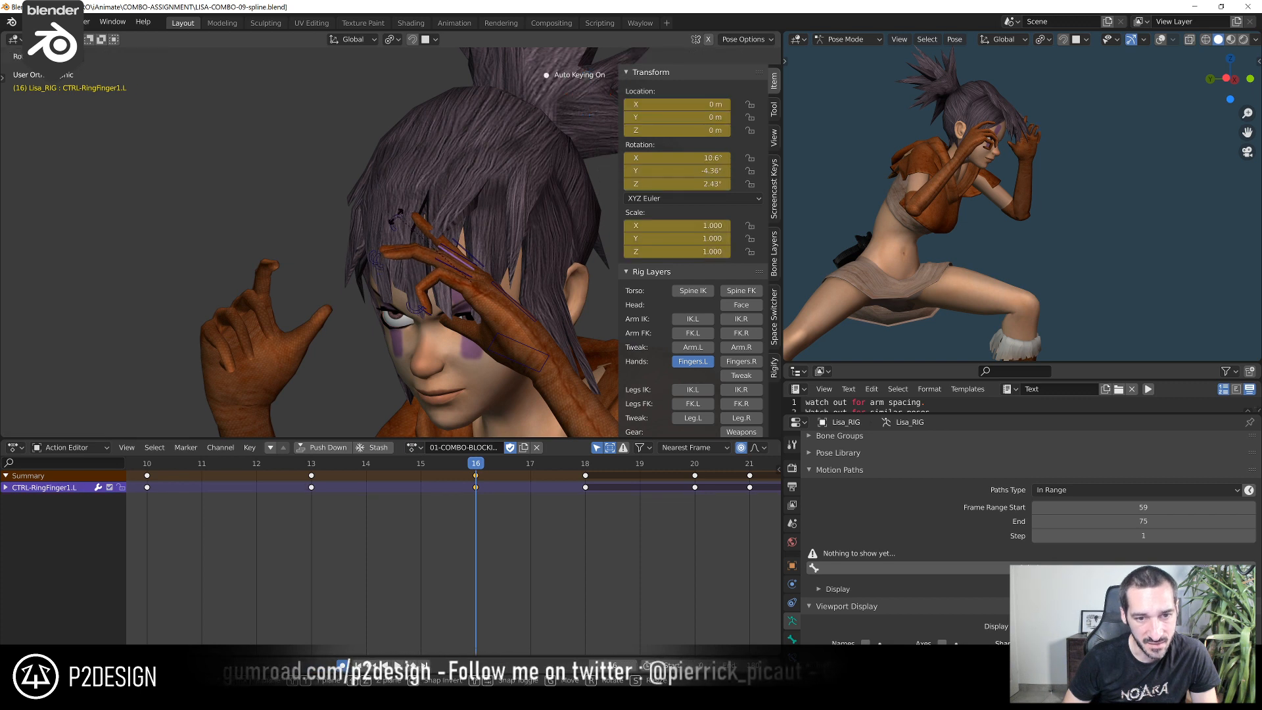
{"action": "left_click", "coordinate": [402, 226]}
{"action": "left_click", "coordinate": [446, 247]}
{"action": "key", "text": "r"}
{"action": "left_click", "coordinate": [440, 214]}
At frame 16, rotate the left middle finger's curl control, then the pinky's curl control by about 32.1°
{"action": "left_click", "coordinate": [379, 242]}
{"action": "key", "text": "r"}
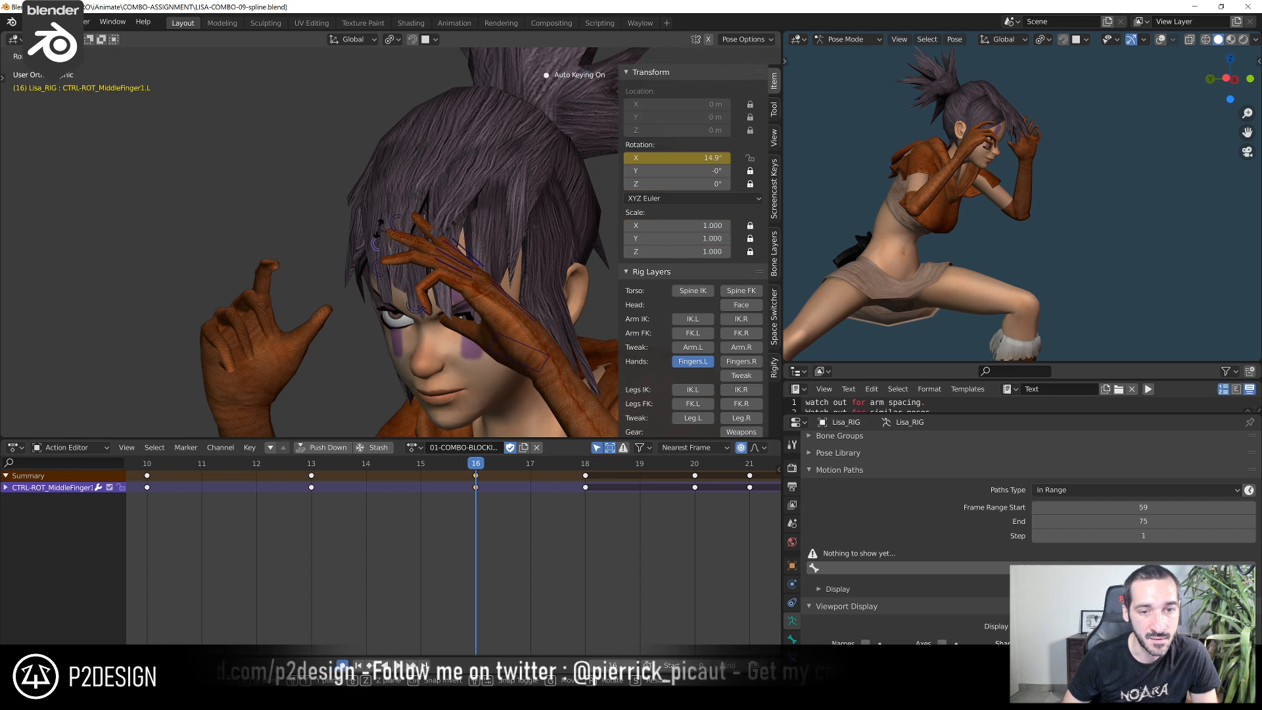
{"action": "left_click", "coordinate": [332, 176]}
{"action": "left_click", "coordinate": [407, 311]}
{"action": "key", "text": "r"}
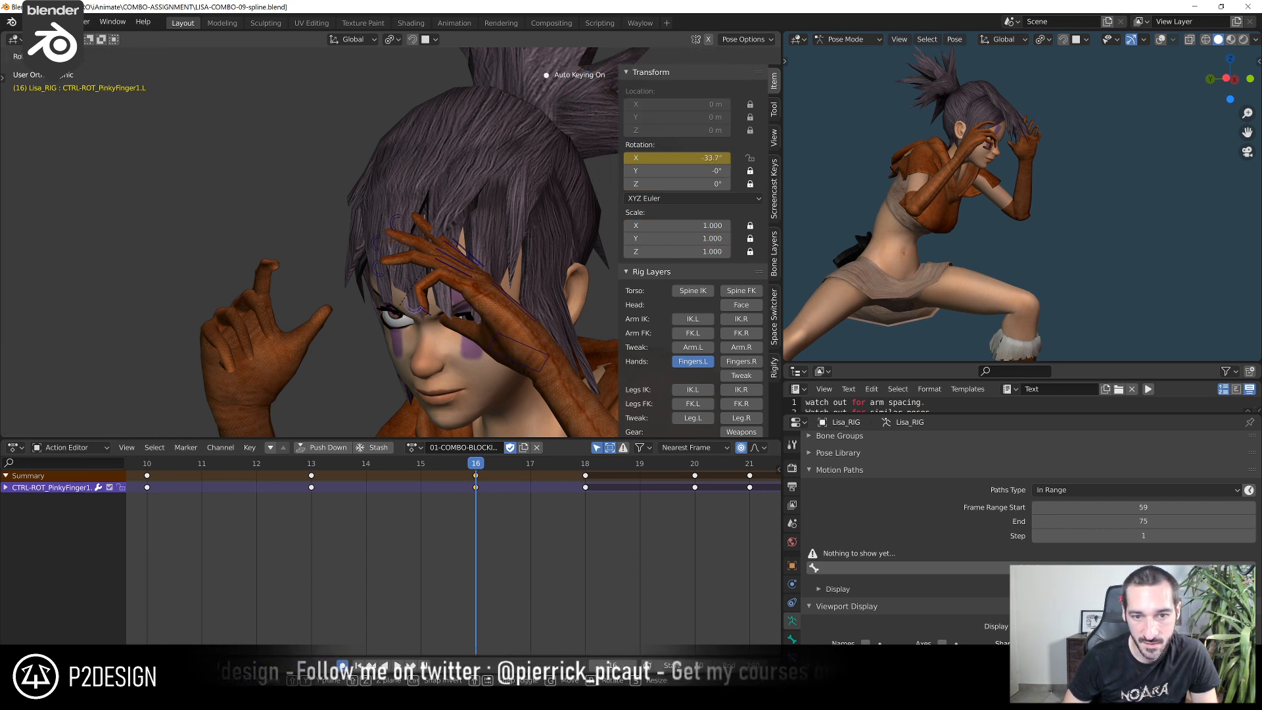
{"action": "left_click", "coordinate": [349, 311]}
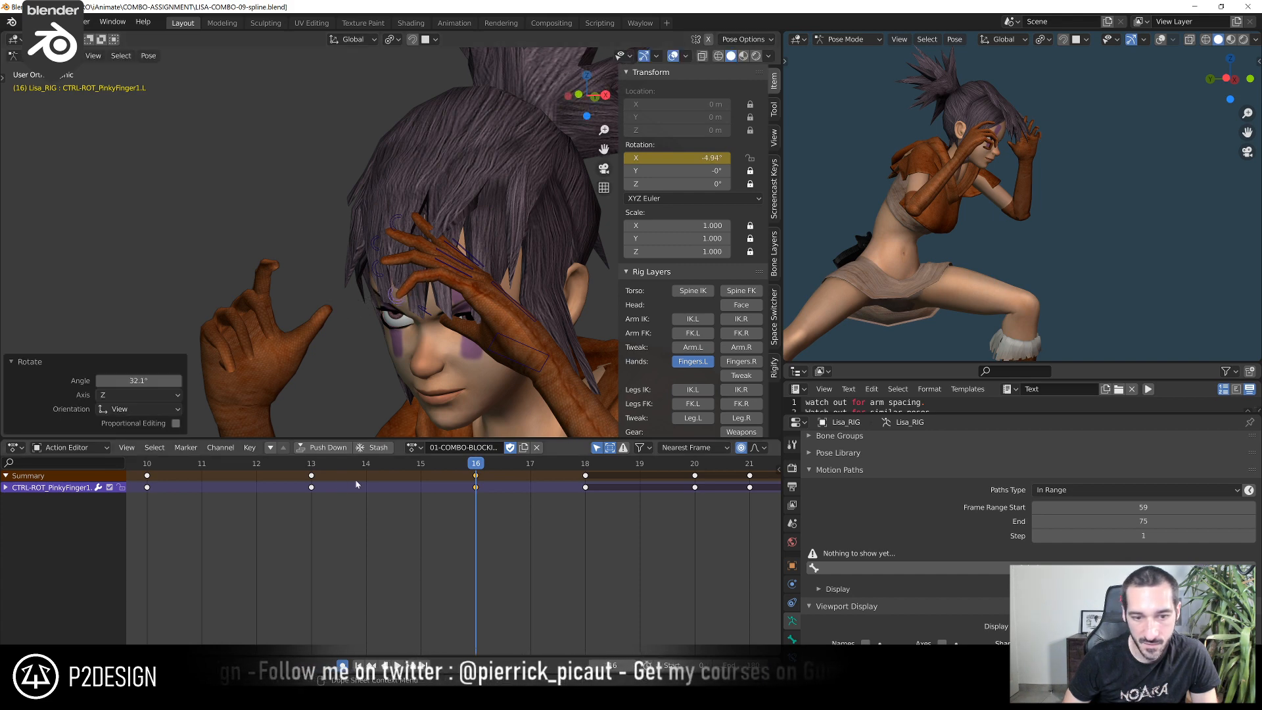
Scrub and play the left finger motion from around frame 12, then return to frame 16
{"action": "left_click", "coordinate": [313, 463]}
{"action": "left_click_drag", "start_coordinate": [335, 469], "coordinate": [257, 503]}
{"action": "key", "text": "space"}
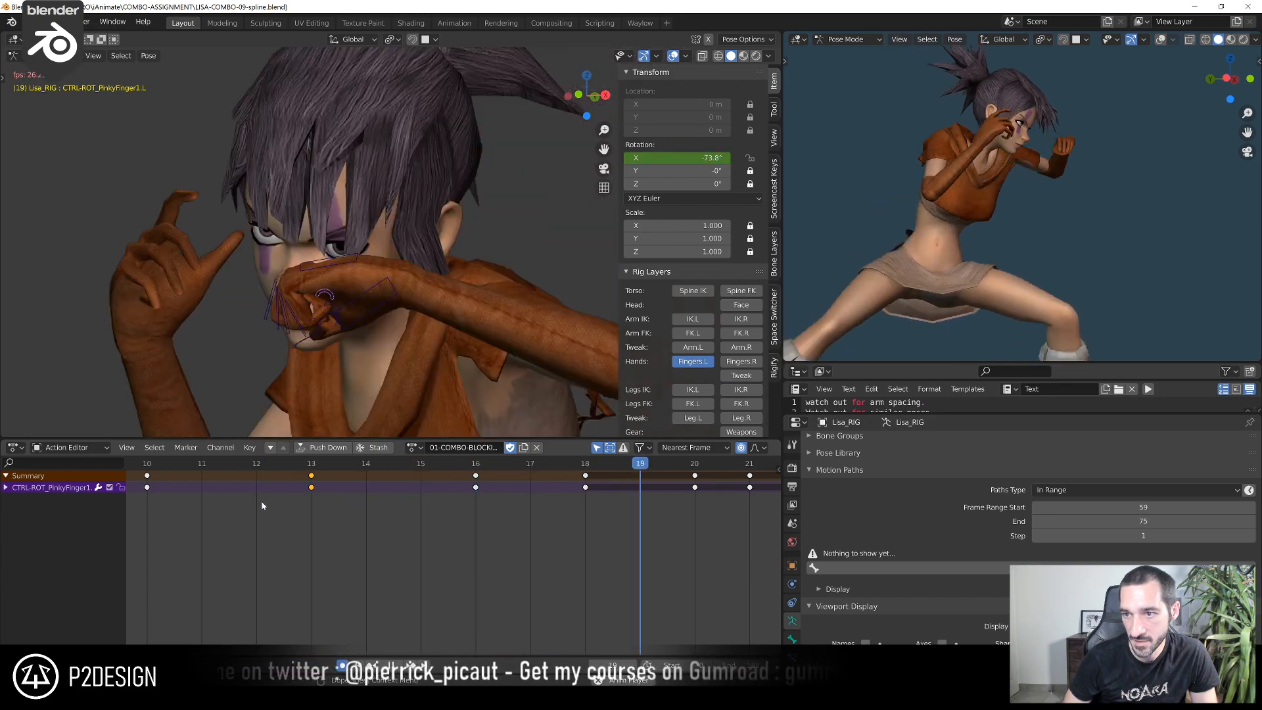
{"action": "left_click", "coordinate": [286, 467]}
{"action": "key", "text": "space"}
{"action": "left_click_drag", "start_coordinate": [286, 467], "coordinate": [482, 488]}
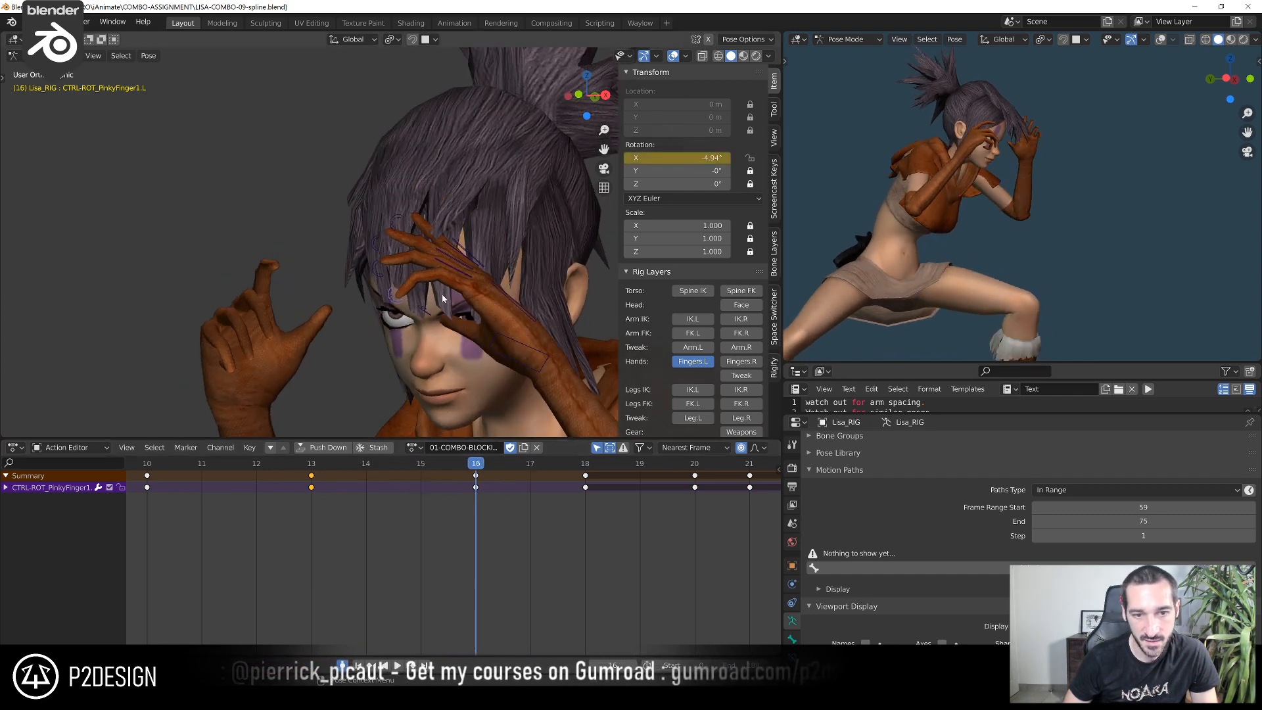
At frame 16, rotate the left pinky's curl control slightly and the ring finger's main control by about 2.8°
{"action": "left_click", "coordinate": [391, 284]}
{"action": "left_click", "coordinate": [392, 284]}
{"action": "key", "text": "r"}
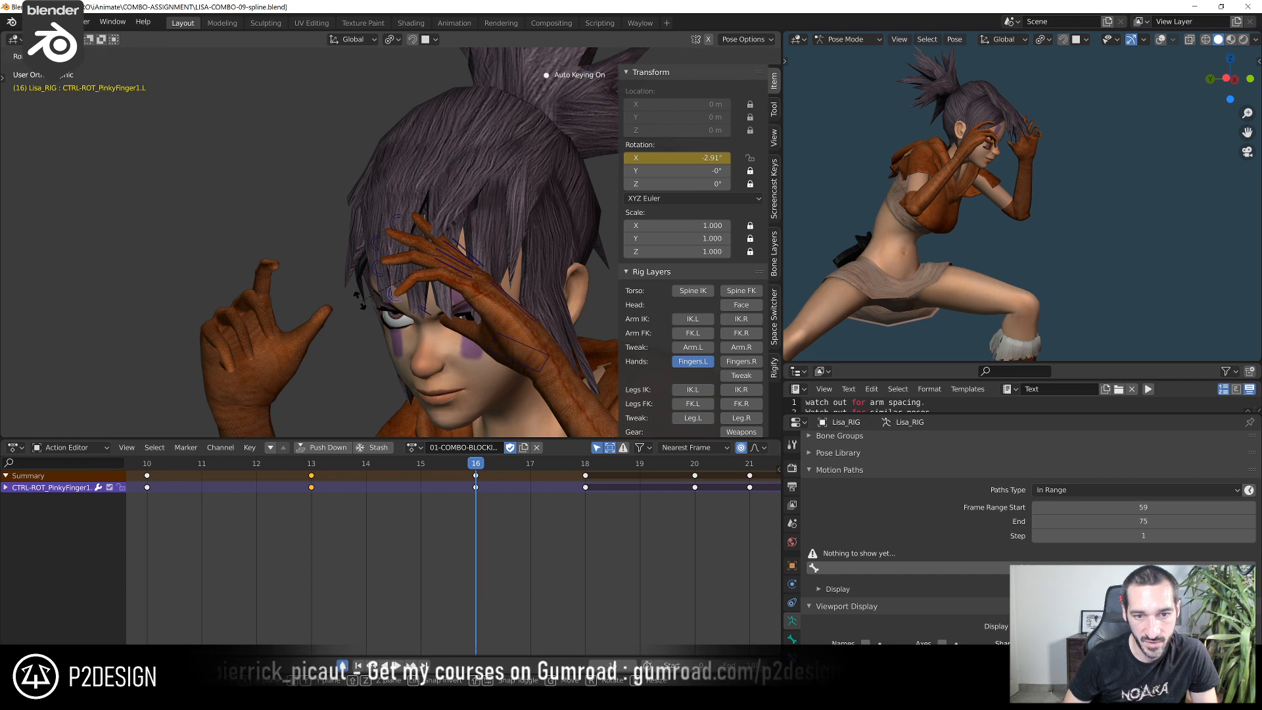
{"action": "left_click", "coordinate": [347, 300]}
{"action": "left_click", "coordinate": [434, 232]}
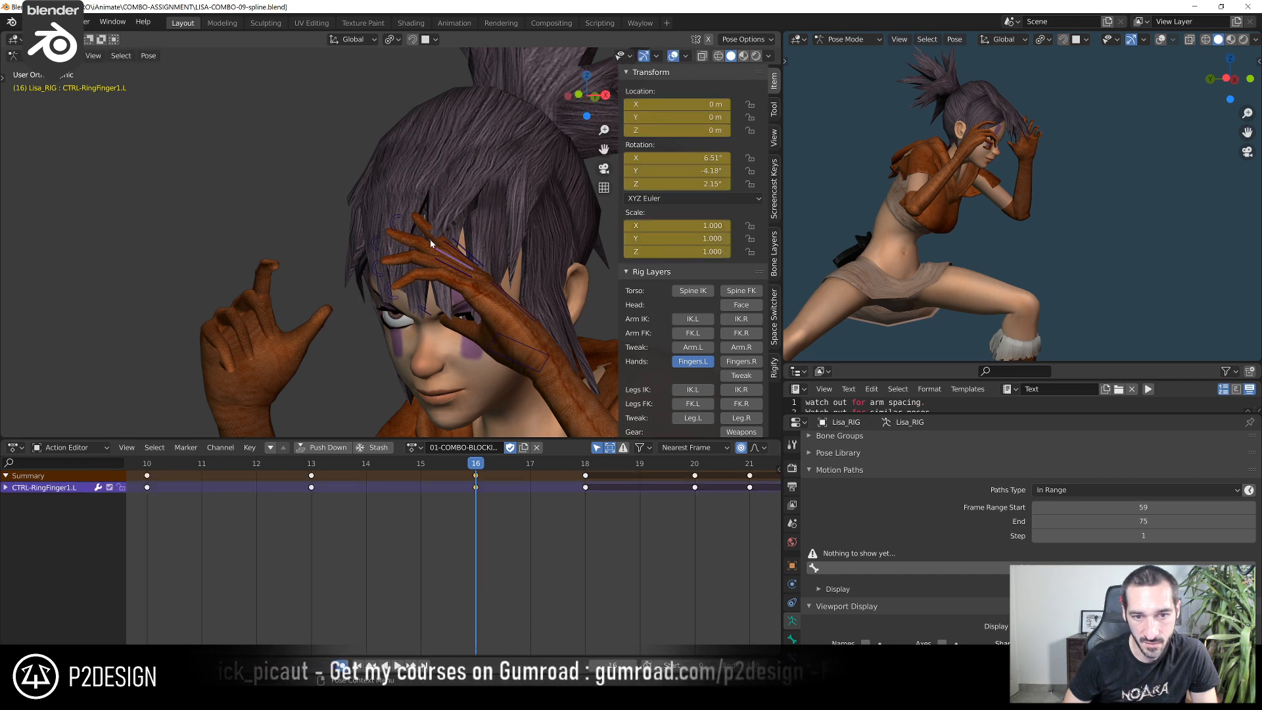
{"action": "left_click", "coordinate": [434, 232]}
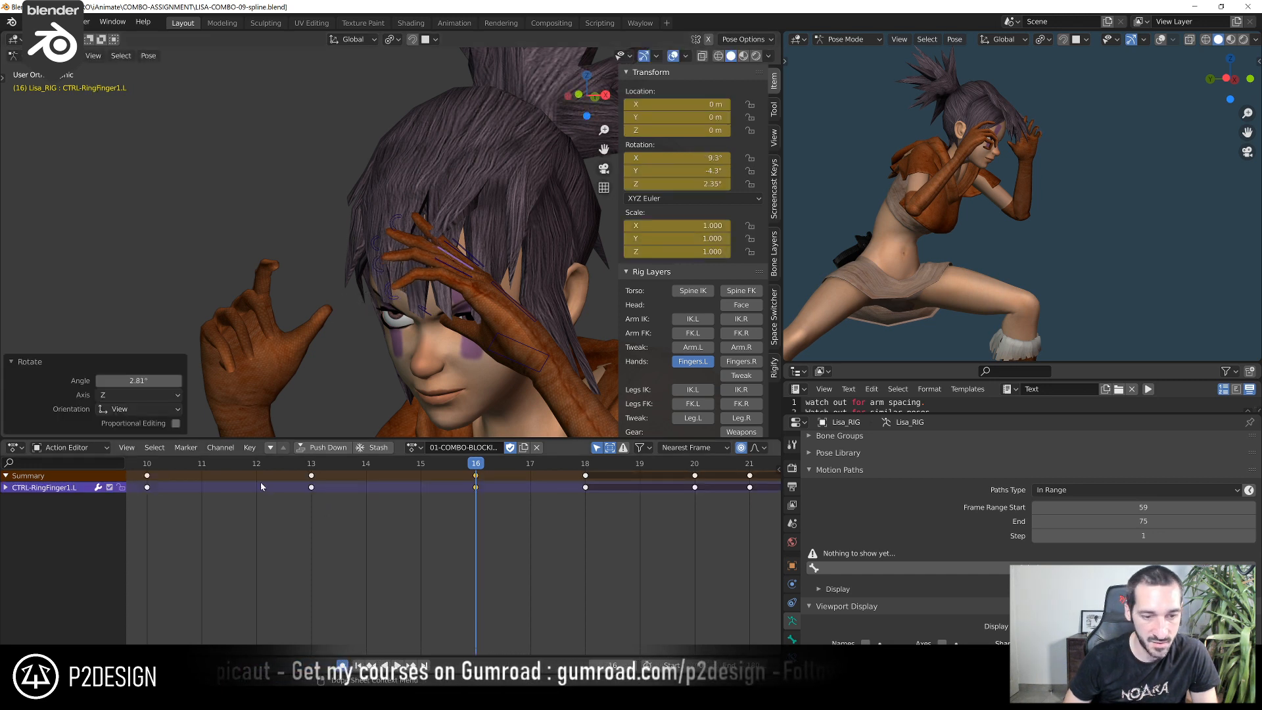
Scrub from frame 10 to check the fingers, then rotate the left pinky's curl control slightly at frame 15
{"action": "left_click_drag", "start_coordinate": [145, 469], "coordinate": [391, 499]}
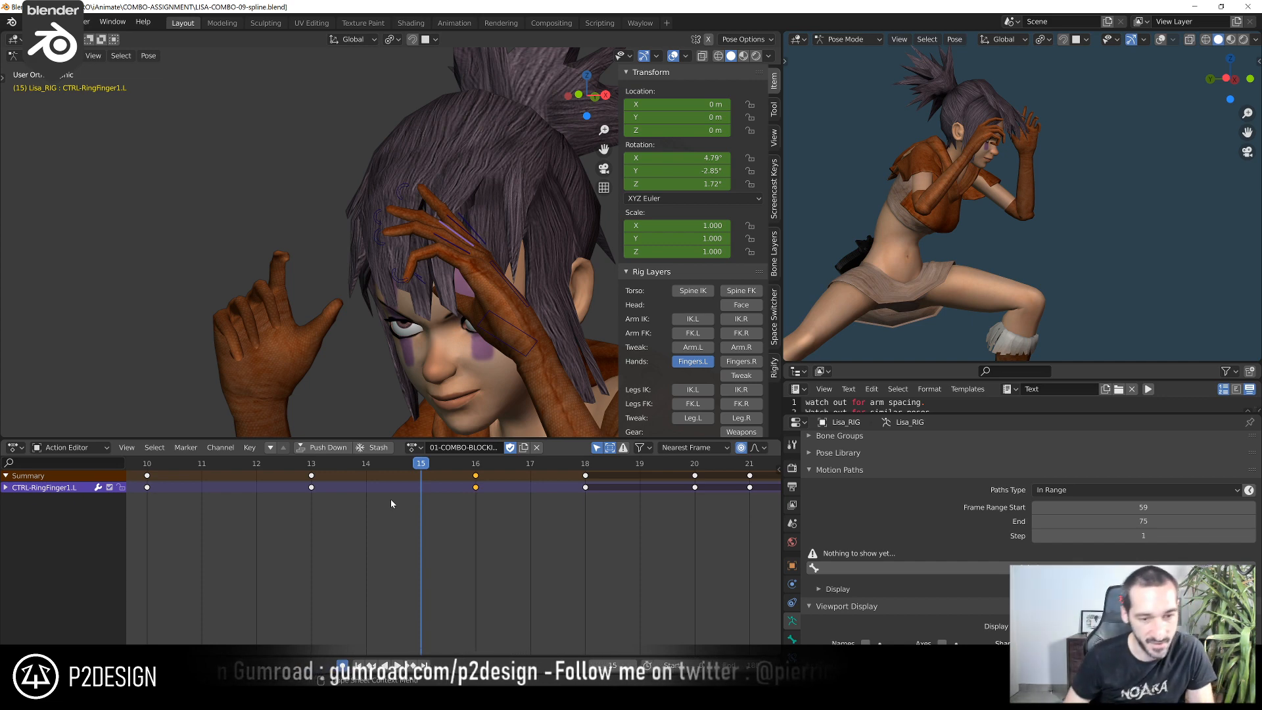
{"action": "left_click", "coordinate": [312, 465]}
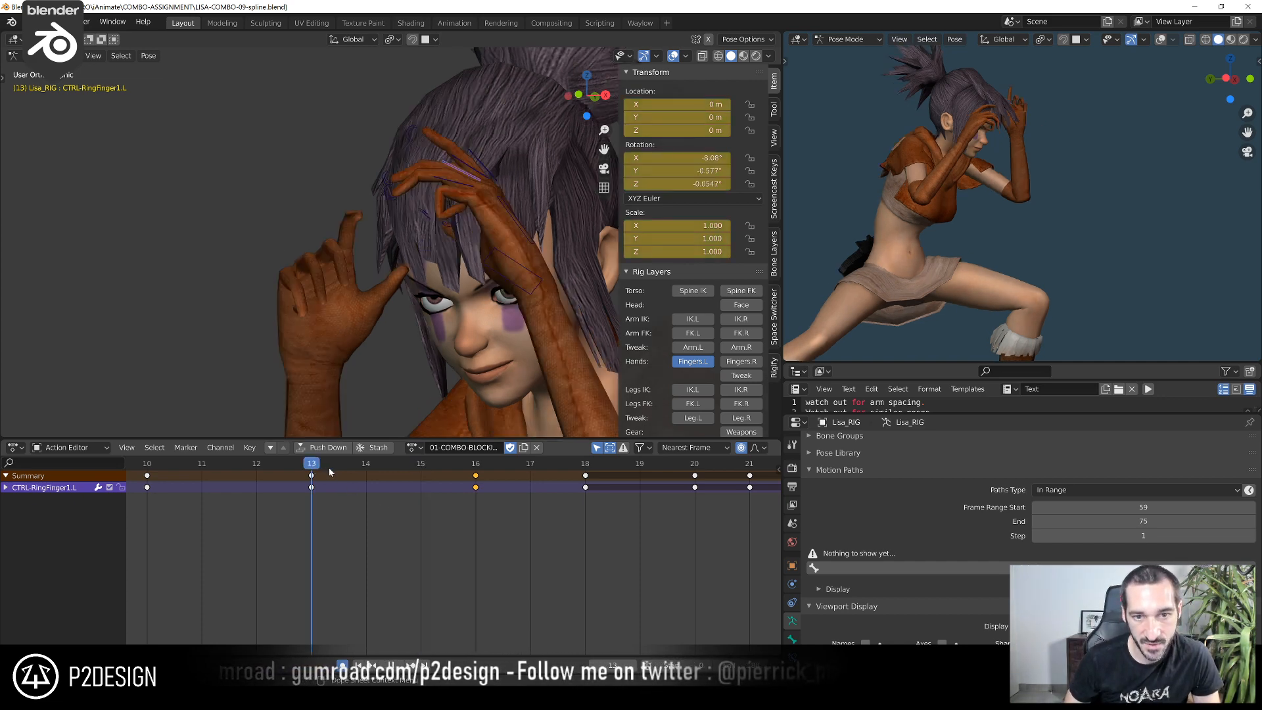
{"action": "left_click_drag", "start_coordinate": [328, 467], "coordinate": [357, 473]}
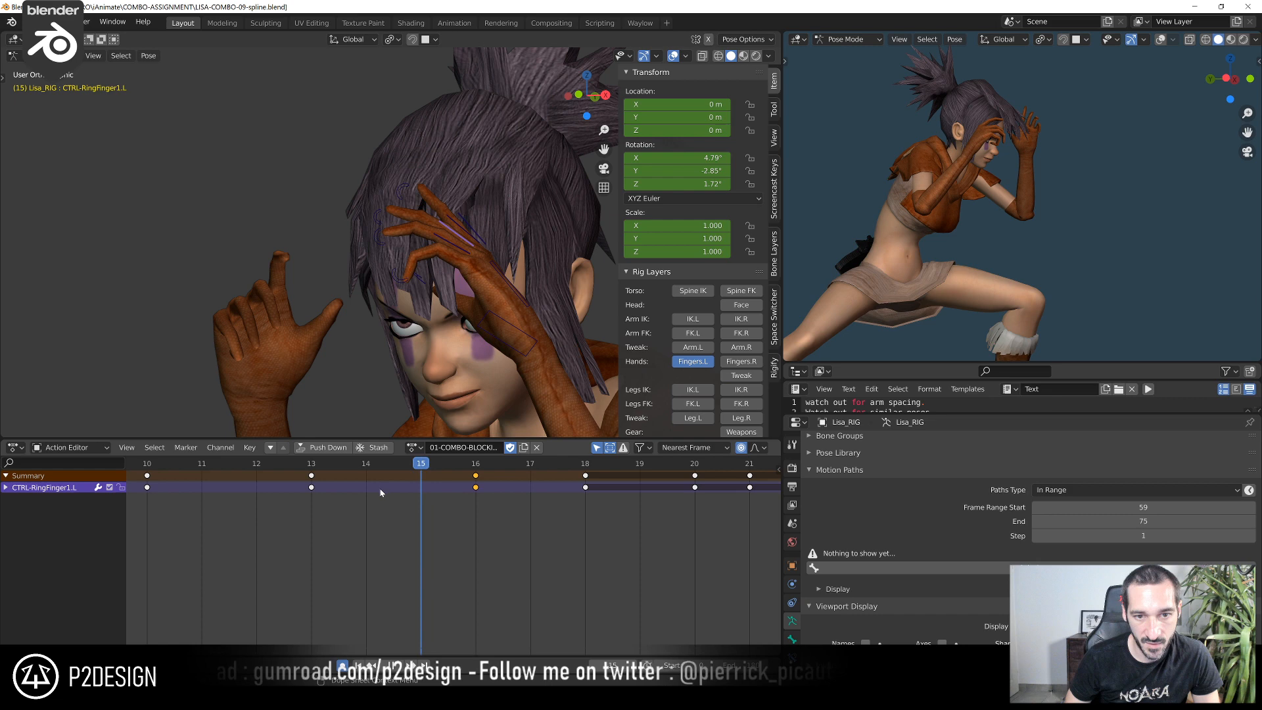
{"action": "left_click", "coordinate": [401, 487]}
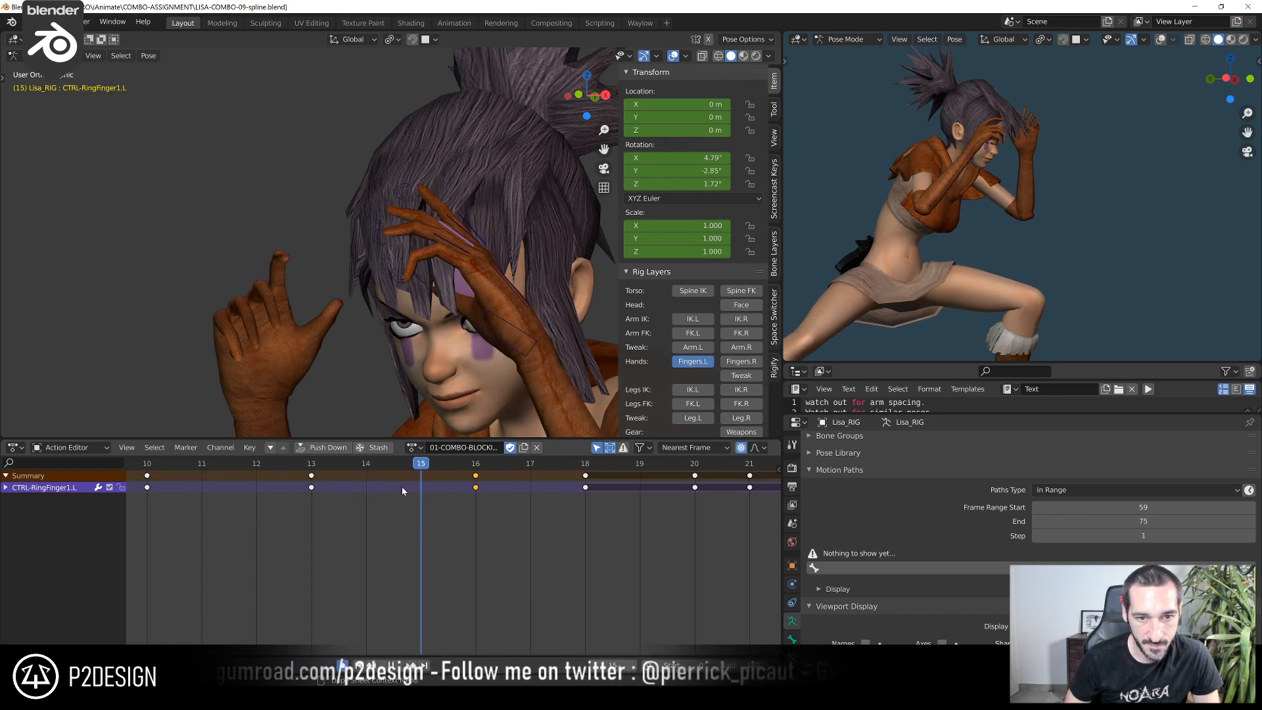
{"action": "left_click", "coordinate": [401, 273]}
{"action": "key", "text": "r"}
{"action": "left_click", "coordinate": [350, 271]}
At frame 15, rotate the left ring and middle finger curl controls together by about -5.8°, and the index finger's by about -2.7°
{"action": "left_click", "coordinate": [377, 242]}
{"action": "left_click", "coordinate": [373, 223]}
{"action": "key", "text": "r"}
{"action": "left_click", "coordinate": [347, 230]}
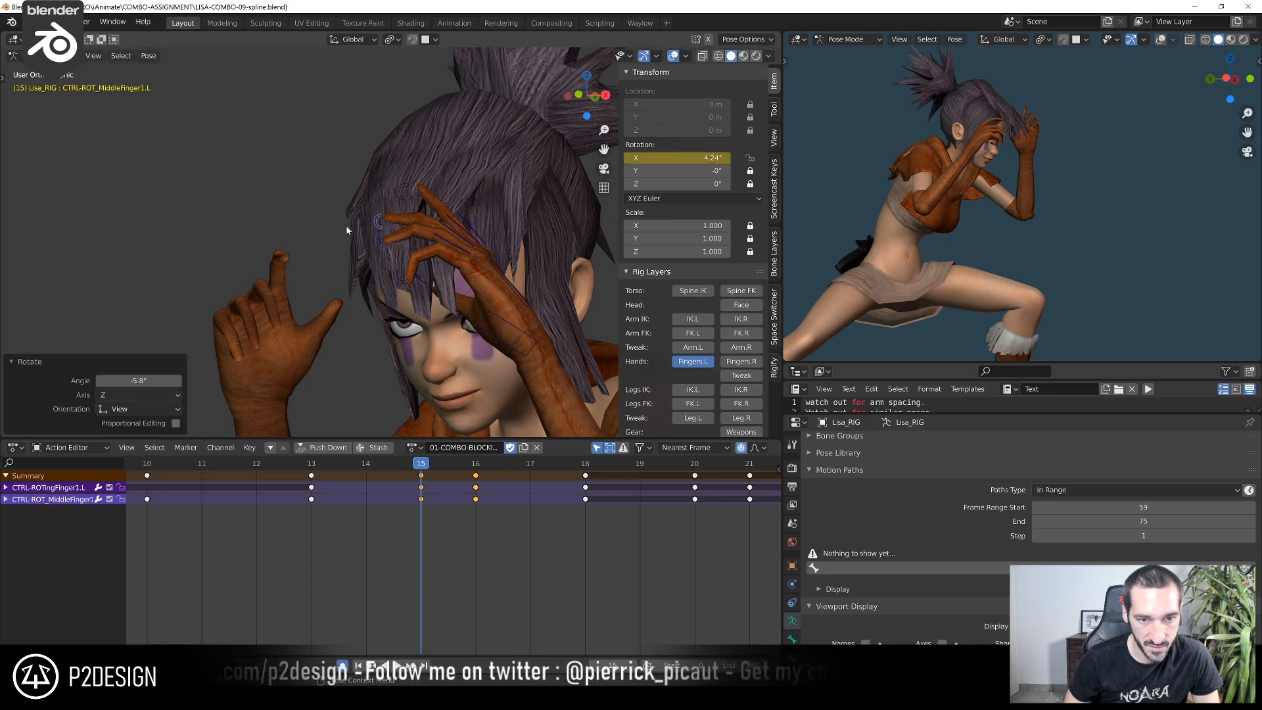
{"action": "left_click", "coordinate": [400, 191]}
{"action": "key", "text": "r"}
{"action": "left_click", "coordinate": [383, 192]}
At frame 17, rotate the left index finger's curl control by about 31°
{"action": "left_click_drag", "start_coordinate": [437, 460], "coordinate": [547, 468]}
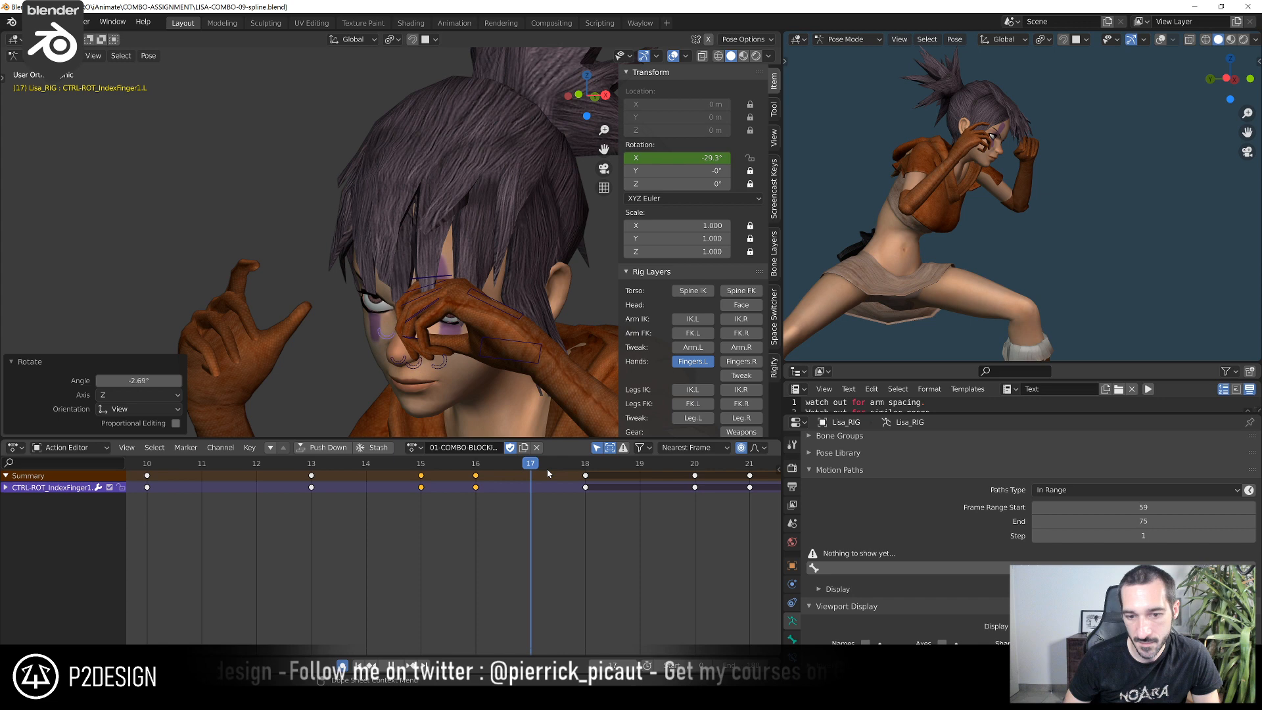
{"action": "left_click", "coordinate": [404, 373]}
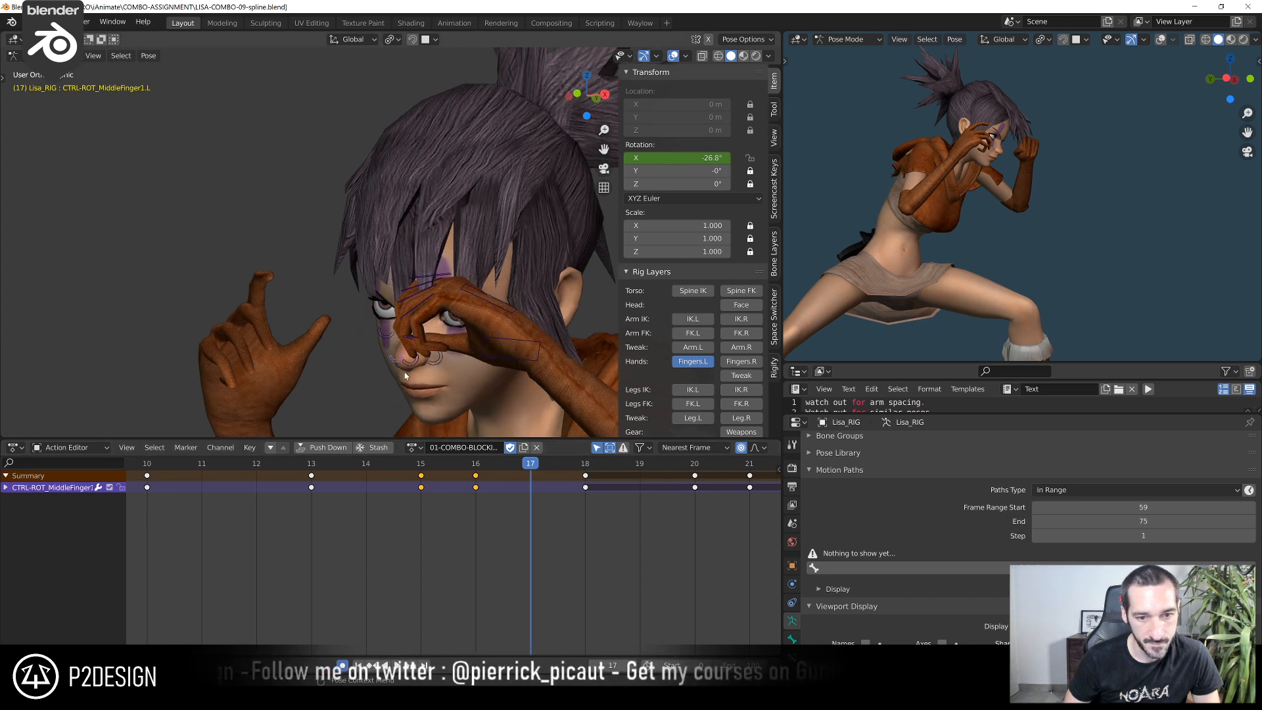
{"action": "left_click", "coordinate": [385, 336]}
{"action": "middle_click_drag", "start_coordinate": [385, 336], "coordinate": [412, 332]}
{"action": "key", "text": "r"}
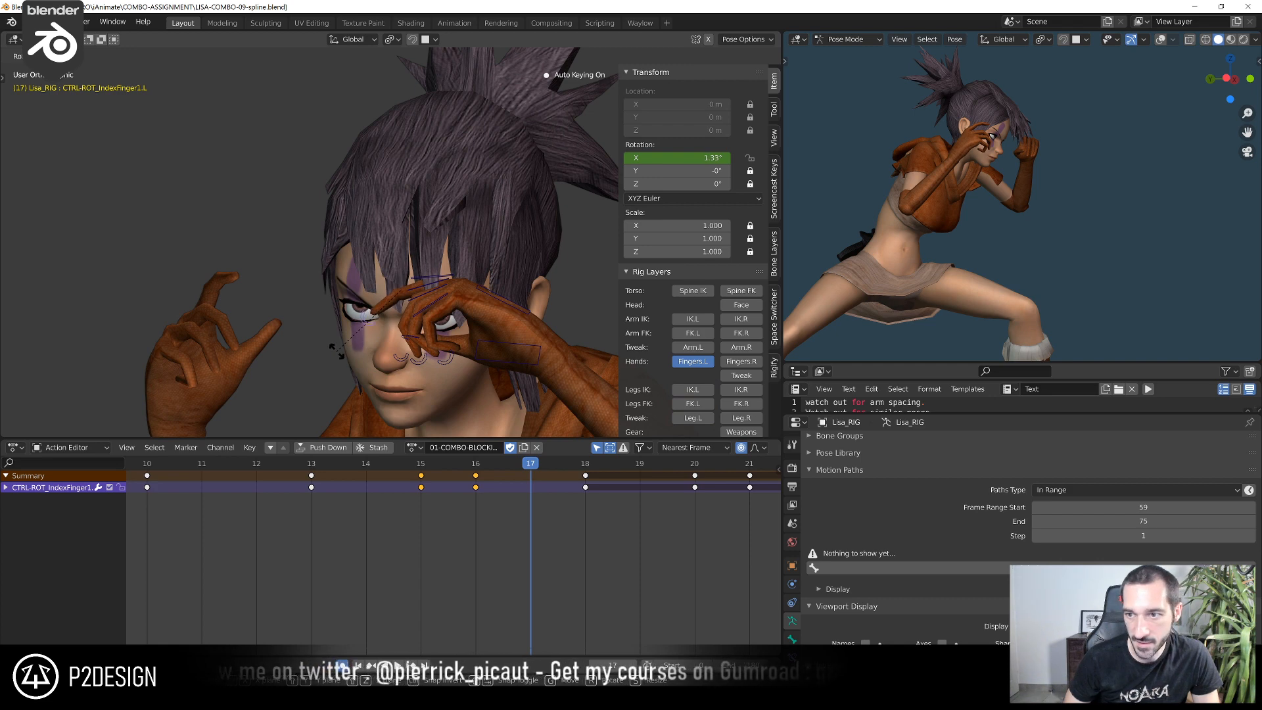
{"action": "left_click", "coordinate": [338, 353]}
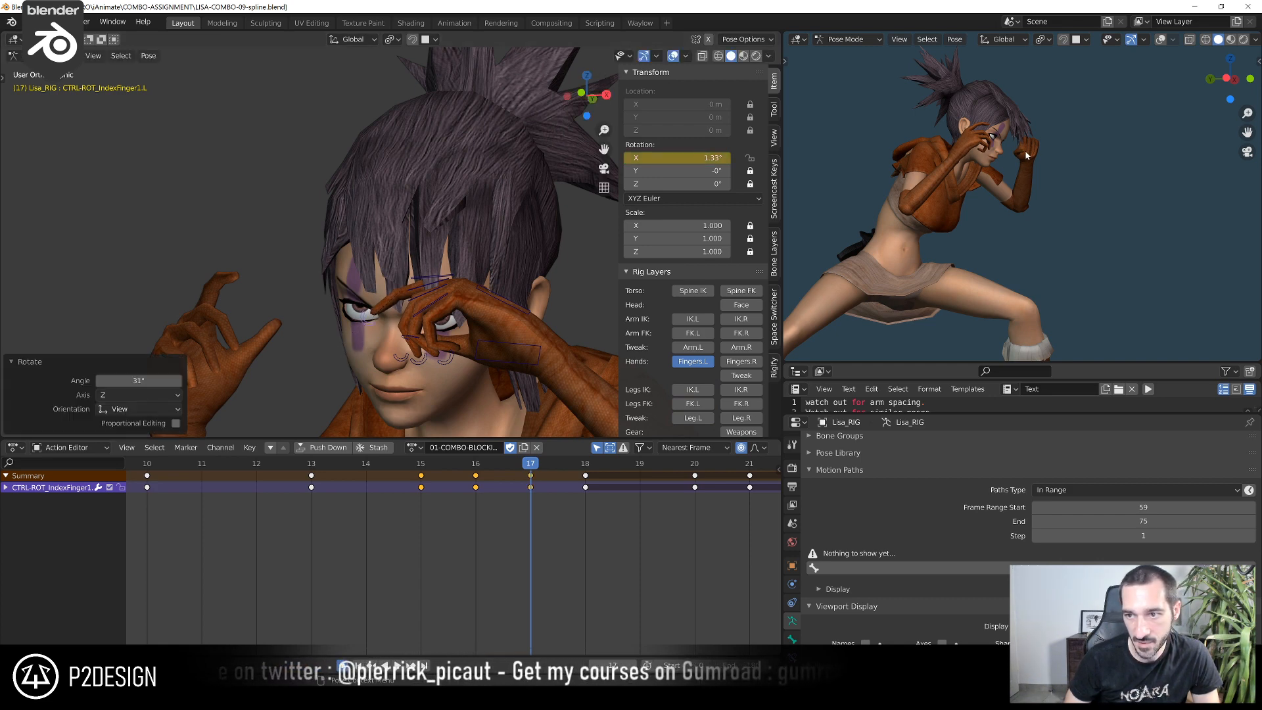
At frame 17, rotate the left middle, ring and pinky curl controls one after another to adjust the finger spread
{"action": "middle_click_drag", "start_coordinate": [482, 400], "coordinate": [449, 393]}
{"action": "left_click", "coordinate": [392, 356]}
{"action": "key", "text": "r"}
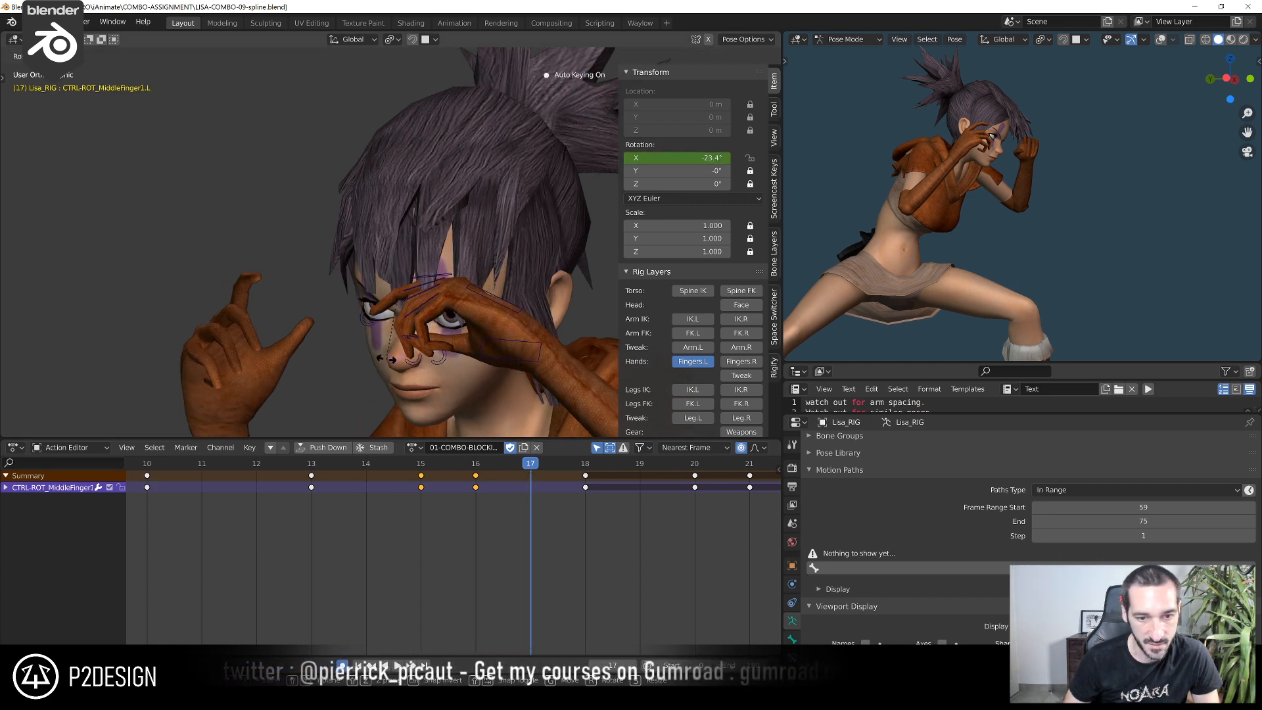
{"action": "left_click", "coordinate": [382, 361]}
{"action": "left_click", "coordinate": [407, 368]}
{"action": "key", "text": "r"}
{"action": "left_click", "coordinate": [408, 382]}
{"action": "left_click", "coordinate": [435, 366]}
{"action": "key", "text": "r"}
{"action": "left_click", "coordinate": [422, 368]}
Refine frame 17 by rotating the left middle finger's curl control about 4.8°, adjusting the index finger's control, and readjusting the middle
{"action": "left_click", "coordinate": [388, 361]}
{"action": "key", "text": "r"}
{"action": "left_click", "coordinate": [381, 366]}
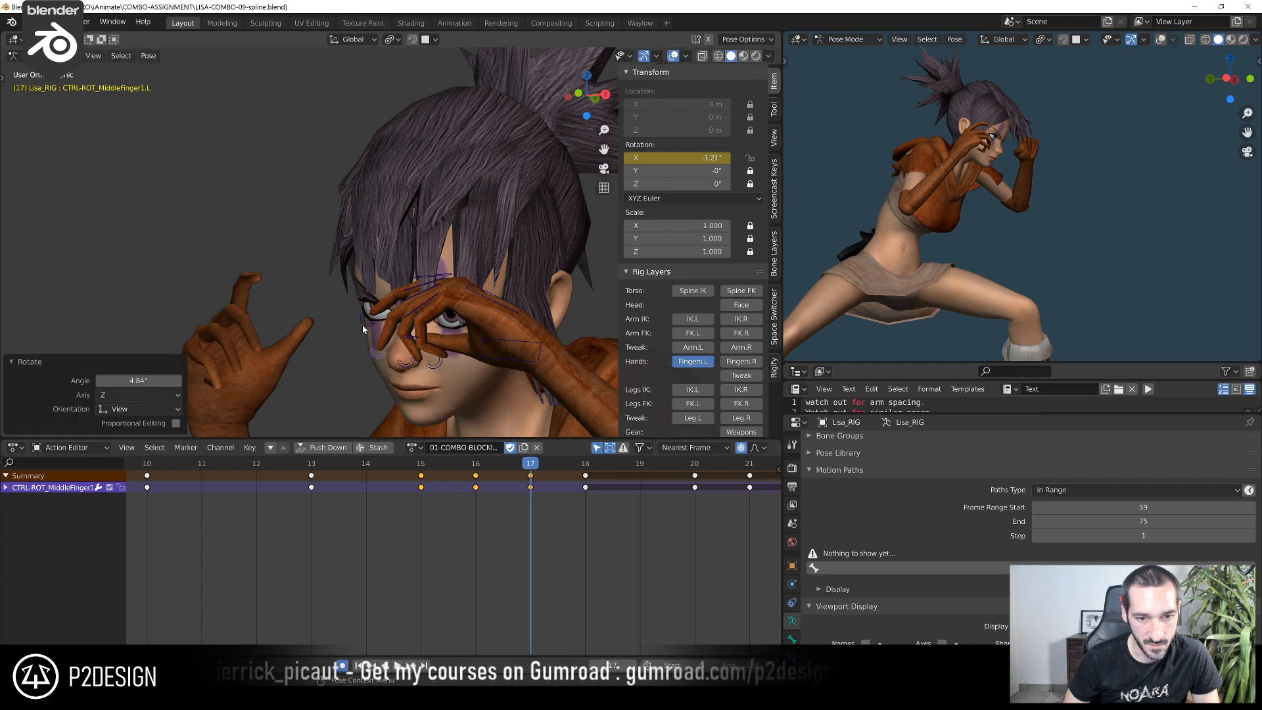
{"action": "left_click", "coordinate": [363, 325]}
{"action": "key", "text": "r"}
{"action": "left_click", "coordinate": [345, 307]}
{"action": "left_click", "coordinate": [370, 353]}
{"action": "key", "text": "r"}
{"action": "left_click", "coordinate": [367, 360]}
Scrub through to frame 19 and rotate the left palm control slightly, starting with about -0.9°
{"action": "left_click", "coordinate": [484, 465]}
{"action": "left_click_drag", "start_coordinate": [500, 464], "coordinate": [668, 487]}
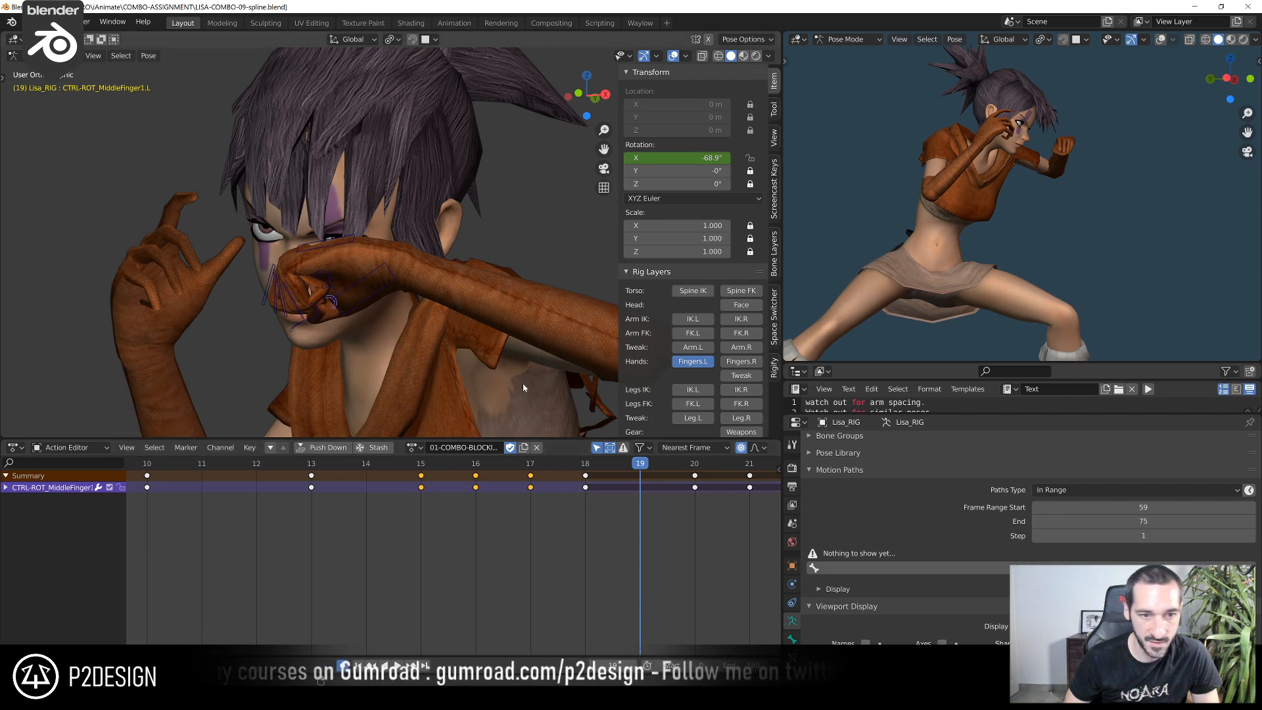
{"action": "scroll", "coordinate": [433, 325], "scroll_direction": "up", "scroll_amount": 4}
{"action": "left_click", "coordinate": [431, 198]}
{"action": "scroll", "coordinate": [434, 204], "scroll_direction": "down", "scroll_amount": 4}
{"action": "middle_click_drag", "start_coordinate": [436, 217], "coordinate": [402, 300]}
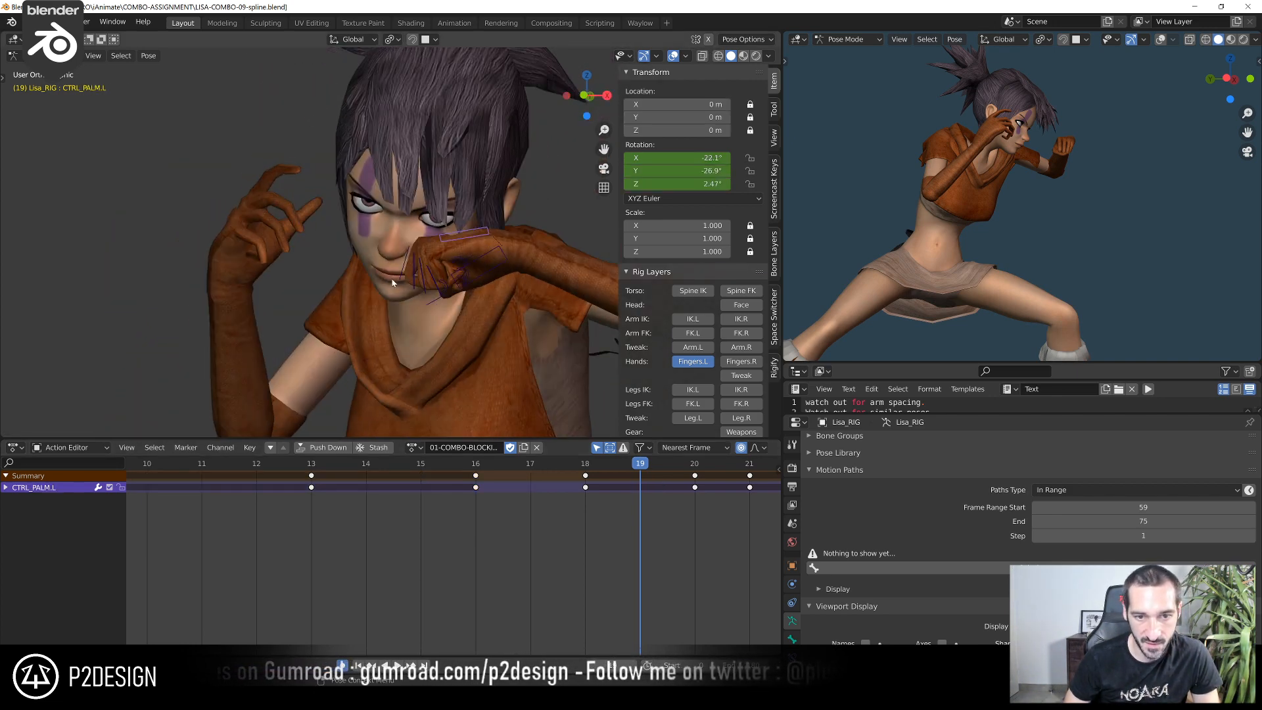
{"action": "key", "text": "r"}
{"action": "left_click", "coordinate": [397, 353]}
{"action": "key", "text": "g"}
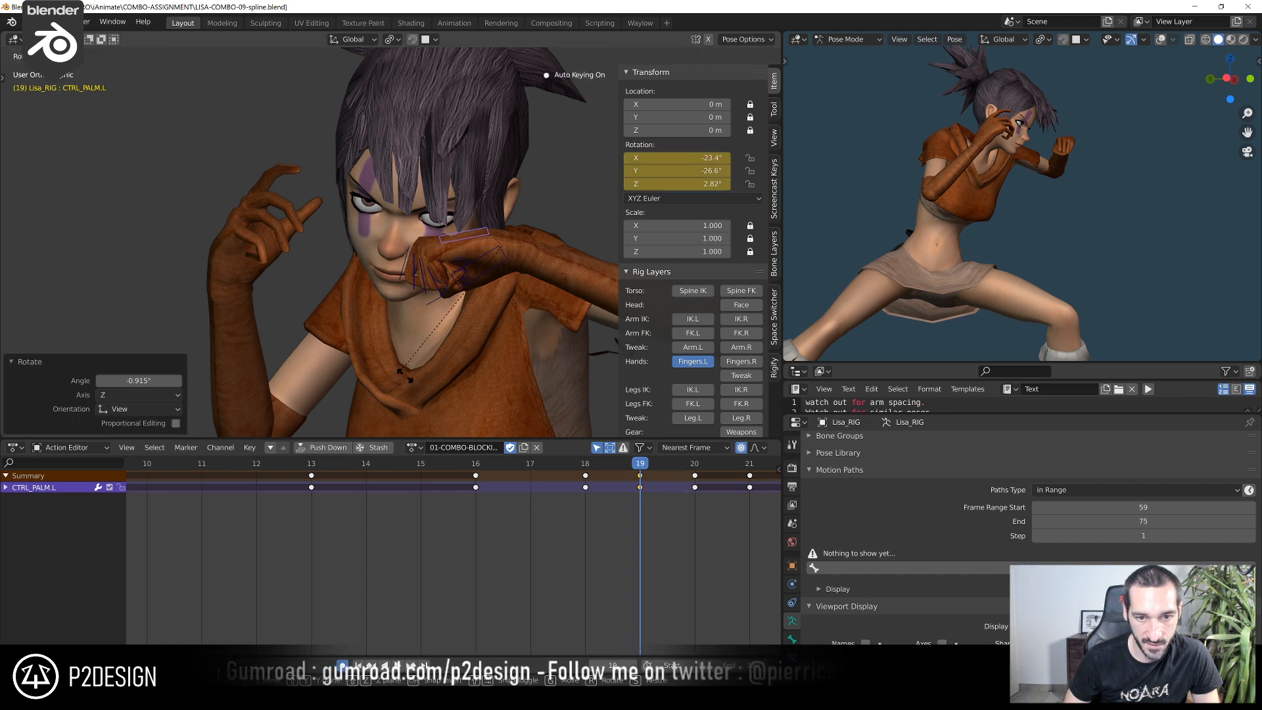
{"action": "left_click", "coordinate": [409, 360]}
Refine the left palm control's rotation at frame 19 from several viewing angles, including a turn of about 3°
{"action": "key", "text": "r"}
{"action": "left_click", "coordinate": [396, 311]}
{"action": "key", "text": "r"}
{"action": "left_click", "coordinate": [388, 291]}
{"action": "middle_click_drag", "start_coordinate": [389, 296], "coordinate": [364, 304]}
{"action": "key", "text": "r"}
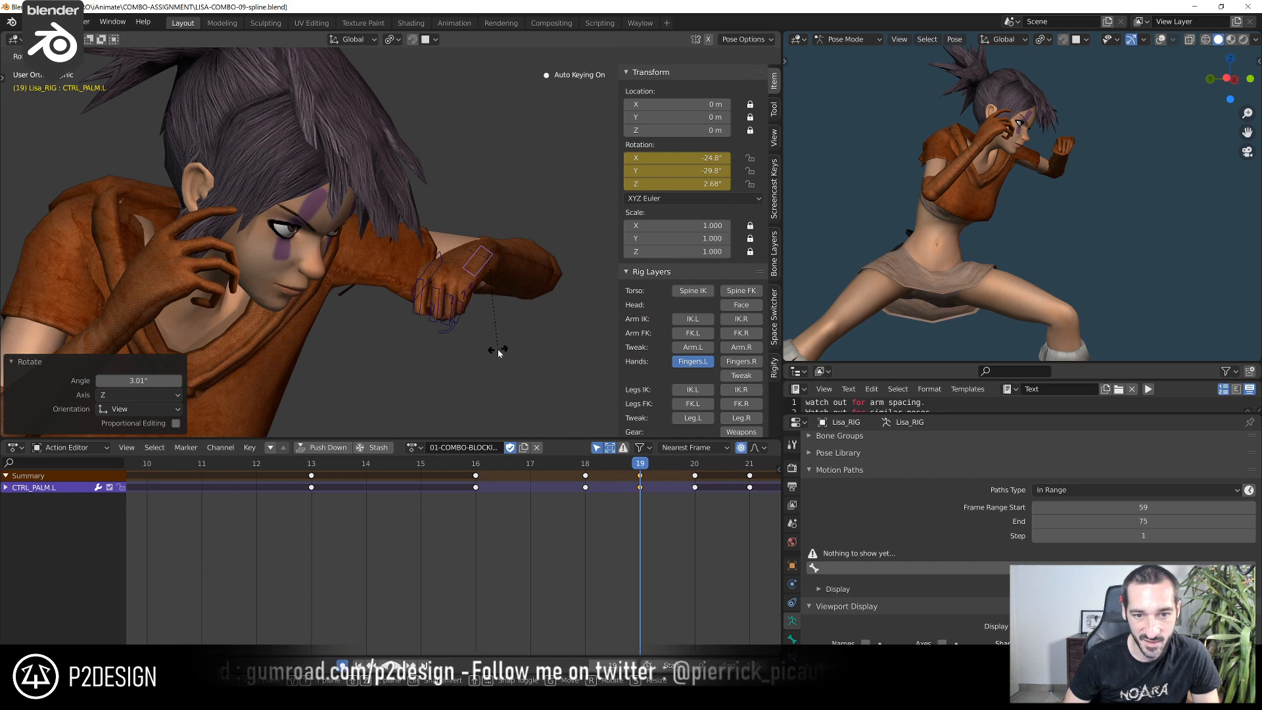
{"action": "left_click", "coordinate": [496, 349]}
Select the main controls of the left index, middle, ring and pinky fingers and move them together slightly at frame 19
{"action": "scroll", "coordinate": [463, 362], "scroll_direction": "up", "scroll_amount": 3}
{"action": "middle_click_drag", "start_coordinate": [454, 365], "coordinate": [369, 371]}
{"action": "left_click", "coordinate": [415, 360]}
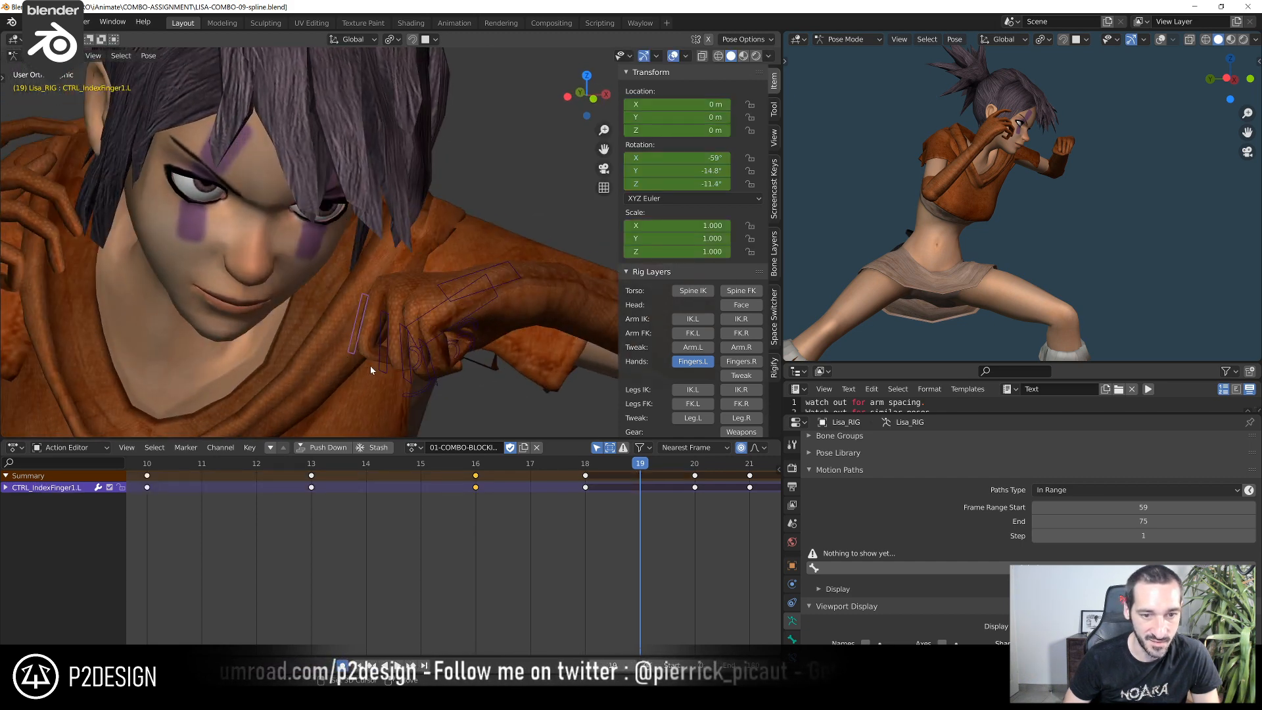
{"action": "left_click", "coordinate": [378, 358], "text": "shift"}
{"action": "left_click", "coordinate": [401, 370], "text": "shift"}
{"action": "left_click", "coordinate": [428, 372], "text": "shift"}
{"action": "middle_click_drag", "start_coordinate": [429, 373], "coordinate": [335, 356]}
{"action": "key", "text": "g"}
{"action": "left_click", "coordinate": [390, 366]}
At frame 19, rotate the left middle finger's main control slightly, followed by the index finger's
{"action": "left_click", "coordinate": [310, 347]}
{"action": "key", "text": "r"}
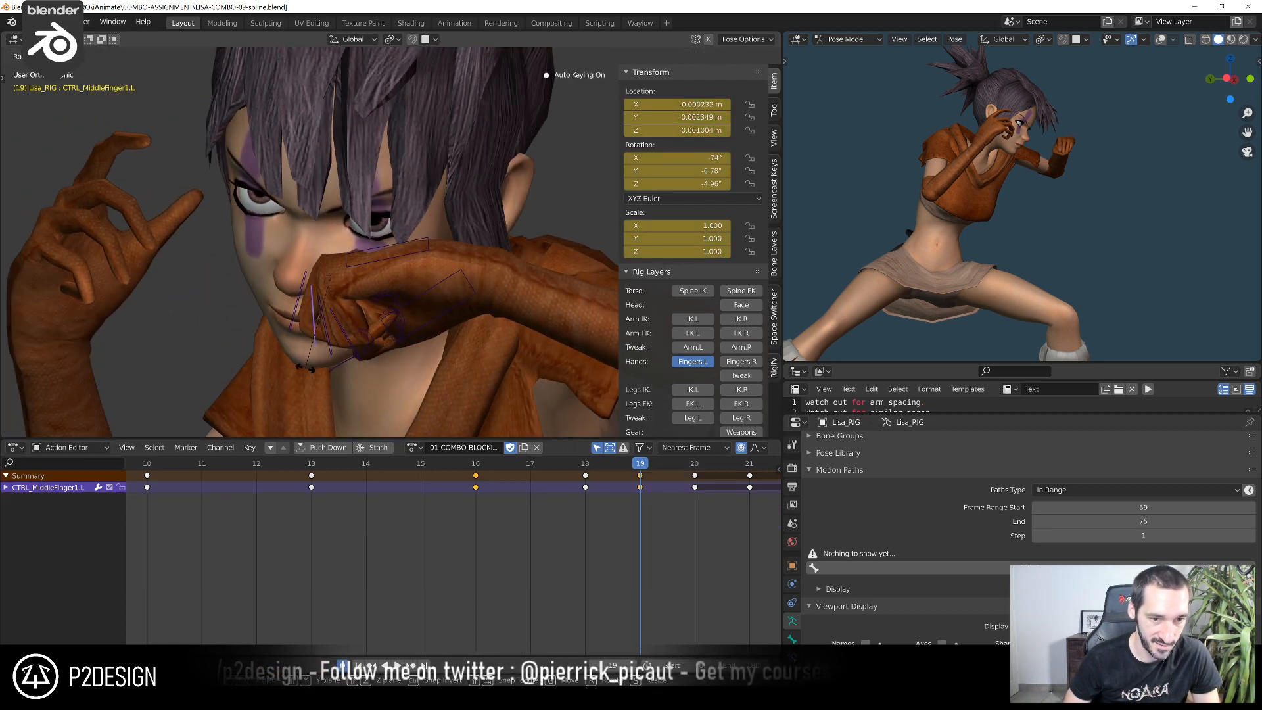
{"action": "left_click", "coordinate": [314, 347]}
{"action": "left_click", "coordinate": [295, 330]}
{"action": "key", "text": "r"}
{"action": "left_click", "coordinate": [306, 331]}
At frame 19, rotate the left pinky's main control slightly and the ring finger's main control by about -4.1°
{"action": "left_click", "coordinate": [365, 344]}
{"action": "key", "text": "r"}
{"action": "left_click", "coordinate": [382, 338]}
{"action": "left_click", "coordinate": [334, 349]}
{"action": "key", "text": "r"}
{"action": "left_click", "coordinate": [344, 351]}
Show the left arm's FK controls and rotate the left hand FK control by about 7.6° at frame 19
{"action": "scroll", "coordinate": [368, 349], "scroll_direction": "down", "scroll_amount": 4}
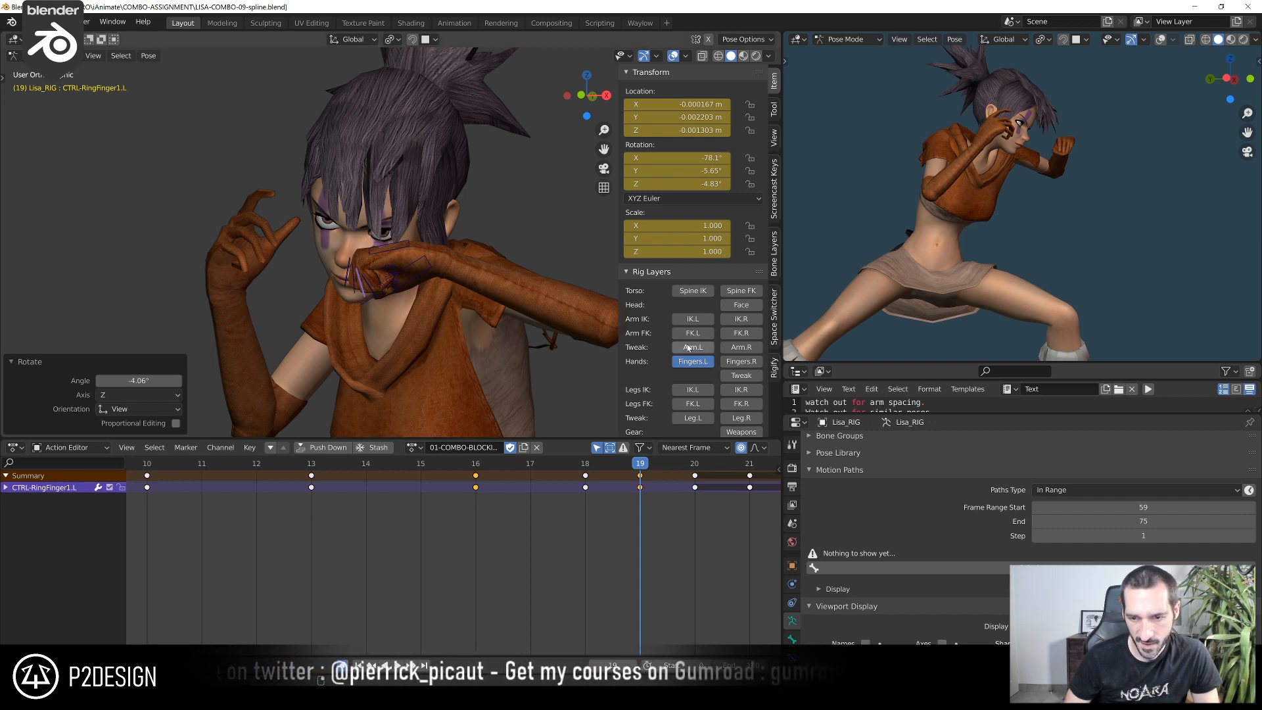
{"action": "left_click", "coordinate": [731, 351]}
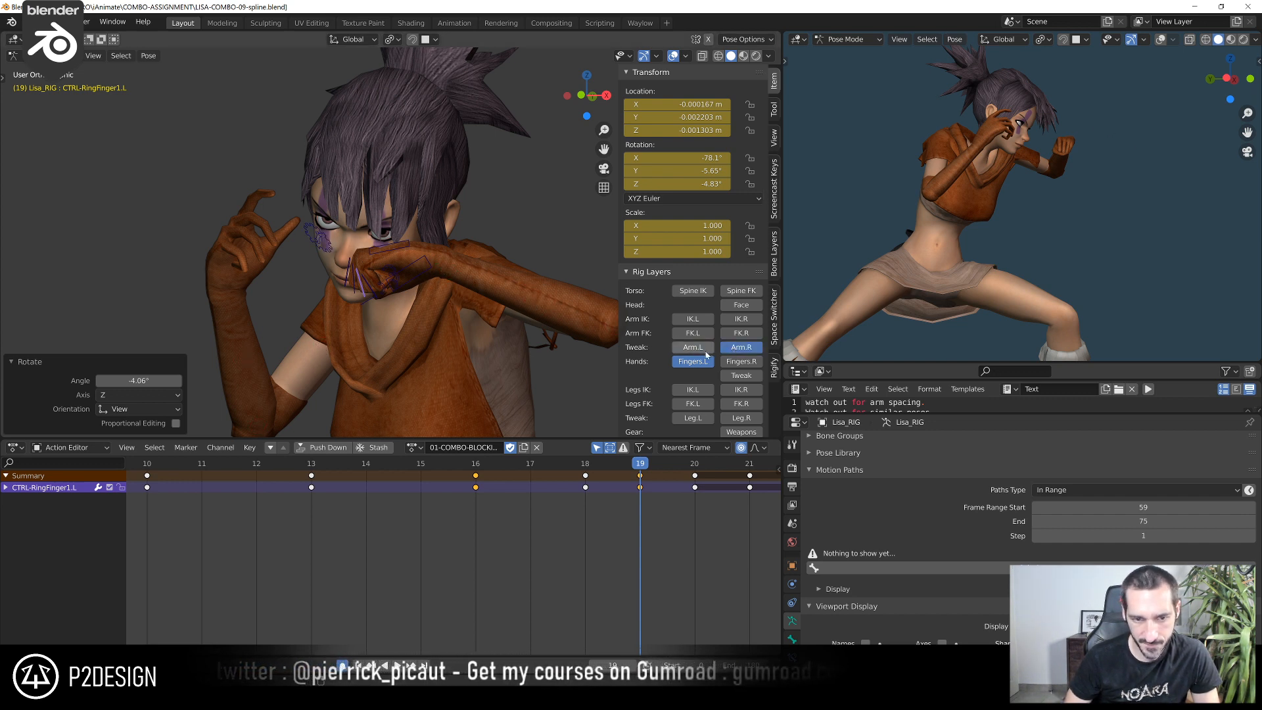
{"action": "left_click", "coordinate": [732, 350]}
{"action": "left_click", "coordinate": [704, 336]}
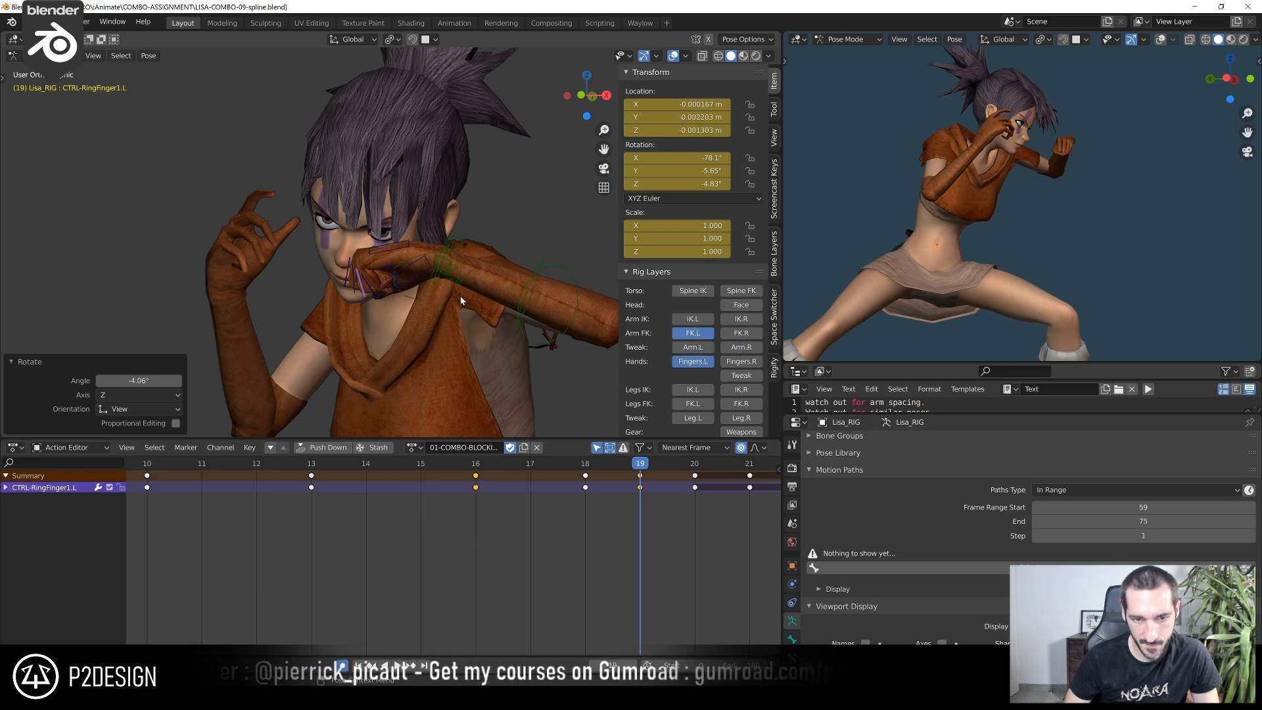
{"action": "middle_click_drag", "start_coordinate": [473, 322], "coordinate": [396, 254]}
{"action": "left_click", "coordinate": [436, 268]}
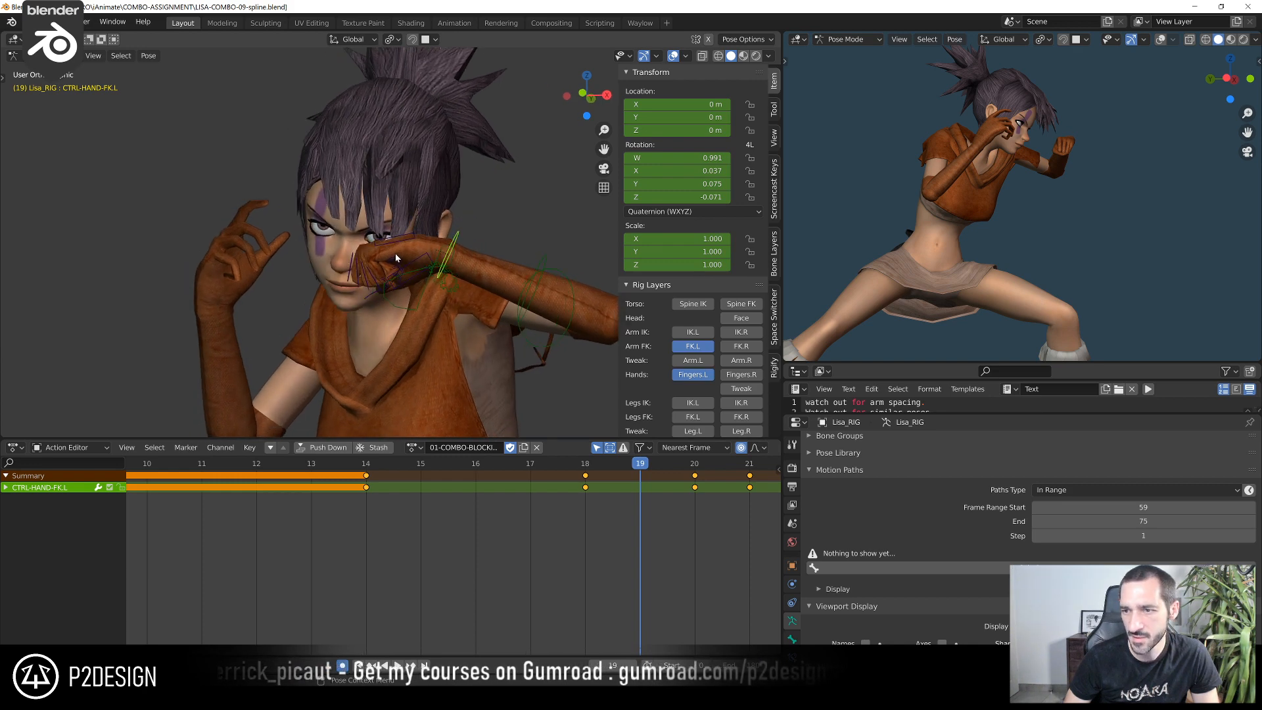
{"action": "key", "text": "r"}
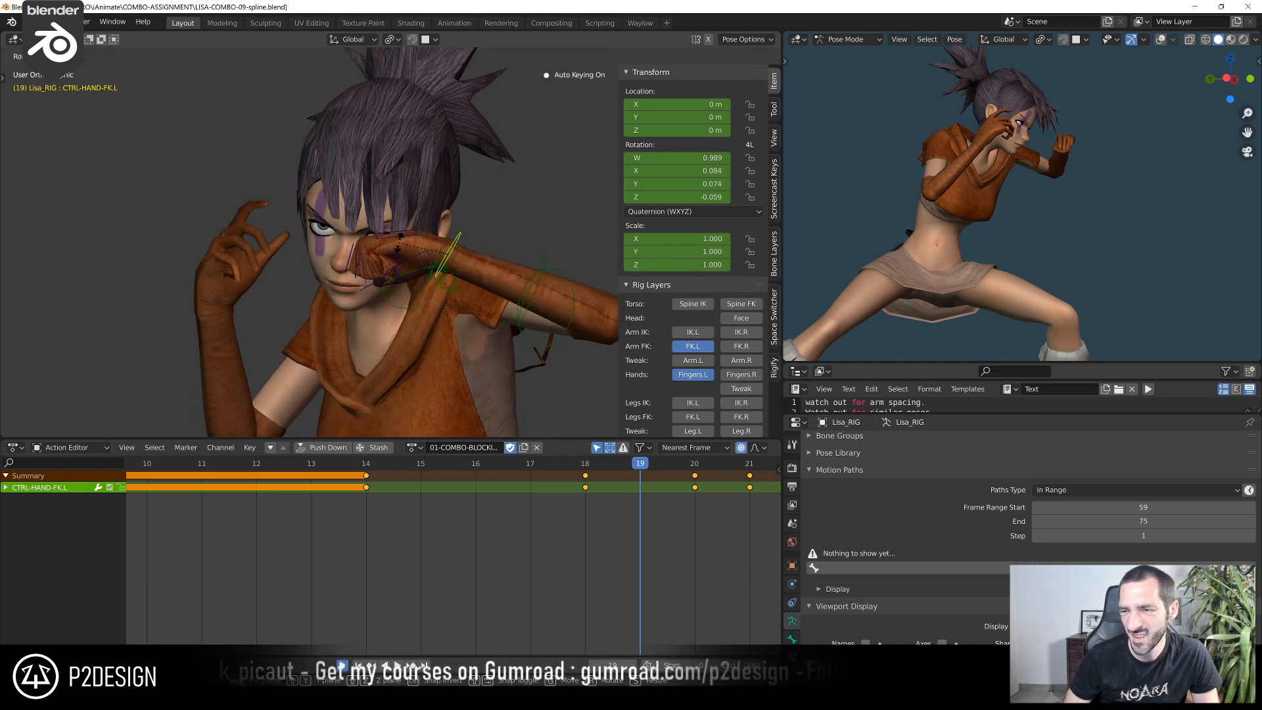
{"action": "left_click", "coordinate": [400, 245]}
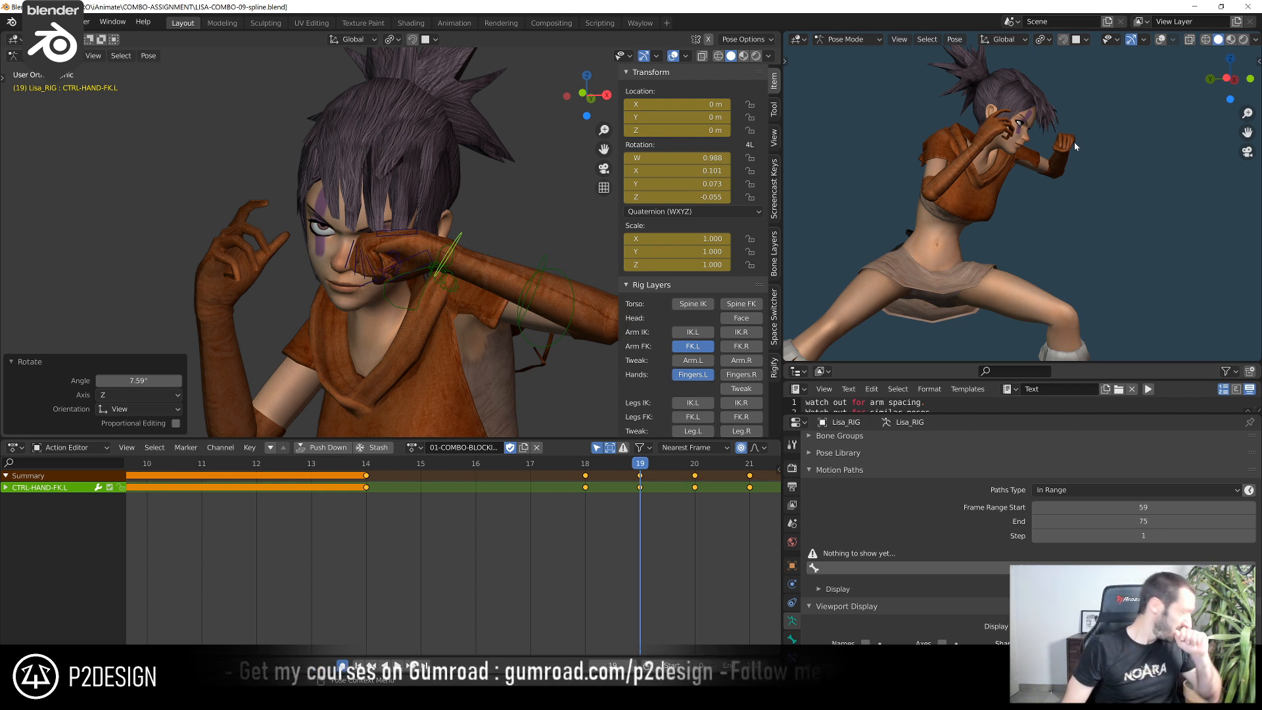
Go back to frame 14 to check the left hand's FK pose
{"action": "left_click", "coordinate": [361, 450]}
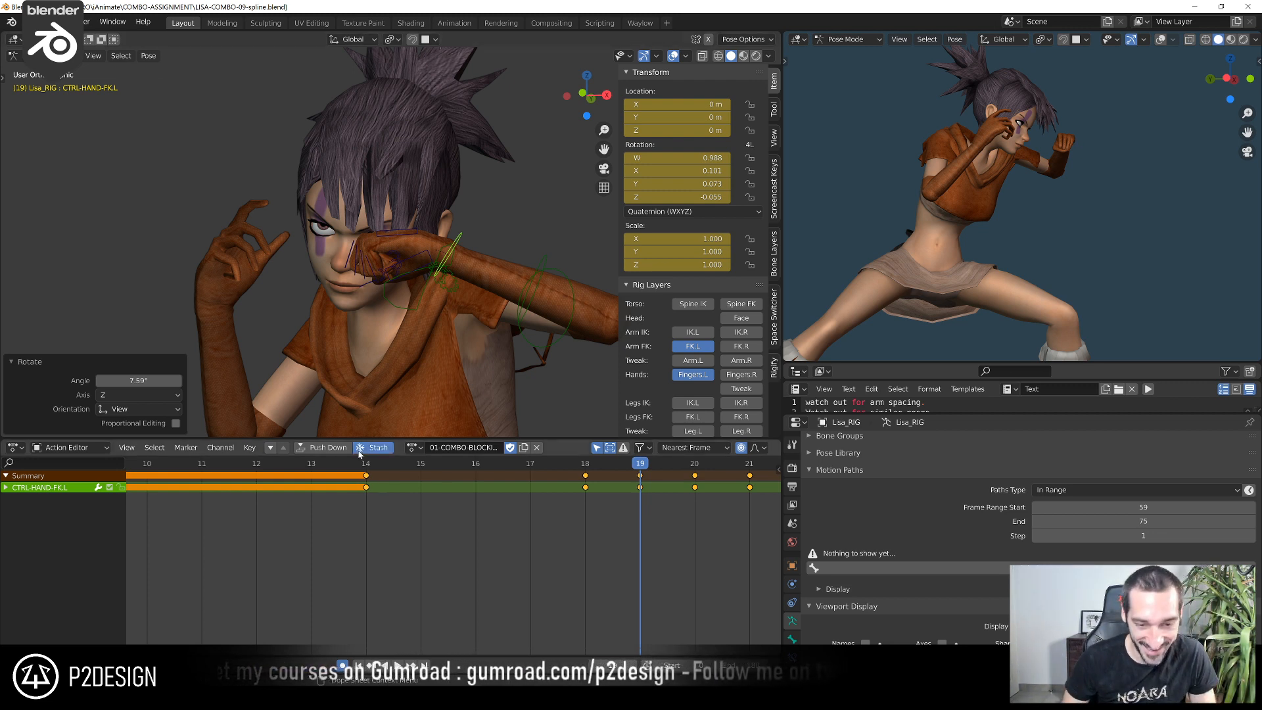
{"action": "key", "text": "ctrl+z"}
{"action": "left_click", "coordinate": [355, 466]}
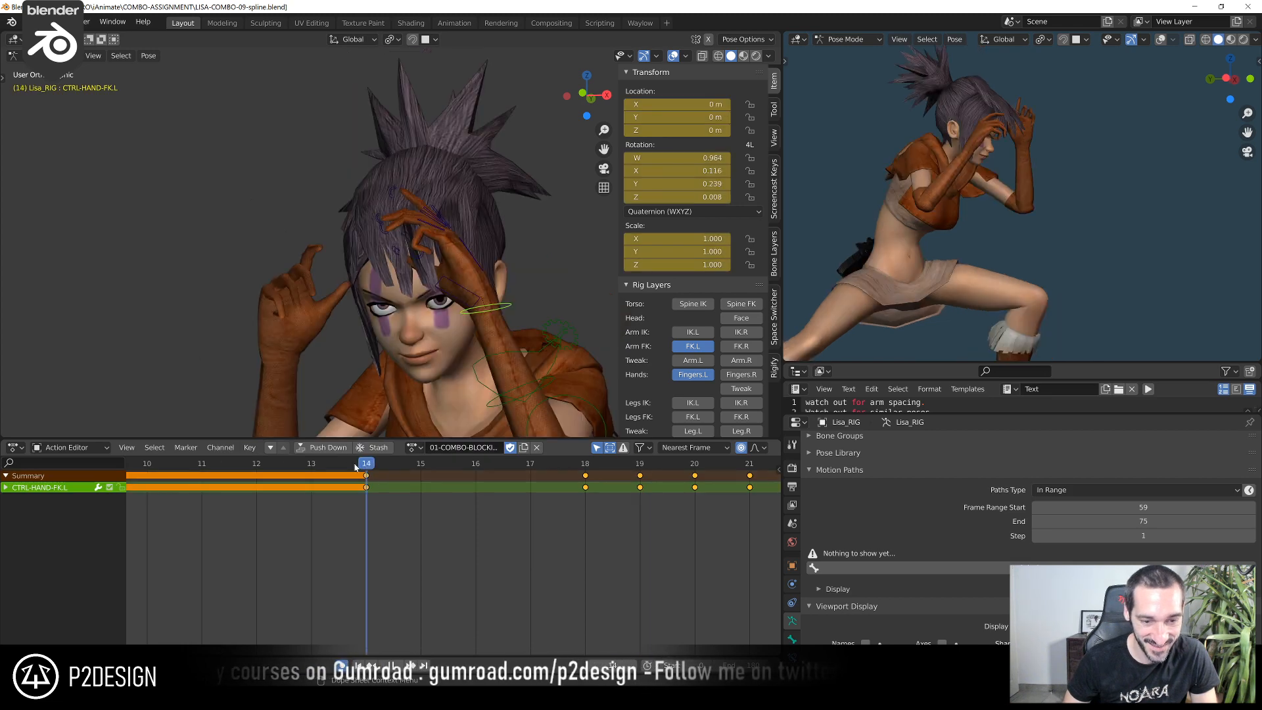
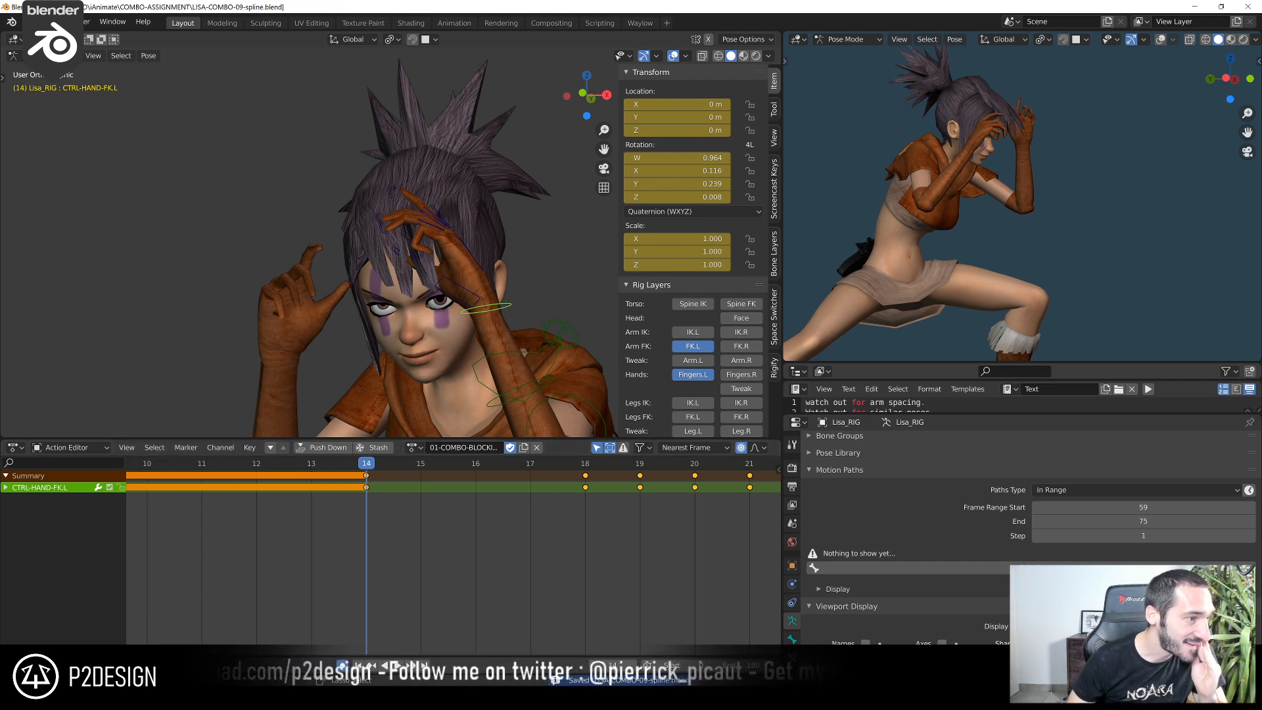
Play back and scrub the combo between frames 7 and 25 to review the left hand and finger motion up close
{"action": "scroll", "coordinate": [333, 502], "scroll_direction": "down", "scroll_amount": 3}
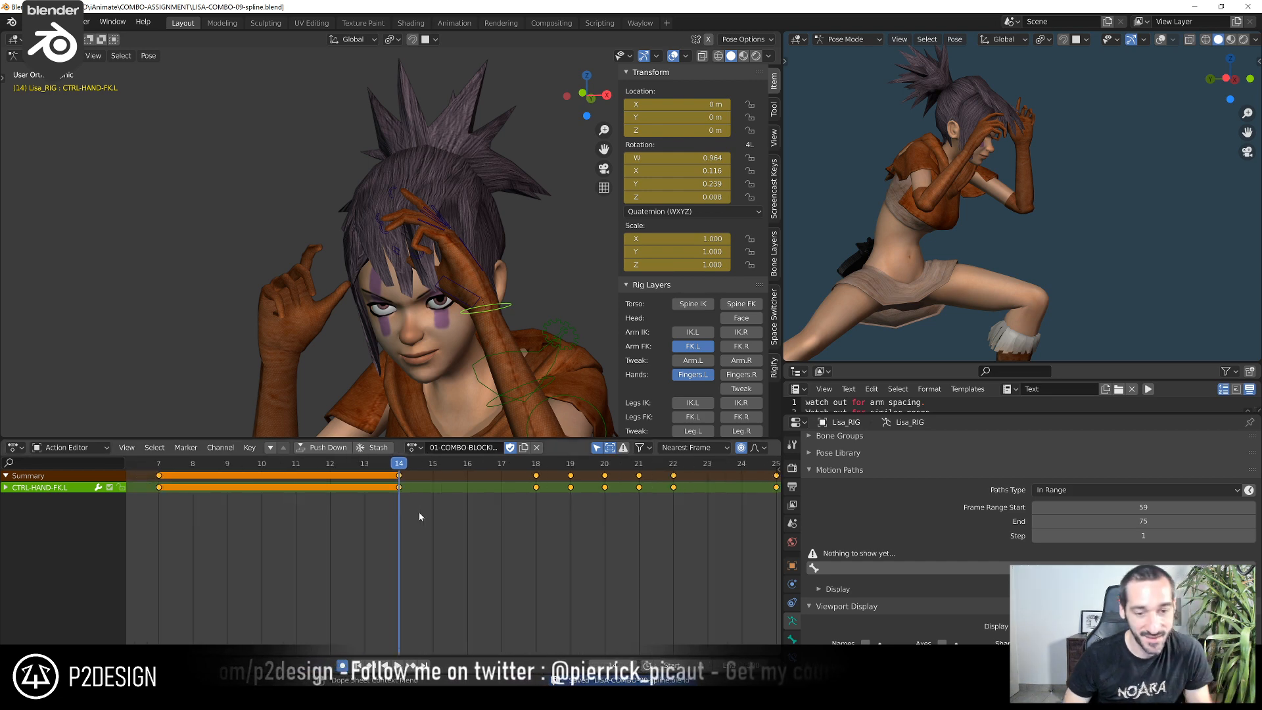
{"action": "left_click", "coordinate": [268, 468]}
{"action": "scroll", "coordinate": [1040, 249], "scroll_direction": "down", "scroll_amount": 2}
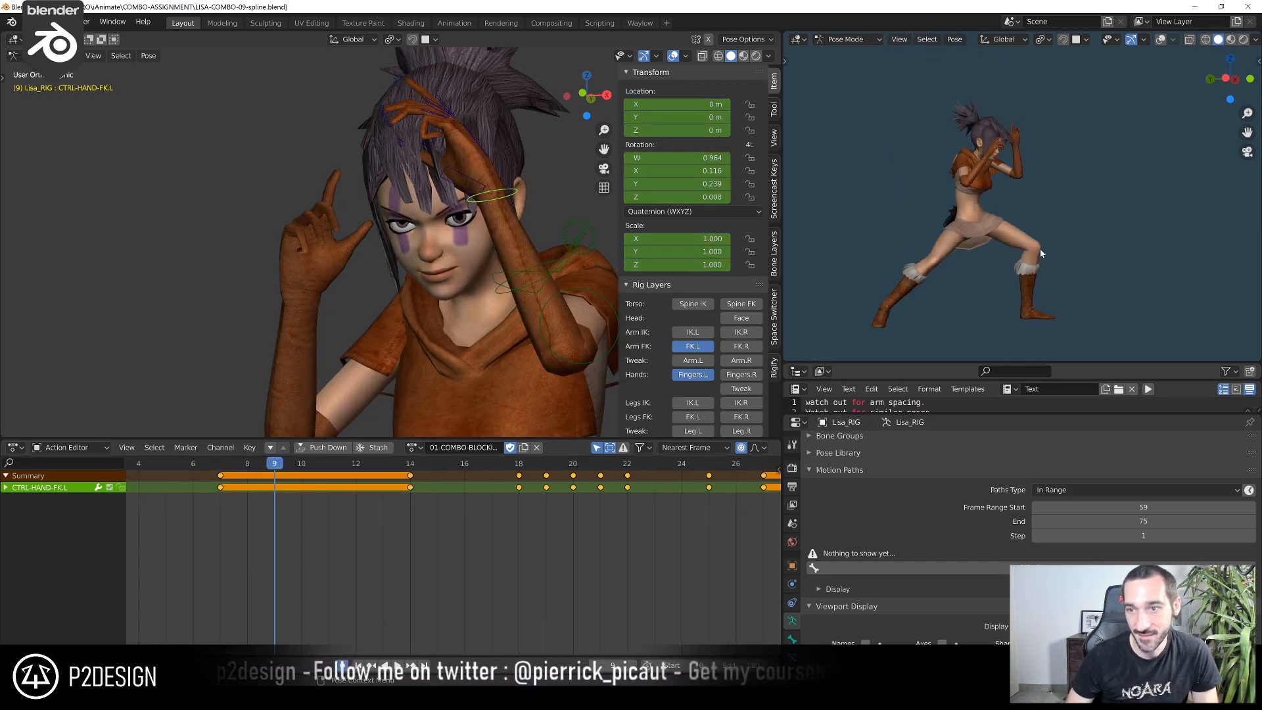
{"action": "left_click", "coordinate": [708, 465]}
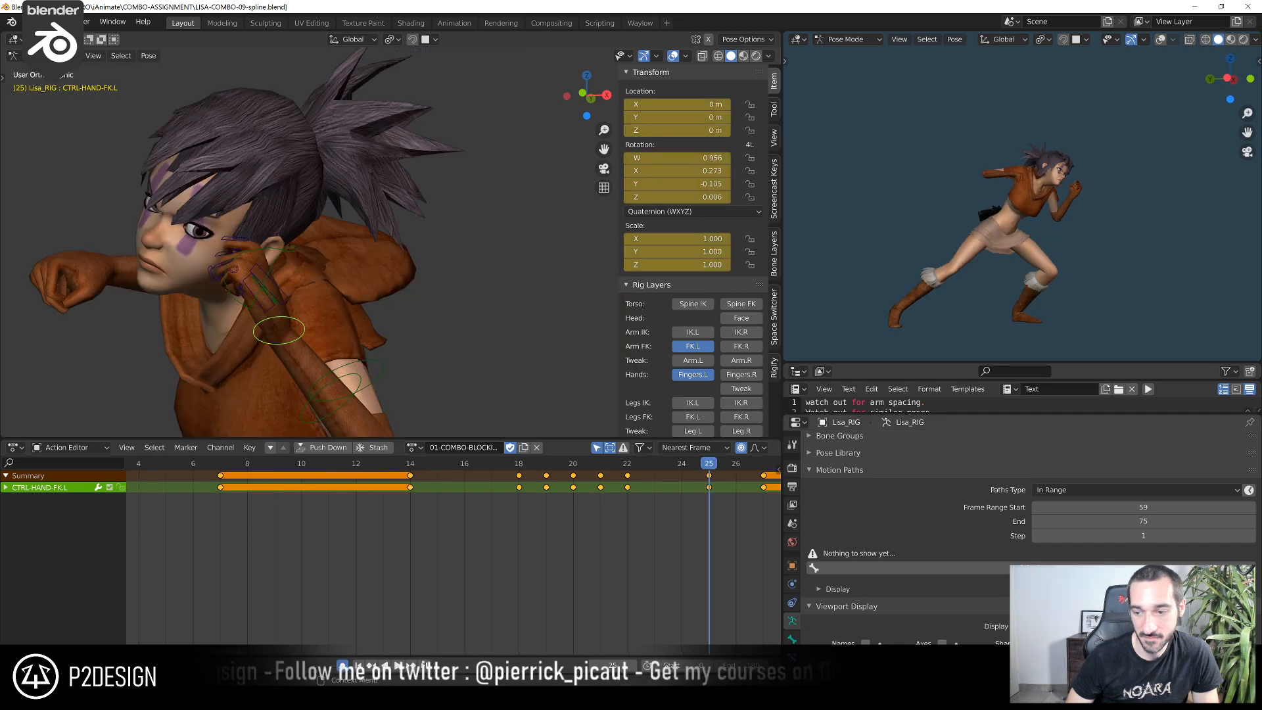
{"action": "scroll", "coordinate": [585, 554], "scroll_direction": "down", "scroll_amount": 5}
{"action": "left_click", "coordinate": [258, 465]}
{"action": "key", "text": "space"}
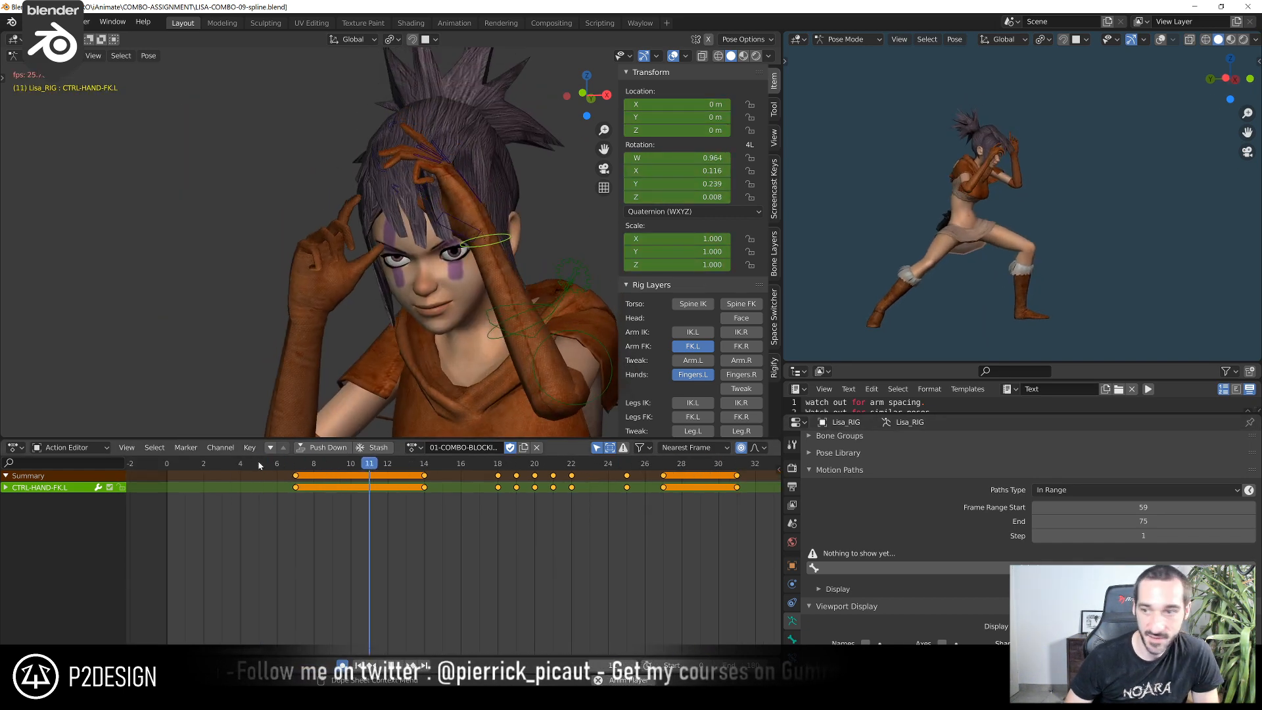
{"action": "left_click_drag", "start_coordinate": [261, 466], "coordinate": [556, 505]}
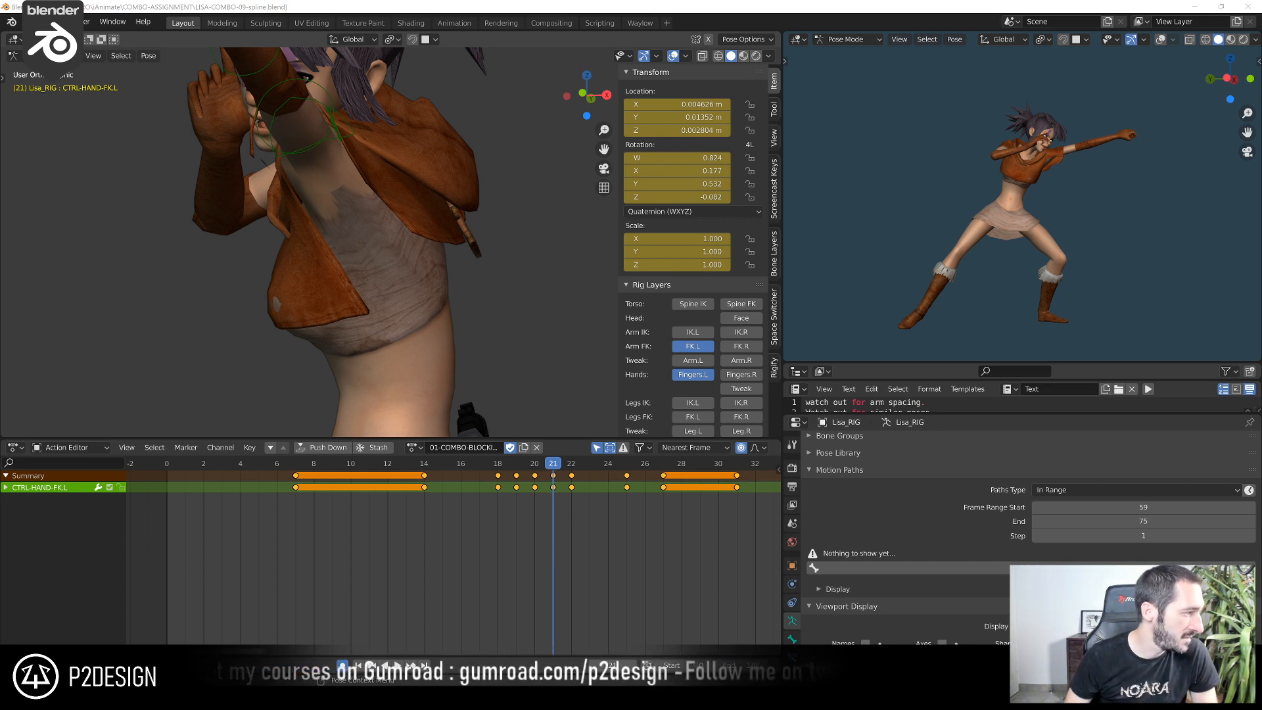
{"action": "left_click", "coordinate": [281, 466]}
{"action": "key", "text": "space"}
{"action": "scroll", "coordinate": [381, 299], "scroll_direction": "down", "scroll_amount": 5}
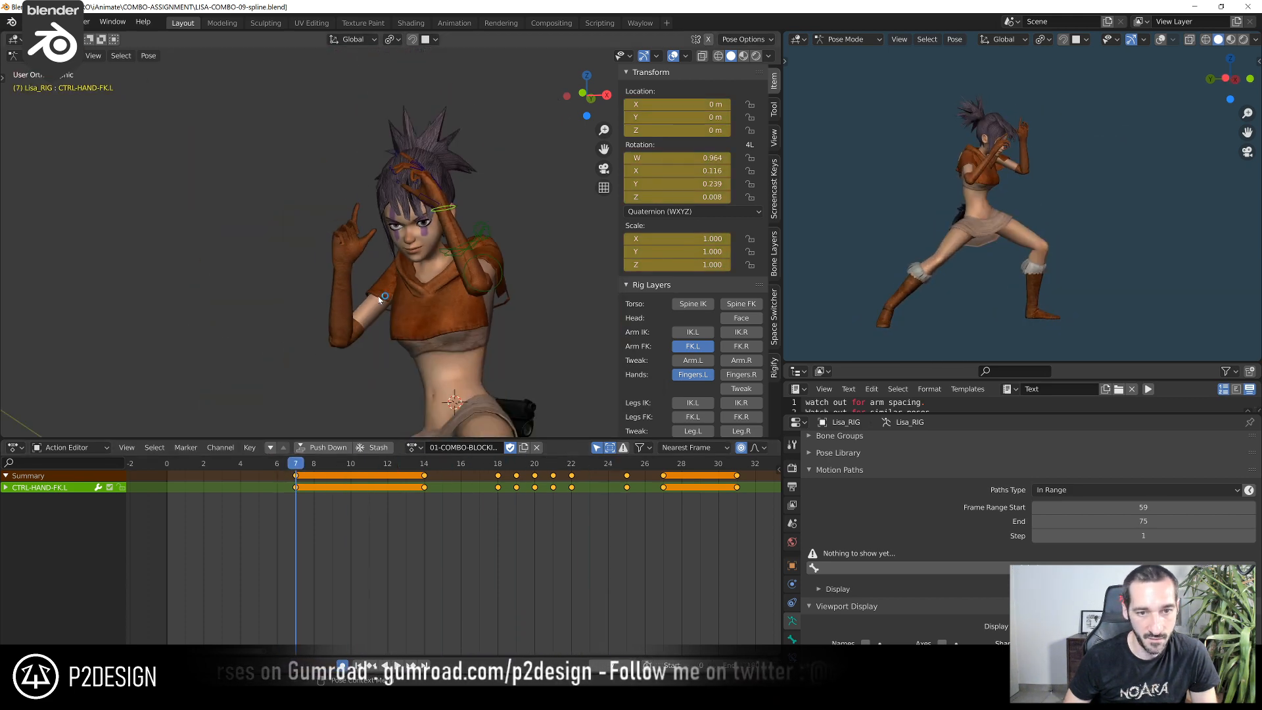
Play the combo animation repeatedly in a wider view to judge the overall punches and hand motion
{"action": "key", "text": "space"}
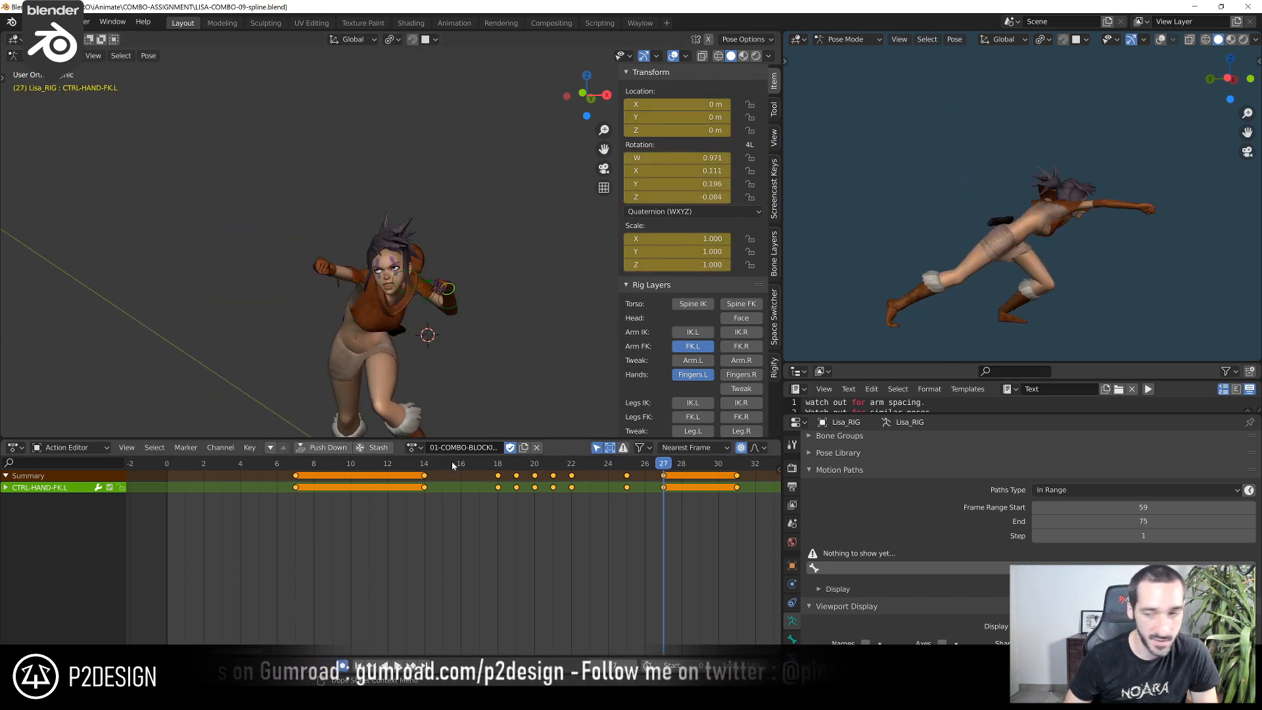
{"action": "left_click", "coordinate": [372, 466]}
{"action": "key", "text": "space"}
{"action": "key", "text": "space"}
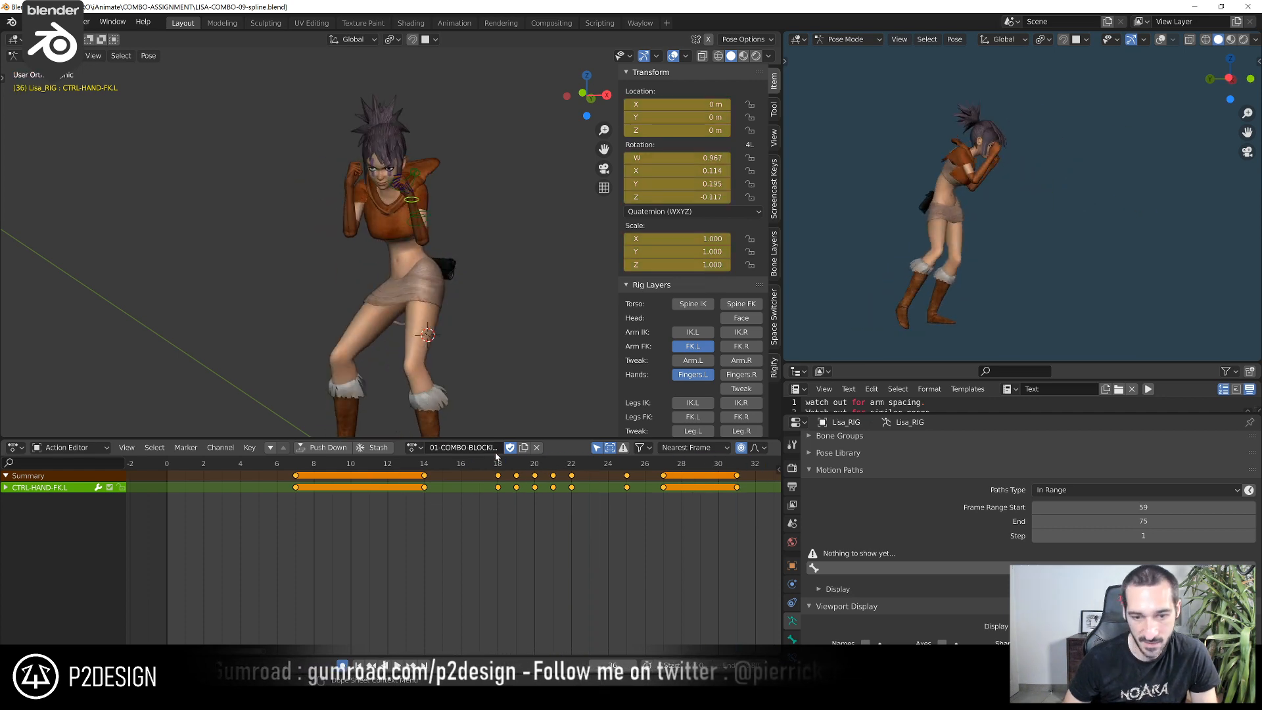
{"action": "left_click", "coordinate": [496, 467]}
{"action": "key", "text": "space"}
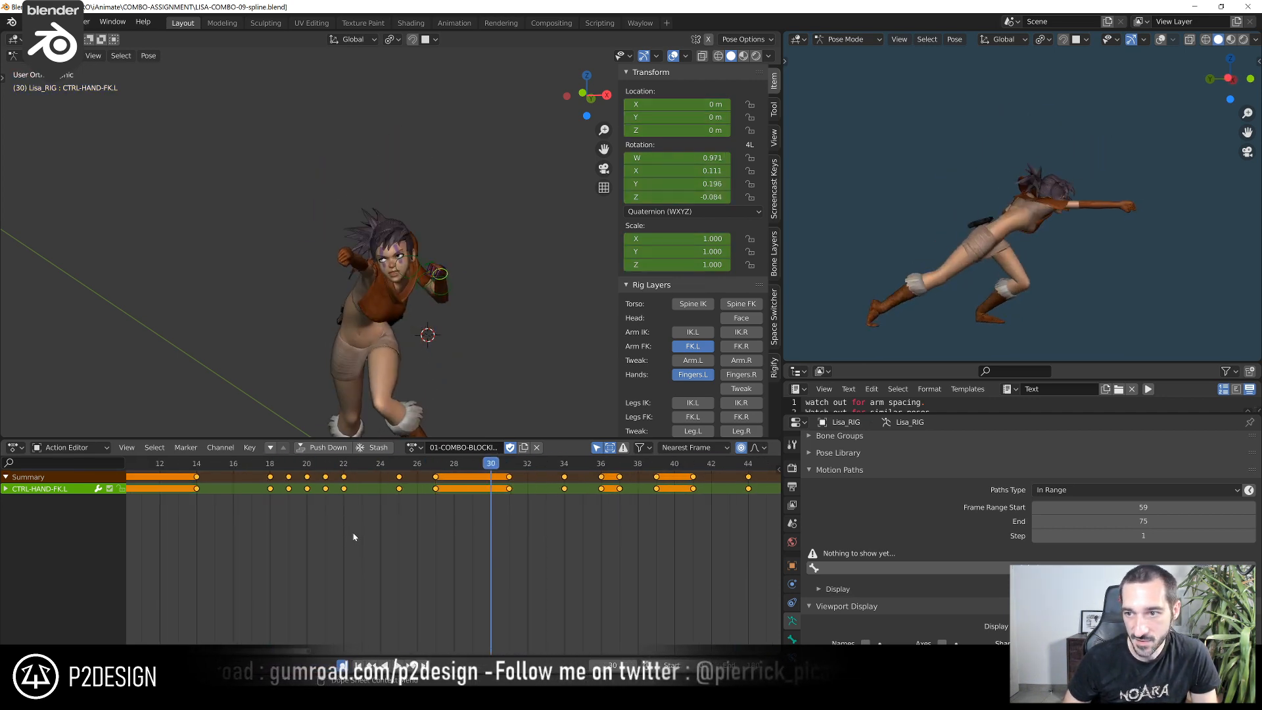
At frame 19, show only the right hand's finger controls by hiding the left finger and left arm FK layers, and select them all
{"action": "left_click_drag", "start_coordinate": [267, 467], "coordinate": [287, 506]}
{"action": "scroll", "coordinate": [396, 374], "scroll_direction": "up", "scroll_amount": 2}
{"action": "middle_click_drag", "start_coordinate": [409, 334], "coordinate": [451, 335]}
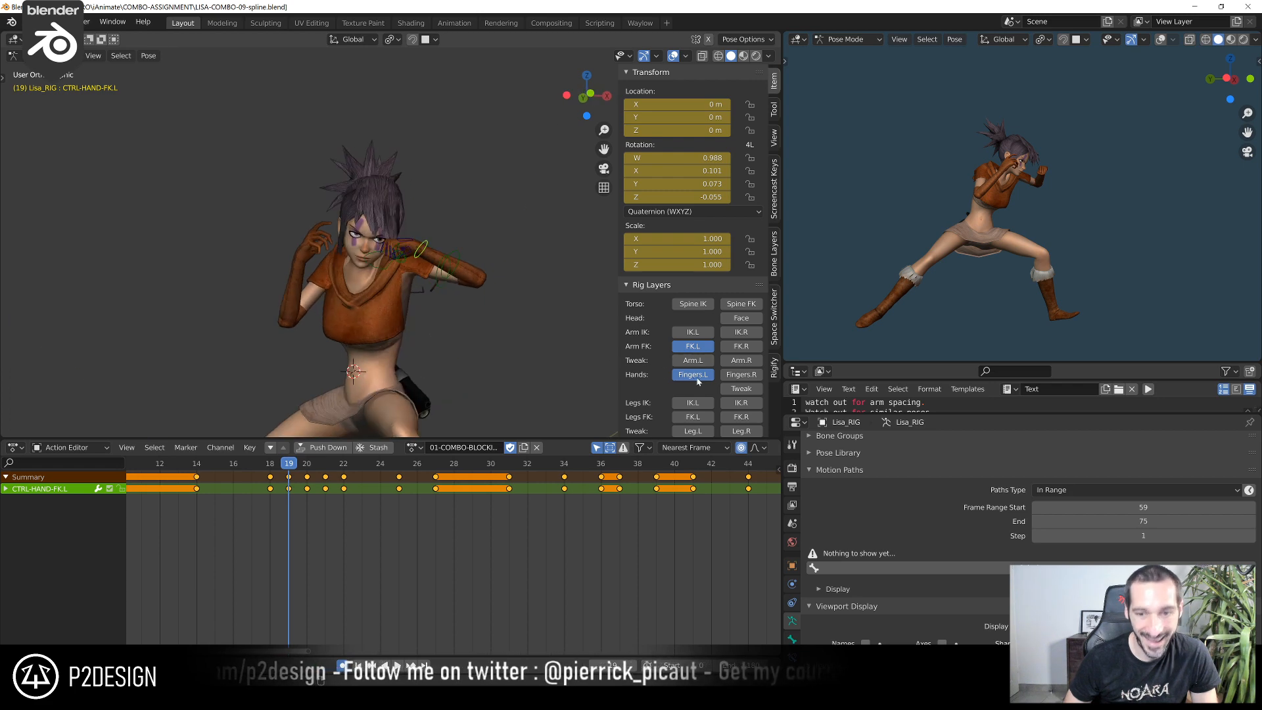
{"action": "left_click", "coordinate": [728, 378]}
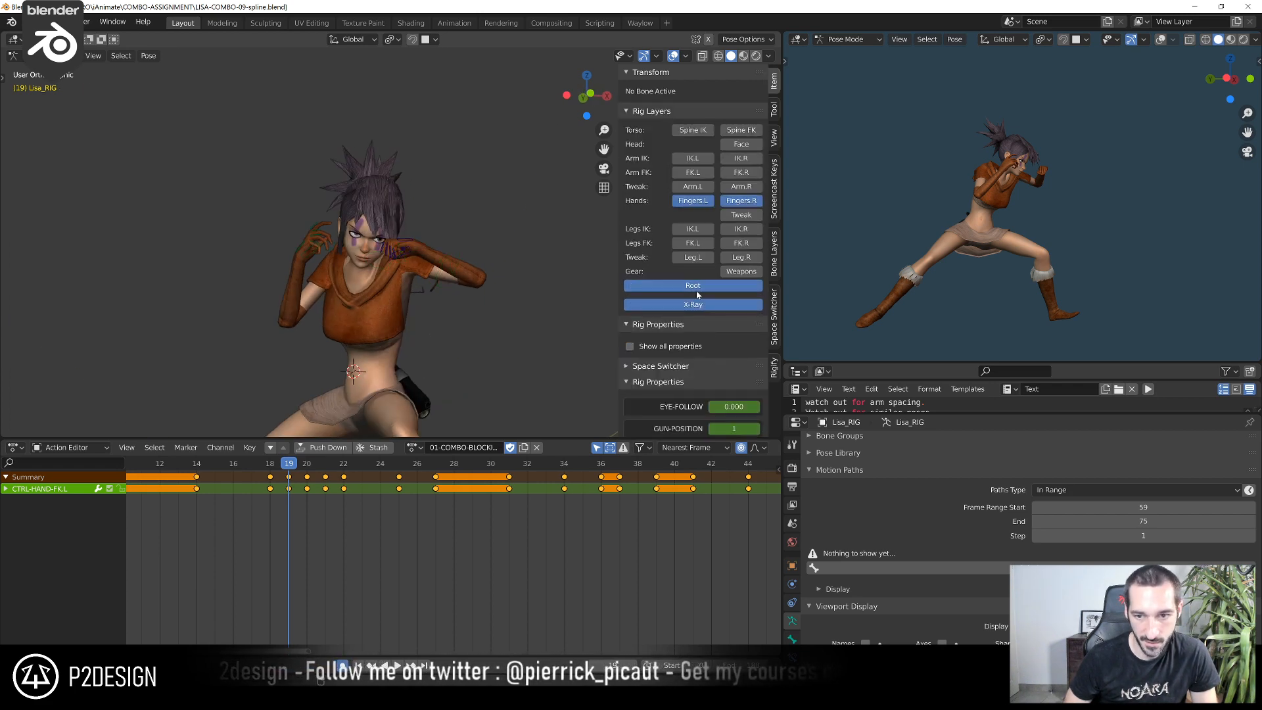
{"action": "left_click", "coordinate": [695, 200]}
{"action": "scroll", "coordinate": [550, 245], "scroll_direction": "up", "scroll_amount": 3}
{"action": "middle_click_drag", "start_coordinate": [321, 297], "coordinate": [386, 298]}
{"action": "left_click_drag", "start_coordinate": [166, 158], "coordinate": [315, 290]}
{"action": "middle_click_drag", "start_coordinate": [324, 320], "coordinate": [456, 295], "text": "shift"}
Duplicate the right hand's finger and palm keys from frame 22 to frame 24
{"action": "middle_click_drag", "start_coordinate": [207, 599], "coordinate": [388, 579]}
{"action": "middle_click_drag", "start_coordinate": [424, 536], "coordinate": [414, 513]}
{"action": "left_click_drag", "start_coordinate": [398, 469], "coordinate": [462, 497]}
{"action": "scroll", "coordinate": [463, 498], "scroll_direction": "up", "scroll_amount": 1}
{"action": "middle_click_drag", "start_coordinate": [502, 539], "coordinate": [378, 580]}
{"action": "mouse_move", "coordinate": [345, 471]}
{"action": "left_mouse_down"}
{"action": "mouse_move", "coordinate": [375, 476]}
{"action": "mouse_move", "coordinate": [359, 472]}
{"action": "left_mouse_up"}
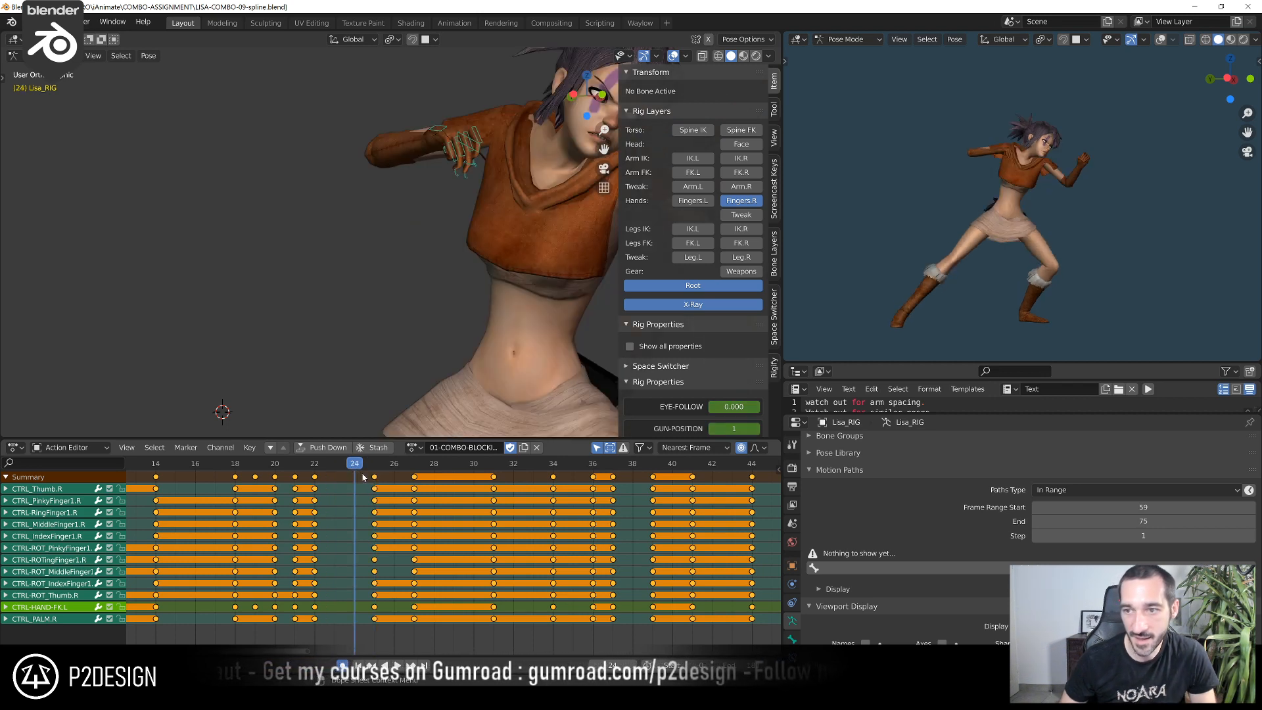
{"action": "scroll", "coordinate": [263, 484], "scroll_direction": "up", "scroll_amount": 3}
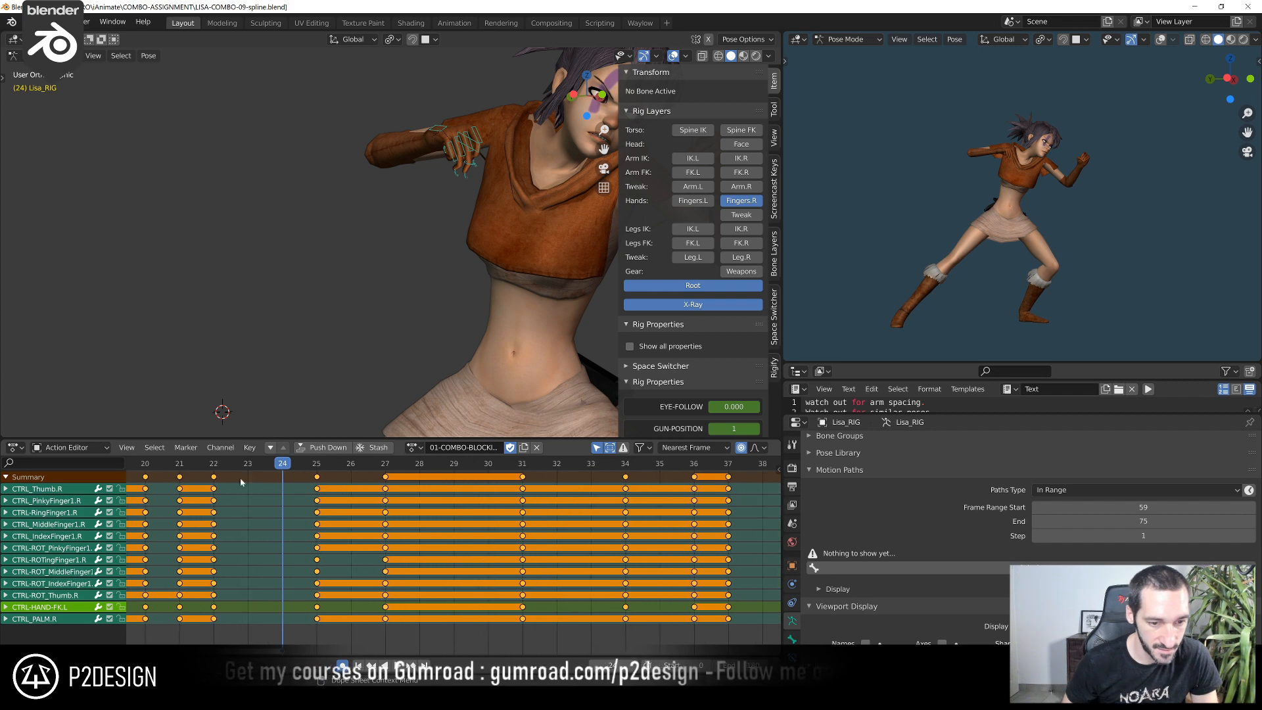
{"action": "left_click", "coordinate": [214, 476]}
{"action": "key", "text": "shift+d"}
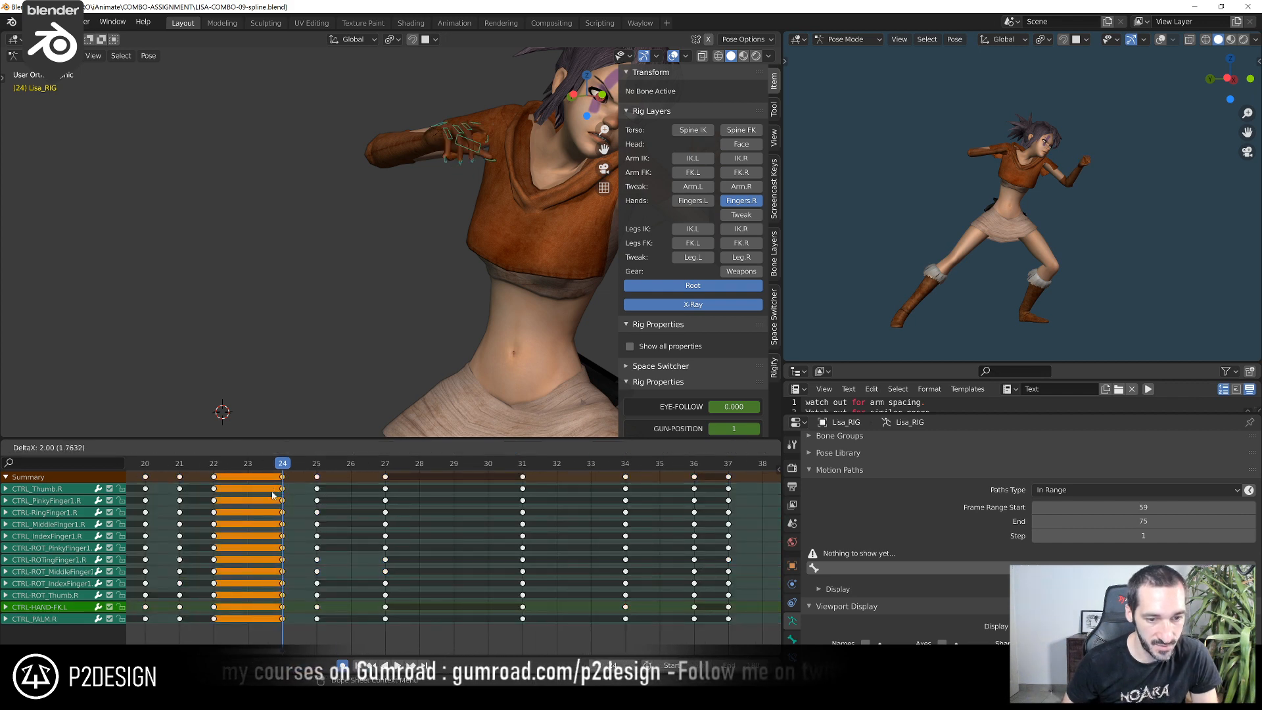
{"action": "left_click", "coordinate": [281, 475]}
Check the right hand around frames 24–26 and move the duplicated finger keys to frame 23
{"action": "middle_click_drag", "start_coordinate": [458, 237], "coordinate": [412, 304]}
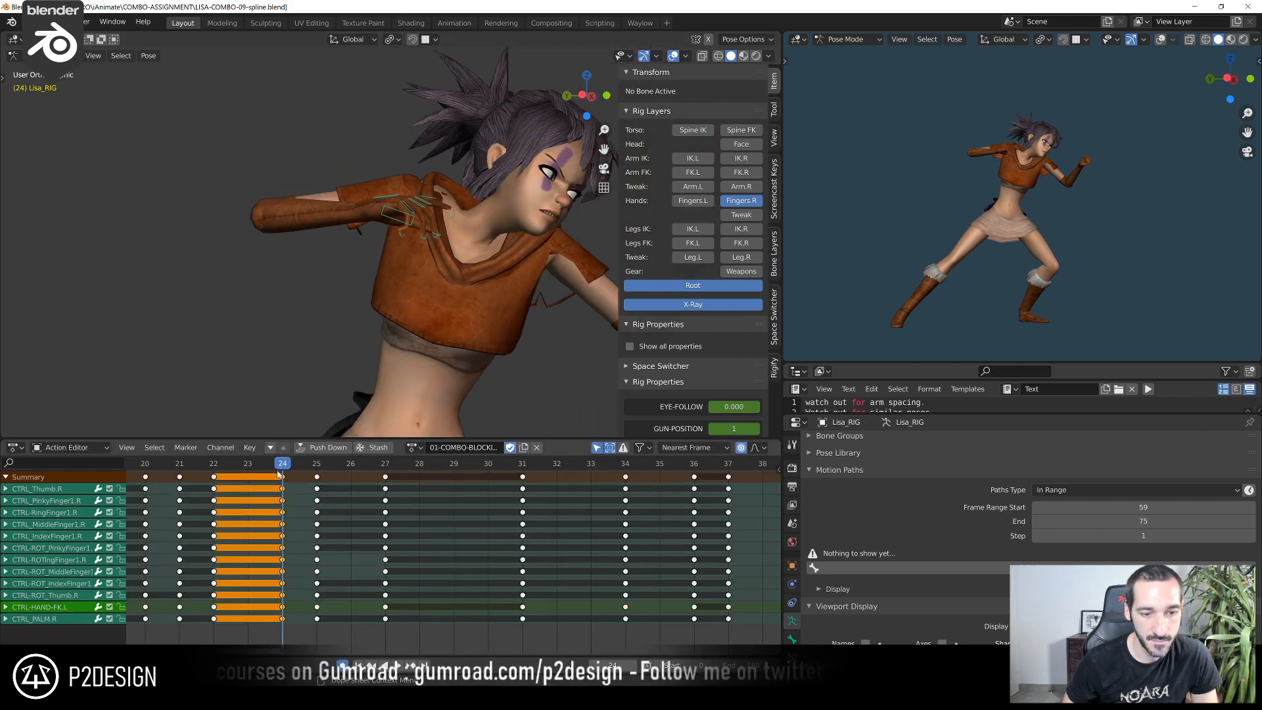
{"action": "key", "text": "Right"}
{"action": "key", "text": "Right"}
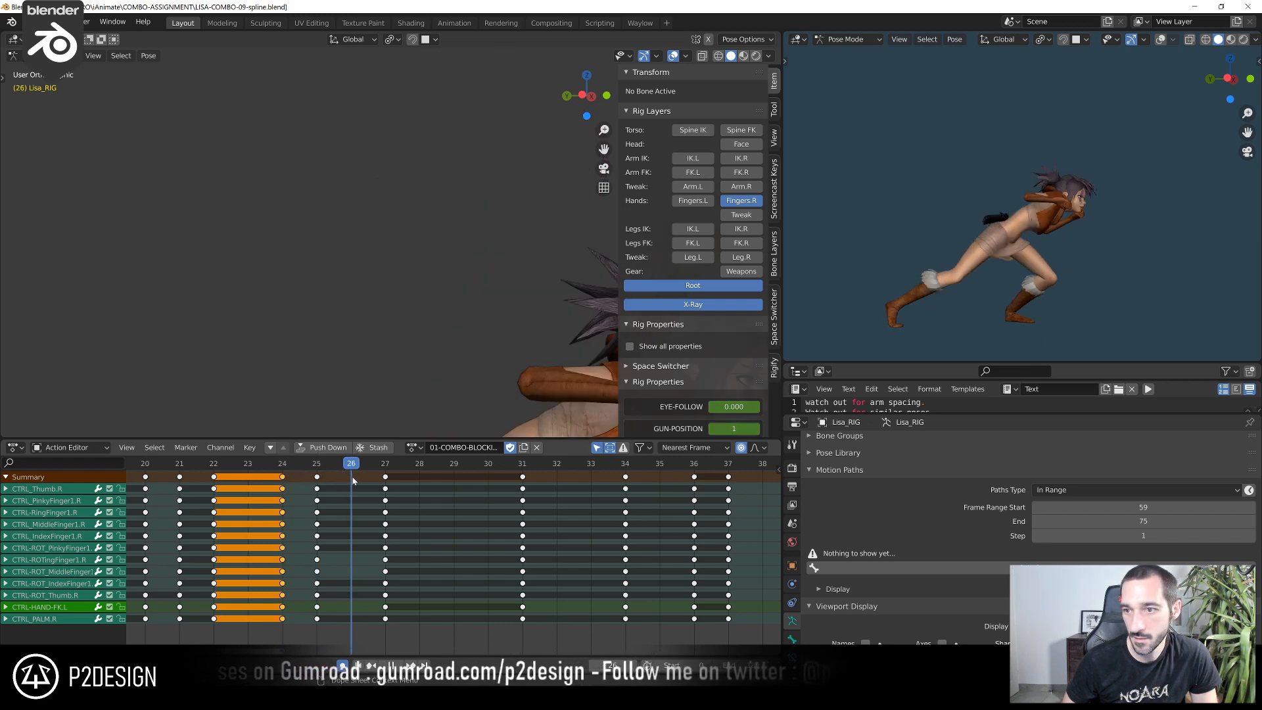
{"action": "key", "text": "Left"}
{"action": "left_click_drag", "start_coordinate": [316, 487], "coordinate": [248, 477]}
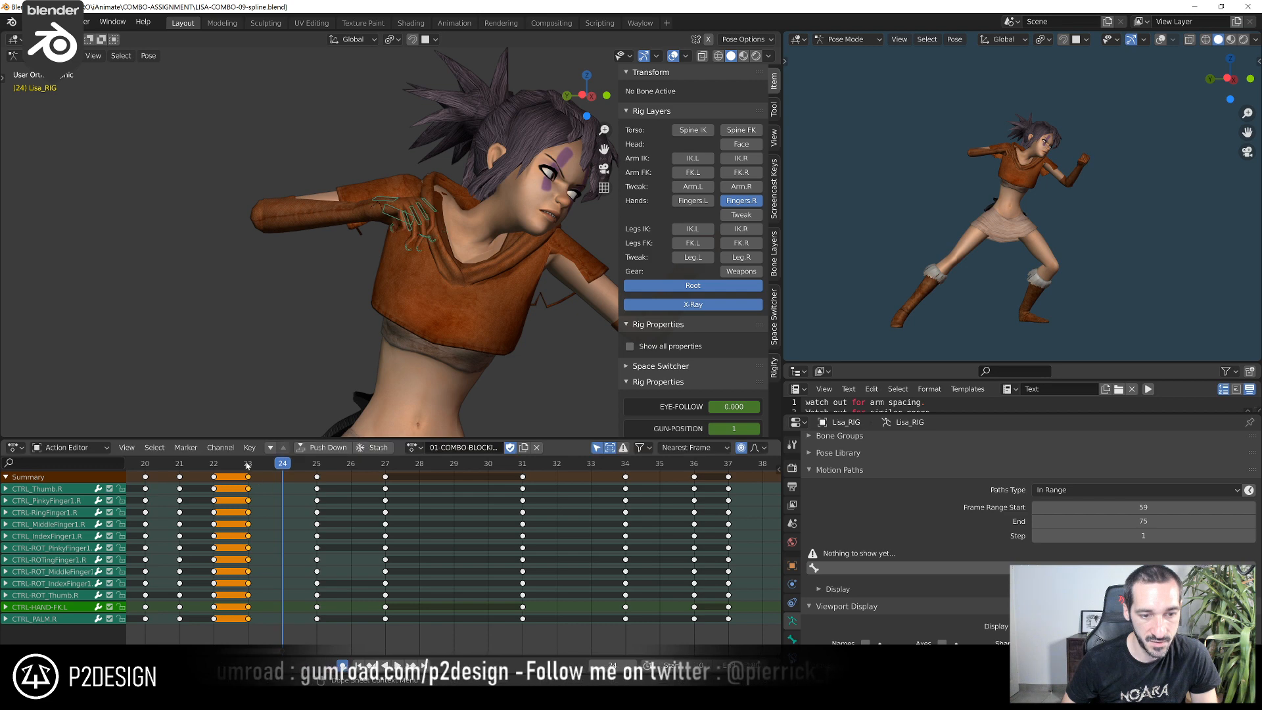
At frame 23, adjust the right index finger's pose, rotating its CTRL-ROT control by about -2°
{"action": "scroll", "coordinate": [434, 261], "scroll_direction": "up", "scroll_amount": 4}
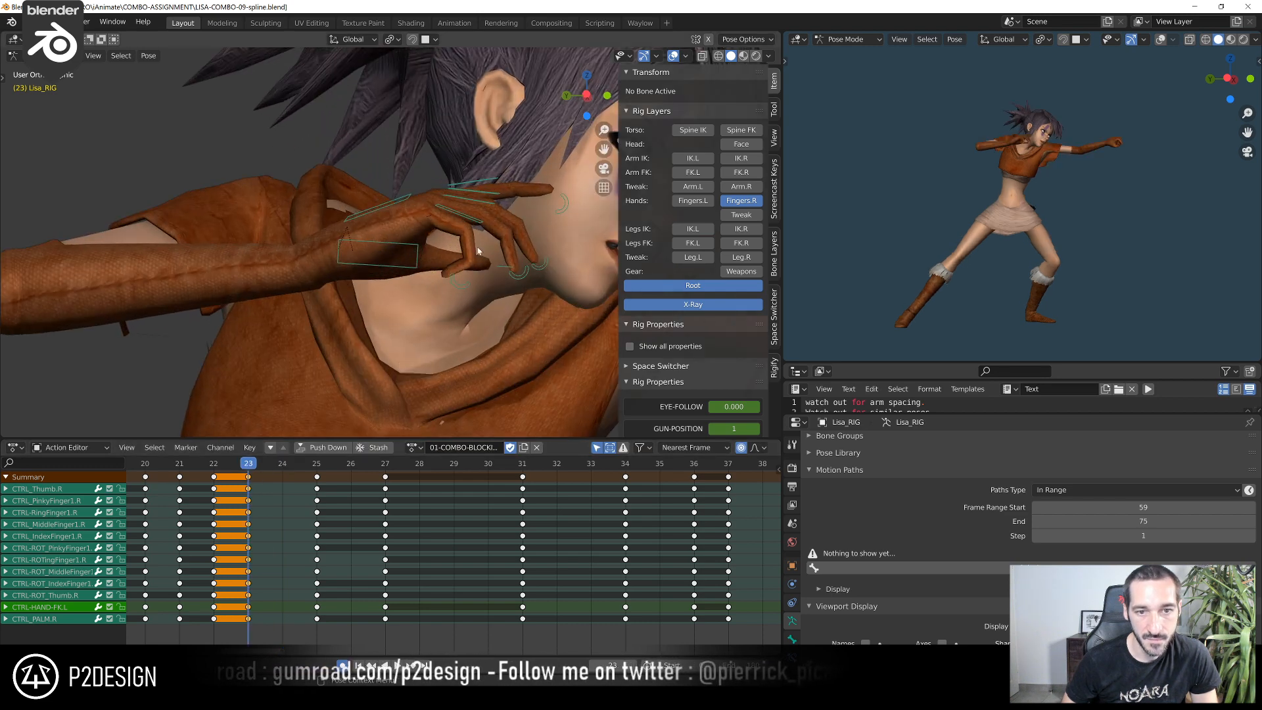
{"action": "left_click", "coordinate": [496, 179]}
{"action": "scroll", "coordinate": [499, 197], "scroll_direction": "up", "scroll_amount": 3}
{"action": "middle_click_drag", "start_coordinate": [502, 225], "coordinate": [525, 220]}
{"action": "key", "text": "r"}
{"action": "left_click", "coordinate": [530, 207]}
{"action": "middle_click_drag", "start_coordinate": [483, 178], "coordinate": [308, 208], "text": "shift"}
{"action": "left_click", "coordinate": [455, 192]}
{"action": "key", "text": "r"}
{"action": "left_click", "coordinate": [452, 187]}
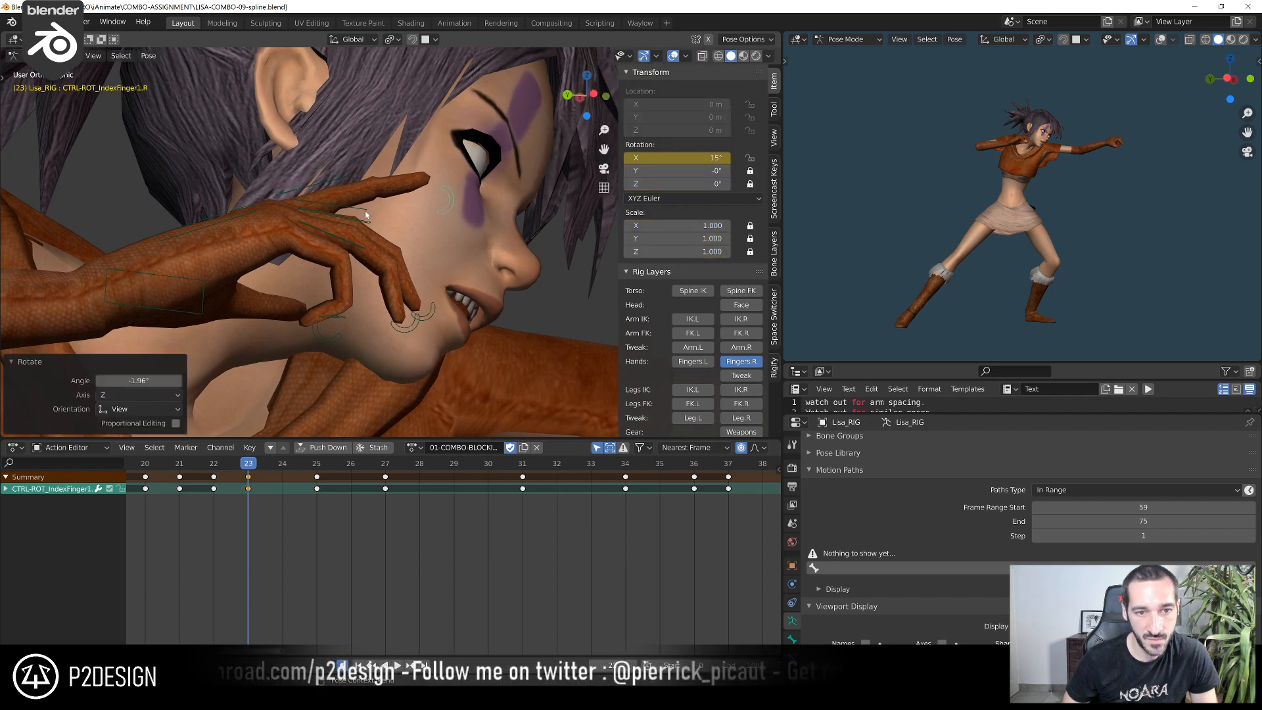
At frame 23, rotate the right middle and ring fingers' main controls by about -9.6° and the middle finger's CTRL-ROT control by about -8°
{"action": "left_click", "coordinate": [367, 220]}
{"action": "left_click", "coordinate": [365, 210], "text": "shift"}
{"action": "key", "text": "r"}
{"action": "left_click", "coordinate": [431, 243]}
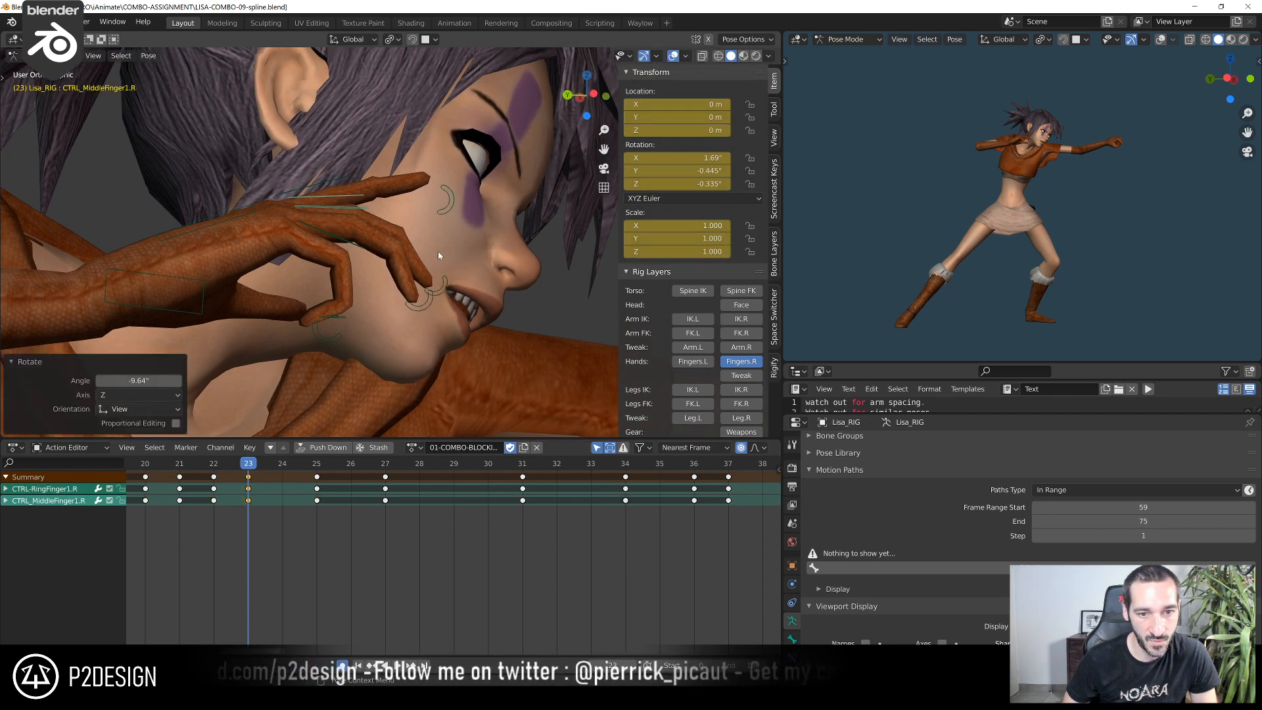
{"action": "left_click", "coordinate": [451, 283]}
{"action": "key", "text": "r"}
{"action": "left_click", "coordinate": [471, 266]}
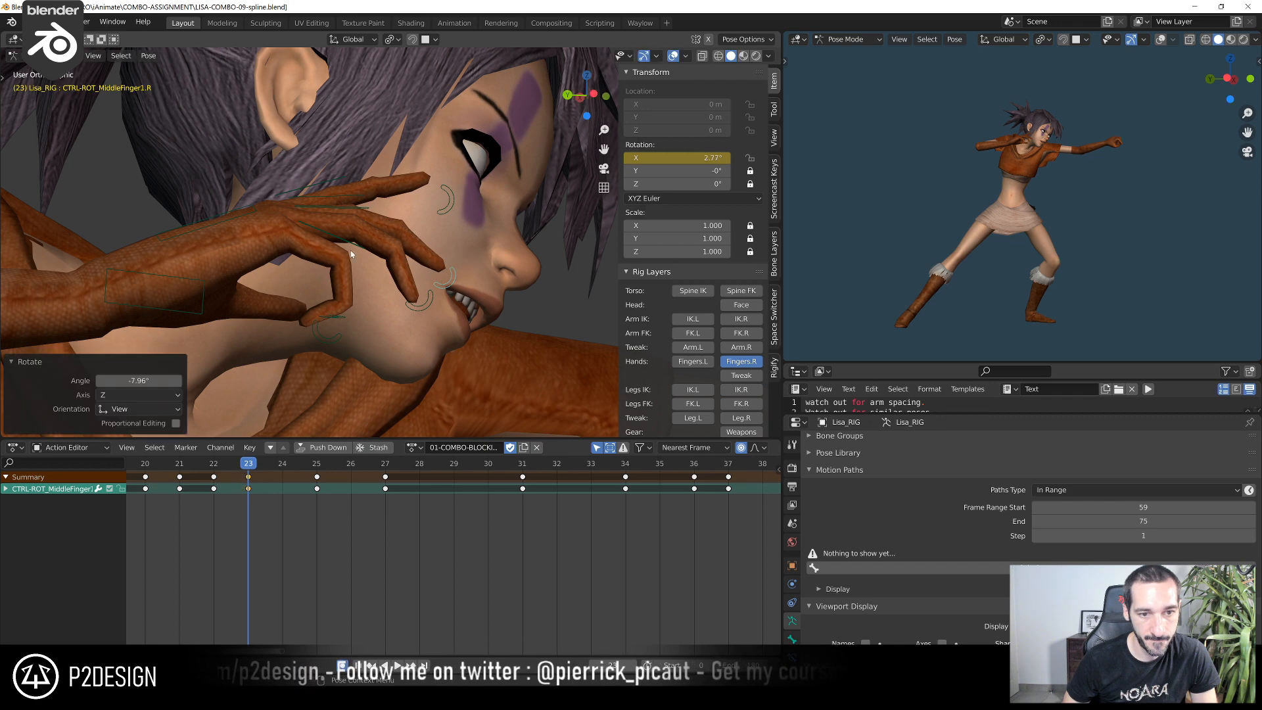
At frame 23, open up the right pinky by rotating its CTRL-ROT control
{"action": "left_click", "coordinate": [367, 247]}
{"action": "key", "text": "r"}
{"action": "left_click", "coordinate": [330, 337]}
{"action": "left_click", "coordinate": [339, 332]}
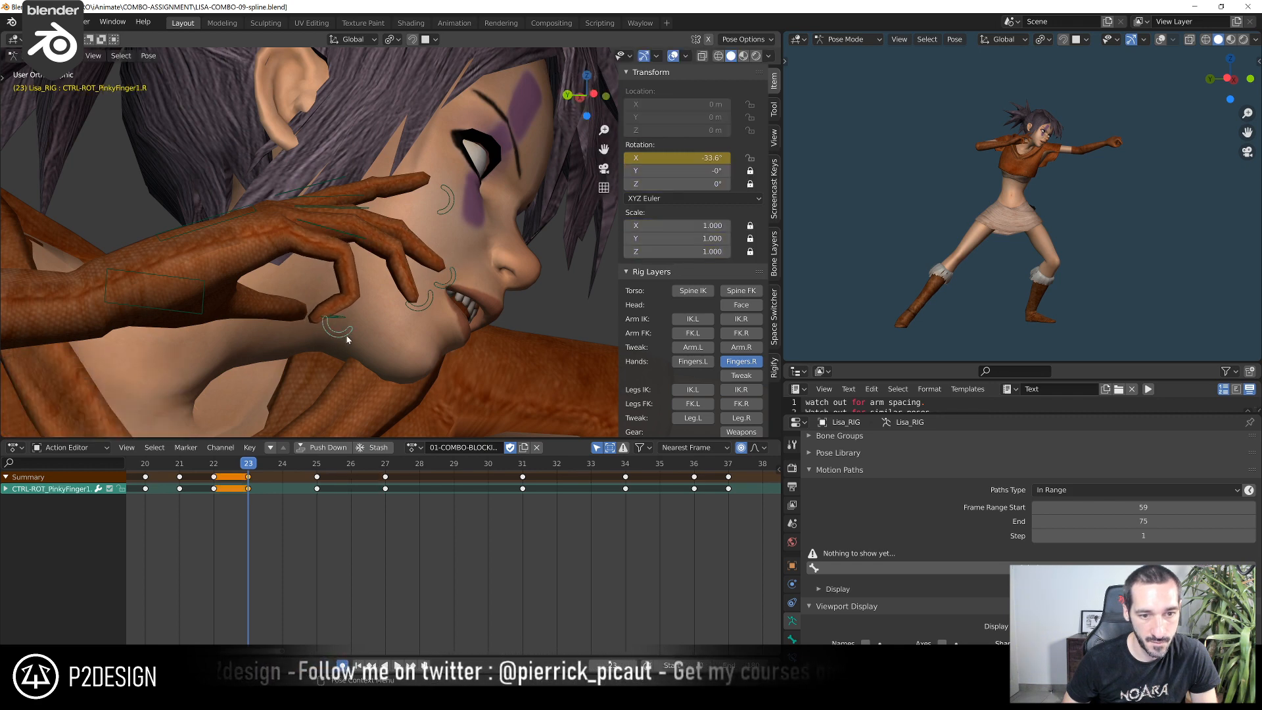
{"action": "key", "text": "r"}
{"action": "left_click", "coordinate": [378, 330]}
At frame 23, rotate the right ring finger's main control slightly and the middle finger's main control by about -8.1°
{"action": "left_click", "coordinate": [362, 204]}
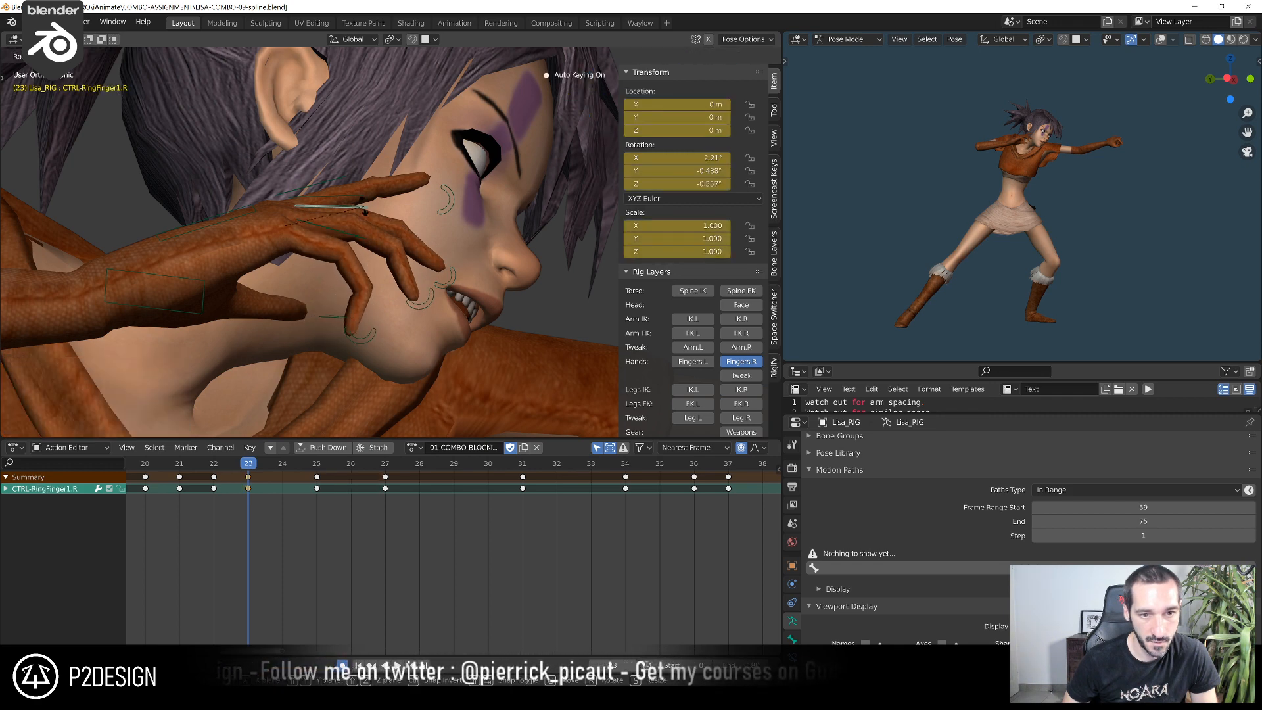
{"action": "key", "text": "r"}
{"action": "left_click", "coordinate": [363, 201]}
{"action": "left_click", "coordinate": [358, 190]}
{"action": "key", "text": "r"}
{"action": "left_click", "coordinate": [358, 186]}
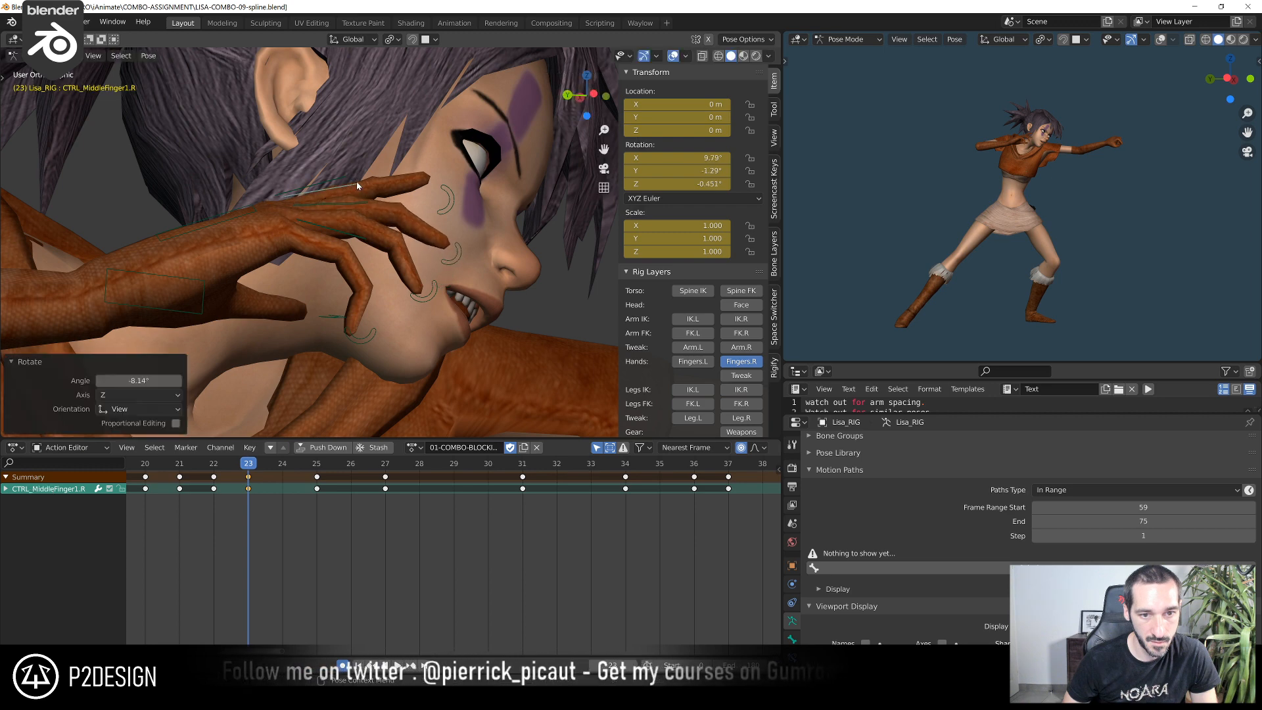
At frame 24, rotate the CTRL-ROT controls of the right index and middle fingers to uncurl them
{"action": "key", "text": "Right"}
{"action": "scroll", "coordinate": [360, 241], "scroll_direction": "down", "scroll_amount": 3}
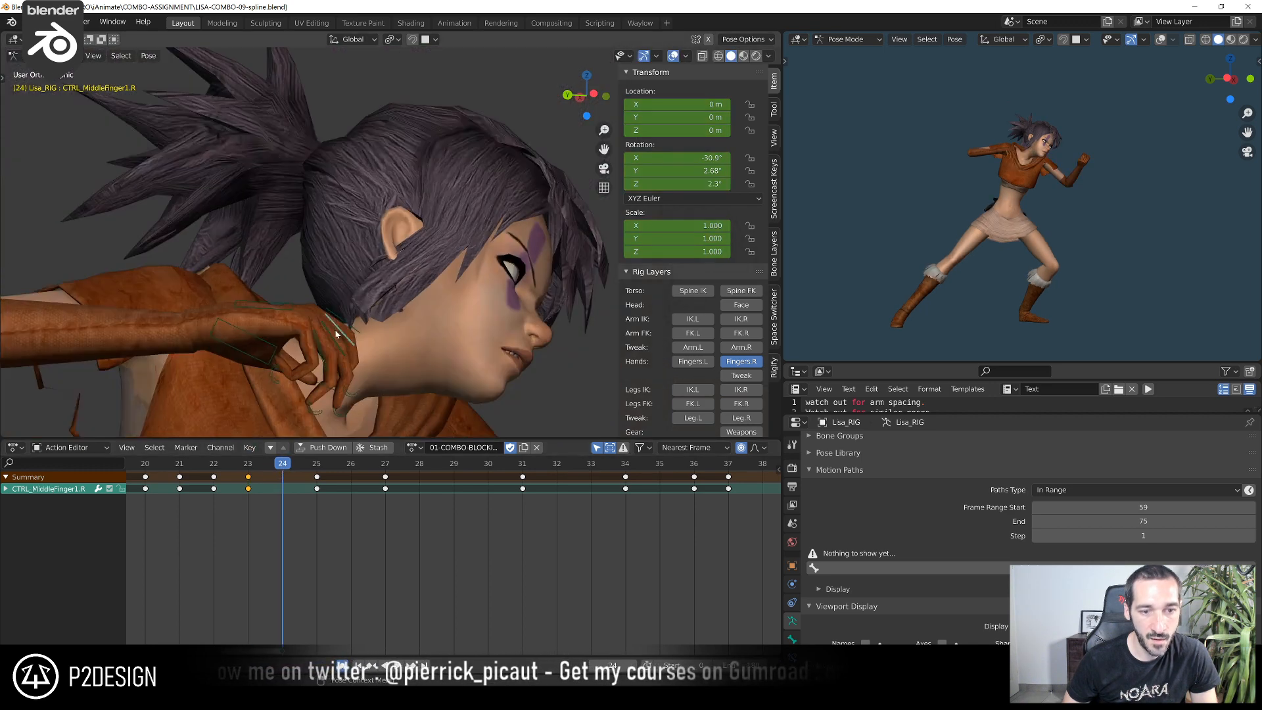
{"action": "scroll", "coordinate": [361, 245], "scroll_direction": "up", "scroll_amount": 3}
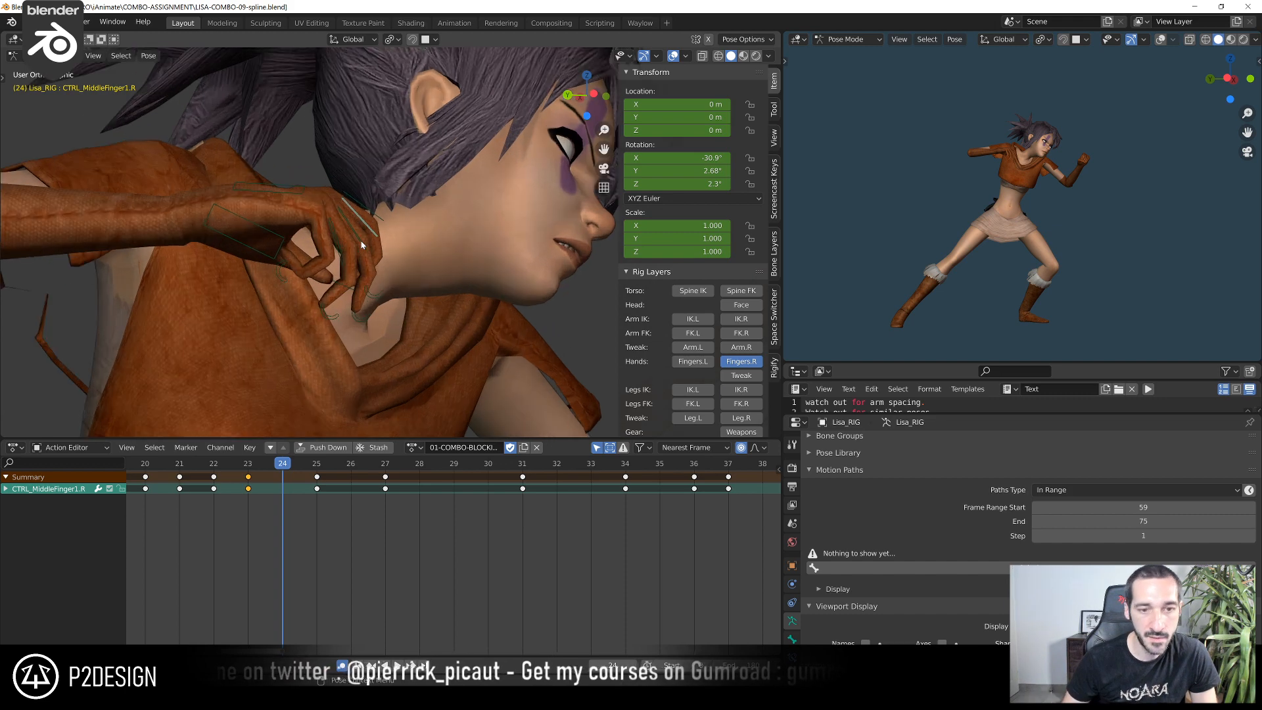
{"action": "left_click", "coordinate": [375, 292]}
{"action": "key", "text": "r"}
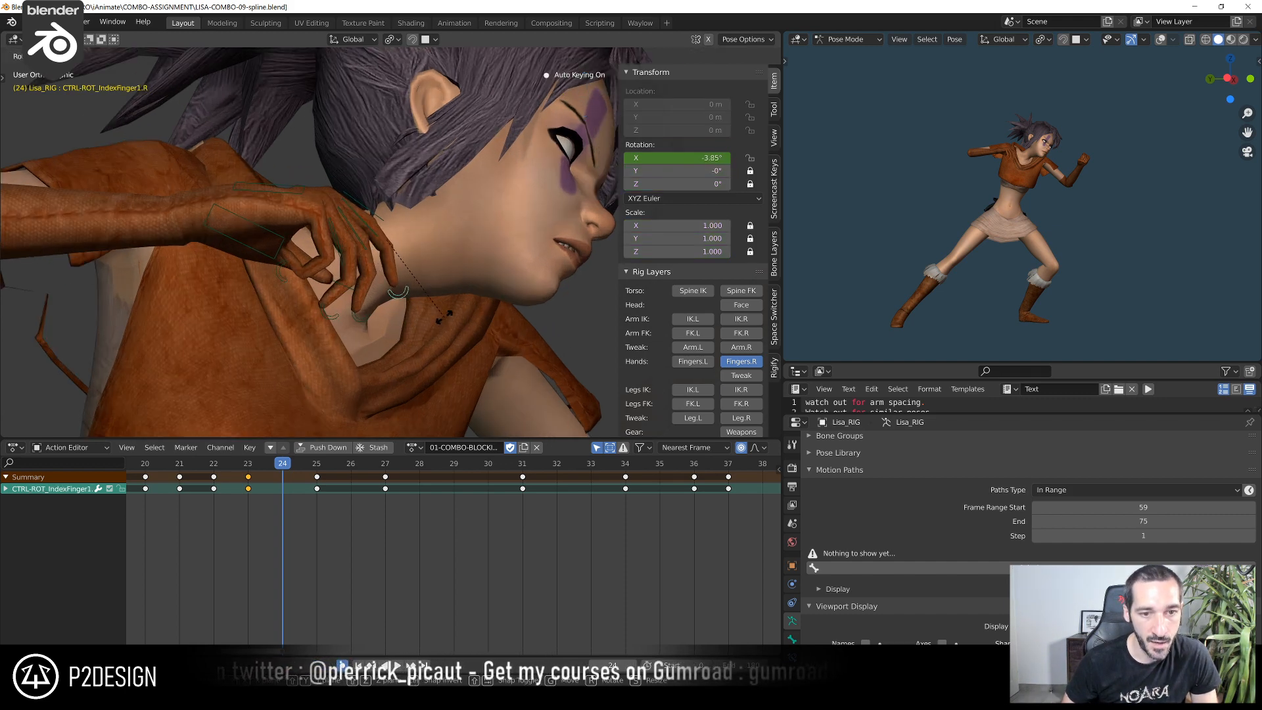
{"action": "left_click", "coordinate": [370, 319]}
{"action": "left_click", "coordinate": [368, 320]}
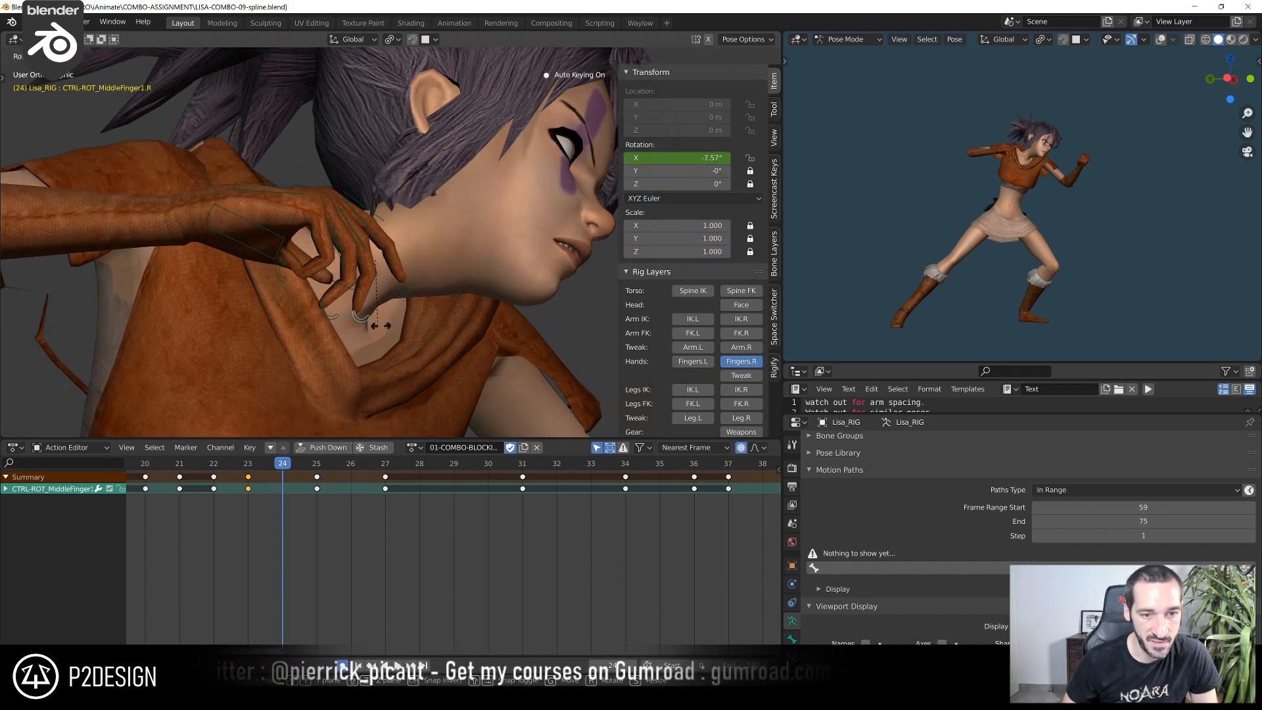
{"action": "key", "text": "r"}
{"action": "left_click", "coordinate": [383, 325]}
At frame 24, rotate the right ring finger's CTRL-ROT control and the pinky's CTRL-ROT control by about -26.1°
{"action": "left_click", "coordinate": [339, 318]}
{"action": "key", "text": "r"}
{"action": "left_click", "coordinate": [321, 301]}
{"action": "left_click", "coordinate": [290, 279]}
{"action": "key", "text": "r"}
{"action": "left_click", "coordinate": [407, 299]}
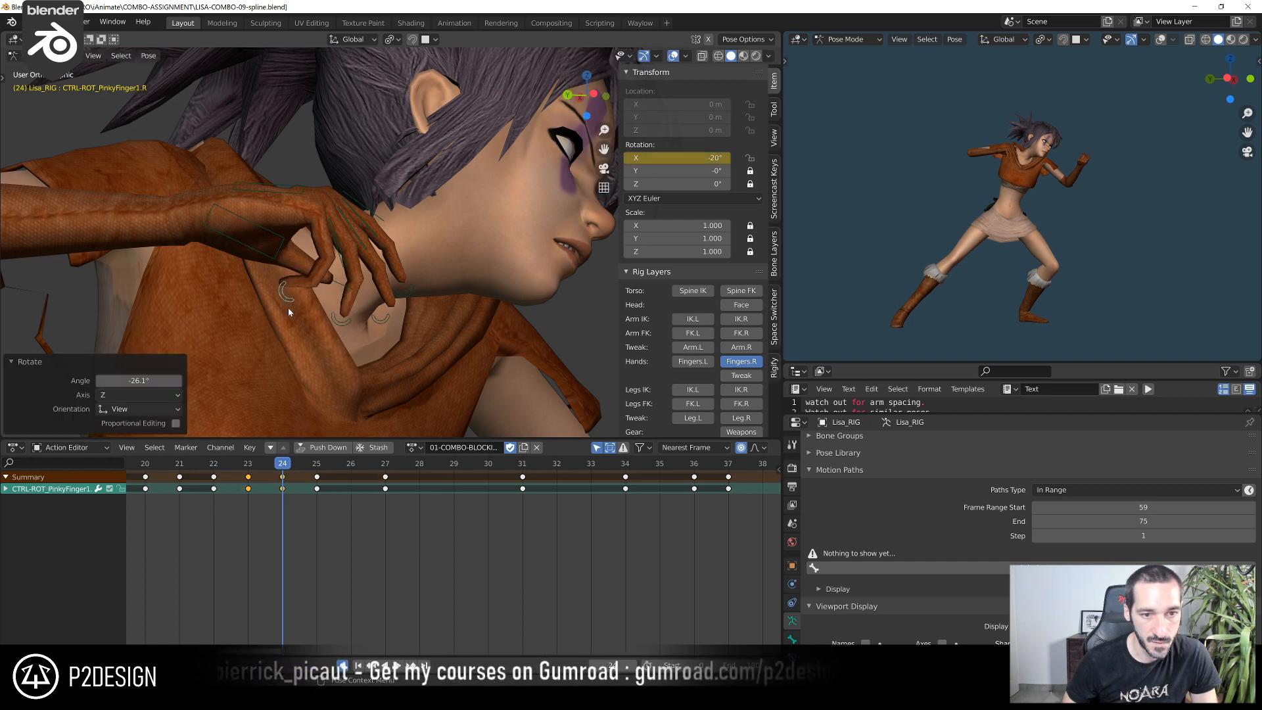
At frame 24, extend the right index finger with its main control and rotate its CTRL-ROT control to about 24.2° on X
{"action": "left_click", "coordinate": [408, 295]}
{"action": "key", "text": "r"}
{"action": "left_click", "coordinate": [435, 280]}
{"action": "left_click", "coordinate": [376, 217]}
{"action": "key", "text": "r"}
{"action": "left_click", "coordinate": [405, 237]}
{"action": "left_click", "coordinate": [425, 284]}
{"action": "key", "text": "r"}
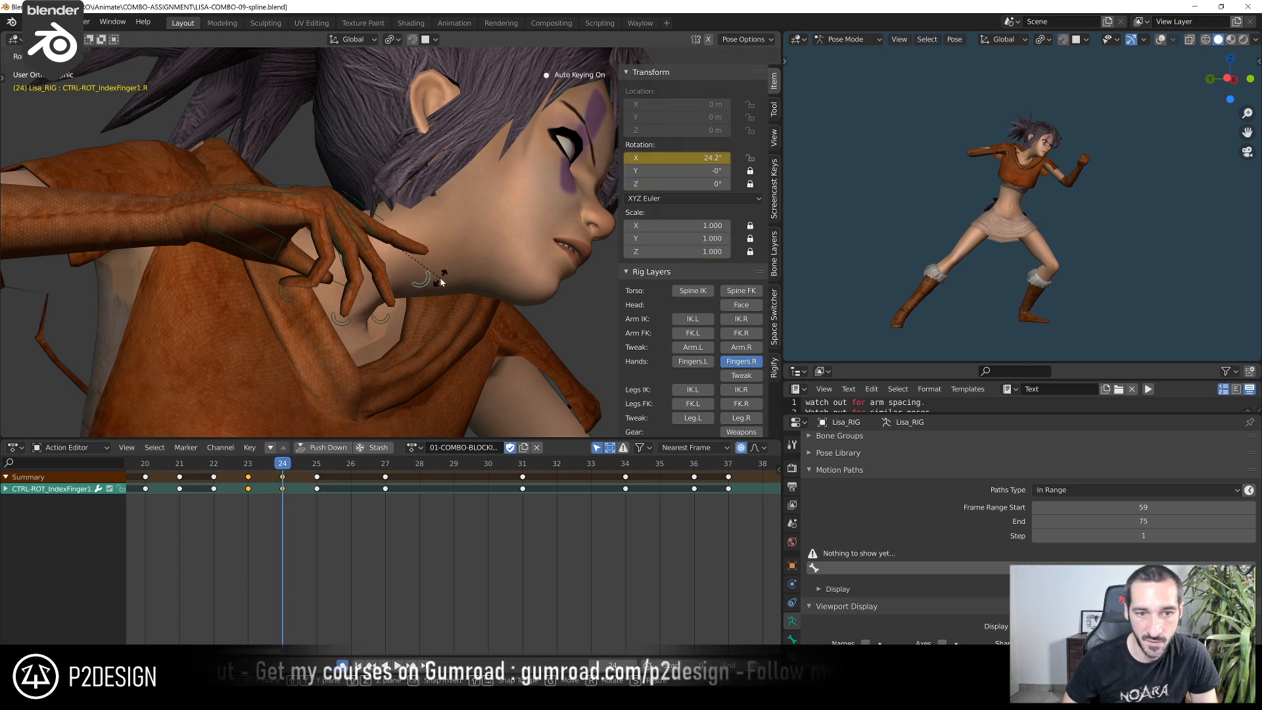
{"action": "left_click", "coordinate": [434, 276]}
At frame 24, rotate the right middle finger's CTRL-ROT control to about 23.8° on X and fine-tune the index finger's
{"action": "left_click", "coordinate": [385, 325]}
{"action": "key", "text": "r"}
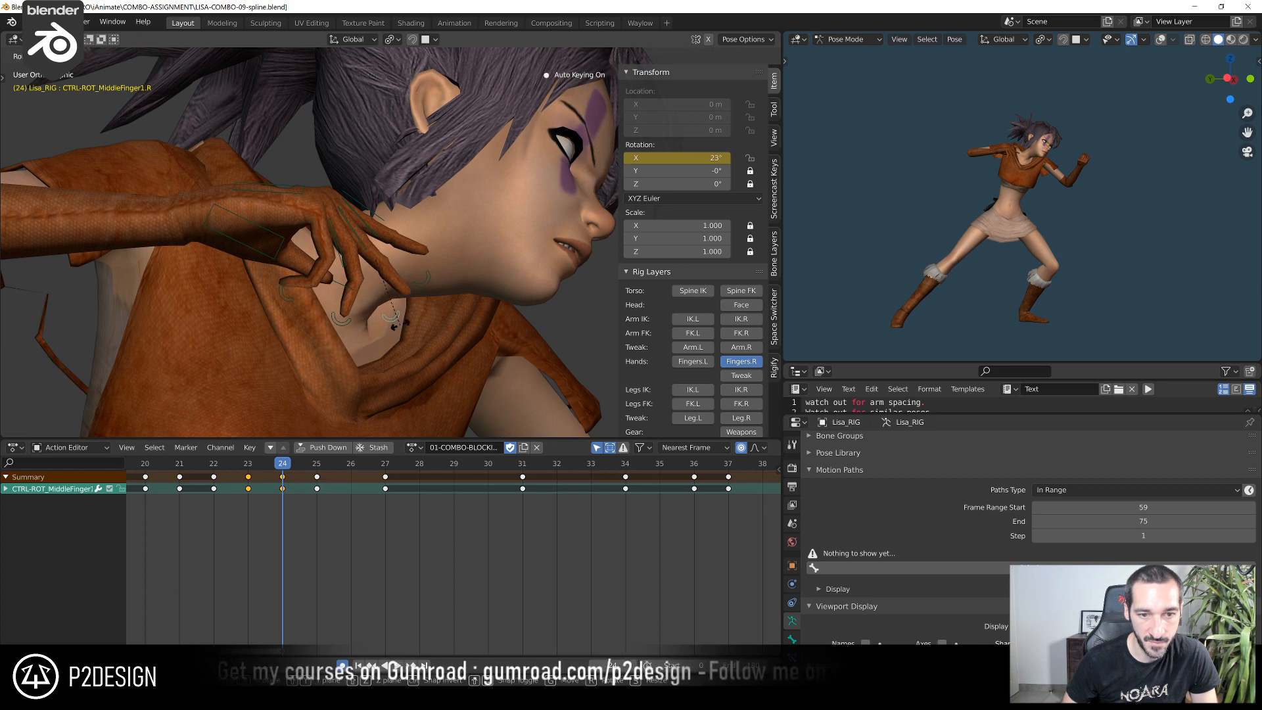
{"action": "left_click", "coordinate": [399, 334]}
{"action": "left_click", "coordinate": [241, 470]}
{"action": "mouse_move", "coordinate": [274, 472]}
{"action": "left_mouse_down"}
{"action": "mouse_move", "coordinate": [317, 478]}
{"action": "mouse_move", "coordinate": [247, 473]}
{"action": "mouse_move", "coordinate": [283, 472]}
{"action": "left_mouse_up"}
{"action": "key", "text": "r"}
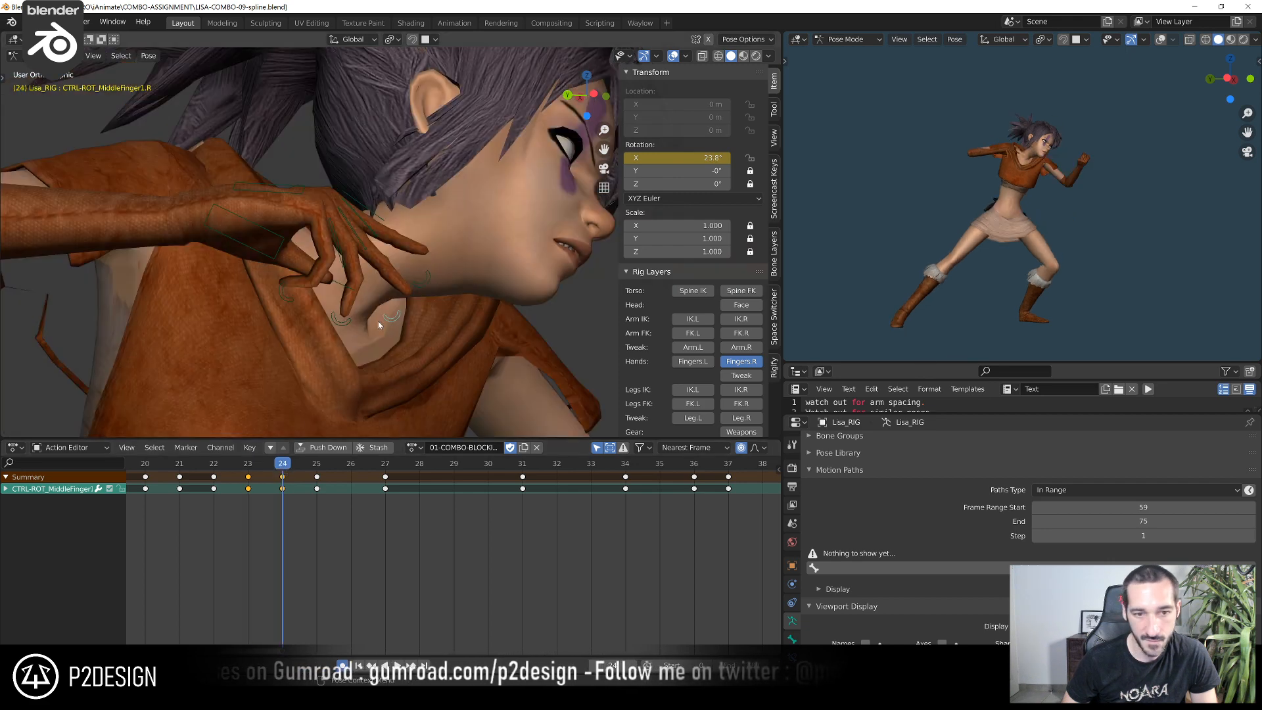
{"action": "left_click", "coordinate": [407, 301]}
{"action": "left_click", "coordinate": [421, 278]}
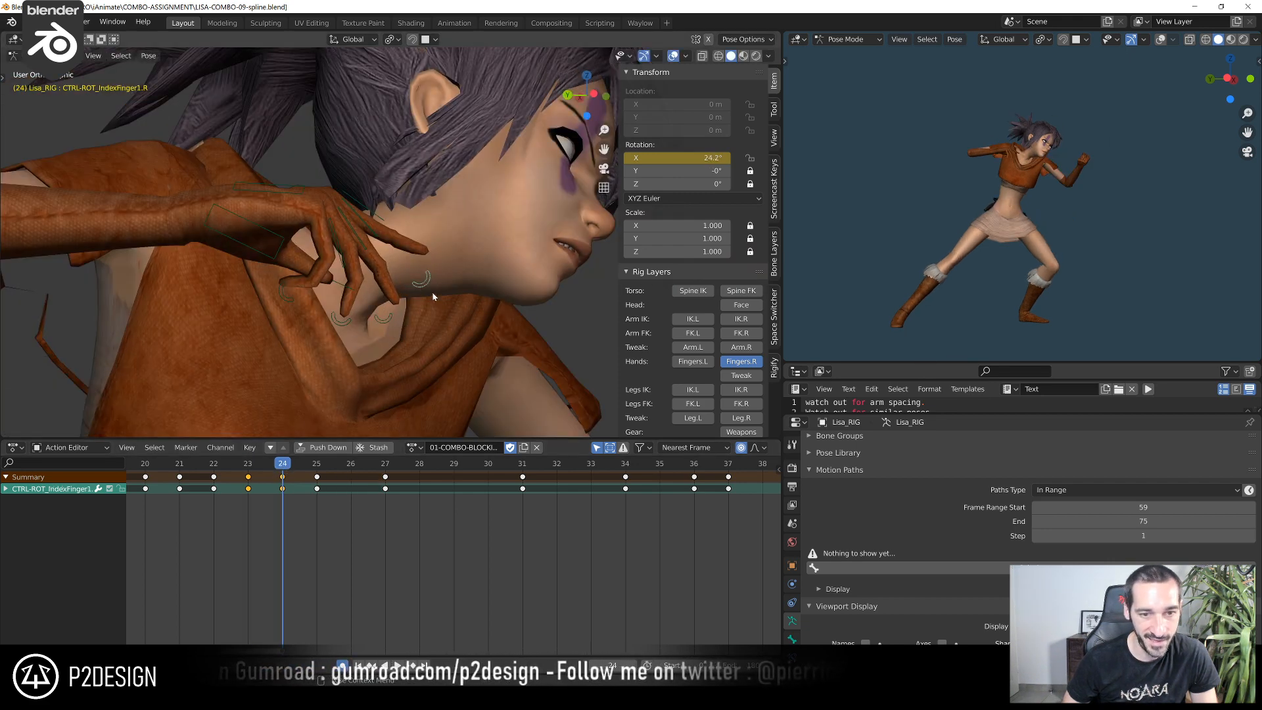
{"action": "key", "text": "r"}
{"action": "left_click", "coordinate": [426, 315]}
Scrub around frames 20–24 and examine the right hand's motion near the face from other angles
{"action": "left_click_drag", "start_coordinate": [227, 468], "coordinate": [144, 475]}
{"action": "left_click_drag", "start_coordinate": [150, 475], "coordinate": [189, 476]}
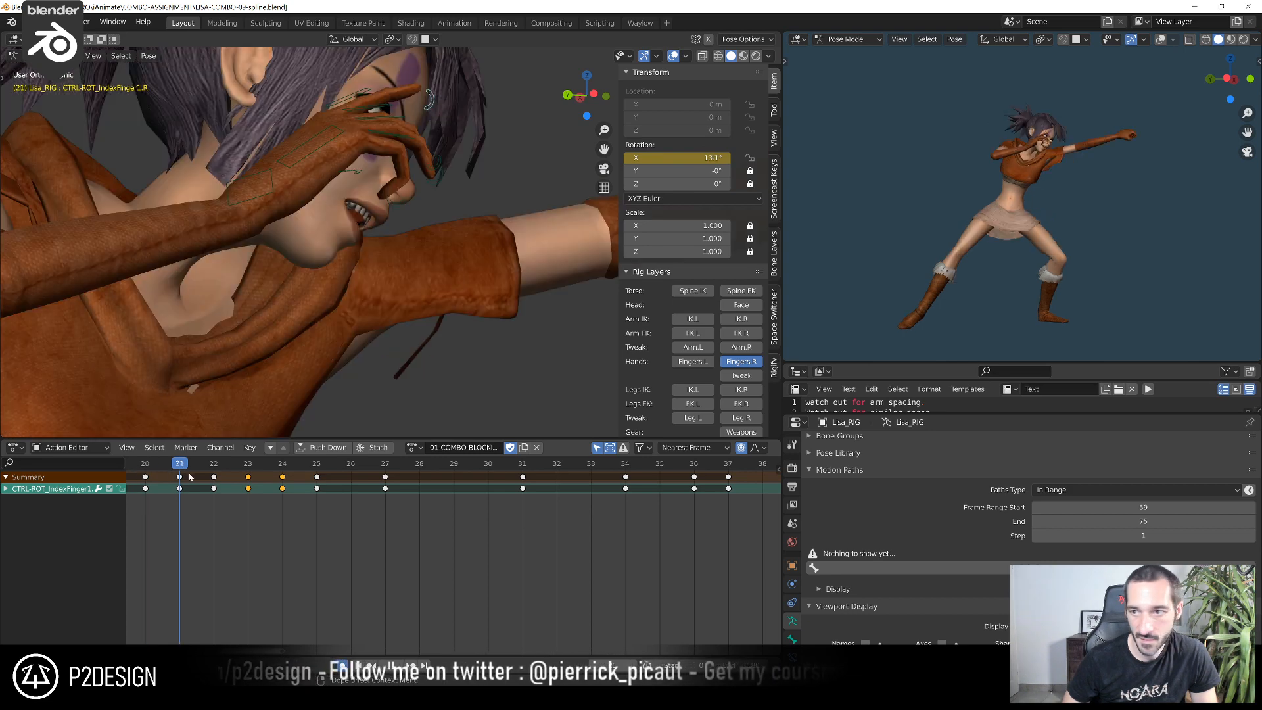
{"action": "scroll", "coordinate": [258, 320], "scroll_direction": "down", "scroll_amount": 2}
{"action": "middle_click_drag", "start_coordinate": [295, 287], "coordinate": [260, 300]}
{"action": "middle_click_drag", "start_coordinate": [269, 511], "coordinate": [477, 505]}
{"action": "left_click_drag", "start_coordinate": [286, 464], "coordinate": [353, 470]}
{"action": "middle_click_drag", "start_coordinate": [290, 267], "coordinate": [279, 199]}
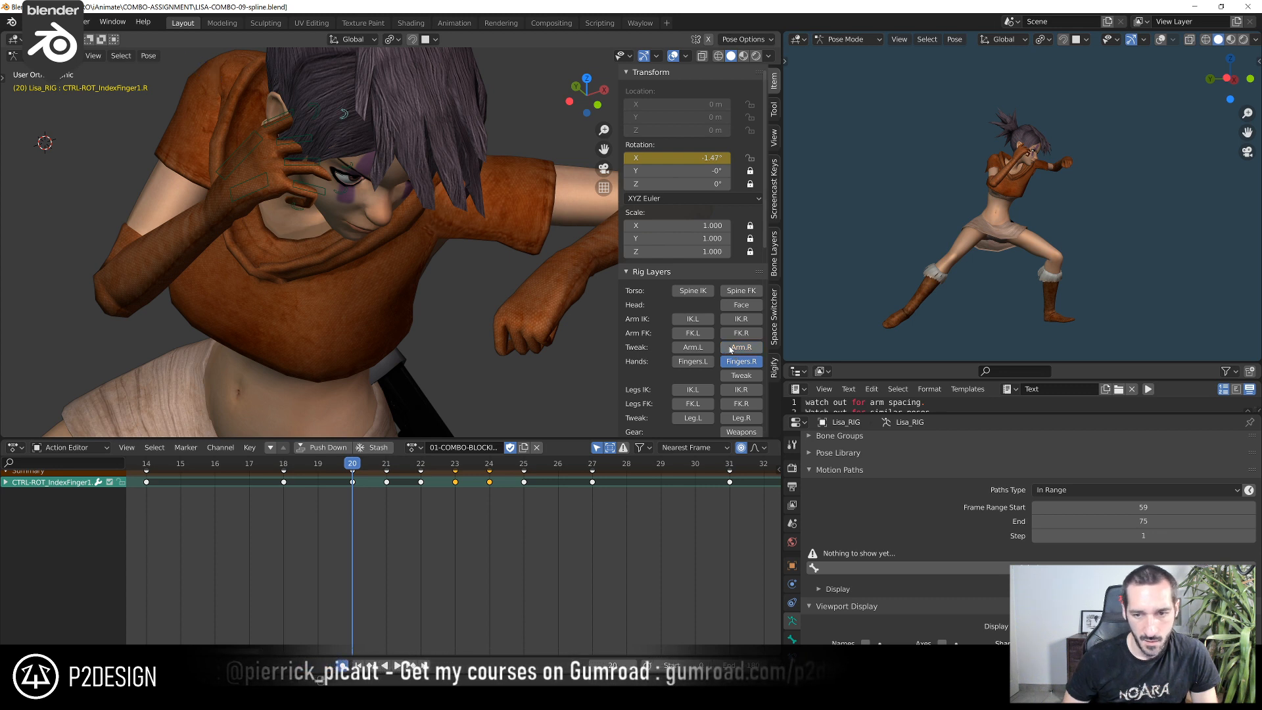
Show the right arm's FK controls and, at frame 17, rotate CTRL-HAND-FK.R by about 4.35° in view space
{"action": "middle_click_drag", "start_coordinate": [278, 280], "coordinate": [277, 268]}
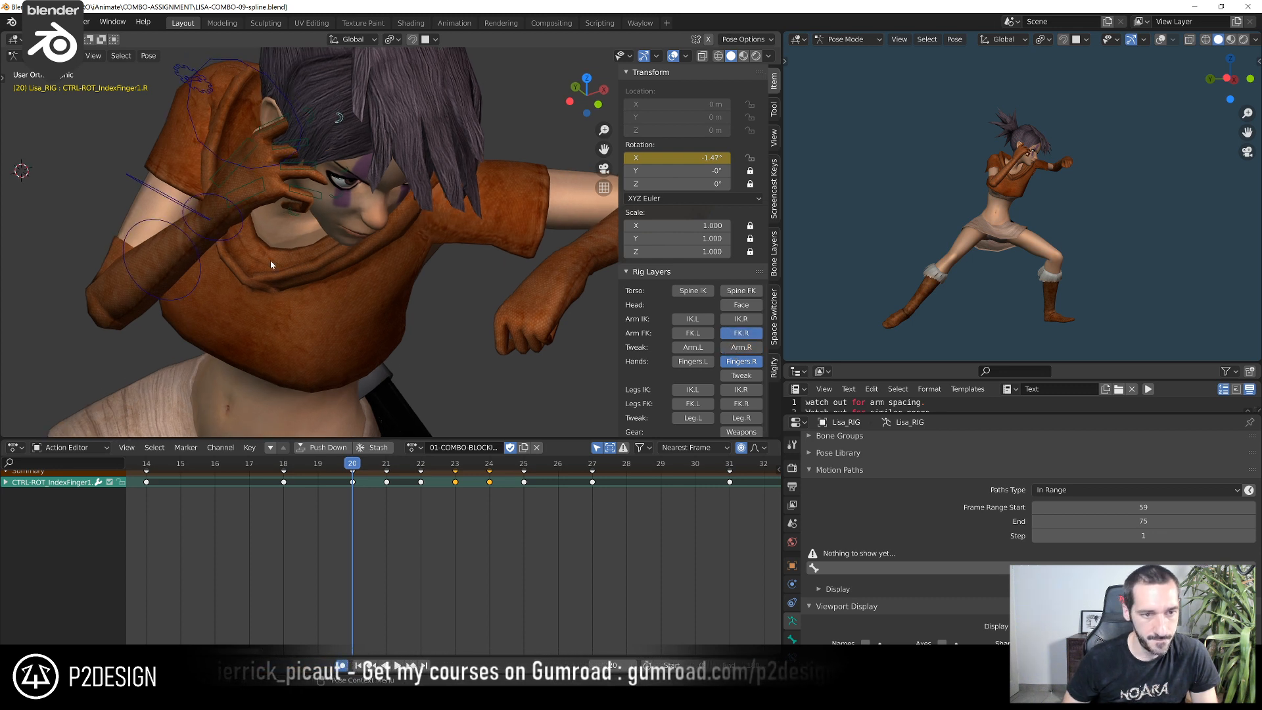
{"action": "left_click", "coordinate": [240, 238]}
{"action": "left_click_drag", "start_coordinate": [319, 465], "coordinate": [237, 472]}
{"action": "middle_click_drag", "start_coordinate": [207, 293], "coordinate": [275, 207]}
{"action": "key", "text": "KP_Decimal"}
{"action": "scroll", "coordinate": [276, 208], "scroll_direction": "down", "scroll_amount": 8}
{"action": "key", "text": "r"}
{"action": "left_click", "coordinate": [423, 151]}
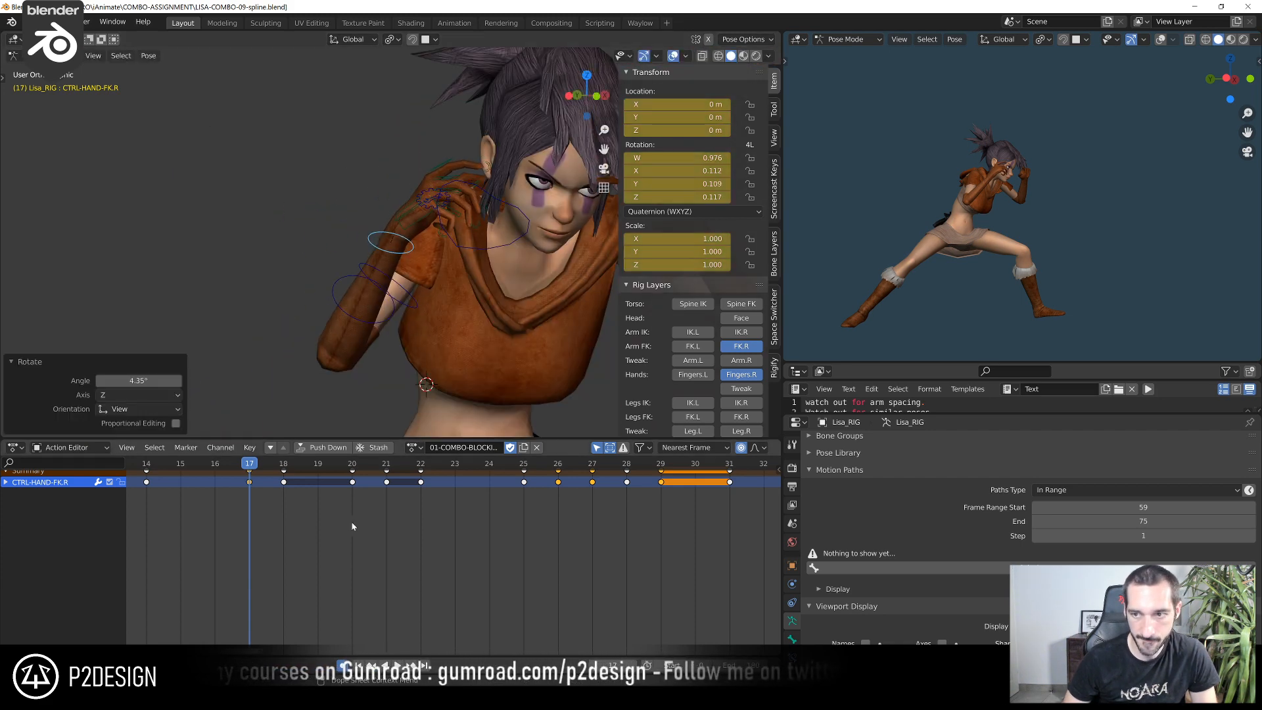
At frame 20, rotate CTRL-HAND-FK.R by about -3.9° in the front view and adjust it from the side
{"action": "left_click_drag", "start_coordinate": [268, 468], "coordinate": [352, 482]}
{"action": "middle_click_drag", "start_coordinate": [513, 140], "coordinate": [464, 139]}
{"action": "key", "text": "r"}
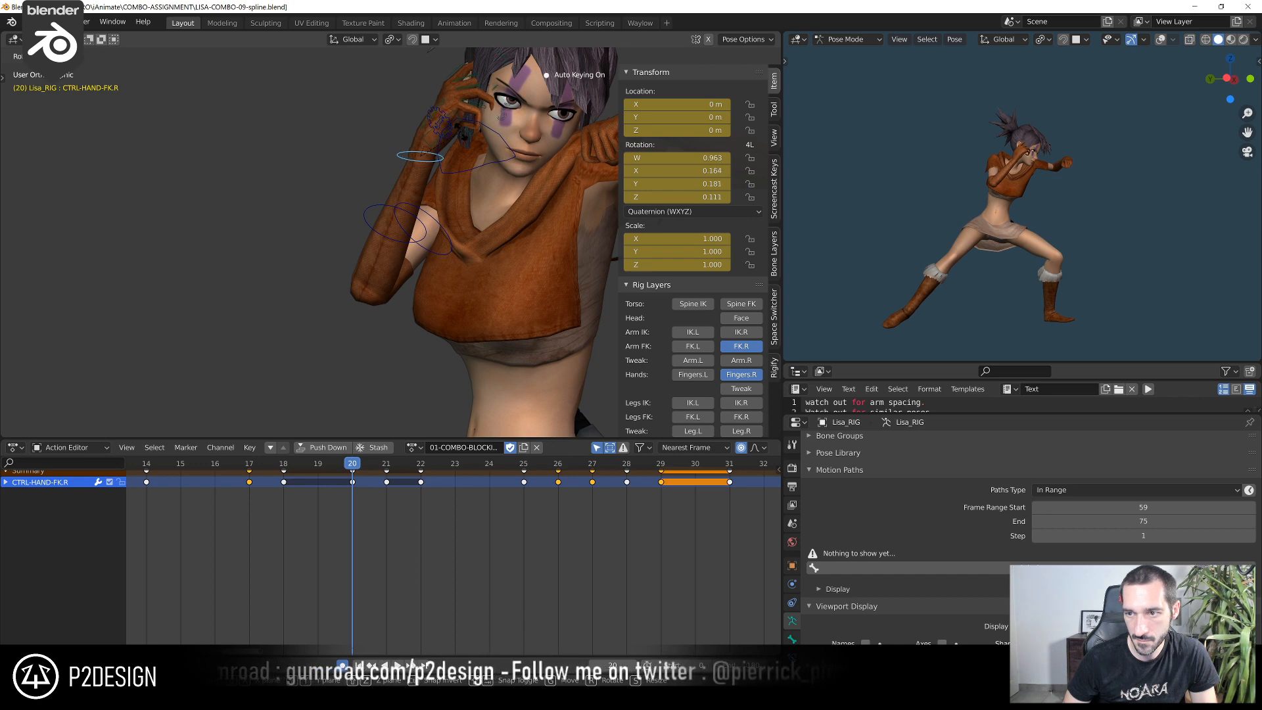
{"action": "left_click", "coordinate": [461, 136]}
{"action": "middle_click_drag", "start_coordinate": [463, 137], "coordinate": [587, 136]}
{"action": "key", "text": "r"}
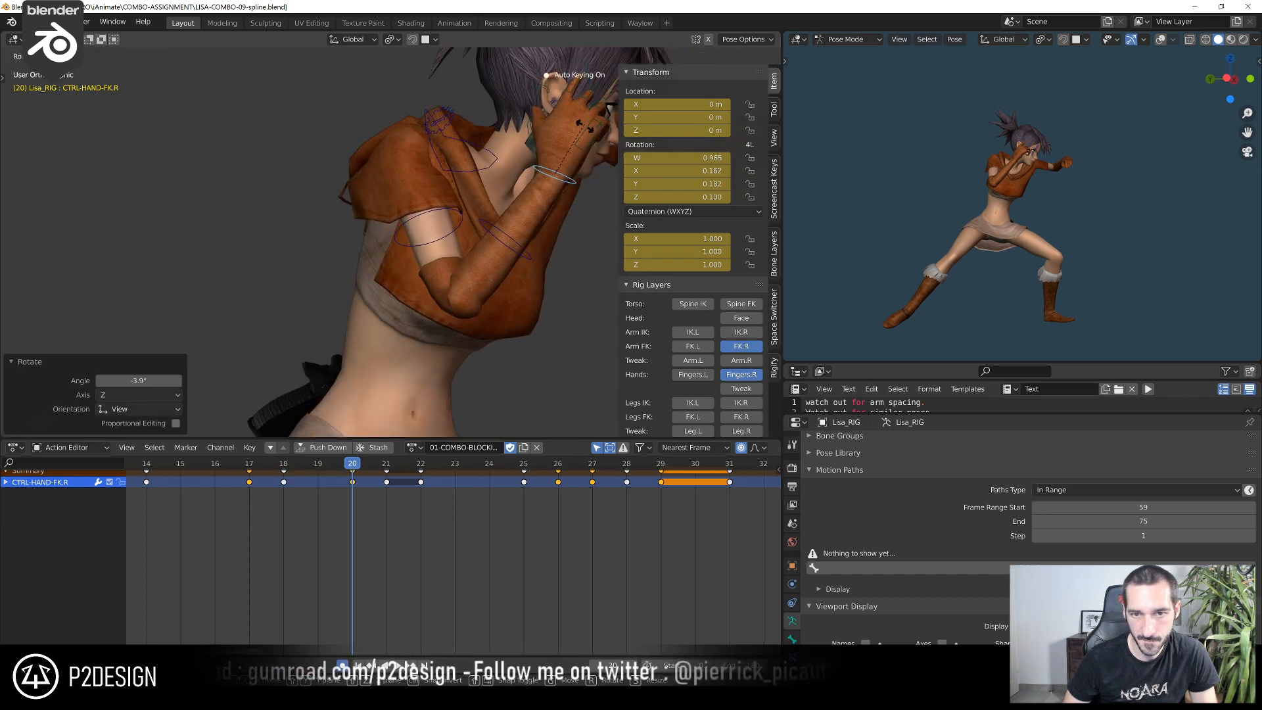
{"action": "left_click", "coordinate": [527, 245]}
At frame 20, slightly rotate the right upper arm control, CTRL-ARM-FK.R, from a low side angle
{"action": "left_click", "coordinate": [447, 231]}
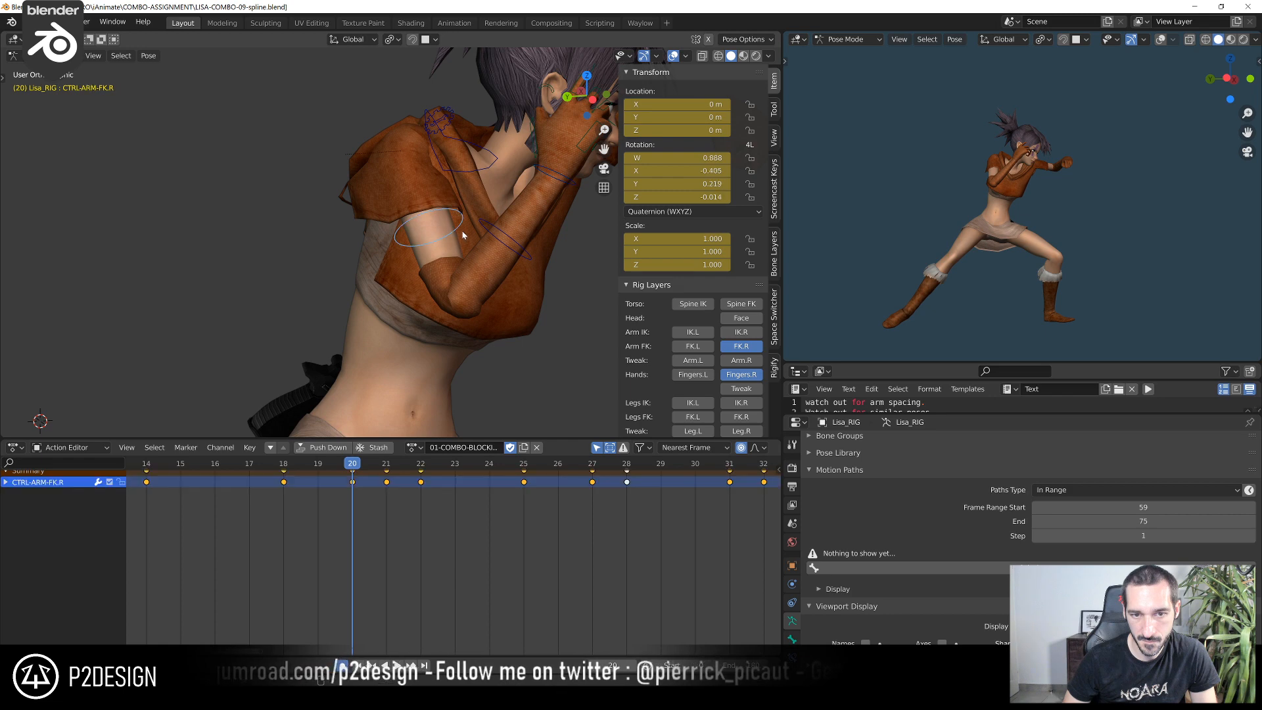
{"action": "middle_click_drag", "start_coordinate": [462, 231], "coordinate": [417, 170]}
{"action": "middle_click_drag", "start_coordinate": [561, 235], "coordinate": [539, 220]}
{"action": "key", "text": "r"}
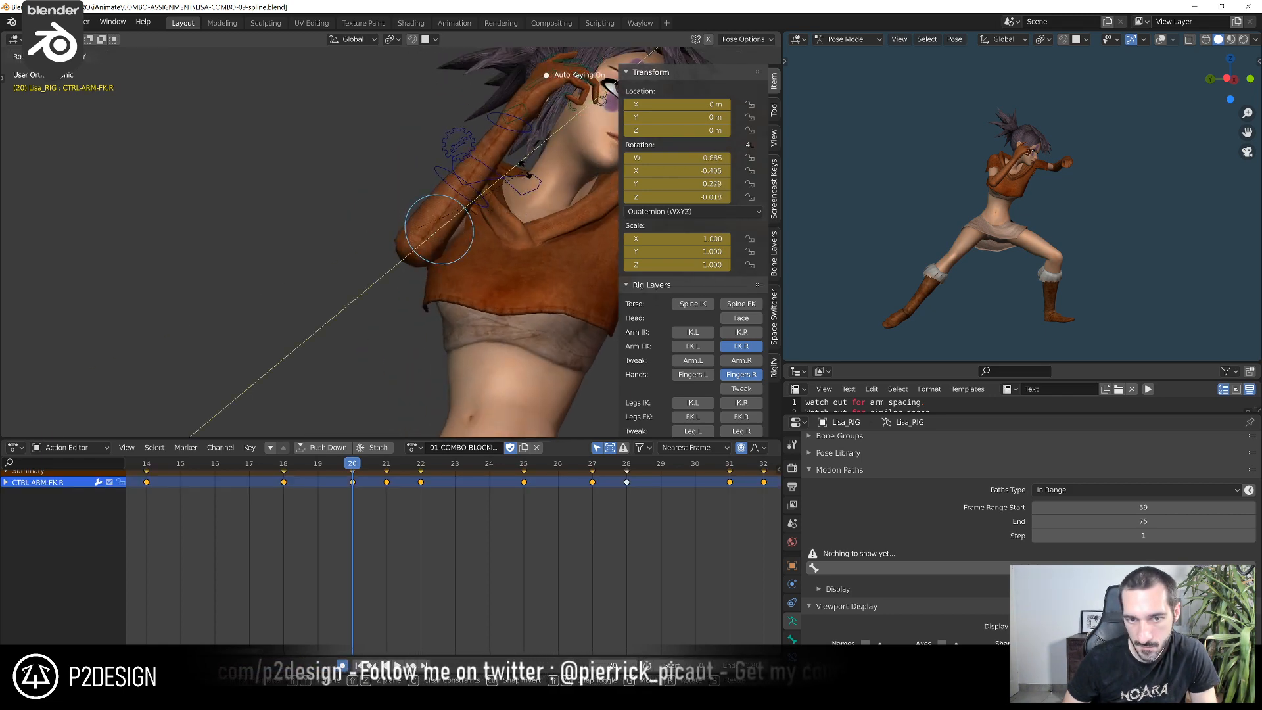
{"action": "left_click", "coordinate": [502, 130]}
At frame 20, rotate CTRL-HAND-FK.R by about -2.33° in view space to refine the wrist
{"action": "left_click", "coordinate": [521, 116]}
{"action": "left_click", "coordinate": [526, 124]}
{"action": "key", "text": "r"}
{"action": "left_click", "coordinate": [560, 119]}
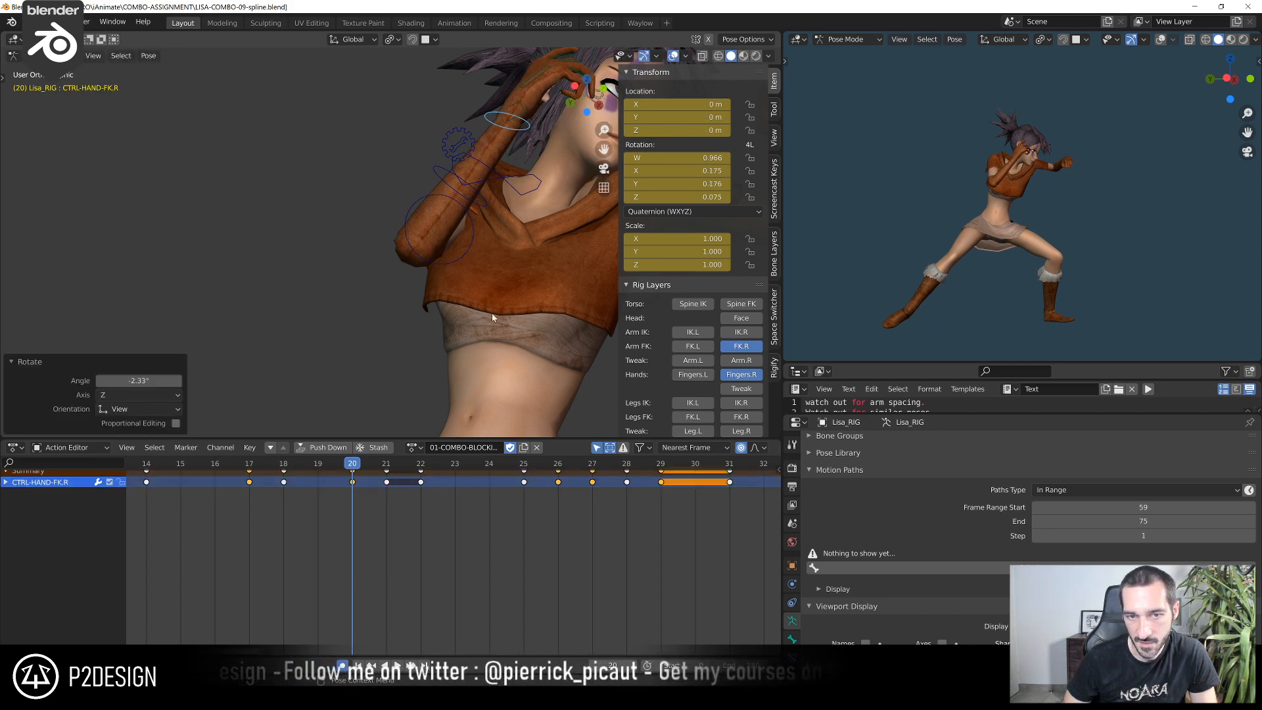
At frame 20, extend the right index finger with its main control and rotate its CTRL-ROT control to about 9.86° on X
{"action": "mouse_move", "coordinate": [377, 468]}
{"action": "left_mouse_down"}
{"action": "mouse_move", "coordinate": [316, 468]}
{"action": "mouse_move", "coordinate": [353, 464]}
{"action": "left_mouse_up"}
{"action": "middle_click_drag", "start_coordinate": [507, 155], "coordinate": [326, 336], "text": "shift"}
{"action": "scroll", "coordinate": [368, 312], "scroll_direction": "up", "scroll_amount": 2}
{"action": "left_click", "coordinate": [396, 208]}
{"action": "scroll", "coordinate": [408, 196], "scroll_direction": "up", "scroll_amount": 2}
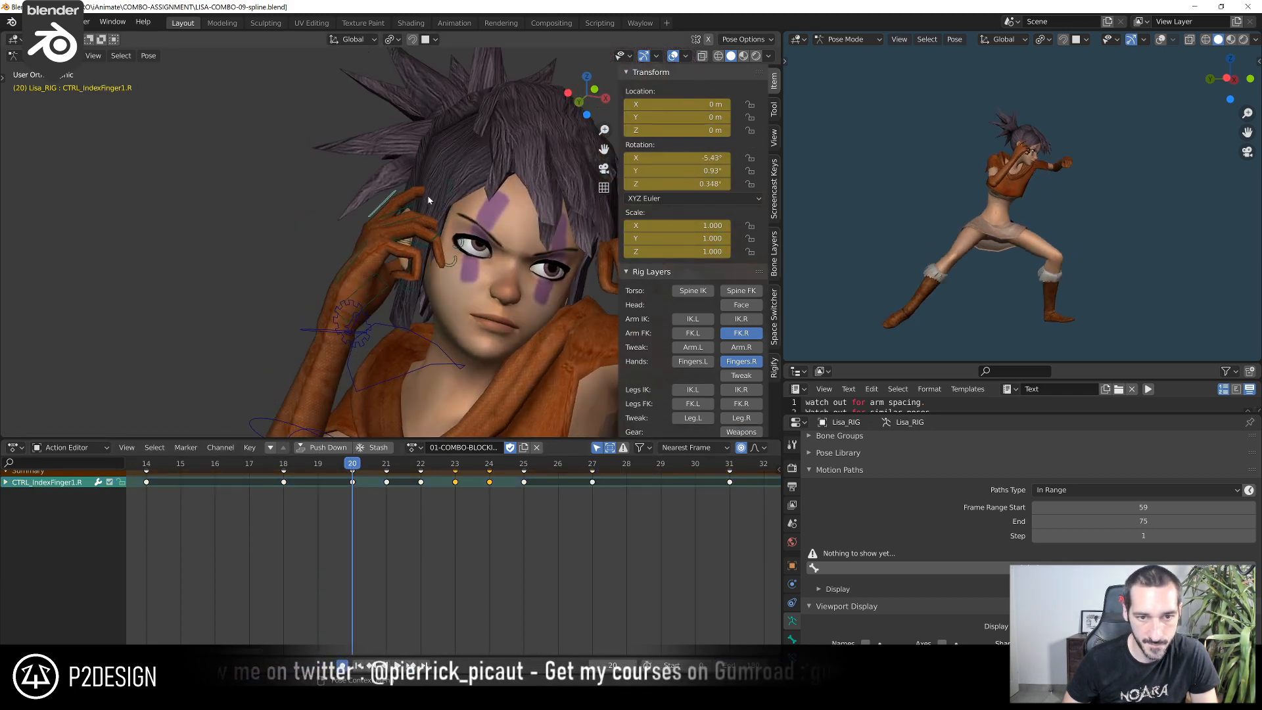
{"action": "key", "text": "r"}
{"action": "left_click", "coordinate": [432, 170]}
{"action": "left_click", "coordinate": [464, 156]}
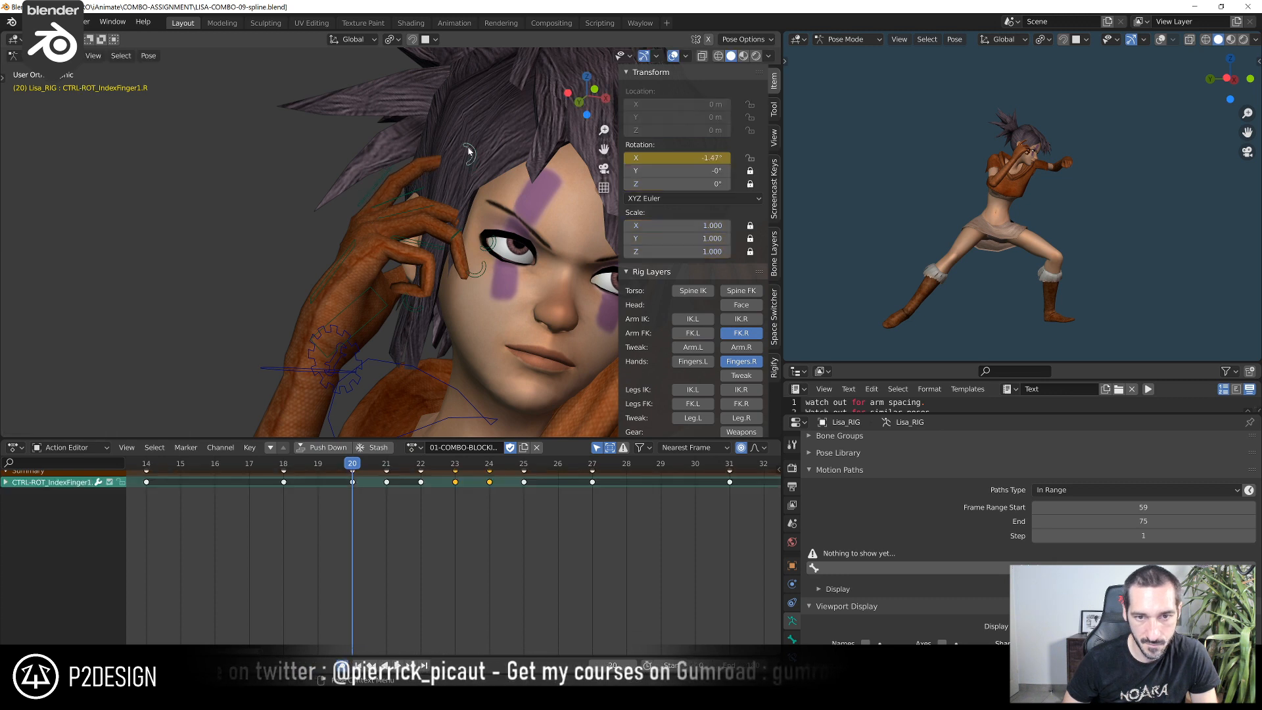
{"action": "key", "text": "r"}
{"action": "left_click", "coordinate": [467, 139]}
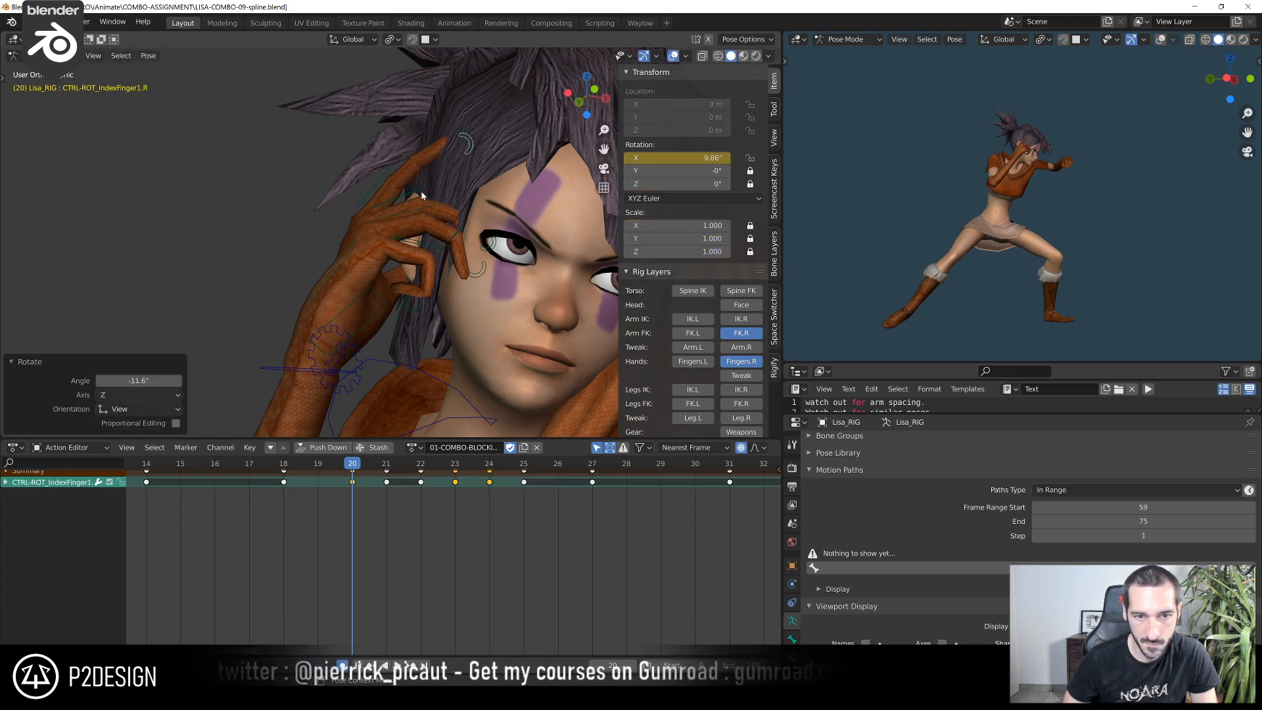
At frame 20, rotate the right middle and ring fingers' main controls together and adjust the middle finger's CTRL-ROT control
{"action": "left_click", "coordinate": [420, 188]}
{"action": "left_click", "coordinate": [424, 206], "text": "shift"}
{"action": "key", "text": "r"}
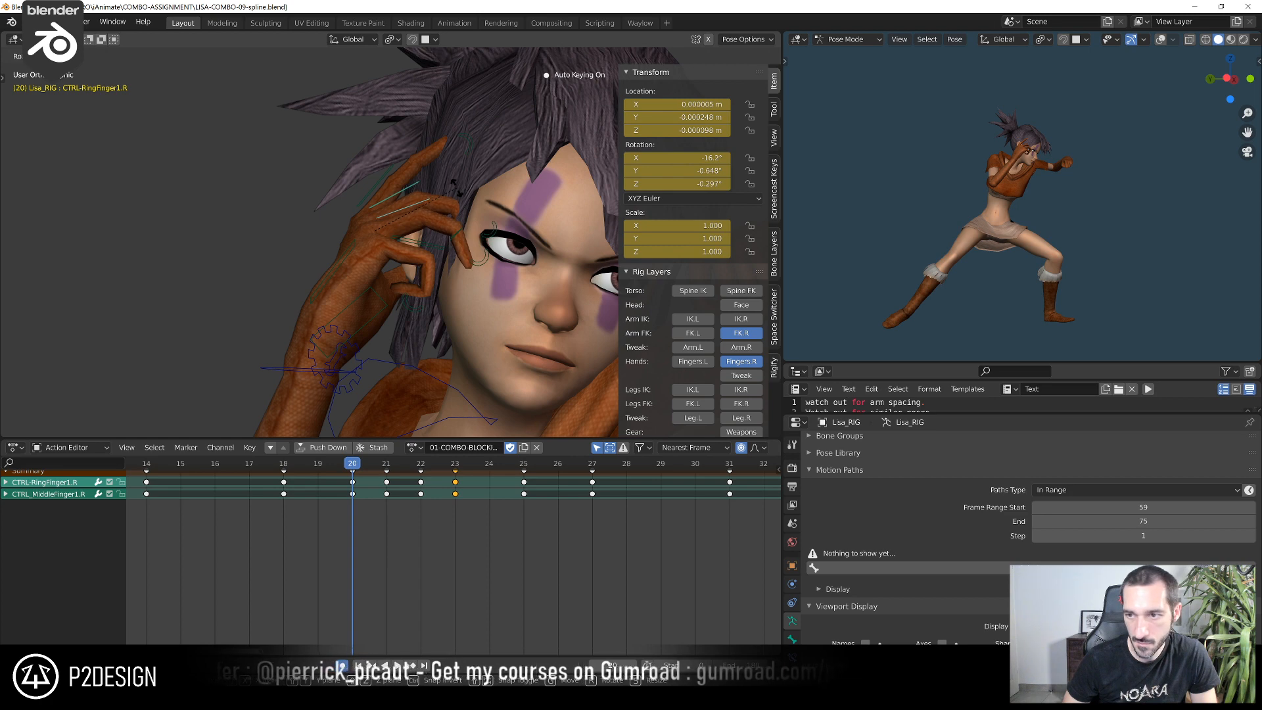
{"action": "left_click", "coordinate": [458, 191]}
{"action": "scroll", "coordinate": [479, 241], "scroll_direction": "up", "scroll_amount": 1}
{"action": "left_click", "coordinate": [509, 232]}
{"action": "key", "text": "r"}
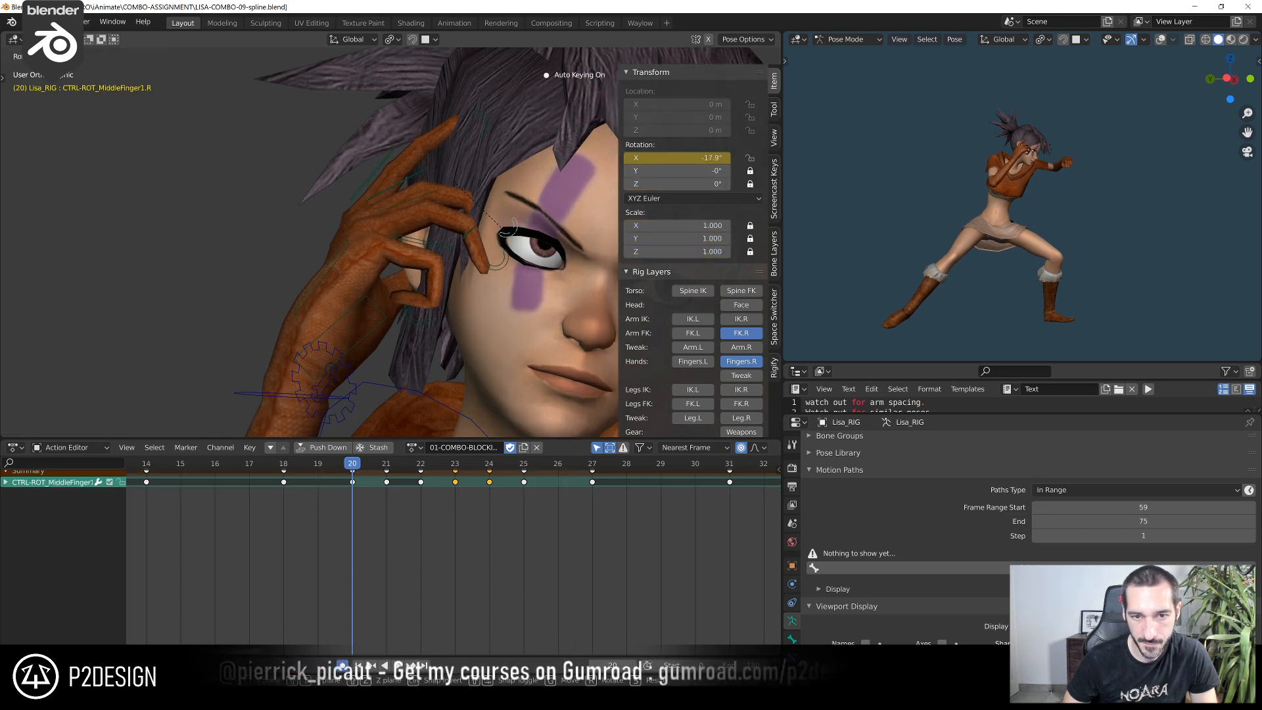
{"action": "left_click", "coordinate": [490, 221]}
At frame 20, rotate the right ring finger's CTRL-ROT control and fine-tune the middle finger's bend beside it
{"action": "left_click", "coordinate": [474, 232]}
{"action": "left_click", "coordinate": [496, 260]}
{"action": "key", "text": "r"}
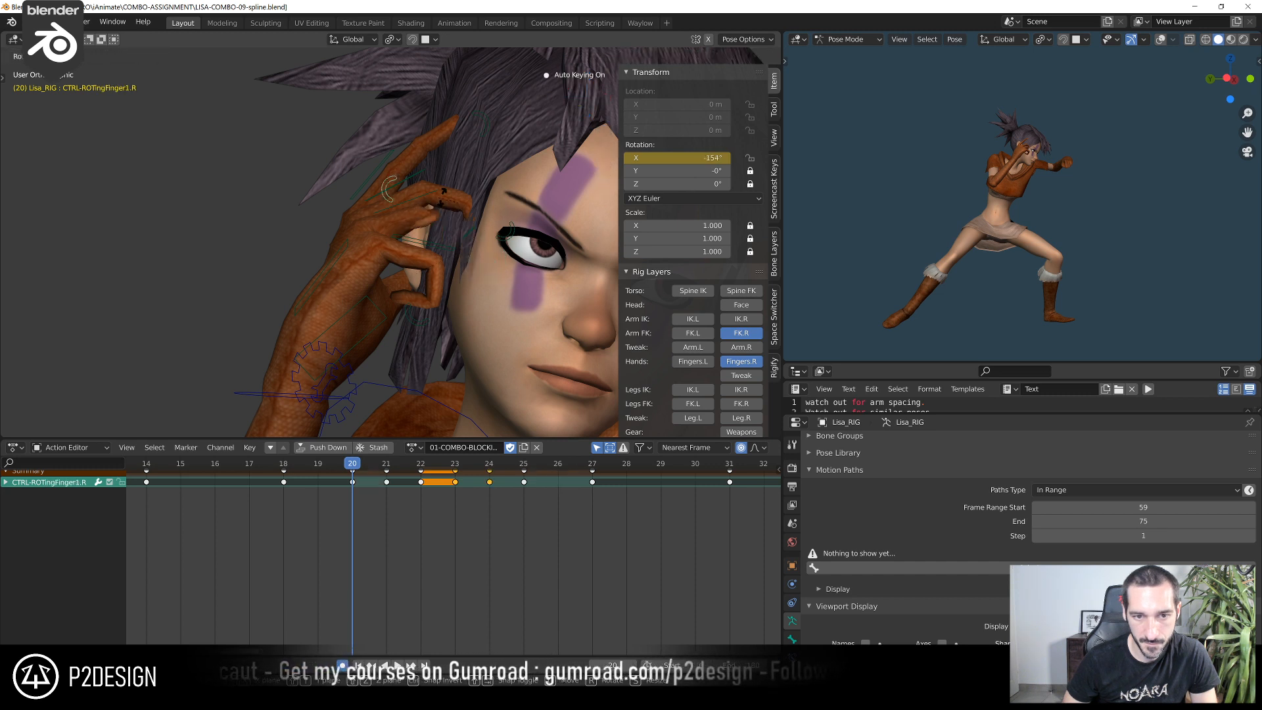
{"action": "left_click", "coordinate": [498, 245]}
{"action": "left_click", "coordinate": [501, 235]}
{"action": "key", "text": "r"}
{"action": "left_click", "coordinate": [479, 370]}
At frame 20, adjust the right pinky's pose and the bend of its CTRL-ROT control
{"action": "left_click", "coordinate": [421, 272]}
{"action": "key", "text": "r"}
{"action": "left_click", "coordinate": [462, 290]}
{"action": "left_click", "coordinate": [445, 307]}
{"action": "key", "text": "r"}
{"action": "left_click", "coordinate": [442, 300]}
At frame 22, rotate the right index finger's CTRL-ROT control by about -5.25° and adjust its main control
{"action": "left_click_drag", "start_coordinate": [298, 461], "coordinate": [416, 476]}
{"action": "scroll", "coordinate": [448, 208], "scroll_direction": "down", "scroll_amount": 2}
{"action": "middle_click_drag", "start_coordinate": [448, 208], "coordinate": [407, 370]}
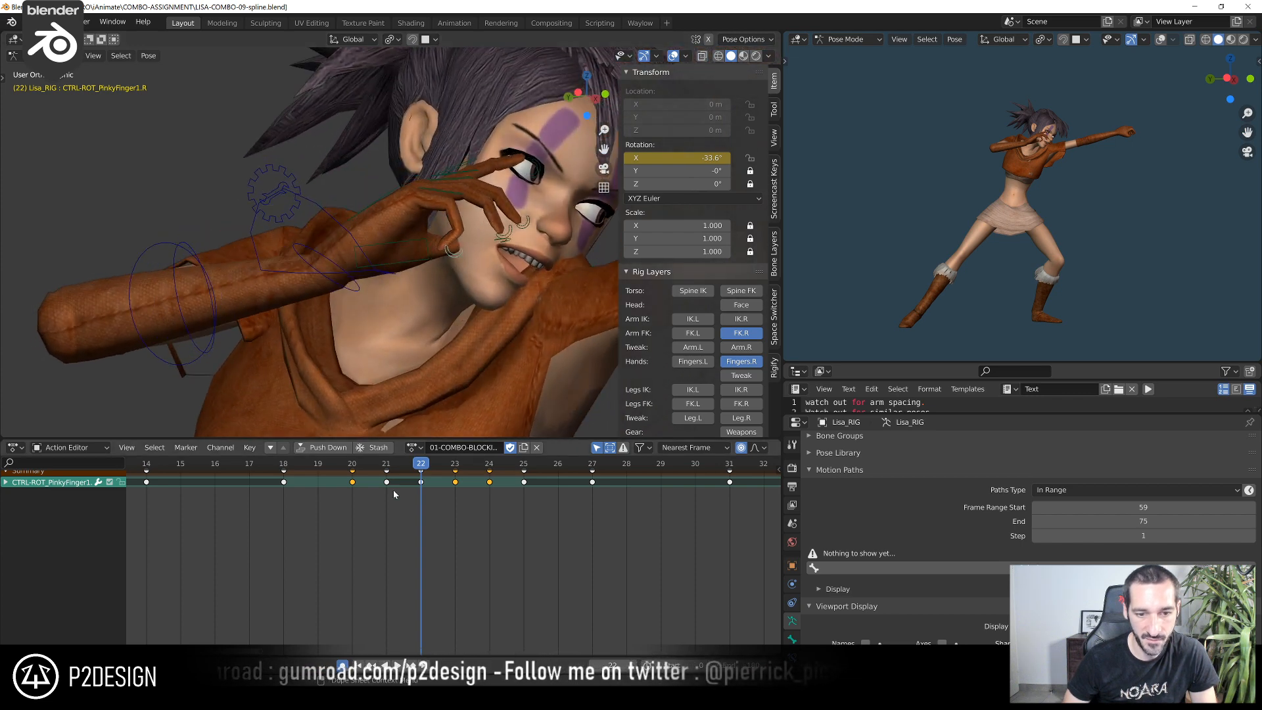
{"action": "middle_click_drag", "start_coordinate": [395, 506], "coordinate": [386, 572]}
{"action": "middle_click_drag", "start_coordinate": [526, 237], "coordinate": [399, 307], "text": "shift"}
{"action": "scroll", "coordinate": [398, 307], "scroll_direction": "up", "scroll_amount": 1}
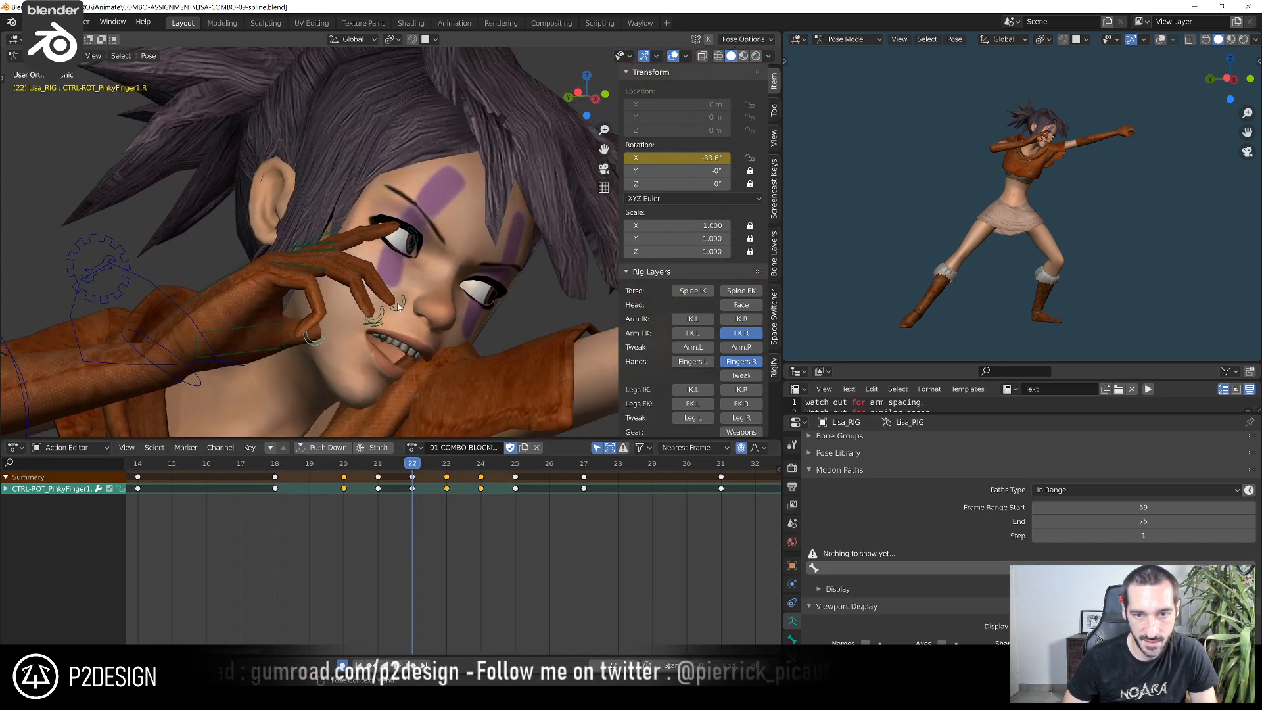
{"action": "left_click", "coordinate": [413, 242]}
{"action": "middle_click_drag", "start_coordinate": [412, 243], "coordinate": [480, 217]}
{"action": "key", "text": "r"}
{"action": "left_click", "coordinate": [480, 206]}
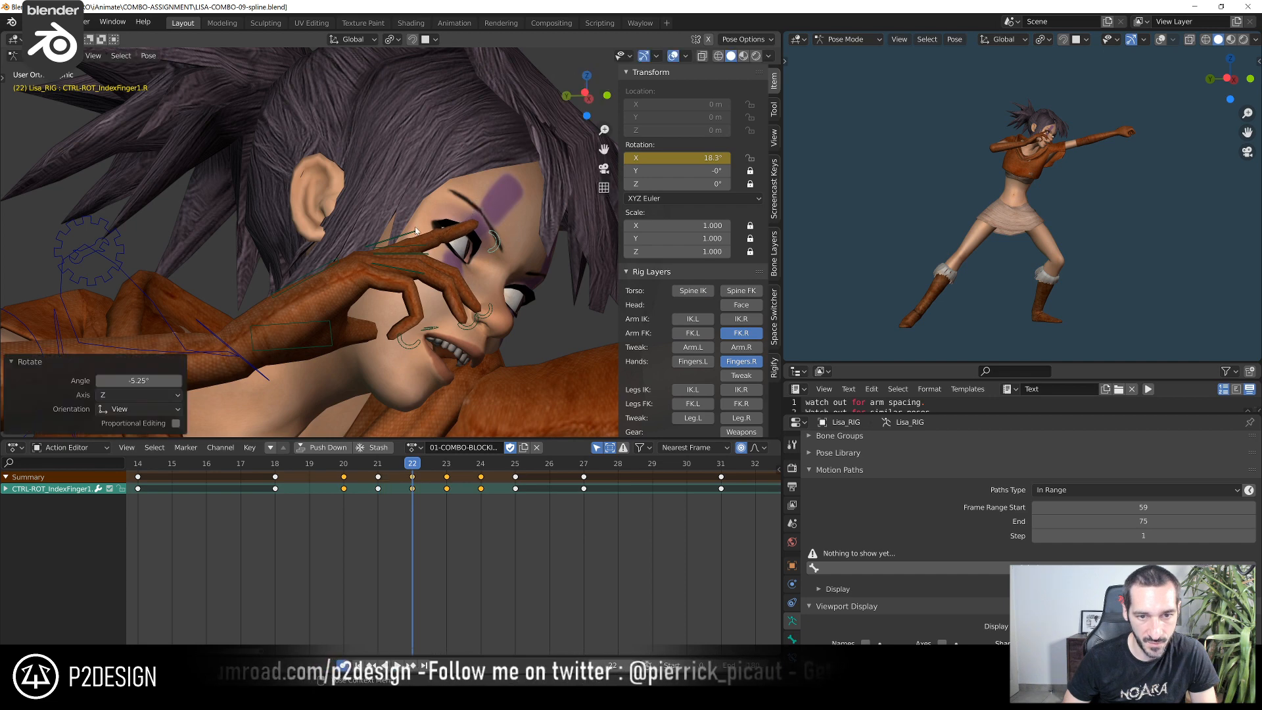
{"action": "left_click", "coordinate": [415, 229]}
{"action": "key", "text": "r"}
{"action": "left_click", "coordinate": [422, 223]}
At frame 22, rotate the right middle and ring CTRL-ROT controls by about -4.86° and the pinky's by about -7.99°
{"action": "left_click", "coordinate": [489, 316]}
{"action": "left_click", "coordinate": [480, 321], "text": "shift"}
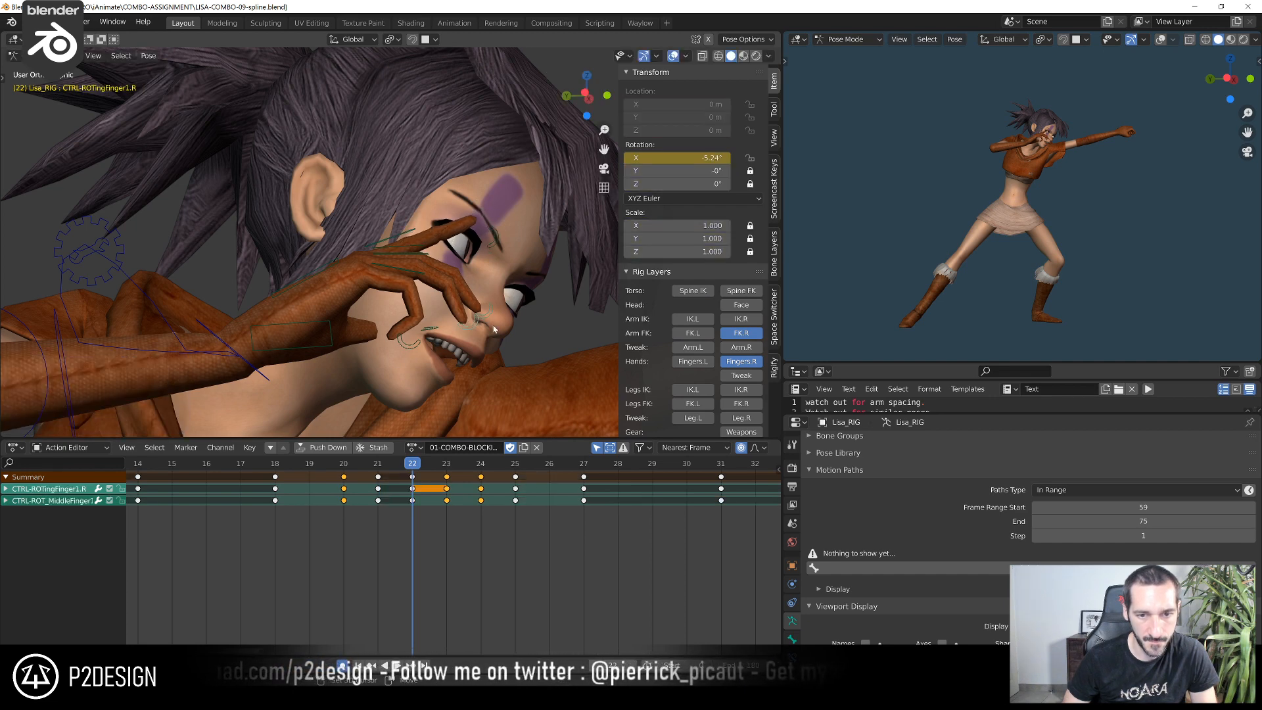
{"action": "key", "text": "r"}
{"action": "left_click", "coordinate": [519, 318]}
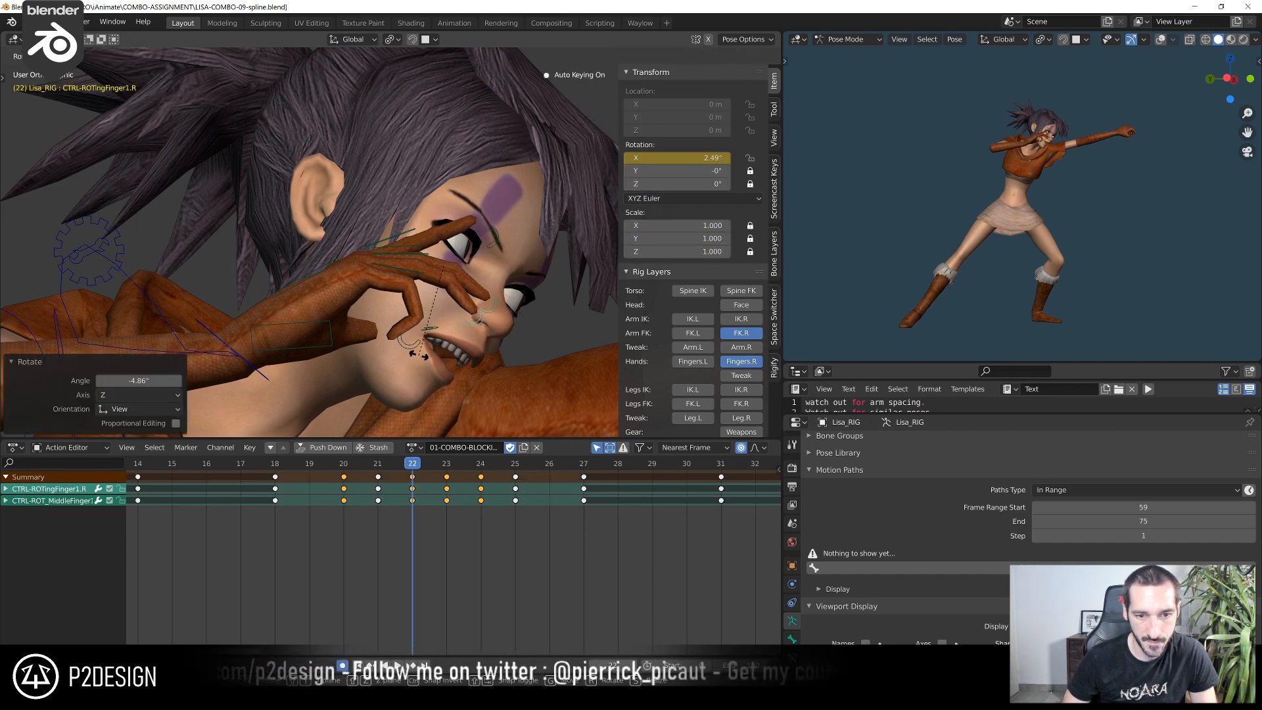
{"action": "left_click", "coordinate": [413, 354]}
{"action": "key", "text": "r"}
{"action": "left_click", "coordinate": [422, 364]}
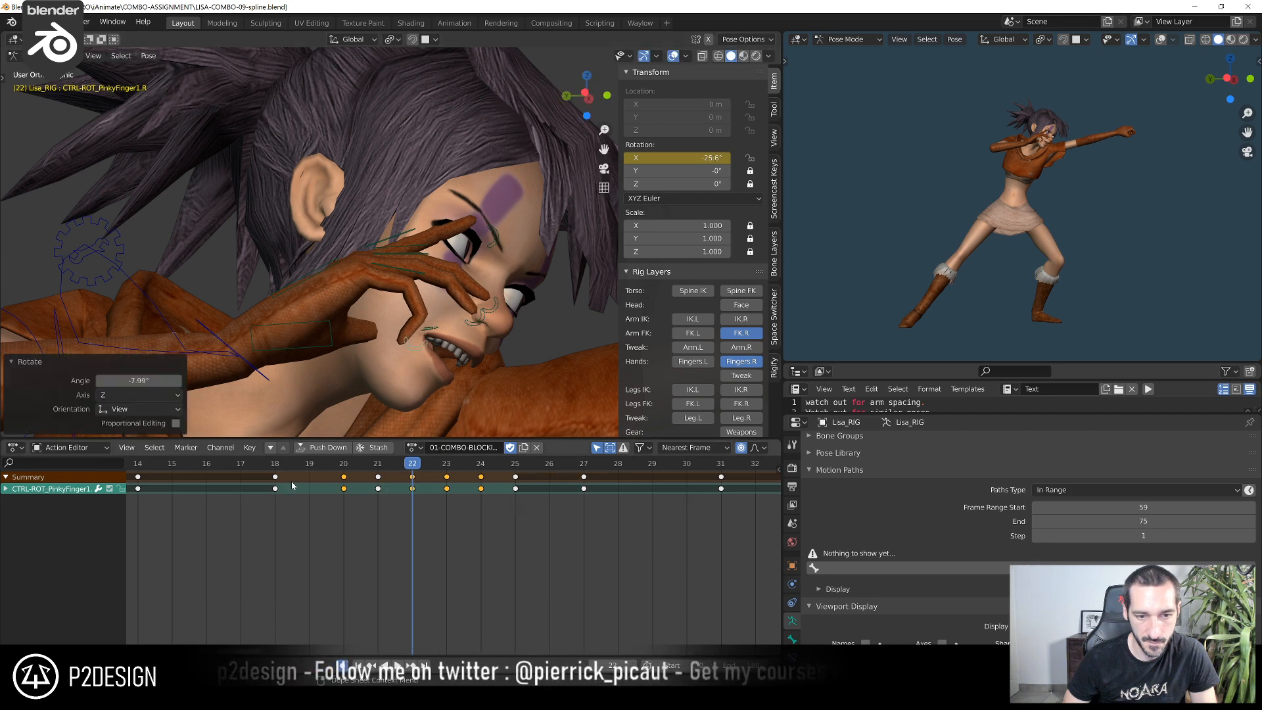
Play and scrub from frame 18 to frame 38 and examine the character's motion up close in the side preview
{"action": "left_click", "coordinate": [286, 474]}
{"action": "left_click", "coordinate": [286, 467]}
{"action": "key", "text": "space"}
{"action": "key", "text": "space"}
{"action": "left_click_drag", "start_coordinate": [286, 467], "coordinate": [541, 478]}
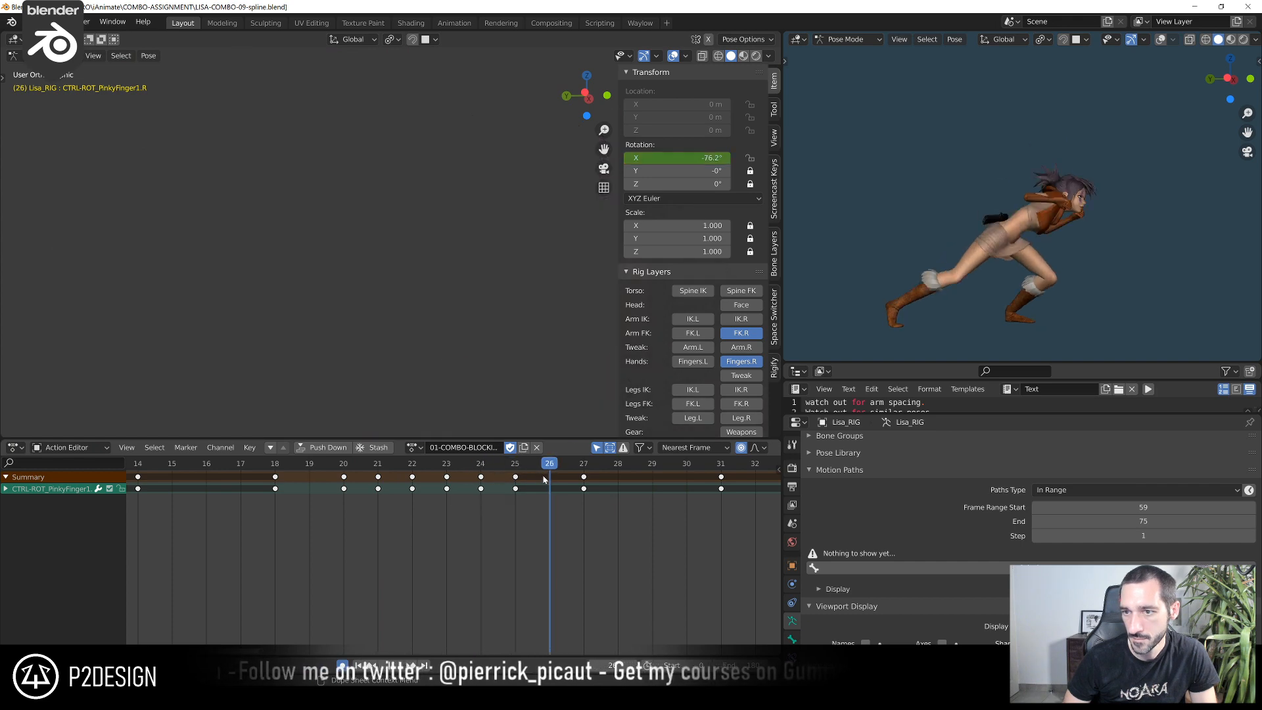
{"action": "key", "text": "space"}
{"action": "key", "text": "Escape"}
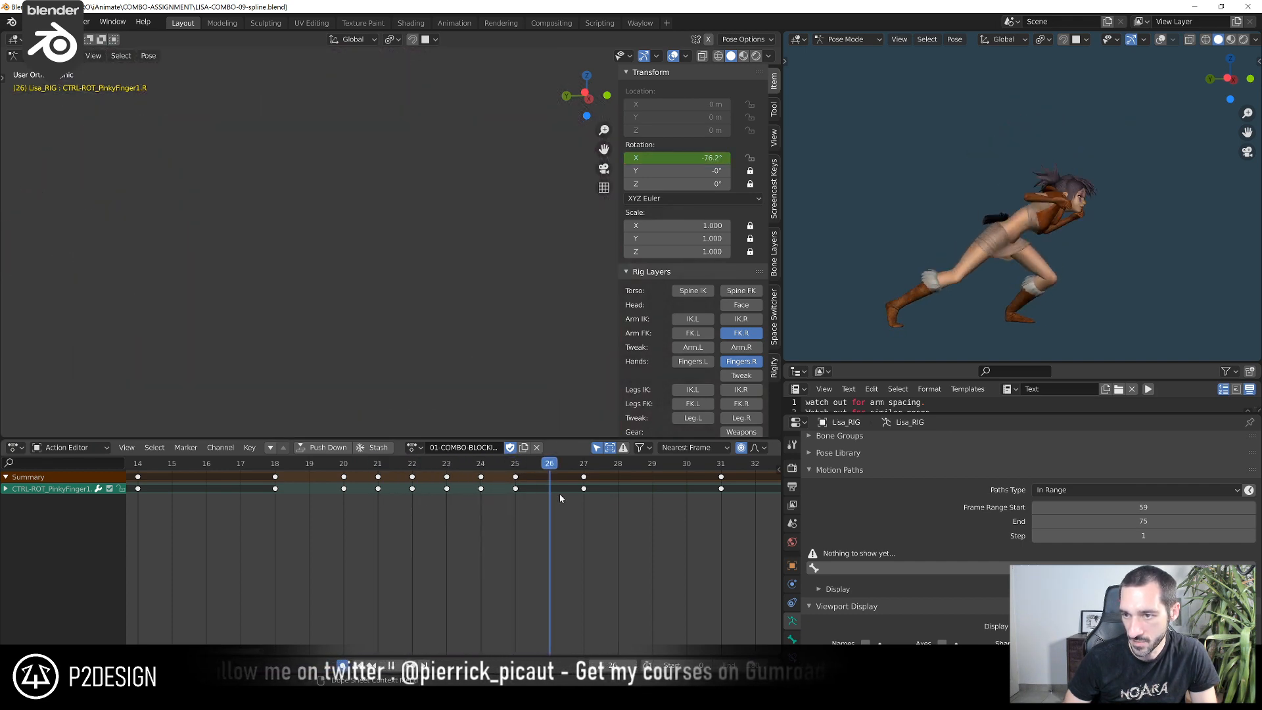
{"action": "scroll", "coordinate": [550, 494], "scroll_direction": "down", "scroll_amount": 5}
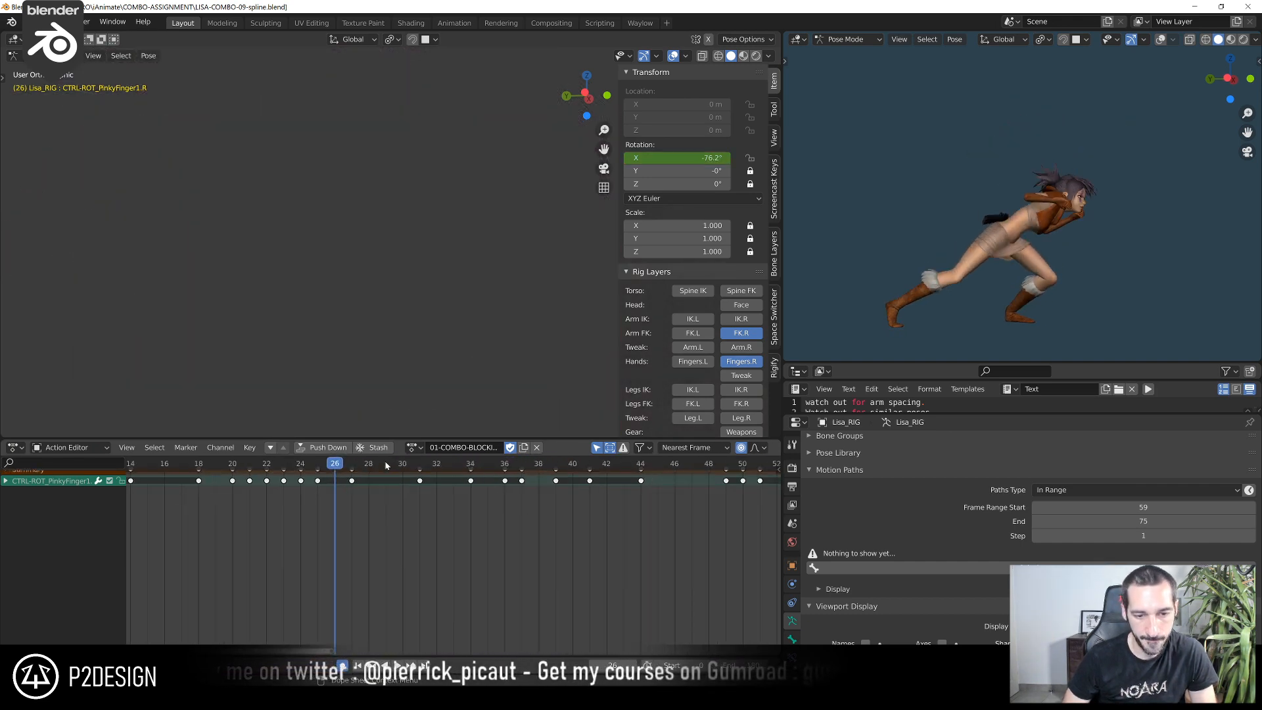
{"action": "key", "text": "space"}
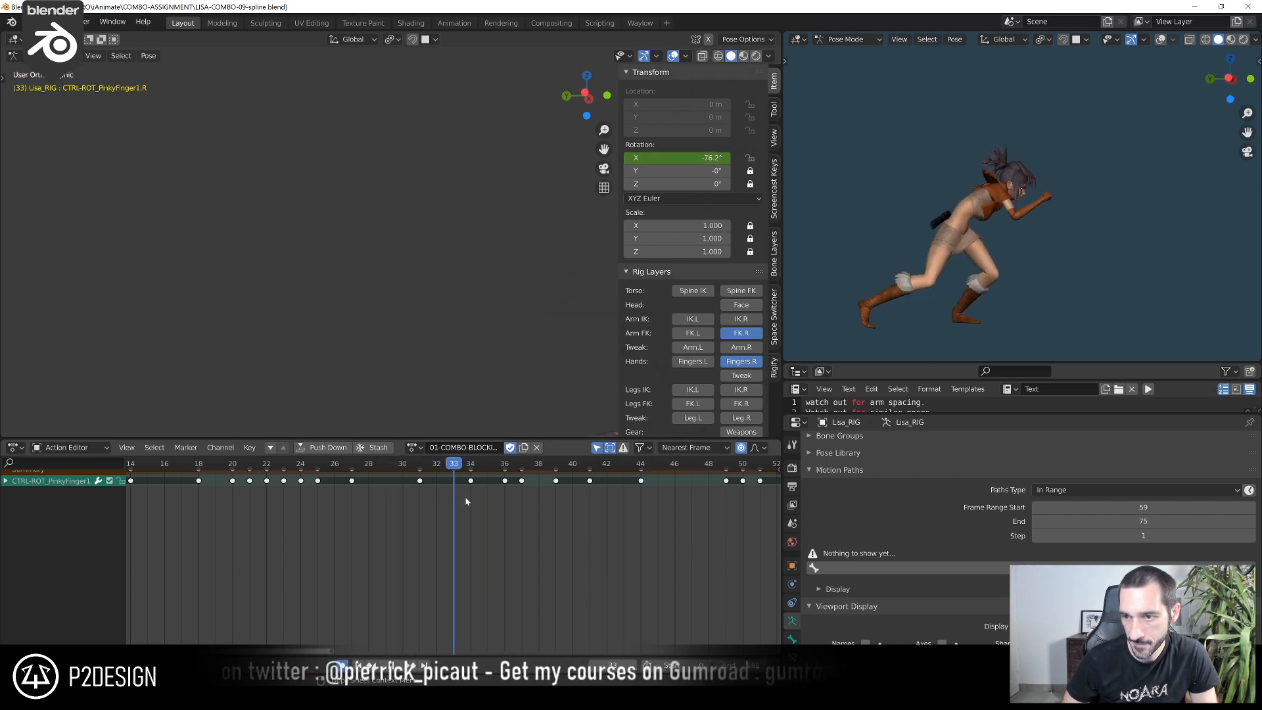
{"action": "left_click_drag", "start_coordinate": [398, 488], "coordinate": [520, 507]}
{"action": "scroll", "coordinate": [940, 216], "scroll_direction": "up", "scroll_amount": 2}
{"action": "scroll", "coordinate": [940, 217], "scroll_direction": "up", "scroll_amount": 1}
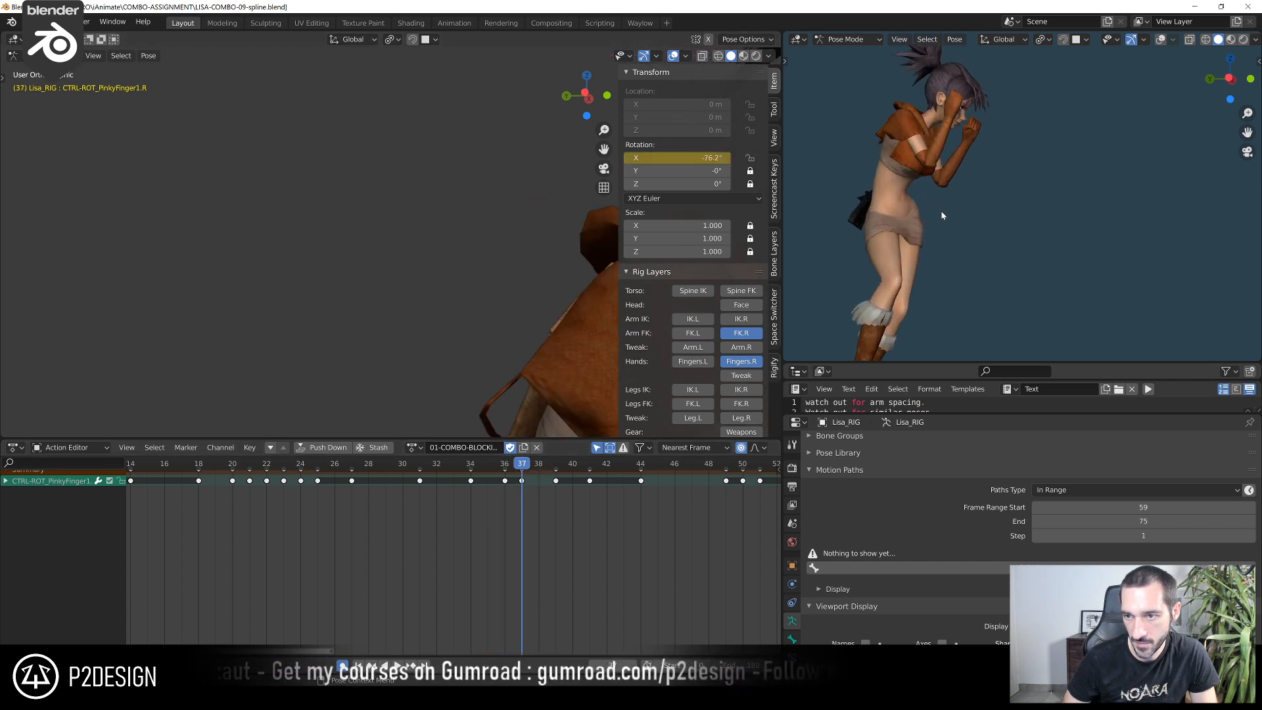
{"action": "mouse_move", "coordinate": [526, 464]}
{"action": "left_mouse_down"}
{"action": "mouse_move", "coordinate": [495, 468]}
{"action": "mouse_move", "coordinate": [608, 472]}
{"action": "mouse_move", "coordinate": [539, 475]}
{"action": "left_mouse_up"}
Select CTRL-ARM-FK.R at frame 38 and display only its curves in the Graph Editor, framed around frames 22–48
{"action": "scroll", "coordinate": [456, 245], "scroll_direction": "down", "scroll_amount": 5}
{"action": "middle_click_drag", "start_coordinate": [459, 246], "coordinate": [396, 206], "text": "shift"}
{"action": "left_click", "coordinate": [460, 299]}
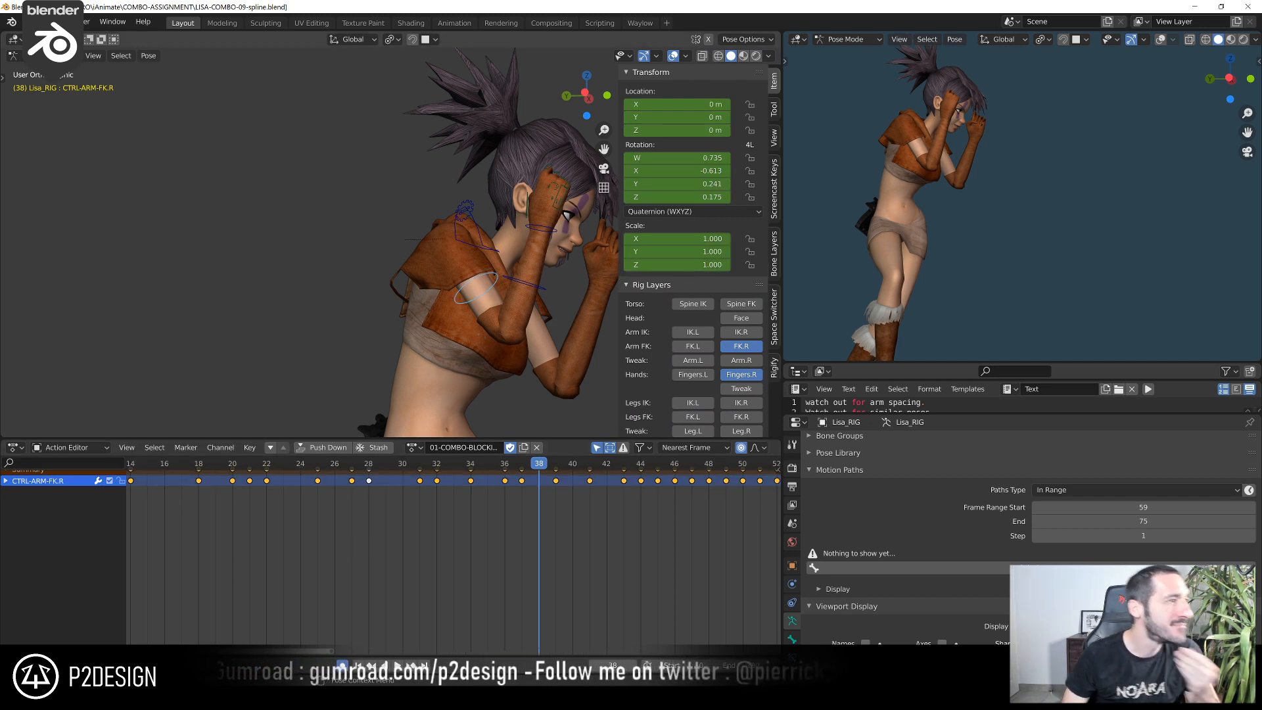
{"action": "scroll", "coordinate": [498, 521], "scroll_direction": "down", "scroll_amount": 2}
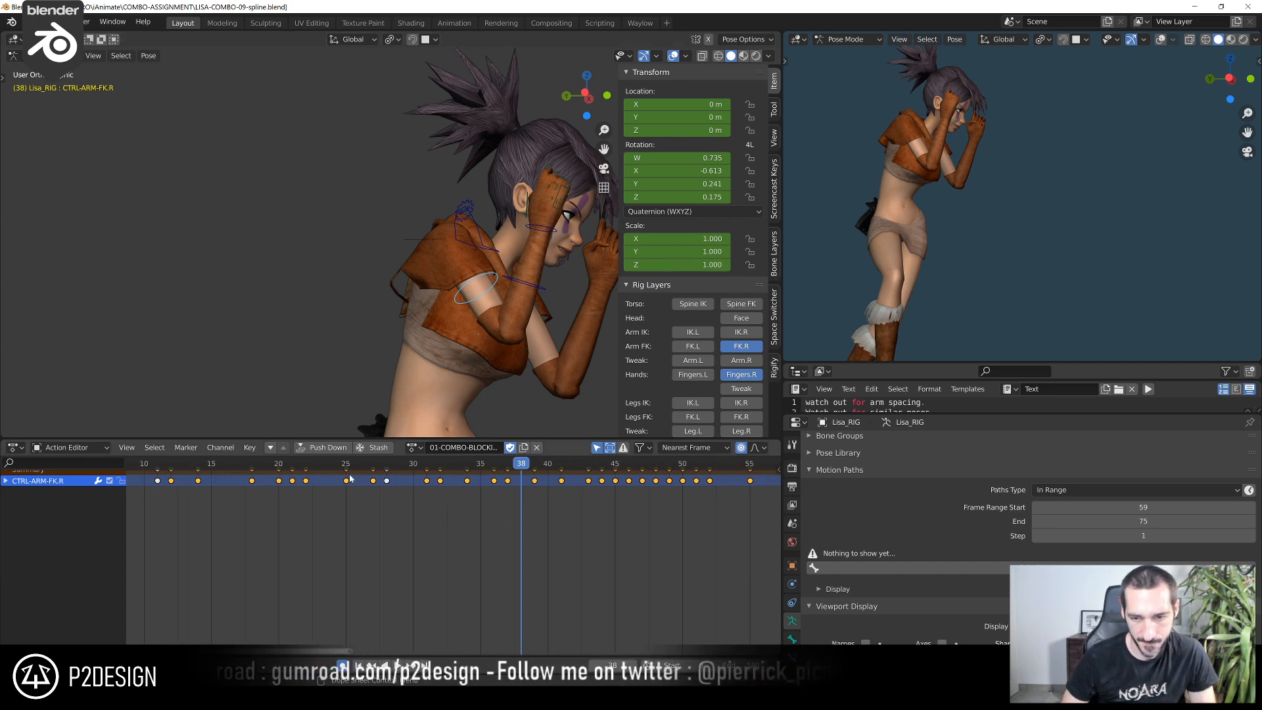
{"action": "left_click", "coordinate": [16, 447]}
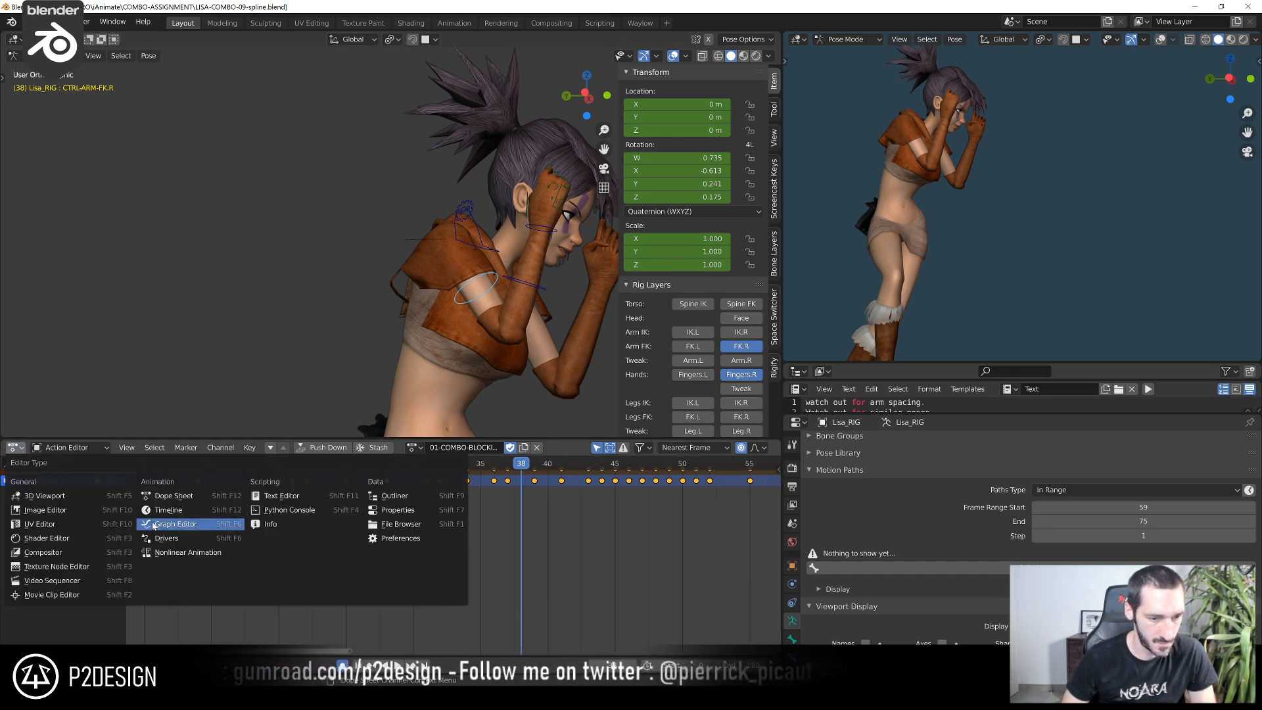
{"action": "left_click", "coordinate": [172, 524]}
{"action": "middle_click_drag", "start_coordinate": [595, 514], "coordinate": [498, 524]}
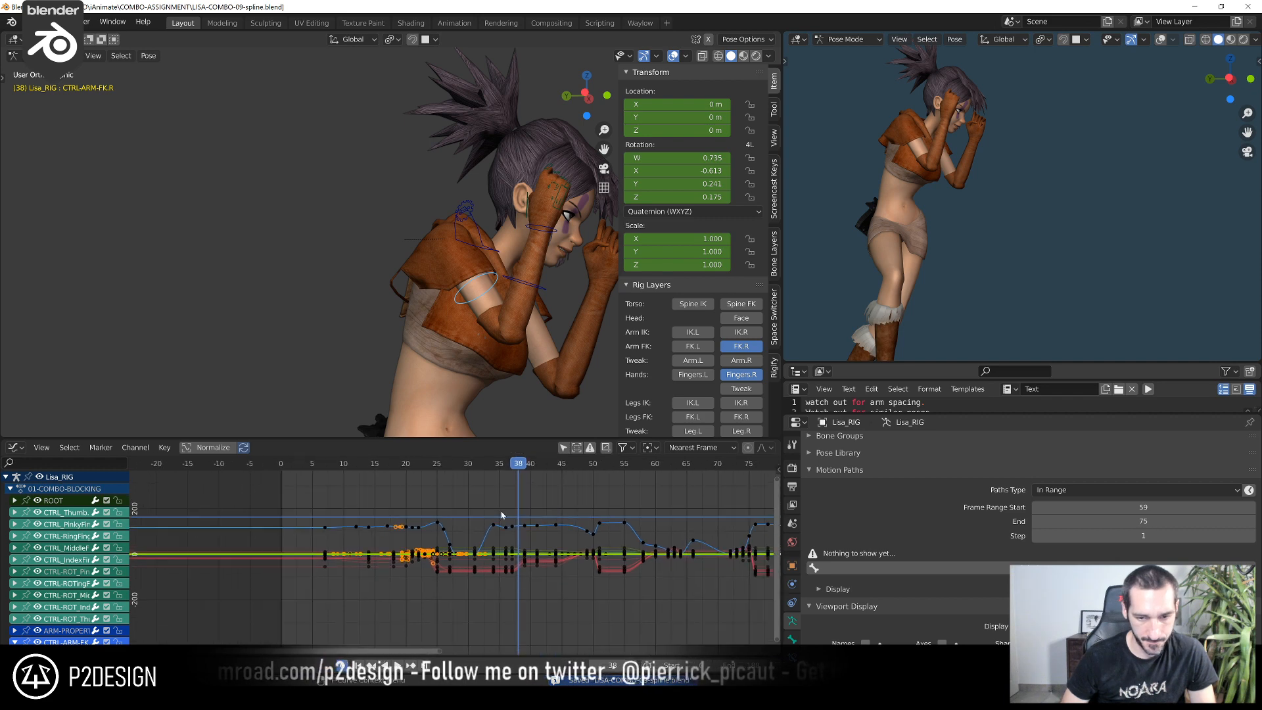
{"action": "left_click", "coordinate": [563, 447]}
{"action": "scroll", "coordinate": [585, 558], "scroll_direction": "up", "scroll_amount": 2}
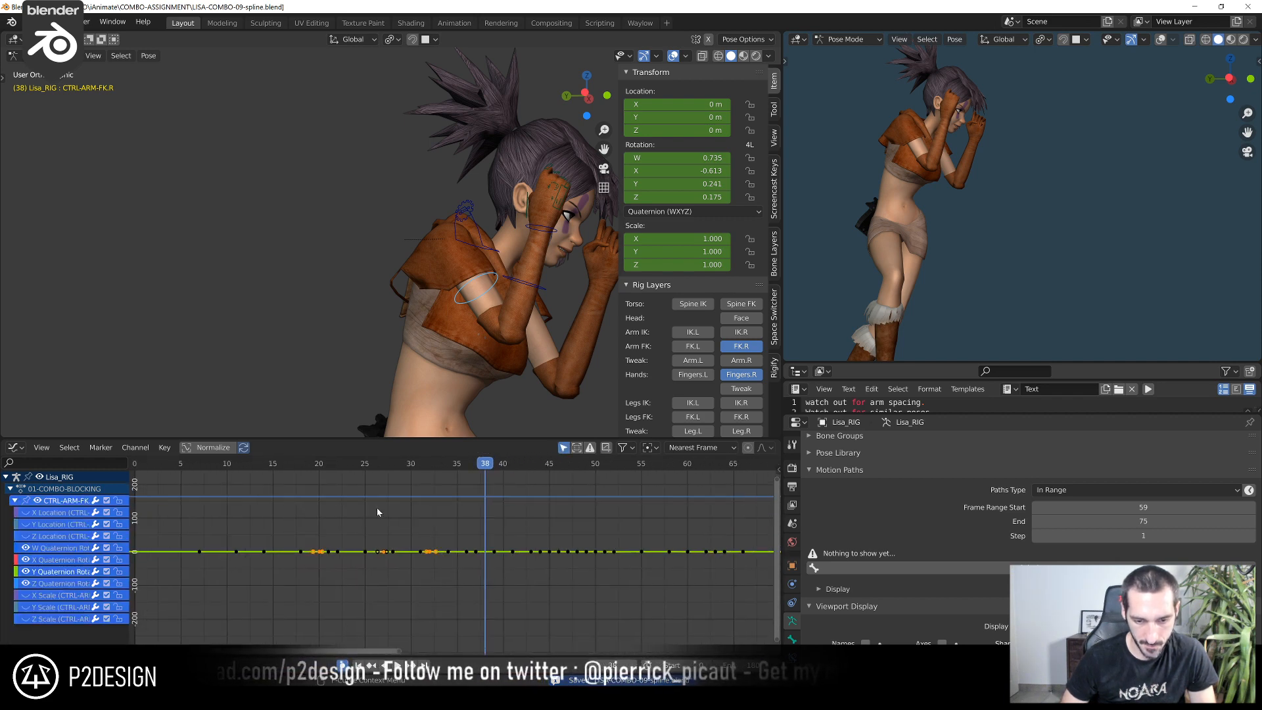
{"action": "left_click_drag", "start_coordinate": [378, 510], "coordinate": [557, 578]}
{"action": "key", "text": "KP_Decimal"}
{"action": "left_click", "coordinate": [557, 578]}
{"action": "scroll", "coordinate": [498, 541], "scroll_direction": "down", "scroll_amount": 3}
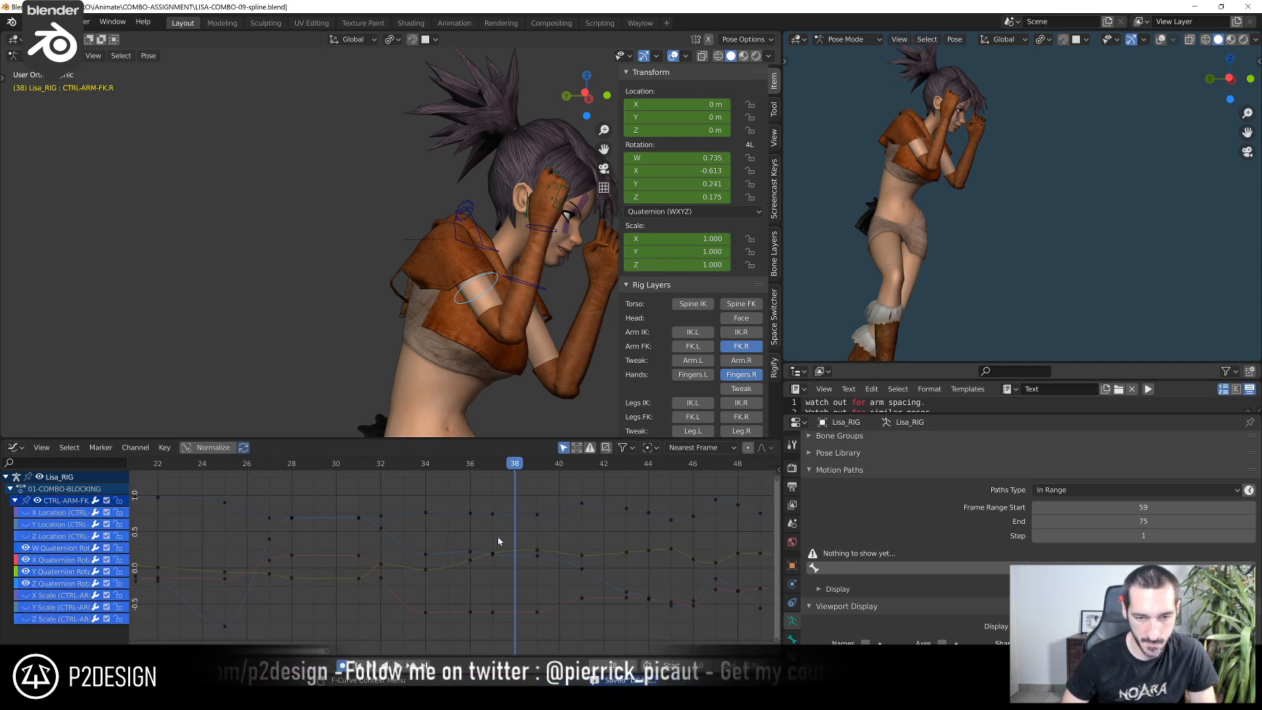
{"action": "left_click_drag", "start_coordinate": [335, 466], "coordinate": [420, 483]}
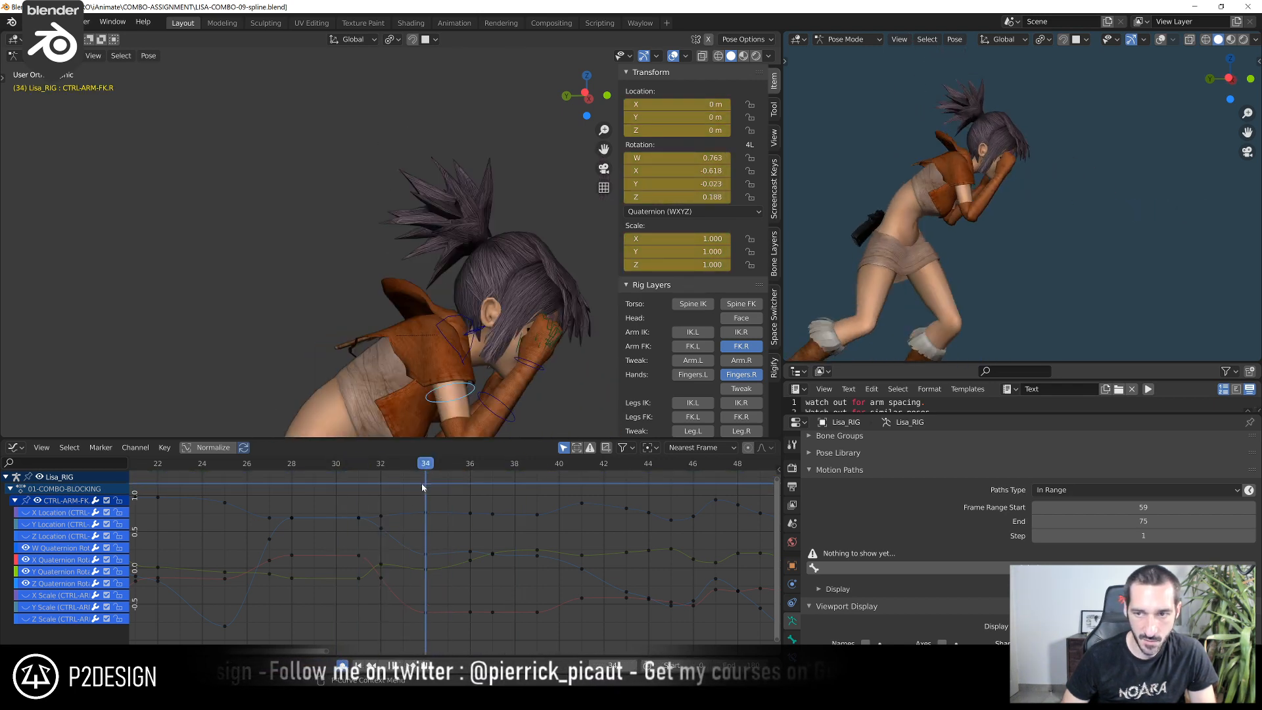
{"action": "left_click", "coordinate": [456, 349]}
{"action": "key", "text": "r"}
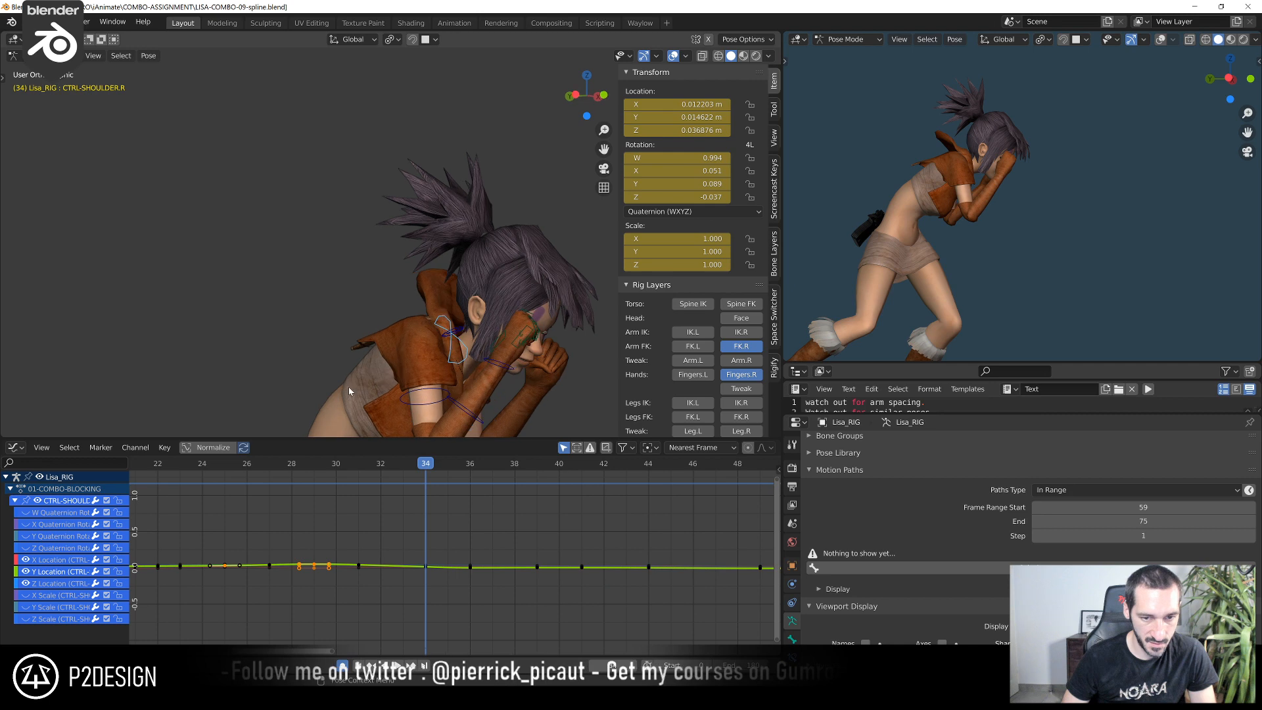
{"action": "left_click", "coordinate": [348, 407]}
{"action": "middle_click_drag", "start_coordinate": [353, 401], "coordinate": [297, 369]}
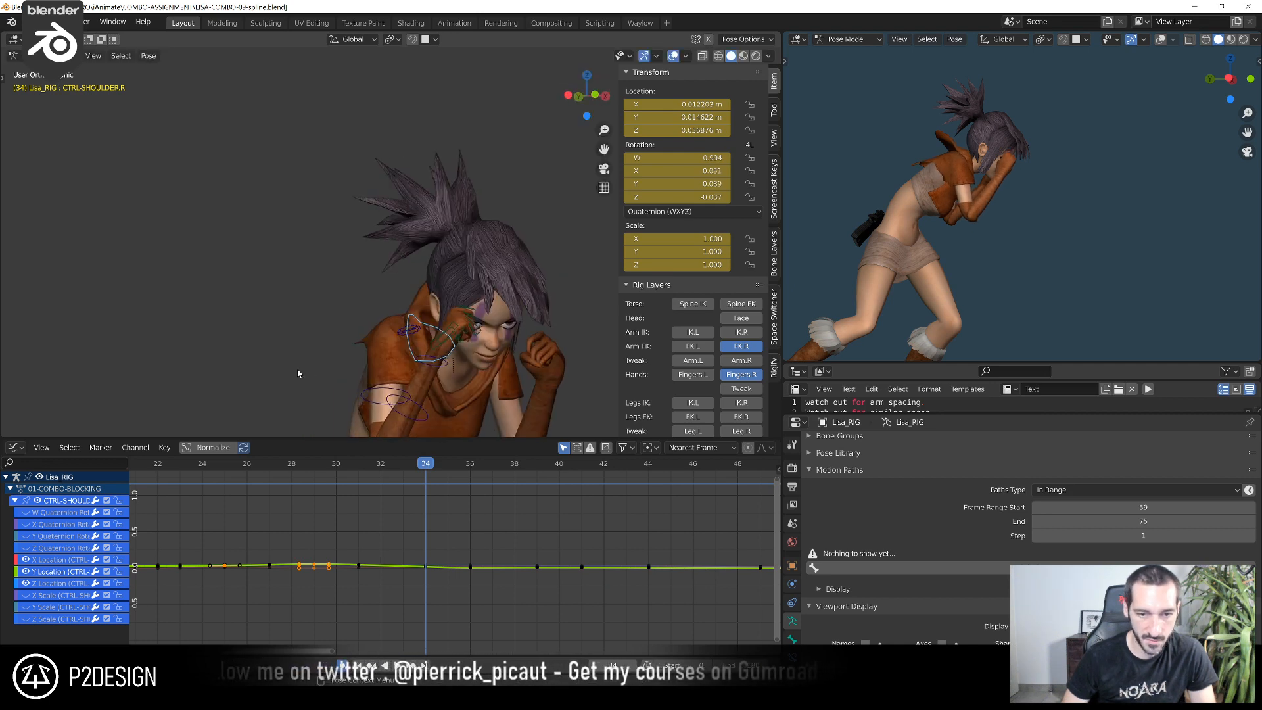
{"action": "scroll", "coordinate": [304, 374], "scroll_direction": "down", "scroll_amount": 4}
{"action": "key", "text": "r"}
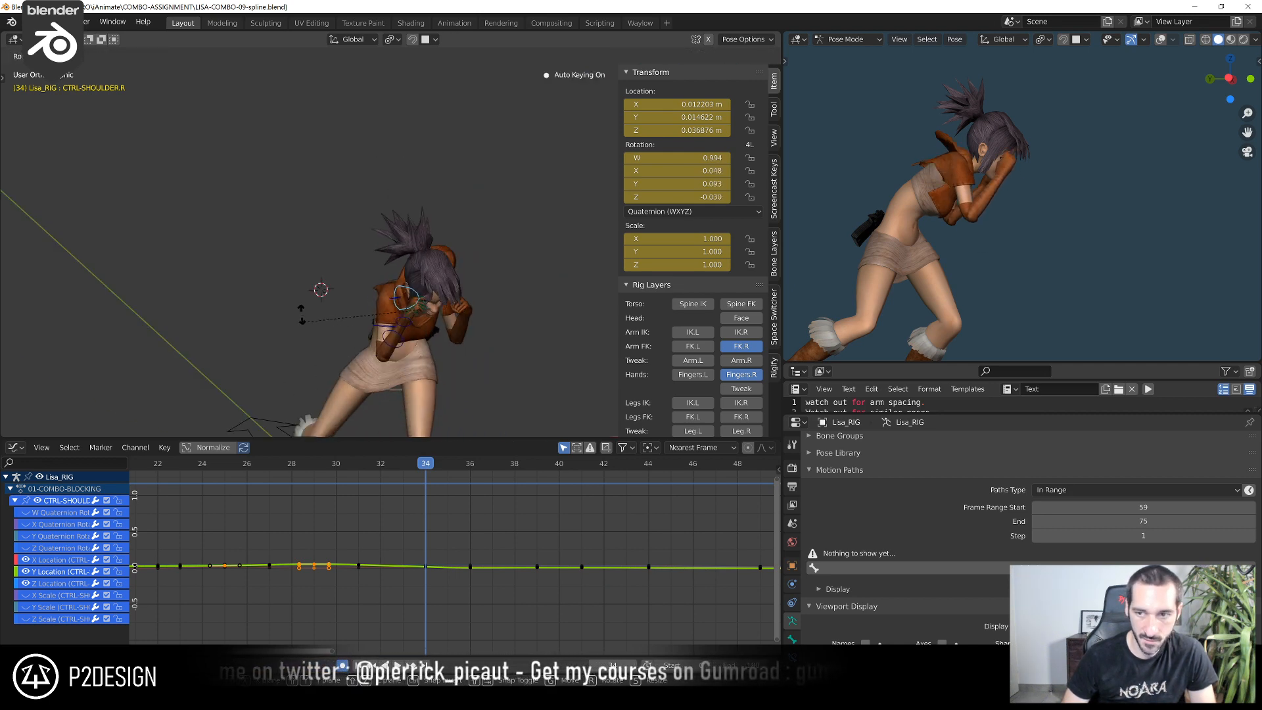
{"action": "left_click", "coordinate": [340, 362]}
{"action": "scroll", "coordinate": [359, 328], "scroll_direction": "up", "scroll_amount": 3}
{"action": "middle_click_drag", "start_coordinate": [355, 355], "coordinate": [414, 337]}
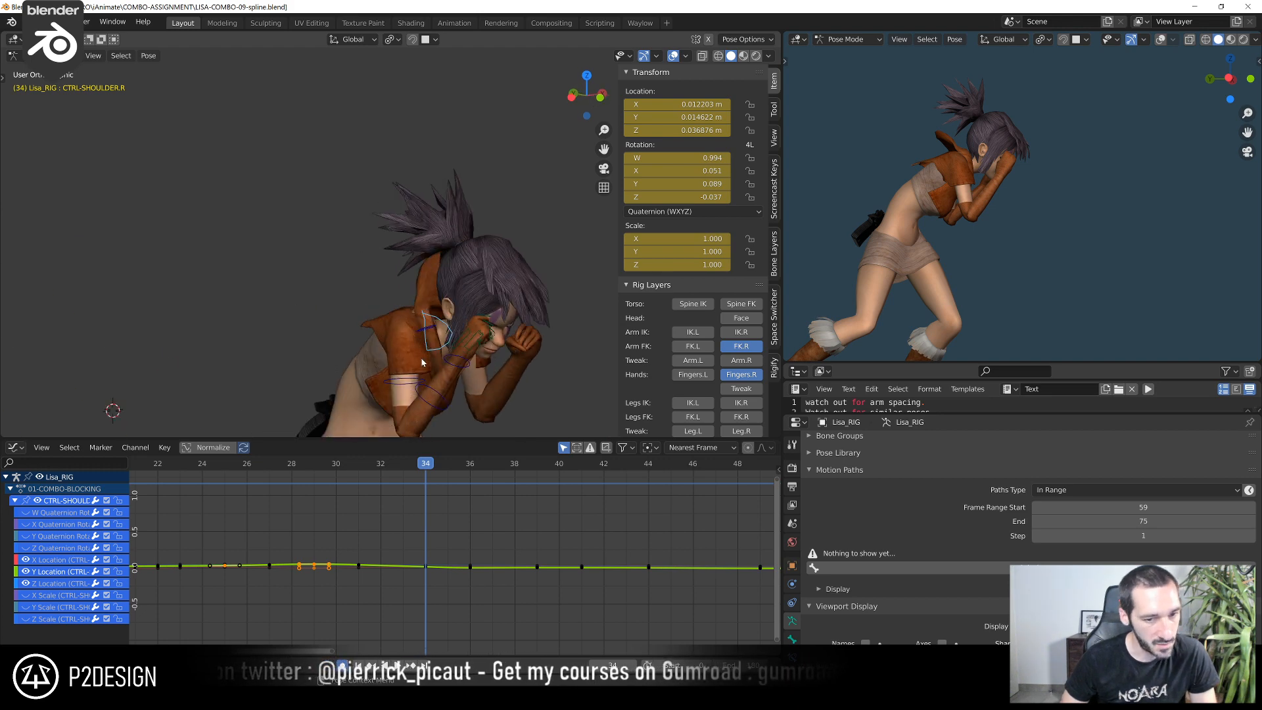
Select CTRL-ARM-FK.R and scrub around frames 27–35 to examine the right arm's motion from the side
{"action": "left_click", "coordinate": [419, 384]}
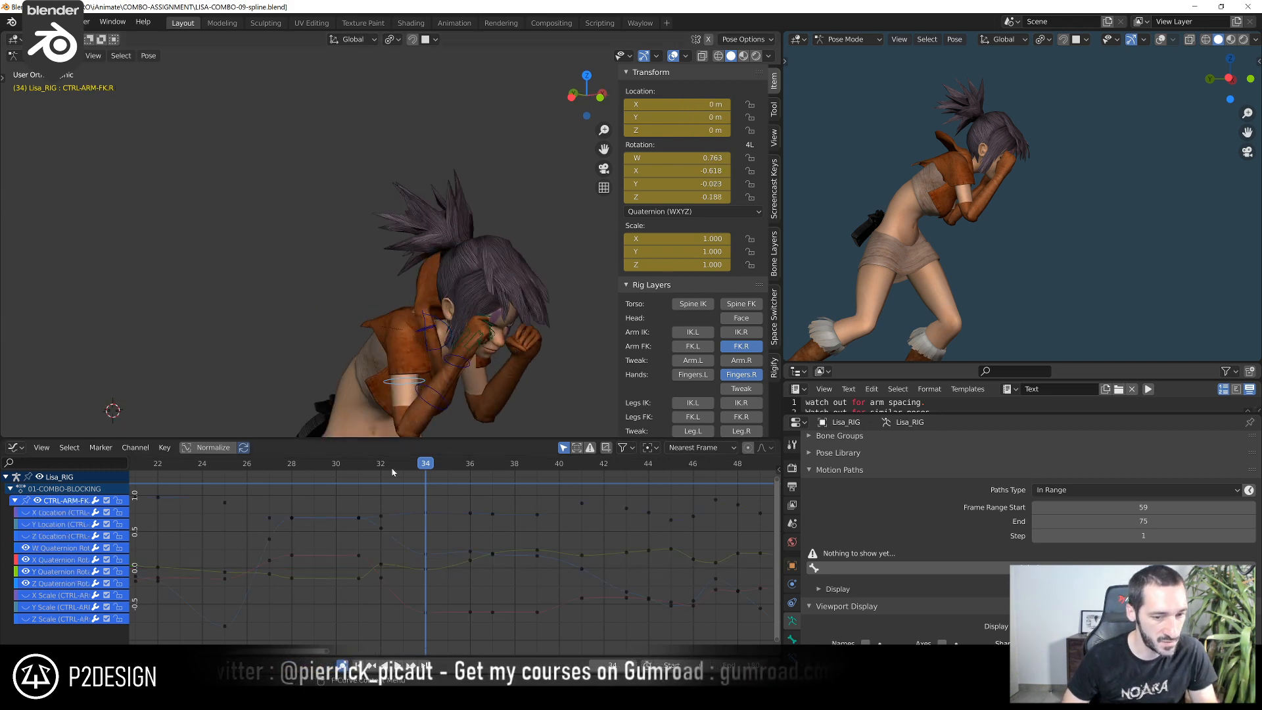
{"action": "left_click", "coordinate": [341, 468]}
{"action": "left_click_drag", "start_coordinate": [360, 472], "coordinate": [268, 502]}
{"action": "scroll", "coordinate": [353, 356], "scroll_direction": "down", "scroll_amount": 5}
{"action": "middle_click_drag", "start_coordinate": [285, 366], "coordinate": [362, 288], "text": "shift"}
{"action": "key", "text": "ctrl+KP_3"}
{"action": "scroll", "coordinate": [394, 524], "scroll_direction": "down", "scroll_amount": 7}
{"action": "middle_click_drag", "start_coordinate": [394, 524], "coordinate": [348, 528]}
{"action": "scroll", "coordinate": [348, 528], "scroll_direction": "up", "scroll_amount": 6}
{"action": "left_click_drag", "start_coordinate": [256, 468], "coordinate": [390, 522]}
{"action": "middle_click_drag", "start_coordinate": [389, 518], "coordinate": [368, 558], "text": "ctrl"}
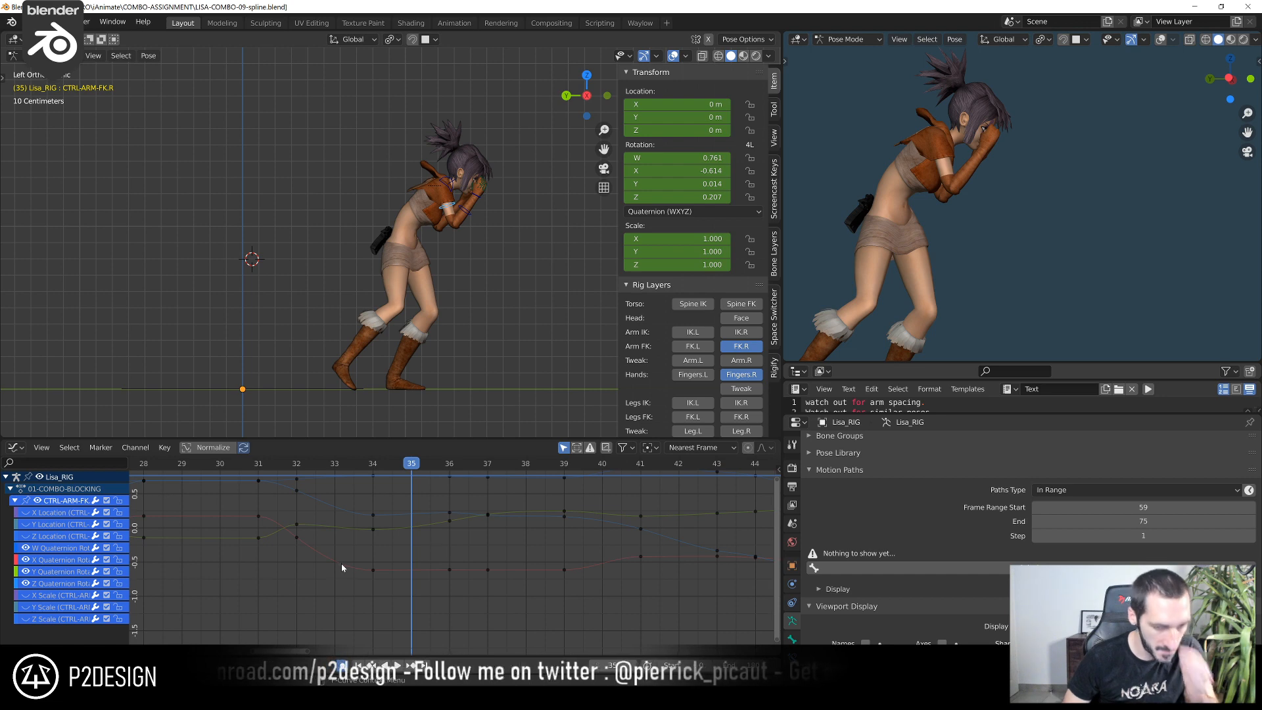
At frame 34, raise CTRL-ARM-FK.R's X quaternion rotation key to about -0.578
{"action": "scroll", "coordinate": [406, 550], "scroll_direction": "down", "scroll_amount": 4}
{"action": "left_click_drag", "start_coordinate": [382, 498], "coordinate": [503, 572]}
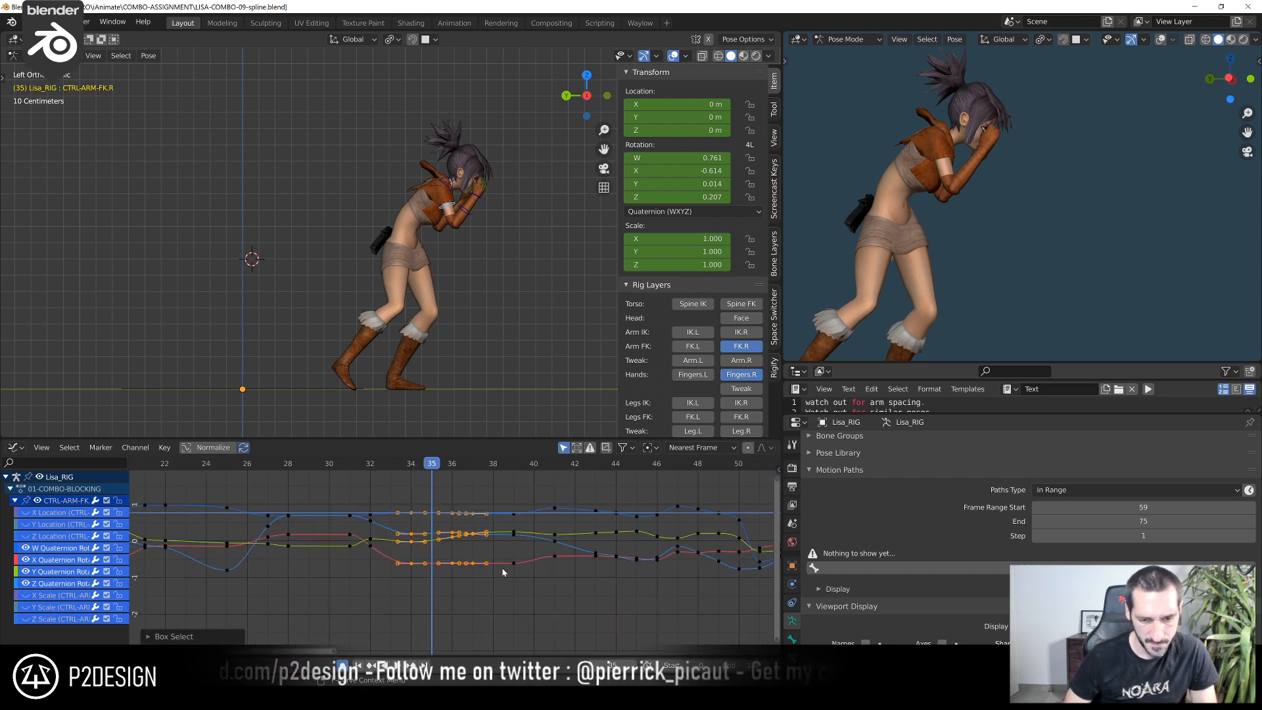
{"action": "key", "text": "KP_Decimal"}
{"action": "left_click", "coordinate": [503, 568]}
{"action": "middle_click_drag", "start_coordinate": [513, 366], "coordinate": [358, 335]}
{"action": "left_click_drag", "start_coordinate": [253, 468], "coordinate": [170, 487]}
{"action": "scroll", "coordinate": [270, 511], "scroll_direction": "down", "scroll_amount": 9}
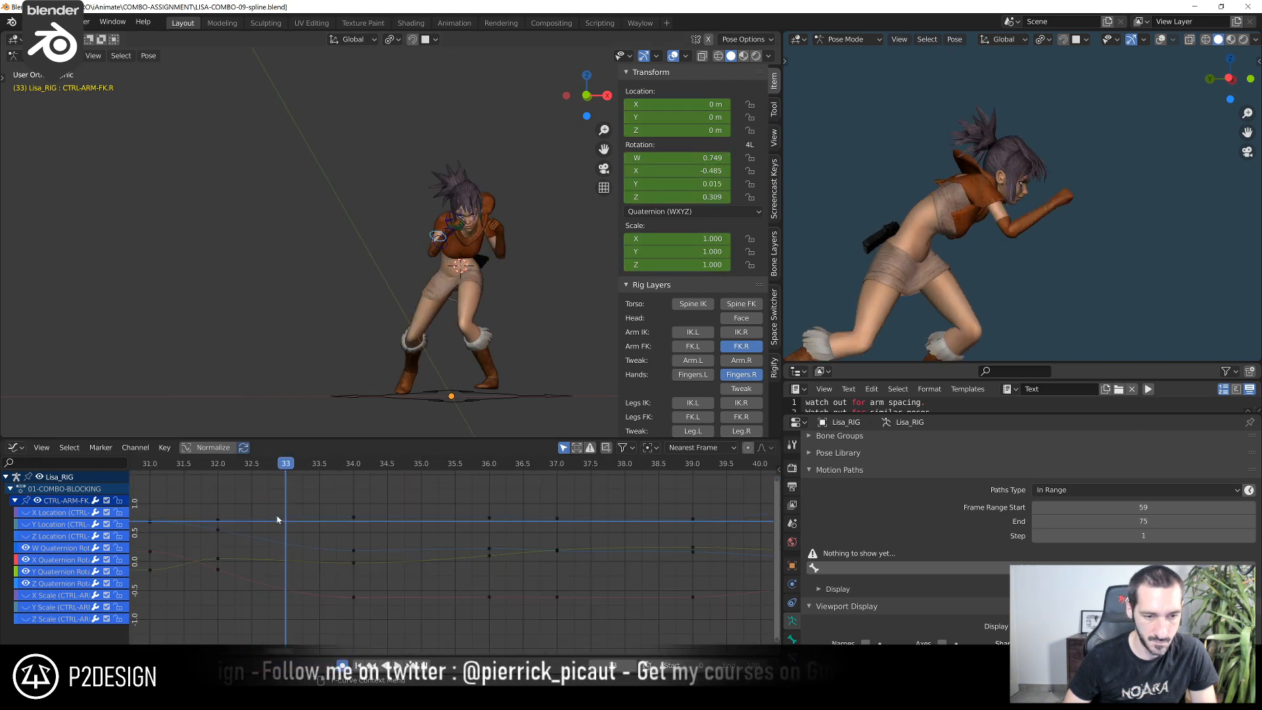
{"action": "key", "text": "Right"}
{"action": "left_click", "coordinate": [356, 593]}
{"action": "key", "text": "g"}
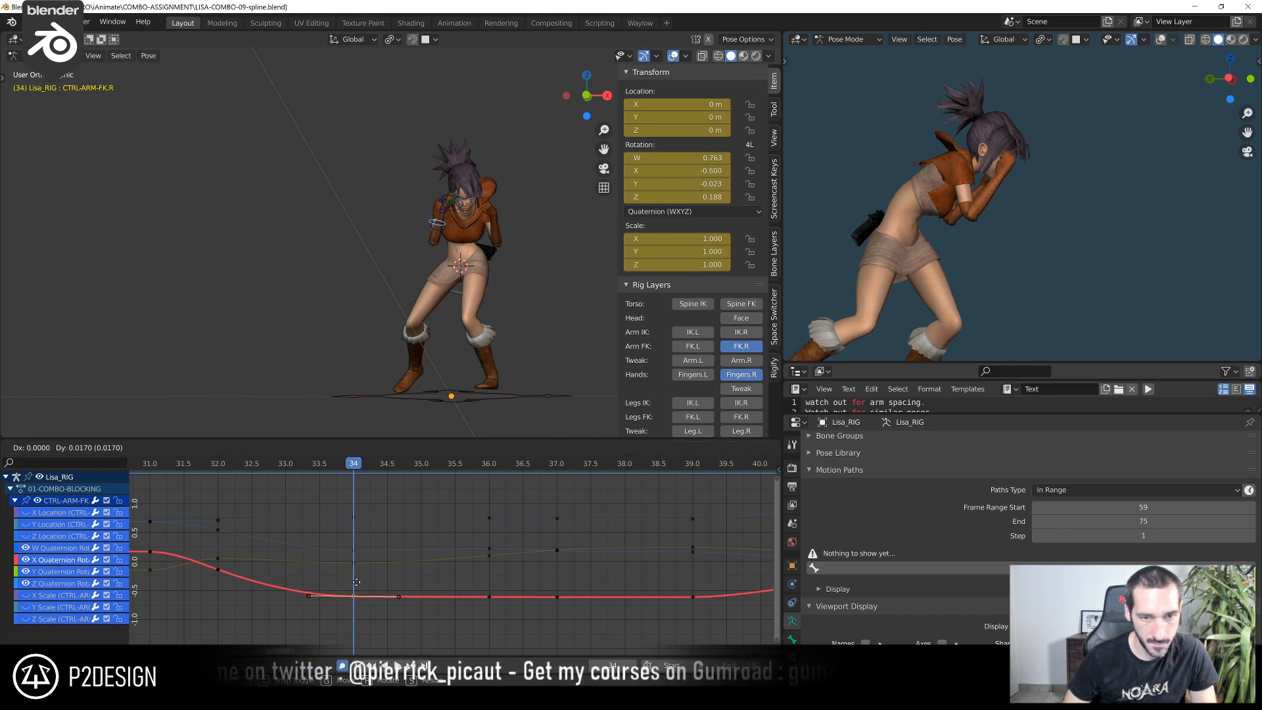
{"action": "left_click", "coordinate": [356, 583]}
{"action": "mouse_move", "coordinate": [223, 465]}
{"action": "left_mouse_down"}
{"action": "mouse_move", "coordinate": [175, 469]}
{"action": "mouse_move", "coordinate": [218, 469]}
{"action": "left_mouse_up"}
{"action": "right_click_drag", "start_coordinate": [245, 486], "coordinate": [335, 505], "text": "shift"}
{"action": "key", "text": "g"}
{"action": "left_click", "coordinate": [341, 556]}
At frame 34, lower CTRL-ARM-FK.R's Y quaternion rotation key to about -0.074 and its Z key to about 0.126
{"action": "left_click", "coordinate": [350, 563]}
{"action": "left_click", "coordinate": [352, 565]}
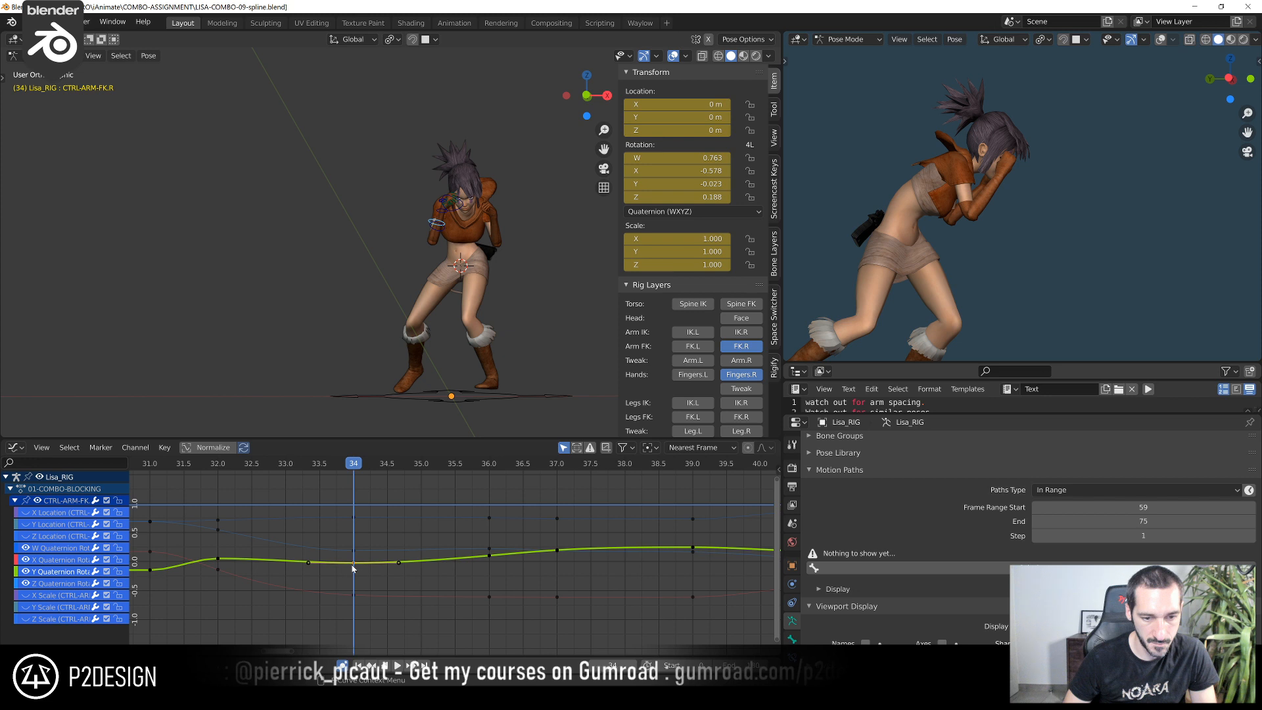
{"action": "key", "text": "g"}
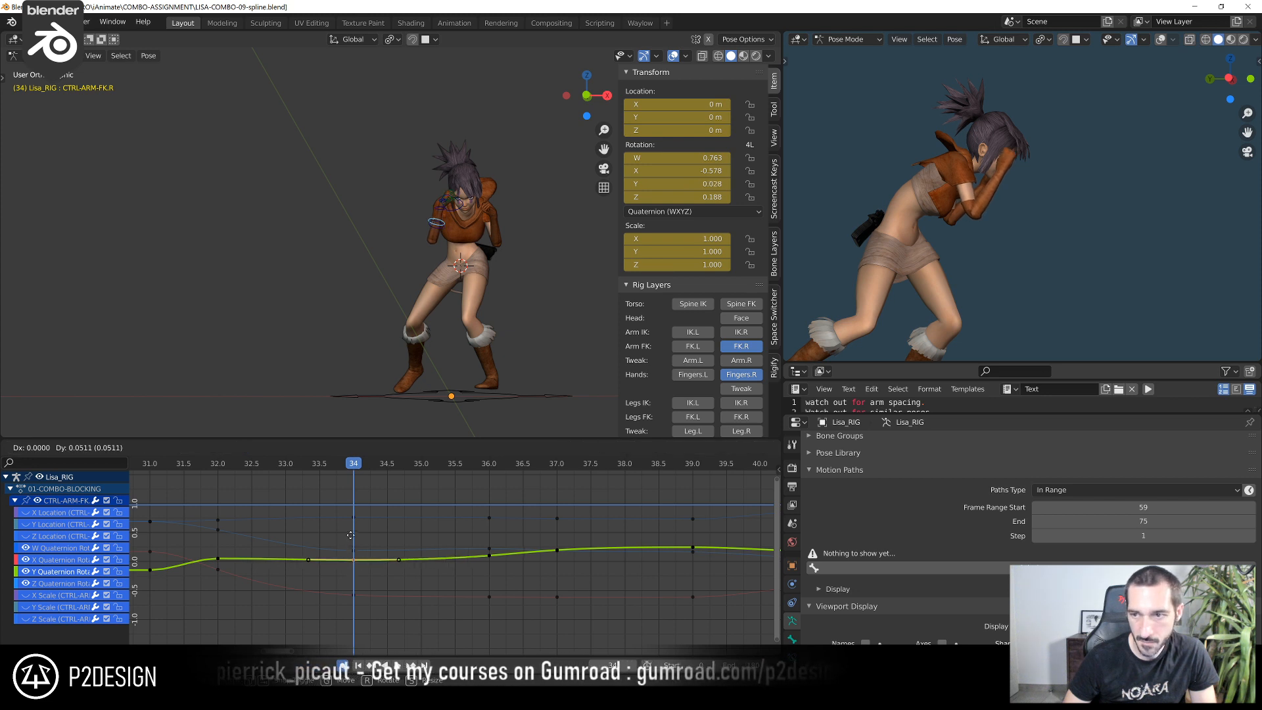
{"action": "left_click", "coordinate": [361, 580]}
{"action": "left_click", "coordinate": [355, 550]}
{"action": "key", "text": "g"}
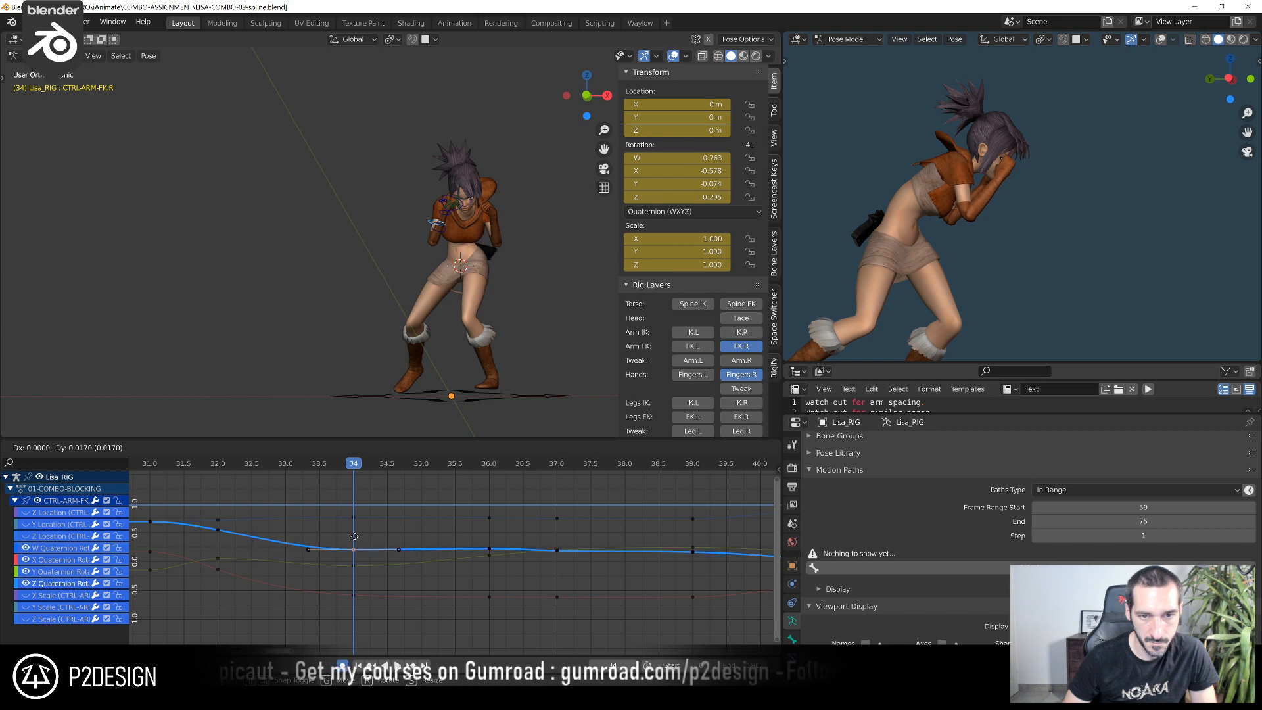
{"action": "left_click", "coordinate": [361, 587]}
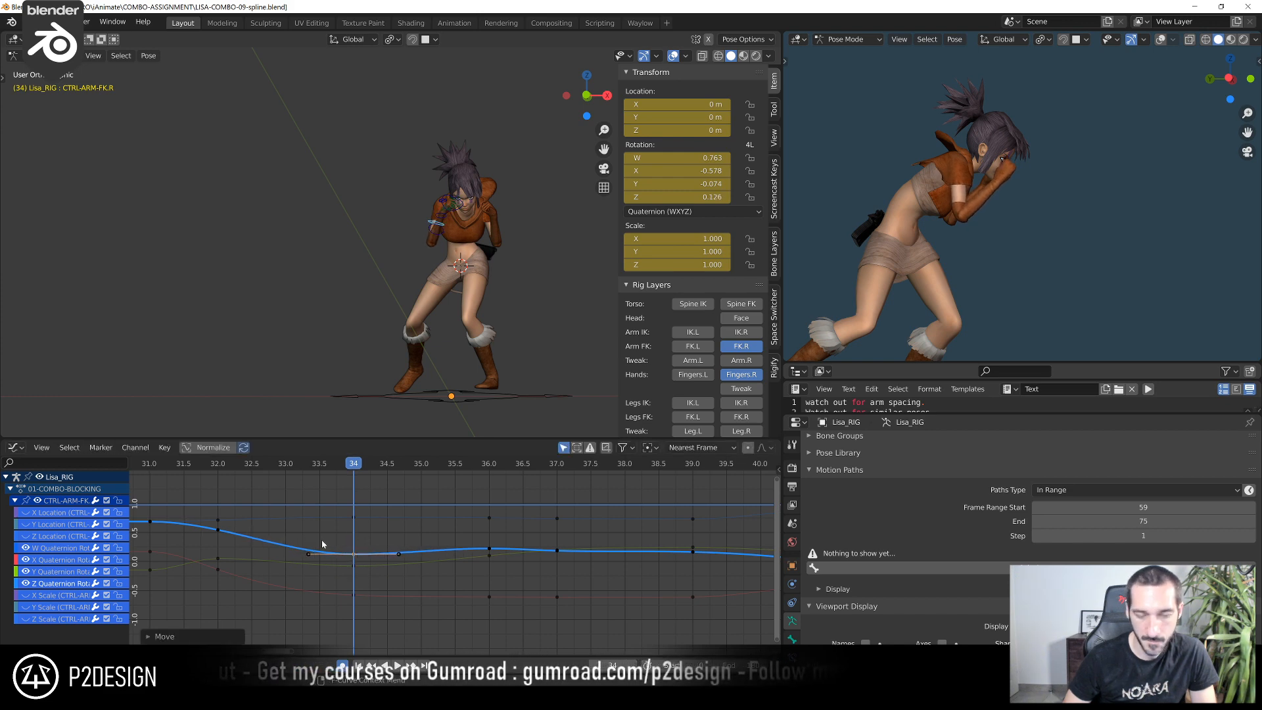
At frame 36, raise CTRL-ARM-FK.R's Z quaternion rotation key to about 0.254 and try lowering its X key
{"action": "left_click_drag", "start_coordinate": [217, 467], "coordinate": [474, 523]}
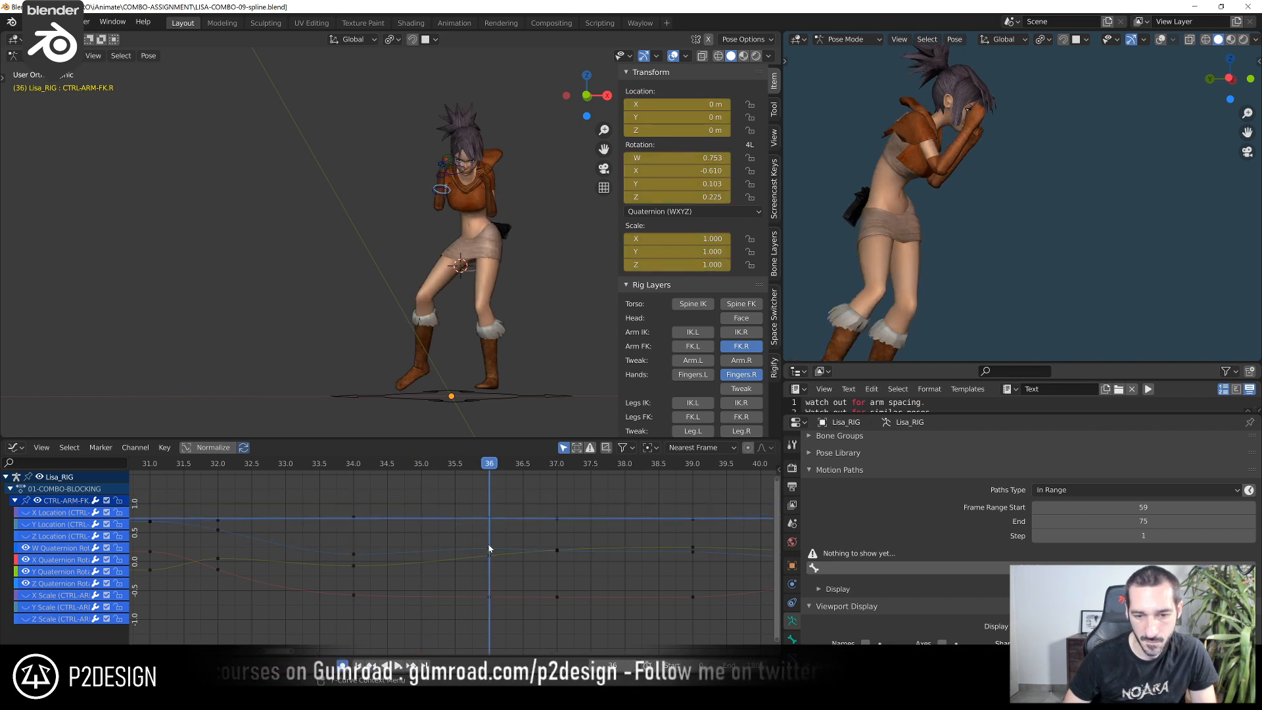
{"action": "key", "text": "g"}
{"action": "left_click", "coordinate": [495, 544]}
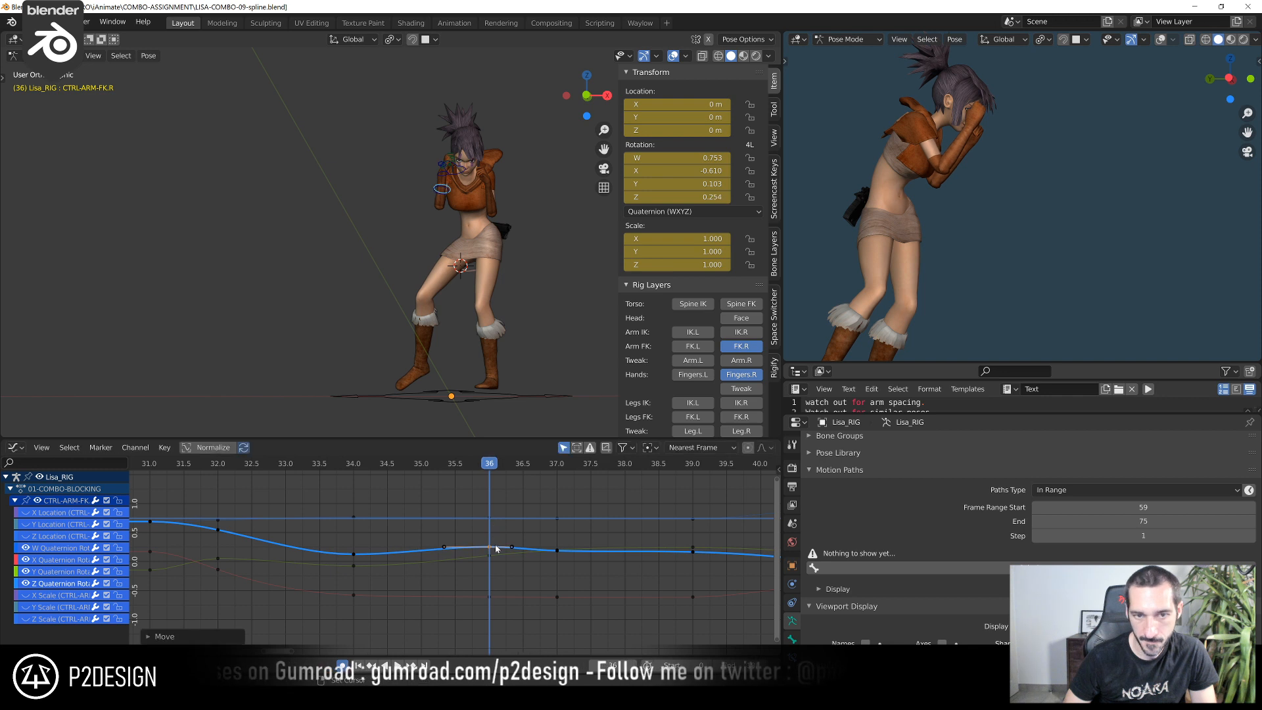
{"action": "left_click", "coordinate": [493, 595]}
{"action": "key", "text": "g"}
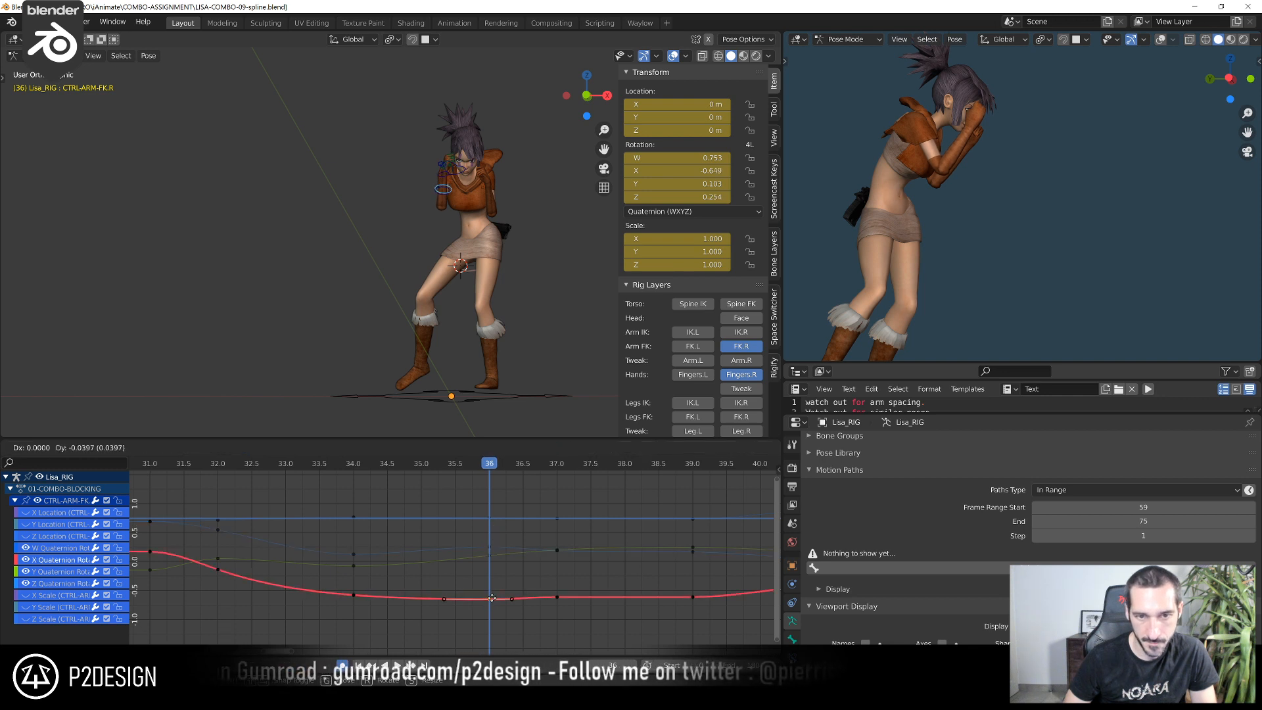
{"action": "left_click", "coordinate": [491, 596]}
At frame 36, adjust CTRL-ARM-FK.R's Y quaternion rotation key to about 0.121 and lower its Z key to about 0.190
{"action": "left_click", "coordinate": [490, 564]}
{"action": "key", "text": "g"}
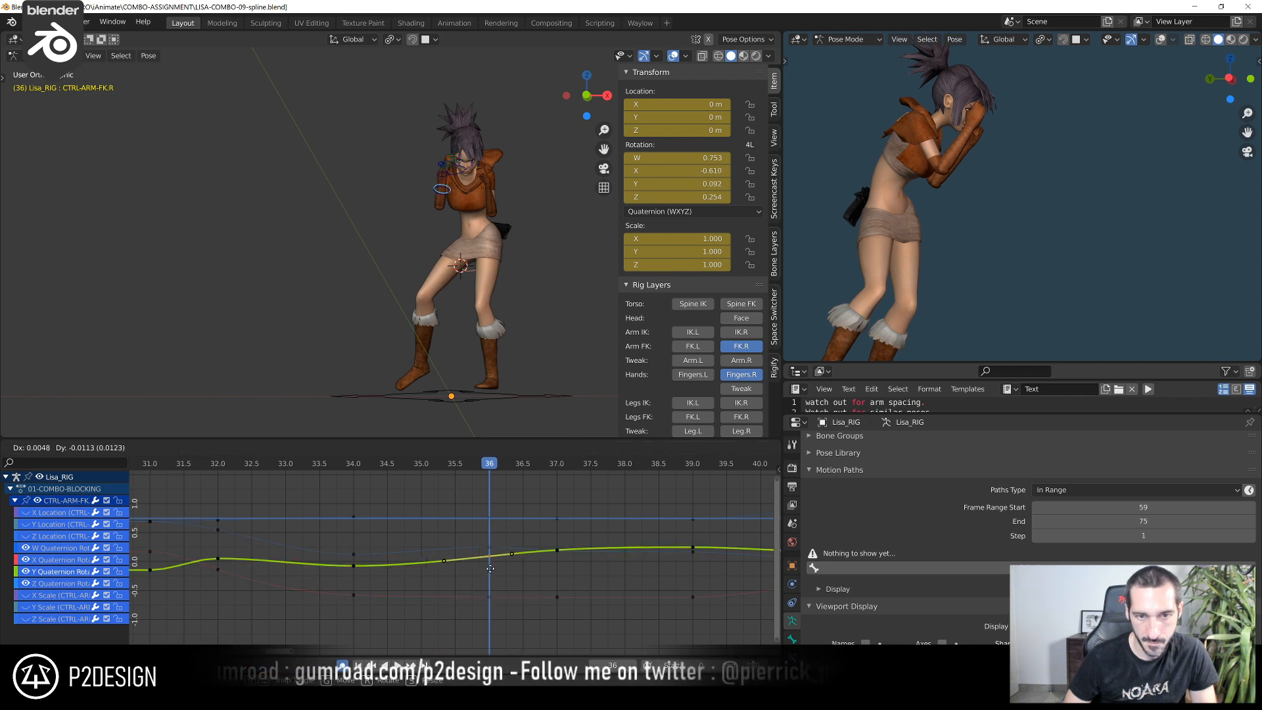
{"action": "left_click", "coordinate": [490, 571]}
{"action": "scroll", "coordinate": [498, 572], "scroll_direction": "up", "scroll_amount": 1}
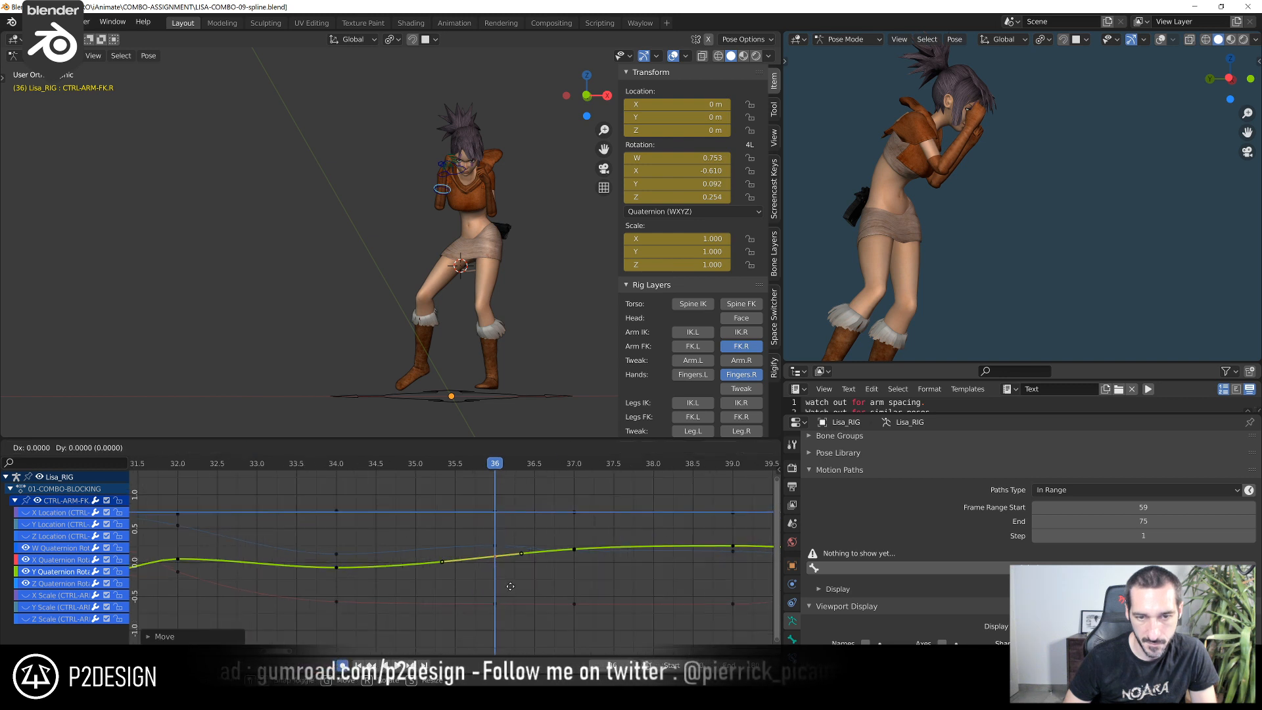
{"action": "left_click", "coordinate": [509, 569]}
{"action": "left_click", "coordinate": [498, 545]}
{"action": "key", "text": "g"}
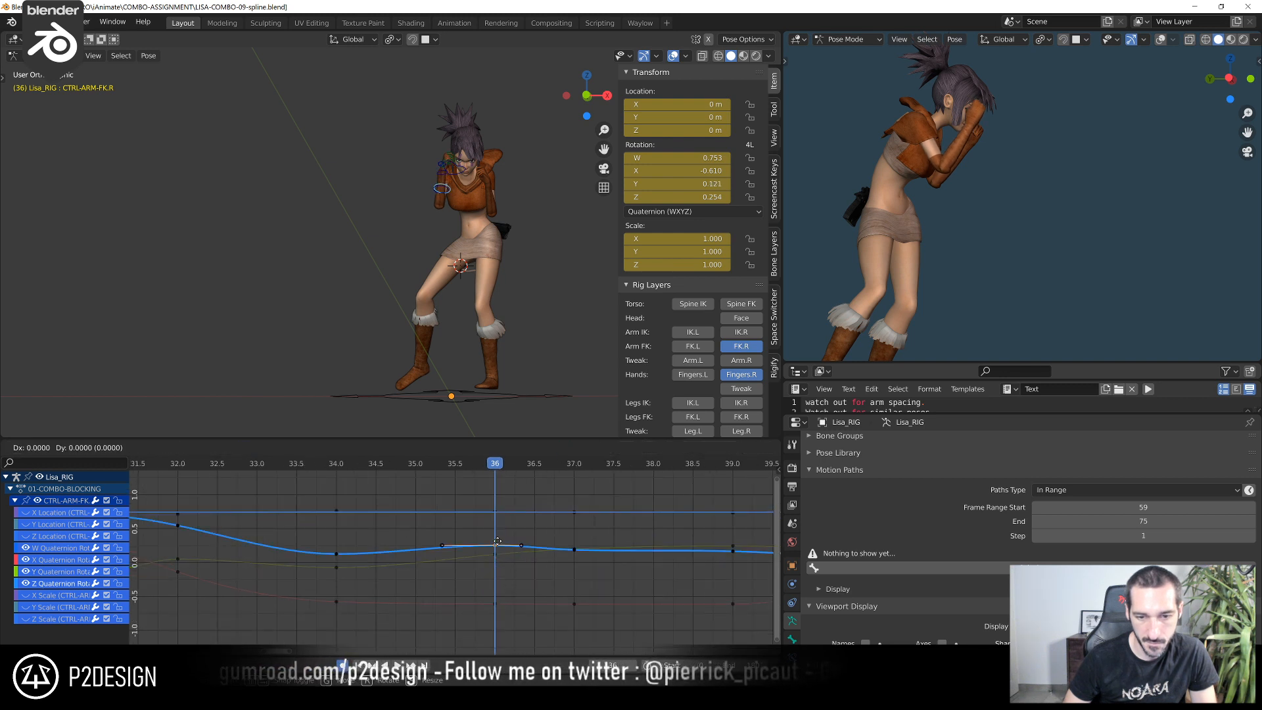
{"action": "left_click", "coordinate": [504, 586]}
At frame 36, set CTRL-ARM-FK.R's X, Y and Z quaternion rotation keys to about -0.600, 0.155 and 0.166
{"action": "left_click", "coordinate": [499, 603]}
{"action": "key", "text": "g"}
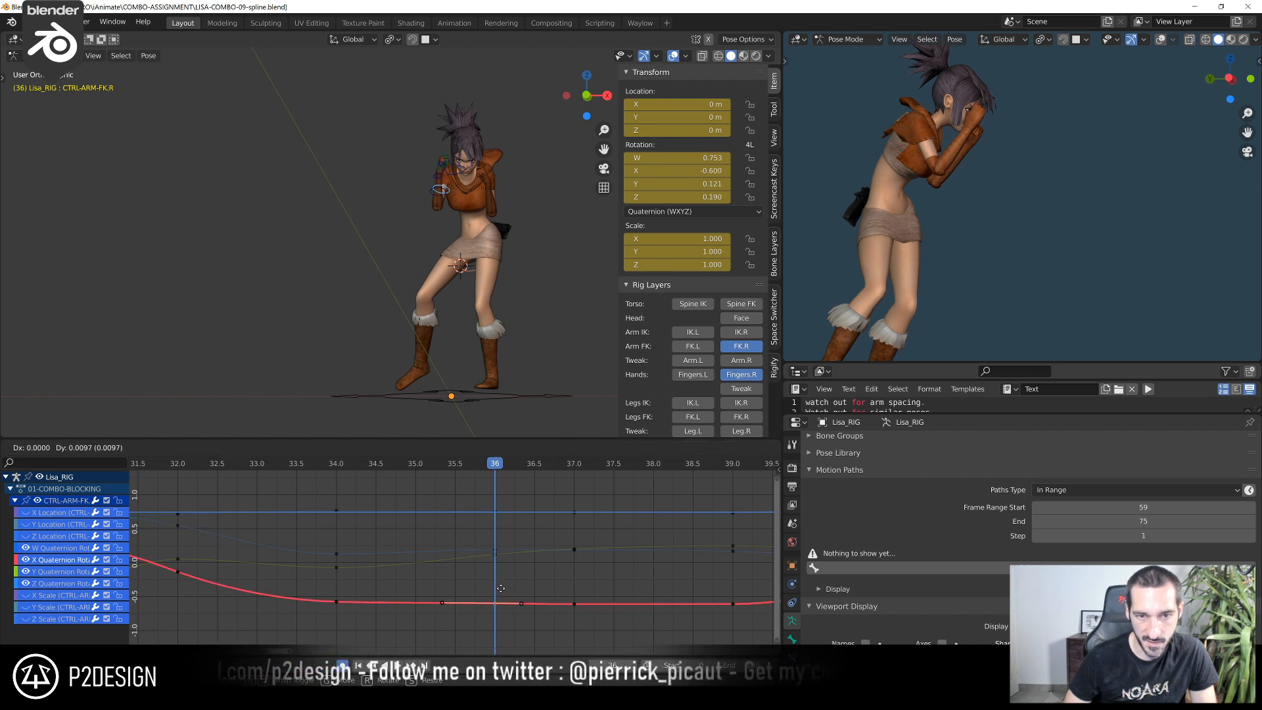
{"action": "left_click", "coordinate": [500, 595]}
{"action": "left_click", "coordinate": [498, 565]}
{"action": "key", "text": "g"}
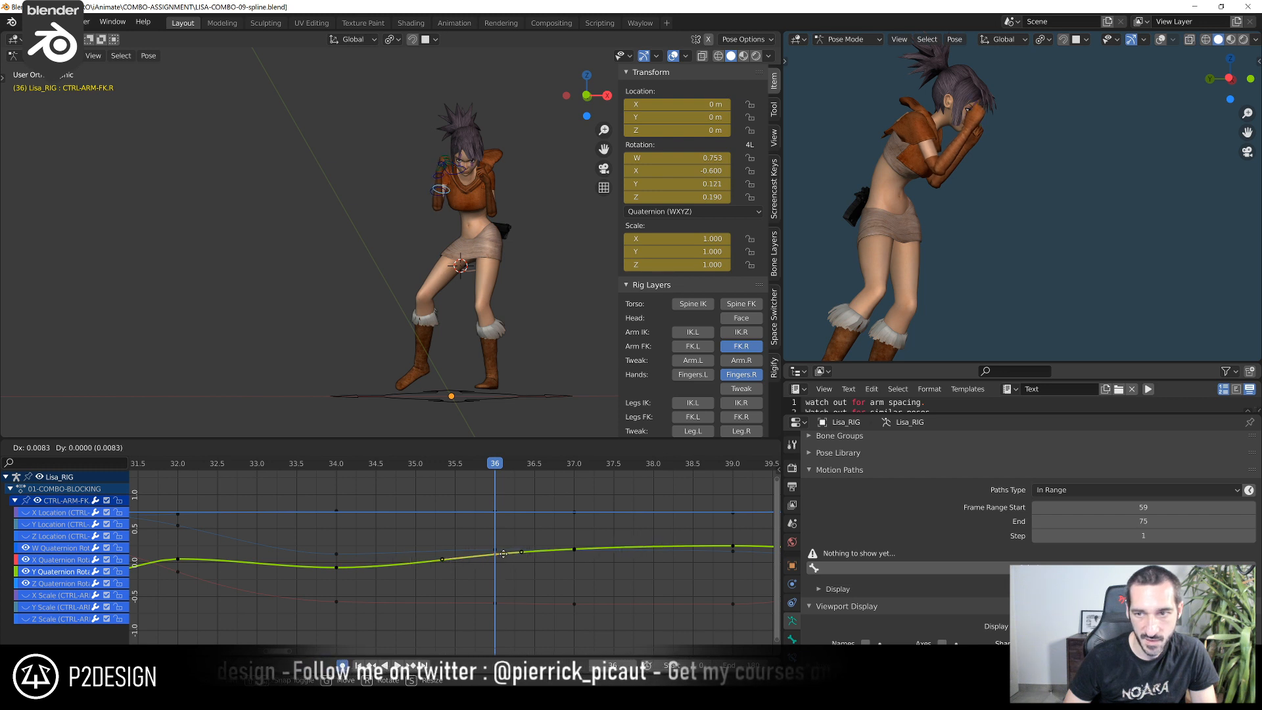
{"action": "left_click", "coordinate": [502, 536]}
{"action": "left_click", "coordinate": [497, 553]}
{"action": "key", "text": "g"}
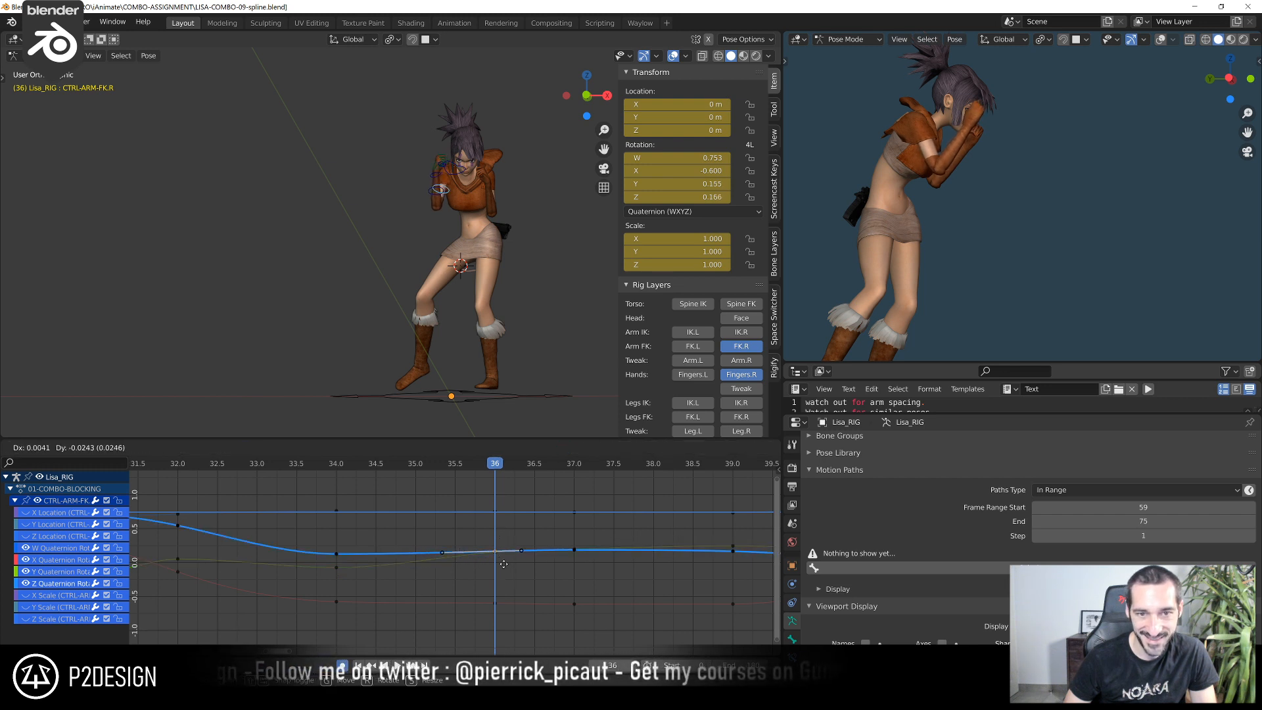
{"action": "left_click", "coordinate": [505, 565]}
Check the arm's motion in playback and lower CTRL-ARM-FK.R's Z quaternion rotation key at frame 39 to about 0.099
{"action": "right_click_drag", "start_coordinate": [296, 470], "coordinate": [711, 538], "text": "shift"}
{"action": "middle_click_drag", "start_coordinate": [647, 555], "coordinate": [436, 547]}
{"action": "scroll", "coordinate": [420, 549], "scroll_direction": "down", "scroll_amount": 4}
{"action": "left_click", "coordinate": [337, 467]}
{"action": "key", "text": "space"}
{"action": "key", "text": "space"}
{"action": "right_click_drag", "start_coordinate": [337, 468], "coordinate": [511, 539], "text": "shift"}
{"action": "left_click", "coordinate": [511, 549]}
{"action": "left_click", "coordinate": [510, 553]}
{"action": "key", "text": "g"}
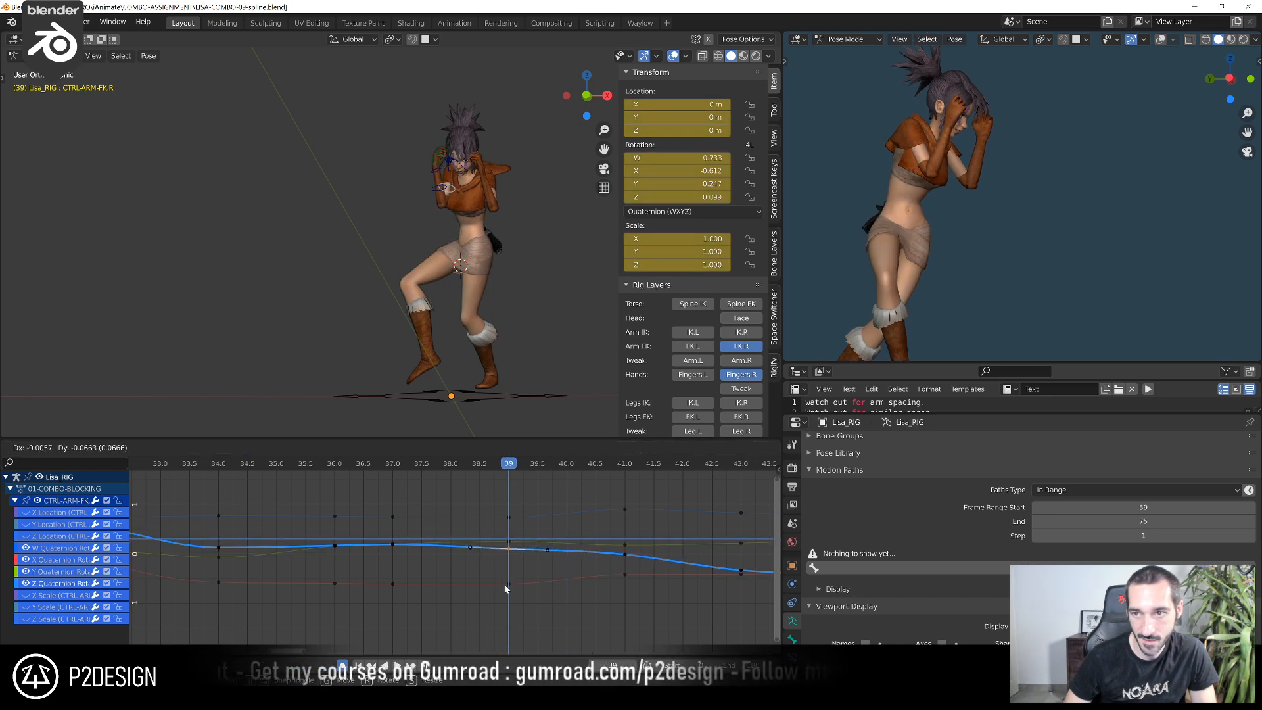
{"action": "left_click", "coordinate": [505, 585]}
At frame 39, raise CTRL-ARM-FK.R's W quaternion rotation key to about 0.783
{"action": "scroll", "coordinate": [518, 567], "scroll_direction": "up", "scroll_amount": 3}
{"action": "left_click", "coordinate": [521, 542]}
{"action": "scroll", "coordinate": [530, 542], "scroll_direction": "up", "scroll_amount": 3}
{"action": "middle_click_drag", "start_coordinate": [550, 541], "coordinate": [457, 540]}
{"action": "scroll", "coordinate": [434, 541], "scroll_direction": "down", "scroll_amount": 6}
{"action": "scroll", "coordinate": [412, 538], "scroll_direction": "down", "scroll_amount": 6}
{"action": "left_click_drag", "start_coordinate": [423, 490], "coordinate": [599, 591]}
{"action": "key", "text": "KP_Decimal"}
{"action": "left_click", "coordinate": [605, 561]}
{"action": "scroll", "coordinate": [606, 561], "scroll_direction": "down", "scroll_amount": 6}
{"action": "middle_click_drag", "start_coordinate": [373, 530], "coordinate": [451, 514]}
{"action": "scroll", "coordinate": [477, 520], "scroll_direction": "up", "scroll_amount": 1}
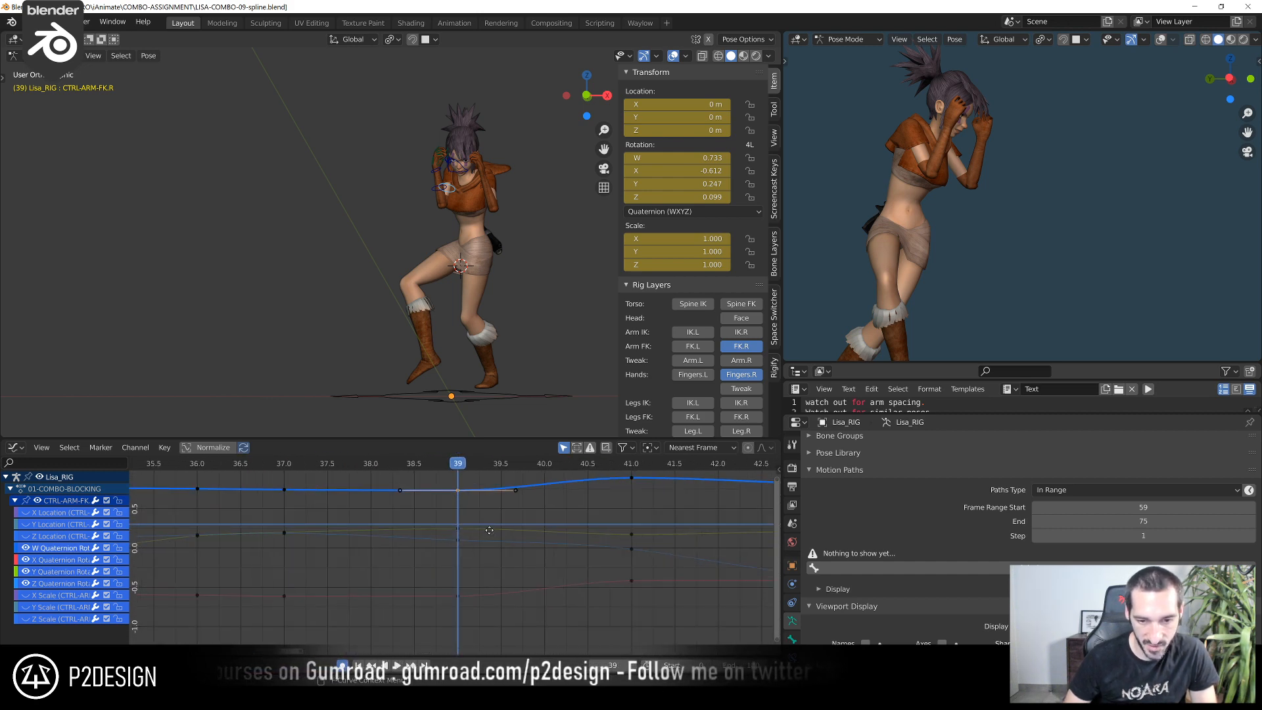
{"action": "key", "text": "g"}
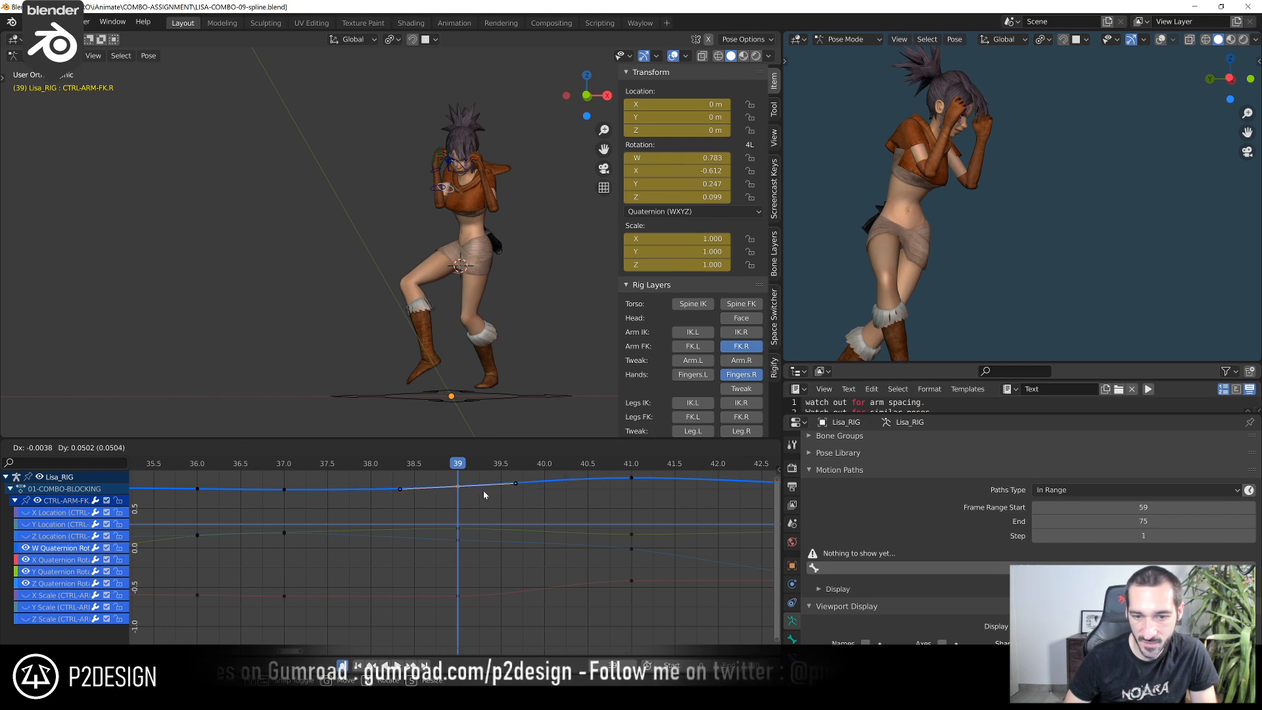
{"action": "left_click", "coordinate": [483, 490]}
At frame 39, raise CTRL-ARM-FK.R's X quaternion rotation key to about -0.558
{"action": "left_click", "coordinate": [461, 596]}
{"action": "key", "text": "g"}
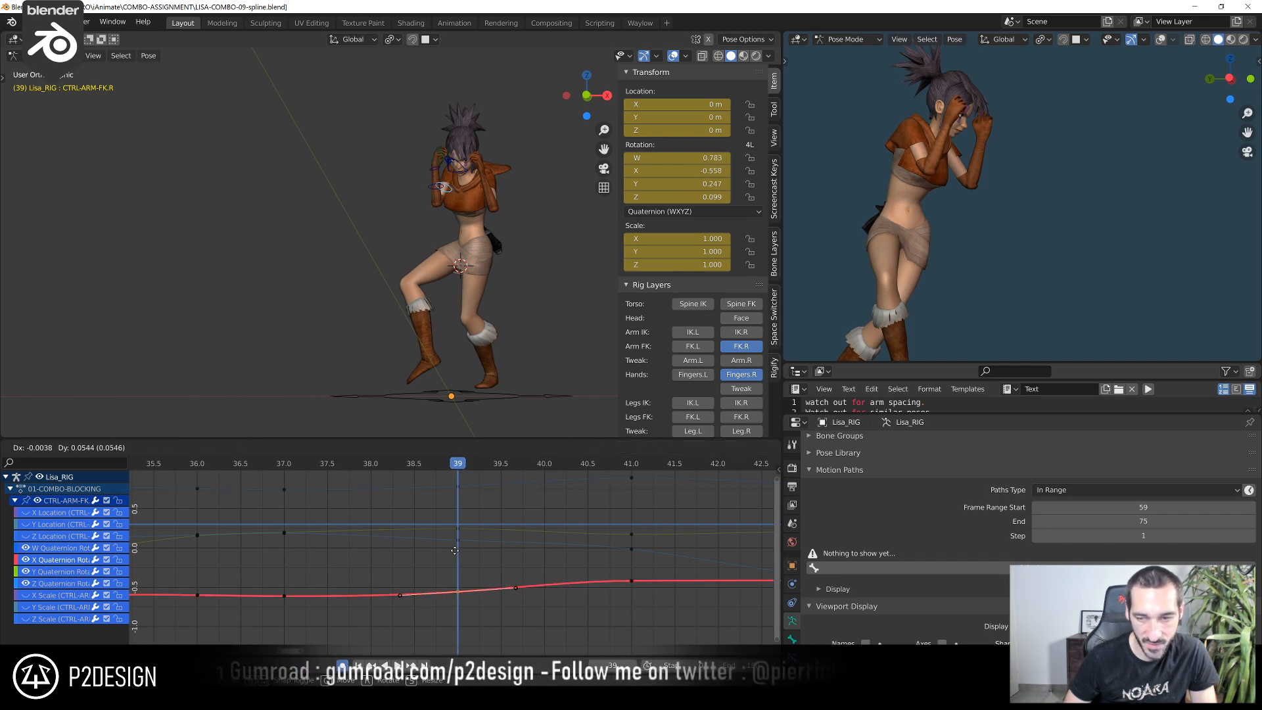
{"action": "left_click", "coordinate": [455, 553]}
Play and scrub around frames 36–44 and examine the right arm's motion and its rotation curves
{"action": "scroll", "coordinate": [457, 555], "scroll_direction": "down", "scroll_amount": 5}
{"action": "left_click", "coordinate": [302, 466]}
{"action": "key", "text": "space"}
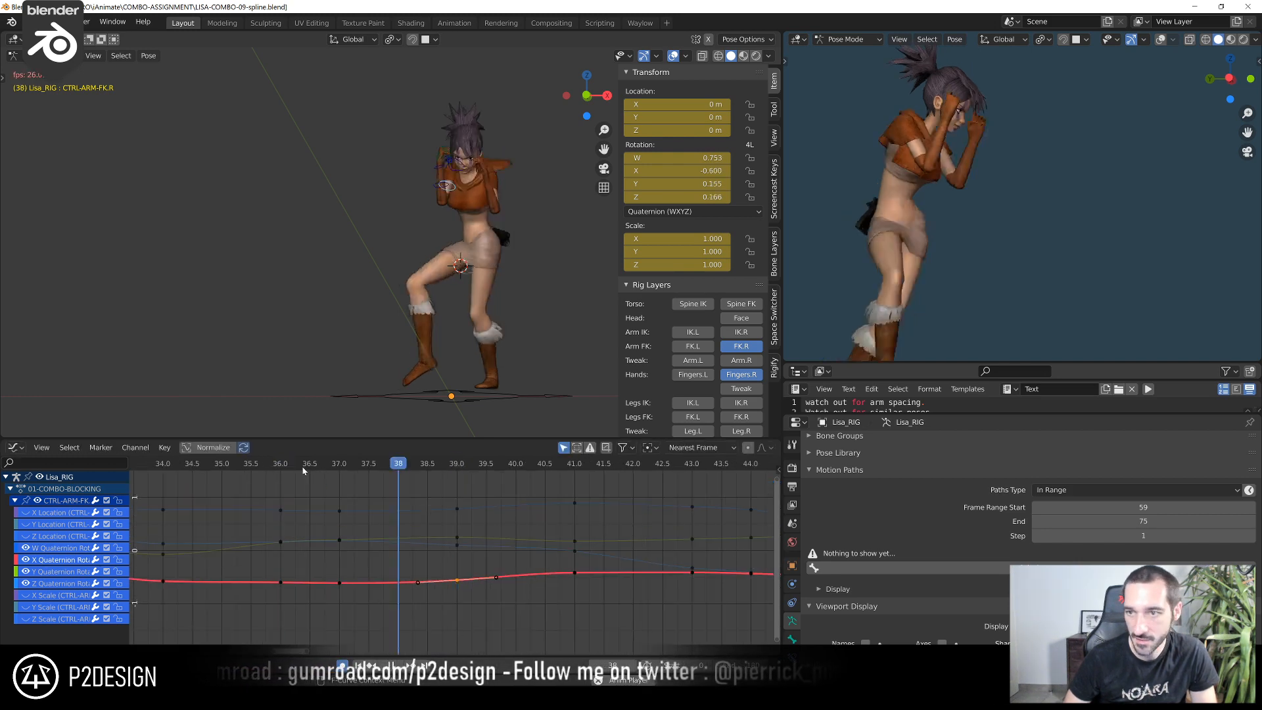
{"action": "left_click_drag", "start_coordinate": [302, 467], "coordinate": [727, 557]}
{"action": "scroll", "coordinate": [727, 558], "scroll_direction": "down", "scroll_amount": 8}
{"action": "middle_click_drag", "start_coordinate": [607, 549], "coordinate": [386, 570]}
{"action": "scroll", "coordinate": [386, 570], "scroll_direction": "up", "scroll_amount": 6}
At frame 43, raise CTRL-ARM-FK.R's Z quaternion rotation key to about -0.203 and lower its Y key slightly
{"action": "left_click_drag", "start_coordinate": [325, 462], "coordinate": [269, 514]}
{"action": "middle_click_drag", "start_coordinate": [272, 551], "coordinate": [443, 510]}
{"action": "scroll", "coordinate": [439, 552], "scroll_direction": "up", "scroll_amount": 5}
{"action": "left_click", "coordinate": [443, 573]}
{"action": "scroll", "coordinate": [450, 573], "scroll_direction": "up", "scroll_amount": 4}
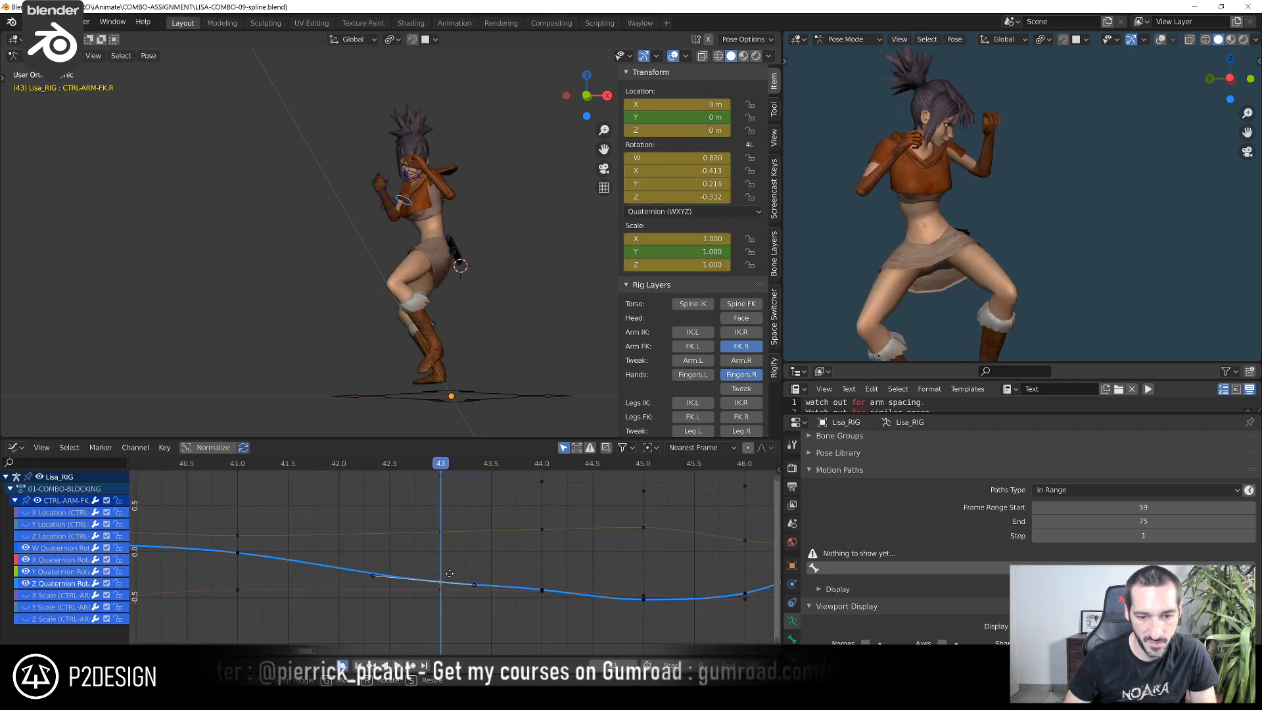
{"action": "key", "text": "g"}
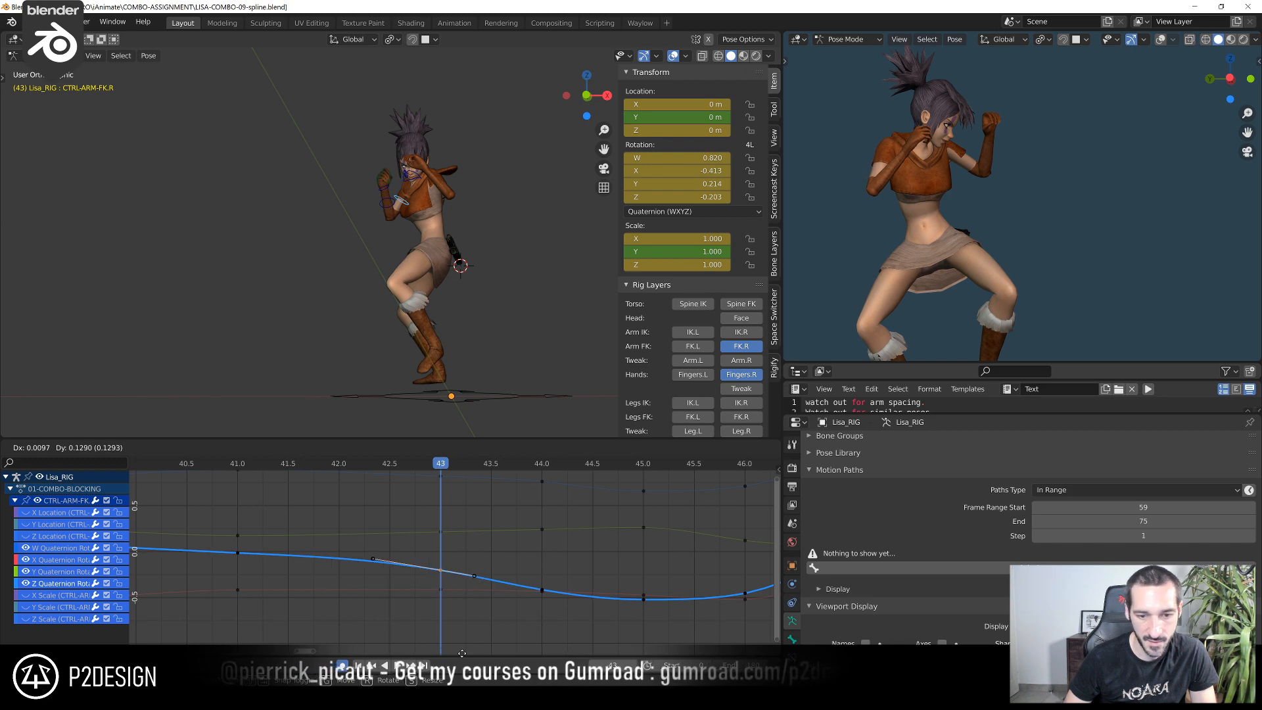
{"action": "left_click", "coordinate": [462, 653]}
{"action": "left_click", "coordinate": [442, 532]}
{"action": "key", "text": "g"}
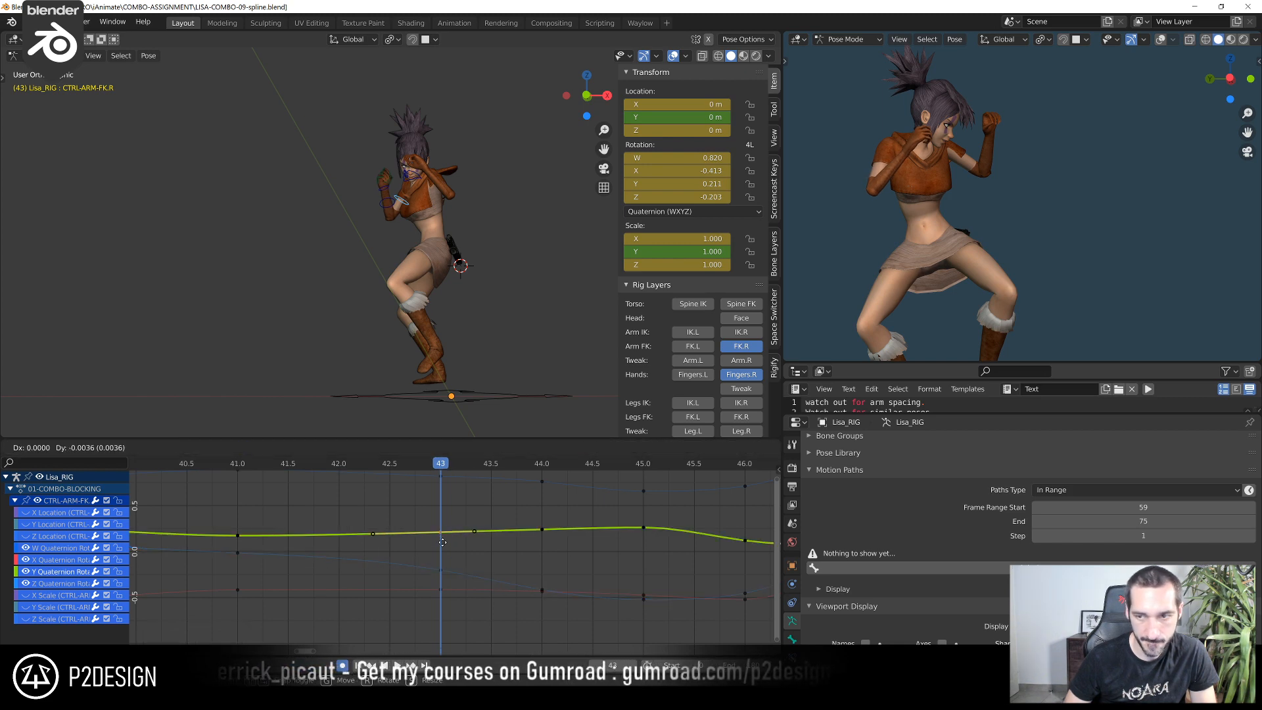
{"action": "left_click", "coordinate": [442, 556]}
Step frame by frame between frames 42 and 47 and examine the right arm's spacing
{"action": "key", "text": "Left"}
{"action": "key", "text": "Right"}
{"action": "key", "text": "Right"}
{"action": "right_click_drag", "start_coordinate": [527, 503], "coordinate": [524, 536], "text": "shift"}
{"action": "key", "text": "Right"}
{"action": "key", "text": "Right"}
{"action": "key", "text": "Right"}
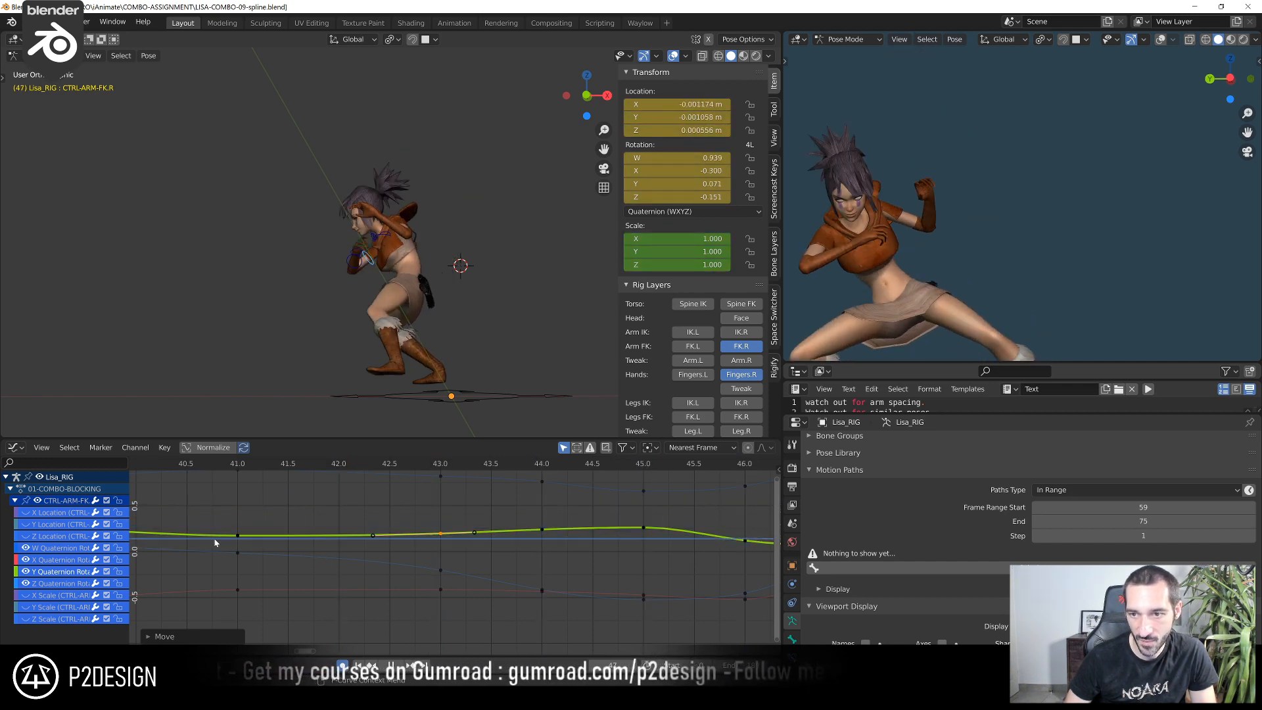
At frame 44, raise CTRL-ARM-FK.R's Z quaternion rotation key slightly and fine-tune its Y key
{"action": "right_click_drag", "start_coordinate": [149, 542], "coordinate": [533, 580], "text": "shift"}
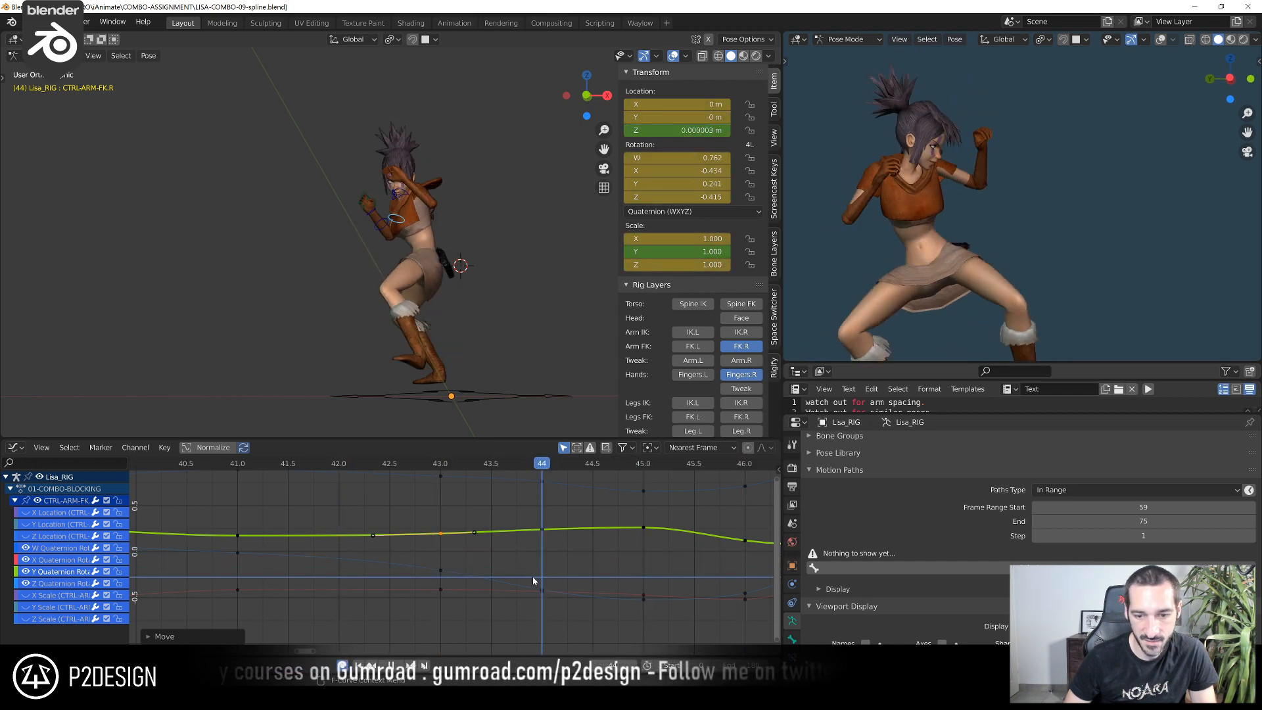
{"action": "left_click", "coordinate": [544, 591]}
{"action": "key", "text": "g"}
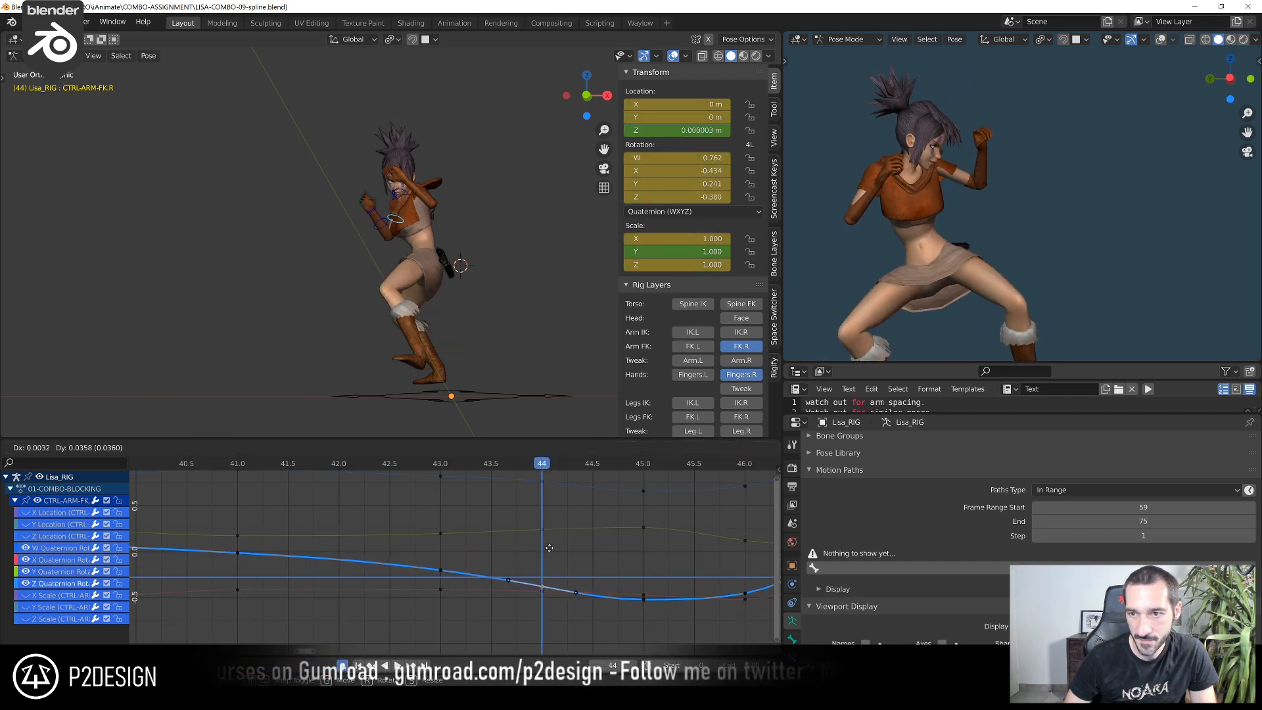
{"action": "left_click", "coordinate": [551, 527]}
{"action": "left_click", "coordinate": [544, 530]}
{"action": "key", "text": "g"}
{"action": "left_click", "coordinate": [545, 532]}
At frame 45, raise CTRL-ARM-FK.R's Z quaternion rotation key to about -0.380 and lower its Y key to about 0.237
{"action": "middle_click_drag", "start_coordinate": [625, 506], "coordinate": [532, 491]}
{"action": "left_click", "coordinate": [551, 467]}
{"action": "left_click", "coordinate": [553, 587]}
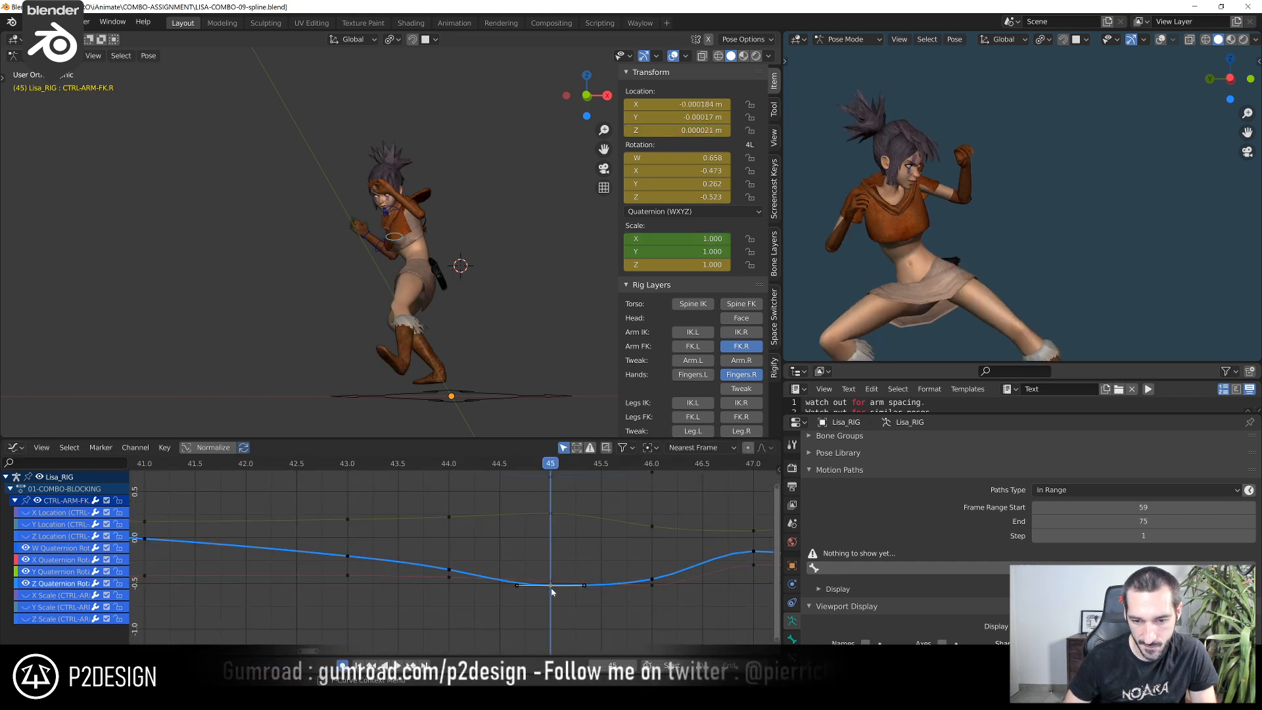
{"action": "key", "text": "g"}
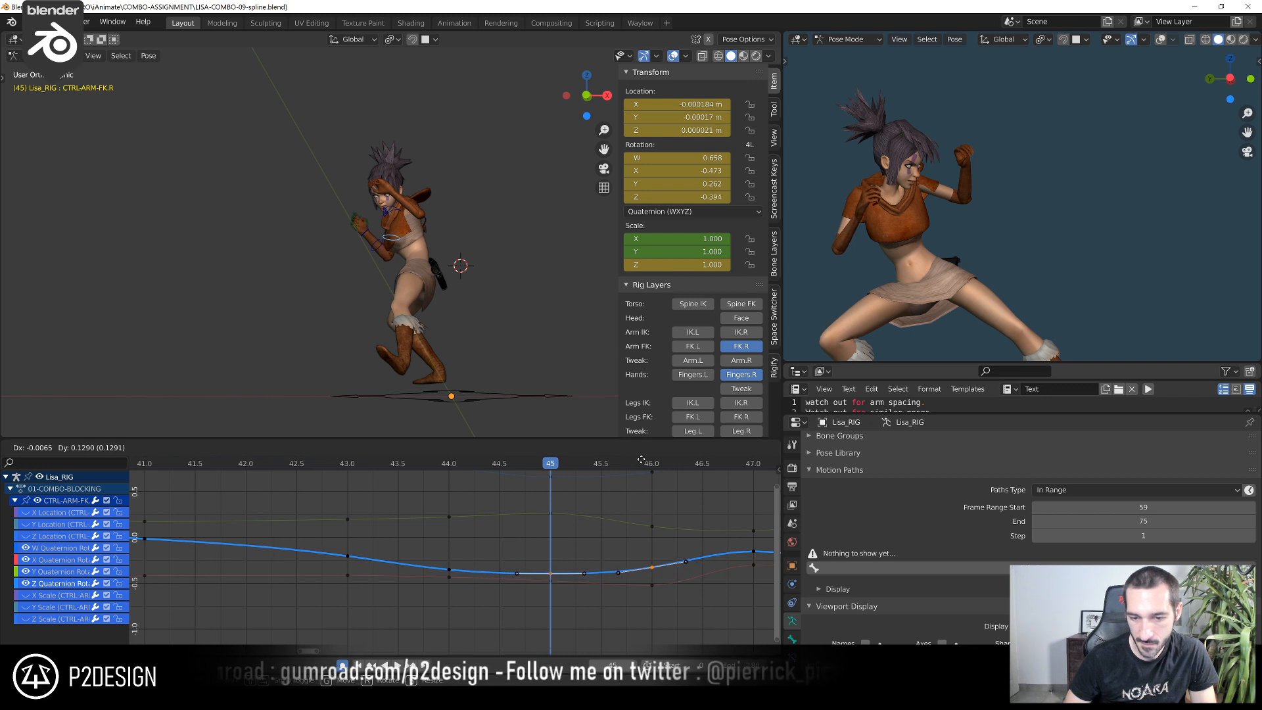
{"action": "left_click", "coordinate": [561, 537]}
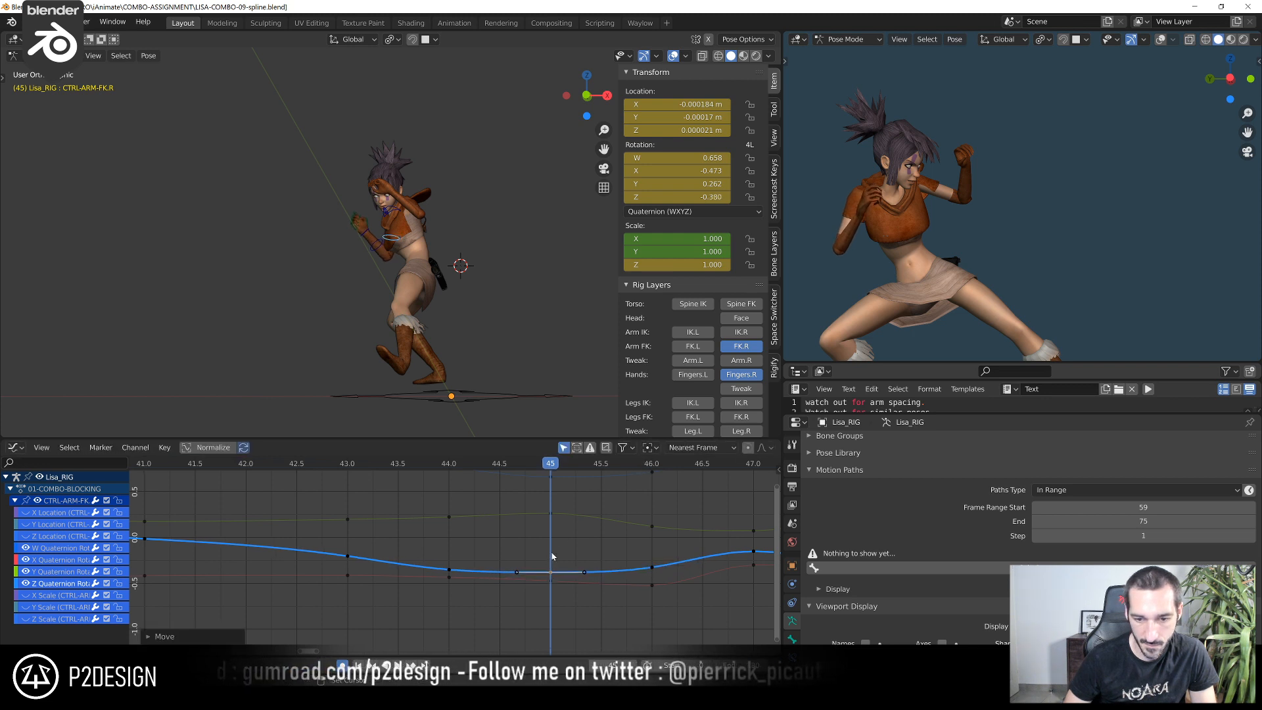
{"action": "left_click", "coordinate": [554, 513]}
{"action": "key", "text": "g"}
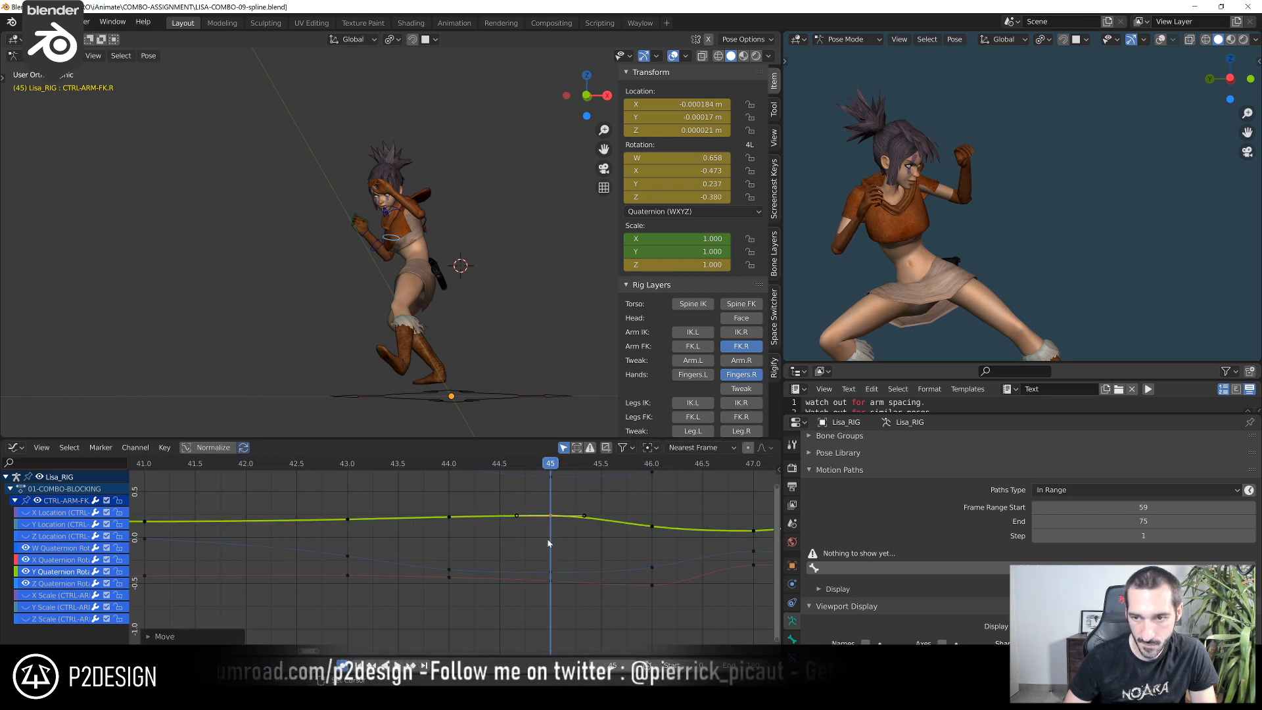
{"action": "left_click", "coordinate": [553, 531]}
Scrub through frames 45 to 48 and examine the right arm's motion and its rotation curves
{"action": "scroll", "coordinate": [518, 551], "scroll_direction": "down", "scroll_amount": 2}
{"action": "left_click_drag", "start_coordinate": [355, 466], "coordinate": [614, 497]}
{"action": "left_click_drag", "start_coordinate": [506, 462], "coordinate": [733, 485]}
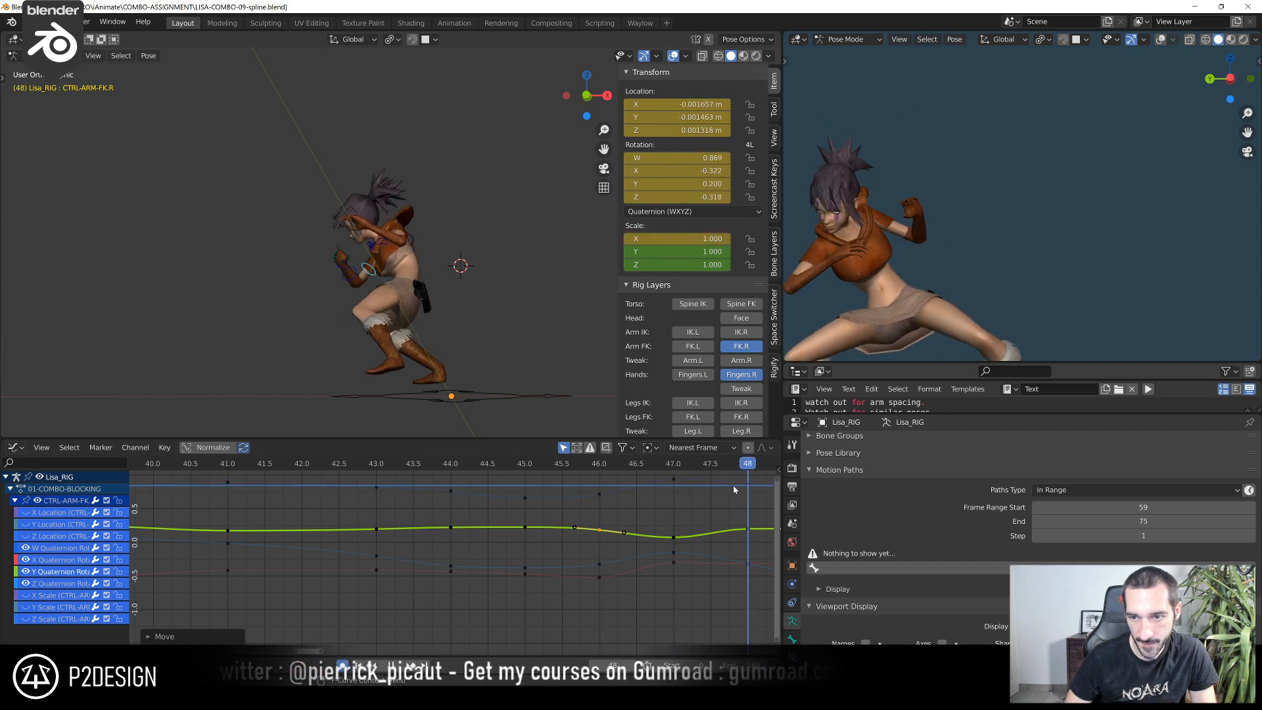
{"action": "middle_click_drag", "start_coordinate": [735, 489], "coordinate": [518, 515]}
{"action": "middle_click_drag", "start_coordinate": [672, 592], "coordinate": [652, 576]}
{"action": "scroll", "coordinate": [882, 291], "scroll_direction": "down", "scroll_amount": 2}
{"action": "middle_click_drag", "start_coordinate": [882, 291], "coordinate": [893, 284], "text": "shift"}
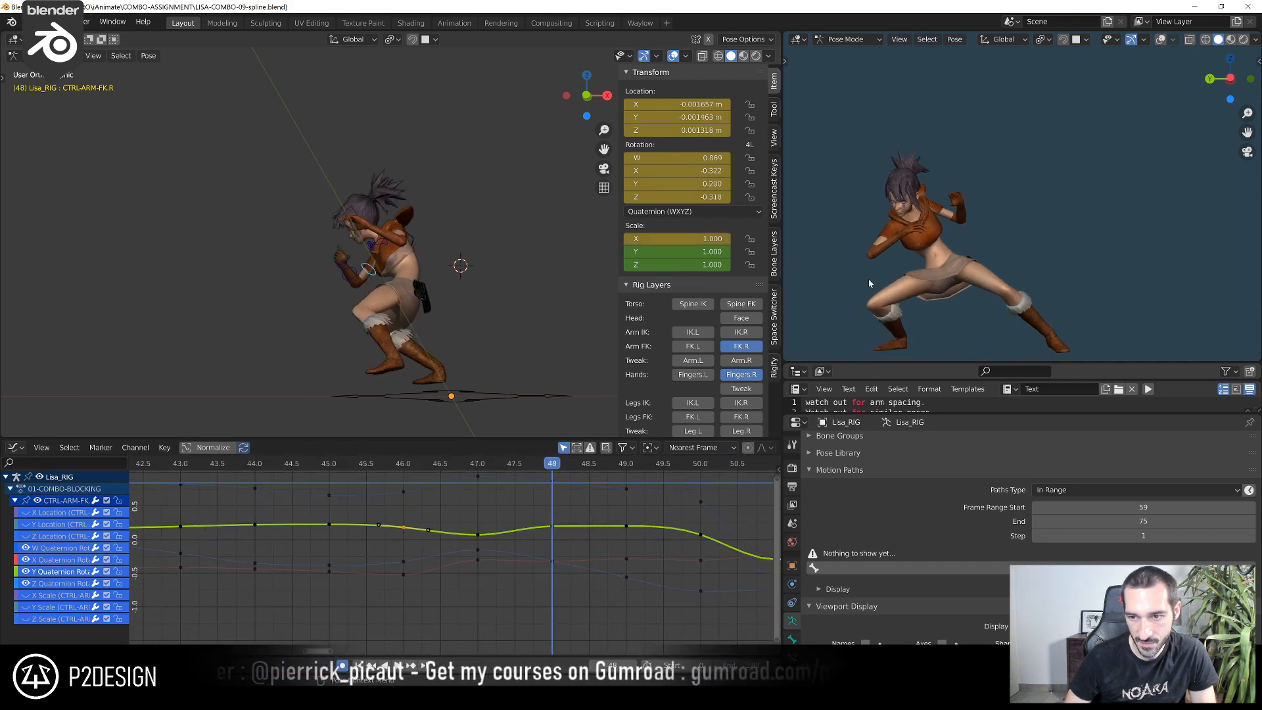
At frame 48, raise CTRL-ARM-FK.R's Z quaternion rotation key clearly above the neighbouring frame 47 key
{"action": "scroll", "coordinate": [562, 563], "scroll_direction": "up", "scroll_amount": 3}
{"action": "left_click", "coordinate": [580, 563]}
{"action": "left_click", "coordinate": [580, 563]}
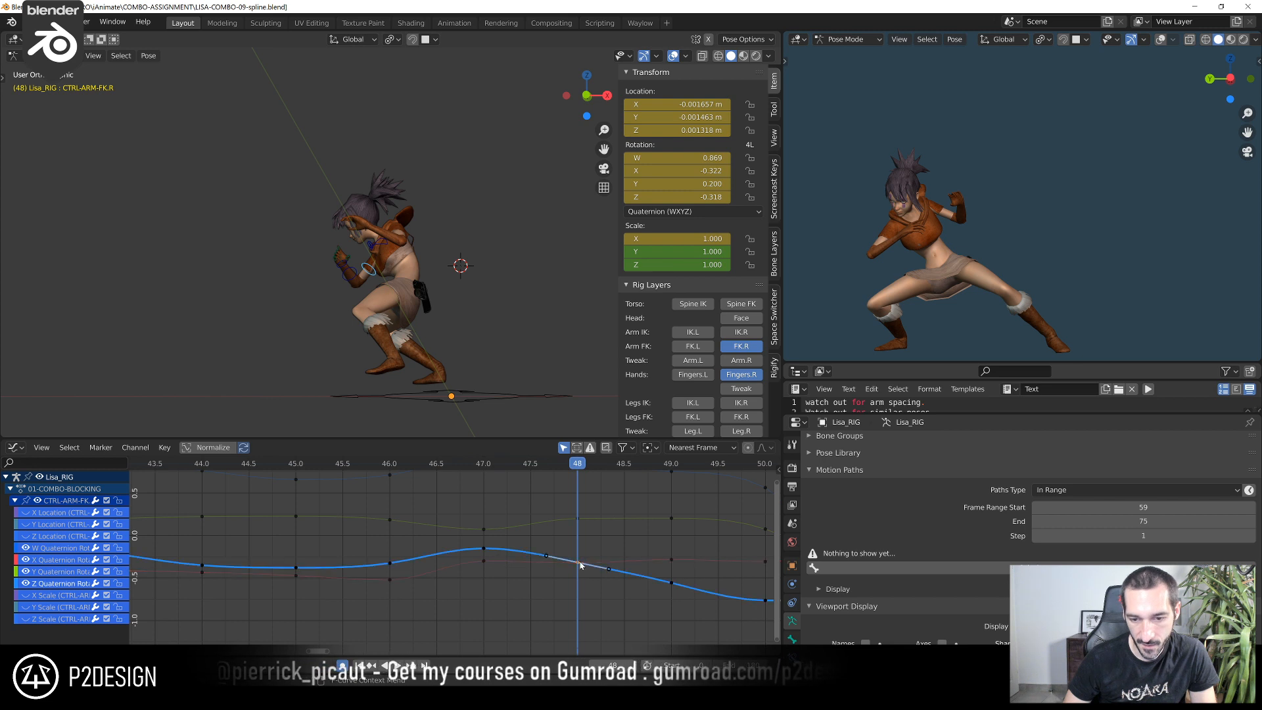
{"action": "key", "text": "g"}
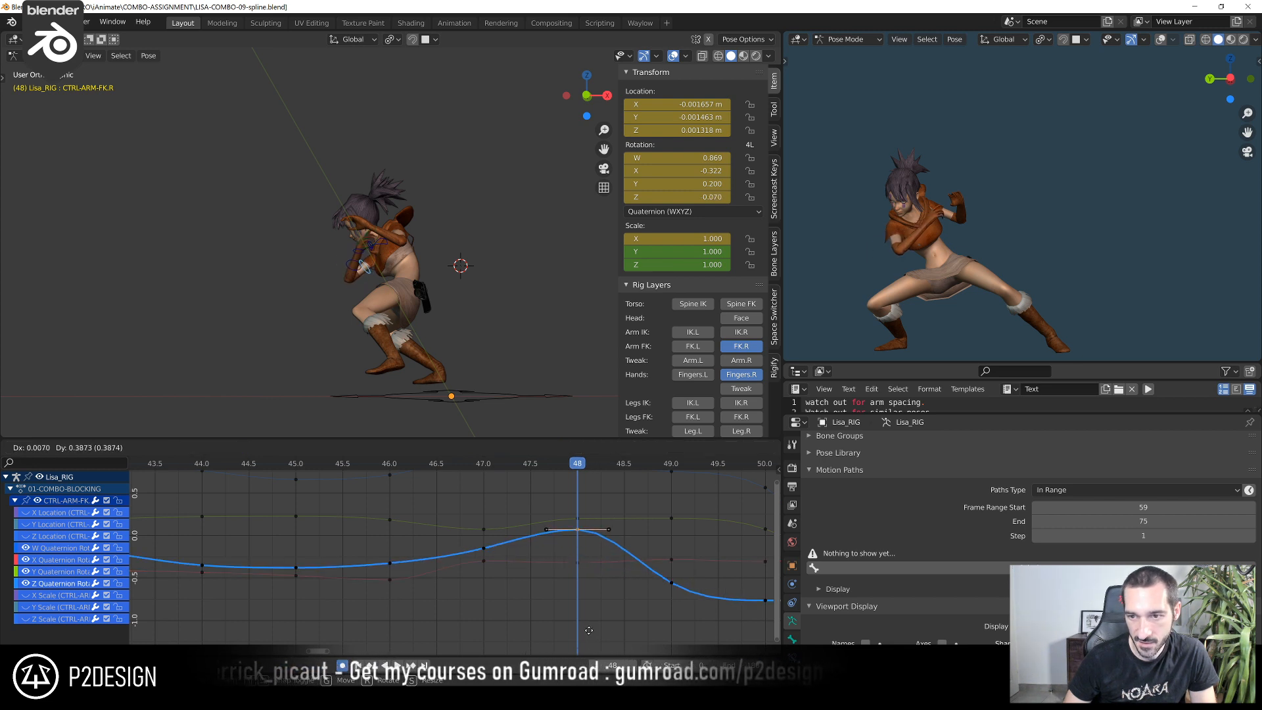
{"action": "key", "text": "Escape"}
{"action": "key", "text": "g"}
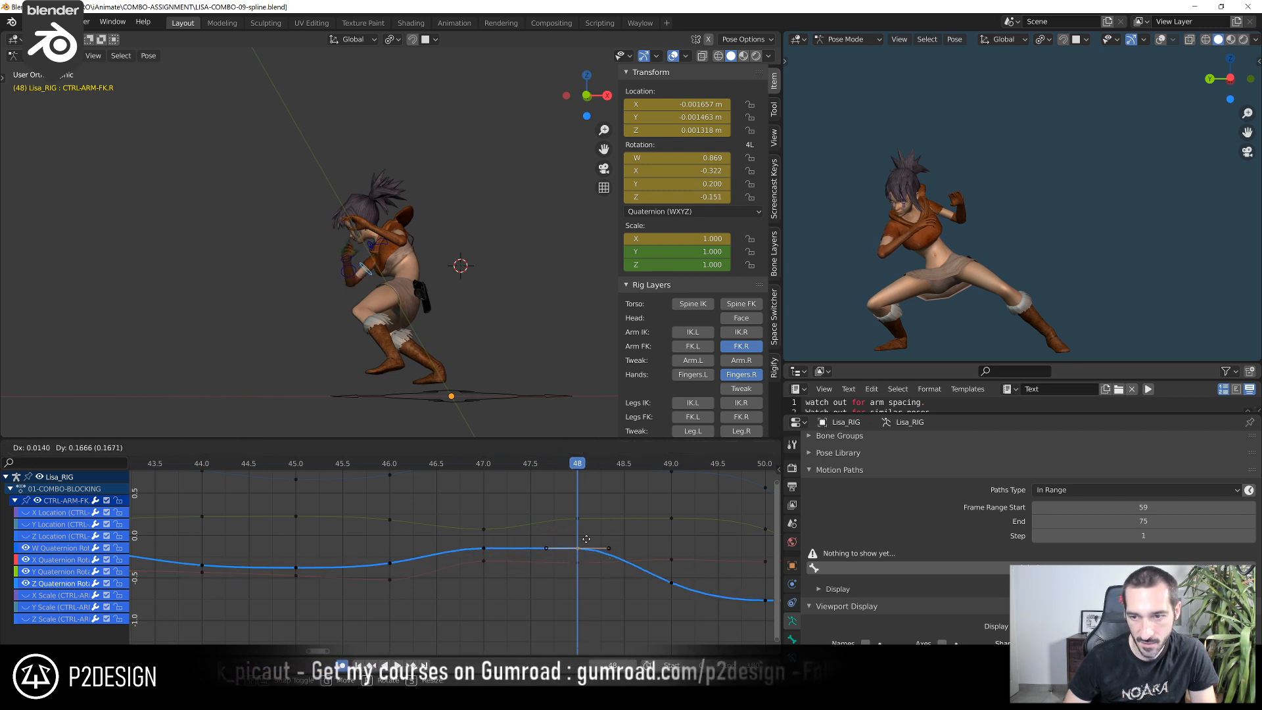
{"action": "left_click", "coordinate": [588, 489]}
{"action": "key", "text": "Right"}
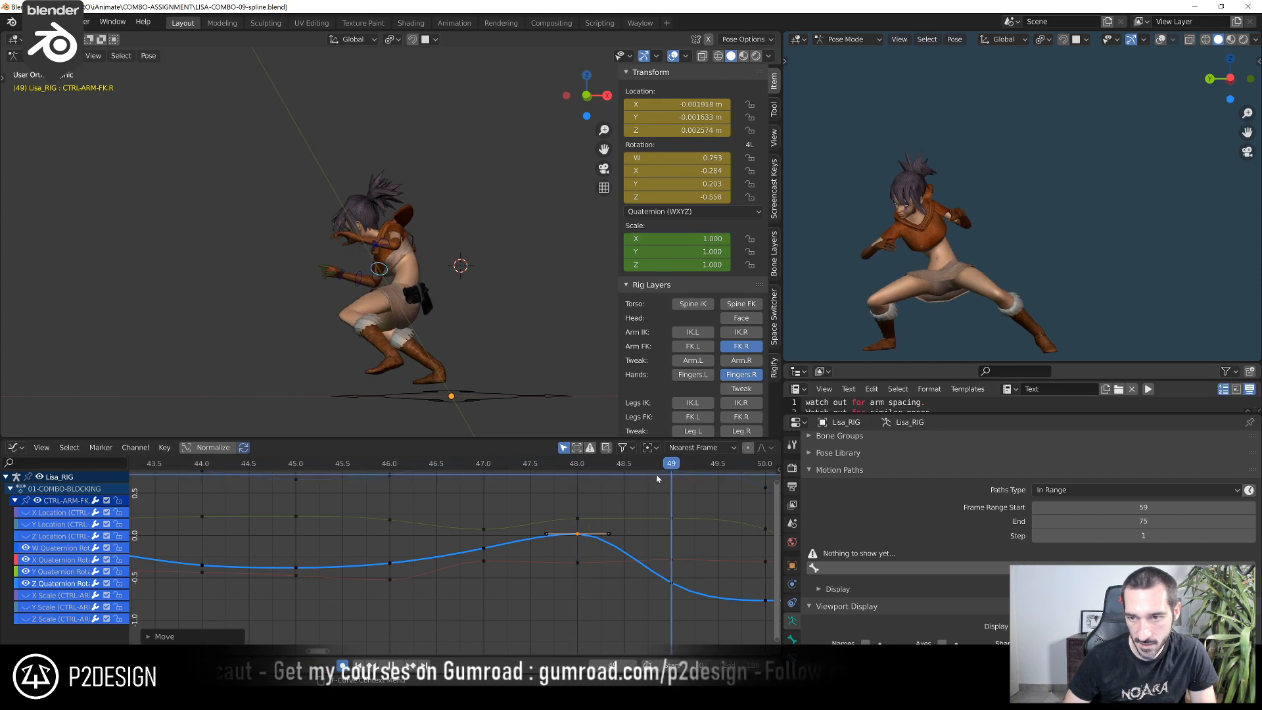
At frame 47, lower CTRL-ARM-FK.R's X quaternion rotation key so the curve eases evenly between frames 46 and 48
{"action": "right_click_drag", "start_coordinate": [660, 475], "coordinate": [478, 548], "text": "shift"}
{"action": "left_click", "coordinate": [483, 562]}
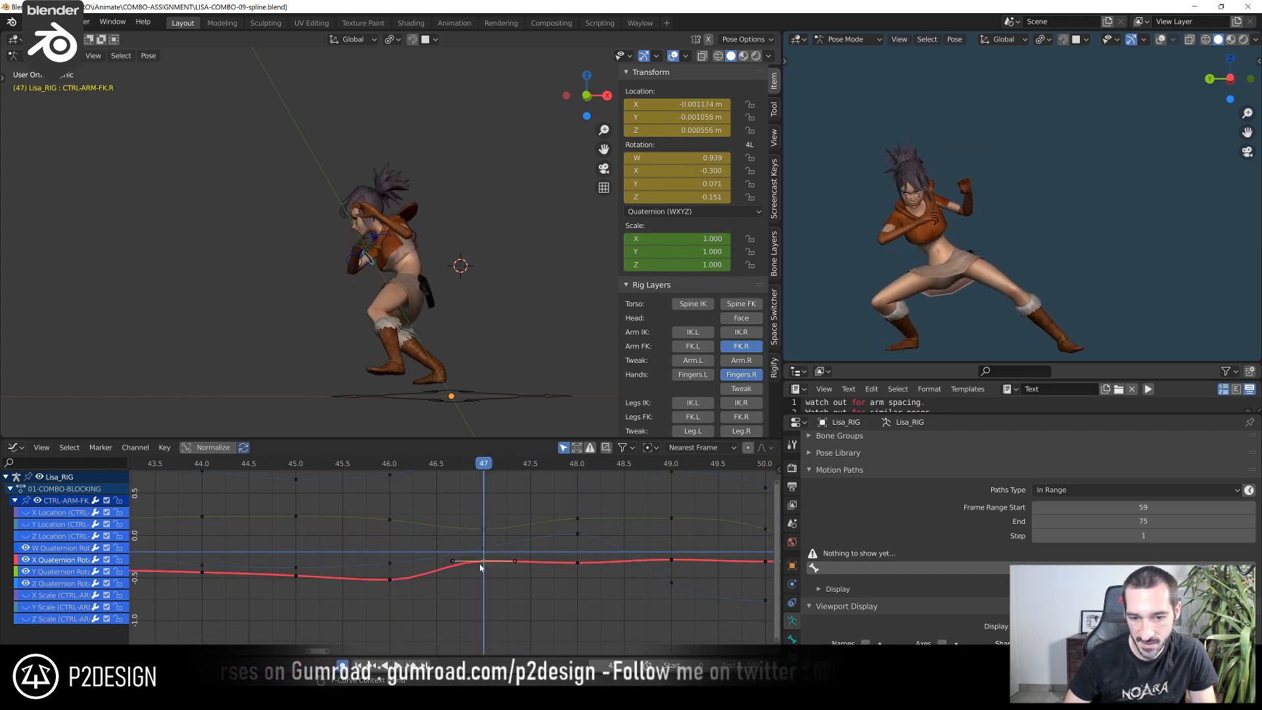
{"action": "key", "text": "g"}
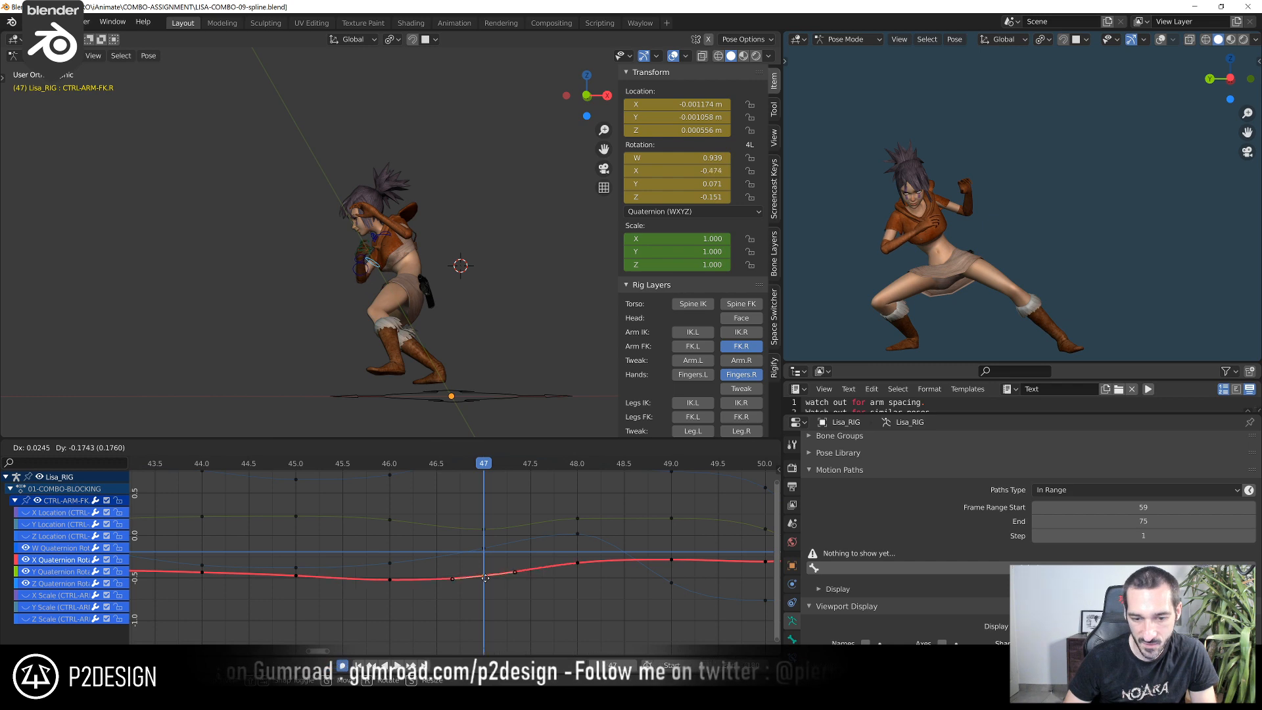
{"action": "left_click", "coordinate": [485, 572]}
At frame 49, raise CTRL-ARM-FK.R's Z quaternion rotation key to about -0.167
{"action": "right_click_drag", "start_coordinate": [394, 475], "coordinate": [463, 529], "text": "shift"}
{"action": "right_click_drag", "start_coordinate": [559, 536], "coordinate": [671, 546], "text": "shift"}
{"action": "left_click", "coordinate": [671, 580]}
{"action": "key", "text": "g"}
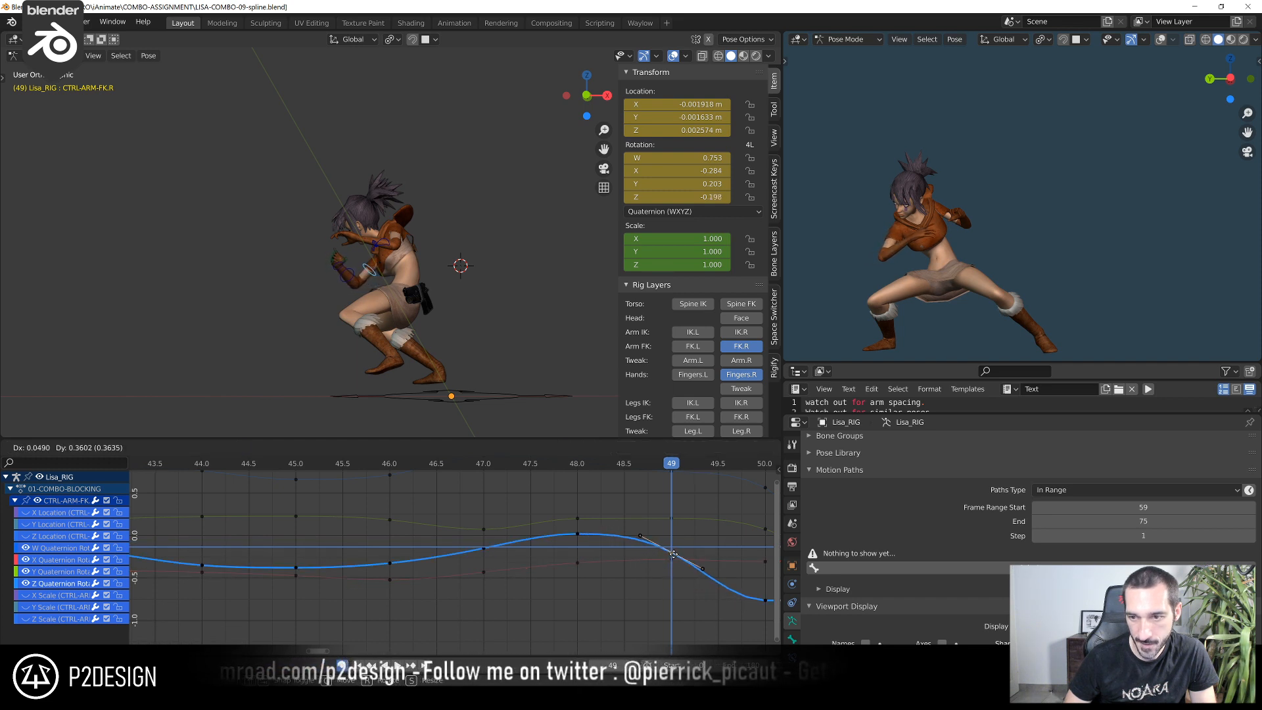
{"action": "left_click", "coordinate": [674, 556]}
At frame 50, raise CTRL-ARM-FK.R's Z quaternion rotation key to about -0.64
{"action": "left_click_drag", "start_coordinate": [519, 467], "coordinate": [768, 496]}
{"action": "middle_click_drag", "start_coordinate": [730, 512], "coordinate": [562, 512]}
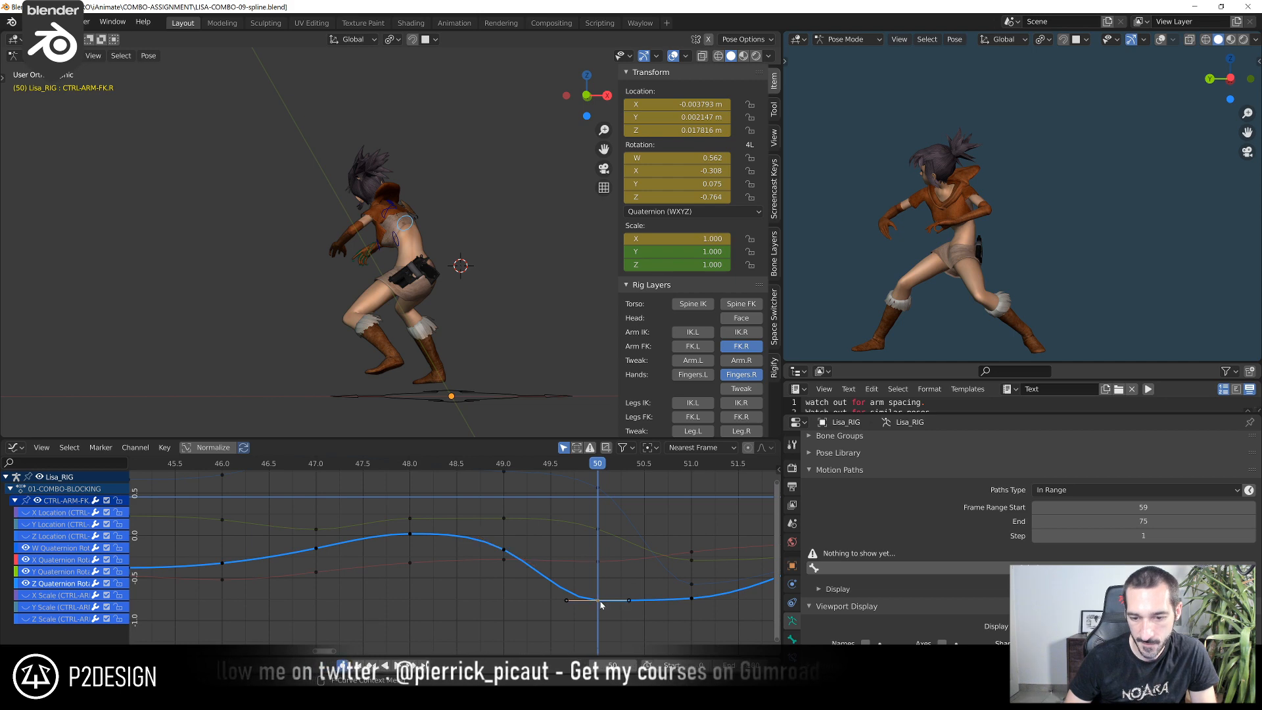
{"action": "left_click_drag", "start_coordinate": [601, 603], "coordinate": [598, 589]}
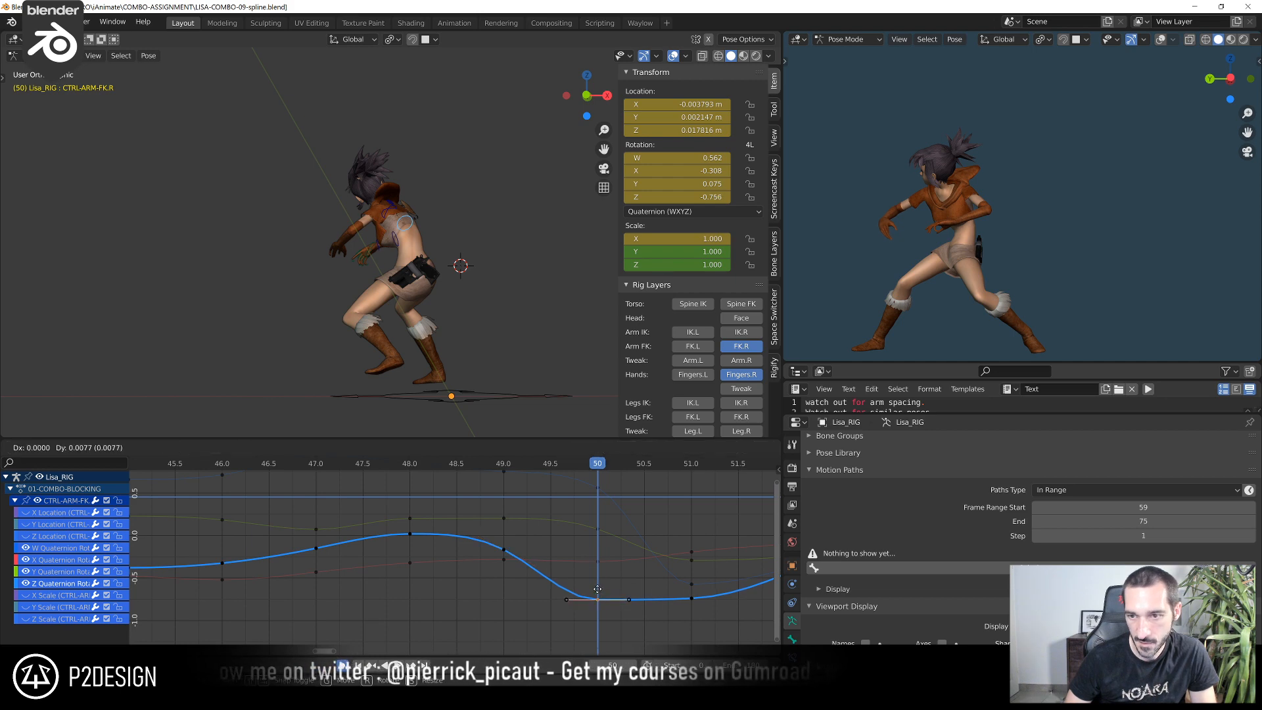
{"action": "left_click", "coordinate": [608, 489]}
Scrub to frame 52, then compare frames 51 and 52 repeatedly from the left orthographic view and examine the raised right arm
{"action": "scroll", "coordinate": [453, 499], "scroll_direction": "down", "scroll_amount": 5}
{"action": "left_click", "coordinate": [330, 467]}
{"action": "left_click_drag", "start_coordinate": [330, 468], "coordinate": [654, 551]}
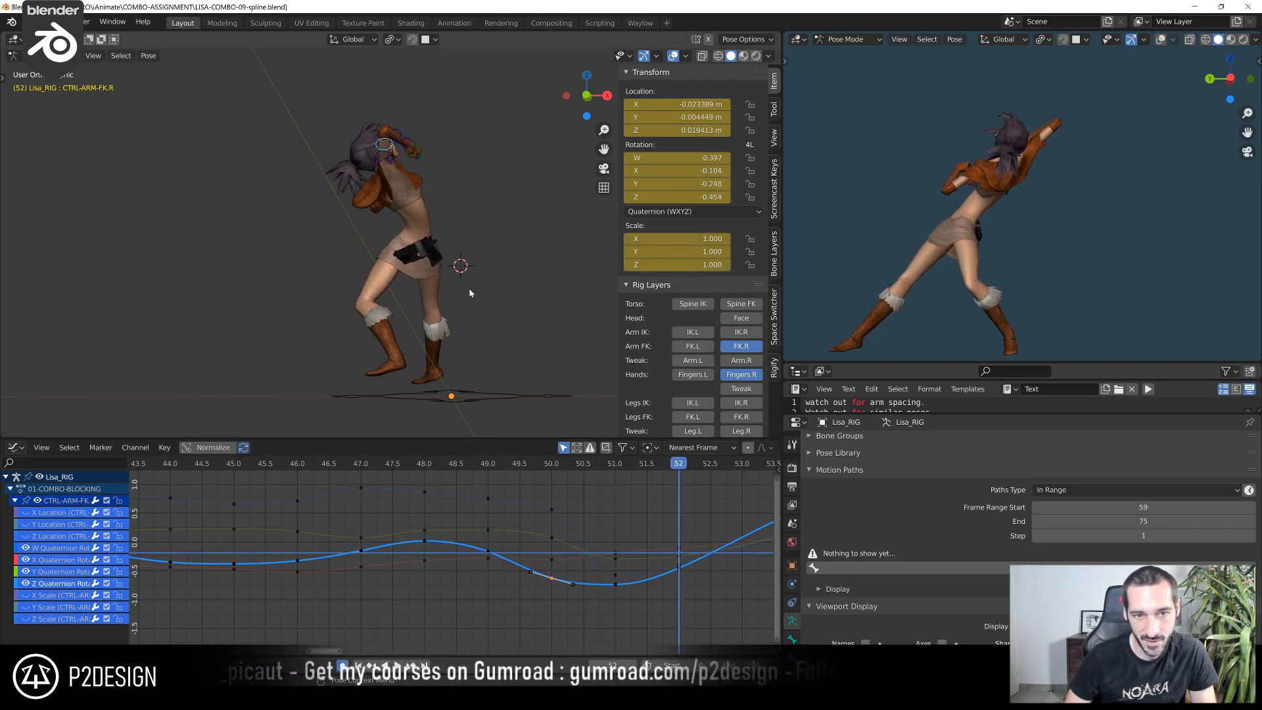
{"action": "key", "text": "ctrl+KP_3"}
{"action": "key", "text": "KP_1"}
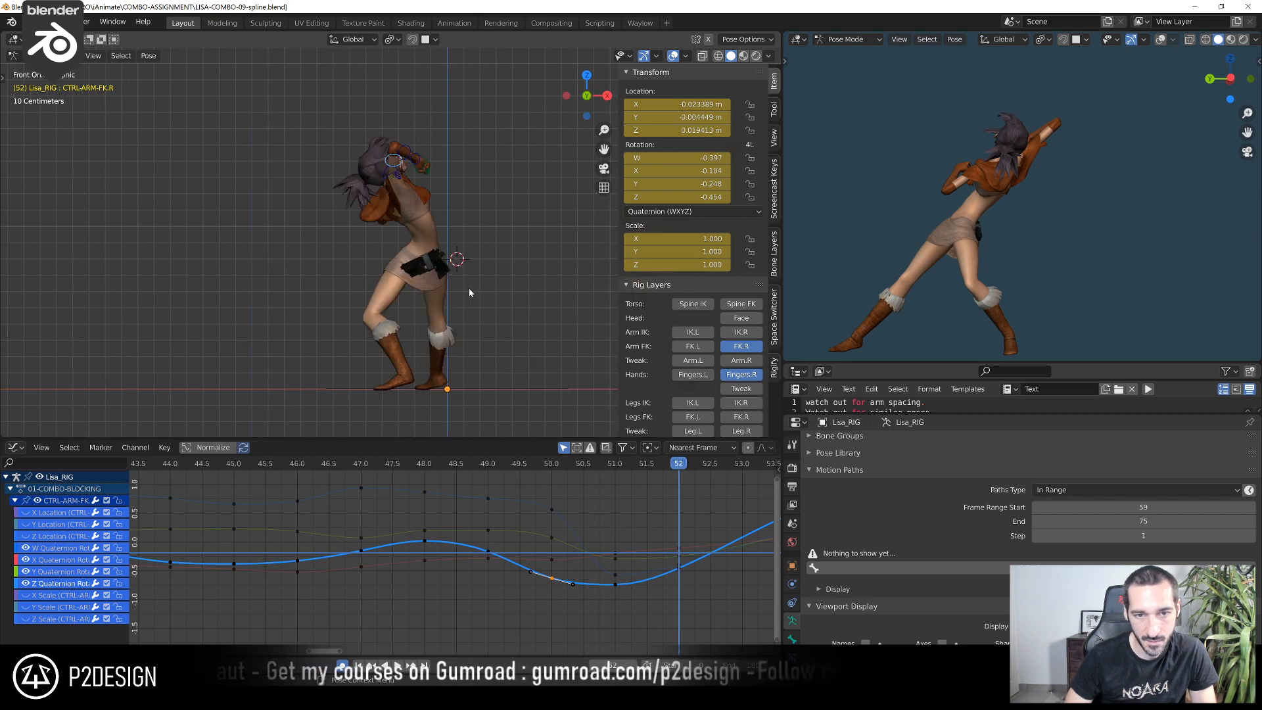
{"action": "key", "text": "ctrl+KP_3"}
{"action": "scroll", "coordinate": [240, 310], "scroll_direction": "down", "scroll_amount": 4}
{"action": "middle_click_drag", "start_coordinate": [488, 262], "coordinate": [316, 273], "text": "shift"}
{"action": "scroll", "coordinate": [316, 273], "scroll_direction": "up", "scroll_amount": 10}
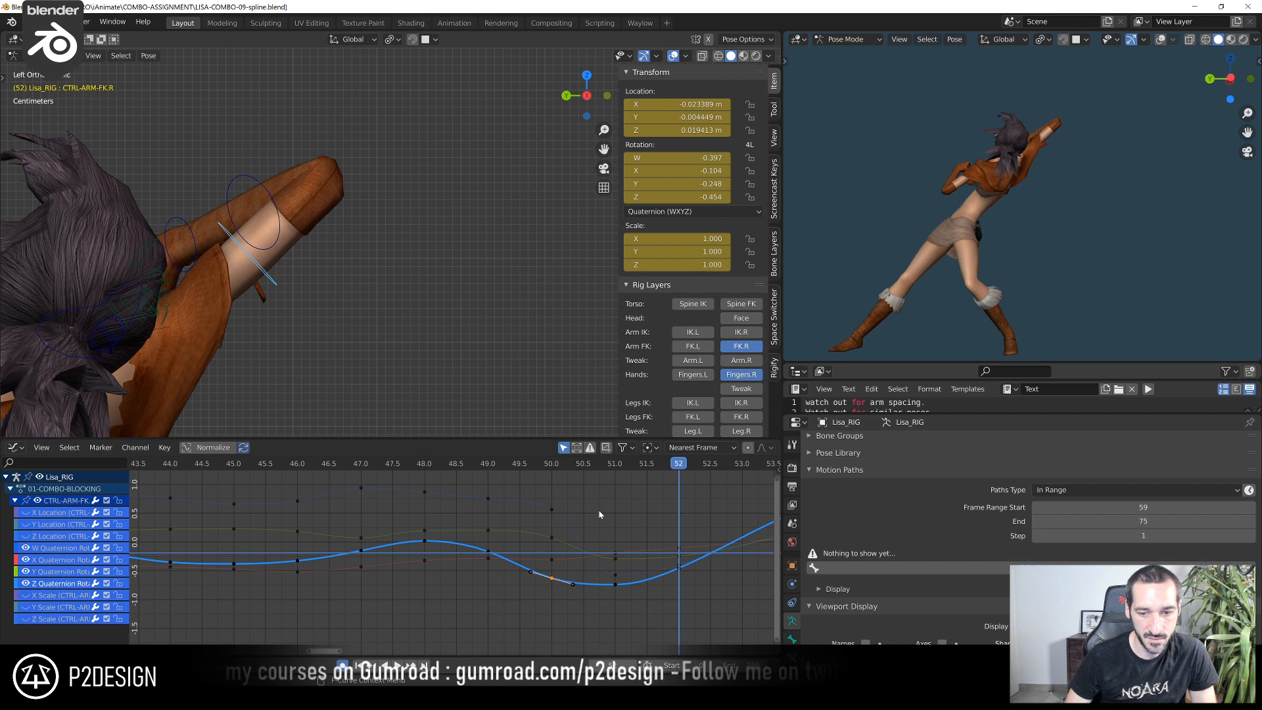
{"action": "key", "text": "Left"}
{"action": "key", "text": "Right"}
{"action": "key", "text": "Left"}
{"action": "key", "text": "Right"}
{"action": "key", "text": "Left"}
{"action": "key", "text": "Right"}
{"action": "key", "text": "Left"}
{"action": "key", "text": "Right"}
{"action": "key", "text": "Left"}
{"action": "key", "text": "Right"}
{"action": "key", "text": "Left"}
{"action": "key", "text": "Right"}
{"action": "key", "text": "Left"}
{"action": "key", "text": "Right"}
{"action": "key", "text": "Left"}
{"action": "key", "text": "Right"}
{"action": "key", "text": "Left"}
{"action": "key", "text": "Left"}
{"action": "key", "text": "Right"}
{"action": "key", "text": "Left"}
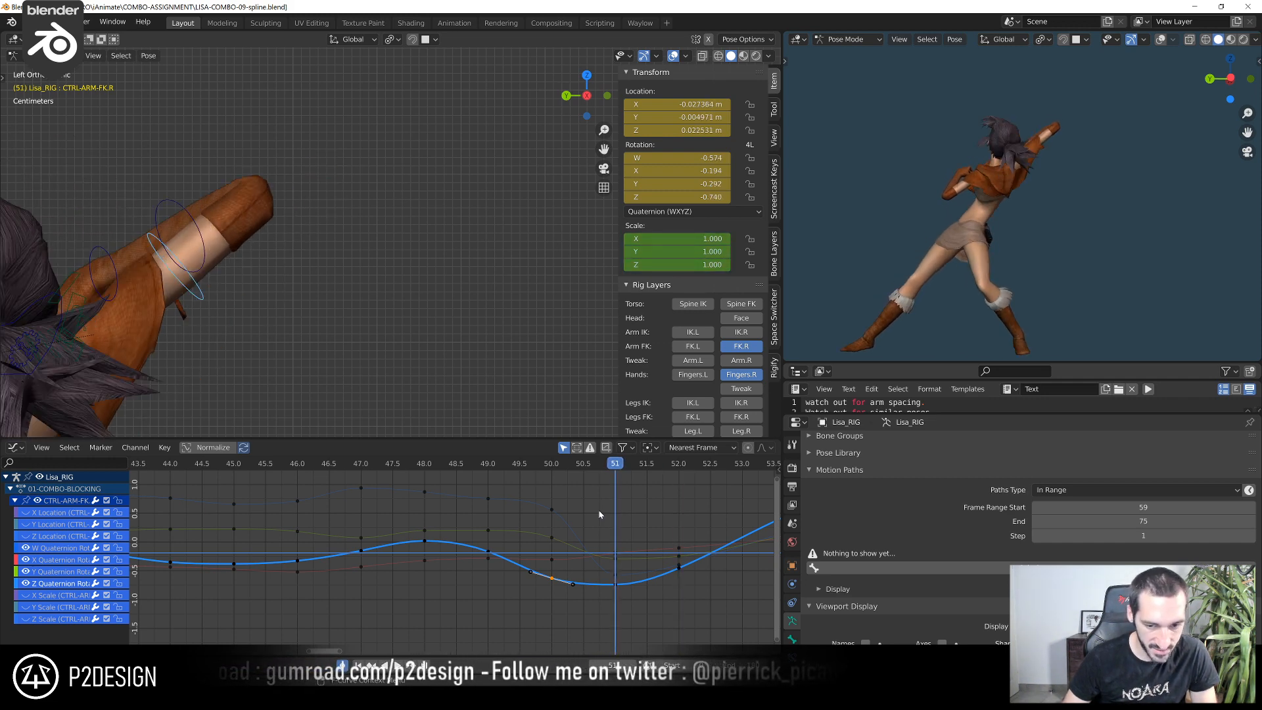
{"action": "key", "text": "Right"}
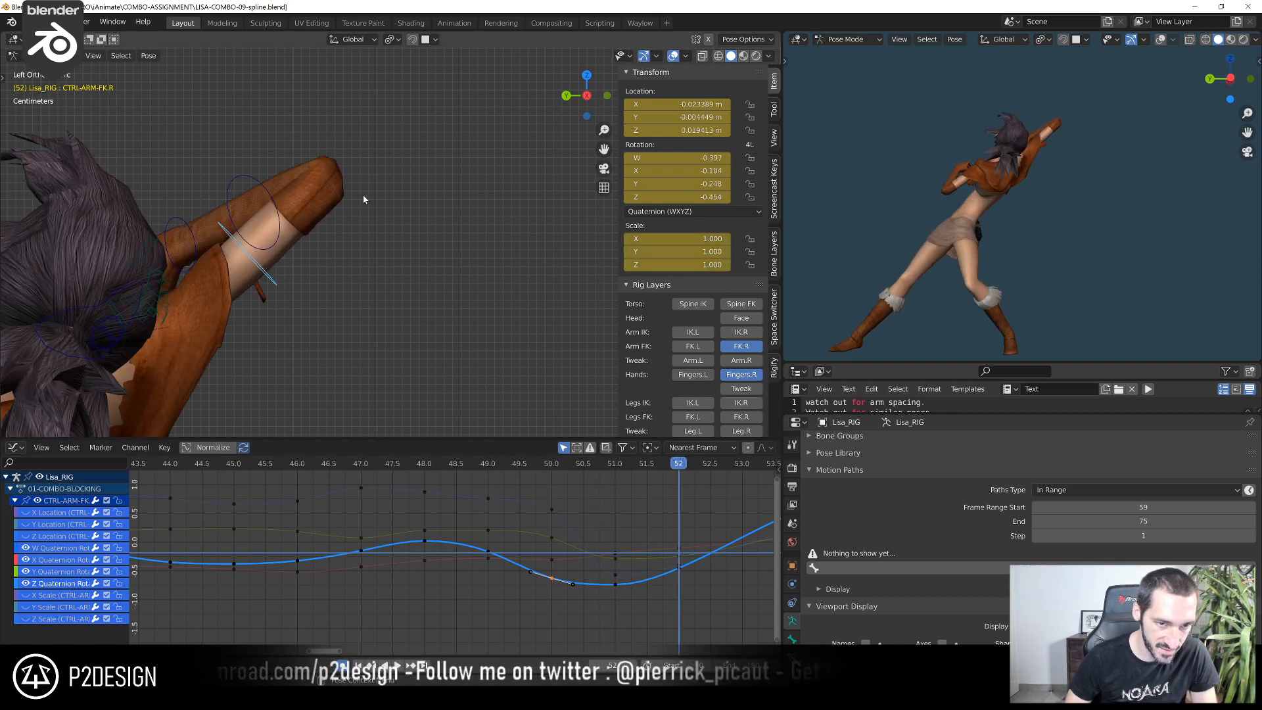
{"action": "key", "text": "Left"}
{"action": "key", "text": "Right"}
At frame 52, rotate CTRL-ARM-FK.R by about -0.85° from the left view and by about 5.53° from an orbited view
{"action": "key", "text": "r"}
{"action": "left_click", "coordinate": [381, 232]}
{"action": "middle_click_drag", "start_coordinate": [428, 222], "coordinate": [388, 187]}
{"action": "key", "text": "r"}
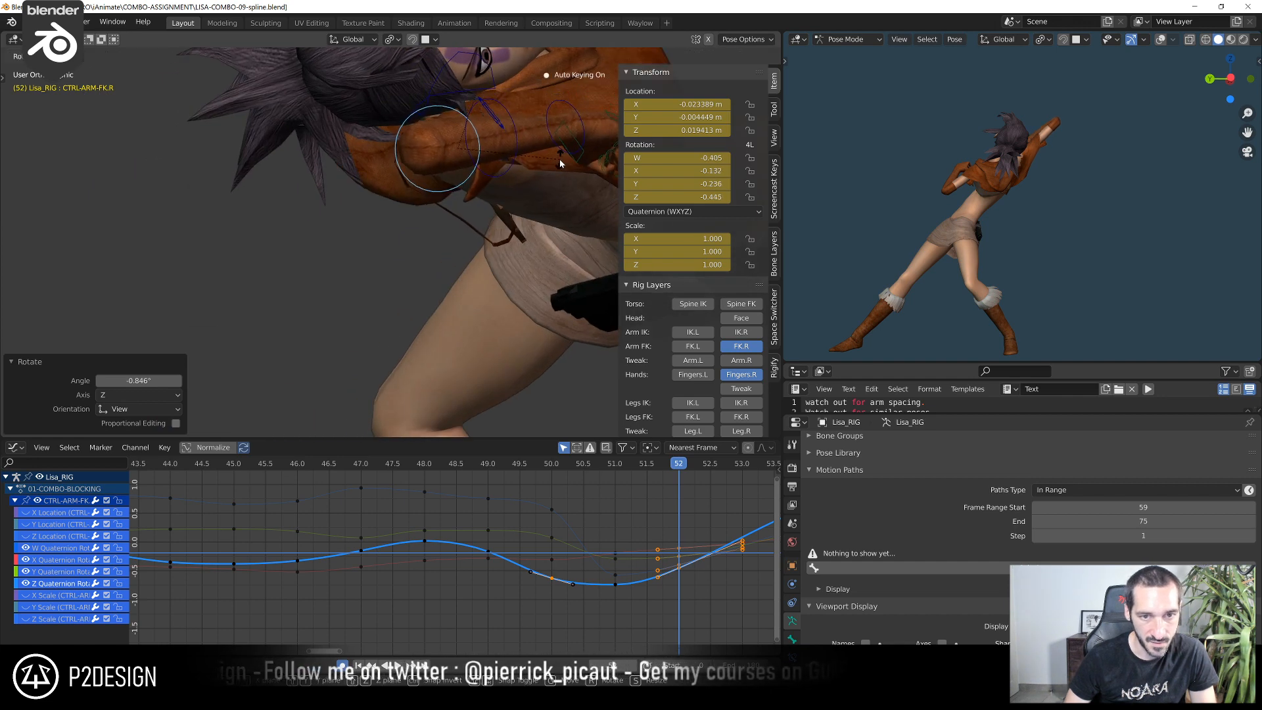
{"action": "left_click", "coordinate": [551, 159]}
At frame 52, move CTRL-ARM-FK.R about -0.018 m in Y and 0.014 m in Z from the left orthographic view
{"action": "key", "text": "ctrl+KP_3"}
{"action": "middle_click_drag", "start_coordinate": [320, 250], "coordinate": [361, 197], "text": "shift"}
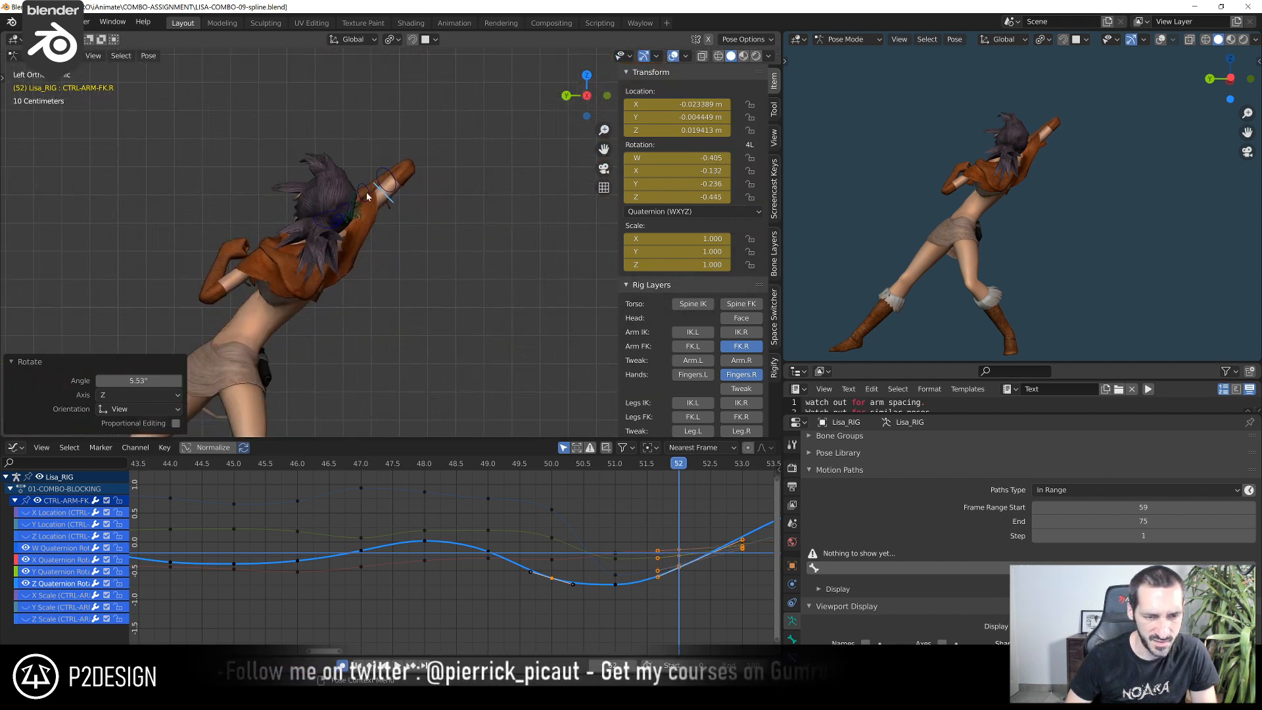
{"action": "scroll", "coordinate": [434, 211], "scroll_direction": "up", "scroll_amount": 4}
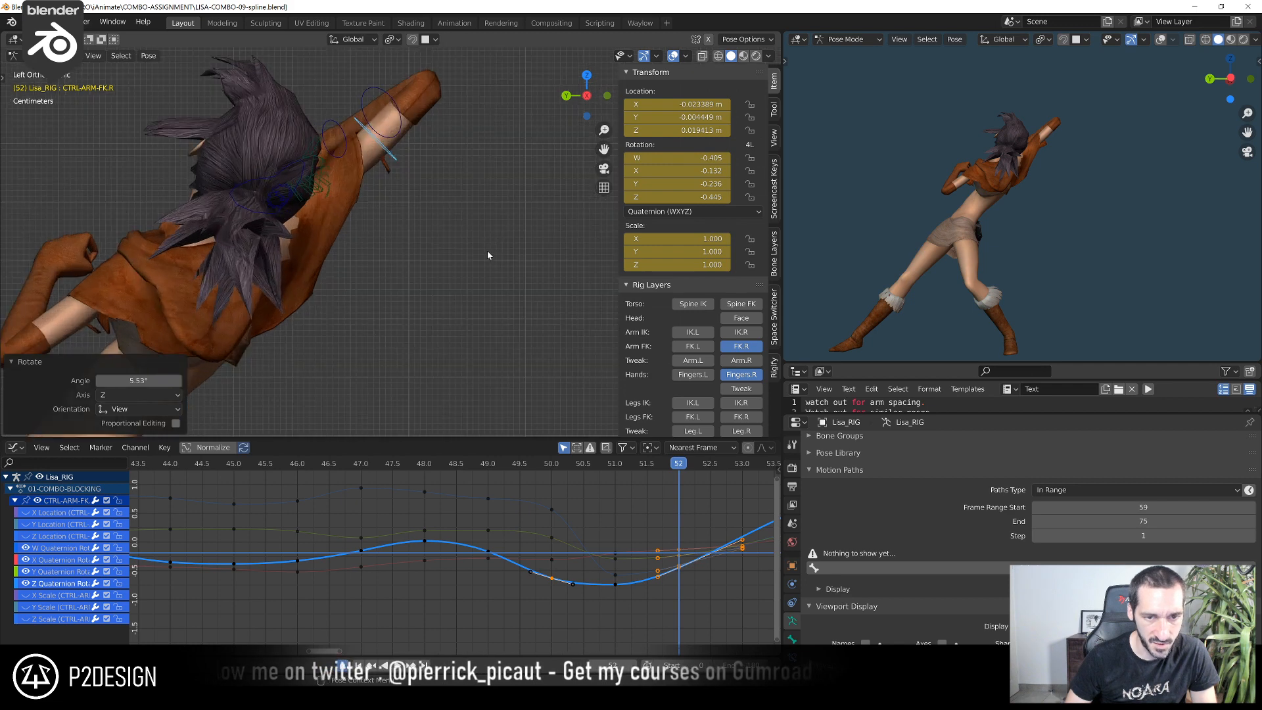
{"action": "middle_click_drag", "start_coordinate": [590, 316], "coordinate": [490, 373], "text": "shift"}
{"action": "key", "text": "g"}
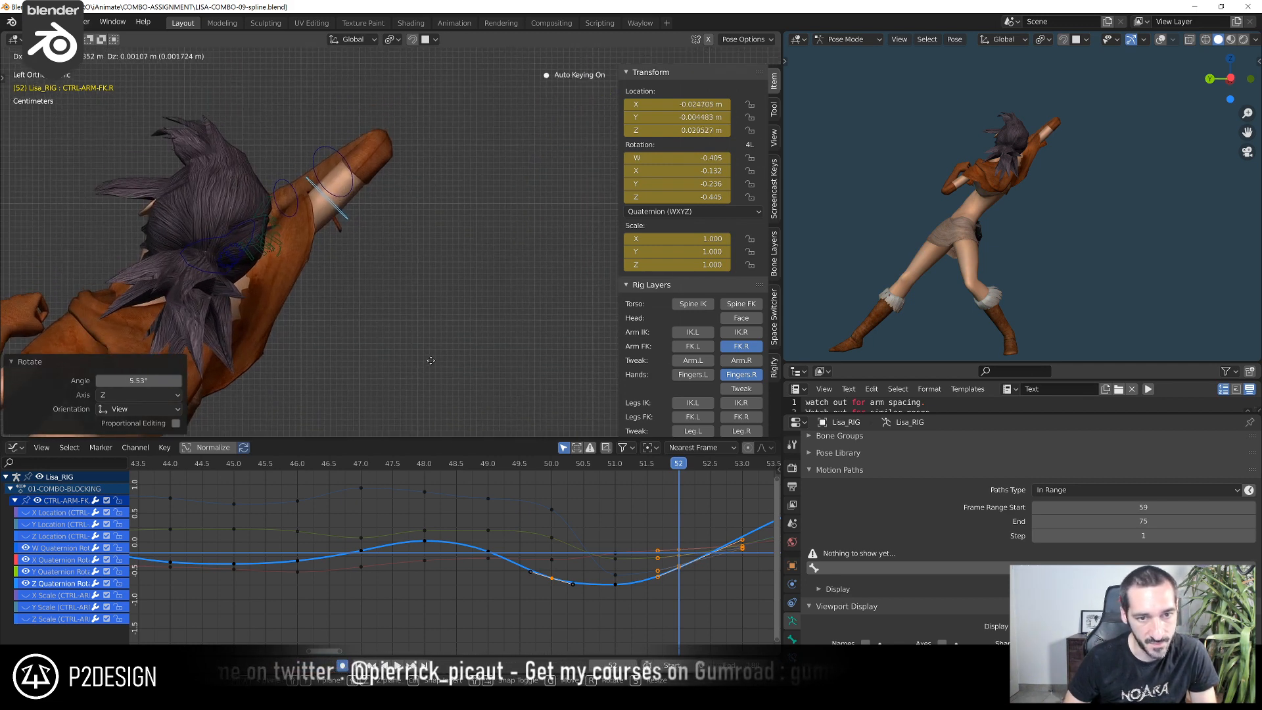
{"action": "left_click", "coordinate": [524, 288]}
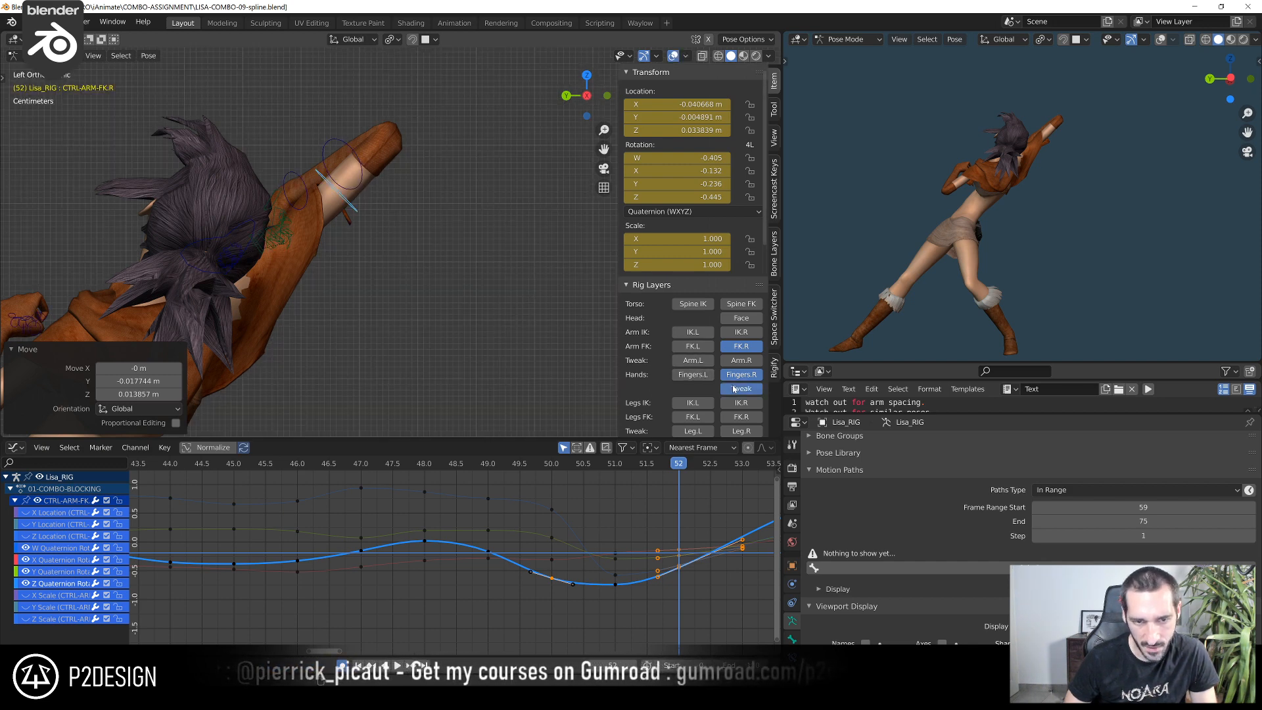
Show the Arm.L tweak layer, select the right elbow's CTRL-TWEAK-ARM-02.R and insert a key for it at frame 53
{"action": "scroll", "coordinate": [737, 405], "scroll_direction": "down", "scroll_amount": 2}
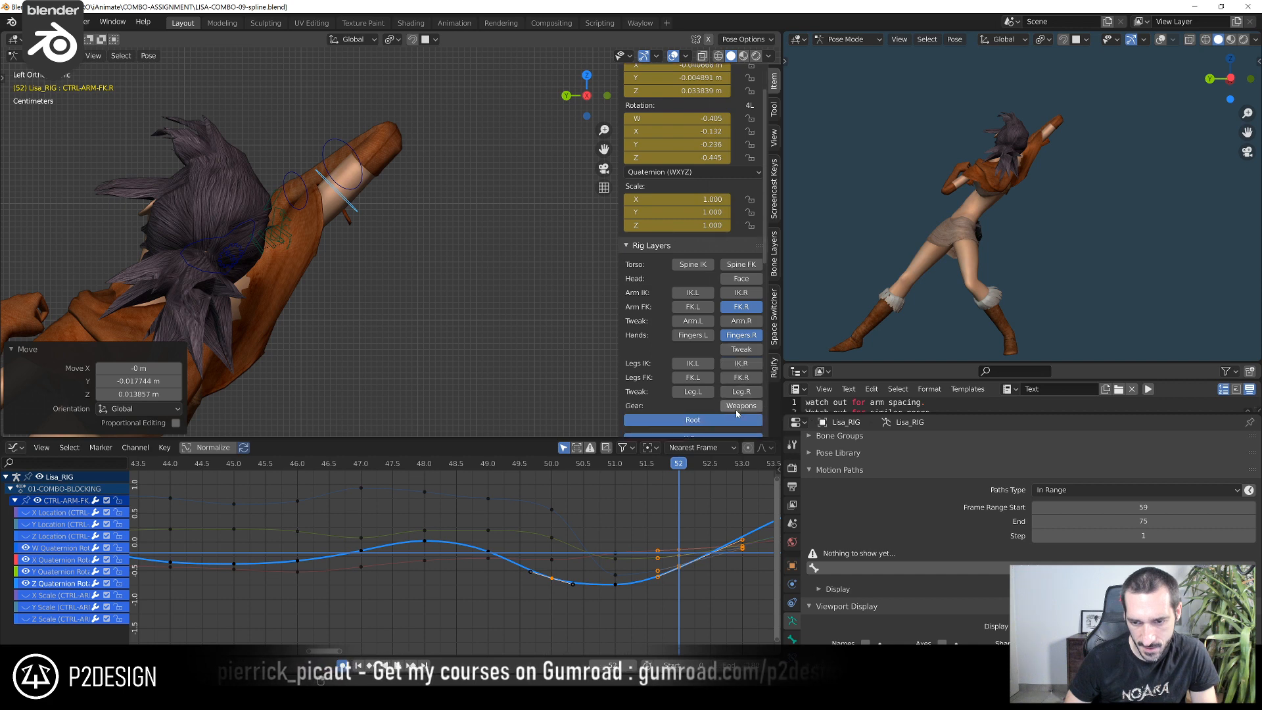
{"action": "left_click", "coordinate": [741, 321]}
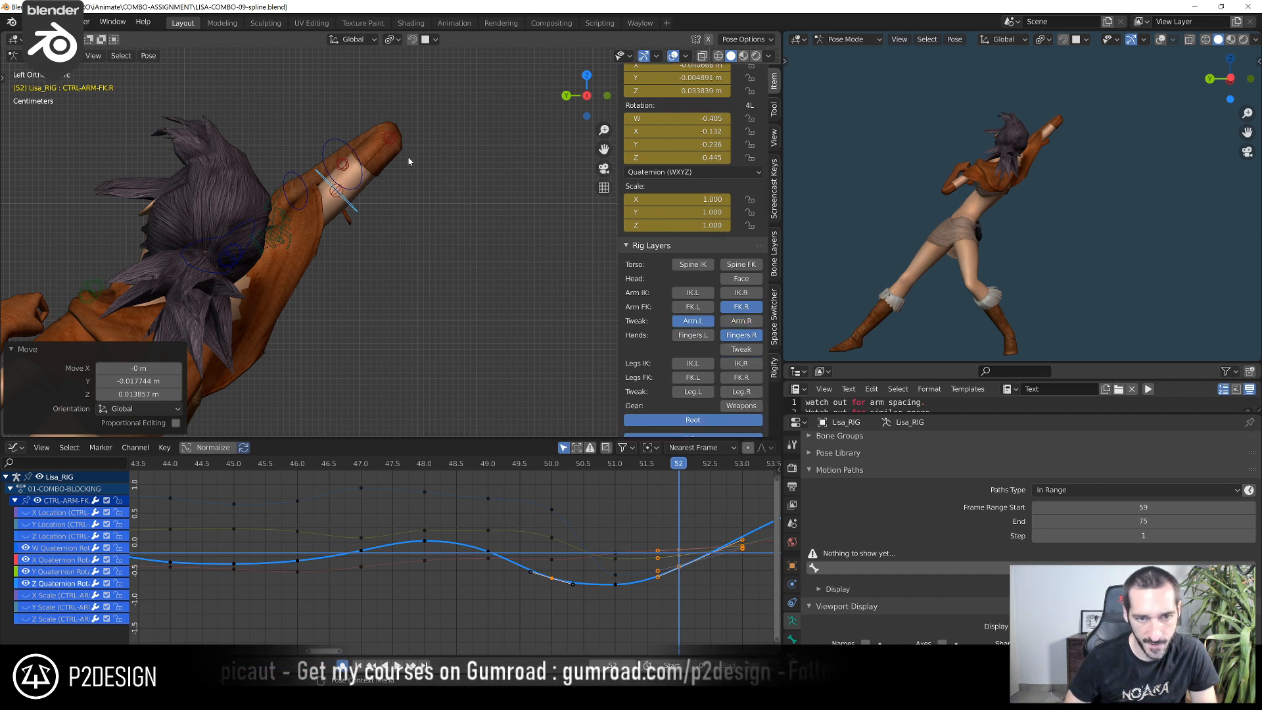
{"action": "left_click", "coordinate": [390, 138]}
{"action": "middle_click_drag", "start_coordinate": [686, 547], "coordinate": [539, 587]}
{"action": "key", "text": "Right"}
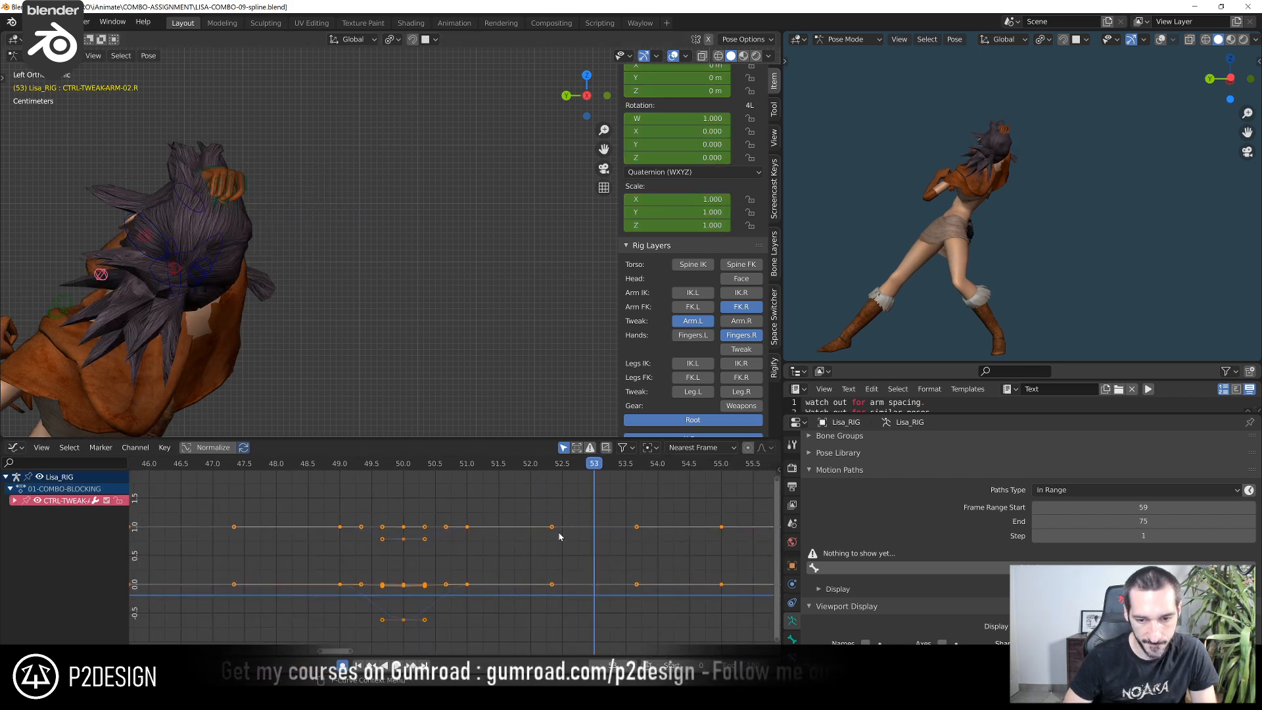
{"action": "key", "text": "i"}
At frame 52, move CTRL-TWEAK-ARM-02.R about 0.027 m up and outward along the raised right arm
{"action": "key", "text": "Left"}
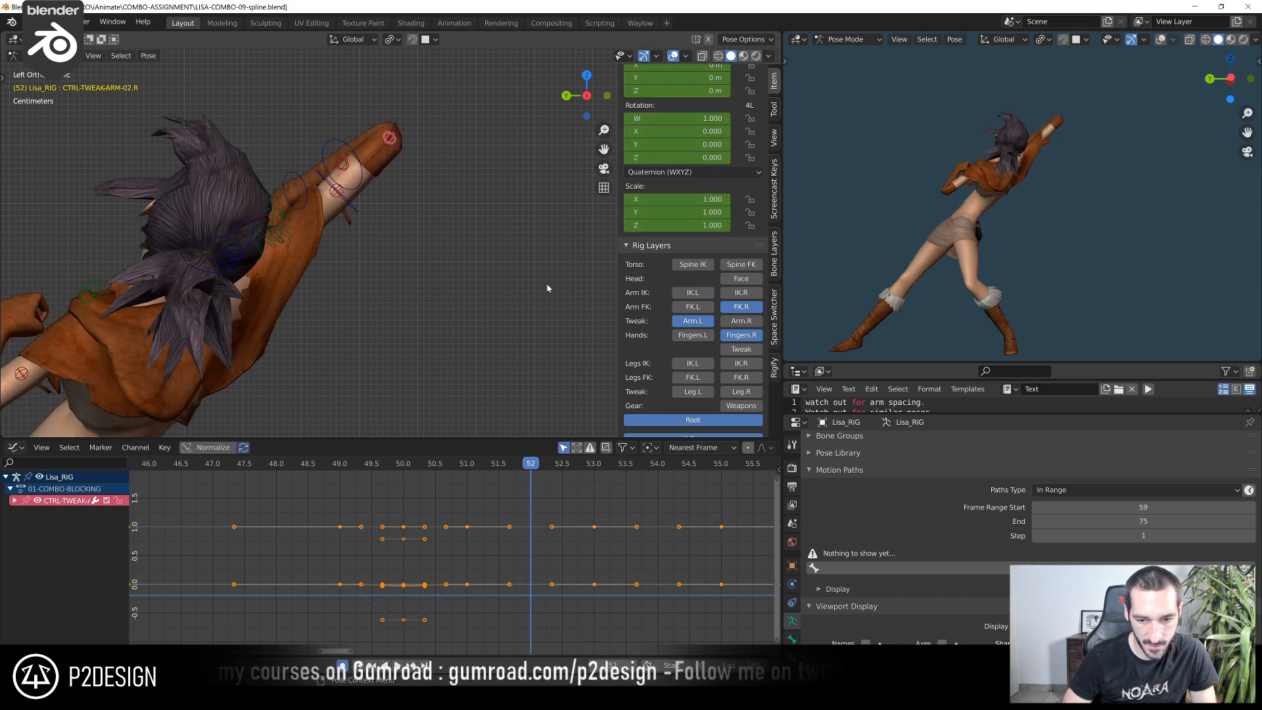
{"action": "key", "text": "Left"}
{"action": "key", "text": "Right"}
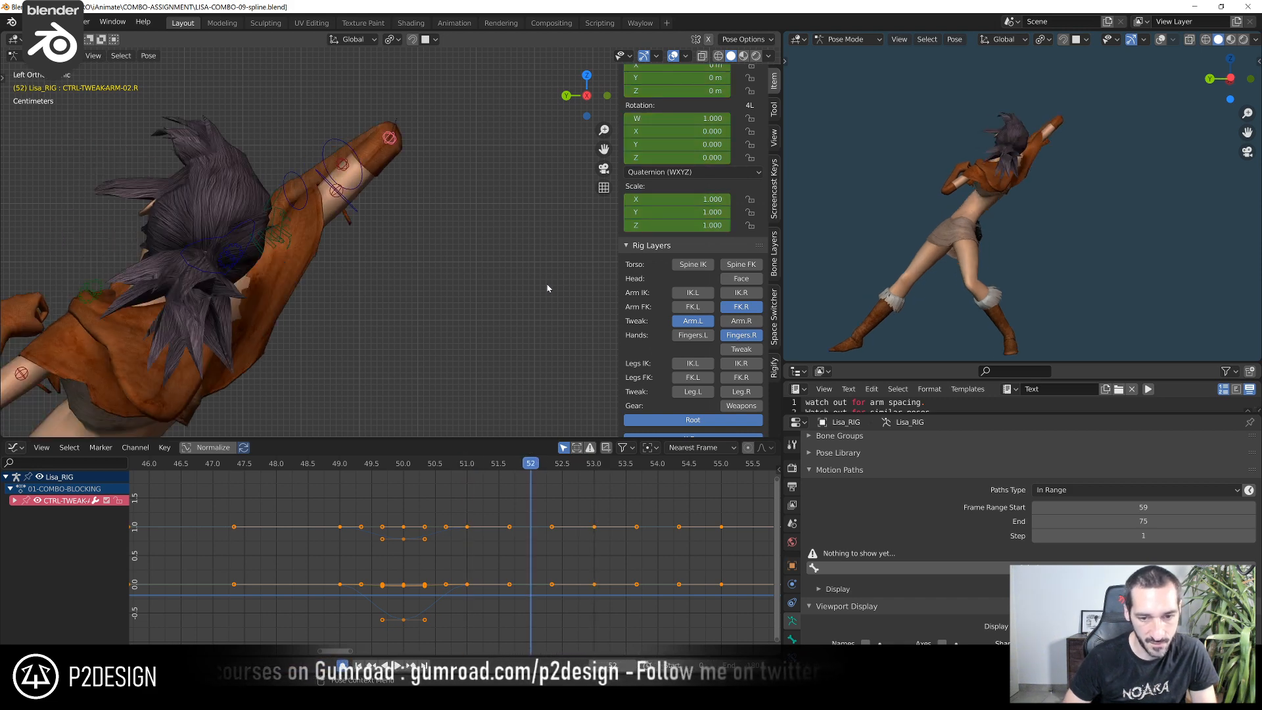
{"action": "key", "text": "g"}
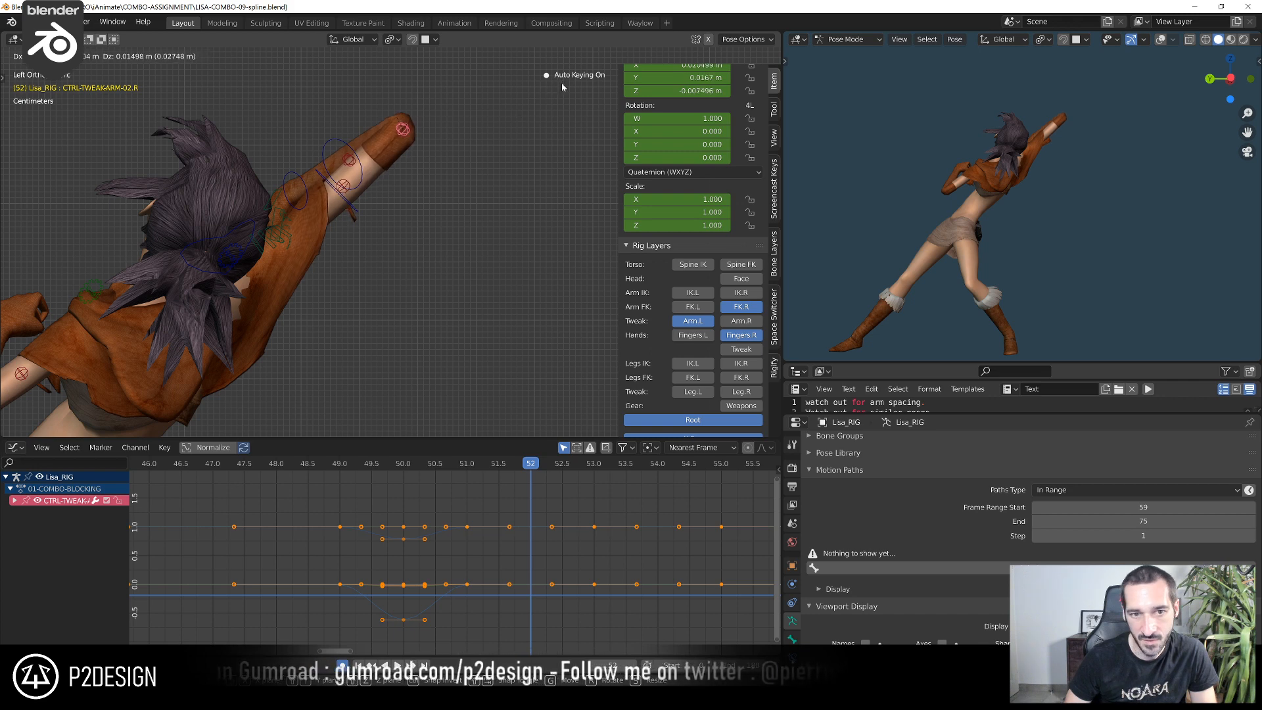
{"action": "left_click", "coordinate": [453, 129]}
Scrub around frame 52 and play the combo from about frames 36 and 48 to examine the right arm's motion
{"action": "left_click_drag", "start_coordinate": [484, 463], "coordinate": [531, 547]}
{"action": "right_click_drag", "start_coordinate": [564, 552], "coordinate": [284, 582], "text": "shift"}
{"action": "key", "text": "space"}
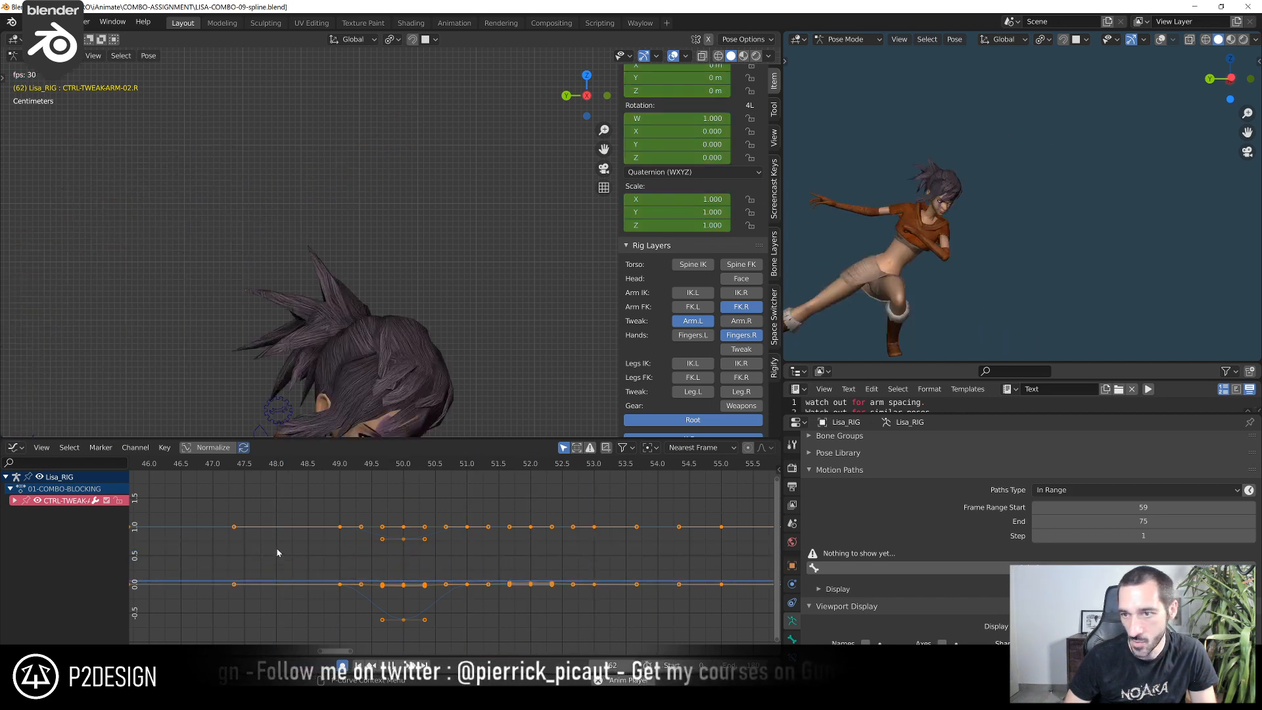
{"action": "key", "text": "space"}
{"action": "scroll", "coordinate": [375, 585], "scroll_direction": "down", "scroll_amount": 10}
{"action": "left_click", "coordinate": [316, 469]}
{"action": "key", "text": "space"}
{"action": "key", "text": "space"}
{"action": "scroll", "coordinate": [460, 526], "scroll_direction": "down", "scroll_amount": 3}
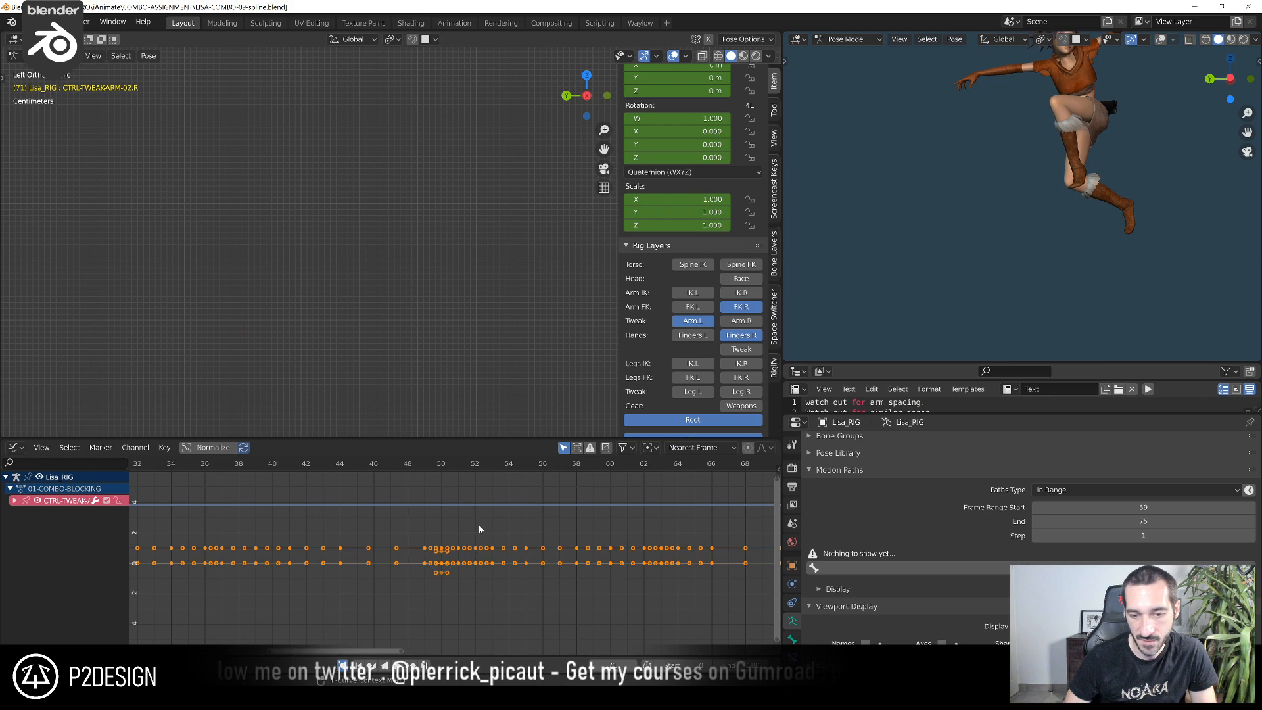
{"action": "right_click", "coordinate": [413, 464], "text": "shift"}
{"action": "key", "text": "space"}
{"action": "right_click_drag", "start_coordinate": [413, 464], "coordinate": [245, 495], "text": "shift"}
{"action": "key", "text": "space"}
{"action": "key", "text": "space"}
{"action": "right_click", "coordinate": [208, 466], "text": "shift"}
{"action": "key", "text": "space"}
{"action": "key", "text": "space"}
At frame 49, select CTRL-ARM-FK.R and raise its Z quaternion rotation key to about -0.04
{"action": "right_click_drag", "start_coordinate": [292, 482], "coordinate": [421, 506], "text": "shift"}
{"action": "middle_click_drag", "start_coordinate": [345, 349], "coordinate": [547, 171], "text": "shift"}
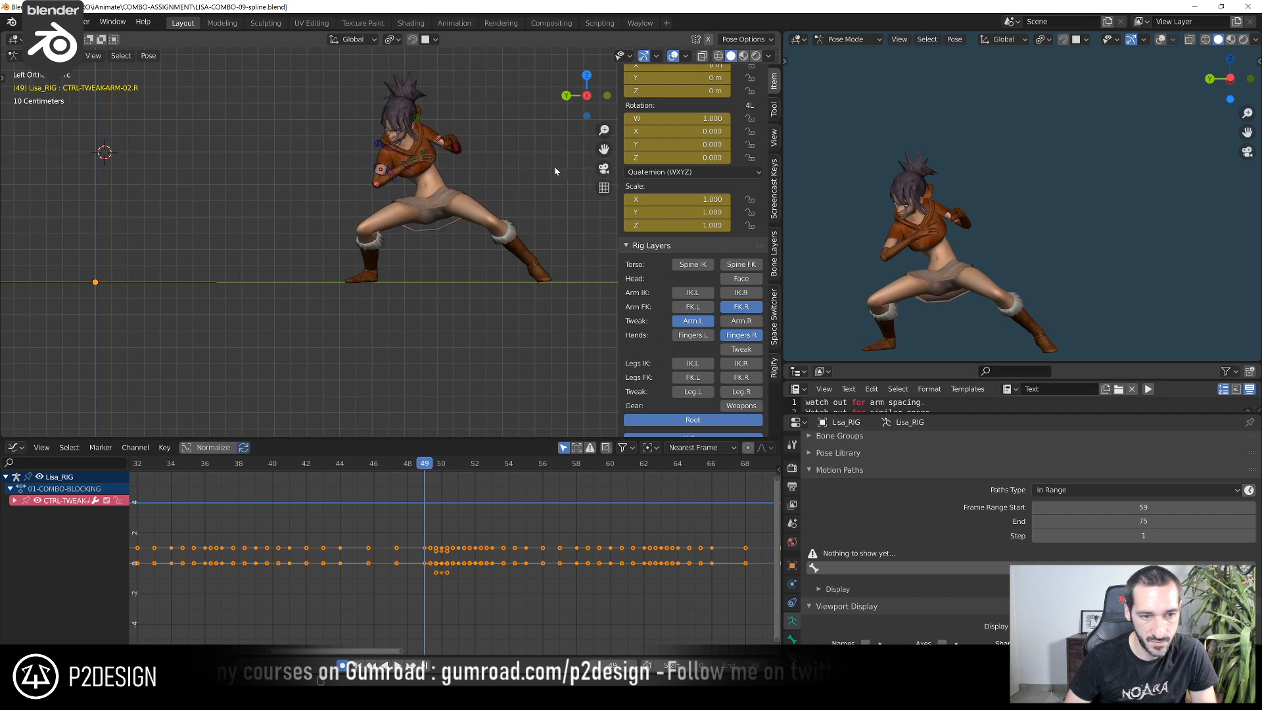
{"action": "scroll", "coordinate": [487, 170], "scroll_direction": "up", "scroll_amount": 4}
{"action": "left_click", "coordinate": [388, 97]}
{"action": "scroll", "coordinate": [455, 556], "scroll_direction": "up", "scroll_amount": 5}
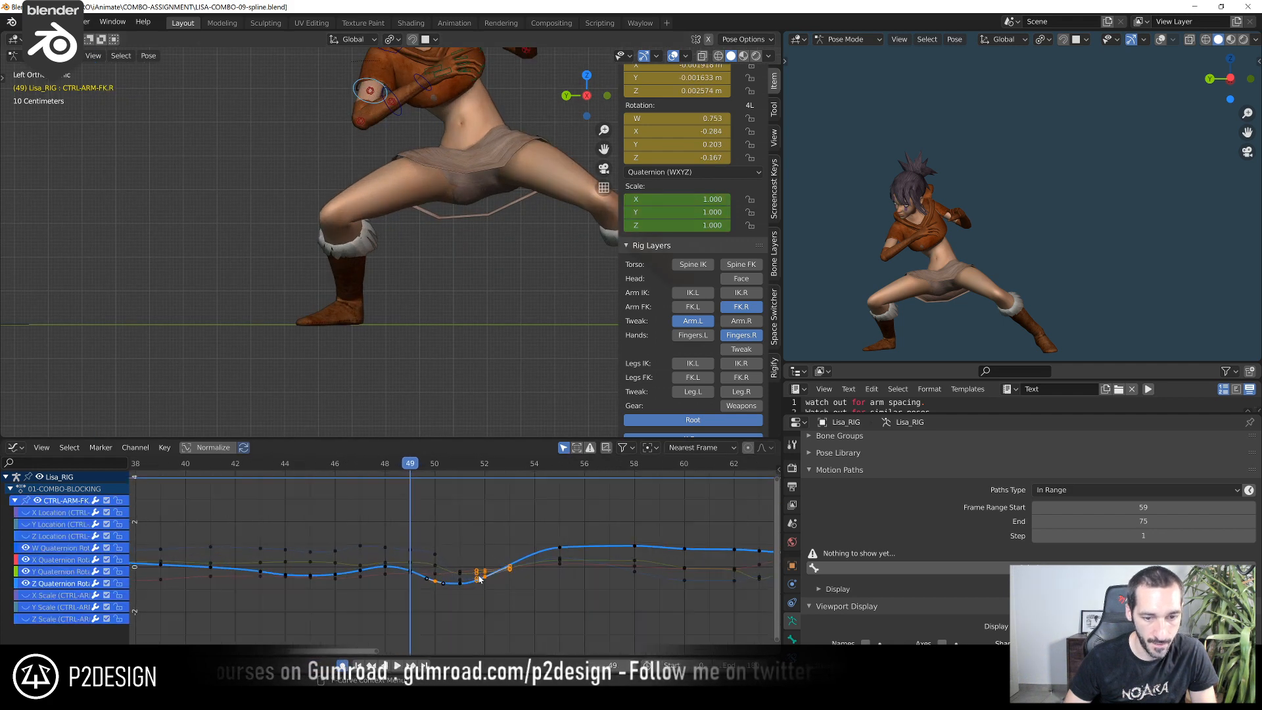
{"action": "left_click", "coordinate": [385, 583]}
{"action": "left_click", "coordinate": [386, 582]}
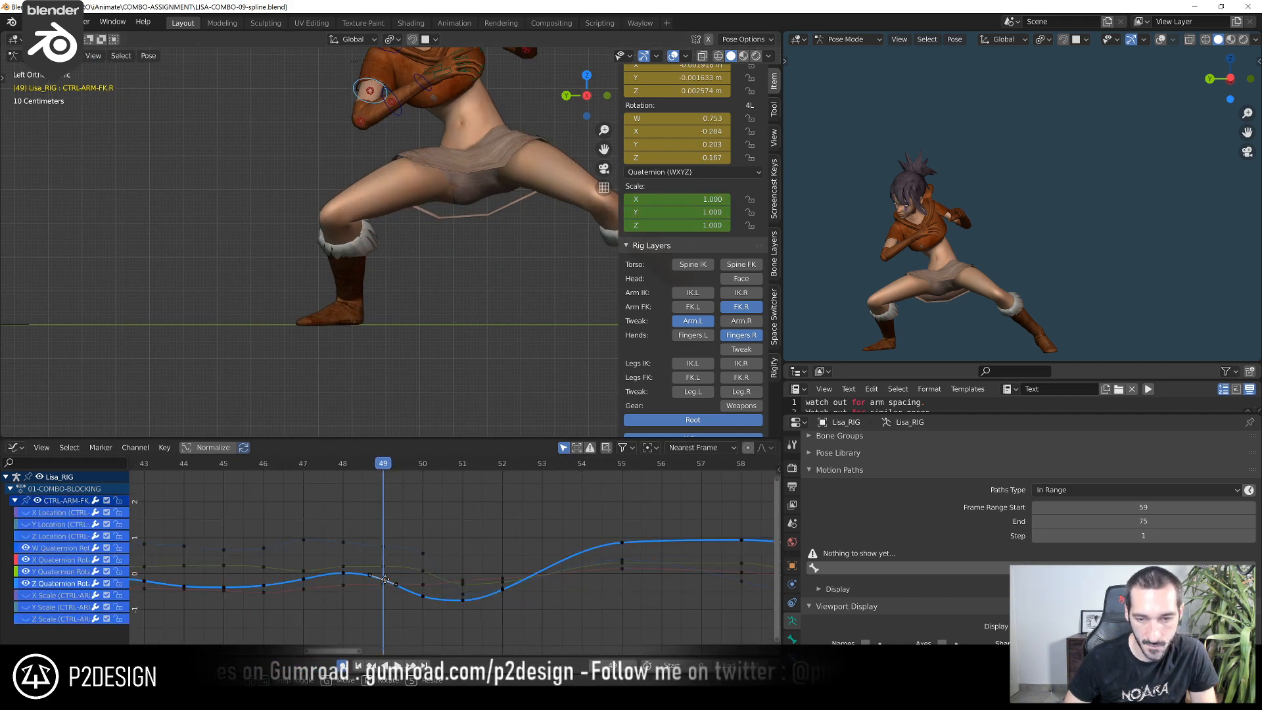
{"action": "key", "text": "g"}
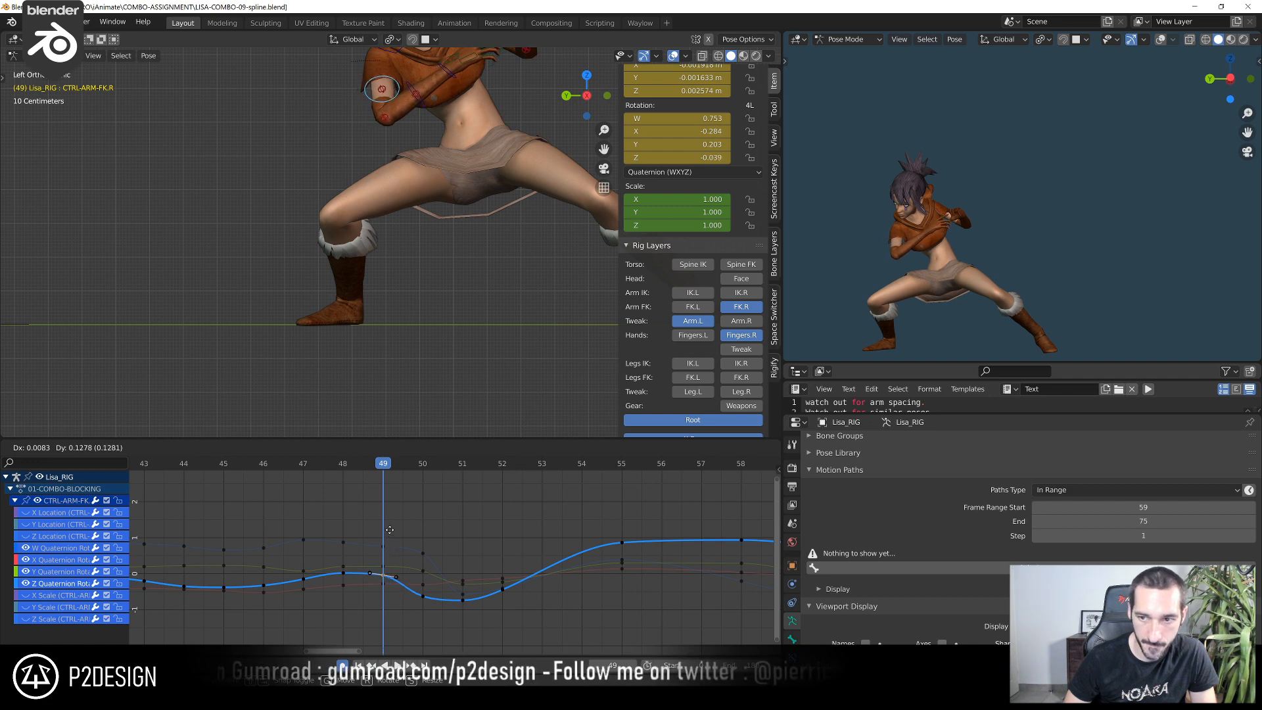
{"action": "left_click", "coordinate": [390, 534]}
Check the arm swing leading into frame 49 and raise the Z quaternion key there further, to about -0.002
{"action": "left_click_drag", "start_coordinate": [313, 462], "coordinate": [396, 479]}
{"action": "scroll", "coordinate": [393, 601], "scroll_direction": "up", "scroll_amount": 4}
{"action": "middle_click_drag", "start_coordinate": [359, 588], "coordinate": [423, 558]}
{"action": "scroll", "coordinate": [424, 558], "scroll_direction": "up", "scroll_amount": 2}
{"action": "left_click", "coordinate": [424, 562]}
{"action": "key", "text": "g"}
{"action": "left_click", "coordinate": [412, 557]}
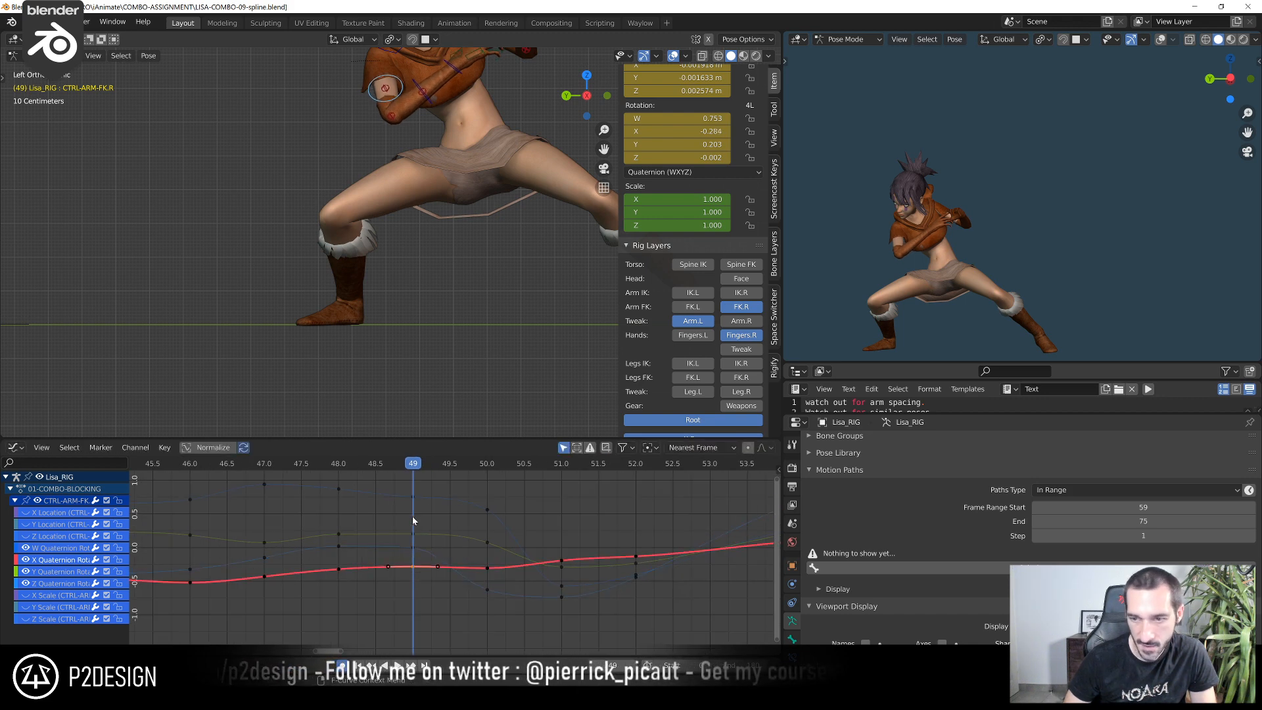
Compare the arm pose around frames 48 to 49 and raise the Y quaternion key at frame 49 to about 0.329
{"action": "left_click", "coordinate": [366, 464]}
{"action": "mouse_move", "coordinate": [366, 464]}
{"action": "left_mouse_down"}
{"action": "mouse_move", "coordinate": [404, 474]}
{"action": "mouse_move", "coordinate": [388, 476]}
{"action": "left_mouse_up"}
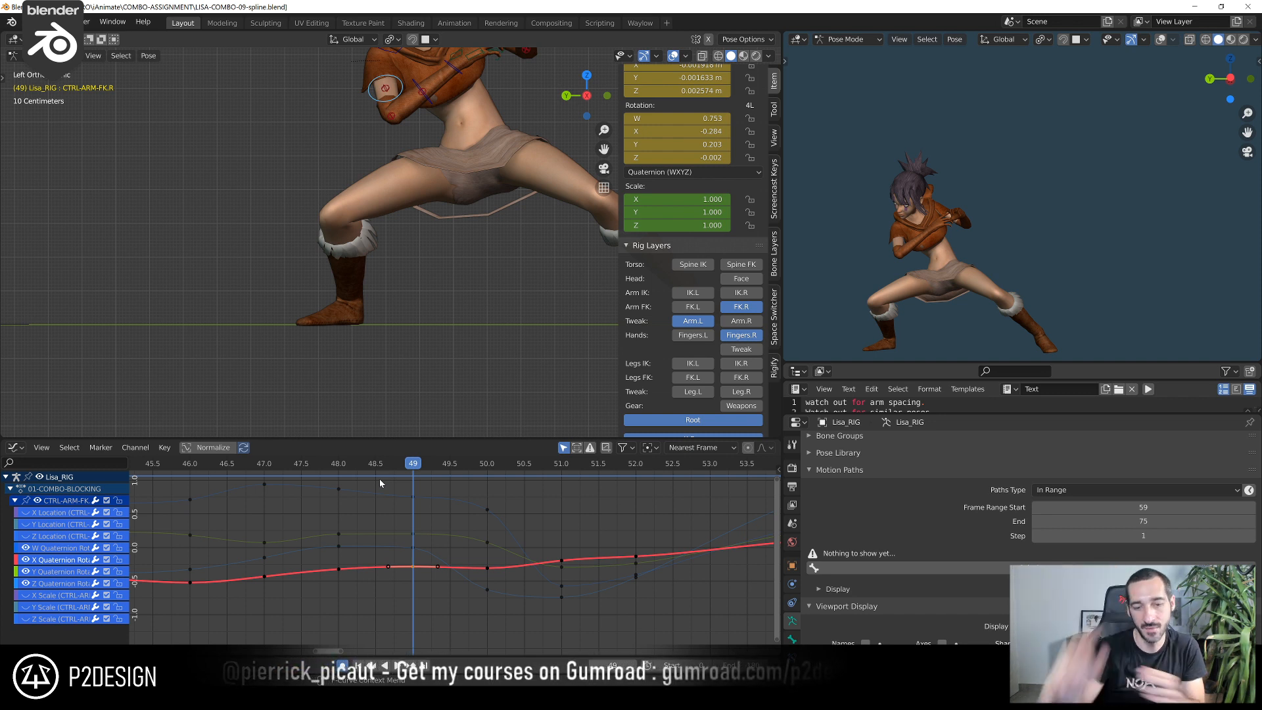
{"action": "left_click", "coordinate": [415, 537]}
{"action": "key", "text": "g"}
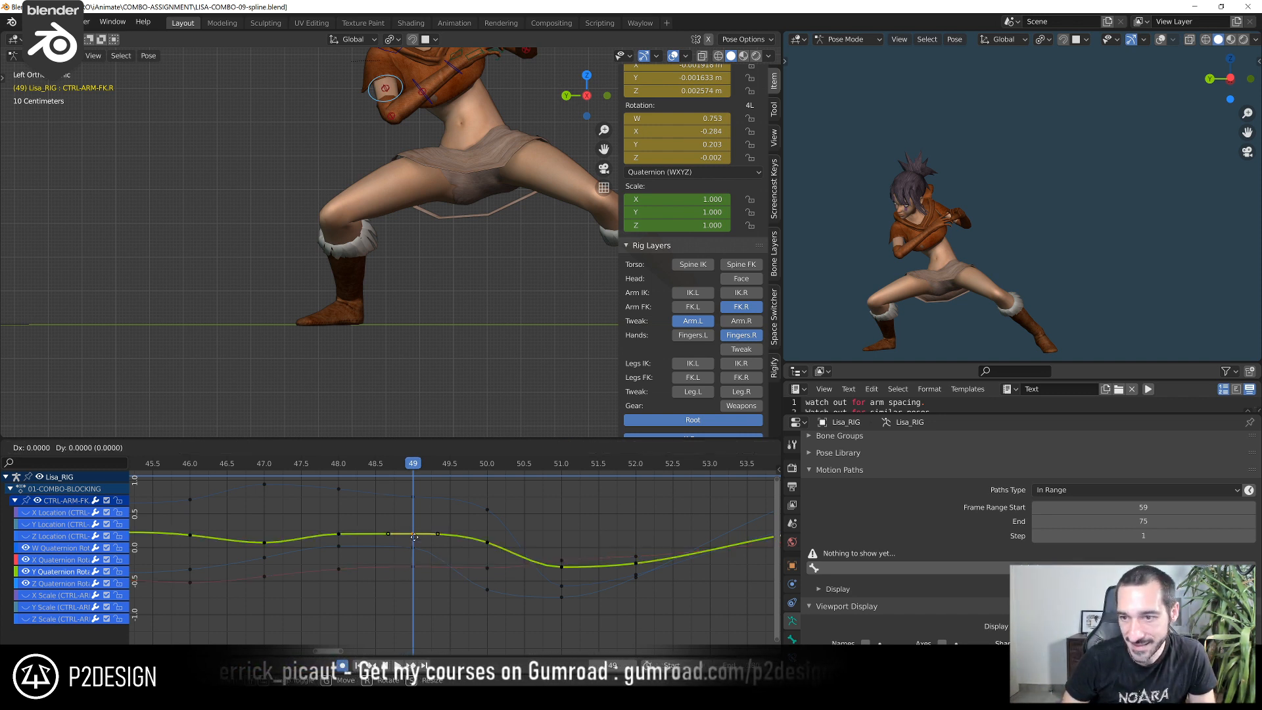
{"action": "left_click", "coordinate": [415, 524]}
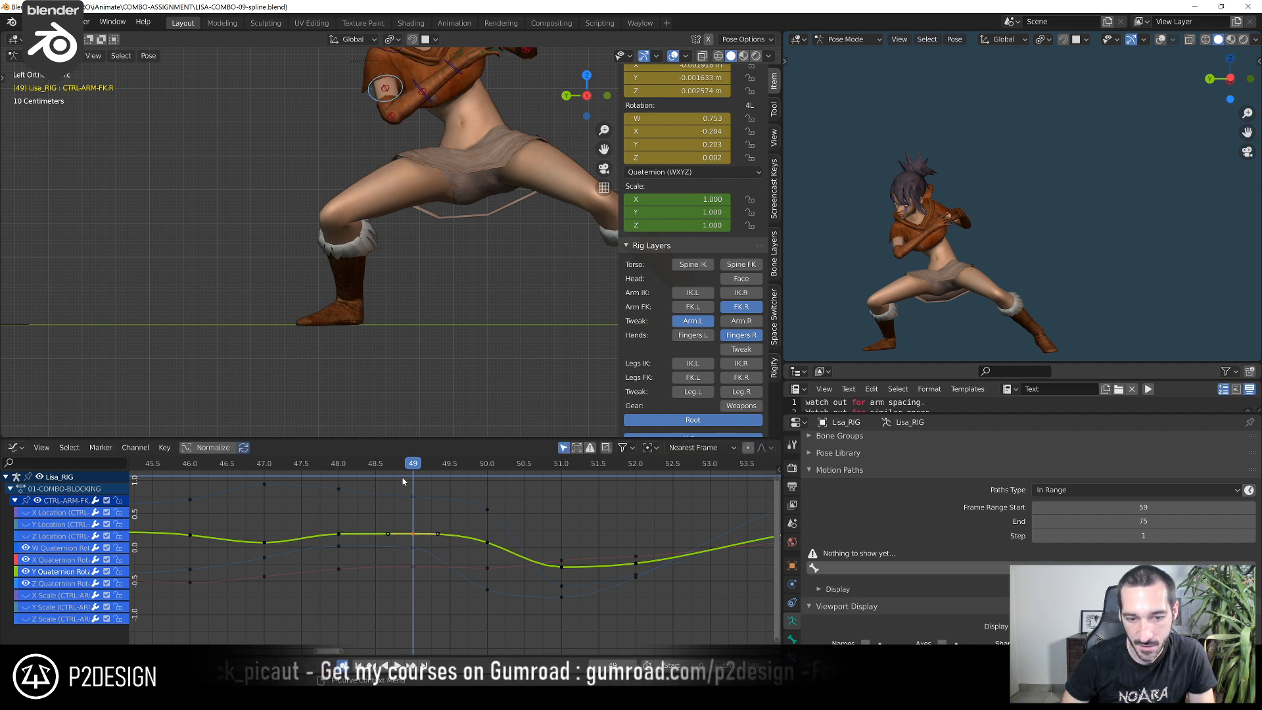
{"action": "left_click", "coordinate": [354, 468]}
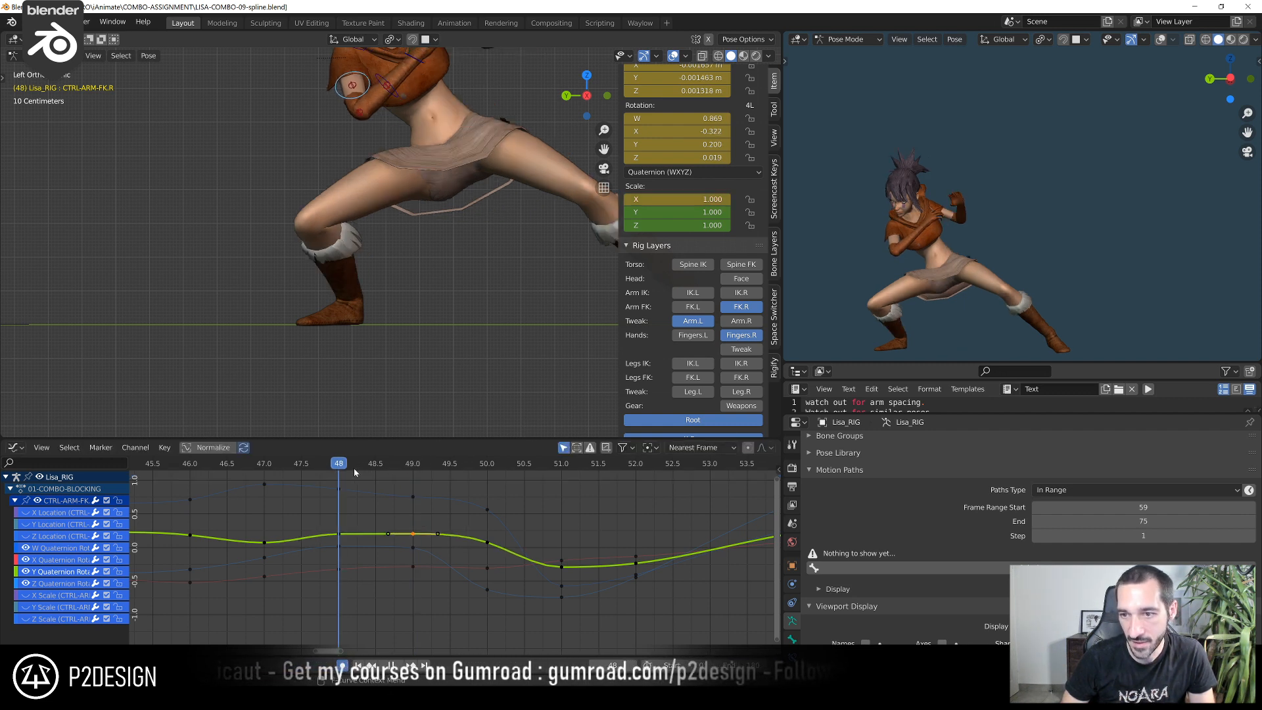
{"action": "left_click", "coordinate": [414, 468]}
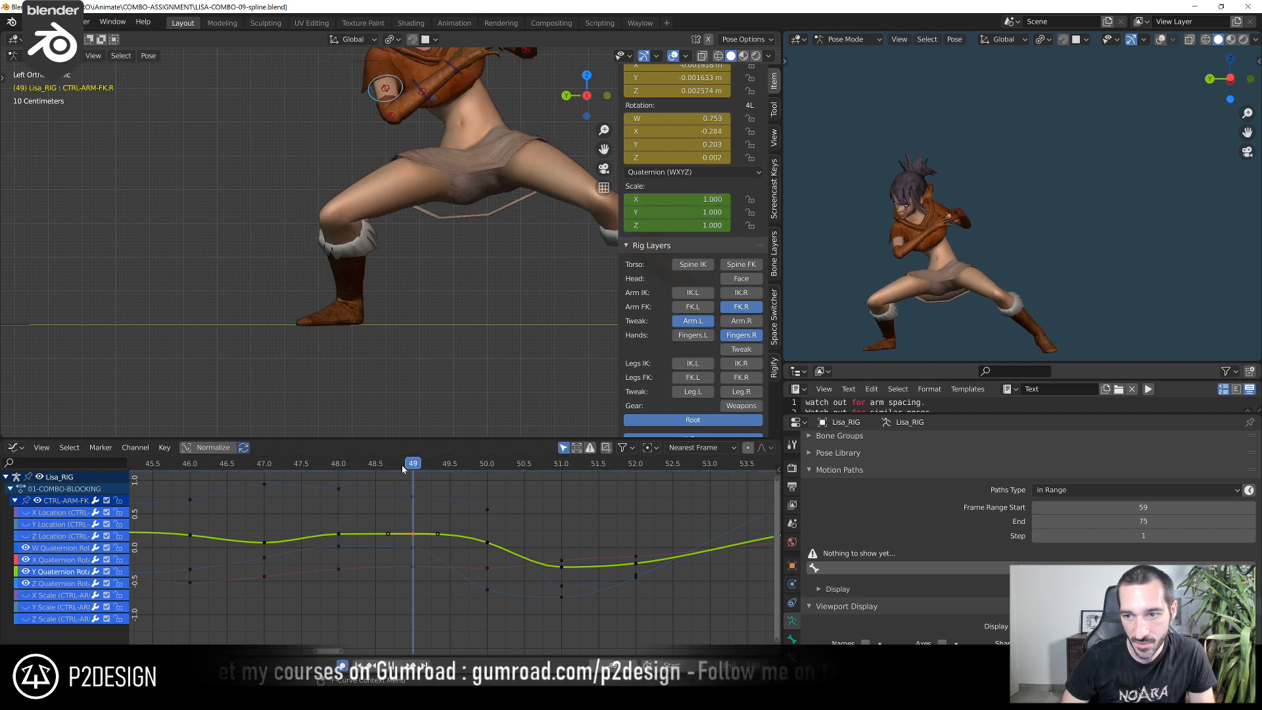
{"action": "left_click_drag", "start_coordinate": [446, 468], "coordinate": [415, 478]}
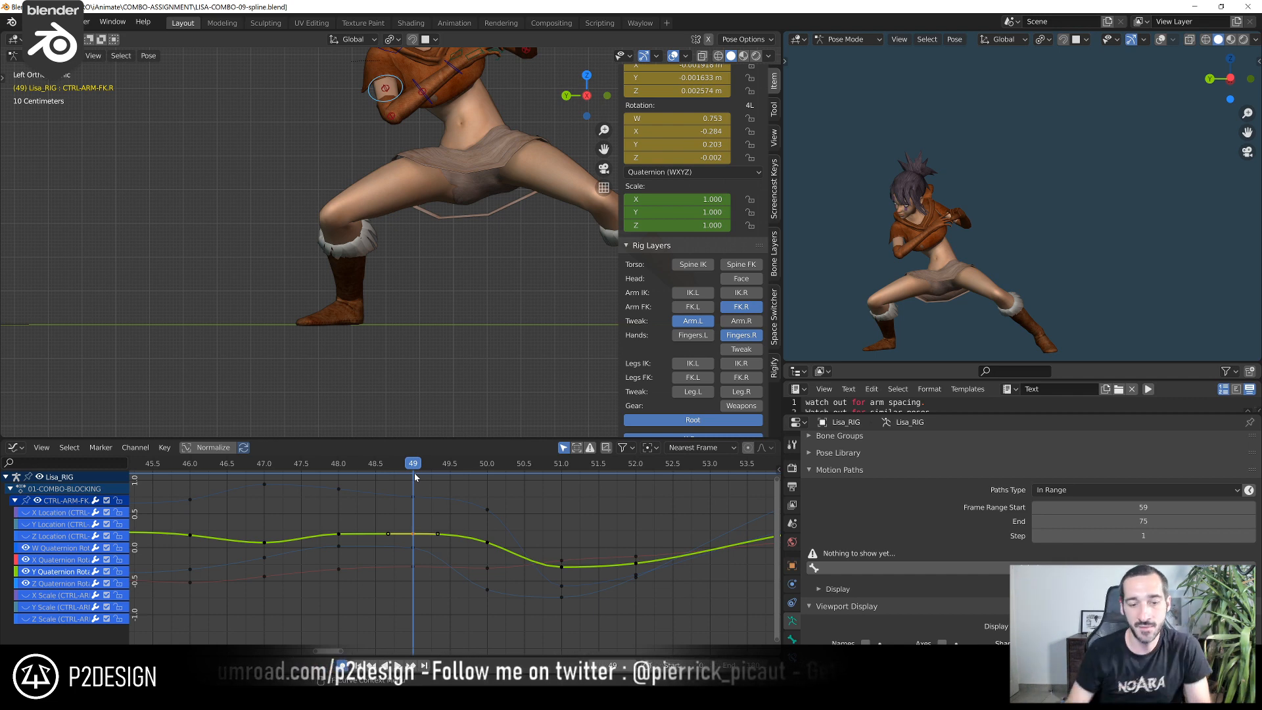
{"action": "scroll", "coordinate": [441, 571], "scroll_direction": "up", "scroll_amount": 1}
{"action": "key", "text": "g"}
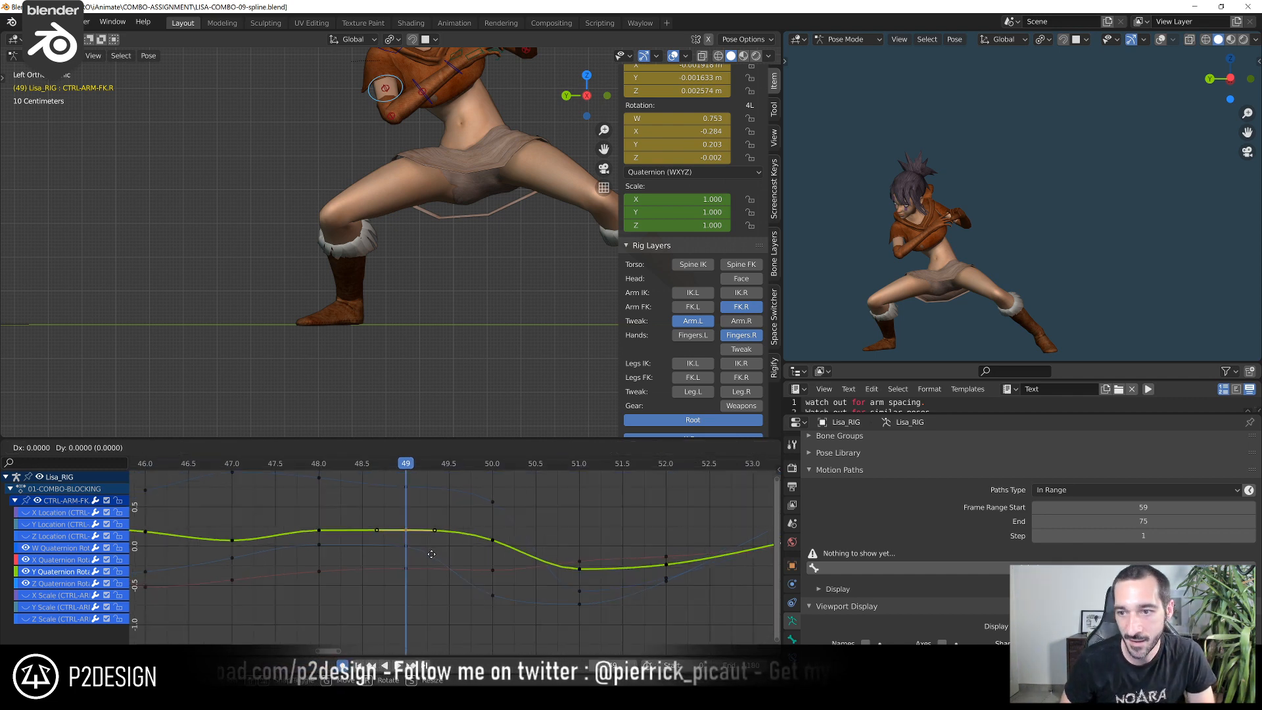
{"action": "left_click", "coordinate": [459, 459]}
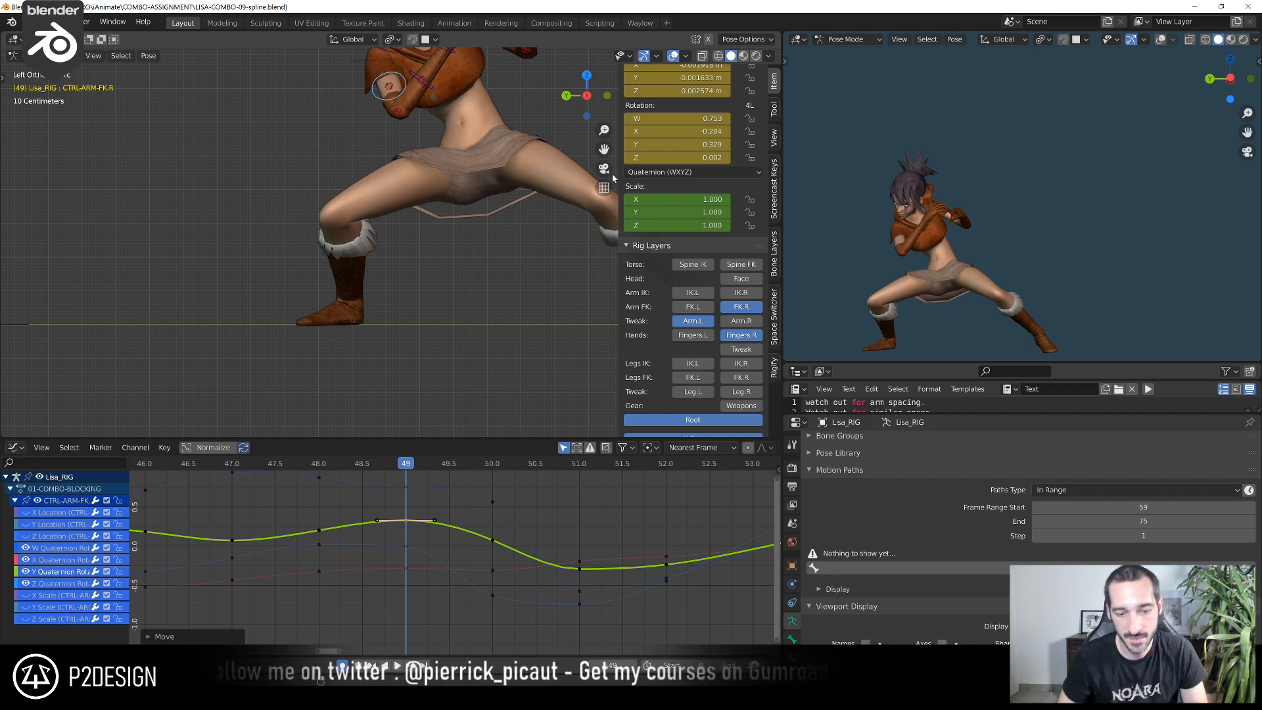
Raise the arm's Z quaternion key at frame 49 to about 0.019 and reselect the Y quaternion key
{"action": "left_click", "coordinate": [411, 548]}
{"action": "key", "text": "g"}
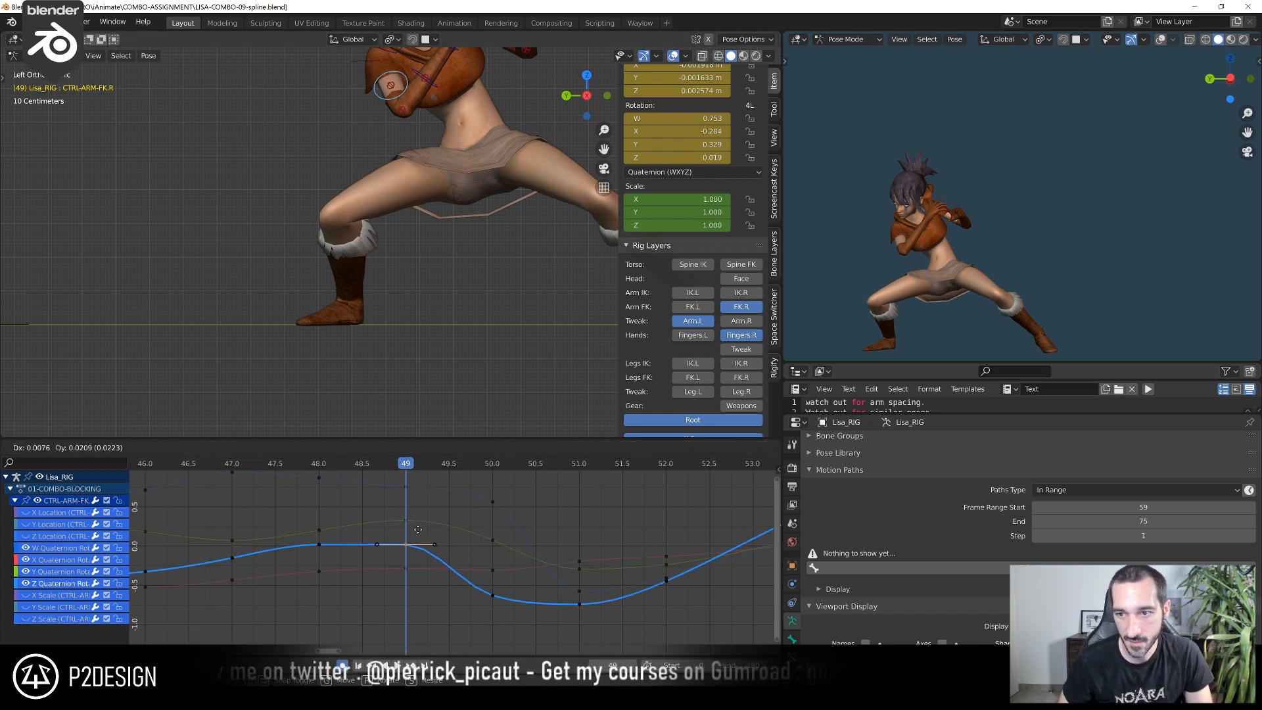
{"action": "left_click", "coordinate": [418, 532]}
{"action": "left_click", "coordinate": [408, 520]}
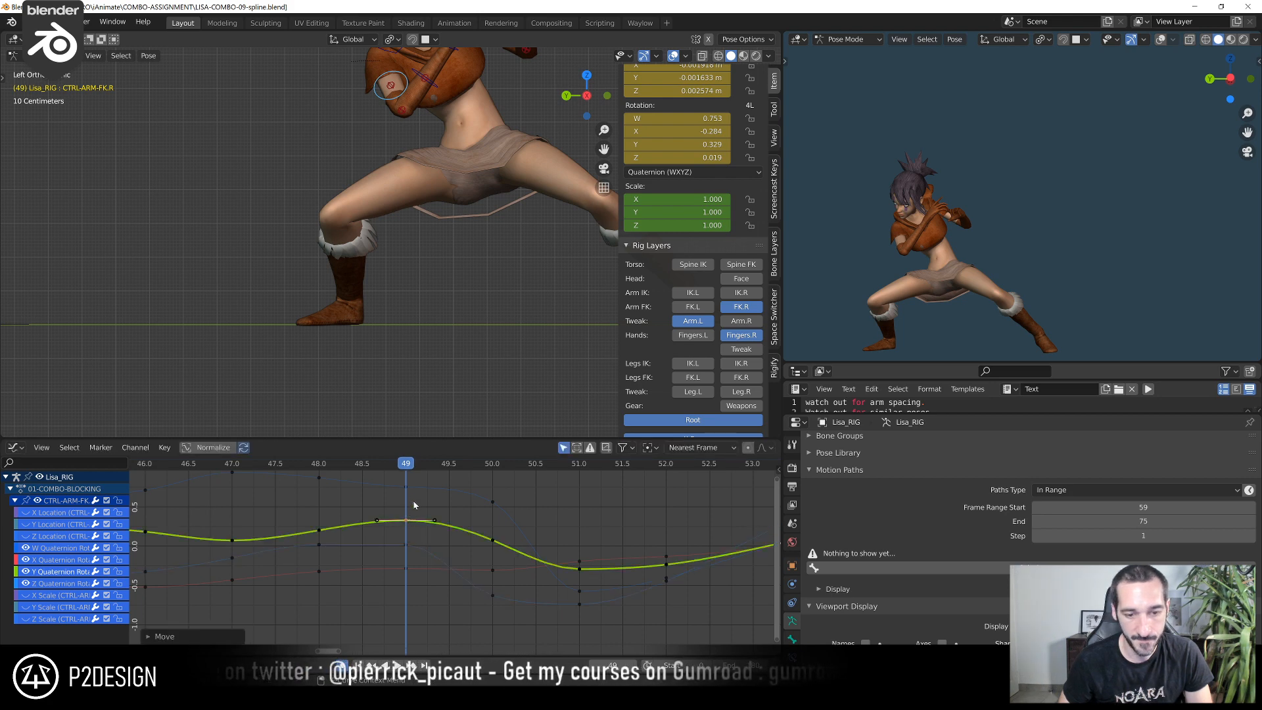
Scrub between about frames 43 and 51 and play the combo from about frame 43 to examine the right arm's swing
{"action": "left_click_drag", "start_coordinate": [455, 464], "coordinate": [580, 503]}
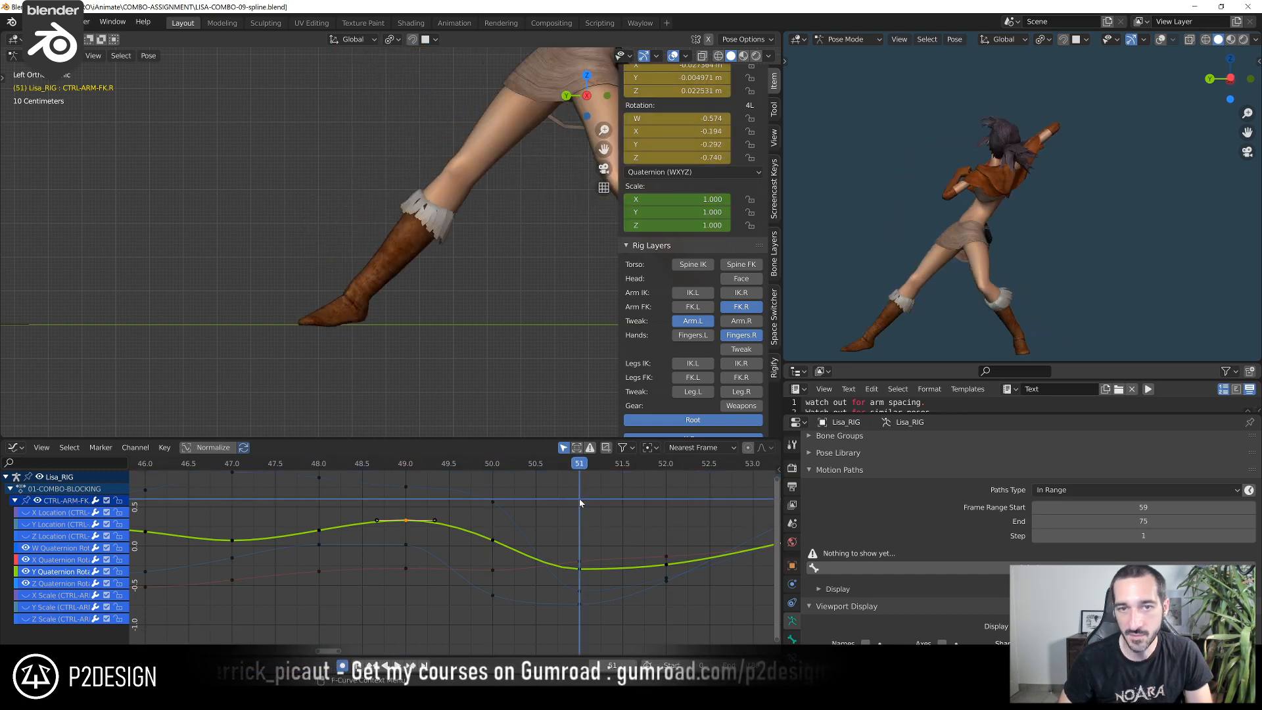
{"action": "scroll", "coordinate": [575, 515], "scroll_direction": "down", "scroll_amount": 5}
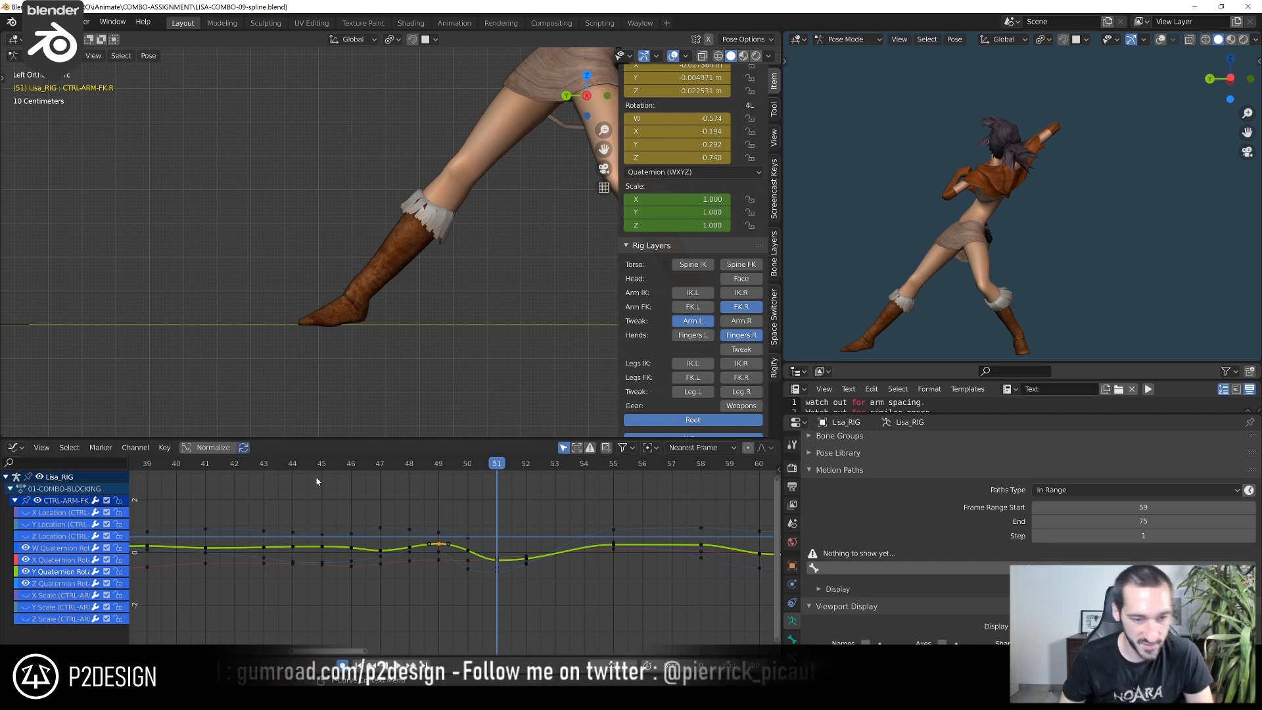
{"action": "left_click_drag", "start_coordinate": [254, 465], "coordinate": [469, 517]}
{"action": "right_click_drag", "start_coordinate": [468, 513], "coordinate": [466, 513], "text": "shift"}
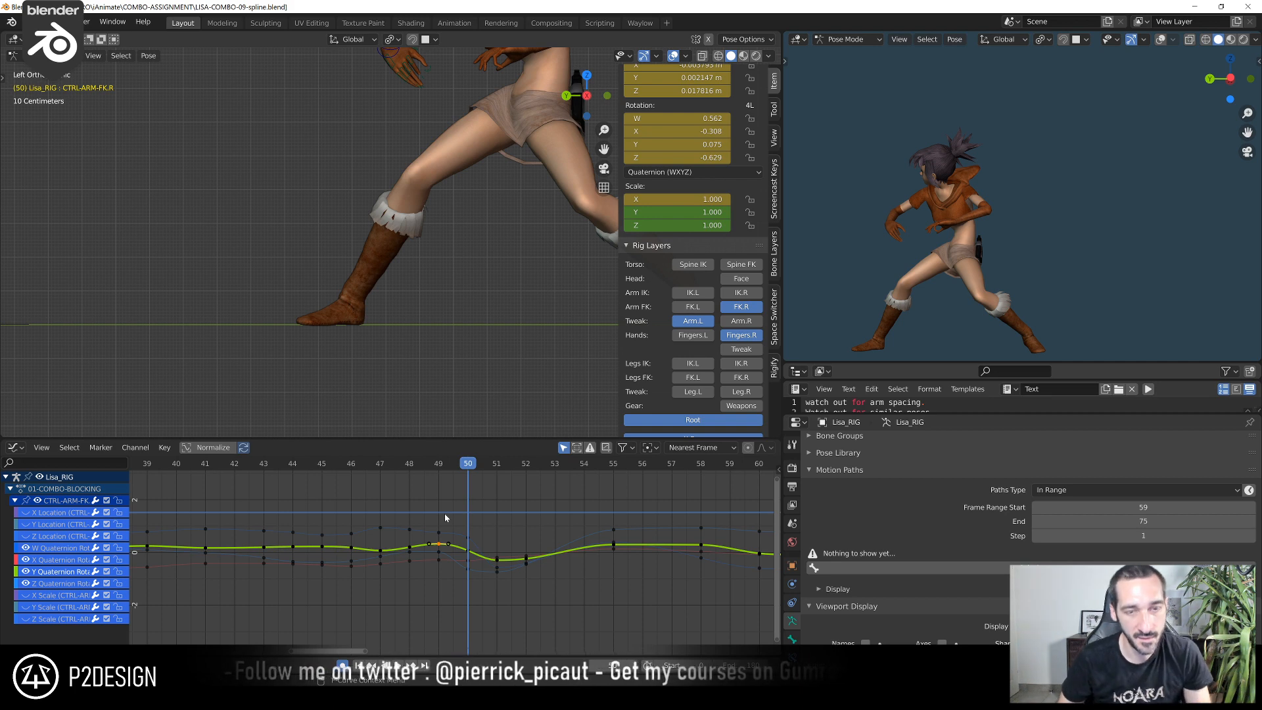
{"action": "left_click", "coordinate": [254, 470]}
{"action": "key", "text": "space"}
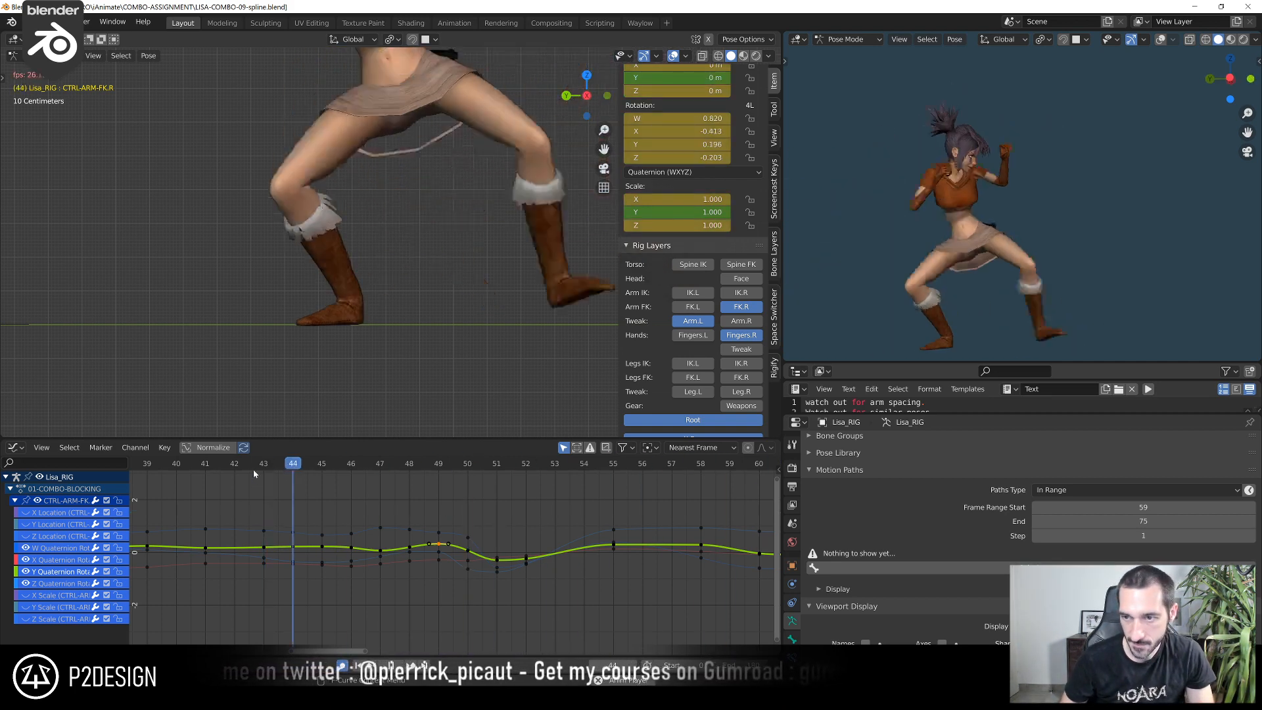
{"action": "key", "text": "space"}
{"action": "right_click_drag", "start_coordinate": [255, 470], "coordinate": [365, 534], "text": "shift"}
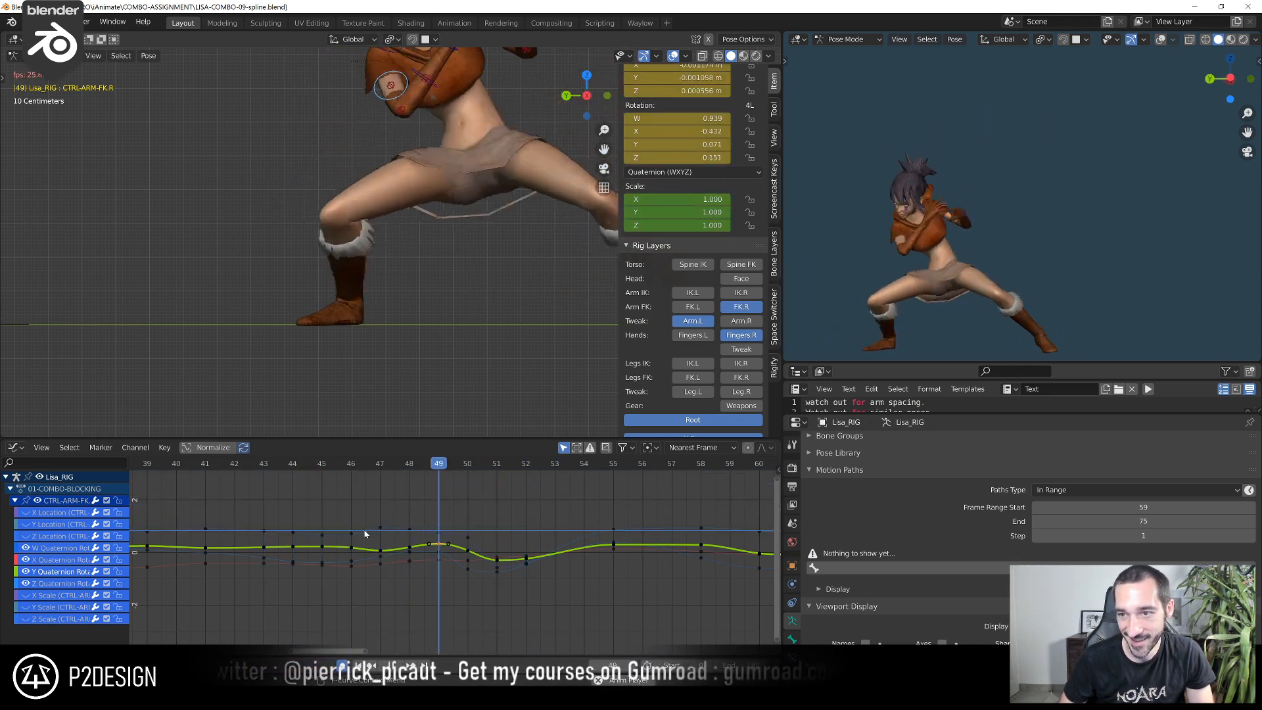
{"action": "key", "text": "space"}
{"action": "scroll", "coordinate": [367, 533], "scroll_direction": "down", "scroll_amount": 9}
{"action": "key", "text": "space"}
Switch the preview viewport to the camera view, play from about frame 42 and scrub to frame 54 to check the action
{"action": "key", "text": "KP_0"}
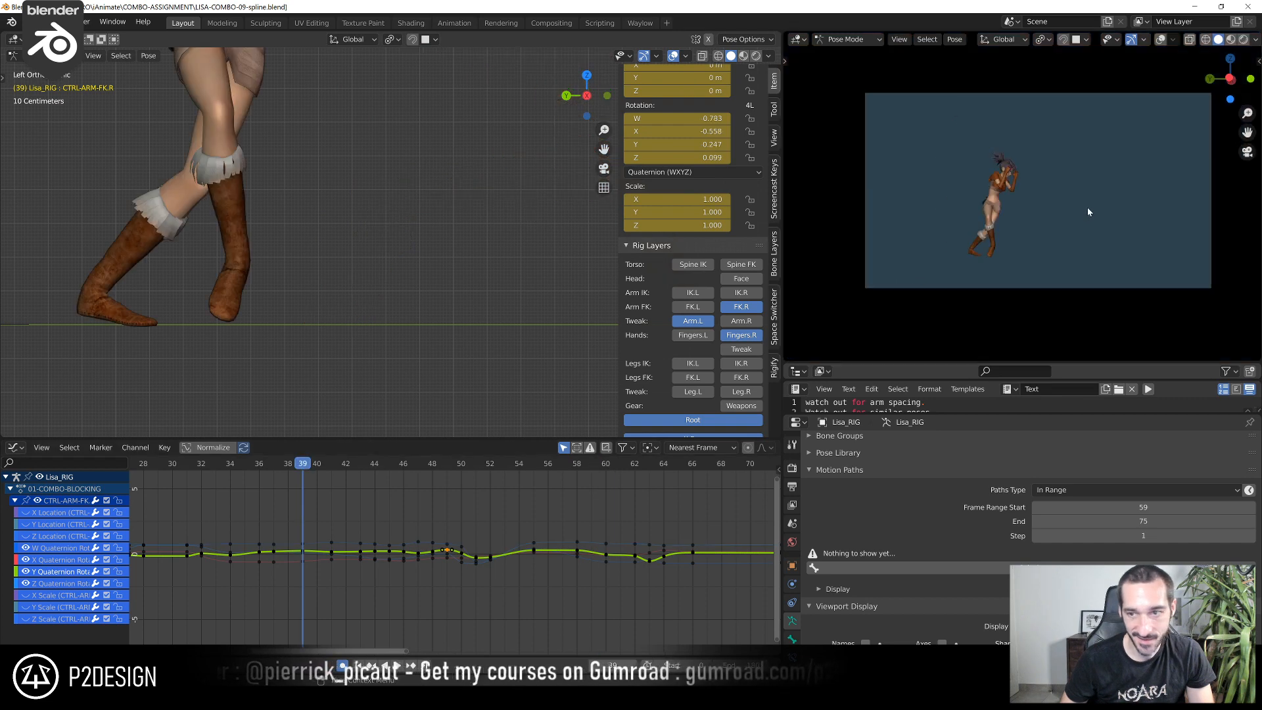
{"action": "left_click", "coordinate": [349, 465]}
{"action": "key", "text": "space"}
{"action": "left_click_drag", "start_coordinate": [388, 468], "coordinate": [521, 524]}
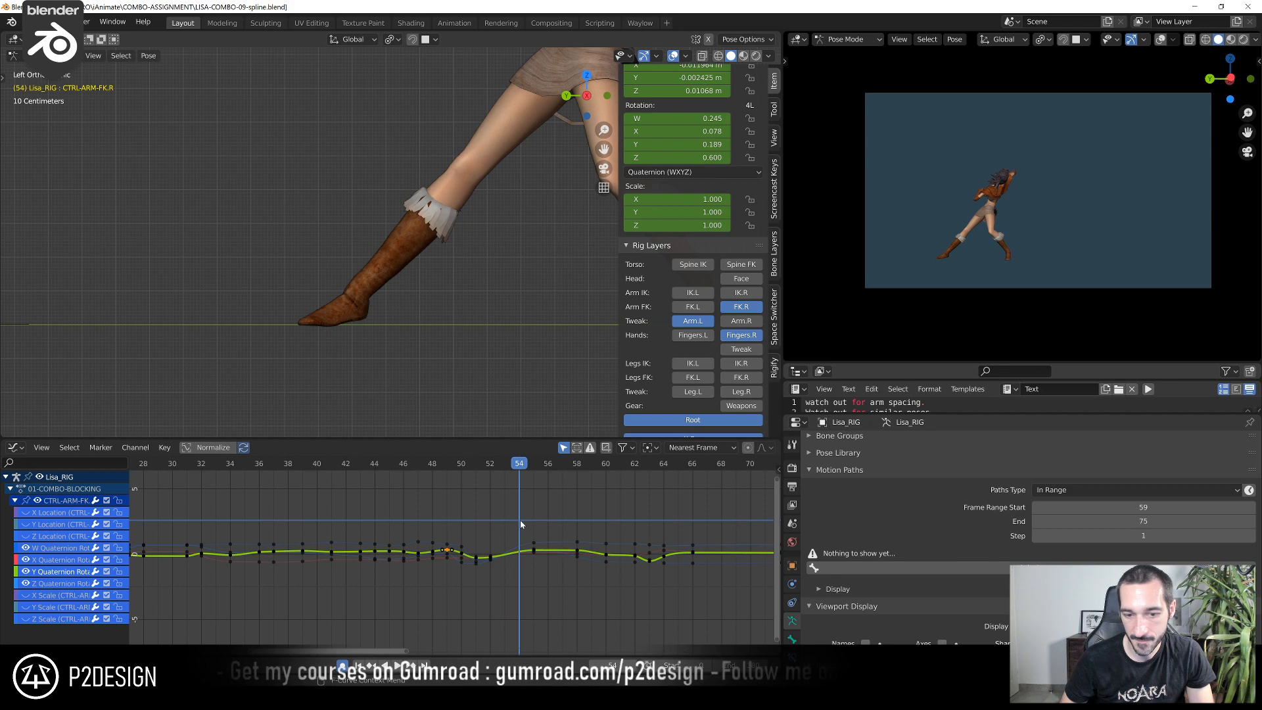
Frame the right arm control in the main viewport and scrub to frame 59 to examine the arm's motion from the left orthographic view
{"action": "scroll", "coordinate": [562, 552], "scroll_direction": "up", "scroll_amount": 5}
{"action": "scroll", "coordinate": [567, 235], "scroll_direction": "down", "scroll_amount": 5}
{"action": "key", "text": "KP_Decimal"}
{"action": "middle_click_drag", "start_coordinate": [422, 321], "coordinate": [276, 342]}
{"action": "left_click", "coordinate": [434, 467]}
{"action": "left_click_drag", "start_coordinate": [434, 468], "coordinate": [703, 488]}
{"action": "scroll", "coordinate": [459, 286], "scroll_direction": "down", "scroll_amount": 5}
{"action": "key", "text": "ctrl+KP_3"}
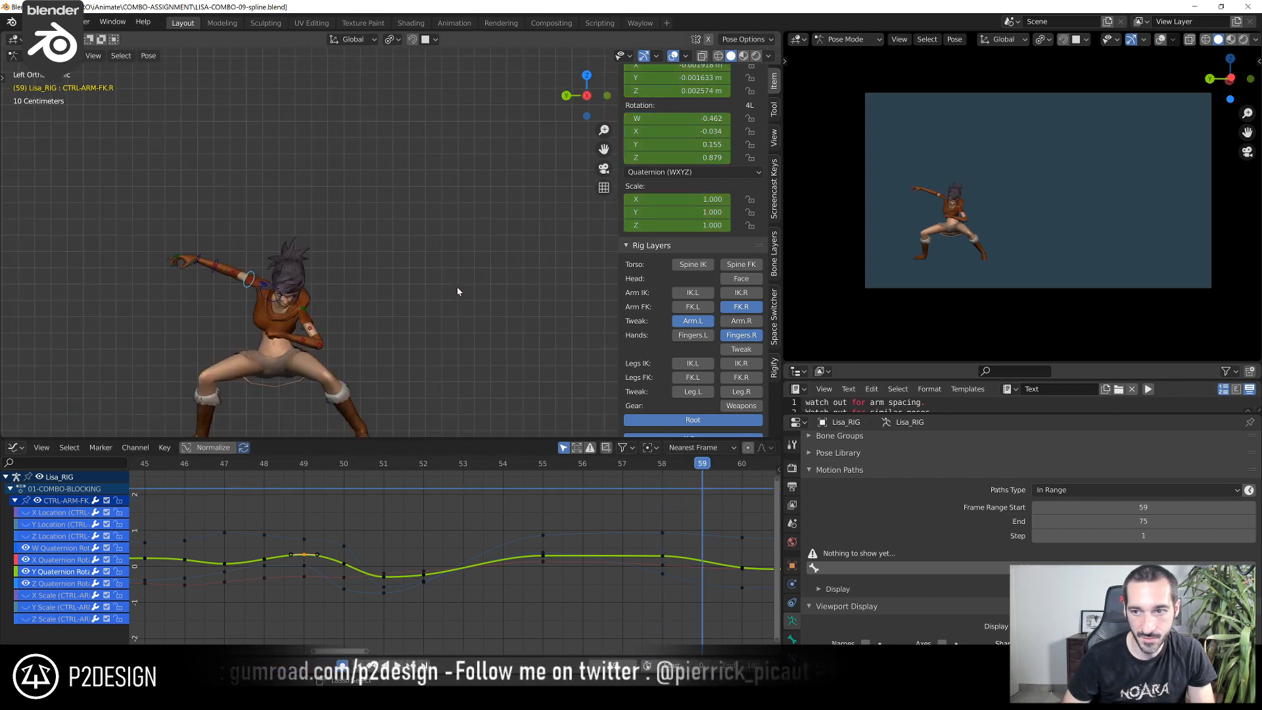
Select the arm's W quaternion key at frame 58 and scrub from frame 58 to 60 to examine the rotation curve against the pose
{"action": "middle_click_drag", "start_coordinate": [458, 288], "coordinate": [445, 258], "text": "shift"}
{"action": "scroll", "coordinate": [721, 553], "scroll_direction": "up", "scroll_amount": 6}
{"action": "middle_click_drag", "start_coordinate": [756, 582], "coordinate": [452, 558]}
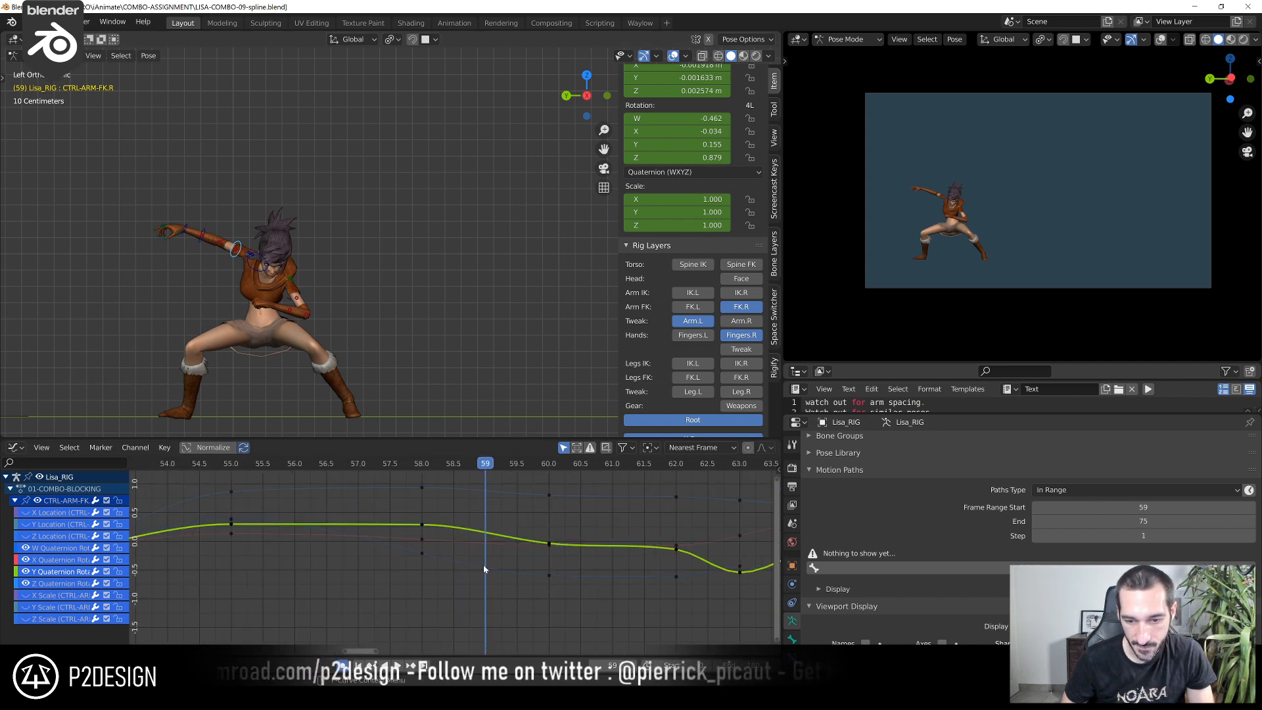
{"action": "left_click", "coordinate": [491, 584]}
{"action": "left_click", "coordinate": [422, 554]}
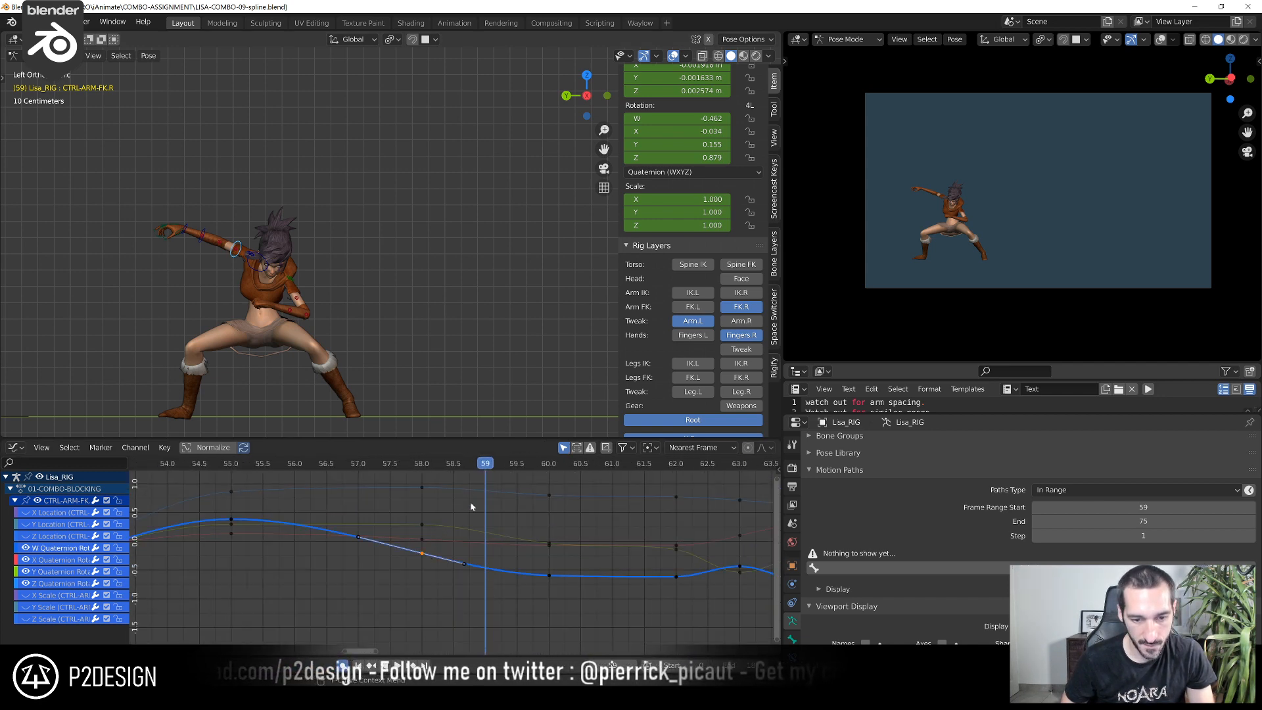
{"action": "left_click", "coordinate": [416, 466]}
{"action": "left_click_drag", "start_coordinate": [416, 466], "coordinate": [533, 485]}
{"action": "left_click", "coordinate": [550, 576]}
{"action": "key", "text": "g"}
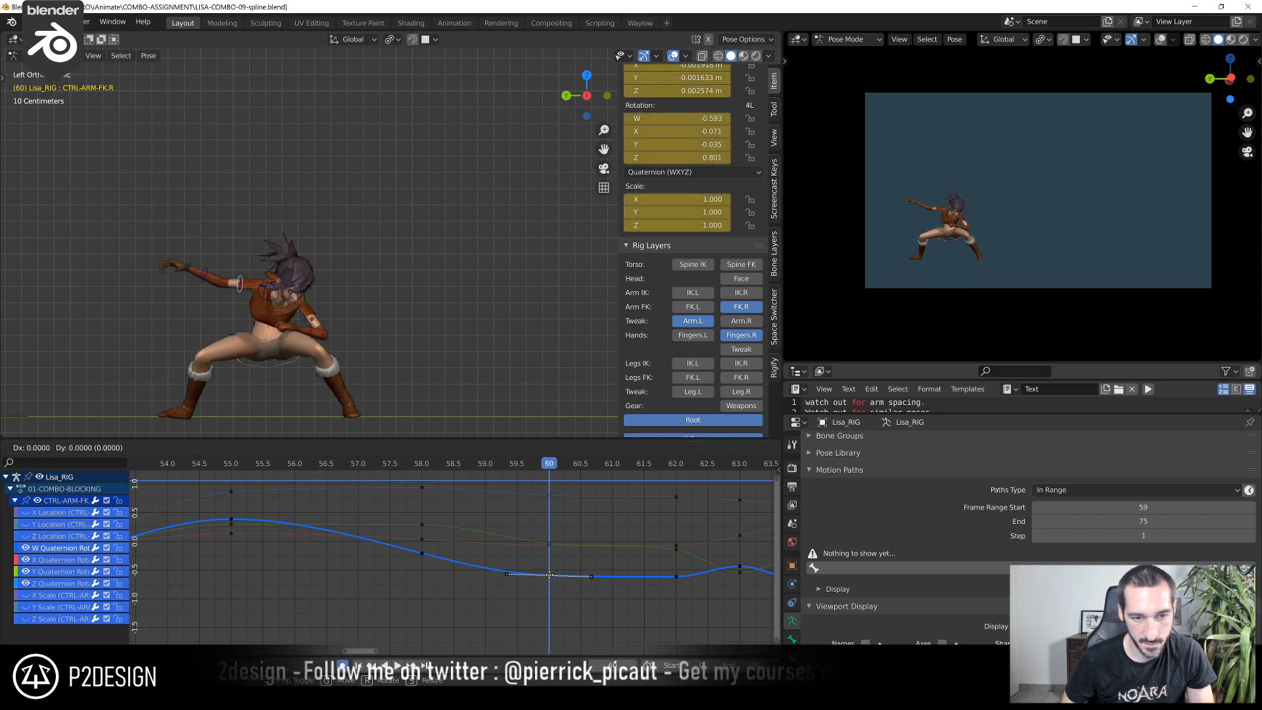
{"action": "right_click", "coordinate": [551, 551]}
Raise CTRL-ARM-FK.R's Y quaternion key at frame 60 to about 0.062
{"action": "left_click", "coordinate": [550, 545]}
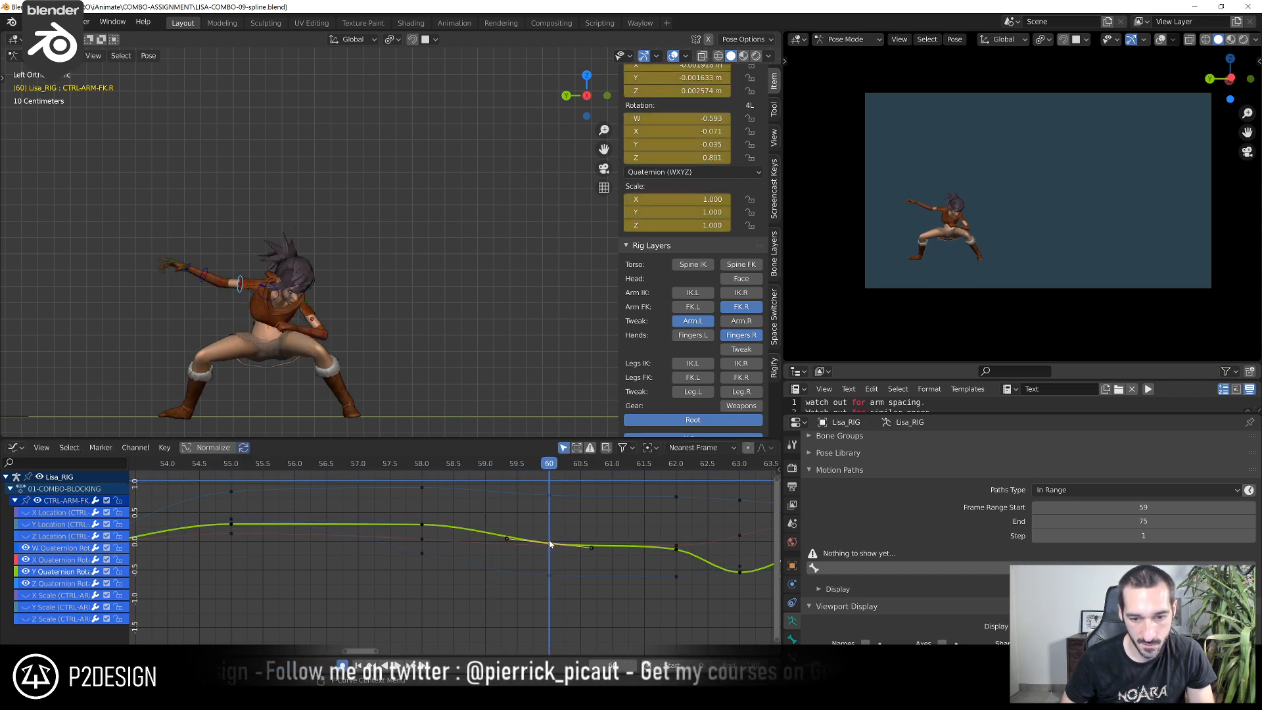
{"action": "key", "text": "g"}
{"action": "left_click", "coordinate": [547, 542]}
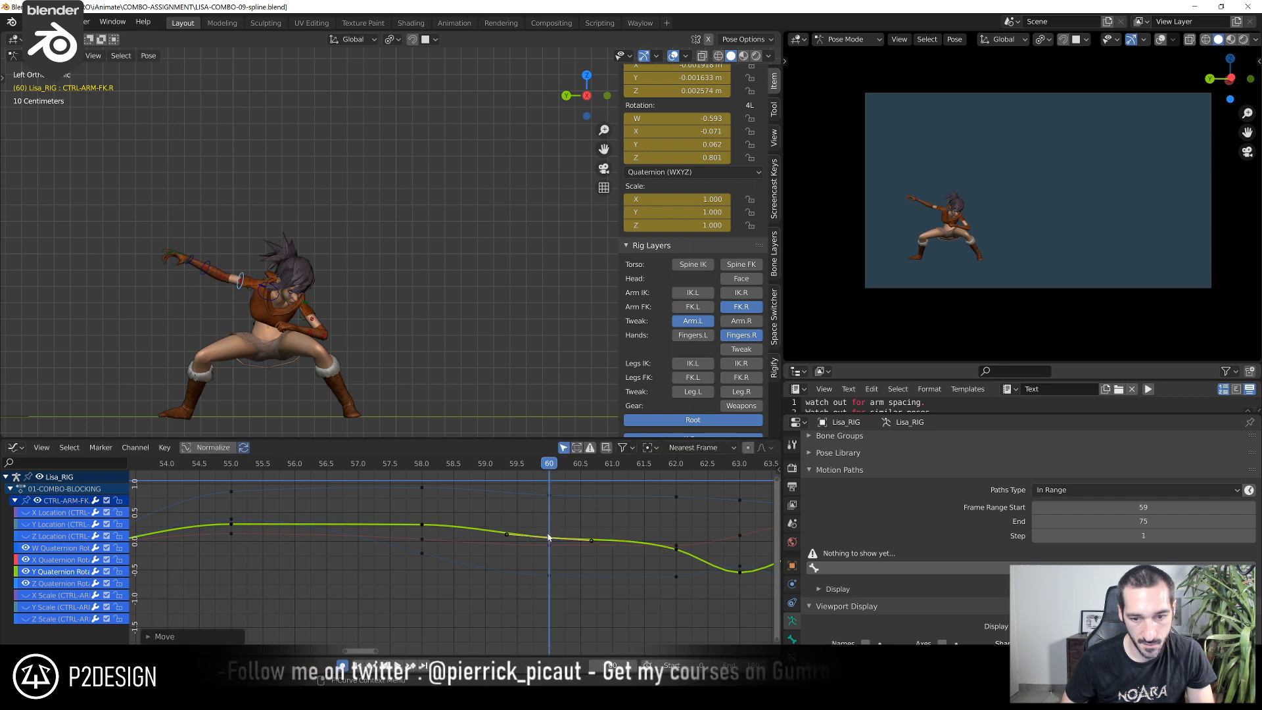
At frame 62, lower the arm's Y quaternion key to about -0.375 and slightly rotate its handles
{"action": "left_click_drag", "start_coordinate": [411, 462], "coordinate": [667, 532]}
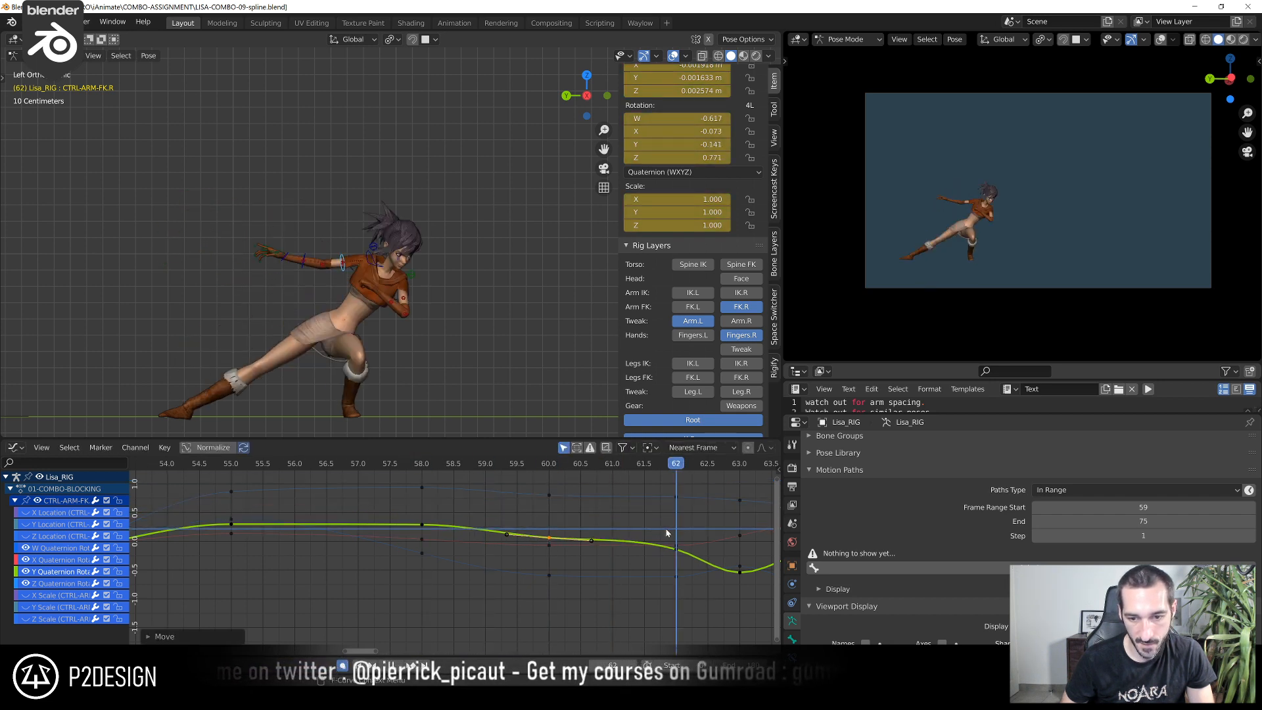
{"action": "key", "text": "g"}
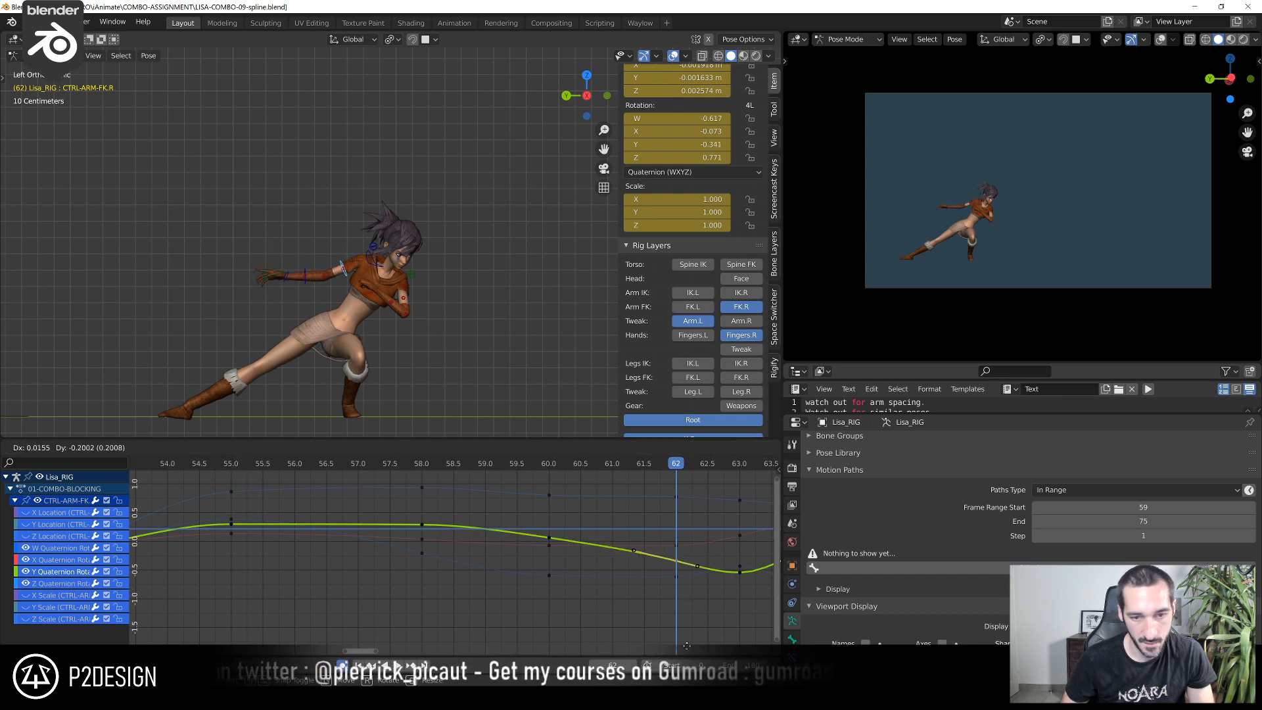
{"action": "left_click", "coordinate": [683, 462]}
{"action": "key", "text": "r"}
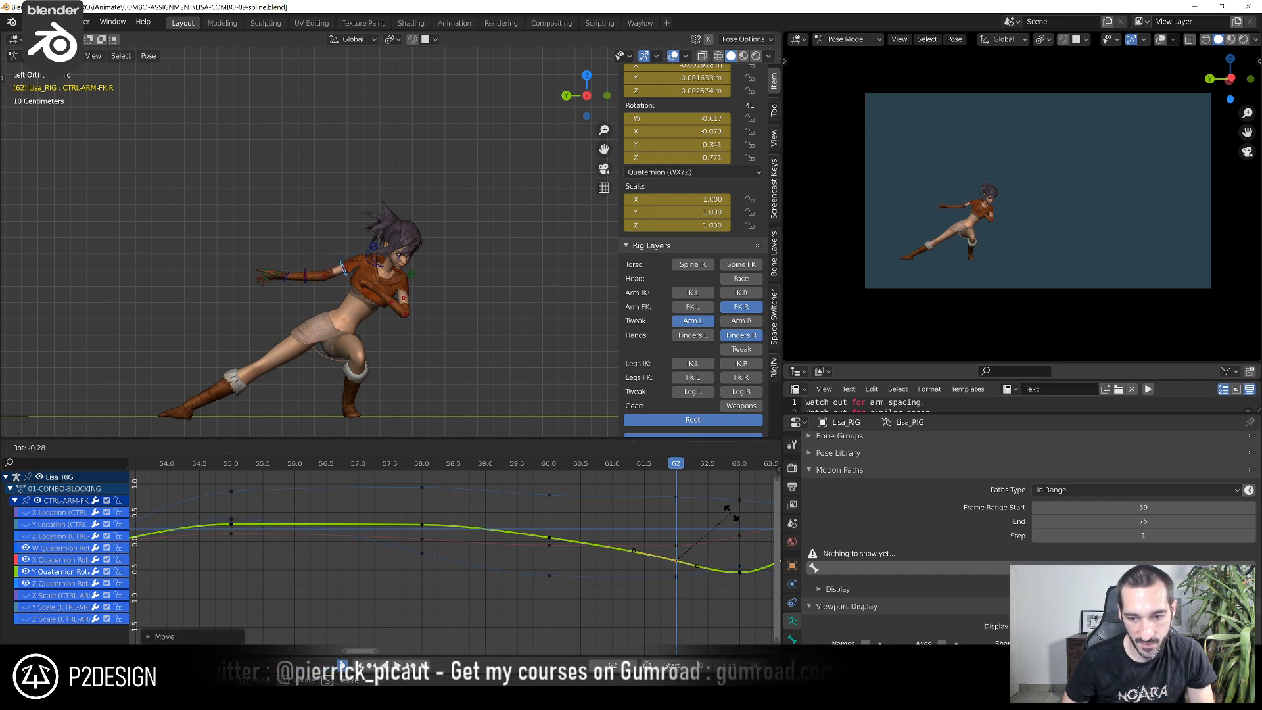
{"action": "left_click", "coordinate": [730, 509]}
{"action": "key", "text": "g"}
{"action": "left_click", "coordinate": [725, 528]}
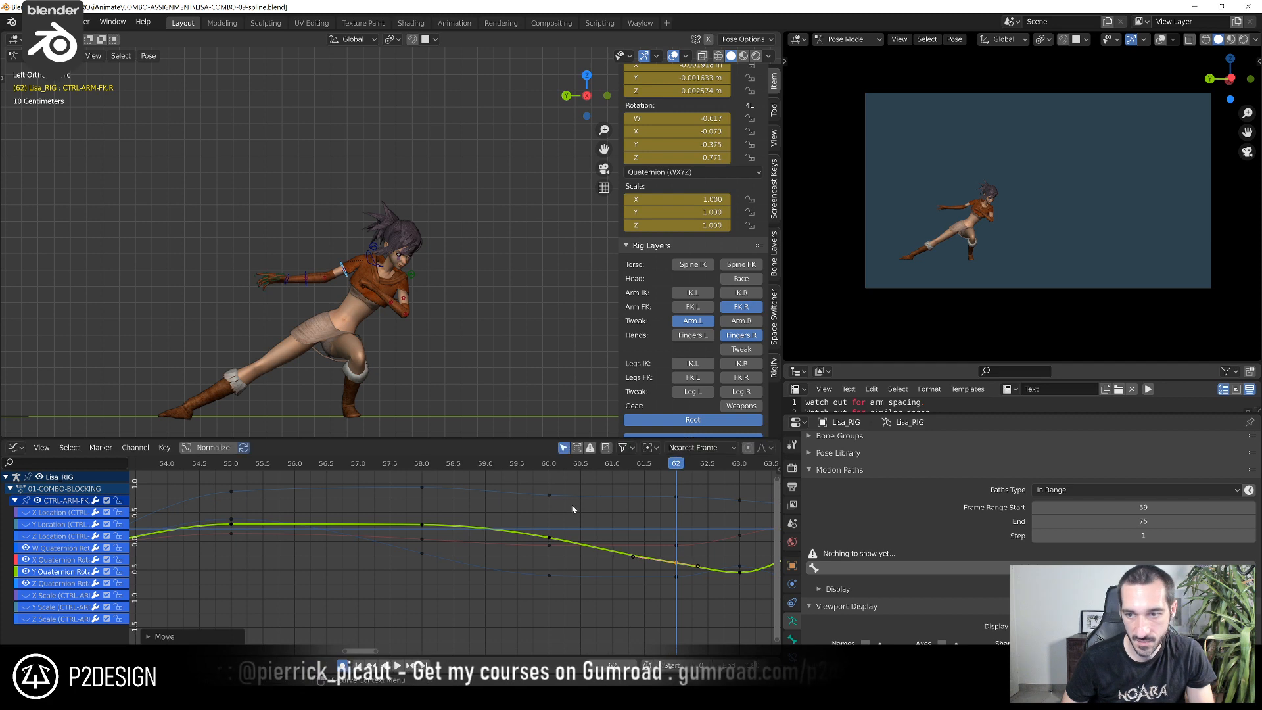
Play back the arm swing around frames 61 to 62 and raise the Y quaternion key at frame 62 to about -0.204
{"action": "key", "text": "space"}
{"action": "key", "text": "Escape"}
{"action": "key", "text": "space"}
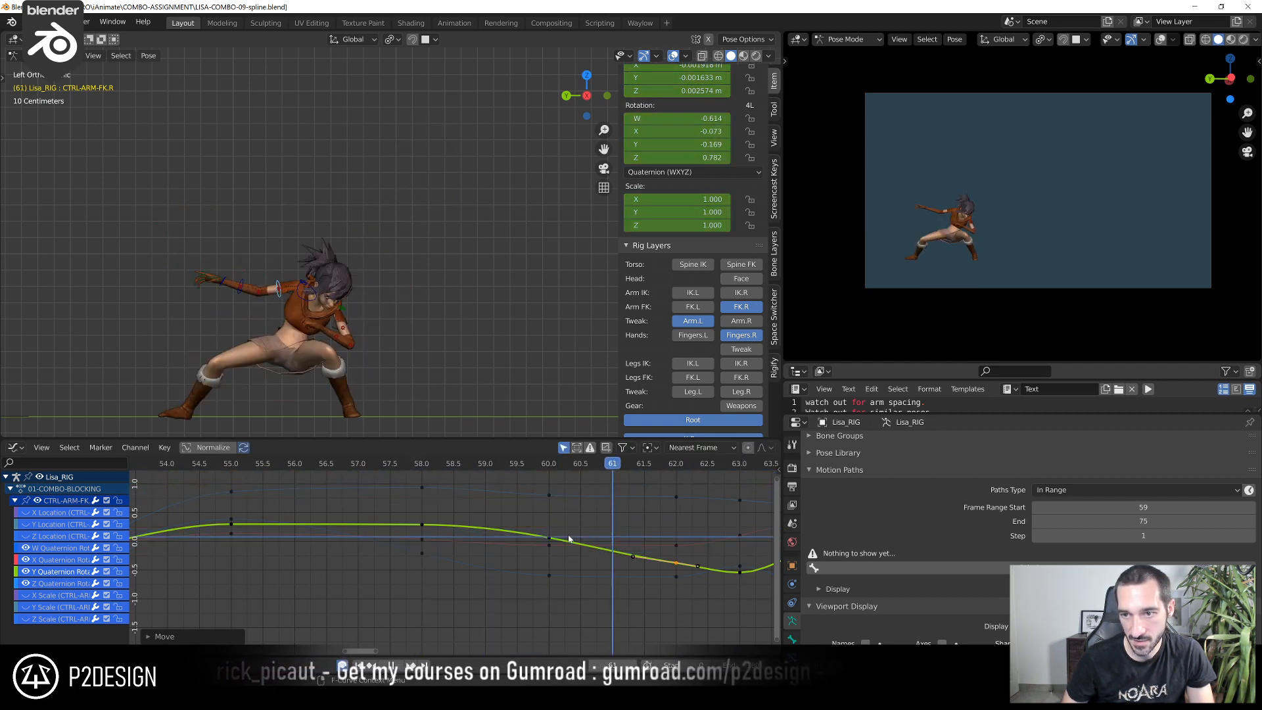
{"action": "right_click_drag", "start_coordinate": [527, 545], "coordinate": [677, 584], "text": "shift"}
{"action": "key", "text": "g"}
{"action": "left_click", "coordinate": [679, 521]}
{"action": "scroll", "coordinate": [352, 276], "scroll_direction": "up", "scroll_amount": 3}
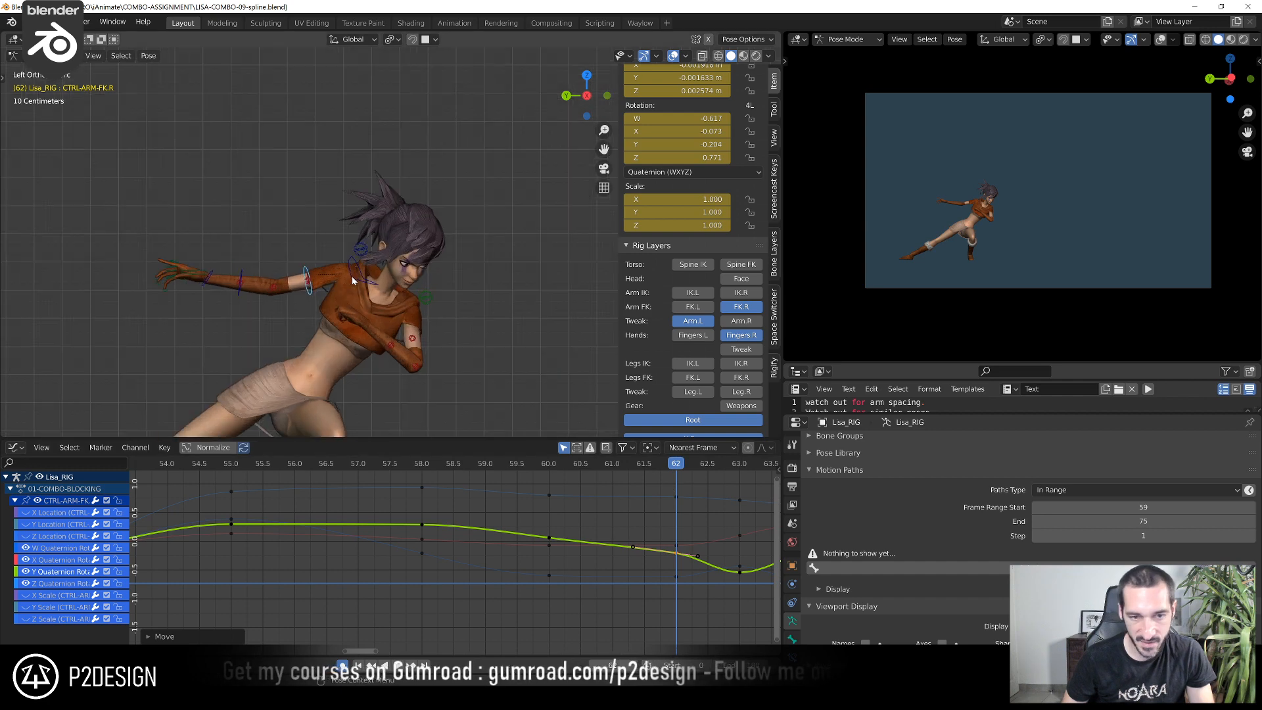
{"action": "middle_click_drag", "start_coordinate": [199, 302], "coordinate": [309, 283], "text": "shift"}
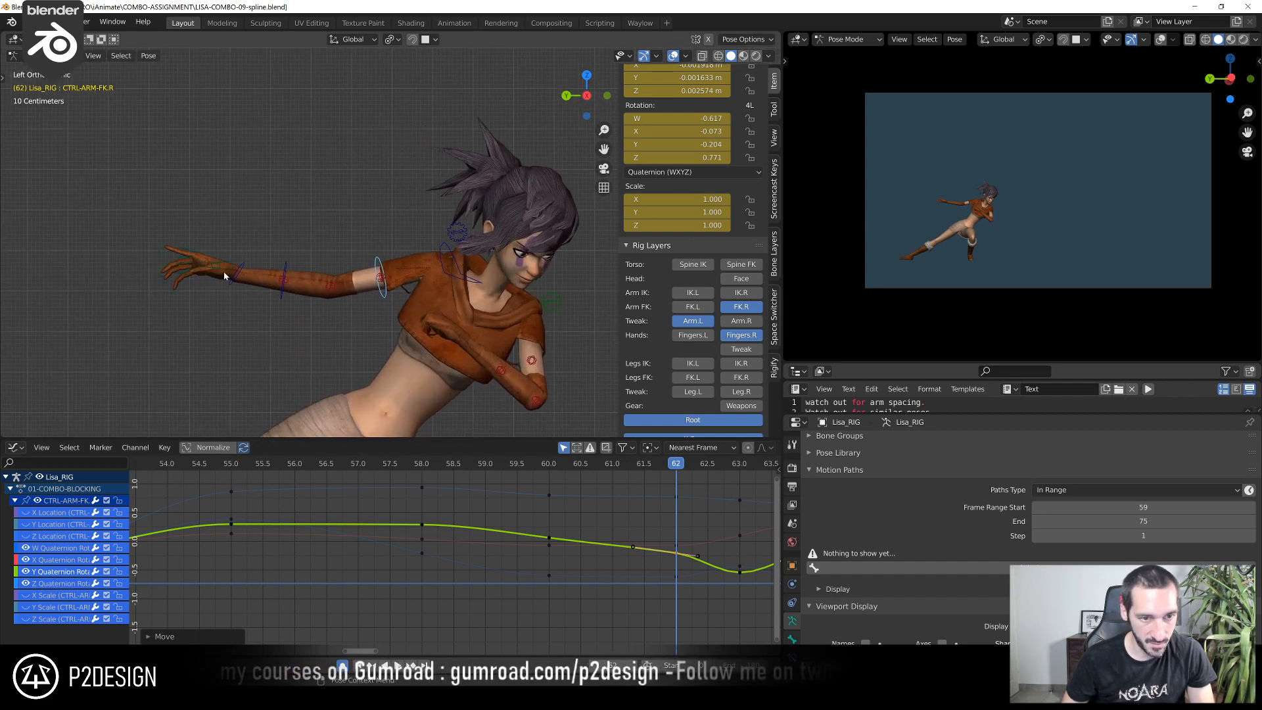
Lower CTRL-ARM-FK.R's Y quaternion key at frame 62 to about -0.307 and play back the arm swing
{"action": "right_click_drag", "start_coordinate": [640, 471], "coordinate": [681, 491], "text": "shift"}
{"action": "scroll", "coordinate": [322, 333], "scroll_direction": "down", "scroll_amount": 6}
{"action": "scroll", "coordinate": [264, 336], "scroll_direction": "up", "scroll_amount": 2}
{"action": "key", "text": "g"}
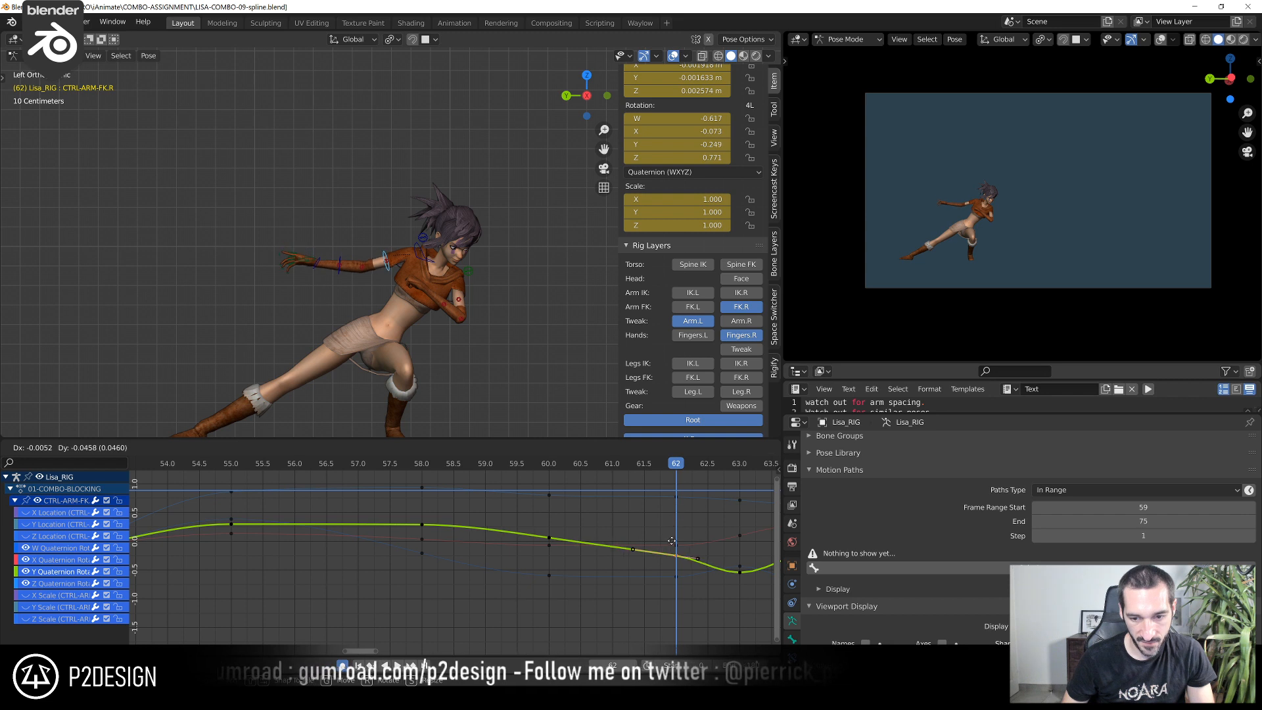
{"action": "left_click", "coordinate": [670, 549]}
{"action": "key", "text": "r"}
{"action": "key", "text": "g"}
{"action": "key", "text": "space"}
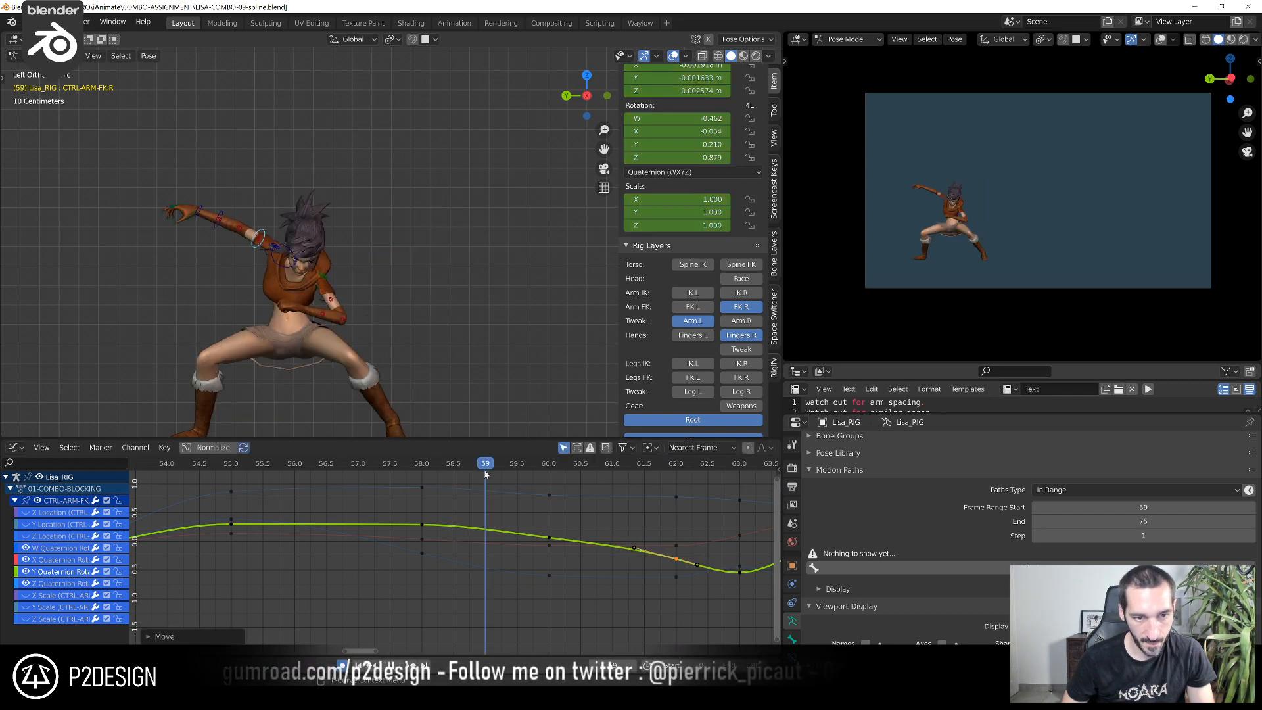
{"action": "key", "text": "Escape"}
Raise the upper arm's Y quaternion key at frame 60 slightly and the one at frame 58 to about 0.438
{"action": "right_click_drag", "start_coordinate": [692, 489], "coordinate": [549, 540], "text": "shift"}
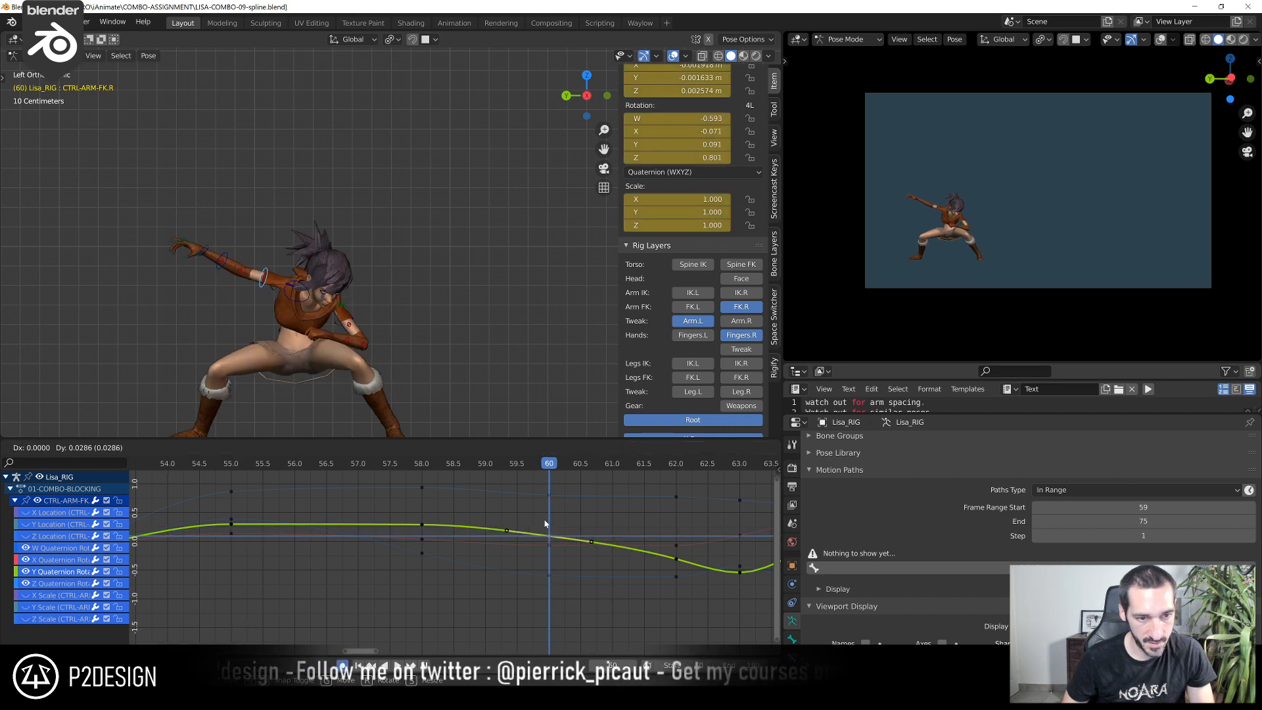
{"action": "left_click", "coordinate": [544, 520]}
{"action": "left_click", "coordinate": [423, 465]}
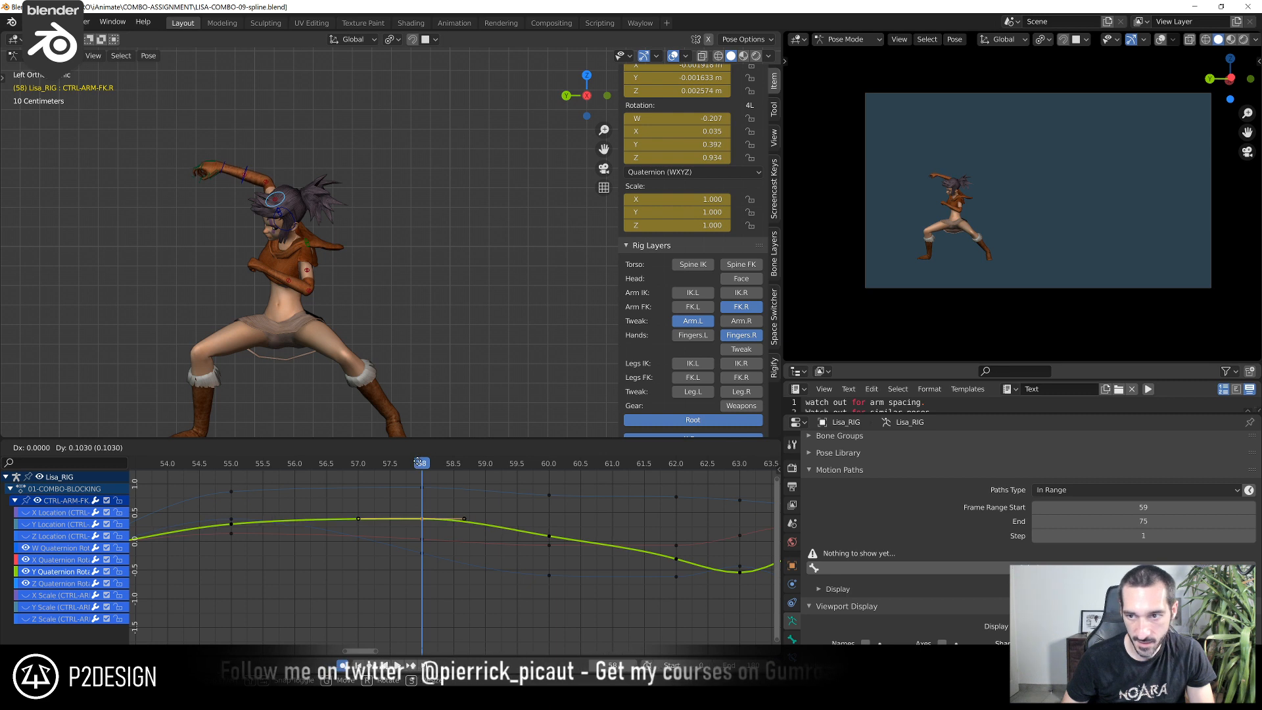
{"action": "left_click", "coordinate": [416, 650]}
{"action": "scroll", "coordinate": [946, 180], "scroll_direction": "up", "scroll_amount": 3}
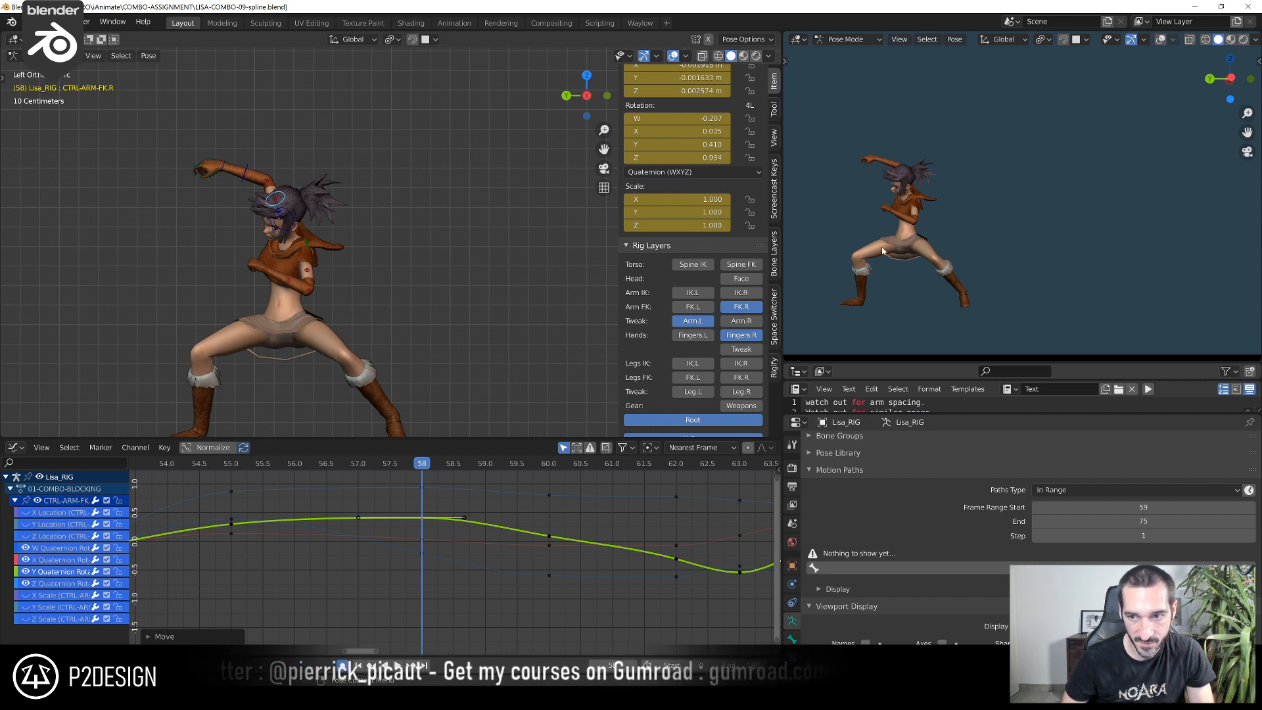
{"action": "key", "text": "g"}
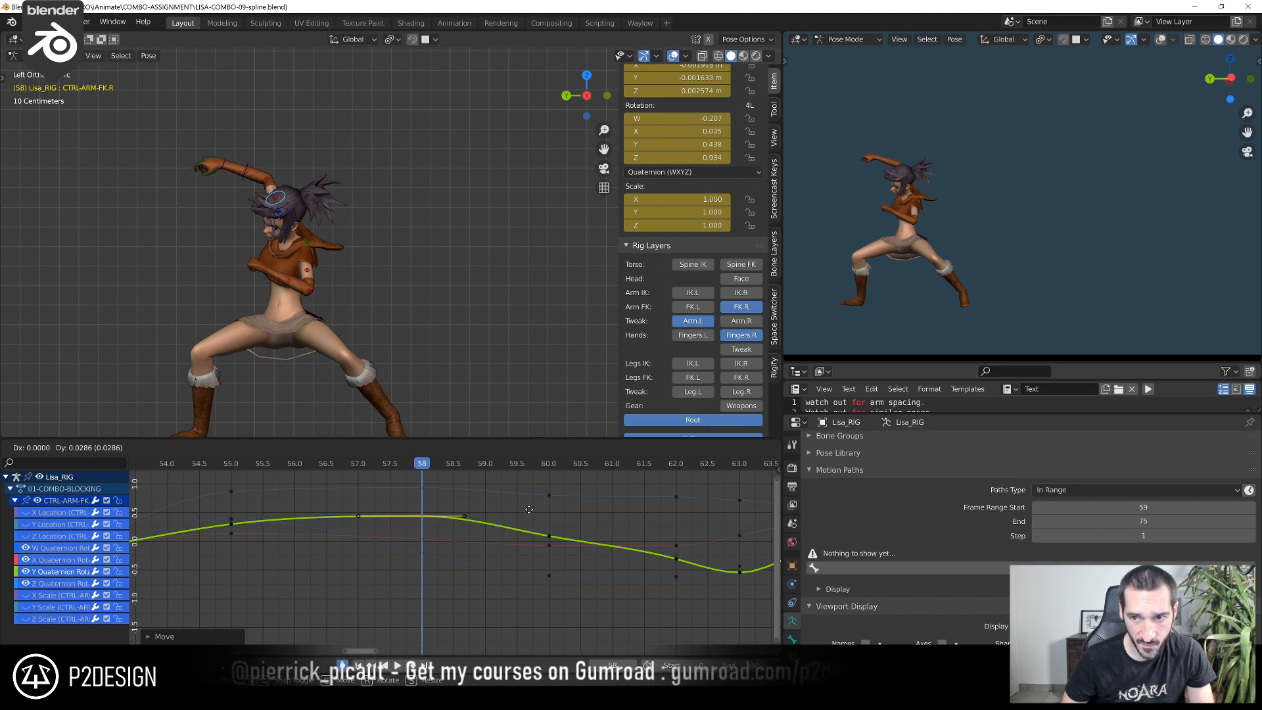
{"action": "left_click", "coordinate": [530, 509]}
Raise the upper arm's Y quaternion key at frame 60 to about 0.171 and scrub around it to check the swing
{"action": "right_click_drag", "start_coordinate": [326, 468], "coordinate": [531, 503], "text": "shift"}
{"action": "left_click", "coordinate": [550, 536]}
{"action": "key", "text": "g"}
{"action": "left_click", "coordinate": [560, 484]}
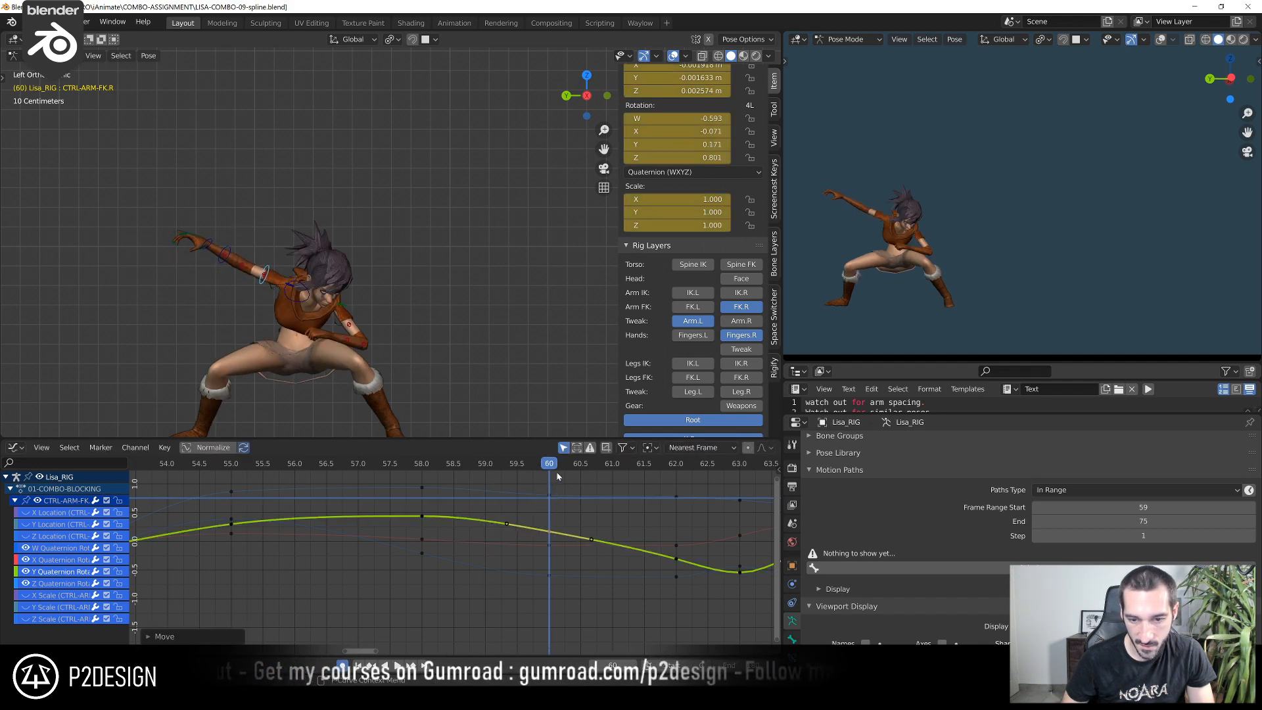
{"action": "right_click_drag", "start_coordinate": [565, 478], "coordinate": [463, 533], "text": "shift"}
{"action": "right_click", "coordinate": [543, 465], "text": "shift"}
{"action": "key", "text": "g"}
{"action": "left_click", "coordinate": [555, 474]}
At frame 62, lower the upper arm's Y quaternion key to about -0.358
{"action": "right_click_drag", "start_coordinate": [556, 475], "coordinate": [656, 494], "text": "shift"}
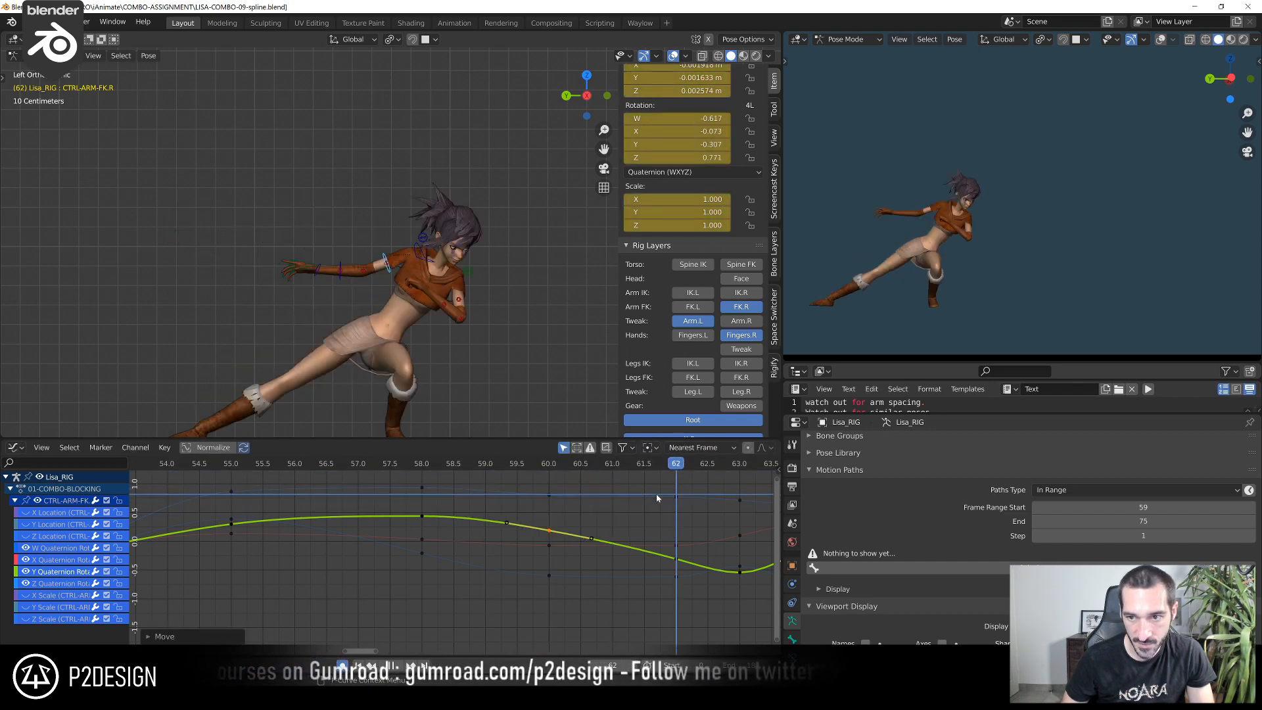
{"action": "left_click", "coordinate": [677, 559]}
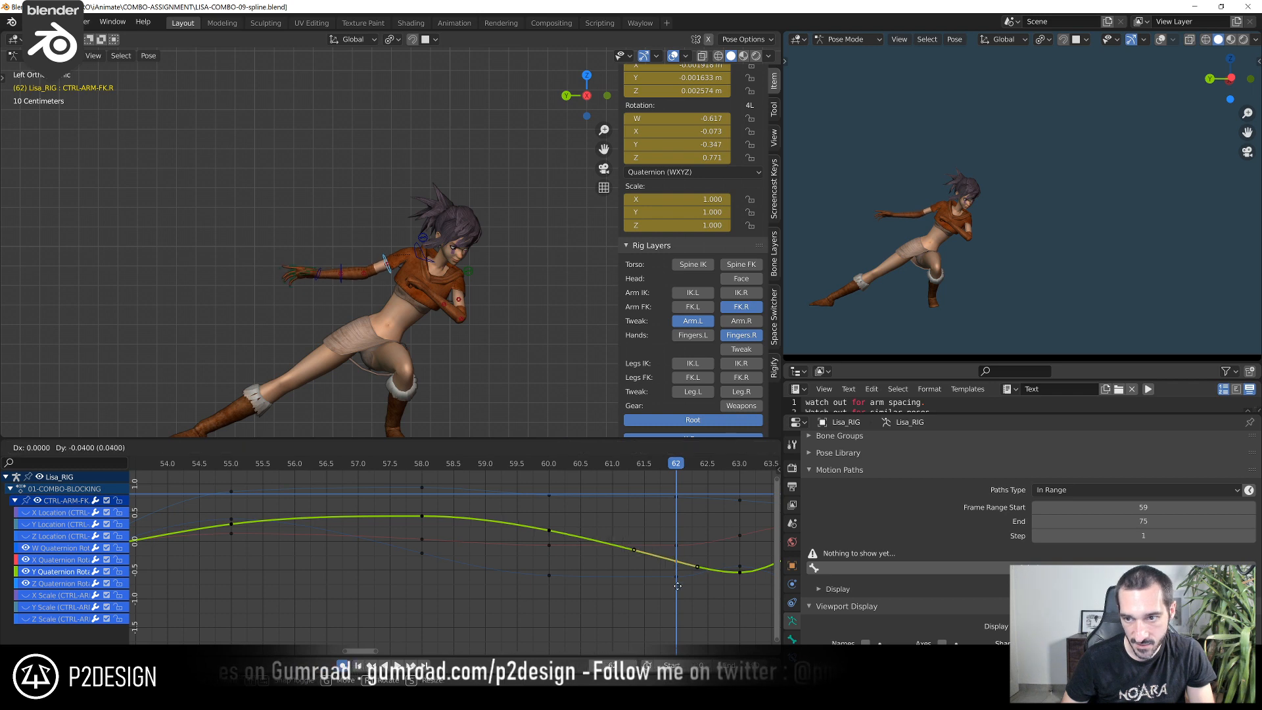
{"action": "left_click", "coordinate": [678, 562]}
Lower the upper arm's Y quaternion key at frame 63 and select the Z quaternion key on the same frame
{"action": "middle_click_drag", "start_coordinate": [687, 551], "coordinate": [568, 543]}
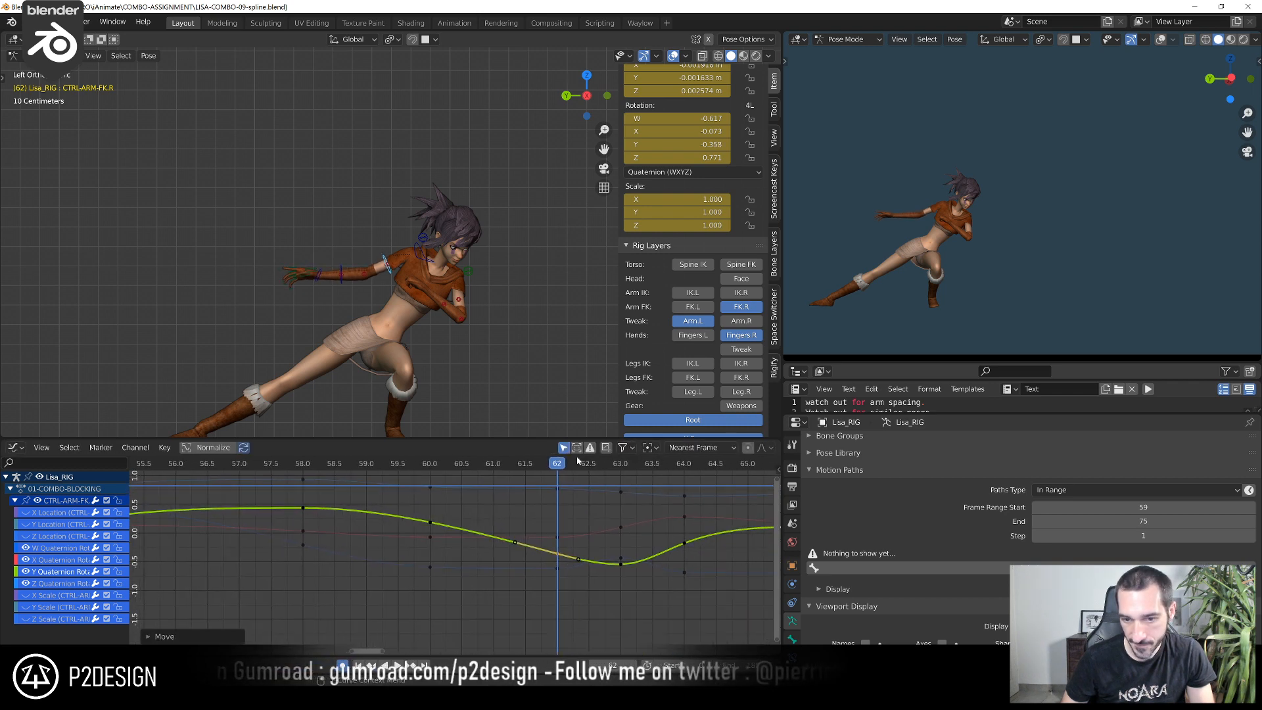
{"action": "right_click_drag", "start_coordinate": [578, 460], "coordinate": [626, 476], "text": "shift"}
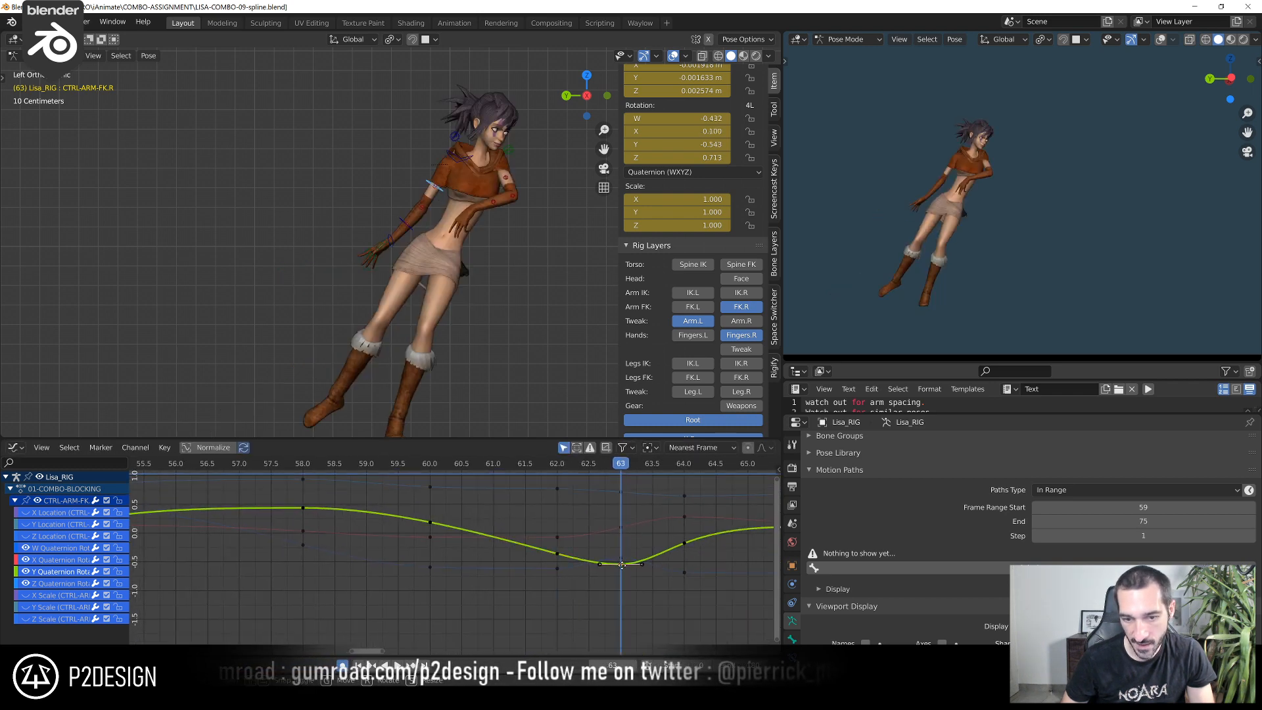
{"action": "key", "text": "g"}
{"action": "left_click", "coordinate": [630, 620]}
{"action": "middle_click_drag", "start_coordinate": [640, 577], "coordinate": [557, 592]}
{"action": "left_click", "coordinate": [537, 508]}
At frame 66, lower the upper arm's Y quaternion key to about 0.077
{"action": "right_click_drag", "start_coordinate": [525, 476], "coordinate": [650, 523], "text": "shift"}
{"action": "scroll", "coordinate": [651, 524], "scroll_direction": "down", "scroll_amount": 2}
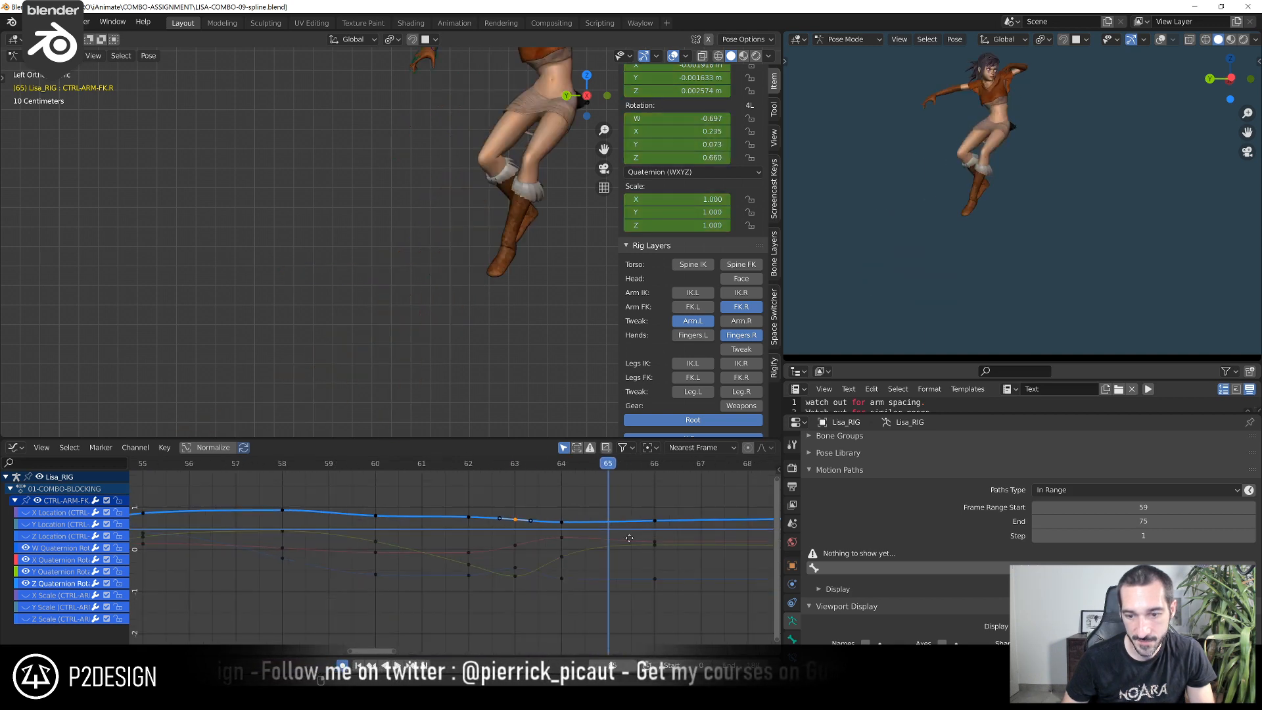
{"action": "left_click", "coordinate": [599, 462]}
{"action": "scroll", "coordinate": [511, 259], "scroll_direction": "down", "scroll_amount": 5}
{"action": "middle_click_drag", "start_coordinate": [498, 246], "coordinate": [426, 257], "text": "shift"}
{"action": "scroll", "coordinate": [426, 258], "scroll_direction": "up", "scroll_amount": 3}
{"action": "middle_click_drag", "start_coordinate": [579, 544], "coordinate": [541, 592]}
{"action": "scroll", "coordinate": [546, 594], "scroll_direction": "up", "scroll_amount": 3}
{"action": "left_click", "coordinate": [581, 601]}
{"action": "key", "text": "g"}
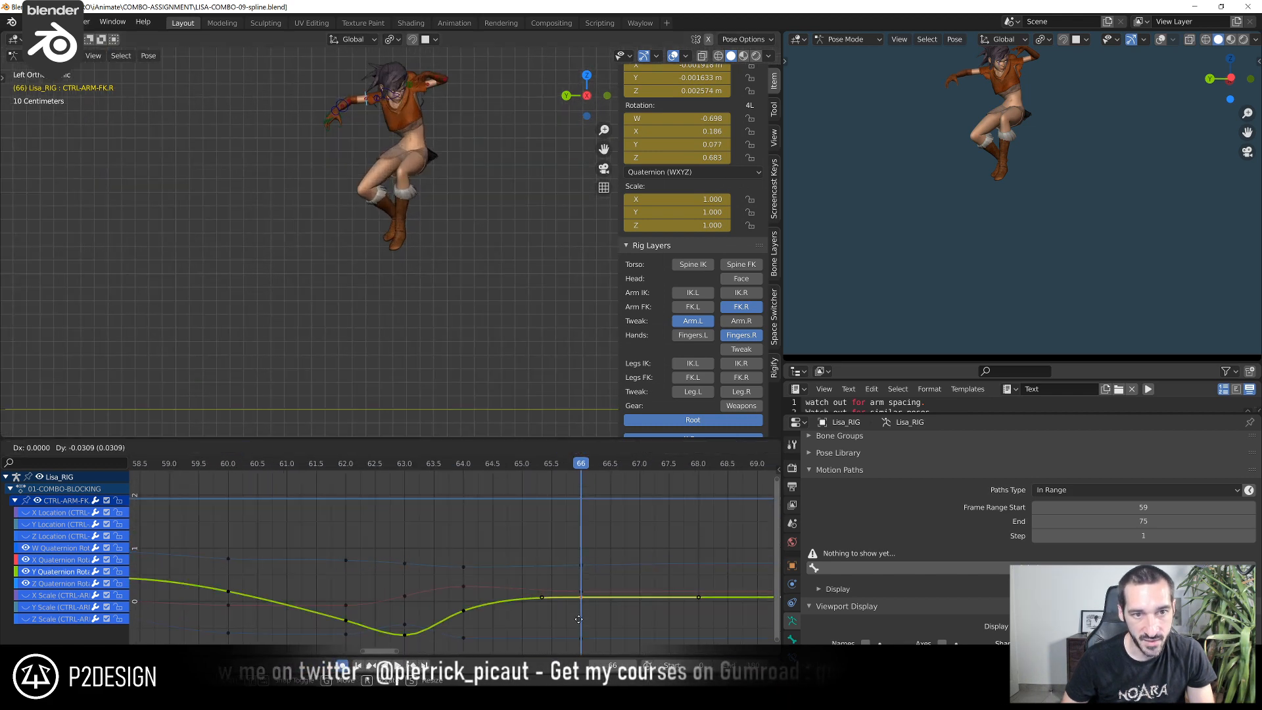
{"action": "left_click", "coordinate": [578, 619]}
At frame 64, lower the upper arm's Y quaternion key to about -0.228
{"action": "scroll", "coordinate": [546, 585], "scroll_direction": "down", "scroll_amount": 3}
{"action": "middle_click_drag", "start_coordinate": [535, 566], "coordinate": [537, 544]}
{"action": "left_click", "coordinate": [470, 466]}
{"action": "left_click", "coordinate": [467, 580]}
{"action": "left_click", "coordinate": [466, 579]}
{"action": "key", "text": "g"}
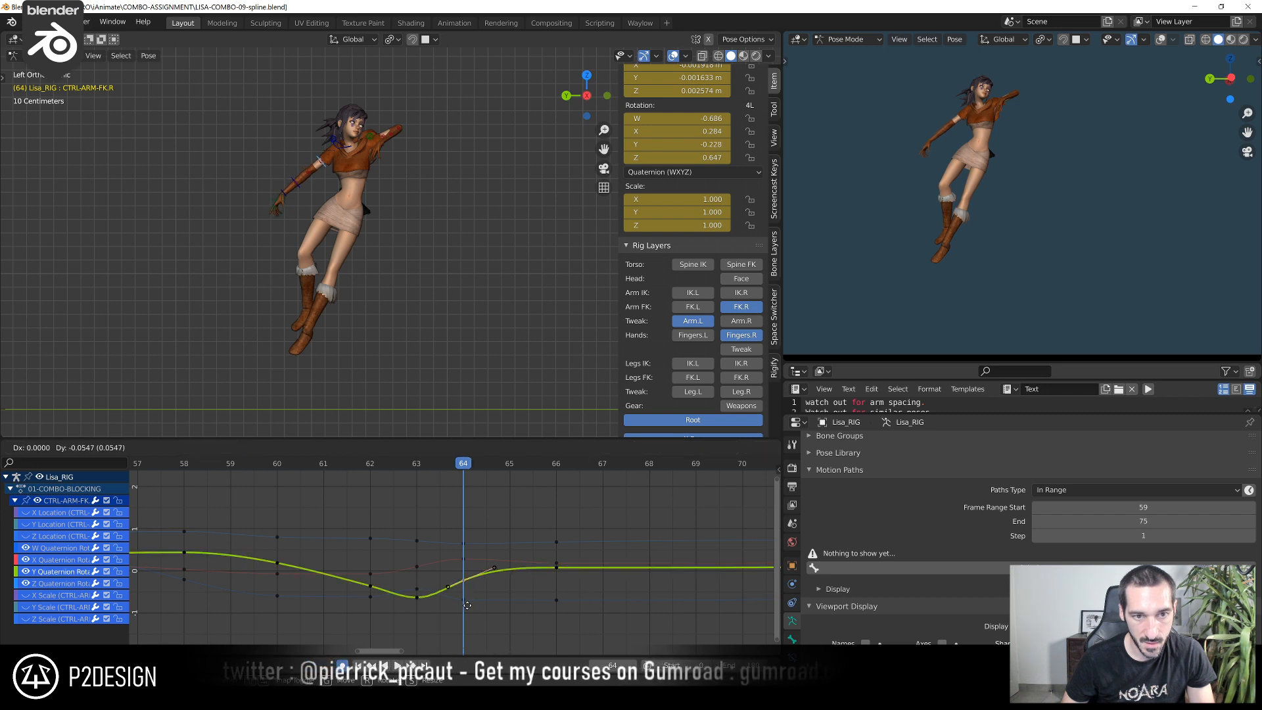
{"action": "left_click", "coordinate": [467, 605]}
Select the Y quaternion key at frame 66 and scrub from frame 64 to 69 to examine the right arm's pose
{"action": "left_click_drag", "start_coordinate": [464, 476], "coordinate": [573, 480]}
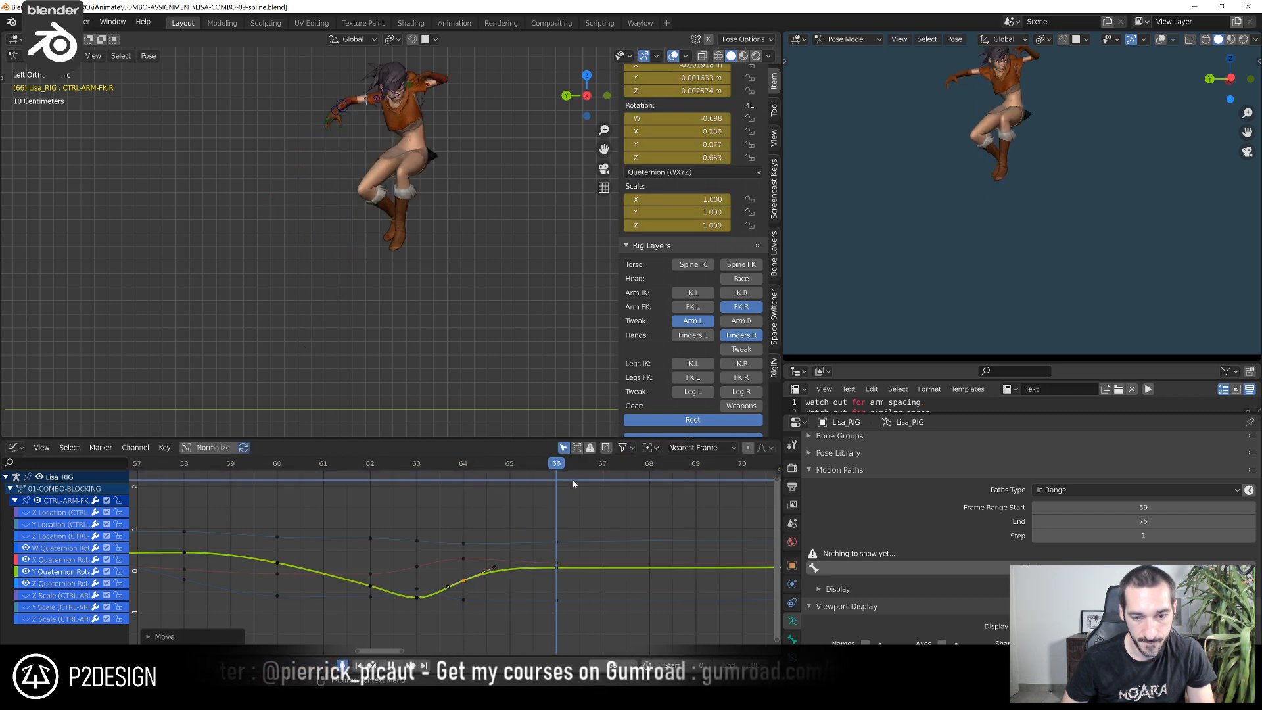
{"action": "left_click", "coordinate": [559, 573]}
{"action": "left_click", "coordinate": [558, 568]}
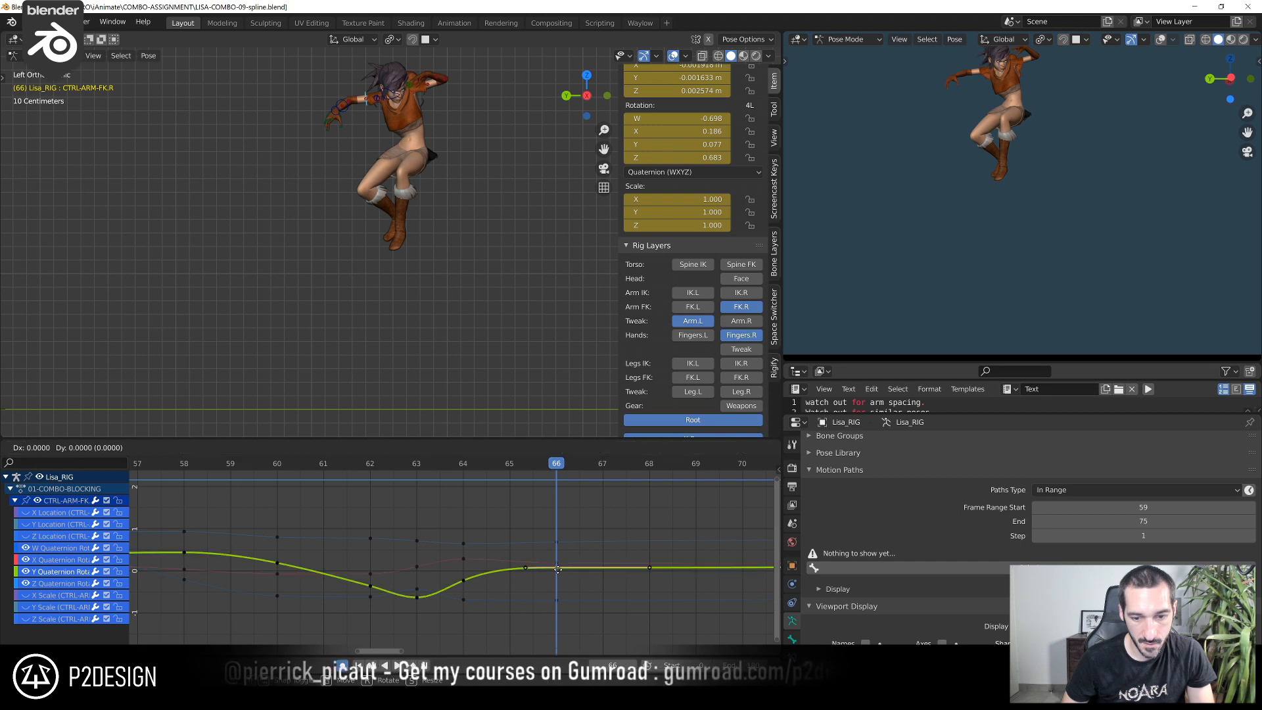
{"action": "left_click_drag", "start_coordinate": [549, 461], "coordinate": [676, 492]}
{"action": "scroll", "coordinate": [549, 559], "scroll_direction": "down", "scroll_amount": 3}
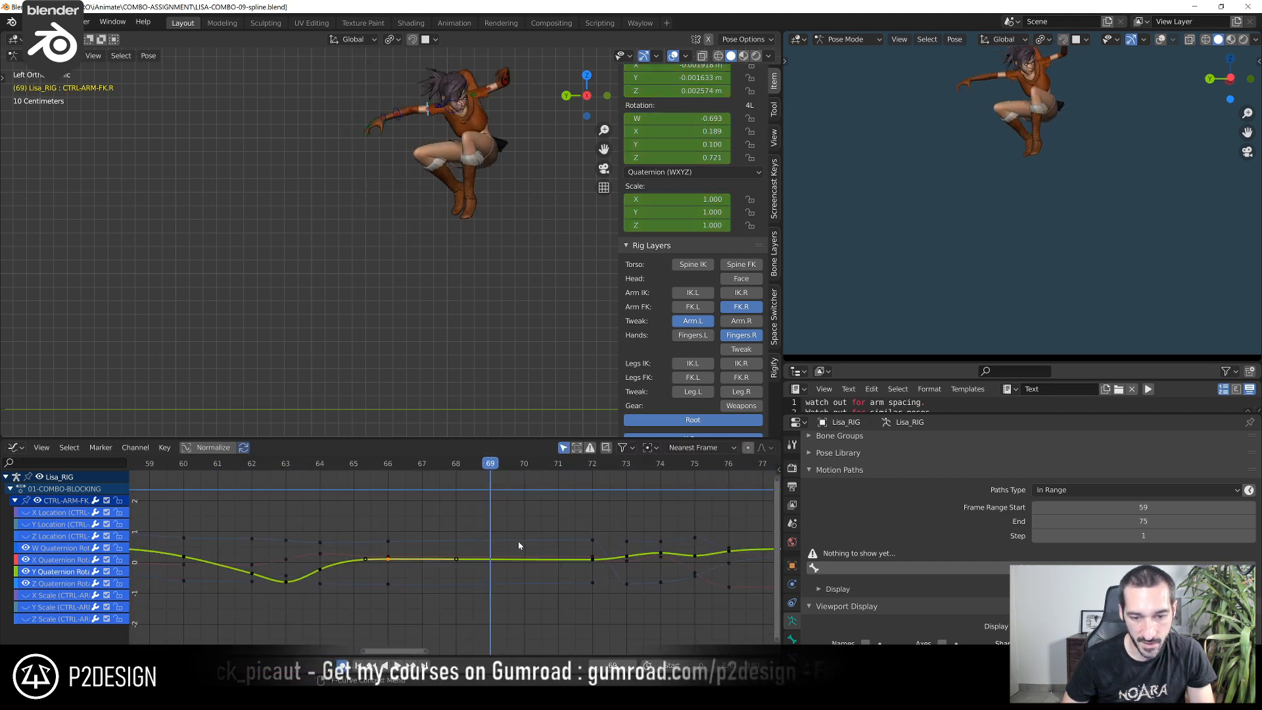
{"action": "scroll", "coordinate": [518, 546], "scroll_direction": "up", "scroll_amount": 2}
{"action": "scroll", "coordinate": [400, 238], "scroll_direction": "up", "scroll_amount": 4}
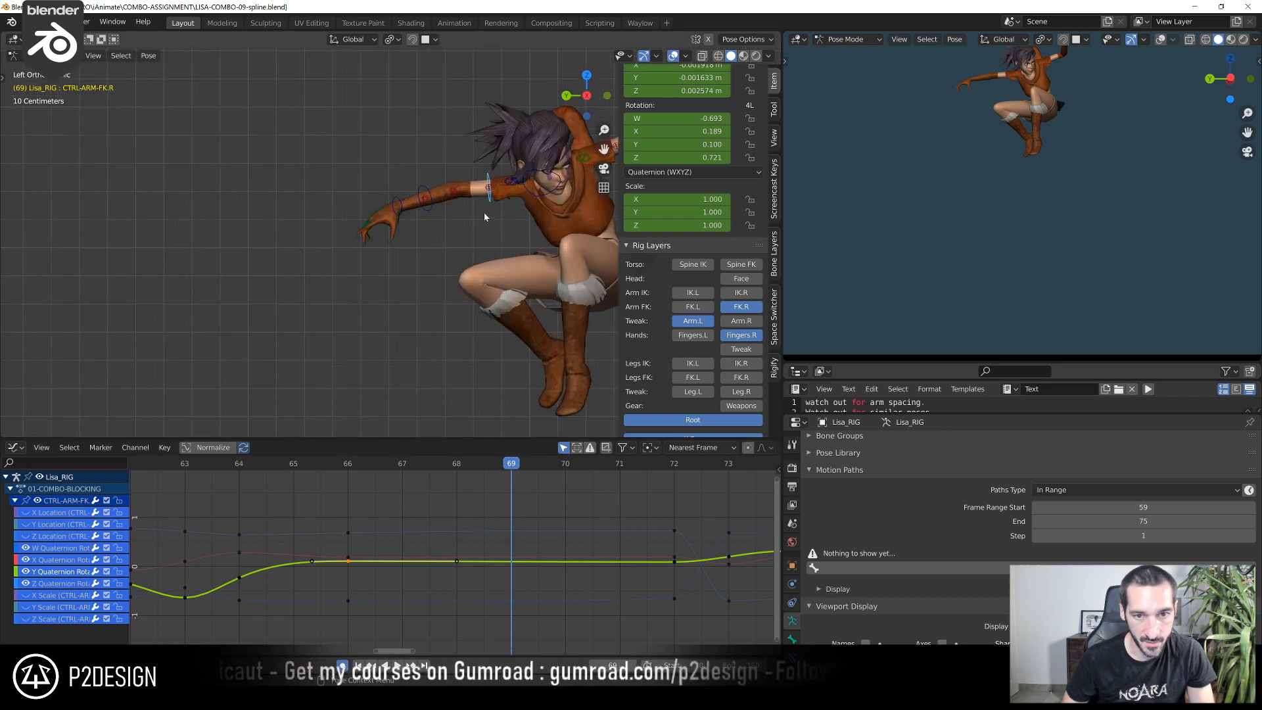
At frame 69, select CTRL-SHOULDER.R and lift the right shoulder with small rotations and moves
{"action": "left_click", "coordinate": [530, 196]}
{"action": "middle_click_drag", "start_coordinate": [530, 196], "coordinate": [430, 247]}
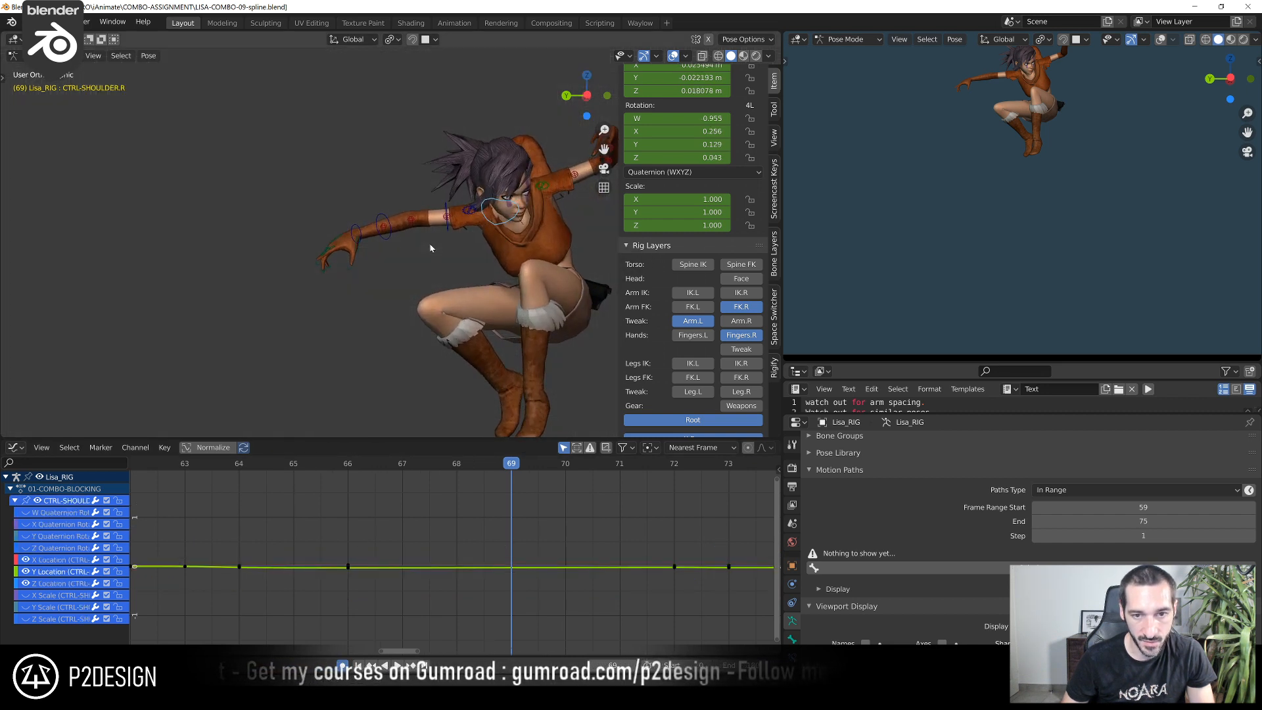
{"action": "key", "text": "r"}
{"action": "left_click", "coordinate": [423, 212]}
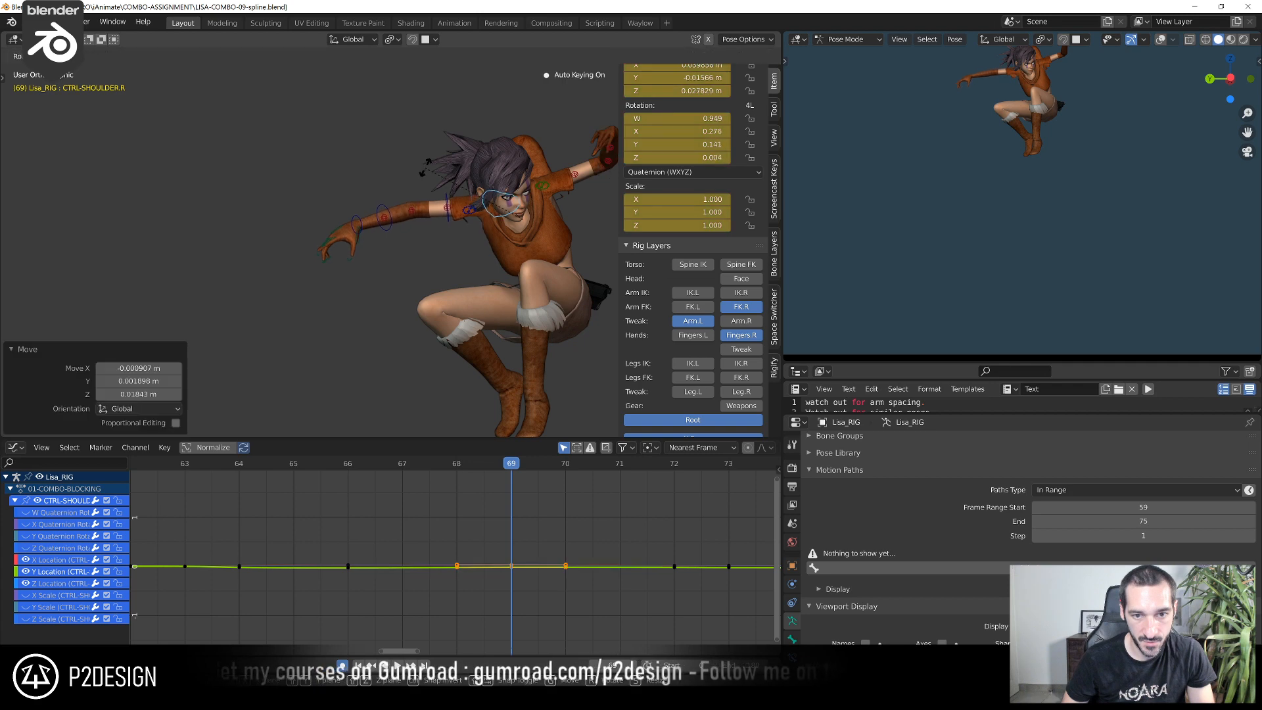
{"action": "key", "text": "g"}
{"action": "left_click", "coordinate": [434, 176]}
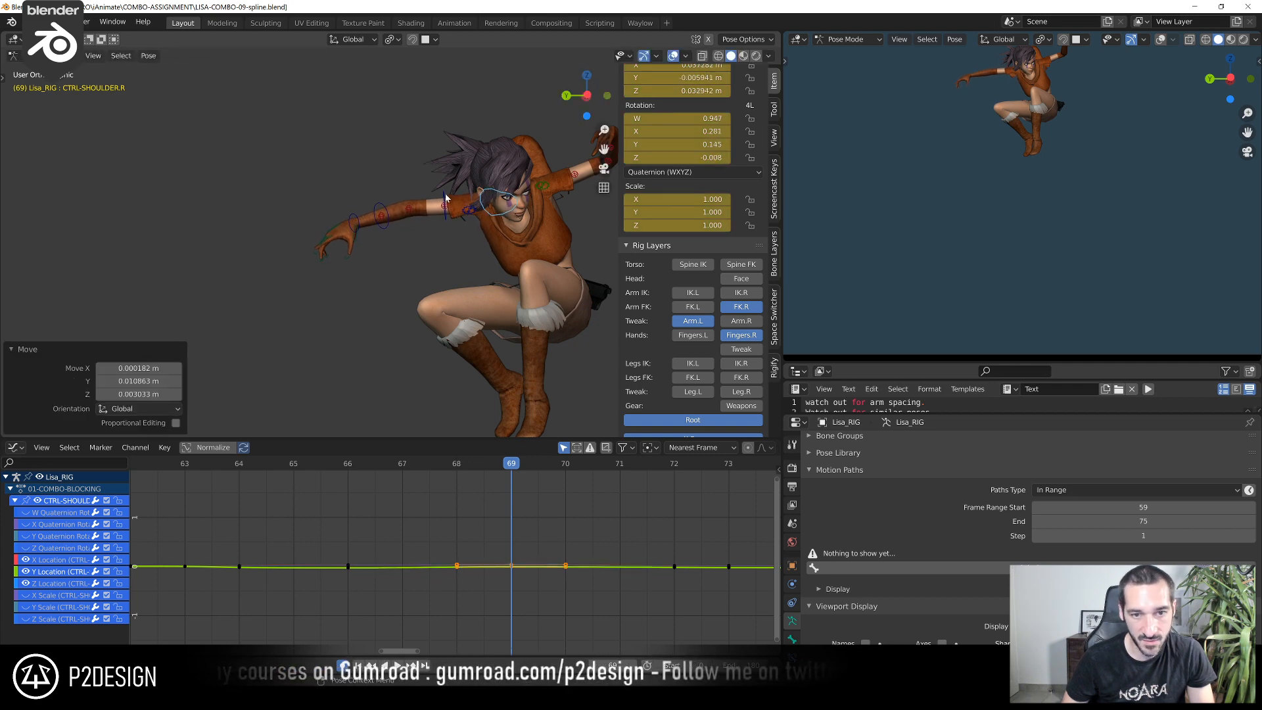
{"action": "left_click", "coordinate": [446, 198]}
{"action": "key", "text": "r"}
{"action": "left_click", "coordinate": [428, 172]}
Refine the right shoulder and upper-arm FK controls at frame 69 to lift the arm, finishing with a 2.79° rotation of CTRL-ARM-FK.R
{"action": "middle_click_drag", "start_coordinate": [429, 174], "coordinate": [234, 228]}
{"action": "key", "text": "r"}
{"action": "left_click", "coordinate": [451, 237]}
{"action": "left_click", "coordinate": [463, 210]}
{"action": "key", "text": "r"}
{"action": "left_click", "coordinate": [372, 228]}
{"action": "scroll", "coordinate": [374, 232], "scroll_direction": "up", "scroll_amount": 4}
{"action": "middle_click_drag", "start_coordinate": [373, 231], "coordinate": [290, 209]}
{"action": "key", "text": "g"}
{"action": "left_click", "coordinate": [330, 216]}
{"action": "left_click", "coordinate": [327, 202]}
{"action": "key", "text": "r"}
{"action": "left_click", "coordinate": [295, 206]}
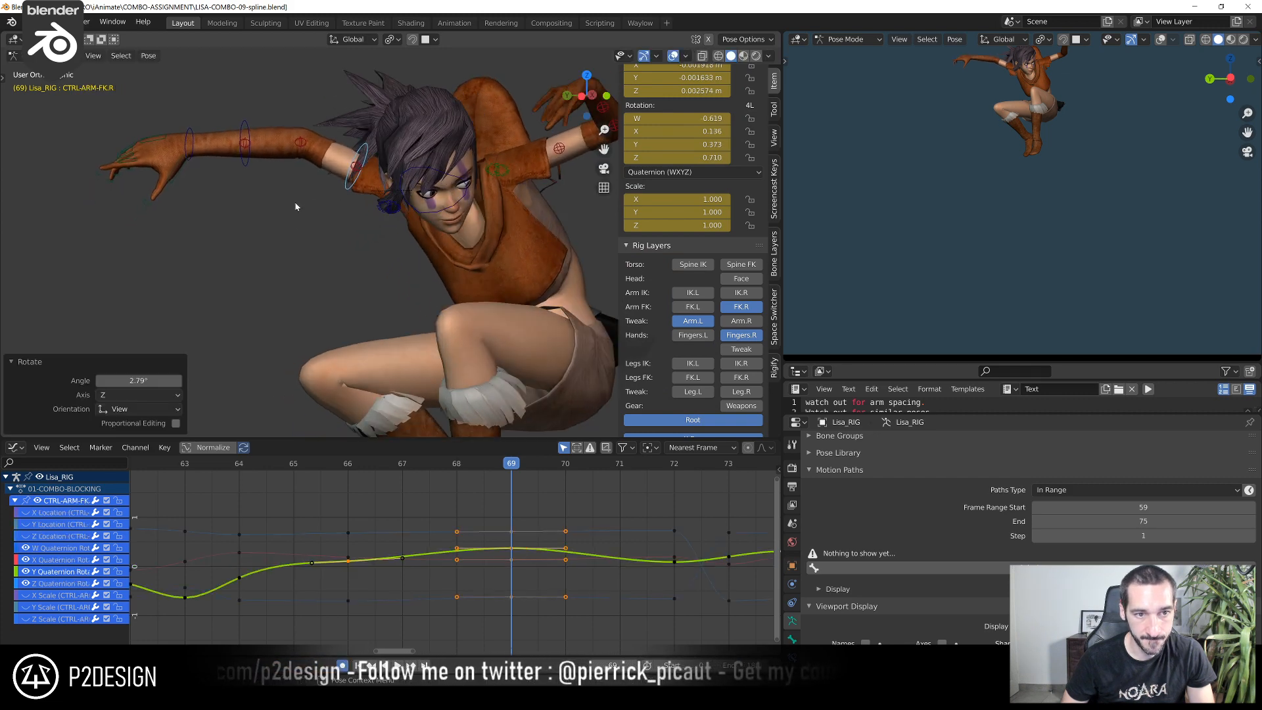
Select CTRL-FOREARM-FK.R and scrub back to frame 62 to examine its Z Euler rotation curve
{"action": "left_click", "coordinate": [253, 160]}
{"action": "middle_click_drag", "start_coordinate": [253, 160], "coordinate": [221, 205]}
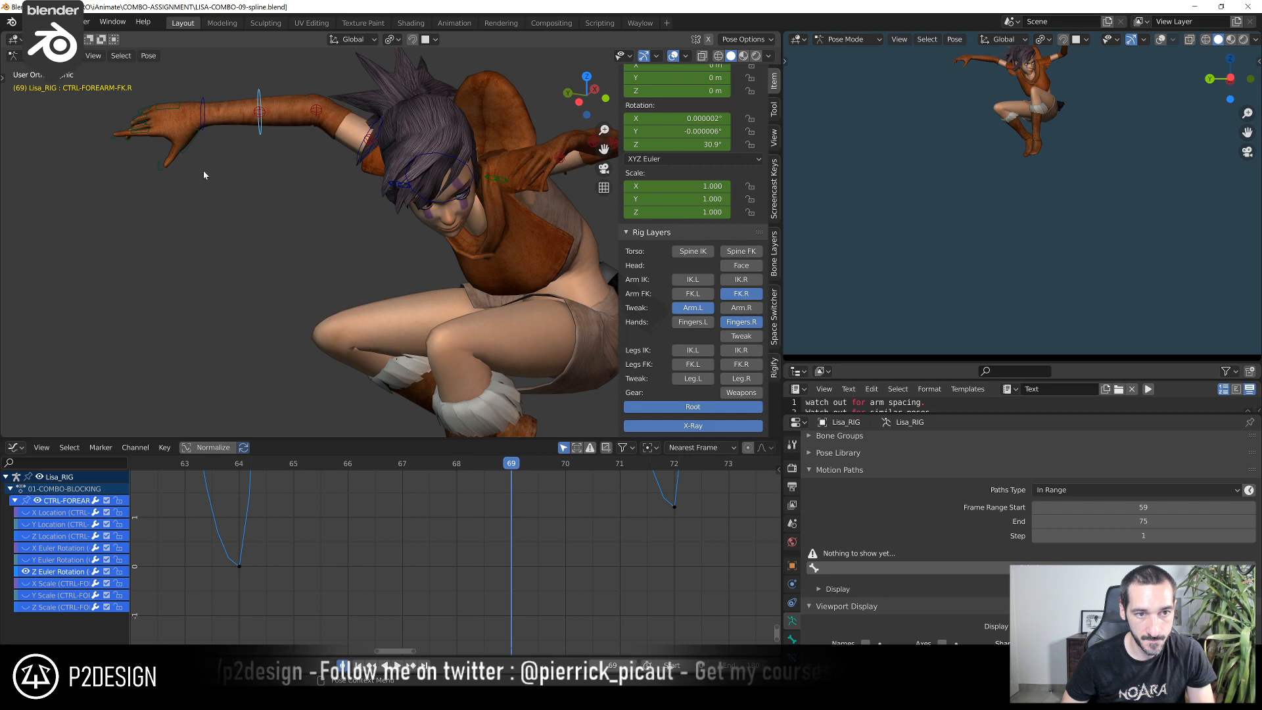
{"action": "middle_click_drag", "start_coordinate": [511, 574], "coordinate": [453, 595], "text": "ctrl"}
{"action": "scroll", "coordinate": [452, 592], "scroll_direction": "down", "scroll_amount": 4}
{"action": "left_click_drag", "start_coordinate": [356, 466], "coordinate": [332, 531]}
{"action": "middle_click_drag", "start_coordinate": [357, 556], "coordinate": [420, 558]}
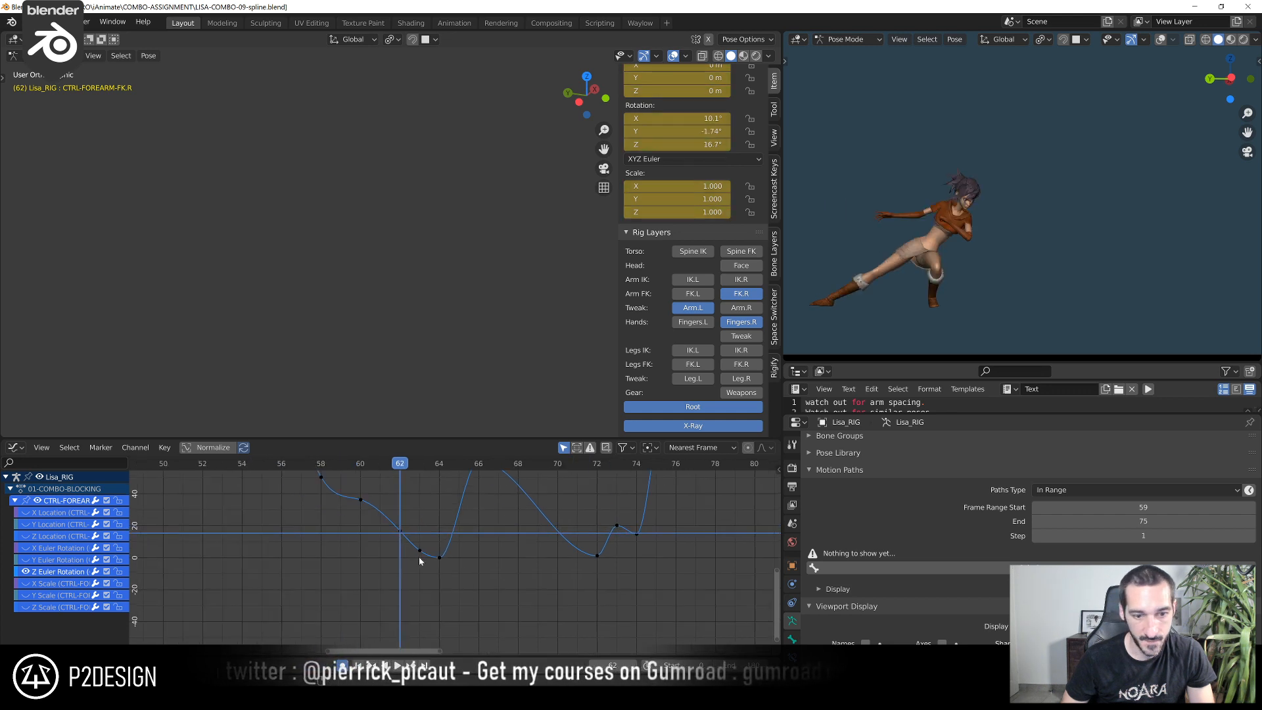
{"action": "left_click", "coordinate": [400, 527]}
{"action": "key", "text": "g"}
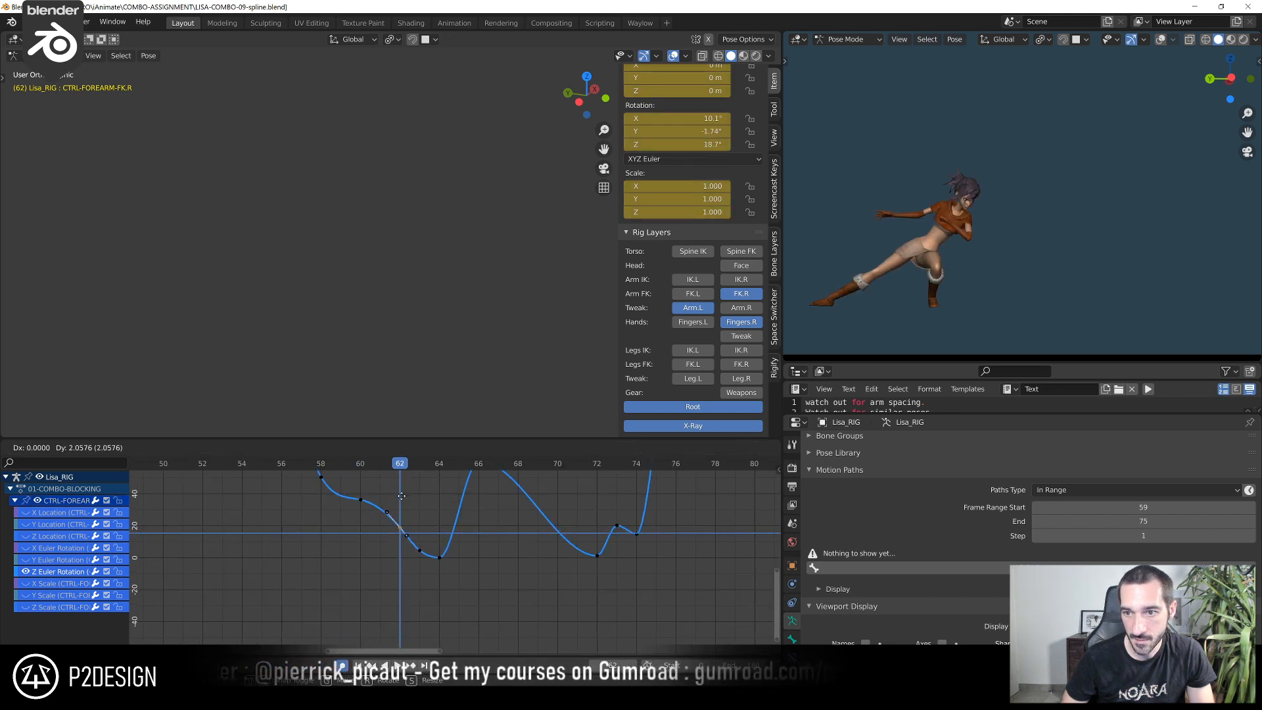
{"action": "key", "text": "Escape"}
Raise the right forearm's Z Euler rotation key at frame 62 to smooth the elbow's unfolding
{"action": "left_click", "coordinate": [318, 467]}
{"action": "left_click_drag", "start_coordinate": [321, 470], "coordinate": [399, 492]}
{"action": "key", "text": "g"}
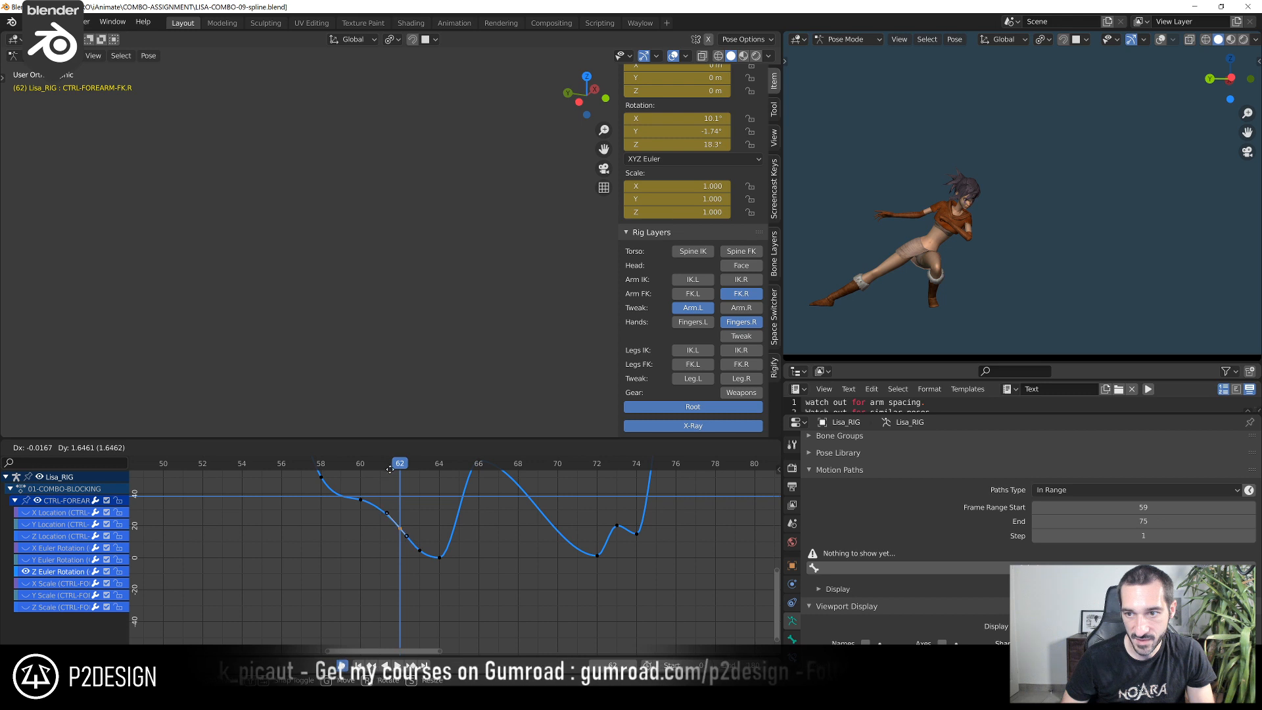
{"action": "left_click", "coordinate": [397, 594]}
Raise the right forearm's Z Euler rotation key at frame 63
{"action": "mouse_move", "coordinate": [378, 483]}
{"action": "left_mouse_down"}
{"action": "mouse_move", "coordinate": [338, 470]}
{"action": "mouse_move", "coordinate": [386, 488]}
{"action": "left_mouse_up"}
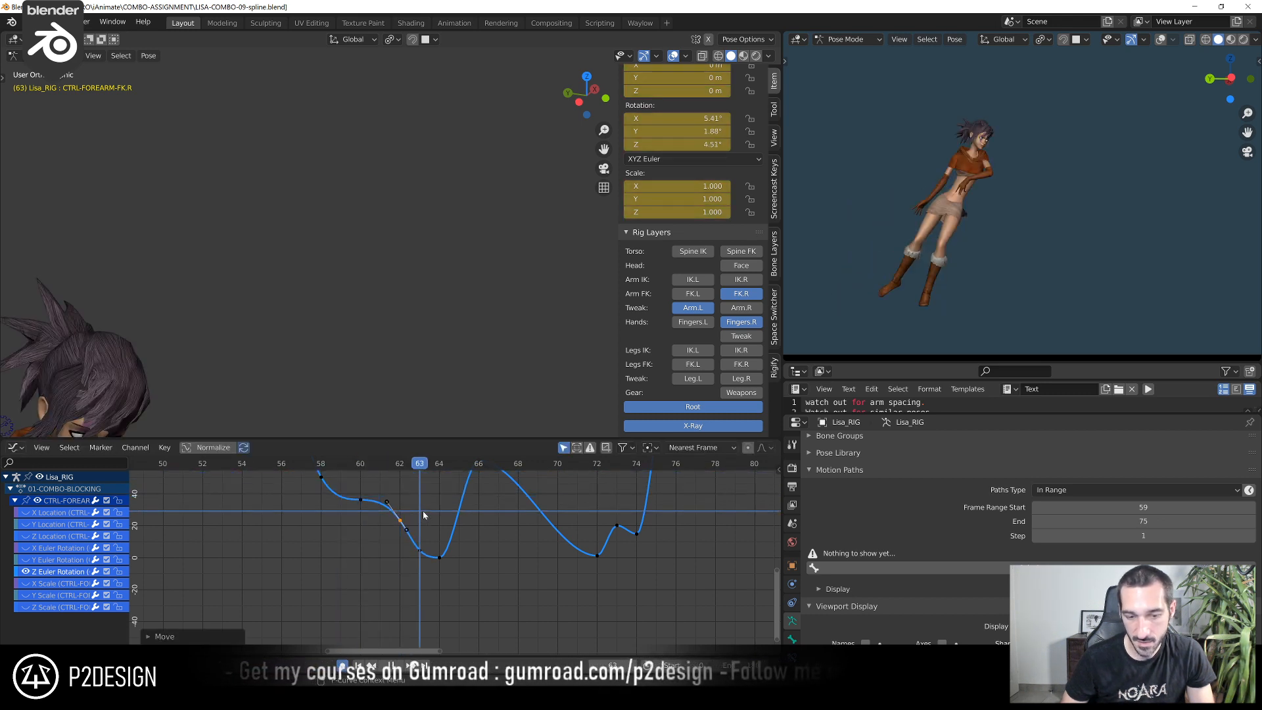
{"action": "key", "text": "g"}
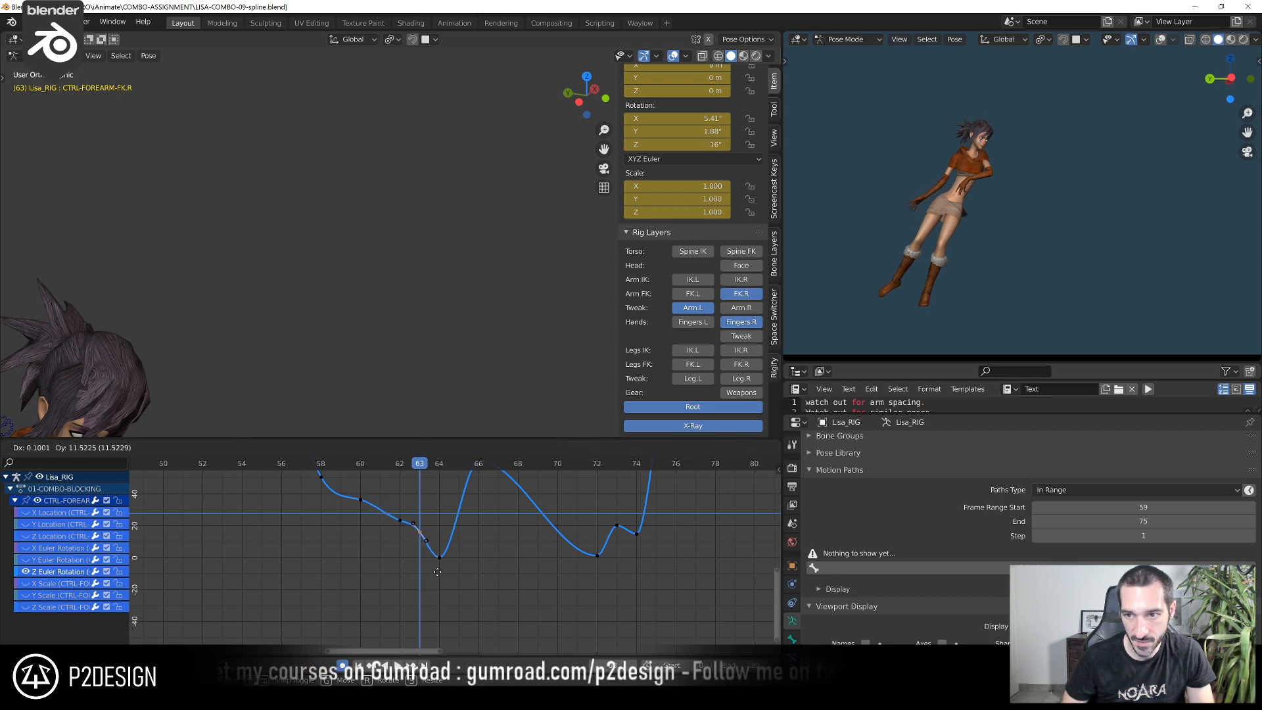
{"action": "left_click", "coordinate": [424, 612]}
Duplicate the forearm's Z Euler rotation key from frame 72 to frame 70 and raise the copy
{"action": "left_click_drag", "start_coordinate": [423, 465], "coordinate": [478, 509]}
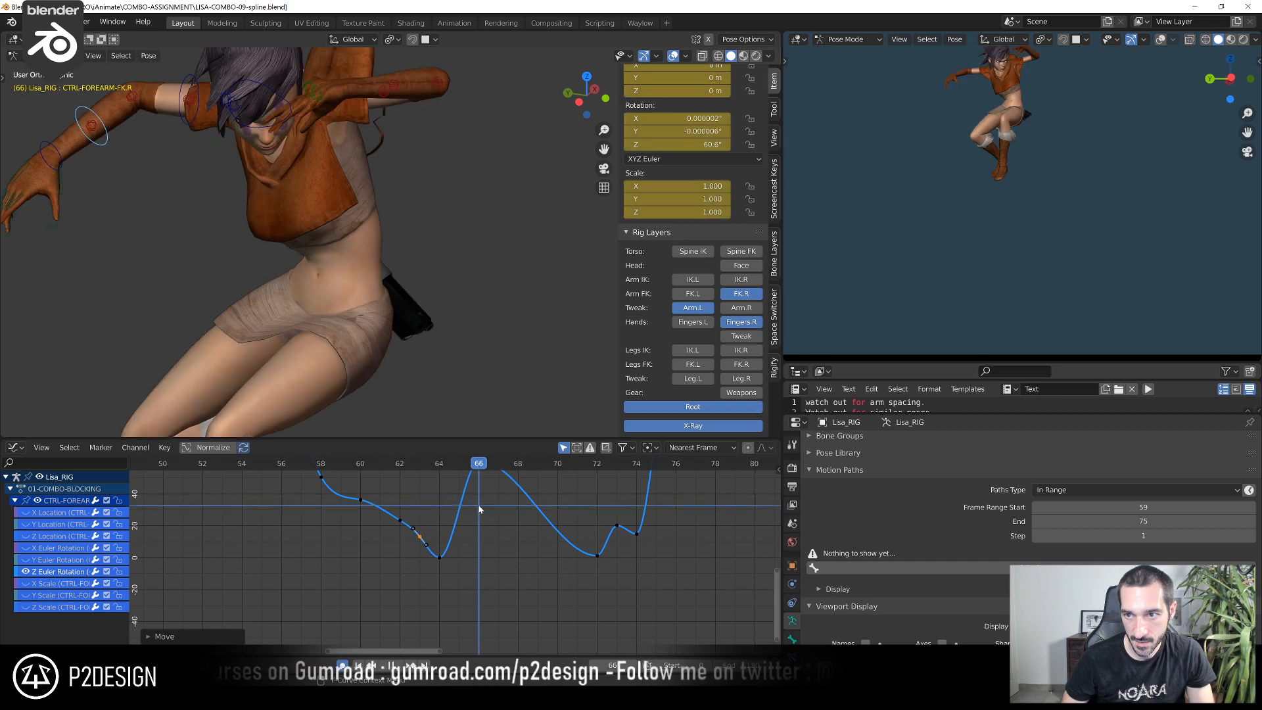
{"action": "middle_click_drag", "start_coordinate": [472, 505], "coordinate": [510, 584], "text": "ctrl"}
{"action": "scroll", "coordinate": [370, 222], "scroll_direction": "down", "scroll_amount": 5}
{"action": "middle_click_drag", "start_coordinate": [371, 222], "coordinate": [380, 234], "text": "shift"}
{"action": "scroll", "coordinate": [380, 234], "scroll_direction": "up", "scroll_amount": 1}
{"action": "scroll", "coordinate": [507, 616], "scroll_direction": "up", "scroll_amount": 1}
{"action": "middle_click_drag", "start_coordinate": [507, 616], "coordinate": [479, 583]}
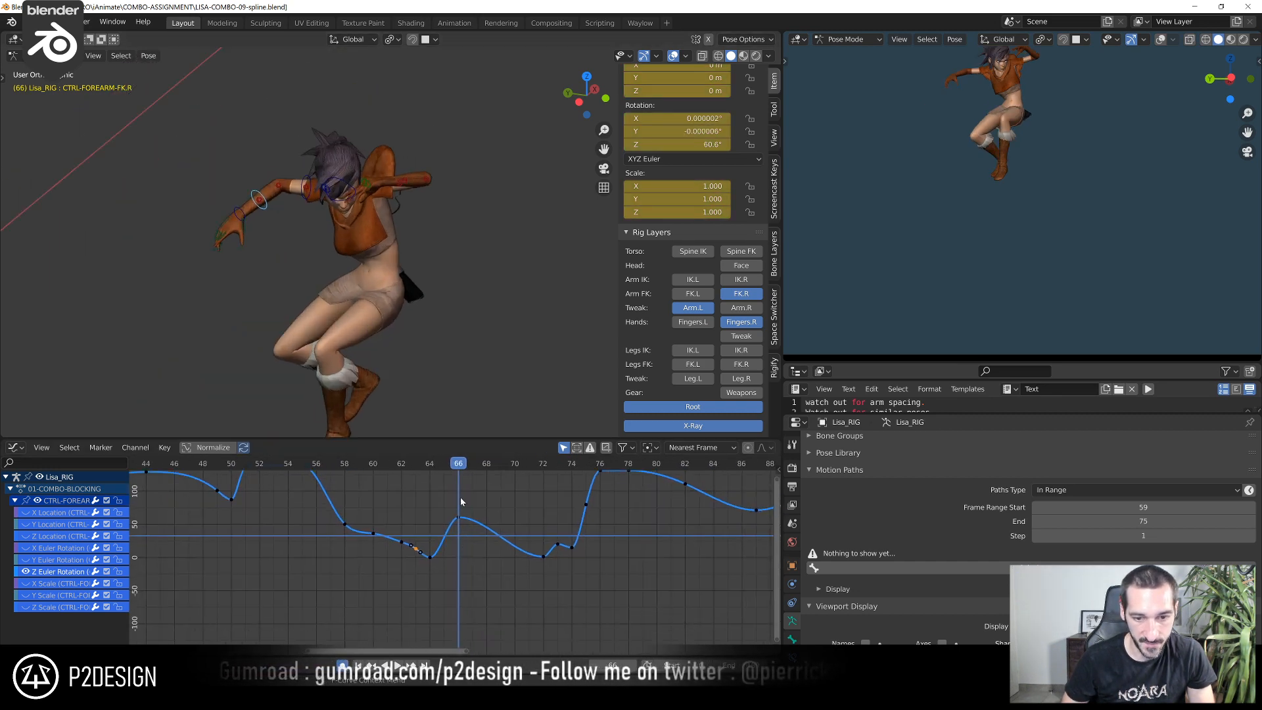
{"action": "left_click_drag", "start_coordinate": [461, 464], "coordinate": [536, 480]}
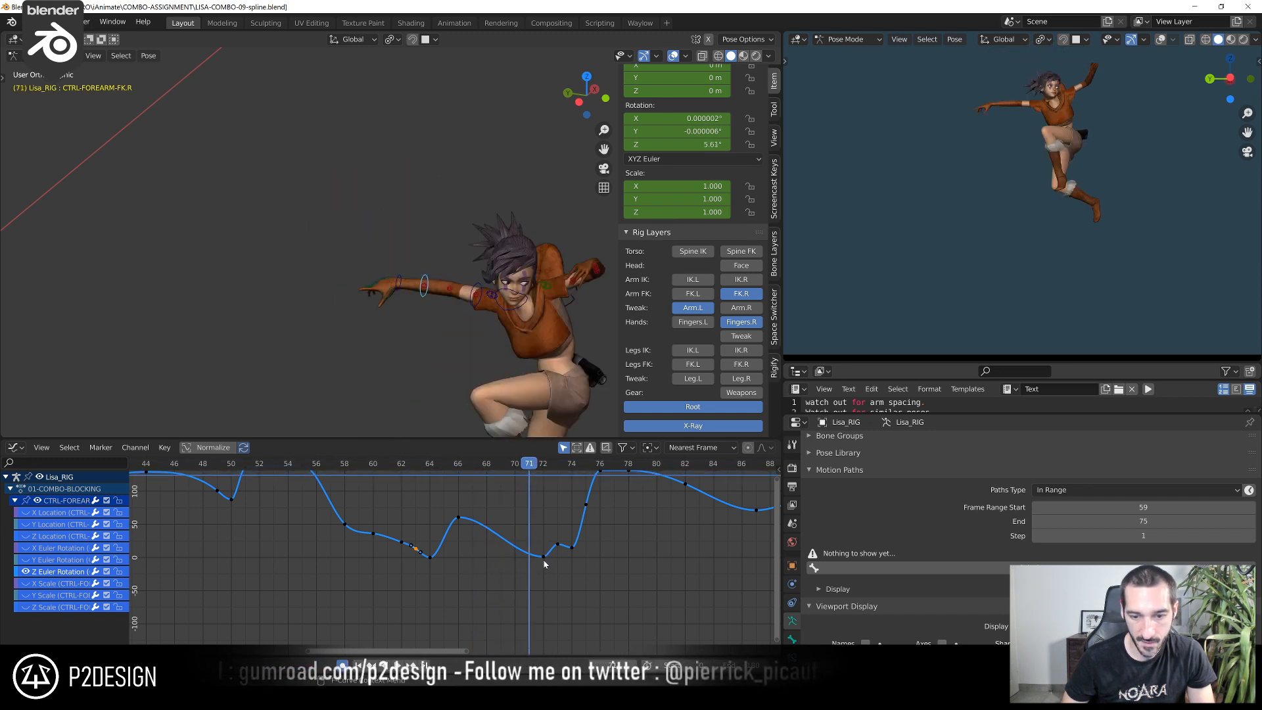
{"action": "key", "text": "shift+d"}
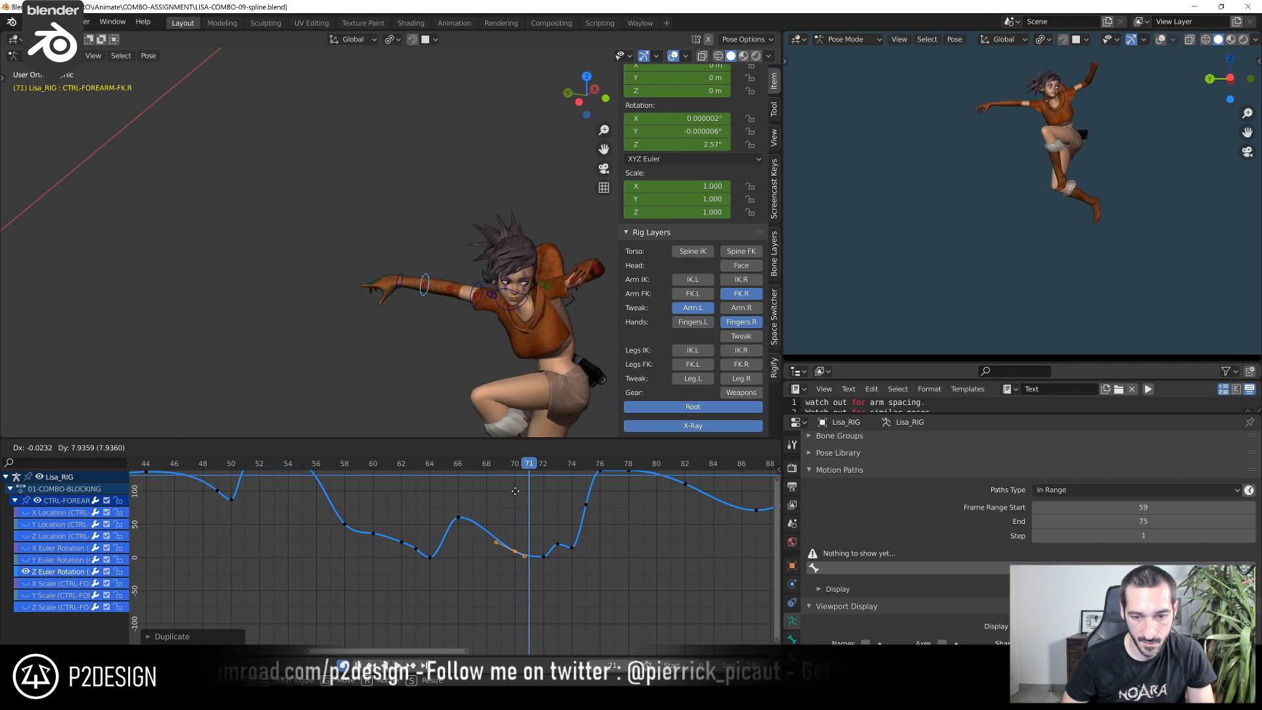
{"action": "left_click", "coordinate": [513, 653]}
At frame 72, raise the right shoulder by rotating and slightly moving CTRL-SHOULDER.R in the left orthographic view
{"action": "left_click_drag", "start_coordinate": [453, 470], "coordinate": [551, 492]}
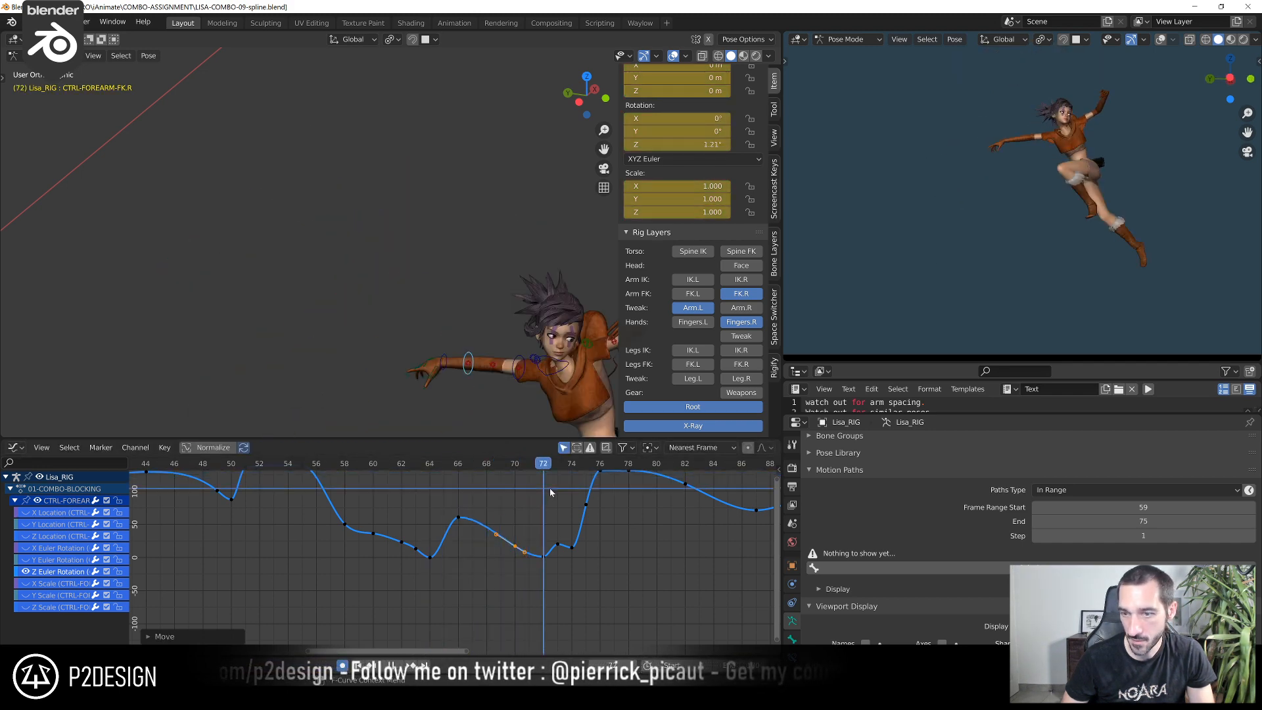
{"action": "middle_click_drag", "start_coordinate": [427, 263], "coordinate": [478, 253]}
{"action": "left_click", "coordinate": [456, 250]}
{"action": "left_click", "coordinate": [456, 249]}
{"action": "key", "text": "ctrl+KP_3"}
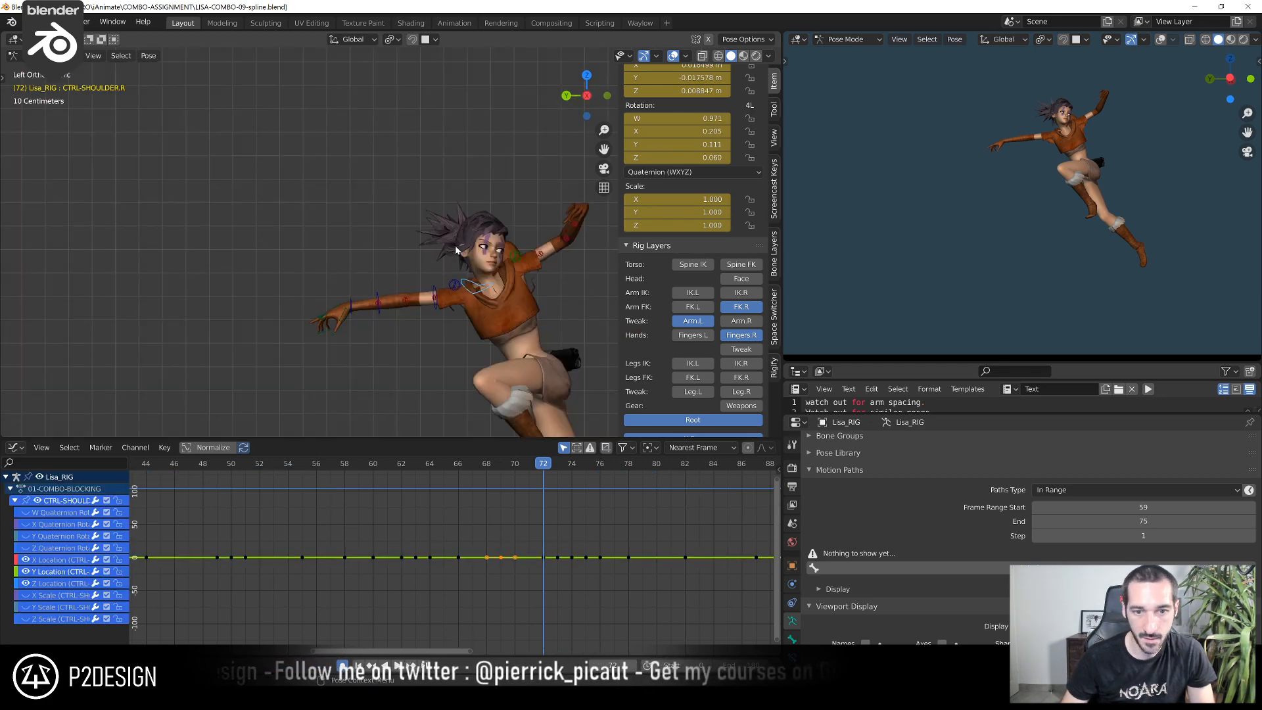
{"action": "middle_click_drag", "start_coordinate": [373, 265], "coordinate": [358, 211], "text": "shift"}
{"action": "scroll", "coordinate": [350, 206], "scroll_direction": "up", "scroll_amount": 4}
{"action": "key", "text": "r"}
{"action": "left_click", "coordinate": [355, 190]}
{"action": "key", "text": "g"}
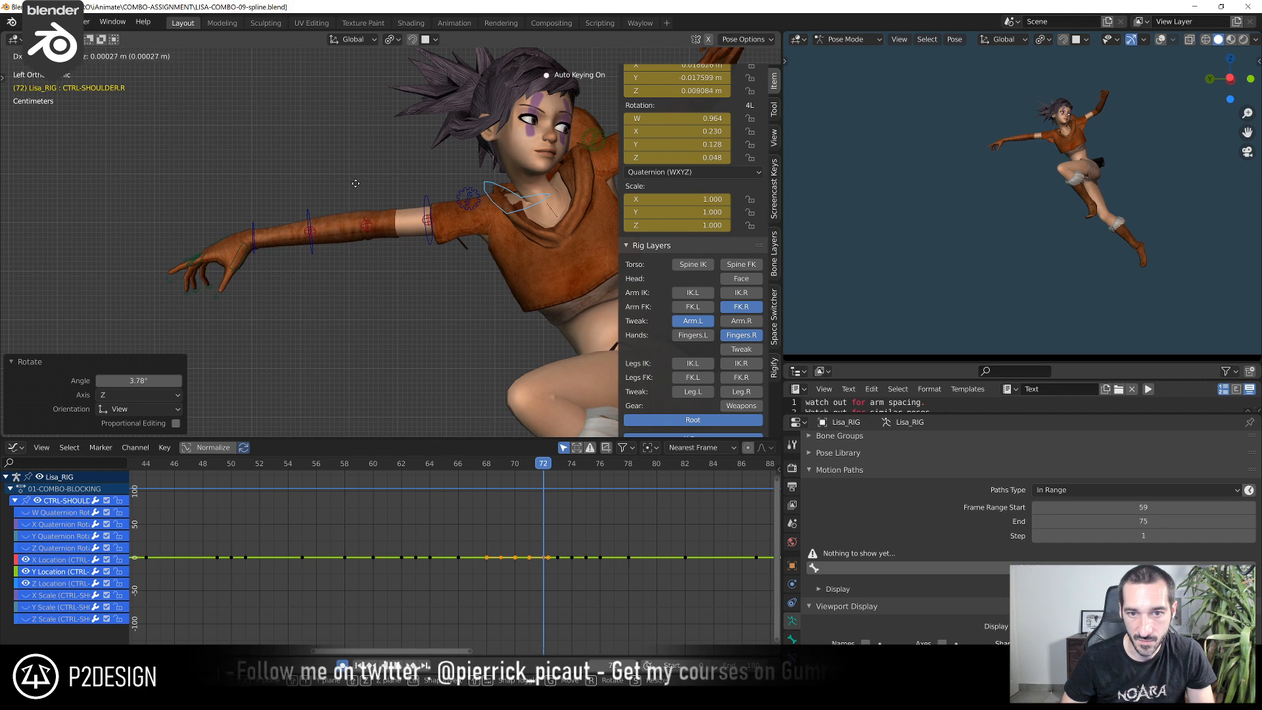
{"action": "left_click", "coordinate": [358, 189]}
{"action": "key", "text": "r"}
{"action": "left_click", "coordinate": [381, 190]}
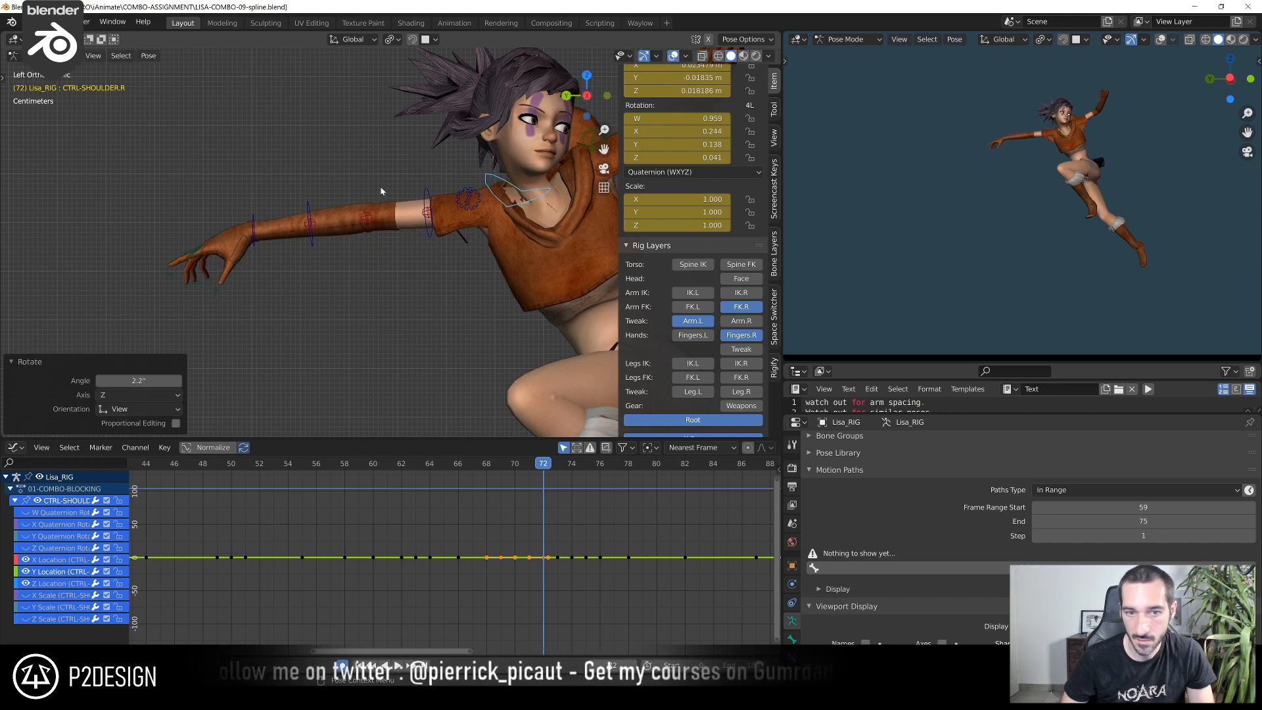
Rotate the right upper arm CTRL-ARM-FK.R upward at frame 72 and scrub ahead to check the following frames
{"action": "left_click", "coordinate": [428, 191]}
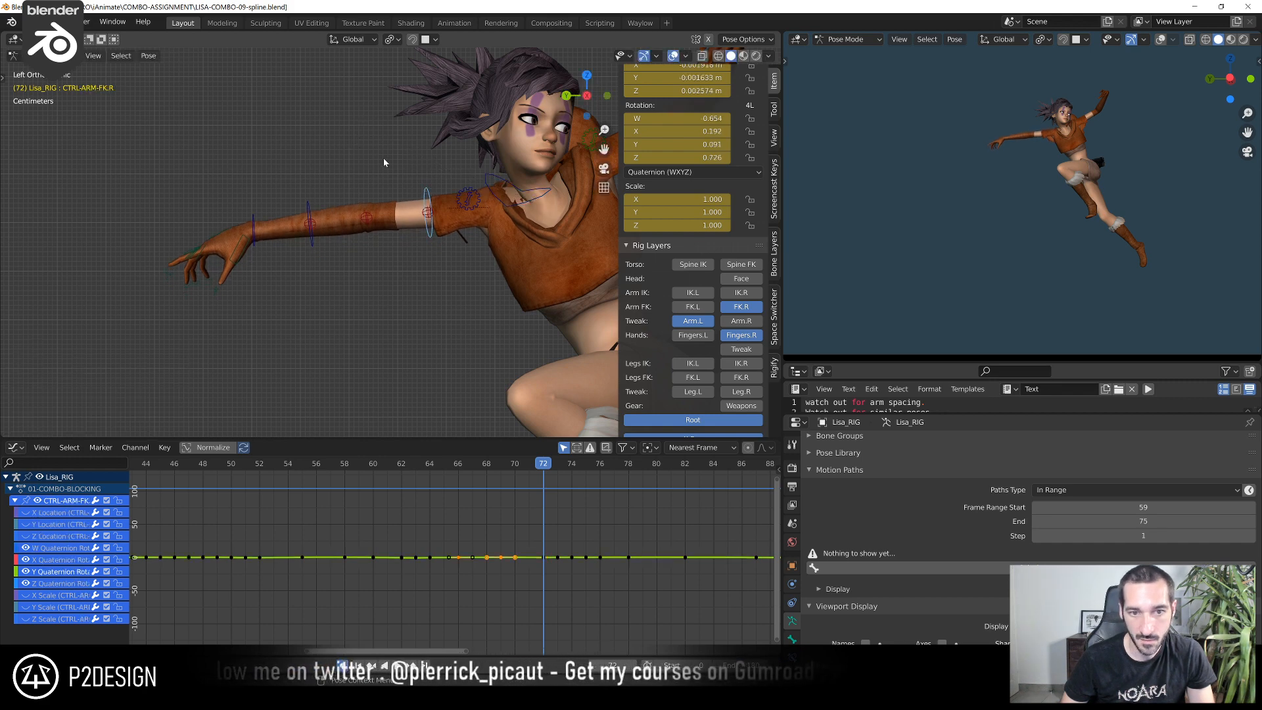
{"action": "left_click", "coordinate": [407, 126]}
{"action": "left_click_drag", "start_coordinate": [544, 464], "coordinate": [576, 485]}
{"action": "scroll", "coordinate": [535, 324], "scroll_direction": "down", "scroll_amount": 4}
{"action": "middle_click_drag", "start_coordinate": [535, 324], "coordinate": [453, 155], "text": "shift"}
{"action": "scroll", "coordinate": [483, 242], "scroll_direction": "up", "scroll_amount": 2}
Raise CTRL-ARM-FK.R's Z Quaternion Rotation key at frame 74 to about -0.566 and try adjusting its W key
{"action": "middle_click_drag", "start_coordinate": [475, 501], "coordinate": [444, 491]}
{"action": "left_click_drag", "start_coordinate": [502, 520], "coordinate": [533, 576]}
{"action": "key", "text": "KP_Decimal"}
{"action": "middle_click_drag", "start_coordinate": [524, 566], "coordinate": [601, 542], "text": "ctrl"}
{"action": "left_click", "coordinate": [477, 580]}
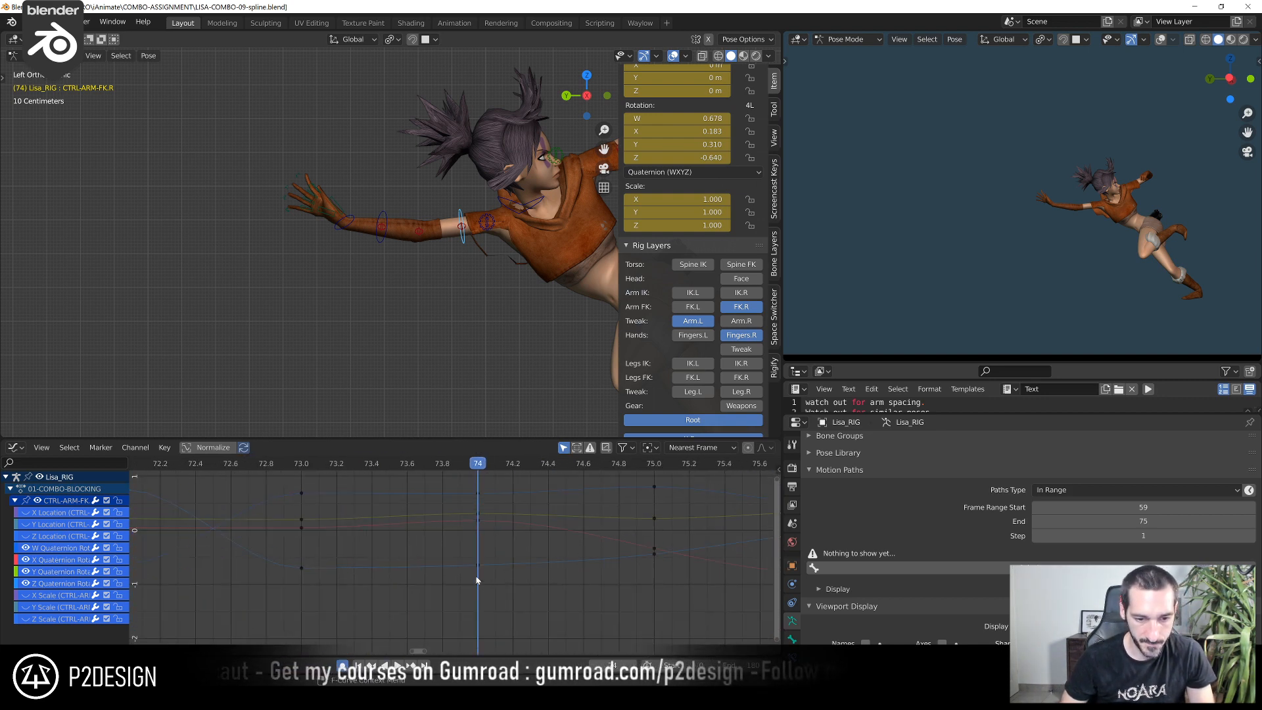
{"action": "scroll", "coordinate": [477, 571], "scroll_direction": "down", "scroll_amount": 2}
{"action": "key", "text": "g"}
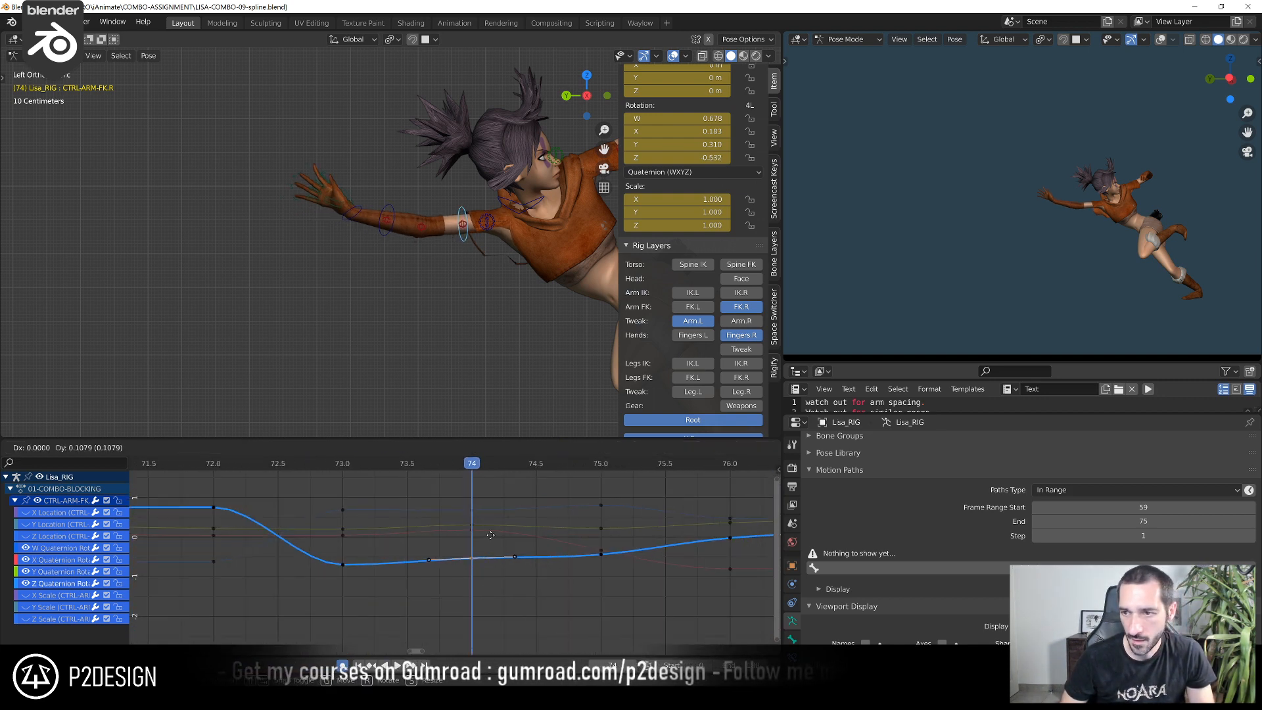
{"action": "left_click", "coordinate": [494, 554]}
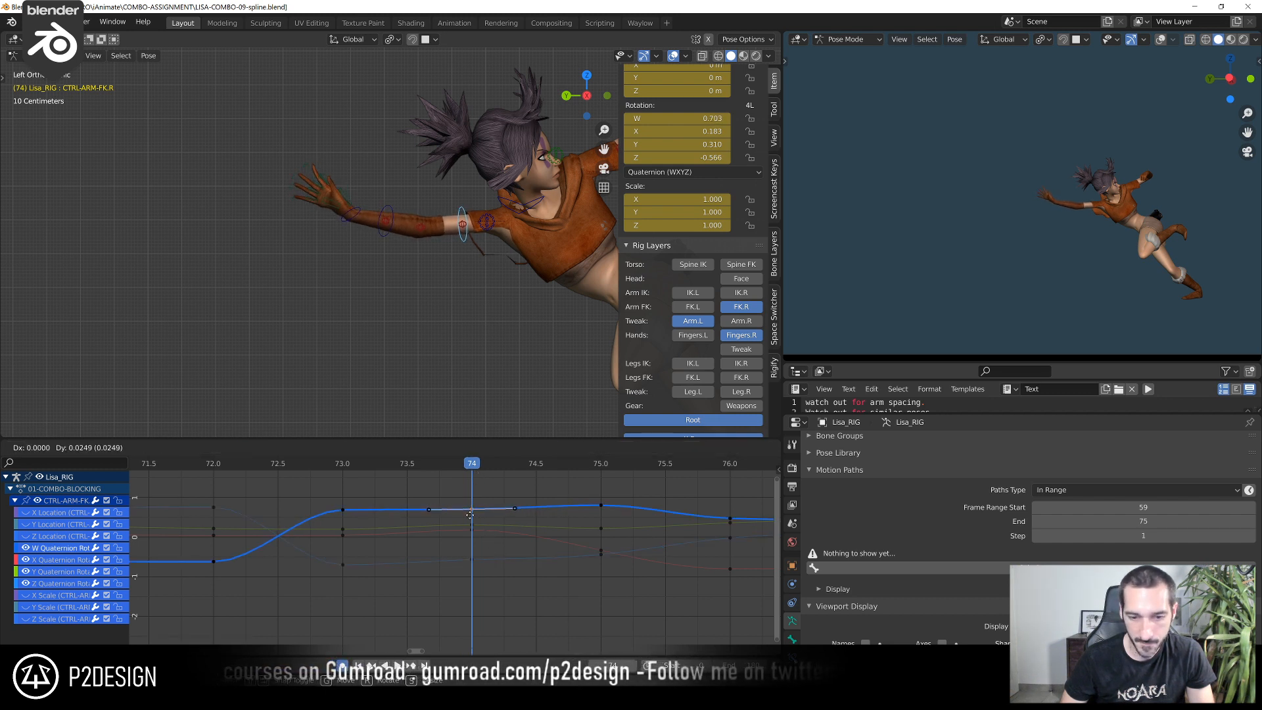
{"action": "left_click", "coordinate": [473, 511]}
Raise CTRL-ARM-FK.R's X Quaternion Rotation key at frame 73 to about 0.228
{"action": "left_click_drag", "start_coordinate": [501, 464], "coordinate": [341, 514]}
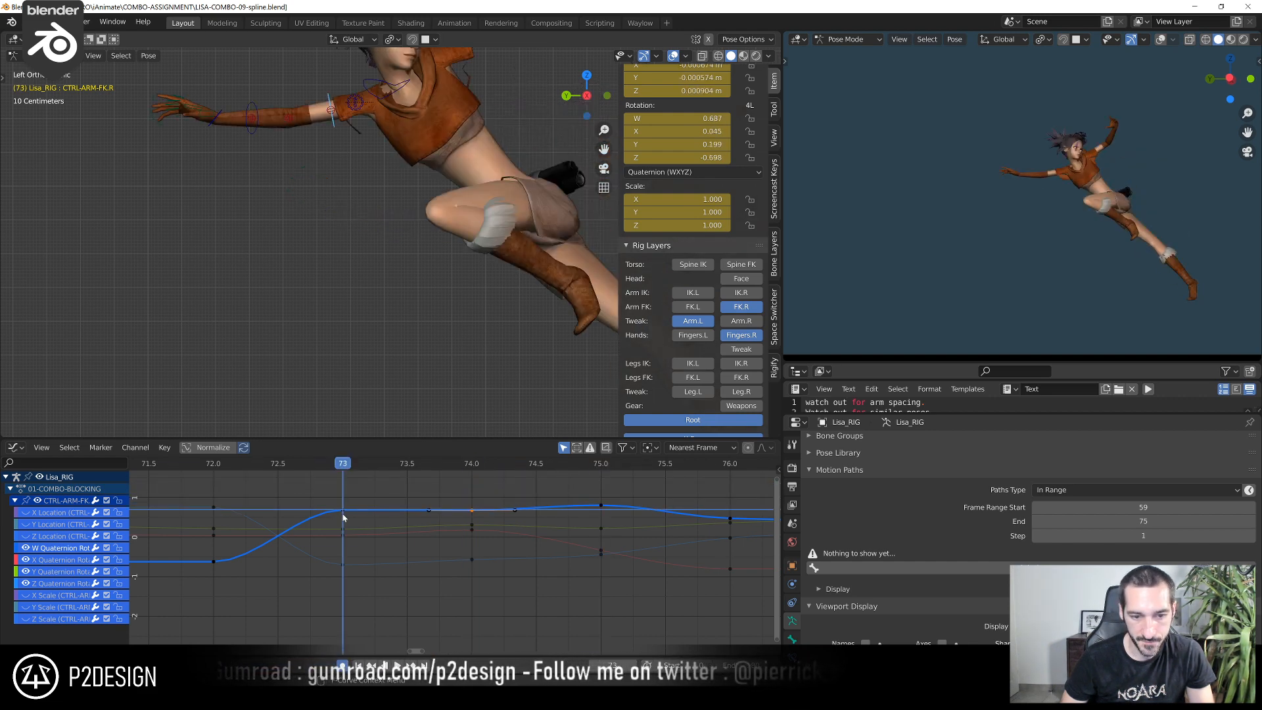
{"action": "left_click", "coordinate": [344, 565]}
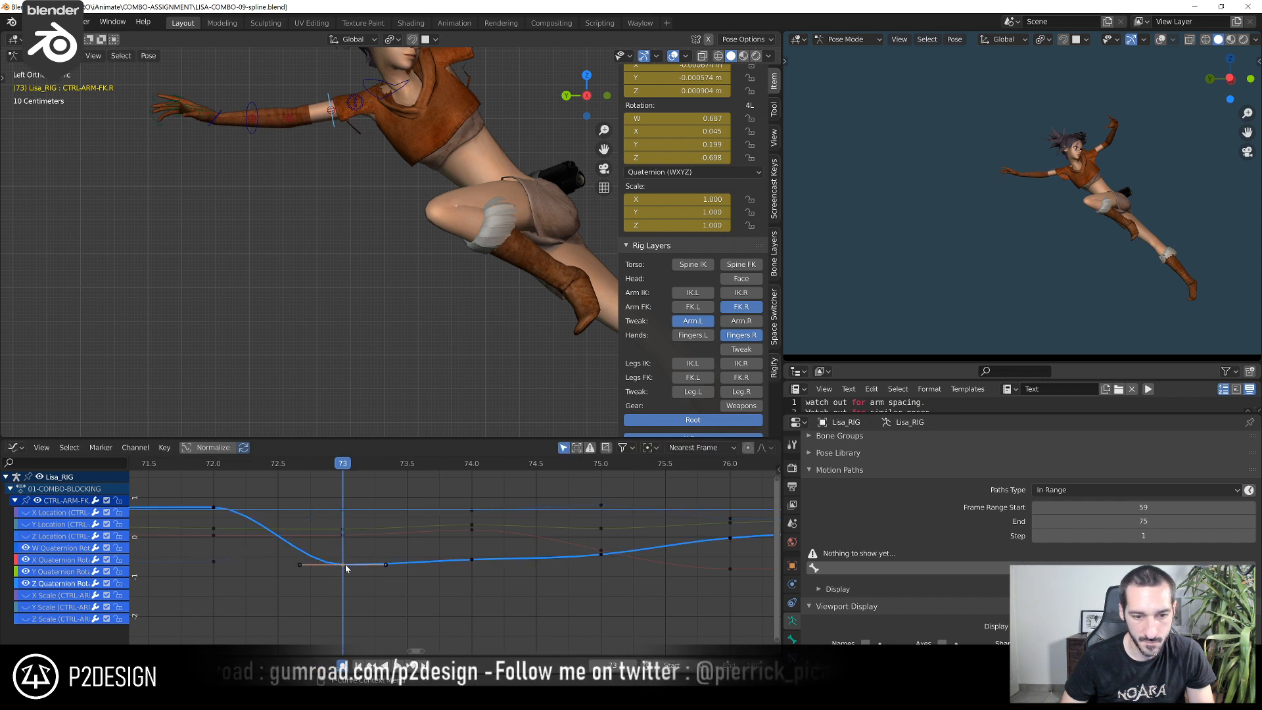
{"action": "left_click", "coordinate": [341, 540]}
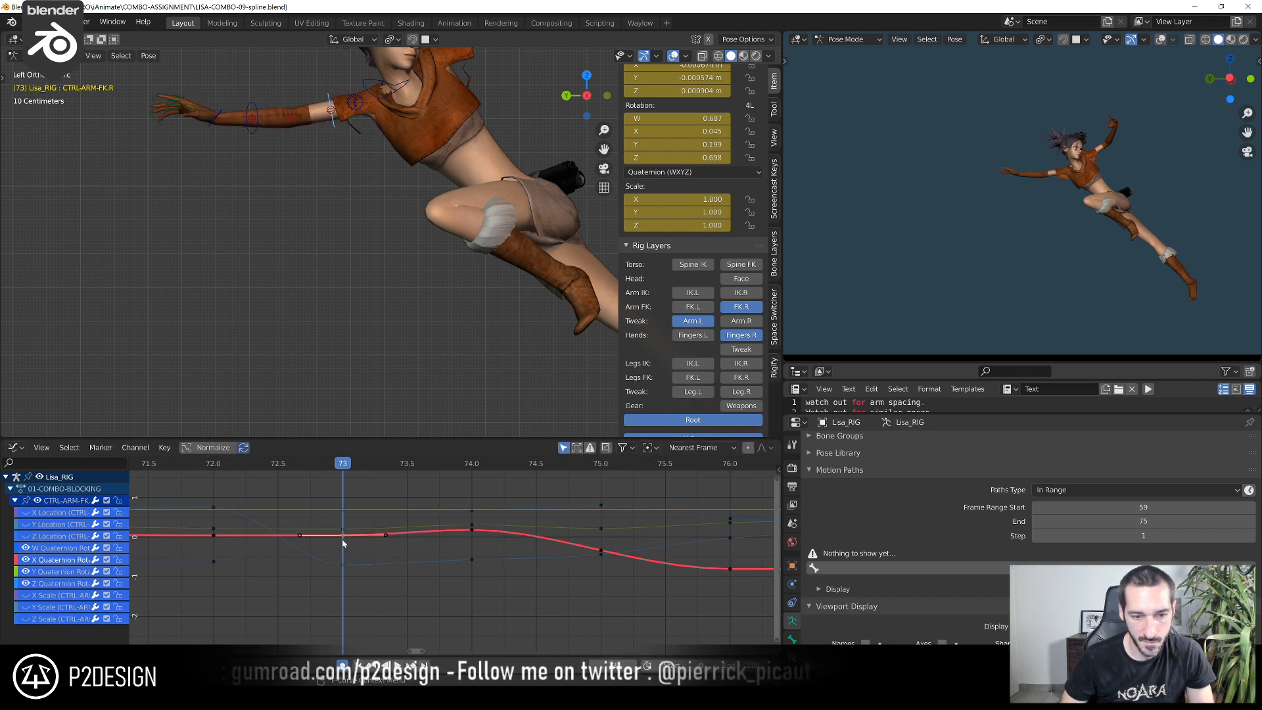
{"action": "key", "text": "g"}
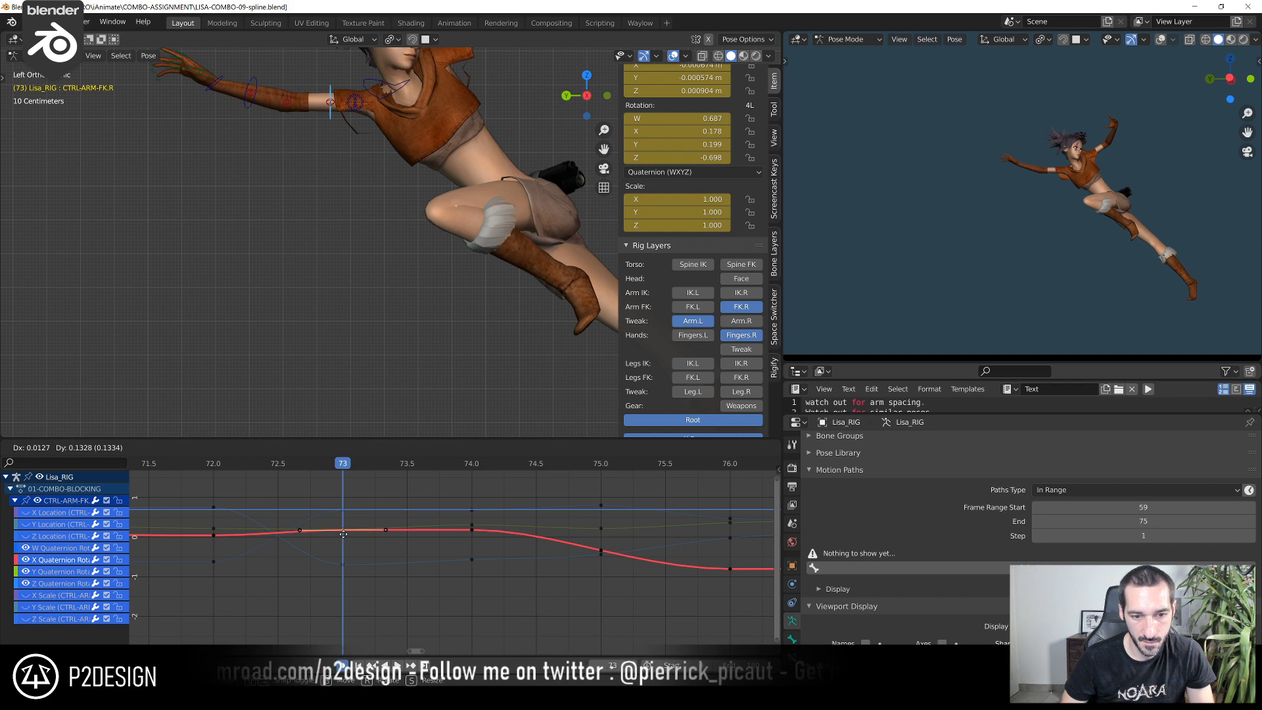
{"action": "left_click", "coordinate": [343, 530]}
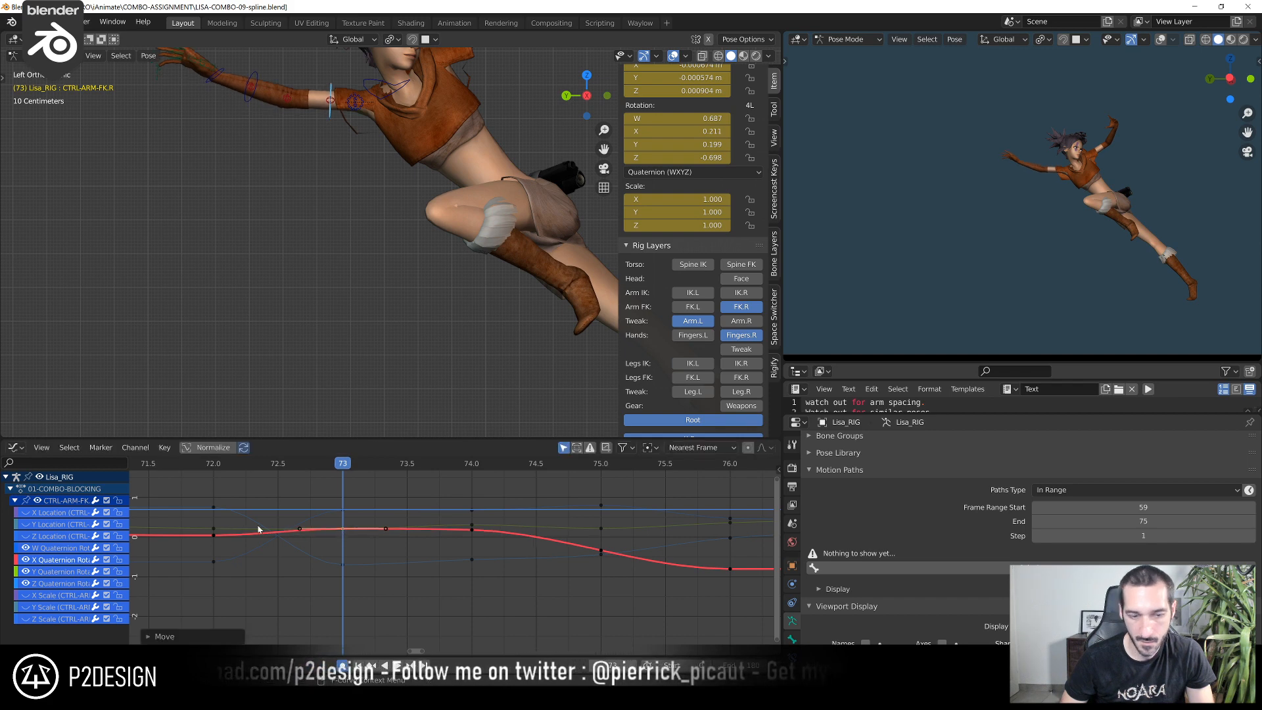
{"action": "left_click", "coordinate": [203, 468]}
{"action": "left_click_drag", "start_coordinate": [241, 472], "coordinate": [308, 471]}
{"action": "key", "text": "g"}
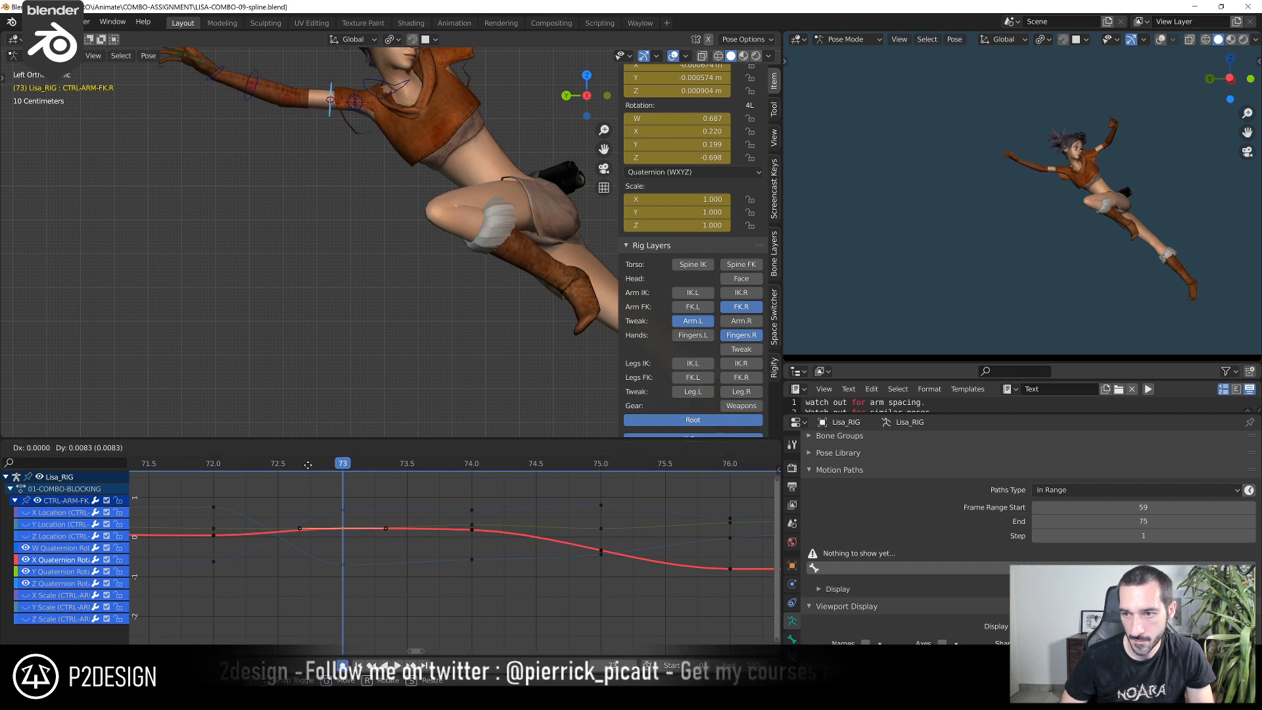
{"action": "left_click", "coordinate": [306, 466]}
{"action": "left_click_drag", "start_coordinate": [208, 474], "coordinate": [315, 484]}
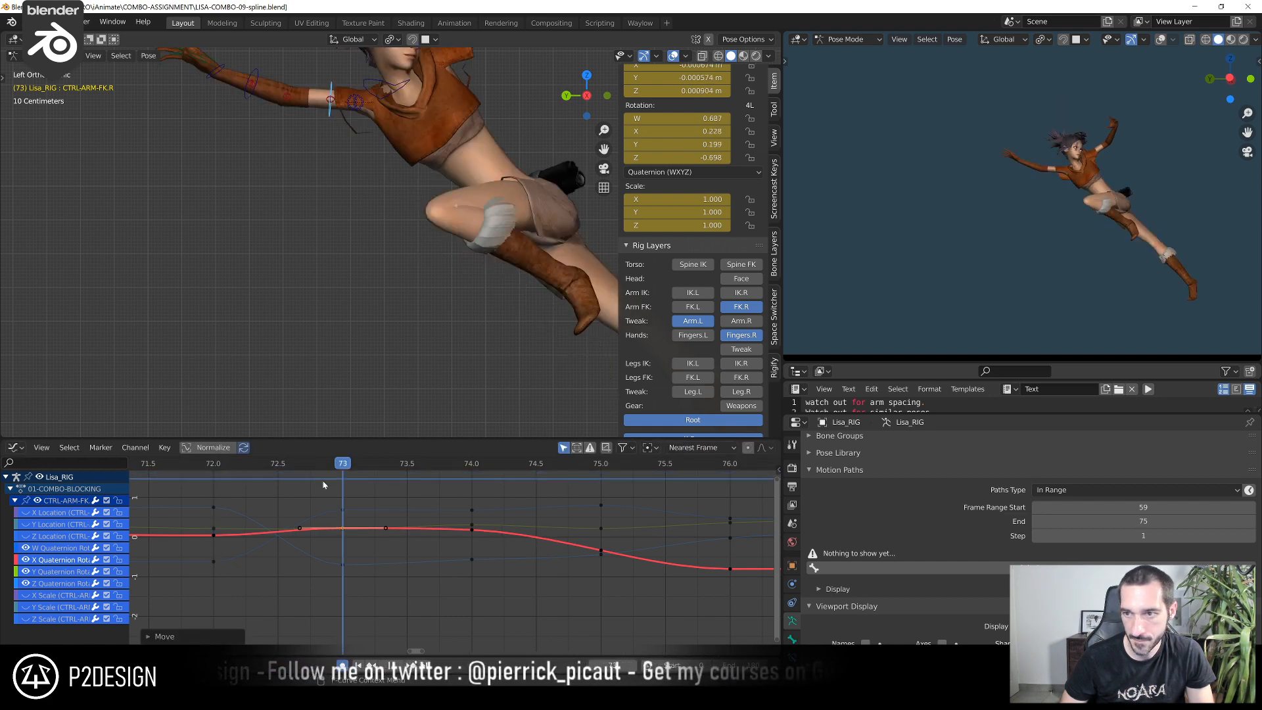
Lower CTRL-ARM-FK.R's X Quaternion Rotation key at frame 74 so the right arm drops slightly
{"action": "key", "text": "Right"}
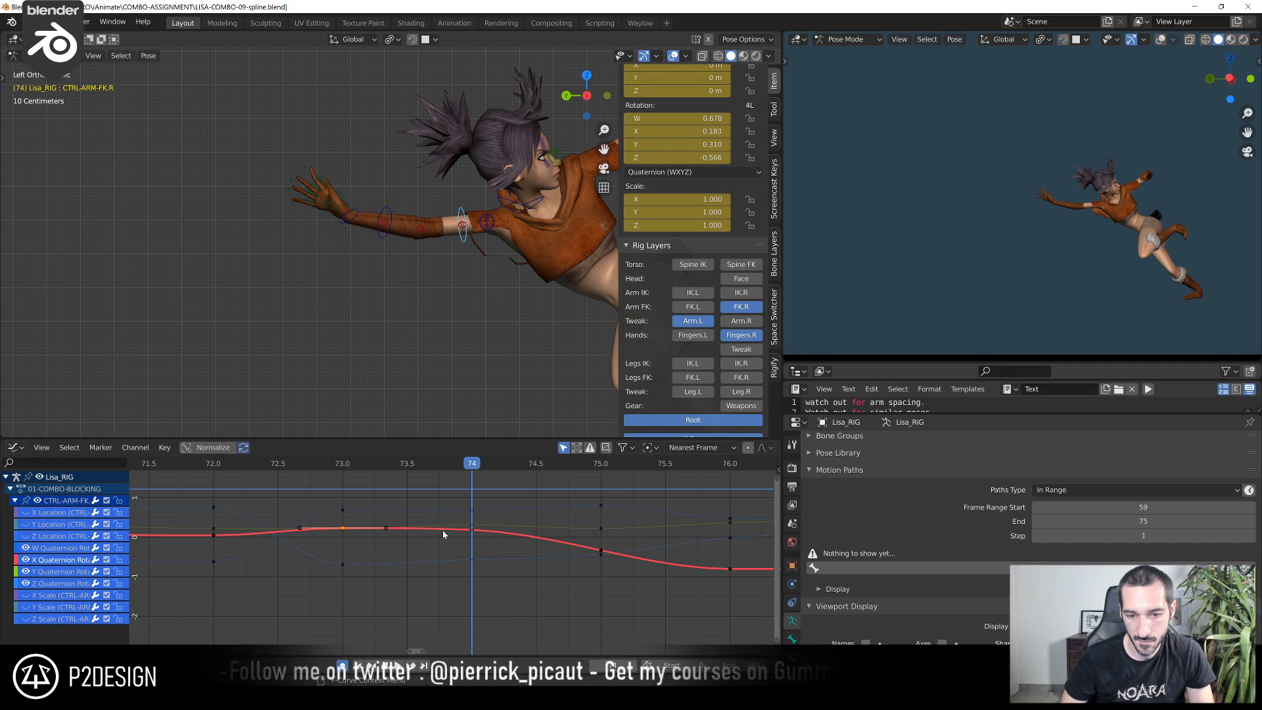
{"action": "left_click", "coordinate": [467, 531]}
{"action": "key", "text": "g"}
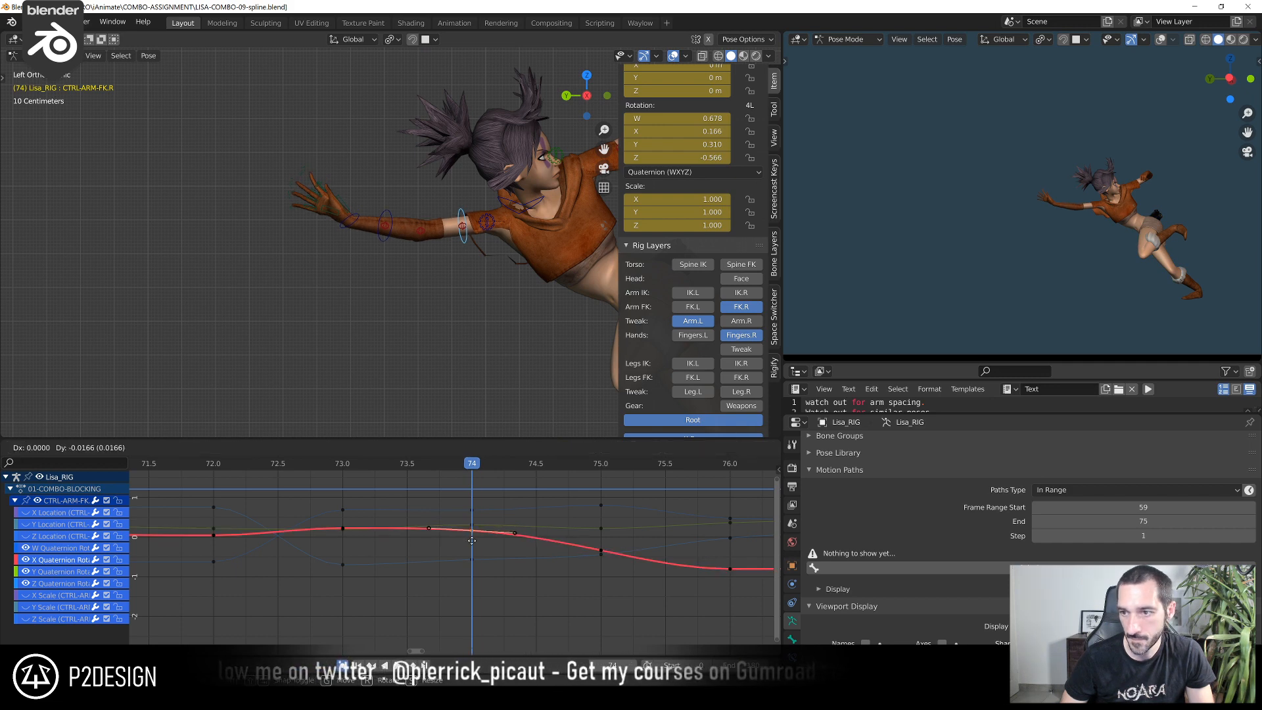
{"action": "left_click", "coordinate": [476, 520]}
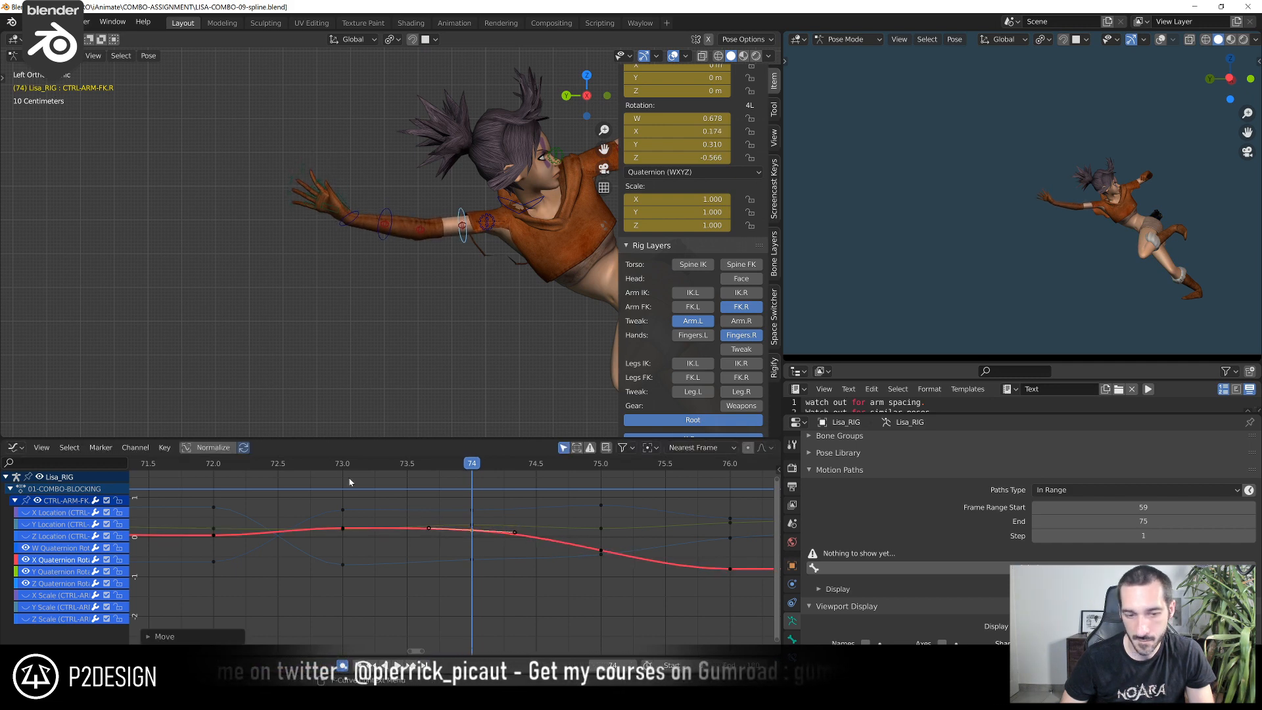
{"action": "mouse_move", "coordinate": [517, 480]}
{"action": "right_mouse_down", "text": "shift"}
{"action": "mouse_move", "coordinate": [578, 487]}
{"action": "mouse_move", "coordinate": [493, 488]}
{"action": "right_mouse_up", "text": "shift"}
{"action": "key", "text": "g"}
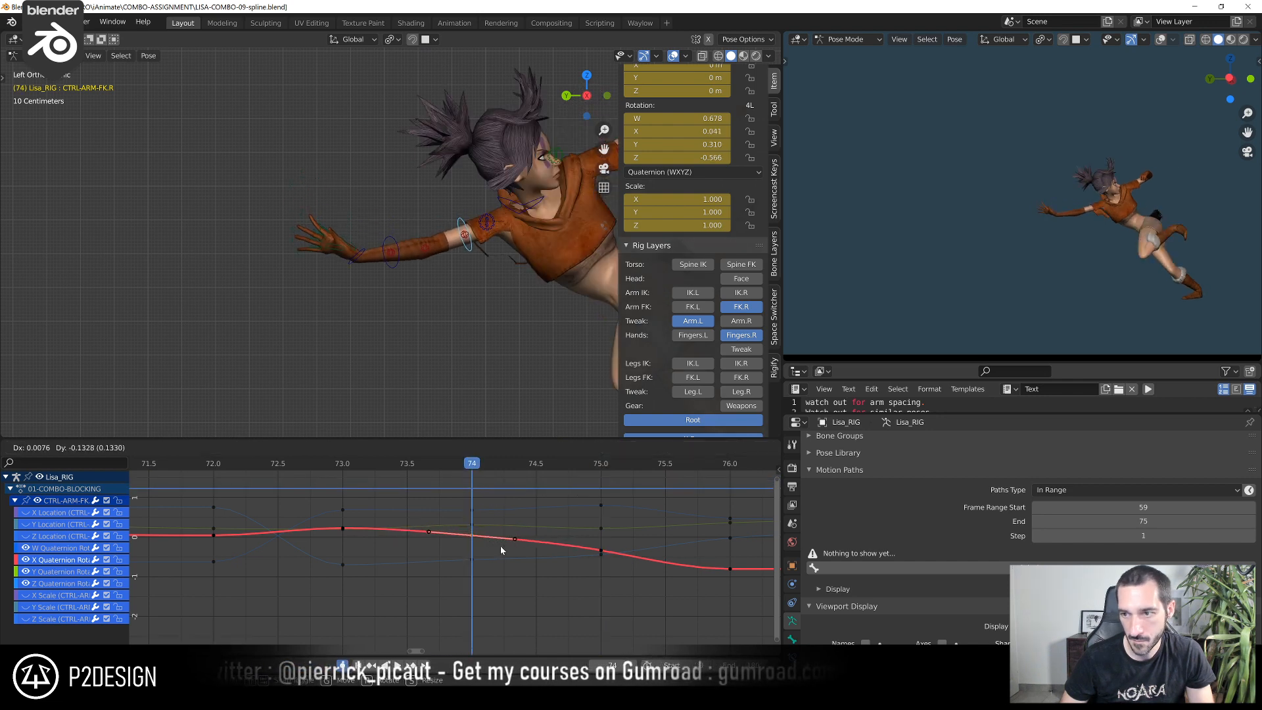
{"action": "left_click", "coordinate": [501, 534]}
Play back the right arm's motion and scrub through to frame 70 to examine it
{"action": "scroll", "coordinate": [348, 528], "scroll_direction": "down", "scroll_amount": 3}
{"action": "left_click", "coordinate": [293, 464]}
{"action": "key", "text": "space"}
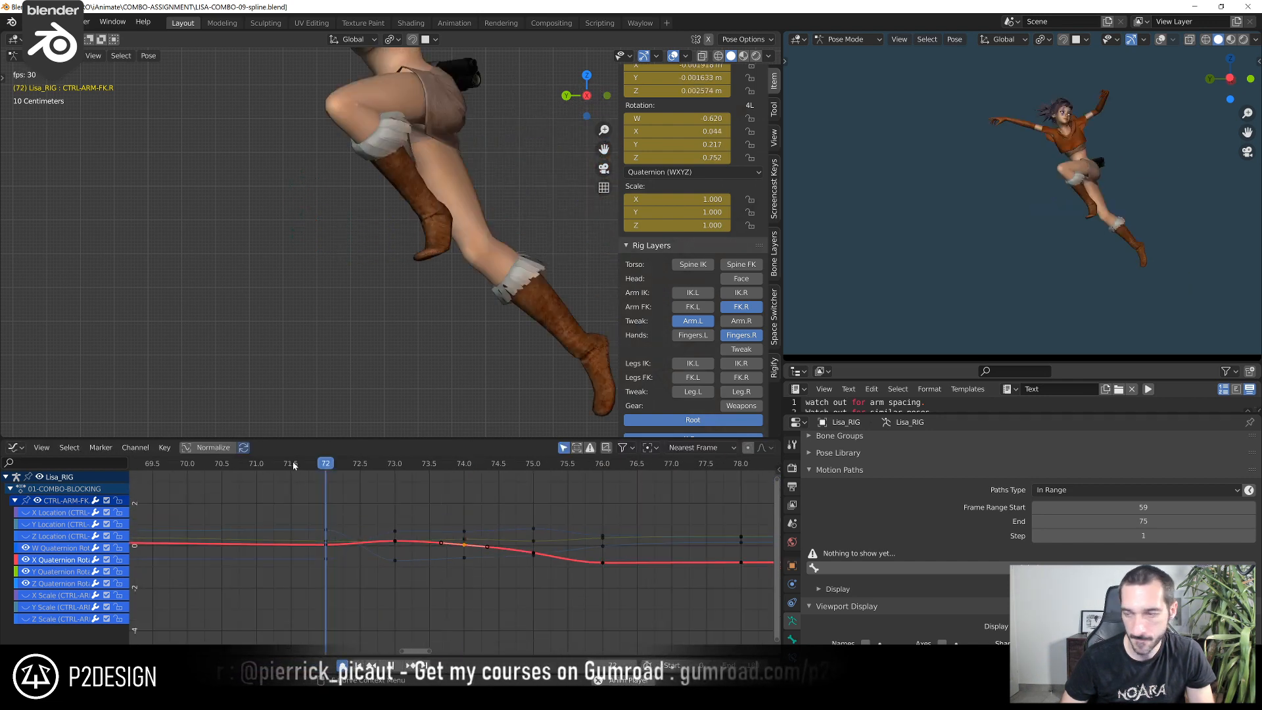
{"action": "key", "text": "Escape"}
{"action": "right_click_drag", "start_coordinate": [368, 480], "coordinate": [191, 551], "text": "shift"}
{"action": "scroll", "coordinate": [253, 588], "scroll_direction": "down", "scroll_amount": 12}
{"action": "middle_click_drag", "start_coordinate": [254, 589], "coordinate": [448, 599]}
{"action": "left_click", "coordinate": [273, 463]}
{"action": "left_click_drag", "start_coordinate": [274, 463], "coordinate": [551, 478]}
Show the left arm's FK controls, select CTRL-SHOULDER.L and try moving it at frame 64
{"action": "scroll", "coordinate": [511, 208], "scroll_direction": "down", "scroll_amount": 2}
{"action": "middle_click_drag", "start_coordinate": [431, 195], "coordinate": [475, 298], "text": "shift"}
{"action": "scroll", "coordinate": [443, 203], "scroll_direction": "up", "scroll_amount": 3}
{"action": "middle_click_drag", "start_coordinate": [430, 151], "coordinate": [439, 294], "text": "shift"}
{"action": "scroll", "coordinate": [440, 294], "scroll_direction": "up", "scroll_amount": 5}
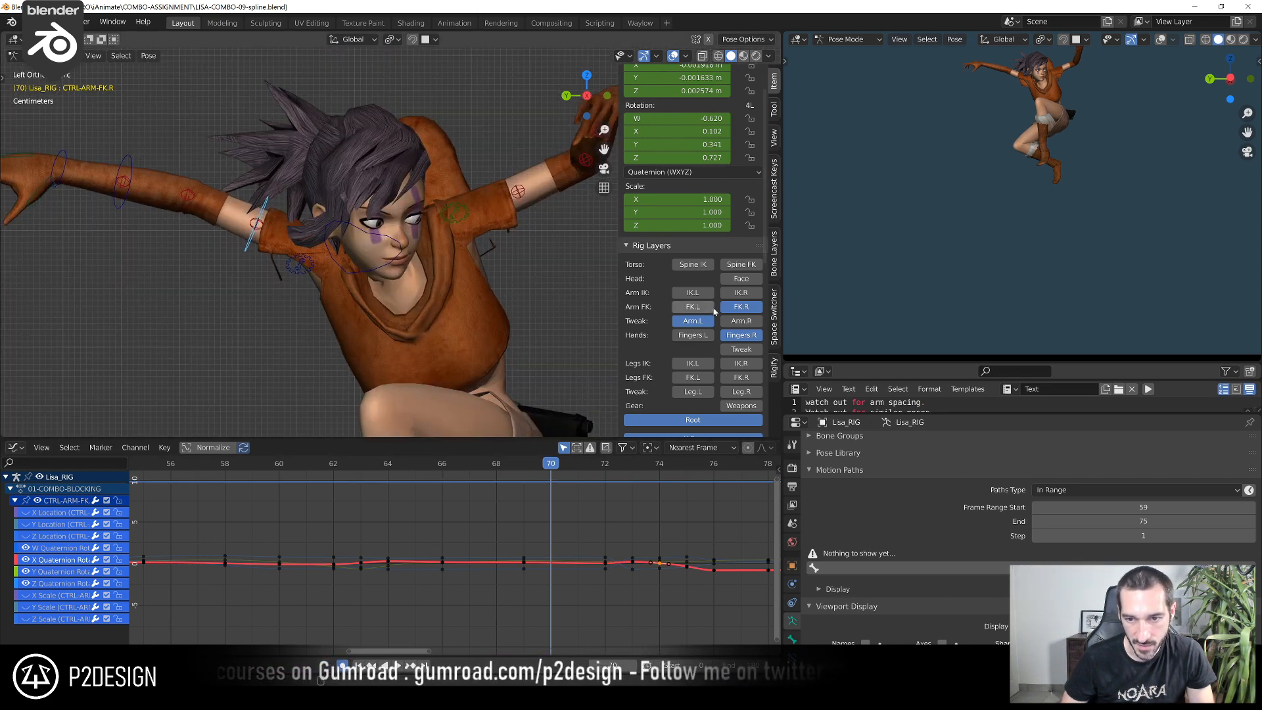
{"action": "left_click", "coordinate": [437, 244]}
{"action": "scroll", "coordinate": [373, 533], "scroll_direction": "up", "scroll_amount": 2}
{"action": "left_click_drag", "start_coordinate": [348, 465], "coordinate": [313, 495]}
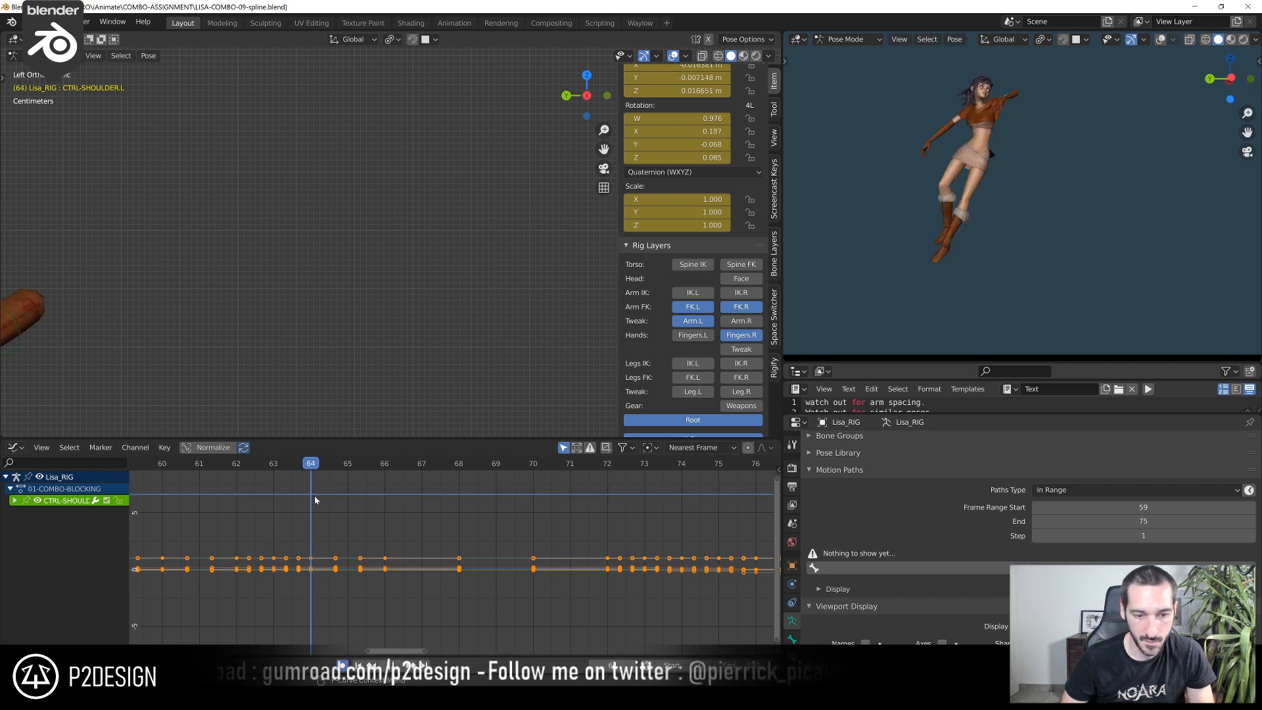
{"action": "middle_click_drag", "start_coordinate": [180, 342], "coordinate": [342, 291], "text": "shift"}
{"action": "key", "text": "g"}
{"action": "right_click", "coordinate": [274, 312]}
At frame 68, move CTRL-SHOULDER.L to lift the left shoulder and rotate it by about -2.5°
{"action": "left_click_drag", "start_coordinate": [328, 460], "coordinate": [465, 478]}
{"action": "scroll", "coordinate": [514, 260], "scroll_direction": "down", "scroll_amount": 3}
{"action": "middle_click_drag", "start_coordinate": [514, 260], "coordinate": [328, 324], "text": "shift"}
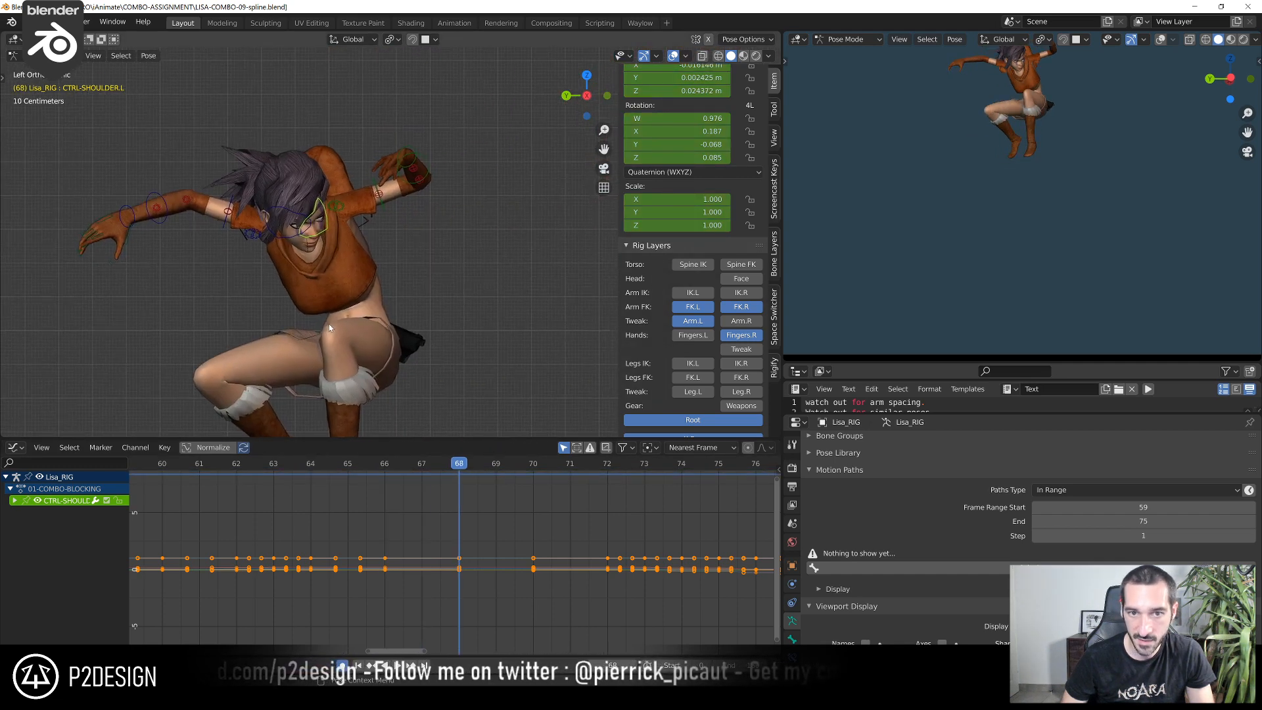
{"action": "scroll", "coordinate": [335, 321], "scroll_direction": "up", "scroll_amount": 2}
{"action": "key", "text": "g"}
{"action": "left_click", "coordinate": [386, 292]}
{"action": "middle_click_drag", "start_coordinate": [386, 291], "coordinate": [398, 254]}
{"action": "key", "text": "r"}
{"action": "left_click", "coordinate": [402, 250]}
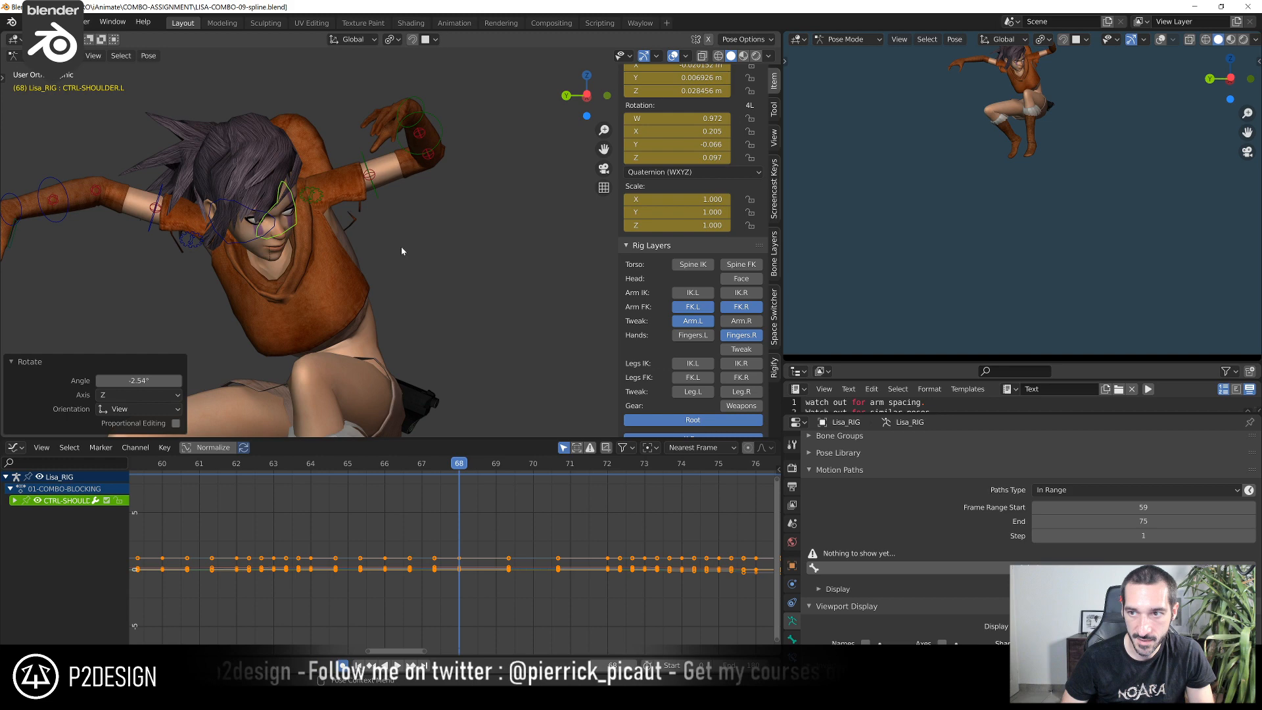
Select CTRL-ARM-FK.L and adjust the left upper arm's rotation at frame 68 from two viewing angles, starting with about -5.4°
{"action": "left_click", "coordinate": [373, 179]}
{"action": "middle_click_drag", "start_coordinate": [374, 179], "coordinate": [401, 197]}
{"action": "key", "text": "r"}
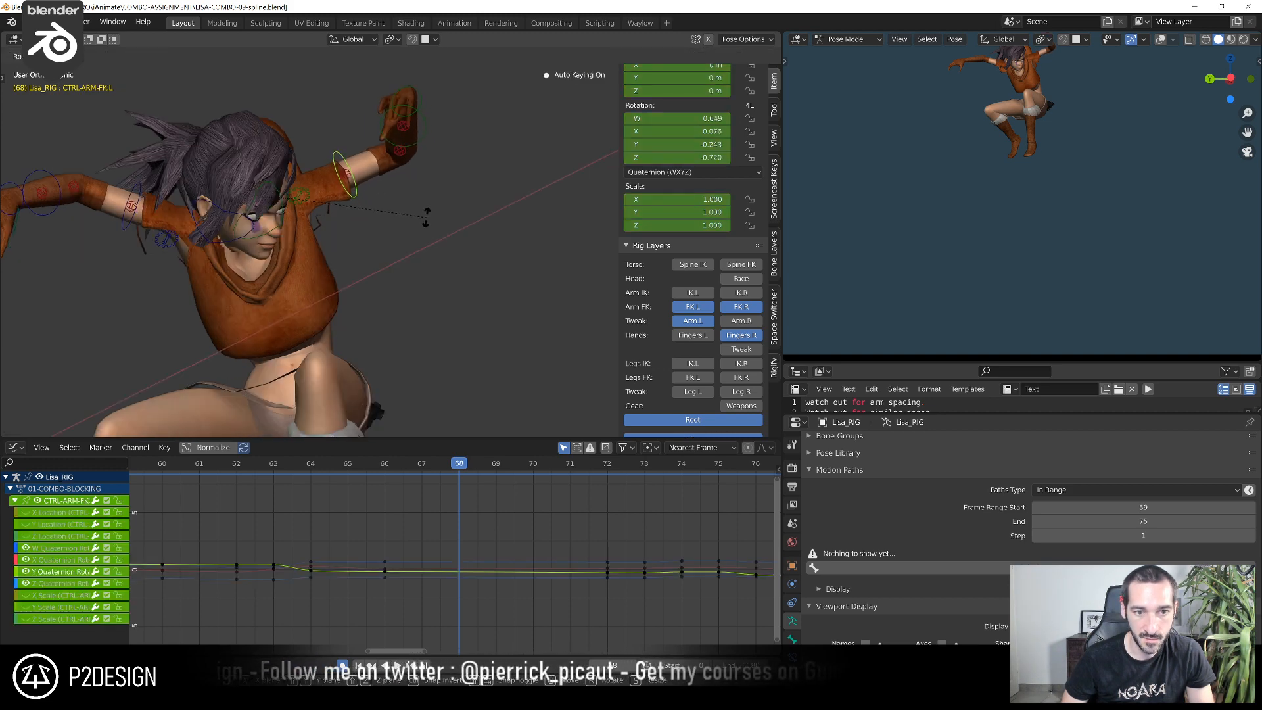
{"action": "left_click", "coordinate": [427, 218]}
{"action": "scroll", "coordinate": [1070, 148], "scroll_direction": "down", "scroll_amount": 2}
{"action": "scroll", "coordinate": [1069, 150], "scroll_direction": "up", "scroll_amount": 1}
{"action": "middle_click_drag", "start_coordinate": [567, 259], "coordinate": [229, 178]}
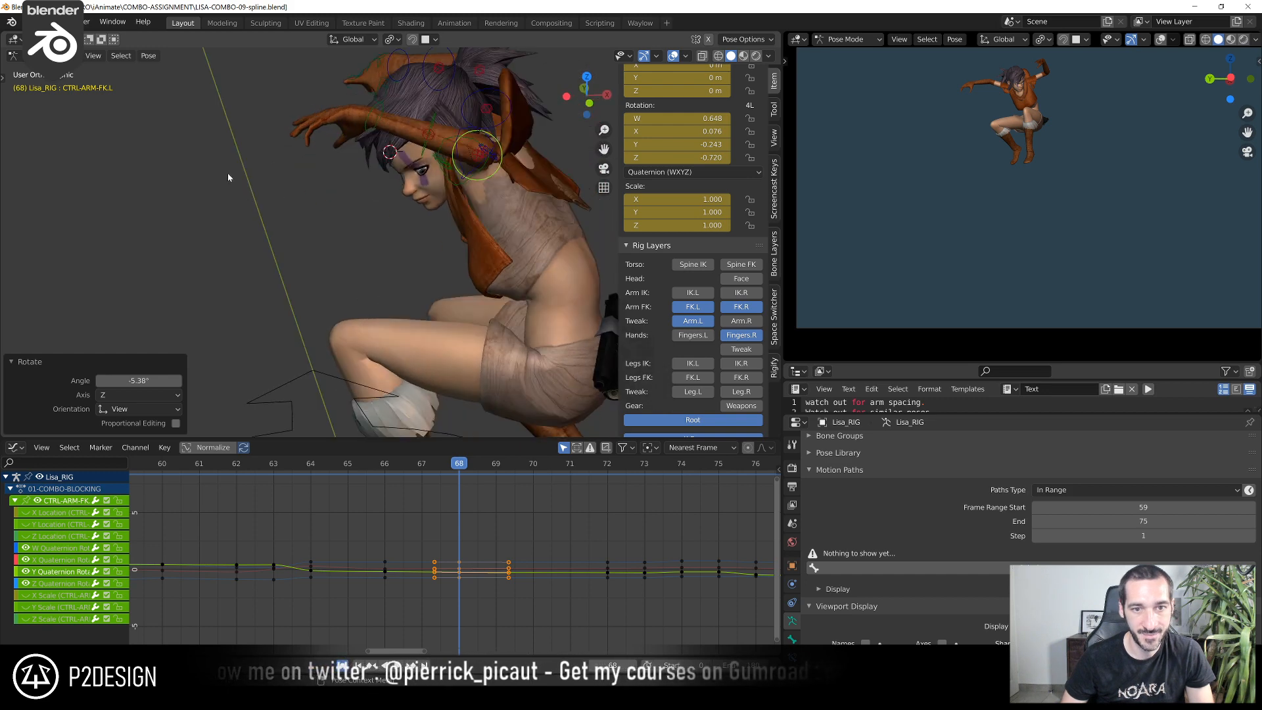
{"action": "key", "text": "r"}
{"action": "left_click", "coordinate": [238, 230]}
Swing the left upper arm CTRL-ARM-FK.L at frame 72 with rotations of about 4.4° and 14.6°
{"action": "middle_click_drag", "start_coordinate": [239, 230], "coordinate": [414, 315]}
{"action": "left_click_drag", "start_coordinate": [466, 466], "coordinate": [598, 468]}
{"action": "scroll", "coordinate": [555, 385], "scroll_direction": "down", "scroll_amount": 3}
{"action": "middle_click_drag", "start_coordinate": [555, 377], "coordinate": [534, 304], "text": "shift"}
{"action": "key", "text": "r"}
{"action": "left_click", "coordinate": [421, 263]}
{"action": "key", "text": "ctrl+z"}
{"action": "key", "text": "r"}
{"action": "left_click", "coordinate": [287, 239]}
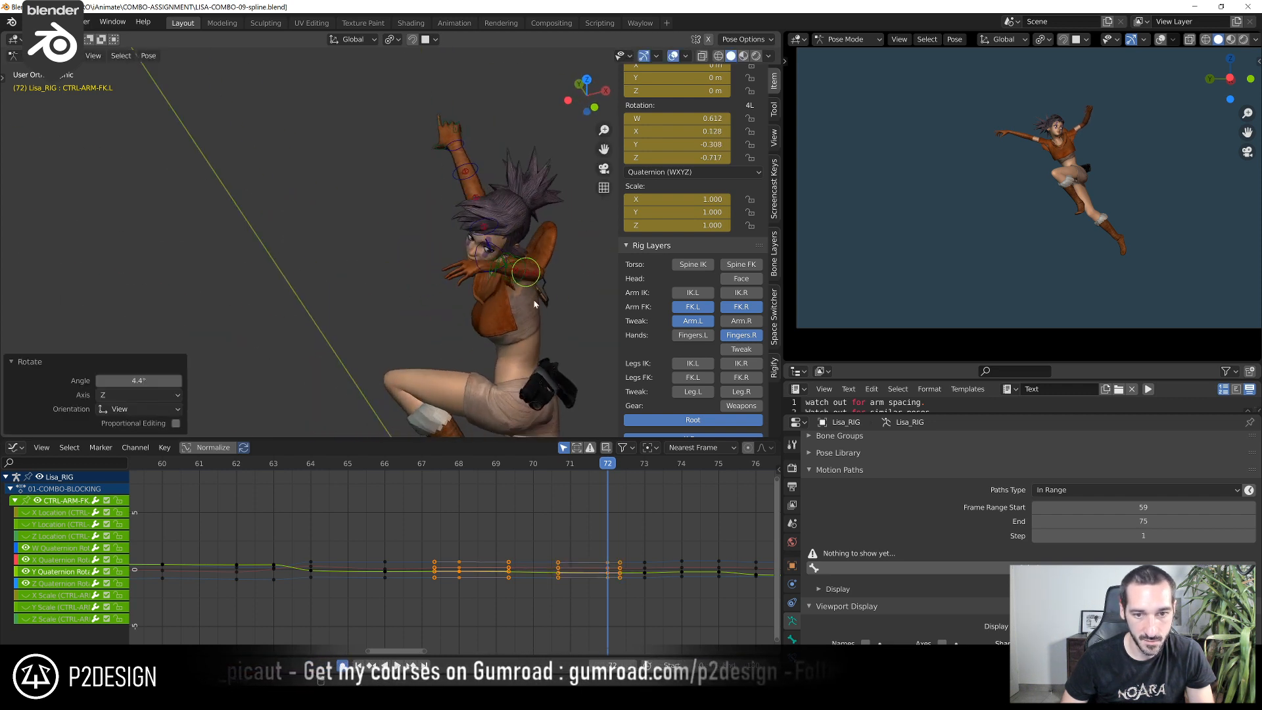
{"action": "left_click", "coordinate": [577, 305]}
Fine-tune CTRL-ARM-FK.L's rotation at frame 72 from a more frontal view to balance the left arm's silhouette
{"action": "middle_click_drag", "start_coordinate": [577, 305], "coordinate": [535, 245]}
{"action": "key", "text": "r"}
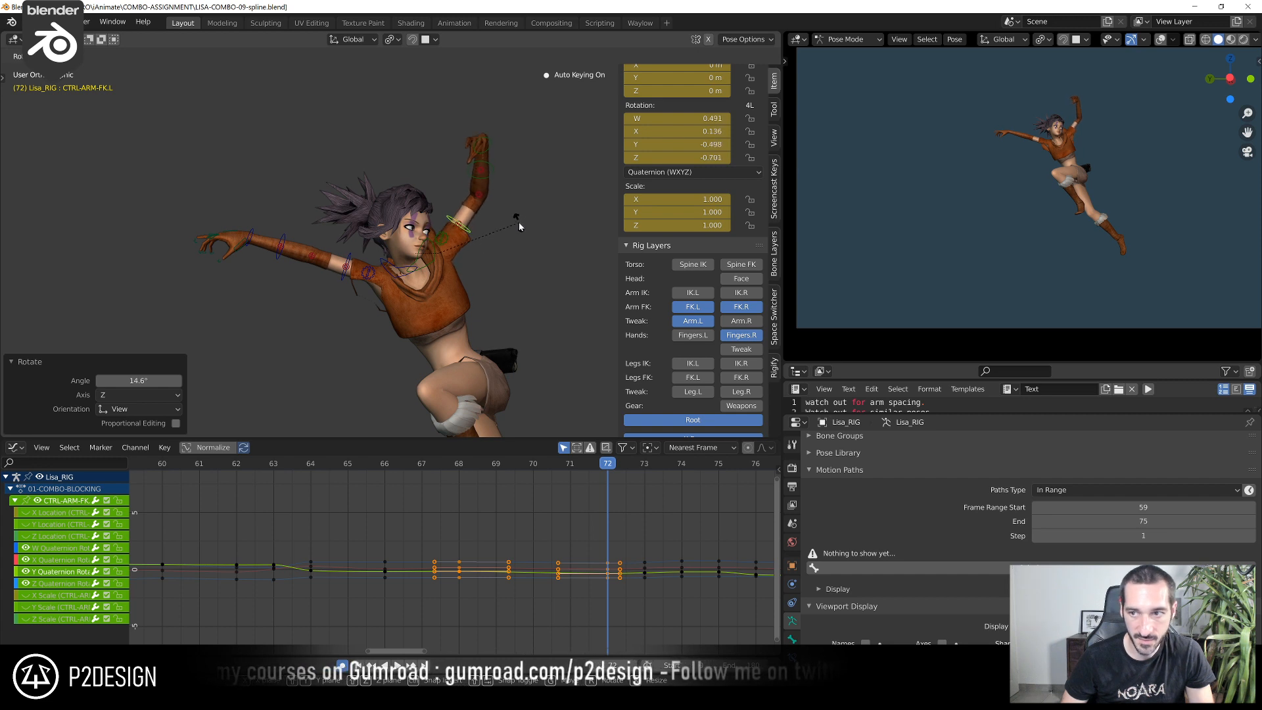
{"action": "left_click", "coordinate": [433, 234]}
{"action": "middle_click_drag", "start_coordinate": [448, 274], "coordinate": [471, 275]}
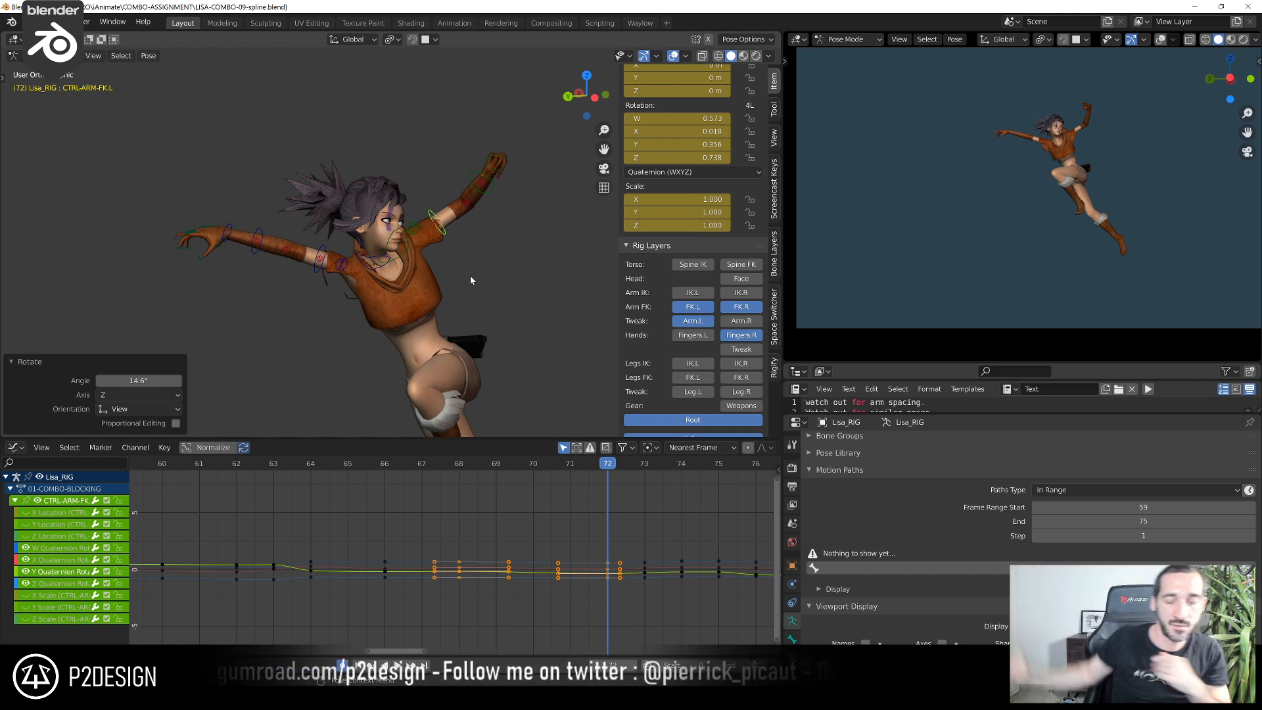
{"action": "scroll", "coordinate": [471, 275], "scroll_direction": "up", "scroll_amount": 3}
{"action": "key", "text": "r"}
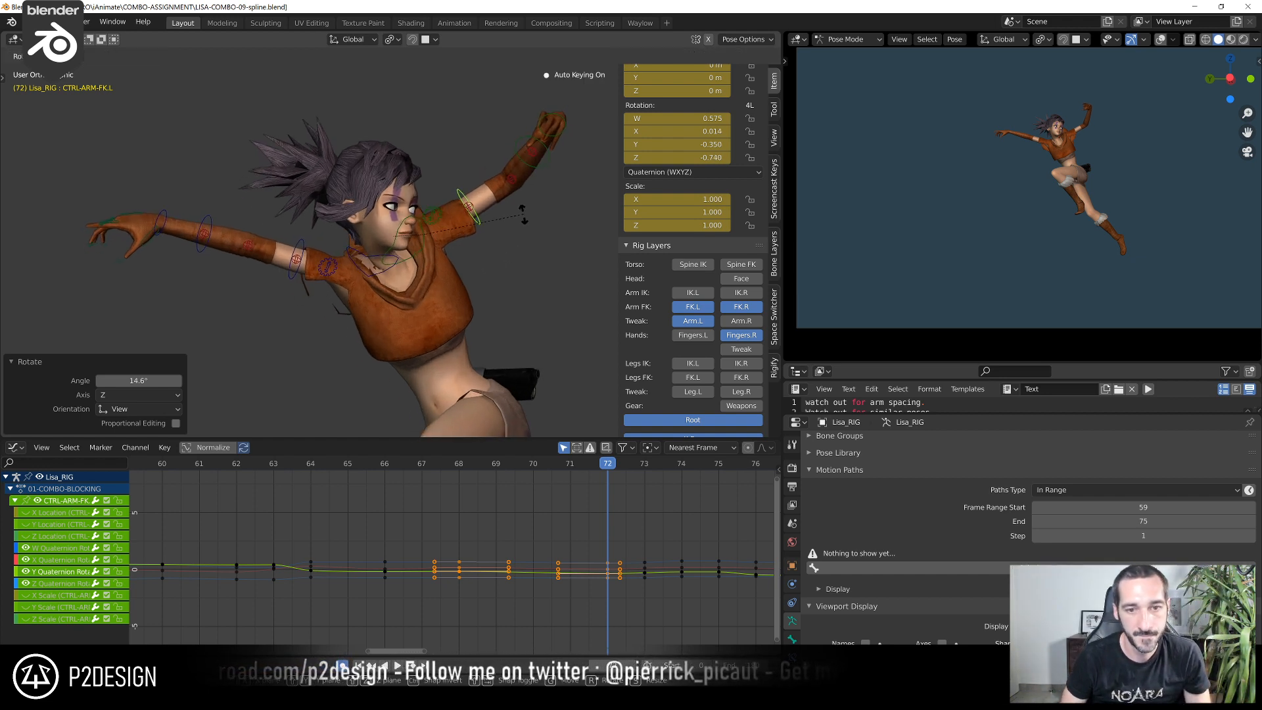
{"action": "left_click", "coordinate": [524, 218]}
{"action": "middle_click_drag", "start_coordinate": [573, 162], "coordinate": [541, 217]}
Play the whole combo from the start through the camera view to review the arm motion
{"action": "left_click_drag", "start_coordinate": [578, 473], "coordinate": [329, 522]}
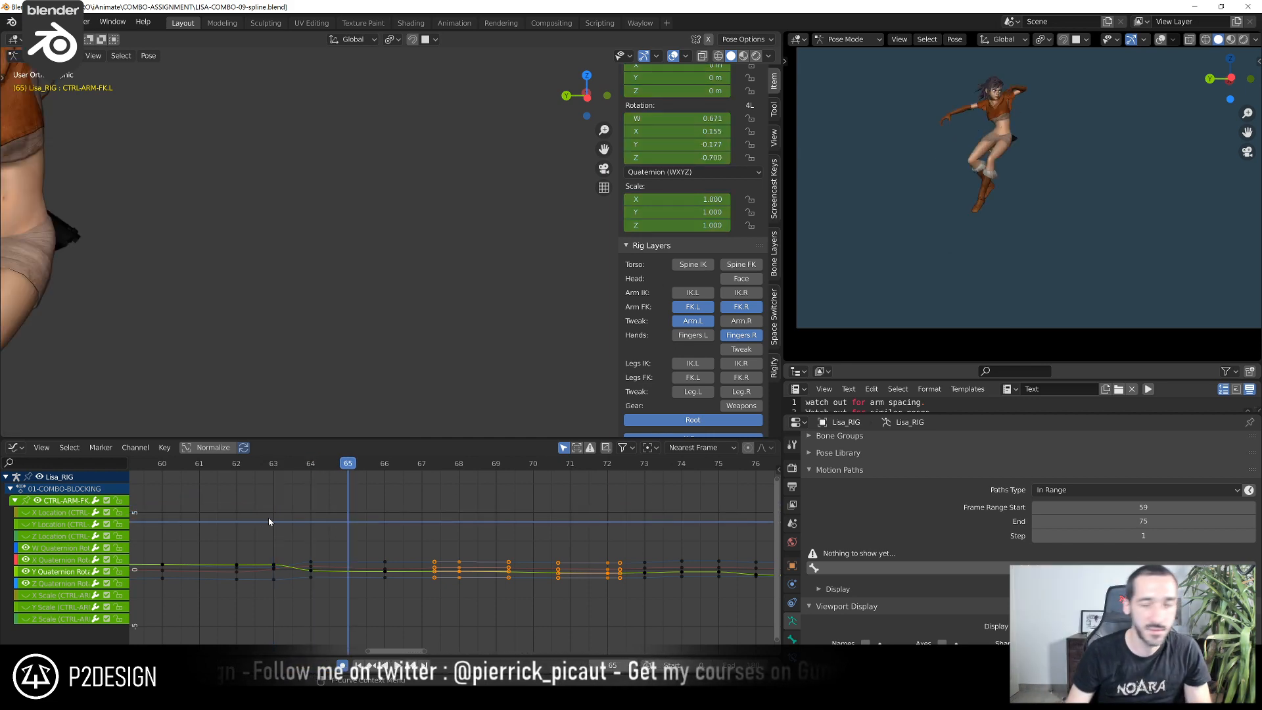
{"action": "scroll", "coordinate": [335, 568], "scroll_direction": "down", "scroll_amount": 15}
{"action": "middle_click_drag", "start_coordinate": [230, 532], "coordinate": [536, 557]}
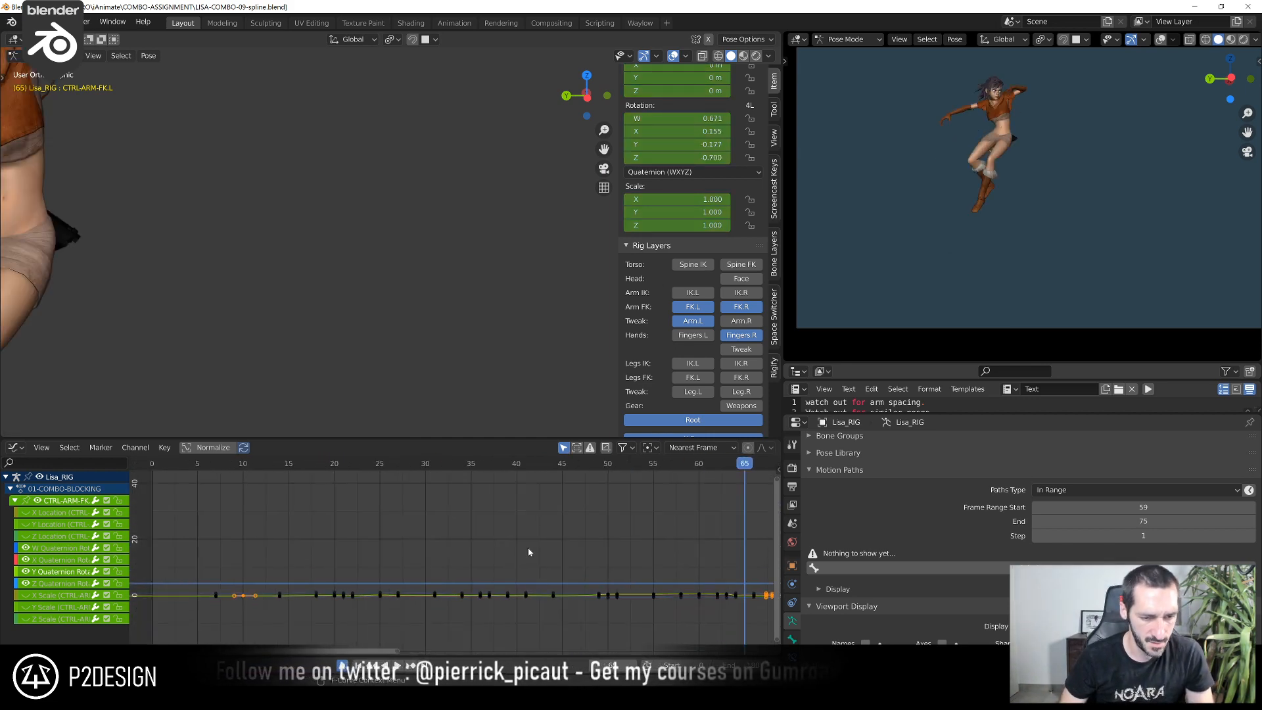
{"action": "scroll", "coordinate": [519, 551], "scroll_direction": "down", "scroll_amount": 6}
{"action": "key", "text": "shift+Left"}
{"action": "key", "text": "KP_0"}
{"action": "key", "text": "space"}
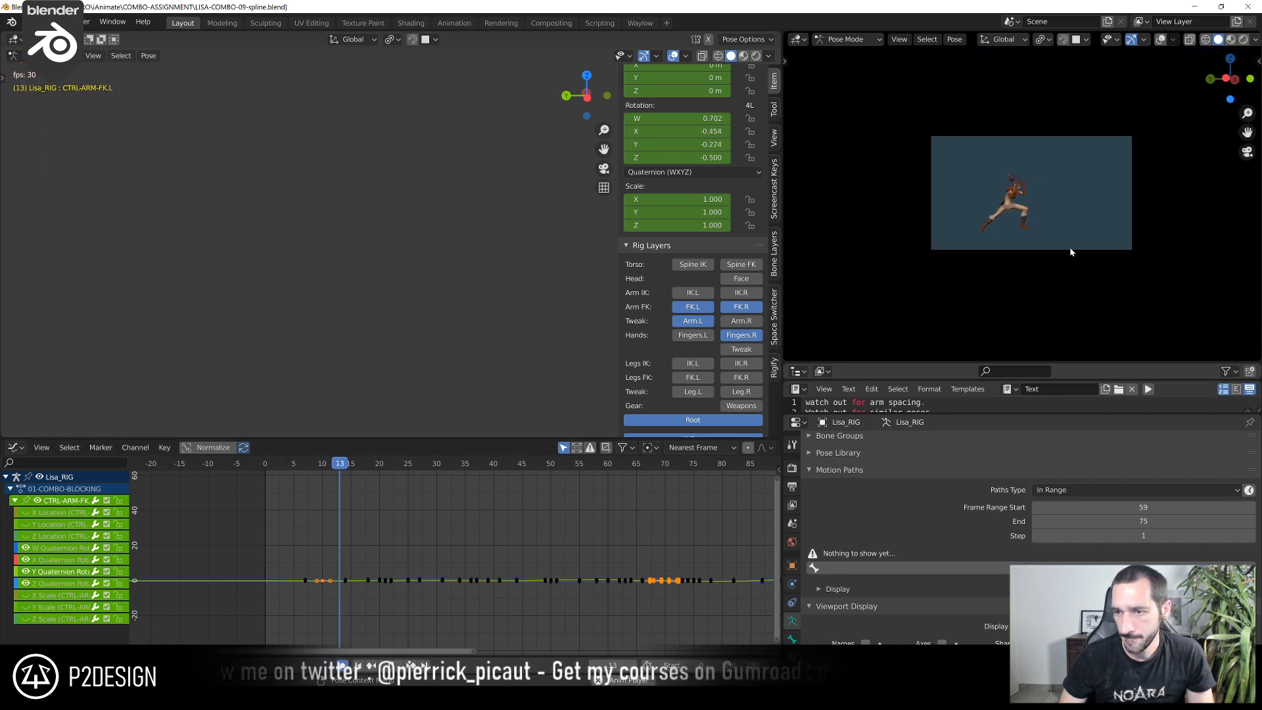
{"action": "scroll", "coordinate": [1073, 249], "scroll_direction": "up", "scroll_amount": 8}
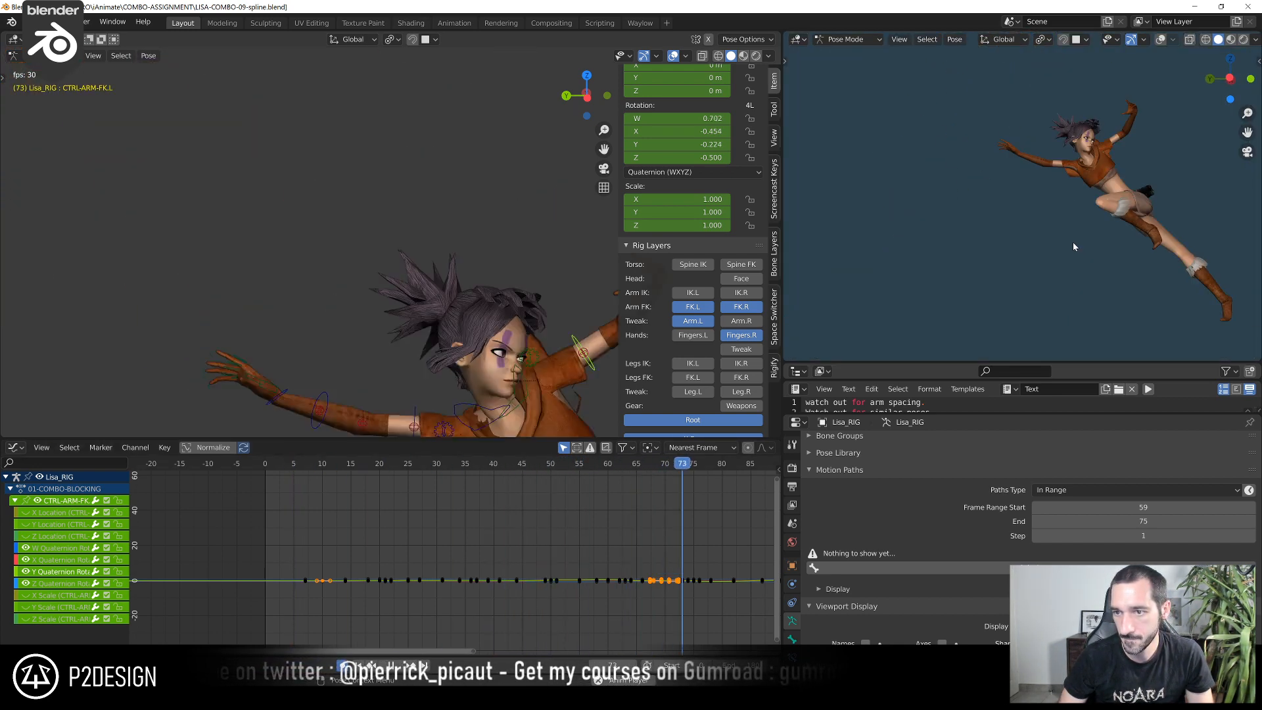
{"action": "key", "text": "space"}
Scrub to frame 46 and frame CTRL-ARM-FK.L's rotation curves between about frames 26 and 46 to examine them
{"action": "scroll", "coordinate": [502, 231], "scroll_direction": "down", "scroll_amount": 4}
{"action": "left_click_drag", "start_coordinate": [407, 481], "coordinate": [501, 536]}
{"action": "right_click_drag", "start_coordinate": [500, 533], "coordinate": [532, 542], "text": "shift"}
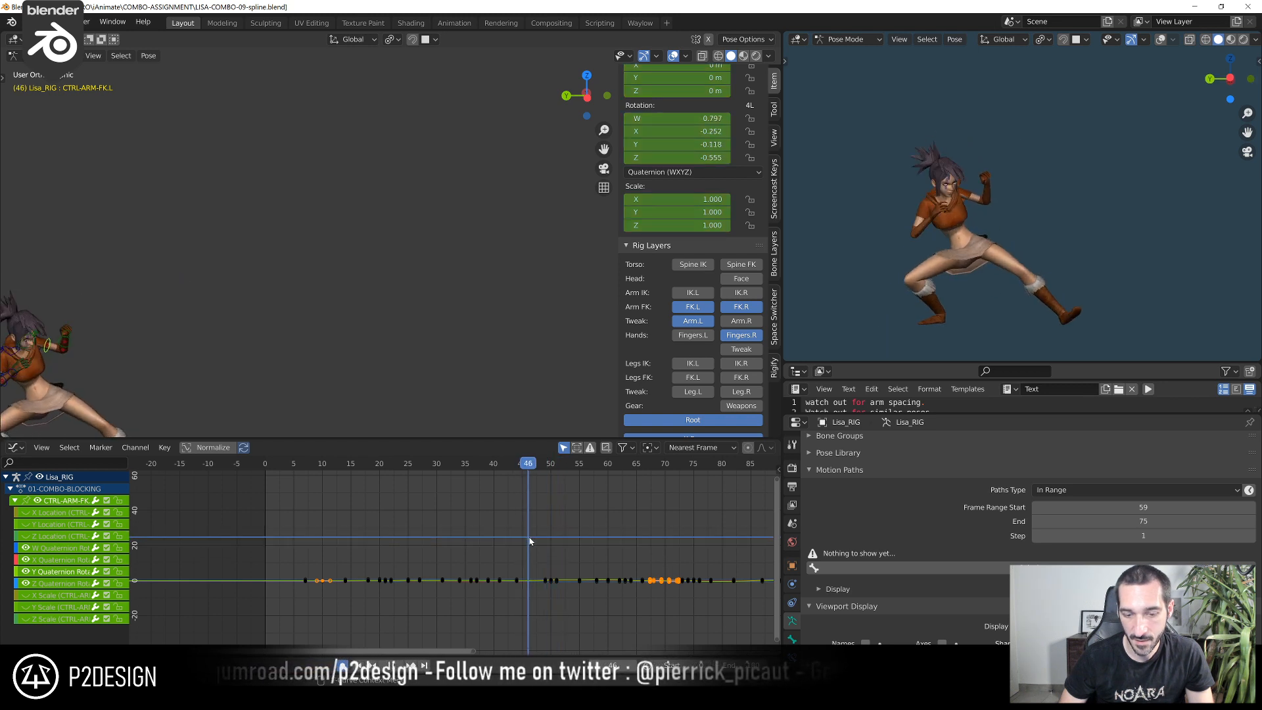
{"action": "scroll", "coordinate": [163, 334], "scroll_direction": "down", "scroll_amount": 3}
{"action": "scroll", "coordinate": [451, 556], "scroll_direction": "up", "scroll_amount": 2}
{"action": "left_click_drag", "start_coordinate": [397, 553], "coordinate": [554, 610]}
{"action": "key", "text": "KP_Decimal"}
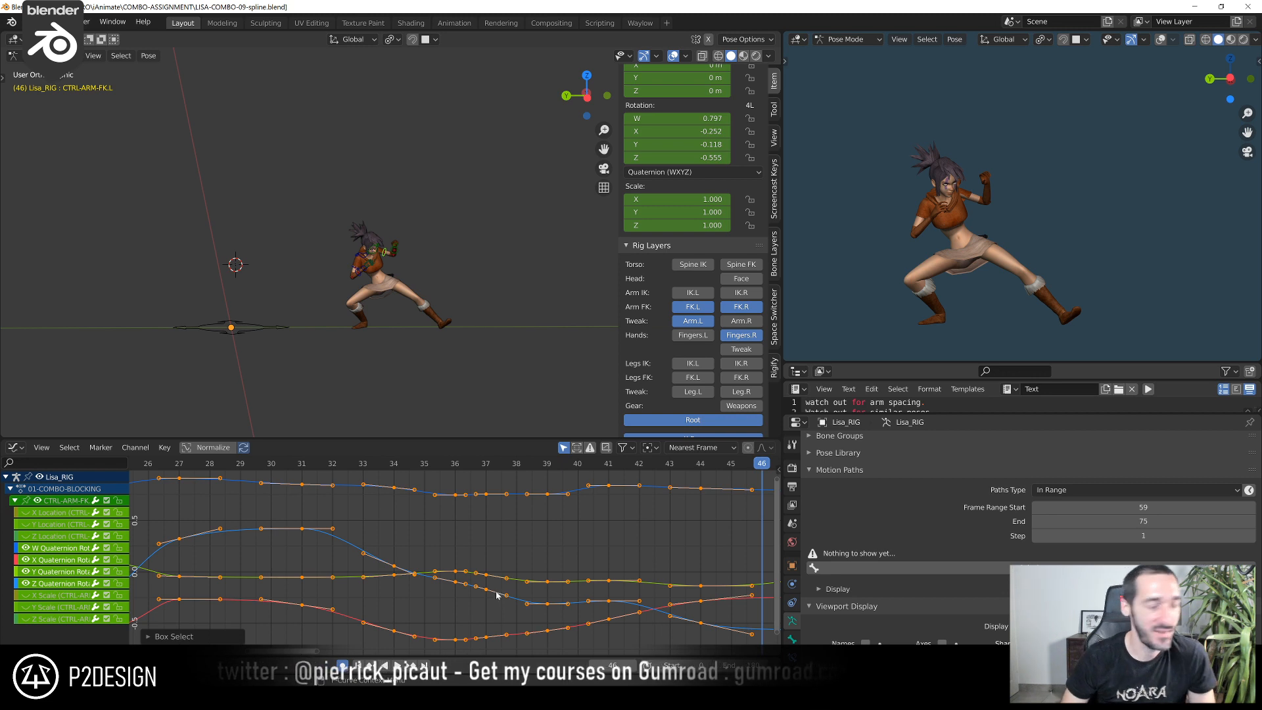
{"action": "scroll", "coordinate": [506, 586], "scroll_direction": "down", "scroll_amount": 1}
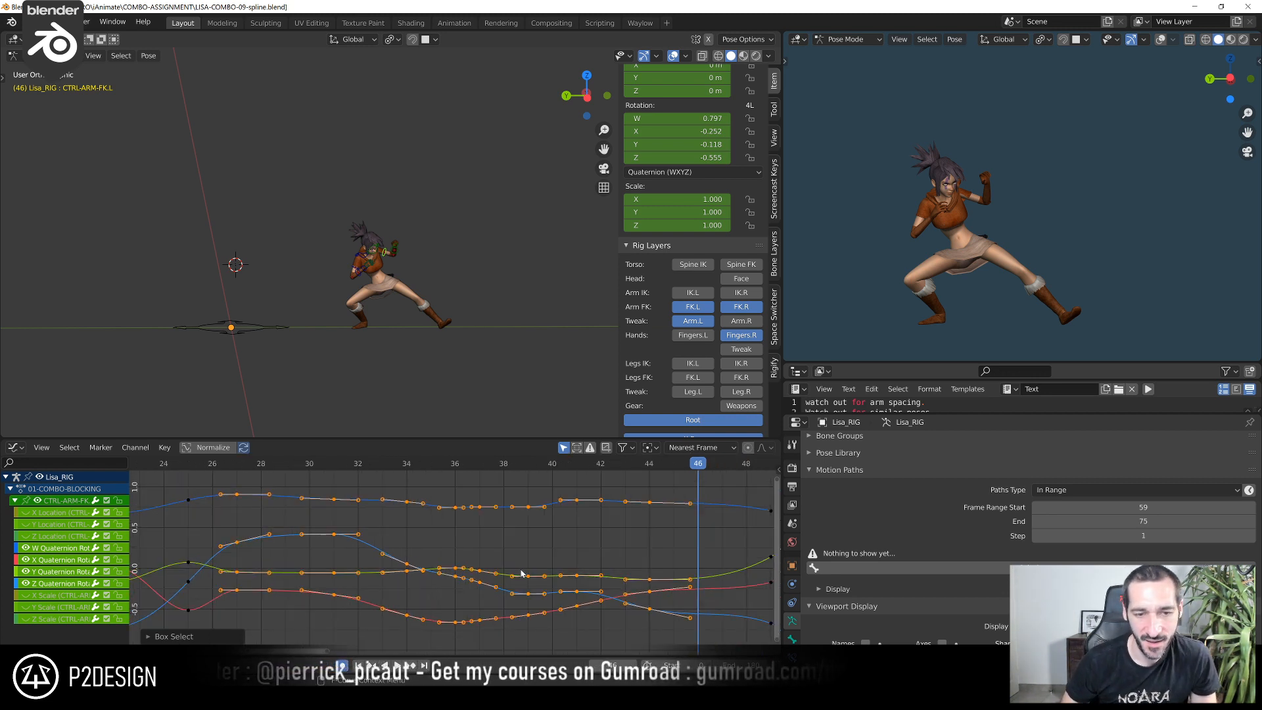
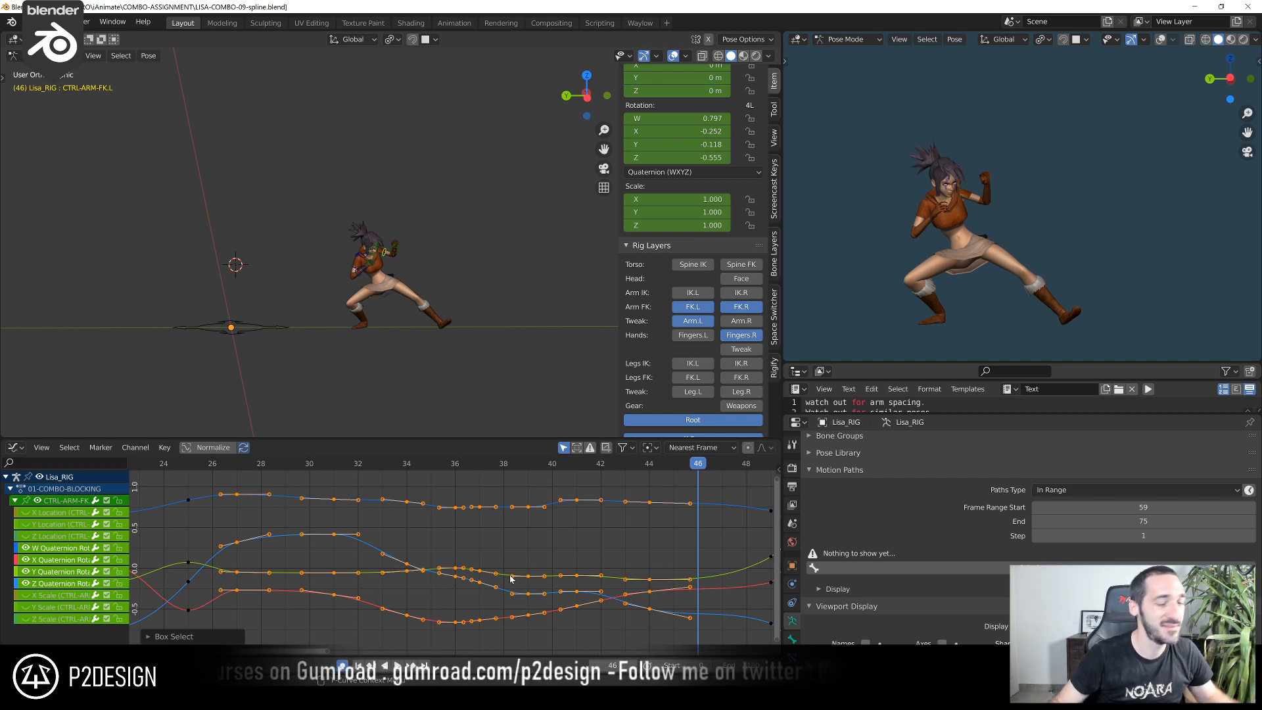
Review the left arm's motion by playing and scrubbing the animation through about frames 24 to 48
{"action": "left_click", "coordinate": [456, 464]}
{"action": "left_click_drag", "start_coordinate": [472, 472], "coordinate": [241, 563]}
{"action": "key", "text": "space"}
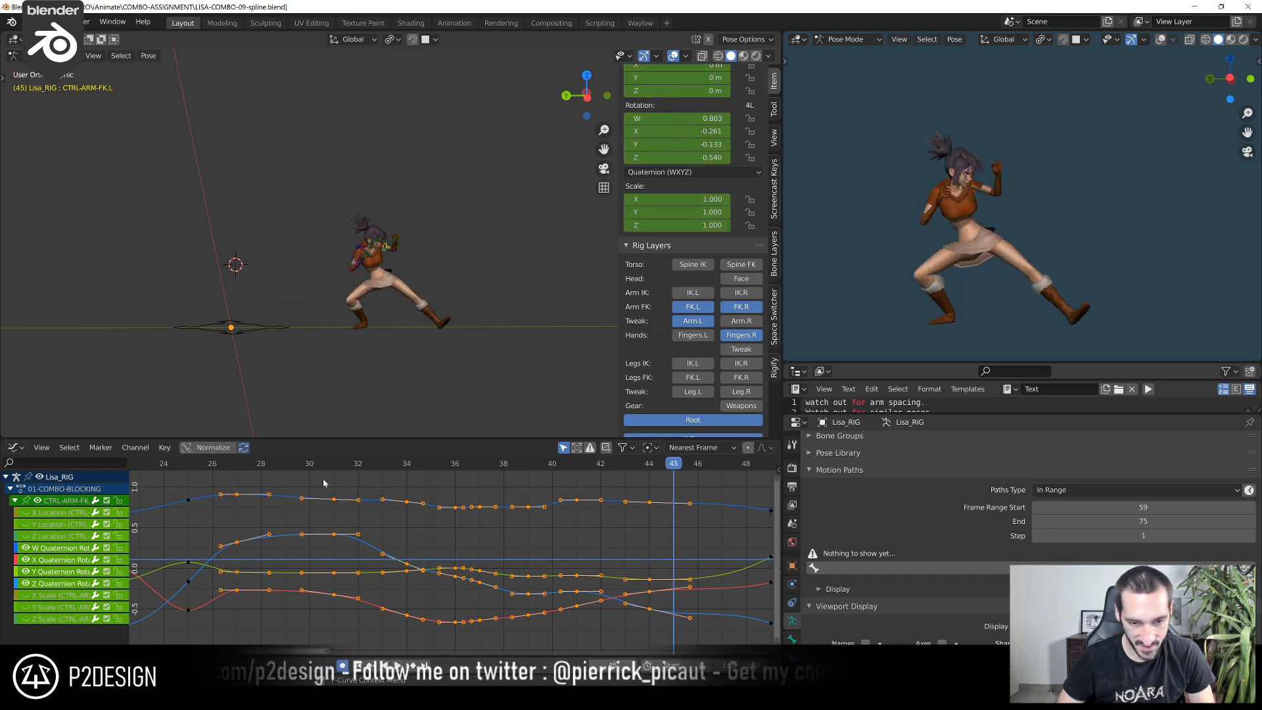
{"action": "left_click", "coordinate": [312, 462]}
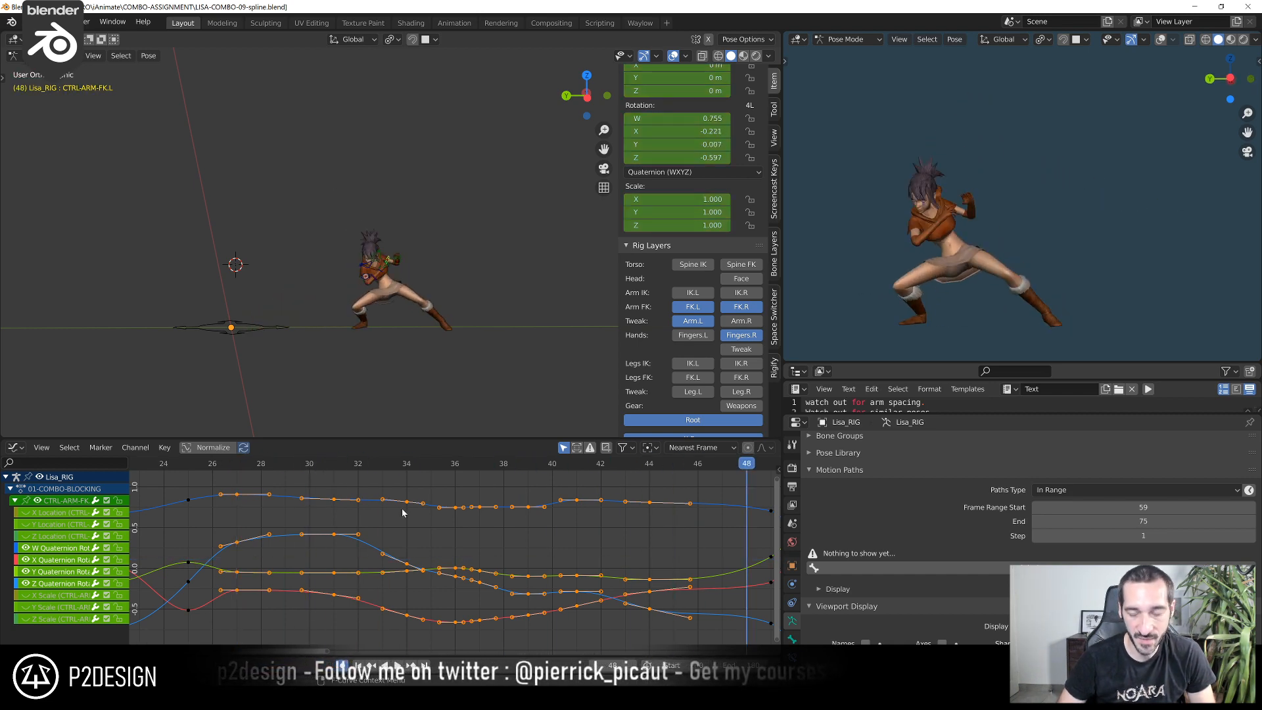
{"action": "left_click_drag", "start_coordinate": [416, 473], "coordinate": [451, 578]}
{"action": "key", "text": "space"}
{"action": "key", "text": "space"}
{"action": "scroll", "coordinate": [437, 563], "scroll_direction": "down", "scroll_amount": 7}
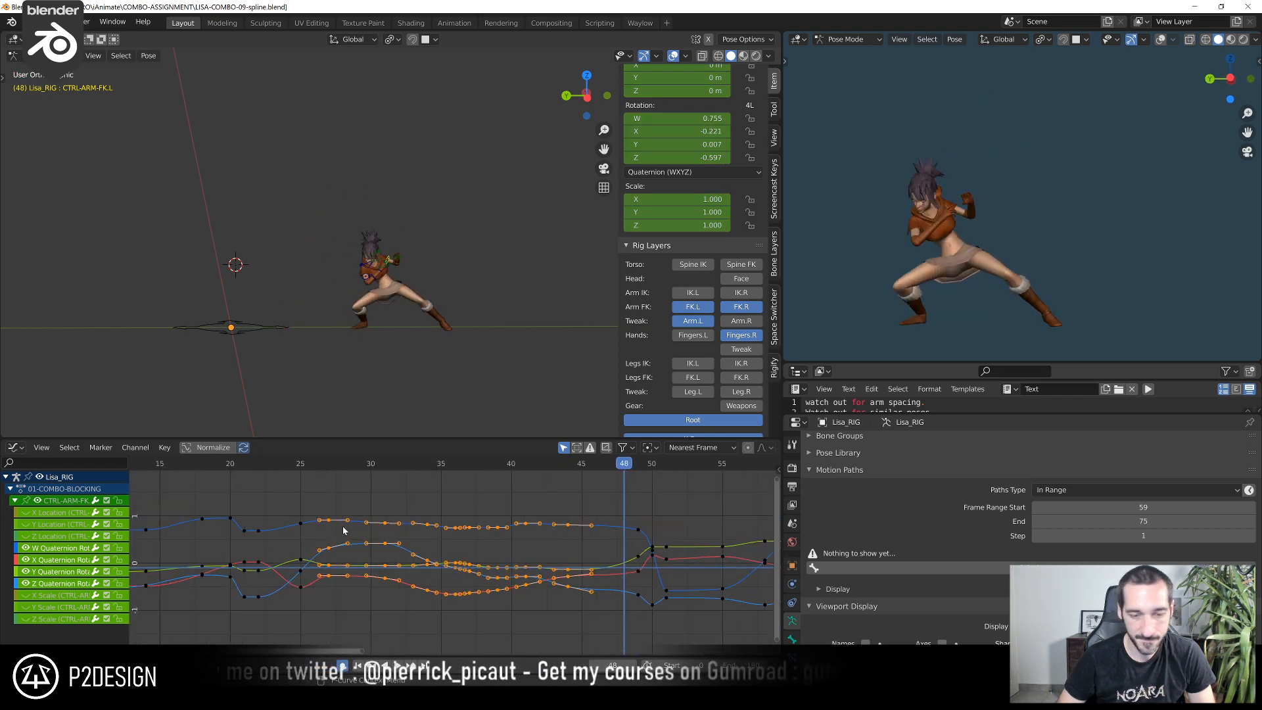
{"action": "left_click", "coordinate": [272, 463]}
{"action": "left_click_drag", "start_coordinate": [273, 461], "coordinate": [540, 508]}
{"action": "scroll", "coordinate": [403, 207], "scroll_direction": "up", "scroll_amount": 4}
Lower the left FK arm control's Z Quaternion Rotation key at frame 41 to about -0.318
{"action": "middle_click_drag", "start_coordinate": [403, 208], "coordinate": [373, 210]}
{"action": "scroll", "coordinate": [377, 219], "scroll_direction": "up", "scroll_amount": 4}
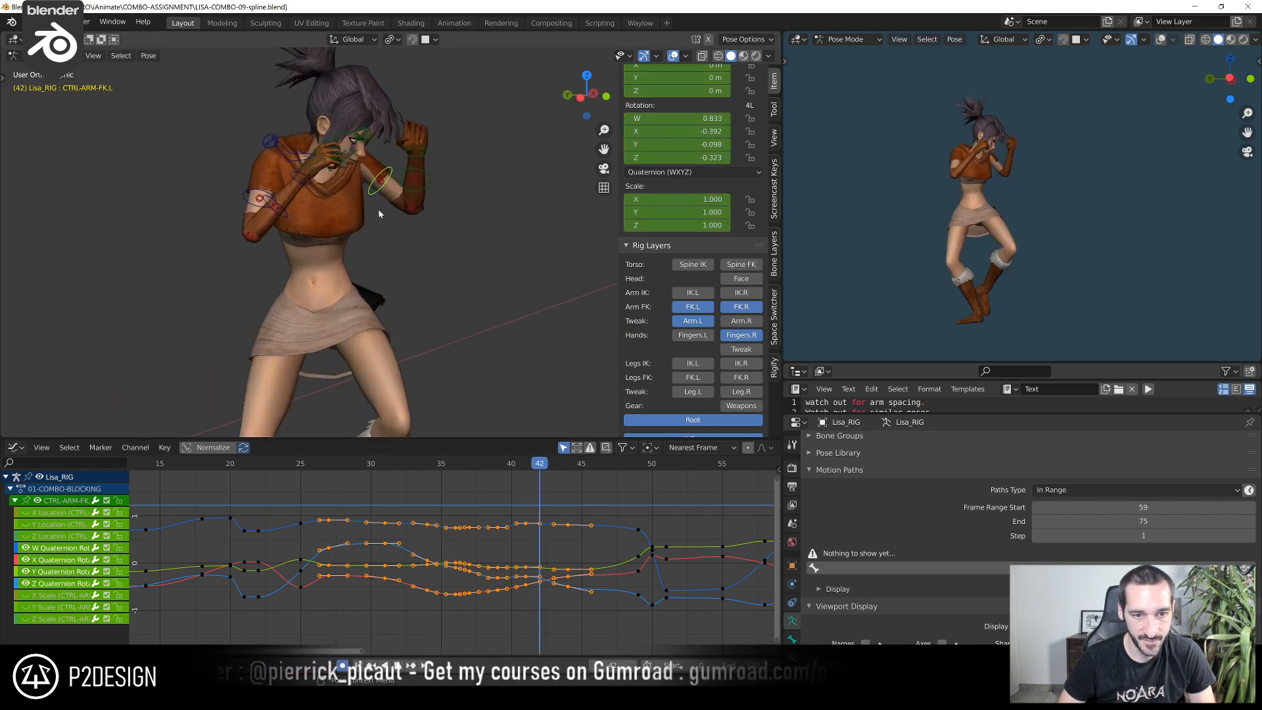
{"action": "left_click", "coordinate": [377, 198]}
{"action": "scroll", "coordinate": [452, 564], "scroll_direction": "up", "scroll_amount": 3}
{"action": "left_click_drag", "start_coordinate": [393, 485], "coordinate": [632, 635]}
{"action": "key", "text": "KP_Decimal"}
{"action": "left_click", "coordinate": [632, 634]}
{"action": "scroll", "coordinate": [463, 561], "scroll_direction": "down", "scroll_amount": 3}
{"action": "scroll", "coordinate": [462, 560], "scroll_direction": "up", "scroll_amount": 3}
{"action": "middle_click_drag", "start_coordinate": [463, 560], "coordinate": [503, 511]}
{"action": "left_click_drag", "start_coordinate": [397, 466], "coordinate": [560, 532]}
{"action": "left_click", "coordinate": [560, 542]}
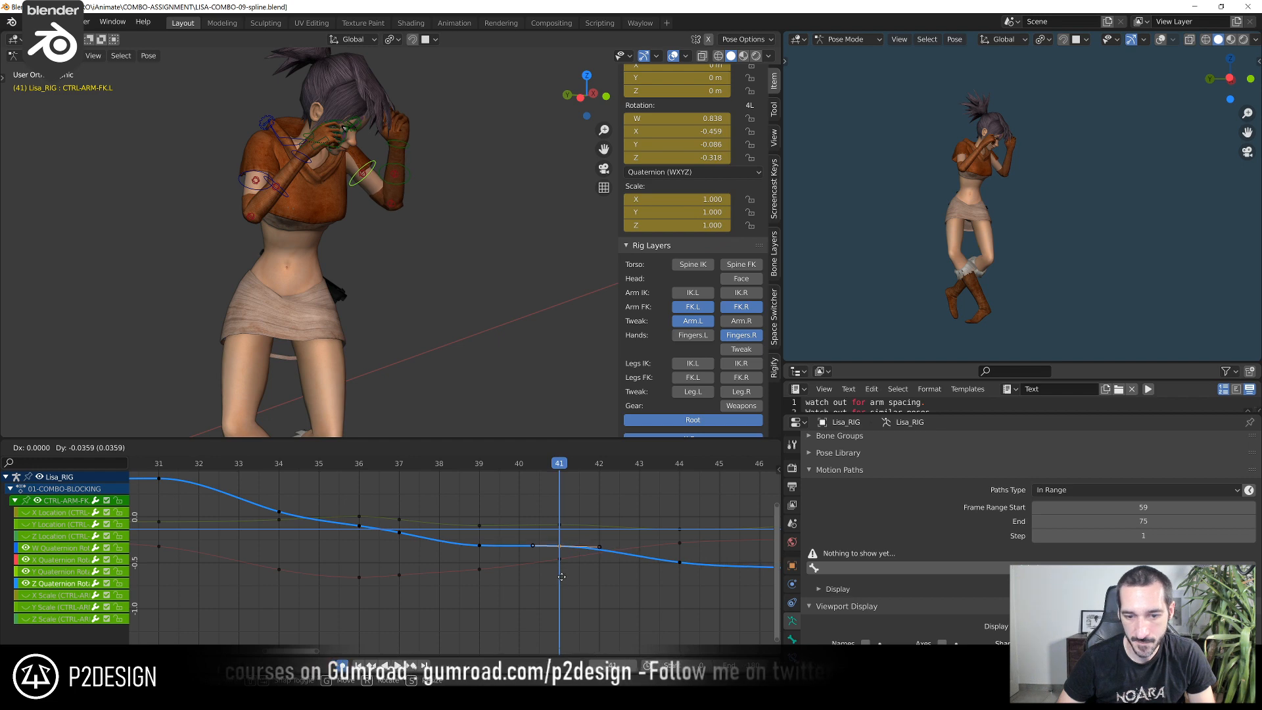
{"action": "left_click_drag", "start_coordinate": [559, 542], "coordinate": [559, 546]}
Raise the left FK arm control's Z Quaternion Rotation key at frame 39 to about -0.283
{"action": "left_click", "coordinate": [472, 464]}
{"action": "left_click", "coordinate": [481, 546]}
{"action": "key", "text": "g"}
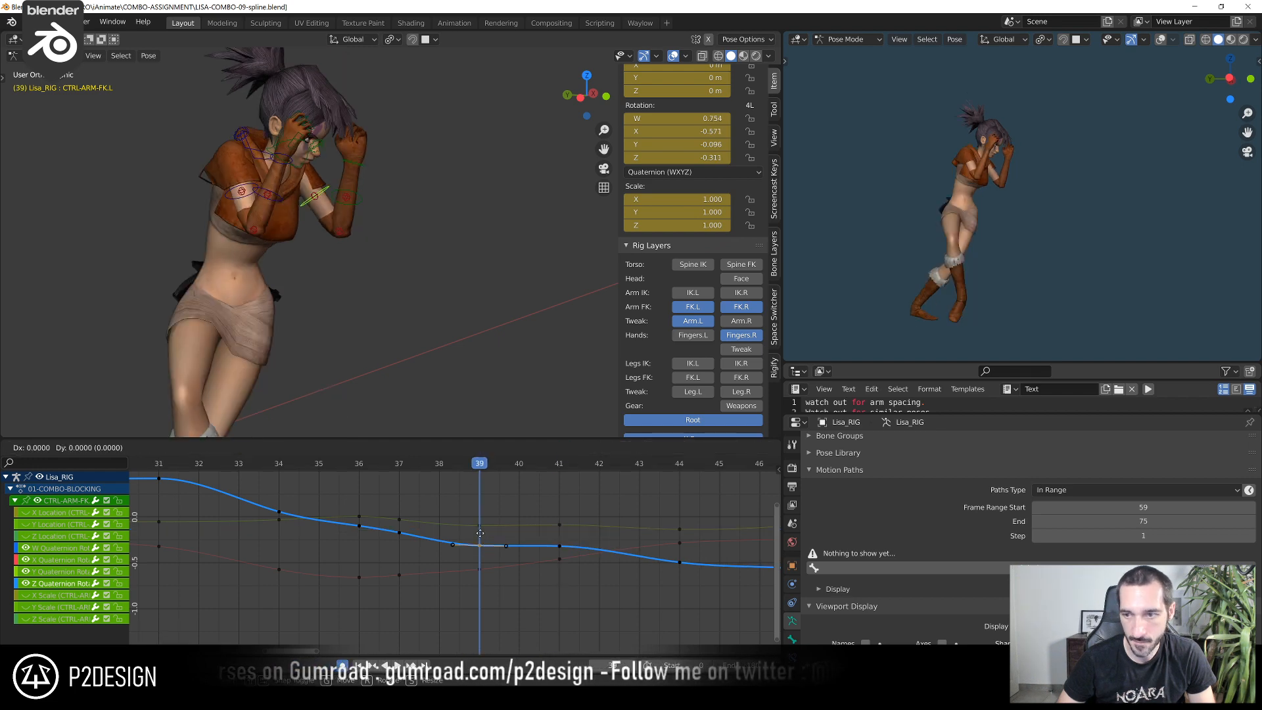
{"action": "left_click", "coordinate": [473, 547]}
{"action": "scroll", "coordinate": [473, 547], "scroll_direction": "down", "scroll_amount": 2}
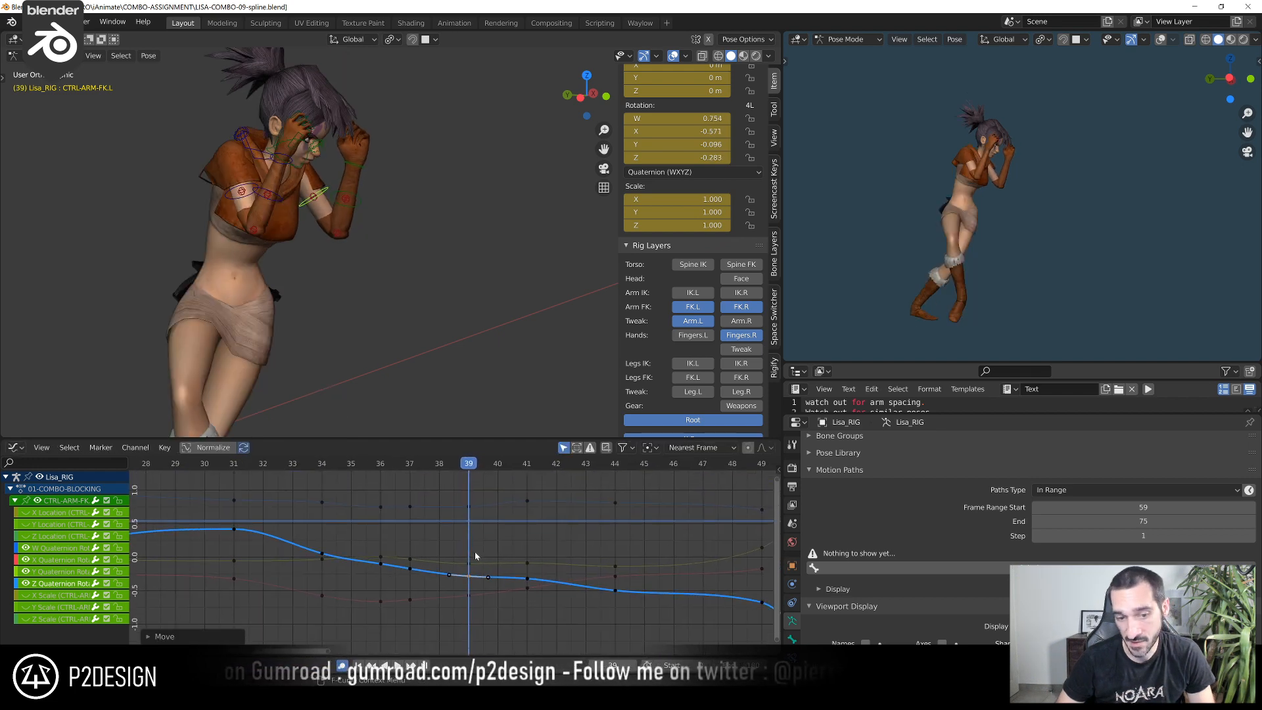
{"action": "right_click_drag", "start_coordinate": [456, 477], "coordinate": [413, 482], "text": "shift"}
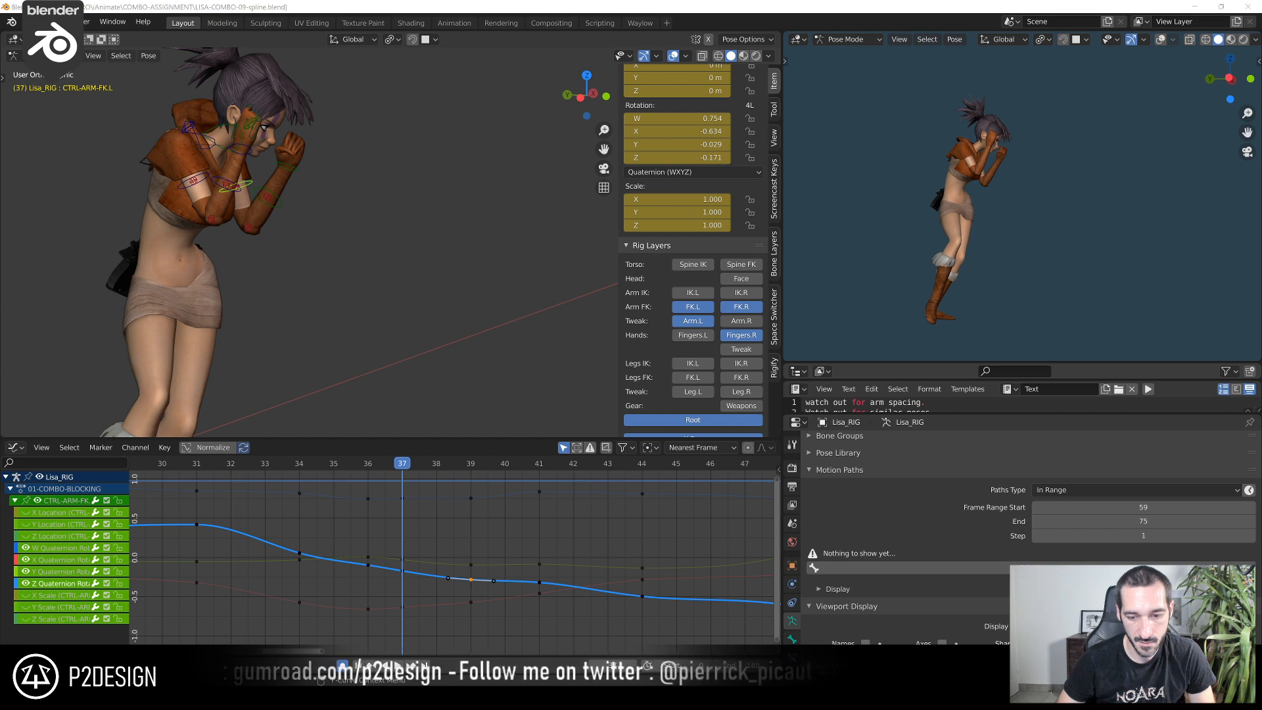
{"action": "left_click", "coordinate": [625, 697]}
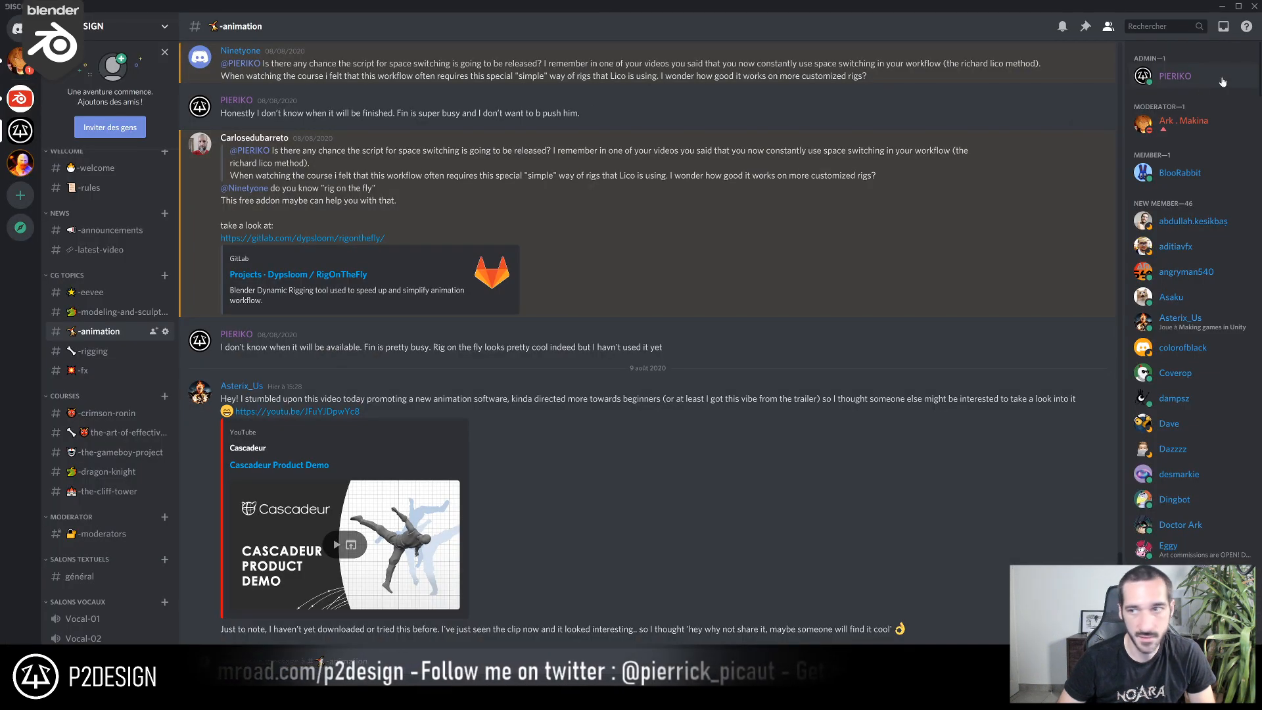
{"action": "left_click", "coordinate": [1239, 7]}
{"action": "left_click_drag", "start_coordinate": [713, 62], "coordinate": [0, 79]}
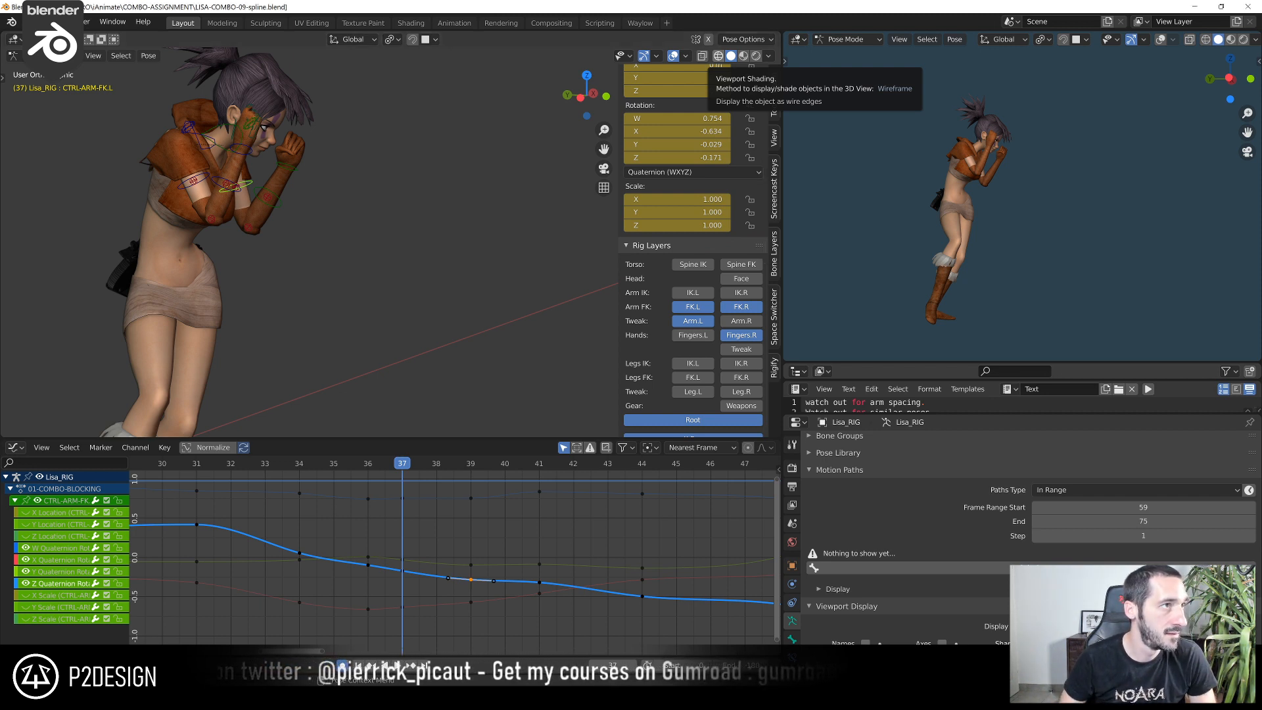
Examine the left arm's swing through the punch and recoil in playback, including from the right orthographic view
{"action": "left_click_drag", "start_coordinate": [288, 468], "coordinate": [334, 549]}
{"action": "scroll", "coordinate": [302, 520], "scroll_direction": "down", "scroll_amount": 7}
{"action": "middle_click_drag", "start_coordinate": [302, 520], "coordinate": [342, 493]}
{"action": "left_click", "coordinate": [274, 464]}
{"action": "key", "text": "space"}
{"action": "key", "text": "space"}
{"action": "left_click_drag", "start_coordinate": [273, 465], "coordinate": [412, 454]}
{"action": "middle_click_drag", "start_coordinate": [457, 310], "coordinate": [404, 313]}
{"action": "key", "text": "KP_3"}
{"action": "scroll", "coordinate": [349, 325], "scroll_direction": "down", "scroll_amount": 3}
{"action": "scroll", "coordinate": [238, 488], "scroll_direction": "down", "scroll_amount": 6}
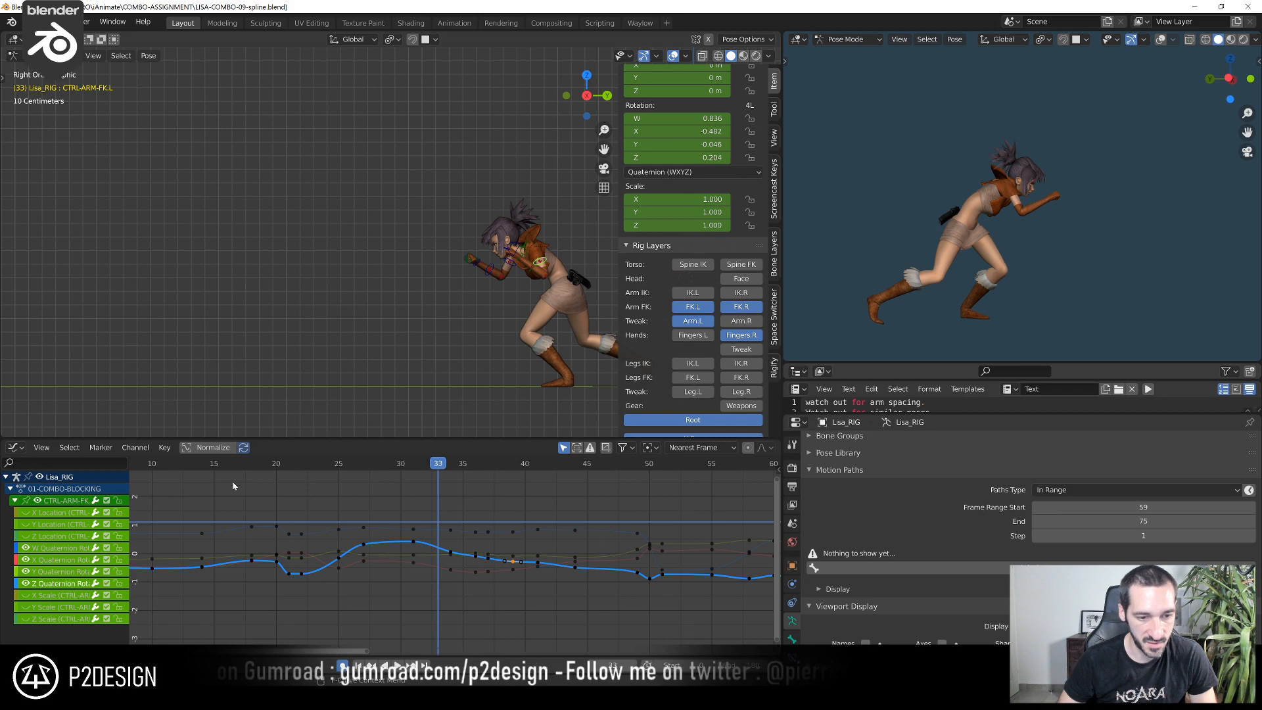
{"action": "left_click", "coordinate": [237, 469]}
{"action": "key", "text": "space"}
{"action": "key", "text": "space"}
{"action": "left_click_drag", "start_coordinate": [238, 469], "coordinate": [362, 503]}
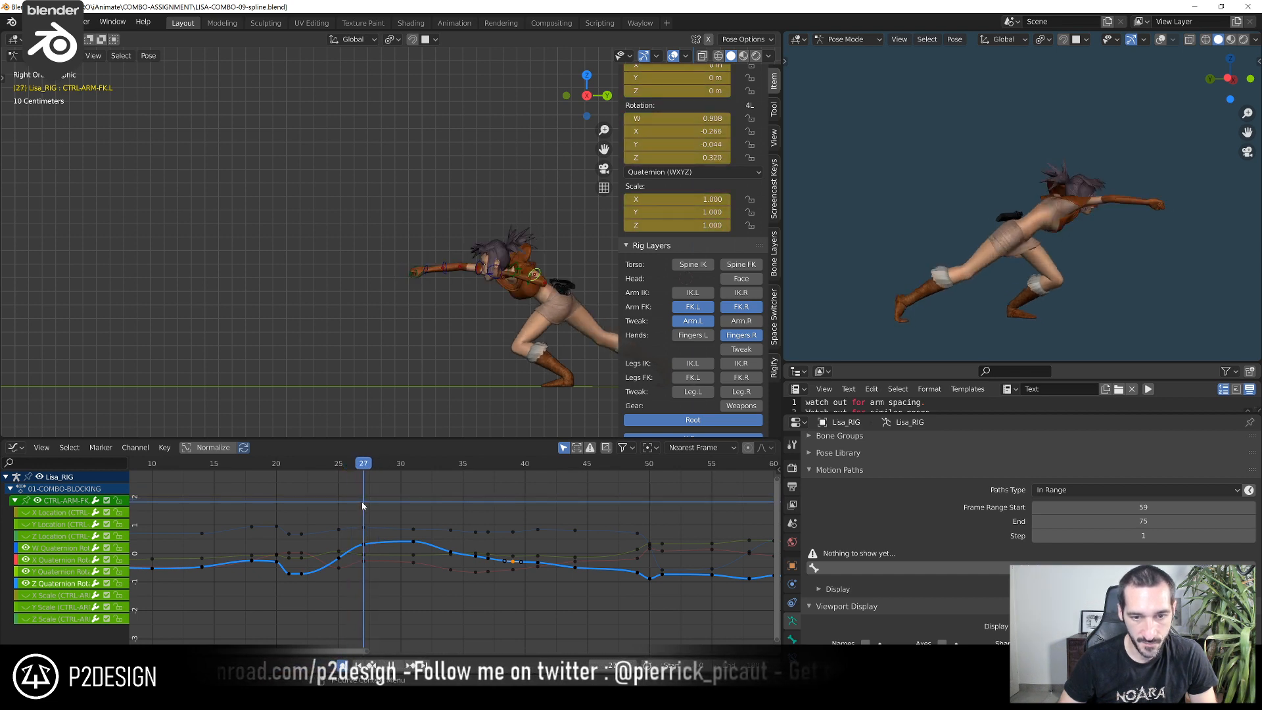
Raise the left FK arm control's Z Quaternion Rotation key at frame 31 to about 0.626
{"action": "scroll", "coordinate": [427, 263], "scroll_direction": "up", "scroll_amount": 3}
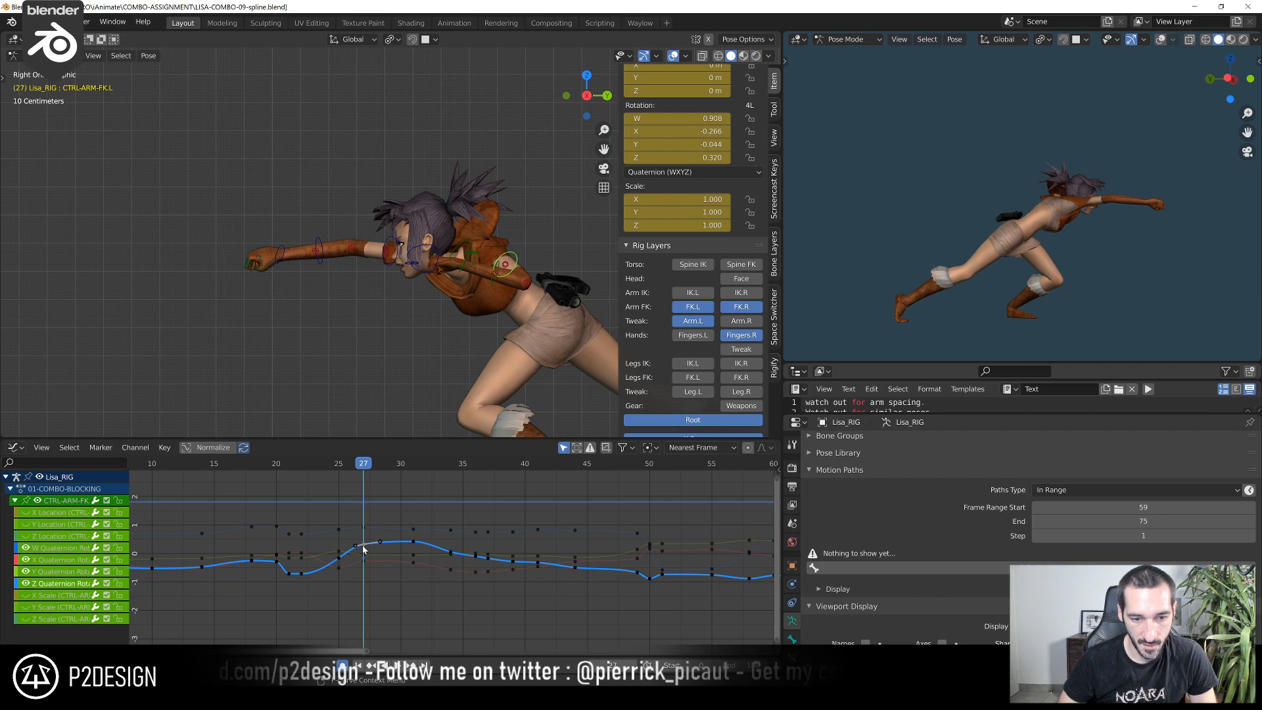
{"action": "left_click_drag", "start_coordinate": [367, 540], "coordinate": [324, 581]}
{"action": "scroll", "coordinate": [369, 598], "scroll_direction": "up", "scroll_amount": 4}
{"action": "left_click", "coordinate": [327, 567]}
{"action": "left_click_drag", "start_coordinate": [336, 467], "coordinate": [385, 472]}
{"action": "scroll", "coordinate": [400, 527], "scroll_direction": "up", "scroll_amount": 3}
{"action": "left_click", "coordinate": [379, 460]}
{"action": "left_click", "coordinate": [384, 529]}
{"action": "key", "text": "g"}
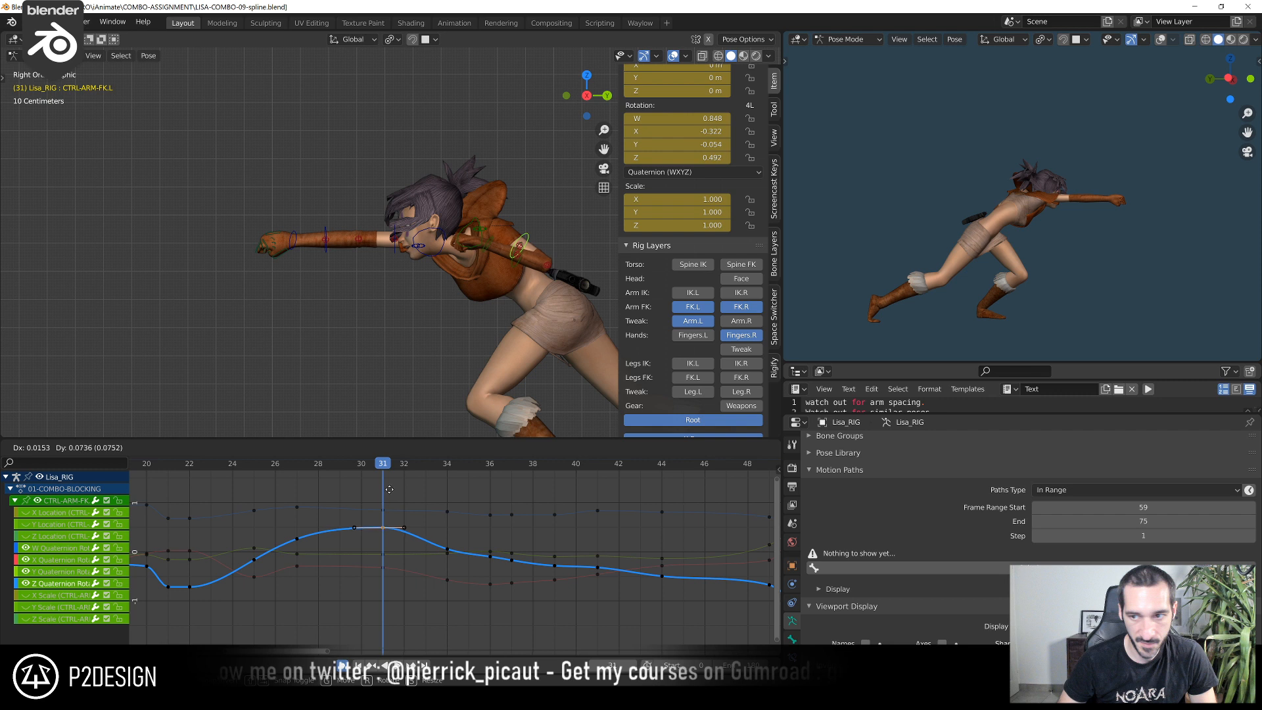
{"action": "left_click", "coordinate": [392, 649]}
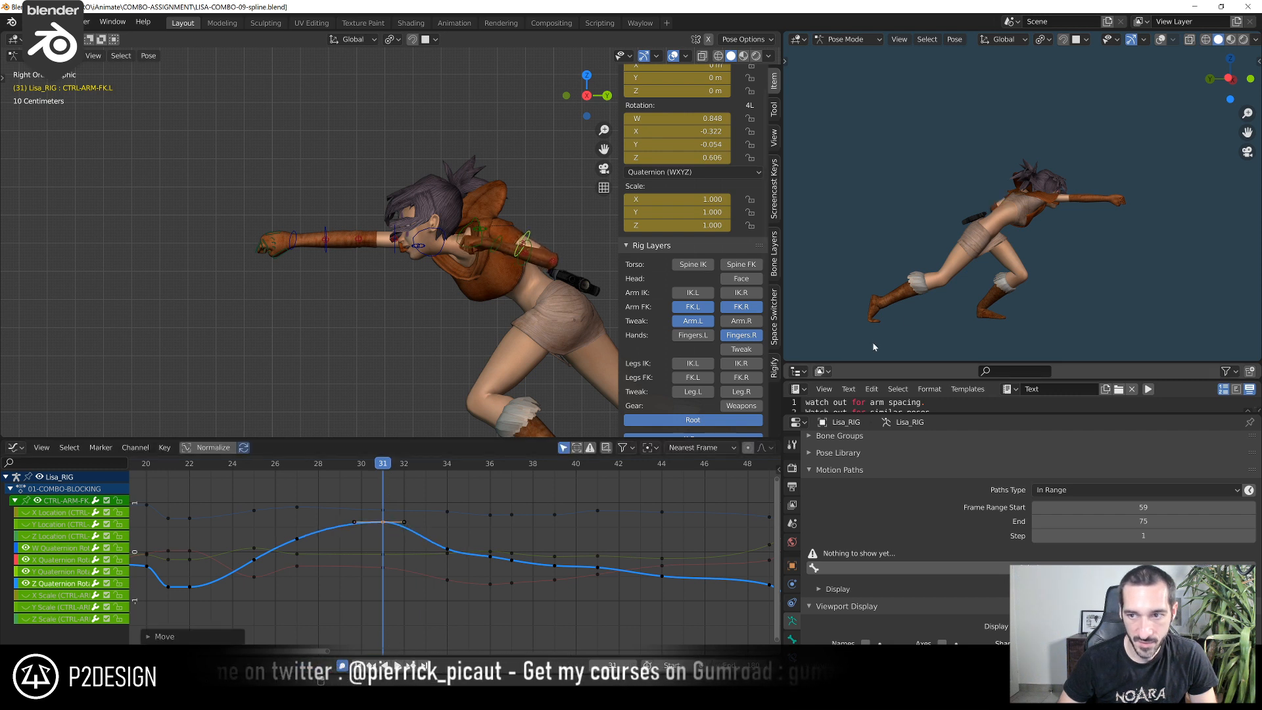
{"action": "key", "text": "g"}
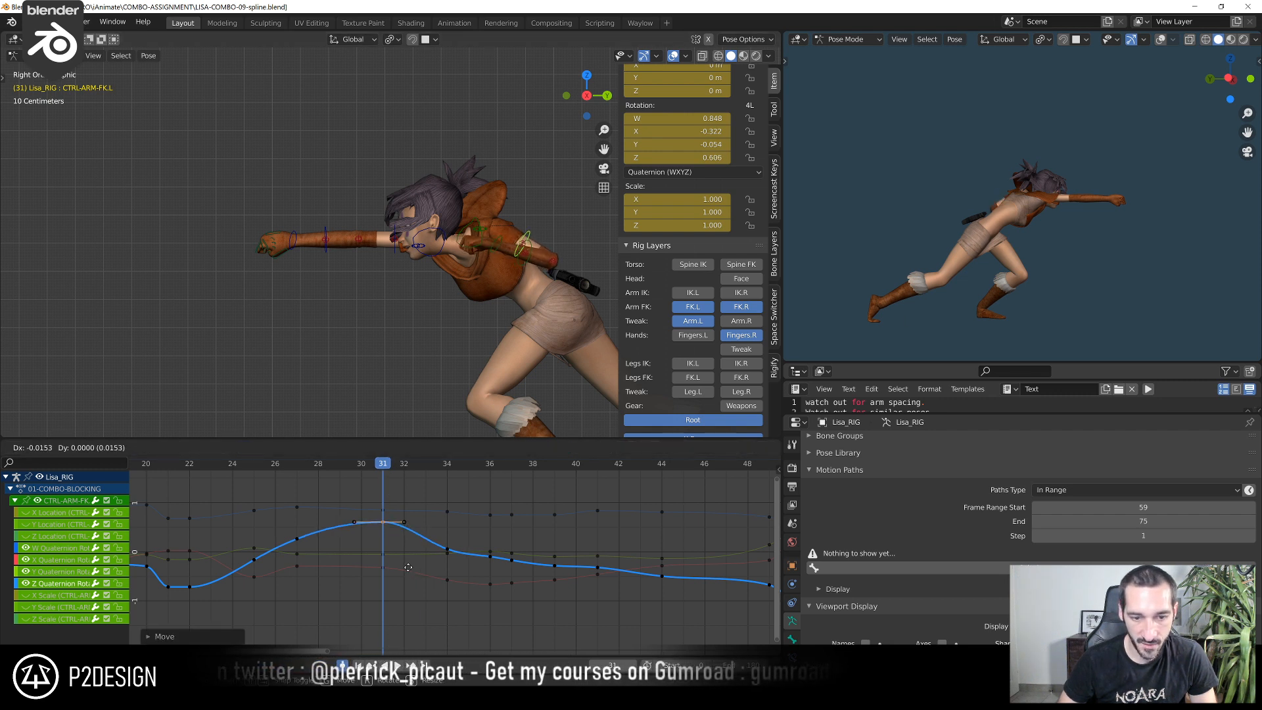
{"action": "left_click", "coordinate": [406, 557]}
Raise the left FK arm control's X Quaternion Rotation key at frame 31 to about -0.064
{"action": "left_click", "coordinate": [388, 564]}
{"action": "left_click", "coordinate": [384, 566]}
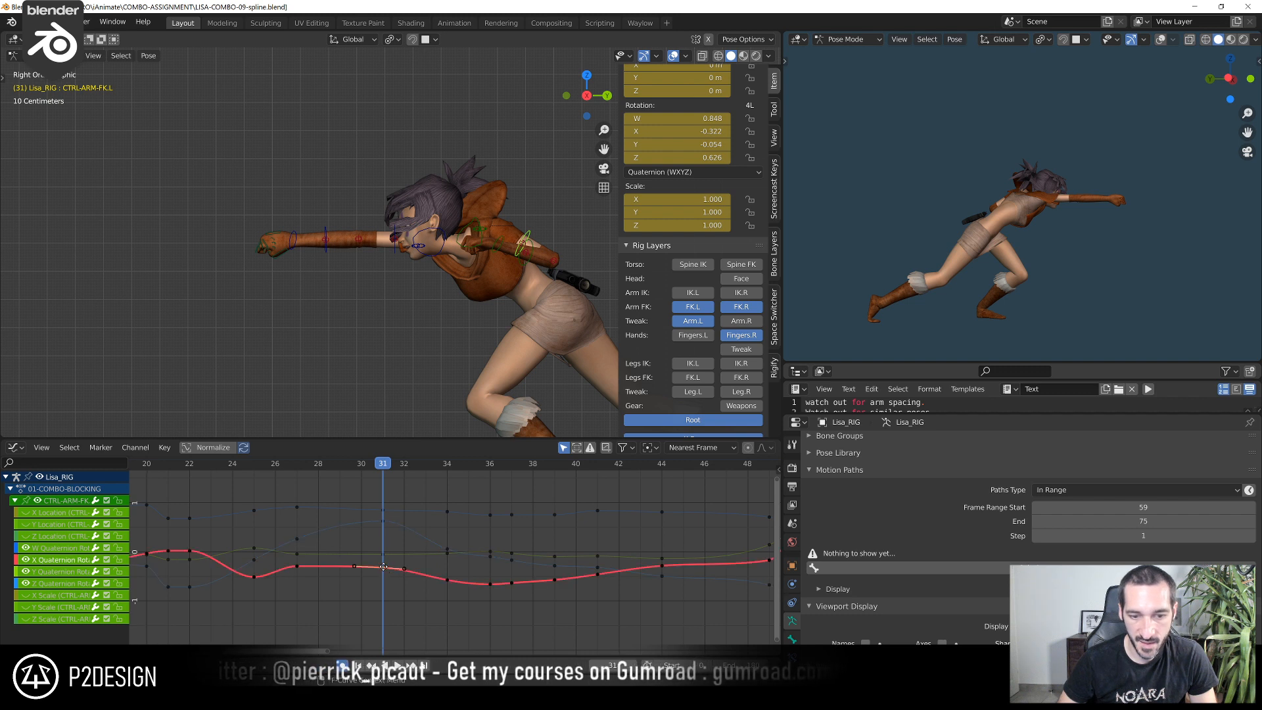
{"action": "key", "text": "g"}
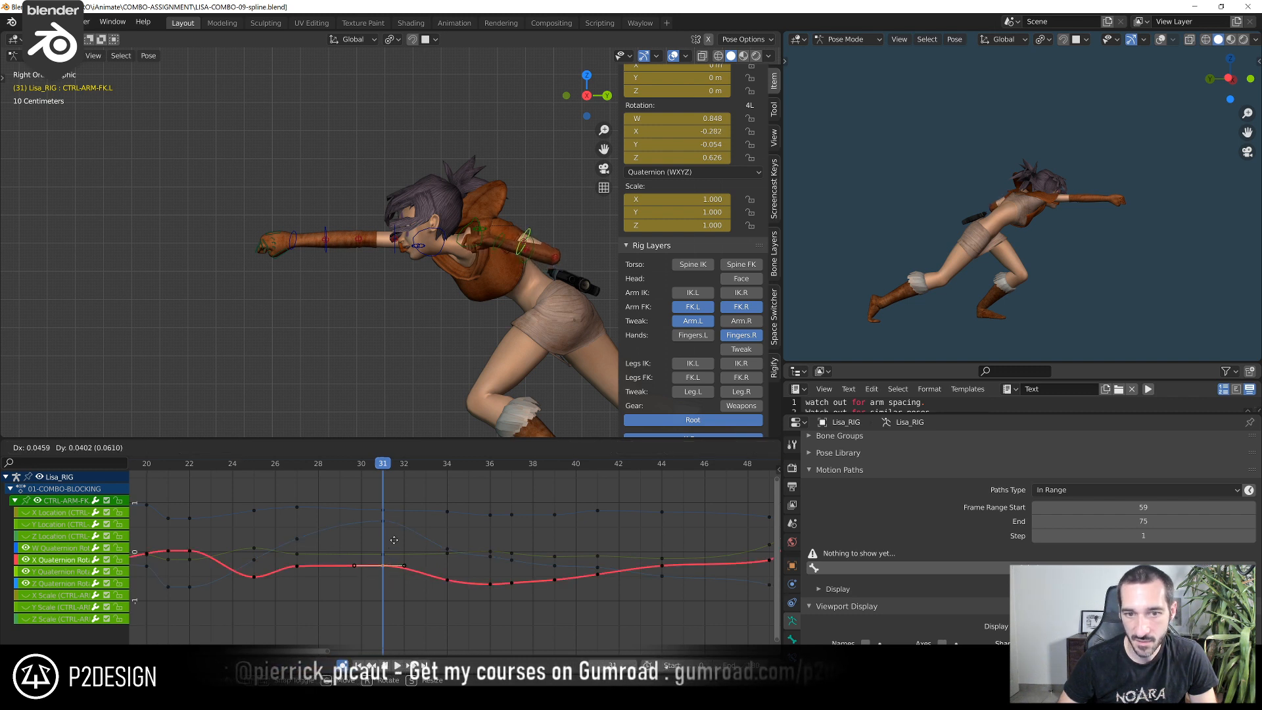
{"action": "left_click", "coordinate": [383, 464]}
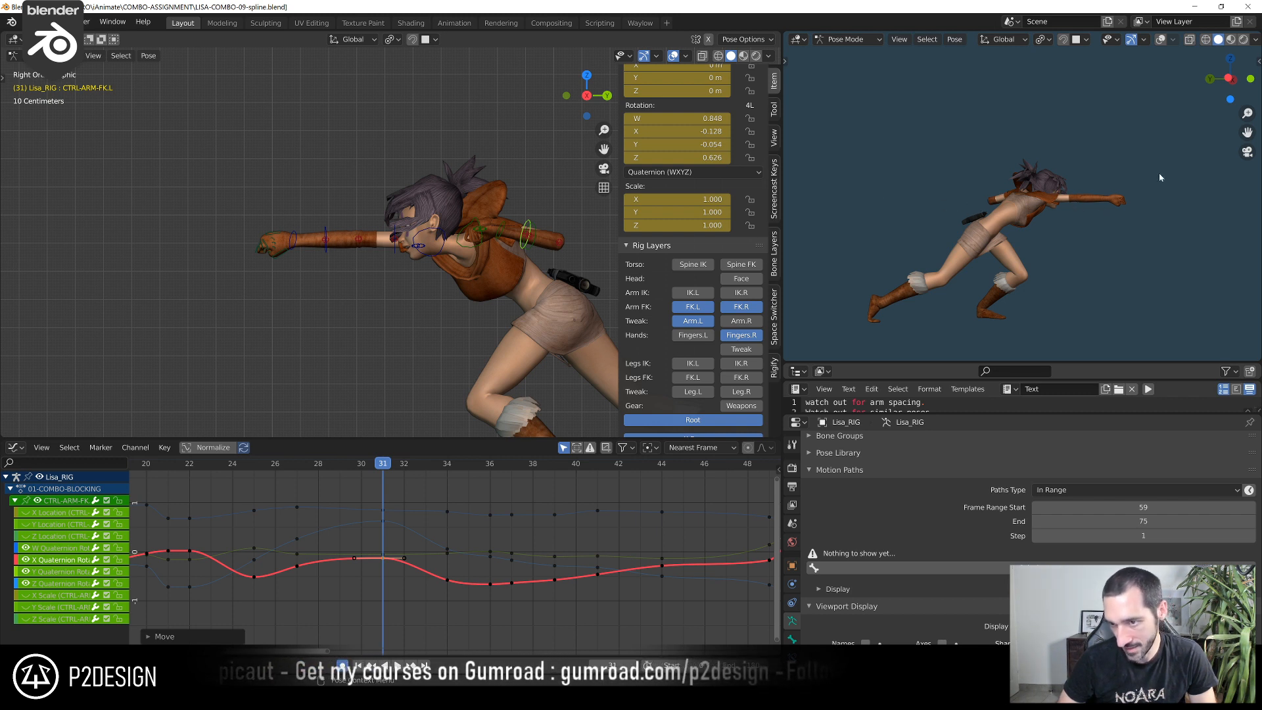
{"action": "scroll", "coordinate": [454, 552], "scroll_direction": "up", "scroll_amount": 2}
{"action": "key", "text": "g"}
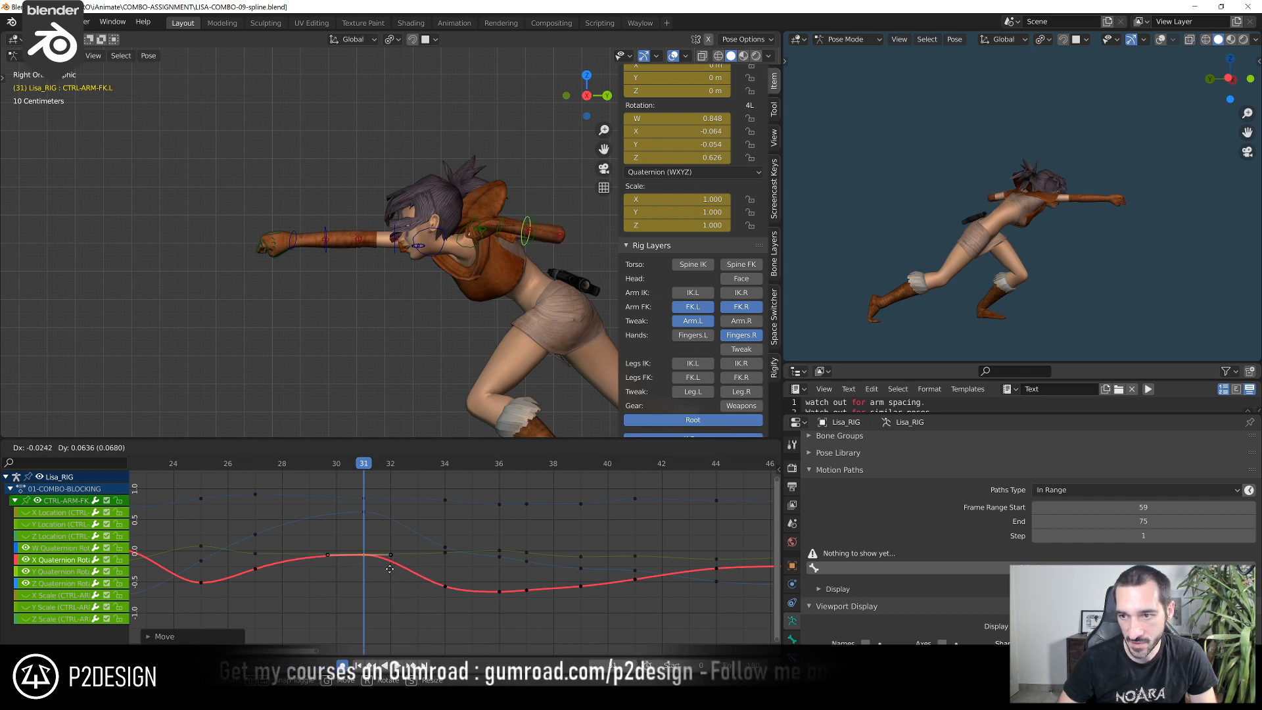
{"action": "left_click", "coordinate": [390, 567]}
Check the extended left arm up close in the second viewport and play back the punch
{"action": "scroll", "coordinate": [1083, 209], "scroll_direction": "up", "scroll_amount": 4}
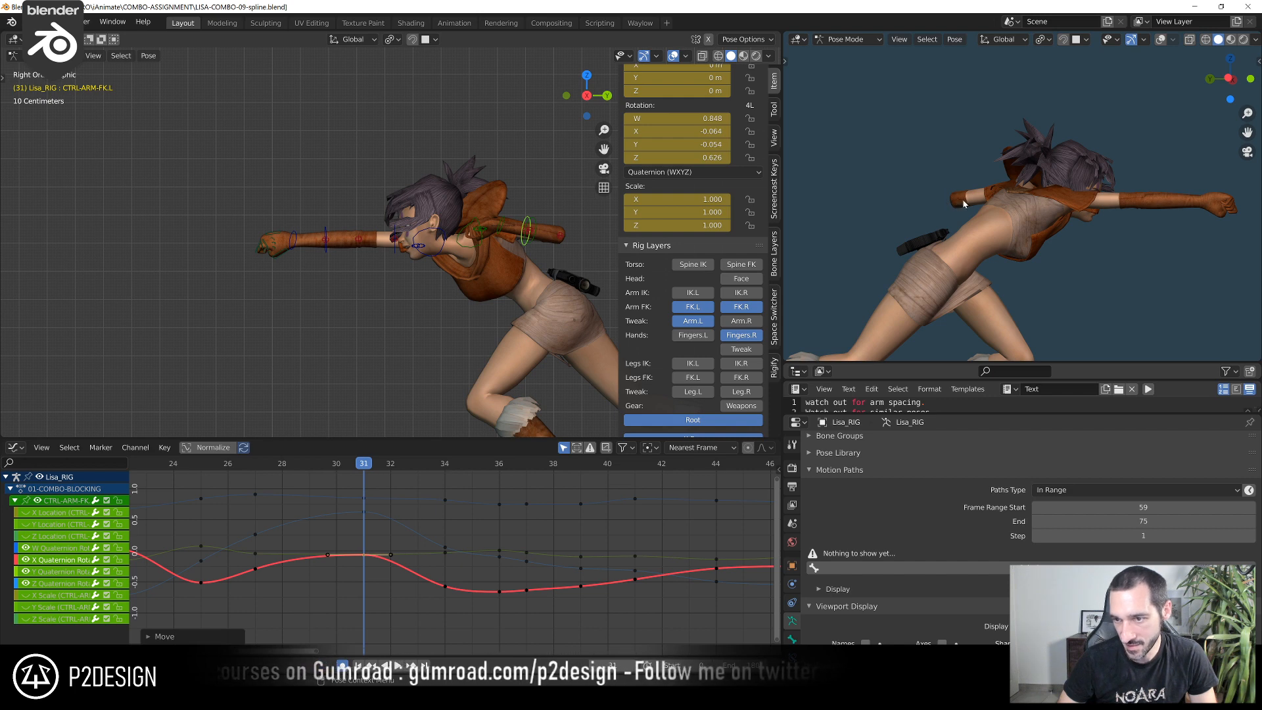
{"action": "scroll", "coordinate": [336, 492], "scroll_direction": "down", "scroll_amount": 6}
{"action": "left_click_drag", "start_coordinate": [282, 465], "coordinate": [416, 482]}
{"action": "key", "text": "space"}
{"action": "scroll", "coordinate": [694, 263], "scroll_direction": "down", "scroll_amount": 3}
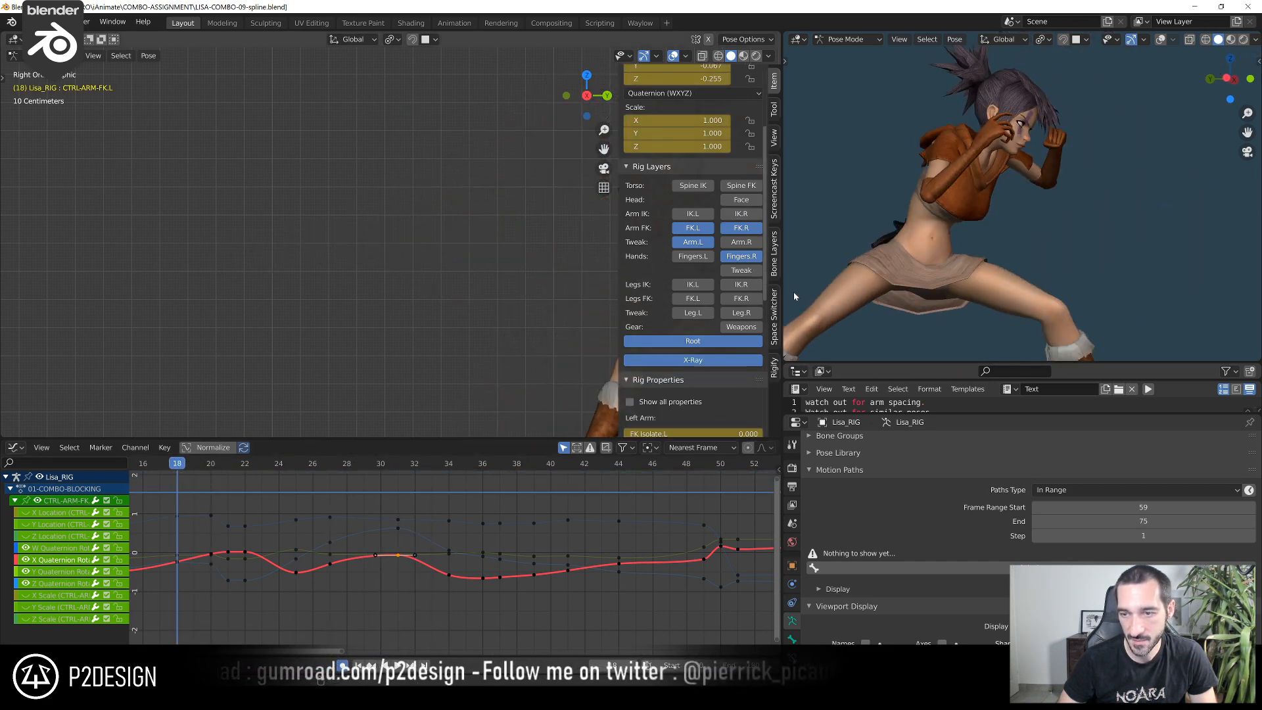
{"action": "scroll", "coordinate": [1052, 280], "scroll_direction": "down", "scroll_amount": 4}
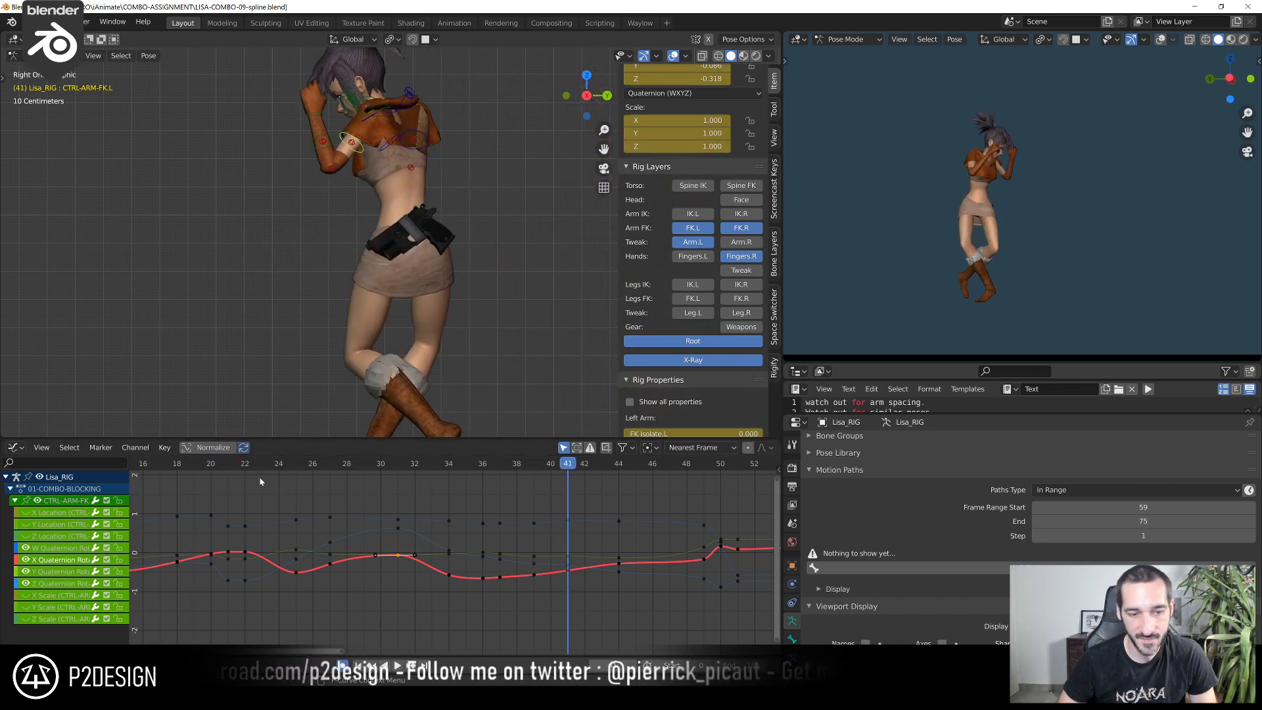
{"action": "key", "text": "space"}
Raise the left FK arm control's X Quaternion Rotation key at frame 34 by about 0.19
{"action": "left_click_drag", "start_coordinate": [311, 479], "coordinate": [448, 499]}
{"action": "scroll", "coordinate": [433, 582], "scroll_direction": "up", "scroll_amount": 1}
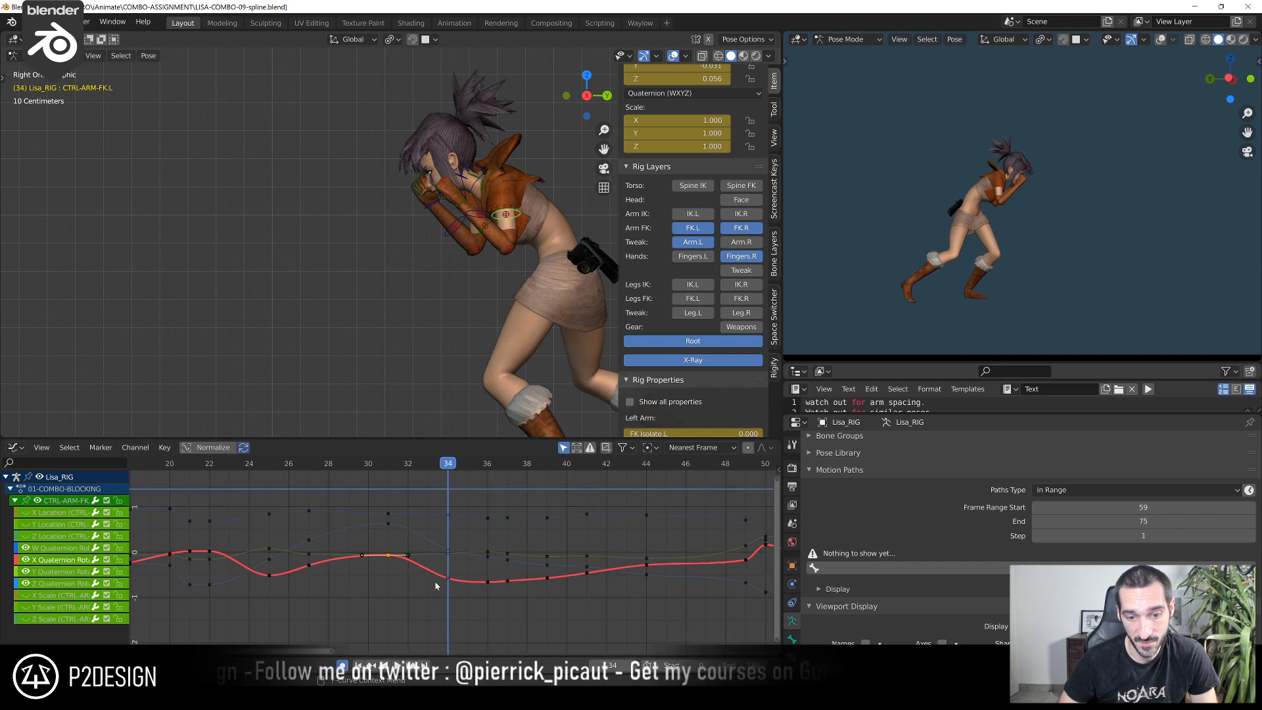
{"action": "left_click", "coordinate": [447, 583]}
{"action": "scroll", "coordinate": [447, 583], "scroll_direction": "up", "scroll_amount": 2}
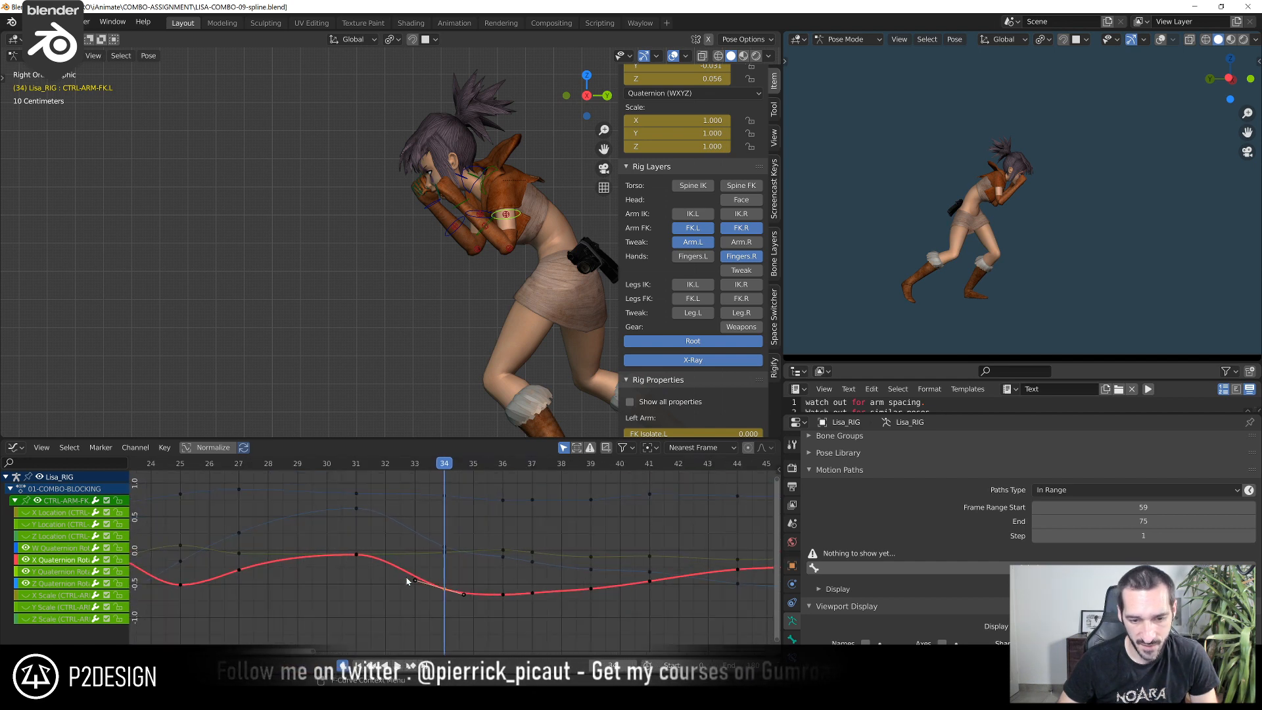
{"action": "scroll", "coordinate": [417, 516], "scroll_direction": "down", "scroll_amount": 1}
{"action": "right_click_drag", "start_coordinate": [365, 468], "coordinate": [431, 604], "text": "shift"}
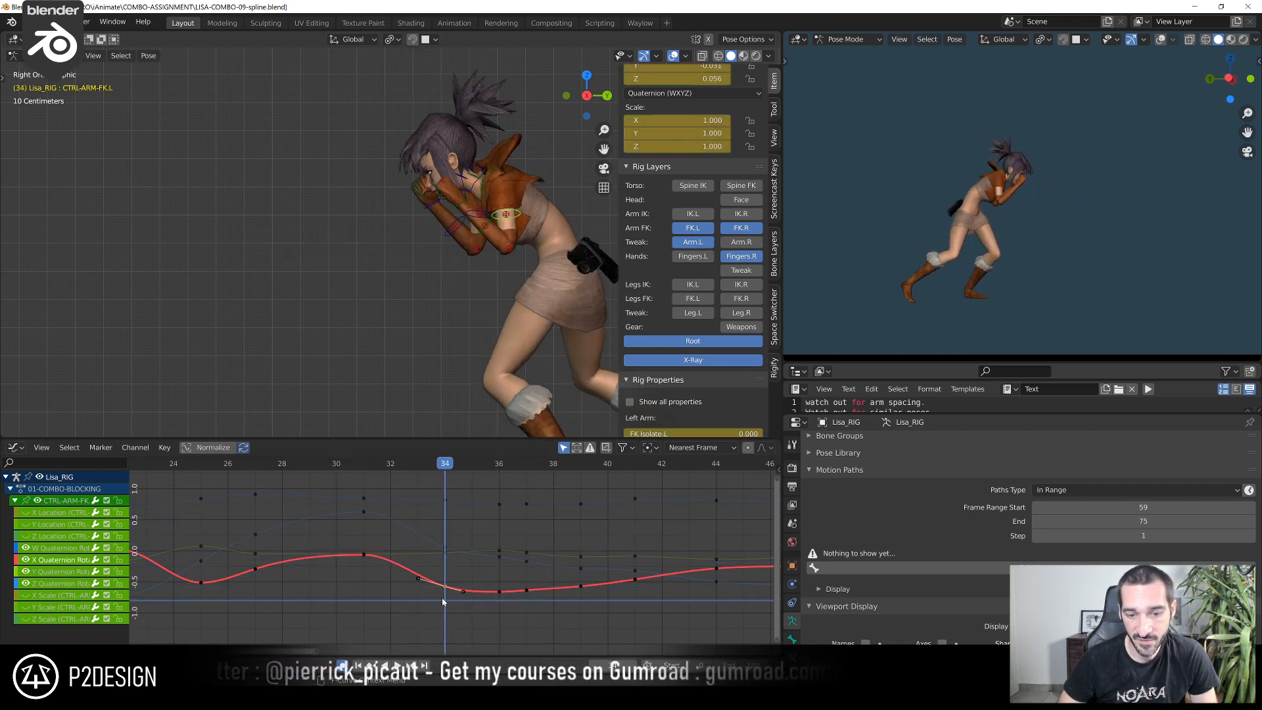
{"action": "key", "text": "g"}
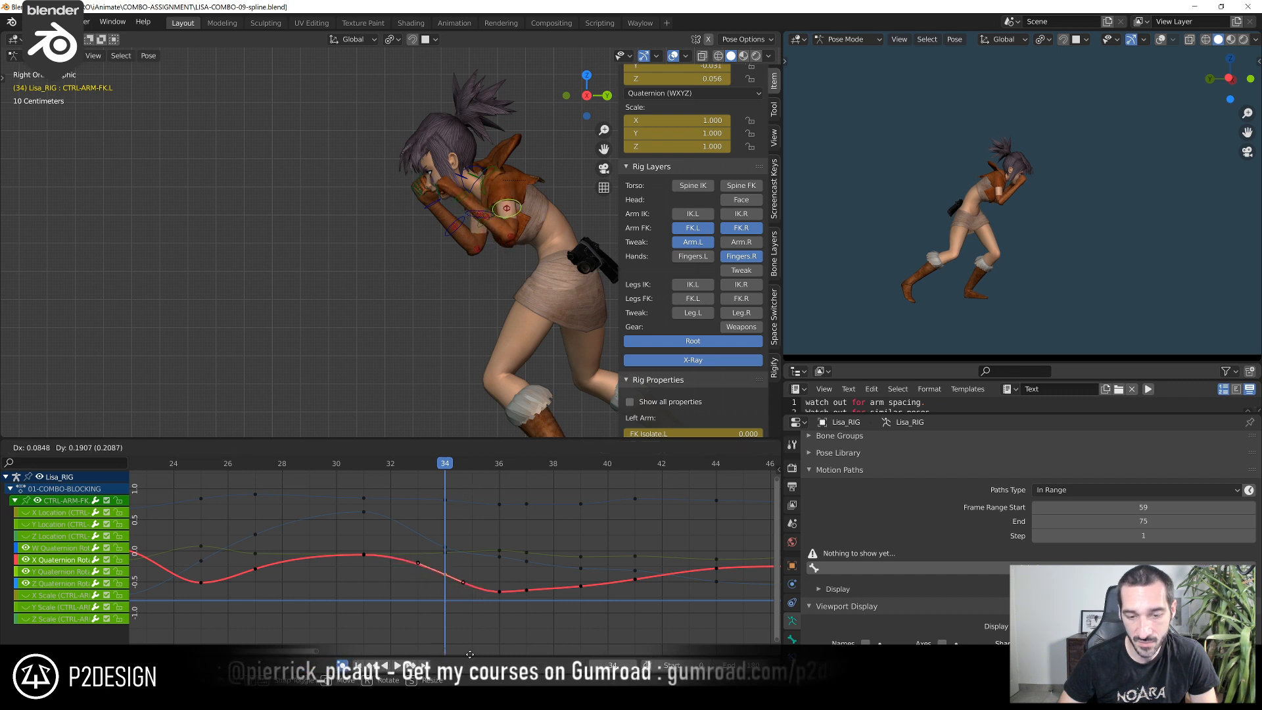
{"action": "left_click", "coordinate": [470, 456]}
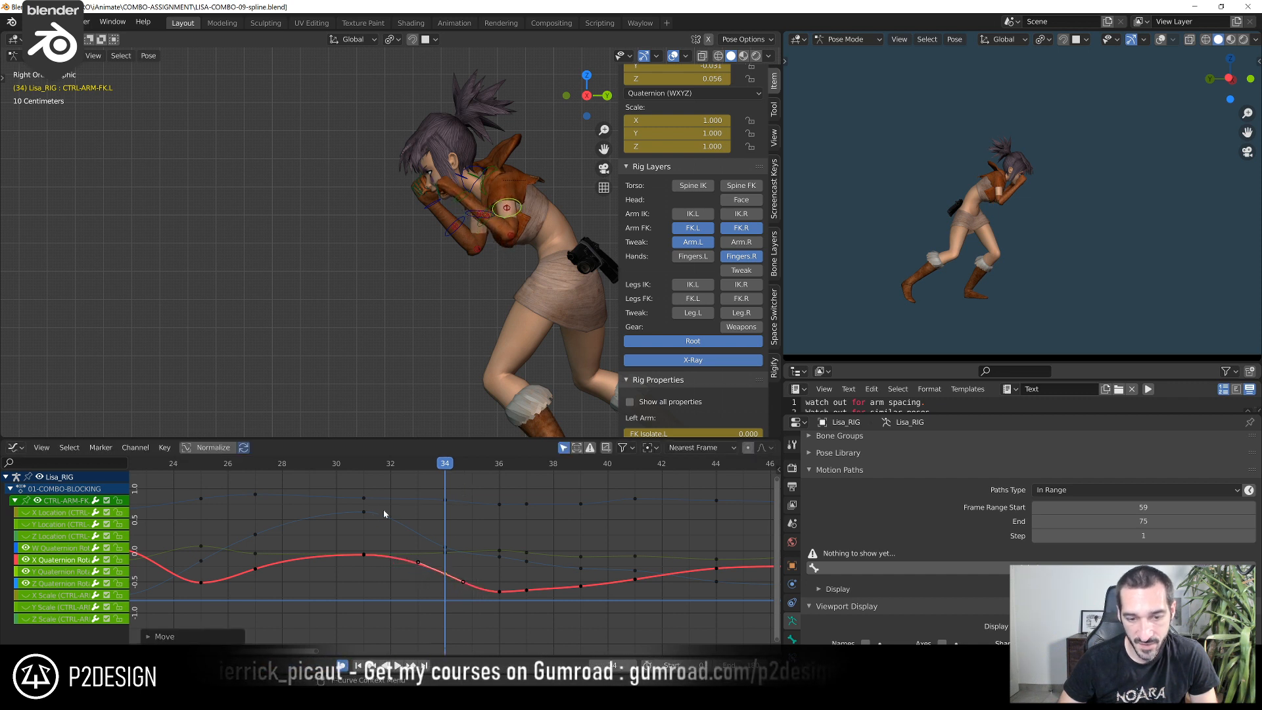
Raise the left FK arm control's Z Quaternion Rotation key at frame 34 to about 0.395
{"action": "left_click", "coordinate": [455, 550]}
{"action": "left_click", "coordinate": [456, 550]}
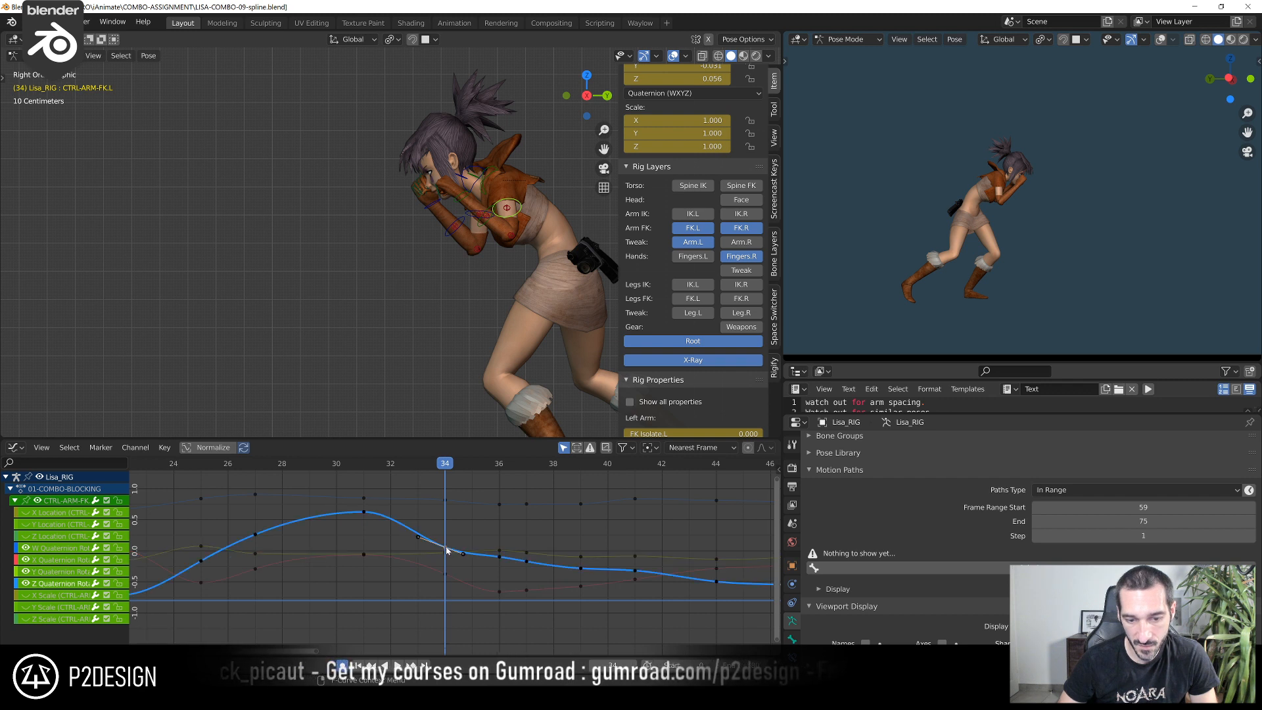
{"action": "key", "text": "g"}
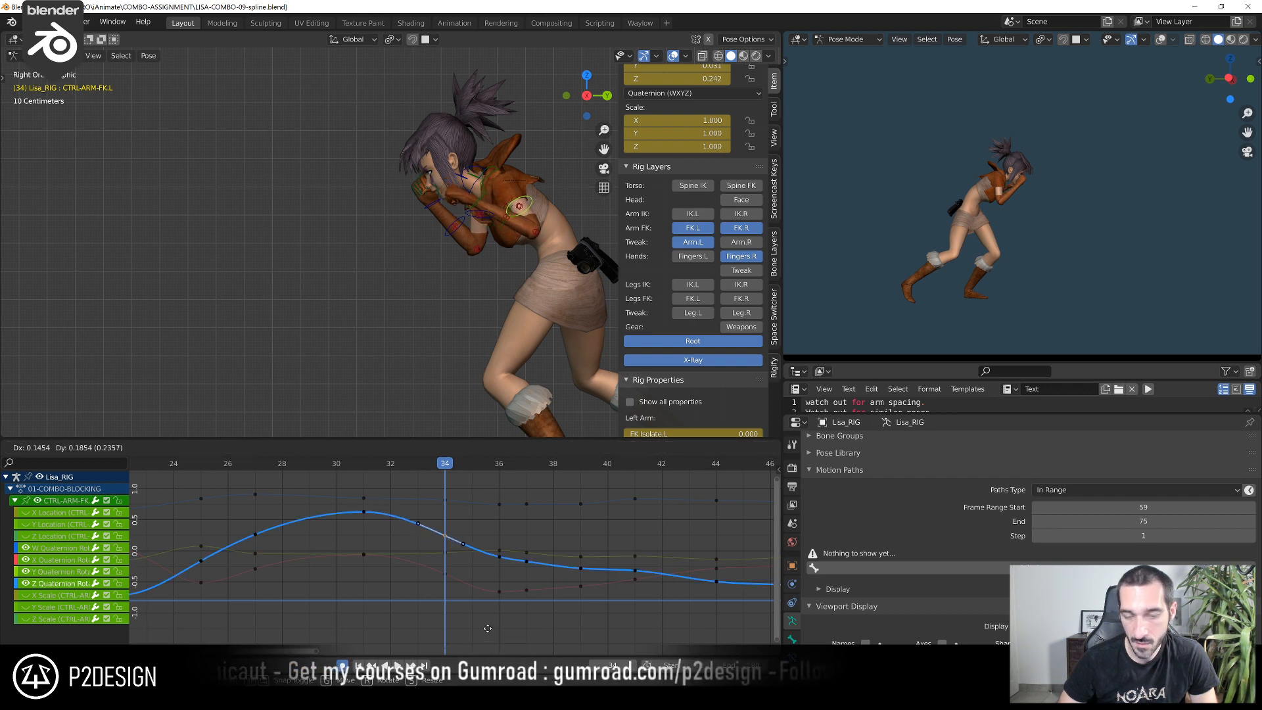
{"action": "left_click", "coordinate": [497, 592]}
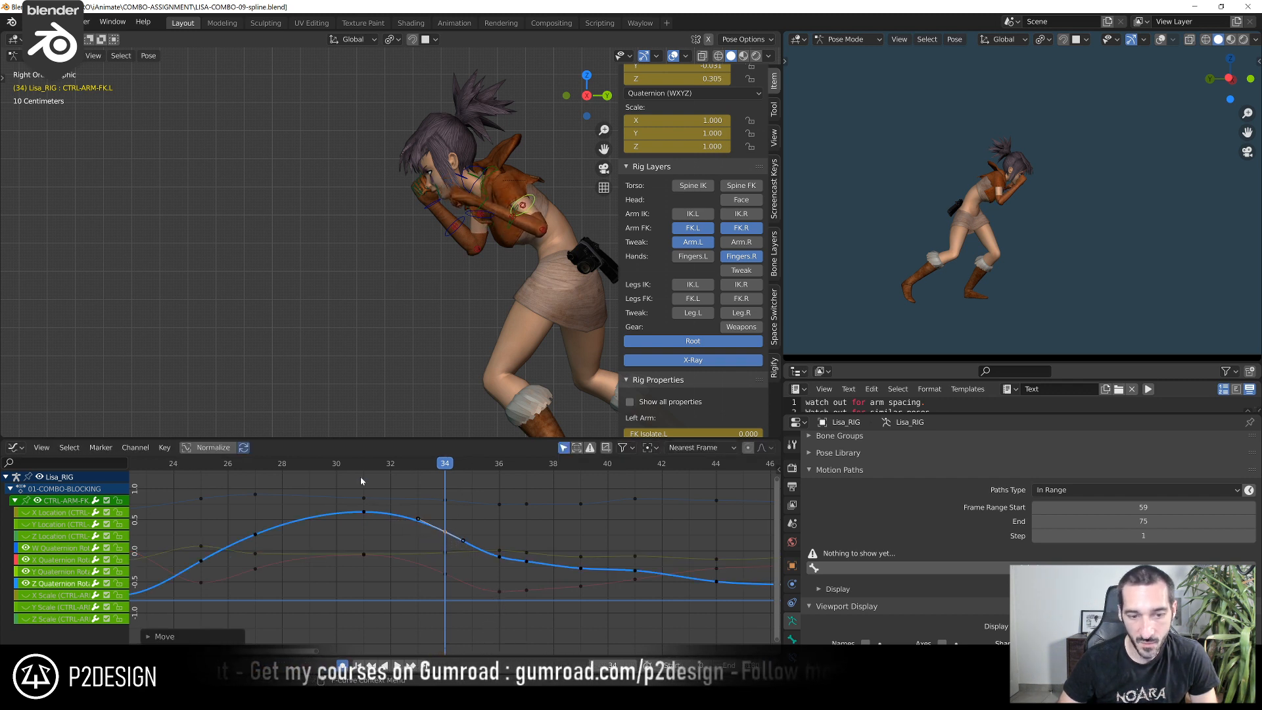
{"action": "right_click", "coordinate": [335, 467], "text": "shift"}
{"action": "key", "text": "space"}
{"action": "right_click_drag", "start_coordinate": [337, 468], "coordinate": [443, 536], "text": "shift"}
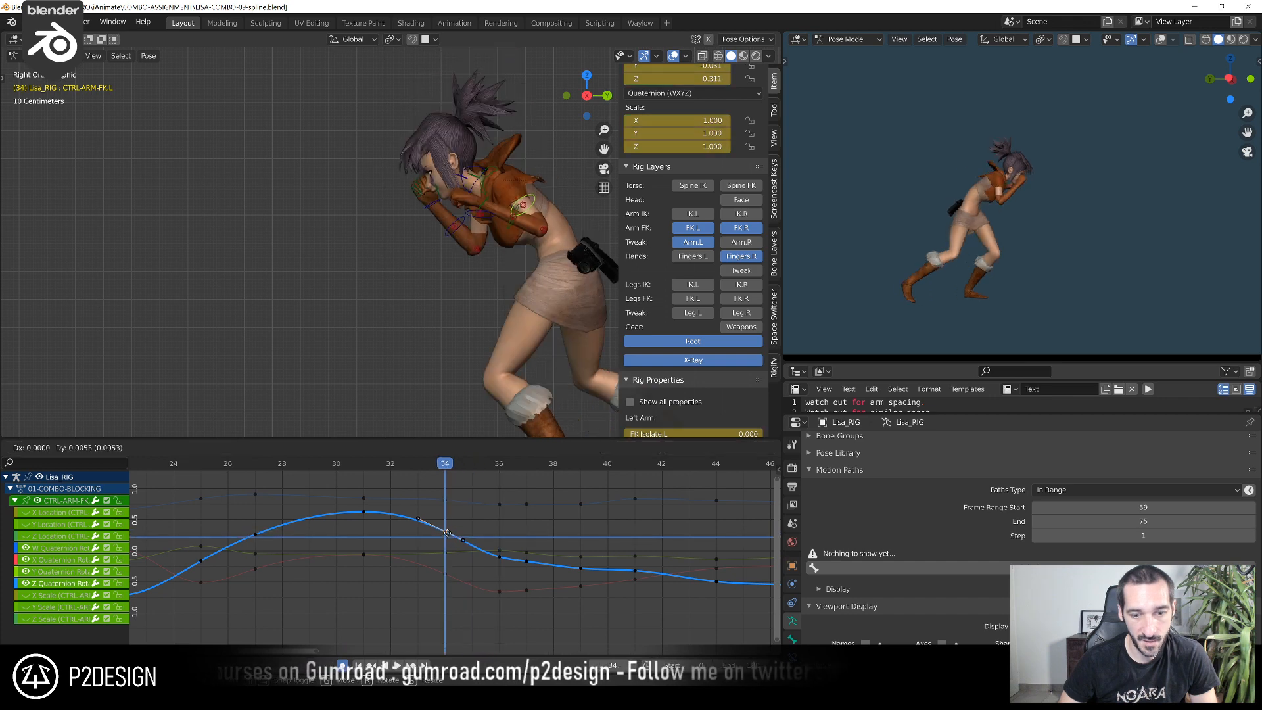
{"action": "left_click", "coordinate": [447, 531]}
Raise the left FK arm control's Z Quaternion Rotation key at frame 36 to about 0.008
{"action": "left_click", "coordinate": [444, 579]}
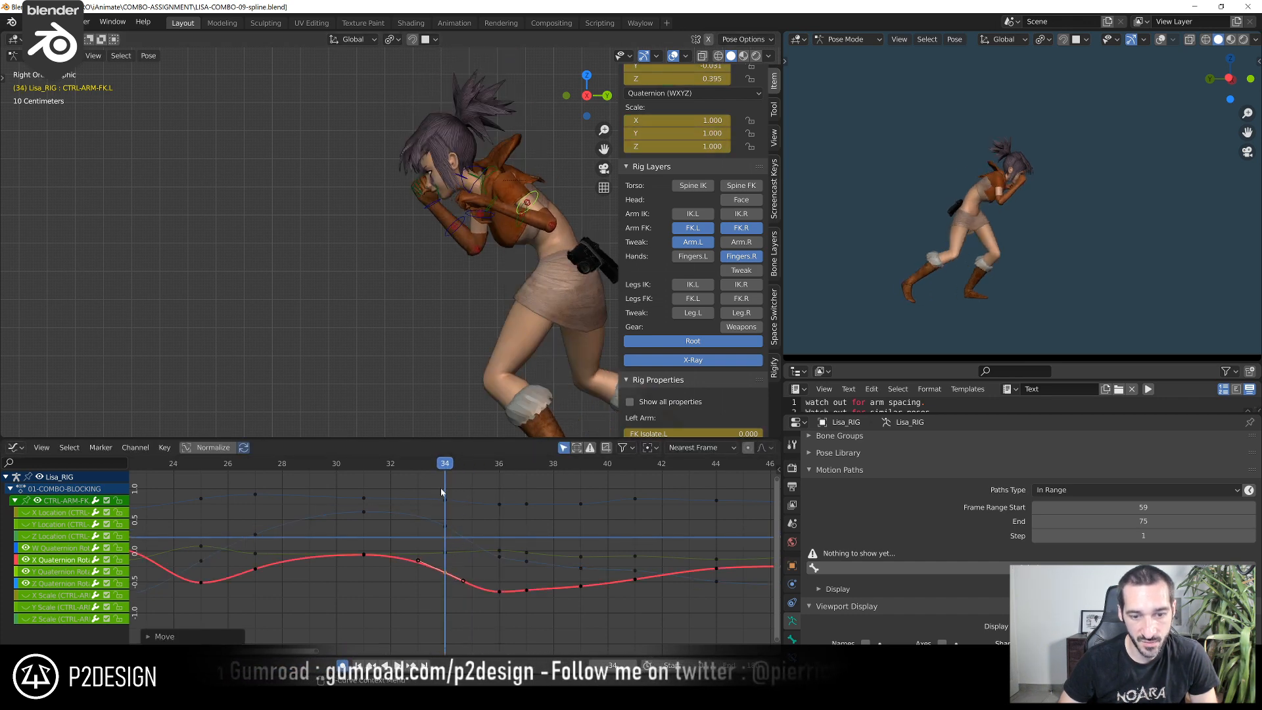
{"action": "left_click_drag", "start_coordinate": [451, 464], "coordinate": [510, 521]}
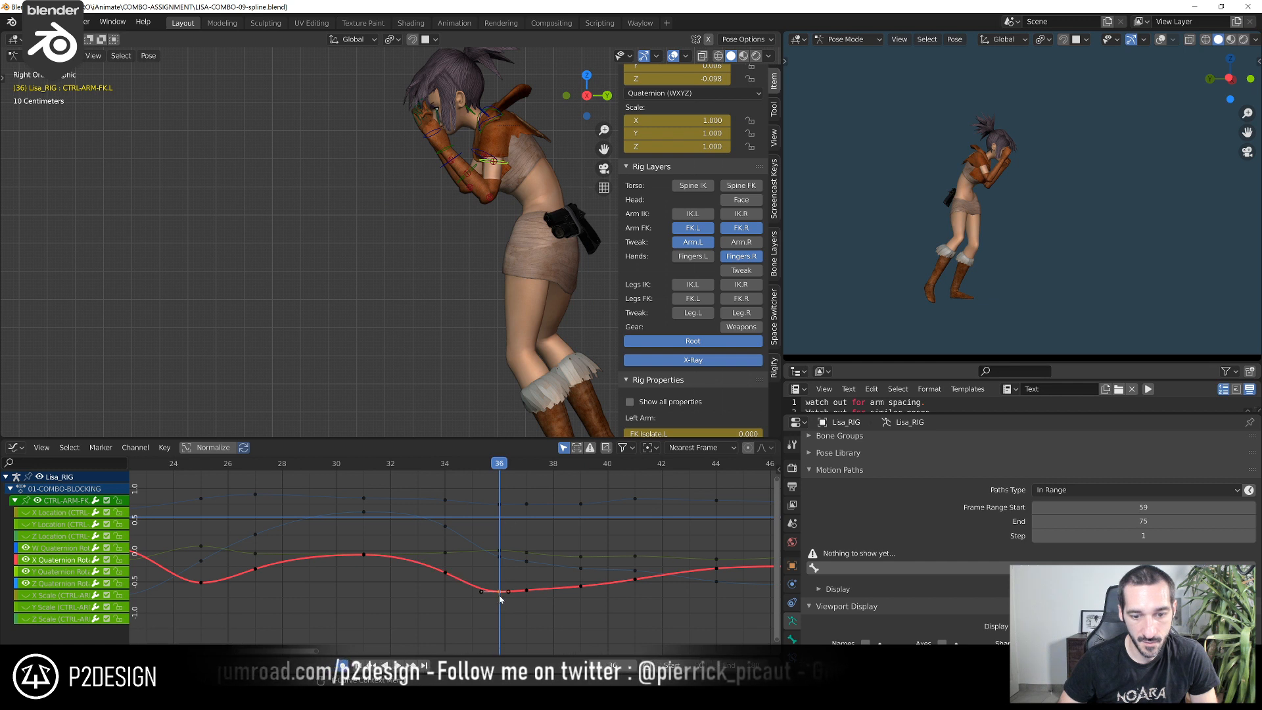
{"action": "key", "text": "g"}
{"action": "left_click", "coordinate": [500, 559]}
{"action": "left_click", "coordinate": [501, 559]}
{"action": "left_click", "coordinate": [501, 560]}
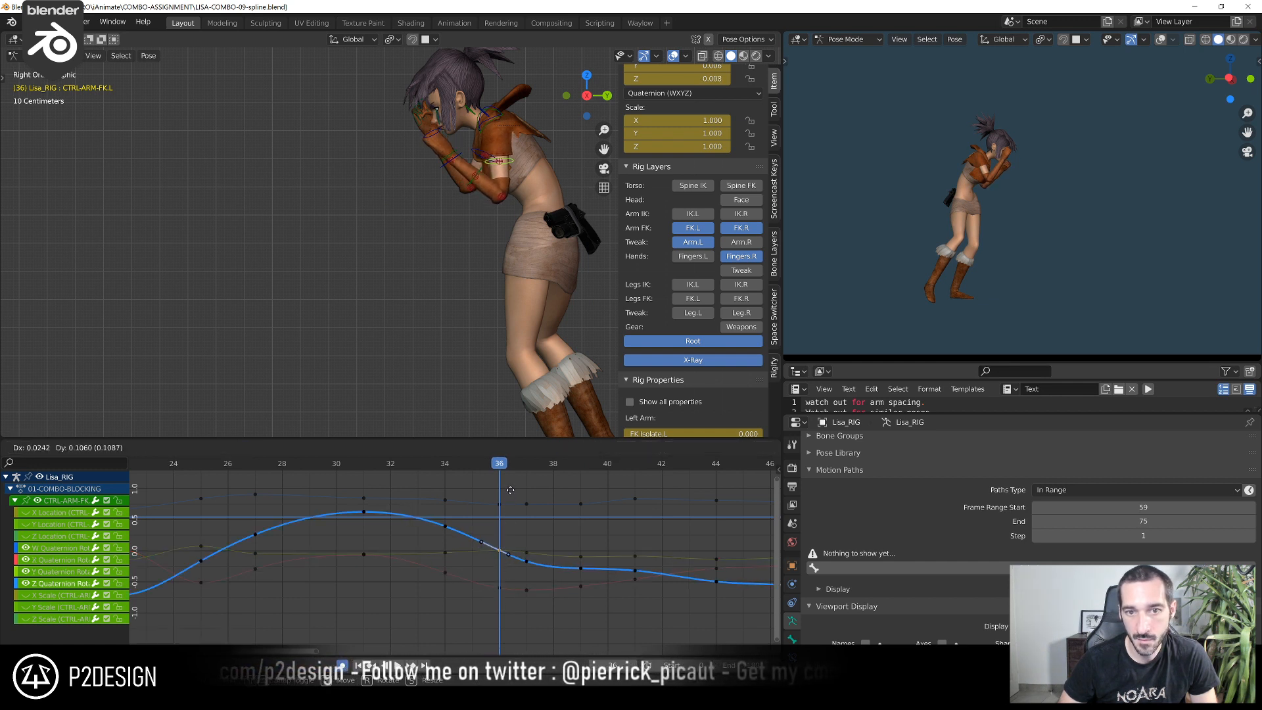
{"action": "left_click", "coordinate": [510, 491]}
Delete the left FK arm control's Z Quaternion Rotation key at frame 37
{"action": "key", "text": "Right"}
{"action": "key", "text": "Right"}
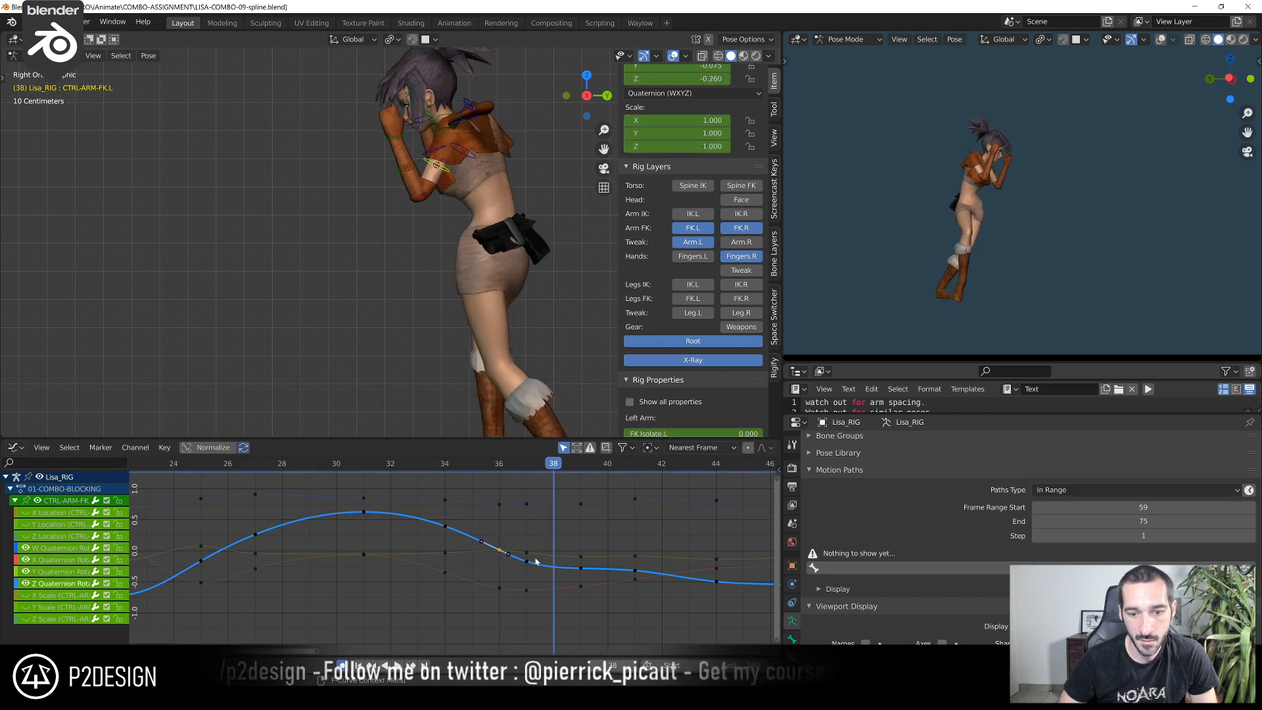
{"action": "left_click", "coordinate": [499, 553]}
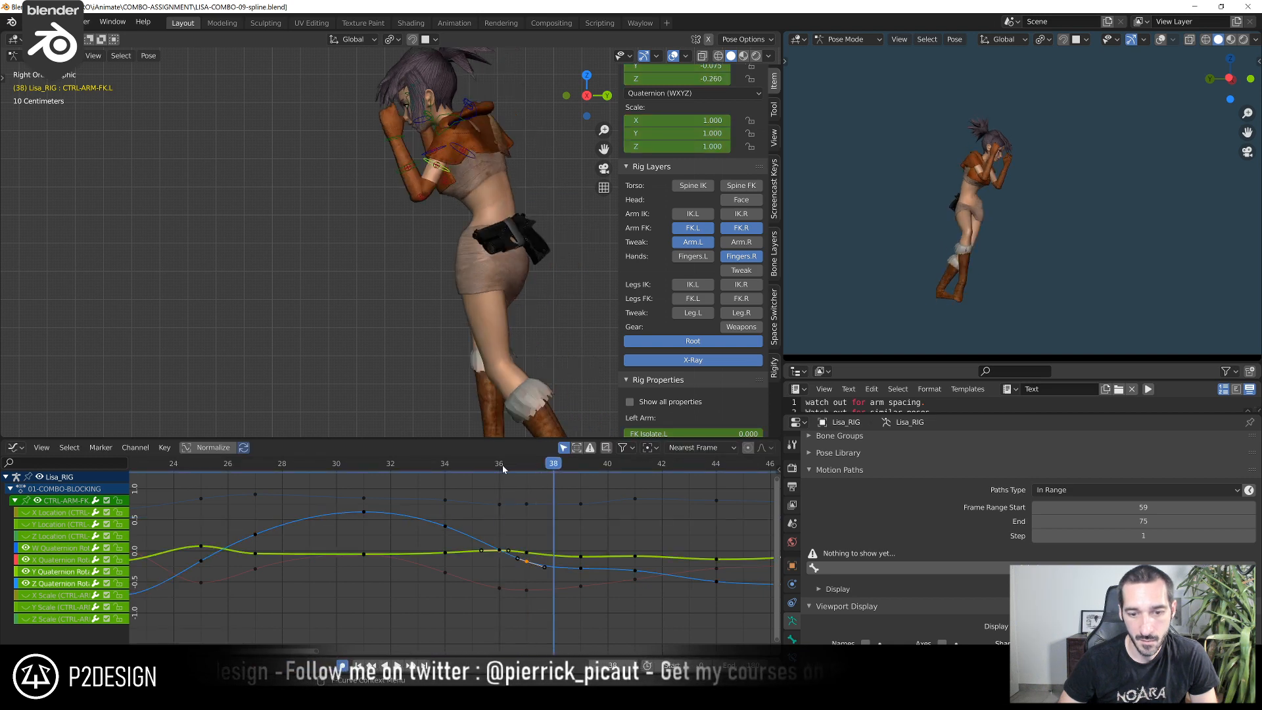
{"action": "left_click", "coordinate": [503, 468]}
{"action": "left_click", "coordinate": [506, 555]}
{"action": "key", "text": "x"}
{"action": "left_click", "coordinate": [533, 565]}
Raise the left FK arm control's X Quaternion Rotation key at frame 41 by about 0.07 and its Z key to about -0.281
{"action": "left_click_drag", "start_coordinate": [499, 470], "coordinate": [634, 526]}
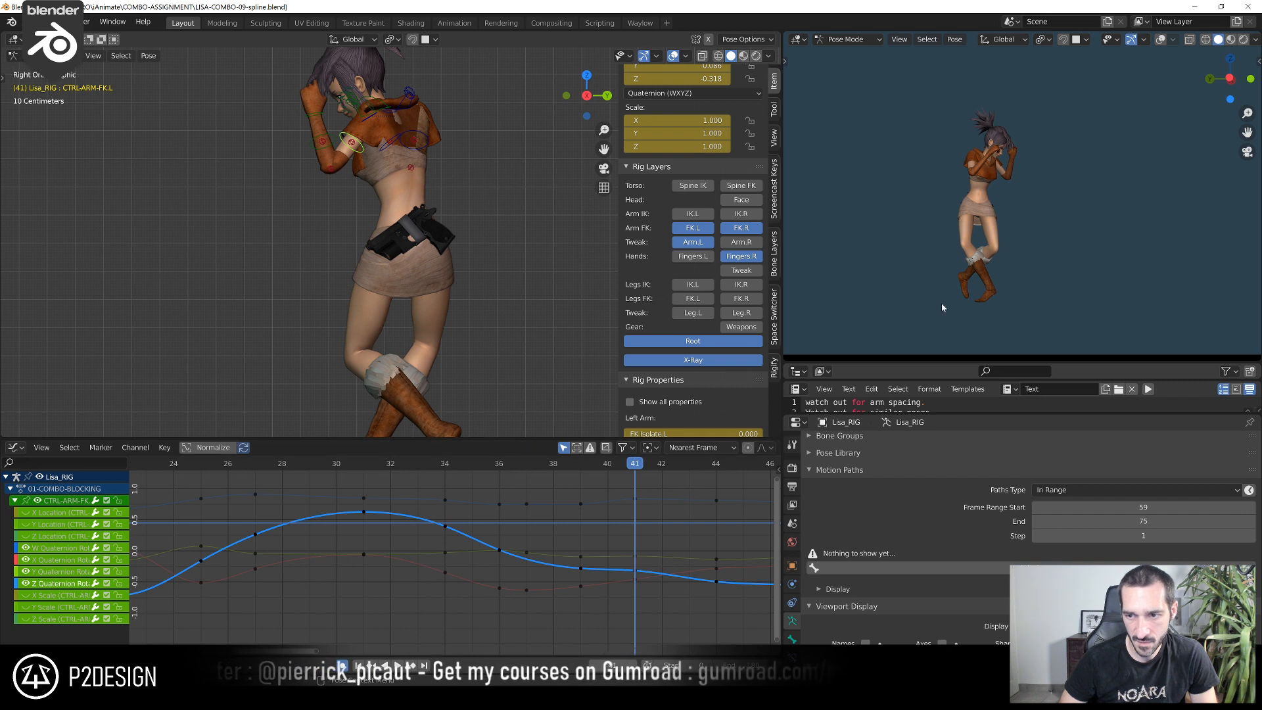
{"action": "left_click", "coordinate": [633, 557]}
{"action": "left_click", "coordinate": [635, 581]}
{"action": "key", "text": "g"}
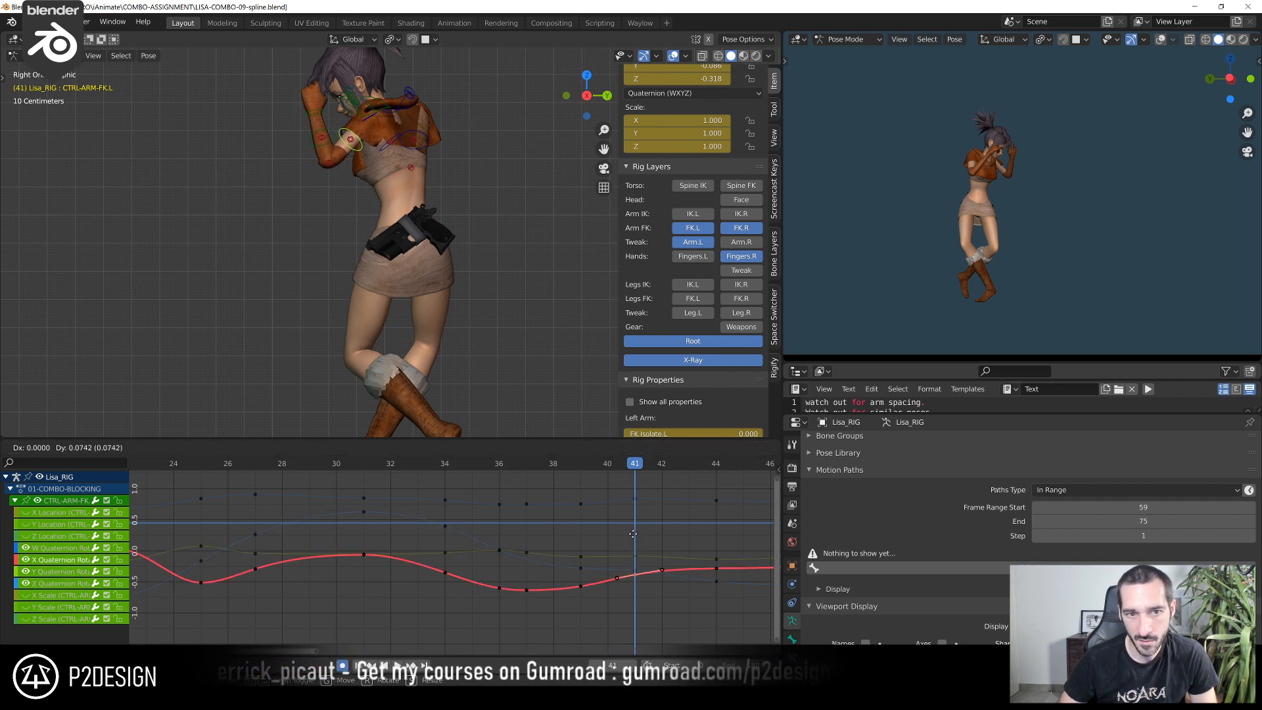
{"action": "left_click", "coordinate": [634, 537]}
{"action": "left_click", "coordinate": [636, 571]}
{"action": "key", "text": "g"}
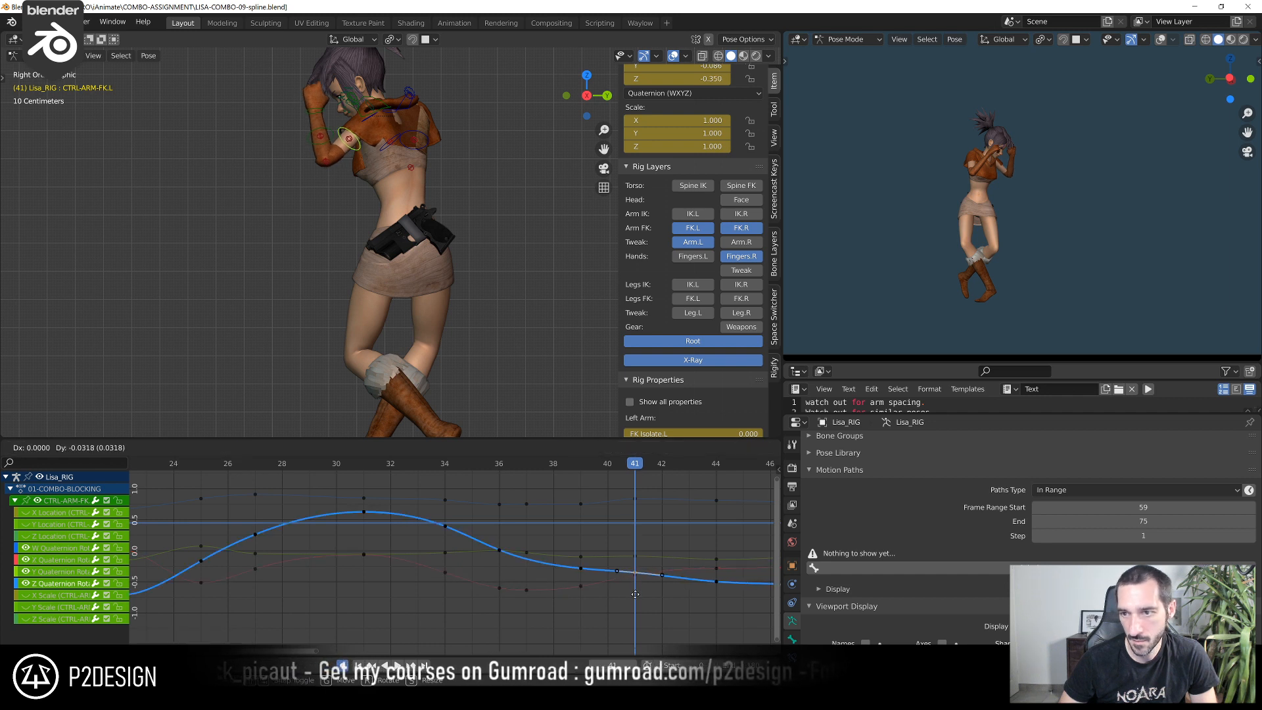
{"action": "left_click", "coordinate": [636, 570]}
Lower the left FK arm control's Y Quaternion Rotation key at frame 41 to about -0.191
{"action": "left_click", "coordinate": [636, 555]}
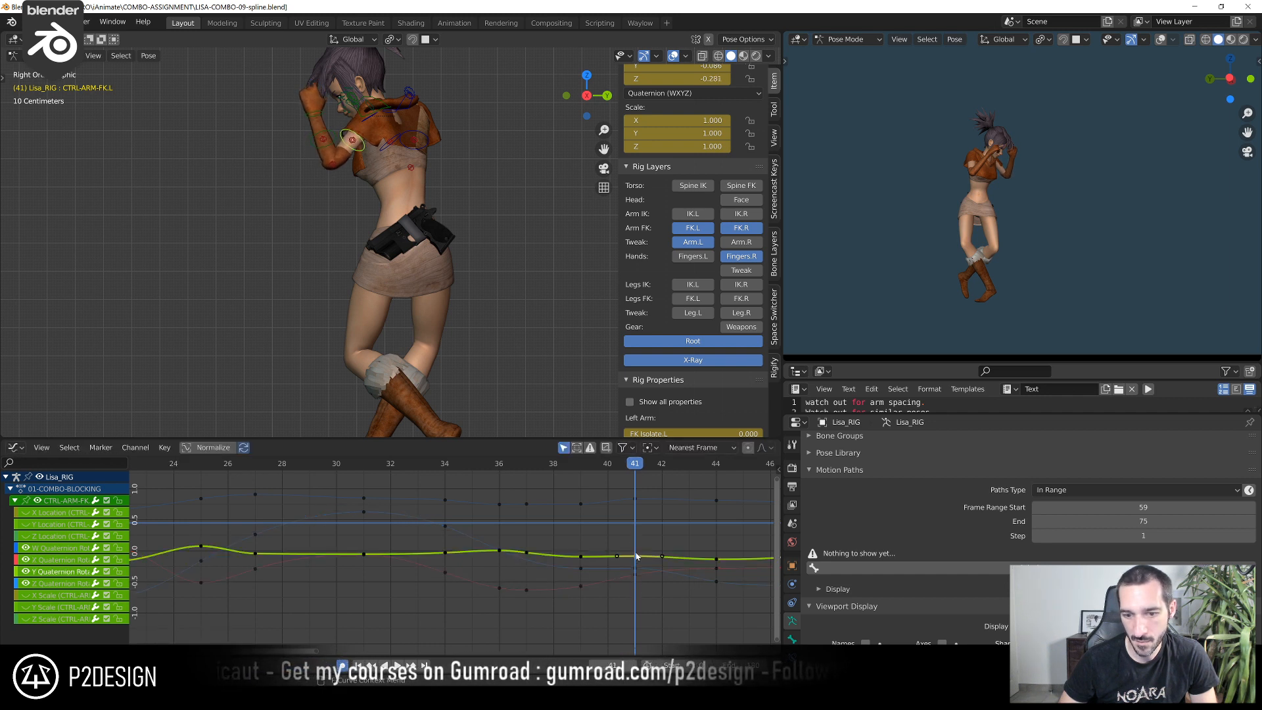
{"action": "key", "text": "g"}
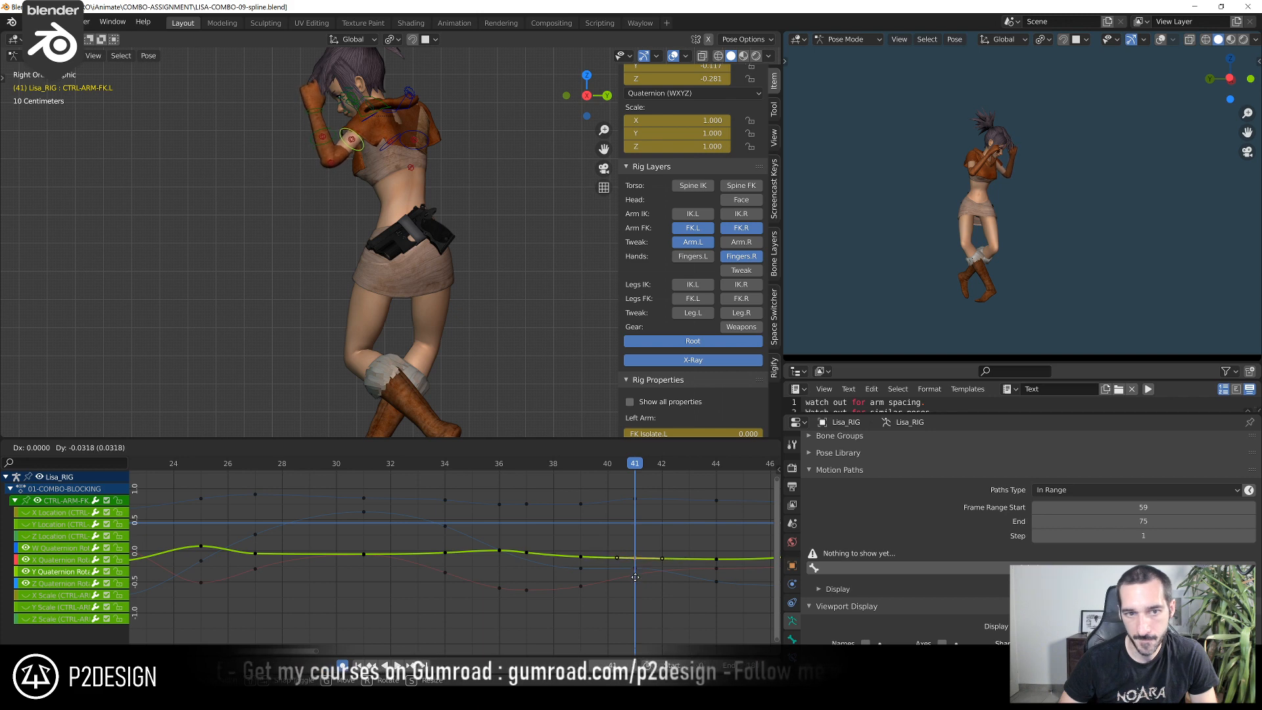
{"action": "left_click", "coordinate": [629, 608]}
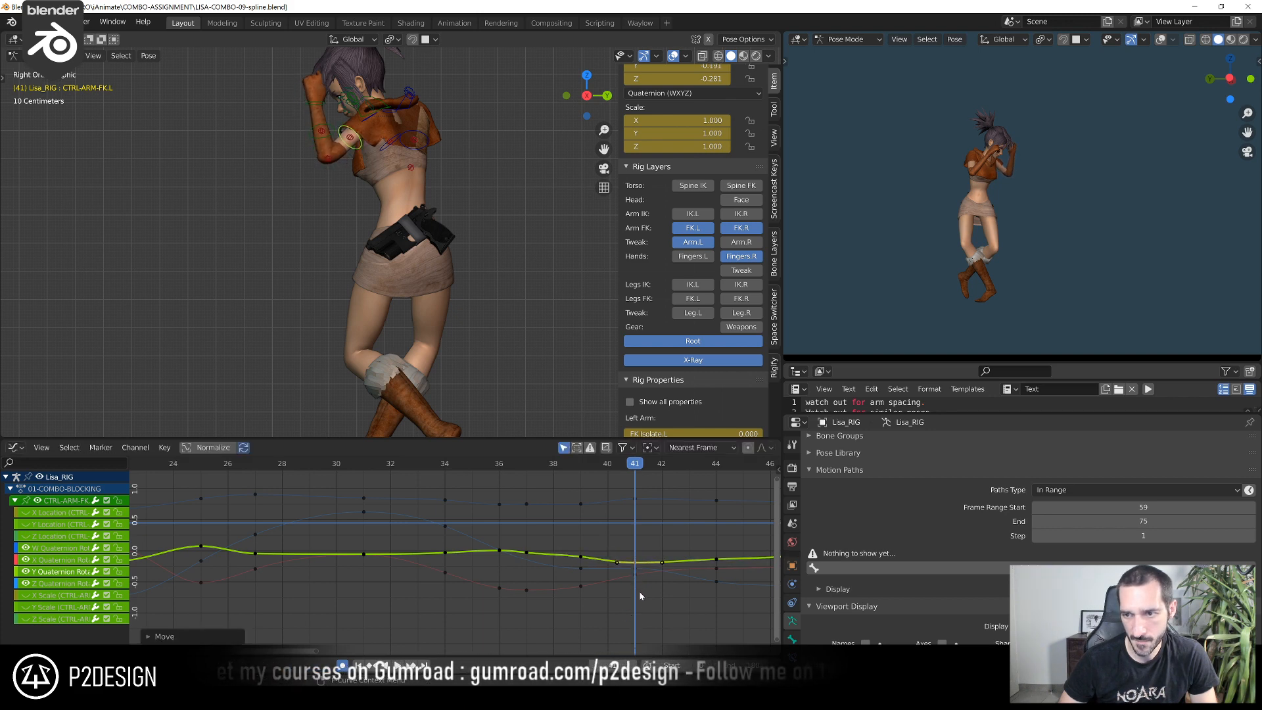
Rotate the left FK arm control at frame 46 from several viewing angles to key an adjusted upper arm pose
{"action": "right_click_drag", "start_coordinate": [558, 476], "coordinate": [764, 498], "text": "shift"}
{"action": "middle_click_drag", "start_coordinate": [743, 561], "coordinate": [448, 570]}
{"action": "scroll", "coordinate": [460, 571], "scroll_direction": "up", "scroll_amount": 2}
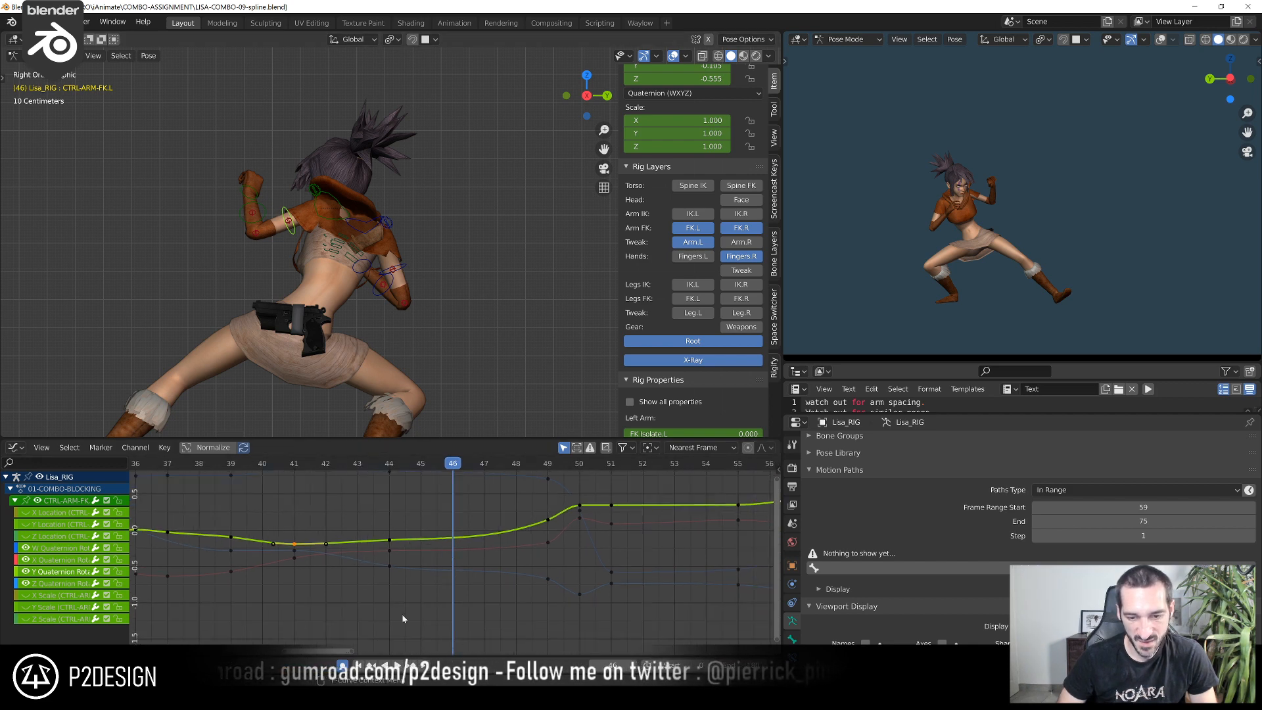
{"action": "middle_click_drag", "start_coordinate": [270, 363], "coordinate": [406, 355]}
{"action": "key", "text": "r"}
{"action": "left_click", "coordinate": [545, 296]}
{"action": "middle_click_drag", "start_coordinate": [544, 296], "coordinate": [121, 274]}
{"action": "key", "text": "r"}
{"action": "left_click", "coordinate": [277, 311]}
{"action": "key", "text": "r"}
{"action": "left_click", "coordinate": [117, 259]}
{"action": "key", "text": "r"}
{"action": "left_click", "coordinate": [119, 254]}
{"action": "middle_click_drag", "start_coordinate": [119, 254], "coordinate": [360, 227]}
{"action": "key", "text": "r"}
{"action": "left_click", "coordinate": [558, 225]}
{"action": "key", "text": "r"}
{"action": "left_click", "coordinate": [351, 226]}
{"action": "key", "text": "r"}
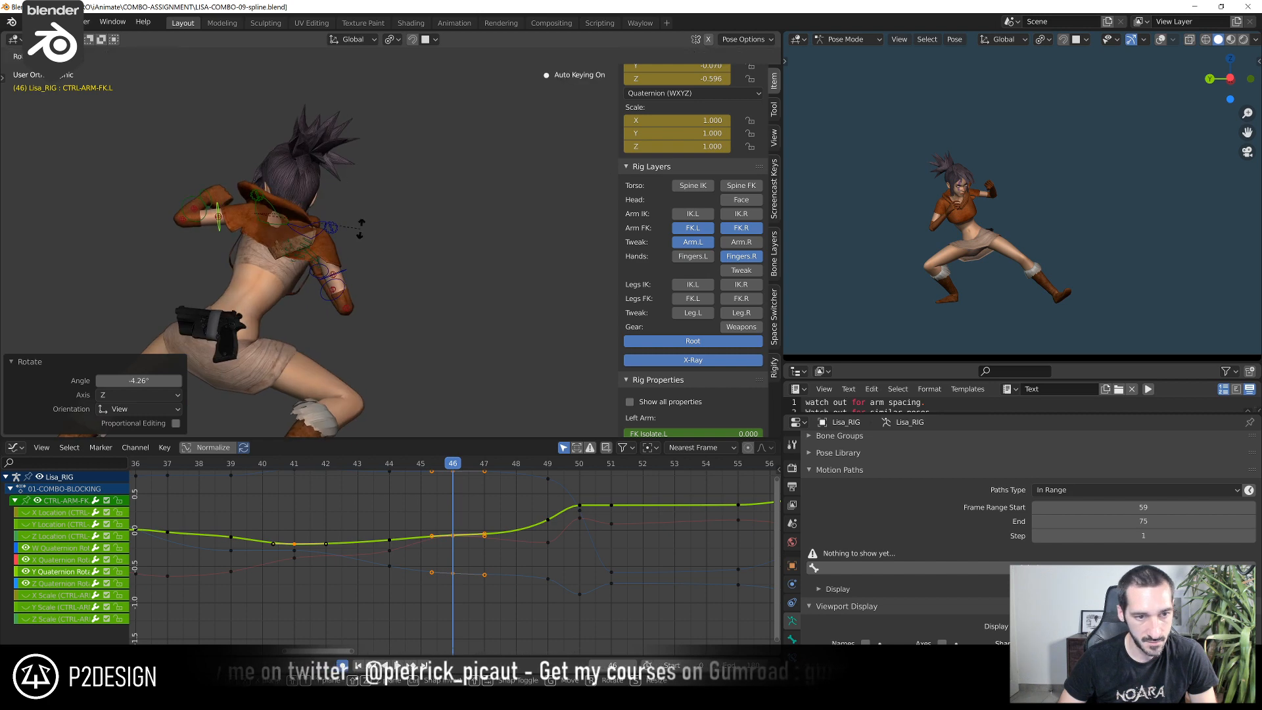
{"action": "left_click", "coordinate": [367, 238]}
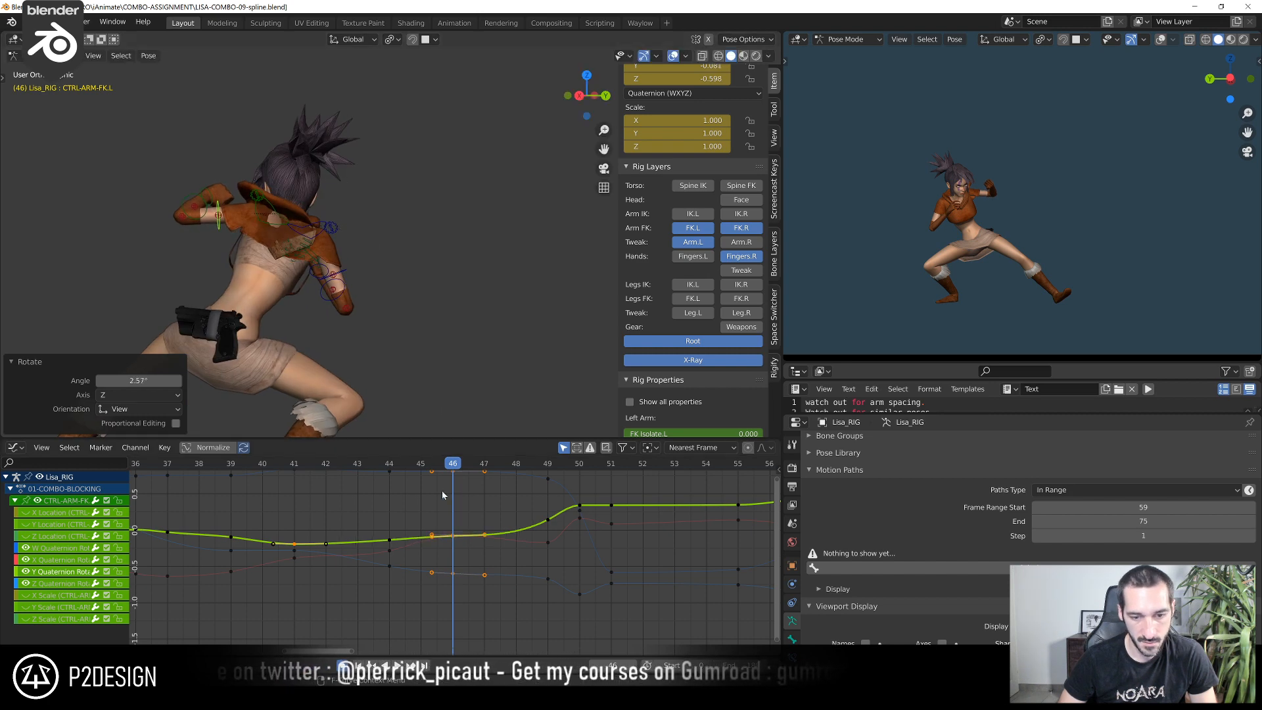
Raise the left FK arm control's X Quaternion Rotation key at frame 49 slightly and lower its Y key
{"action": "left_click", "coordinate": [367, 467]}
{"action": "left_click_drag", "start_coordinate": [379, 463], "coordinate": [564, 476]}
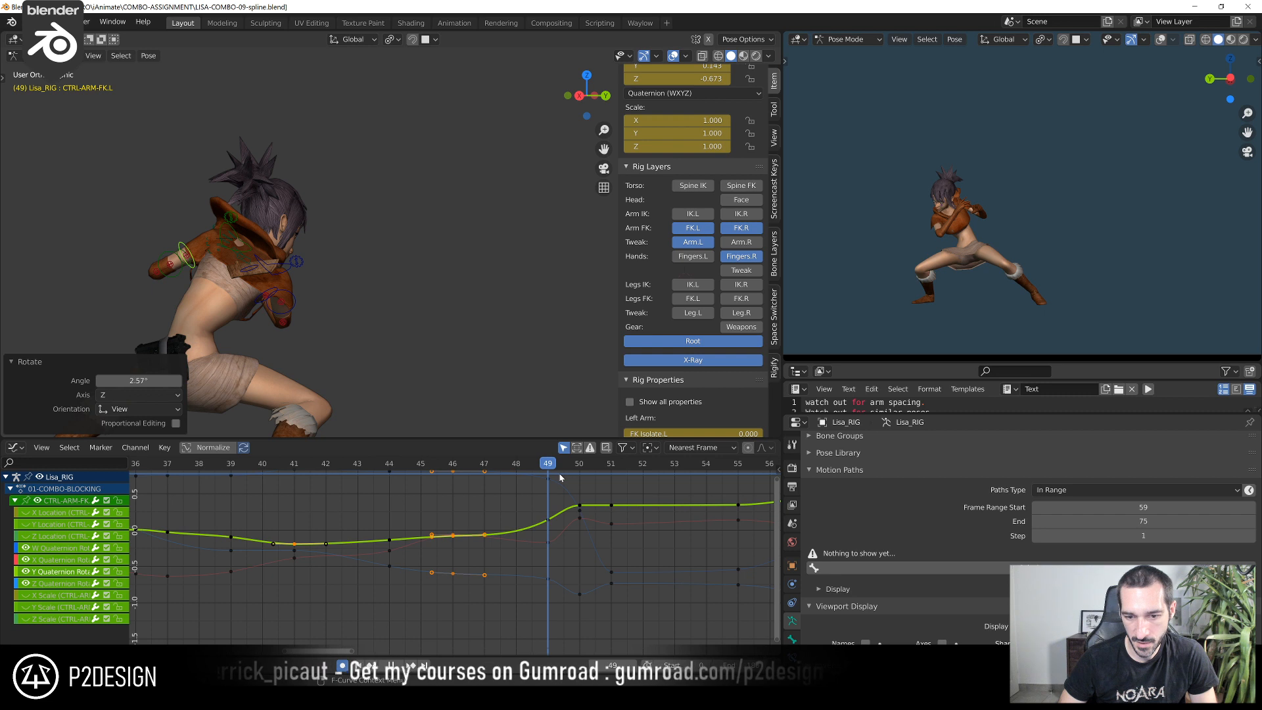
{"action": "left_click", "coordinate": [551, 543]}
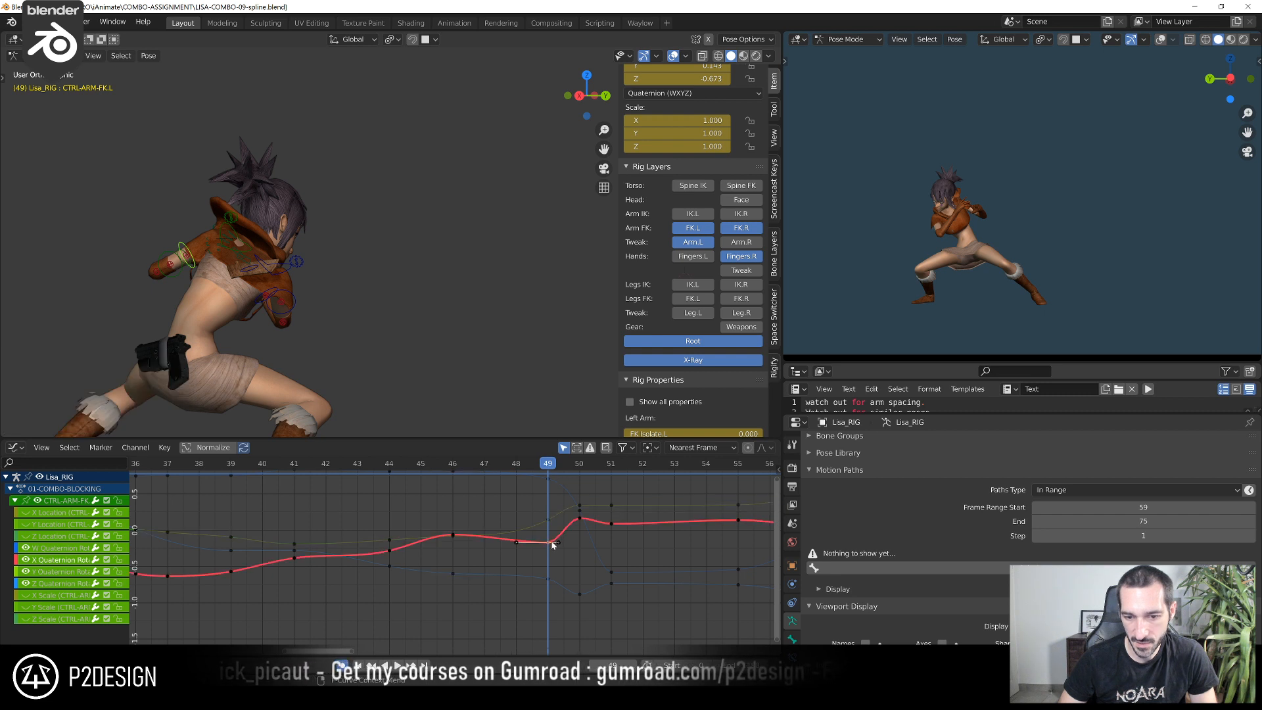
{"action": "left_click", "coordinate": [555, 505]}
{"action": "left_click", "coordinate": [550, 579]}
{"action": "scroll", "coordinate": [549, 530], "scroll_direction": "down", "scroll_amount": 1}
{"action": "left_click", "coordinate": [541, 526]}
{"action": "key", "text": "g"}
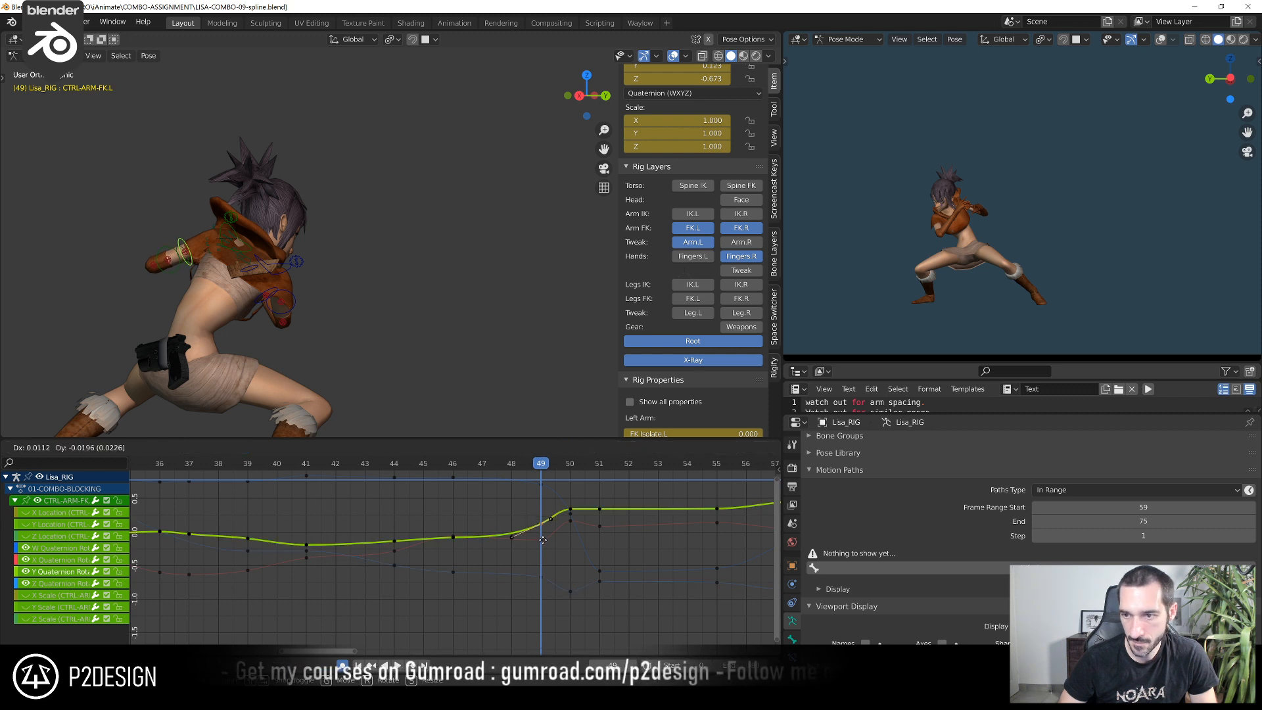
{"action": "left_click", "coordinate": [547, 563]}
Raise the left FK arm control's Z Quaternion Rotation key at frame 50 to about -0.816 and lower its Y key to about 0.210
{"action": "left_click", "coordinate": [563, 464]}
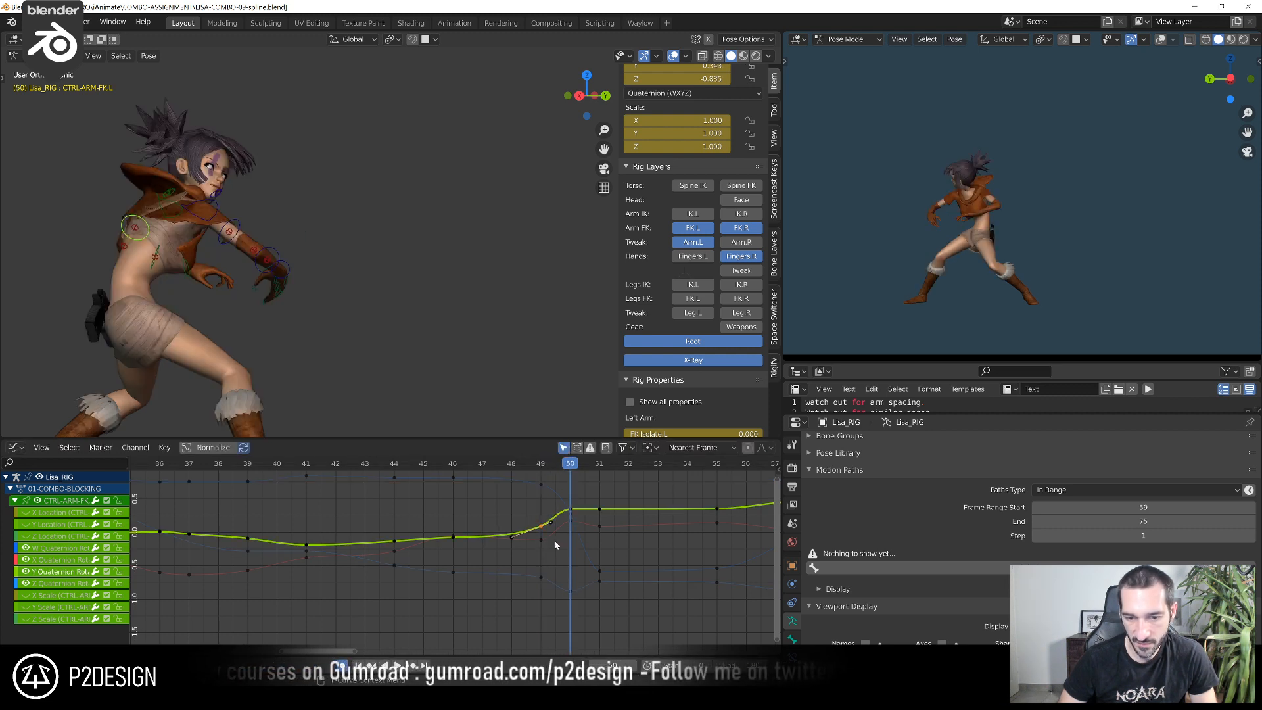
{"action": "left_click", "coordinate": [576, 593]}
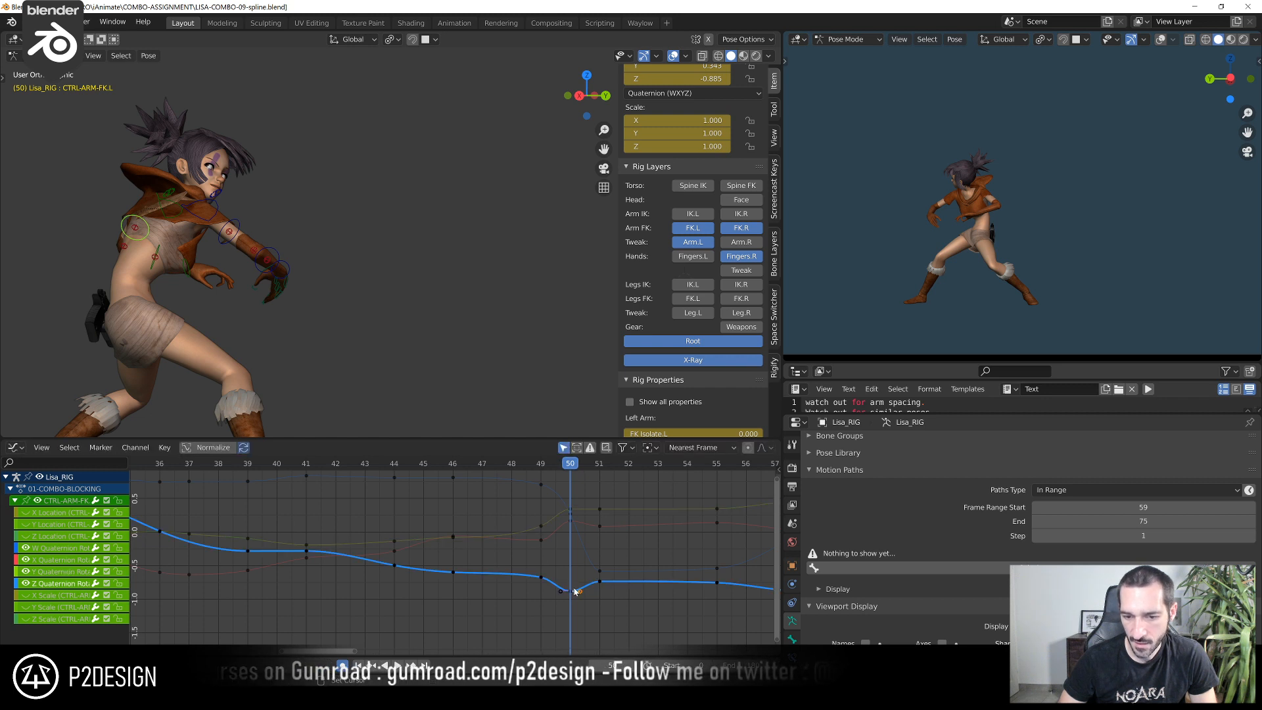
{"action": "left_click", "coordinate": [571, 545]}
{"action": "left_click", "coordinate": [570, 509]}
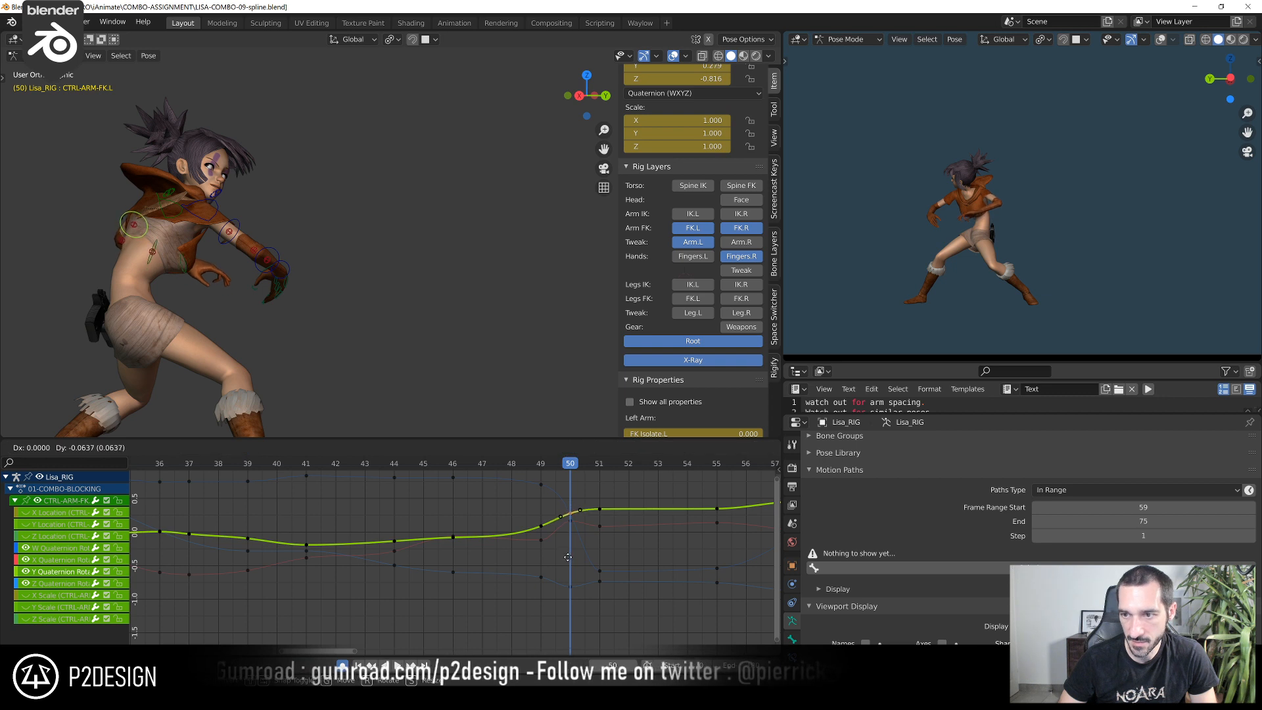
{"action": "left_click", "coordinate": [562, 592]}
Raise the left FK arm control's X Quaternion Rotation key at frame 50 by about 0.05
{"action": "left_click", "coordinate": [567, 523]}
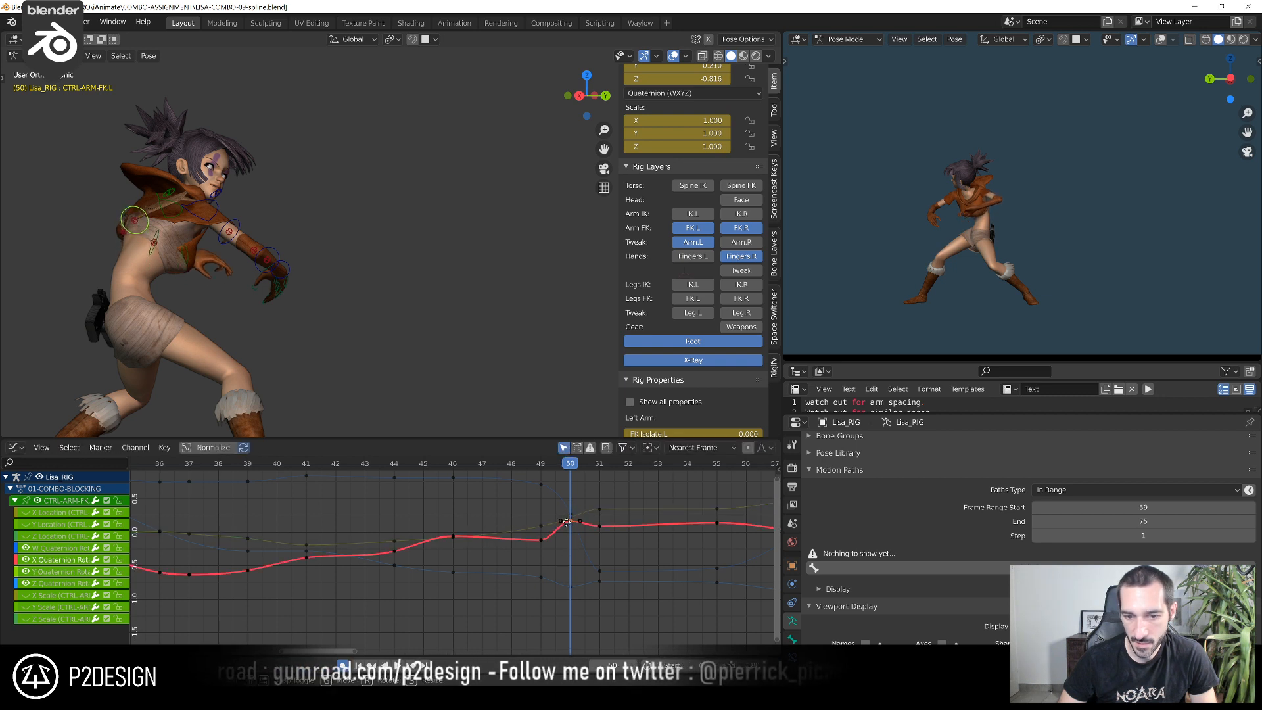
{"action": "key", "text": "g"}
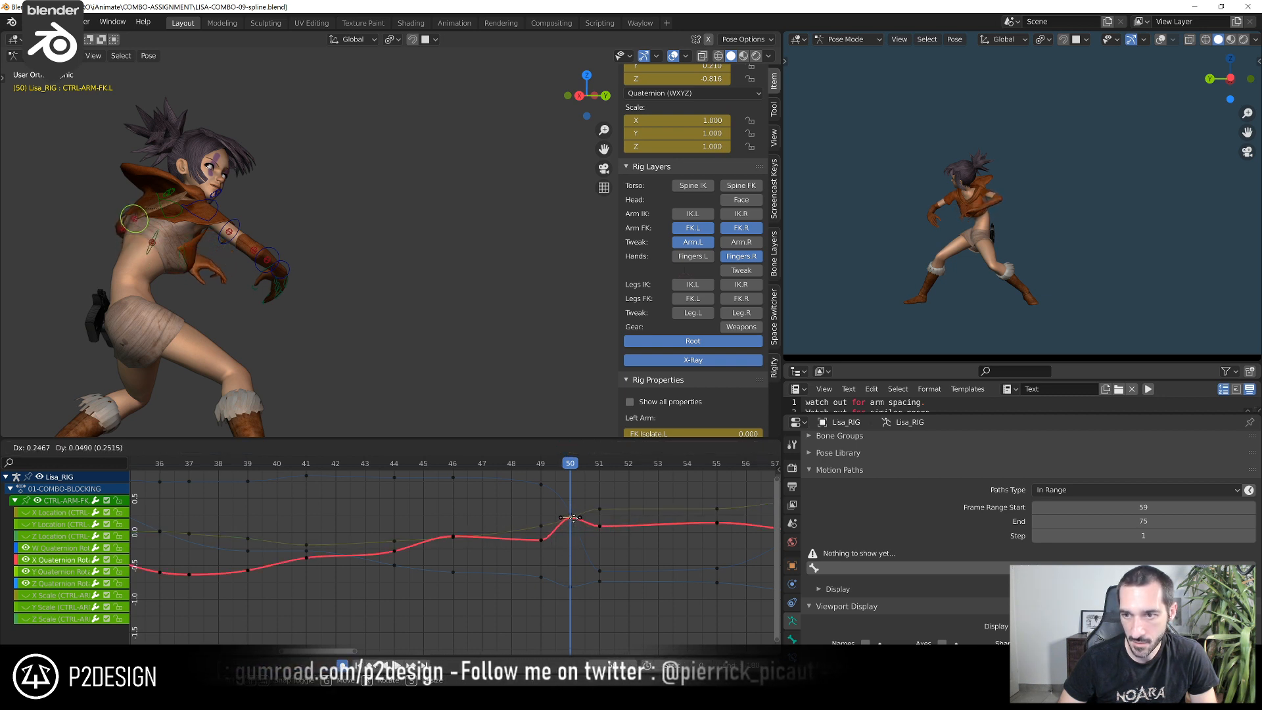
{"action": "left_click", "coordinate": [574, 519]}
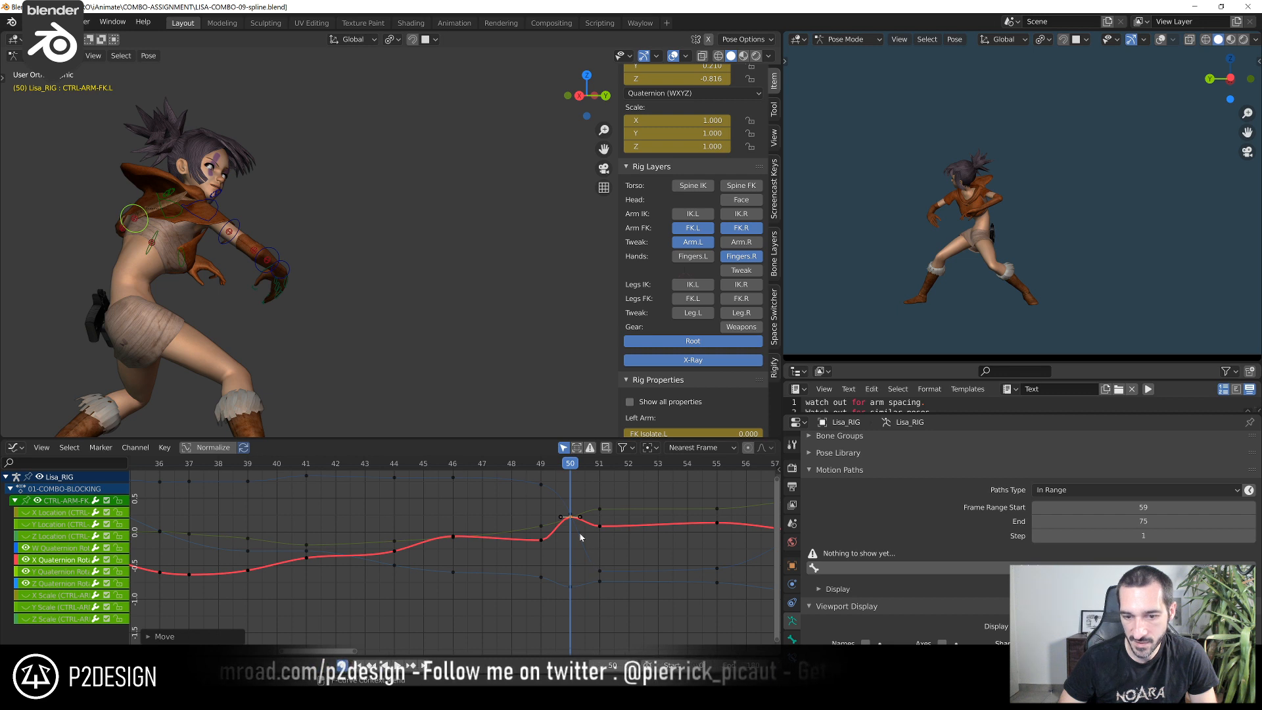
Raise the left FK arm control's W Quaternion Rotation key at frame 50 and scale its handles
{"action": "scroll", "coordinate": [591, 504], "scroll_direction": "up", "scroll_amount": 1}
{"action": "left_click", "coordinate": [561, 484]}
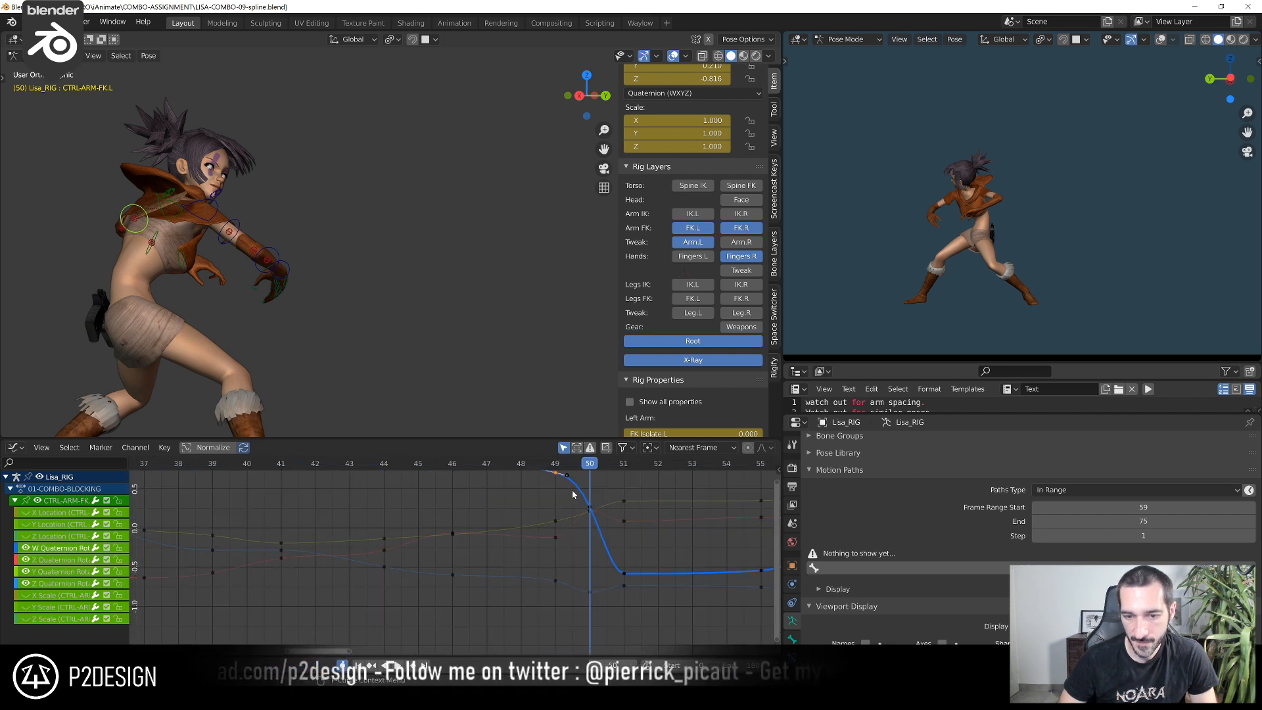
{"action": "left_click", "coordinate": [591, 503]}
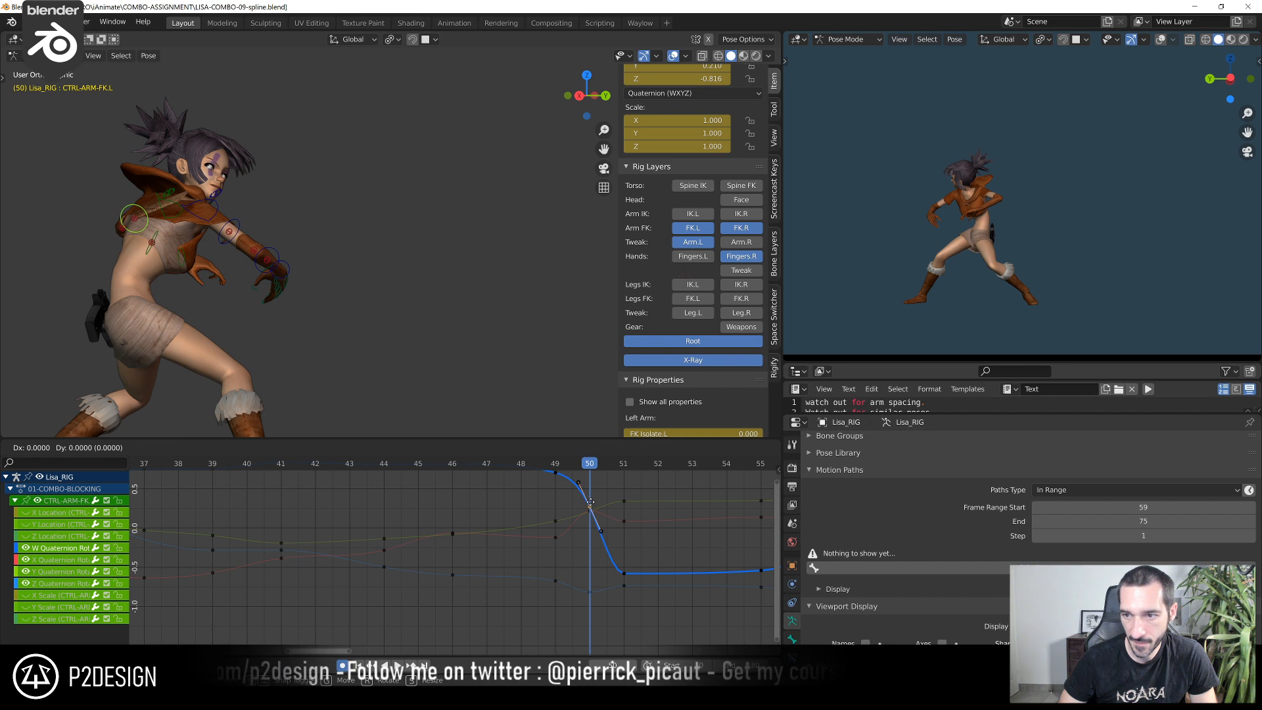
{"action": "left_click", "coordinate": [618, 611]}
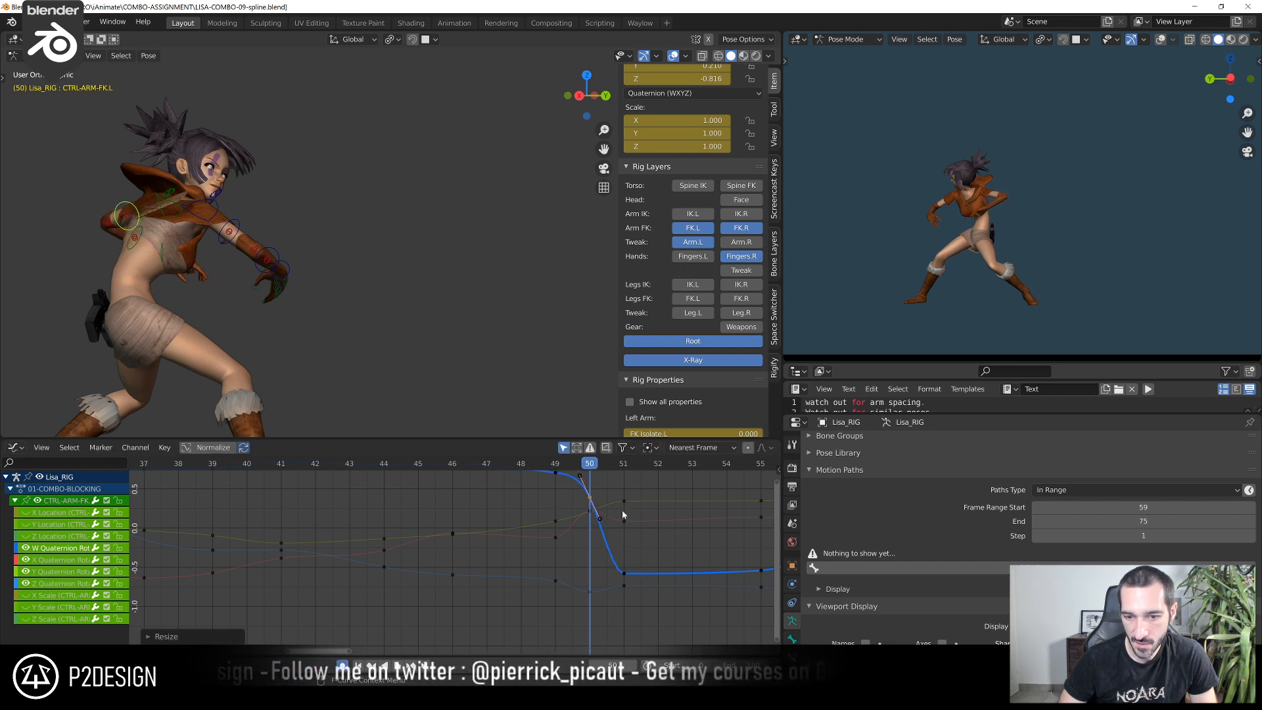
Lower the left FK arm control's Y Quaternion Rotation key at frame 50 to about 0.135
{"action": "left_click", "coordinate": [588, 515]}
{"action": "key", "text": "g"}
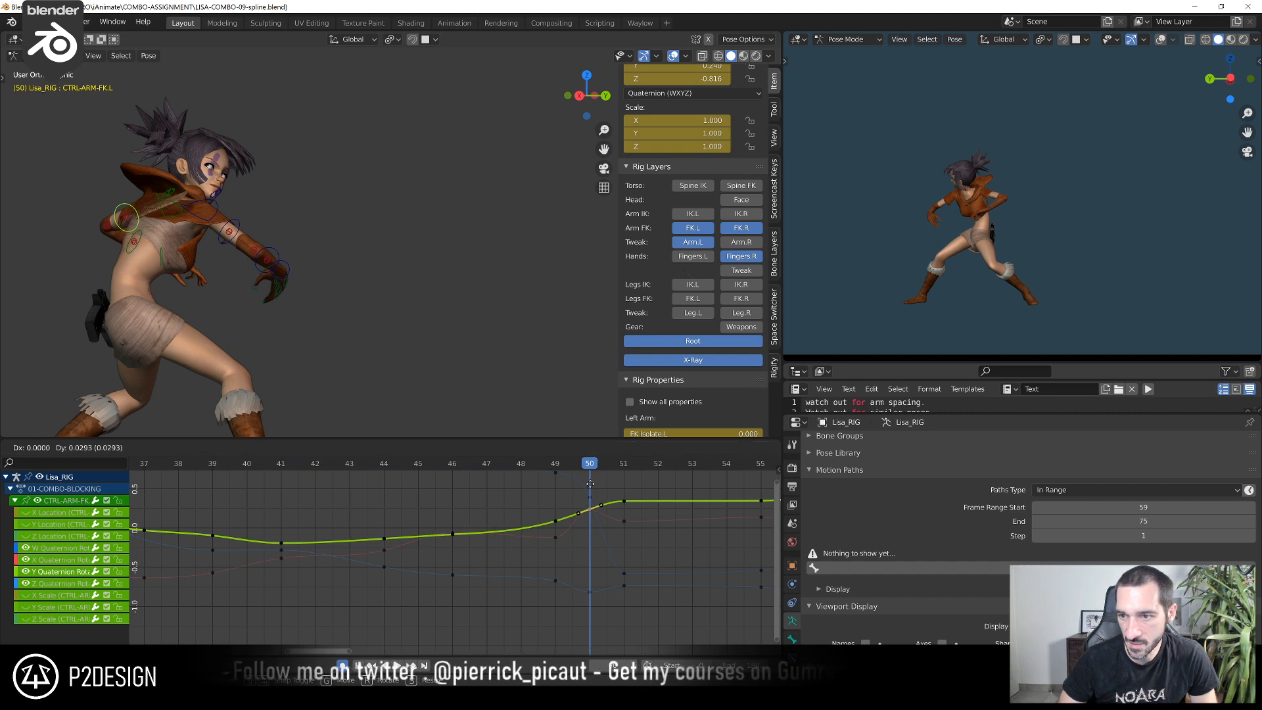
{"action": "left_click", "coordinate": [590, 572]}
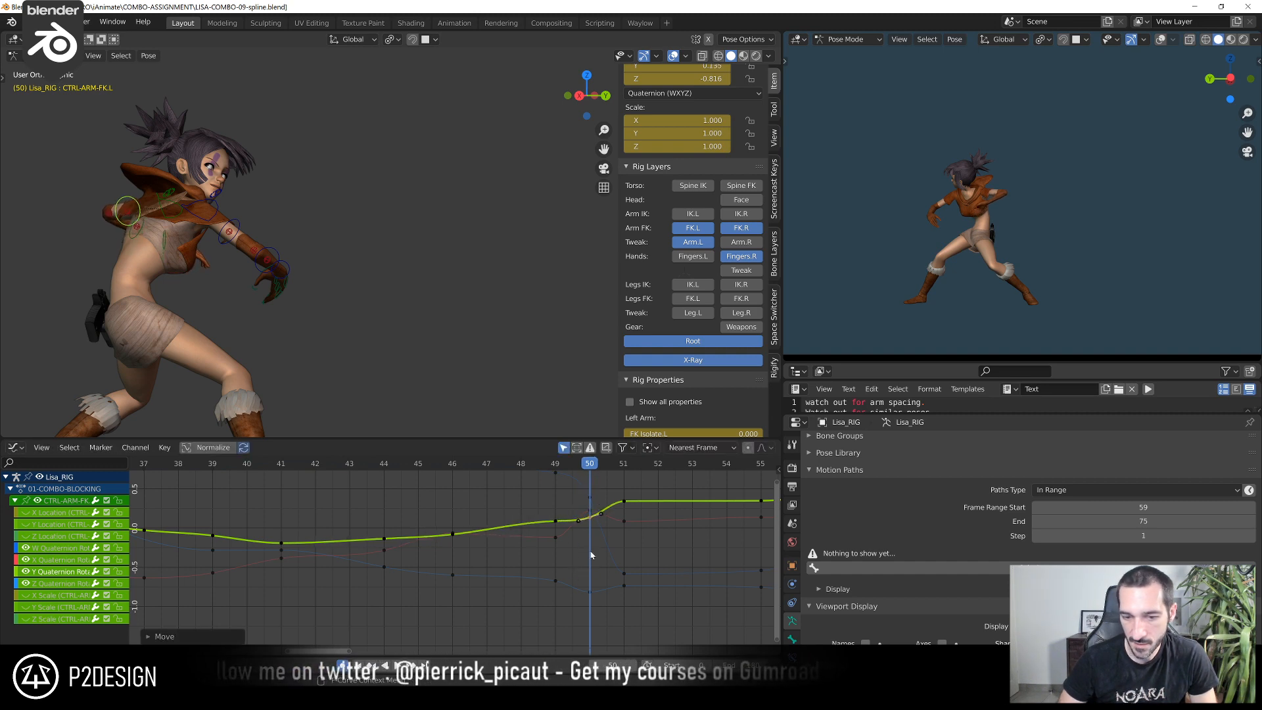
Refine the left FK arm control's rotation at frame 46 from the character's front side
{"action": "left_click_drag", "start_coordinate": [567, 467], "coordinate": [513, 540]}
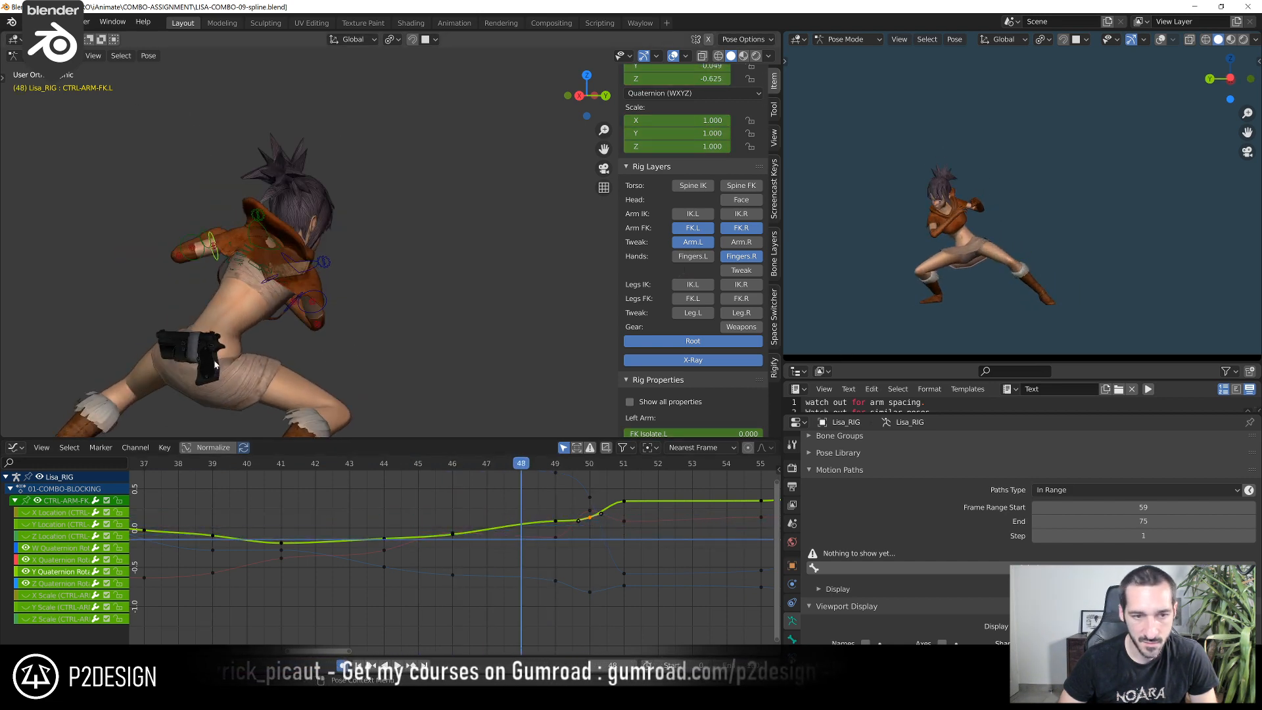
{"action": "left_click_drag", "start_coordinate": [420, 459], "coordinate": [451, 575]}
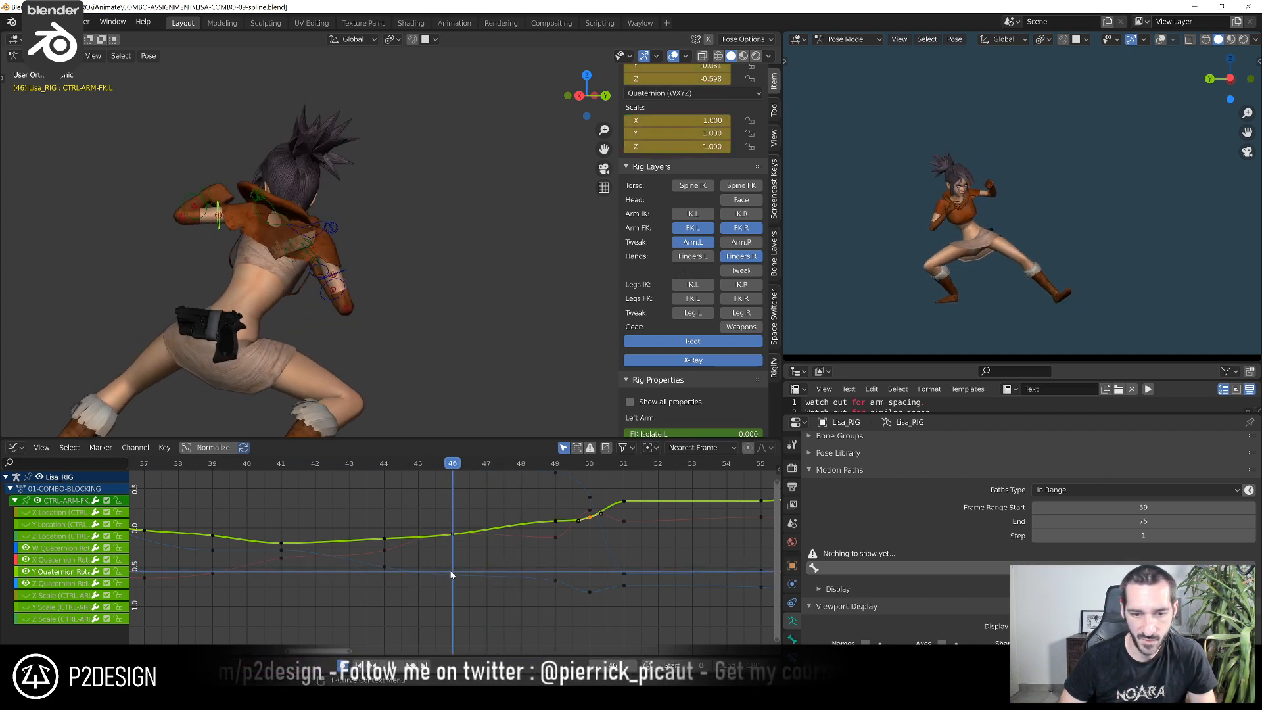
{"action": "middle_click_drag", "start_coordinate": [377, 342], "coordinate": [509, 279]}
{"action": "key", "text": "r"}
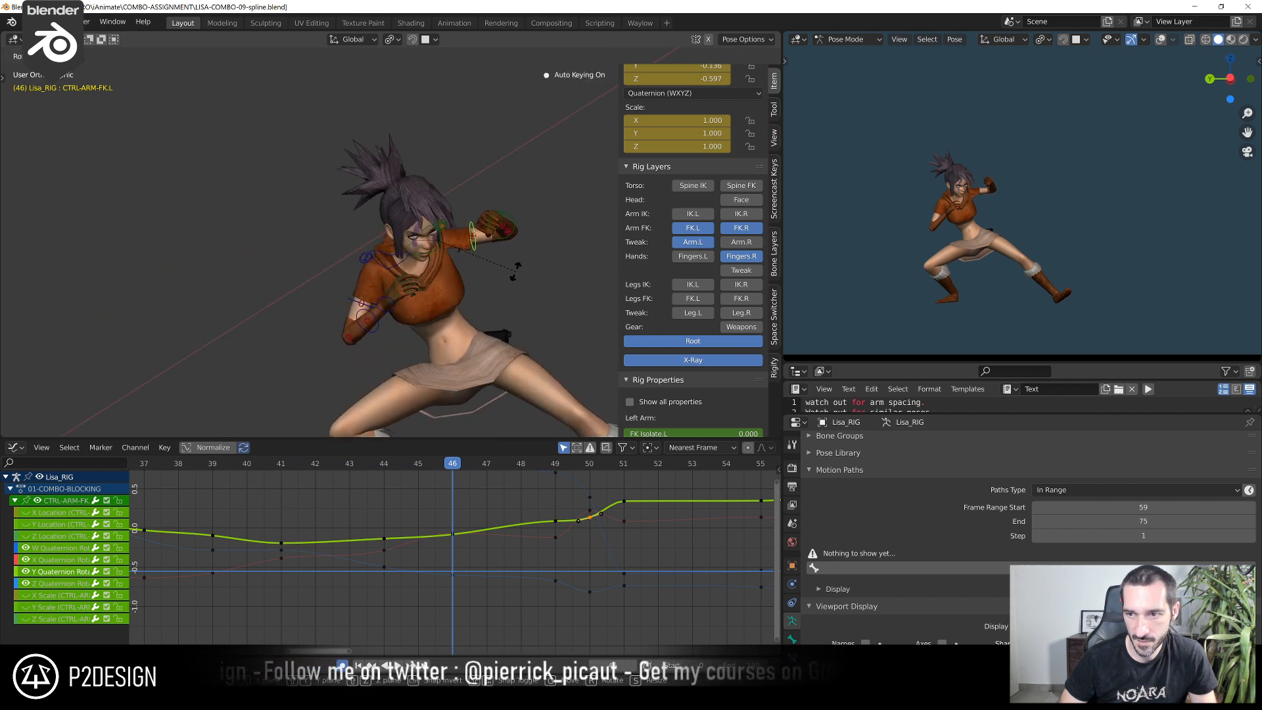
{"action": "left_click", "coordinate": [515, 269]}
Play back the combo animation to check the left arm's motion through the punches
{"action": "left_click", "coordinate": [414, 465]}
{"action": "left_click_drag", "start_coordinate": [438, 465], "coordinate": [549, 484]}
{"action": "key", "text": "space"}
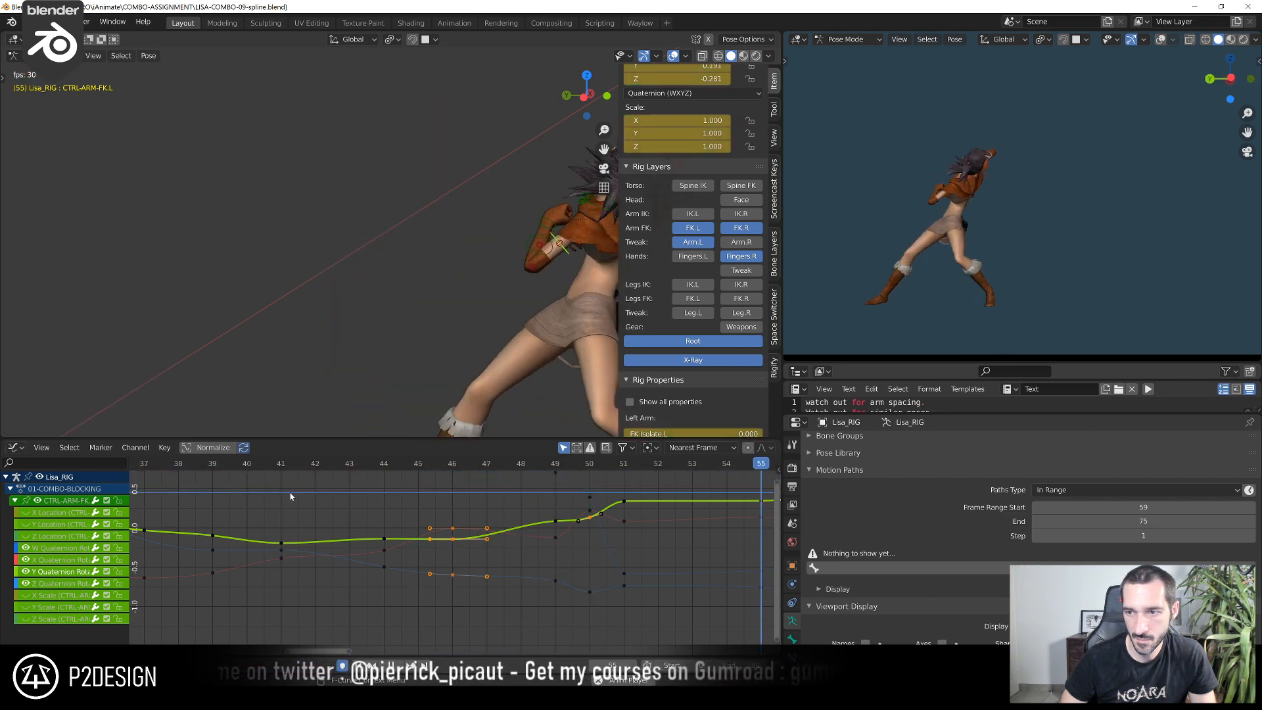
{"action": "key", "text": "space"}
{"action": "scroll", "coordinate": [254, 479], "scroll_direction": "down", "scroll_amount": 7}
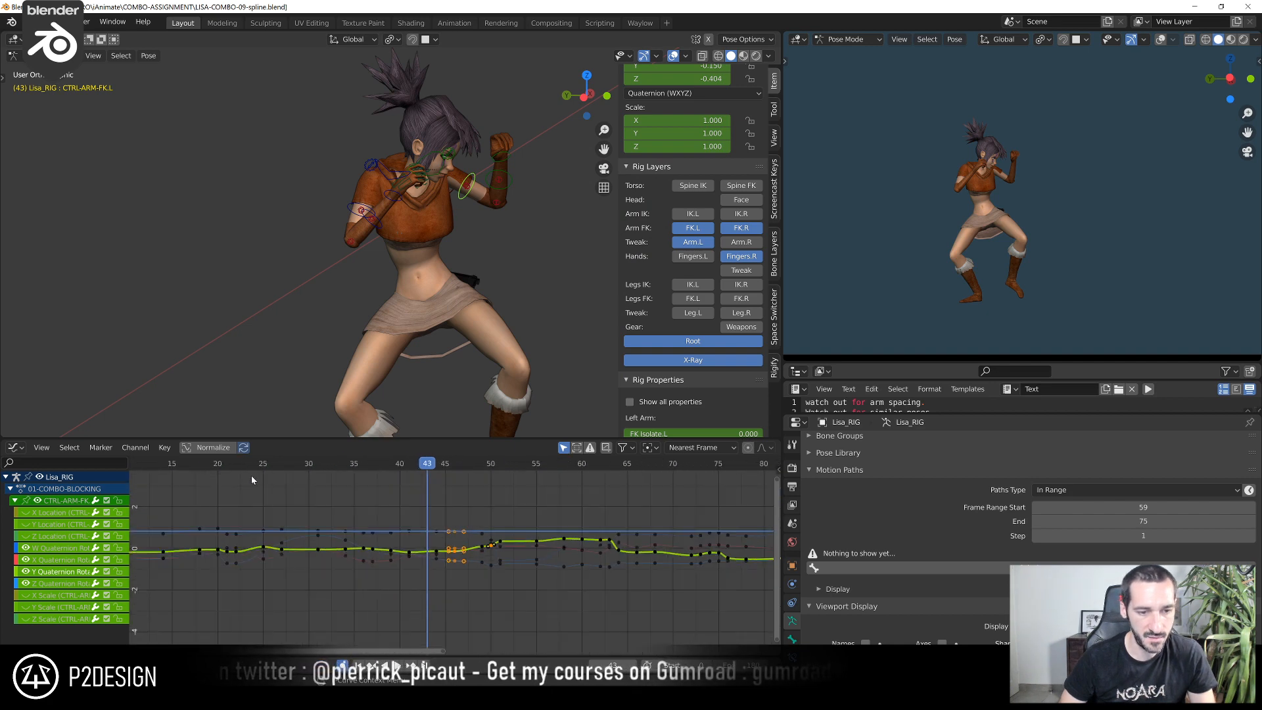
{"action": "left_click", "coordinate": [244, 463]}
{"action": "key", "text": "space"}
{"action": "key", "text": "space"}
{"action": "left_click", "coordinate": [243, 461]}
{"action": "key", "text": "space"}
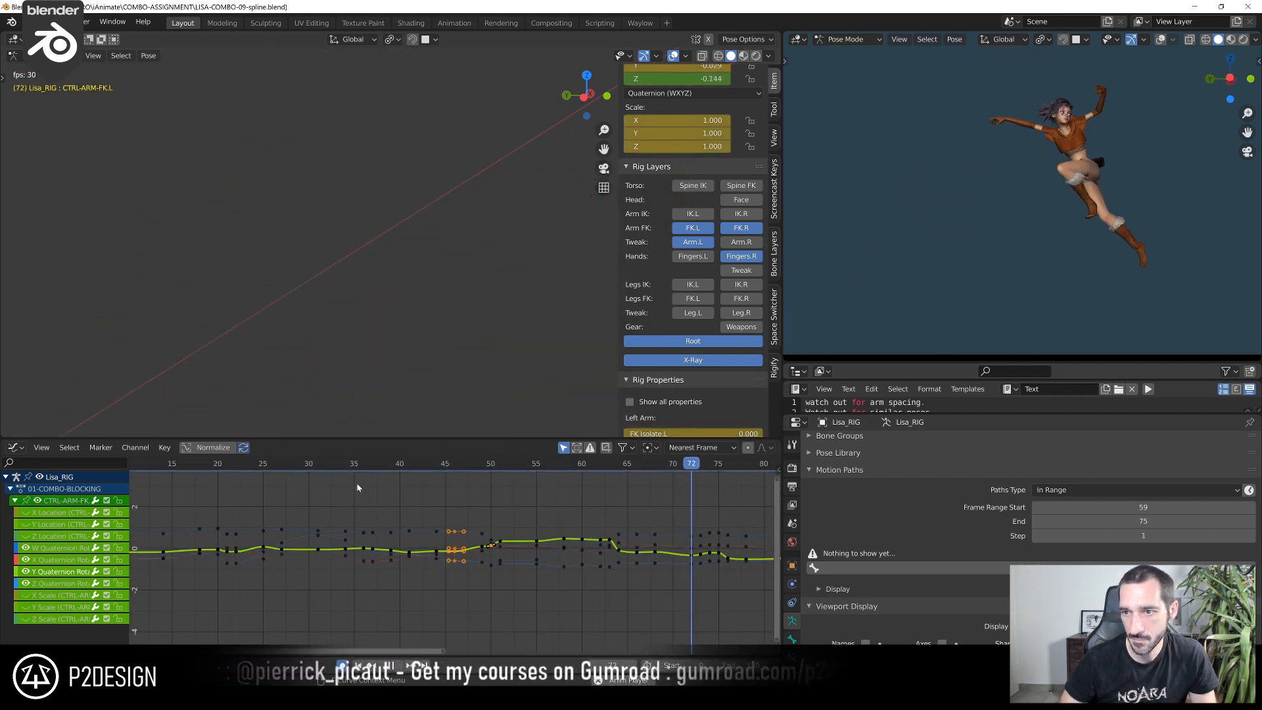
{"action": "left_click", "coordinate": [353, 466]}
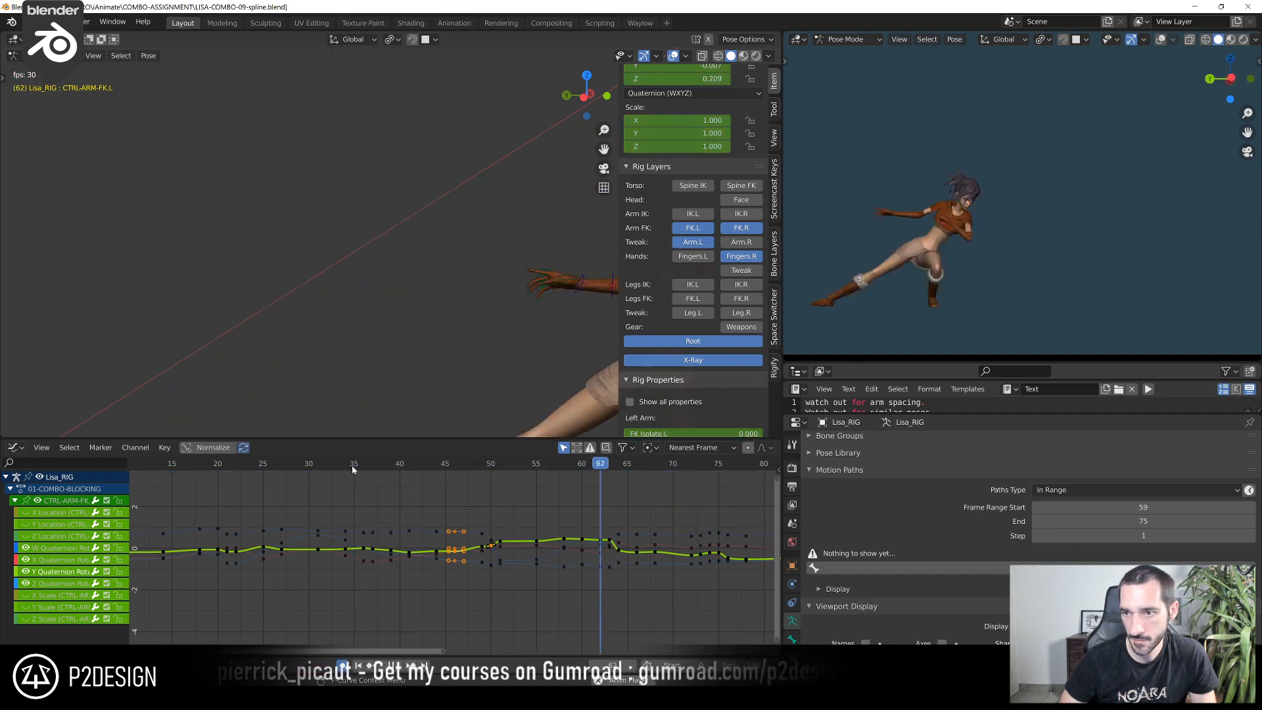
Play back and scrub the combo around frames 20 to 50 to review the left arm's swing from several angles
{"action": "key", "text": "space"}
{"action": "left_click_drag", "start_coordinate": [409, 471], "coordinate": [415, 505]}
{"action": "key", "text": "space"}
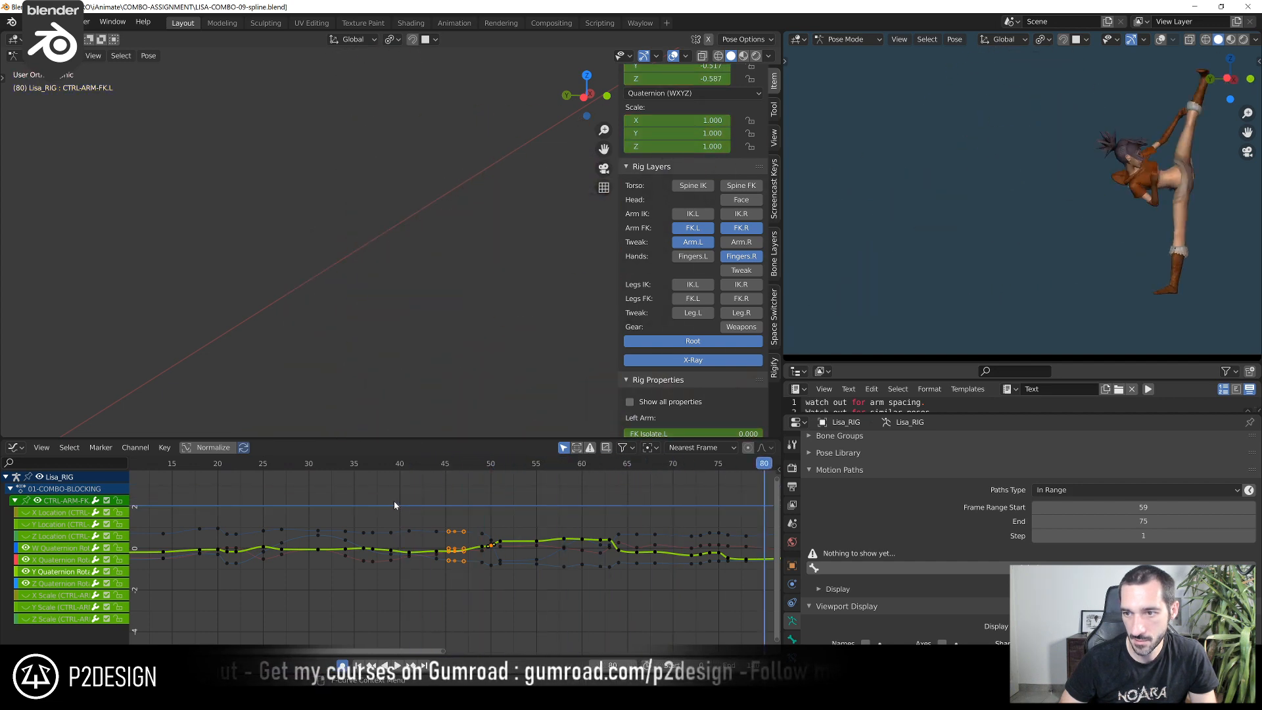
{"action": "left_click", "coordinate": [220, 467]}
{"action": "key", "text": "space"}
{"action": "left_click_drag", "start_coordinate": [220, 467], "coordinate": [494, 500]}
{"action": "key", "text": "Right"}
{"action": "key", "text": "Right"}
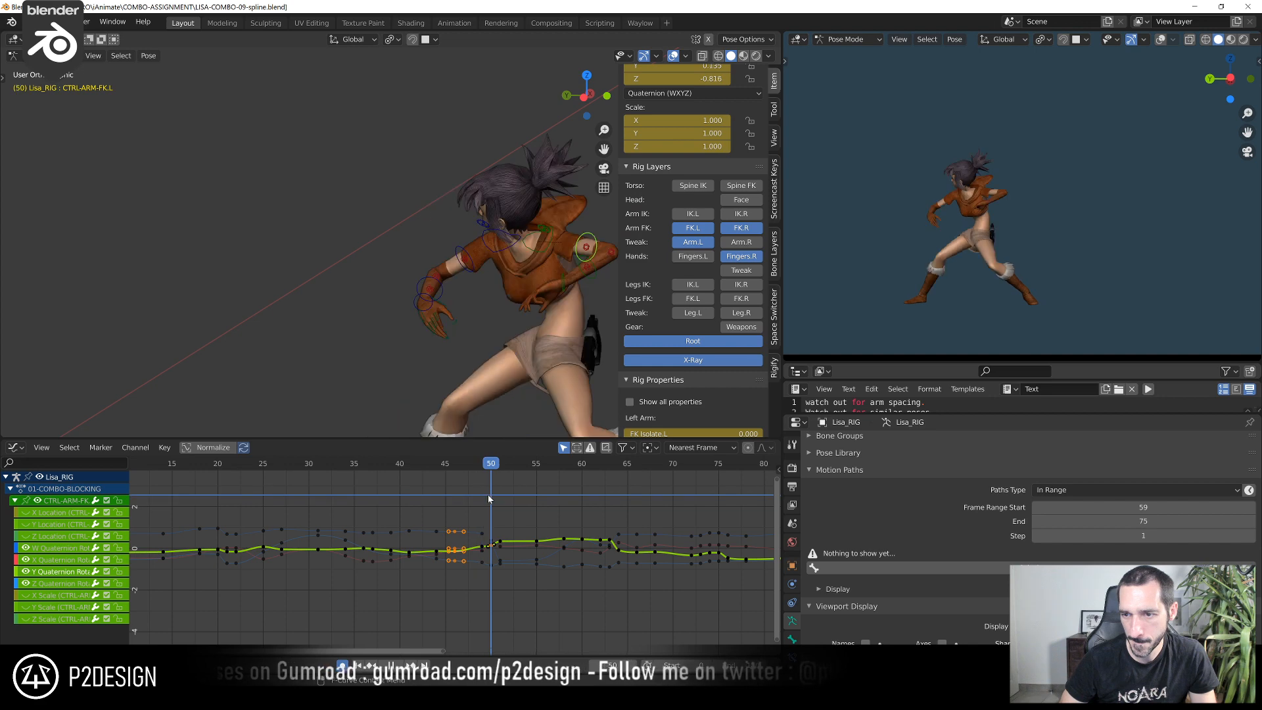
{"action": "left_click_drag", "start_coordinate": [501, 502], "coordinate": [474, 501]}
{"action": "middle_click_drag", "start_coordinate": [480, 368], "coordinate": [502, 381]}
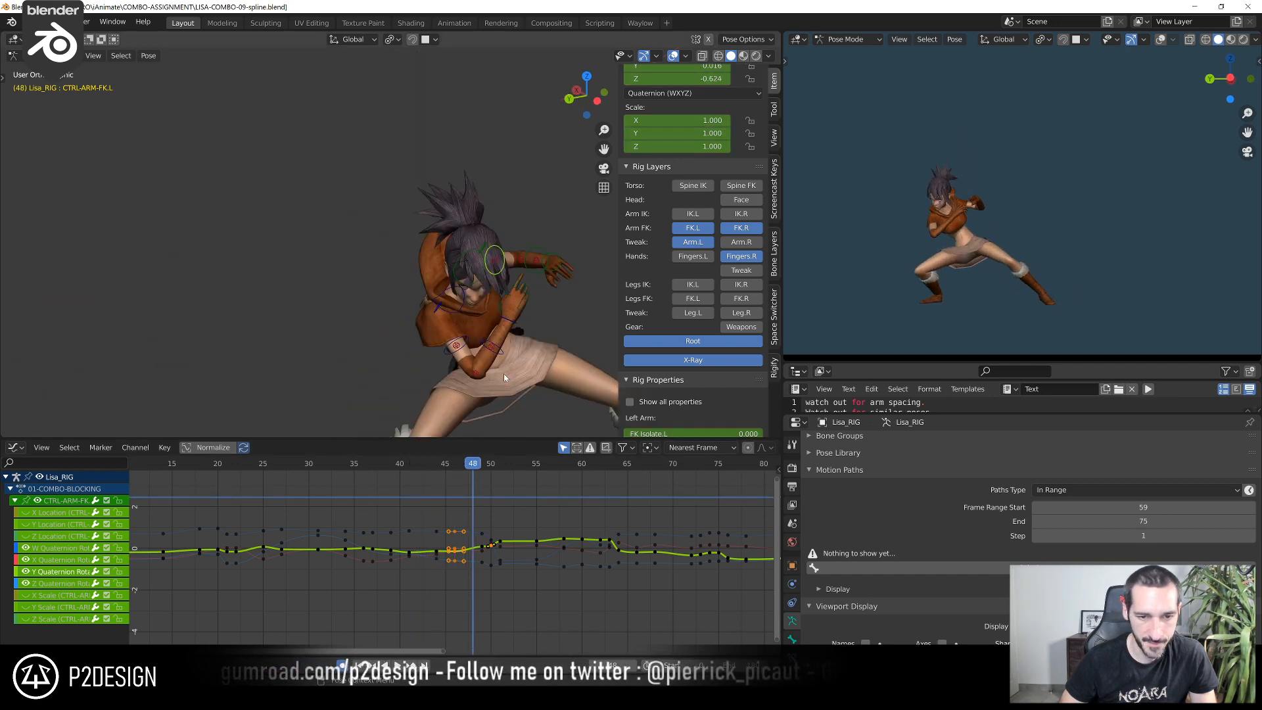
Select the left FK forearm control and raise its Z Euler Rotation key at frame 44 to about -104
{"action": "left_click", "coordinate": [502, 358]}
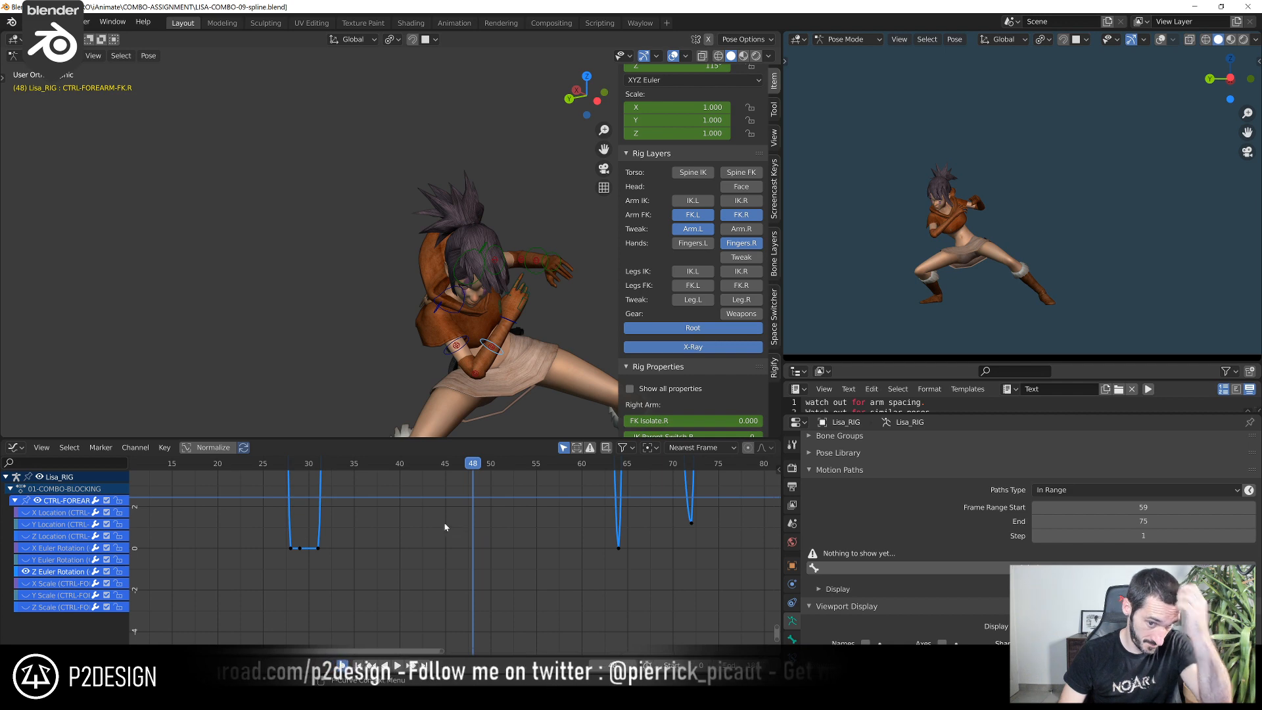
{"action": "left_click", "coordinate": [532, 252]}
{"action": "middle_click_drag", "start_coordinate": [473, 480], "coordinate": [457, 539], "text": "ctrl"}
{"action": "middle_click_drag", "start_coordinate": [456, 539], "coordinate": [451, 502], "text": "ctrl"}
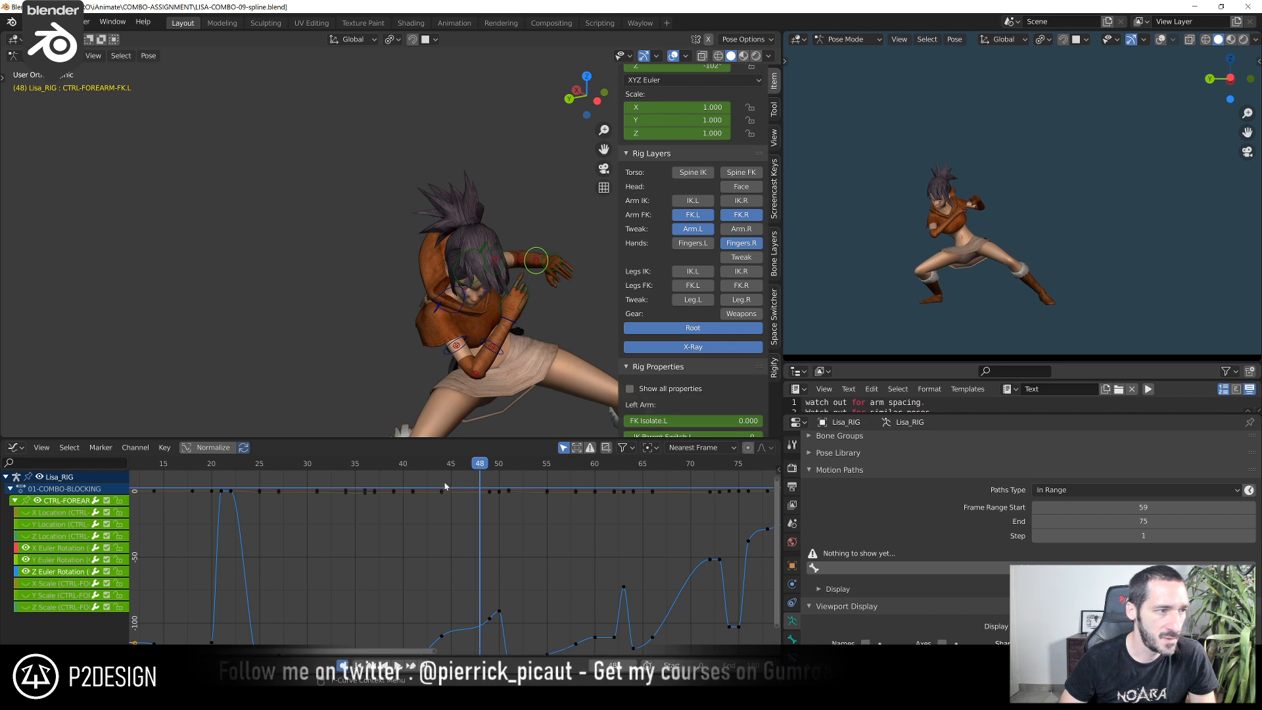
{"action": "scroll", "coordinate": [448, 499], "scroll_direction": "down", "scroll_amount": 4}
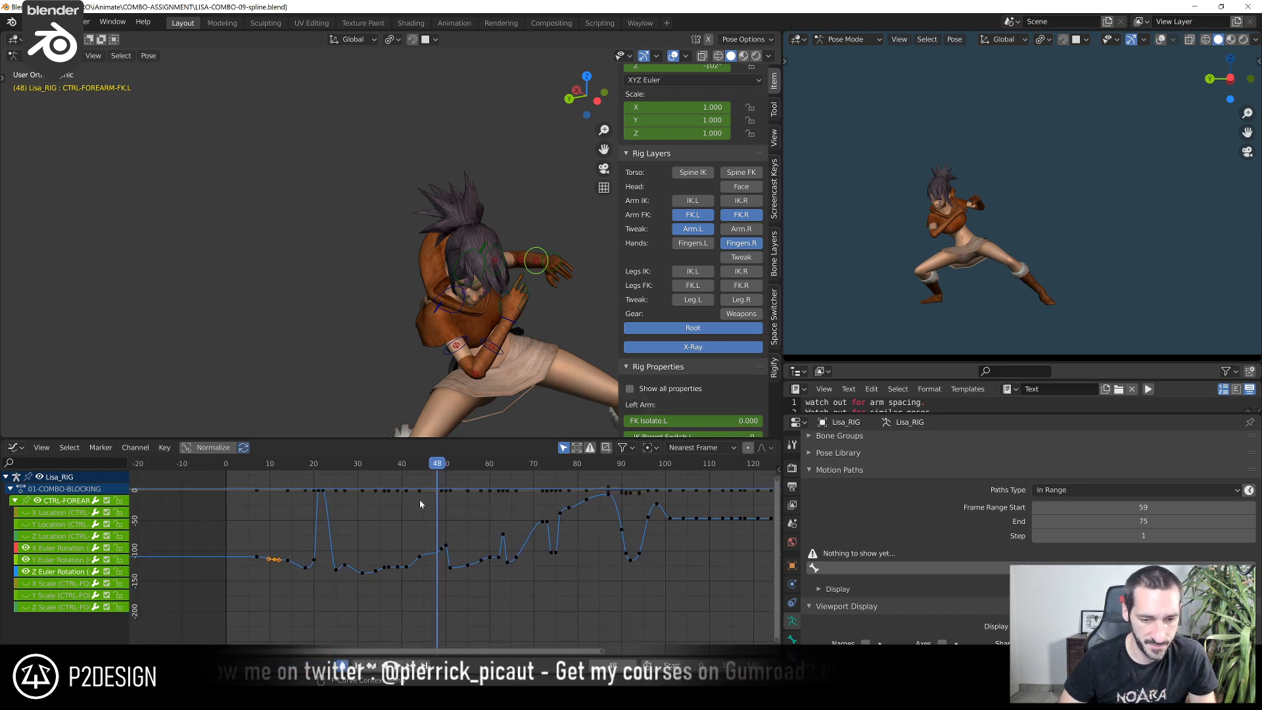
{"action": "left_click_drag", "start_coordinate": [403, 563], "coordinate": [480, 586]}
{"action": "key", "text": "KP_Decimal"}
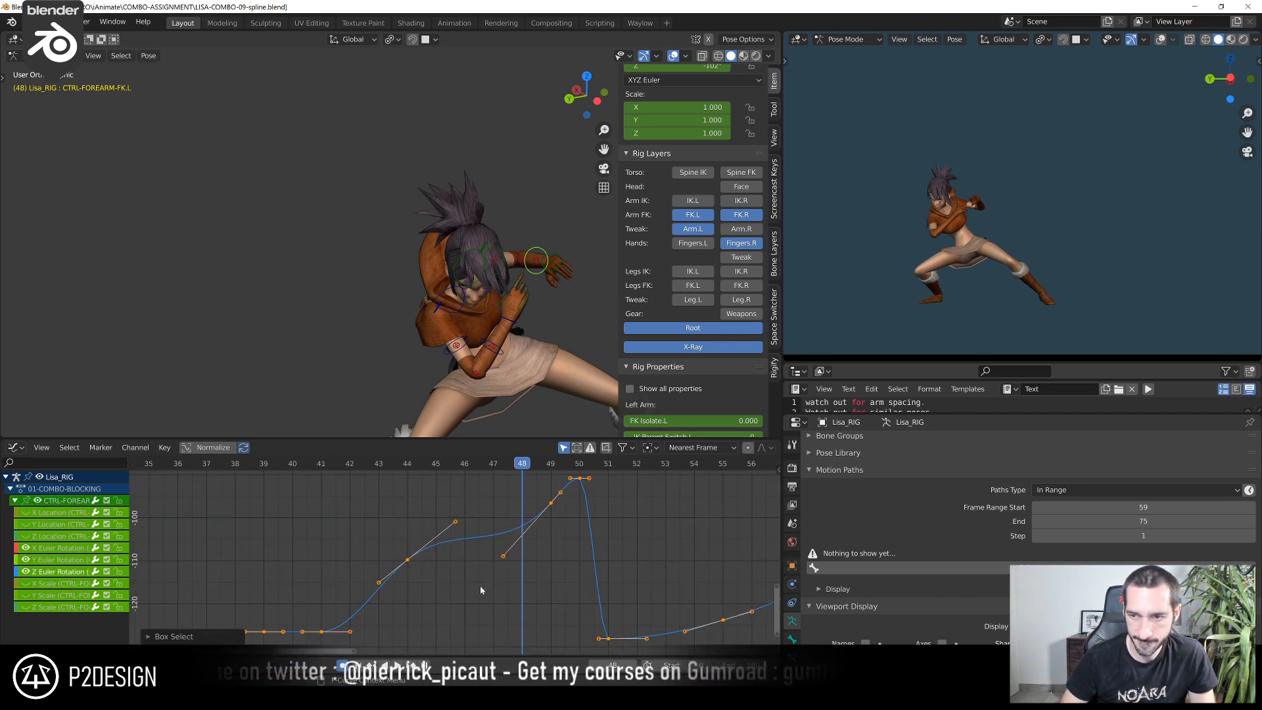
{"action": "left_click", "coordinate": [329, 467]}
{"action": "left_click_drag", "start_coordinate": [342, 472], "coordinate": [404, 479]}
{"action": "scroll", "coordinate": [409, 566], "scroll_direction": "down", "scroll_amount": 2}
{"action": "scroll", "coordinate": [409, 569], "scroll_direction": "down", "scroll_amount": 2}
{"action": "left_click", "coordinate": [413, 466]}
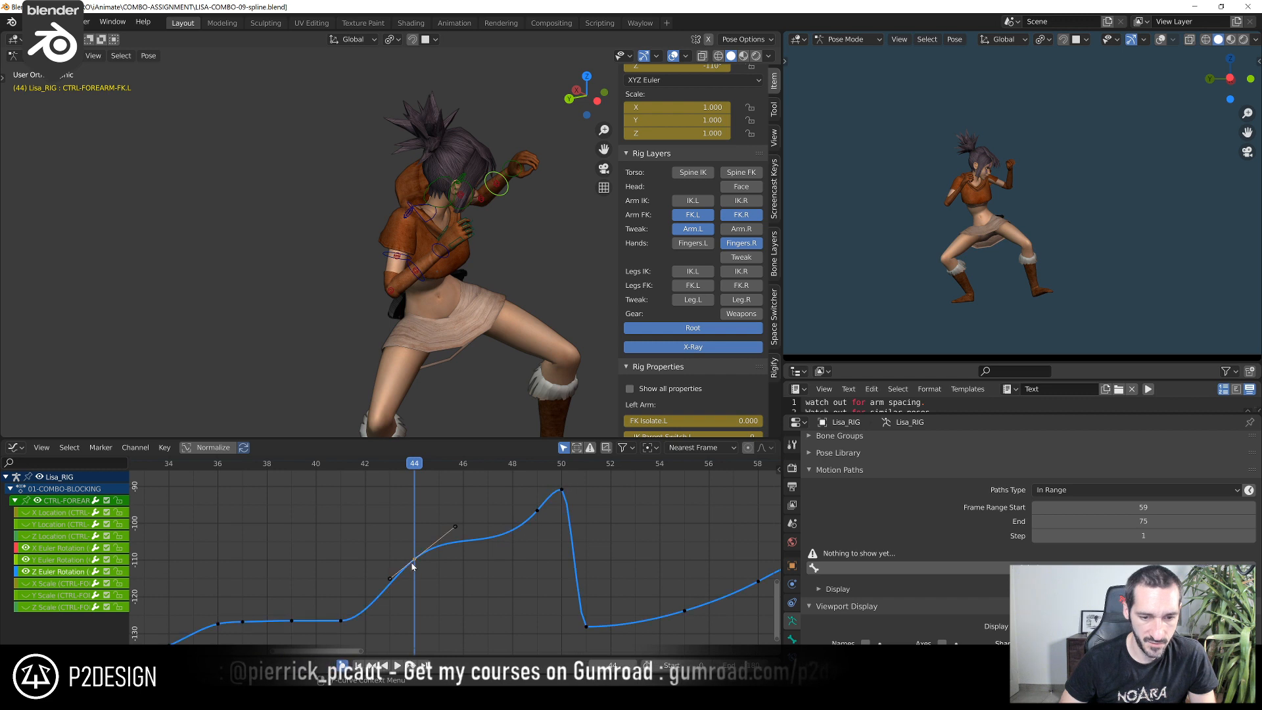
{"action": "key", "text": "g"}
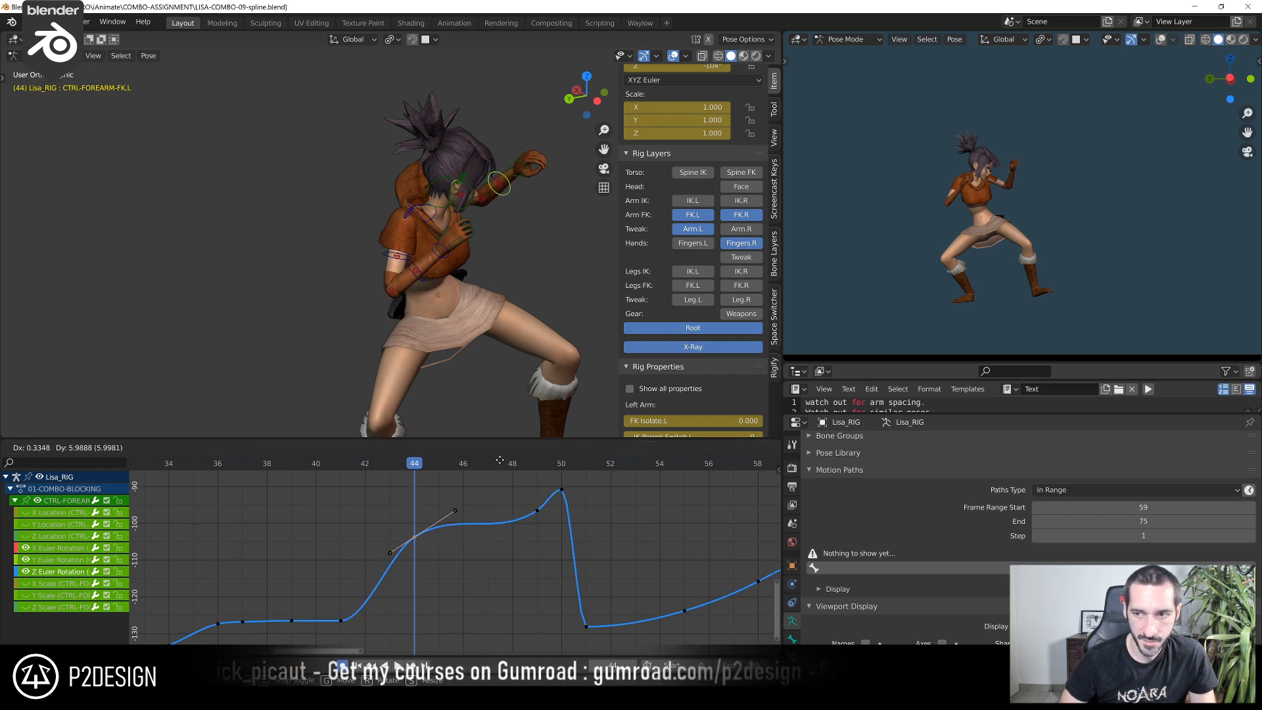
{"action": "left_click", "coordinate": [476, 508]}
Slightly lower the left forearm's Z Euler Rotation keys at frames 36 and 37 and delete the frame 37 key
{"action": "left_click_drag", "start_coordinate": [247, 460], "coordinate": [214, 502]}
{"action": "middle_click_drag", "start_coordinate": [231, 519], "coordinate": [388, 463]}
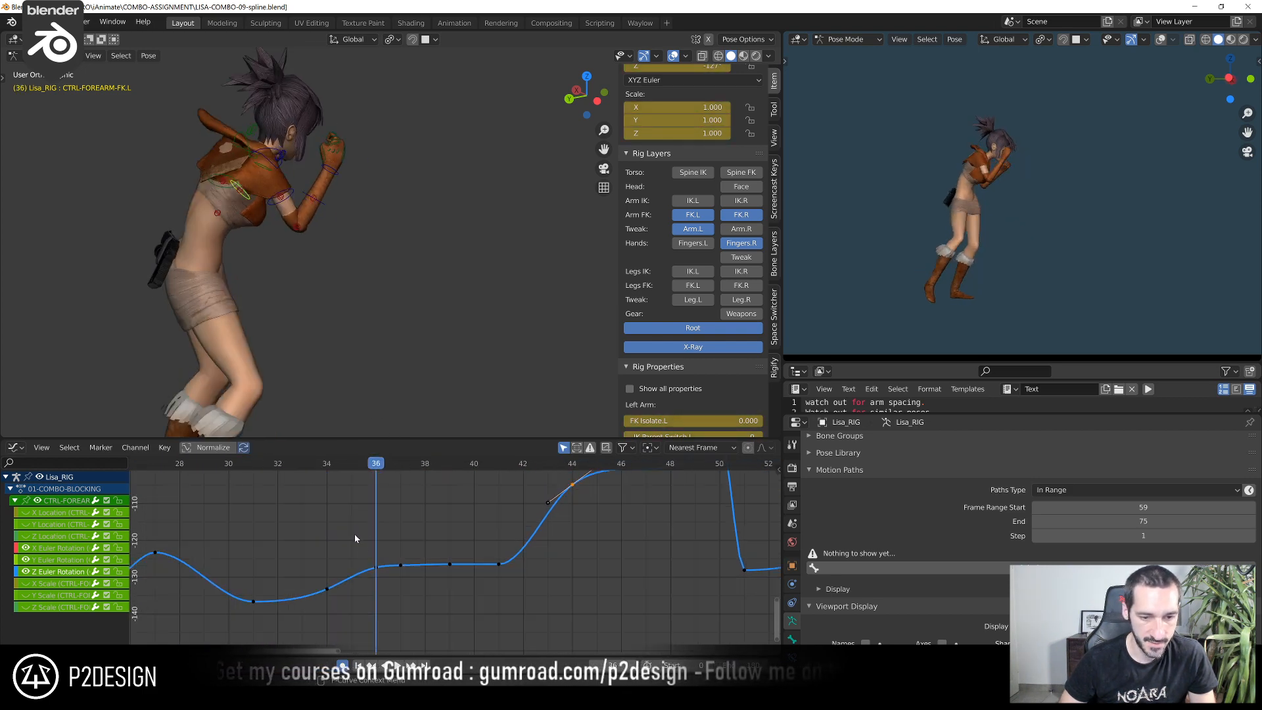
{"action": "key", "text": "g"}
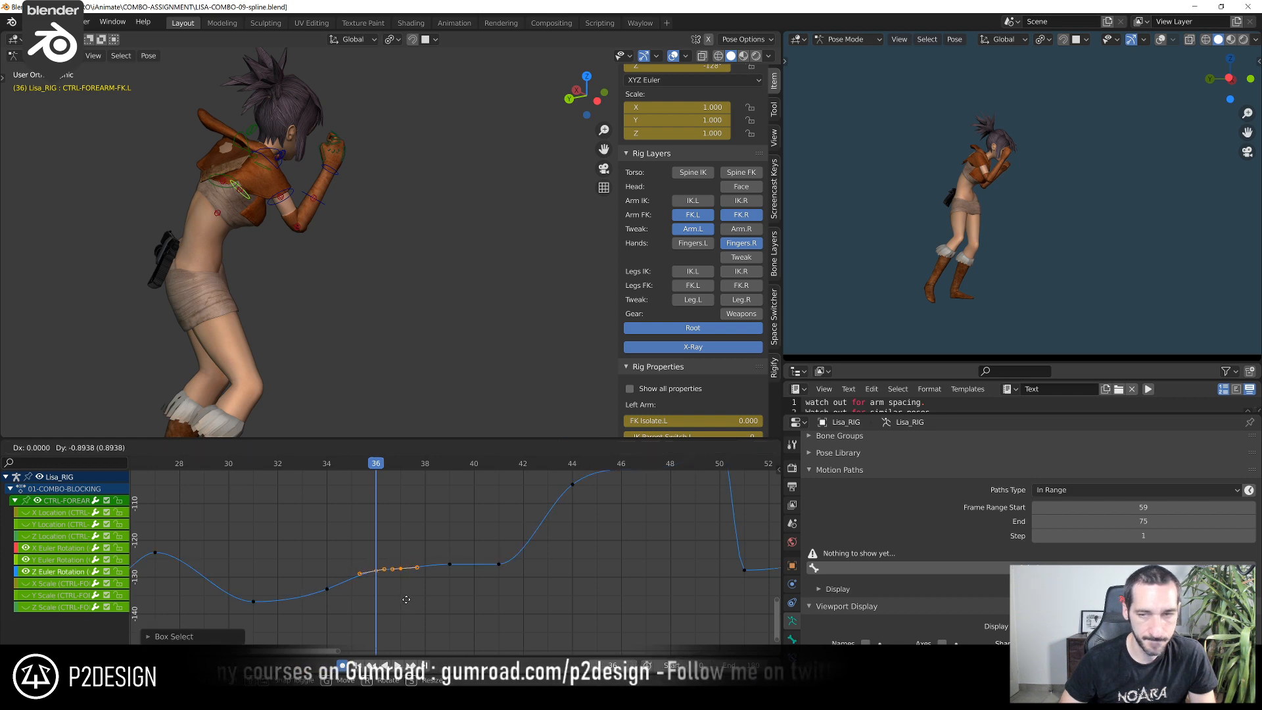
{"action": "left_click", "coordinate": [407, 605]}
{"action": "middle_click_drag", "start_coordinate": [502, 329], "coordinate": [290, 292]}
{"action": "right_click_drag", "start_coordinate": [282, 474], "coordinate": [377, 505], "text": "shift"}
{"action": "key", "text": "g"}
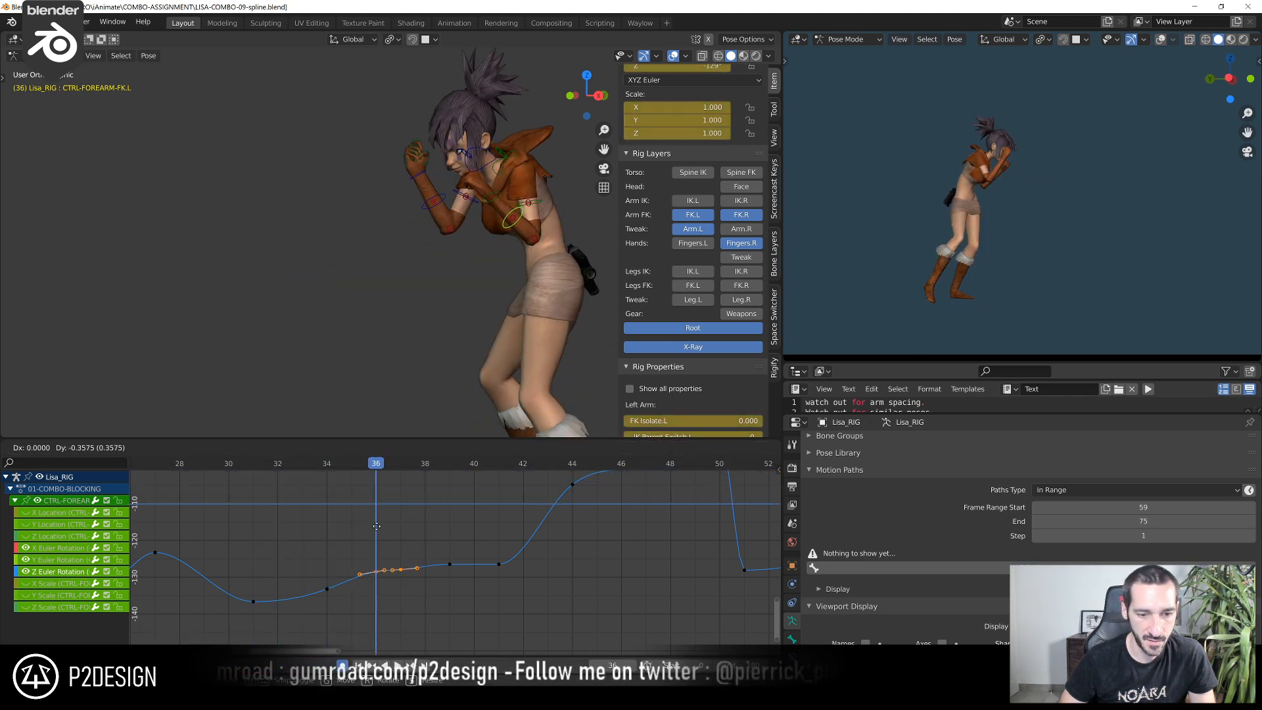
{"action": "left_click", "coordinate": [377, 525]}
{"action": "left_click_drag", "start_coordinate": [393, 540], "coordinate": [416, 601]}
{"action": "key", "text": "x"}
{"action": "left_click", "coordinate": [416, 603]}
Lower the left forearm's Z Euler Rotation key at frame 41 to about -128
{"action": "left_click_drag", "start_coordinate": [380, 465], "coordinate": [493, 484]}
{"action": "mouse_move", "coordinate": [493, 480]}
{"action": "right_mouse_down", "text": "shift"}
{"action": "mouse_move", "coordinate": [517, 483]}
{"action": "mouse_move", "coordinate": [504, 490]}
{"action": "right_mouse_up", "text": "shift"}
{"action": "left_click_drag", "start_coordinate": [497, 513], "coordinate": [527, 601]}
{"action": "key", "text": "g"}
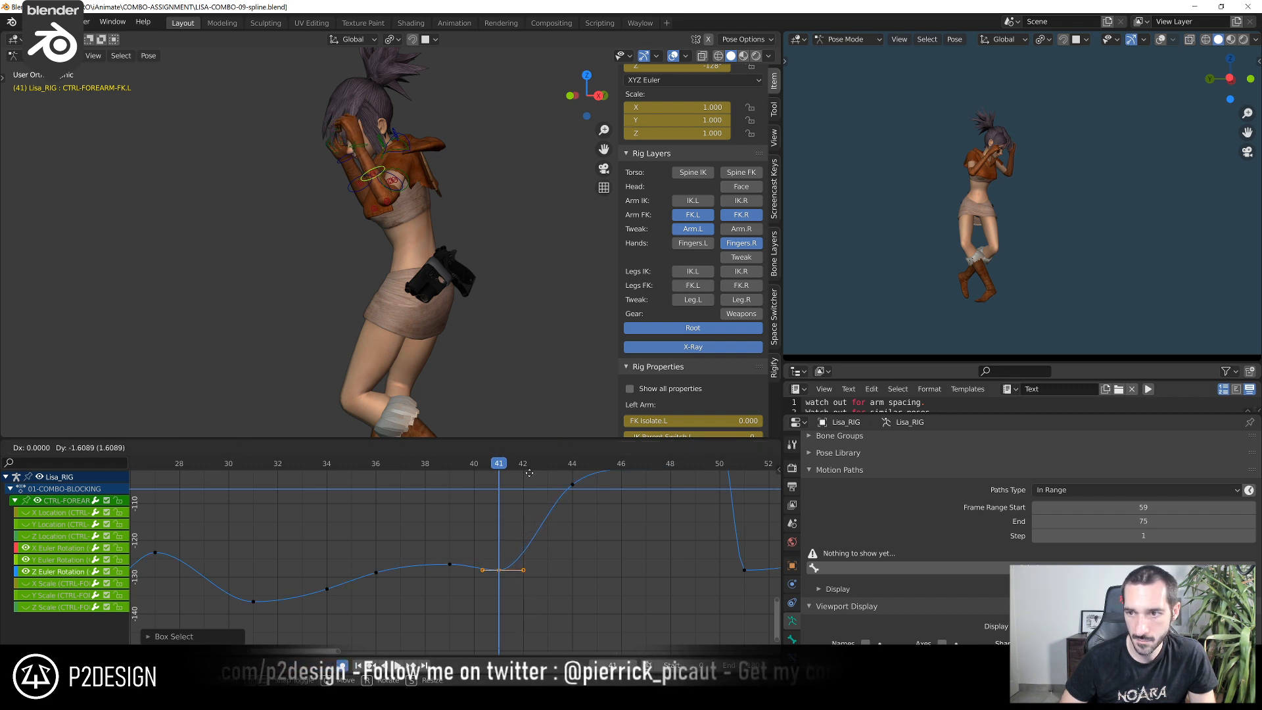
{"action": "left_click", "coordinate": [529, 607]}
Fine-tune the left forearm's Z Euler Rotation key at frame 44
{"action": "left_click", "coordinate": [526, 467]}
{"action": "left_click_drag", "start_coordinate": [526, 467], "coordinate": [574, 472]}
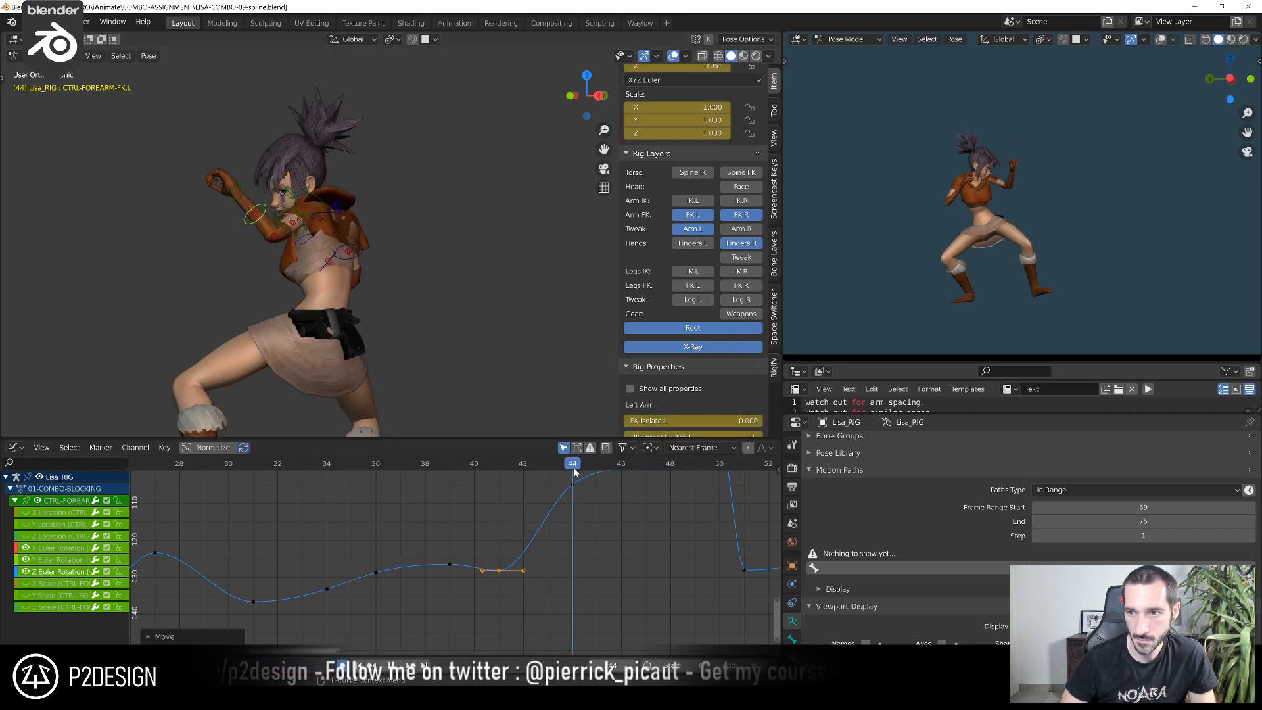
{"action": "middle_click_drag", "start_coordinate": [574, 475], "coordinate": [445, 502]}
{"action": "left_click_drag", "start_coordinate": [423, 493], "coordinate": [460, 521]}
{"action": "key", "text": "g"}
{"action": "left_click", "coordinate": [462, 508]}
Move the left forearm's Z Euler Rotation key from frame 49 to frame 48 and raise it to about -90
{"action": "left_click_drag", "start_coordinate": [516, 467], "coordinate": [537, 470]}
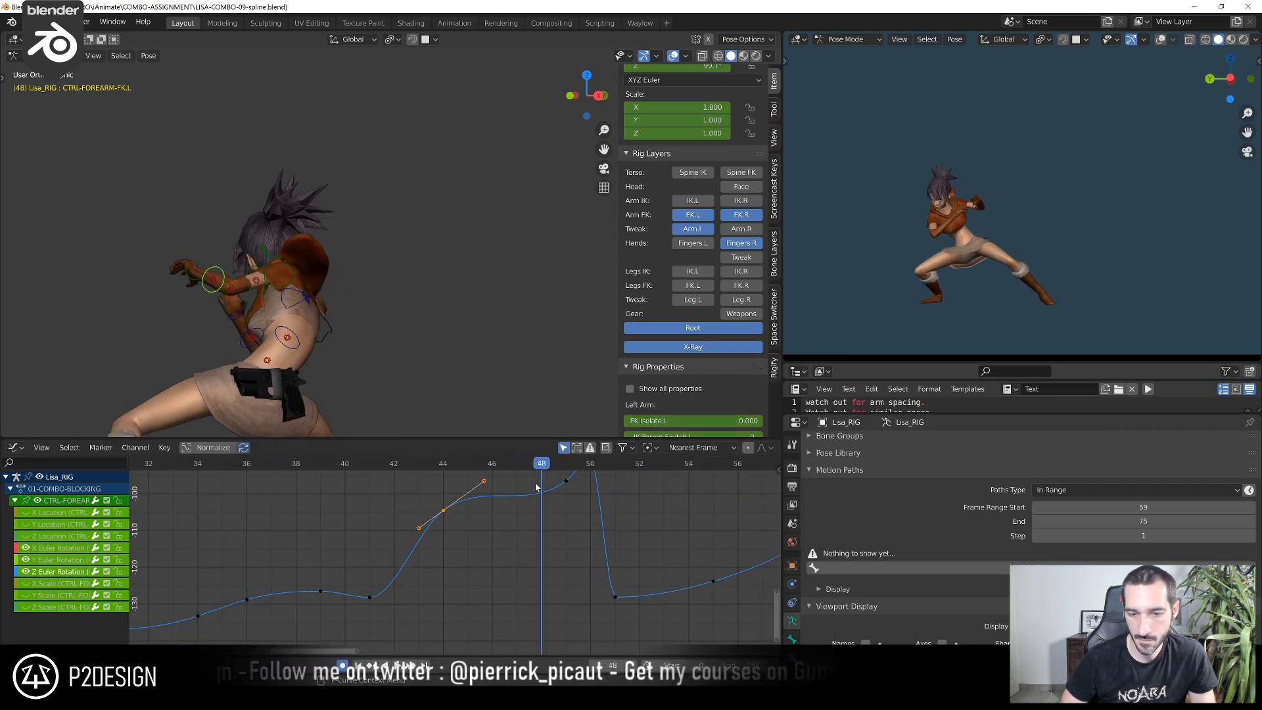
{"action": "left_click", "coordinate": [559, 474]}
{"action": "key", "text": "g"}
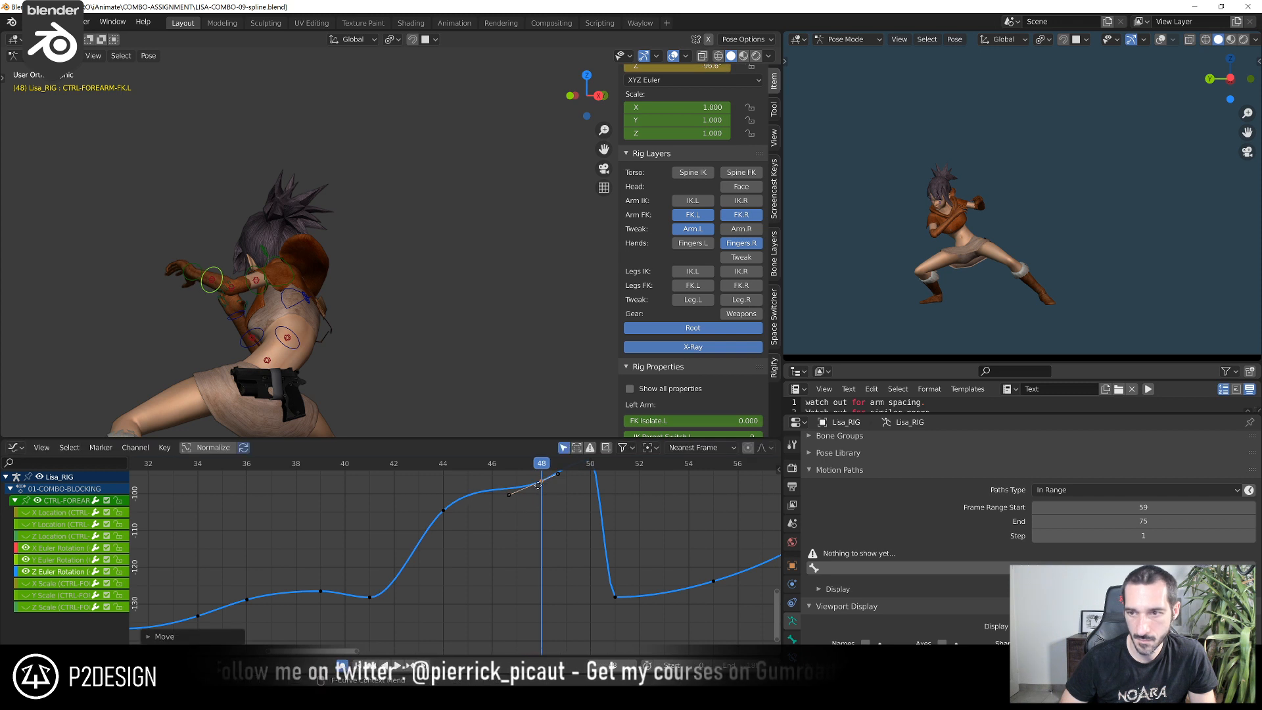
{"action": "left_click", "coordinate": [541, 540]}
{"action": "middle_click_drag", "start_coordinate": [544, 545], "coordinate": [491, 627]}
{"action": "key", "text": "g"}
{"action": "left_click", "coordinate": [494, 561]}
{"action": "middle_click_drag", "start_coordinate": [495, 553], "coordinate": [473, 514]}
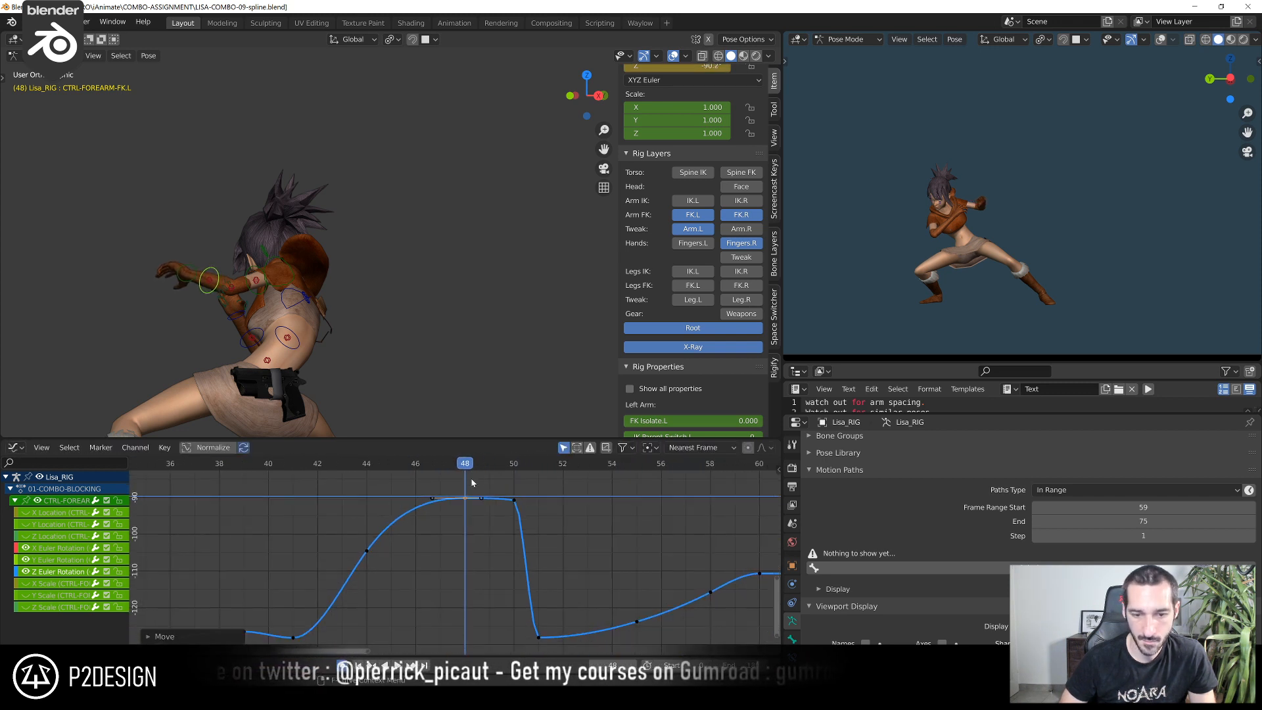
Raise the left forearm's Z Euler Rotation key at frame 50 to about -75
{"action": "left_click", "coordinate": [484, 469]}
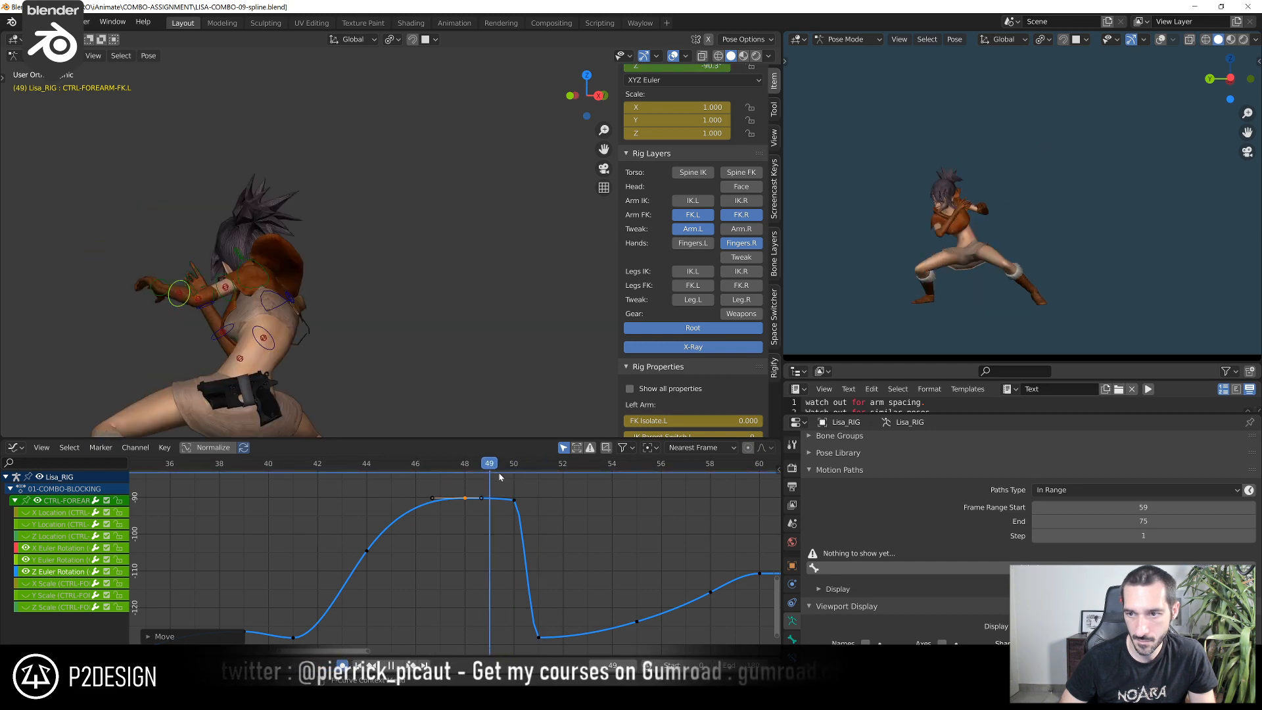
{"action": "left_click", "coordinate": [515, 500]}
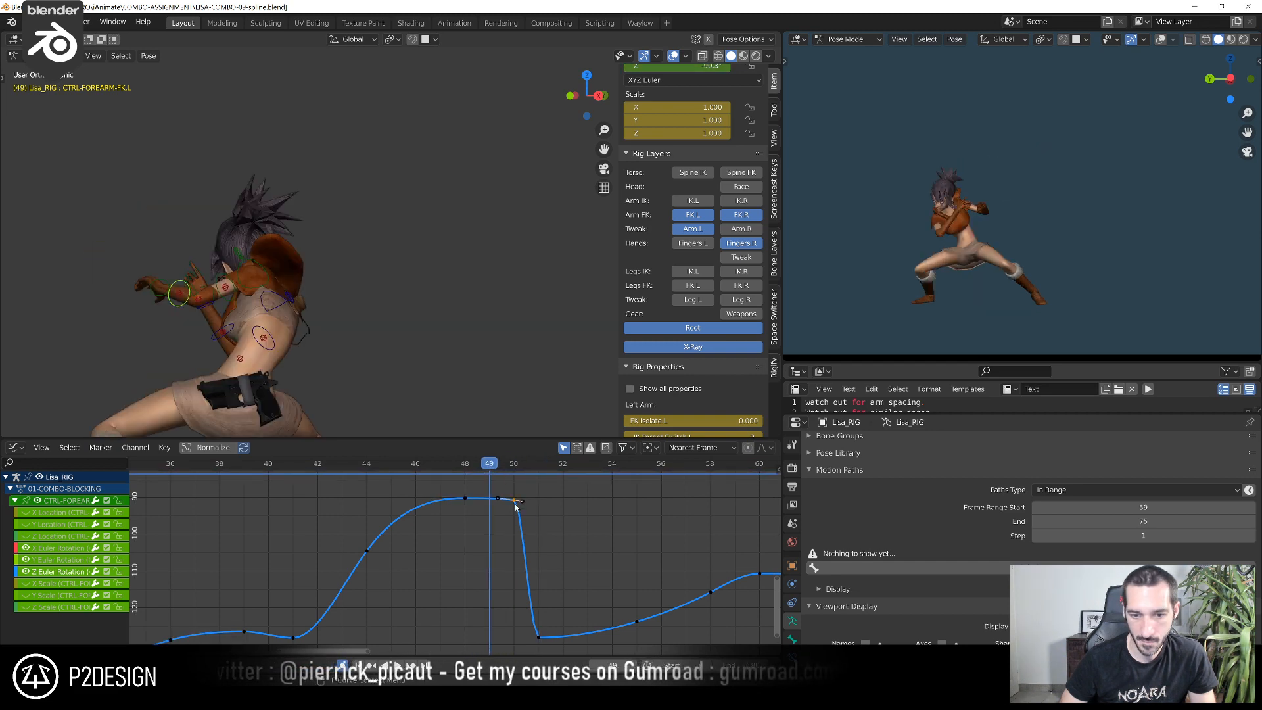
{"action": "left_click", "coordinate": [514, 467]}
{"action": "key", "text": "g"}
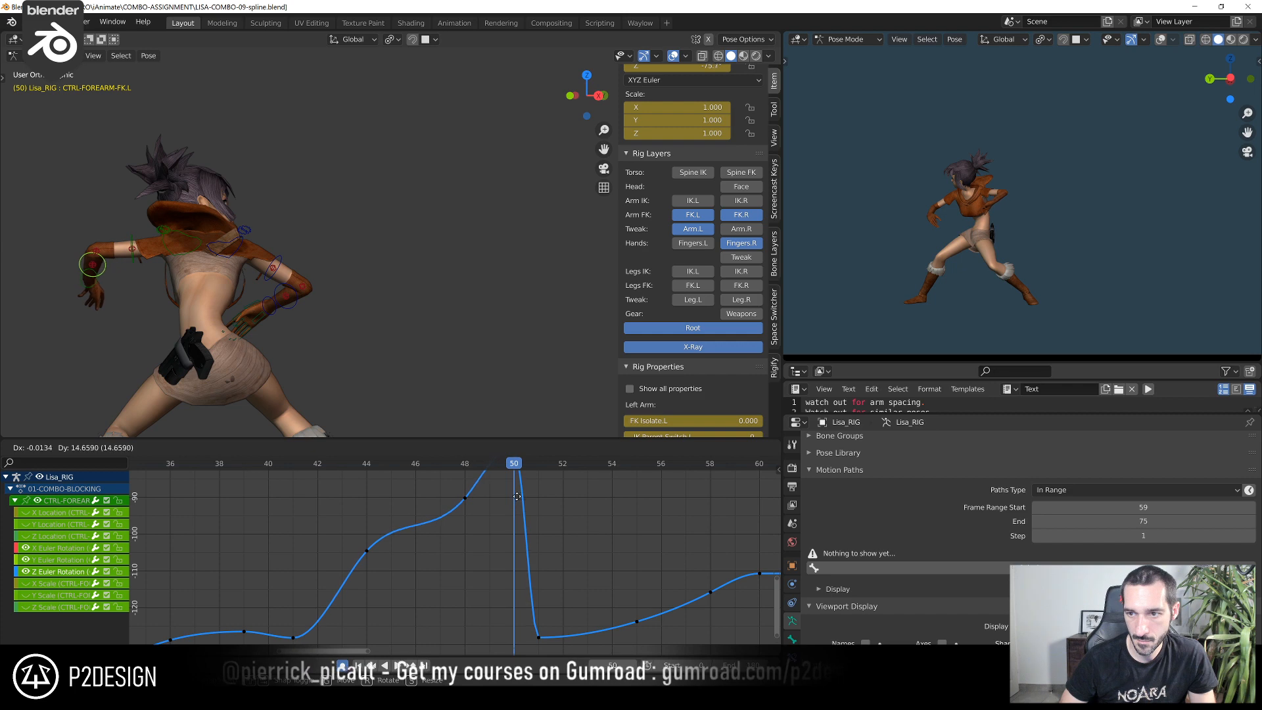
{"action": "middle_click_drag", "start_coordinate": [511, 504], "coordinate": [460, 514]}
Check the motion in playback and move the left forearm's frame 48 Z Euler Rotation key to frame 47 at about -81
{"action": "scroll", "coordinate": [453, 511], "scroll_direction": "down", "scroll_amount": 5}
{"action": "left_click_drag", "start_coordinate": [376, 469], "coordinate": [373, 523]}
{"action": "key", "text": "space"}
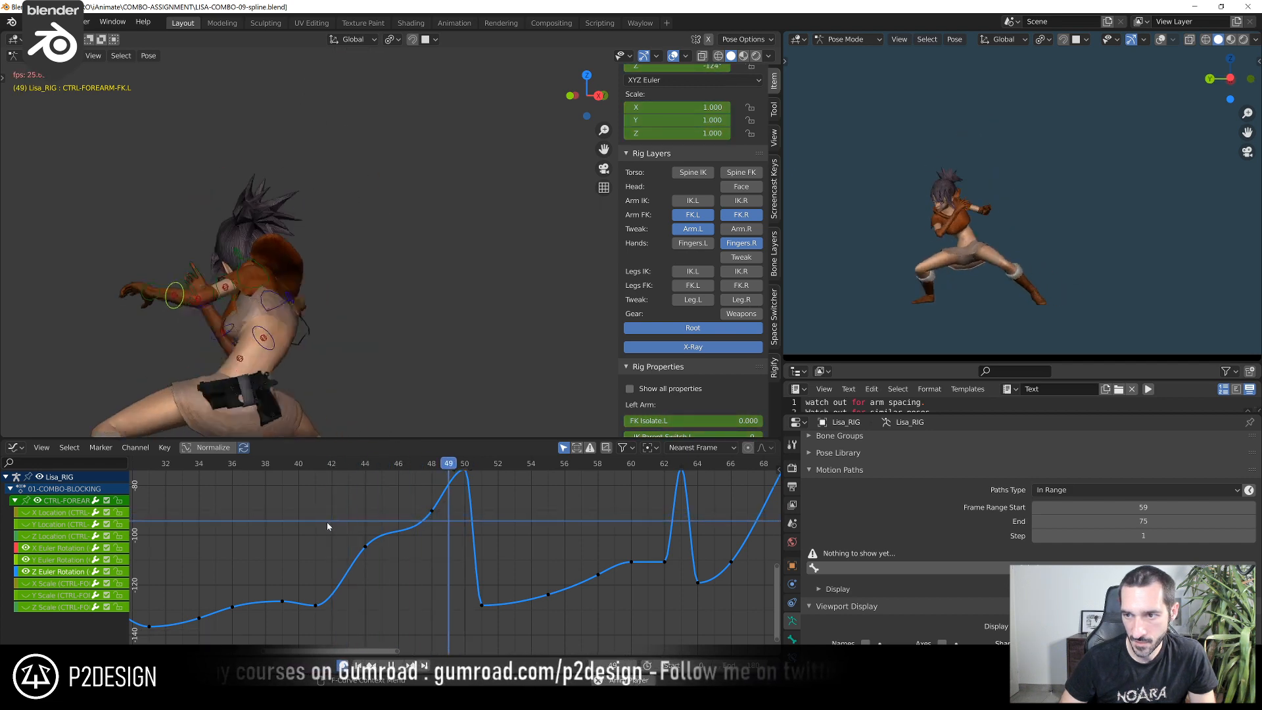
{"action": "left_click_drag", "start_coordinate": [293, 484], "coordinate": [428, 487]}
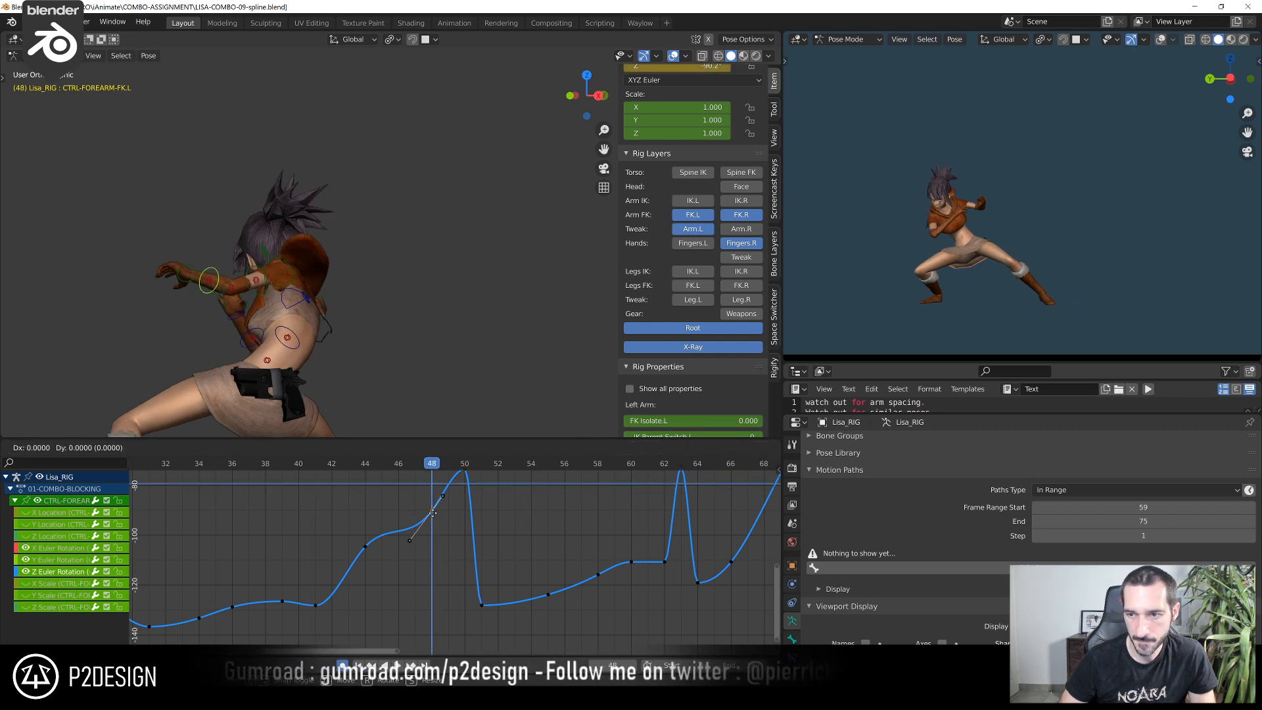
{"action": "left_click", "coordinate": [415, 467]}
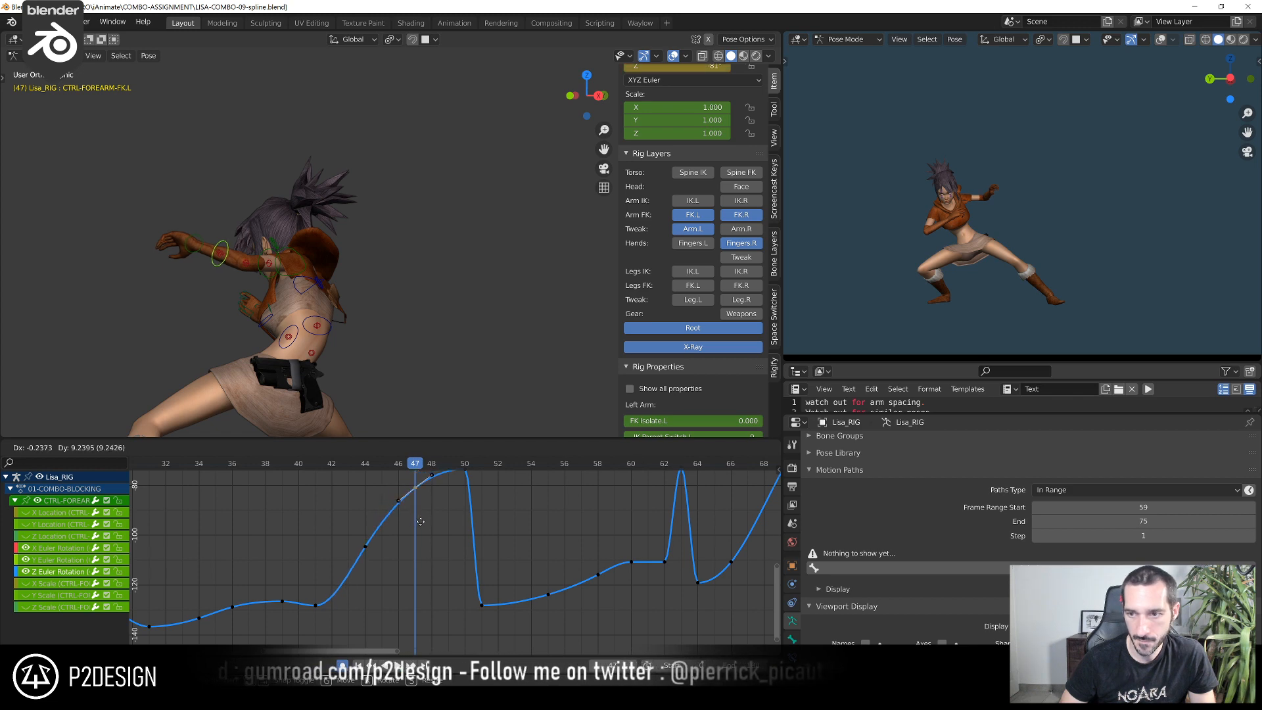
{"action": "left_click_drag", "start_coordinate": [352, 468], "coordinate": [470, 503]}
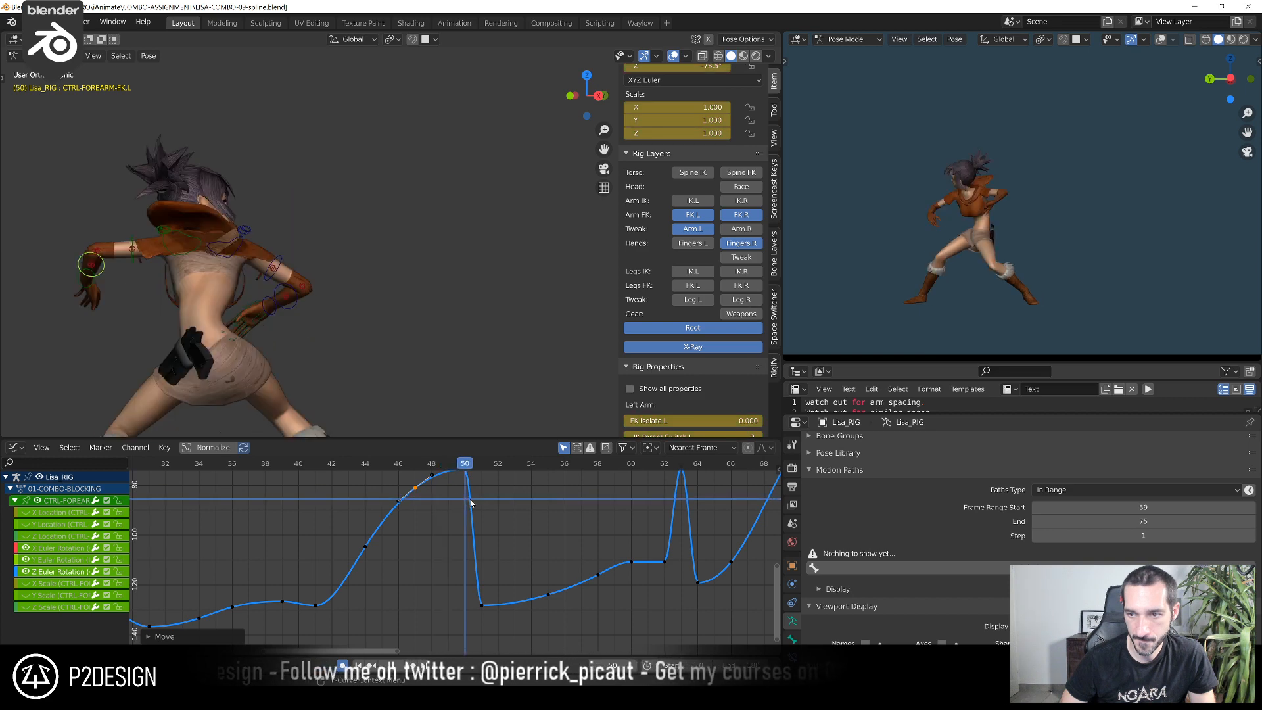
Slide the left forearm's Z Euler Rotation key from frame 51 to frame 55, replacing the key there
{"action": "middle_click_drag", "start_coordinate": [460, 499], "coordinate": [451, 555]}
{"action": "left_click_drag", "start_coordinate": [455, 527], "coordinate": [458, 523]}
{"action": "middle_click_drag", "start_coordinate": [481, 530], "coordinate": [450, 491]}
{"action": "left_click_drag", "start_coordinate": [421, 466], "coordinate": [453, 481]}
{"action": "left_click_drag", "start_coordinate": [421, 606], "coordinate": [460, 638]}
{"action": "key", "text": "g"}
{"action": "key", "text": "x"}
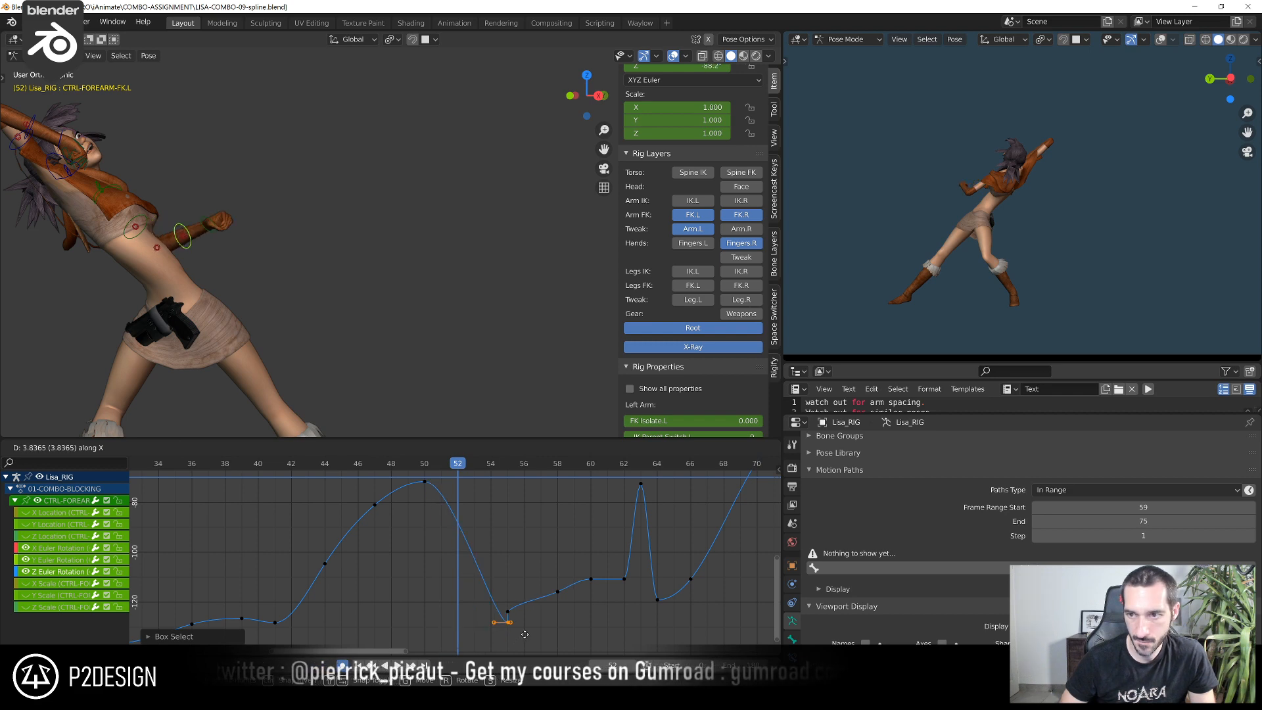
{"action": "left_click", "coordinate": [524, 634]}
Duplicate the left forearm's frame 50 Z Euler Rotation key to frame 51 and raise the copy to about -51
{"action": "mouse_move", "coordinate": [434, 464]}
{"action": "left_mouse_down"}
{"action": "mouse_move", "coordinate": [411, 464]}
{"action": "mouse_move", "coordinate": [521, 468]}
{"action": "mouse_move", "coordinate": [330, 468]}
{"action": "mouse_move", "coordinate": [438, 486]}
{"action": "left_mouse_up"}
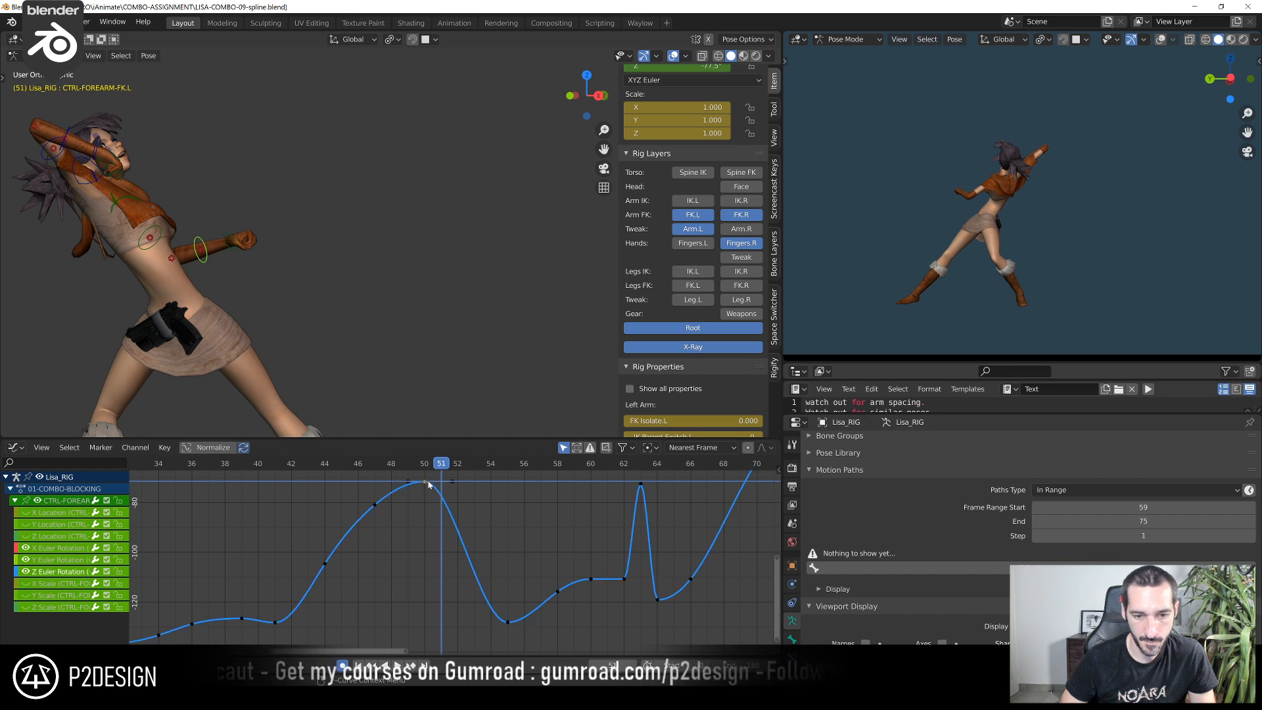
{"action": "key", "text": "a"}
{"action": "key", "text": "shift+d"}
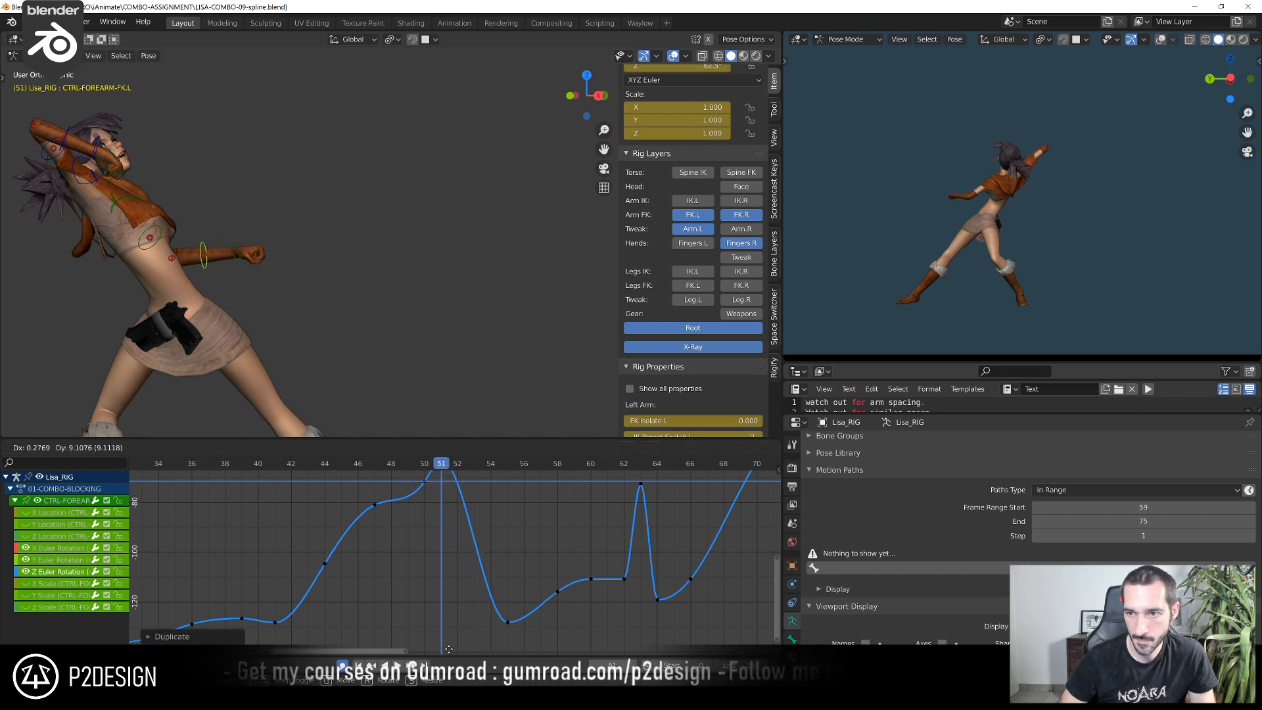
{"action": "left_click", "coordinate": [452, 631]}
{"action": "scroll", "coordinate": [449, 507], "scroll_direction": "down", "scroll_amount": 2}
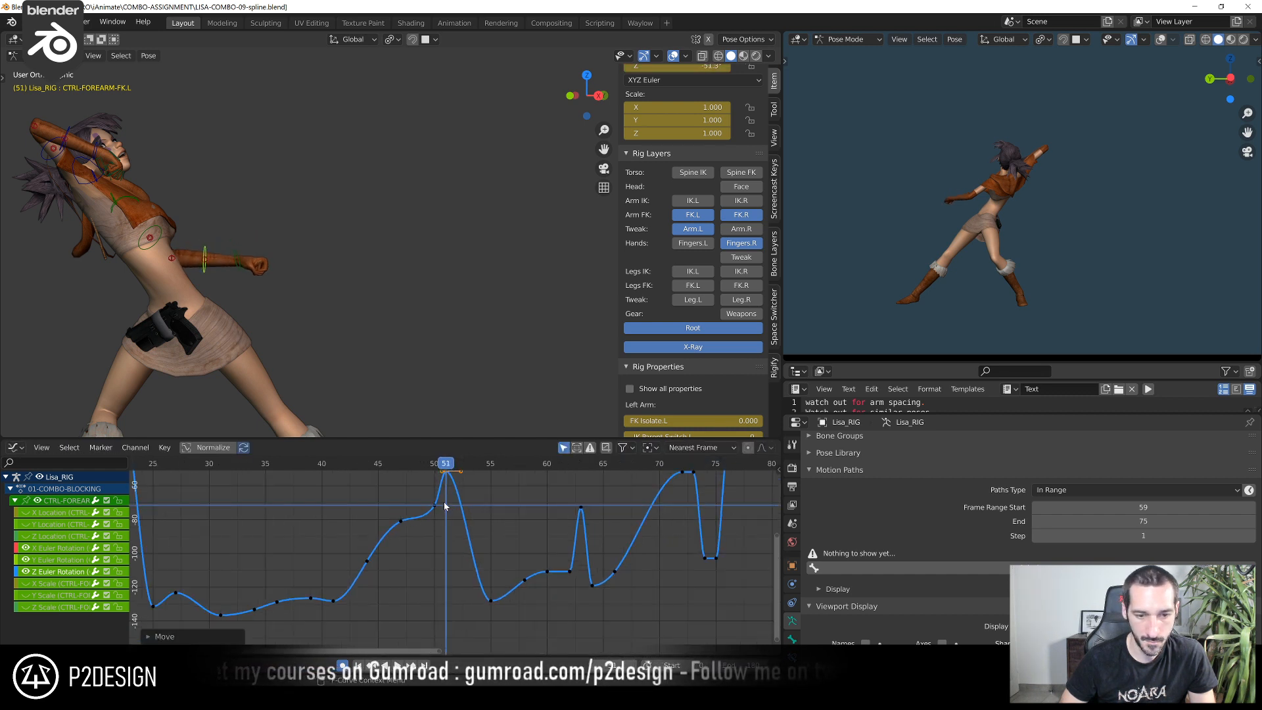
Play back the combo from the left orthographic view in a maximized viewport to check the left forearm's motion
{"action": "left_click_drag", "start_coordinate": [397, 464], "coordinate": [547, 510]}
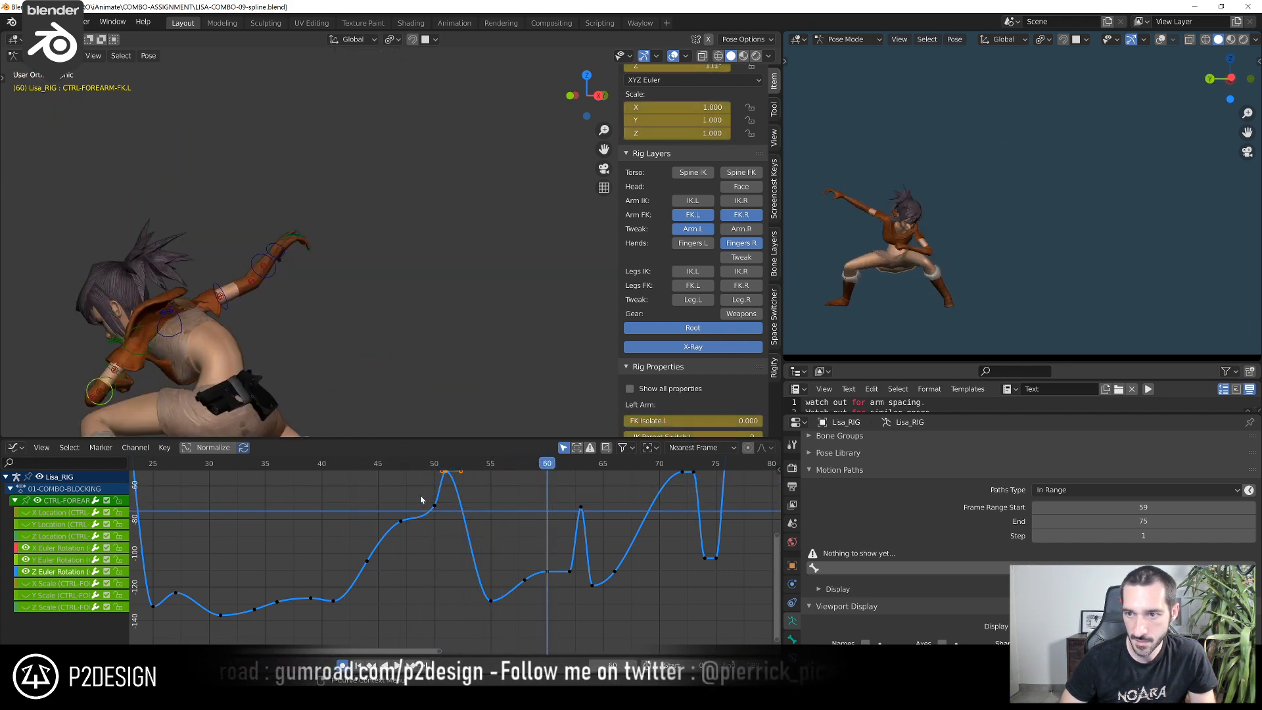
{"action": "left_click_drag", "start_coordinate": [388, 472], "coordinate": [389, 468]}
{"action": "left_click_drag", "start_coordinate": [389, 467], "coordinate": [470, 474]}
{"action": "key", "text": "ctrl+KP_3"}
{"action": "scroll", "coordinate": [343, 276], "scroll_direction": "down", "scroll_amount": 4}
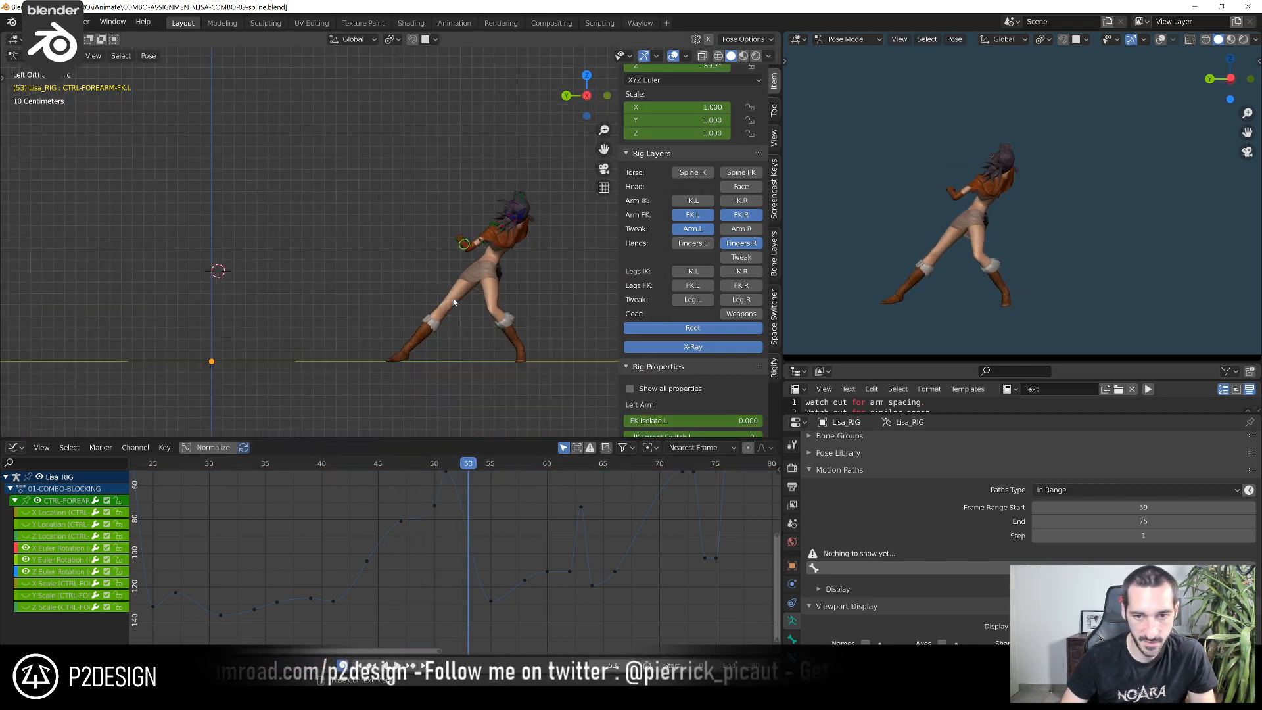
{"action": "scroll", "coordinate": [342, 276], "scroll_direction": "up", "scroll_amount": 3}
{"action": "middle_click_drag", "start_coordinate": [338, 281], "coordinate": [403, 349]}
{"action": "key", "text": "ctrl+space"}
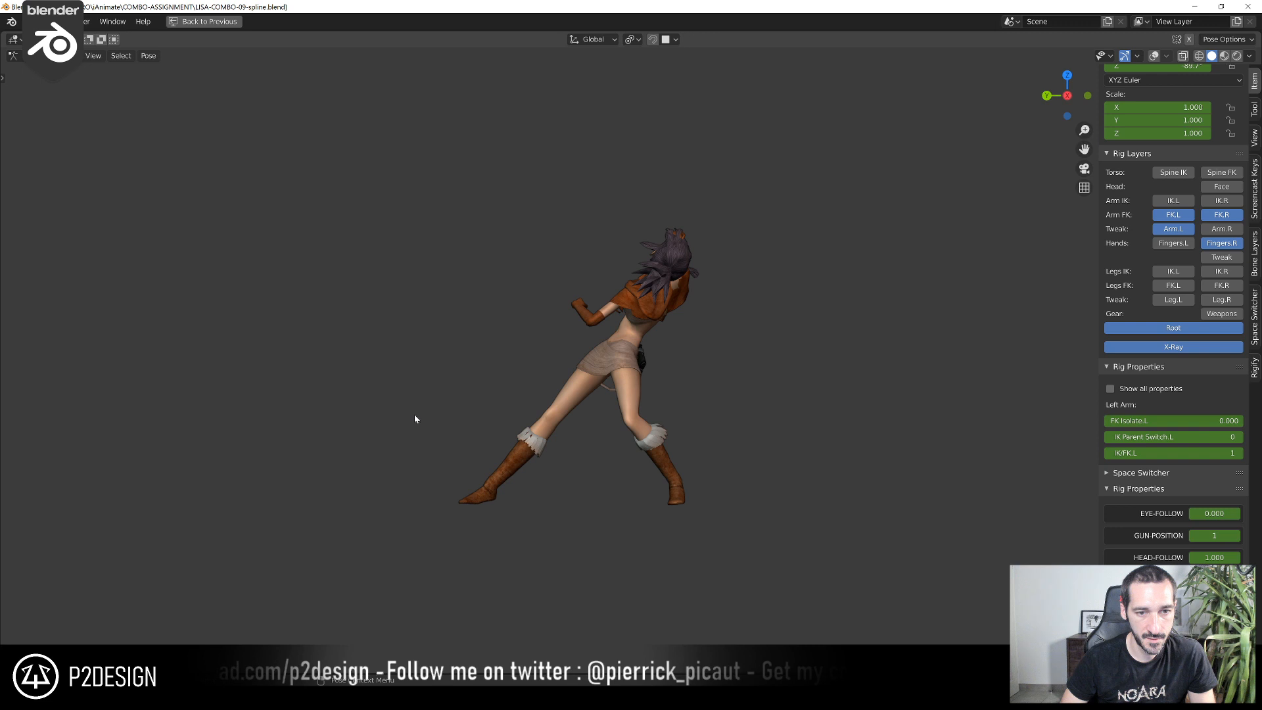
{"action": "key", "text": "space"}
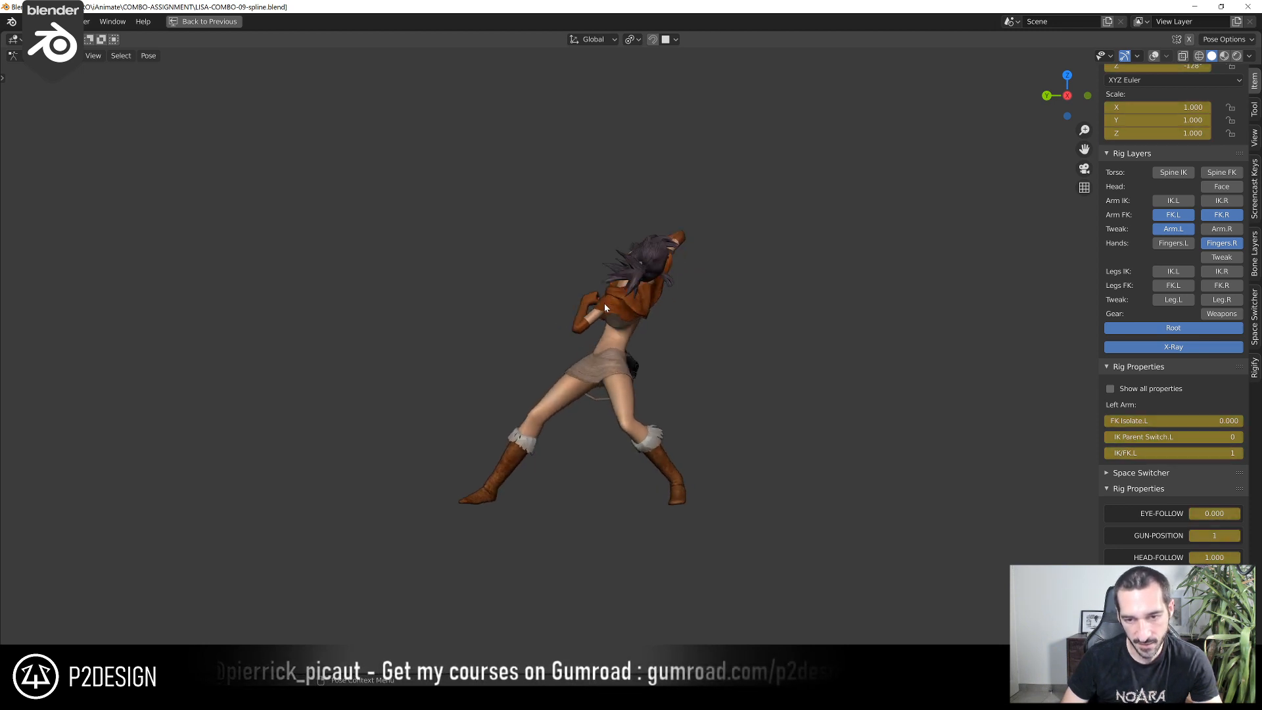
{"action": "key", "text": "ctrl+space"}
Duplicate the left forearm's frame 55 Z Euler Rotation key to frame 52, raise it to about -105, and review the motion
{"action": "left_click", "coordinate": [444, 466]}
{"action": "left_click_drag", "start_coordinate": [445, 466], "coordinate": [456, 476]}
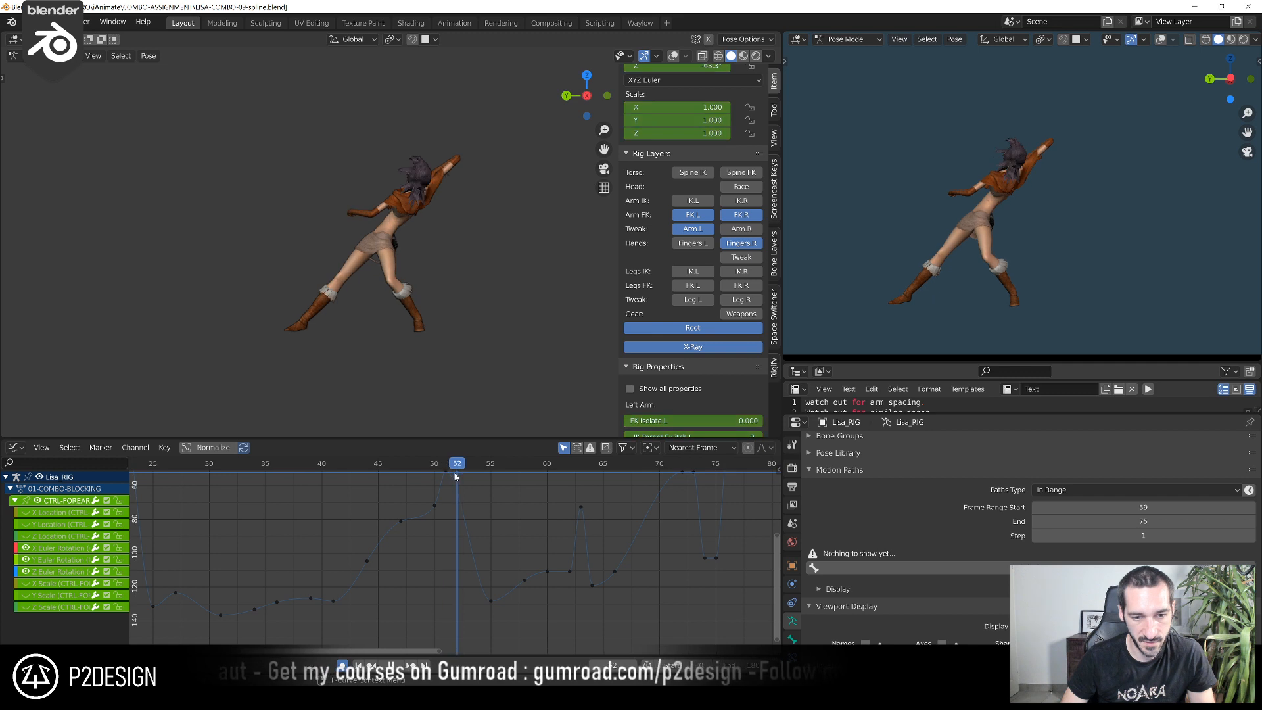
{"action": "left_click", "coordinate": [491, 600]}
{"action": "key", "text": "shift+d"}
{"action": "left_click", "coordinate": [476, 601]}
{"action": "key", "text": "g"}
{"action": "left_click", "coordinate": [471, 558]}
{"action": "key", "text": "g"}
{"action": "key", "text": "x"}
{"action": "key", "text": "x"}
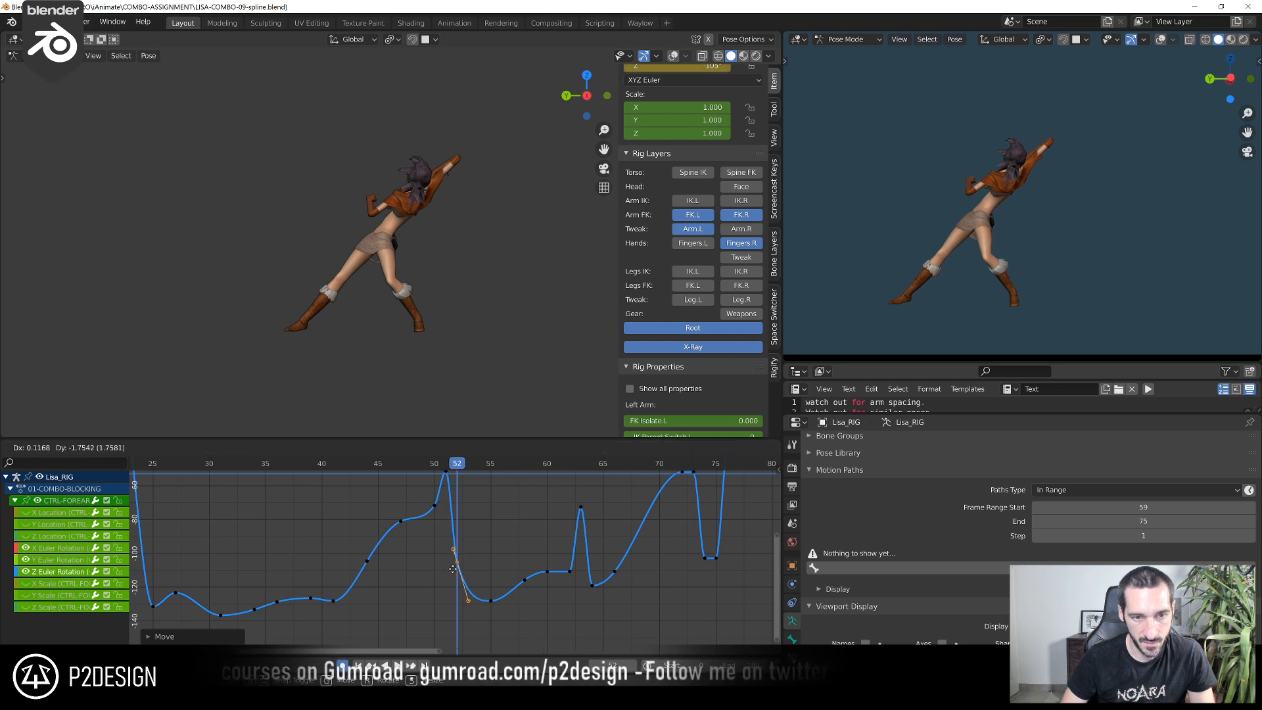
{"action": "left_click", "coordinate": [454, 572]}
{"action": "left_click_drag", "start_coordinate": [454, 465], "coordinate": [588, 528]}
{"action": "right_click_drag", "start_coordinate": [520, 525], "coordinate": [401, 539], "text": "shift"}
{"action": "middle_click_drag", "start_coordinate": [489, 533], "coordinate": [531, 528]}
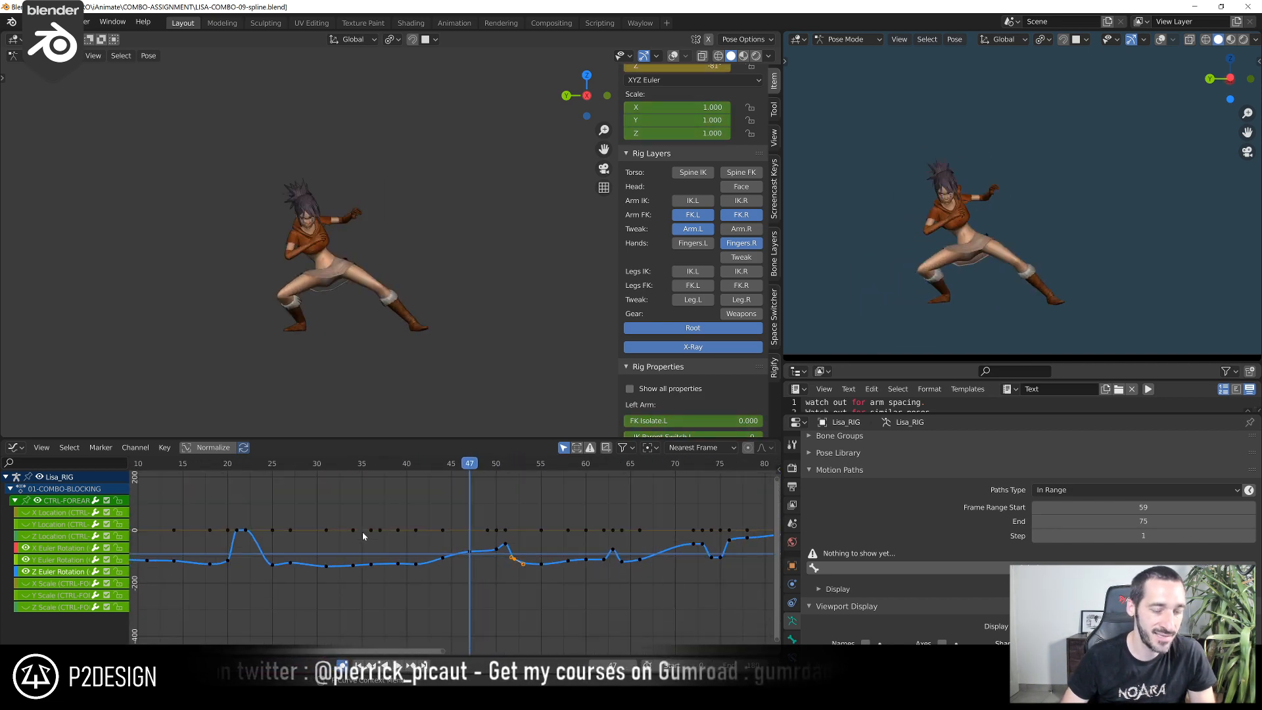
Play back the combo, then scrub from frame 61 to frame 73 to examine the arm motion
{"action": "left_click", "coordinate": [224, 463]}
{"action": "key", "text": "space"}
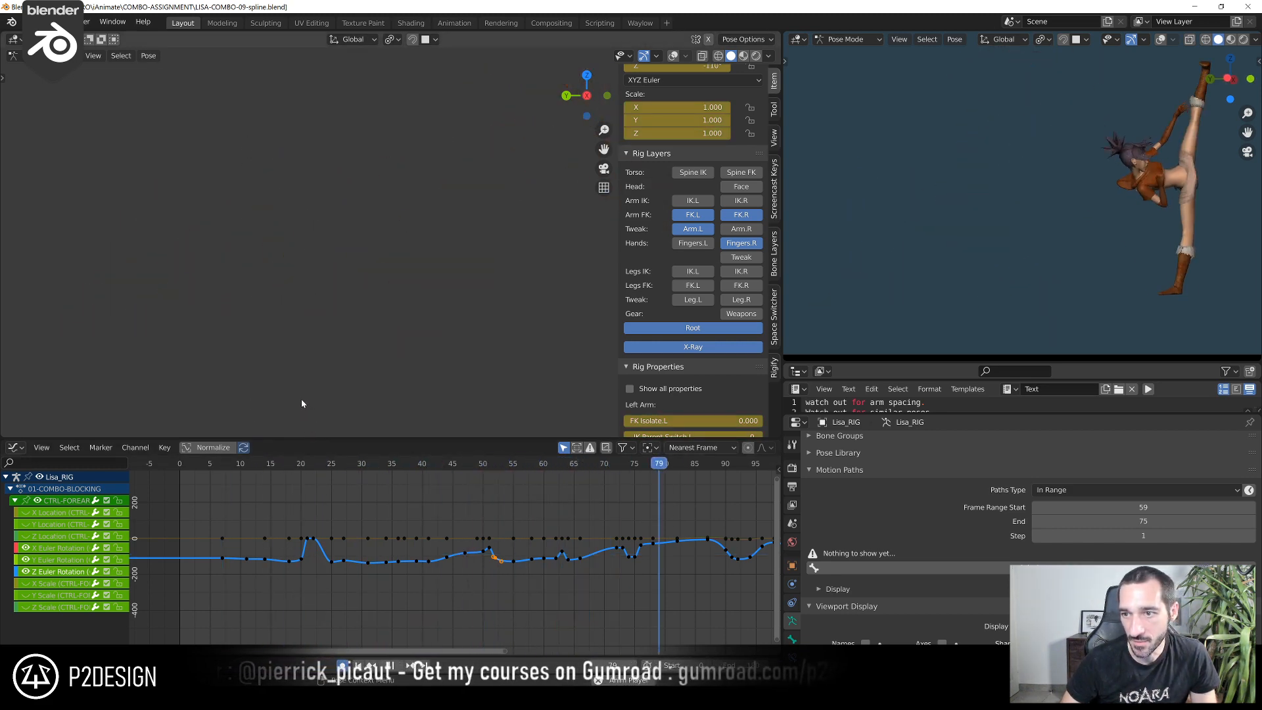
{"action": "middle_click_drag", "start_coordinate": [393, 526], "coordinate": [313, 480]}
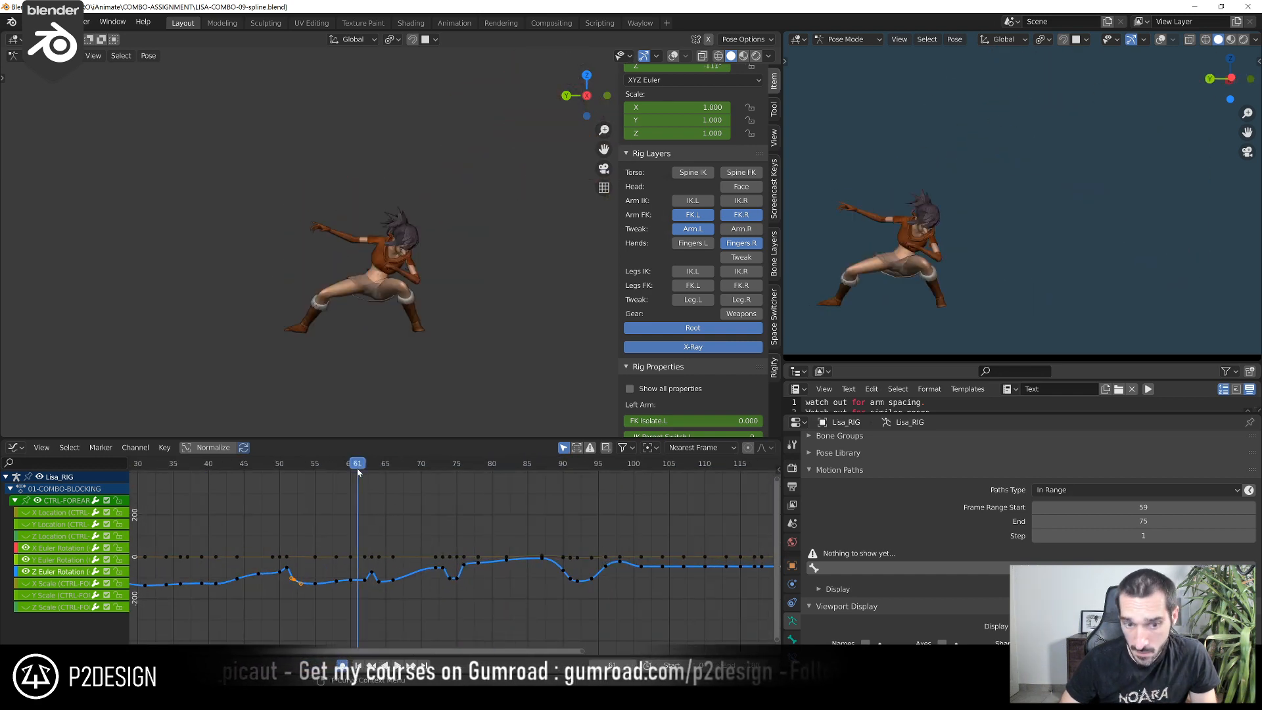
{"action": "left_click_drag", "start_coordinate": [372, 465], "coordinate": [448, 487]}
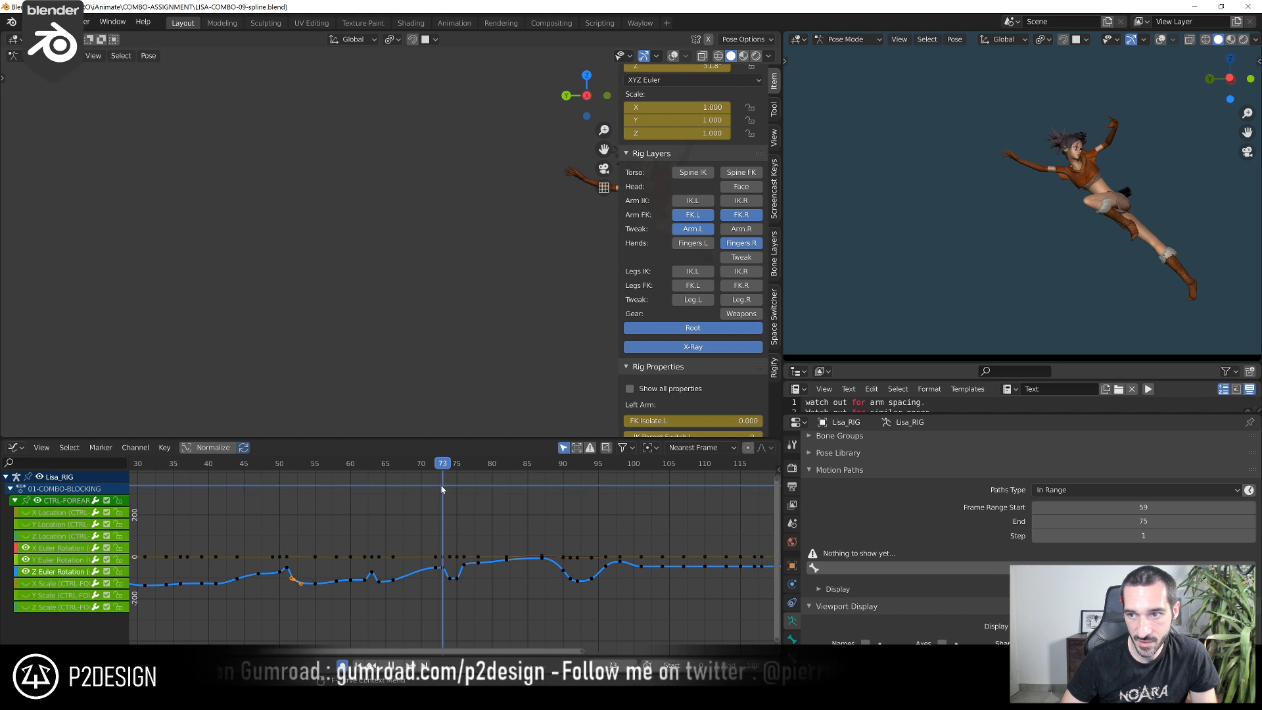
Select the right upper arm's FK control (CTRL-ARM-FK.R) at frame 73 and try rotating it
{"action": "scroll", "coordinate": [363, 290], "scroll_direction": "up", "scroll_amount": 6}
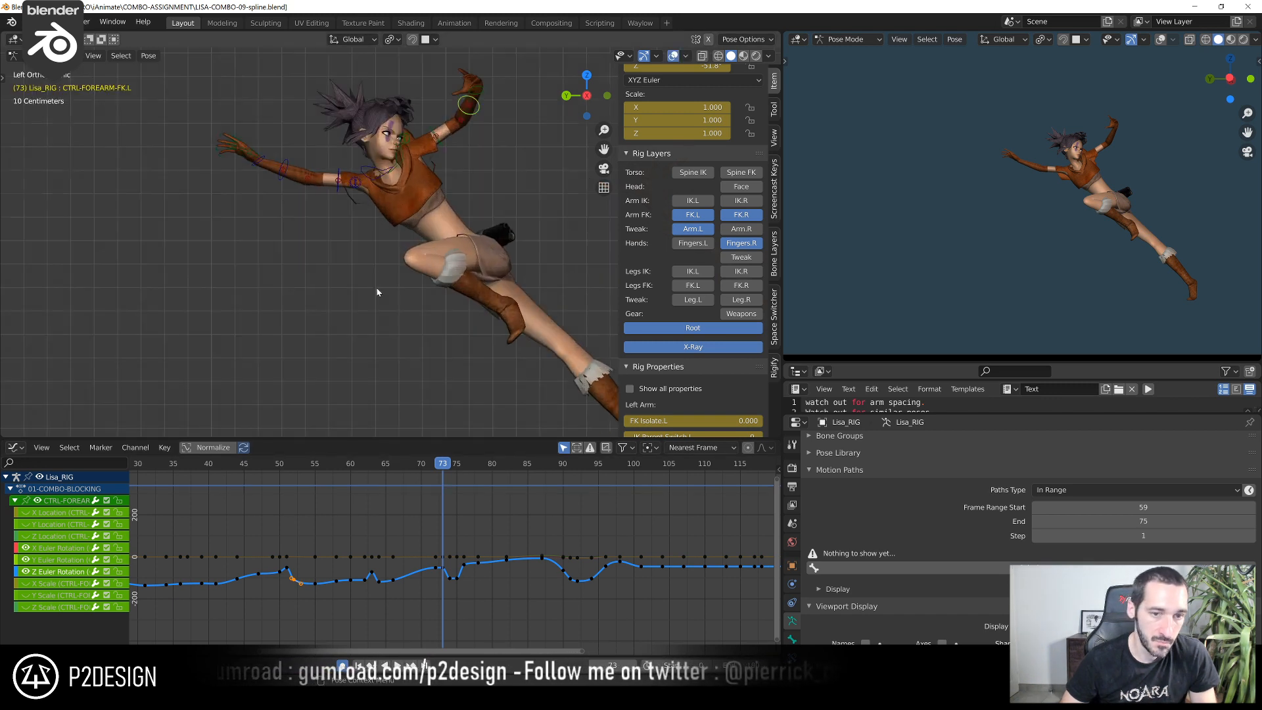
{"action": "left_click", "coordinate": [361, 184]}
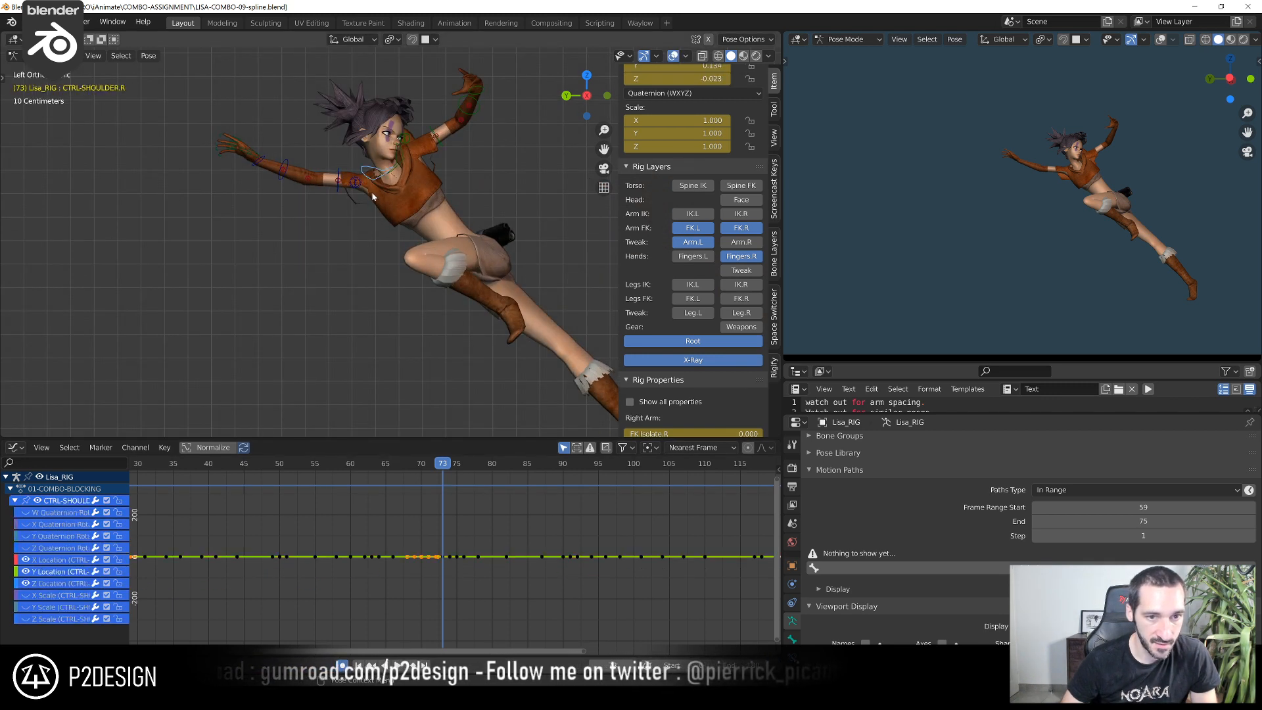
{"action": "scroll", "coordinate": [368, 189], "scroll_direction": "up", "scroll_amount": 3}
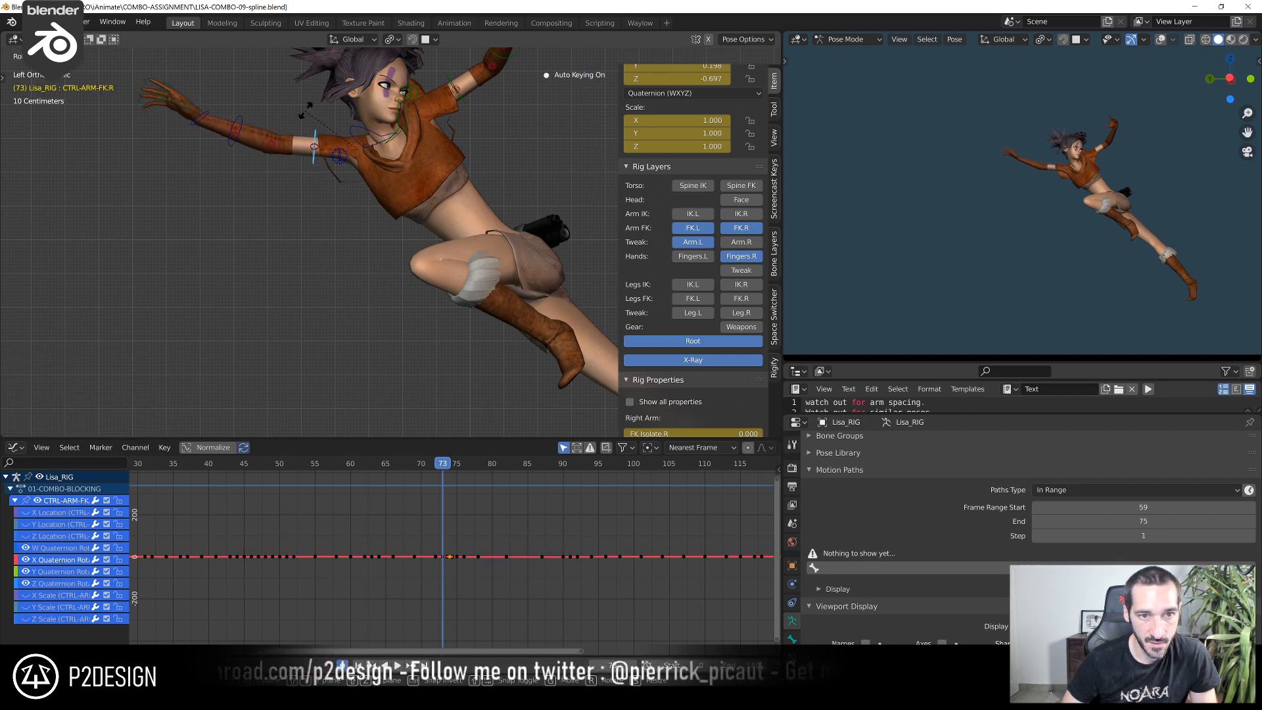
Scrub back to frame 61 and review the whole combo's playback in a maximized camera viewport
{"action": "left_click_drag", "start_coordinate": [397, 465], "coordinate": [350, 513]}
{"action": "key", "text": "Home"}
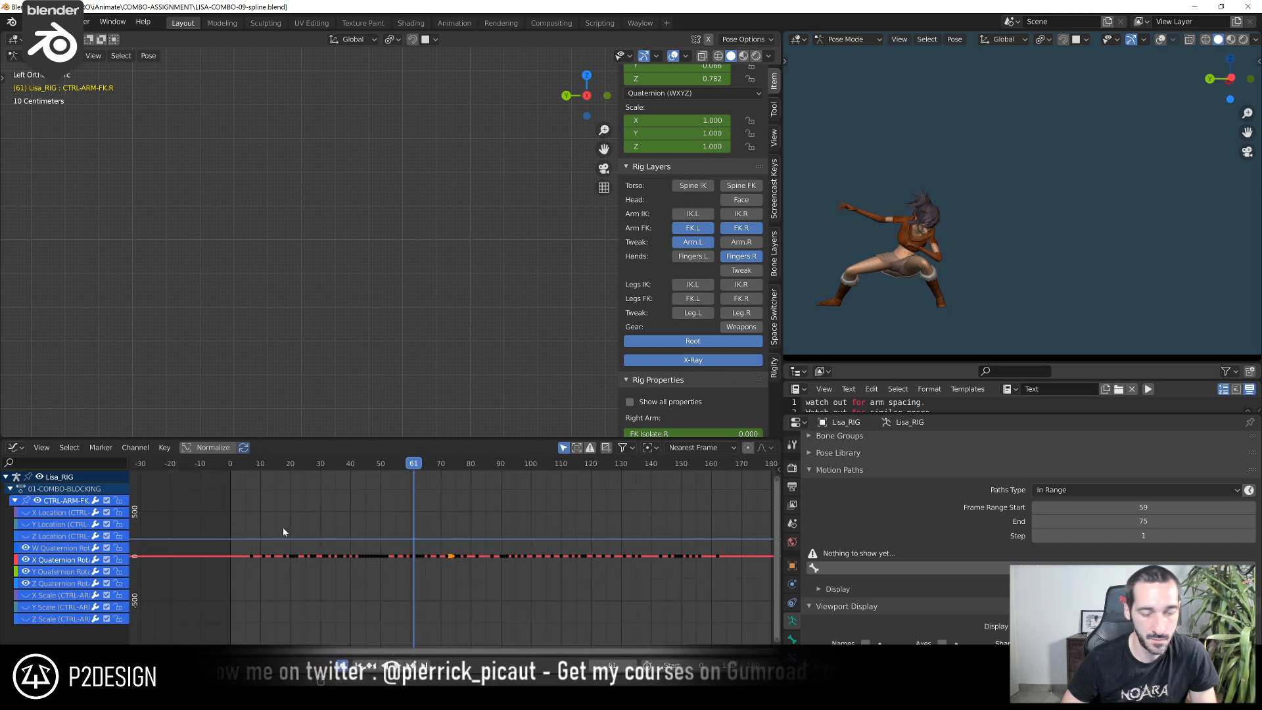
{"action": "key", "text": "space"}
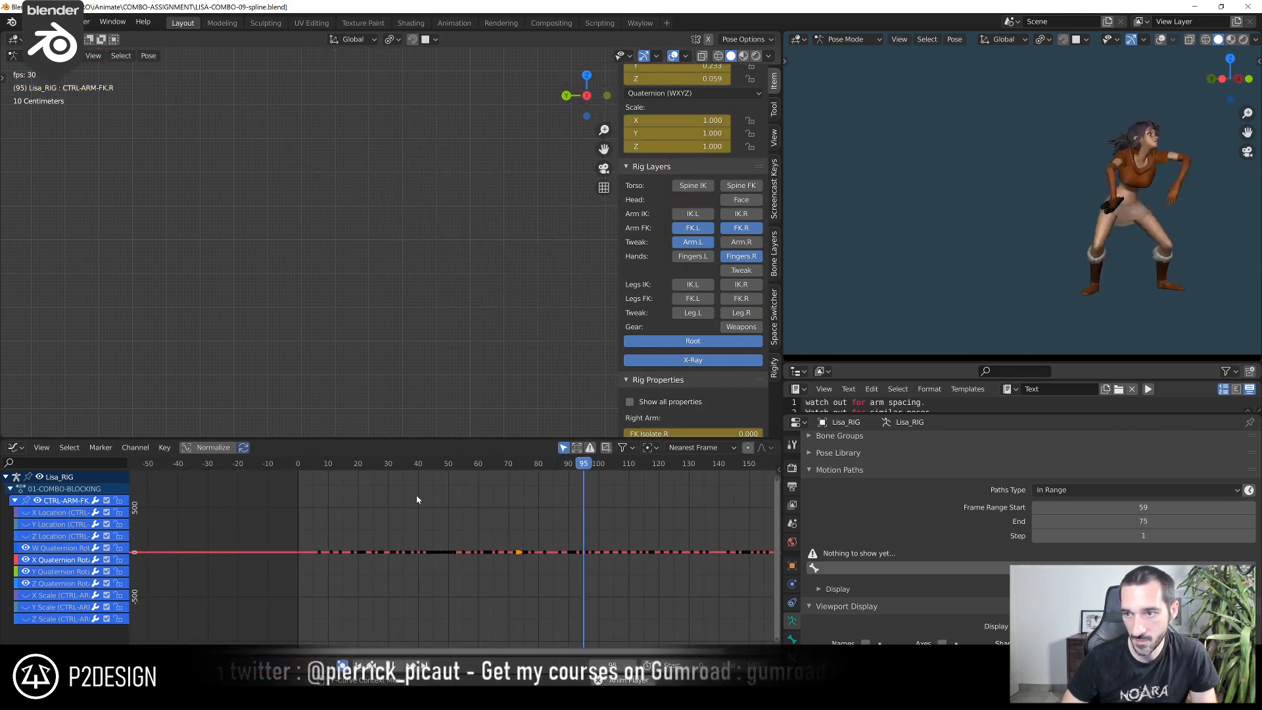
{"action": "key", "text": "ctrl+space"}
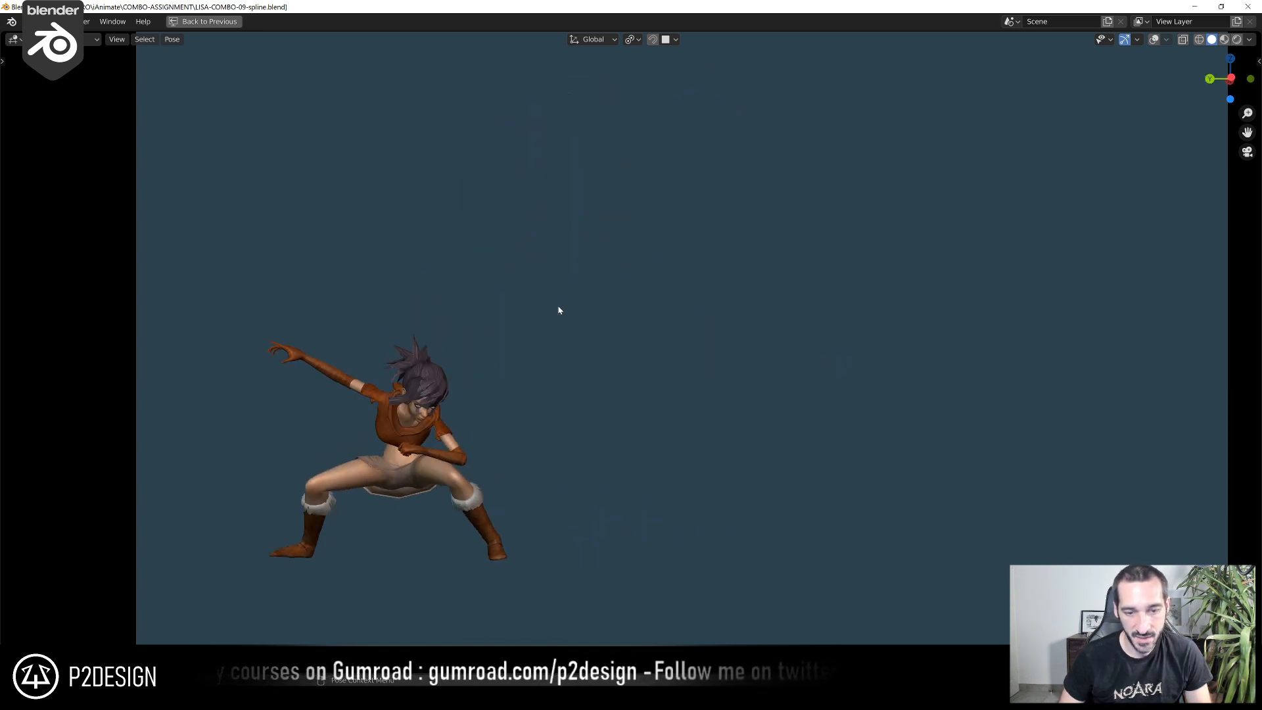
{"action": "key", "text": "ctrl+space"}
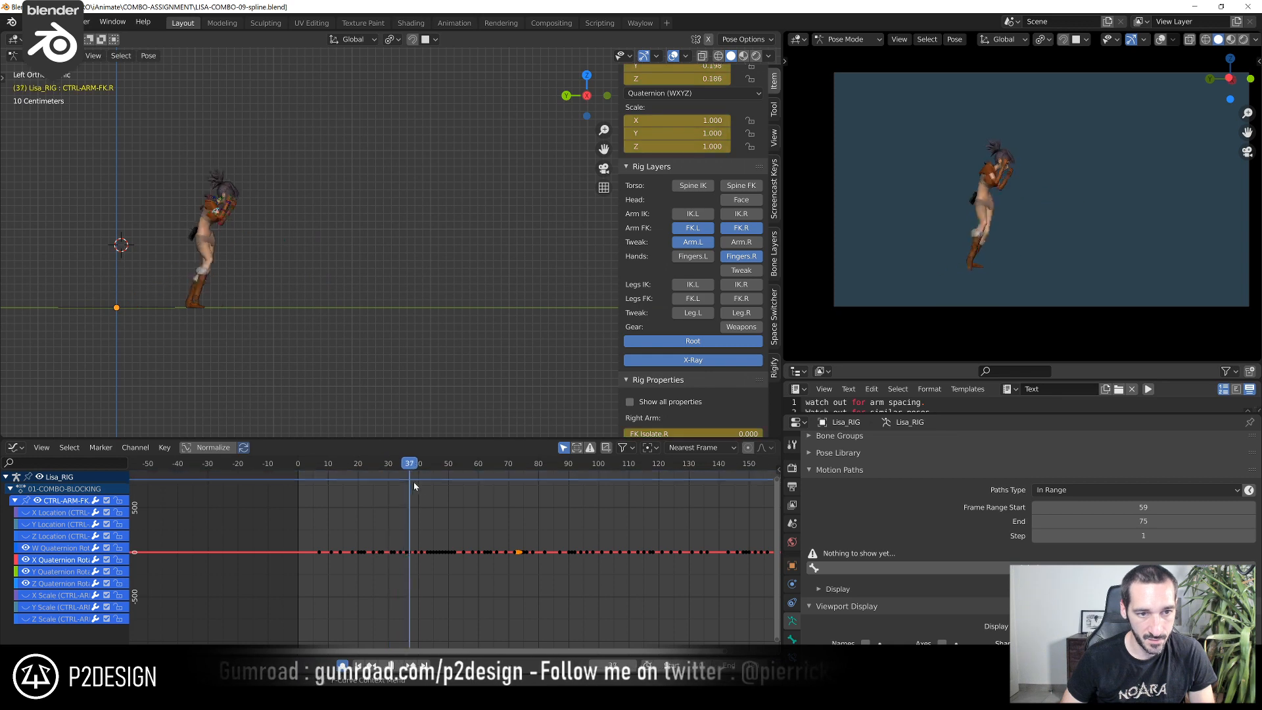
Hide the left arm FK, arm tweak and finger bone layers at frame 44, keeping the right arm's FK layer displayed
{"action": "scroll", "coordinate": [260, 334], "scroll_direction": "up", "scroll_amount": 8}
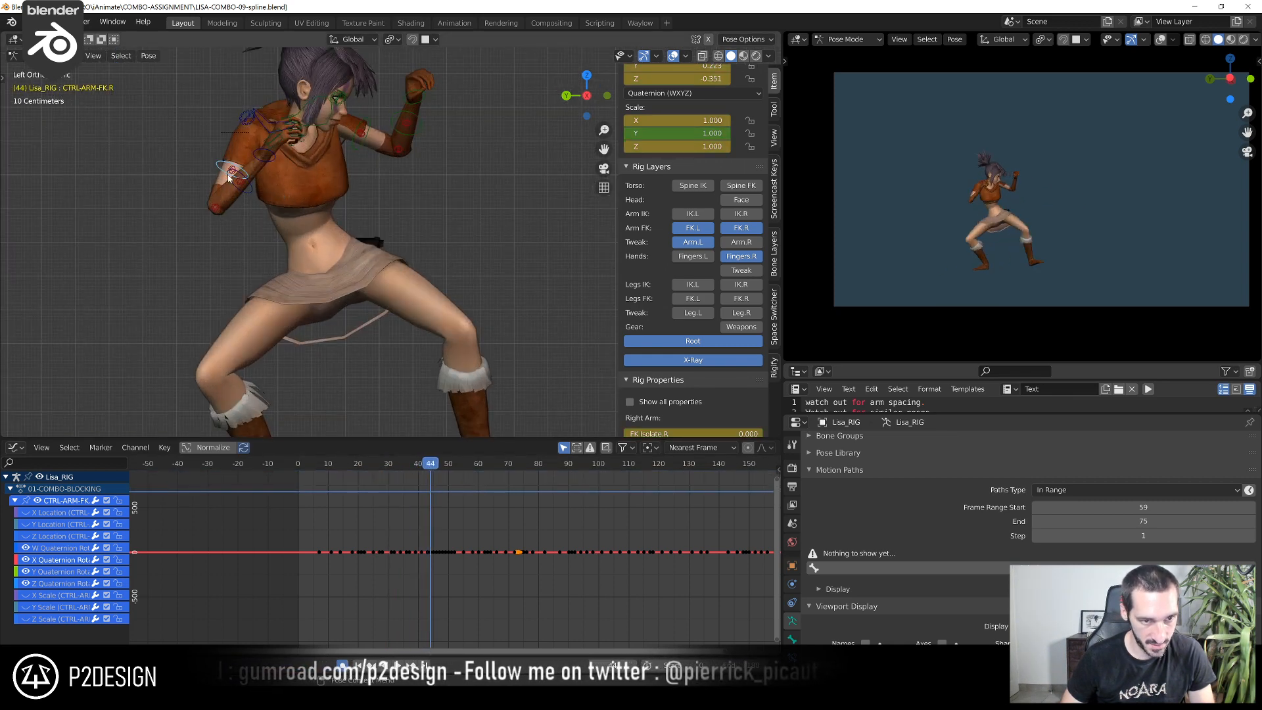
{"action": "scroll", "coordinate": [227, 178], "scroll_direction": "down", "scroll_amount": 3}
{"action": "middle_click_drag", "start_coordinate": [364, 209], "coordinate": [359, 230]}
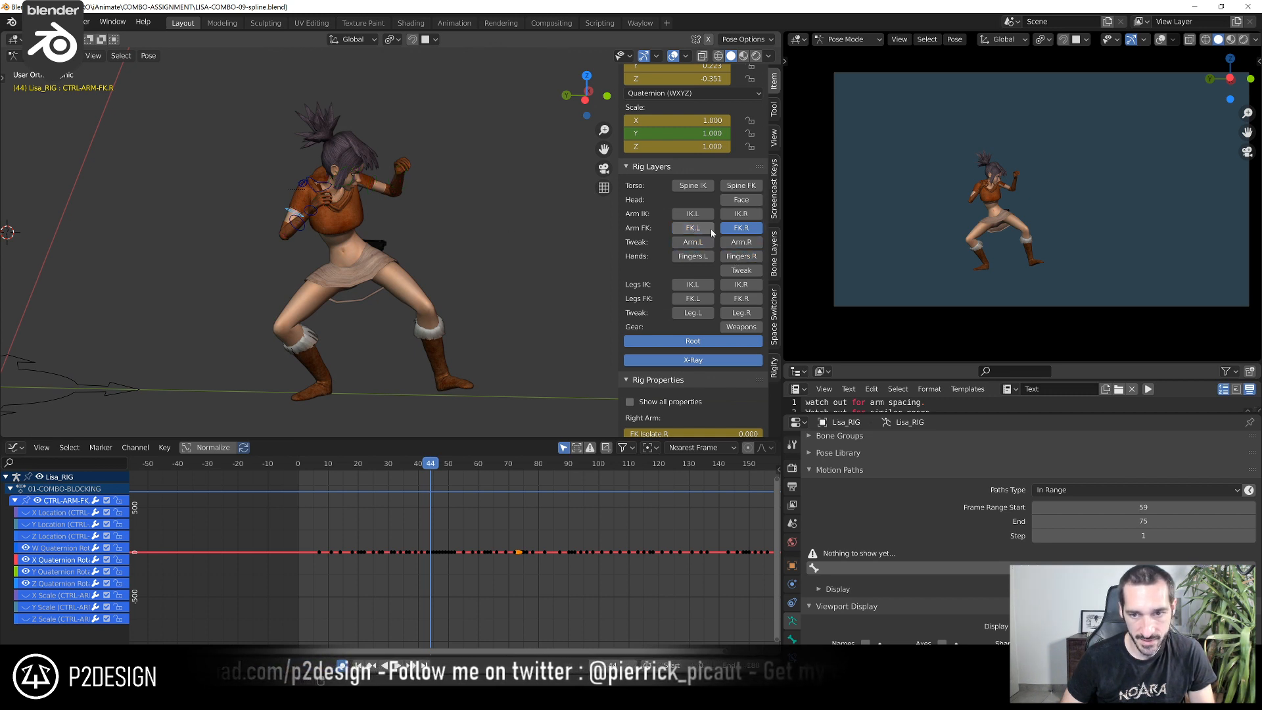
{"action": "scroll", "coordinate": [392, 270], "scroll_direction": "up", "scroll_amount": 3}
Step back and forth between frames 50 and 53 to examine the right arm's swing
{"action": "left_click_drag", "start_coordinate": [423, 467], "coordinate": [449, 476]}
{"action": "scroll", "coordinate": [522, 255], "scroll_direction": "down", "scroll_amount": 3}
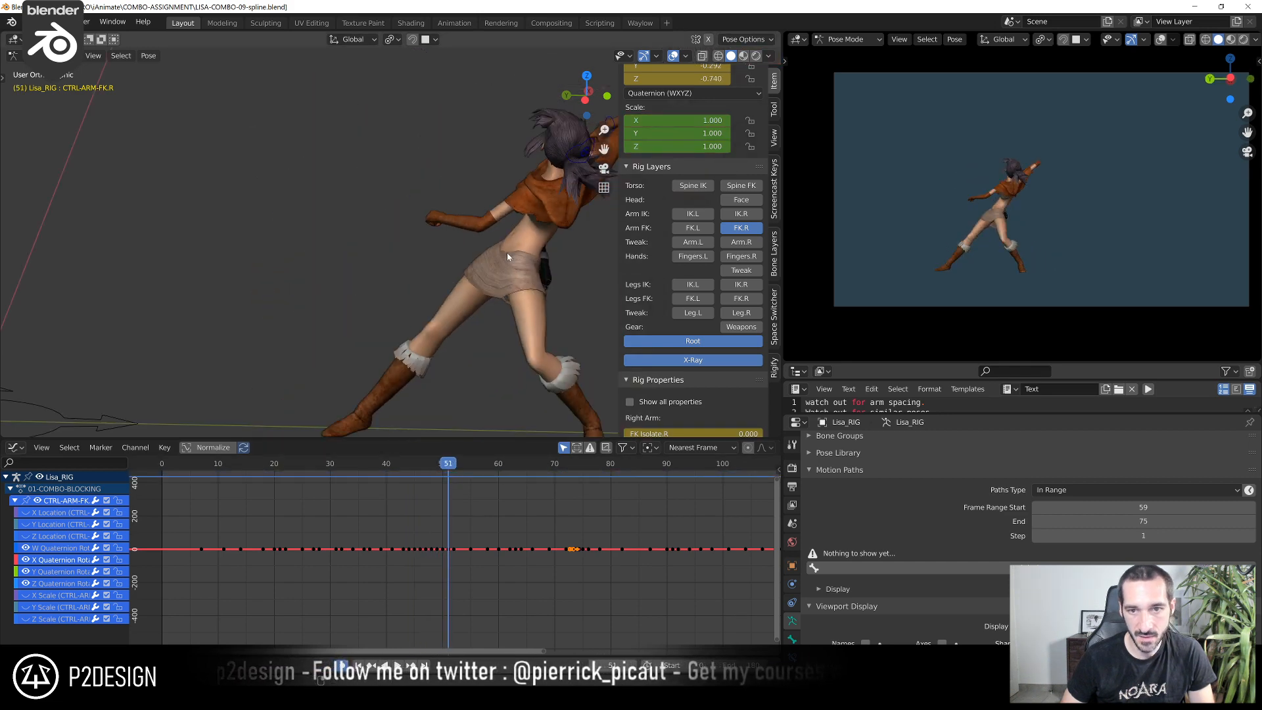
{"action": "key", "text": "Right"}
{"action": "key", "text": "Right"}
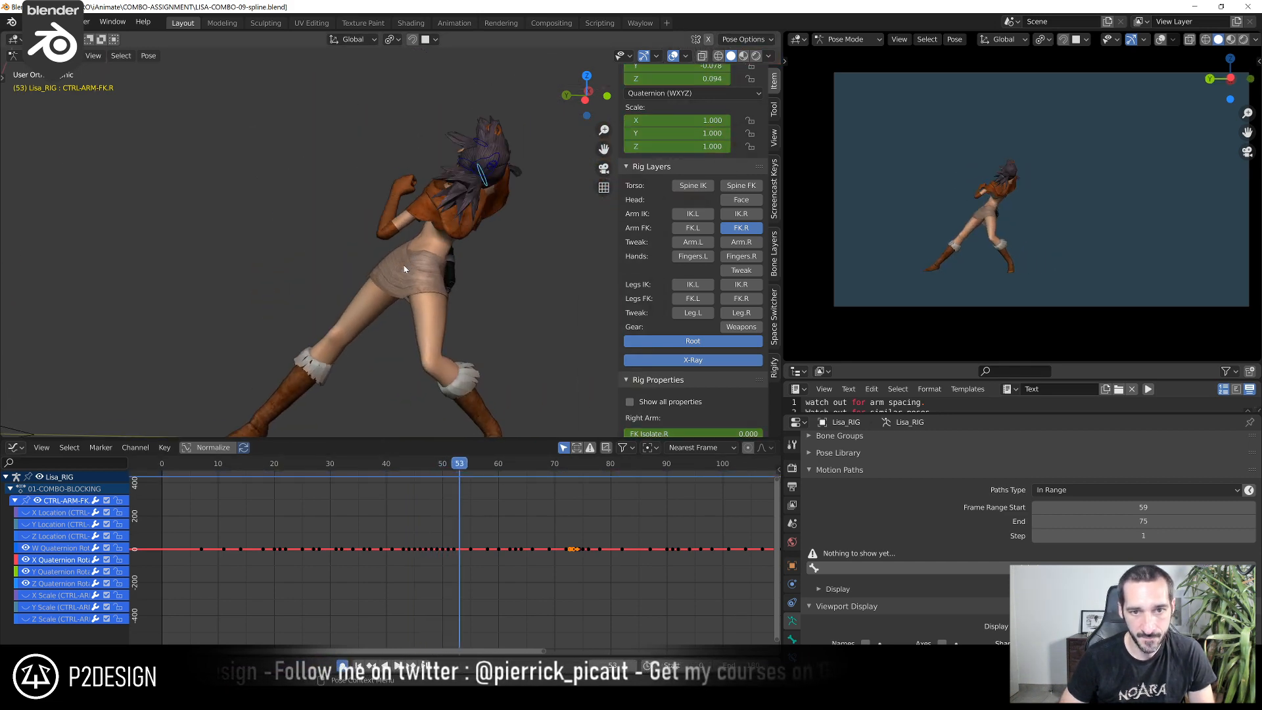
{"action": "key", "text": "Left"}
{"action": "key", "text": "Left"}
{"action": "key", "text": "Right"}
{"action": "key", "text": "Right"}
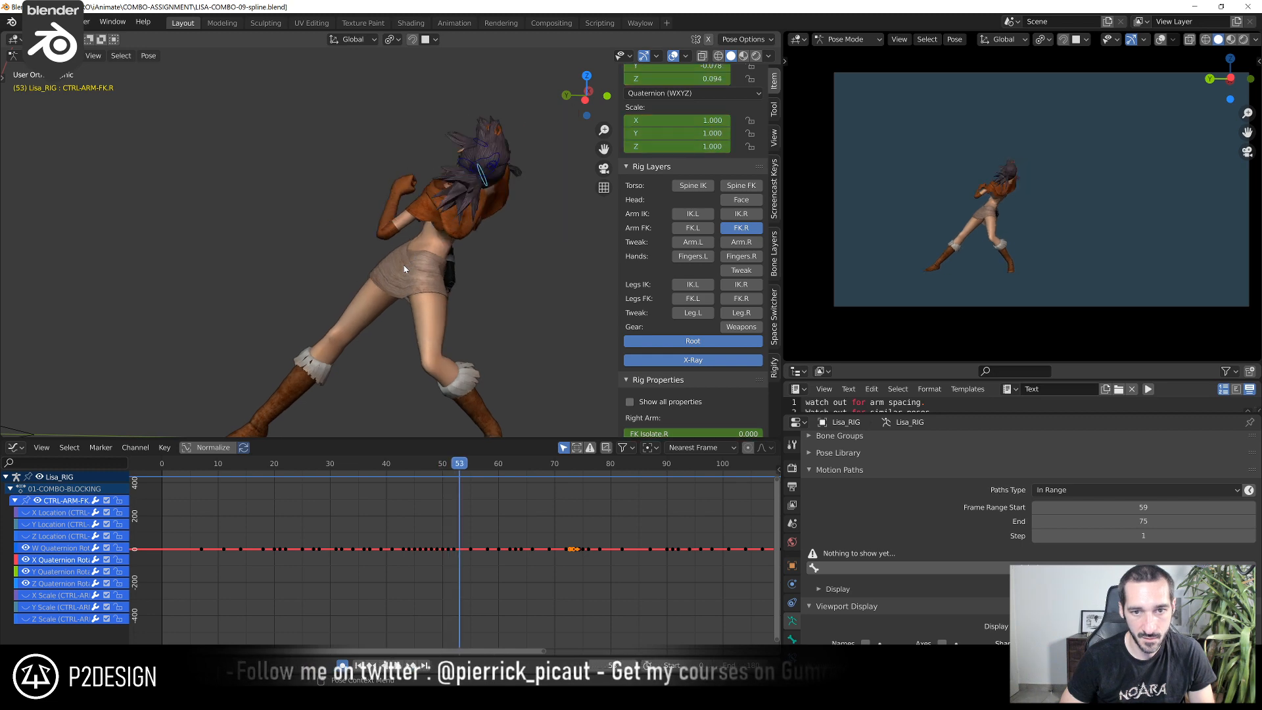
{"action": "key", "text": "Left"}
{"action": "key", "text": "Left"}
{"action": "key", "text": "Left"}
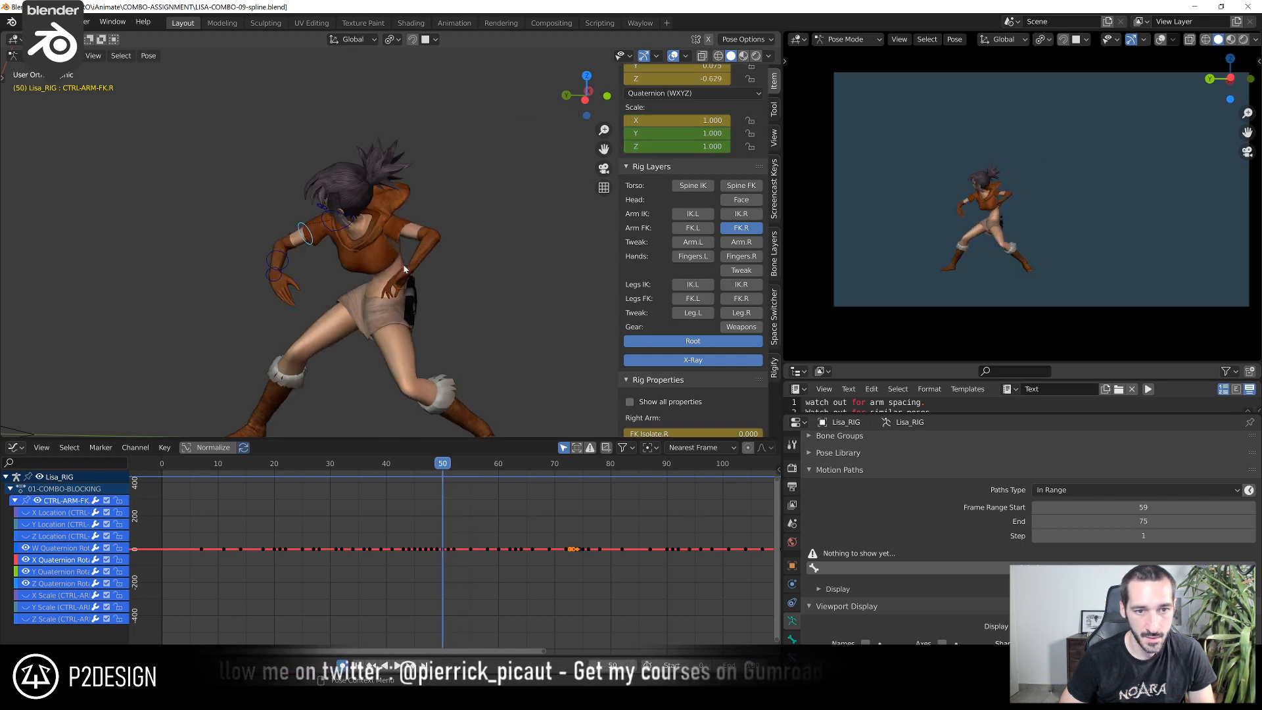
Duplicate the CTRL-ARM-FK.R bone in Edit Mode, scale the copy down to about 0.8, and return to Pose Mode
{"action": "key", "text": "Tab"}
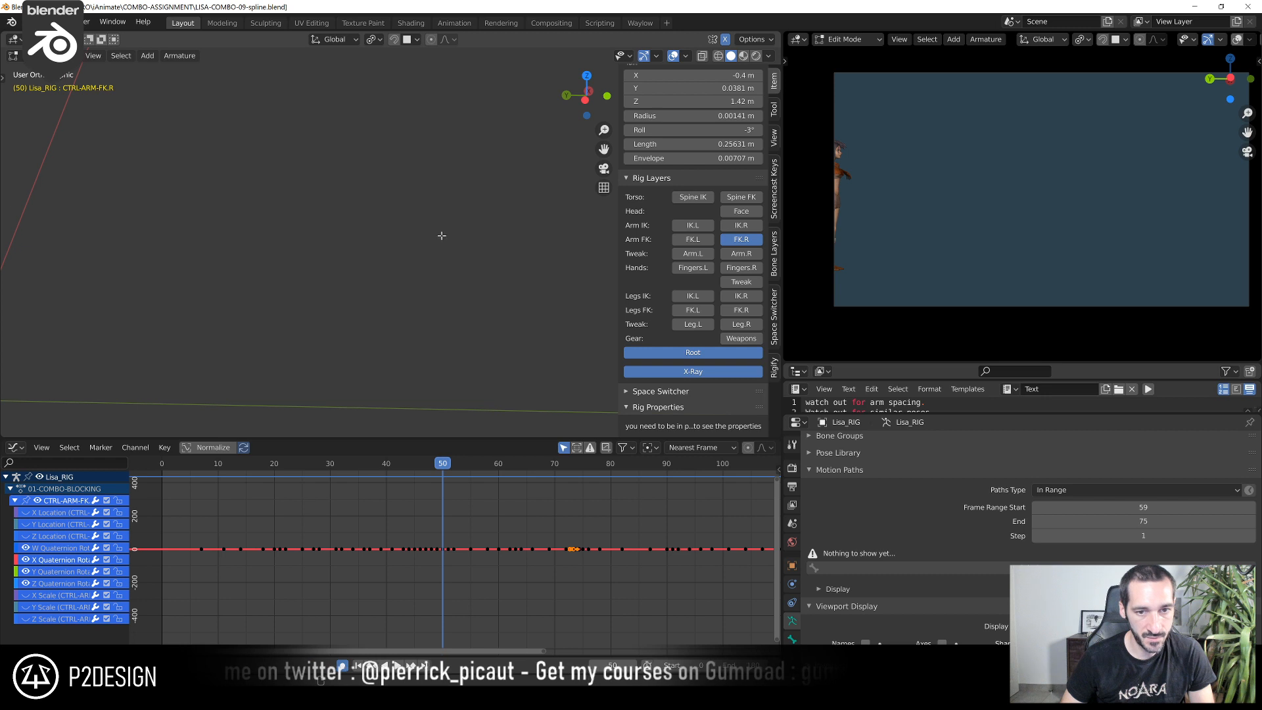
{"action": "key", "text": "KP_Decimal"}
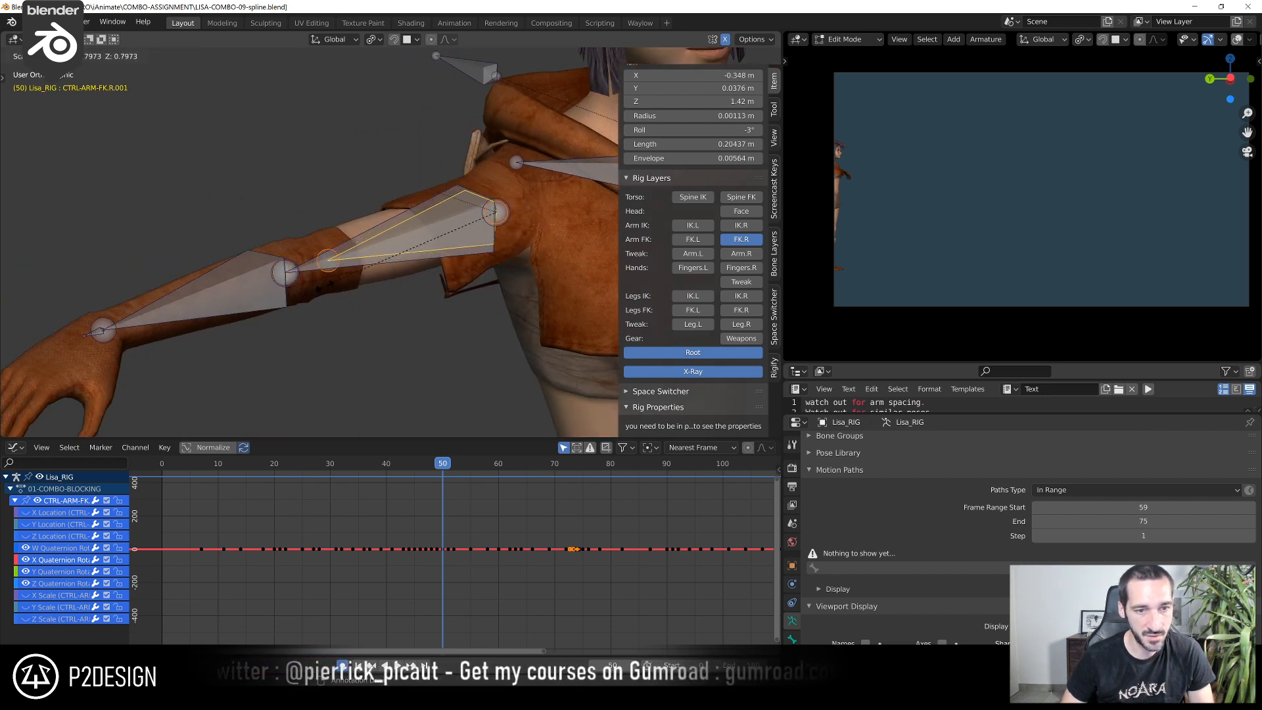
{"action": "left_click", "coordinate": [336, 284]}
{"action": "scroll", "coordinate": [341, 288], "scroll_direction": "down", "scroll_amount": 6}
{"action": "key", "text": "Tab"}
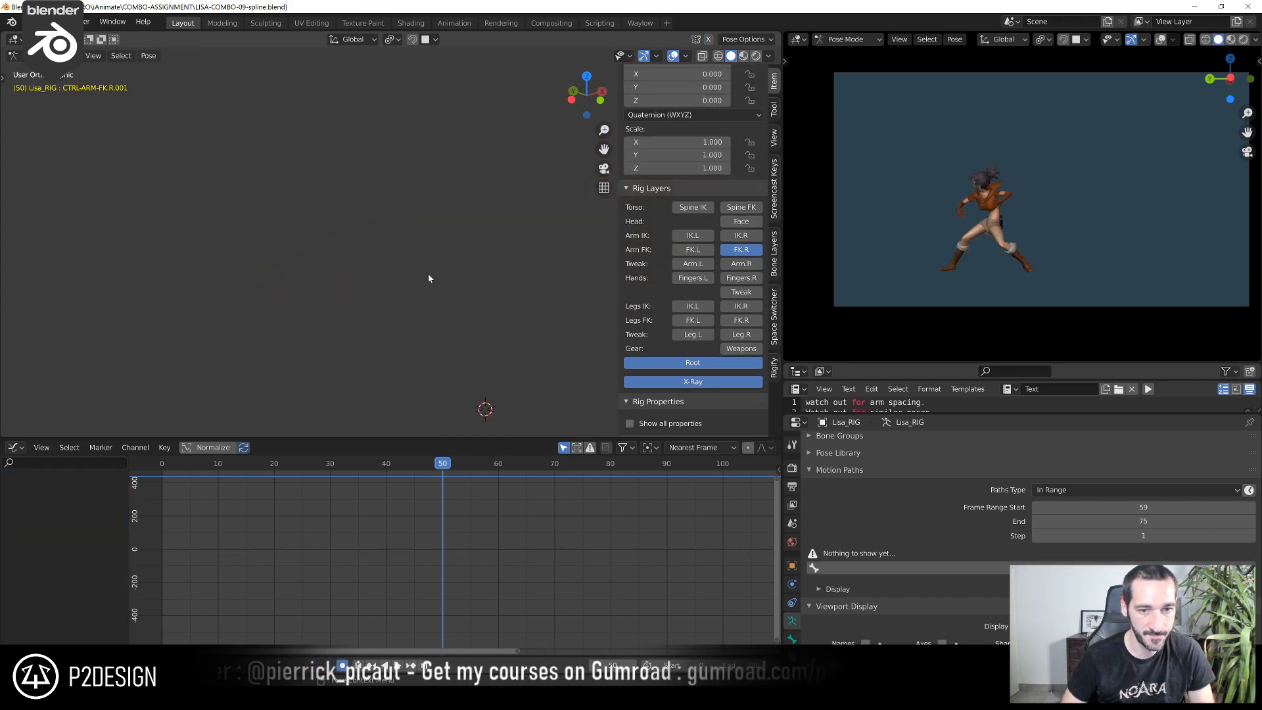
Add a Copy Transforms constraint to CTRL-ARM-FK.R.001 targeting CTRL-ARM-FK.R, and keep only the constrained copy selected
{"action": "key", "text": "KP_Decimal"}
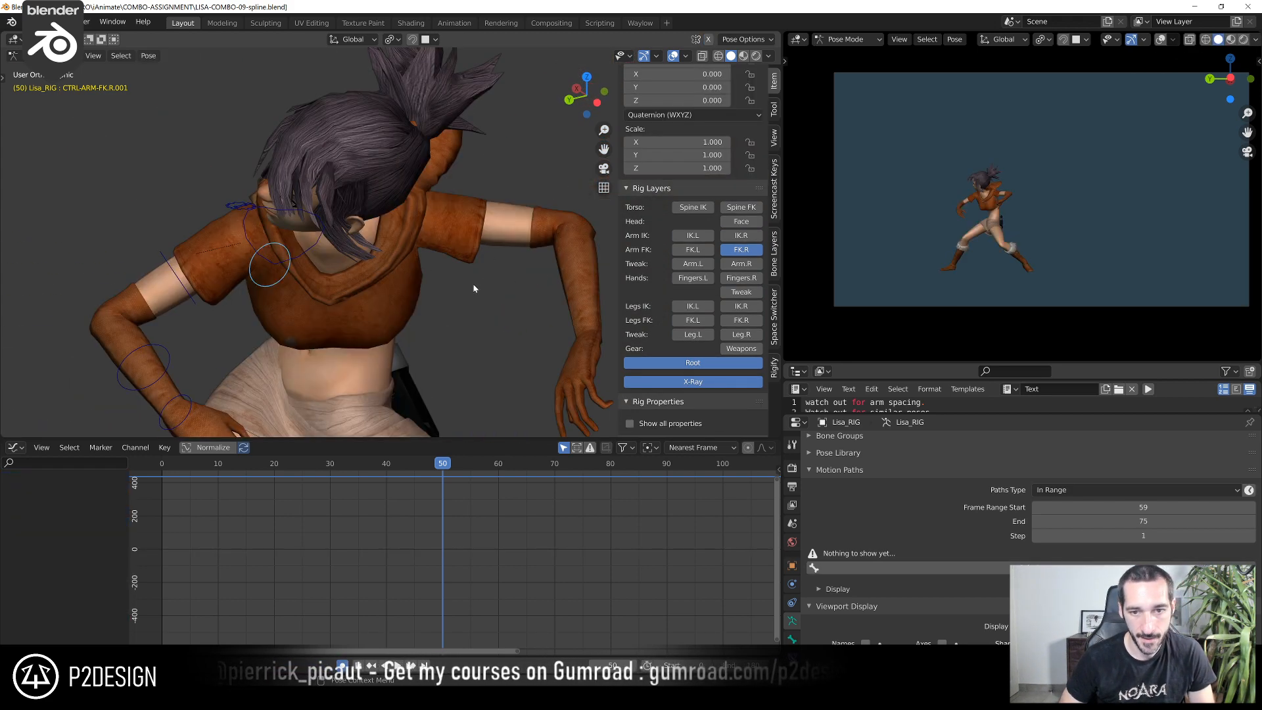
{"action": "middle_click_drag", "start_coordinate": [476, 285], "coordinate": [259, 318]}
{"action": "left_click", "coordinate": [279, 324]}
{"action": "left_click", "coordinate": [308, 303], "text": "shift"}
{"action": "left_click", "coordinate": [240, 324]}
{"action": "left_click", "coordinate": [236, 326]}
{"action": "key", "text": "r"}
{"action": "right_click", "coordinate": [188, 263]}
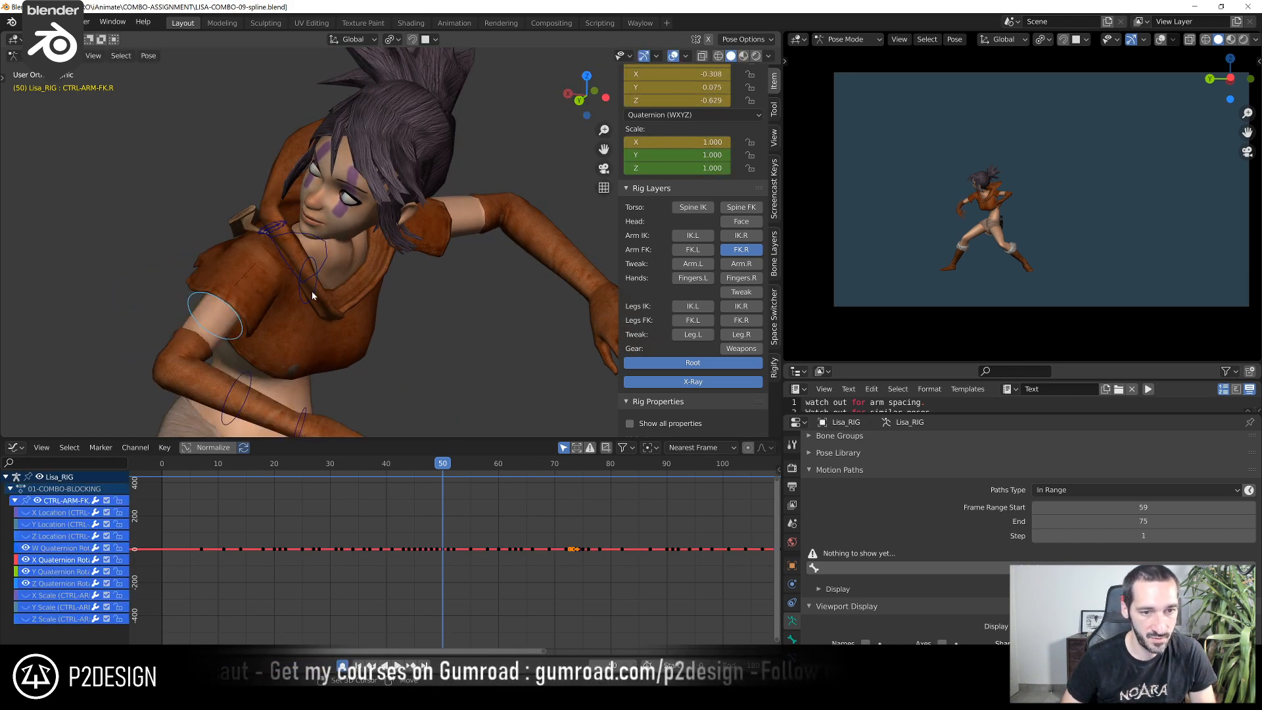
{"action": "left_click", "coordinate": [309, 300], "text": "shift"}
{"action": "key", "text": "ctrl+shift+c"}
{"action": "left_click", "coordinate": [370, 293]}
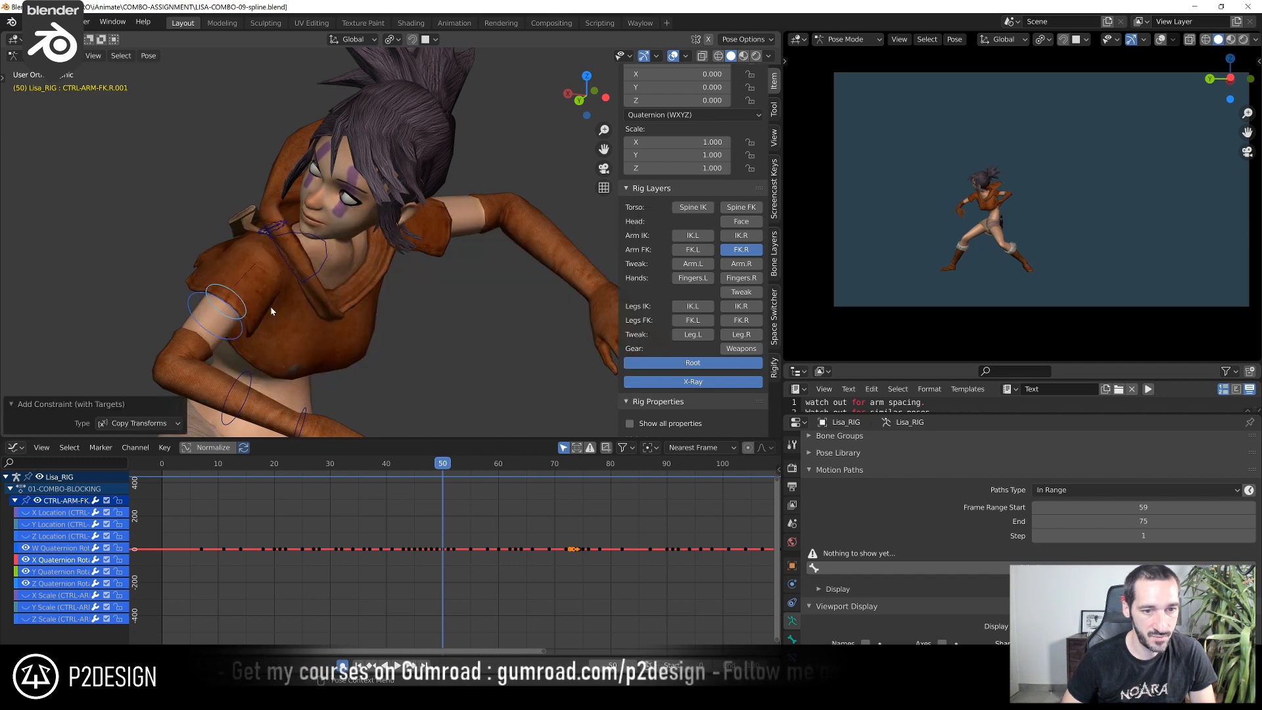
{"action": "left_click", "coordinate": [241, 310]}
Scrub to frame 55 to check that the copied control follows the arm, and inspect its bone constraint settings
{"action": "mouse_move", "coordinate": [466, 466]}
{"action": "left_mouse_down"}
{"action": "mouse_move", "coordinate": [502, 472]}
{"action": "mouse_move", "coordinate": [445, 480]}
{"action": "mouse_move", "coordinate": [470, 484]}
{"action": "left_mouse_up"}
{"action": "scroll", "coordinate": [437, 289], "scroll_direction": "down", "scroll_amount": 6}
{"action": "middle_click_drag", "start_coordinate": [437, 290], "coordinate": [407, 283]}
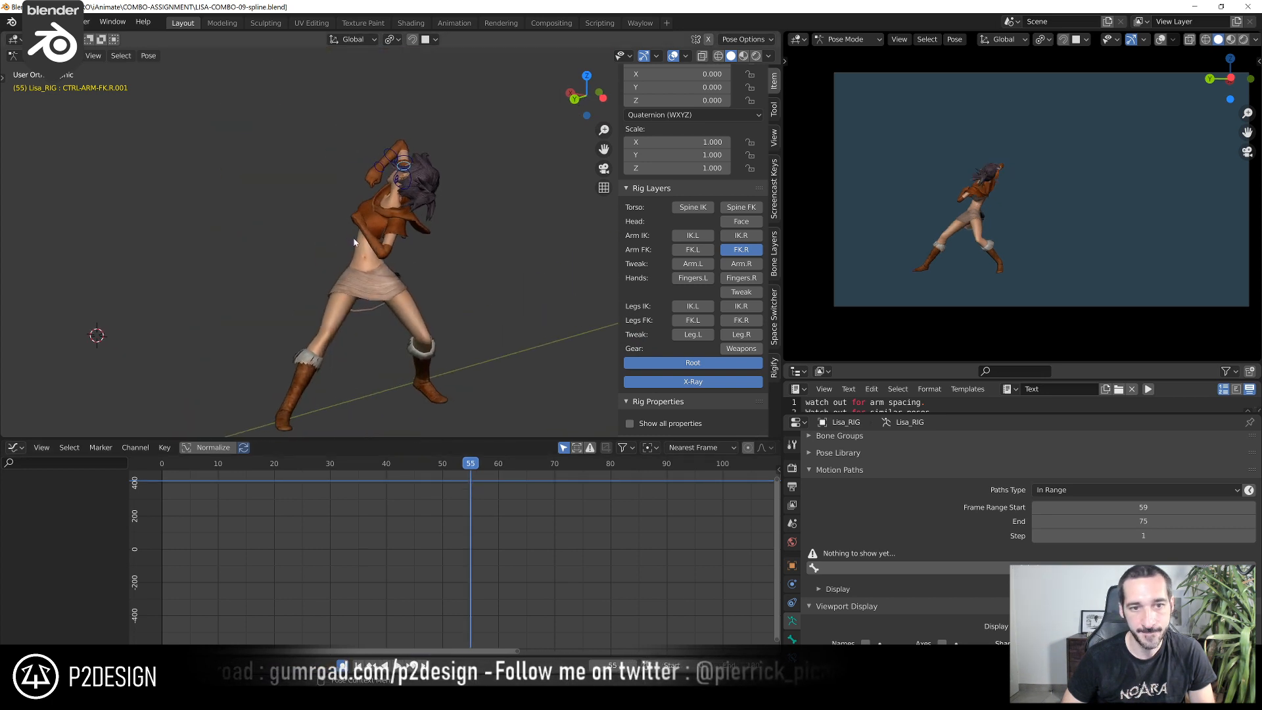
{"action": "left_click", "coordinate": [792, 658]}
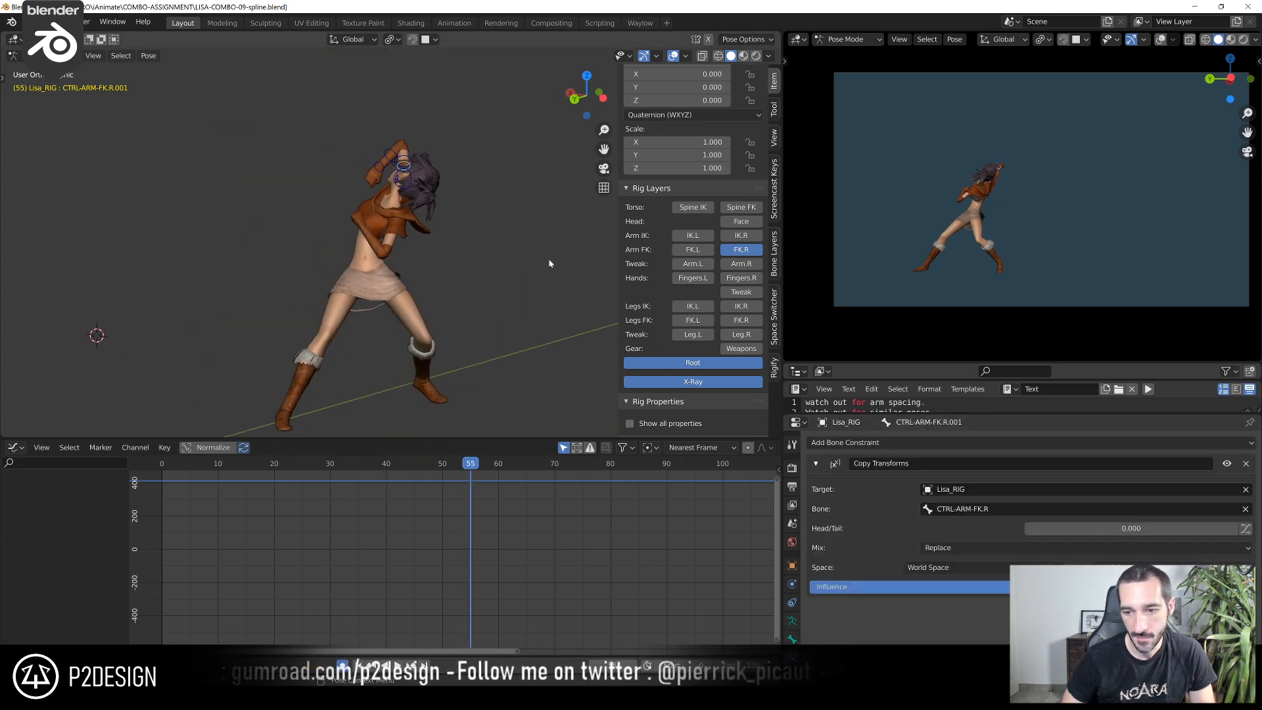
Bake the copied control's action from frame 50 to 55 with only selected bones, visual keying, cleared constraints and current action overwritten
{"action": "left_click_drag", "start_coordinate": [466, 464], "coordinate": [445, 468]}
{"action": "scroll", "coordinate": [486, 231], "scroll_direction": "up", "scroll_amount": 3}
{"action": "key", "text": "F3"}
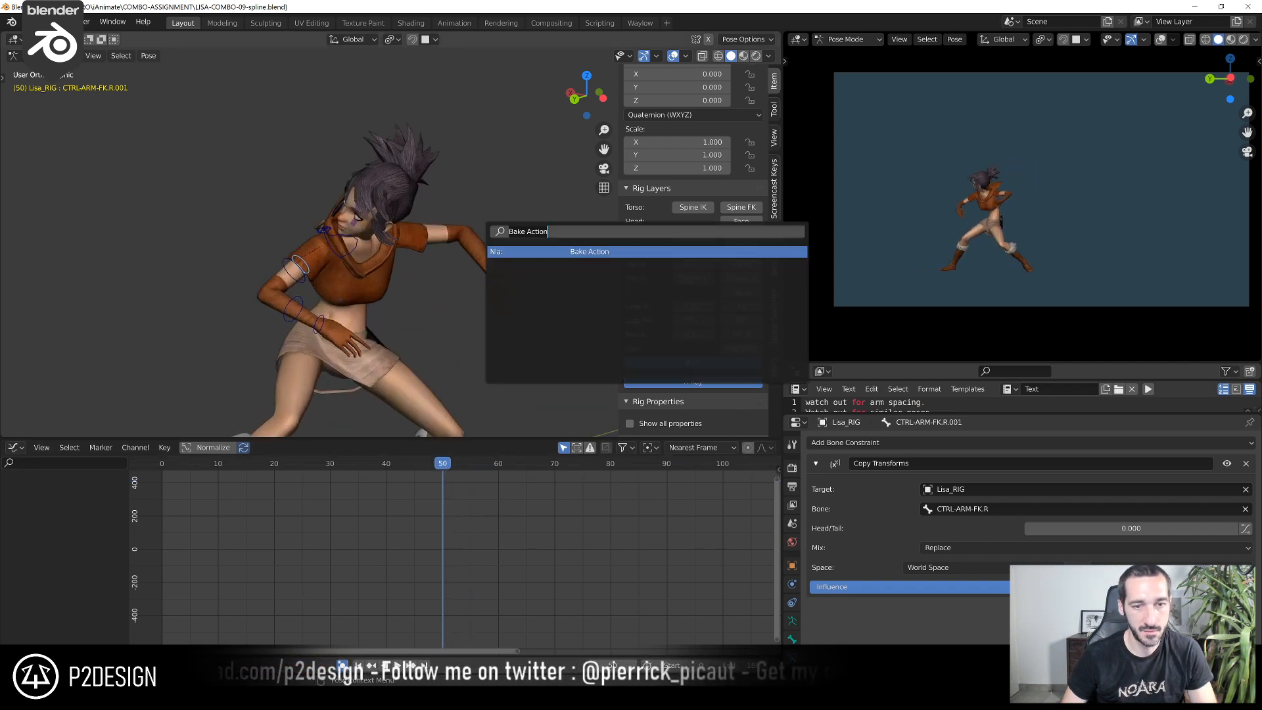
{"action": "key", "text": "Return"}
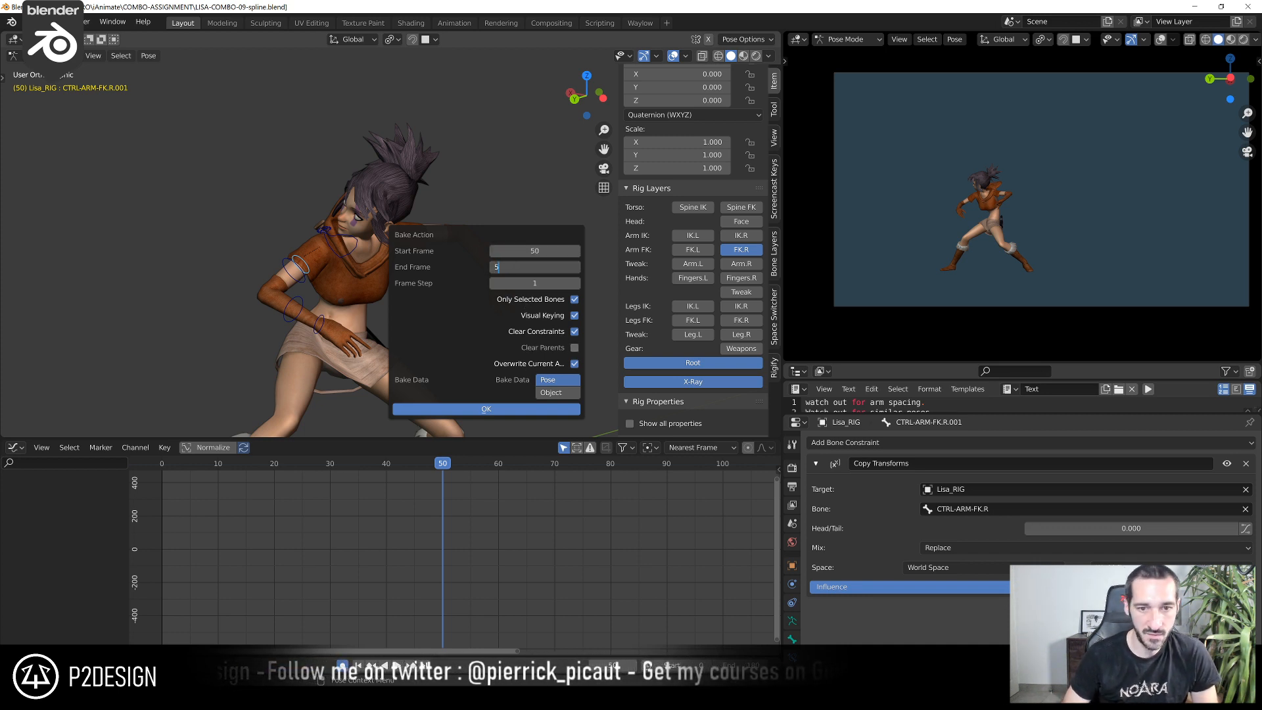
{"action": "left_click", "coordinate": [487, 409]}
Step through the frames around 50 to 53 to check the baked control's motion against the right arm
{"action": "scroll", "coordinate": [443, 284], "scroll_direction": "up", "scroll_amount": 5}
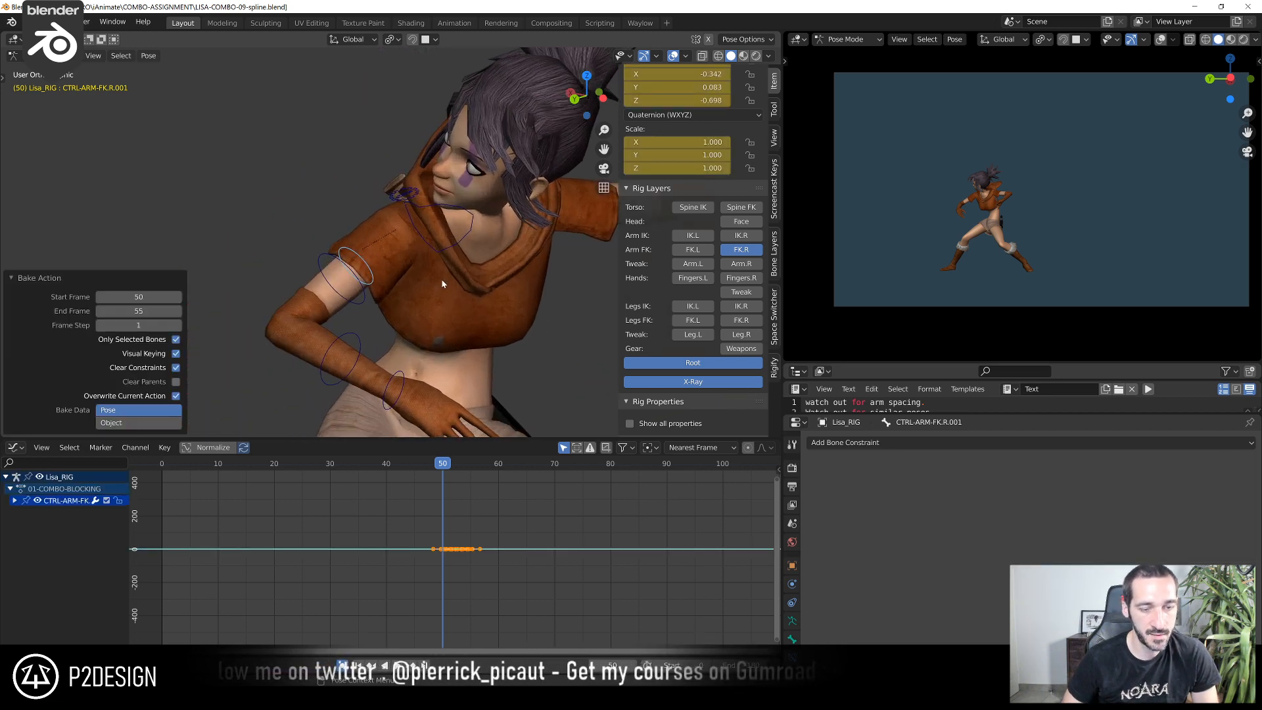
{"action": "scroll", "coordinate": [444, 284], "scroll_direction": "up", "scroll_amount": 2}
{"action": "left_click", "coordinate": [366, 306]}
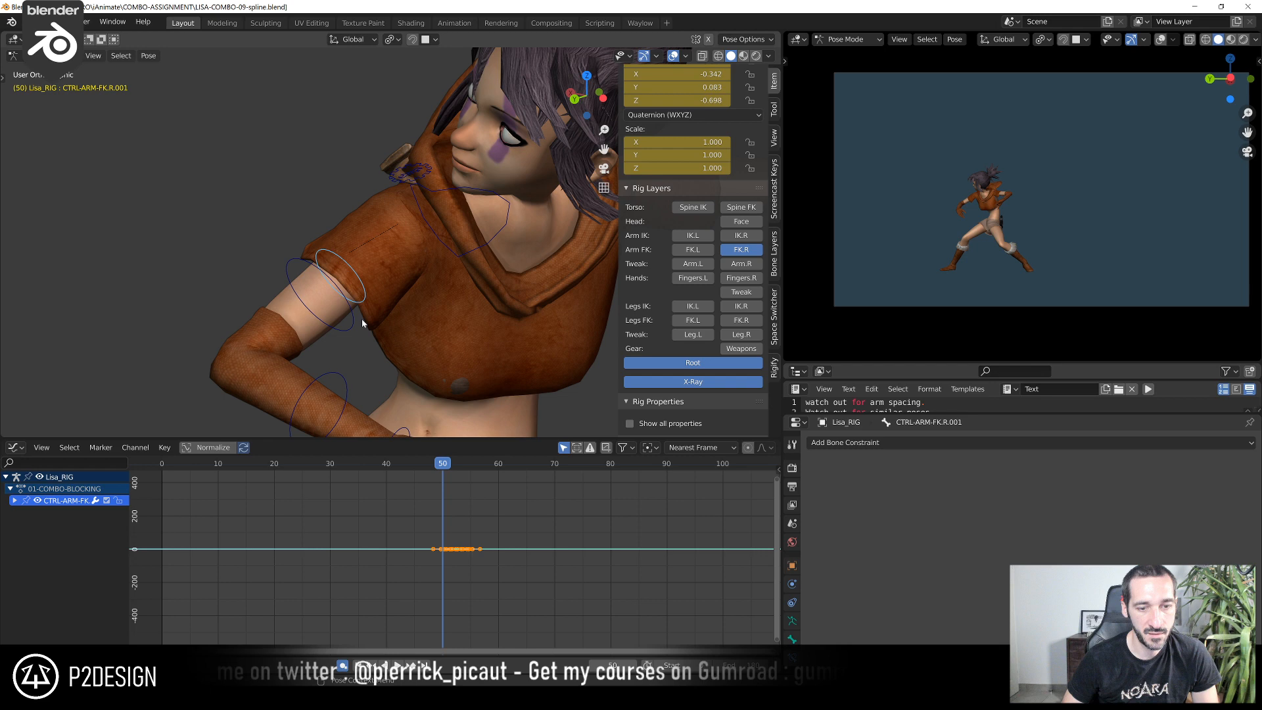
{"action": "key", "text": "Left"}
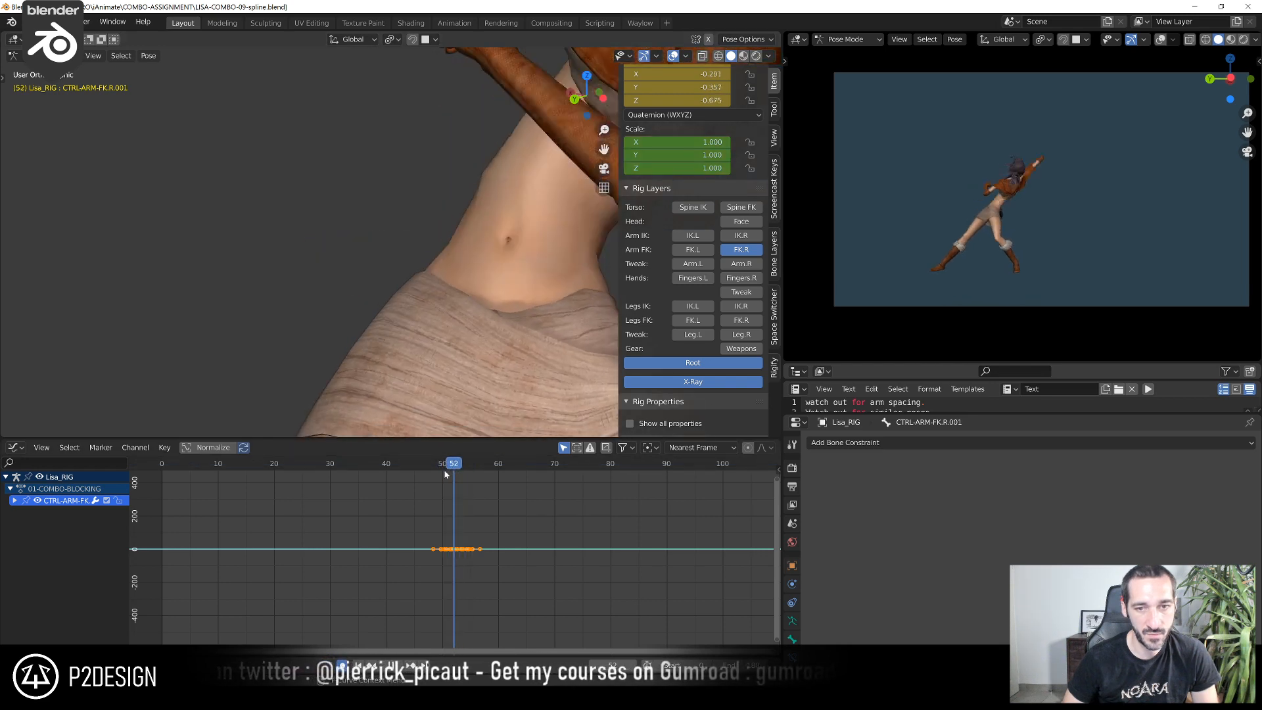
{"action": "scroll", "coordinate": [460, 355], "scroll_direction": "down", "scroll_amount": 7}
{"action": "key", "text": "Right"}
{"action": "key", "text": "Right"}
{"action": "key", "text": "Right"}
{"action": "key", "text": "Right"}
{"action": "key", "text": "Left"}
{"action": "key", "text": "Left"}
{"action": "key", "text": "Left"}
{"action": "scroll", "coordinate": [444, 303], "scroll_direction": "up", "scroll_amount": 2}
{"action": "scroll", "coordinate": [421, 293], "scroll_direction": "up", "scroll_amount": 1}
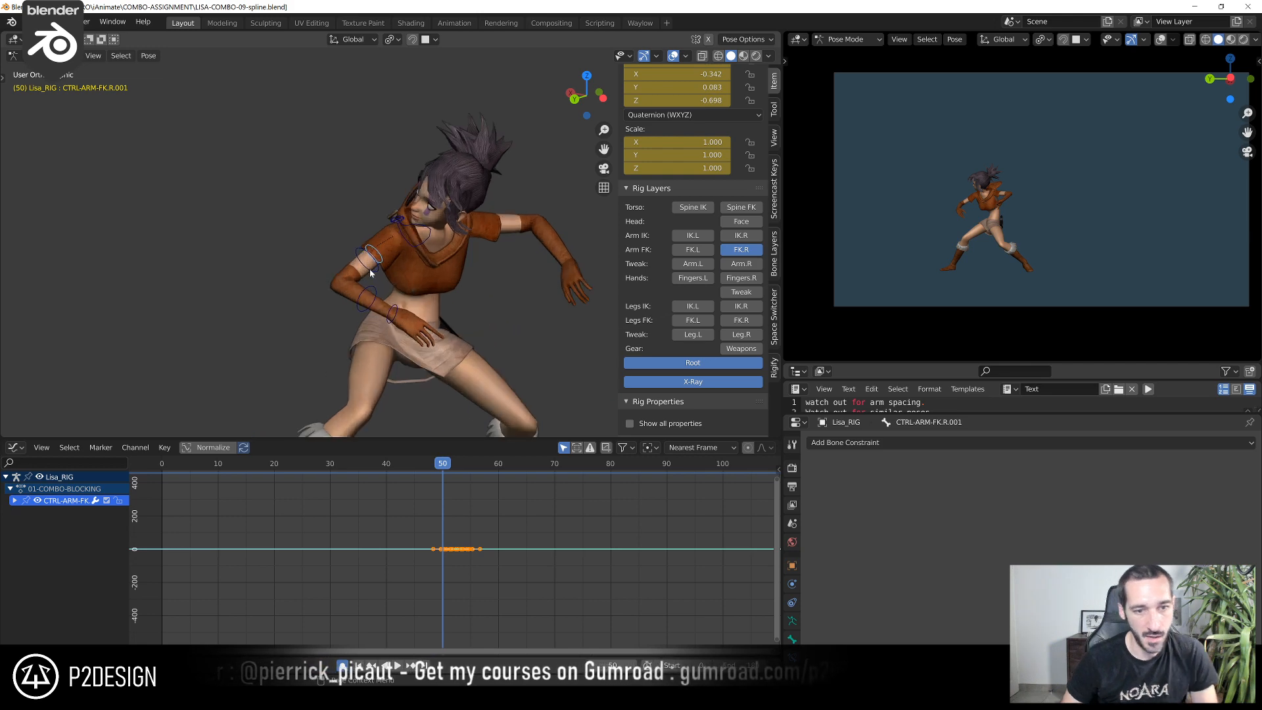
Add a constraint to the original CTRL-ARM-FK.R targeting the baked CTRL-ARM-FK.R.001, and reselect the baked control
{"action": "left_click", "coordinate": [378, 268]}
{"action": "left_click", "coordinate": [380, 268]}
{"action": "left_click", "coordinate": [380, 270]}
{"action": "key", "text": "shift+ctrl+c"}
{"action": "left_click", "coordinate": [430, 271]}
{"action": "scroll", "coordinate": [395, 276], "scroll_direction": "up", "scroll_amount": 2}
{"action": "left_click", "coordinate": [373, 272]}
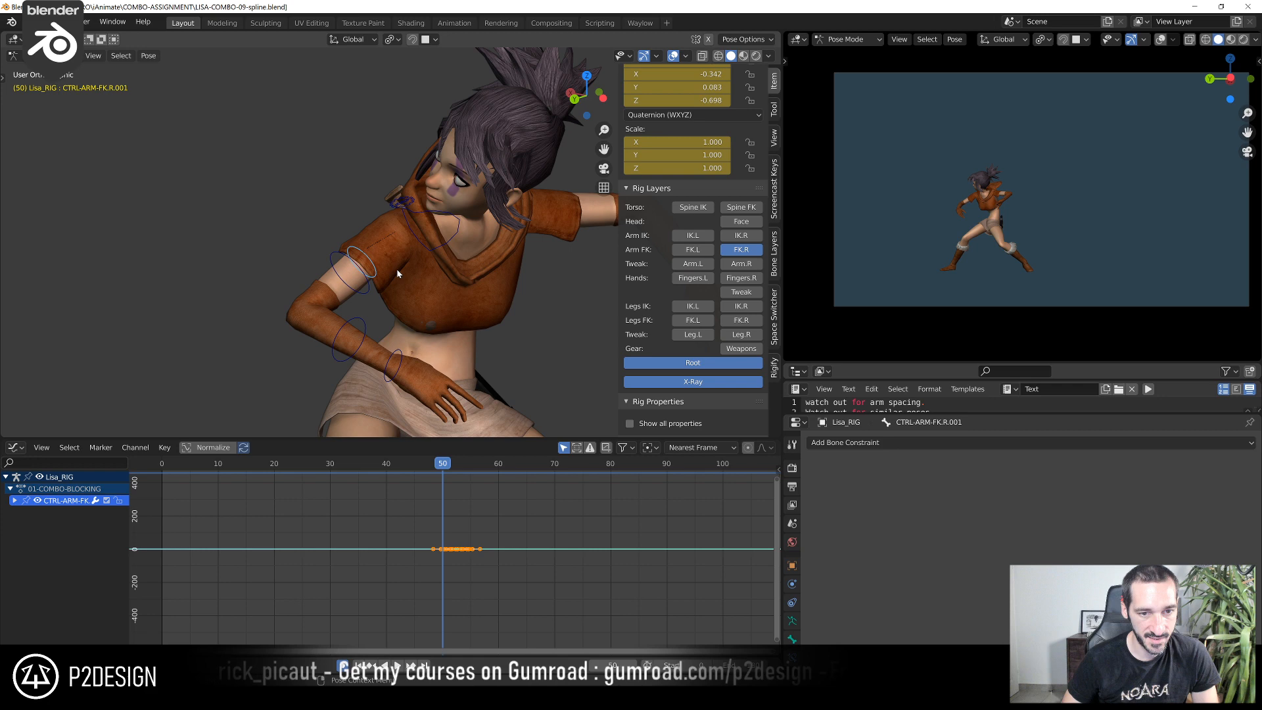
Frame the baked control's curves in the Graph Editor, go to frame 52, and expand its channel group
{"action": "scroll", "coordinate": [452, 554], "scroll_direction": "up", "scroll_amount": 6}
{"action": "left_click_drag", "start_coordinate": [409, 536], "coordinate": [609, 573]}
{"action": "key", "text": "KP_Decimal"}
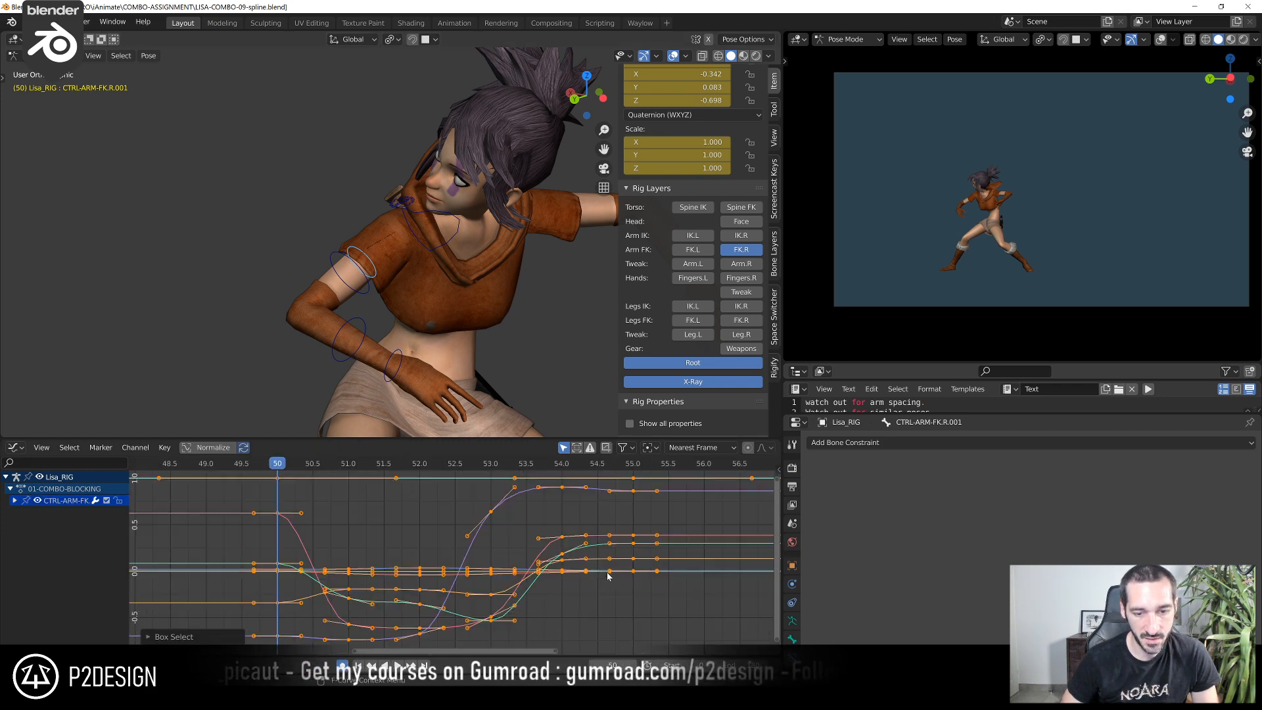
{"action": "left_click", "coordinate": [403, 512]}
{"action": "scroll", "coordinate": [404, 512], "scroll_direction": "down", "scroll_amount": 2}
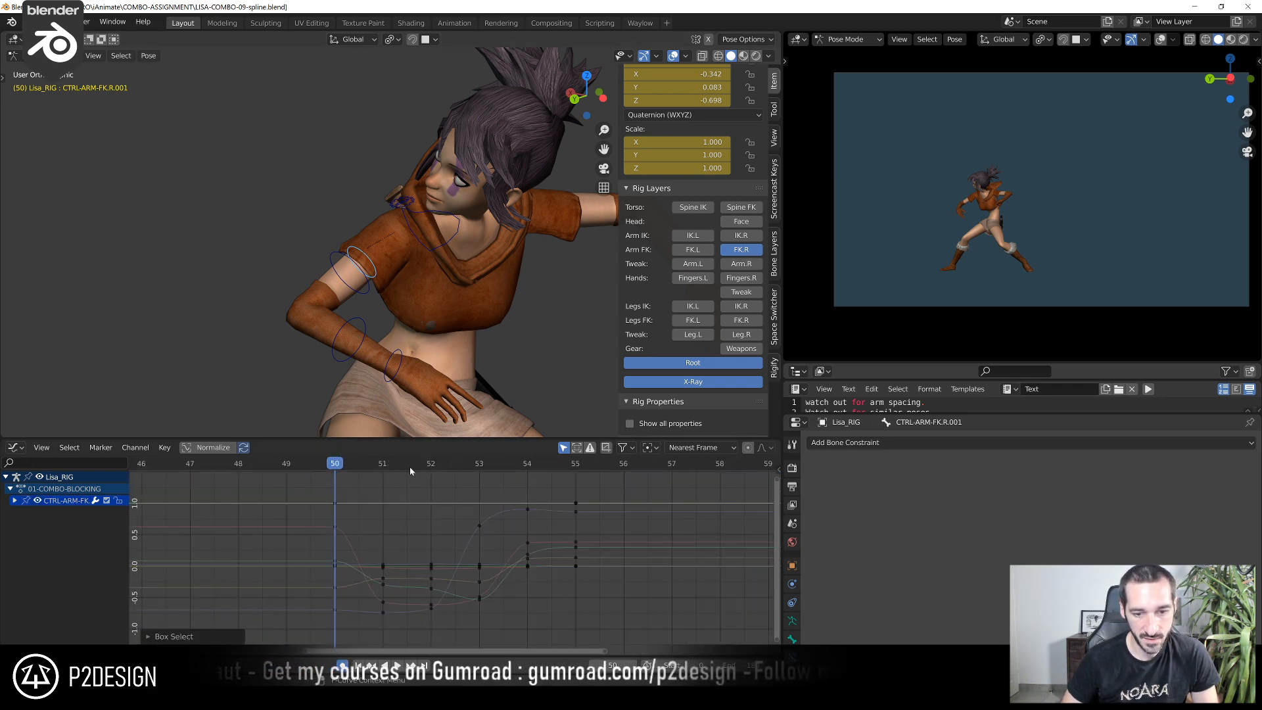
{"action": "left_click_drag", "start_coordinate": [417, 472], "coordinate": [443, 470]}
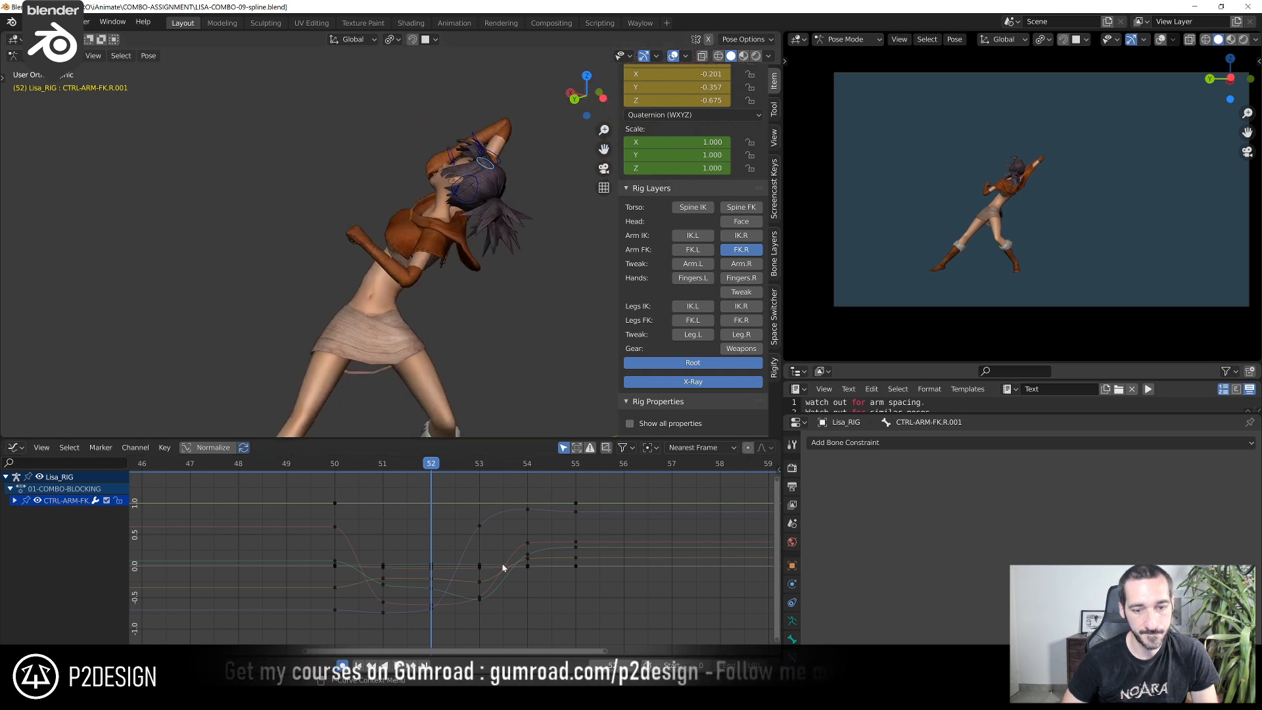
{"action": "left_click", "coordinate": [14, 501]}
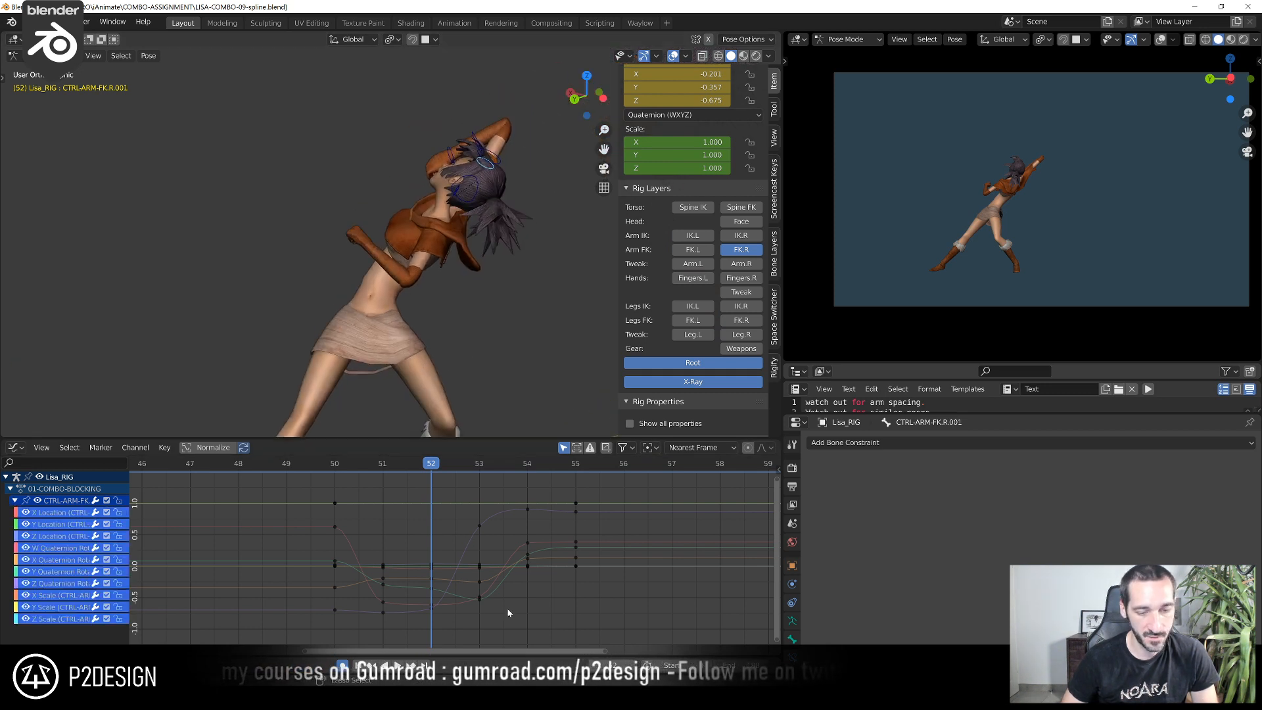
Undo the recent changes back to the point before the copied CTRL-ARM-FK.R.001 control was baked
{"action": "key", "text": "ctrl+z"}
{"action": "key", "text": "ctrl+z"}
{"action": "key", "text": "ctrl+z"}
{"action": "key", "text": "ctrl+z"}
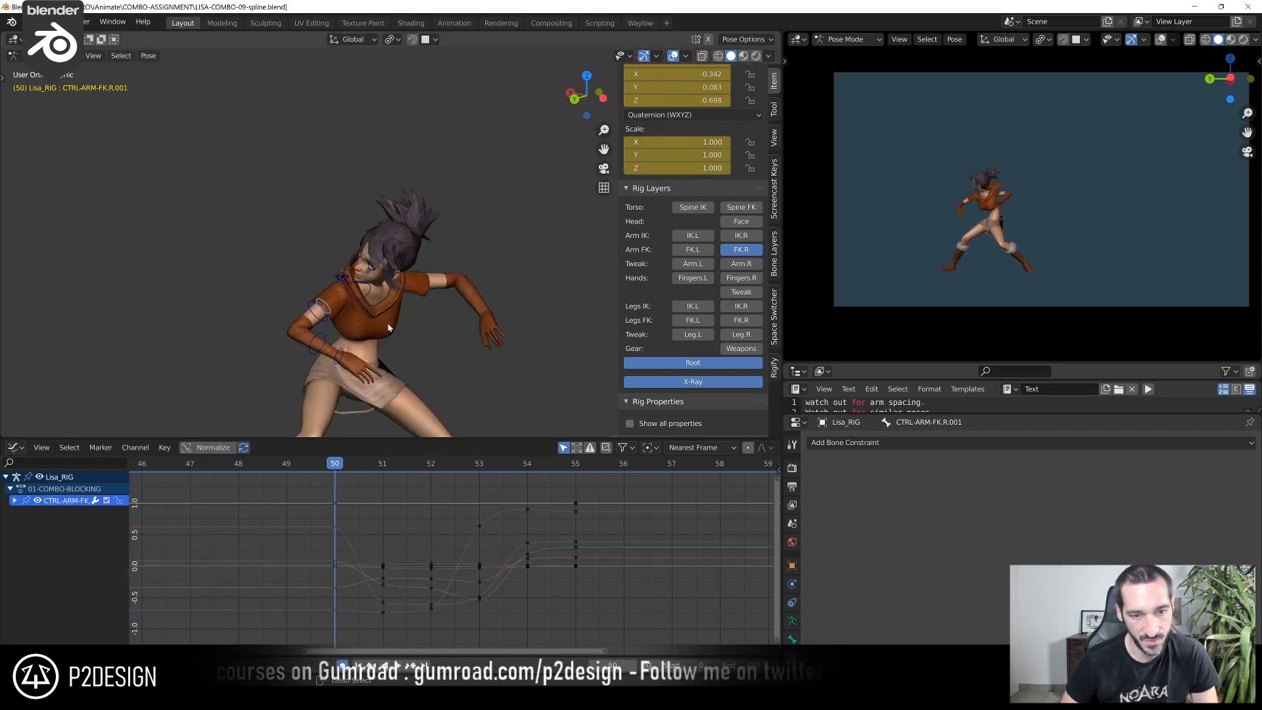
{"action": "key", "text": "ctrl+z"}
{"action": "key", "text": "ctrl+z"}
{"action": "key", "text": "ctrl+z"}
{"action": "key", "text": "ctrl+z"}
{"action": "key", "text": "ctrl+z"}
{"action": "key", "text": "ctrl+z"}
{"action": "key", "text": "ctrl+z"}
{"action": "key", "text": "ctrl+z"}
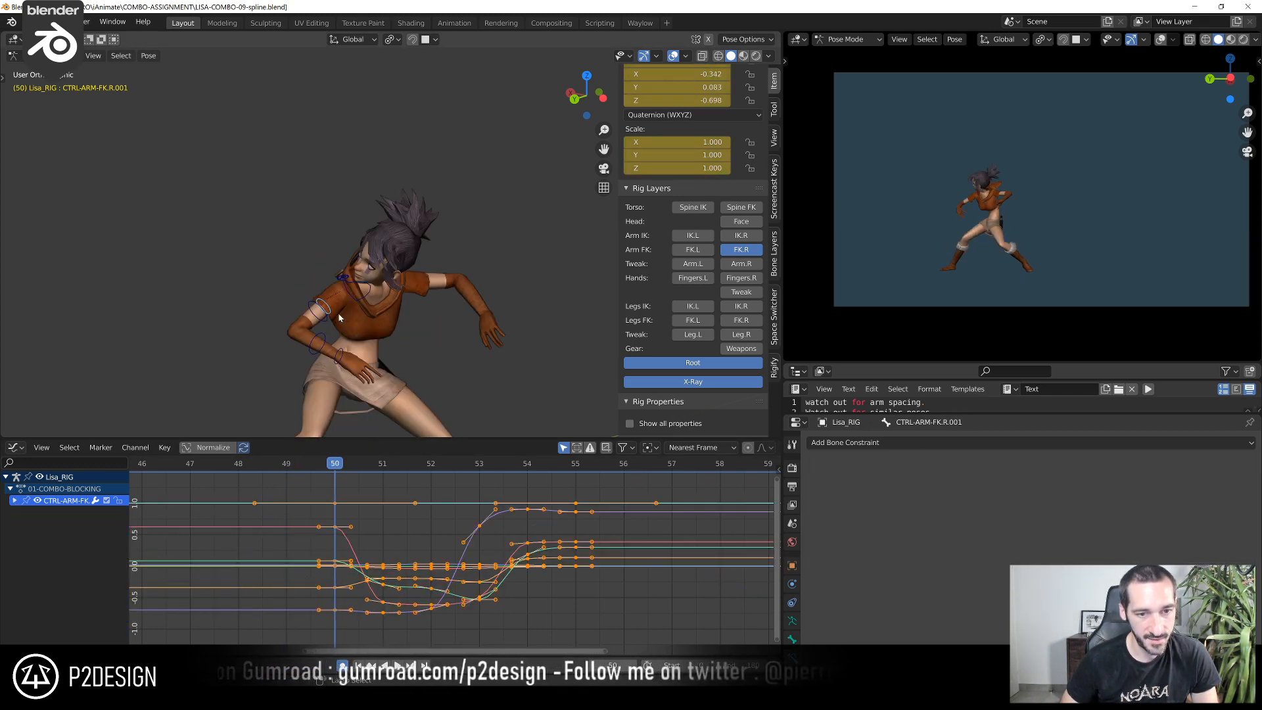
{"action": "key", "text": "ctrl+z"}
{"action": "key", "text": "ctrl+z"}
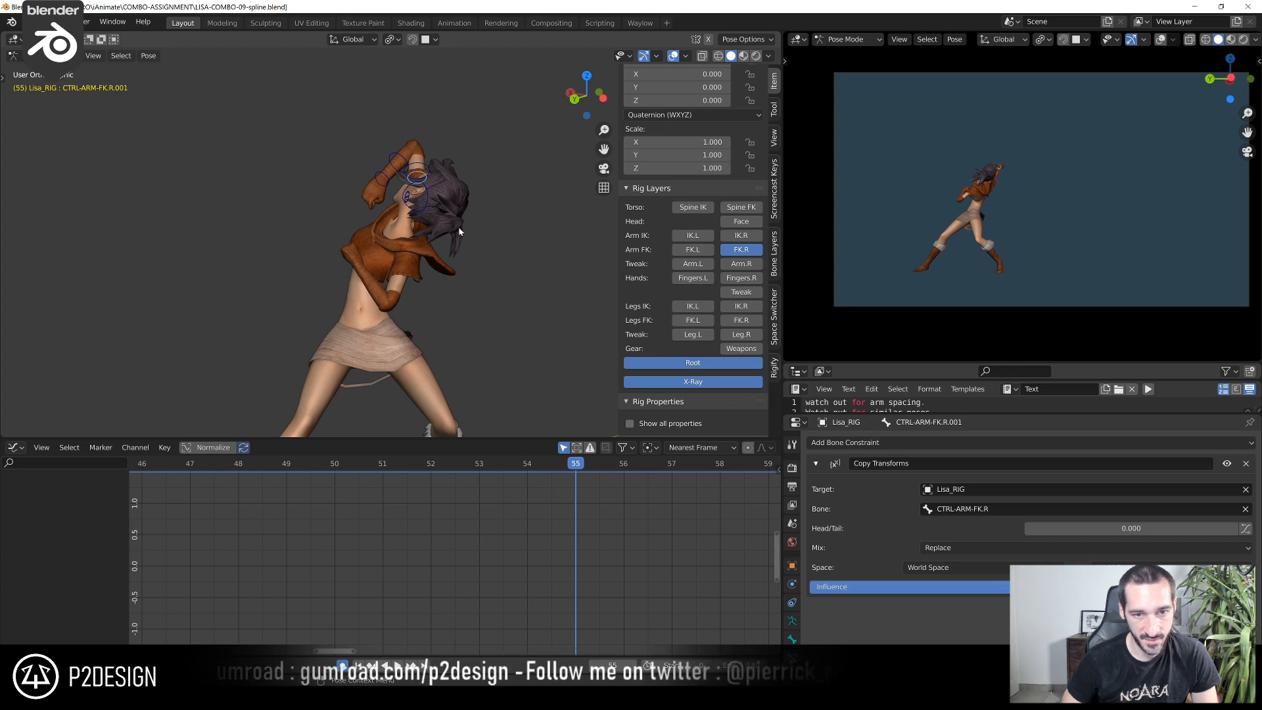
Set the rotation mode of CTRL-ARM-FK.R.001 to XYZ Euler
{"action": "scroll", "coordinate": [631, 178], "scroll_direction": "up", "scroll_amount": 4}
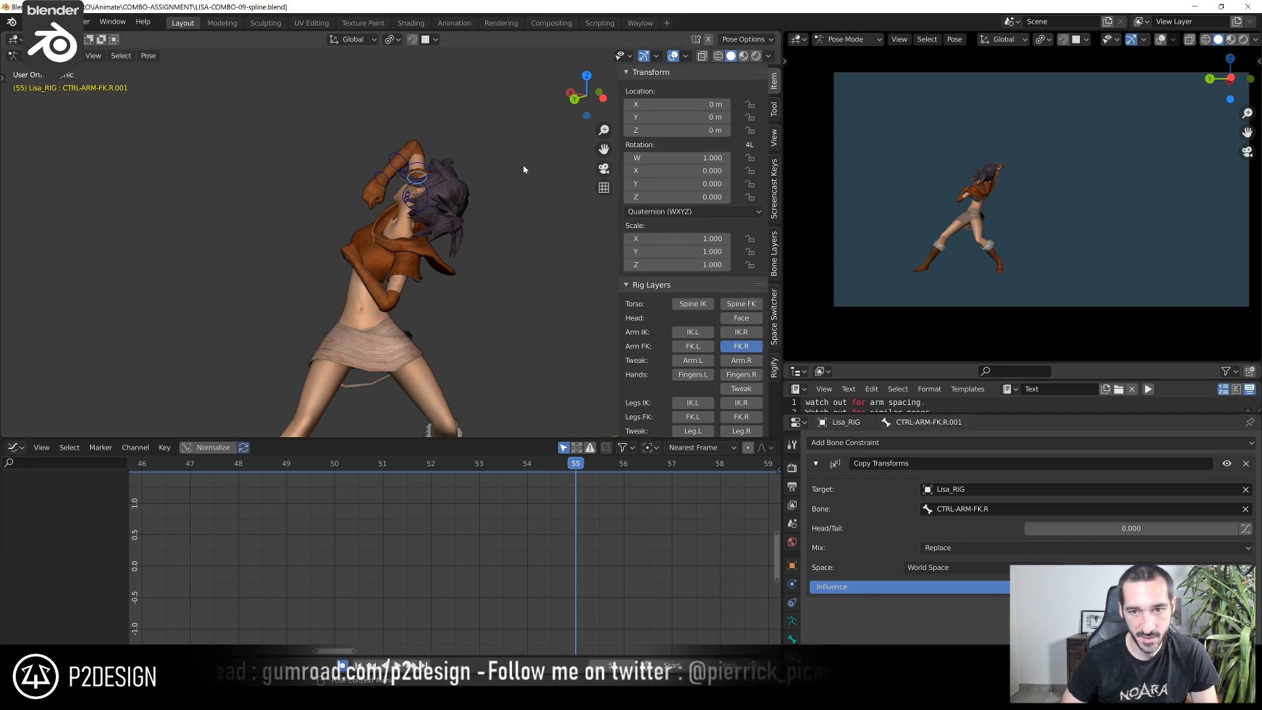
{"action": "left_click", "coordinate": [677, 211]}
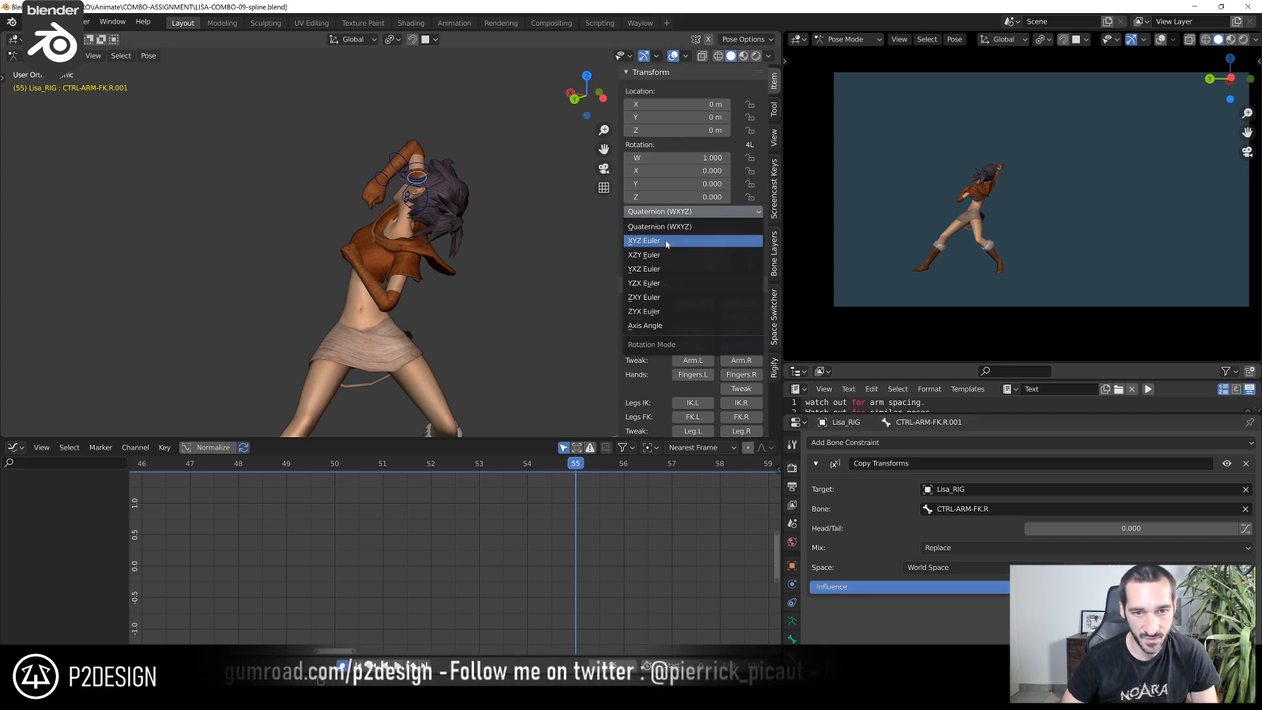
{"action": "left_click", "coordinate": [664, 241]}
Bake the copied control's action from frame 50 to 55 with only selected bones, visual keying, cleared constraints and current action overwritten
{"action": "key", "text": "F3"}
{"action": "key", "text": "Return"}
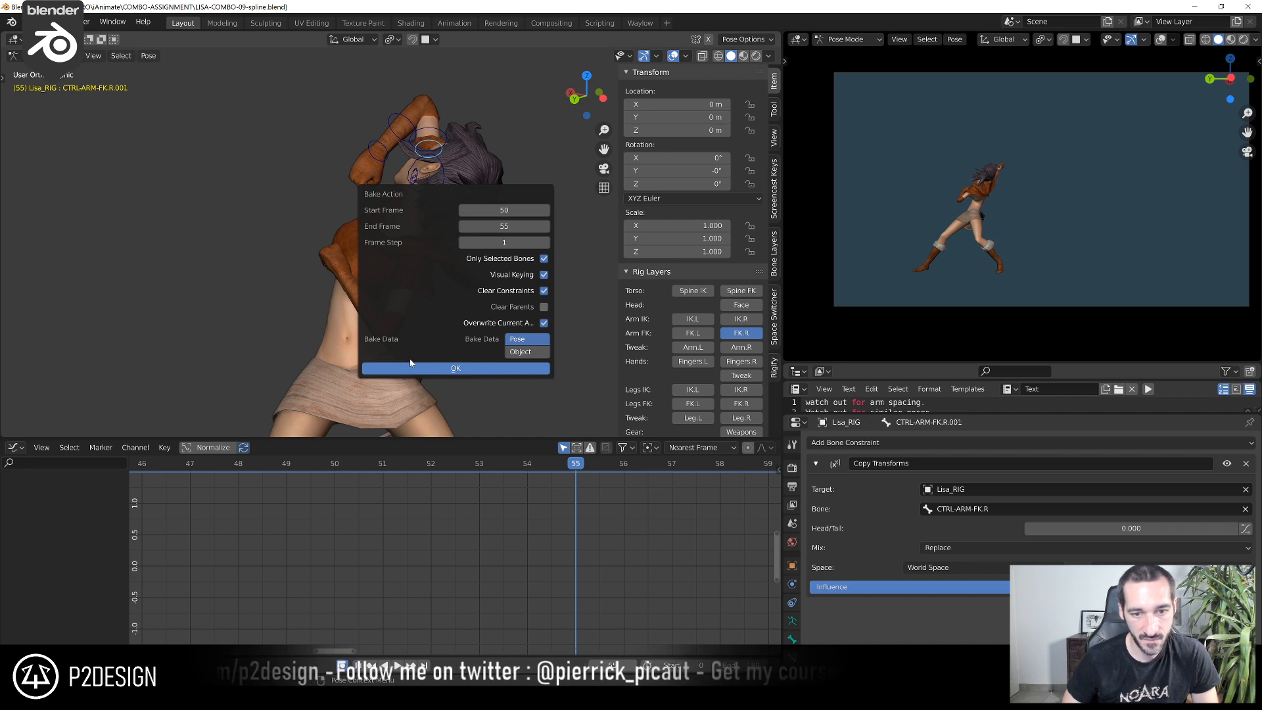
{"action": "left_click", "coordinate": [456, 368]}
{"action": "key", "text": "Home"}
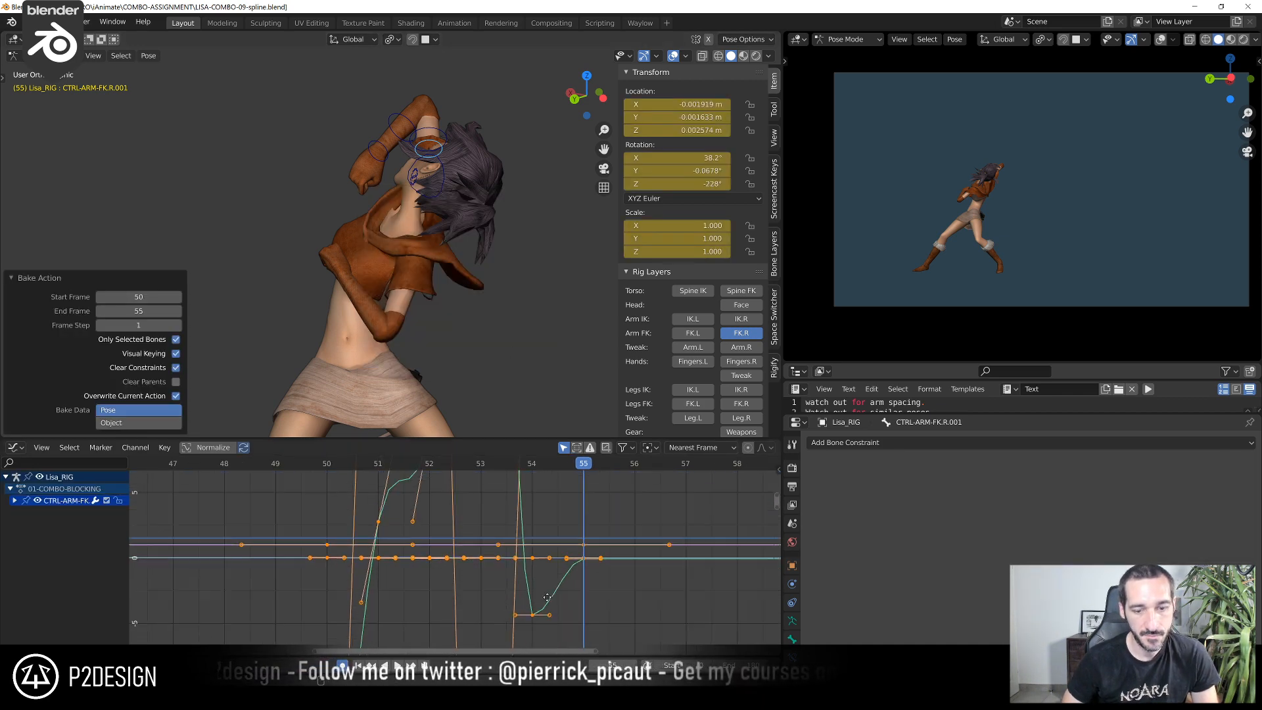
Add a Copy Transforms constraint to the original CTRL-ARM-FK.R, targeting CTRL-ARM-FK.R.001
{"action": "left_click", "coordinate": [432, 134], "text": "shift"}
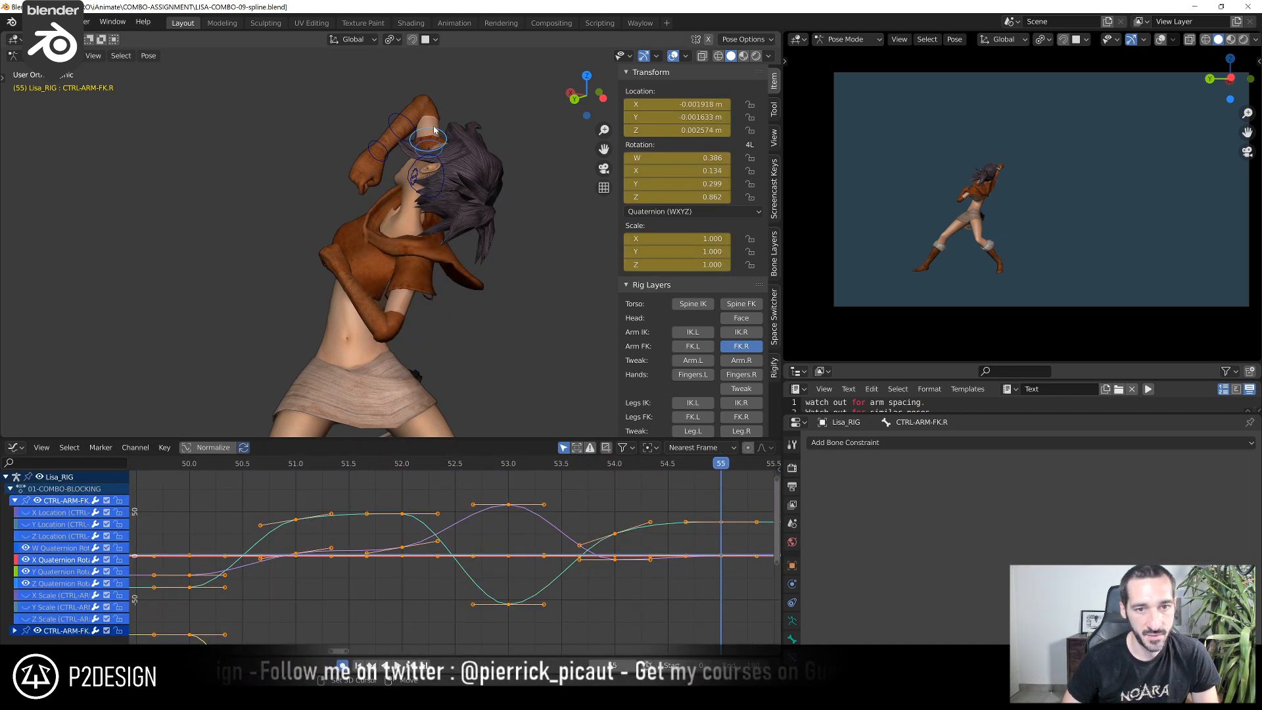
{"action": "key", "text": "ctrl+shift+c"}
{"action": "left_click", "coordinate": [476, 126]}
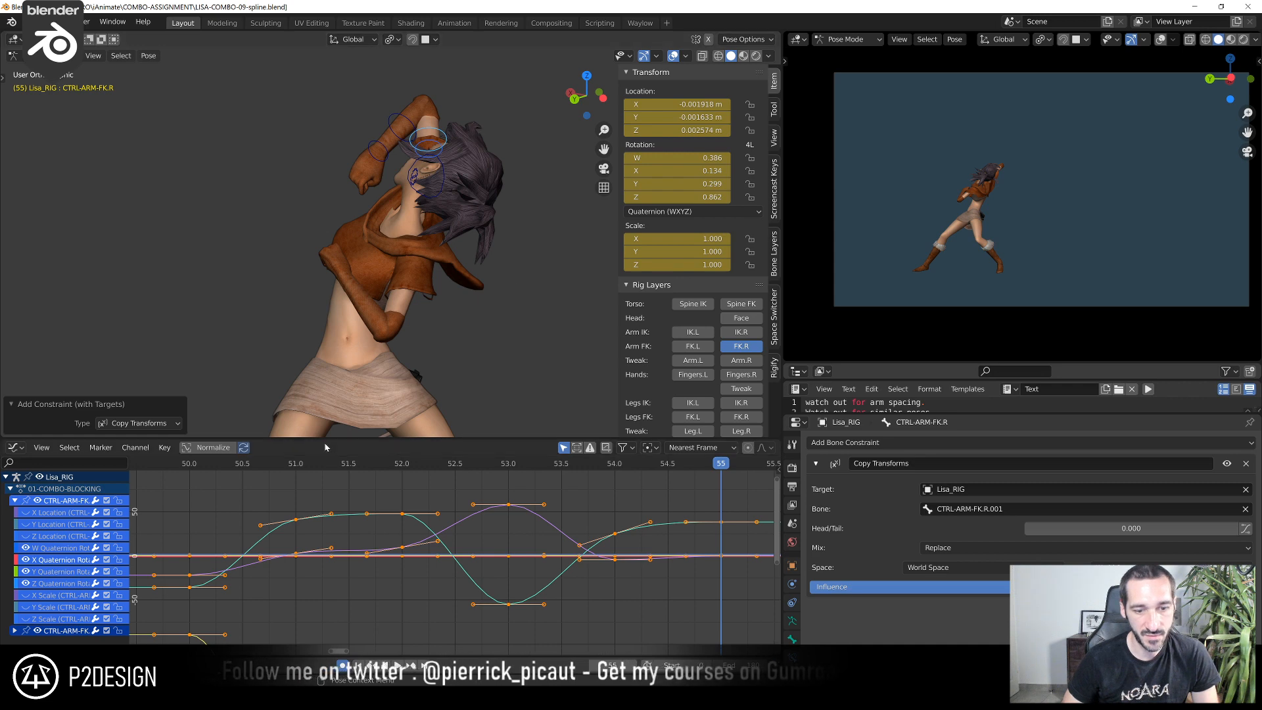
Select the baked CTRL-ARM-FK.R.001 control and hide its location and scale curves, leaving only the Euler rotation channels shown
{"action": "left_click", "coordinate": [282, 463]}
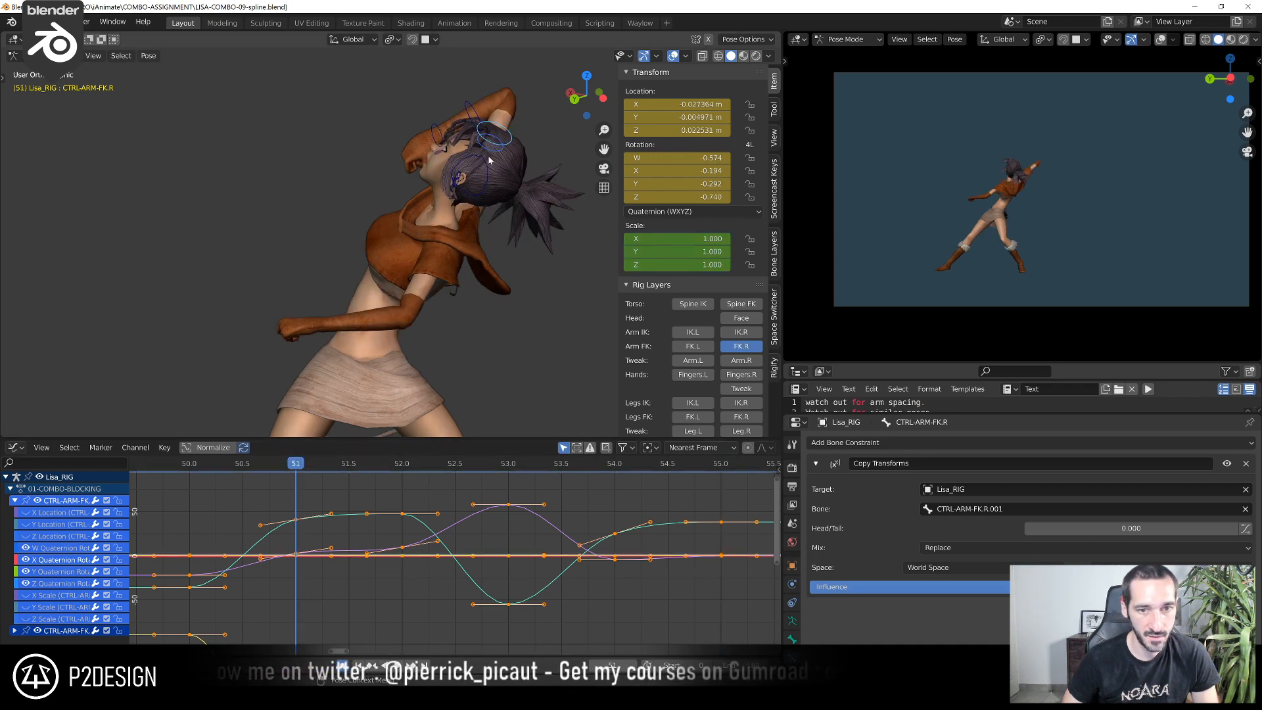
{"action": "left_click", "coordinate": [487, 163]}
{"action": "scroll", "coordinate": [299, 478], "scroll_direction": "down", "scroll_amount": 2}
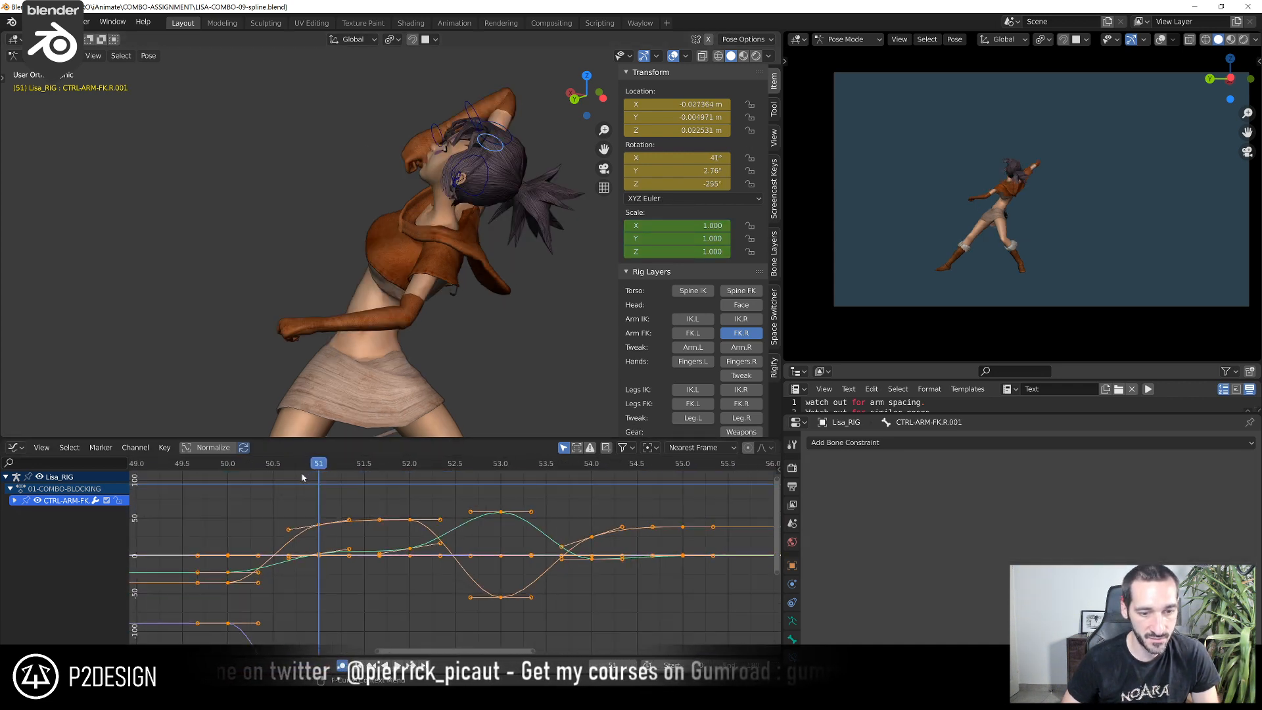
{"action": "left_click_drag", "start_coordinate": [340, 478], "coordinate": [483, 496]}
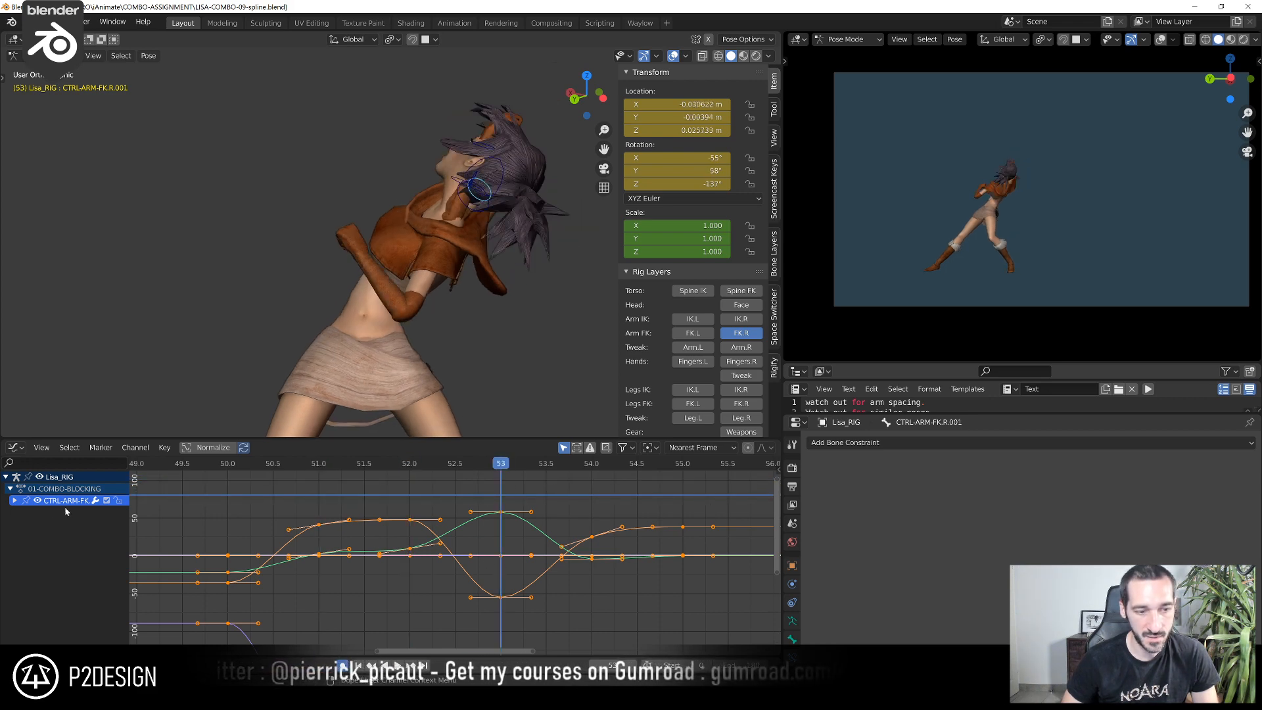
{"action": "left_click", "coordinate": [15, 501]}
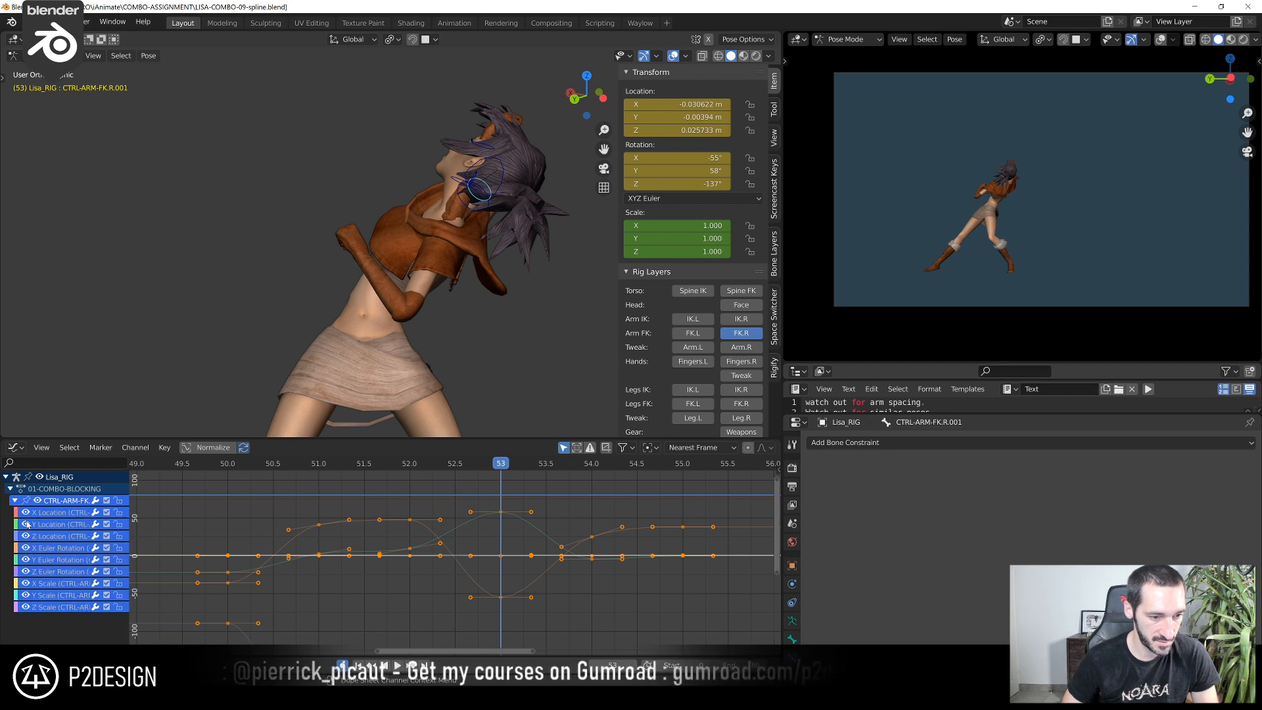
{"action": "left_click_drag", "start_coordinate": [29, 529], "coordinate": [28, 537]}
{"action": "left_click_drag", "start_coordinate": [25, 583], "coordinate": [25, 609]}
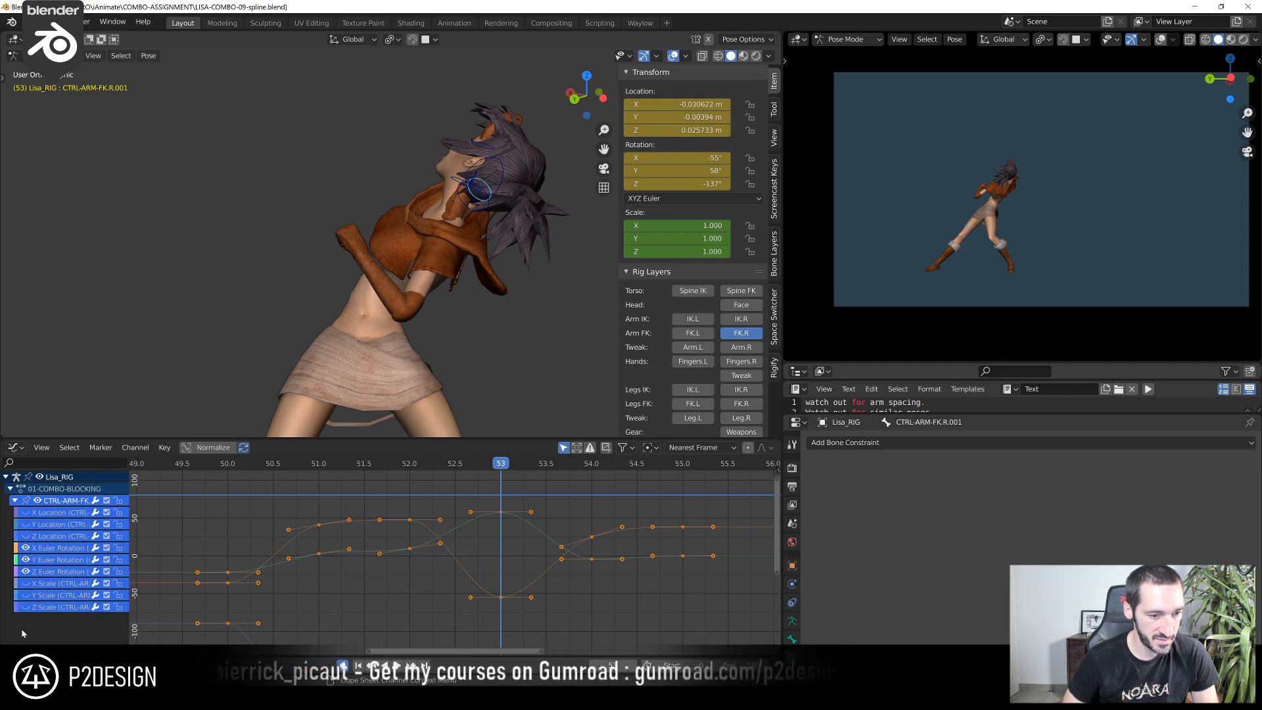
Delete the baked control's X, Y and Z Euler rotation keyframes at frame 53
{"action": "middle_click_drag", "start_coordinate": [494, 622], "coordinate": [496, 545], "text": "ctrl"}
{"action": "left_click_drag", "start_coordinate": [385, 469], "coordinate": [480, 642]}
{"action": "scroll", "coordinate": [434, 603], "scroll_direction": "up", "scroll_amount": 5}
{"action": "scroll", "coordinate": [451, 554], "scroll_direction": "down", "scroll_amount": 2}
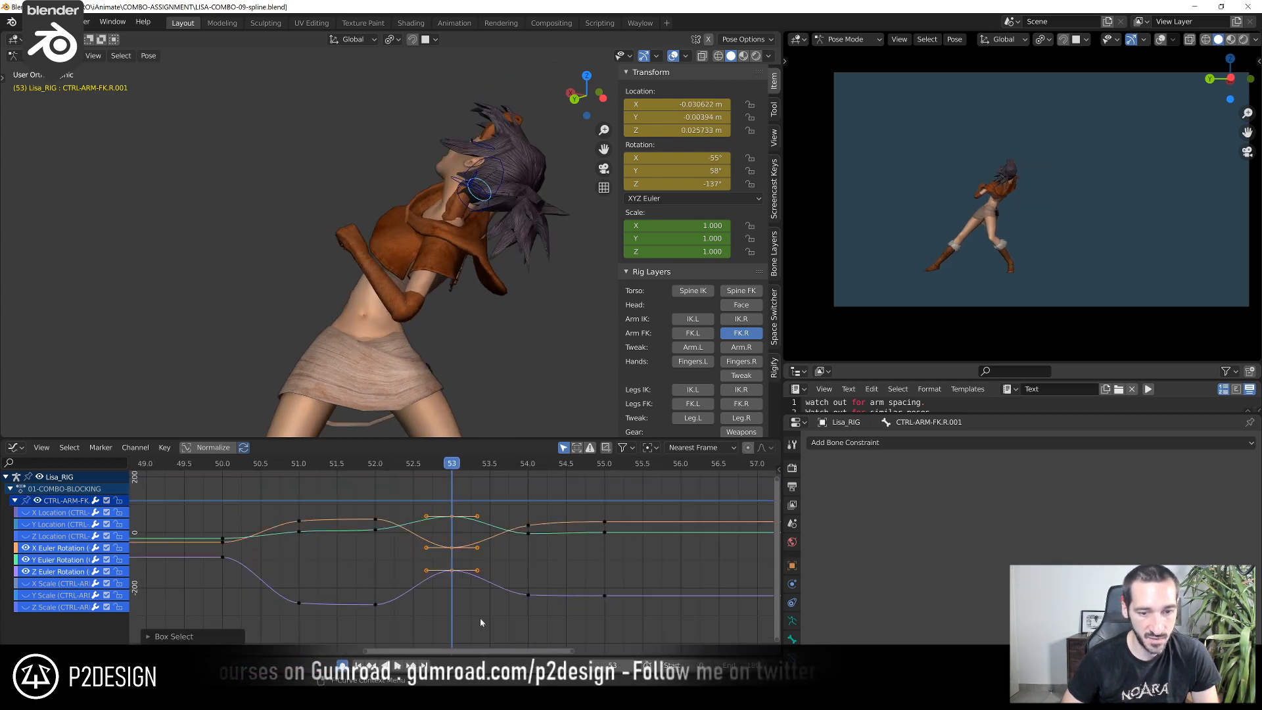
{"action": "key", "text": "x"}
{"action": "left_click", "coordinate": [469, 548]}
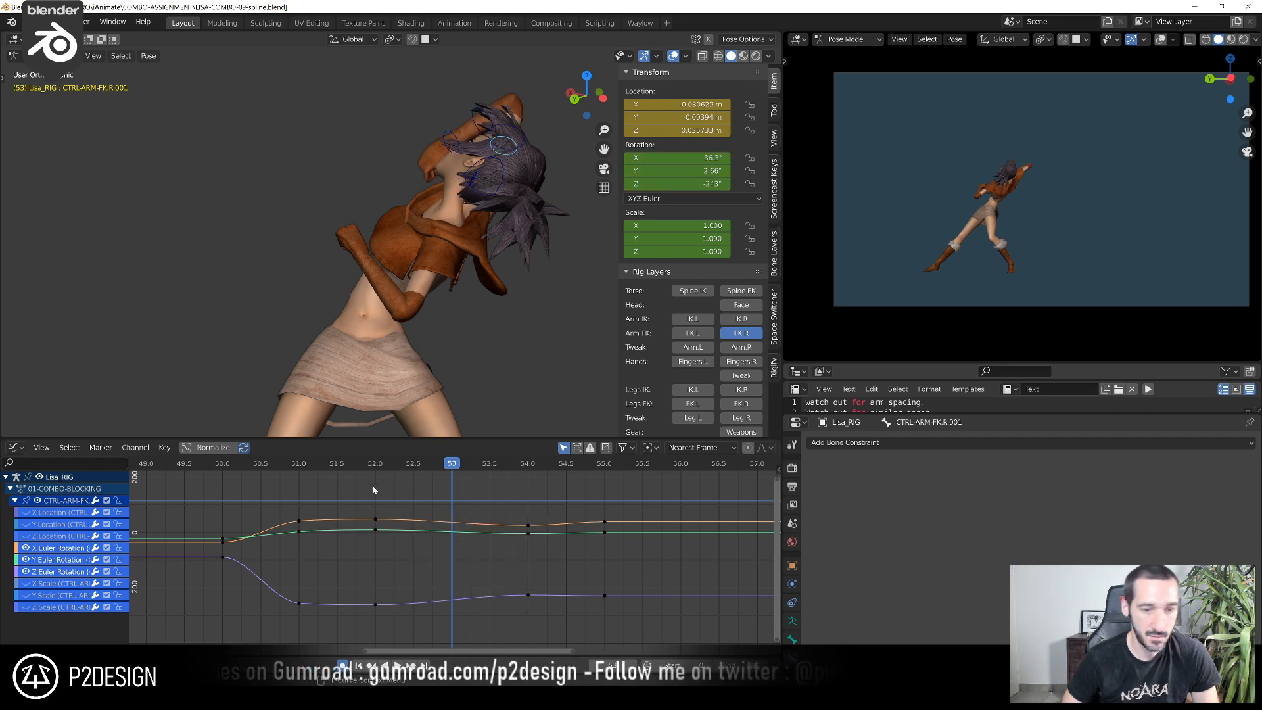
Raise the baked control's X Euler Rotation key at frame 54 to about 39.3°, checking the motion between frames 52 and 55
{"action": "left_click_drag", "start_coordinate": [367, 468], "coordinate": [528, 586]}
{"action": "scroll", "coordinate": [539, 526], "scroll_direction": "up", "scroll_amount": 1}
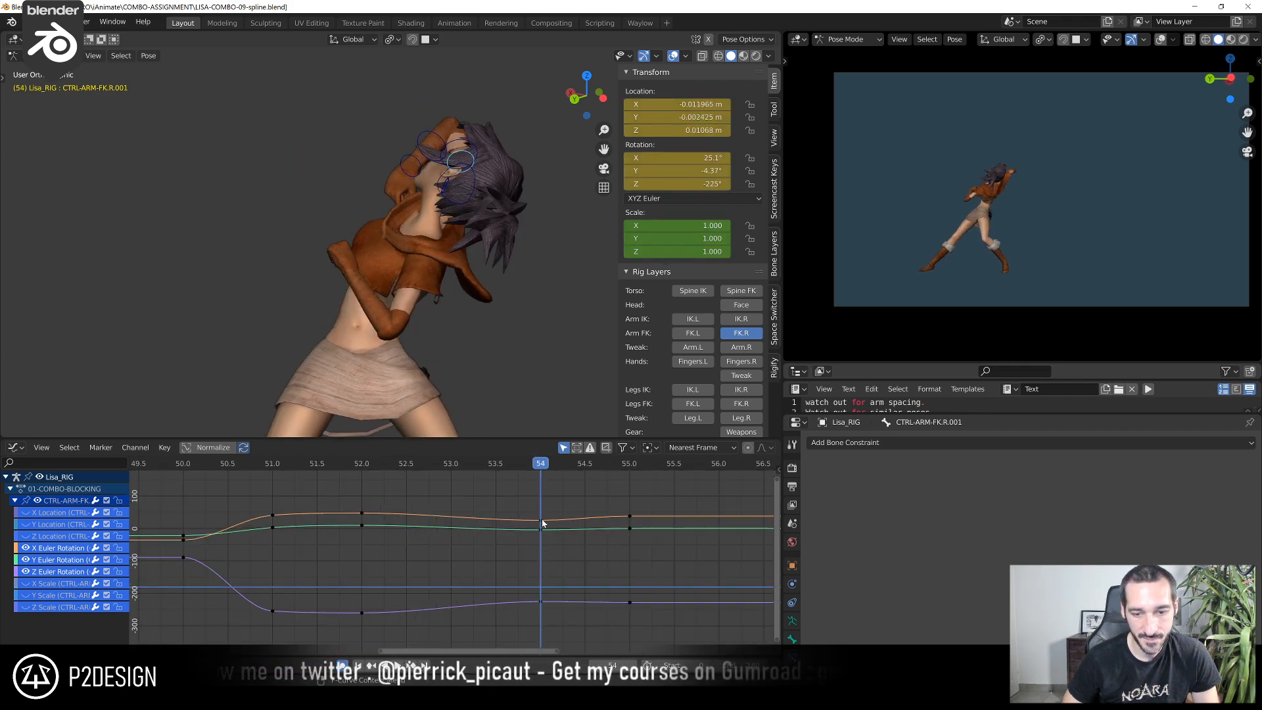
{"action": "scroll", "coordinate": [545, 523], "scroll_direction": "down", "scroll_amount": 1}
{"action": "left_click", "coordinate": [534, 522]}
{"action": "key", "text": "g"}
{"action": "key", "text": "Escape"}
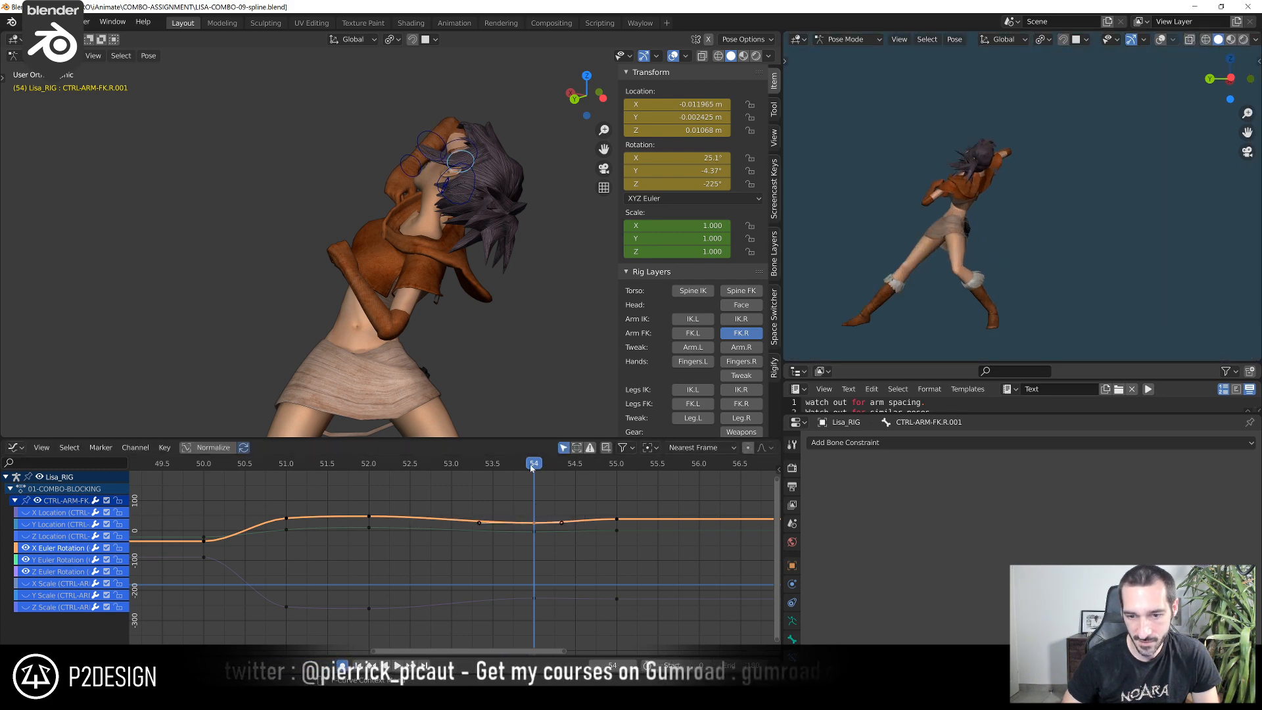
{"action": "right_click_drag", "start_coordinate": [575, 474], "coordinate": [549, 512], "text": "shift"}
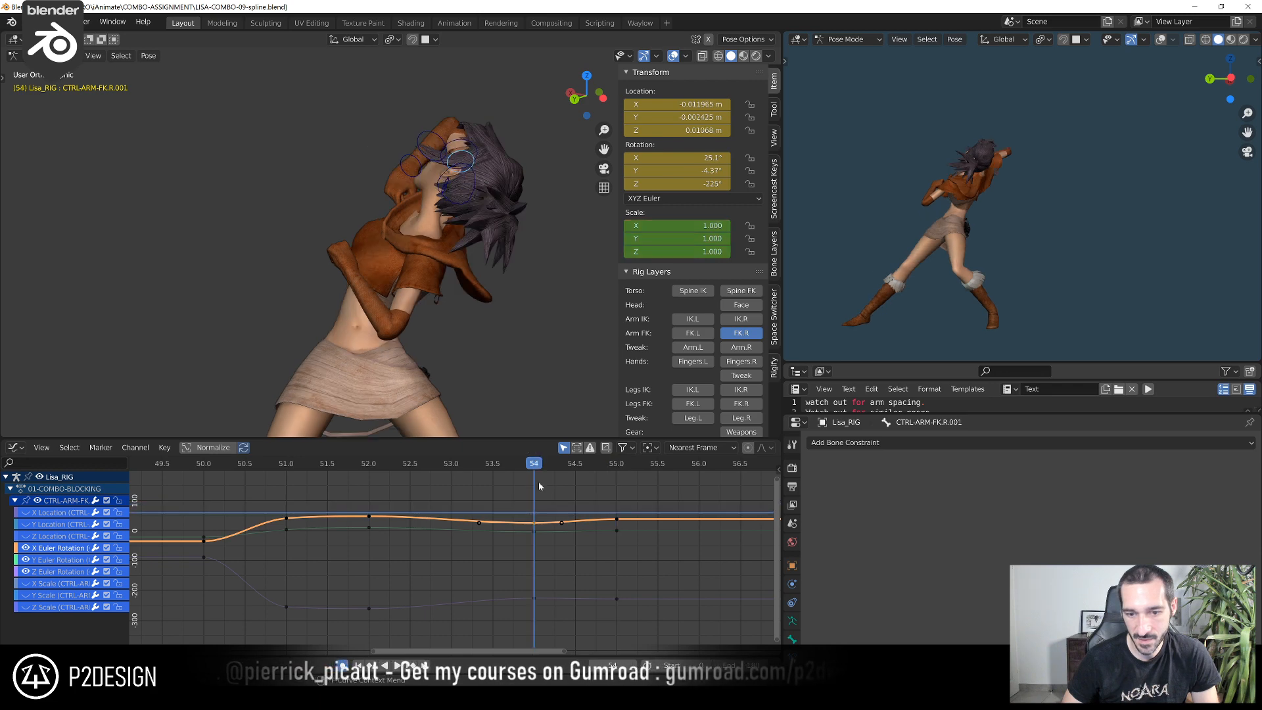
{"action": "key", "text": "g"}
{"action": "left_click", "coordinate": [536, 649]}
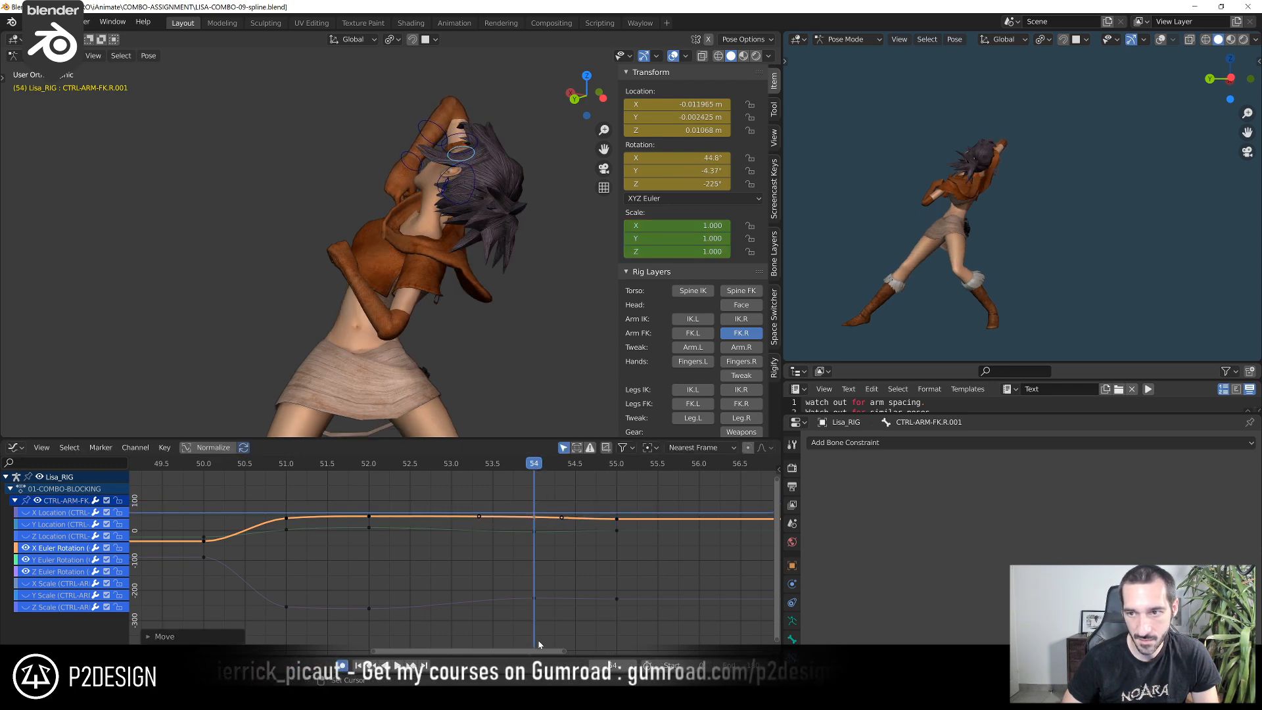
{"action": "right_click", "coordinate": [367, 478], "text": "shift"}
{"action": "right_click_drag", "start_coordinate": [366, 476], "coordinate": [547, 520], "text": "shift"}
{"action": "key", "text": "g"}
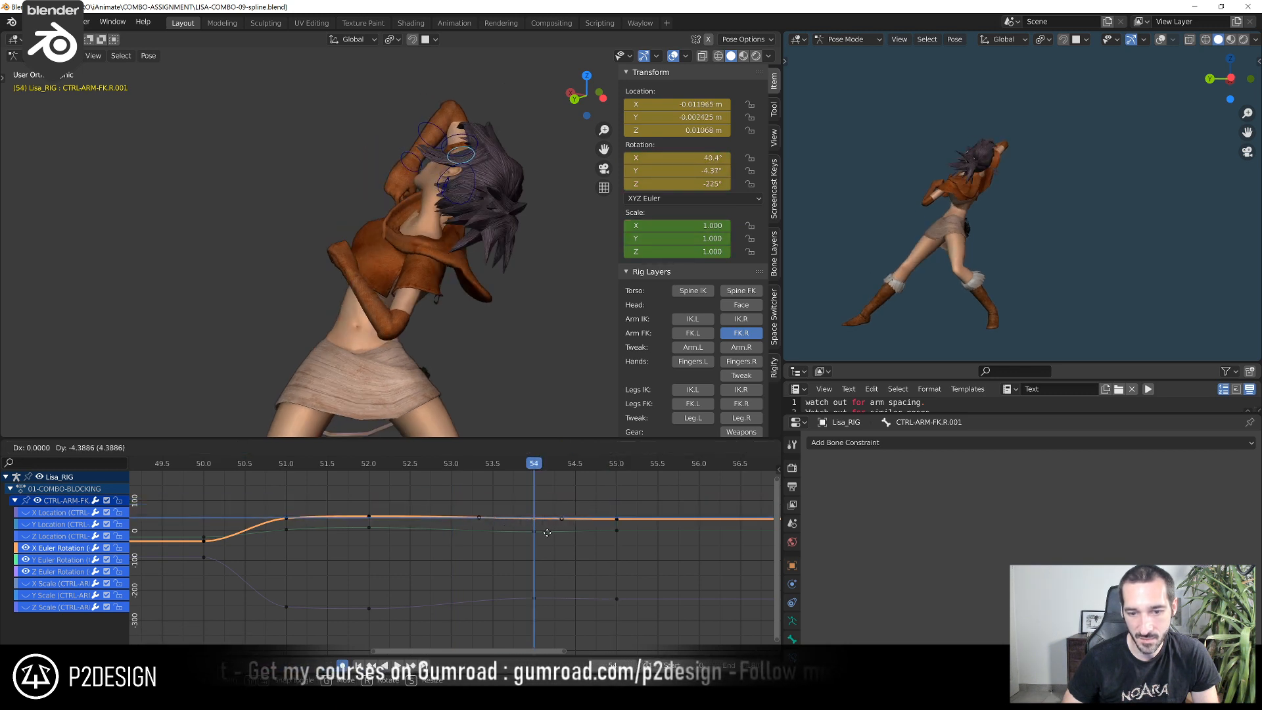
{"action": "left_click", "coordinate": [540, 535]}
Move the frame 54 keys of the Y Euler Rotation curve to about -1.08° and the Z Euler Rotation curve to about -231°
{"action": "left_click", "coordinate": [537, 539]}
{"action": "key", "text": "g"}
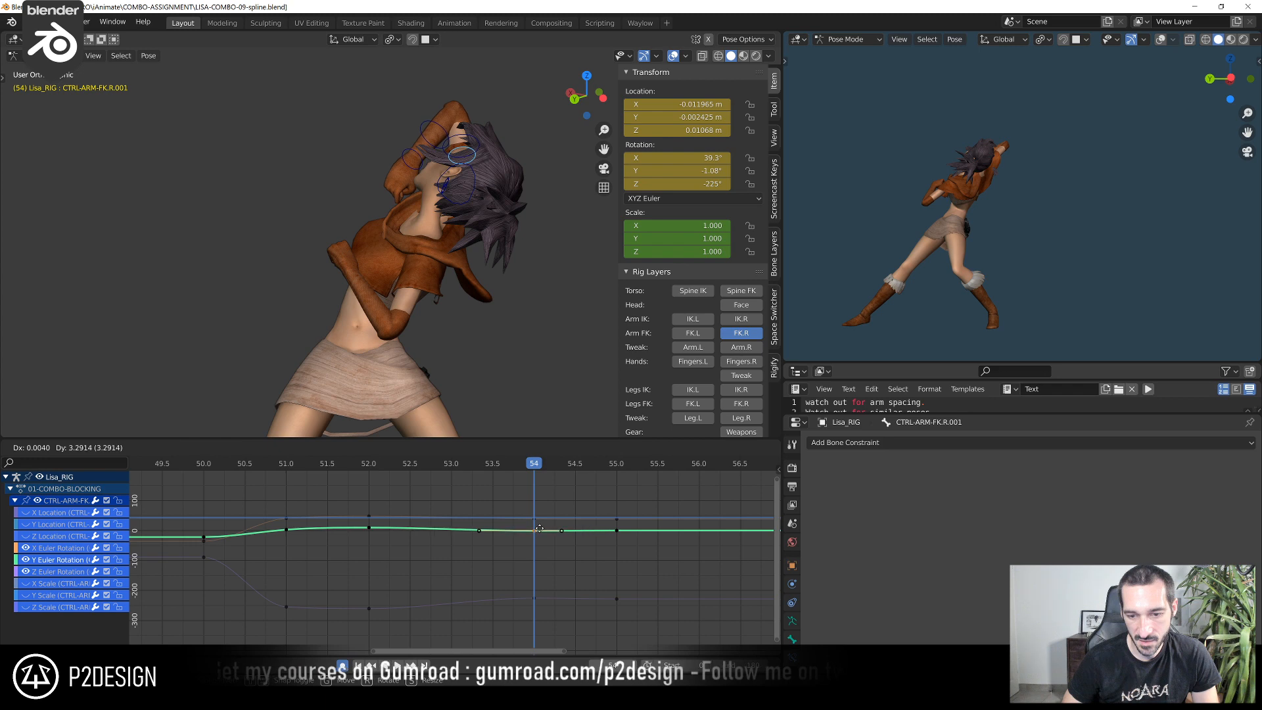
{"action": "left_click", "coordinate": [540, 533]}
{"action": "right_click_drag", "start_coordinate": [387, 480], "coordinate": [534, 505], "text": "shift"}
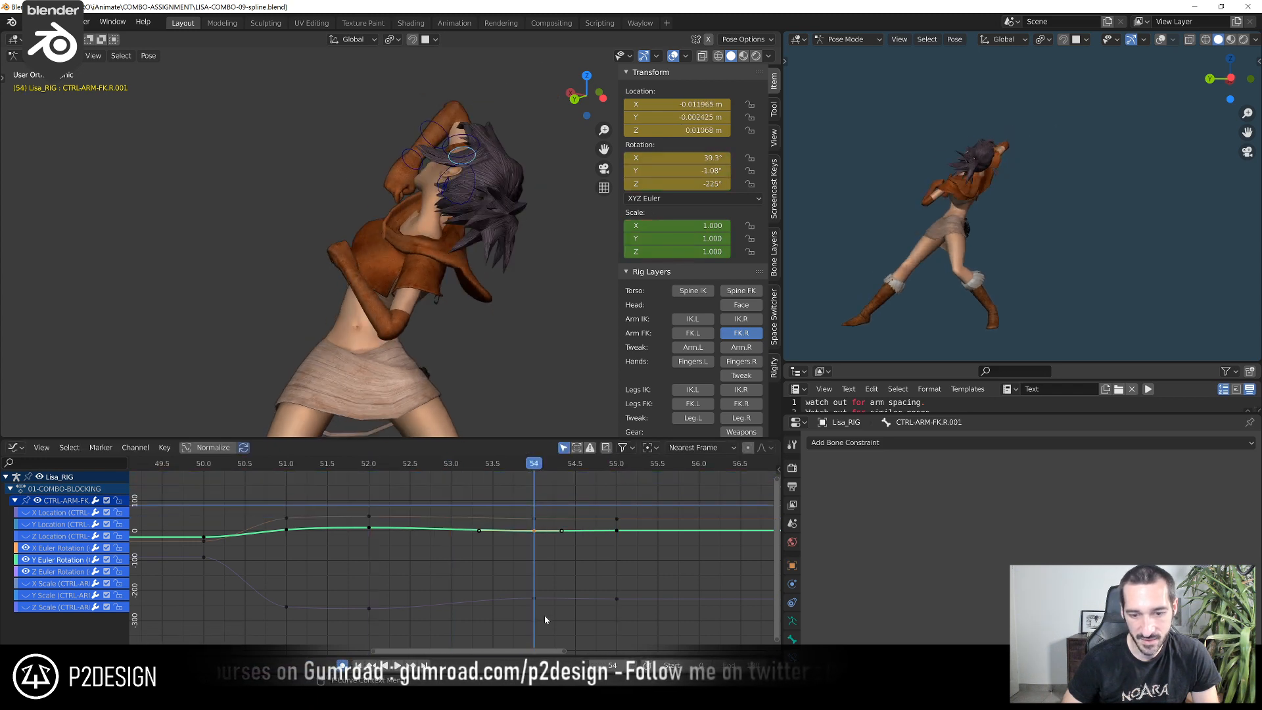
{"action": "left_click", "coordinate": [535, 600]}
{"action": "key", "text": "g"}
{"action": "left_click", "coordinate": [535, 600]}
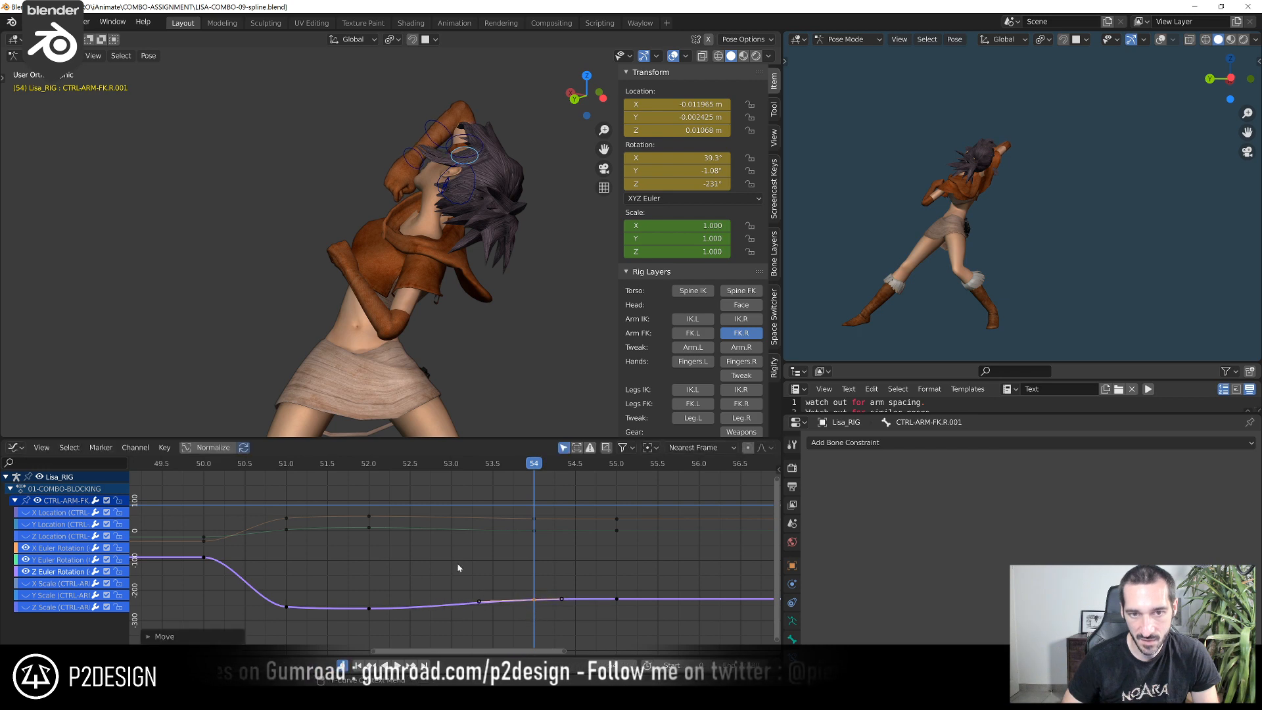
Check the arm motion up to frame 55, select the original CTRL-ARM-FK.R and save the file
{"action": "right_click", "coordinate": [304, 472], "text": "shift"}
{"action": "right_click_drag", "start_coordinate": [304, 472], "coordinate": [587, 514], "text": "shift"}
{"action": "middle_click_drag", "start_coordinate": [435, 196], "coordinate": [484, 199]}
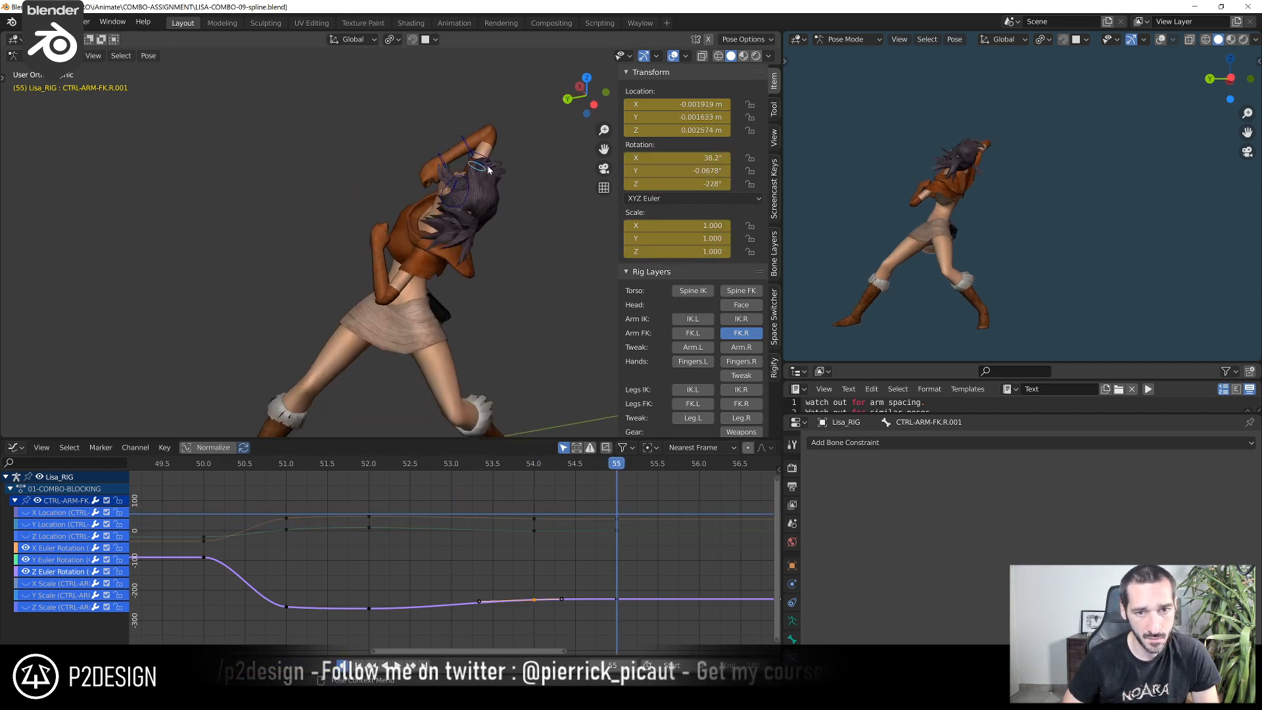
{"action": "left_click", "coordinate": [489, 170]}
{"action": "key", "text": "Home"}
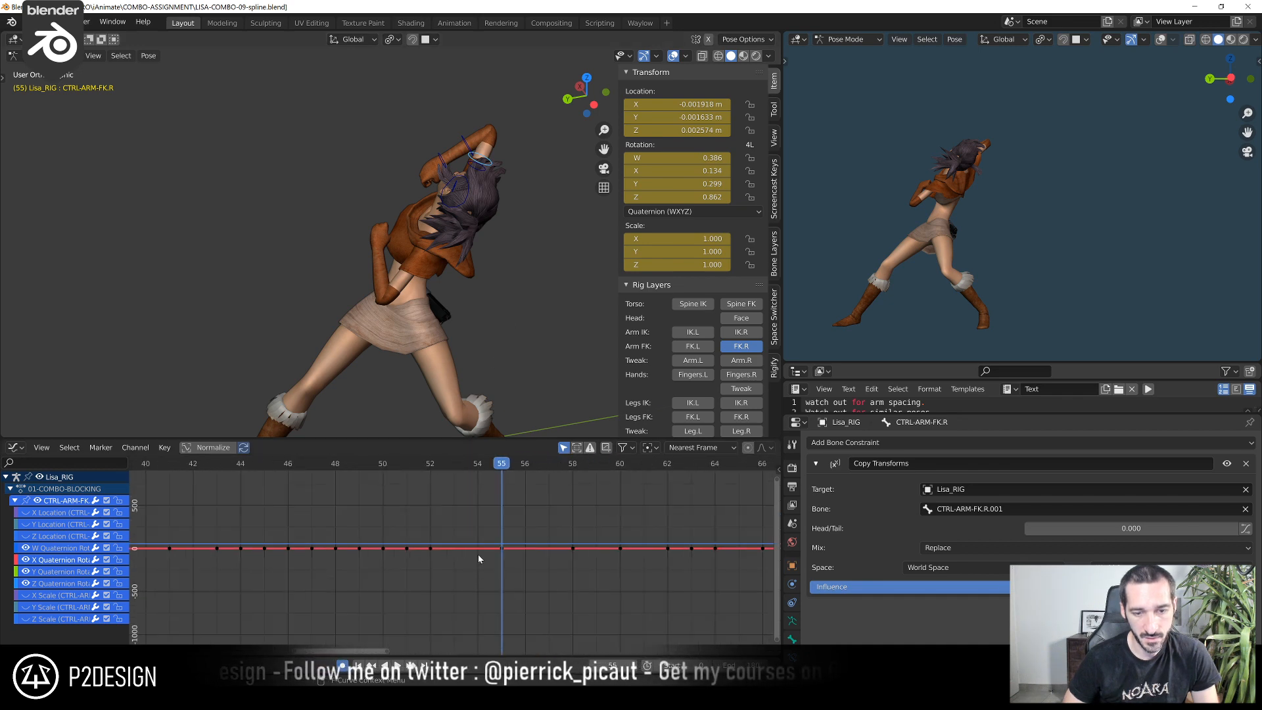
{"action": "scroll", "coordinate": [474, 325], "scroll_direction": "up", "scroll_amount": 4}
{"action": "mouse_move", "coordinate": [479, 282]}
{"action": "middle_mouse_down", "text": "shift"}
{"action": "mouse_move", "coordinate": [445, 279]}
{"action": "mouse_move", "coordinate": [469, 268]}
{"action": "middle_mouse_up", "text": "shift"}
{"action": "key", "text": "ctrl+s"}
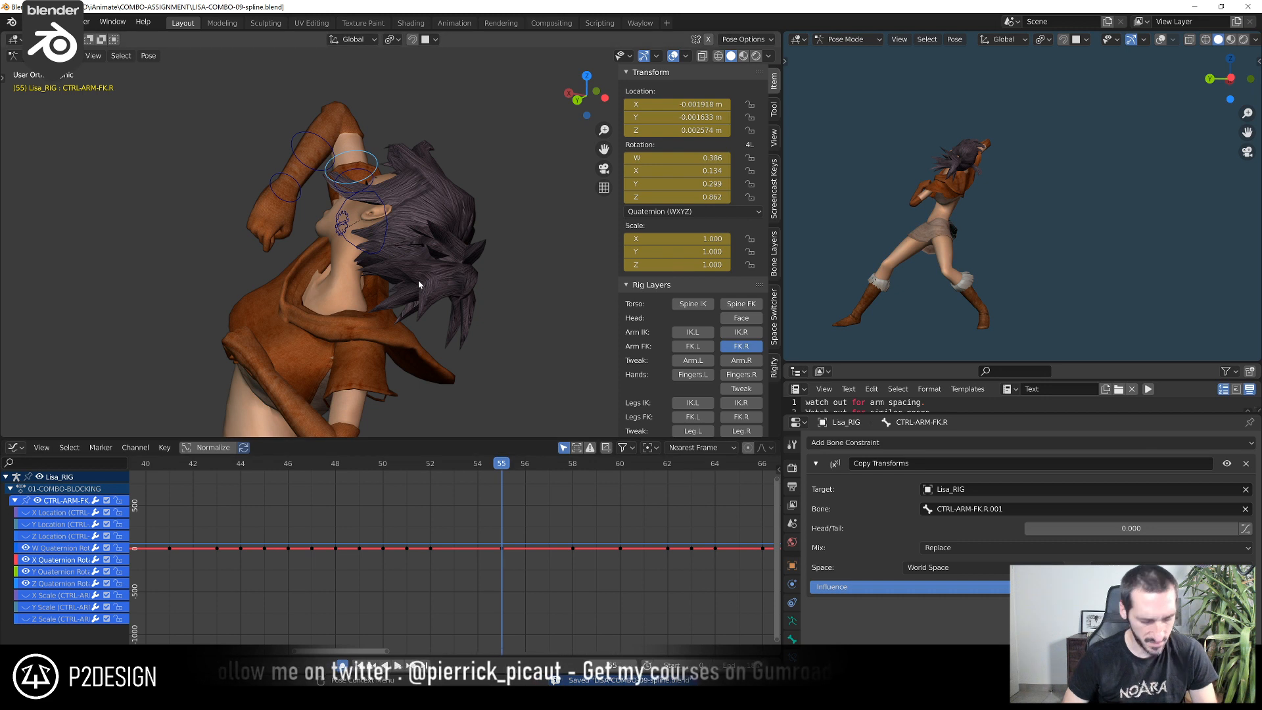
Bake the original CTRL-ARM-FK.R from frame 50 to 55 with visual keying and cleared constraints, and check the motion up to frame 54
{"action": "key", "text": "F3"}
{"action": "key", "text": "Return"}
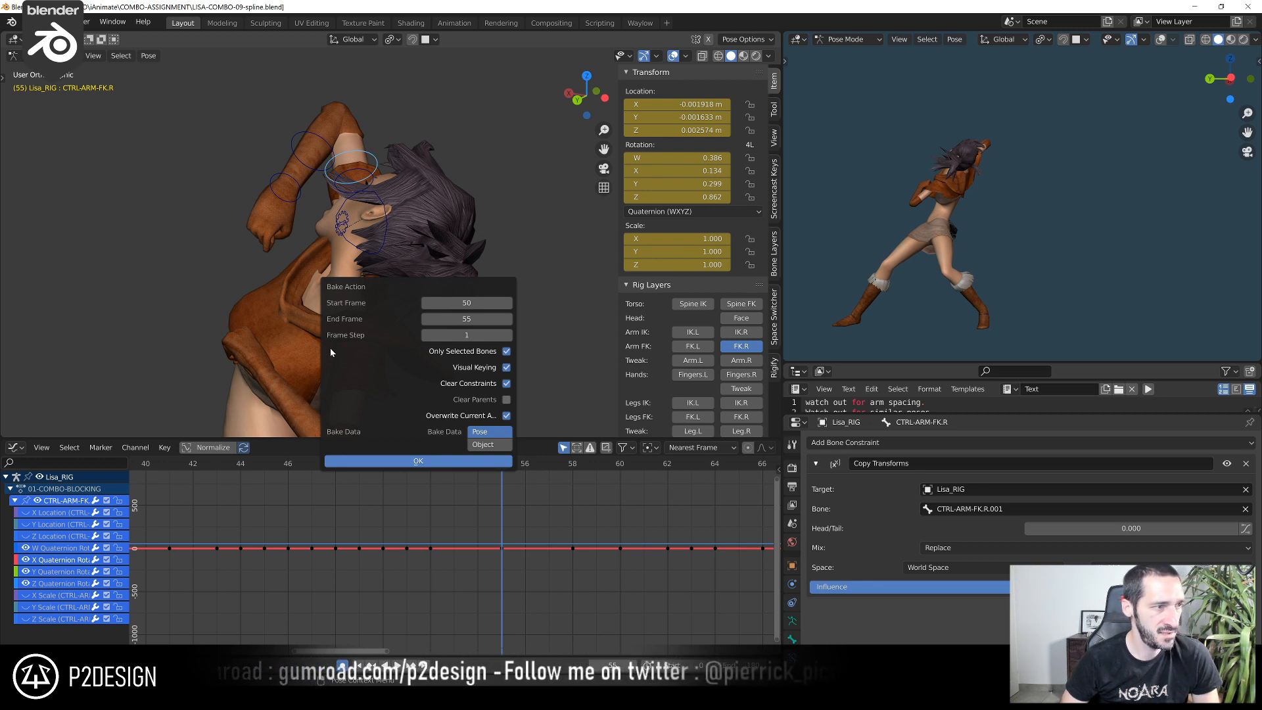
{"action": "left_click", "coordinate": [417, 461]}
{"action": "scroll", "coordinate": [462, 504], "scroll_direction": "up", "scroll_amount": 1}
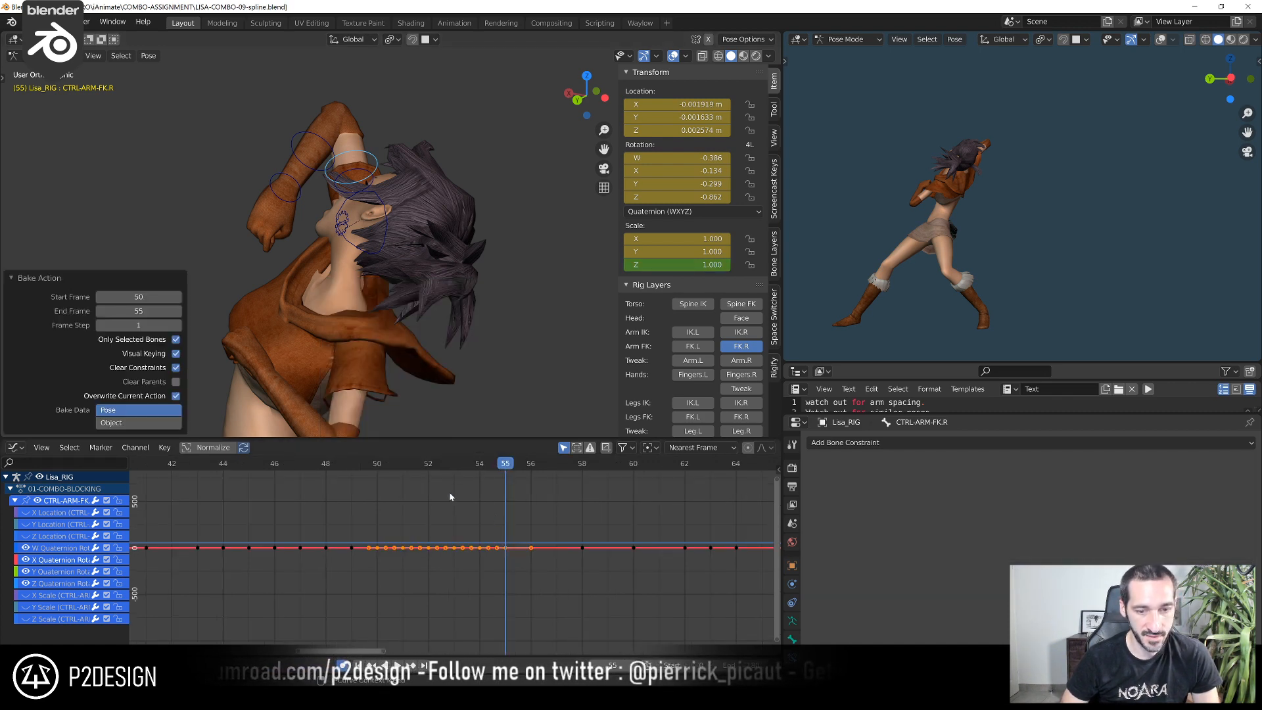
{"action": "left_click_drag", "start_coordinate": [375, 470], "coordinate": [479, 519]}
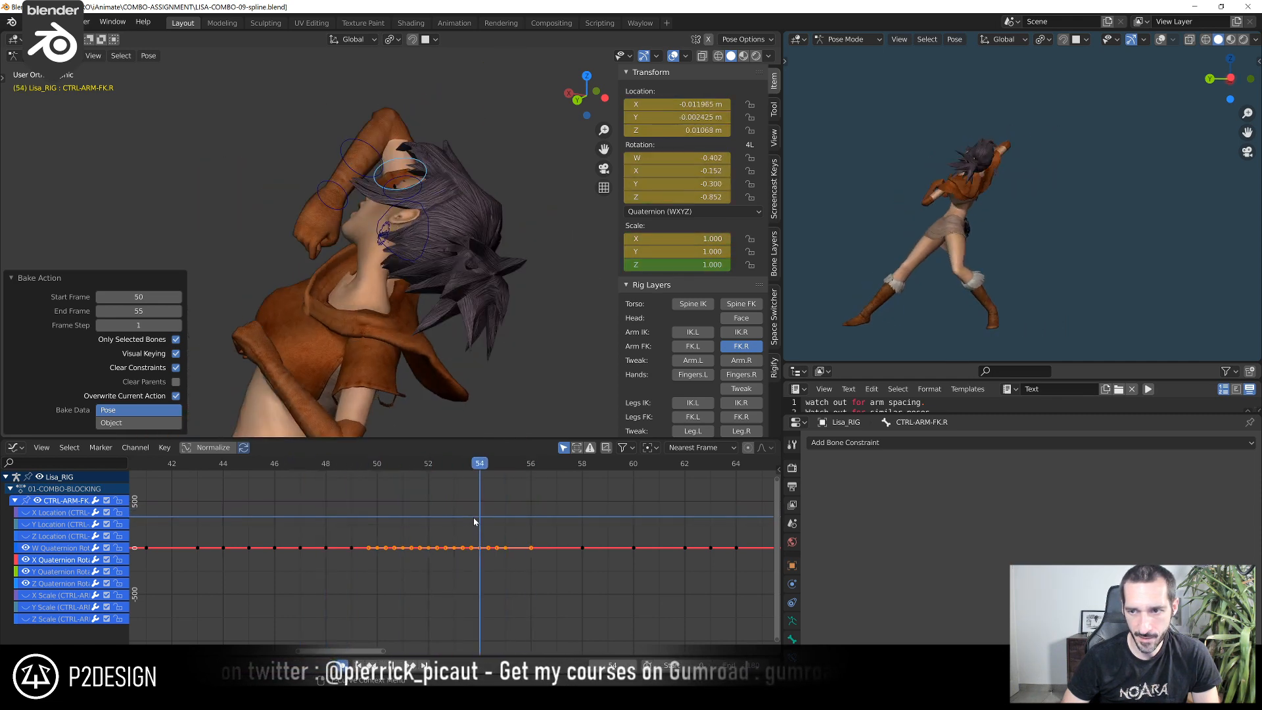
{"action": "middle_click_drag", "start_coordinate": [435, 357], "coordinate": [395, 297]}
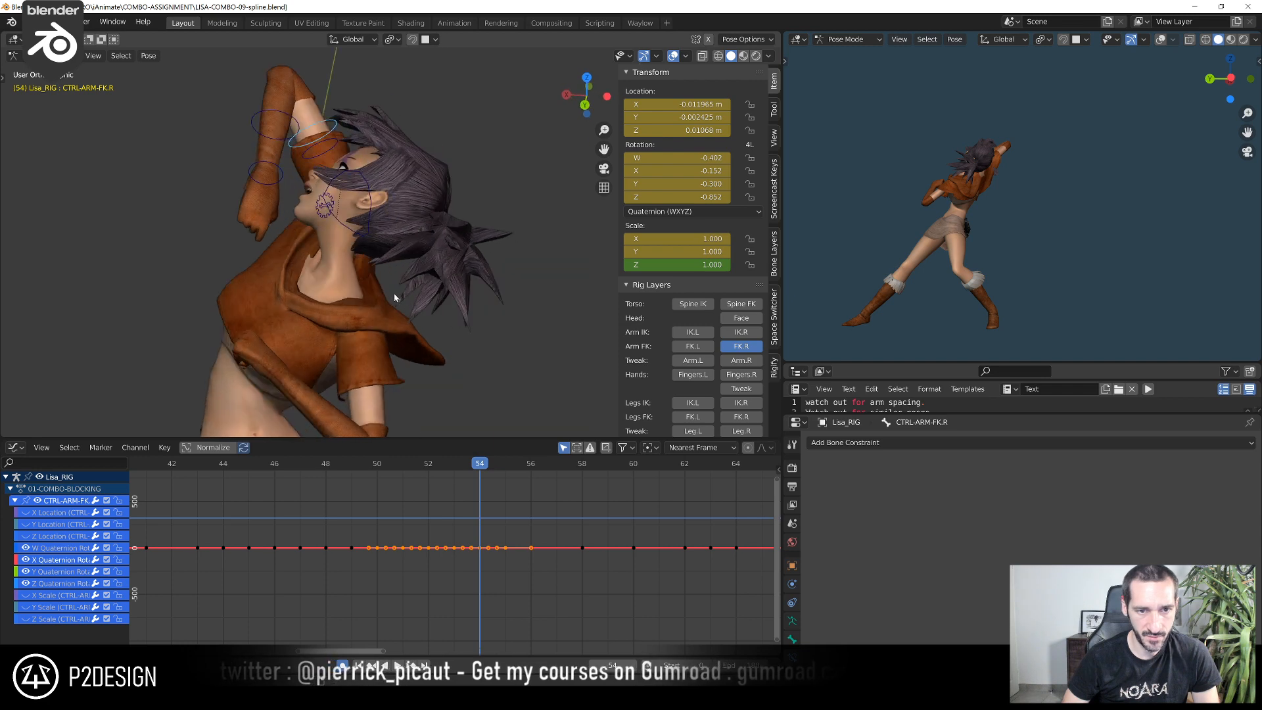
Delete the duplicate control bone CTRL-ARM-FK.R.001 from the rig in Edit Mode
{"action": "left_click", "coordinate": [336, 146]}
{"action": "middle_click_drag", "start_coordinate": [338, 144], "coordinate": [420, 189], "text": "shift"}
{"action": "scroll", "coordinate": [434, 139], "scroll_direction": "up", "scroll_amount": 3}
{"action": "scroll", "coordinate": [459, 164], "scroll_direction": "down", "scroll_amount": 3}
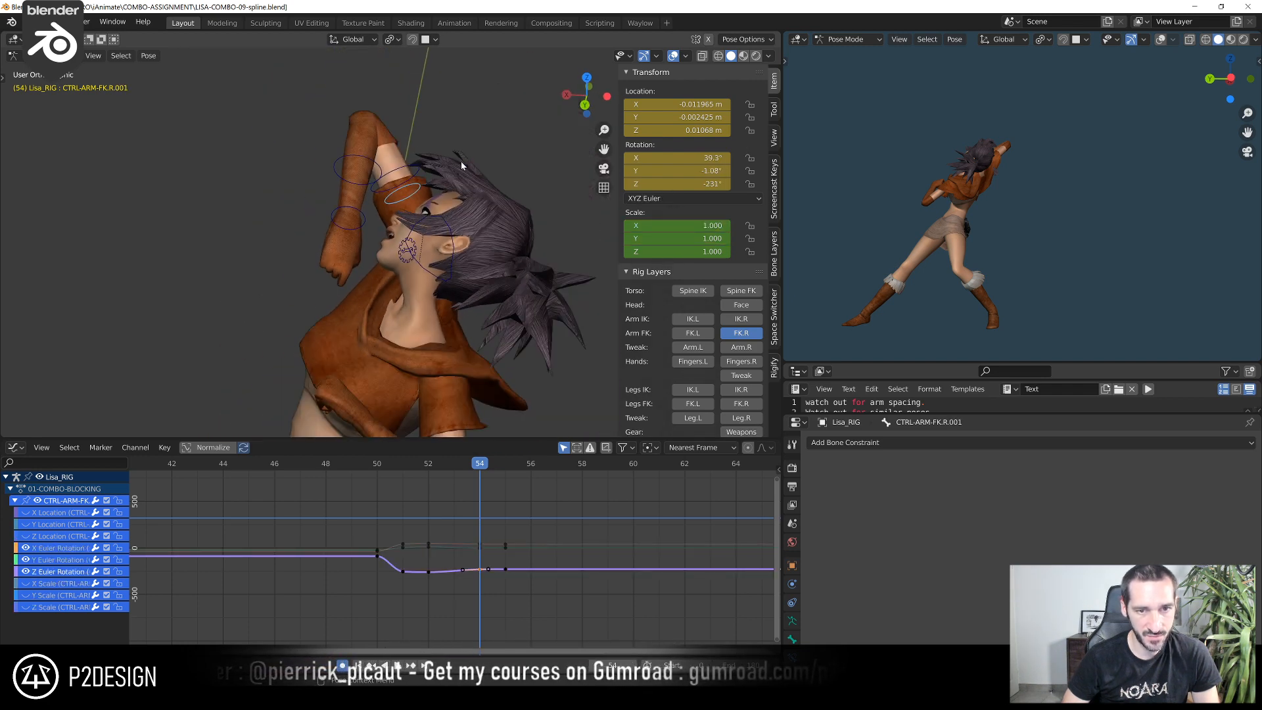
{"action": "key", "text": "Tab"}
{"action": "key", "text": "x"}
{"action": "left_click", "coordinate": [462, 166]}
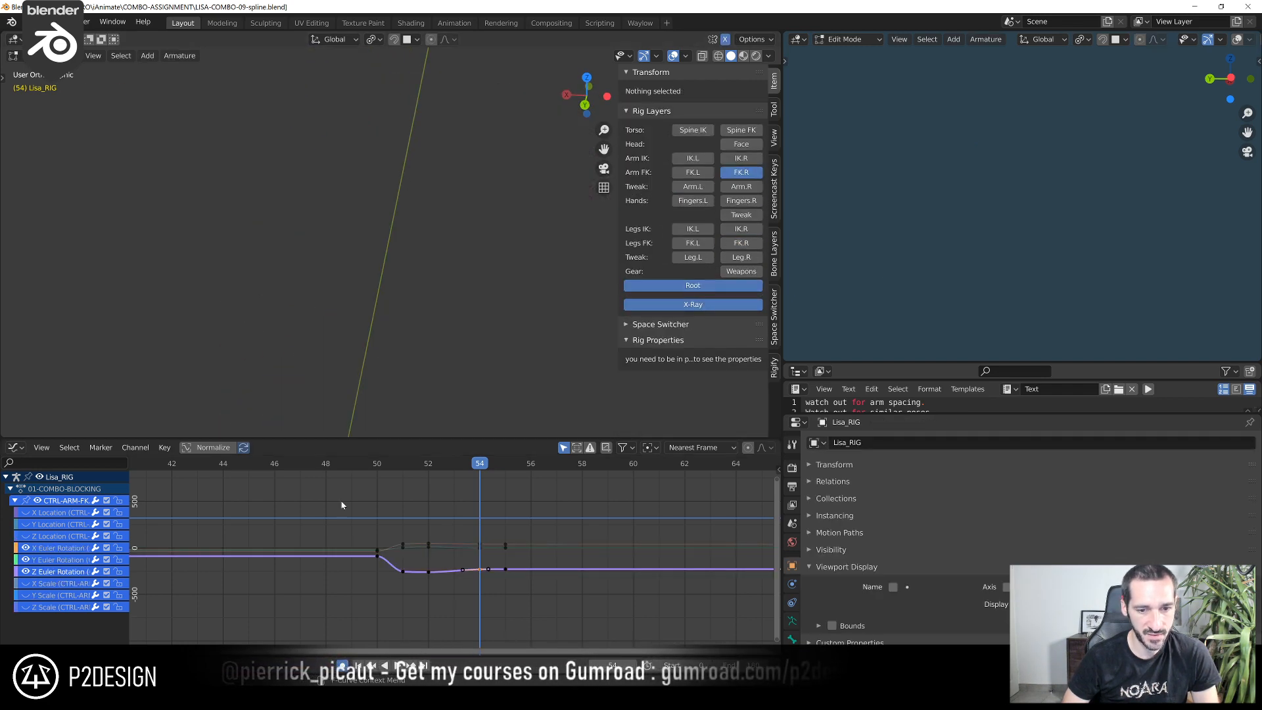
Show all remaining curves of the removed duplicate arm control and delete its leftover animation channels
{"action": "left_click", "coordinate": [72, 514]}
{"action": "left_click", "coordinate": [25, 513]}
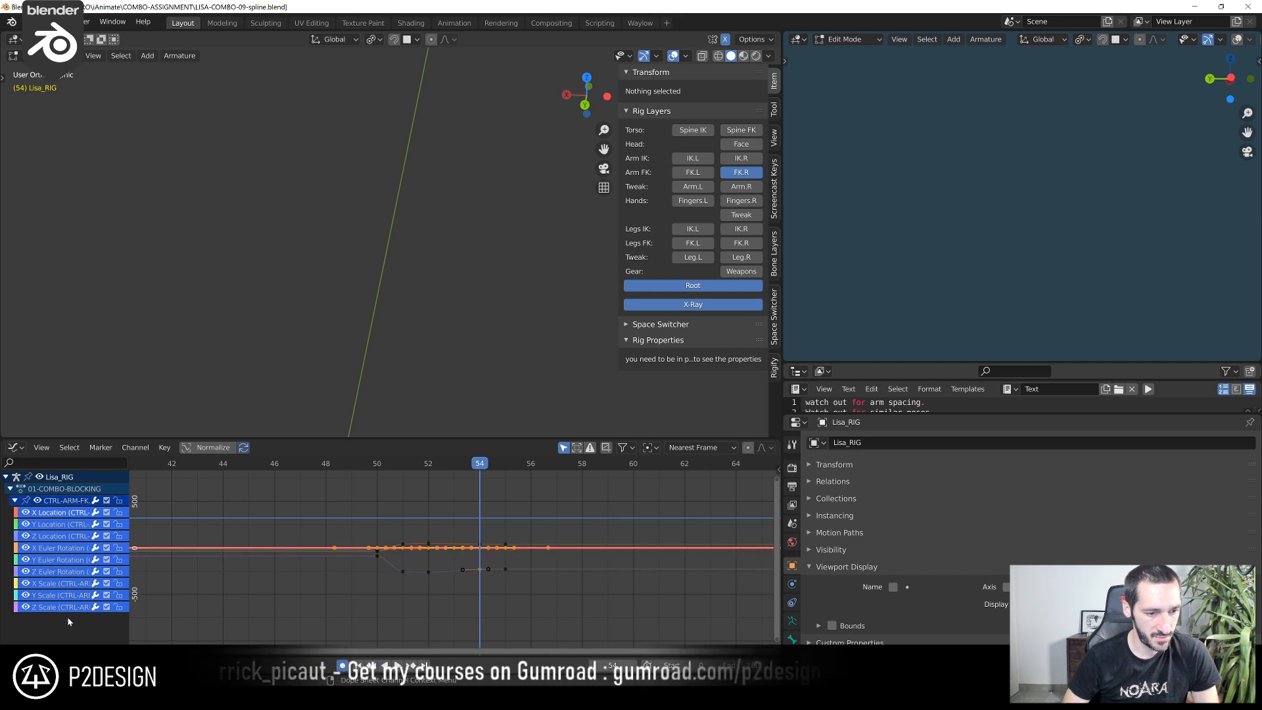
{"action": "left_click_drag", "start_coordinate": [40, 526], "coordinate": [40, 519]}
{"action": "key", "text": "x"}
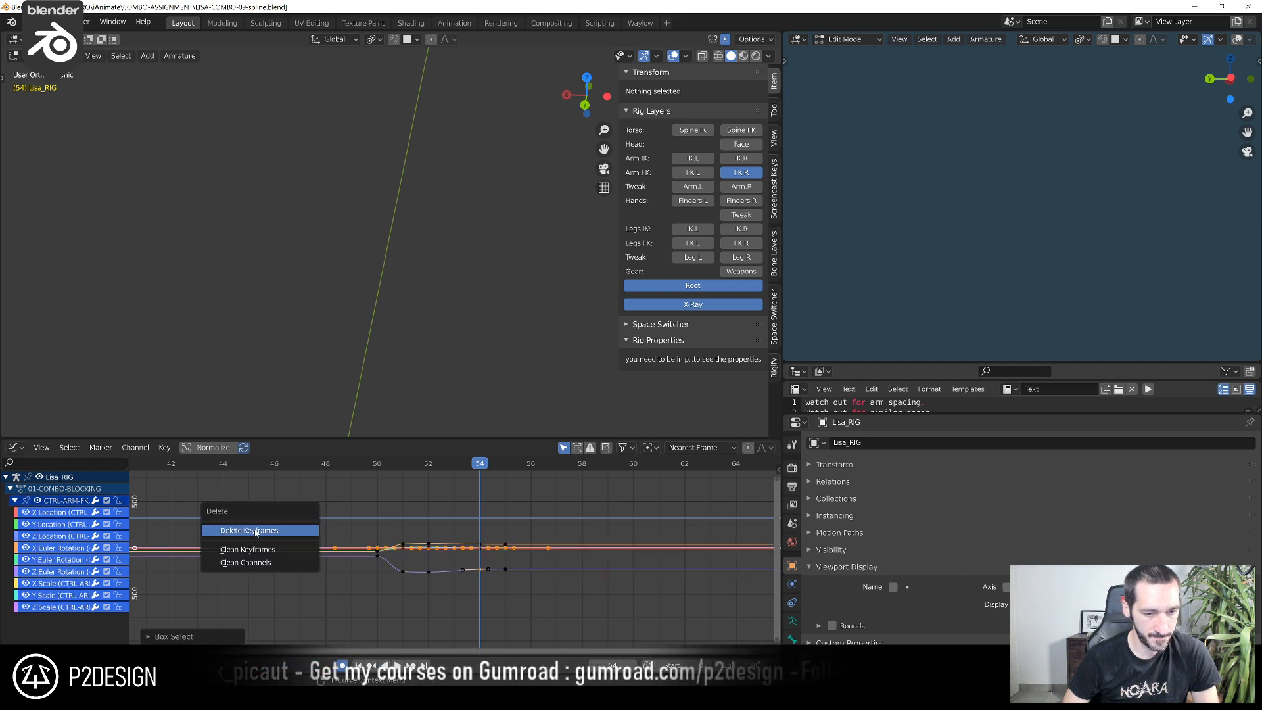
{"action": "key", "text": "a"}
{"action": "key", "text": "a"}
{"action": "key", "text": "x"}
{"action": "left_click", "coordinate": [508, 500]}
{"action": "scroll", "coordinate": [469, 332], "scroll_direction": "down", "scroll_amount": 9}
Return to Pose Mode, select CTRL-ARM-FK.R and fit its quaternion rotation curves around frame 56
{"action": "scroll", "coordinate": [510, 266], "scroll_direction": "up", "scroll_amount": 6}
{"action": "middle_click_drag", "start_coordinate": [468, 332], "coordinate": [438, 265], "text": "shift"}
{"action": "key", "text": "Tab"}
{"action": "scroll", "coordinate": [335, 317], "scroll_direction": "up", "scroll_amount": 5}
{"action": "middle_click_drag", "start_coordinate": [476, 187], "coordinate": [391, 280], "text": "shift"}
{"action": "left_click", "coordinate": [388, 272]}
{"action": "scroll", "coordinate": [483, 541], "scroll_direction": "up", "scroll_amount": 1}
{"action": "scroll", "coordinate": [483, 538], "scroll_direction": "up", "scroll_amount": 4}
{"action": "middle_click_drag", "start_coordinate": [482, 538], "coordinate": [409, 543]}
{"action": "left_click_drag", "start_coordinate": [444, 468], "coordinate": [501, 468]}
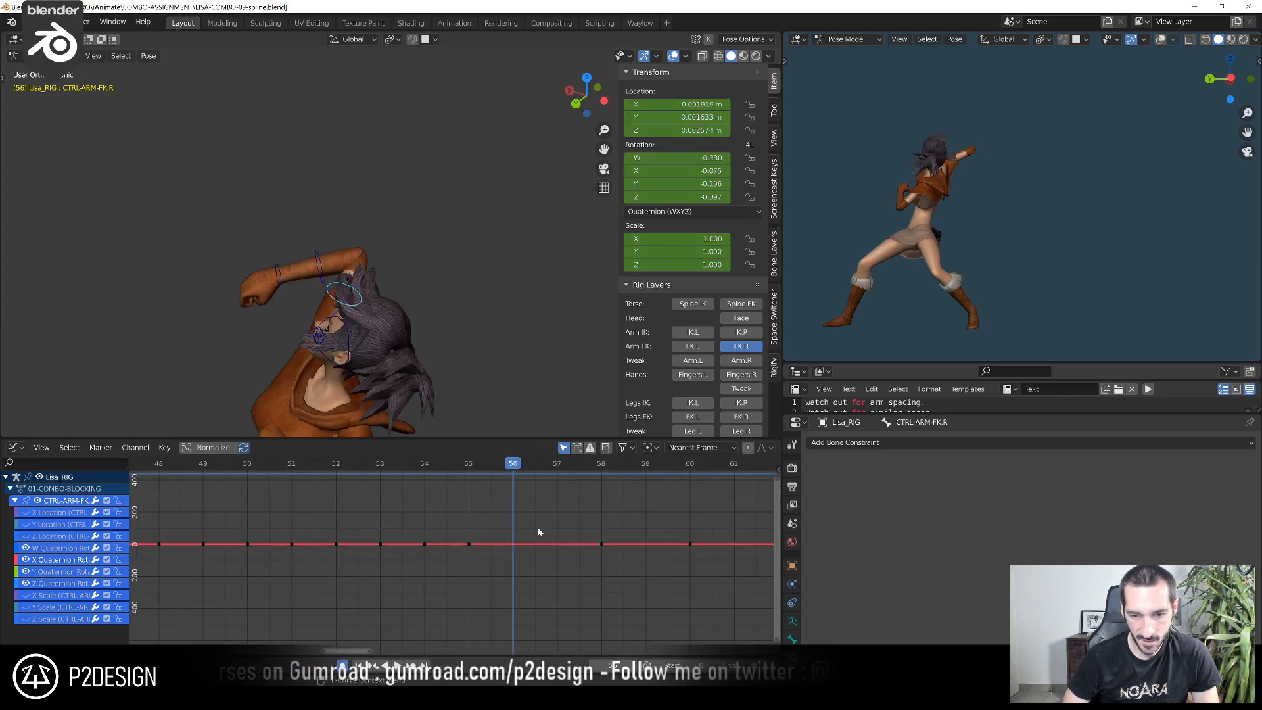
{"action": "left_click_drag", "start_coordinate": [388, 513], "coordinate": [648, 569]}
{"action": "key", "text": "KP_Decimal"}
{"action": "scroll", "coordinate": [559, 559], "scroll_direction": "down", "scroll_amount": 10}
{"action": "key", "text": "a"}
{"action": "left_click", "coordinate": [477, 511]}
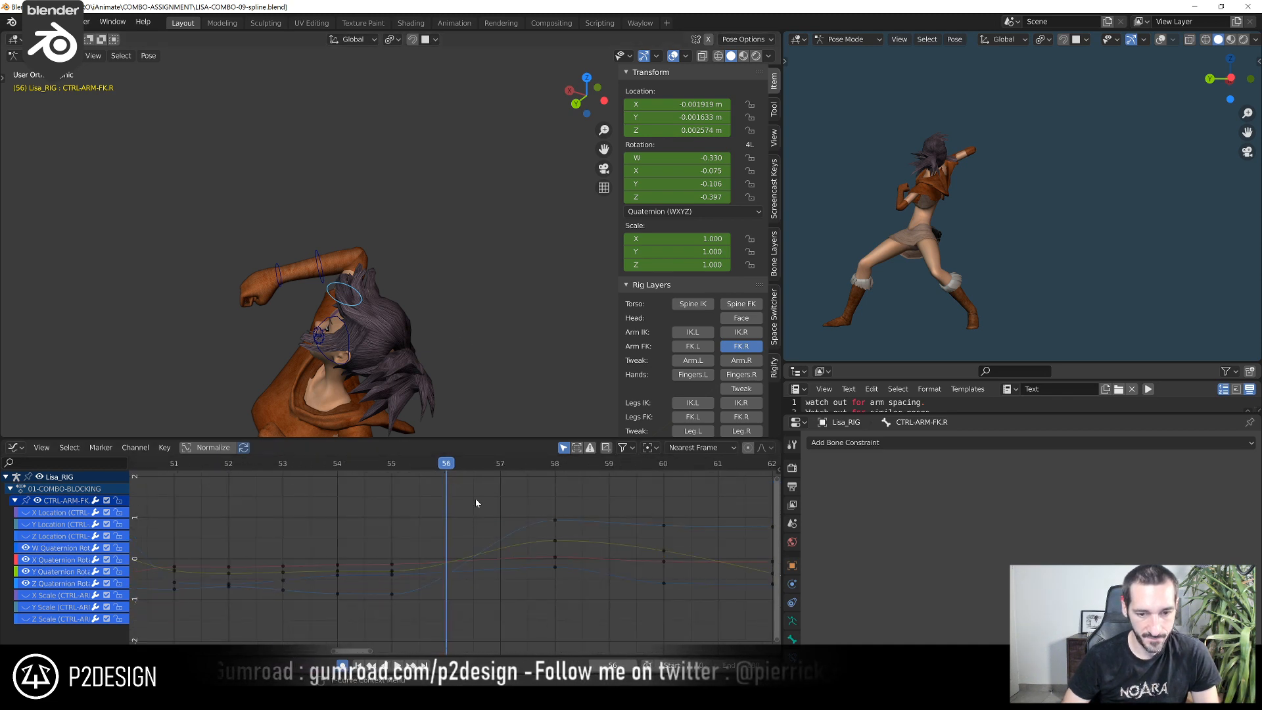
{"action": "mouse_move", "coordinate": [464, 467]}
{"action": "left_mouse_down"}
{"action": "mouse_move", "coordinate": [559, 472]}
{"action": "mouse_move", "coordinate": [391, 468]}
{"action": "mouse_move", "coordinate": [492, 477]}
{"action": "mouse_move", "coordinate": [457, 487]}
{"action": "left_mouse_up"}
Rotate CTRL-ARM-FK.R at frame 56 from several view angles to key a refined upper-arm pose
{"action": "scroll", "coordinate": [405, 248], "scroll_direction": "down", "scroll_amount": 3}
{"action": "middle_click_drag", "start_coordinate": [404, 251], "coordinate": [511, 293]}
{"action": "key", "text": "r"}
{"action": "left_click", "coordinate": [340, 303]}
{"action": "key", "text": "r"}
{"action": "left_click", "coordinate": [359, 238]}
{"action": "key", "text": "r"}
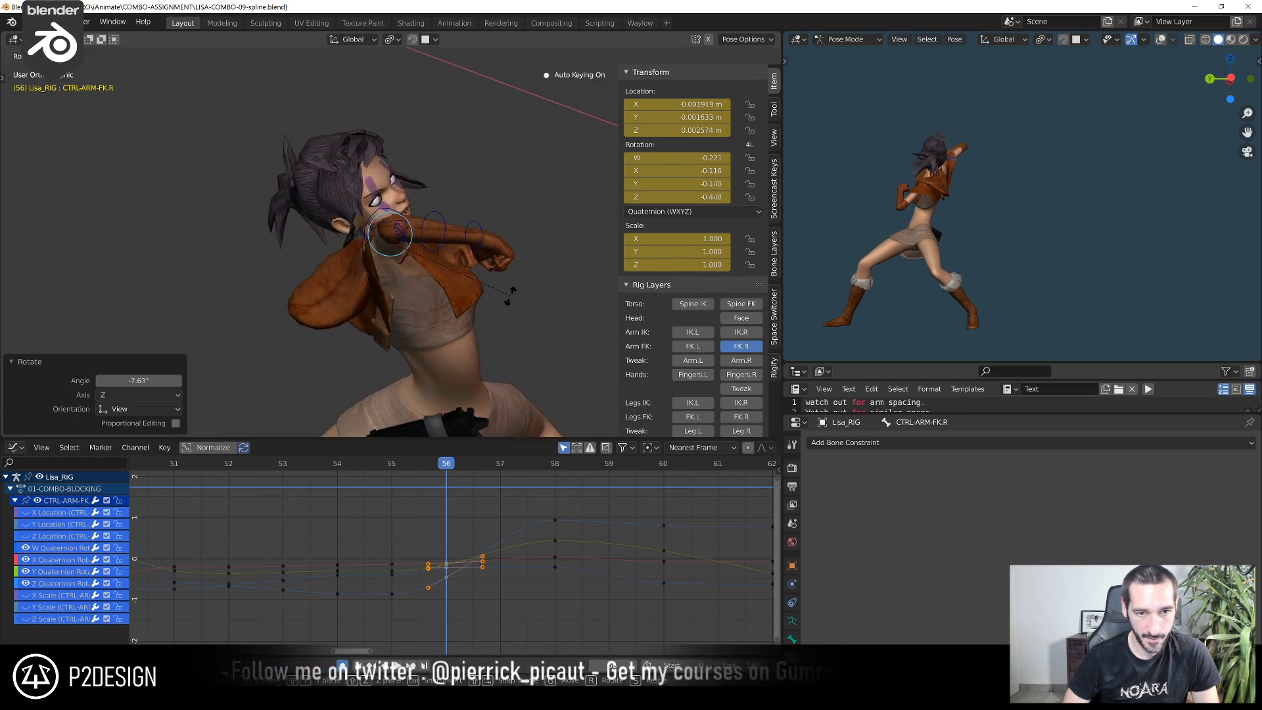
{"action": "left_click", "coordinate": [510, 306]}
Key a new arm pose at frame 57 by rotating CTRL-ARM-FK.R repeatedly from above, behind and the front
{"action": "left_click_drag", "start_coordinate": [445, 466], "coordinate": [478, 467]}
{"action": "middle_click_drag", "start_coordinate": [513, 276], "coordinate": [415, 237]}
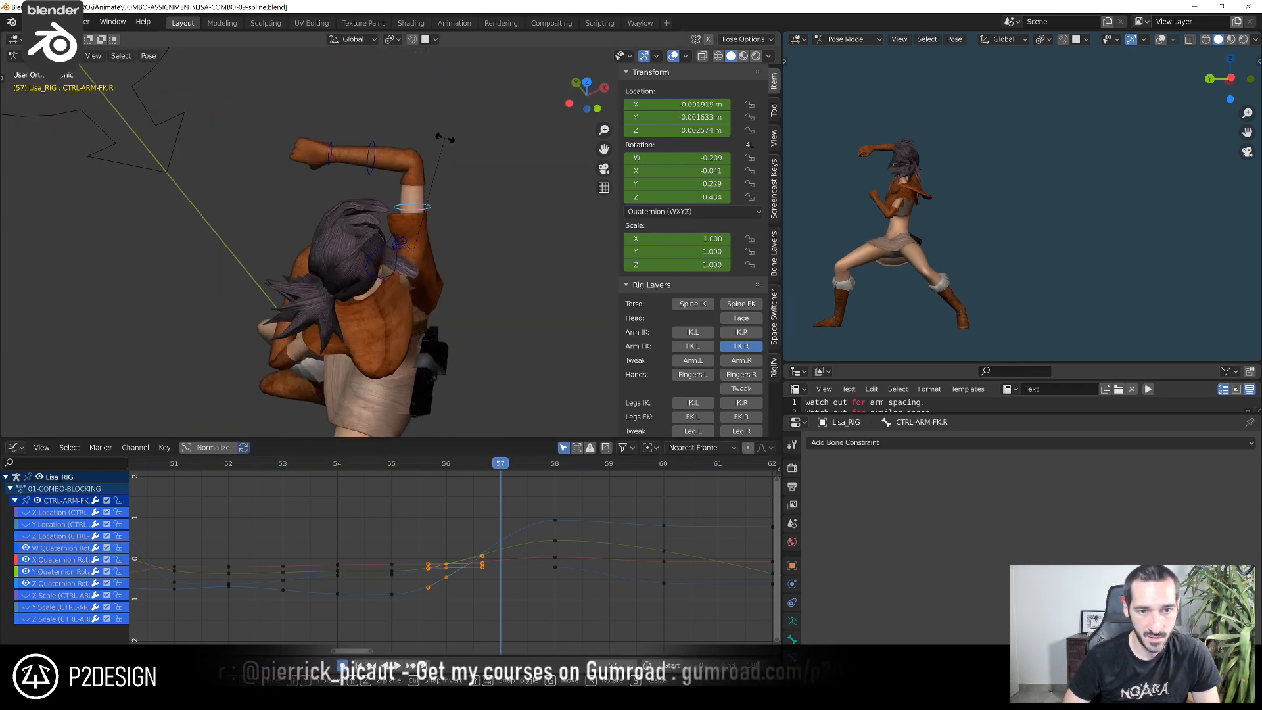
{"action": "key", "text": "r"}
{"action": "left_click", "coordinate": [430, 158]}
{"action": "mouse_move", "coordinate": [431, 158]}
{"action": "middle_mouse_down"}
{"action": "mouse_move", "coordinate": [423, 140]}
{"action": "mouse_move", "coordinate": [330, 104]}
{"action": "mouse_move", "coordinate": [439, 169]}
{"action": "middle_mouse_up"}
{"action": "key", "text": "r"}
{"action": "left_click", "coordinate": [417, 149]}
{"action": "key", "text": "r"}
{"action": "left_click", "coordinate": [399, 124]}
{"action": "key", "text": "r"}
{"action": "left_click", "coordinate": [480, 269]}
{"action": "mouse_move", "coordinate": [479, 270]}
{"action": "middle_mouse_down"}
{"action": "mouse_move", "coordinate": [455, 282]}
{"action": "mouse_move", "coordinate": [458, 247]}
{"action": "mouse_move", "coordinate": [355, 141]}
{"action": "mouse_move", "coordinate": [543, 231]}
{"action": "mouse_move", "coordinate": [428, 260]}
{"action": "mouse_move", "coordinate": [478, 245]}
{"action": "middle_mouse_up"}
{"action": "key", "text": "r"}
{"action": "left_click", "coordinate": [482, 247]}
{"action": "key", "text": "r"}
{"action": "left_click", "coordinate": [490, 233]}
Rotate CTRL-ARM-FK.R at frame 56 by about -28.1° around the front three-quarter view axis to raise the forearm
{"action": "left_click_drag", "start_coordinate": [490, 468], "coordinate": [447, 498]}
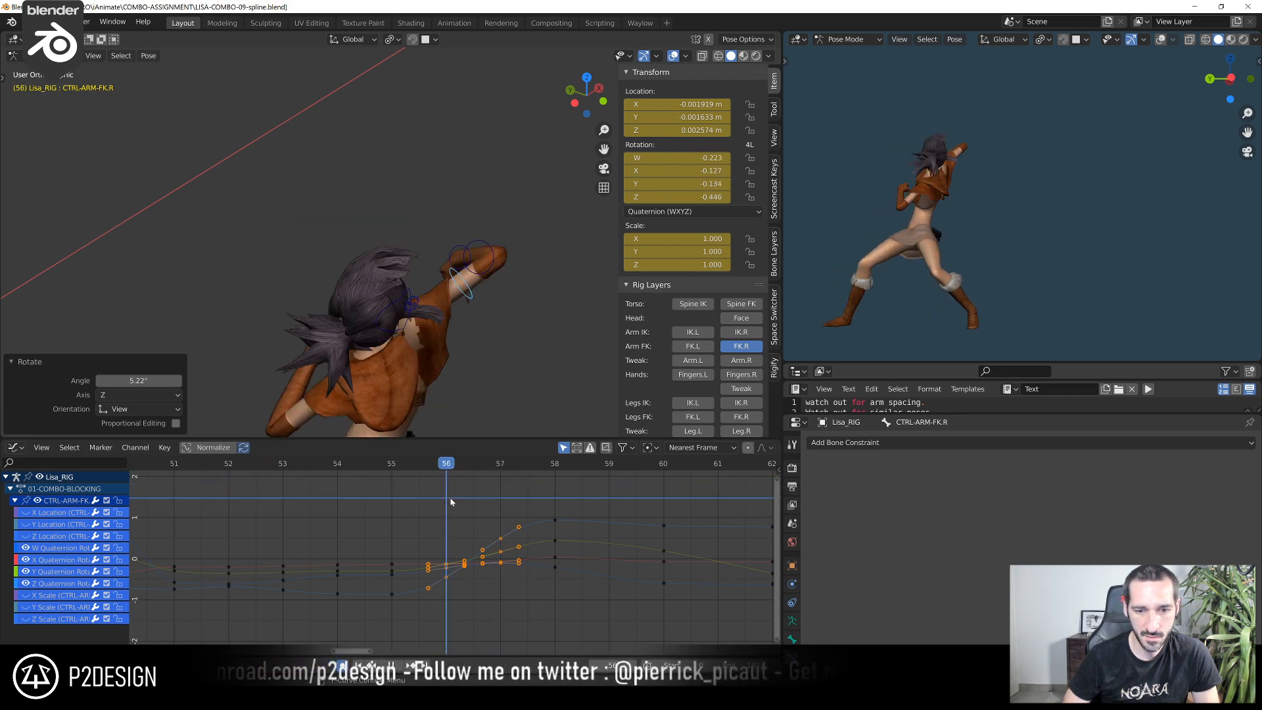
{"action": "middle_click_drag", "start_coordinate": [522, 341], "coordinate": [381, 336]}
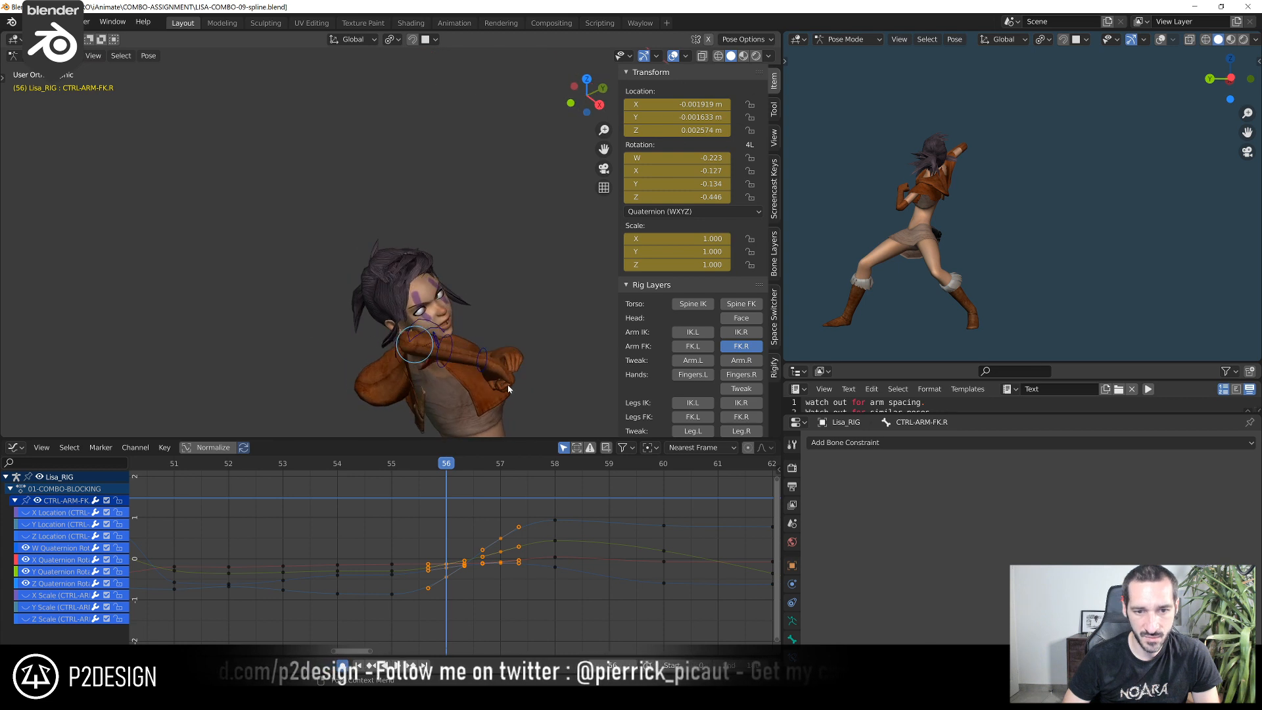
{"action": "key", "text": "r"}
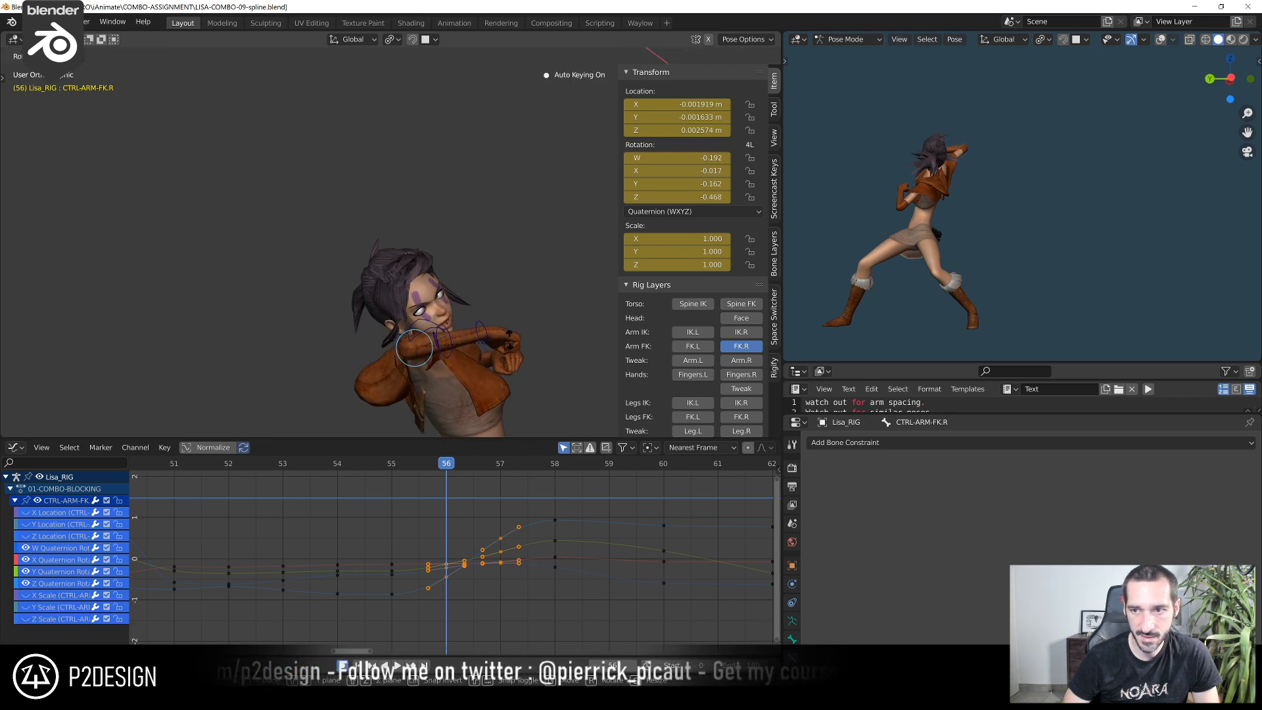
{"action": "left_click", "coordinate": [508, 338]}
Refine the frame 57 pose of CTRL-ARM-FK.R with small view-axis rotations, ending with about 3.16°
{"action": "left_click_drag", "start_coordinate": [400, 467], "coordinate": [490, 471]}
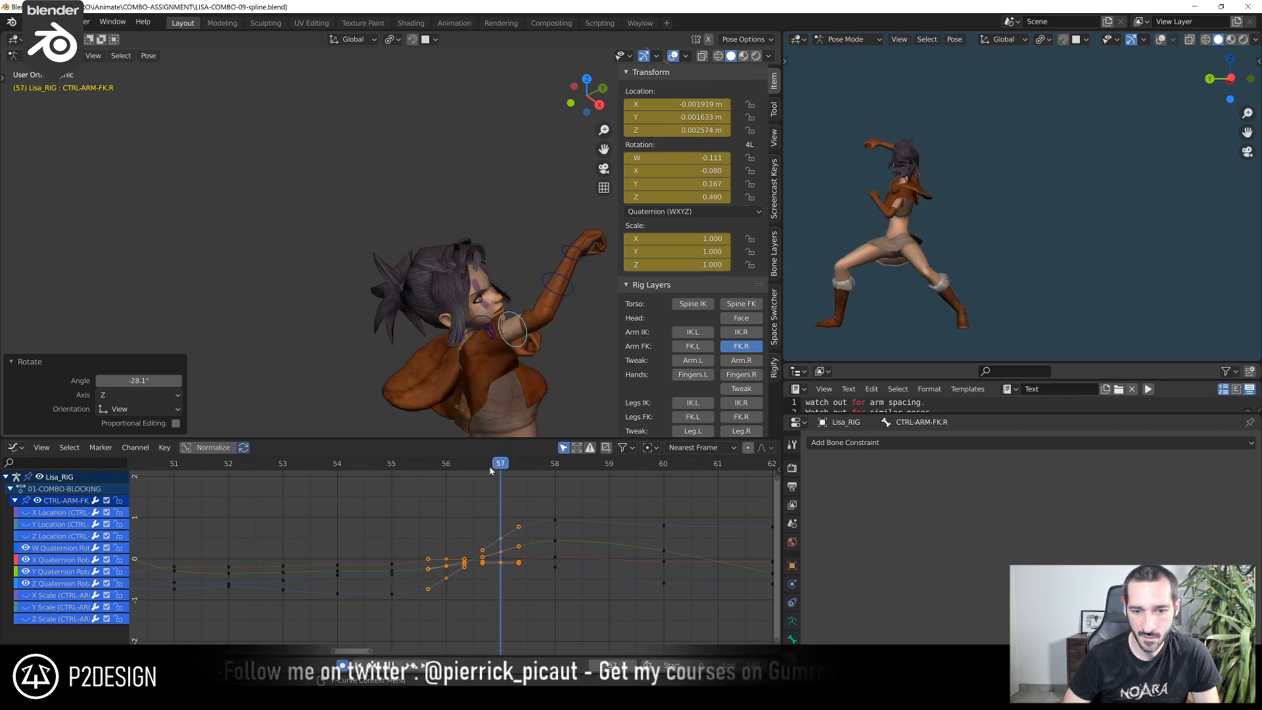
{"action": "middle_click_drag", "start_coordinate": [519, 415], "coordinate": [535, 233]}
{"action": "key", "text": "r"}
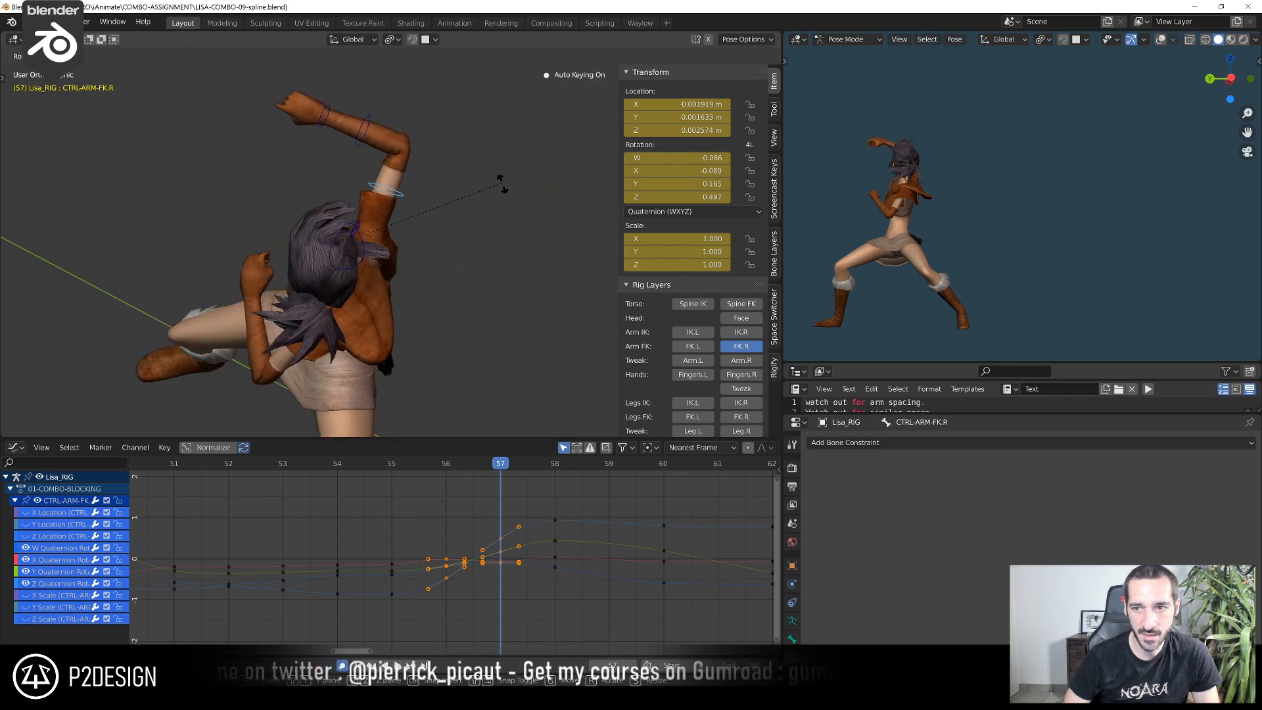
{"action": "left_click", "coordinate": [518, 203]}
{"action": "middle_click_drag", "start_coordinate": [517, 203], "coordinate": [495, 290]}
{"action": "key", "text": "r"}
{"action": "left_click", "coordinate": [561, 242]}
{"action": "key", "text": "r"}
{"action": "left_click", "coordinate": [498, 288]}
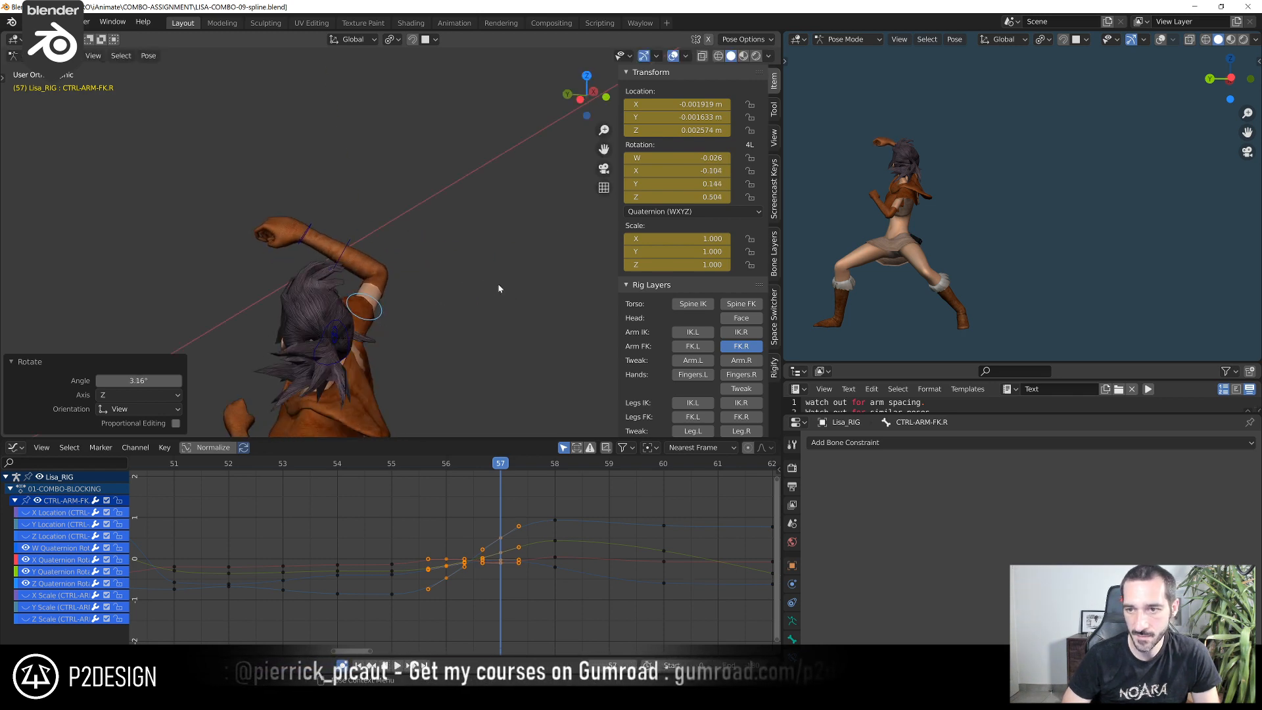
Step back and forth between frames 54 and 58 to examine the arm's arc and spacing
{"action": "key", "text": "Left"}
{"action": "key", "text": "Left"}
{"action": "key", "text": "Left"}
{"action": "key", "text": "Right"}
{"action": "key", "text": "Right"}
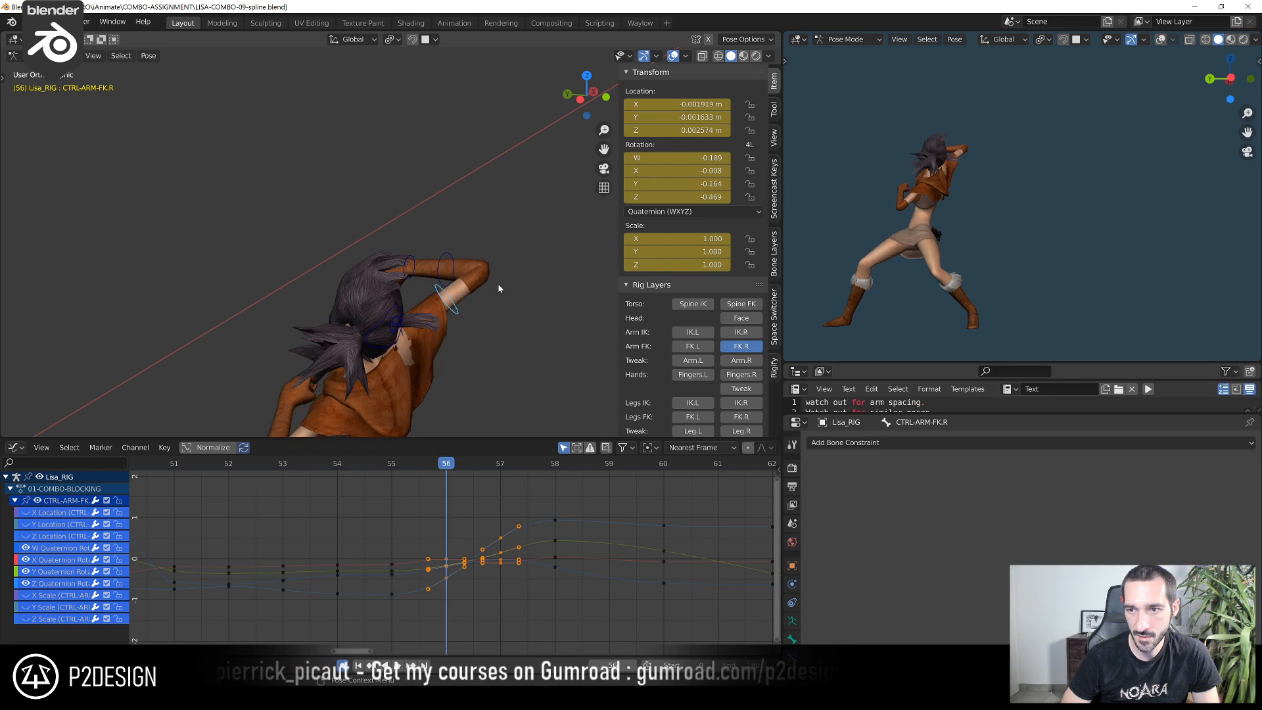
{"action": "key", "text": "Right"}
{"action": "key", "text": "Right"}
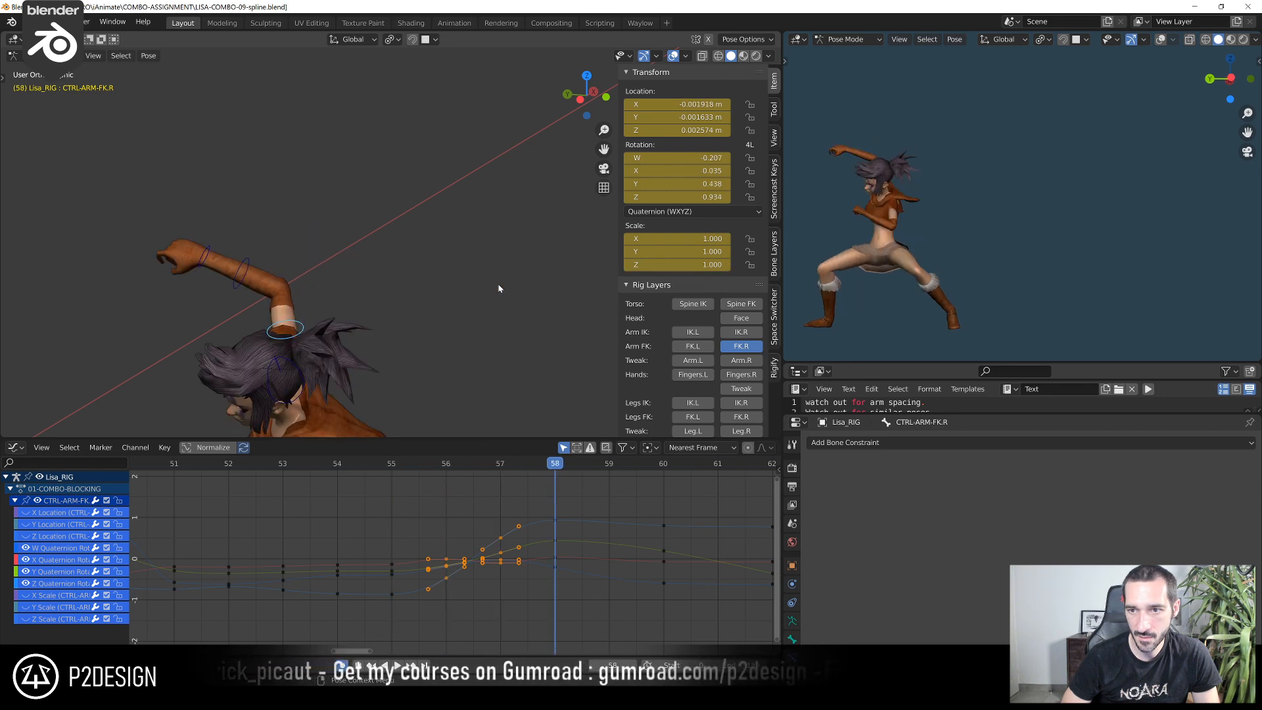
{"action": "key", "text": "Left"}
{"action": "key", "text": "Left"}
{"action": "key", "text": "Left"}
{"action": "key", "text": "Right"}
{"action": "key", "text": "Left"}
{"action": "key", "text": "Left"}
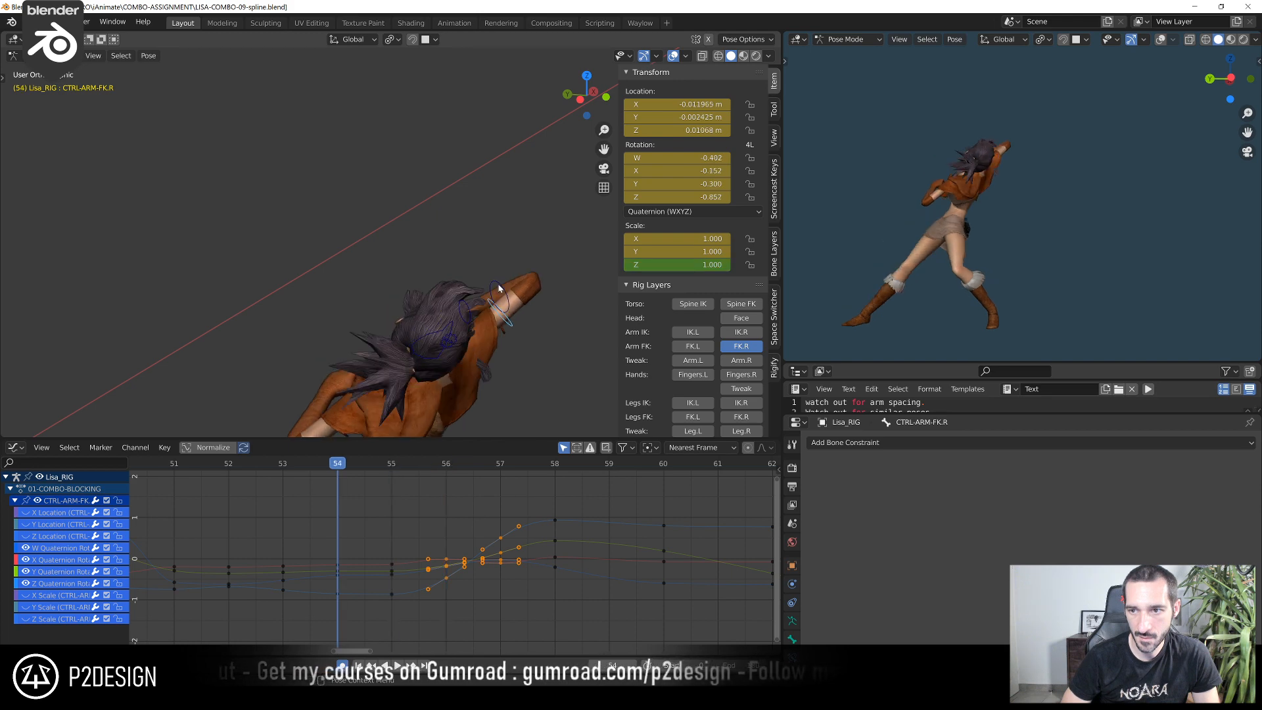
Rotate CTRL-ARM-FK.R at frame 55 by about -11.7° around the front three-quarter view axis
{"action": "key", "text": "Right"}
{"action": "middle_click_drag", "start_coordinate": [499, 288], "coordinate": [454, 367]}
{"action": "key", "text": "r"}
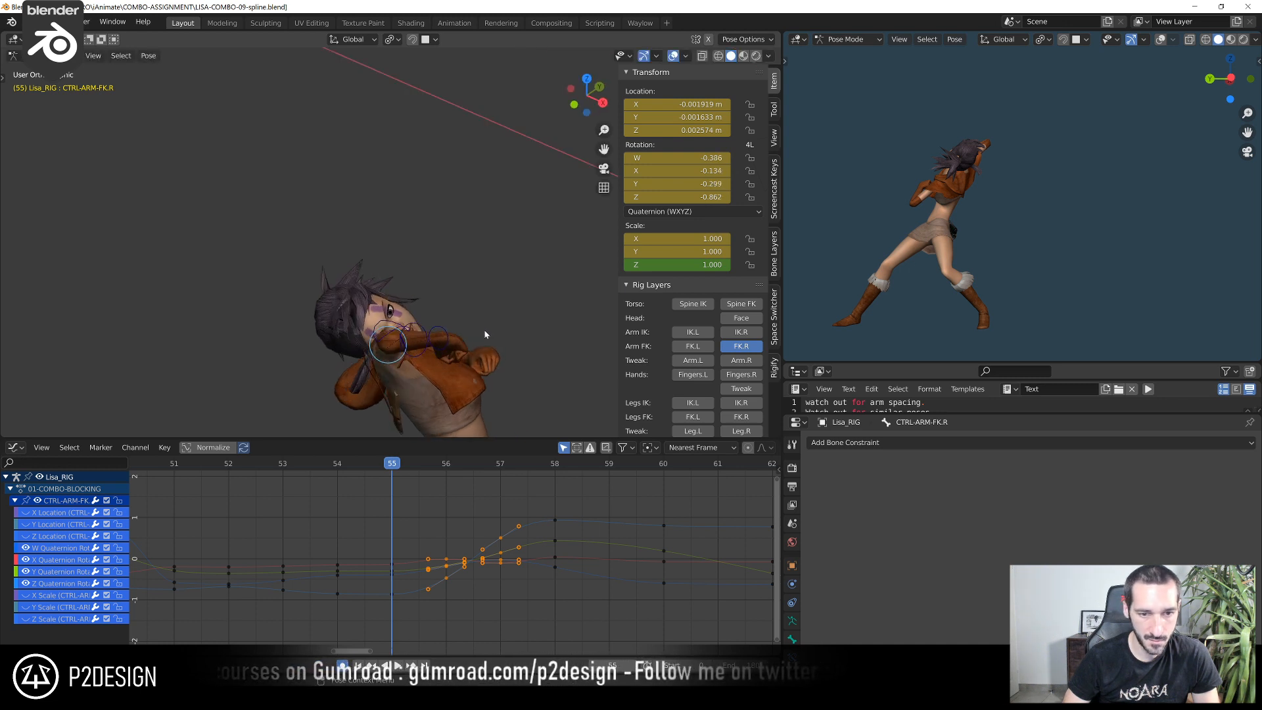
{"action": "left_click", "coordinate": [487, 309]}
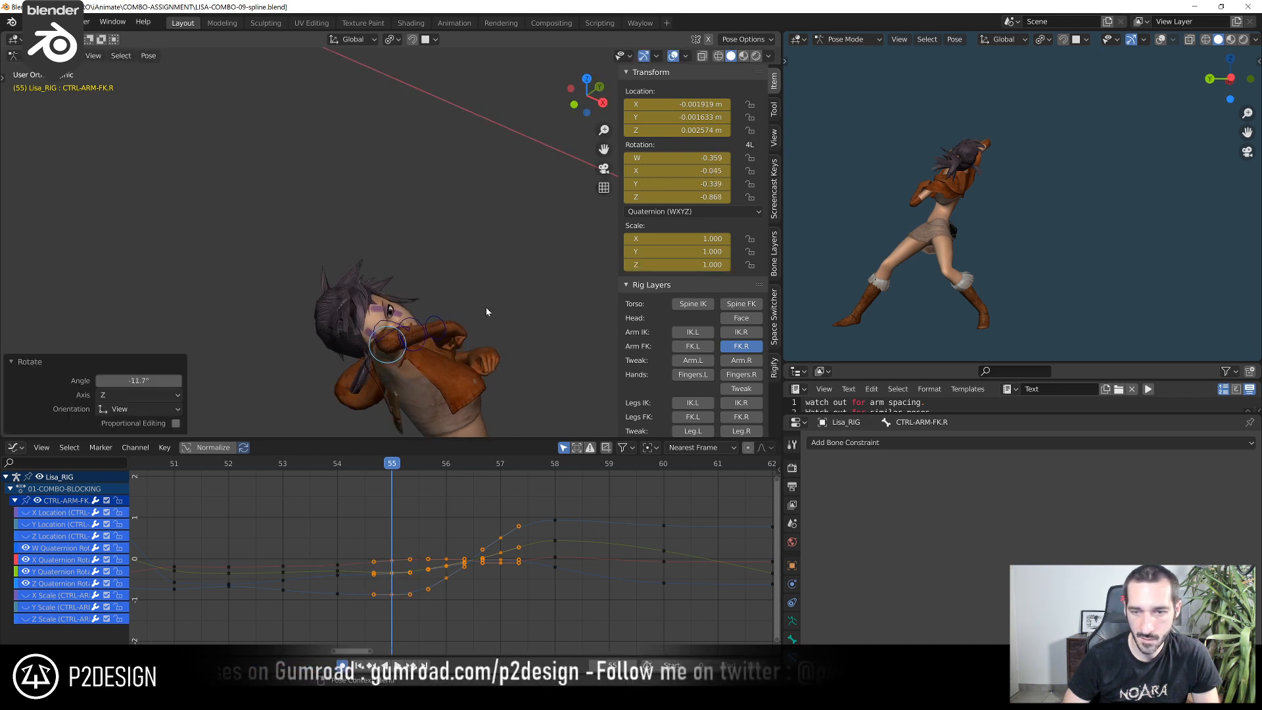
Step through frames 51 to 57 to examine how the adjusted arm pose flows into its neighbours
{"action": "key", "text": "Left"}
{"action": "key", "text": "Left"}
{"action": "key", "text": "Right"}
{"action": "key", "text": "Right"}
{"action": "key", "text": "Right"}
{"action": "key", "text": "Right"}
{"action": "key", "text": "Left"}
{"action": "key", "text": "Left"}
{"action": "key", "text": "Left"}
{"action": "key", "text": "Left"}
{"action": "key", "text": "Left"}
{"action": "key", "text": "Left"}
{"action": "key", "text": "Left"}
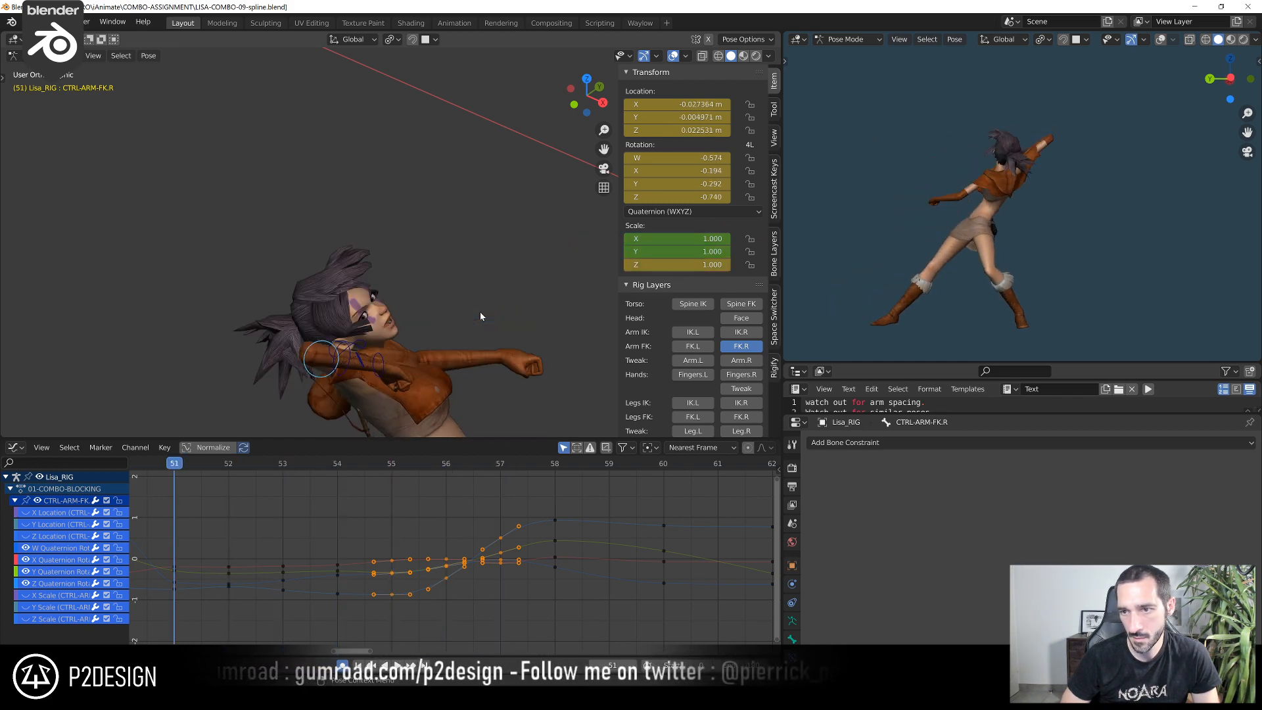
Examine the full-body motion from the left orthographic view by stepping repeatedly through frames 50 to 56
{"action": "key", "text": "ctrl+KP_3"}
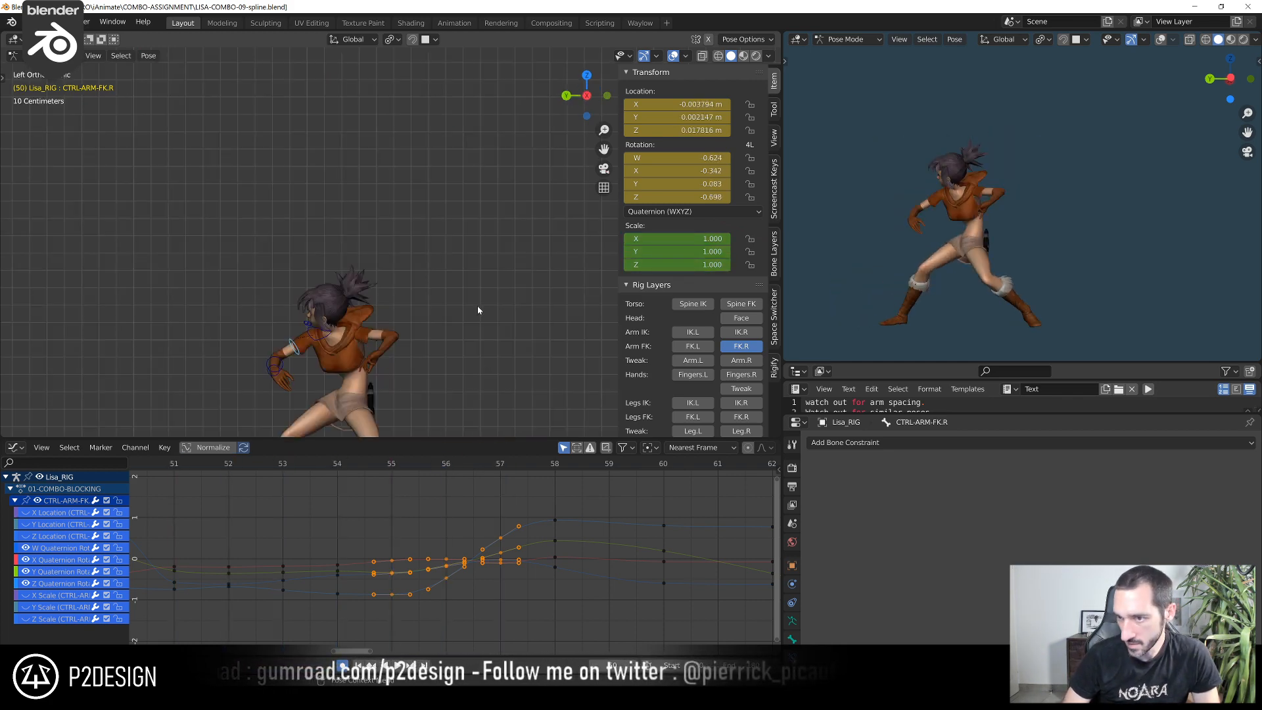
{"action": "scroll", "coordinate": [386, 254], "scroll_direction": "down", "scroll_amount": 5}
{"action": "middle_click_drag", "start_coordinate": [386, 253], "coordinate": [372, 188], "text": "shift"}
{"action": "scroll", "coordinate": [373, 187], "scroll_direction": "up", "scroll_amount": 6}
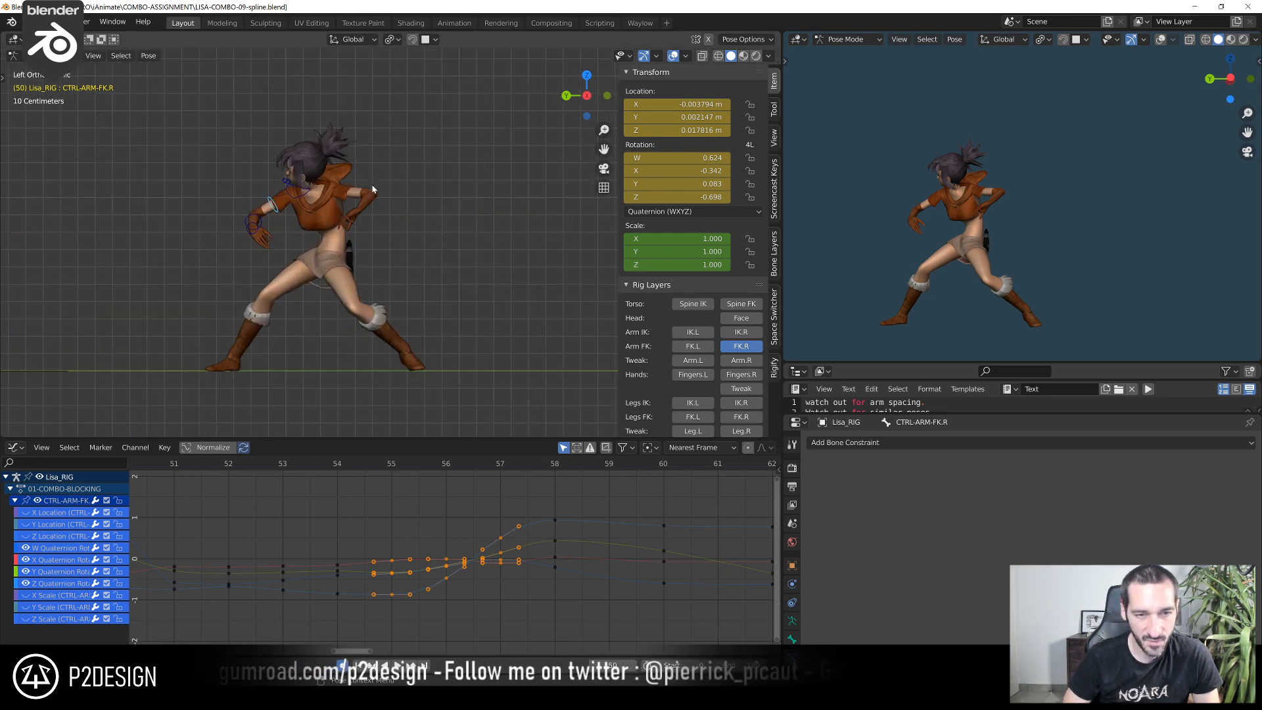
{"action": "key", "text": "Right"}
{"action": "key", "text": "Right"}
{"action": "key", "text": "Right"}
{"action": "key", "text": "Right"}
{"action": "key", "text": "Right"}
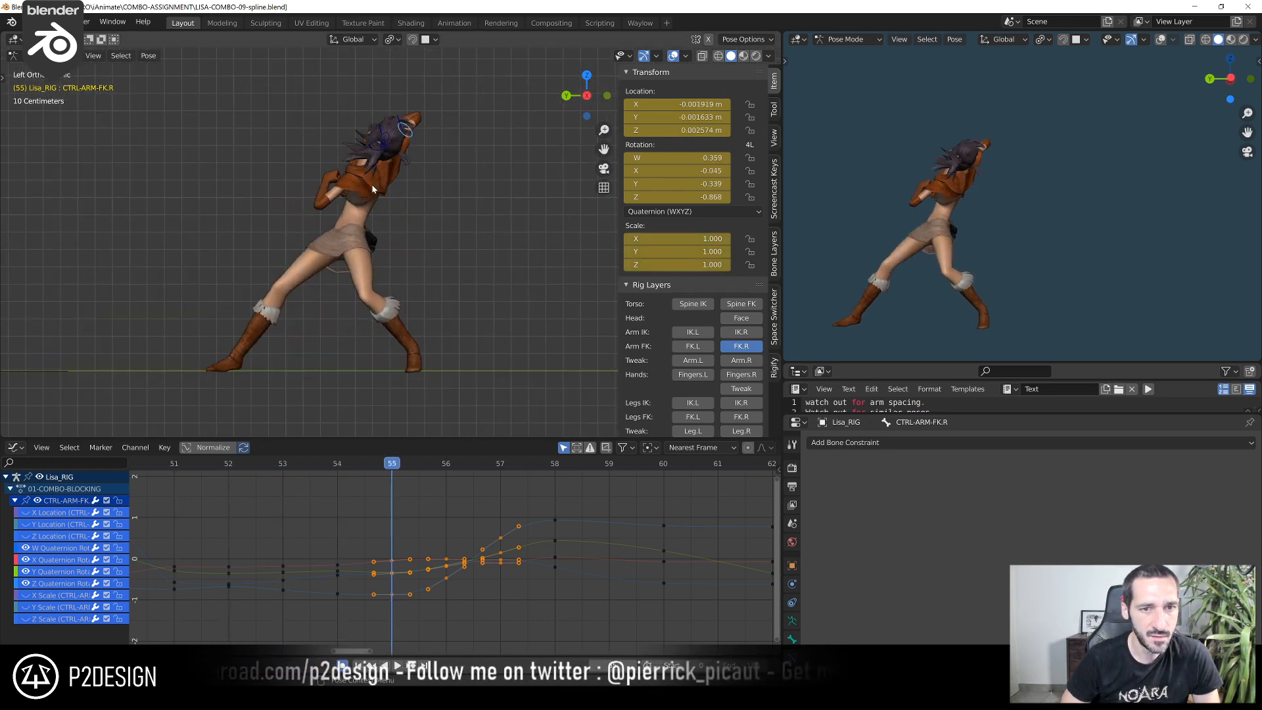
{"action": "key", "text": "Left"}
{"action": "key", "text": "Left"}
{"action": "key", "text": "Left"}
{"action": "key", "text": "Right"}
{"action": "key", "text": "Right"}
{"action": "key", "text": "Right"}
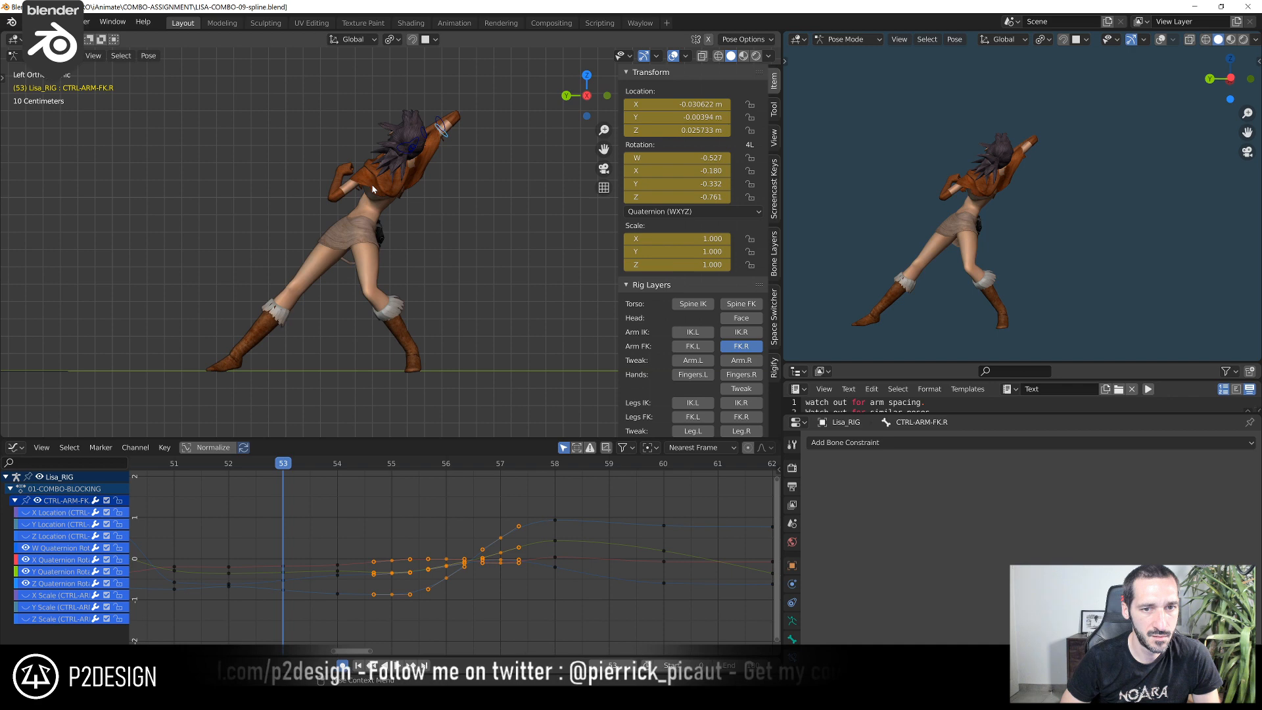
{"action": "key", "text": "Right"}
{"action": "key", "text": "Left"}
{"action": "key", "text": "Left"}
{"action": "key", "text": "Left"}
{"action": "key", "text": "Left"}
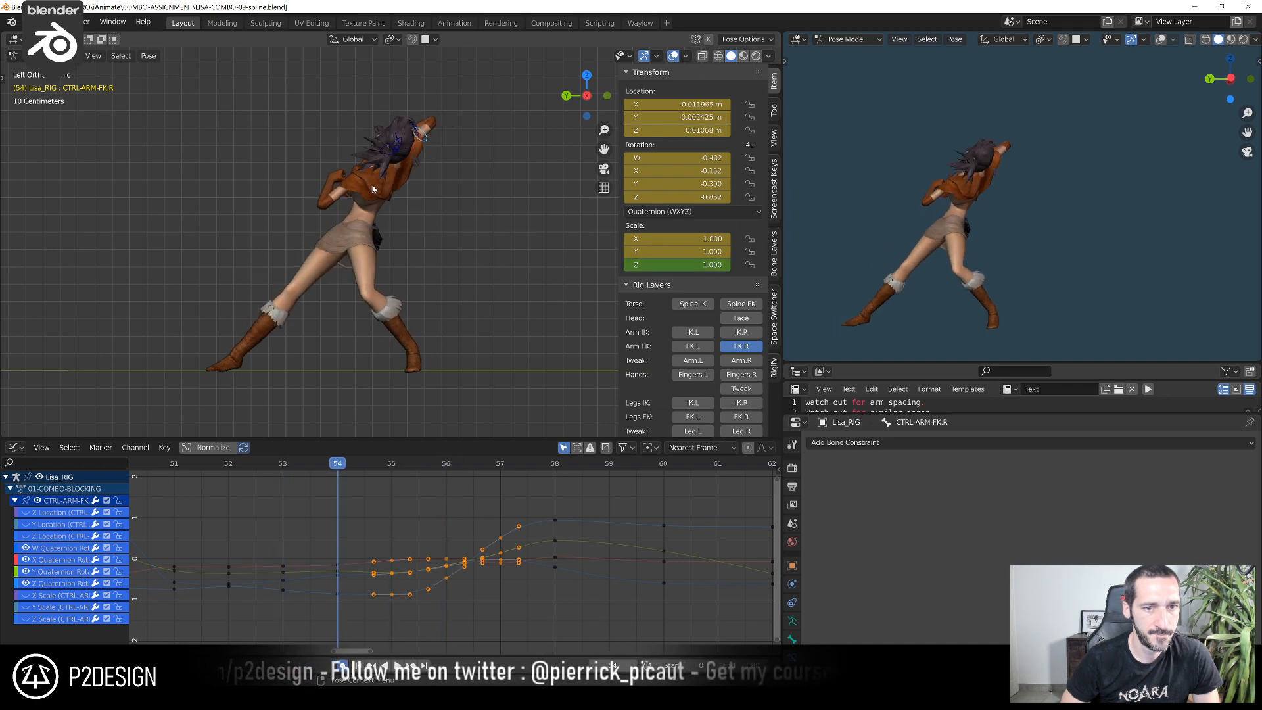
{"action": "key", "text": "Right"}
{"action": "key", "text": "Right"}
{"action": "key", "text": "Right"}
{"action": "key", "text": "Right"}
{"action": "key", "text": "Right"}
{"action": "key", "text": "Left"}
{"action": "key", "text": "Left"}
{"action": "key", "text": "Left"}
{"action": "key", "text": "Left"}
{"action": "key", "text": "Left"}
{"action": "key", "text": "Right"}
{"action": "key", "text": "Right"}
{"action": "key", "text": "Right"}
{"action": "key", "text": "Right"}
{"action": "key", "text": "Right"}
{"action": "key", "text": "Right"}
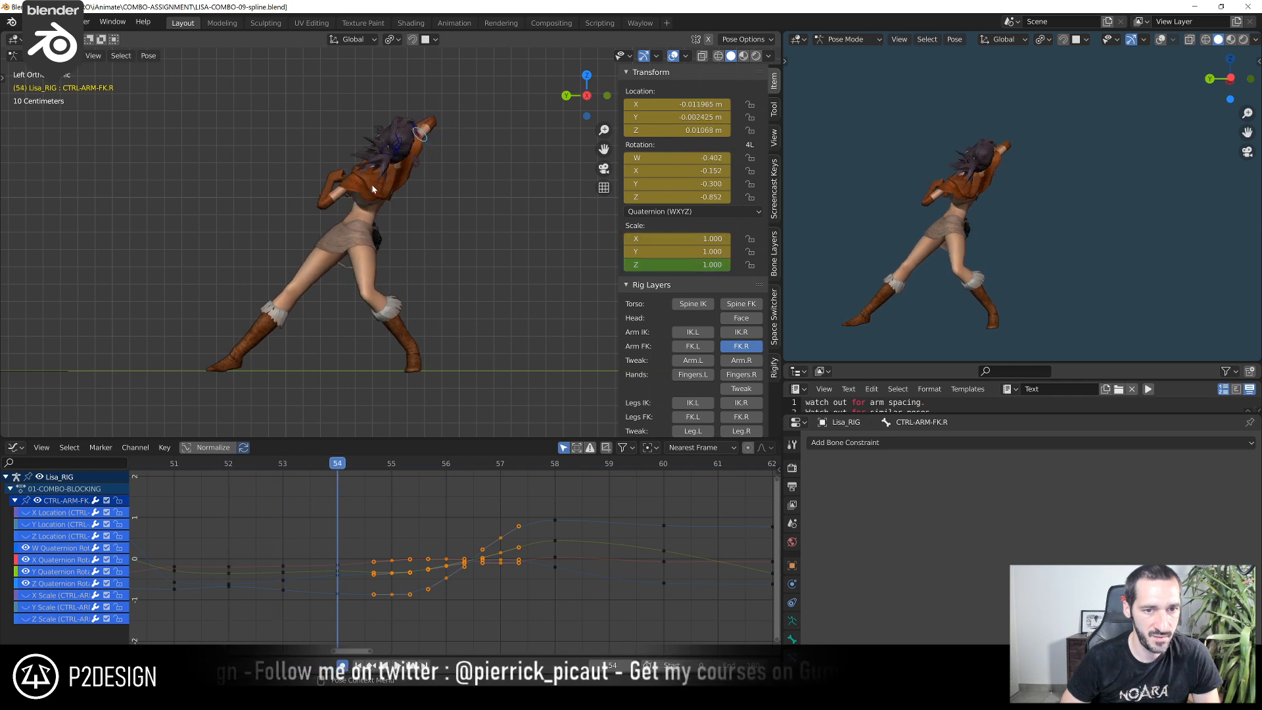
{"action": "key", "text": "Left"}
{"action": "key", "text": "Left"}
{"action": "key", "text": "Left"}
{"action": "key", "text": "Left"}
{"action": "key", "text": "Left"}
{"action": "key", "text": "Left"}
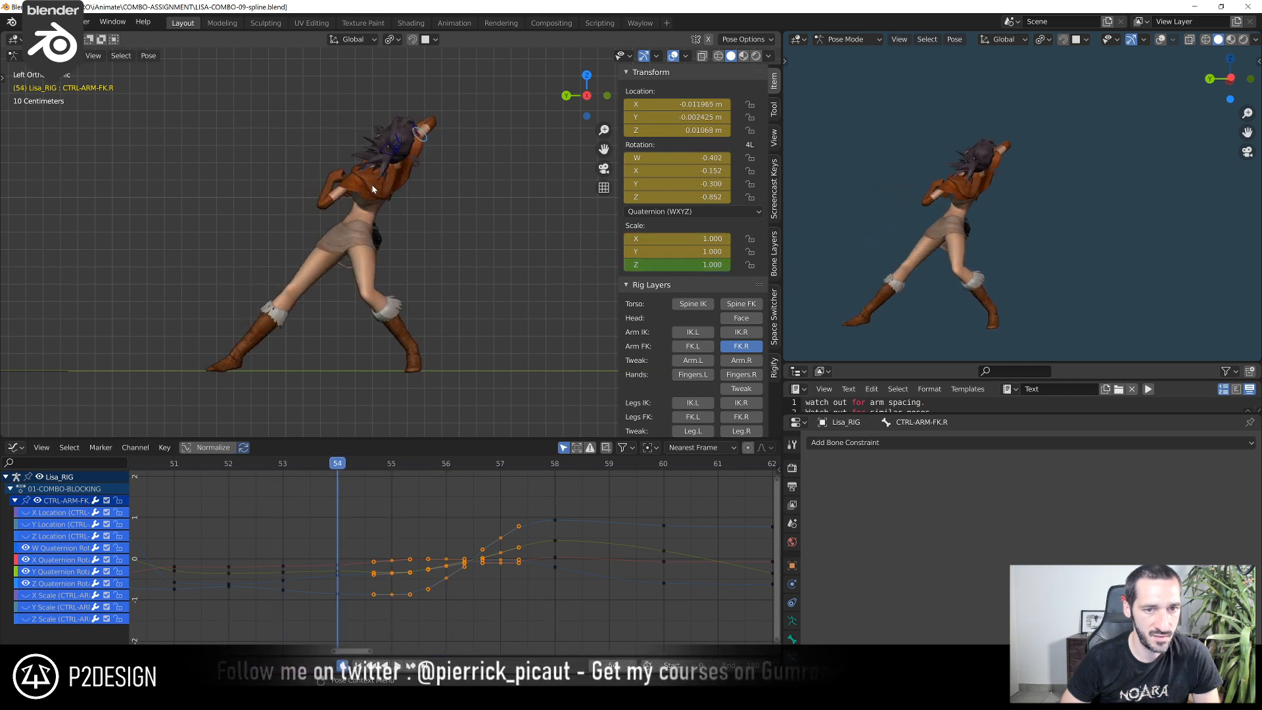
{"action": "key", "text": "Right"}
{"action": "key", "text": "Right"}
{"action": "key", "text": "Right"}
{"action": "key", "text": "Right"}
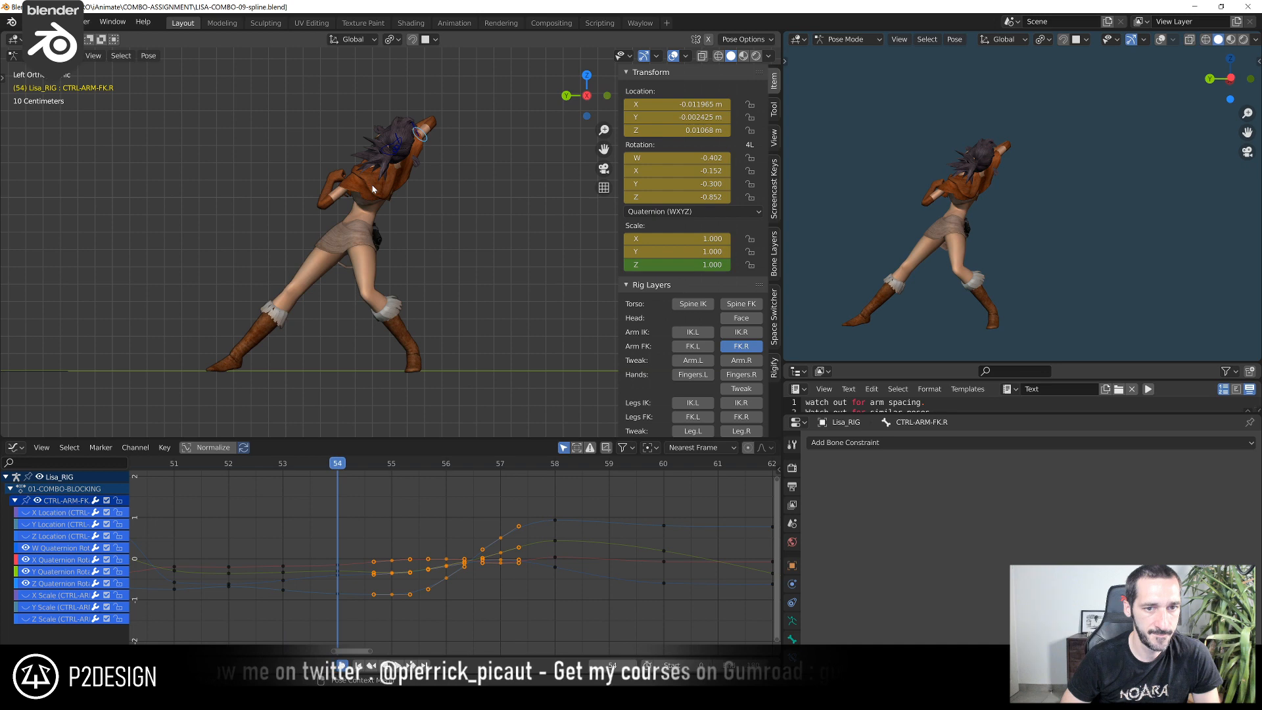
{"action": "key", "text": "Left"}
{"action": "key", "text": "Left"}
{"action": "key", "text": "Right"}
{"action": "key", "text": "Right"}
{"action": "key", "text": "Right"}
{"action": "key", "text": "Right"}
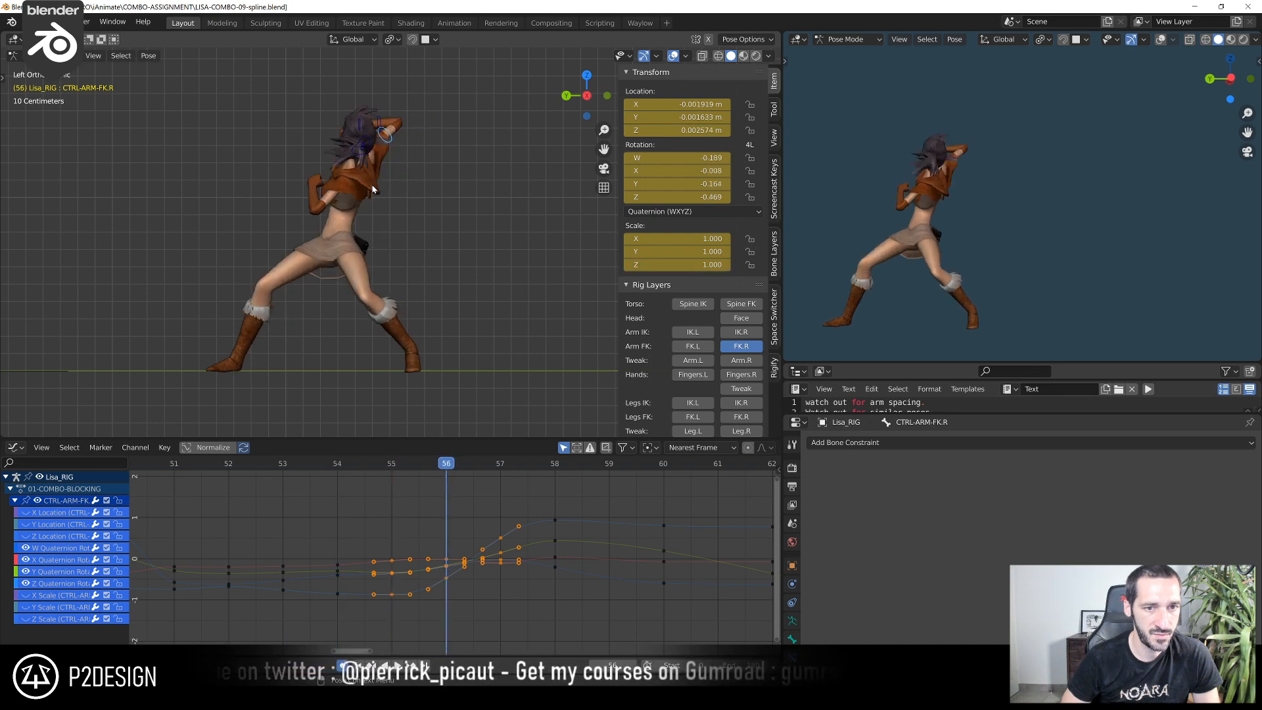
{"action": "key", "text": "Left"}
{"action": "key", "text": "Left"}
{"action": "key", "text": "Left"}
{"action": "key", "text": "Left"}
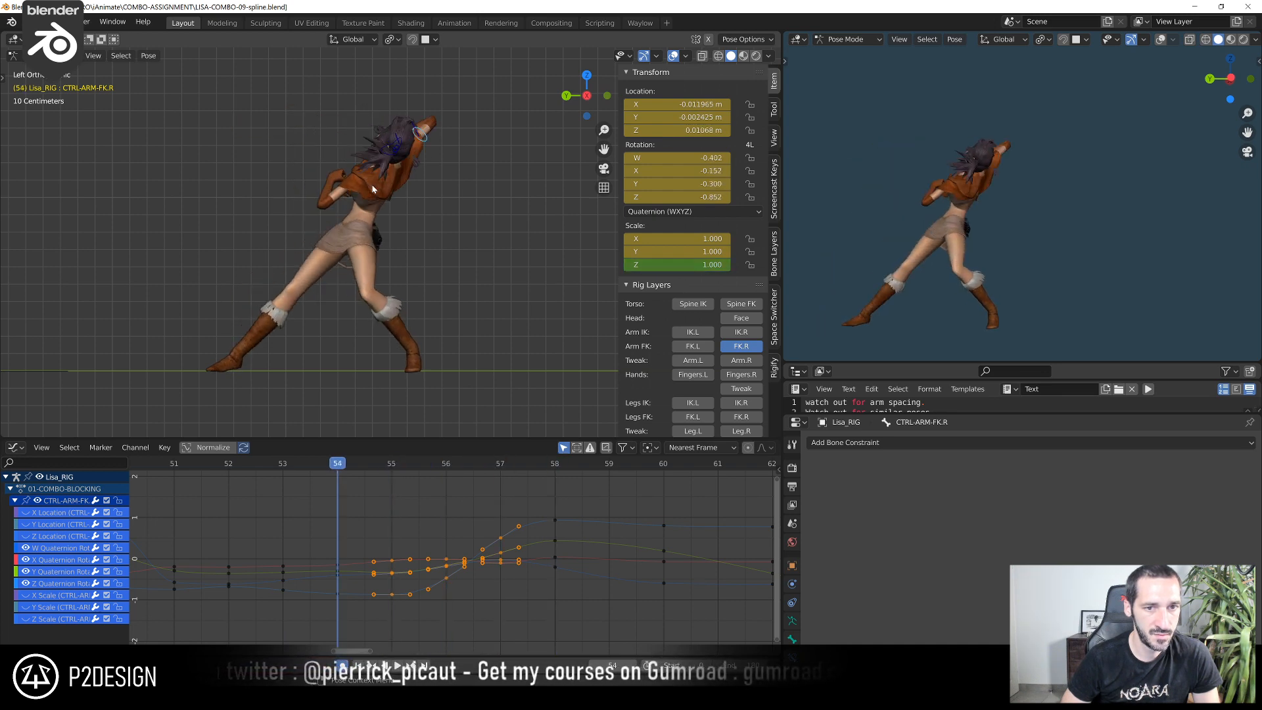
{"action": "key", "text": "Right"}
{"action": "key", "text": "Right"}
{"action": "key", "text": "Right"}
{"action": "key", "text": "Left"}
{"action": "key", "text": "Left"}
{"action": "key", "text": "Left"}
{"action": "key", "text": "Left"}
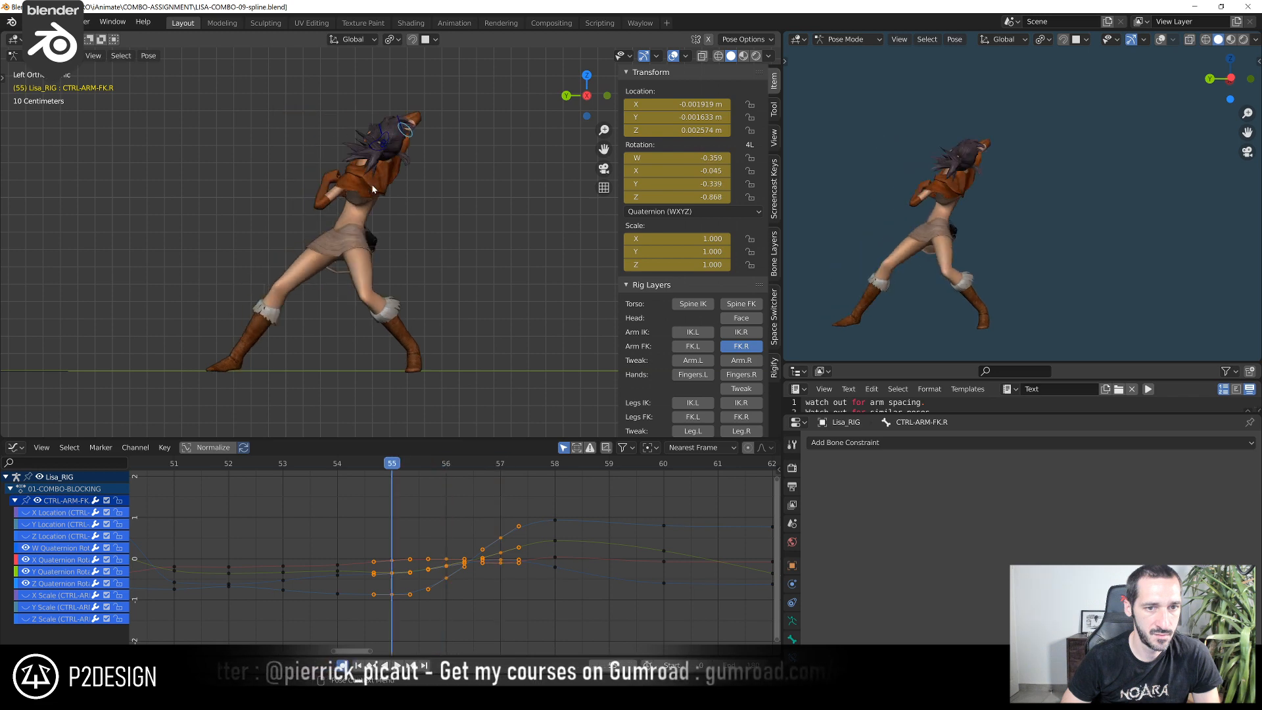
{"action": "key", "text": "Right"}
{"action": "key", "text": "Right"}
{"action": "key", "text": "Right"}
{"action": "key", "text": "Right"}
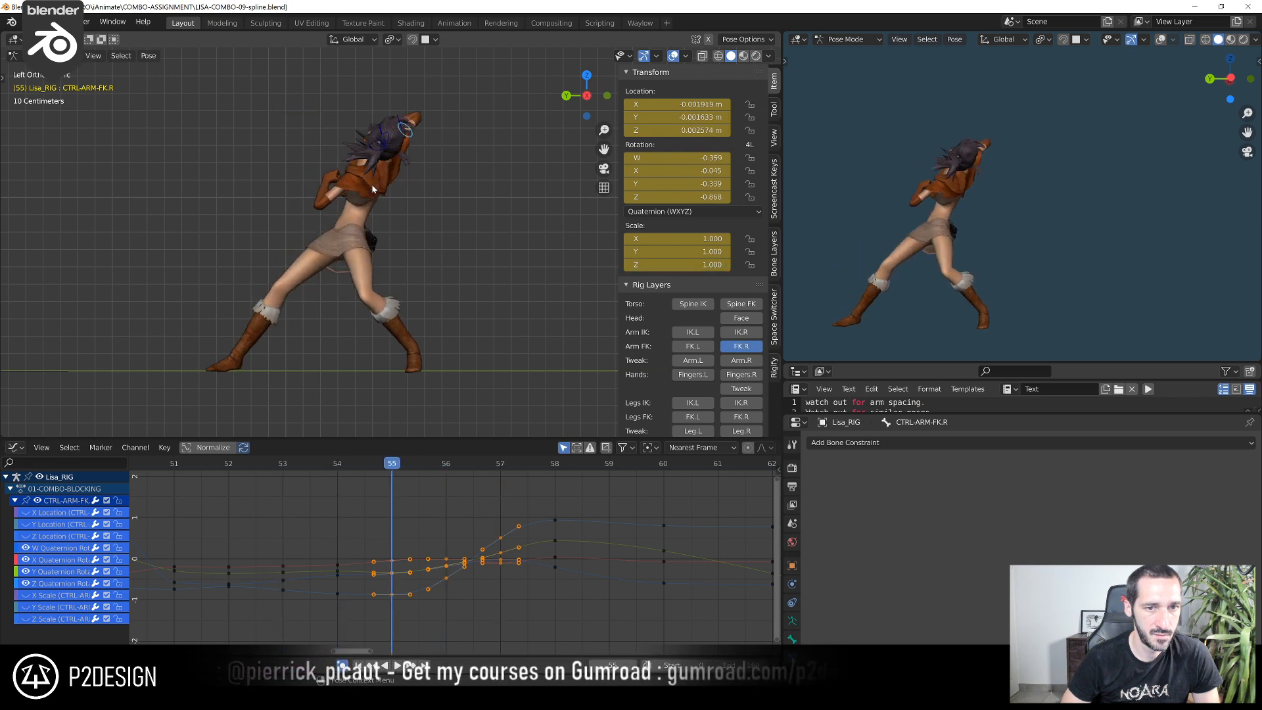
{"action": "key", "text": "Left"}
{"action": "key", "text": "Left"}
{"action": "key", "text": "Left"}
{"action": "key", "text": "Left"}
{"action": "key", "text": "Left"}
{"action": "key", "text": "Left"}
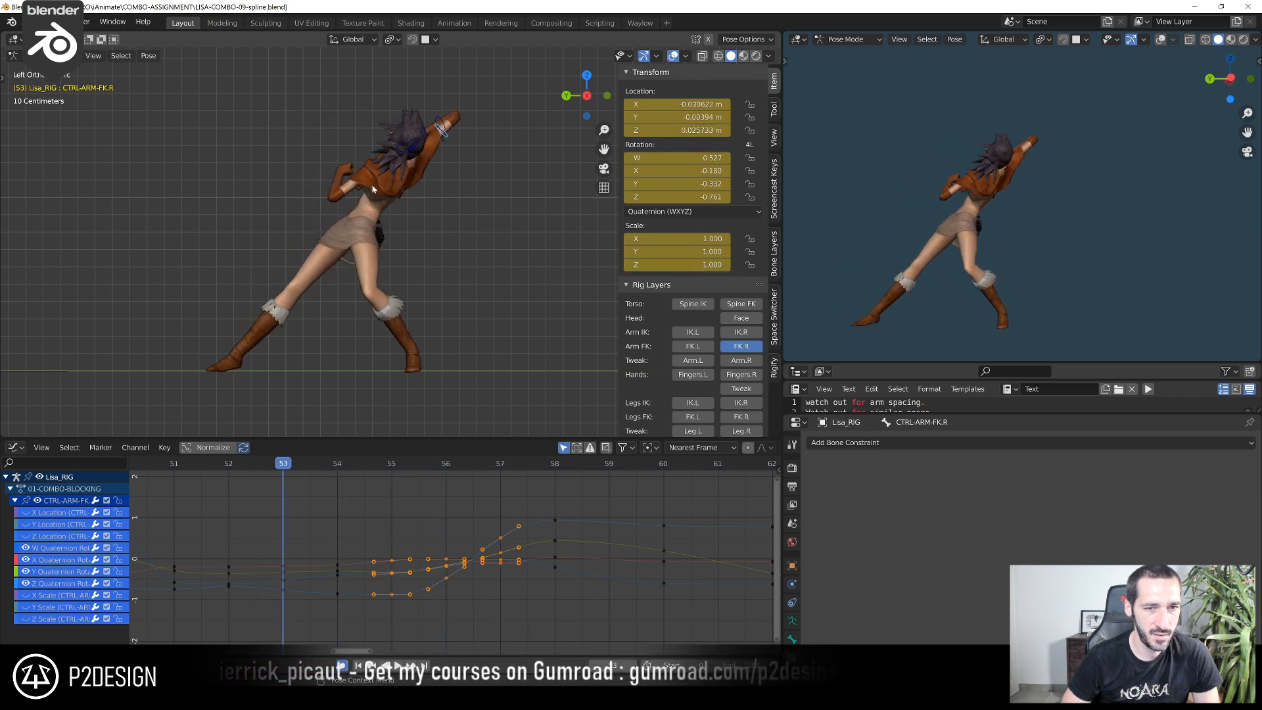
{"action": "key", "text": "Right"}
{"action": "key", "text": "Right"}
{"action": "key", "text": "Right"}
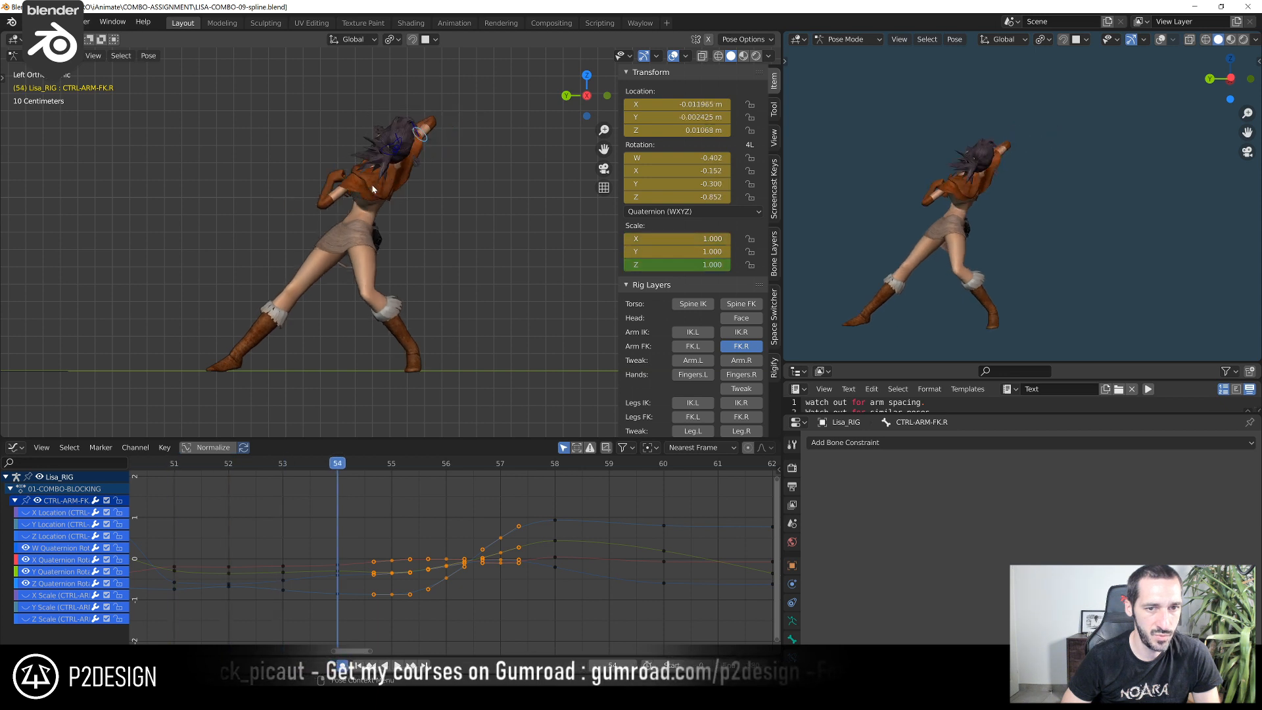
{"action": "key", "text": "Right"}
{"action": "key", "text": "Left"}
{"action": "key", "text": "Left"}
{"action": "key", "text": "Right"}
Show the Spine IK controls and select CTRL-CHEST at frame 54
{"action": "scroll", "coordinate": [372, 189], "scroll_direction": "up", "scroll_amount": 1}
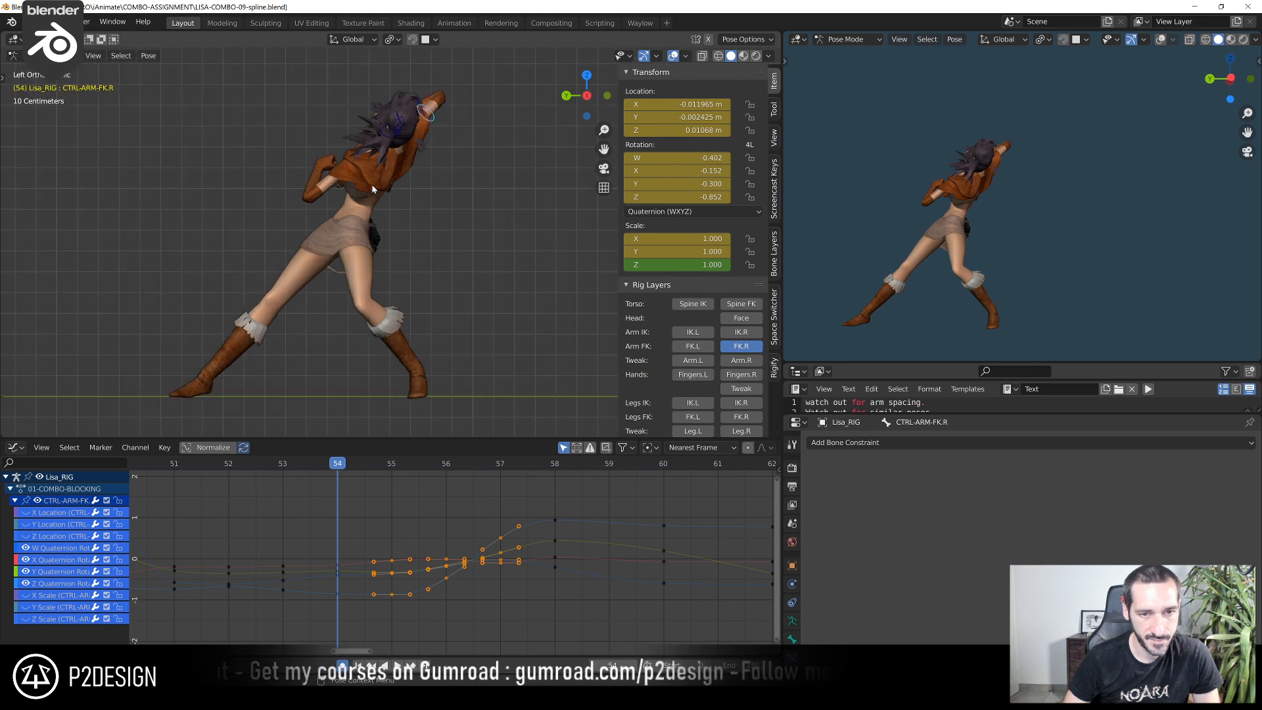
{"action": "left_click", "coordinate": [414, 172]}
{"action": "scroll", "coordinate": [387, 219], "scroll_direction": "up", "scroll_amount": 3}
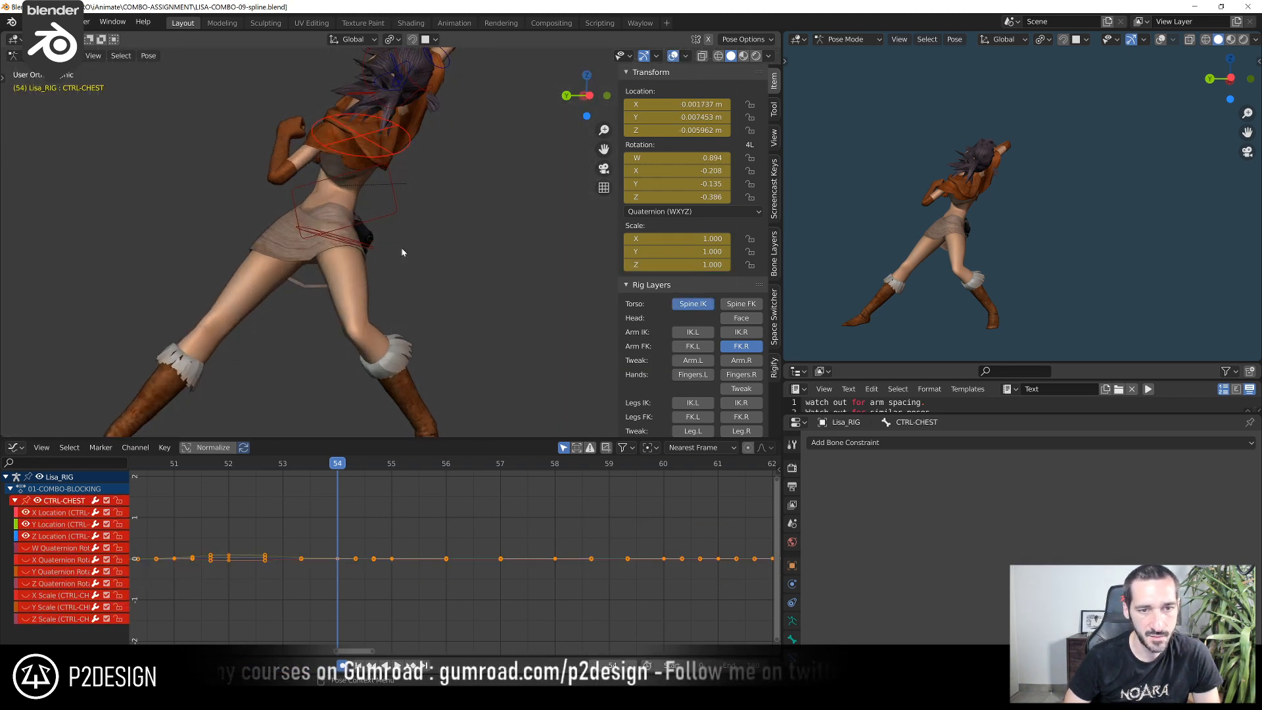
Nudge CTRL-CHEST at frame 53 and rotate it by about 0.29° around the view axis
{"action": "key", "text": "Left"}
{"action": "key", "text": "Left"}
{"action": "key", "text": "Right"}
{"action": "key", "text": "Right"}
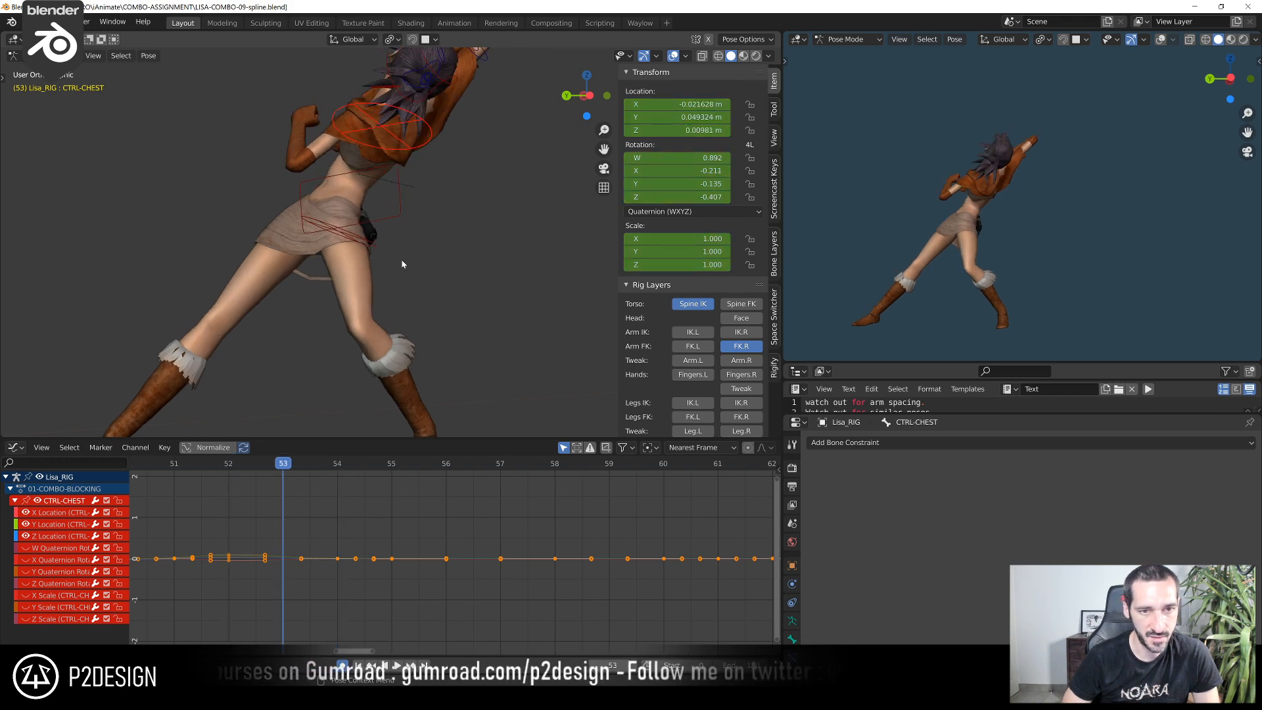
{"action": "key", "text": "Left"}
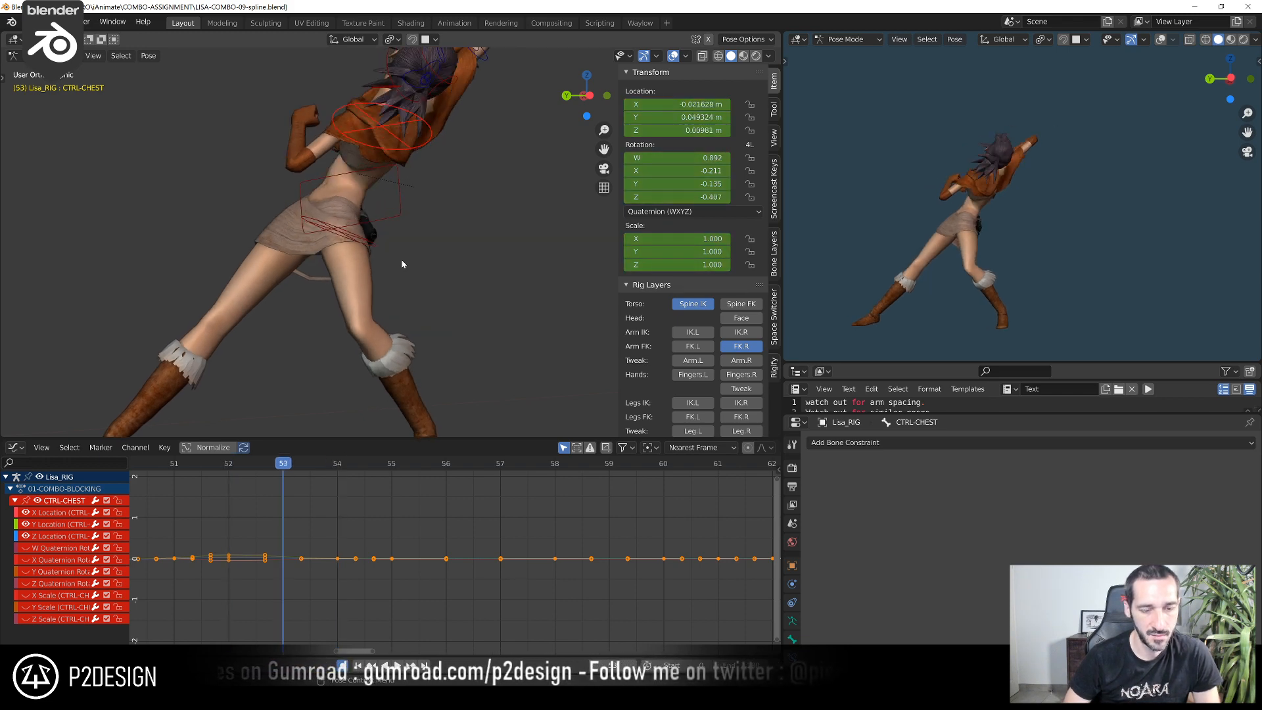
{"action": "scroll", "coordinate": [403, 260], "scroll_direction": "down", "scroll_amount": 4}
{"action": "key", "text": "g"}
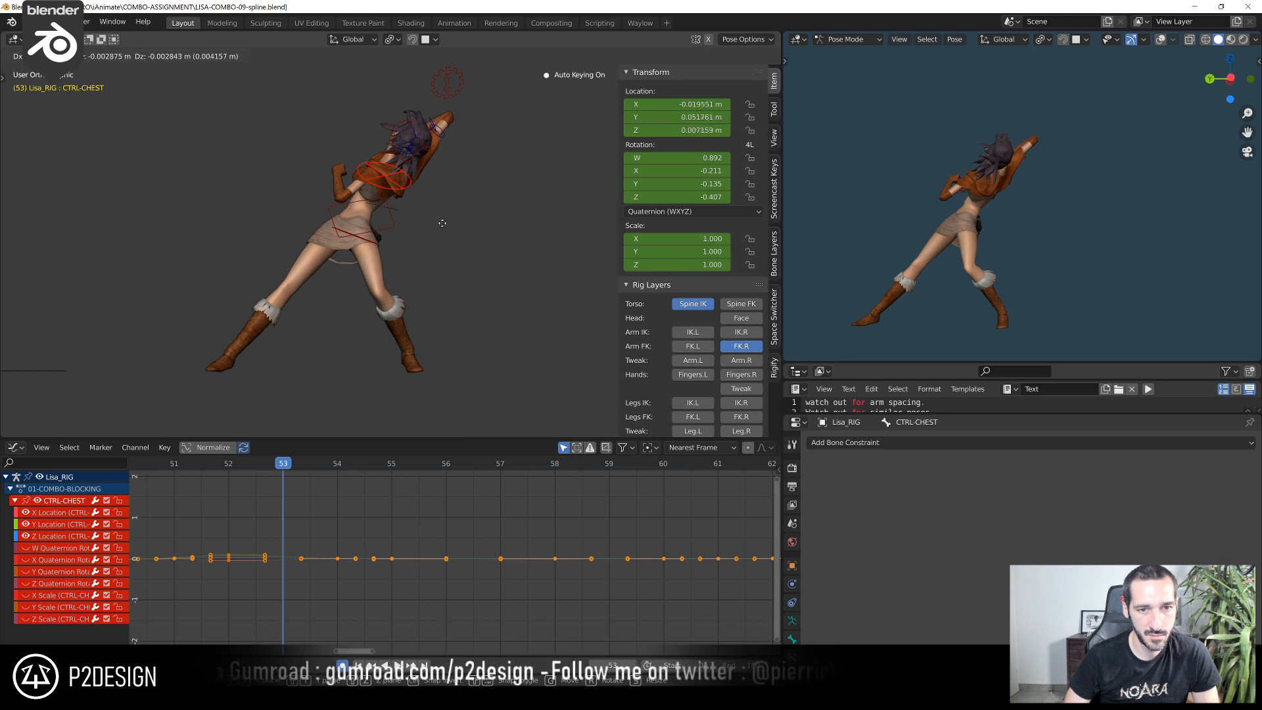
{"action": "left_click", "coordinate": [467, 223]}
{"action": "key", "text": "r"}
{"action": "left_click", "coordinate": [481, 213]}
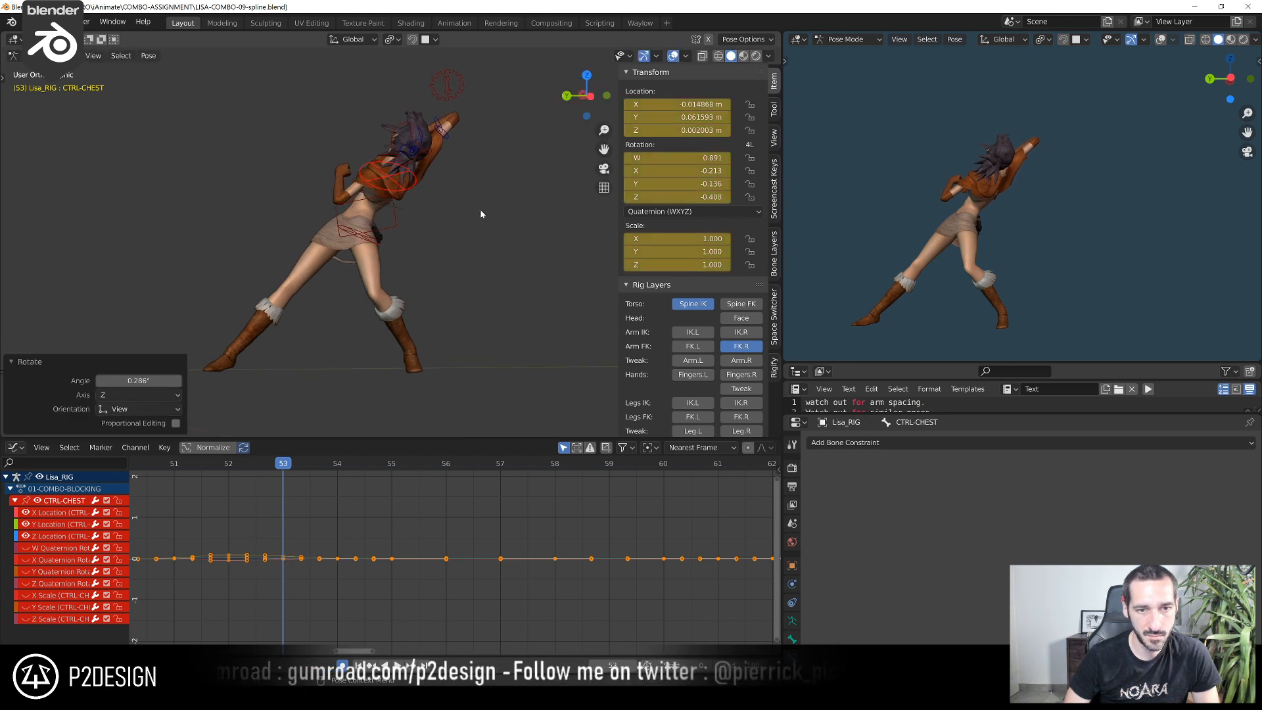
Step repeatedly through frames 52 to 56 to examine how the adjusted chest pose flows into its neighbours
{"action": "key", "text": "Left"}
{"action": "key", "text": "Right"}
{"action": "key", "text": "Right"}
{"action": "key", "text": "Right"}
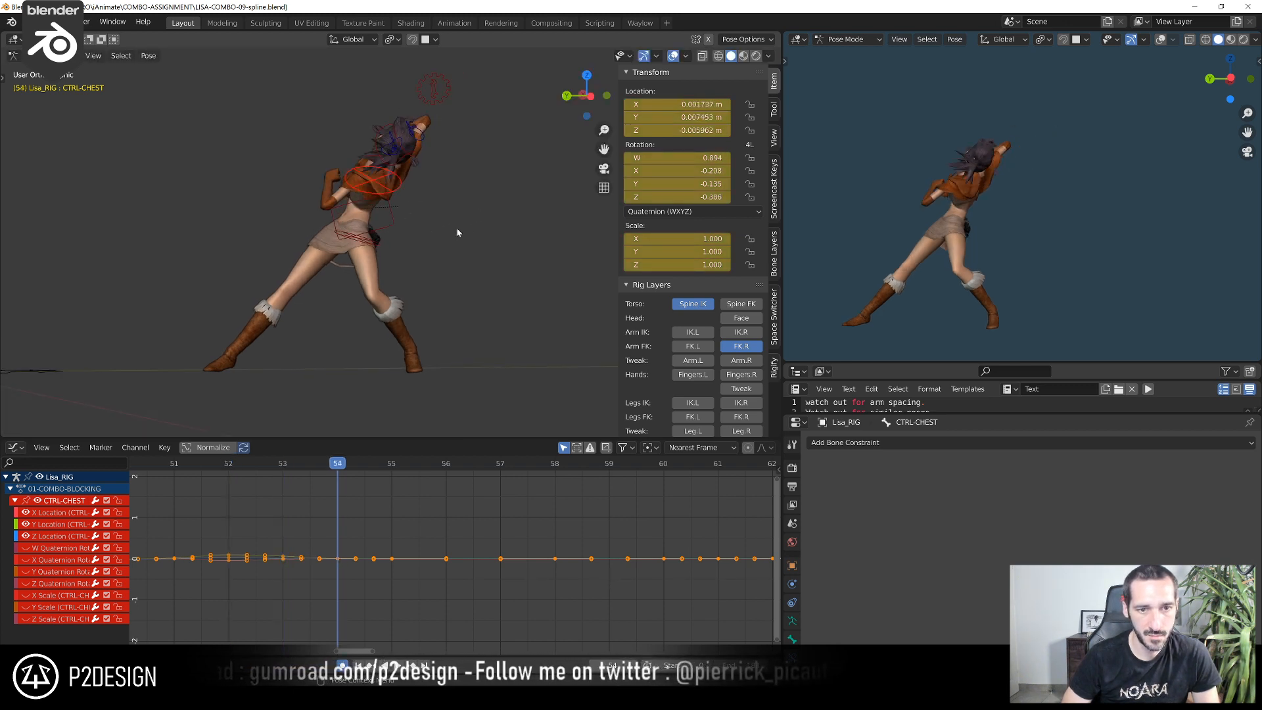
{"action": "key", "text": "Right"}
{"action": "key", "text": "Right"}
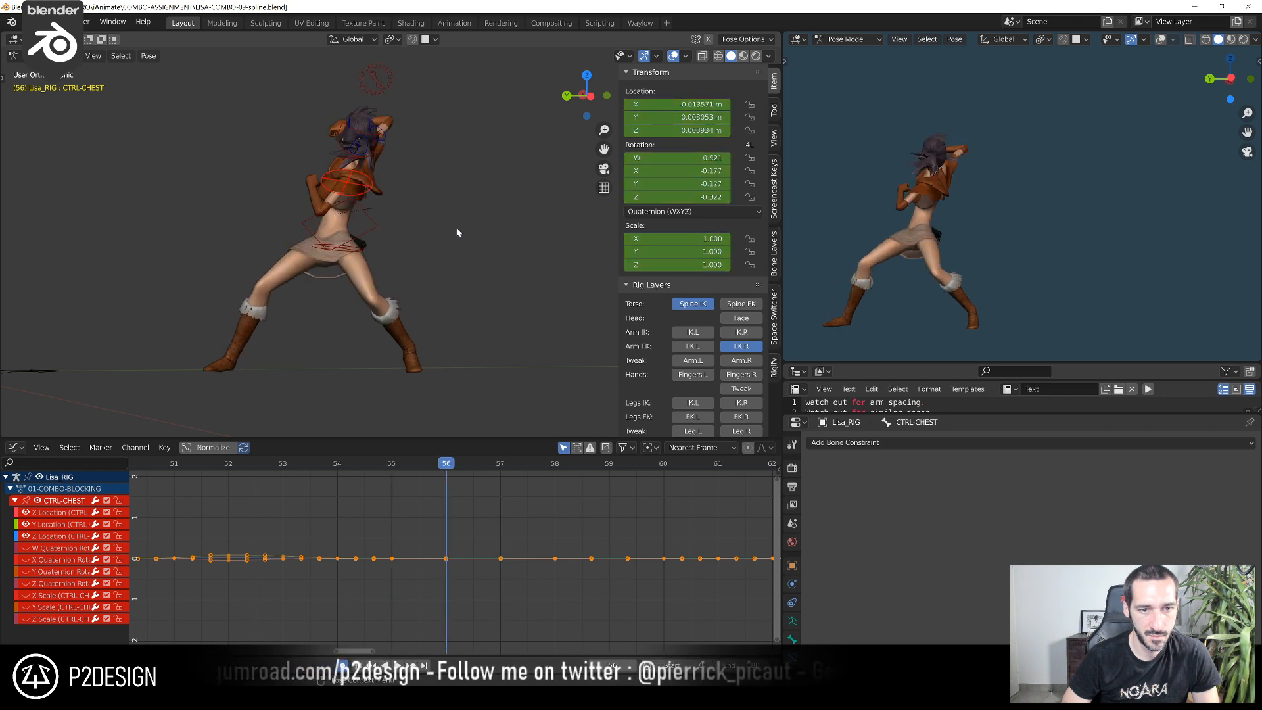
{"action": "key", "text": "Left"}
{"action": "key", "text": "Left"}
{"action": "key", "text": "Left"}
{"action": "key", "text": "Left"}
{"action": "key", "text": "Right"}
{"action": "key", "text": "Left"}
{"action": "key", "text": "Right"}
{"action": "key", "text": "Left"}
Move CTRL-CHEST at frame 53 by about 0.0018, 0.0078 and 0.0081 m along global X, Y and Z, then restore the Select Box tool
{"action": "key", "text": "g"}
{"action": "left_click", "coordinate": [454, 219]}
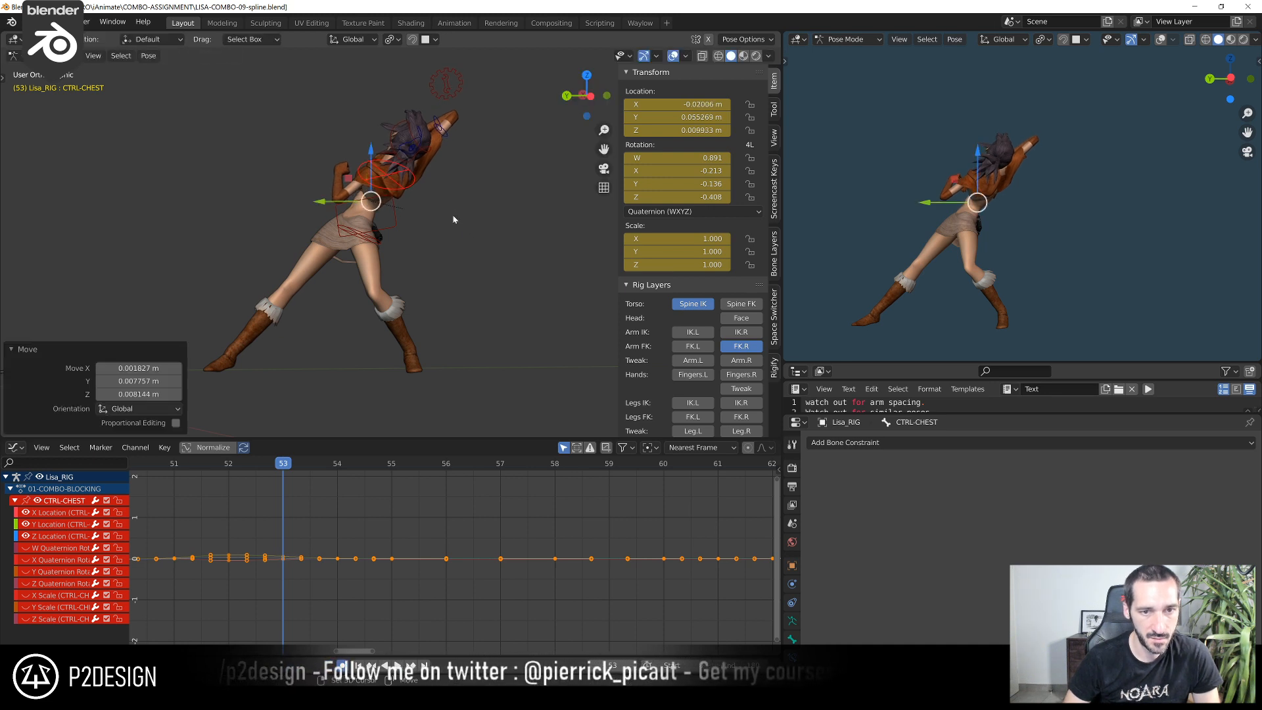
{"action": "key", "text": "t"}
{"action": "left_click", "coordinate": [24, 85]}
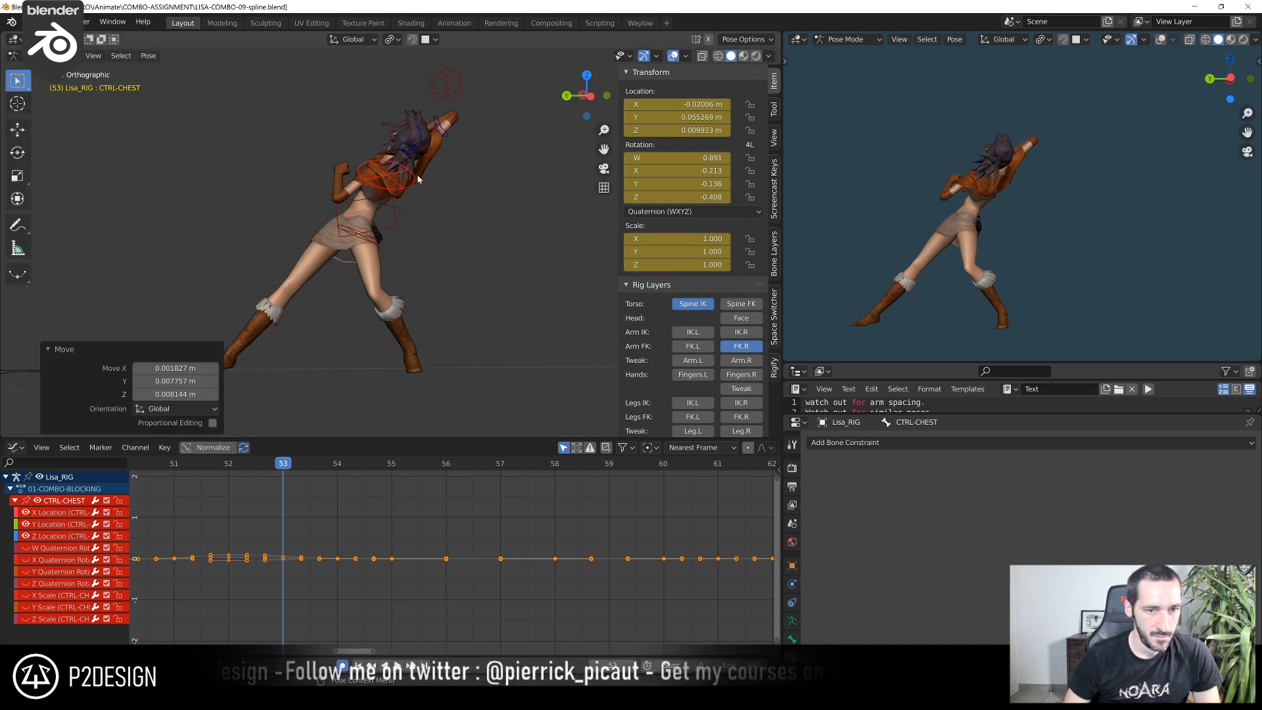
{"action": "key", "text": "t"}
Reposition CTRL-CHEST slightly at frame 54 to smooth the torso's path between frames 53 and 55
{"action": "left_click_drag", "start_coordinate": [283, 471], "coordinate": [368, 445]}
{"action": "left_click_drag", "start_coordinate": [360, 450], "coordinate": [337, 469]}
{"action": "middle_click_drag", "start_coordinate": [401, 243], "coordinate": [391, 237]}
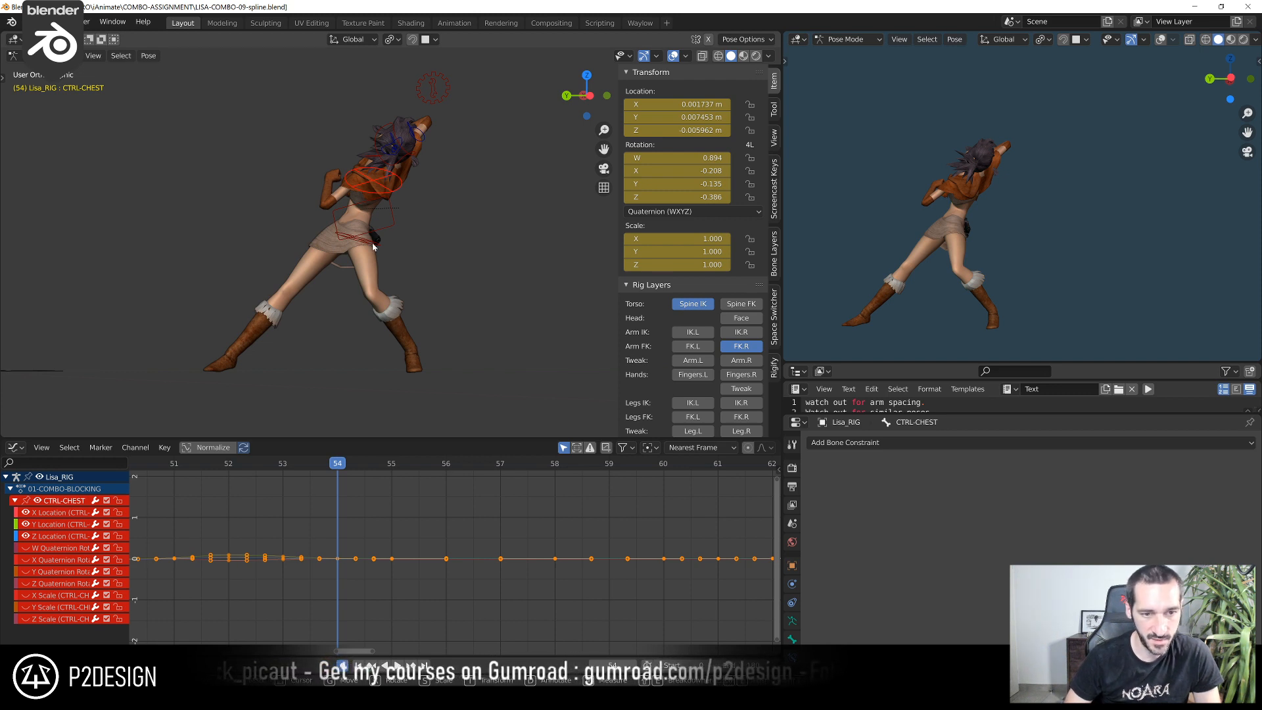
{"action": "scroll", "coordinate": [372, 245], "scroll_direction": "up", "scroll_amount": 4}
{"action": "key", "text": "g"}
{"action": "left_click", "coordinate": [423, 217]}
Play back the combo in both the working view and the camera view to examine the revised chest motion
{"action": "scroll", "coordinate": [421, 221], "scroll_direction": "down", "scroll_amount": 4}
{"action": "left_click_drag", "start_coordinate": [340, 468], "coordinate": [121, 463]}
{"action": "key", "text": "space"}
{"action": "key", "text": "space"}
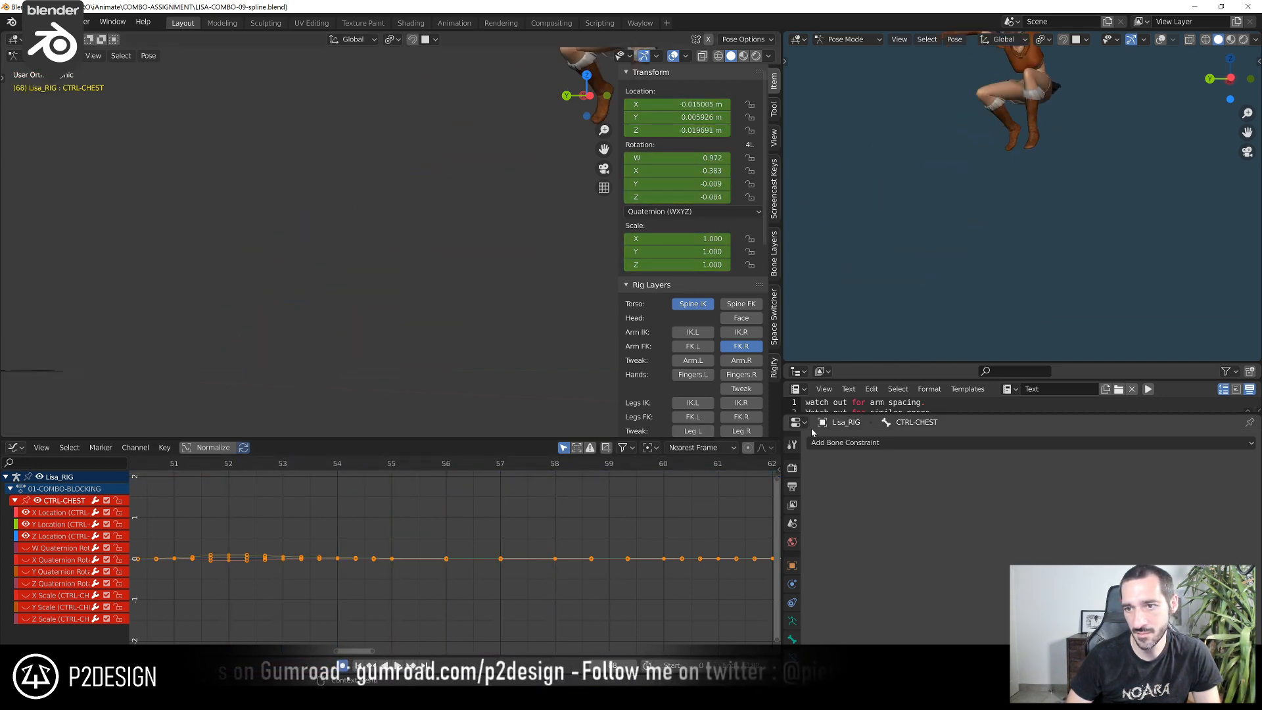
{"action": "scroll", "coordinate": [460, 500], "scroll_direction": "down", "scroll_amount": 5}
{"action": "key", "text": "space"}
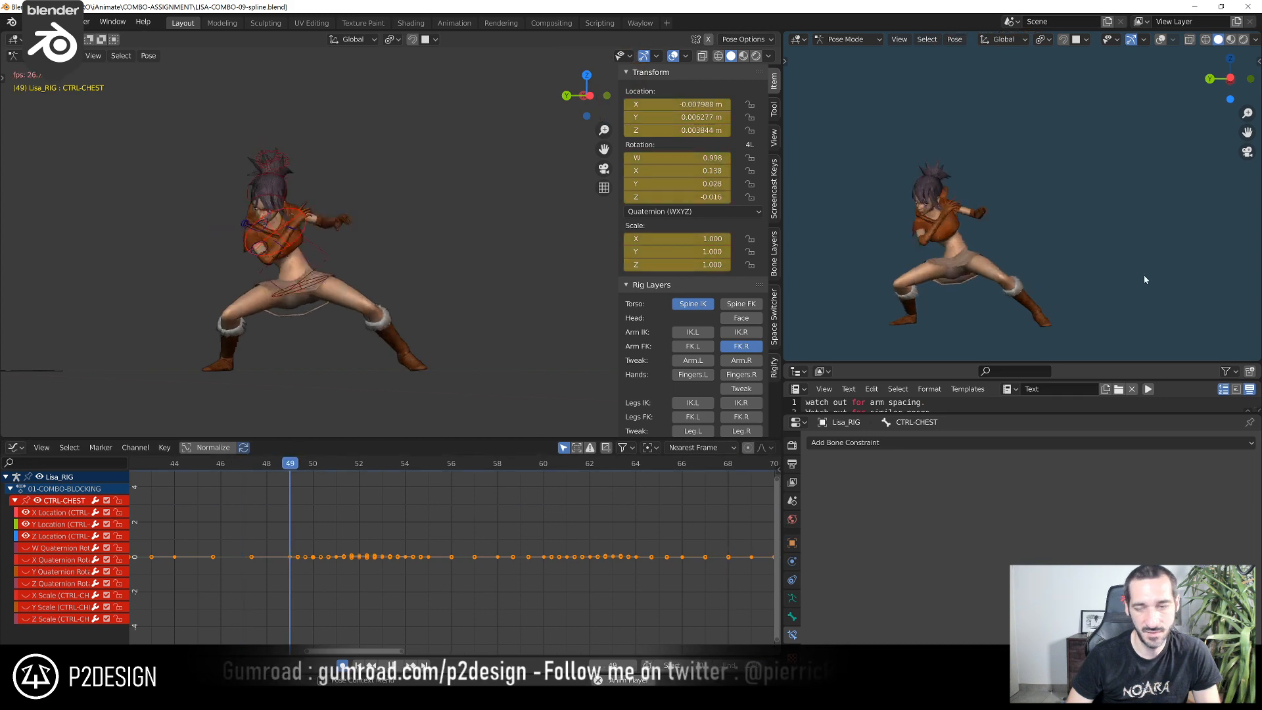
{"action": "key", "text": "KP_0"}
{"action": "scroll", "coordinate": [374, 497], "scroll_direction": "down", "scroll_amount": 4}
{"action": "left_click", "coordinate": [336, 473]}
{"action": "left_click", "coordinate": [338, 466]}
{"action": "key", "text": "space"}
{"action": "key", "text": "space"}
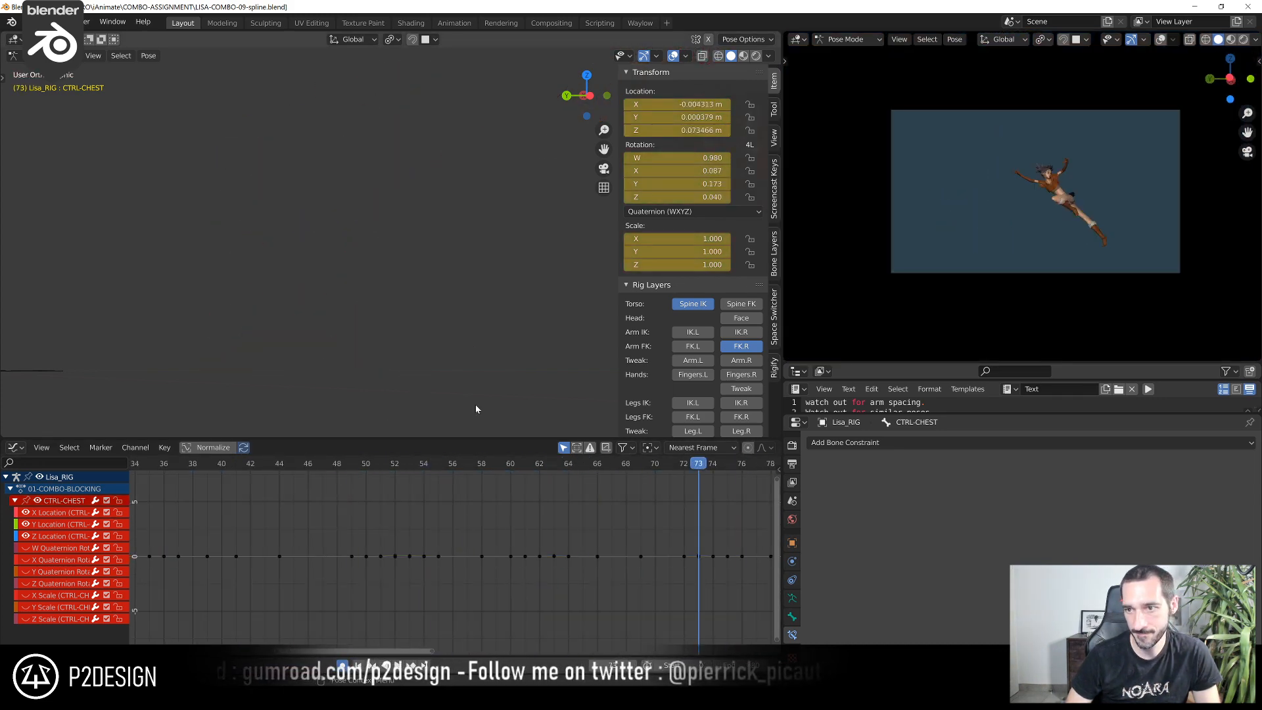
Scrub to frame 65 and save the file
{"action": "left_click_drag", "start_coordinate": [387, 465], "coordinate": [589, 479]}
{"action": "middle_click_drag", "start_coordinate": [494, 238], "coordinate": [388, 415], "text": "shift"}
{"action": "scroll", "coordinate": [455, 304], "scroll_direction": "up", "scroll_amount": 1}
{"action": "key", "text": "ctrl+s"}
{"action": "scroll", "coordinate": [455, 298], "scroll_direction": "down", "scroll_amount": 2}
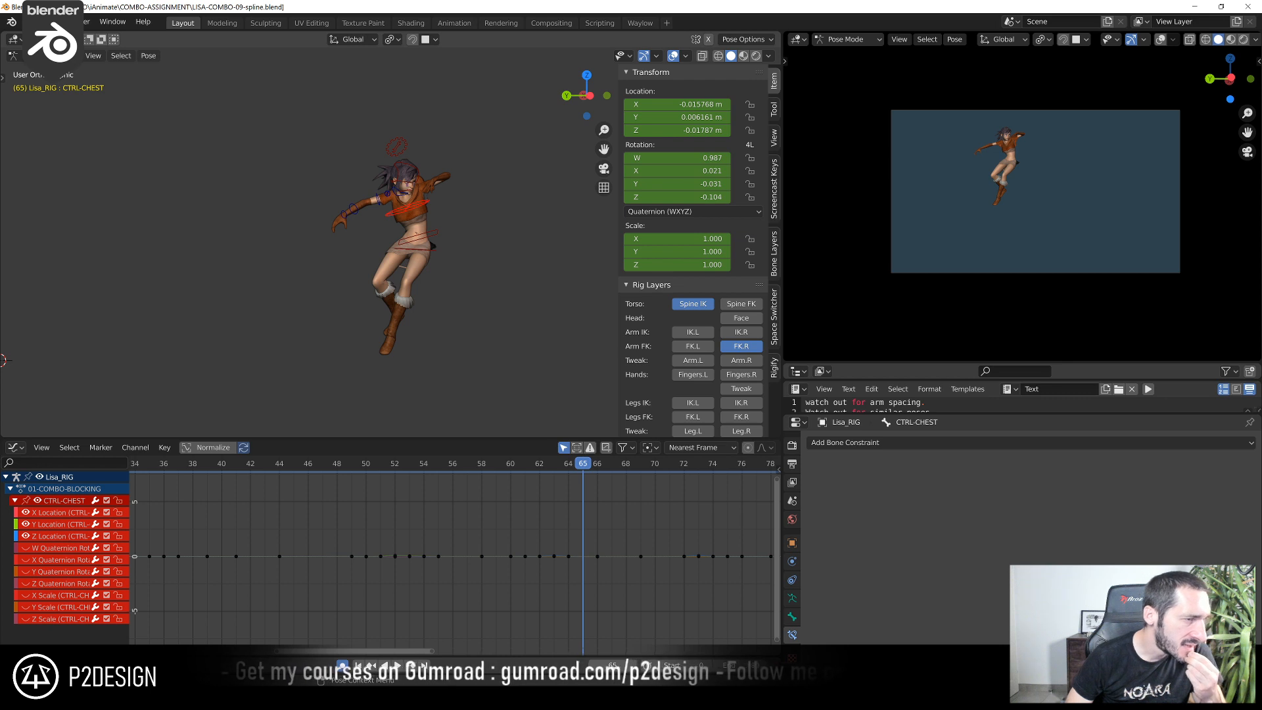
Play the combo over a wider frame range from a distant view, finishing at frame 50
{"action": "scroll", "coordinate": [546, 323], "scroll_direction": "down", "scroll_amount": 2}
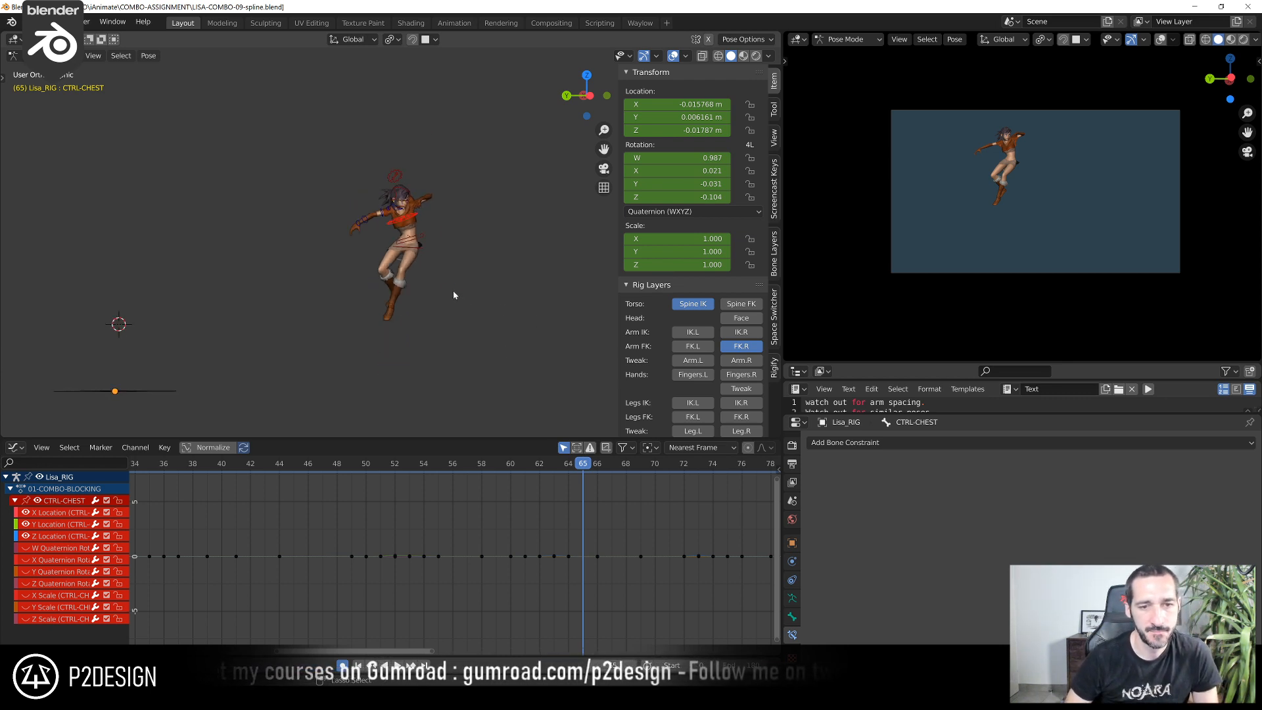
{"action": "scroll", "coordinate": [288, 507], "scroll_direction": "down", "scroll_amount": 4}
{"action": "key", "text": "space"}
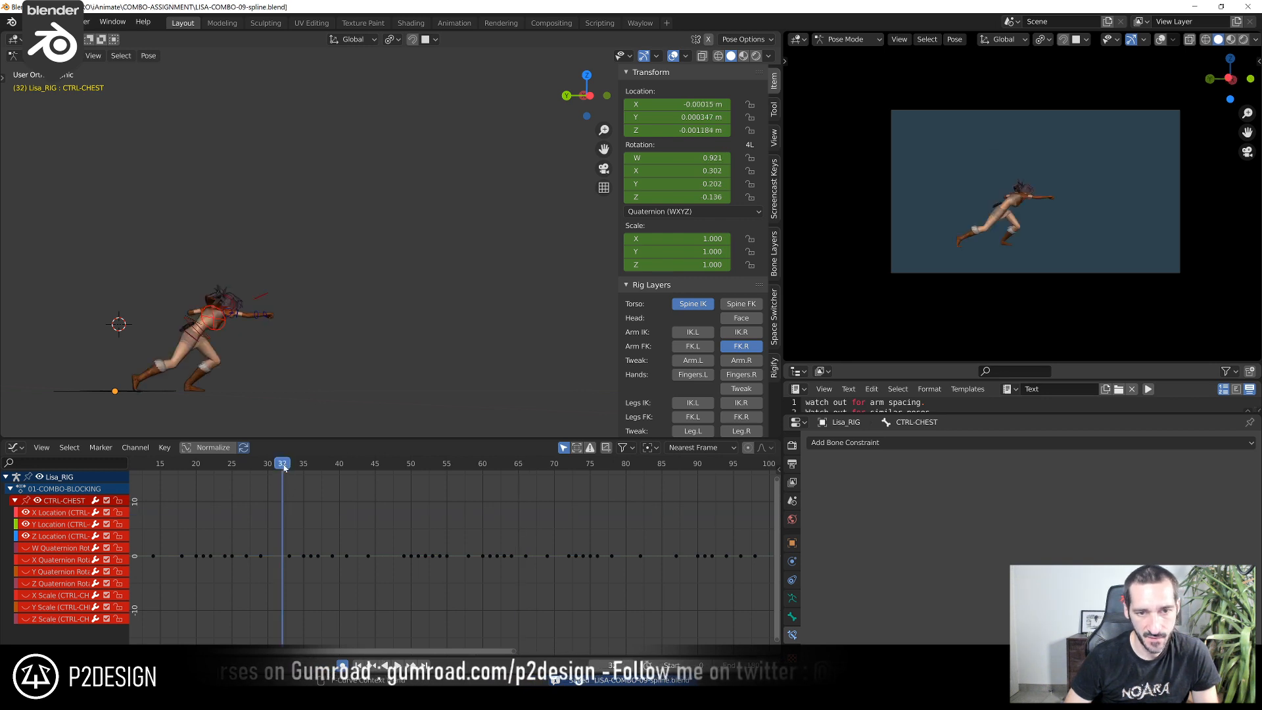
{"action": "key", "text": "space"}
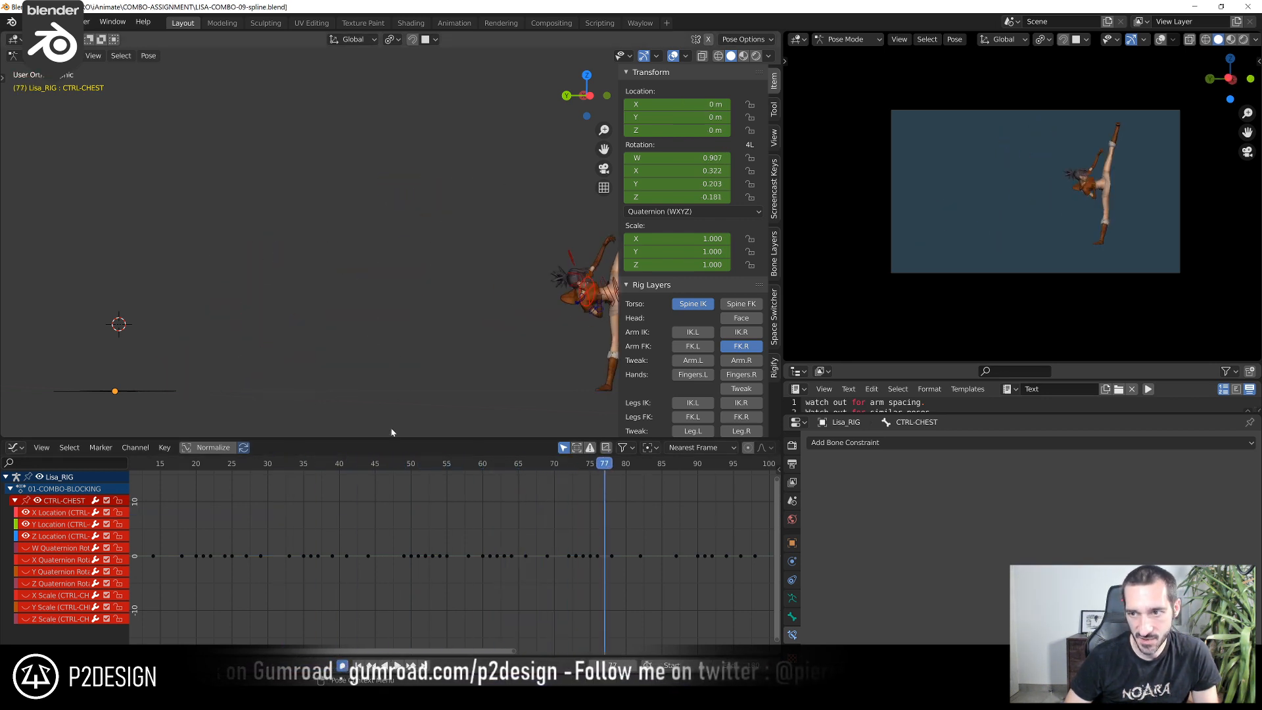
{"action": "left_click_drag", "start_coordinate": [330, 469], "coordinate": [414, 505]}
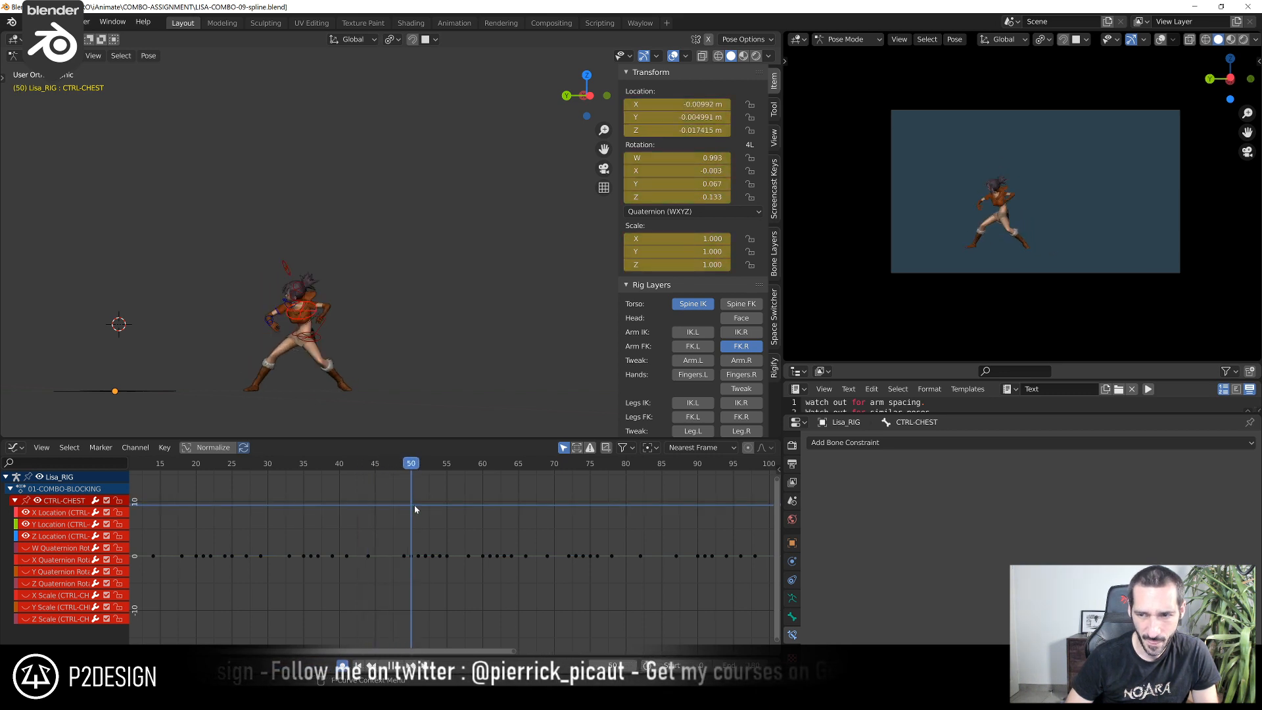
Examine the body and arm poses at frame 50 up close, replaying the motion from there several times
{"action": "scroll", "coordinate": [405, 273], "scroll_direction": "up", "scroll_amount": 8}
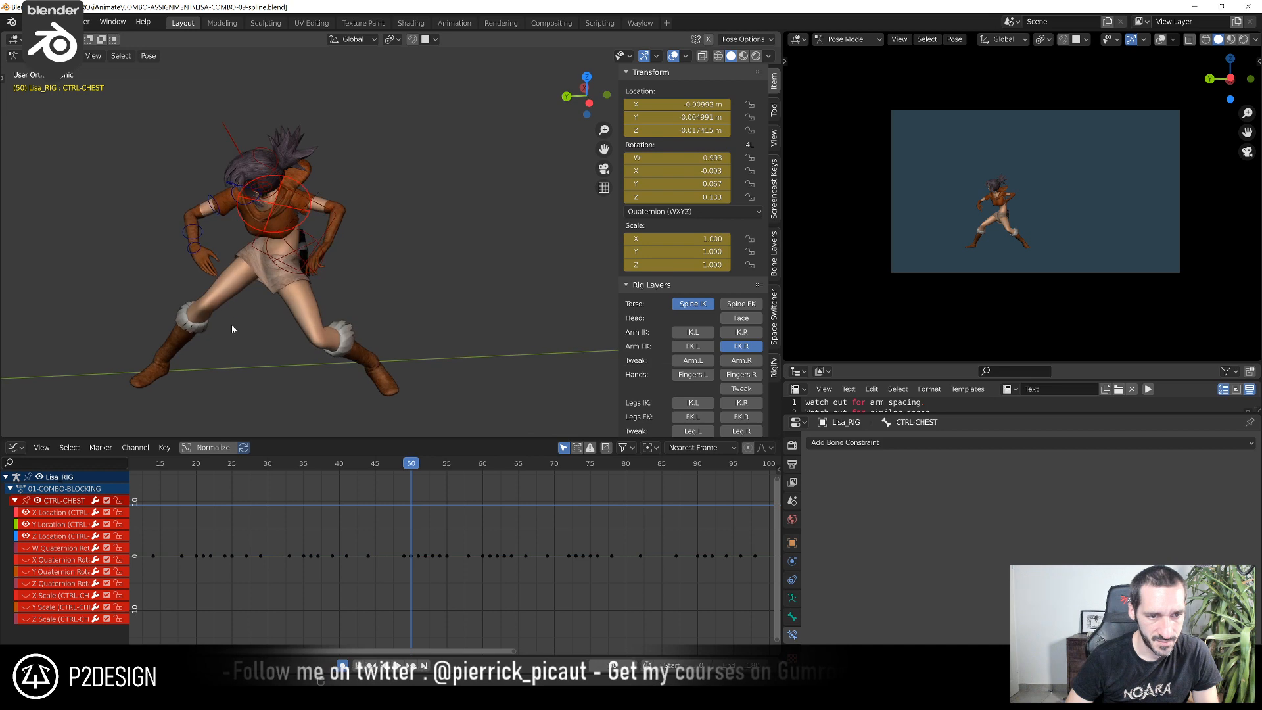
{"action": "scroll", "coordinate": [1020, 235], "scroll_direction": "up", "scroll_amount": 5}
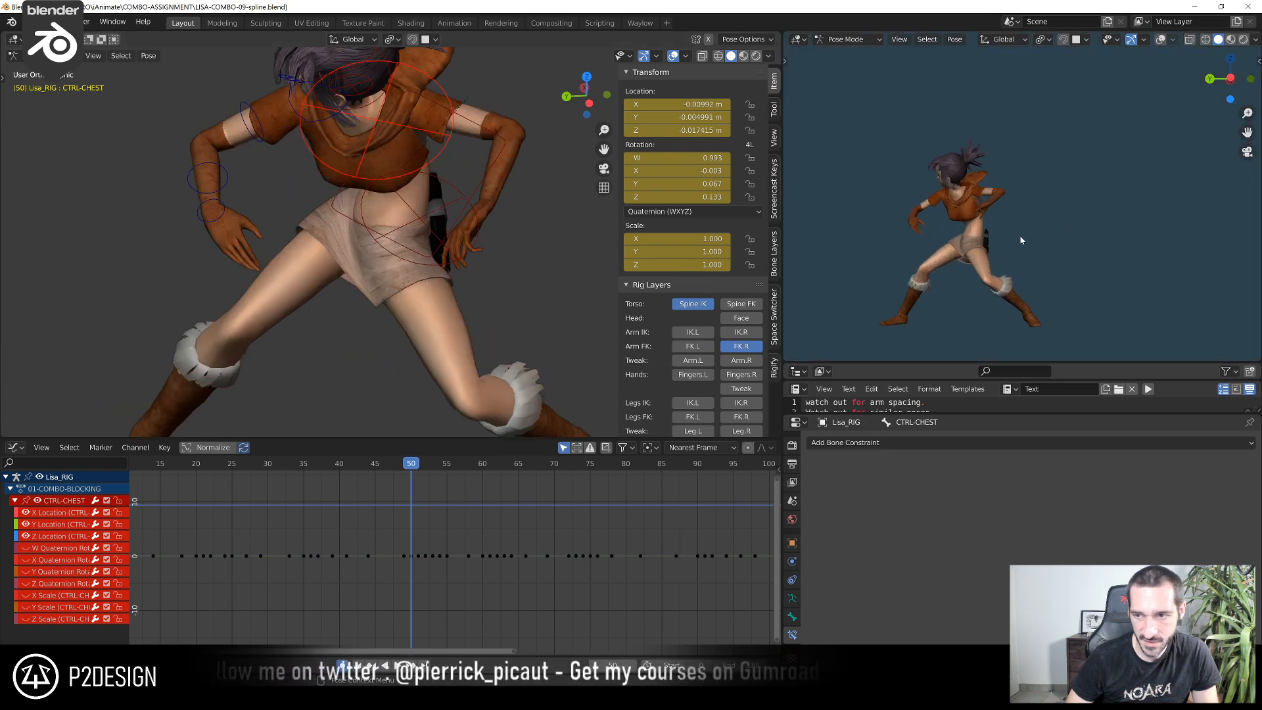
{"action": "middle_click_drag", "start_coordinate": [299, 271], "coordinate": [460, 230]}
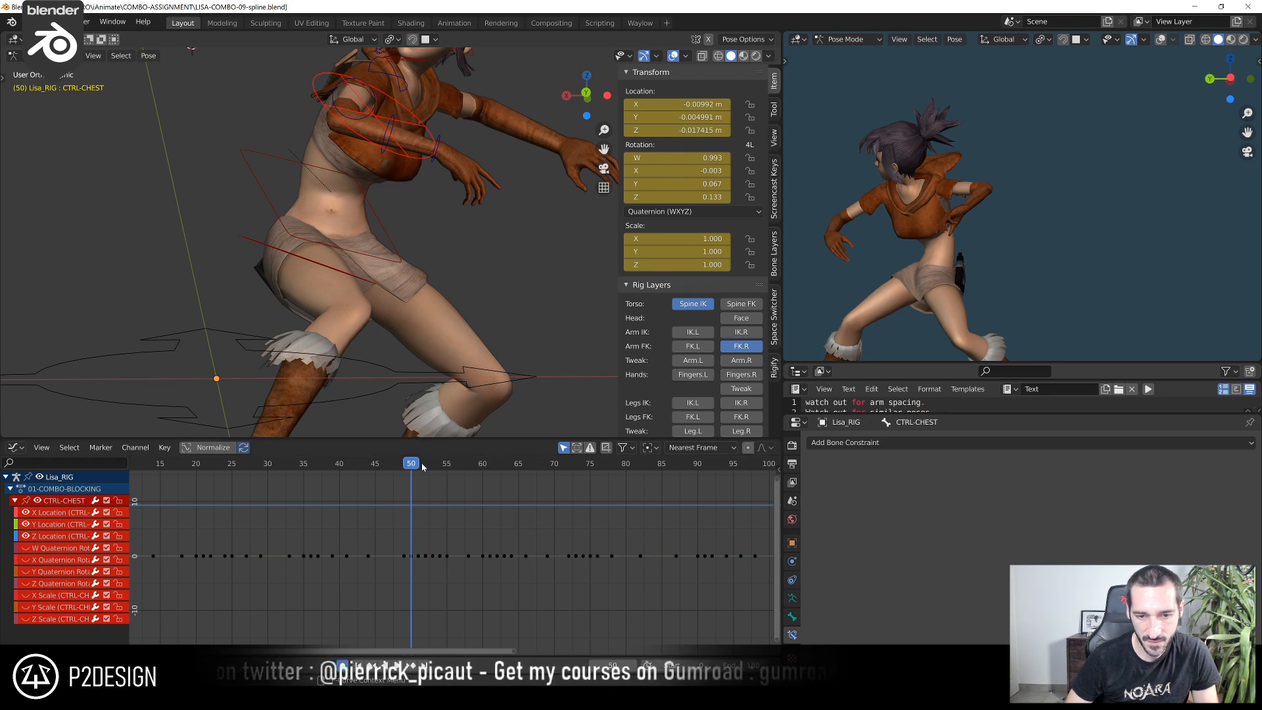
{"action": "key", "text": "space"}
{"action": "key", "text": "Escape"}
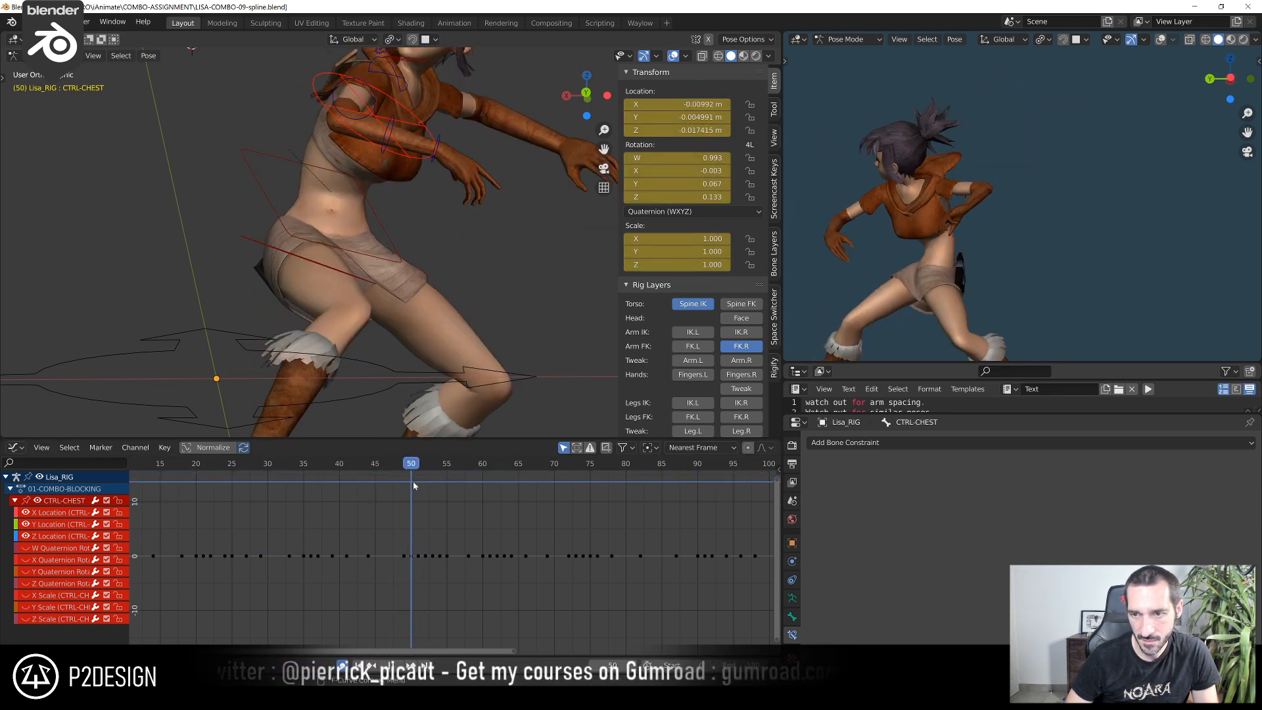
{"action": "key", "text": "space"}
{"action": "key", "text": "Escape"}
{"action": "key", "text": "space"}
{"action": "key", "text": "Escape"}
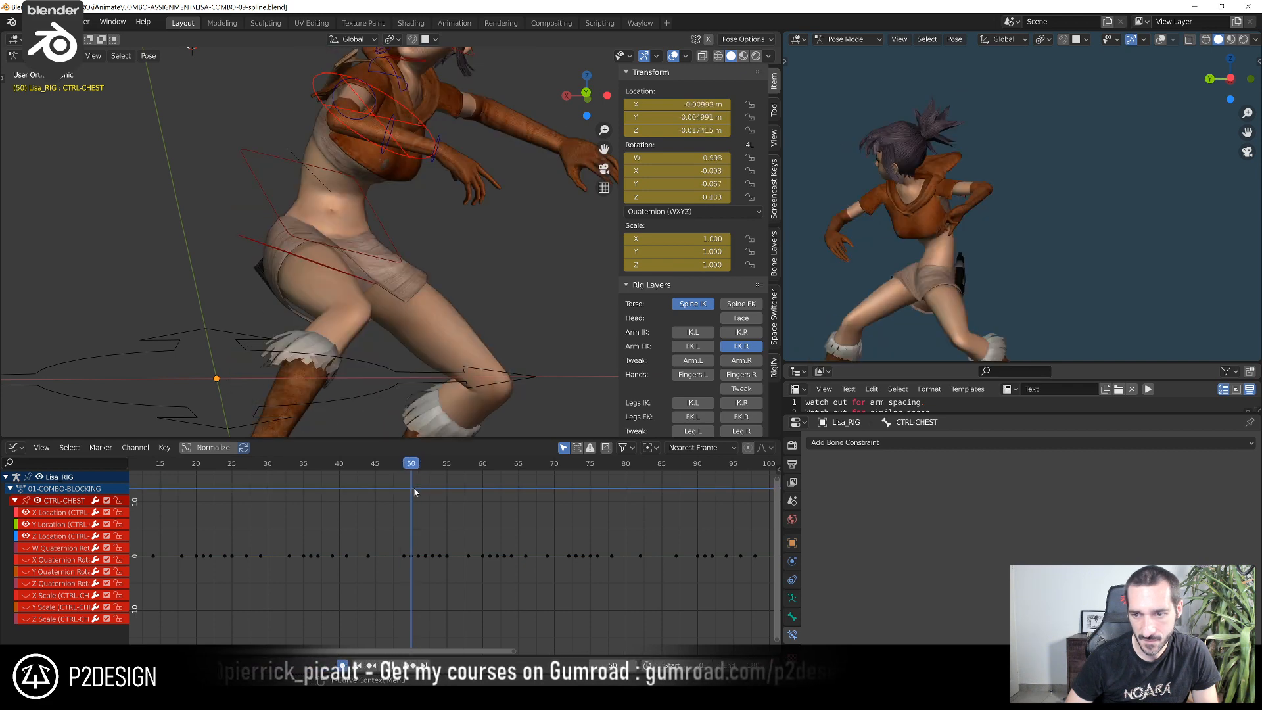
{"action": "key", "text": "space"}
{"action": "key", "text": "Escape"}
Swap the right arm FK controls for the finger controls and rotate CTRL-ROT_Thumb.R at frame 50
{"action": "middle_click_drag", "start_coordinate": [460, 268], "coordinate": [421, 232]}
{"action": "scroll", "coordinate": [421, 203], "scroll_direction": "up", "scroll_amount": 4}
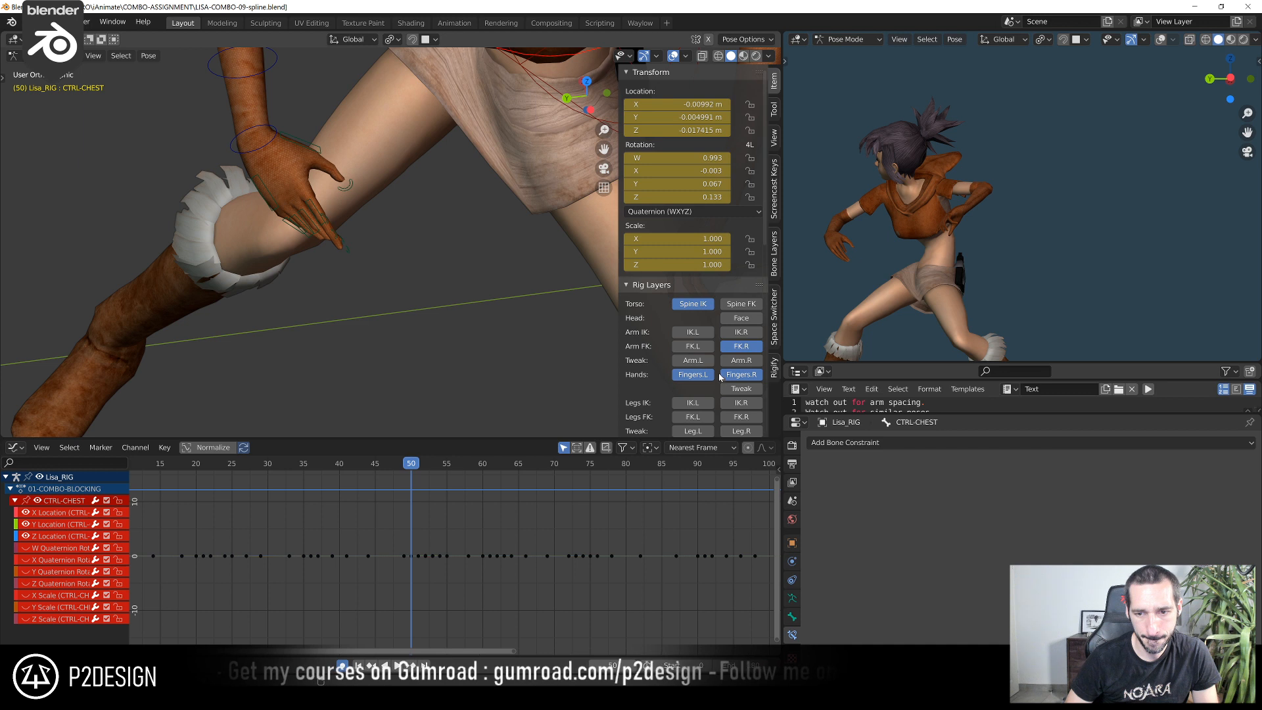
{"action": "left_click", "coordinate": [735, 346]}
{"action": "left_click", "coordinate": [346, 185]}
{"action": "middle_click_drag", "start_coordinate": [346, 185], "coordinate": [365, 175]}
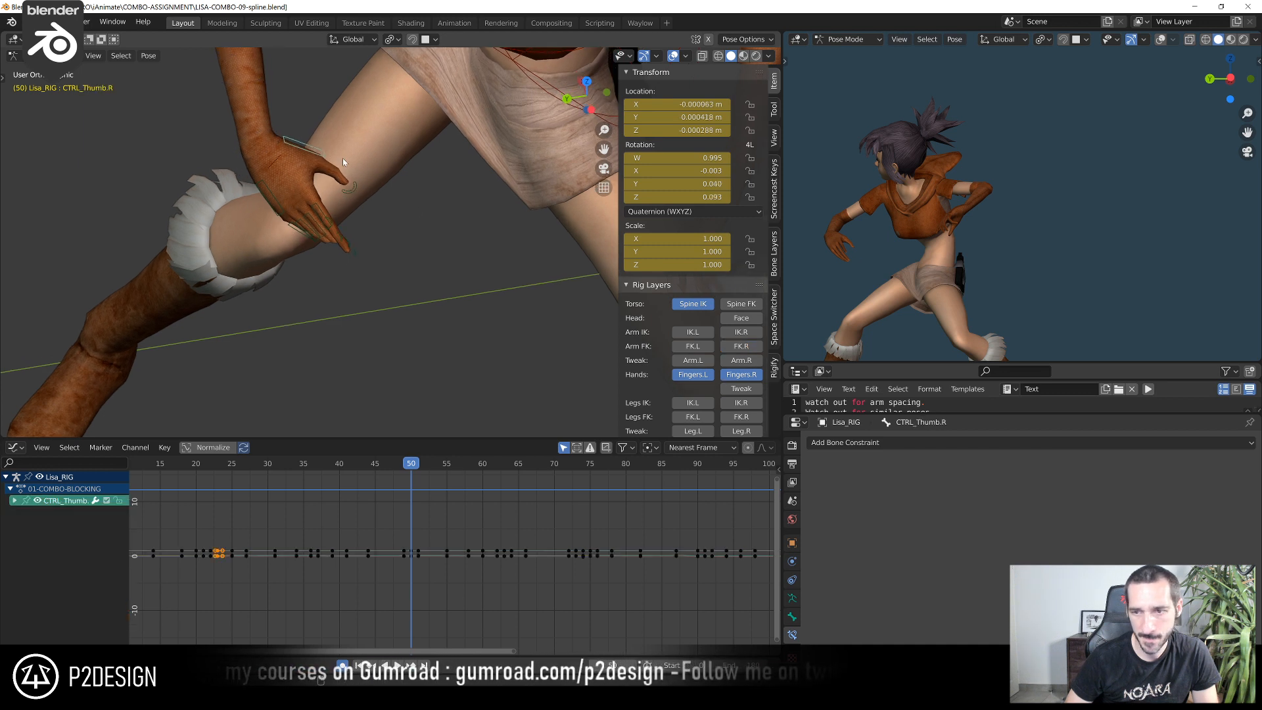
{"action": "key", "text": "r"}
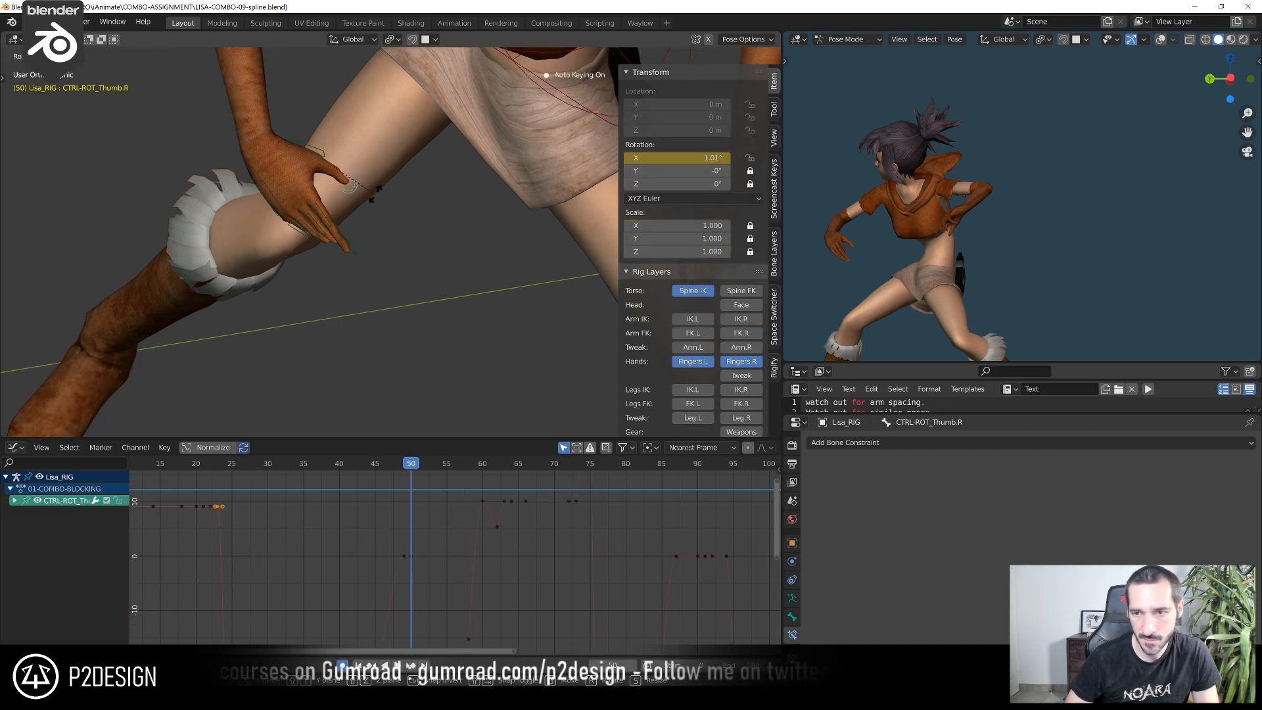
{"action": "left_click", "coordinate": [385, 188]}
At frame 50, rotate CTRL_Thumb.R by about 22.8° and CTRL-ROT_Thumb.R by about -14.7° around the view axis
{"action": "left_click", "coordinate": [340, 165]}
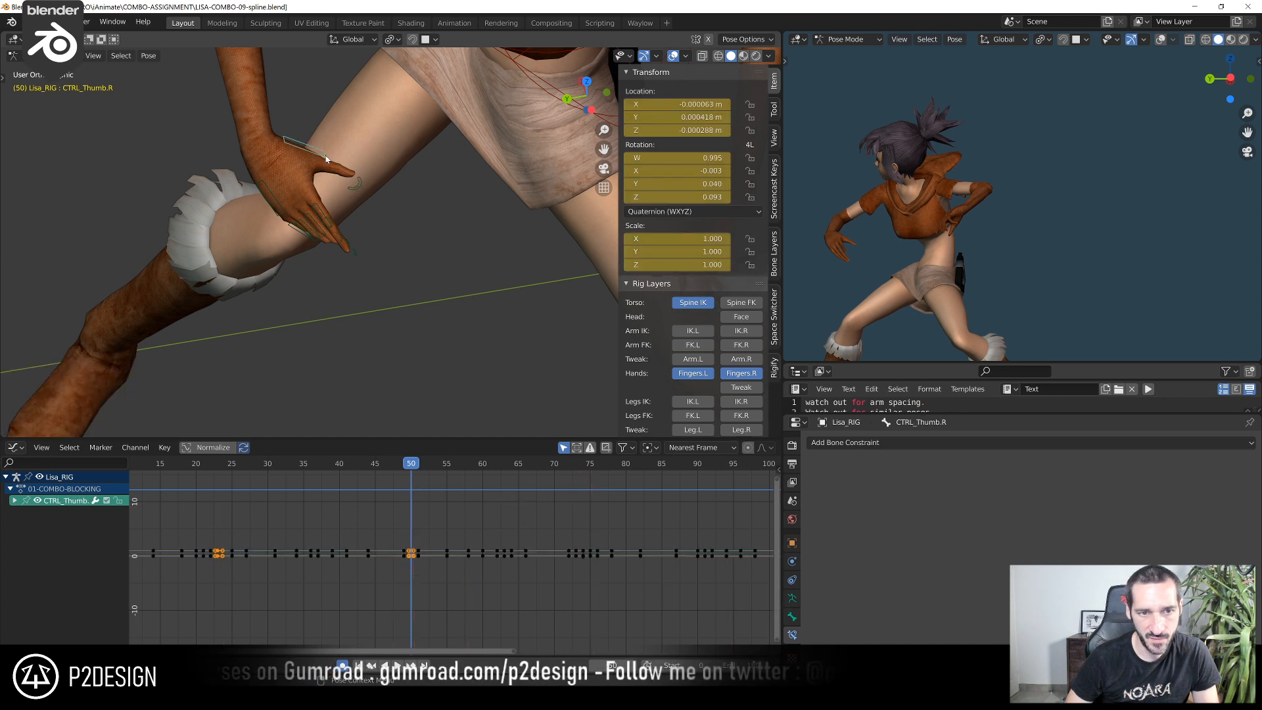
{"action": "left_click", "coordinate": [328, 190]}
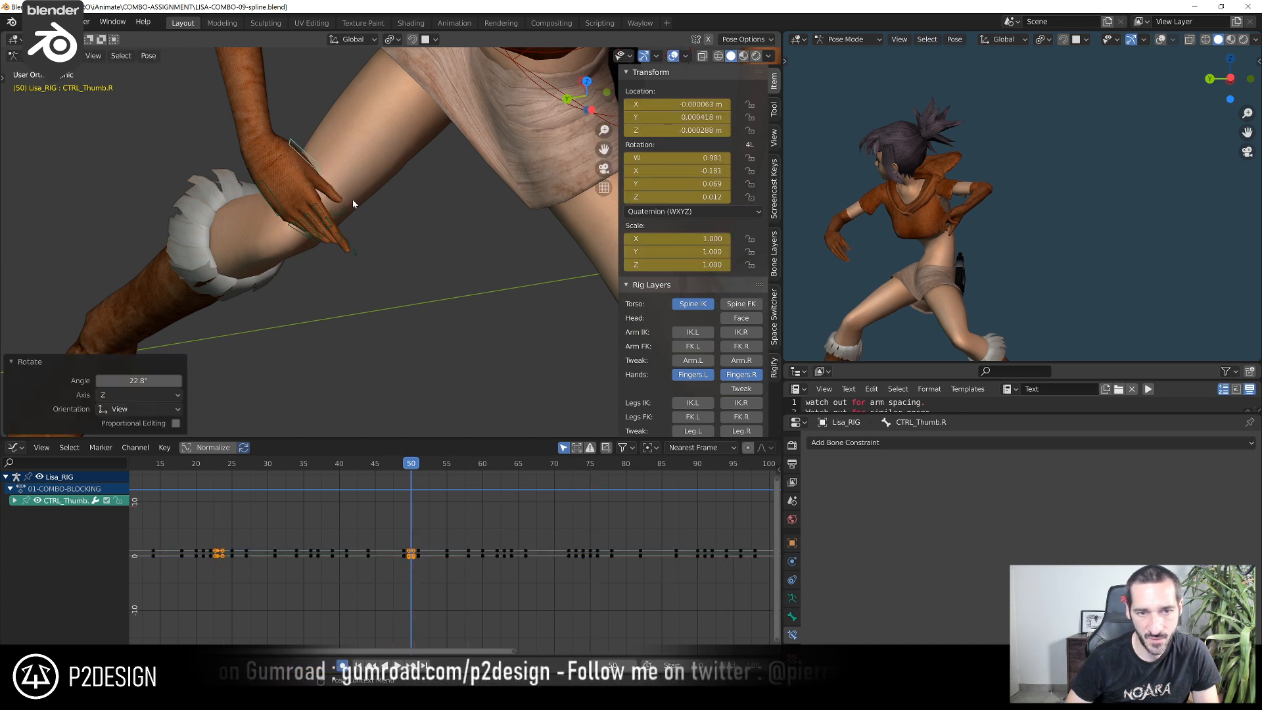
{"action": "left_click", "coordinate": [344, 208]}
{"action": "key", "text": "r"}
{"action": "left_click", "coordinate": [372, 203]}
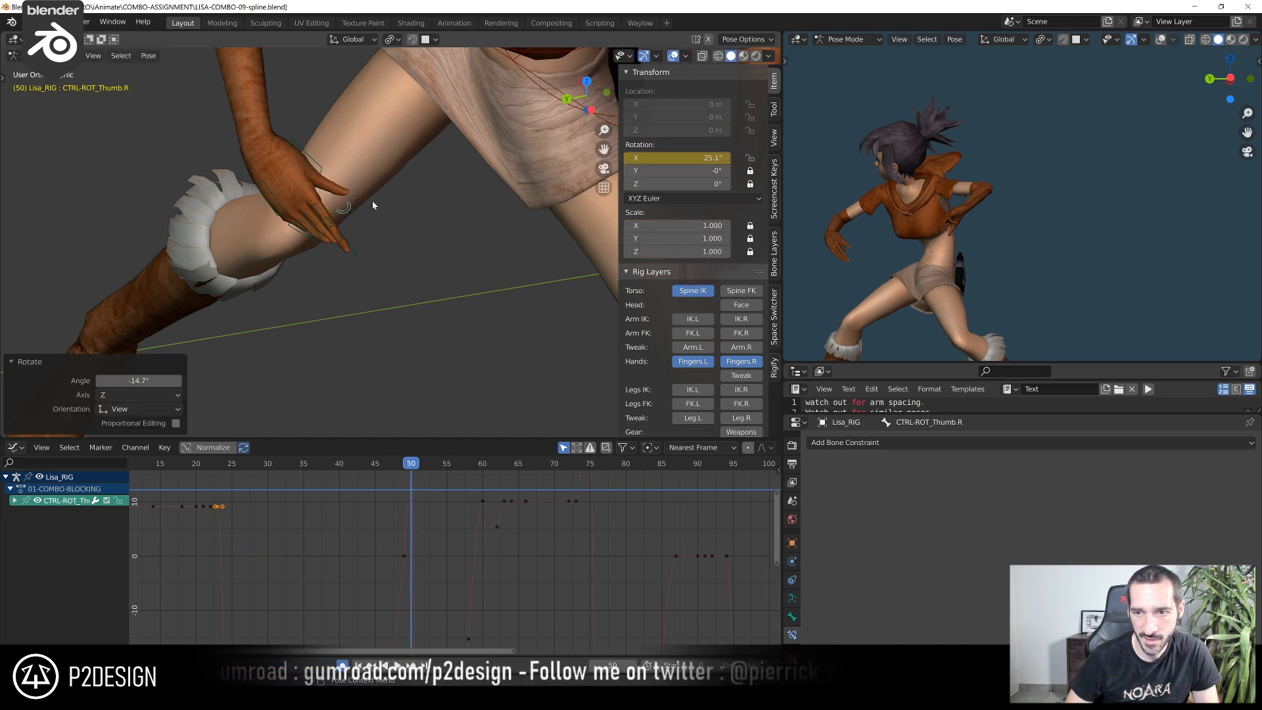
Refine the right thumb's base rotation at frame 50 from a second viewing angle
{"action": "left_click", "coordinate": [322, 170]}
{"action": "middle_click_drag", "start_coordinate": [374, 188], "coordinate": [549, 196]}
{"action": "key", "text": "r"}
{"action": "left_click", "coordinate": [300, 198]}
Go to frame 49 and rotate a first right-hand control to adjust the raised hand's pose
{"action": "mouse_move", "coordinate": [405, 467]}
{"action": "left_mouse_down"}
{"action": "mouse_move", "coordinate": [328, 467]}
{"action": "mouse_move", "coordinate": [405, 465]}
{"action": "left_mouse_up"}
{"action": "scroll", "coordinate": [514, 247], "scroll_direction": "down", "scroll_amount": 4}
{"action": "middle_click_drag", "start_coordinate": [514, 246], "coordinate": [338, 262]}
{"action": "scroll", "coordinate": [452, 344], "scroll_direction": "up", "scroll_amount": 4}
{"action": "left_click", "coordinate": [293, 195]}
{"action": "middle_click_drag", "start_coordinate": [294, 195], "coordinate": [276, 140]}
{"action": "key", "text": "r"}
{"action": "left_click", "coordinate": [280, 186]}
At frame 49, rotate CTRL_IndexFinger1.R by about -8.8° around the view axis and adjust the same finger's tip control
{"action": "left_click", "coordinate": [261, 155]}
{"action": "key", "text": "r"}
{"action": "left_click", "coordinate": [275, 133]}
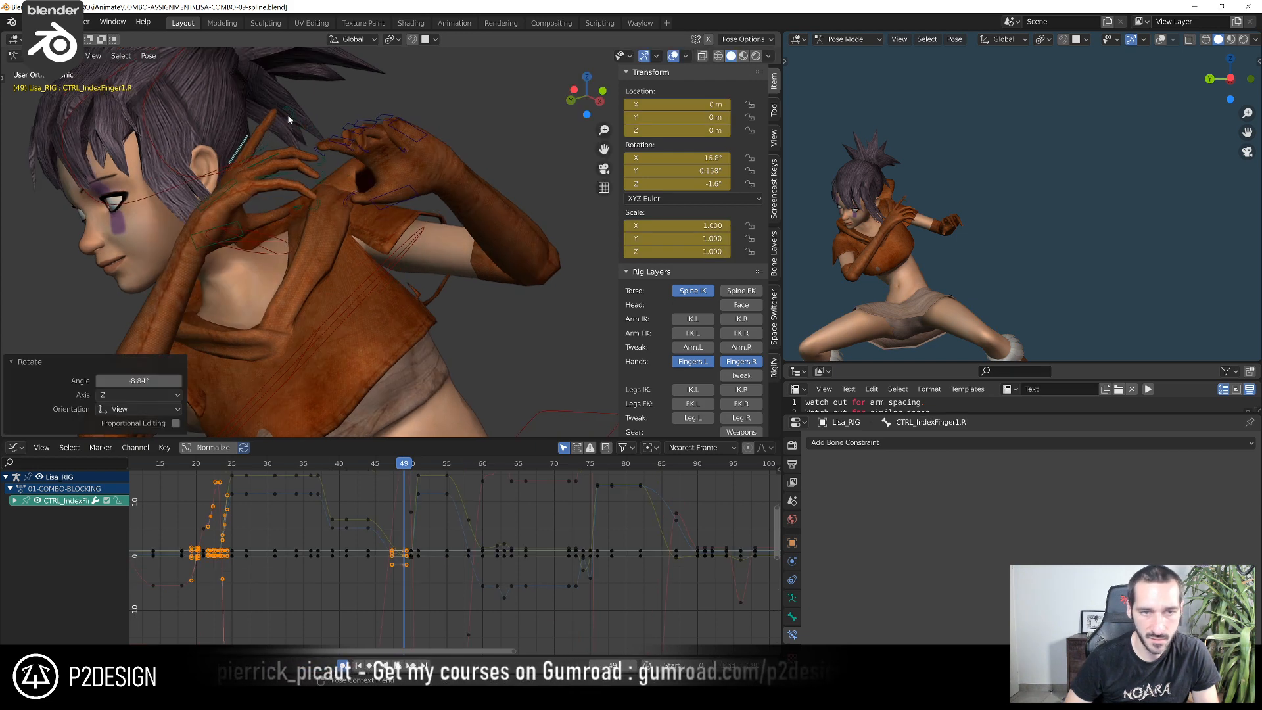
{"action": "left_click", "coordinate": [290, 113]}
{"action": "key", "text": "r"}
{"action": "left_click", "coordinate": [317, 101]}
Rotate a further right-hand finger control at frame 49 to continue spreading the finger pose
{"action": "middle_click_drag", "start_coordinate": [303, 106], "coordinate": [522, 357]}
{"action": "scroll", "coordinate": [219, 115], "scroll_direction": "up", "scroll_amount": 3}
{"action": "left_click", "coordinate": [241, 199]}
{"action": "left_click", "coordinate": [230, 186], "text": "shift"}
{"action": "key", "text": "r"}
{"action": "left_click", "coordinate": [297, 215]}
Rotate CTRL-RingFinger1.R and one more right-hand control at frame 49
{"action": "left_click", "coordinate": [510, 288]}
{"action": "left_click", "coordinate": [534, 387]}
{"action": "left_click", "coordinate": [533, 386]}
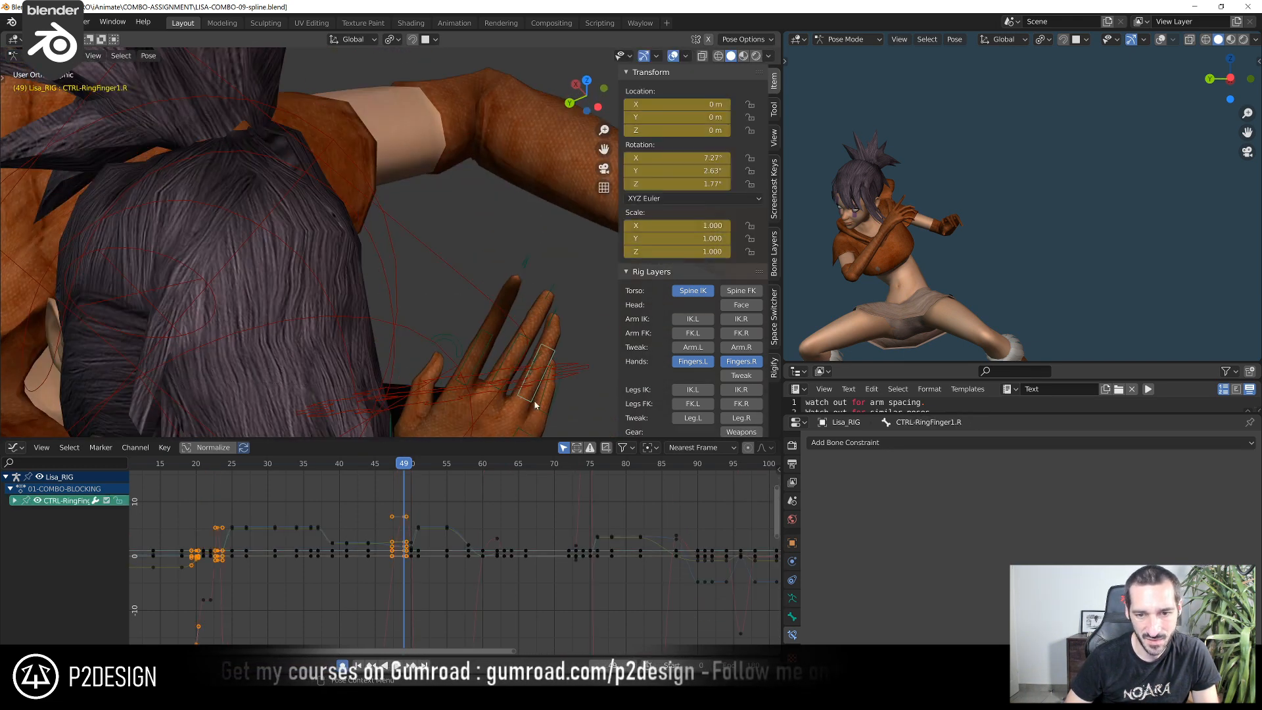
{"action": "key", "text": "r"}
{"action": "left_click", "coordinate": [570, 415]}
{"action": "middle_click_drag", "start_coordinate": [570, 417], "coordinate": [337, 269]}
{"action": "left_click", "coordinate": [453, 383]}
{"action": "key", "text": "r"}
{"action": "left_click", "coordinate": [524, 395]}
Rotate CTRL_PinkyFinger1.R at frame 49 by about -5.6° around the view axis
{"action": "left_click", "coordinate": [302, 221]}
{"action": "middle_click_drag", "start_coordinate": [338, 225], "coordinate": [318, 219]}
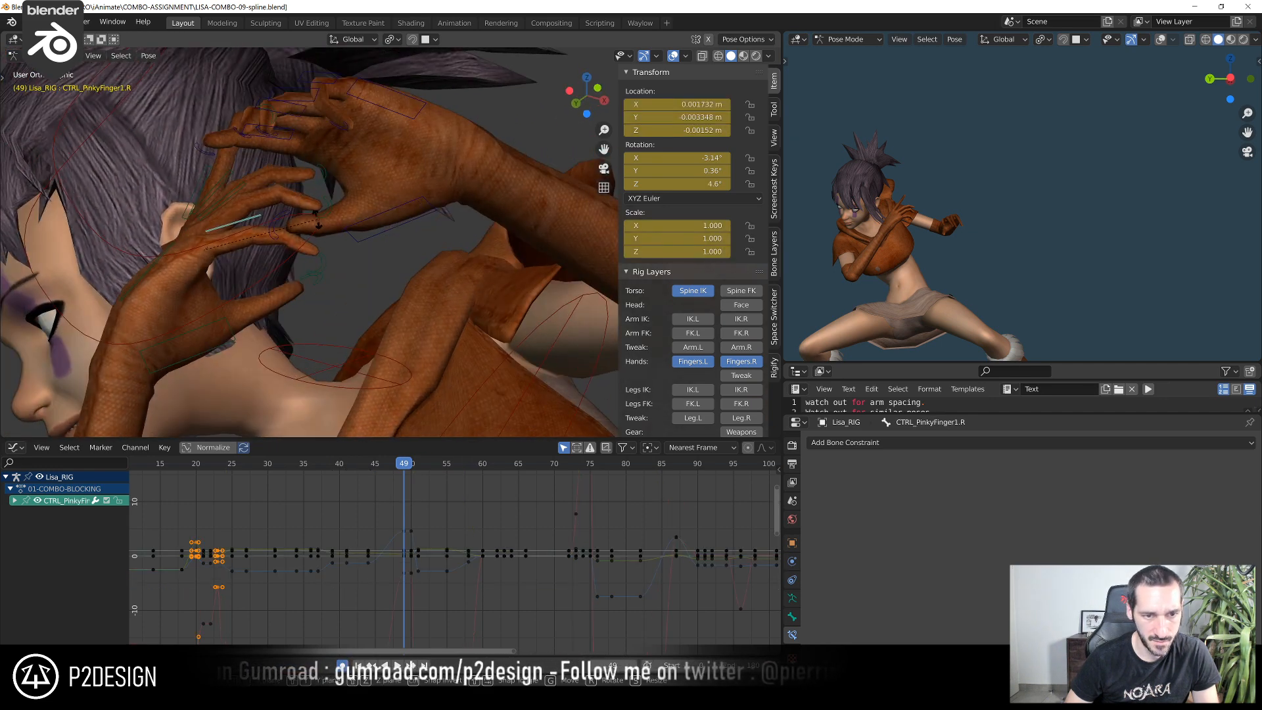
{"action": "key", "text": "r"}
{"action": "left_click", "coordinate": [318, 206]}
Select all the right-hand finger and palm controls at frame 45 and switch the Graph Editor to the Dope Sheet
{"action": "middle_click_drag", "start_coordinate": [518, 556], "coordinate": [407, 517], "text": "ctrl"}
{"action": "scroll", "coordinate": [256, 494], "scroll_direction": "down", "scroll_amount": 5}
{"action": "left_click_drag", "start_coordinate": [247, 466], "coordinate": [304, 477]}
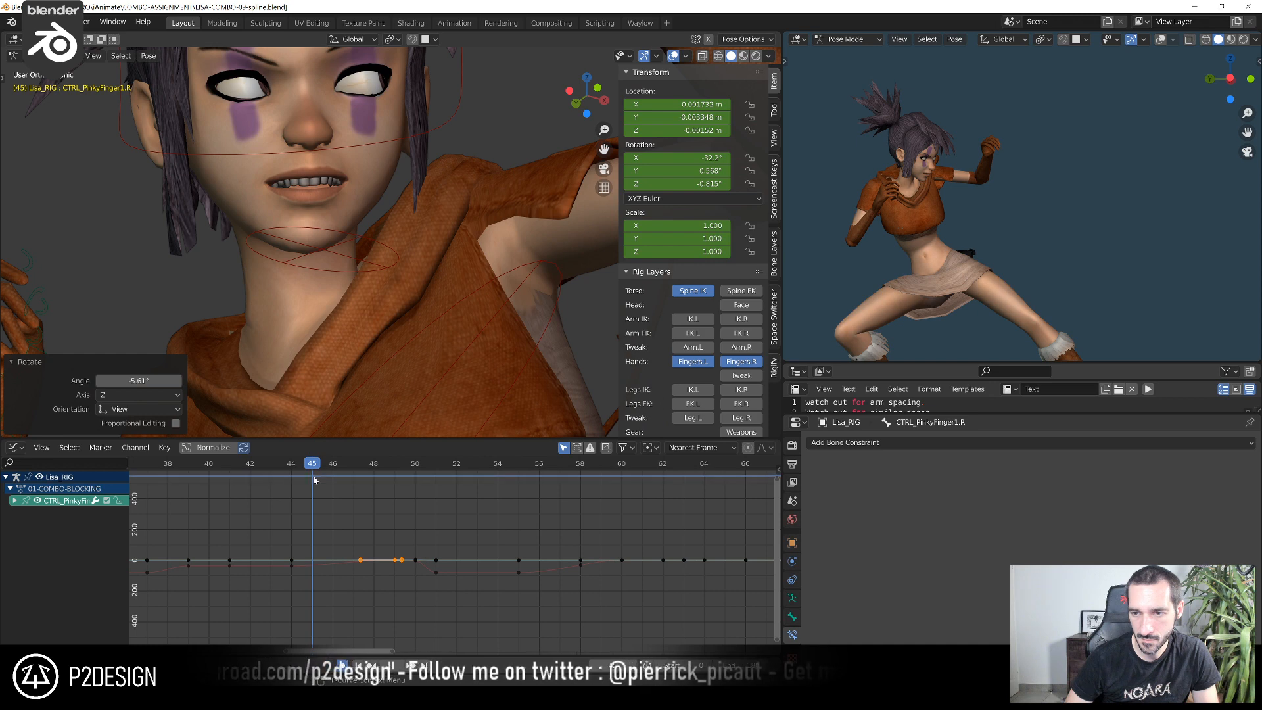
{"action": "scroll", "coordinate": [330, 282], "scroll_direction": "down", "scroll_amount": 5}
{"action": "middle_click_drag", "start_coordinate": [330, 283], "coordinate": [572, 266]}
{"action": "scroll", "coordinate": [571, 266], "scroll_direction": "up", "scroll_amount": 4}
{"action": "middle_click_drag", "start_coordinate": [448, 265], "coordinate": [401, 407], "text": "shift"}
{"action": "scroll", "coordinate": [409, 493], "scroll_direction": "down", "scroll_amount": 4}
{"action": "left_click_drag", "start_coordinate": [376, 171], "coordinate": [492, 301]}
{"action": "key", "text": "Home"}
{"action": "left_click", "coordinate": [16, 448]}
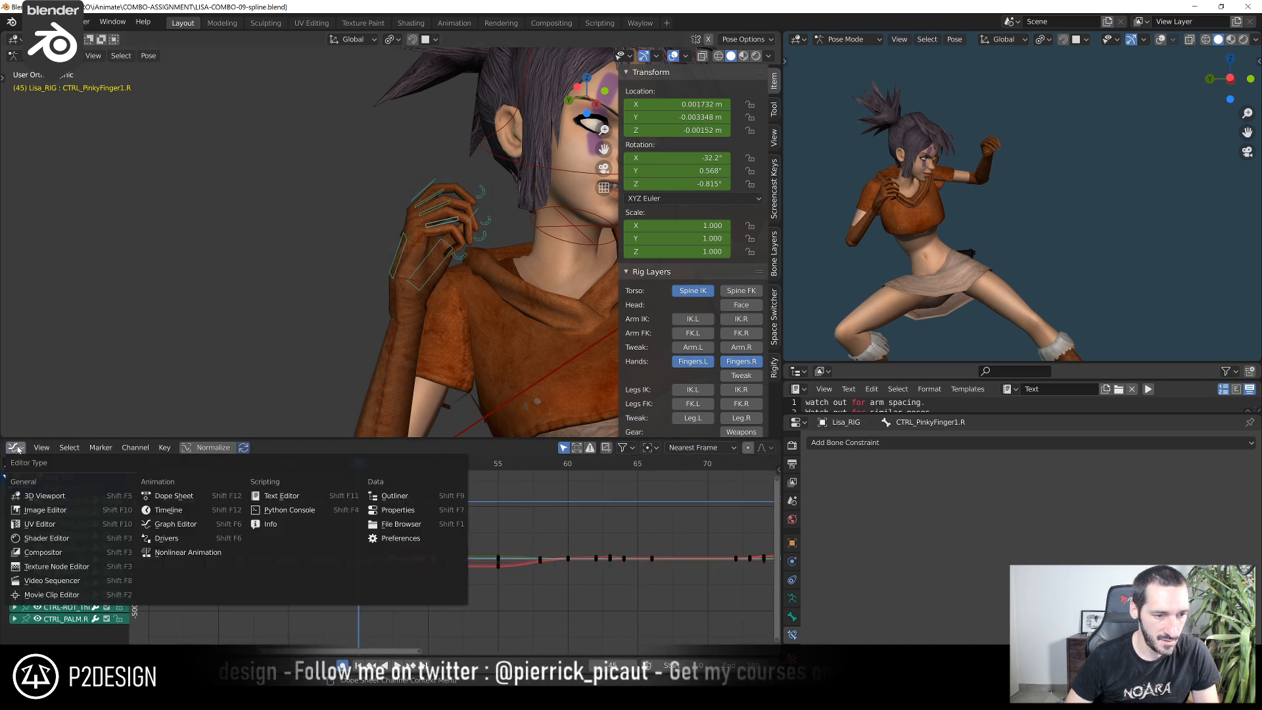
{"action": "left_click", "coordinate": [173, 497]}
Move the right-hand finger keys at frame 44 to frame 46, and scrub through to frame 50 to check the timing
{"action": "scroll", "coordinate": [393, 545], "scroll_direction": "up", "scroll_amount": 2}
{"action": "left_click", "coordinate": [420, 467]}
{"action": "left_click_drag", "start_coordinate": [436, 470], "coordinate": [524, 481]}
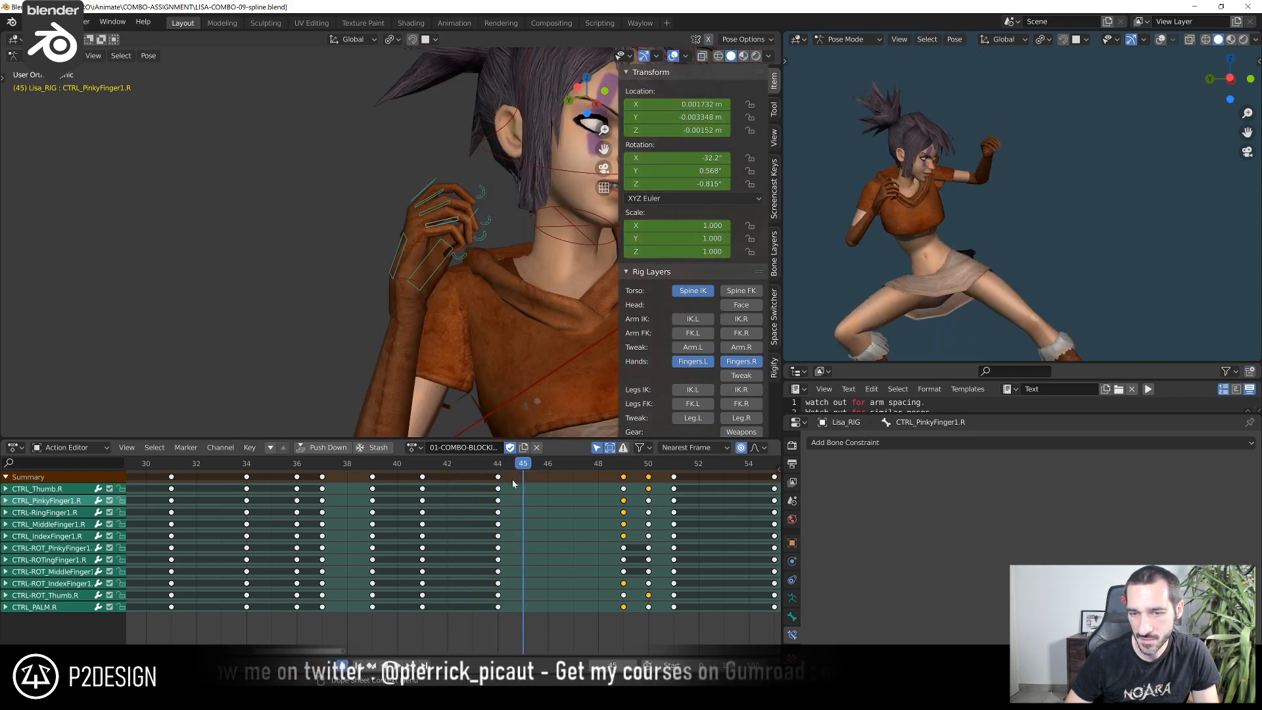
{"action": "left_click", "coordinate": [500, 479]}
{"action": "key", "text": "g"}
{"action": "left_click", "coordinate": [551, 478]}
{"action": "left_click", "coordinate": [549, 469]}
{"action": "left_click_drag", "start_coordinate": [549, 469], "coordinate": [639, 494]}
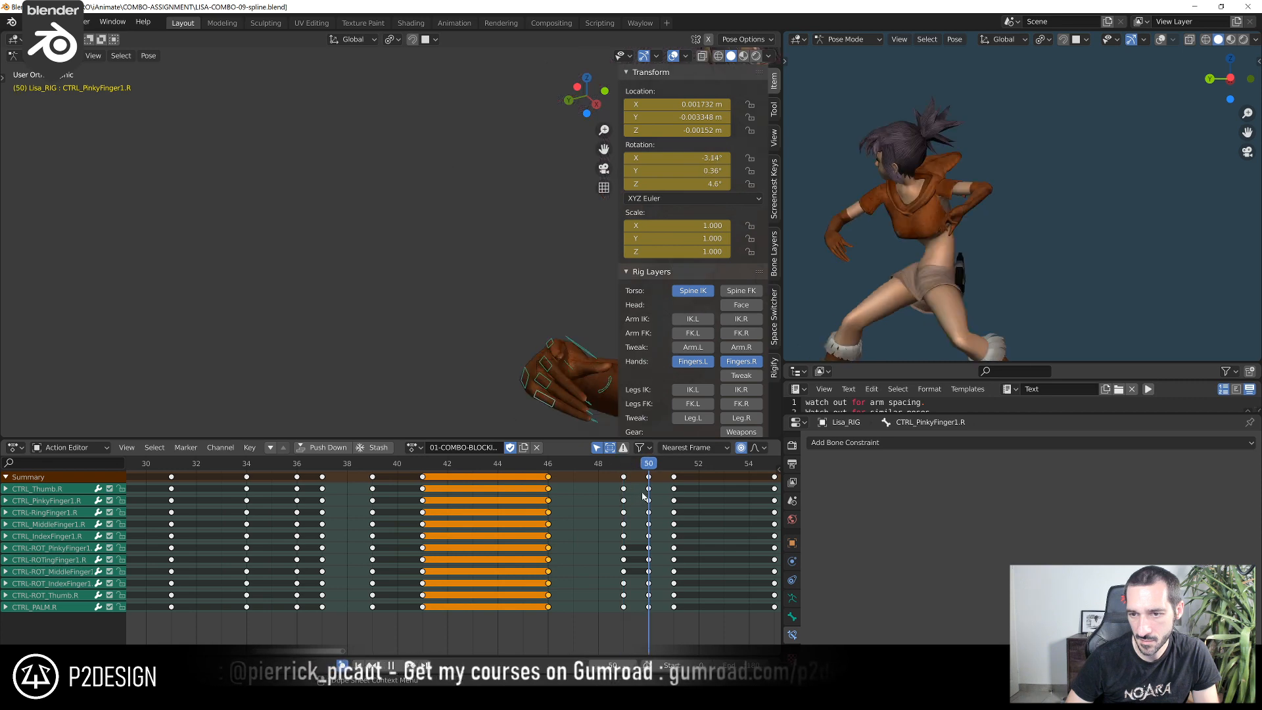
Hide both finger control layers, show the finger Tweak layer, and compare the right hand between frames 49 and 50
{"action": "middle_click_drag", "start_coordinate": [416, 296], "coordinate": [369, 294], "text": "shift"}
{"action": "scroll", "coordinate": [314, 247], "scroll_direction": "down", "scroll_amount": 3}
{"action": "scroll", "coordinate": [341, 282], "scroll_direction": "up", "scroll_amount": 3}
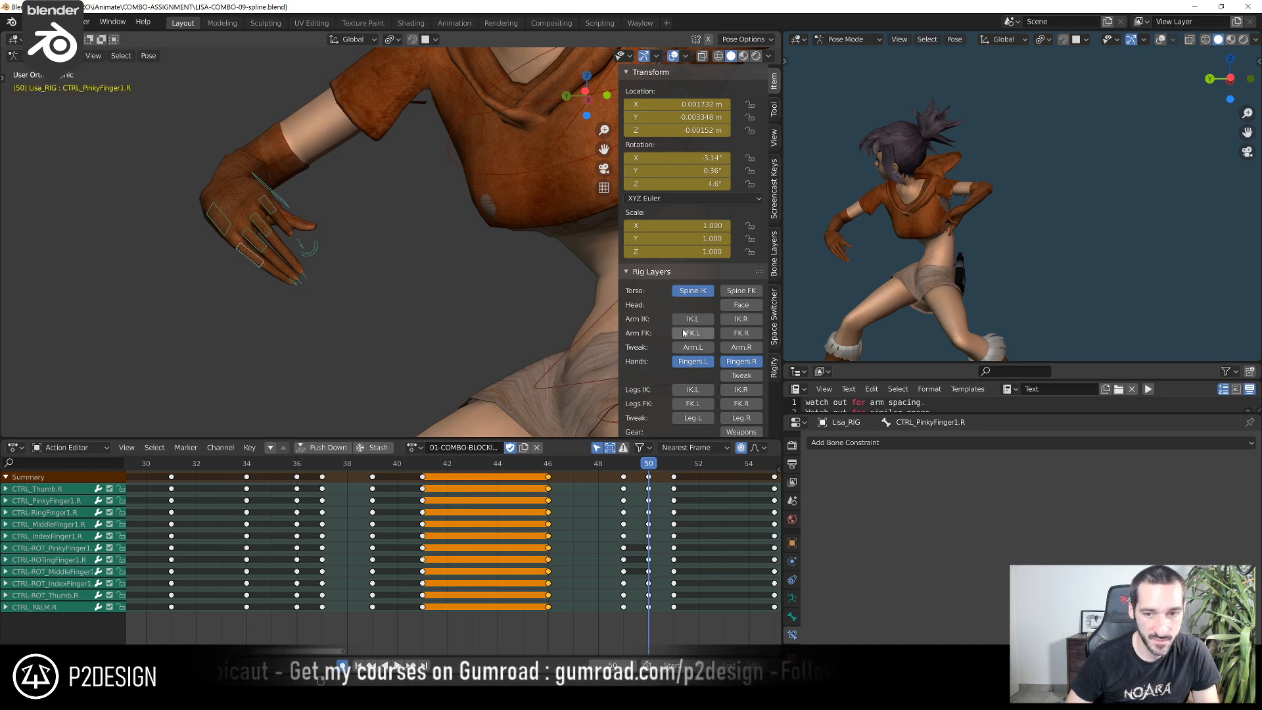
{"action": "left_click", "coordinate": [684, 362]}
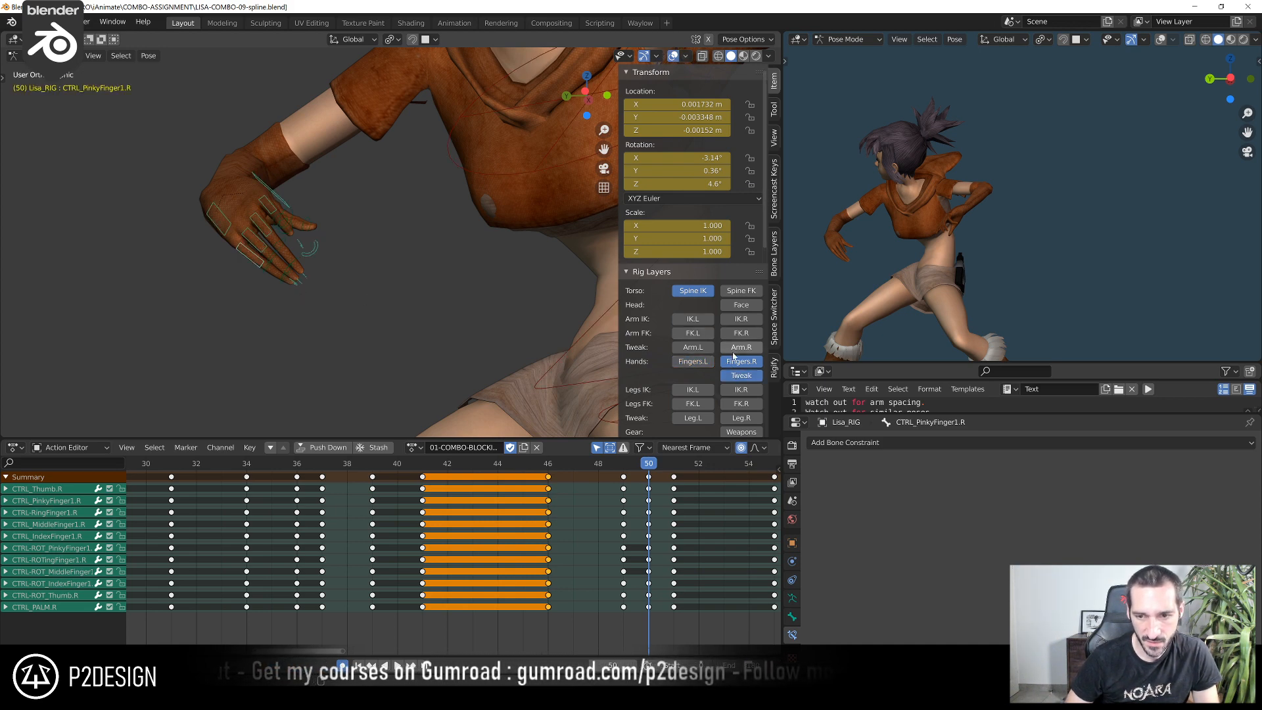
{"action": "left_click", "coordinate": [739, 361]}
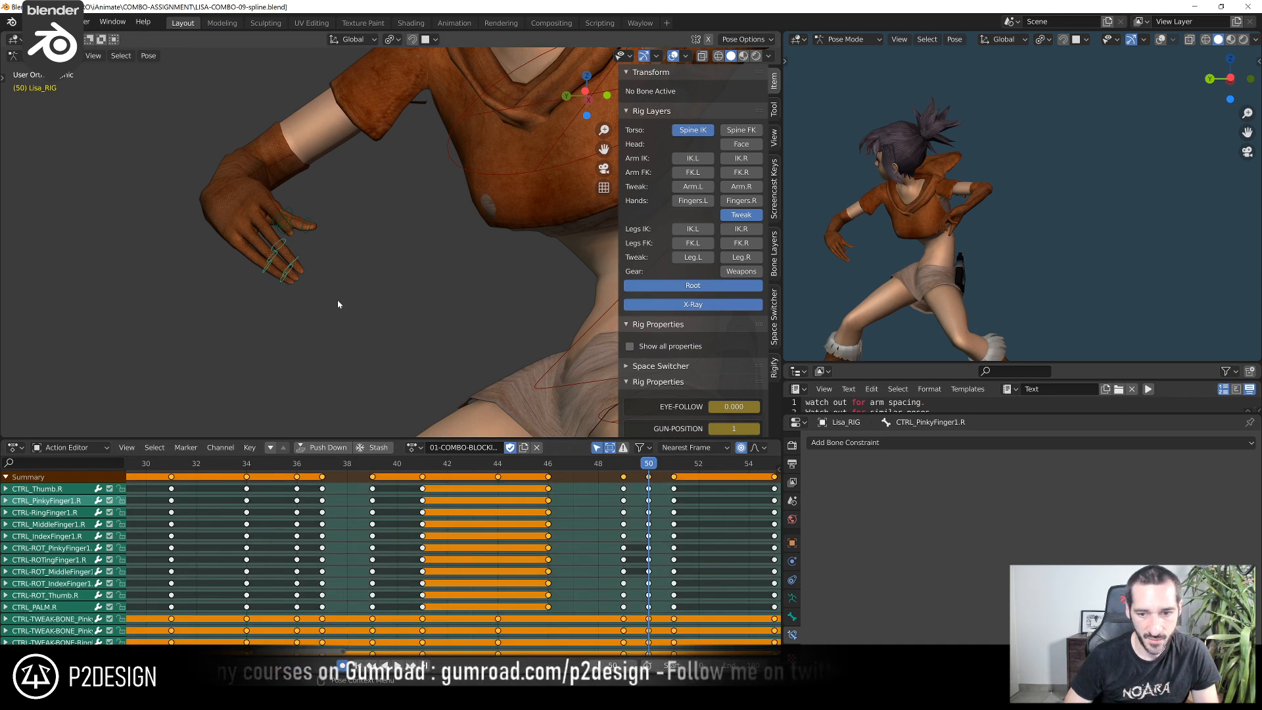
{"action": "key", "text": "Left"}
{"action": "key", "text": "Right"}
{"action": "key", "text": "Left"}
{"action": "key", "text": "Right"}
{"action": "scroll", "coordinate": [338, 304], "scroll_direction": "up", "scroll_amount": 1}
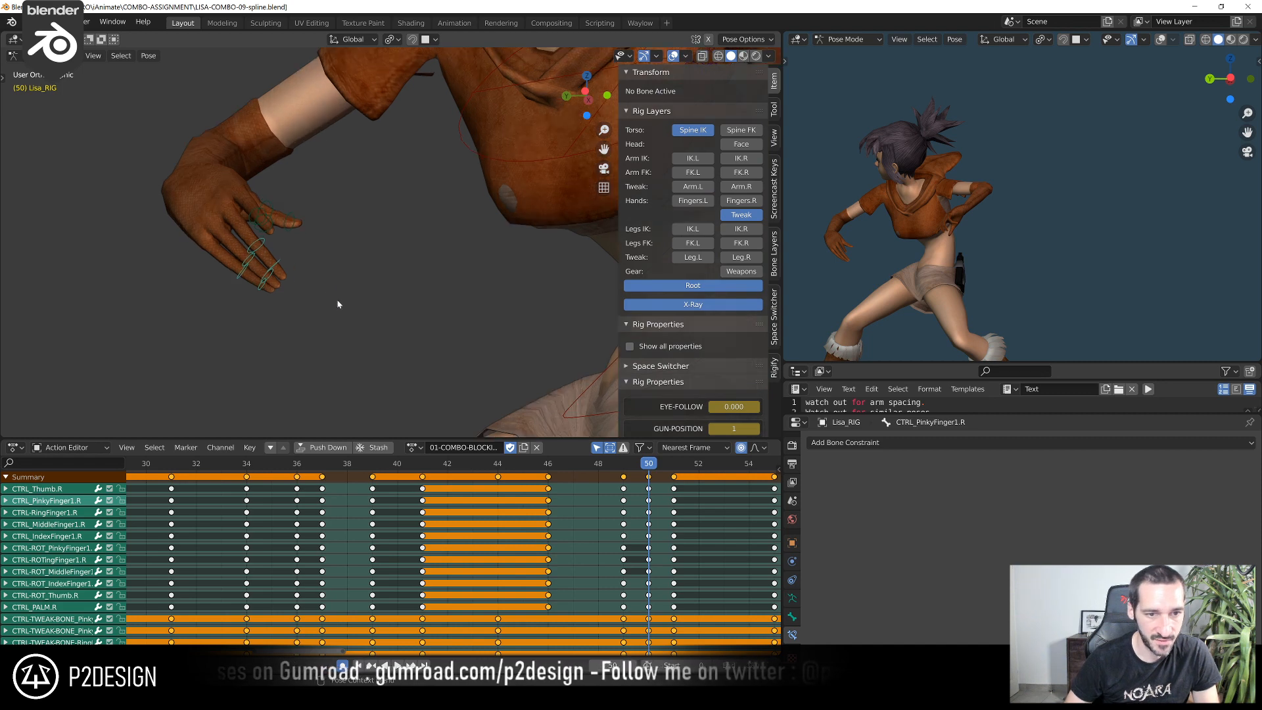
Move the right middle, ring and pinky fingertip tweak controls together at frame 50 by about 0.004, -0.013 and -0.006 m in X, Y and Z
{"action": "left_click", "coordinate": [279, 266]}
{"action": "left_click", "coordinate": [272, 276], "text": "shift"}
{"action": "left_click", "coordinate": [267, 286], "text": "shift"}
{"action": "middle_click_drag", "start_coordinate": [279, 296], "coordinate": [270, 296]}
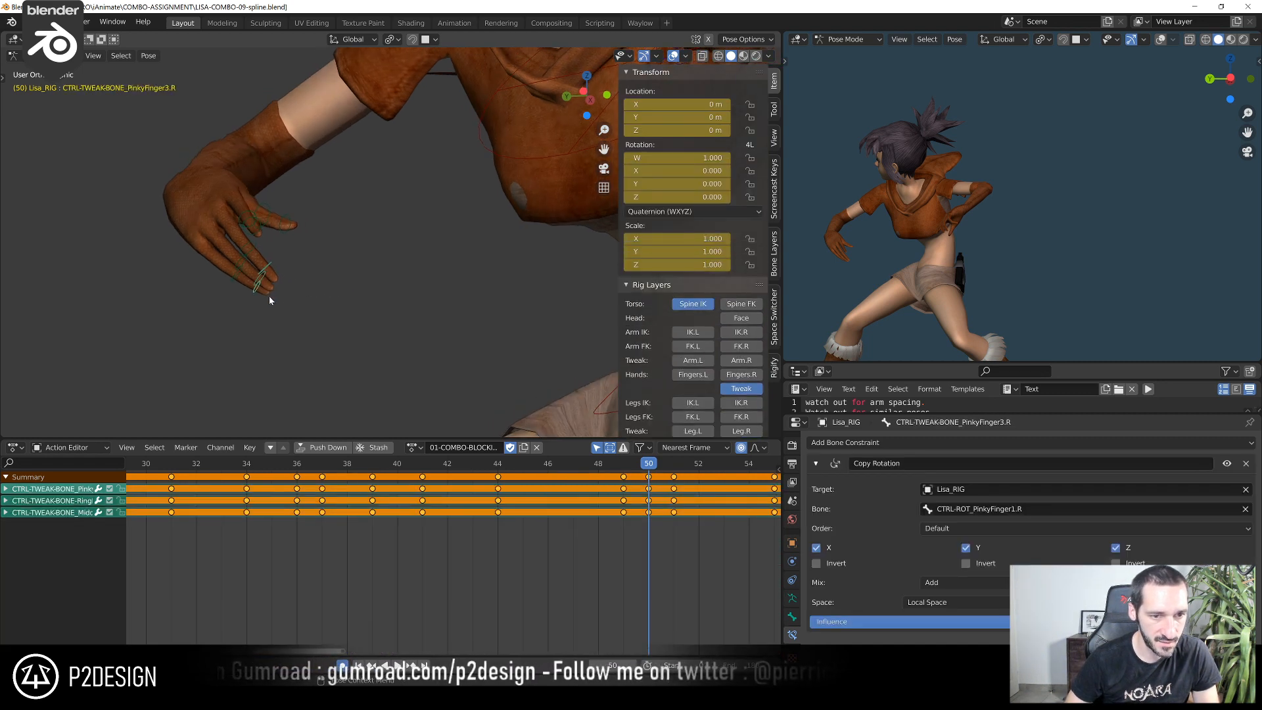
{"action": "key", "text": "g"}
{"action": "left_click", "coordinate": [412, 366]}
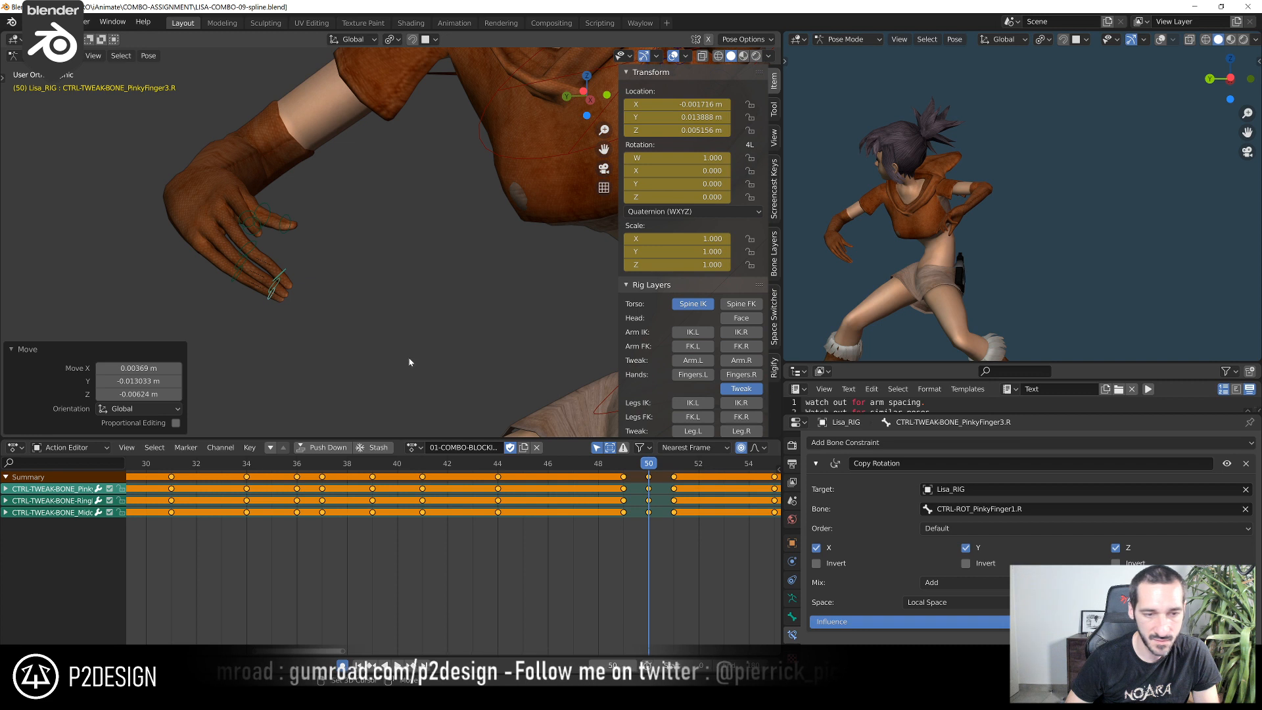
Rotate and reposition CTRL-TWEAK-BONE_MiddleFinger3.R at frame 50 to adjust the middle fingertip
{"action": "left_click", "coordinate": [283, 272]}
{"action": "key", "text": "r"}
{"action": "left_click", "coordinate": [326, 276]}
{"action": "key", "text": "g"}
{"action": "left_click", "coordinate": [331, 280]}
{"action": "key", "text": "r"}
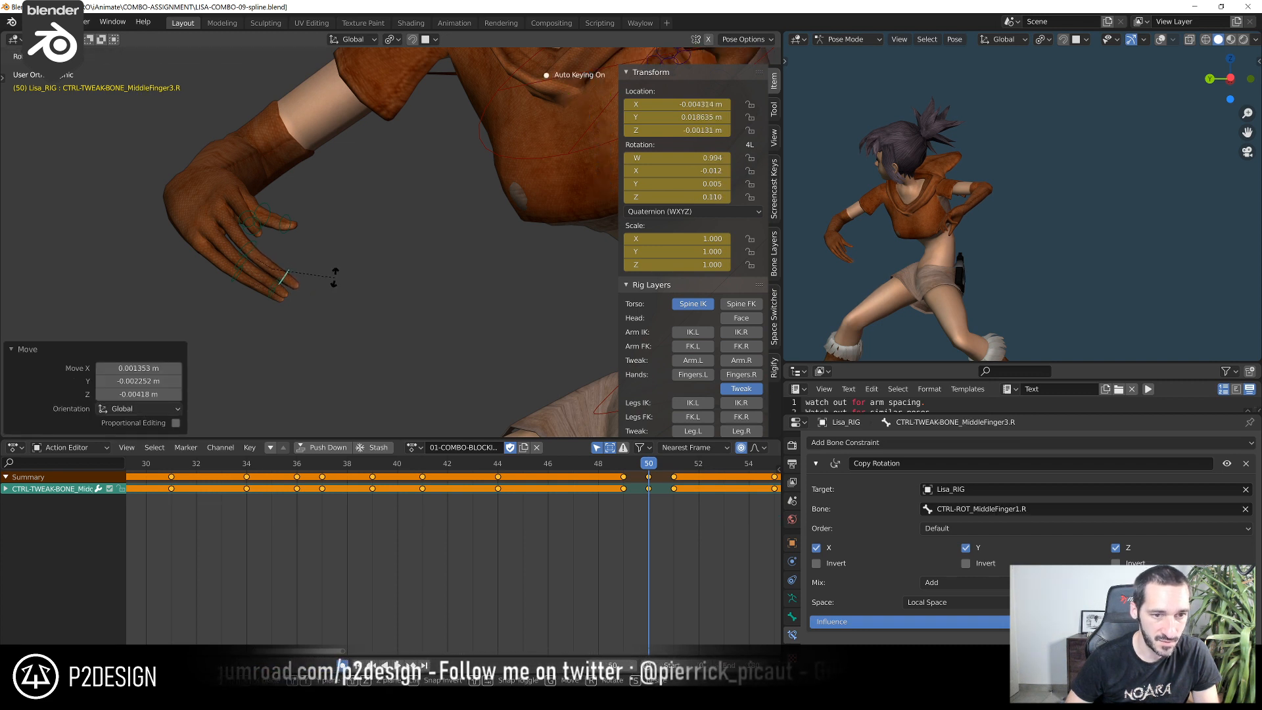
{"action": "left_click", "coordinate": [331, 278]}
Rotate and move the right ring and pinky fingertip tweak controls together at frame 50, finishing with a rotation of about -3.3°
{"action": "left_click", "coordinate": [274, 289]}
{"action": "left_click", "coordinate": [287, 302], "text": "shift"}
{"action": "key", "text": "r"}
{"action": "left_click", "coordinate": [309, 301]}
{"action": "key", "text": "g"}
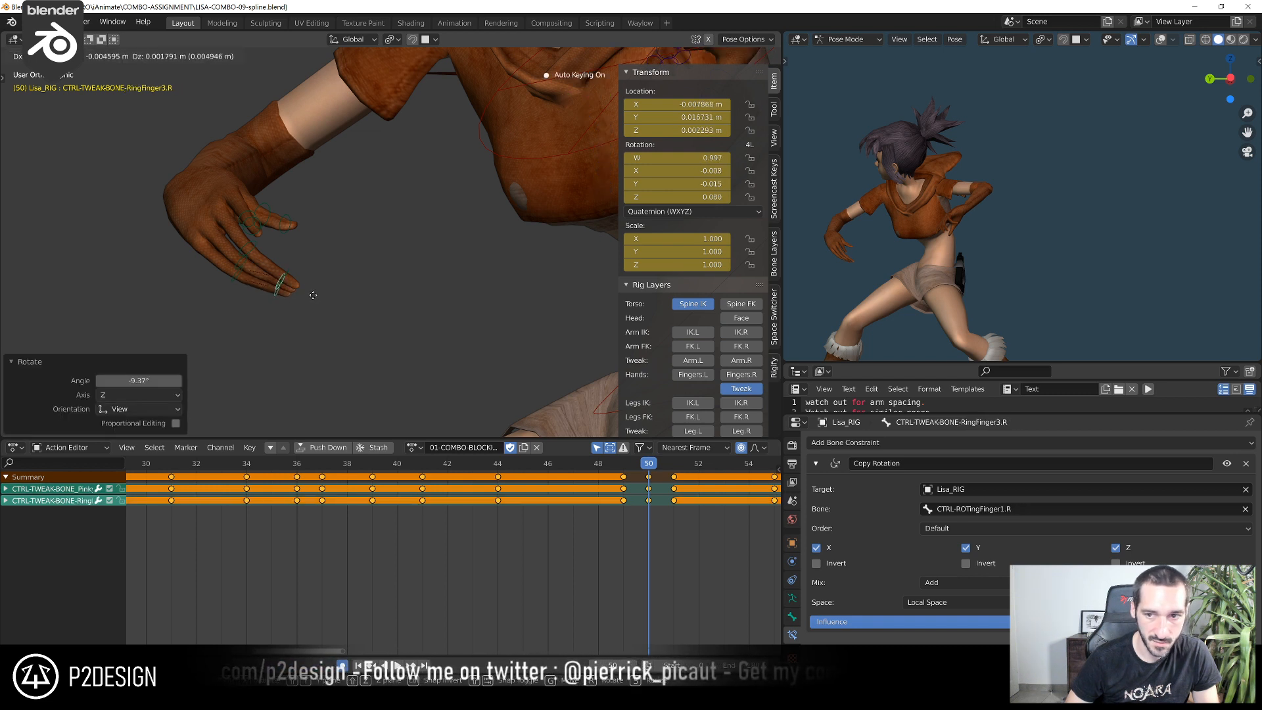
{"action": "left_click", "coordinate": [313, 295]}
{"action": "key", "text": "r"}
{"action": "left_click", "coordinate": [319, 298]}
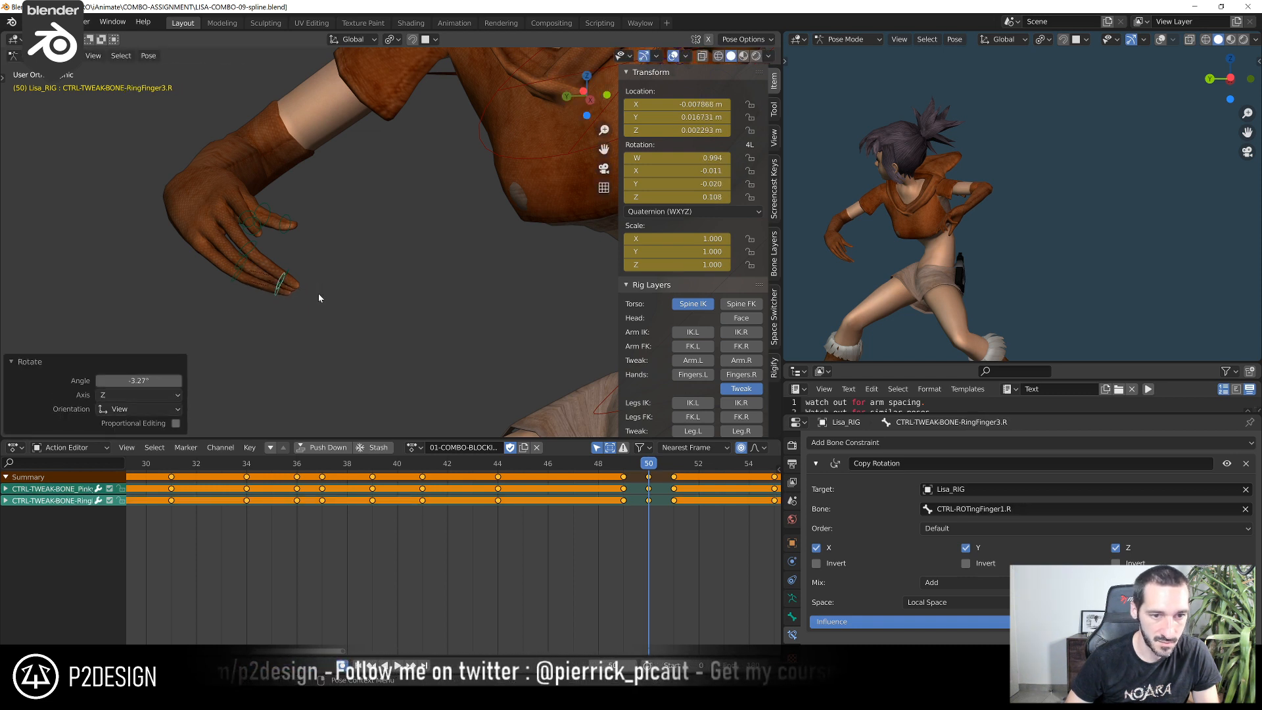
Move the right ring and pinky mid-finger tweak controls at frame 50, including a small extra shift of CTRL-TWEAK-BONE_PinkyFinger2.R
{"action": "left_click", "coordinate": [240, 270]}
{"action": "key", "text": "g"}
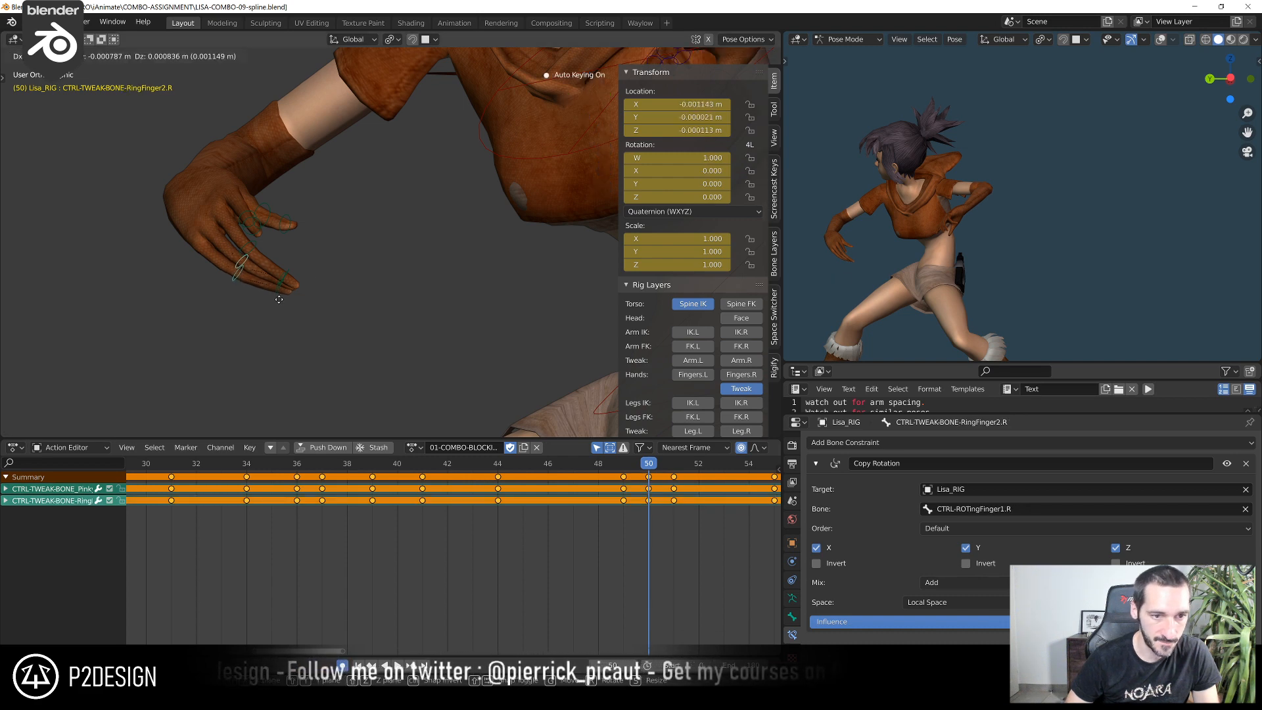
{"action": "left_click", "coordinate": [280, 300]}
{"action": "mouse_move", "coordinate": [280, 301]}
{"action": "middle_mouse_down"}
{"action": "mouse_move", "coordinate": [428, 293]}
{"action": "mouse_move", "coordinate": [386, 298]}
{"action": "mouse_move", "coordinate": [369, 240]}
{"action": "mouse_move", "coordinate": [277, 232]}
{"action": "mouse_move", "coordinate": [290, 282]}
{"action": "middle_mouse_up"}
{"action": "left_click", "coordinate": [363, 237]}
{"action": "key", "text": "g"}
{"action": "left_click", "coordinate": [396, 231]}
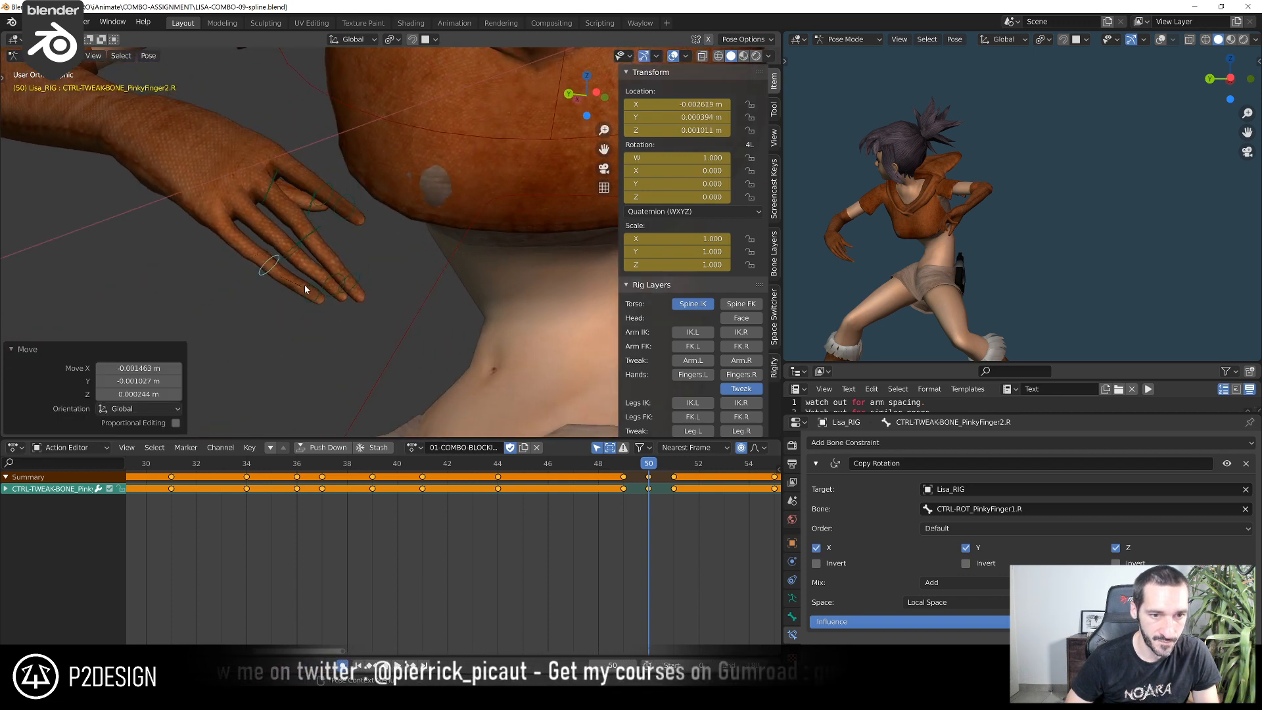
Show the right finger controls again and move CTRL_PinkyFinger1.R at frame 50
{"action": "left_click", "coordinate": [307, 288]}
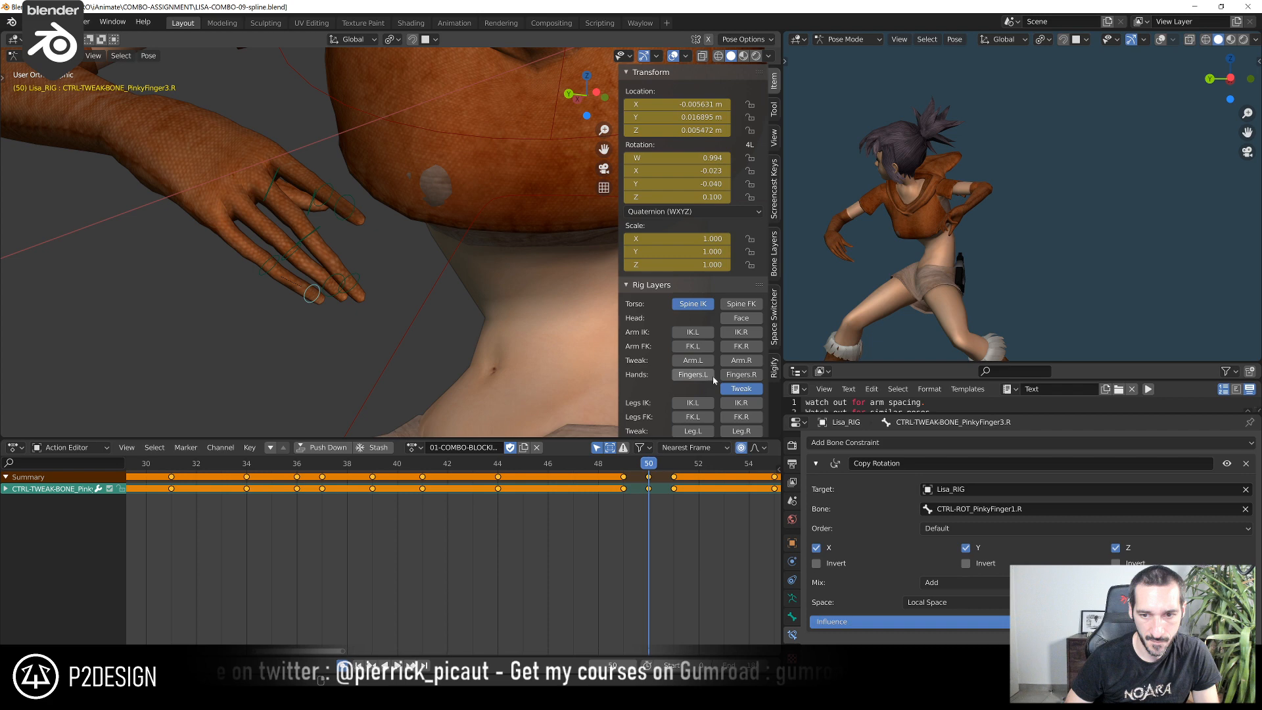
{"action": "left_click", "coordinate": [244, 255]}
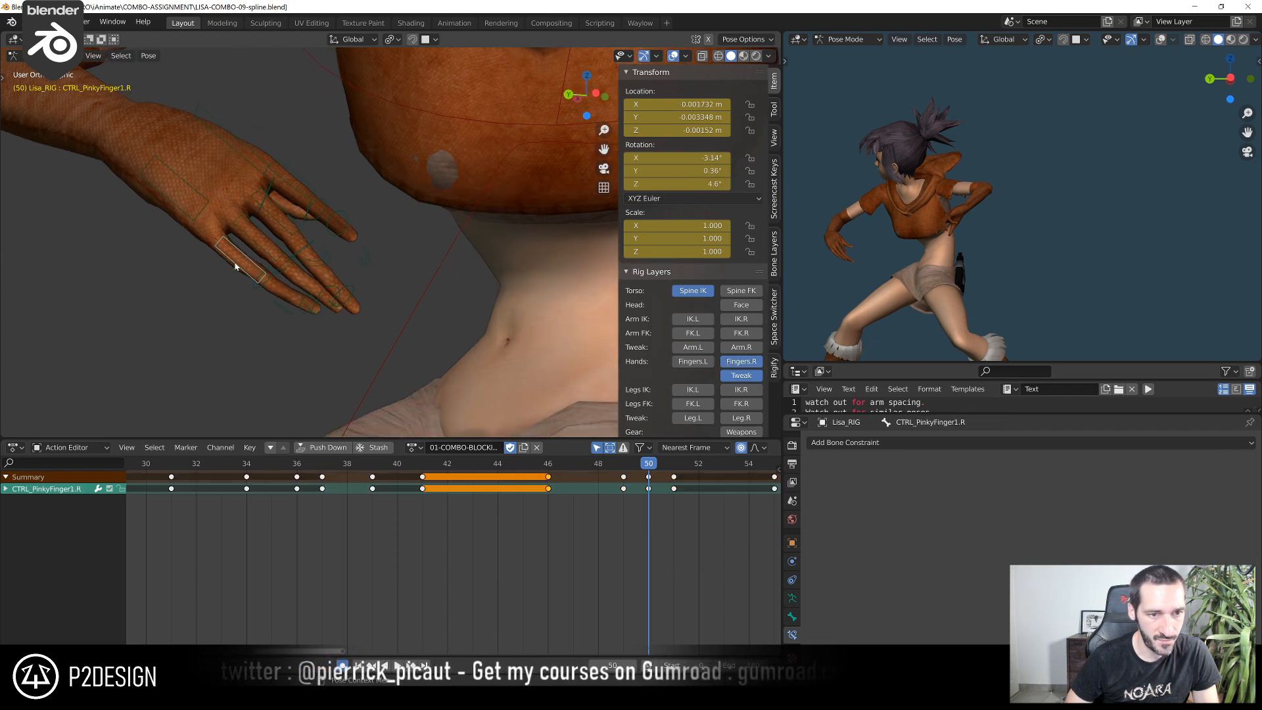
{"action": "key", "text": "g"}
{"action": "left_click", "coordinate": [256, 243]}
Nudge the right pinky's middle and tip tweak controls at frame 50 to smooth the finger's curve
{"action": "left_click", "coordinate": [269, 276]}
{"action": "key", "text": "g"}
{"action": "left_click", "coordinate": [295, 306]}
{"action": "left_click", "coordinate": [299, 303]}
{"action": "key", "text": "g"}
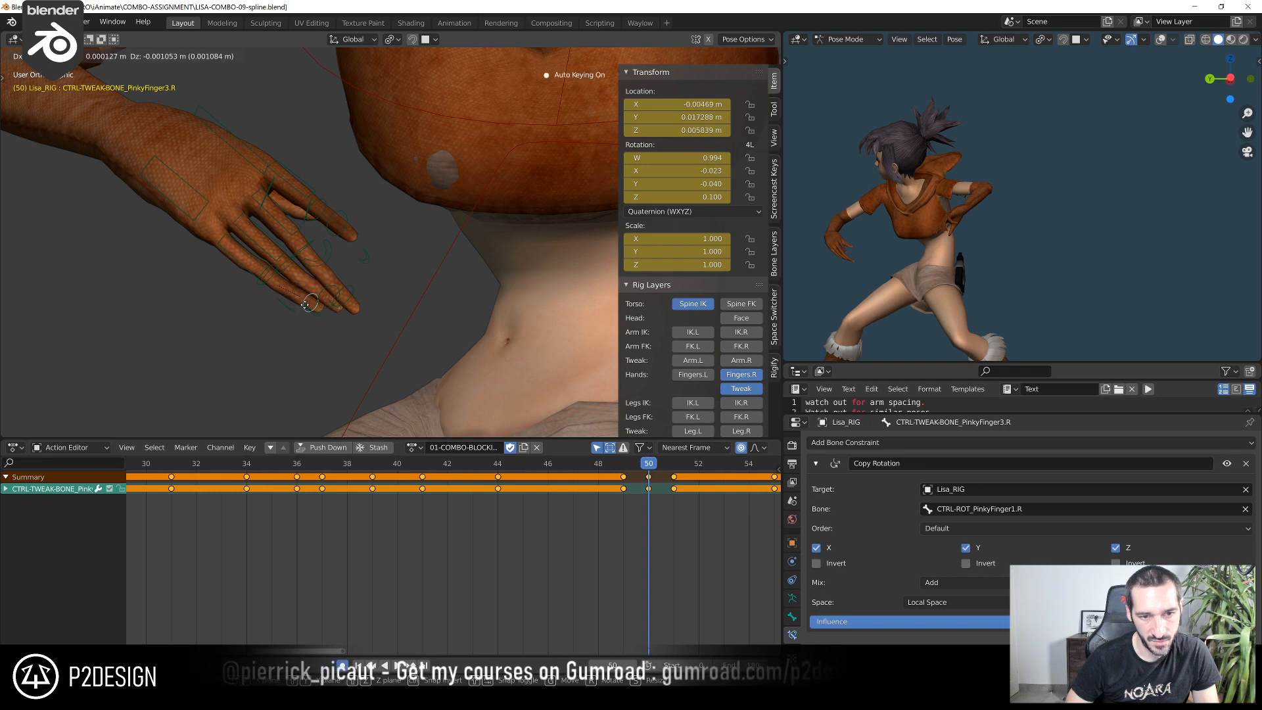
{"action": "left_click", "coordinate": [308, 309]}
Nudge further right-hand fingertip tweak controls at frame 50 from another angle, including CTRL-TWEAK-BONE_MiddleFinger3.R
{"action": "middle_click_drag", "start_coordinate": [329, 317], "coordinate": [421, 342]}
{"action": "key", "text": "g"}
{"action": "left_click", "coordinate": [293, 311]}
{"action": "left_click", "coordinate": [264, 293]}
{"action": "key", "text": "g"}
{"action": "left_click", "coordinate": [276, 298]}
{"action": "scroll", "coordinate": [231, 293], "scroll_direction": "down", "scroll_amount": 11}
Scrub back to frame 39 and play the combo to review the right hand's motion in context
{"action": "left_click", "coordinate": [585, 478]}
{"action": "left_click_drag", "start_coordinate": [590, 469], "coordinate": [373, 474]}
{"action": "scroll", "coordinate": [426, 255], "scroll_direction": "down", "scroll_amount": 3}
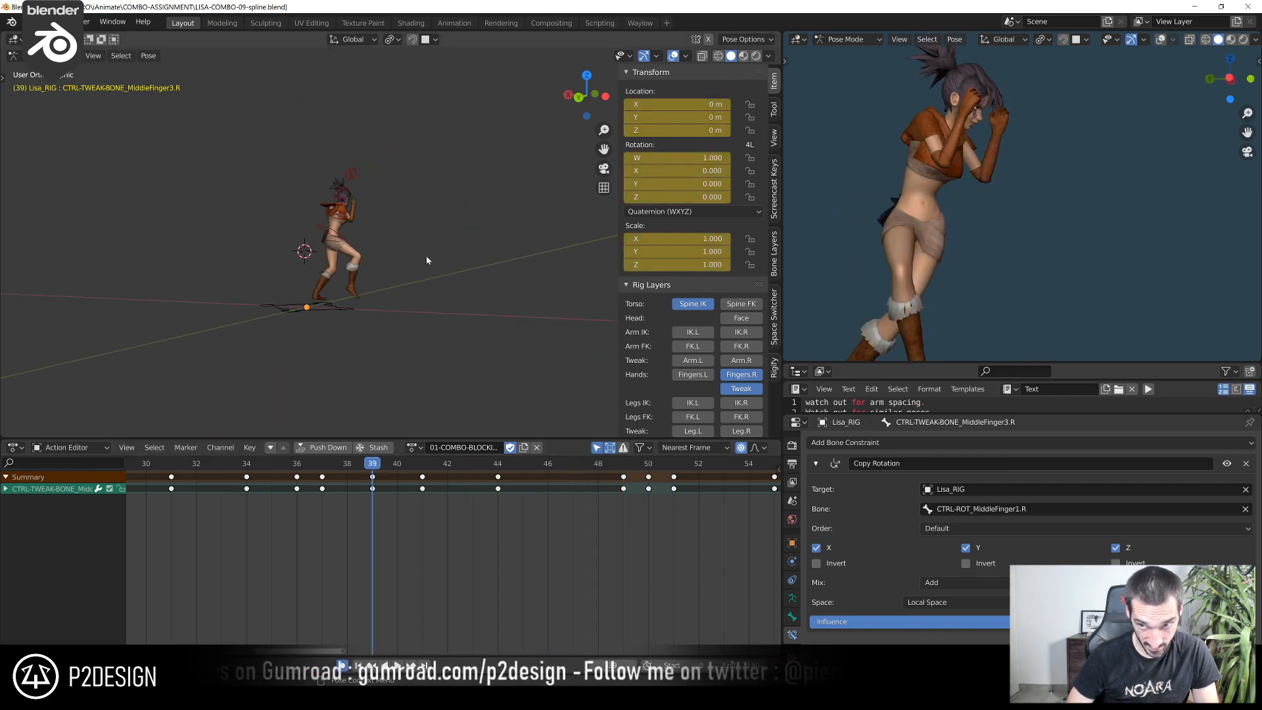
{"action": "key", "text": "space"}
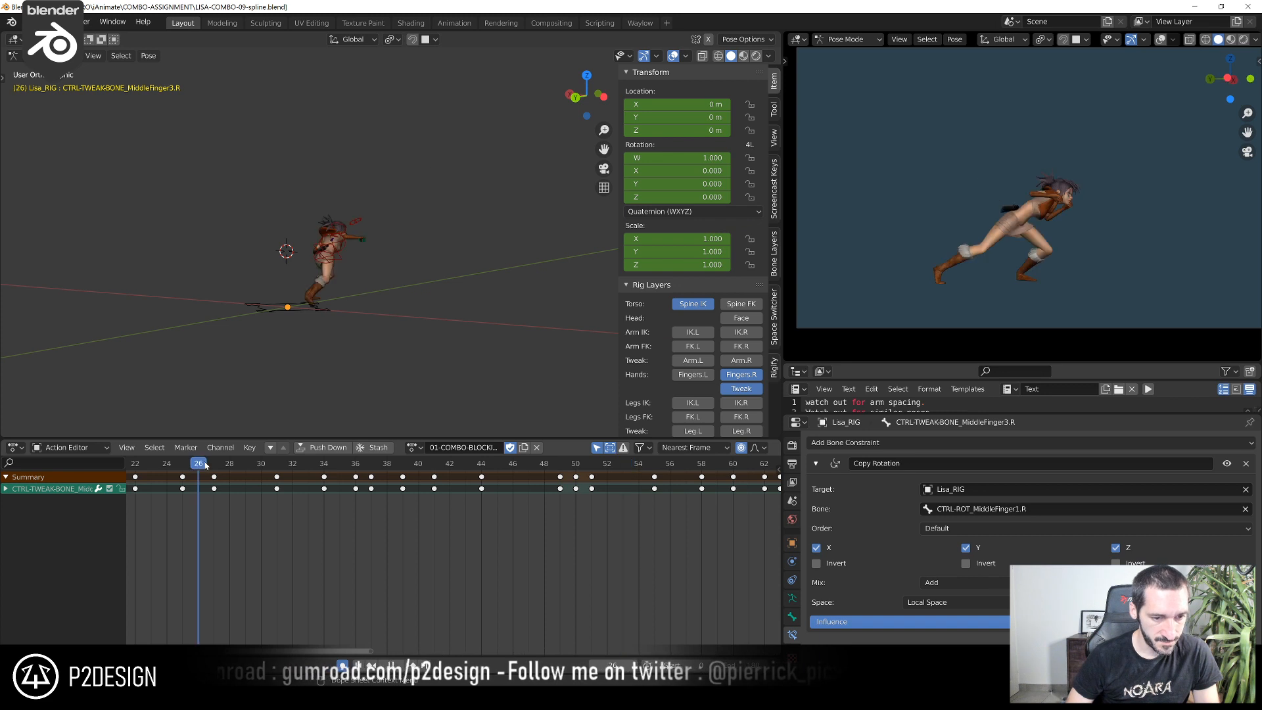
{"action": "key", "text": "space"}
Scrub from frame 55 to frame 59 and examine the character's pose and hands up close
{"action": "left_click", "coordinate": [527, 473]}
{"action": "left_click_drag", "start_coordinate": [527, 474], "coordinate": [653, 511]}
{"action": "middle_click_drag", "start_coordinate": [653, 518], "coordinate": [396, 528]}
{"action": "scroll", "coordinate": [490, 505], "scroll_direction": "up", "scroll_amount": 4}
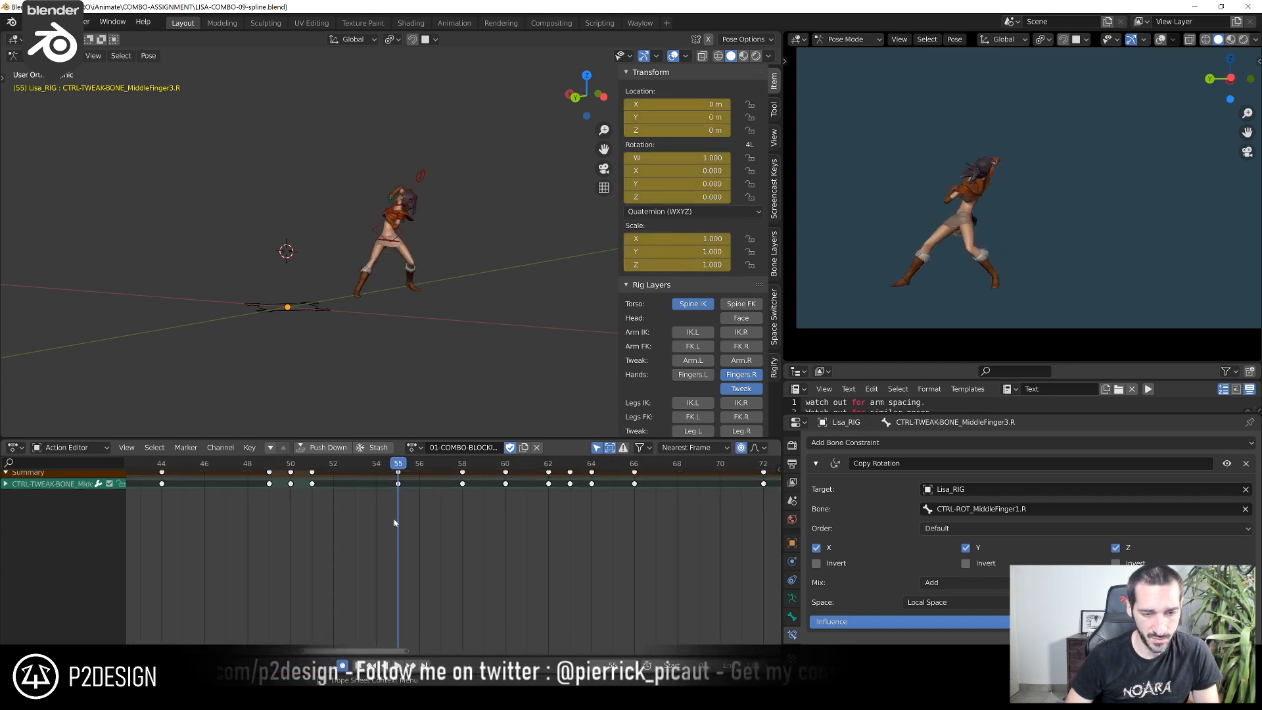
{"action": "middle_click_drag", "start_coordinate": [398, 472], "coordinate": [395, 479]}
{"action": "left_click_drag", "start_coordinate": [398, 467], "coordinate": [475, 463]}
{"action": "scroll", "coordinate": [439, 292], "scroll_direction": "up", "scroll_amount": 8}
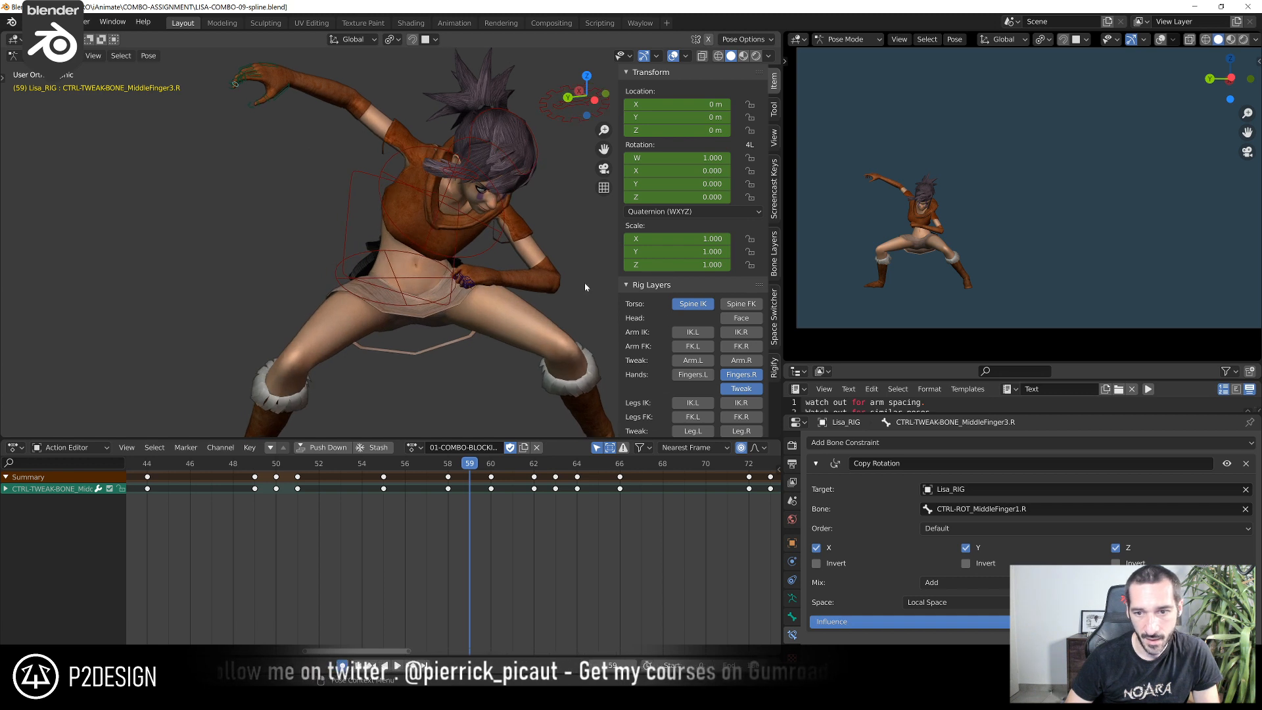
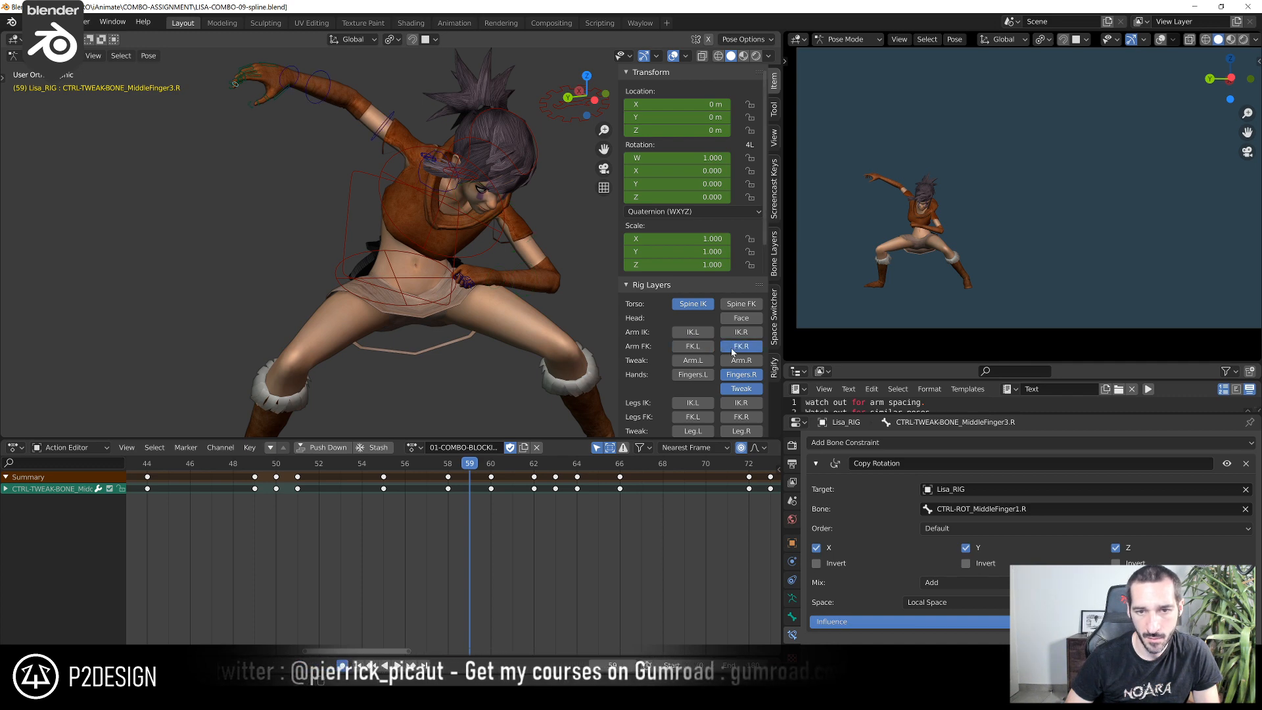
Rotate the right shoulder control CTRL-SHOULDER.R at frame 58 to refine the raised arm's pose
{"action": "mouse_move", "coordinate": [444, 220]}
{"action": "middle_mouse_down"}
{"action": "mouse_move", "coordinate": [420, 155]}
{"action": "mouse_move", "coordinate": [424, 223]}
{"action": "middle_mouse_up"}
{"action": "left_click", "coordinate": [423, 169]}
{"action": "left_click", "coordinate": [447, 468]}
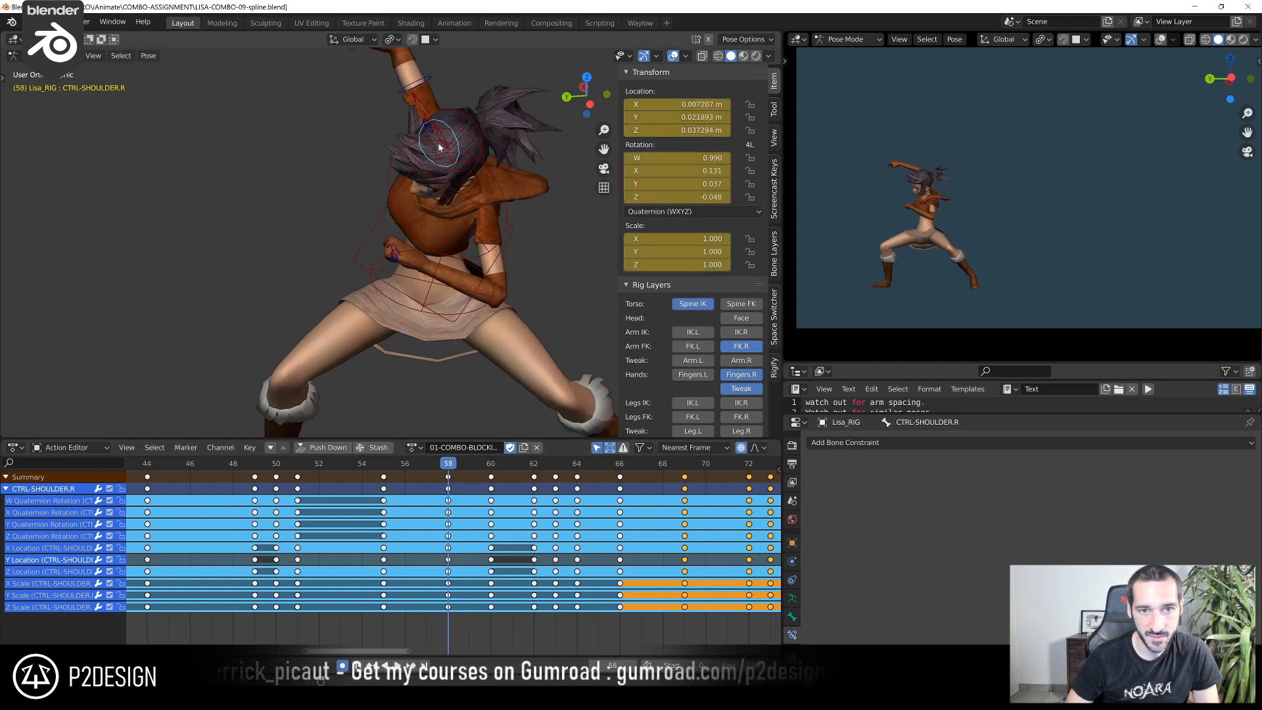
{"action": "middle_click_drag", "start_coordinate": [420, 157], "coordinate": [442, 118]}
{"action": "key", "text": "r"}
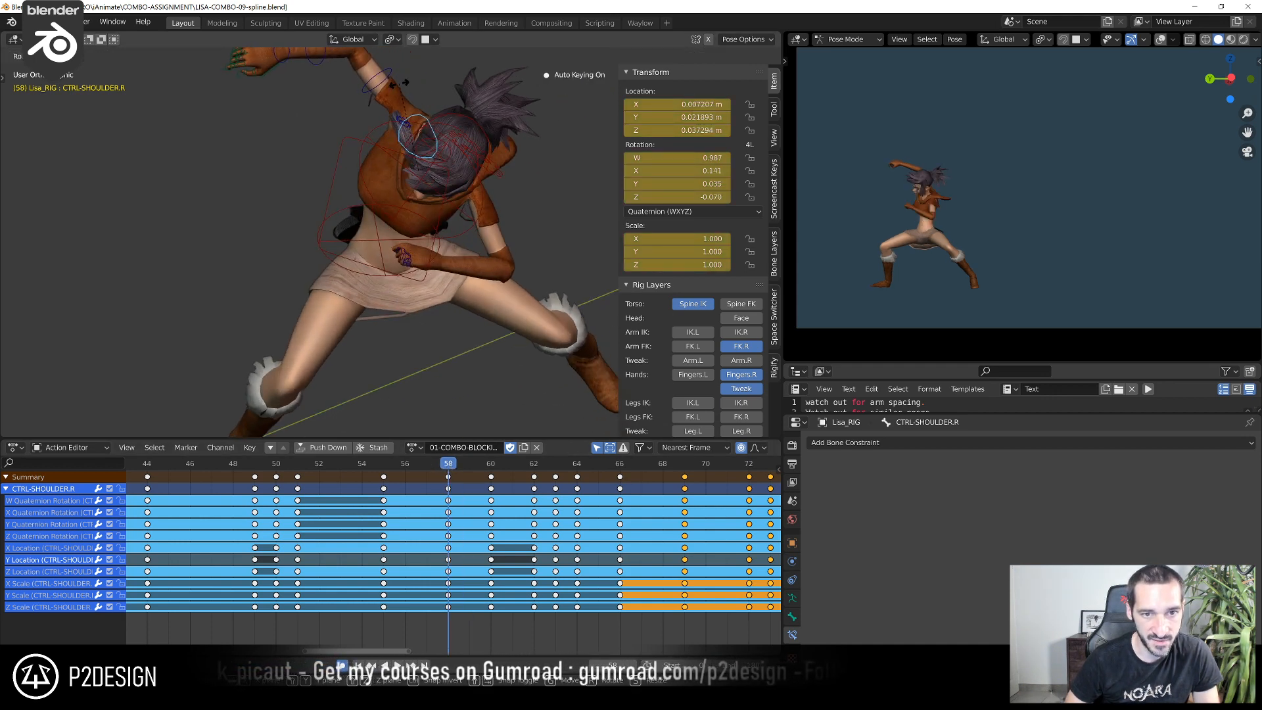
{"action": "left_click", "coordinate": [405, 82]}
Rotate and shift the right shoulder control at frame 59 to carry the arm's motion through
{"action": "key", "text": "Right"}
{"action": "middle_click_drag", "start_coordinate": [366, 269], "coordinate": [351, 254]}
{"action": "key", "text": "r"}
{"action": "left_click", "coordinate": [392, 214]}
{"action": "mouse_move", "coordinate": [391, 214]}
{"action": "middle_mouse_down"}
{"action": "mouse_move", "coordinate": [388, 232]}
{"action": "mouse_move", "coordinate": [440, 224]}
{"action": "mouse_move", "coordinate": [395, 198]}
{"action": "middle_mouse_up"}
{"action": "key", "text": "g"}
{"action": "left_click", "coordinate": [441, 207]}
{"action": "key", "text": "r"}
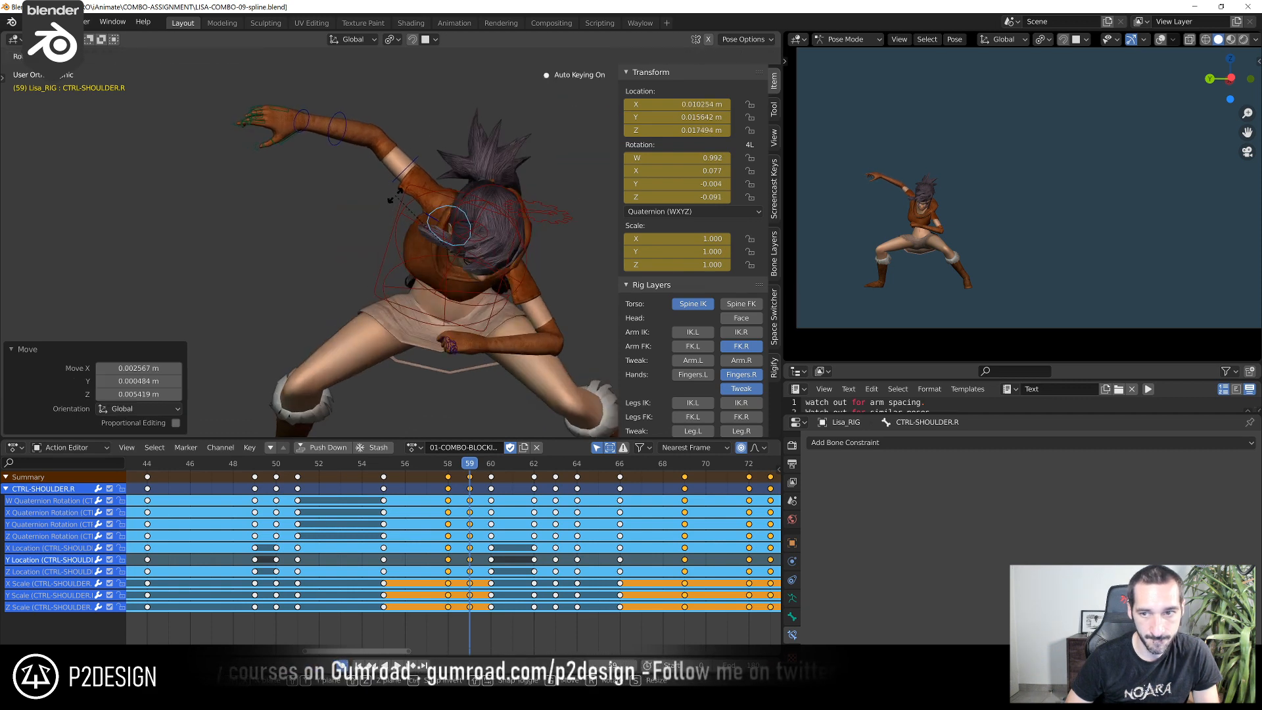
{"action": "left_click", "coordinate": [395, 196]}
Move the right shoulder control at frame 60 and rotate it 2.79° in view
{"action": "left_click_drag", "start_coordinate": [455, 463], "coordinate": [492, 468]}
{"action": "key", "text": "g"}
{"action": "left_click", "coordinate": [427, 297]}
{"action": "key", "text": "r"}
{"action": "left_click", "coordinate": [476, 388]}
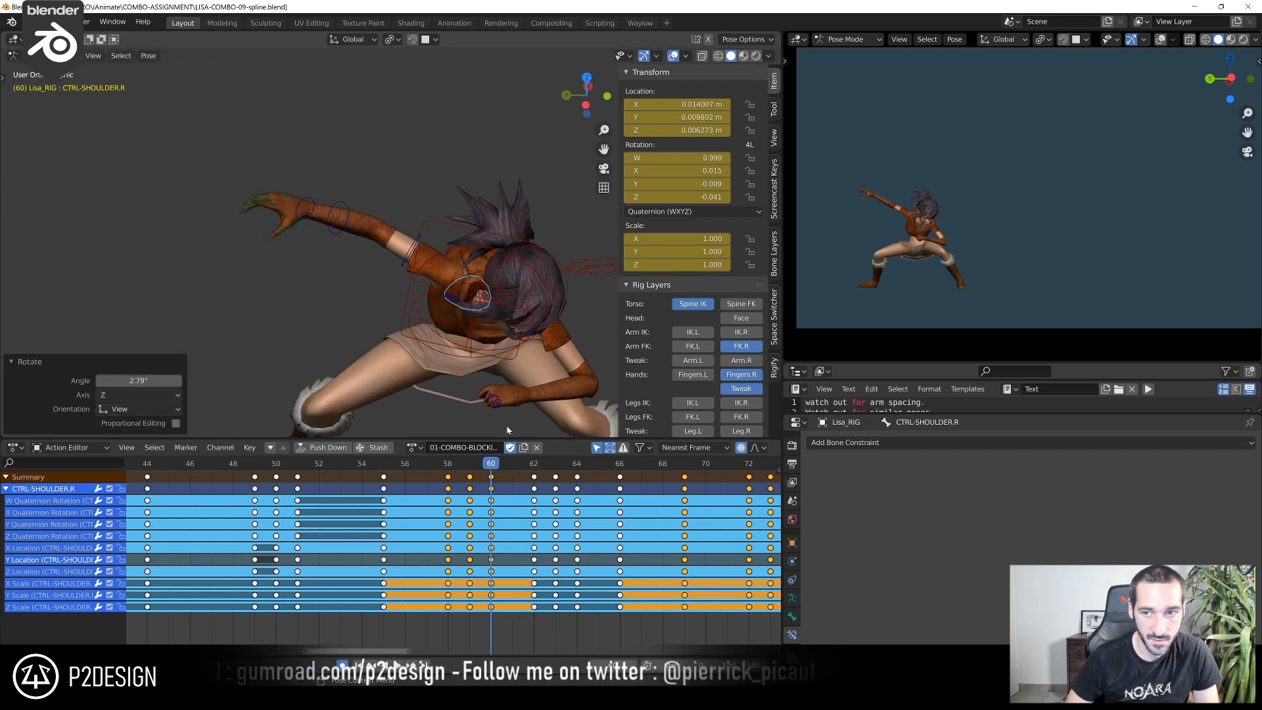
Go to frame 62 and examine the lunge pose and the extended right leg from both sides
{"action": "left_click_drag", "start_coordinate": [512, 465], "coordinate": [541, 502]}
{"action": "scroll", "coordinate": [559, 320], "scroll_direction": "down", "scroll_amount": 4}
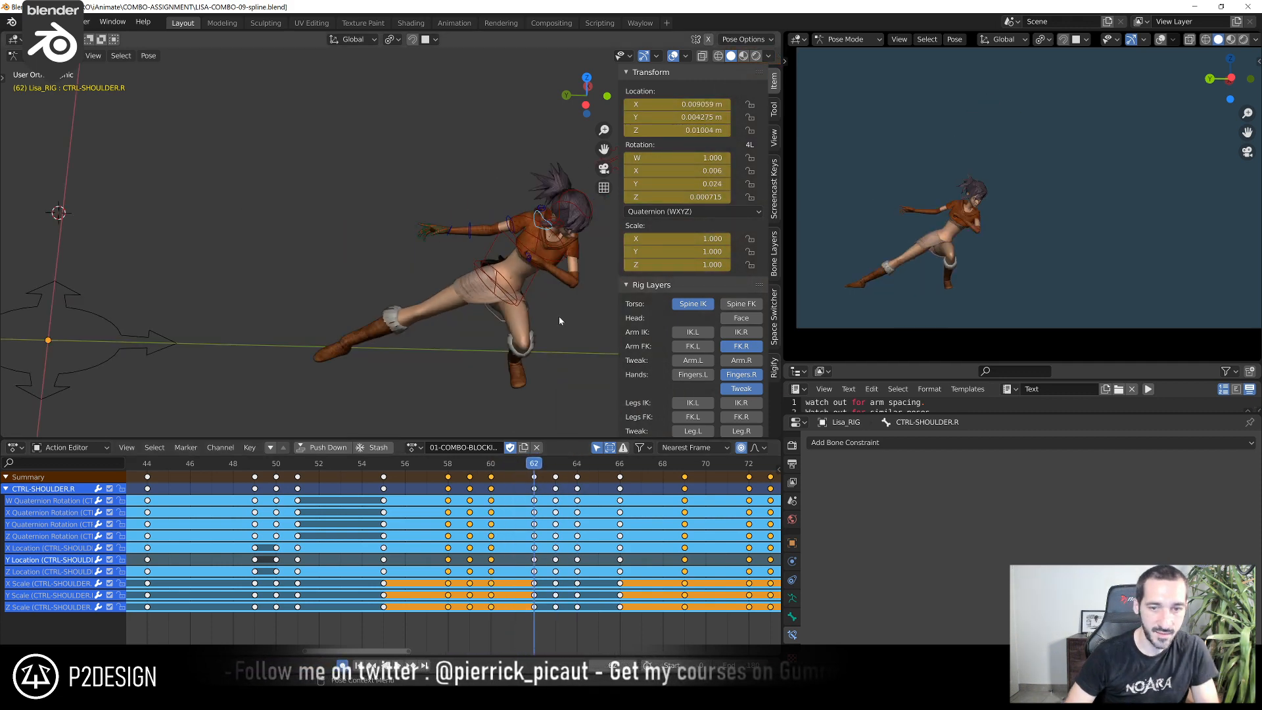
{"action": "key", "text": "KP_3"}
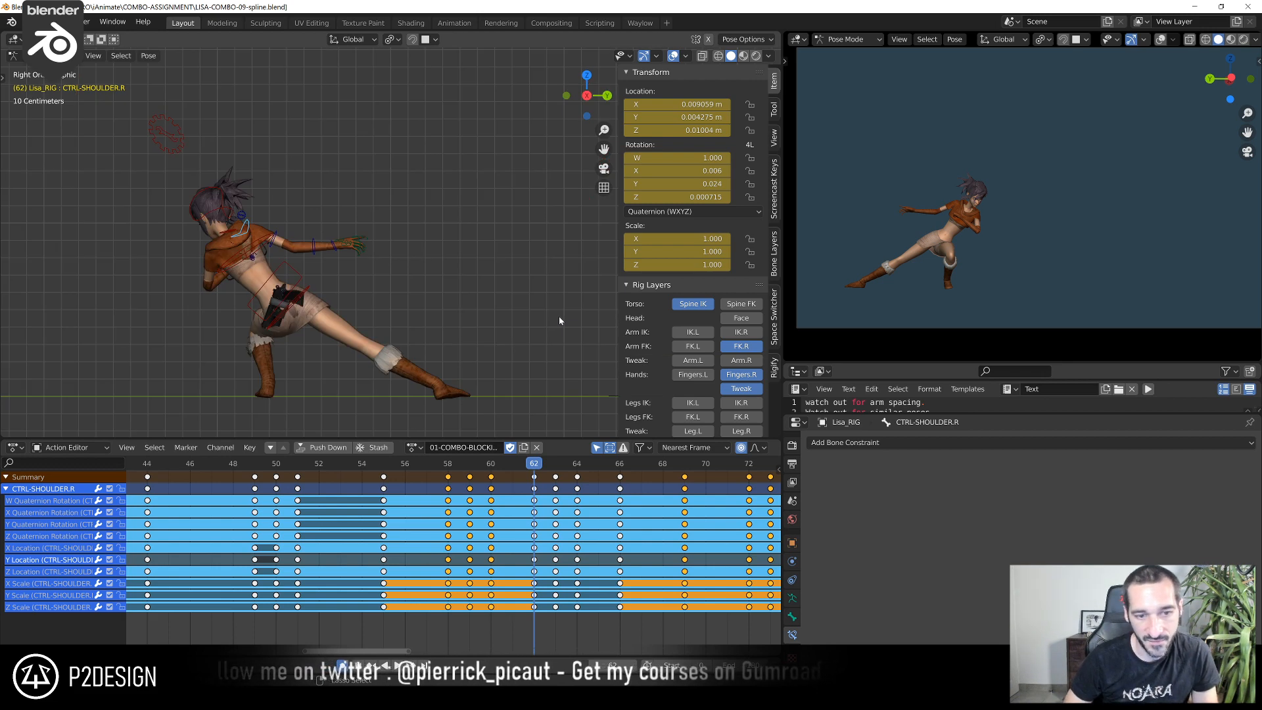
{"action": "key", "text": "ctrl+KP_3"}
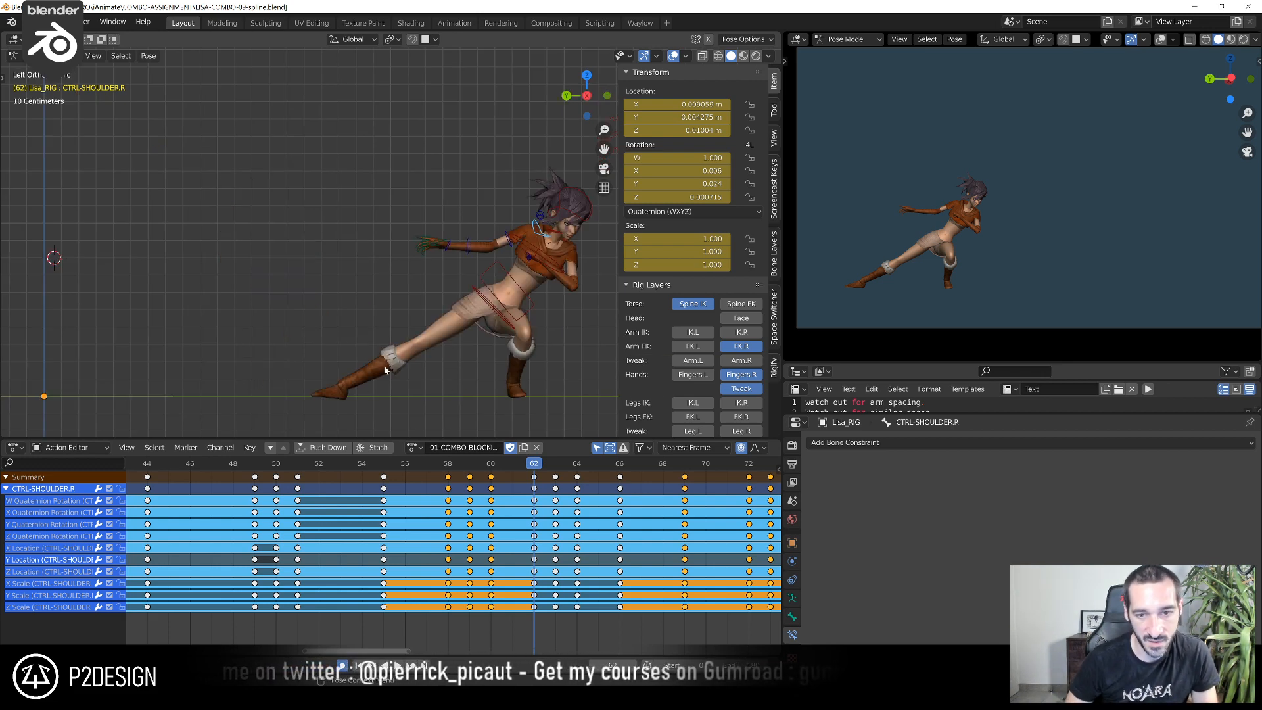
{"action": "scroll", "coordinate": [410, 357], "scroll_direction": "up", "scroll_amount": 2}
{"action": "middle_click_drag", "start_coordinate": [370, 399], "coordinate": [389, 353], "text": "shift"}
{"action": "scroll", "coordinate": [394, 388], "scroll_direction": "down", "scroll_amount": 3}
{"action": "key", "text": "ctrl+KP_3"}
{"action": "scroll", "coordinate": [388, 353], "scroll_direction": "up", "scroll_amount": 3}
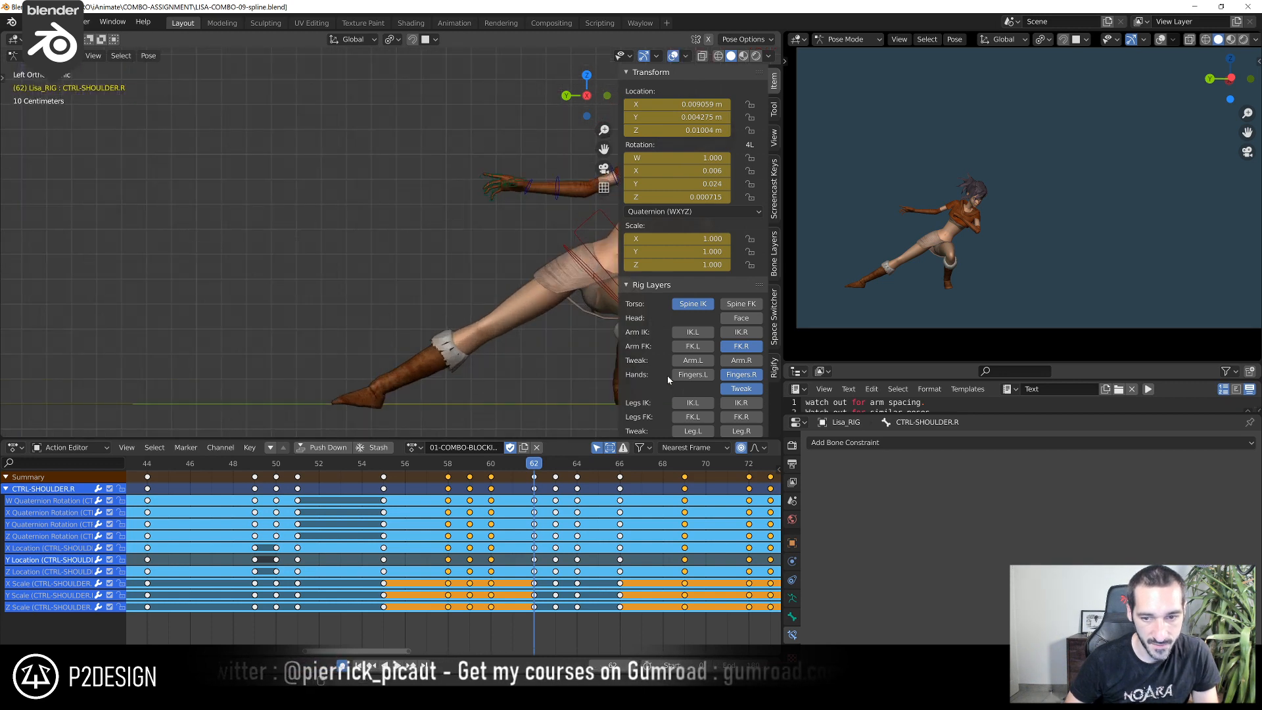
Show both legs' IK controls and rotate the right foot-roll control by -9.6° at frame 62
{"action": "scroll", "coordinate": [693, 388], "scroll_direction": "down", "scroll_amount": 2}
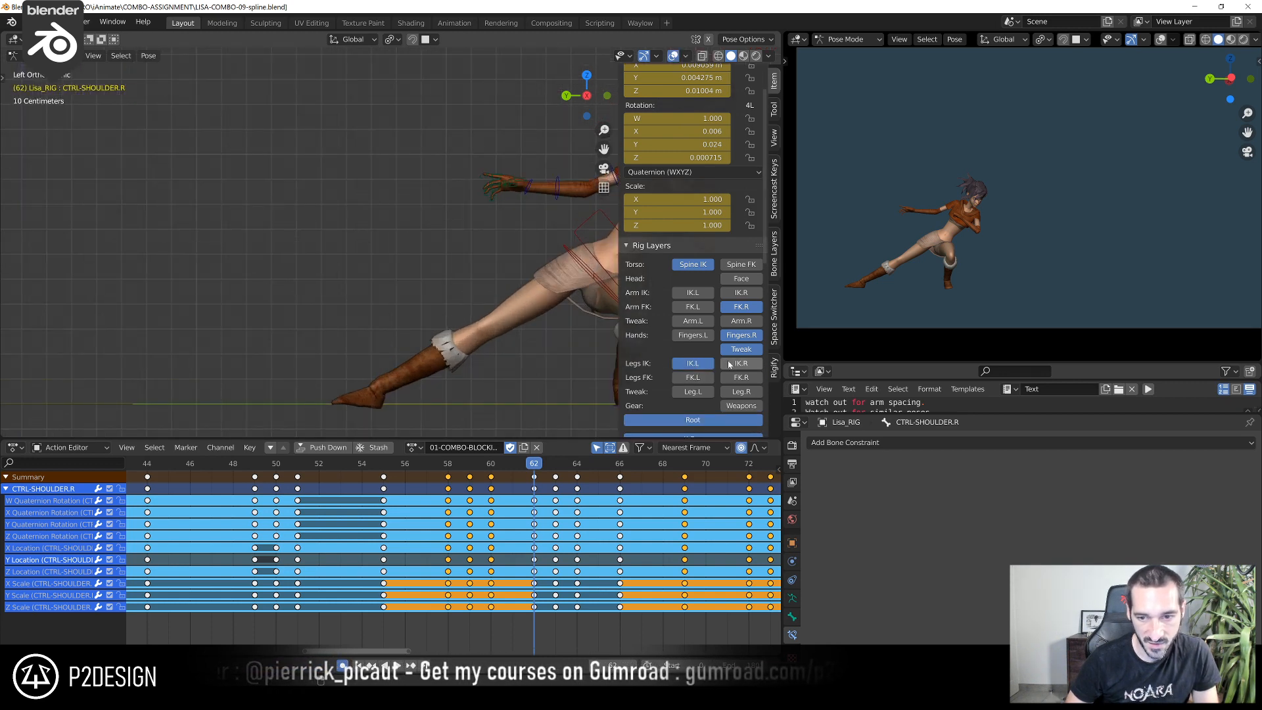
{"action": "mouse_move", "coordinate": [461, 366]}
{"action": "middle_mouse_down", "text": "shift"}
{"action": "mouse_move", "coordinate": [453, 308]}
{"action": "mouse_move", "coordinate": [437, 332]}
{"action": "mouse_move", "coordinate": [482, 357]}
{"action": "middle_mouse_up", "text": "shift"}
{"action": "left_click", "coordinate": [384, 341]}
{"action": "key", "text": "r"}
{"action": "right_click", "coordinate": [451, 316]}
{"action": "key", "text": "r"}
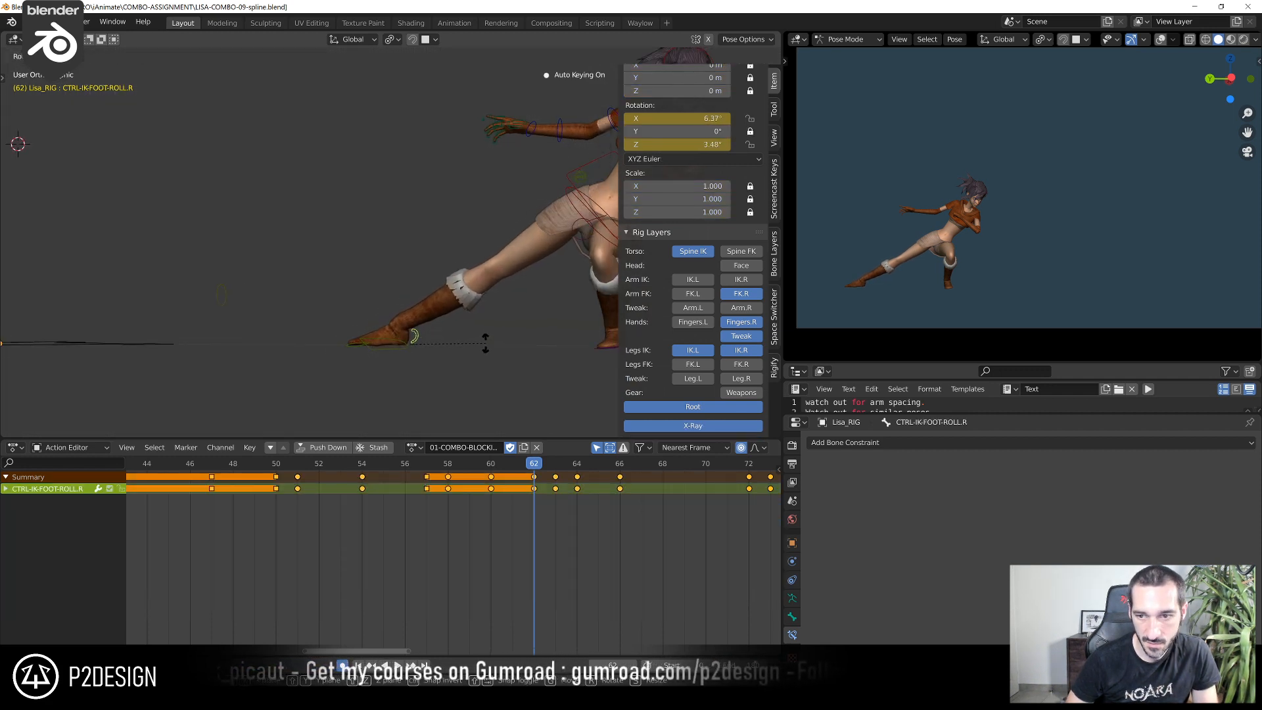
{"action": "left_click", "coordinate": [484, 343]}
{"action": "mouse_move", "coordinate": [485, 344]}
{"action": "middle_mouse_down"}
{"action": "mouse_move", "coordinate": [440, 337]}
{"action": "mouse_move", "coordinate": [497, 338]}
{"action": "mouse_move", "coordinate": [479, 344]}
{"action": "middle_mouse_up"}
Show the right leg's tweak controls, then clear the location of the ankle tweak CTRL-TWEAK-CAL02.R at frame 60 and key it
{"action": "key", "text": "shift+alt+z"}
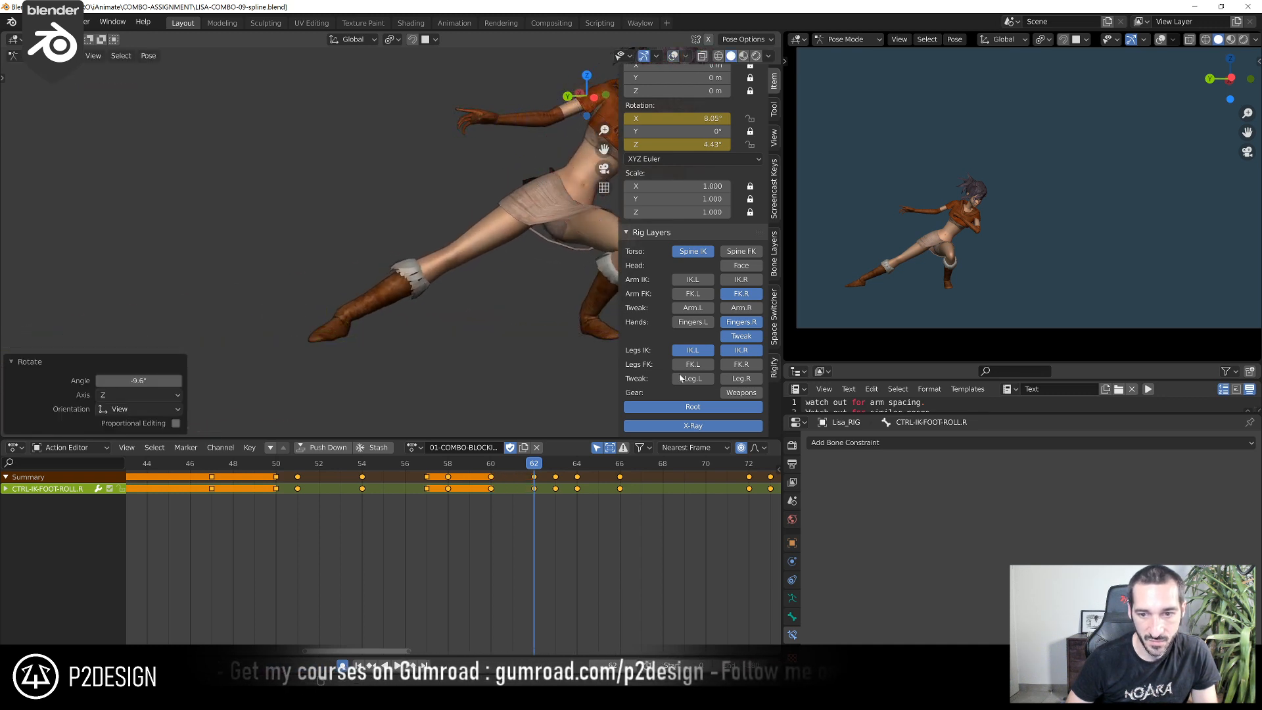
{"action": "key", "text": "shift+alt+z"}
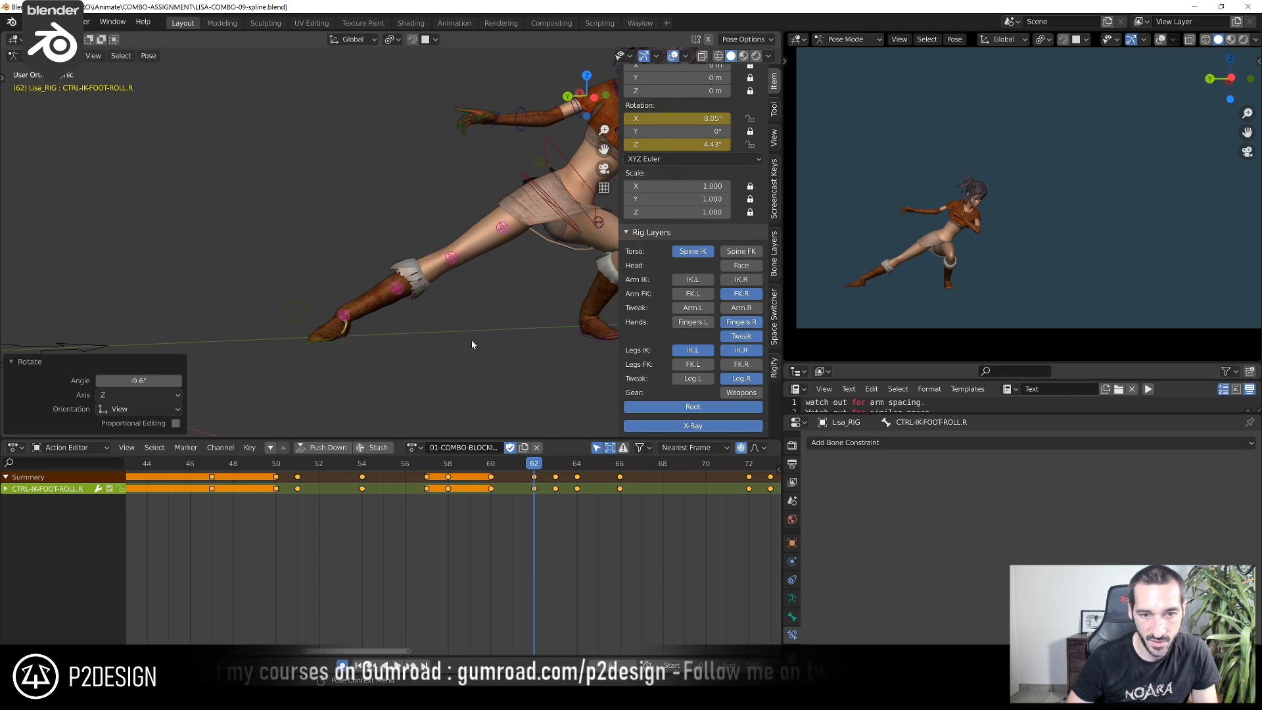
{"action": "key", "text": "ctrl+KP_3"}
{"action": "scroll", "coordinate": [460, 344], "scroll_direction": "up", "scroll_amount": 3}
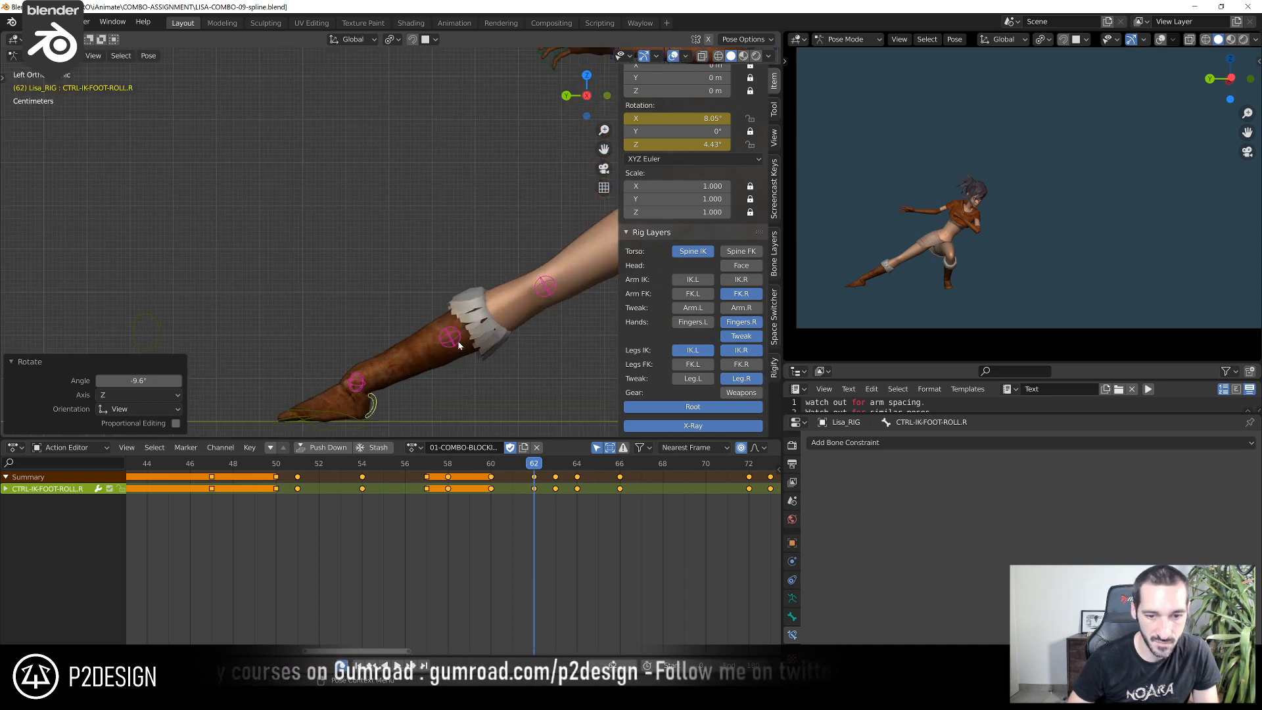
{"action": "left_click", "coordinate": [356, 381]}
{"action": "left_click", "coordinate": [492, 466]}
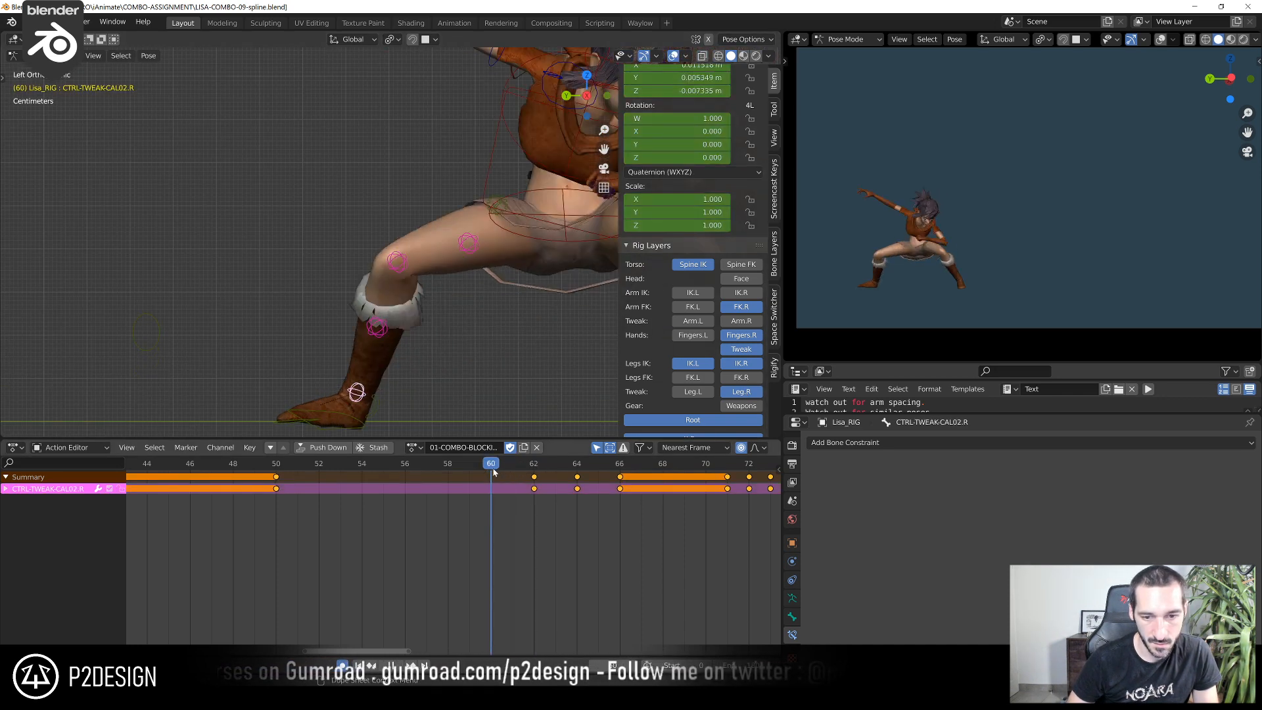
{"action": "key", "text": "alt+g"}
{"action": "key", "text": "i"}
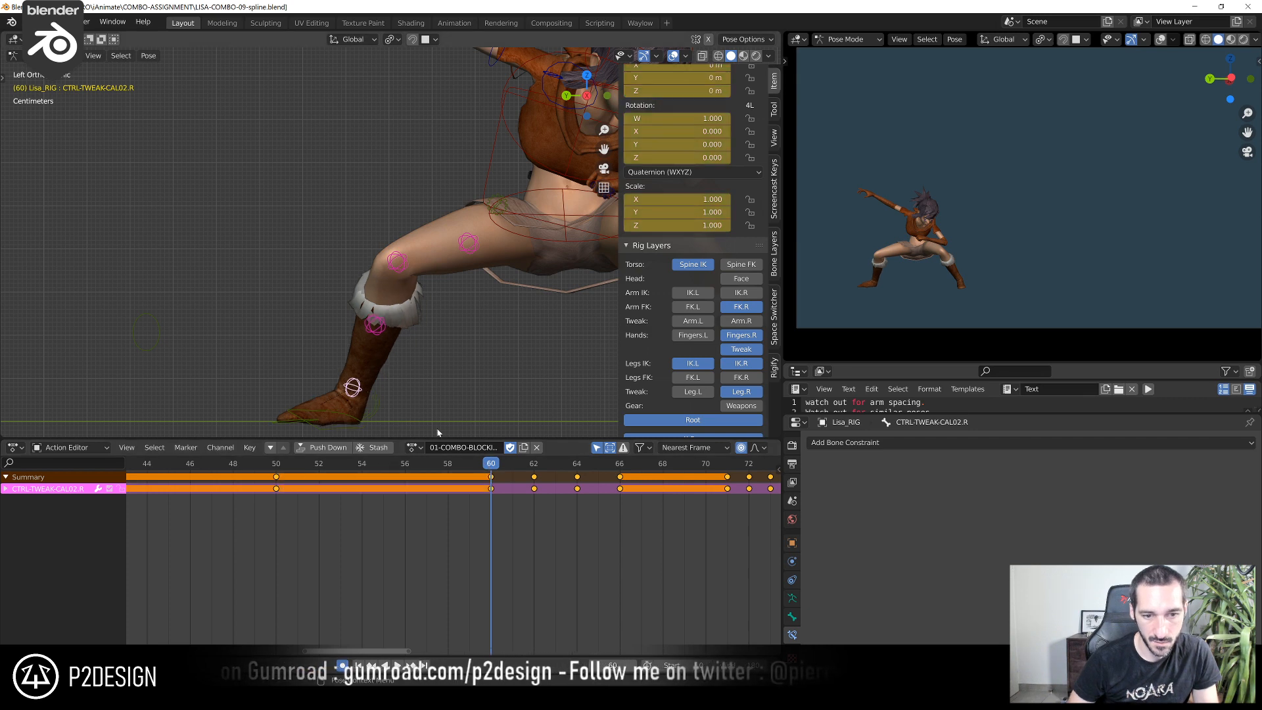
Move the right ankle tweak control slightly down at frame 62 and rotate it 46.4° to reshape the ankle
{"action": "left_click_drag", "start_coordinate": [498, 467], "coordinate": [527, 475]}
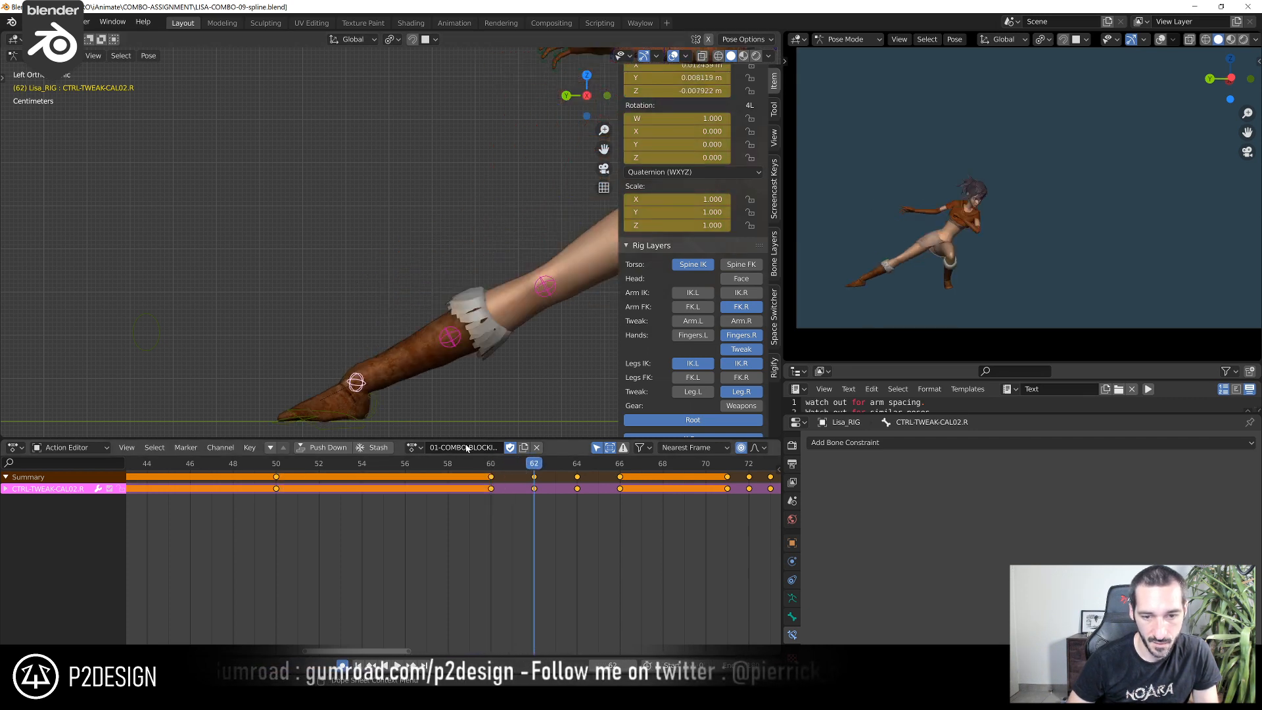
{"action": "key", "text": "g"}
{"action": "left_click", "coordinate": [353, 401]}
{"action": "mouse_move", "coordinate": [353, 401]}
{"action": "middle_mouse_down"}
{"action": "mouse_move", "coordinate": [433, 395]}
{"action": "mouse_move", "coordinate": [332, 414]}
{"action": "middle_mouse_up"}
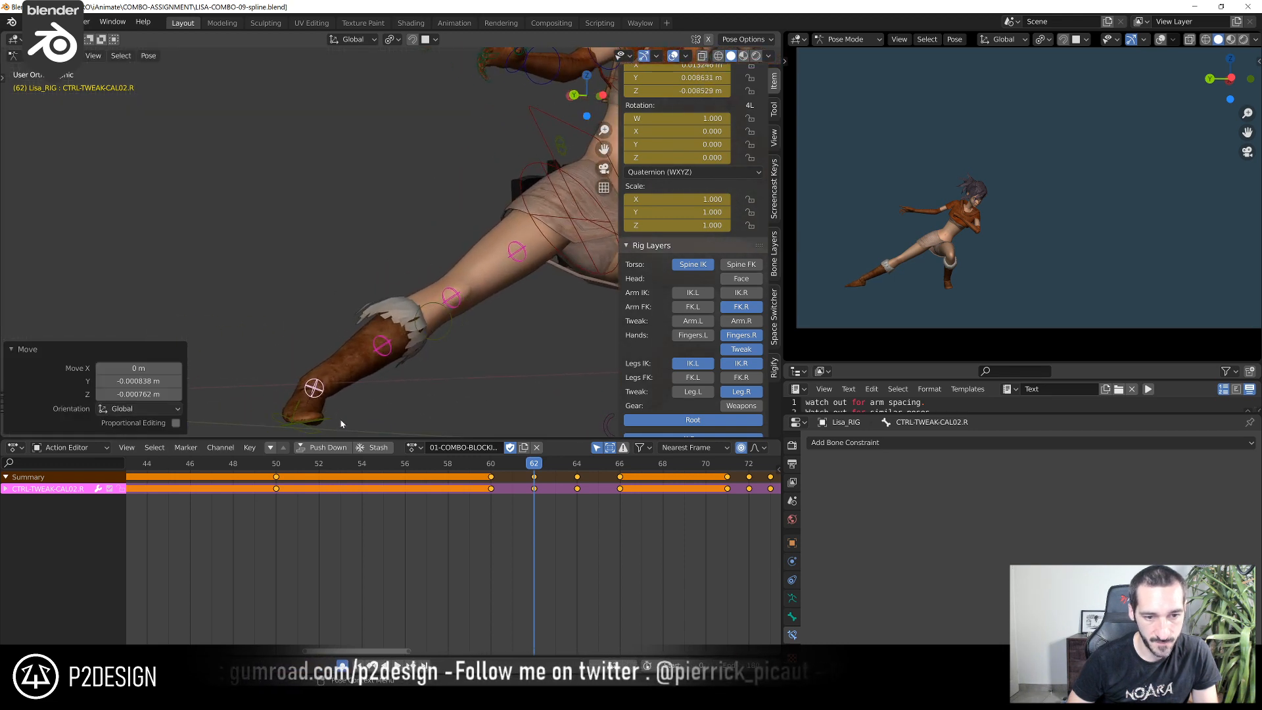
{"action": "key", "text": "r"}
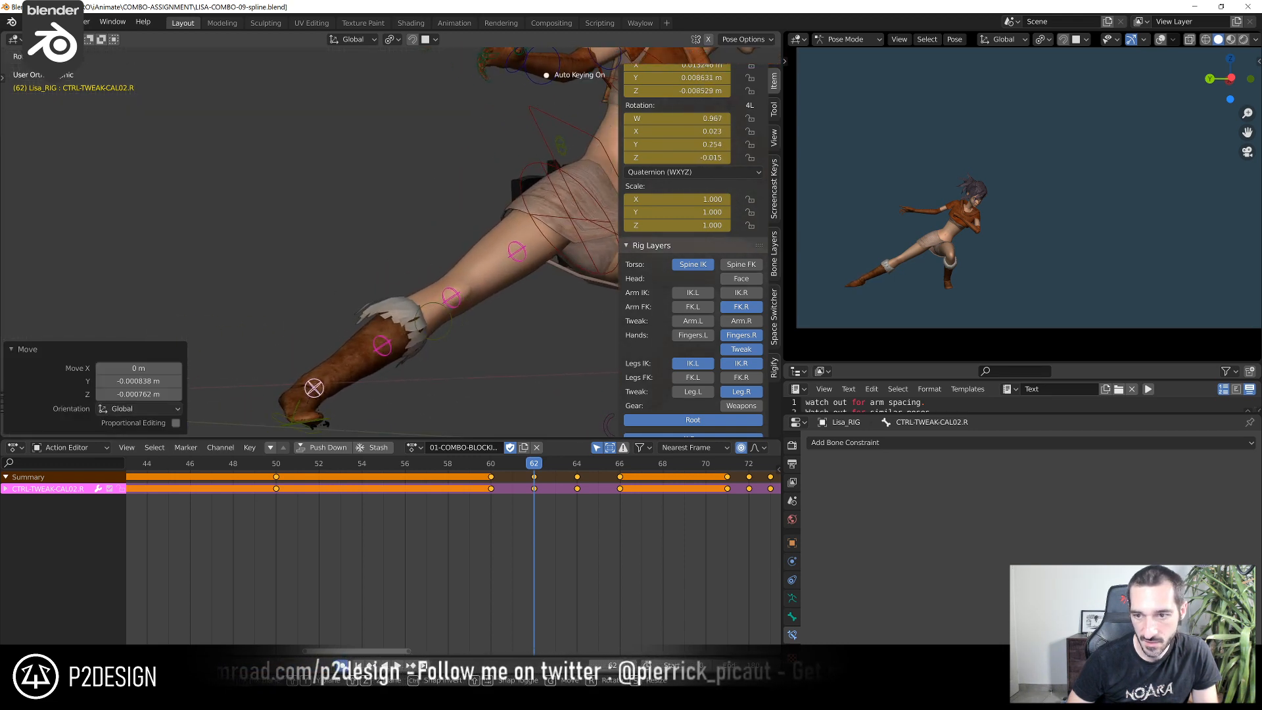
{"action": "left_click", "coordinate": [307, 426]}
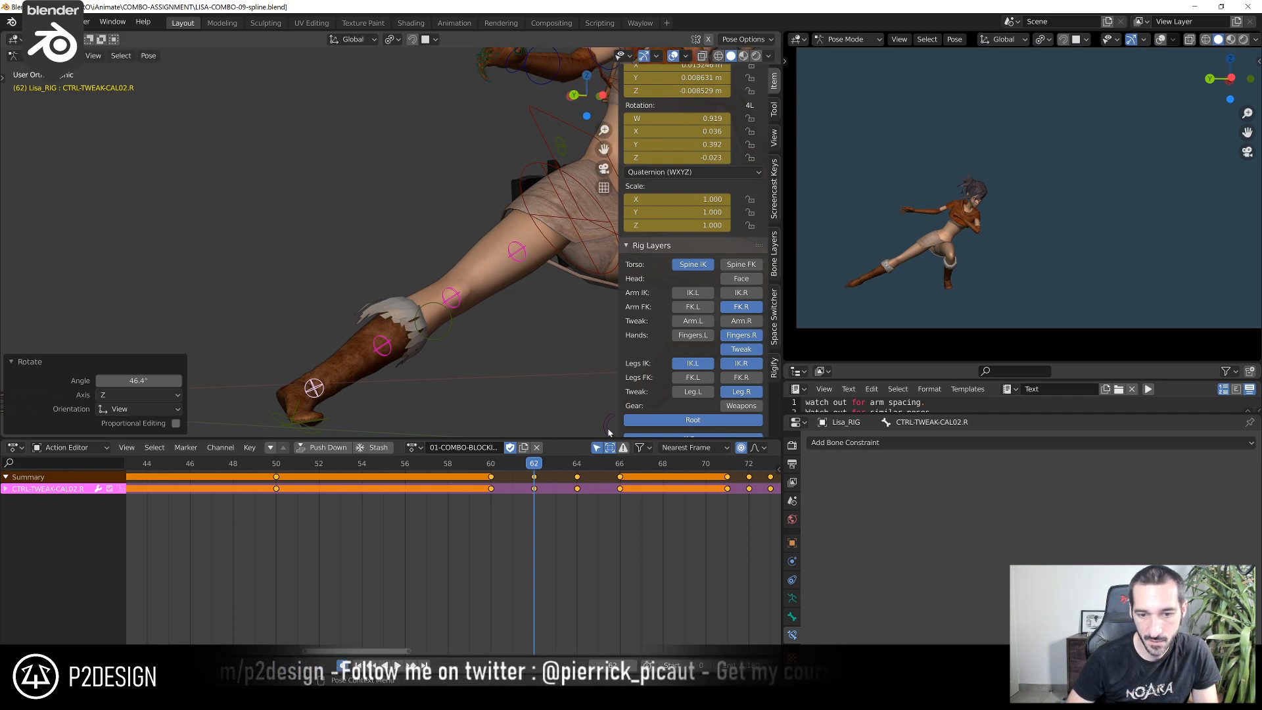
Play and step through frames 55 to 63 to examine the right foot's deformation and push-off
{"action": "key", "text": "space"}
{"action": "key", "text": "Escape"}
{"action": "key", "text": "Left"}
{"action": "key", "text": "Left"}
{"action": "key", "text": "Left"}
{"action": "key", "text": "Right"}
{"action": "key", "text": "Left"}
{"action": "key", "text": "Left"}
{"action": "key", "text": "Left"}
{"action": "key", "text": "Left"}
{"action": "key", "text": "Left"}
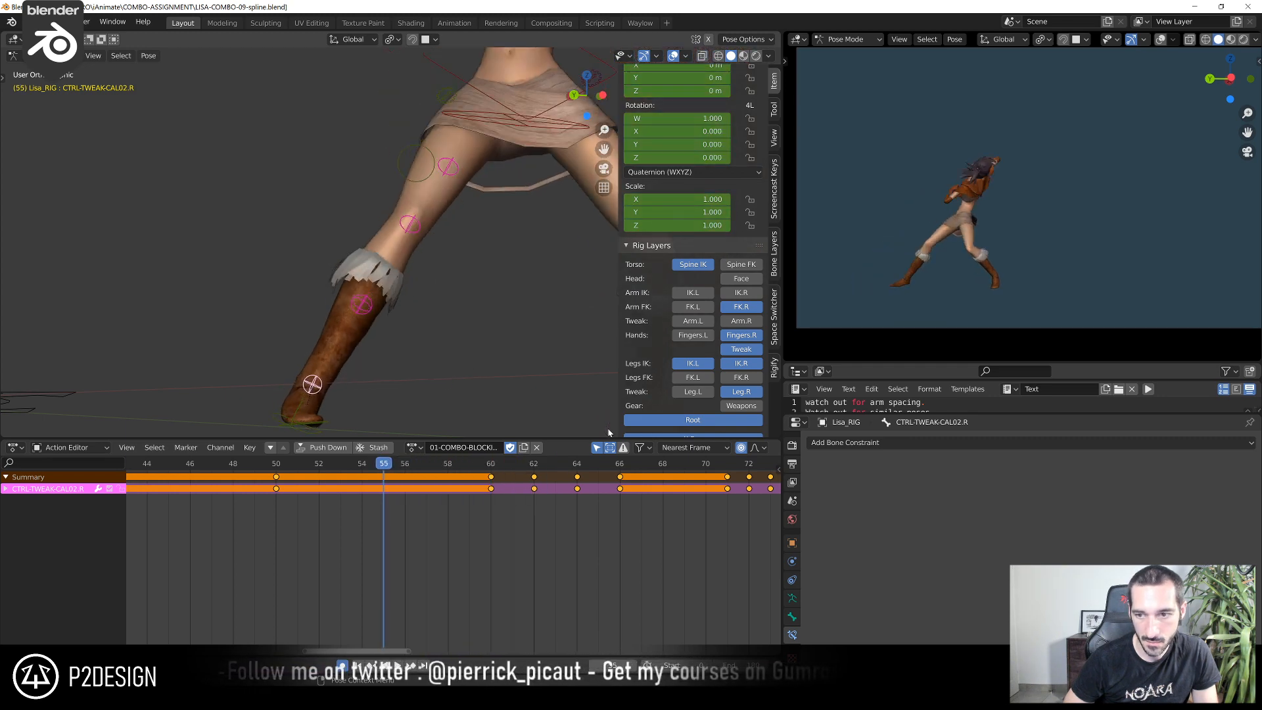
{"action": "key", "text": "Right"}
{"action": "key", "text": "Right"}
{"action": "key", "text": "Right"}
{"action": "key", "text": "Right"}
{"action": "key", "text": "Right"}
{"action": "key", "text": "Right"}
{"action": "key", "text": "Right"}
{"action": "key", "text": "Right"}
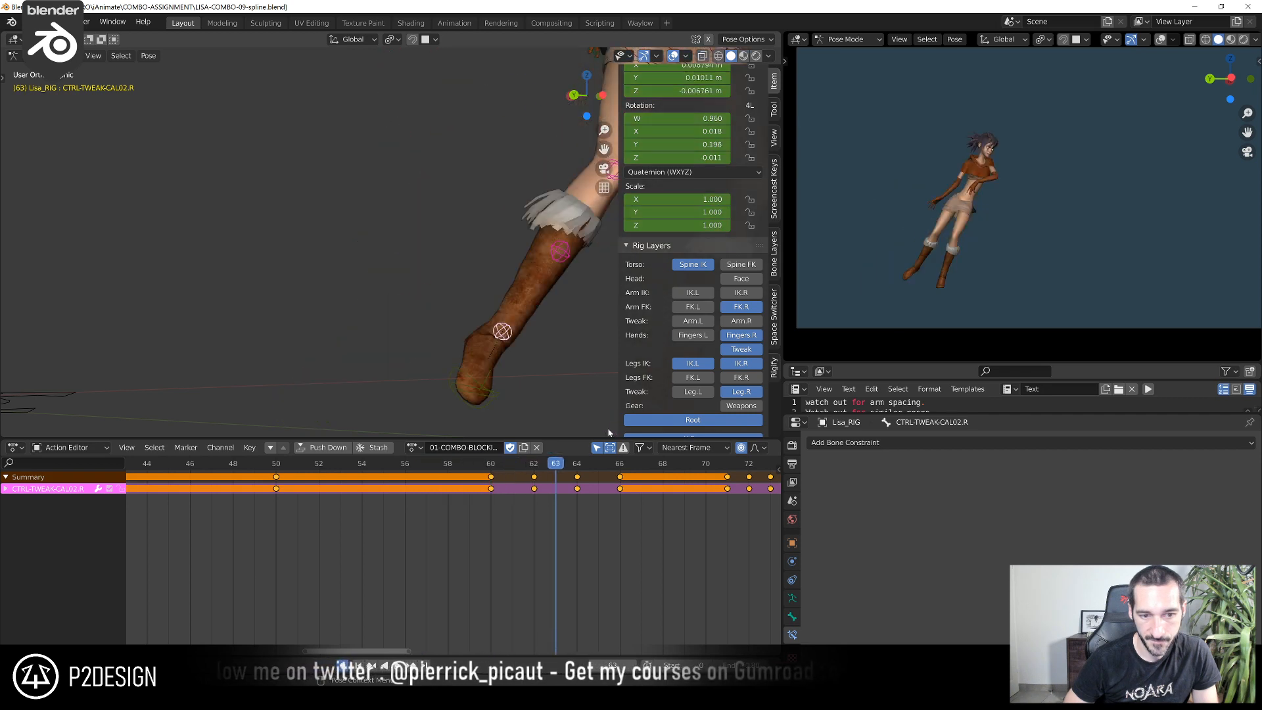
{"action": "key", "text": "Left"}
{"action": "key", "text": "Right"}
{"action": "key", "text": "Left"}
{"action": "key", "text": "Right"}
{"action": "key", "text": "Left"}
{"action": "key", "text": "Right"}
{"action": "key", "text": "Left"}
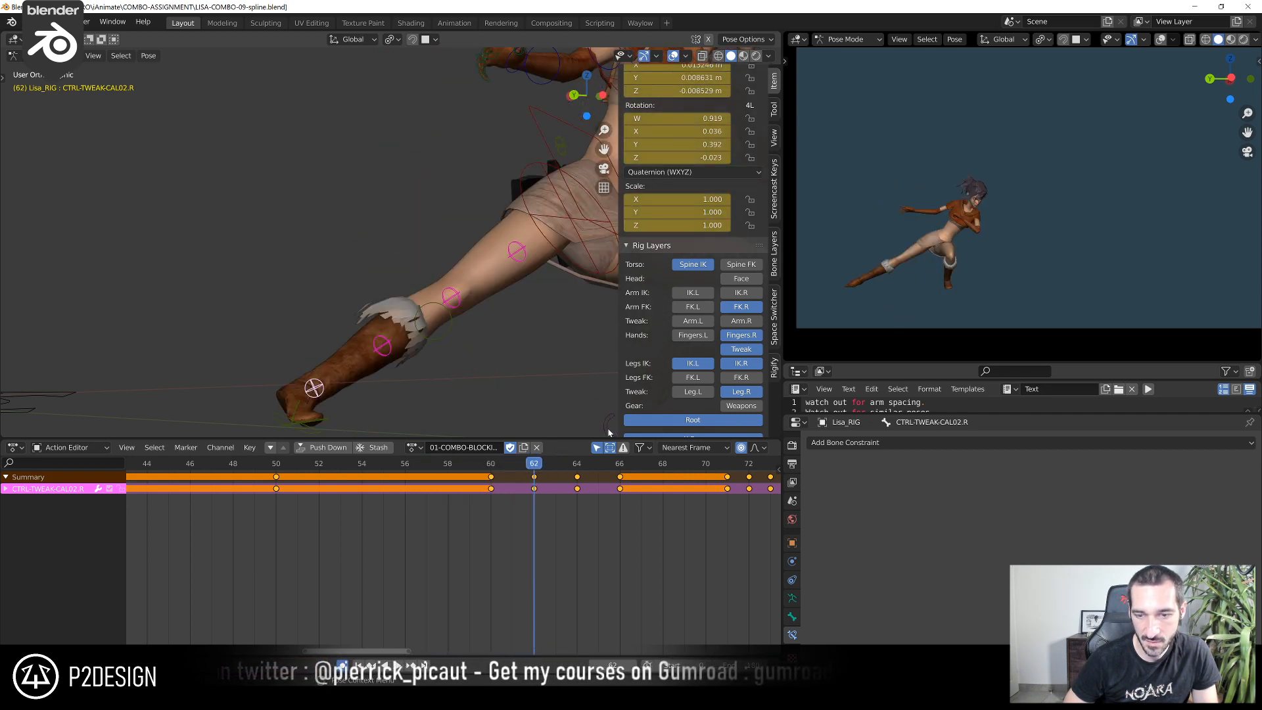
{"action": "key", "text": "Right"}
Step forward to frame 72, then replay and scrub from frame 60 to review the jump in context
{"action": "scroll", "coordinate": [507, 263], "scroll_direction": "down", "scroll_amount": 3}
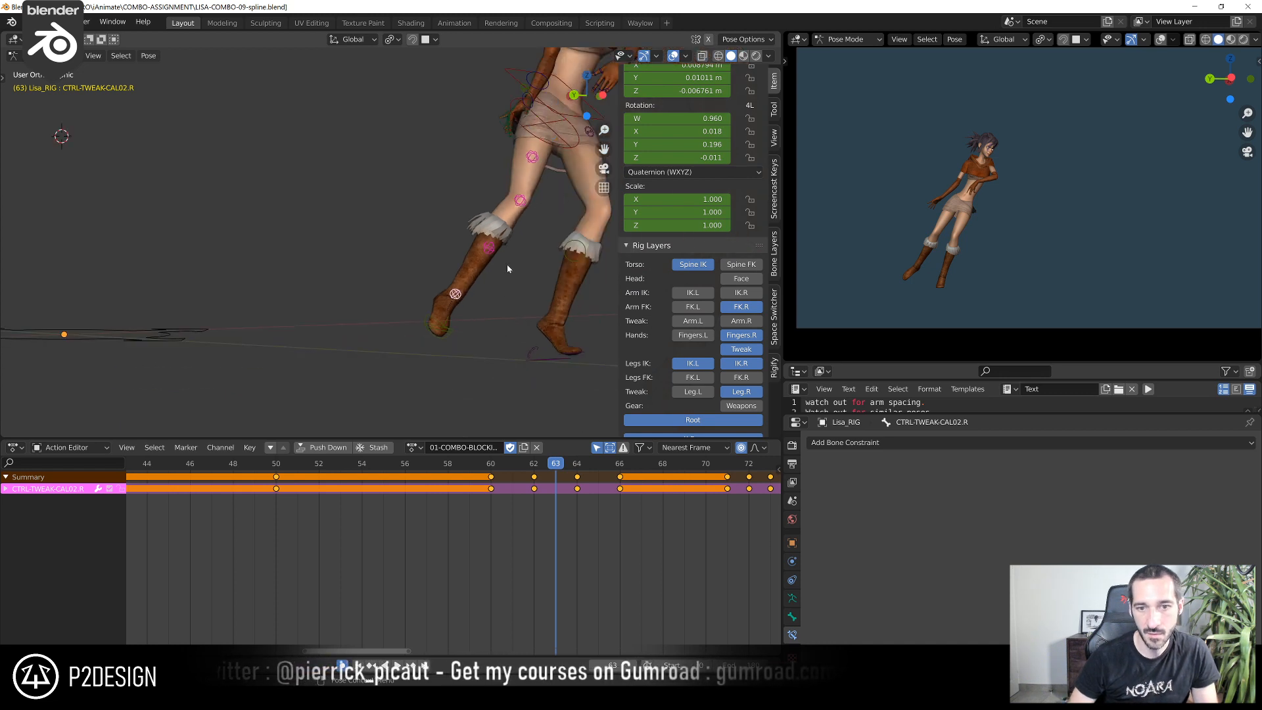
{"action": "key", "text": "Right"}
{"action": "key", "text": "Left"}
{"action": "key", "text": "Right"}
{"action": "key", "text": "Right"}
{"action": "key", "text": "Right"}
{"action": "key", "text": "Right"}
{"action": "key", "text": "Right"}
{"action": "key", "text": "Right"}
{"action": "key", "text": "Right"}
{"action": "key", "text": "Right"}
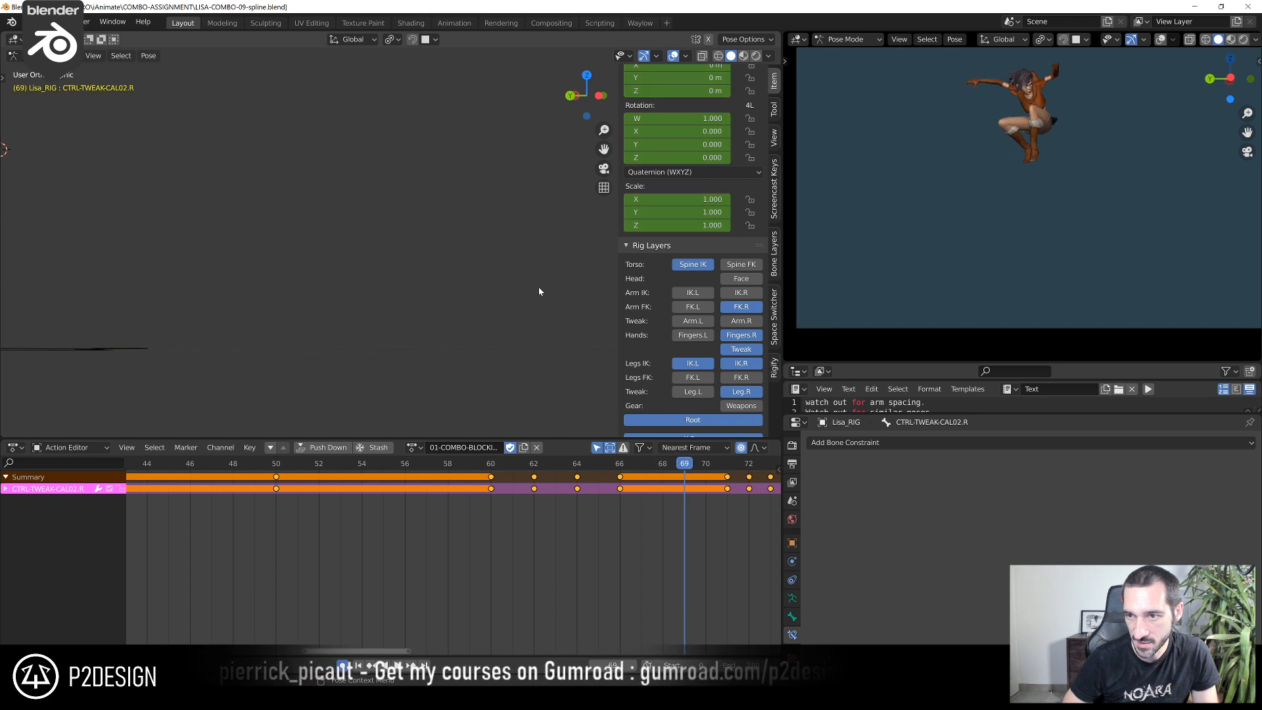
{"action": "key", "text": "Right"}
{"action": "scroll", "coordinate": [503, 621], "scroll_direction": "down", "scroll_amount": 3}
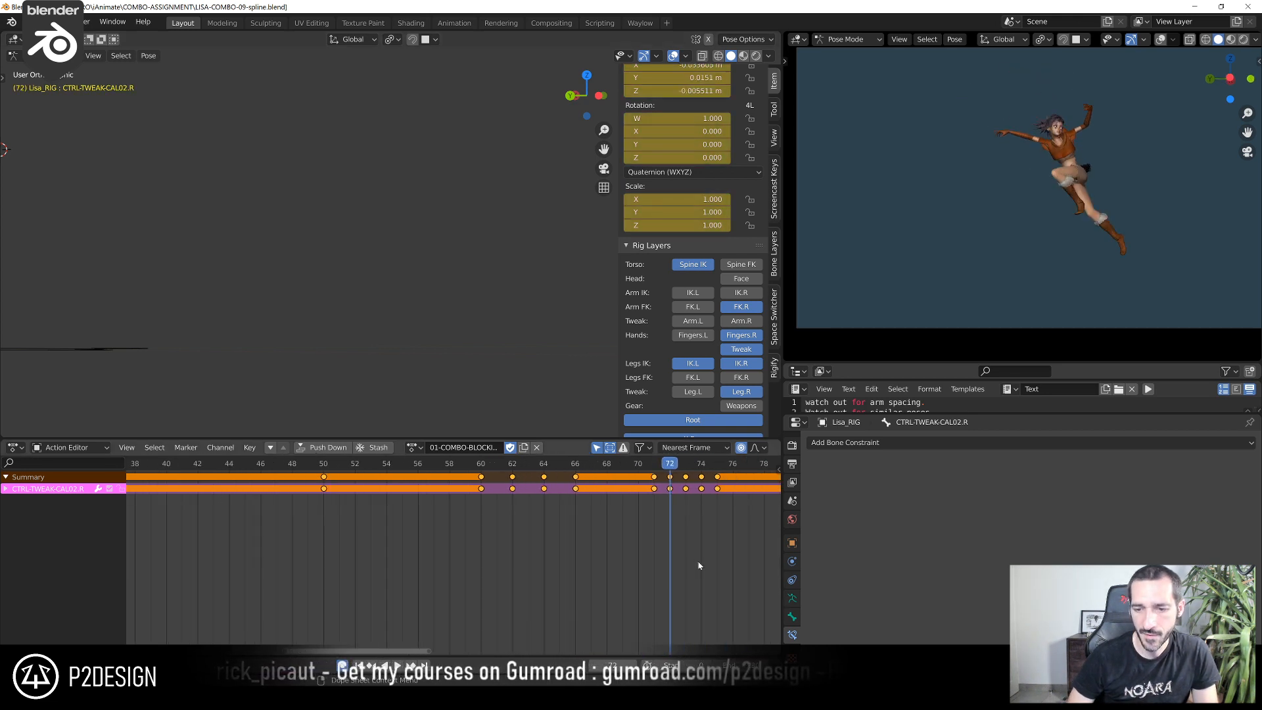
{"action": "scroll", "coordinate": [503, 620], "scroll_direction": "down", "scroll_amount": 4}
{"action": "left_click", "coordinate": [373, 465]}
{"action": "key", "text": "space"}
{"action": "left_click", "coordinate": [373, 465]}
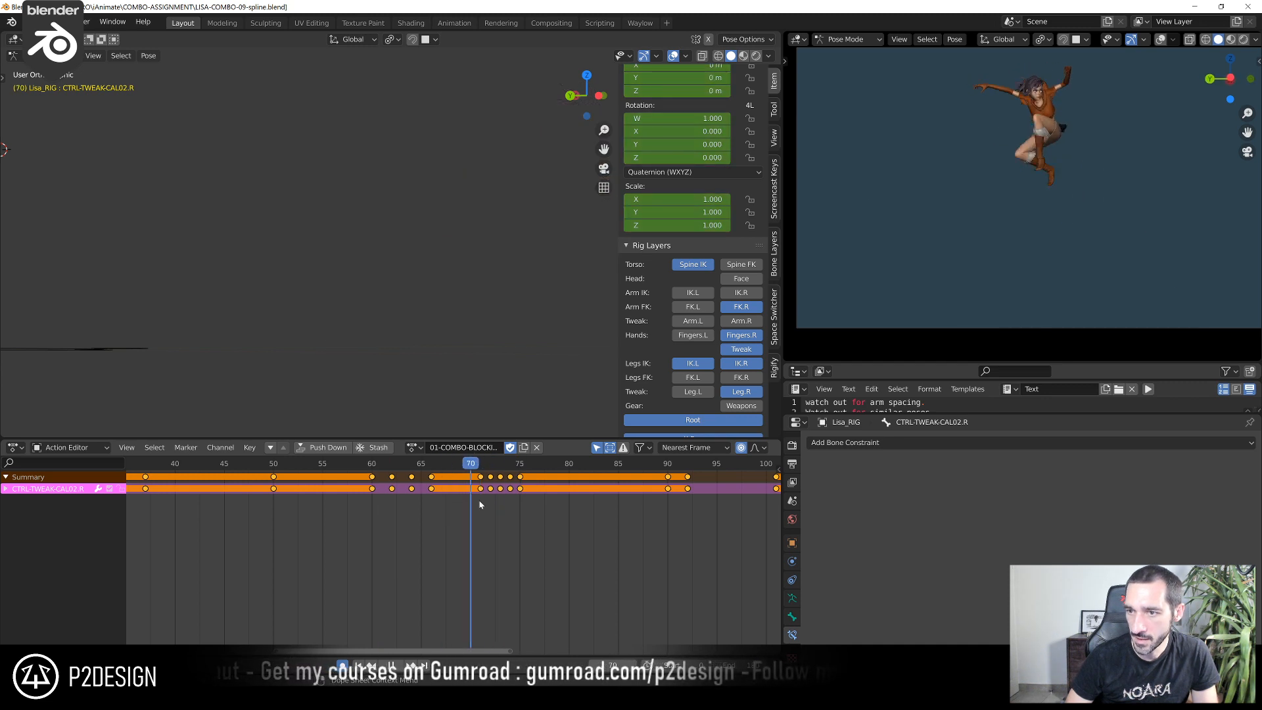
{"action": "left_click_drag", "start_coordinate": [513, 505], "coordinate": [382, 506]}
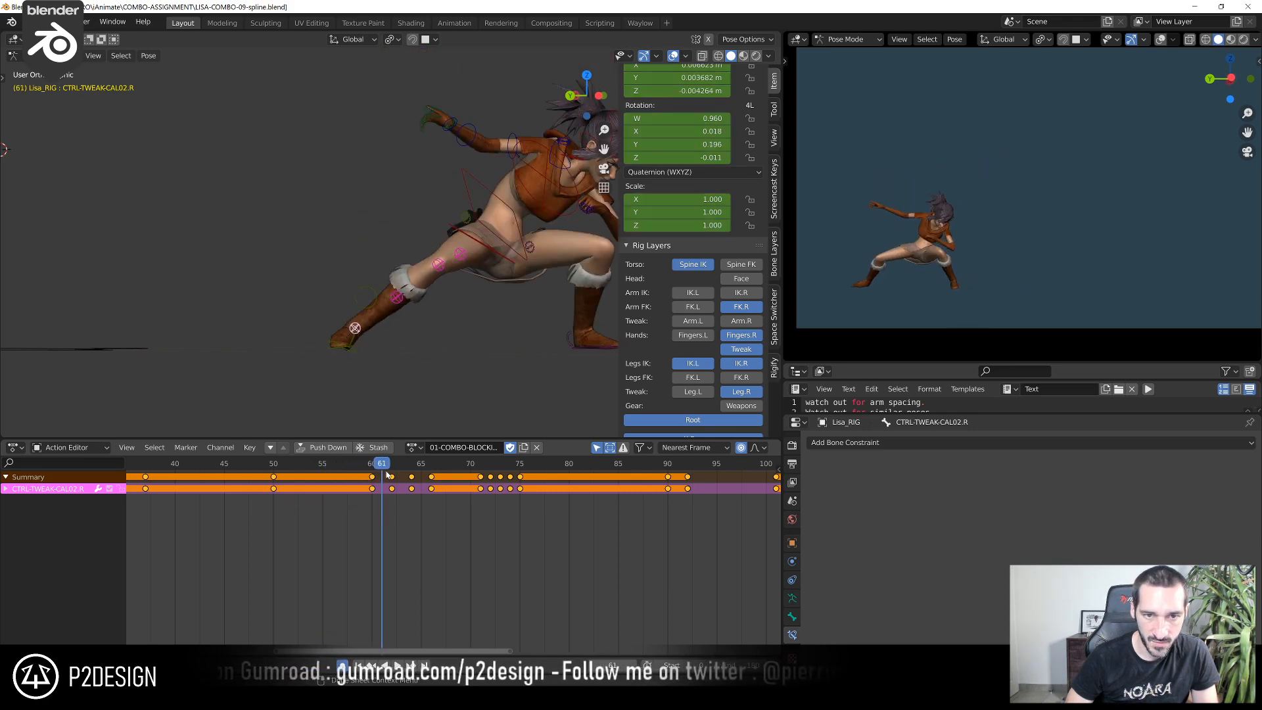
Rotate the right shoulder control at frame 73 by 2.28°, then refine its rotation a second time
{"action": "left_click_drag", "start_coordinate": [423, 466], "coordinate": [503, 479]}
{"action": "middle_click_drag", "start_coordinate": [487, 366], "coordinate": [356, 303], "text": "shift"}
{"action": "middle_click_drag", "start_coordinate": [397, 253], "coordinate": [462, 217], "text": "shift"}
{"action": "left_click", "coordinate": [462, 217]}
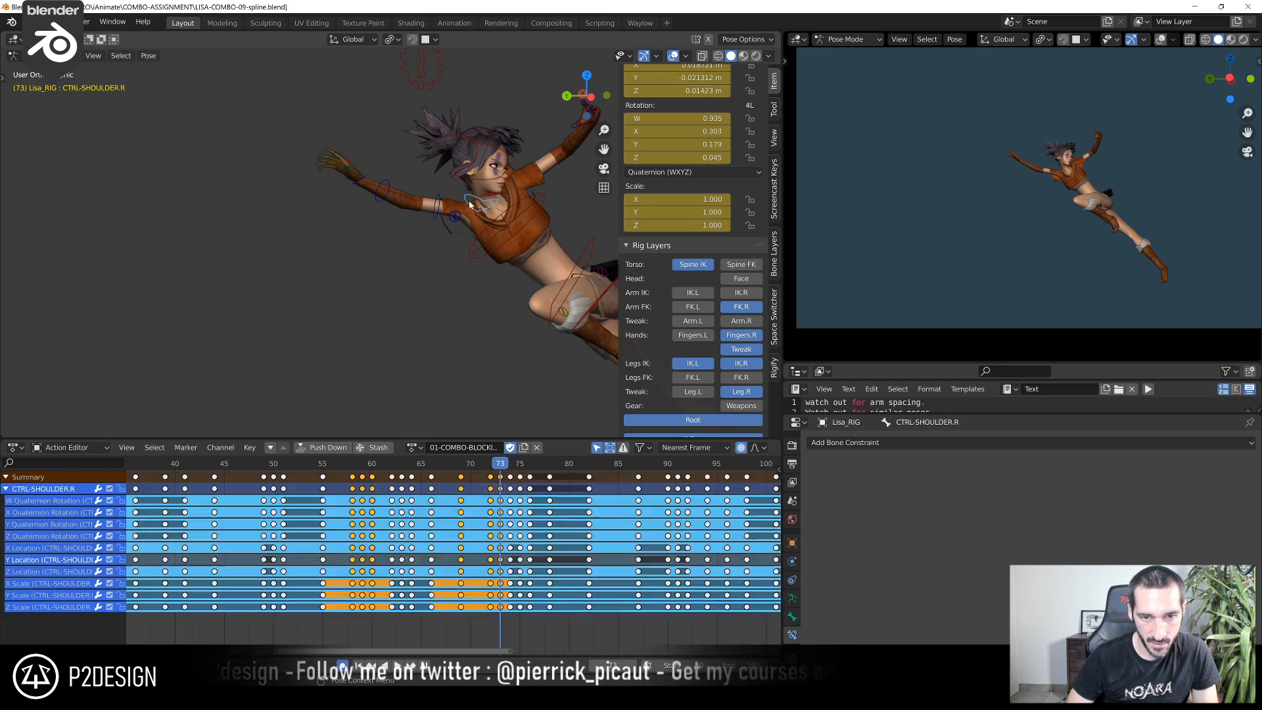
{"action": "scroll", "coordinate": [464, 286], "scroll_direction": "up", "scroll_amount": 4}
{"action": "scroll", "coordinate": [381, 307], "scroll_direction": "up", "scroll_amount": 2}
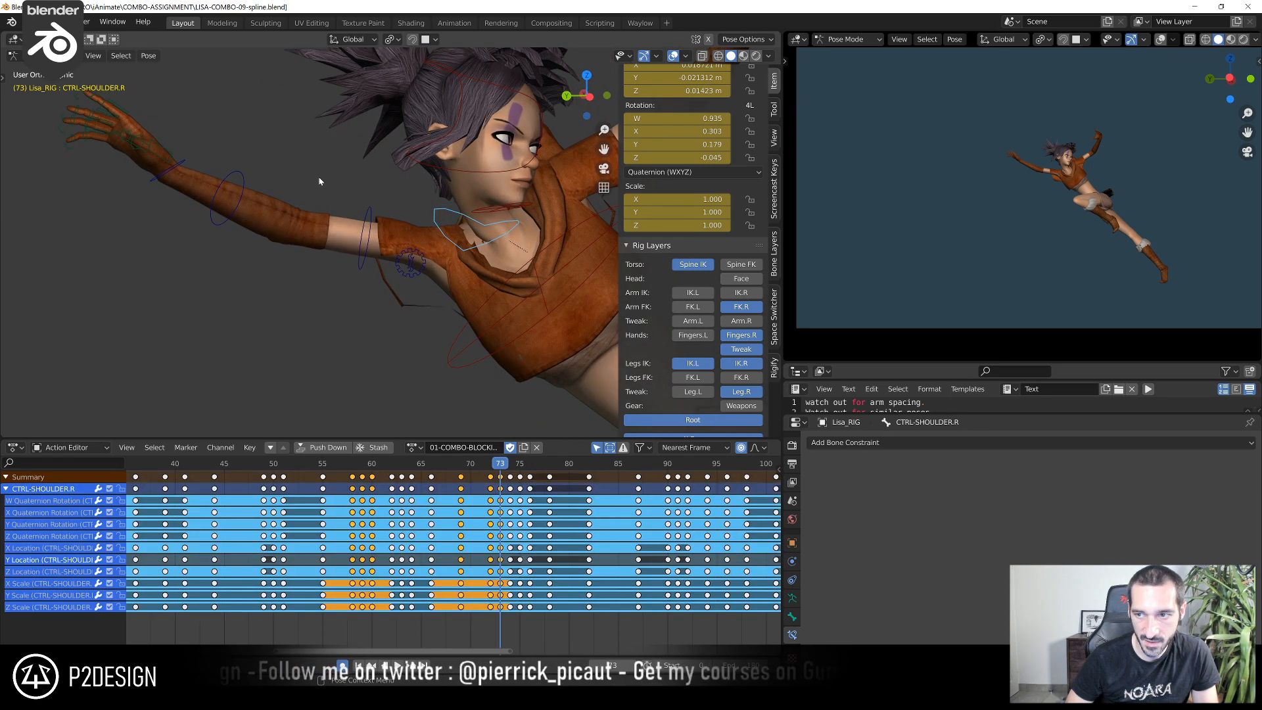
{"action": "key", "text": "r"}
{"action": "left_click", "coordinate": [342, 156]}
{"action": "key", "text": "r"}
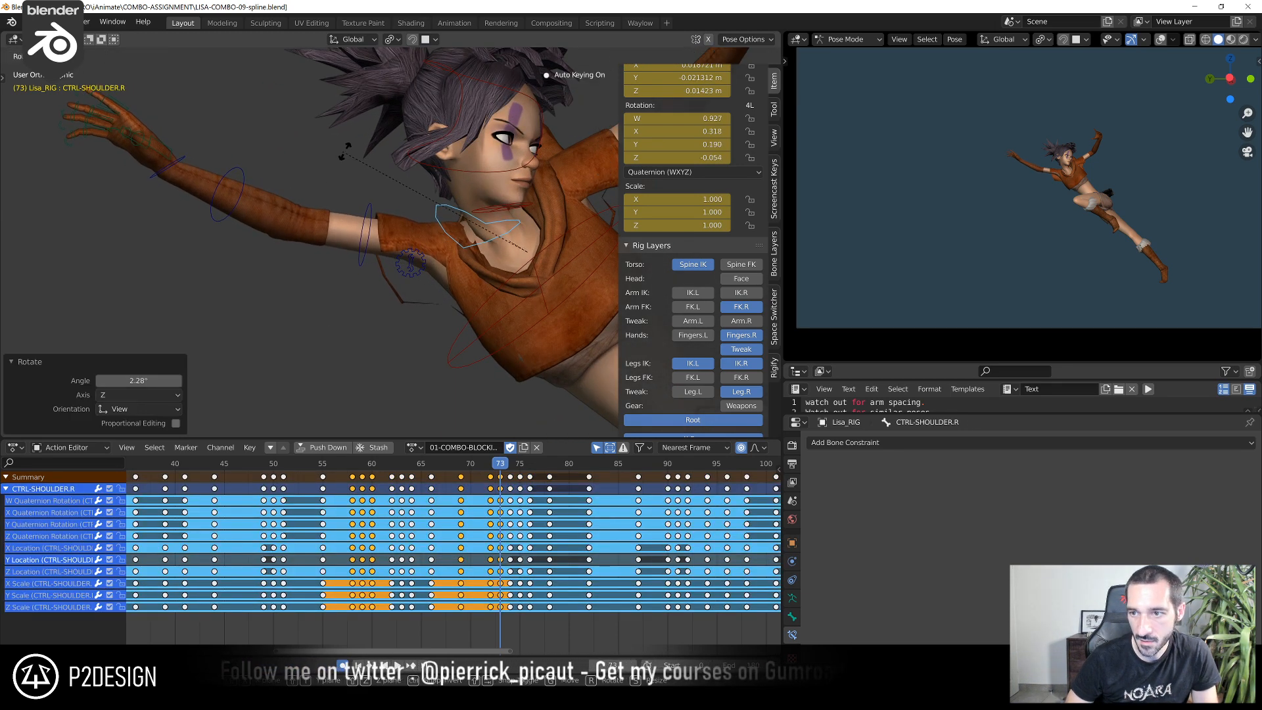
{"action": "left_click", "coordinate": [371, 170]}
Rotate the right upper-arm control CTRL-ARM-FK.R by 4.78° at frame 73
{"action": "left_click", "coordinate": [370, 199]}
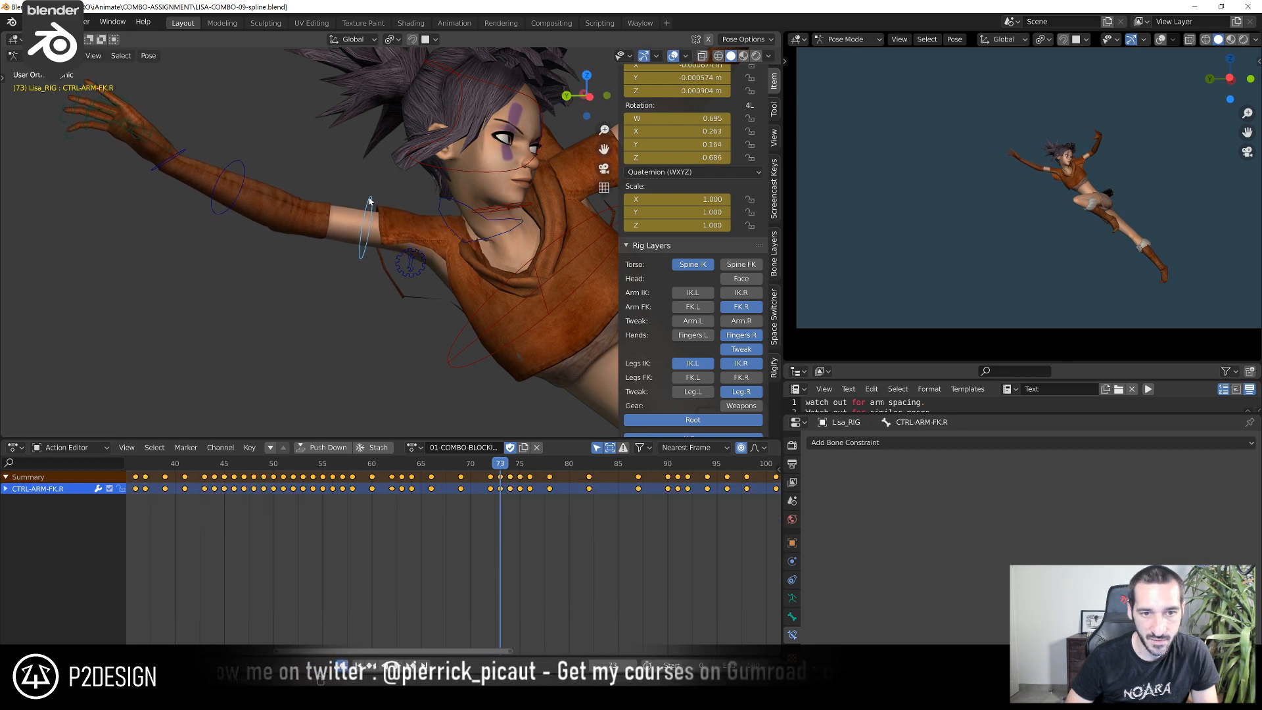
{"action": "middle_click_drag", "start_coordinate": [369, 200], "coordinate": [356, 193]}
{"action": "key", "text": "r"}
{"action": "left_click", "coordinate": [366, 181]}
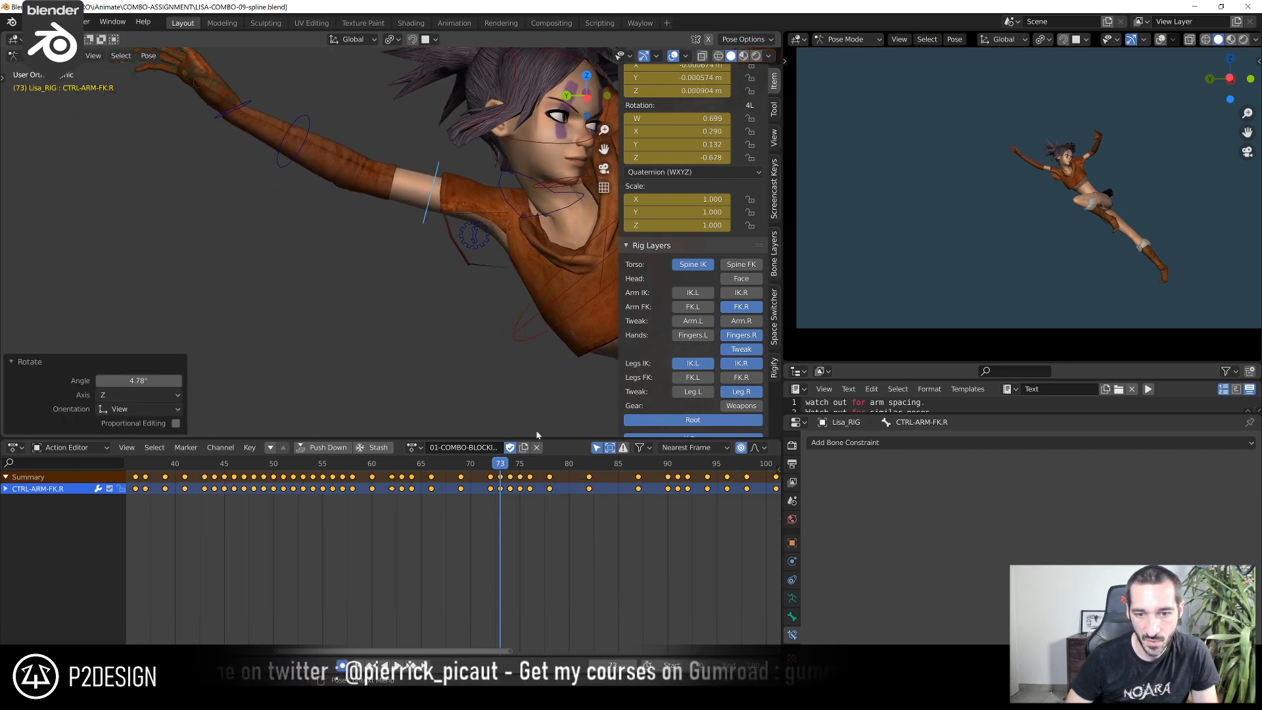
Return to frame 64 in the left orthographic view and zoom in on CTRL-ARM-FK.R's nearby rotation keys in the Graph Editor
{"action": "left_click_drag", "start_coordinate": [498, 464], "coordinate": [413, 476]}
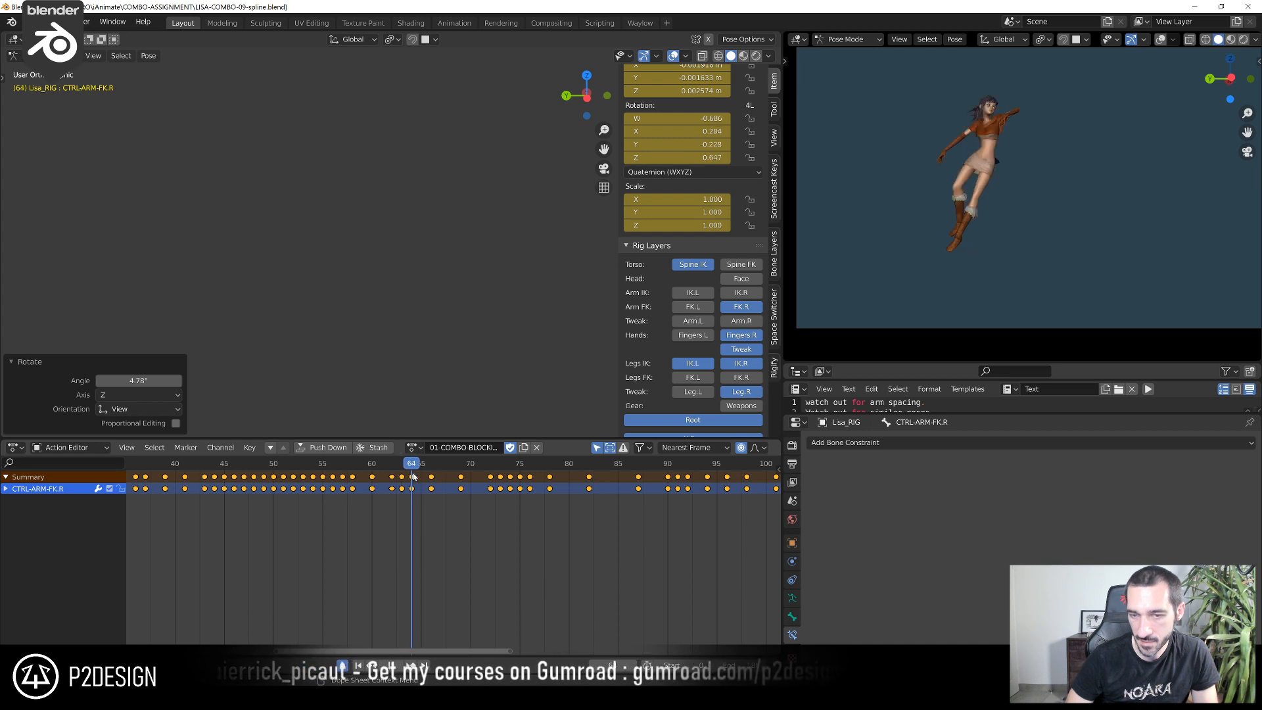
{"action": "scroll", "coordinate": [419, 290], "scroll_direction": "down", "scroll_amount": 4}
{"action": "key", "text": "ctrl+KP_3"}
{"action": "middle_click_drag", "start_coordinate": [419, 290], "coordinate": [568, 302], "text": "shift"}
{"action": "left_click", "coordinate": [18, 449]}
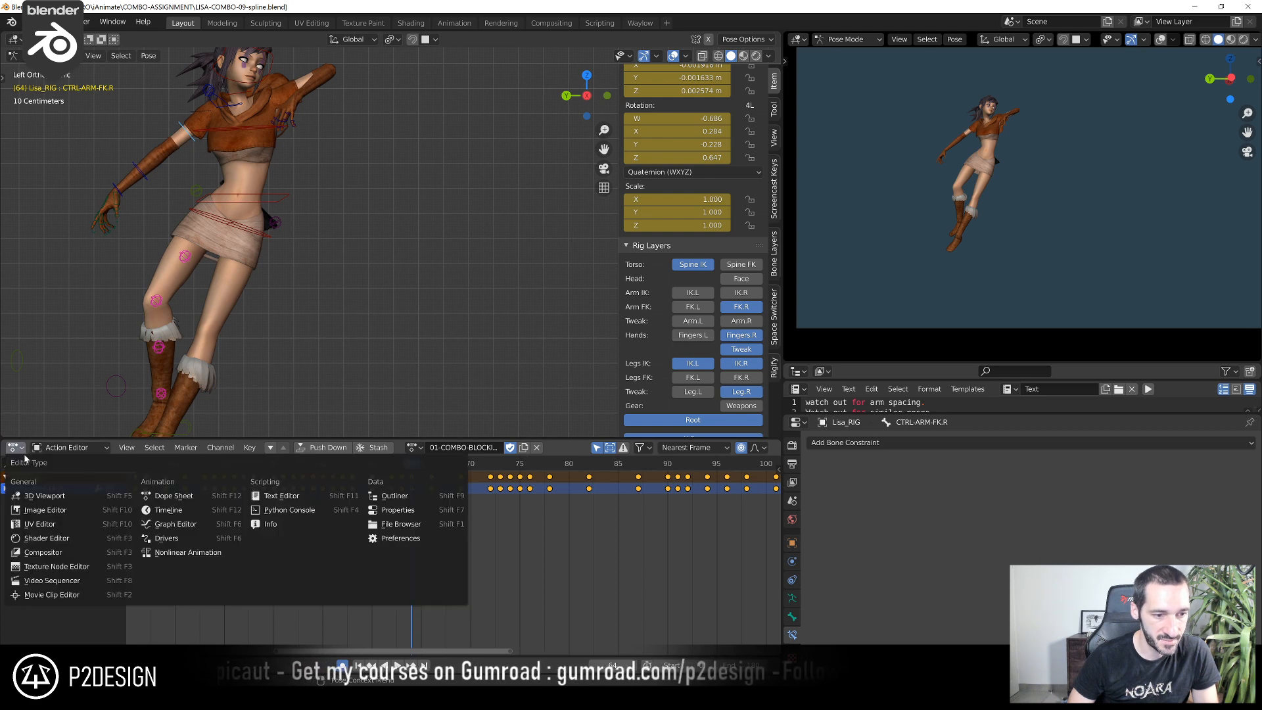
{"action": "left_click", "coordinate": [169, 529]}
{"action": "middle_click_drag", "start_coordinate": [349, 543], "coordinate": [429, 550], "text": "ctrl"}
{"action": "left_click_drag", "start_coordinate": [428, 558], "coordinate": [585, 600]}
{"action": "key", "text": "KP_Decimal"}
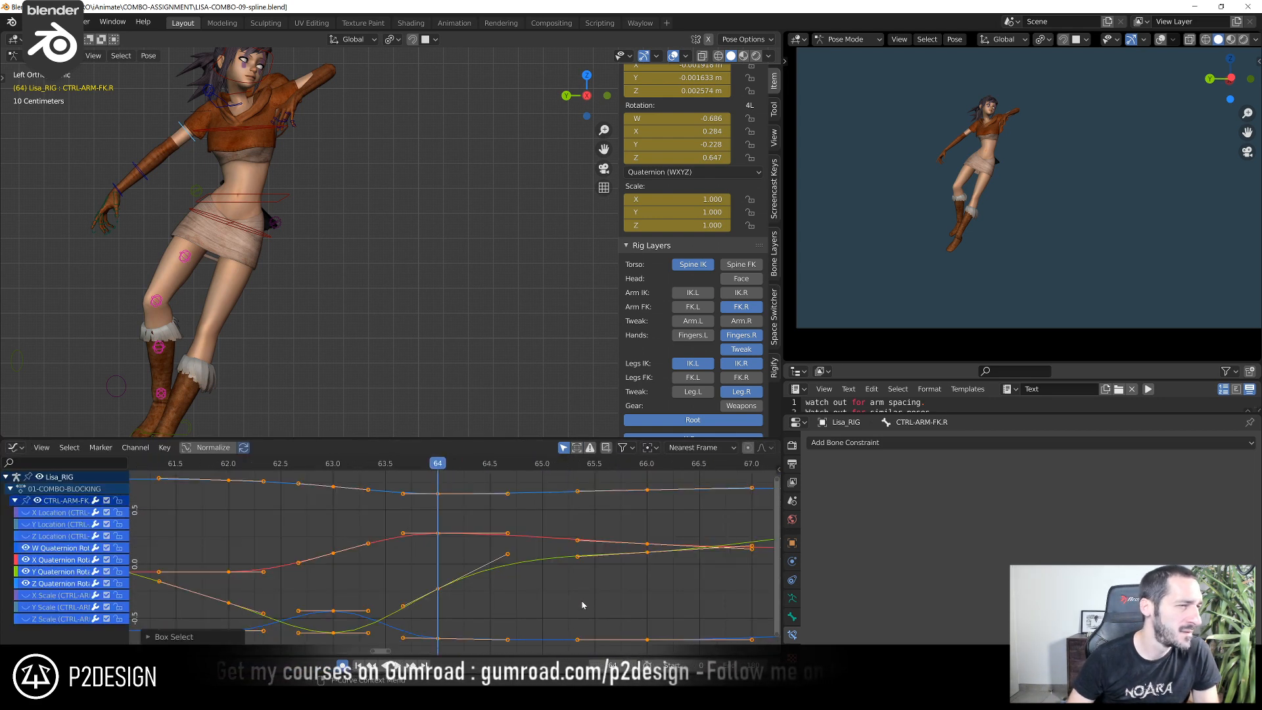
Lower CTRL-ARM-FK.R's Y Quaternion Rotation key at frame 64 to -0.419 in the Graph Editor
{"action": "middle_click_drag", "start_coordinate": [415, 573], "coordinate": [457, 538]}
{"action": "scroll", "coordinate": [456, 539], "scroll_direction": "up", "scroll_amount": 3}
{"action": "left_click", "coordinate": [495, 566]}
{"action": "left_click", "coordinate": [490, 554]}
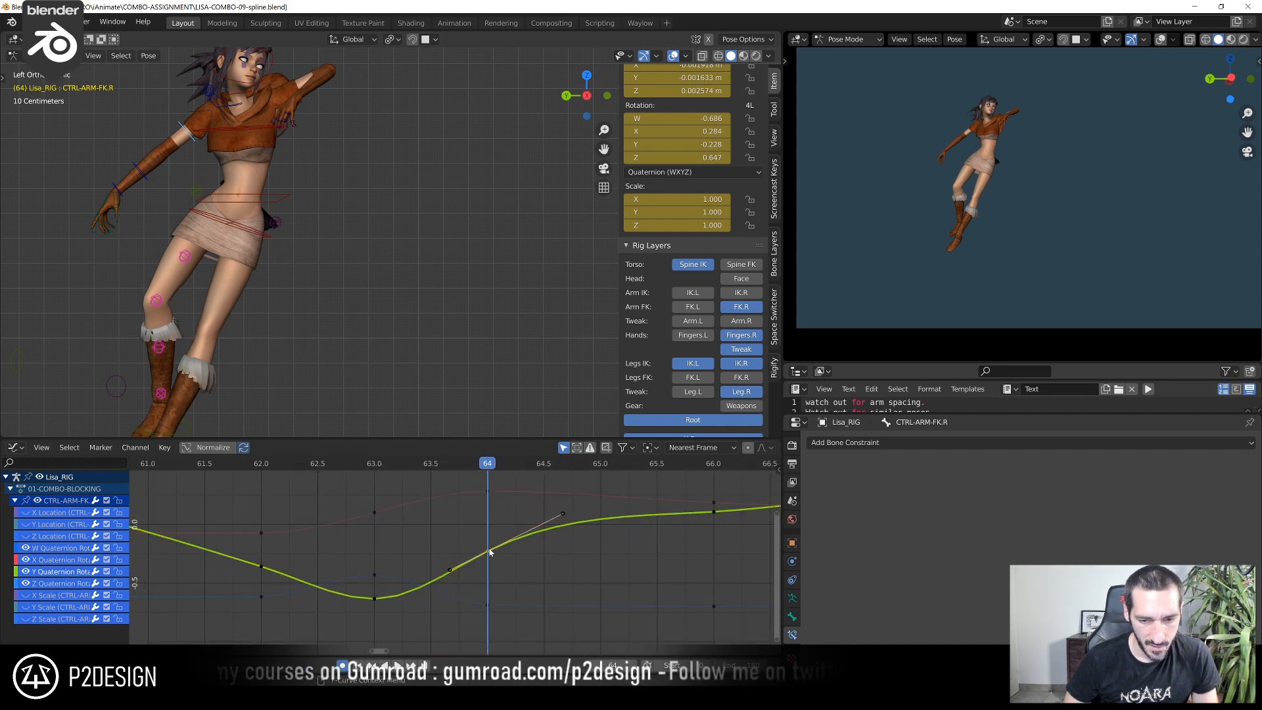
{"action": "key", "text": "g"}
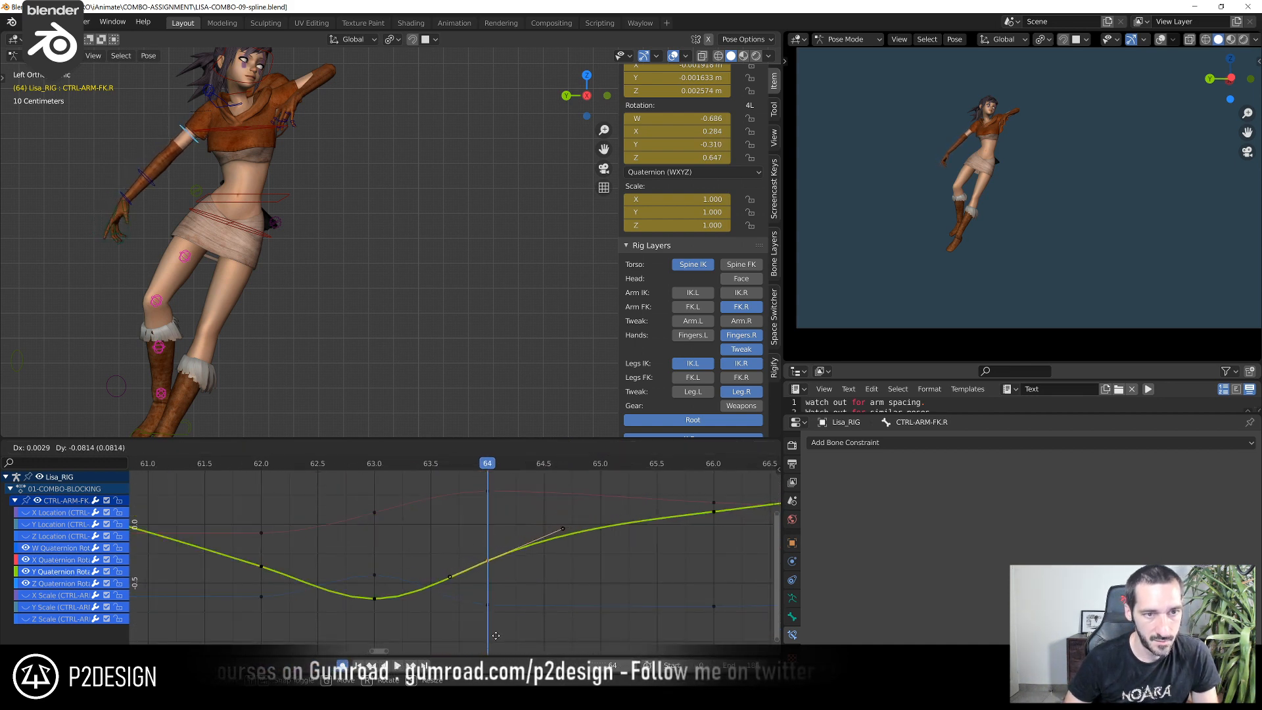
{"action": "left_click", "coordinate": [503, 495]}
Raise CTRL-ARM-FK.R's W Quaternion Rotation key at frame 64 to -0.540 and nudge its X Quaternion Rotation key down slightly
{"action": "left_click", "coordinate": [490, 603]}
{"action": "left_click", "coordinate": [488, 606]}
{"action": "left_click_drag", "start_coordinate": [488, 606], "coordinate": [482, 579]}
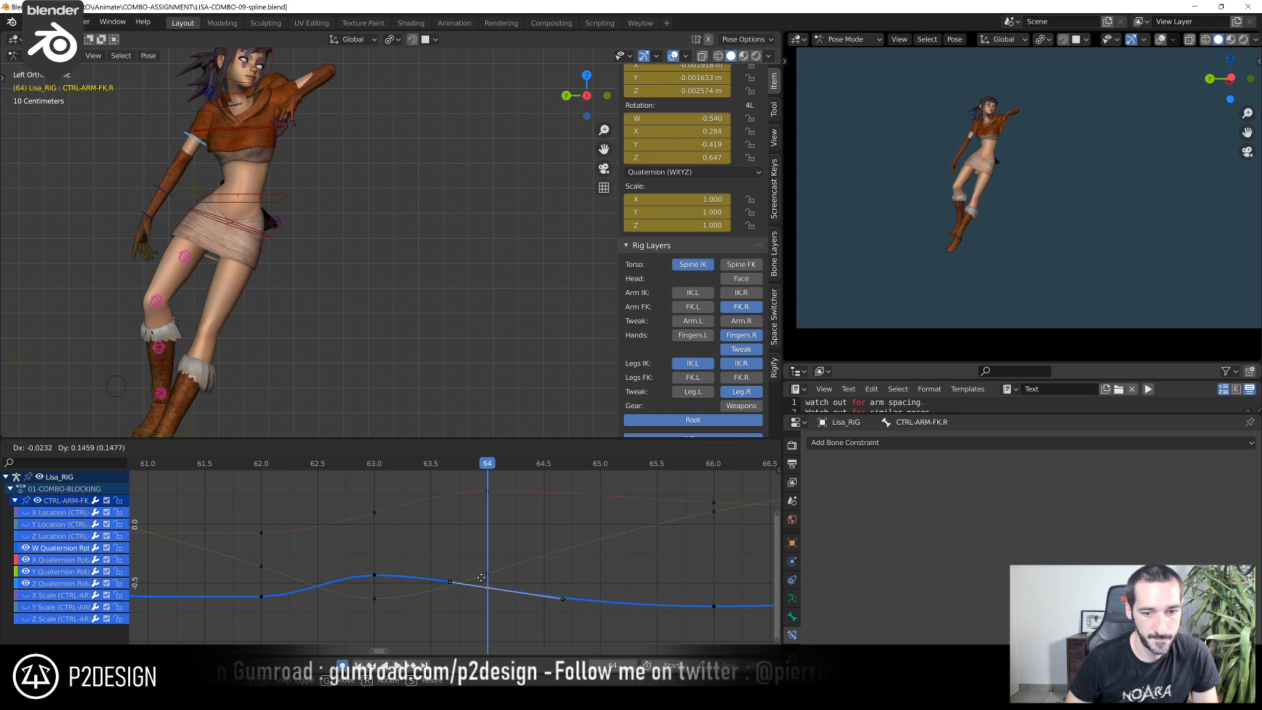
{"action": "left_click", "coordinate": [487, 485]}
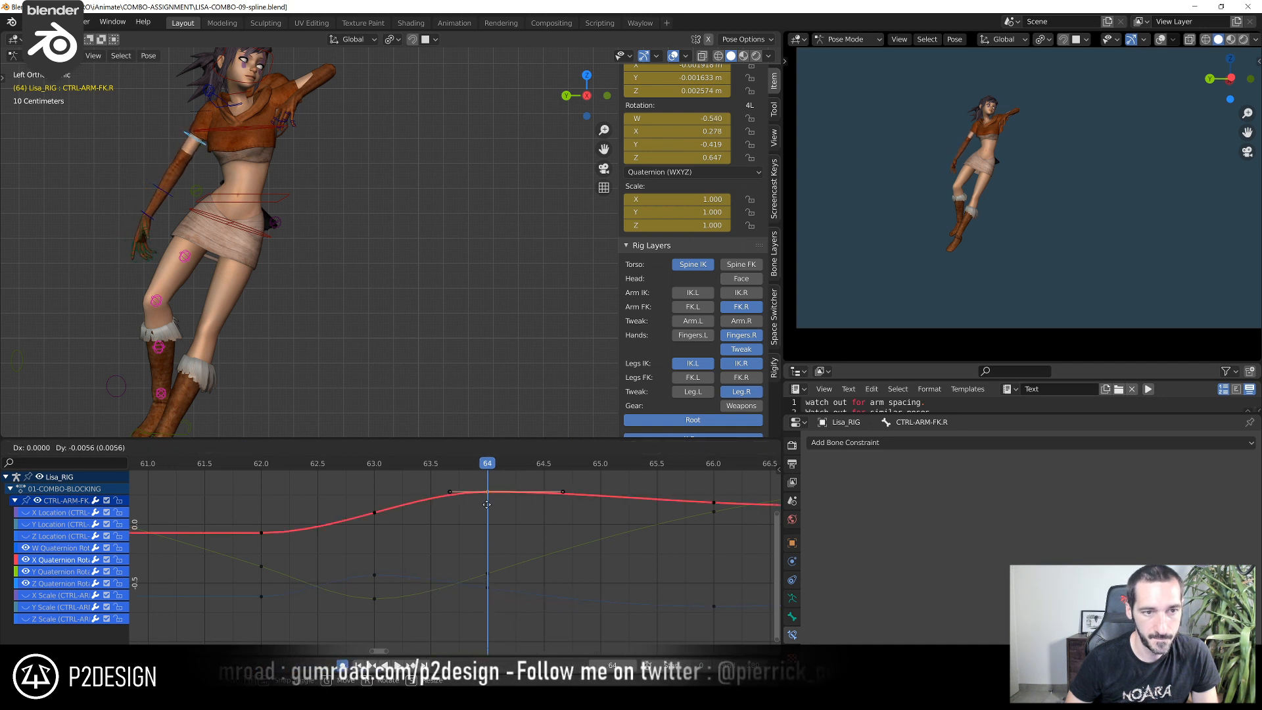
Check the right forearm's keys, then go to frame 66 and adjust the right arm's pose from an orbited view
{"action": "left_click", "coordinate": [166, 196]}
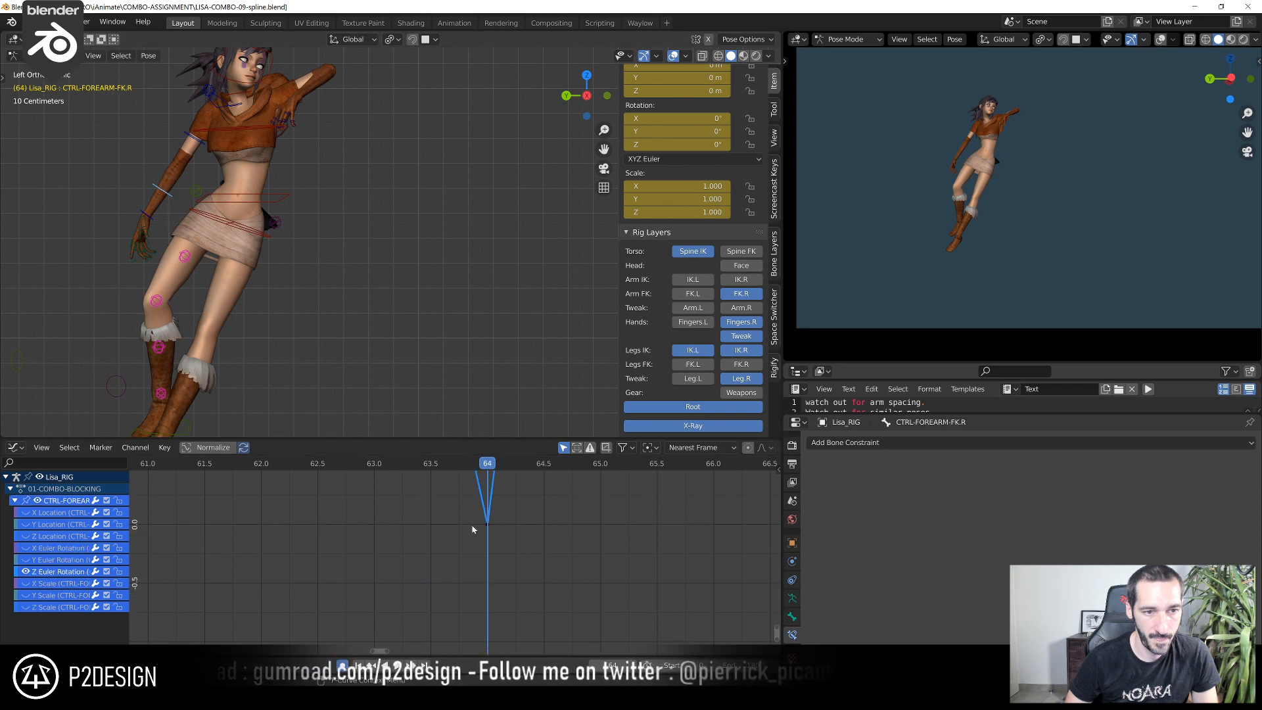
{"action": "key", "text": "KP_Decimal"}
{"action": "middle_click_drag", "start_coordinate": [547, 566], "coordinate": [526, 602], "text": "ctrl"}
{"action": "left_click_drag", "start_coordinate": [238, 466], "coordinate": [694, 515]}
{"action": "middle_click_drag", "start_coordinate": [304, 174], "coordinate": [395, 365], "text": "shift"}
{"action": "scroll", "coordinate": [406, 231], "scroll_direction": "up", "scroll_amount": 2}
{"action": "left_click", "coordinate": [407, 232]}
{"action": "middle_click_drag", "start_coordinate": [405, 232], "coordinate": [372, 230]}
{"action": "key", "text": "r"}
{"action": "left_click", "coordinate": [354, 190]}
{"action": "key", "text": "g"}
{"action": "left_click", "coordinate": [340, 204]}
Isolate CTRL-ARM-FK.R's Y Quaternion Rotation curve and adjust its key at frame 66 in the Graph Editor
{"action": "left_click", "coordinate": [304, 224]}
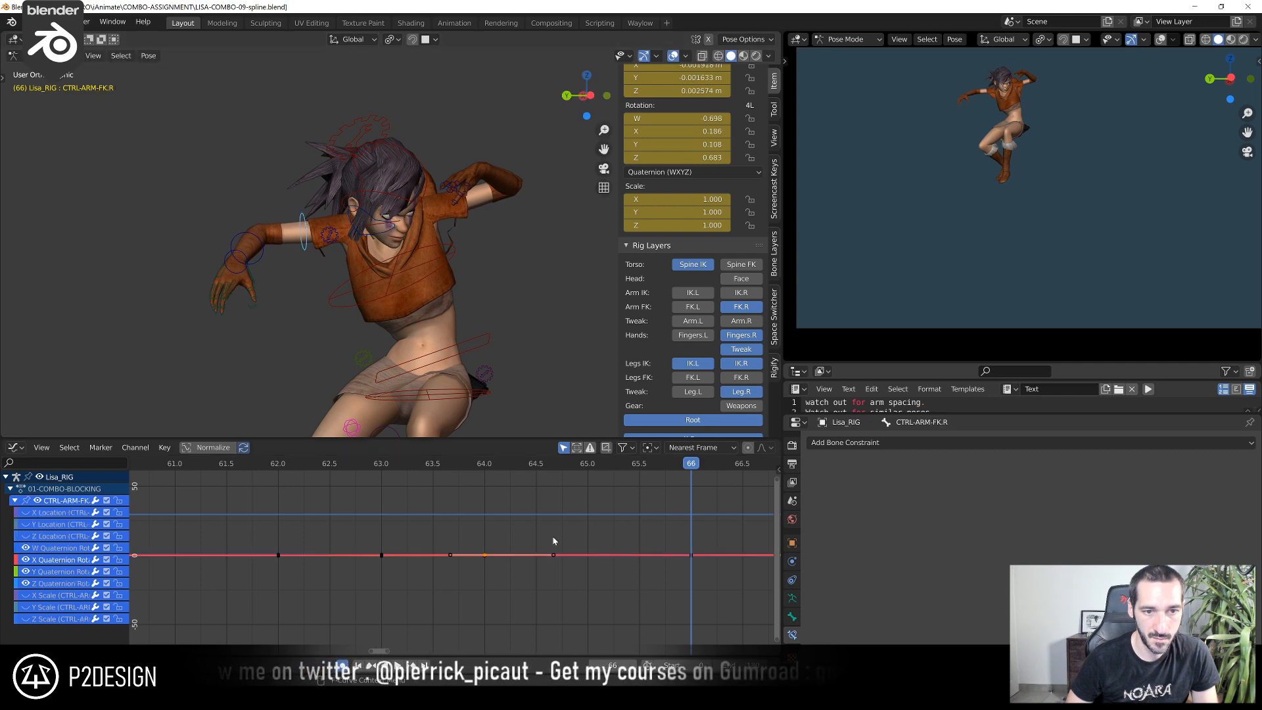
{"action": "scroll", "coordinate": [453, 555], "scroll_direction": "down", "scroll_amount": 2}
{"action": "left_click_drag", "start_coordinate": [418, 536], "coordinate": [723, 598]}
{"action": "key", "text": "KP_Decimal"}
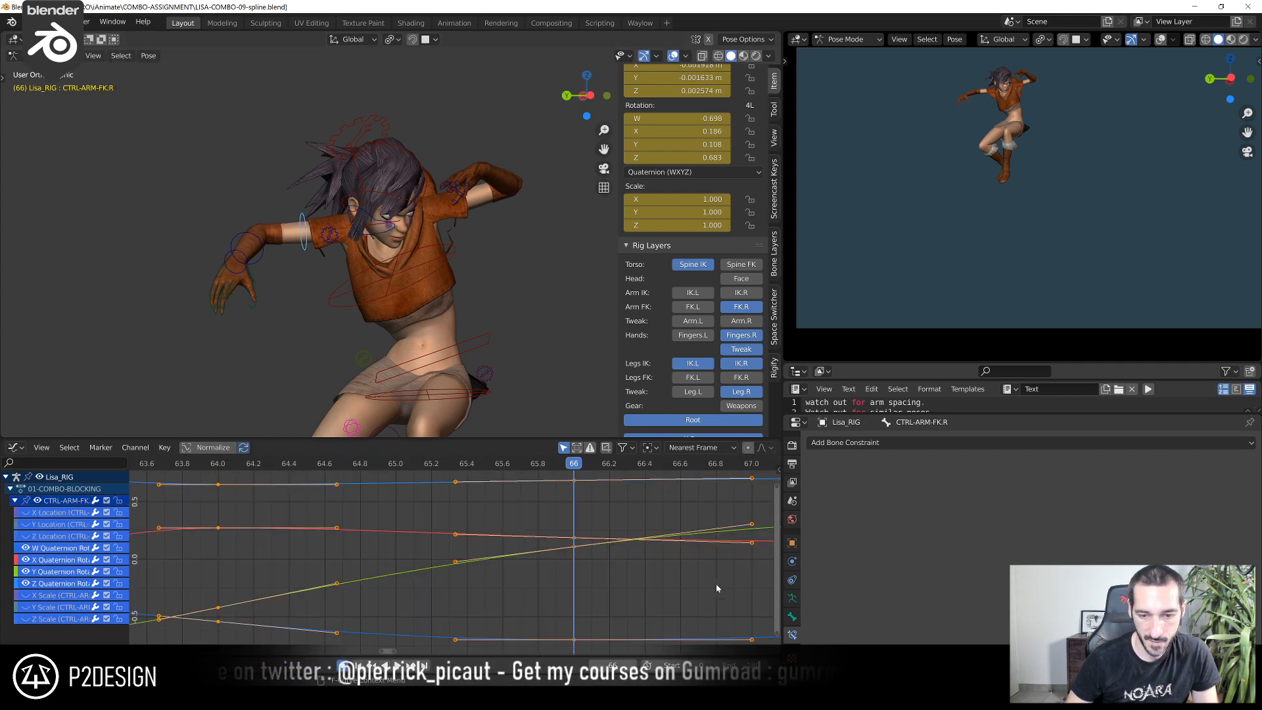
{"action": "left_click", "coordinate": [306, 464]}
{"action": "left_click_drag", "start_coordinate": [306, 465], "coordinate": [499, 490]}
{"action": "left_click", "coordinate": [526, 602]}
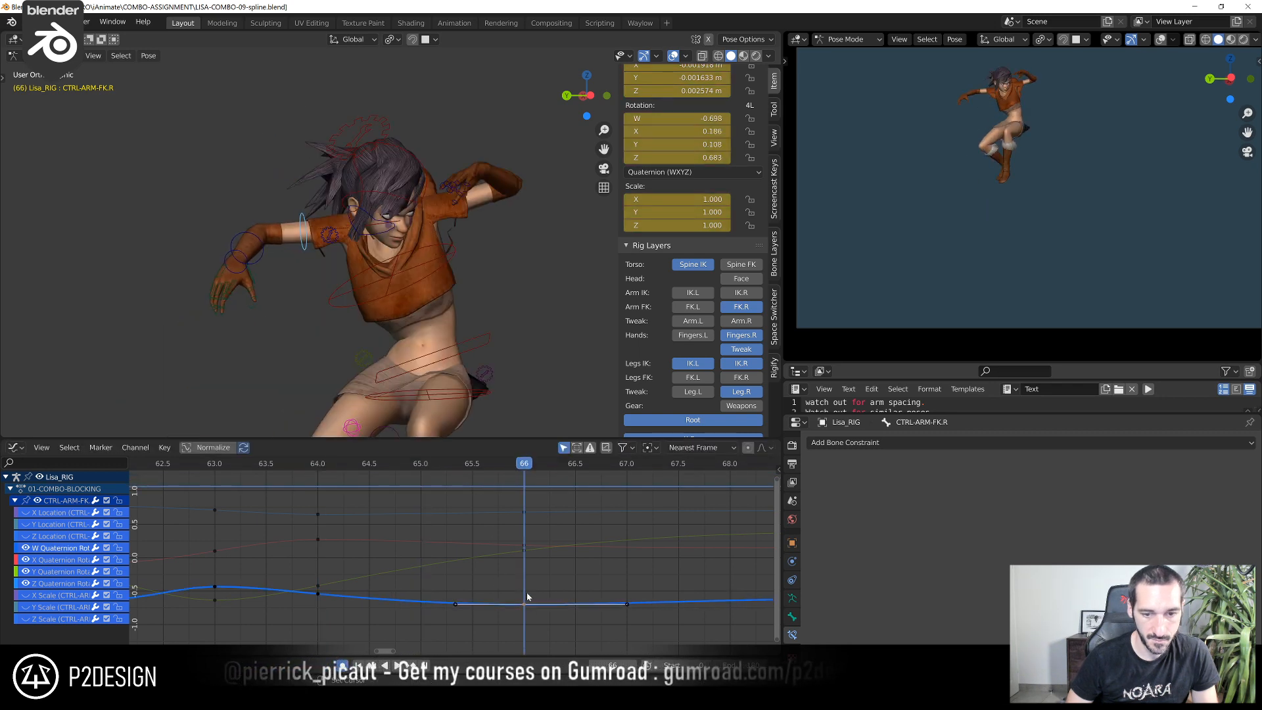
{"action": "left_click", "coordinate": [523, 557]}
{"action": "key", "text": "g"}
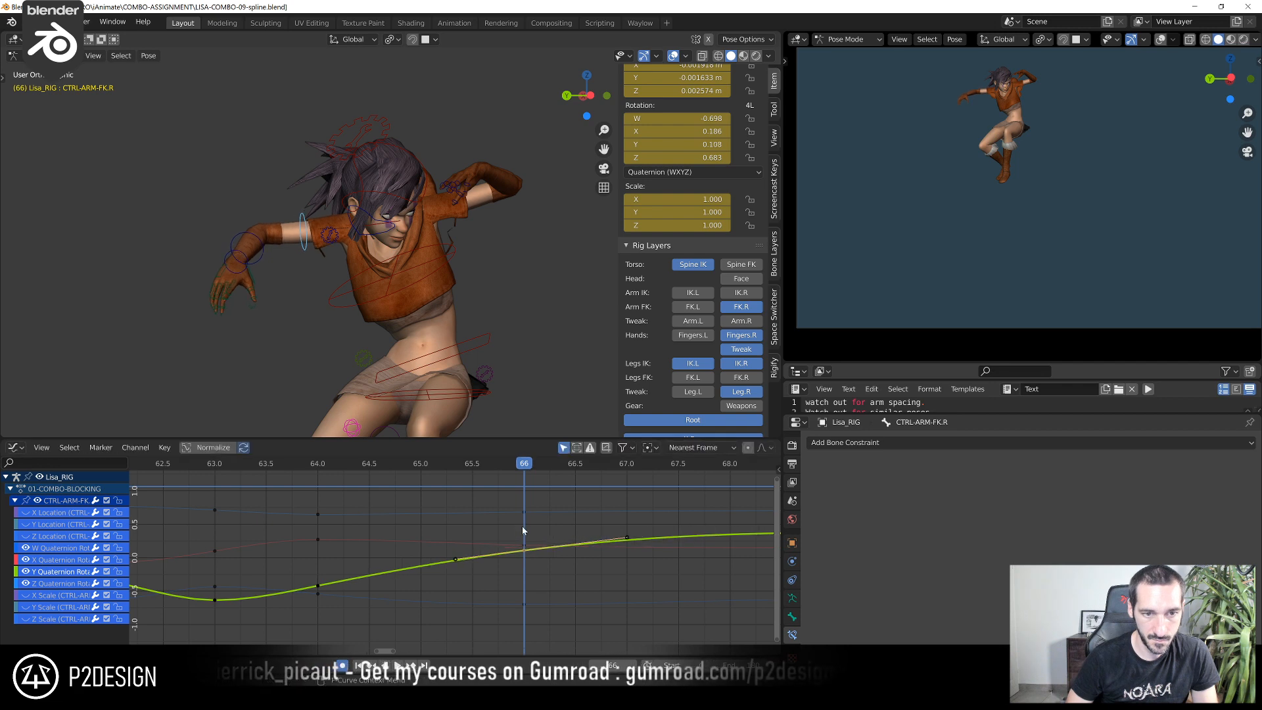
{"action": "left_click", "coordinate": [523, 534]}
Scrub the arm motion to frame 68, raise the frame 66 Y Quaternion Rotation key slightly, and replay around frame 65
{"action": "left_click_drag", "start_coordinate": [289, 464], "coordinate": [709, 488]}
{"action": "middle_click_drag", "start_coordinate": [692, 479], "coordinate": [452, 521]}
{"action": "scroll", "coordinate": [452, 521], "scroll_direction": "down", "scroll_amount": 5}
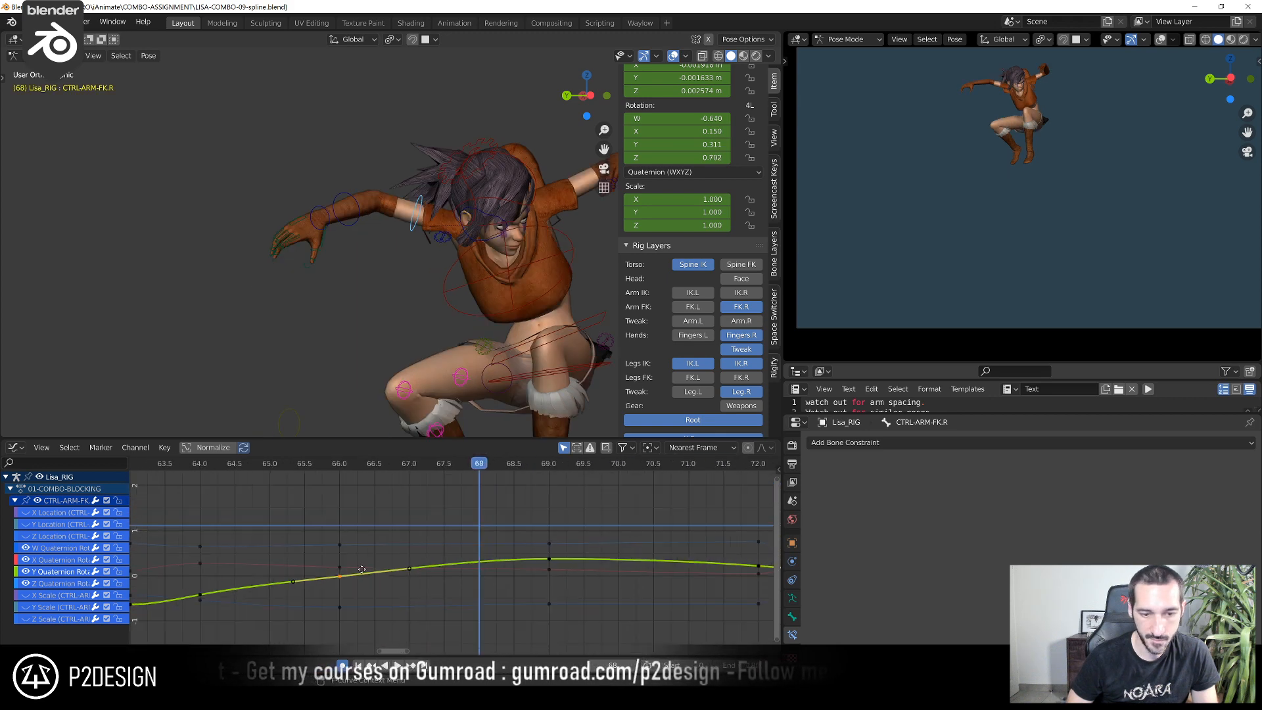
{"action": "key", "text": "g"}
{"action": "left_click", "coordinate": [322, 499]}
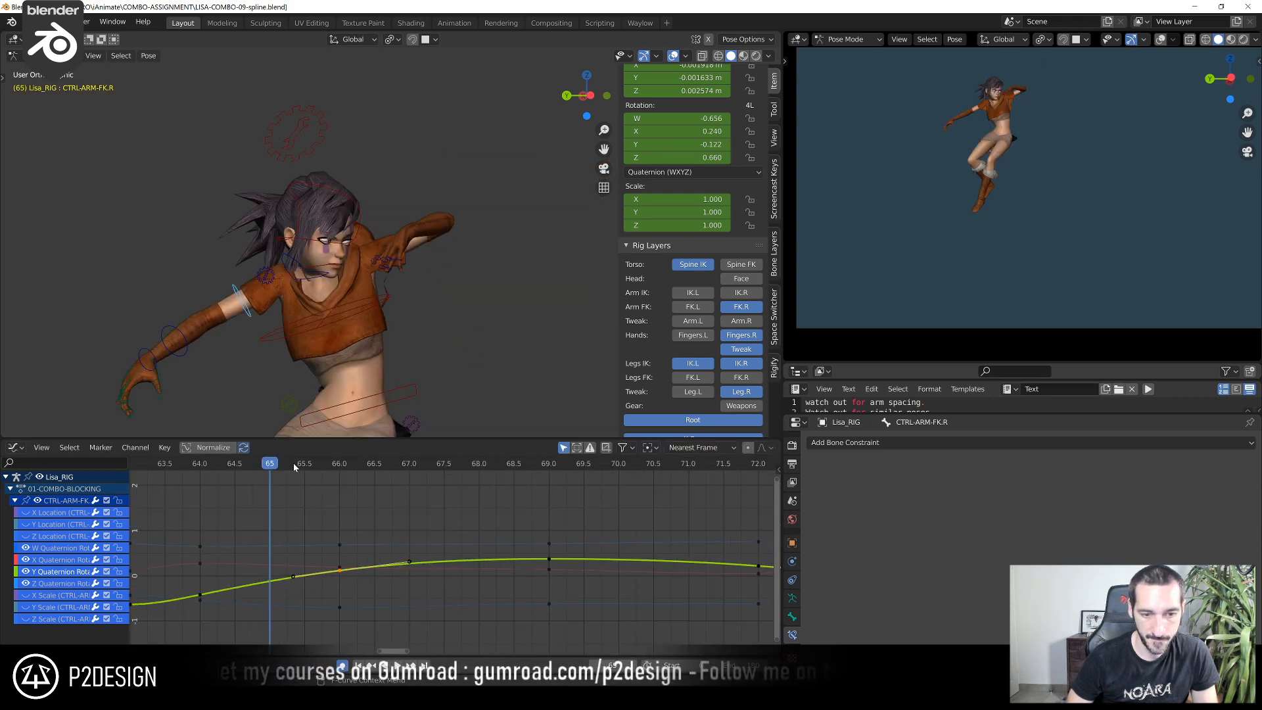
{"action": "key", "text": "space"}
{"action": "left_click_drag", "start_coordinate": [293, 463], "coordinate": [259, 580]}
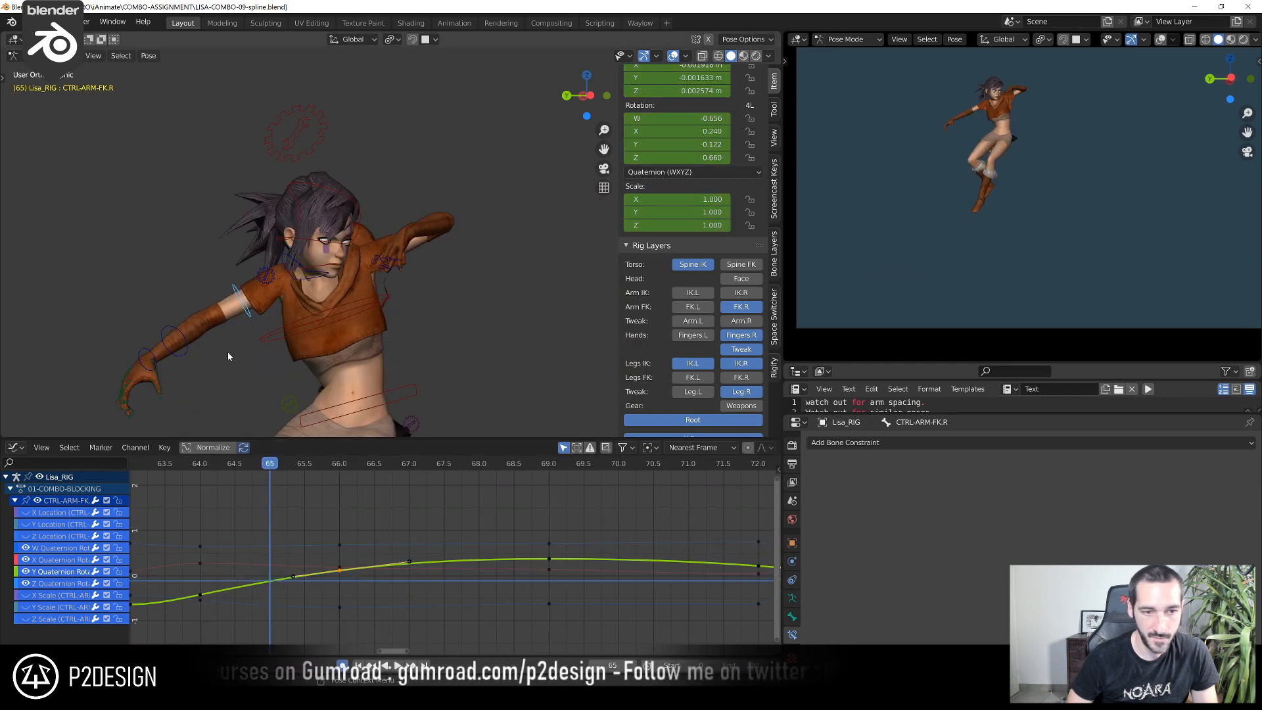
Duplicate CTRL-FOREARM-FK.R's frame 66 Z Euler Rotation key onto frame 65, lower it to 46.1°, and scrub through the motion
{"action": "left_click", "coordinate": [187, 349]}
{"action": "scroll", "coordinate": [190, 348], "scroll_direction": "down", "scroll_amount": 3}
{"action": "middle_click_drag", "start_coordinate": [197, 349], "coordinate": [263, 409]}
{"action": "middle_click_drag", "start_coordinate": [399, 526], "coordinate": [581, 616], "text": "ctrl"}
{"action": "middle_click_drag", "start_coordinate": [476, 523], "coordinate": [484, 578], "text": "ctrl"}
{"action": "left_click_drag", "start_coordinate": [283, 465], "coordinate": [402, 523]}
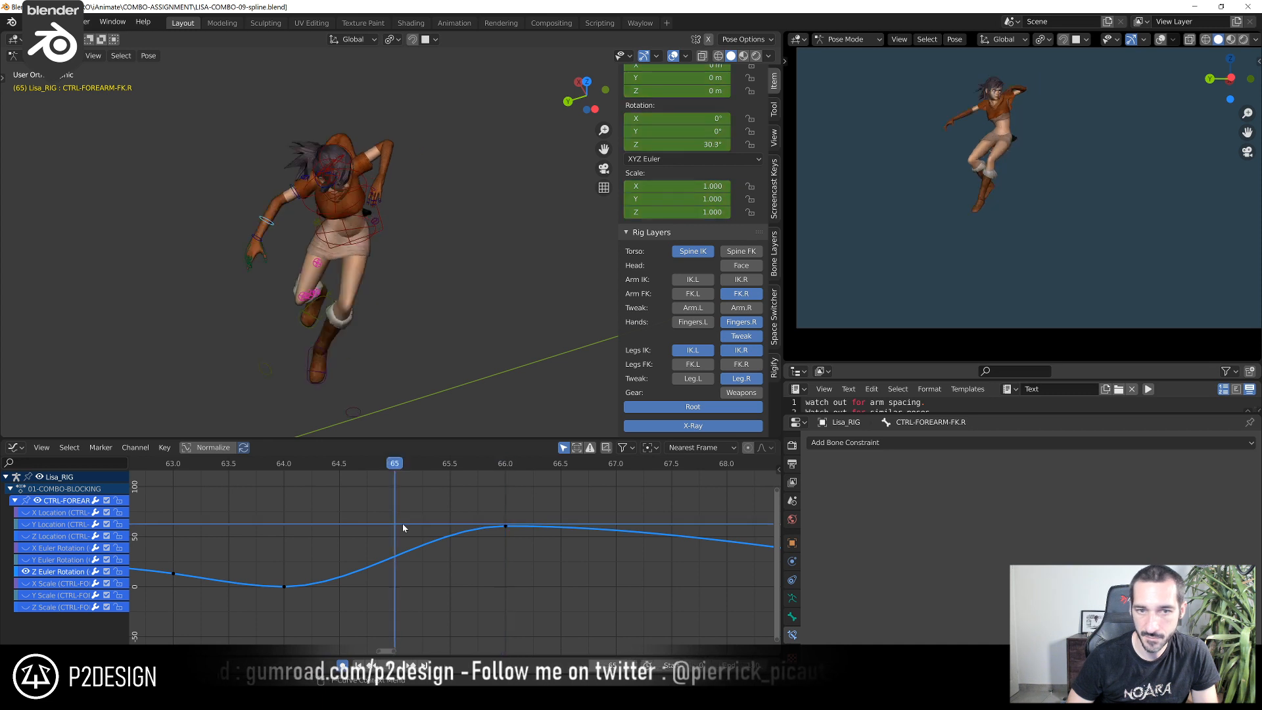
{"action": "key", "text": "shift+d"}
{"action": "left_click", "coordinate": [394, 528]}
{"action": "key", "text": "g"}
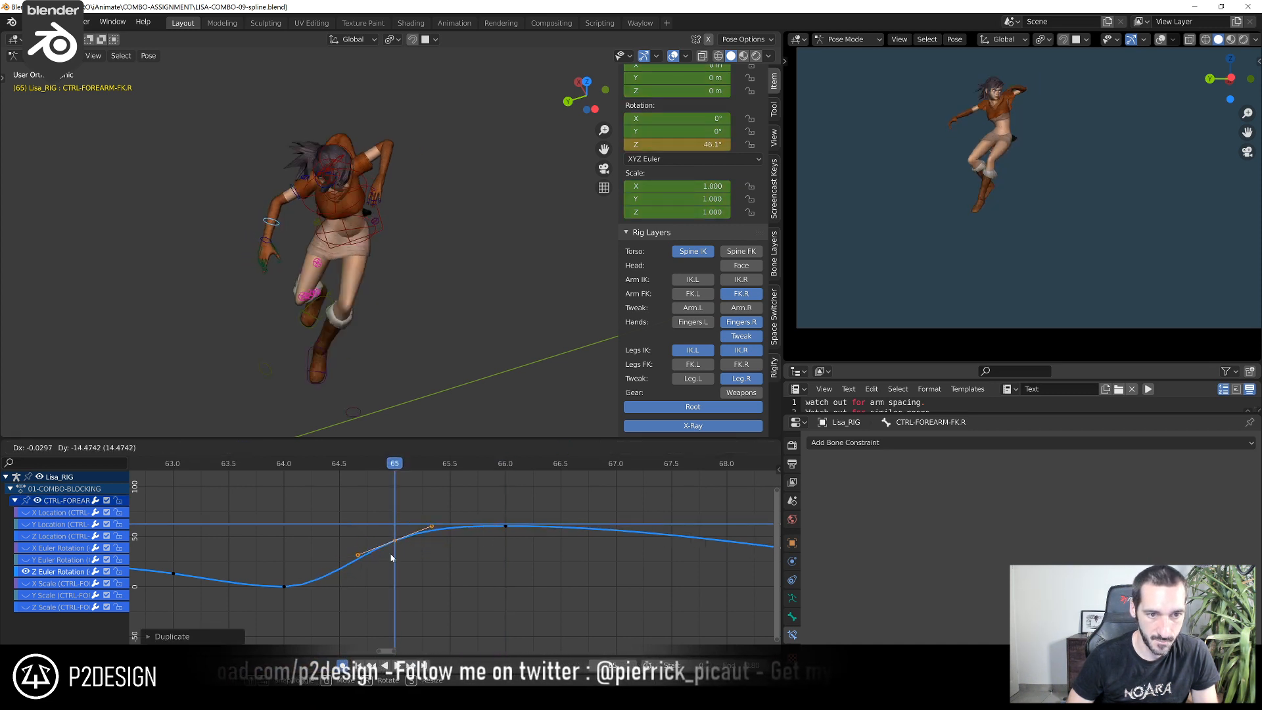
{"action": "left_click", "coordinate": [391, 557]}
{"action": "left_click_drag", "start_coordinate": [305, 468], "coordinate": [437, 484]}
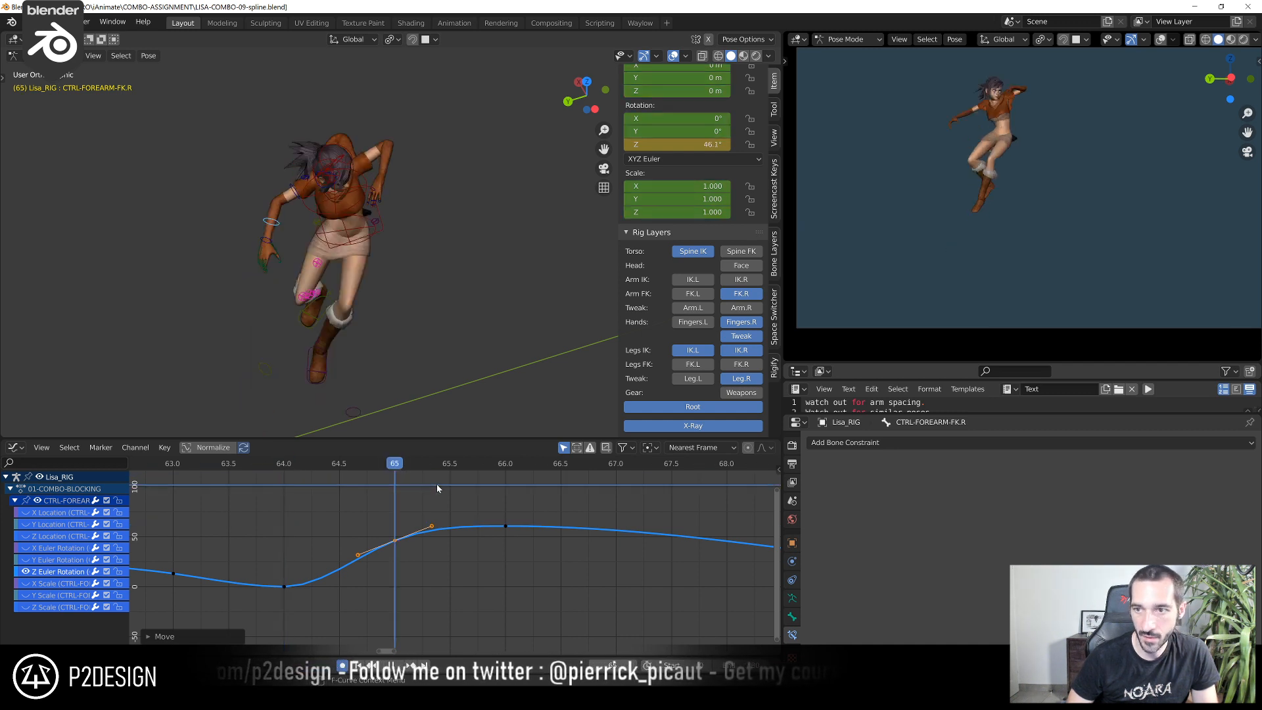
Rotate the right hand control CTRL-HAND-FK.R at frame 65 from two view angles, by 14.8° in the final rotation
{"action": "left_click", "coordinate": [272, 241]}
{"action": "middle_click_drag", "start_coordinate": [347, 363], "coordinate": [432, 150]}
{"action": "scroll", "coordinate": [406, 324], "scroll_direction": "up", "scroll_amount": 3}
{"action": "key", "text": "r"}
{"action": "left_click", "coordinate": [355, 383]}
{"action": "scroll", "coordinate": [328, 358], "scroll_direction": "down", "scroll_amount": 6}
{"action": "scroll", "coordinate": [417, 279], "scroll_direction": "up", "scroll_amount": 4}
{"action": "key", "text": "r"}
{"action": "left_click", "coordinate": [454, 334]}
{"action": "middle_click_drag", "start_coordinate": [453, 334], "coordinate": [423, 373]}
{"action": "scroll", "coordinate": [424, 372], "scroll_direction": "up", "scroll_amount": 3}
{"action": "middle_click_drag", "start_coordinate": [513, 316], "coordinate": [447, 391], "text": "shift"}
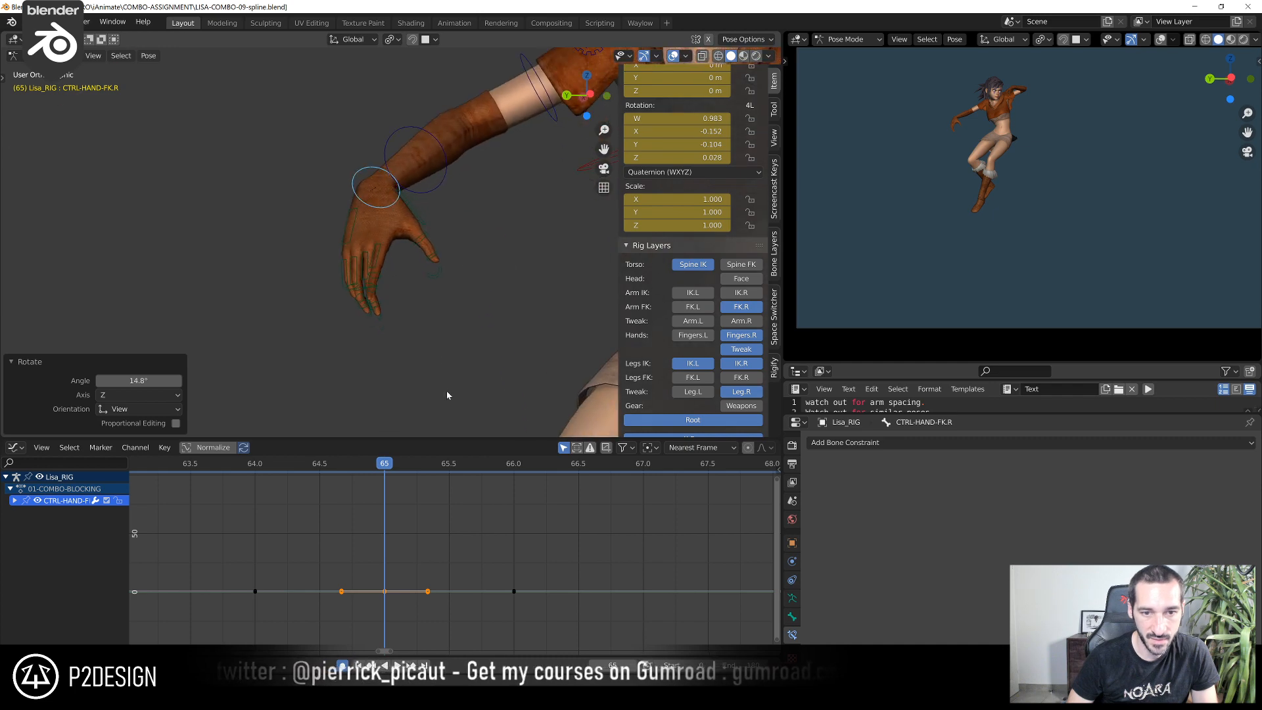
Rotate the right thumb control CTRL_Thumb.R by 30.6° at frame 65, then refine its rotation from a second angle
{"action": "scroll", "coordinate": [421, 238], "scroll_direction": "up", "scroll_amount": 3}
{"action": "left_click", "coordinate": [436, 200]}
{"action": "middle_click_drag", "start_coordinate": [413, 217], "coordinate": [338, 239]}
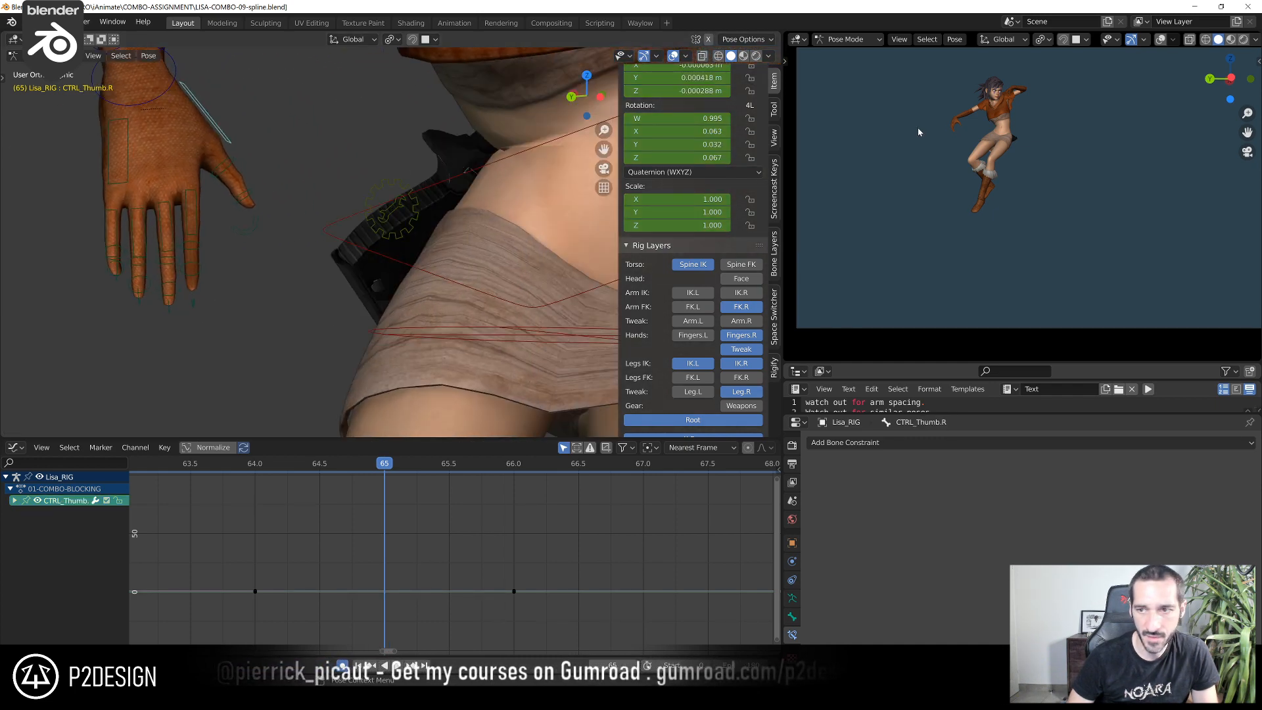
{"action": "scroll", "coordinate": [918, 132], "scroll_direction": "up", "scroll_amount": 4}
{"action": "middle_click_drag", "start_coordinate": [901, 67], "coordinate": [961, 202], "text": "shift"}
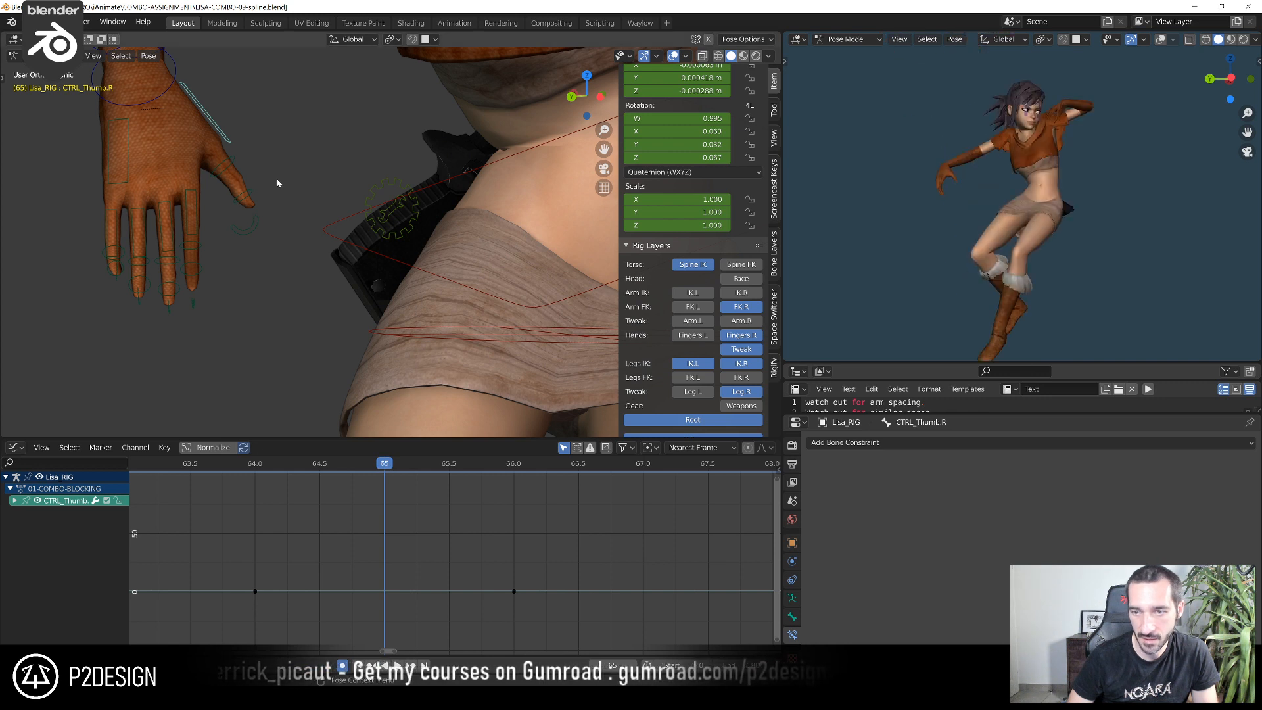
{"action": "key", "text": "r"}
{"action": "left_click", "coordinate": [219, 207]}
{"action": "middle_click_drag", "start_coordinate": [219, 207], "coordinate": [559, 276]}
{"action": "key", "text": "r"}
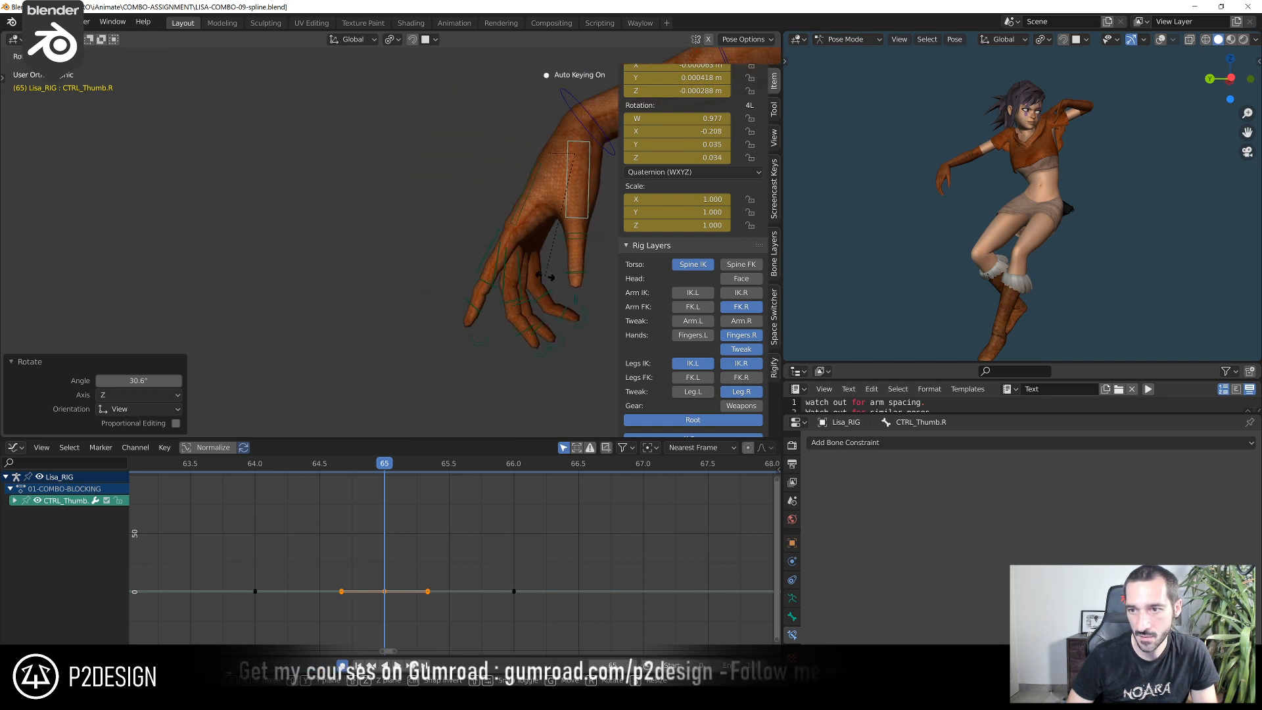
{"action": "left_click", "coordinate": [544, 277]}
Step back through frames 64 to 62 in the camera view and settle on frame 63 to review the right hand
{"action": "scroll", "coordinate": [421, 539], "scroll_direction": "down", "scroll_amount": 5}
{"action": "key", "text": "Left"}
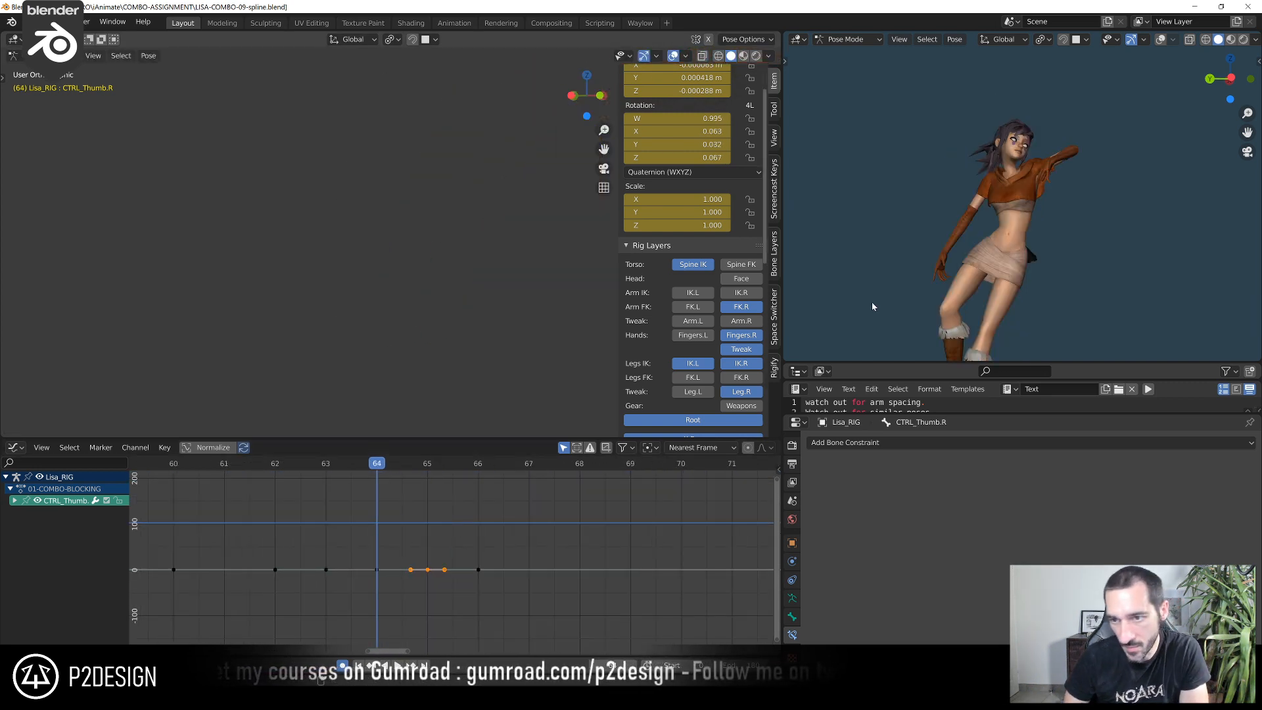
{"action": "key", "text": "KP_0"}
{"action": "key", "text": "Left"}
{"action": "key", "text": "Left"}
{"action": "key", "text": "Right"}
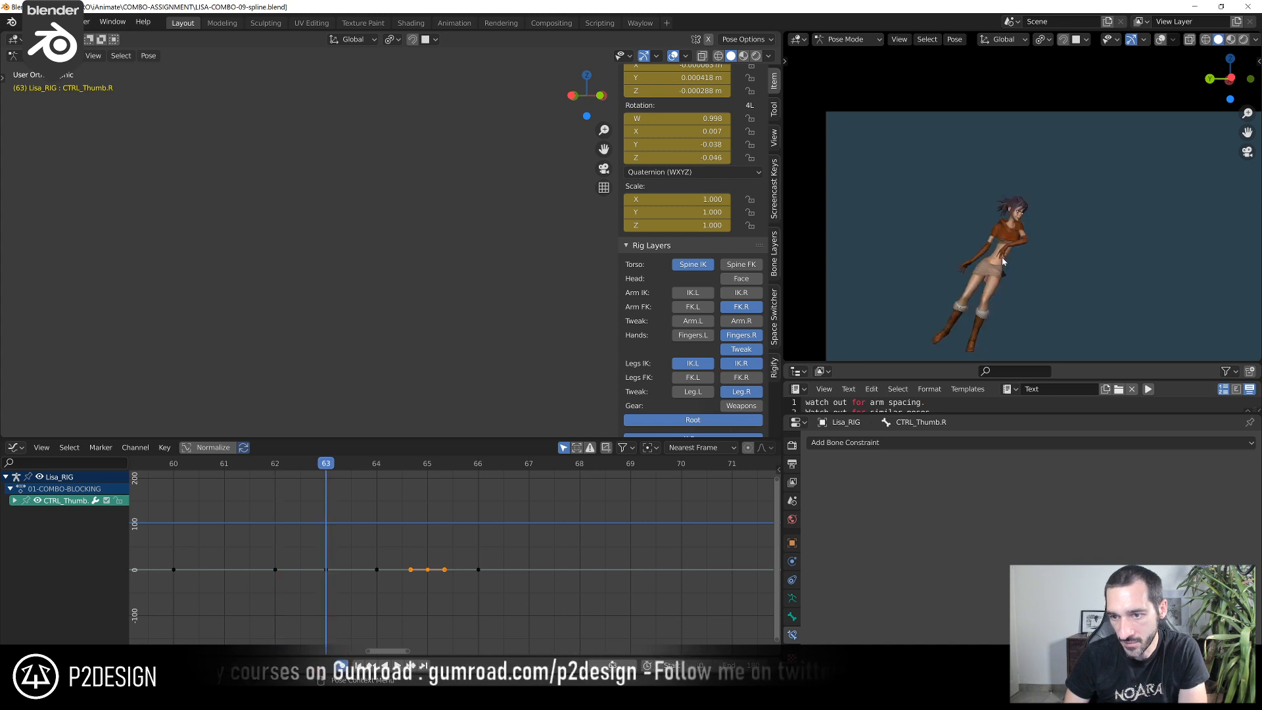
{"action": "scroll", "coordinate": [403, 248], "scroll_direction": "down", "scroll_amount": 8}
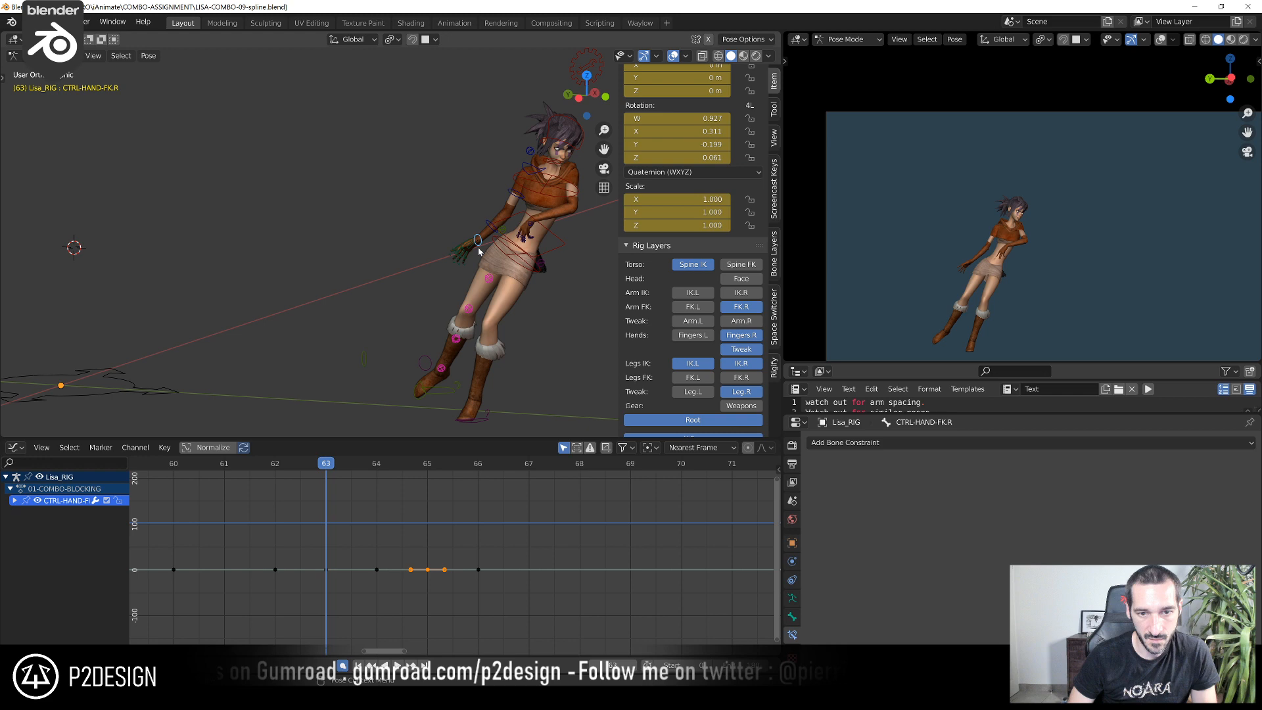
Compare CTRL-HAND-FK.R between frames 62 and 63, then rotate it by 11.3° at frame 63
{"action": "key", "text": "KP_Decimal"}
{"action": "key", "text": "ctrl+KP_3"}
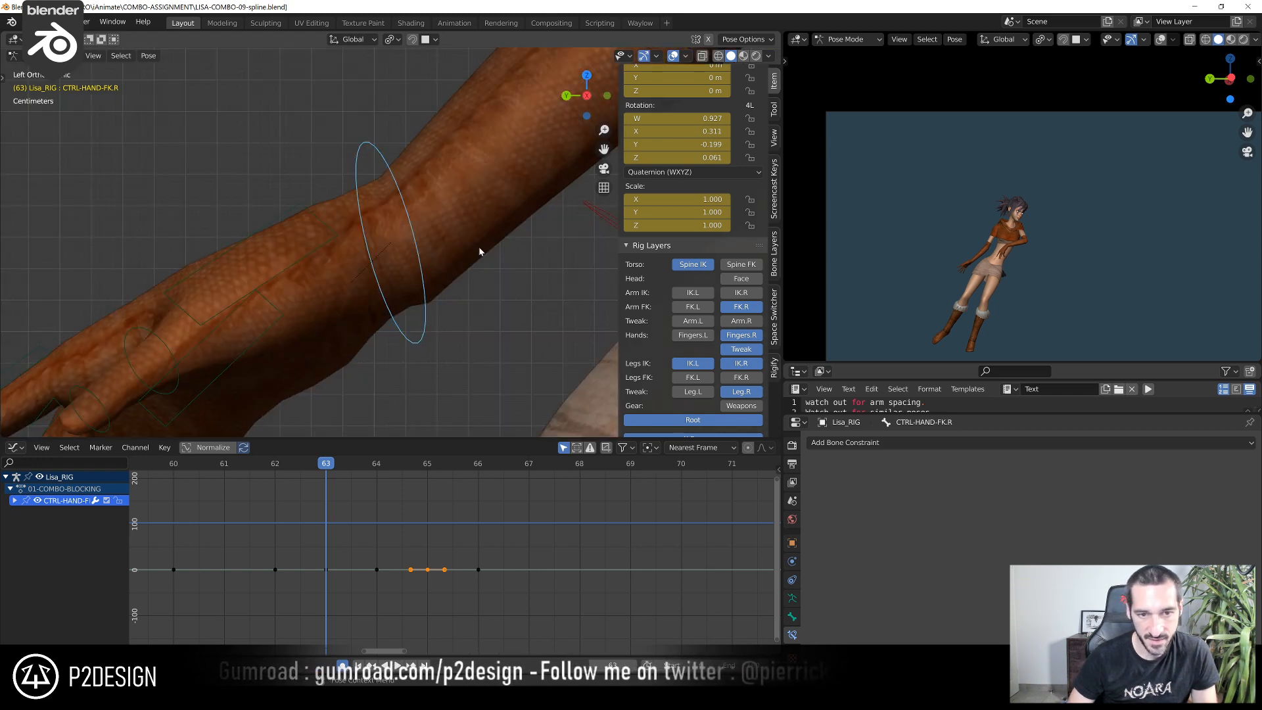
{"action": "scroll", "coordinate": [479, 247], "scroll_direction": "down", "scroll_amount": 7}
{"action": "middle_click_drag", "start_coordinate": [408, 281], "coordinate": [358, 506]}
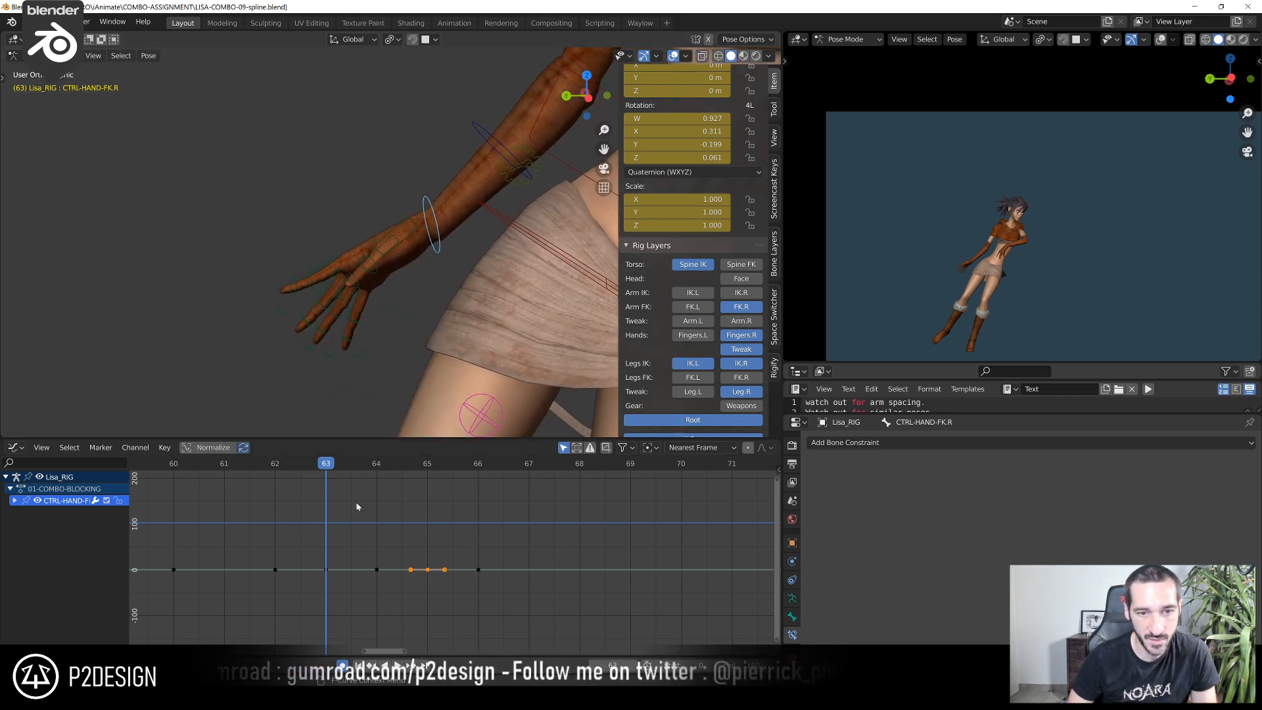
{"action": "left_click", "coordinate": [276, 464]}
{"action": "left_click", "coordinate": [307, 468]}
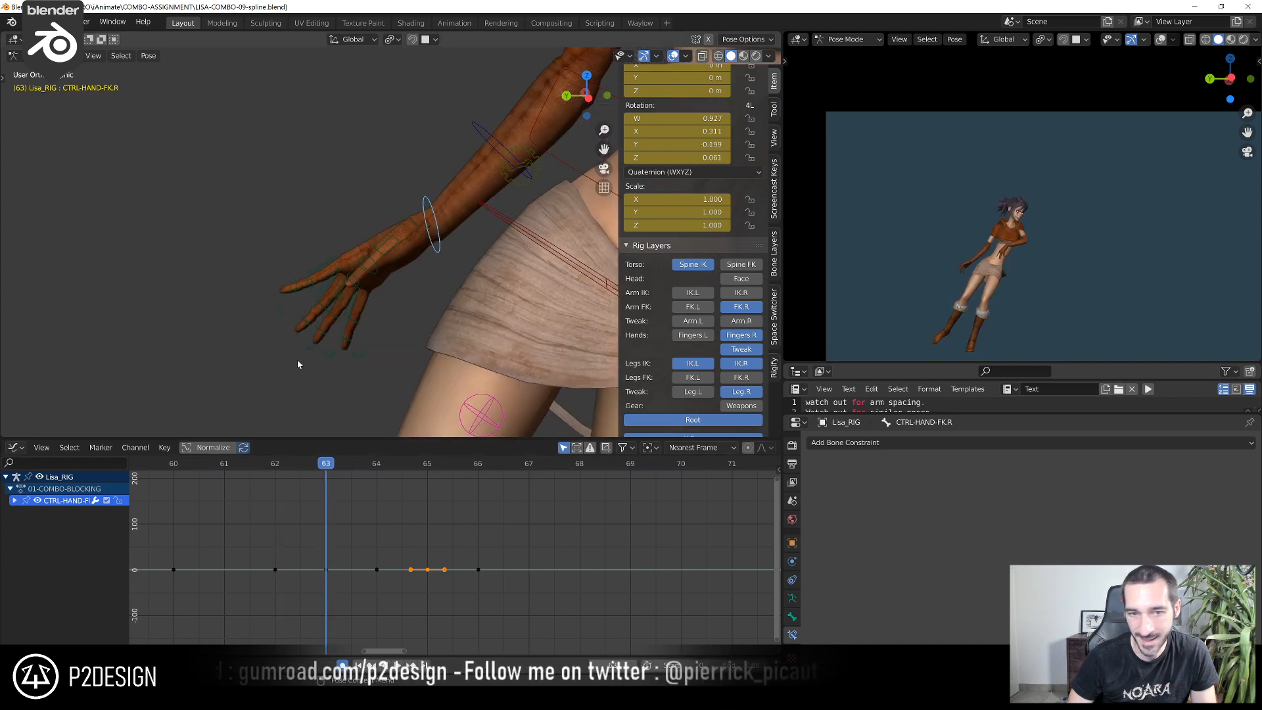
{"action": "key", "text": "r"}
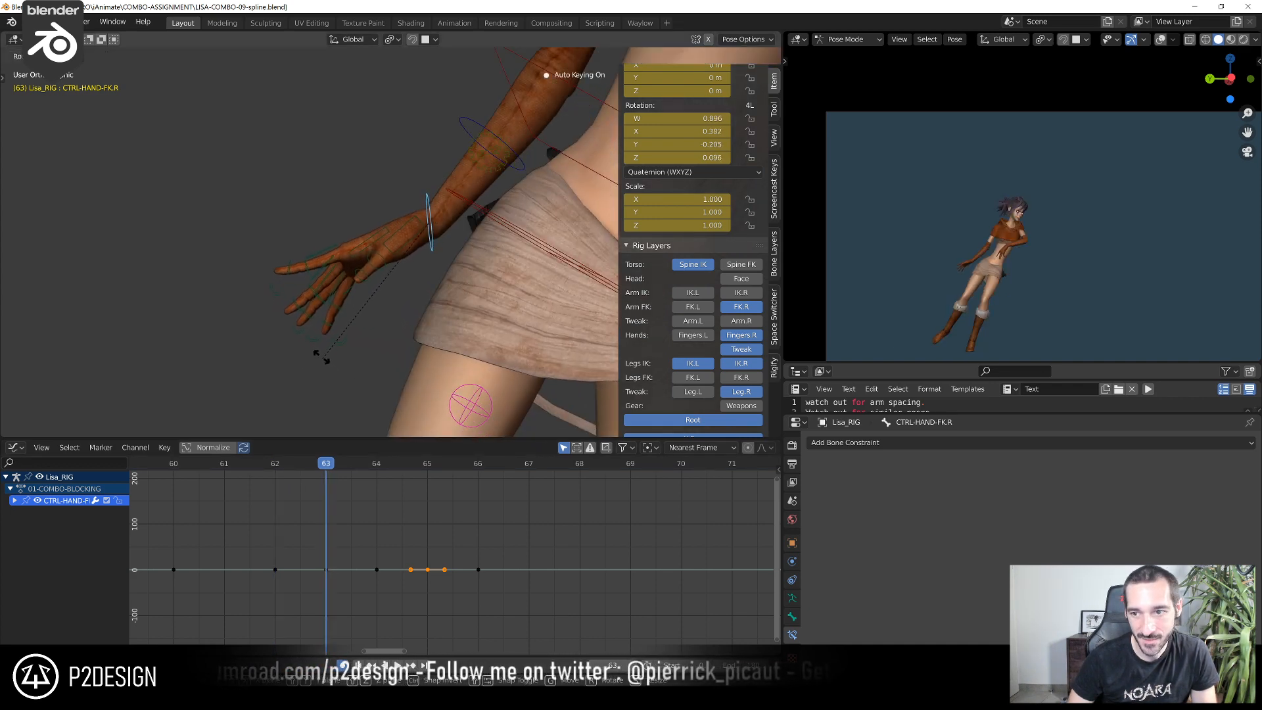
{"action": "left_click", "coordinate": [321, 359]}
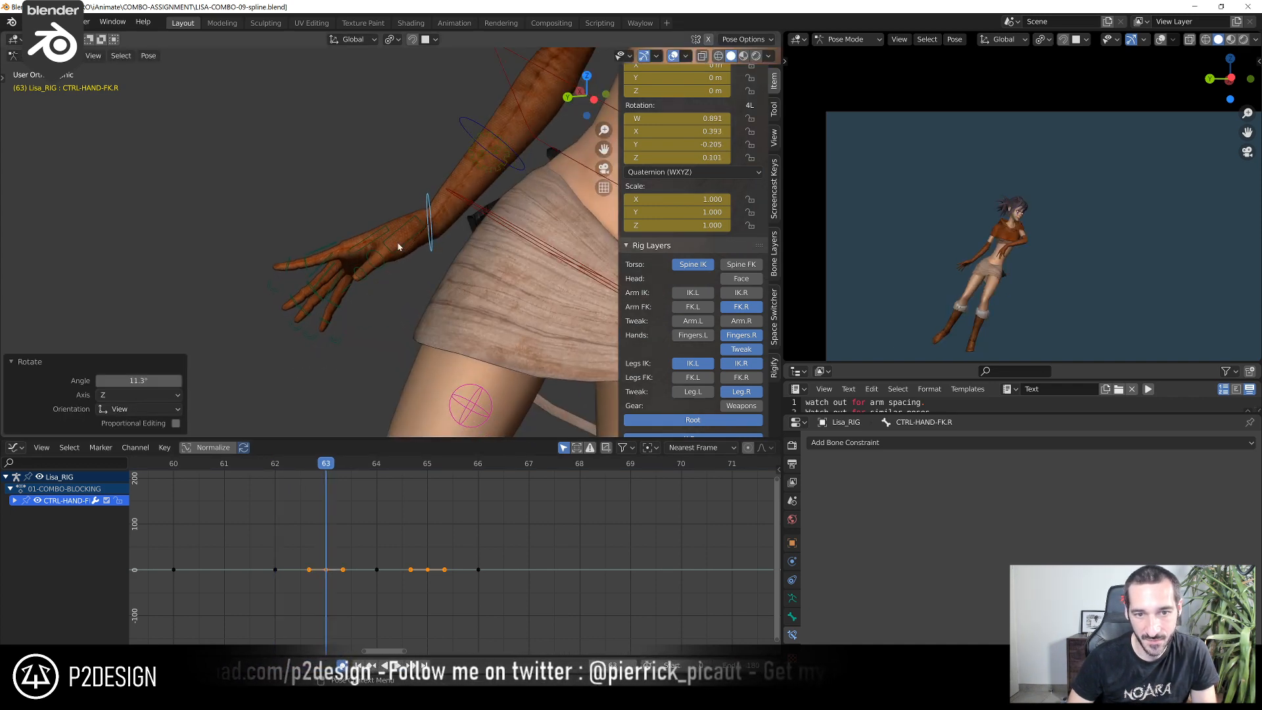
Rotate CTRL_IndexFinger1.R and the curl control CTRL-ROT_IndexFinger1.R to reshape the right index finger at frame 63
{"action": "mouse_move", "coordinate": [392, 250]}
{"action": "middle_mouse_down"}
{"action": "mouse_move", "coordinate": [324, 258]}
{"action": "mouse_move", "coordinate": [399, 228]}
{"action": "middle_mouse_up"}
{"action": "left_click", "coordinate": [386, 231]}
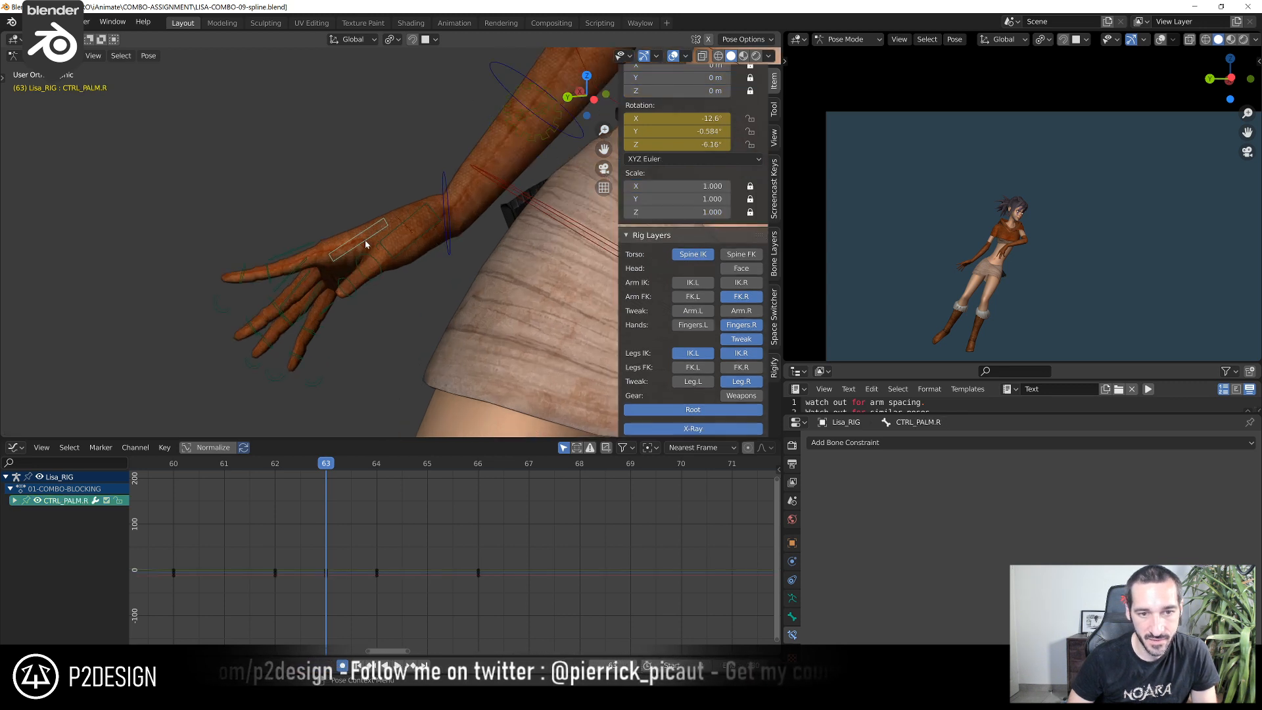
{"action": "left_click", "coordinate": [301, 251]}
{"action": "key", "text": "r"}
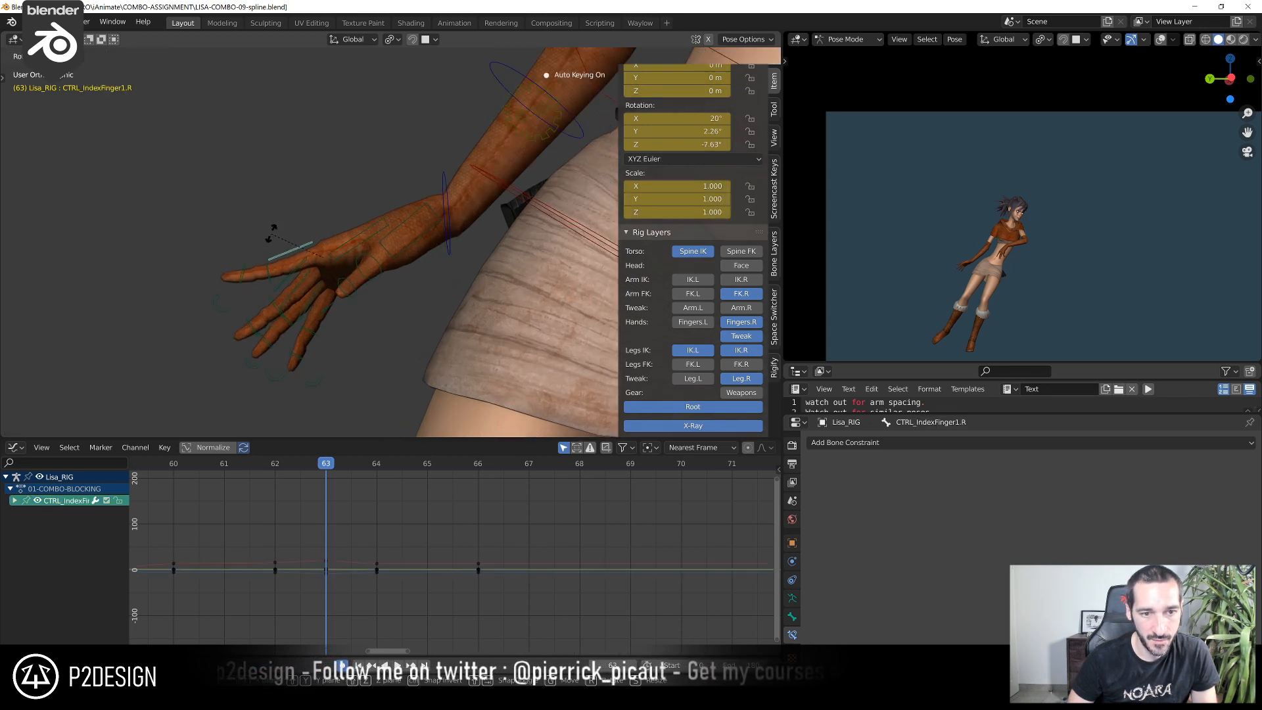
{"action": "left_click", "coordinate": [259, 253]}
{"action": "left_click", "coordinate": [239, 259]}
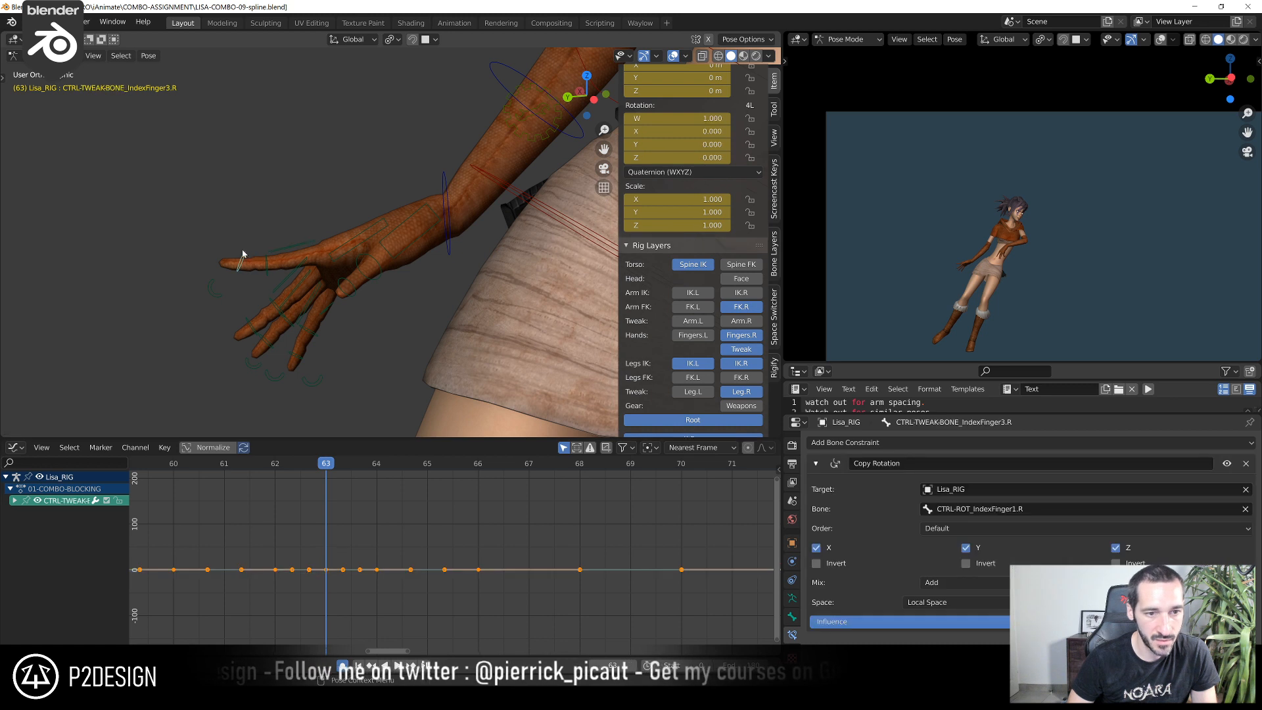
{"action": "left_click", "coordinate": [212, 290]}
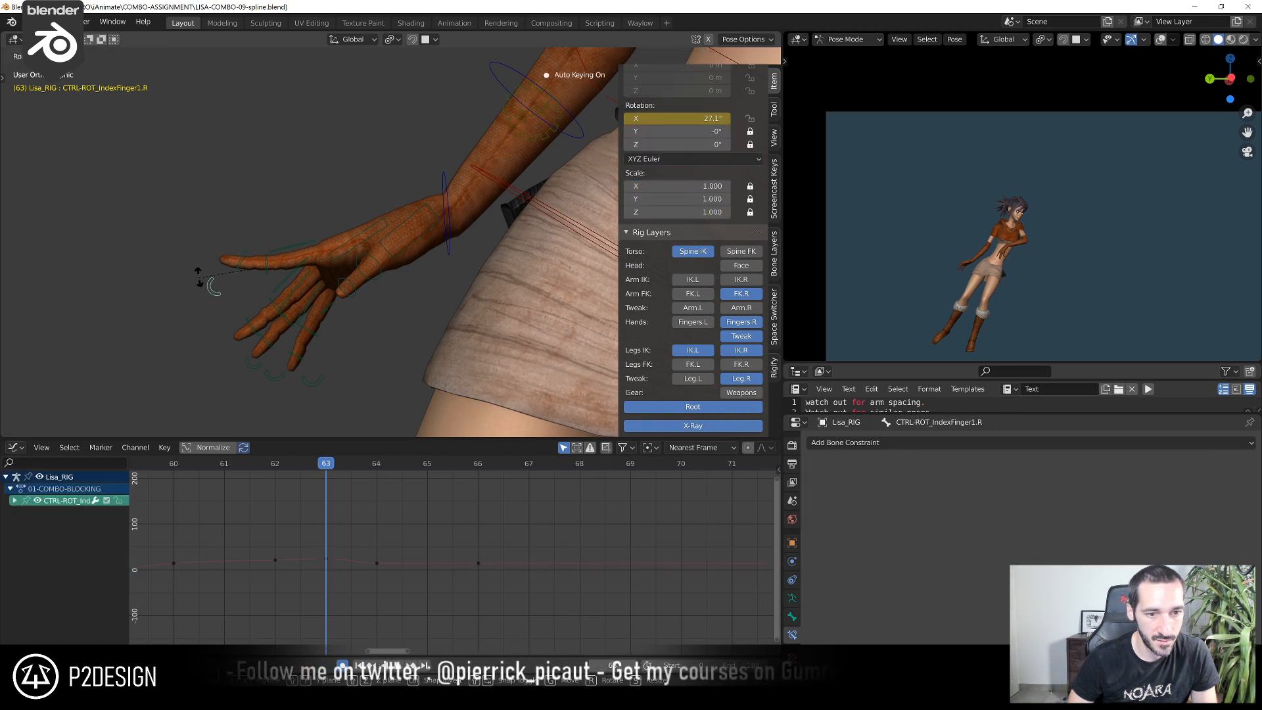
{"action": "key", "text": "r"}
{"action": "left_click", "coordinate": [198, 279]}
Rotate the right ring and middle finger base controls together by 3.84° at frame 63
{"action": "left_click", "coordinate": [290, 294]}
{"action": "left_click", "coordinate": [303, 312], "text": "shift"}
{"action": "key", "text": "r"}
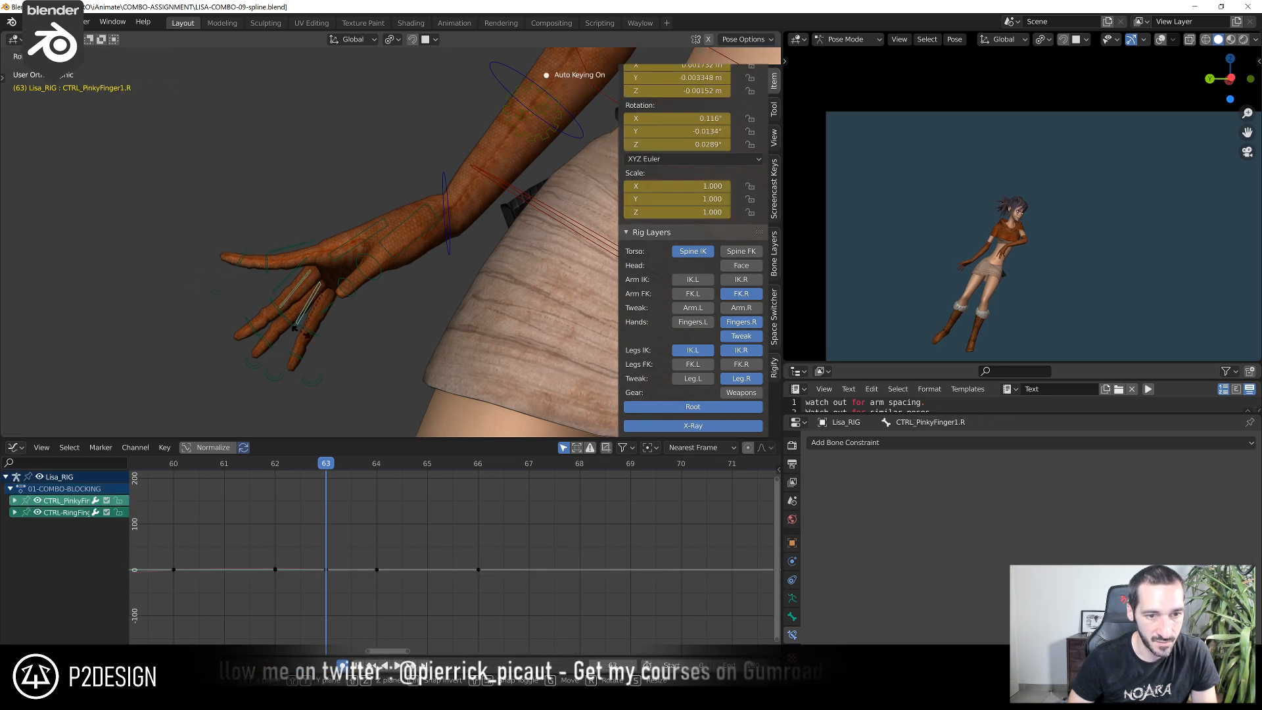
{"action": "key", "text": "Escape"}
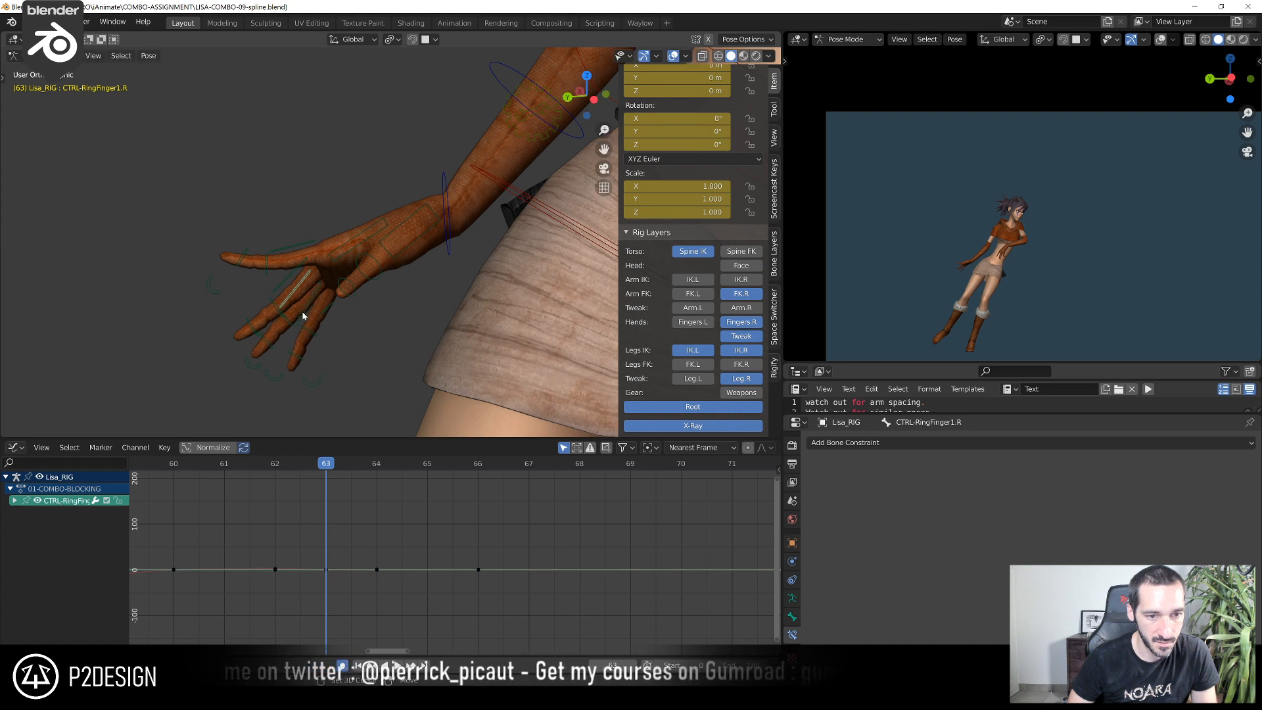
{"action": "key", "text": "Escape"}
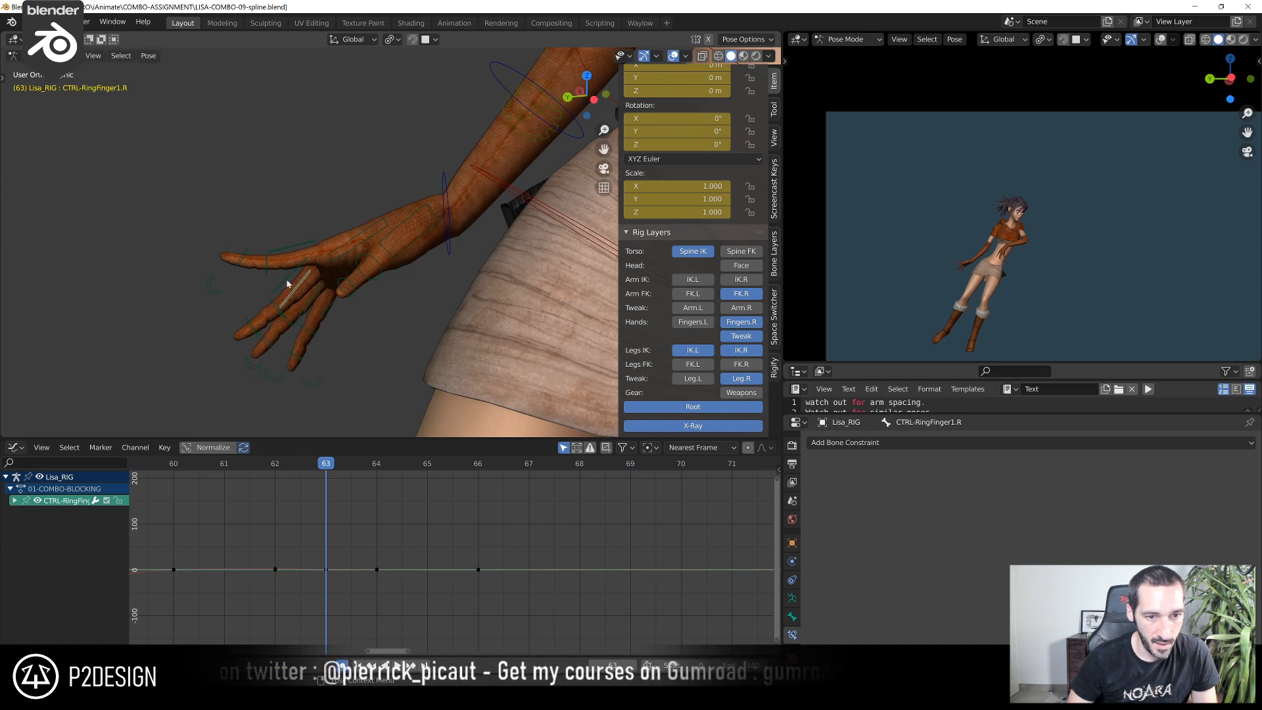
{"action": "left_click", "coordinate": [289, 280], "text": "shift"}
{"action": "key", "text": "r"}
{"action": "left_click", "coordinate": [286, 340]}
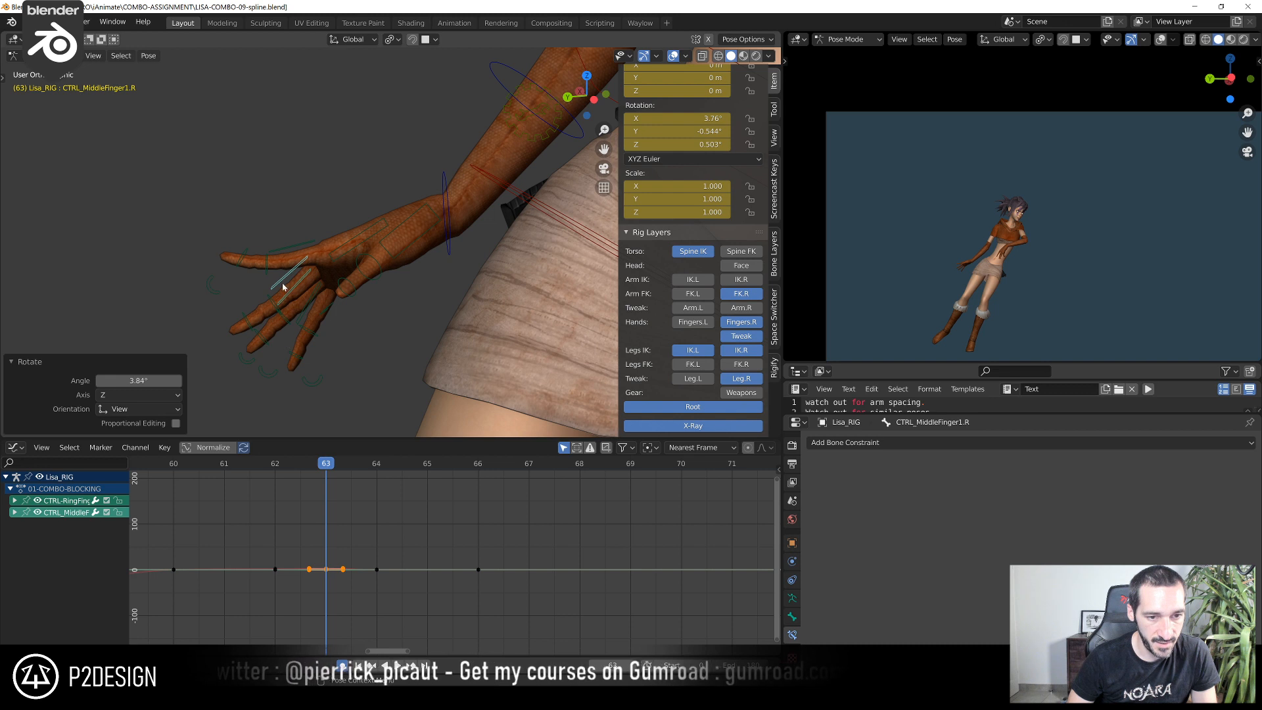
At frame 63, rotate the right middle and ring finger curl controls together by 3.48°, then the ring curl alone by 4.94°
{"action": "left_click", "coordinate": [250, 361]}
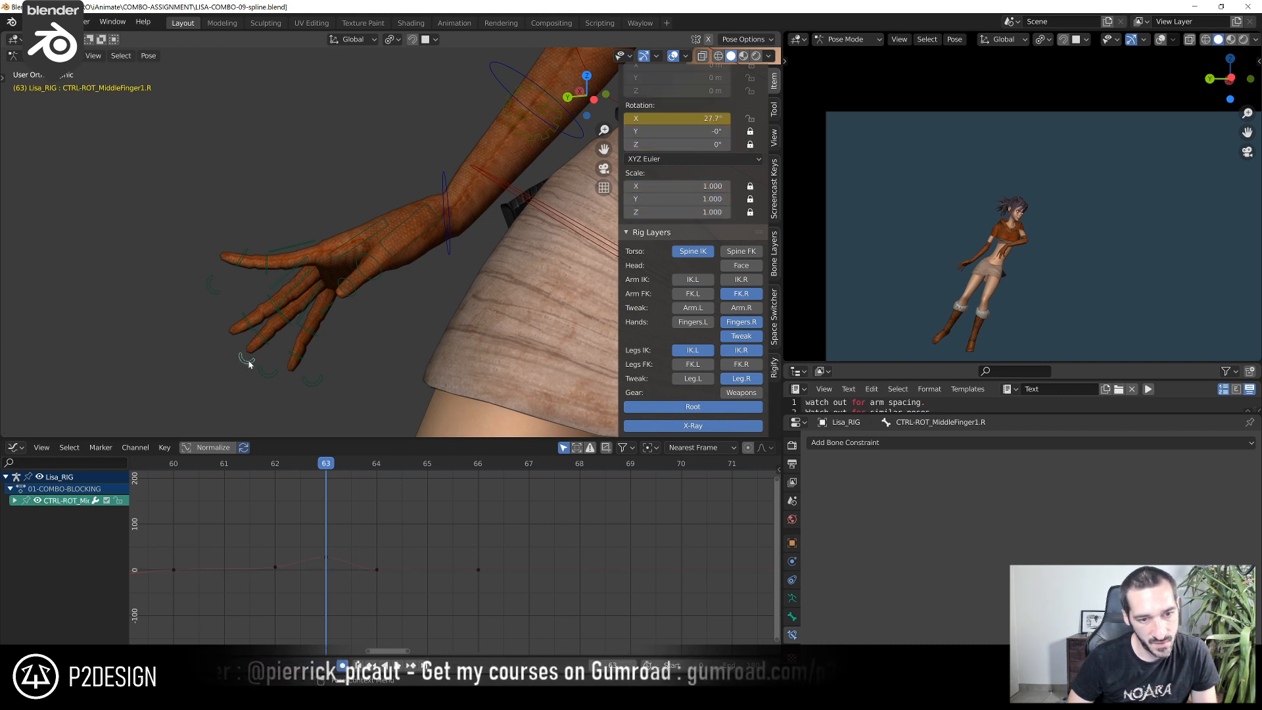
{"action": "left_click", "coordinate": [264, 374], "text": "shift"}
{"action": "key", "text": "r"}
{"action": "left_click", "coordinate": [263, 399]}
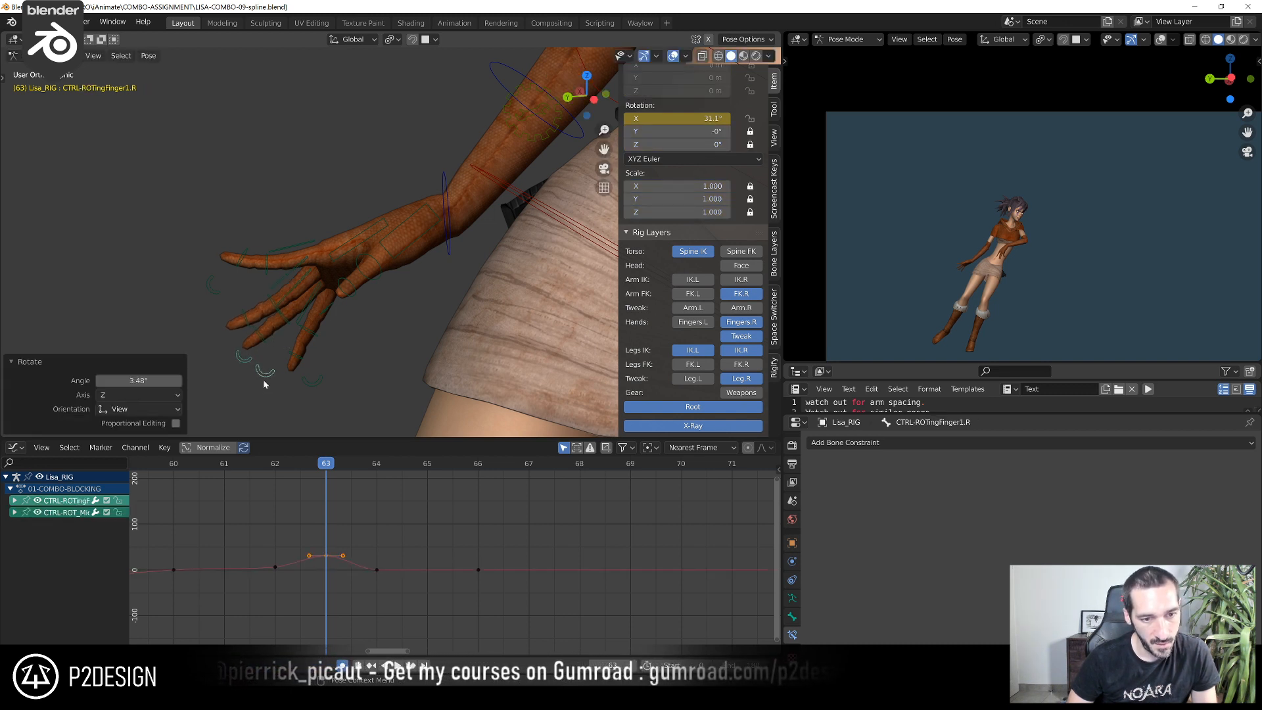
{"action": "left_click", "coordinate": [265, 372]}
{"action": "key", "text": "r"}
{"action": "left_click", "coordinate": [274, 389]}
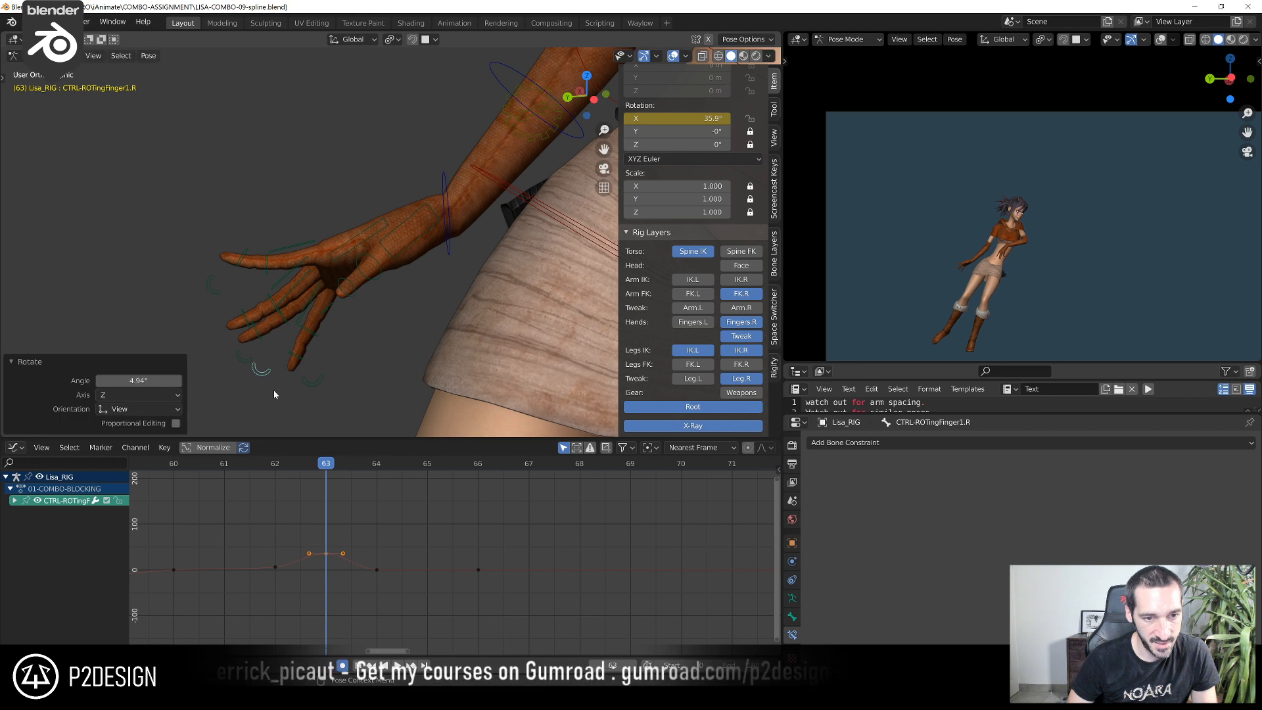
Rotate the ring finger base control CTRL-RingFinger1.R by 3.09° at frame 63
{"action": "left_click", "coordinate": [296, 319]}
{"action": "left_click", "coordinate": [295, 288]}
{"action": "key", "text": "r"}
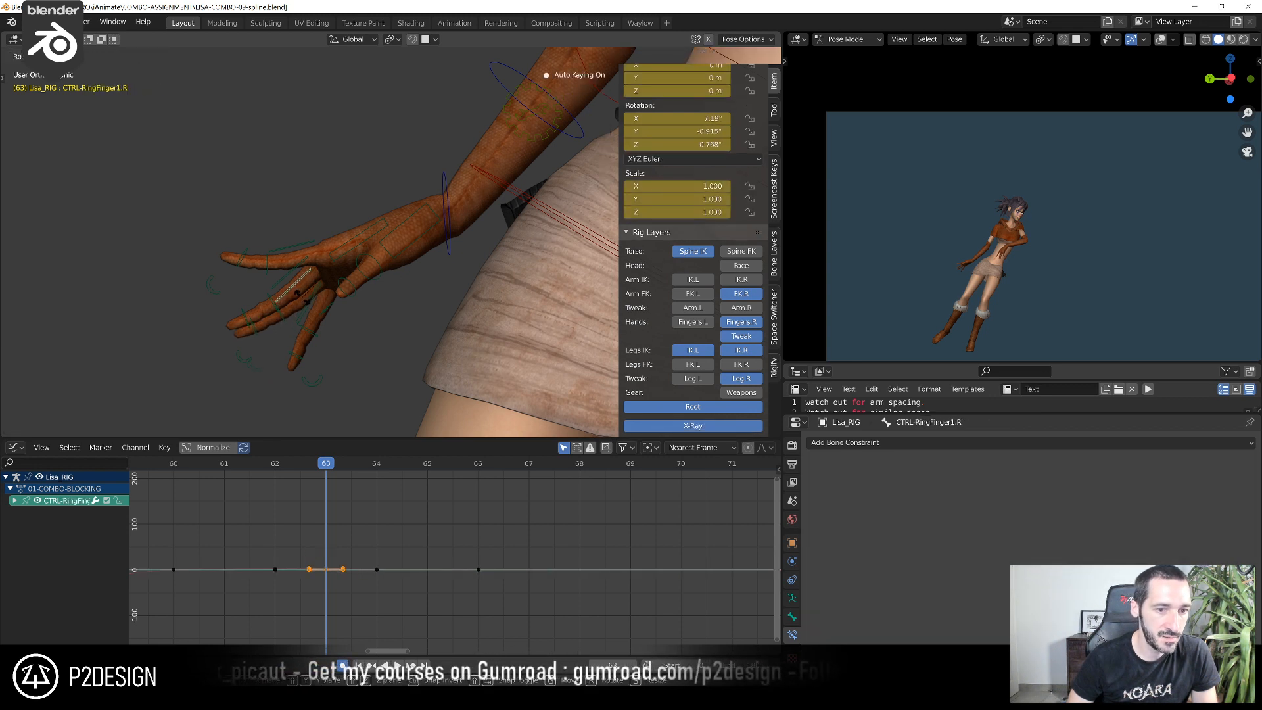
{"action": "left_click", "coordinate": [302, 301]}
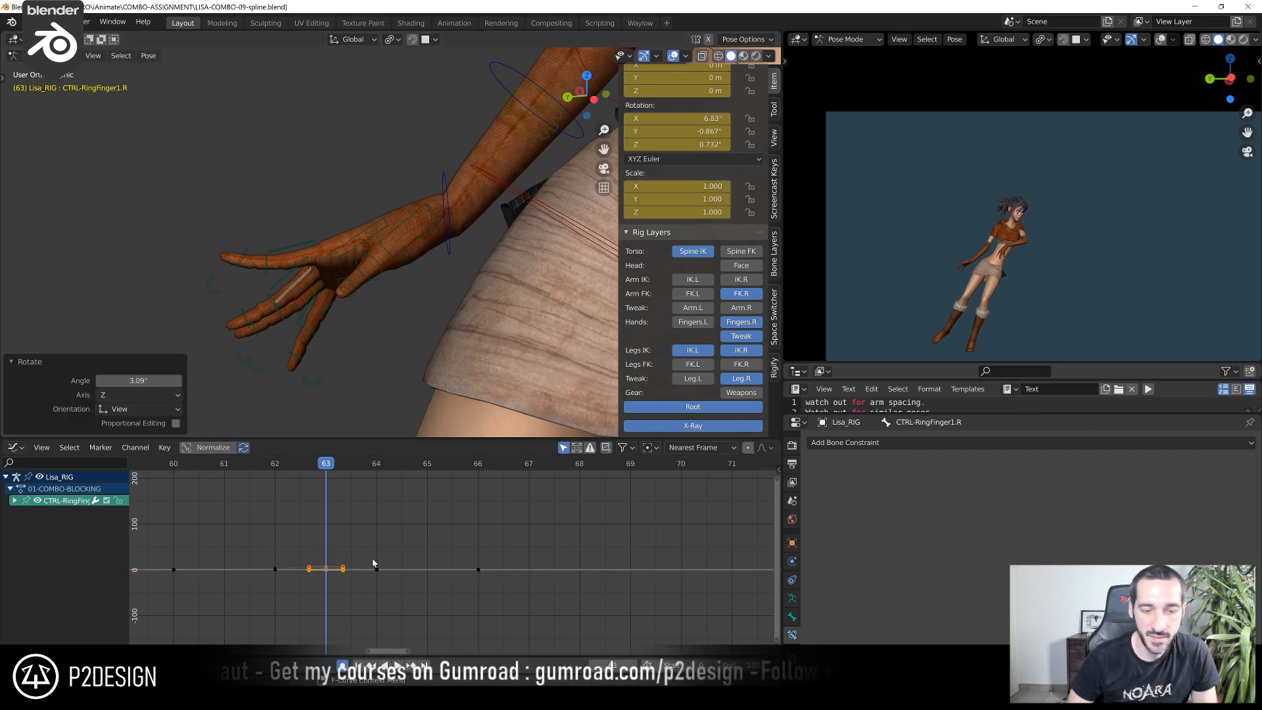
Review the right hand between frames 62 and 63, scrub the surrounding frames, and frame the hand up close at frame 64
{"action": "scroll", "coordinate": [372, 520], "scroll_direction": "down", "scroll_amount": 2}
{"action": "left_click", "coordinate": [338, 468]}
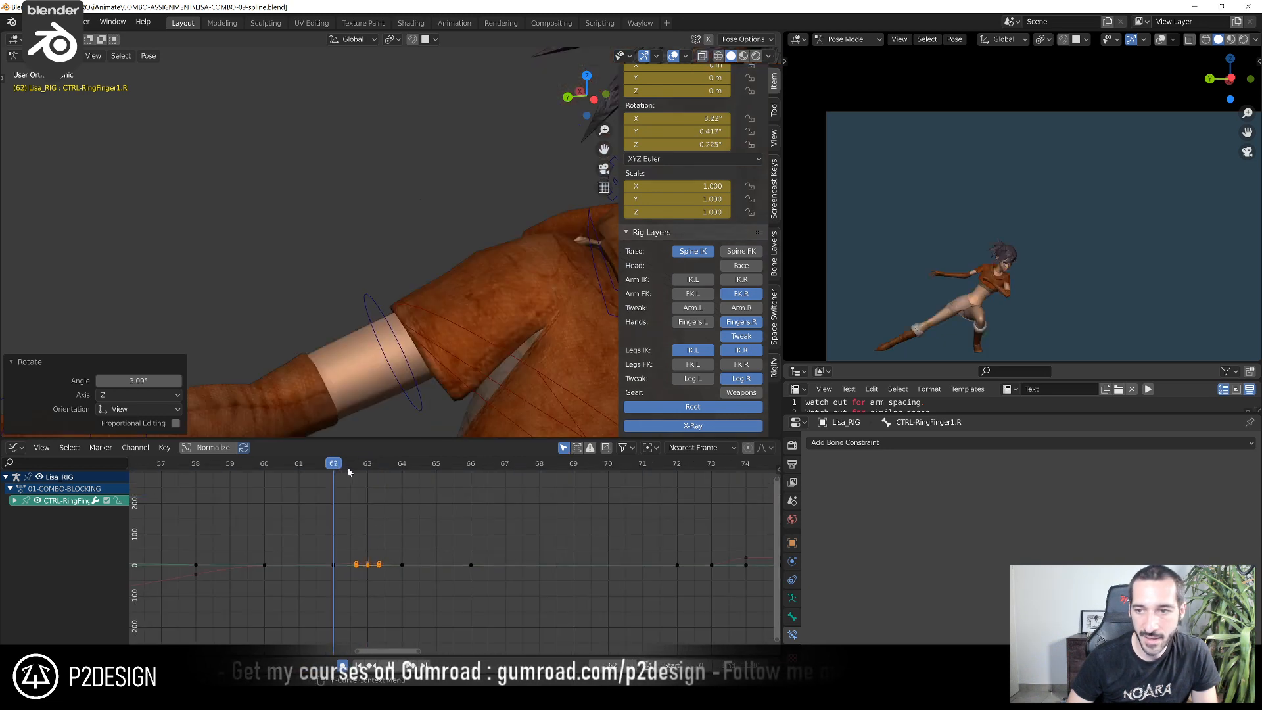
{"action": "left_click", "coordinate": [357, 471]}
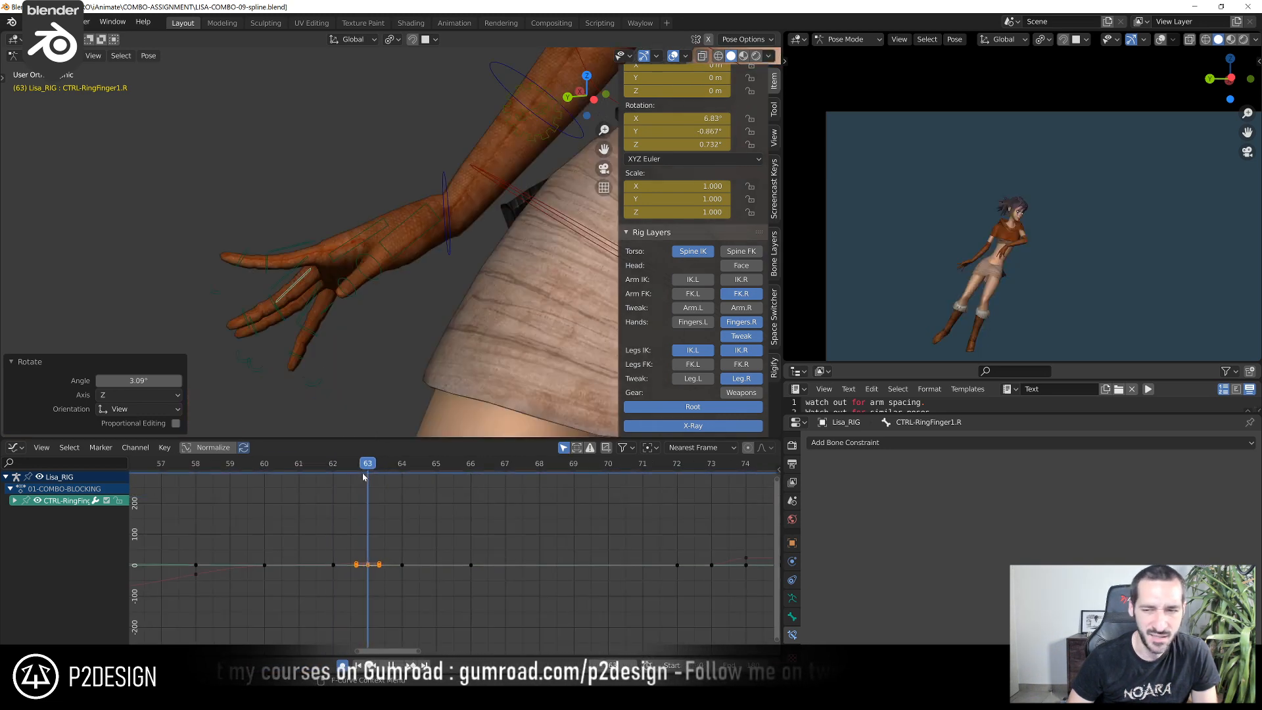
{"action": "left_click_drag", "start_coordinate": [375, 475], "coordinate": [366, 524]}
{"action": "scroll", "coordinate": [361, 350], "scroll_direction": "down", "scroll_amount": 4}
{"action": "scroll", "coordinate": [322, 493], "scroll_direction": "down", "scroll_amount": 3}
{"action": "left_click_drag", "start_coordinate": [298, 469], "coordinate": [417, 517]}
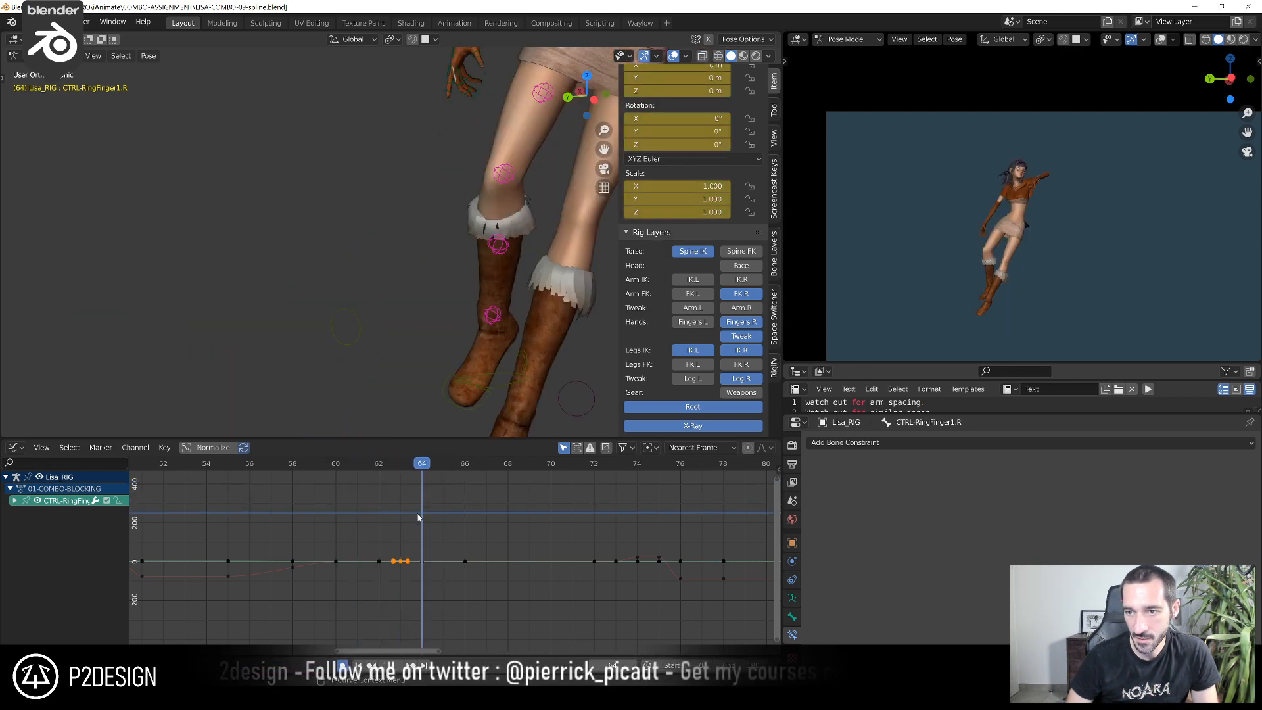
{"action": "middle_click_drag", "start_coordinate": [504, 128], "coordinate": [433, 323], "text": "shift"}
{"action": "scroll", "coordinate": [409, 294], "scroll_direction": "up", "scroll_amount": 3}
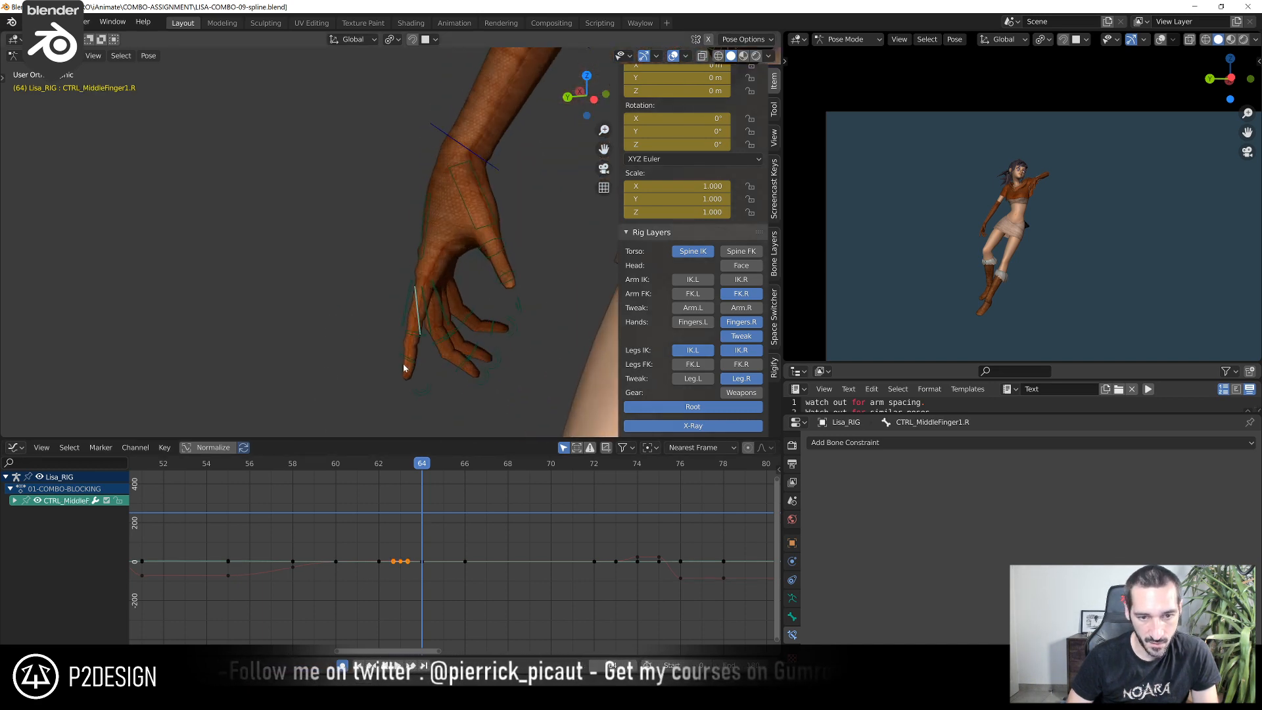
{"action": "key", "text": "r"}
{"action": "key", "text": "Escape"}
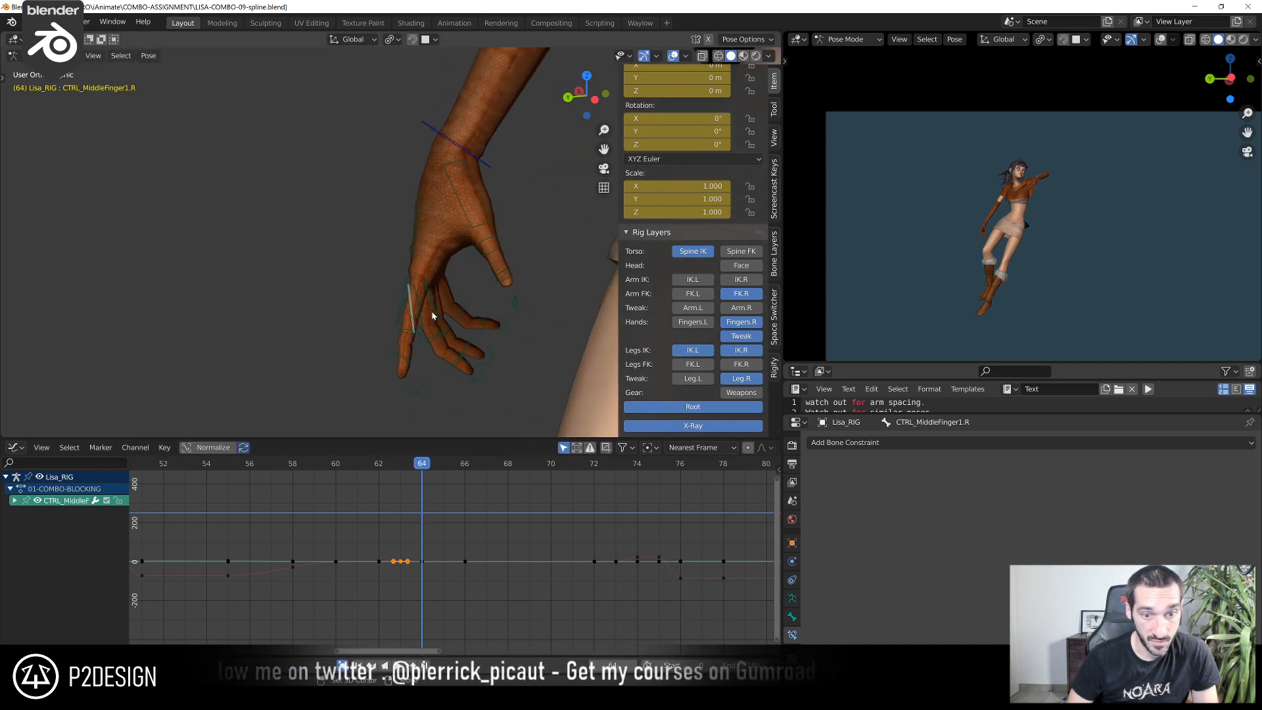
{"action": "middle_click_drag", "start_coordinate": [435, 322], "coordinate": [418, 323]}
{"action": "right_click", "coordinate": [433, 352]}
{"action": "left_click", "coordinate": [416, 322]}
{"action": "left_click", "coordinate": [416, 321]}
{"action": "left_click", "coordinate": [430, 321], "text": "shift"}
{"action": "key", "text": "r"}
{"action": "right_click", "coordinate": [450, 396]}
{"action": "key", "text": "alt+a"}
At frame 64, rotate the right ring and middle finger base controls together, then rotate their two curl controls together
{"action": "middle_click_drag", "start_coordinate": [424, 323], "coordinate": [419, 324]}
{"action": "left_click", "coordinate": [418, 323]}
{"action": "left_click", "coordinate": [428, 322], "text": "shift"}
{"action": "key", "text": "r"}
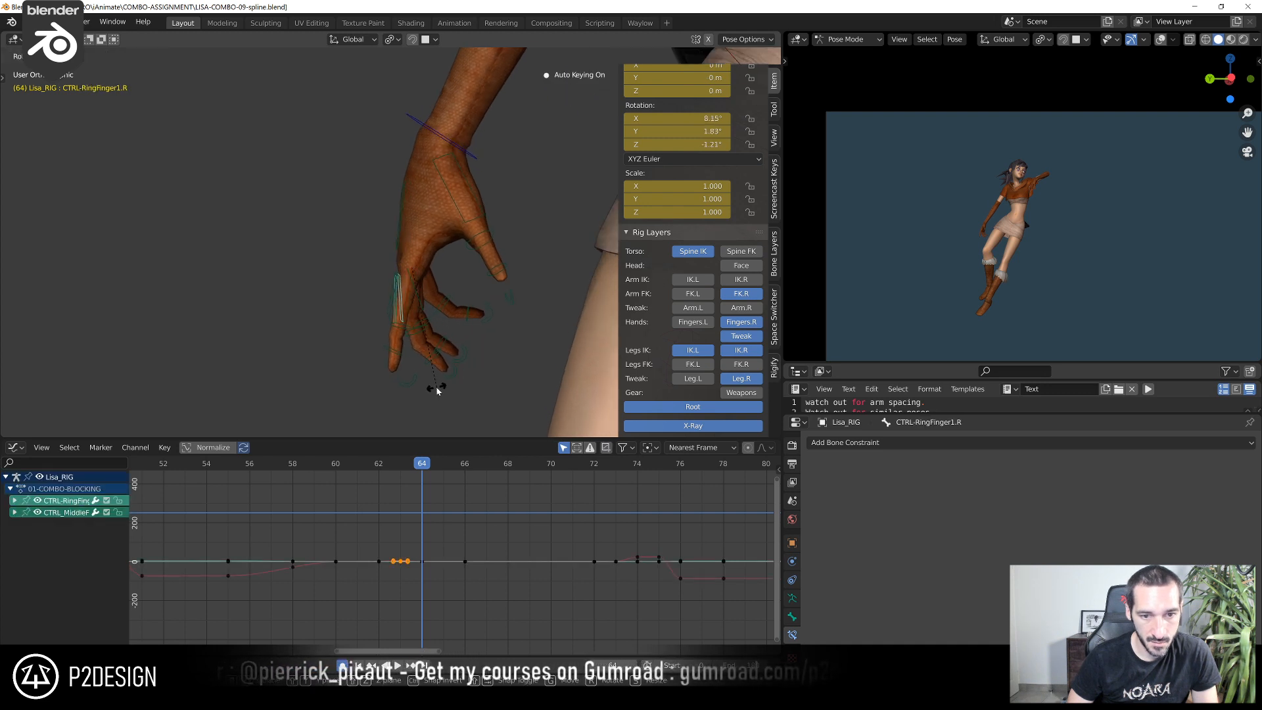
{"action": "right_click", "coordinate": [436, 387]}
{"action": "left_click", "coordinate": [450, 385]}
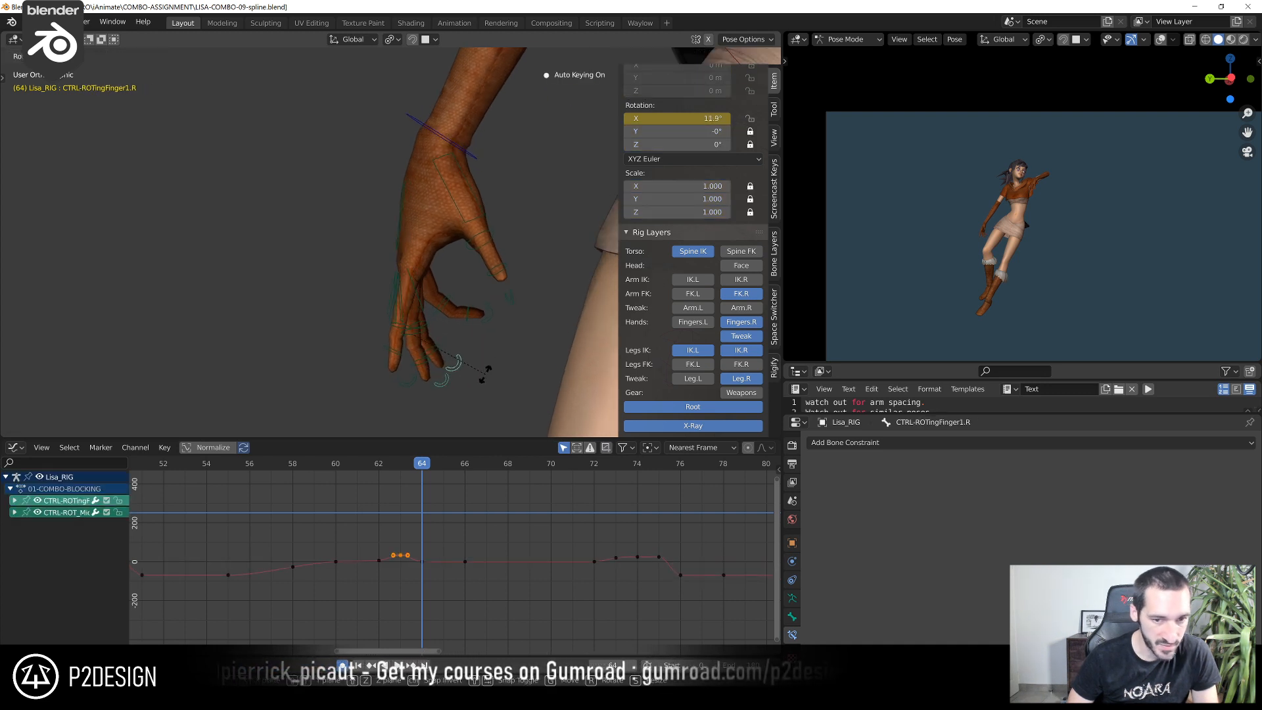
{"action": "left_click", "coordinate": [470, 370]}
Reshape the right index finger at frame 64 by rotating its base control and the curl control CTRL-ROT_IndexFinger1.R
{"action": "left_click", "coordinate": [386, 310]}
{"action": "key", "text": "r"}
{"action": "left_click", "coordinate": [380, 344]}
{"action": "left_click", "coordinate": [395, 393]}
{"action": "key", "text": "r"}
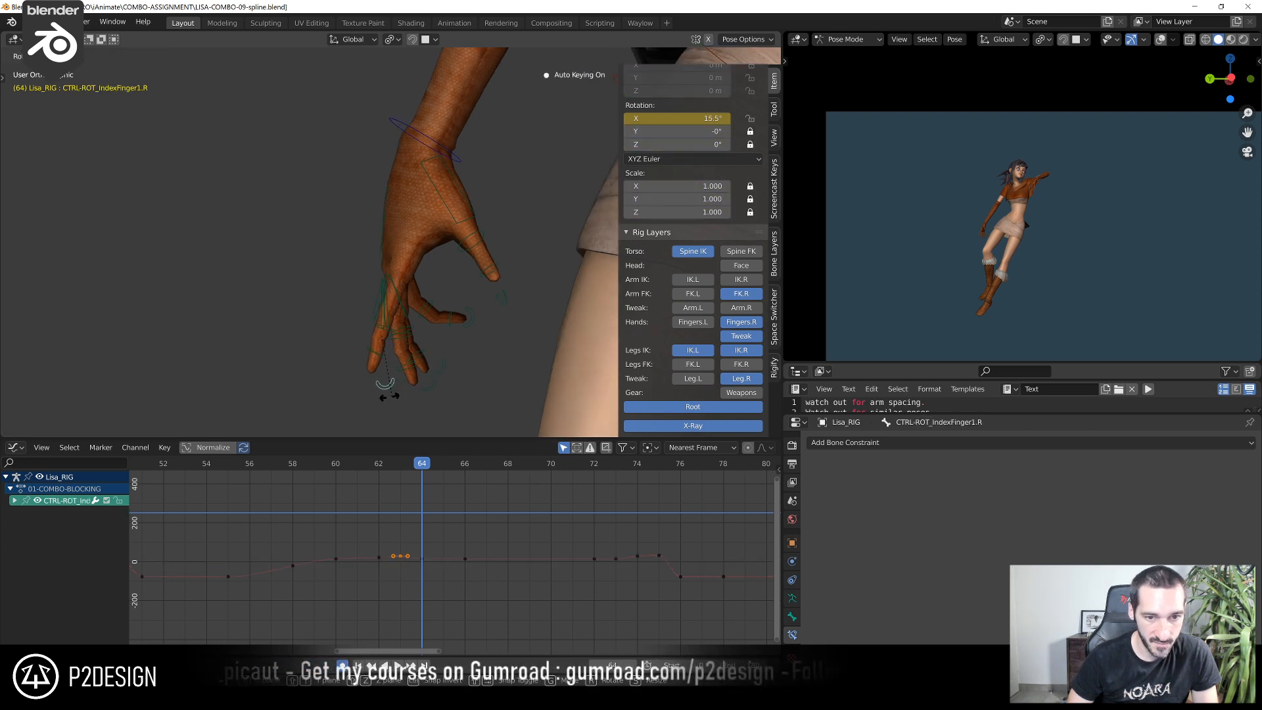
{"action": "left_click", "coordinate": [378, 398]}
Rotate CTRL_Thumb.R by -17.6° at frame 64, judging the thumb from the side and in the camera view
{"action": "left_click", "coordinate": [467, 195]}
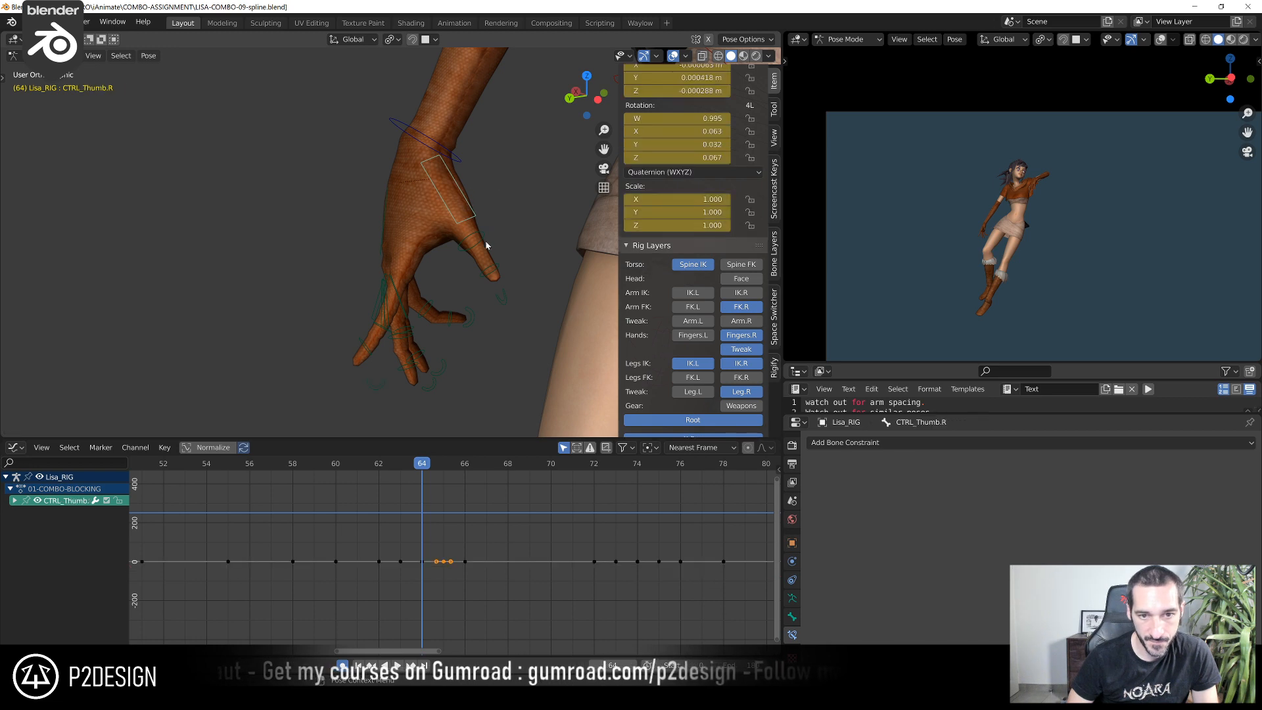
{"action": "key", "text": "r"}
{"action": "left_click", "coordinate": [493, 262]}
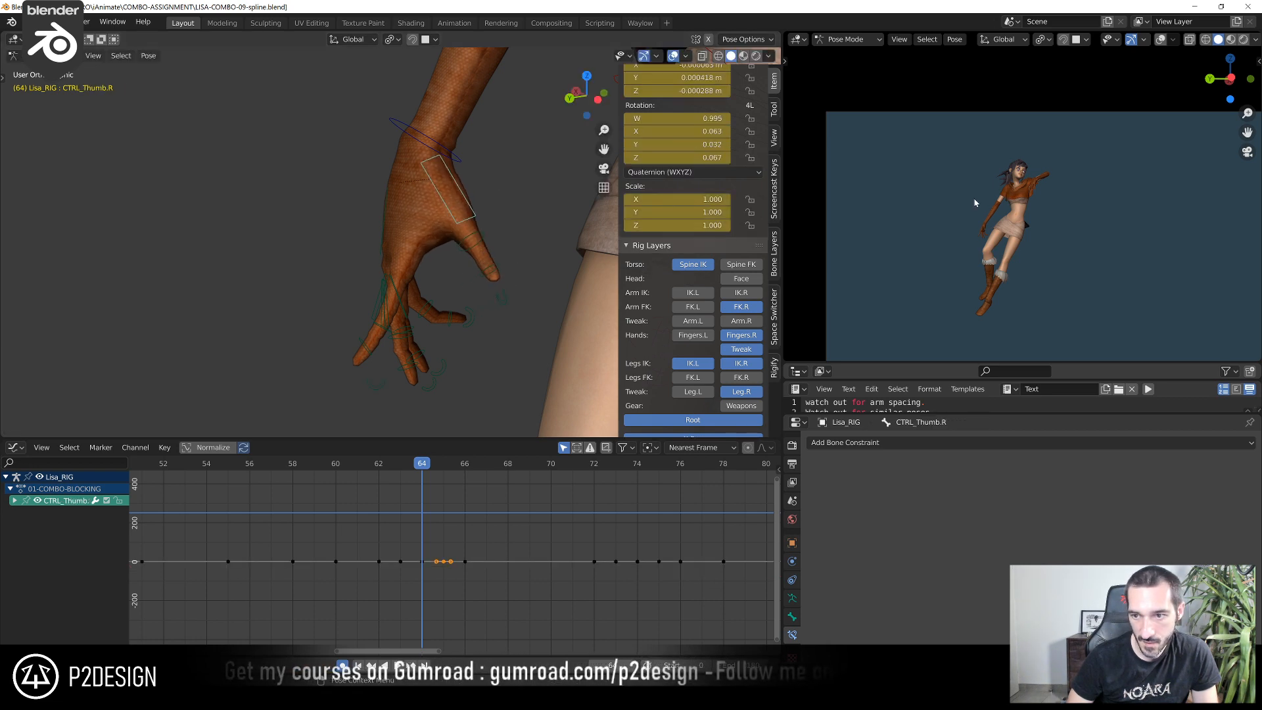
{"action": "scroll", "coordinate": [949, 279], "scroll_direction": "up", "scroll_amount": 5}
{"action": "scroll", "coordinate": [536, 261], "scroll_direction": "down", "scroll_amount": 5}
{"action": "middle_click_drag", "start_coordinate": [536, 260], "coordinate": [484, 312]}
{"action": "scroll", "coordinate": [444, 281], "scroll_direction": "up", "scroll_amount": 3}
{"action": "key", "text": "r"}
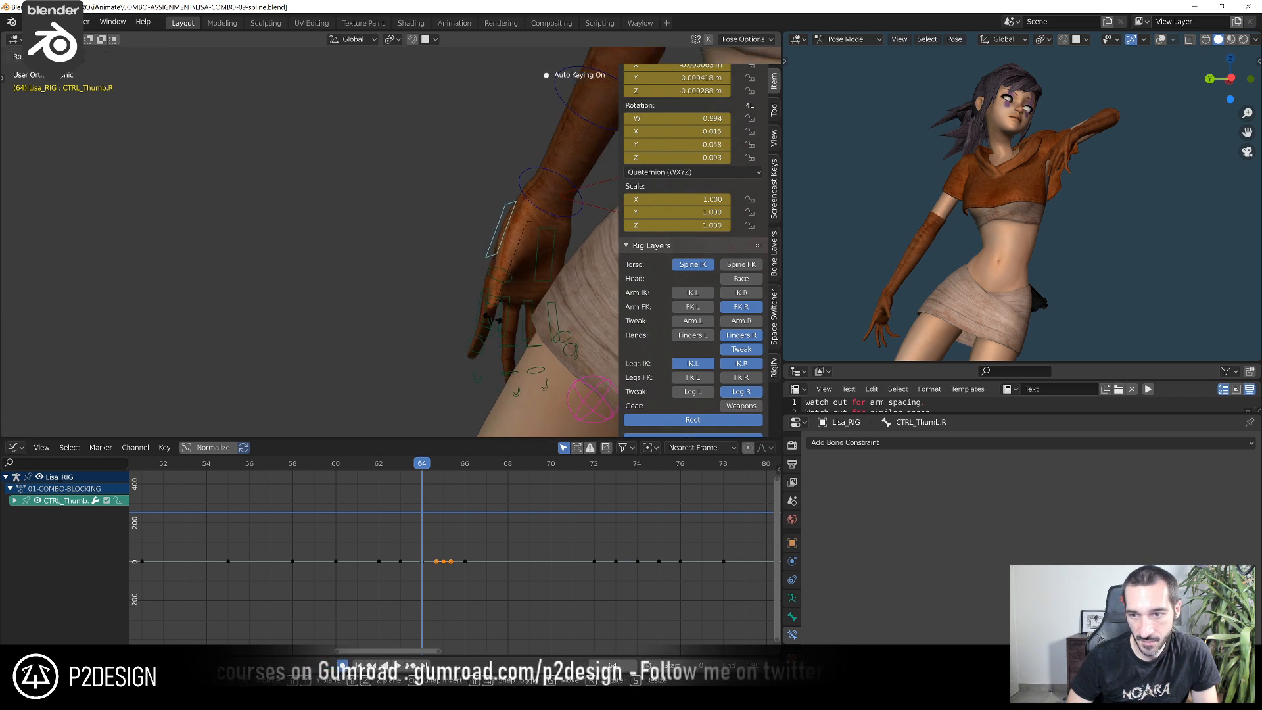
{"action": "left_click", "coordinate": [510, 317]}
Check the hand from several angles and rotate the pinky base control CTRL_PinkyFinger1.R at frame 64
{"action": "middle_click_drag", "start_coordinate": [491, 311], "coordinate": [569, 289]}
{"action": "scroll", "coordinate": [908, 311], "scroll_direction": "down", "scroll_amount": 2}
{"action": "scroll", "coordinate": [908, 311], "scroll_direction": "up", "scroll_amount": 1}
{"action": "middle_click_drag", "start_coordinate": [509, 329], "coordinate": [608, 338]}
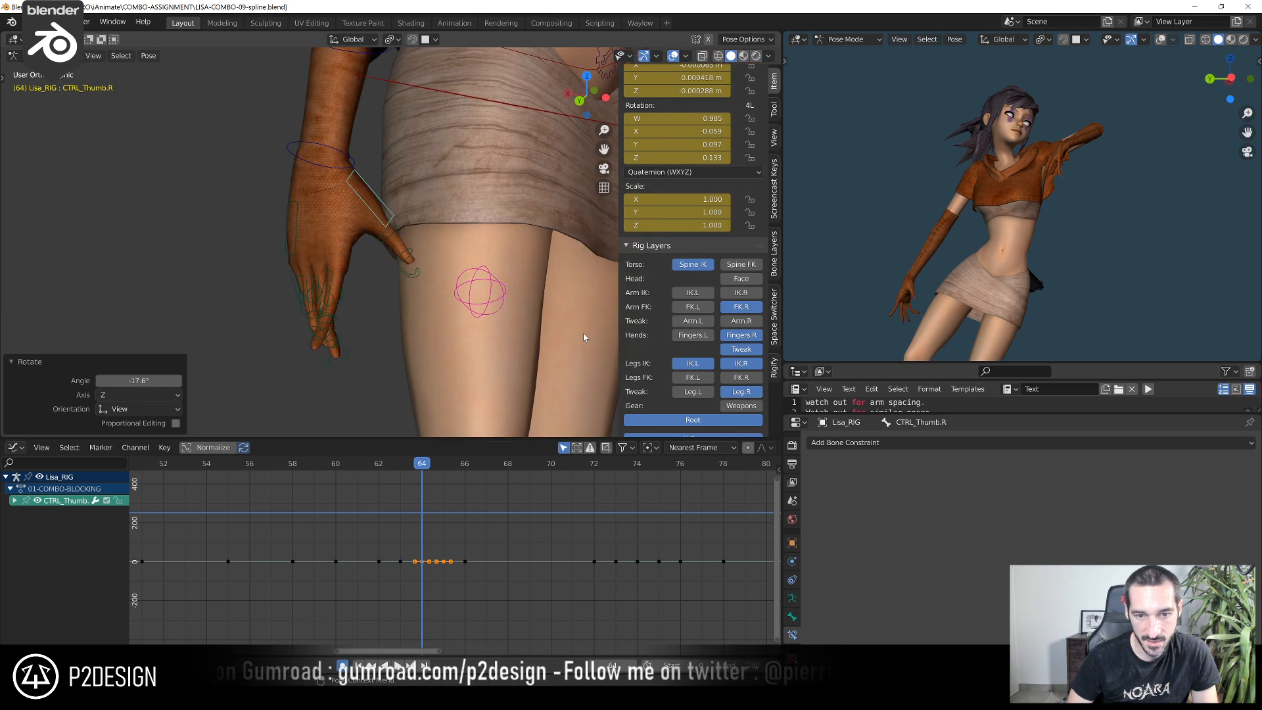
{"action": "middle_click_drag", "start_coordinate": [329, 333], "coordinate": [460, 250]}
{"action": "left_click", "coordinate": [405, 308]}
{"action": "scroll", "coordinate": [407, 310], "scroll_direction": "up", "scroll_amount": 3}
{"action": "key", "text": "r"}
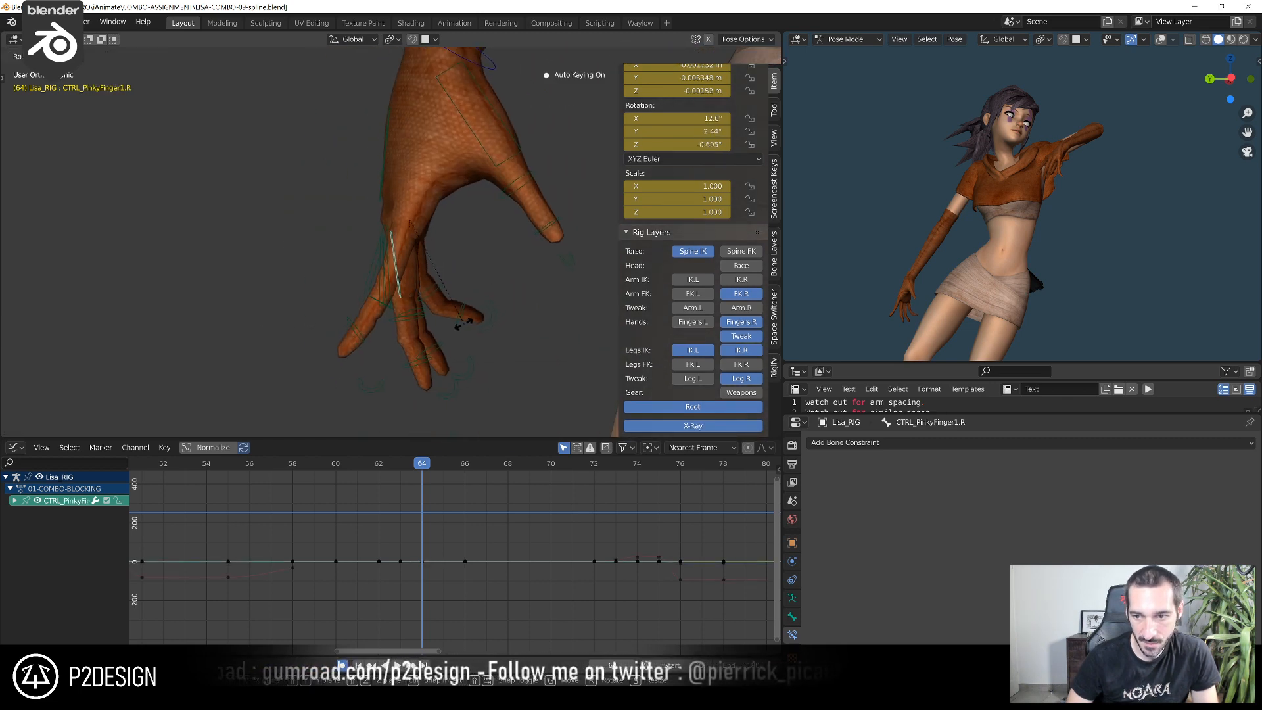
{"action": "left_click", "coordinate": [445, 331]}
Adjust the rotation of the ring finger base control CTRL-RingFinger1.R at frame 64
{"action": "left_click", "coordinate": [415, 320]}
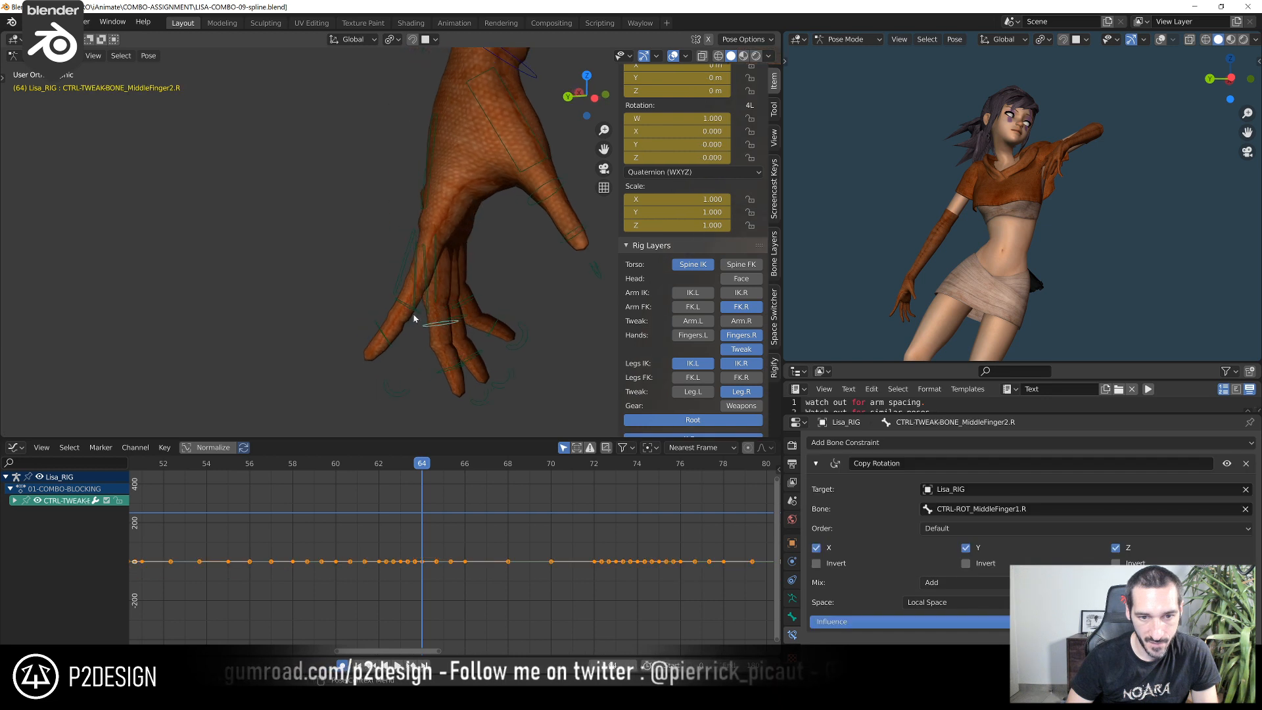
{"action": "left_click", "coordinate": [426, 308]}
{"action": "key", "text": "r"}
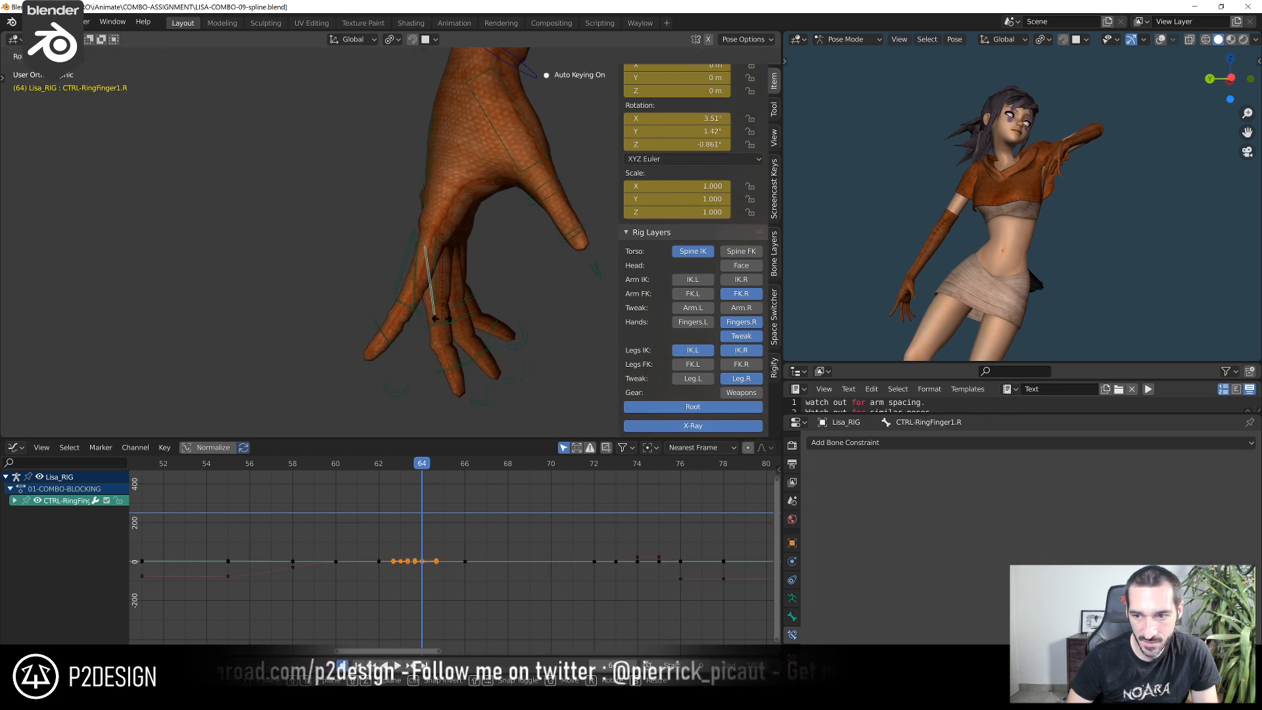
{"action": "left_click", "coordinate": [432, 322]}
{"action": "left_click", "coordinate": [463, 280]}
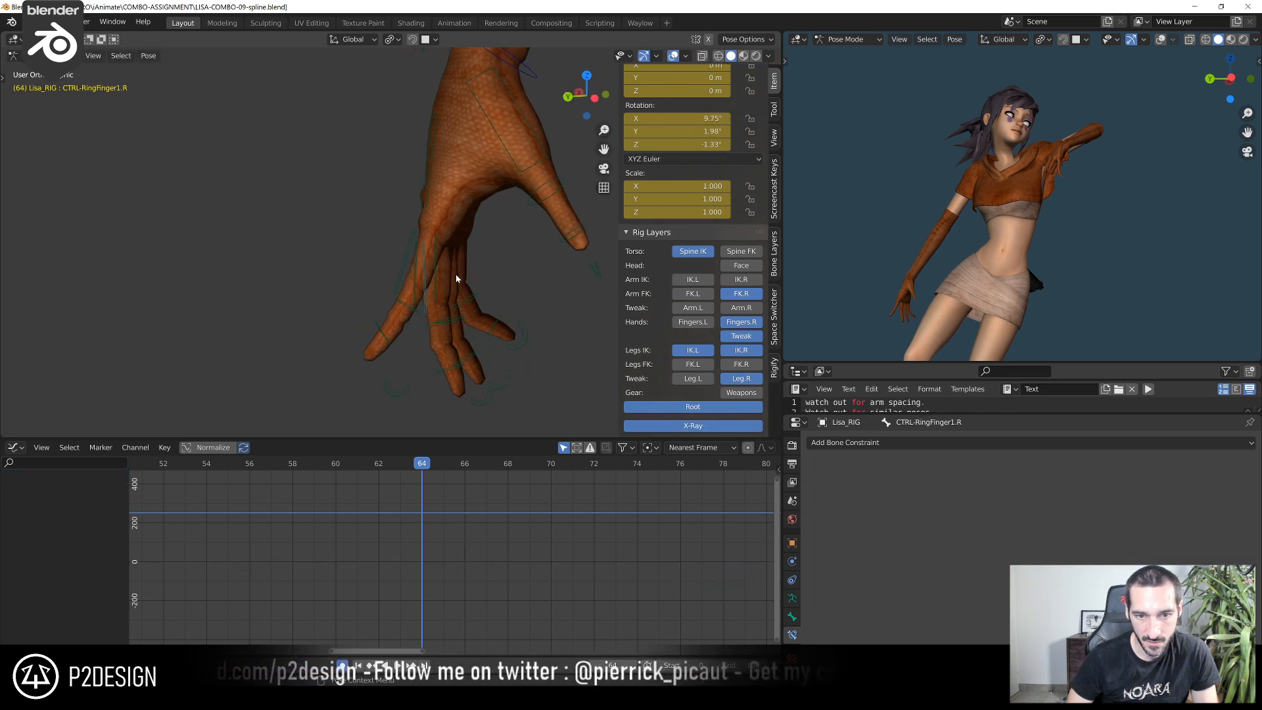
Rotate CTRL_PinkyFinger1.R again at frame 64 while viewing the back of the hand
{"action": "left_click", "coordinate": [432, 274]}
{"action": "scroll", "coordinate": [324, 285], "scroll_direction": "down", "scroll_amount": 4}
{"action": "middle_click_drag", "start_coordinate": [324, 286], "coordinate": [516, 293]}
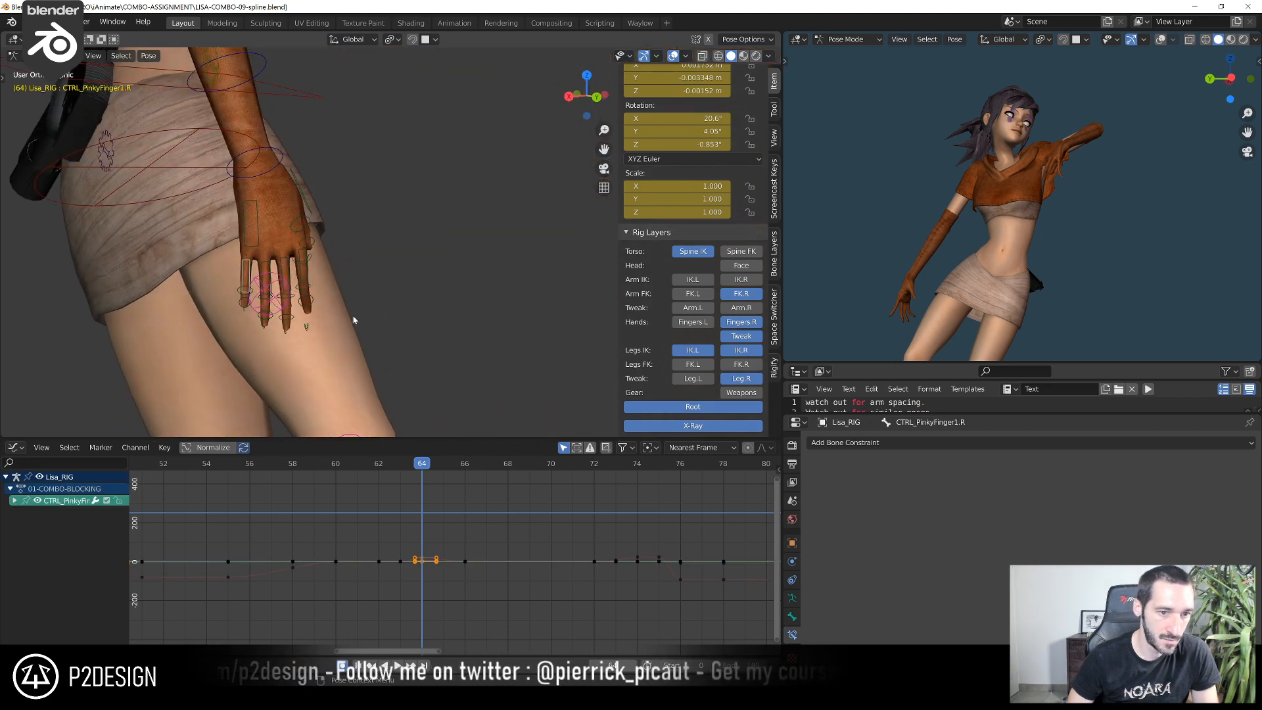
{"action": "key", "text": "r"}
{"action": "left_click", "coordinate": [355, 315]}
Rotate the palm control CTRL_PALM.R by -6.92° at frame 64
{"action": "left_click", "coordinate": [270, 247]}
{"action": "key", "text": "r"}
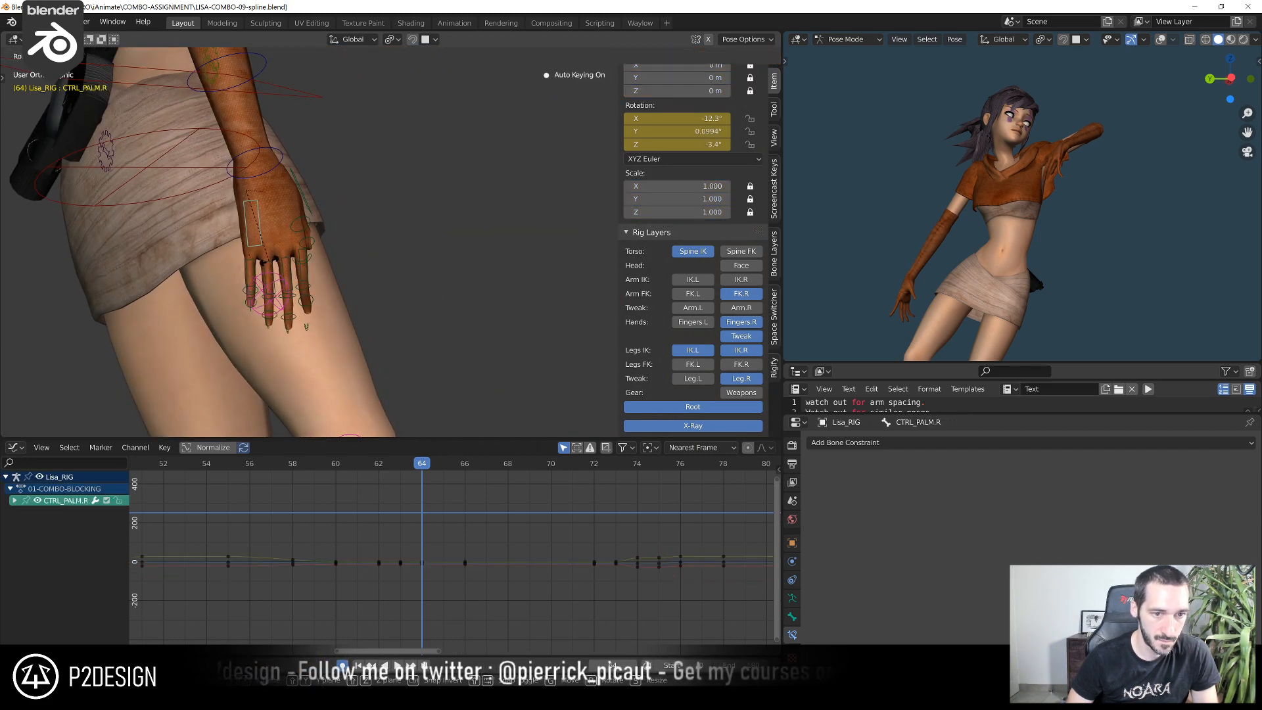
{"action": "left_click", "coordinate": [271, 261]}
{"action": "scroll", "coordinate": [296, 259], "scroll_direction": "down", "scroll_amount": 6}
{"action": "middle_click_drag", "start_coordinate": [592, 239], "coordinate": [518, 257]}
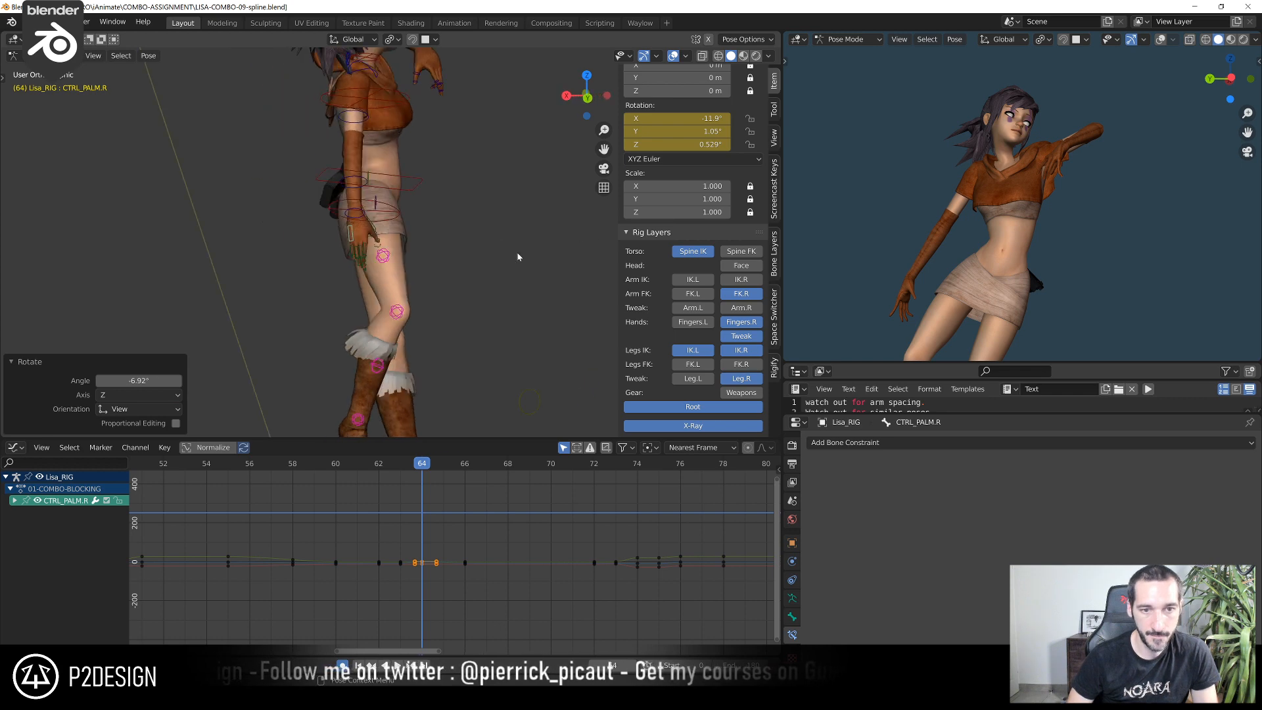
Go to frame 59 and rotate CTRL-FOREARM-FK.R around its Z axis to straighten the right arm
{"action": "key", "text": "ctrl+KP_3"}
{"action": "scroll", "coordinate": [518, 255], "scroll_direction": "down", "scroll_amount": 6}
{"action": "mouse_move", "coordinate": [309, 469]}
{"action": "left_mouse_down"}
{"action": "mouse_move", "coordinate": [381, 470]}
{"action": "mouse_move", "coordinate": [231, 471]}
{"action": "mouse_move", "coordinate": [334, 483]}
{"action": "mouse_move", "coordinate": [317, 486]}
{"action": "left_mouse_up"}
{"action": "scroll", "coordinate": [444, 252], "scroll_direction": "up", "scroll_amount": 4}
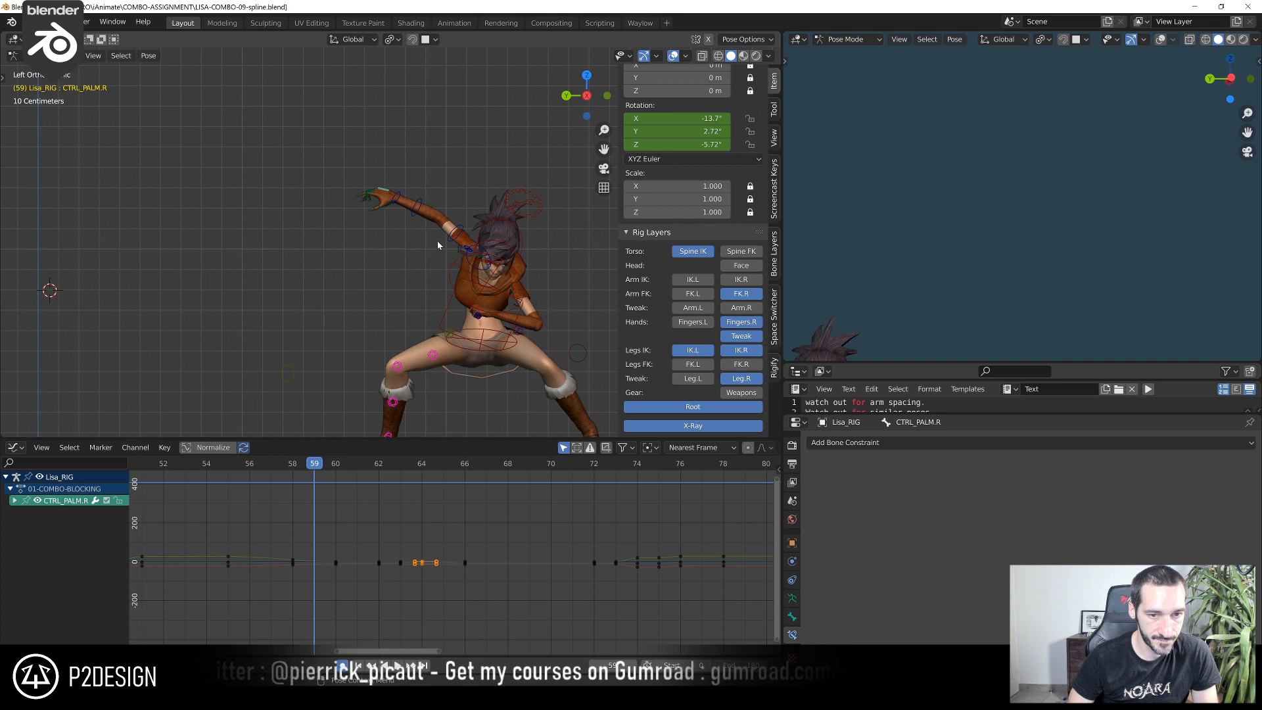
{"action": "left_click", "coordinate": [418, 211]}
{"action": "middle_click_drag", "start_coordinate": [418, 211], "coordinate": [392, 401]}
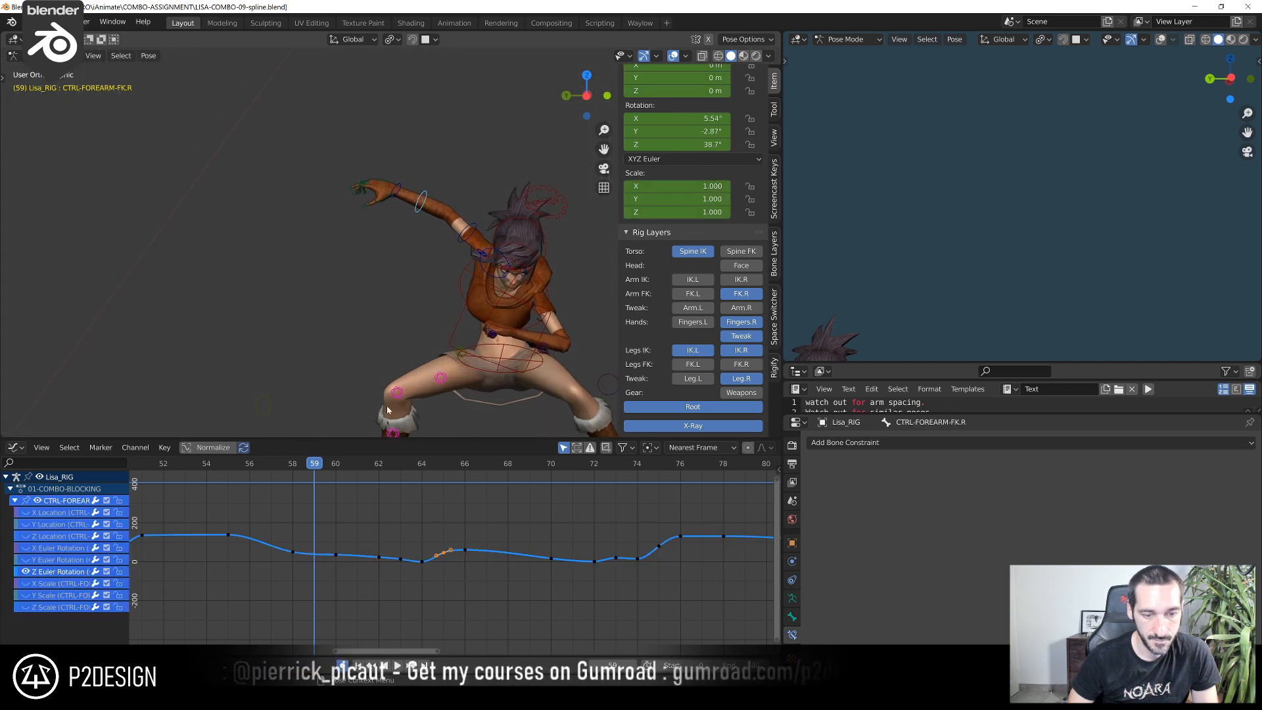
{"action": "key", "text": "z"}
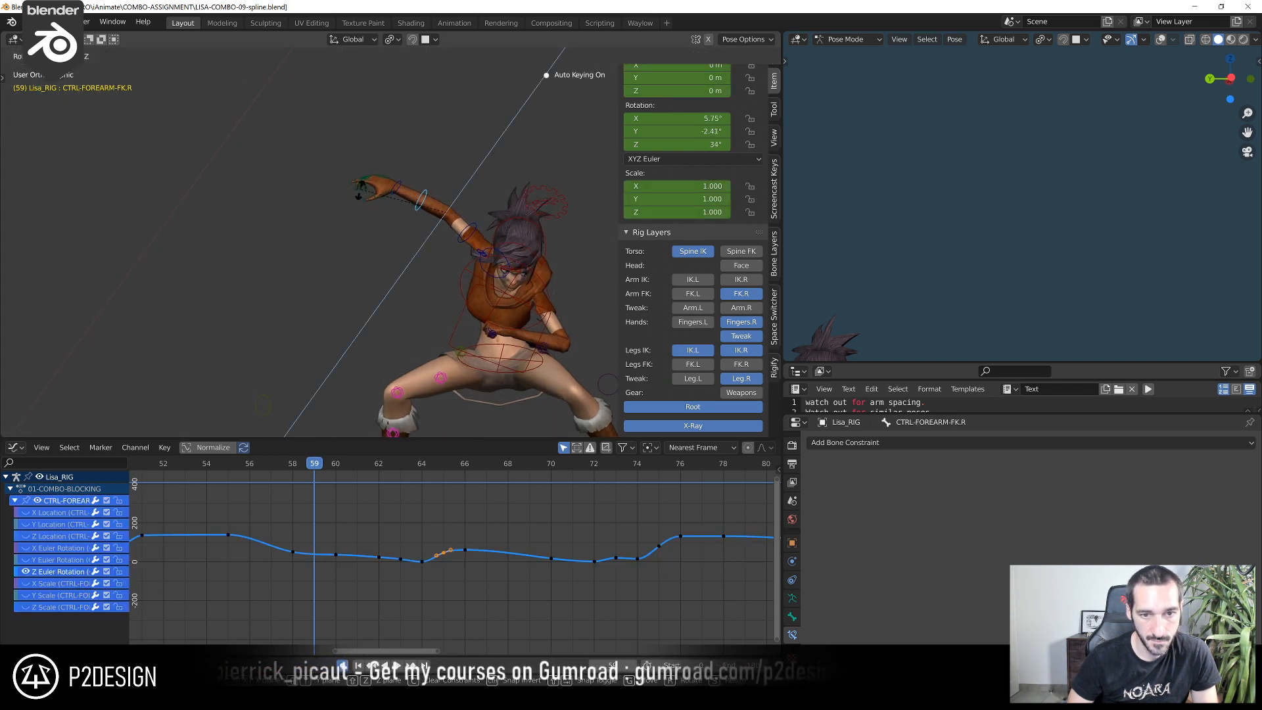
{"action": "left_click", "coordinate": [360, 190]}
Rotate CTRL-HAND-FK.R by 6.16° at frame 59, viewed from above
{"action": "left_click", "coordinate": [395, 190]}
{"action": "middle_click_drag", "start_coordinate": [393, 191], "coordinate": [382, 349]}
{"action": "scroll", "coordinate": [397, 313], "scroll_direction": "up", "scroll_amount": 4}
{"action": "key", "text": "r"}
{"action": "left_click", "coordinate": [349, 366]}
{"action": "scroll", "coordinate": [353, 376], "scroll_direction": "down", "scroll_amount": 4}
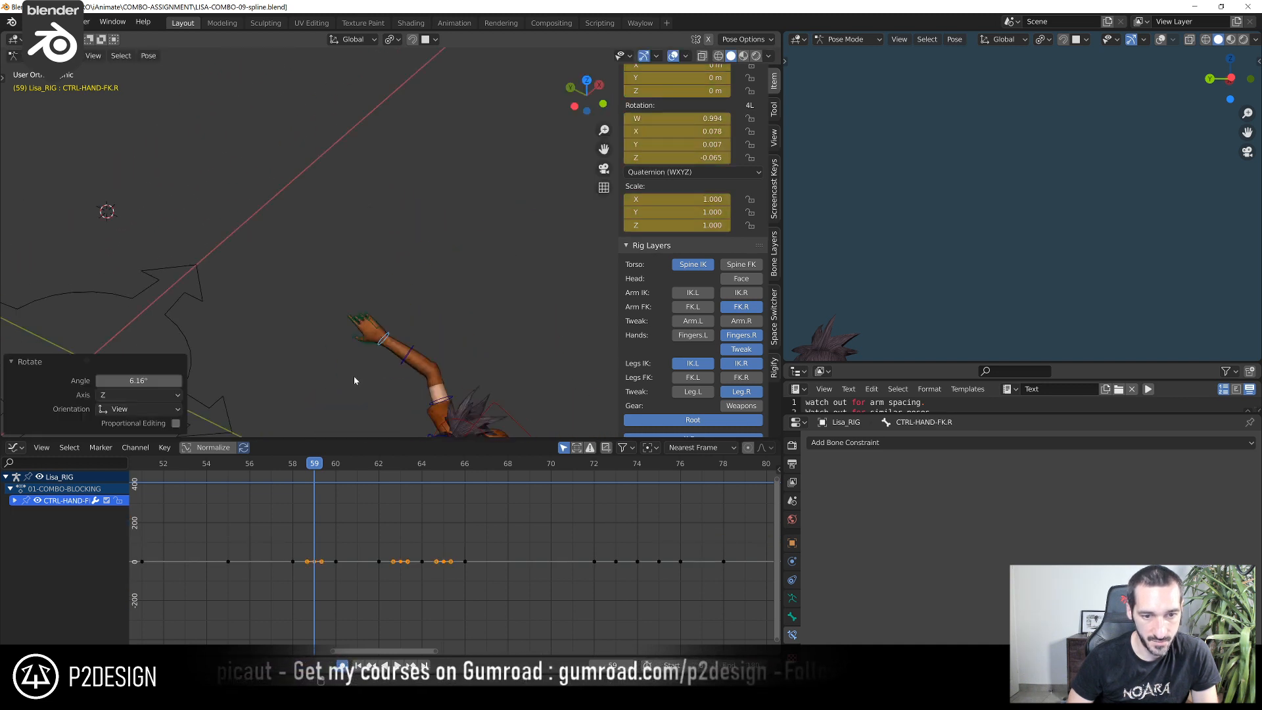
Advance to frame 60 and rotate CTRL-FOREARM-FK.R by -10.4° around its local Z axis
{"action": "key", "text": "Right"}
{"action": "scroll", "coordinate": [406, 318], "scroll_direction": "down", "scroll_amount": 3}
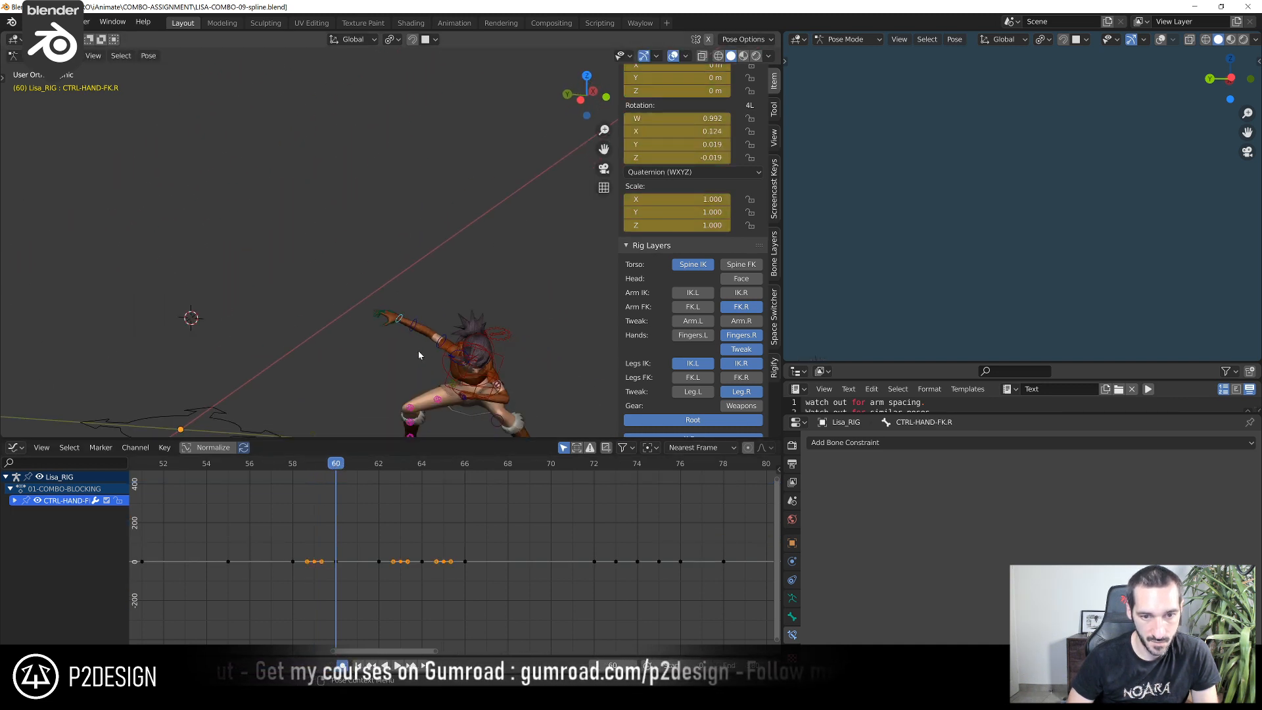
{"action": "scroll", "coordinate": [431, 312], "scroll_direction": "up", "scroll_amount": 2}
{"action": "middle_click_drag", "start_coordinate": [406, 318], "coordinate": [338, 373]}
{"action": "left_click", "coordinate": [431, 311]}
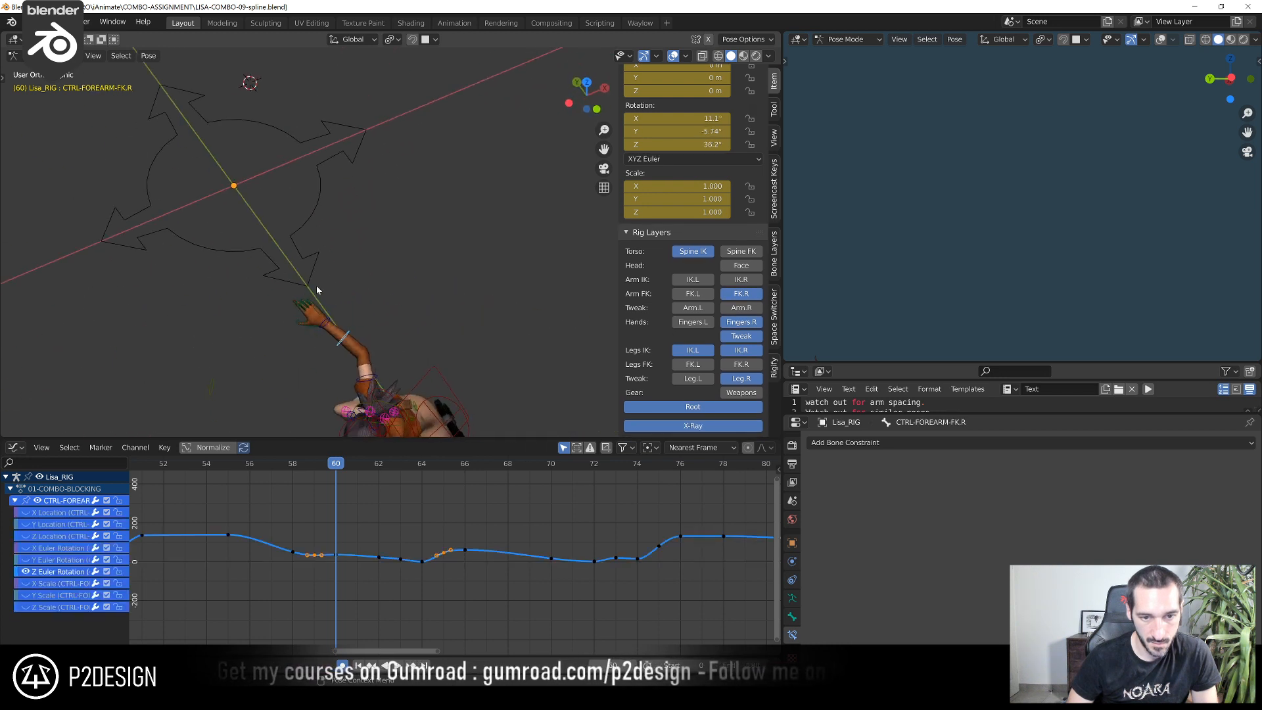
{"action": "key", "text": "r"}
{"action": "left_click", "coordinate": [332, 277]}
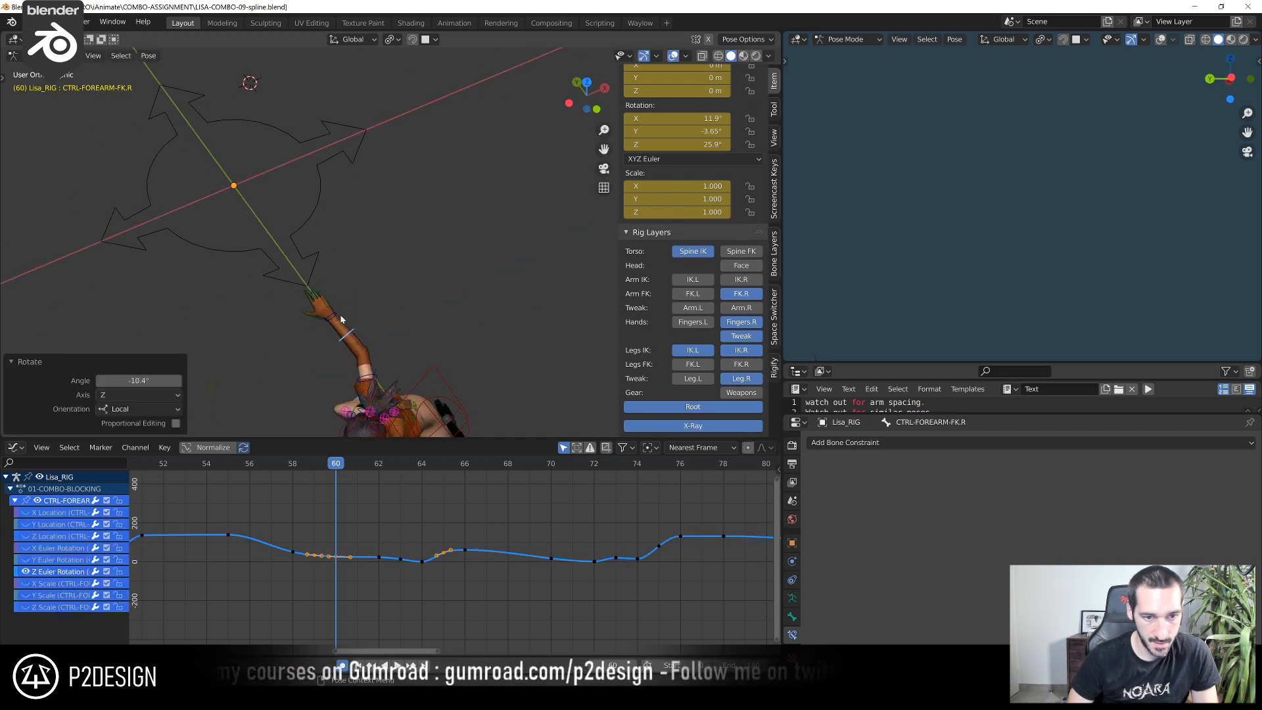
Rotate CTRL-HAND-FK.R by 2.95° at frame 60 to align the hand with the forearm
{"action": "left_click", "coordinate": [338, 317]}
{"action": "key", "text": "r"}
{"action": "left_click", "coordinate": [352, 271]}
{"action": "middle_click_drag", "start_coordinate": [328, 330], "coordinate": [374, 255]}
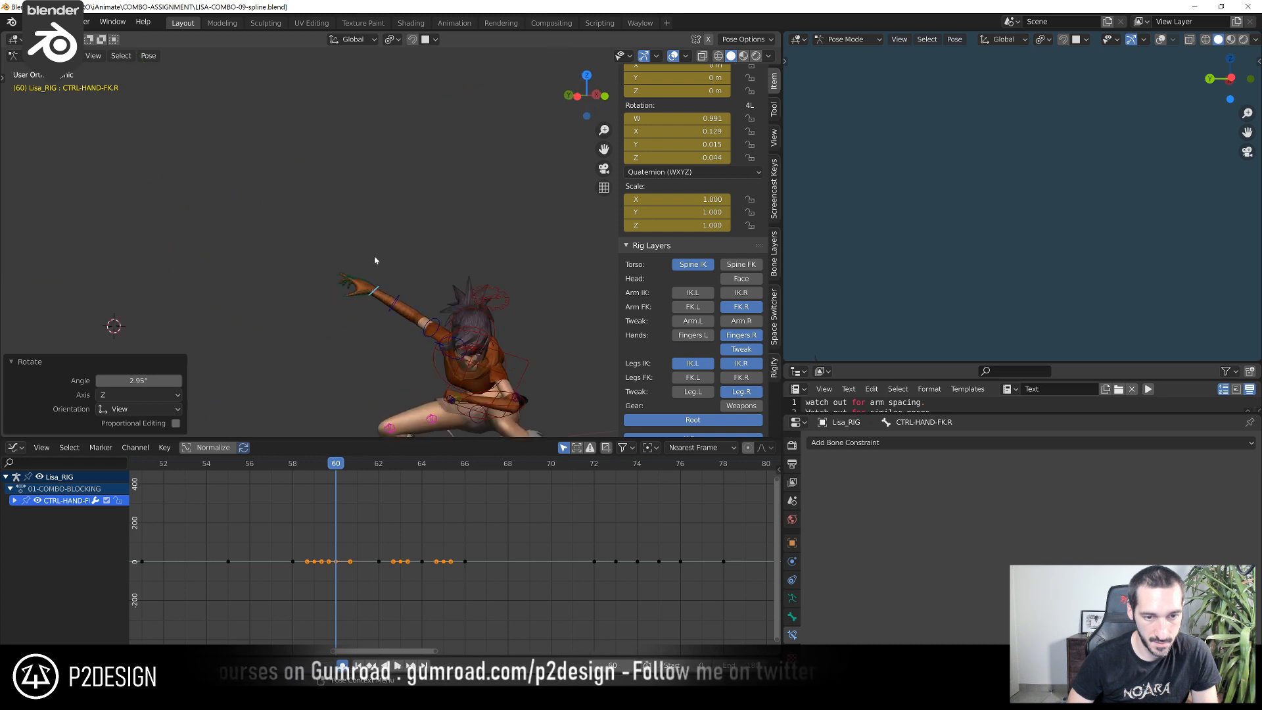
Review the arm motion in the left view up to frame 62, rotate CTRL-HAND-FK.R there, and zoom in on the hand
{"action": "key", "text": "ctrl+KP_3"}
{"action": "scroll", "coordinate": [372, 257], "scroll_direction": "down", "scroll_amount": 3}
{"action": "left_click_drag", "start_coordinate": [288, 468], "coordinate": [380, 472]}
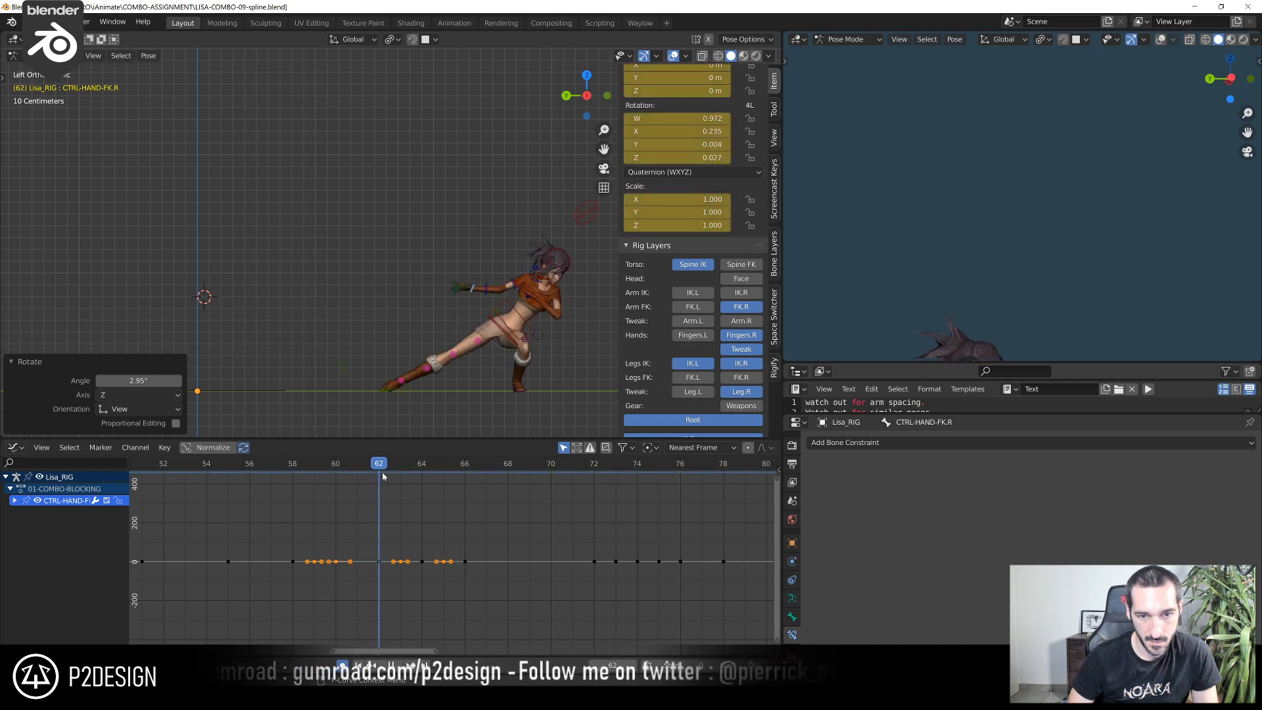
{"action": "scroll", "coordinate": [371, 311], "scroll_direction": "up", "scroll_amount": 5}
{"action": "key", "text": "r"}
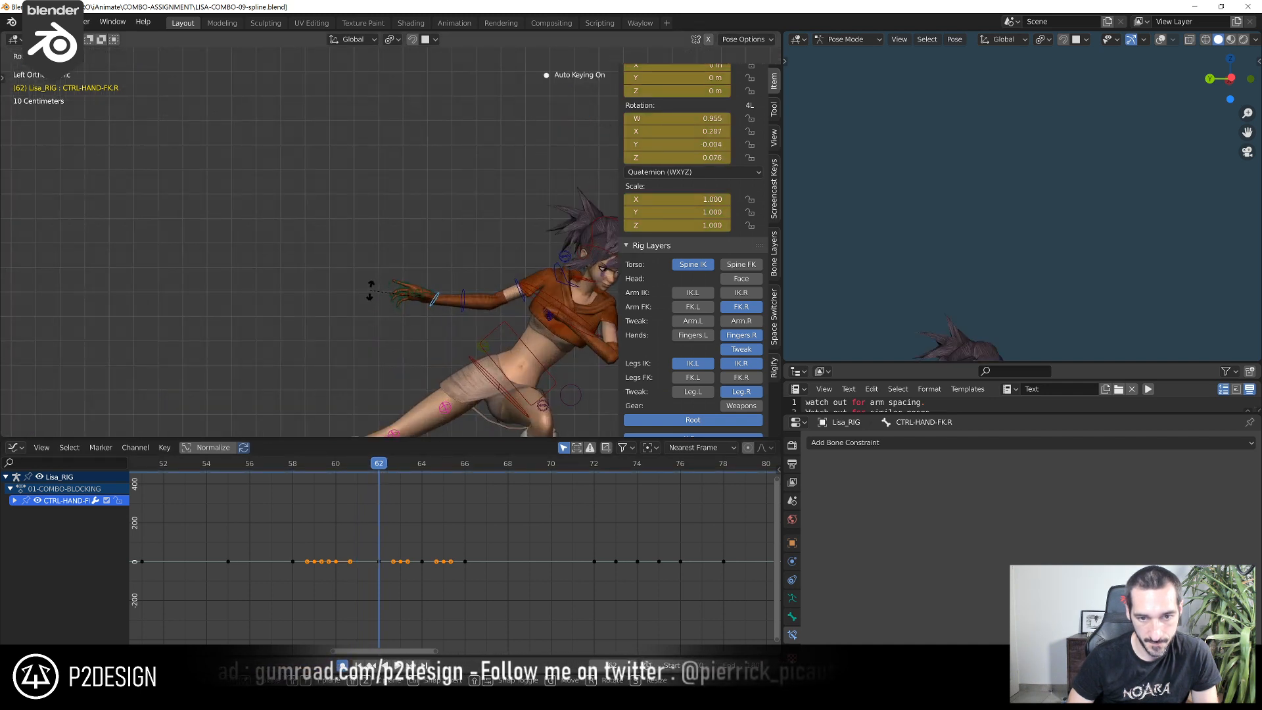
{"action": "left_click", "coordinate": [370, 289]}
{"action": "scroll", "coordinate": [388, 312], "scroll_direction": "up", "scroll_amount": 4}
{"action": "left_click", "coordinate": [451, 374]}
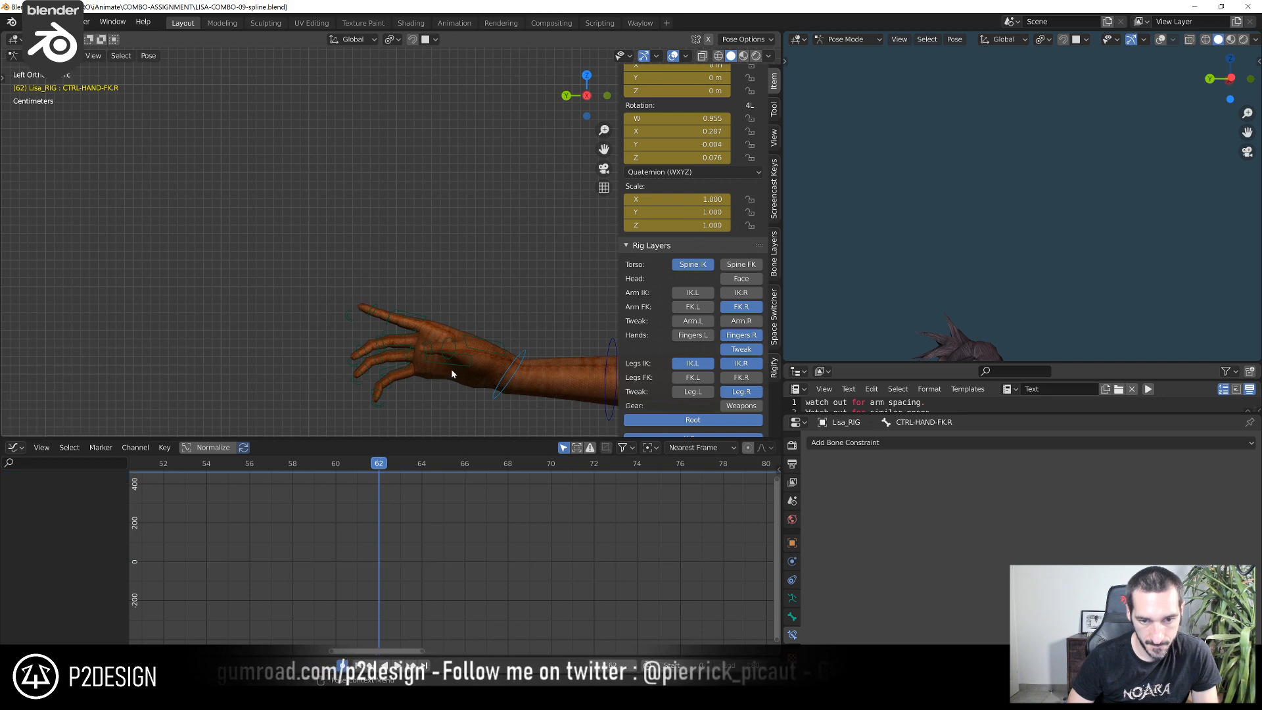
Rotate CTRL_PALM.R on the pinky side of the right hand at frame 62
{"action": "left_click", "coordinate": [452, 359]}
{"action": "middle_click_drag", "start_coordinate": [452, 359], "coordinate": [436, 303]}
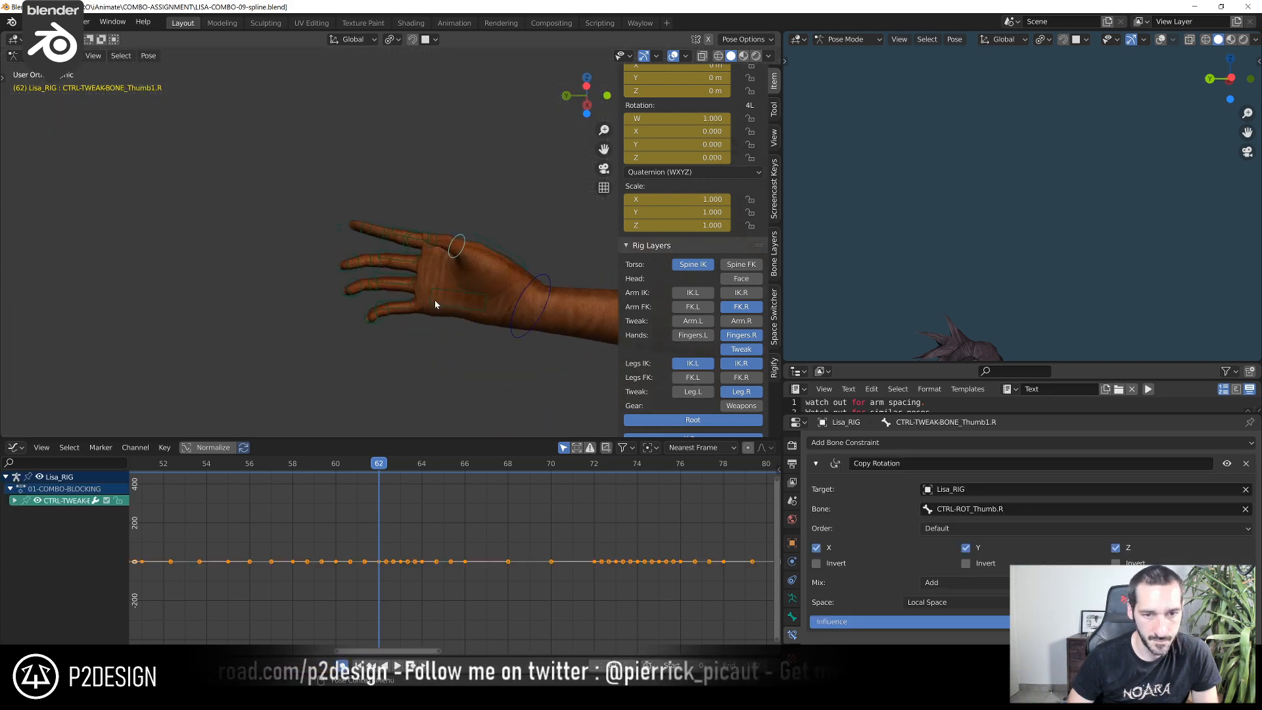
{"action": "left_click", "coordinate": [434, 301]}
{"action": "key", "text": "r"}
{"action": "left_click", "coordinate": [423, 261]}
Rotate CTRL_Thumb.R at frame 62 from several angles, finishing with an 11° turn in the view plane
{"action": "middle_click_drag", "start_coordinate": [423, 260], "coordinate": [407, 398]}
{"action": "left_click", "coordinate": [424, 418]}
{"action": "scroll", "coordinate": [419, 407], "scroll_direction": "down", "scroll_amount": 4}
{"action": "scroll", "coordinate": [1095, 165], "scroll_direction": "down", "scroll_amount": 4}
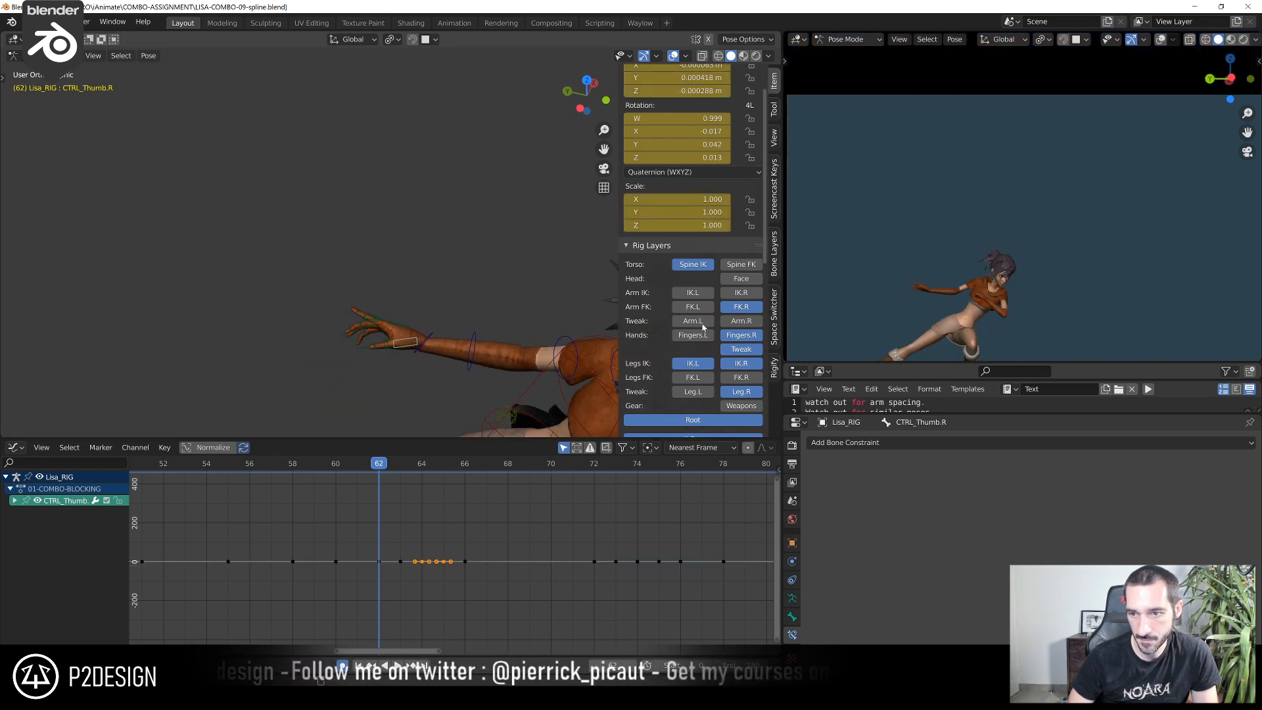
{"action": "middle_click_drag", "start_coordinate": [489, 325], "coordinate": [460, 298], "text": "shift"}
{"action": "key", "text": "r"}
{"action": "left_click", "coordinate": [388, 339]}
{"action": "middle_click_drag", "start_coordinate": [388, 342], "coordinate": [384, 255]}
{"action": "key", "text": "r"}
{"action": "left_click", "coordinate": [472, 283]}
{"action": "scroll", "coordinate": [472, 283], "scroll_direction": "down", "scroll_amount": 3}
{"action": "key", "text": "ctrl+KP_3"}
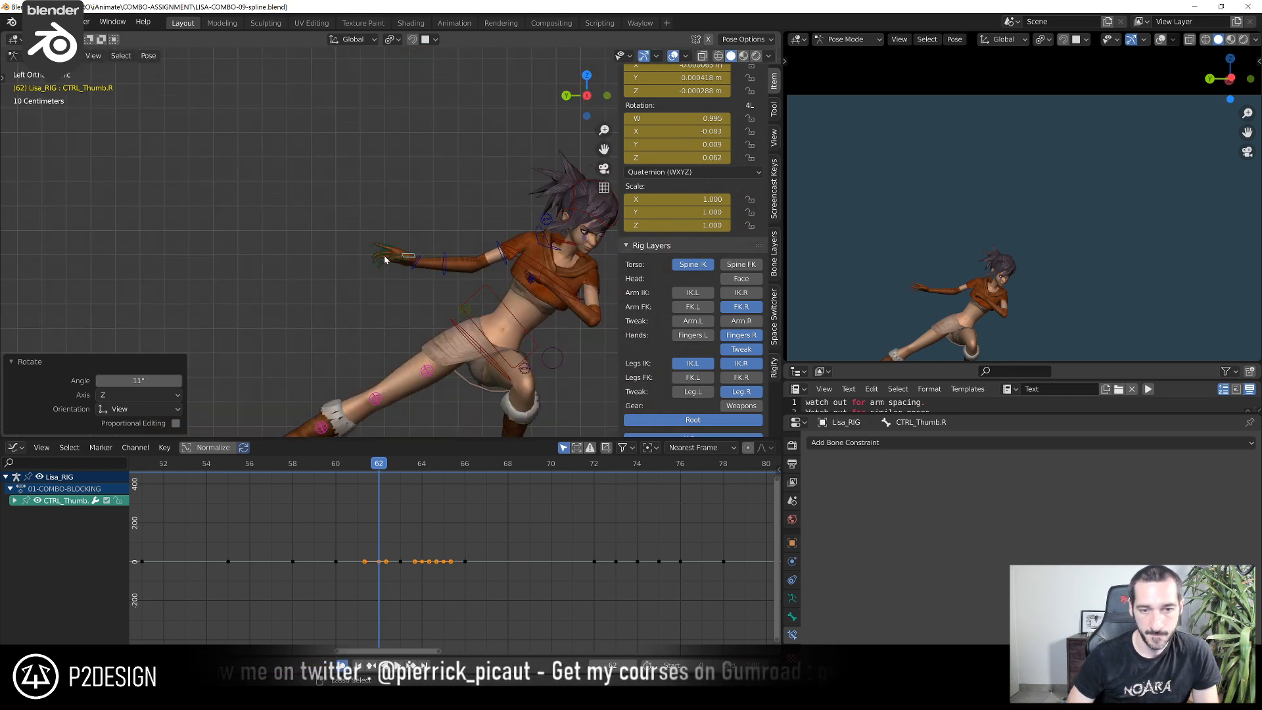
Check the arm motion up to frame 62 and rotate CTRL_PinkyFinger1.R to raise the pinky there
{"action": "scroll", "coordinate": [373, 295], "scroll_direction": "down", "scroll_amount": 4}
{"action": "left_click", "coordinate": [281, 472]}
{"action": "left_click_drag", "start_coordinate": [281, 468], "coordinate": [375, 491]}
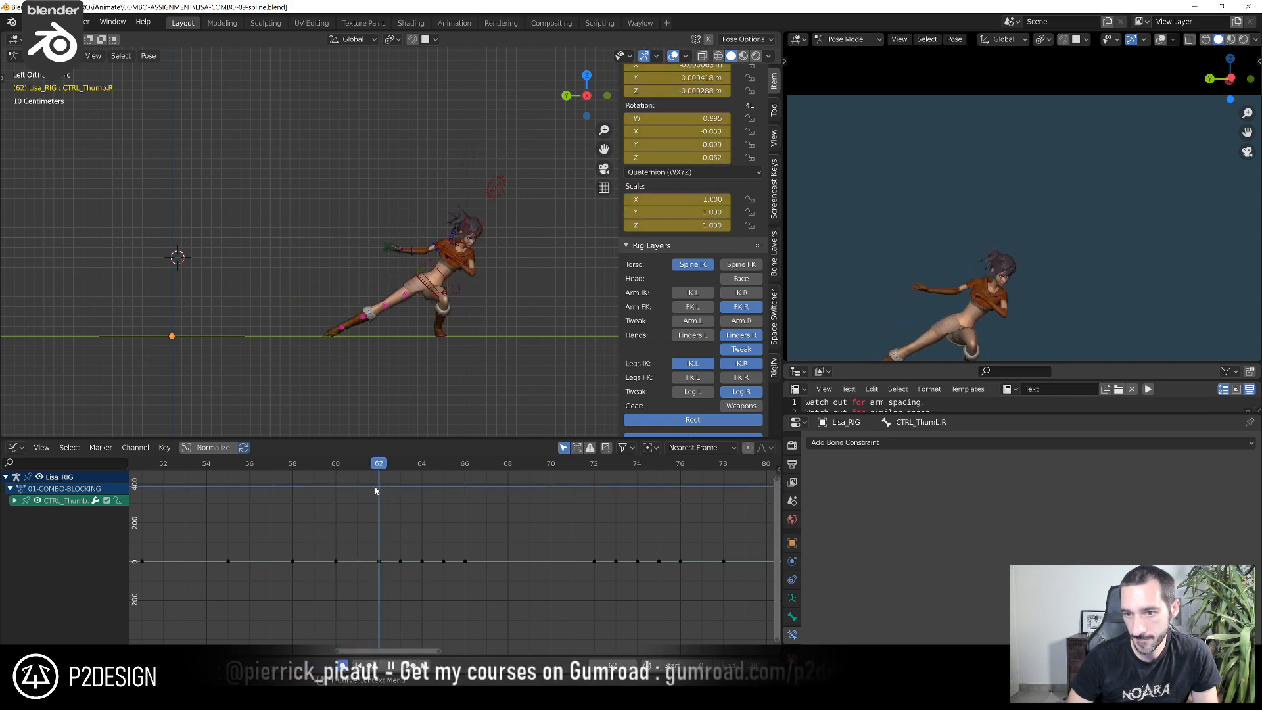
{"action": "scroll", "coordinate": [395, 285], "scroll_direction": "up", "scroll_amount": 9}
{"action": "scroll", "coordinate": [424, 355], "scroll_direction": "up", "scroll_amount": 4}
{"action": "middle_click_drag", "start_coordinate": [417, 198], "coordinate": [380, 358], "text": "shift"}
{"action": "left_click", "coordinate": [409, 372]}
{"action": "scroll", "coordinate": [395, 381], "scroll_direction": "down", "scroll_amount": 4}
{"action": "scroll", "coordinate": [369, 386], "scroll_direction": "up", "scroll_amount": 5}
{"action": "left_click", "coordinate": [388, 370]}
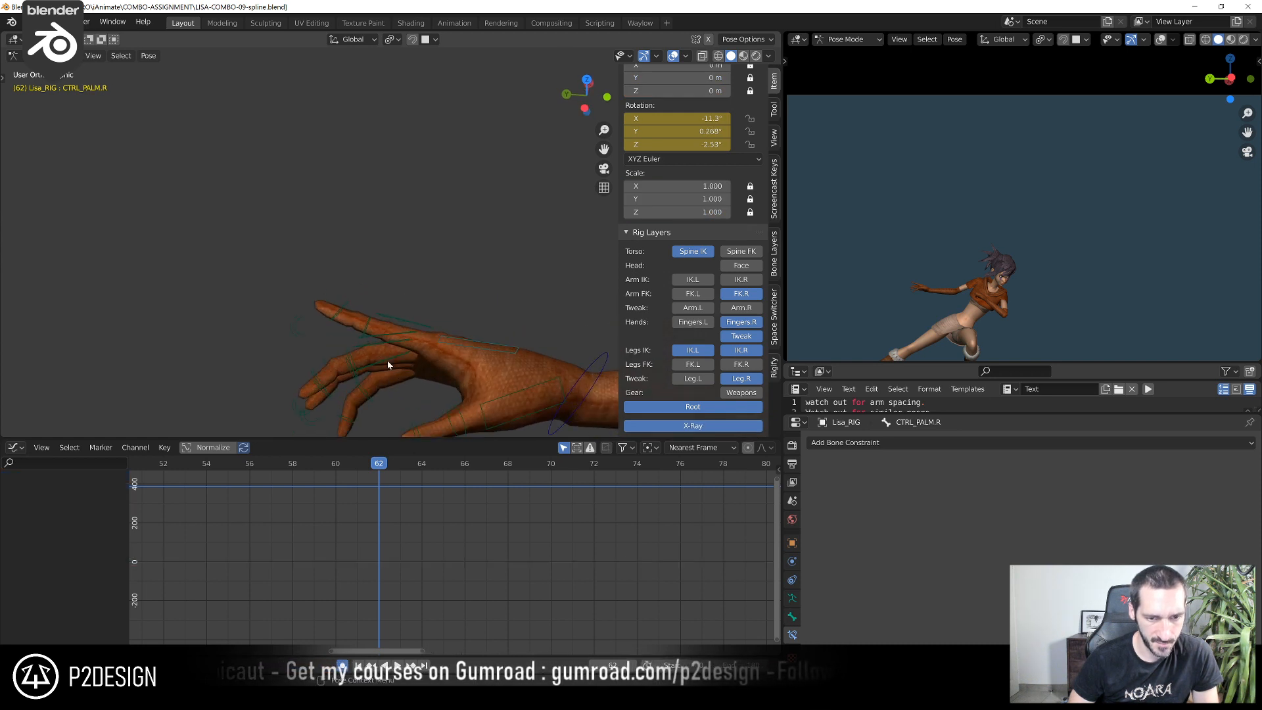
{"action": "key", "text": "r"}
{"action": "left_click", "coordinate": [337, 429]}
Rotate the pinky, ring and middle CTRL-ROT controls of the right hand together at frame 62
{"action": "left_click", "coordinate": [317, 428]}
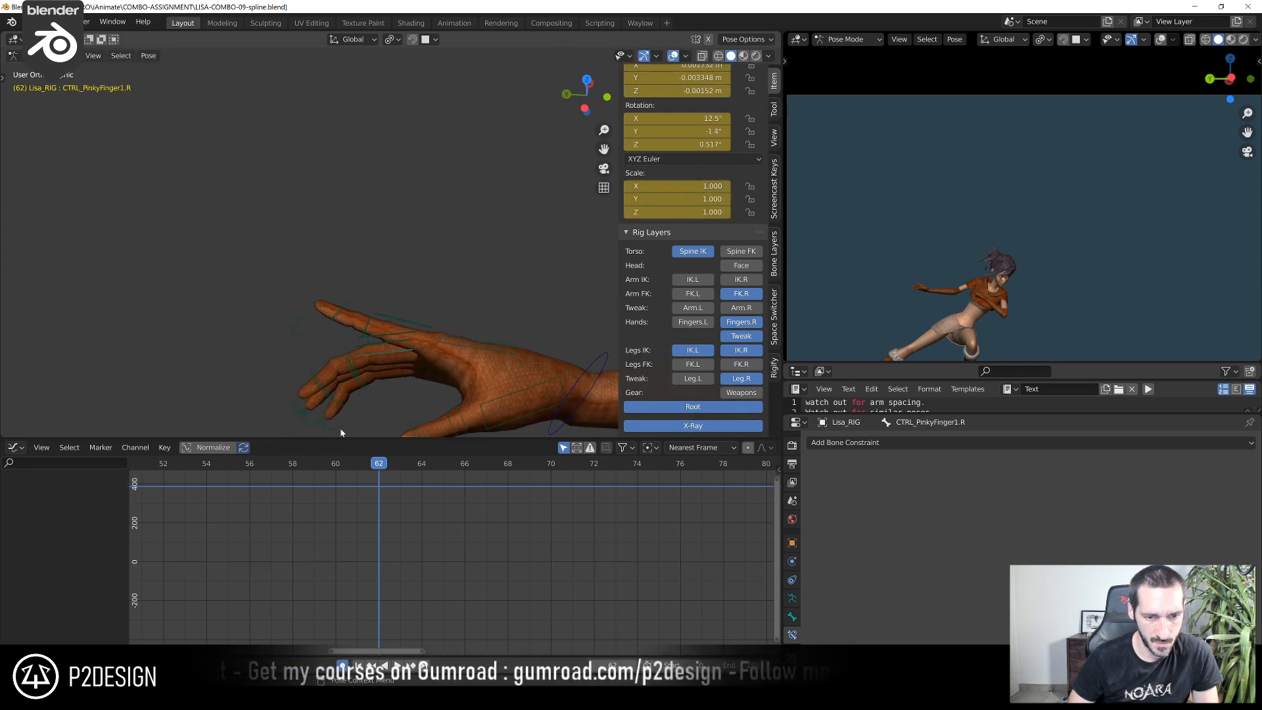
{"action": "key", "text": "r"}
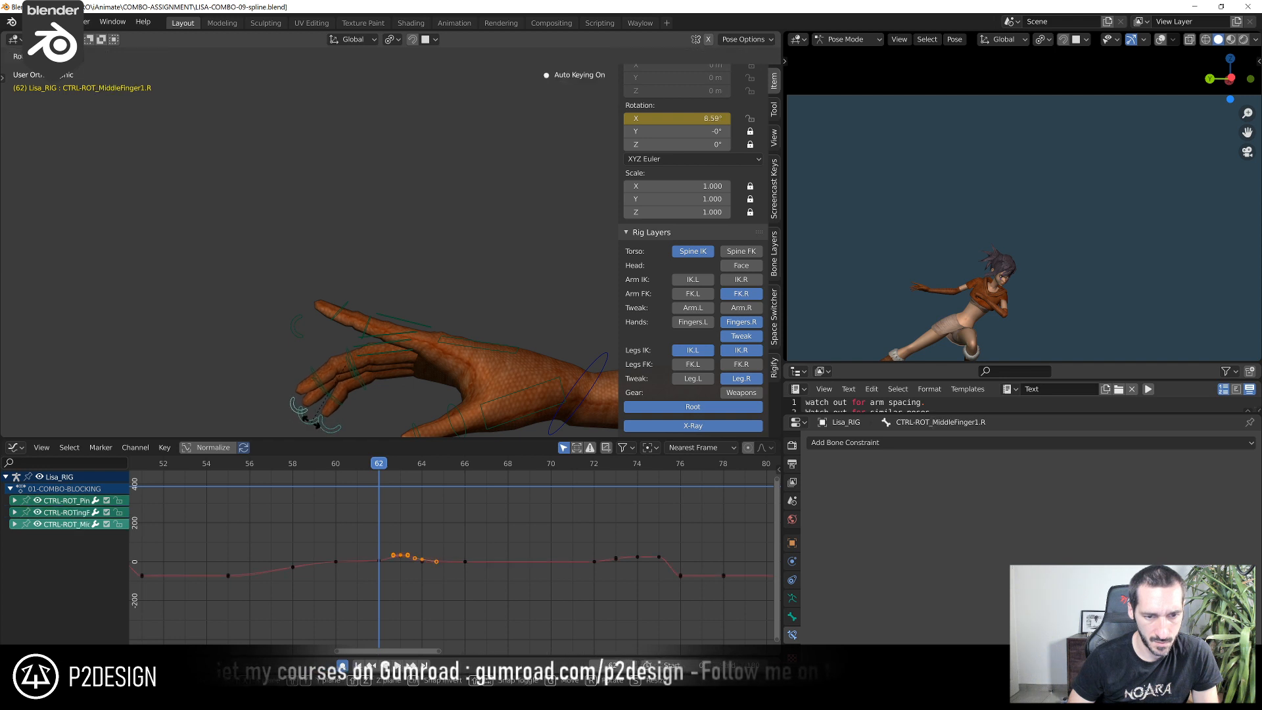
{"action": "left_click", "coordinate": [314, 419]}
Rotate CTRL-RingFinger1.R and CTRL_MiddleFinger1.R at frame 62 to fan the fingers upward from the pinky
{"action": "left_click", "coordinate": [376, 356]}
{"action": "left_click", "coordinate": [374, 346], "text": "shift"}
{"action": "key", "text": "r"}
{"action": "left_click", "coordinate": [325, 348]}
{"action": "left_click", "coordinate": [377, 341]}
{"action": "left_click", "coordinate": [376, 337], "text": "shift"}
{"action": "key", "text": "r"}
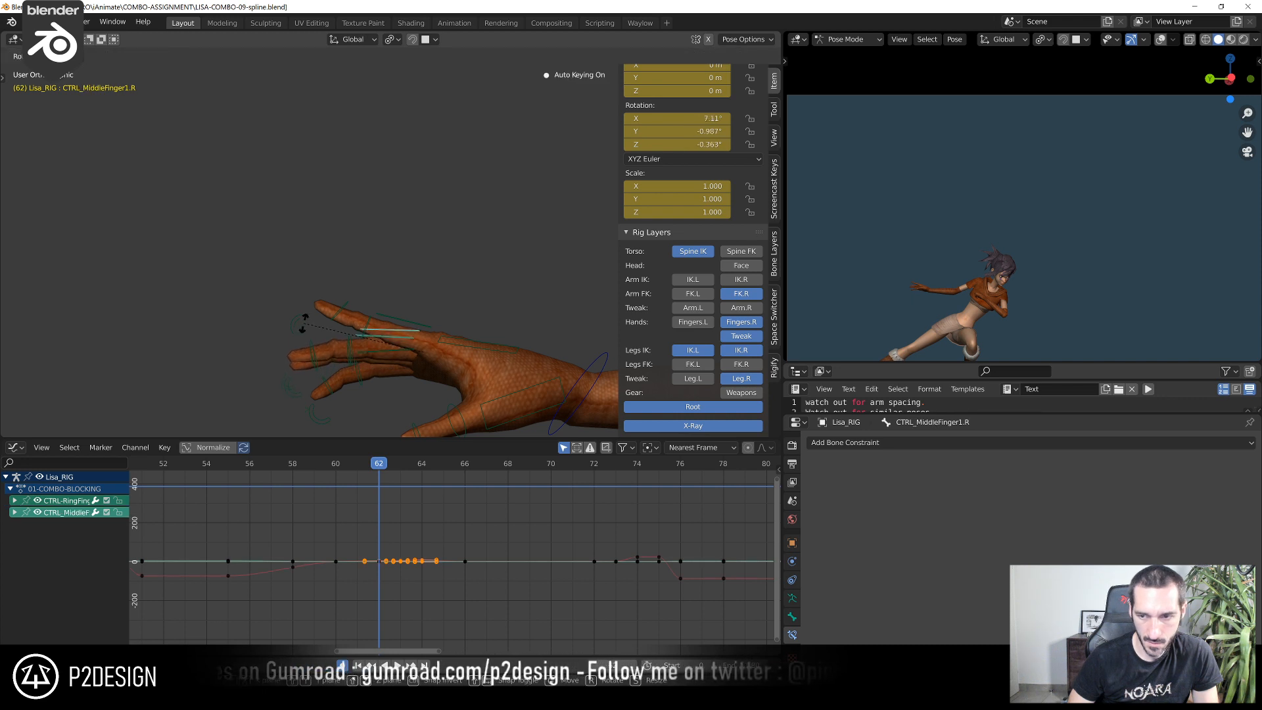
{"action": "left_click", "coordinate": [309, 364]}
Adjust the finger curl at frame 62 by rotating the ring and middle CTRL-ROT controls together, followed by CTRL-ROT_PinkyFinger1.R
{"action": "left_click", "coordinate": [296, 391]}
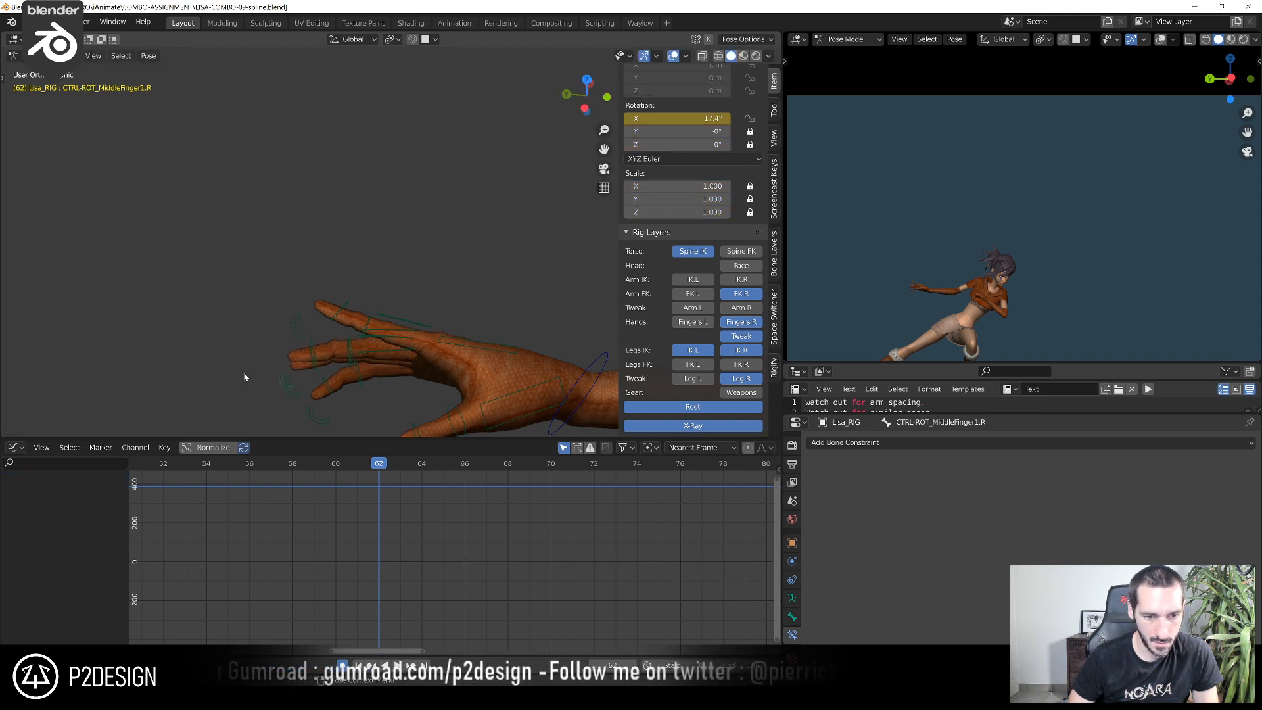
{"action": "left_click", "coordinate": [280, 392]}
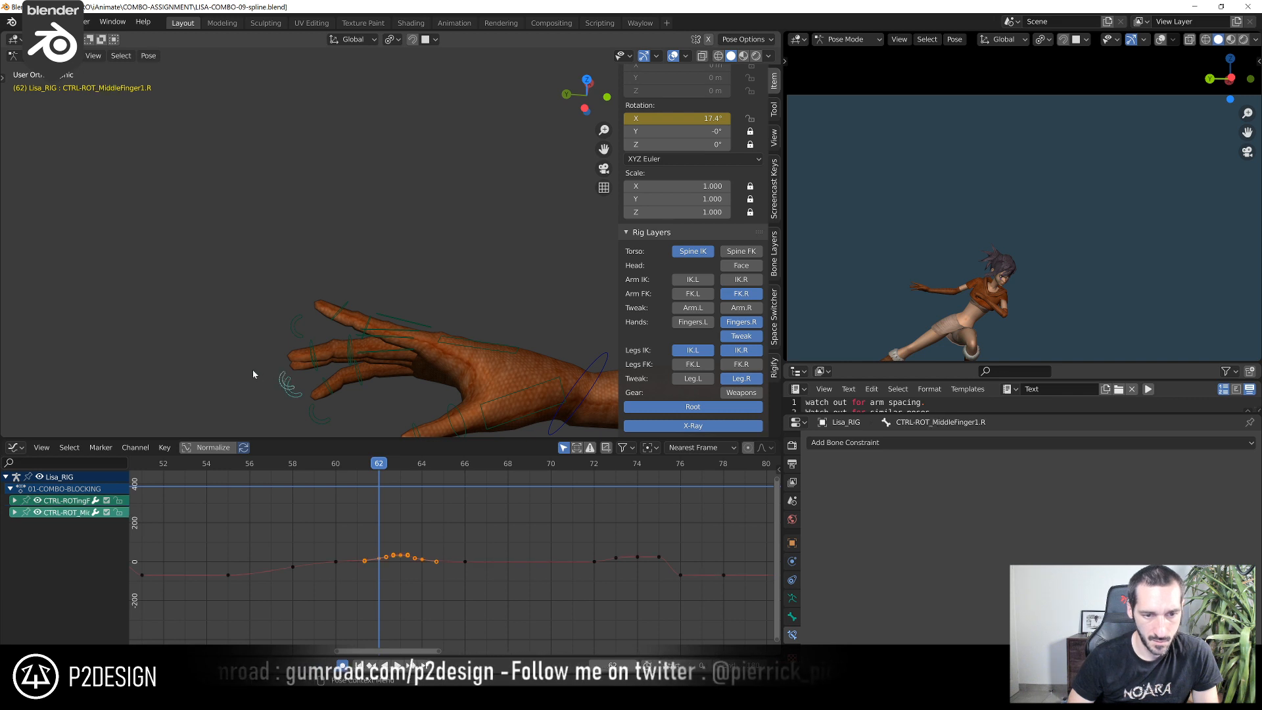
{"action": "key", "text": "r"}
{"action": "left_click", "coordinate": [251, 358]}
{"action": "left_click", "coordinate": [310, 402]}
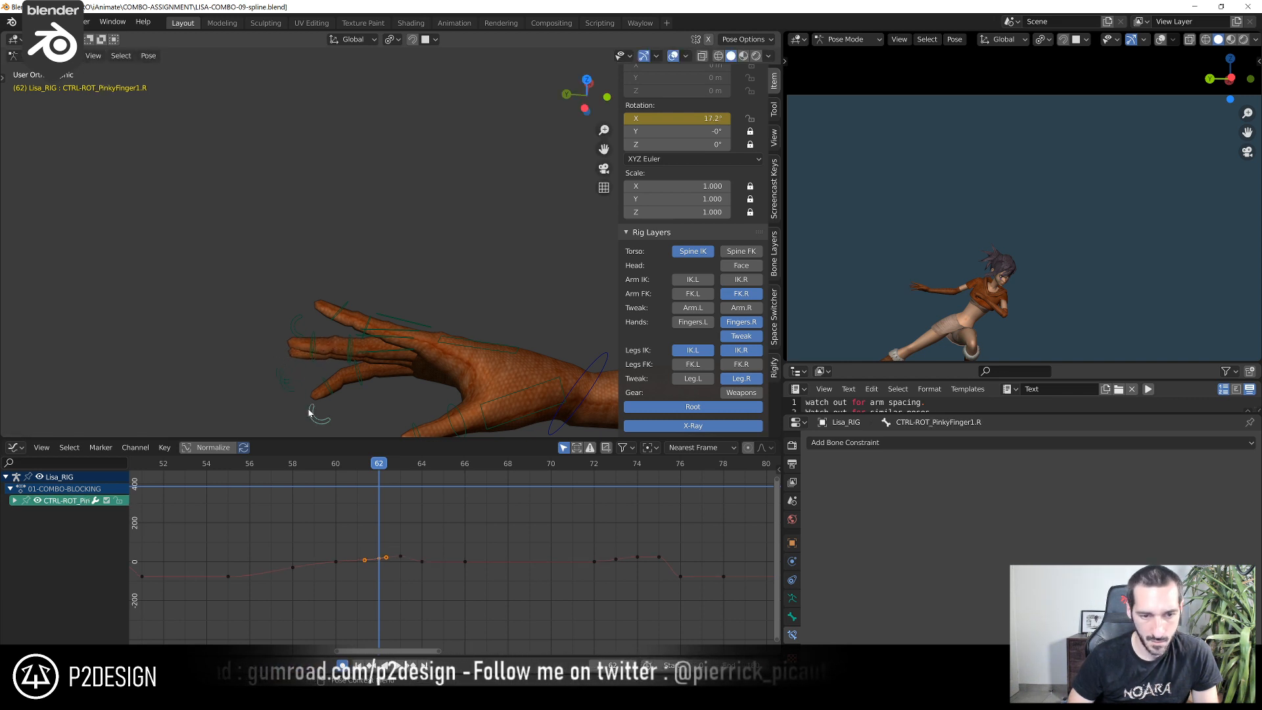
{"action": "key", "text": "r"}
{"action": "left_click", "coordinate": [303, 402]}
Rotate CTRL_Thumb.R at frame 62 from the palm side, finishing with a 4.11° turn
{"action": "scroll", "coordinate": [901, 317], "scroll_direction": "up", "scroll_amount": 2}
{"action": "middle_click_drag", "start_coordinate": [901, 317], "coordinate": [981, 165], "text": "shift"}
{"action": "scroll", "coordinate": [981, 165], "scroll_direction": "up", "scroll_amount": 2}
{"action": "middle_click_drag", "start_coordinate": [526, 309], "coordinate": [475, 127]}
{"action": "left_click", "coordinate": [508, 329]}
{"action": "key", "text": "r"}
{"action": "left_click", "coordinate": [474, 304]}
{"action": "key", "text": "r"}
{"action": "left_click", "coordinate": [470, 130]}
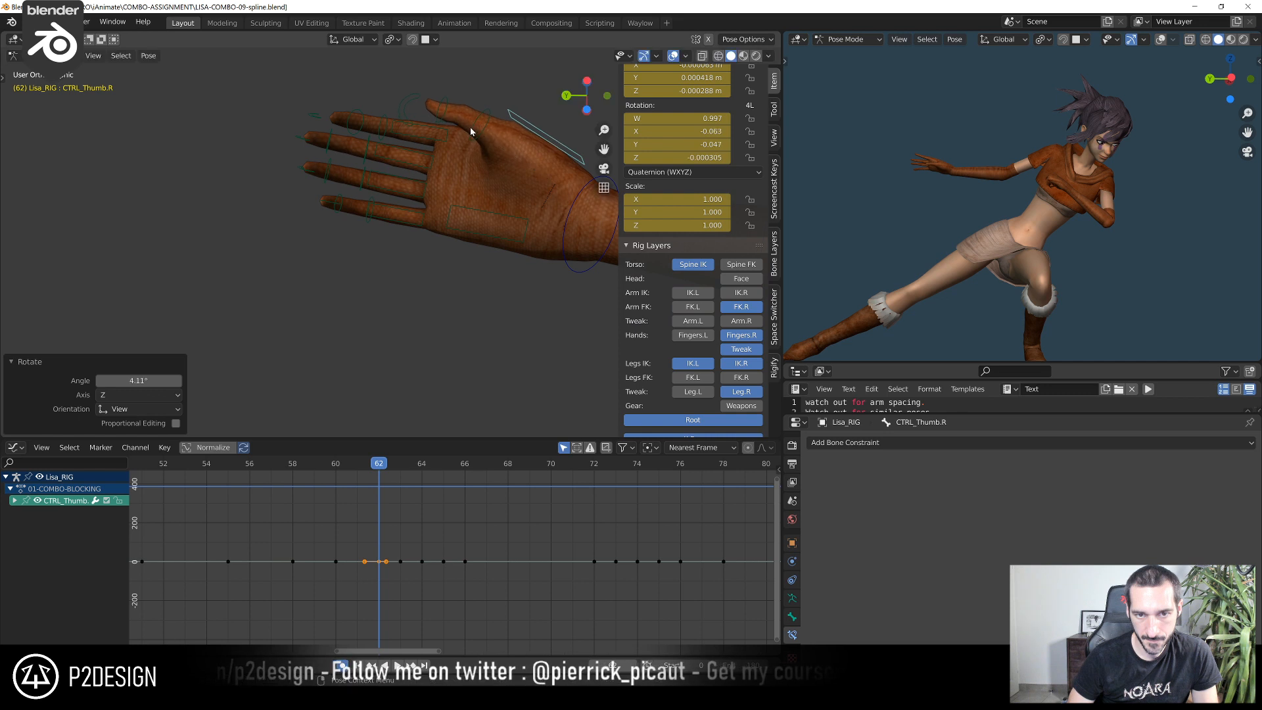
Rotate CTRL-ROT_Thumb.R by 13.6° at frame 62 to straighten the thumb
{"action": "left_click", "coordinate": [422, 99]}
{"action": "key", "text": "r"}
{"action": "left_click", "coordinate": [428, 71]}
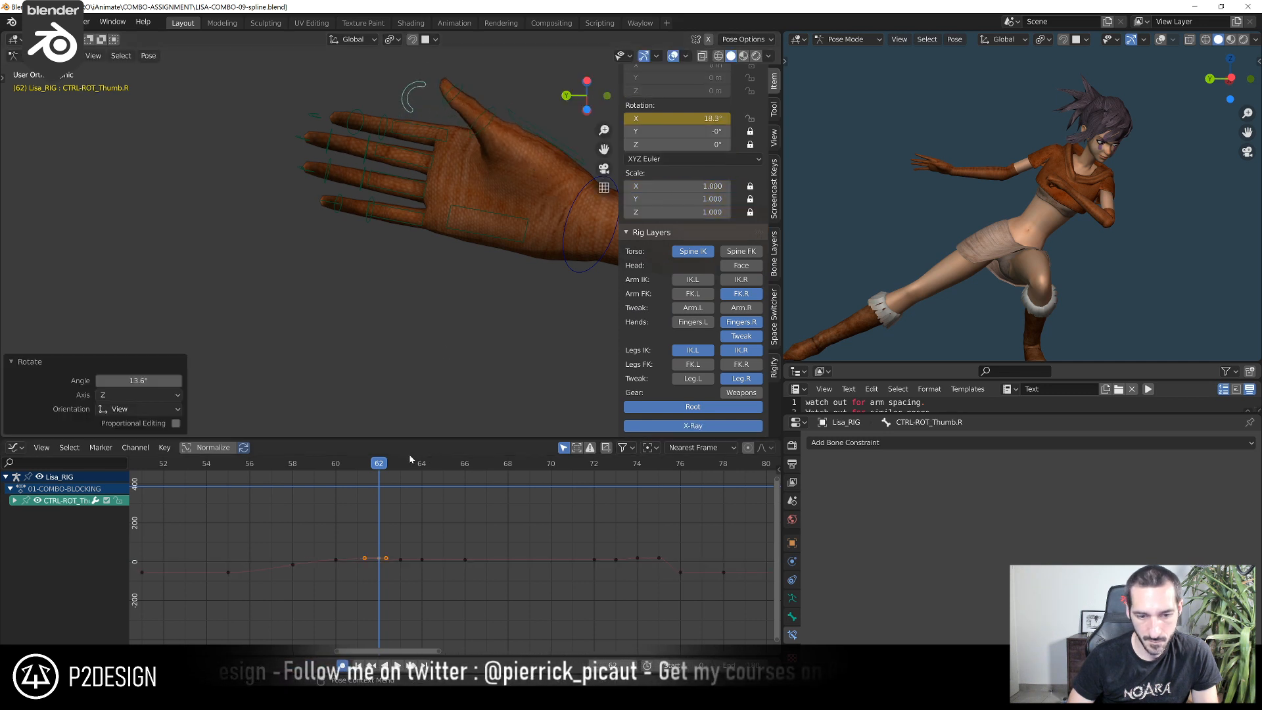
Advance to frame 63 and rotate the right pinky, ring and middle finger base controls together by 12.6°
{"action": "mouse_move", "coordinate": [380, 474]}
{"action": "left_mouse_down"}
{"action": "mouse_move", "coordinate": [405, 473]}
{"action": "mouse_move", "coordinate": [395, 476]}
{"action": "left_mouse_up"}
{"action": "scroll", "coordinate": [493, 253], "scroll_direction": "down", "scroll_amount": 9}
{"action": "middle_click_drag", "start_coordinate": [493, 260], "coordinate": [488, 338]}
{"action": "scroll", "coordinate": [515, 338], "scroll_direction": "up", "scroll_amount": 8}
{"action": "scroll", "coordinate": [521, 344], "scroll_direction": "up", "scroll_amount": 3}
{"action": "mouse_move", "coordinate": [488, 338]}
{"action": "middle_mouse_down"}
{"action": "mouse_move", "coordinate": [476, 342]}
{"action": "mouse_move", "coordinate": [501, 358]}
{"action": "middle_mouse_up"}
{"action": "left_click", "coordinate": [510, 194]}
{"action": "left_click", "coordinate": [516, 200], "text": "shift"}
{"action": "middle_click_drag", "start_coordinate": [515, 202], "coordinate": [429, 324]}
{"action": "scroll", "coordinate": [429, 326], "scroll_direction": "up", "scroll_amount": 2}
{"action": "key", "text": "r"}
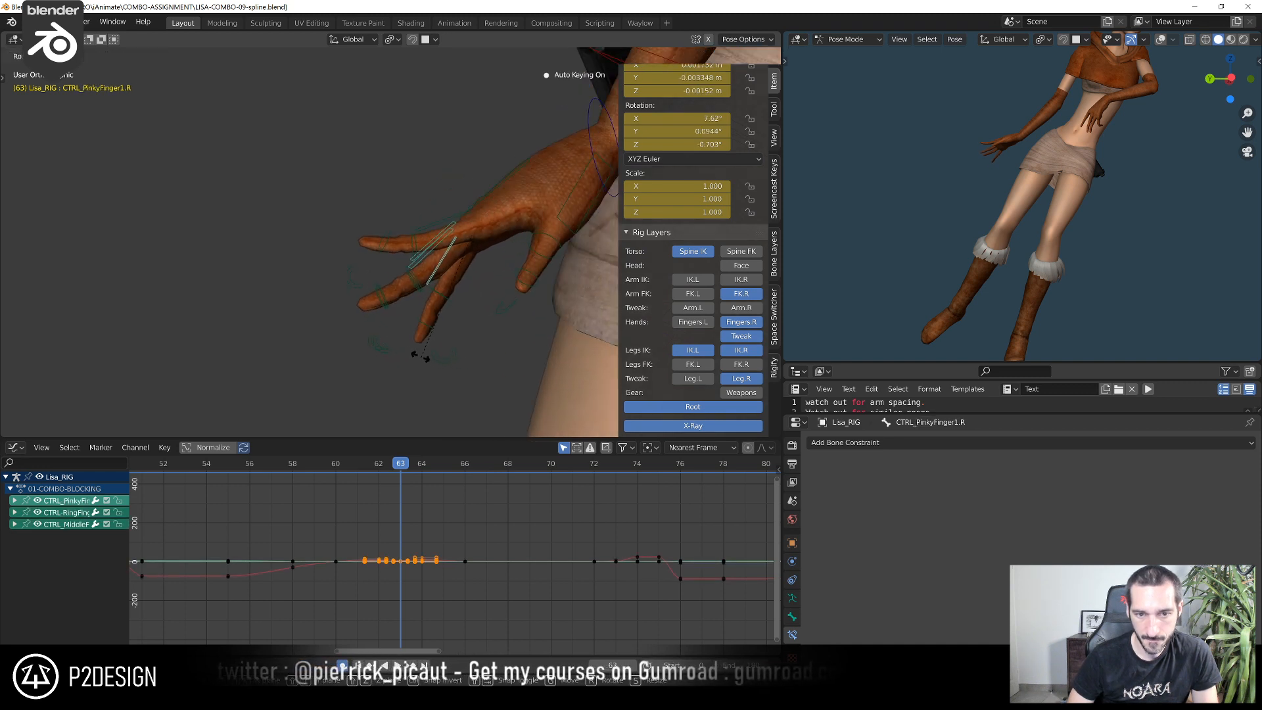
{"action": "left_click", "coordinate": [412, 350]}
Review the motion, go to frame 66 and rotate CTRL_Thumb.R closer to the fingers
{"action": "scroll", "coordinate": [966, 175], "scroll_direction": "down", "scroll_amount": 4}
{"action": "scroll", "coordinate": [967, 175], "scroll_direction": "up", "scroll_amount": 1}
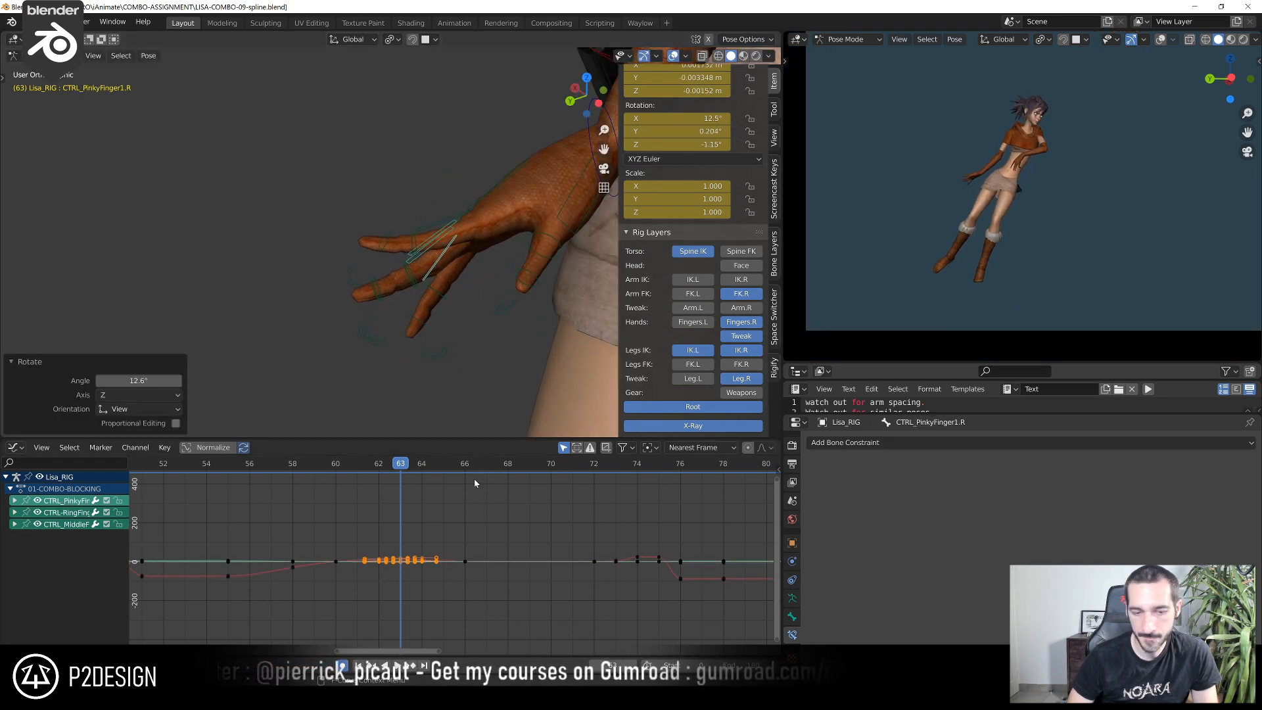
{"action": "left_click_drag", "start_coordinate": [318, 471], "coordinate": [486, 490]}
{"action": "middle_click_drag", "start_coordinate": [1045, 194], "coordinate": [921, 310], "text": "shift"}
{"action": "scroll", "coordinate": [461, 526], "scroll_direction": "down", "scroll_amount": 3}
{"action": "left_click_drag", "start_coordinate": [418, 468], "coordinate": [399, 496]}
{"action": "middle_click_drag", "start_coordinate": [452, 192], "coordinate": [416, 282]}
{"action": "left_click", "coordinate": [433, 197]}
{"action": "middle_click_drag", "start_coordinate": [434, 198], "coordinate": [459, 208]}
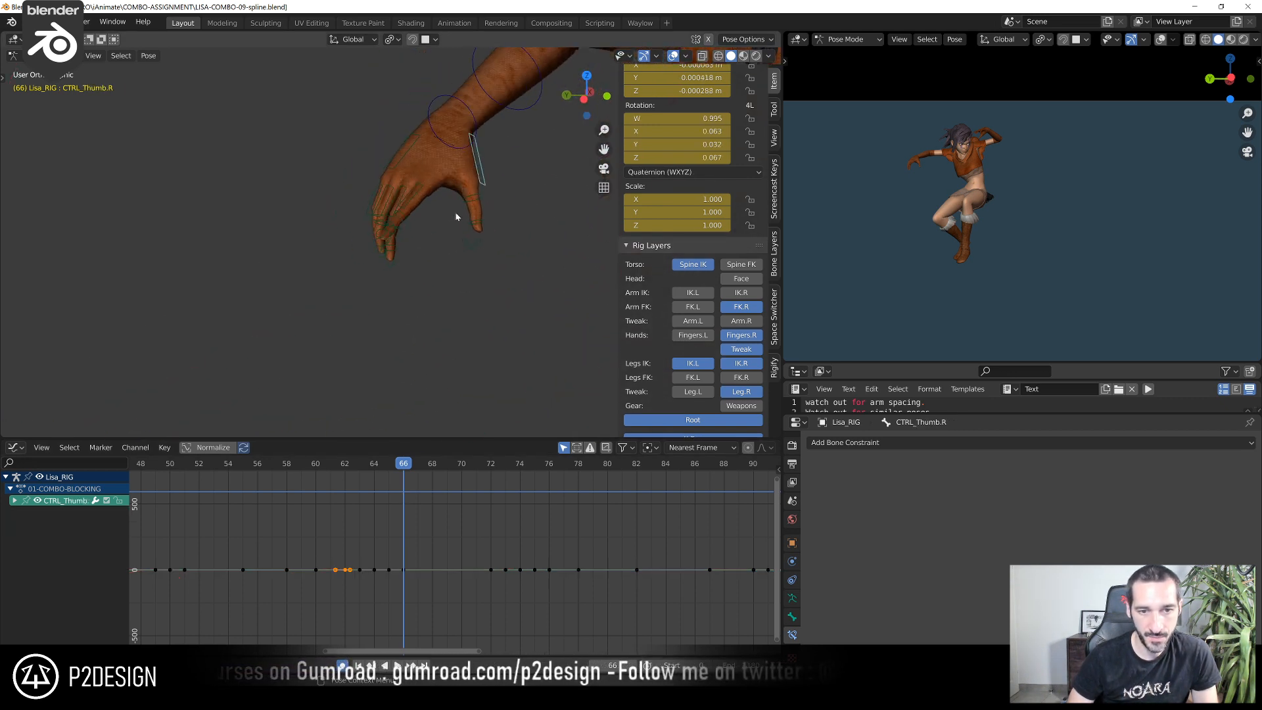
{"action": "key", "text": "r"}
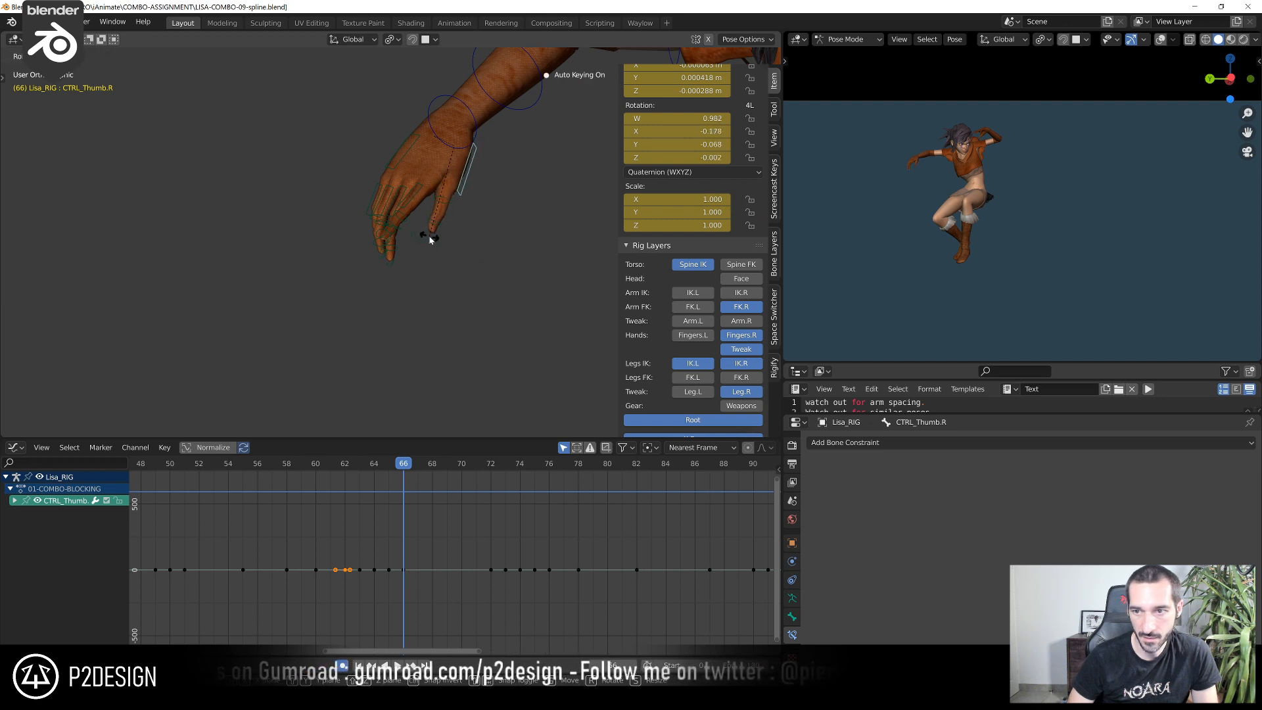
{"action": "left_click", "coordinate": [430, 235]}
Rotate CTRL-ROT_Thumb.R at frame 66 to adjust the thumb's curl
{"action": "left_click", "coordinate": [435, 228]}
{"action": "left_click", "coordinate": [428, 243]}
{"action": "key", "text": "r"}
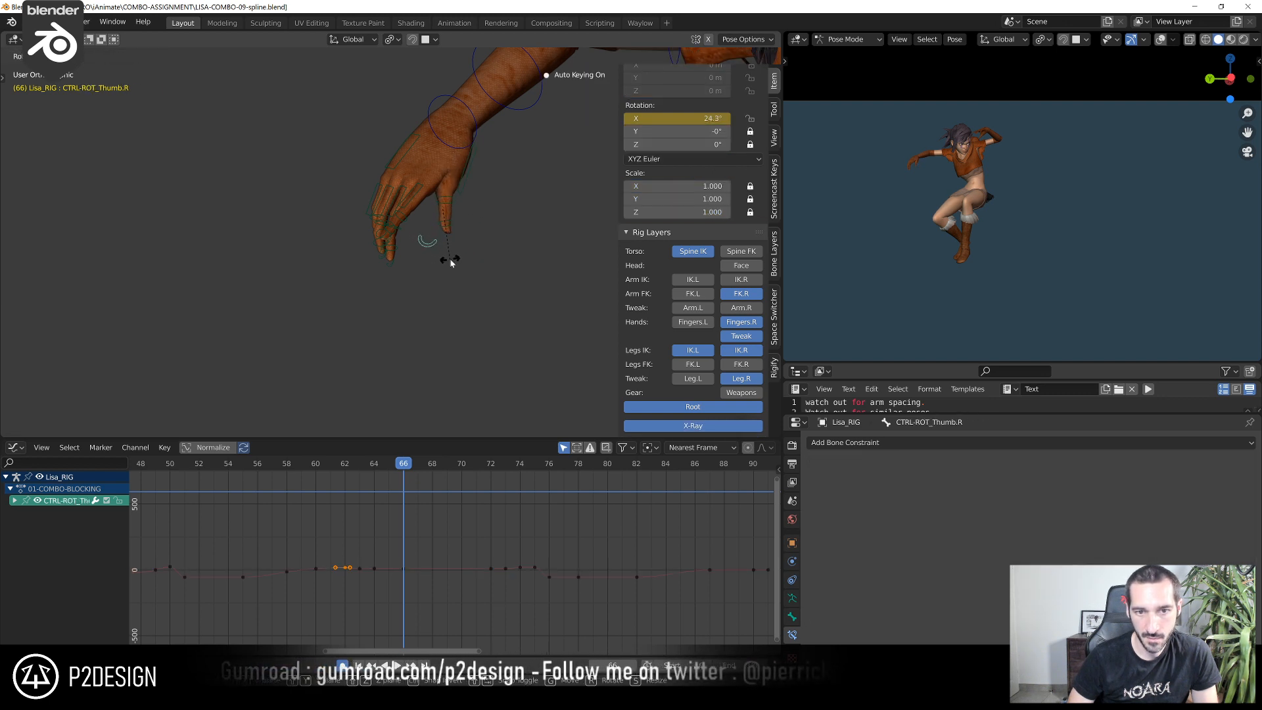
{"action": "left_click", "coordinate": [452, 259]}
Refine the rotation of the right thumb's base from another angle at frame 66
{"action": "left_click", "coordinate": [466, 192]}
{"action": "middle_click_drag", "start_coordinate": [465, 191], "coordinate": [485, 211]}
{"action": "key", "text": "r"}
{"action": "left_click", "coordinate": [350, 164]}
{"action": "key", "text": "r"}
{"action": "left_click", "coordinate": [476, 212]}
Go to frame 71 and rotate CTRL-ARM-FK.R, finishing with a 0.909° turn
{"action": "left_click_drag", "start_coordinate": [333, 464], "coordinate": [474, 475]}
{"action": "scroll", "coordinate": [534, 286], "scroll_direction": "down", "scroll_amount": 8}
{"action": "middle_click_drag", "start_coordinate": [397, 338], "coordinate": [358, 290], "text": "shift"}
{"action": "scroll", "coordinate": [357, 290], "scroll_direction": "up", "scroll_amount": 3}
{"action": "left_click", "coordinate": [412, 235]}
{"action": "scroll", "coordinate": [406, 424], "scroll_direction": "up", "scroll_amount": 4}
{"action": "scroll", "coordinate": [493, 524], "scroll_direction": "up", "scroll_amount": 1}
{"action": "middle_click_drag", "start_coordinate": [493, 525], "coordinate": [428, 526]}
{"action": "key", "text": "r"}
{"action": "left_click", "coordinate": [479, 222]}
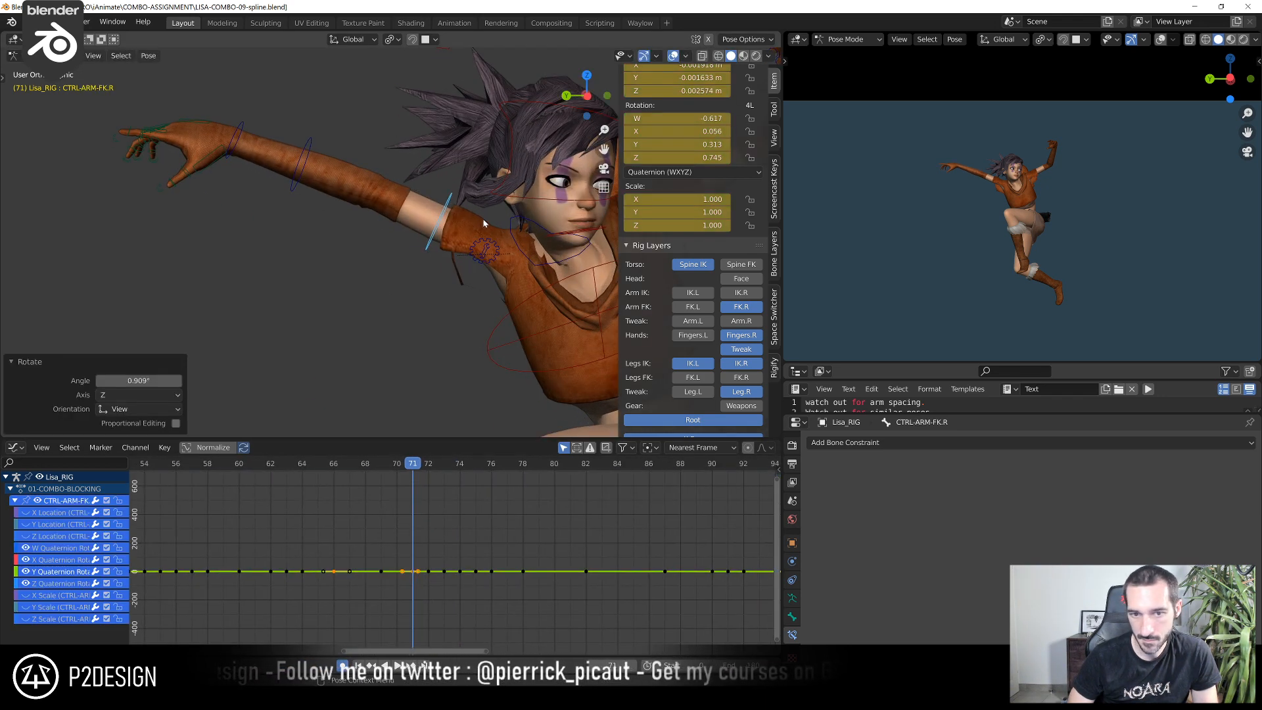
Rotate and move the right shoulder control upward at frame 71
{"action": "left_click", "coordinate": [511, 230]}
{"action": "key", "text": "r"}
{"action": "left_click", "coordinate": [500, 173]}
{"action": "key", "text": "g"}
{"action": "left_click", "coordinate": [497, 160]}
Rotate CTRL-ARM-FK.R by 2.66° at frame 71 to match the shoulder
{"action": "left_click", "coordinate": [441, 192]}
{"action": "key", "text": "r"}
{"action": "left_click", "coordinate": [445, 180]}
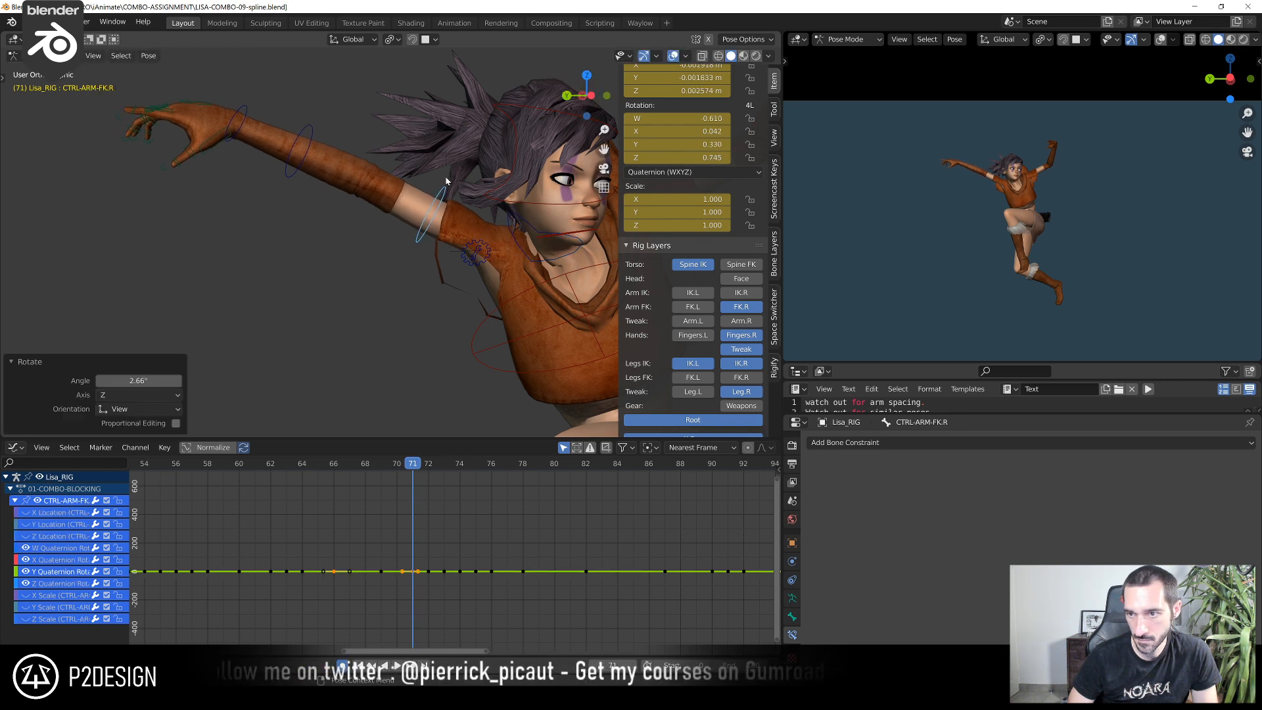
Rotate CTRL-FOREARM-FK.R around its Z axis at frame 71
{"action": "left_click", "coordinate": [312, 138]}
{"action": "middle_click_drag", "start_coordinate": [312, 138], "coordinate": [410, 164]}
{"action": "key", "text": "r"}
{"action": "key", "text": "z"}
{"action": "left_click", "coordinate": [323, 121]}
Rotate CTRL-HAND-FK.R at frame 71 to adjust the wrist bend
{"action": "left_click", "coordinate": [360, 206]}
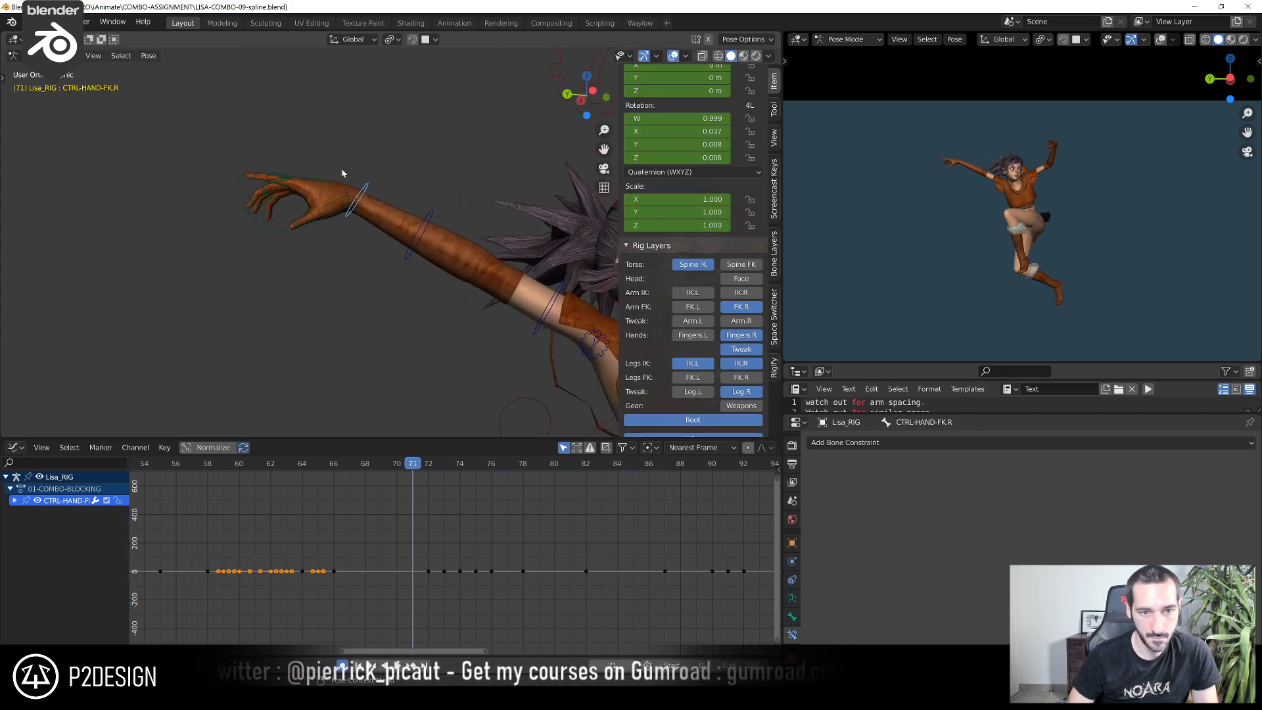
{"action": "key", "text": "r"}
{"action": "left_click", "coordinate": [354, 147]}
Go back to frame 66 and rotate CTRL-HAND-FK.R by -10°
{"action": "left_click_drag", "start_coordinate": [403, 467], "coordinate": [333, 507]}
{"action": "scroll", "coordinate": [304, 338], "scroll_direction": "down", "scroll_amount": 1}
{"action": "middle_click_drag", "start_coordinate": [141, 270], "coordinate": [167, 321], "text": "shift"}
{"action": "key", "text": "r"}
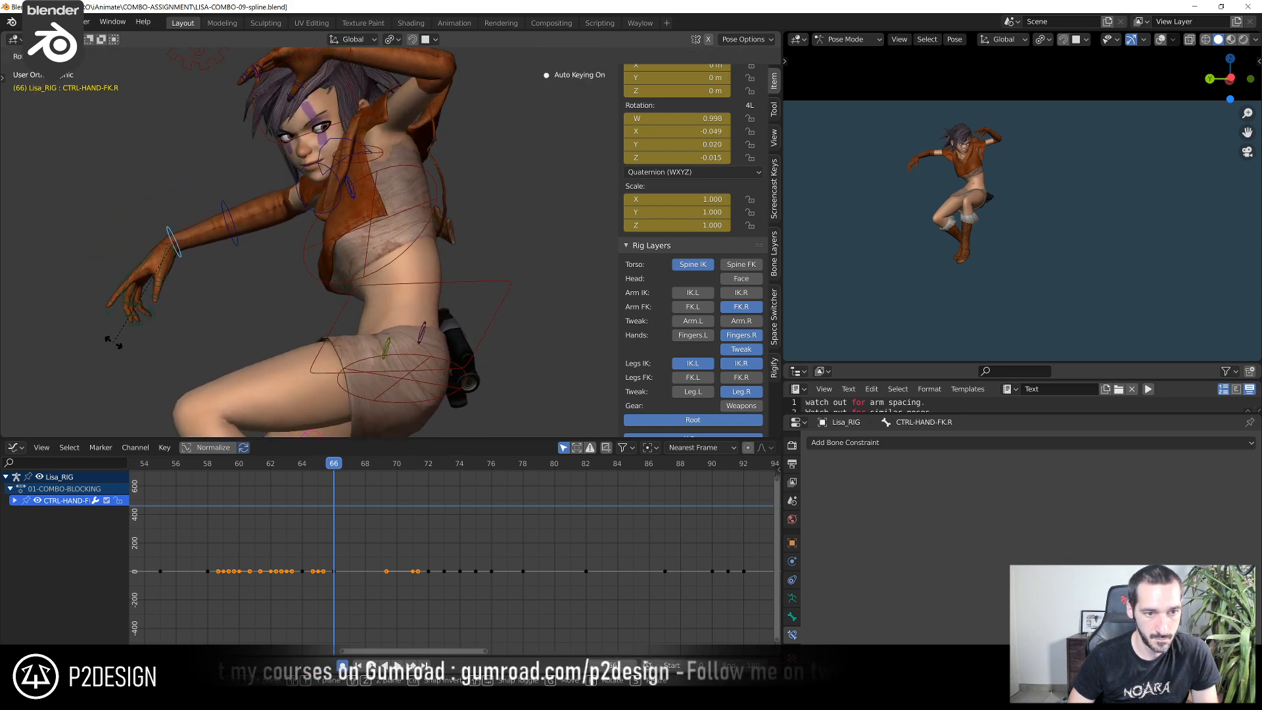
{"action": "left_click", "coordinate": [112, 340]}
Move CTRL-FOREARM-FK.R's Z rotation key from frame 70 to frame 69 and adjust the slope of its handles
{"action": "left_click_drag", "start_coordinate": [335, 466], "coordinate": [379, 464]}
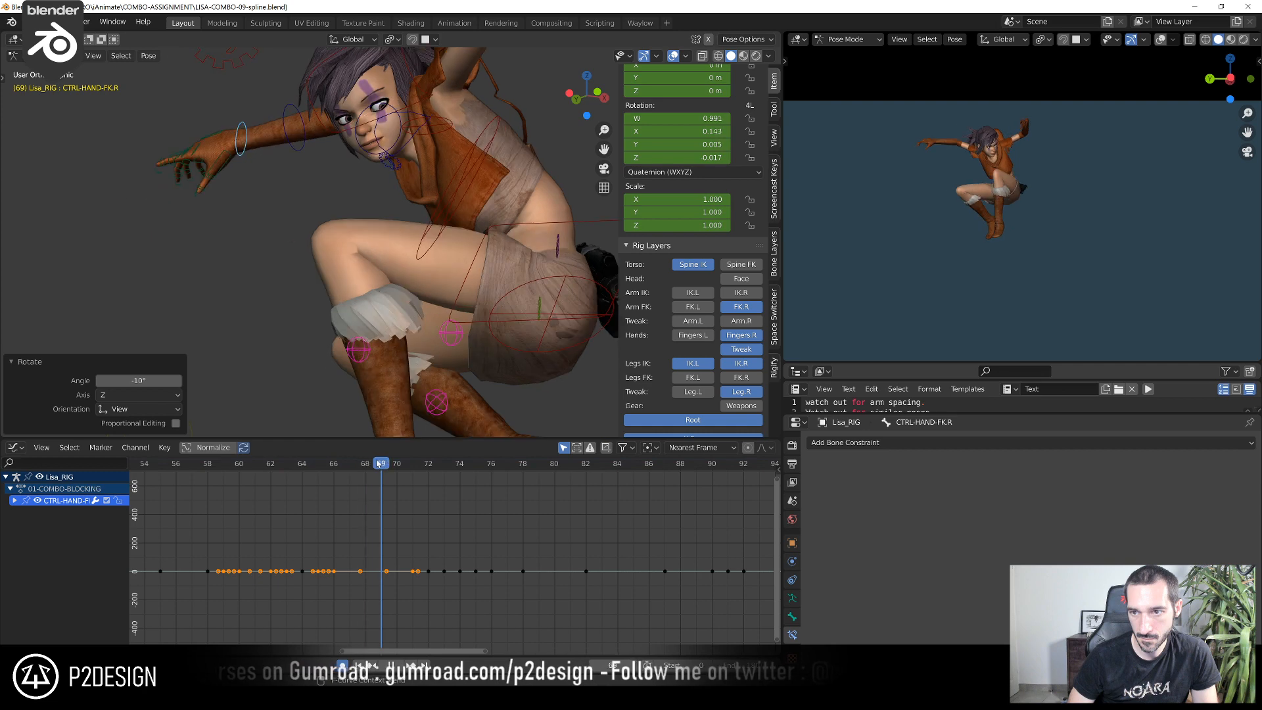
{"action": "middle_click_drag", "start_coordinate": [251, 158], "coordinate": [347, 160]}
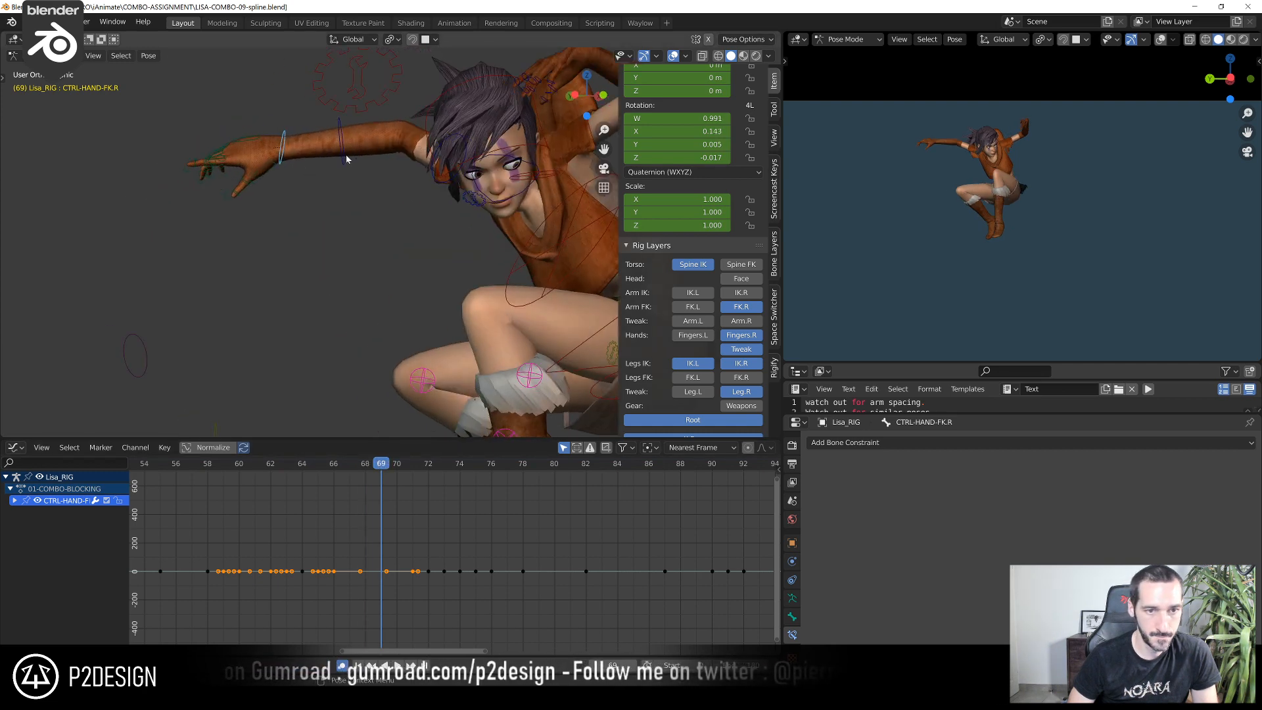
{"action": "left_click", "coordinate": [346, 160]}
{"action": "scroll", "coordinate": [266, 549], "scroll_direction": "up", "scroll_amount": 4}
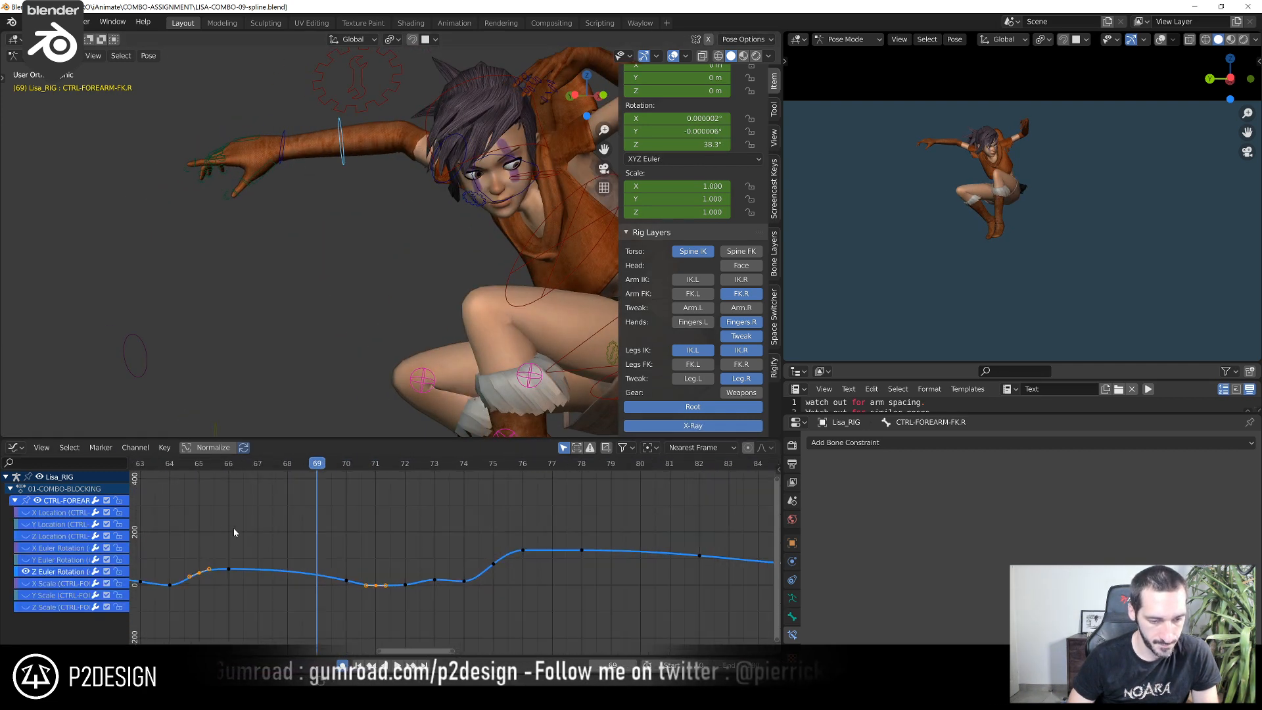
{"action": "left_click_drag", "start_coordinate": [355, 463], "coordinate": [414, 476]}
{"action": "left_click_drag", "start_coordinate": [446, 544], "coordinate": [488, 577]}
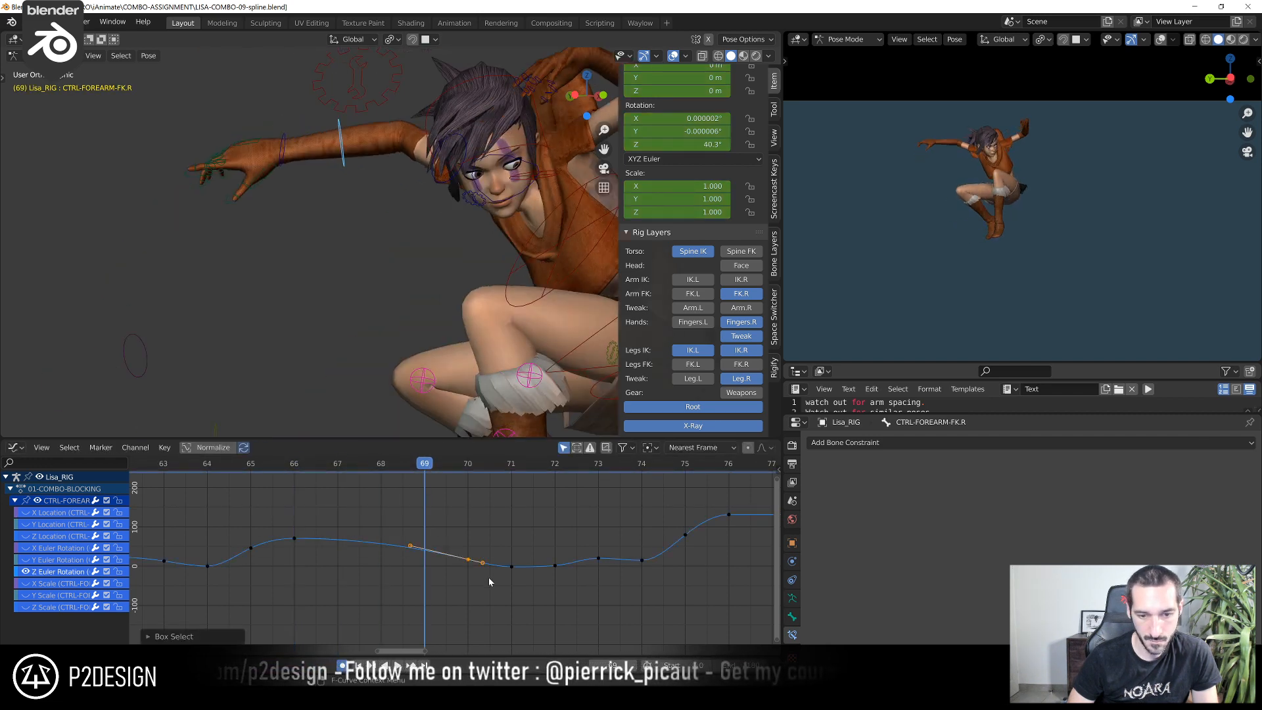
{"action": "key", "text": "g"}
{"action": "left_click", "coordinate": [416, 575]}
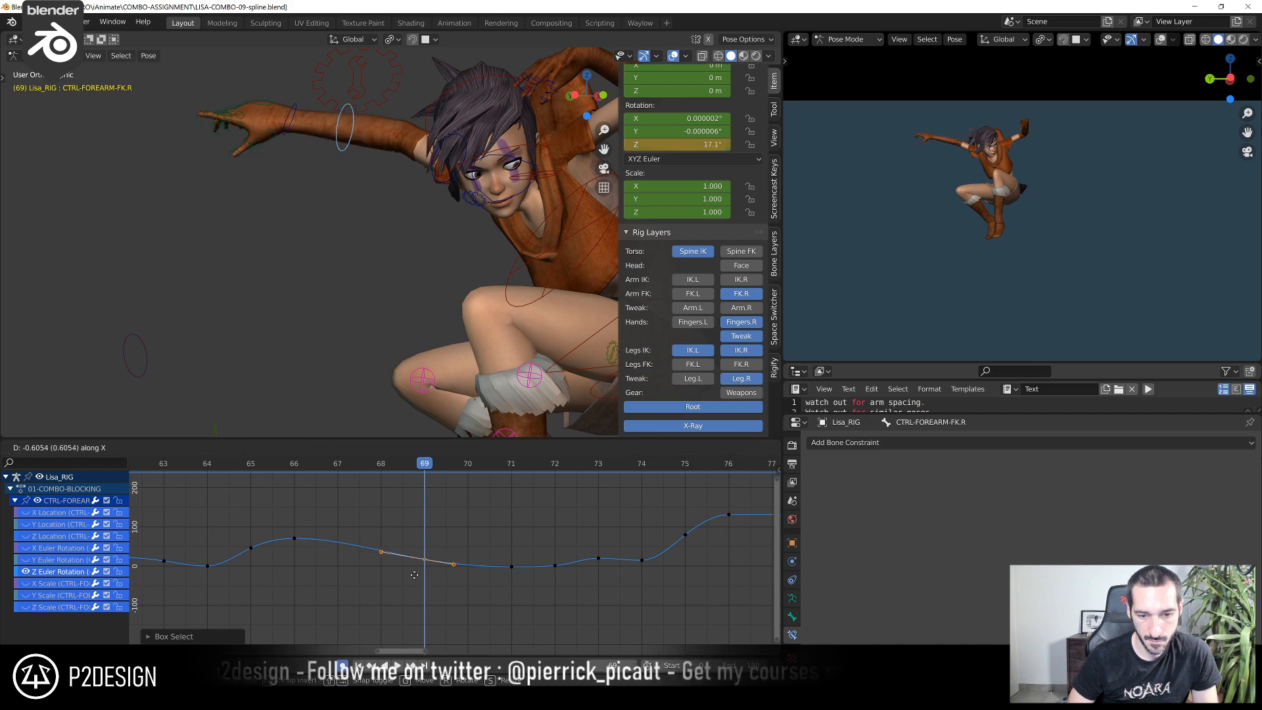
{"action": "key", "text": "g"}
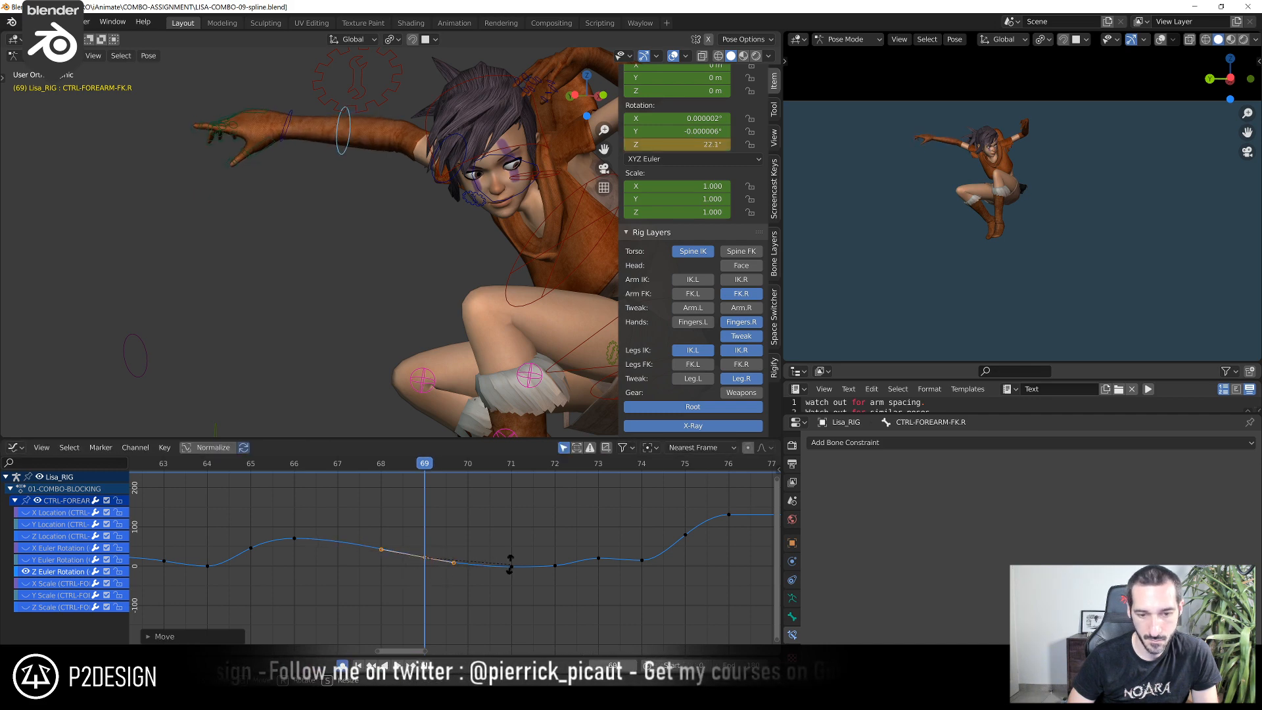
Lower CTRL-FOREARM-FK.R's Z rotation key at frame 71 to about -4.89°
{"action": "left_click_drag", "start_coordinate": [441, 465], "coordinate": [513, 481]}
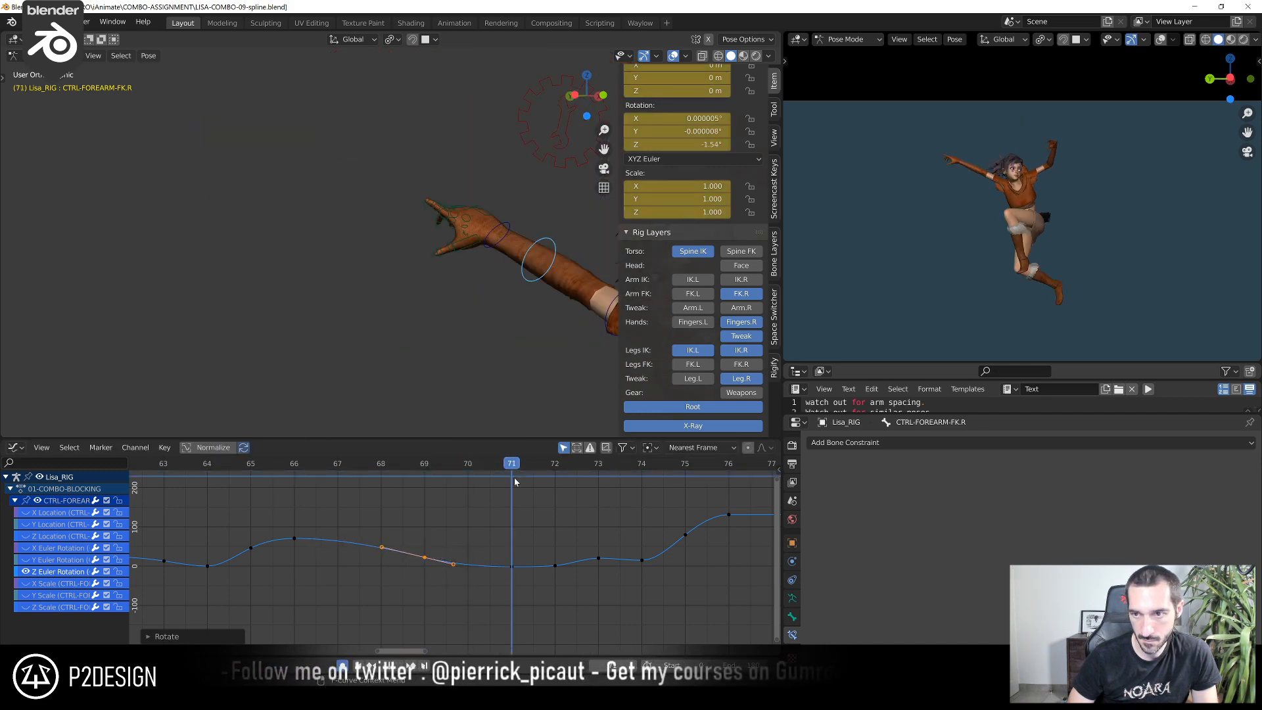
{"action": "left_click_drag", "start_coordinate": [529, 590], "coordinate": [529, 588]}
{"action": "key", "text": "g"}
{"action": "left_click", "coordinate": [529, 604]}
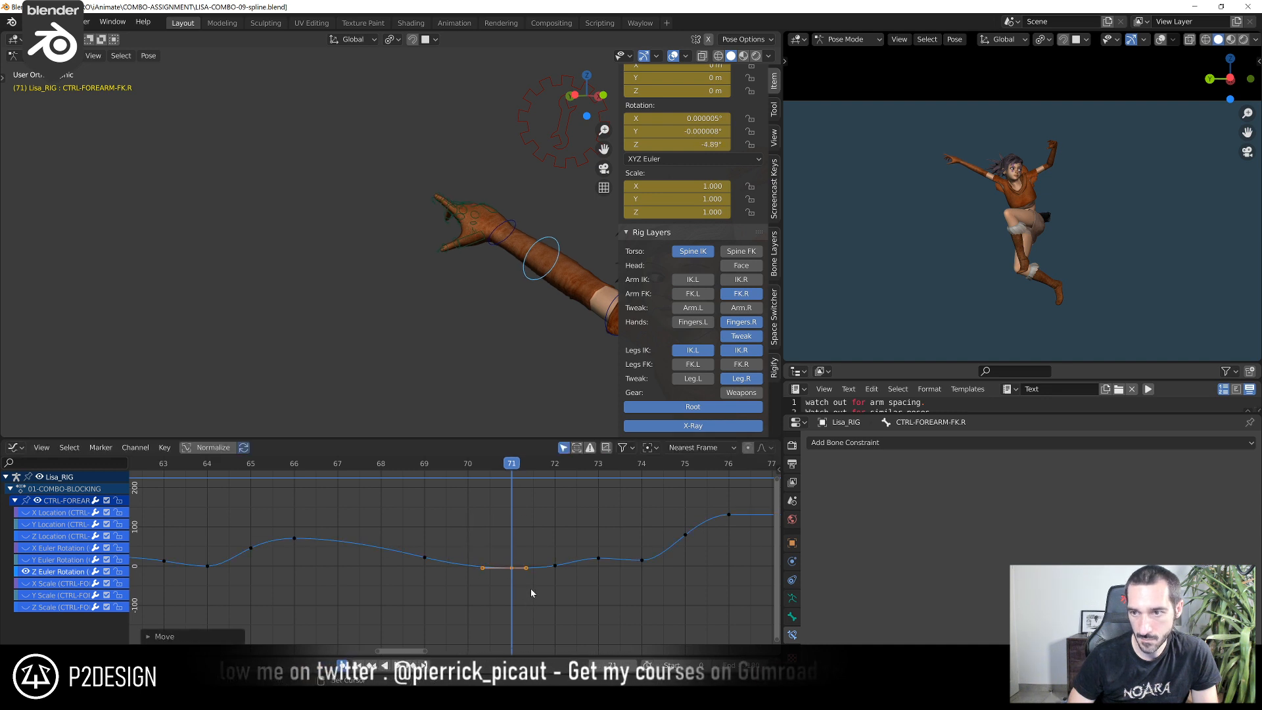
Advance to frame 72 and lower CTRL-FOREARM-FK.R's Z rotation key there to about -14.7°
{"action": "left_click", "coordinate": [536, 467]}
{"action": "middle_click_drag", "start_coordinate": [555, 503], "coordinate": [428, 502]}
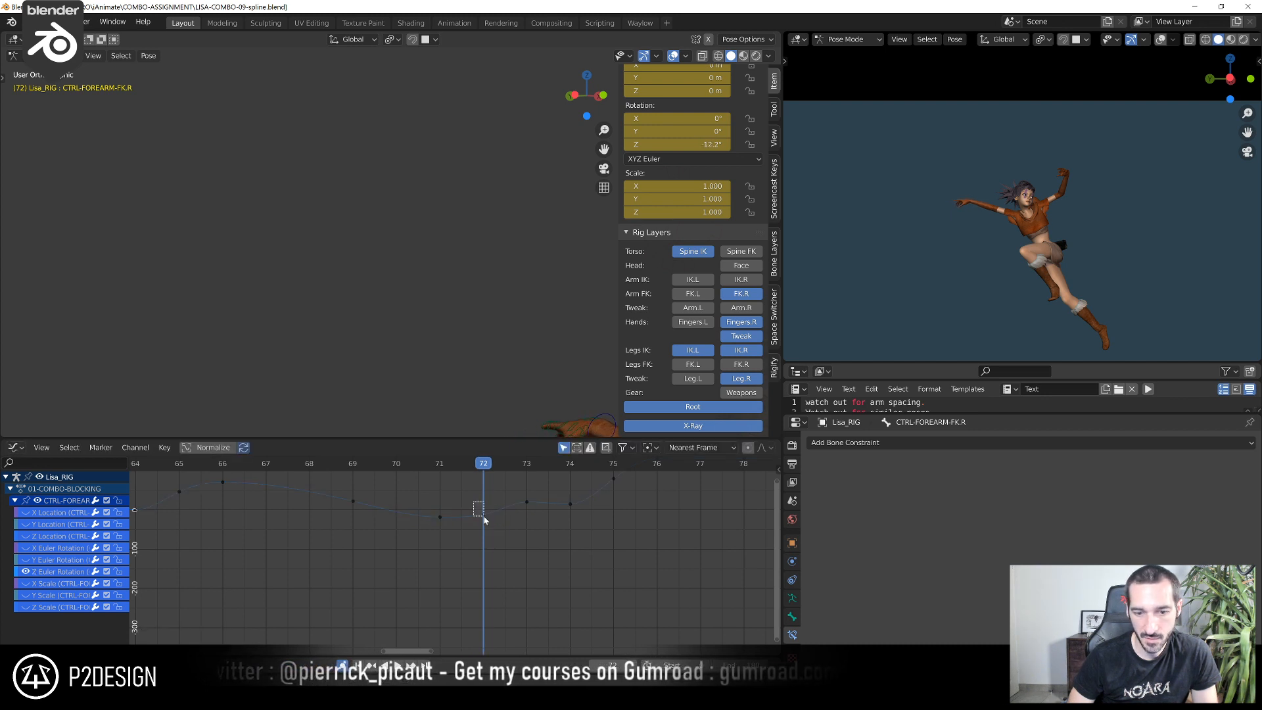
{"action": "scroll", "coordinate": [500, 390], "scroll_direction": "down", "scroll_amount": 3}
Rotate CTRL-HAND-FK.R at frame 72 from several viewing angles, finishing with a 2.25° turn
{"action": "middle_click_drag", "start_coordinate": [500, 389], "coordinate": [459, 296], "text": "shift"}
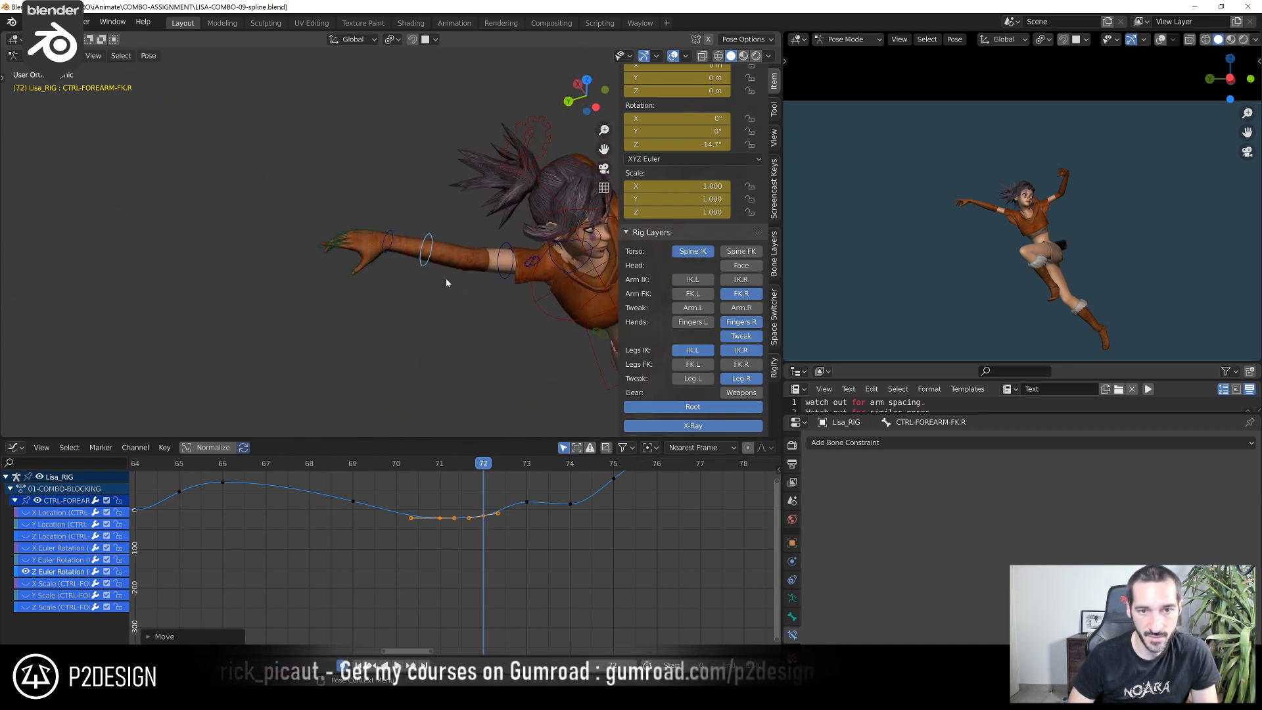
{"action": "left_click", "coordinate": [389, 236]}
{"action": "middle_click_drag", "start_coordinate": [390, 235], "coordinate": [400, 171]}
{"action": "key", "text": "r"}
{"action": "left_click", "coordinate": [384, 199]}
{"action": "key", "text": "r"}
{"action": "left_click", "coordinate": [397, 153]}
{"action": "key", "text": "r"}
{"action": "left_click", "coordinate": [393, 174]}
{"action": "middle_click_drag", "start_coordinate": [346, 294], "coordinate": [421, 290]}
{"action": "key", "text": "r"}
{"action": "left_click", "coordinate": [355, 220]}
Rotate the right pinky and ring finger base controls together by 3.86° at frame 72
{"action": "scroll", "coordinate": [409, 279], "scroll_direction": "up", "scroll_amount": 4}
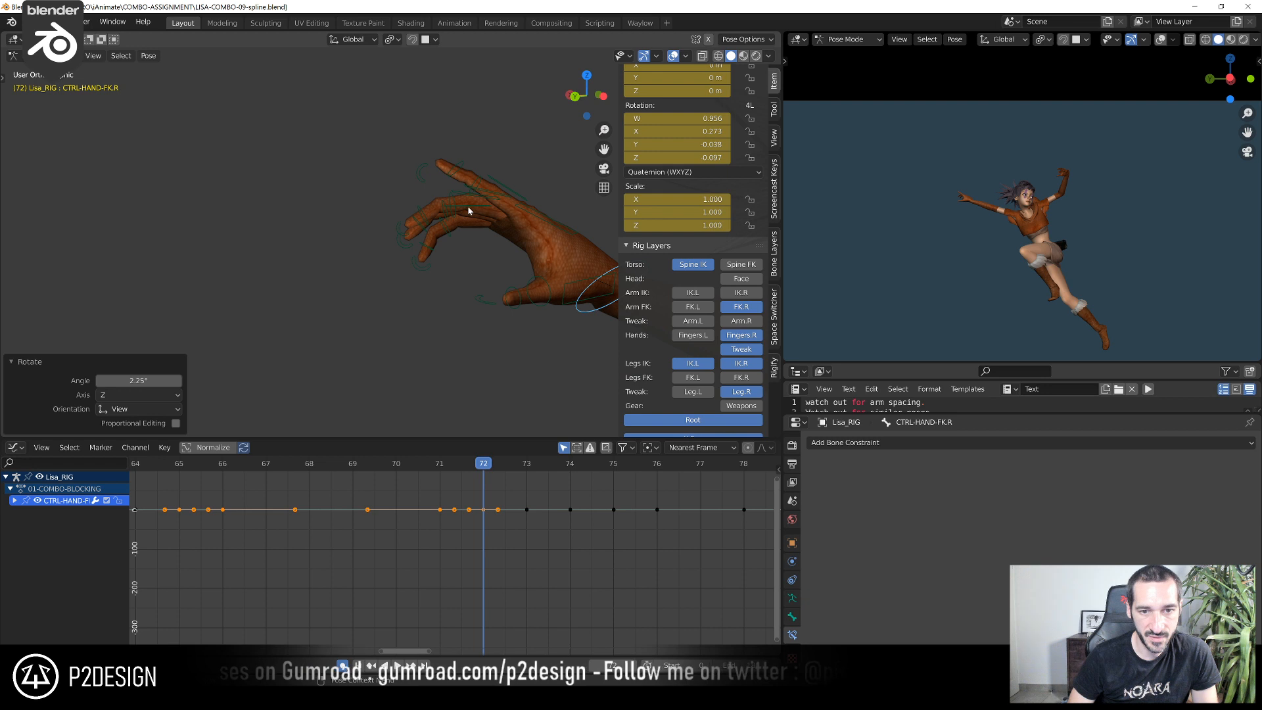
{"action": "left_click", "coordinate": [475, 208]}
{"action": "middle_click_drag", "start_coordinate": [474, 209], "coordinate": [481, 171]}
{"action": "left_click", "coordinate": [465, 309], "text": "shift"}
{"action": "middle_click_drag", "start_coordinate": [465, 309], "coordinate": [424, 286]}
{"action": "key", "text": "r"}
{"action": "left_click", "coordinate": [426, 267]}
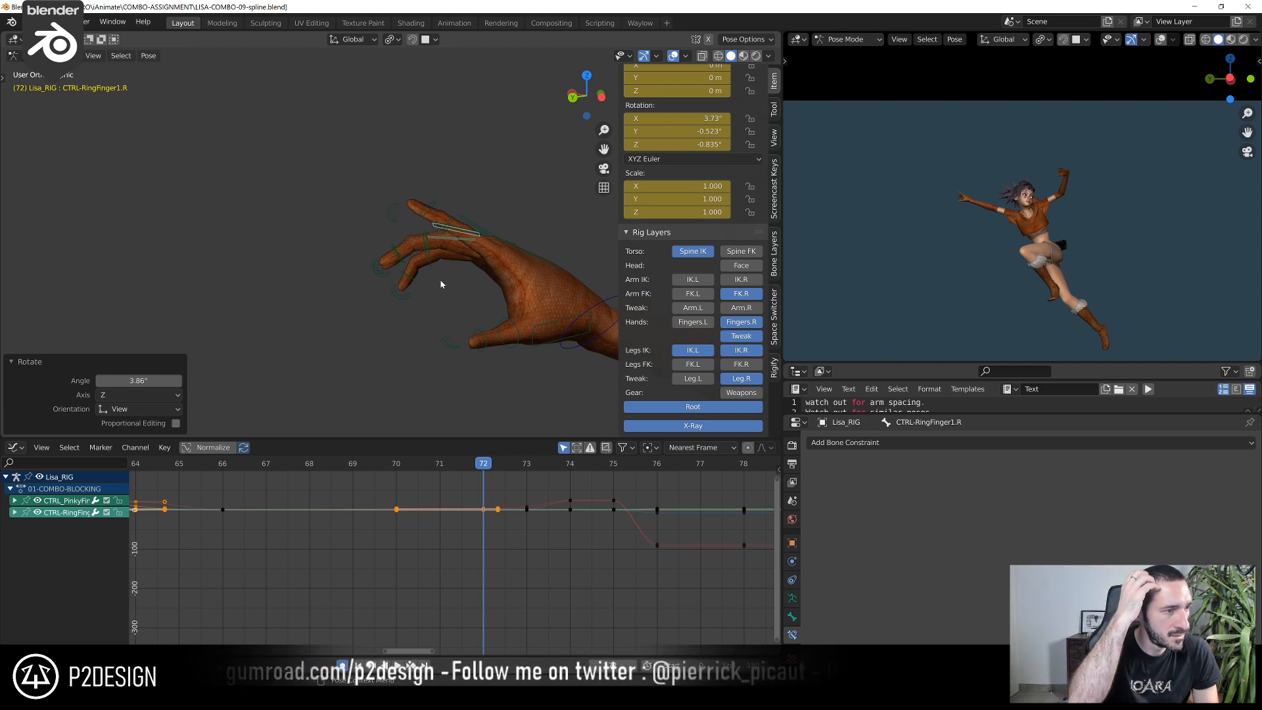
Rotate the right ring and middle finger base controls together at frame 72 and raise both fingers' curl controls
{"action": "left_click", "coordinate": [446, 244]}
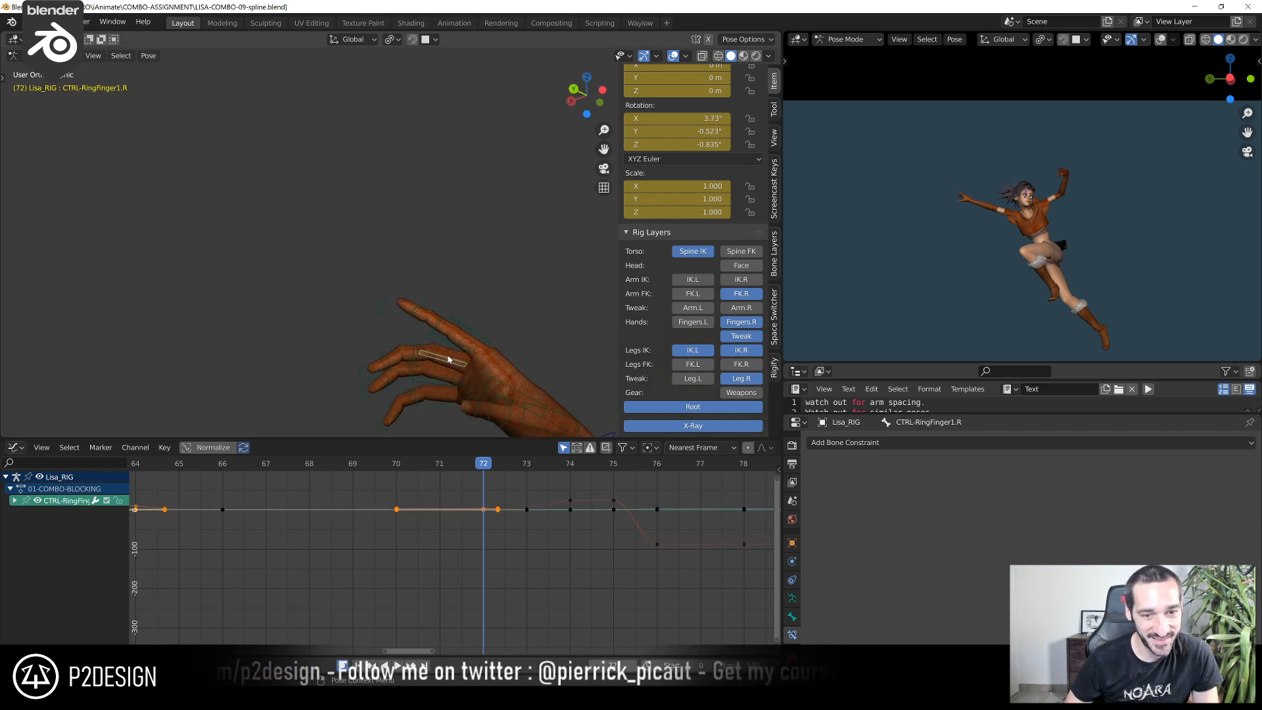
{"action": "left_click", "coordinate": [451, 349], "text": "shift"}
{"action": "middle_click_drag", "start_coordinate": [451, 349], "coordinate": [403, 304]}
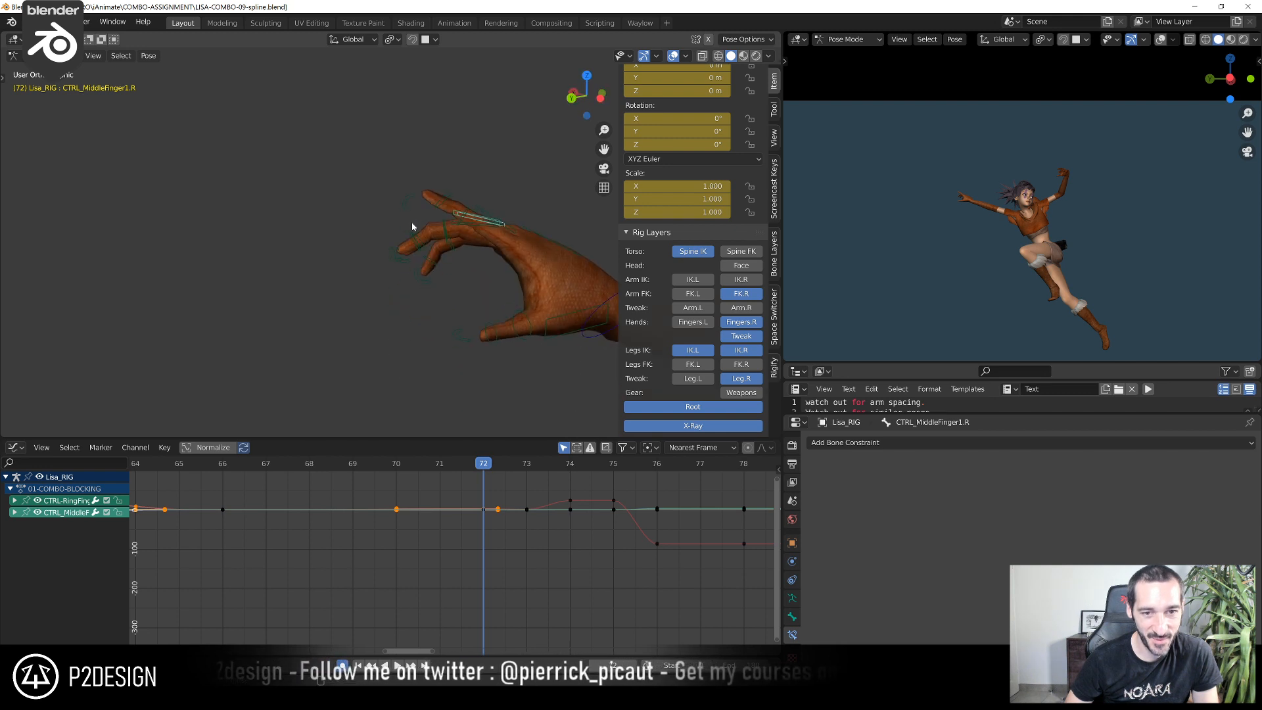
{"action": "middle_click_drag", "start_coordinate": [415, 227], "coordinate": [397, 215]}
{"action": "key", "text": "r"}
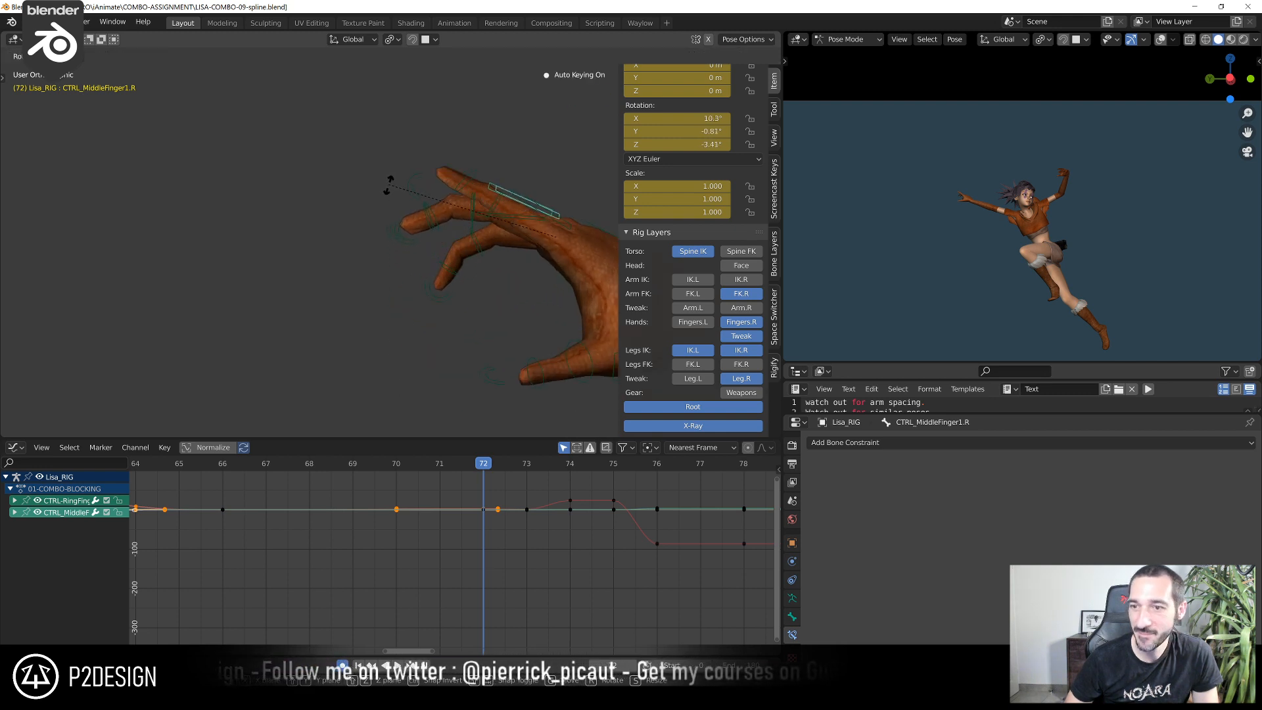
{"action": "left_click", "coordinate": [389, 184]}
{"action": "left_click", "coordinate": [401, 242]}
{"action": "key", "text": "r"}
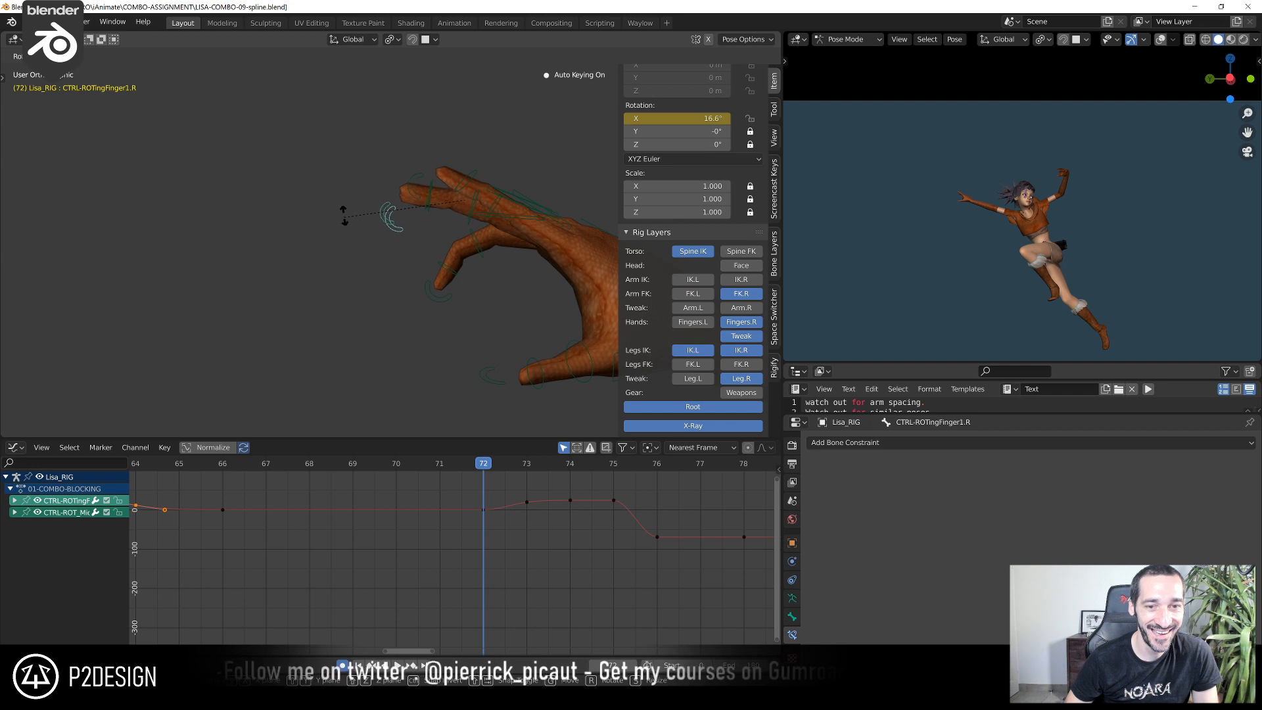
{"action": "left_click", "coordinate": [338, 214]}
Rotate the right index finger's base control at frame 72 and turn CTRL-ROT_IndexFinger1.R by 9.97°
{"action": "middle_click_drag", "start_coordinate": [526, 204], "coordinate": [411, 254]}
{"action": "left_click", "coordinate": [506, 245]}
{"action": "key", "text": "r"}
{"action": "left_click", "coordinate": [434, 234]}
{"action": "left_click", "coordinate": [366, 259]}
{"action": "key", "text": "r"}
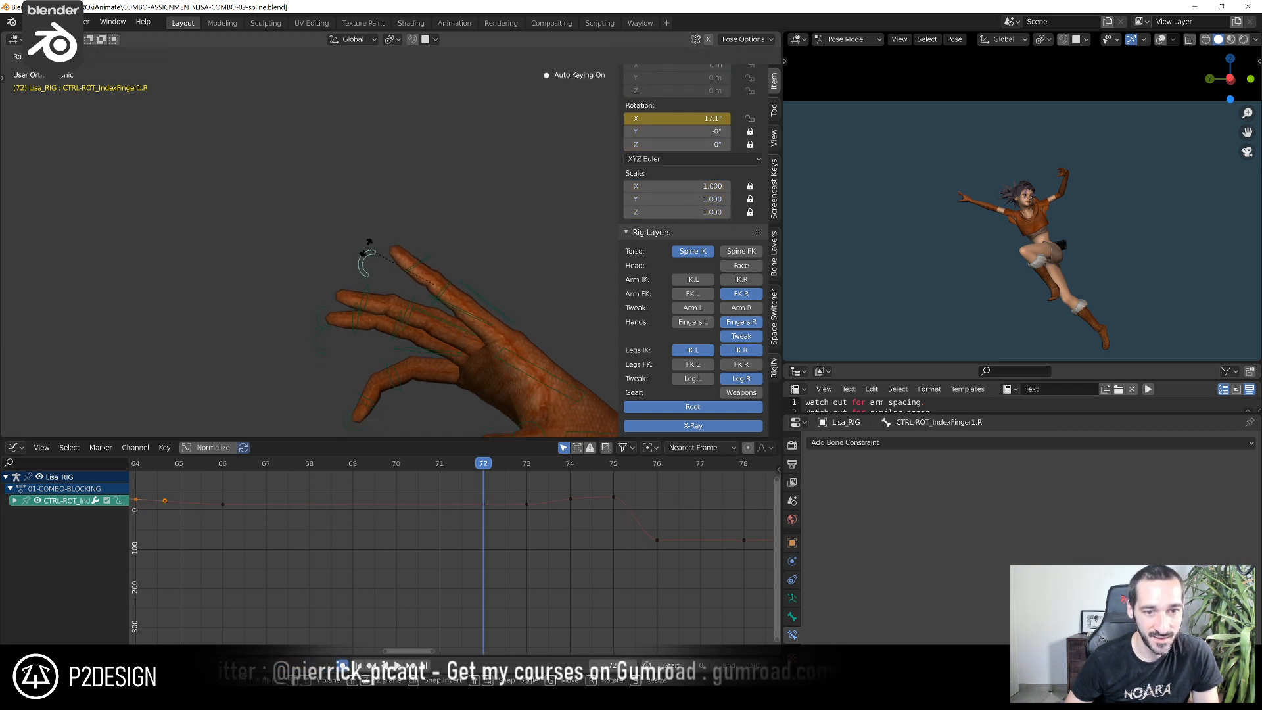
{"action": "left_click", "coordinate": [373, 241]}
Rotate the right pinky's base control at frame 72 and straighten the finger by turning CTRL-ROT_PinkyFinger1.R 33°
{"action": "middle_click_drag", "start_coordinate": [429, 314], "coordinate": [425, 350]}
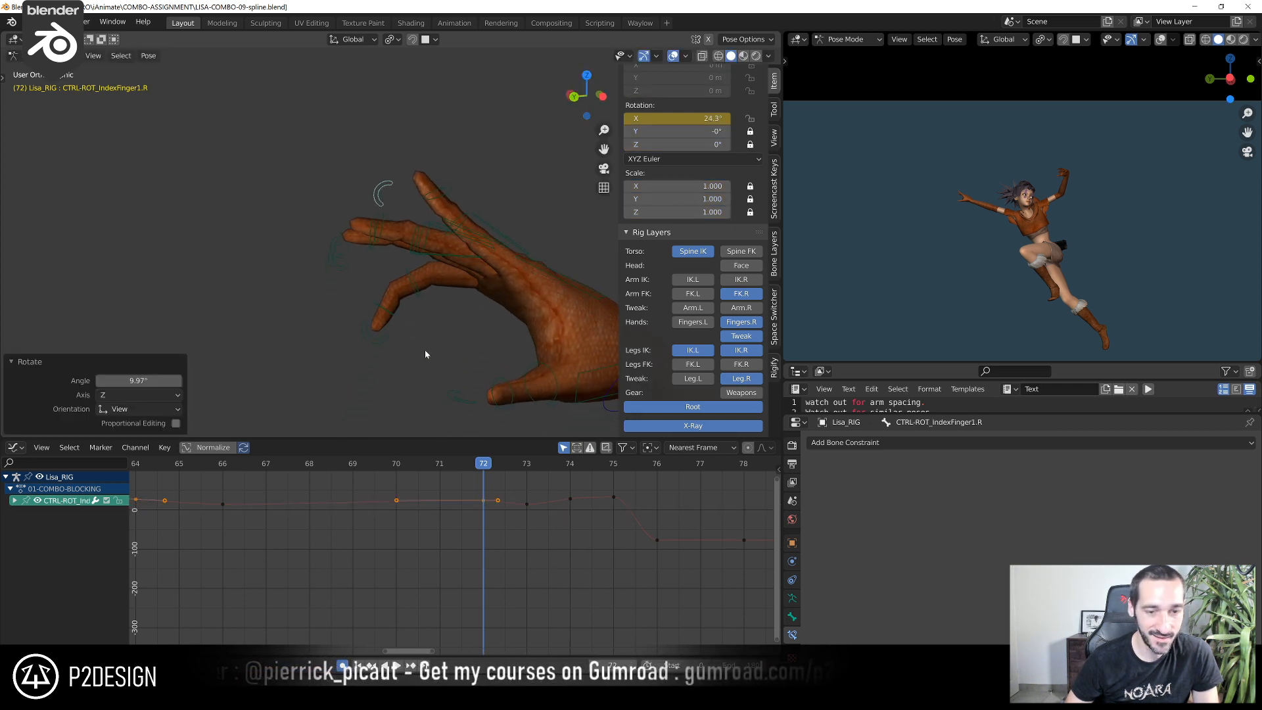
{"action": "left_click", "coordinate": [429, 264]}
{"action": "left_click", "coordinate": [437, 254]}
{"action": "key", "text": "r"}
{"action": "left_click", "coordinate": [402, 258]}
{"action": "left_click", "coordinate": [381, 326]}
{"action": "key", "text": "r"}
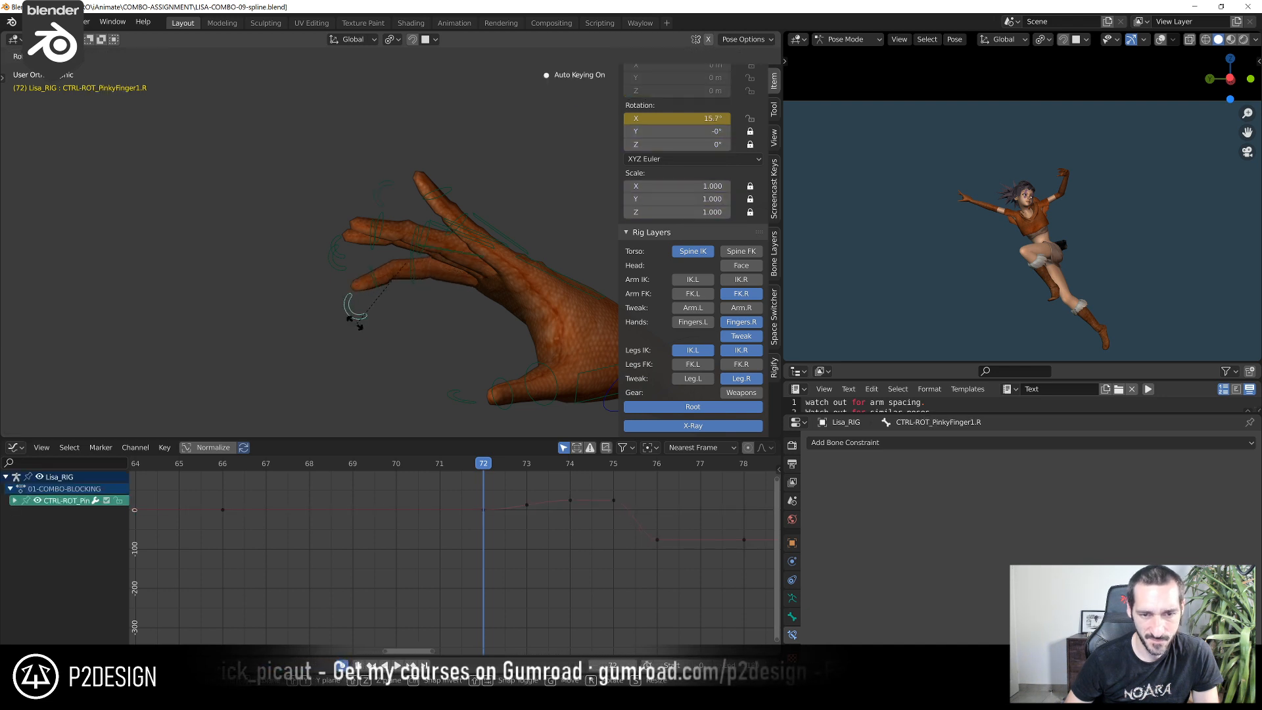
{"action": "left_click", "coordinate": [340, 312]}
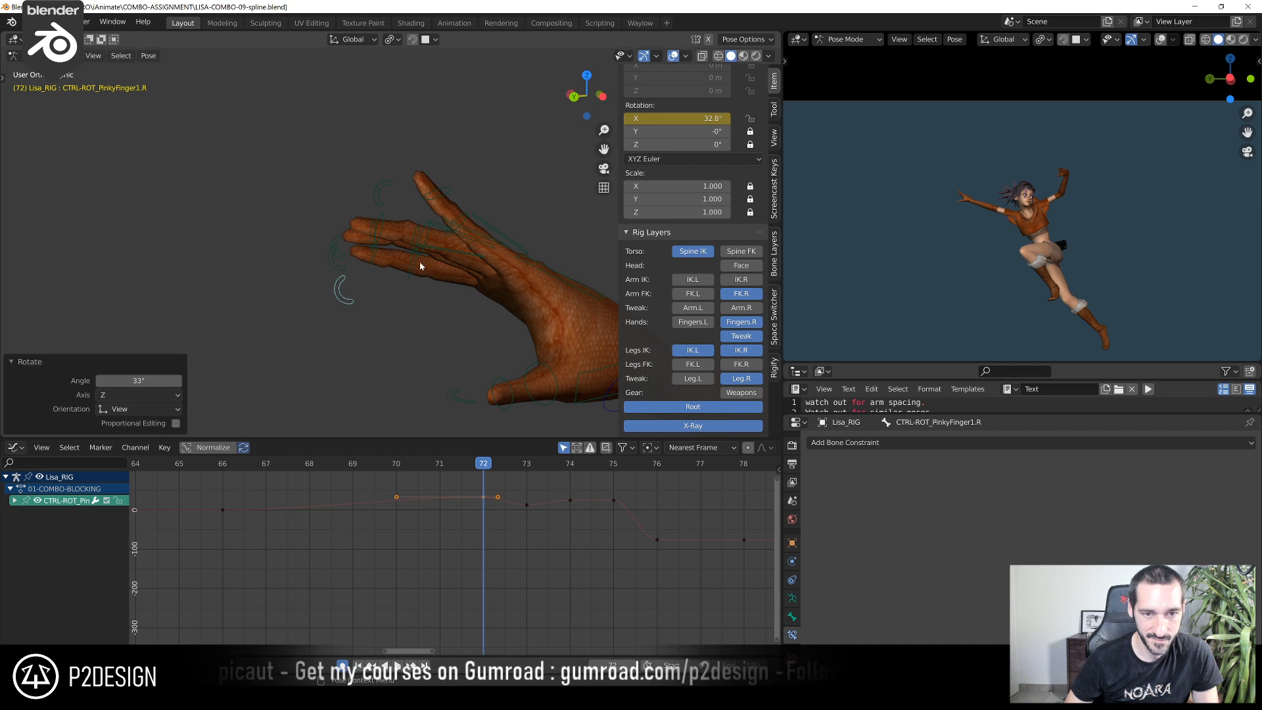
Fan out the right middle, ring and index fingers at frame 72, turning the ring finger's curl control by 9.64°
{"action": "left_click", "coordinate": [339, 236]}
{"action": "key", "text": "r"}
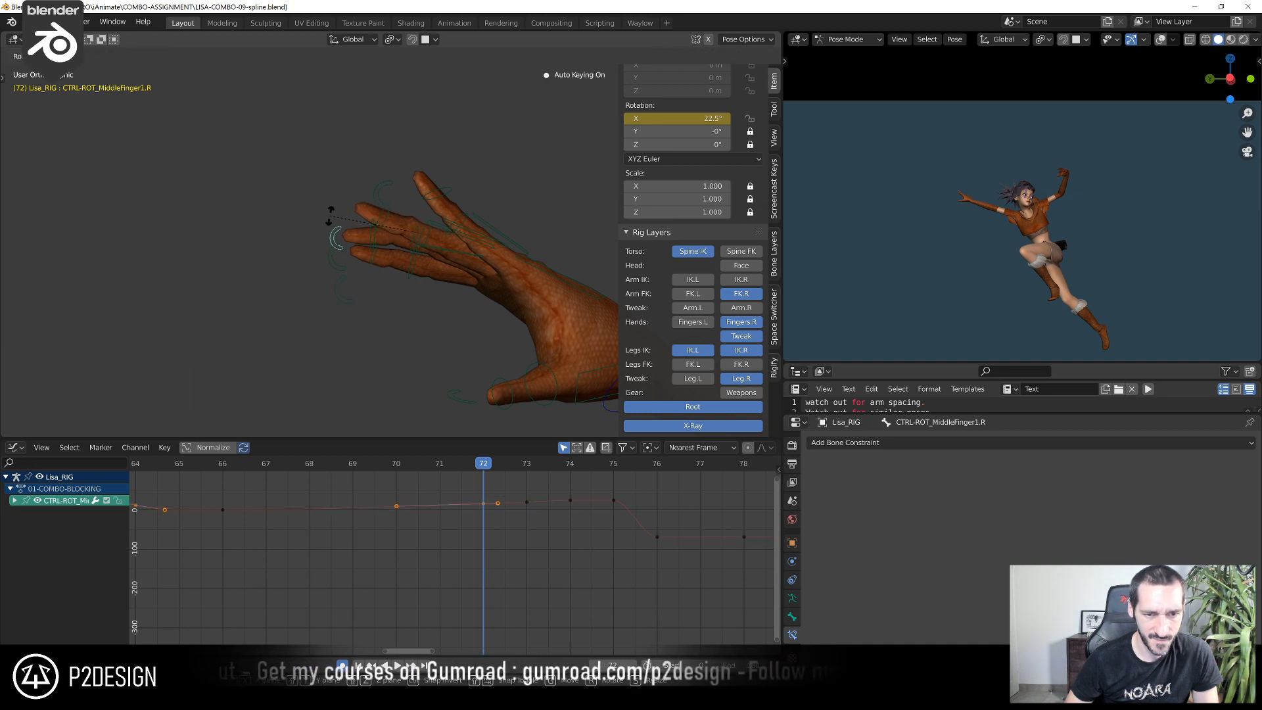
{"action": "left_click", "coordinate": [328, 213]}
{"action": "left_click", "coordinate": [327, 250]}
{"action": "key", "text": "r"}
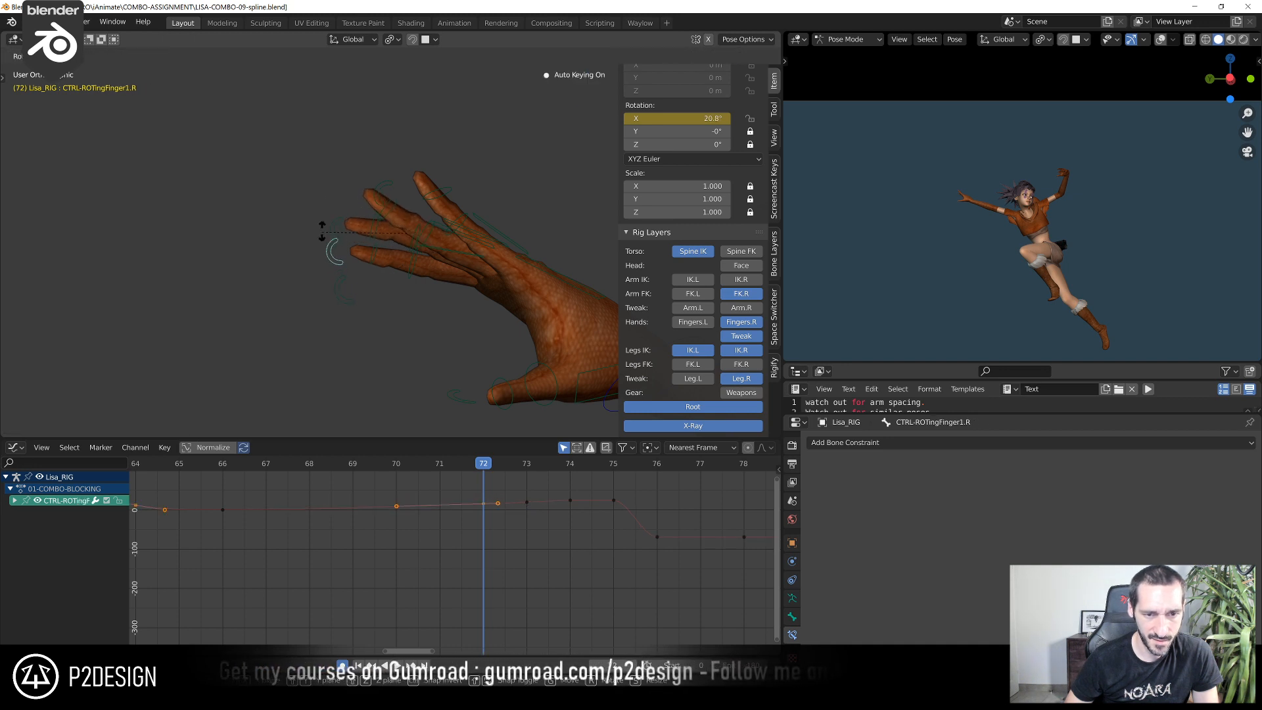
{"action": "left_click", "coordinate": [384, 212]}
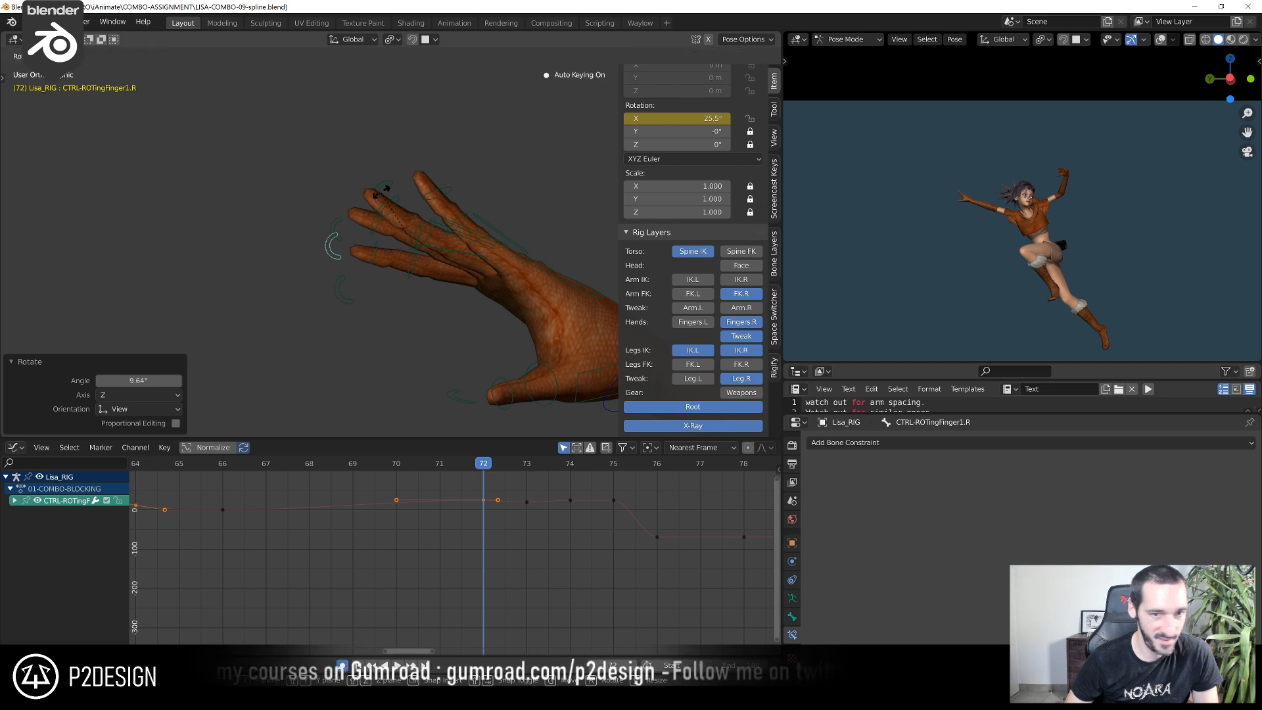
{"action": "left_click", "coordinate": [378, 192]}
{"action": "key", "text": "r"}
{"action": "left_click", "coordinate": [386, 176]}
{"action": "left_click", "coordinate": [374, 191]}
{"action": "key", "text": "r"}
{"action": "left_click", "coordinate": [345, 206]}
Rotate CTRL_Thumb.R at frame 72 from several viewing angles, finishing with a 5.92° turn
{"action": "scroll", "coordinate": [465, 305], "scroll_direction": "down", "scroll_amount": 3}
{"action": "middle_click_drag", "start_coordinate": [503, 334], "coordinate": [538, 361]}
{"action": "left_click", "coordinate": [502, 316]}
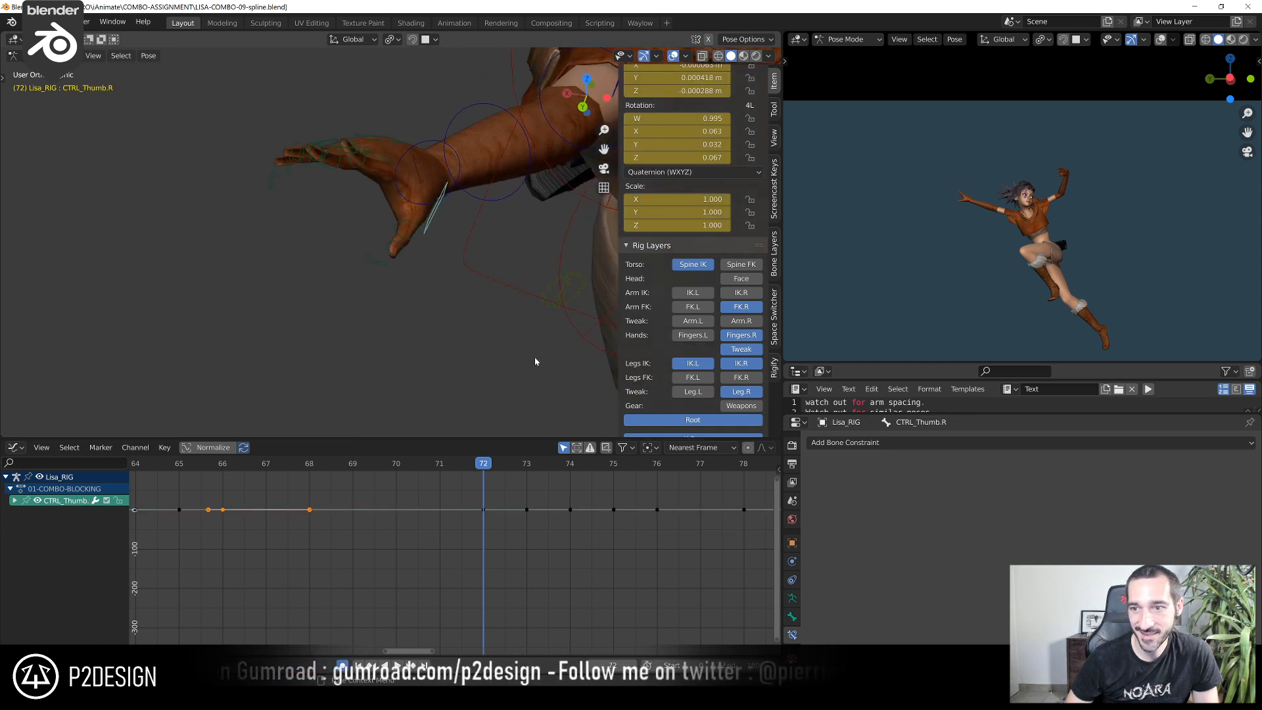
{"action": "key", "text": "r"}
{"action": "left_click", "coordinate": [402, 297]}
{"action": "middle_click_drag", "start_coordinate": [401, 297], "coordinate": [434, 299]}
{"action": "scroll", "coordinate": [444, 309], "scroll_direction": "up", "scroll_amount": 3}
{"action": "middle_click_drag", "start_coordinate": [478, 343], "coordinate": [403, 358]}
{"action": "key", "text": "r"}
{"action": "left_click", "coordinate": [451, 318]}
{"action": "key", "text": "r"}
{"action": "left_click", "coordinate": [461, 310]}
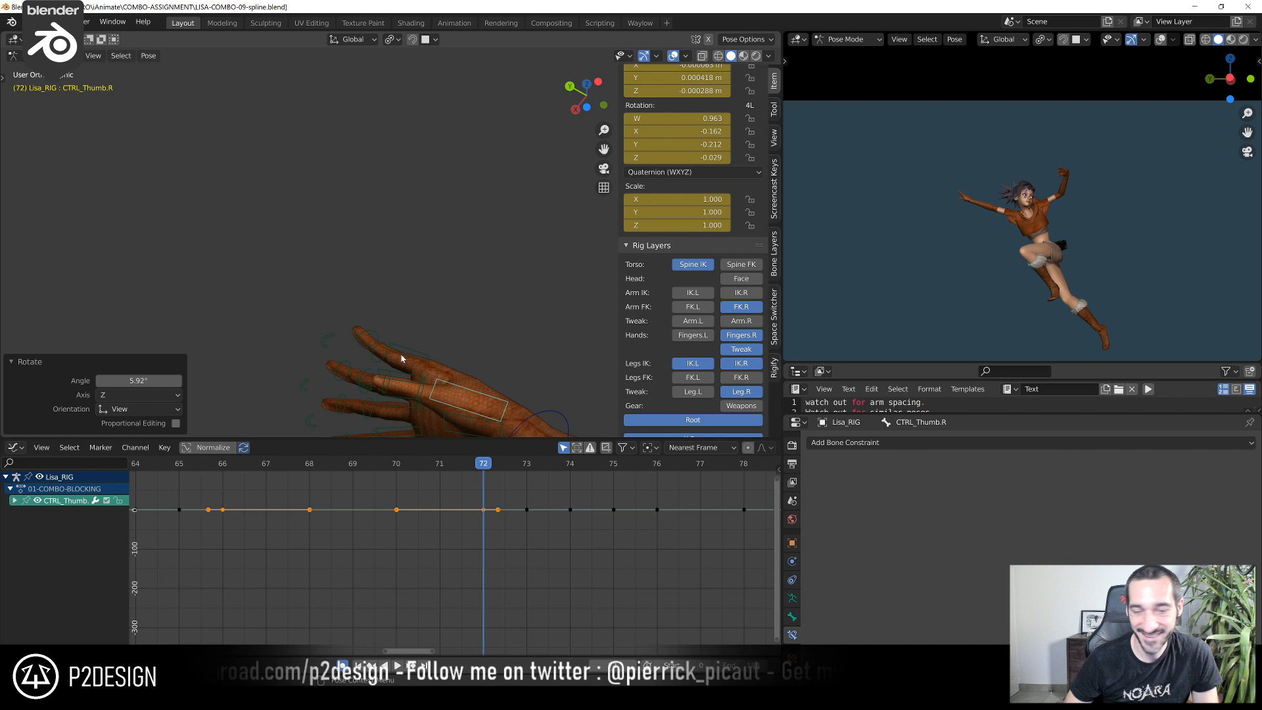
Rotate the thumb curl control CTRL-ROT_Thumb.R by 5.44° at frame 72
{"action": "mouse_move", "coordinate": [357, 398]}
{"action": "middle_mouse_down"}
{"action": "mouse_move", "coordinate": [350, 367]}
{"action": "mouse_move", "coordinate": [361, 381]}
{"action": "middle_mouse_up"}
{"action": "left_click", "coordinate": [361, 381]}
{"action": "key", "text": "r"}
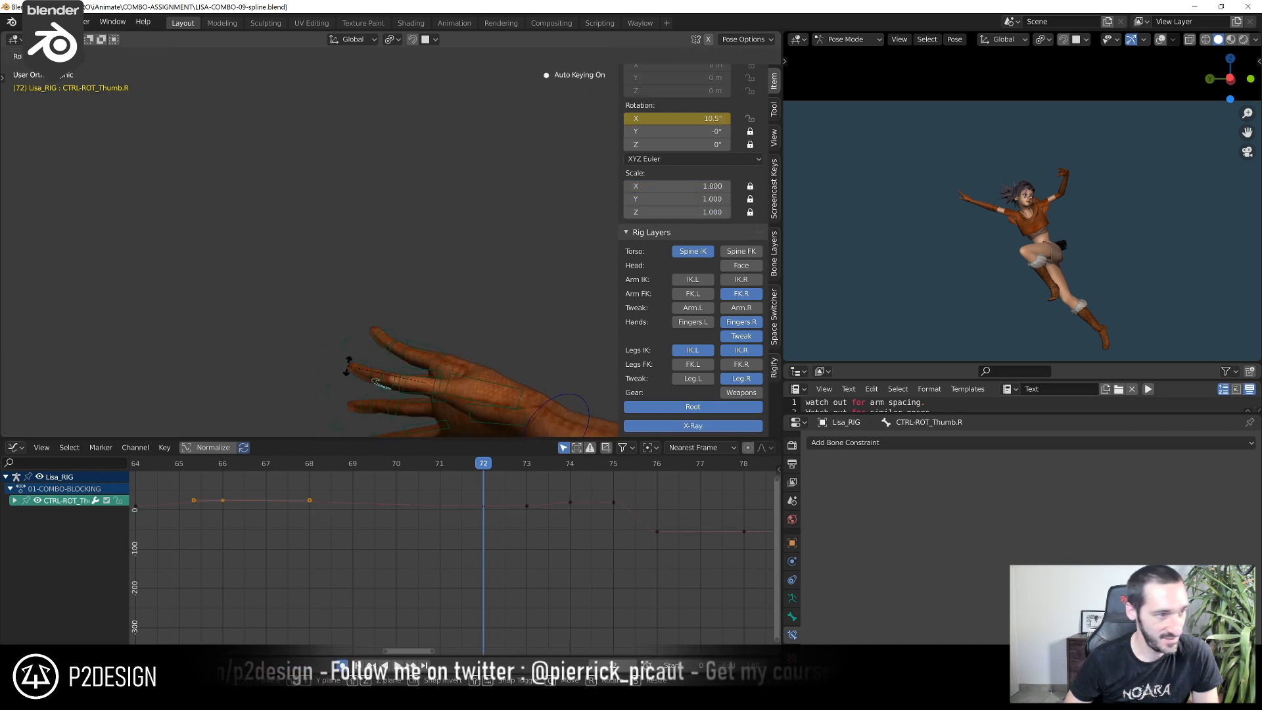
{"action": "left_click", "coordinate": [353, 366]}
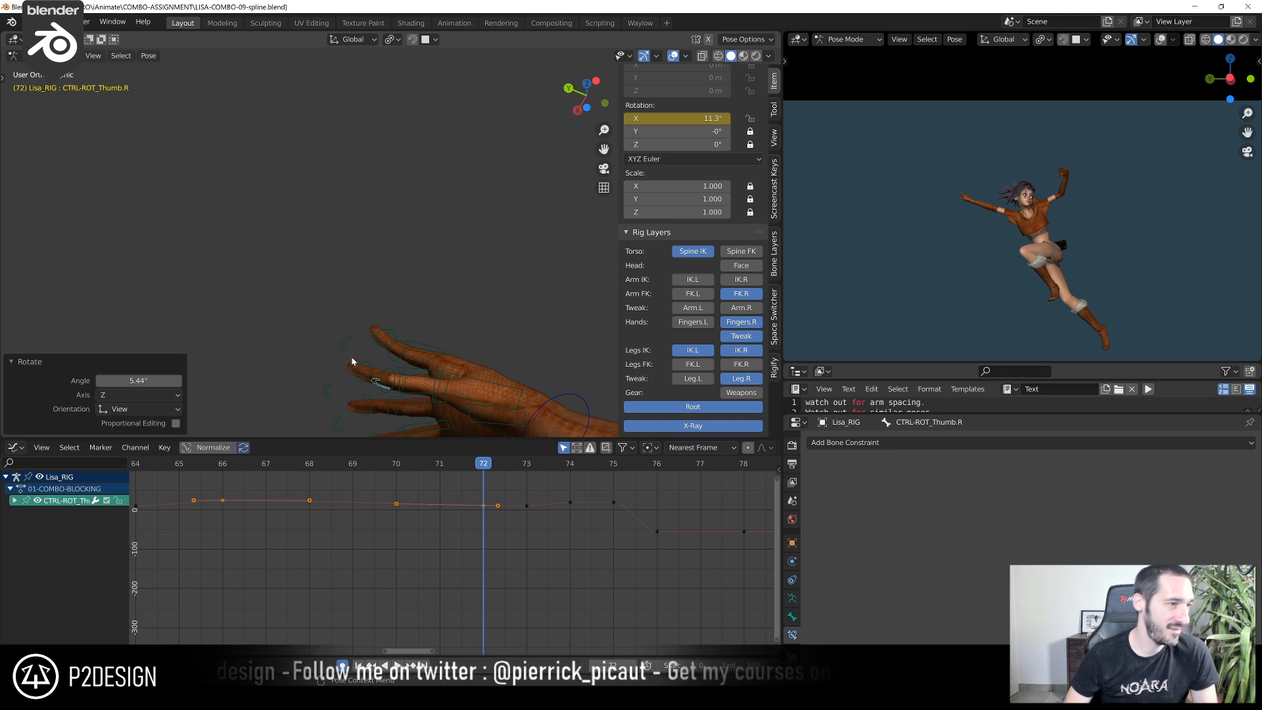
{"action": "middle_click_drag", "start_coordinate": [440, 337], "coordinate": [445, 431]}
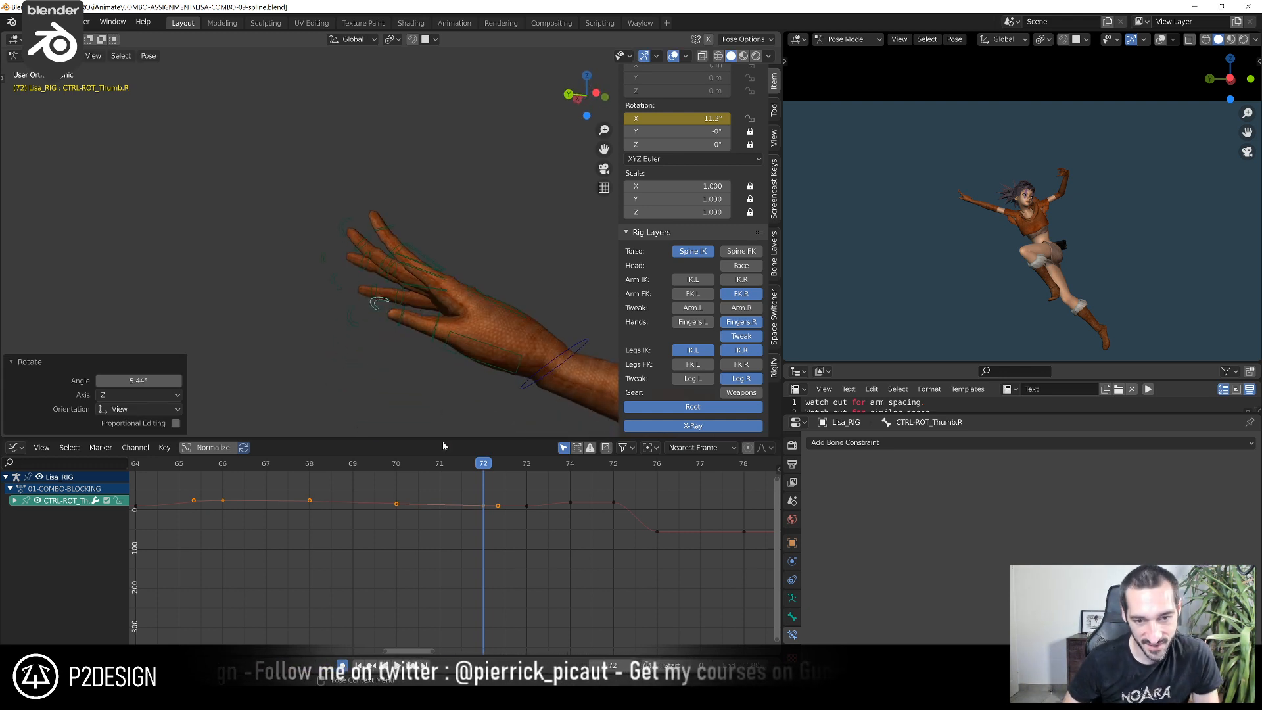
Select CTRL-ARM-FK.R around frame 66 and frame its quaternion rotation curves in the Graph Editor
{"action": "left_click_drag", "start_coordinate": [399, 470], "coordinate": [211, 508]}
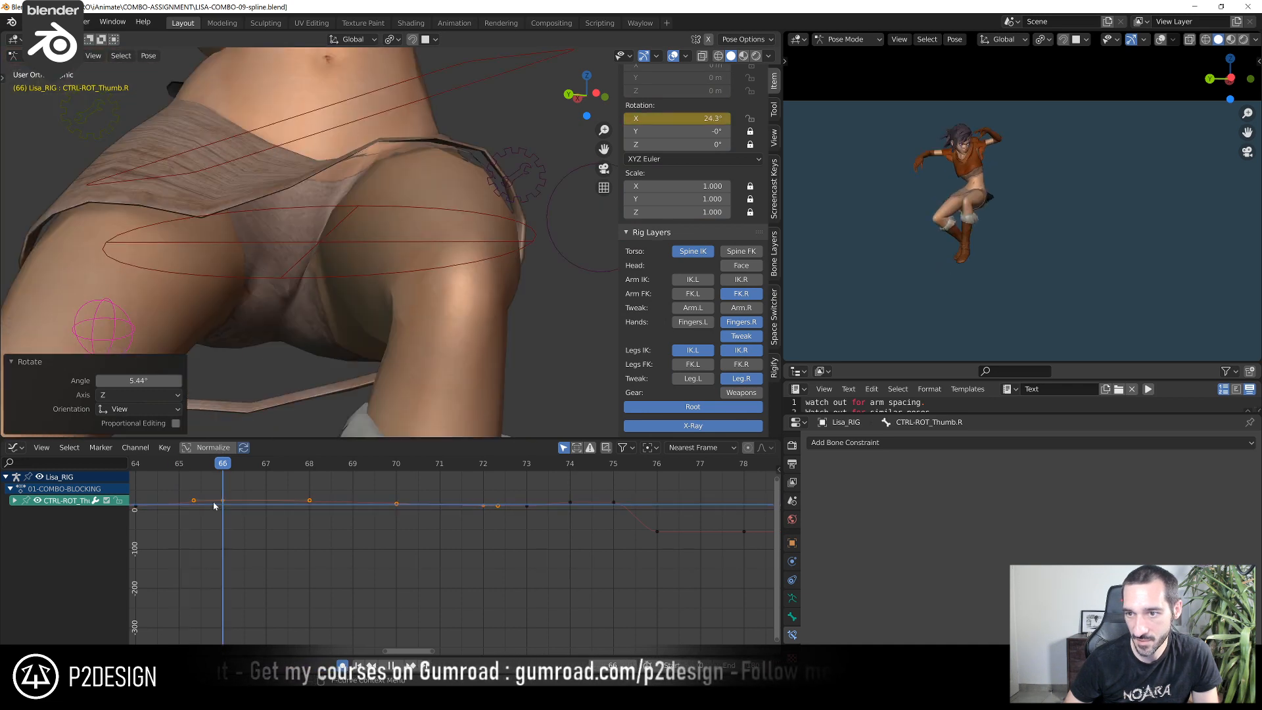
{"action": "scroll", "coordinate": [265, 172], "scroll_direction": "down", "scroll_amount": 6}
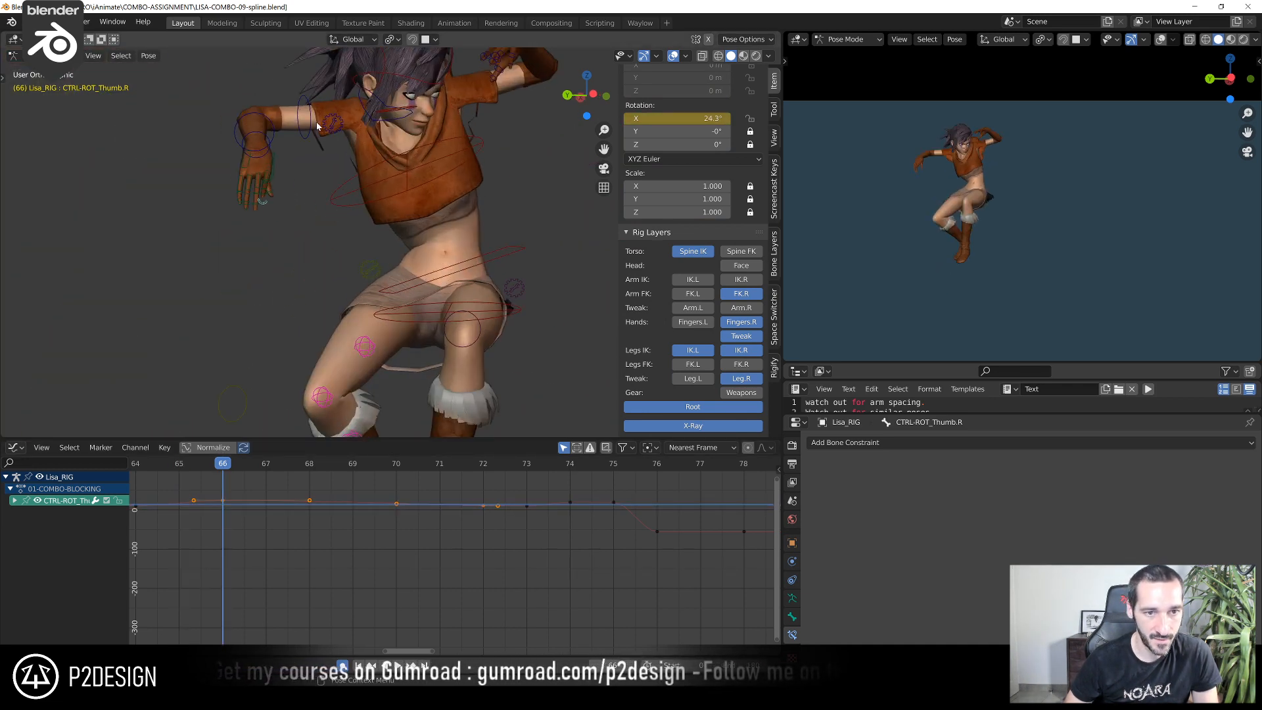
{"action": "left_click", "coordinate": [309, 123]}
{"action": "scroll", "coordinate": [322, 501], "scroll_direction": "down", "scroll_amount": 3}
{"action": "middle_click_drag", "start_coordinate": [322, 502], "coordinate": [377, 546]}
{"action": "right_click_drag", "start_coordinate": [406, 553], "coordinate": [641, 611], "text": "shift"}
{"action": "left_click_drag", "start_coordinate": [636, 610], "coordinate": [532, 585]}
{"action": "left_click_drag", "start_coordinate": [381, 466], "coordinate": [662, 615]}
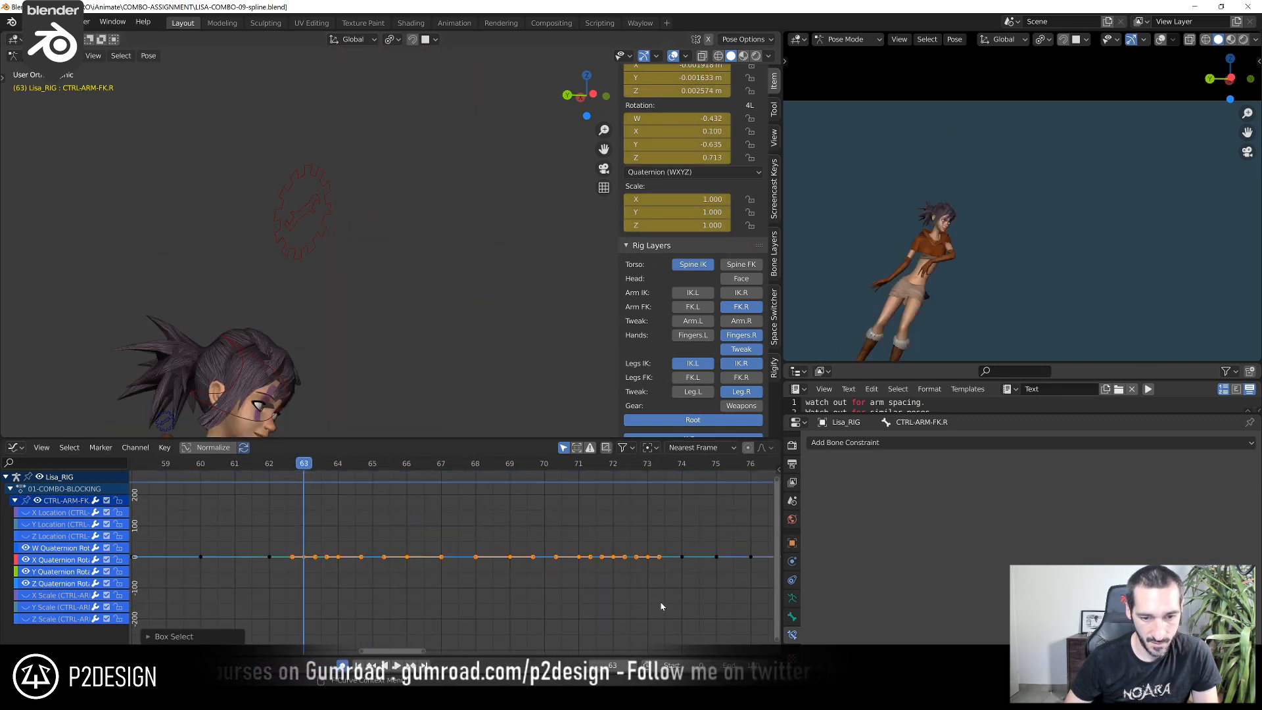
{"action": "key", "text": "KP_Decimal"}
{"action": "left_click", "coordinate": [494, 512]}
{"action": "scroll", "coordinate": [494, 511], "scroll_direction": "down", "scroll_amount": 5}
{"action": "middle_click_drag", "start_coordinate": [461, 517], "coordinate": [523, 530]}
{"action": "right_click_drag", "start_coordinate": [366, 475], "coordinate": [481, 515], "text": "shift"}
Lower CTRL-ARM-FK.R's Y quaternion keys to about -0.484 at frame 64 and 0.023 at frame 66
{"action": "left_click", "coordinate": [461, 555]}
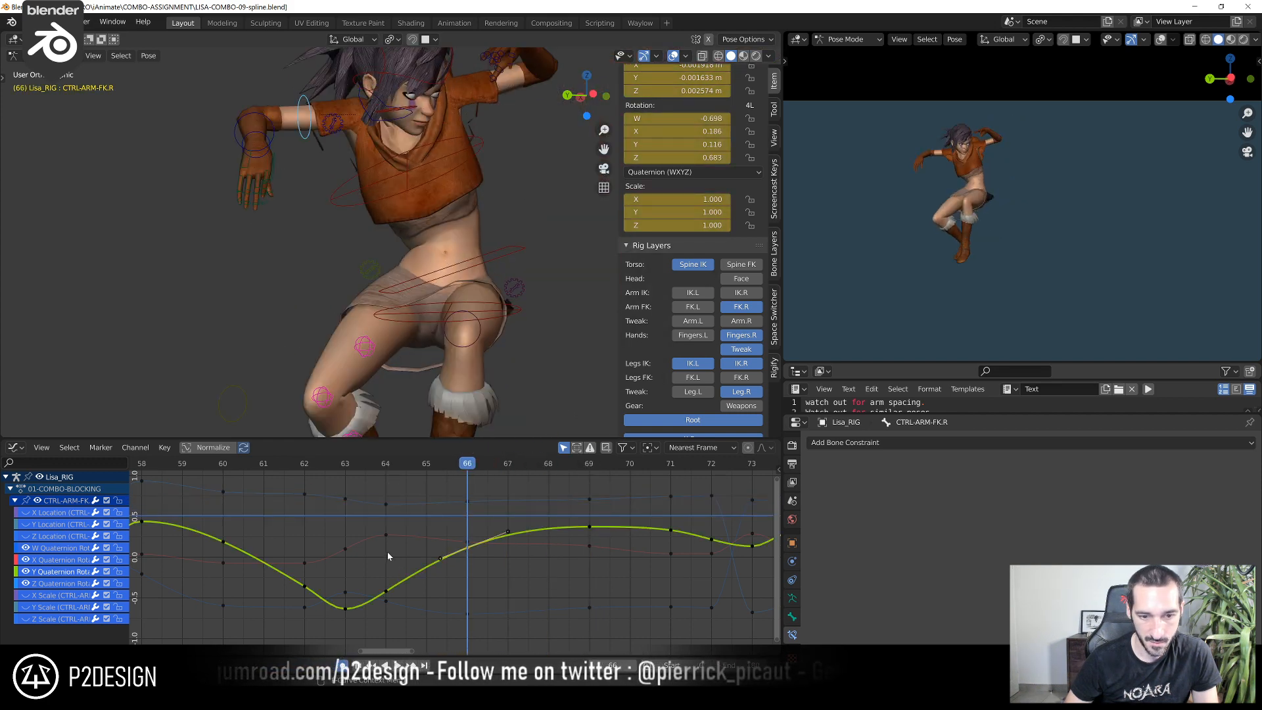
{"action": "left_click", "coordinate": [391, 466]}
{"action": "left_click", "coordinate": [387, 592]}
{"action": "key", "text": "g"}
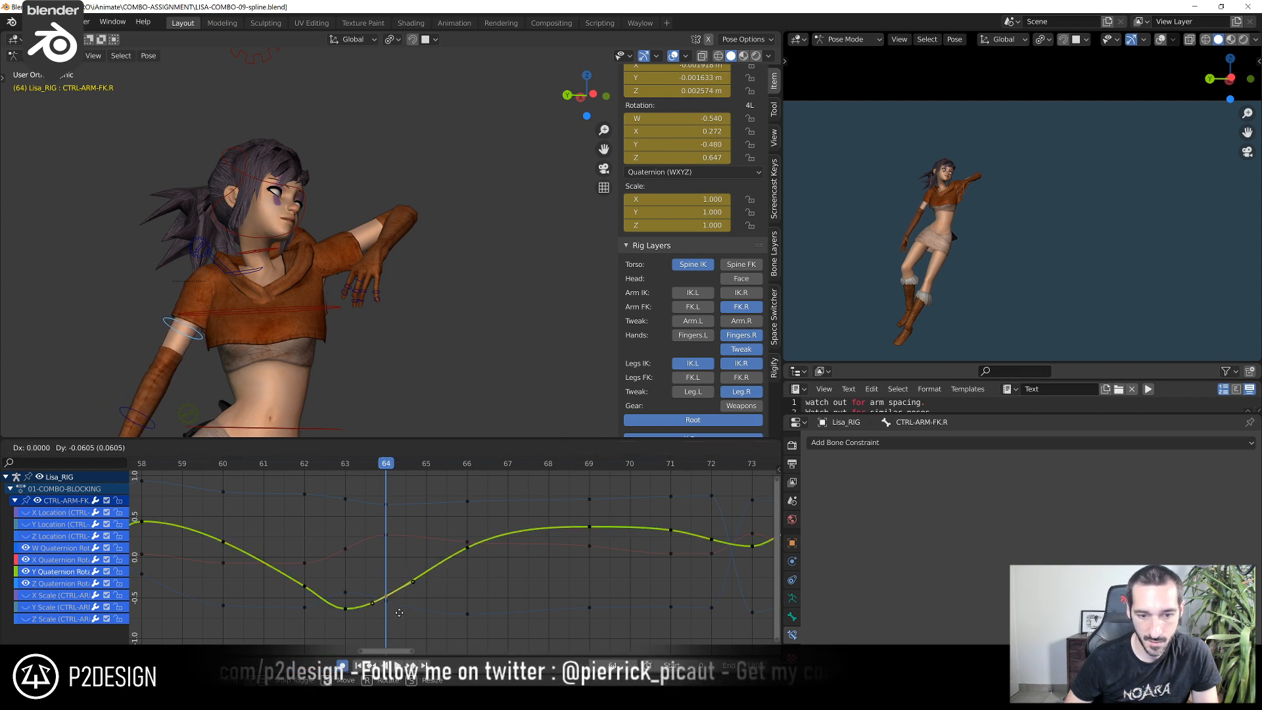
{"action": "left_click", "coordinate": [403, 601]}
{"action": "left_click", "coordinate": [448, 467]}
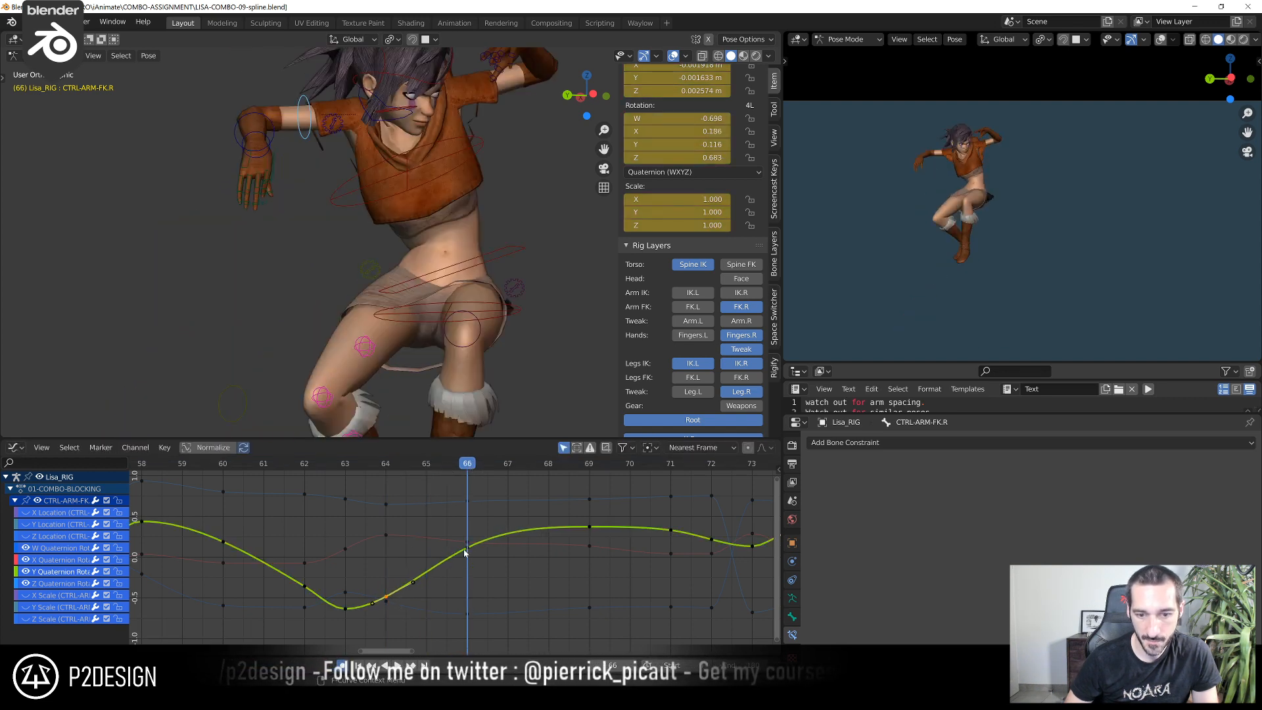
{"action": "key", "text": "g"}
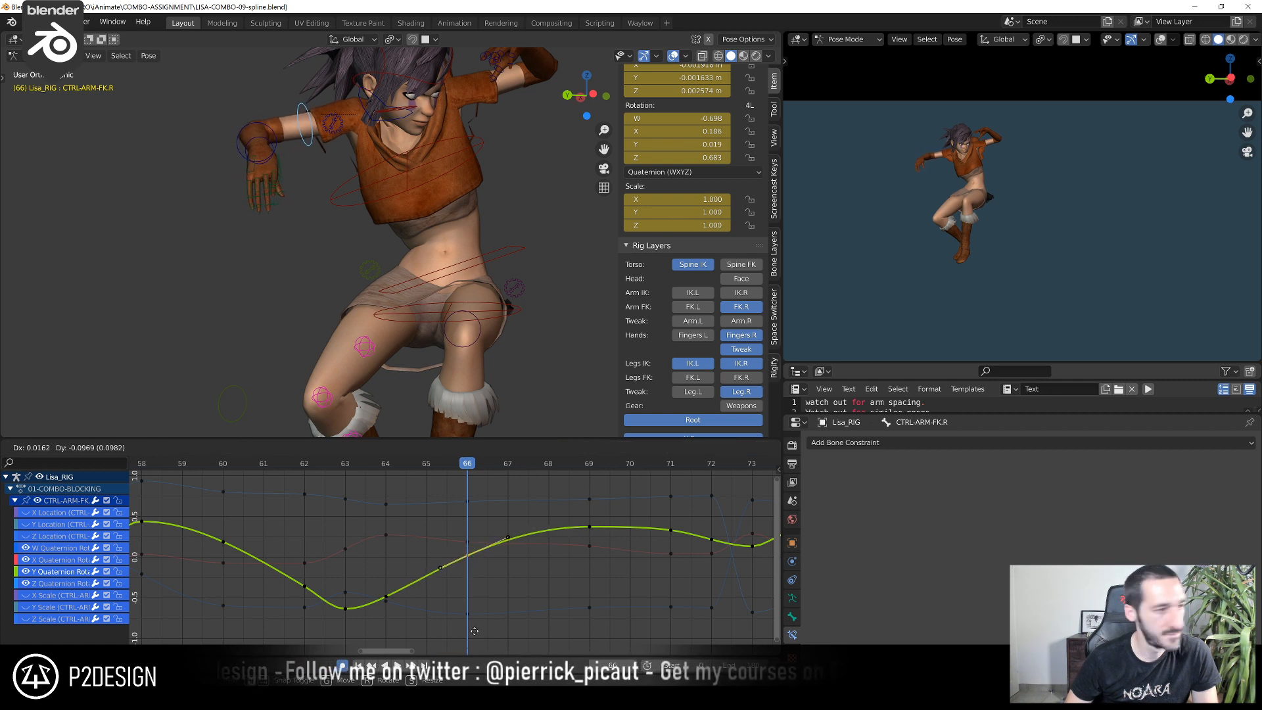
{"action": "left_click", "coordinate": [474, 627]}
Raise CTRL-ARM-FK.R's frame 66 keys to about 0.263 for X quaternion and -0.685 for W quaternion
{"action": "scroll", "coordinate": [451, 563], "scroll_direction": "up", "scroll_amount": 3}
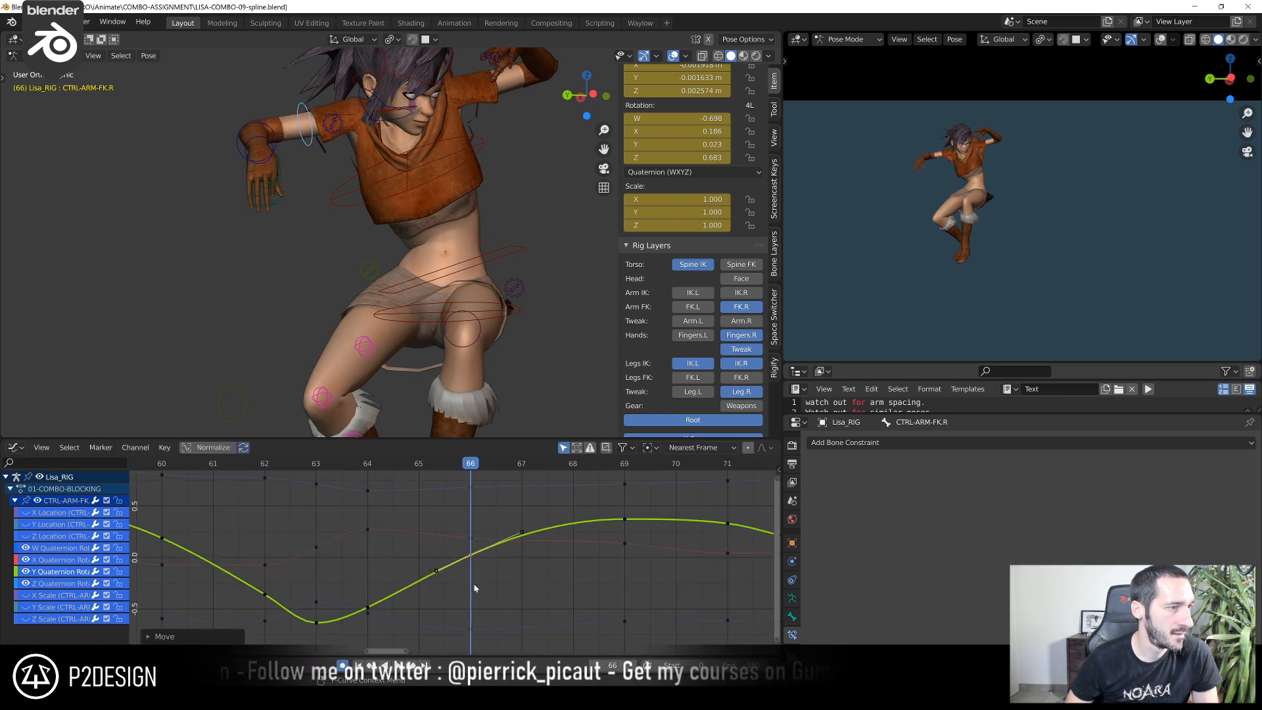
{"action": "middle_click_drag", "start_coordinate": [450, 566], "coordinate": [377, 561]}
{"action": "left_click", "coordinate": [393, 539]}
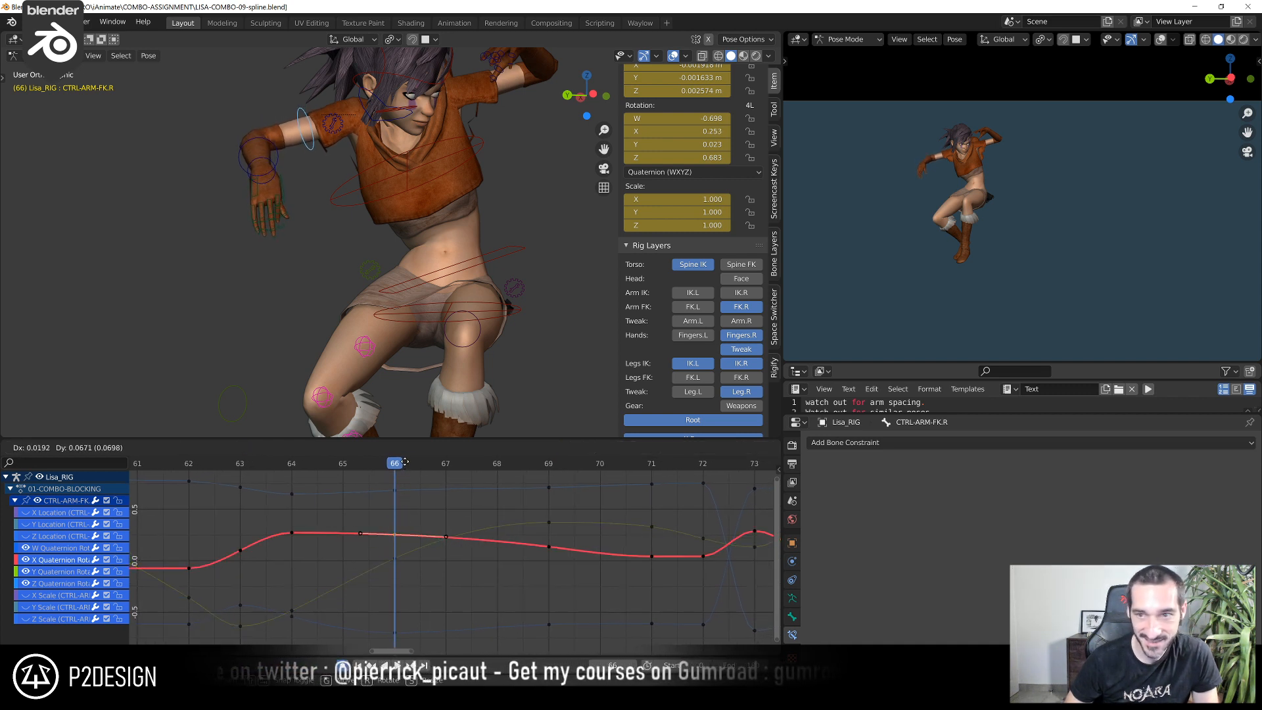
{"action": "left_click", "coordinate": [393, 531]}
{"action": "left_click", "coordinate": [395, 629]}
{"action": "key", "text": "g"}
{"action": "left_click", "coordinate": [393, 628]}
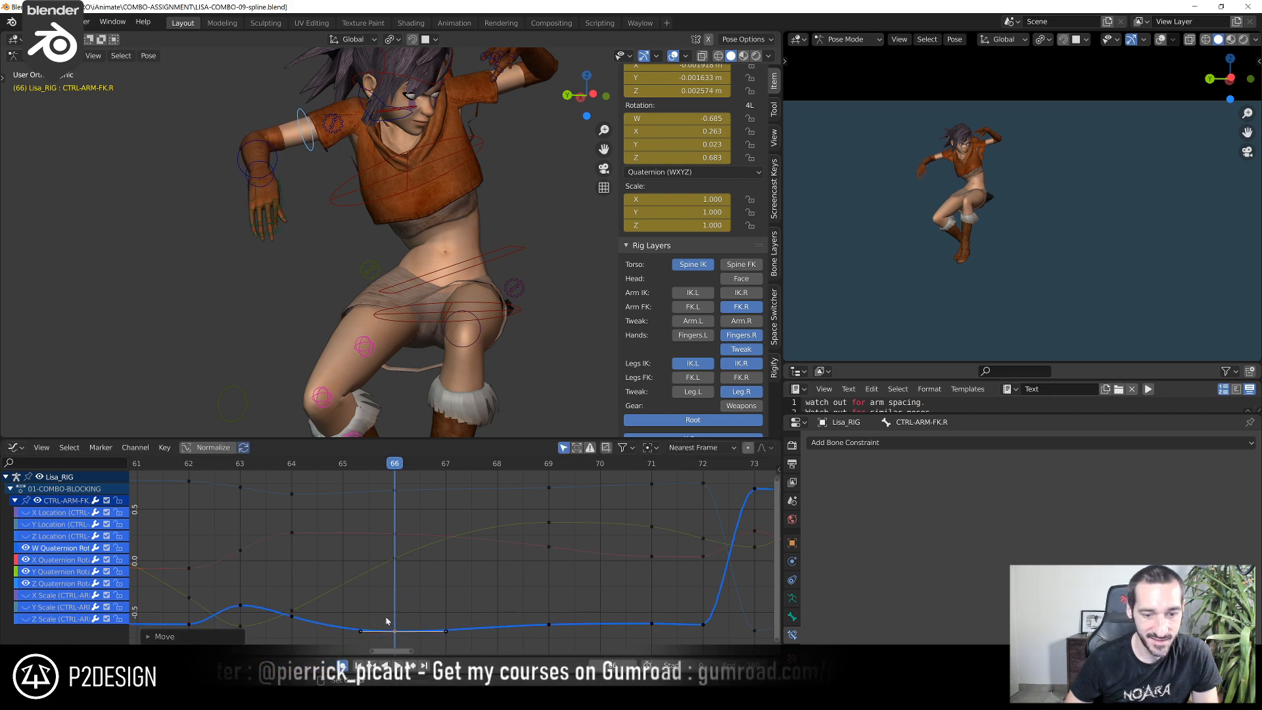
Raise CTRL-ARM-FK.R's W quaternion key at frame 64 to about -0.499
{"action": "left_click", "coordinate": [292, 465]}
{"action": "left_click", "coordinate": [291, 615]}
{"action": "key", "text": "g"}
{"action": "left_click", "coordinate": [293, 589]}
{"action": "scroll", "coordinate": [297, 571], "scroll_direction": "down", "scroll_amount": 2}
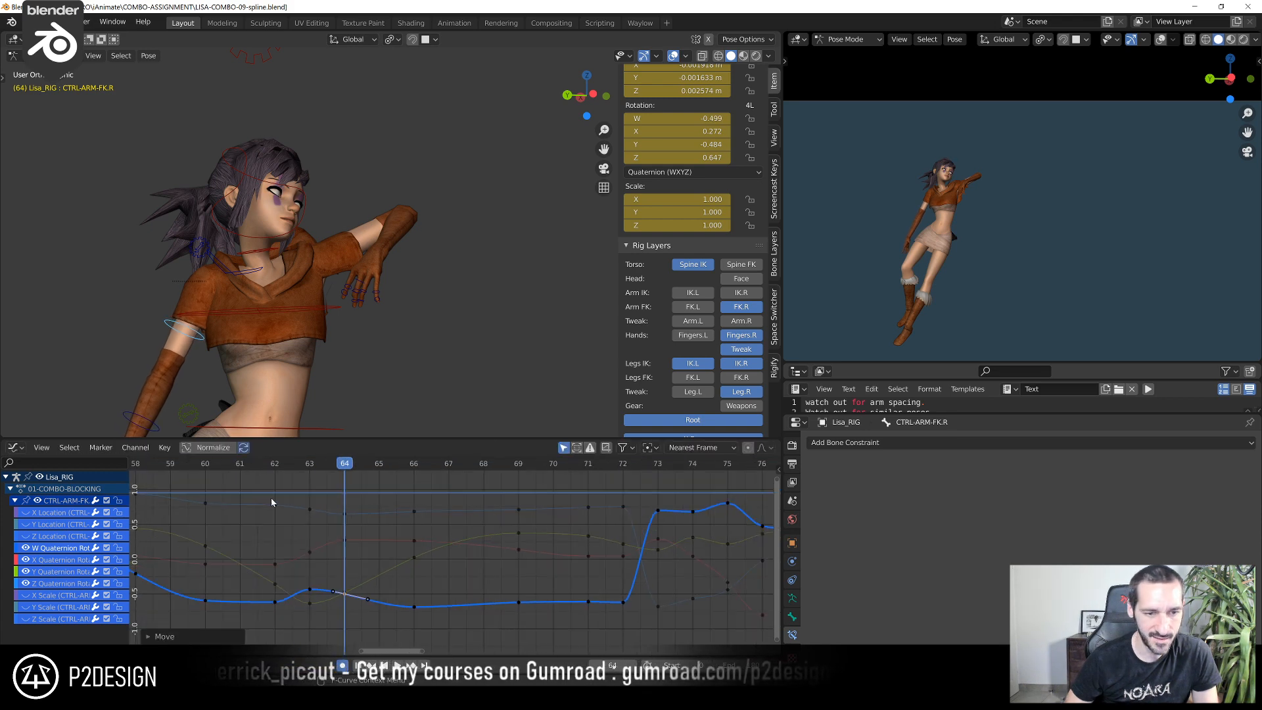
Scrub through the motion to frame 72 and rotate CTRL-ARM-FK.R there from different angles, finishing with a 1.35° turn
{"action": "left_click", "coordinate": [256, 465]}
{"action": "left_click_drag", "start_coordinate": [256, 465], "coordinate": [617, 507]}
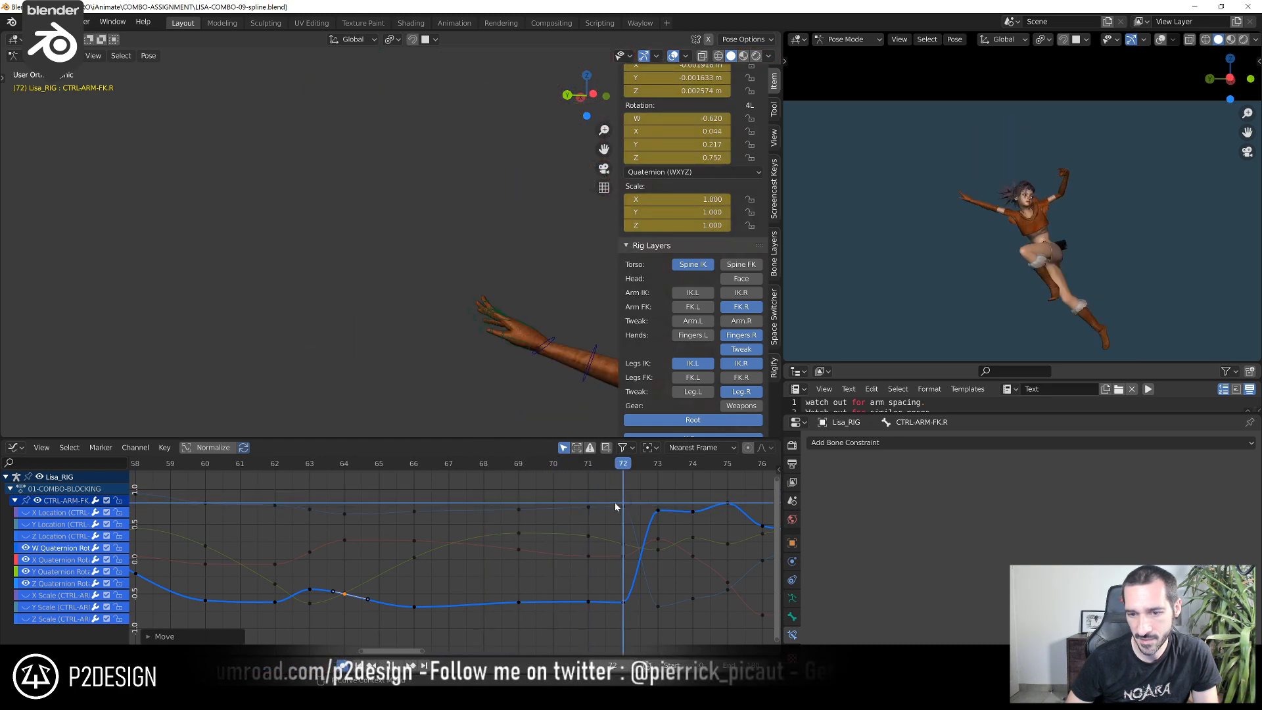
{"action": "middle_click_drag", "start_coordinate": [552, 400], "coordinate": [311, 311], "text": "shift"}
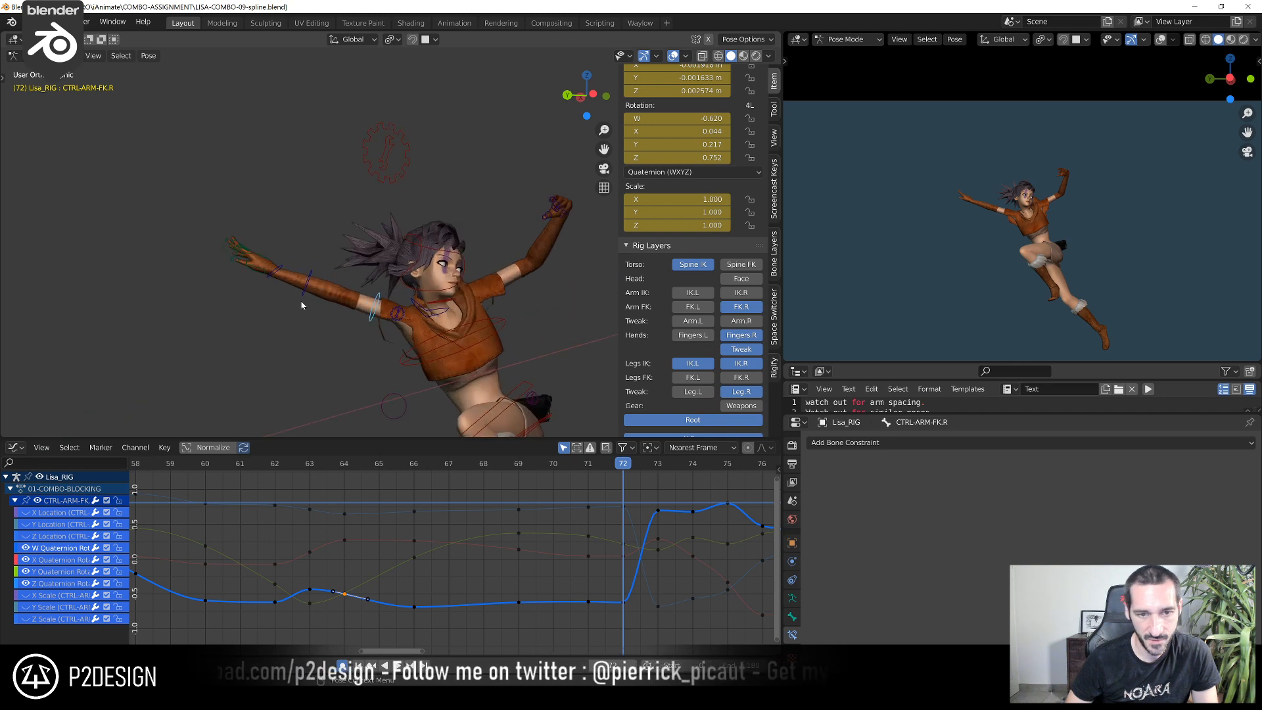
{"action": "key", "text": "r"}
{"action": "left_click", "coordinate": [291, 256]}
{"action": "middle_click_drag", "start_coordinate": [290, 256], "coordinate": [209, 267]}
{"action": "key", "text": "r"}
{"action": "left_click", "coordinate": [440, 326]}
{"action": "key", "text": "r"}
{"action": "left_click", "coordinate": [214, 259]}
Compare frame 72 with its neighbouring frames and rotate CTRL-ARM-FK.R slightly further at frame 72
{"action": "left_click_drag", "start_coordinate": [592, 460], "coordinate": [648, 478]}
{"action": "left_click_drag", "start_coordinate": [660, 478], "coordinate": [595, 478]}
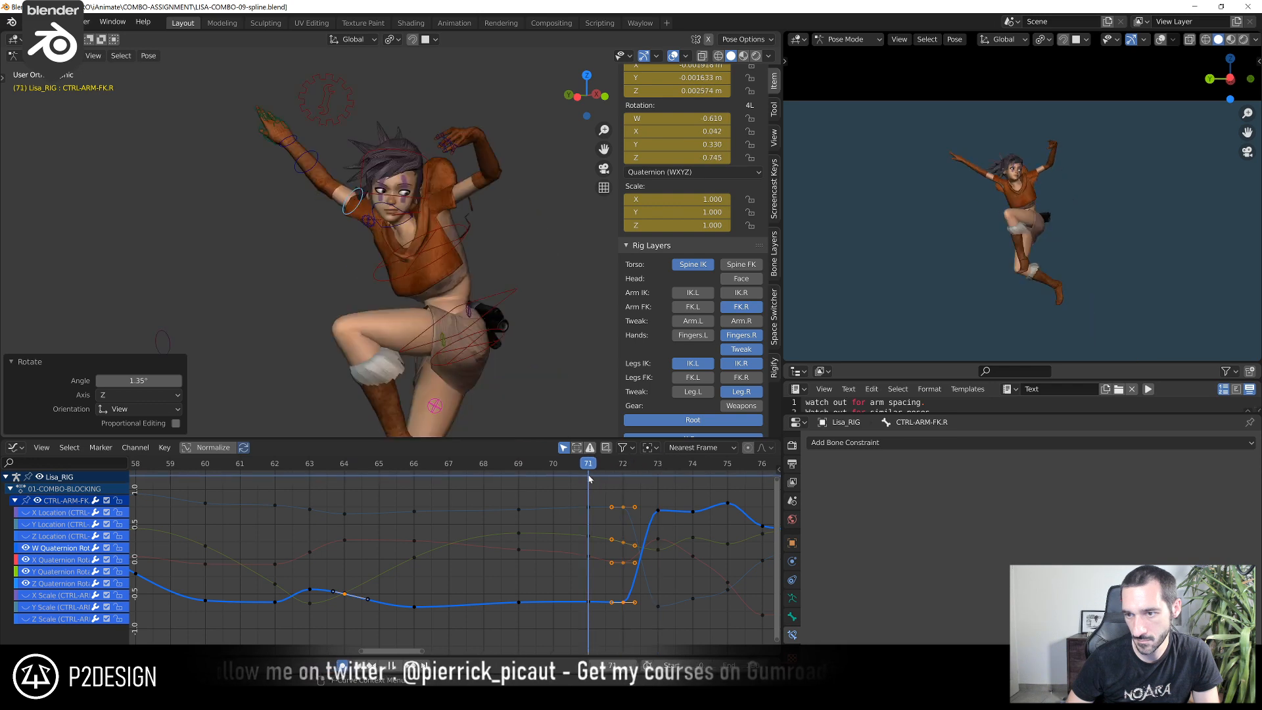
{"action": "key", "text": "Right"}
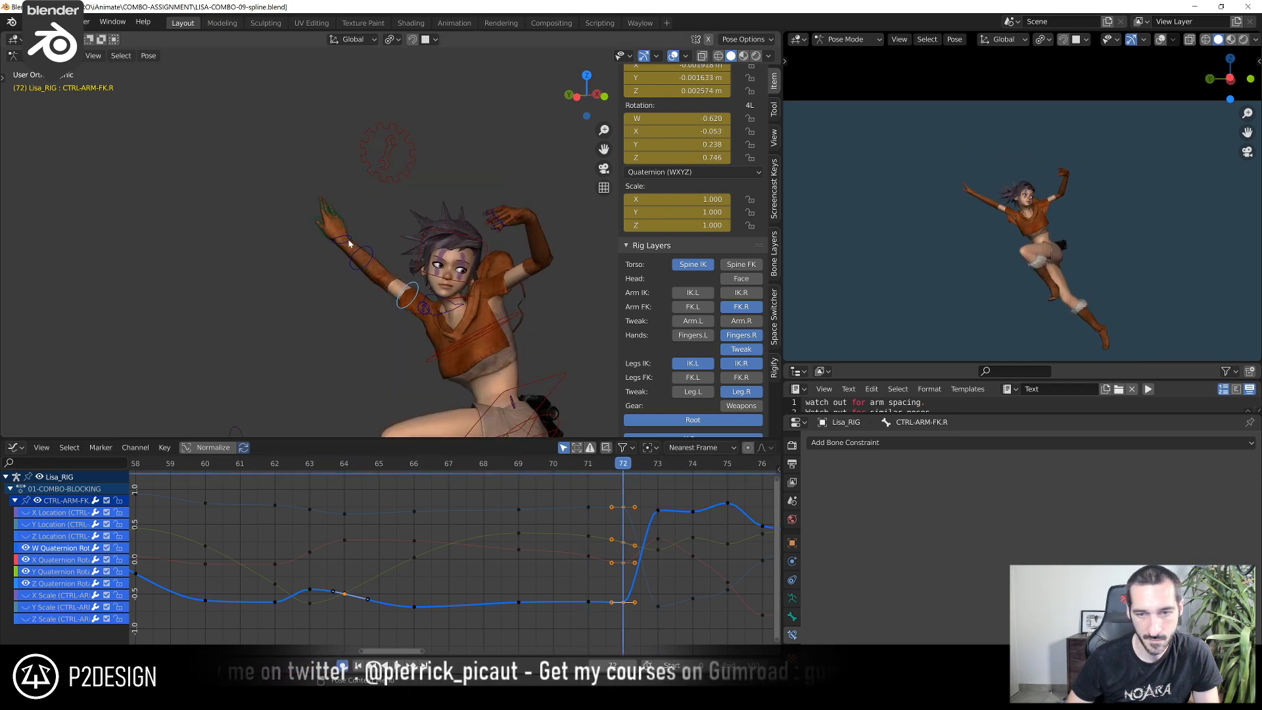
{"action": "key", "text": "r"}
{"action": "left_click", "coordinate": [332, 230]}
Examine the right arm's spacing in the left orthographic view by stepping back and forth around frames 71 and 72
{"action": "key", "text": "ctrl+KP_3"}
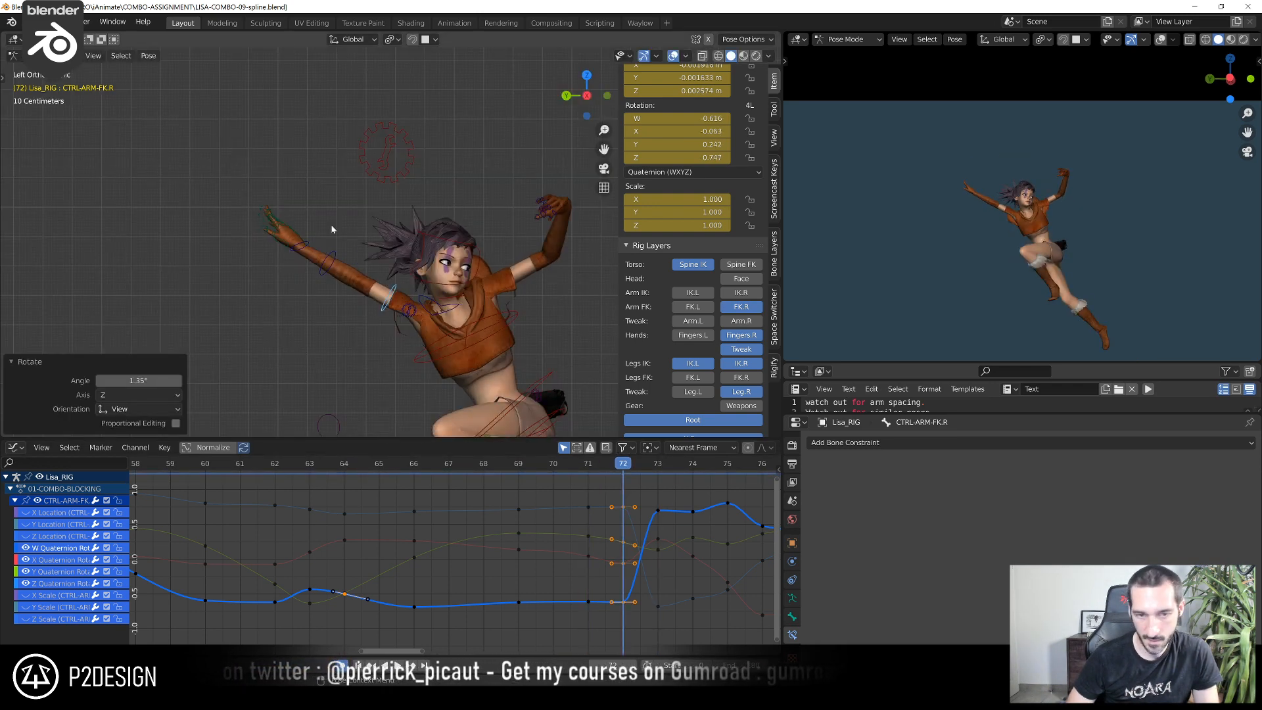
{"action": "scroll", "coordinate": [332, 231], "scroll_direction": "down", "scroll_amount": 7}
{"action": "key", "text": "Left"}
{"action": "key", "text": "Left"}
{"action": "key", "text": "Left"}
{"action": "key", "text": "Right"}
{"action": "key", "text": "Right"}
{"action": "key", "text": "Right"}
{"action": "key", "text": "Left"}
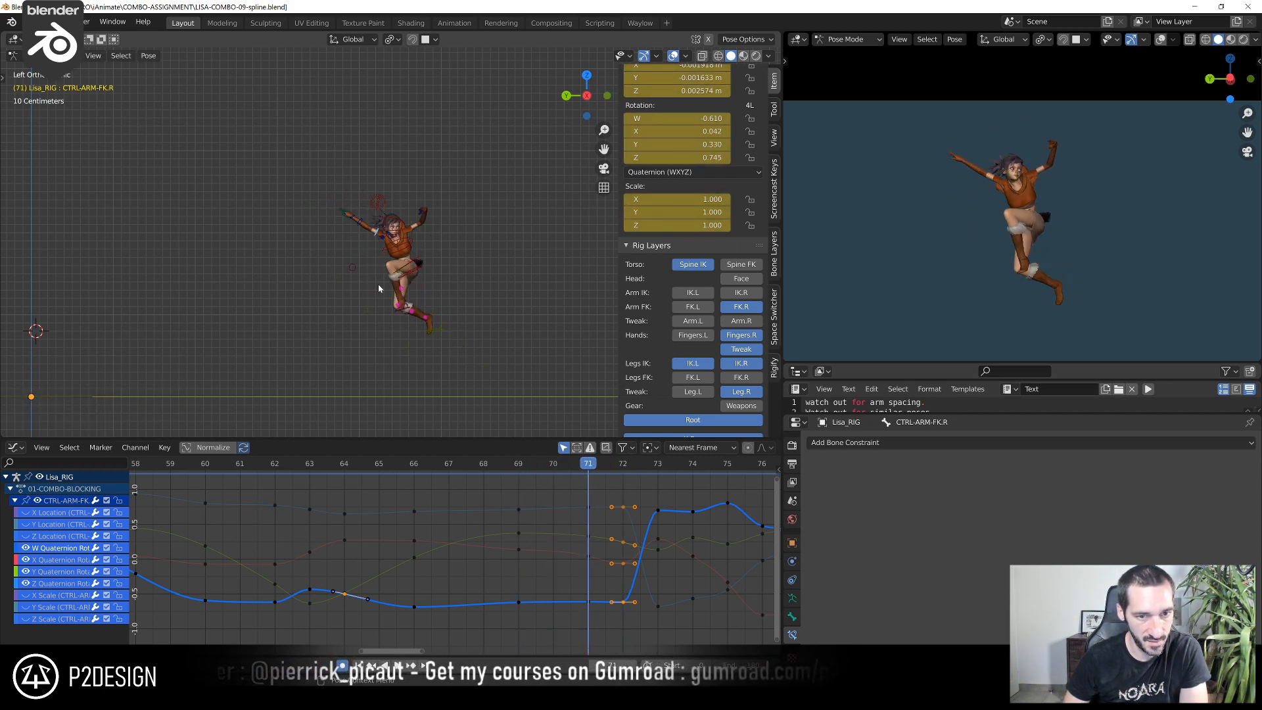
{"action": "scroll", "coordinate": [377, 285], "scroll_direction": "up", "scroll_amount": 3}
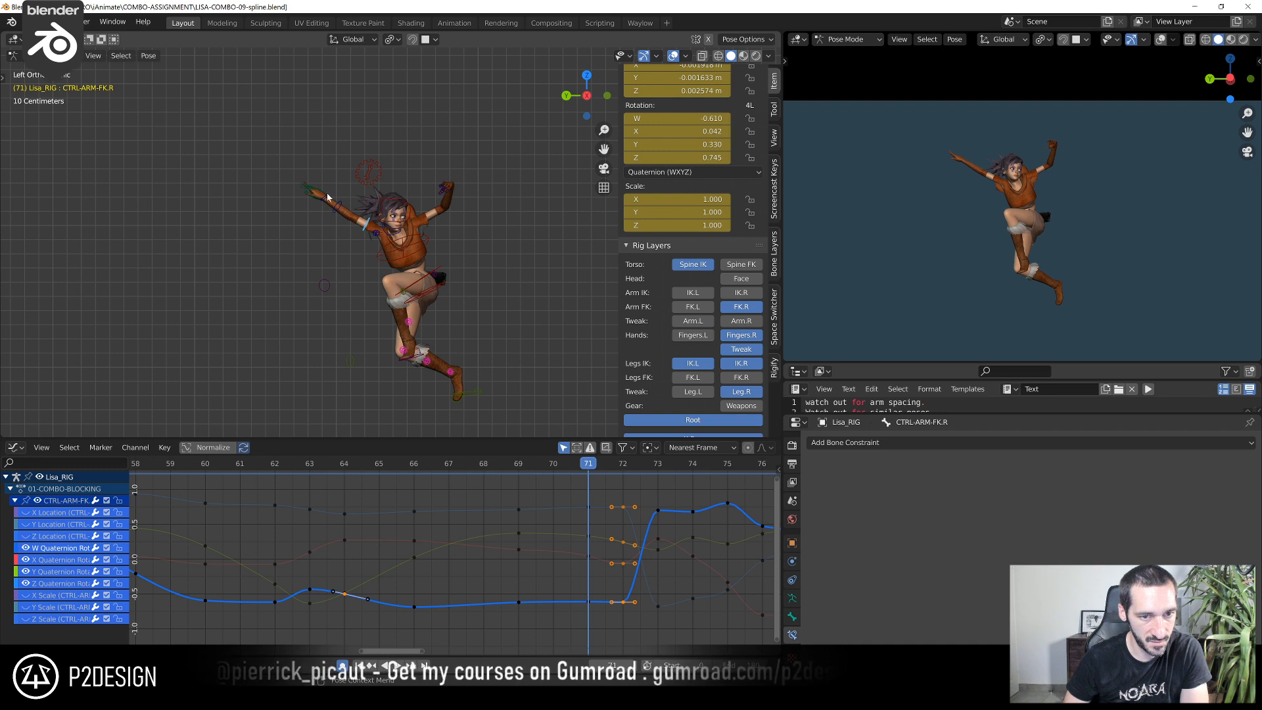
{"action": "key", "text": "Right"}
{"action": "key", "text": "Left"}
{"action": "key", "text": "Right"}
{"action": "key", "text": "Left"}
{"action": "key", "text": "Right"}
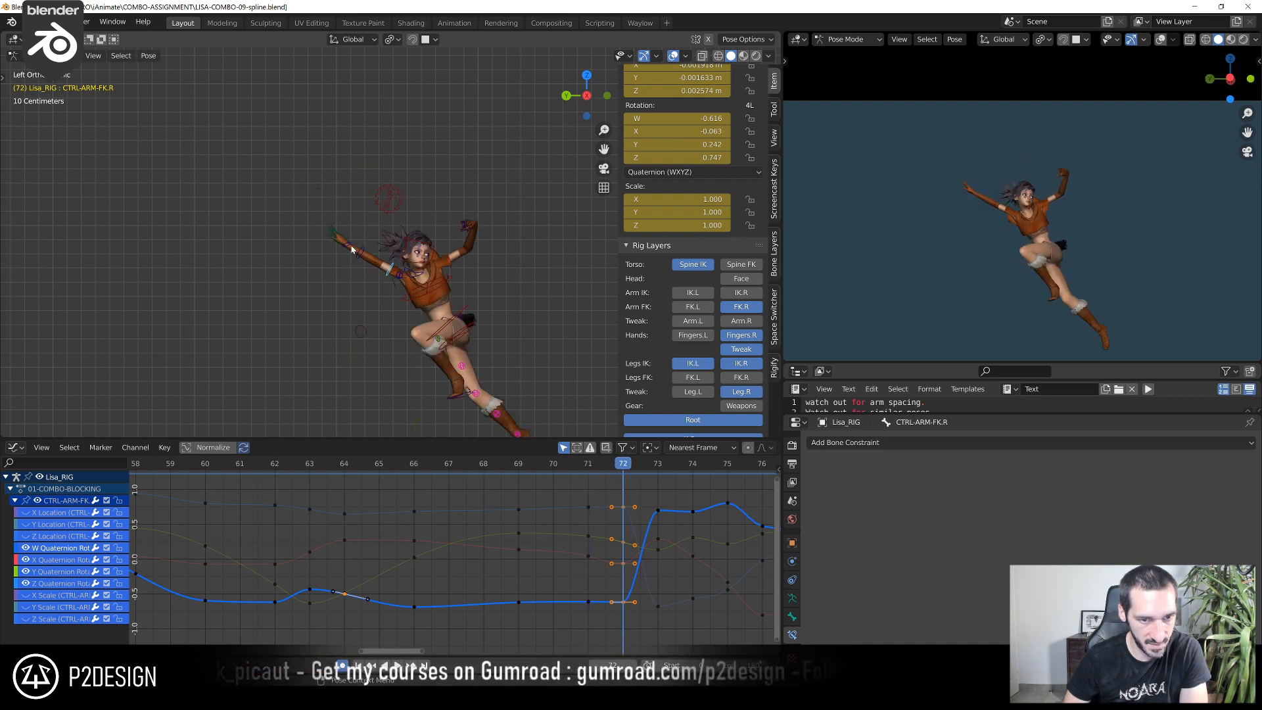
Check the right arm's motion over the frames on either side of frame 72, stopping at frame 71
{"action": "key", "text": "Left"}
{"action": "key", "text": "Left"}
{"action": "key", "text": "Left"}
{"action": "key", "text": "Left"}
{"action": "key", "text": "Left"}
{"action": "key", "text": "Left"}
{"action": "key", "text": "Right"}
{"action": "key", "text": "Right"}
{"action": "key", "text": "Right"}
{"action": "key", "text": "Right"}
{"action": "key", "text": "Right"}
{"action": "key", "text": "Right"}
{"action": "key", "text": "Left"}
Select CTRL-HAND-FK.R and set the start of the rig's motion path frame range to 58
{"action": "left_click", "coordinate": [324, 196]}
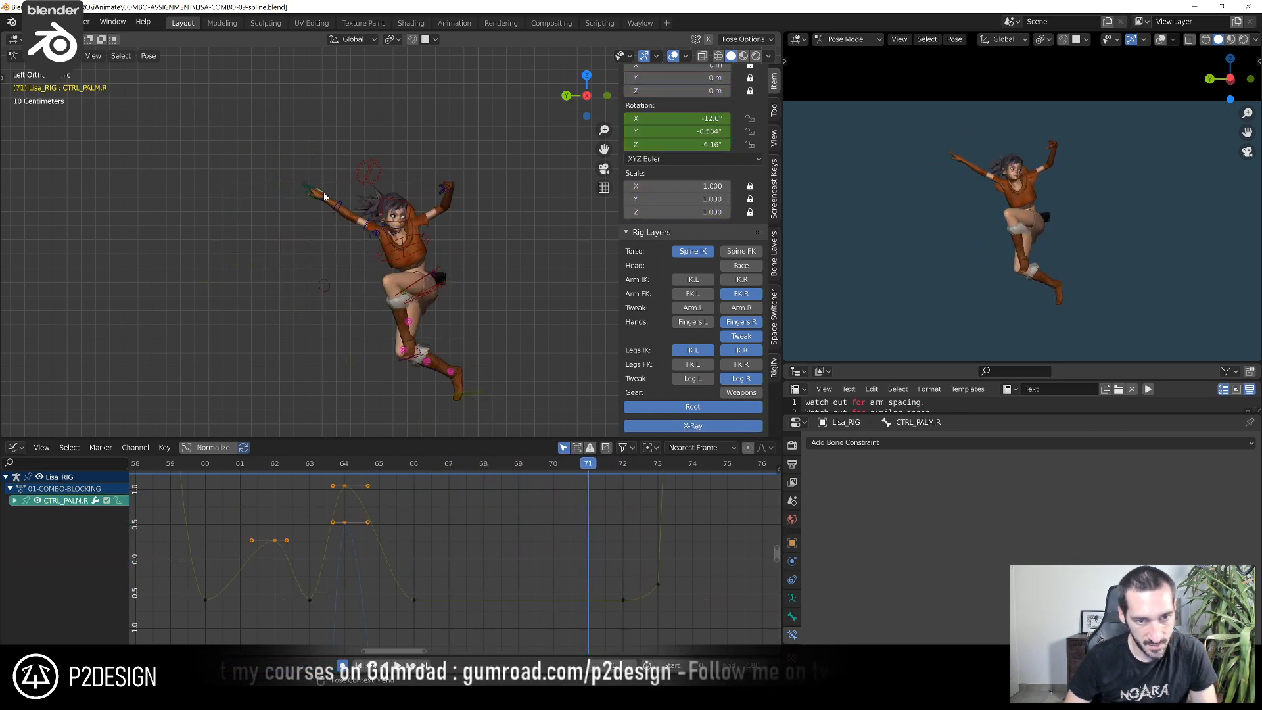
{"action": "left_click", "coordinate": [324, 197]}
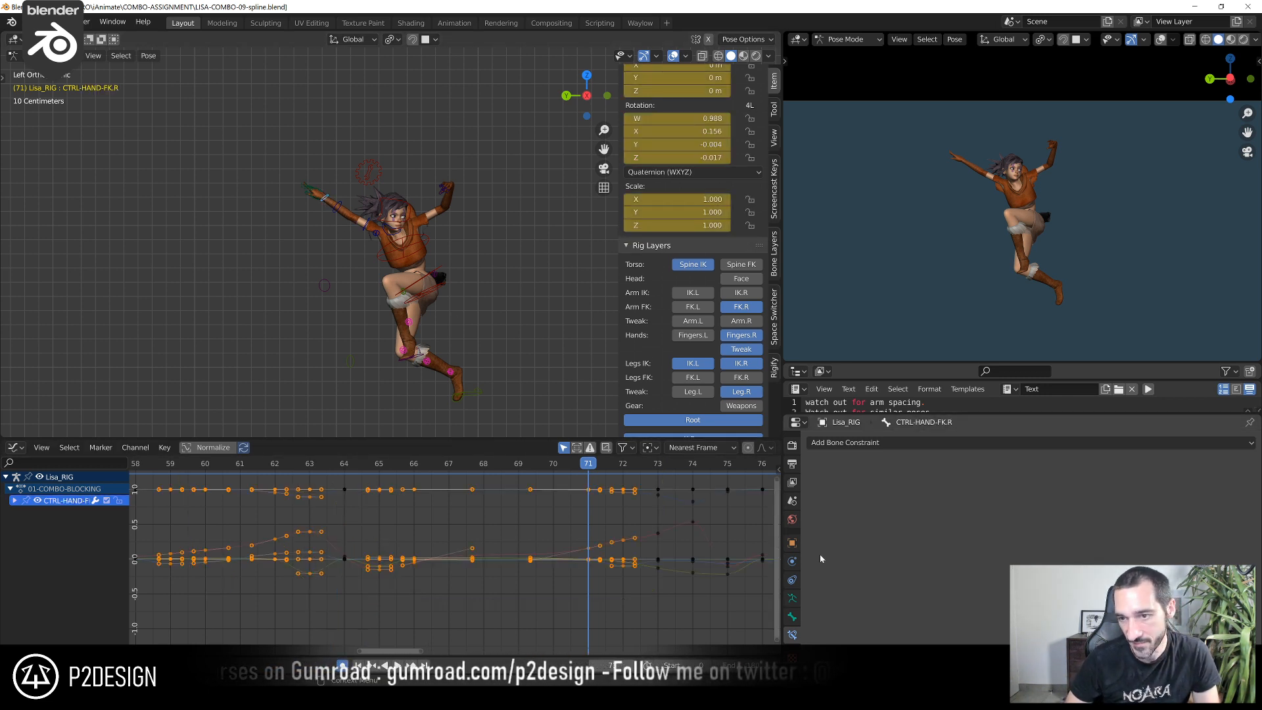
{"action": "left_click", "coordinate": [793, 598]}
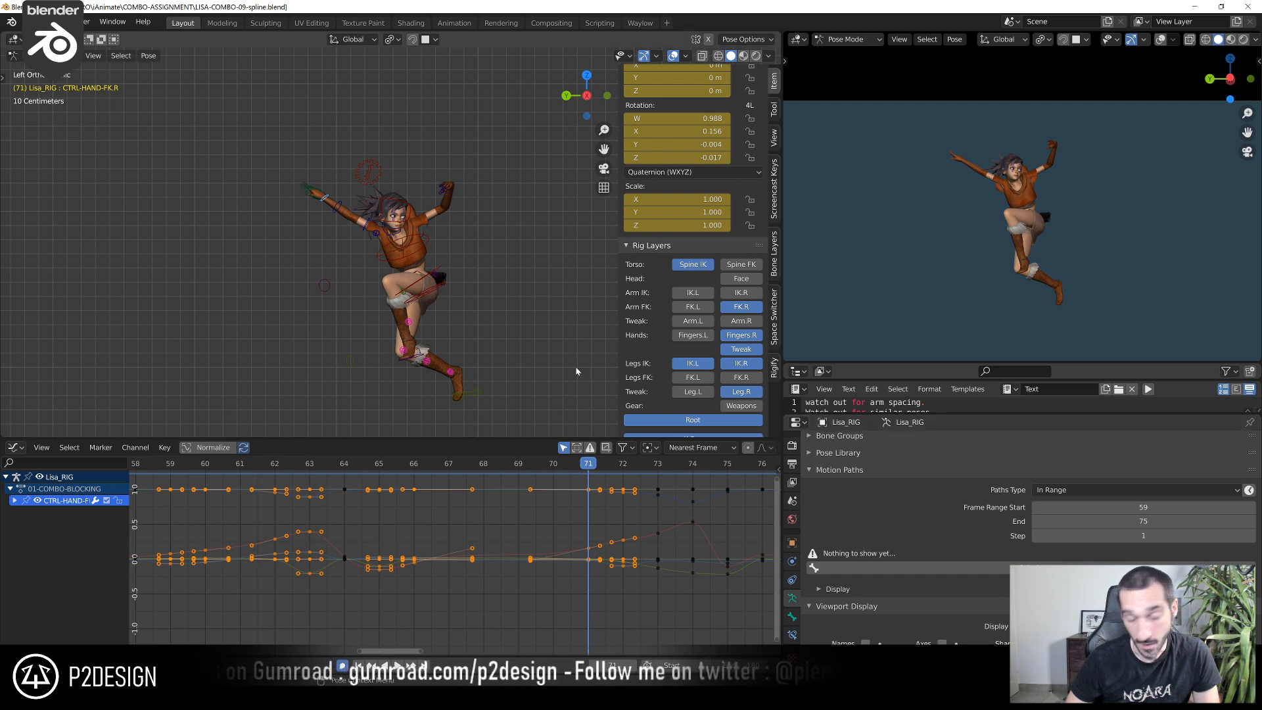
{"action": "left_click_drag", "start_coordinate": [603, 471], "coordinate": [744, 464]}
{"action": "scroll", "coordinate": [704, 496], "scroll_direction": "down", "scroll_amount": 5}
{"action": "middle_click_drag", "start_coordinate": [676, 504], "coordinate": [589, 525]}
{"action": "left_click_drag", "start_coordinate": [576, 468], "coordinate": [239, 541]}
{"action": "middle_click_drag", "start_coordinate": [239, 543], "coordinate": [380, 520]}
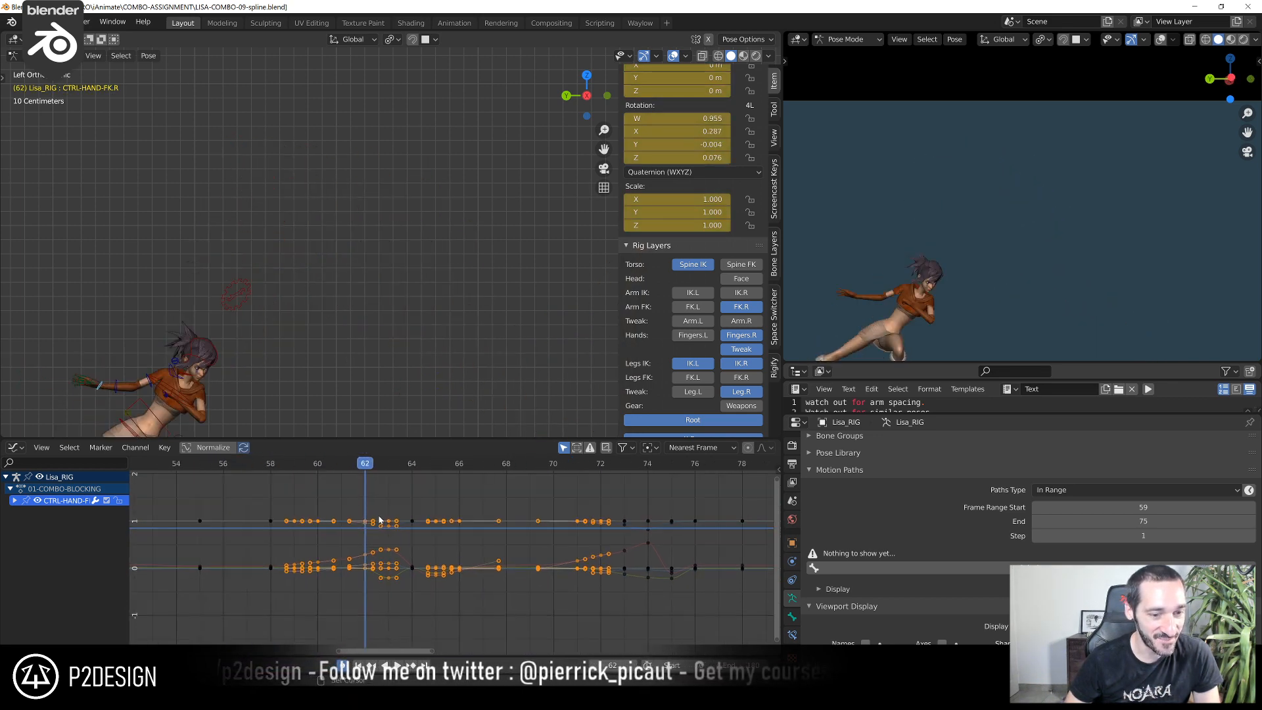
{"action": "left_click", "coordinate": [273, 469]}
{"action": "left_click", "coordinate": [1144, 507]}
{"action": "key", "text": "Return"}
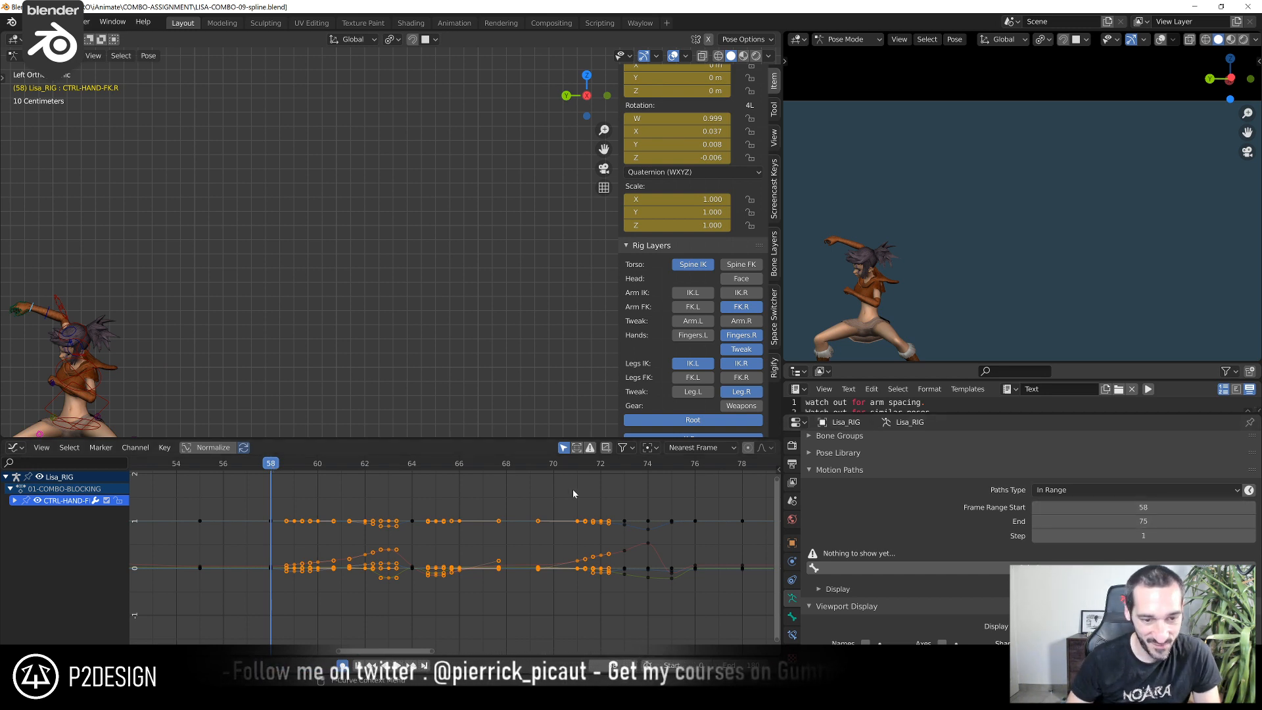
Set the end of the motion path range to frame 76 and calculate the bone path for CTRL-HAND-FK.R
{"action": "left_click_drag", "start_coordinate": [290, 467], "coordinate": [688, 518]}
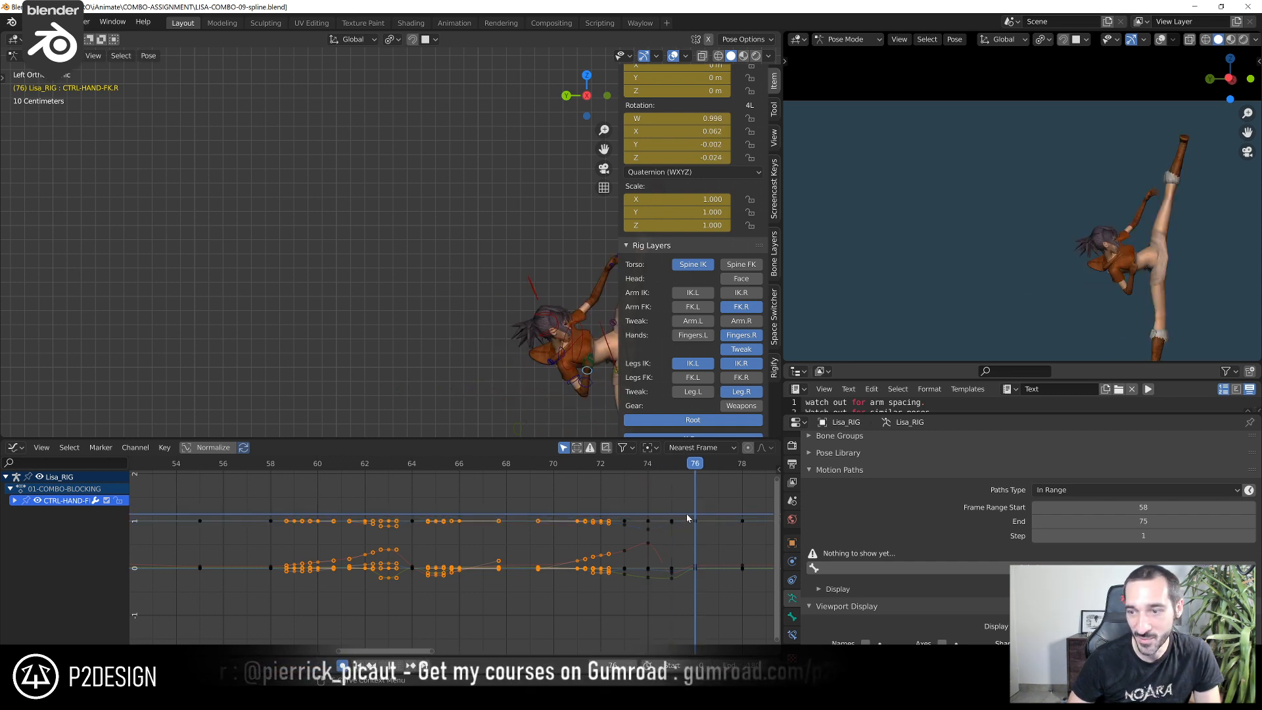
{"action": "double_click", "coordinate": [1144, 521]}
{"action": "key", "text": "Return"}
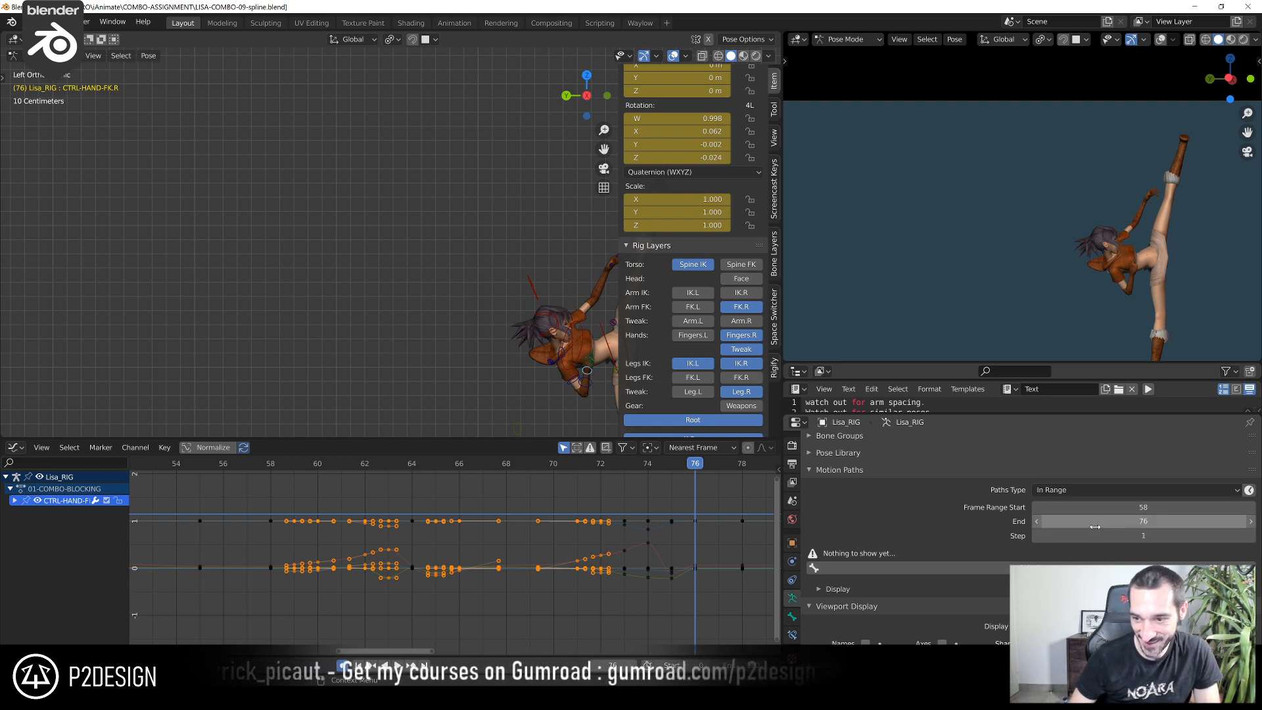
{"action": "left_click", "coordinate": [995, 564]}
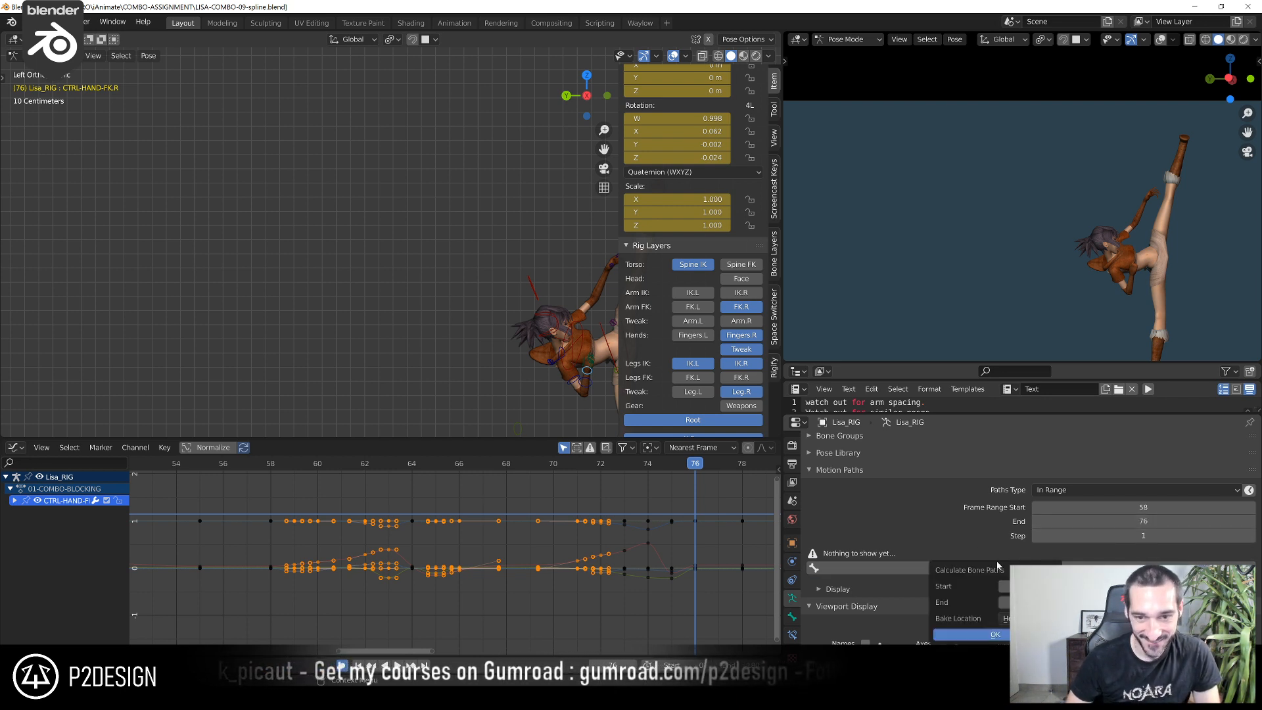
{"action": "left_click", "coordinate": [990, 633]}
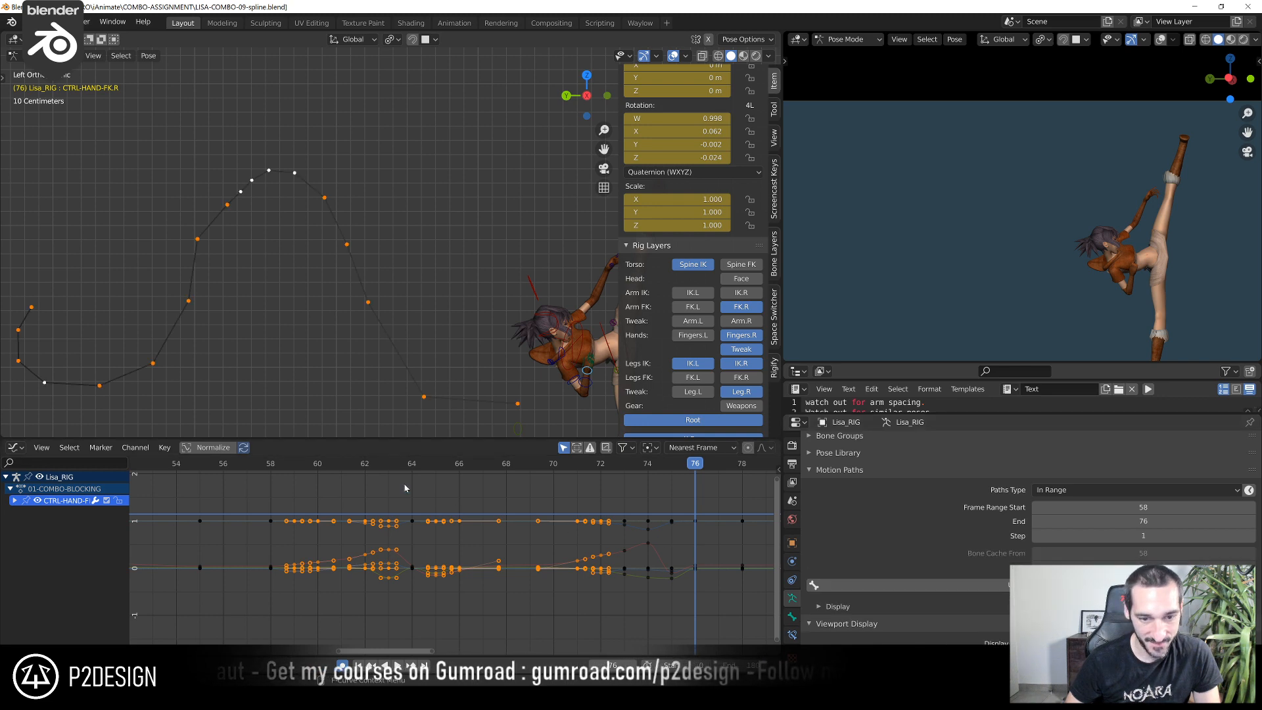
Go to frame 67 and show the overlays with the hand's motion path in the camera view
{"action": "left_click_drag", "start_coordinate": [371, 470], "coordinate": [484, 487]}
{"action": "key", "text": "alt+shift+z"}
{"action": "key", "text": "alt+shift+z"}
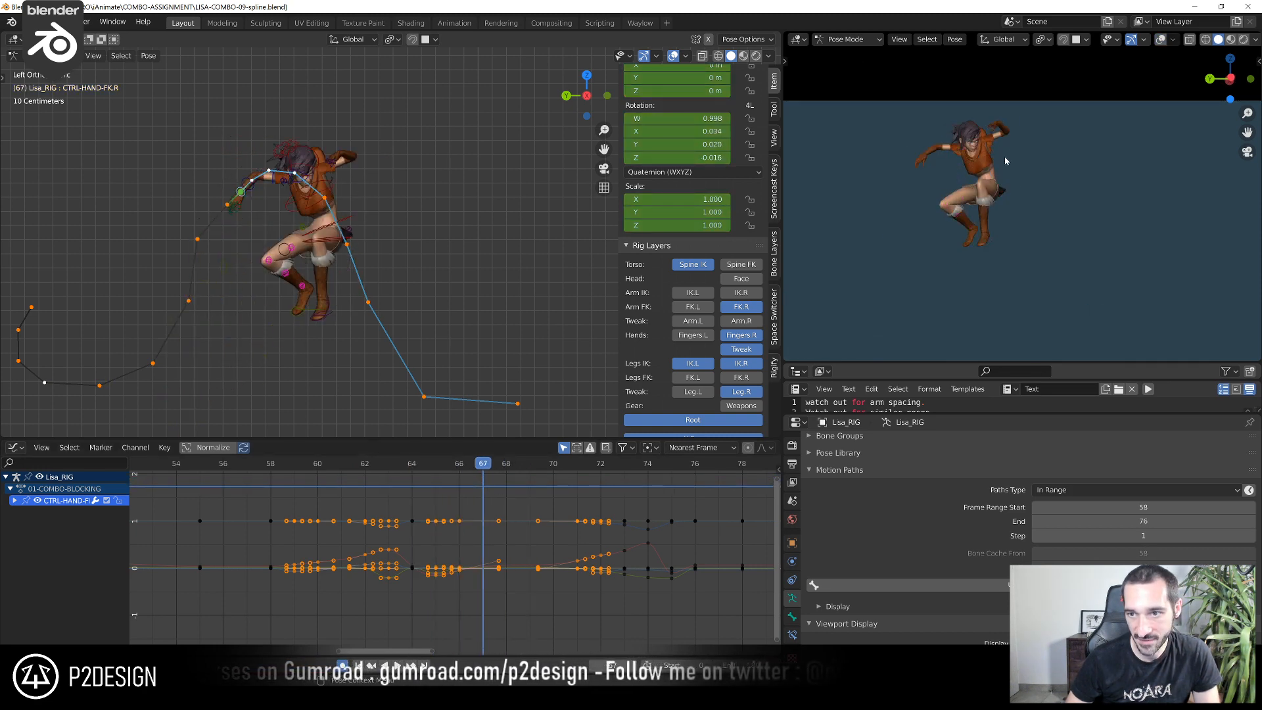
{"action": "left_click", "coordinate": [1161, 39]}
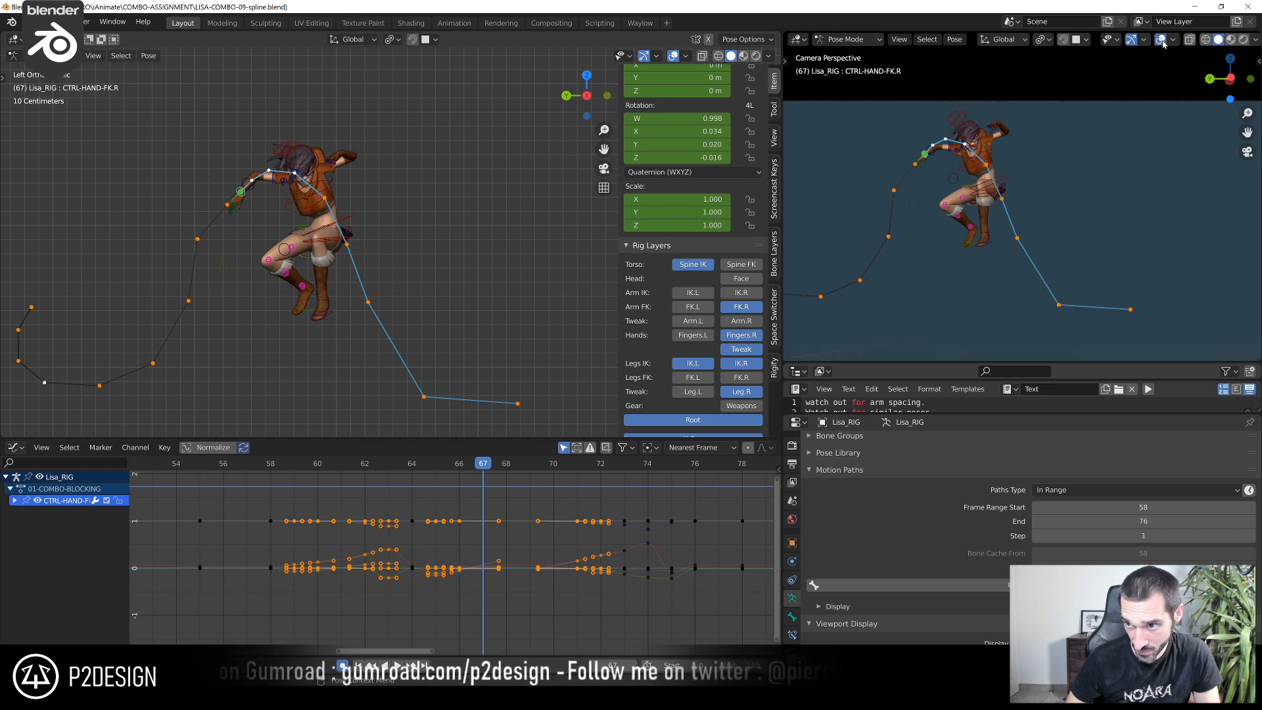
{"action": "left_click", "coordinate": [1160, 41]}
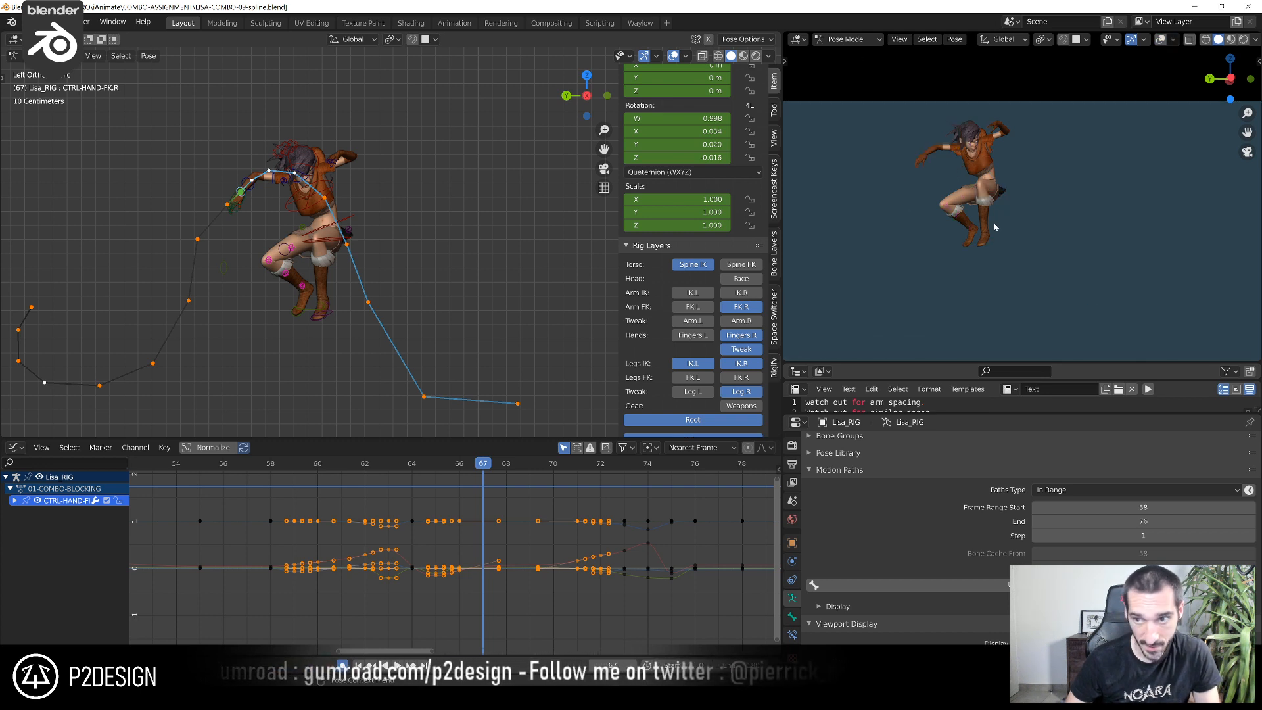
{"action": "key", "text": "alt+shift+z"}
{"action": "key", "text": "alt+shift+z"}
{"action": "key", "text": "alt+shift+z"}
{"action": "key", "text": "alt+shift+z"}
{"action": "key", "text": "alt+shift+z"}
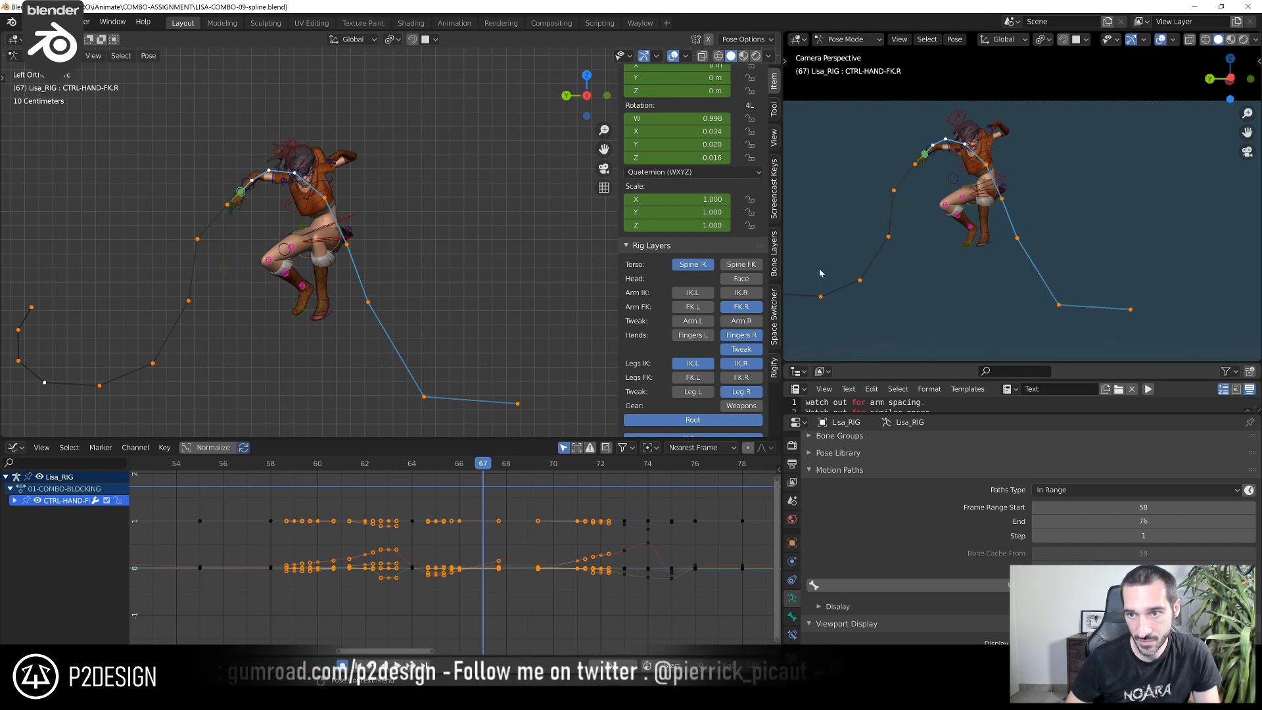
Compare the hand's position at frames 64 and 65, and rotate CTRL-ARM-FK.R at frame 65, including turns of -7.44° and -1.15°
{"action": "left_click_drag", "start_coordinate": [459, 469], "coordinate": [440, 532]}
{"action": "scroll", "coordinate": [987, 281], "scroll_direction": "down", "scroll_amount": 3}
{"action": "scroll", "coordinate": [814, 317], "scroll_direction": "up", "scroll_amount": 1}
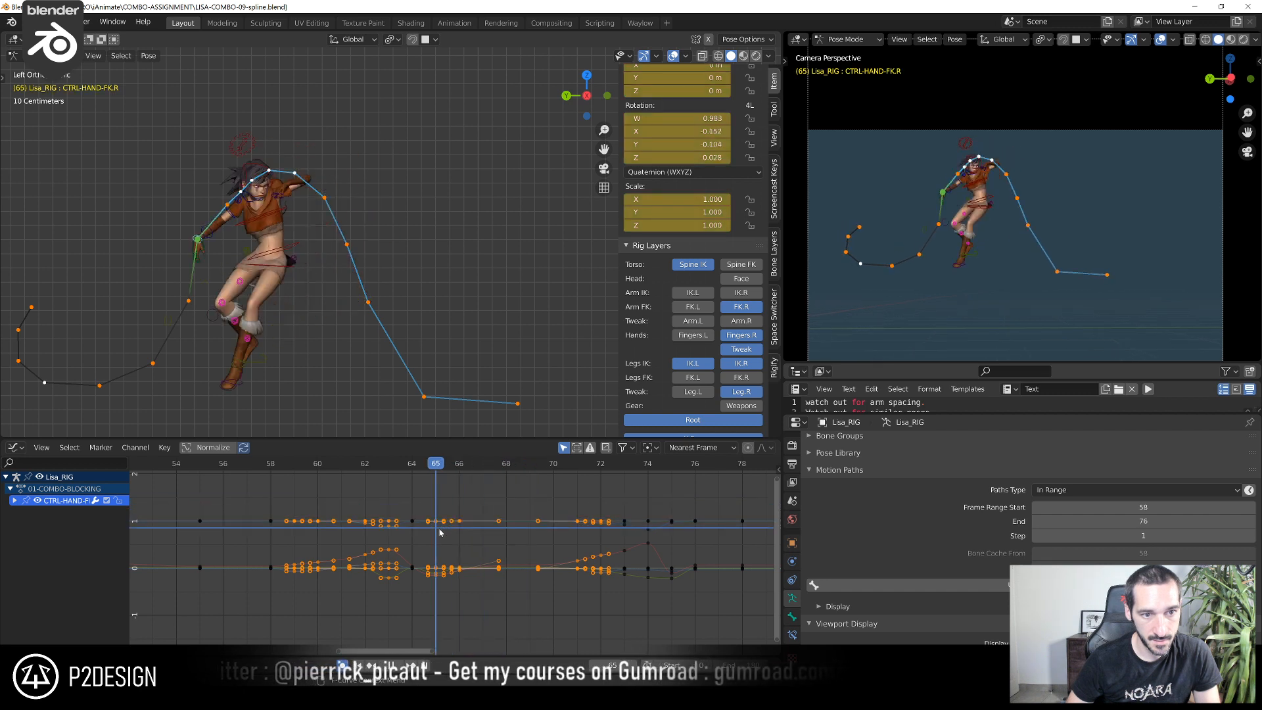
{"action": "key", "text": "Left"}
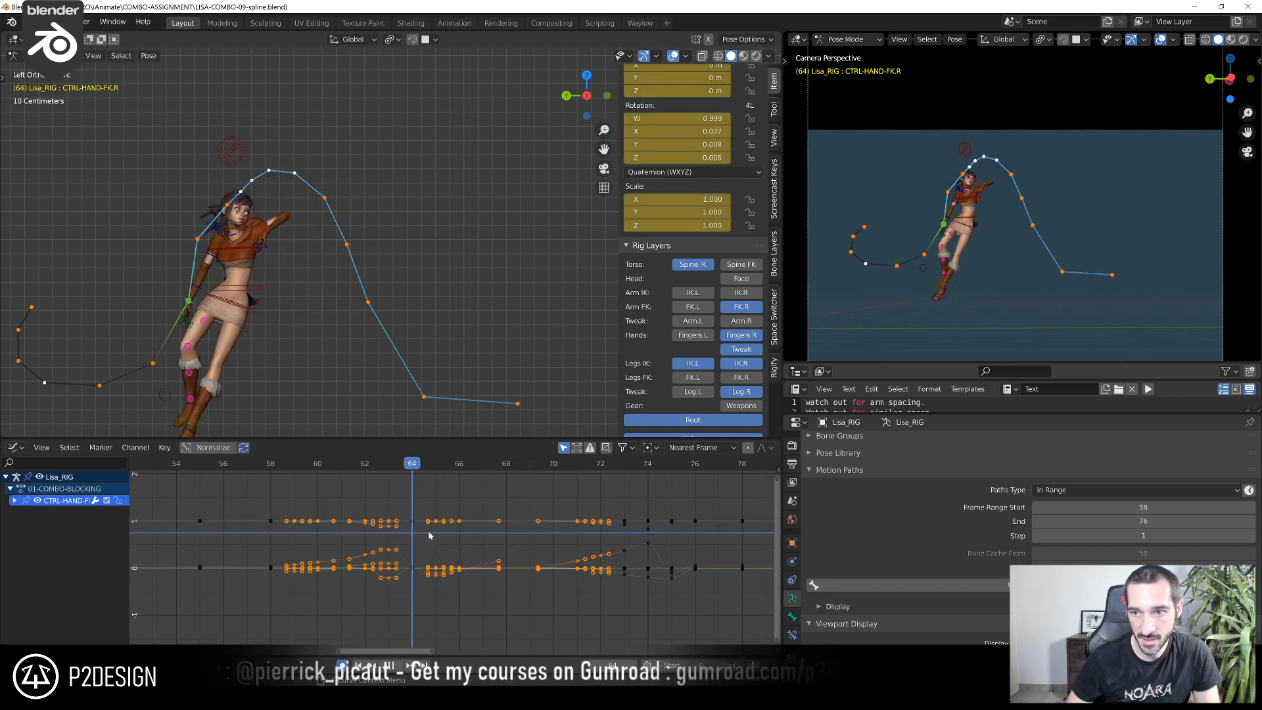
{"action": "key", "text": "Right"}
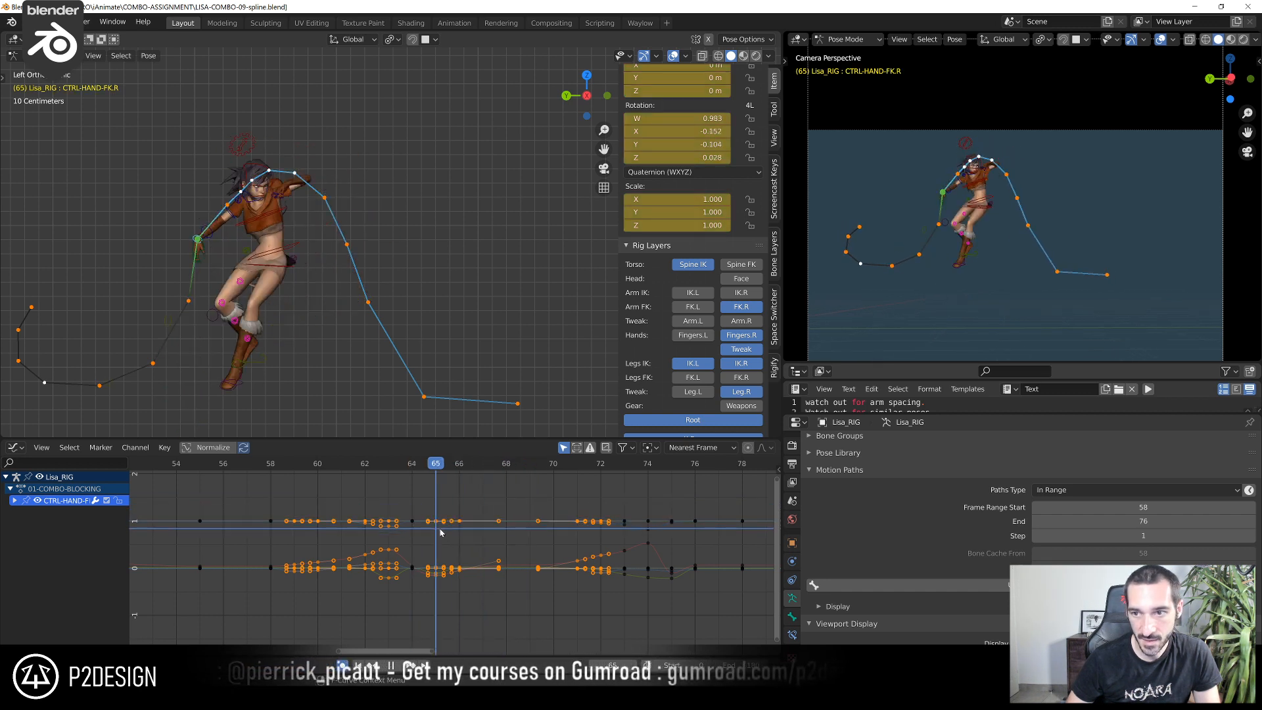
{"action": "left_click", "coordinate": [232, 219]}
{"action": "scroll", "coordinate": [389, 532], "scroll_direction": "up", "scroll_amount": 1}
{"action": "scroll", "coordinate": [397, 578], "scroll_direction": "up", "scroll_amount": 1}
{"action": "scroll", "coordinate": [270, 264], "scroll_direction": "up", "scroll_amount": 2}
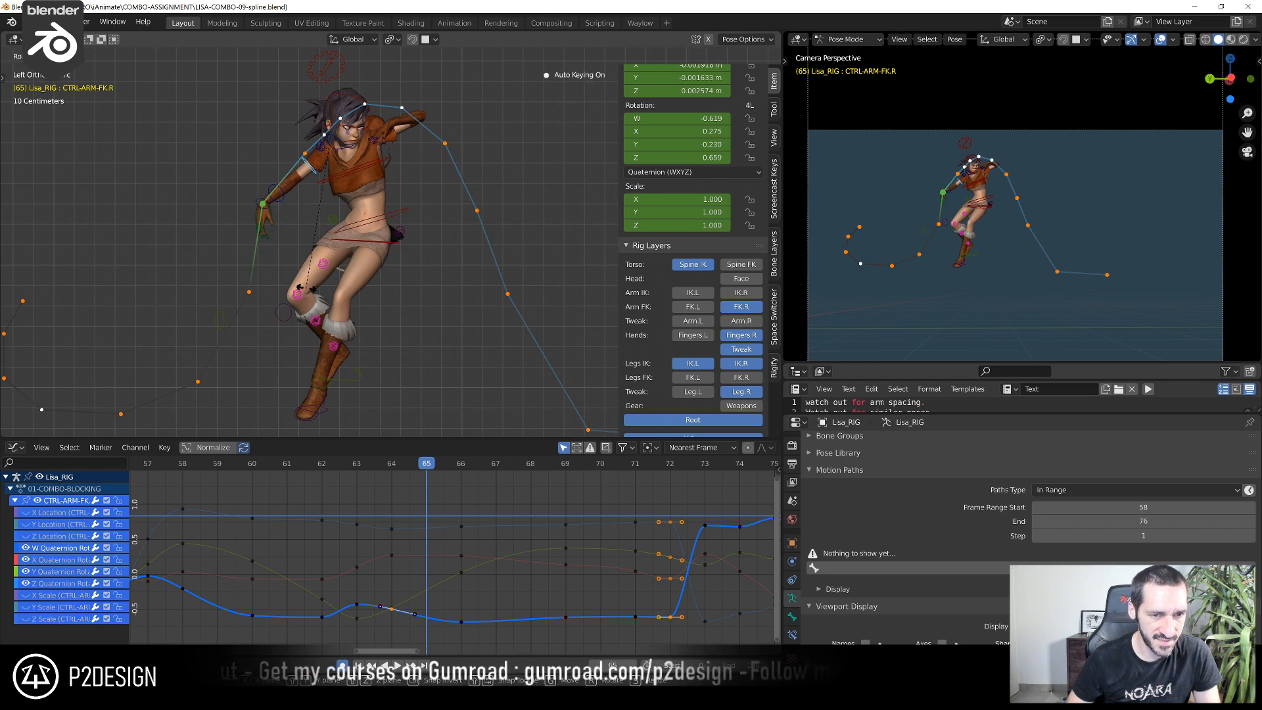
{"action": "left_click", "coordinate": [305, 288]}
{"action": "key", "text": "r"}
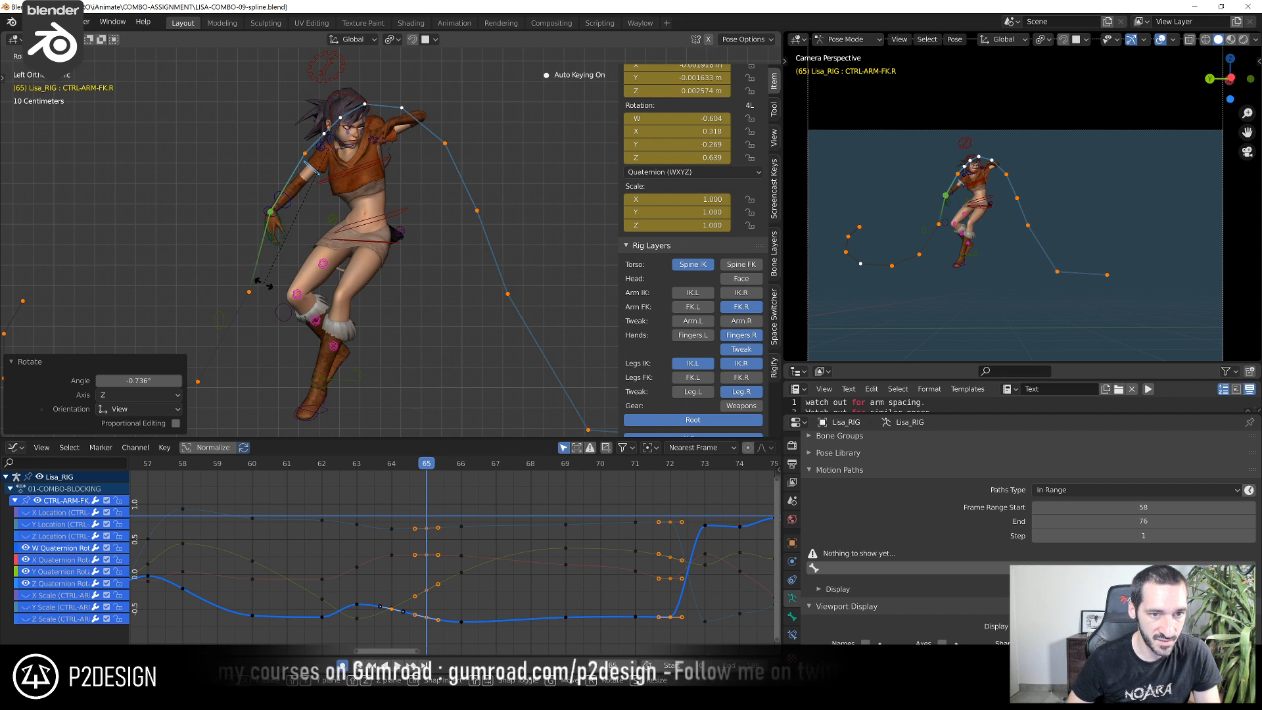
{"action": "left_click", "coordinate": [265, 287]}
{"action": "key", "text": "r"}
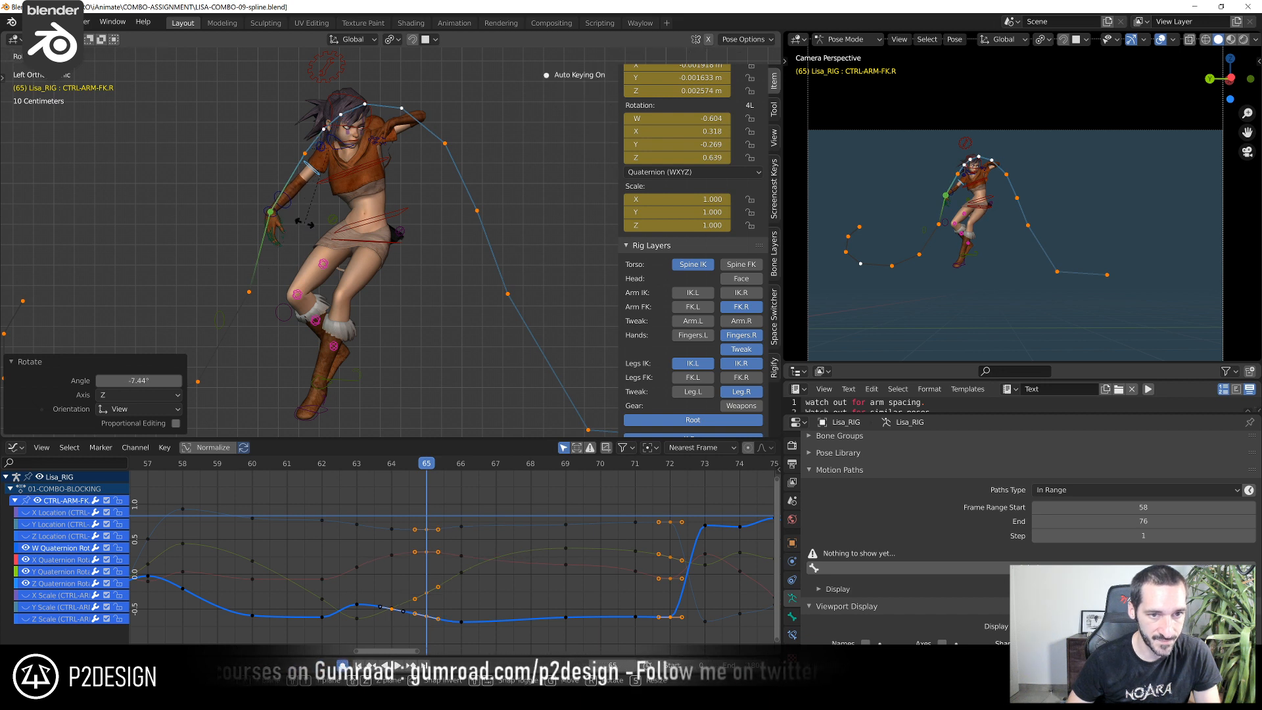
{"action": "left_click", "coordinate": [304, 227]}
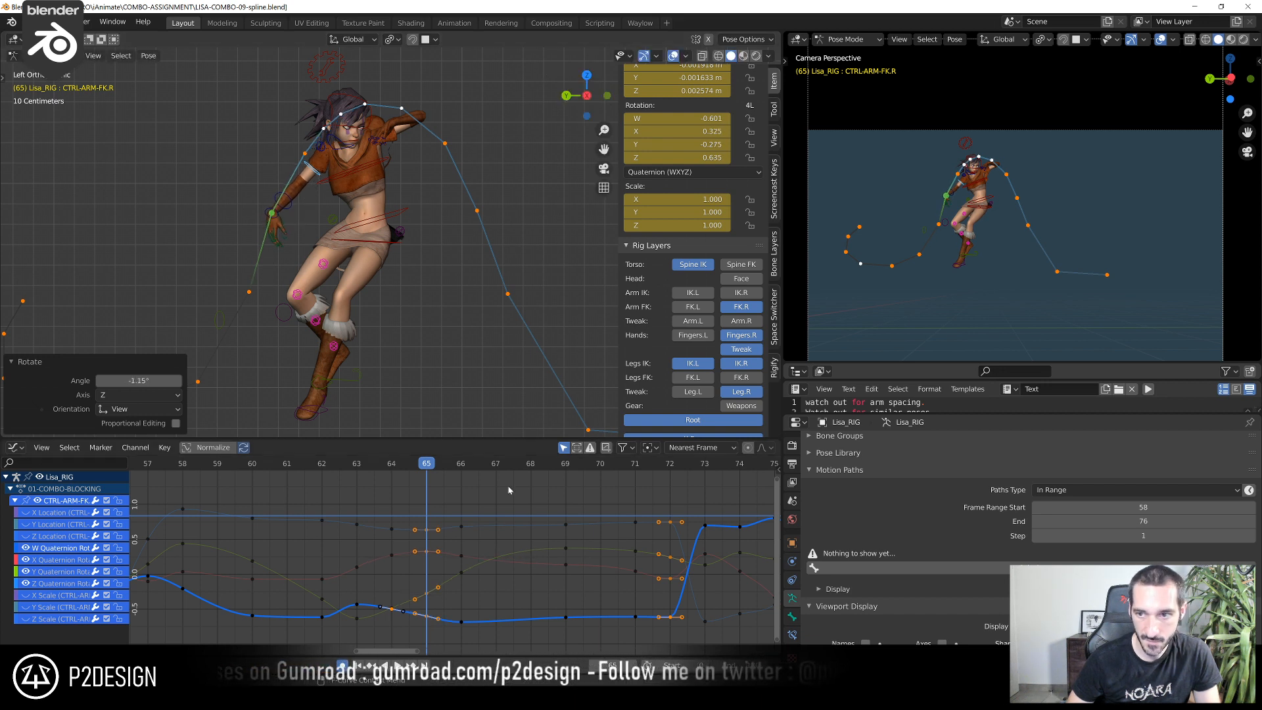
Scrub around frame 65 and rotate CTRL-ARM-FK.R there by a further -0.794° and -0.805°
{"action": "left_click_drag", "start_coordinate": [393, 466], "coordinate": [431, 558]}
{"action": "key", "text": "r"}
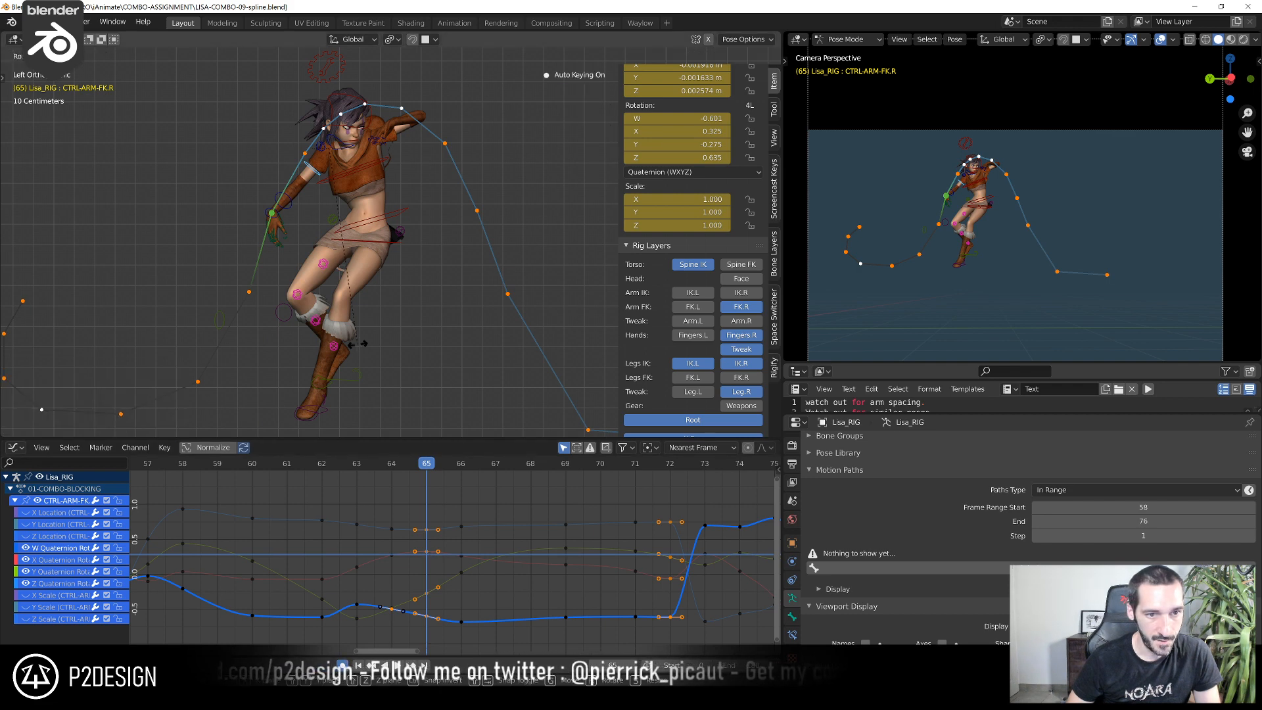
{"action": "left_click", "coordinate": [471, 372]}
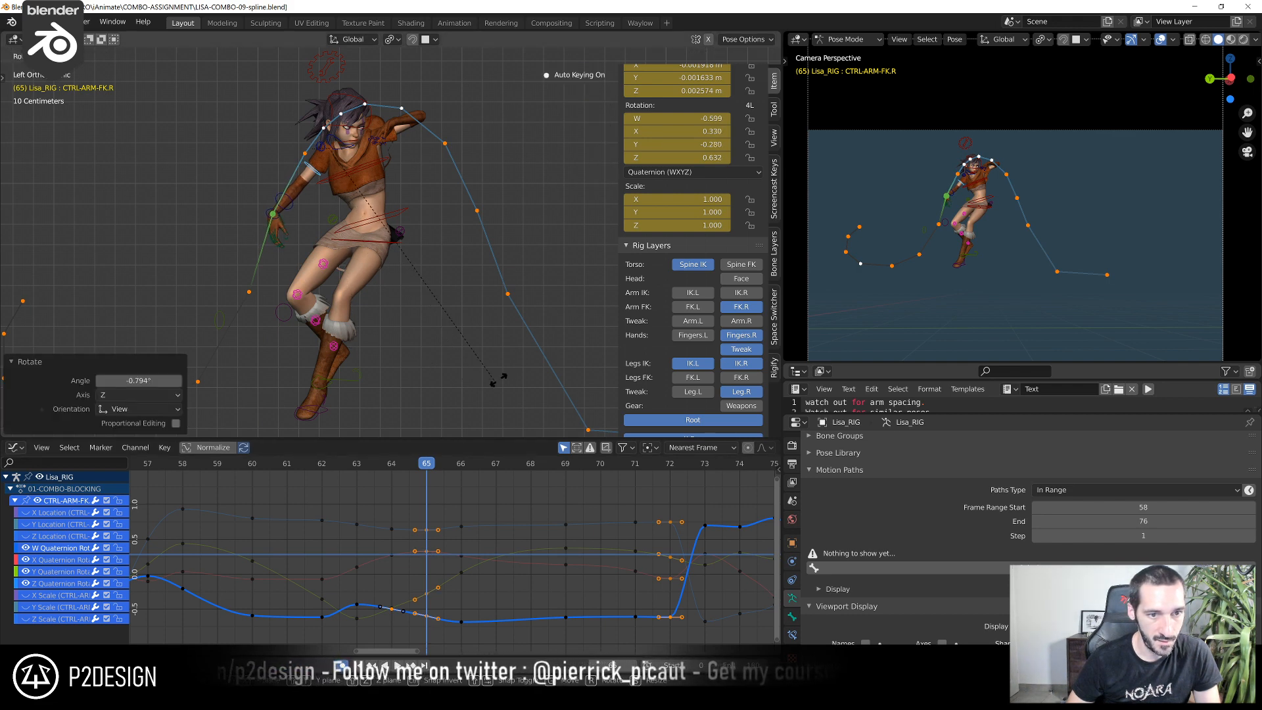
{"action": "left_click", "coordinate": [623, 357]}
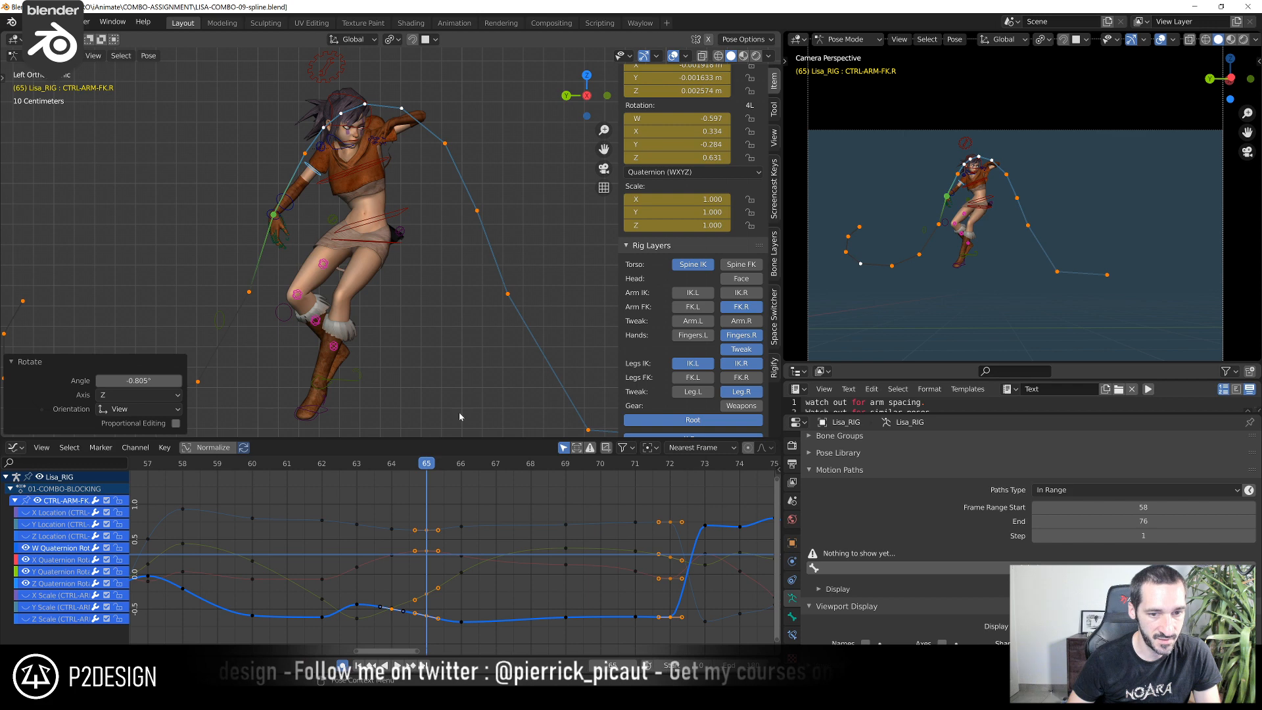
Raise CTRL-FOREARM-FK.R's Z Euler rotation key at frame 65 to 61°
{"action": "left_click", "coordinate": [284, 201]}
{"action": "key", "text": "Home"}
{"action": "scroll", "coordinate": [463, 559], "scroll_direction": "down", "scroll_amount": 3}
{"action": "left_click", "coordinate": [428, 508]}
{"action": "key", "text": "g"}
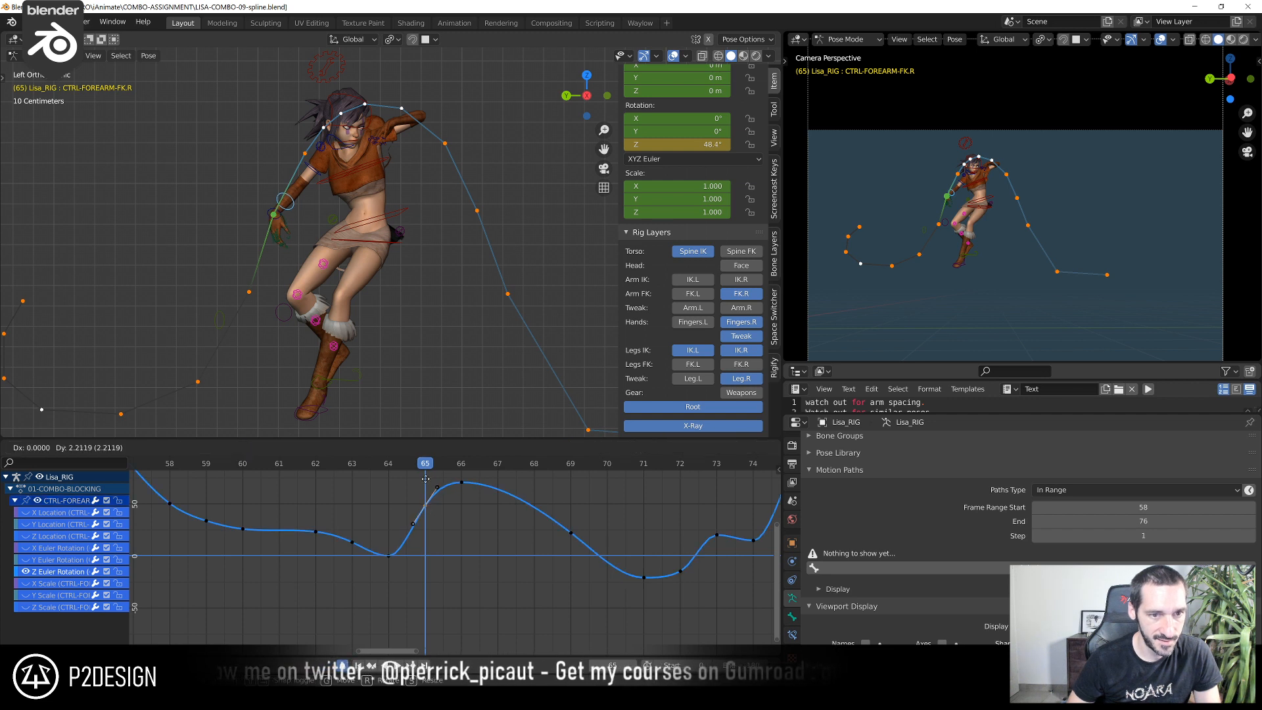
{"action": "left_click", "coordinate": [428, 462]}
{"action": "key", "text": "g"}
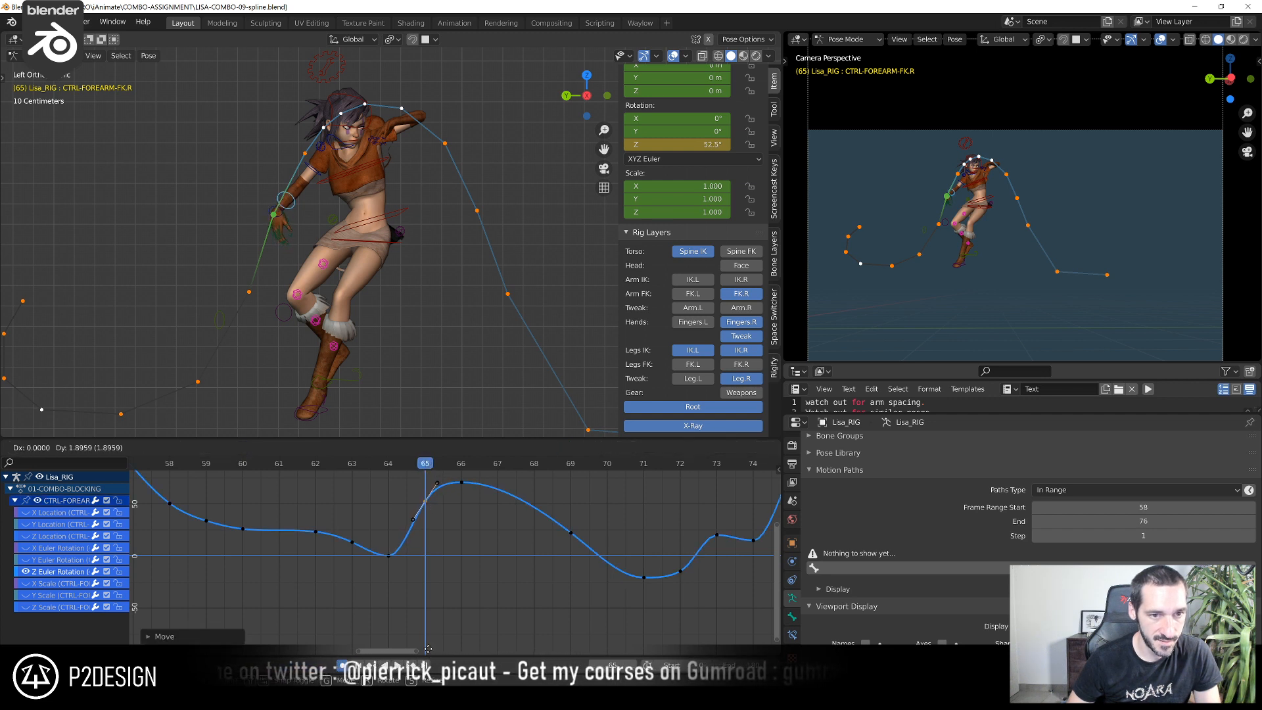
{"action": "left_click", "coordinate": [427, 649]}
{"action": "key", "text": "g"}
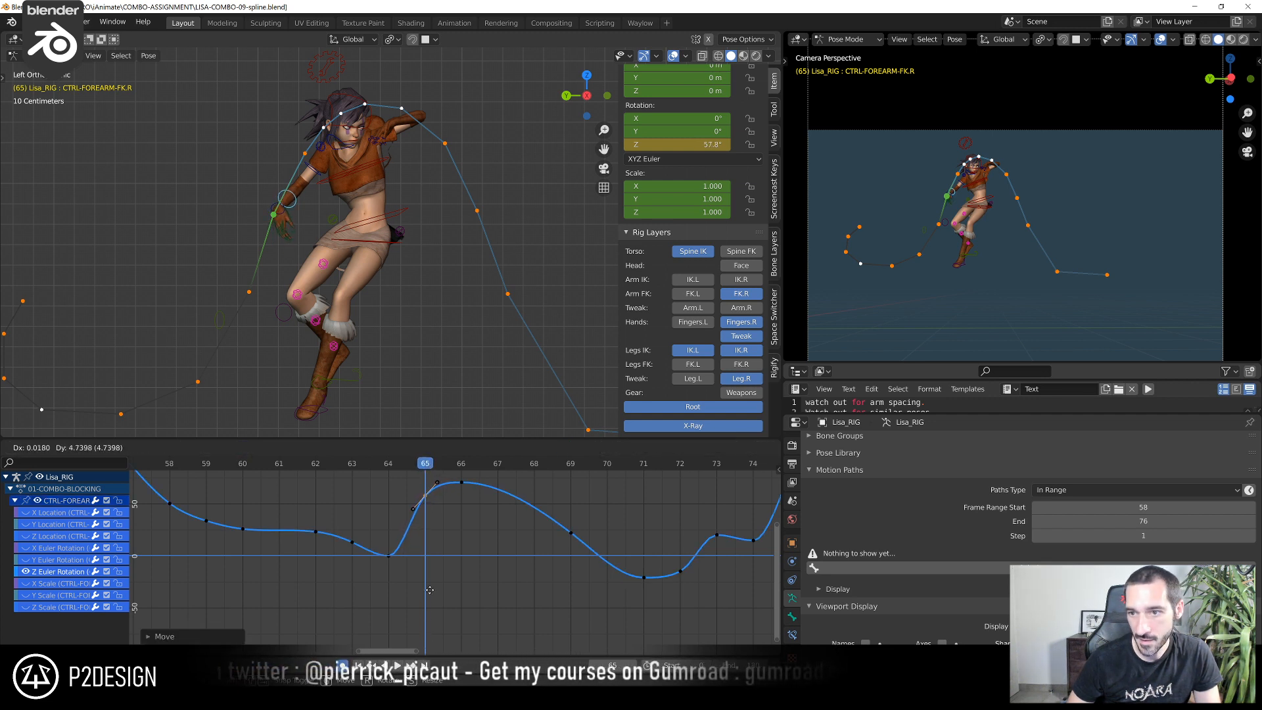
{"action": "left_click", "coordinate": [426, 583]}
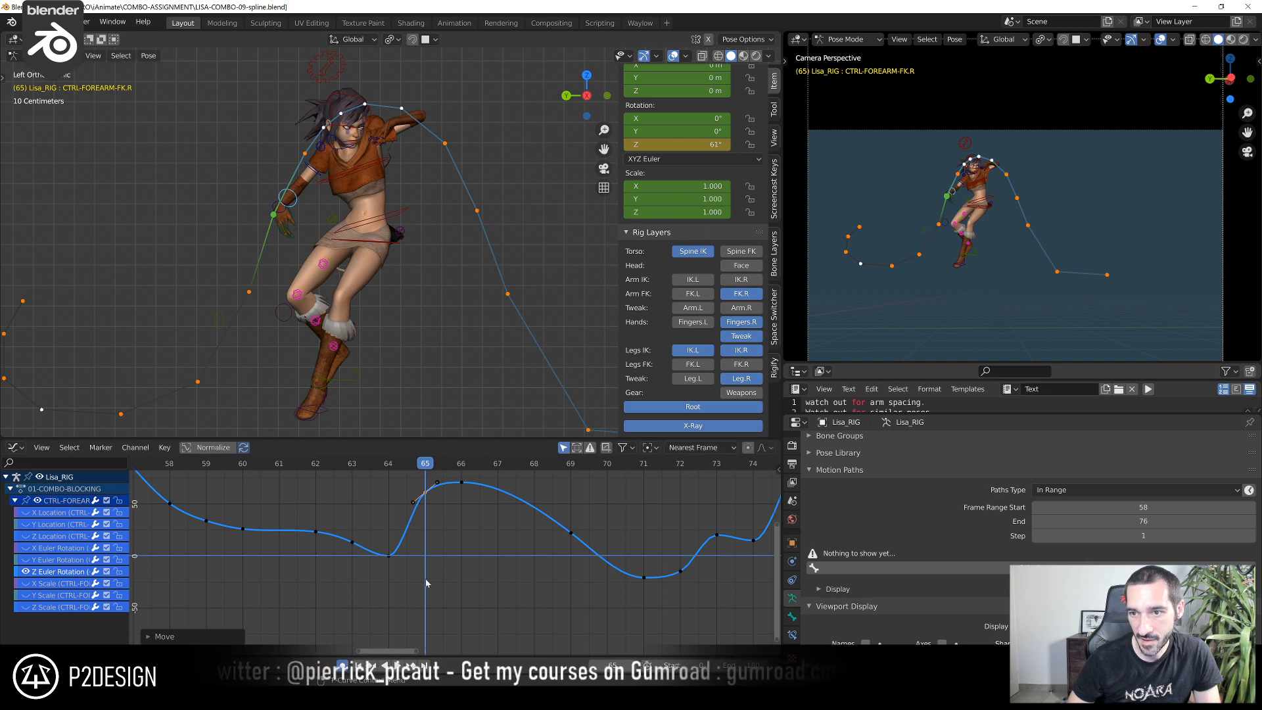
Select CTRL-HAND-FK.R and update its motion path to match the new arm pose
{"action": "left_click", "coordinate": [289, 211]}
{"action": "left_click", "coordinate": [293, 212]}
{"action": "left_click", "coordinate": [284, 210]}
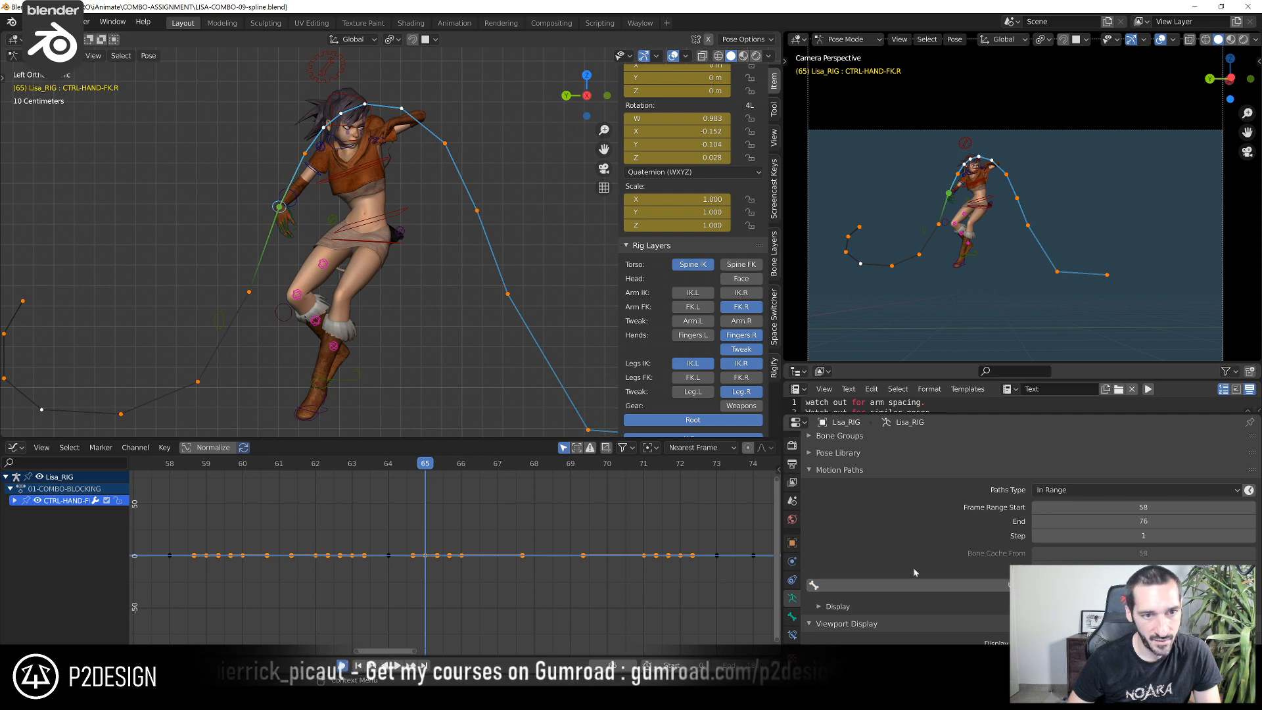
Scrub back to frame 58 and examine the whole arc and spacing of the right hand's motion path
{"action": "left_click_drag", "start_coordinate": [382, 461], "coordinate": [219, 481]}
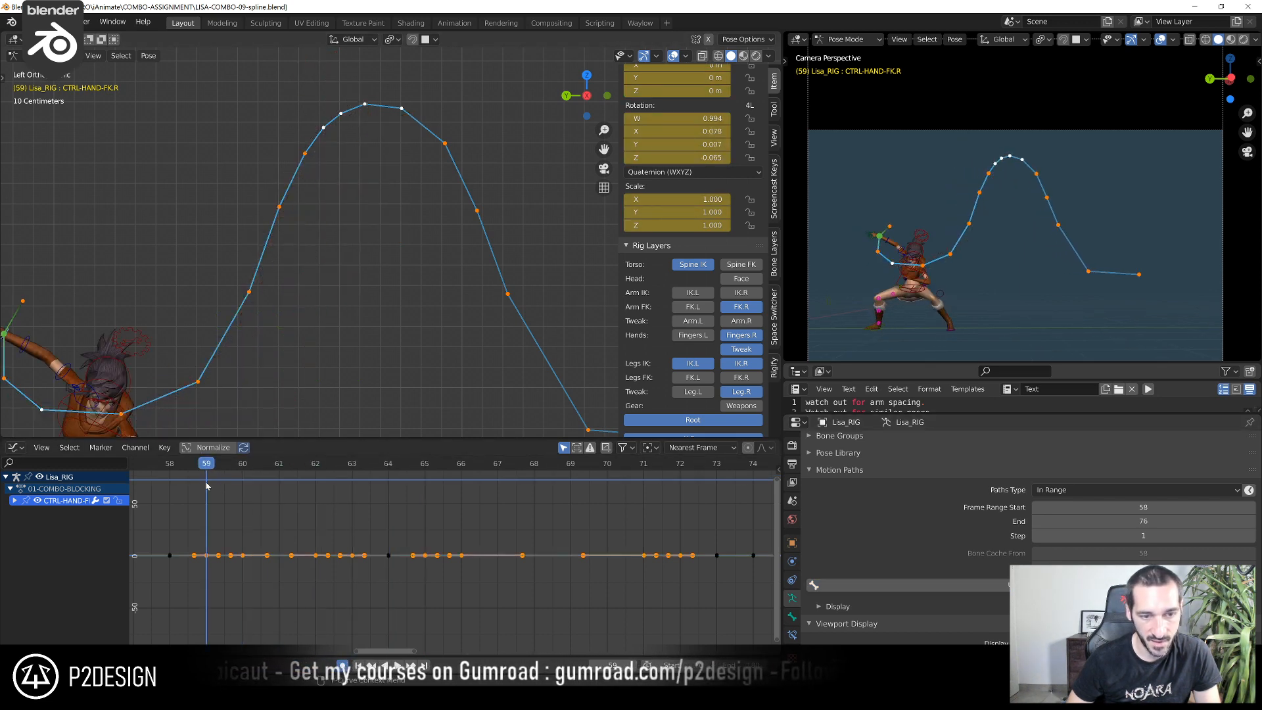
{"action": "left_click", "coordinate": [161, 468]}
{"action": "middle_click_drag", "start_coordinate": [0, 292], "coordinate": [35, 258], "text": "shift"}
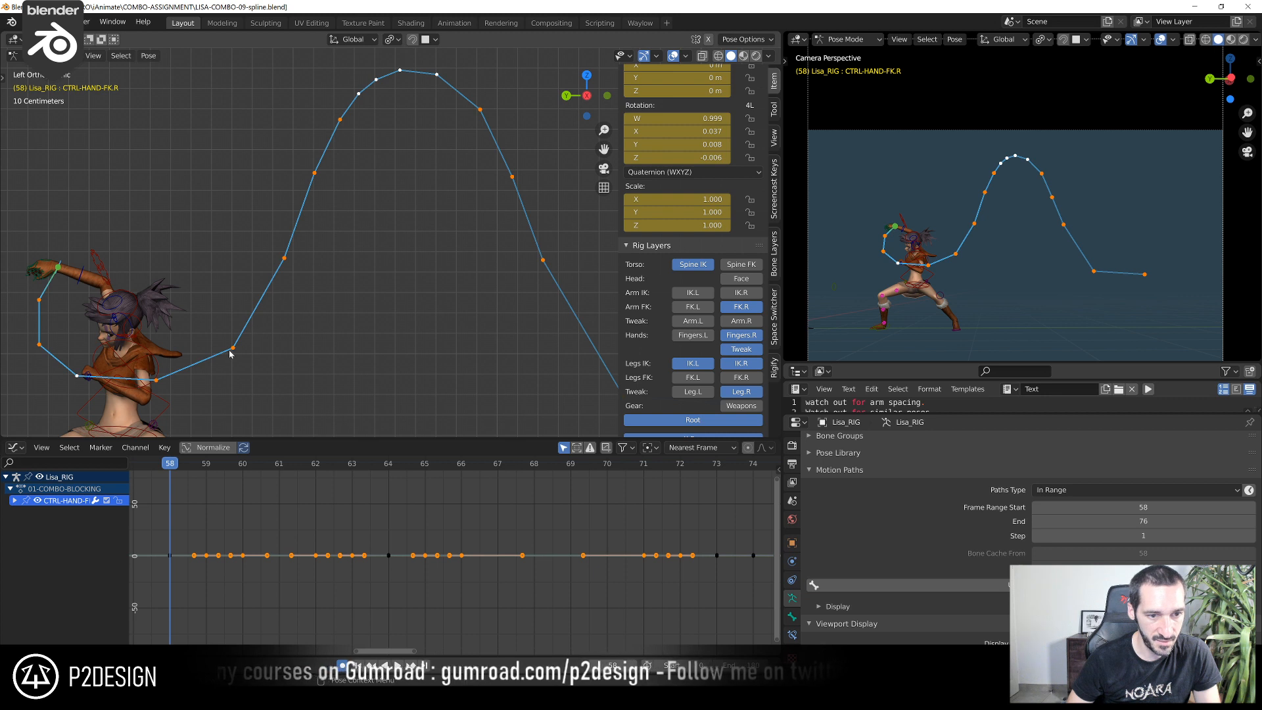
{"action": "middle_click_drag", "start_coordinate": [301, 192], "coordinate": [299, 276], "text": "shift"}
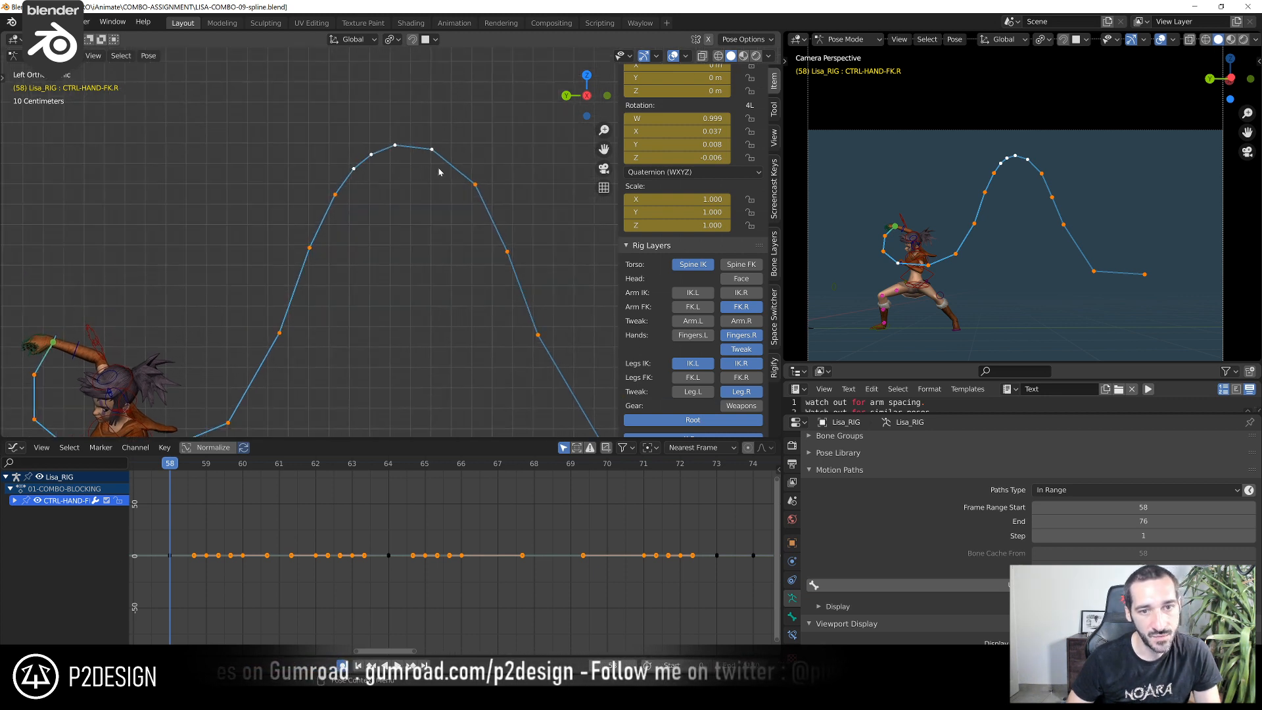
{"action": "scroll", "coordinate": [566, 342], "scroll_direction": "down", "scroll_amount": 3}
{"action": "middle_click_drag", "start_coordinate": [509, 325], "coordinate": [460, 276], "text": "shift"}
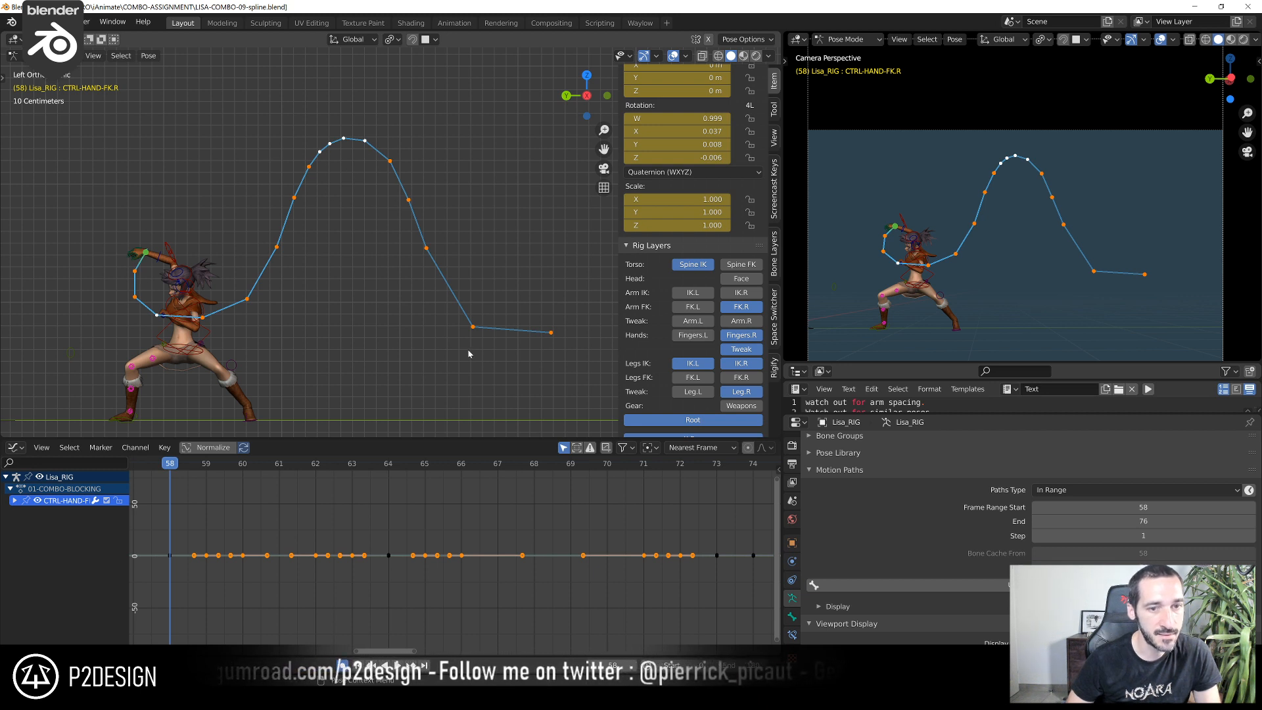
Review the motion with the left view's overlays hidden, and check the hand's path around frame 71 with them shown
{"action": "key", "text": "space"}
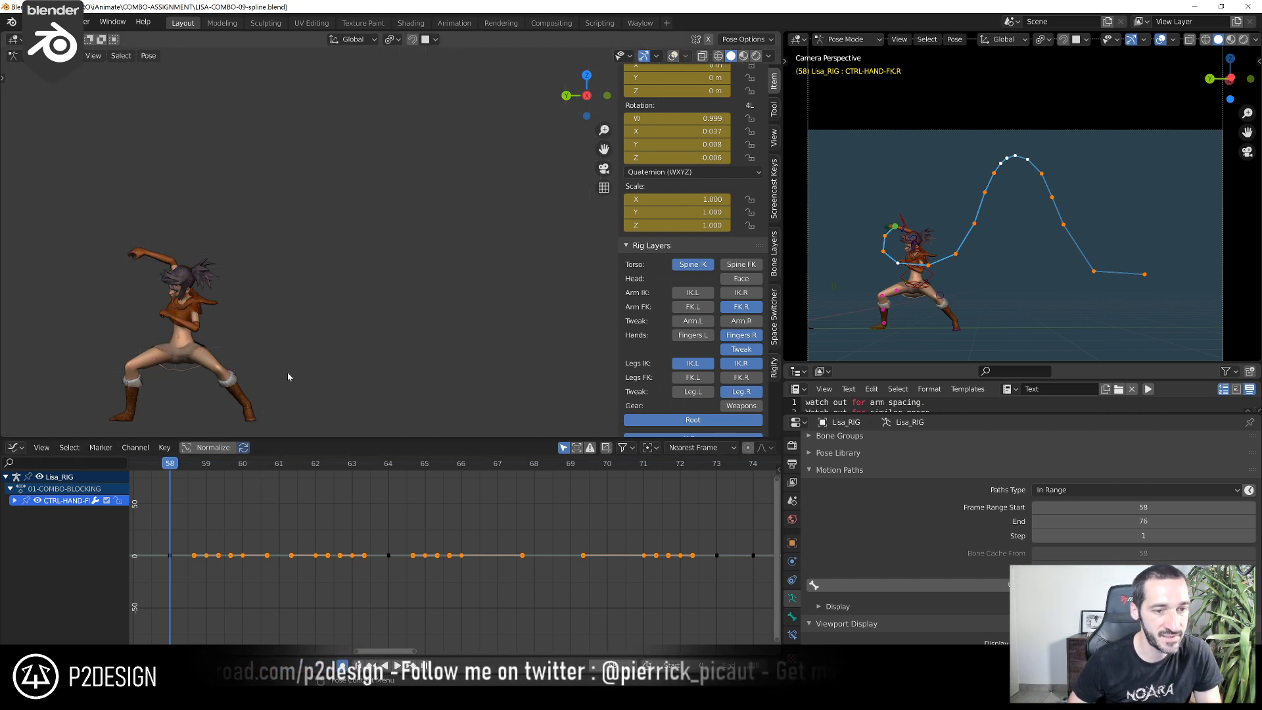
{"action": "right_click_drag", "start_coordinate": [238, 471], "coordinate": [644, 564], "text": "shift"}
{"action": "key", "text": "shift+alt+z"}
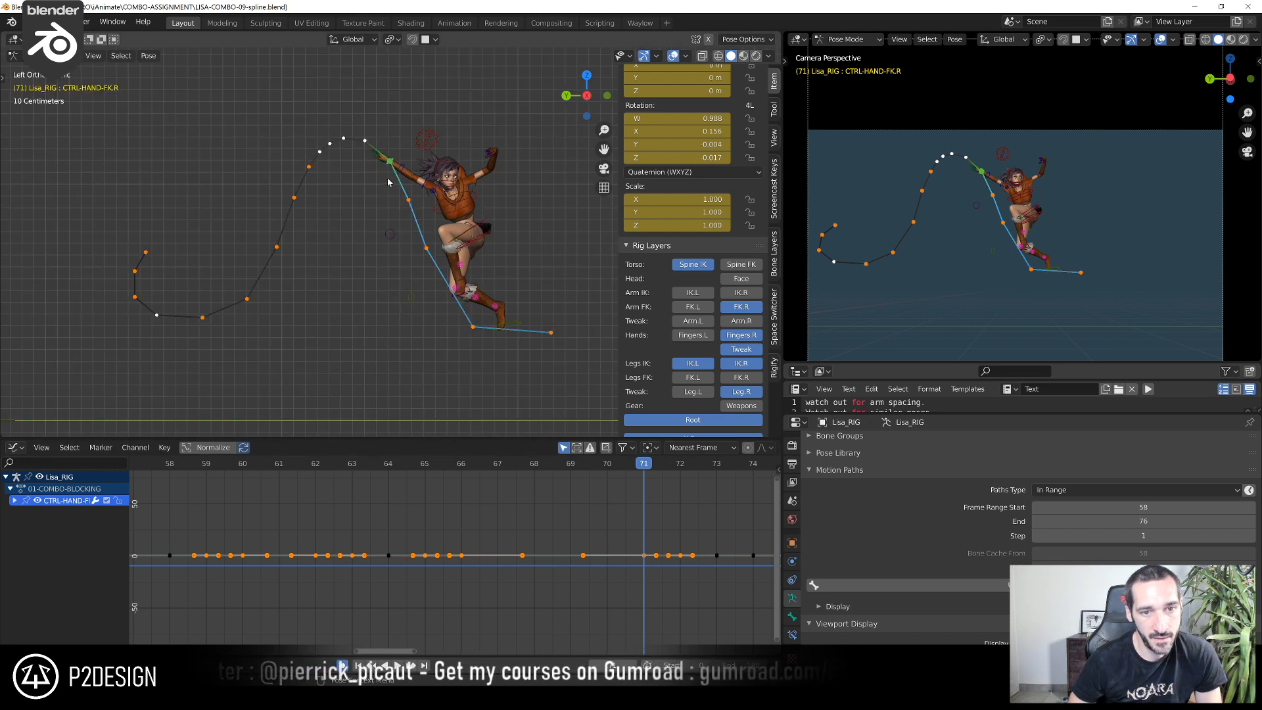
{"action": "mouse_move", "coordinate": [652, 466]}
{"action": "right_mouse_down", "text": "shift"}
{"action": "mouse_move", "coordinate": [687, 472]}
{"action": "mouse_move", "coordinate": [658, 469]}
{"action": "right_mouse_up", "text": "shift"}
{"action": "left_click_drag", "start_coordinate": [658, 471], "coordinate": [644, 499]}
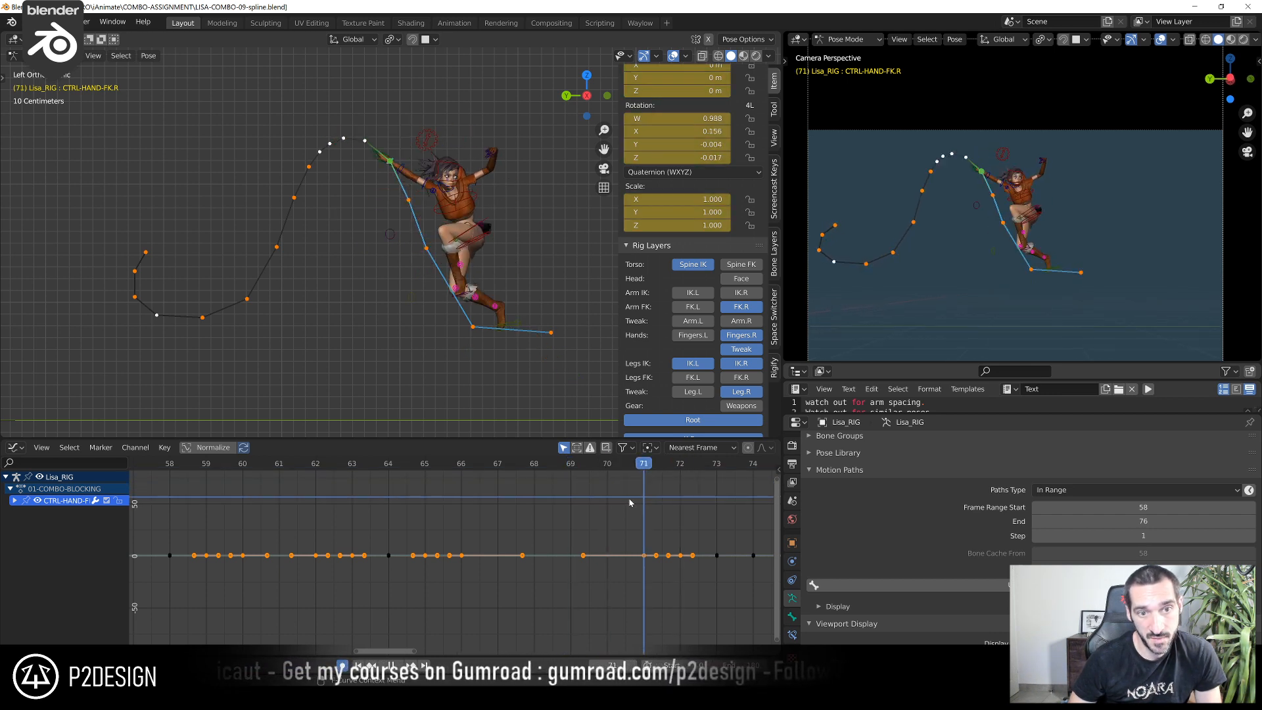
Select CTRL-ARM-FK.R and rotate the right upper arm in the left view, keying new poses at frames 71 and 72
{"action": "left_click", "coordinate": [428, 190]}
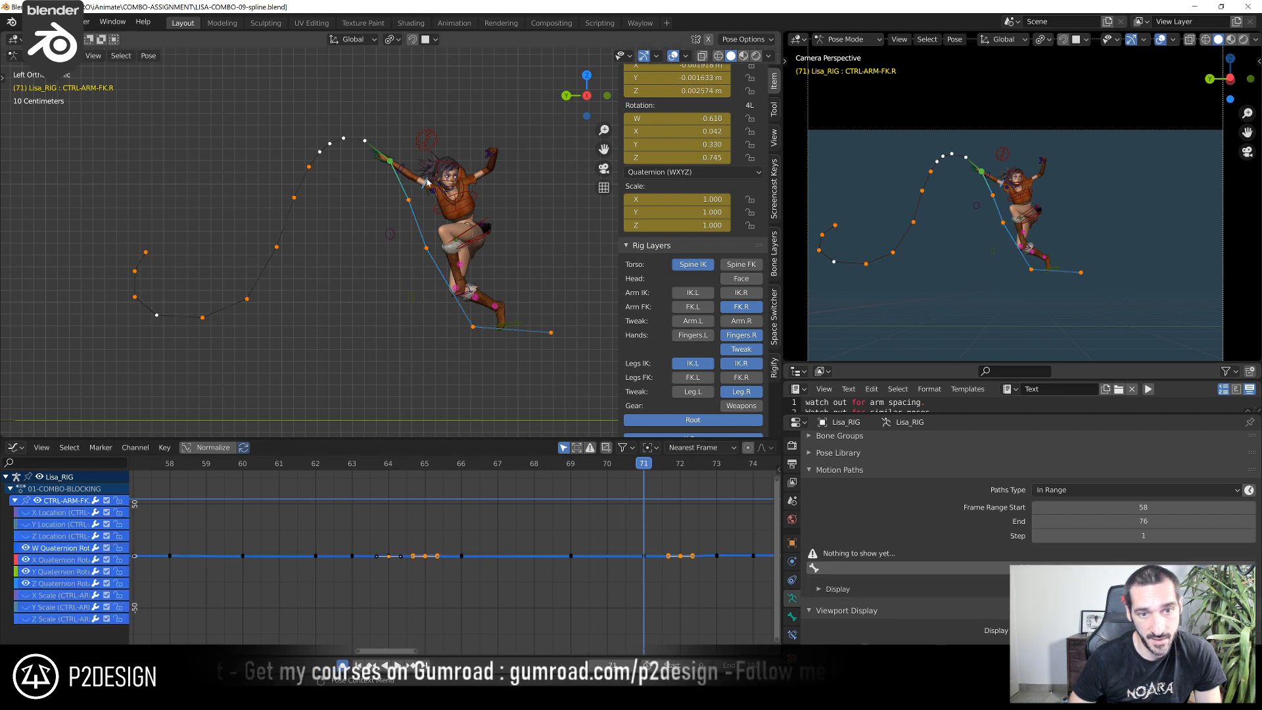
{"action": "mouse_move", "coordinate": [622, 474]}
{"action": "left_mouse_down"}
{"action": "mouse_move", "coordinate": [572, 476]}
{"action": "mouse_move", "coordinate": [637, 482]}
{"action": "left_mouse_up"}
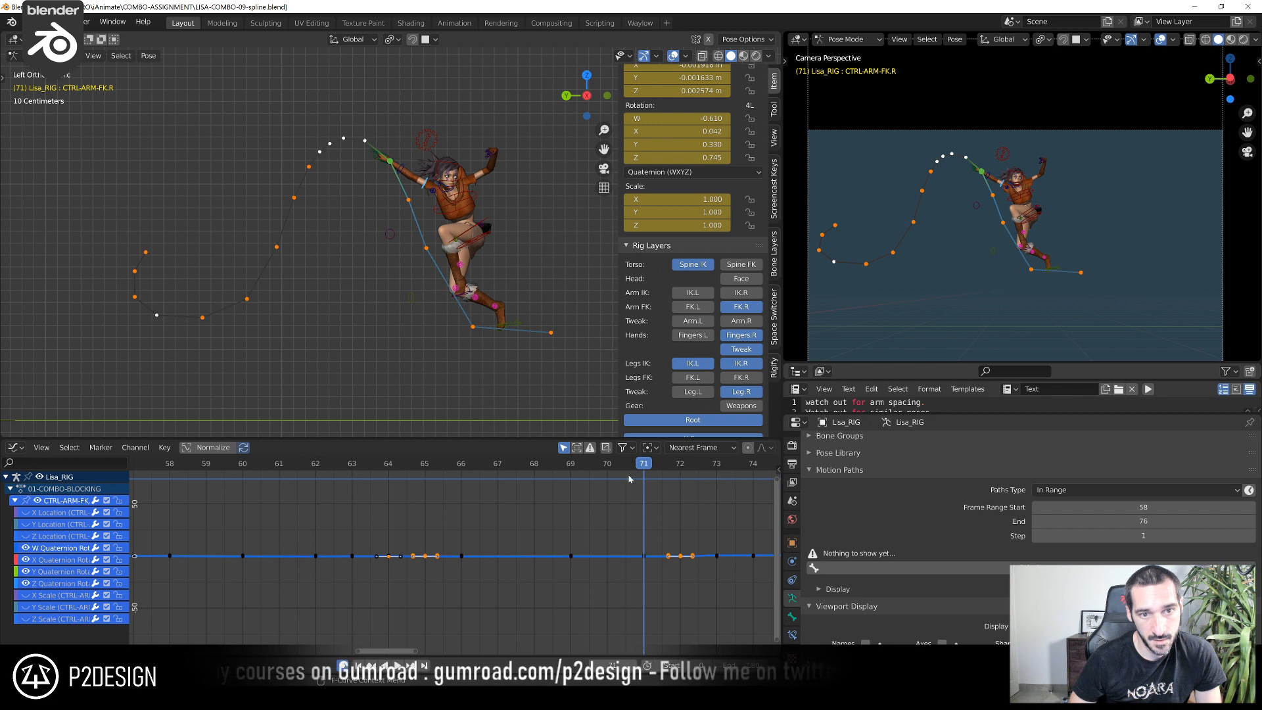
{"action": "left_click", "coordinate": [368, 109]}
{"action": "left_click_drag", "start_coordinate": [650, 469], "coordinate": [666, 474]}
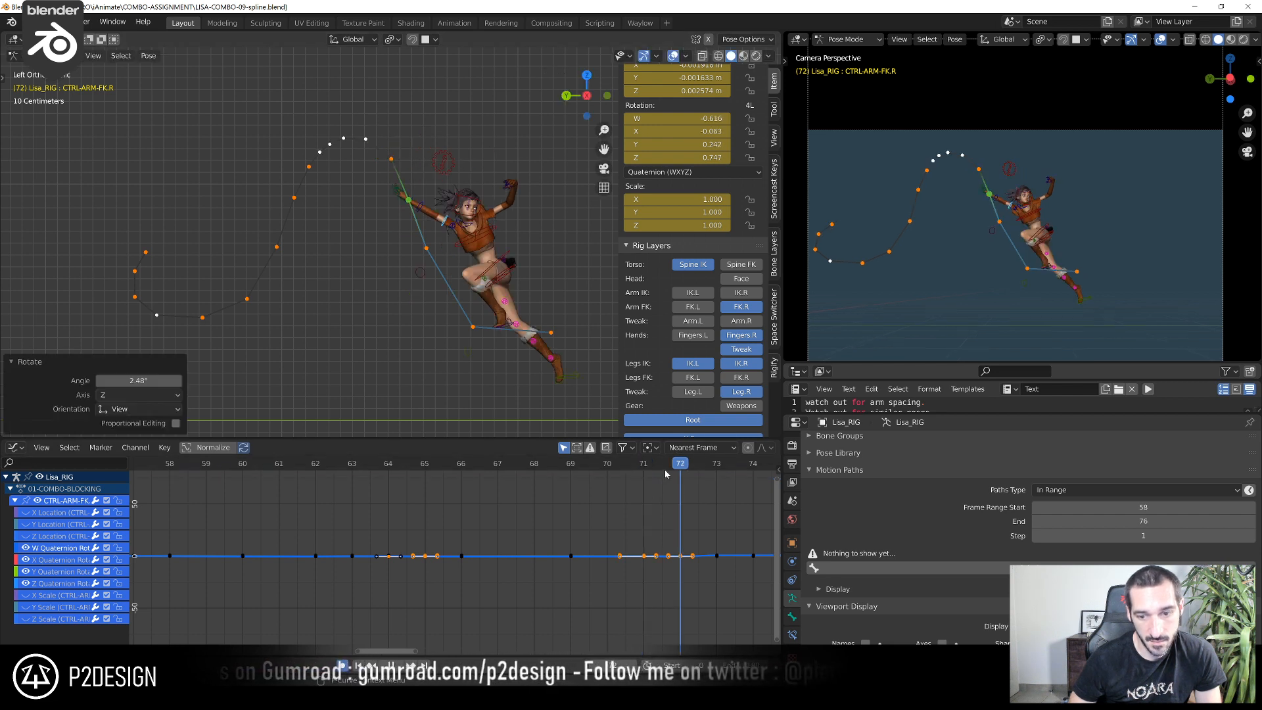
{"action": "left_click", "coordinate": [392, 151]}
Rotate CTRL-FOREARM-FK.R about 11.4° in an orbited view at frame 72 to adjust the right elbow bend
{"action": "scroll", "coordinate": [413, 174], "scroll_direction": "up", "scroll_amount": 3}
{"action": "left_click", "coordinate": [438, 175]}
{"action": "middle_click_drag", "start_coordinate": [397, 207], "coordinate": [314, 284], "text": "shift"}
{"action": "scroll", "coordinate": [308, 282], "scroll_direction": "up", "scroll_amount": 4}
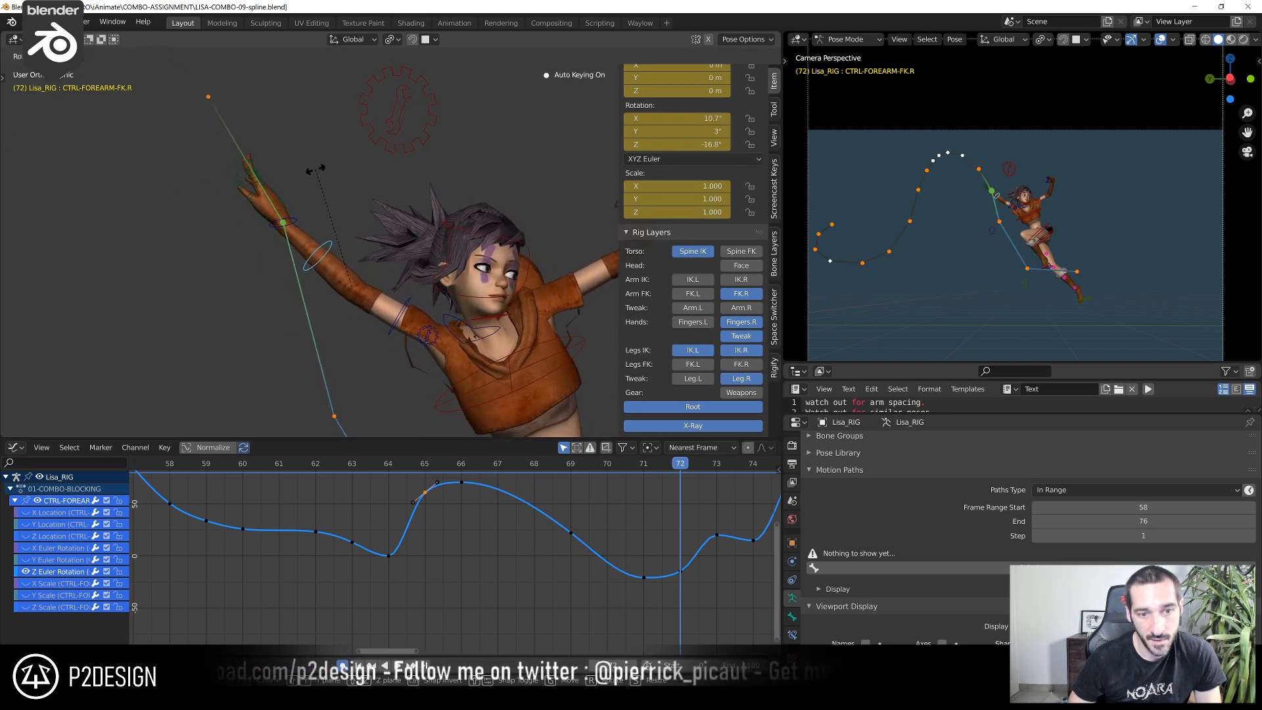
{"action": "scroll", "coordinate": [340, 178], "scroll_direction": "down", "scroll_amount": 5}
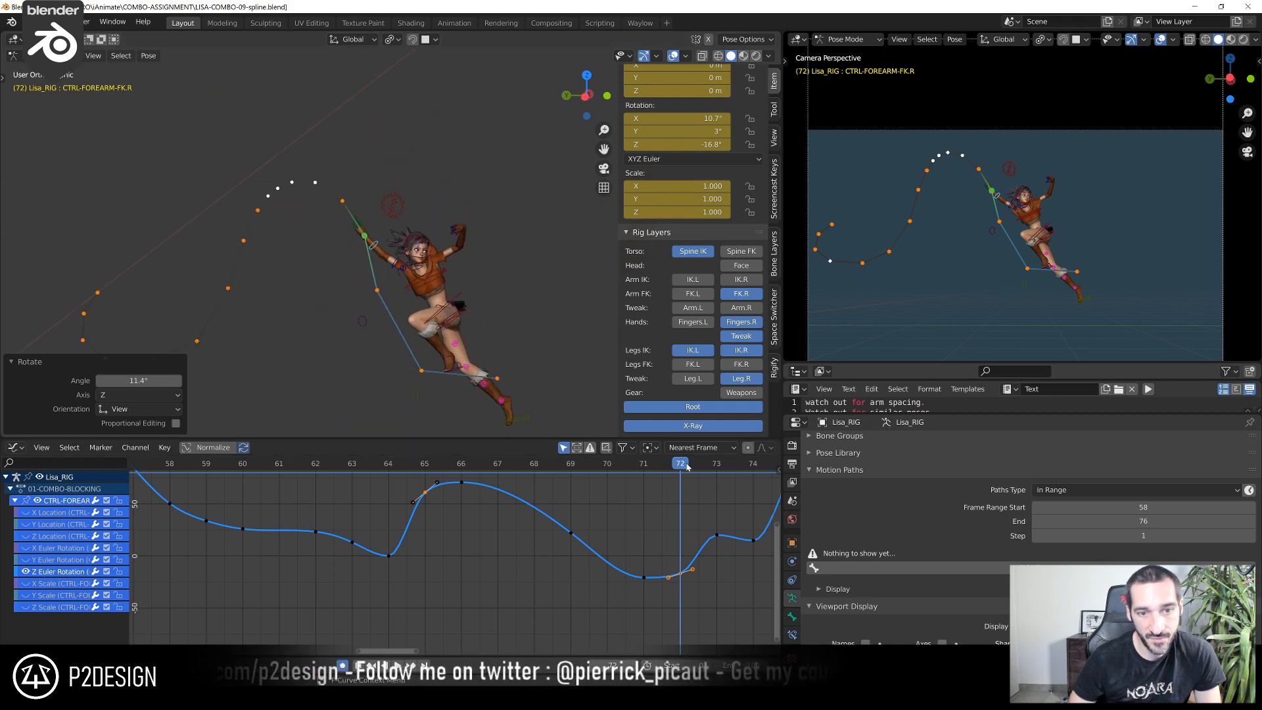
Rotate CTRL-FOREARM-FK.R about 3.65° in the view at frame 73
{"action": "left_click_drag", "start_coordinate": [689, 471], "coordinate": [723, 476]}
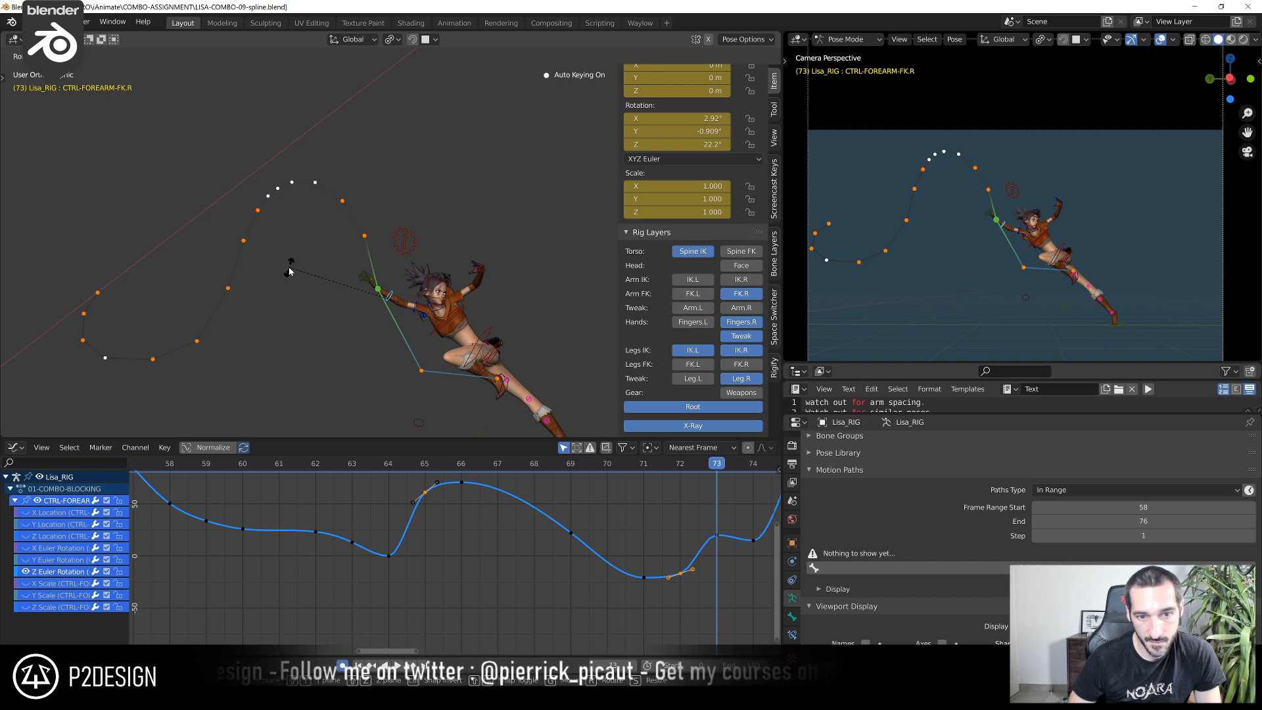
{"action": "left_click", "coordinate": [309, 268]}
{"action": "middle_click_drag", "start_coordinate": [321, 267], "coordinate": [313, 301]}
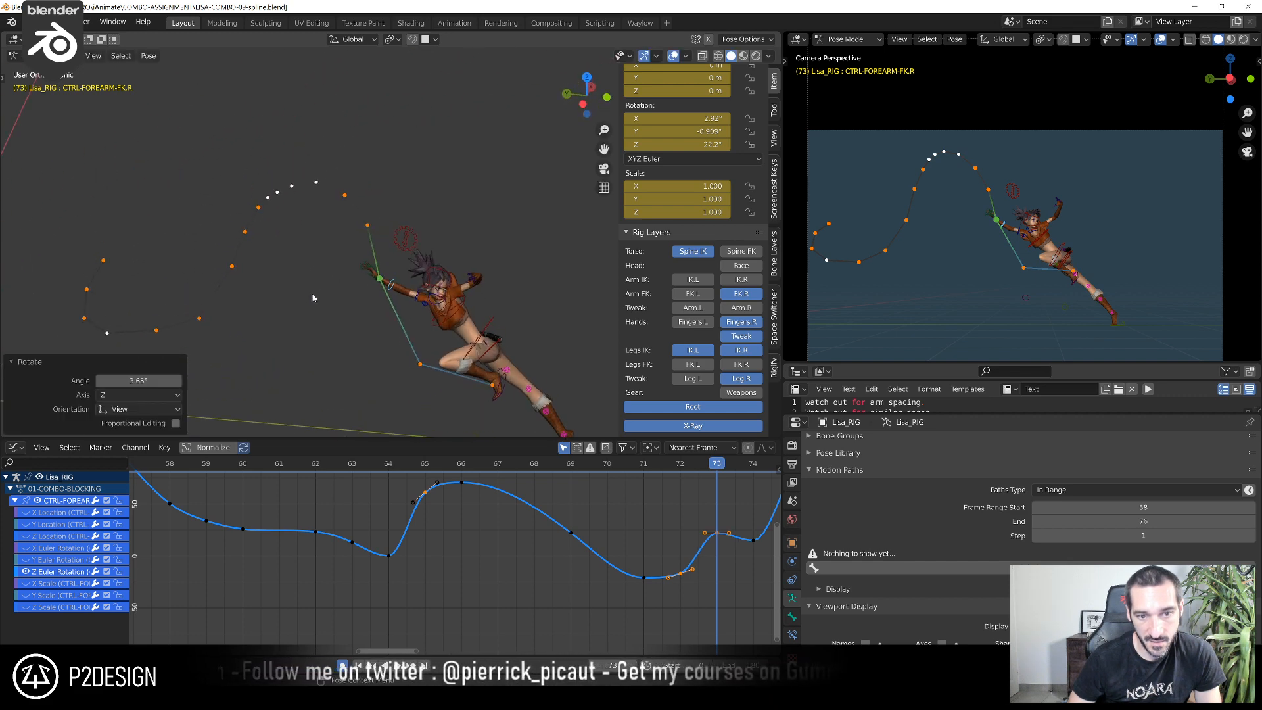
Scrub and play back the jump to review the right forearm's motion against its Z Euler rotation curve
{"action": "scroll", "coordinate": [499, 539], "scroll_direction": "down", "scroll_amount": 3}
{"action": "left_click", "coordinate": [514, 464]}
{"action": "left_click_drag", "start_coordinate": [524, 468], "coordinate": [628, 472]}
{"action": "key", "text": "space"}
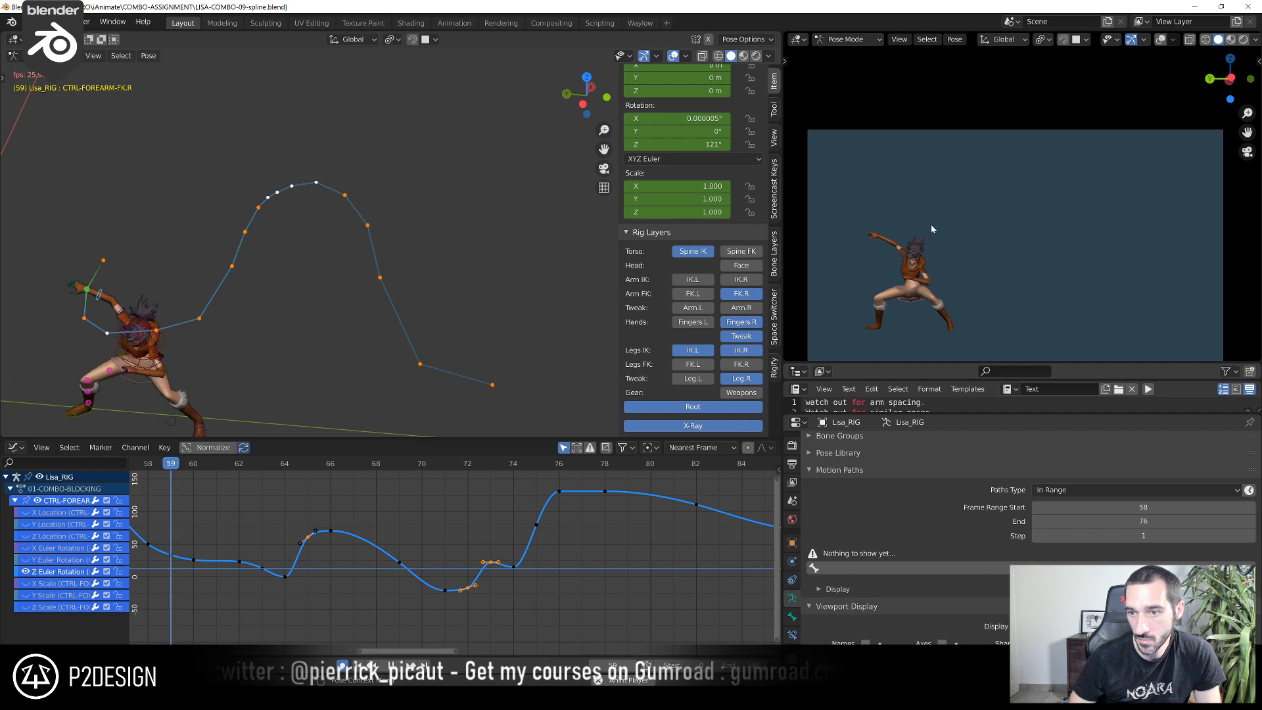
{"action": "key", "text": "space"}
{"action": "key", "text": "space"}
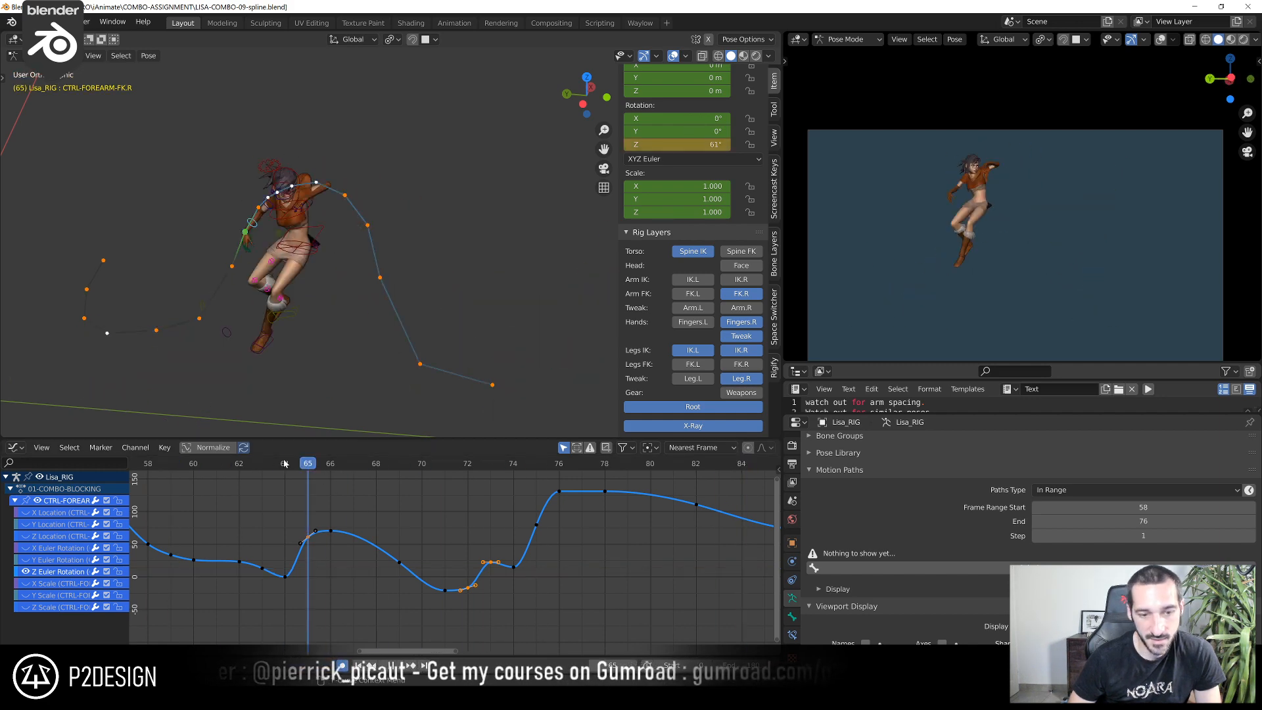
{"action": "key", "text": "space"}
Limit playback to a preview range from frame 8 to frame 90
{"action": "scroll", "coordinate": [272, 496], "scroll_direction": "down", "scroll_amount": 6}
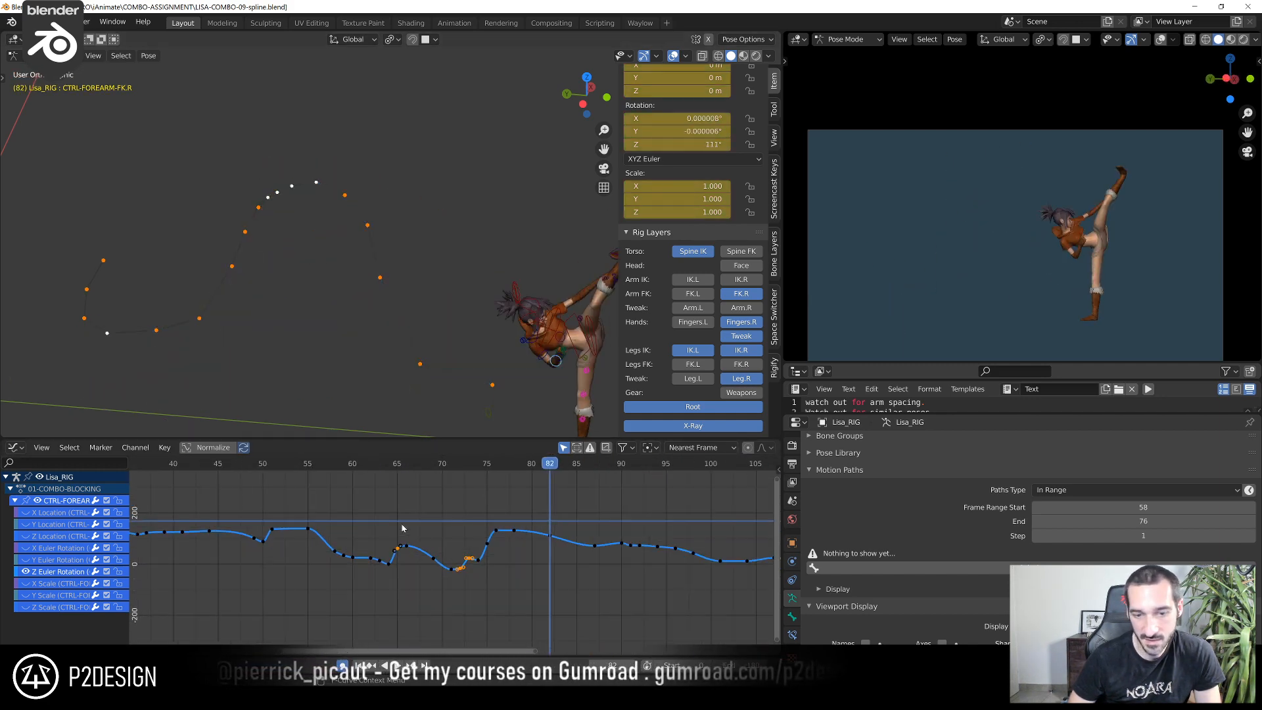
{"action": "left_click", "coordinate": [184, 463]}
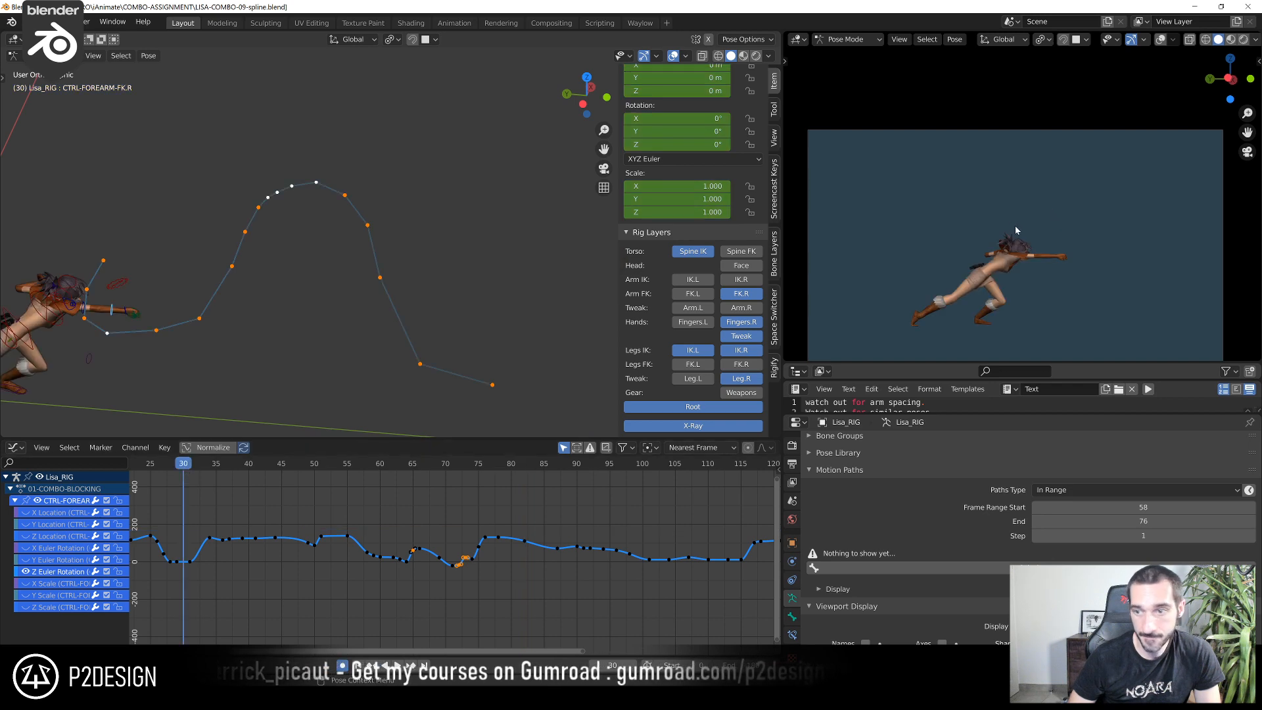
{"action": "scroll", "coordinate": [316, 493], "scroll_direction": "down", "scroll_amount": 5}
{"action": "middle_click_drag", "start_coordinate": [242, 501], "coordinate": [292, 487]}
{"action": "scroll", "coordinate": [294, 488], "scroll_direction": "down", "scroll_amount": 4}
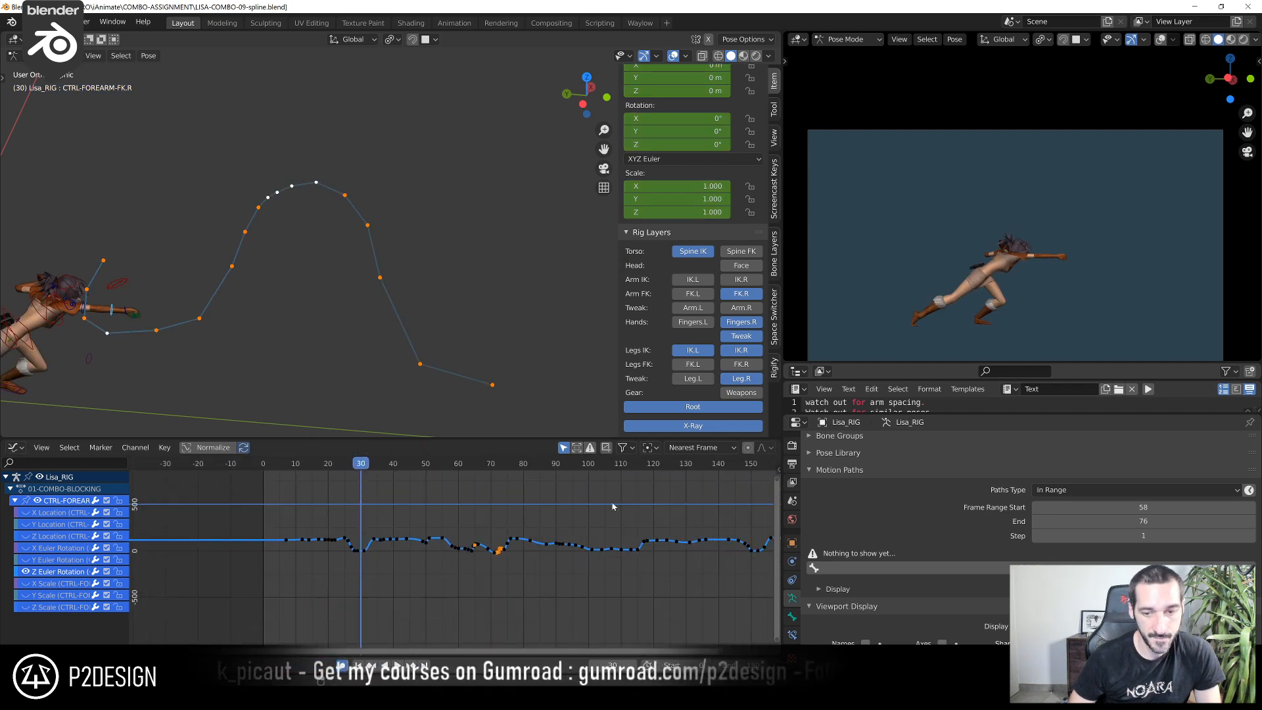
{"action": "middle_click_drag", "start_coordinate": [631, 509], "coordinate": [535, 530]}
{"action": "left_click_drag", "start_coordinate": [393, 464], "coordinate": [453, 522]}
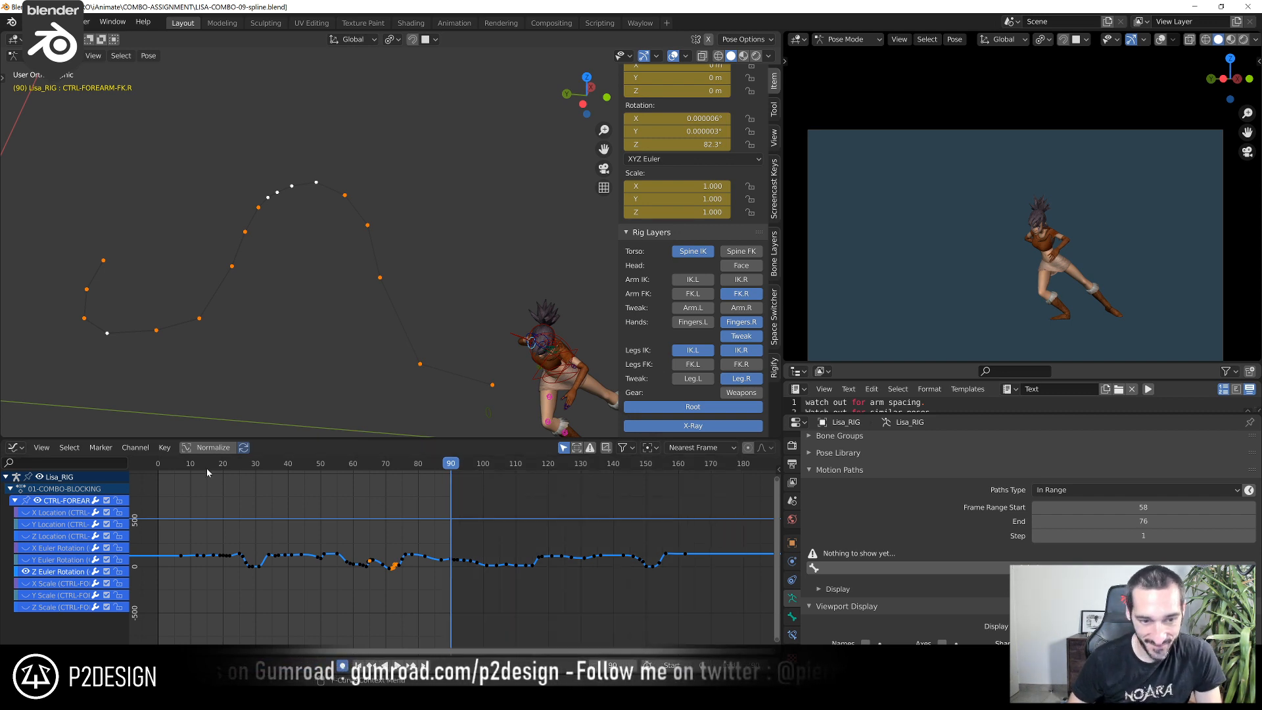
{"action": "left_click", "coordinate": [182, 471]}
{"action": "left_click_drag", "start_coordinate": [184, 473], "coordinate": [188, 477]}
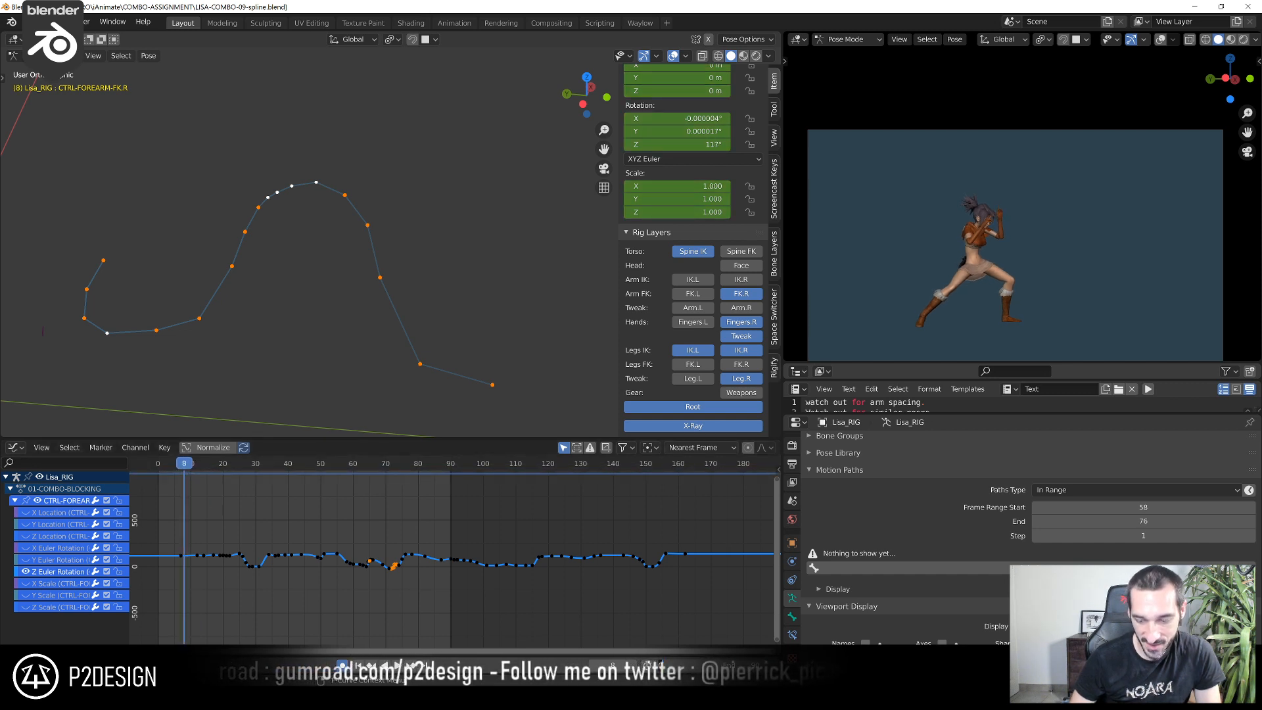
Review the preview range in the maximized camera view, then restore the normal layout
{"action": "scroll", "coordinate": [1013, 165], "scroll_direction": "down", "scroll_amount": 2}
{"action": "middle_click_drag", "start_coordinate": [999, 196], "coordinate": [996, 154], "text": "shift"}
{"action": "scroll", "coordinate": [995, 175], "scroll_direction": "up", "scroll_amount": 2}
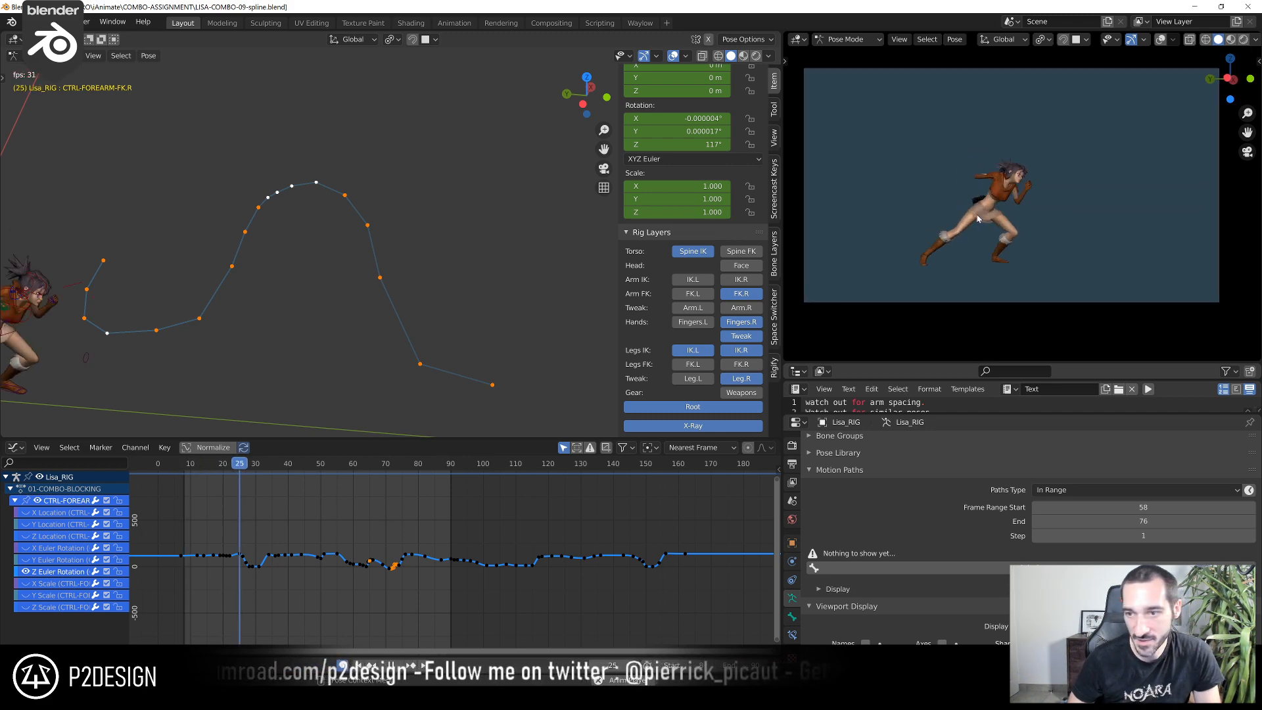
{"action": "key", "text": "ctrl+space"}
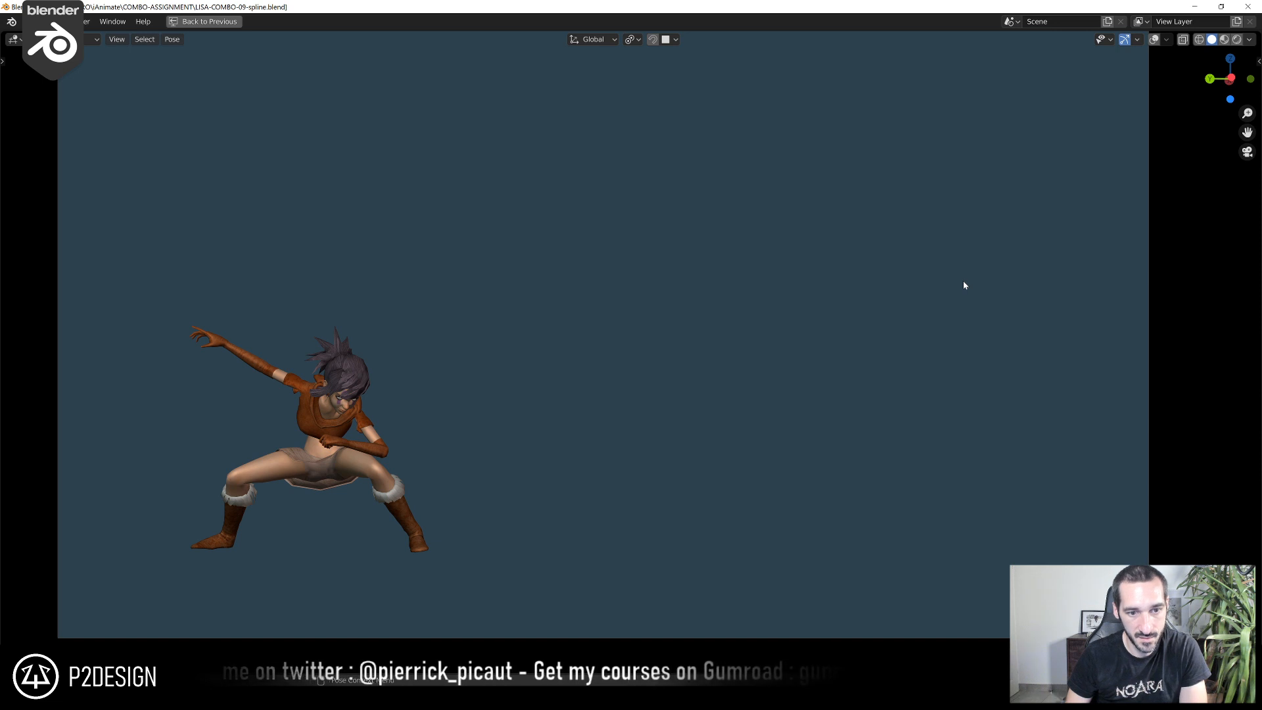
{"action": "key", "text": "ctrl+space"}
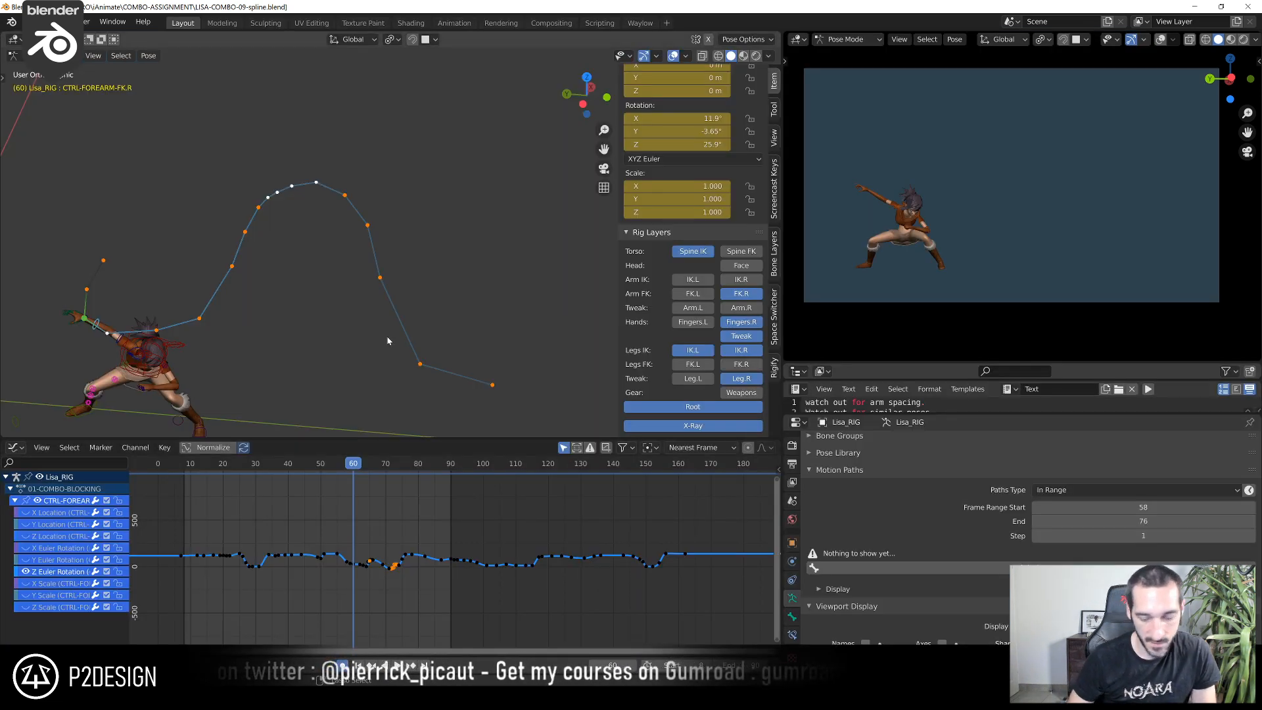
Examine the right arm's pose around frames 60 and 61 in the left orthographic view with overlays hidden
{"action": "key", "text": "ctrl+KP_3"}
{"action": "key", "text": "KP_0"}
{"action": "key", "text": "shift+alt+z"}
{"action": "left_click_drag", "start_coordinate": [184, 472], "coordinate": [358, 526]}
{"action": "right_click_drag", "start_coordinate": [358, 526], "coordinate": [358, 526], "text": "shift"}
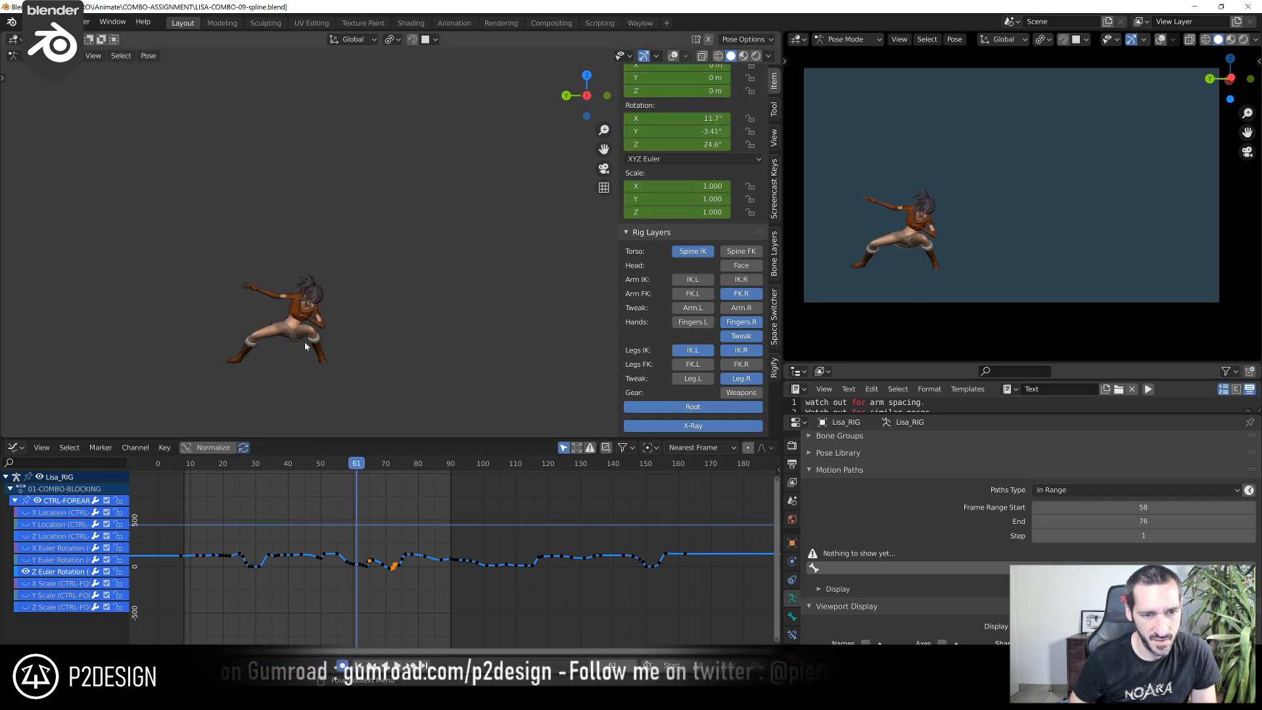
{"action": "key", "text": "Left"}
{"action": "key", "text": "Left"}
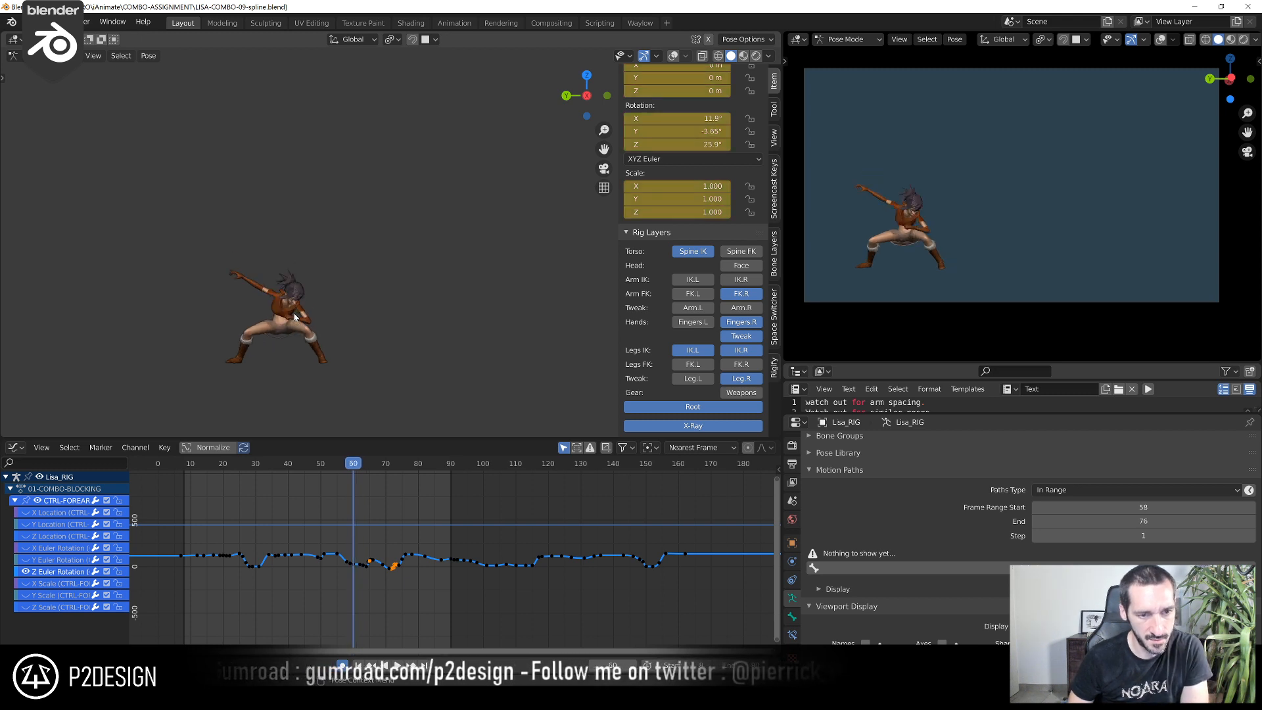
{"action": "key", "text": "Right"}
Show the overlays again and select CTRL-ARM-FK.R at frame 61
{"action": "middle_click_drag", "start_coordinate": [250, 346], "coordinate": [429, 247], "text": "shift"}
{"action": "scroll", "coordinate": [434, 243], "scroll_direction": "up", "scroll_amount": 5}
{"action": "key", "text": "shift+alt+z"}
{"action": "key", "text": "Tab"}
{"action": "scroll", "coordinate": [491, 176], "scroll_direction": "down", "scroll_amount": 4}
{"action": "key", "text": "Tab"}
{"action": "scroll", "coordinate": [492, 176], "scroll_direction": "up", "scroll_amount": 4}
{"action": "middle_click_drag", "start_coordinate": [491, 177], "coordinate": [415, 270], "text": "shift"}
{"action": "left_click", "coordinate": [410, 245]}
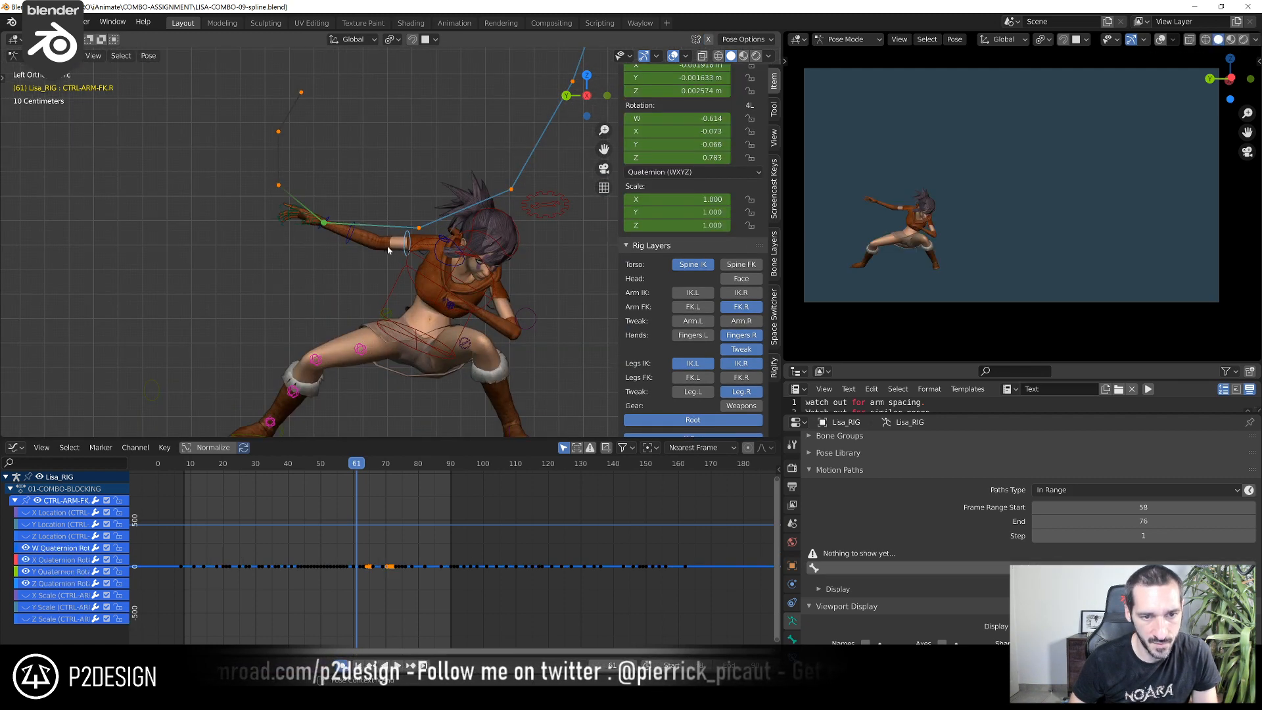
Compare the right hand's position along its motion path by stepping between frames 60 and 62
{"action": "scroll", "coordinate": [410, 244], "scroll_direction": "up", "scroll_amount": 3}
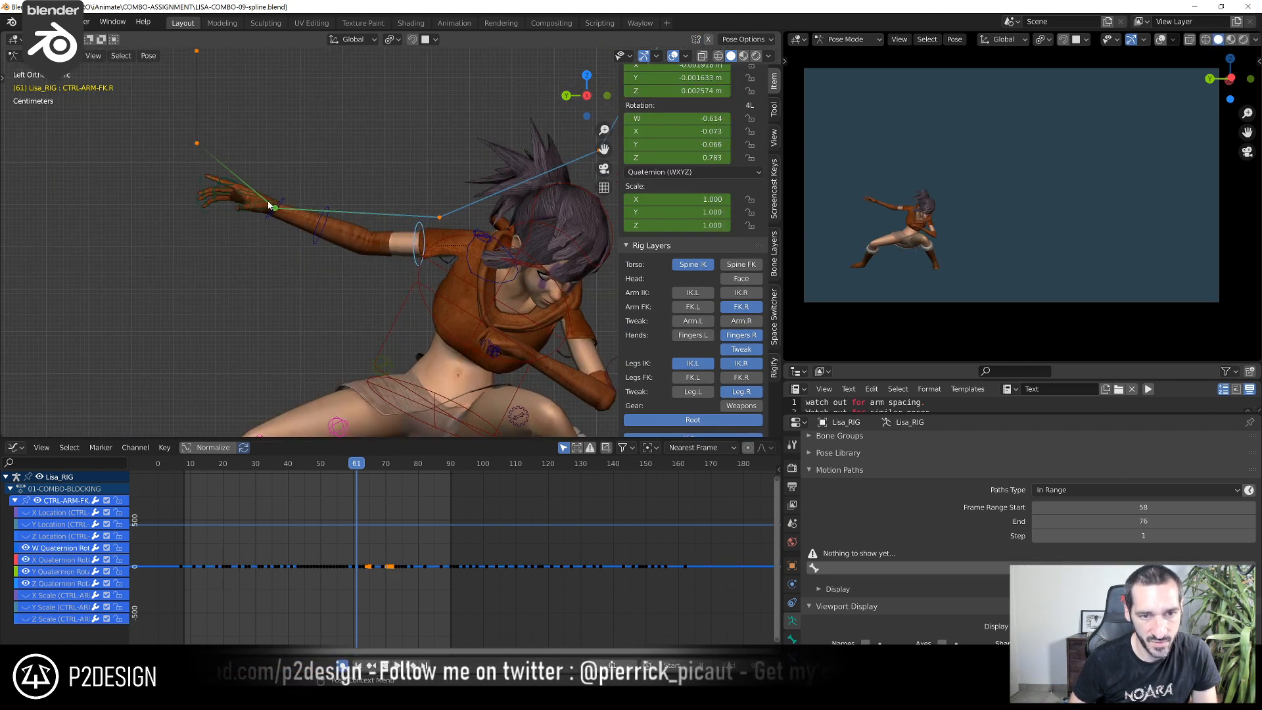
{"action": "scroll", "coordinate": [364, 224], "scroll_direction": "down", "scroll_amount": 3}
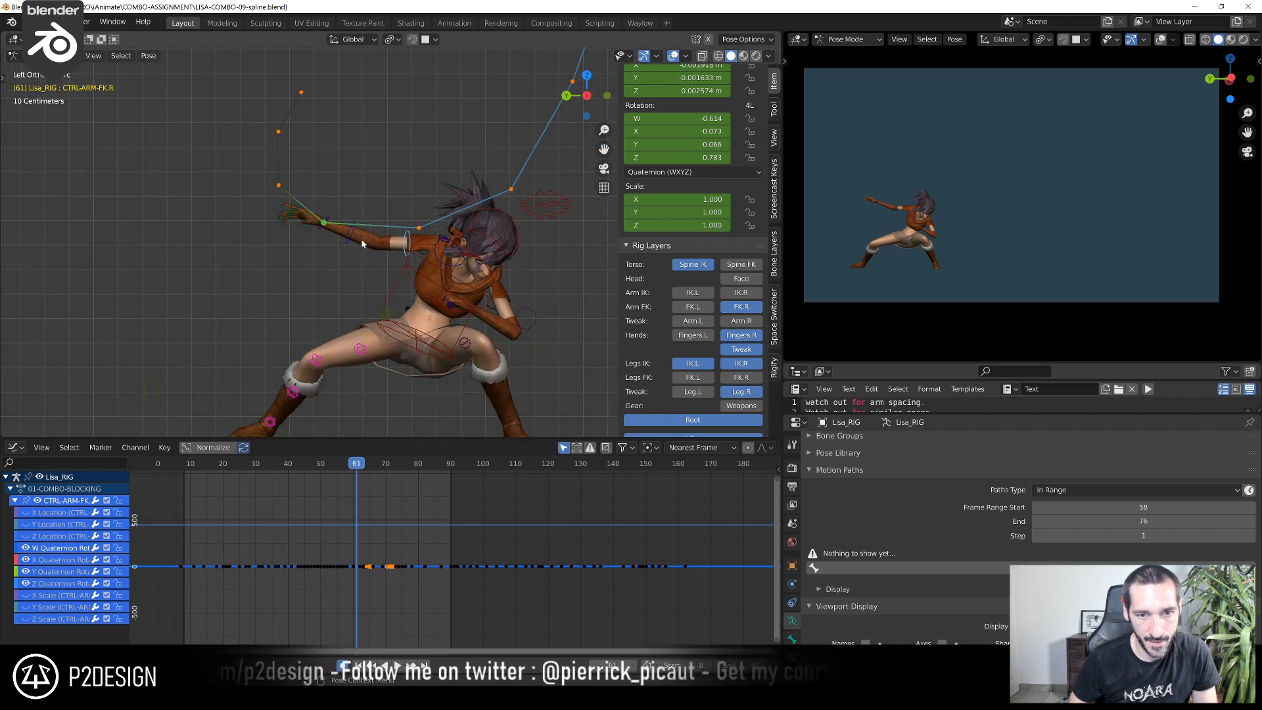
{"action": "key", "text": "Left"}
{"action": "key", "text": "Right"}
{"action": "key", "text": "Right"}
{"action": "key", "text": "Left"}
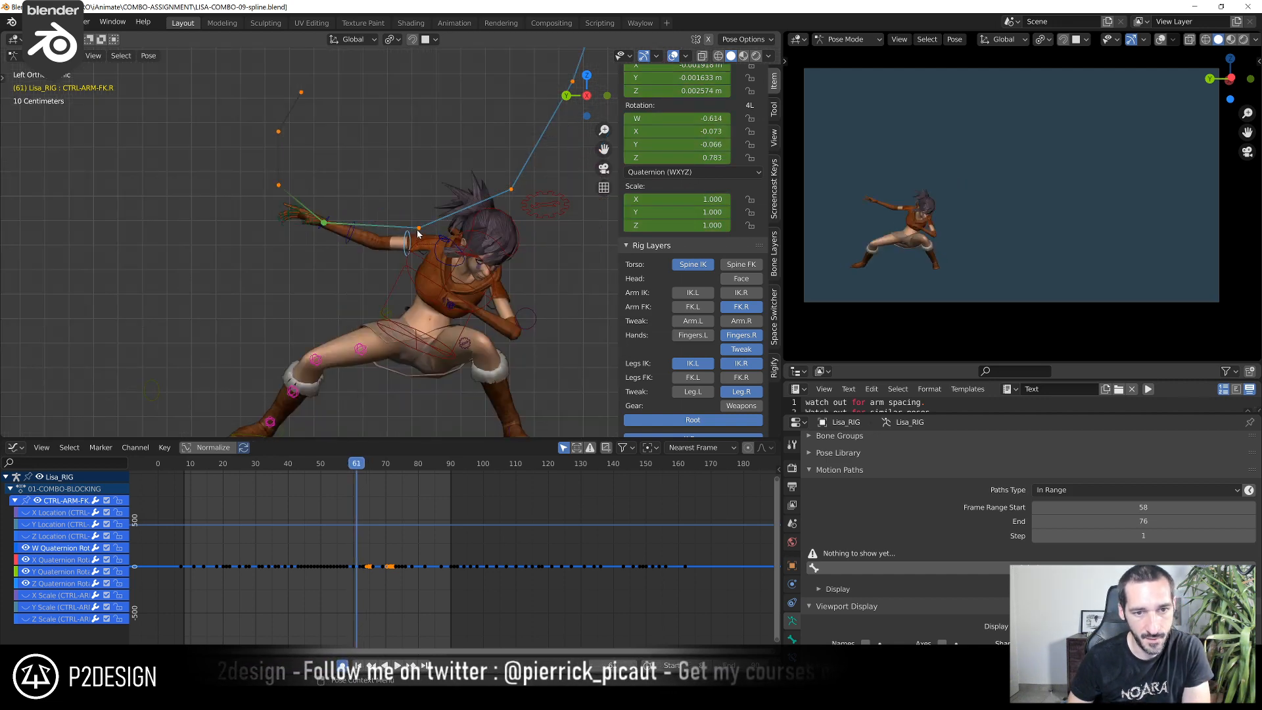
{"action": "key", "text": "Right"}
{"action": "key", "text": "Left"}
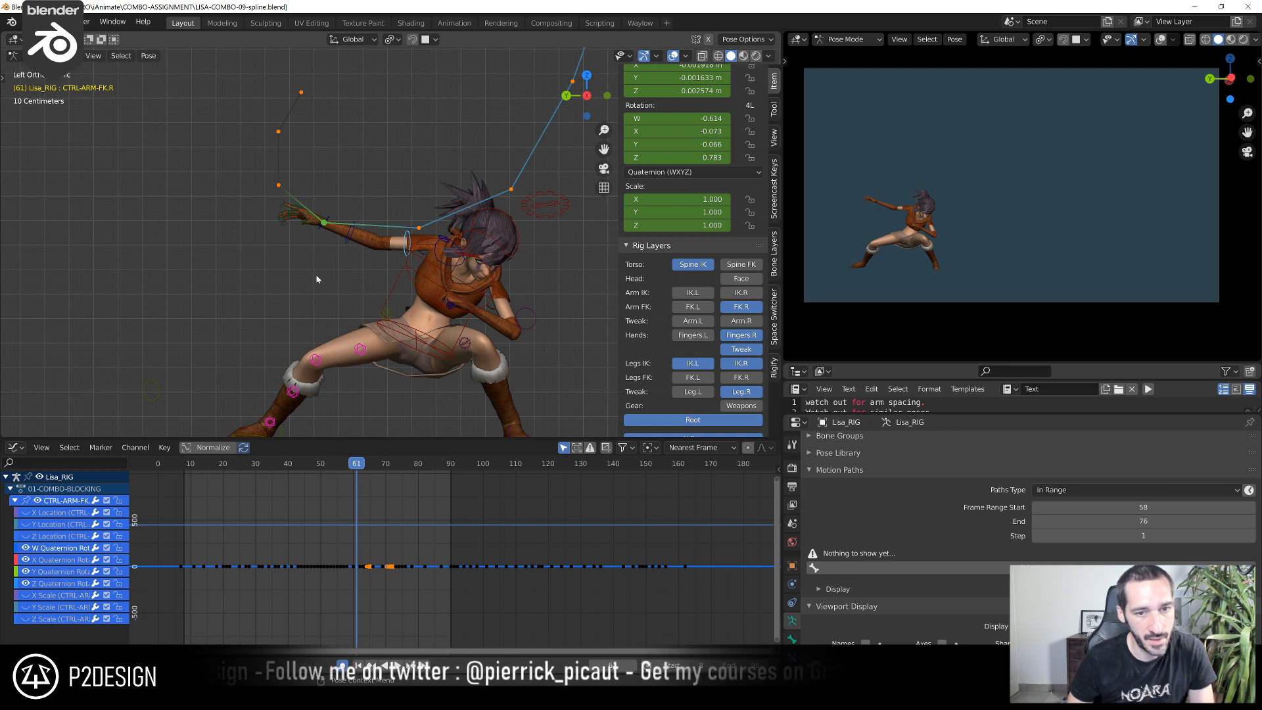
Rotate CTRL-ARM-FK.R about -6.07° at frame 61 and about 1.82° at frame 62 in the left view
{"action": "scroll", "coordinate": [261, 217], "scroll_direction": "up", "scroll_amount": 1}
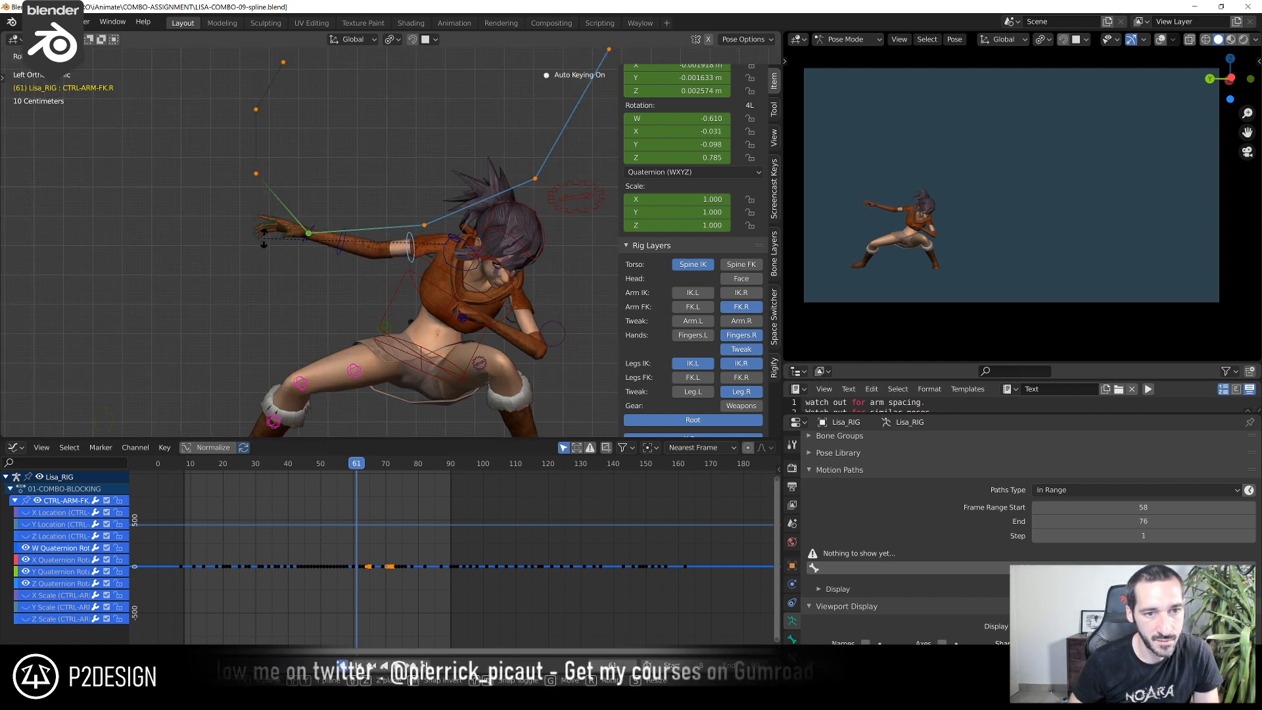
{"action": "left_click", "coordinate": [264, 237]}
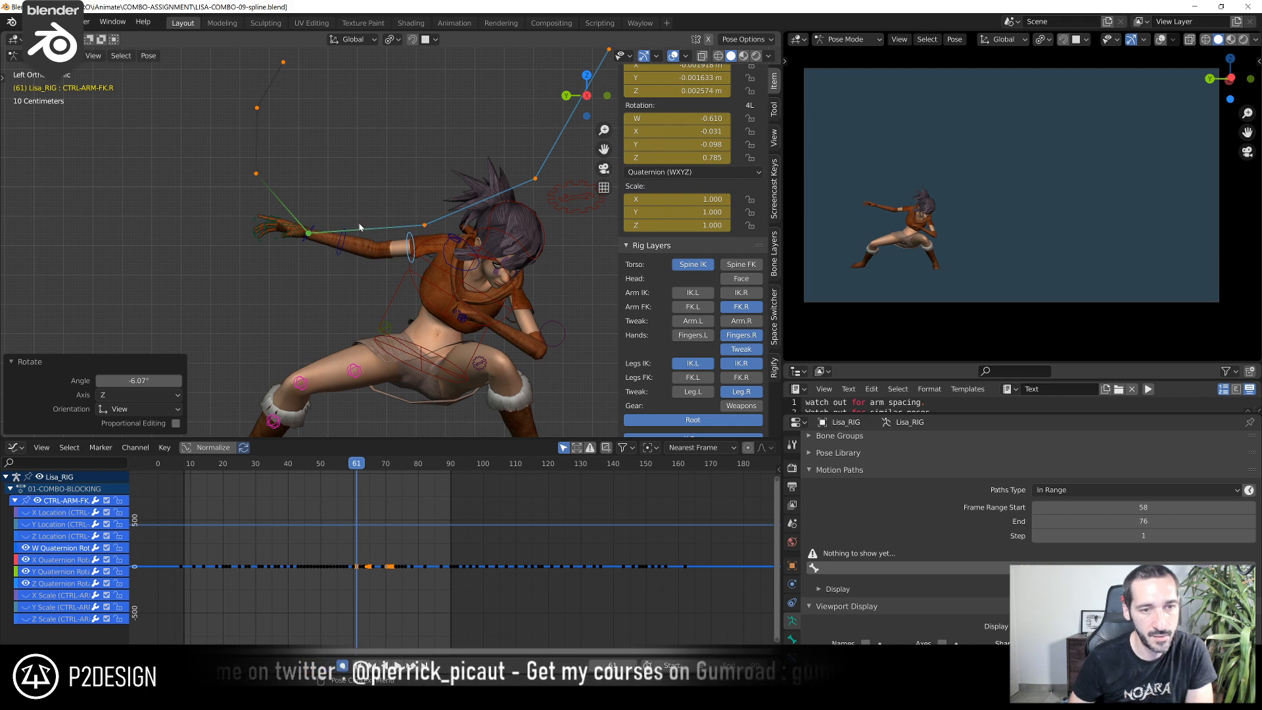
{"action": "key", "text": "Right"}
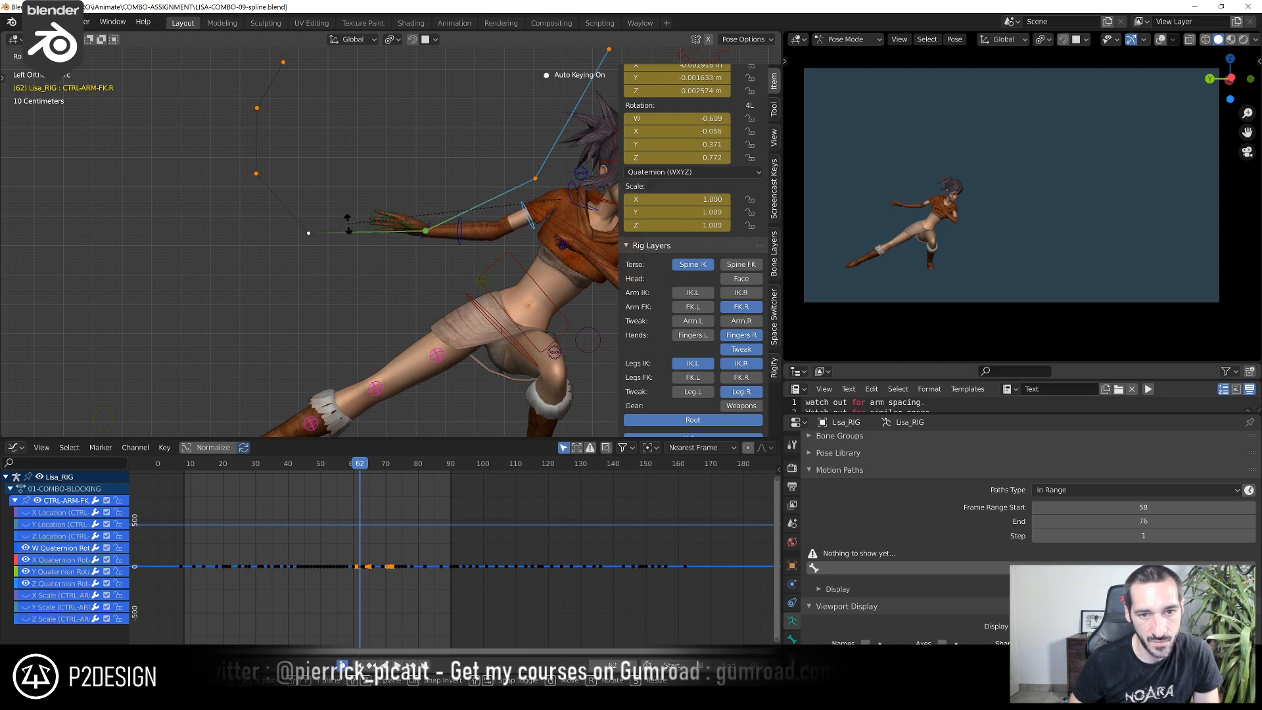
{"action": "left_click", "coordinate": [350, 227]}
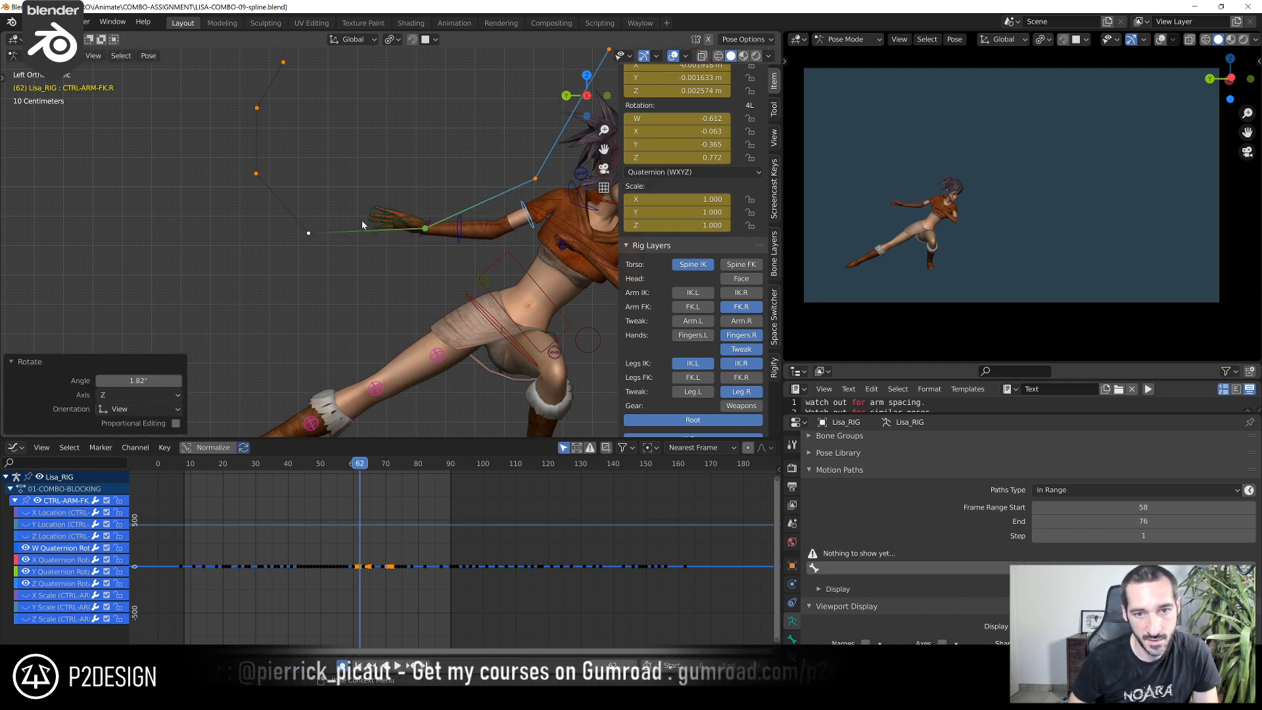
Step back and forth from frame 59 through the takeoff to examine the right hand's arc and spacing
{"action": "scroll", "coordinate": [406, 224], "scroll_direction": "down", "scroll_amount": 3}
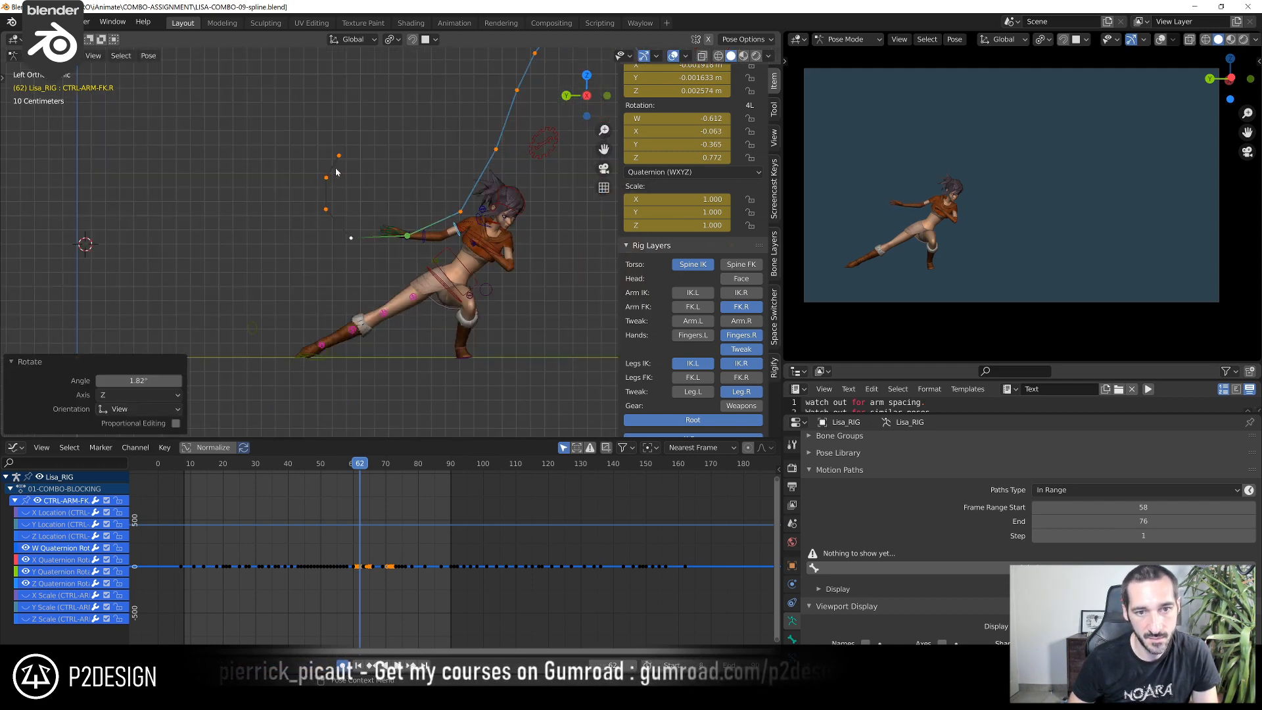
{"action": "scroll", "coordinate": [428, 201], "scroll_direction": "down", "scroll_amount": 1}
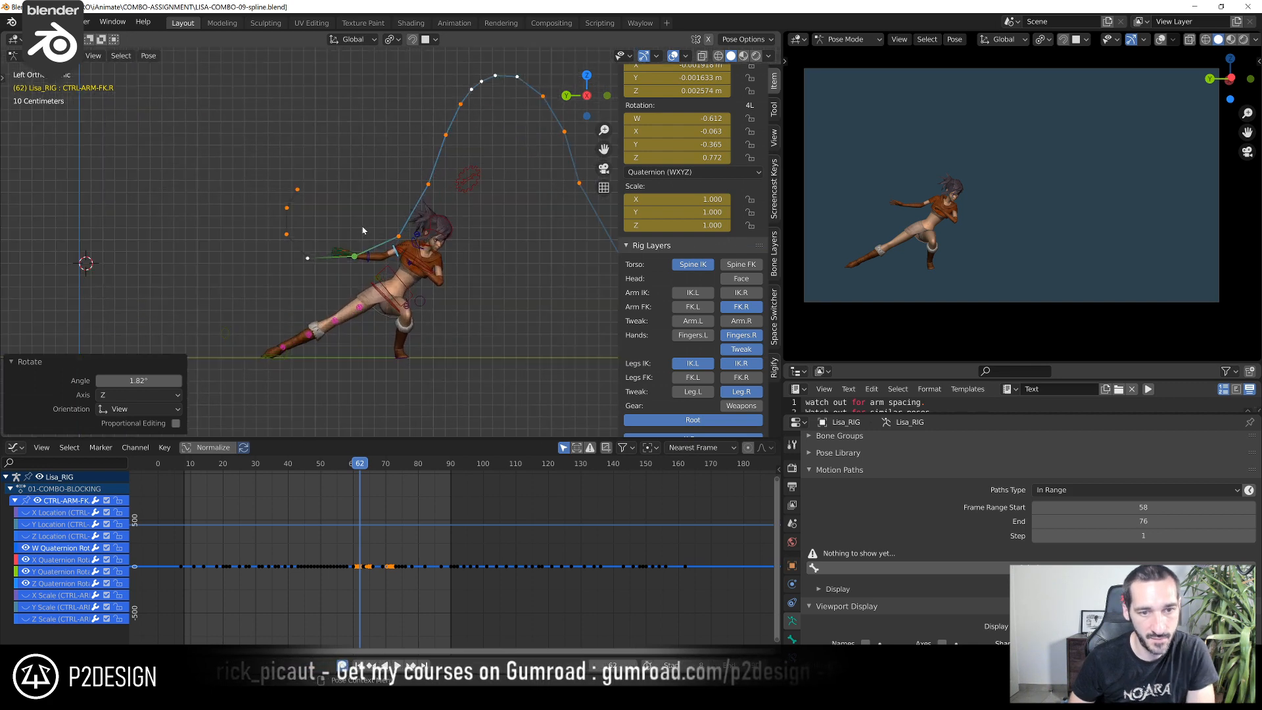
{"action": "key", "text": "Left"}
{"action": "key", "text": "Left"}
{"action": "key", "text": "Left"}
{"action": "key", "text": "Right"}
{"action": "key", "text": "Right"}
{"action": "key", "text": "Right"}
{"action": "key", "text": "Right"}
{"action": "key", "text": "Left"}
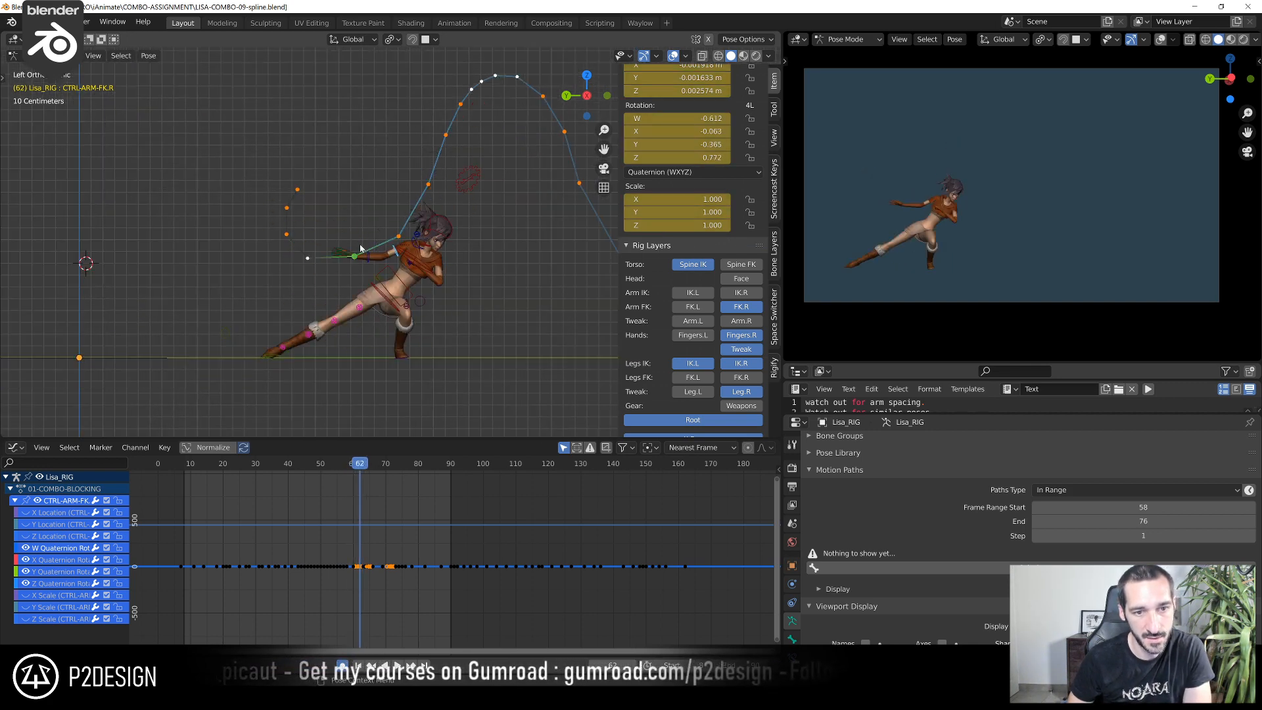
{"action": "key", "text": "Left"}
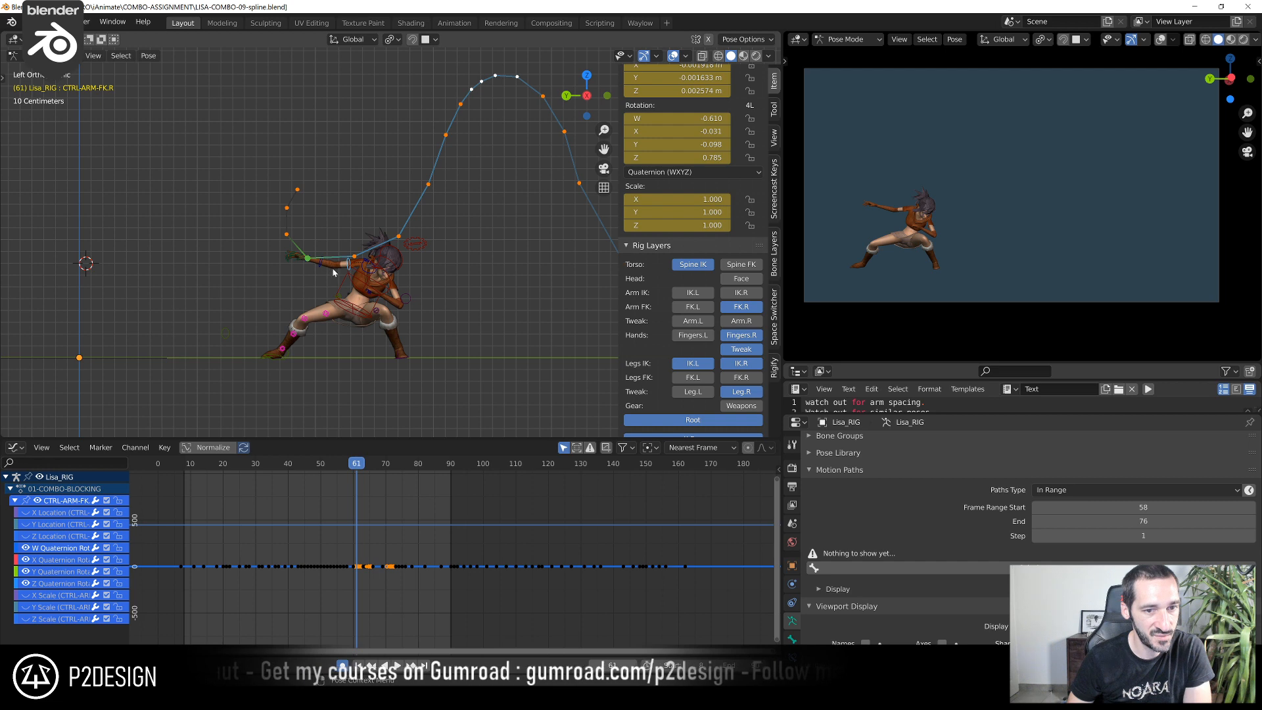
{"action": "key", "text": "Right"}
{"action": "key", "text": "Right"}
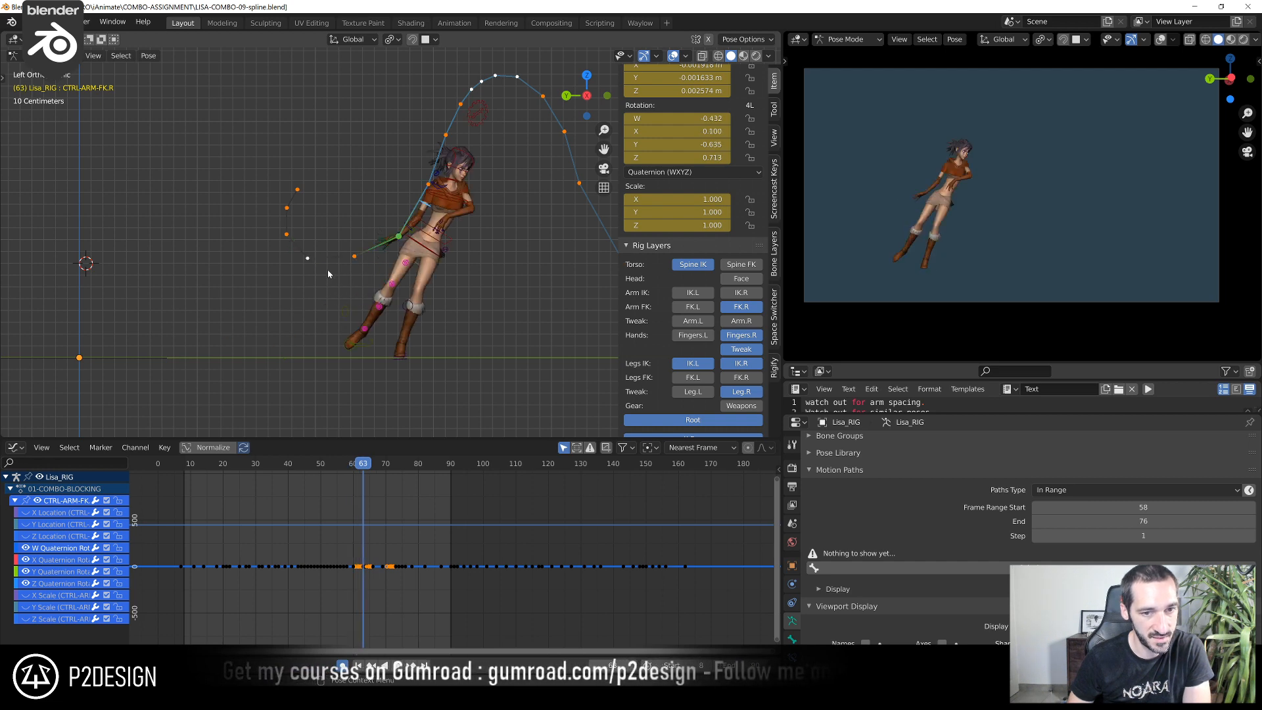
{"action": "key", "text": "Left"}
{"action": "key", "text": "Left"}
{"action": "key", "text": "Left"}
{"action": "key", "text": "Left"}
{"action": "key", "text": "Right"}
{"action": "key", "text": "Right"}
{"action": "key", "text": "Right"}
{"action": "key", "text": "Right"}
{"action": "key", "text": "Right"}
{"action": "key", "text": "Right"}
{"action": "key", "text": "Right"}
{"action": "key", "text": "Right"}
{"action": "key", "text": "Right"}
{"action": "key", "text": "Right"}
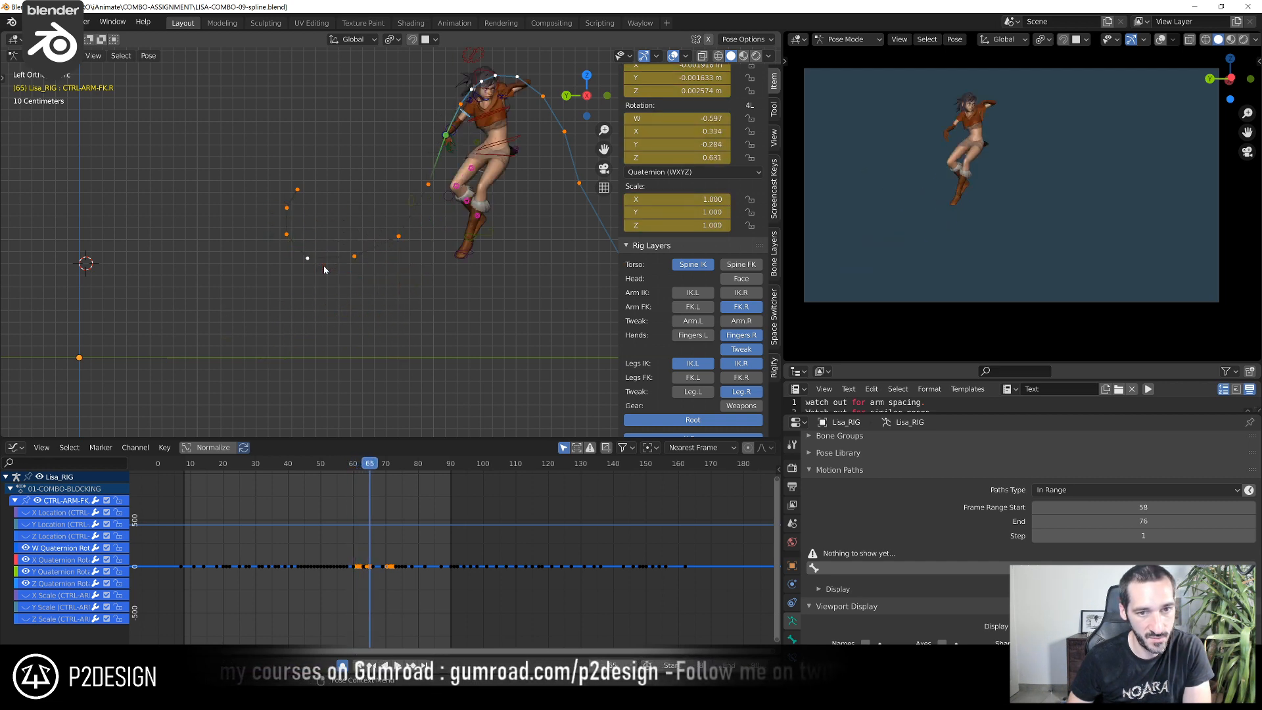
{"action": "key", "text": "Right"}
{"action": "scroll", "coordinate": [361, 248], "scroll_direction": "down", "scroll_amount": 4}
{"action": "key", "text": "Right"}
{"action": "key", "text": "Right"}
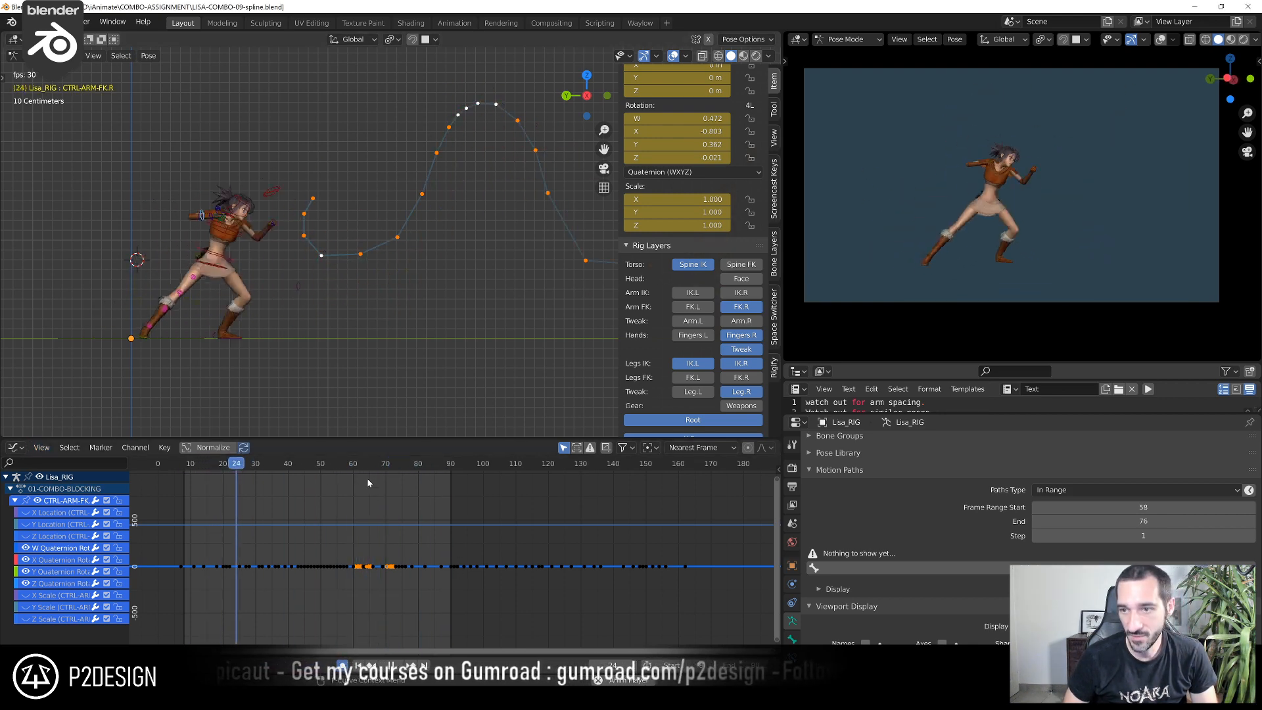
Stop the playback and scrub to frame 72 to inspect the airborne pose and the right hand's path
{"action": "key", "text": "space"}
{"action": "left_click_drag", "start_coordinate": [226, 468], "coordinate": [403, 552]}
{"action": "mouse_move", "coordinate": [389, 552]}
{"action": "right_mouse_down", "text": "shift"}
{"action": "mouse_move", "coordinate": [377, 553]}
{"action": "mouse_move", "coordinate": [394, 550]}
{"action": "right_mouse_up", "text": "shift"}
{"action": "scroll", "coordinate": [494, 250], "scroll_direction": "down", "scroll_amount": 2}
{"action": "scroll", "coordinate": [361, 304], "scroll_direction": "up", "scroll_amount": 1}
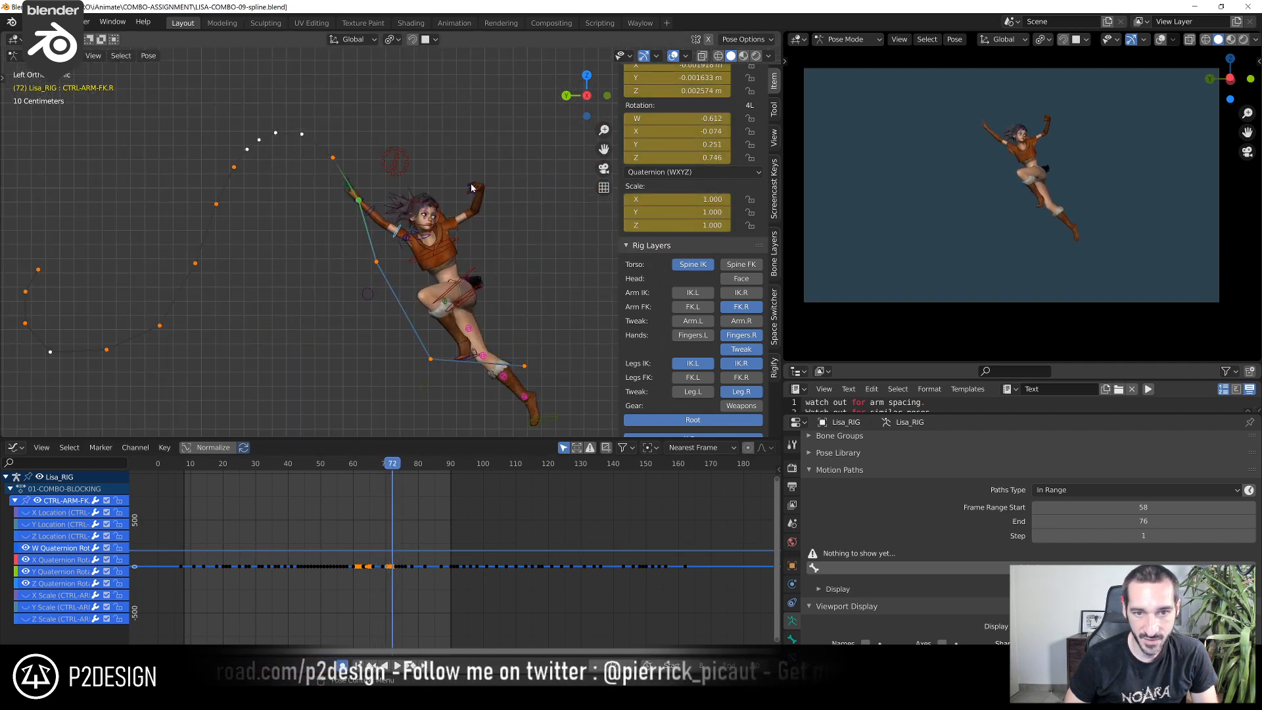
Play back the combo again from the early frames to judge the overall motion, then return to frame 9
{"action": "left_click_drag", "start_coordinate": [401, 466], "coordinate": [229, 531]}
{"action": "key", "text": "space"}
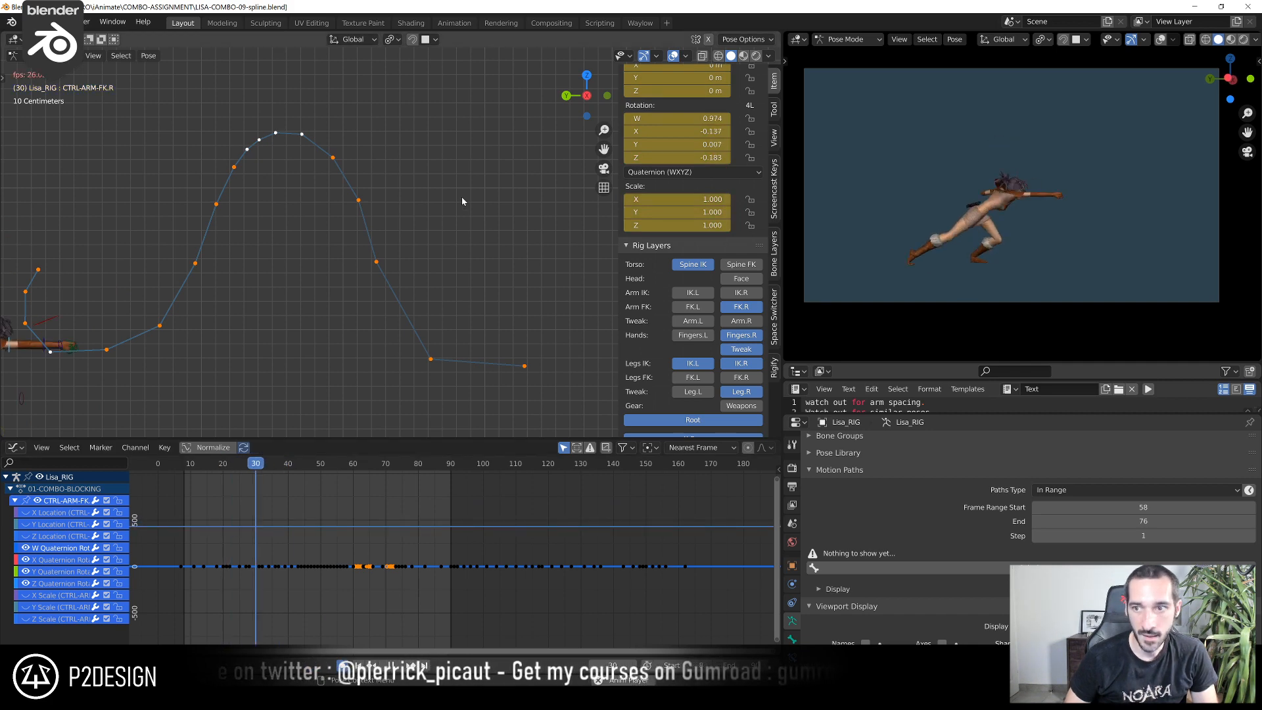
{"action": "key", "text": "space"}
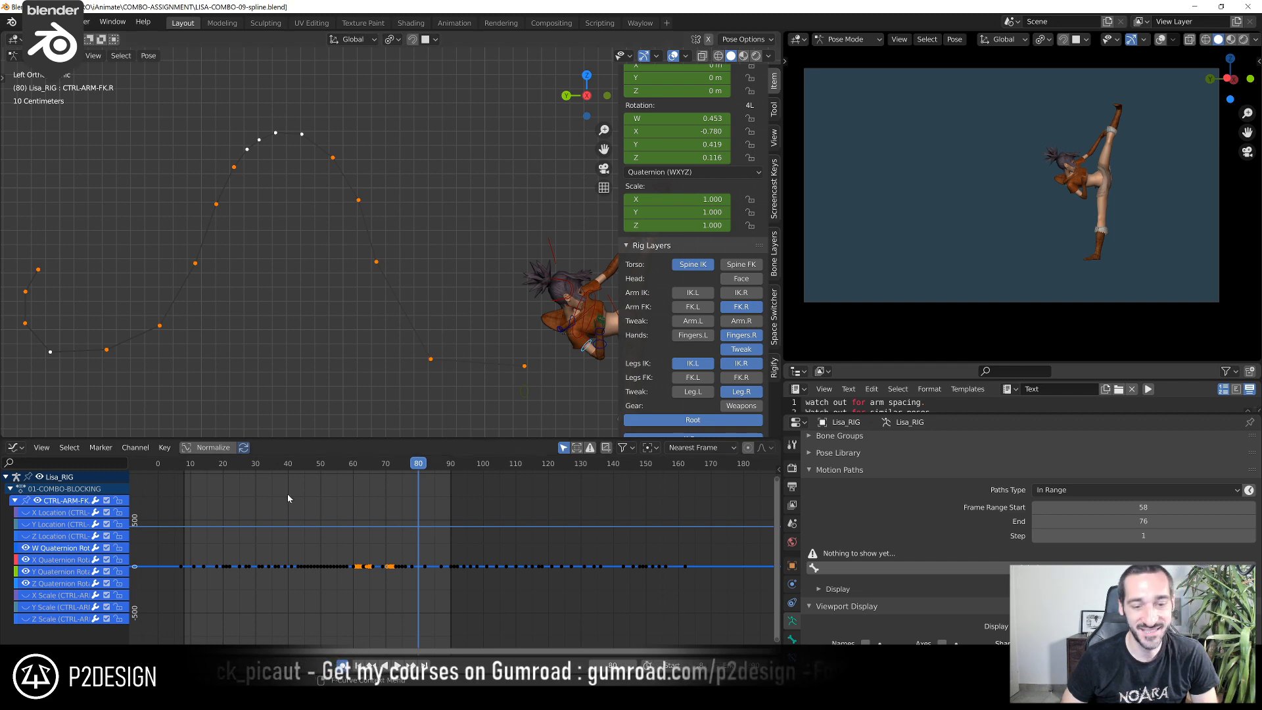
{"action": "left_click", "coordinate": [188, 467]}
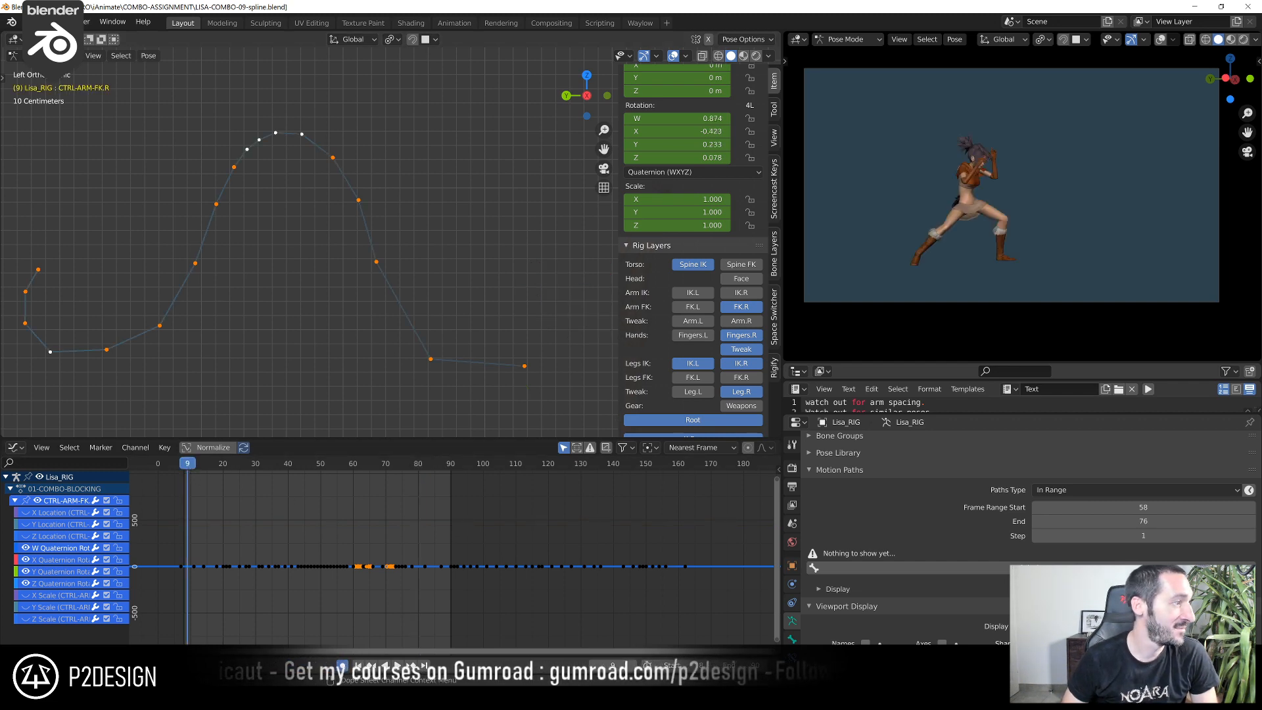
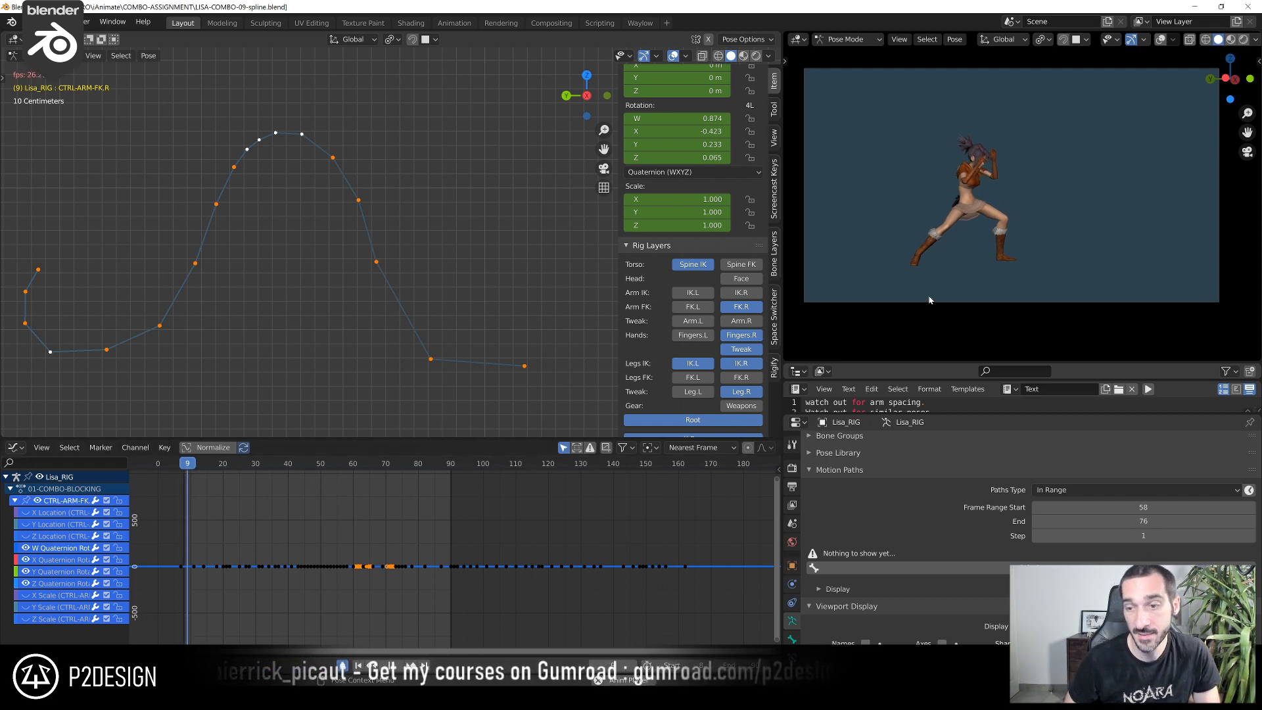
Play back the combo and scrub through the takeoff to frame 71 and back to frame 59 to judge the motion
{"action": "key", "text": "space"}
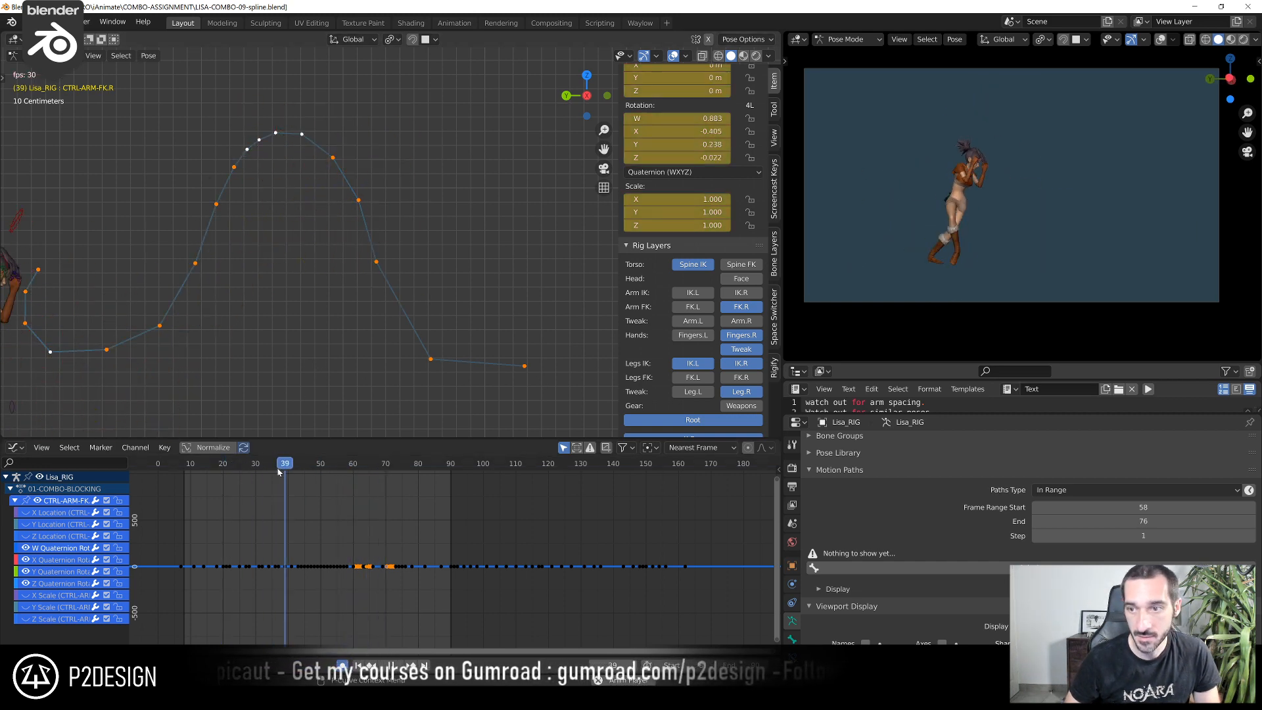
{"action": "key", "text": "space"}
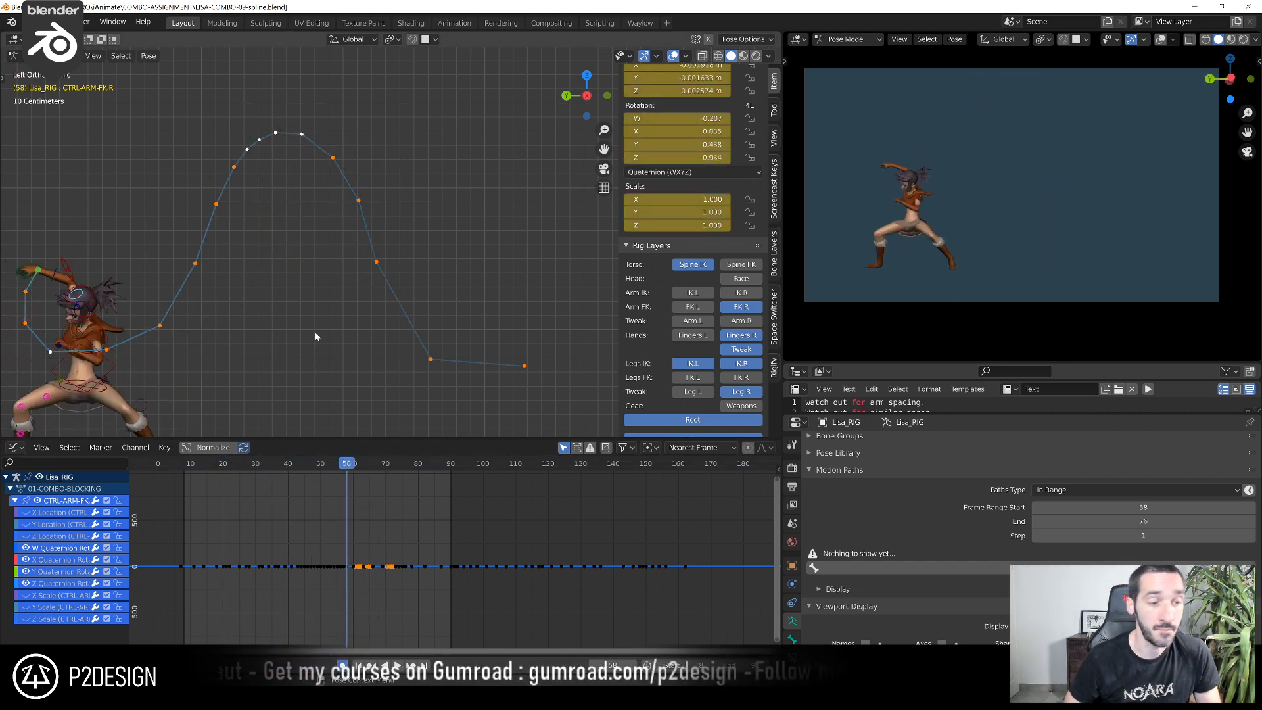
{"action": "left_click", "coordinate": [257, 469]}
{"action": "key", "text": "space"}
{"action": "key", "text": "space"}
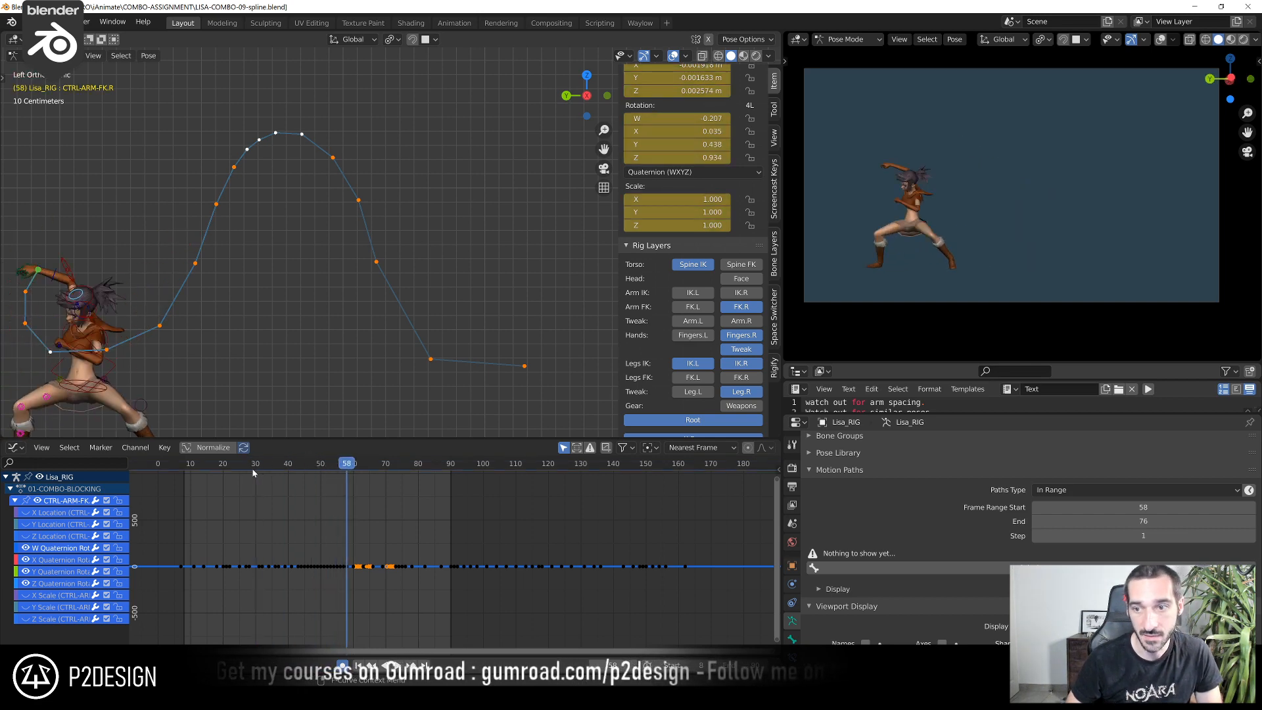
{"action": "left_click_drag", "start_coordinate": [252, 469], "coordinate": [389, 498]}
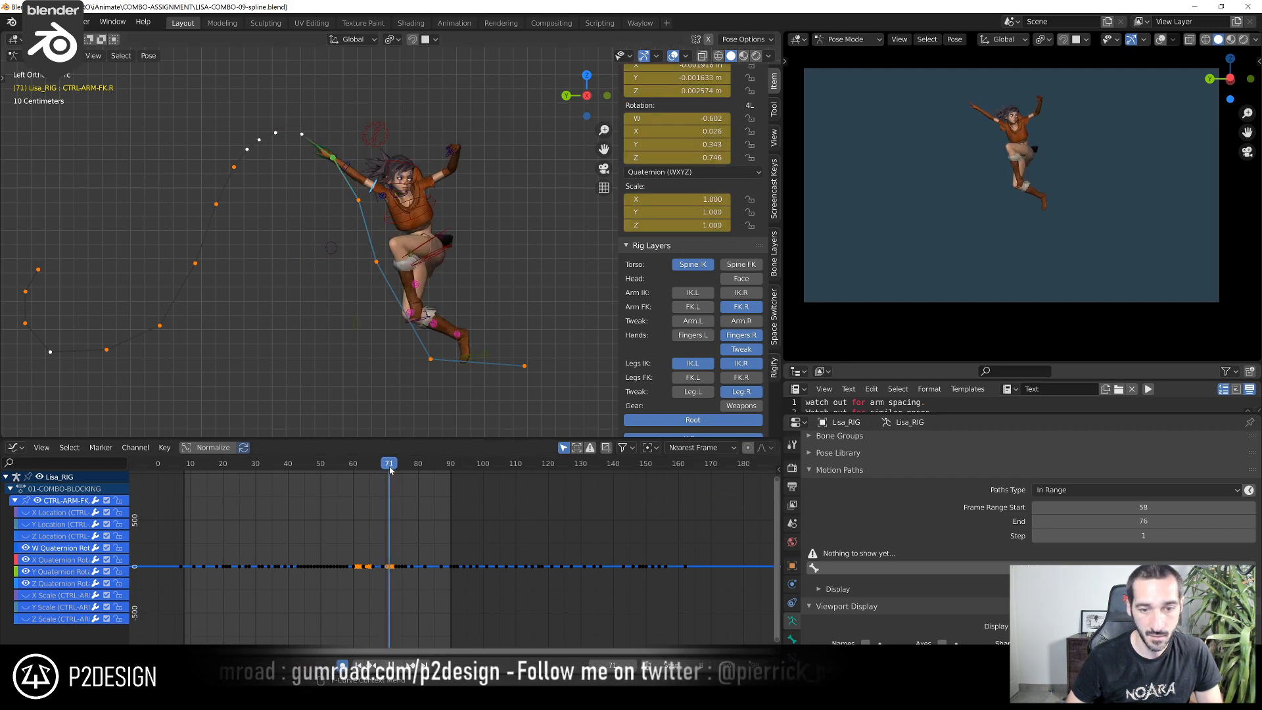
{"action": "left_click_drag", "start_coordinate": [390, 470], "coordinate": [353, 484]}
Show the left arm's FK controls alongside the right arm's and hide the leg IK and leg tweak controls
{"action": "middle_click_drag", "start_coordinate": [256, 373], "coordinate": [570, 334]}
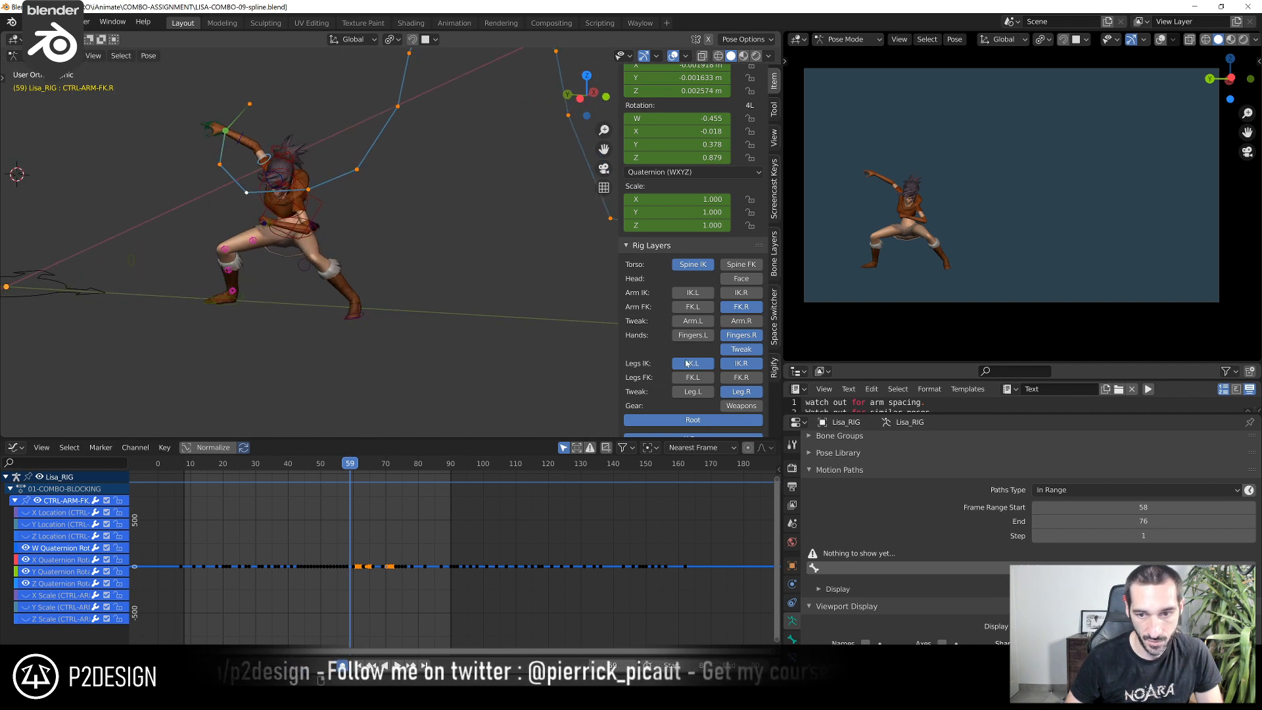
{"action": "middle_click_drag", "start_coordinate": [636, 307], "coordinate": [666, 316], "text": "ctrl"}
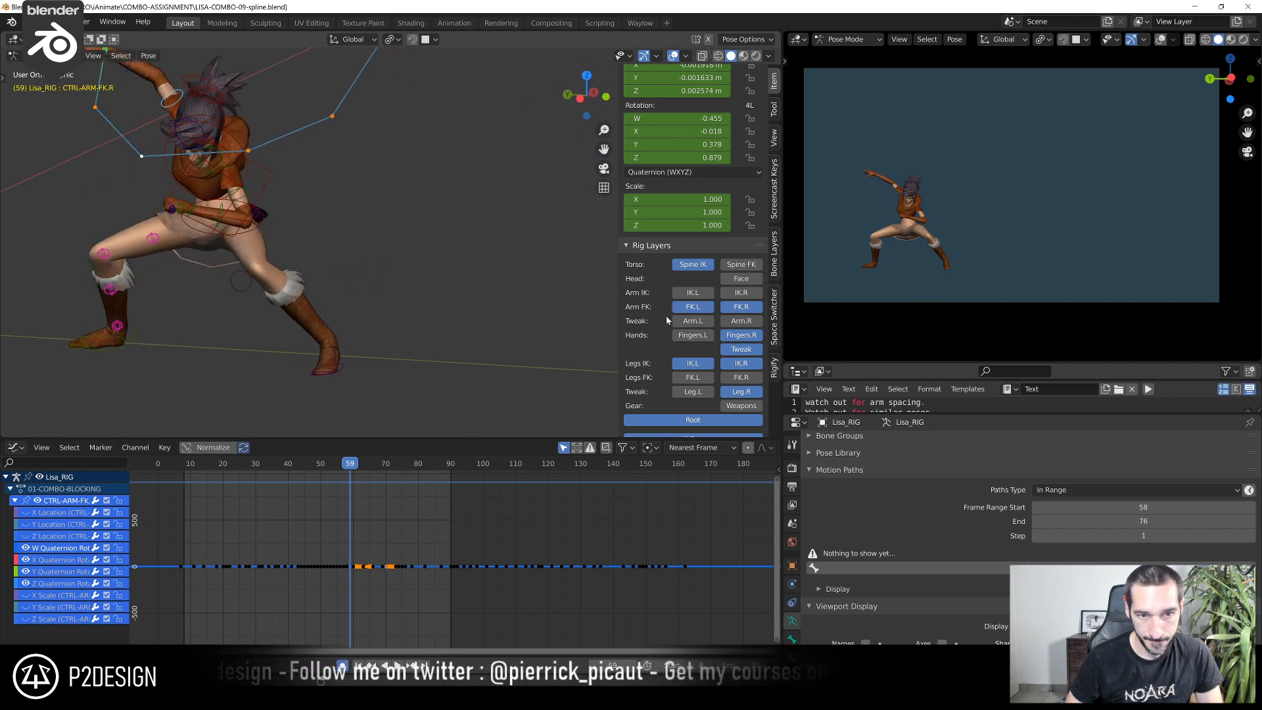
{"action": "left_click", "coordinate": [743, 309]}
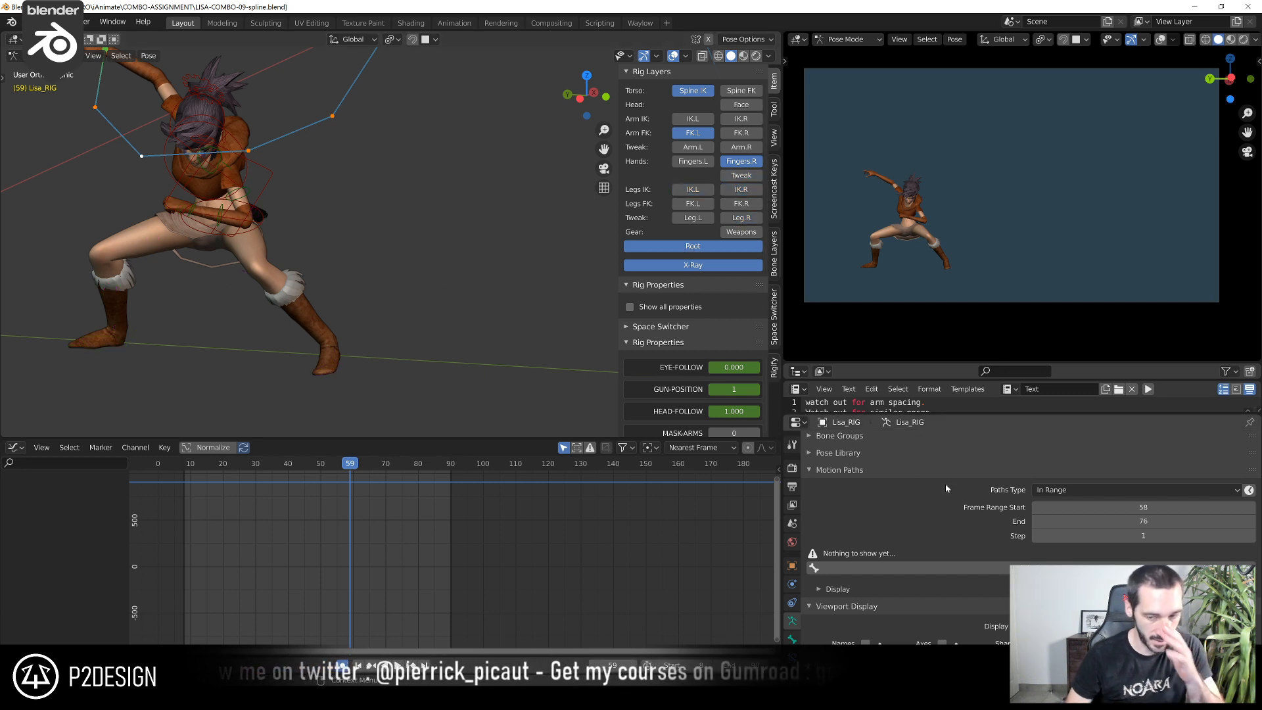
{"action": "scroll", "coordinate": [178, 160], "scroll_direction": "down", "scroll_amount": 3}
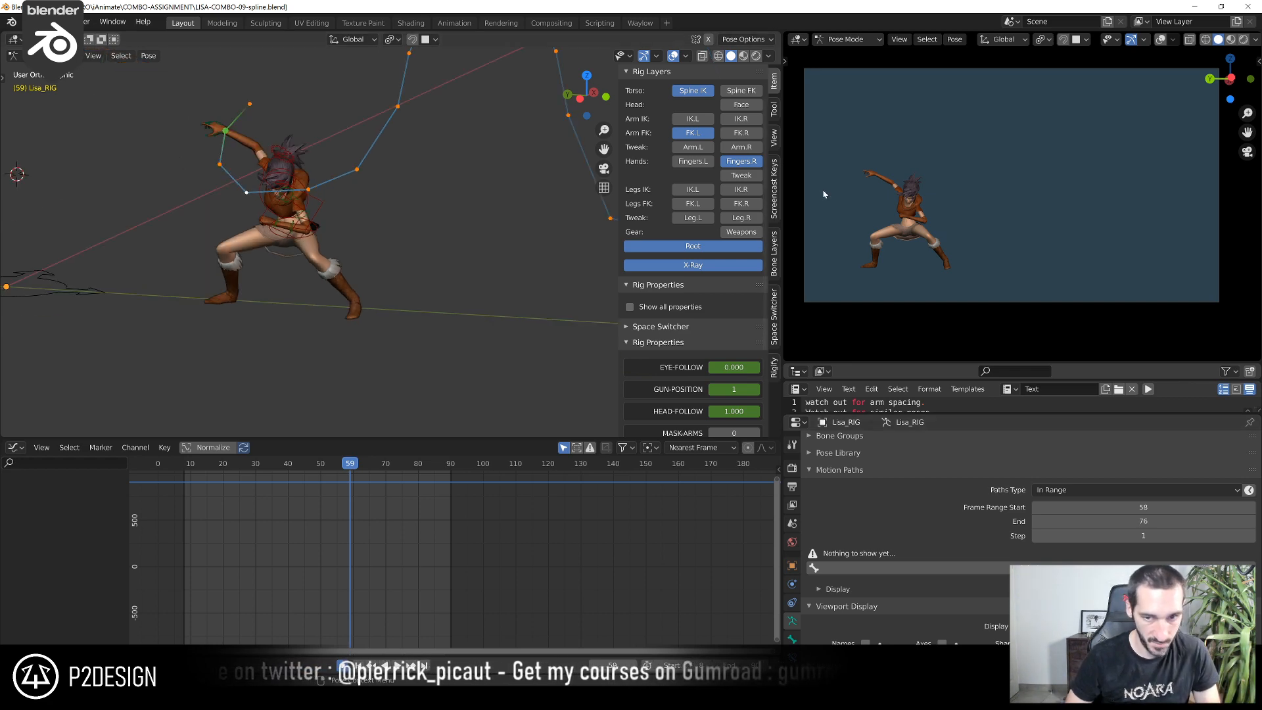
{"action": "left_click", "coordinate": [742, 134]}
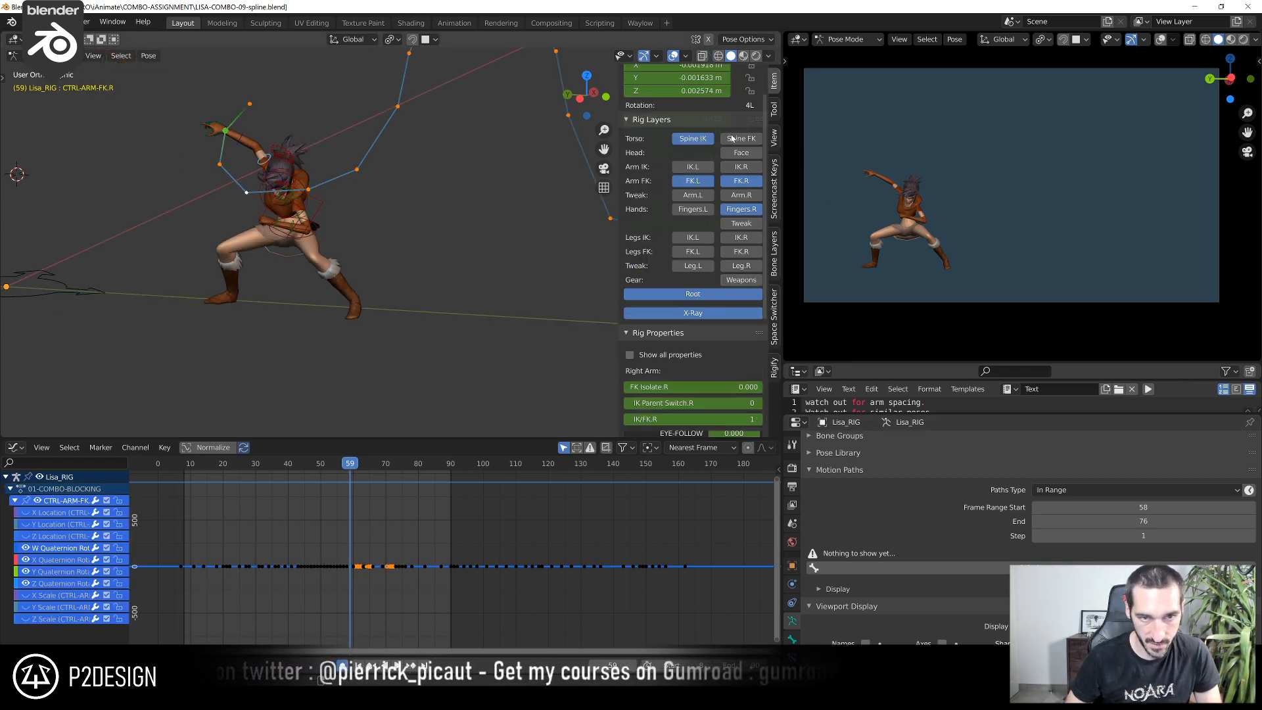
Select the right hand control CTRL-HAND-FK.R and clear its motion path
{"action": "left_click", "coordinate": [225, 133]}
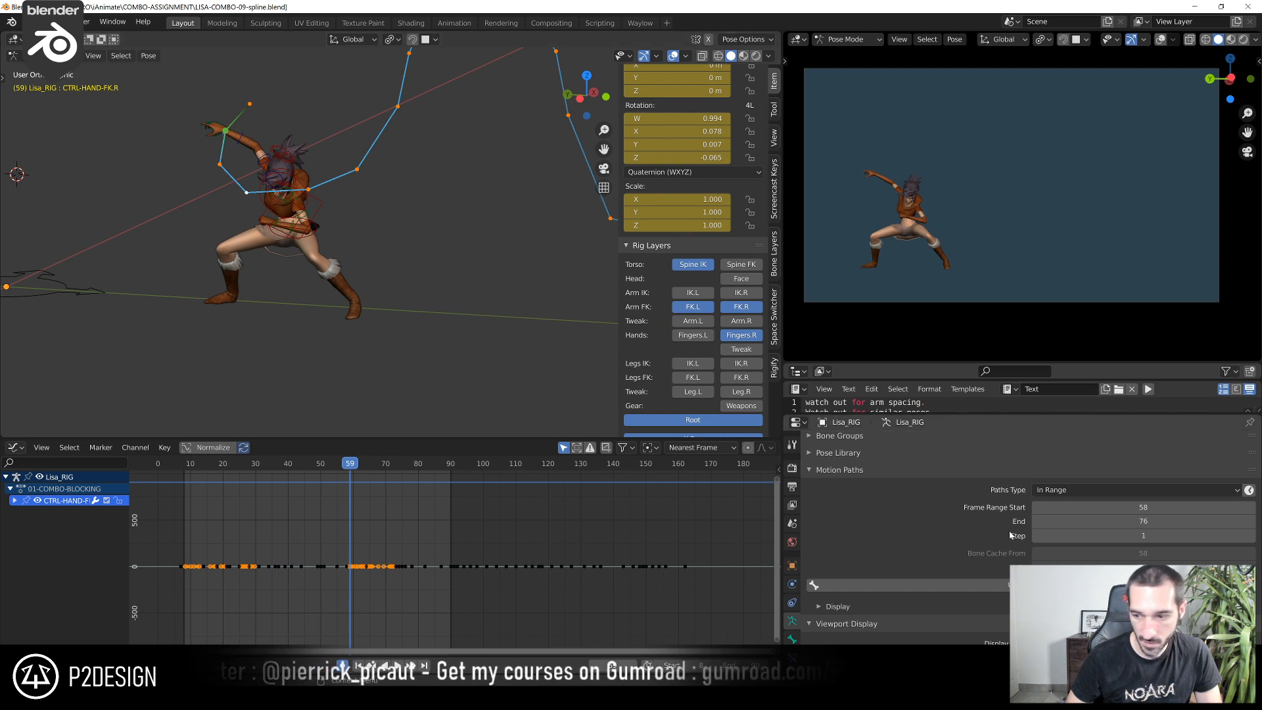
{"action": "left_click", "coordinate": [1249, 585]}
{"action": "scroll", "coordinate": [388, 256], "scroll_direction": "up", "scroll_amount": 4}
{"action": "middle_click_drag", "start_coordinate": [299, 263], "coordinate": [444, 336], "text": "shift"}
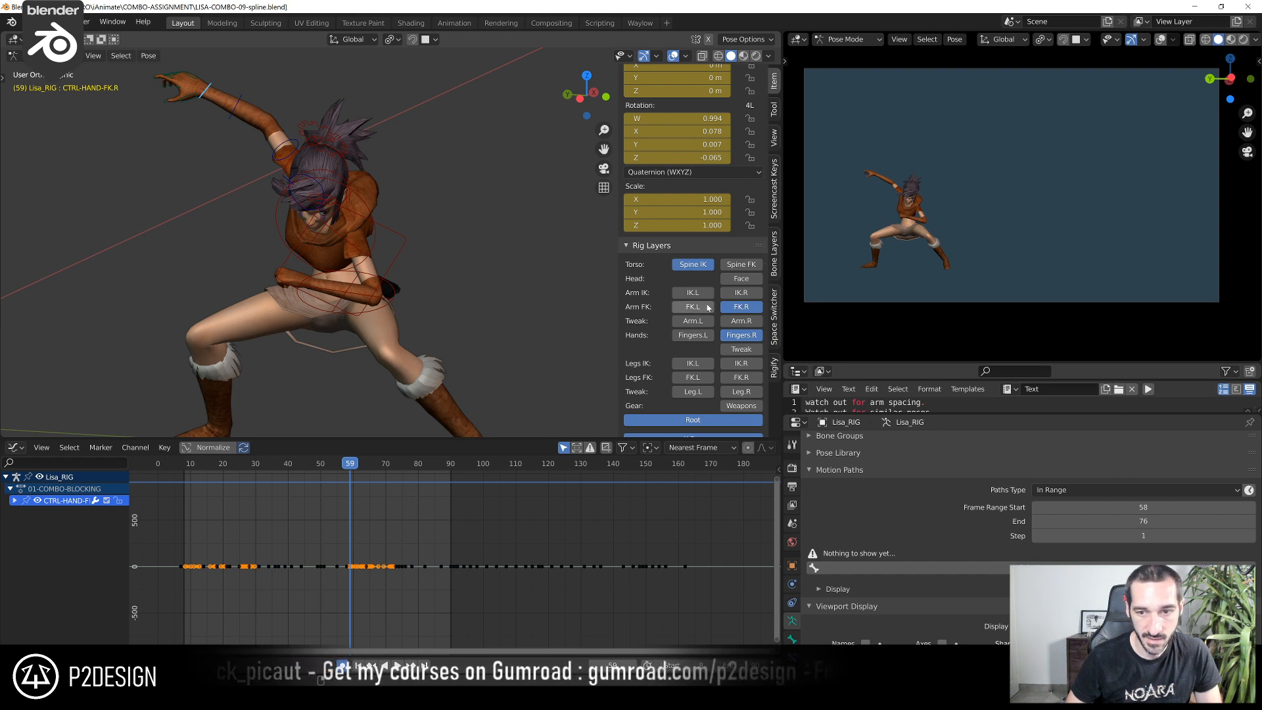
Hide the Spine IK and right finger controls, keep both arms' FK controls shown, and go to frame 62
{"action": "scroll", "coordinate": [432, 298], "scroll_direction": "down", "scroll_amount": 3}
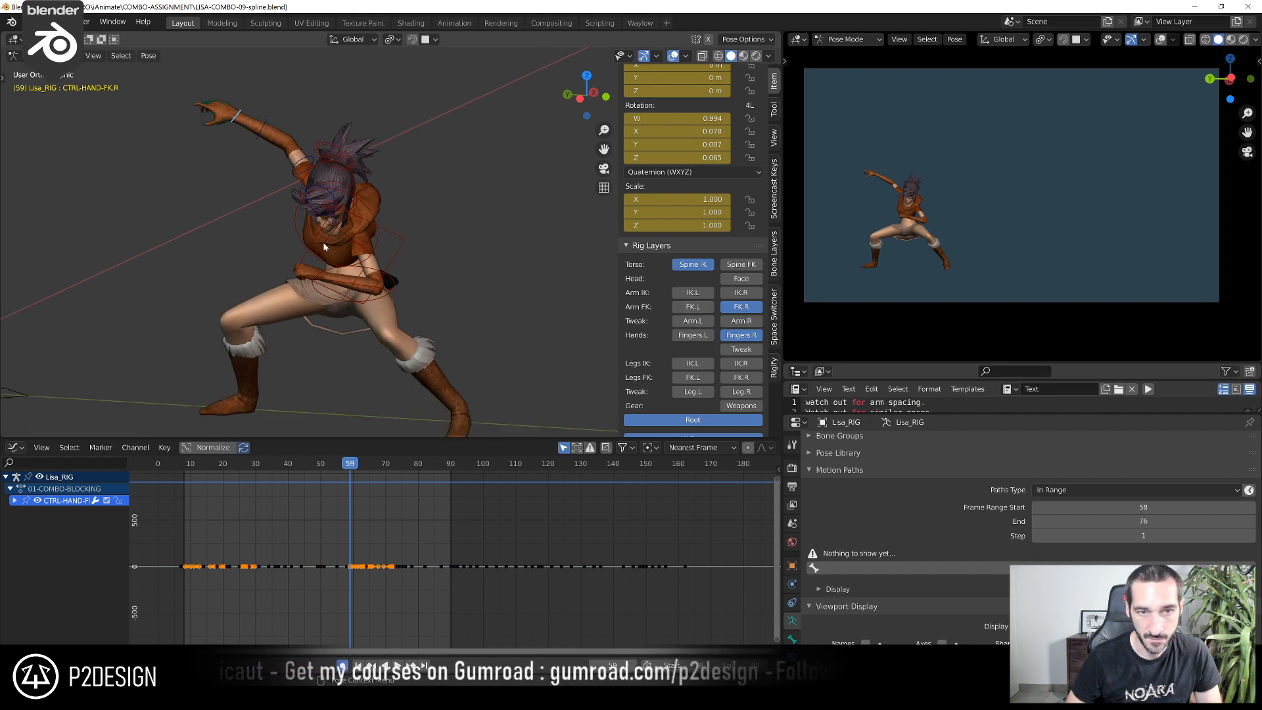
{"action": "middle_click_drag", "start_coordinate": [432, 298], "coordinate": [456, 294]}
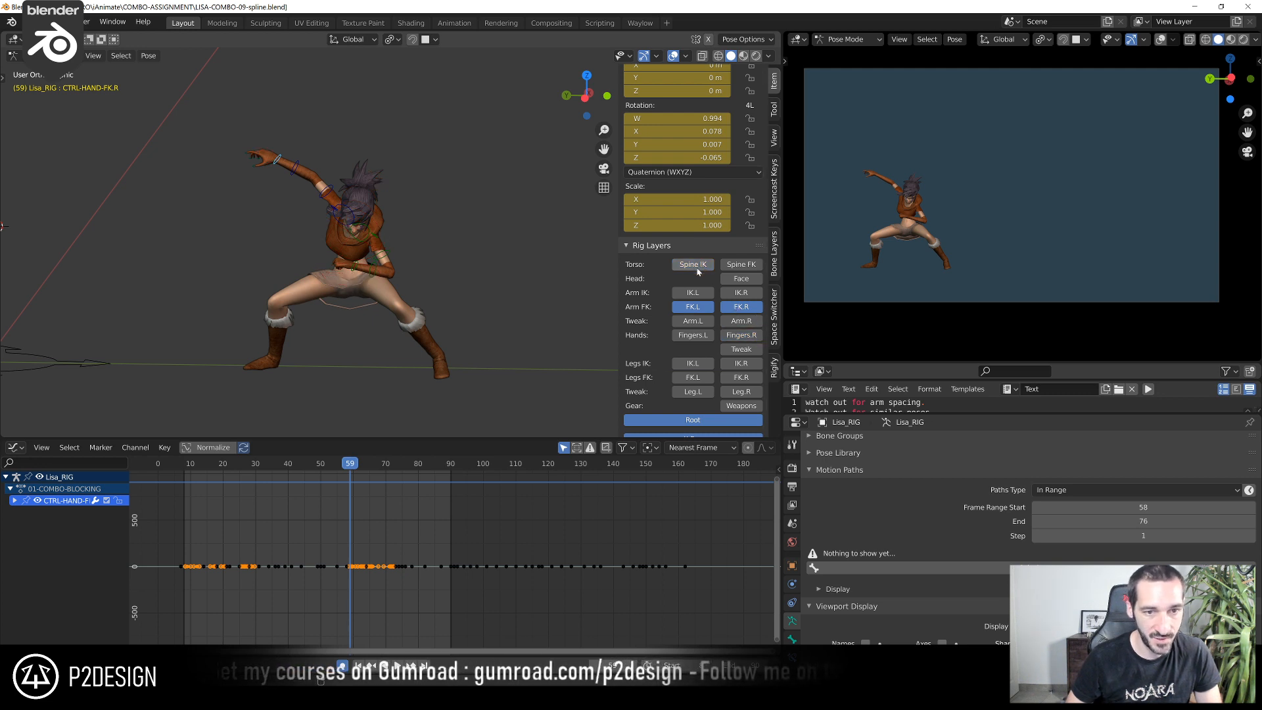
{"action": "scroll", "coordinate": [316, 547], "scroll_direction": "up", "scroll_amount": 6}
{"action": "left_click_drag", "start_coordinate": [272, 468], "coordinate": [302, 501]}
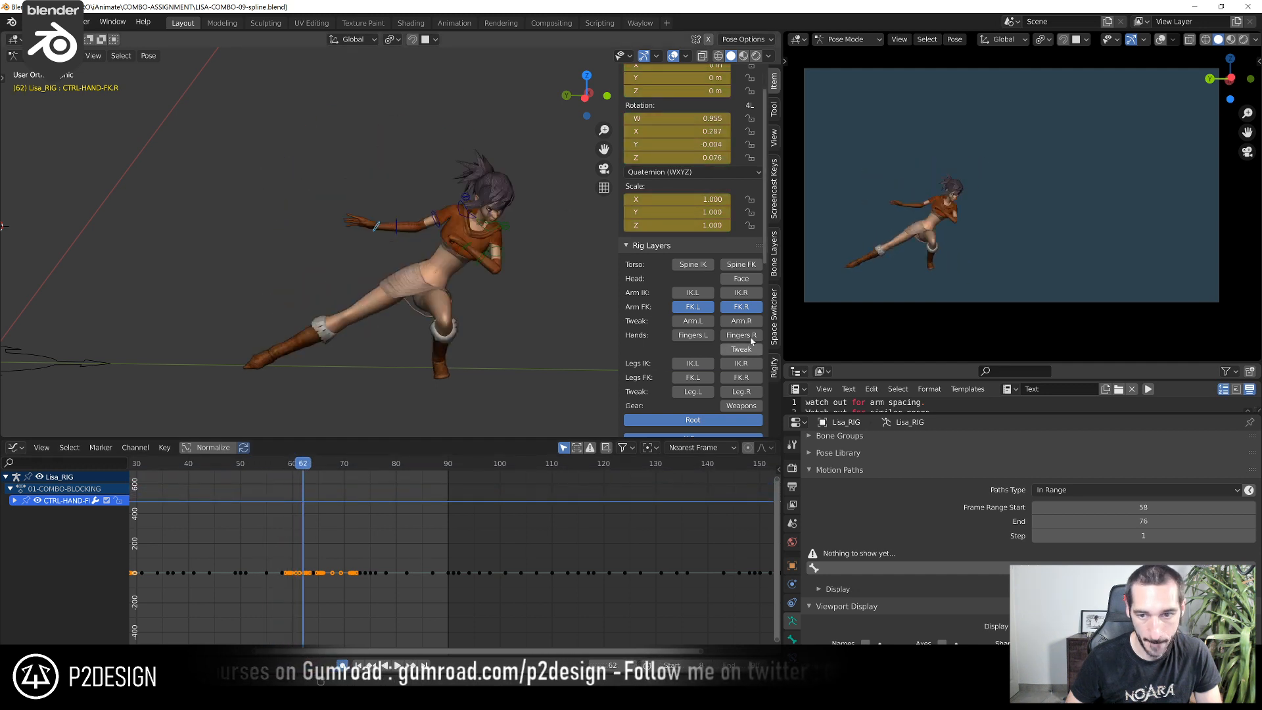
Fit the graph to all of CTRL-HAND-FK.R's keyframes and inspect its rotation curves around frame 62
{"action": "scroll", "coordinate": [341, 547], "scroll_direction": "down", "scroll_amount": 3}
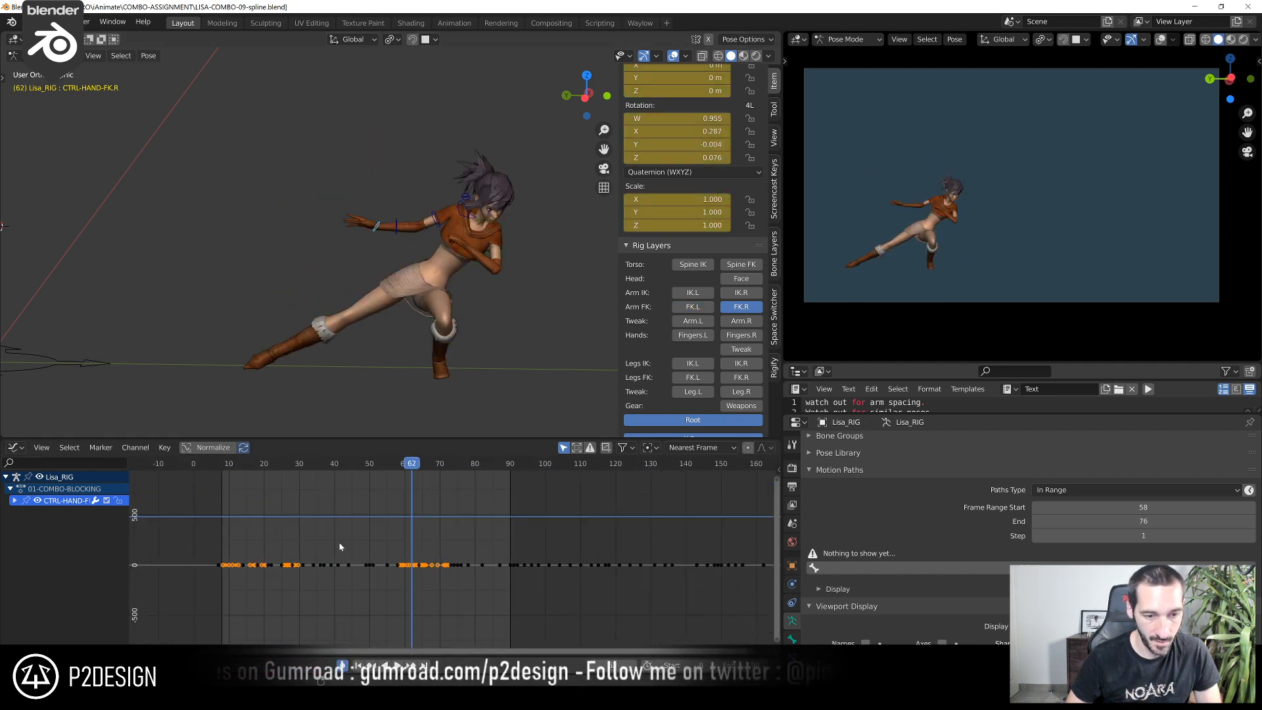
{"action": "left_click_drag", "start_coordinate": [230, 499], "coordinate": [602, 585]}
{"action": "key", "text": "KP_Decimal"}
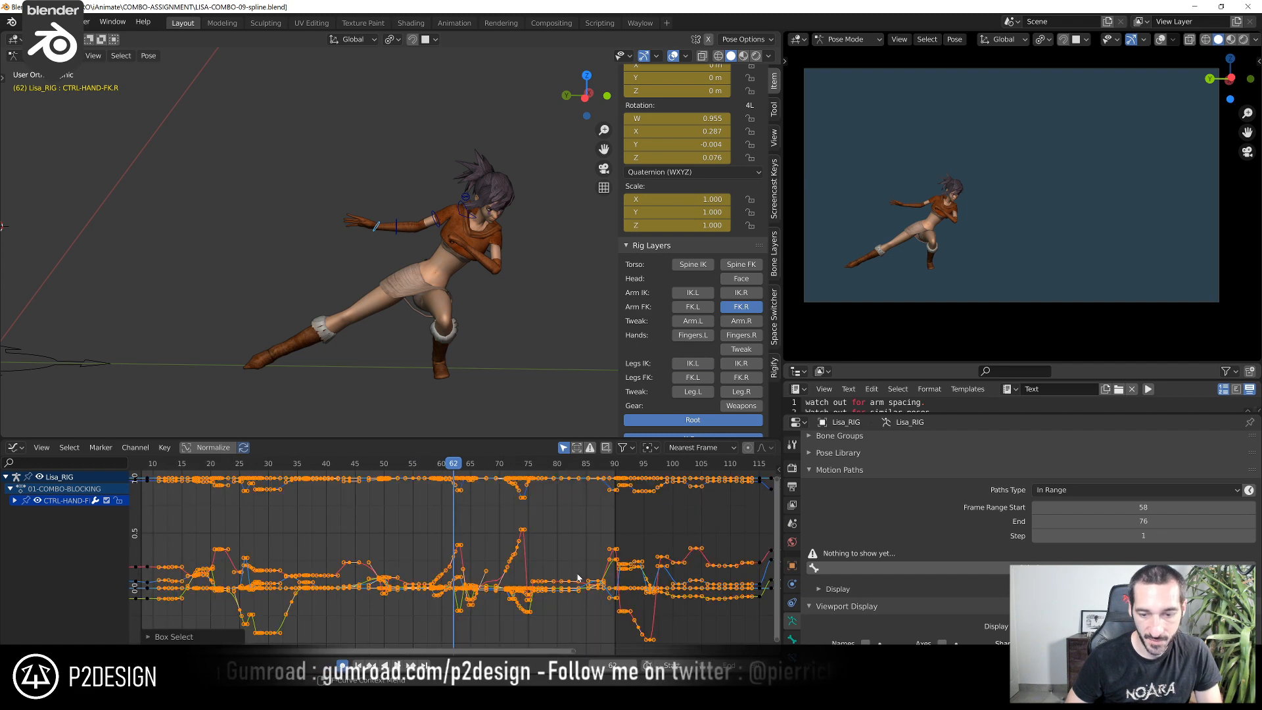
{"action": "left_click", "coordinate": [578, 577]}
{"action": "scroll", "coordinate": [500, 506], "scroll_direction": "up", "scroll_amount": 3}
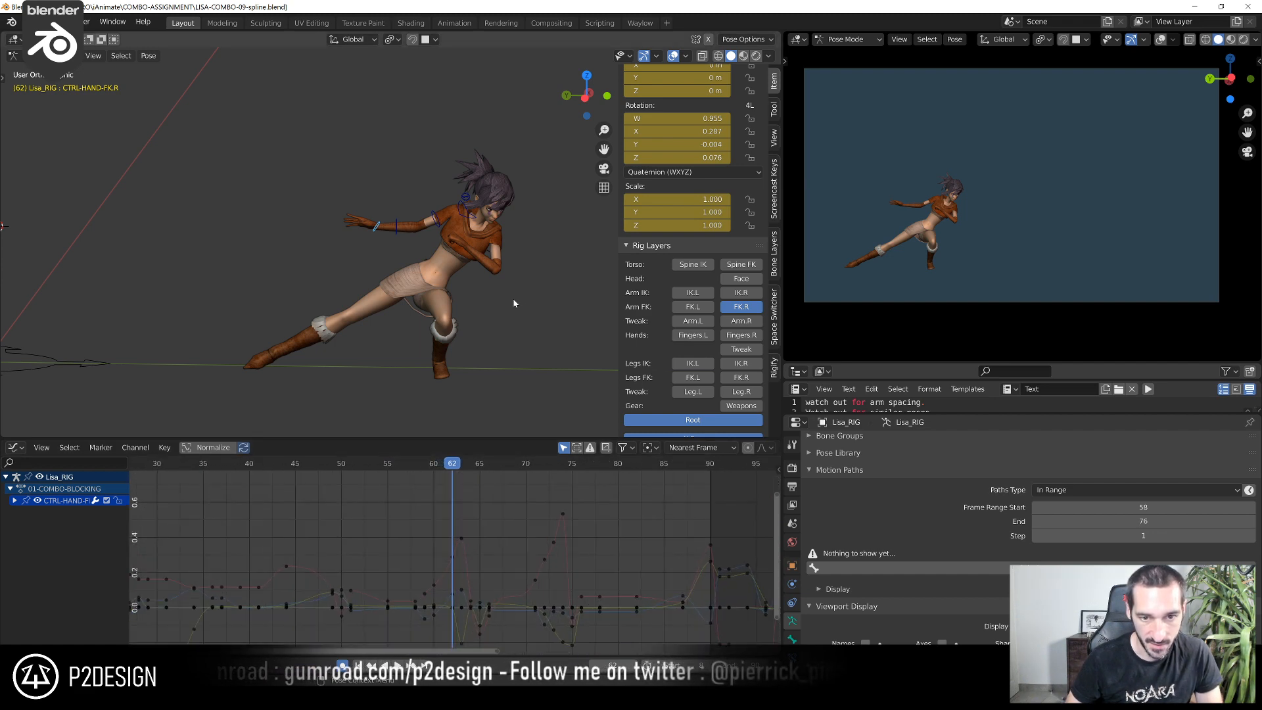
Show only the left arm's FK controls and select CTRL-ARM-FK.L with its rotation curves in the graph
{"action": "left_click", "coordinate": [727, 307]}
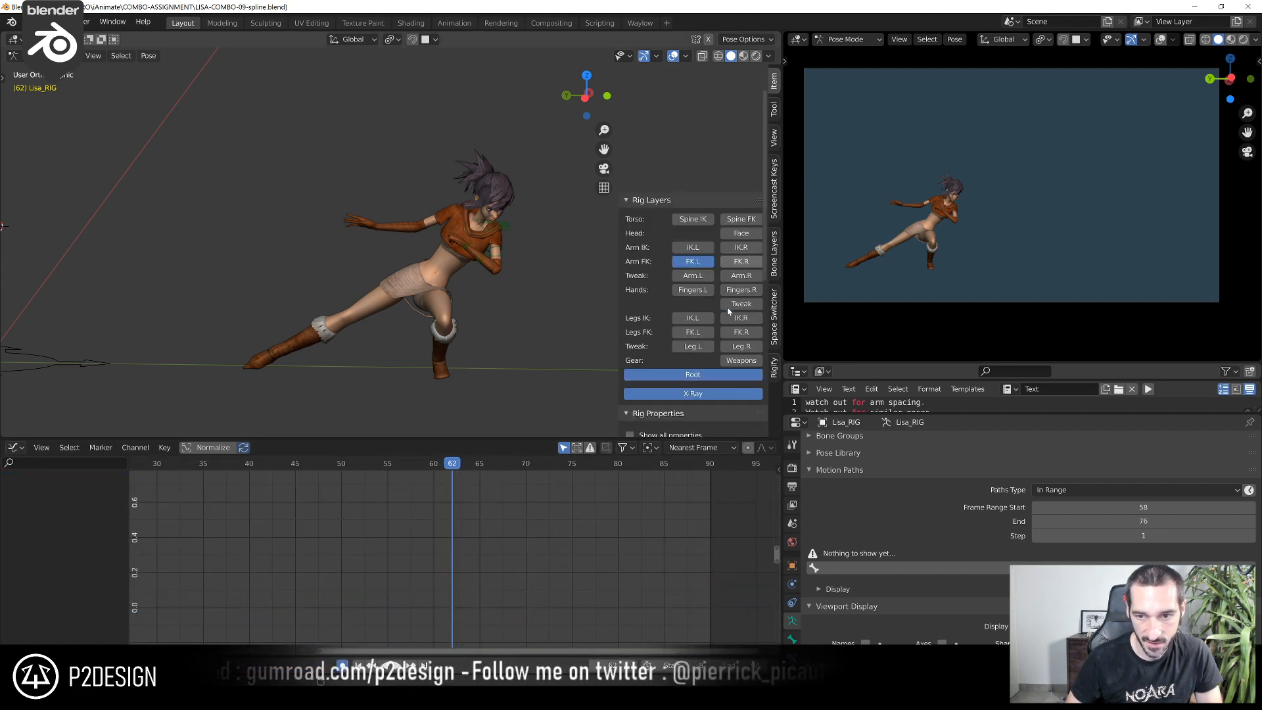
{"action": "scroll", "coordinate": [600, 273], "scroll_direction": "up", "scroll_amount": 3}
{"action": "left_click", "coordinate": [599, 273]}
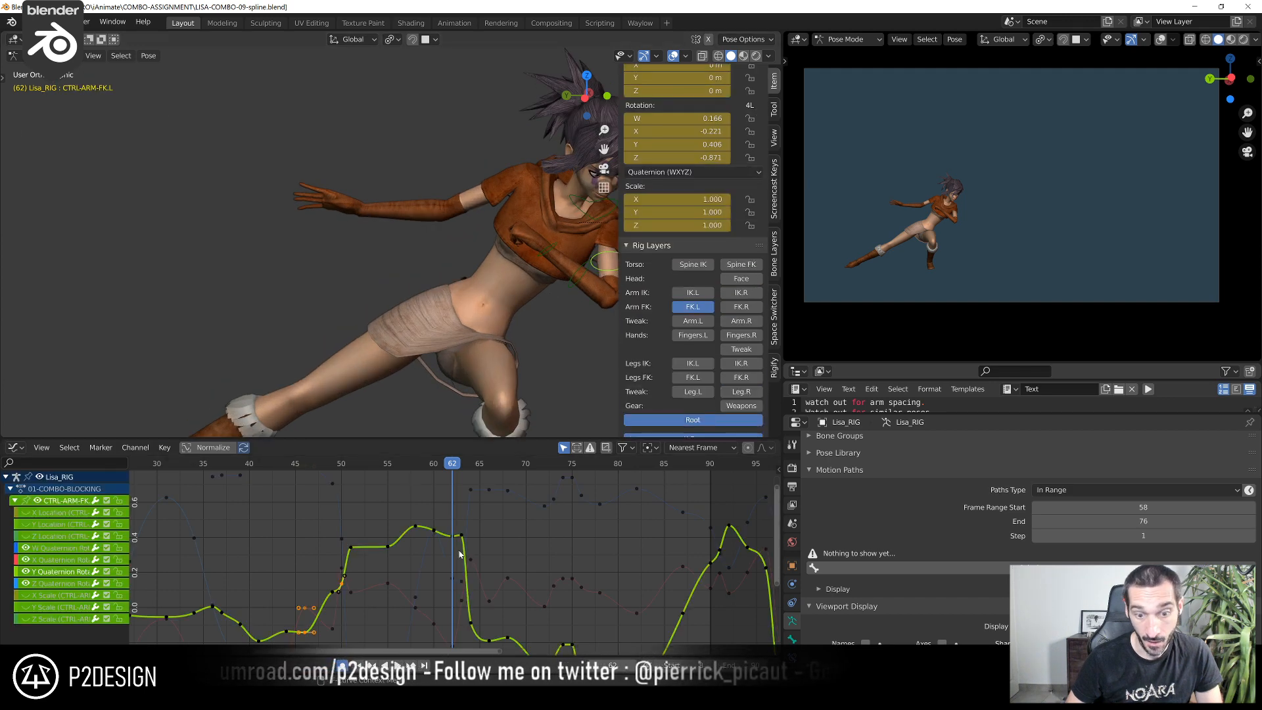
{"action": "scroll", "coordinate": [460, 549], "scroll_direction": "down", "scroll_amount": 2}
{"action": "mouse_move", "coordinate": [461, 523]}
{"action": "middle_mouse_down"}
{"action": "mouse_move", "coordinate": [446, 498]}
{"action": "mouse_move", "coordinate": [465, 537]}
{"action": "middle_mouse_up"}
{"action": "scroll", "coordinate": [466, 539], "scroll_direction": "down", "scroll_amount": 3}
{"action": "scroll", "coordinate": [466, 540], "scroll_direction": "up", "scroll_amount": 2}
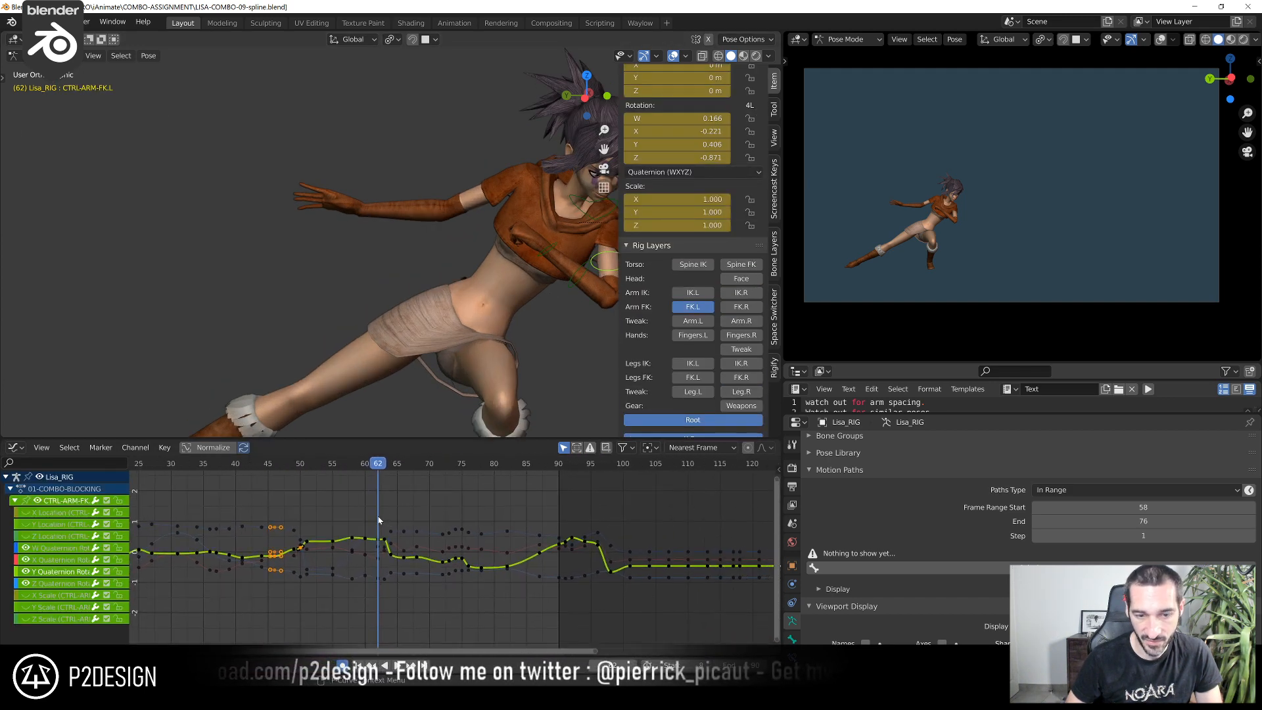
Scrub through the combo to frame 60 to examine the left arm's movement against its rotation curves
{"action": "left_click", "coordinate": [278, 470]}
{"action": "left_click_drag", "start_coordinate": [281, 474], "coordinate": [436, 550]}
{"action": "scroll", "coordinate": [437, 552], "scroll_direction": "up", "scroll_amount": 6}
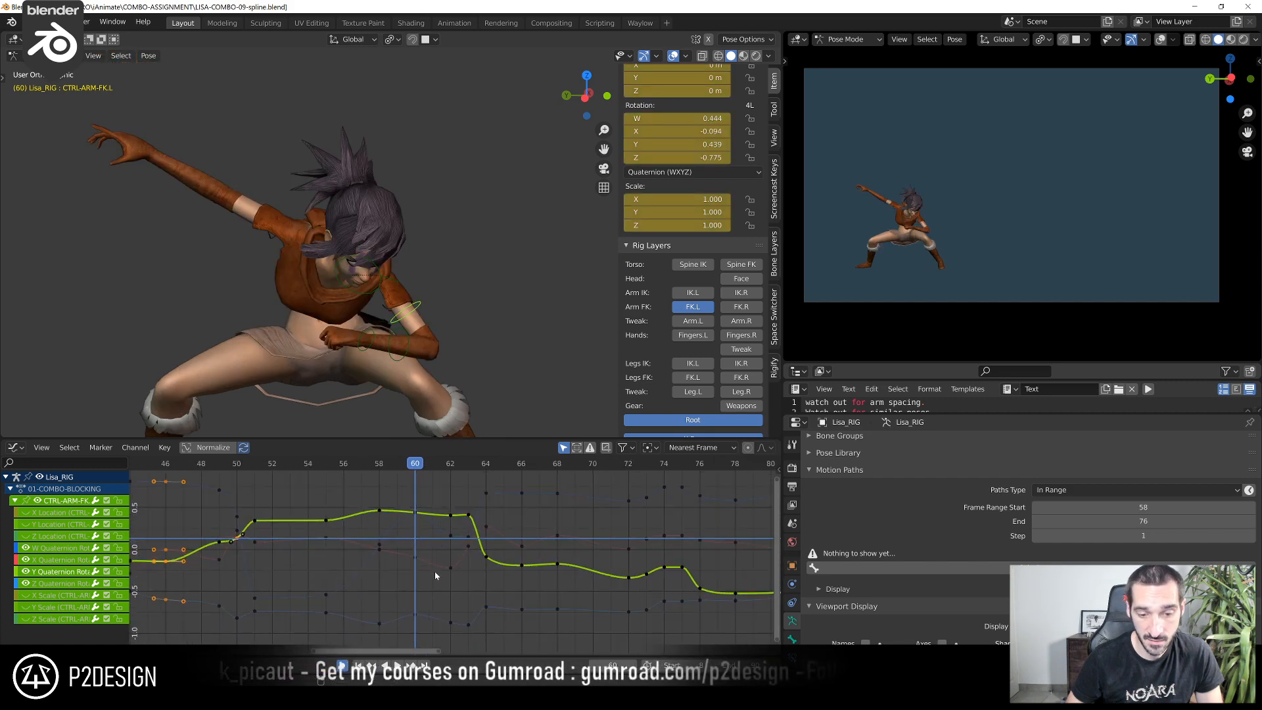
Lower CTRL-ARM-FK.L's Z quaternion rotation key at frame 60 to about -0.914
{"action": "scroll", "coordinate": [463, 559], "scroll_direction": "up", "scroll_amount": 2}
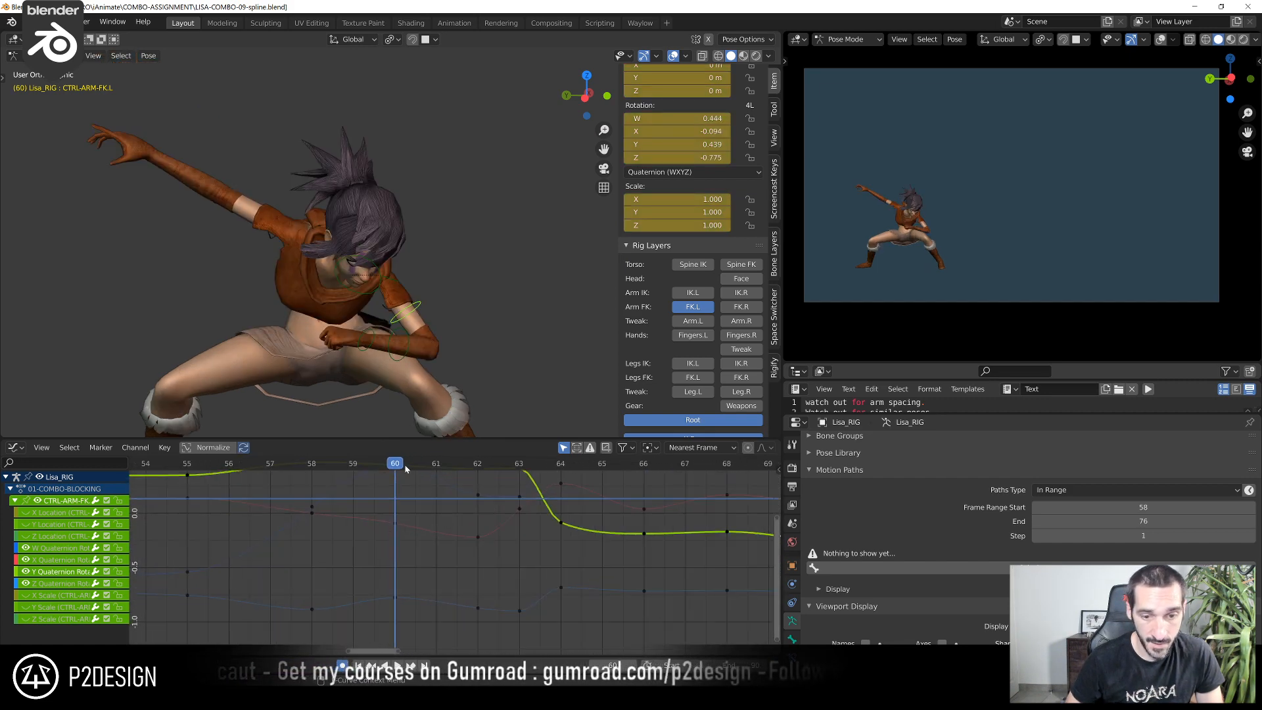
{"action": "left_click_drag", "start_coordinate": [404, 464], "coordinate": [422, 605]}
{"action": "middle_click_drag", "start_coordinate": [429, 567], "coordinate": [442, 551]}
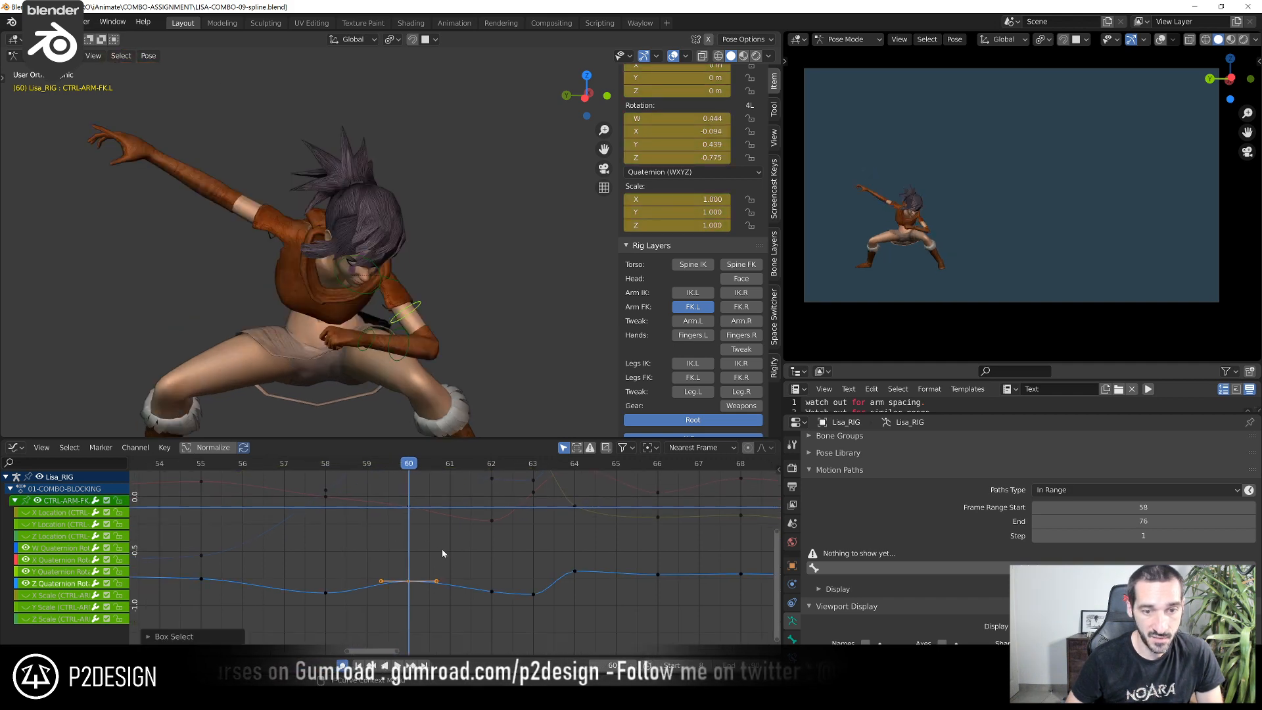
{"action": "key", "text": "g"}
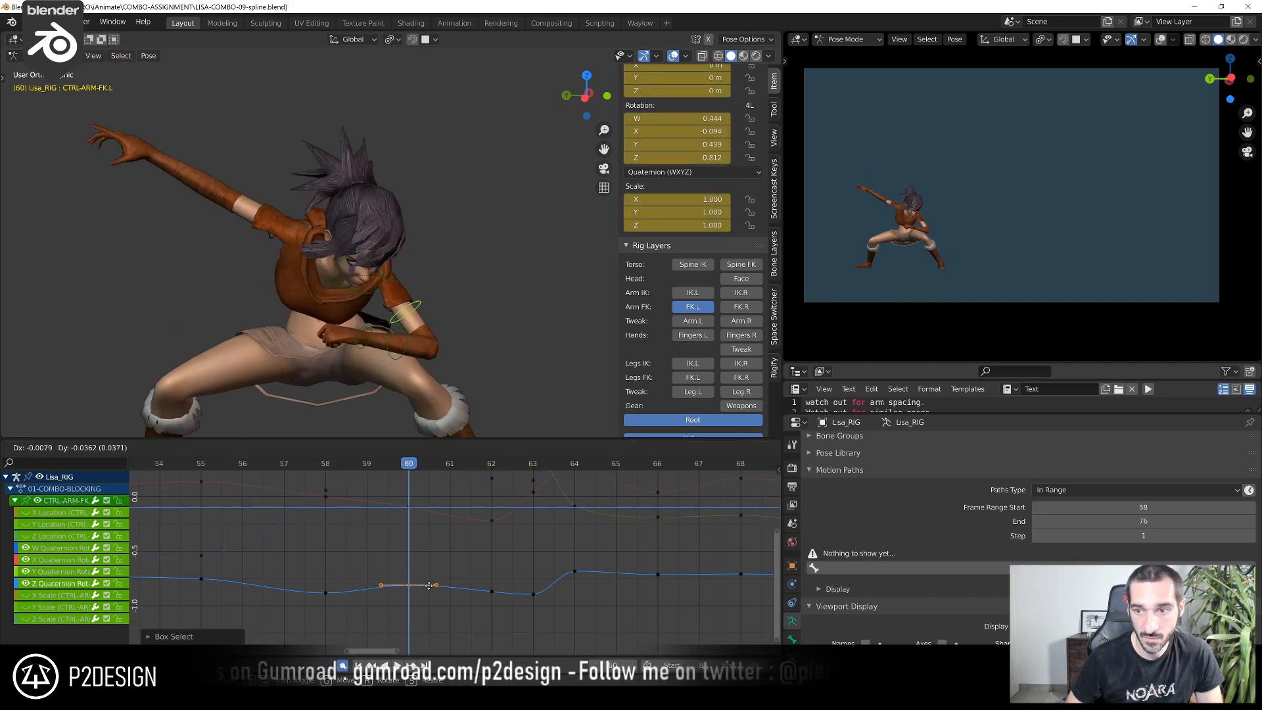
{"action": "left_click", "coordinate": [423, 571]}
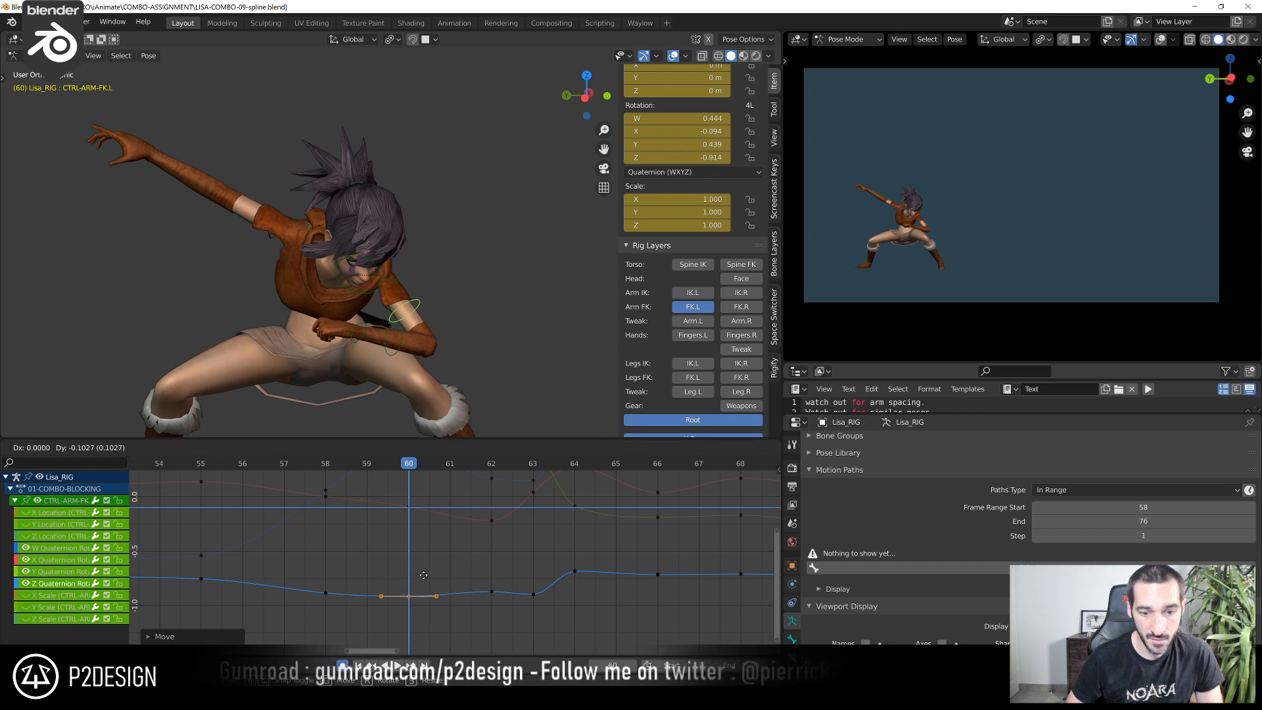
Lower CTRL-ARM-FK.L's X quaternion rotation key to about -0.120 and its W key to about 0.405 at frame 60
{"action": "scroll", "coordinate": [424, 575], "scroll_direction": "down", "scroll_amount": 1}
{"action": "left_click_drag", "start_coordinate": [397, 505], "coordinate": [425, 533]}
{"action": "key", "text": "g"}
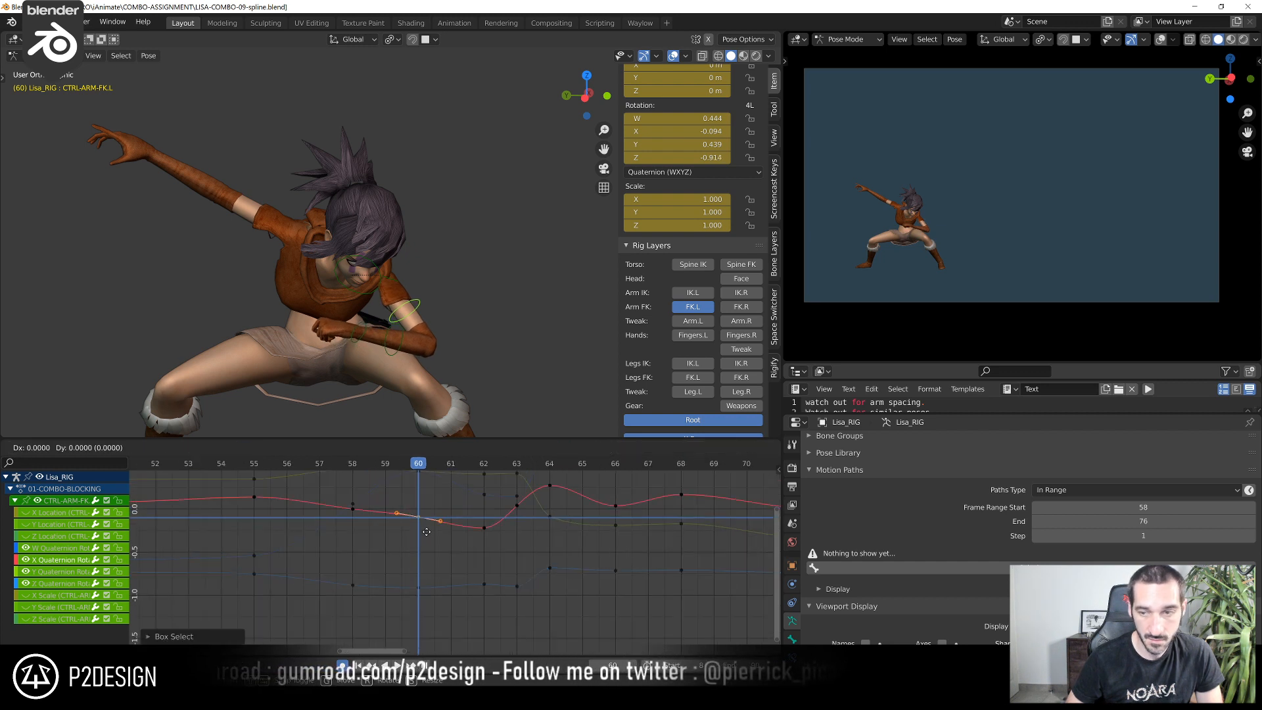
{"action": "left_click", "coordinate": [420, 566]}
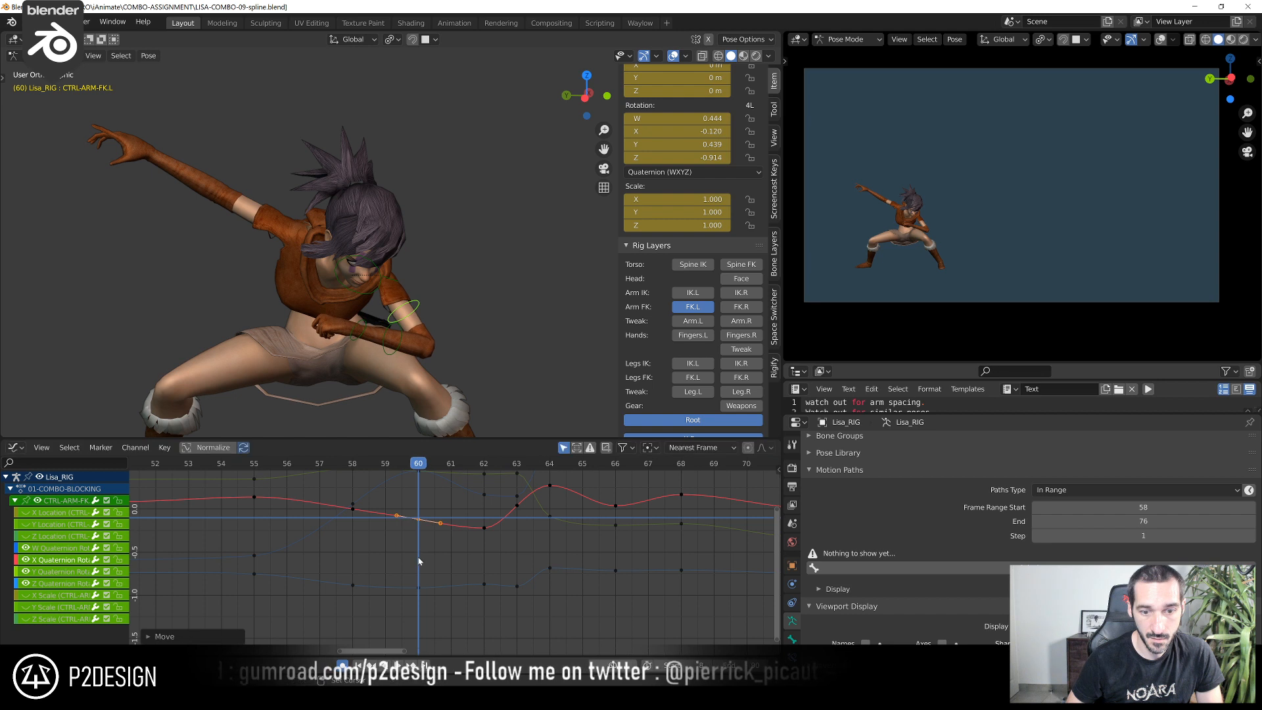
{"action": "middle_click_drag", "start_coordinate": [421, 561], "coordinate": [422, 583]}
{"action": "left_click", "coordinate": [419, 495]}
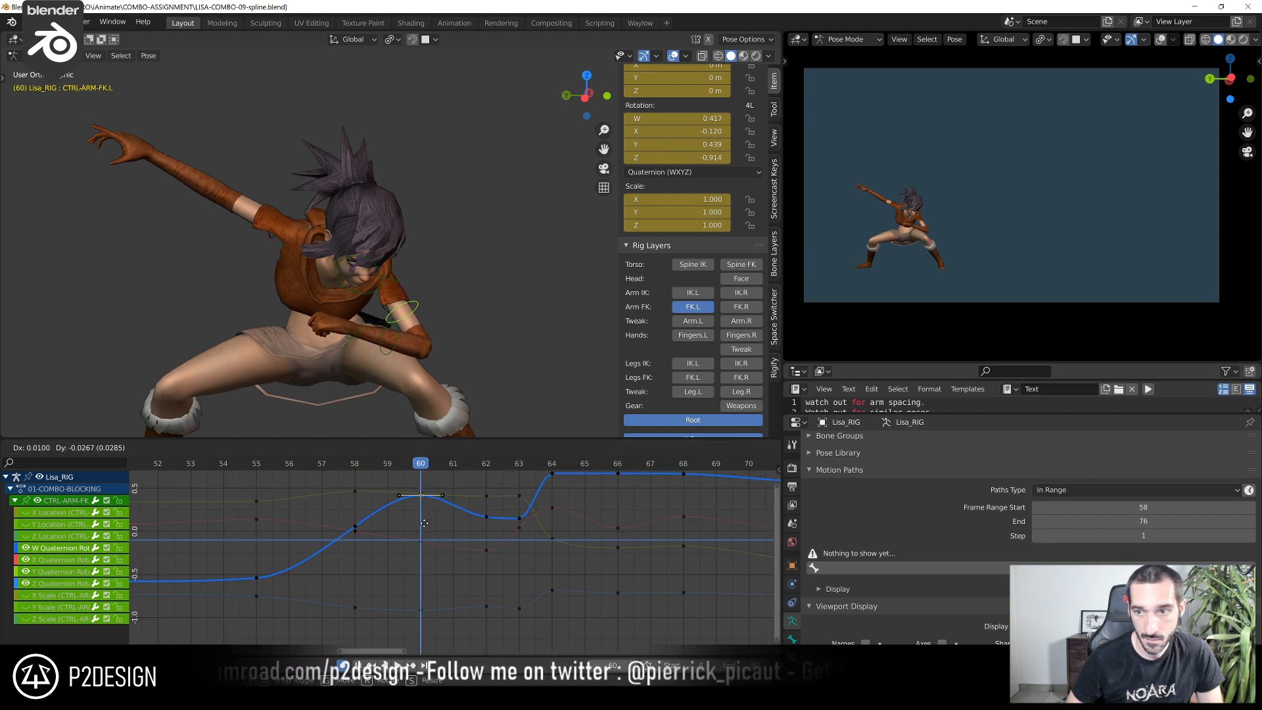
{"action": "left_click_drag", "start_coordinate": [420, 493], "coordinate": [422, 496]}
{"action": "left_click", "coordinate": [423, 497]}
Raise CTRL-ARM-FK.L's Y quaternion rotation key at frame 60 to about 0.504
{"action": "key", "text": "g"}
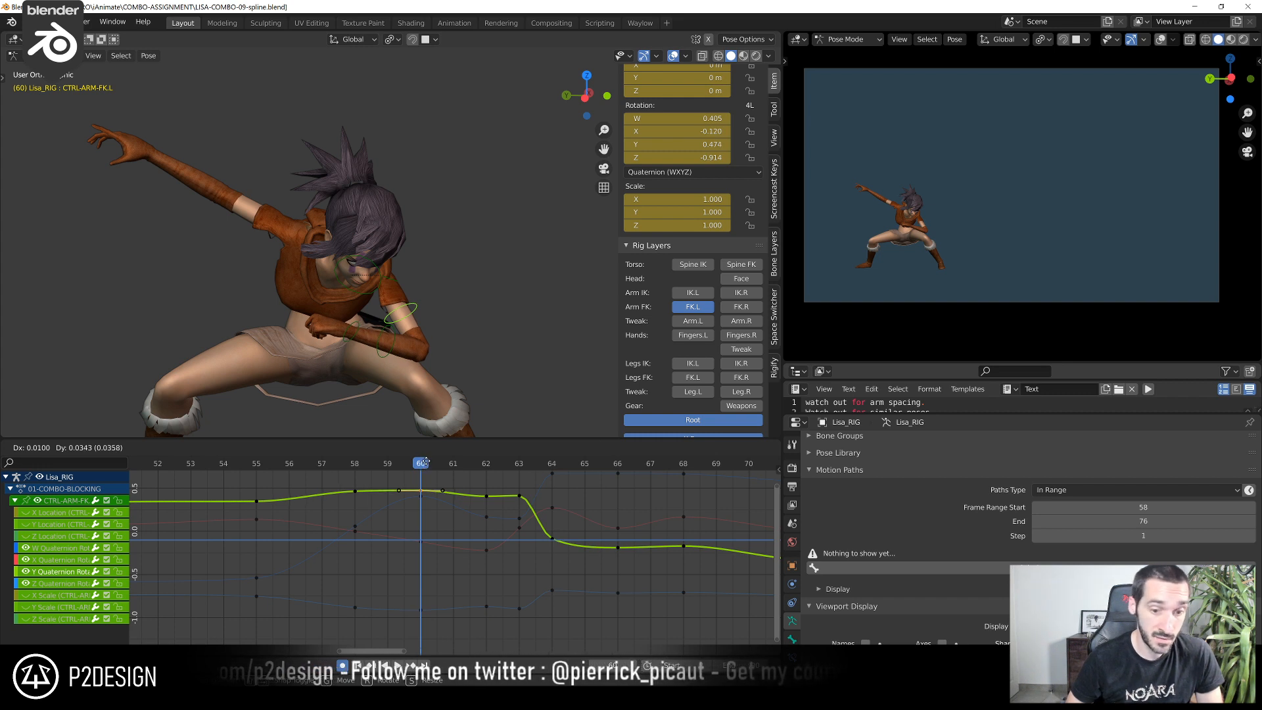
{"action": "left_click", "coordinate": [426, 460]}
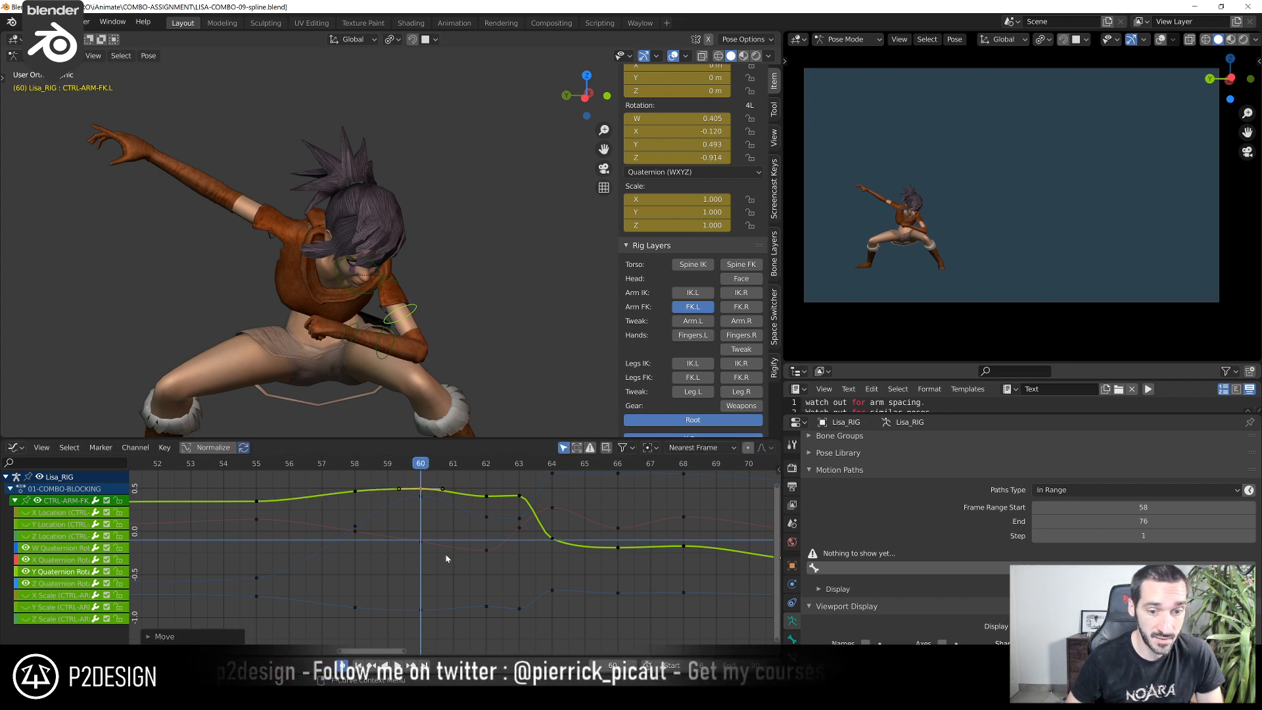
{"action": "key", "text": "g"}
{"action": "left_click", "coordinate": [446, 520]}
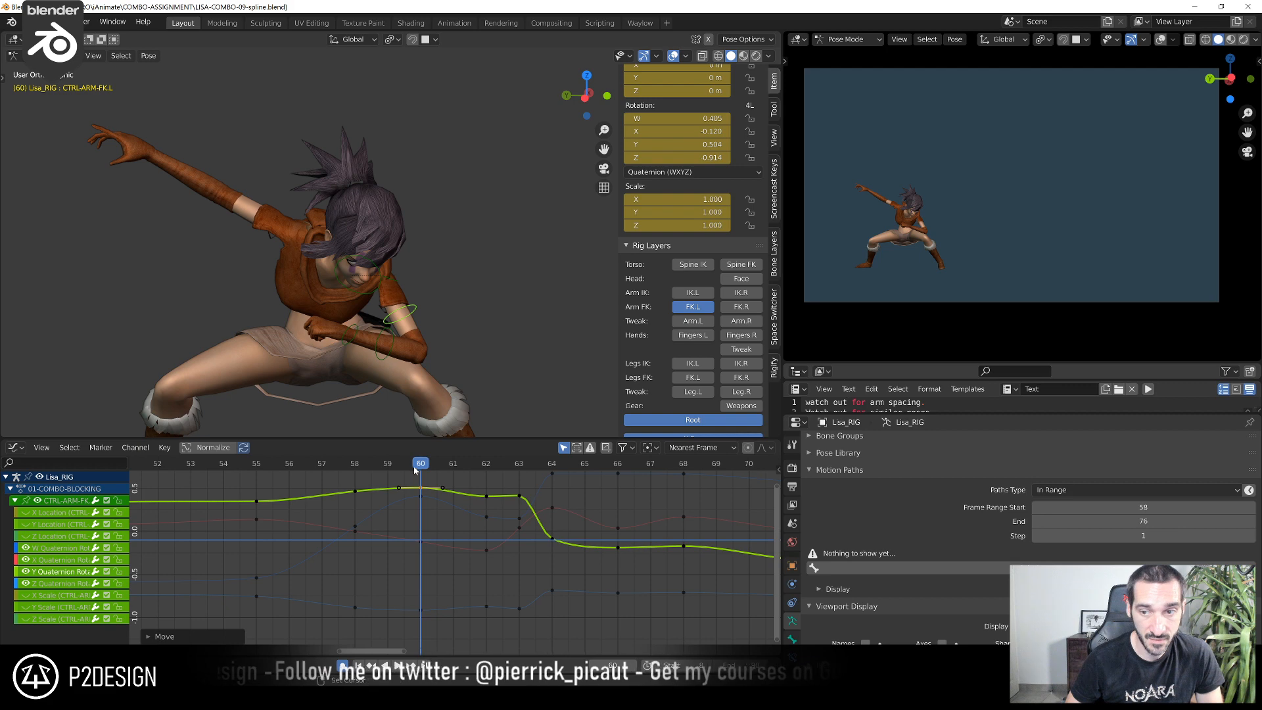
Raise CTRL-ARM-FK.L's Y quaternion rotation key at frame 62 to about 0.455
{"action": "left_click_drag", "start_coordinate": [414, 469], "coordinate": [494, 503]}
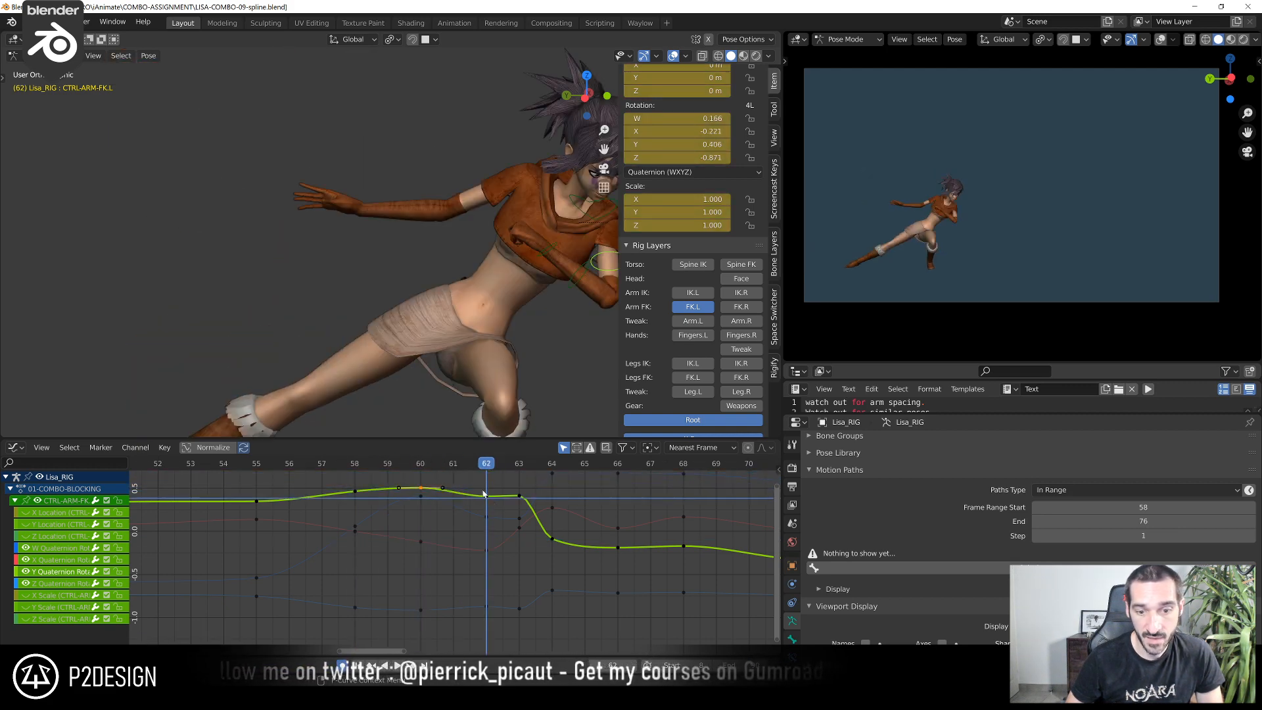
{"action": "key", "text": "g"}
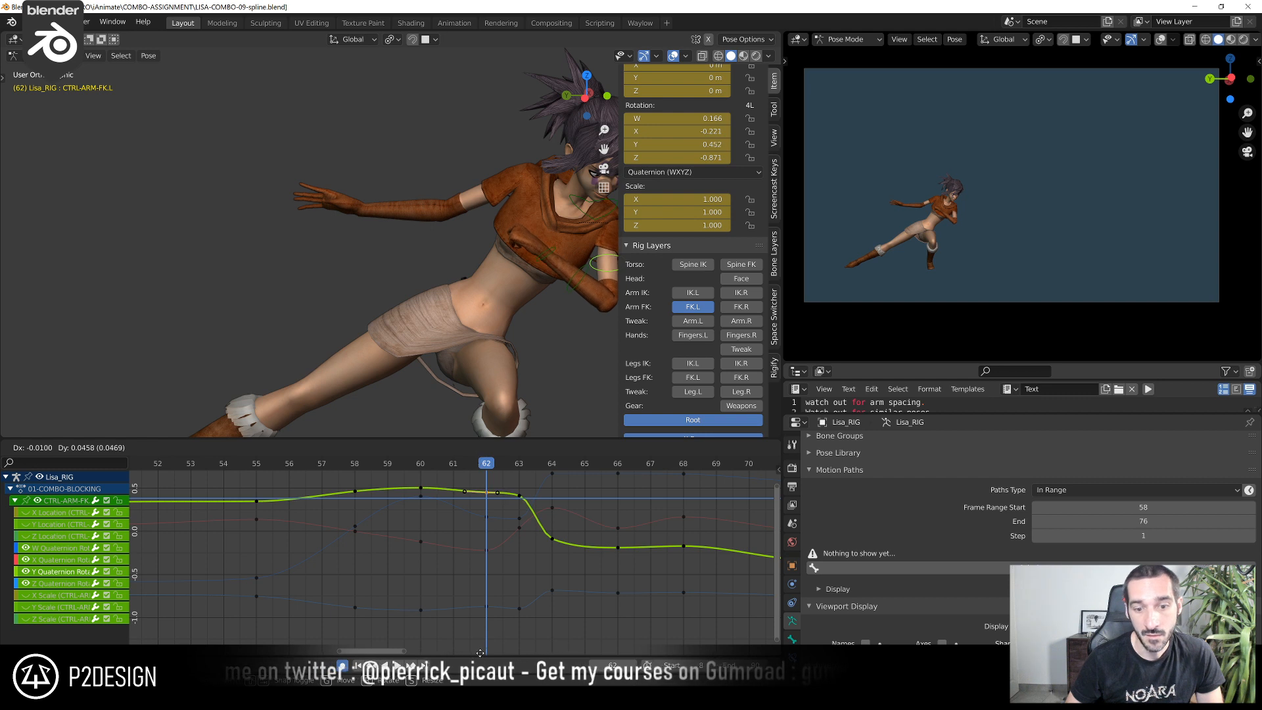
{"action": "left_click", "coordinate": [482, 650]}
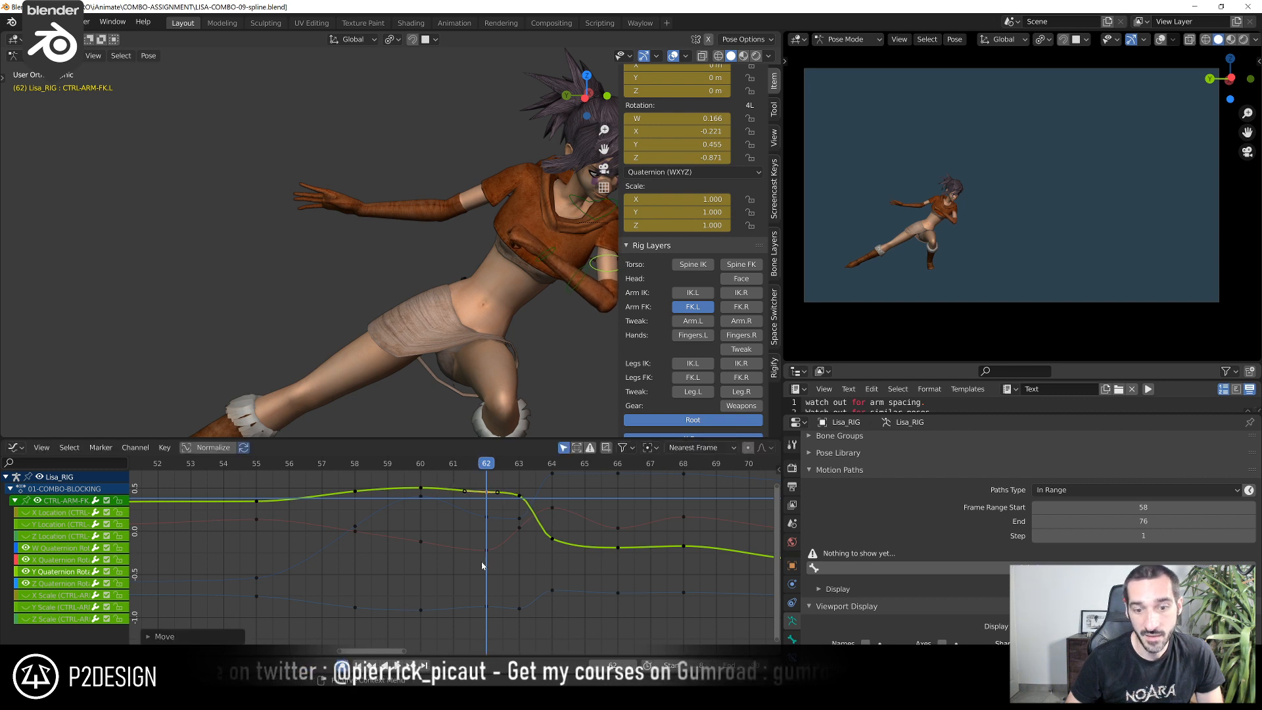
Lower CTRL-ARM-FK.L's X quaternion rotation key at frame 62 to about -0.251
{"action": "left_click", "coordinate": [492, 518]}
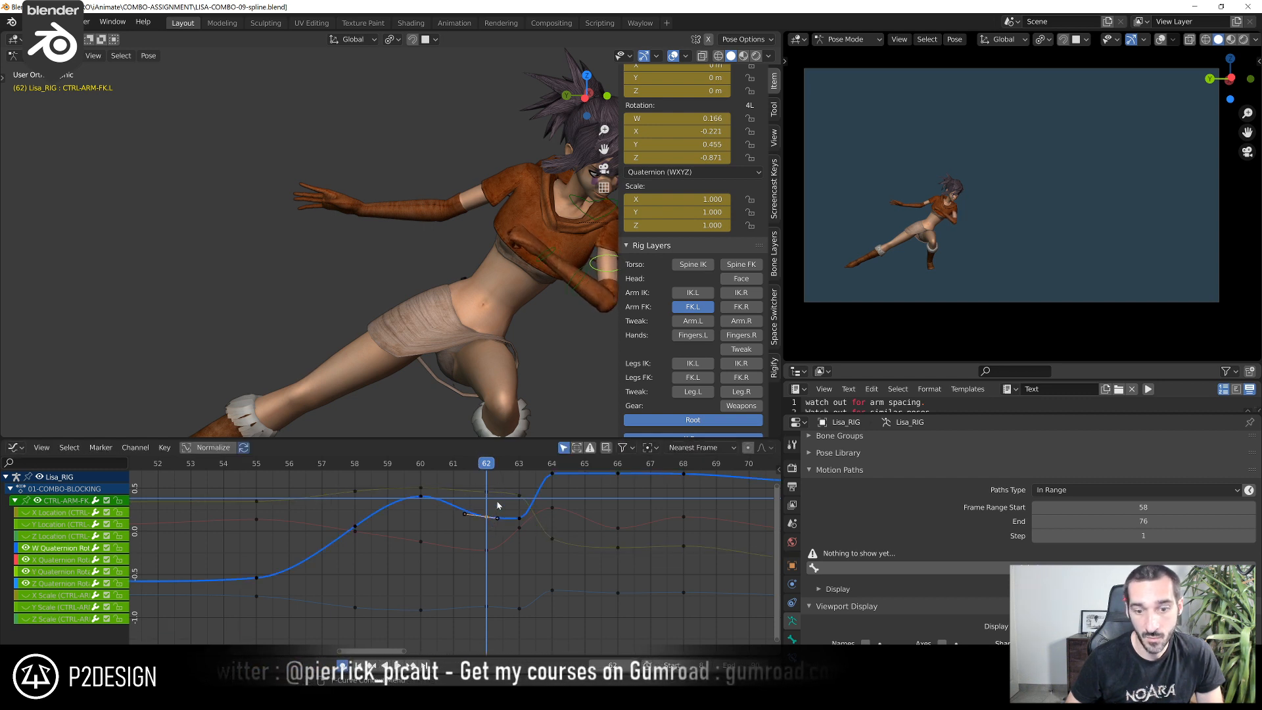
{"action": "left_click", "coordinate": [487, 551]}
{"action": "key", "text": "g"}
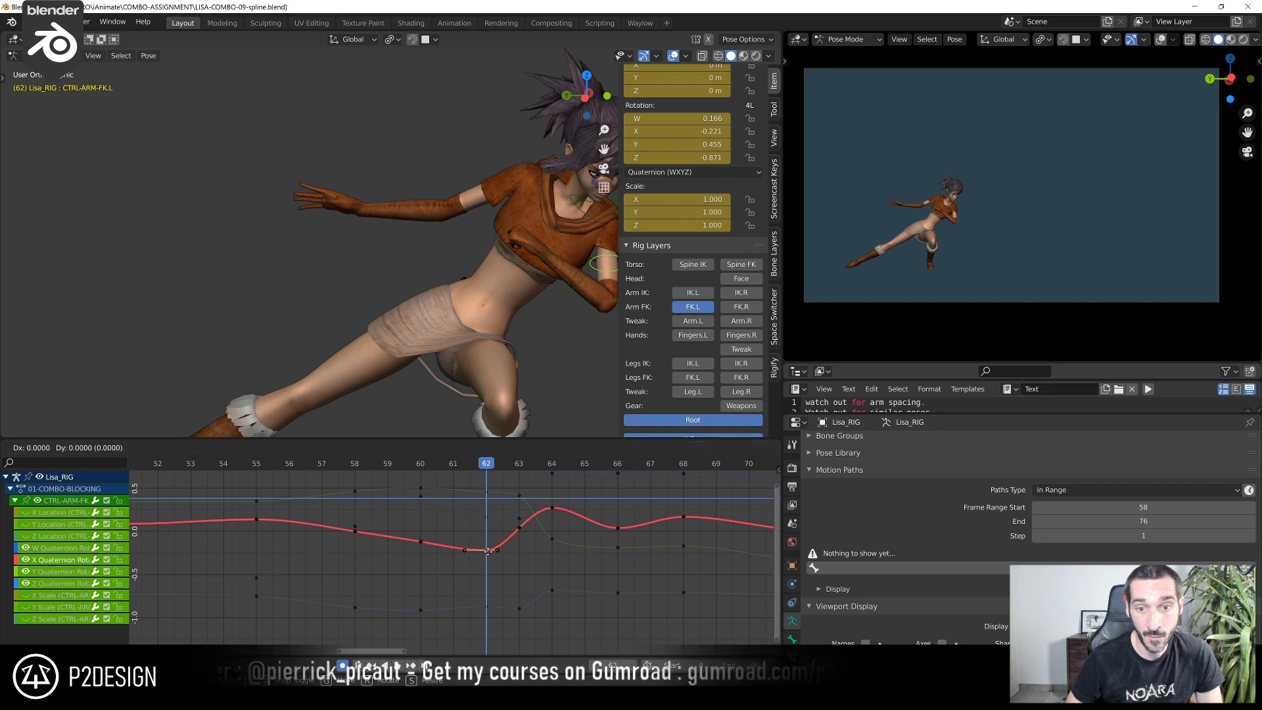
{"action": "left_click", "coordinate": [491, 566]}
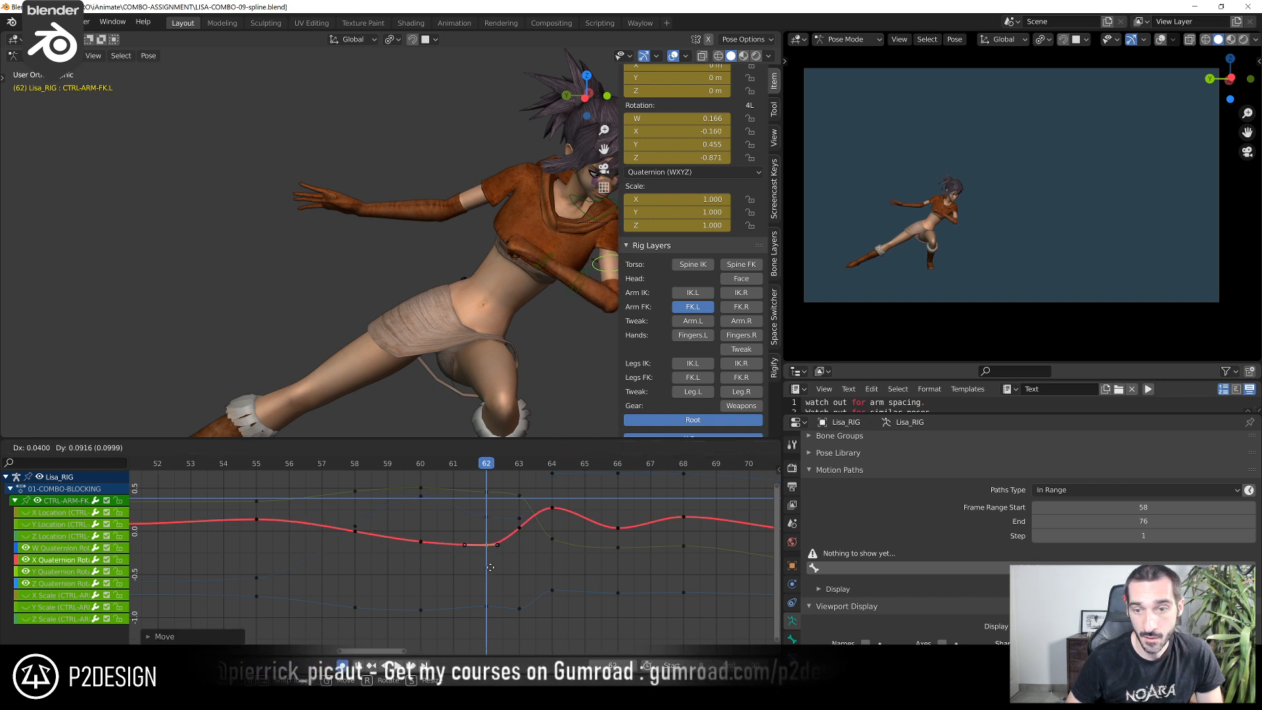
{"action": "left_click", "coordinate": [492, 571]}
Lower CTRL-ARM-FK.L's Z quaternion rotation key at frame 62 to about -0.972 for a smoother curve
{"action": "left_click", "coordinate": [486, 606]}
{"action": "key", "text": "g"}
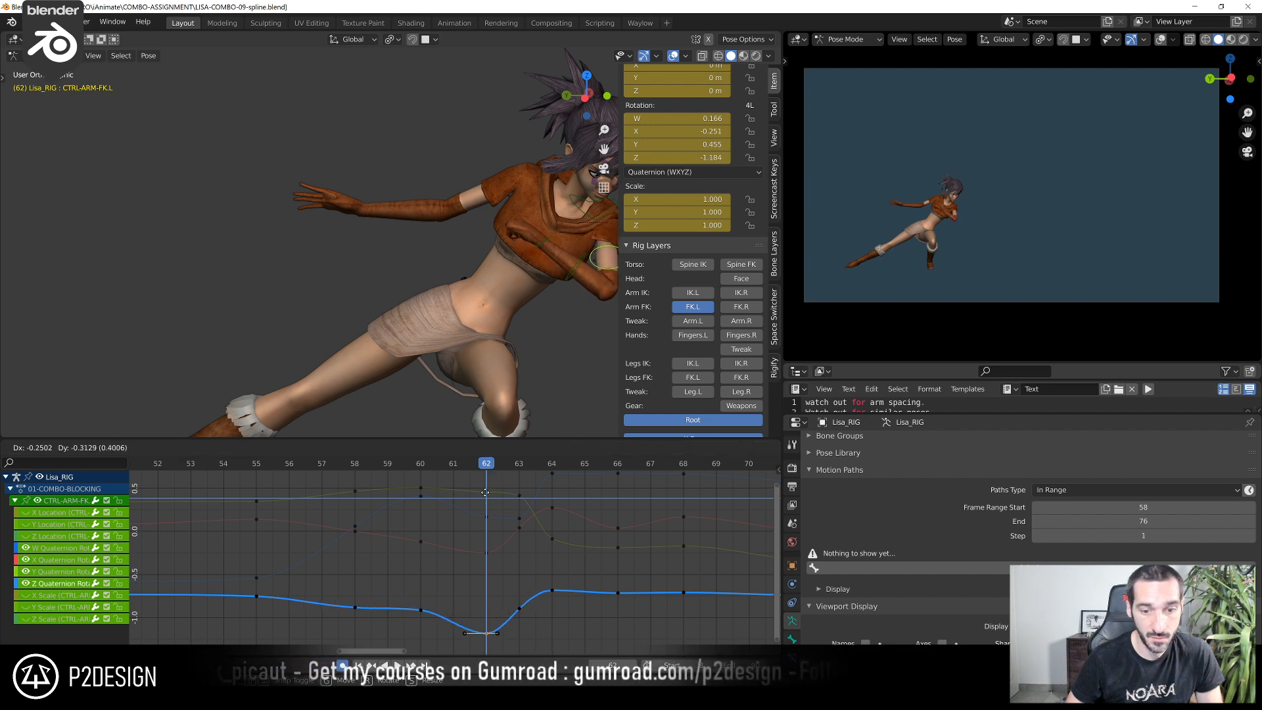
{"action": "left_click", "coordinate": [495, 544]}
{"action": "middle_click_drag", "start_coordinate": [519, 597], "coordinate": [424, 595]}
{"action": "scroll", "coordinate": [418, 589], "scroll_direction": "up", "scroll_amount": 2}
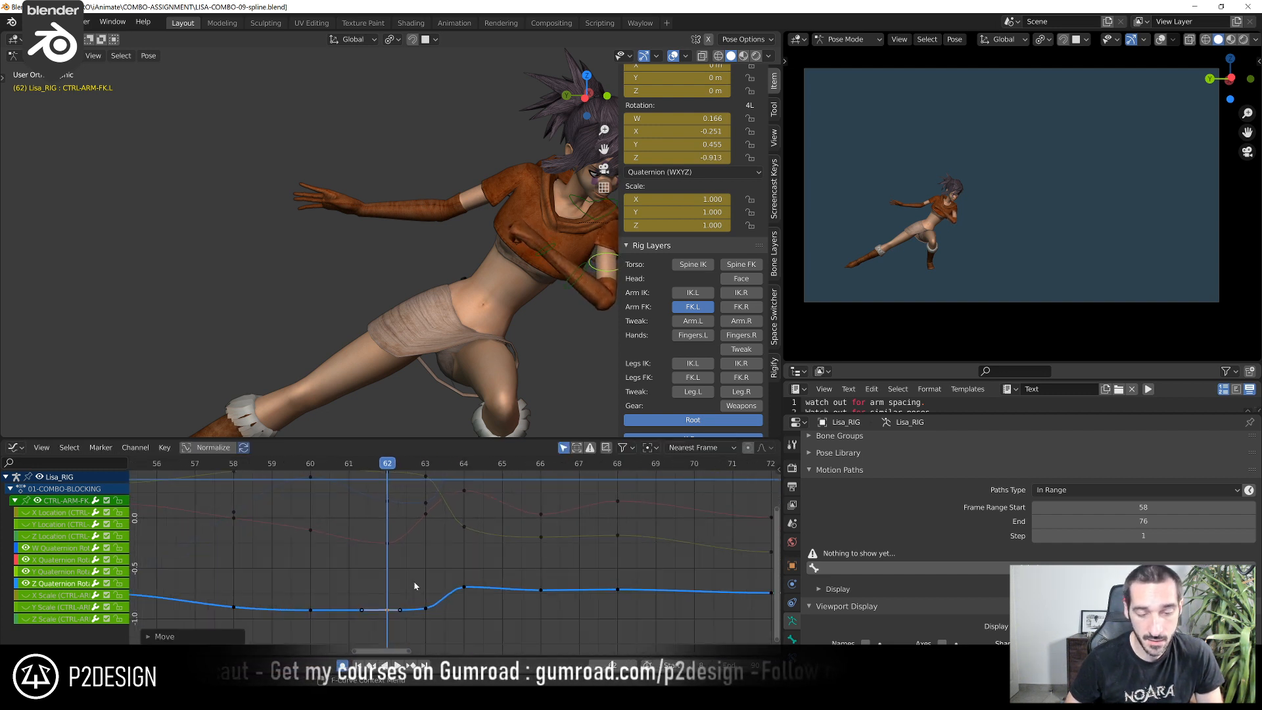
{"action": "key", "text": "g"}
{"action": "left_click", "coordinate": [404, 636]}
{"action": "scroll", "coordinate": [403, 536], "scroll_direction": "down", "scroll_amount": 3}
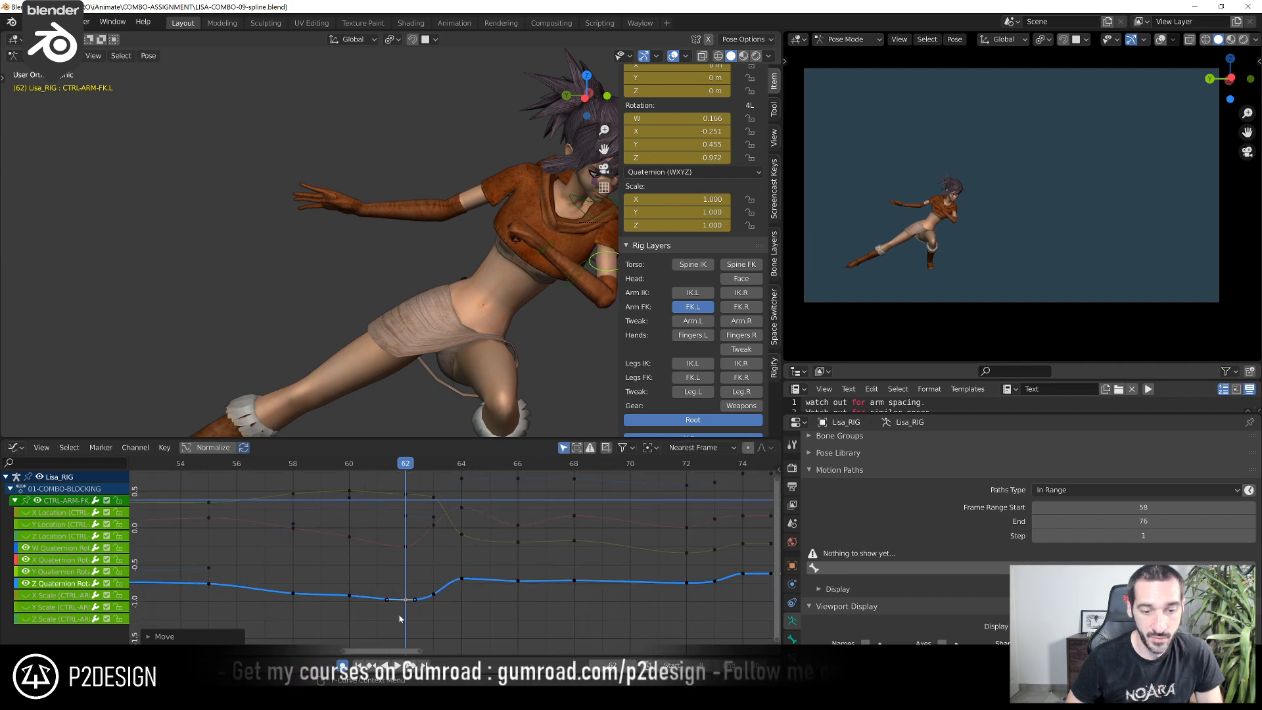
Lower CTRL-ARM-FK.L's Z quaternion rotation key at frame 60 to about -0.972, level with the frame 62 key
{"action": "left_click_drag", "start_coordinate": [308, 464], "coordinate": [357, 499]}
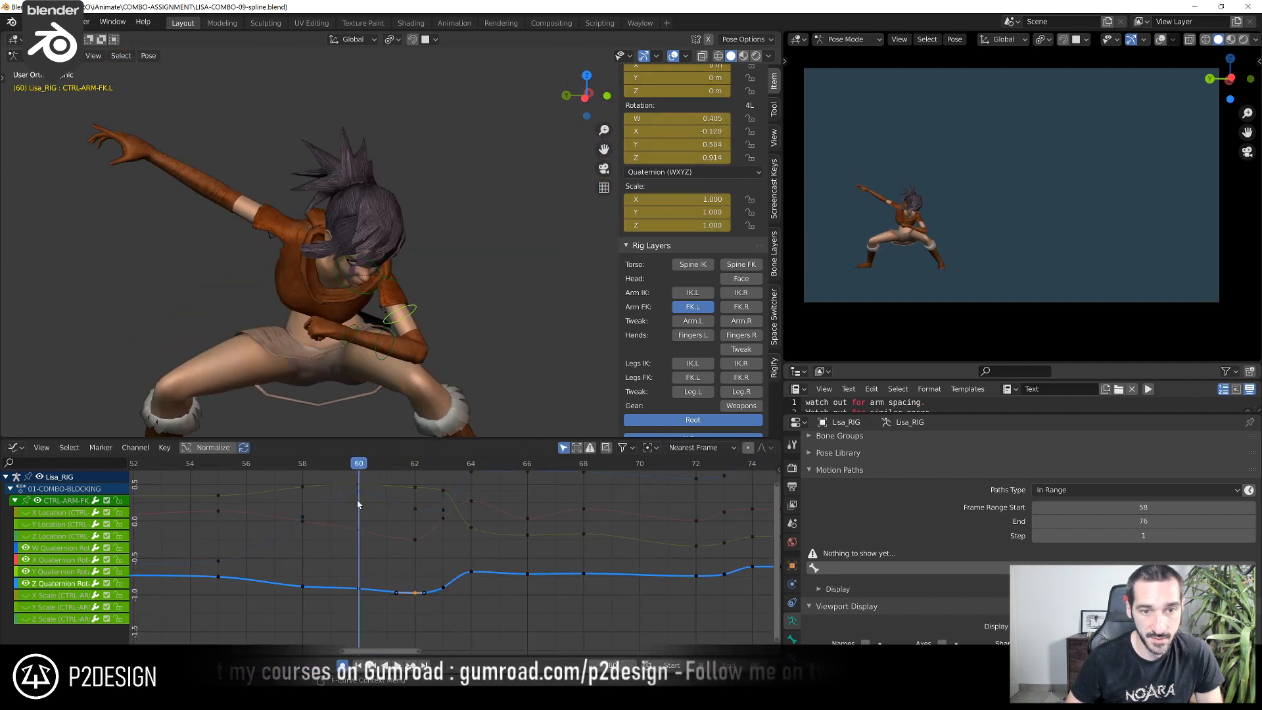
{"action": "key", "text": "g"}
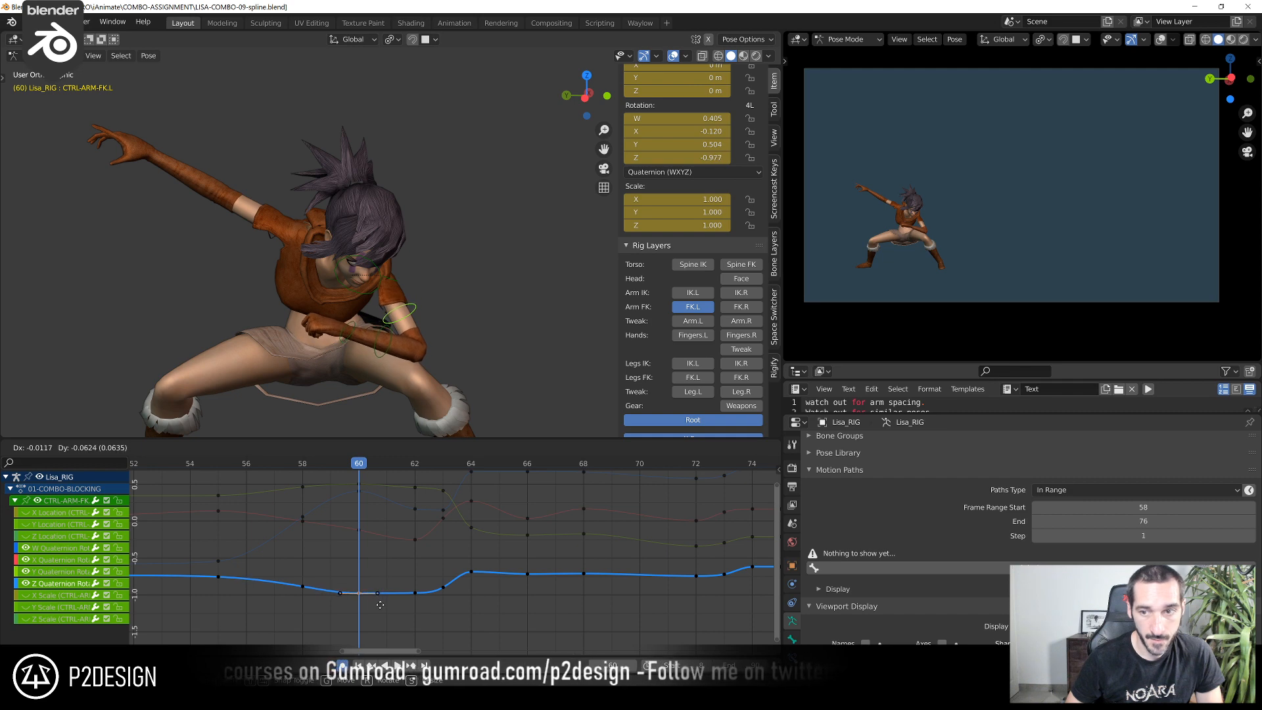
{"action": "left_click", "coordinate": [384, 600]}
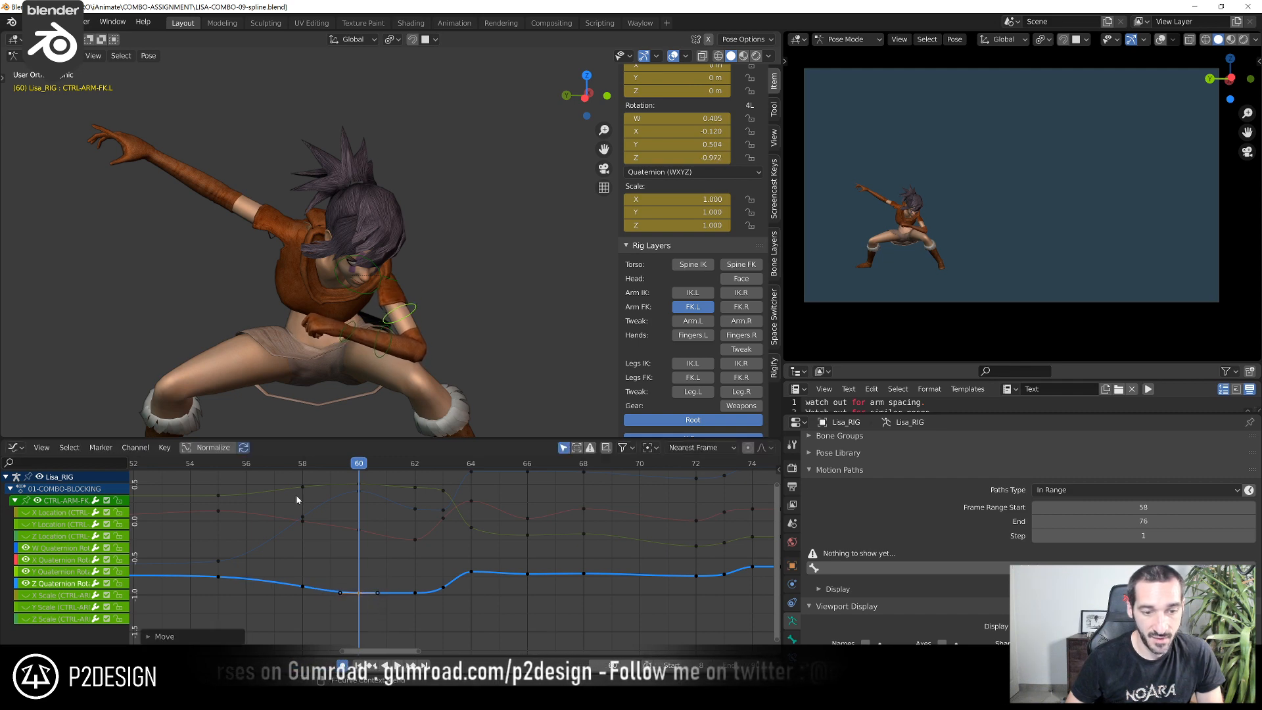
Scrub through the jump to frame 64 and review the left arm's motion from the orthographic left view
{"action": "left_click_drag", "start_coordinate": [275, 462], "coordinate": [478, 511]}
{"action": "scroll", "coordinate": [476, 183], "scroll_direction": "down", "scroll_amount": 3}
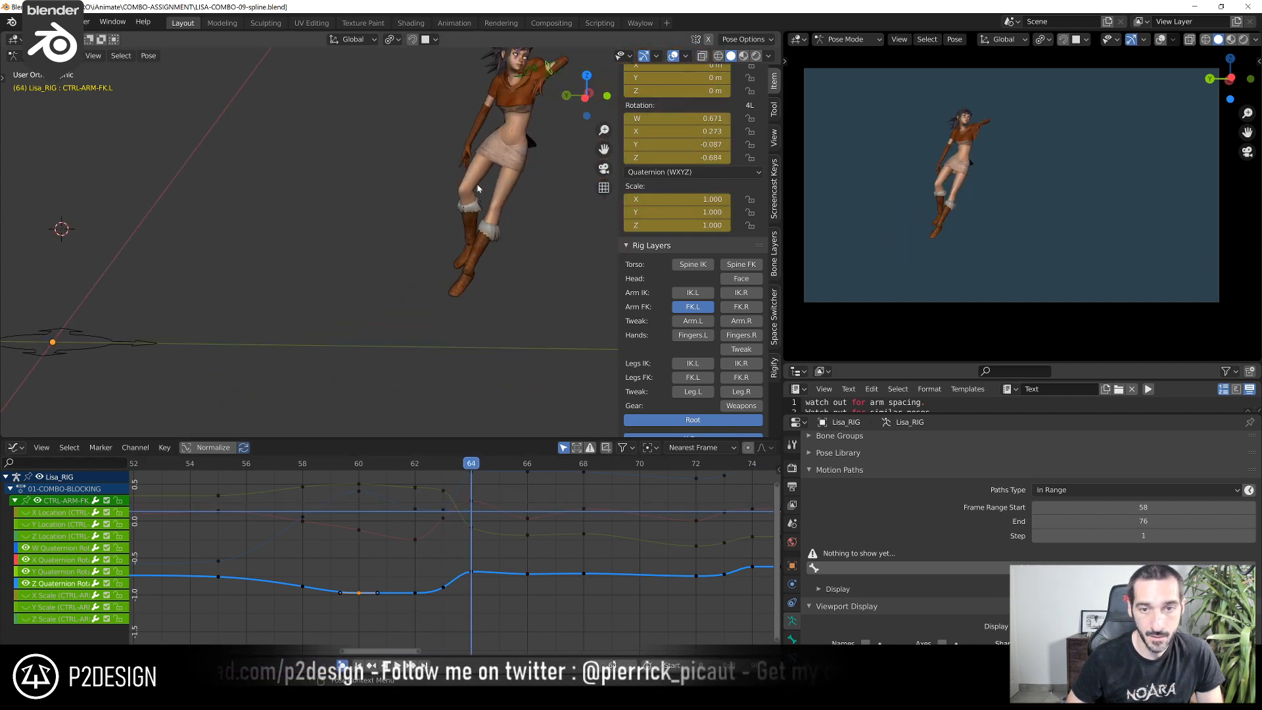
{"action": "scroll", "coordinate": [496, 183], "scroll_direction": "down", "scroll_amount": 1}
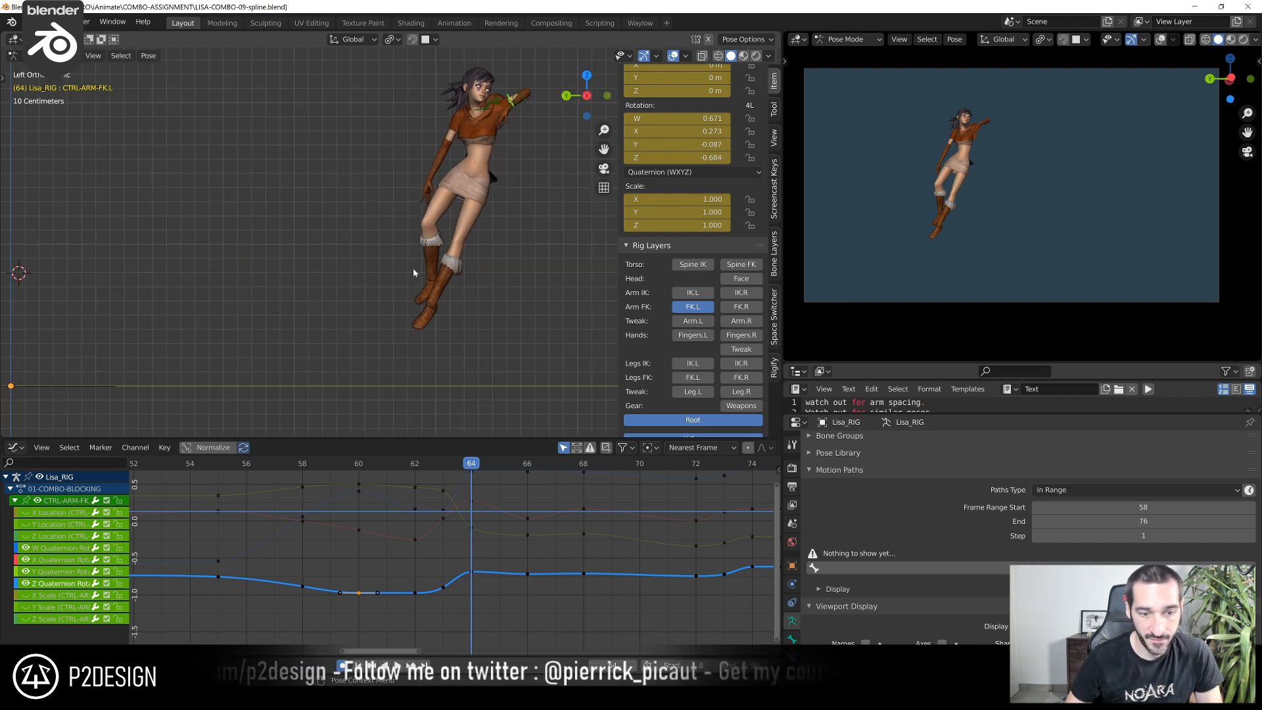
{"action": "key", "text": "ctrl+KP_3"}
{"action": "key", "text": "Home"}
{"action": "middle_click_drag", "start_coordinate": [214, 492], "coordinate": [307, 495]}
{"action": "left_click_drag", "start_coordinate": [307, 495], "coordinate": [550, 528]}
{"action": "scroll", "coordinate": [513, 530], "scroll_direction": "up", "scroll_amount": 8}
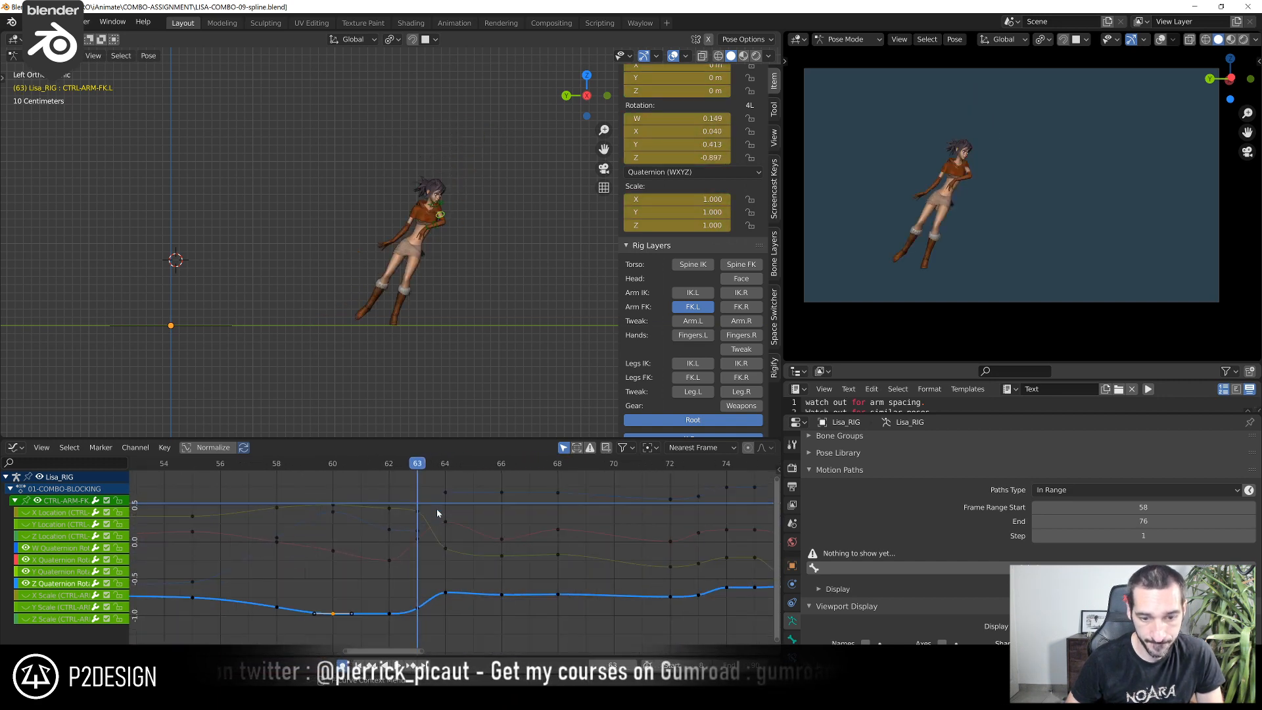
{"action": "middle_click_drag", "start_coordinate": [422, 553], "coordinate": [423, 591]}
{"action": "scroll", "coordinate": [455, 545], "scroll_direction": "up", "scroll_amount": 3}
{"action": "left_click_drag", "start_coordinate": [409, 468], "coordinate": [445, 507]}
{"action": "scroll", "coordinate": [447, 511], "scroll_direction": "down", "scroll_amount": 8}
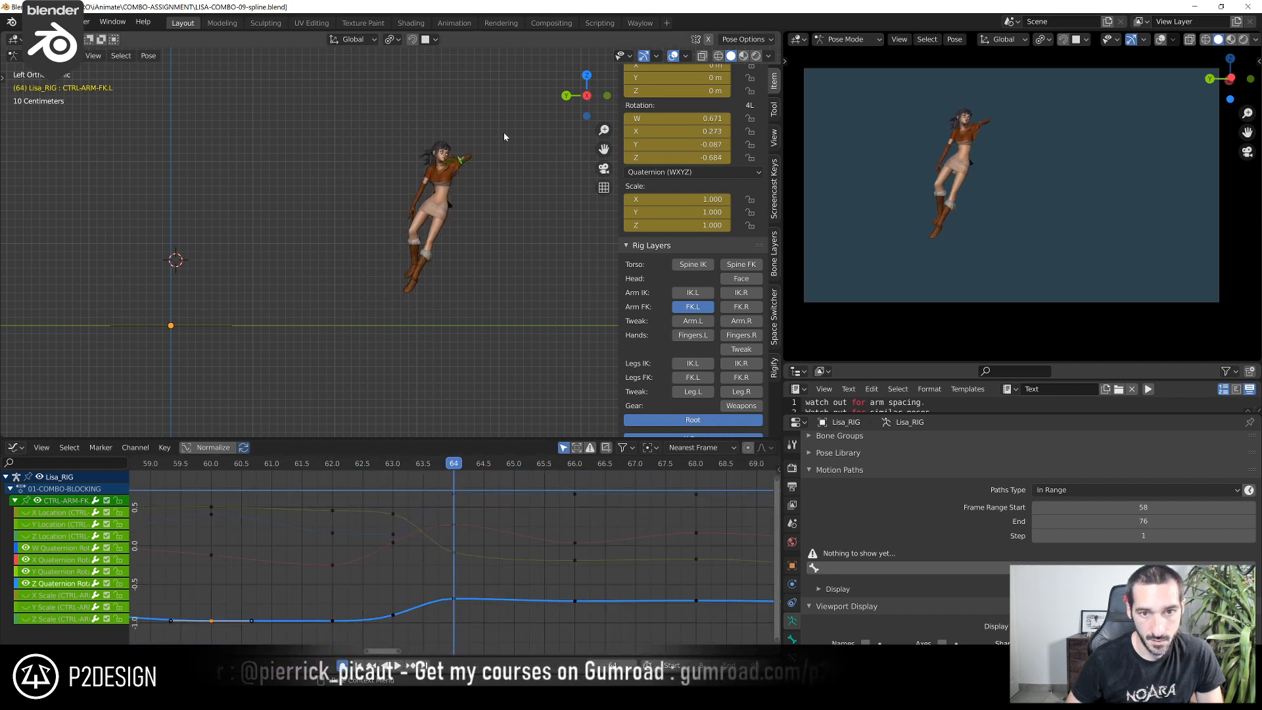
Compare the left arm's poses frame by frame between frames 63 and 65 in a close-up of the upper body
{"action": "scroll", "coordinate": [505, 132], "scroll_direction": "up", "scroll_amount": 2}
{"action": "middle_click_drag", "start_coordinate": [436, 242], "coordinate": [436, 313], "text": "shift"}
{"action": "scroll", "coordinate": [479, 500], "scroll_direction": "up", "scroll_amount": 3}
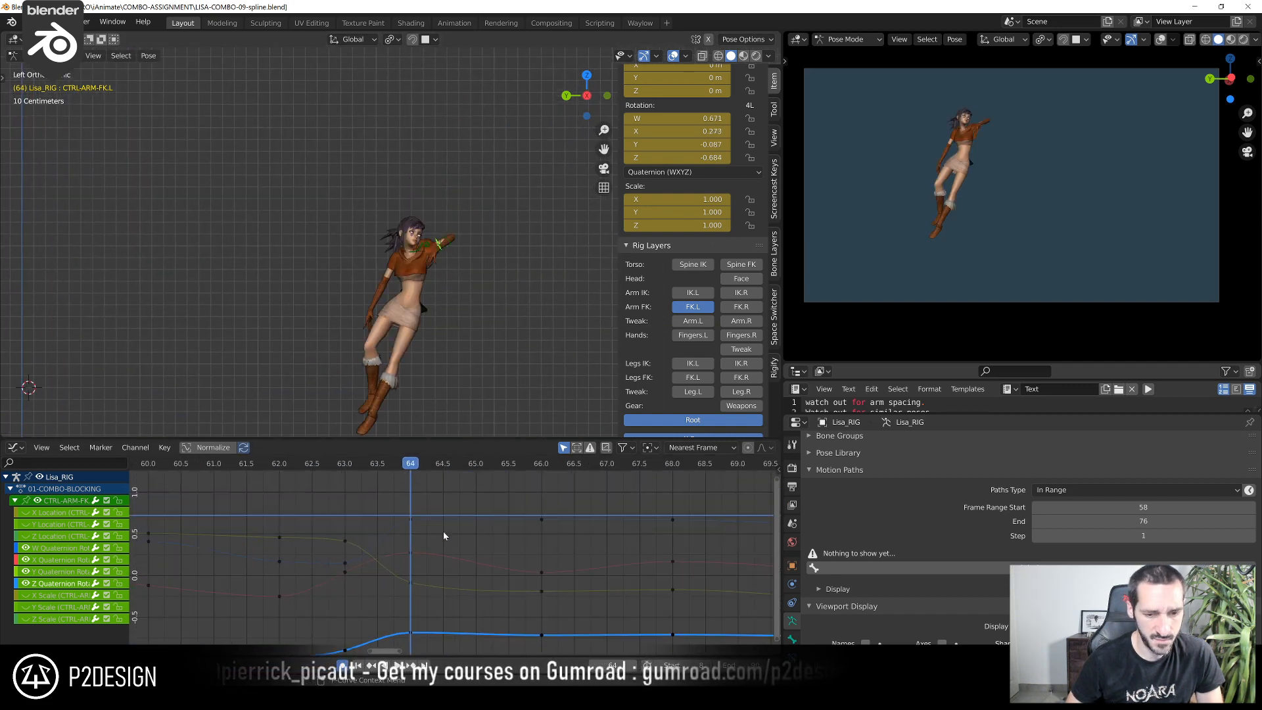
{"action": "left_click_drag", "start_coordinate": [414, 469], "coordinate": [390, 495]}
{"action": "key", "text": "Right"}
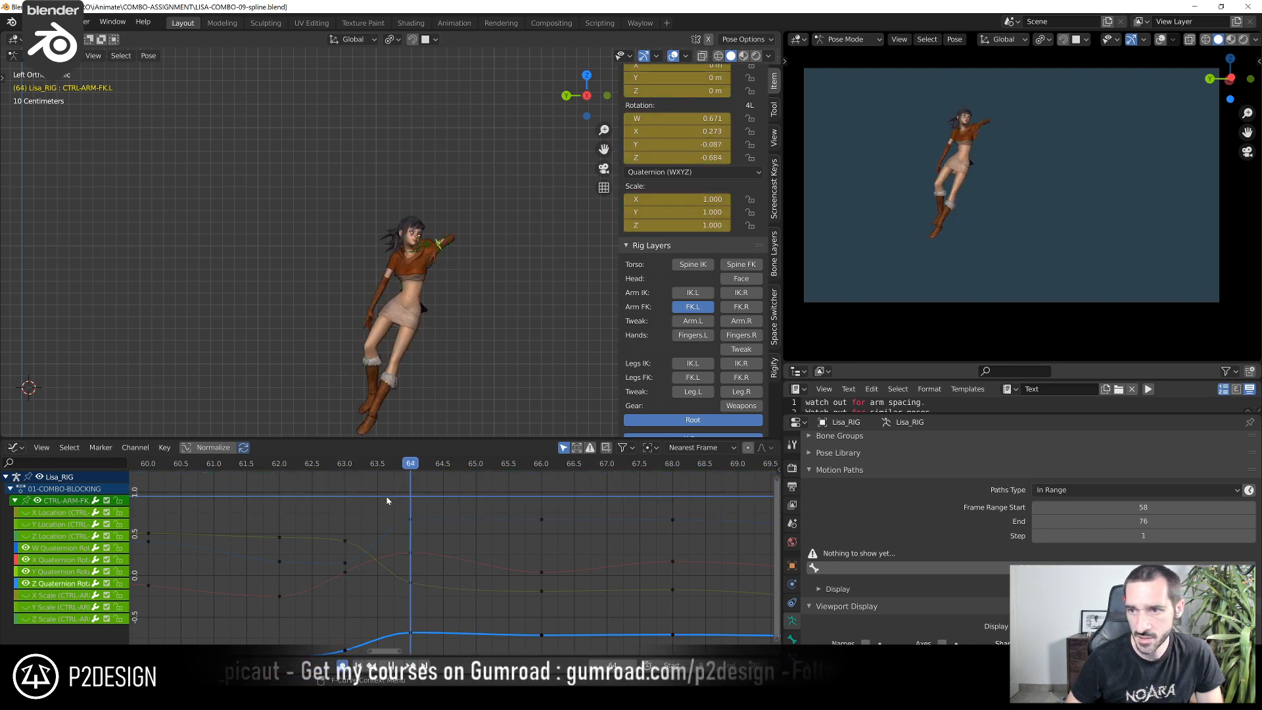
{"action": "scroll", "coordinate": [439, 367], "scroll_direction": "up", "scroll_amount": 3}
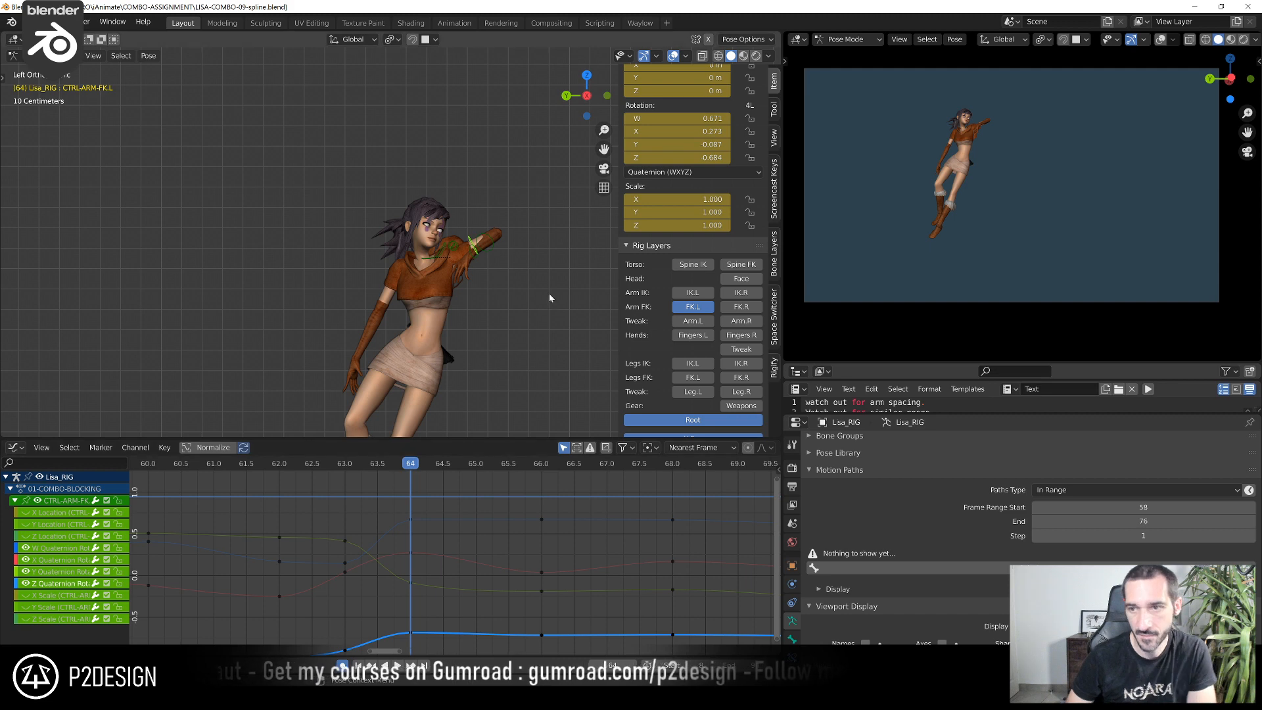
{"action": "key", "text": "Left"}
{"action": "key", "text": "Right"}
{"action": "key", "text": "Left"}
{"action": "key", "text": "Left"}
{"action": "key", "text": "Left"}
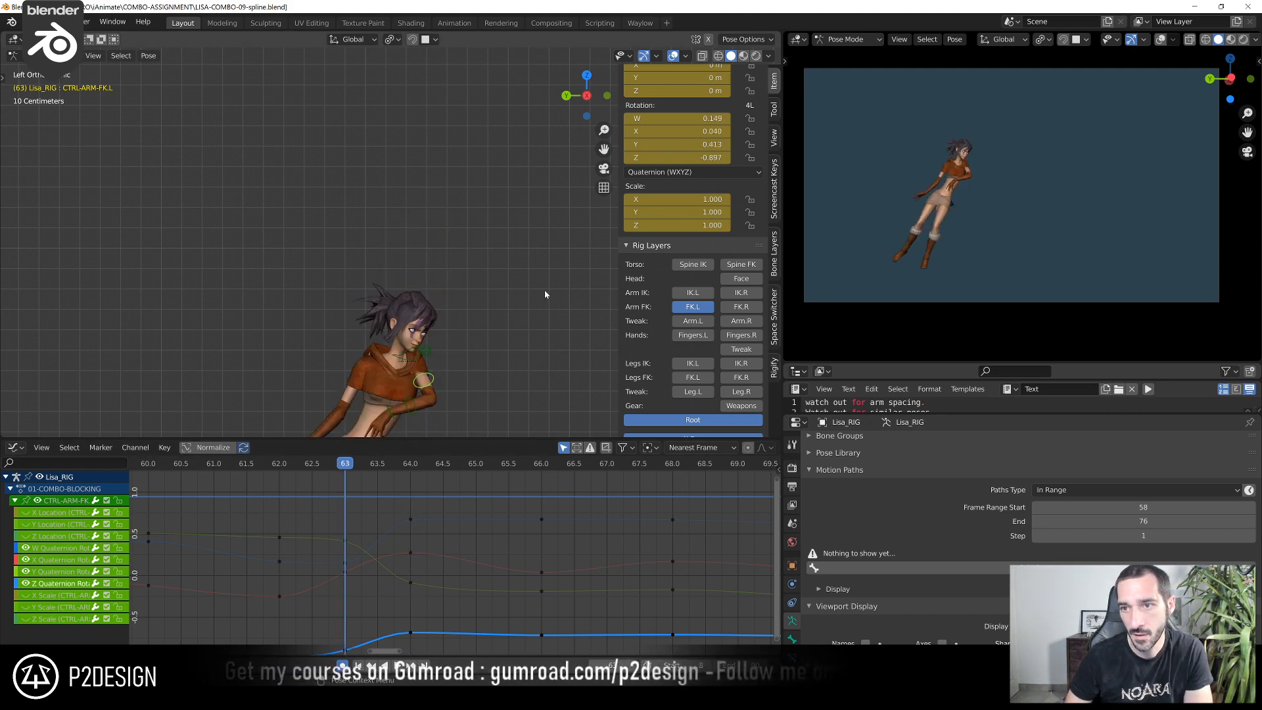
{"action": "key", "text": "Right"}
{"action": "key", "text": "Right"}
{"action": "key", "text": "Right"}
{"action": "key", "text": "Left"}
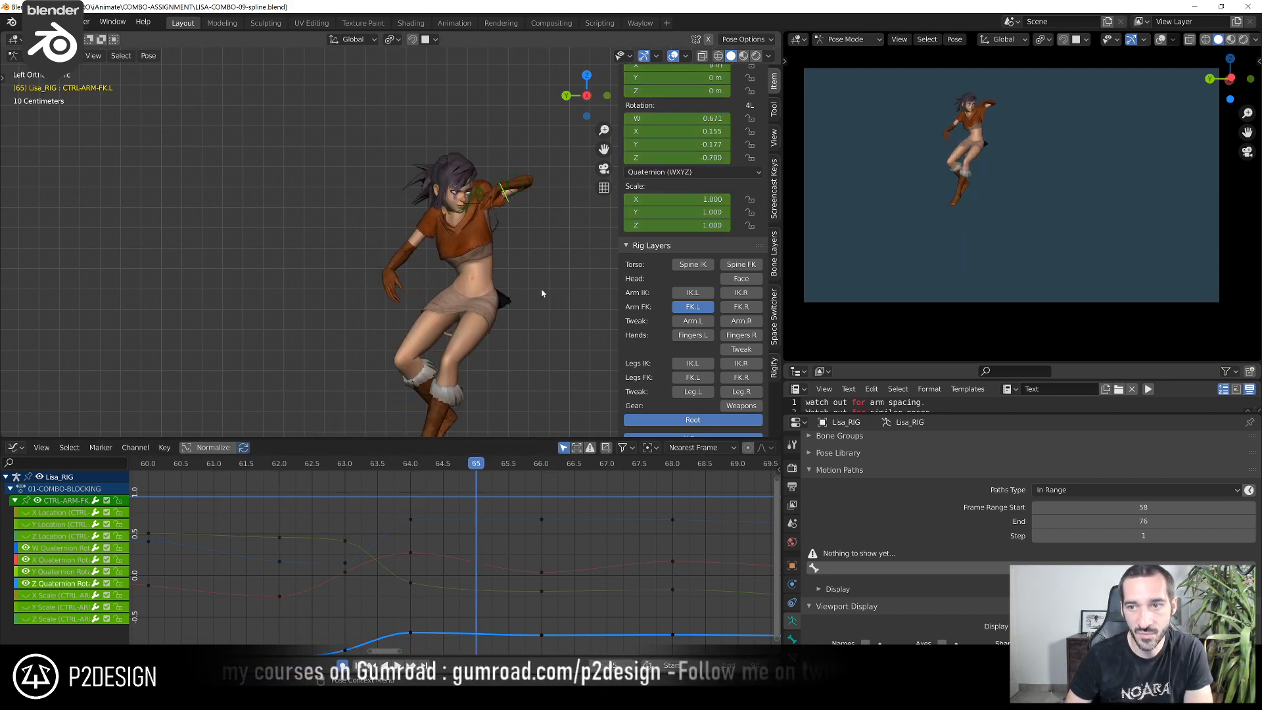
{"action": "key", "text": "Right"}
{"action": "key", "text": "Left"}
{"action": "scroll", "coordinate": [431, 559], "scroll_direction": "down", "scroll_amount": 4}
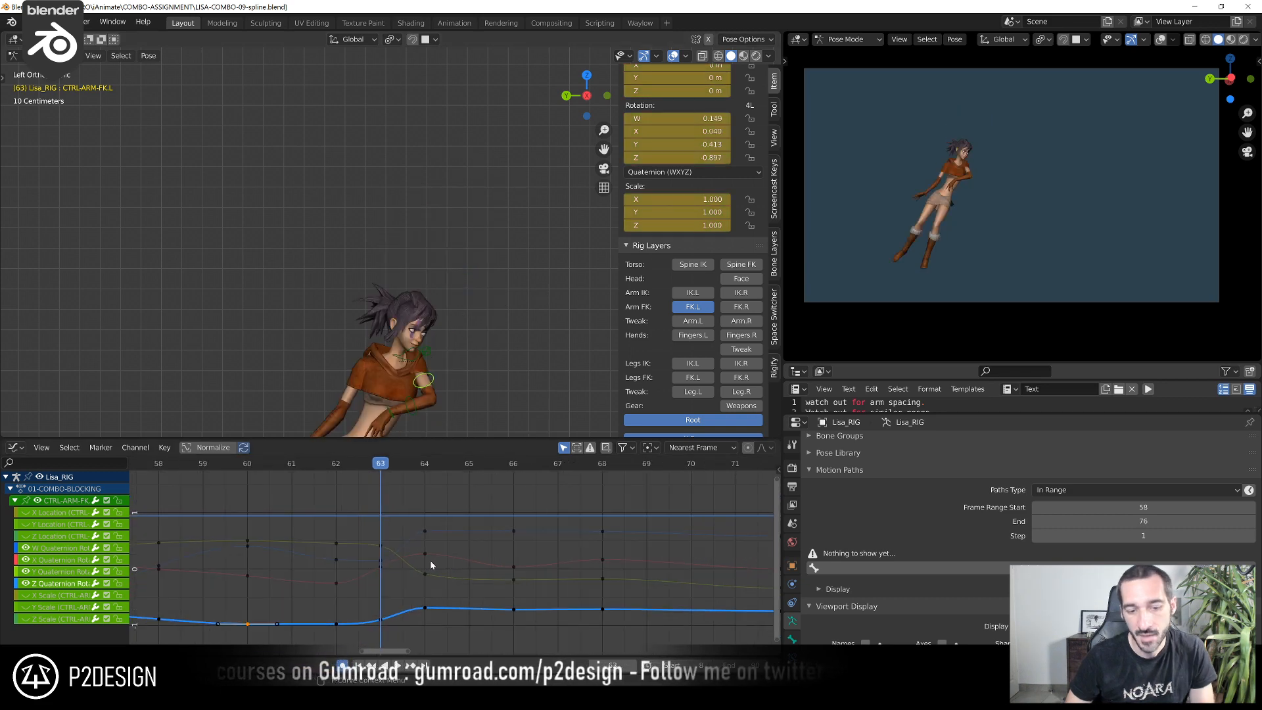
{"action": "key", "text": "Right"}
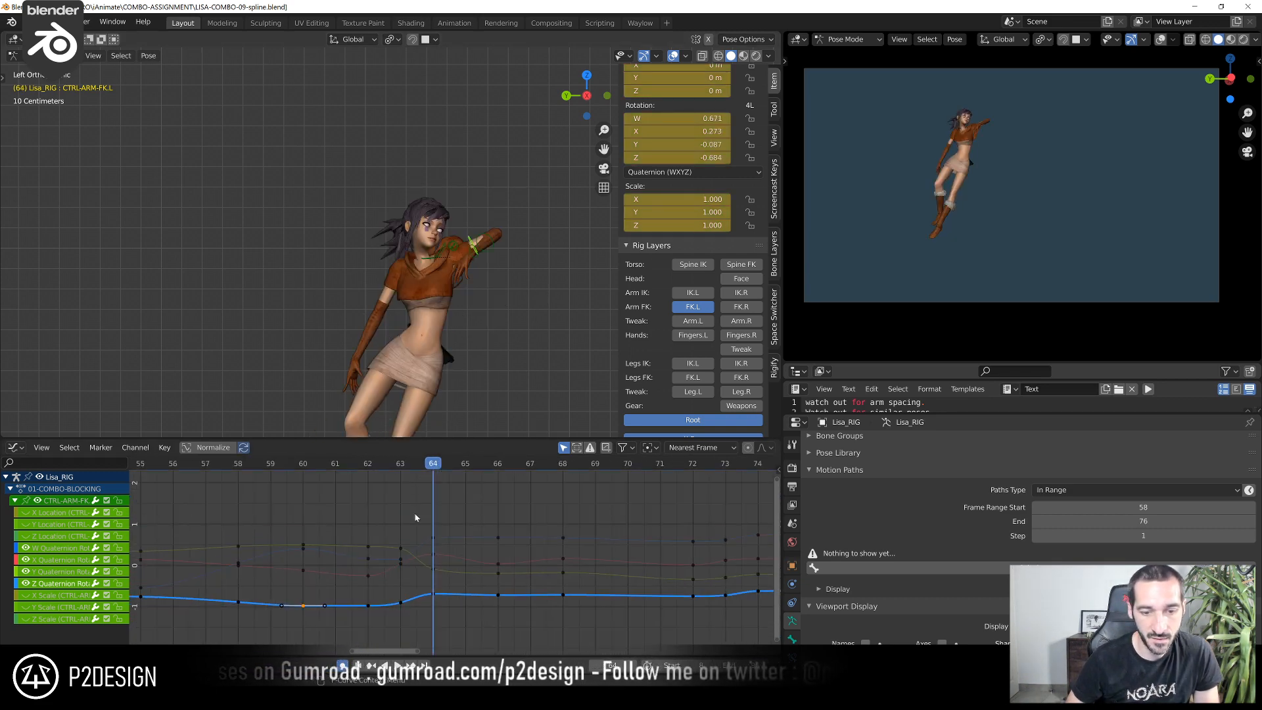
Shift all of CTRL-ARM-FK.L's rotation keys at frame 64 one frame later to frame 65
{"action": "left_click_drag", "start_coordinate": [416, 511], "coordinate": [460, 638]}
{"action": "scroll", "coordinate": [459, 558], "scroll_direction": "up", "scroll_amount": 1}
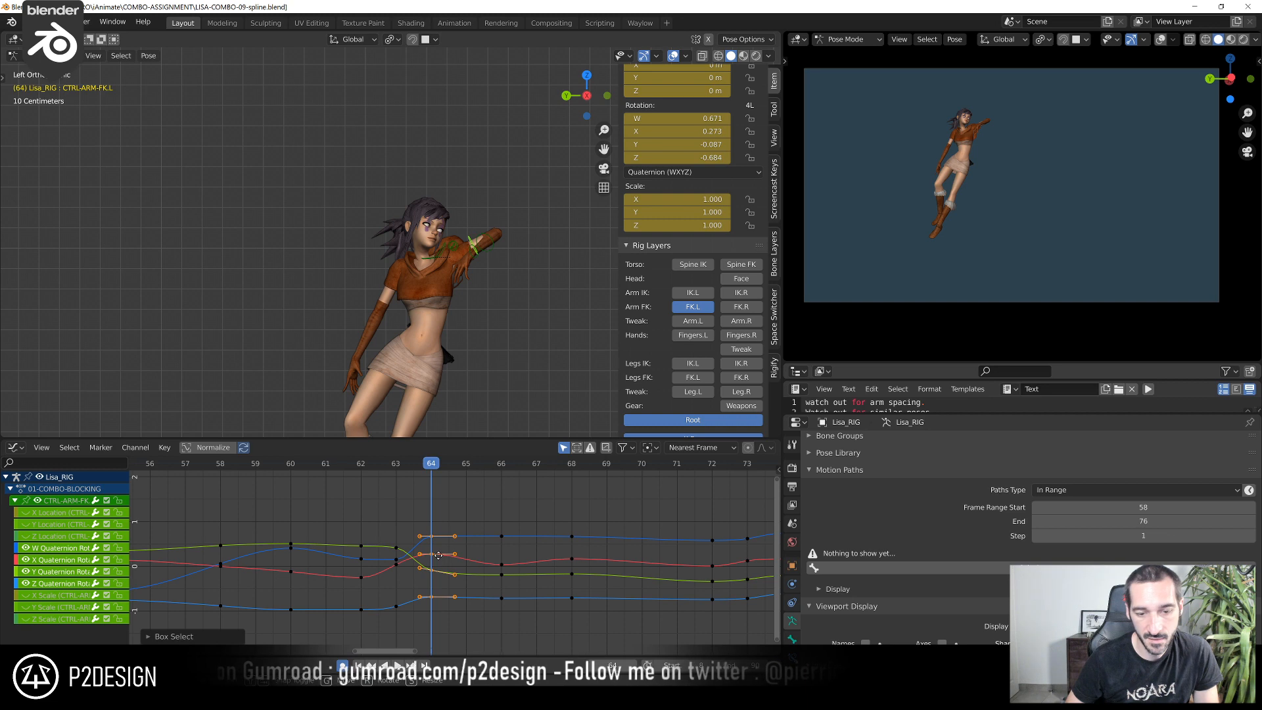
{"action": "key", "text": "g"}
{"action": "key", "text": "x"}
{"action": "left_click", "coordinate": [470, 558]}
Examine the left arm's in-between pose around frames 63 and 64 from several angles
{"action": "left_click_drag", "start_coordinate": [377, 467], "coordinate": [417, 552]}
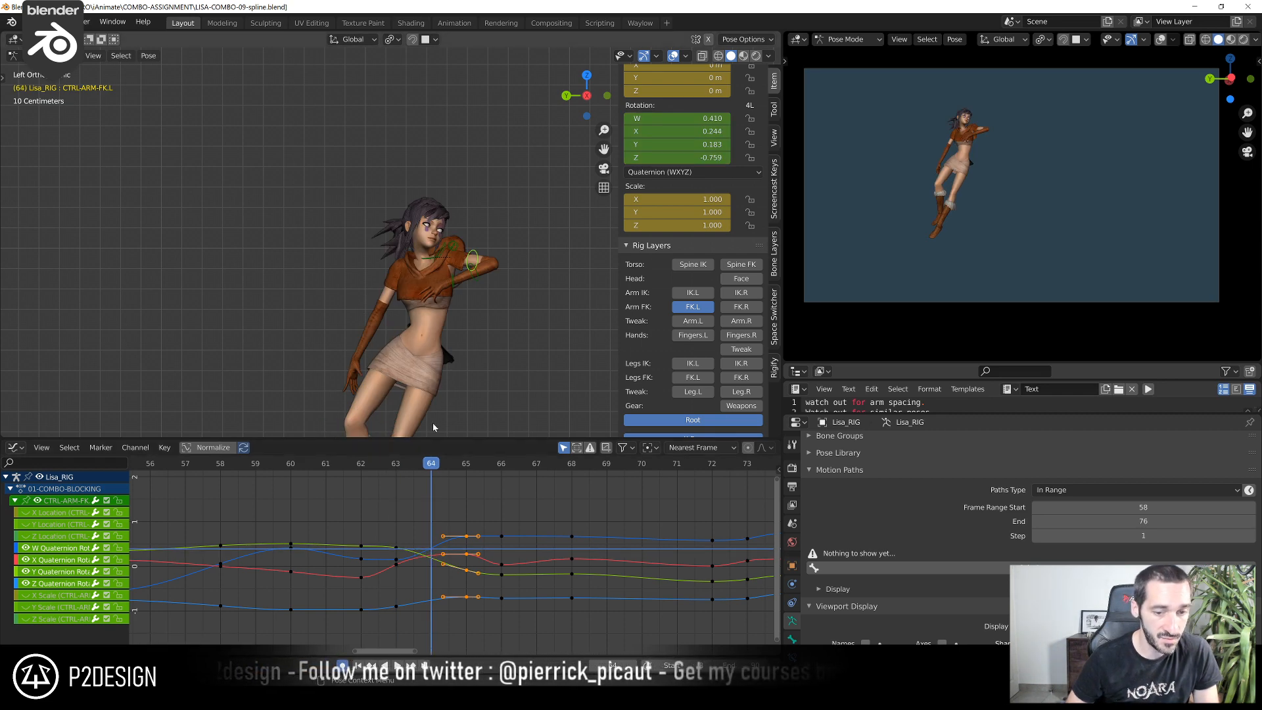
{"action": "middle_click_drag", "start_coordinate": [460, 316], "coordinate": [495, 325]}
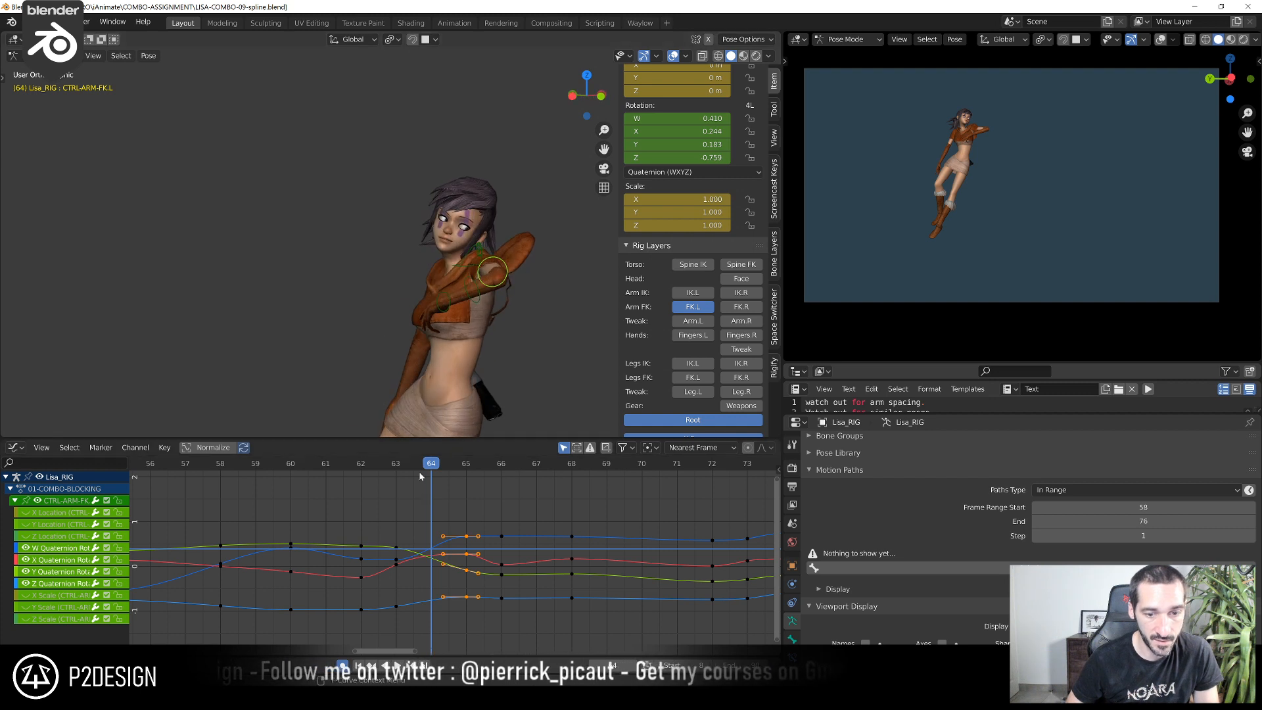
{"action": "left_click_drag", "start_coordinate": [420, 471], "coordinate": [399, 470]}
{"action": "scroll", "coordinate": [407, 421], "scroll_direction": "down", "scroll_amount": 3}
{"action": "scroll", "coordinate": [406, 340], "scroll_direction": "up", "scroll_amount": 2}
{"action": "middle_click_drag", "start_coordinate": [408, 423], "coordinate": [433, 341], "text": "shift"}
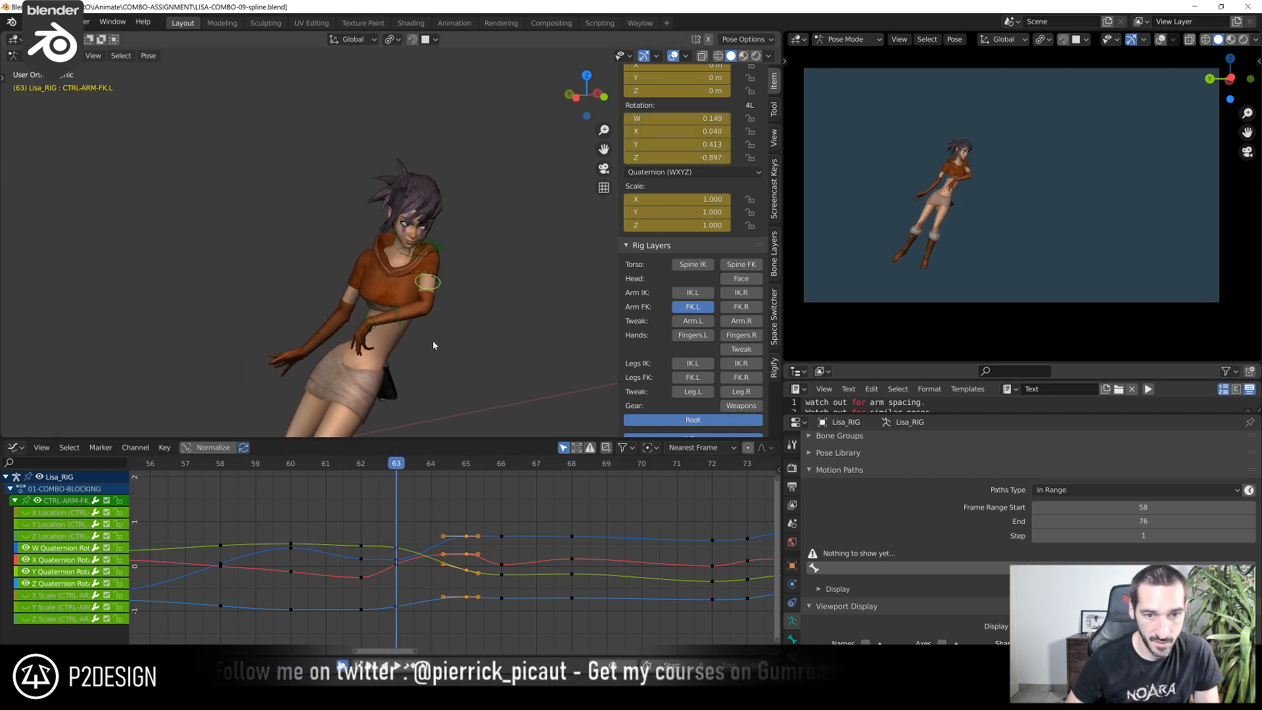
Rotate CTRL-ARM-FK.L from several view angles at frame 64 to key a breakdown pose for the upper arm
{"action": "left_click", "coordinate": [416, 471]}
{"action": "middle_click_drag", "start_coordinate": [460, 269], "coordinate": [478, 245]}
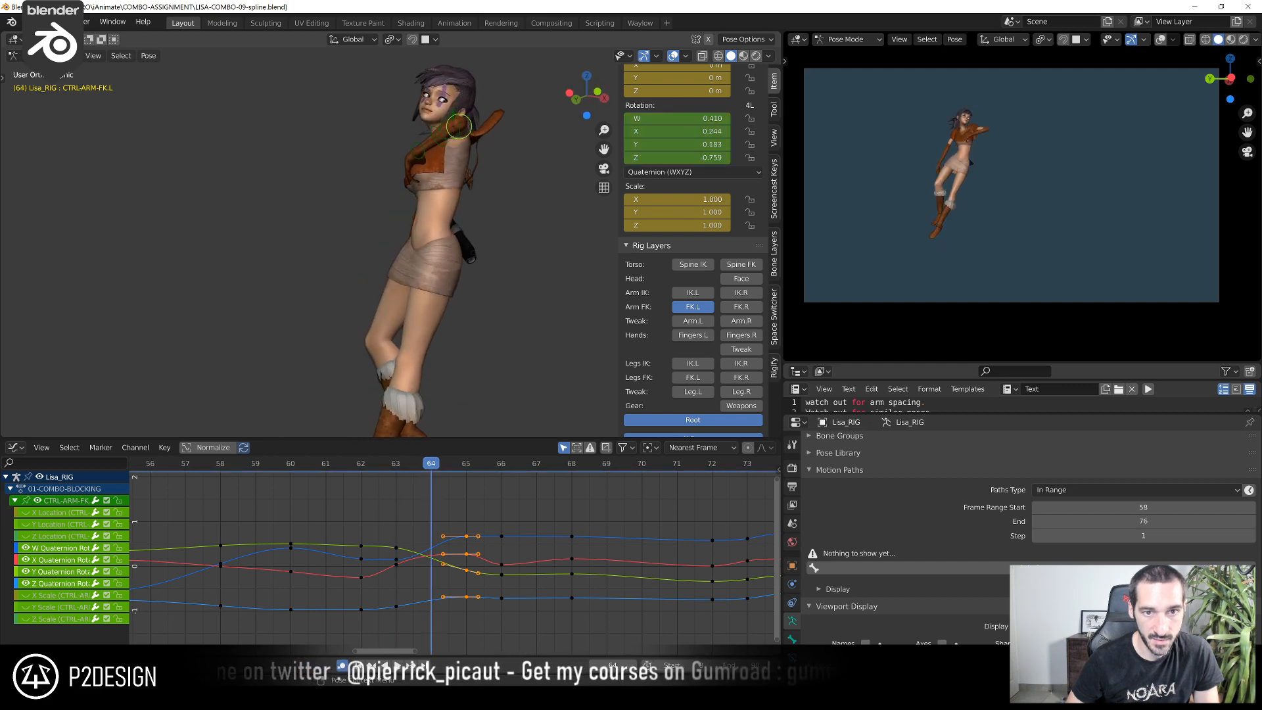
{"action": "key", "text": "r"}
{"action": "left_click", "coordinate": [500, 143]}
{"action": "middle_click_drag", "start_coordinate": [500, 143], "coordinate": [551, 145]}
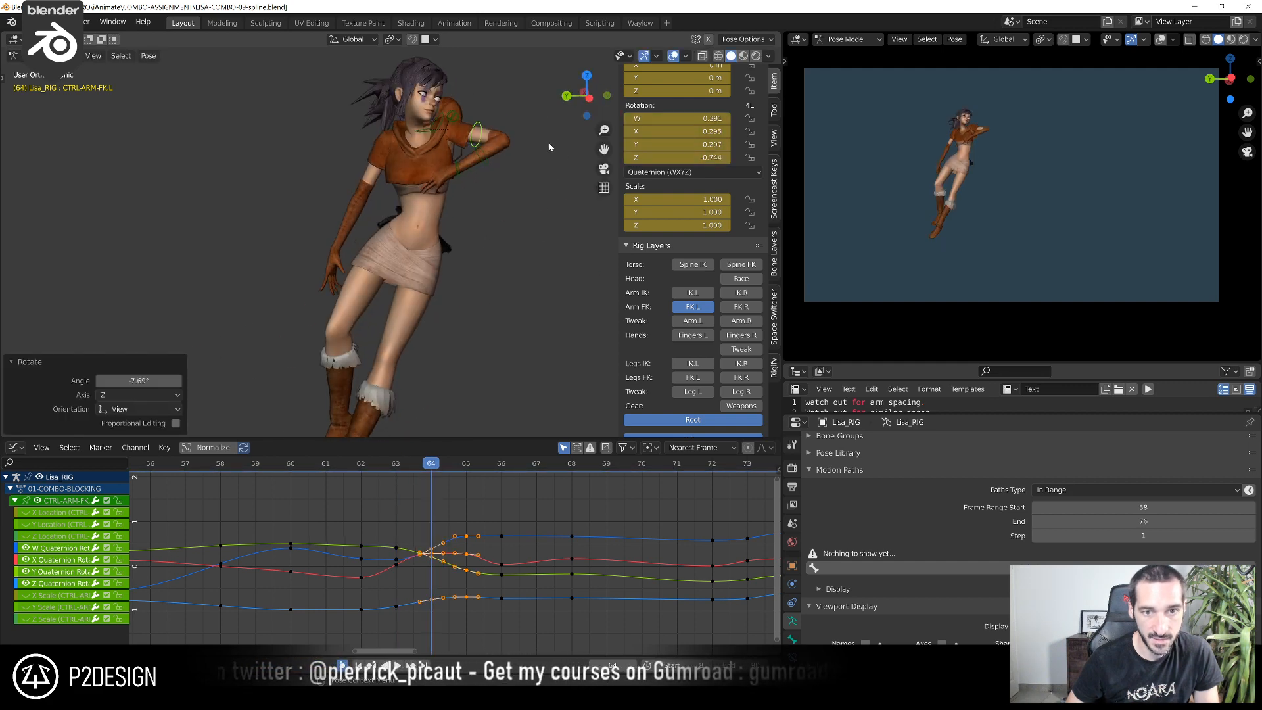
{"action": "key", "text": "r"}
{"action": "left_click", "coordinate": [460, 158]}
{"action": "middle_click_drag", "start_coordinate": [460, 158], "coordinate": [421, 250]}
{"action": "key", "text": "r"}
{"action": "left_click", "coordinate": [325, 162]}
Rotate CTRL-FOREARM-FK.L about its Z axis at frame 64 to open the left elbow slightly
{"action": "left_click", "coordinate": [474, 161]}
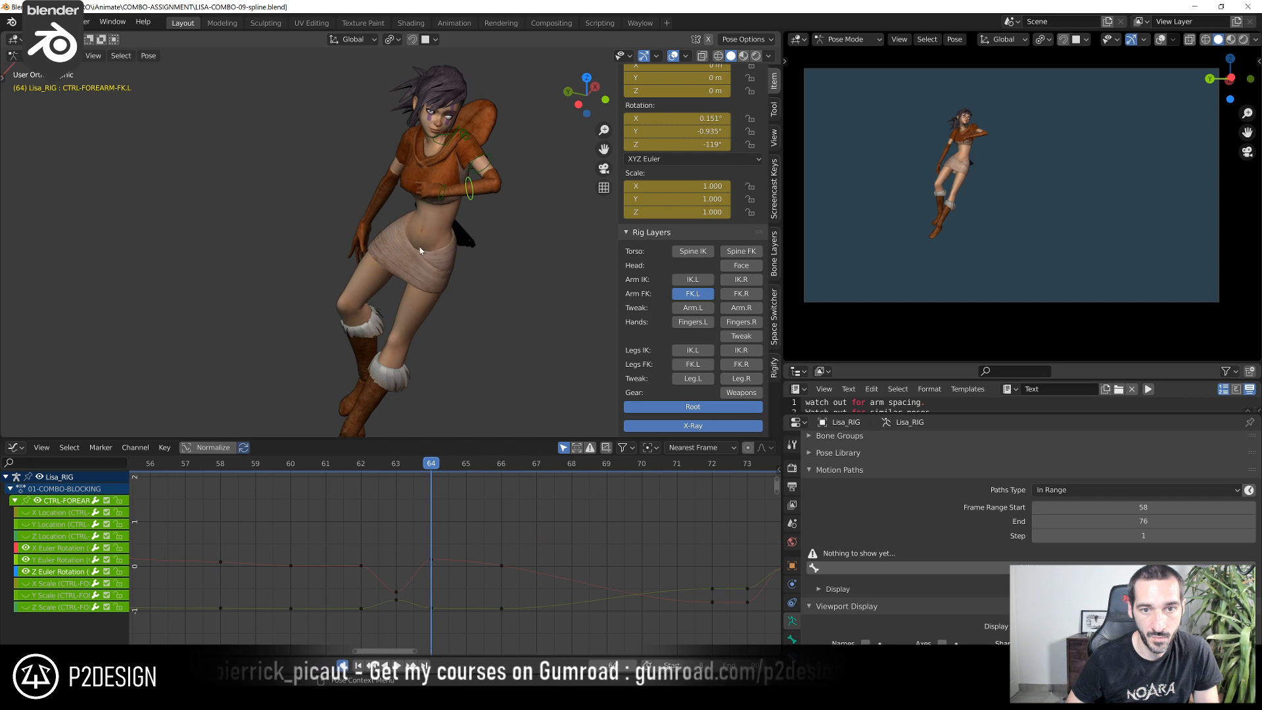
{"action": "key", "text": "r"}
{"action": "key", "text": "z"}
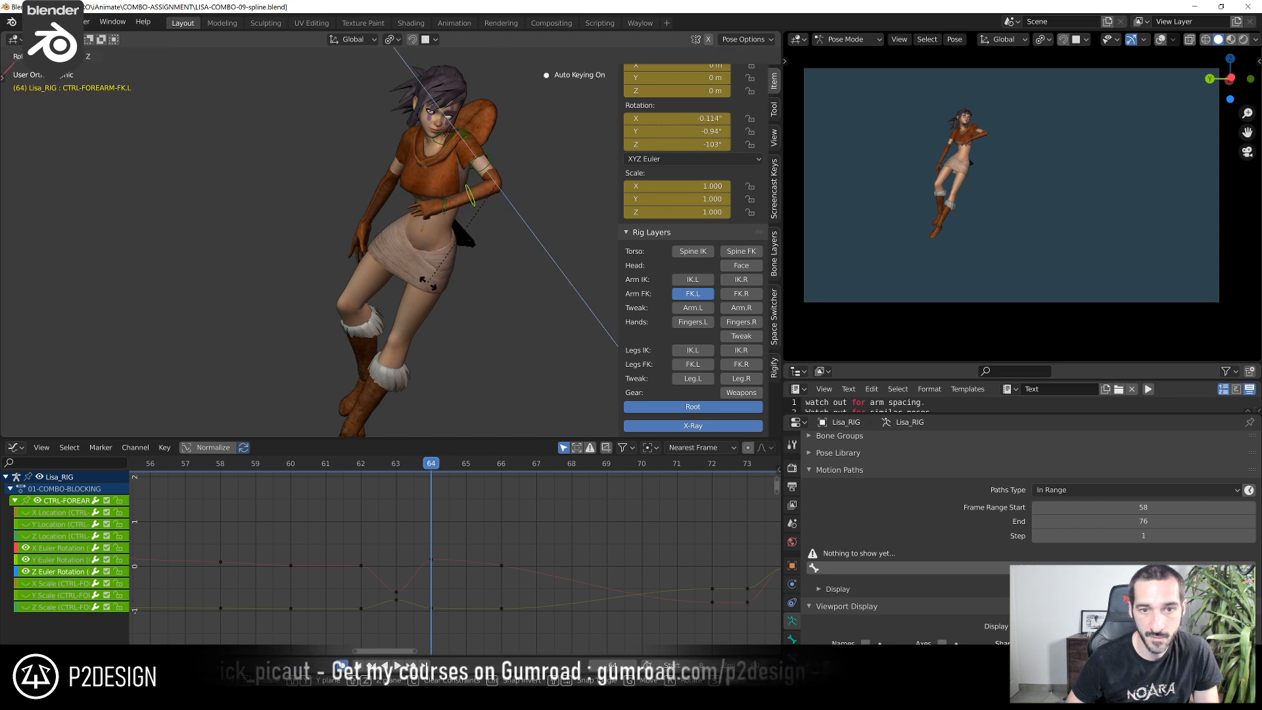
{"action": "left_click", "coordinate": [429, 291]}
Refine CTRL-ARM-FK.L's pose at frame 64 with view-based rotations of about 4.52° and -11.7°, and check it against frame 63
{"action": "left_click", "coordinate": [479, 165]}
{"action": "middle_click_drag", "start_coordinate": [479, 166], "coordinate": [414, 79]}
{"action": "key", "text": "r"}
{"action": "left_click", "coordinate": [510, 167]}
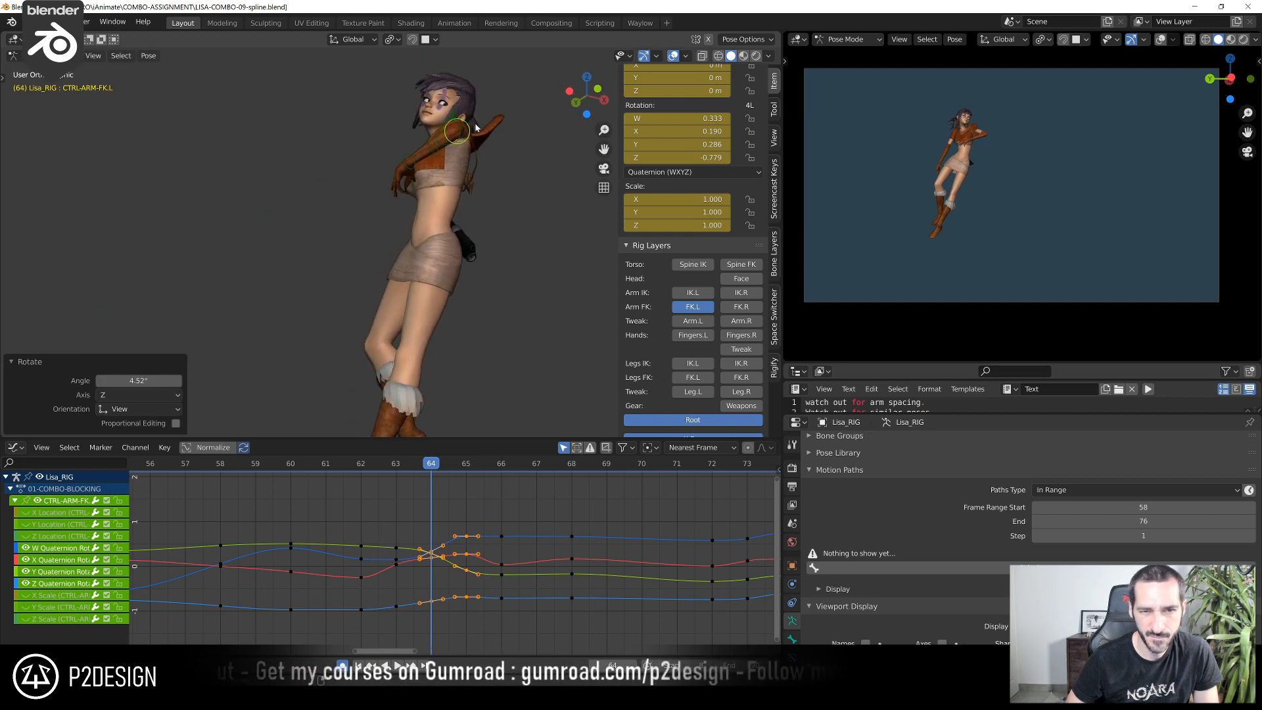
{"action": "key", "text": "r"}
{"action": "left_click", "coordinate": [489, 110]}
{"action": "middle_click_drag", "start_coordinate": [489, 109], "coordinate": [550, 190]}
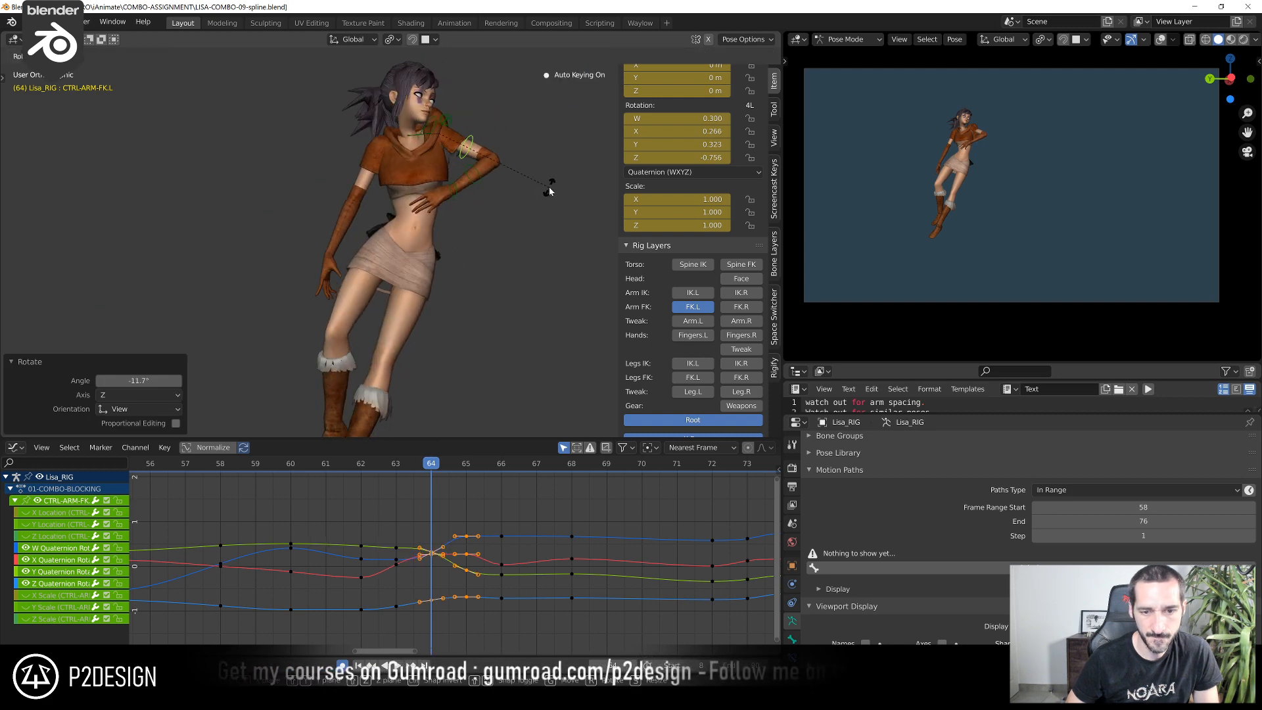
{"action": "left_click", "coordinate": [392, 465]}
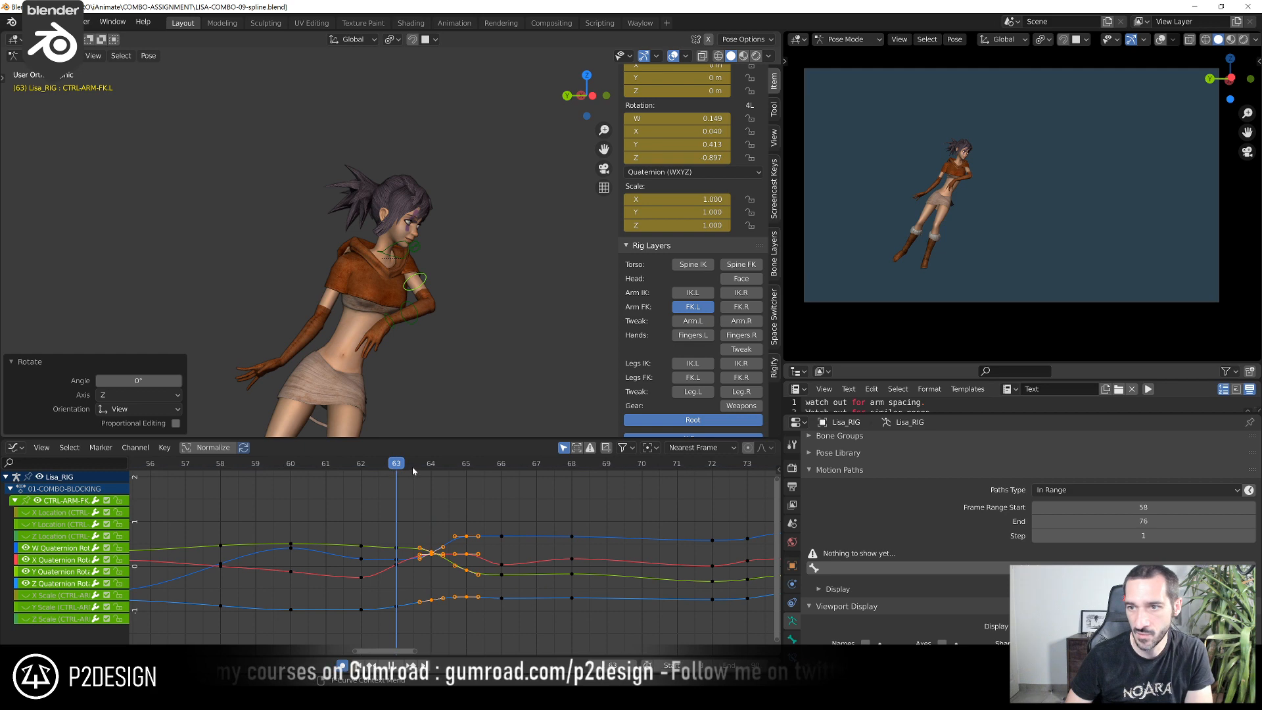
{"action": "mouse_move", "coordinate": [412, 466]}
{"action": "left_mouse_down"}
{"action": "mouse_move", "coordinate": [429, 468]}
{"action": "mouse_move", "coordinate": [366, 468]}
{"action": "mouse_move", "coordinate": [415, 473]}
{"action": "left_mouse_up"}
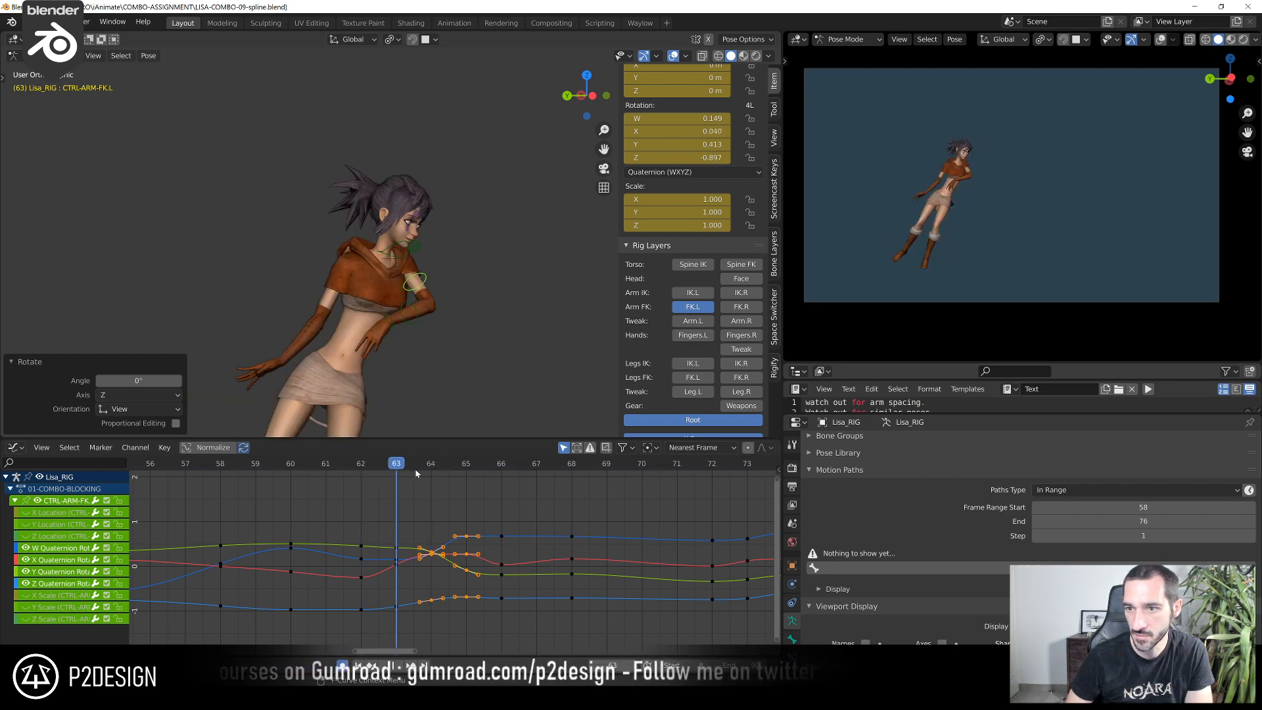
Rotate CTRL-ARM-FK.L by -9.05° in the view at frame 64 and compare the arm pose with frame 63
{"action": "left_click", "coordinate": [428, 477]}
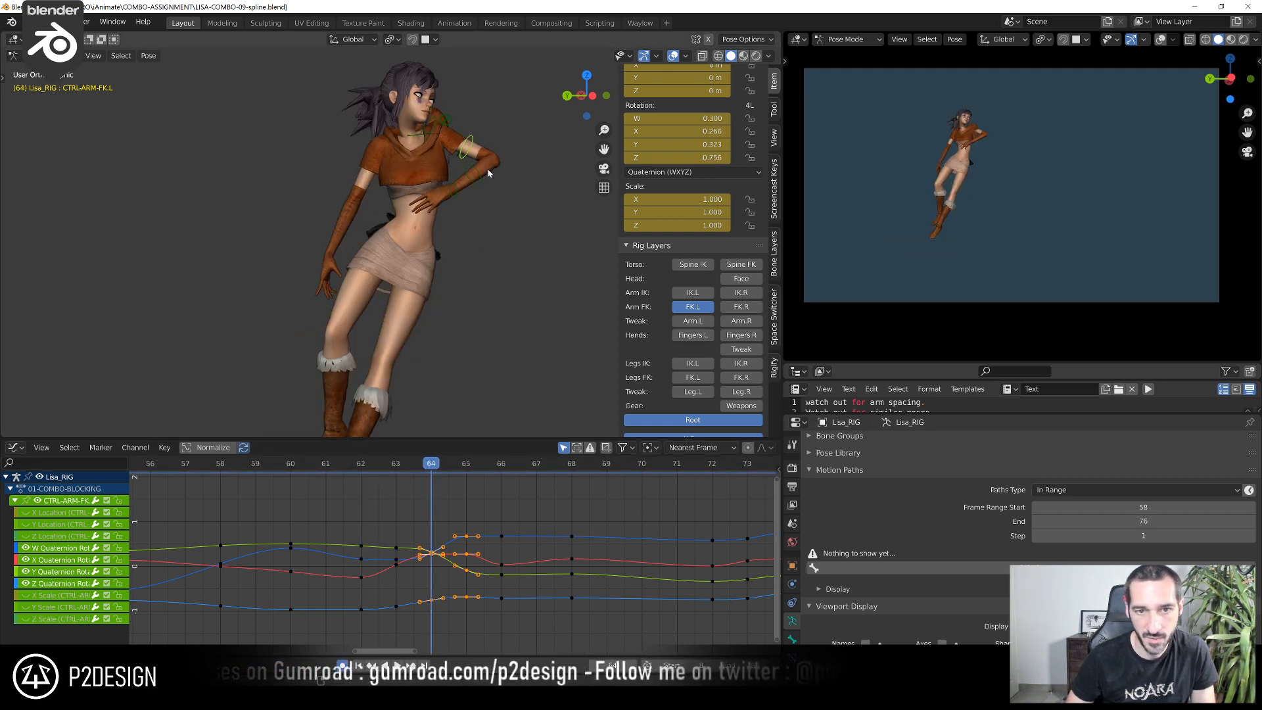
{"action": "key", "text": "r"}
{"action": "left_click", "coordinate": [514, 191]}
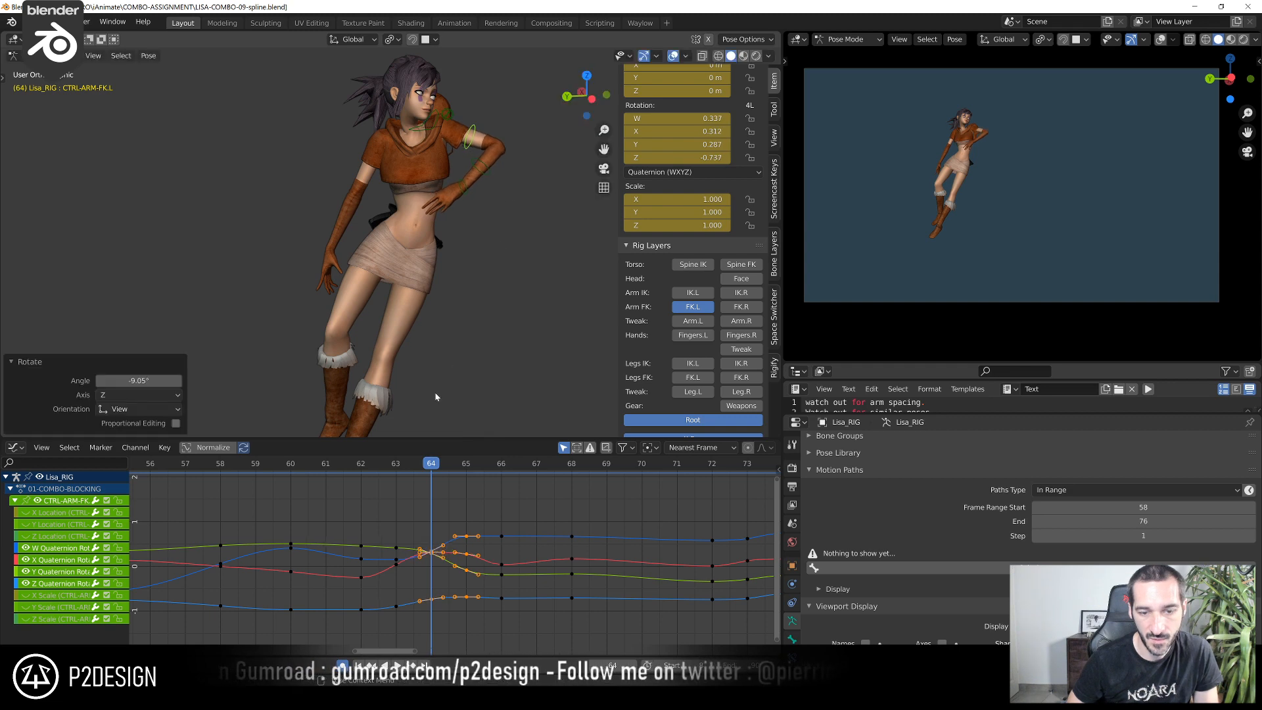
{"action": "left_click_drag", "start_coordinate": [444, 474], "coordinate": [388, 500]}
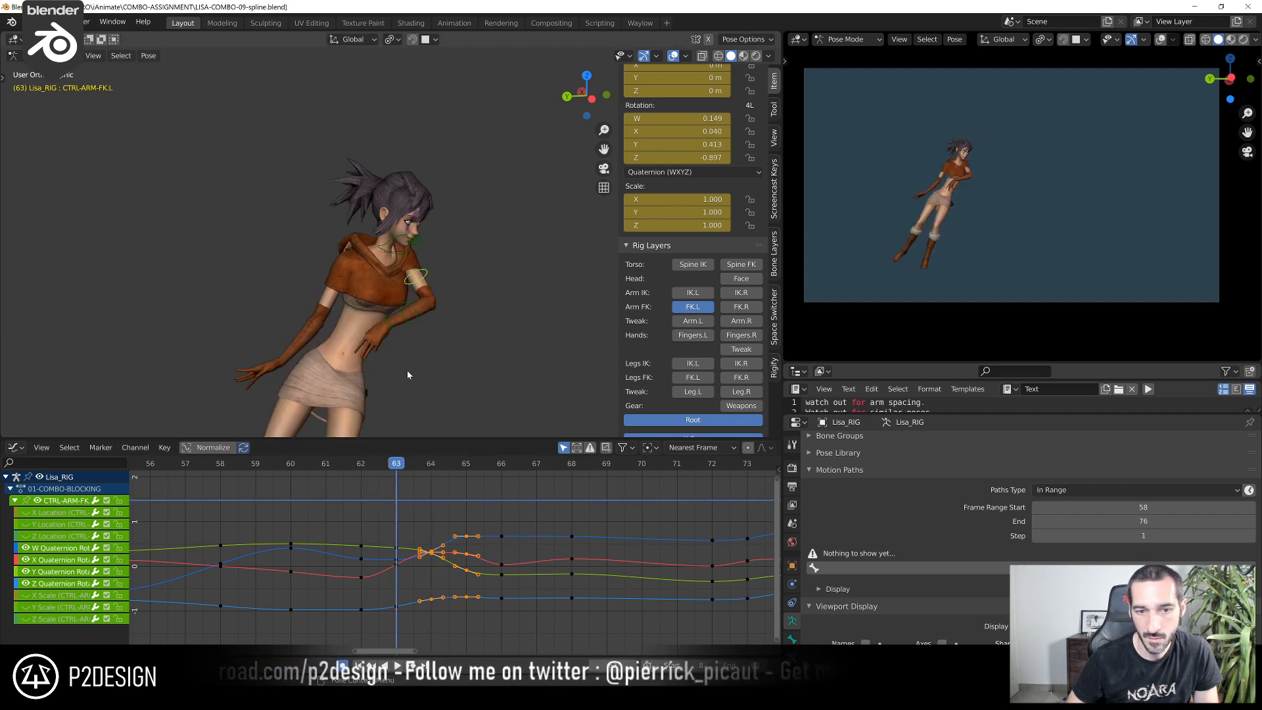
Rotate CTRL-FOREARM-FK.L about its Z axis at frame 63 to adjust the left elbow bend
{"action": "left_click", "coordinate": [408, 316]}
{"action": "key", "text": "r"}
{"action": "key", "text": "z"}
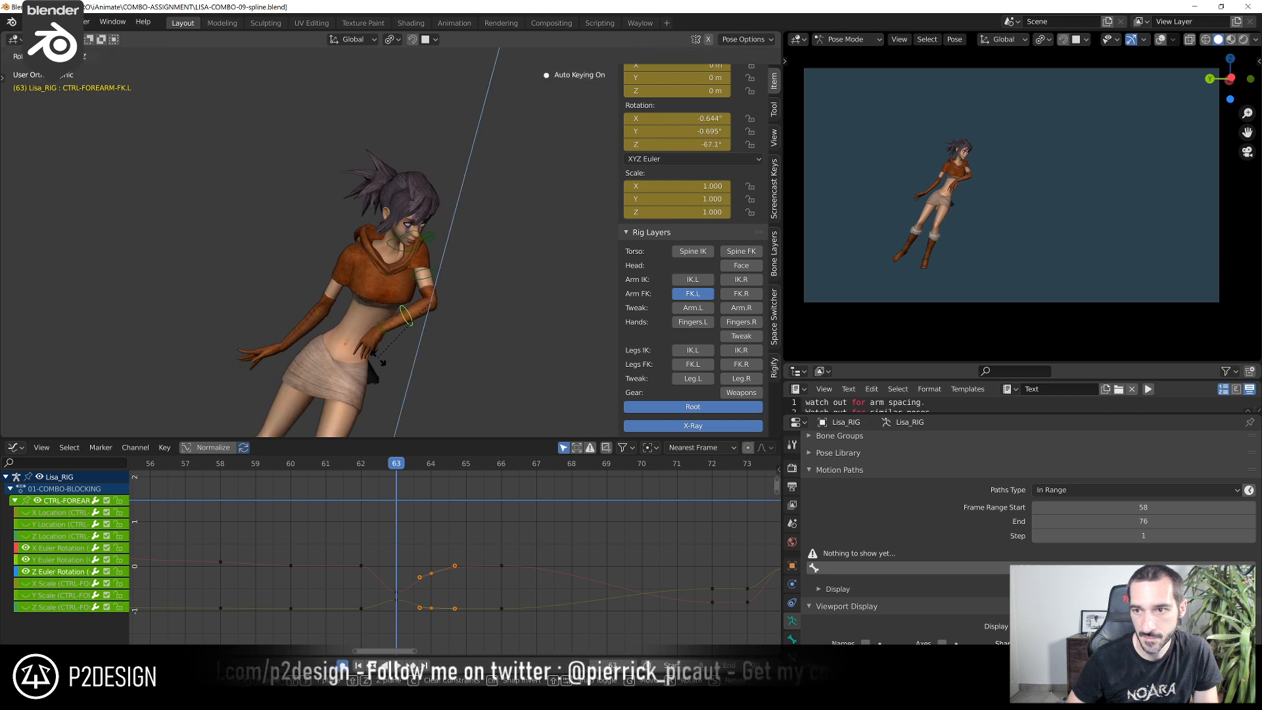
{"action": "left_click", "coordinate": [382, 363]}
Pose CTRL-HAND-FK.L at frame 63 with view-based rotations from several angles, including 8.02° and 5.11°
{"action": "left_click", "coordinate": [394, 338]}
{"action": "middle_click_drag", "start_coordinate": [403, 342], "coordinate": [302, 287]}
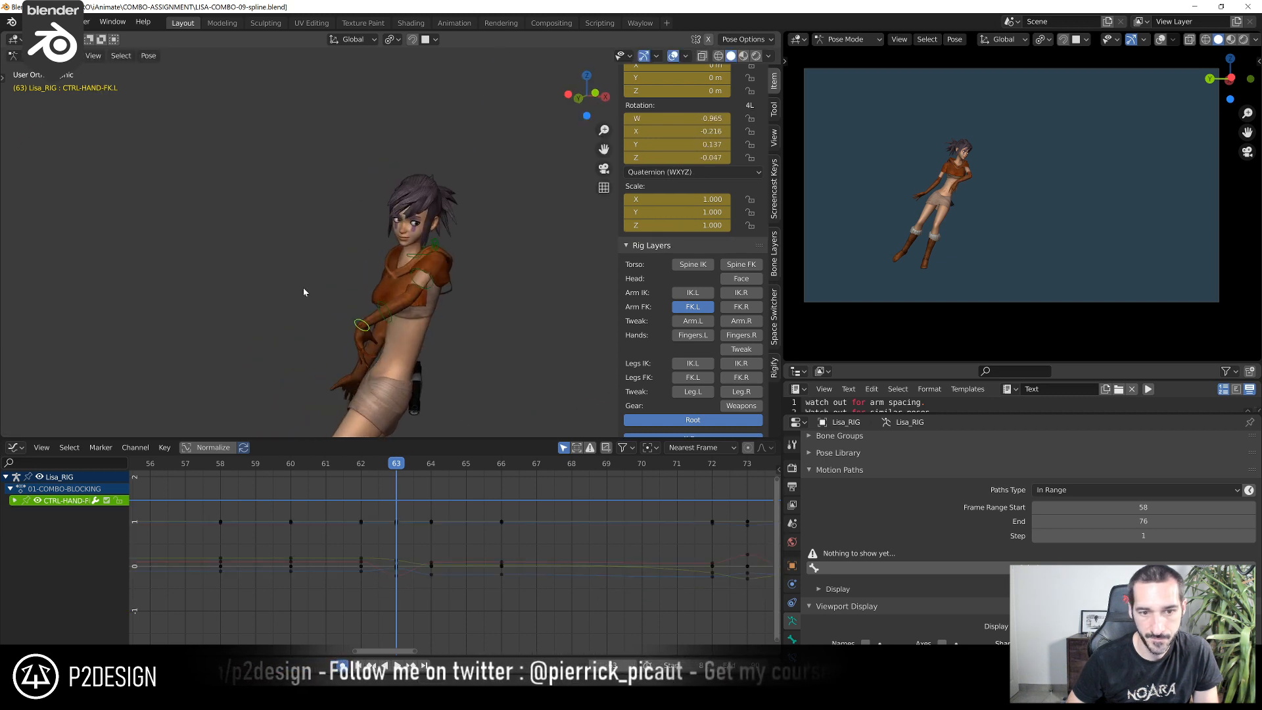
{"action": "key", "text": "r"}
{"action": "left_click", "coordinate": [335, 354]}
{"action": "middle_click_drag", "start_coordinate": [335, 354], "coordinate": [370, 396]}
{"action": "key", "text": "r"}
{"action": "left_click", "coordinate": [498, 318]}
{"action": "key", "text": "r"}
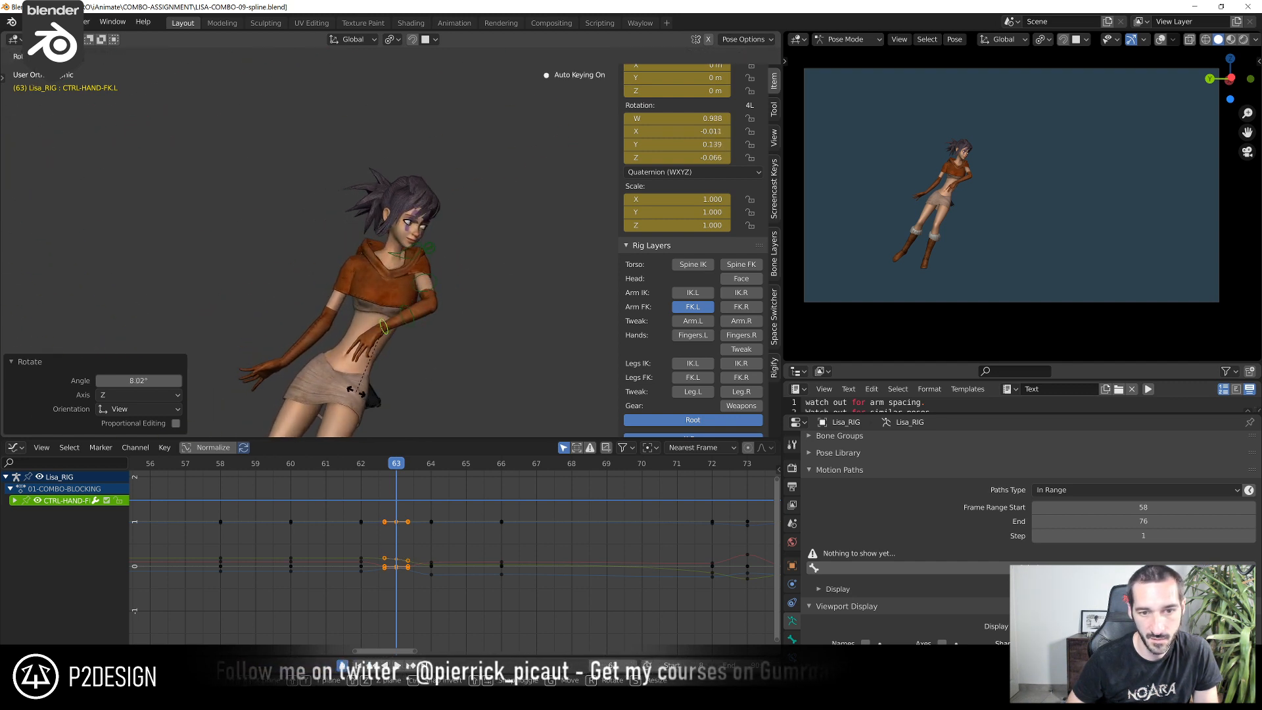
{"action": "left_click", "coordinate": [358, 392]}
{"action": "scroll", "coordinate": [935, 199], "scroll_direction": "up", "scroll_amount": 3}
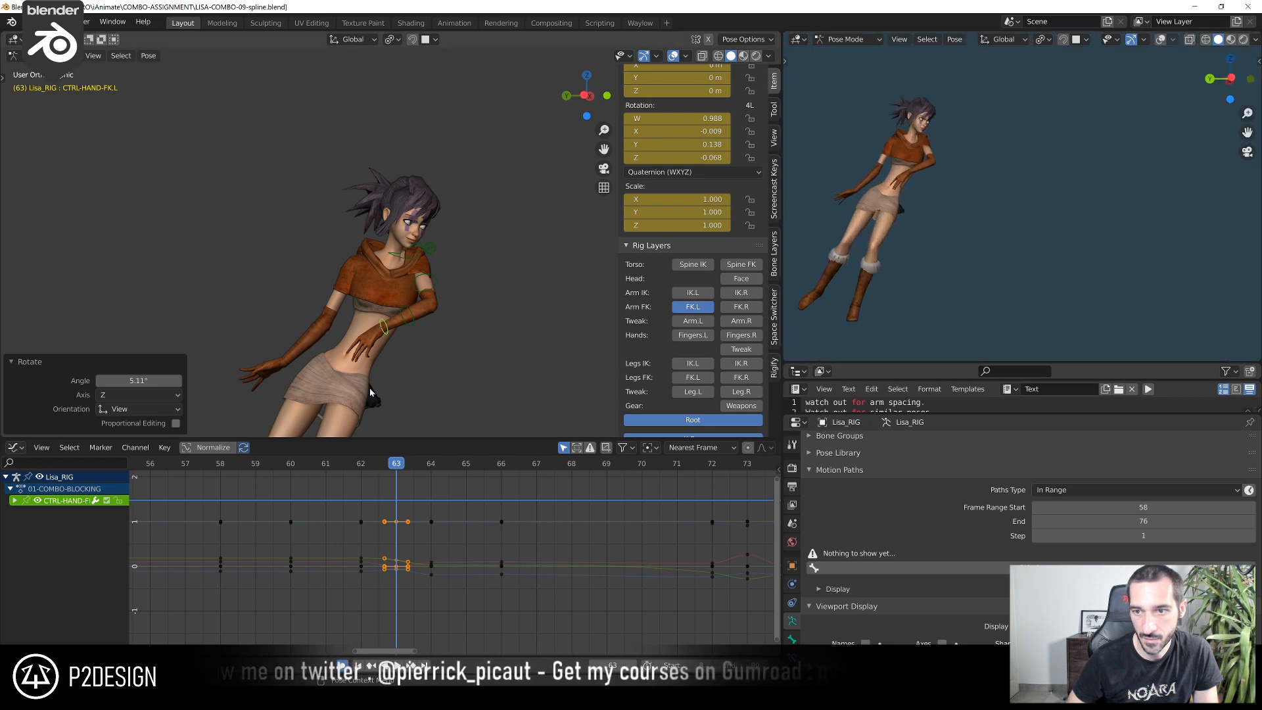
Refine the left forearm and hand at frame 63, adjusting CTRL-FOREARM-FK.L and finishing with a 12.4° view rotation of CTRL-HAND-FK.L
{"action": "middle_click_drag", "start_coordinate": [370, 392], "coordinate": [387, 368]}
{"action": "key", "text": "r"}
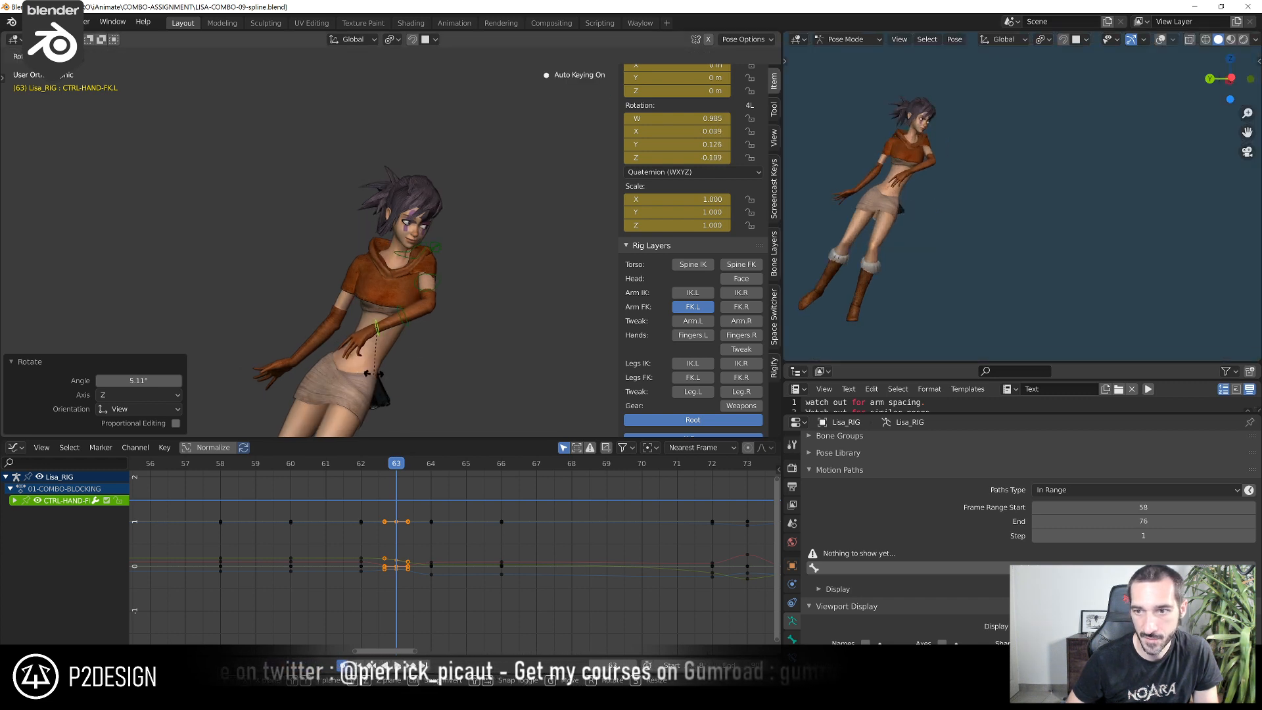
{"action": "left_click", "coordinate": [375, 374]}
{"action": "left_click", "coordinate": [405, 323]}
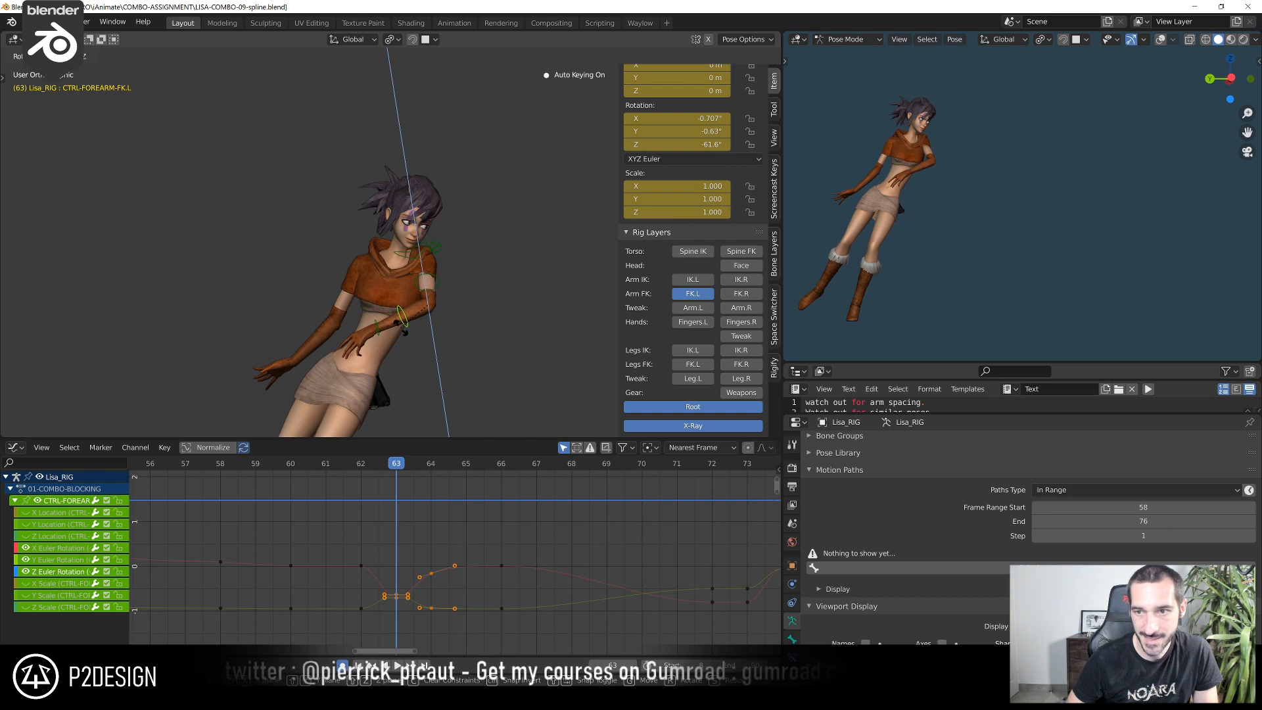
{"action": "left_click", "coordinate": [380, 334]}
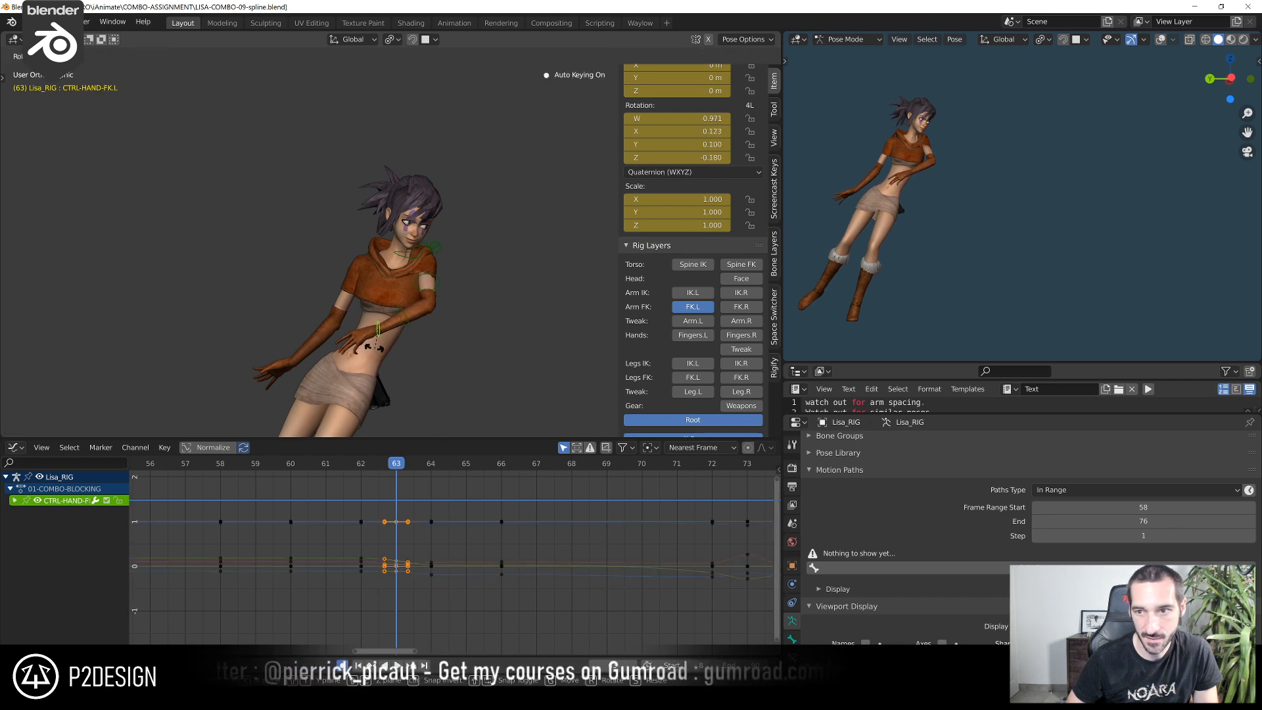
{"action": "left_click", "coordinate": [373, 347]}
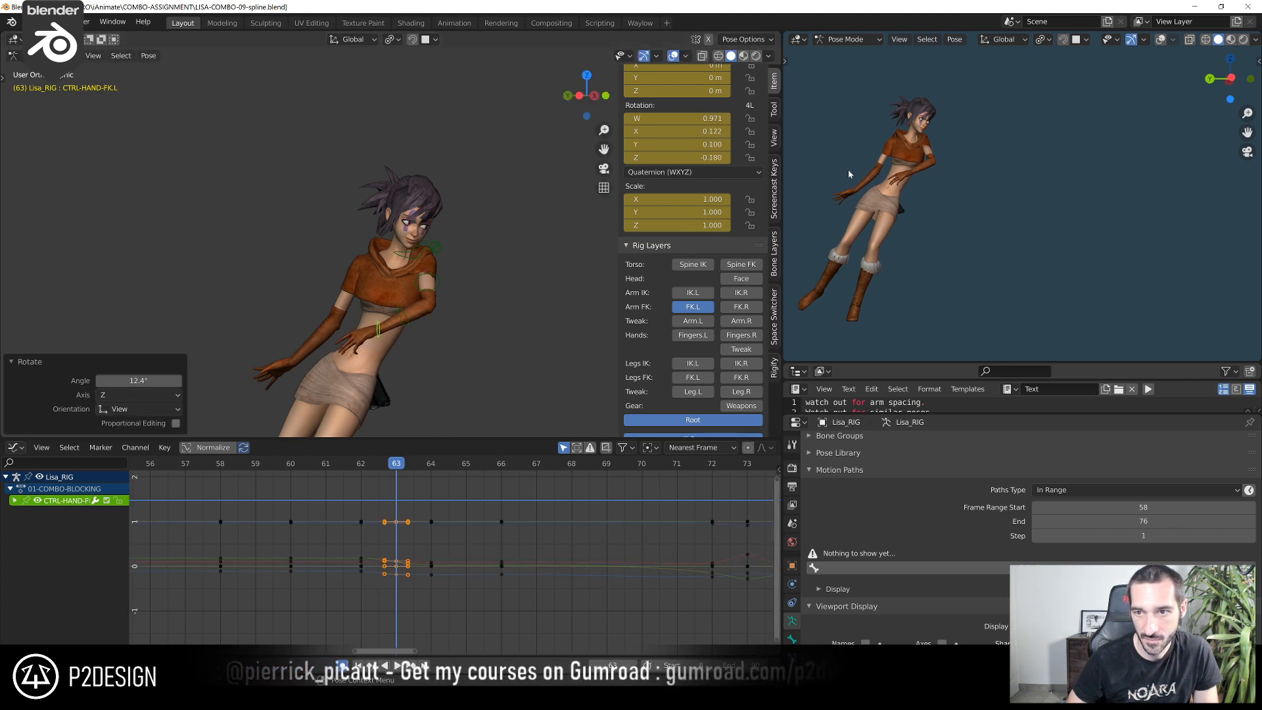
Rotate CTRL-FOREARM-FK.L by 10.5° about its local Z axis at frame 64 to open the left elbow
{"action": "left_click_drag", "start_coordinate": [400, 472], "coordinate": [430, 486]}
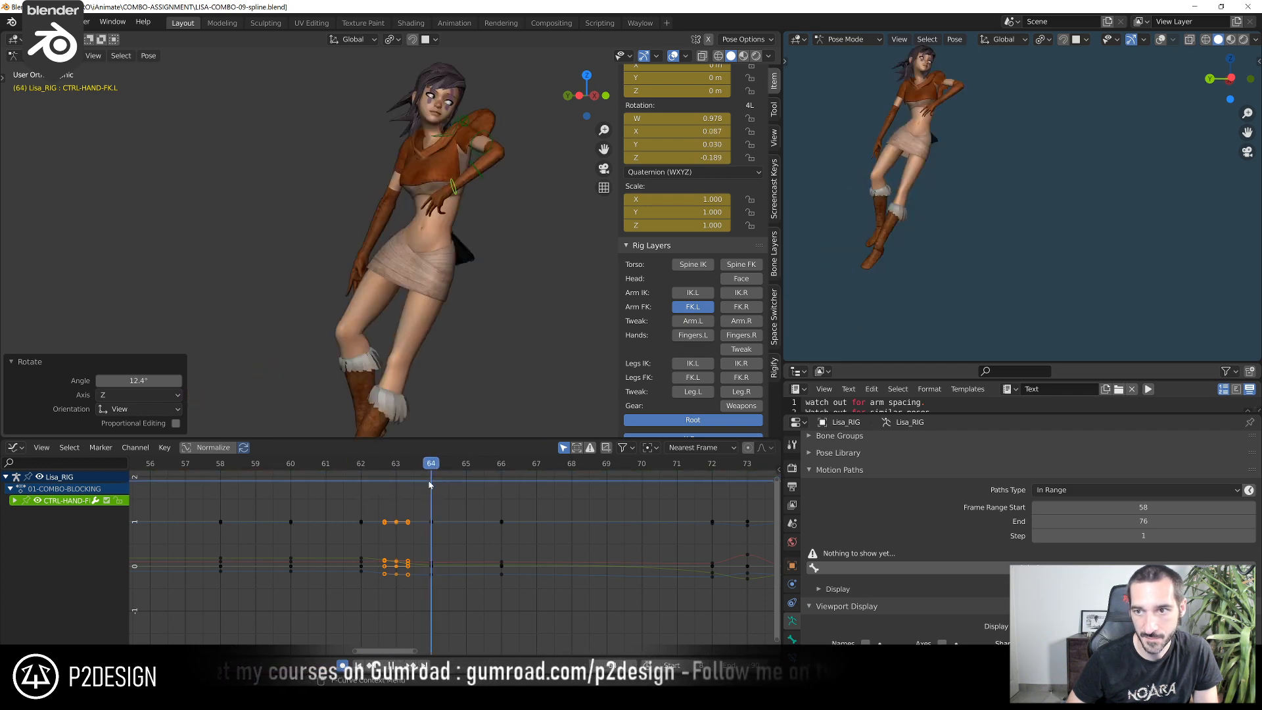
{"action": "left_click", "coordinate": [485, 158]}
{"action": "middle_click_drag", "start_coordinate": [484, 158], "coordinate": [457, 232]}
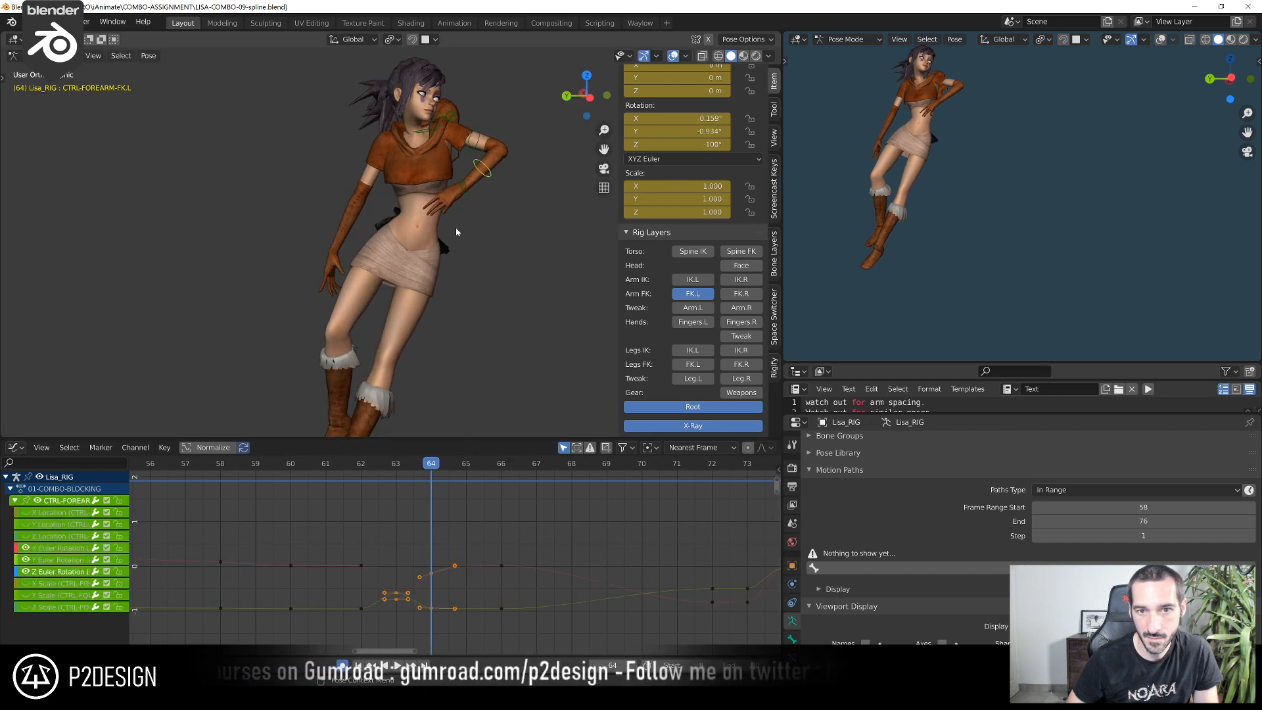
{"action": "key", "text": "r"}
{"action": "key", "text": "z"}
{"action": "left_click", "coordinate": [447, 283]}
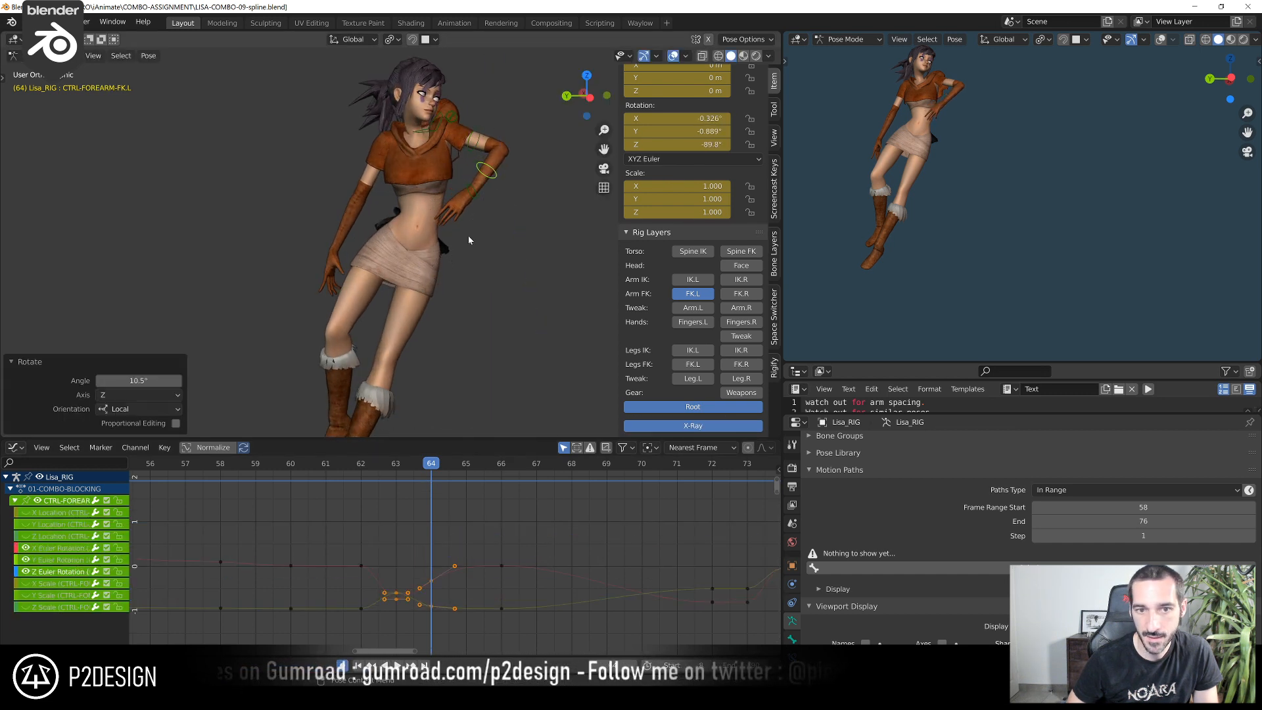
Rotate CTRL-HAND-FK.L by -3.38° in a side view at frame 64 to adjust the left wrist
{"action": "left_click", "coordinate": [474, 198]}
{"action": "middle_click_drag", "start_coordinate": [475, 203], "coordinate": [372, 226]}
{"action": "key", "text": "r"}
{"action": "left_click", "coordinate": [511, 243]}
Scrub through frames 62 to 65 and examine the left arm's motion from several angles and through the camera
{"action": "scroll", "coordinate": [393, 247], "scroll_direction": "down", "scroll_amount": 3}
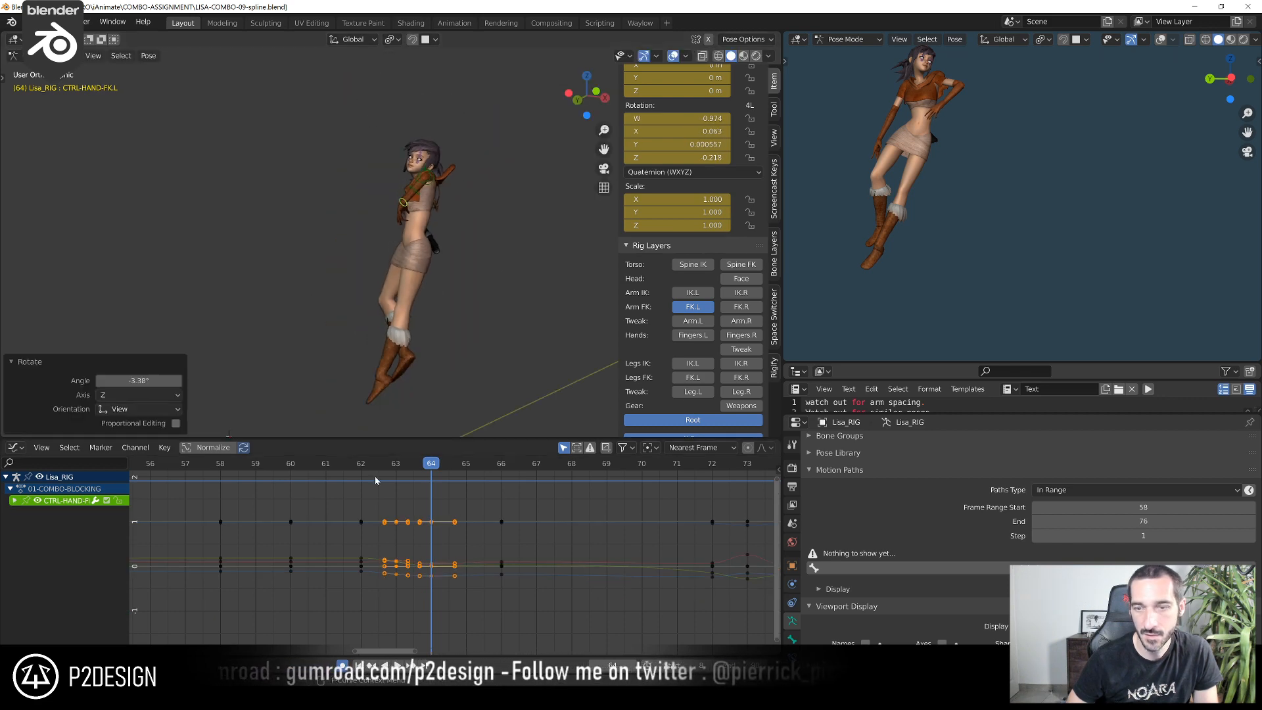
{"action": "left_click", "coordinate": [369, 472]}
{"action": "left_click_drag", "start_coordinate": [367, 466], "coordinate": [467, 472]}
{"action": "scroll", "coordinate": [434, 270], "scroll_direction": "down", "scroll_amount": 3}
{"action": "middle_click_drag", "start_coordinate": [434, 270], "coordinate": [412, 275], "text": "shift"}
{"action": "middle_click_drag", "start_coordinate": [503, 281], "coordinate": [392, 279]}
{"action": "scroll", "coordinate": [392, 279], "scroll_direction": "up", "scroll_amount": 2}
{"action": "key", "text": "KP_0"}
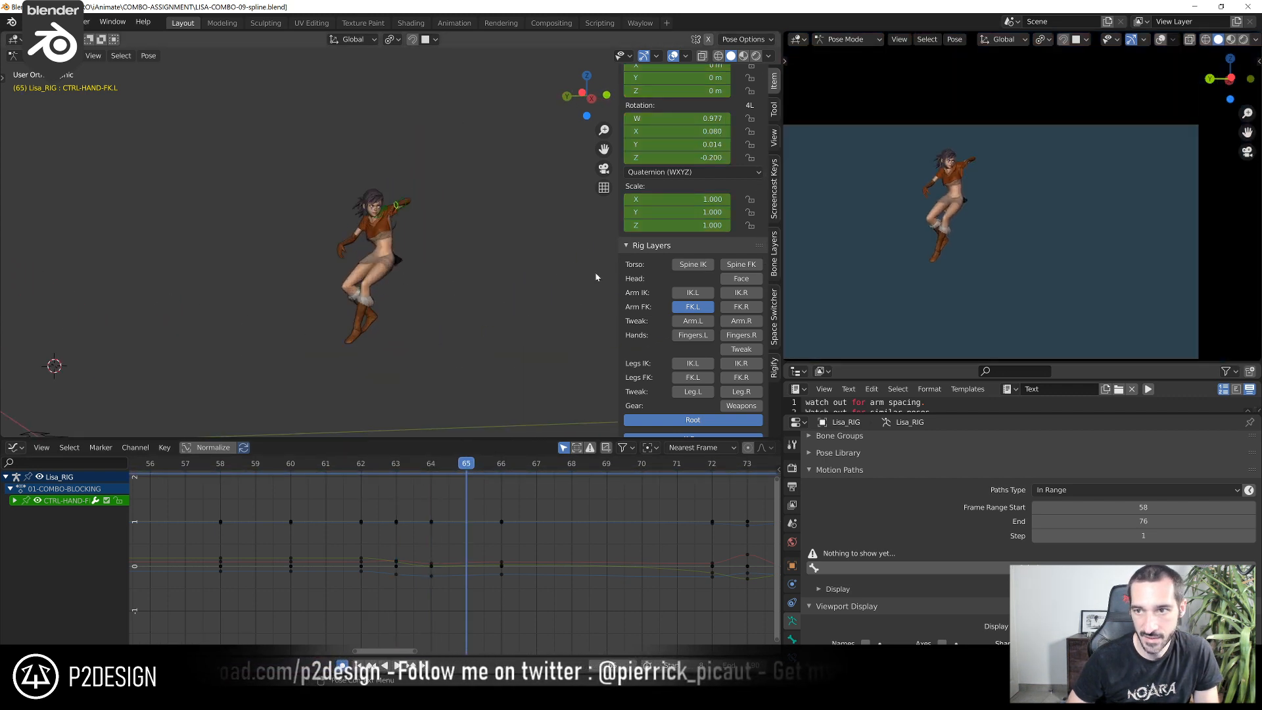
{"action": "scroll", "coordinate": [364, 290], "scroll_direction": "up", "scroll_amount": 3}
{"action": "scroll", "coordinate": [362, 290], "scroll_direction": "up", "scroll_amount": 2}
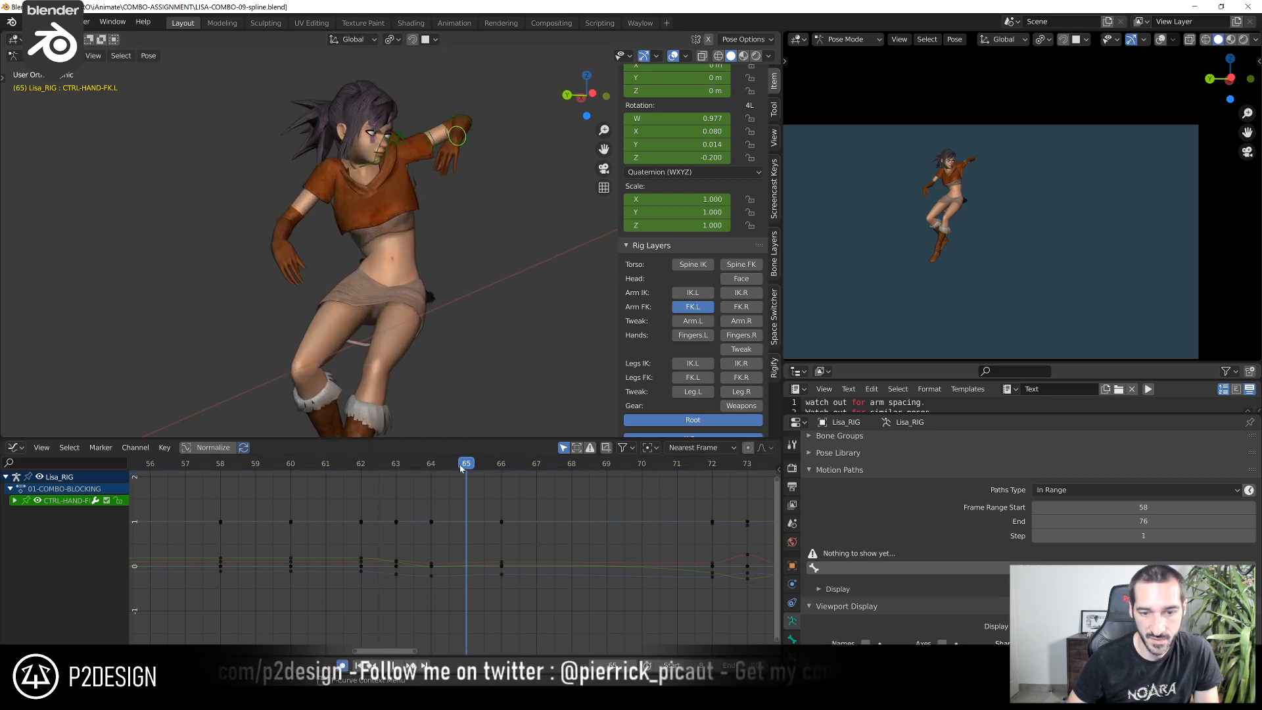
{"action": "left_click_drag", "start_coordinate": [490, 471], "coordinate": [461, 516]}
{"action": "scroll", "coordinate": [863, 237], "scroll_direction": "up", "scroll_amount": 3}
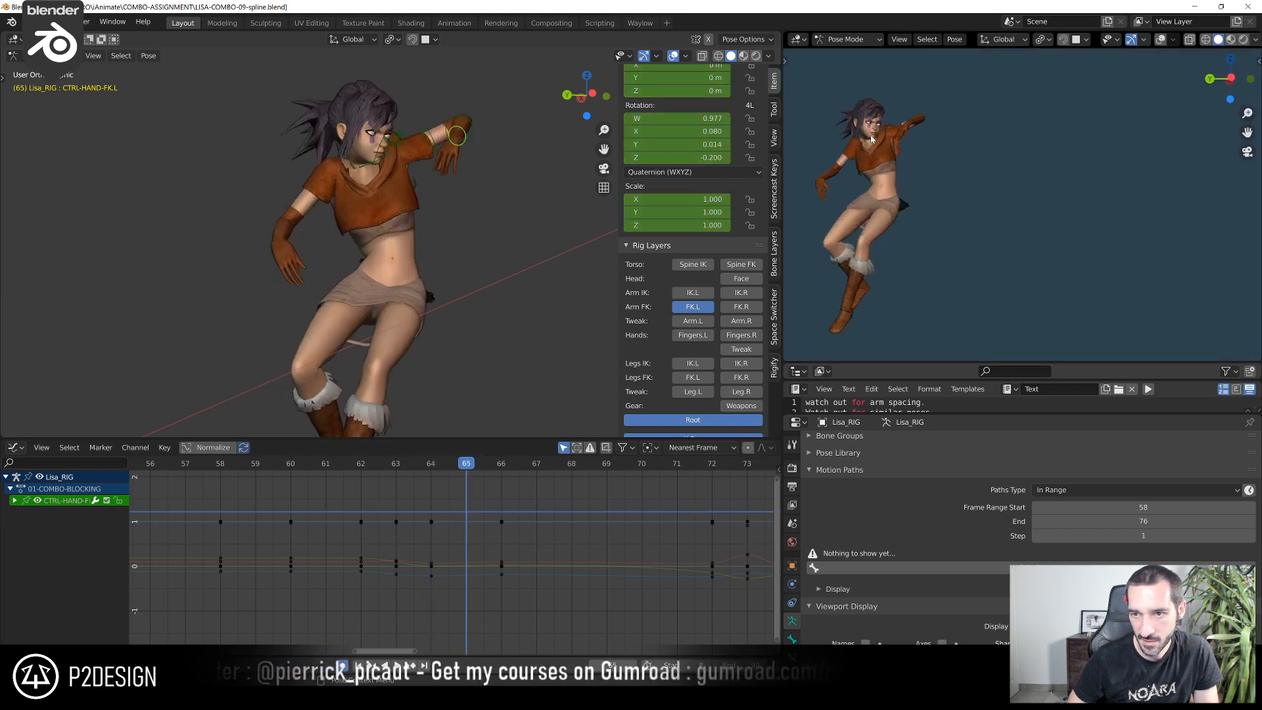
{"action": "scroll", "coordinate": [872, 139], "scroll_direction": "up", "scroll_amount": 1}
{"action": "scroll", "coordinate": [887, 115], "scroll_direction": "up", "scroll_amount": 2}
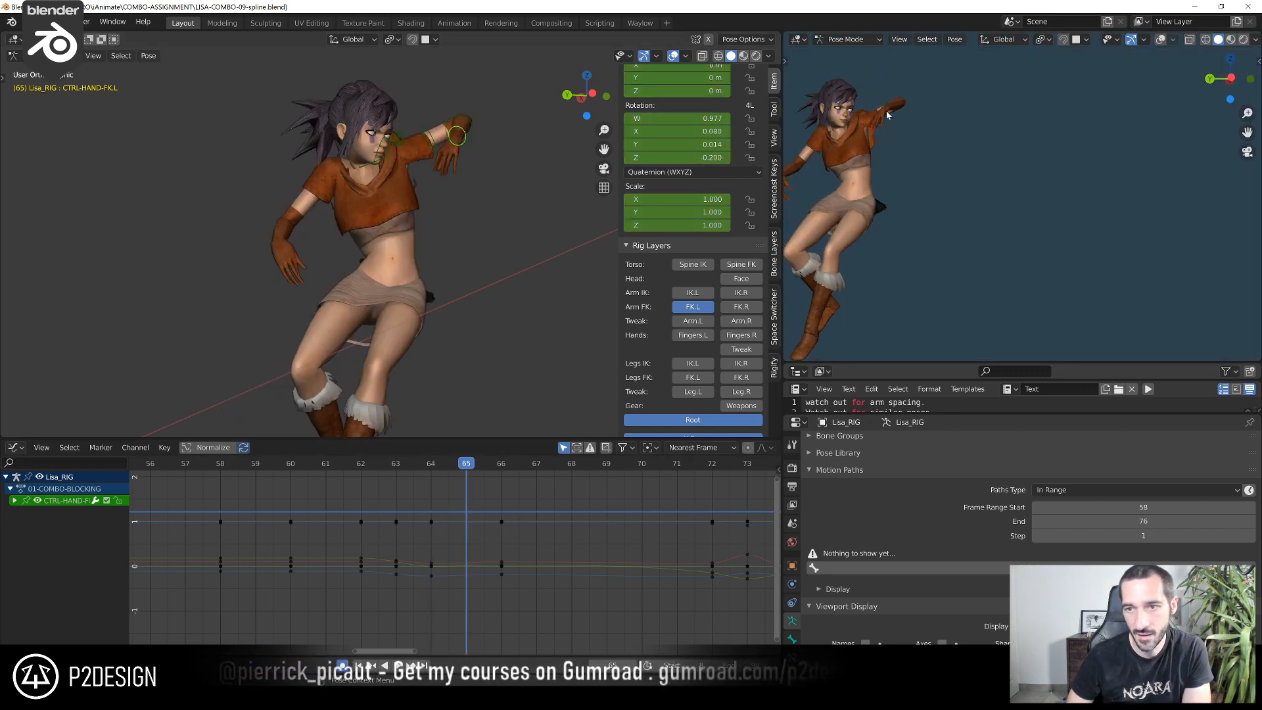
Step back and forth through frames 64 to 70 to examine the left arm's arc and spacing in the camera view
{"action": "key", "text": "Right"}
{"action": "key", "text": "Right"}
{"action": "key", "text": "Right"}
{"action": "key", "text": "Left"}
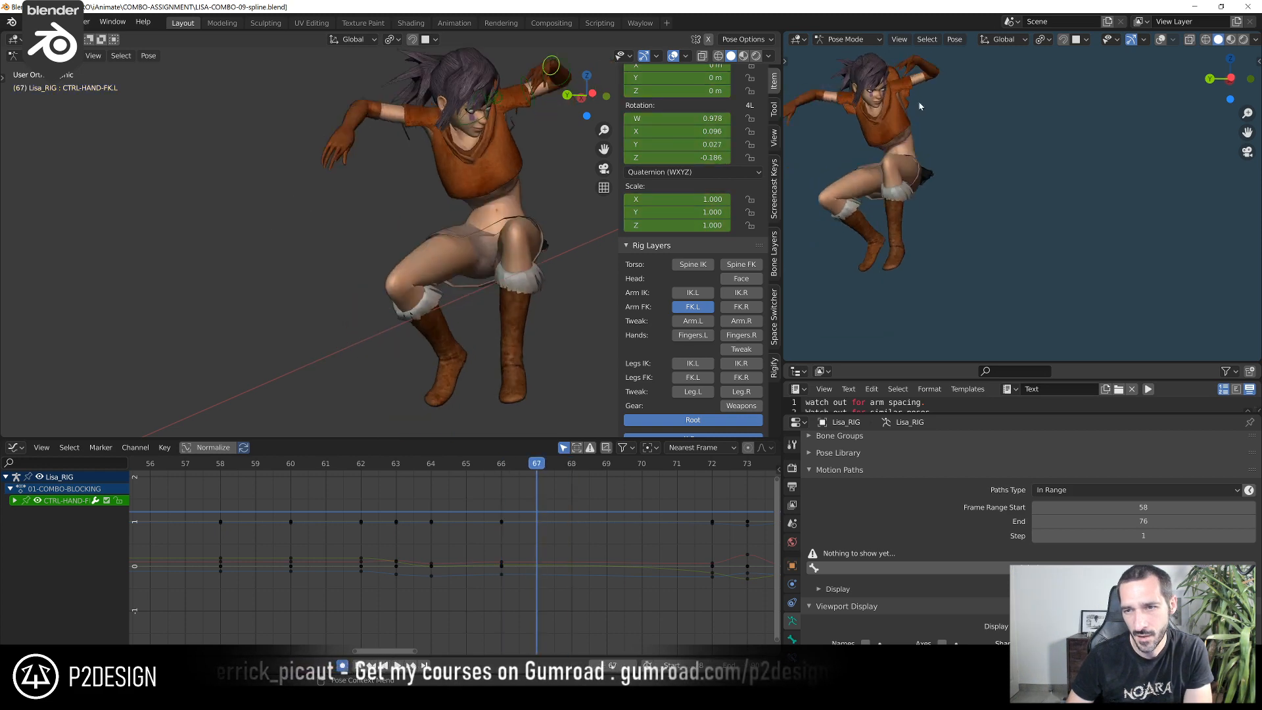
{"action": "key", "text": "Left"}
{"action": "key", "text": "Left"}
{"action": "key", "text": "Left"}
{"action": "key", "text": "Right"}
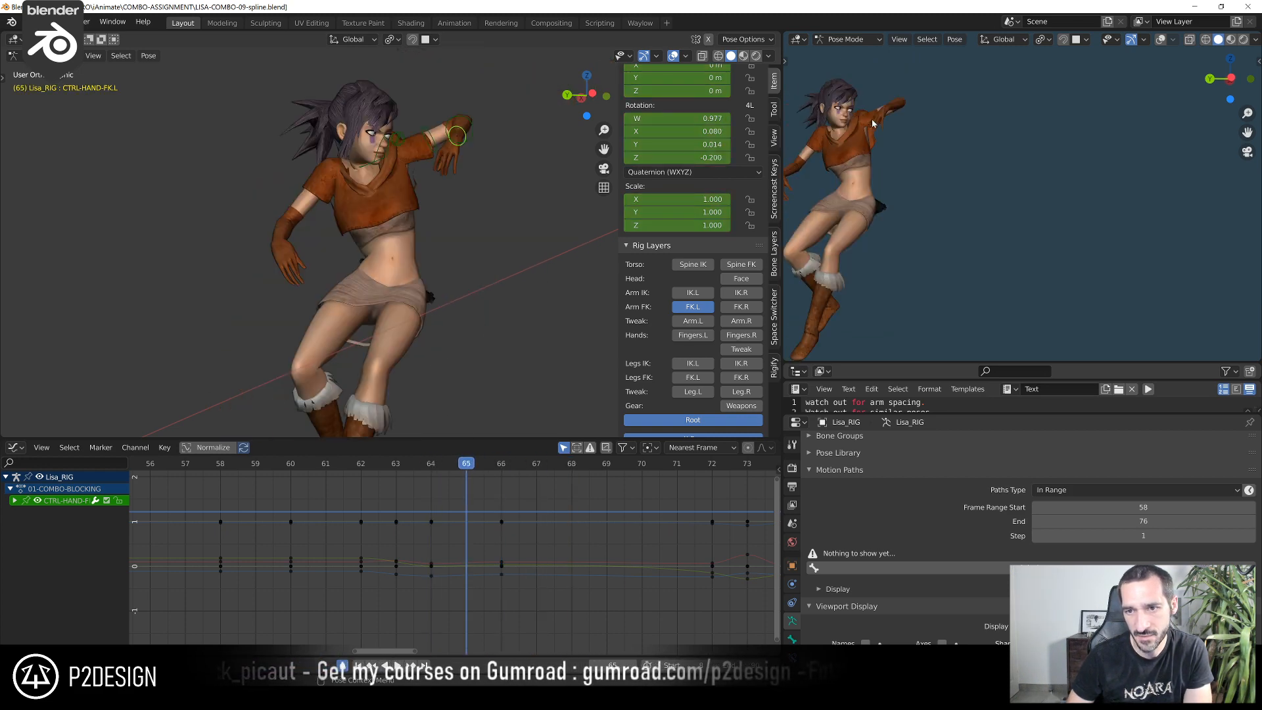
{"action": "key", "text": "Right"}
{"action": "key", "text": "Right"}
{"action": "key", "text": "Right"}
{"action": "key", "text": "Right"}
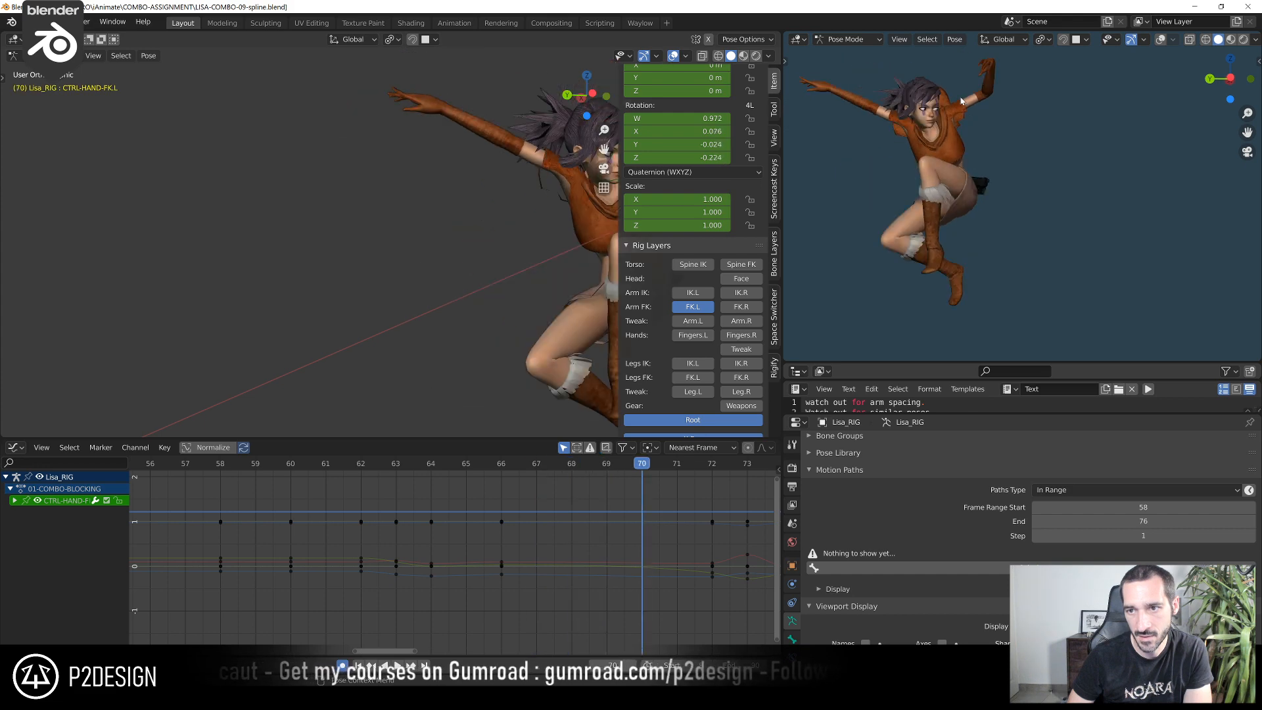
{"action": "key", "text": "Left"}
{"action": "key", "text": "Left"}
{"action": "key", "text": "Left"}
{"action": "key", "text": "Left"}
{"action": "key", "text": "Left"}
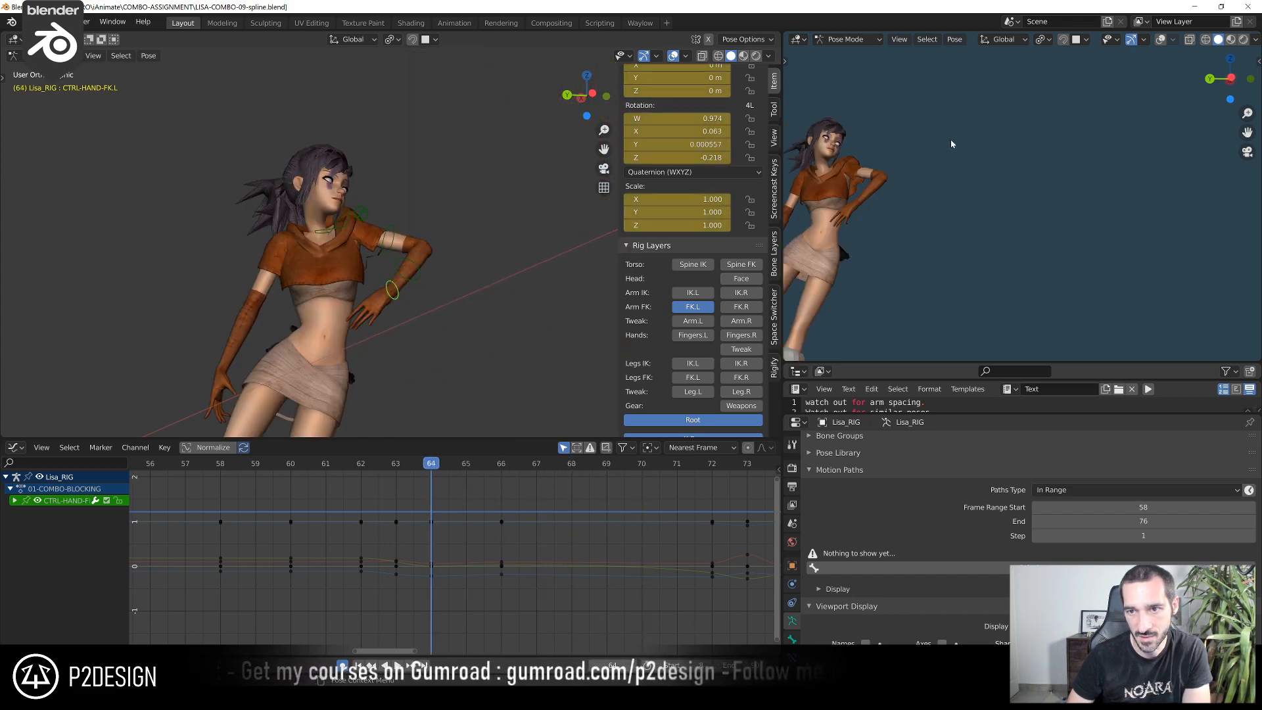
{"action": "key", "text": "Right"}
{"action": "key", "text": "Right"}
{"action": "key", "text": "Right"}
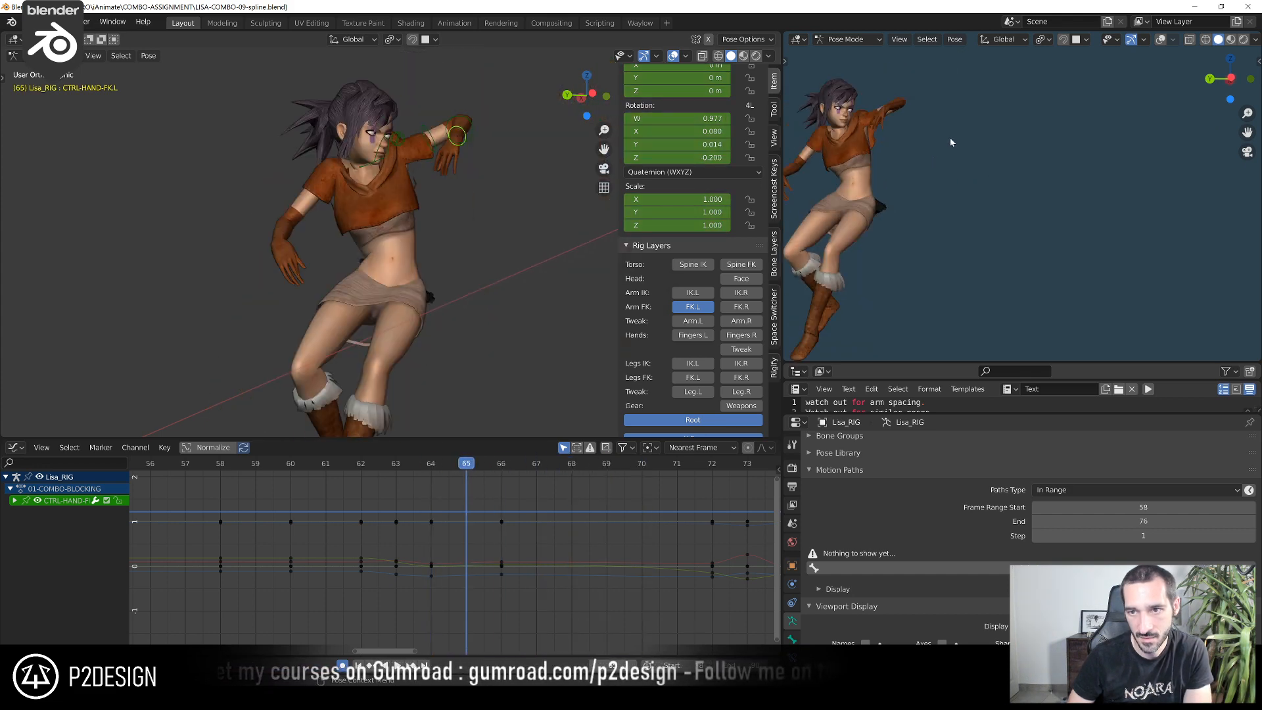
{"action": "key", "text": "Left"}
{"action": "key", "text": "Right"}
{"action": "key", "text": "Left"}
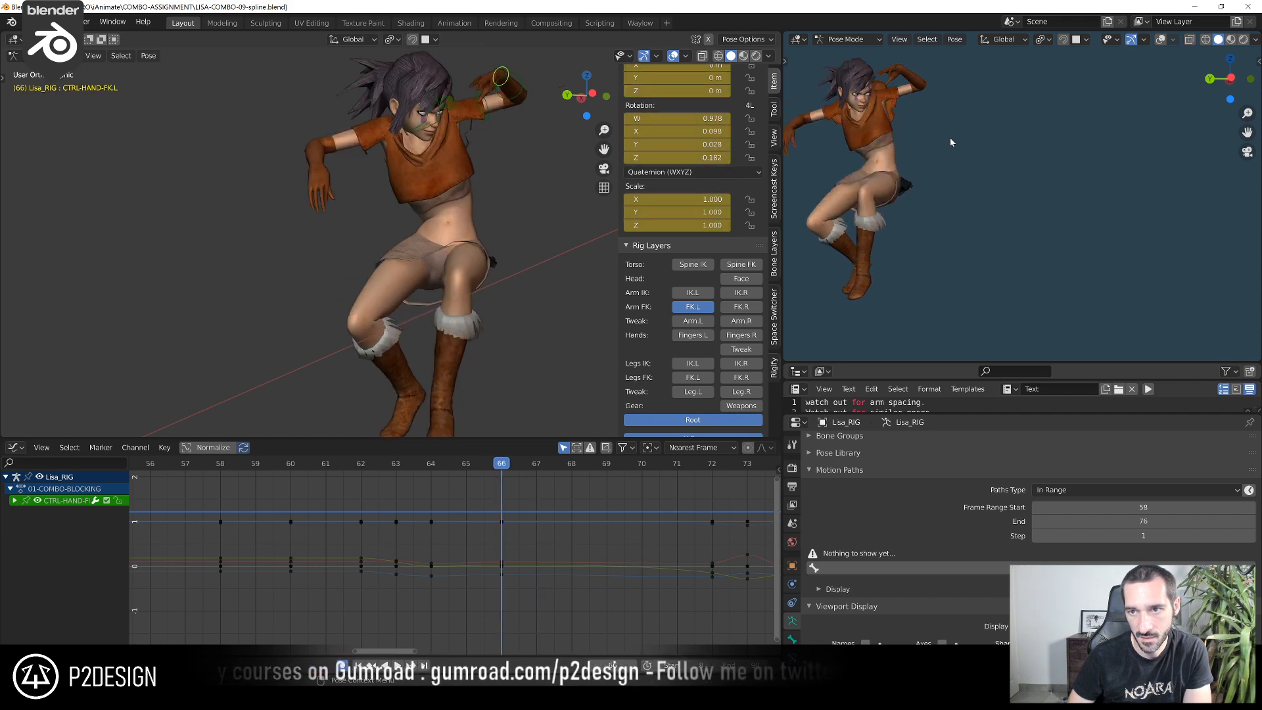
{"action": "key", "text": "Right"}
{"action": "key", "text": "Left"}
{"action": "key", "text": "Left"}
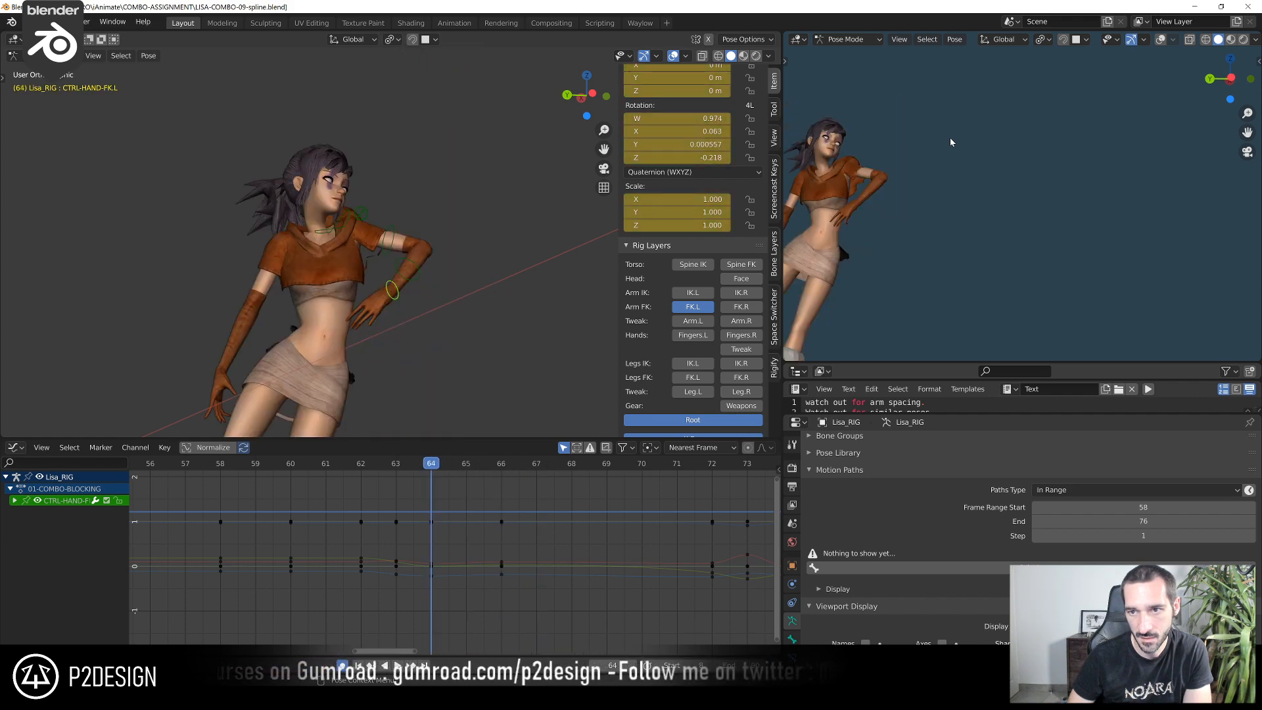
{"action": "key", "text": "Left"}
{"action": "key", "text": "Left"}
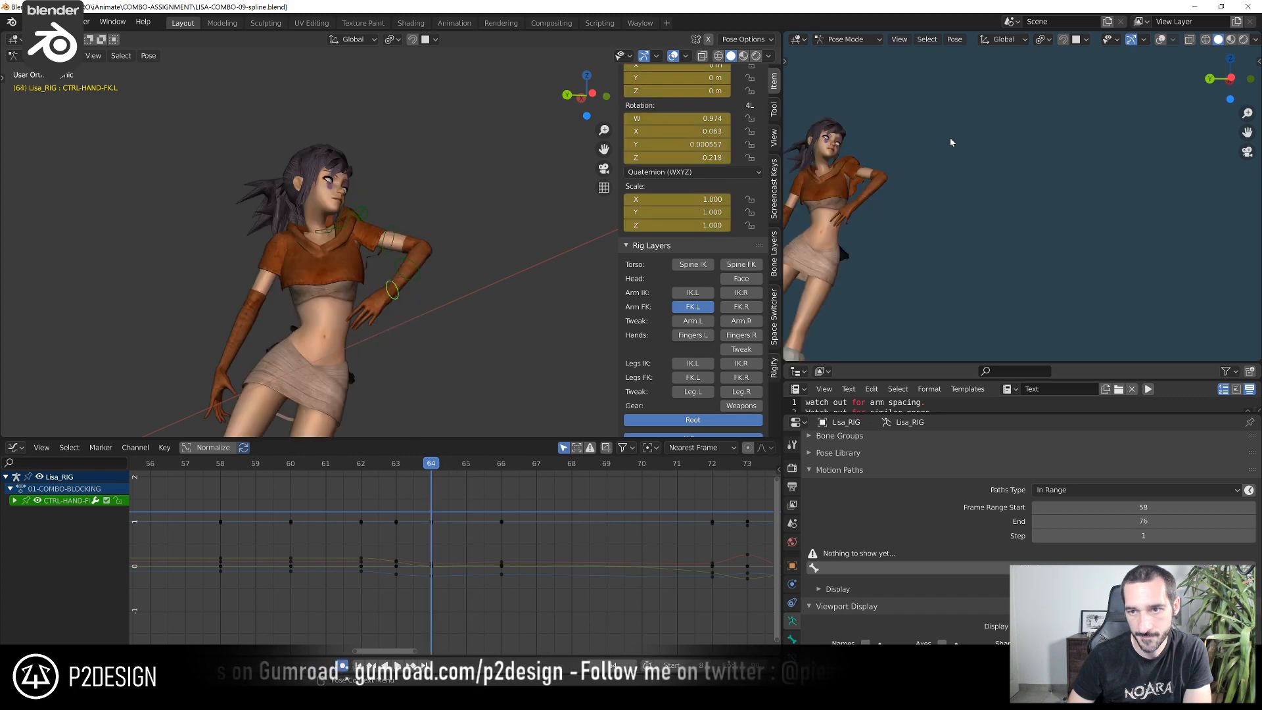
{"action": "key", "text": "Right"}
{"action": "key", "text": "Right"}
{"action": "key", "text": "Right"}
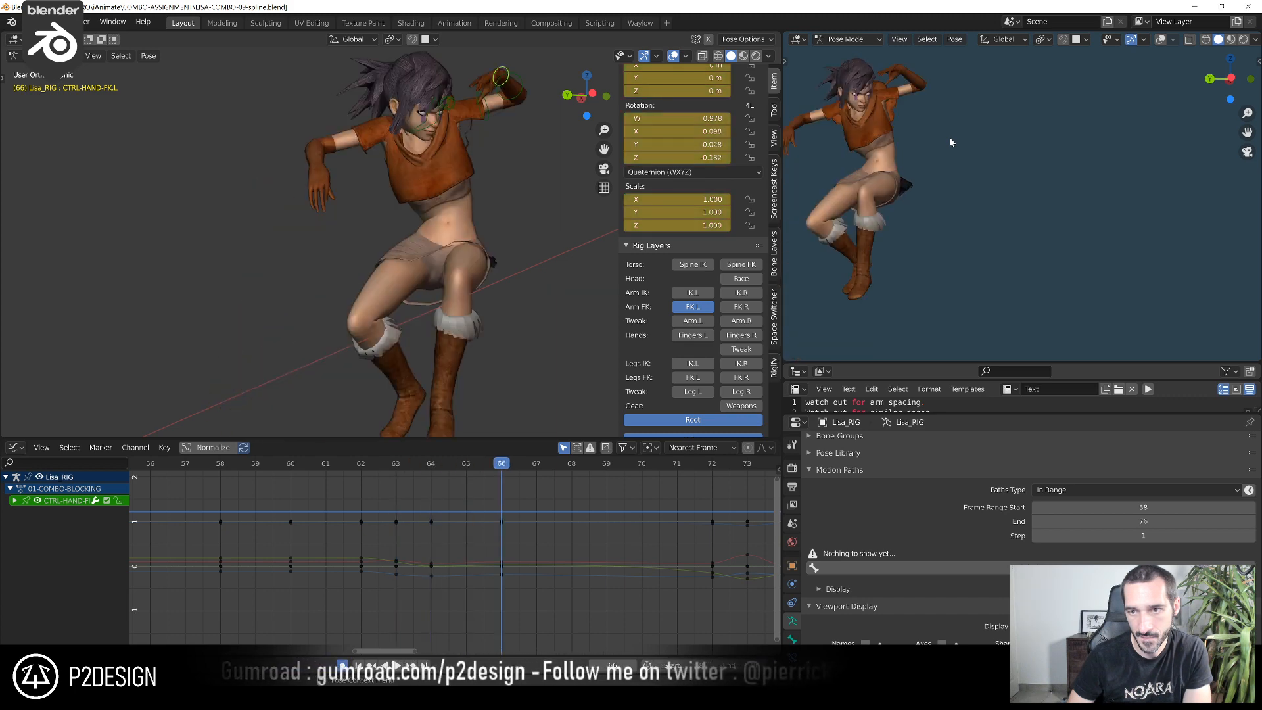
{"action": "key", "text": "Left"}
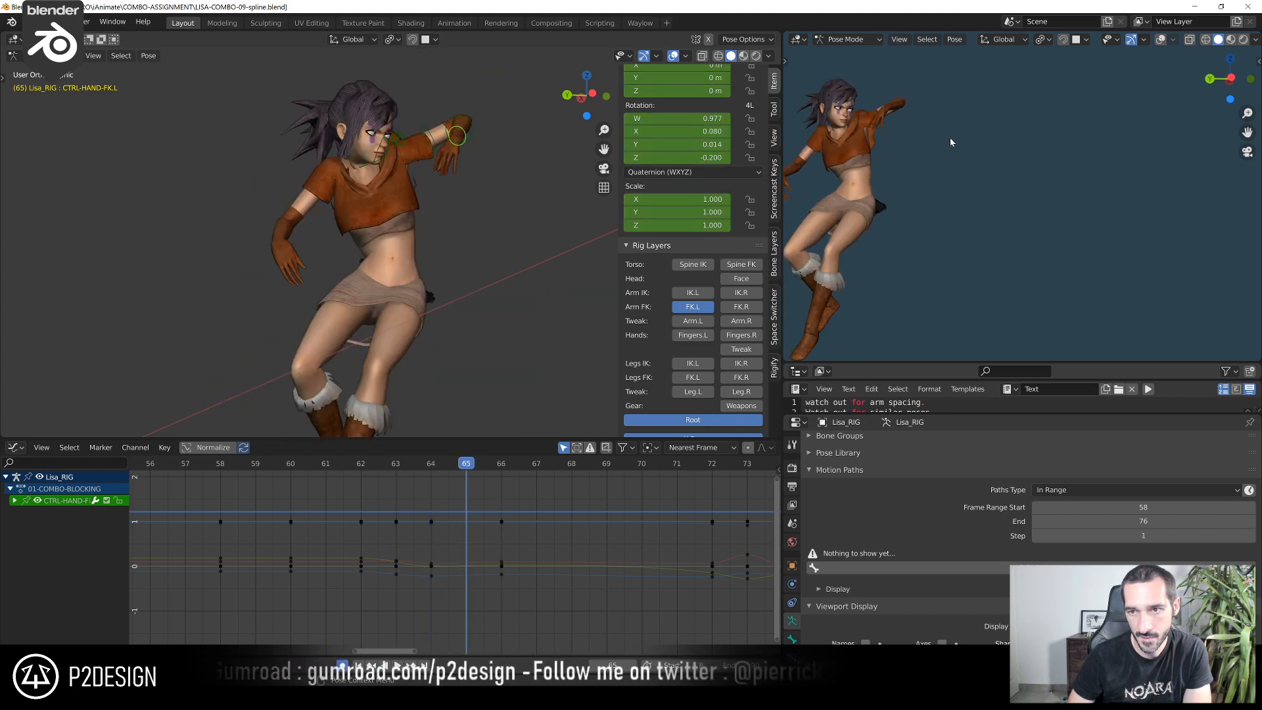
Rotate CTRL-ARM-FK.L by 5.02° in the view at frame 65 and check the motion into frame 66
{"action": "left_click", "coordinate": [434, 149]}
{"action": "scroll", "coordinate": [499, 207], "scroll_direction": "up", "scroll_amount": 3}
{"action": "key", "text": "r"}
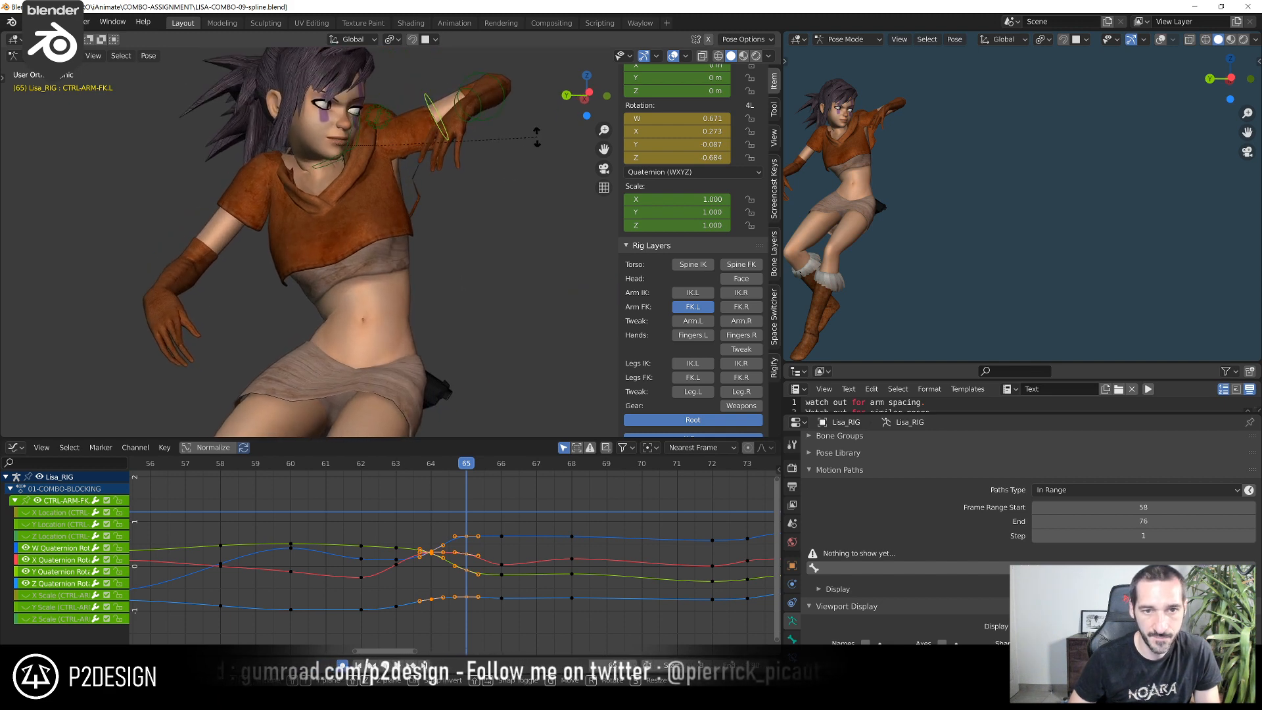
{"action": "left_click", "coordinate": [536, 150]}
{"action": "scroll", "coordinate": [973, 172], "scroll_direction": "down", "scroll_amount": 3}
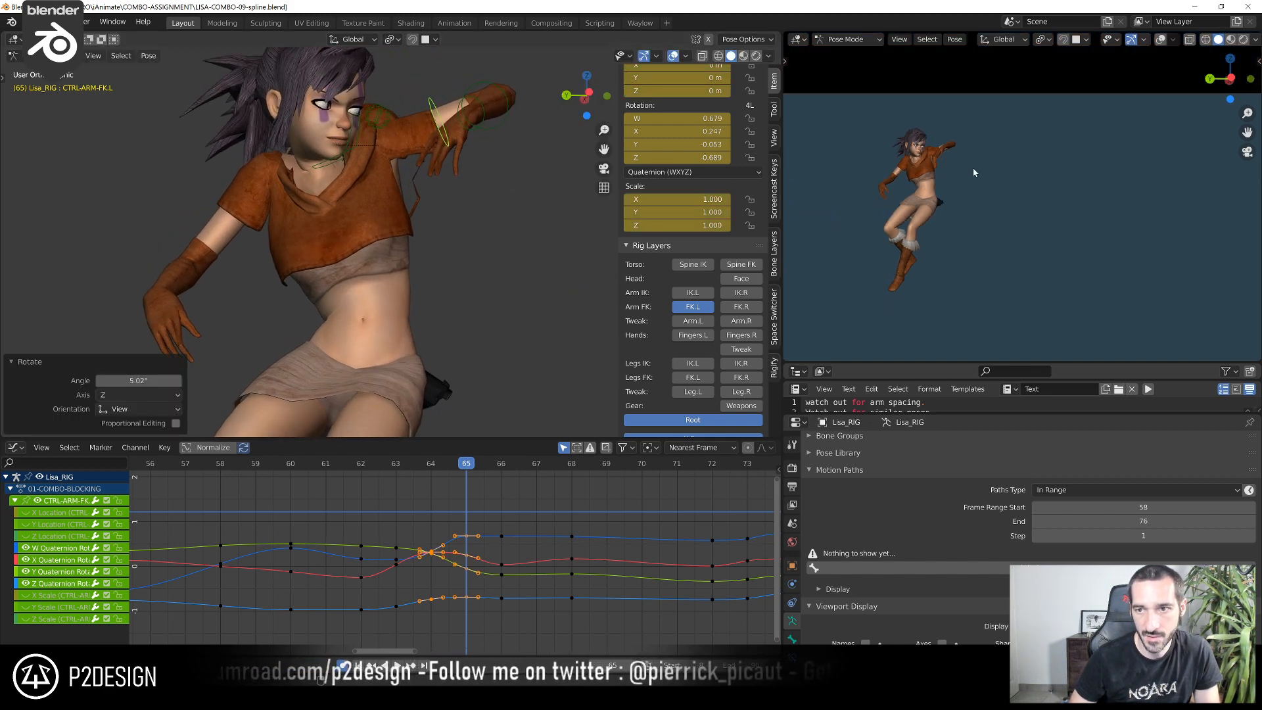
{"action": "left_click_drag", "start_coordinate": [413, 462], "coordinate": [486, 496]}
Move CTRL-ARM-FK.L's frame 66 keys to -0.693 on the Z Quaternion Rotation curve and -0.217 on the Y Quaternion Rotation curve
{"action": "scroll", "coordinate": [503, 526], "scroll_direction": "up", "scroll_amount": 6}
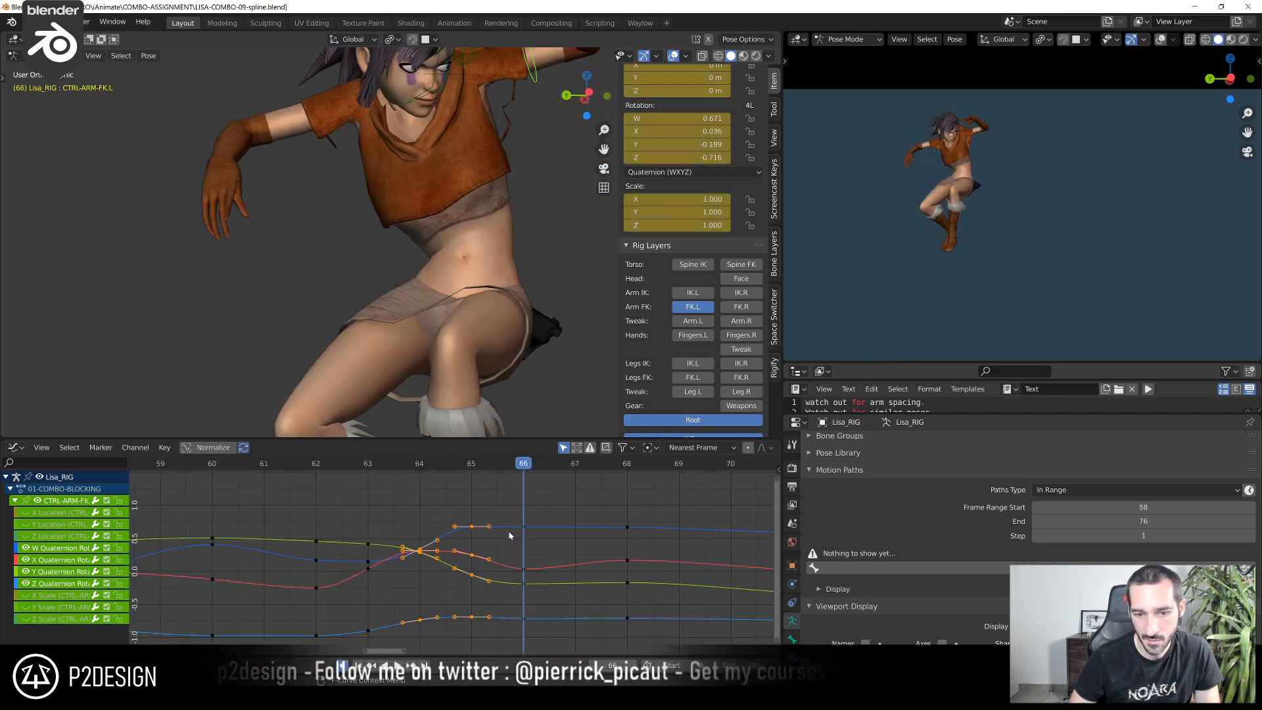
{"action": "left_click", "coordinate": [517, 527]}
{"action": "middle_click_drag", "start_coordinate": [529, 583], "coordinate": [452, 538]}
{"action": "left_click", "coordinate": [451, 539]}
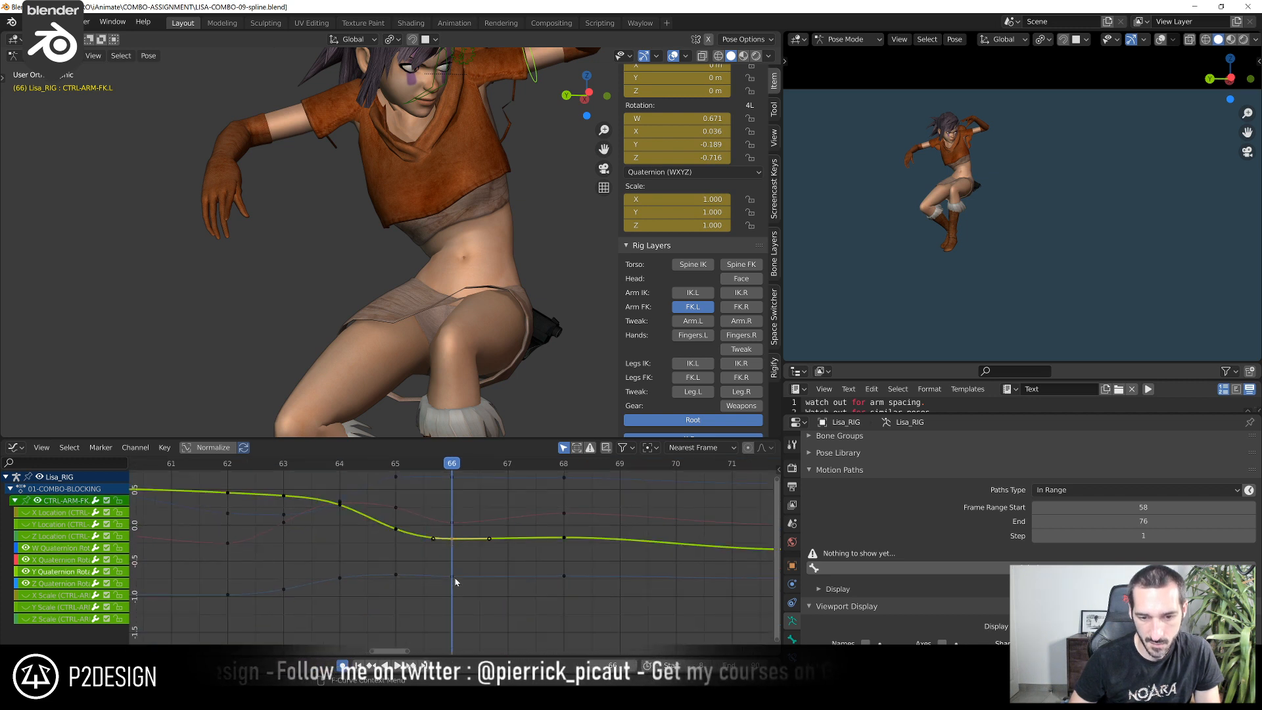
{"action": "left_click", "coordinate": [452, 576]}
{"action": "key", "text": "g"}
{"action": "left_click", "coordinate": [456, 556]}
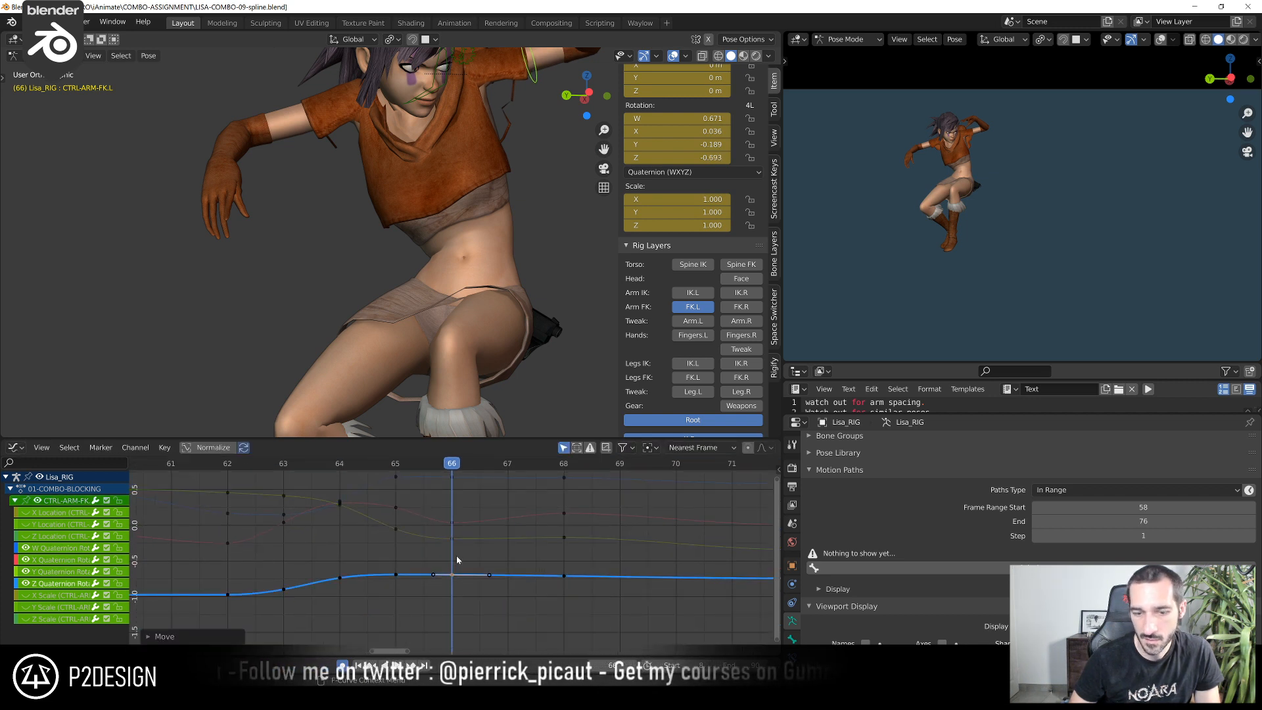
{"action": "left_click", "coordinate": [452, 541]}
{"action": "key", "text": "g"}
{"action": "left_click", "coordinate": [451, 563]}
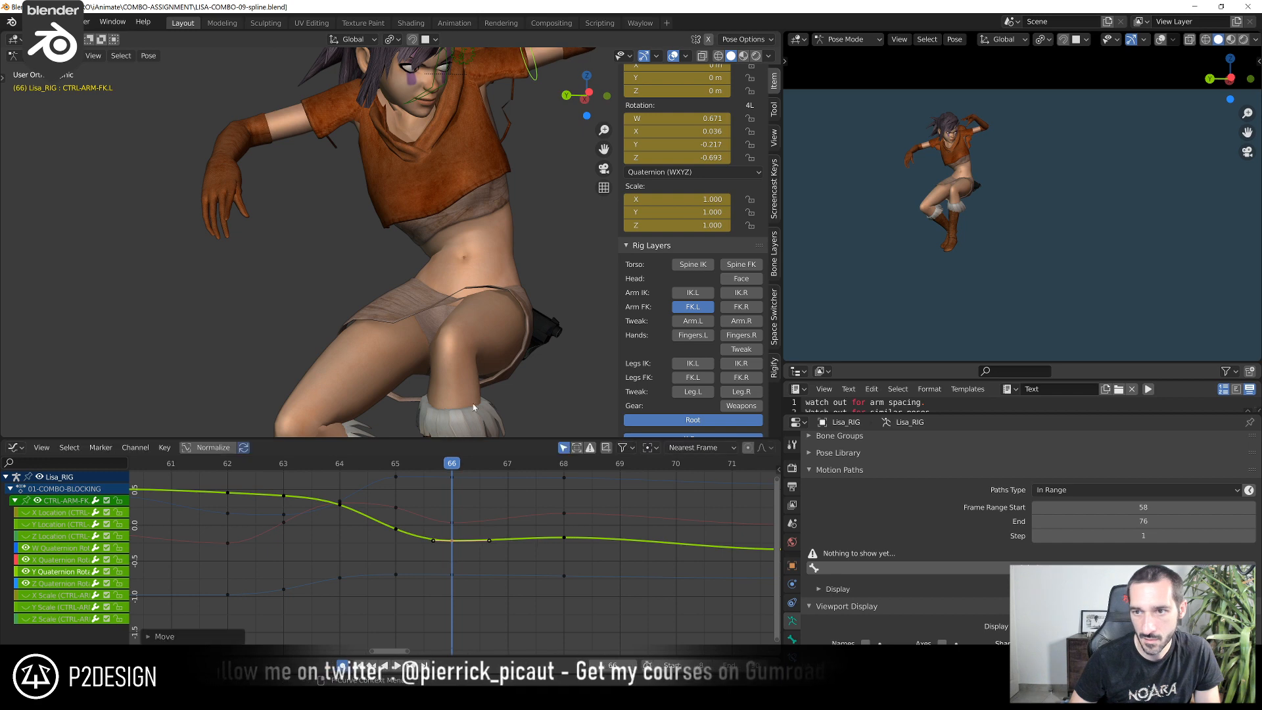
Rotate CTRL-SHOULDER.L by -4.73° in the view at frame 66
{"action": "middle_click_drag", "start_coordinate": [451, 137], "coordinate": [444, 190], "text": "shift"}
{"action": "left_click", "coordinate": [453, 117]}
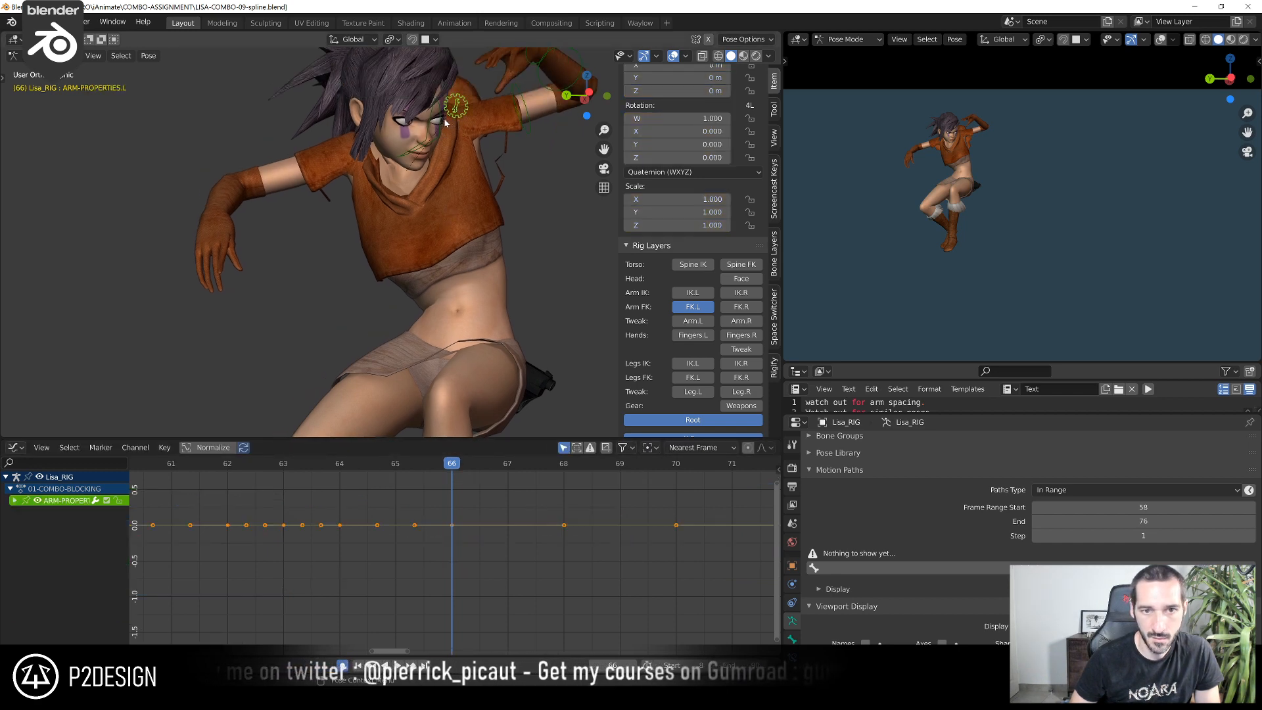
{"action": "left_click", "coordinate": [440, 134]}
{"action": "scroll", "coordinate": [455, 555], "scroll_direction": "up", "scroll_amount": 3}
{"action": "key", "text": "r"}
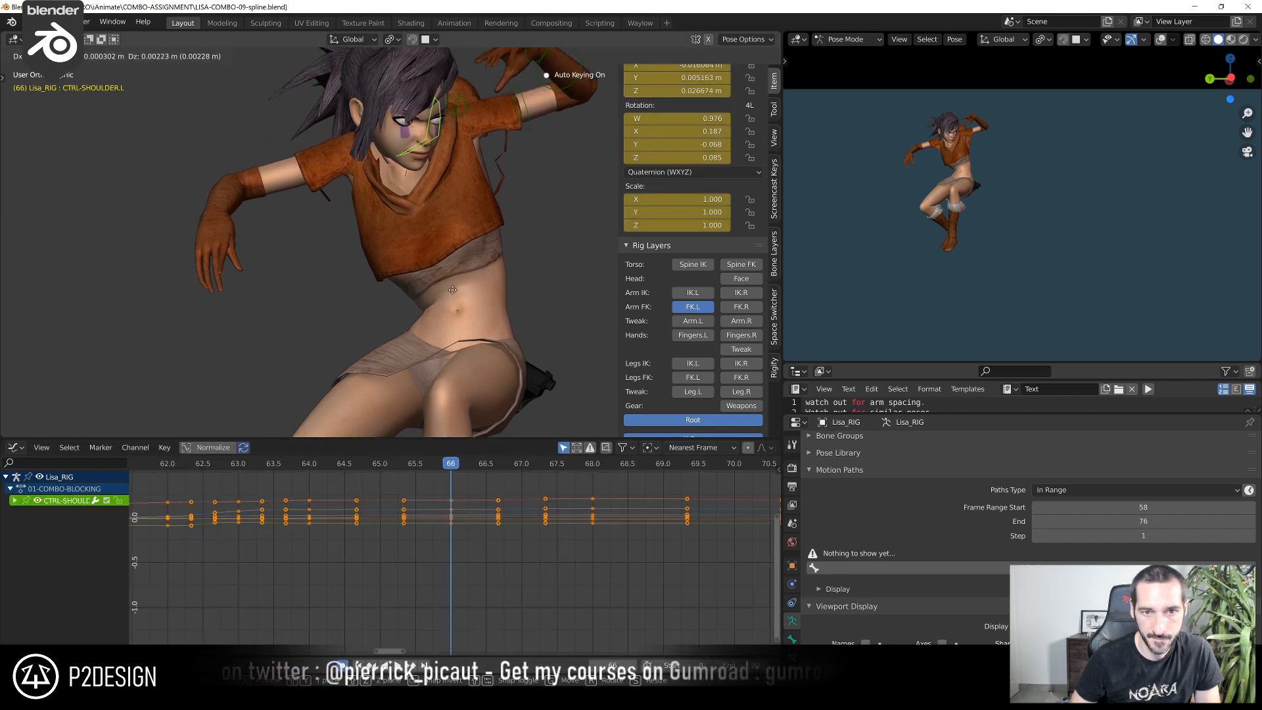
{"action": "left_click", "coordinate": [475, 249]}
{"action": "middle_click_drag", "start_coordinate": [509, 168], "coordinate": [508, 222], "text": "shift"}
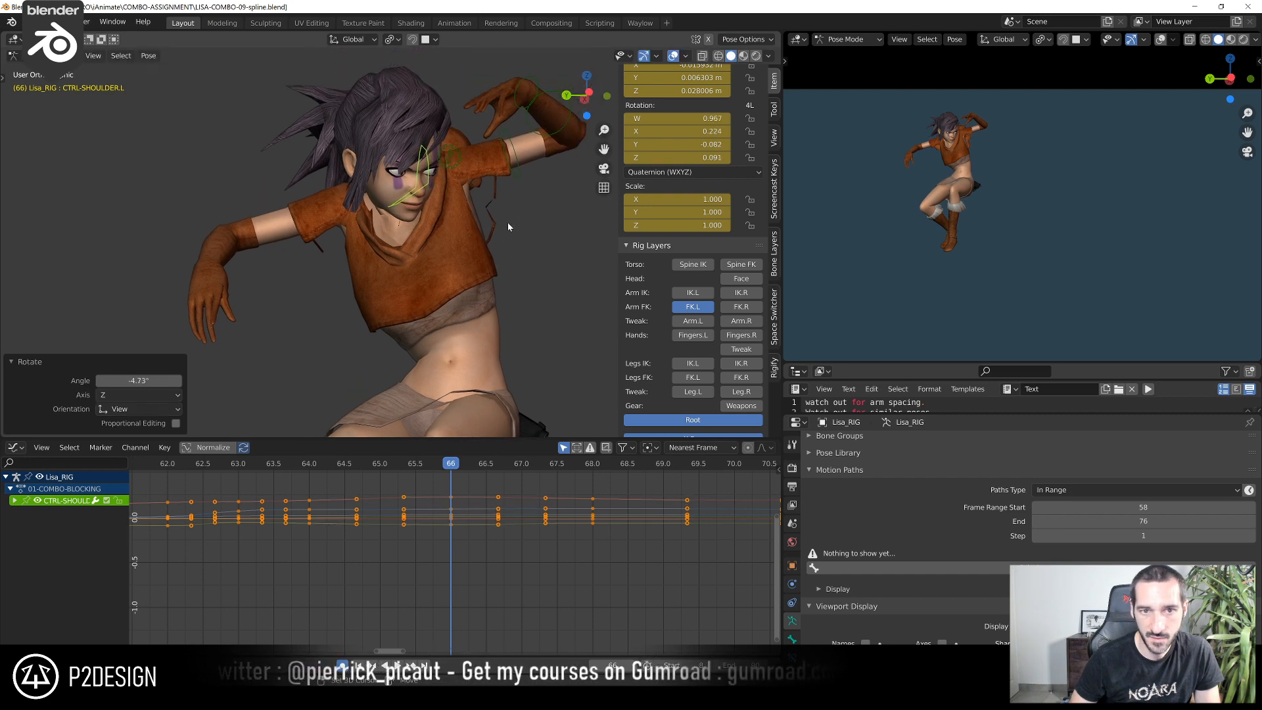
Rotate CTRL-ARM-FK.L by -3.23° in the view at frame 66 to match the adjusted shoulder
{"action": "left_click", "coordinate": [526, 175]}
{"action": "left_click", "coordinate": [528, 174]}
{"action": "middle_click_drag", "start_coordinate": [531, 178], "coordinate": [555, 179]}
{"action": "key", "text": "r"}
{"action": "left_click", "coordinate": [553, 185]}
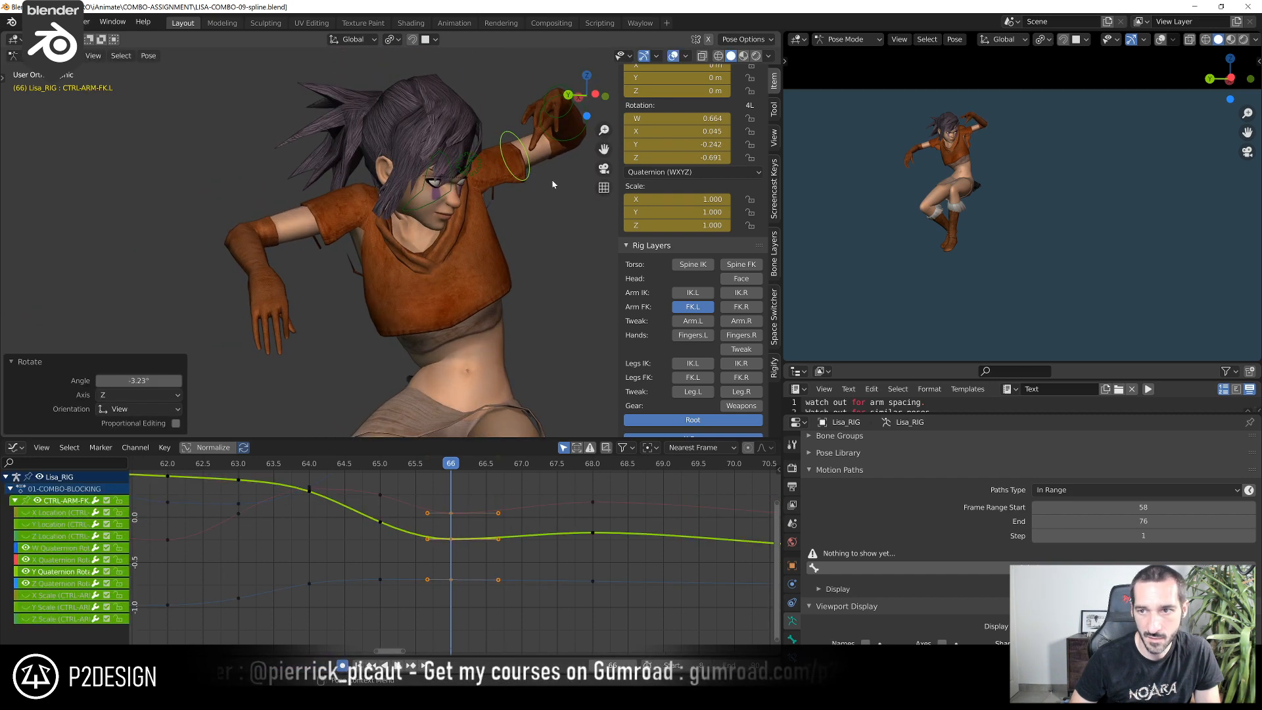
Check the left arm through frames 66 to 68, and rotate CTRL-ARM-FK.L by -20.5° around its local Y axis at frame 68
{"action": "left_click_drag", "start_coordinate": [322, 466], "coordinate": [517, 471]}
{"action": "key", "text": "Left"}
{"action": "key", "text": "Right"}
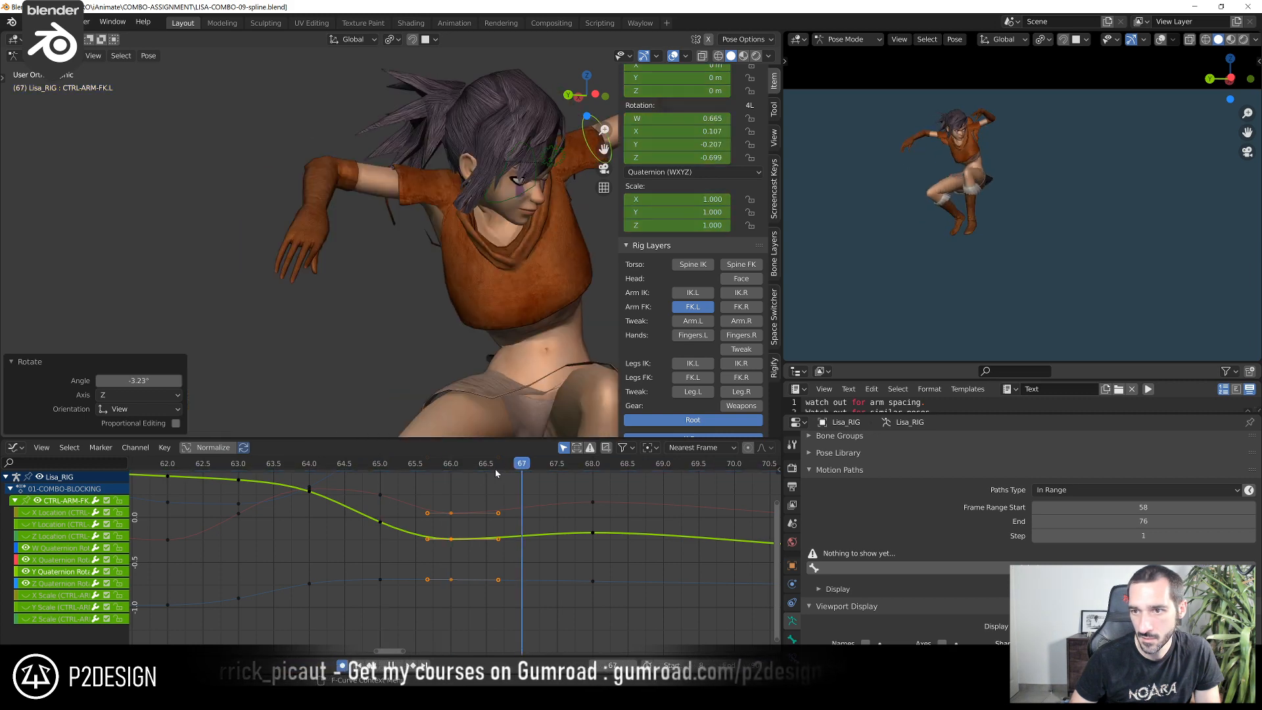
{"action": "key", "text": "Left"}
{"action": "key", "text": "Right"}
{"action": "key", "text": "Right"}
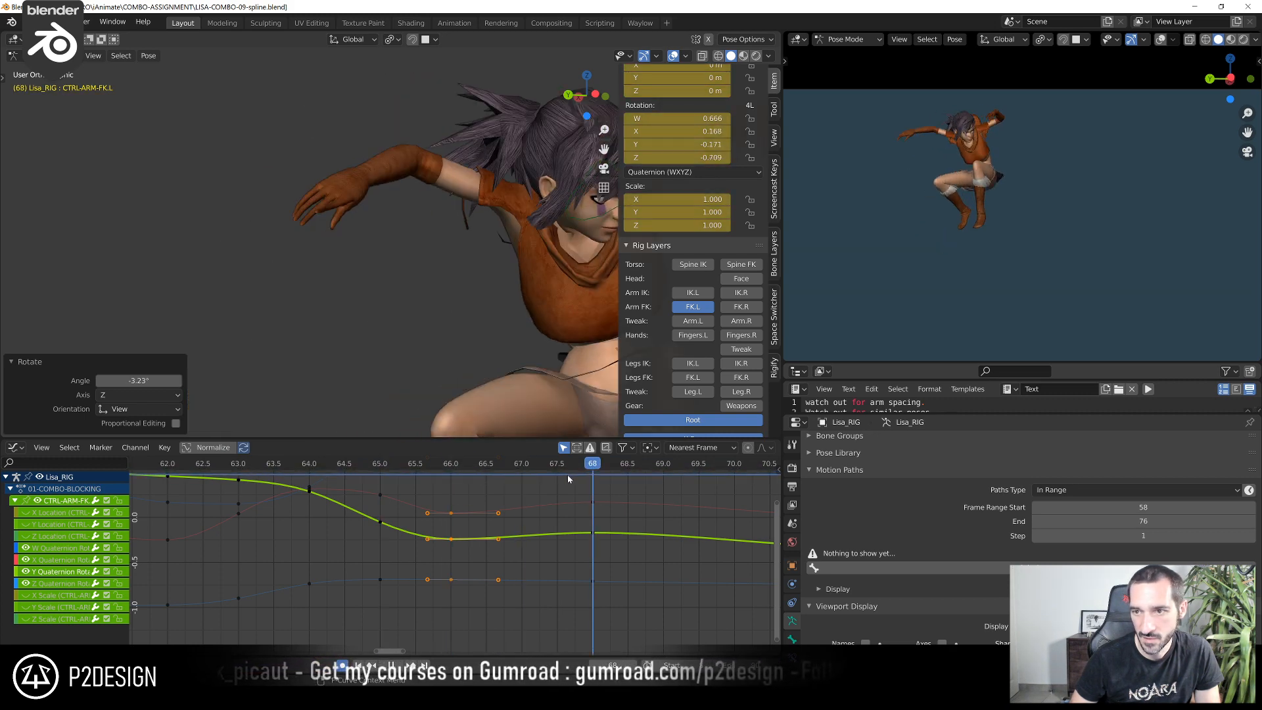
{"action": "scroll", "coordinate": [536, 254], "scroll_direction": "down", "scroll_amount": 2}
{"action": "middle_click_drag", "start_coordinate": [536, 253], "coordinate": [394, 272]}
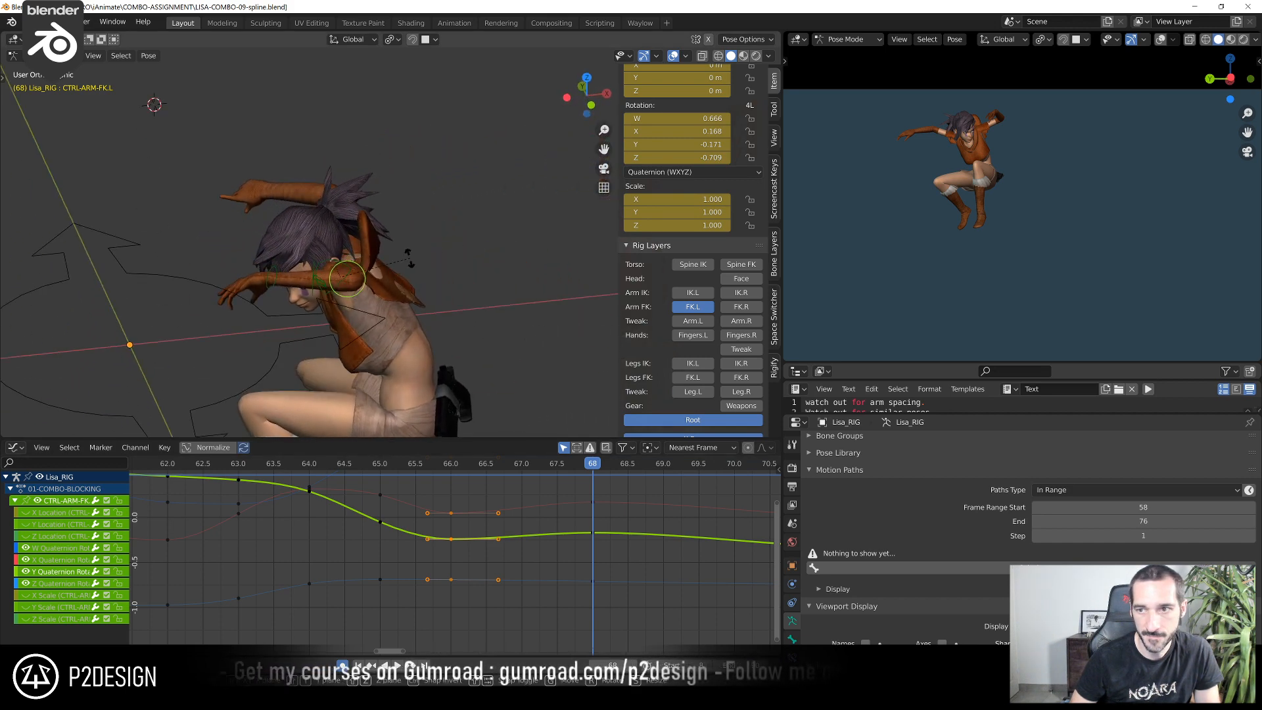
{"action": "key", "text": "y"}
{"action": "key", "text": "y"}
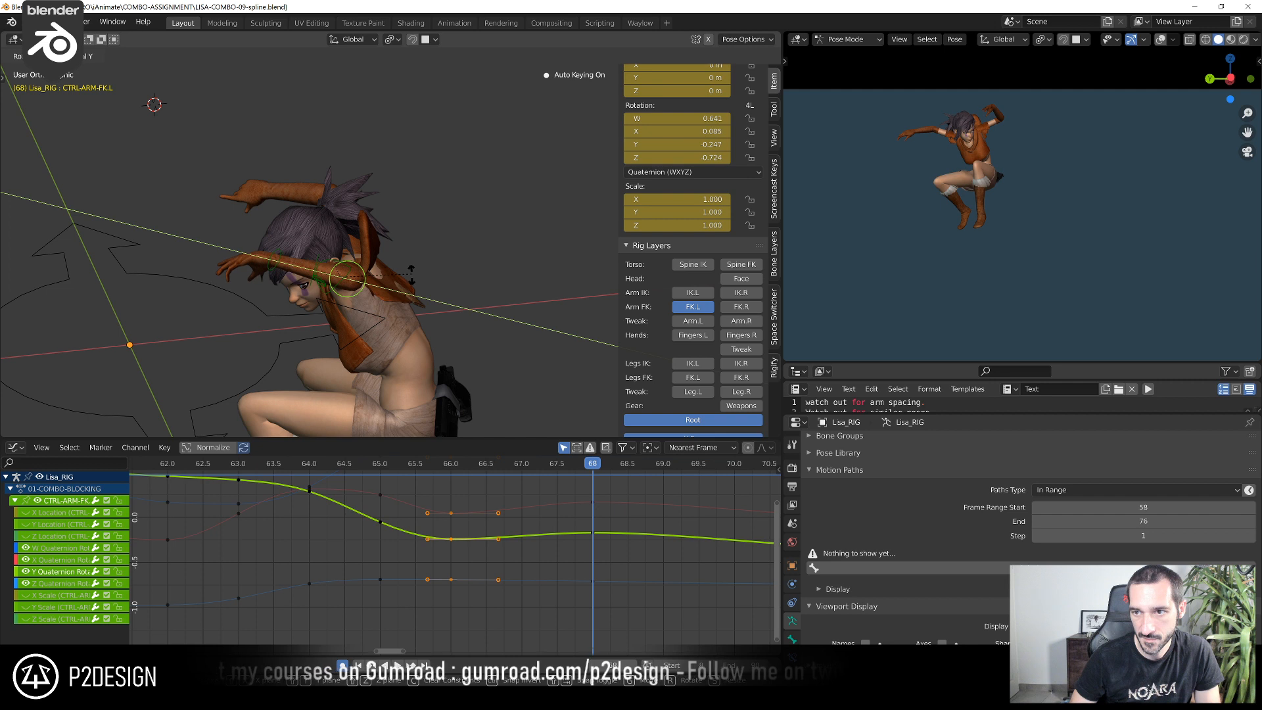
{"action": "left_click", "coordinate": [414, 278]}
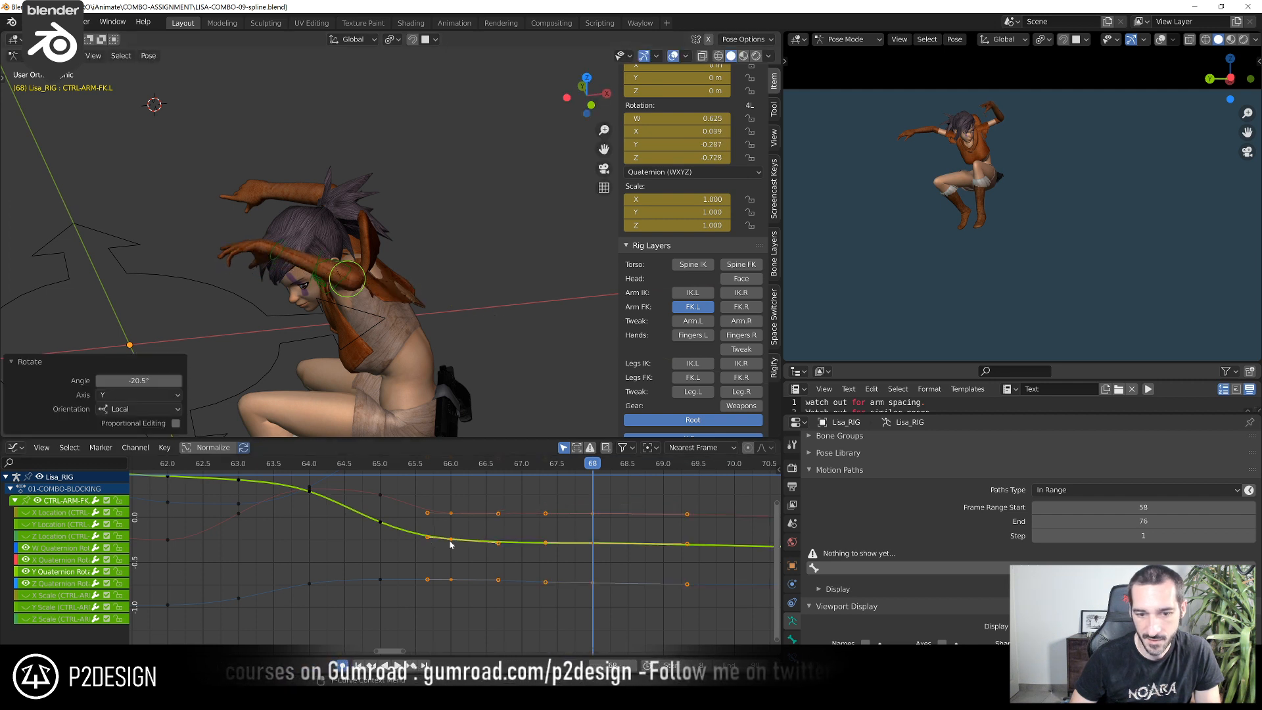
Lower CTRL-ARM-FK.L's frame 68 key on the Y Quaternion Rotation curve to about -0.305 and scrub through the motion
{"action": "left_click", "coordinate": [591, 550]}
{"action": "key", "text": "g"}
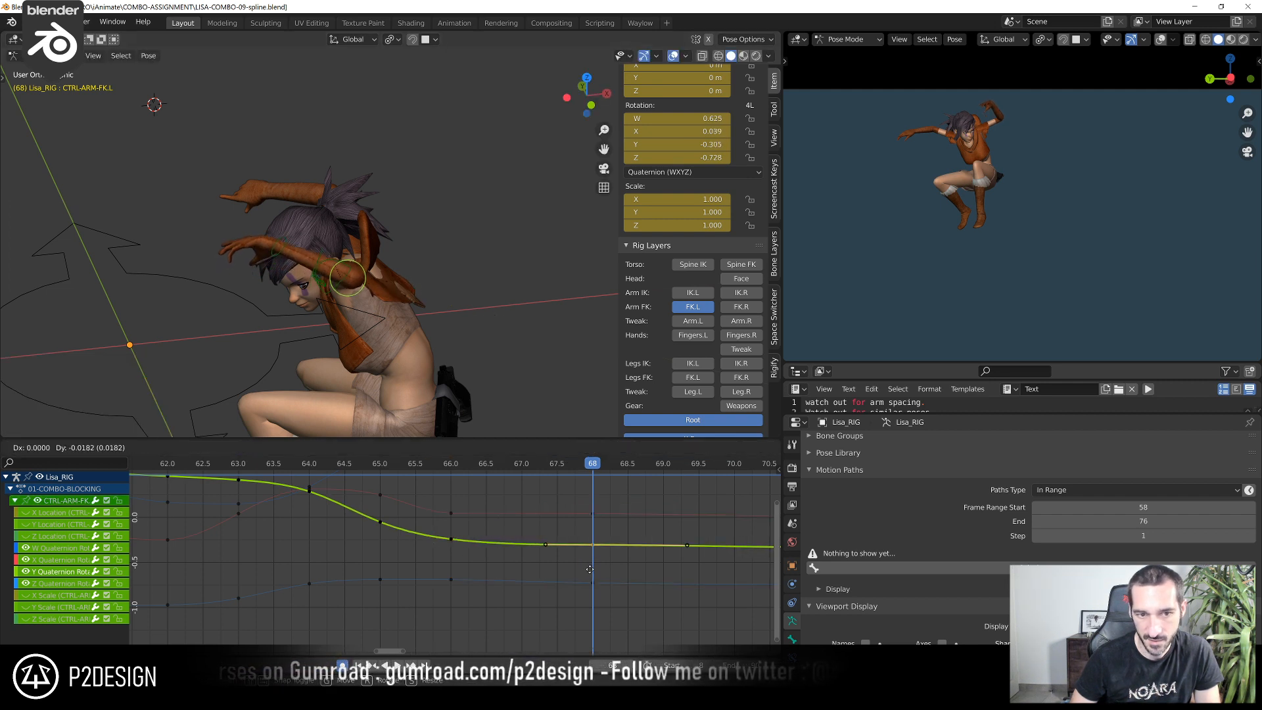
{"action": "left_click", "coordinate": [590, 569]}
{"action": "left_click_drag", "start_coordinate": [298, 468], "coordinate": [776, 468]}
{"action": "left_click_drag", "start_coordinate": [647, 473], "coordinate": [423, 500]}
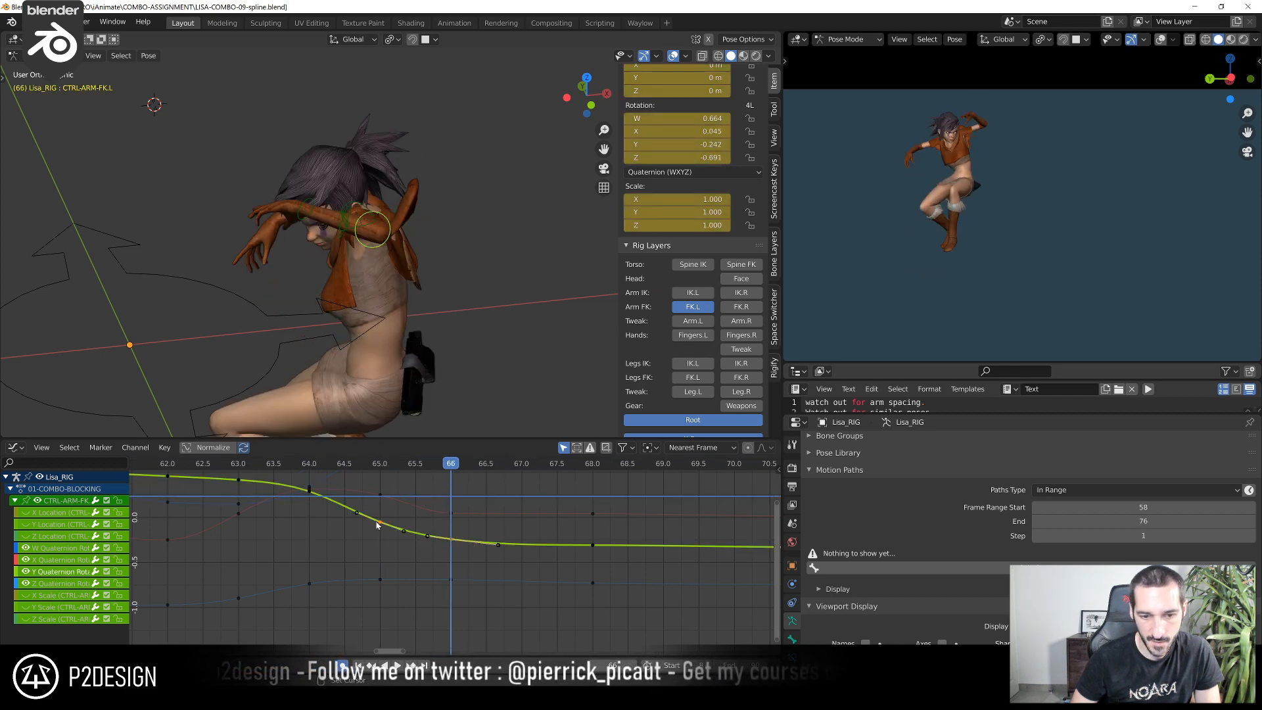
Raise CTRL-ARM-FK.L's Y Quaternion Rotation keys at frames 65 and 66, reaching -0.169 at frame 66
{"action": "left_click", "coordinate": [379, 469]}
{"action": "key", "text": "g"}
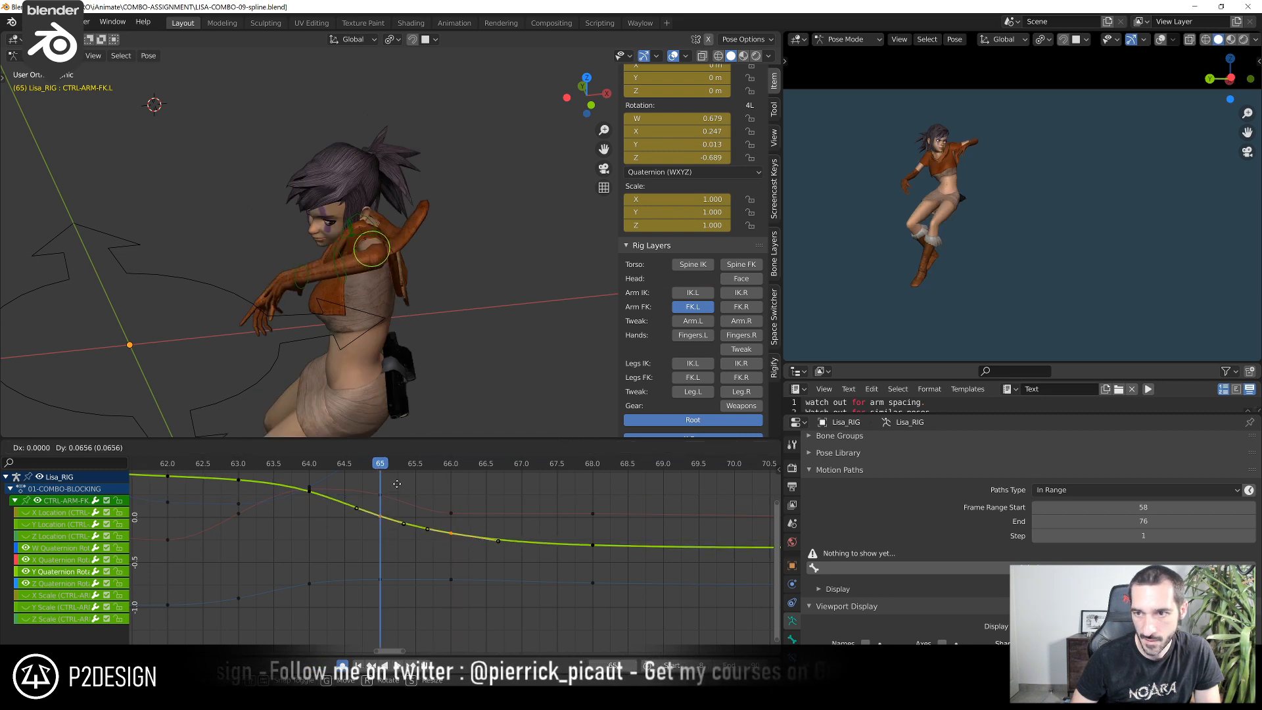
{"action": "left_click", "coordinate": [449, 468]}
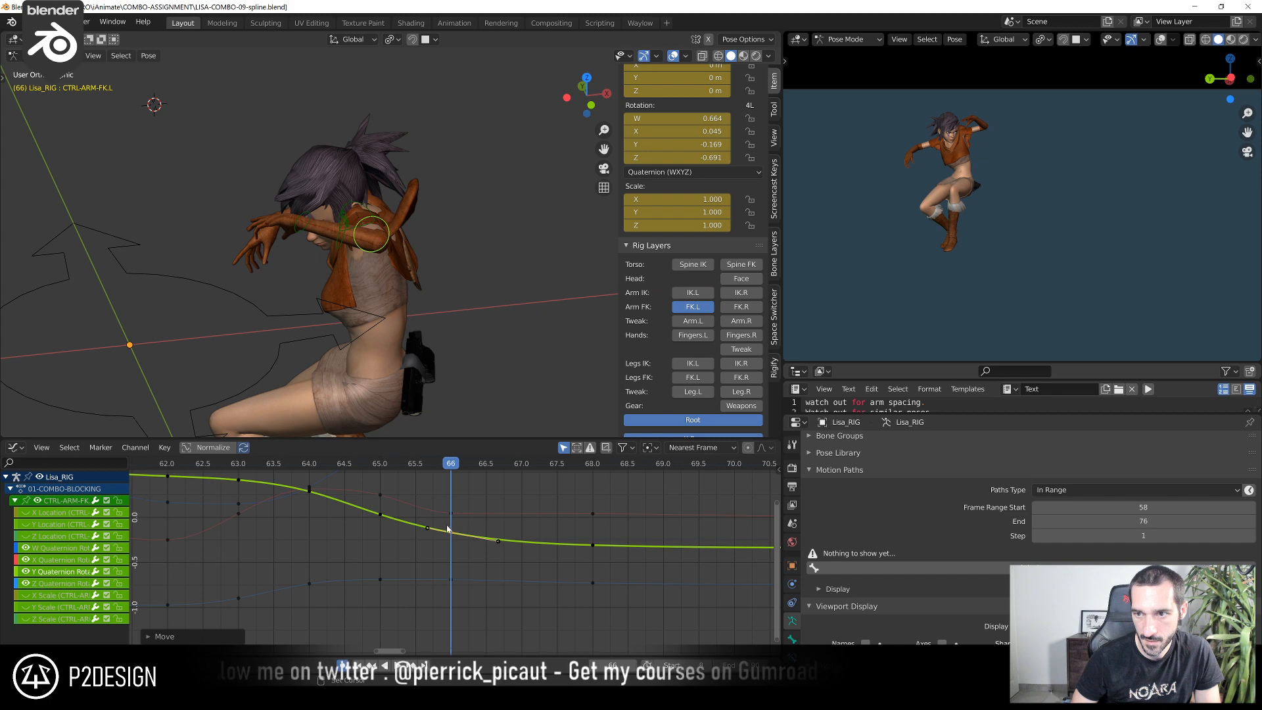
Rotate CTRL-HAND-FK.L at frame 66 by 4.94° around global Z and by -12.4° in the view
{"action": "left_click", "coordinate": [310, 232]}
{"action": "left_click", "coordinate": [307, 229]}
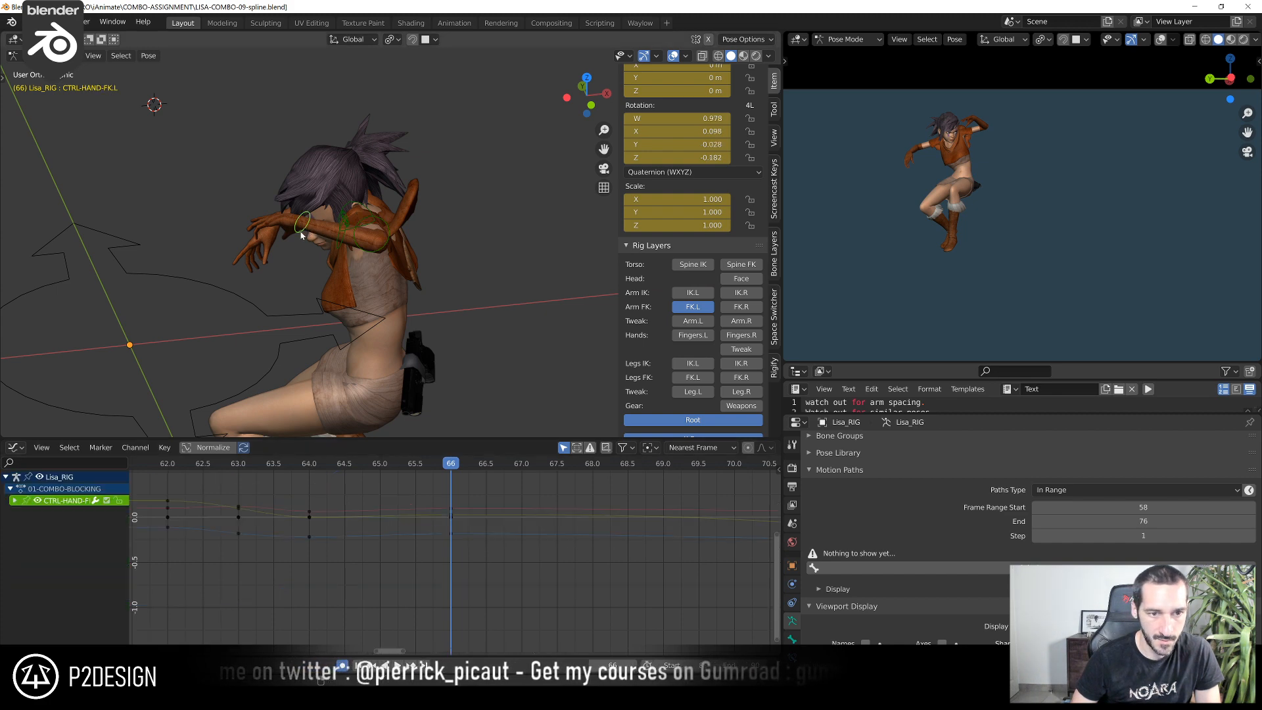
{"action": "scroll", "coordinate": [334, 245], "scroll_direction": "up", "scroll_amount": 2}
{"action": "middle_click_drag", "start_coordinate": [292, 254], "coordinate": [352, 275], "text": "shift"}
{"action": "left_click", "coordinate": [250, 224]}
{"action": "key", "text": "r"}
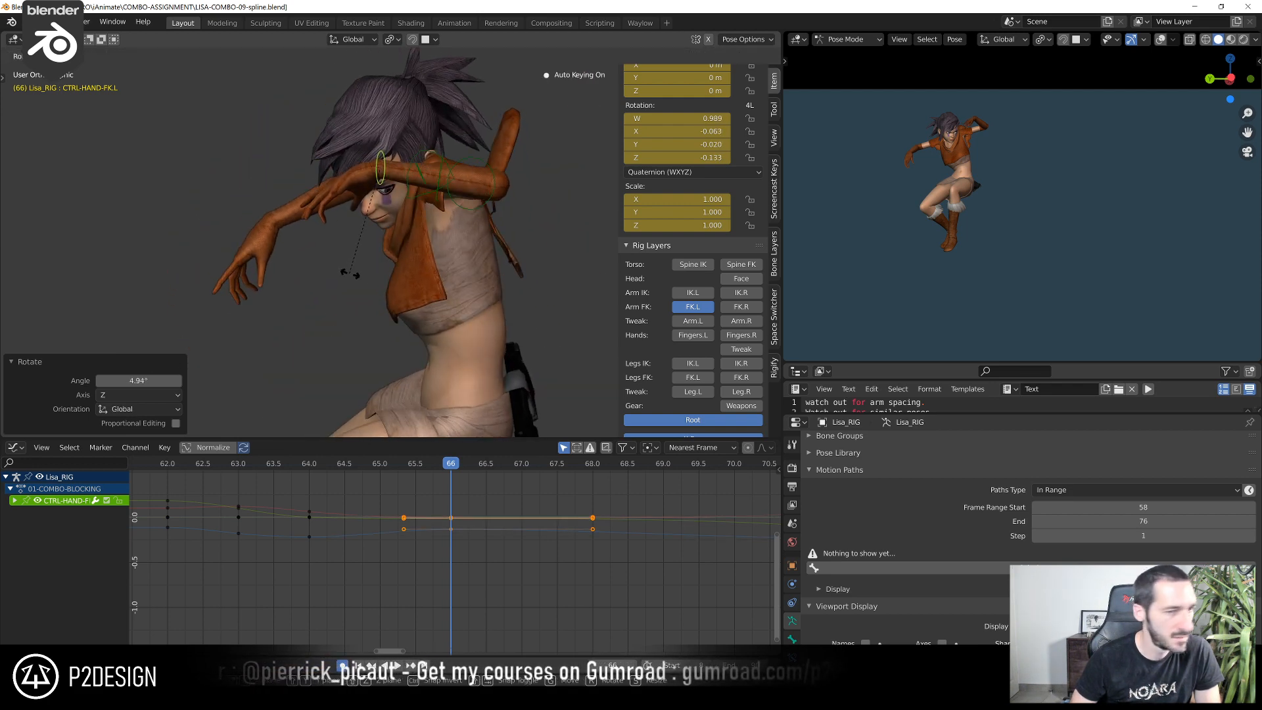
{"action": "left_click", "coordinate": [356, 281]}
Scrub between frames 60 and 73 and examine the left arm's motion and CTRL-ARM-FK.L's rotation curves
{"action": "scroll", "coordinate": [341, 532], "scroll_direction": "down", "scroll_amount": 3}
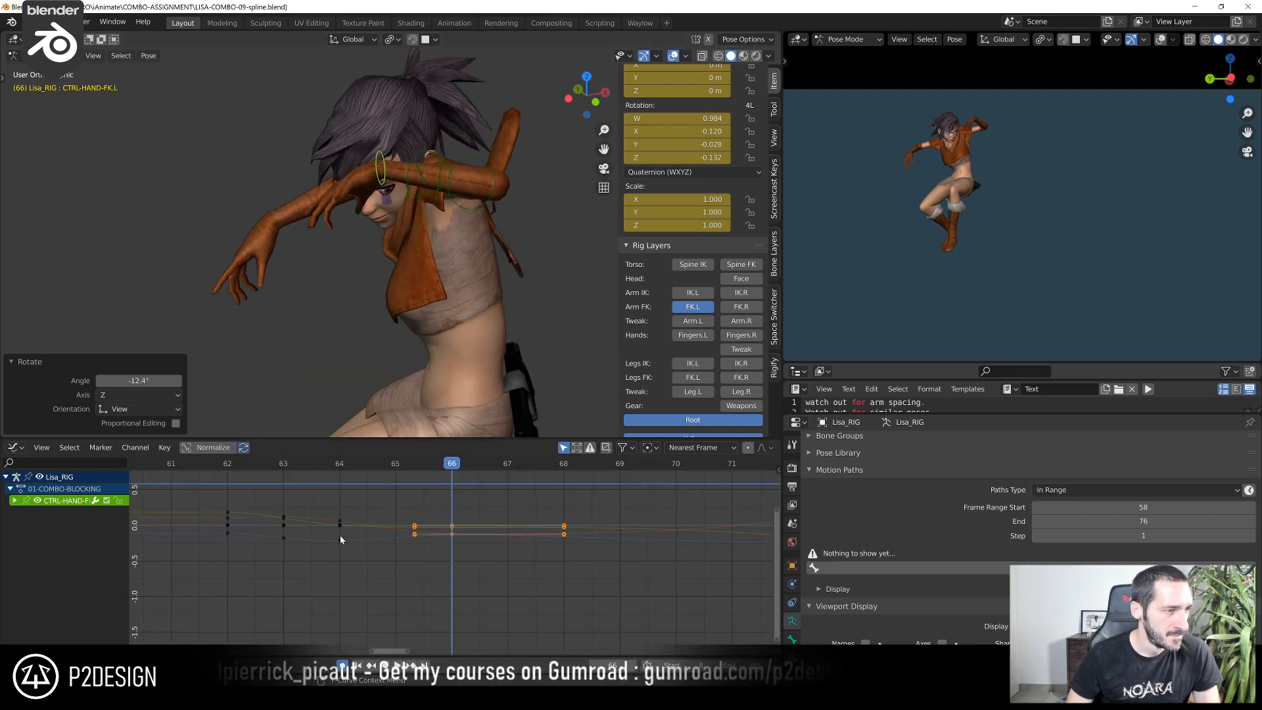
{"action": "scroll", "coordinate": [329, 533], "scroll_direction": "down", "scroll_amount": 2}
{"action": "right_click", "coordinate": [259, 471], "text": "shift"}
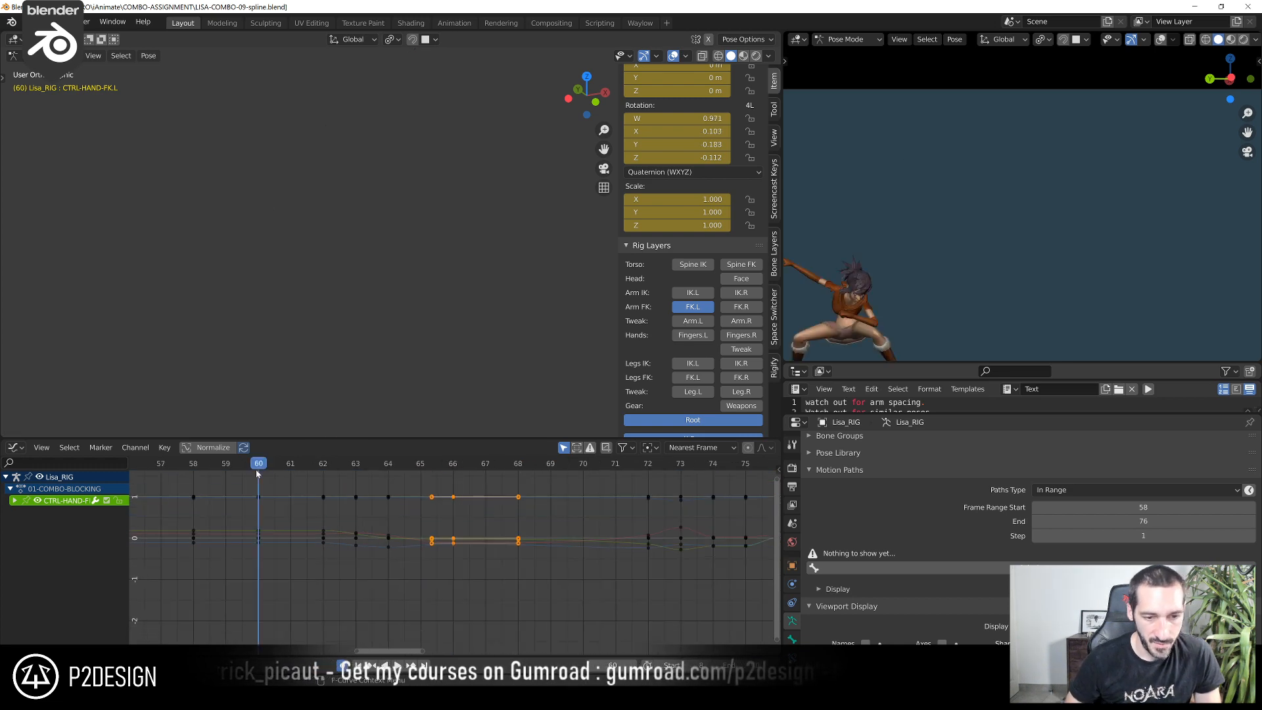
{"action": "key", "text": "space"}
{"action": "right_click_drag", "start_coordinate": [261, 472], "coordinate": [591, 472], "text": "shift"}
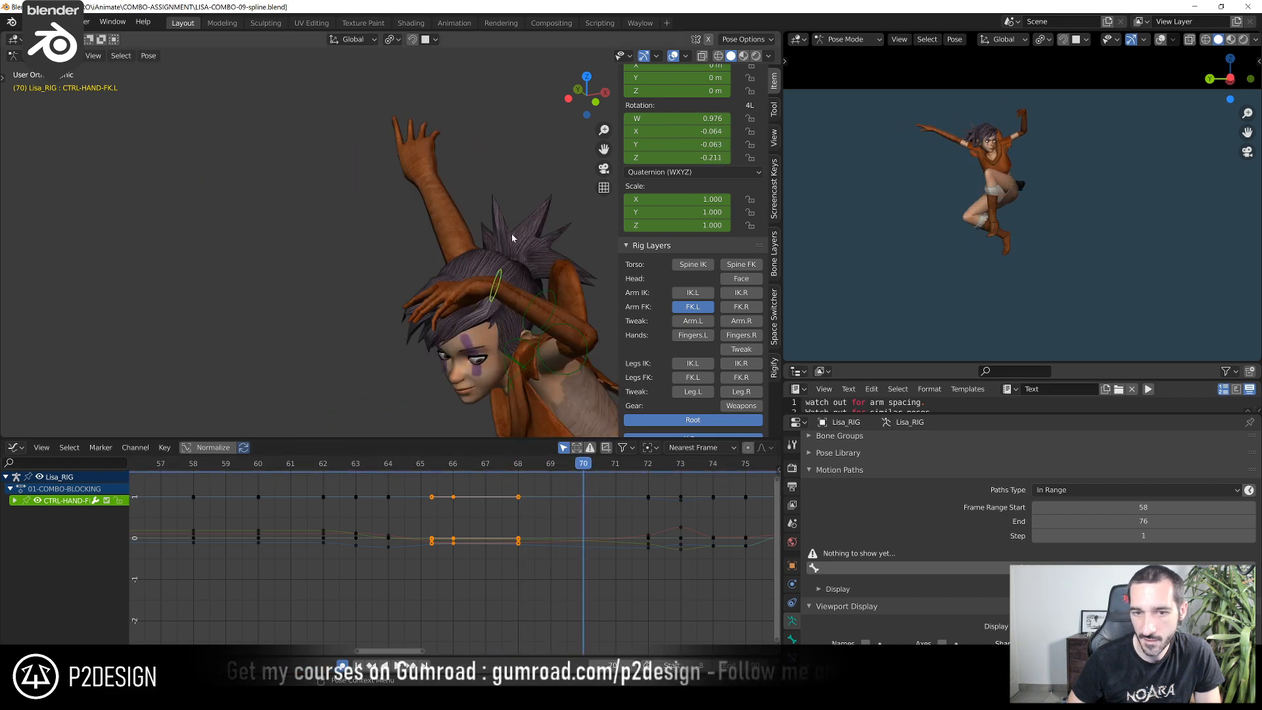
{"action": "scroll", "coordinate": [511, 234], "scroll_direction": "down", "scroll_amount": 3}
{"action": "middle_click_drag", "start_coordinate": [512, 234], "coordinate": [459, 220], "text": "shift"}
{"action": "scroll", "coordinate": [449, 288], "scroll_direction": "down", "scroll_amount": 1}
{"action": "middle_click_drag", "start_coordinate": [444, 290], "coordinate": [408, 240]}
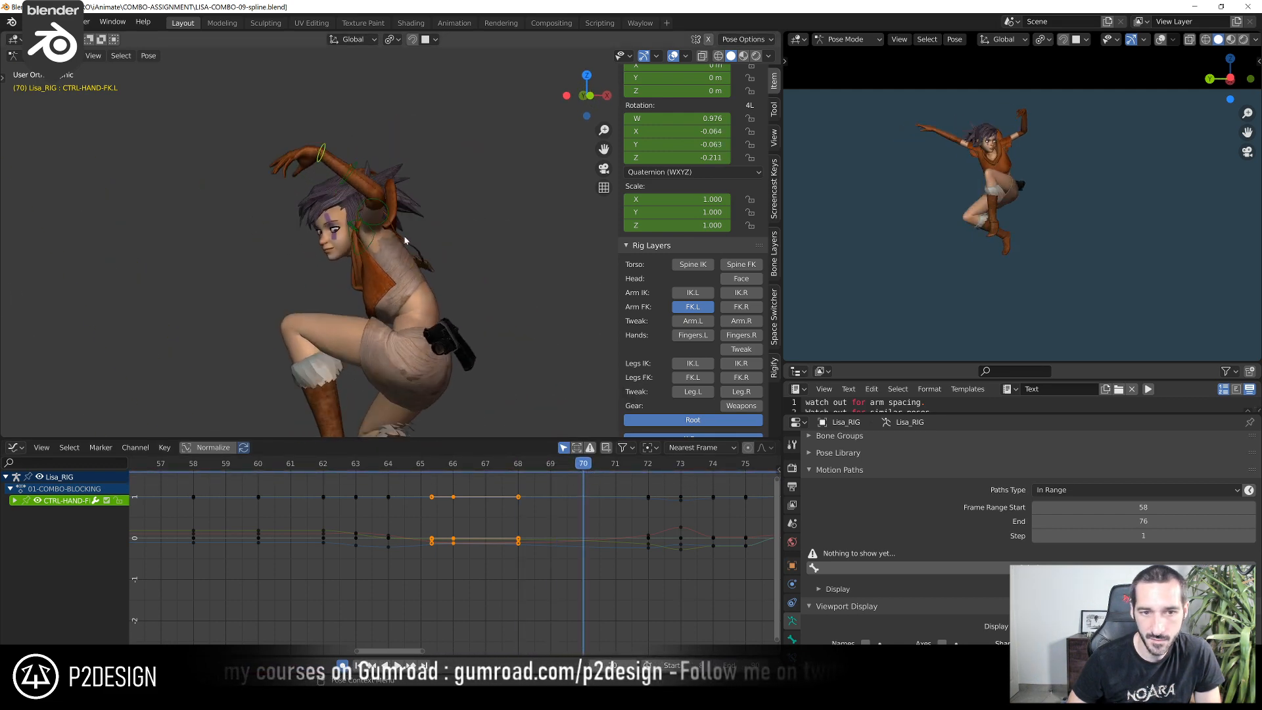
{"action": "left_click", "coordinate": [387, 221]}
{"action": "middle_click_drag", "start_coordinate": [486, 532], "coordinate": [361, 530]}
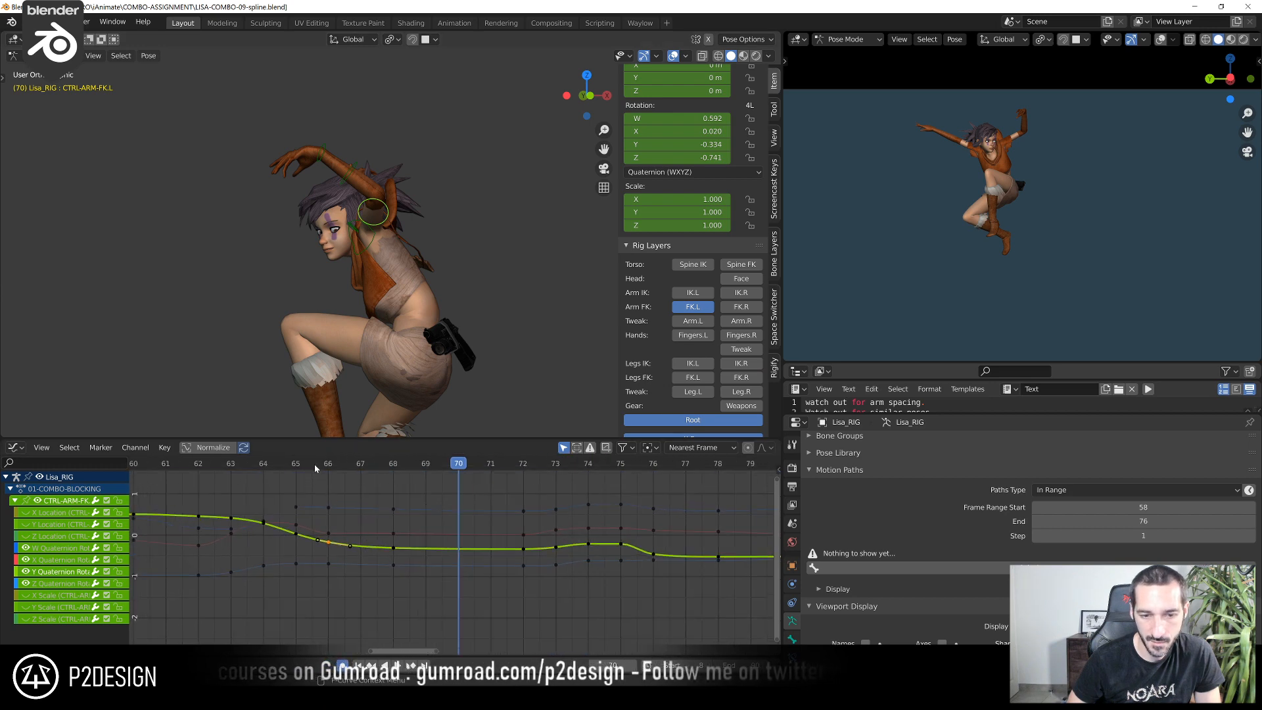
{"action": "left_click_drag", "start_coordinate": [315, 468], "coordinate": [566, 503]}
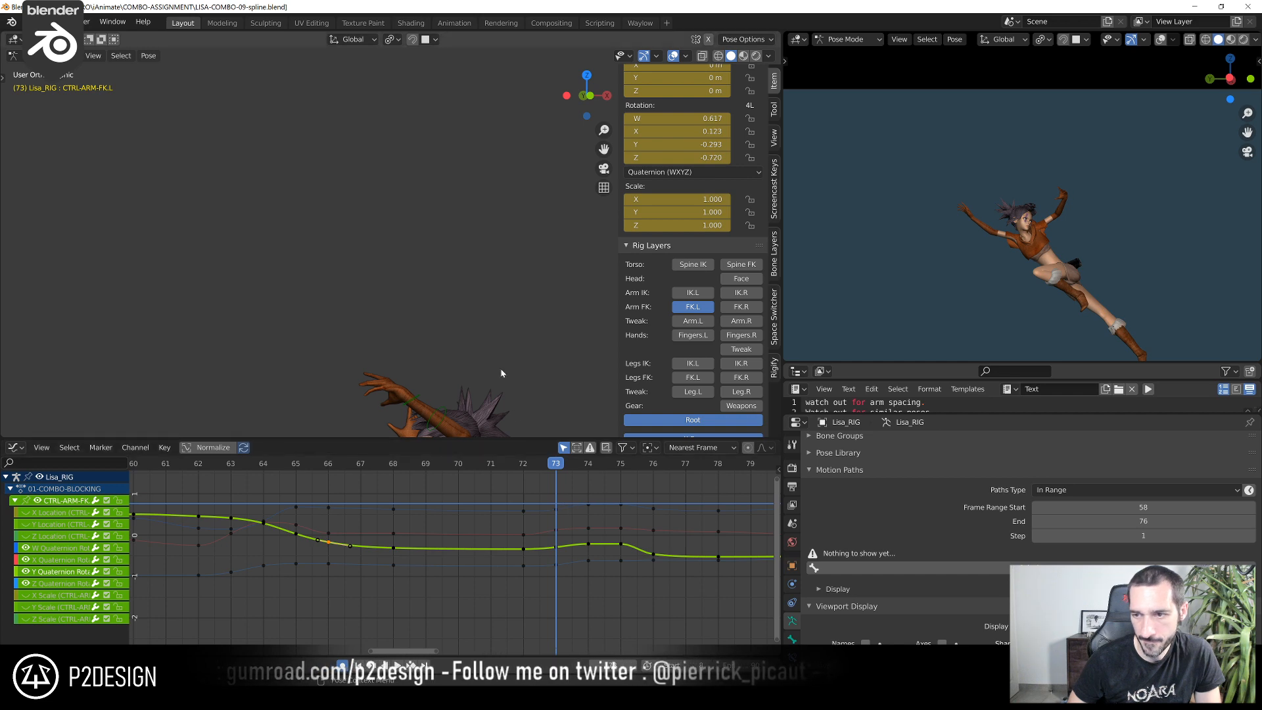
Rotate CTRL-SHOULDER.L by -1.04° in the left orthographic view at frame 73
{"action": "key", "text": "ctrl+KP_1"}
{"action": "scroll", "coordinate": [501, 370], "scroll_direction": "down", "scroll_amount": 2}
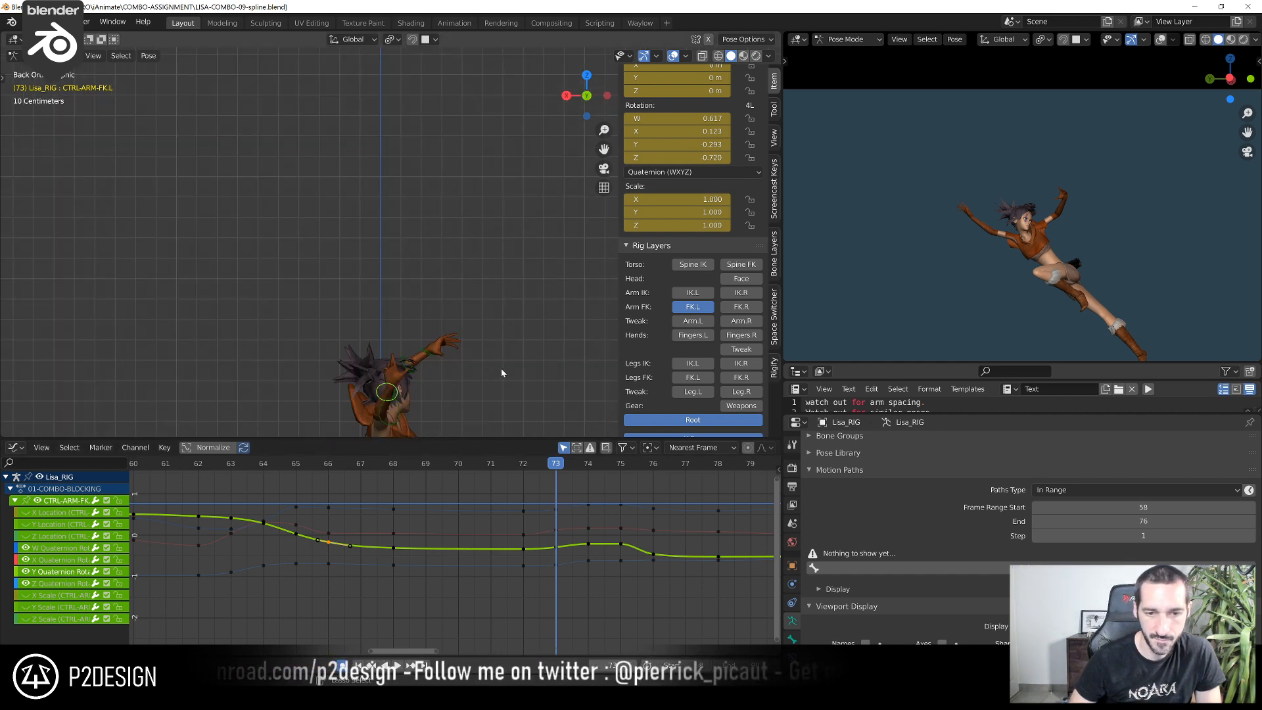
{"action": "key", "text": "ctrl+KP_3"}
{"action": "scroll", "coordinate": [501, 368], "scroll_direction": "down", "scroll_amount": 3}
{"action": "middle_click_drag", "start_coordinate": [501, 369], "coordinate": [408, 309], "text": "shift"}
{"action": "scroll", "coordinate": [506, 305], "scroll_direction": "up", "scroll_amount": 4}
{"action": "scroll", "coordinate": [408, 309], "scroll_direction": "up", "scroll_amount": 4}
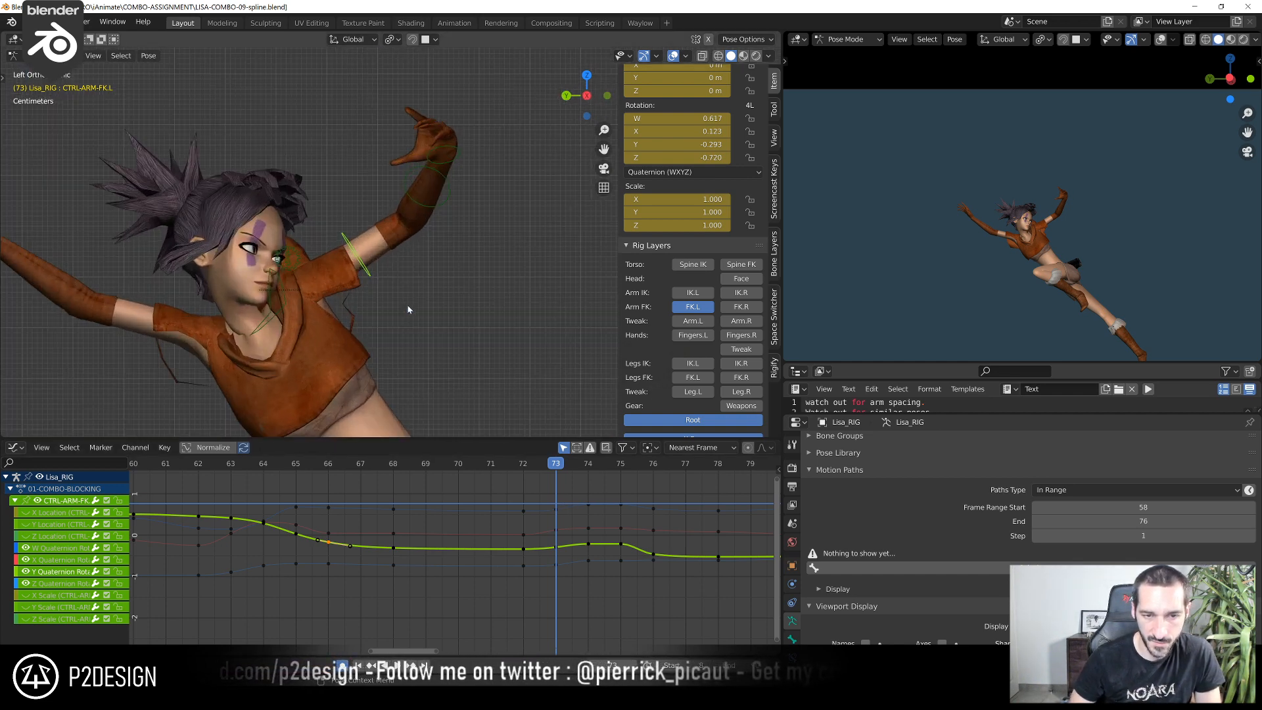
{"action": "left_click", "coordinate": [289, 301]}
{"action": "key", "text": "r"}
{"action": "left_click", "coordinate": [313, 295]}
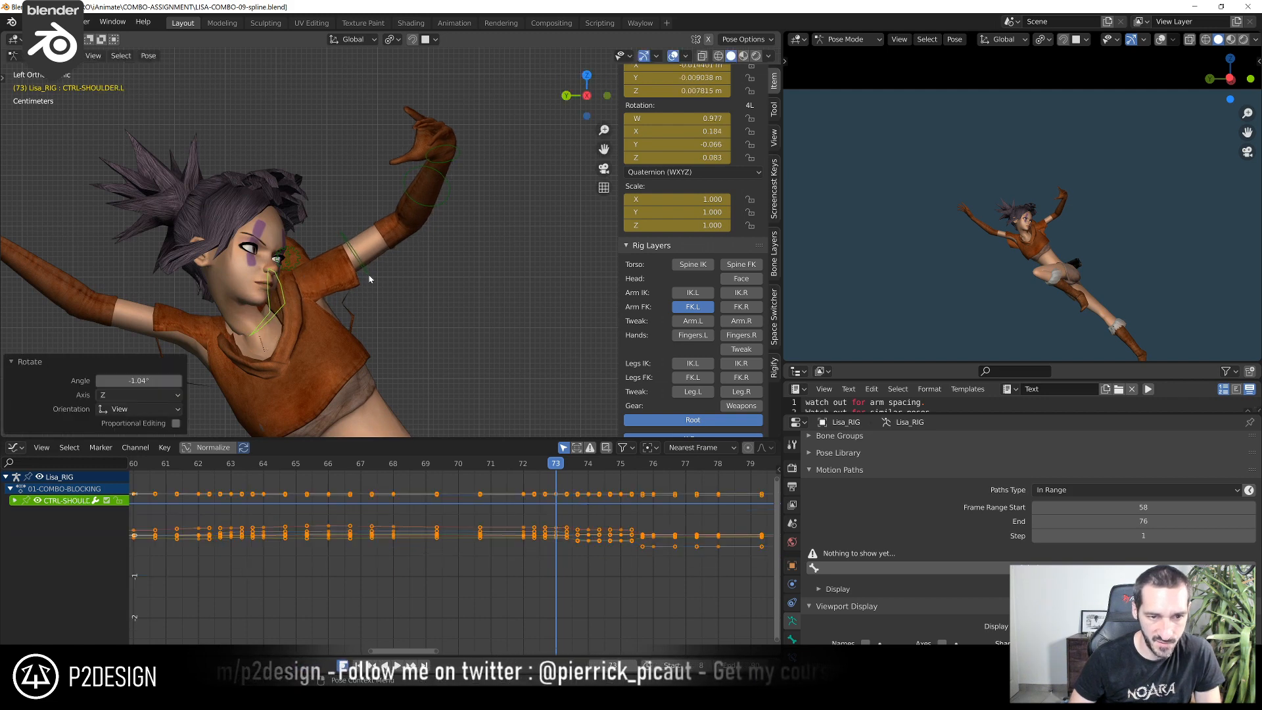
Rotate CTRL-ARM-FK.L by -6.68° in the left orthographic view at frame 73
{"action": "left_click", "coordinate": [369, 275]}
{"action": "key", "text": "r"}
{"action": "left_click", "coordinate": [386, 267]}
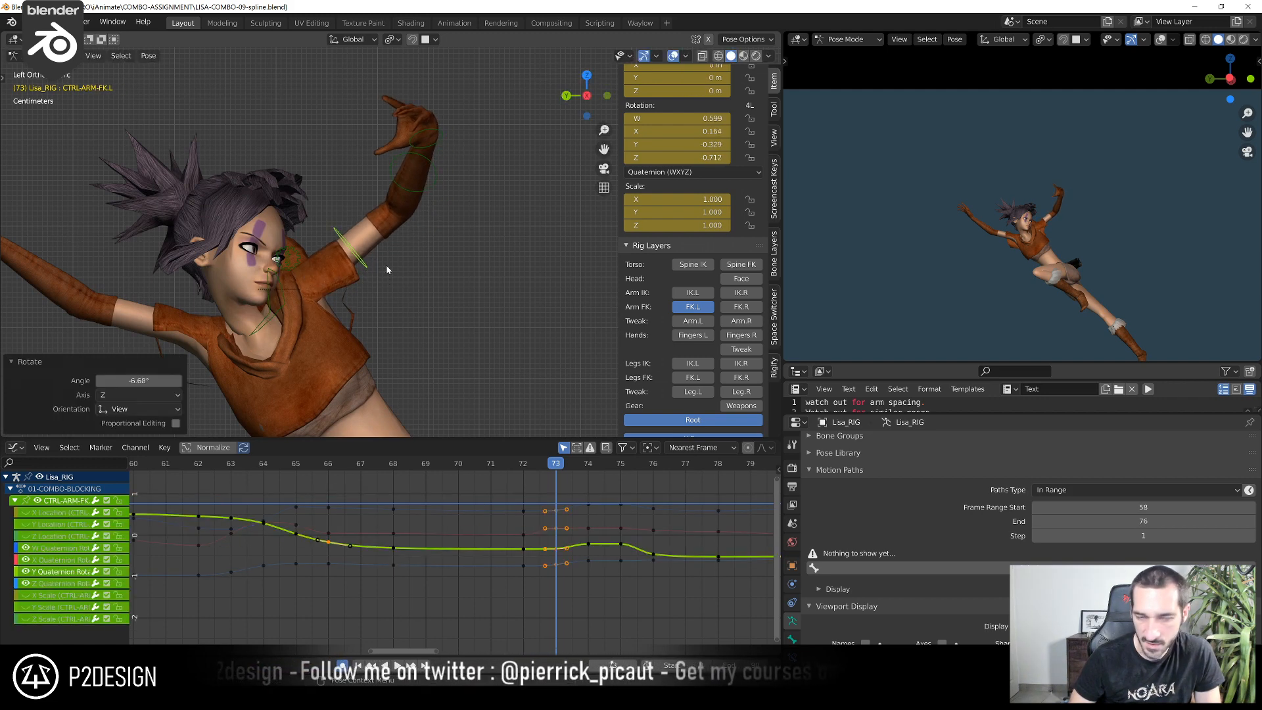
Raise the left upper arm at frame 72 by rotating CTRL-ARM-FK.L from several angles, ending with an 11.8° view rotation
{"action": "left_click", "coordinate": [537, 470]}
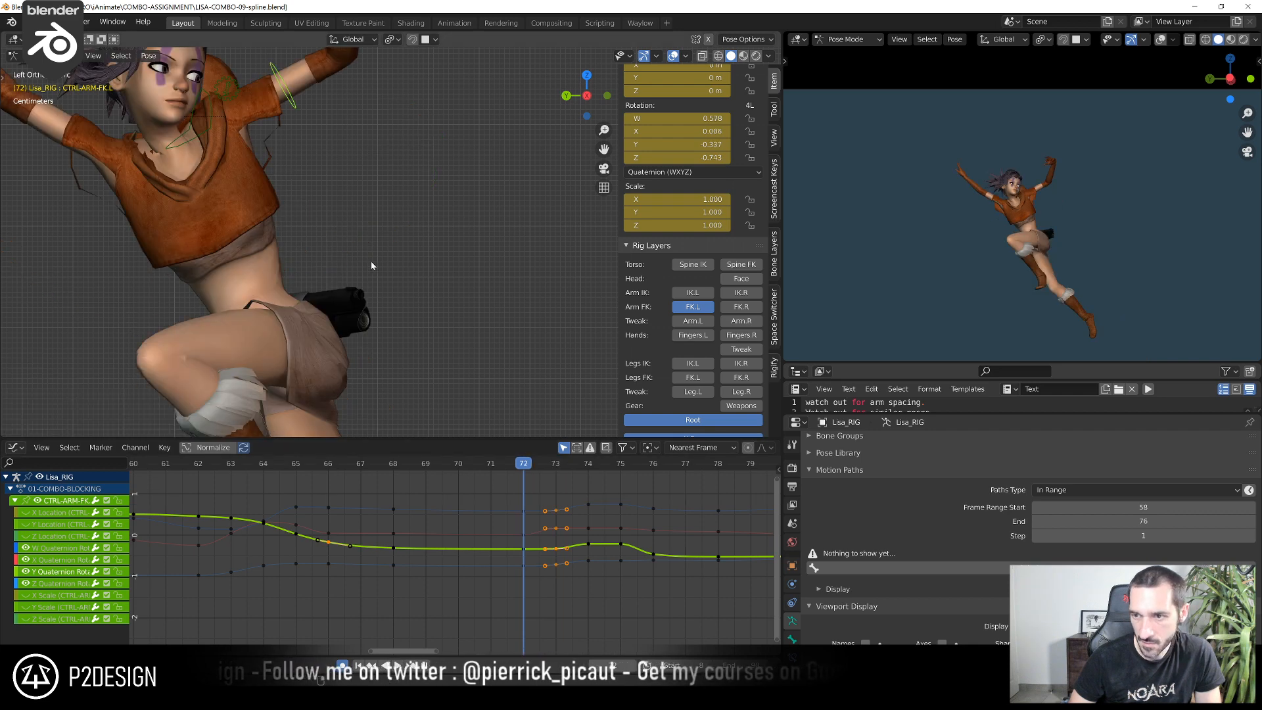
{"action": "key", "text": "r"}
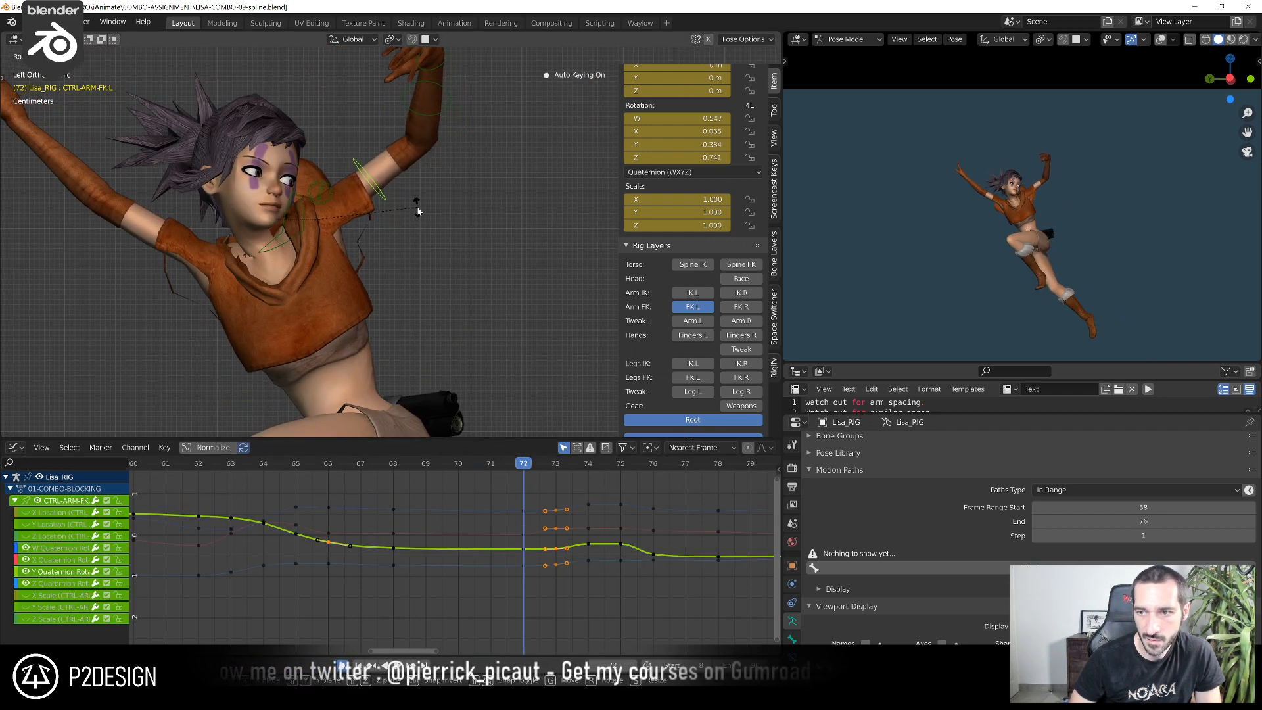
{"action": "left_click", "coordinate": [418, 210]}
{"action": "middle_click_drag", "start_coordinate": [417, 212], "coordinate": [462, 248]}
{"action": "key", "text": "r"}
{"action": "left_click", "coordinate": [430, 235]}
{"action": "key", "text": "r"}
{"action": "left_click", "coordinate": [425, 254]}
{"action": "key", "text": "r"}
{"action": "left_click", "coordinate": [392, 317]}
{"action": "key", "text": "r"}
{"action": "left_click", "coordinate": [368, 338]}
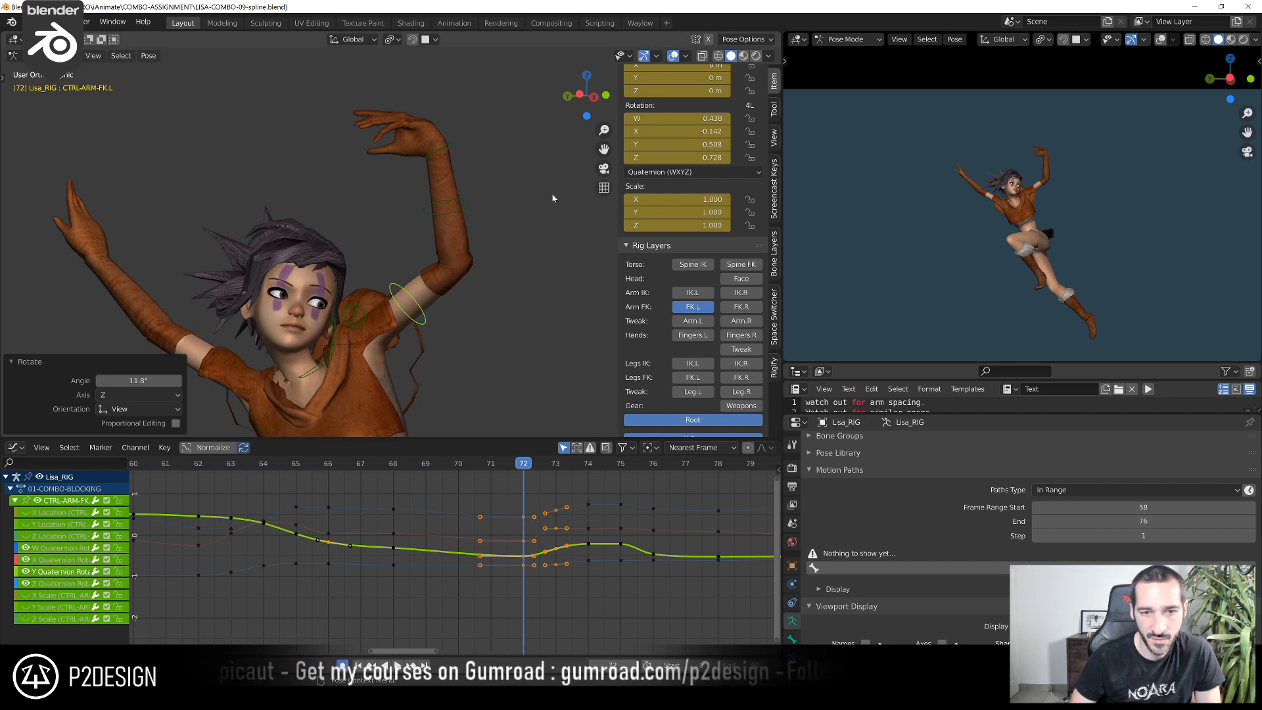
Bend CTRL-FOREARM-FK.L around its local Z axis to about -70° at frame 72
{"action": "left_click", "coordinate": [467, 204]}
{"action": "middle_click_drag", "start_coordinate": [461, 244], "coordinate": [473, 226]}
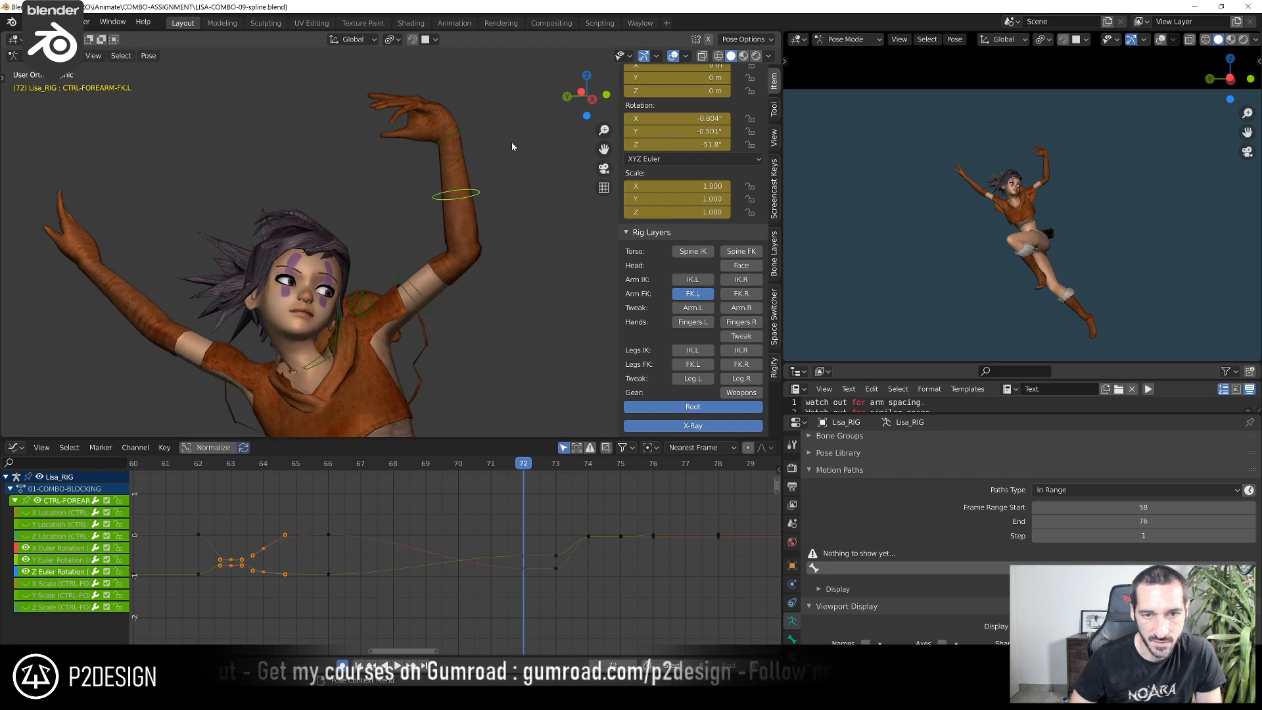
{"action": "key", "text": "r"}
{"action": "key", "text": "z"}
{"action": "key", "text": "z"}
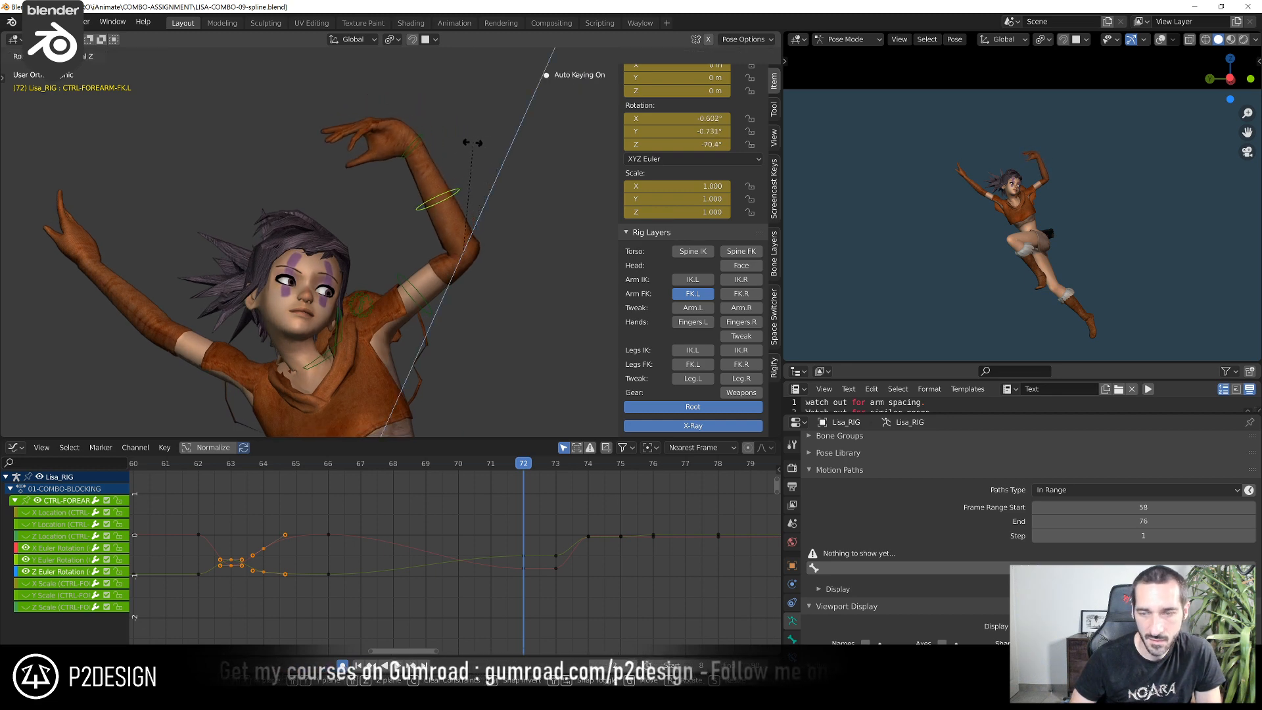
{"action": "left_click", "coordinate": [466, 143]}
Pose CTRL-HAND-FK.L at frame 72 from several angles, reaching quaternion rotation W 0.796, X 0.135, Y -0.578, Z -0.121
{"action": "left_click", "coordinate": [463, 146]}
{"action": "middle_click_drag", "start_coordinate": [465, 147], "coordinate": [352, 267]}
{"action": "key", "text": "r"}
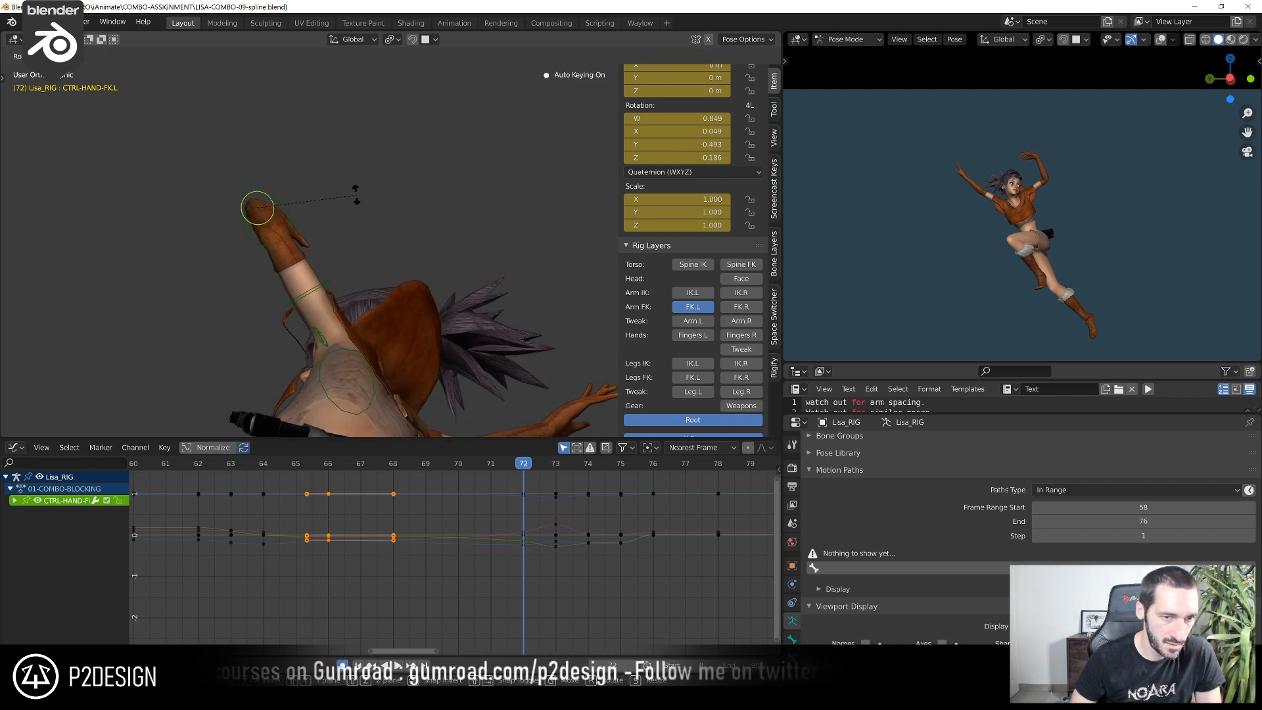
{"action": "left_click", "coordinate": [345, 187]}
{"action": "middle_click_drag", "start_coordinate": [343, 188], "coordinate": [394, 160]}
{"action": "key", "text": "r"}
{"action": "left_click", "coordinate": [352, 174]}
{"action": "left_click", "coordinate": [422, 196]}
{"action": "key", "text": "r"}
{"action": "left_click", "coordinate": [542, 201]}
Rotate CTRL-ARM-FK.L by 19.9° in the view at frame 72 and check the raised arm from the front
{"action": "left_click", "coordinate": [432, 350]}
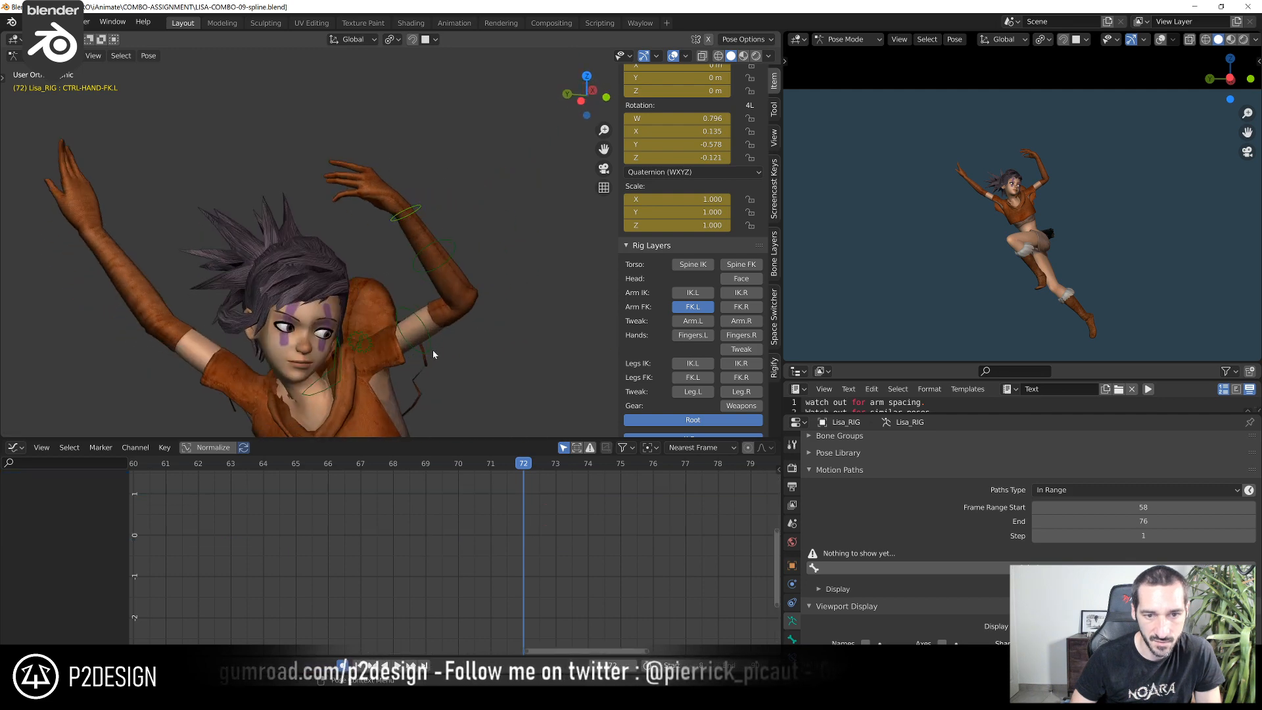
{"action": "middle_click_drag", "start_coordinate": [433, 349], "coordinate": [388, 350]}
{"action": "left_click", "coordinate": [340, 360]}
{"action": "key", "text": "r"}
{"action": "key", "text": "r"}
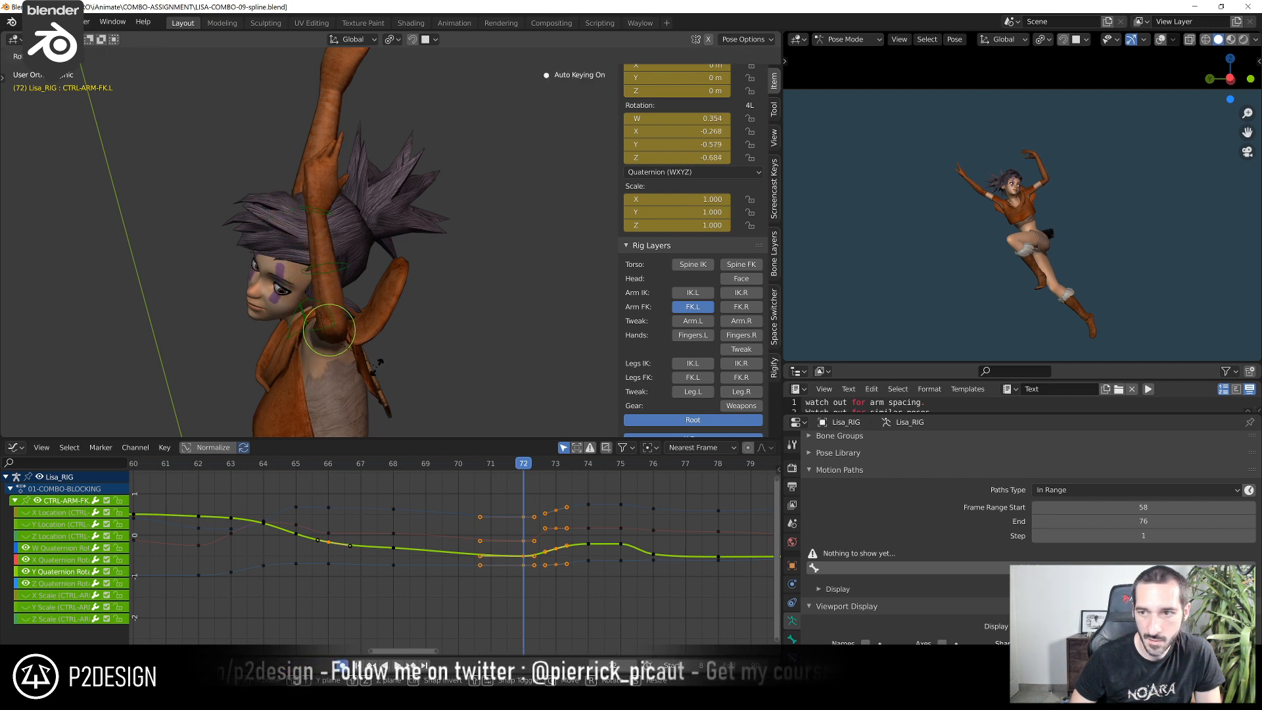
{"action": "left_click", "coordinate": [379, 361]}
{"action": "middle_click_drag", "start_coordinate": [379, 361], "coordinate": [511, 282]}
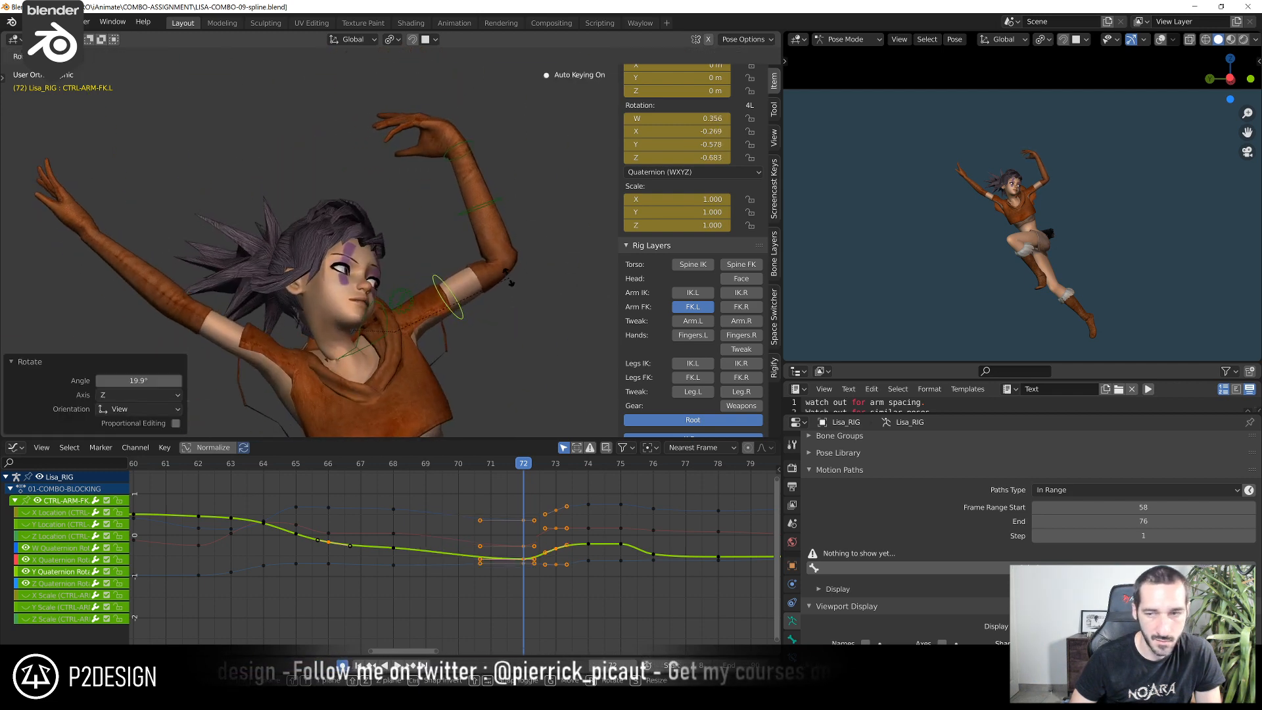
Rotate CTRL-FOREARM-FK.L around its Z axis at frame 72 to bend the raised elbow slightly more
{"action": "left_click", "coordinate": [482, 202]}
{"action": "key", "text": "r"}
{"action": "key", "text": "z"}
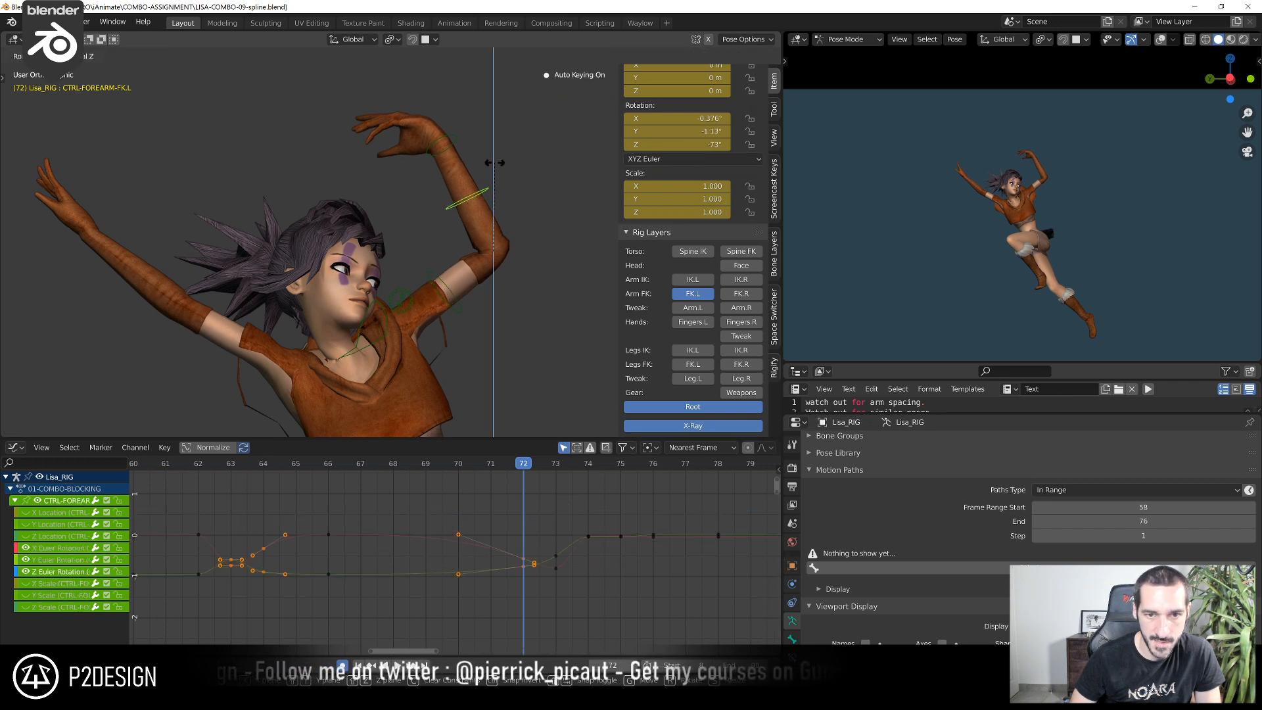
{"action": "left_click", "coordinate": [484, 166]}
Rotate CTRL-HAND-FK.L at frame 72 by 8.16° in one view and by -13.9° in a second view
{"action": "left_click", "coordinate": [428, 137]}
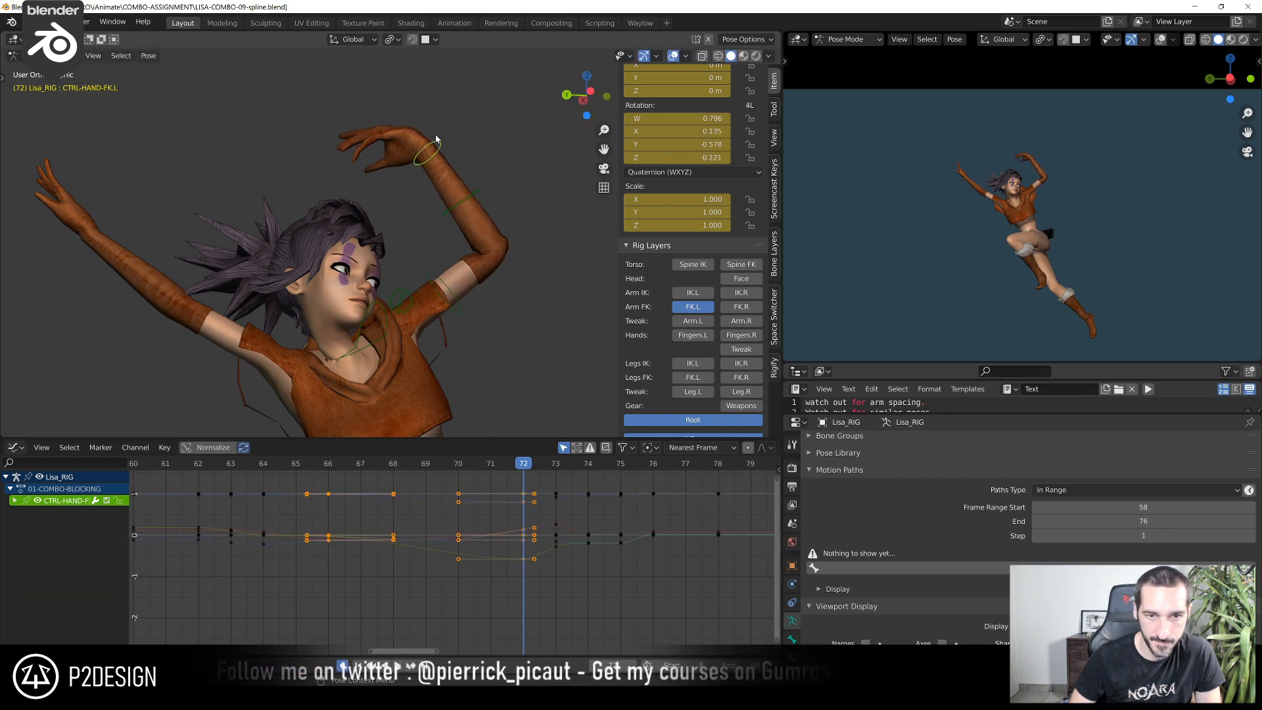
{"action": "key", "text": "r"}
{"action": "left_click", "coordinate": [440, 131]}
{"action": "middle_click_drag", "start_coordinate": [436, 136], "coordinate": [392, 165]}
{"action": "key", "text": "r"}
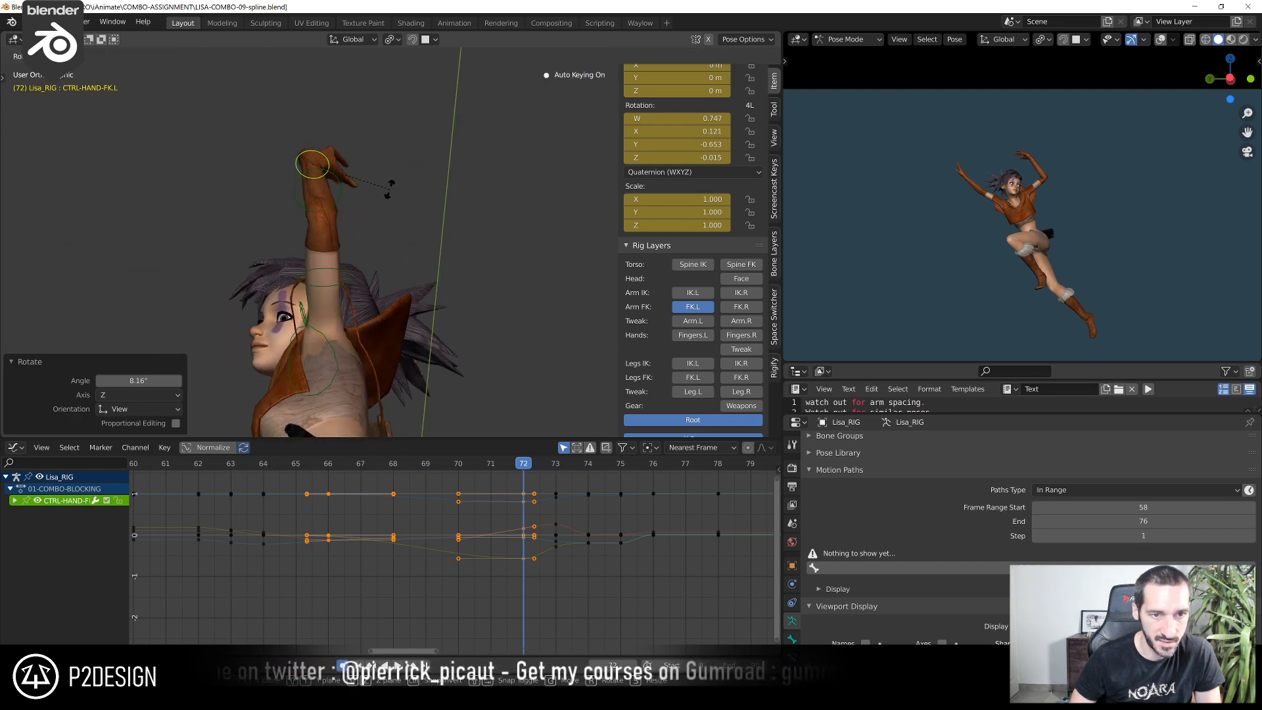
{"action": "left_click", "coordinate": [400, 201]}
Rotate CTRL-ARM-FK.L at frame 74, ending with a 10.8° rotation in the view
{"action": "left_click", "coordinate": [381, 466]}
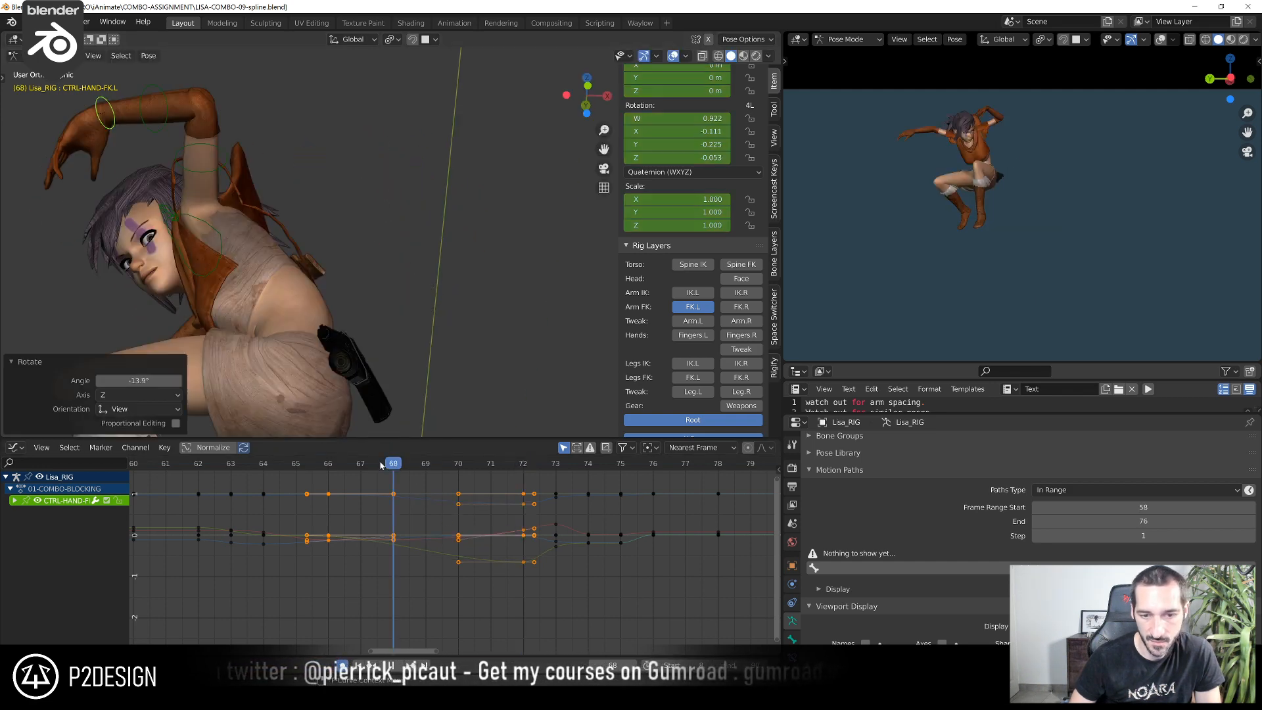
{"action": "left_click_drag", "start_coordinate": [393, 469], "coordinate": [585, 545]}
{"action": "middle_click_drag", "start_coordinate": [475, 399], "coordinate": [318, 220]}
{"action": "scroll", "coordinate": [450, 300], "scroll_direction": "up", "scroll_amount": 2}
{"action": "middle_click_drag", "start_coordinate": [451, 302], "coordinate": [385, 331]}
{"action": "left_click", "coordinate": [483, 288]}
{"action": "left_click", "coordinate": [515, 296]}
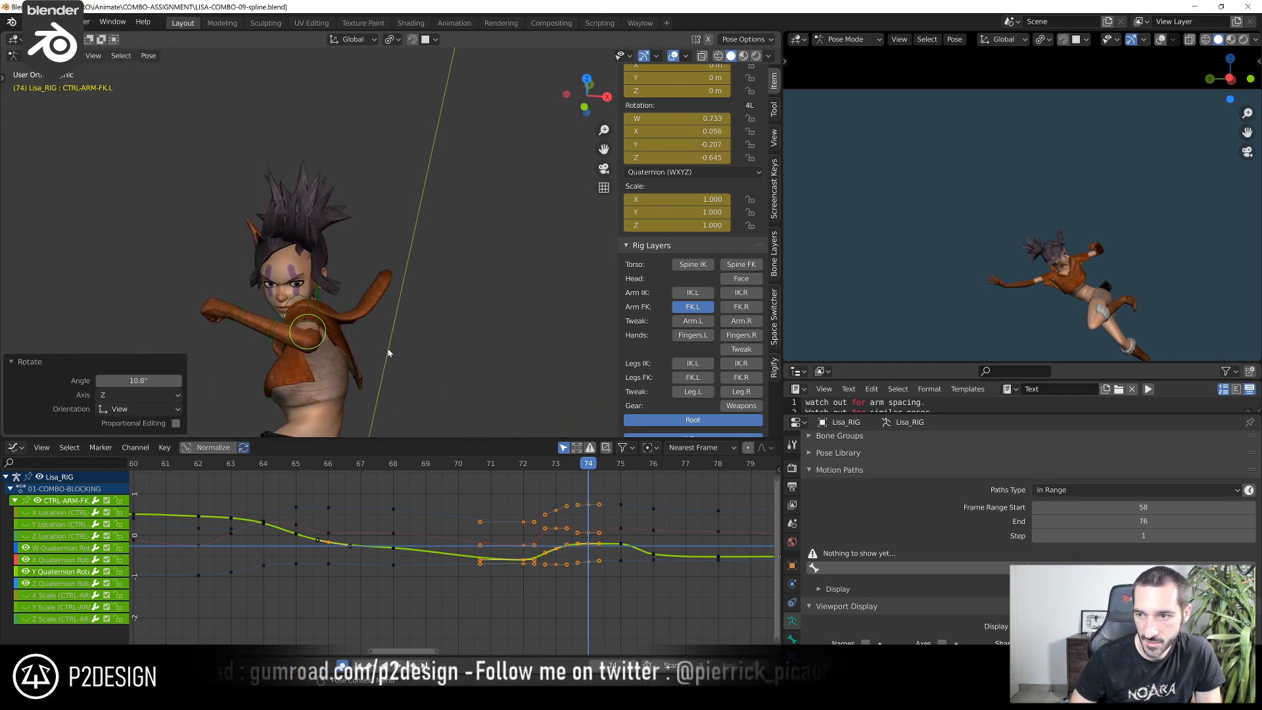
Pose CTRL-ARM-FK.L at frame 78 from several angles, reaching quaternion rotation W 0.618, X 0.212, Y -0.506, Z -0.563
{"action": "left_click_drag", "start_coordinate": [599, 465], "coordinate": [718, 489]}
{"action": "middle_click_drag", "start_coordinate": [460, 295], "coordinate": [399, 297]}
{"action": "key", "text": "ctrl+KP_3"}
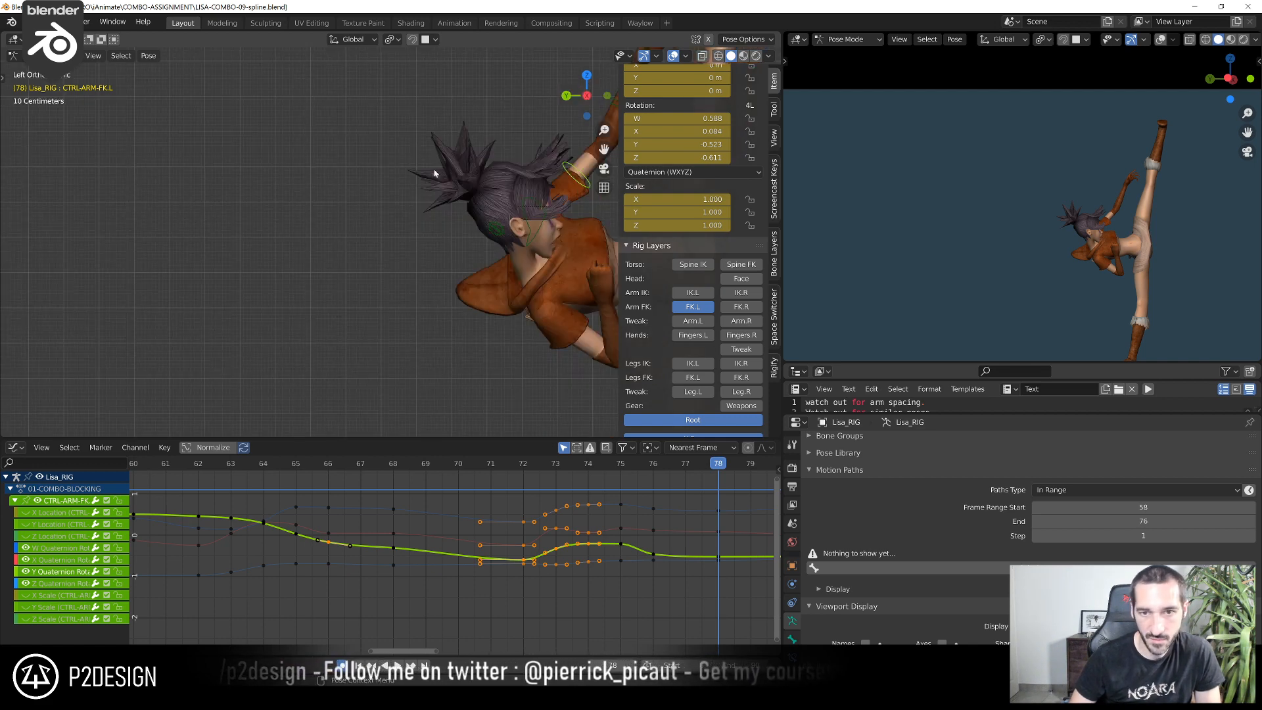
{"action": "scroll", "coordinate": [434, 172], "scroll_direction": "down", "scroll_amount": 2}
{"action": "middle_click_drag", "start_coordinate": [486, 250], "coordinate": [416, 364], "text": "shift"}
{"action": "scroll", "coordinate": [416, 364], "scroll_direction": "up", "scroll_amount": 3}
{"action": "key", "text": "r"}
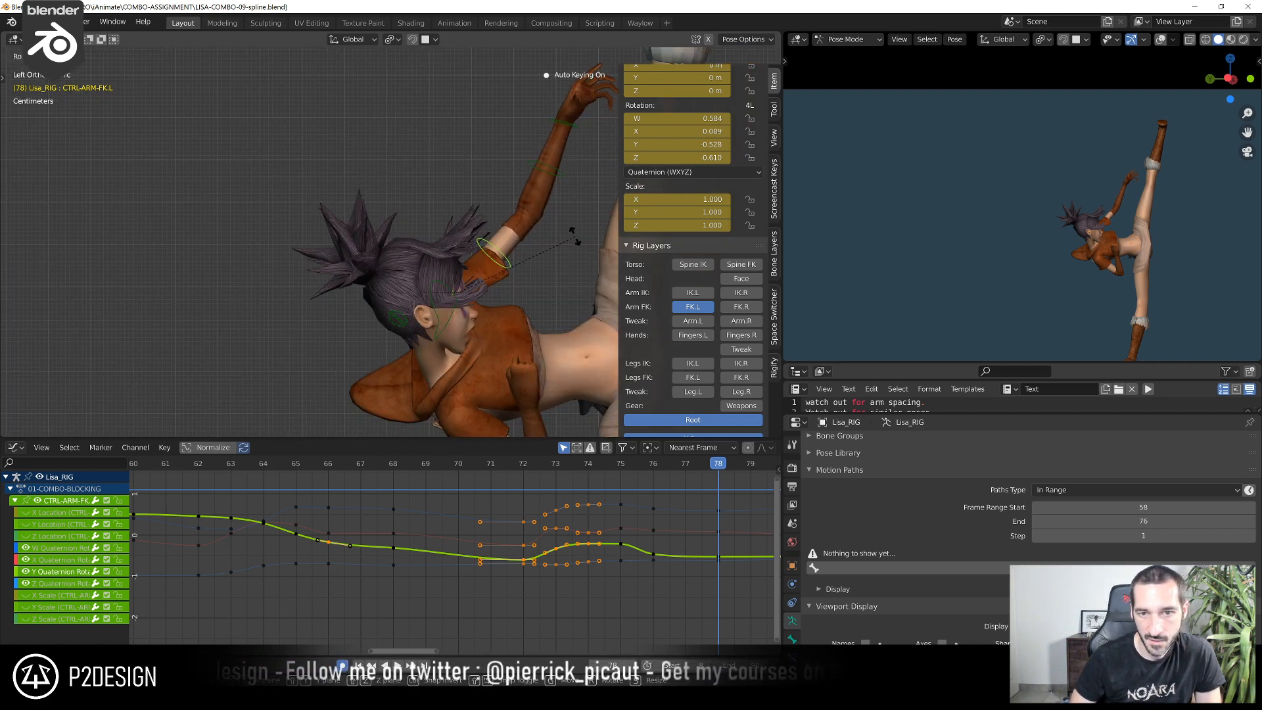
{"action": "left_click", "coordinate": [573, 238]}
{"action": "middle_click_drag", "start_coordinate": [573, 238], "coordinate": [406, 351]}
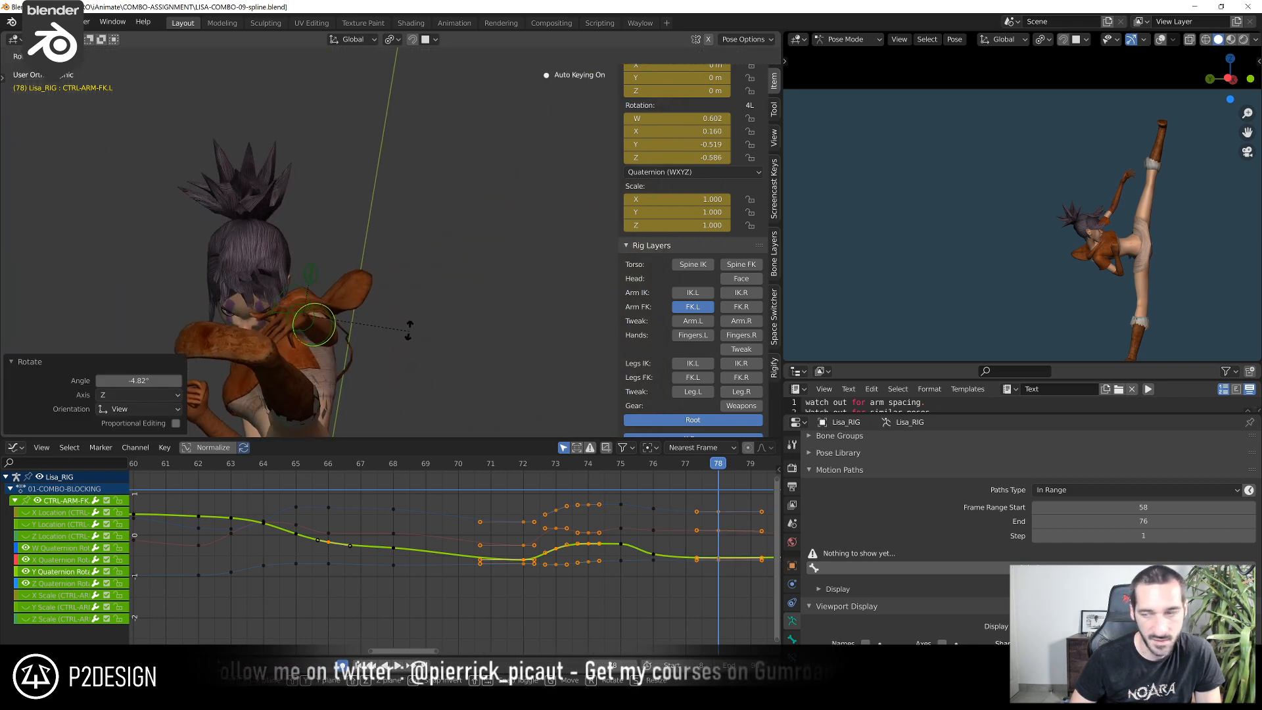
{"action": "left_click", "coordinate": [409, 334]}
{"action": "left_click", "coordinate": [406, 322]}
{"action": "middle_click_drag", "start_coordinate": [406, 322], "coordinate": [495, 302]}
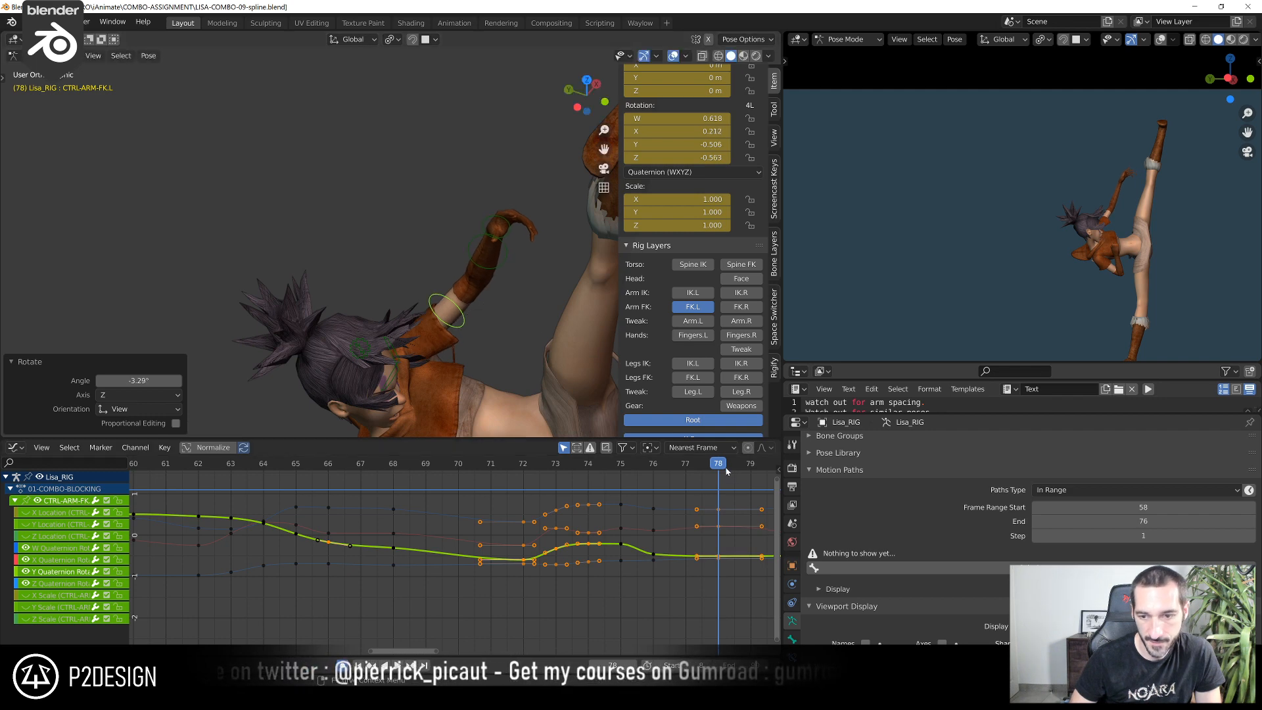
Rotate CTRL-HAND-FK.L at frame 79 to quaternion W 0.877, X 0.470, Y -0.050, Z -0.085 and review the motion from frame 55
{"action": "left_click_drag", "start_coordinate": [728, 470], "coordinate": [751, 463]}
{"action": "middle_click_drag", "start_coordinate": [564, 310], "coordinate": [461, 216]}
{"action": "left_click", "coordinate": [520, 132]}
{"action": "key", "text": "r"}
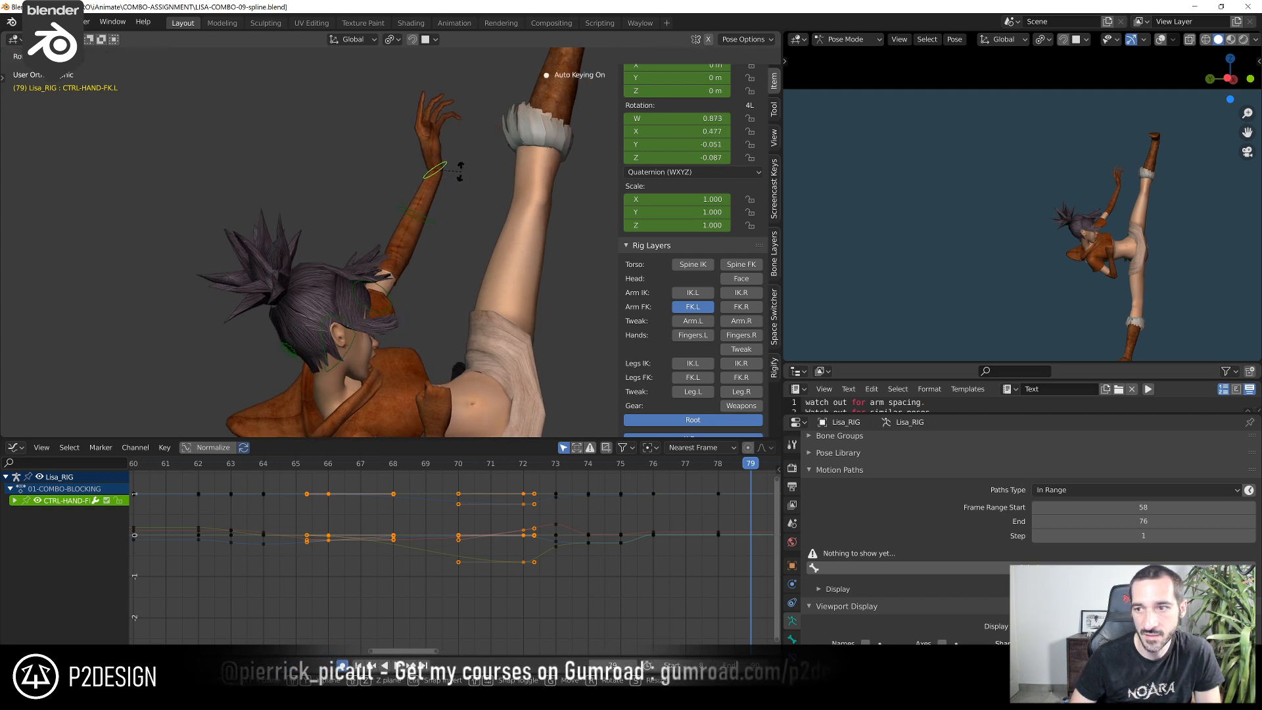
{"action": "left_click", "coordinate": [453, 168]}
{"action": "key", "text": "r"}
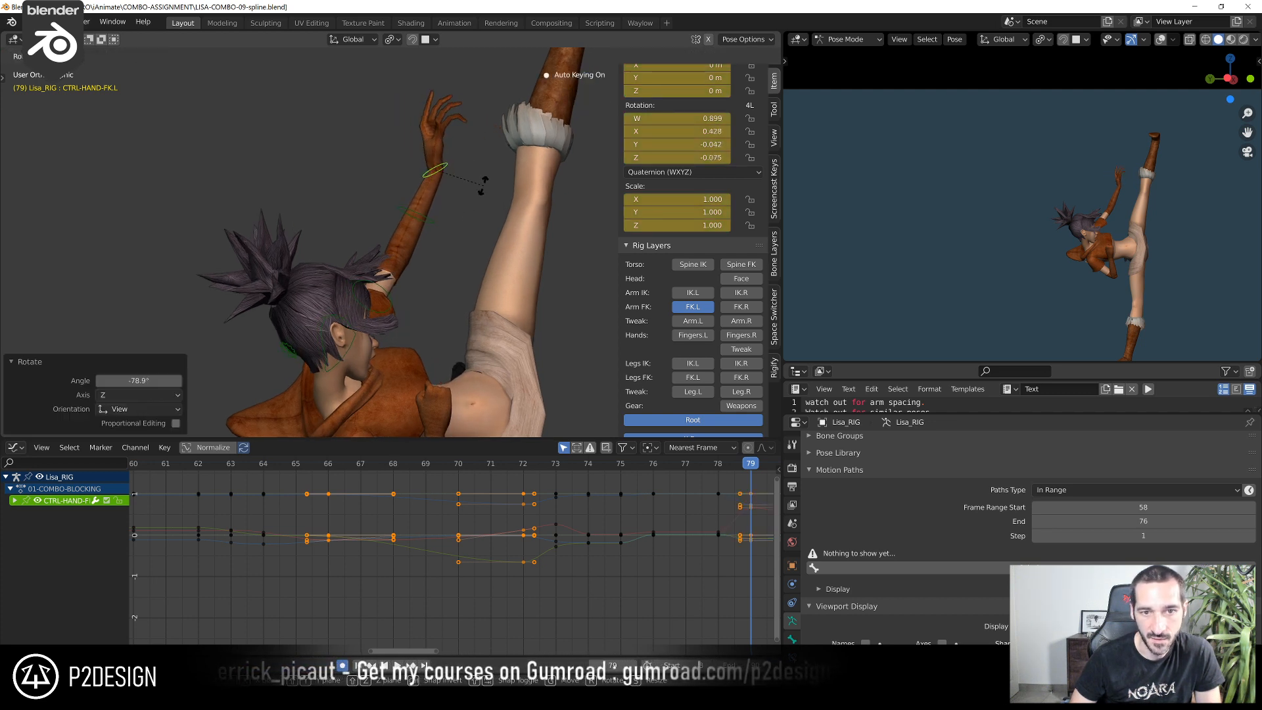
{"action": "left_click", "coordinate": [483, 186]}
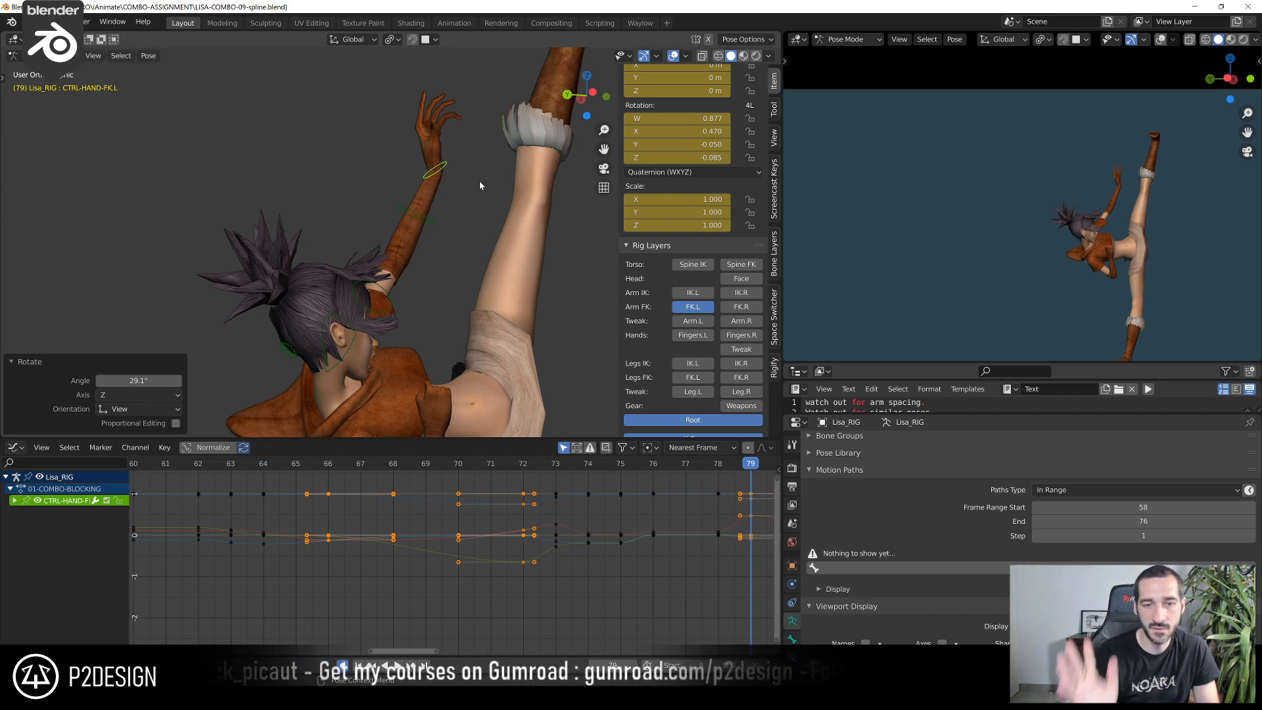
{"action": "scroll", "coordinate": [351, 561], "scroll_direction": "down", "scroll_amount": 3}
{"action": "scroll", "coordinate": [298, 512], "scroll_direction": "down", "scroll_amount": 2}
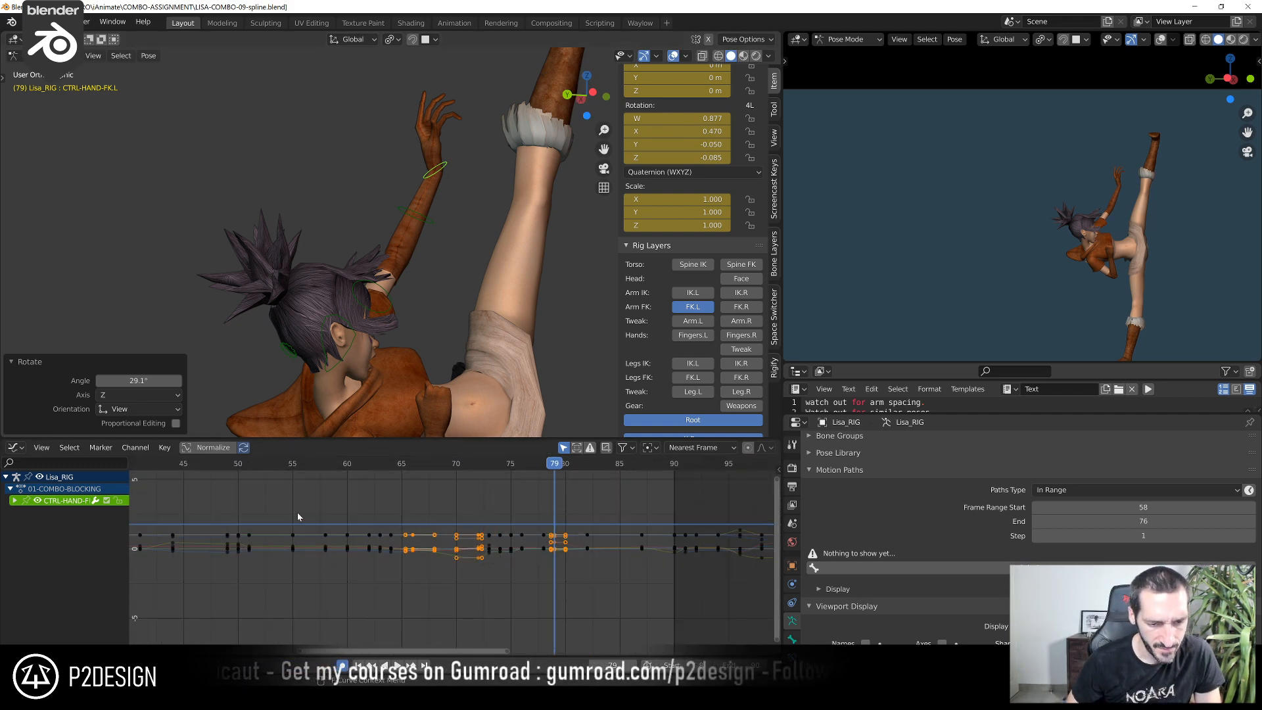
{"action": "key", "text": "space"}
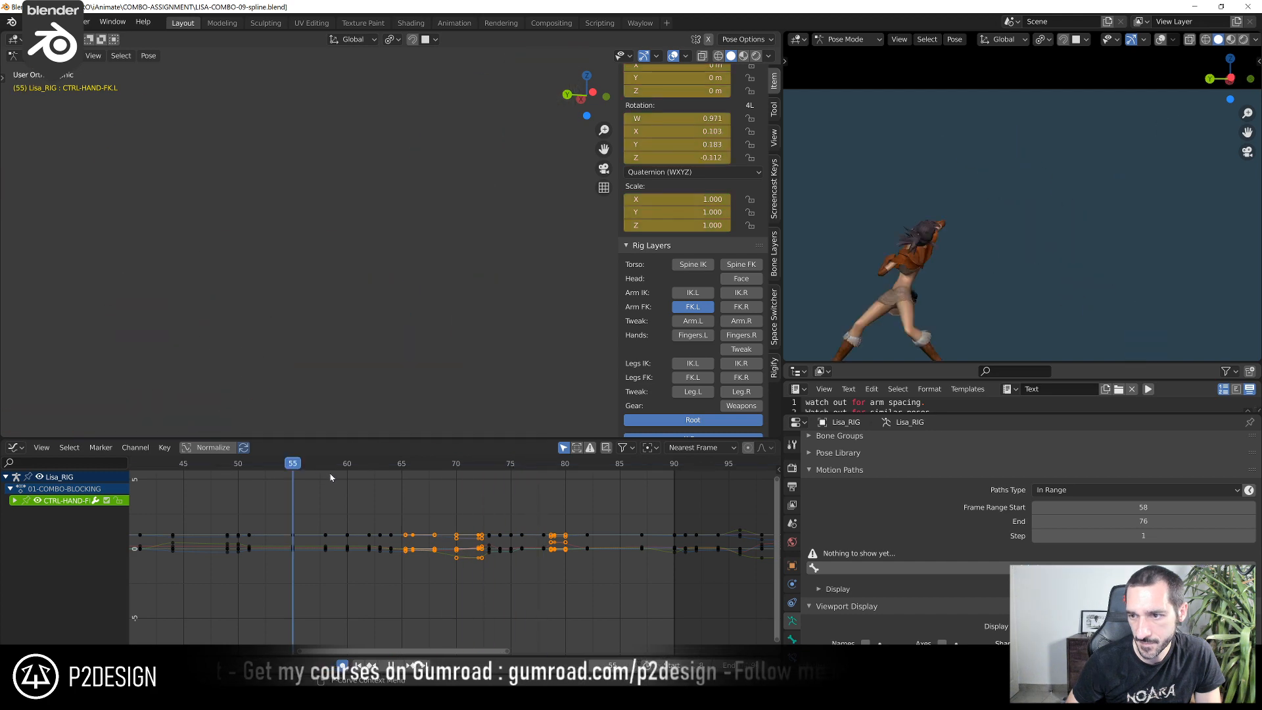
{"action": "left_click_drag", "start_coordinate": [419, 493], "coordinate": [554, 507]}
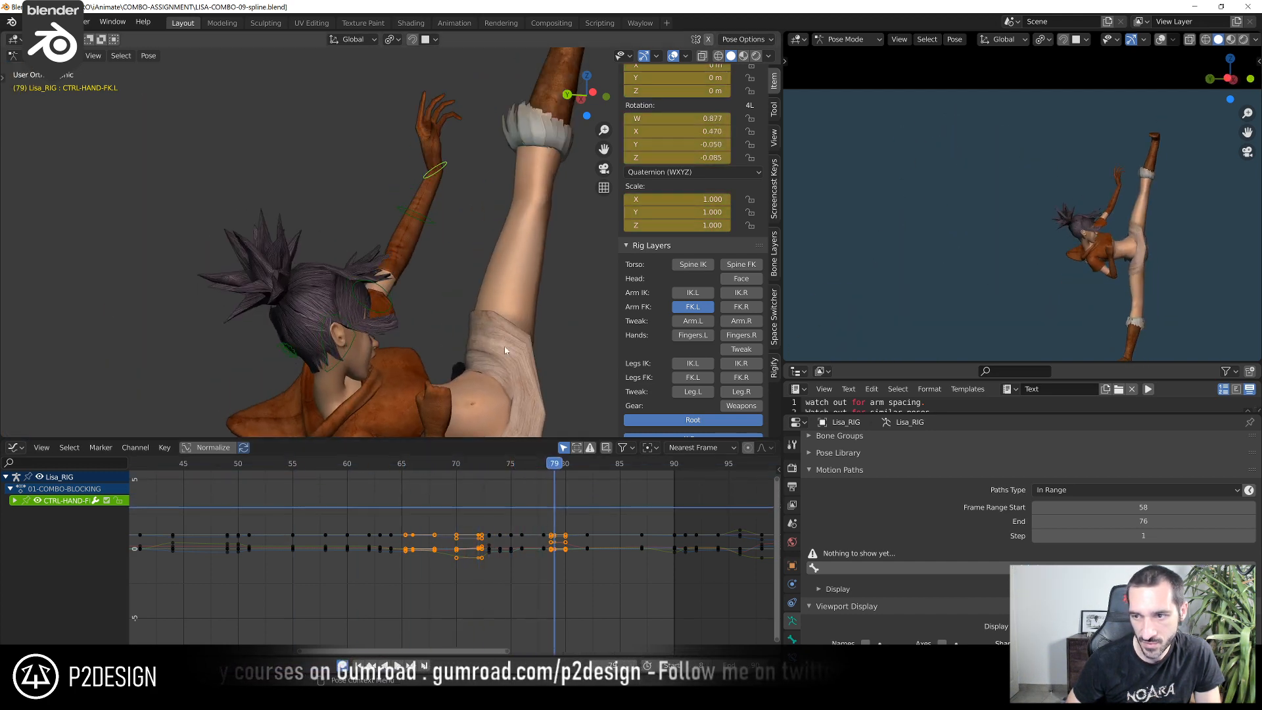
Show the right arm's FK controls alongside the left arm's in the rig
{"action": "middle_click_drag", "start_coordinate": [385, 257], "coordinate": [412, 333]}
{"action": "left_click", "coordinate": [741, 307]}
{"action": "scroll", "coordinate": [401, 238], "scroll_direction": "up", "scroll_amount": 3}
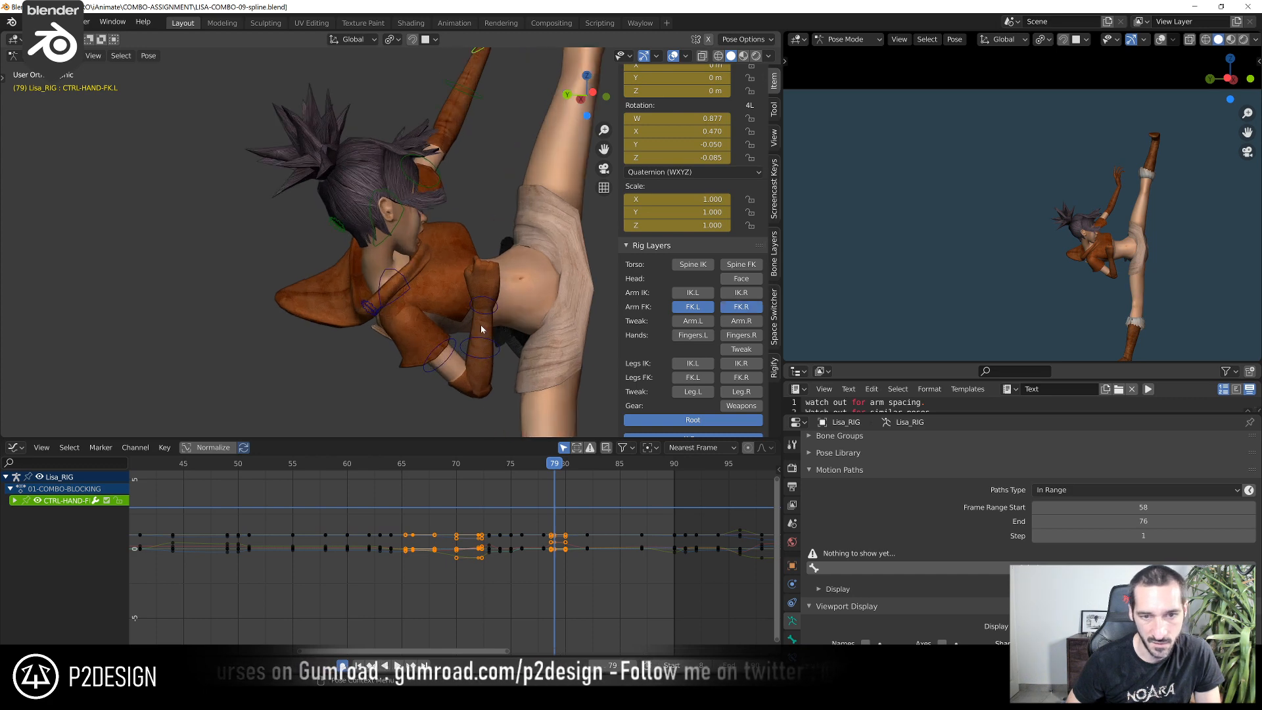
Rotate CTRL-ARM-FK.R at frame 78 with two successive view rotations to adjust the folded right arm
{"action": "left_click", "coordinate": [464, 373]}
{"action": "scroll", "coordinate": [601, 563], "scroll_direction": "up", "scroll_amount": 2}
{"action": "middle_click_drag", "start_coordinate": [601, 563], "coordinate": [511, 542]}
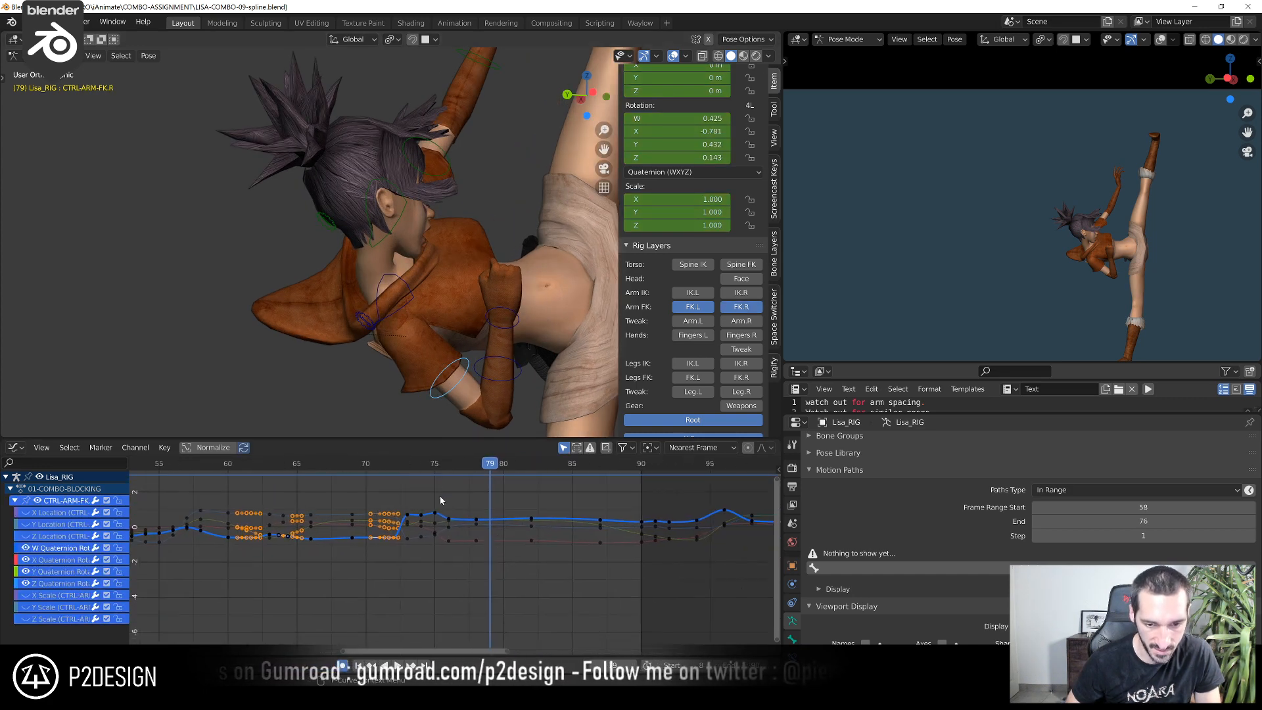
{"action": "left_click", "coordinate": [434, 467]}
{"action": "left_click_drag", "start_coordinate": [445, 468], "coordinate": [476, 491]}
{"action": "middle_click_drag", "start_coordinate": [497, 366], "coordinate": [473, 253], "text": "shift"}
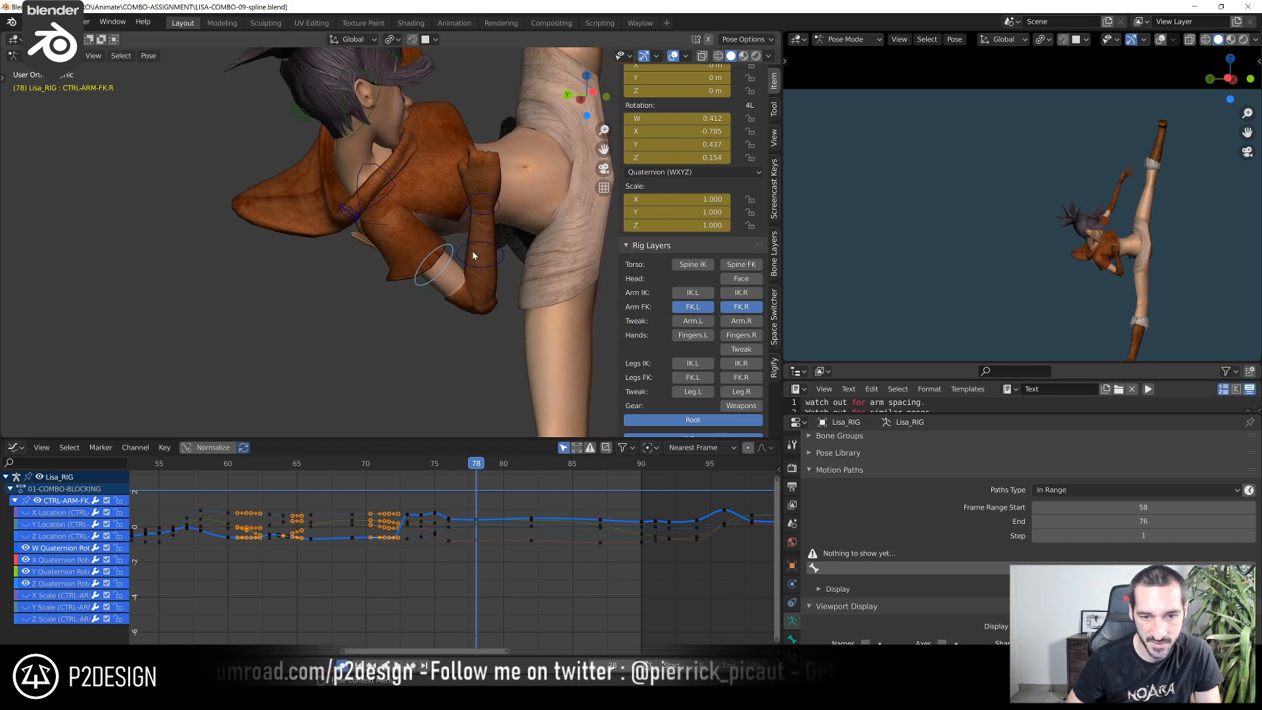
{"action": "scroll", "coordinate": [475, 260], "scroll_direction": "up", "scroll_amount": 1}
{"action": "middle_click_drag", "start_coordinate": [487, 321], "coordinate": [414, 600]}
{"action": "key", "text": "r"}
{"action": "left_click", "coordinate": [530, 289]}
{"action": "key", "text": "r"}
{"action": "left_click", "coordinate": [424, 302]}
Rotate CTRL-ARM-FK.R in the view at frame 81
{"action": "scroll", "coordinate": [497, 551], "scroll_direction": "up", "scroll_amount": 4}
{"action": "left_click_drag", "start_coordinate": [404, 472], "coordinate": [449, 462]}
{"action": "middle_click_drag", "start_coordinate": [397, 364], "coordinate": [321, 416]}
{"action": "key", "text": "r"}
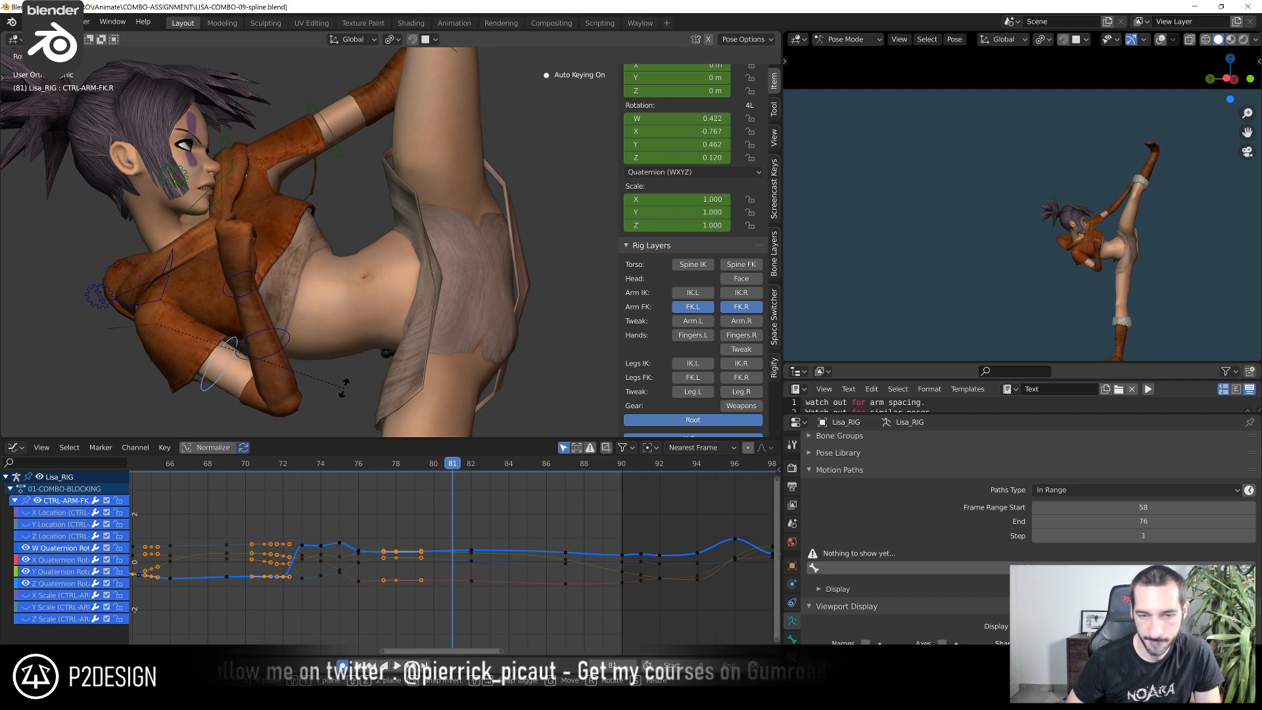
{"action": "left_click", "coordinate": [343, 386]}
{"action": "middle_click_drag", "start_coordinate": [343, 386], "coordinate": [313, 404]}
Lower the Z Euler Rotation key of CTRL-FOREARM-FK.R at frame 76 to 120°
{"action": "left_click", "coordinate": [279, 360]}
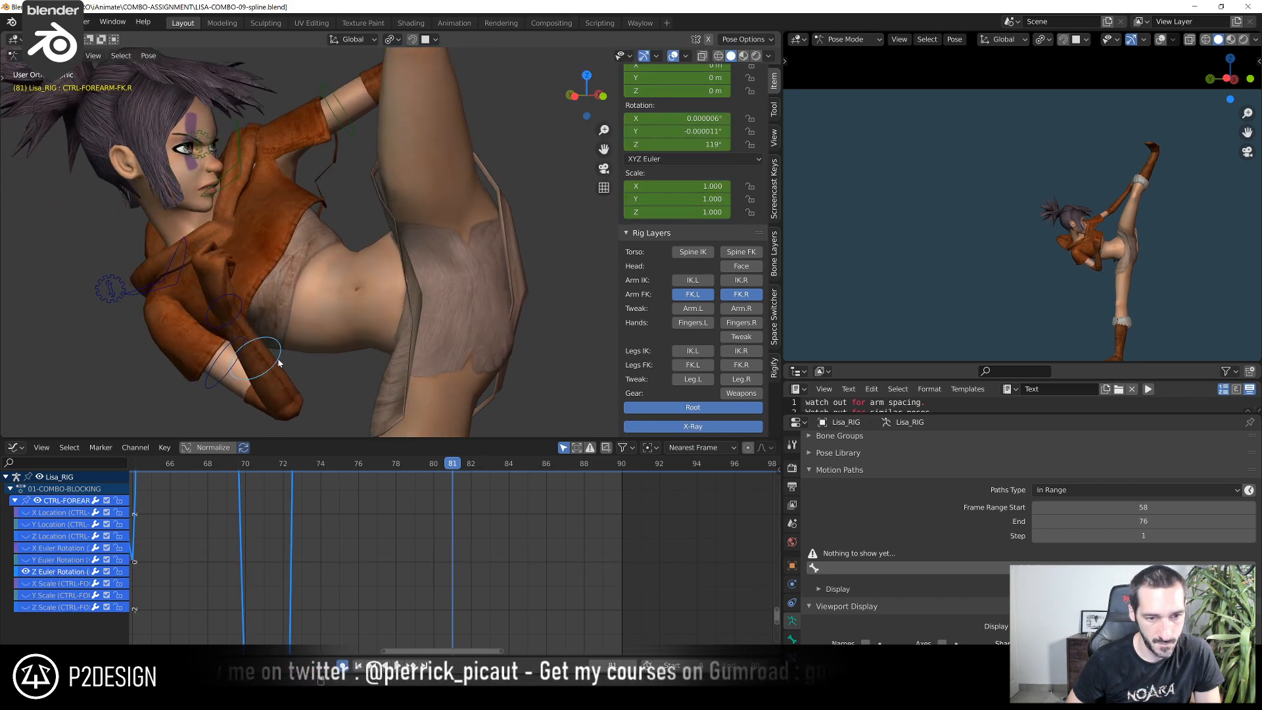
{"action": "middle_click_drag", "start_coordinate": [279, 360], "coordinate": [363, 334]}
{"action": "scroll", "coordinate": [512, 513], "scroll_direction": "down", "scroll_amount": 4}
{"action": "middle_click_drag", "start_coordinate": [565, 609], "coordinate": [577, 628], "text": "ctrl"}
{"action": "left_click_drag", "start_coordinate": [218, 464], "coordinate": [244, 488]}
{"action": "left_click", "coordinate": [255, 506]}
{"action": "key", "text": "g"}
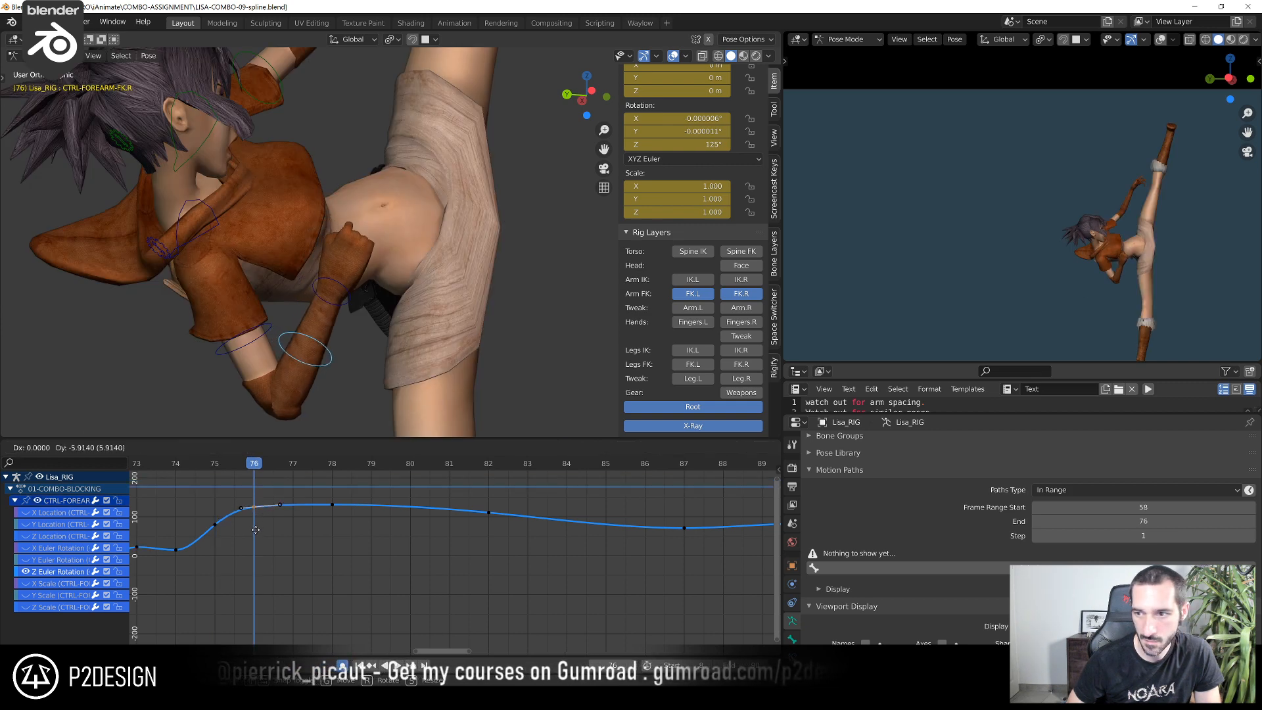
{"action": "left_click", "coordinate": [252, 551]}
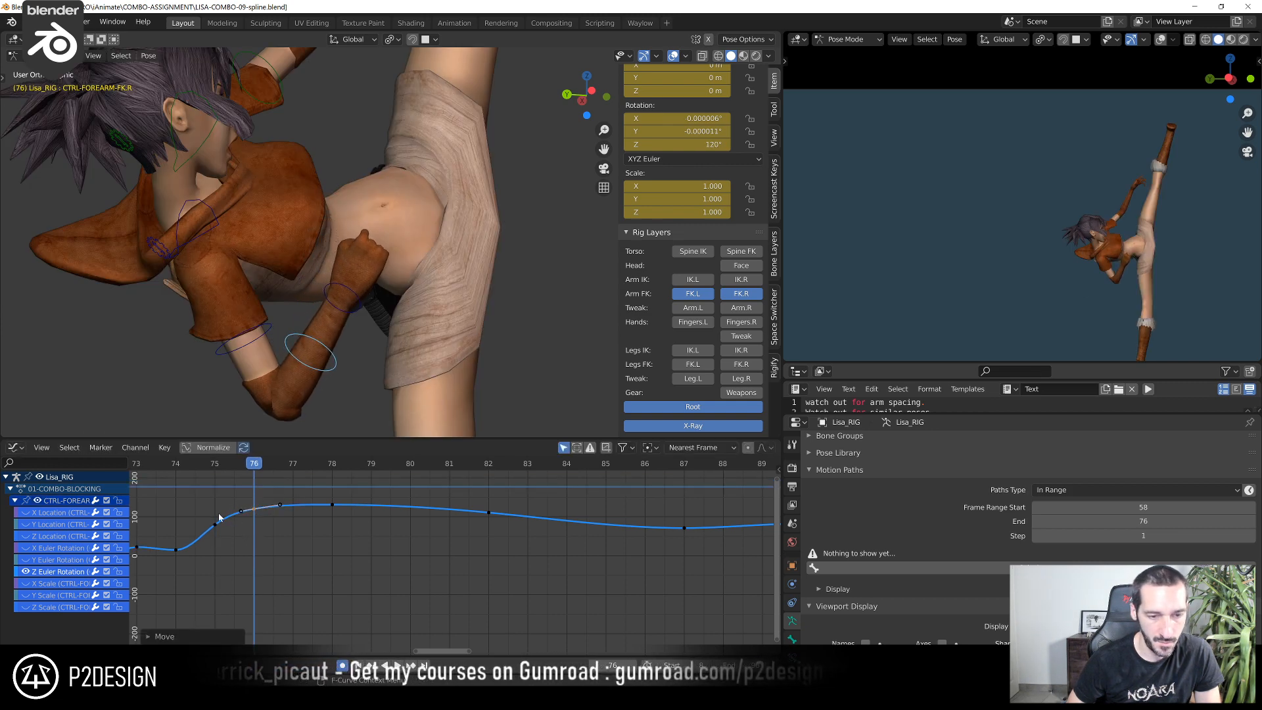
{"action": "middle_click_drag", "start_coordinate": [220, 519], "coordinate": [308, 535]}
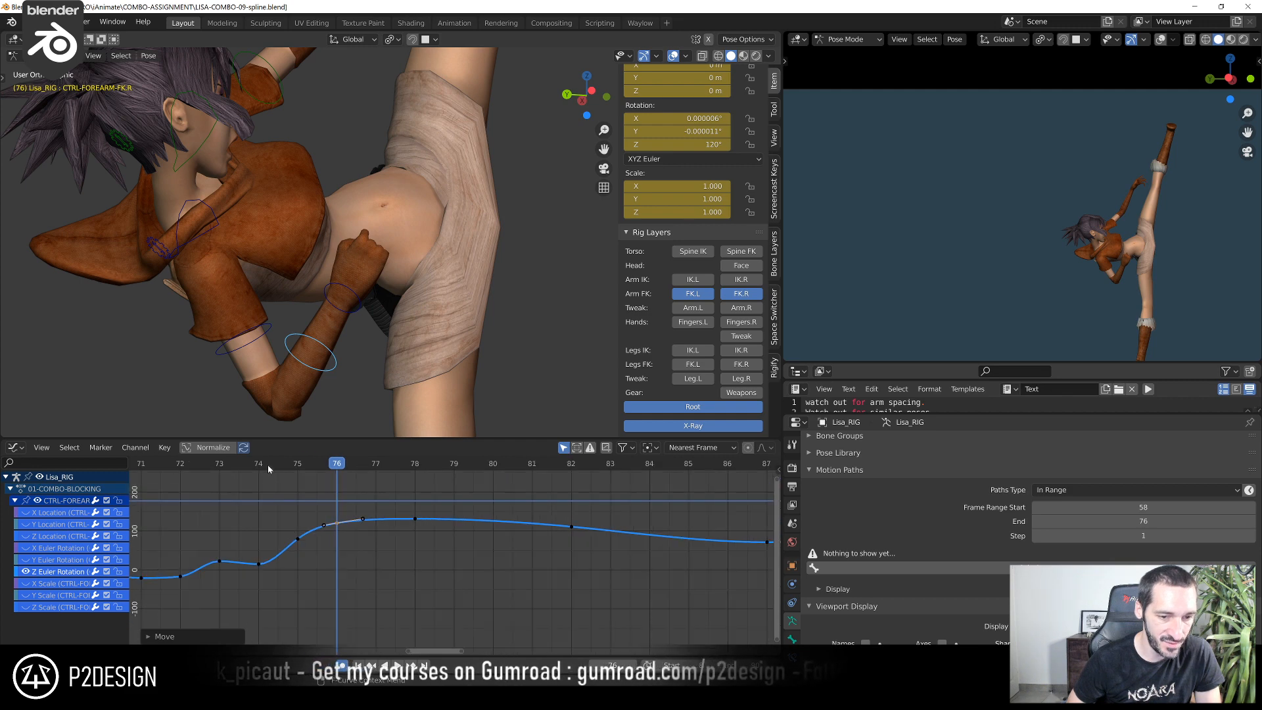
Duplicate the right forearm's Z Euler Rotation key from frame 78 to frame 80
{"action": "left_click_drag", "start_coordinate": [269, 469], "coordinate": [543, 467]}
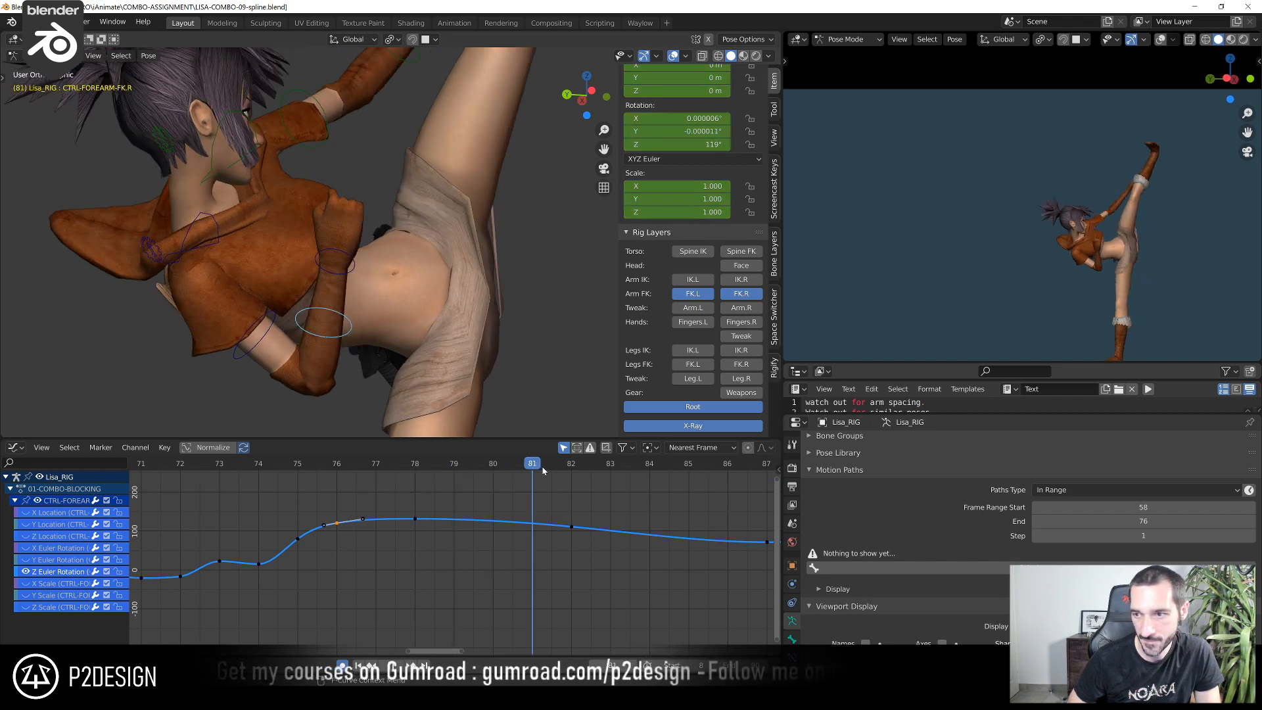
{"action": "left_click", "coordinate": [415, 518]}
{"action": "key", "text": "shift+d"}
{"action": "left_click", "coordinate": [493, 519]}
{"action": "left_click", "coordinate": [494, 464]}
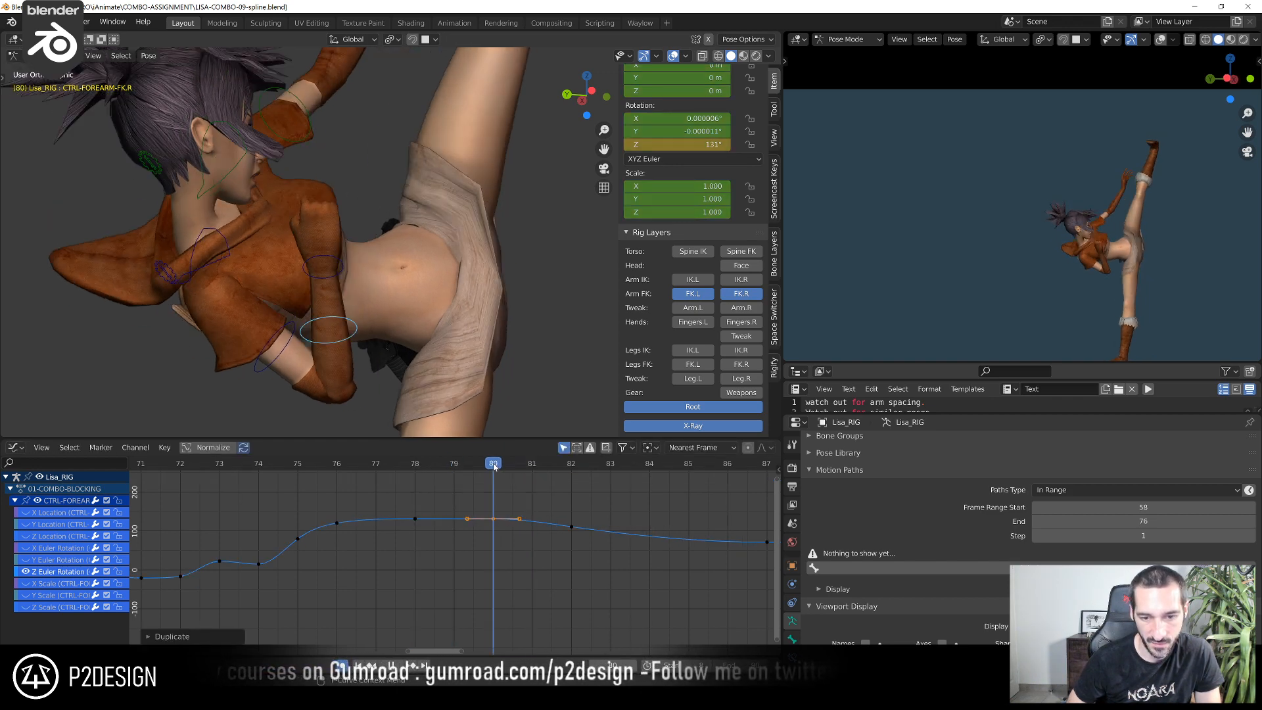
Raise the right forearm's Z Euler Rotation keys at frames 80 and 78 to 134°
{"action": "left_click", "coordinate": [490, 522]}
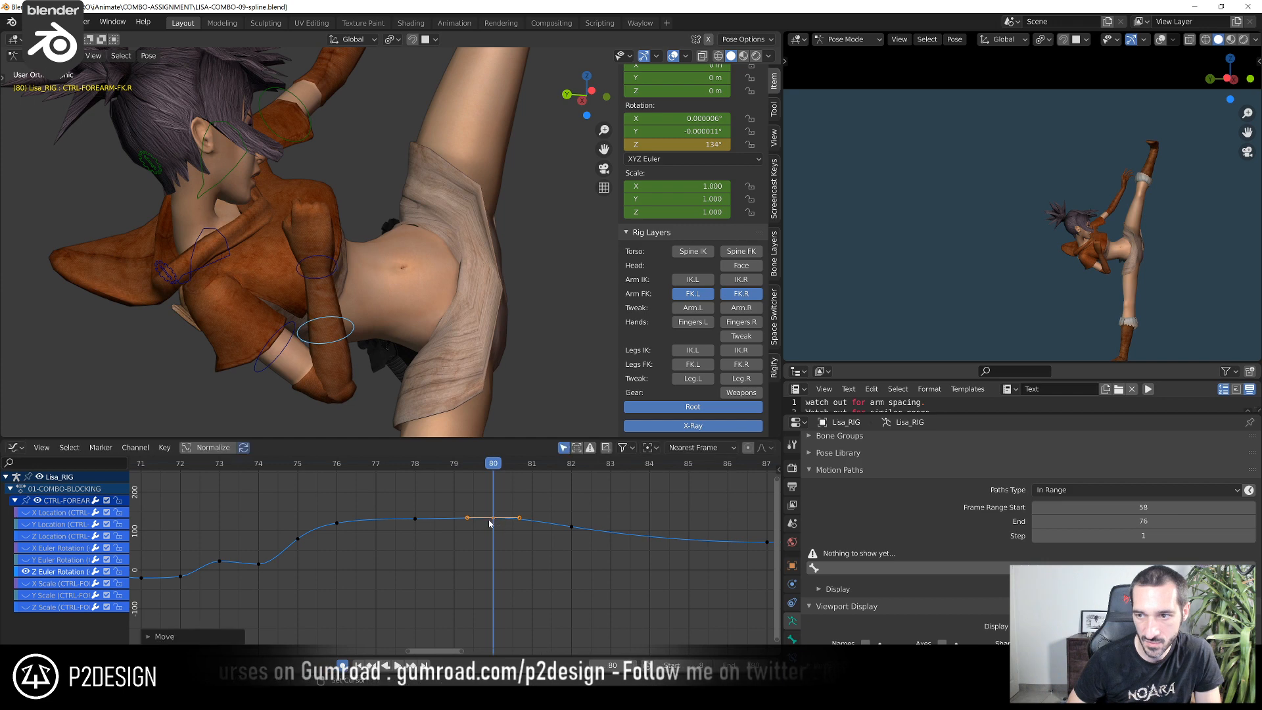
{"action": "left_click", "coordinate": [415, 463]}
{"action": "left_click", "coordinate": [415, 518]}
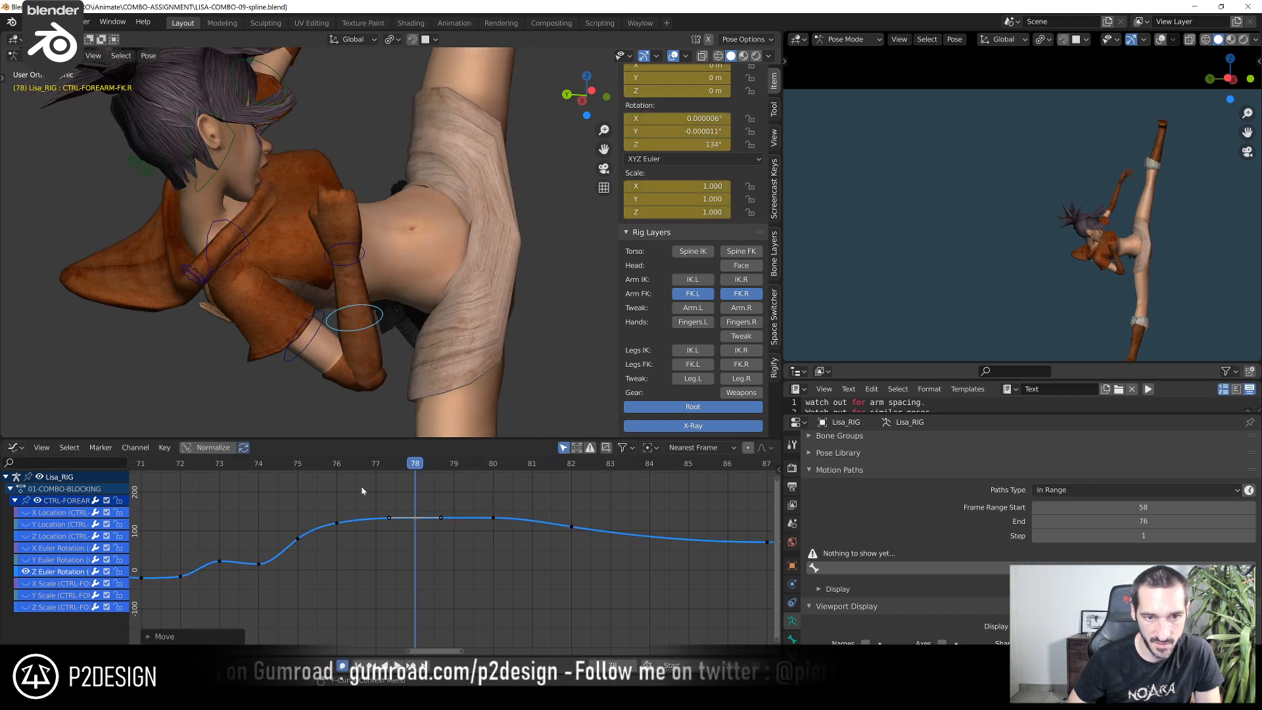
Select CTRL-HAND-FK.R and compare the right hand's pose between frames 75 and 76 from different angles
{"action": "left_click_drag", "start_coordinate": [268, 464], "coordinate": [301, 470]}
{"action": "scroll", "coordinate": [163, 342], "scroll_direction": "down", "scroll_amount": 2}
{"action": "middle_click_drag", "start_coordinate": [163, 342], "coordinate": [209, 332], "text": "shift"}
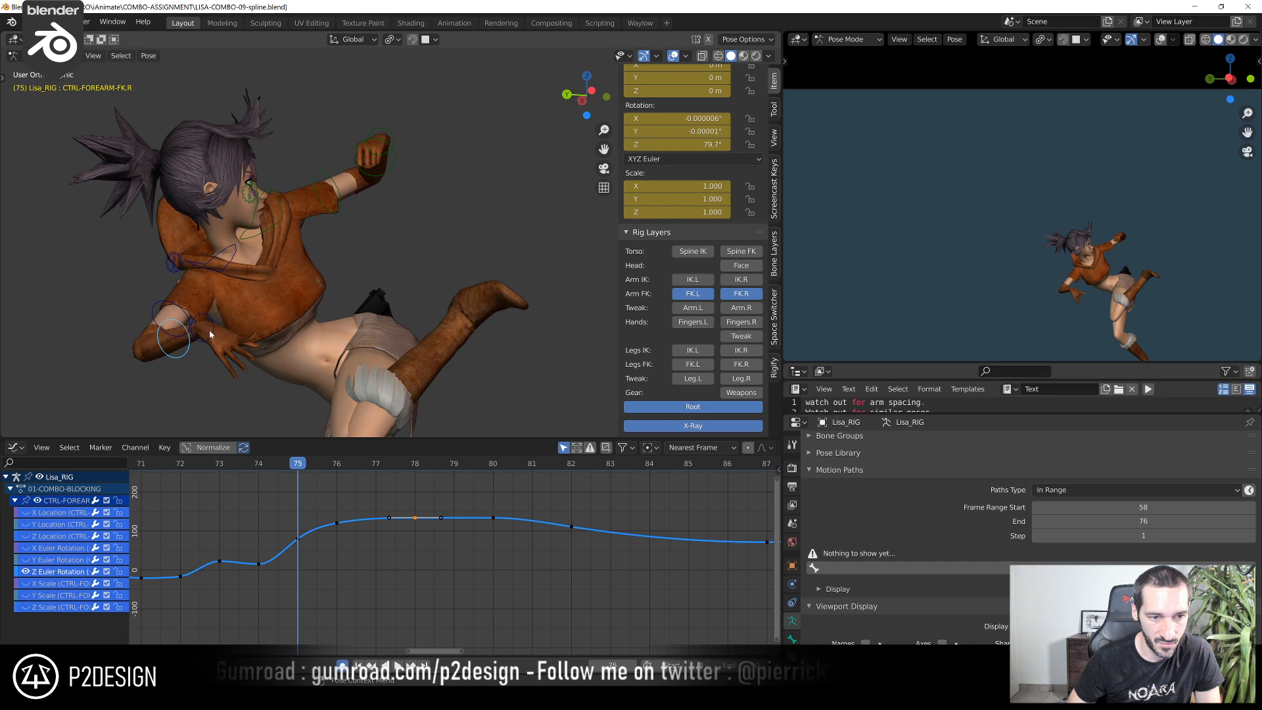
{"action": "left_click", "coordinate": [209, 331]}
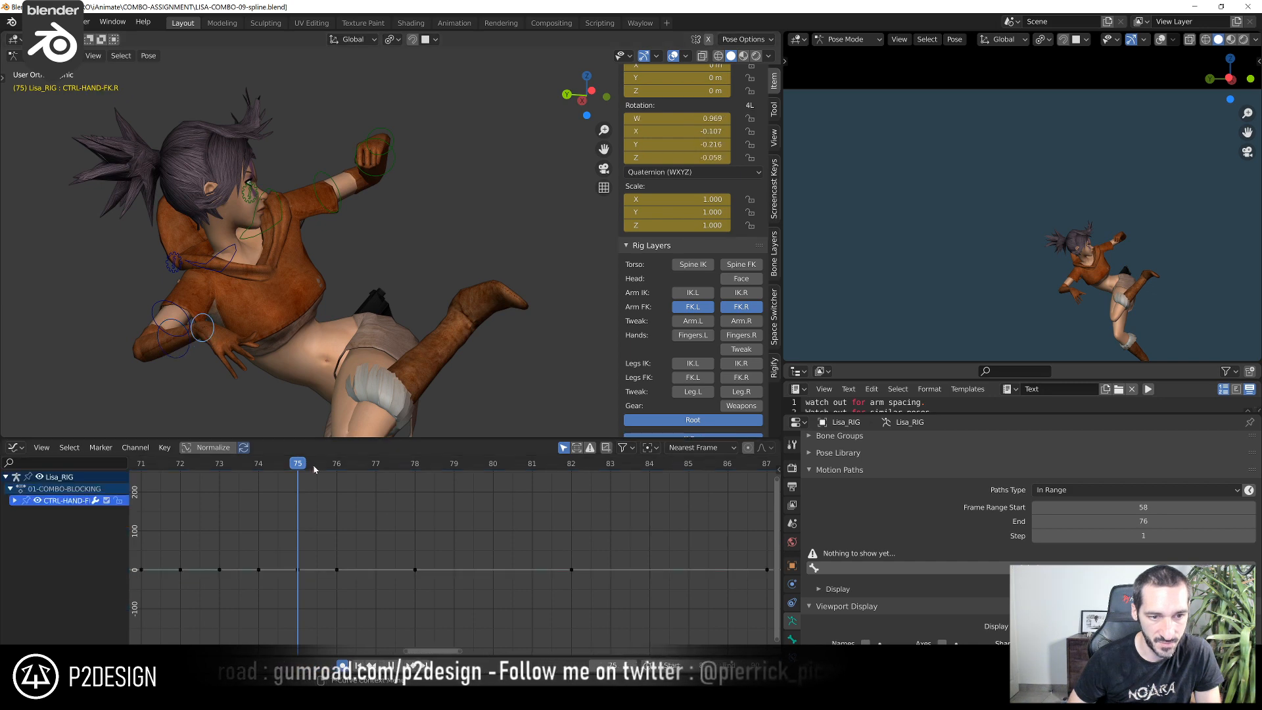
{"action": "mouse_move", "coordinate": [314, 470]}
{"action": "left_mouse_down"}
{"action": "mouse_move", "coordinate": [326, 467]}
{"action": "mouse_move", "coordinate": [302, 466]}
{"action": "mouse_move", "coordinate": [337, 472]}
{"action": "left_mouse_up"}
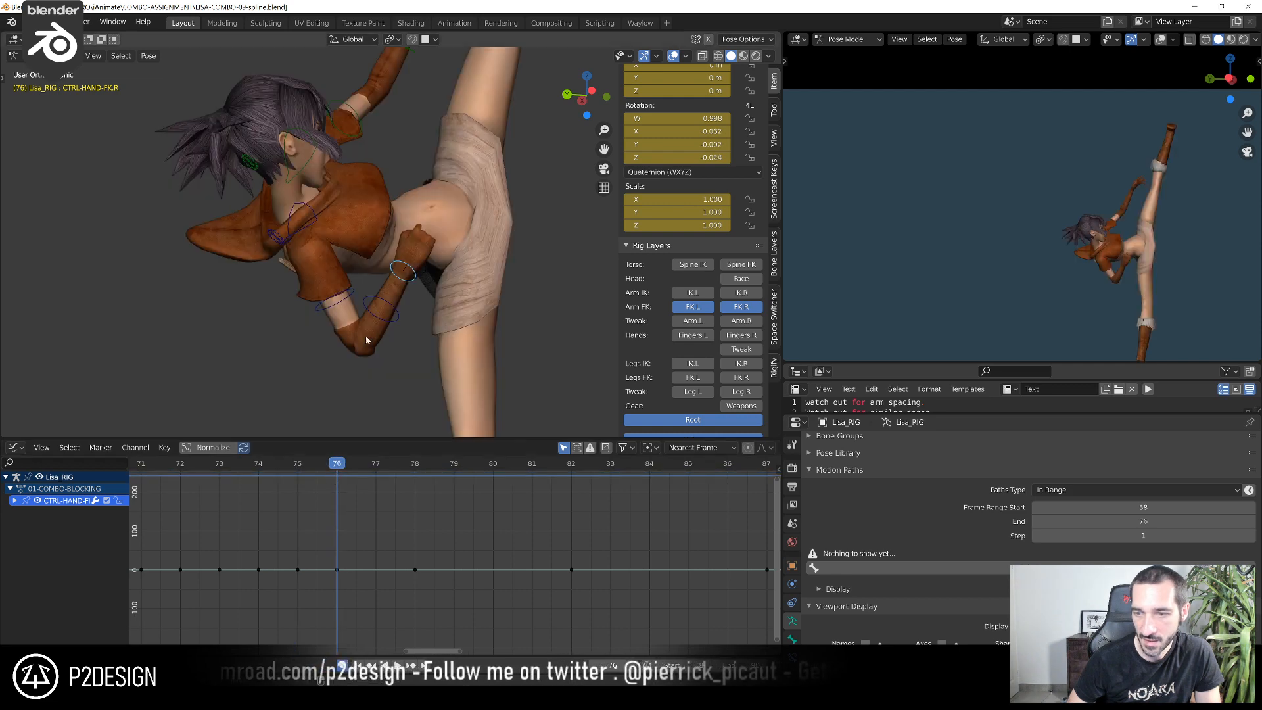
{"action": "middle_click_drag", "start_coordinate": [366, 336], "coordinate": [402, 334]}
{"action": "scroll", "coordinate": [411, 325], "scroll_direction": "up", "scroll_amount": 1}
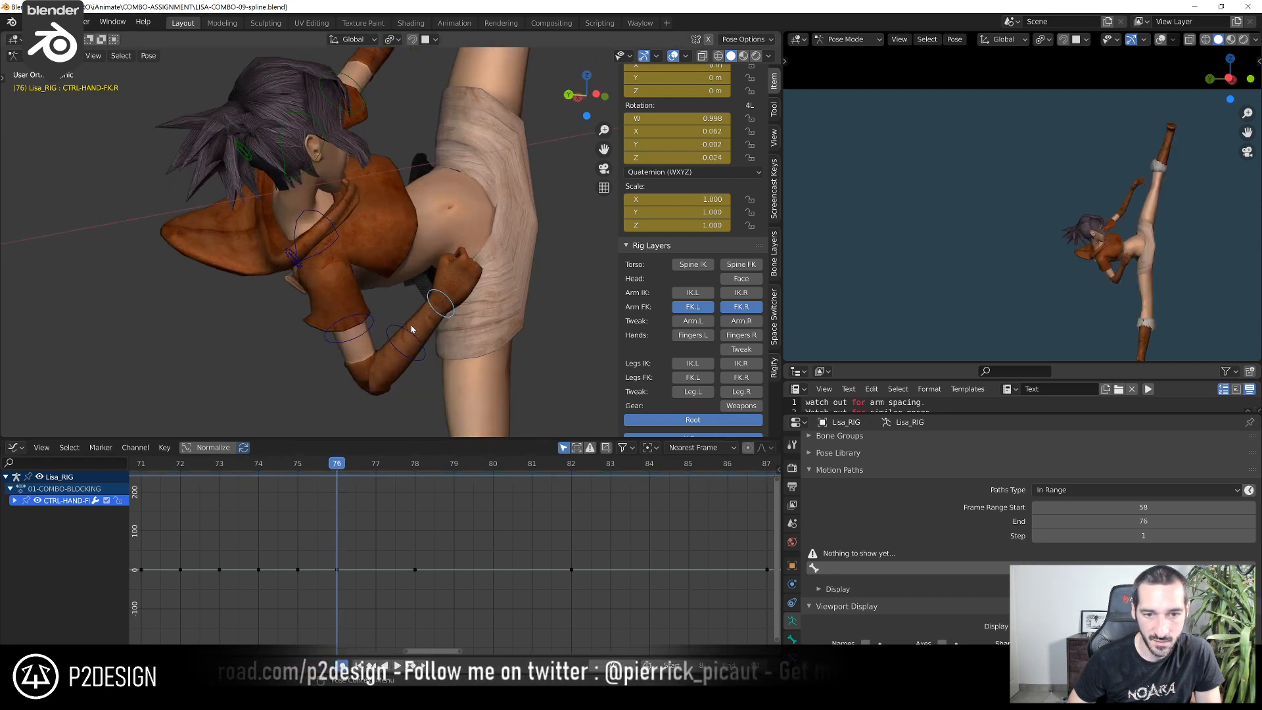
{"action": "left_click", "coordinate": [290, 463]}
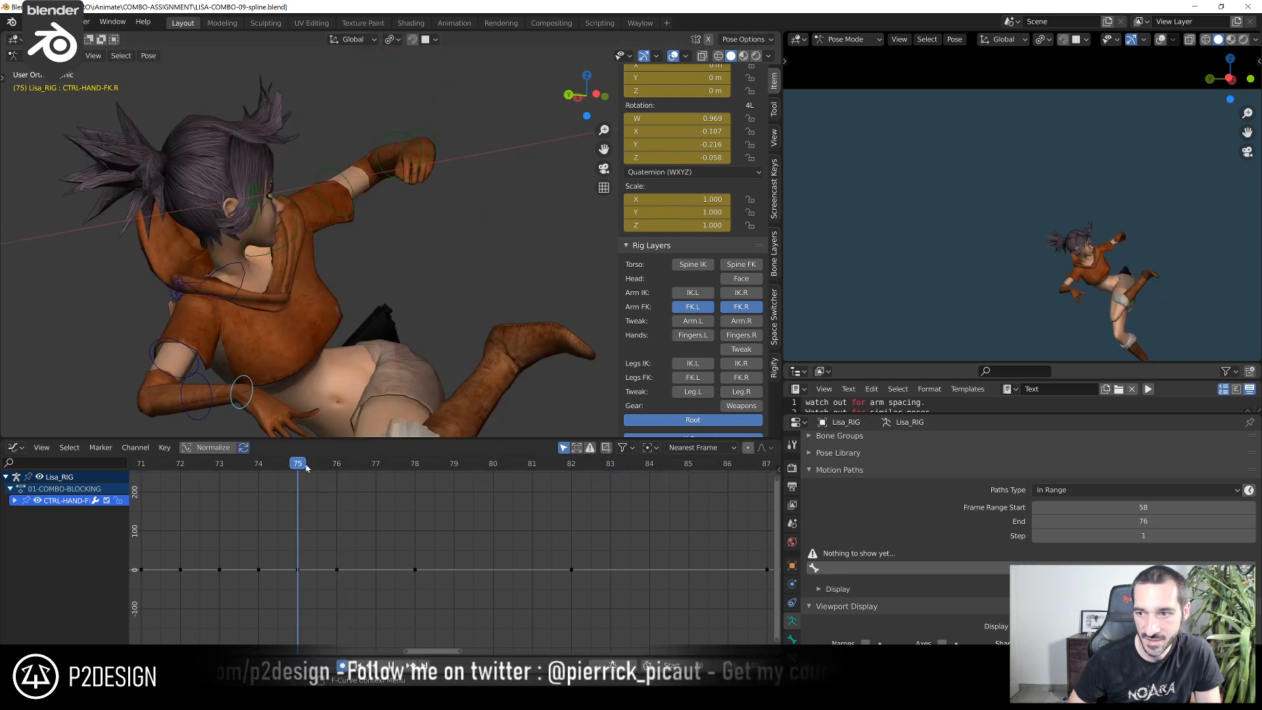
{"action": "left_click_drag", "start_coordinate": [306, 465], "coordinate": [320, 464]}
Rotate CTRL-HAND-FK.R at frame 76 from two angles, reaching quaternion rotation W 0.978, X 0.083, Y -0.101, Z -0.161
{"action": "middle_click_drag", "start_coordinate": [543, 265], "coordinate": [507, 247]}
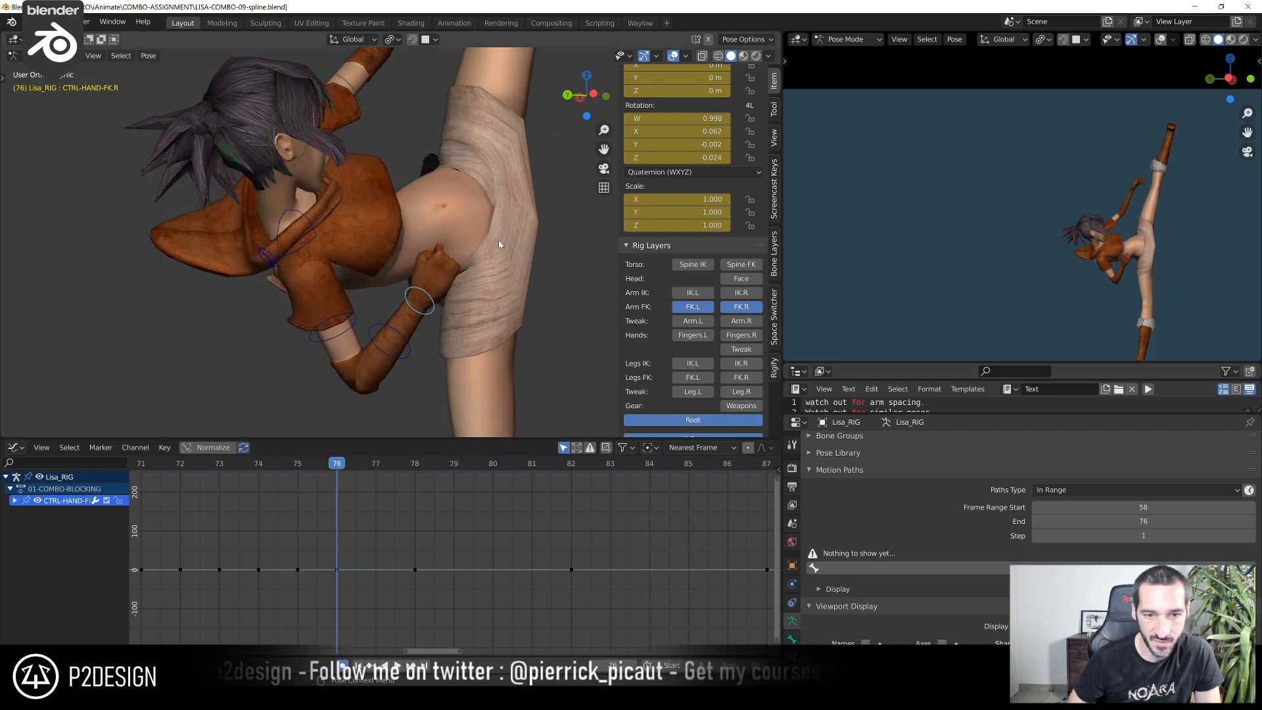
{"action": "key", "text": "r"}
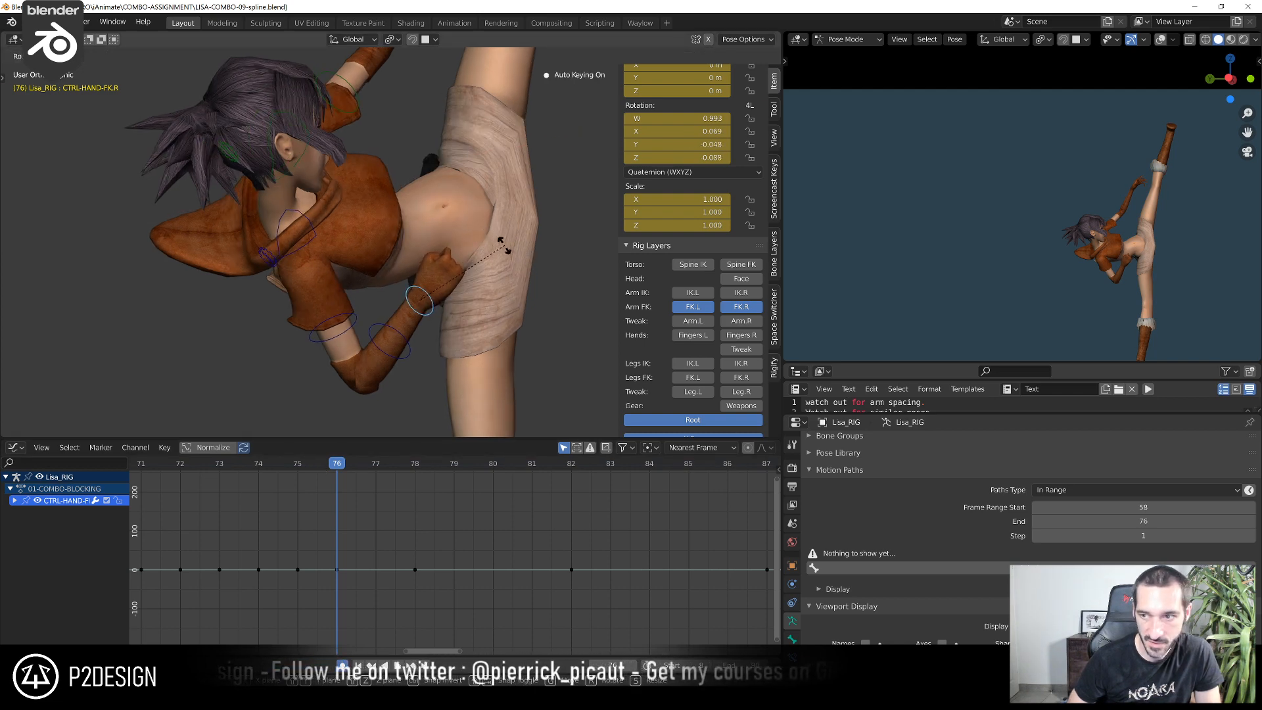
{"action": "left_click", "coordinate": [510, 255]}
{"action": "middle_click_drag", "start_coordinate": [509, 255], "coordinate": [380, 220]}
{"action": "key", "text": "r"}
{"action": "left_click", "coordinate": [392, 222]}
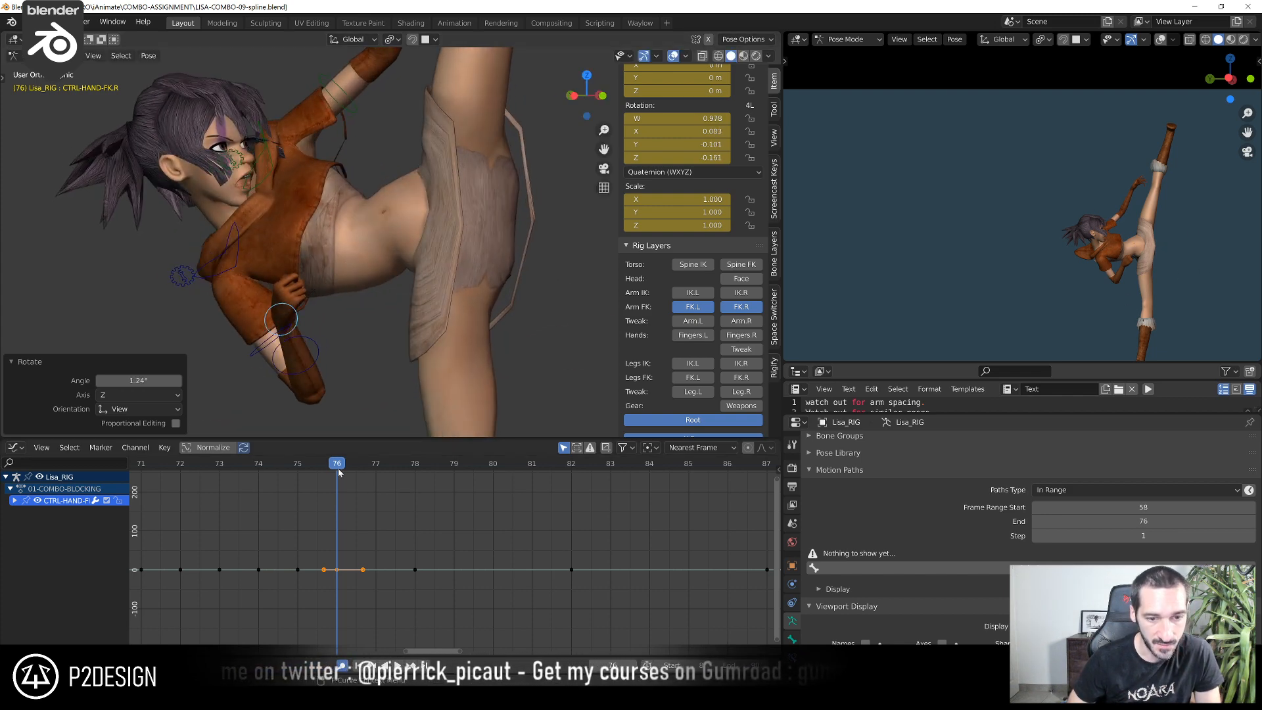
Rotate CTRL-HAND-FK.R at frame 81 by about -19.7° after comparing its pose across frames 76 to 81
{"action": "left_click", "coordinate": [307, 464]}
{"action": "left_click", "coordinate": [318, 463]}
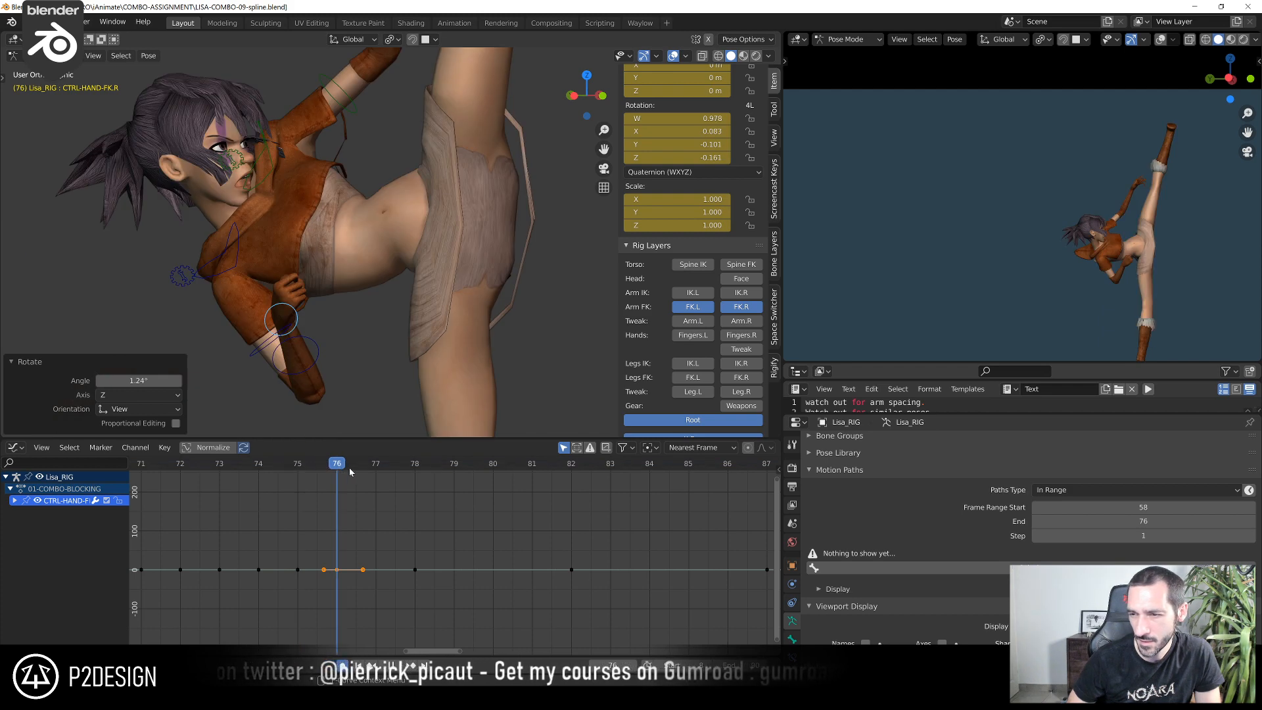
{"action": "left_click", "coordinate": [385, 468]}
{"action": "left_click", "coordinate": [412, 468]}
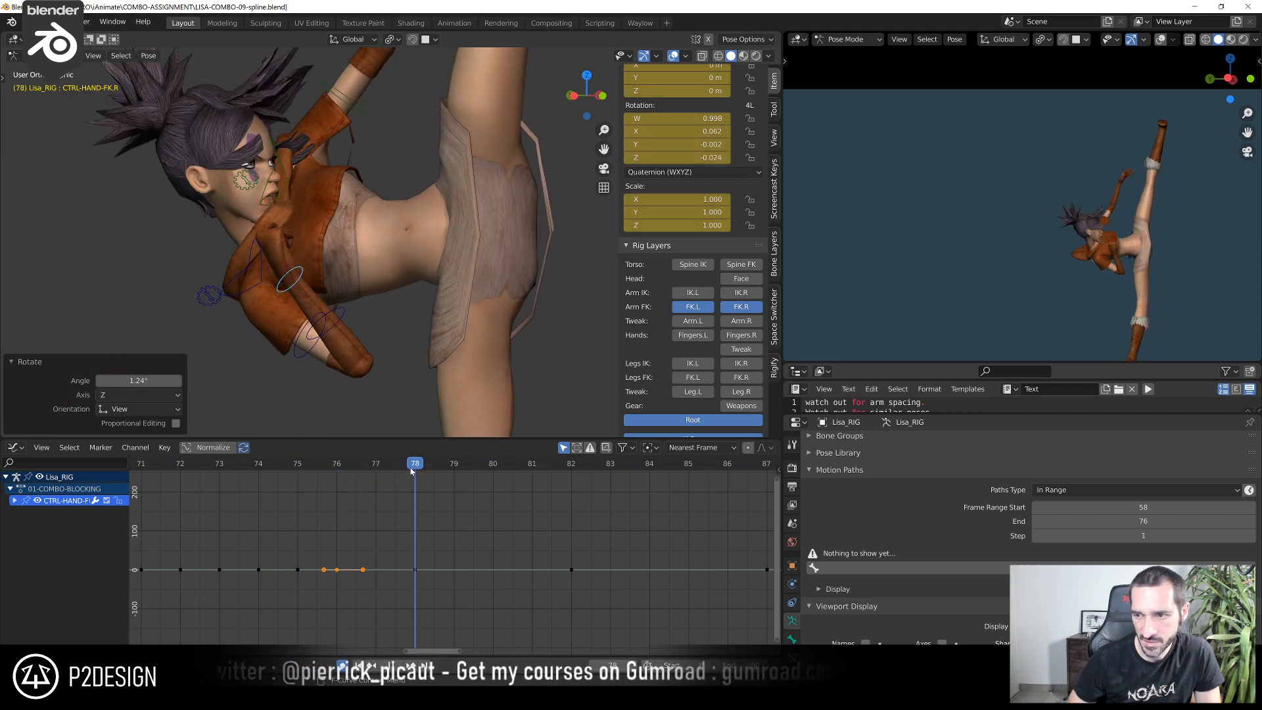
{"action": "left_click", "coordinate": [480, 467]}
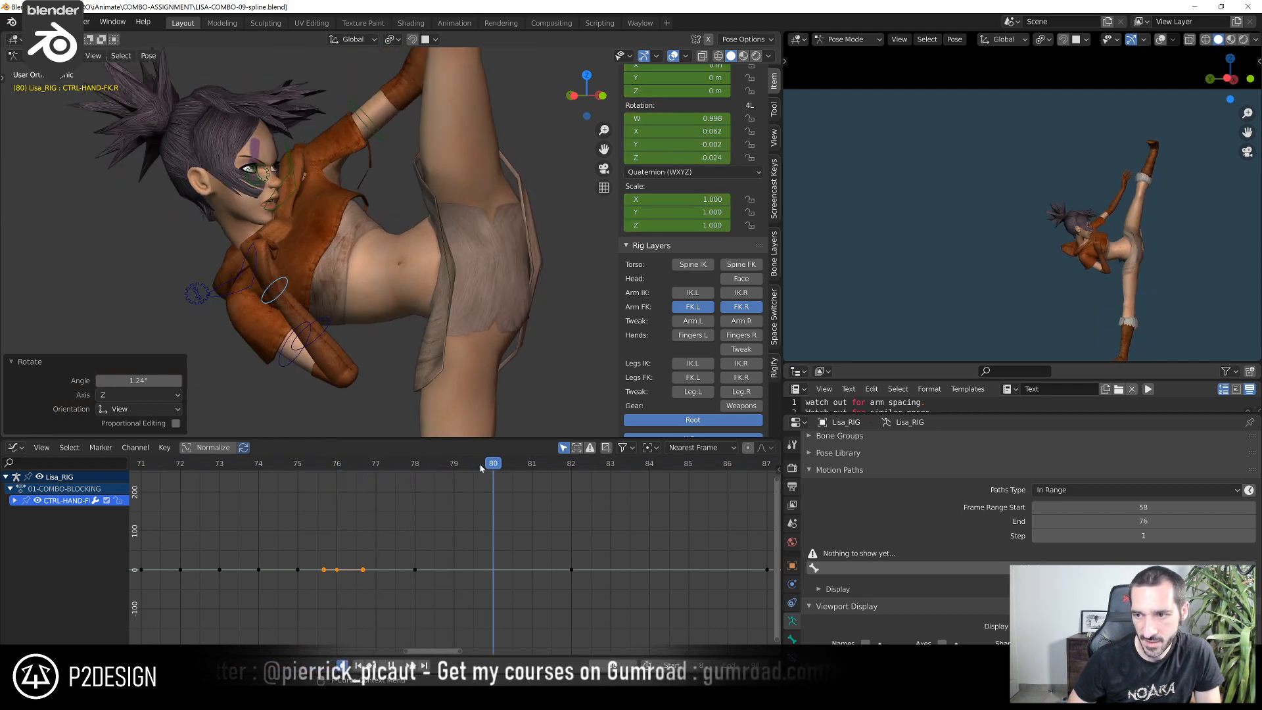
{"action": "left_click", "coordinate": [516, 468]}
{"action": "middle_click_drag", "start_coordinate": [308, 273], "coordinate": [354, 300]}
{"action": "middle_click_drag", "start_coordinate": [366, 230], "coordinate": [359, 182], "text": "shift"}
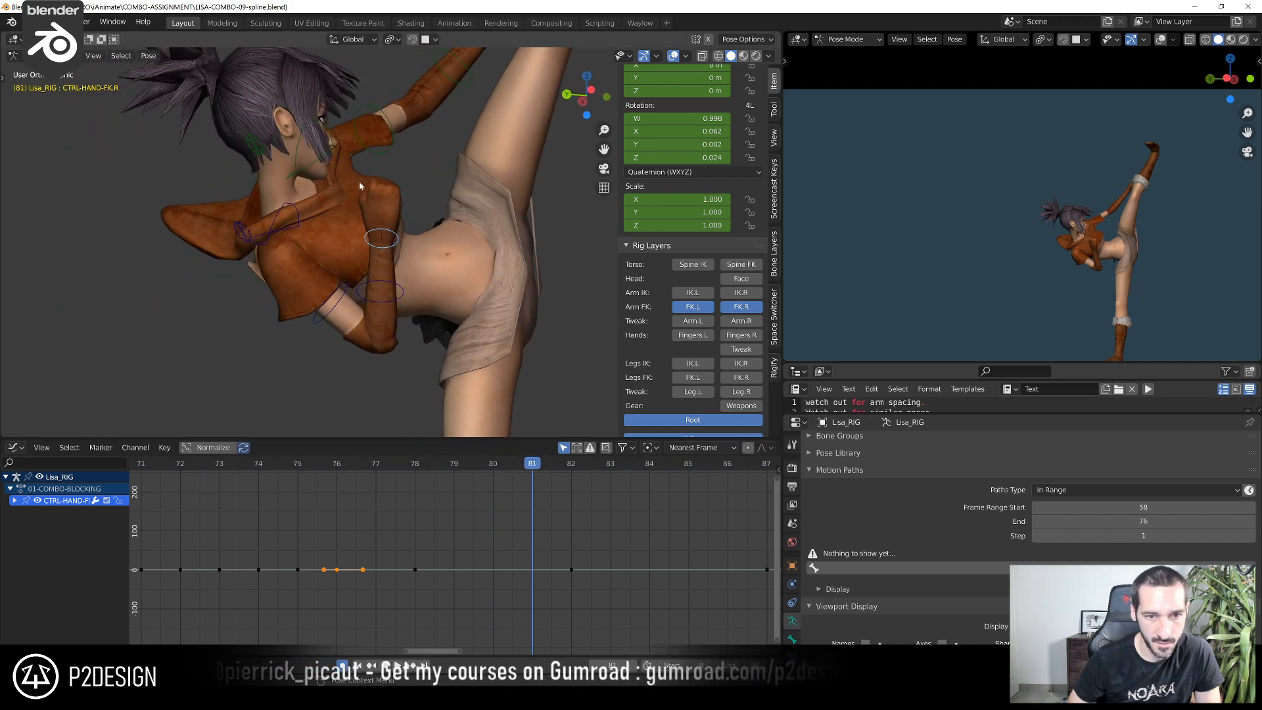
{"action": "key", "text": "r"}
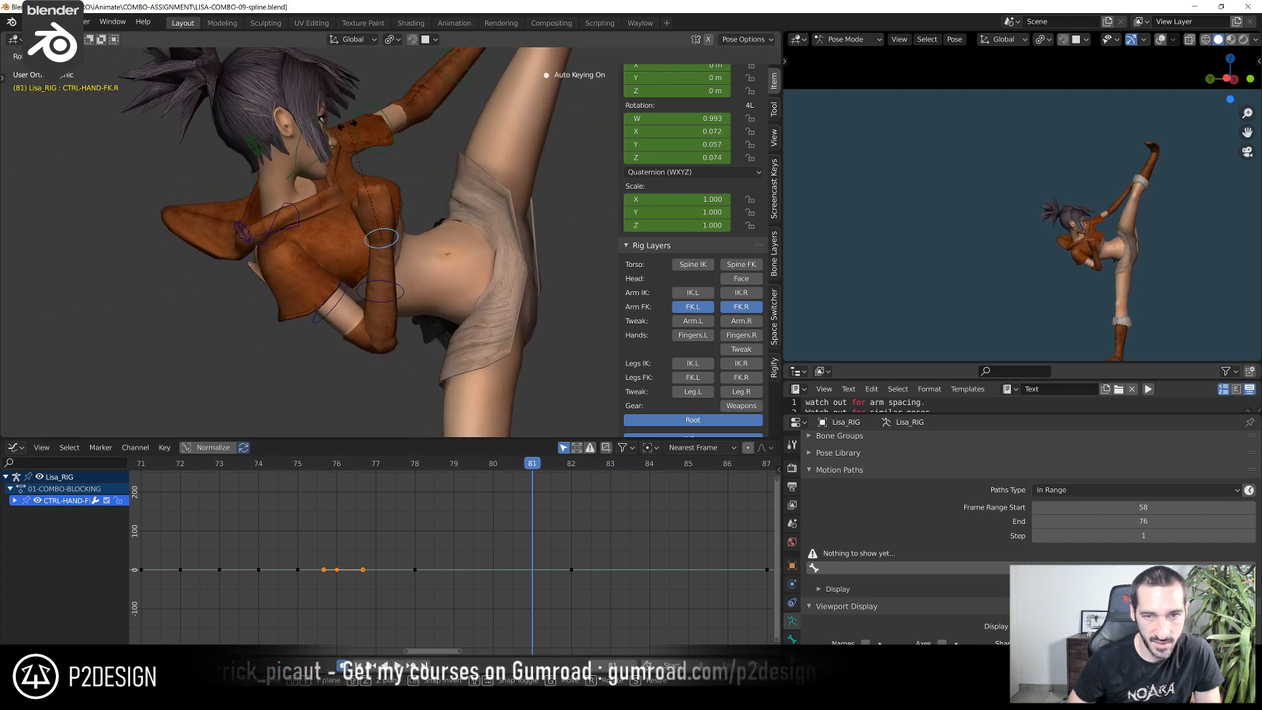
{"action": "left_click", "coordinate": [333, 123]}
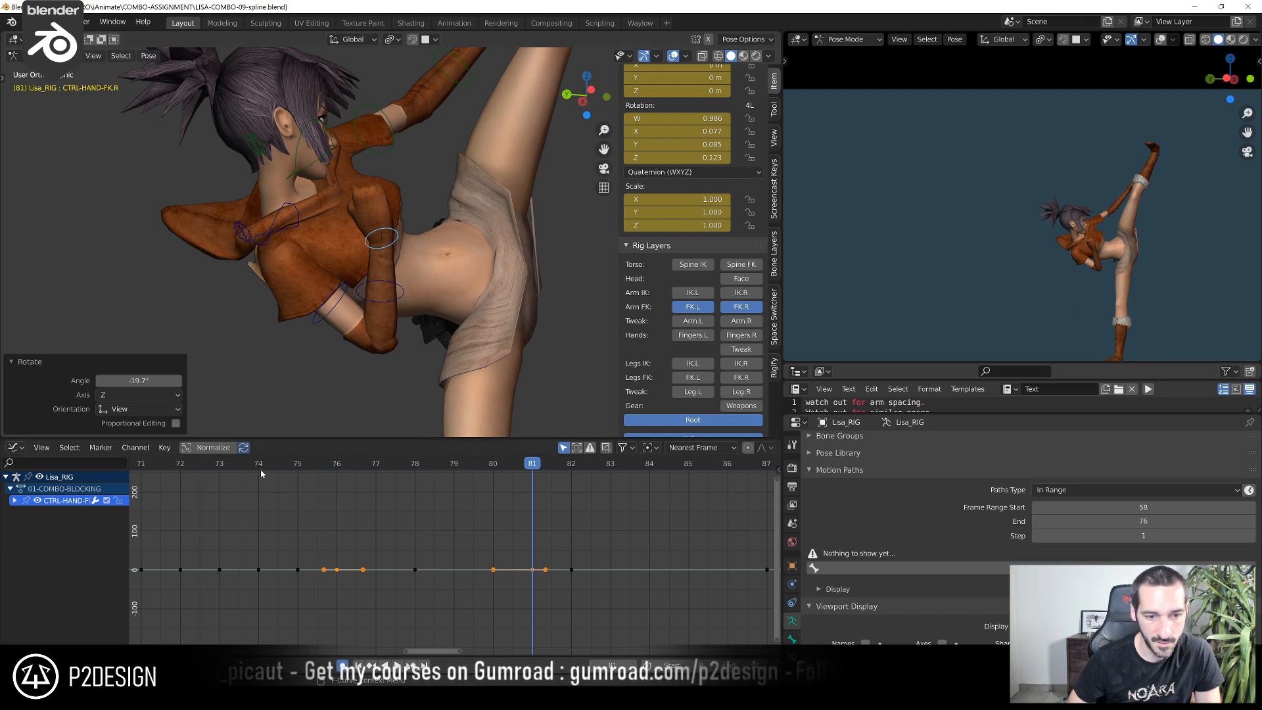
Review the right hand's motion in playback and rotate CTRL-HAND-FK.R at frame 76 by about 2.59°
{"action": "left_click_drag", "start_coordinate": [261, 474], "coordinate": [584, 523]}
{"action": "key", "text": "space"}
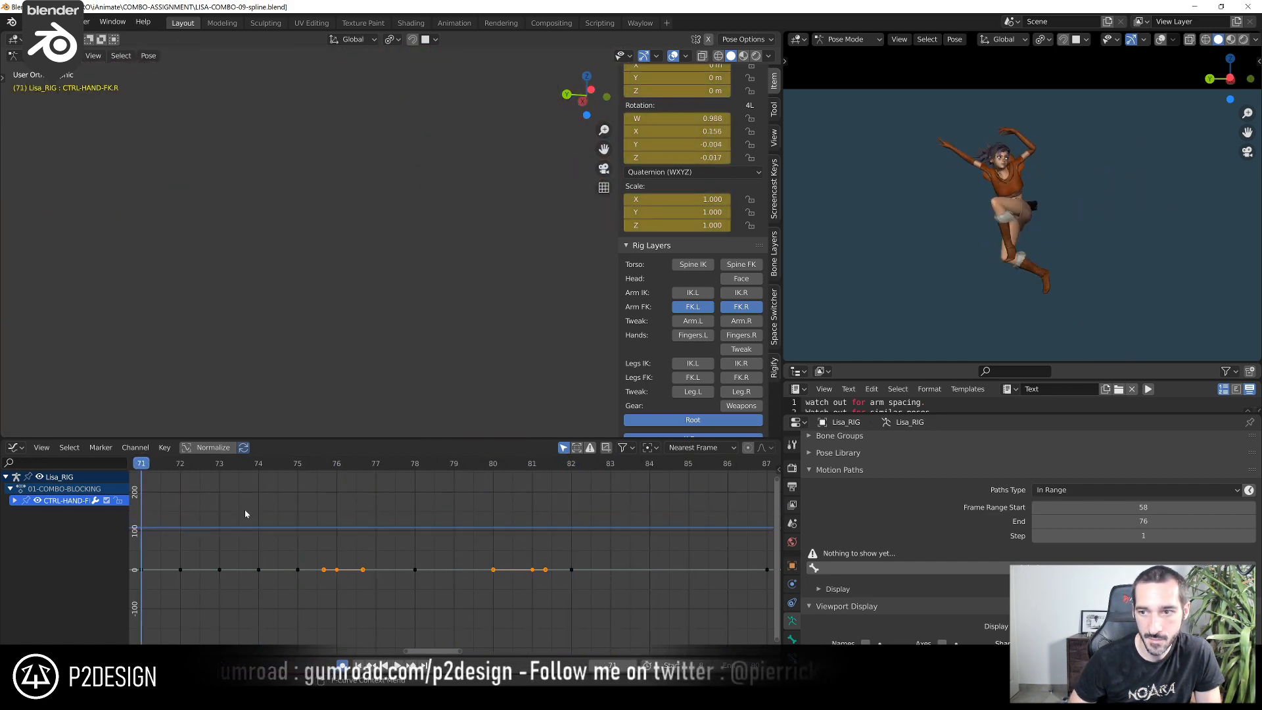
{"action": "key", "text": "space"}
{"action": "scroll", "coordinate": [283, 498], "scroll_direction": "down", "scroll_amount": 4}
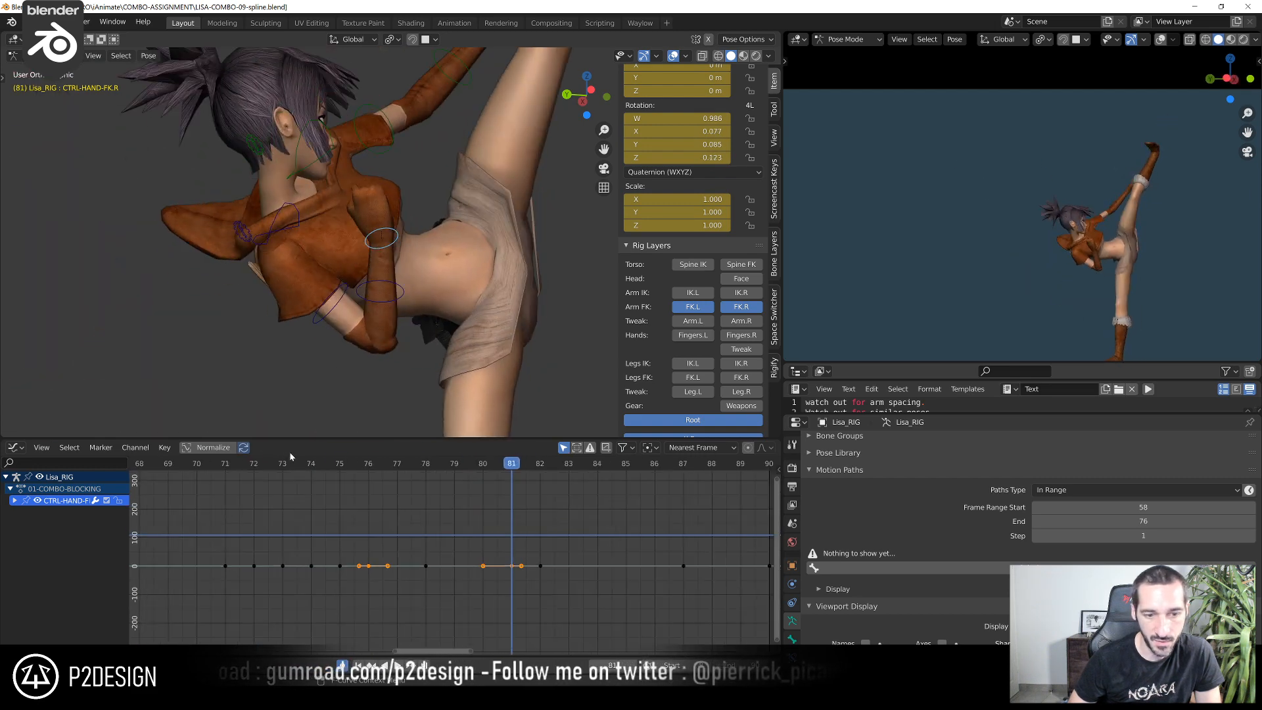
{"action": "left_click_drag", "start_coordinate": [299, 463], "coordinate": [359, 511]}
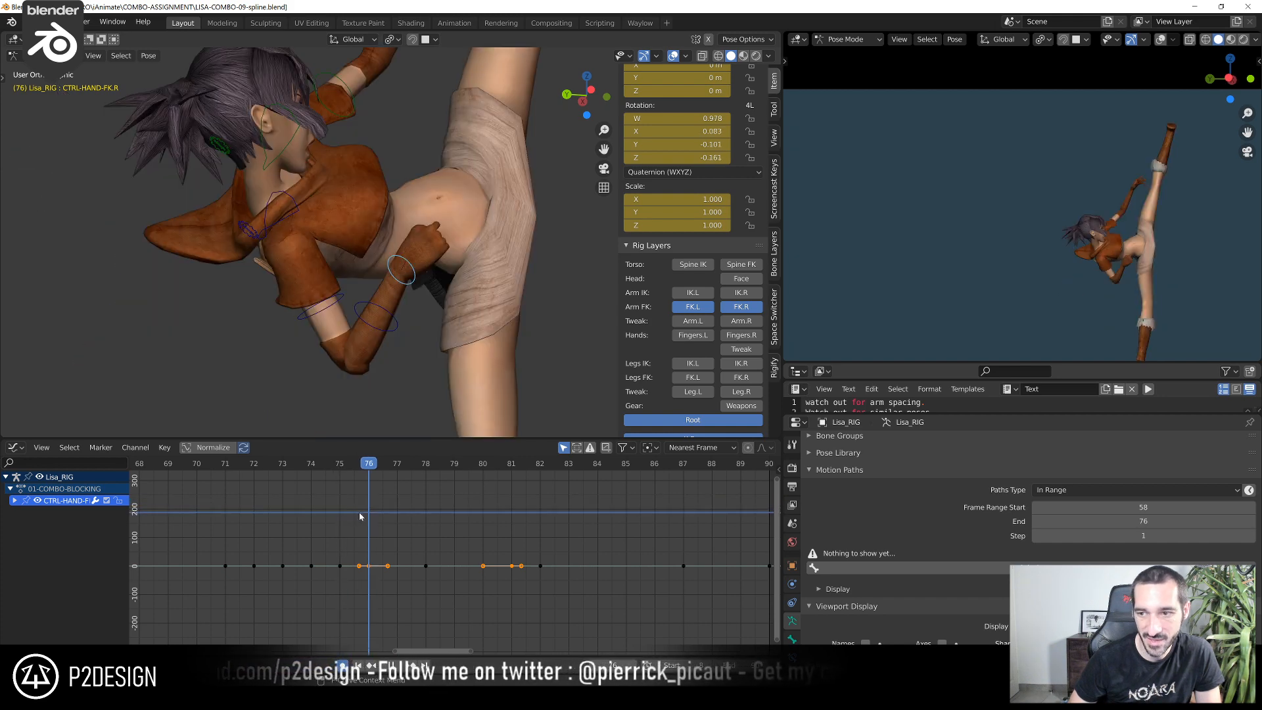
{"action": "middle_click_drag", "start_coordinate": [415, 366], "coordinate": [437, 360]}
{"action": "key", "text": "r"}
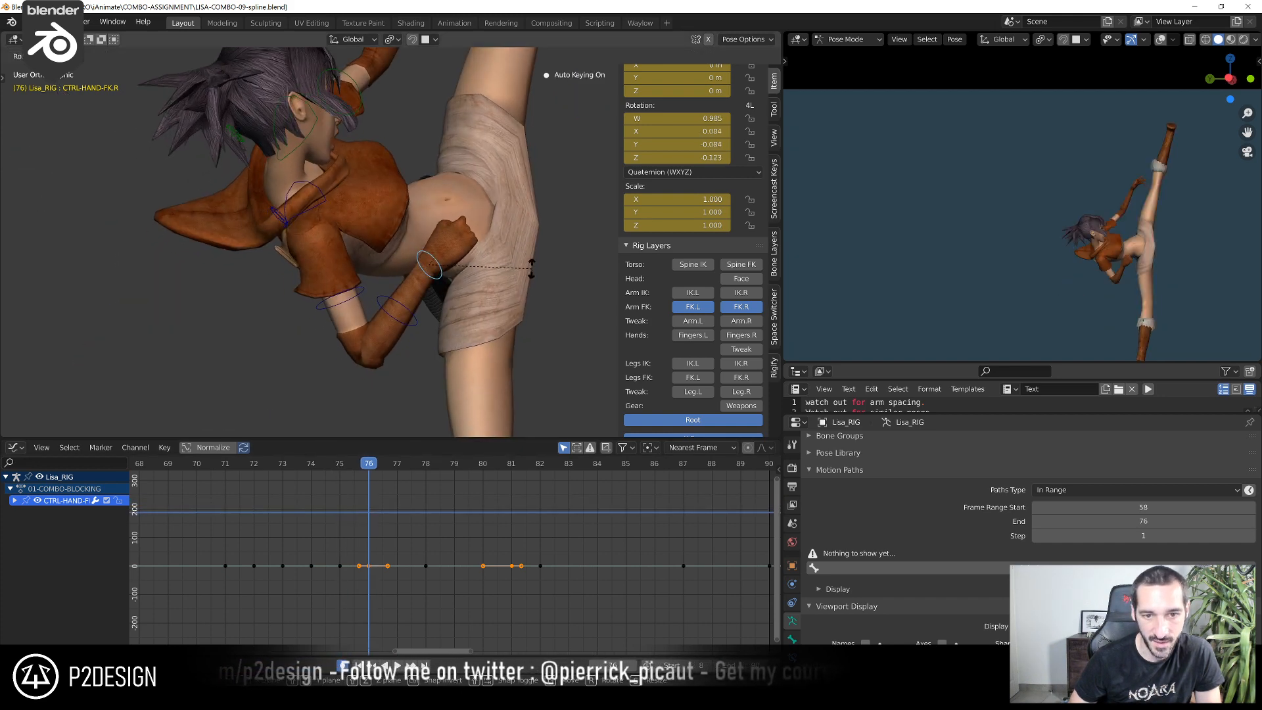
{"action": "left_click", "coordinate": [532, 265]}
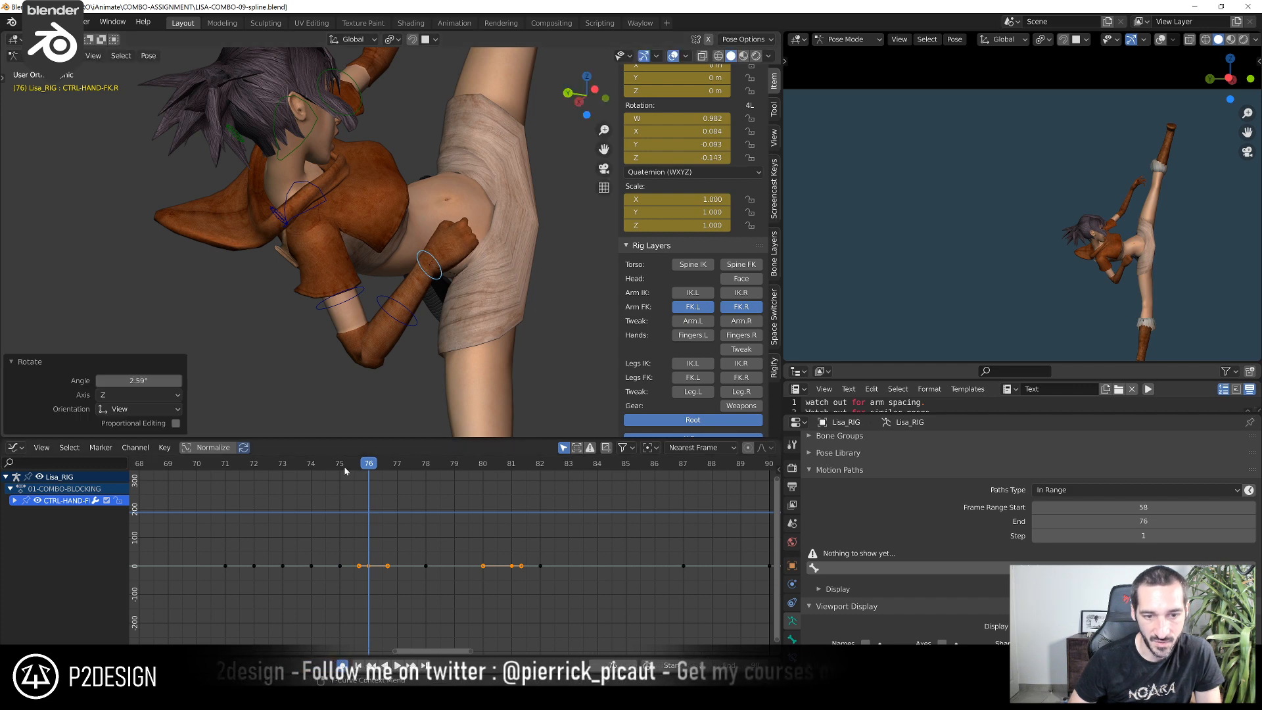
Compare the right hand's poses at frames 74 and 75 in the left orthographic and camera views
{"action": "left_click", "coordinate": [343, 468]}
{"action": "mouse_move", "coordinate": [361, 469]}
{"action": "left_mouse_down"}
{"action": "mouse_move", "coordinate": [294, 464]}
{"action": "mouse_move", "coordinate": [337, 465]}
{"action": "left_mouse_up"}
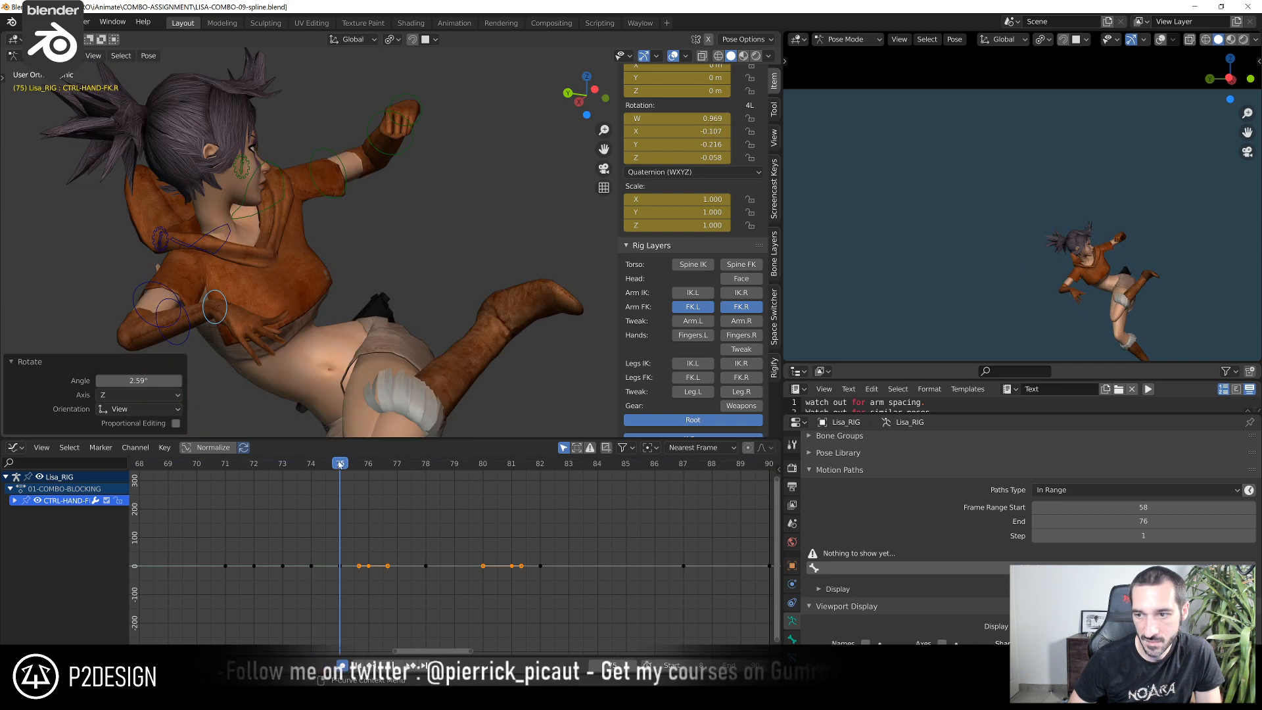
{"action": "scroll", "coordinate": [348, 211], "scroll_direction": "down", "scroll_amount": 2}
{"action": "key", "text": "ctrl+KP_3"}
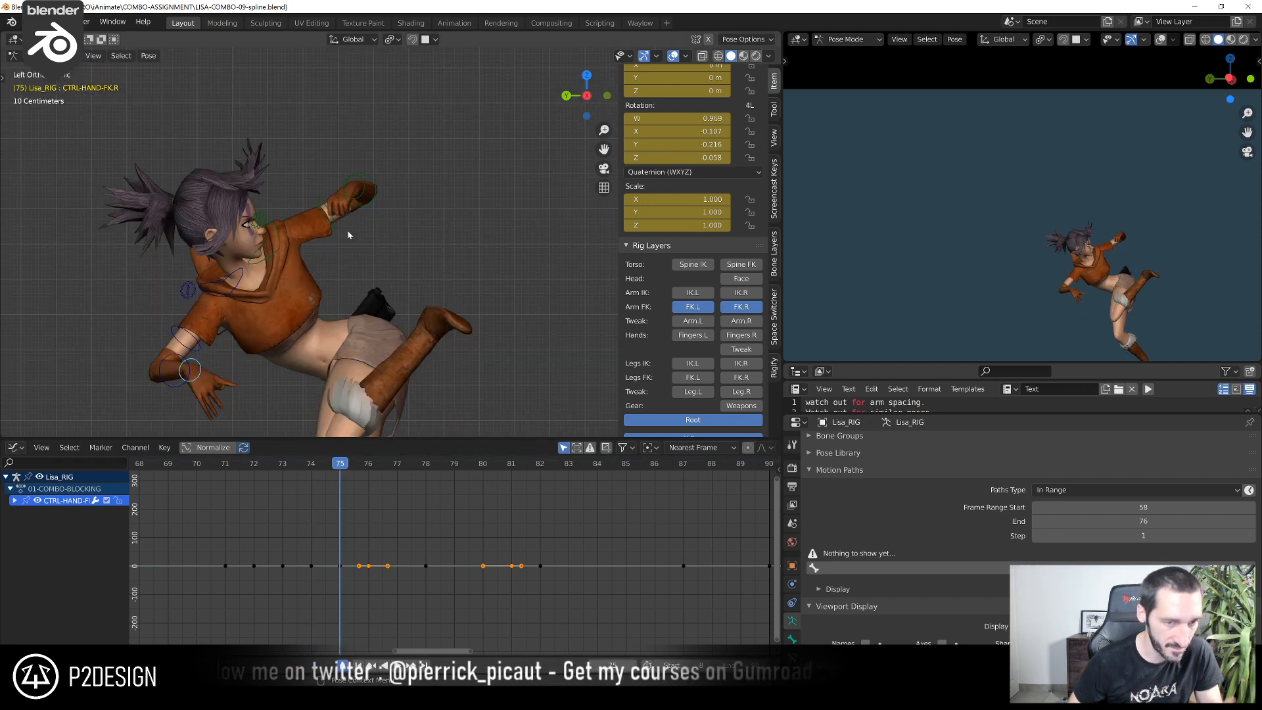
{"action": "scroll", "coordinate": [349, 235], "scroll_direction": "down", "scroll_amount": 2}
{"action": "scroll", "coordinate": [1187, 220], "scroll_direction": "down", "scroll_amount": 3}
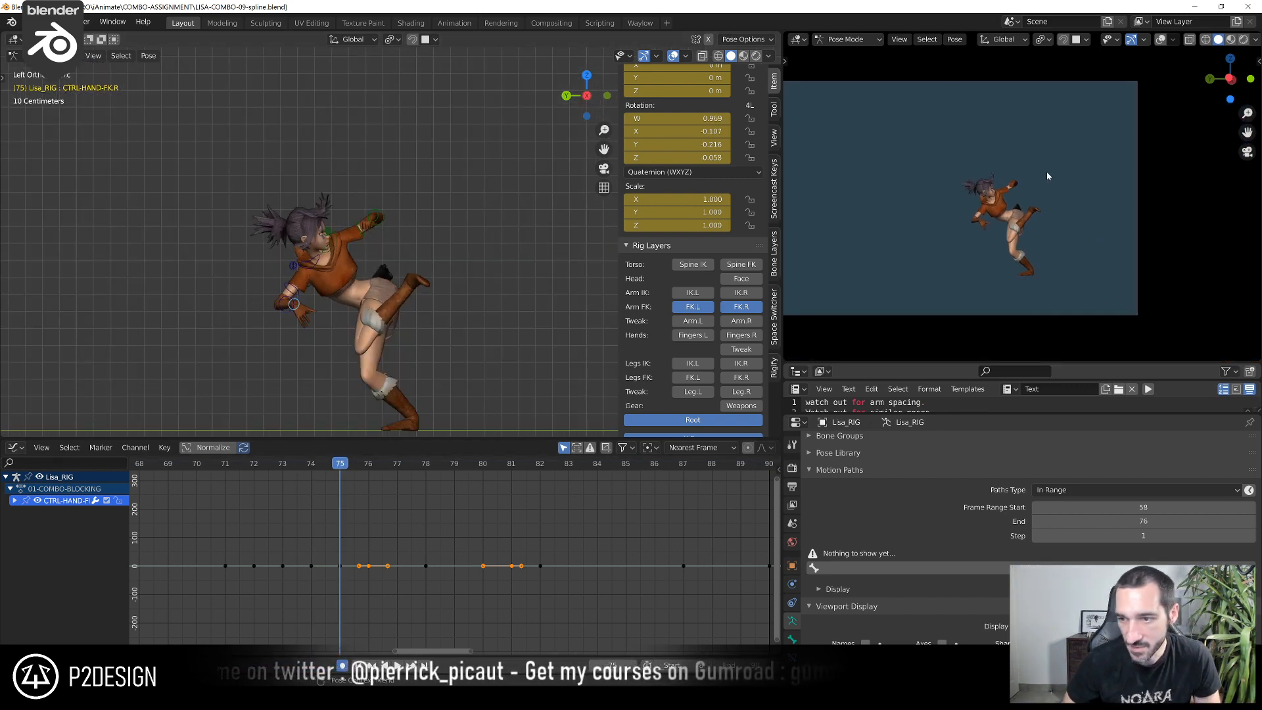
{"action": "scroll", "coordinate": [1047, 176], "scroll_direction": "up", "scroll_amount": 4}
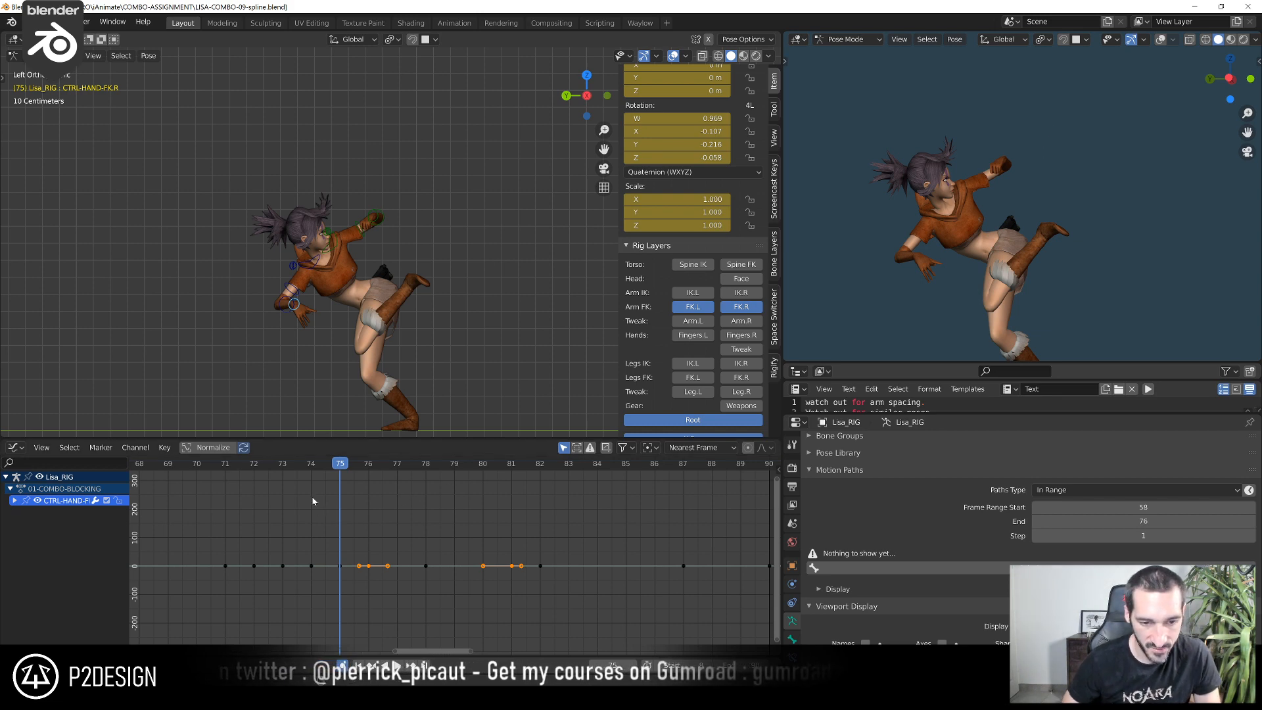
{"action": "middle_click_drag", "start_coordinate": [313, 501], "coordinate": [358, 504]}
{"action": "left_click_drag", "start_coordinate": [319, 469], "coordinate": [355, 482]}
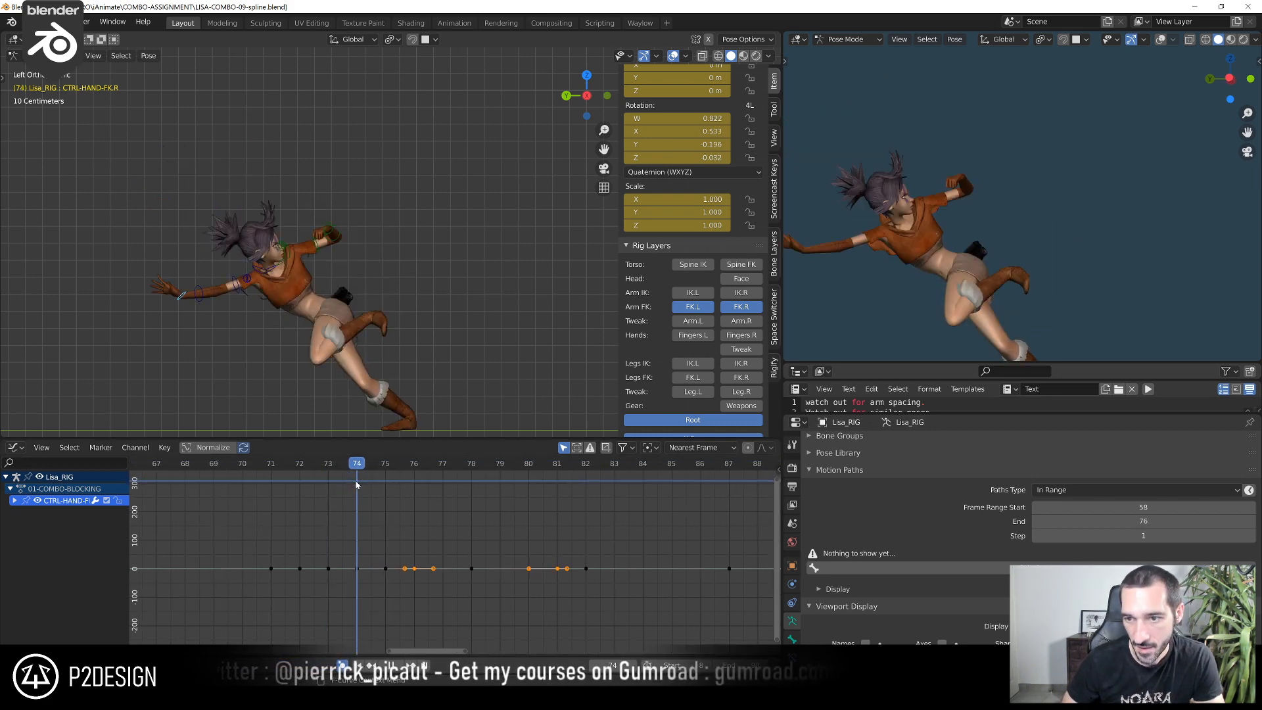
Examine the right arm's swing by moving back and forth through frames 65 to 75 frame by frame
{"action": "scroll", "coordinate": [350, 377], "scroll_direction": "down", "scroll_amount": 4}
{"action": "key", "text": "Left"}
{"action": "key", "text": "Left"}
{"action": "key", "text": "Left"}
{"action": "key", "text": "Left"}
{"action": "key", "text": "Left"}
{"action": "key", "text": "Left"}
{"action": "key", "text": "Left"}
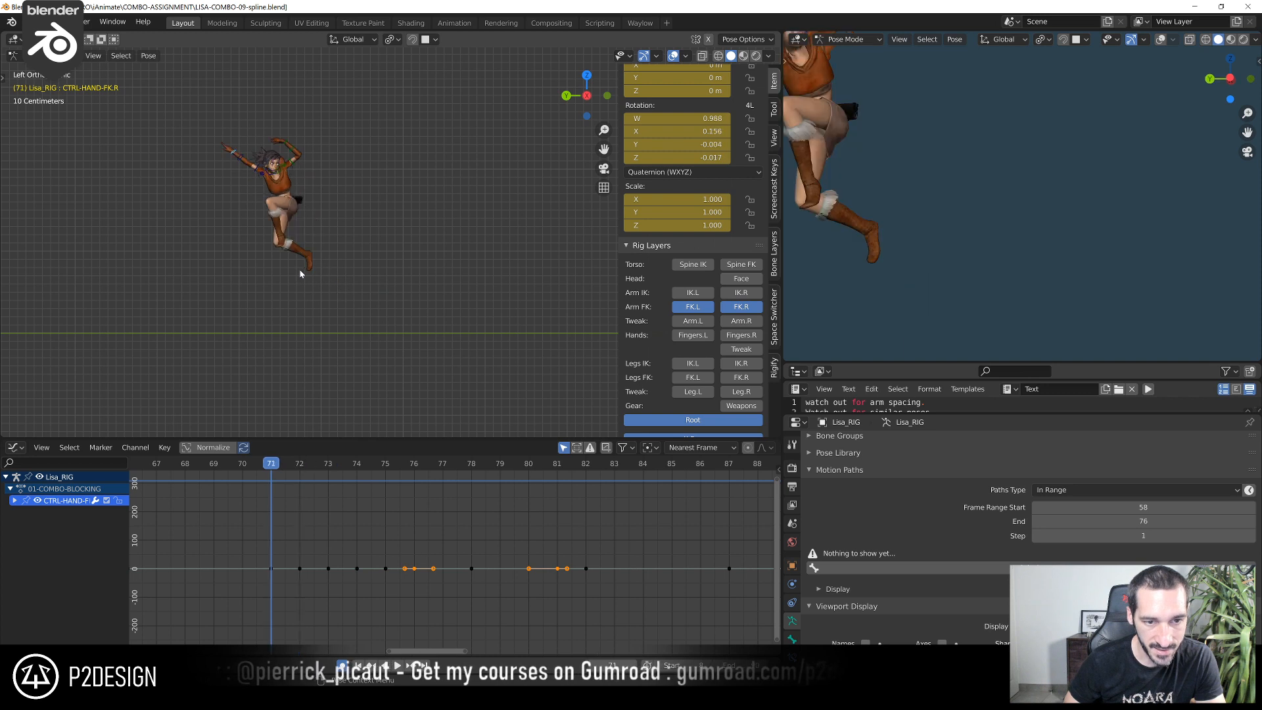
{"action": "scroll", "coordinate": [997, 197], "scroll_direction": "down", "scroll_amount": 4}
{"action": "key", "text": "Right"}
{"action": "key", "text": "Right"}
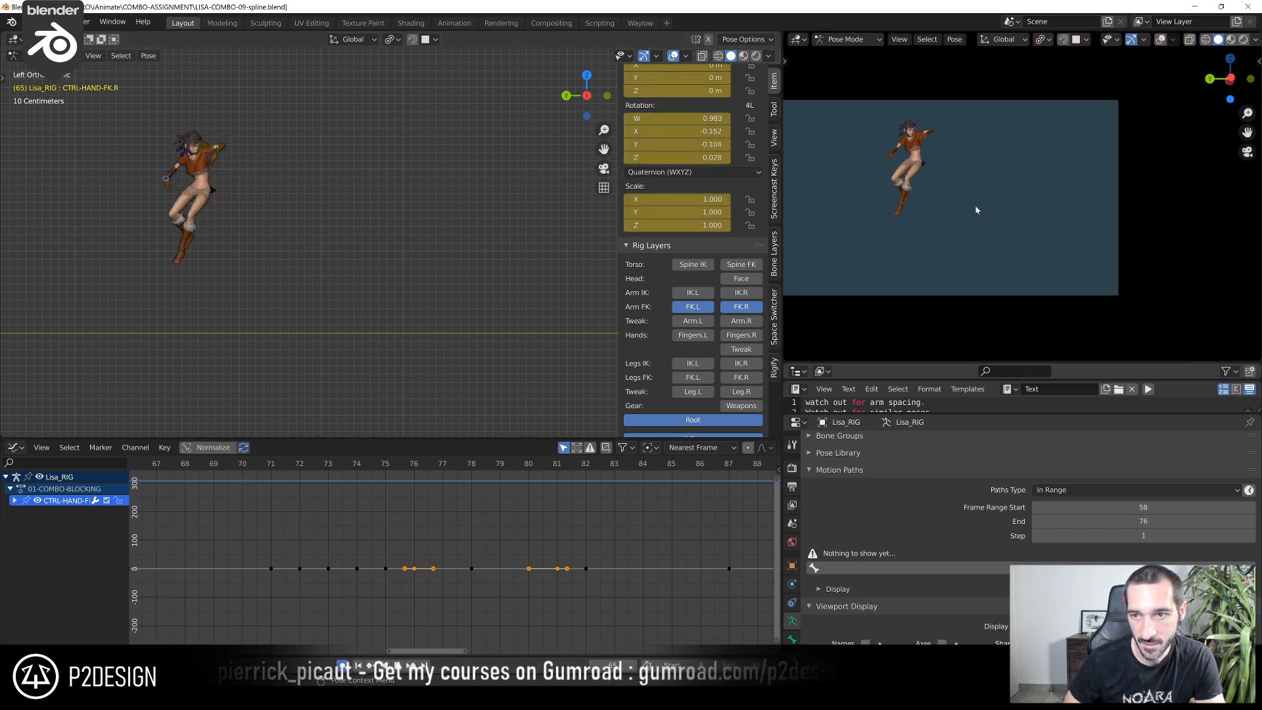
{"action": "key", "text": "Right"}
{"action": "key", "text": "Right"}
{"action": "key", "text": "Right"}
{"action": "key", "text": "Right"}
{"action": "key", "text": "Right"}
{"action": "key", "text": "Right"}
{"action": "key", "text": "Right"}
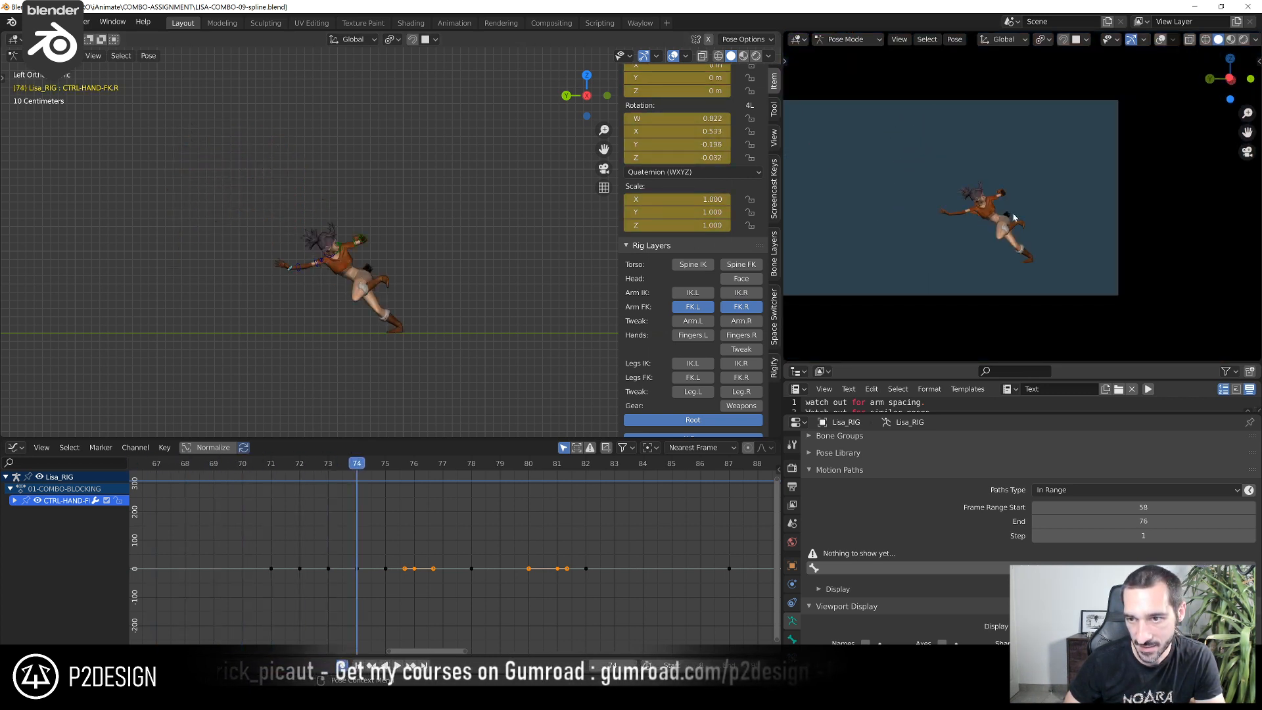
{"action": "key", "text": "Left"}
{"action": "key", "text": "Left"}
{"action": "key", "text": "Left"}
{"action": "key", "text": "Right"}
{"action": "key", "text": "Right"}
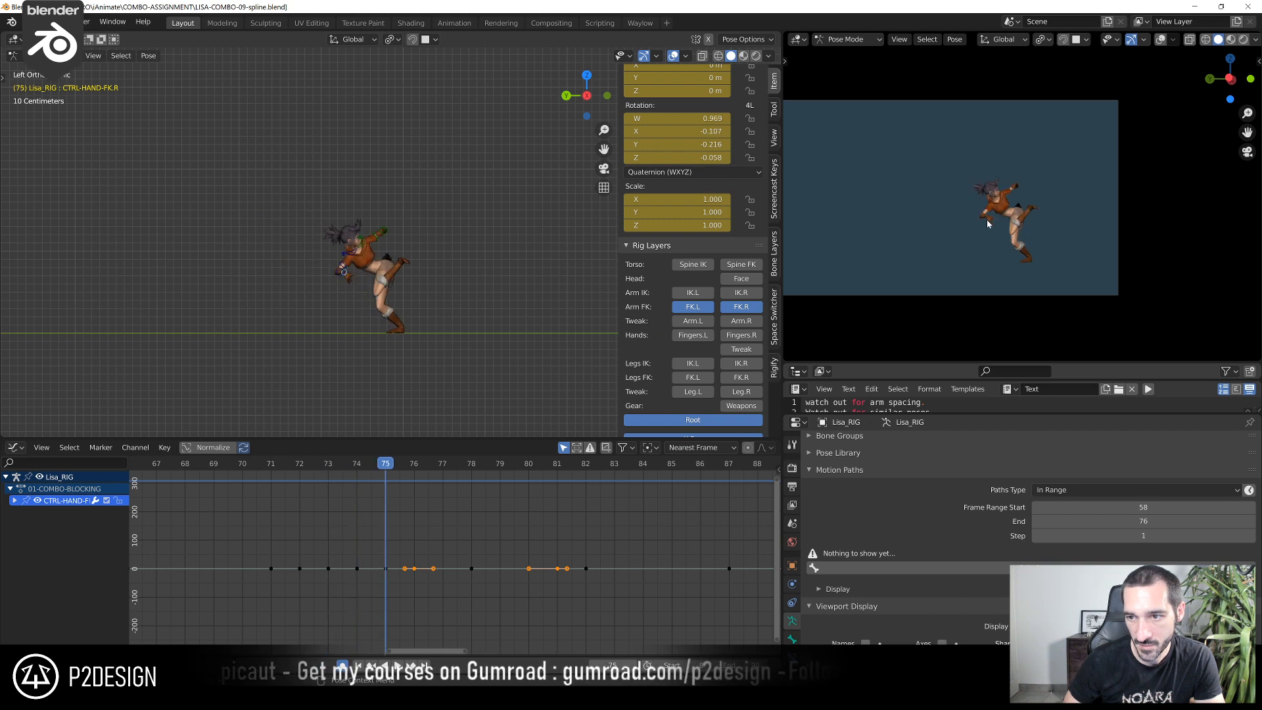
{"action": "key", "text": "Left"}
{"action": "key", "text": "Right"}
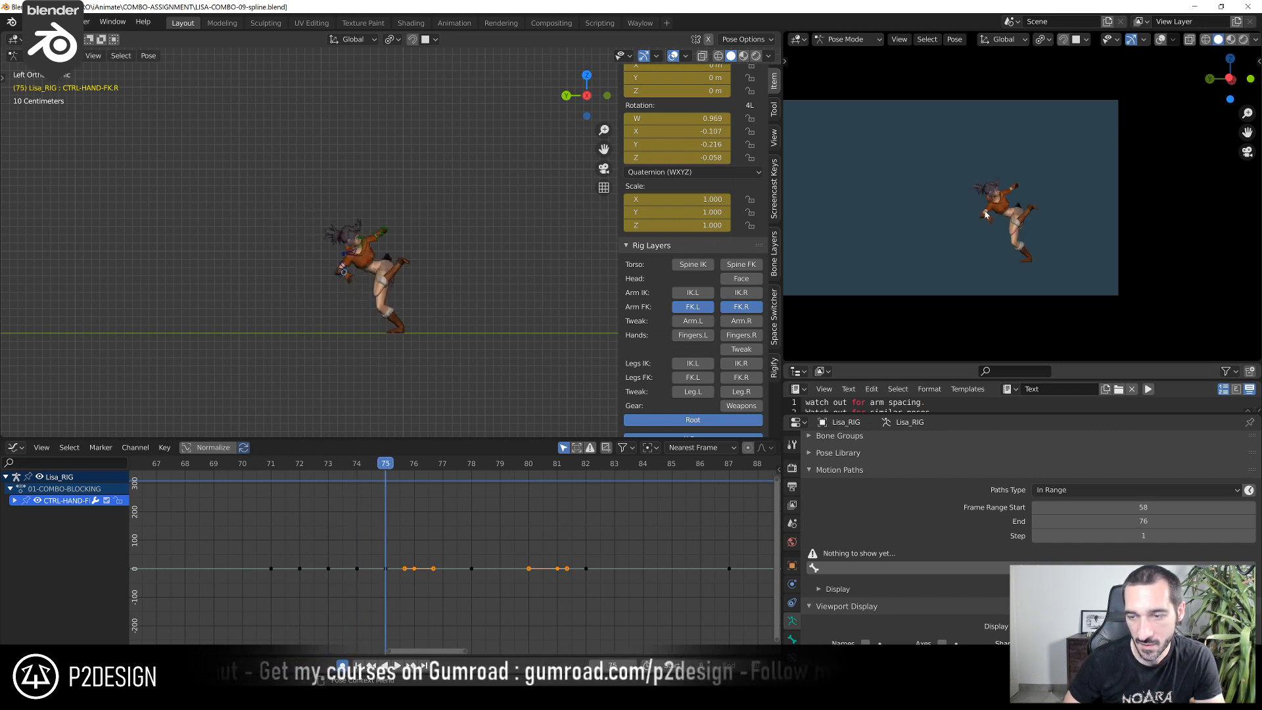
{"action": "key", "text": "Left"}
Annotate the right hand's intended swing from frame 74 with a curved arrow and compare the poses through frame 76 against it
{"action": "scroll", "coordinate": [248, 358], "scroll_direction": "up", "scroll_amount": 2}
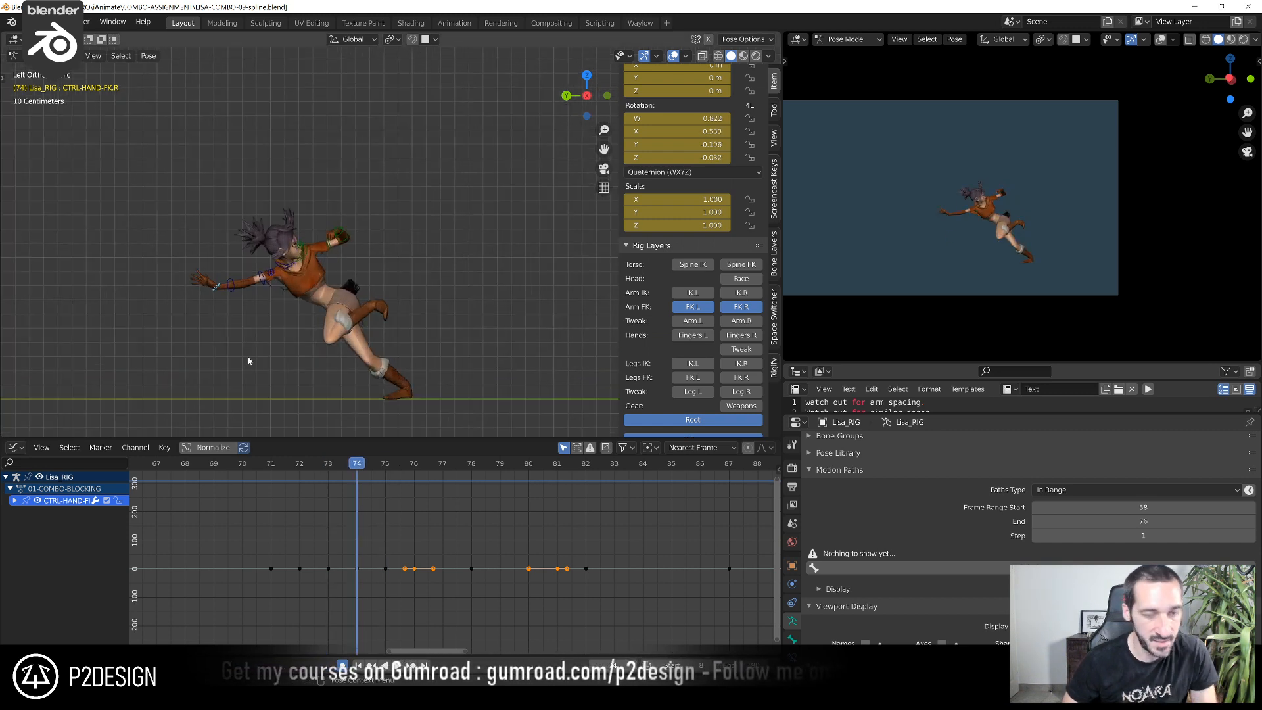
{"action": "scroll", "coordinate": [286, 287], "scroll_direction": "up", "scroll_amount": 2}
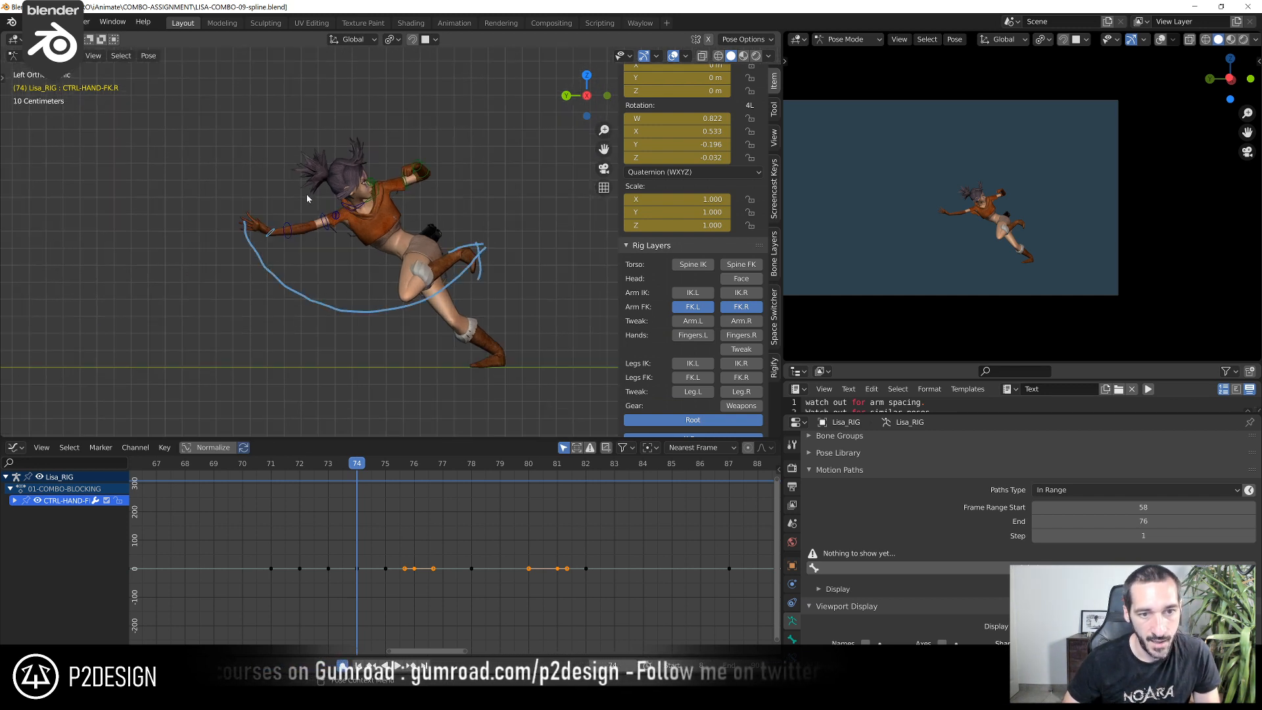
{"action": "left_click_drag", "start_coordinate": [349, 464], "coordinate": [395, 496]}
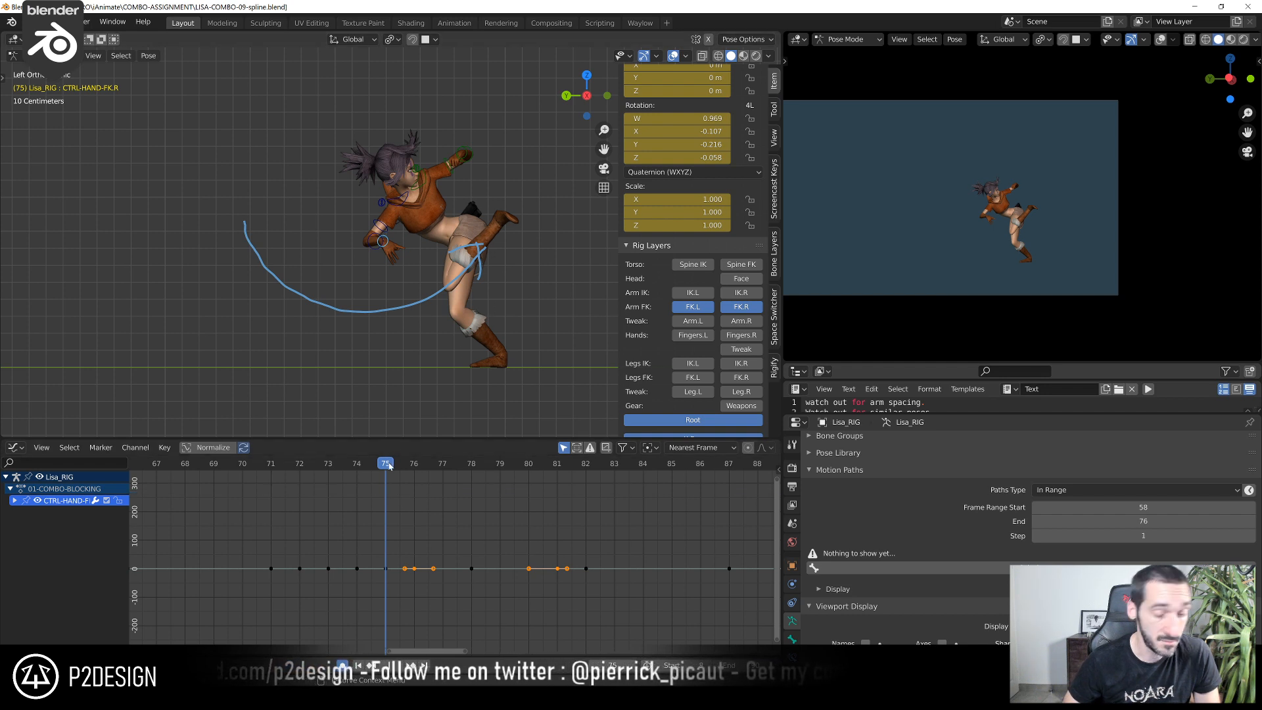
{"action": "left_click_drag", "start_coordinate": [393, 469], "coordinate": [381, 550]}
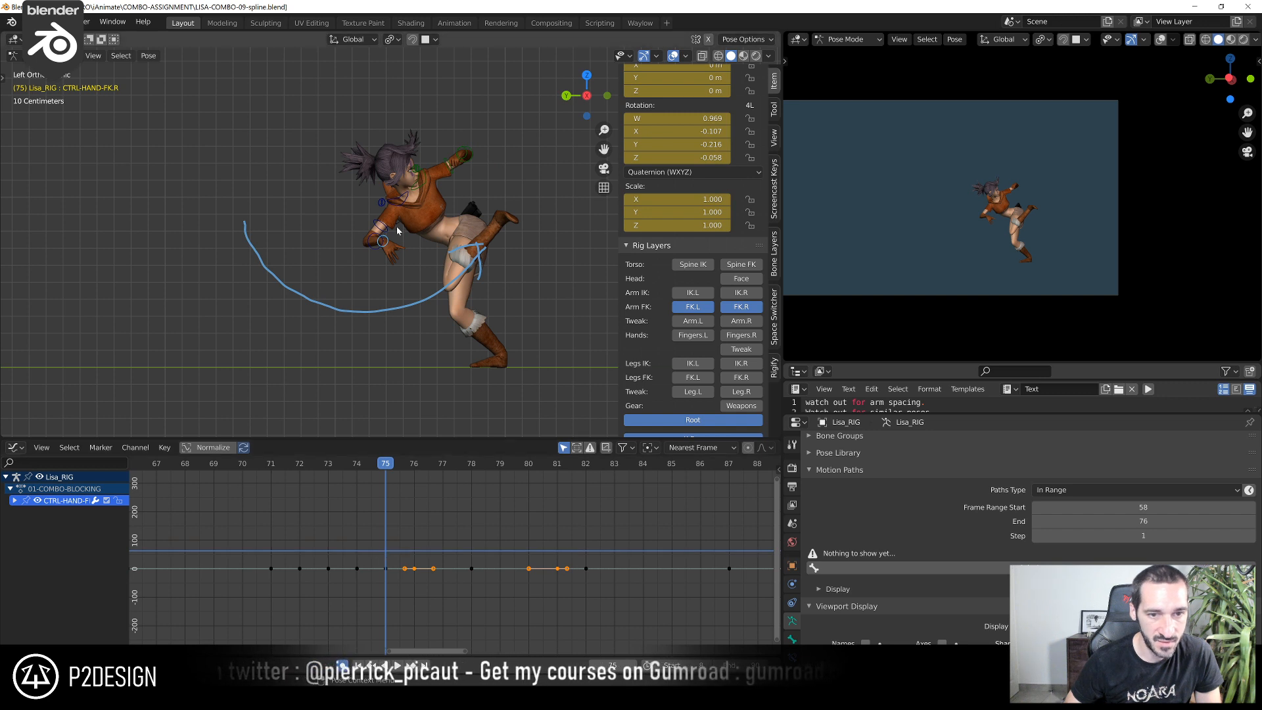
{"action": "scroll", "coordinate": [444, 209], "scroll_direction": "up", "scroll_amount": 3}
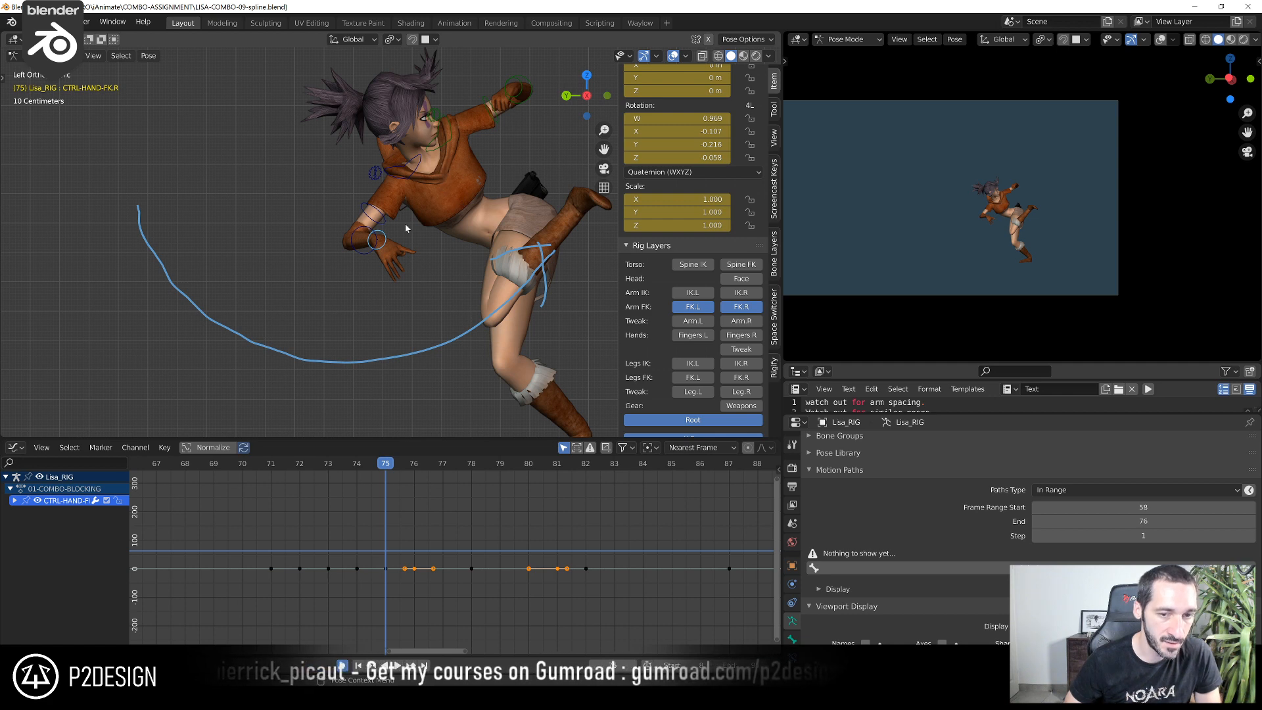
{"action": "mouse_move", "coordinate": [380, 468]}
{"action": "left_mouse_down"}
{"action": "mouse_move", "coordinate": [447, 474]}
{"action": "mouse_move", "coordinate": [357, 474]}
{"action": "left_mouse_up"}
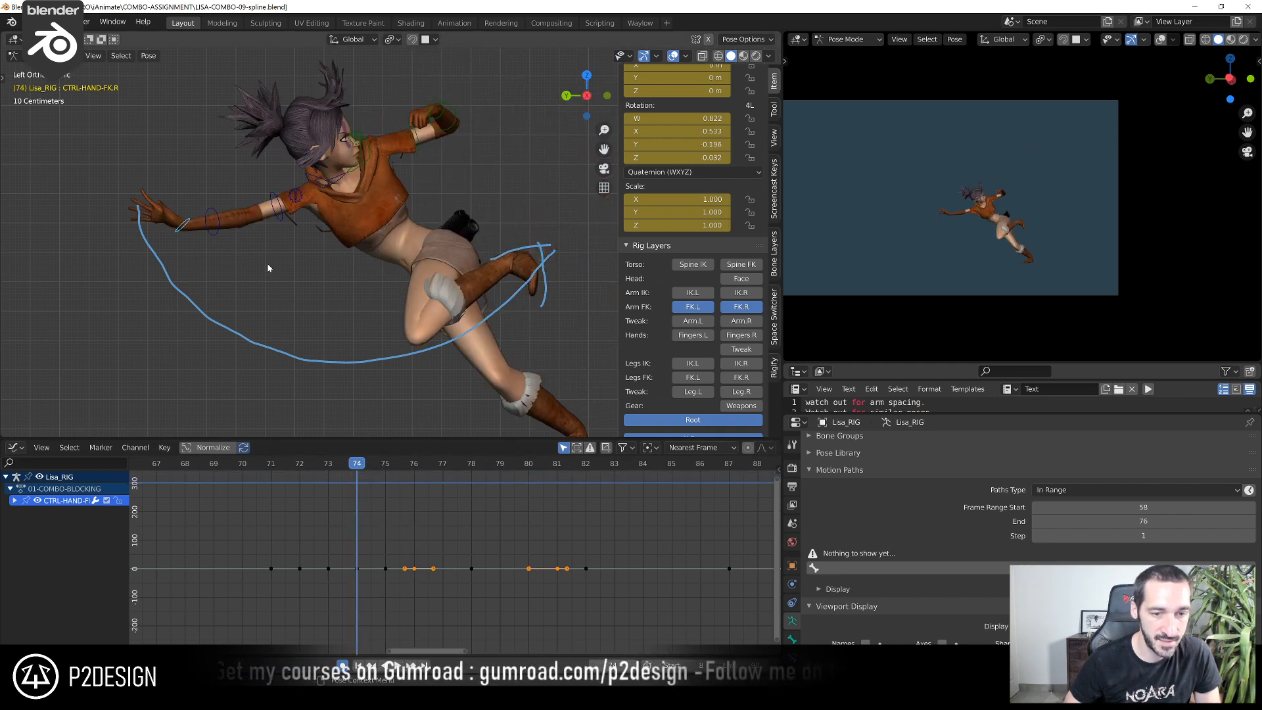
{"action": "left_click_drag", "start_coordinate": [368, 469], "coordinate": [416, 496]}
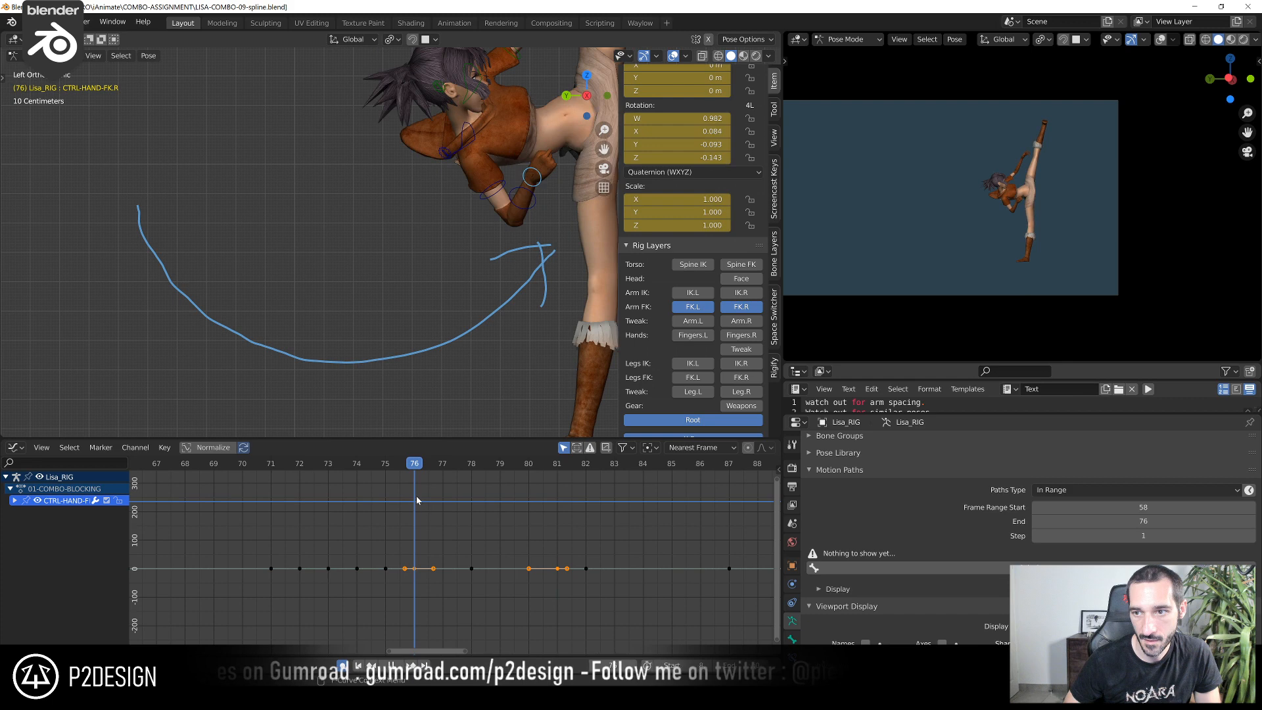
Delete the keyframe of CTRL-HAND-FK.L at frame 78 and play the motion back
{"action": "scroll", "coordinate": [315, 356], "scroll_direction": "down", "scroll_amount": 4}
{"action": "left_click", "coordinate": [435, 172]}
{"action": "scroll", "coordinate": [476, 604], "scroll_direction": "up", "scroll_amount": 2}
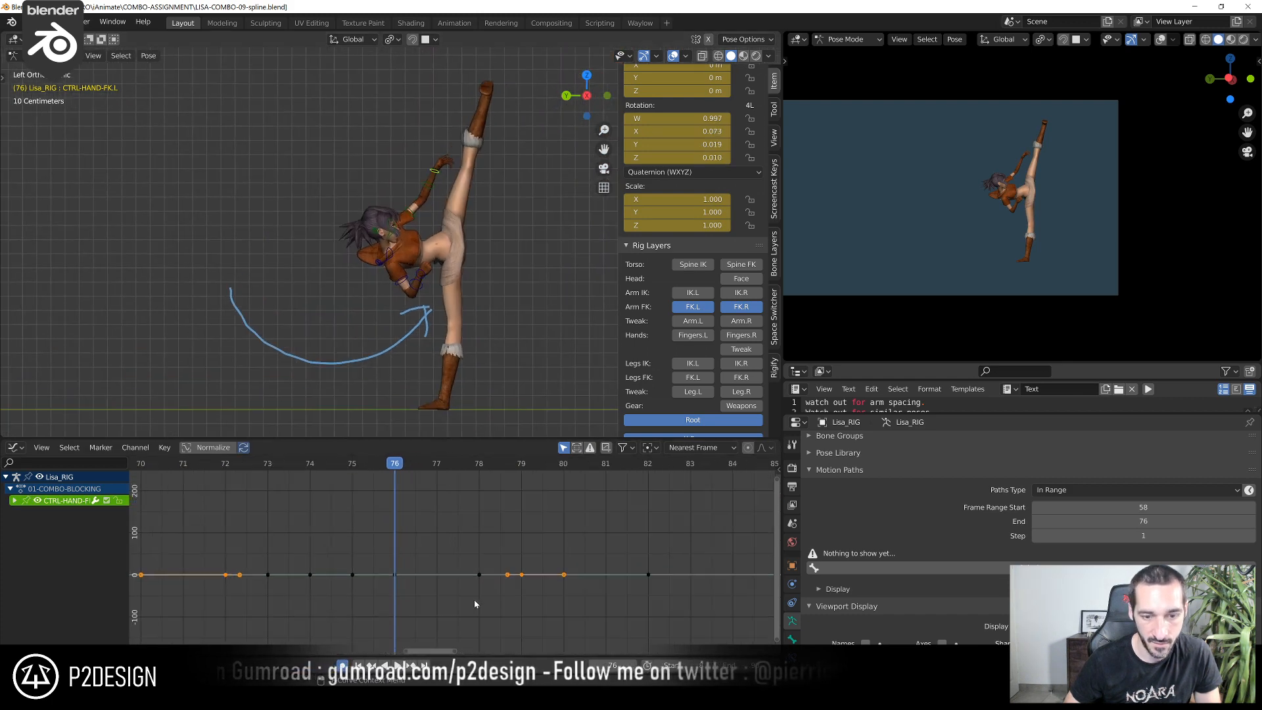
{"action": "left_click_drag", "start_coordinate": [346, 475], "coordinate": [463, 480]}
{"action": "left_click", "coordinate": [403, 474]}
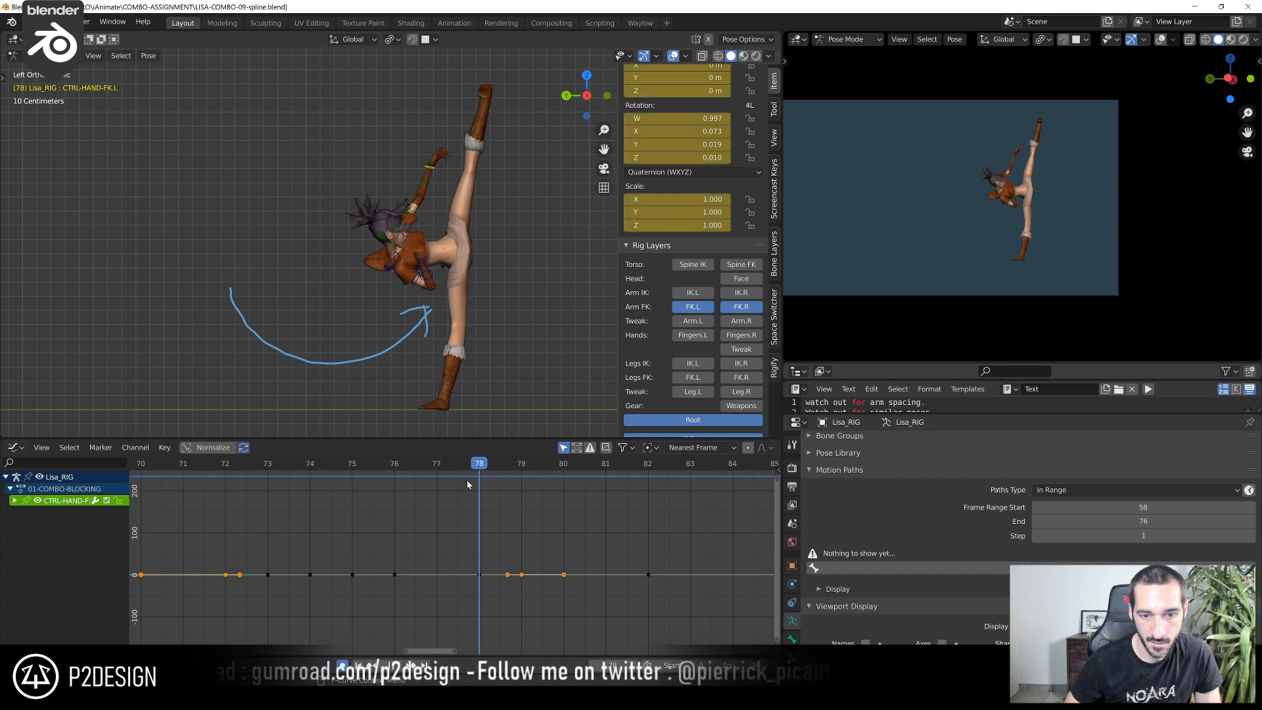
{"action": "key", "text": "Delete"}
{"action": "left_click_drag", "start_coordinate": [357, 469], "coordinate": [510, 499]}
{"action": "key", "text": "space"}
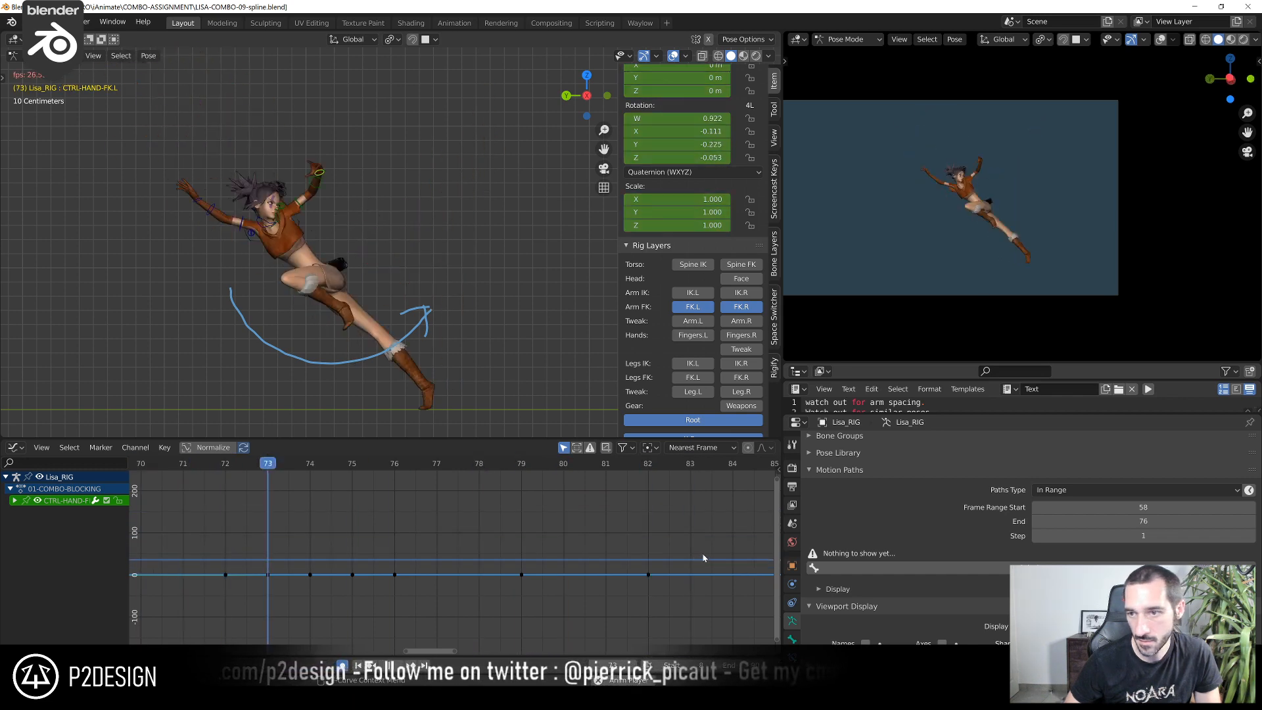
{"action": "key", "text": "Escape"}
Review the motion, go to frame 73, and rotate CTRL-HAND-FK.L by about -15.3° around the view axis
{"action": "scroll", "coordinate": [534, 535], "scroll_direction": "down", "scroll_amount": 5}
{"action": "left_click_drag", "start_coordinate": [255, 467], "coordinate": [245, 543]}
{"action": "scroll", "coordinate": [245, 543], "scroll_direction": "down", "scroll_amount": 4}
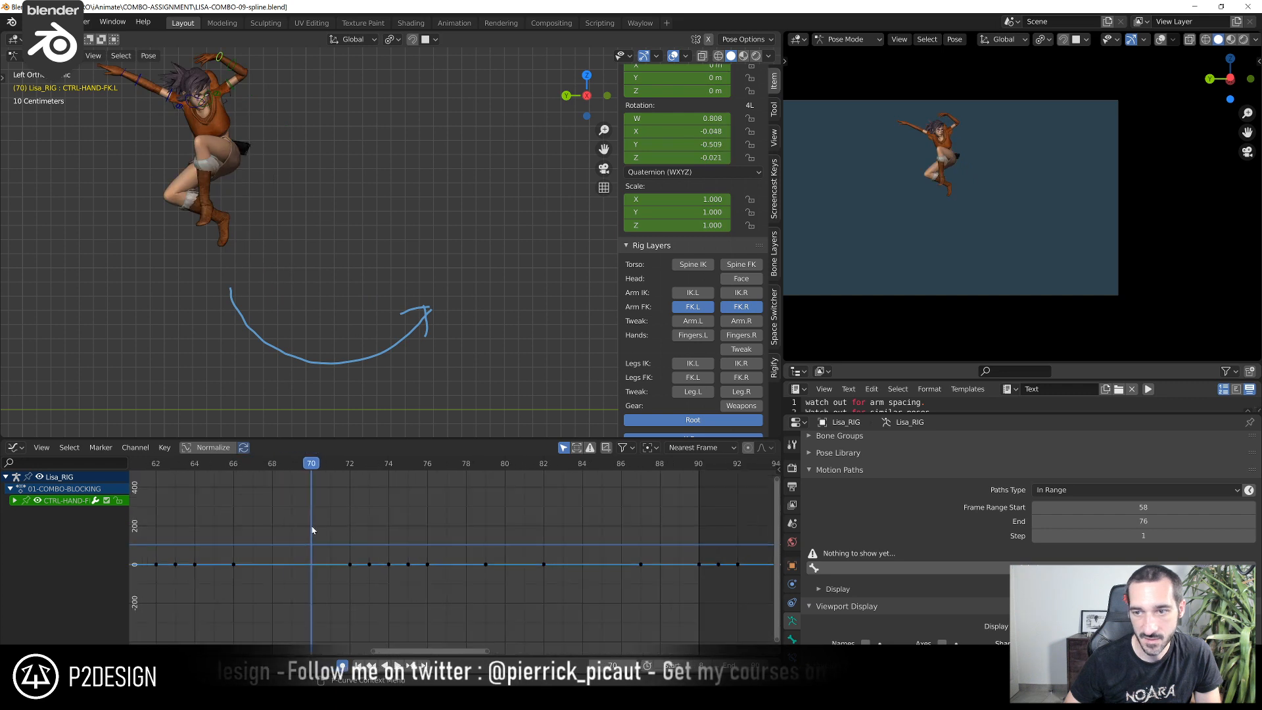
{"action": "key", "text": "space"}
{"action": "left_click_drag", "start_coordinate": [244, 472], "coordinate": [396, 516]}
{"action": "middle_click_drag", "start_coordinate": [329, 220], "coordinate": [427, 211]}
{"action": "scroll", "coordinate": [420, 265], "scroll_direction": "up", "scroll_amount": 4}
{"action": "scroll", "coordinate": [432, 283], "scroll_direction": "up", "scroll_amount": 5}
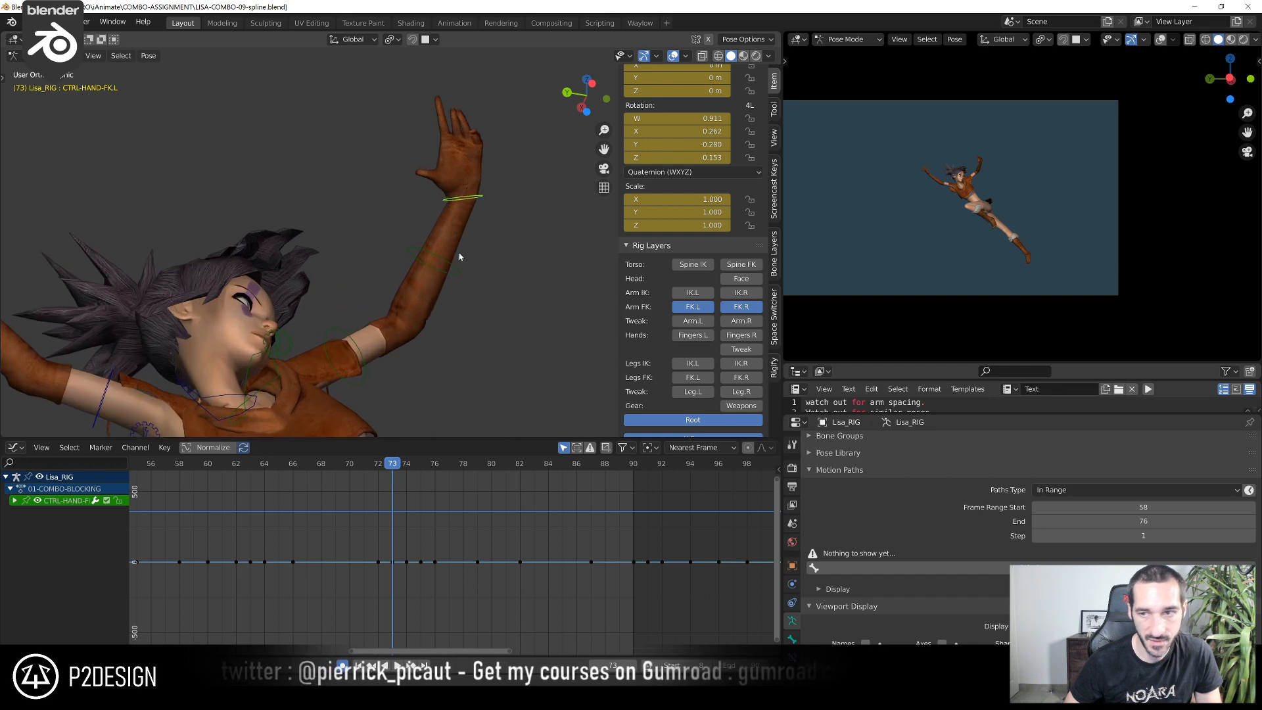
{"action": "key", "text": "r"}
{"action": "left_click", "coordinate": [486, 169]}
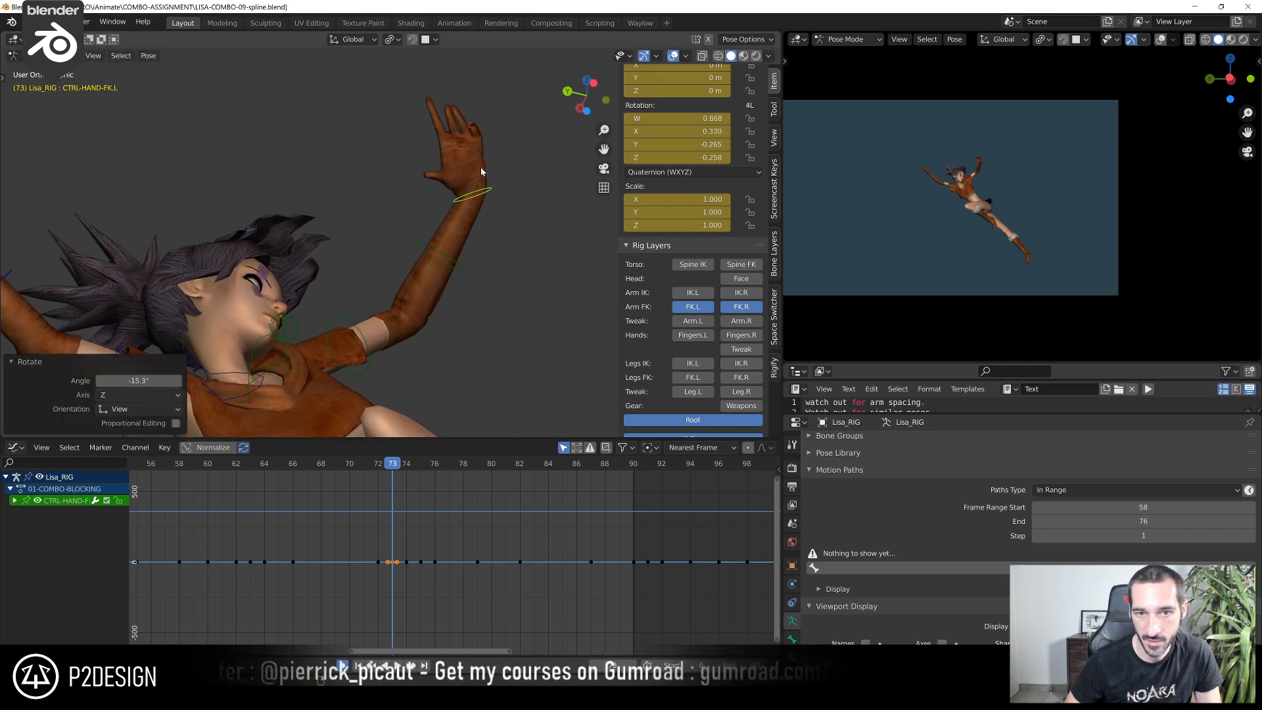
Refine the left hand's bend at frame 73 from two other angles, rotating it about 9.2° and about 1.4°
{"action": "middle_click_drag", "start_coordinate": [480, 167], "coordinate": [241, 187]}
{"action": "key", "text": "r"}
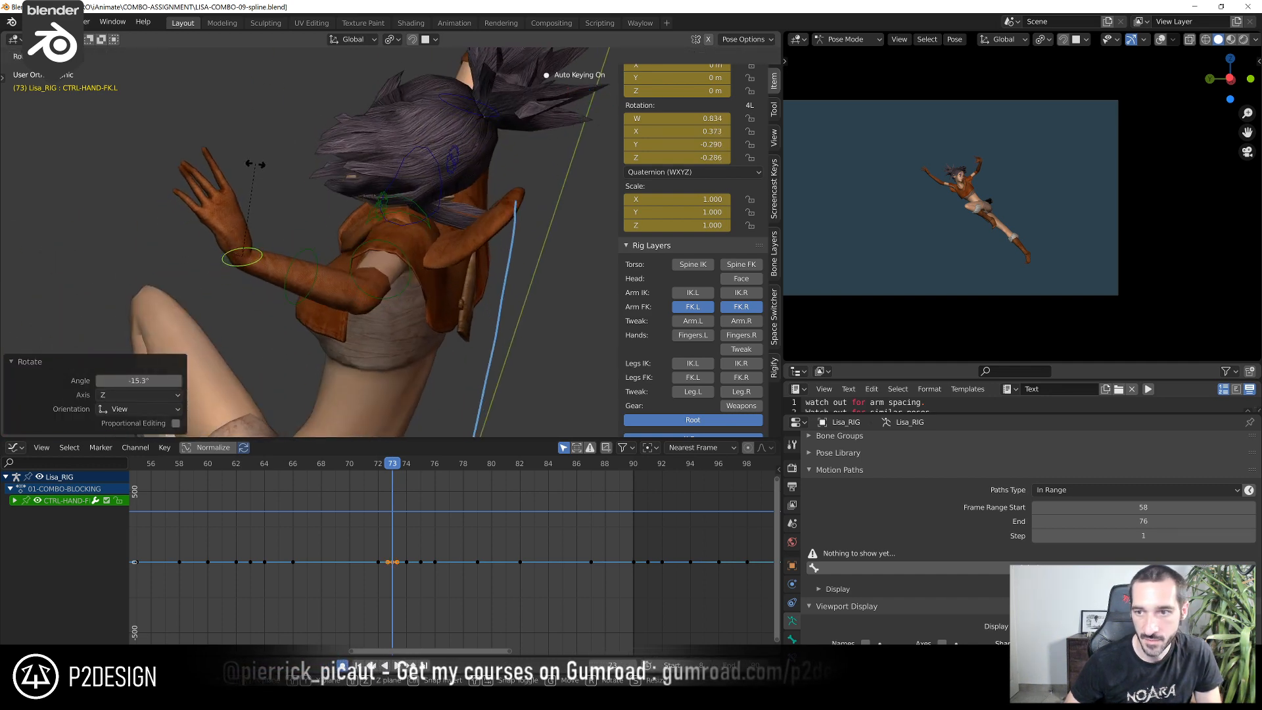
{"action": "left_click", "coordinate": [258, 164]}
{"action": "scroll", "coordinate": [1009, 137], "scroll_direction": "up", "scroll_amount": 5}
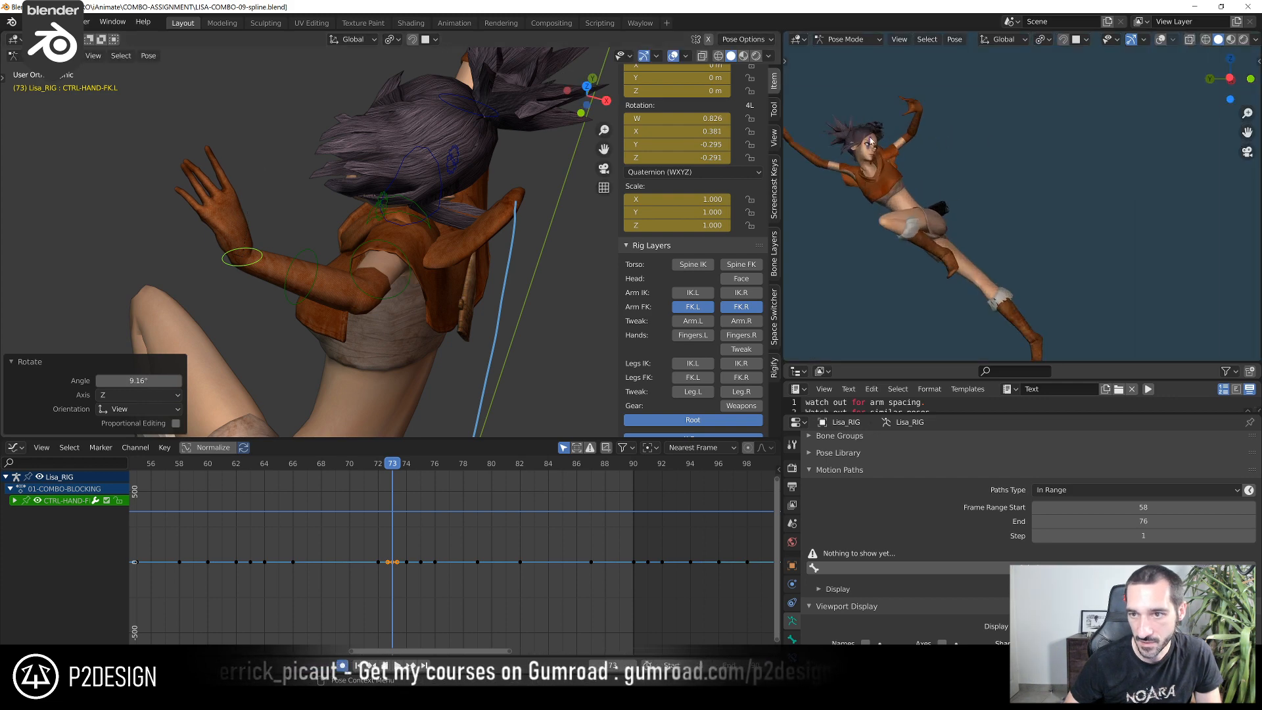
{"action": "middle_click_drag", "start_coordinate": [293, 191], "coordinate": [442, 104]}
{"action": "key", "text": "r"}
{"action": "left_click", "coordinate": [263, 160]}
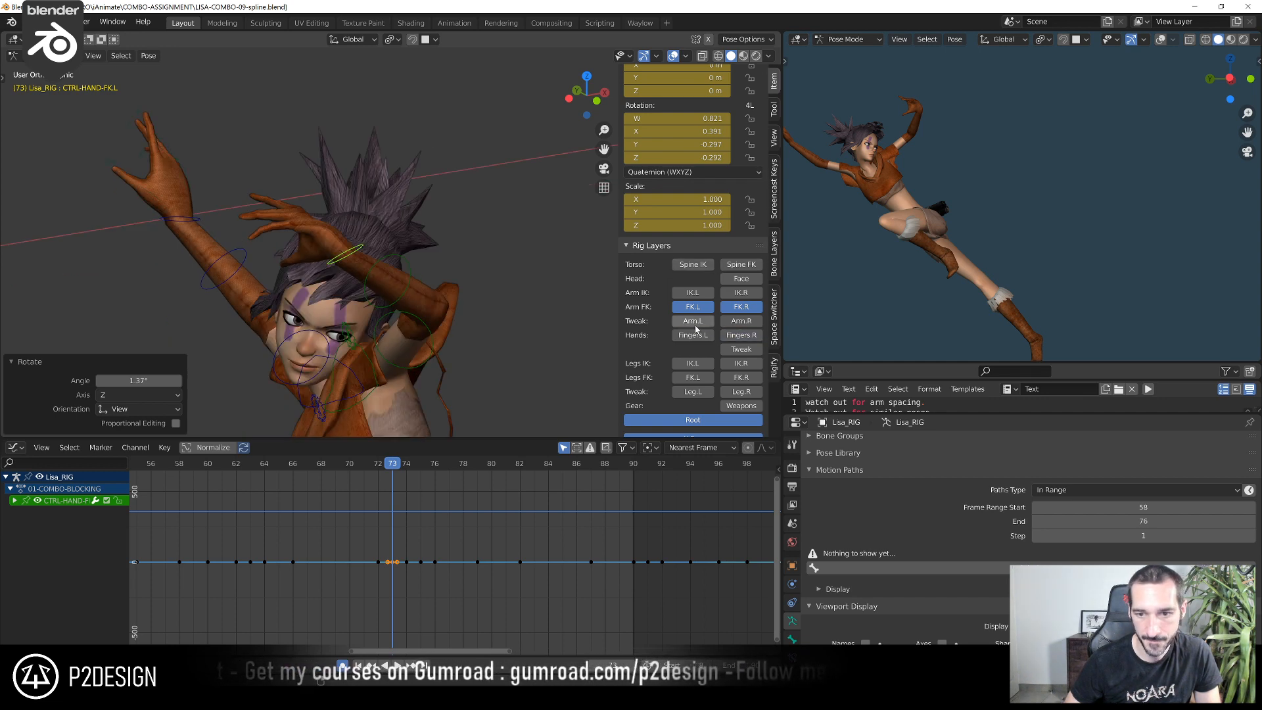
Show the left finger controls and rotate CTRL_Thumb.L at frame 73 from several view angles to reshape the thumb
{"action": "middle_click_drag", "start_coordinate": [407, 281], "coordinate": [502, 273], "text": "shift"}
{"action": "scroll", "coordinate": [501, 274], "scroll_direction": "up", "scroll_amount": 2}
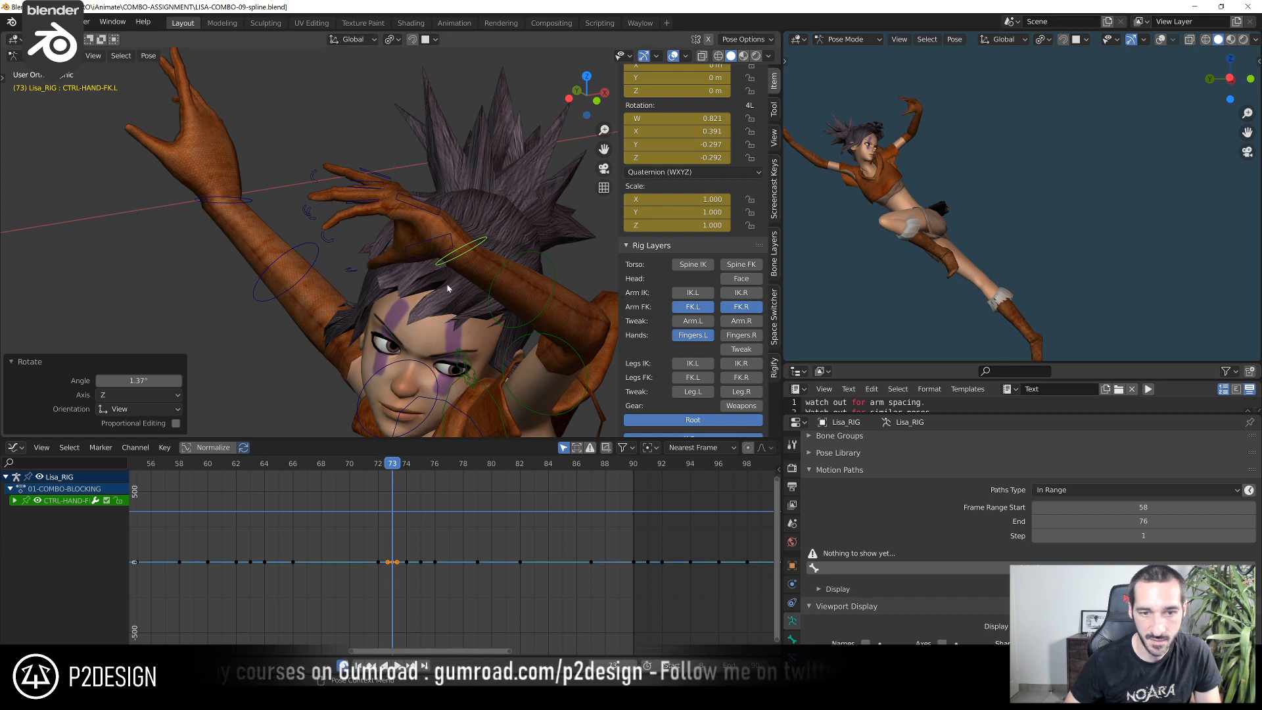
{"action": "left_click", "coordinate": [424, 258]}
{"action": "middle_click_drag", "start_coordinate": [394, 269], "coordinate": [387, 278]}
{"action": "key", "text": "r"}
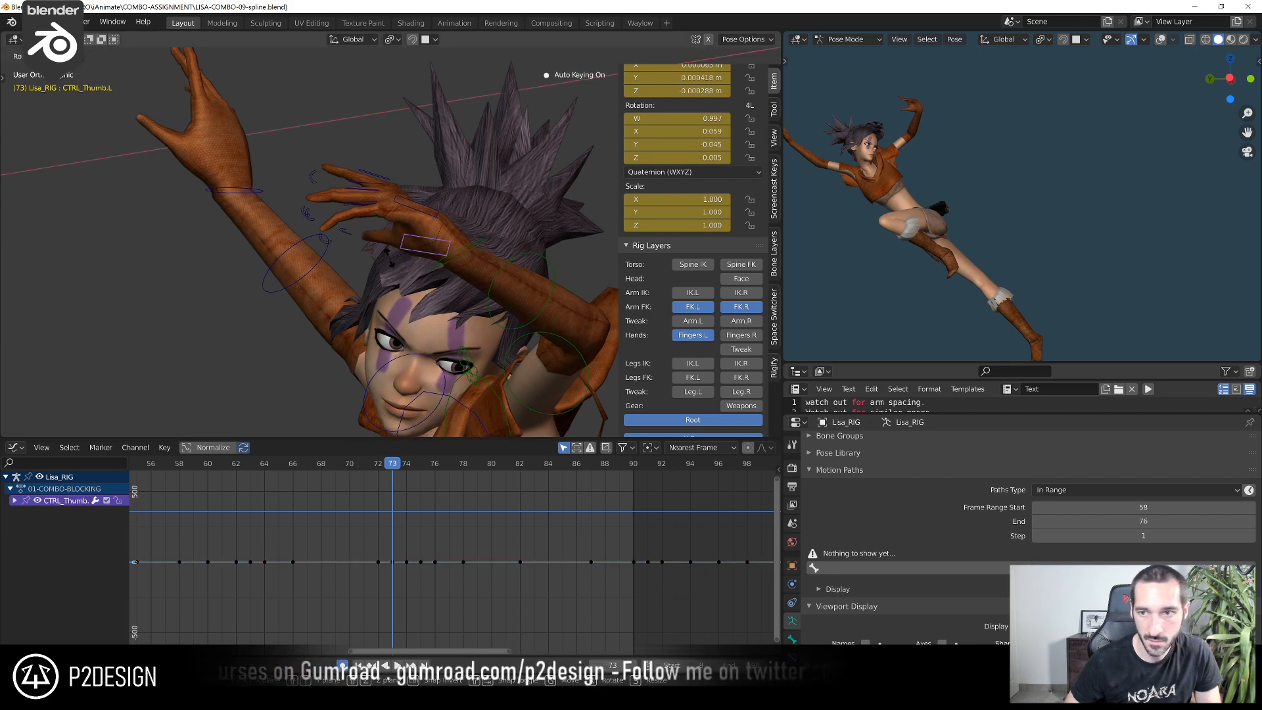
{"action": "left_click", "coordinate": [394, 234]}
{"action": "middle_click_drag", "start_coordinate": [395, 234], "coordinate": [459, 132]}
{"action": "key", "text": "r"}
{"action": "left_click", "coordinate": [425, 216]}
{"action": "key", "text": "r"}
{"action": "left_click", "coordinate": [467, 127]}
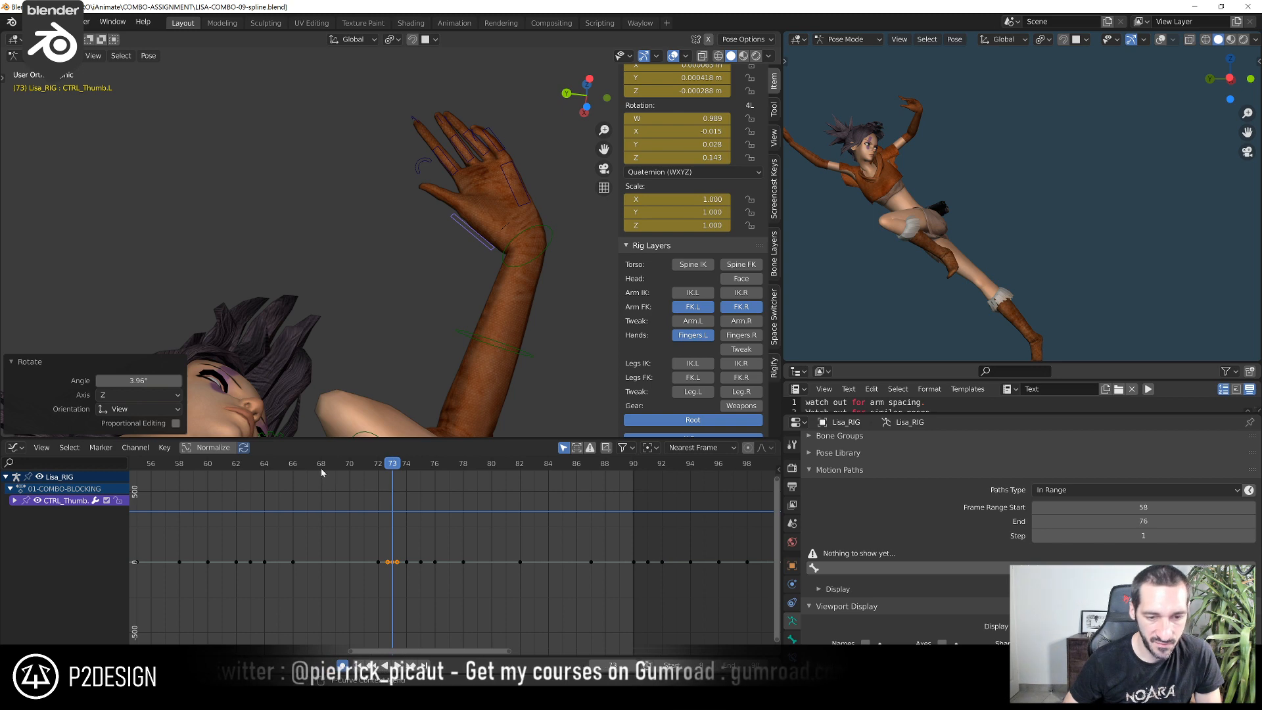
Examine the left hand through the frames leading to 73, then inspect the palm and fingers closely at frame 71
{"action": "left_click_drag", "start_coordinate": [321, 469], "coordinate": [394, 533]}
{"action": "scroll", "coordinate": [451, 277], "scroll_direction": "down", "scroll_amount": 5}
{"action": "middle_click_drag", "start_coordinate": [450, 278], "coordinate": [398, 383]}
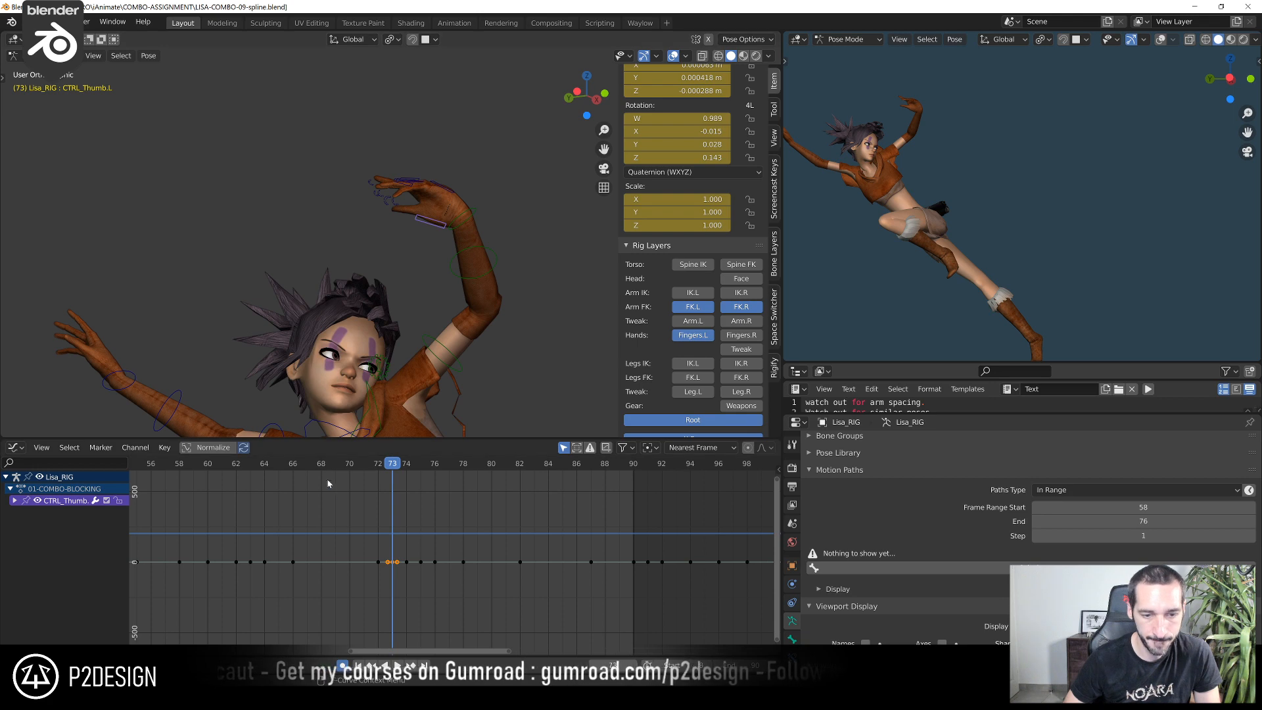
{"action": "left_click_drag", "start_coordinate": [317, 467], "coordinate": [350, 467]}
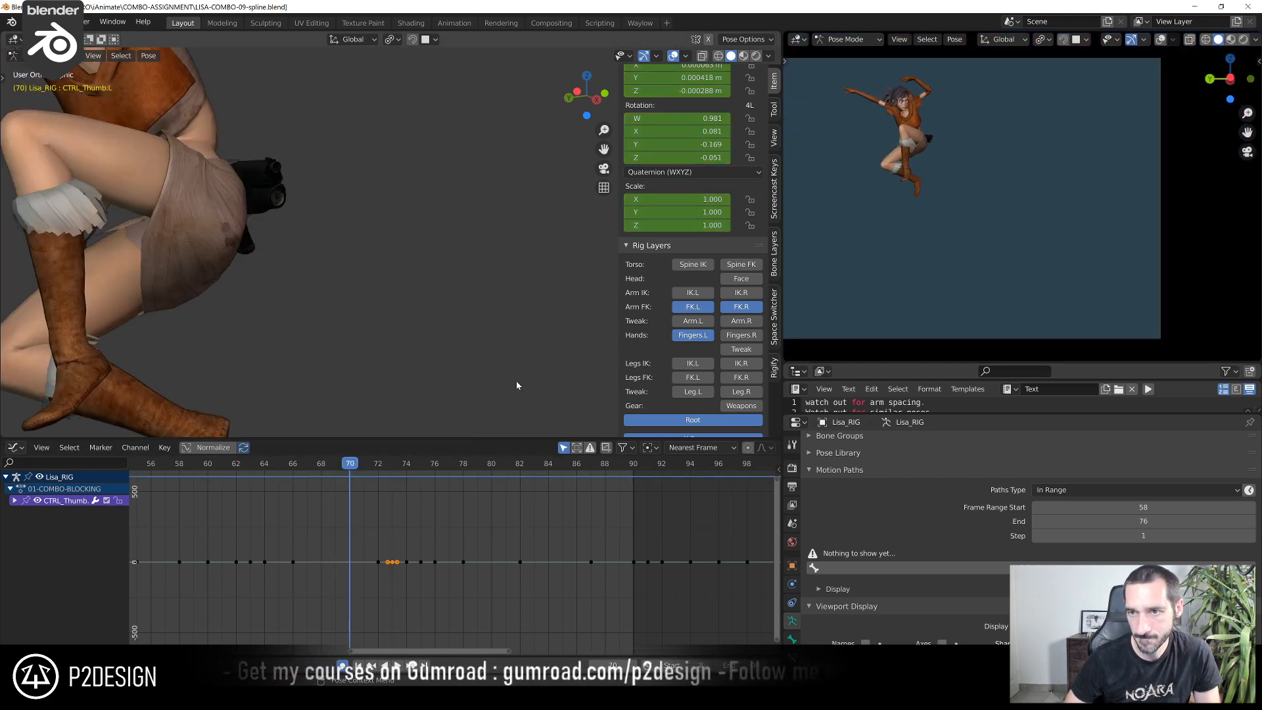
{"action": "scroll", "coordinate": [516, 381], "scroll_direction": "down", "scroll_amount": 5}
{"action": "left_click", "coordinate": [222, 468]}
{"action": "left_click_drag", "start_coordinate": [222, 467], "coordinate": [360, 488]}
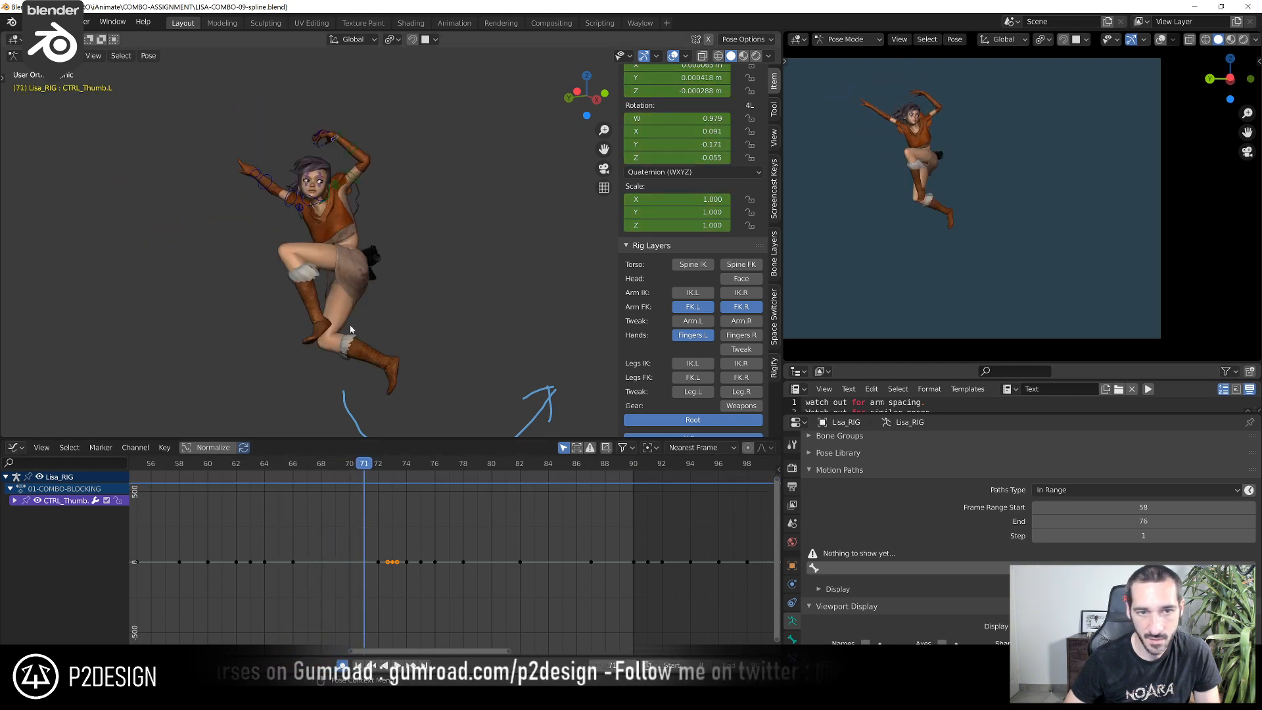
{"action": "middle_click_drag", "start_coordinate": [355, 181], "coordinate": [460, 355]}
{"action": "scroll", "coordinate": [429, 304], "scroll_direction": "up", "scroll_amount": 5}
{"action": "scroll", "coordinate": [413, 278], "scroll_direction": "up", "scroll_amount": 4}
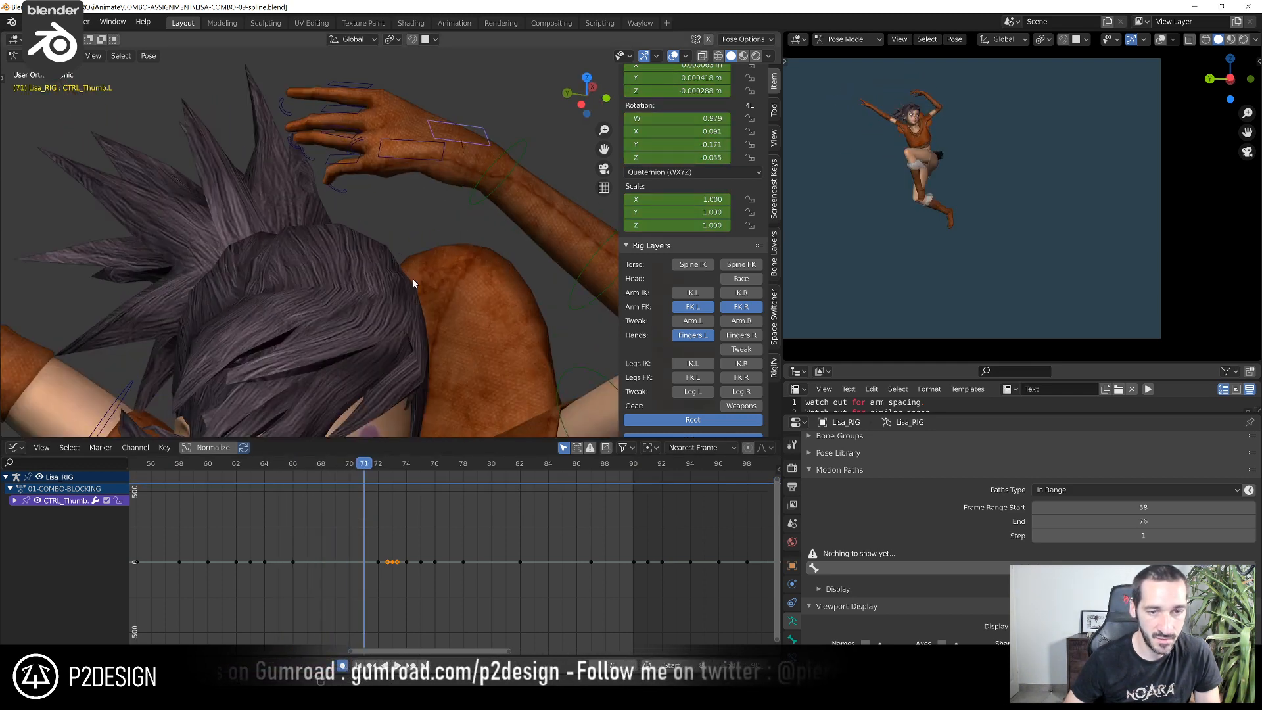
{"action": "mouse_move", "coordinate": [413, 279]}
{"action": "middle_mouse_down"}
{"action": "mouse_move", "coordinate": [369, 166]}
{"action": "mouse_move", "coordinate": [405, 255]}
{"action": "mouse_move", "coordinate": [400, 290]}
{"action": "middle_mouse_up"}
{"action": "left_click", "coordinate": [414, 215]}
{"action": "left_click", "coordinate": [411, 218]}
{"action": "scroll", "coordinate": [412, 217], "scroll_direction": "down", "scroll_amount": 3}
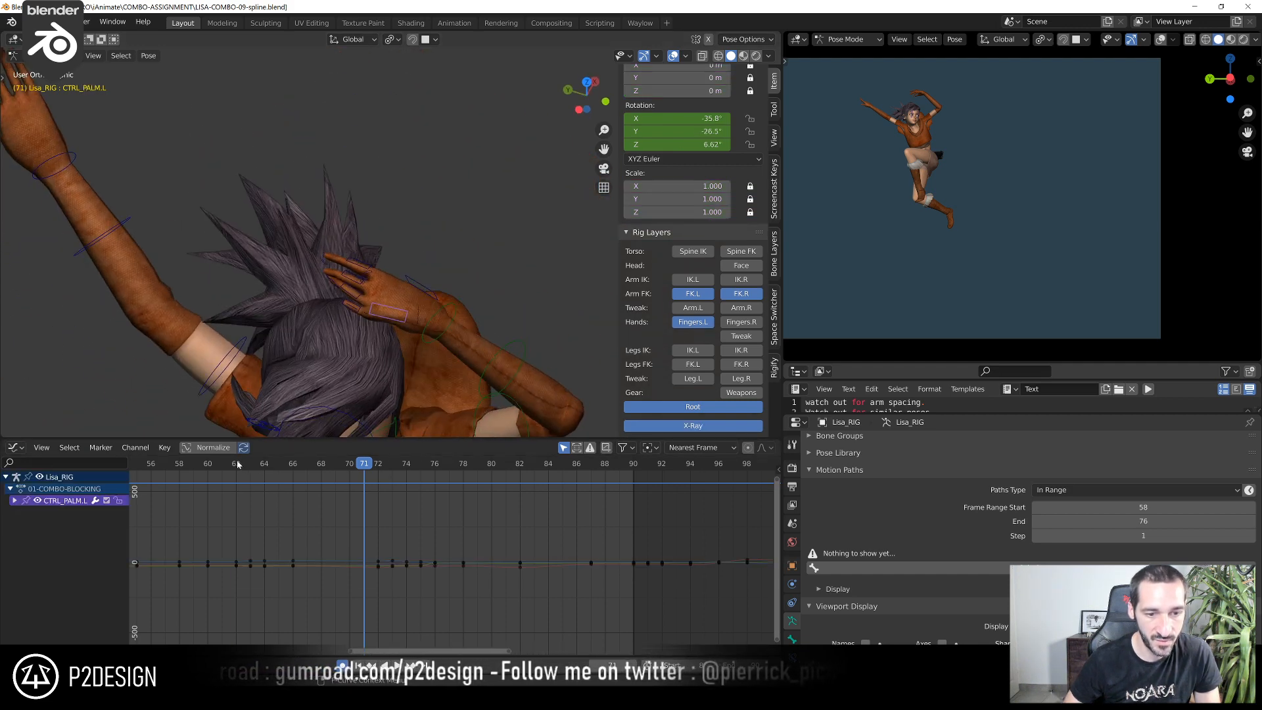
Select all the left palm and finger controls and blend their pose at frame 62 toward the neighbouring keys with a breakdown
{"action": "mouse_move", "coordinate": [238, 465]}
{"action": "left_mouse_down"}
{"action": "mouse_move", "coordinate": [259, 465]}
{"action": "mouse_move", "coordinate": [217, 468]}
{"action": "mouse_move", "coordinate": [251, 476]}
{"action": "left_mouse_up"}
{"action": "middle_click_drag", "start_coordinate": [269, 247], "coordinate": [437, 197], "text": "shift"}
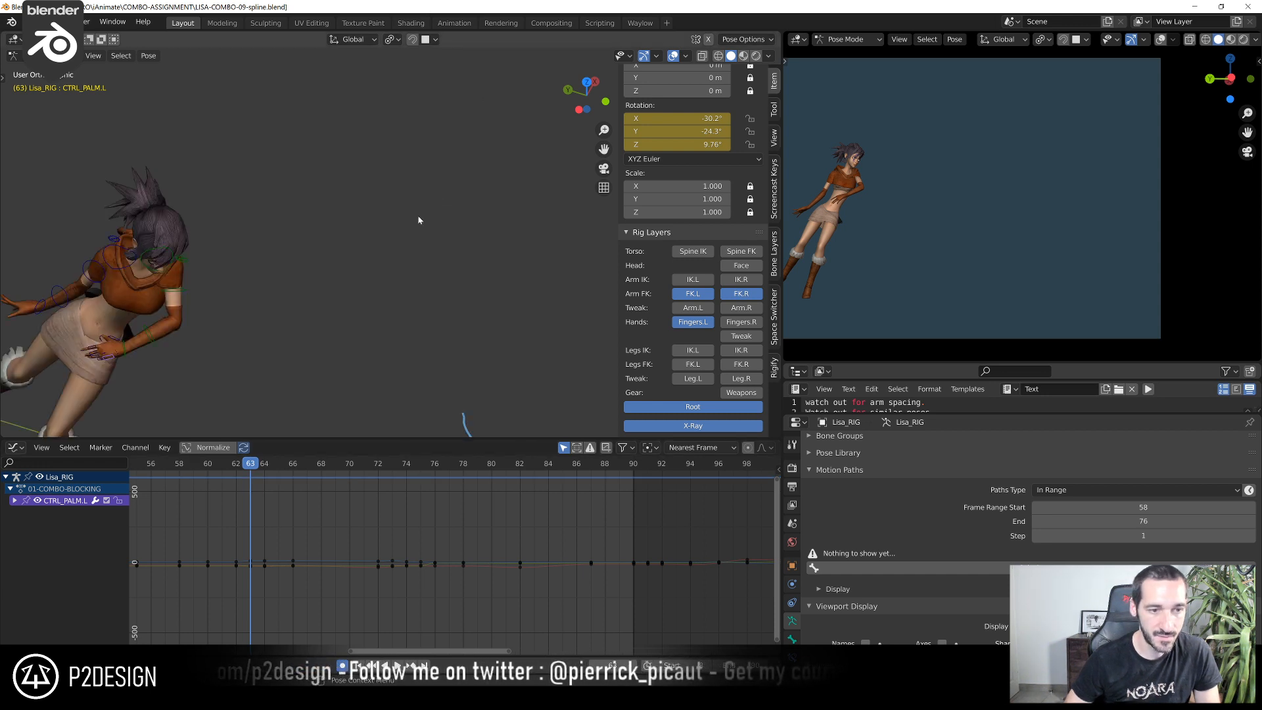
{"action": "middle_click_drag", "start_coordinate": [236, 328], "coordinate": [398, 256], "text": "shift"}
{"action": "scroll", "coordinate": [398, 256], "scroll_direction": "up", "scroll_amount": 3}
{"action": "left_click_drag", "start_coordinate": [158, 321], "coordinate": [157, 321]}
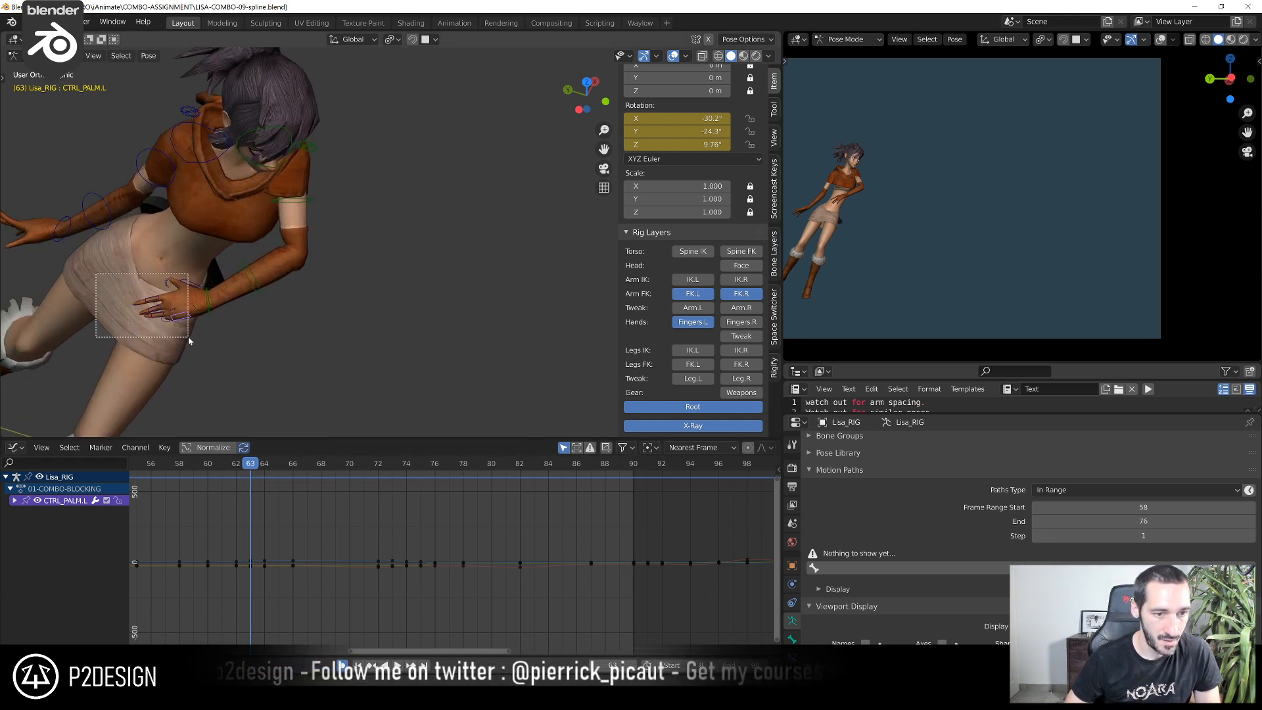
{"action": "left_click", "coordinate": [241, 467]}
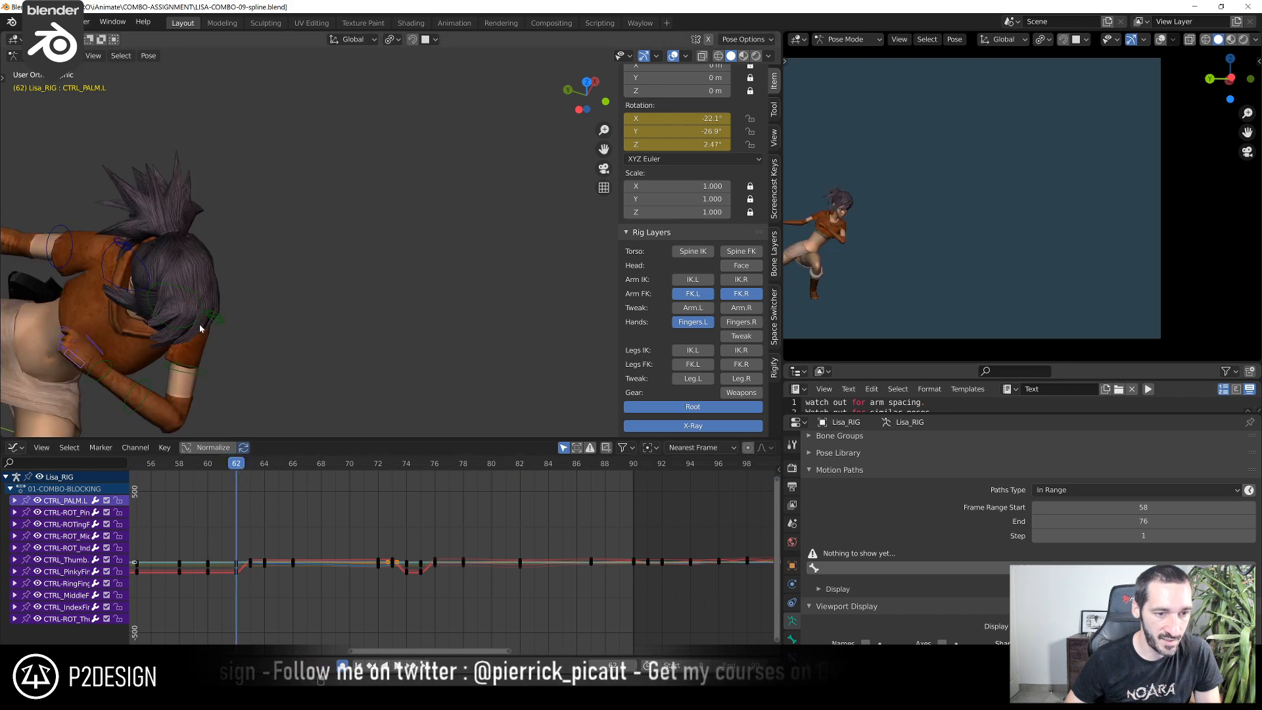
{"action": "middle_click_drag", "start_coordinate": [200, 327], "coordinate": [378, 248], "text": "shift"}
{"action": "key", "text": "ctrl+KP_3"}
{"action": "scroll", "coordinate": [377, 248], "scroll_direction": "down", "scroll_amount": 6}
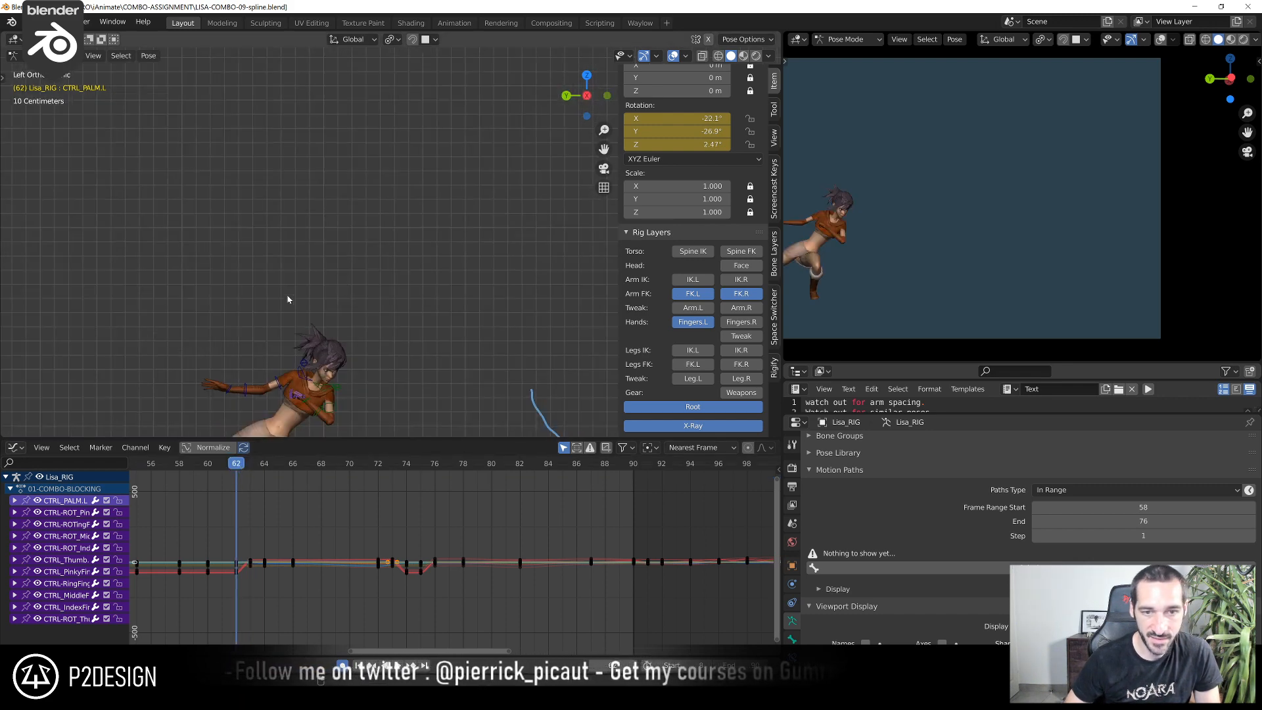
{"action": "middle_click_drag", "start_coordinate": [288, 297], "coordinate": [328, 148], "text": "shift"}
{"action": "scroll", "coordinate": [328, 148], "scroll_direction": "up", "scroll_amount": 4}
{"action": "middle_click_drag", "start_coordinate": [379, 319], "coordinate": [439, 360], "text": "shift"}
{"action": "key", "text": "r"}
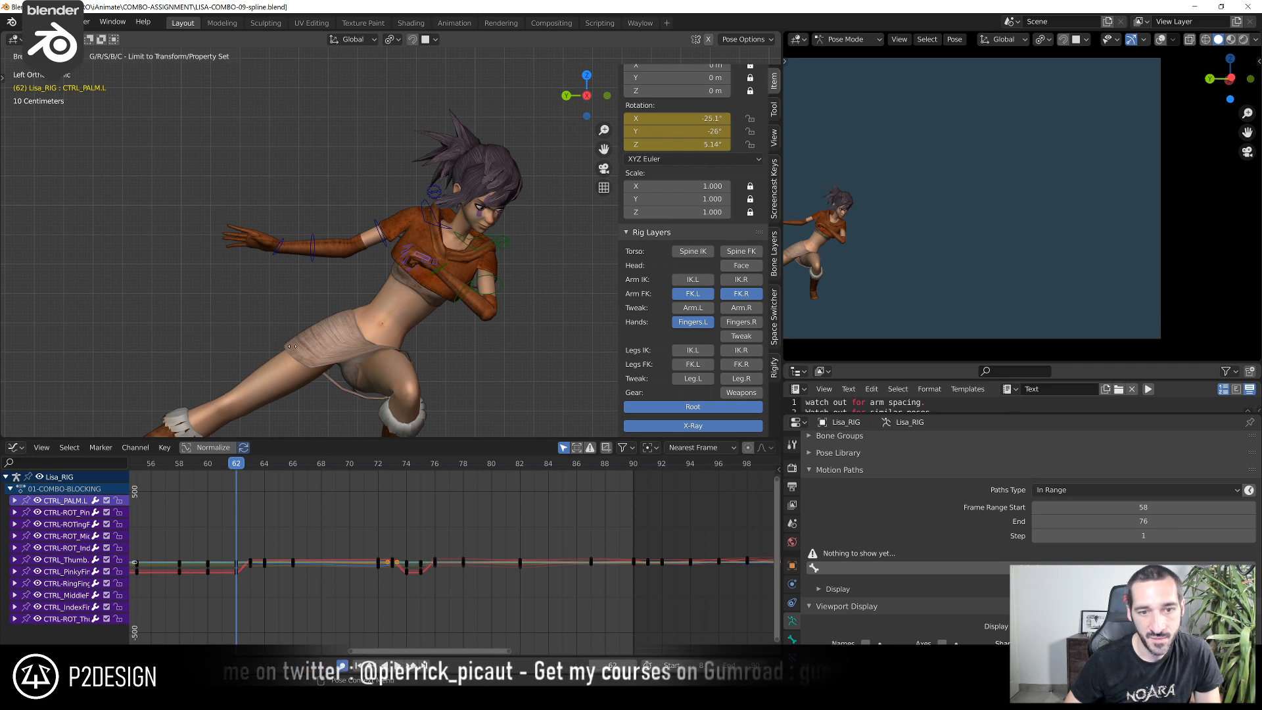
{"action": "left_click", "coordinate": [333, 343]}
Open up the left index finger at frame 62 by rotating its base control and its curl control
{"action": "scroll", "coordinate": [336, 343], "scroll_direction": "up", "scroll_amount": 9}
{"action": "left_click", "coordinate": [465, 259]}
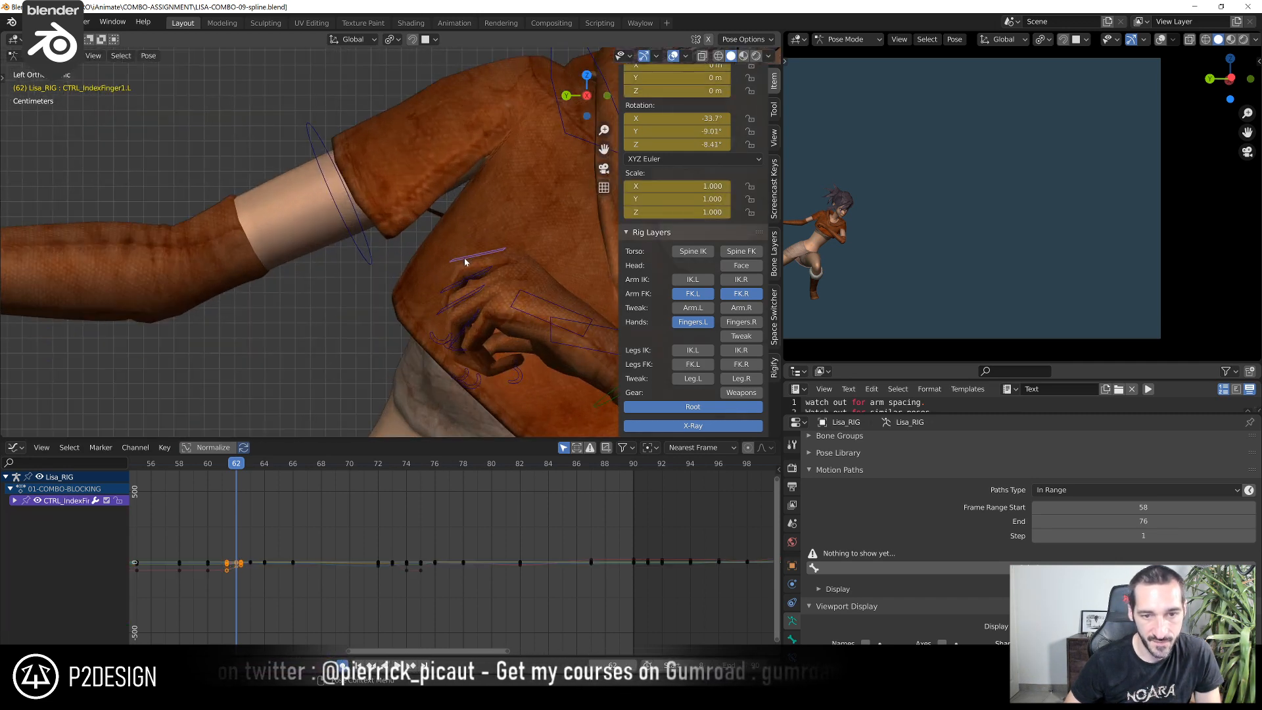
{"action": "key", "text": "r"}
{"action": "left_click", "coordinate": [405, 256]}
{"action": "left_click", "coordinate": [426, 323]}
{"action": "key", "text": "r"}
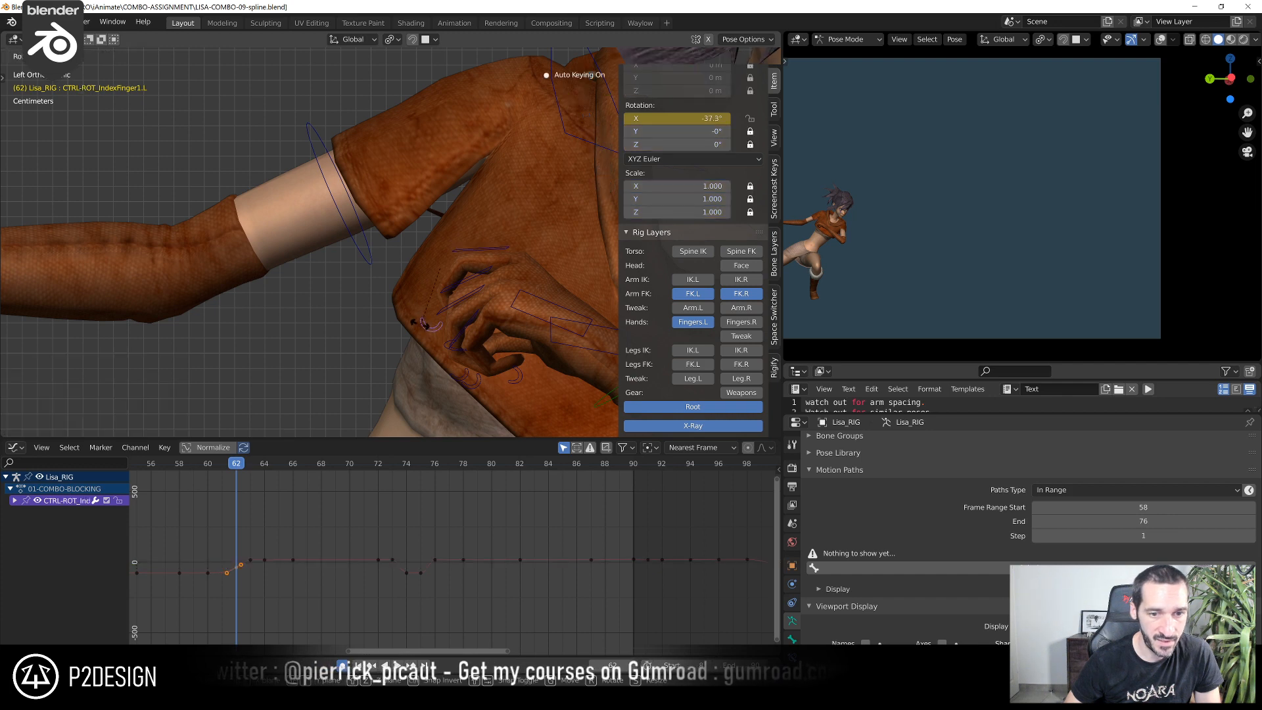
{"action": "left_click", "coordinate": [414, 332]}
Rotate the left middle and ring fingers' base and curl controls at frame 62 to loosen their bend
{"action": "left_click", "coordinate": [450, 307]}
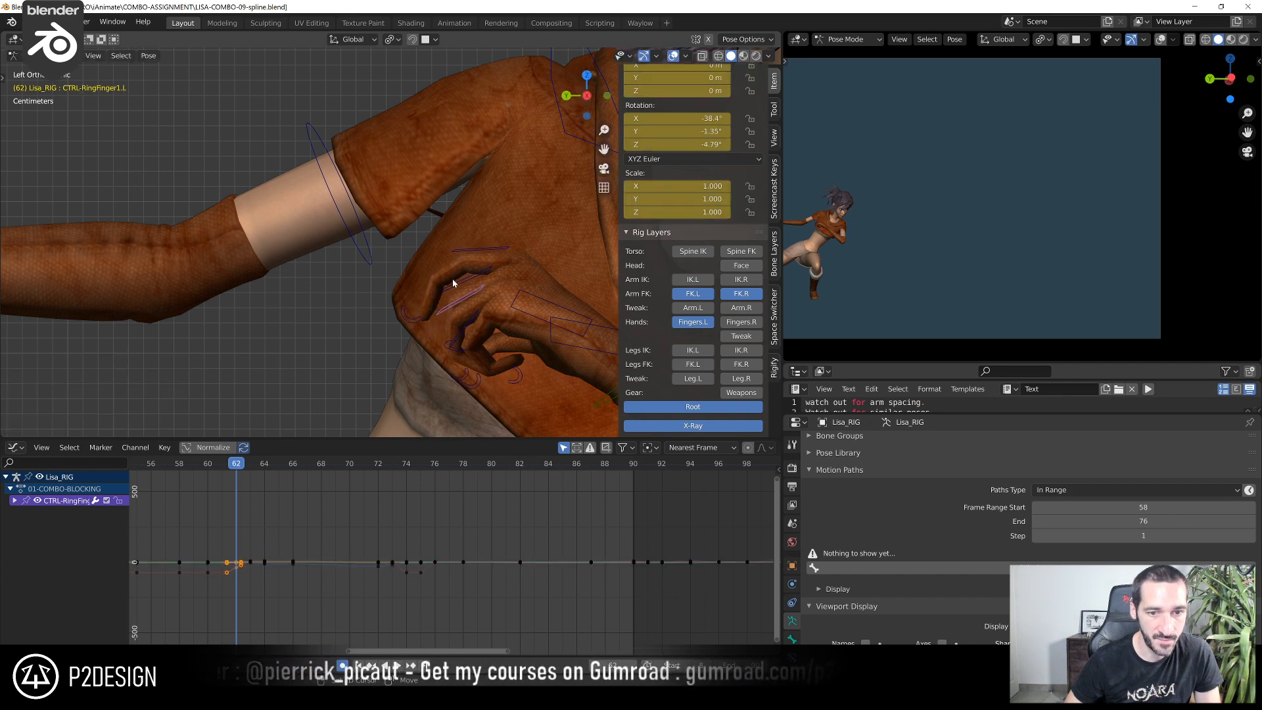
{"action": "left_click", "coordinate": [458, 279], "text": "shift"}
{"action": "key", "text": "r"}
{"action": "left_click", "coordinate": [445, 377]}
{"action": "left_click", "coordinate": [448, 375]}
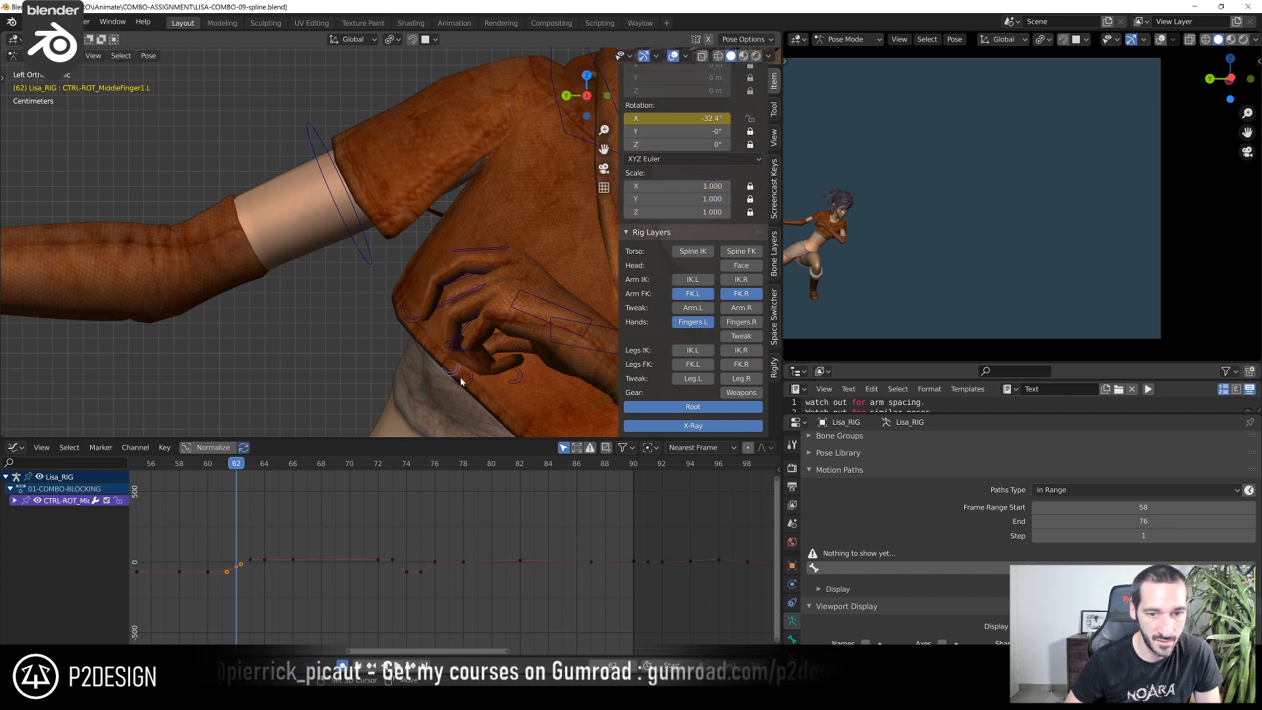
{"action": "left_click", "coordinate": [465, 379], "text": "shift"}
{"action": "key", "text": "r"}
{"action": "left_click", "coordinate": [426, 359]}
Extend the left index finger further at frame 62 with its curl and base controls, and check it in the camera view
{"action": "left_click", "coordinate": [408, 316]}
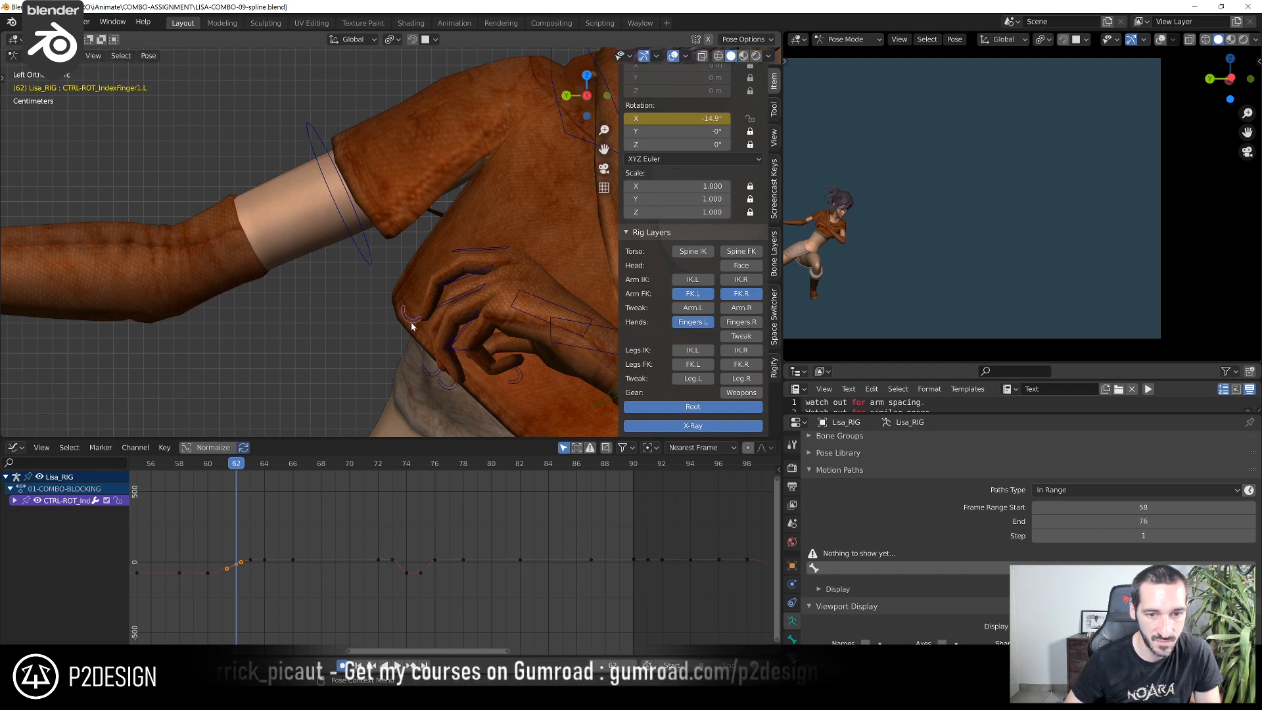
{"action": "key", "text": "r"}
{"action": "left_click", "coordinate": [445, 303]}
{"action": "left_click", "coordinate": [474, 250]}
{"action": "key", "text": "r"}
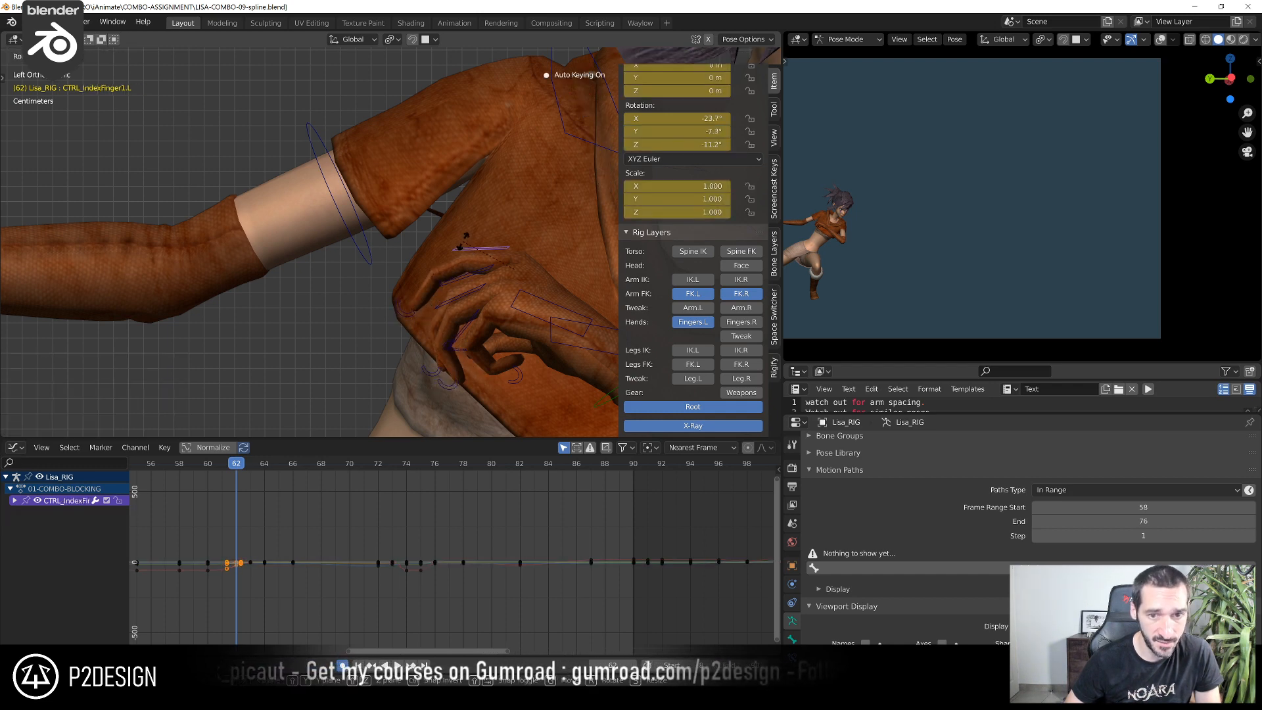
{"action": "left_click", "coordinate": [460, 242]}
{"action": "scroll", "coordinate": [992, 171], "scroll_direction": "up", "scroll_amount": 3}
{"action": "middle_click_drag", "start_coordinate": [922, 183], "coordinate": [1031, 201], "text": "shift"}
{"action": "scroll", "coordinate": [454, 328], "scroll_direction": "down", "scroll_amount": 1}
Rotate the left pinky's base and curl controls at frame 62, plus the ring and middle fingers' curl controls
{"action": "left_click", "coordinate": [455, 316]}
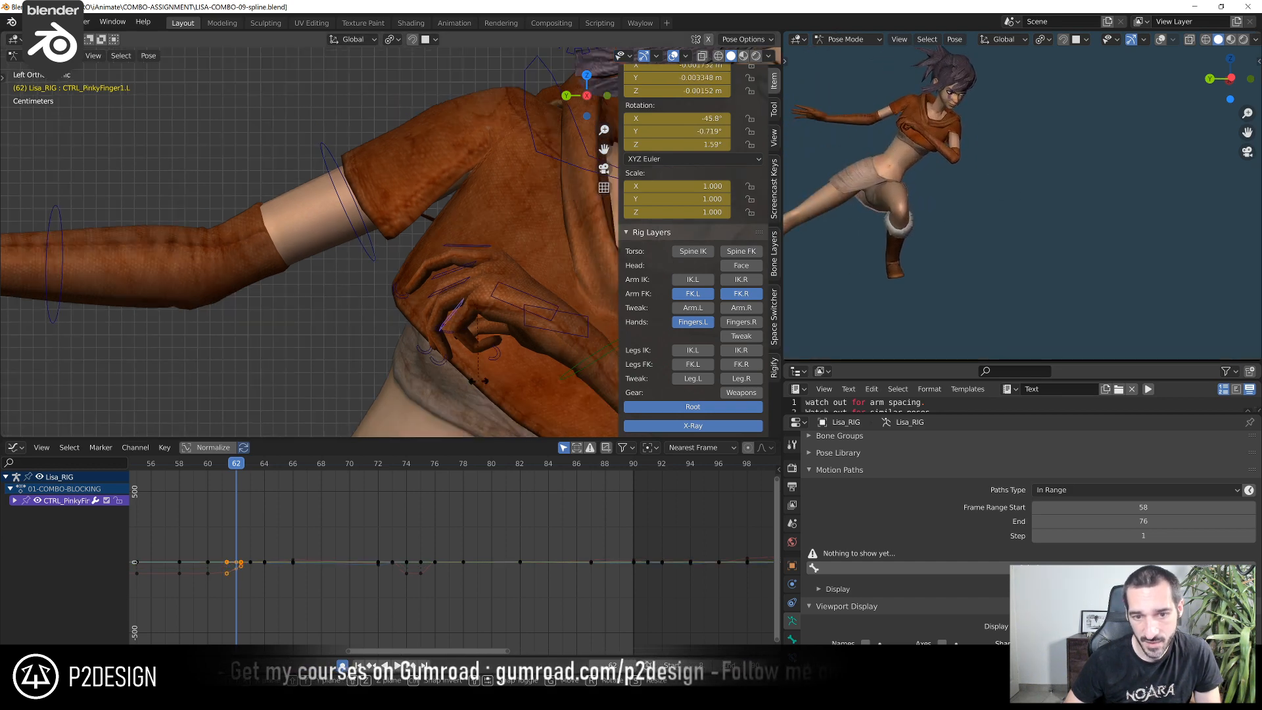
{"action": "key", "text": "r"}
{"action": "left_click", "coordinate": [472, 381]}
{"action": "left_click", "coordinate": [489, 361]}
{"action": "key", "text": "r"}
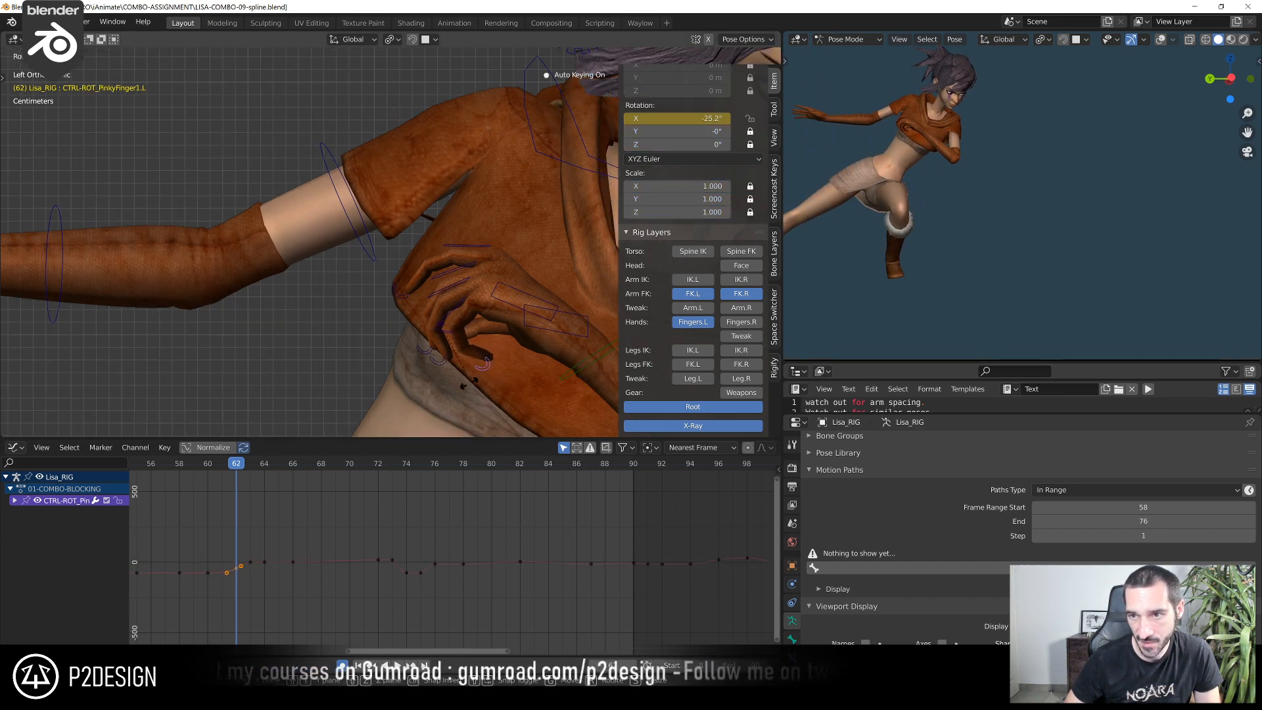
{"action": "left_click", "coordinate": [466, 382]}
{"action": "left_click", "coordinate": [435, 354]}
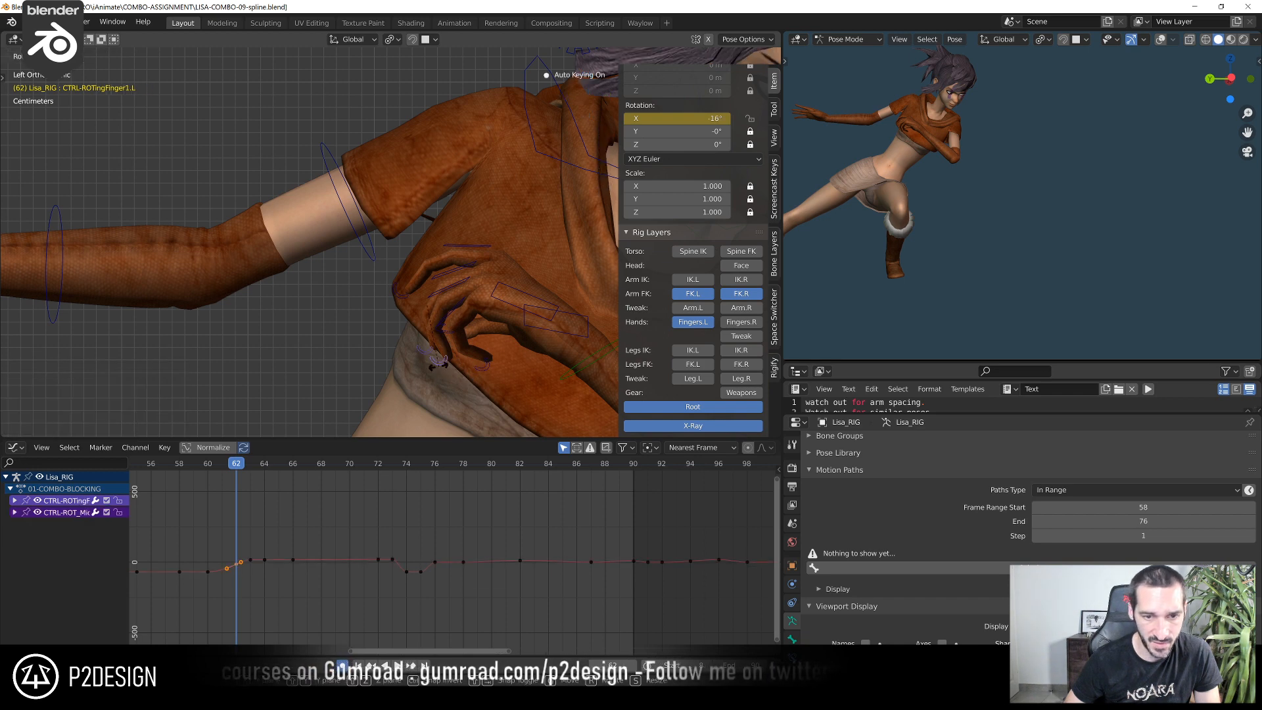
{"action": "key", "text": "r"}
{"action": "left_click", "coordinate": [432, 373]}
Rotate CTRL_IndexFinger1.L from a turned view at frame 62 and rotate its curl control by about 8.5°
{"action": "left_click", "coordinate": [454, 247]}
{"action": "middle_click_drag", "start_coordinate": [454, 249], "coordinate": [429, 248]}
{"action": "middle_click_drag", "start_coordinate": [429, 248], "coordinate": [205, 285], "text": "shift"}
{"action": "key", "text": "r"}
{"action": "left_click", "coordinate": [203, 266]}
{"action": "left_click", "coordinate": [157, 319]}
{"action": "key", "text": "r"}
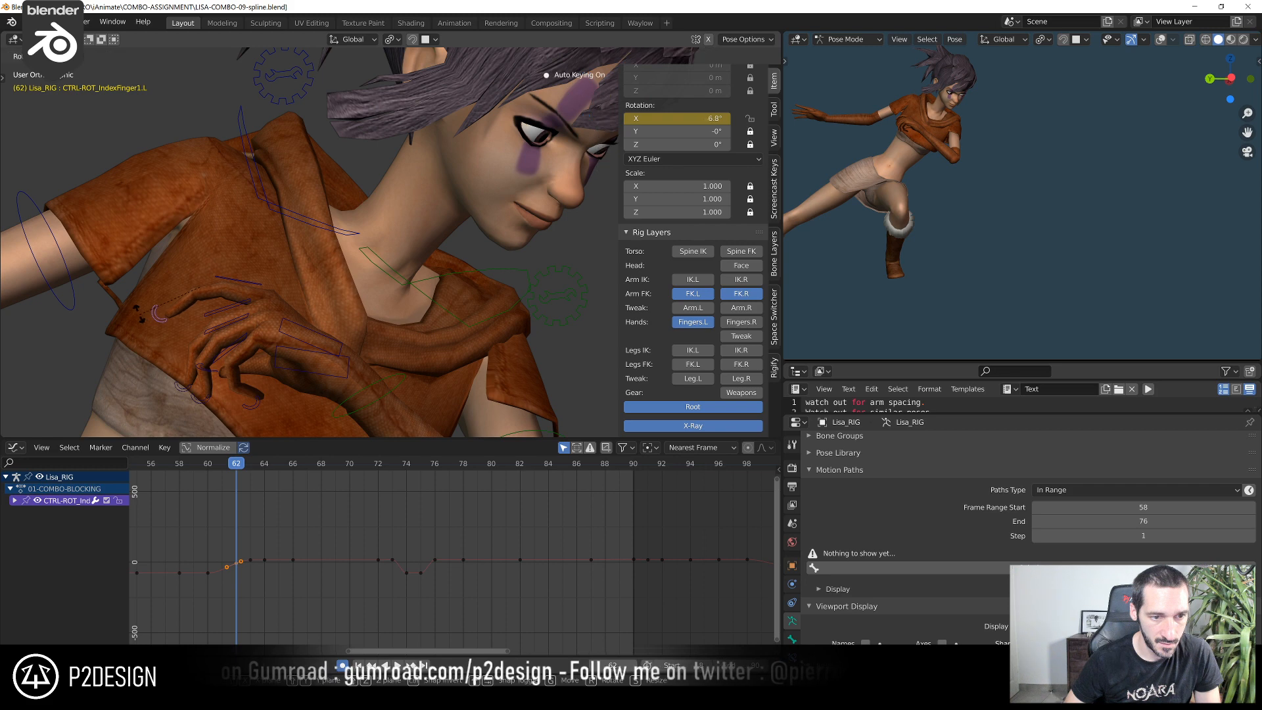
{"action": "left_click", "coordinate": [129, 309]}
Rotate CTRL_Thumb.L at frame 62 to adjust the left thumb against the relaxed fingers
{"action": "scroll", "coordinate": [245, 329], "scroll_direction": "down", "scroll_amount": 4}
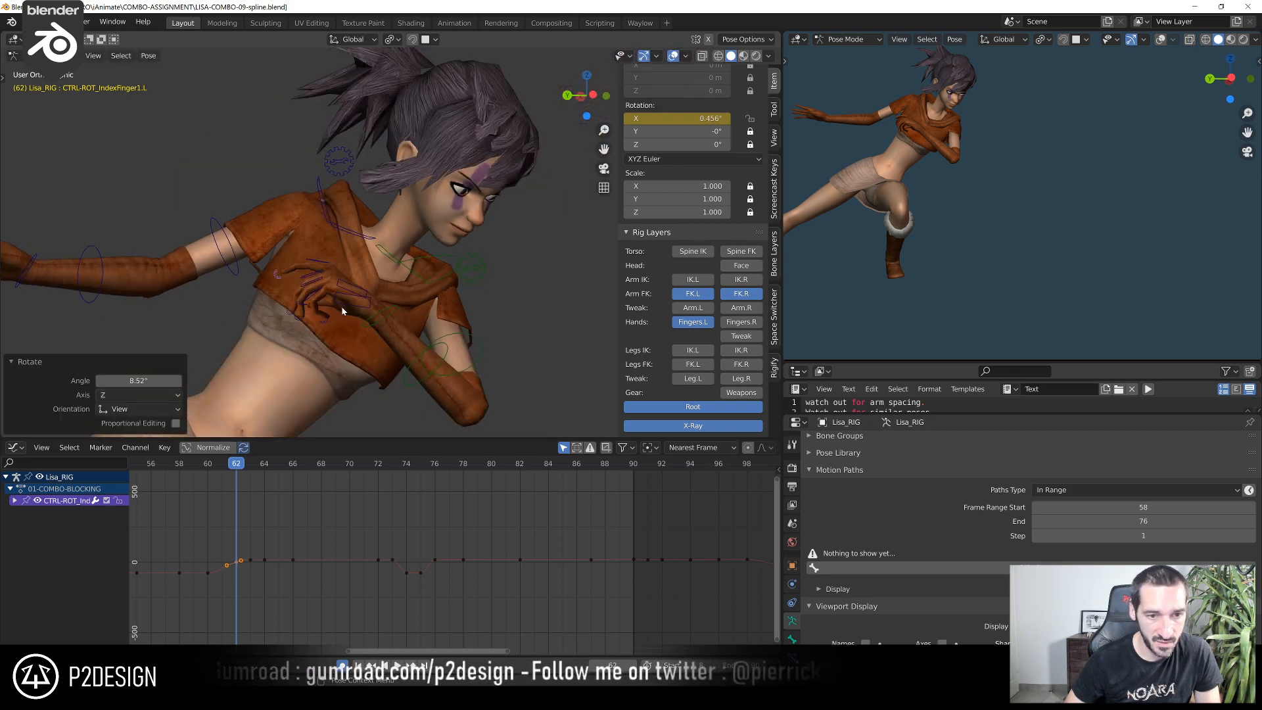
{"action": "left_click", "coordinate": [345, 304]}
{"action": "key", "text": "r"}
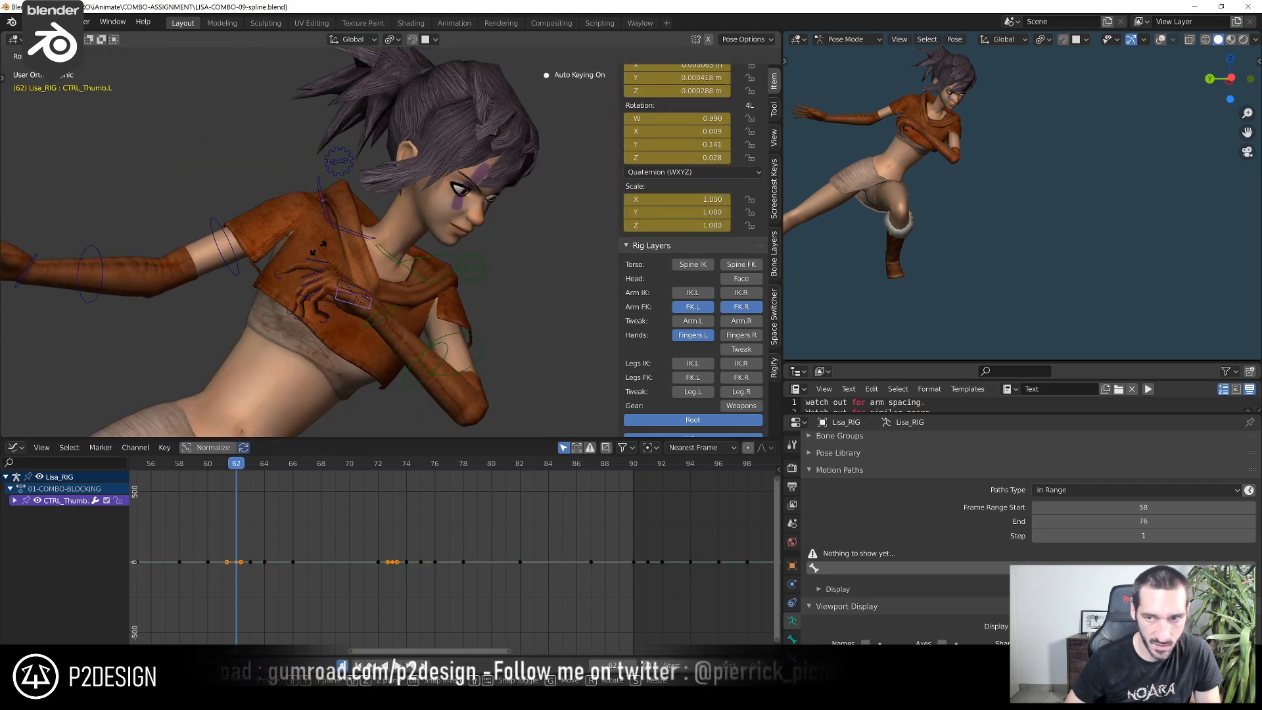
{"action": "left_click", "coordinate": [319, 249]}
{"action": "middle_click_drag", "start_coordinate": [319, 249], "coordinate": [275, 281], "text": "shift"}
Adjust the left palm's shape at frame 62 with small rotations of CTRL_PALM.L
{"action": "left_click", "coordinate": [419, 267]}
{"action": "key", "text": "r"}
{"action": "left_click", "coordinate": [368, 249]}
{"action": "key", "text": "KP_Decimal"}
{"action": "scroll", "coordinate": [448, 288], "scroll_direction": "down", "scroll_amount": 7}
{"action": "key", "text": "r"}
{"action": "left_click", "coordinate": [320, 290]}
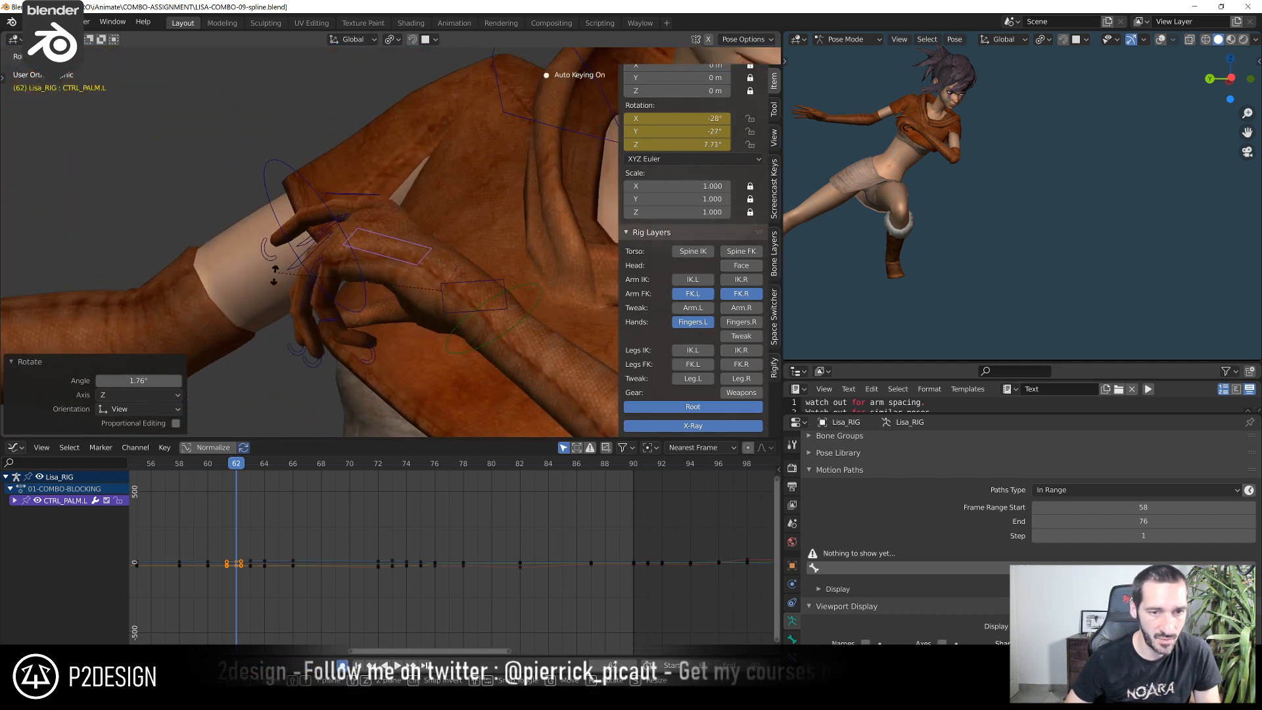
Rotate the left ring and middle finger bases together at frame 62, then rotate their curl controls by about 8.8°
{"action": "middle_click_drag", "start_coordinate": [282, 323], "coordinate": [406, 339]}
{"action": "left_click", "coordinate": [395, 257]}
{"action": "left_click", "coordinate": [396, 276], "text": "shift"}
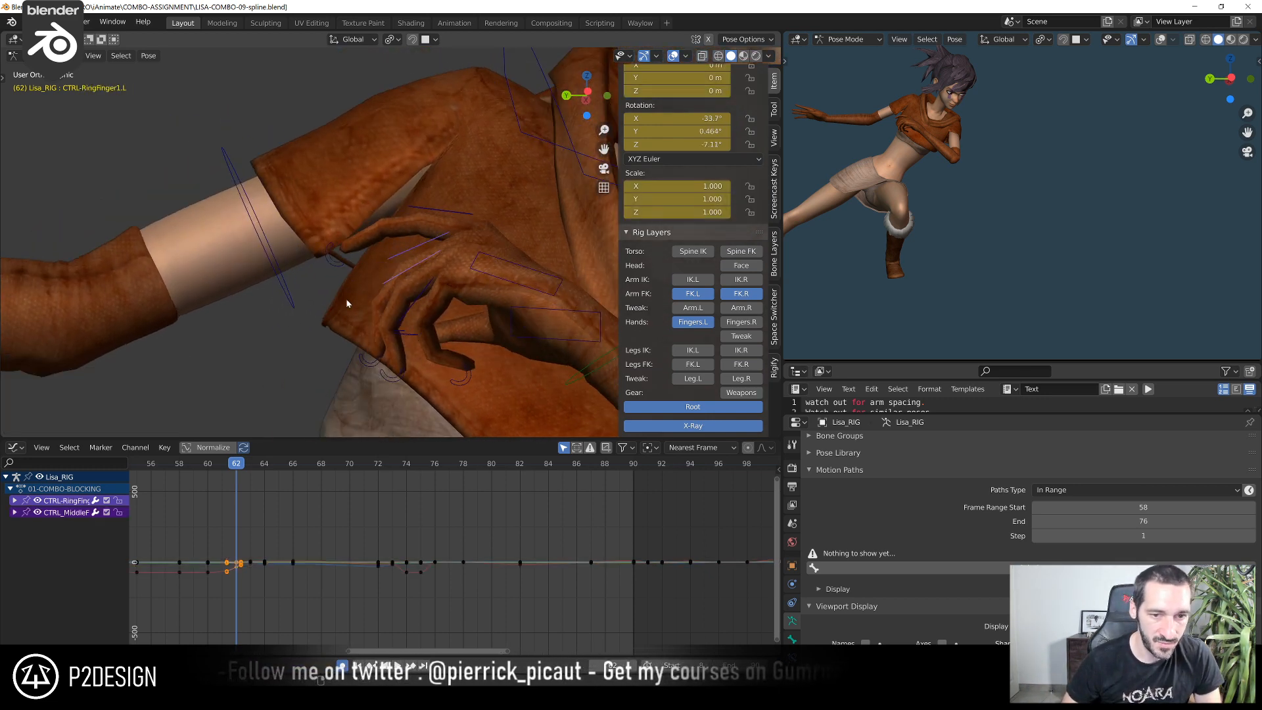
{"action": "middle_click_drag", "start_coordinate": [346, 300], "coordinate": [366, 303]}
{"action": "key", "text": "r"}
{"action": "left_click", "coordinate": [330, 325]}
{"action": "left_click", "coordinate": [338, 346]}
{"action": "left_click", "coordinate": [355, 365], "text": "shift"}
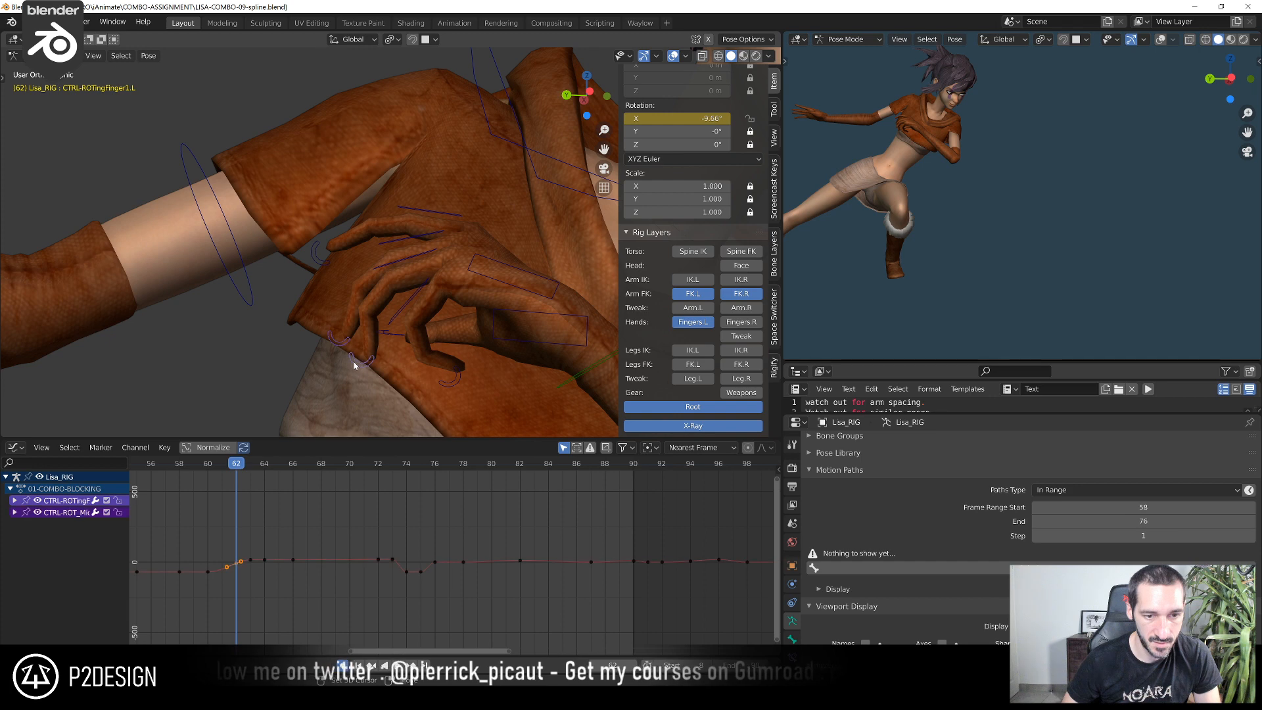
{"action": "key", "text": "r"}
{"action": "left_click", "coordinate": [339, 360]}
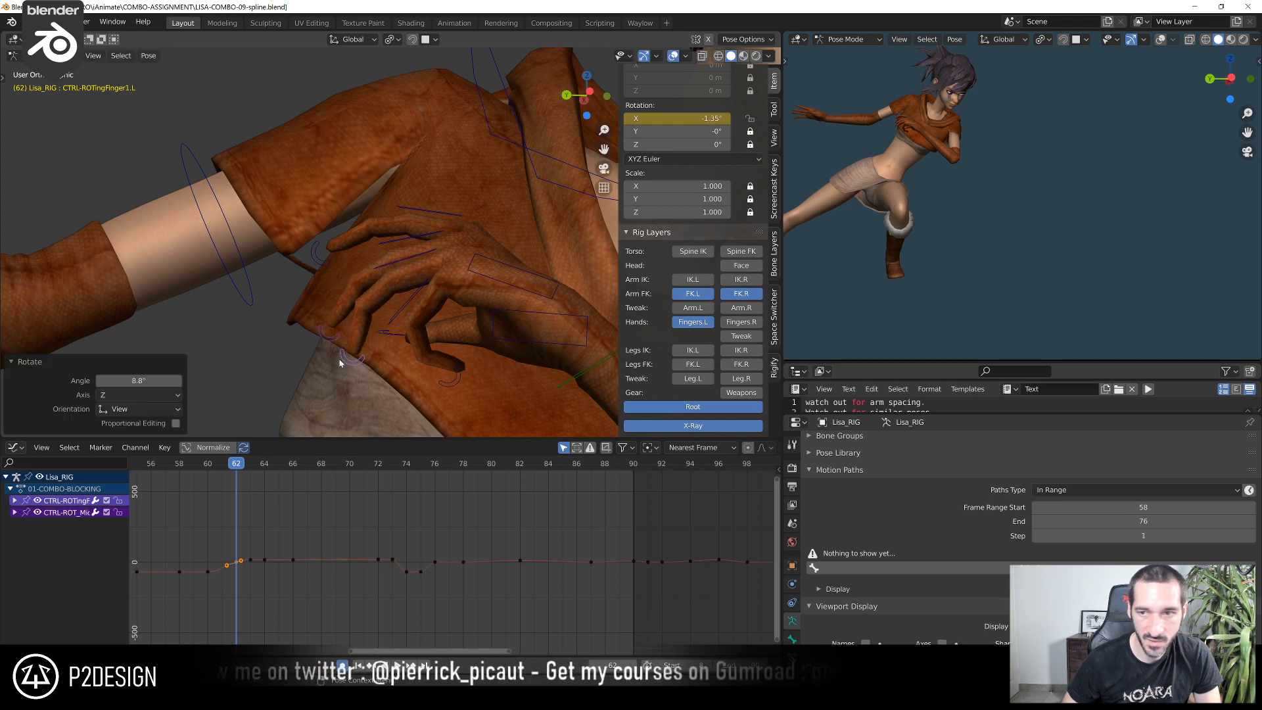
Rotate the left pinky's base and its curl control at frame 62 to match the neighbouring fingers
{"action": "left_click", "coordinate": [395, 323]}
{"action": "key", "text": "r"}
{"action": "left_click", "coordinate": [381, 325]}
{"action": "left_click", "coordinate": [428, 388]}
{"action": "key", "text": "r"}
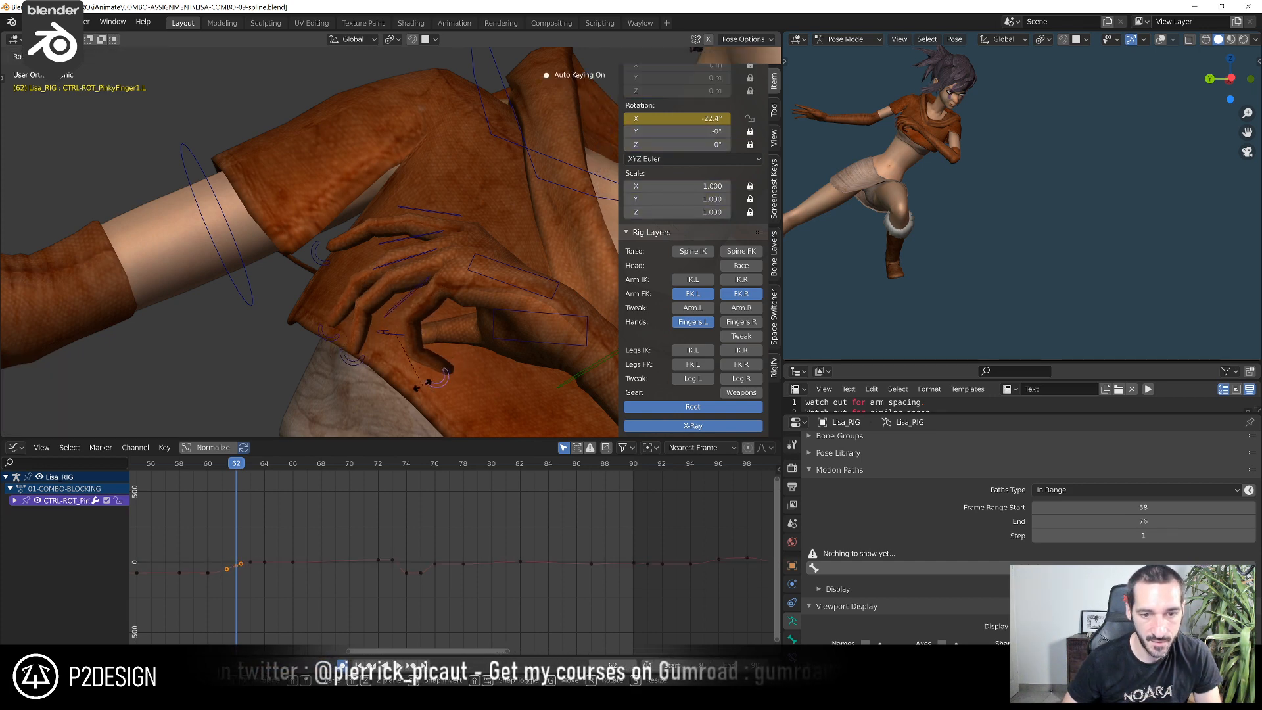
{"action": "left_click", "coordinate": [426, 383]}
Go to frame 63 and rotate CTRL_PALM.L to reshape the left palm
{"action": "left_click_drag", "start_coordinate": [195, 464], "coordinate": [250, 472]}
{"action": "scroll", "coordinate": [452, 240], "scroll_direction": "down", "scroll_amount": 4}
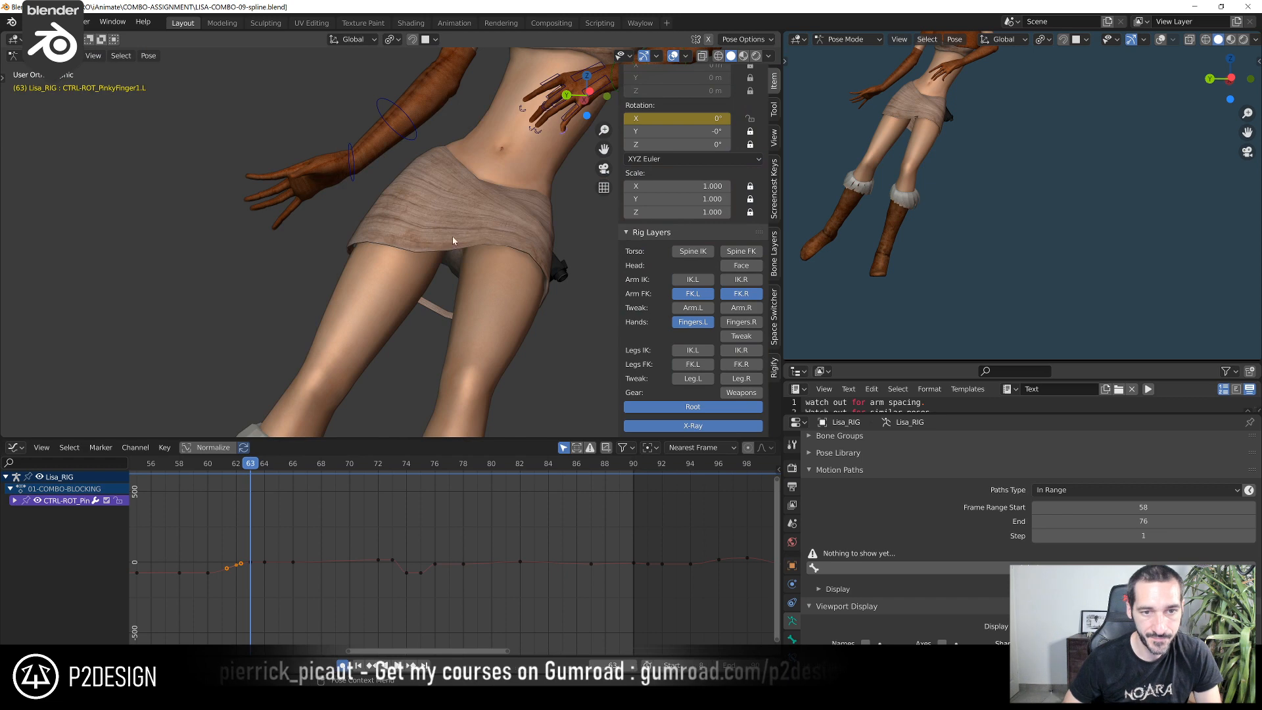
{"action": "left_click", "coordinate": [505, 164]}
{"action": "middle_click_drag", "start_coordinate": [499, 179], "coordinate": [426, 263], "text": "shift"}
{"action": "scroll", "coordinate": [426, 262], "scroll_direction": "up", "scroll_amount": 1}
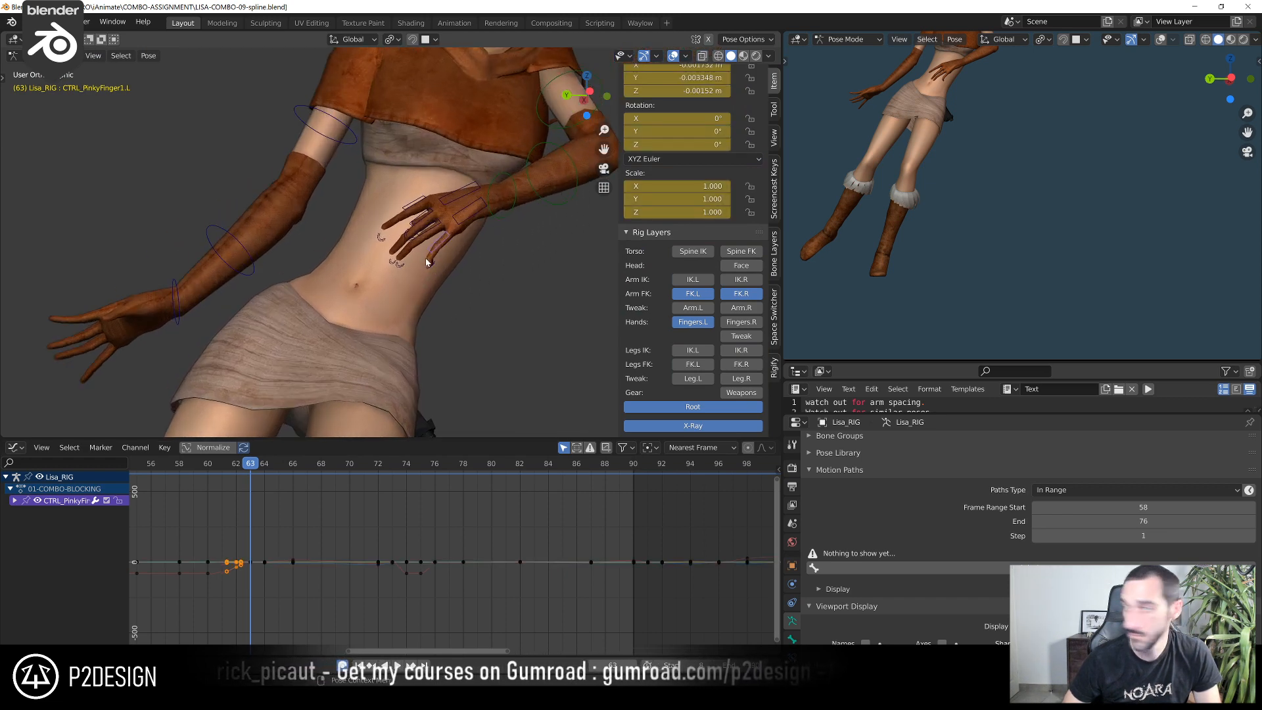
{"action": "left_click", "coordinate": [454, 227]}
{"action": "scroll", "coordinate": [454, 227], "scroll_direction": "down", "scroll_amount": 1}
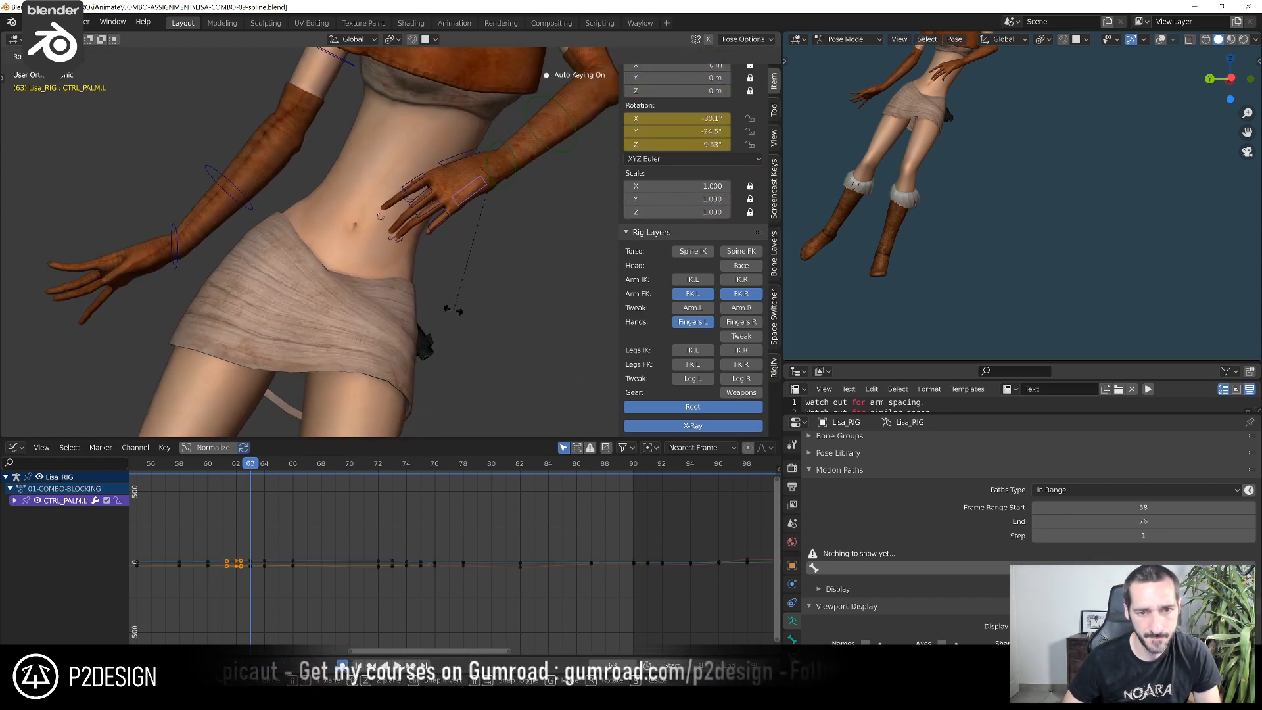
{"action": "key", "text": "r"}
{"action": "left_click", "coordinate": [427, 246]}
Rotate CTRL-ROT_PinkyFinger1.L and CTRL_PinkyFinger1.L at frame 63 from a turned view of the left hand
{"action": "left_click", "coordinate": [395, 235]}
{"action": "middle_click_drag", "start_coordinate": [396, 235], "coordinate": [490, 309]}
{"action": "key", "text": "r"}
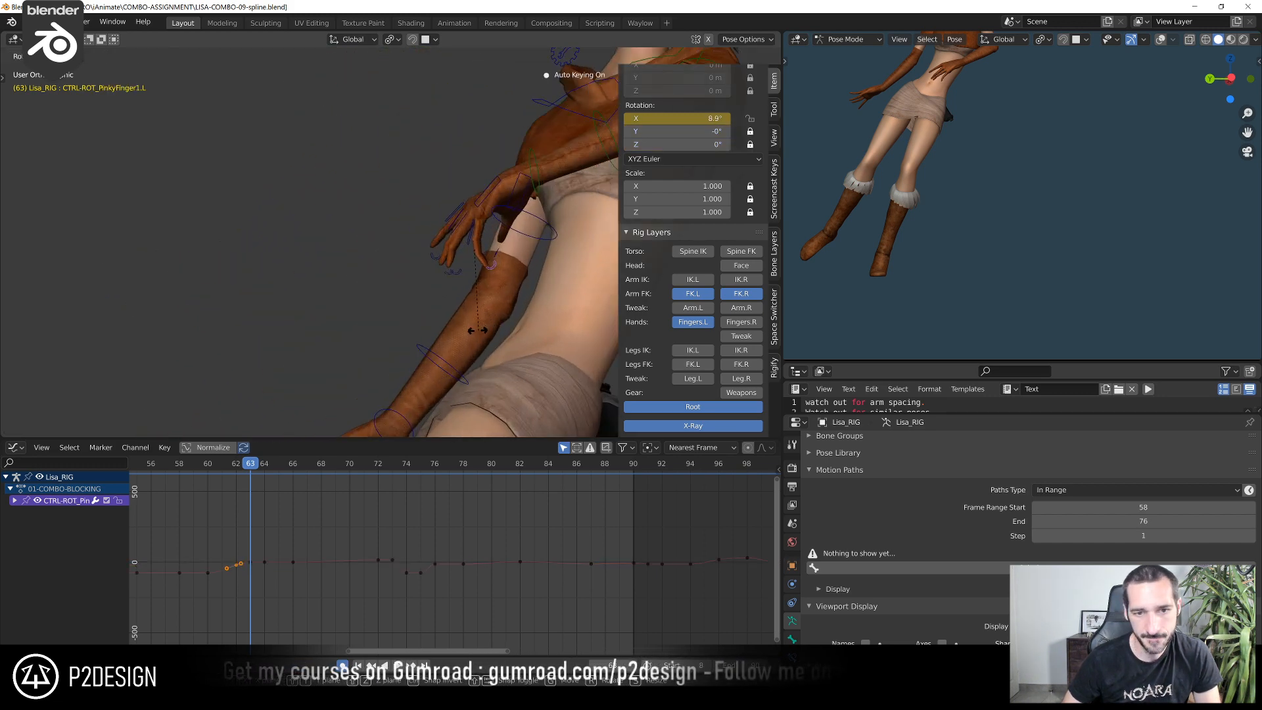
{"action": "left_click", "coordinate": [478, 330]}
{"action": "left_click", "coordinate": [469, 238]}
{"action": "key", "text": "r"}
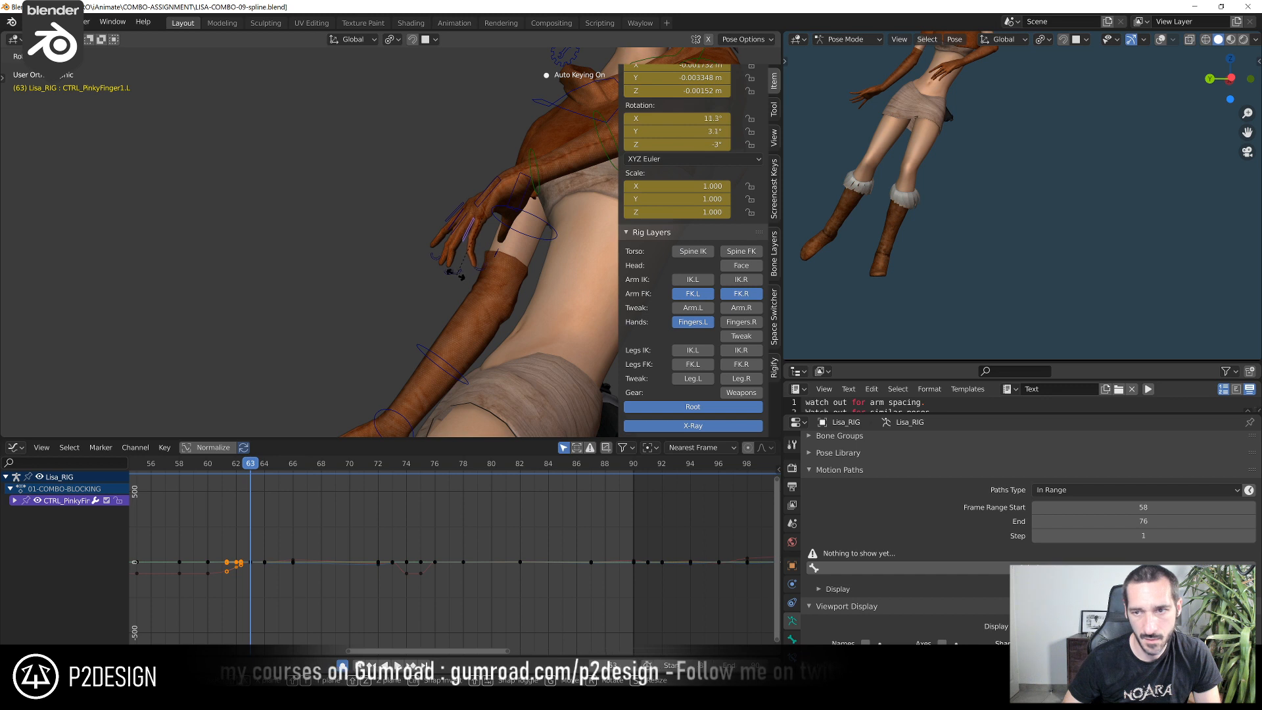
{"action": "left_click", "coordinate": [453, 276]}
Rotate the left ring finger's base at frame 63, then adjust the ring and middle finger curl controls
{"action": "left_click", "coordinate": [455, 232]}
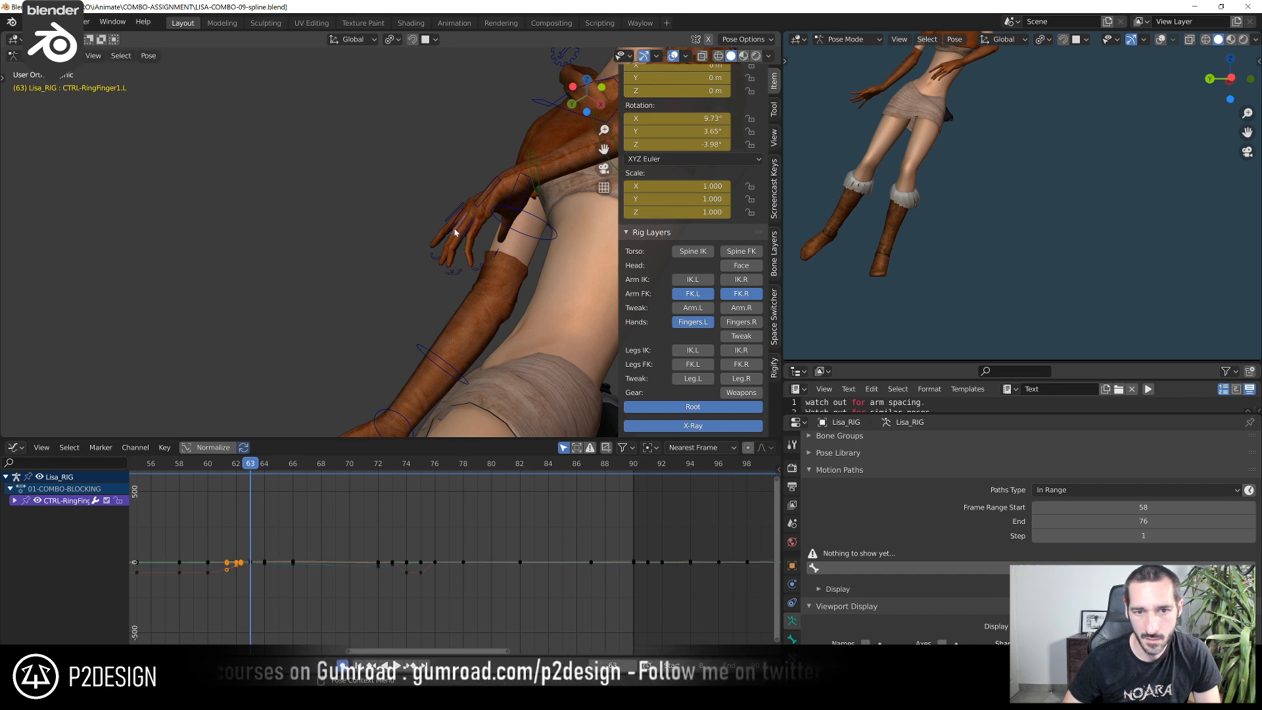
{"action": "key", "text": "r"}
{"action": "left_click", "coordinate": [455, 271]}
{"action": "left_click", "coordinate": [463, 277]}
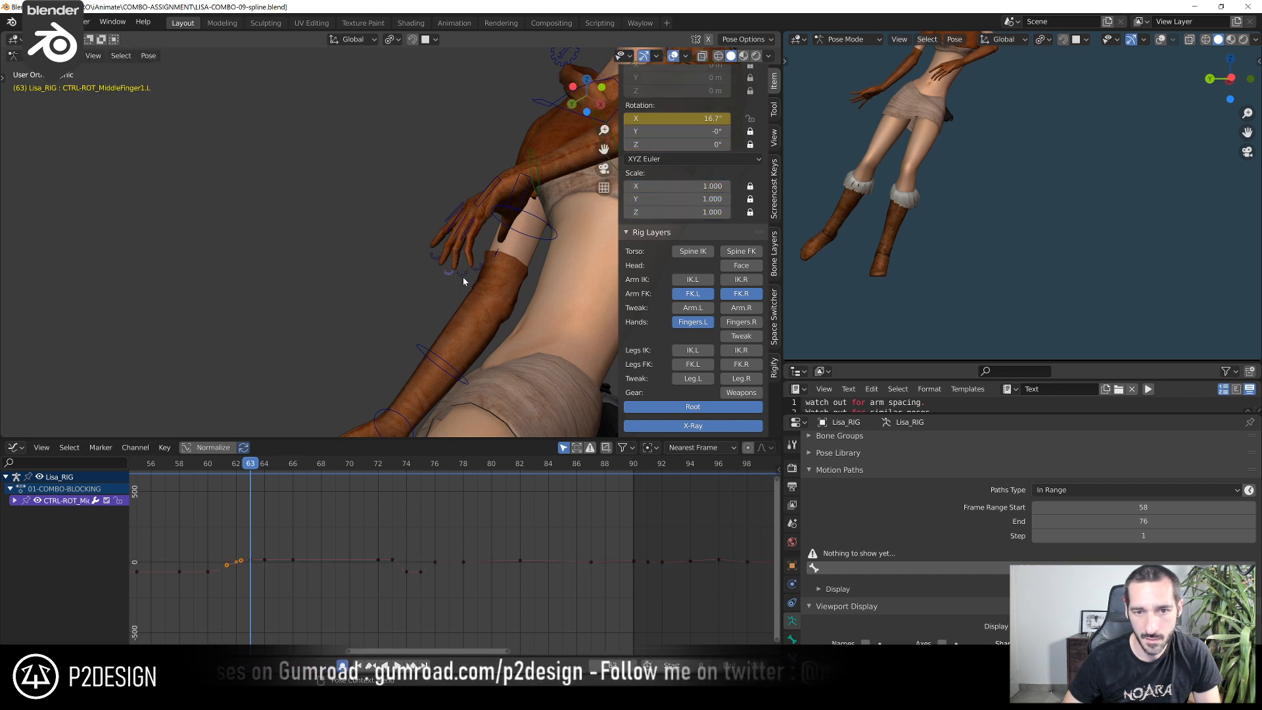
{"action": "key", "text": "r"}
{"action": "left_click", "coordinate": [476, 291]}
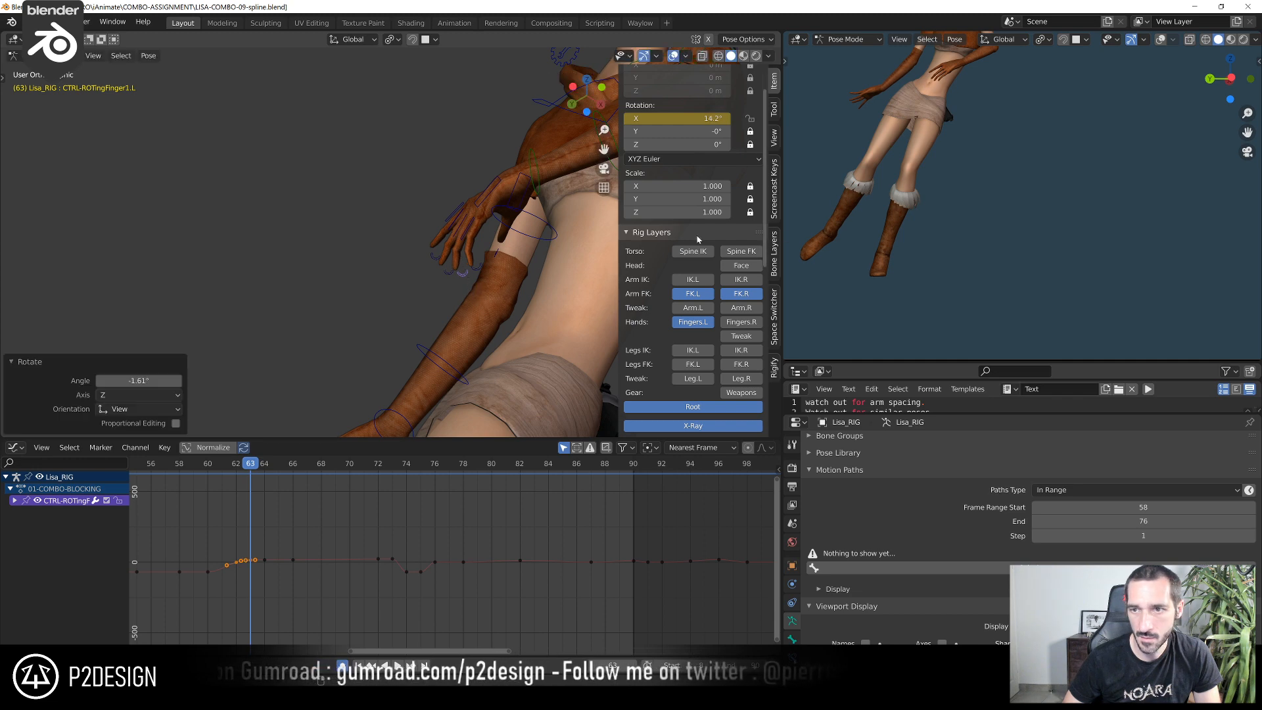
Rotate CTRL_IndexFinger1.L by about -3.85° at frame 63 and its curl control by about 3.03°
{"action": "left_click", "coordinate": [452, 220]}
{"action": "key", "text": "r"}
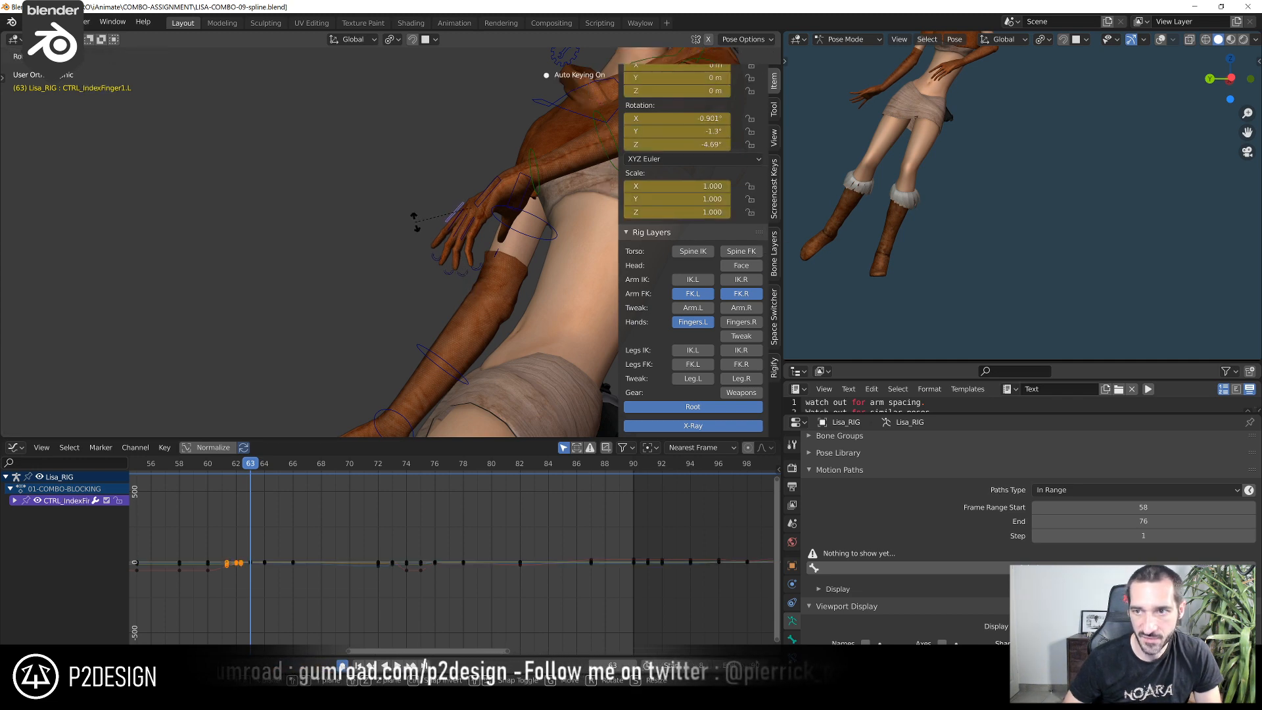
{"action": "left_click", "coordinate": [416, 228]}
{"action": "middle_click_drag", "start_coordinate": [416, 228], "coordinate": [424, 199]}
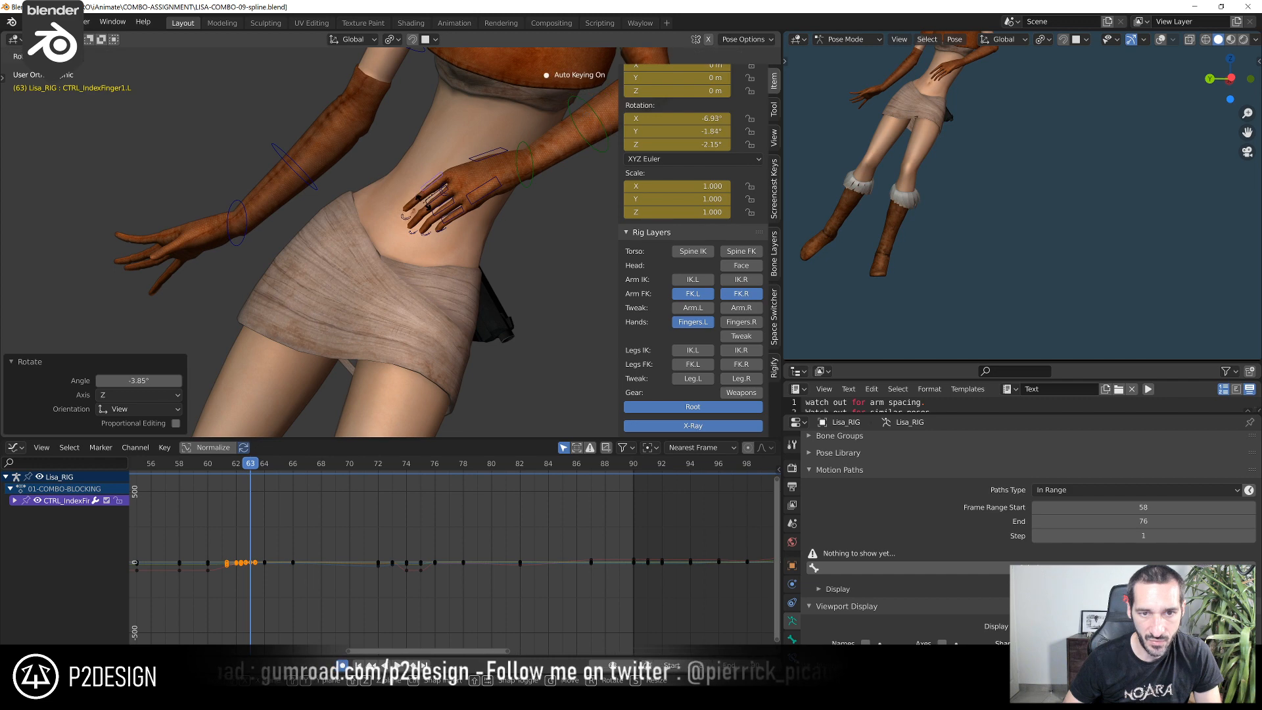
{"action": "left_click", "coordinate": [413, 218]}
{"action": "middle_click_drag", "start_coordinate": [441, 263], "coordinate": [431, 273]}
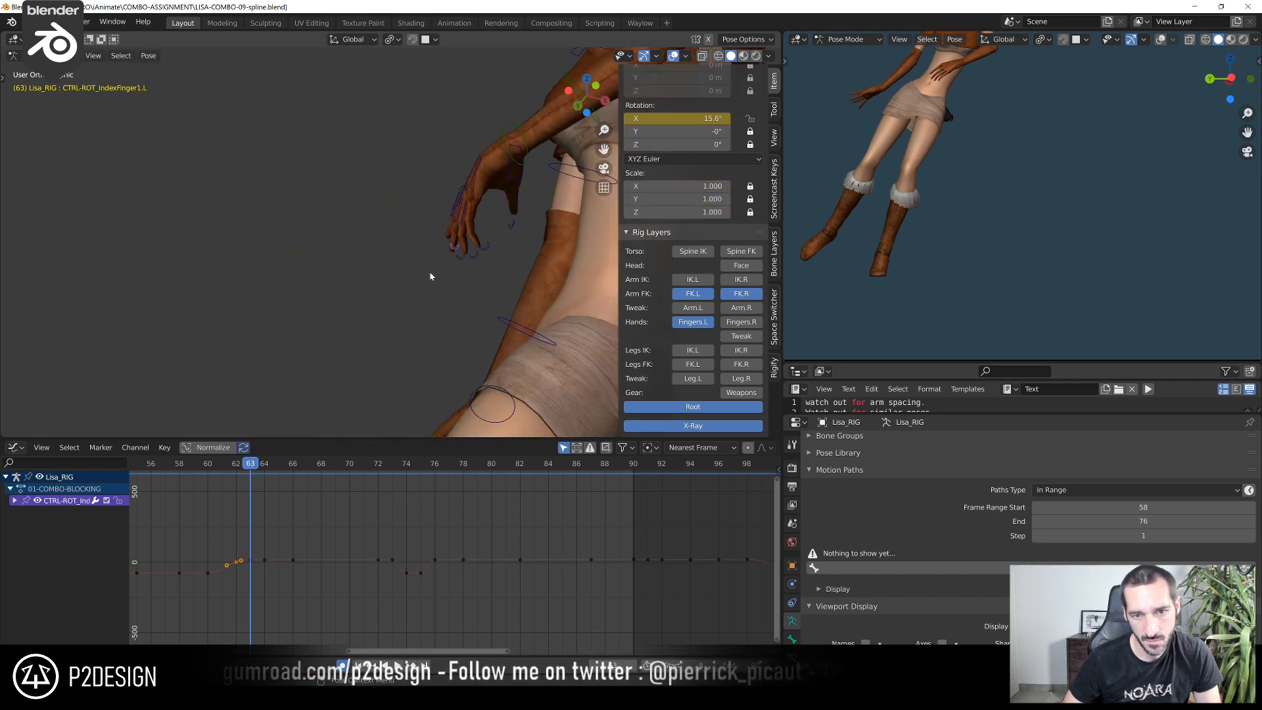
{"action": "key", "text": "r"}
{"action": "left_click", "coordinate": [428, 279]}
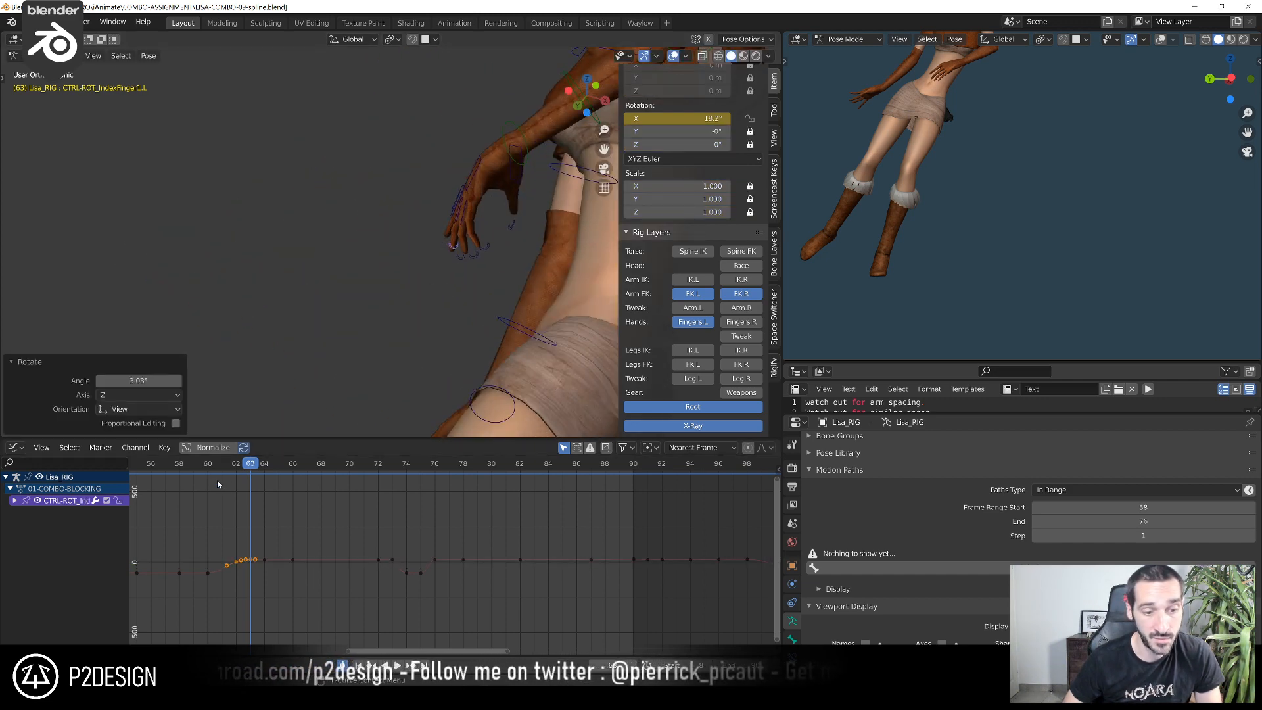
Scrub the motion up to frame 63 and refine the rotation of CTRL_PALM.L from turned views
{"action": "left_click_drag", "start_coordinate": [208, 466], "coordinate": [257, 474]}
{"action": "scroll", "coordinate": [972, 191], "scroll_direction": "down", "scroll_amount": 2}
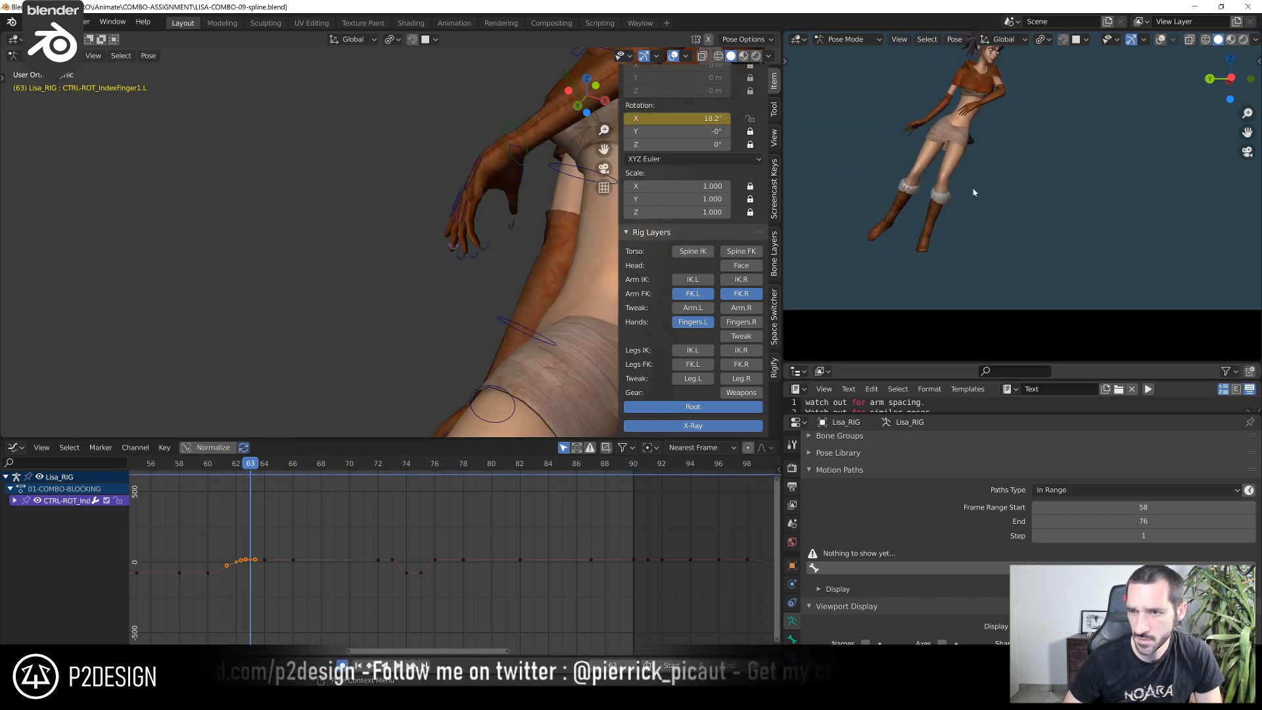
{"action": "middle_click_drag", "start_coordinate": [972, 191], "coordinate": [959, 237], "text": "shift"}
{"action": "middle_click_drag", "start_coordinate": [348, 245], "coordinate": [482, 248]}
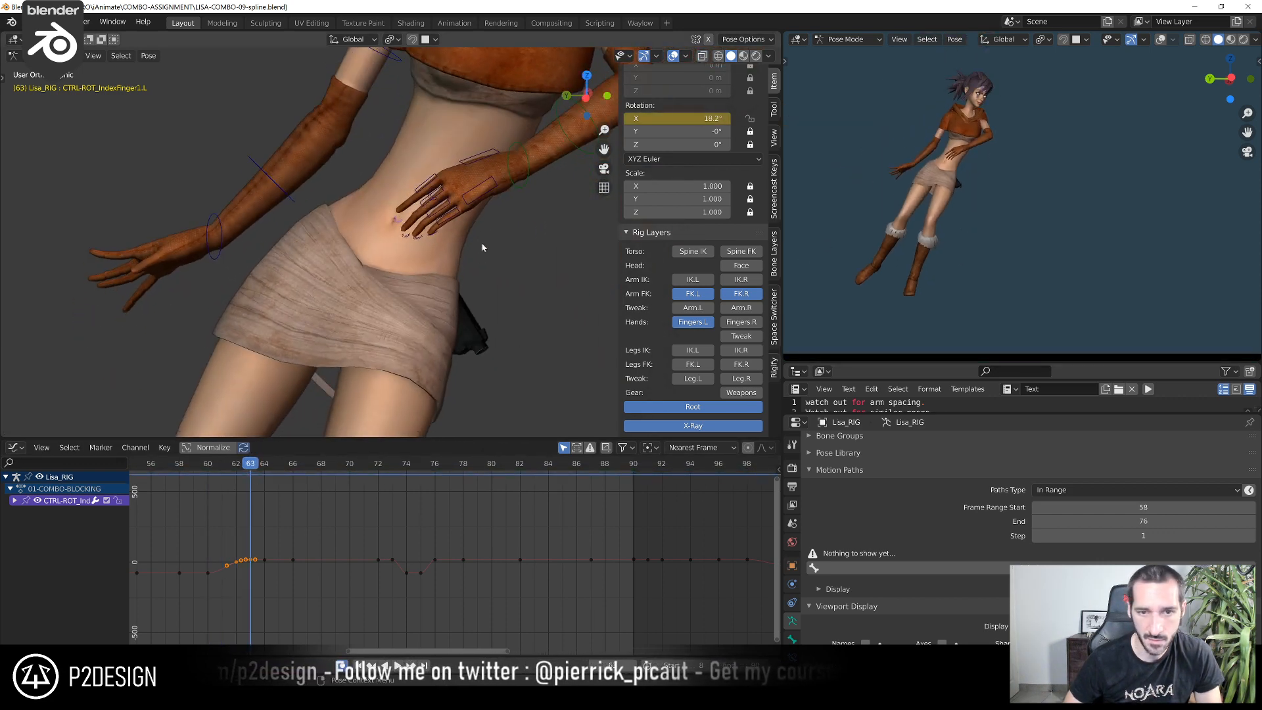
{"action": "left_click", "coordinate": [475, 197]}
{"action": "middle_click_drag", "start_coordinate": [475, 197], "coordinate": [353, 287]}
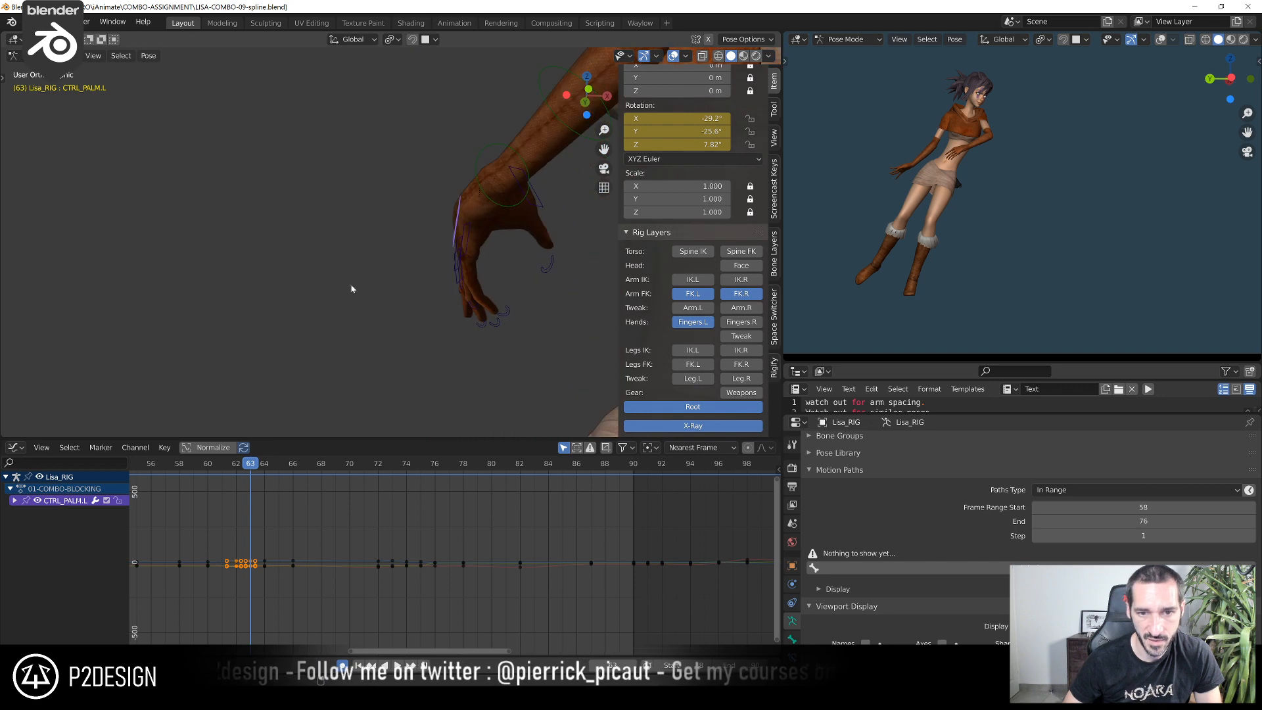
{"action": "key", "text": "r"}
{"action": "left_click", "coordinate": [445, 336]}
{"action": "middle_click_drag", "start_coordinate": [445, 335], "coordinate": [378, 223]}
{"action": "key", "text": "r"}
{"action": "left_click", "coordinate": [485, 335]}
Rotate CTRL_Thumb.L by about 15.4° at frame 63 to bring the left thumb inward
{"action": "left_click", "coordinate": [532, 188]}
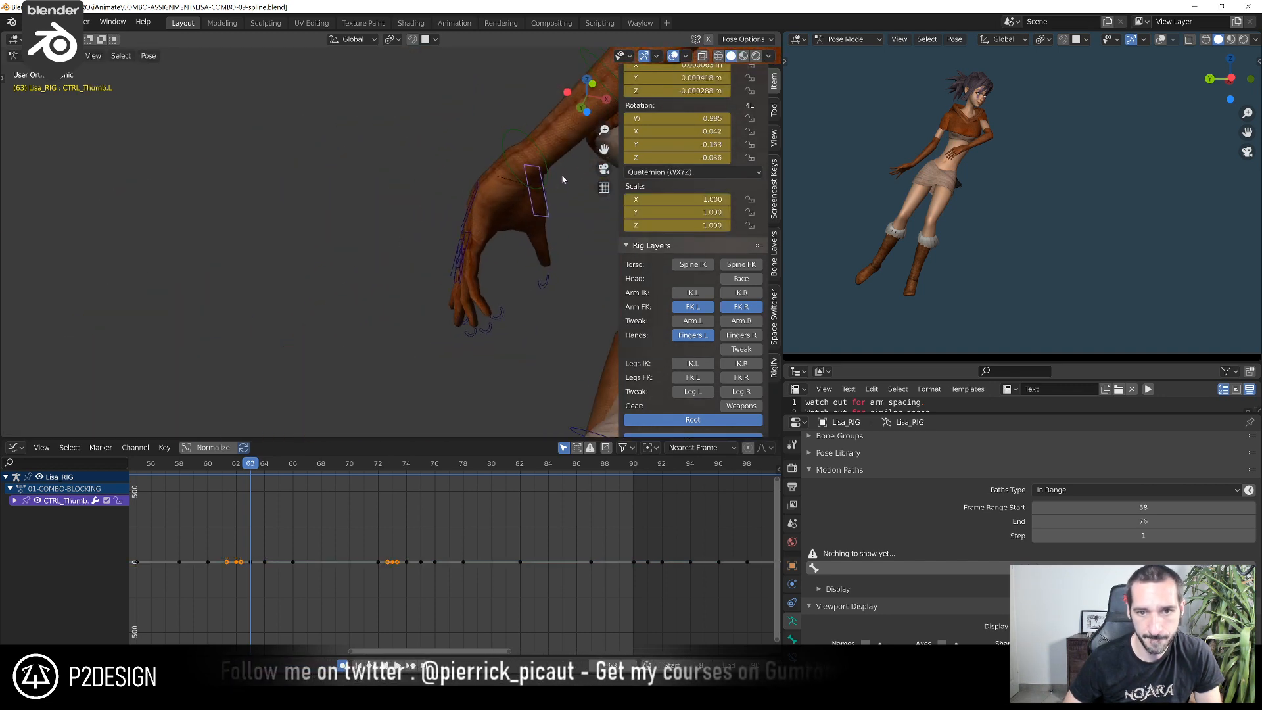
{"action": "key", "text": "r"}
{"action": "left_click", "coordinate": [548, 228]}
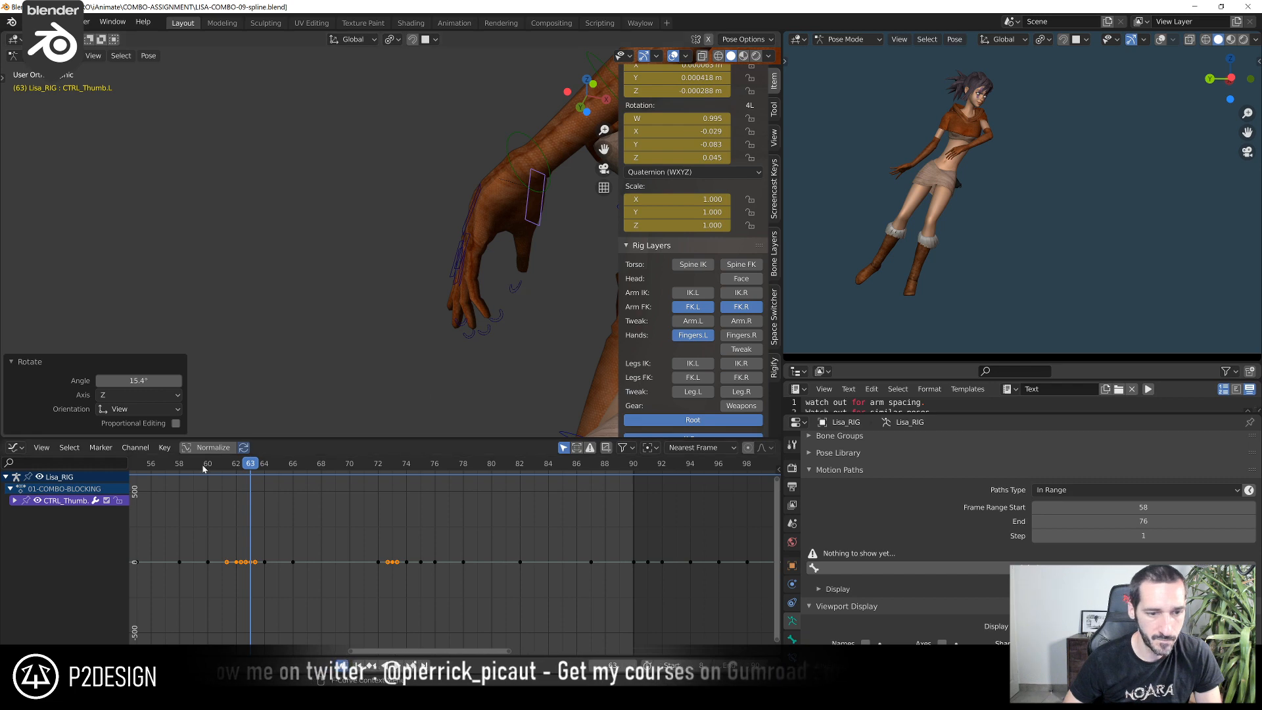
Go to frame 64 and rotate CTRL_PALM.L from a close view of the left hand
{"action": "left_click_drag", "start_coordinate": [203, 466], "coordinate": [266, 476]}
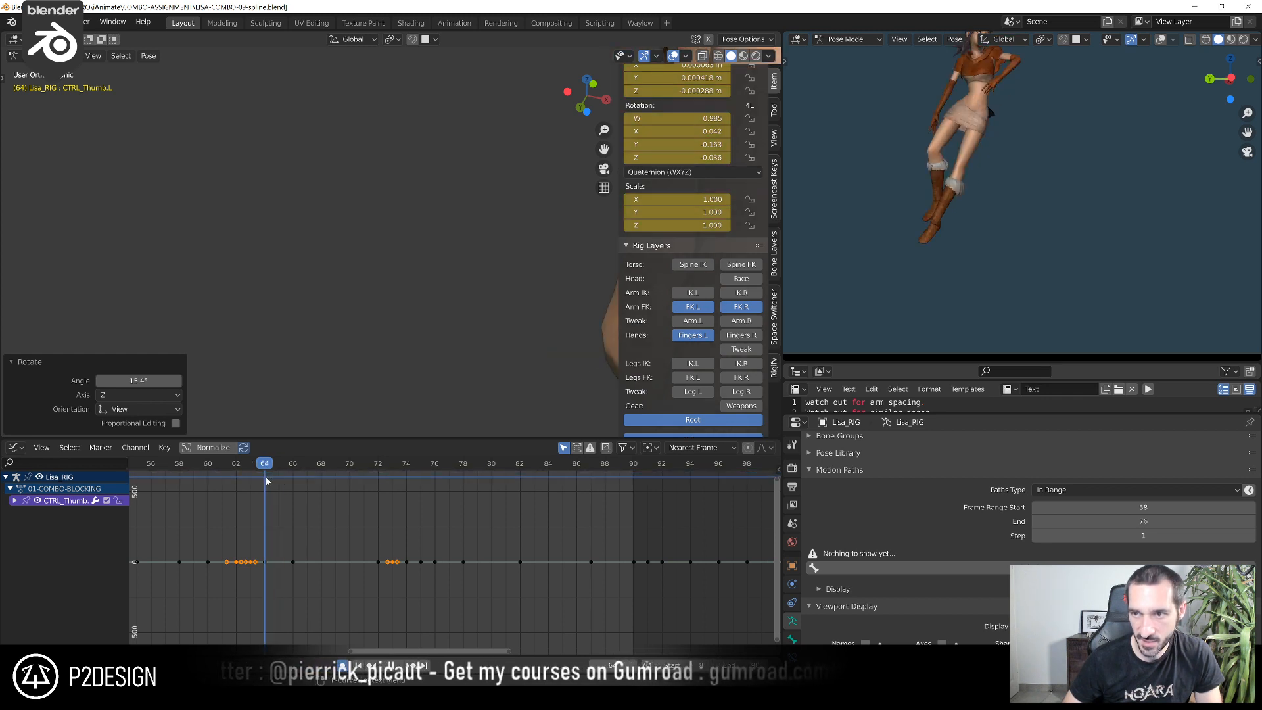
{"action": "scroll", "coordinate": [364, 231], "scroll_direction": "down", "scroll_amount": 3}
{"action": "middle_click_drag", "start_coordinate": [364, 234], "coordinate": [415, 332]}
{"action": "scroll", "coordinate": [415, 331], "scroll_direction": "up", "scroll_amount": 2}
{"action": "left_click", "coordinate": [386, 204]}
{"action": "left_click", "coordinate": [381, 200]}
{"action": "scroll", "coordinate": [399, 307], "scroll_direction": "up", "scroll_amount": 3}
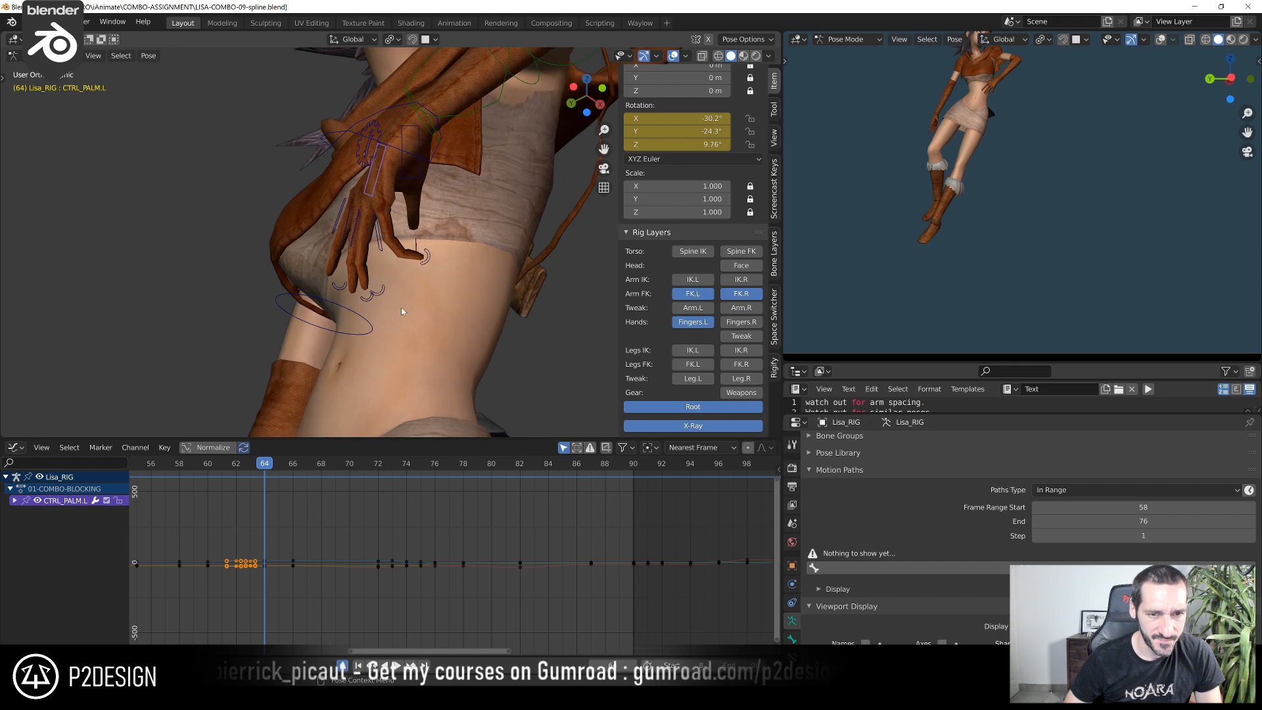
{"action": "key", "text": "r"}
{"action": "left_click", "coordinate": [395, 306]}
Adjust the left hand's finger pose at frame 64 with two small rotations of its finger controls
{"action": "left_click", "coordinate": [379, 243]}
{"action": "middle_click_drag", "start_coordinate": [409, 329], "coordinate": [360, 229]}
{"action": "key", "text": "r"}
{"action": "left_click", "coordinate": [383, 328]}
{"action": "left_click", "coordinate": [406, 285]}
{"action": "key", "text": "r"}
{"action": "left_click", "coordinate": [386, 344]}
Rotate CTRL_Thumb.L at frame 64 to adjust the left thumb's opening against the palm
{"action": "middle_click_drag", "start_coordinate": [314, 172], "coordinate": [324, 219]}
{"action": "left_click", "coordinate": [309, 188]}
{"action": "left_click", "coordinate": [356, 172]}
{"action": "key", "text": "r"}
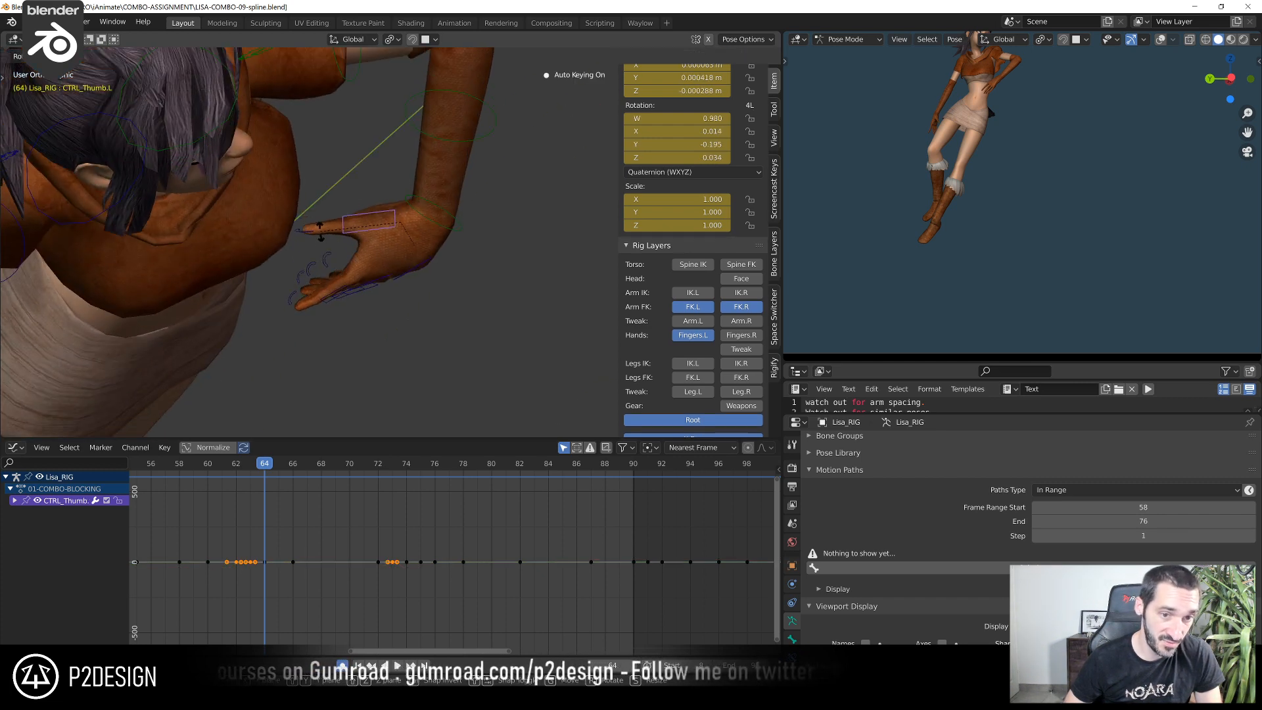
{"action": "left_click", "coordinate": [358, 268]}
Rotate CTRL-RingFinger1.L and CTRL_MiddleFinger1.L together at frame 64, viewed from the back of the left hand
{"action": "middle_click_drag", "start_coordinate": [358, 267], "coordinate": [368, 172]}
{"action": "left_click", "coordinate": [295, 199]}
{"action": "middle_click_drag", "start_coordinate": [295, 199], "coordinate": [333, 245]}
{"action": "left_click", "coordinate": [332, 245]}
{"action": "key", "text": "r"}
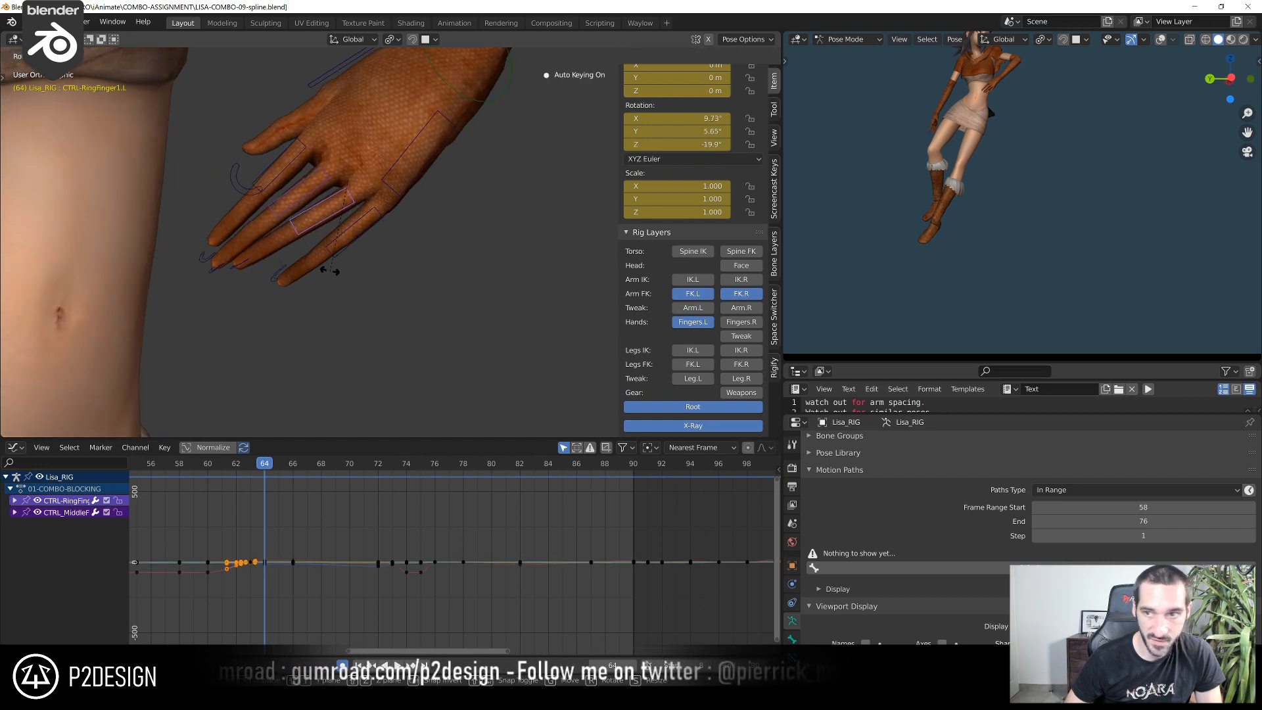
{"action": "left_click", "coordinate": [328, 272]}
Rotate CTRL_IndexFinger1.L and the left pinky's base at frame 64 to adjust the spread of the outer fingers
{"action": "middle_click_drag", "start_coordinate": [404, 282], "coordinate": [366, 278]}
{"action": "left_click", "coordinate": [277, 230]}
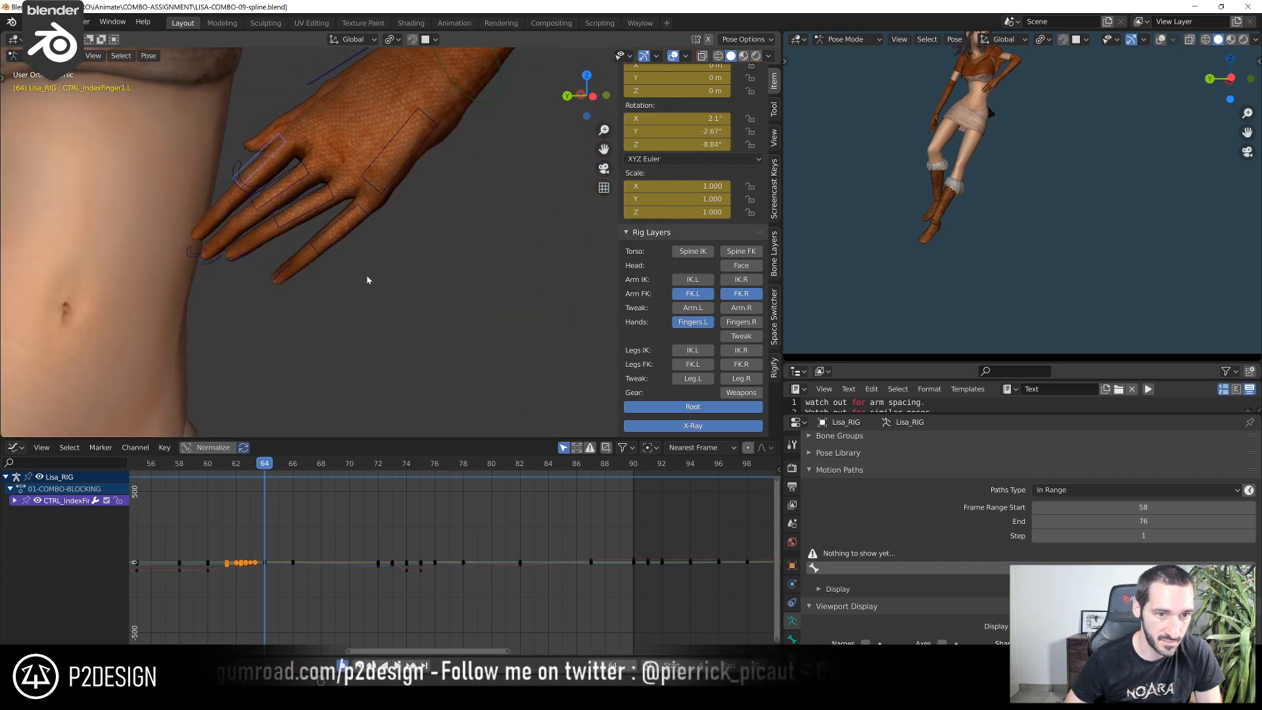
{"action": "key", "text": "r"}
{"action": "left_click", "coordinate": [304, 261]}
{"action": "left_click", "coordinate": [334, 254]}
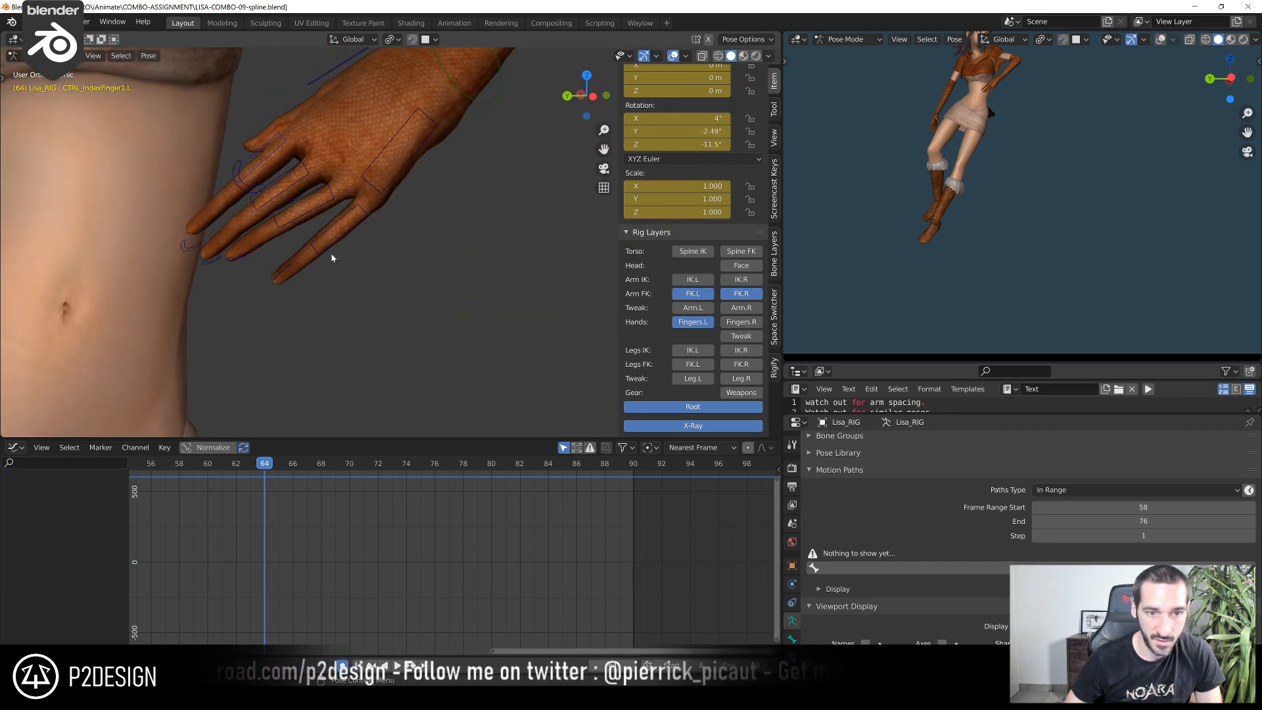
{"action": "left_click", "coordinate": [331, 253]}
{"action": "key", "text": "r"}
{"action": "left_click", "coordinate": [326, 249]}
Rotate the left ring and middle finger bases together by about -4.9° at frame 64
{"action": "left_click", "coordinate": [292, 224]}
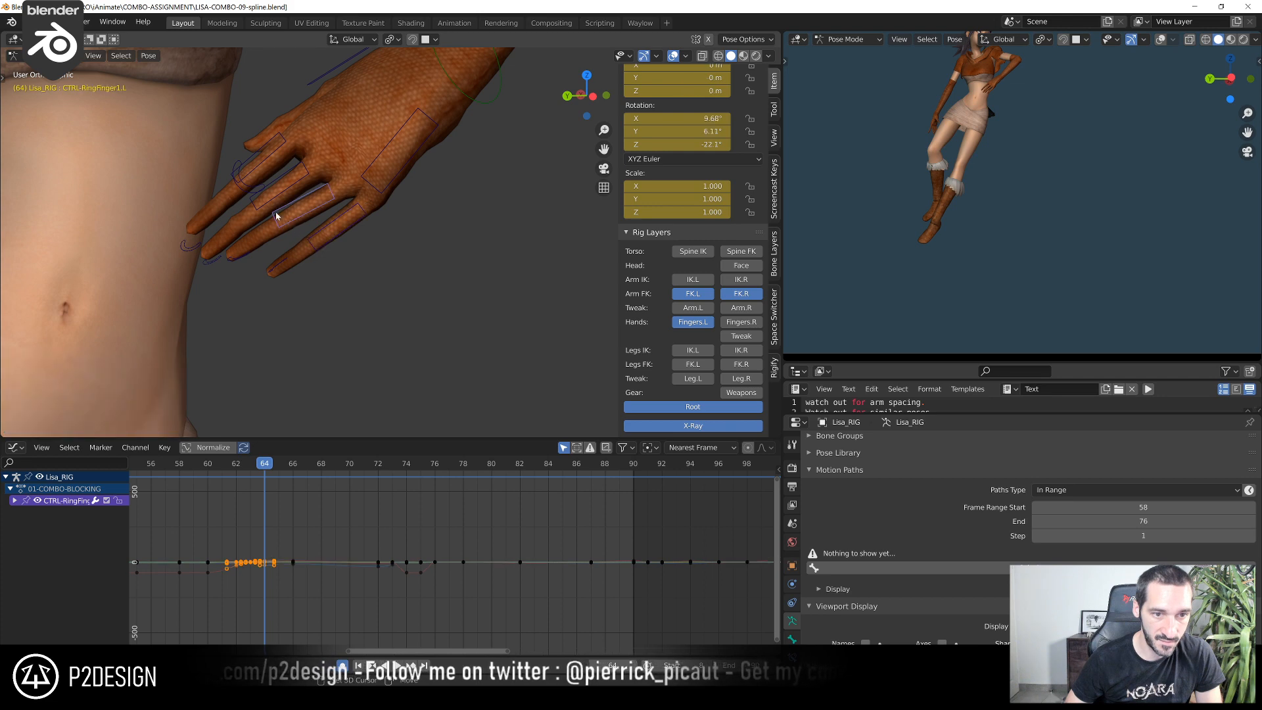
{"action": "left_click", "coordinate": [268, 205], "text": "shift"}
{"action": "key", "text": "r"}
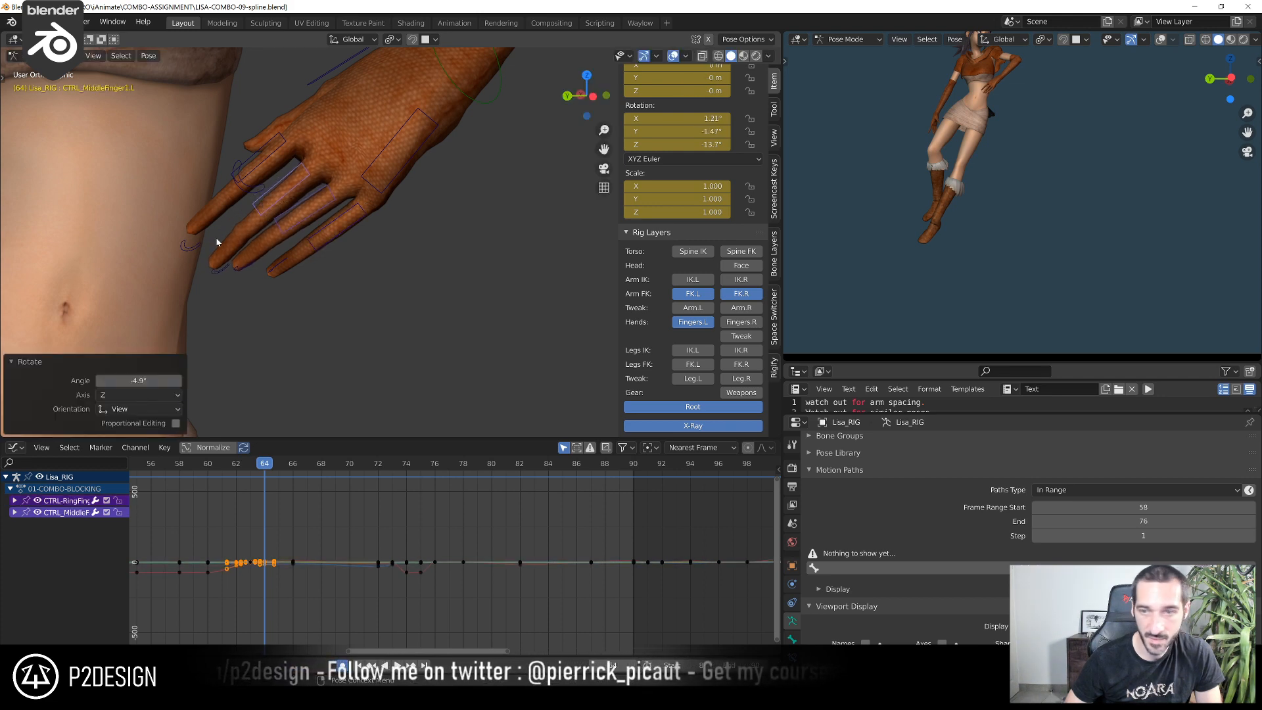
Rotate CTRL-ROT_IndexFinger1.L by about 4.75° at frame 64 to adjust the left index finger's curl
{"action": "left_click", "coordinate": [197, 248]}
{"action": "scroll", "coordinate": [342, 246], "scroll_direction": "down", "scroll_amount": 5}
{"action": "middle_click_drag", "start_coordinate": [530, 243], "coordinate": [466, 208]}
{"action": "key", "text": "r"}
{"action": "left_click", "coordinate": [444, 321]}
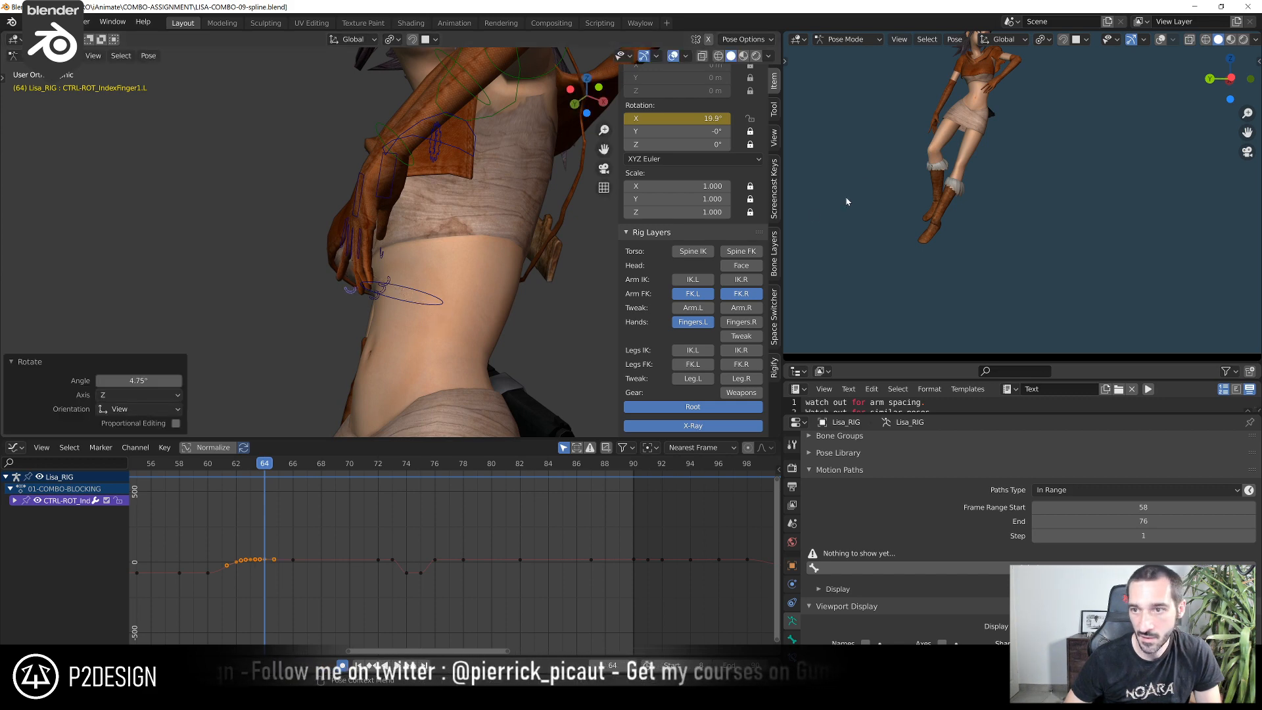
Refine the left hand's orientation at frame 64 with several small rotations around the wrist
{"action": "scroll", "coordinate": [888, 145], "scroll_direction": "up", "scroll_amount": 2}
{"action": "middle_click_drag", "start_coordinate": [898, 132], "coordinate": [947, 244], "text": "shift"}
{"action": "middle_click_drag", "start_coordinate": [336, 218], "coordinate": [409, 226]}
{"action": "left_click", "coordinate": [426, 190]}
{"action": "scroll", "coordinate": [426, 189], "scroll_direction": "down", "scroll_amount": 2}
{"action": "key", "text": "r"}
{"action": "left_click", "coordinate": [474, 259]}
{"action": "key", "text": "r"}
{"action": "left_click", "coordinate": [457, 228]}
{"action": "key", "text": "r"}
Rotate CTRL_PALM.L by about -2.16° at frame 64
{"action": "key", "text": "r"}
{"action": "left_click", "coordinate": [393, 269]}
{"action": "left_click", "coordinate": [357, 218]}
Rotate the left ring and middle finger bases together by about 9.53° at frame 64
{"action": "key", "text": "r"}
{"action": "left_click", "coordinate": [418, 231]}
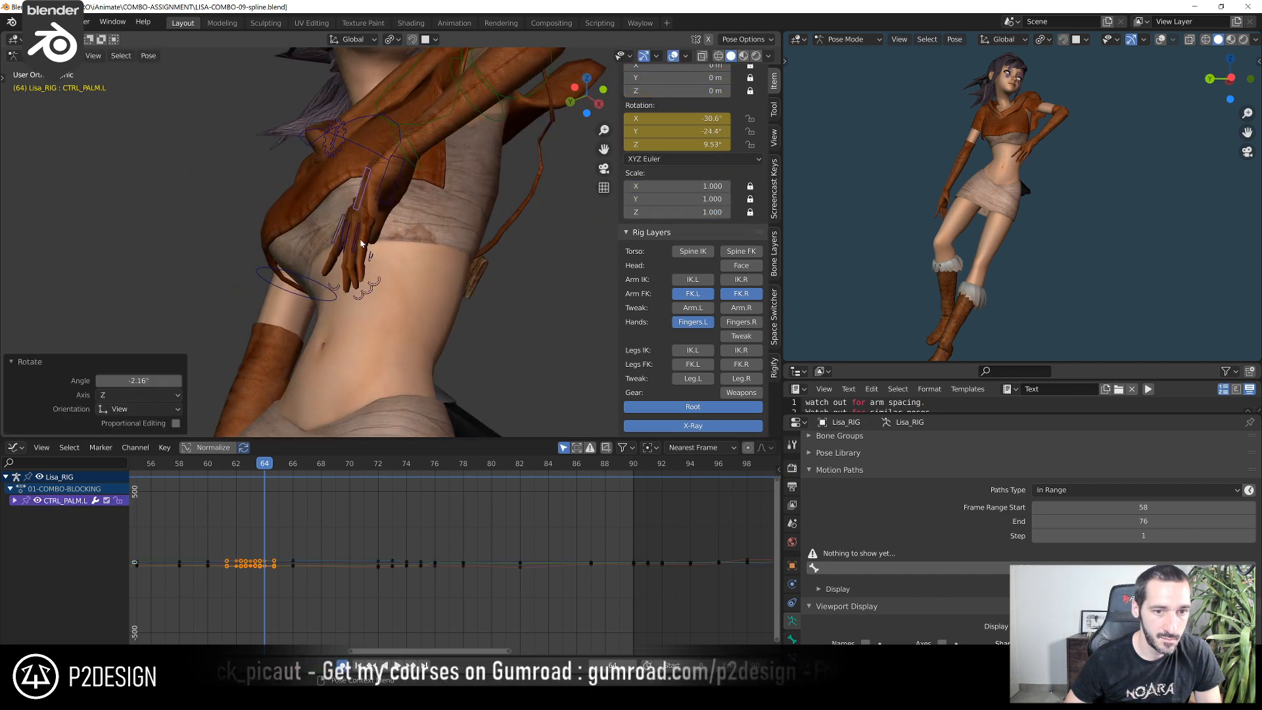
{"action": "left_click", "coordinate": [345, 248]}
{"action": "middle_click_drag", "start_coordinate": [345, 248], "coordinate": [354, 290]}
{"action": "left_click", "coordinate": [333, 235], "text": "shift"}
{"action": "key", "text": "r"}
{"action": "left_click", "coordinate": [360, 291]}
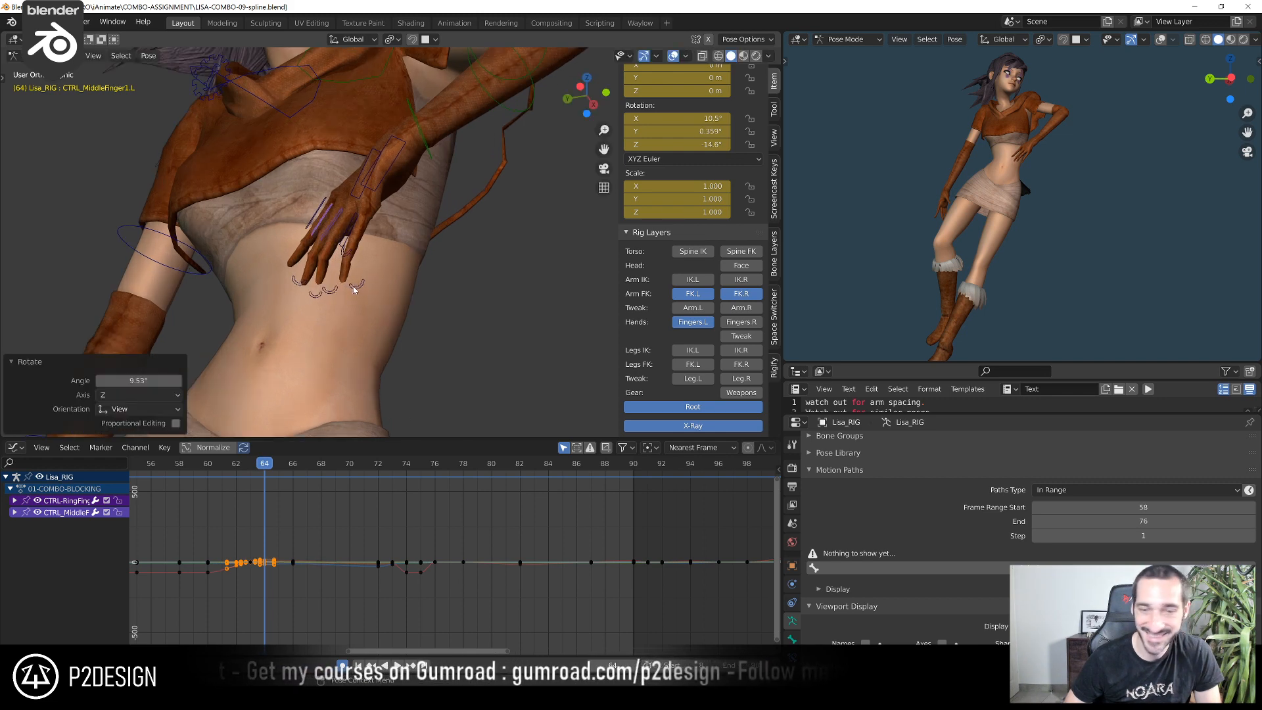
Rotate the left pinky's base at frame 64, then its curl control by about -2.41°
{"action": "left_click", "coordinate": [349, 235]}
{"action": "mouse_move", "coordinate": [350, 235]}
{"action": "middle_mouse_down"}
{"action": "mouse_move", "coordinate": [426, 278]}
{"action": "mouse_move", "coordinate": [330, 241]}
{"action": "middle_mouse_up"}
{"action": "key", "text": "r"}
{"action": "left_click", "coordinate": [423, 281]}
{"action": "left_click", "coordinate": [372, 296]}
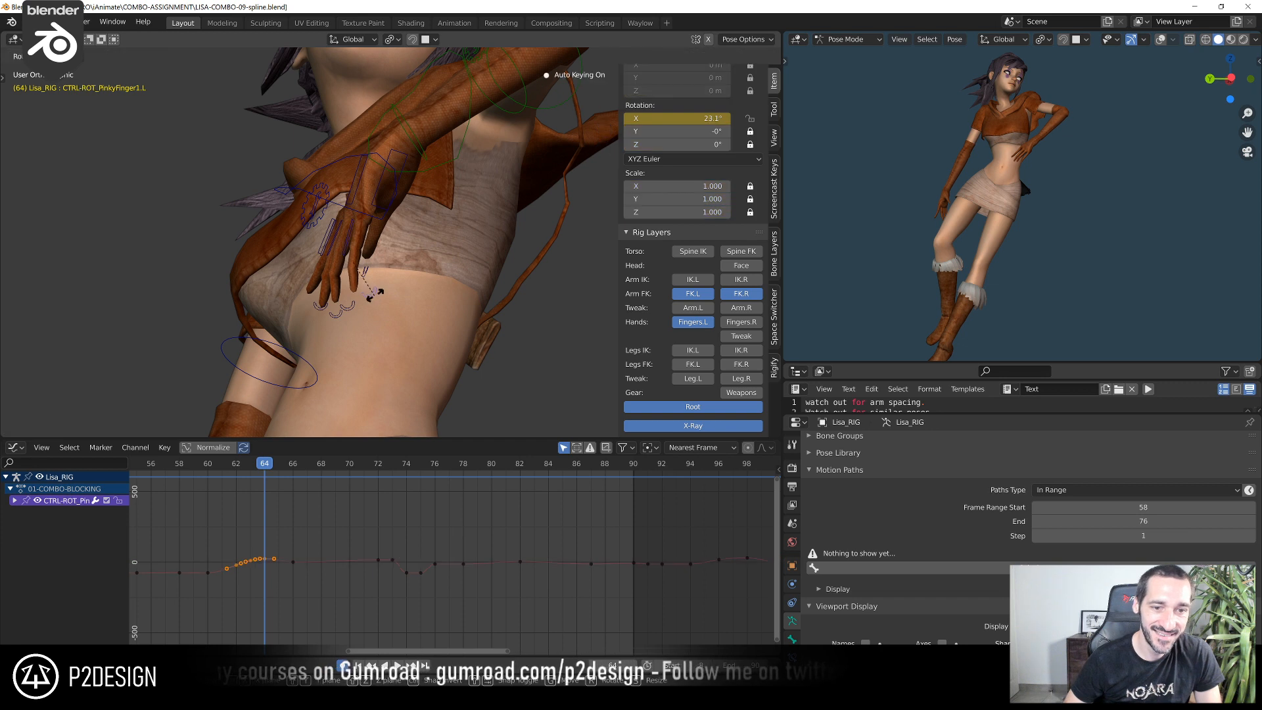
{"action": "key", "text": "r"}
{"action": "left_click", "coordinate": [376, 300]}
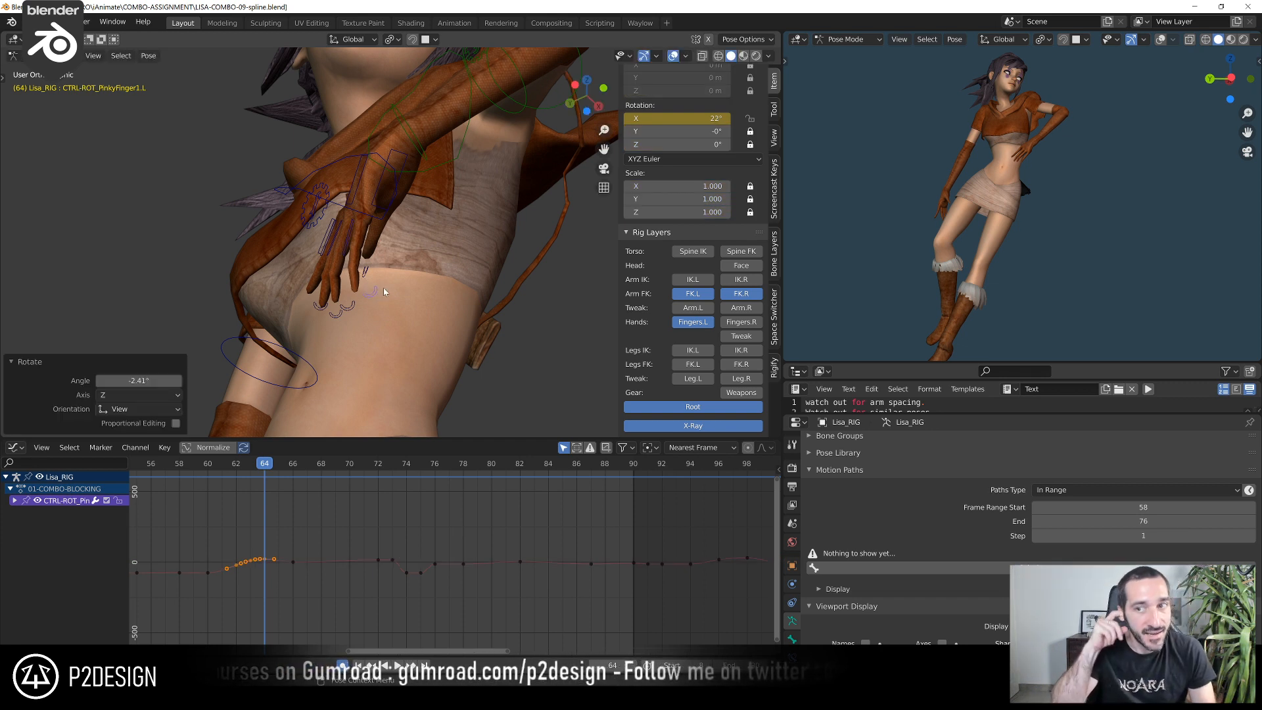
Inspect the left hand up close, select CTRL-HAND-FK.L and compare the poses at frames 63 and 64
{"action": "scroll", "coordinate": [1123, 95], "scroll_direction": "up", "scroll_amount": 4}
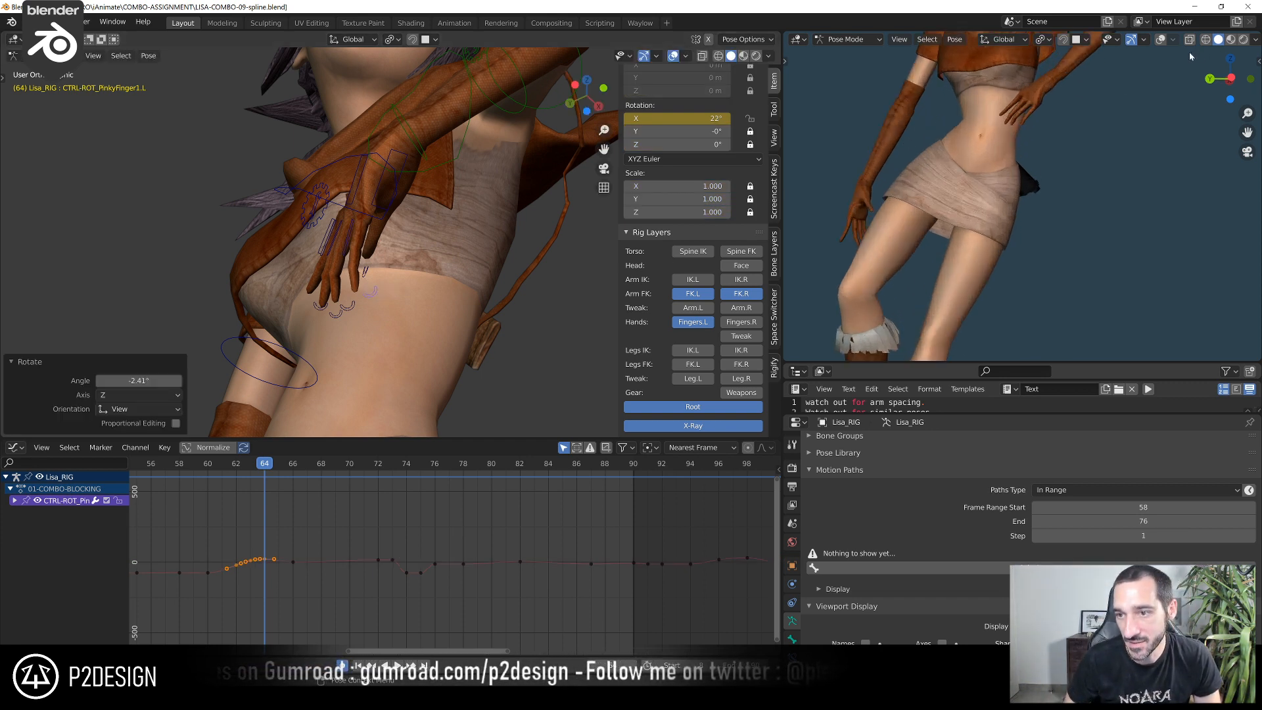
{"action": "middle_click_drag", "start_coordinate": [1109, 105], "coordinate": [1020, 226], "text": "shift"}
{"action": "scroll", "coordinate": [1006, 235], "scroll_direction": "up", "scroll_amount": 3}
{"action": "middle_click_drag", "start_coordinate": [452, 220], "coordinate": [457, 238]}
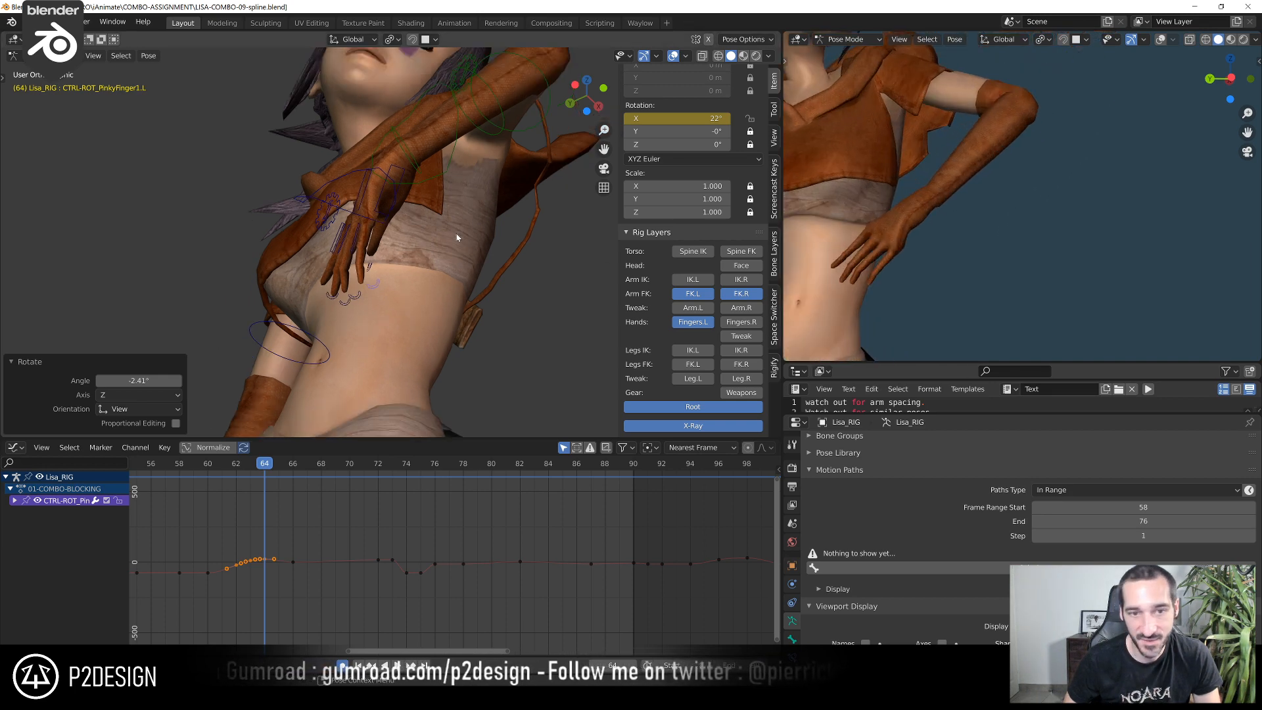
{"action": "left_click", "coordinate": [416, 171]}
{"action": "key", "text": "Left"}
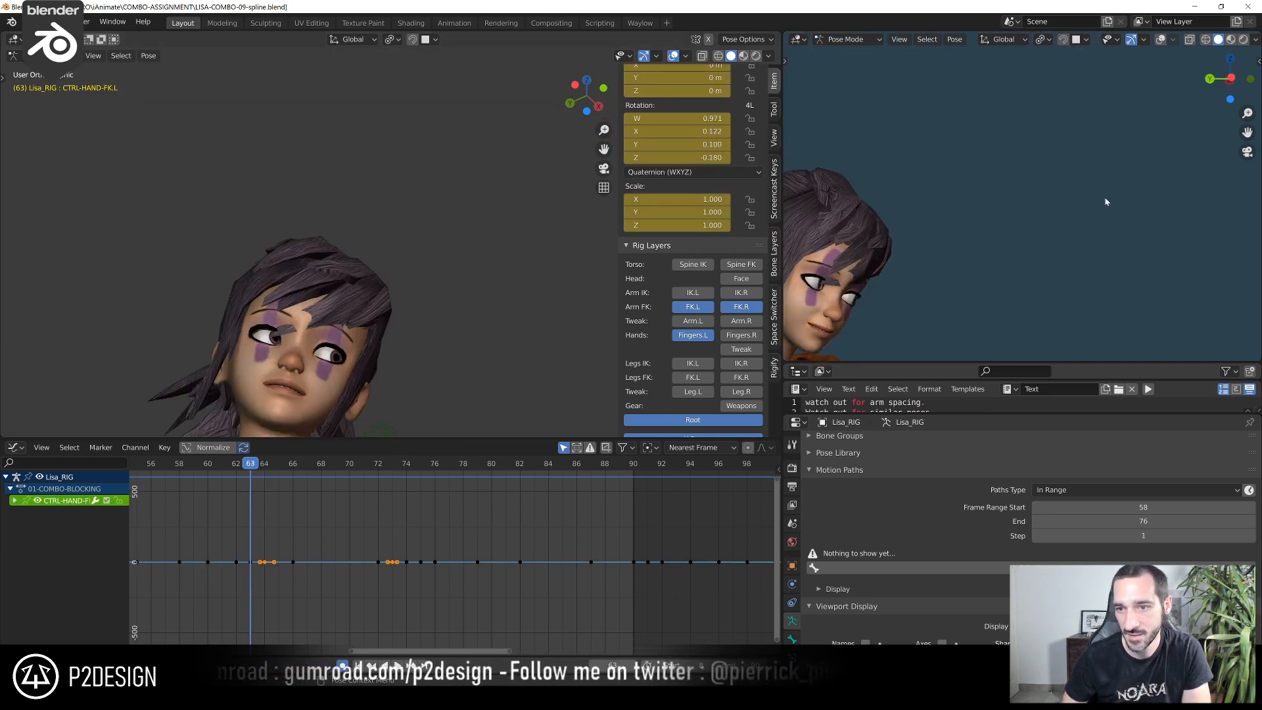
{"action": "scroll", "coordinate": [1105, 195], "scroll_direction": "down", "scroll_amount": 4}
{"action": "key", "text": "Right"}
{"action": "key", "text": "Left"}
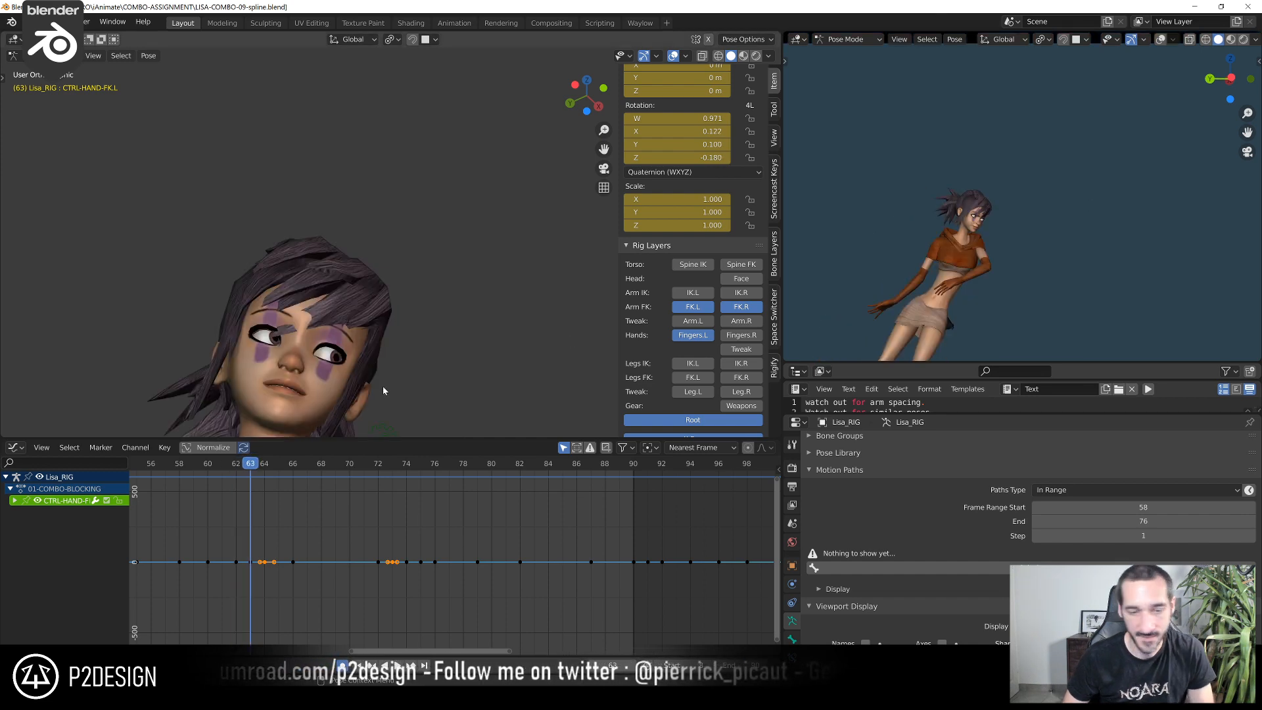
Rotate CTRL-HAND-FK.L by about -23.6° in the side view at frame 63
{"action": "middle_click_drag", "start_coordinate": [382, 385], "coordinate": [454, 296]}
{"action": "scroll", "coordinate": [459, 343], "scroll_direction": "down", "scroll_amount": 4}
{"action": "middle_click_drag", "start_coordinate": [459, 343], "coordinate": [496, 381]}
{"action": "key", "text": "r"}
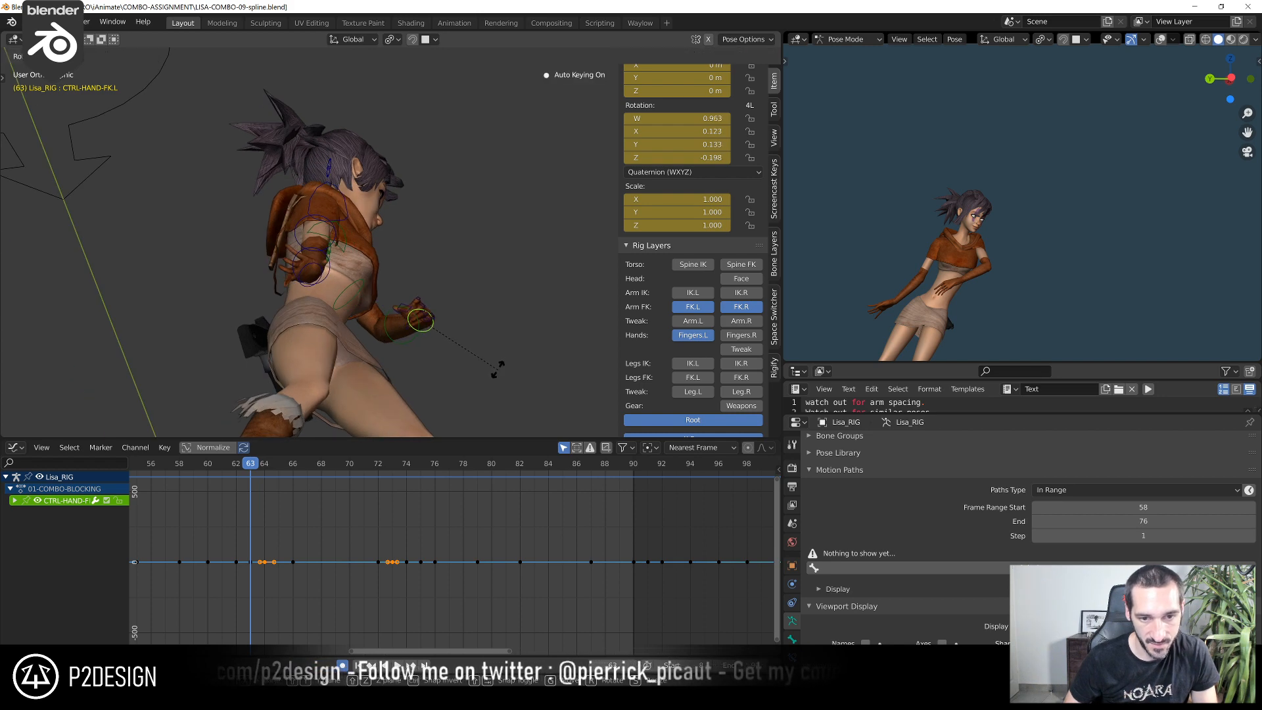
{"action": "left_click", "coordinate": [501, 341]}
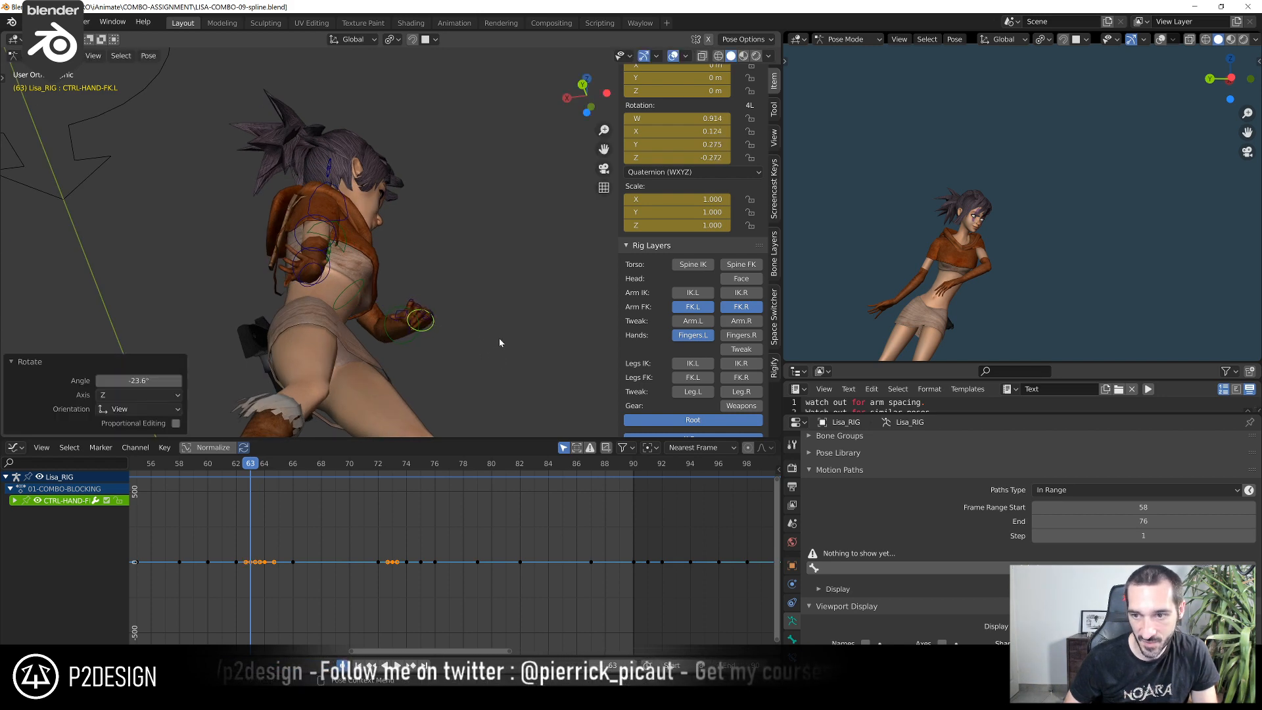
Refine the left index finger at frame 63, rotating its base and then its curl control by about 8.72°
{"action": "middle_click_drag", "start_coordinate": [499, 338], "coordinate": [460, 405]}
{"action": "scroll", "coordinate": [308, 368], "scroll_direction": "up", "scroll_amount": 5}
{"action": "left_click", "coordinate": [307, 341]}
{"action": "left_click", "coordinate": [343, 377]}
{"action": "key", "text": "r"}
{"action": "left_click", "coordinate": [448, 399]}
{"action": "left_click", "coordinate": [406, 368]}
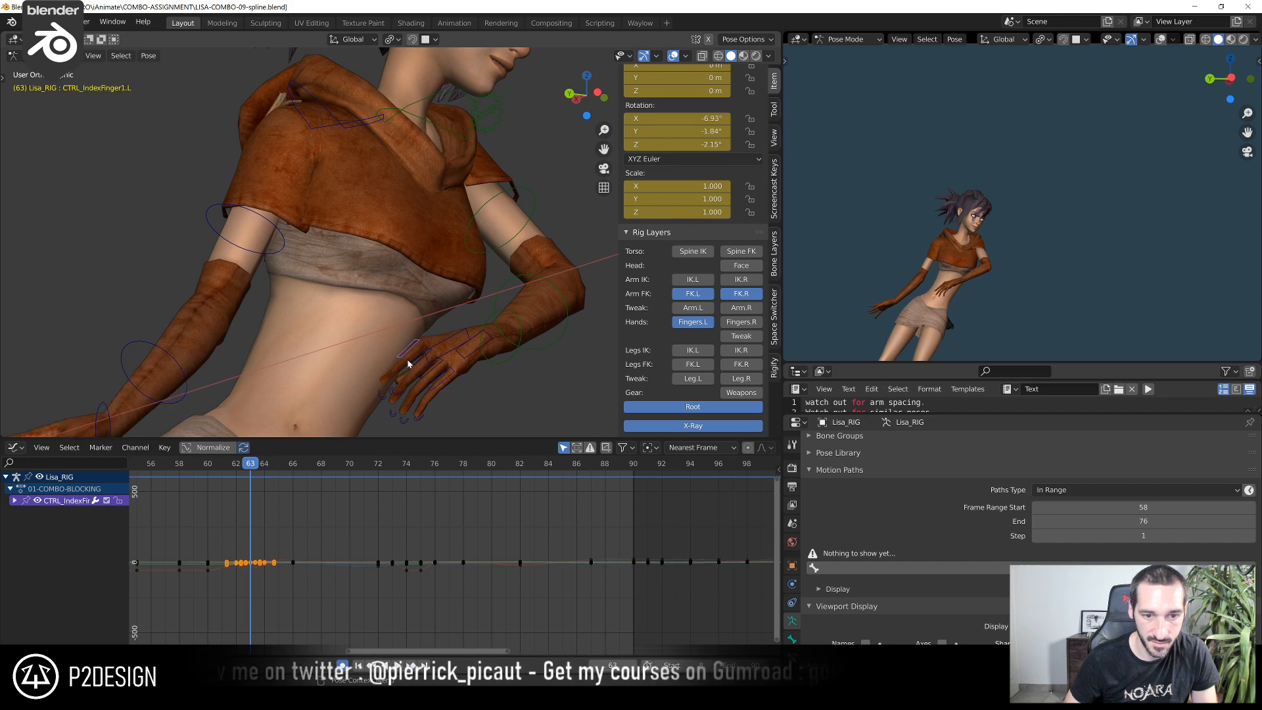
{"action": "middle_click_drag", "start_coordinate": [406, 369], "coordinate": [322, 384]}
{"action": "key", "text": "r"}
{"action": "left_click", "coordinate": [308, 391]}
{"action": "left_click", "coordinate": [293, 397]}
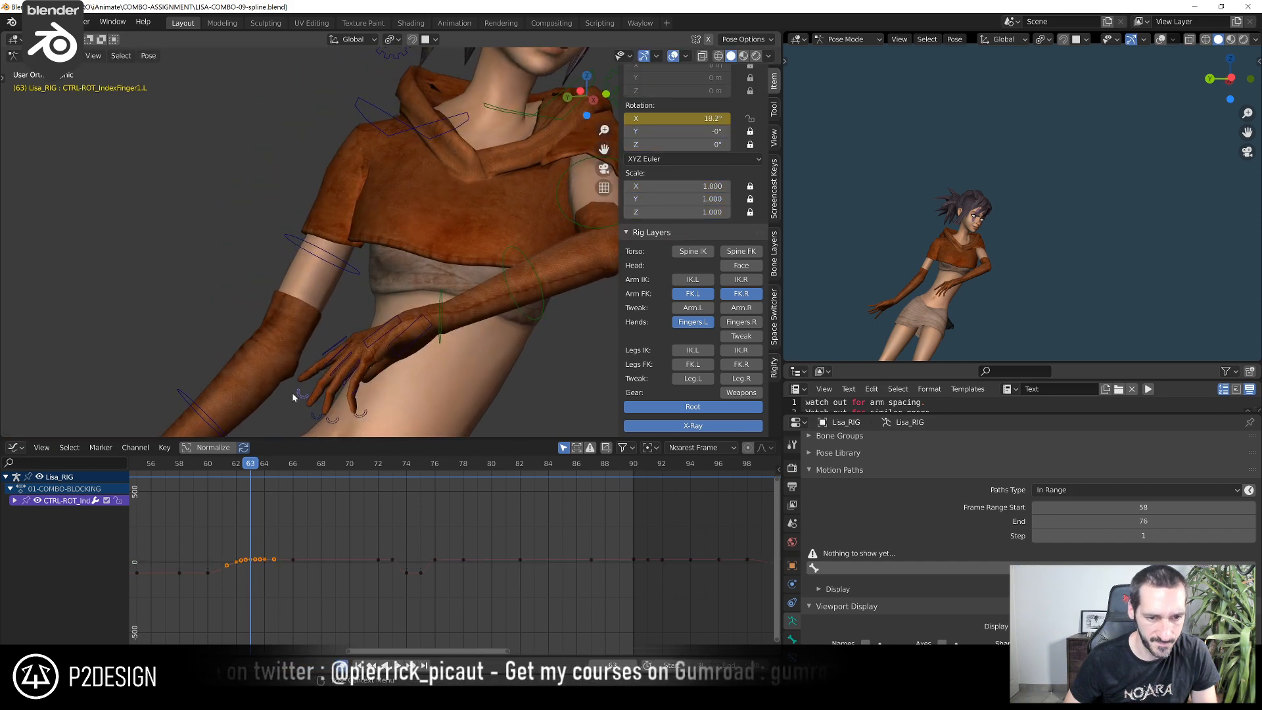
{"action": "left_click", "coordinate": [282, 393]}
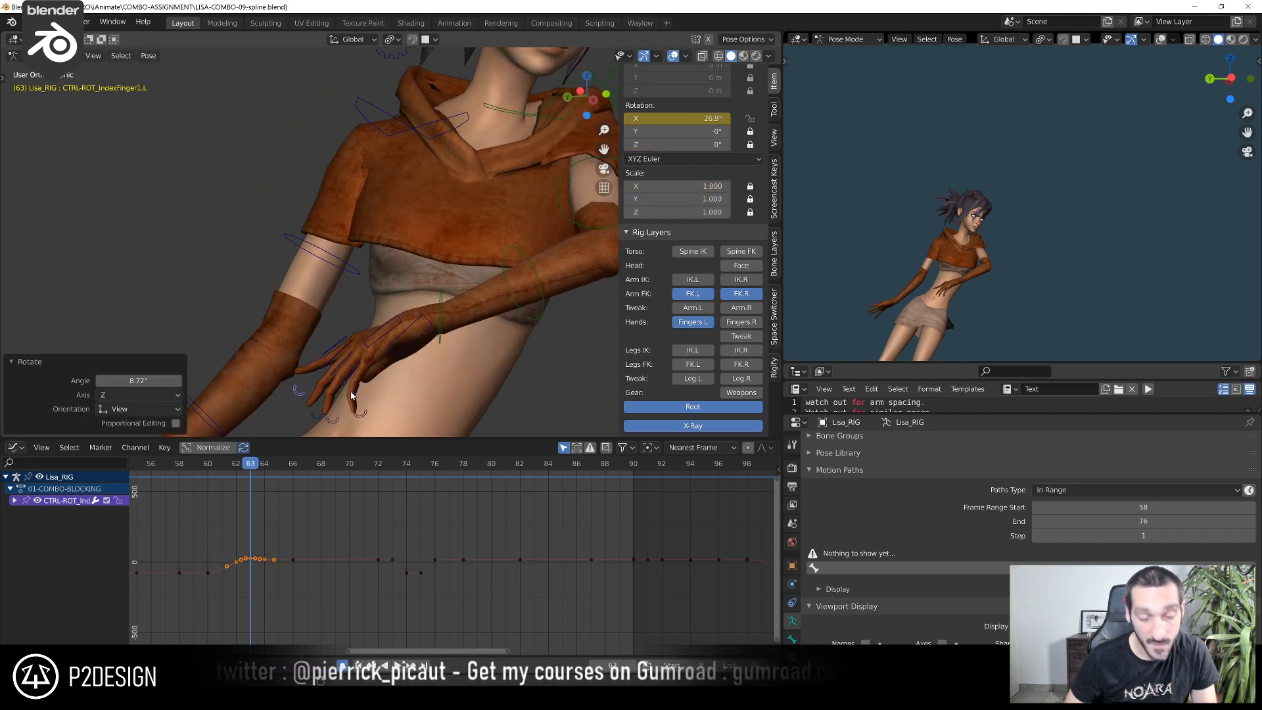
Rotate the left thumb's base control, CTRL_Thumb.L, at frame 63
{"action": "middle_click_drag", "start_coordinate": [352, 395], "coordinate": [388, 376]}
{"action": "left_click", "coordinate": [392, 349]}
{"action": "key", "text": "r"}
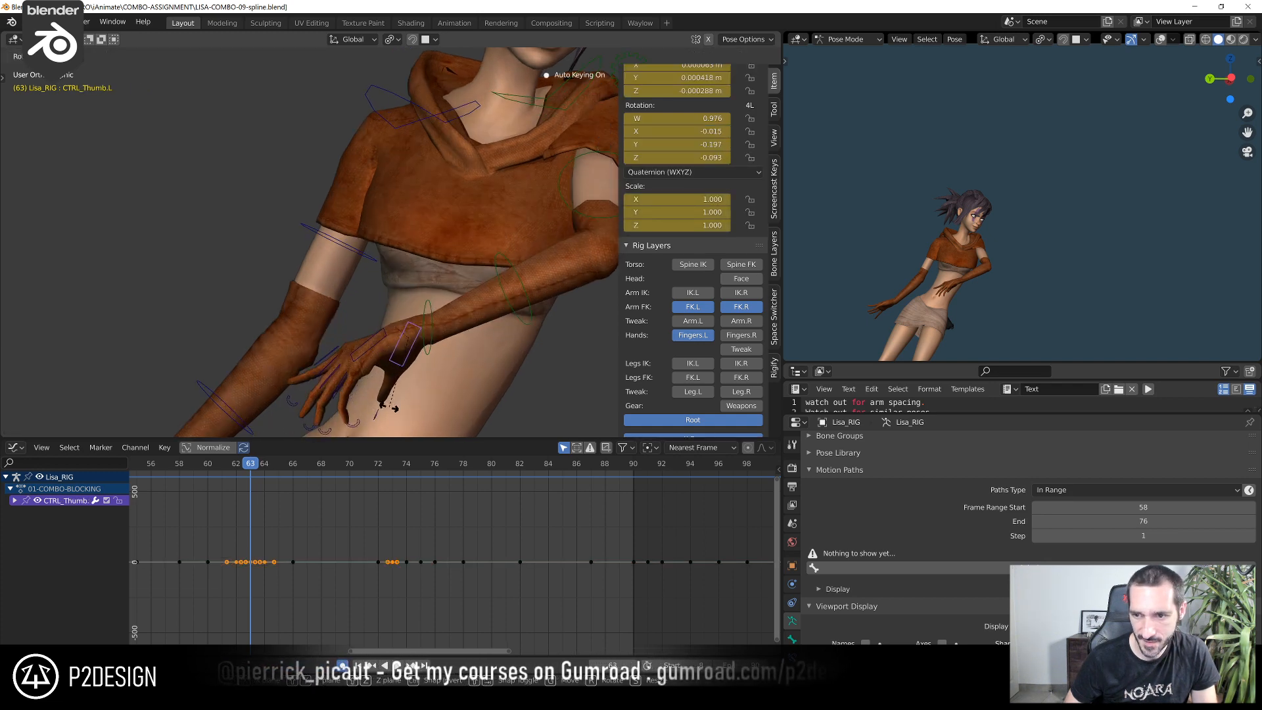
{"action": "left_click", "coordinate": [389, 412]}
Rotate the left pinky's base, CTRL_PinkyFinger1.L, by about 7.65° at frame 63
{"action": "middle_click_drag", "start_coordinate": [366, 370], "coordinate": [329, 386]}
{"action": "left_click", "coordinate": [372, 421]}
{"action": "left_click", "coordinate": [372, 419]}
{"action": "middle_click_drag", "start_coordinate": [328, 386], "coordinate": [362, 325], "text": "shift"}
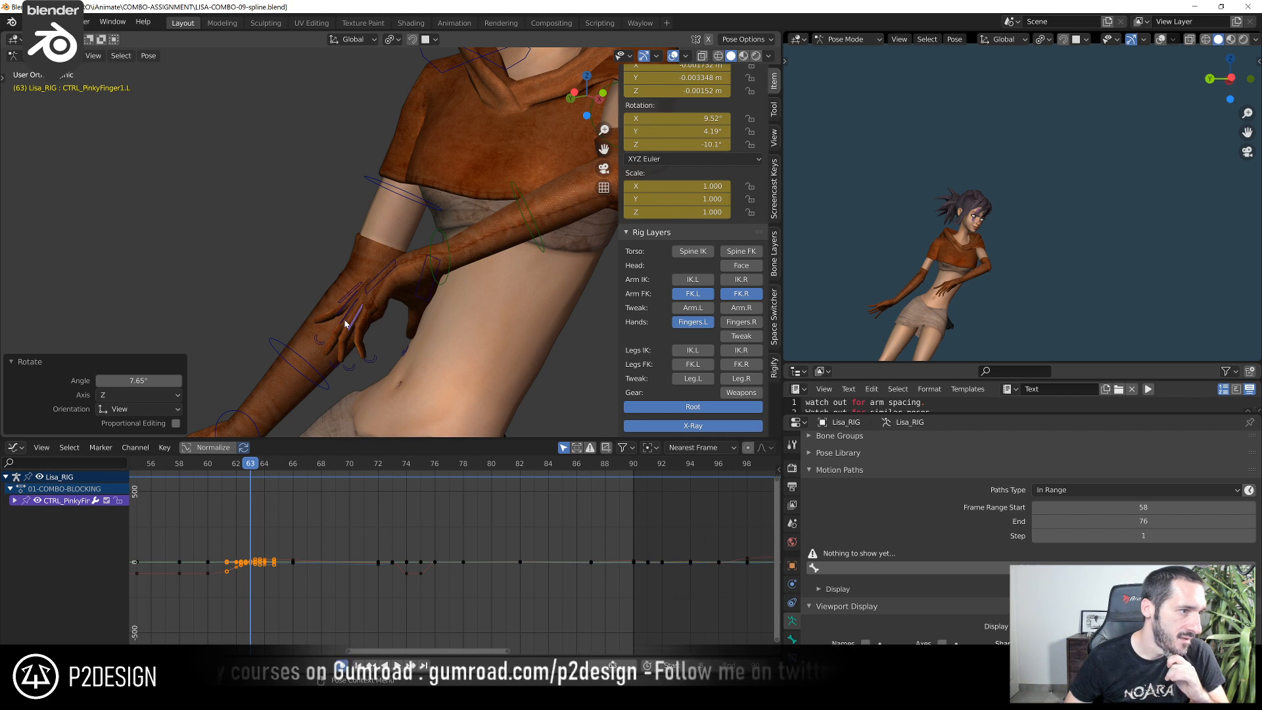
Rotate CTRL-HAND-FK.L at frame 64 from two viewing angles, the second time by about -28.4°
{"action": "left_click_drag", "start_coordinate": [218, 468], "coordinate": [269, 483]}
{"action": "middle_click_drag", "start_coordinate": [424, 259], "coordinate": [381, 381], "text": "shift"}
{"action": "left_click", "coordinate": [409, 294]}
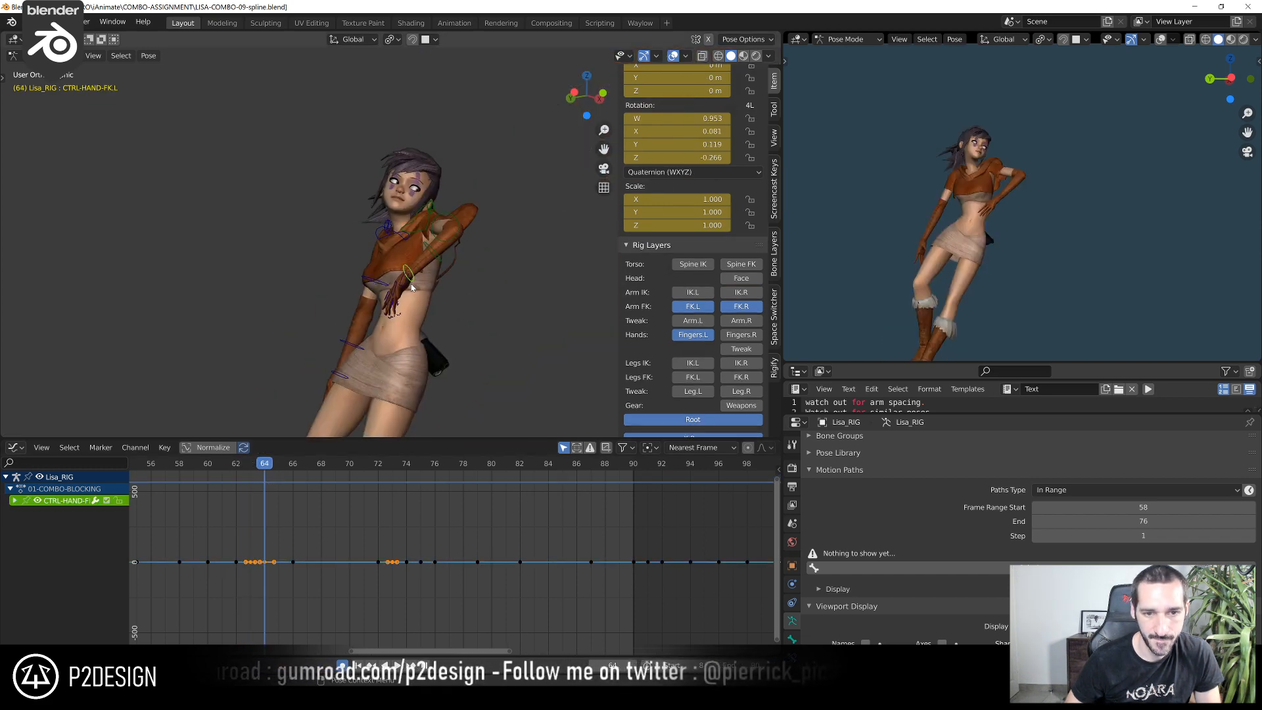
{"action": "key", "text": "r"}
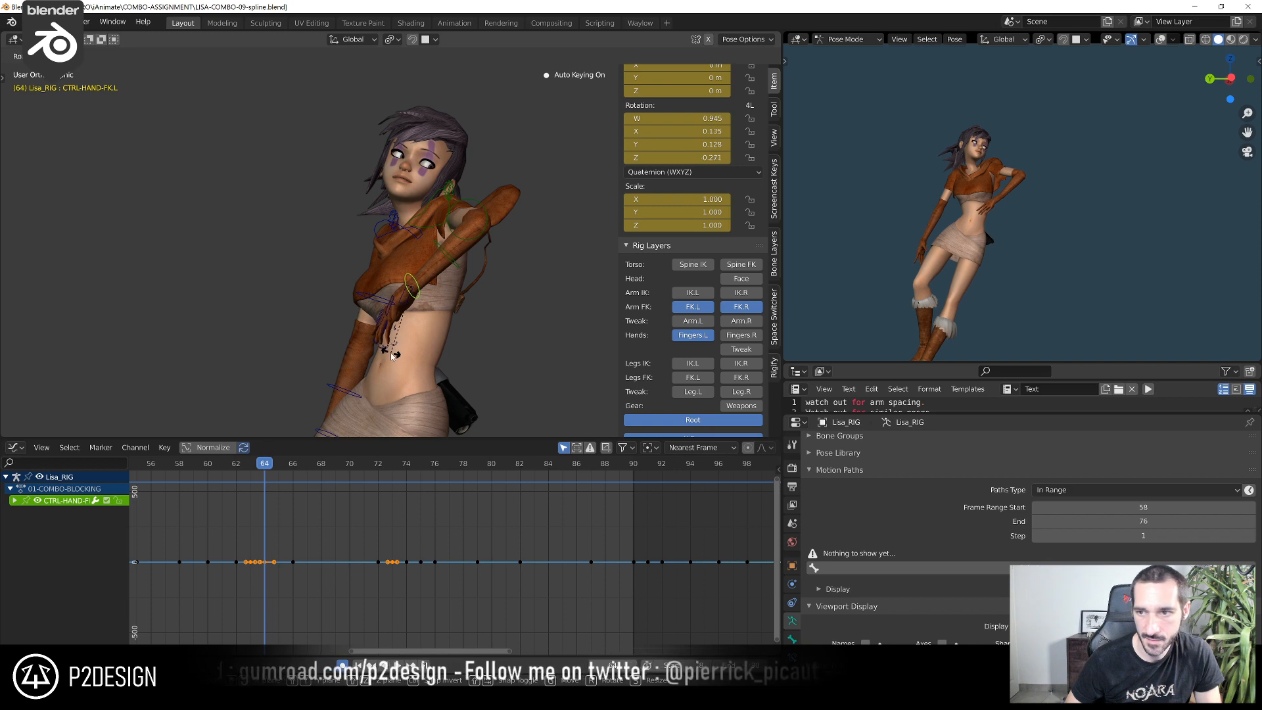
{"action": "left_click", "coordinate": [393, 355]}
{"action": "middle_click_drag", "start_coordinate": [466, 333], "coordinate": [368, 401]}
{"action": "key", "text": "r"}
{"action": "left_click", "coordinate": [496, 345]}
Fine-tune the rotation of CTRL-HAND-FK.L at frame 64 from the side and slightly above
{"action": "scroll", "coordinate": [370, 406], "scroll_direction": "up", "scroll_amount": 5}
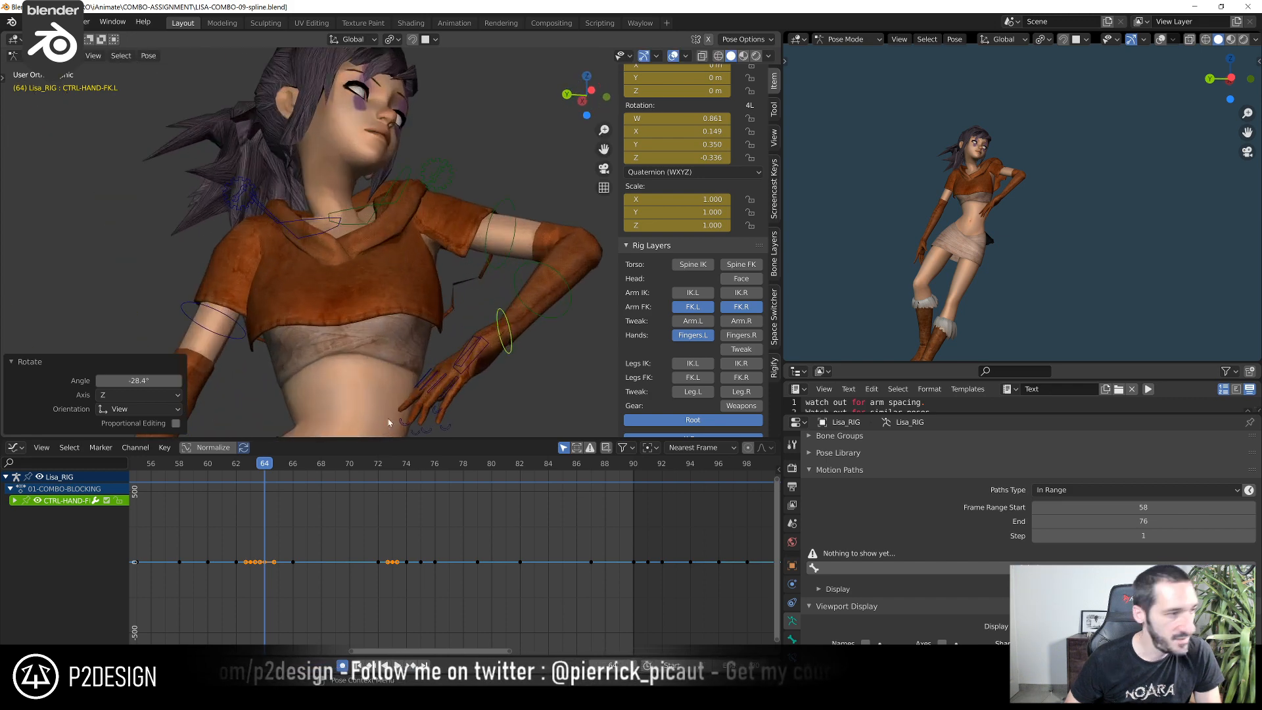
{"action": "middle_click_drag", "start_coordinate": [442, 428], "coordinate": [487, 148]}
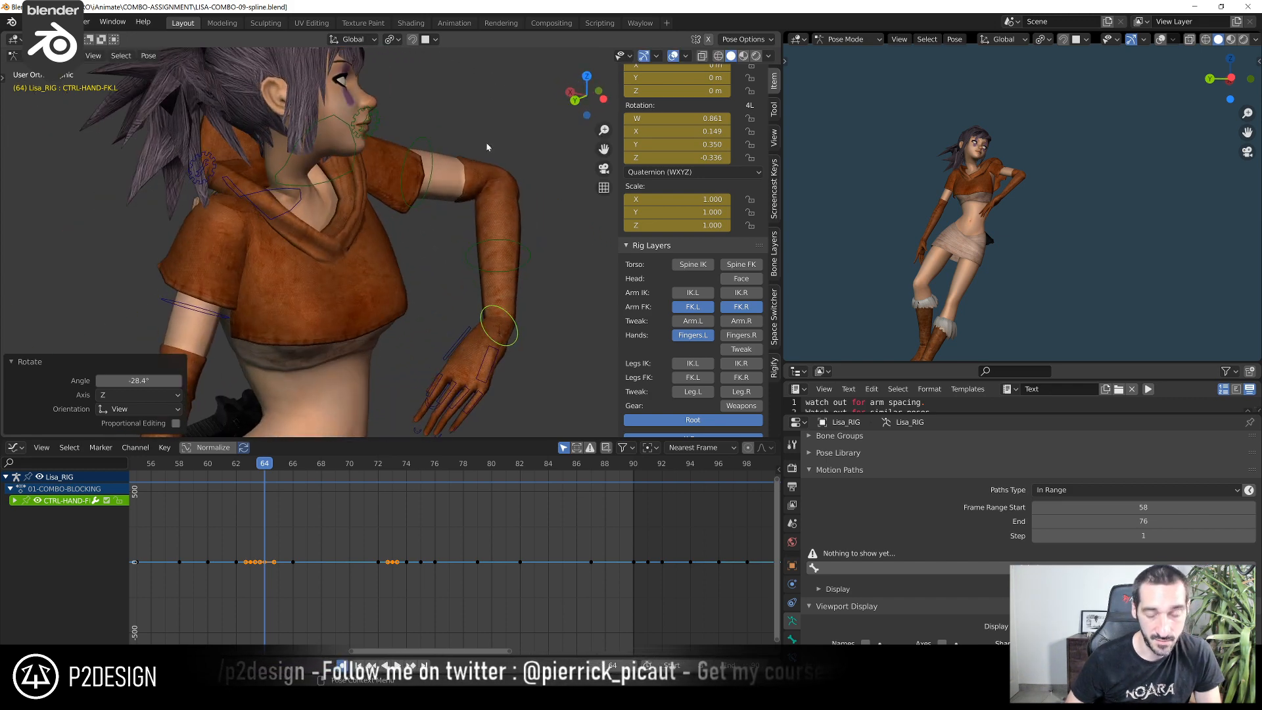
{"action": "key", "text": "r"}
{"action": "right_click", "coordinate": [482, 343]}
{"action": "middle_click_drag", "start_coordinate": [483, 344], "coordinate": [482, 380]}
{"action": "key", "text": "r"}
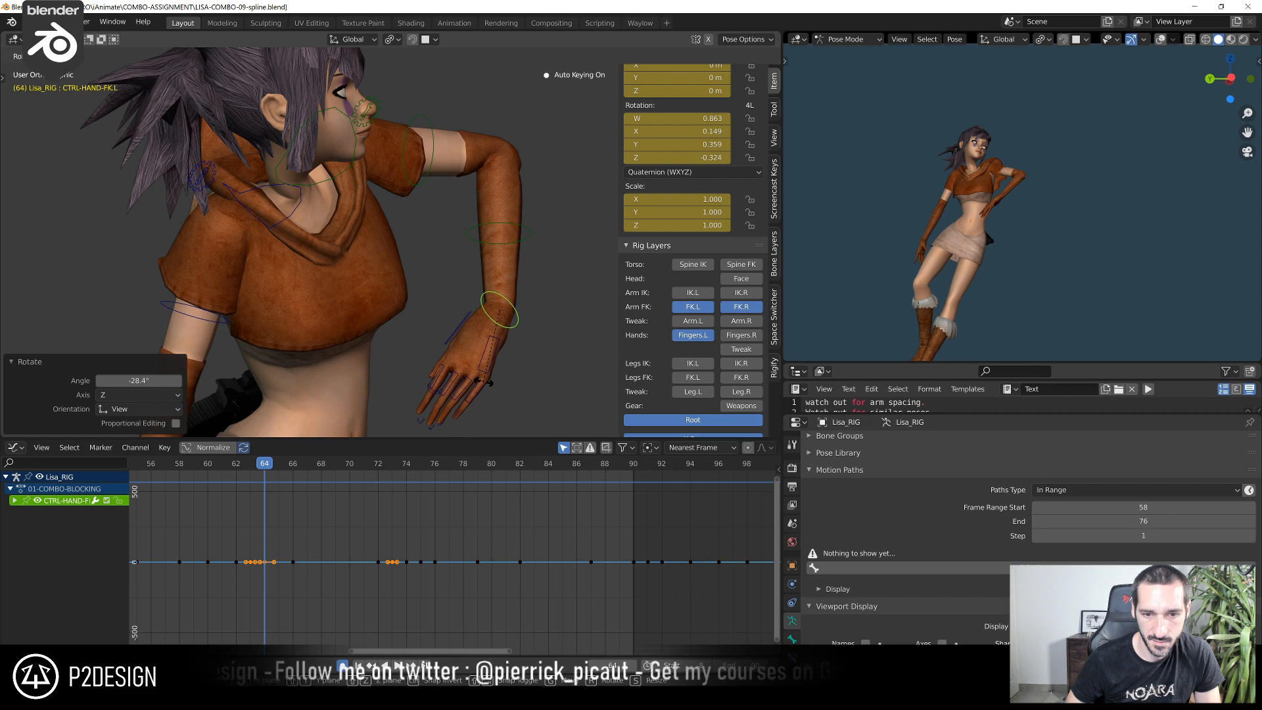
{"action": "left_click", "coordinate": [492, 372]}
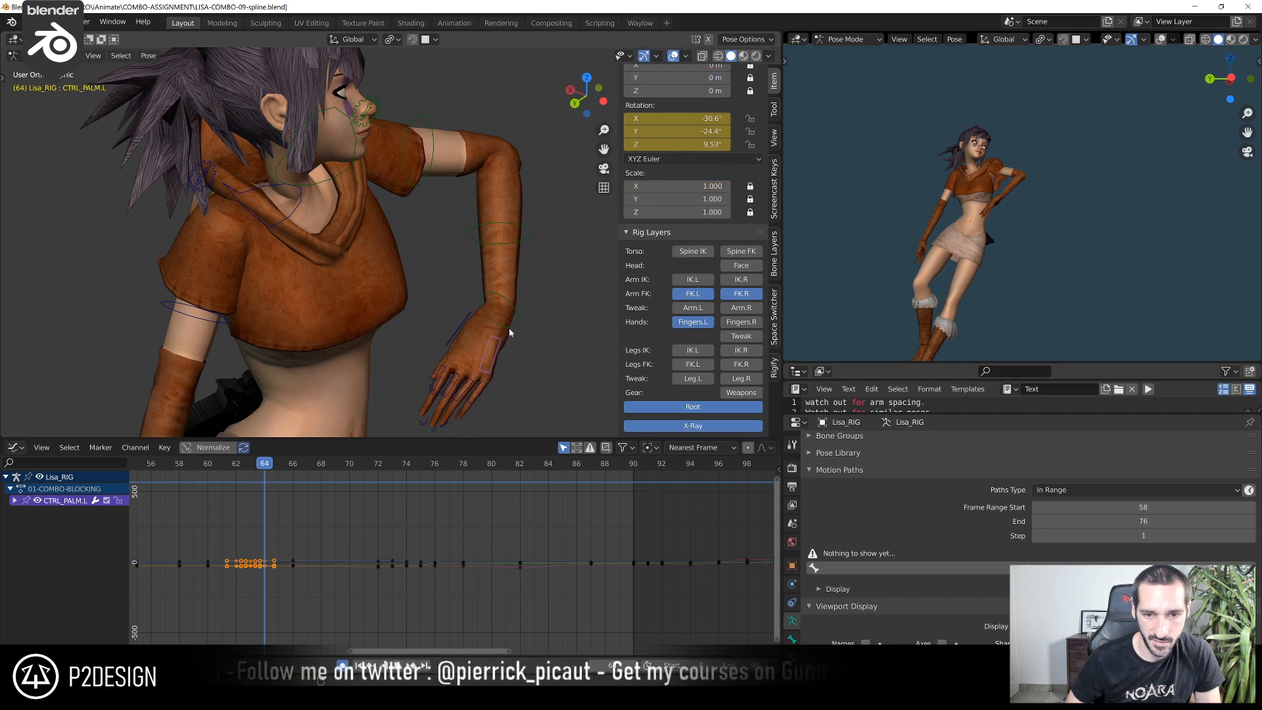
{"action": "middle_click_drag", "start_coordinate": [510, 332], "coordinate": [517, 303]}
{"action": "left_click", "coordinate": [514, 289]}
{"action": "key", "text": "r"}
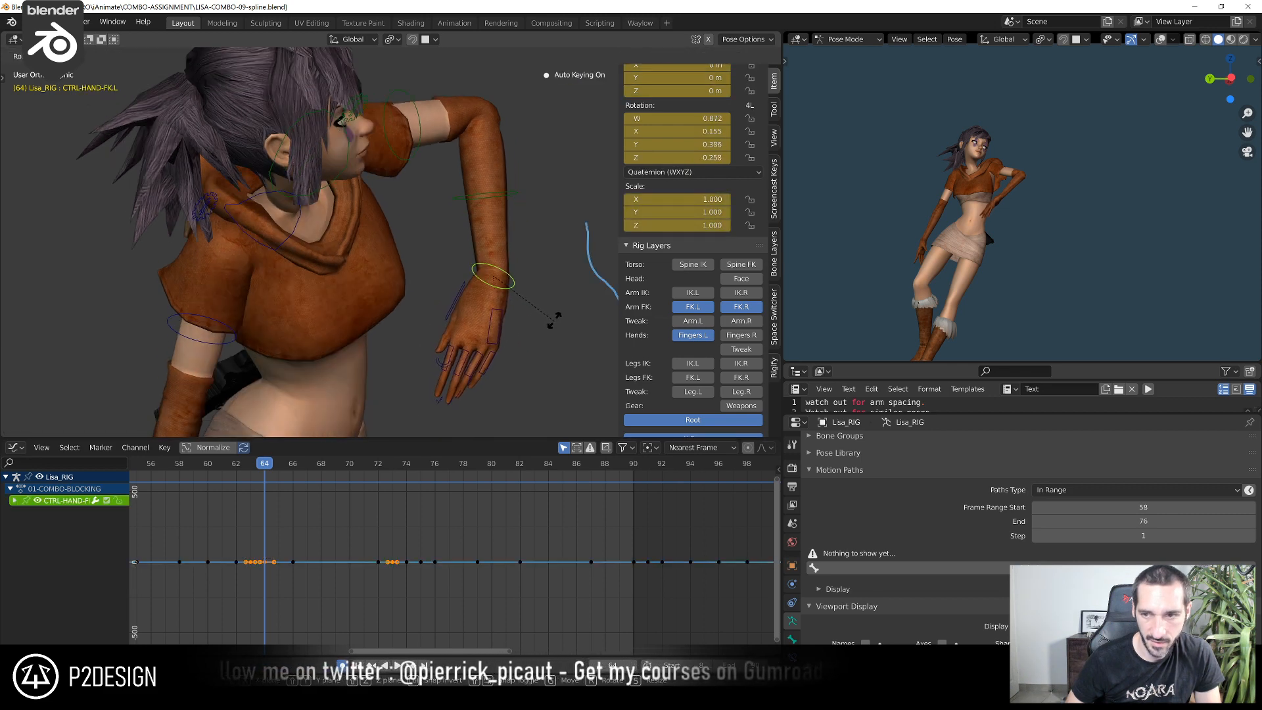
{"action": "left_click", "coordinate": [554, 320]}
Clear the rotation of CTRL_PALM.L at frame 64 and rotate it by about -12.4°
{"action": "left_click", "coordinate": [501, 334]}
{"action": "middle_click_drag", "start_coordinate": [503, 340], "coordinate": [441, 338]}
{"action": "key", "text": "r"}
{"action": "left_click", "coordinate": [515, 353]}
{"action": "left_click", "coordinate": [400, 284]}
{"action": "key", "text": "alt+r"}
{"action": "key", "text": "r"}
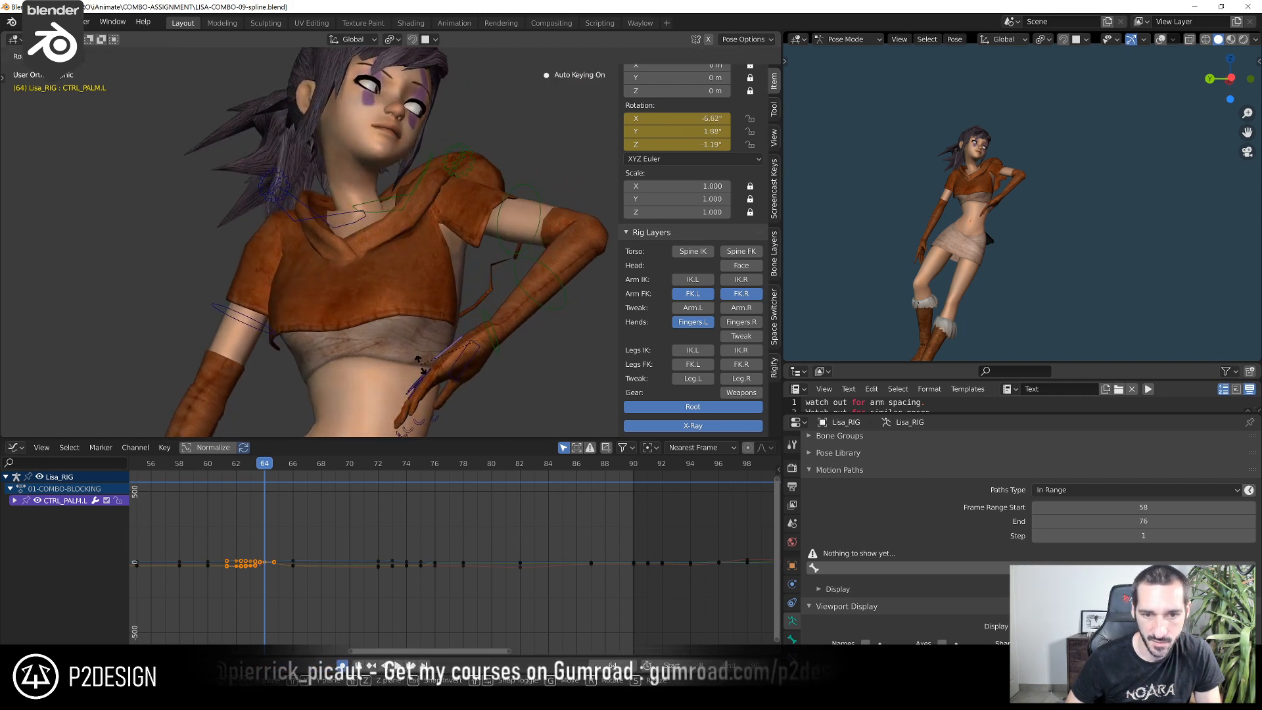
{"action": "left_click", "coordinate": [421, 365]}
Rotate the left index finger's base at frame 64, then its curl control by about 8.91°
{"action": "scroll", "coordinate": [394, 329], "scroll_direction": "up", "scroll_amount": 5}
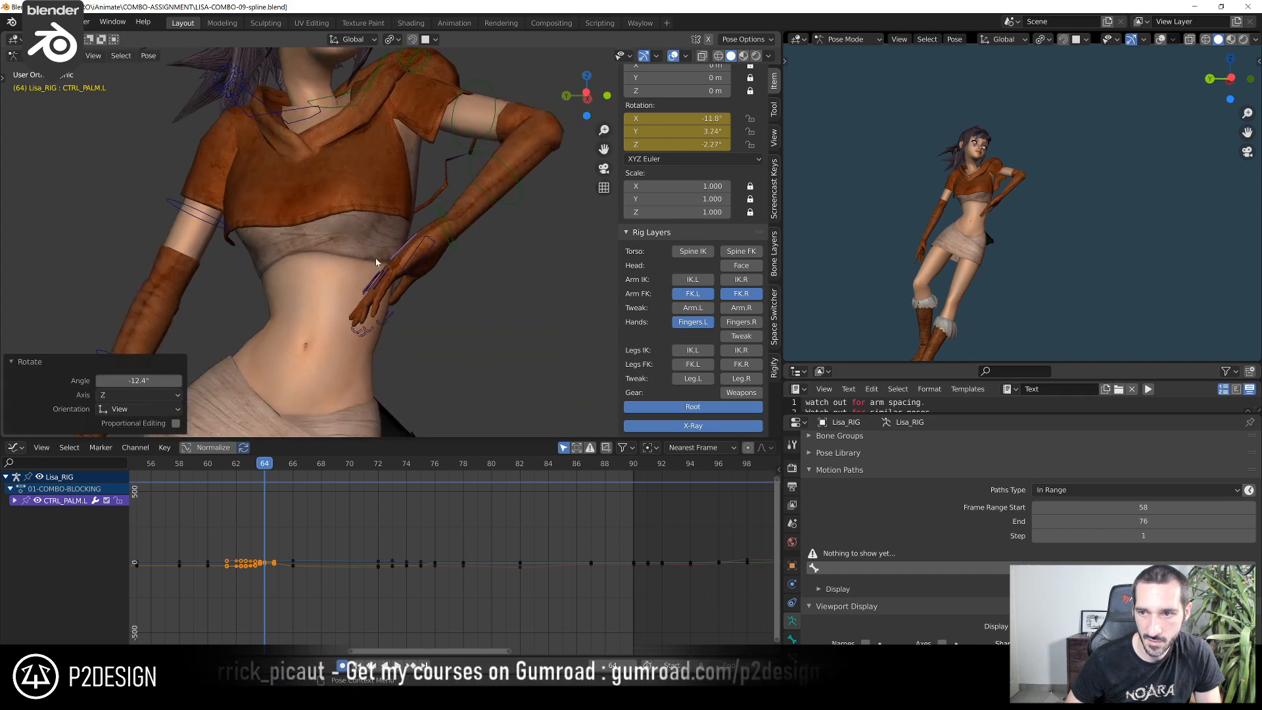
{"action": "left_click", "coordinate": [361, 309]}
{"action": "middle_click_drag", "start_coordinate": [361, 309], "coordinate": [387, 325]}
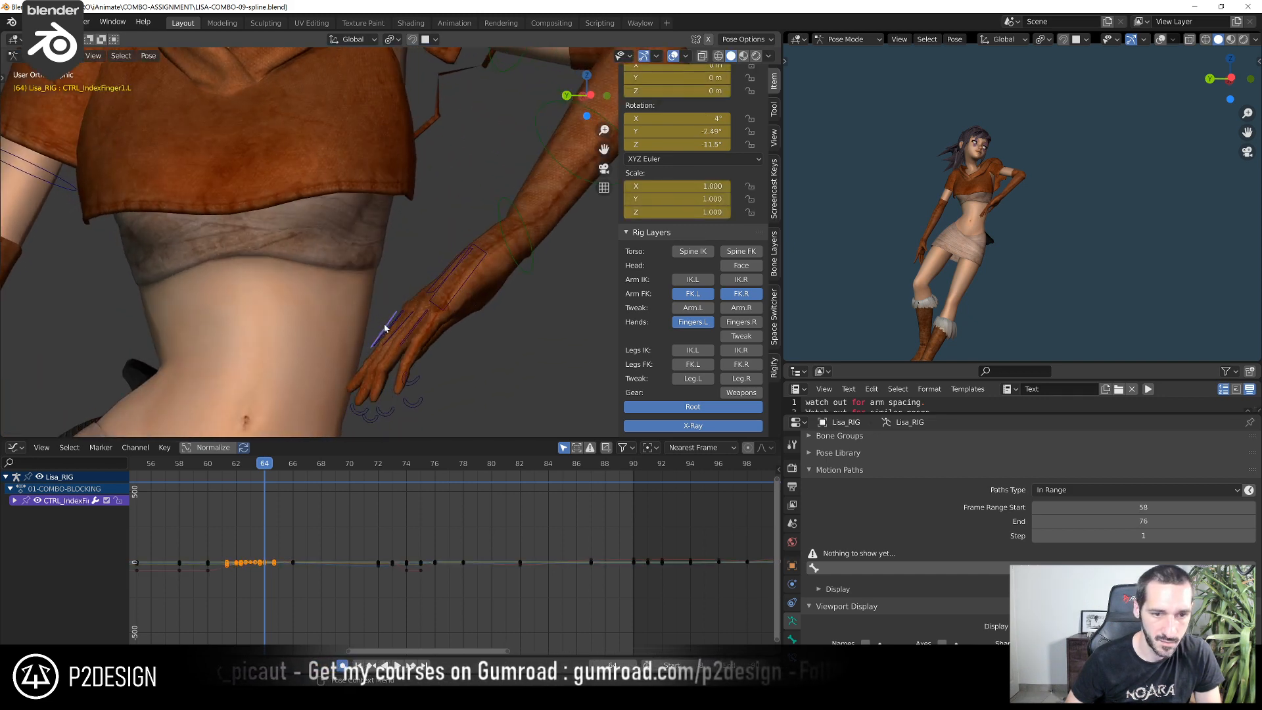
{"action": "key", "text": "r"}
{"action": "left_click", "coordinate": [375, 323]}
{"action": "left_click", "coordinate": [337, 399]}
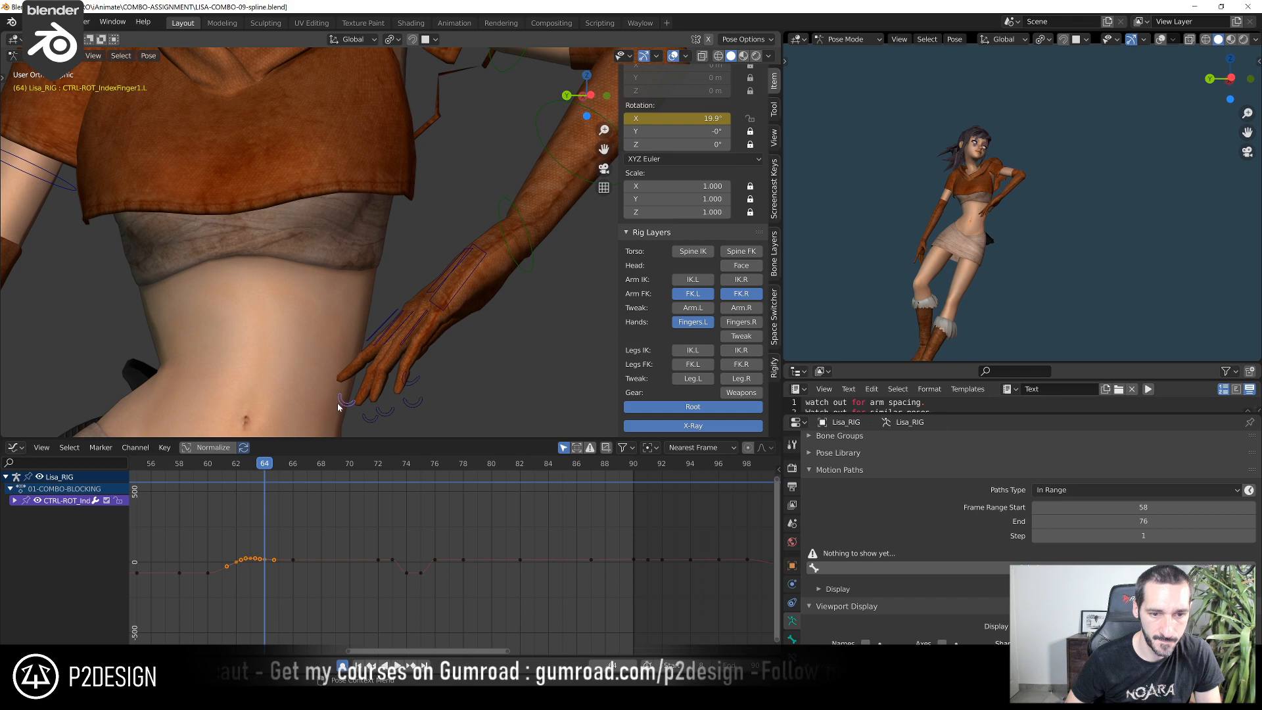
{"action": "left_click", "coordinate": [351, 376]}
Rotate CTRL-HAND-FK.L at frame 64 while looking along the left forearm
{"action": "scroll", "coordinate": [368, 358], "scroll_direction": "down", "scroll_amount": 3}
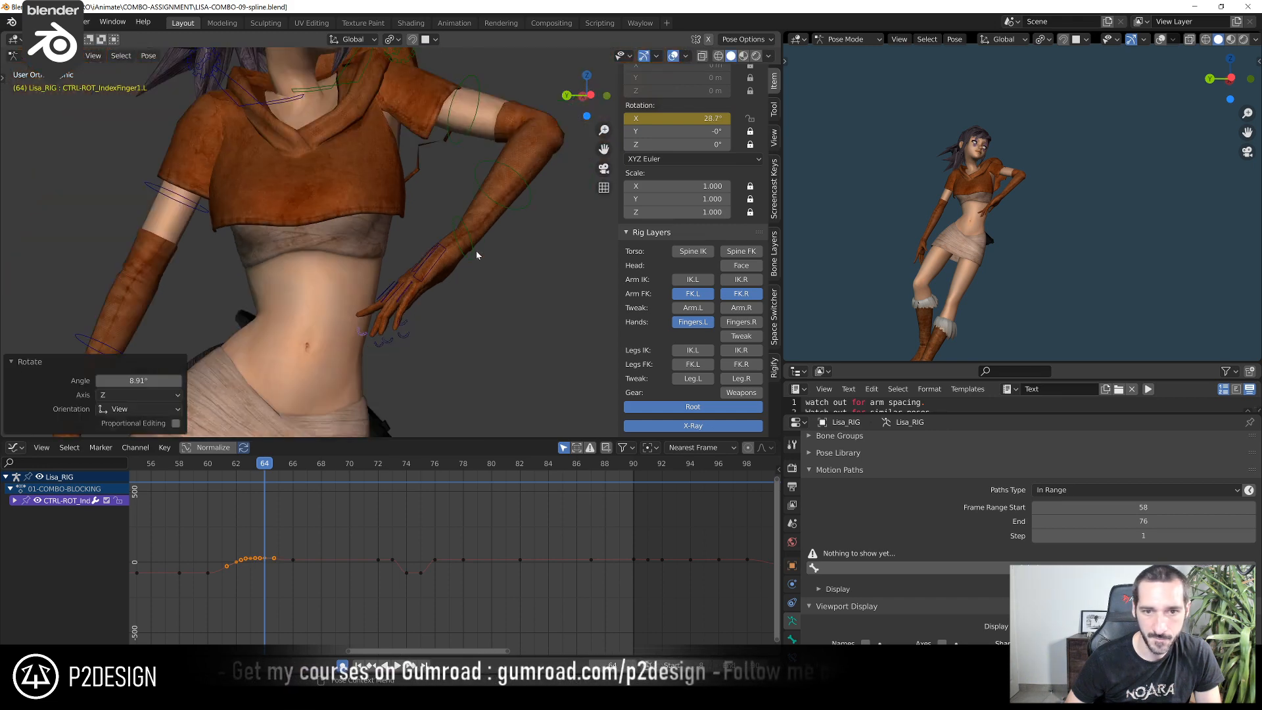
{"action": "left_click", "coordinate": [474, 255]}
{"action": "middle_click_drag", "start_coordinate": [473, 257], "coordinate": [545, 281]}
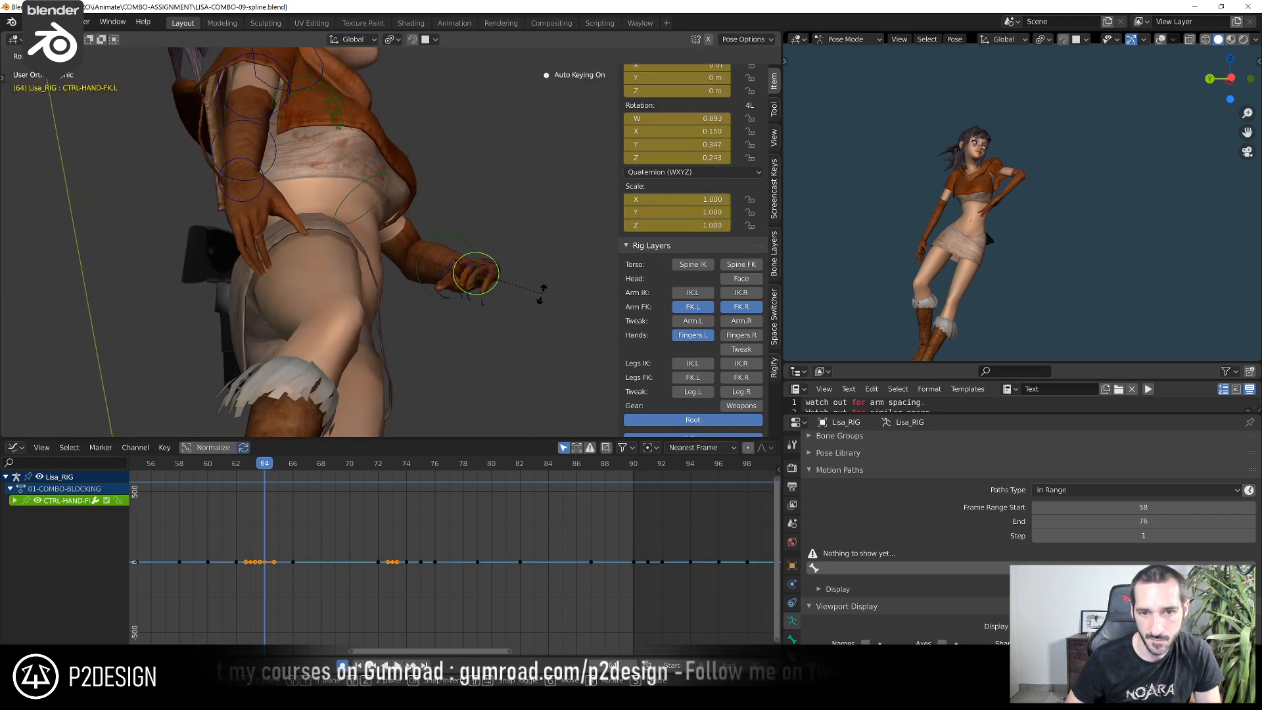
{"action": "left_click", "coordinate": [518, 335]}
Compare the hand at frames 62 and 63, then rotate CTRL_PALM.L by about -5.57° at frame 63
{"action": "left_click", "coordinate": [237, 464]}
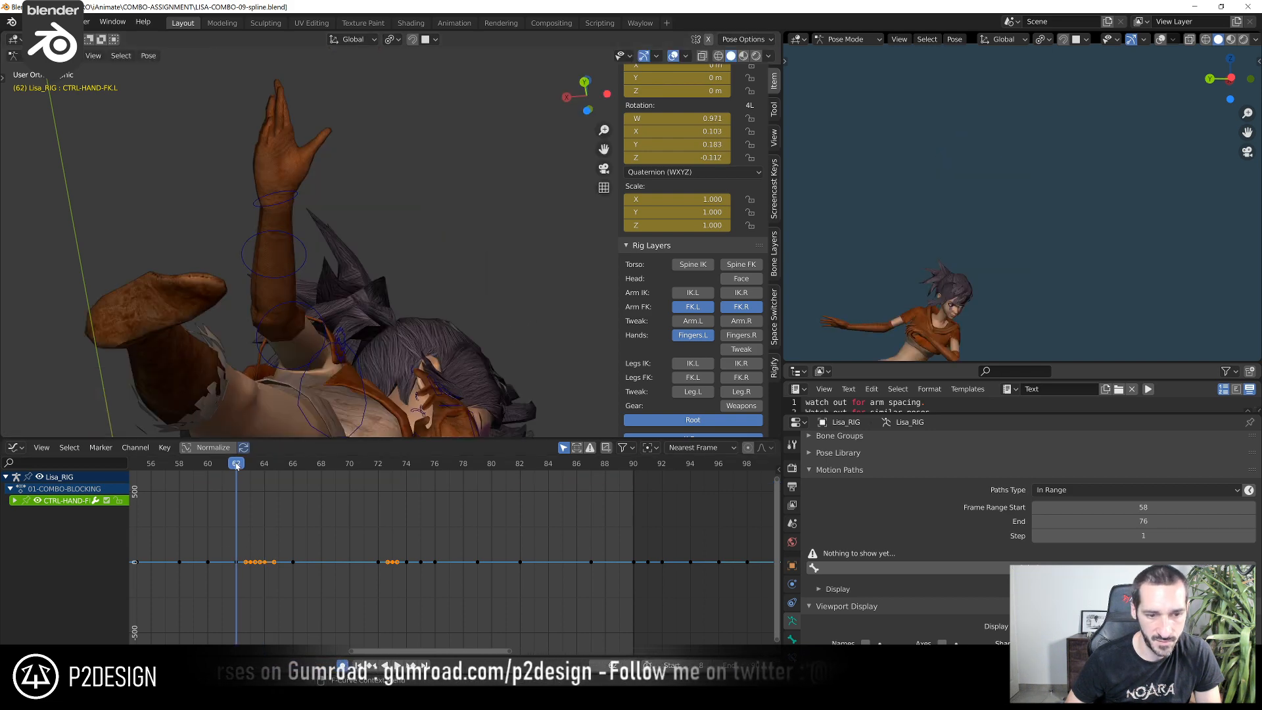
{"action": "scroll", "coordinate": [454, 355], "scroll_direction": "down", "scroll_amount": 3}
{"action": "middle_click_drag", "start_coordinate": [453, 355], "coordinate": [234, 315]}
{"action": "key", "text": "Right"}
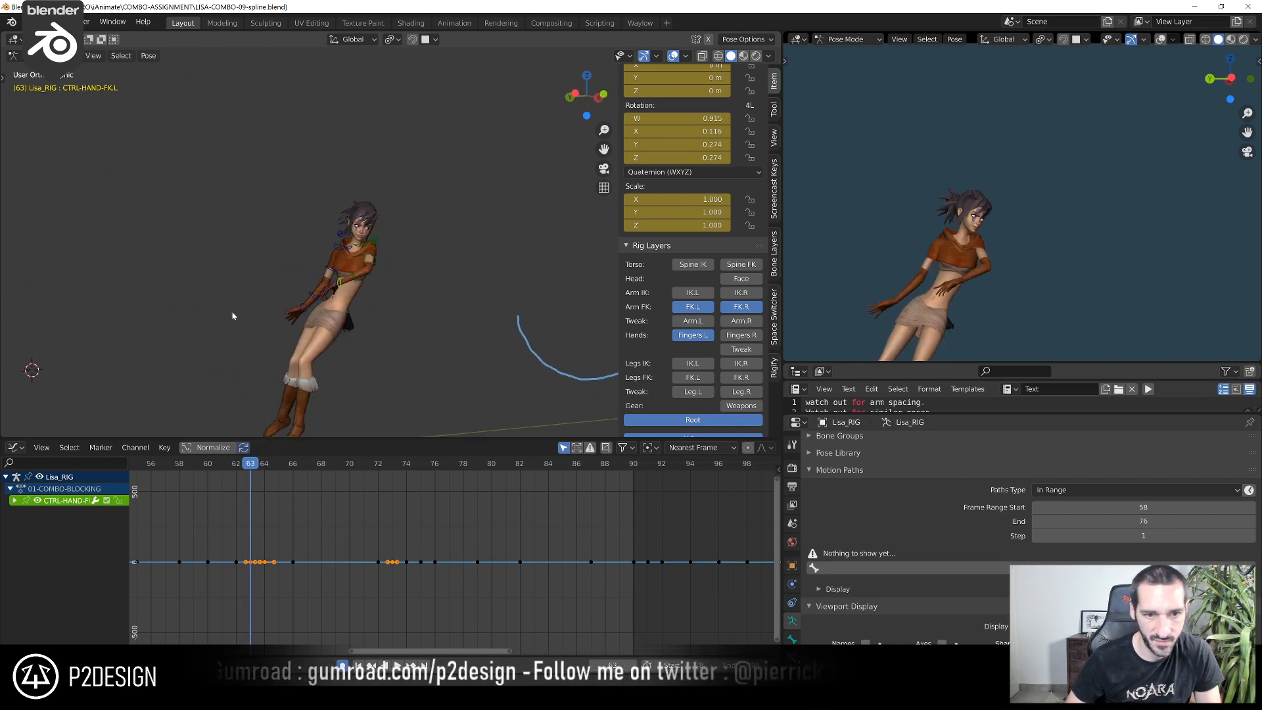
{"action": "scroll", "coordinate": [263, 303], "scroll_direction": "up", "scroll_amount": 3}
{"action": "scroll", "coordinate": [519, 181], "scroll_direction": "up", "scroll_amount": 3}
{"action": "middle_click_drag", "start_coordinate": [402, 221], "coordinate": [338, 239], "text": "shift"}
{"action": "left_click", "coordinate": [470, 244]}
{"action": "key", "text": "r"}
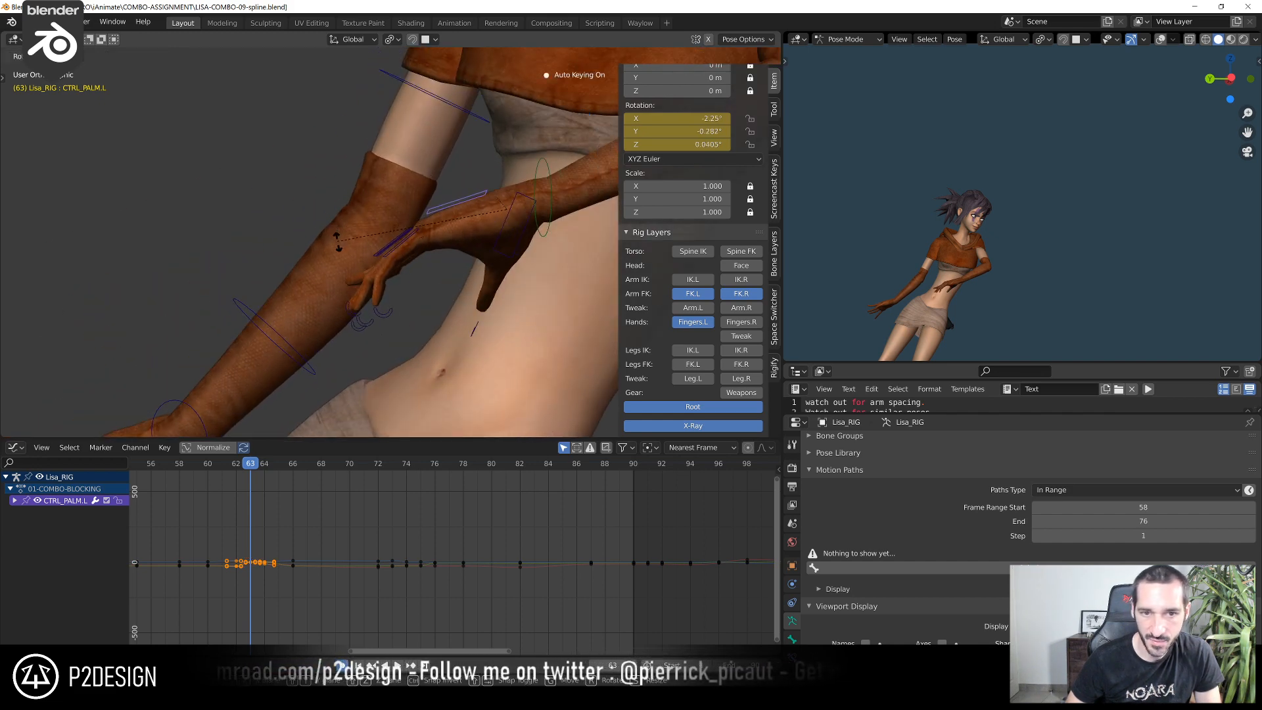
{"action": "left_click", "coordinate": [338, 249]}
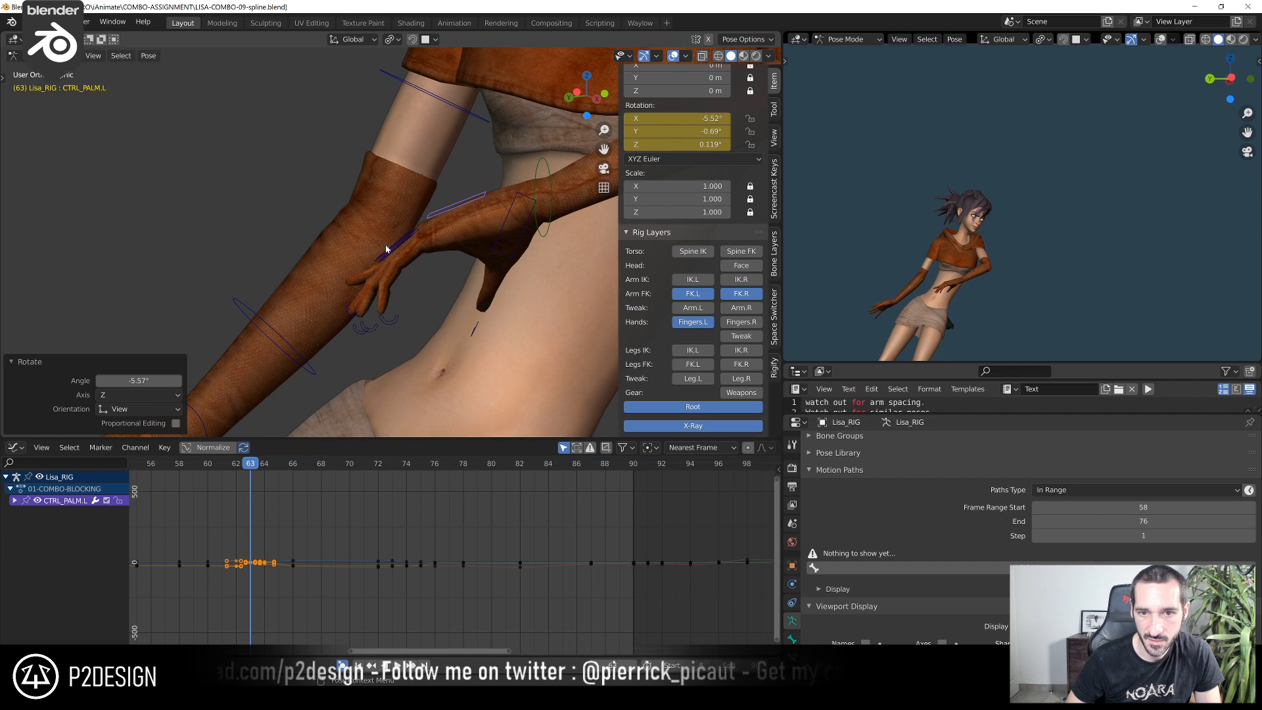
Rotate CTRL-HAND-FK.L by about 11.7° at frame 63
{"action": "left_click", "coordinate": [540, 239]}
{"action": "middle_click_drag", "start_coordinate": [541, 239], "coordinate": [526, 300]}
{"action": "key", "text": "r"}
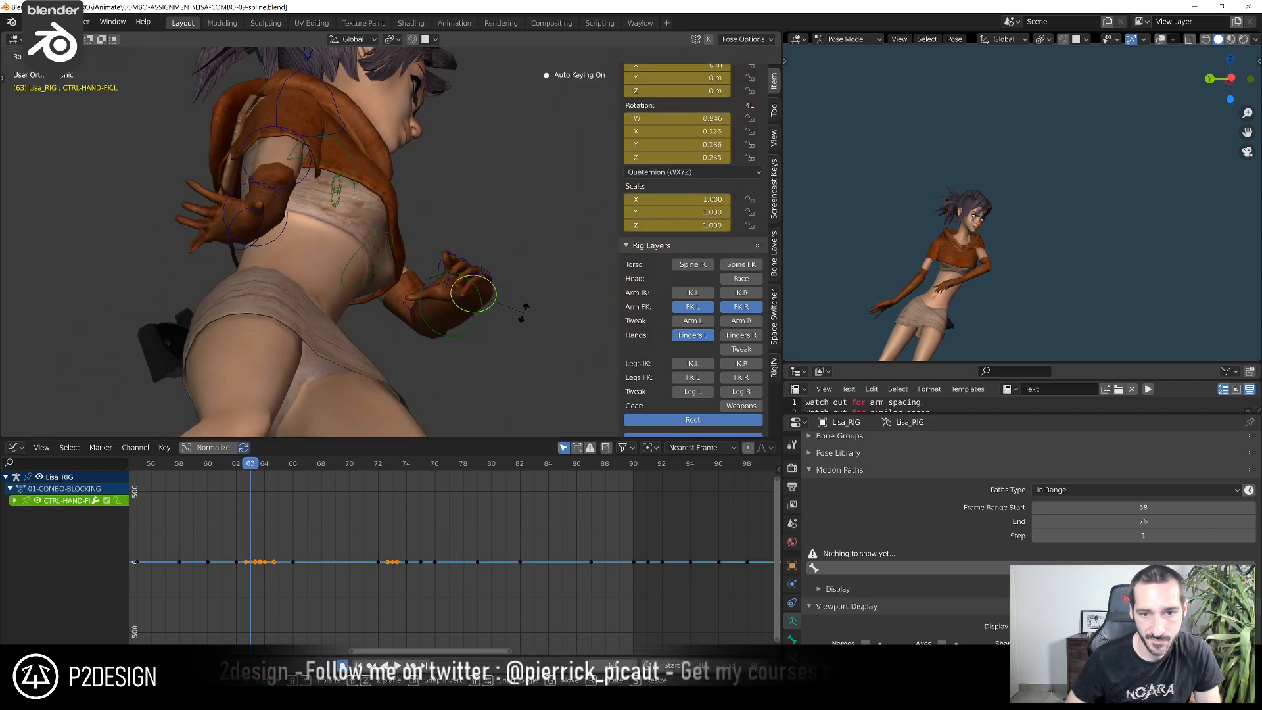
{"action": "left_click", "coordinate": [524, 313]}
Fit the graph and the full camera view, then play the animation to review the motion
{"action": "key", "text": "KP_0"}
{"action": "key", "text": "Home"}
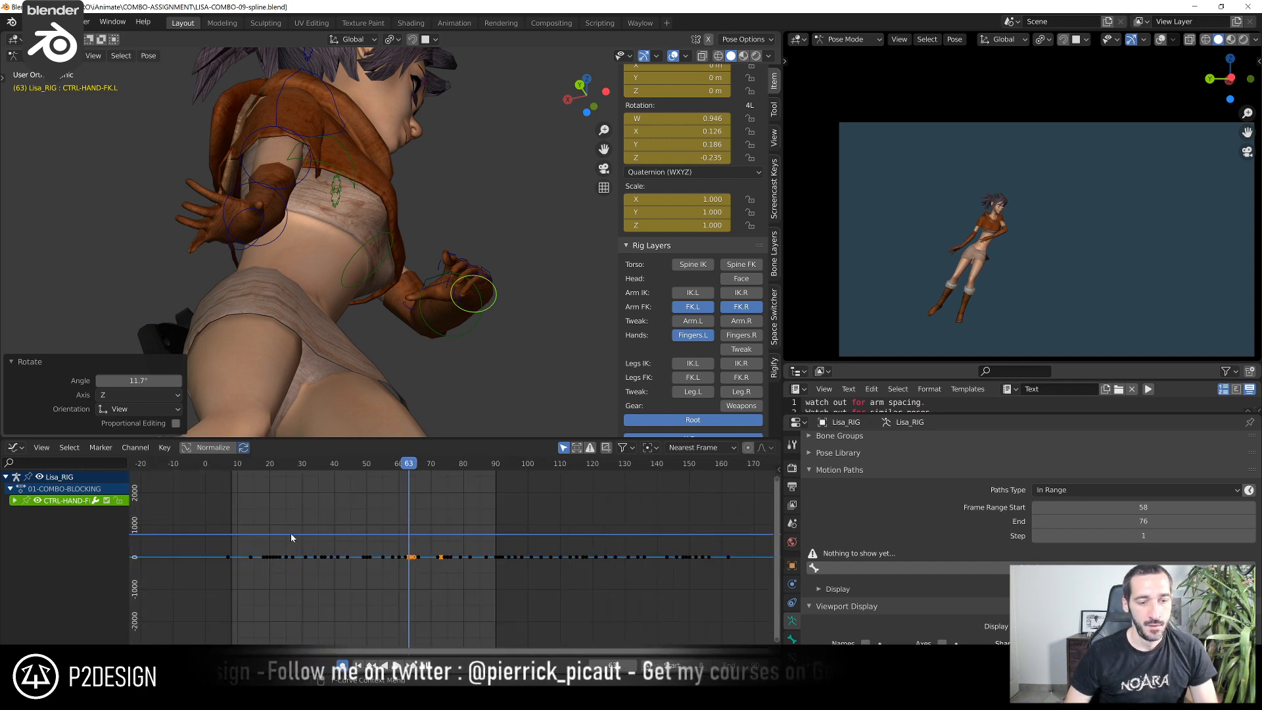
{"action": "key", "text": "space"}
{"action": "key", "text": "Home"}
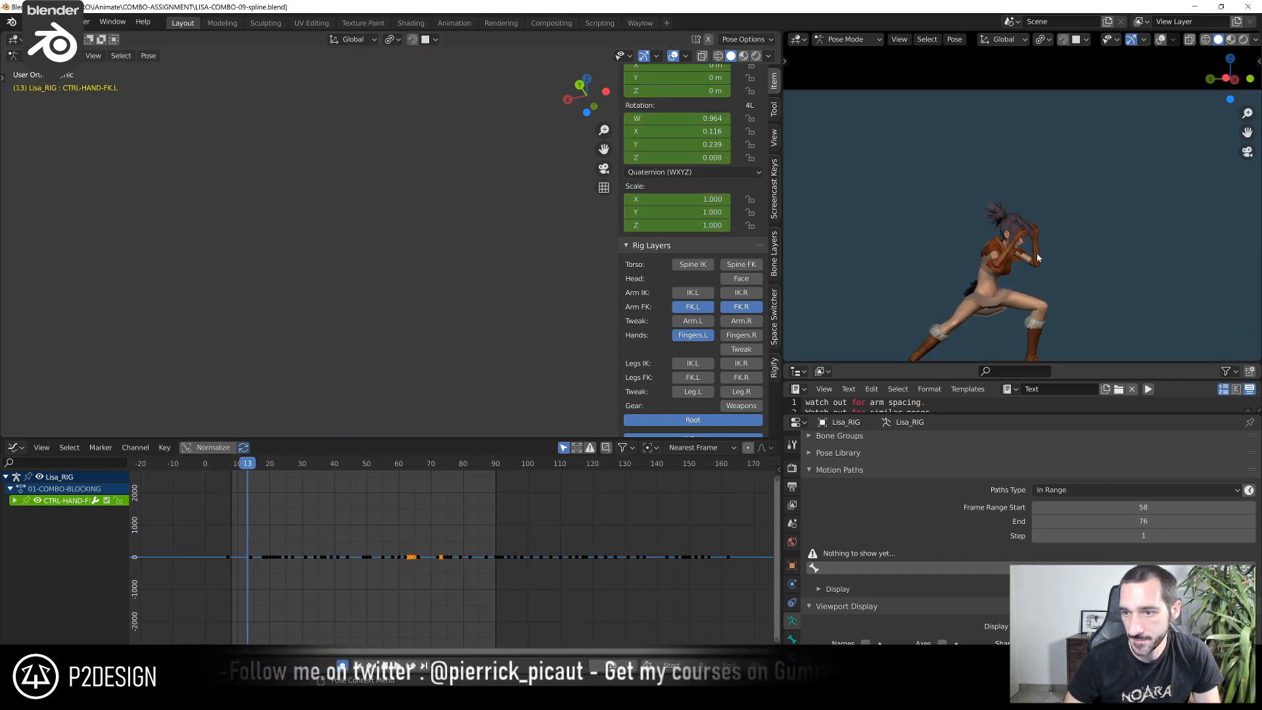
{"action": "key", "text": "Home"}
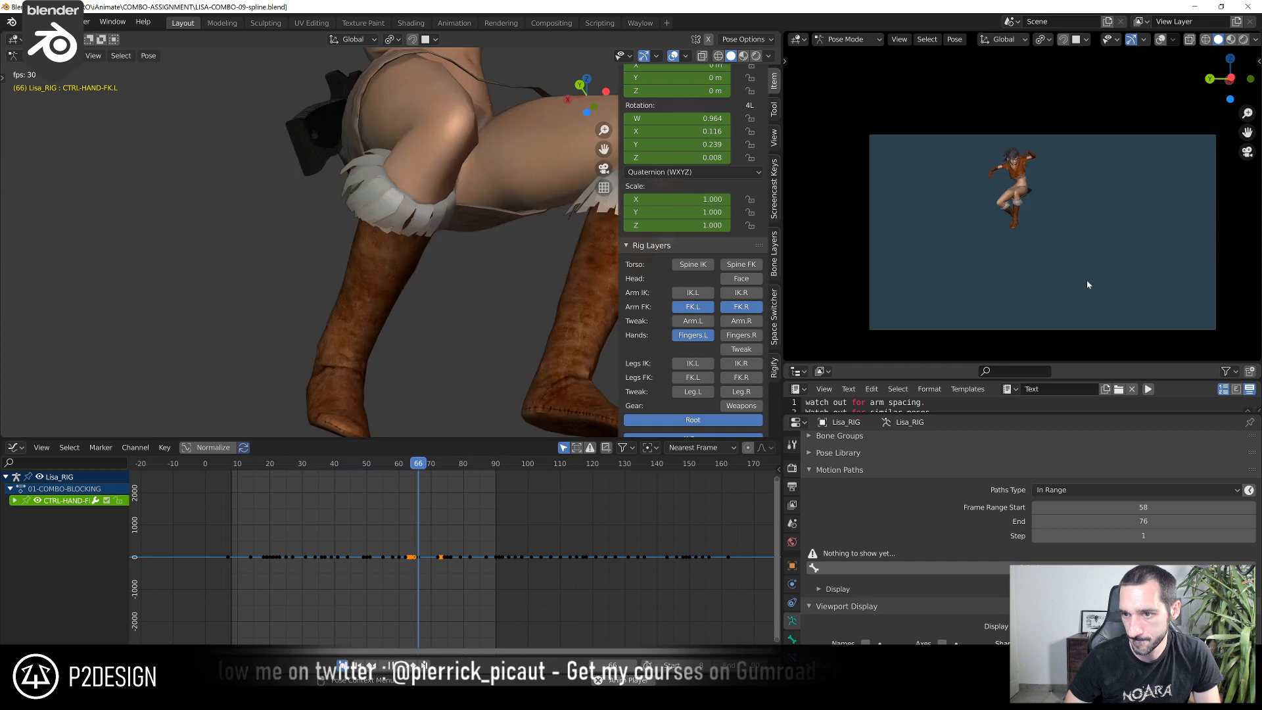
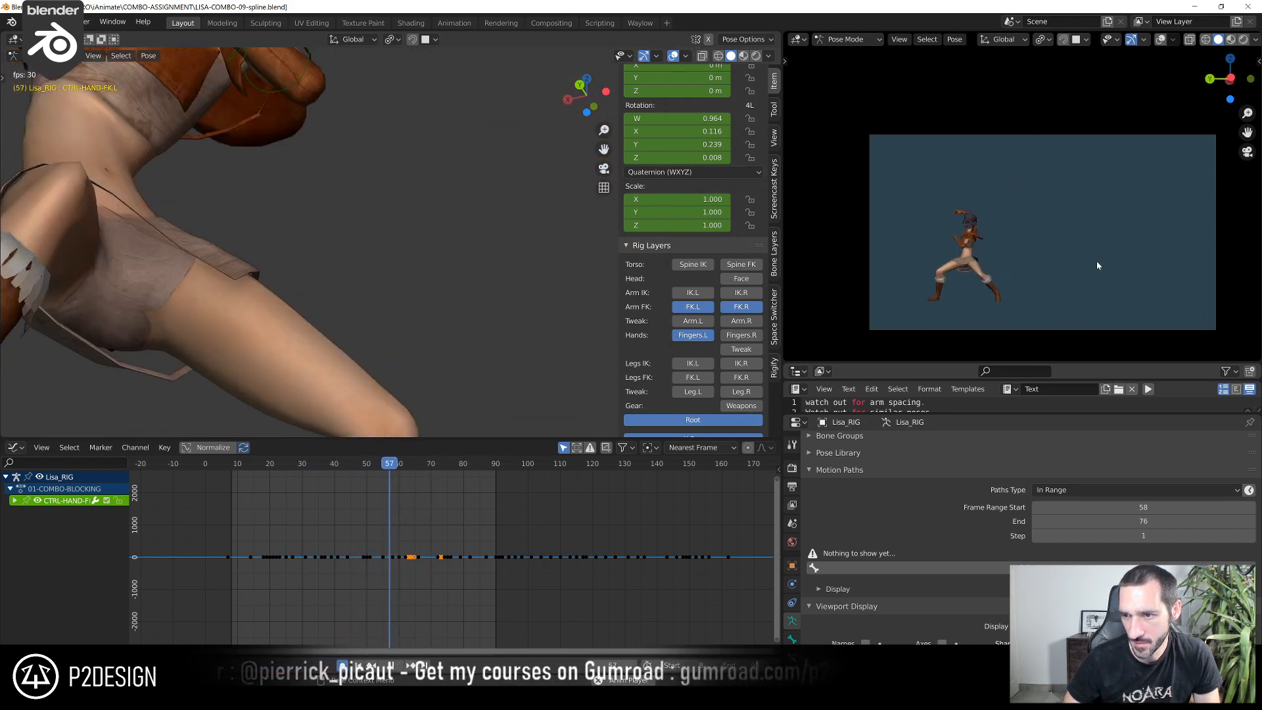
Stop the playback, go to frame 73 and enlarge the text editor to show all the animation notes
{"action": "key", "text": "space"}
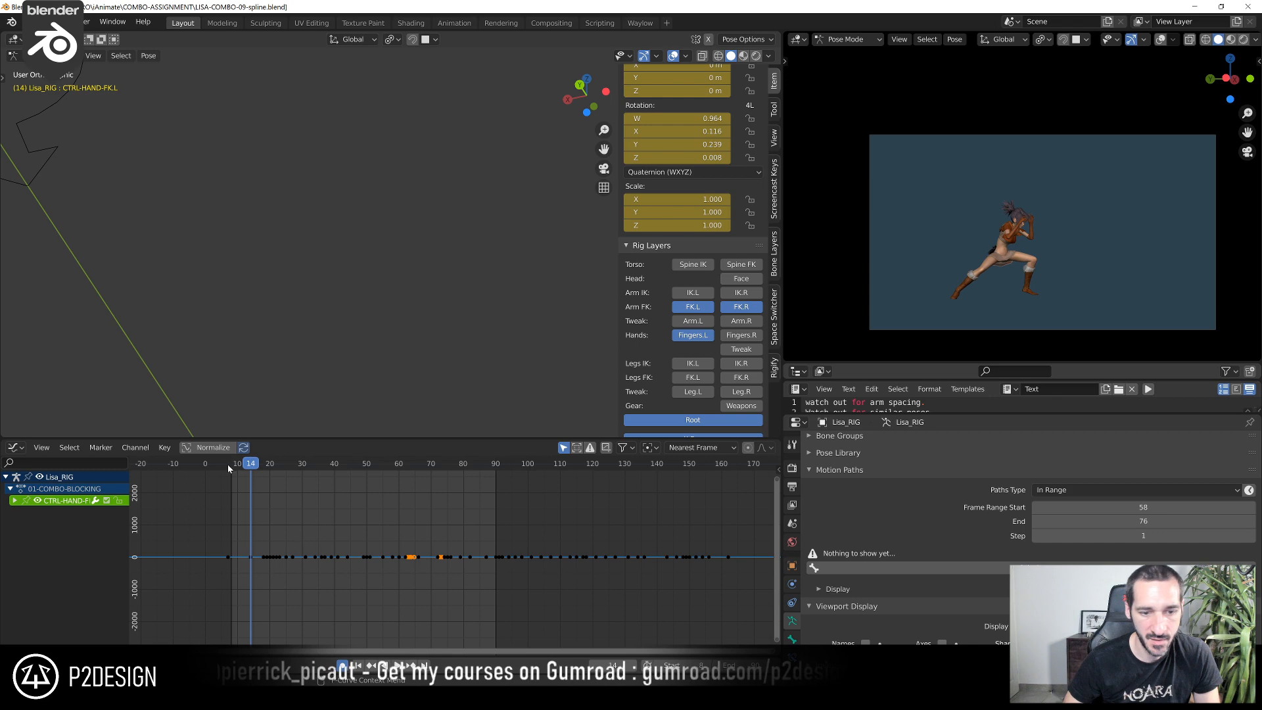
{"action": "left_click_drag", "start_coordinate": [228, 464], "coordinate": [440, 490]}
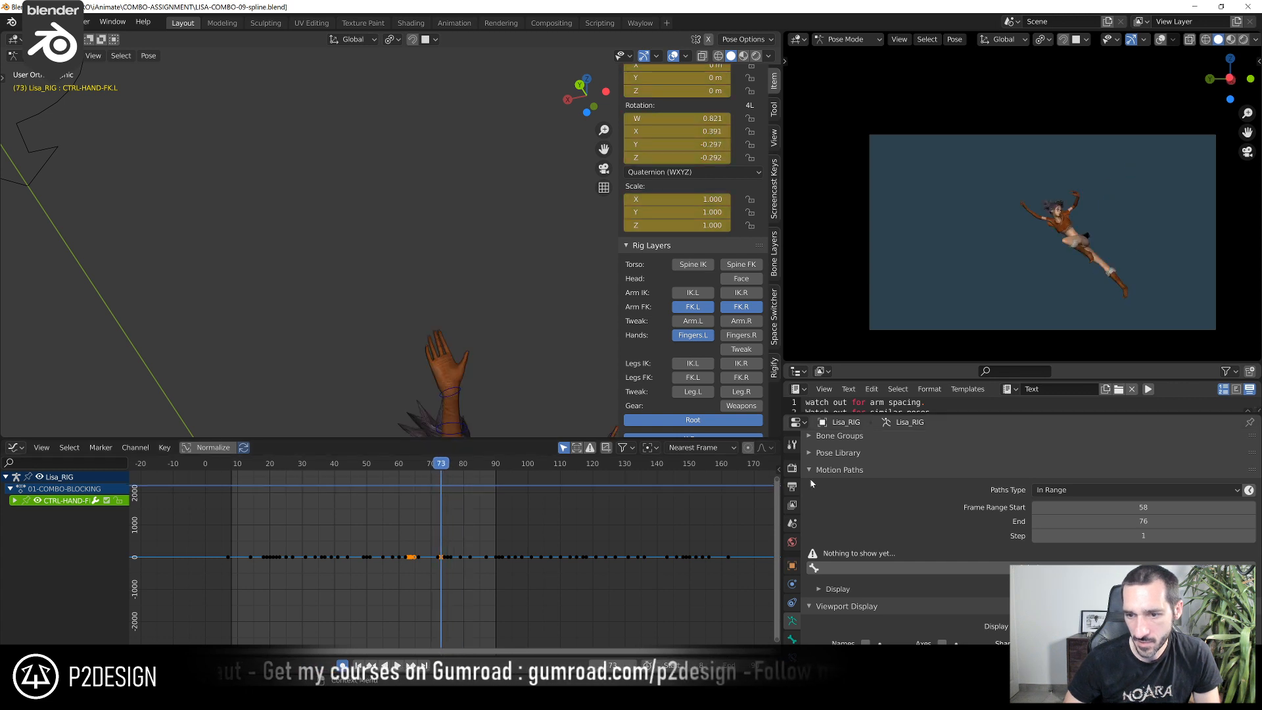
{"action": "left_click_drag", "start_coordinate": [891, 413], "coordinate": [932, 655]}
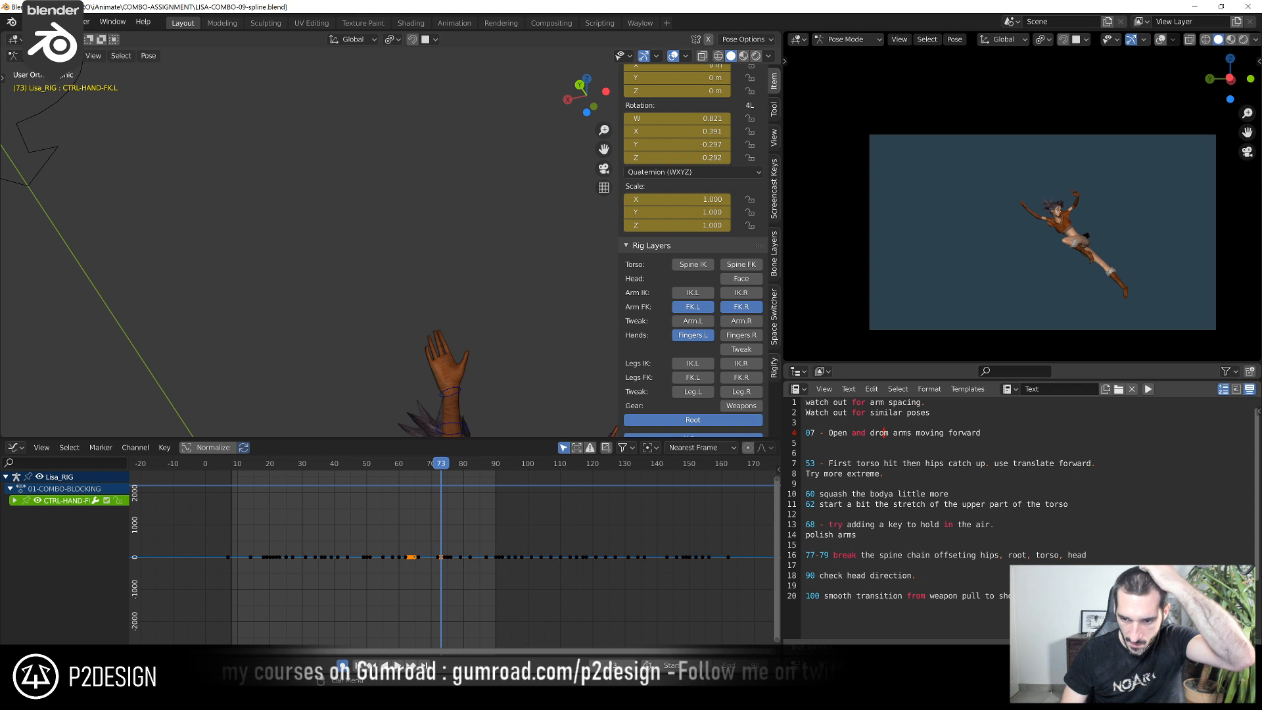
Go to frame 52 and examine the character's torso and hip motion over the neighbouring frames in the camera view
{"action": "scroll", "coordinate": [438, 518], "scroll_direction": "up", "scroll_amount": 4}
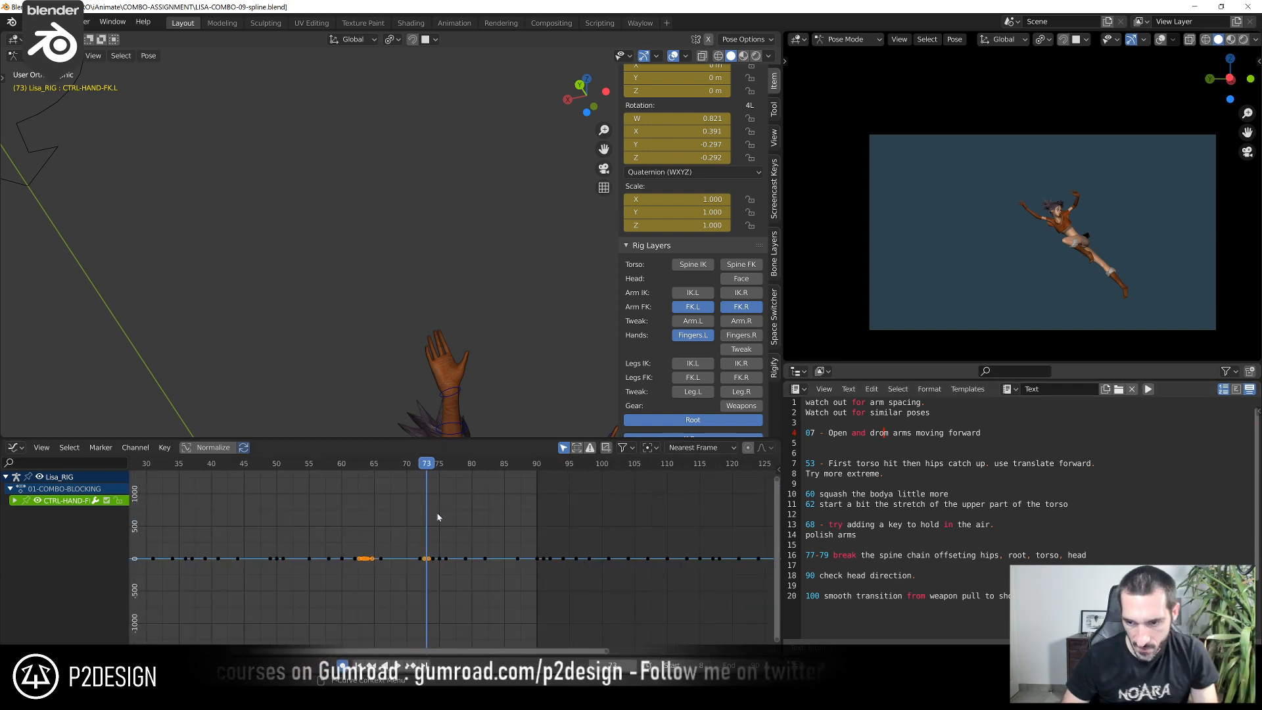
{"action": "middle_click_drag", "start_coordinate": [351, 520], "coordinate": [491, 572]}
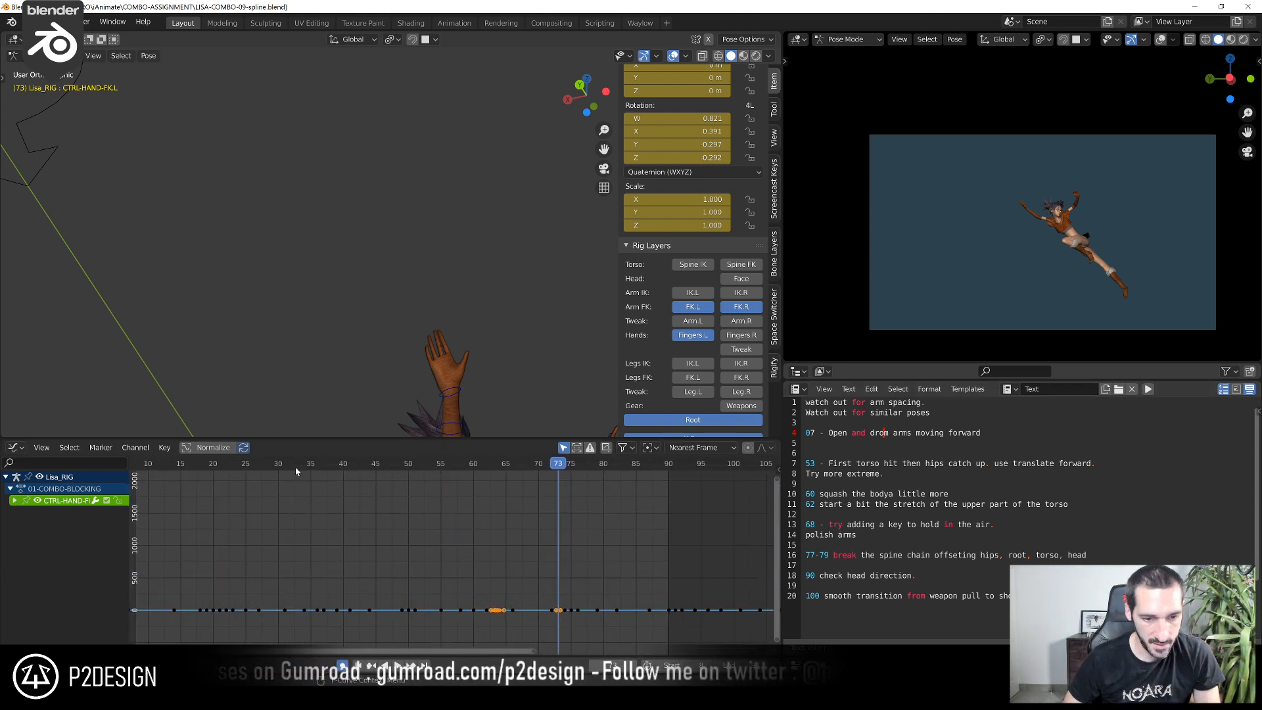
{"action": "left_click_drag", "start_coordinate": [294, 466], "coordinate": [422, 513]}
{"action": "scroll", "coordinate": [1007, 274], "scroll_direction": "up", "scroll_amount": 3}
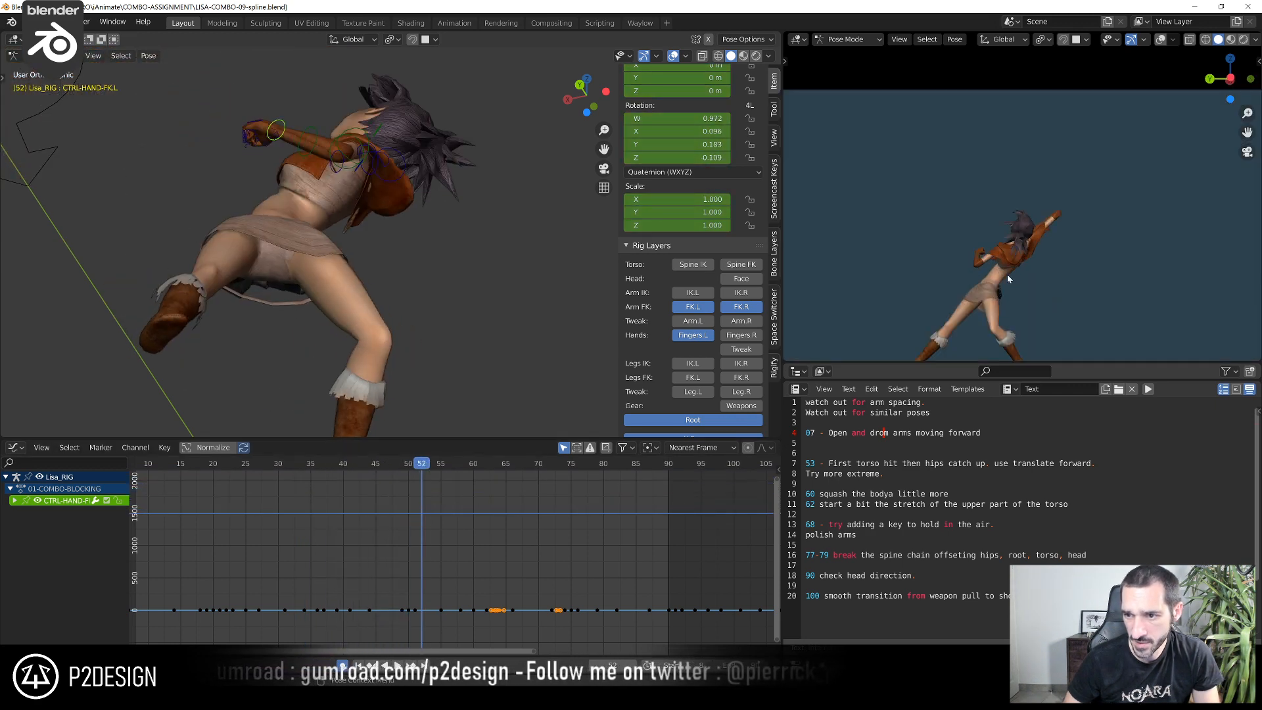
{"action": "scroll", "coordinate": [1007, 274], "scroll_direction": "up", "scroll_amount": 4}
{"action": "key", "text": "Left"}
{"action": "key", "text": "Left"}
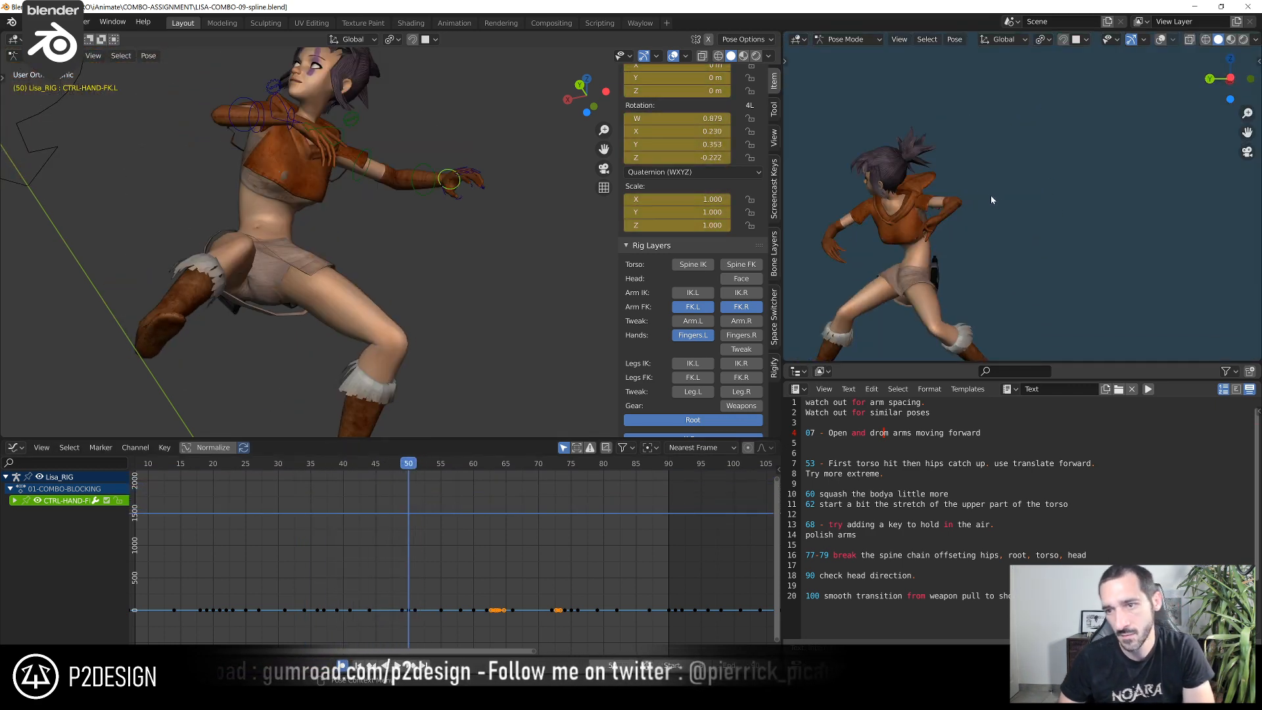
{"action": "key", "text": "Right"}
{"action": "key", "text": "Right"}
{"action": "key", "text": "Right"}
{"action": "key", "text": "Right"}
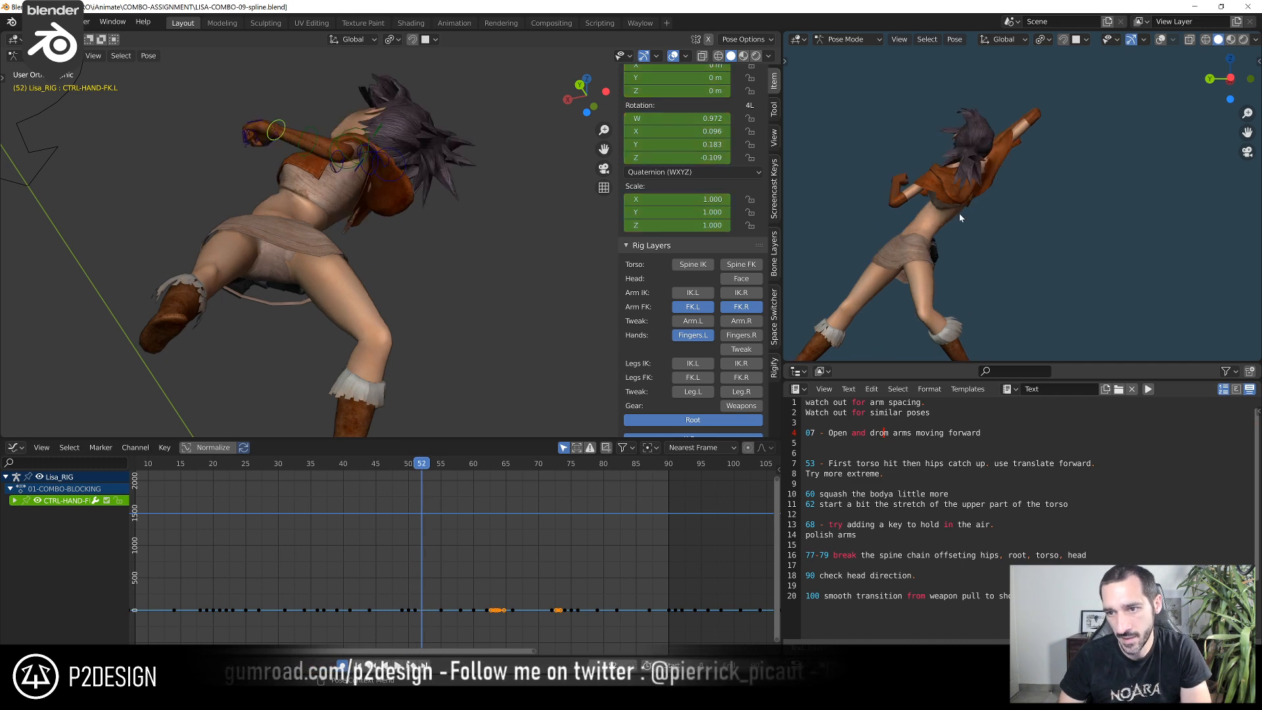
{"action": "key", "text": "Left"}
{"action": "key", "text": "Left"}
{"action": "key", "text": "Left"}
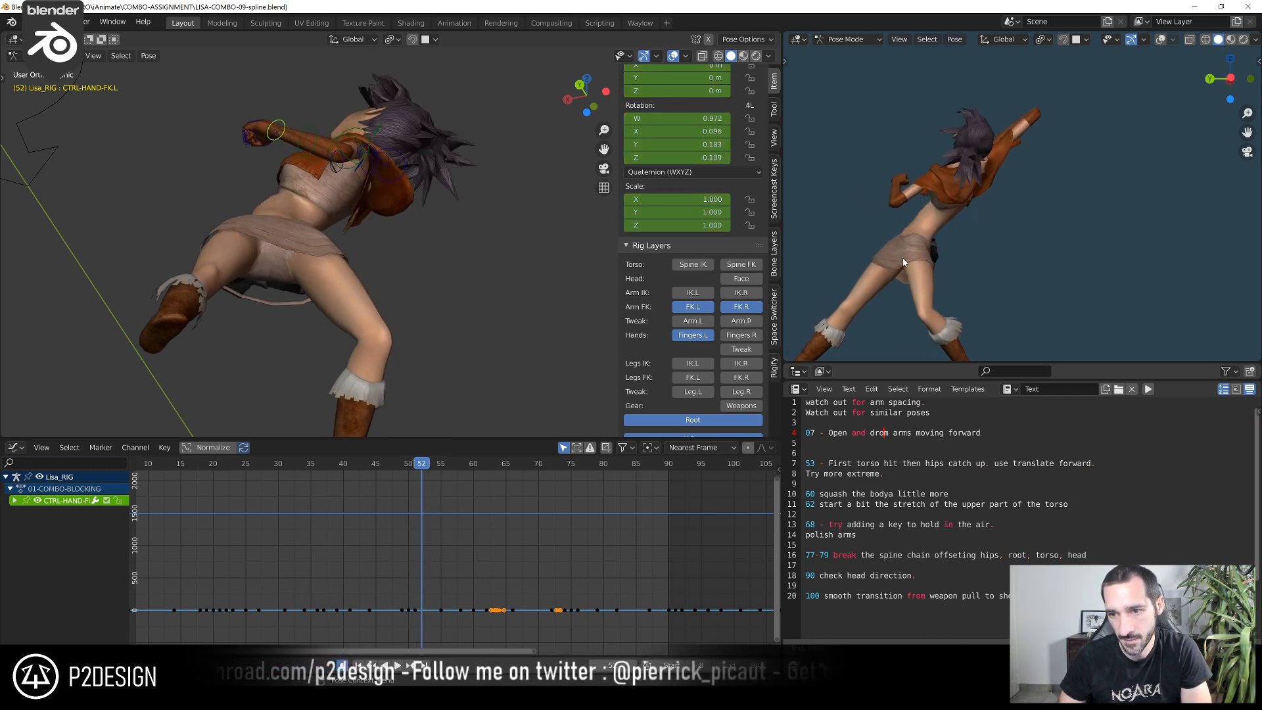
Switch to the left orthographic view and compare the torso and hip poses around frames 51 to 53
{"action": "key", "text": "ctrl+KP_3"}
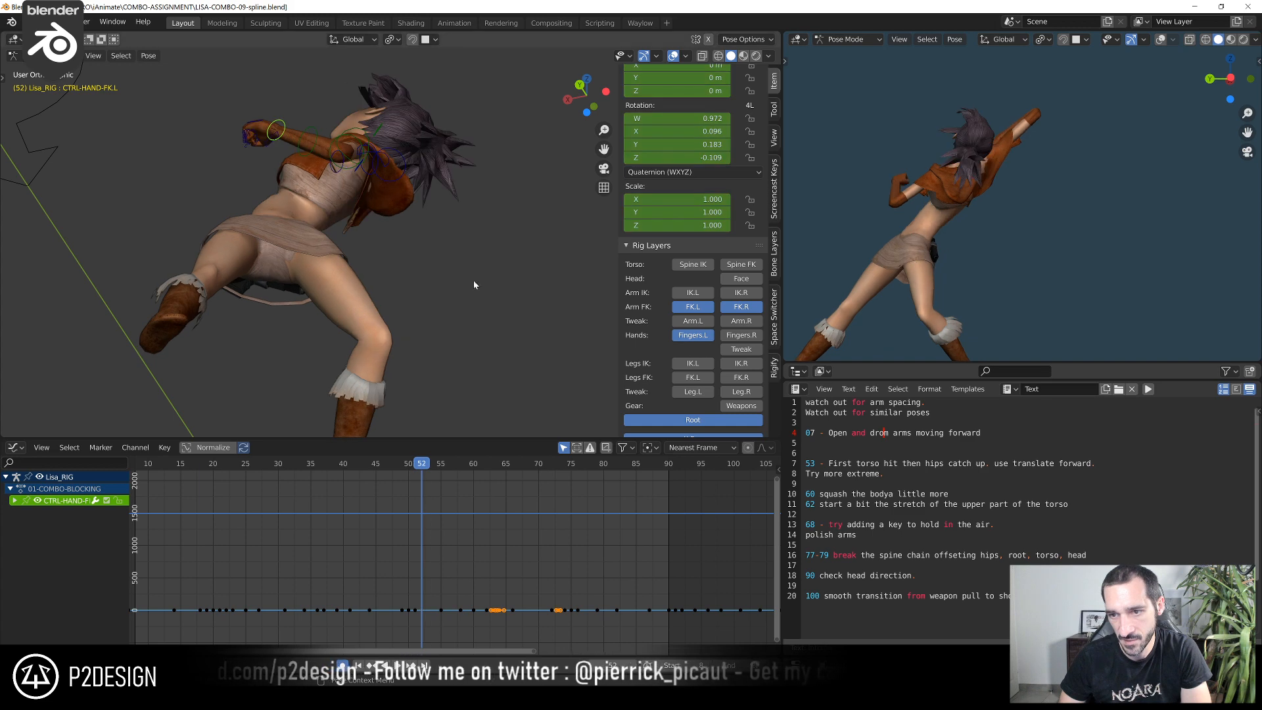
{"action": "key", "text": "Right"}
{"action": "scroll", "coordinate": [479, 263], "scroll_direction": "up", "scroll_amount": 3}
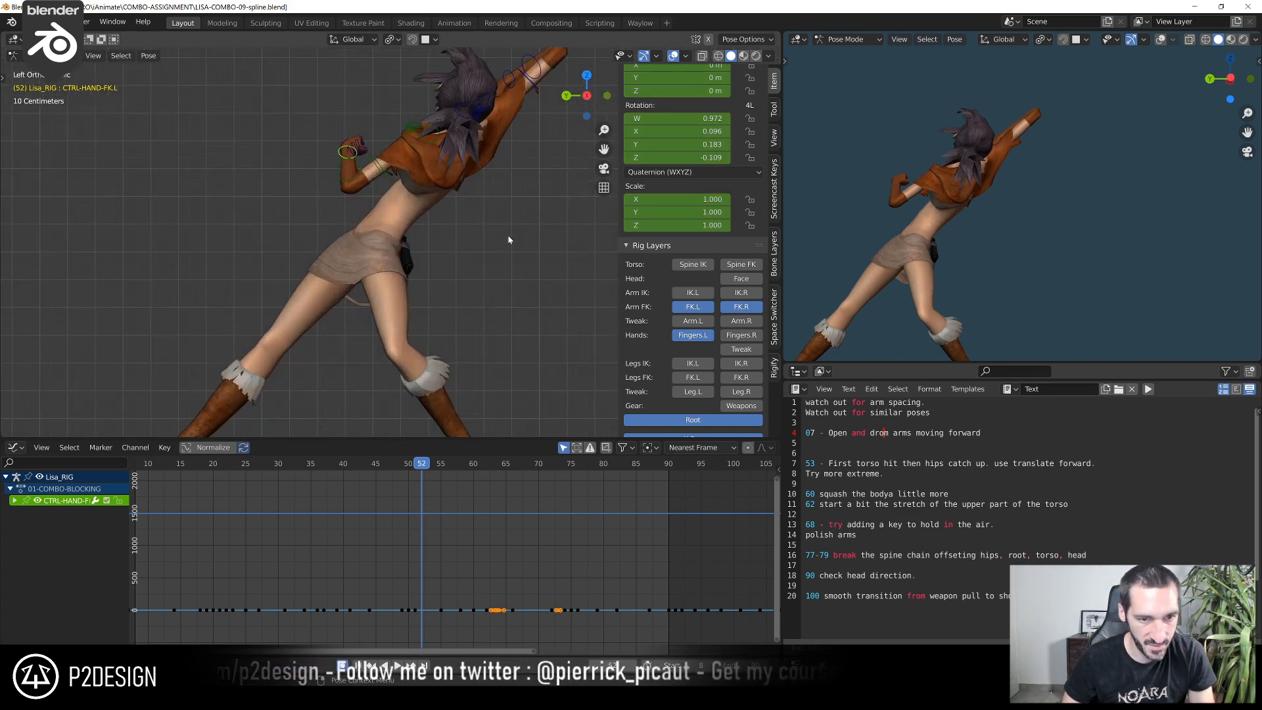
{"action": "key", "text": "Left"}
{"action": "key", "text": "Right"}
{"action": "key", "text": "Left"}
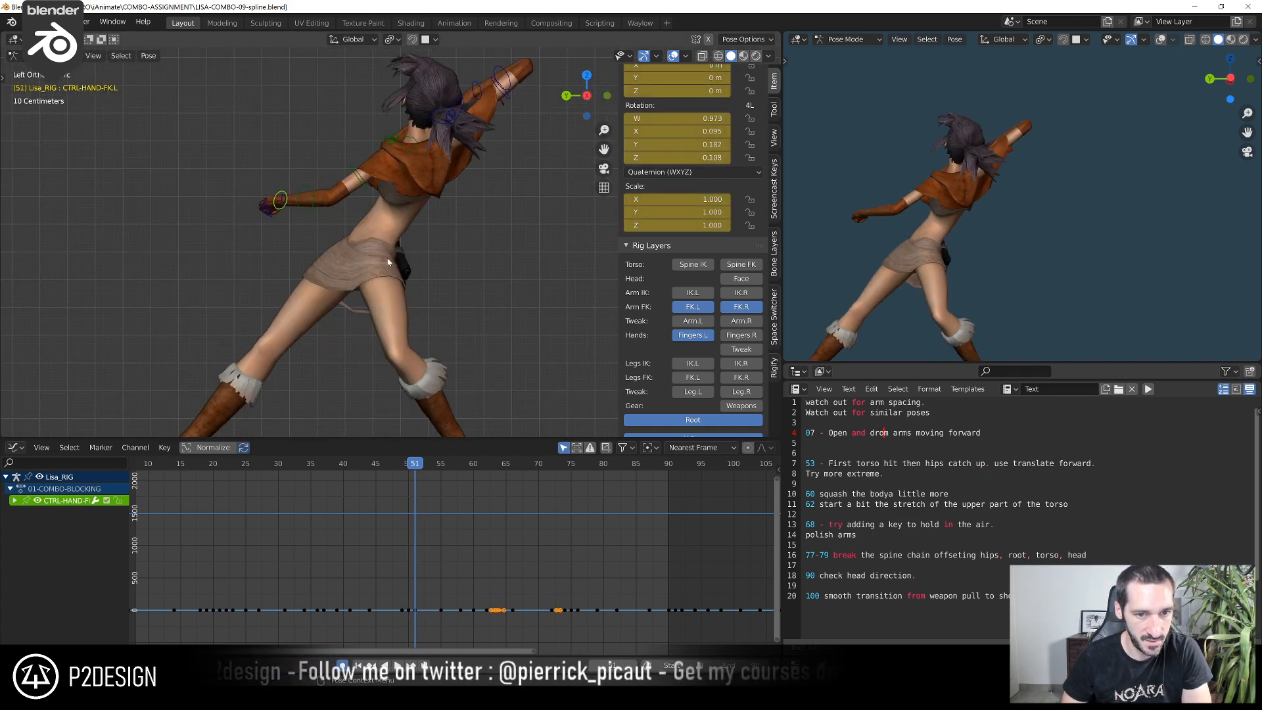
{"action": "key", "text": "Right"}
{"action": "key", "text": "Right"}
{"action": "key", "text": "Left"}
{"action": "key", "text": "Right"}
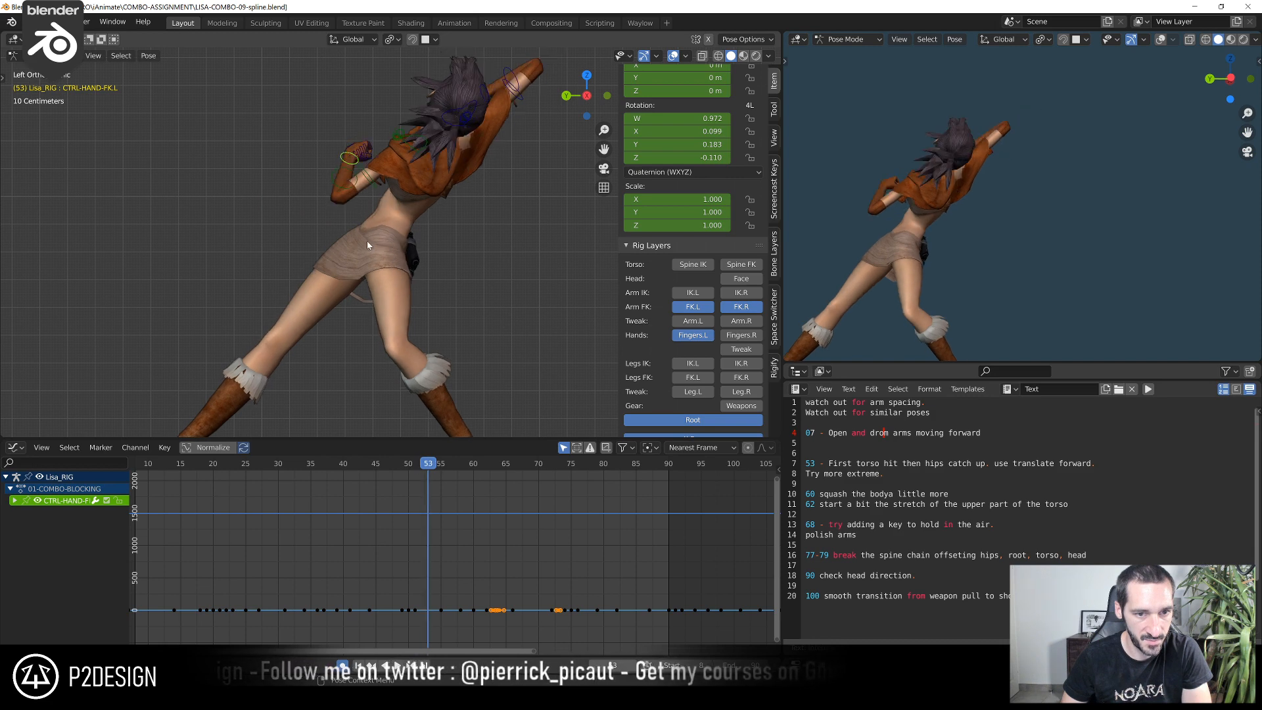
{"action": "key", "text": "Left"}
{"action": "key", "text": "Left"}
{"action": "key", "text": "Left"}
{"action": "key", "text": "Right"}
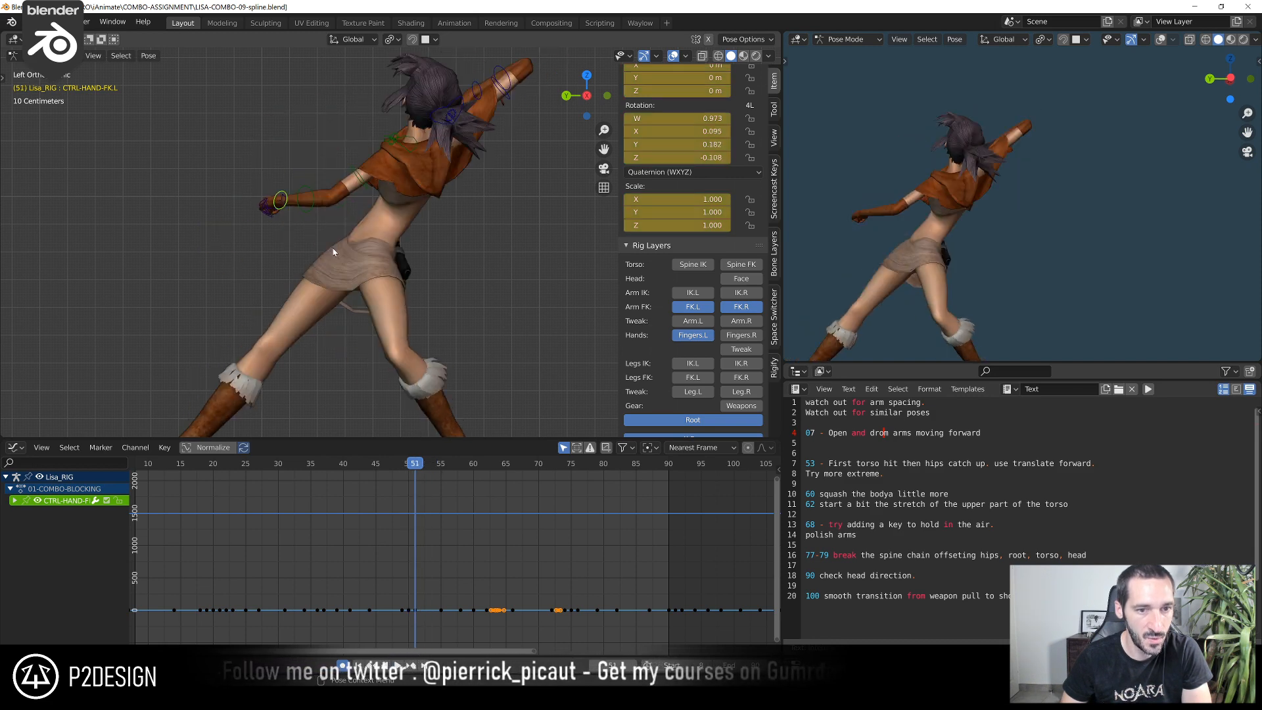
{"action": "key", "text": "Right"}
Step through frames 54 to 61 and examine how the body moves into the crouch
{"action": "key", "text": "Right"}
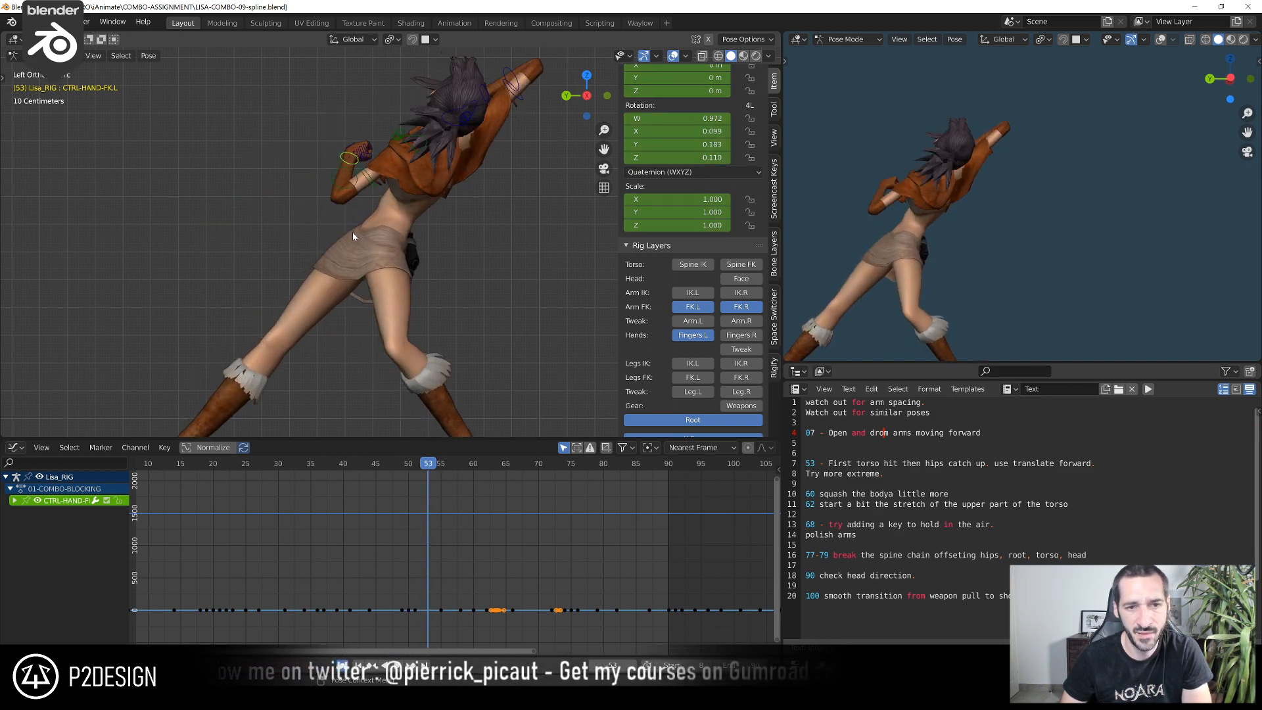
{"action": "key", "text": "Right"}
{"action": "key", "text": "Right"}
{"action": "key", "text": "Right"}
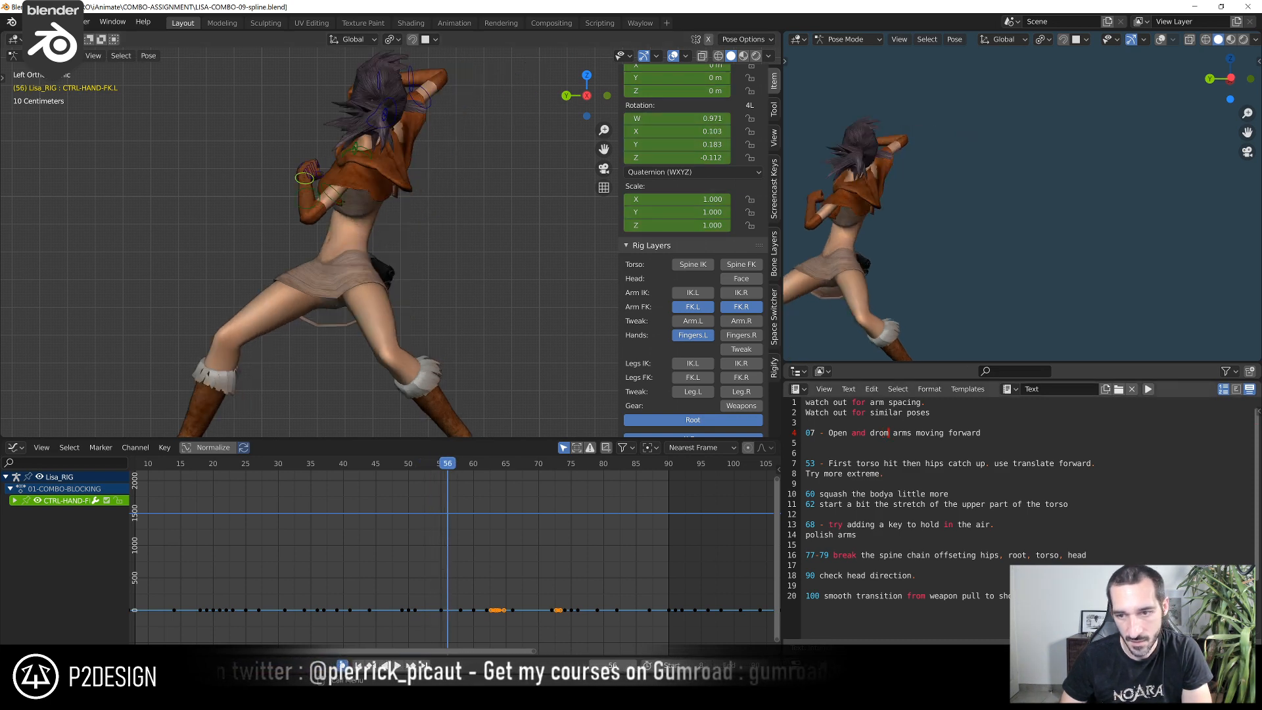
{"action": "key", "text": "Right"}
{"action": "key", "text": "Right"}
{"action": "key", "text": "Right"}
{"action": "key", "text": "Right"}
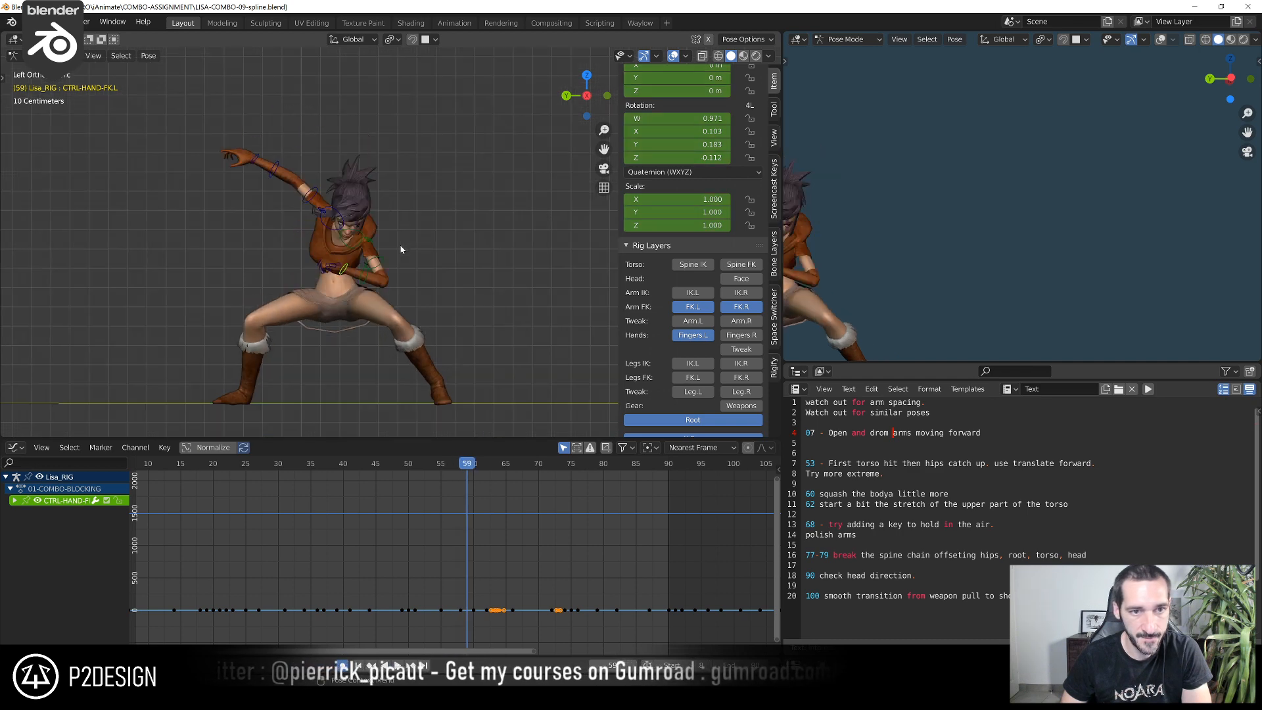
{"action": "key", "text": "Right"}
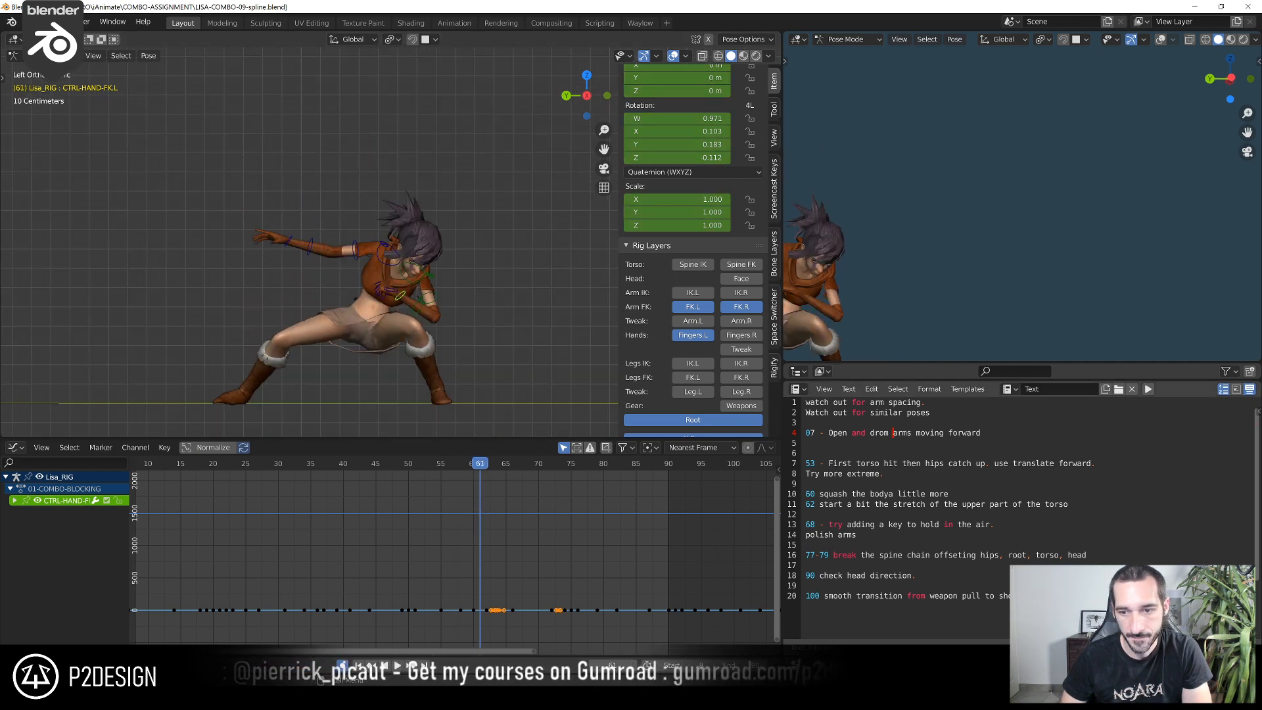
{"action": "key", "text": "Left"}
{"action": "key", "text": "Left"}
{"action": "key", "text": "Left"}
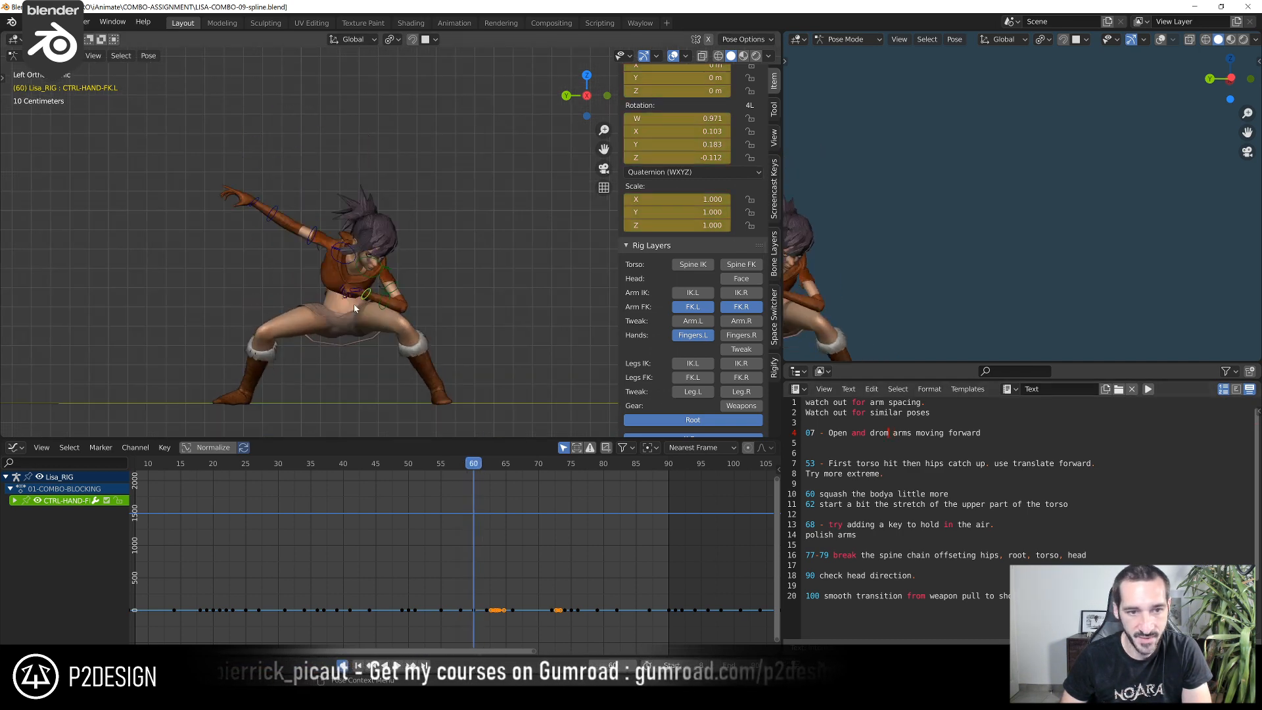
{"action": "key", "text": "Right"}
{"action": "key", "text": "Right"}
{"action": "key", "text": "Right"}
{"action": "key", "text": "Right"}
{"action": "key", "text": "Right"}
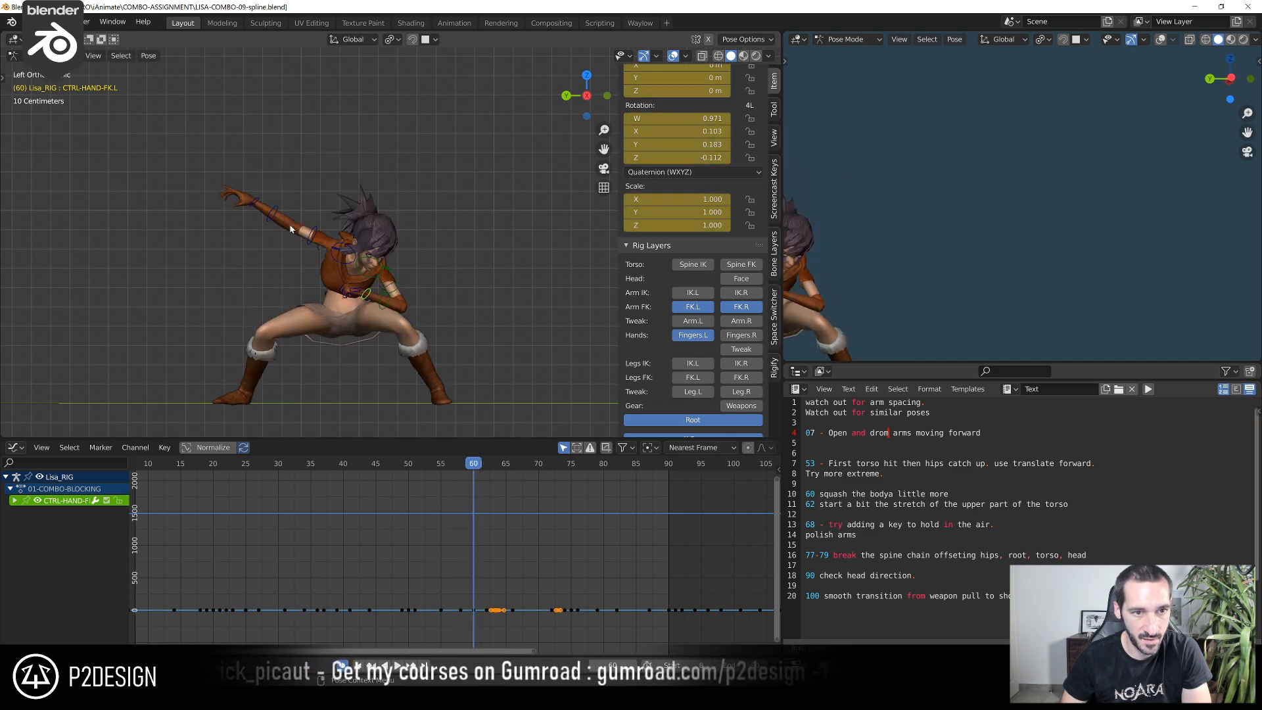
Examine the take-off and airborne poses of the jump between frames 61 and 71
{"action": "scroll", "coordinate": [394, 245], "scroll_direction": "down", "scroll_amount": 2}
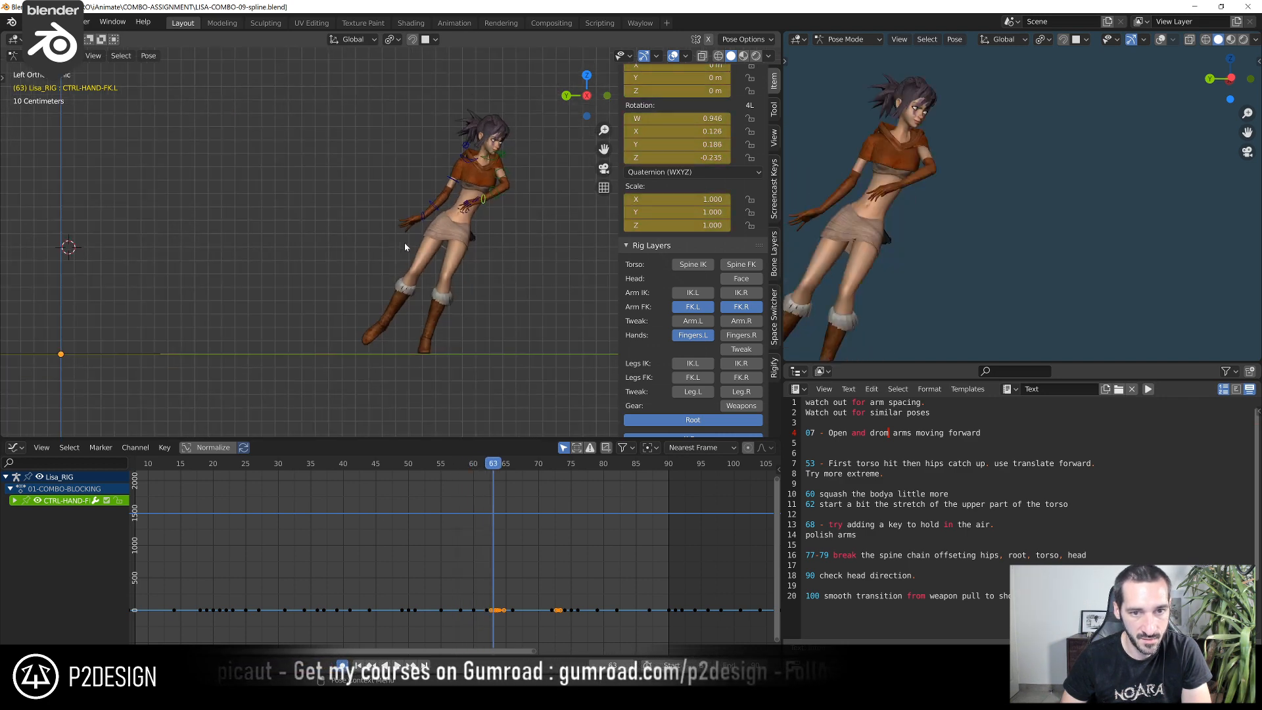
{"action": "key", "text": "Right"}
{"action": "key", "text": "Right"}
{"action": "key", "text": "Right"}
{"action": "scroll", "coordinate": [405, 243], "scroll_direction": "down", "scroll_amount": 2}
{"action": "key", "text": "Right"}
{"action": "key", "text": "Right"}
{"action": "key", "text": "Right"}
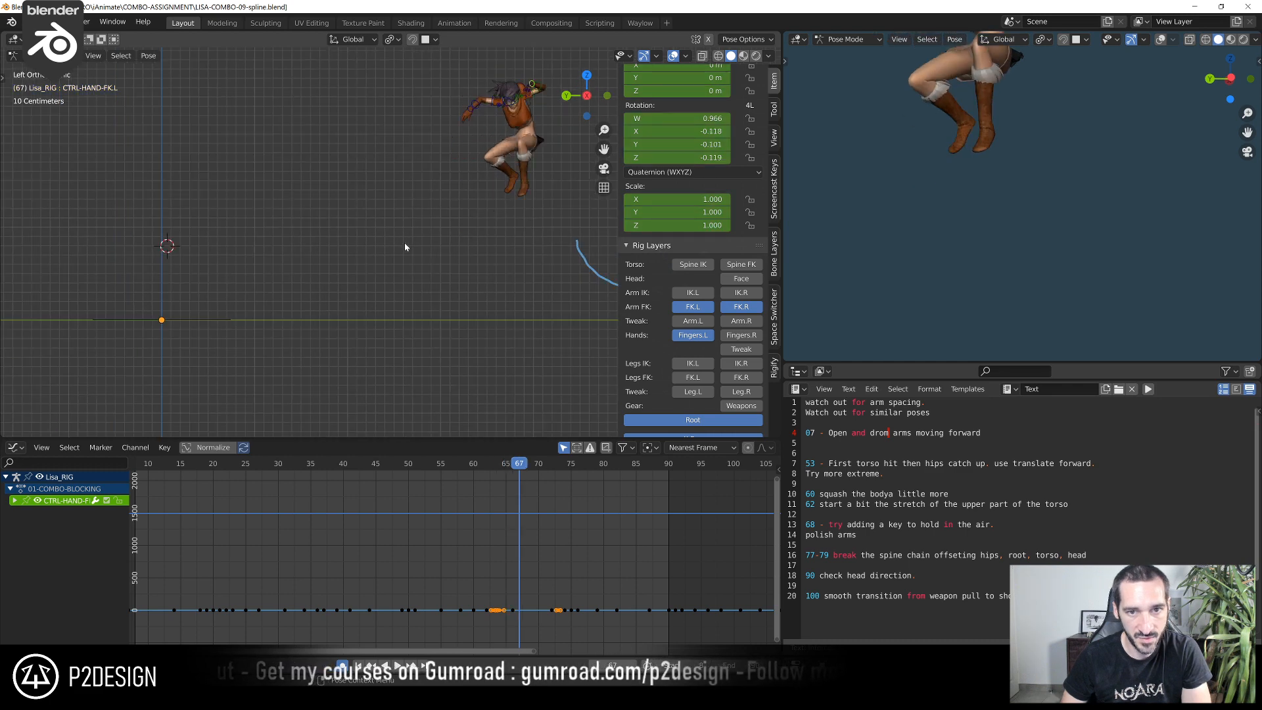
{"action": "key", "text": "Left"}
{"action": "key", "text": "Left"}
{"action": "key", "text": "Left"}
{"action": "key", "text": "Left"}
{"action": "key", "text": "Left"}
{"action": "key", "text": "Left"}
{"action": "key", "text": "Left"}
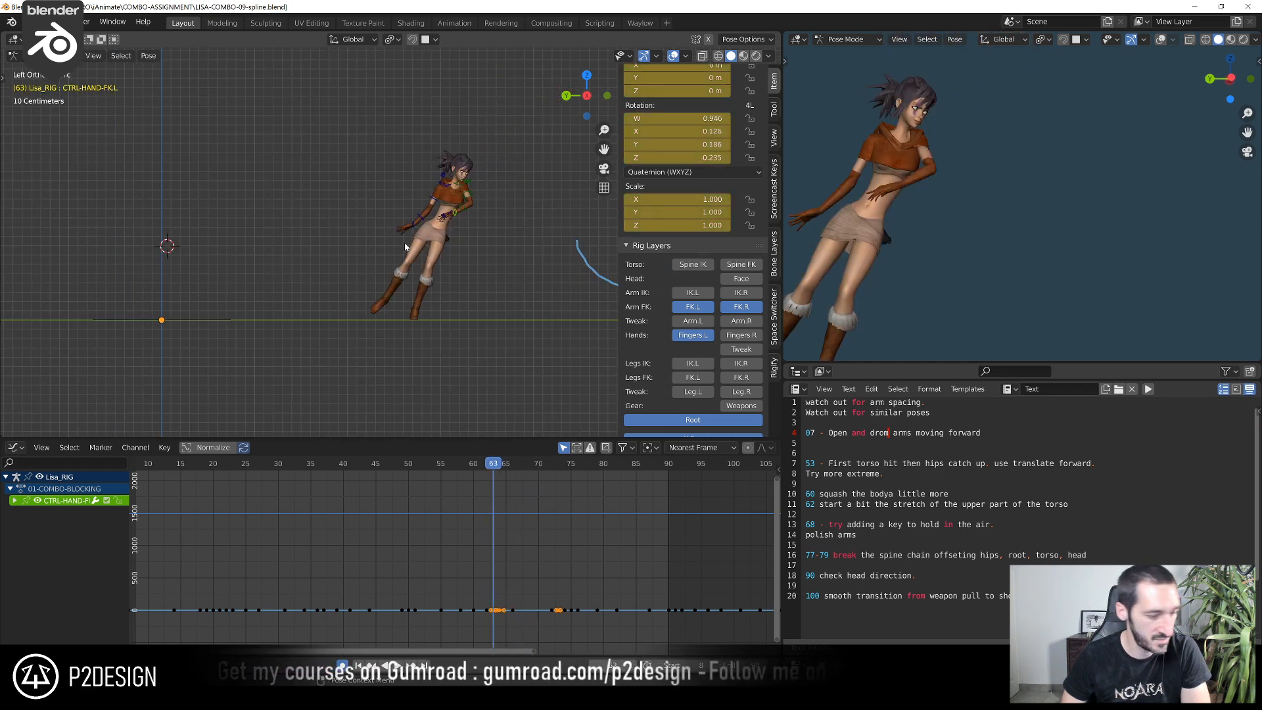
{"action": "key", "text": "Right"}
{"action": "key", "text": "Right"}
{"action": "key", "text": "Right"}
{"action": "key", "text": "Right"}
{"action": "key", "text": "Right"}
{"action": "key", "text": "Right"}
{"action": "key", "text": "Right"}
{"action": "key", "text": "Right"}
{"action": "key", "text": "Right"}
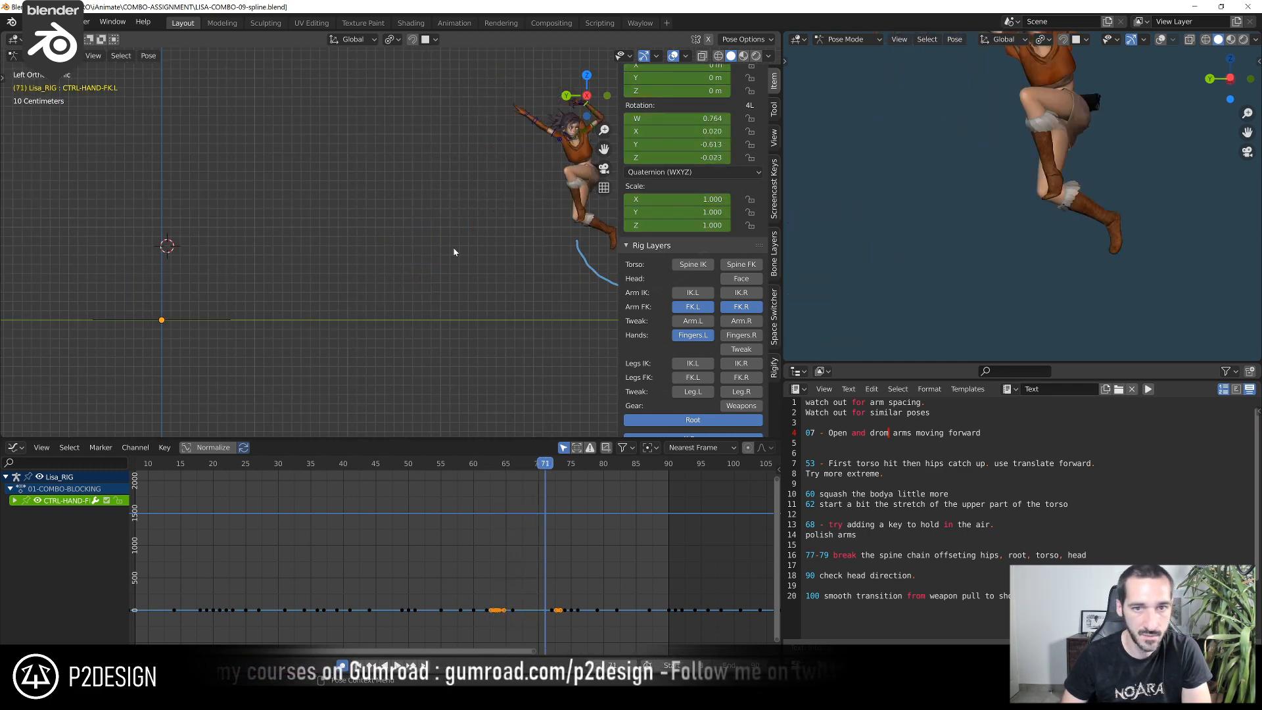
Examine the landing and high kick poses frame by frame between frames 71 and 78
{"action": "middle_click_drag", "start_coordinate": [443, 260], "coordinate": [295, 281], "text": "shift"}
{"action": "scroll", "coordinate": [294, 281], "scroll_direction": "up", "scroll_amount": 1}
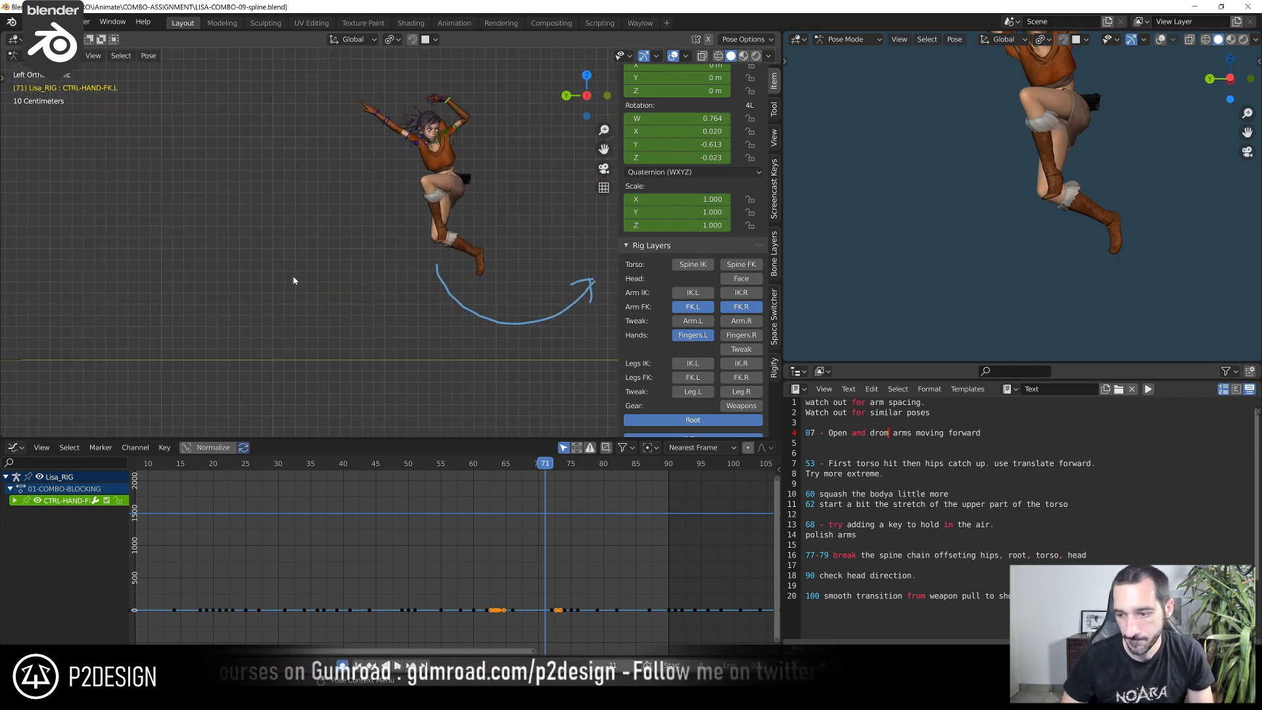
{"action": "key", "text": "Right"}
{"action": "key", "text": "Right"}
{"action": "key", "text": "Left"}
{"action": "key", "text": "Left"}
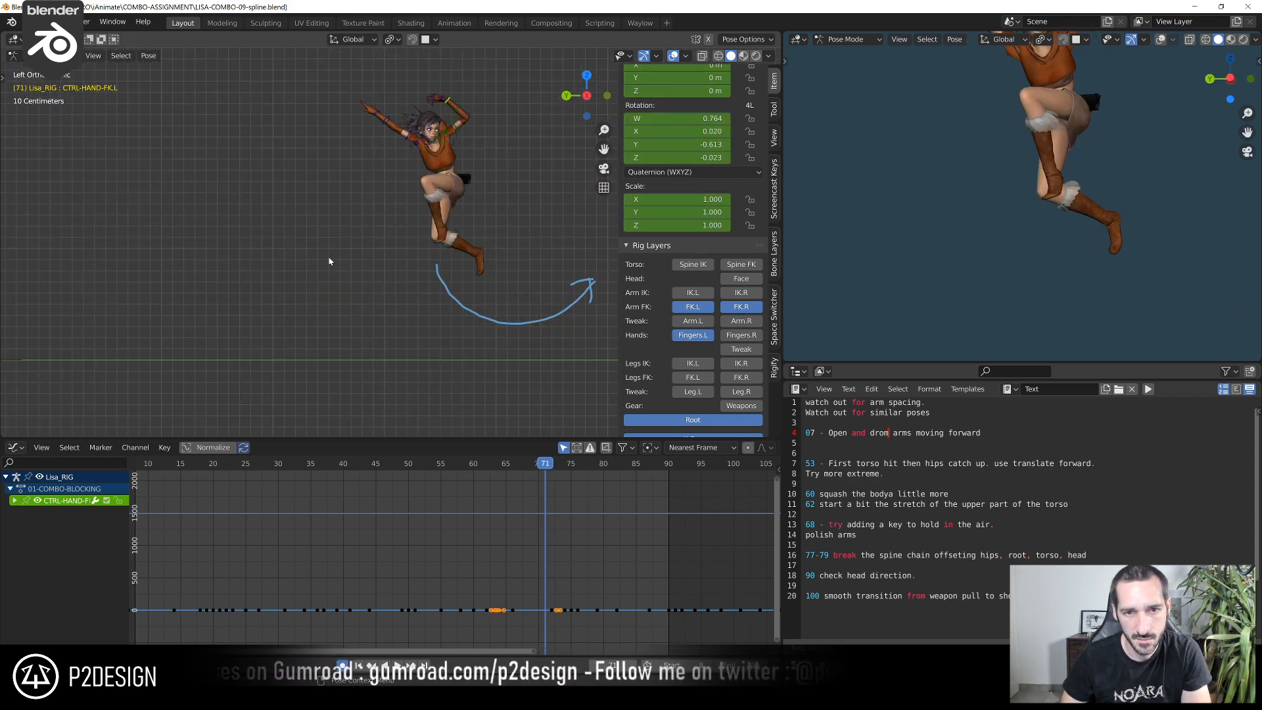
{"action": "key", "text": "Right"}
{"action": "key", "text": "Right"}
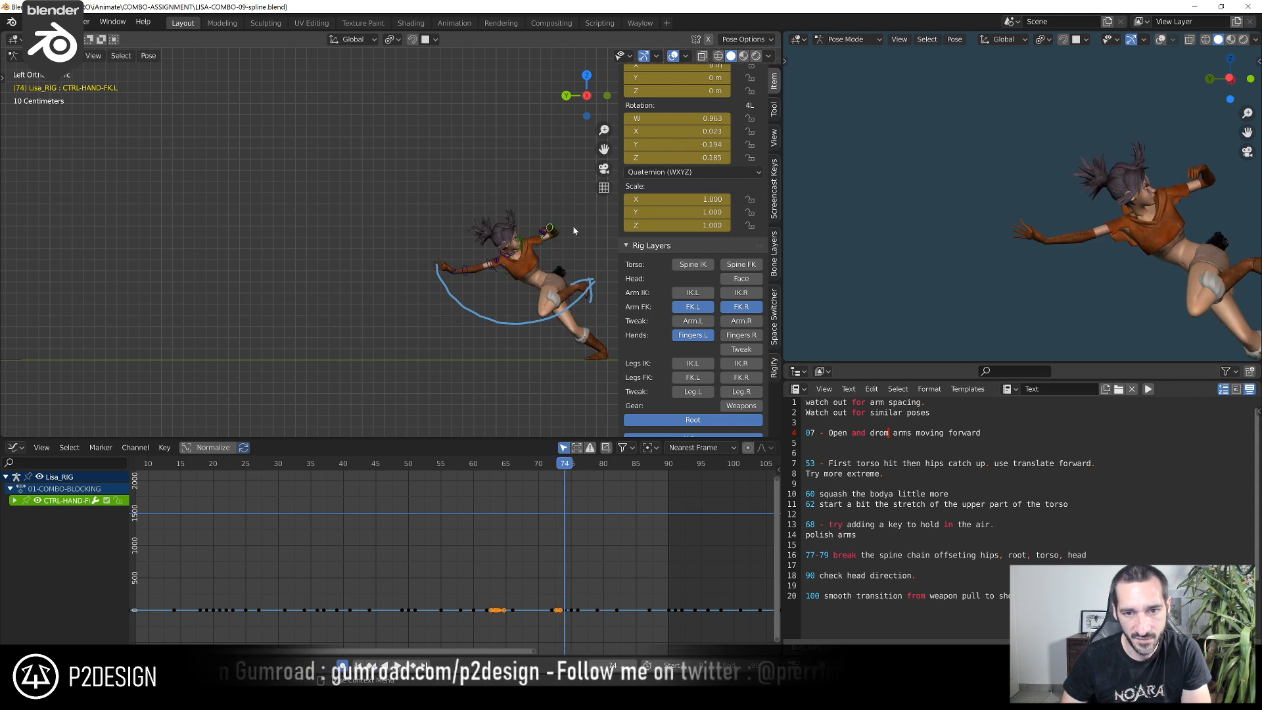
{"action": "key", "text": "Right"}
{"action": "key", "text": "Right"}
{"action": "key", "text": "Right"}
{"action": "key", "text": "Right"}
{"action": "key", "text": "Right"}
{"action": "key", "text": "Right"}
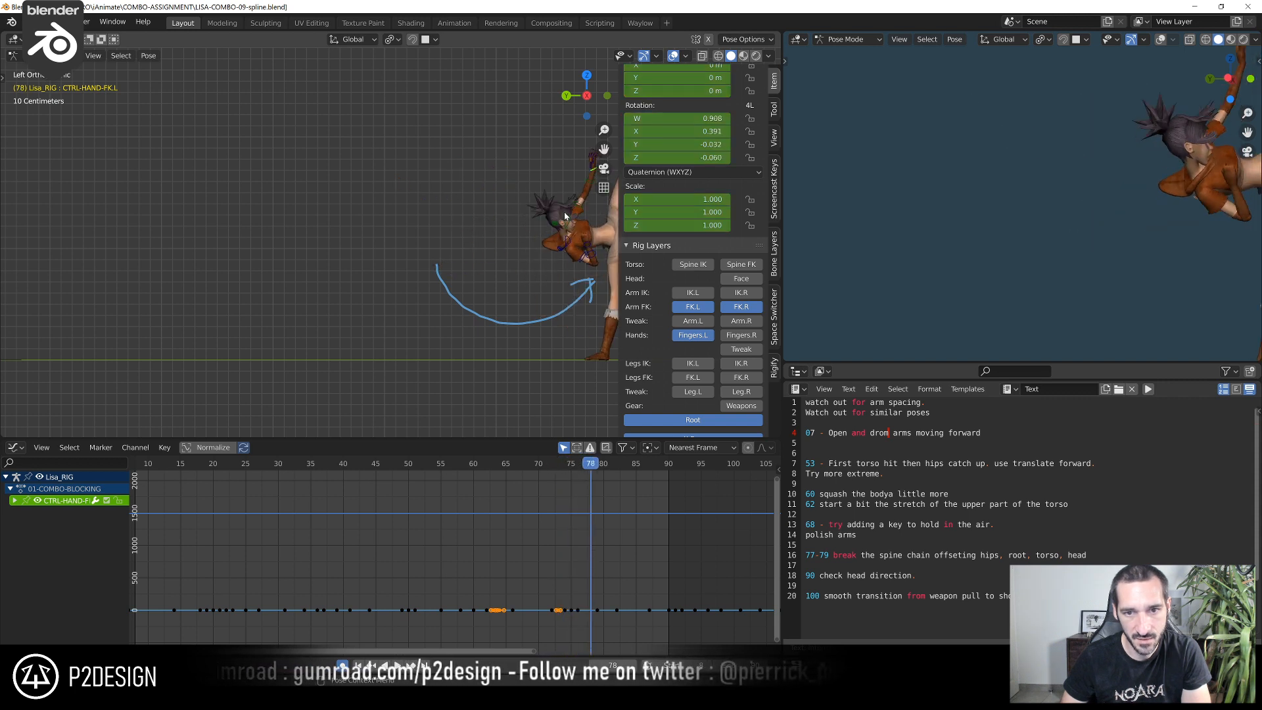
{"action": "key", "text": "Right"}
{"action": "key", "text": "Left"}
{"action": "key", "text": "Left"}
{"action": "key", "text": "Left"}
{"action": "key", "text": "Left"}
{"action": "key", "text": "Left"}
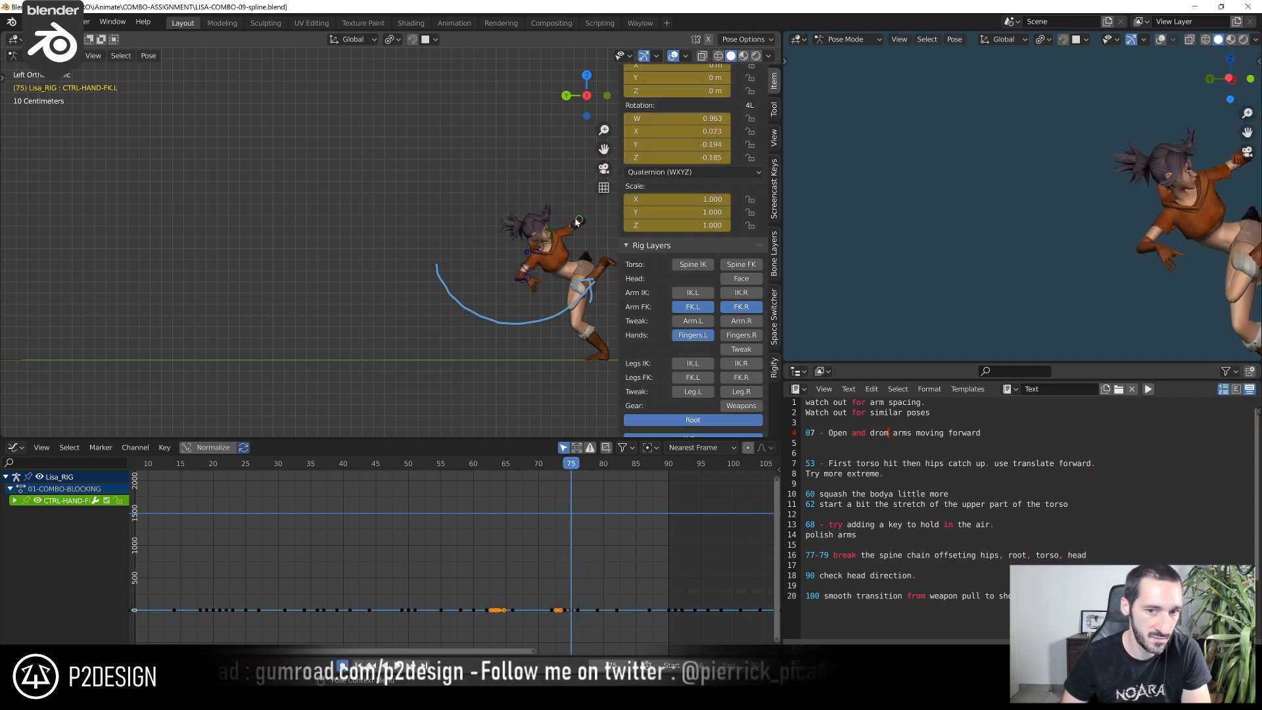
{"action": "key", "text": "Right"}
{"action": "key", "text": "Right"}
{"action": "key", "text": "Right"}
Scrub through the jump and kick from about frame 48 to frame 76 to review the whole motion
{"action": "middle_click_drag", "start_coordinate": [587, 261], "coordinate": [489, 279], "text": "shift"}
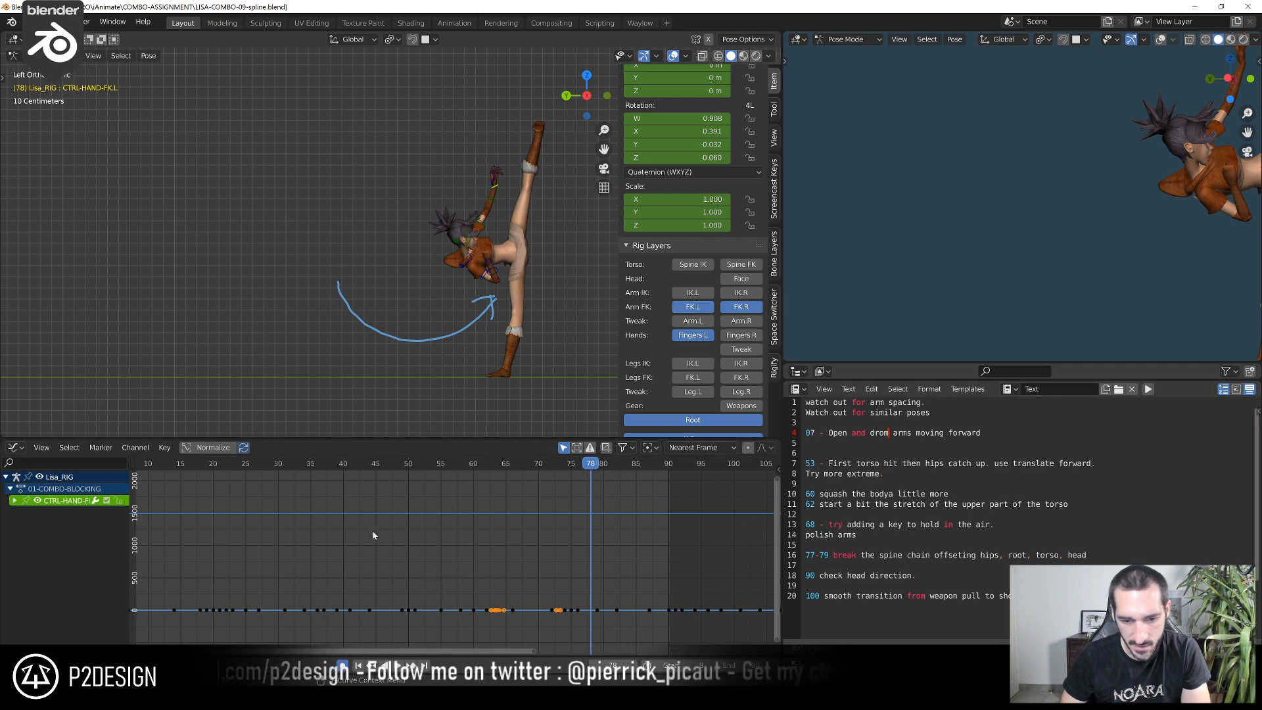
{"action": "left_click_drag", "start_coordinate": [405, 475], "coordinate": [405, 475]}
{"action": "left_click_drag", "start_coordinate": [396, 465], "coordinate": [508, 490]}
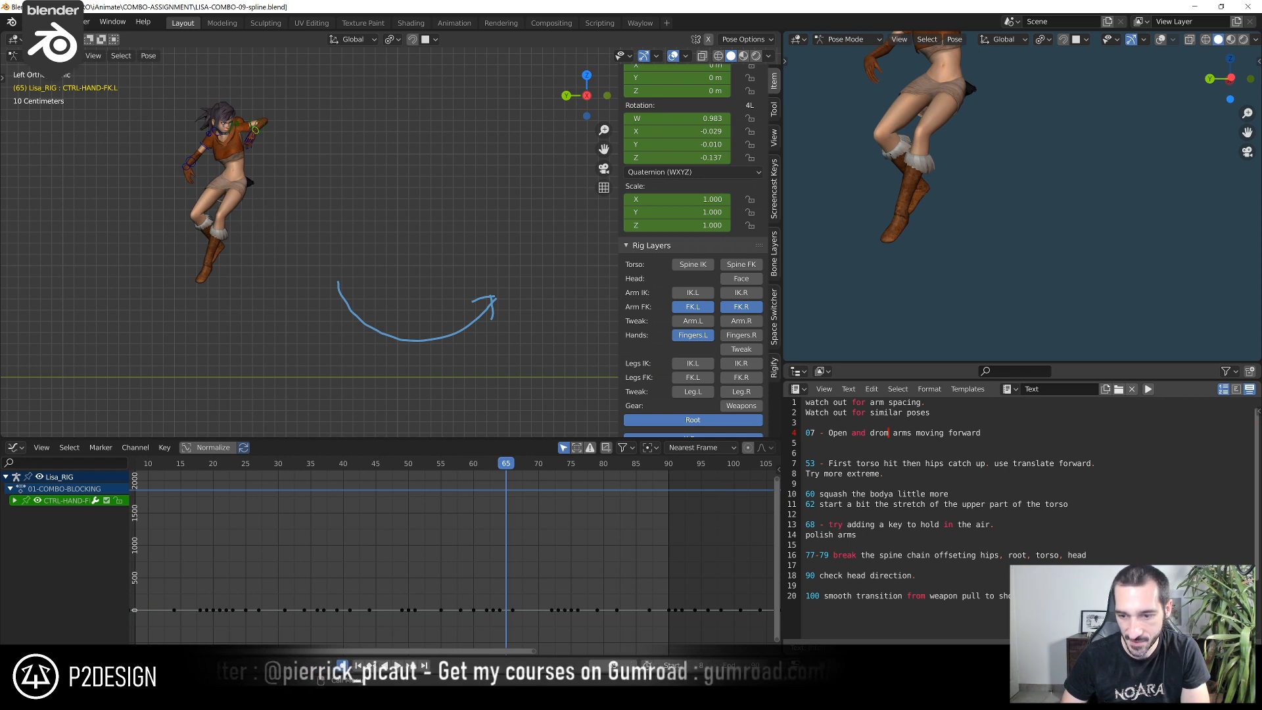
{"action": "left_click_drag", "start_coordinate": [534, 468], "coordinate": [578, 516]}
{"action": "scroll", "coordinate": [417, 369], "scroll_direction": "up", "scroll_amount": 10}
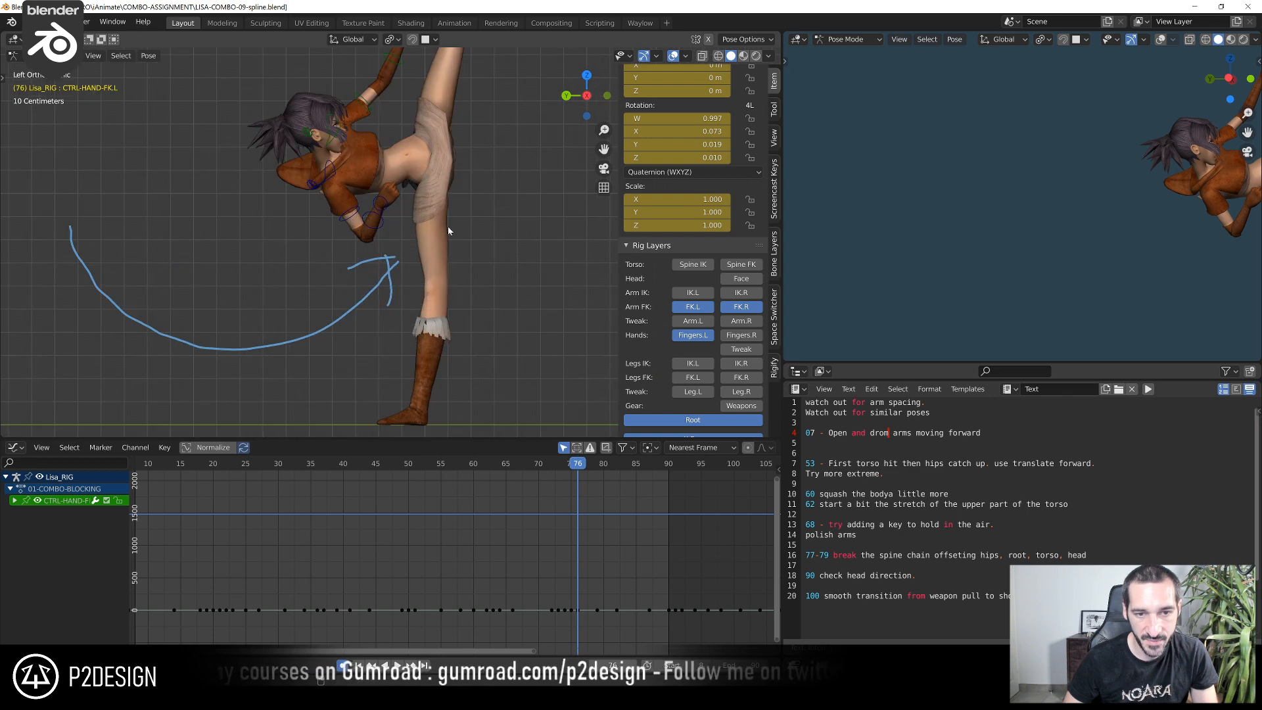
Compare the spine, hip and arm poses of the high kick across frames 75 to 78 in close-up
{"action": "scroll", "coordinate": [417, 369], "scroll_direction": "down", "scroll_amount": 2}
{"action": "key", "text": "Left"}
{"action": "key", "text": "Left"}
{"action": "key", "text": "Right"}
{"action": "key", "text": "Right"}
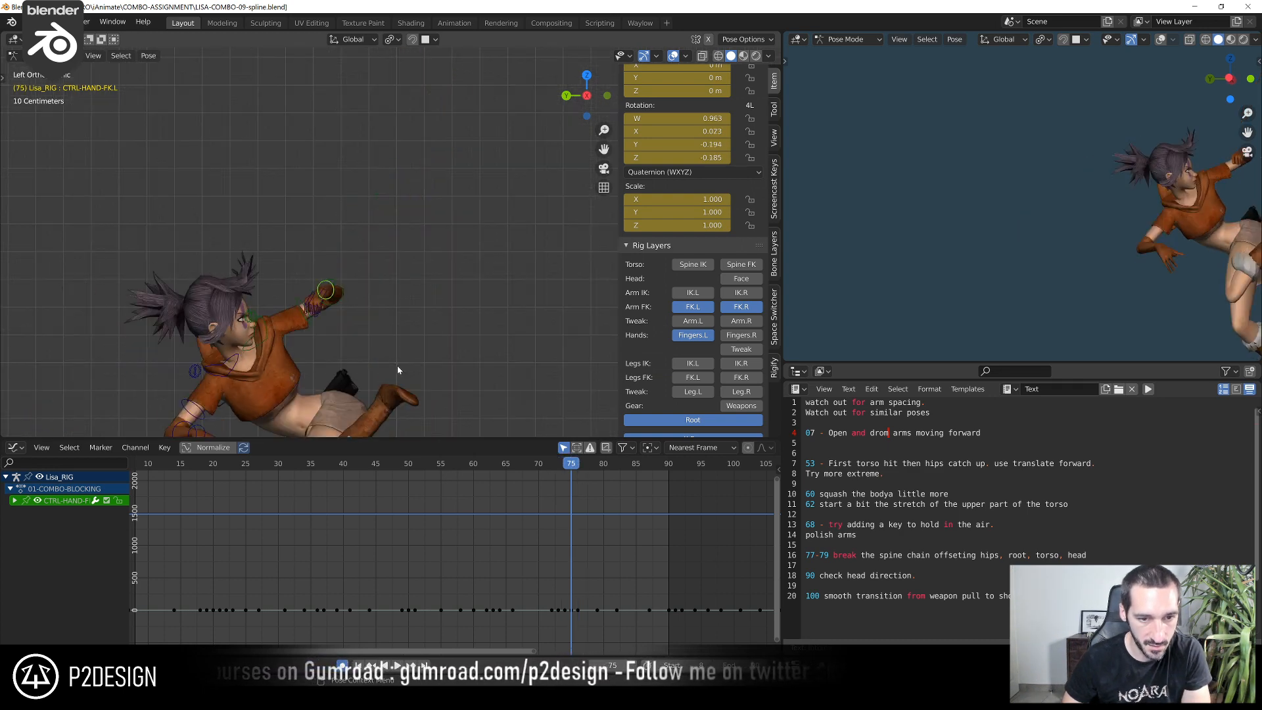
{"action": "key", "text": "Right"}
{"action": "key", "text": "Right"}
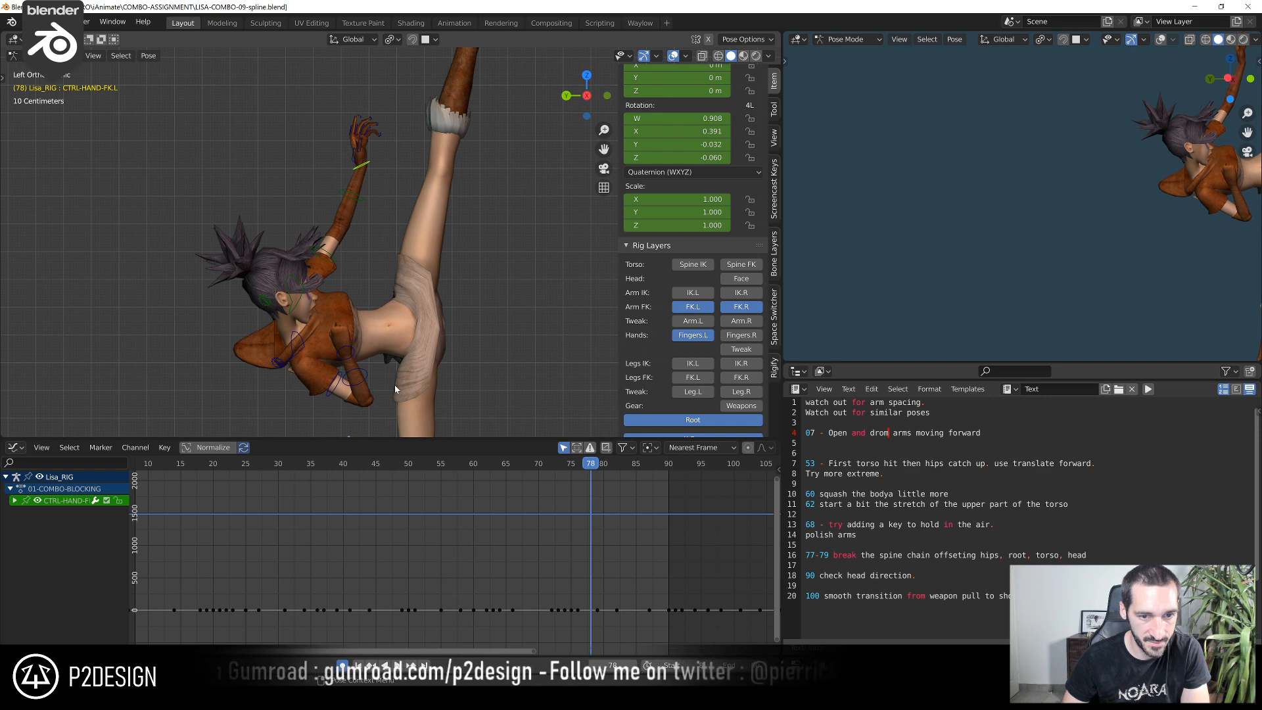
{"action": "key", "text": "Left"}
{"action": "key", "text": "Left"}
{"action": "key", "text": "Left"}
{"action": "key", "text": "Right"}
{"action": "key", "text": "Right"}
{"action": "key", "text": "Right"}
{"action": "key", "text": "Right"}
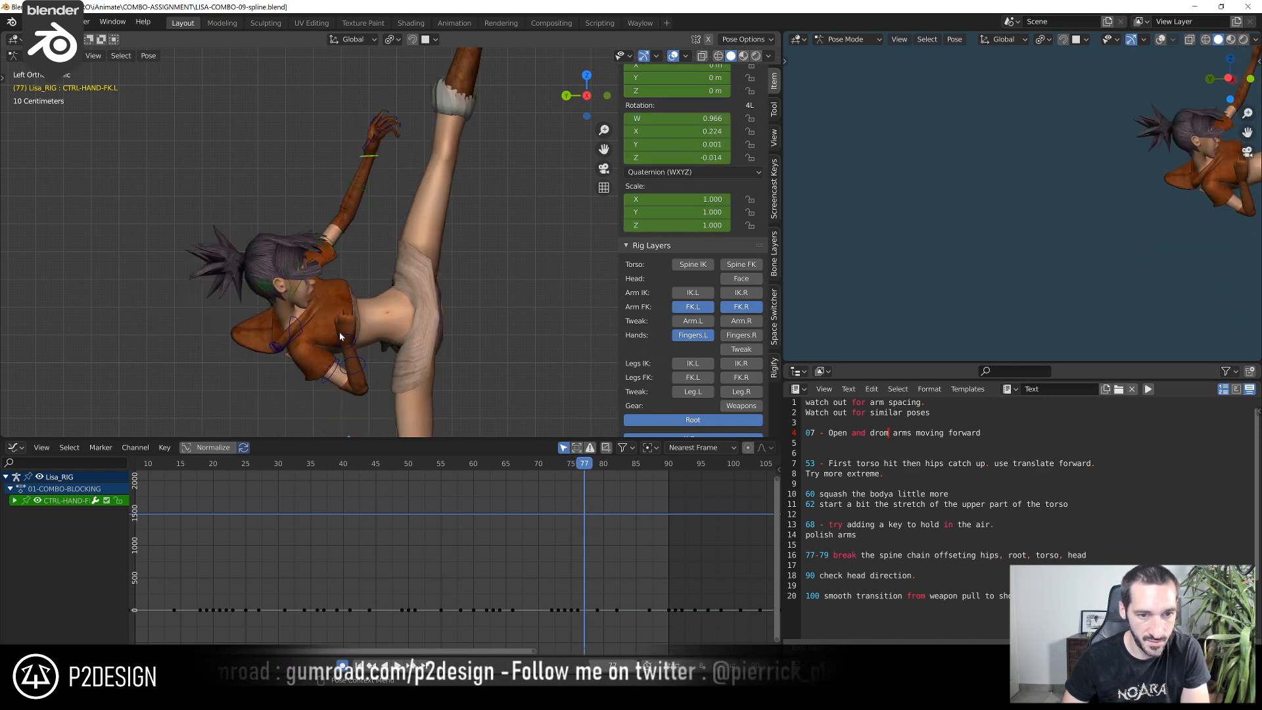
Examine how the body pose changes into the high kick by stepping between frames 75 and 78
{"action": "key", "text": "Left"}
{"action": "key", "text": "Left"}
{"action": "key", "text": "Left"}
{"action": "key", "text": "Left"}
{"action": "key", "text": "Left"}
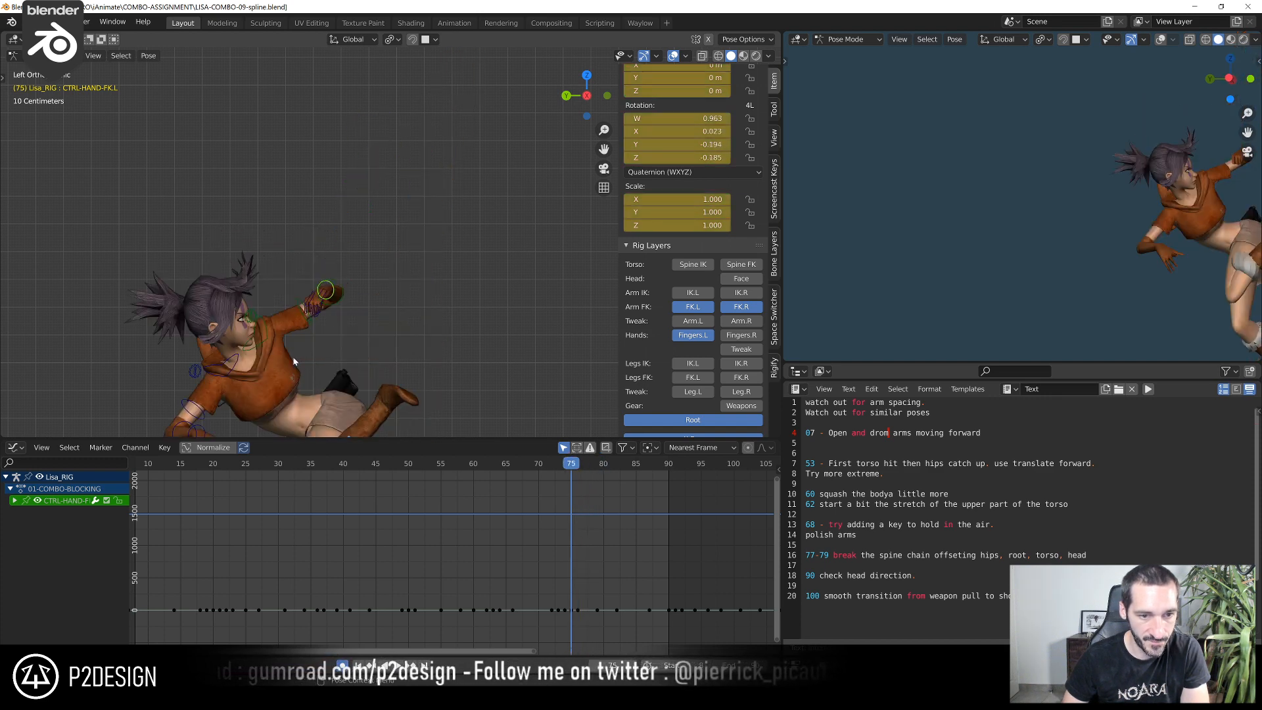
{"action": "key", "text": "Right"}
{"action": "key", "text": "Right"}
{"action": "key", "text": "Right"}
{"action": "key", "text": "Right"}
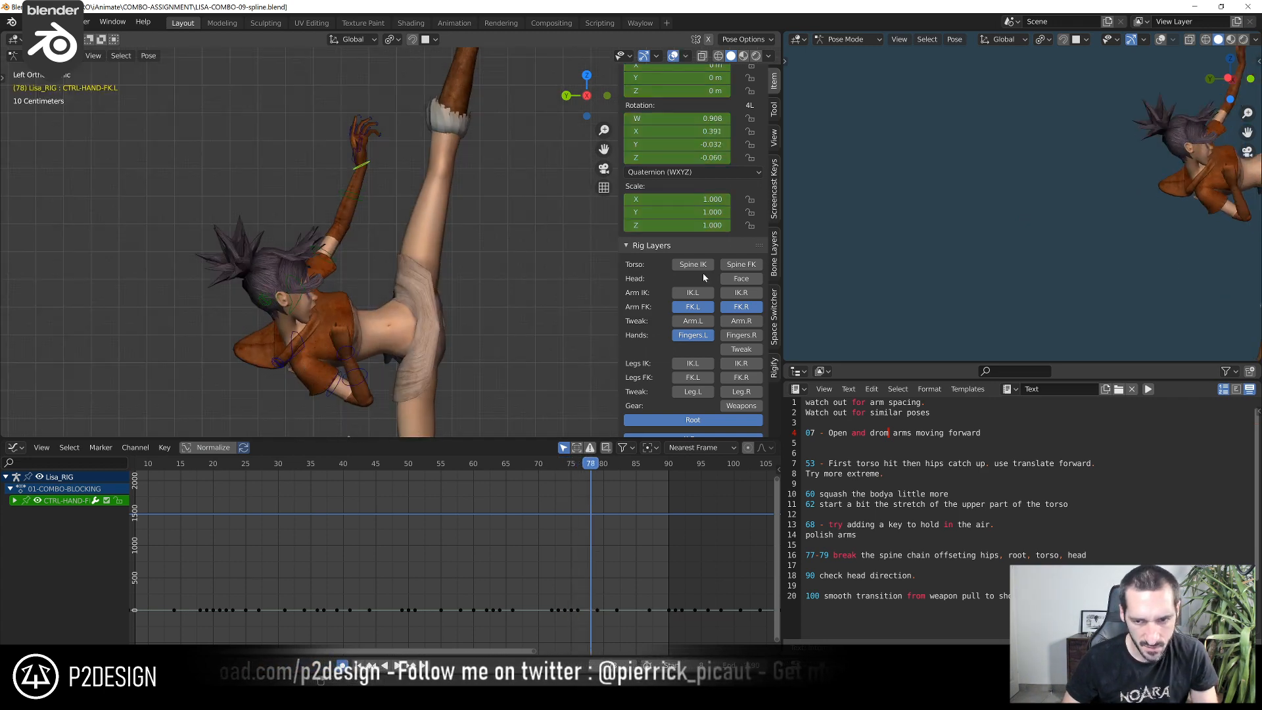
Show only the Spine IK and Root controls, then move the chest control about -0.003 m in Y and 0.010 m in Z at frame 77
{"action": "left_click", "coordinate": [694, 307]}
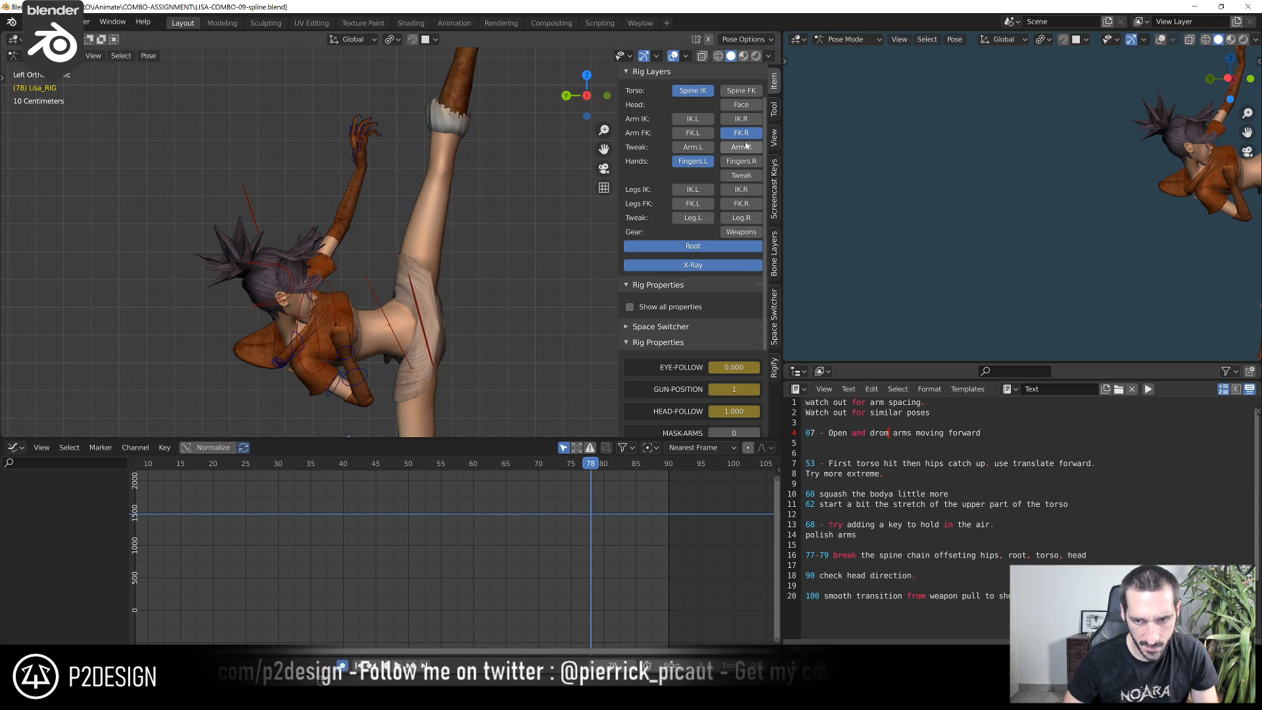
{"action": "left_click", "coordinate": [332, 299]}
{"action": "scroll", "coordinate": [507, 582], "scroll_direction": "up", "scroll_amount": 5}
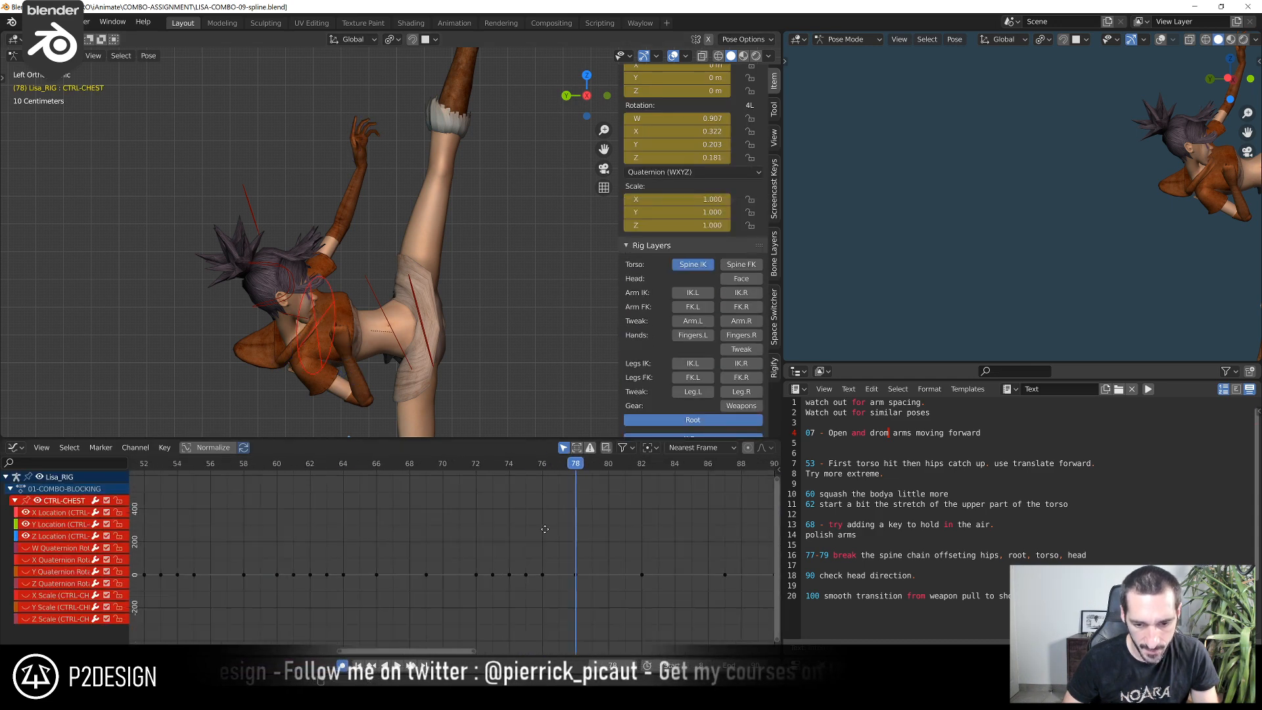
{"action": "middle_click_drag", "start_coordinate": [545, 529], "coordinate": [455, 514]}
{"action": "left_click_drag", "start_coordinate": [439, 469], "coordinate": [471, 479]}
{"action": "key", "text": "g"}
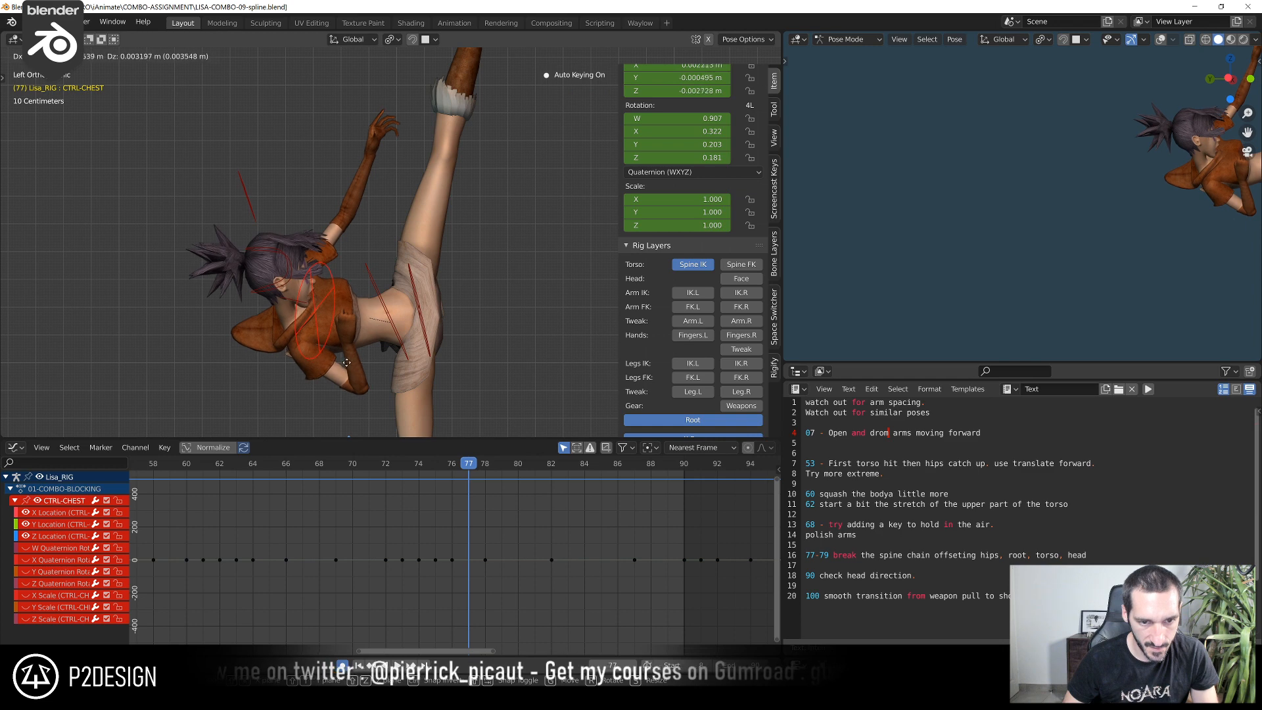
{"action": "left_click", "coordinate": [349, 345]}
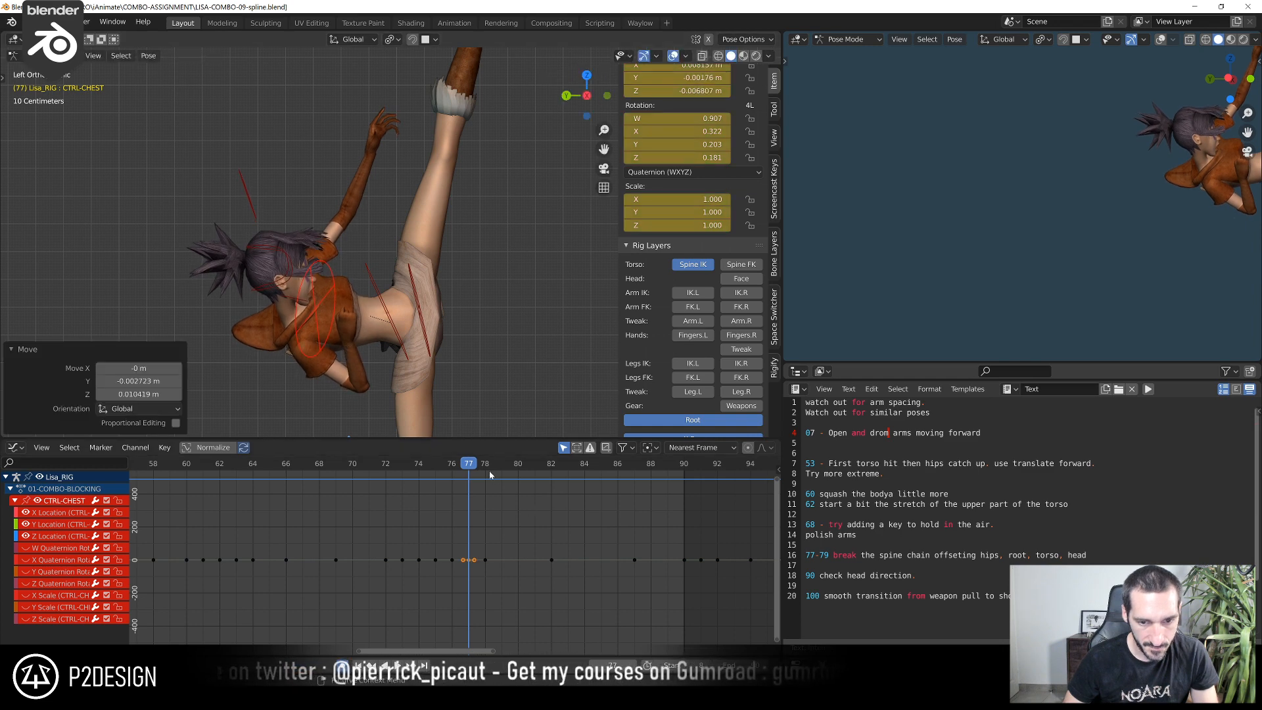
Raise the chest control slightly at frame 78 and rotate it about 3.84° in the side view
{"action": "mouse_move", "coordinate": [474, 471]}
{"action": "left_mouse_down"}
{"action": "mouse_move", "coordinate": [485, 471]}
{"action": "mouse_move", "coordinate": [442, 470]}
{"action": "mouse_move", "coordinate": [479, 462]}
{"action": "left_mouse_up"}
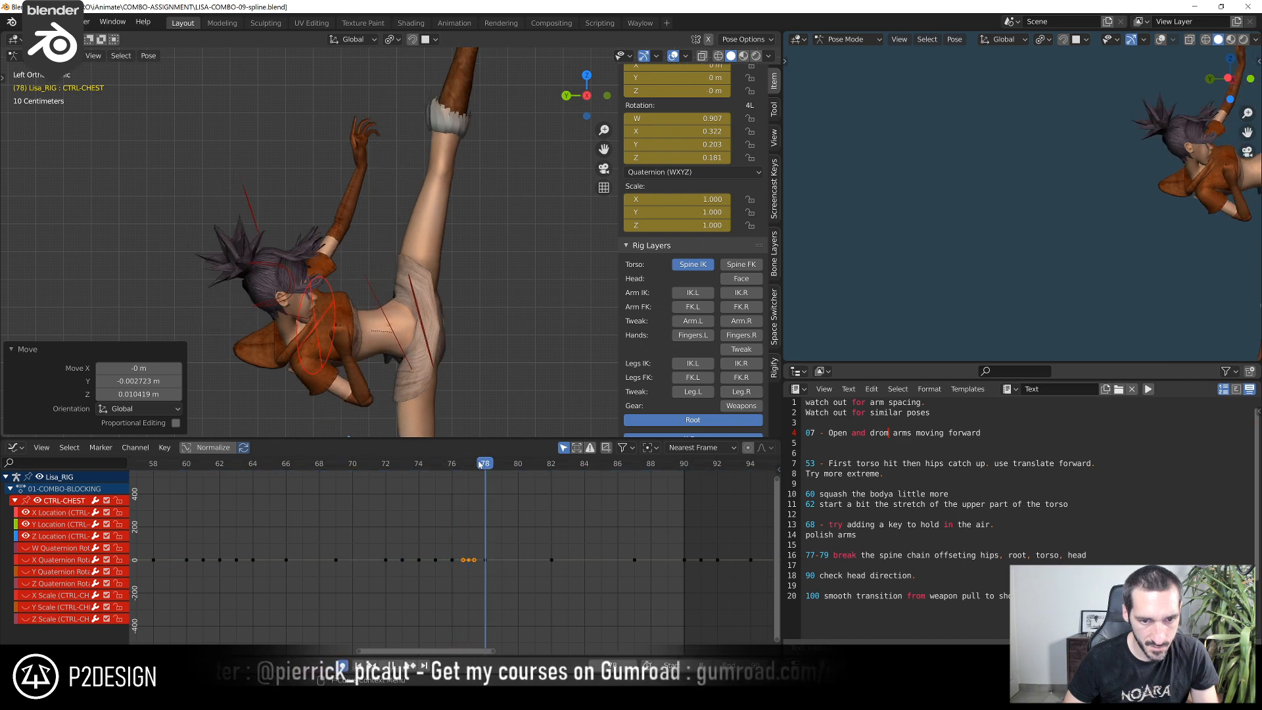
{"action": "key", "text": "g"}
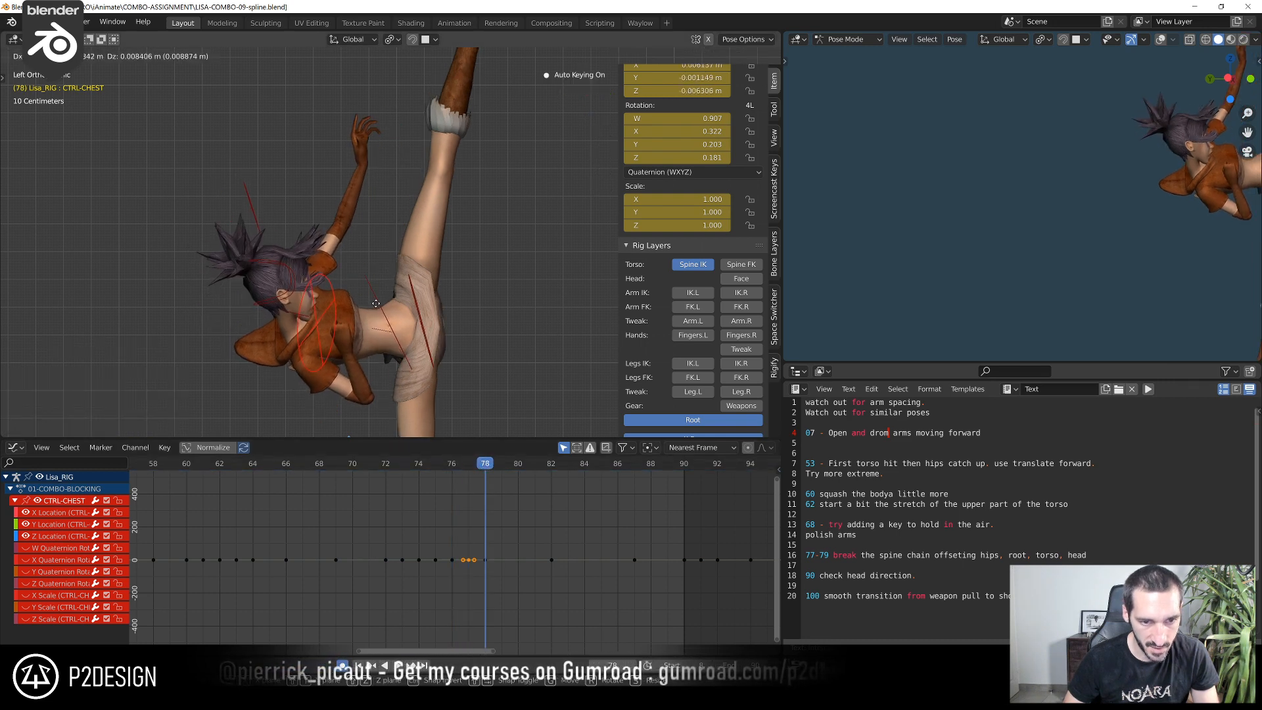
{"action": "left_click", "coordinate": [376, 285]}
{"action": "key", "text": "r"}
{"action": "left_click", "coordinate": [405, 306]}
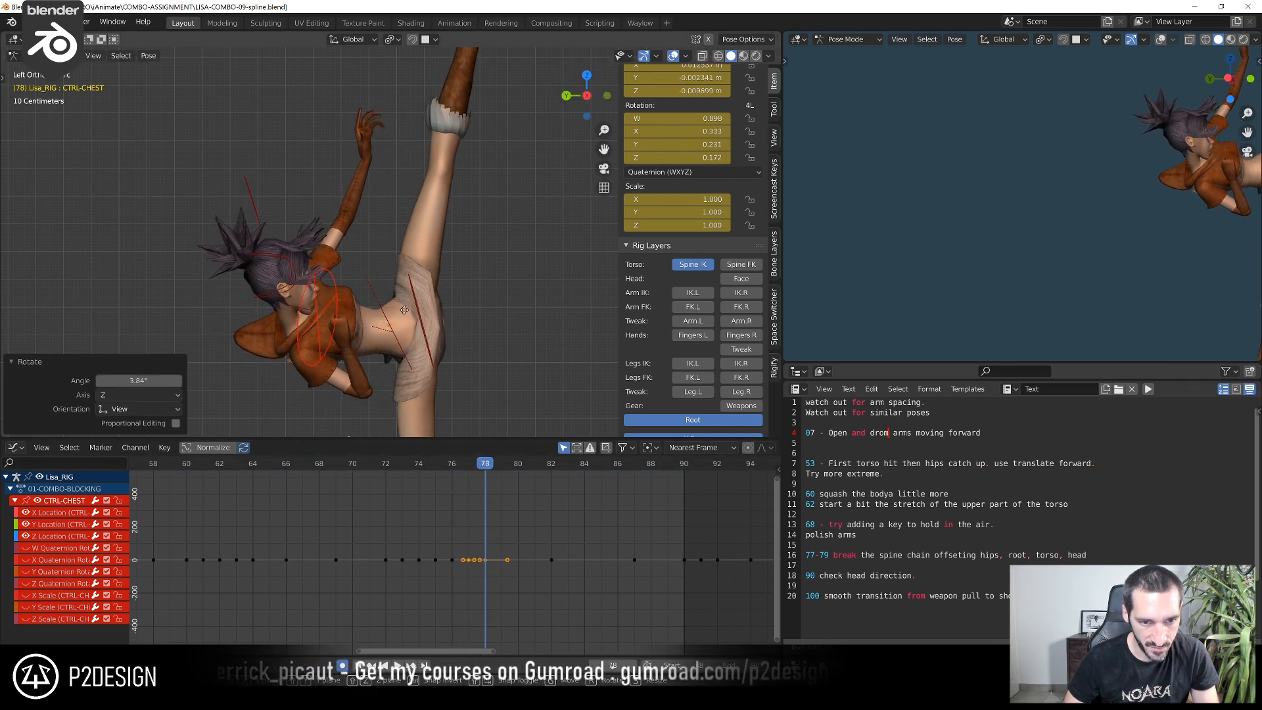
Refine the chest's tilt and position at frame 78 with further small rotations and a move, checking against frame 75
{"action": "key", "text": "g"}
{"action": "right_click", "coordinate": [406, 306]}
{"action": "key", "text": "r"}
{"action": "left_click", "coordinate": [432, 336]}
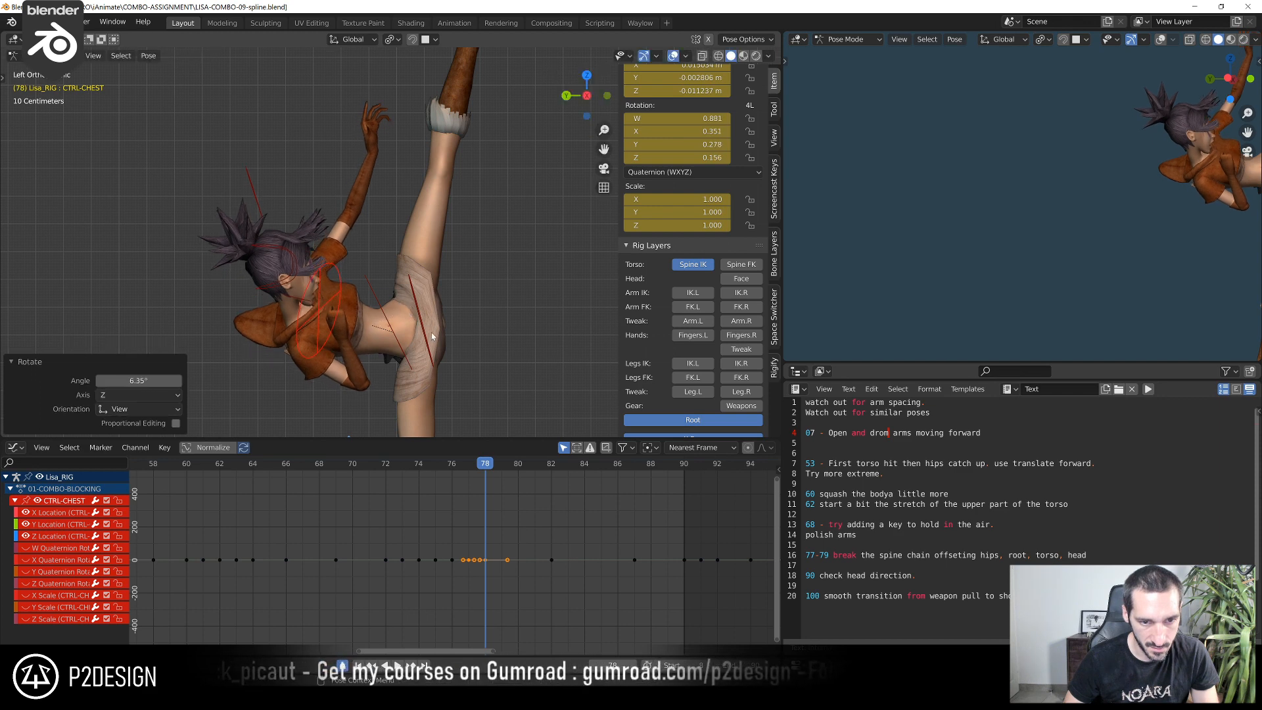
{"action": "key", "text": "r"}
{"action": "left_click", "coordinate": [449, 317]}
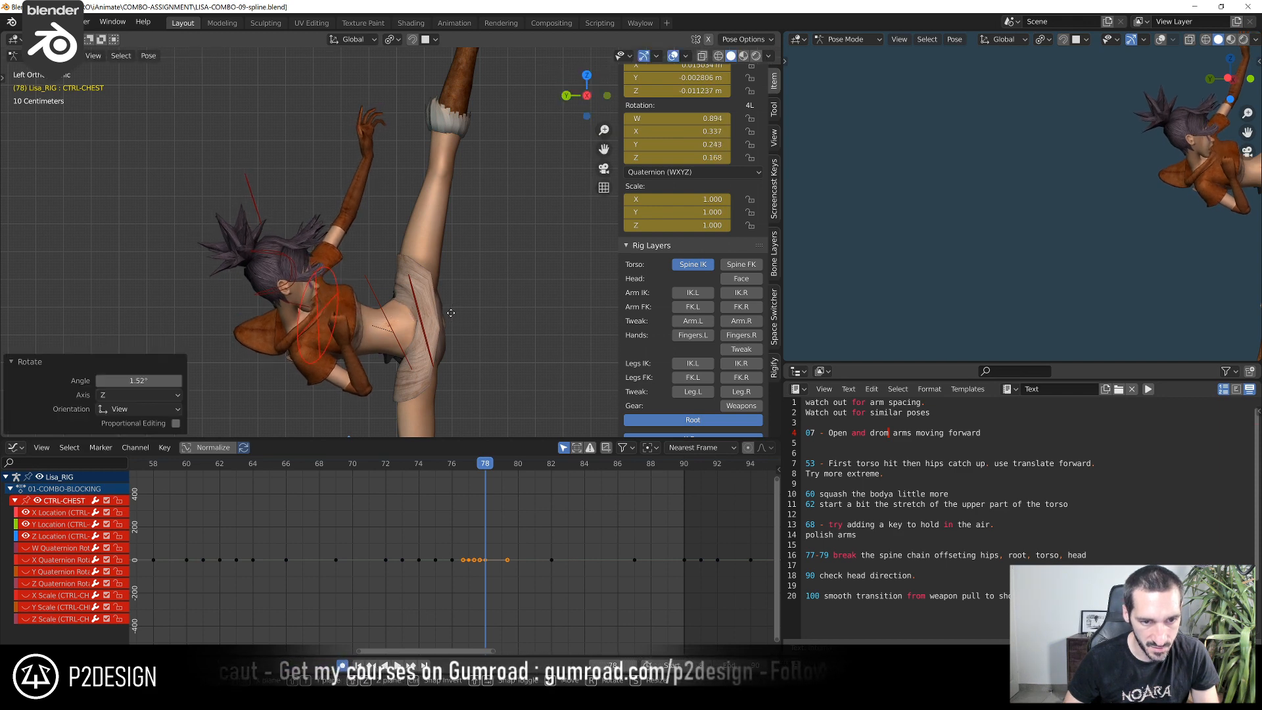
{"action": "key", "text": "g"}
{"action": "left_click", "coordinate": [454, 312]}
{"action": "key", "text": "Left"}
{"action": "key", "text": "Left"}
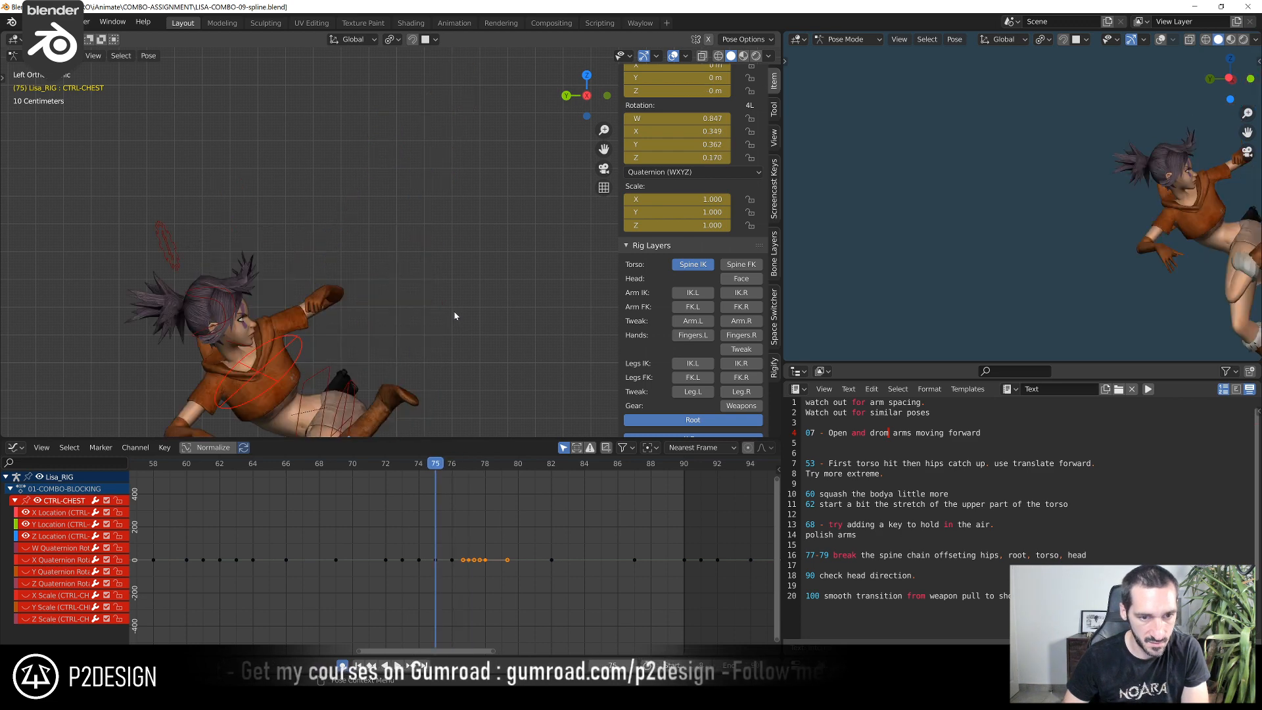
{"action": "key", "text": "Right"}
{"action": "key", "text": "Right"}
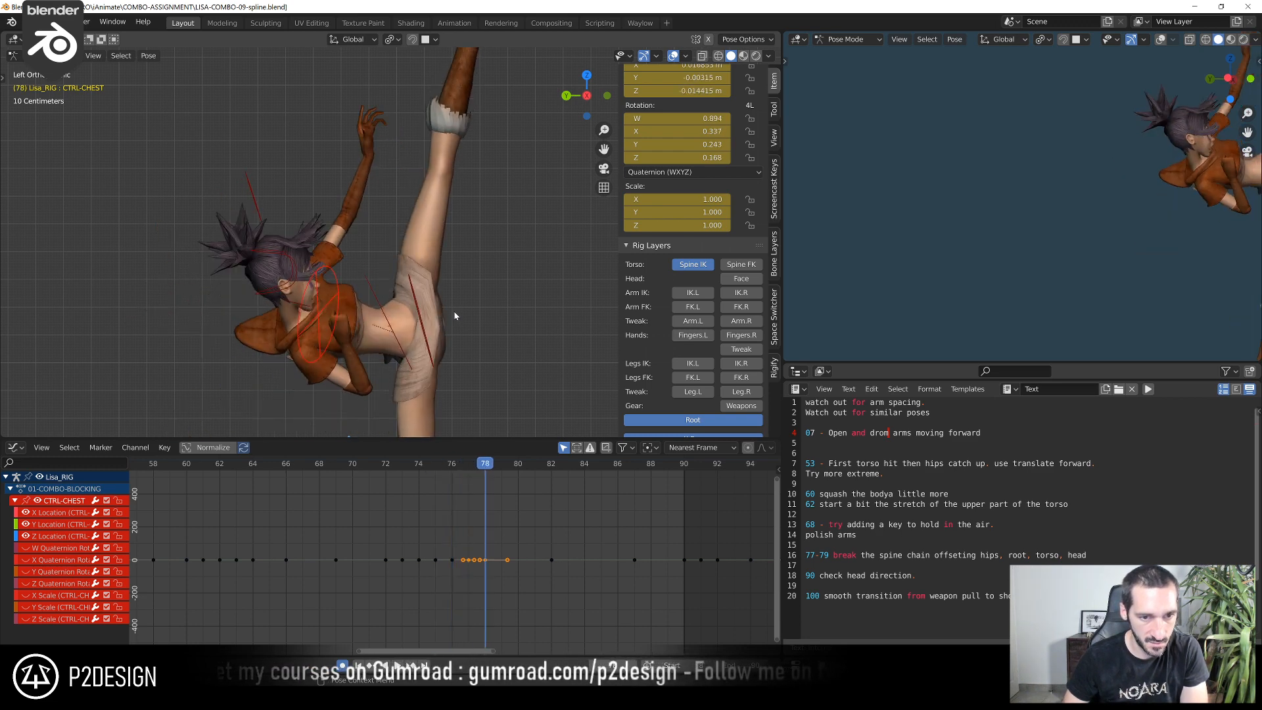
Nudge the chest control upward at frame 78, rotate it about 2.29°, and adjust its position once more
{"action": "key", "text": "g"}
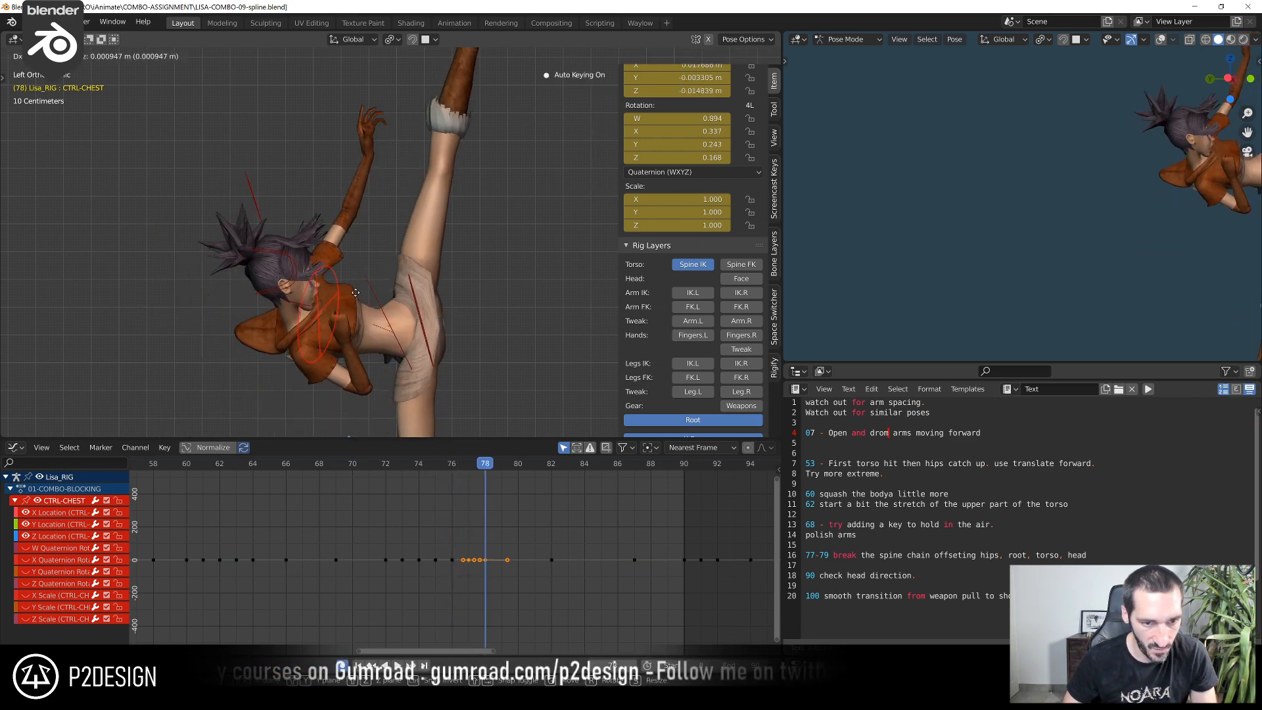
{"action": "left_click", "coordinate": [359, 284]}
{"action": "key", "text": "r"}
{"action": "left_click", "coordinate": [376, 225]}
{"action": "key", "text": "g"}
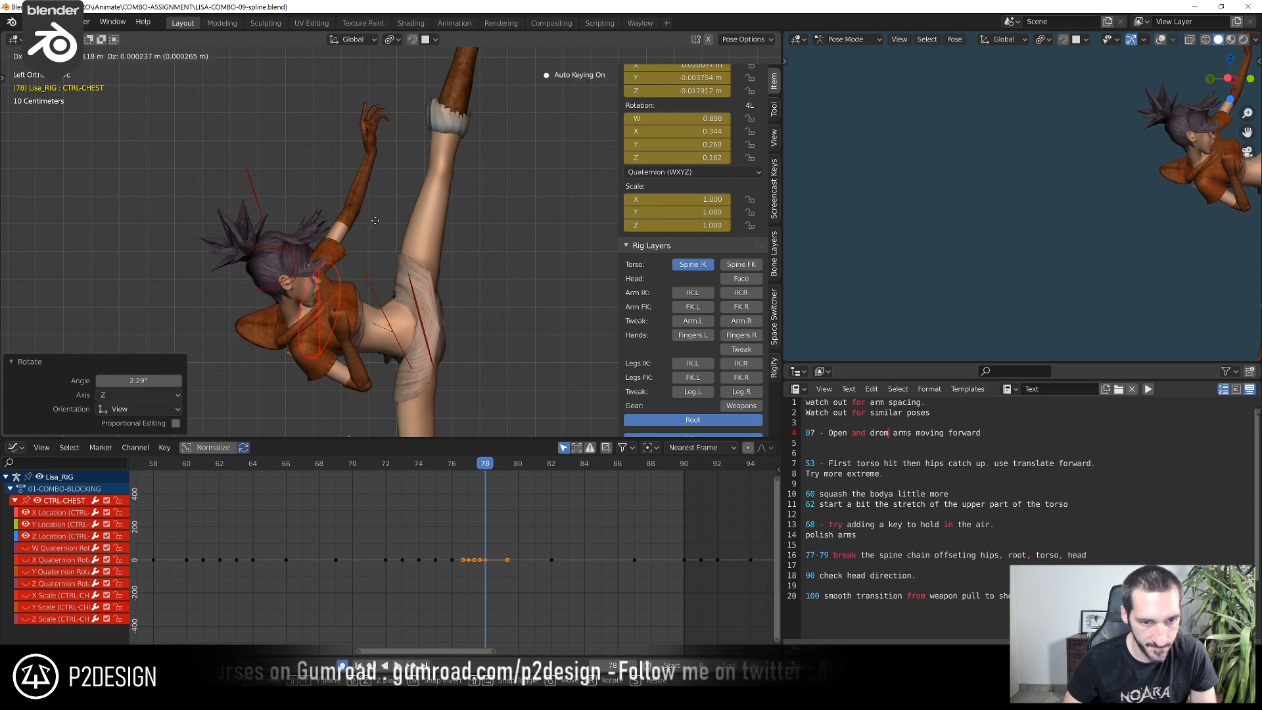
{"action": "left_click", "coordinate": [379, 221]}
Compare the adjusted chest pose with the preceding poses by stepping between frames 75 and 78
{"action": "key", "text": "Left"}
{"action": "key", "text": "Left"}
{"action": "key", "text": "Left"}
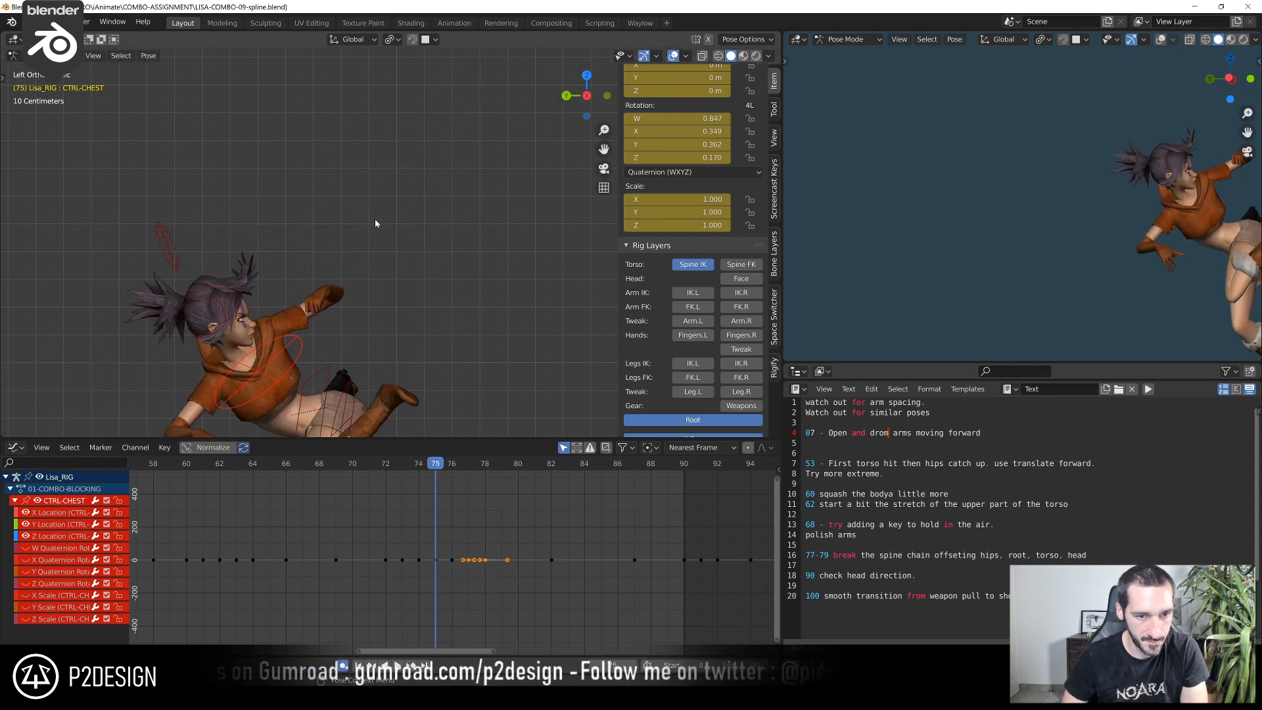
{"action": "key", "text": "Right"}
Move the chest control about 0.003 m in Y and -0.007 m in Z at frame 82, then rotate it about -0.385°
{"action": "key", "text": "Right"}
{"action": "key", "text": "Right"}
{"action": "key", "text": "Right"}
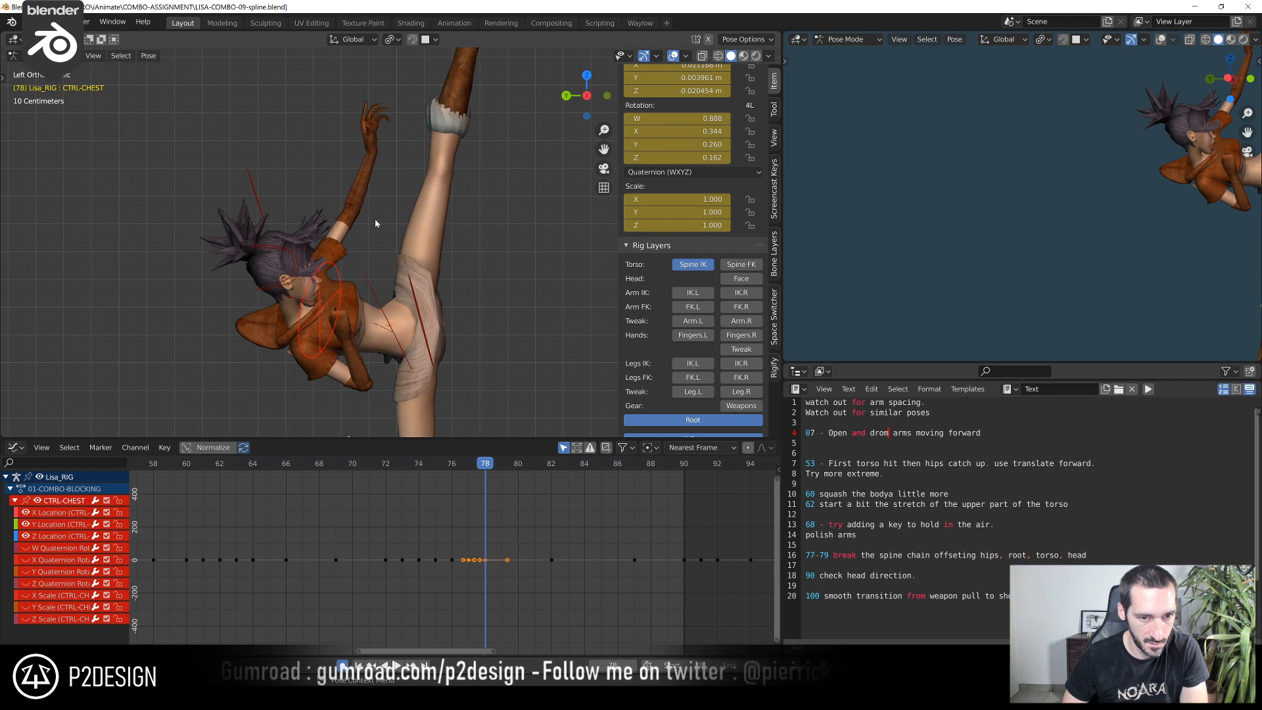
{"action": "key", "text": "Right"}
{"action": "key", "text": "Right"}
{"action": "key", "text": "Right"}
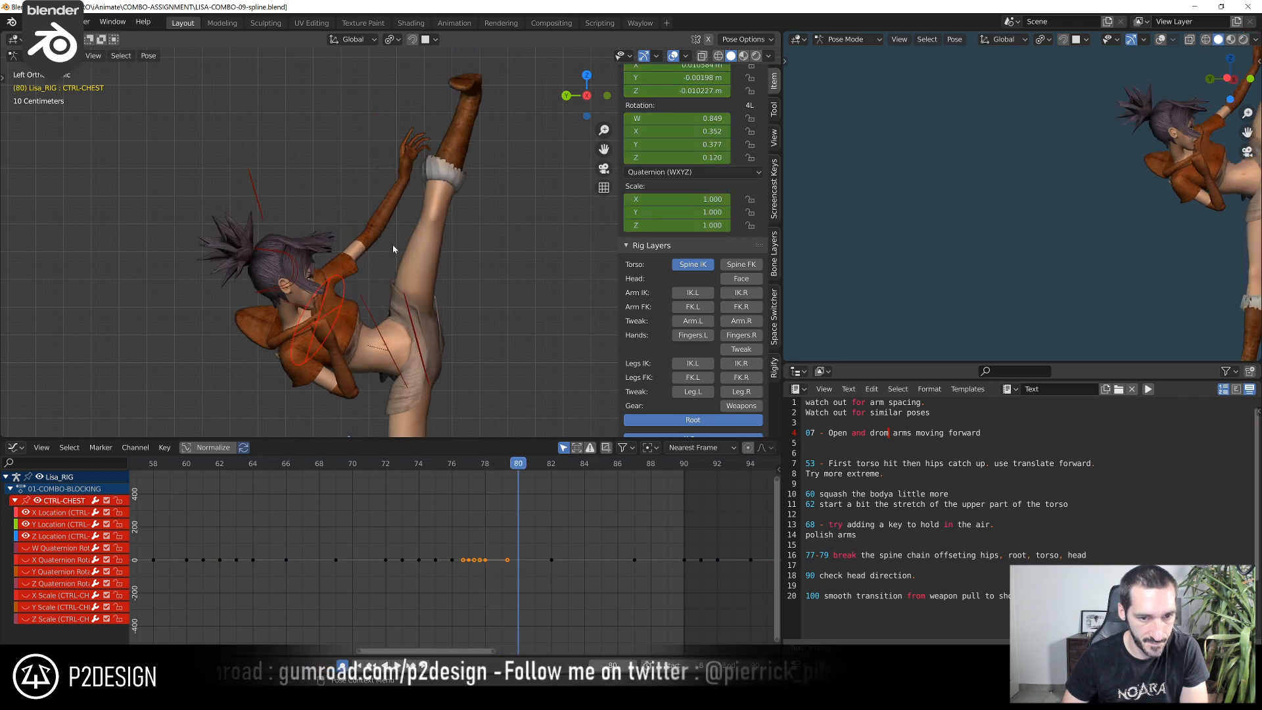
{"action": "key", "text": "g"}
{"action": "left_click", "coordinate": [199, 260]}
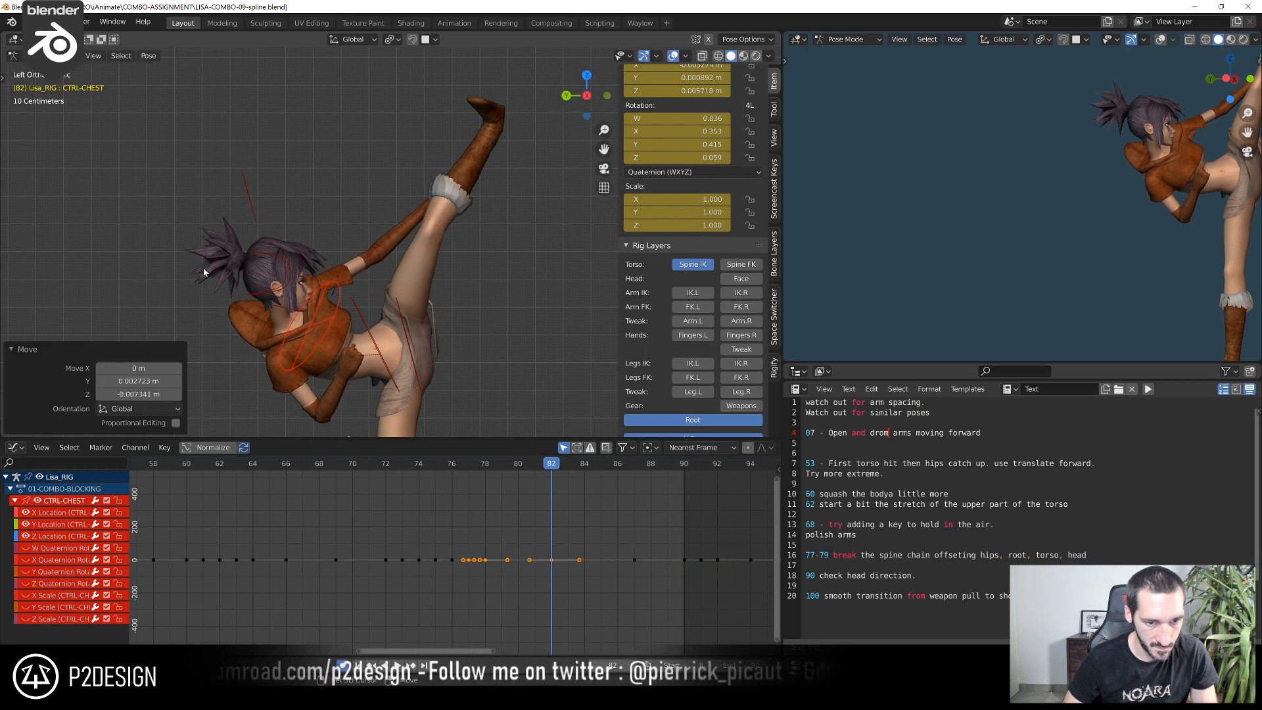
{"action": "key", "text": "r"}
{"action": "left_click", "coordinate": [201, 255]}
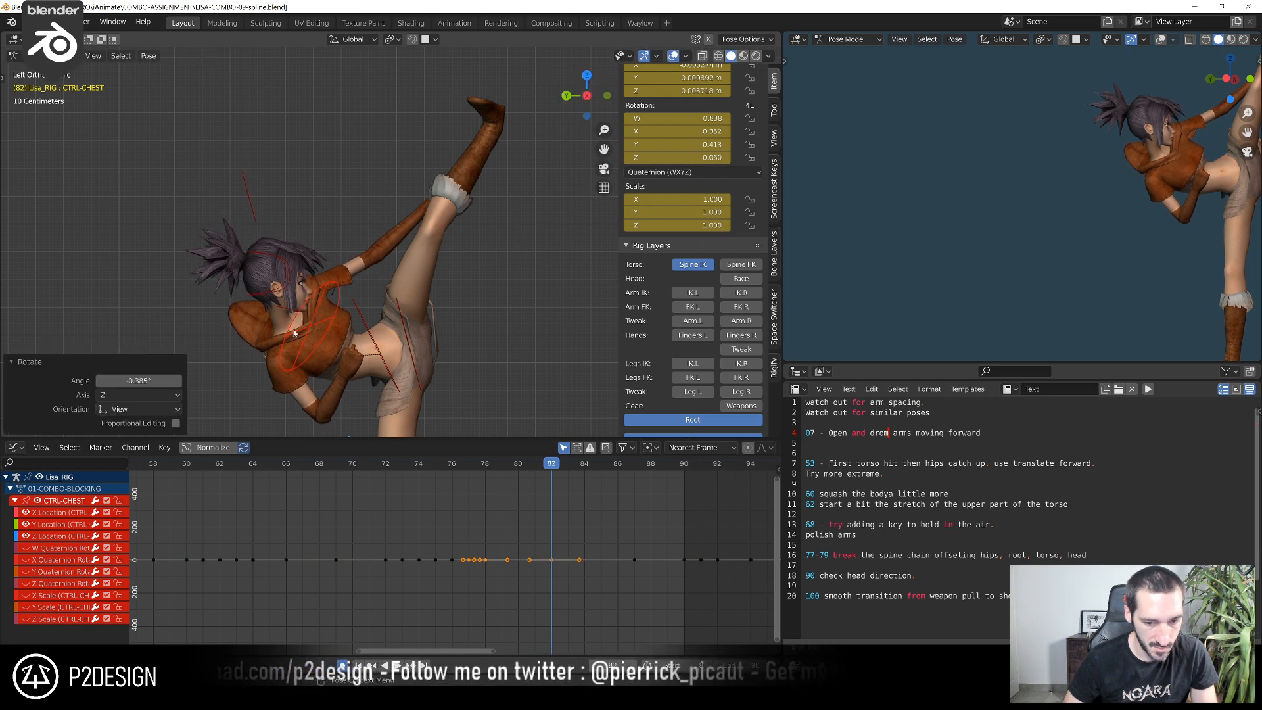
Play back the jump and sketch a curved annotation arrow below the airborne pose at frame 71 to mark the swing's arc
{"action": "left_click", "coordinate": [415, 467]}
{"action": "key", "text": "space"}
{"action": "key", "text": "space"}
{"action": "left_click_drag", "start_coordinate": [415, 466], "coordinate": [370, 488]}
{"action": "key", "text": "space"}
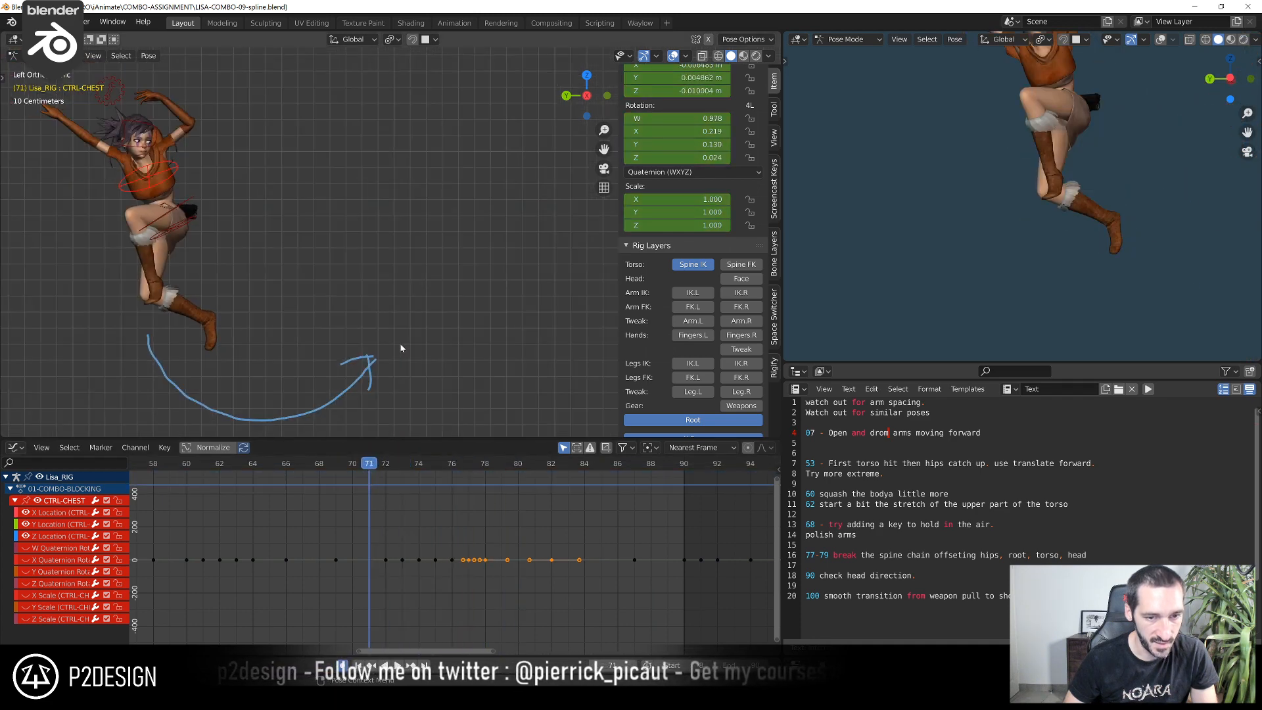
{"action": "left_click", "coordinate": [373, 466]}
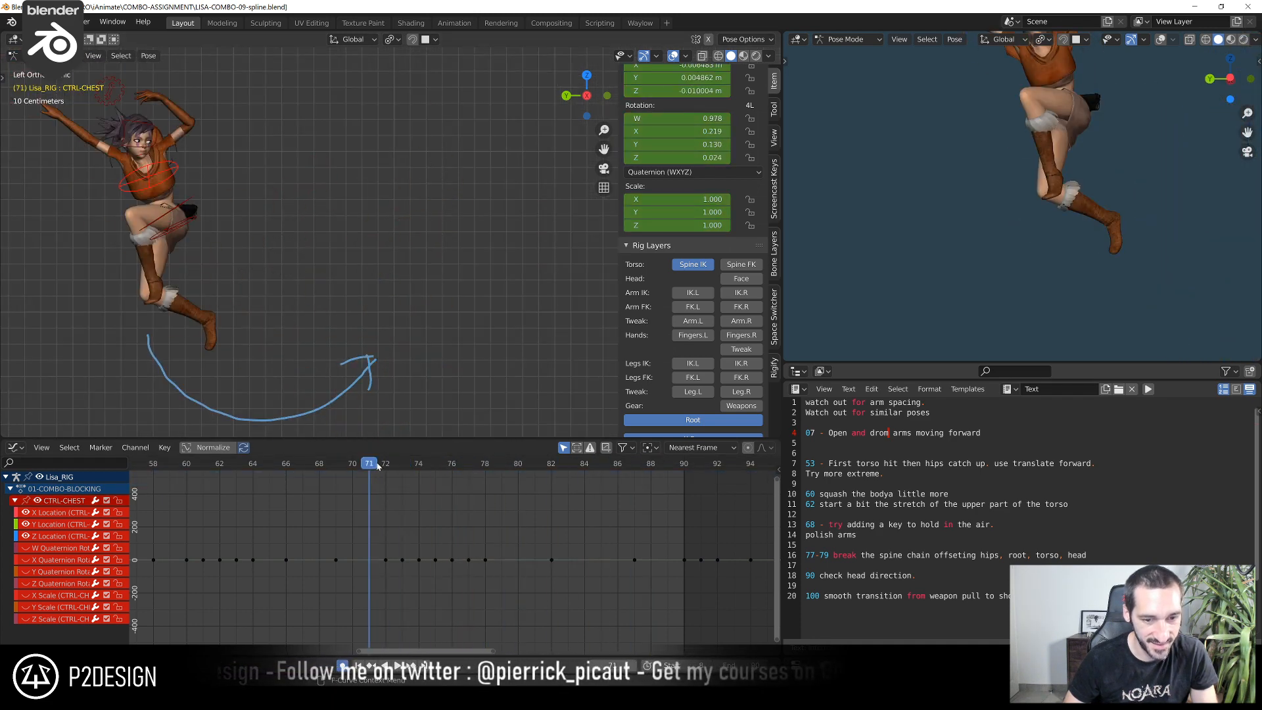
Play and scrub the jump into the high kick between frames 64 and 78 to compare its motion with the drawn arc
{"action": "key", "text": "space"}
{"action": "key", "text": "space"}
{"action": "left_click", "coordinate": [380, 468]}
{"action": "key", "text": "space"}
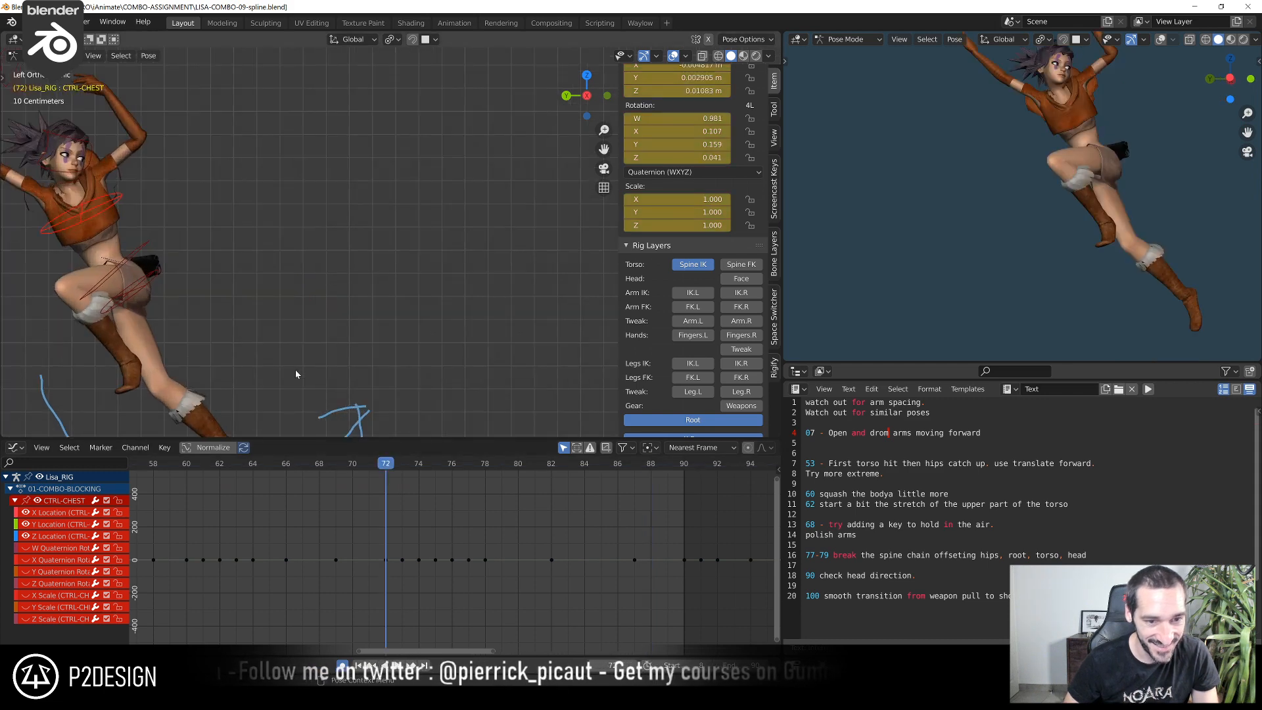
{"action": "left_click", "coordinate": [350, 468]}
{"action": "left_click_drag", "start_coordinate": [354, 468], "coordinate": [480, 491]}
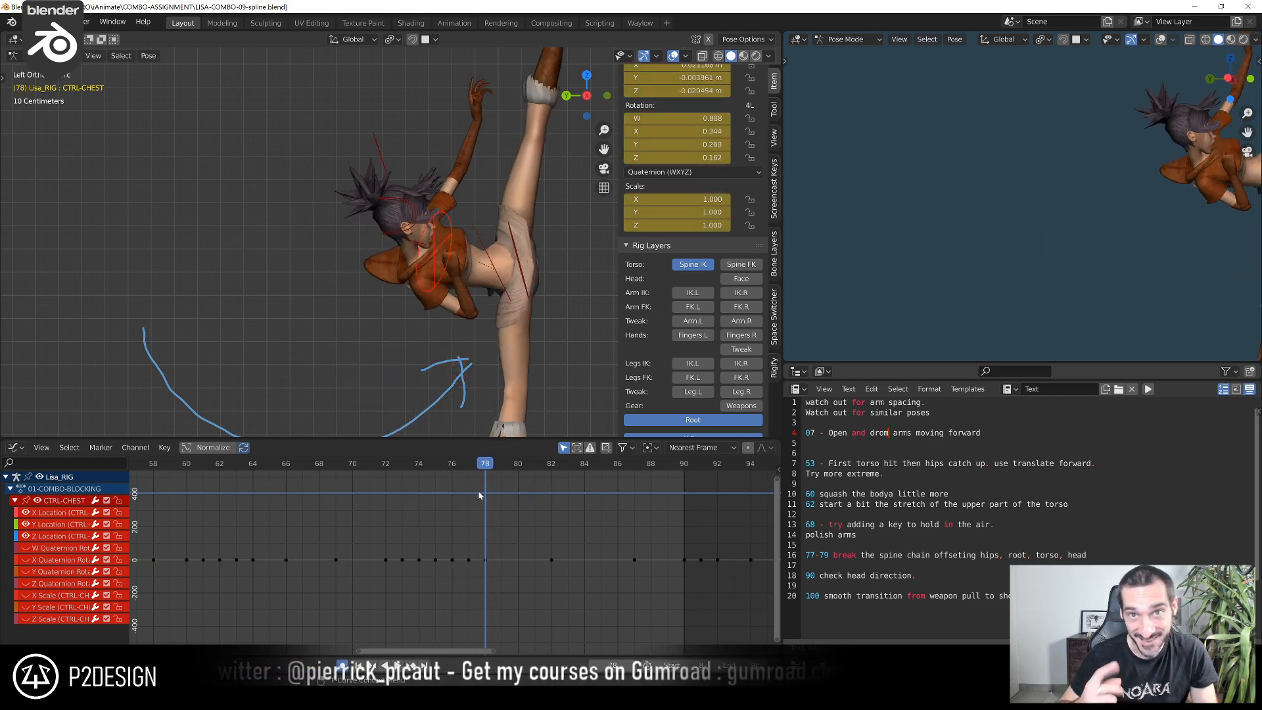
{"action": "left_click", "coordinate": [386, 467]}
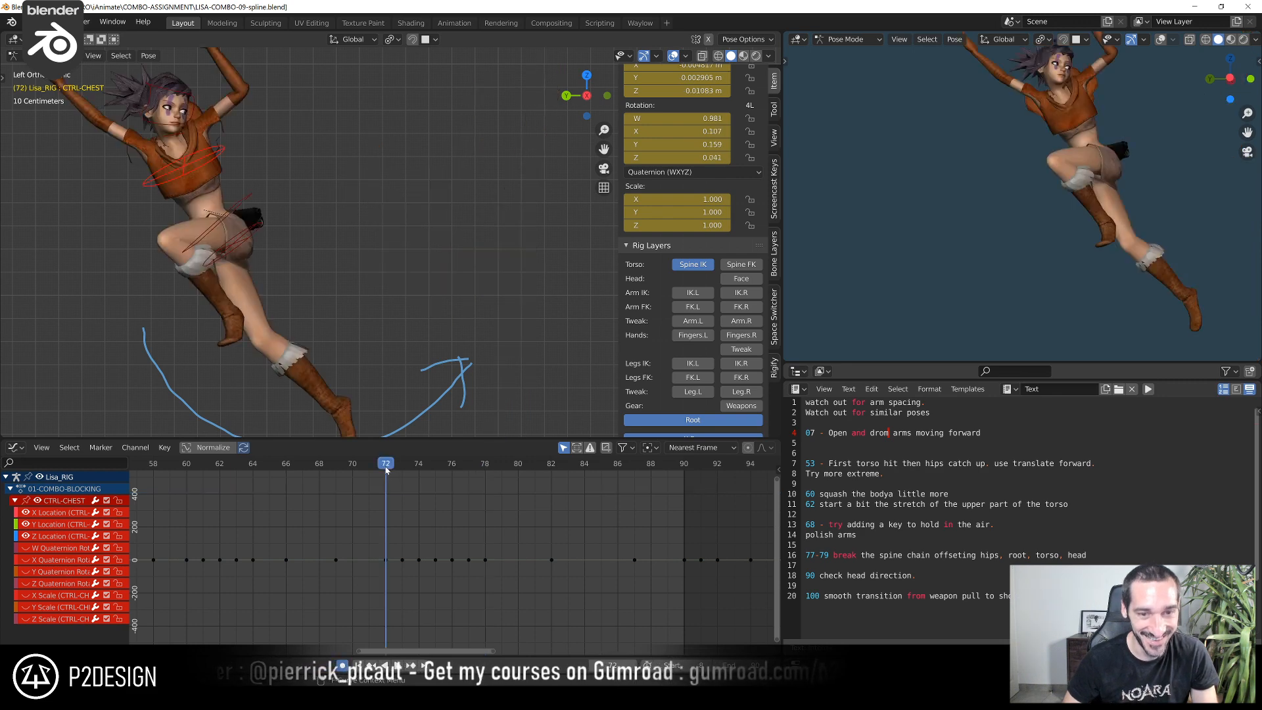
{"action": "key", "text": "space"}
{"action": "left_click_drag", "start_coordinate": [386, 467], "coordinate": [297, 479]}
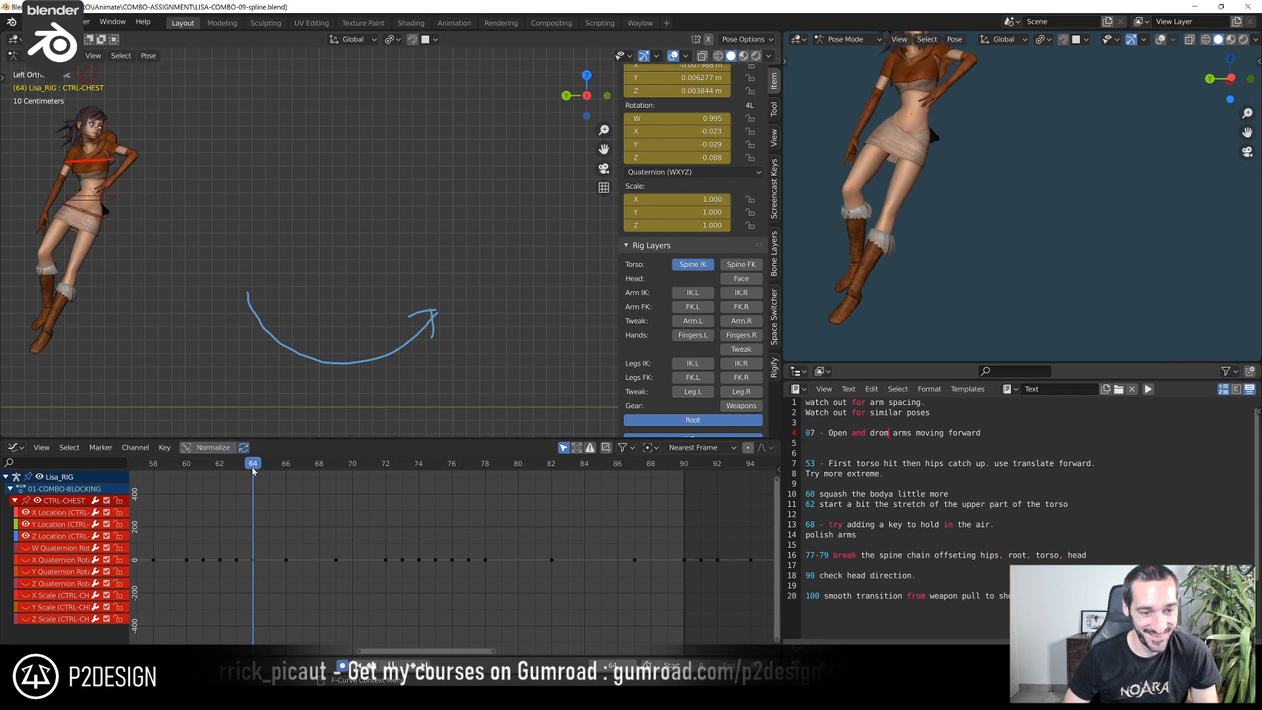
{"action": "key", "text": "space"}
{"action": "left_click_drag", "start_coordinate": [403, 475], "coordinate": [437, 478]}
Select the head tweak control and move it about -0.004 m in Y and -0.008 m in Z at frame 76
{"action": "scroll", "coordinate": [389, 280], "scroll_direction": "up", "scroll_amount": 1}
{"action": "left_click", "coordinate": [378, 252]}
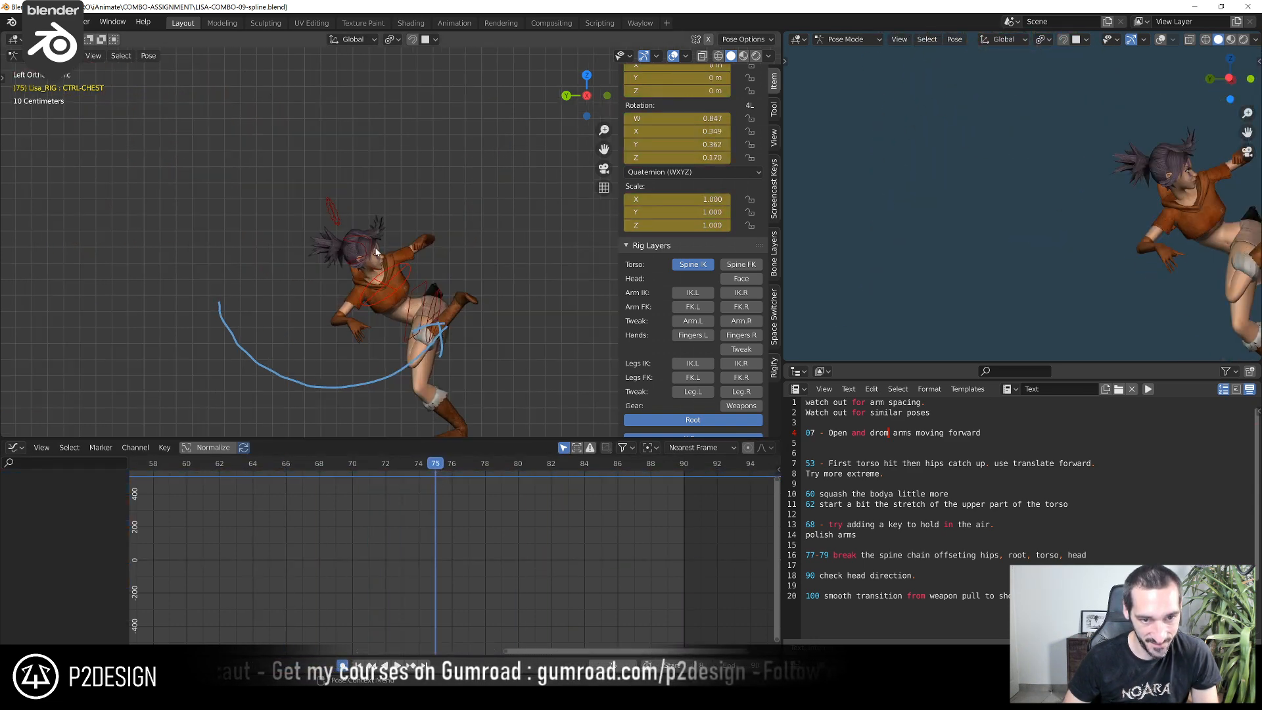
{"action": "scroll", "coordinate": [364, 481], "scroll_direction": "up", "scroll_amount": 2}
{"action": "left_click", "coordinate": [372, 463]}
{"action": "left_click_drag", "start_coordinate": [372, 462], "coordinate": [452, 488]}
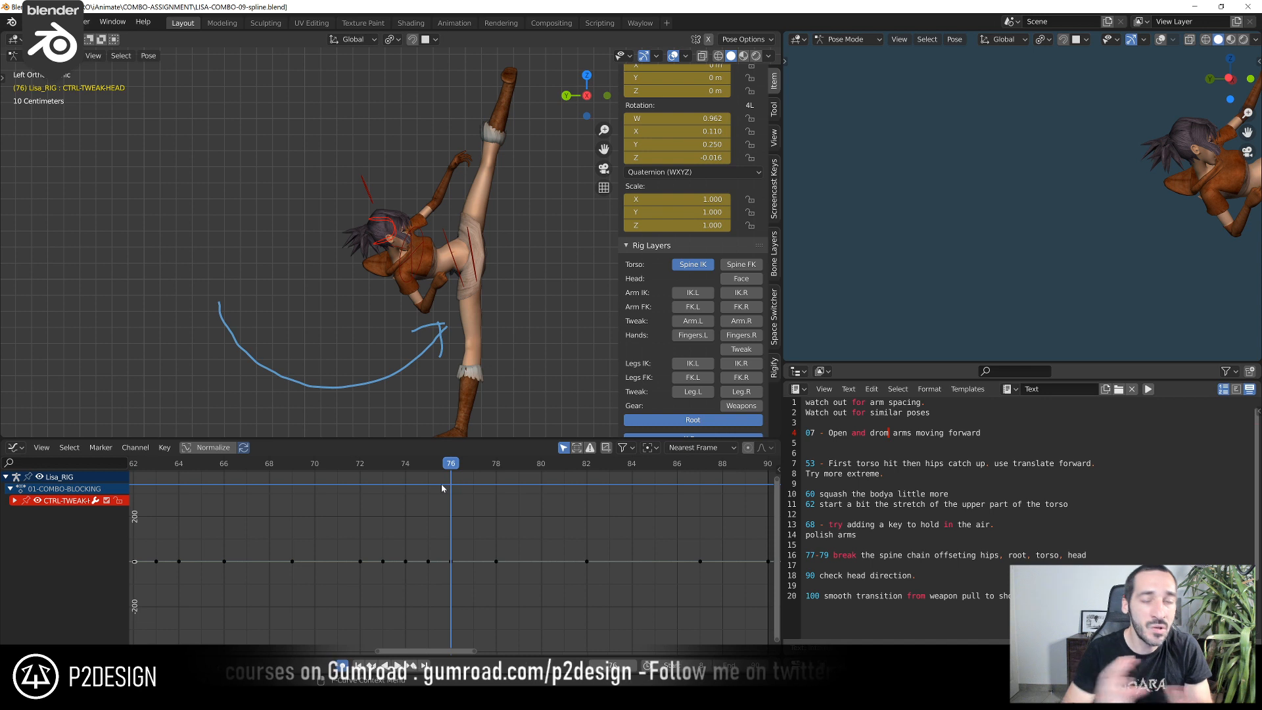
{"action": "left_click", "coordinate": [465, 468]}
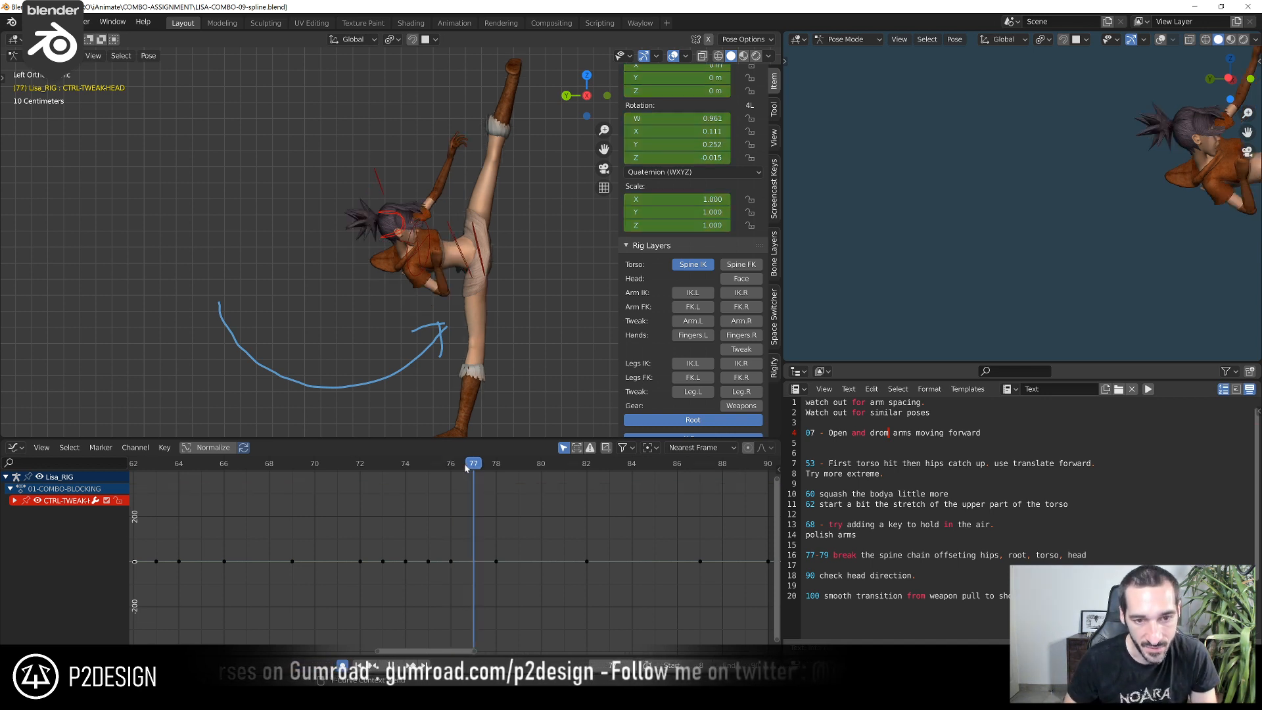
{"action": "left_click_drag", "start_coordinate": [486, 468], "coordinate": [455, 496]}
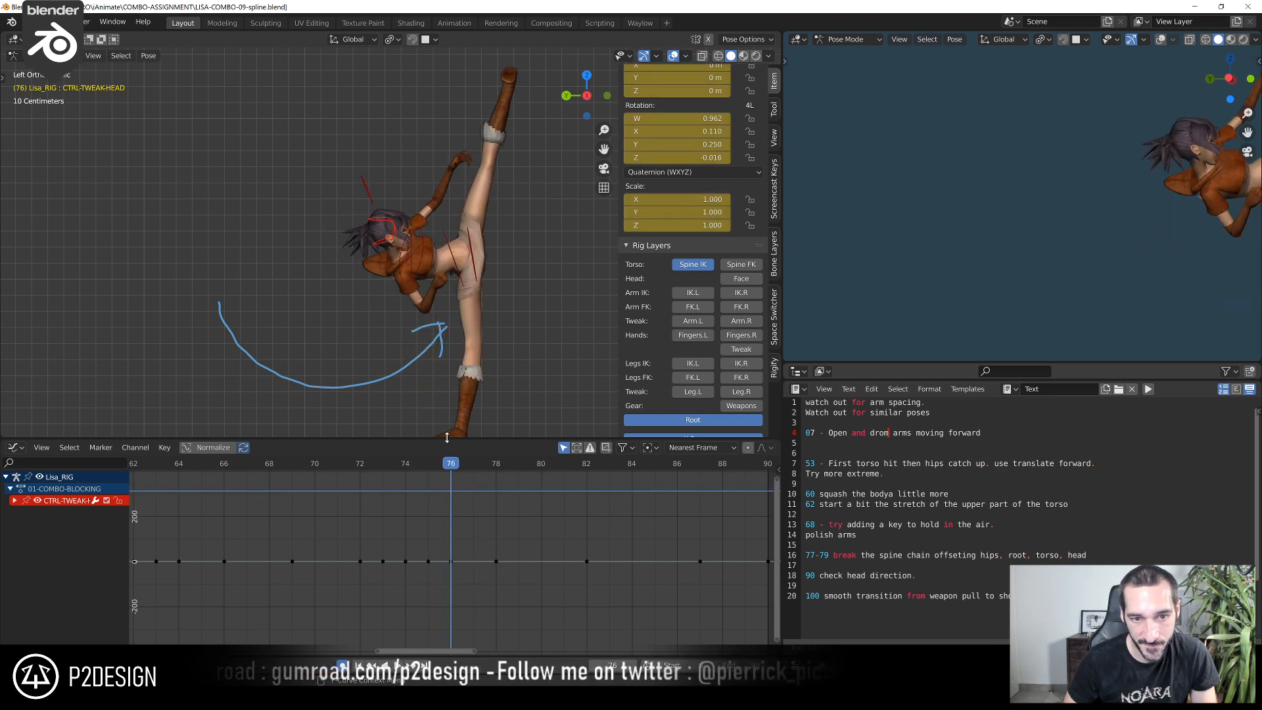
{"action": "scroll", "coordinate": [439, 277], "scroll_direction": "up", "scroll_amount": 2}
{"action": "scroll", "coordinate": [438, 277], "scroll_direction": "up", "scroll_amount": 3}
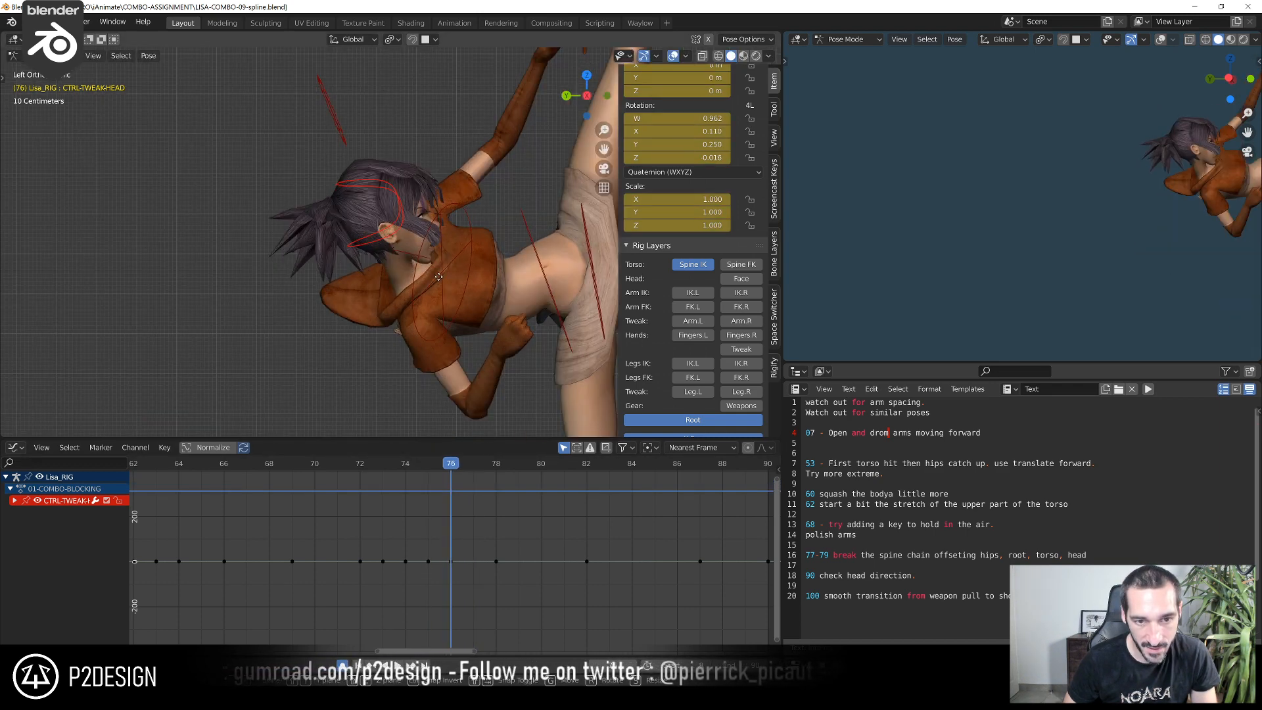
{"action": "key", "text": "g"}
{"action": "left_click", "coordinate": [455, 309]}
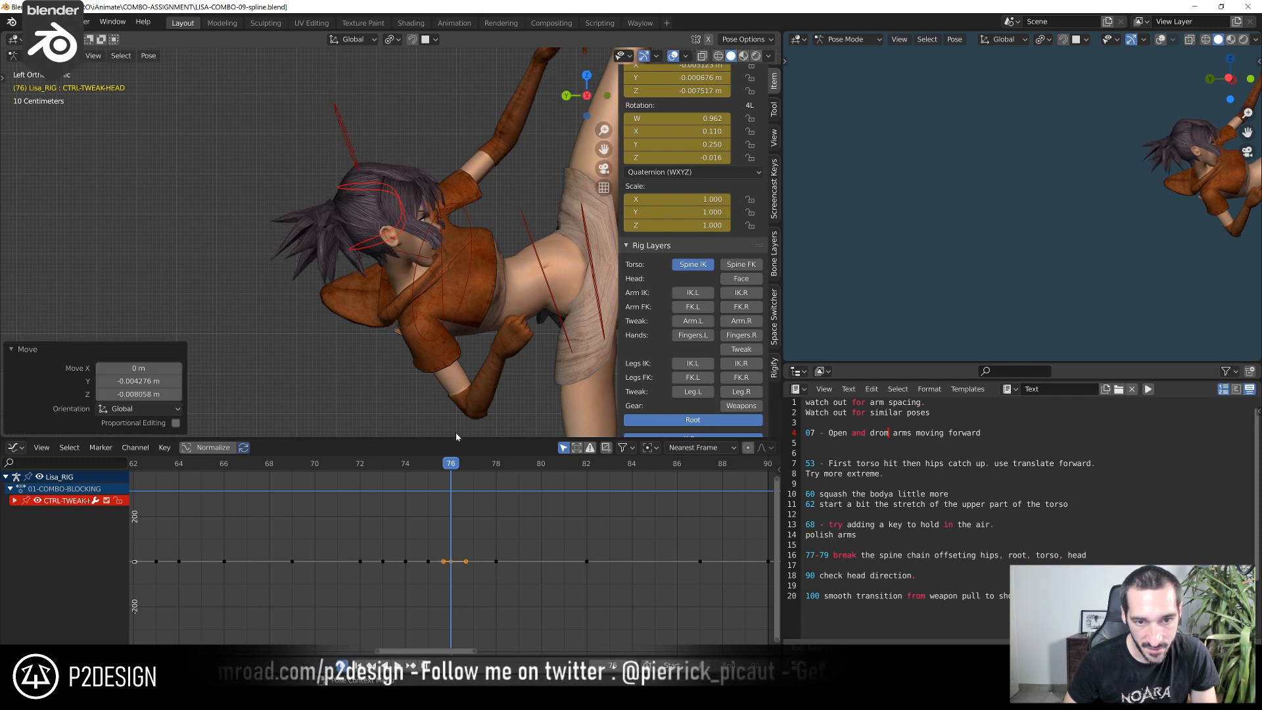
Move the head tweak control about 0.003 m in Y and -0.003 m in Z at frame 77
{"action": "left_click_drag", "start_coordinate": [440, 467], "coordinate": [473, 483]}
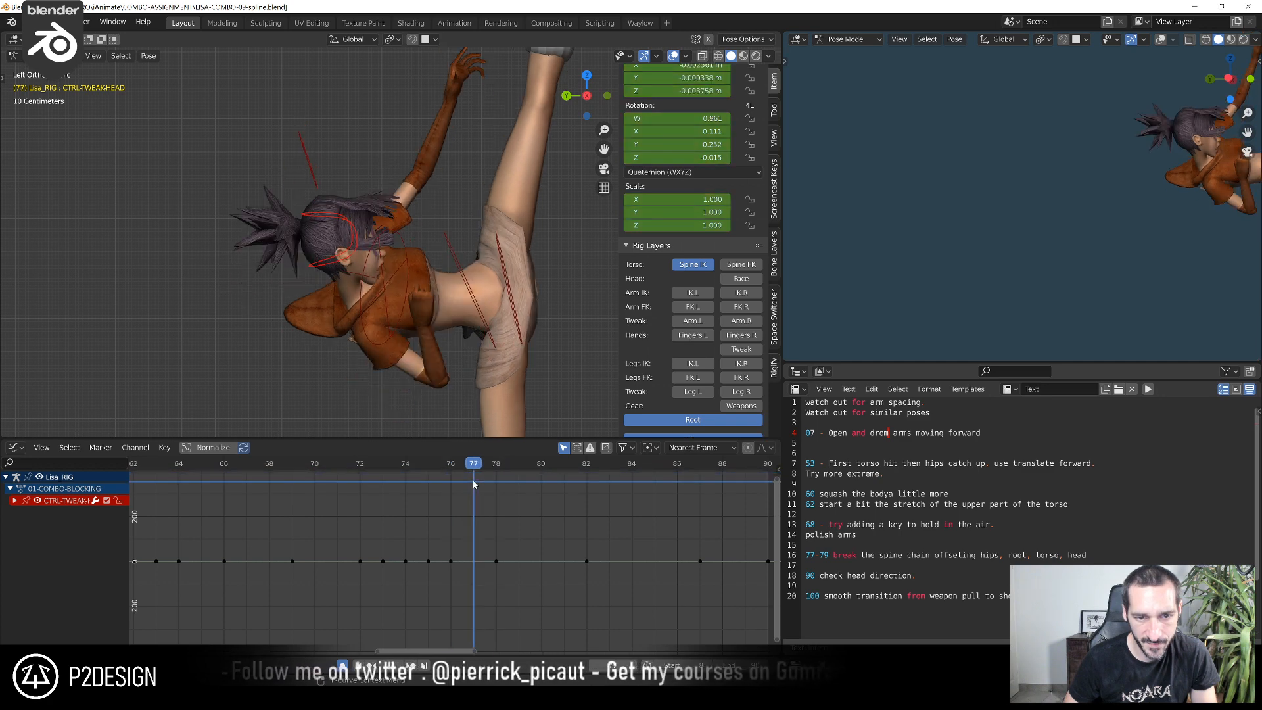
{"action": "key", "text": "g"}
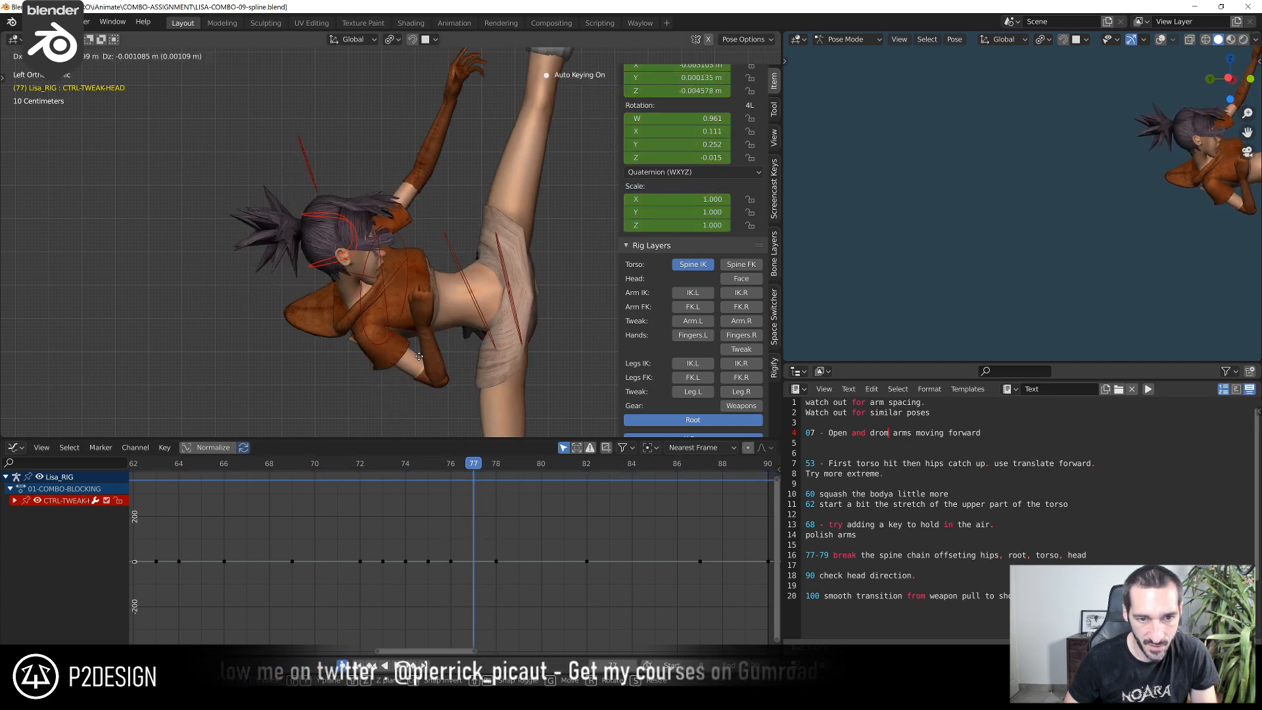
{"action": "left_click", "coordinate": [411, 364]}
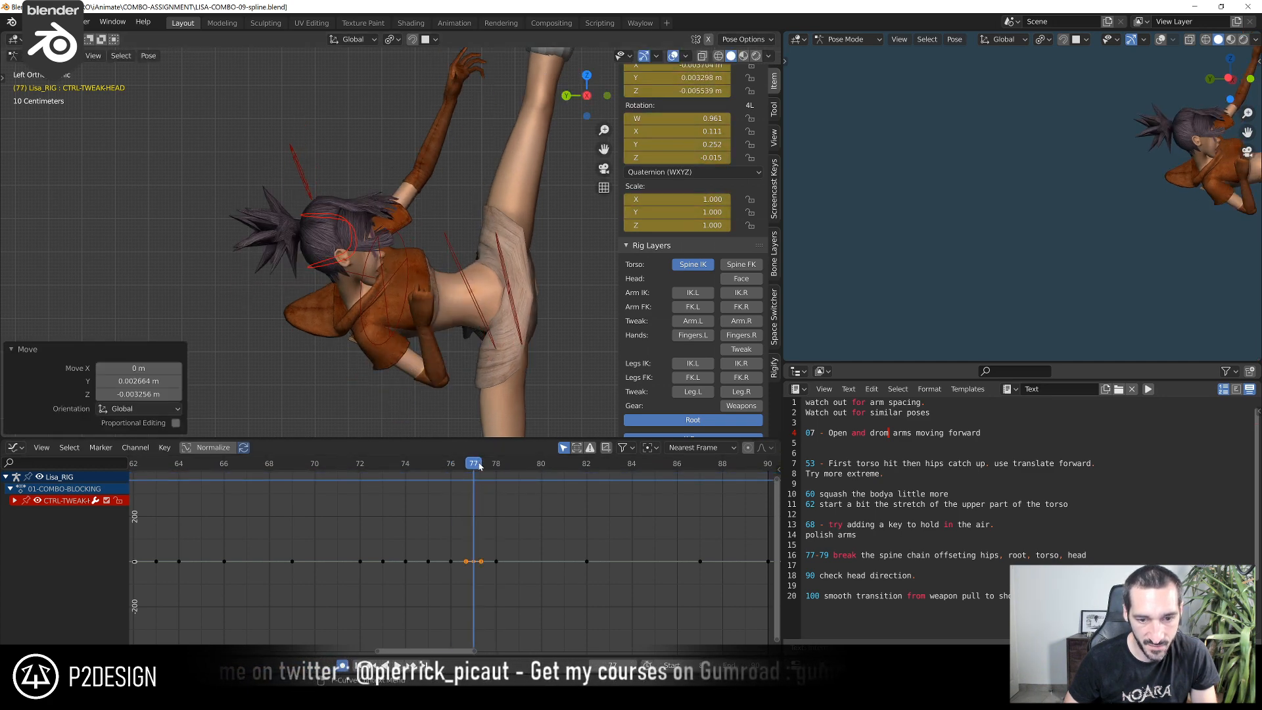
Move the head tweak control about -0.004 m in Y and 0.004 m in Z at frame 78, and -0.002 m and 0.005 m at 79
{"action": "key", "text": "Right"}
{"action": "key", "text": "g"}
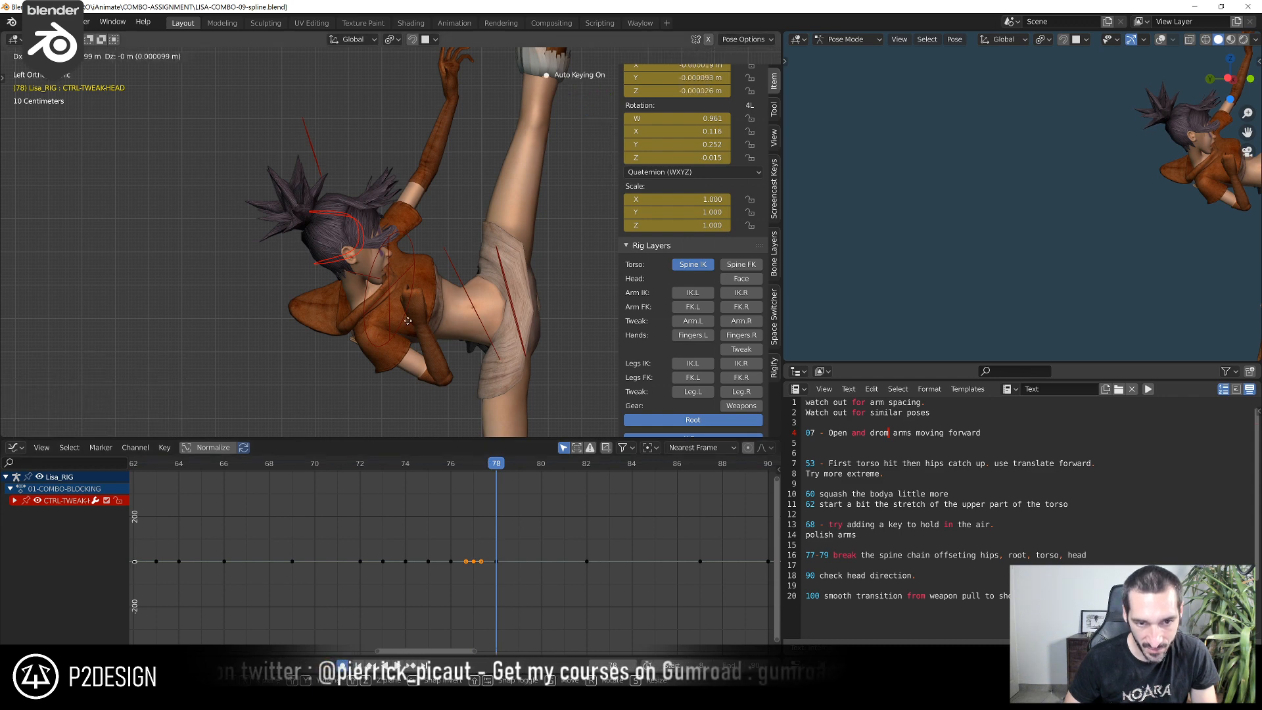
{"action": "left_click", "coordinate": [419, 309]}
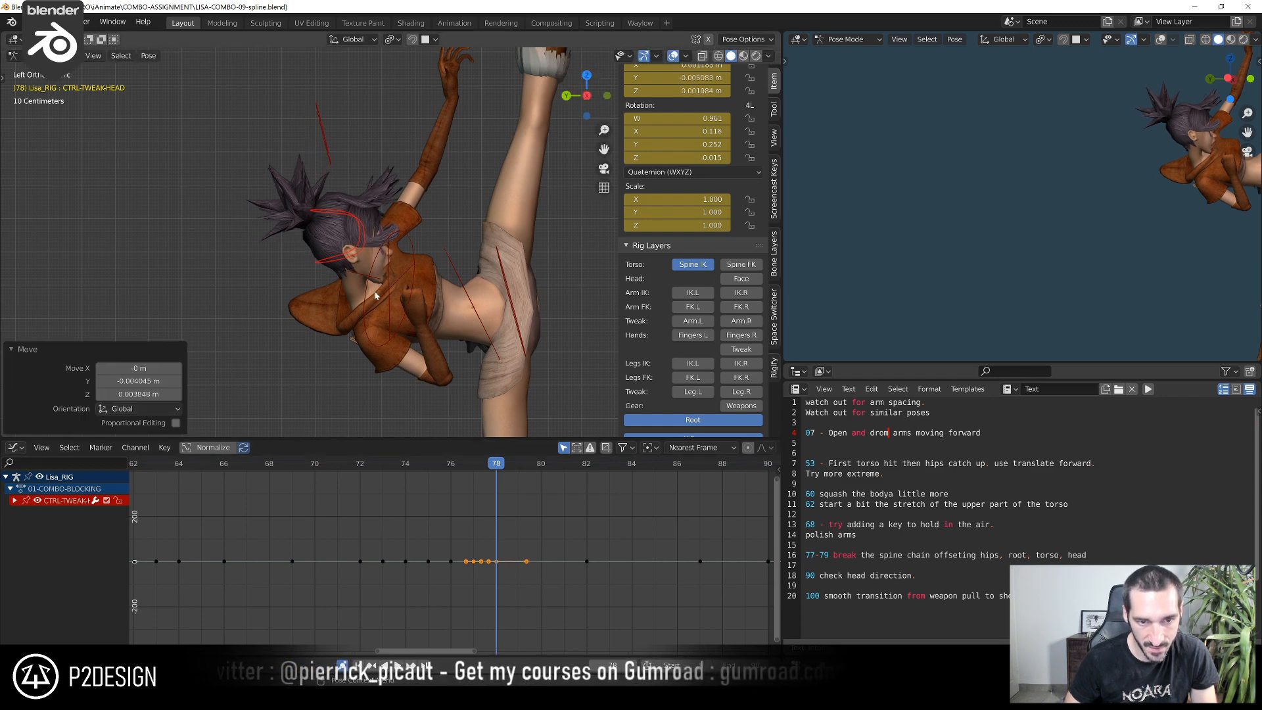
{"action": "left_click", "coordinate": [508, 464]}
{"action": "key", "text": "g"}
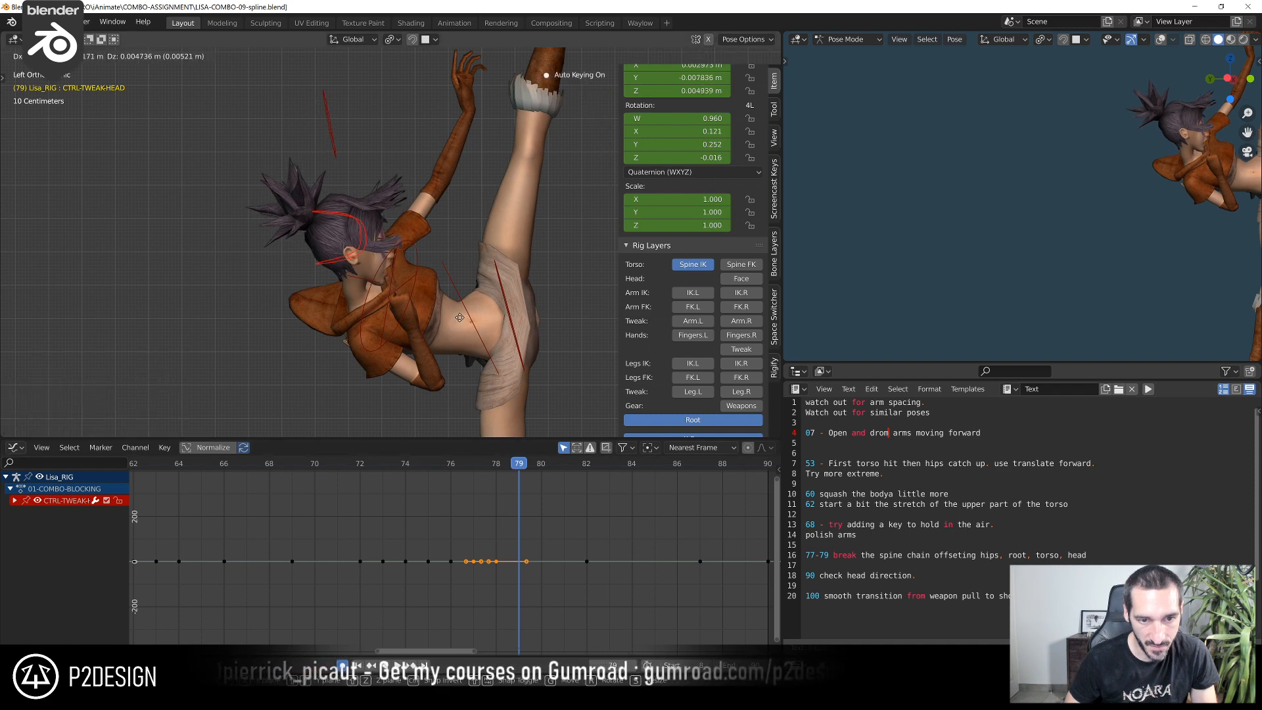
{"action": "left_click", "coordinate": [459, 318]}
Play back the jump and kick from frame 64 to frame 90 to check the head offset
{"action": "left_click_drag", "start_coordinate": [527, 470], "coordinate": [178, 537]}
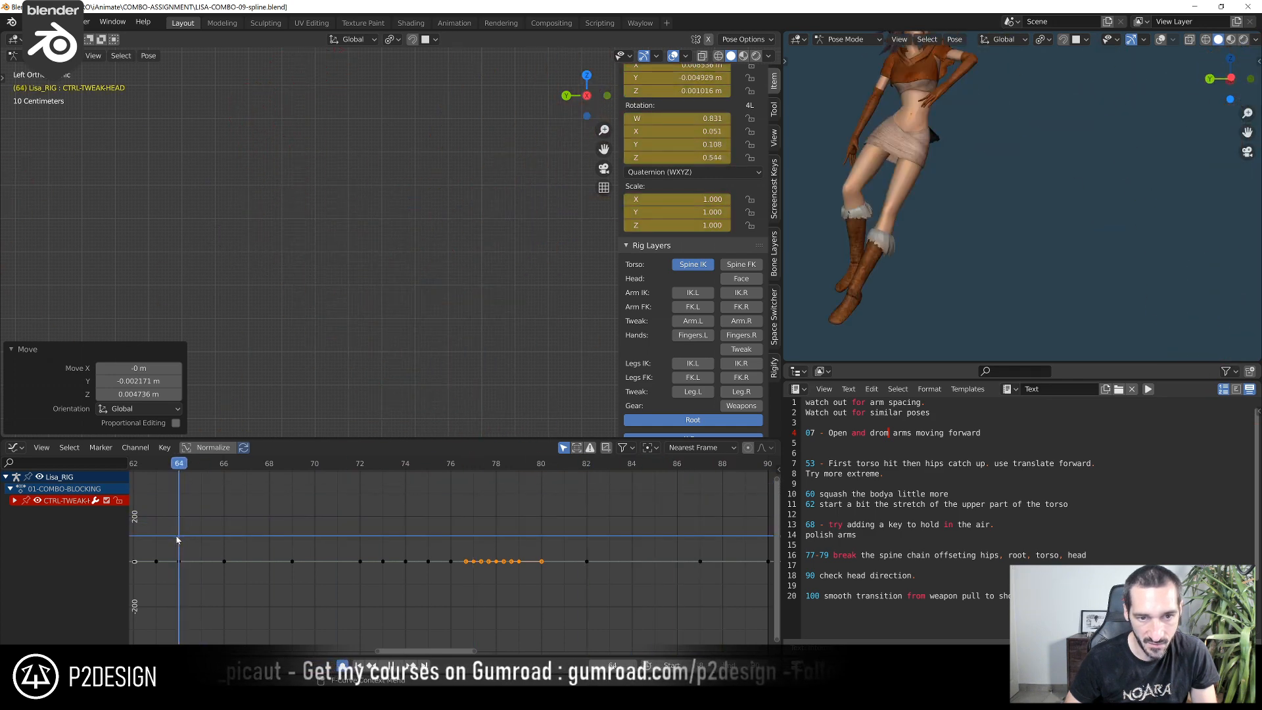
{"action": "key", "text": "space"}
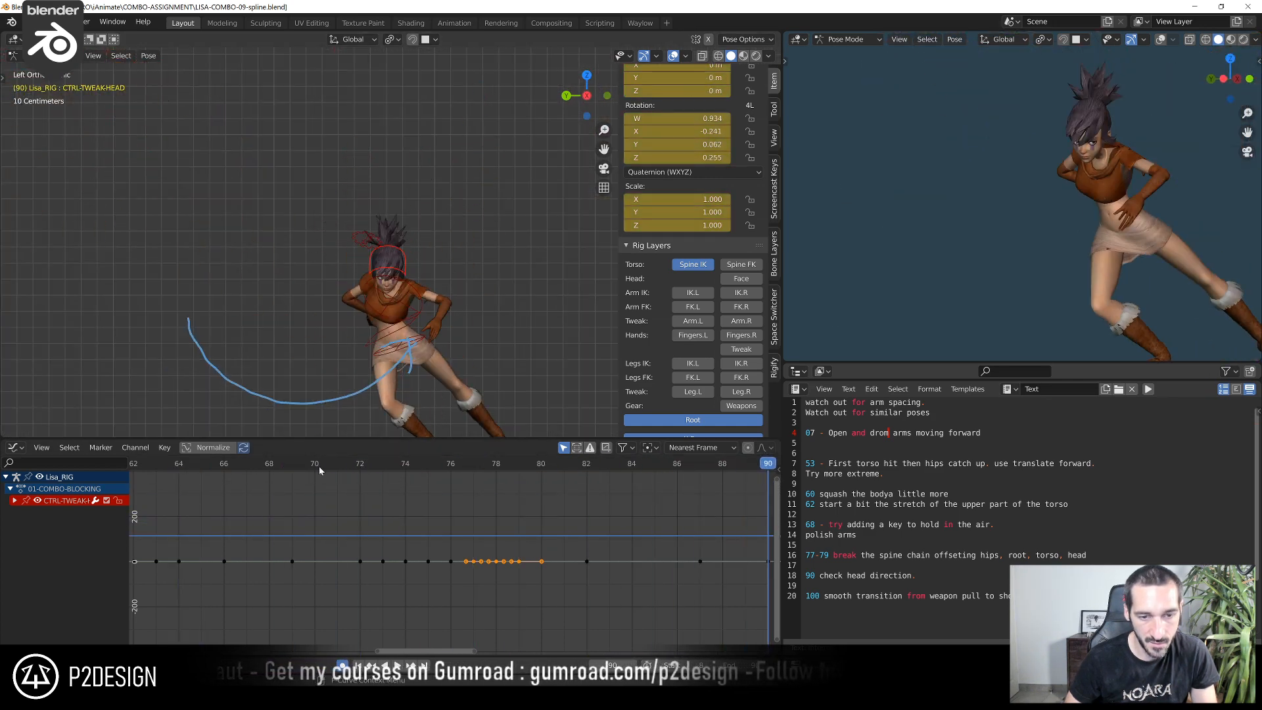
{"action": "key", "text": "space"}
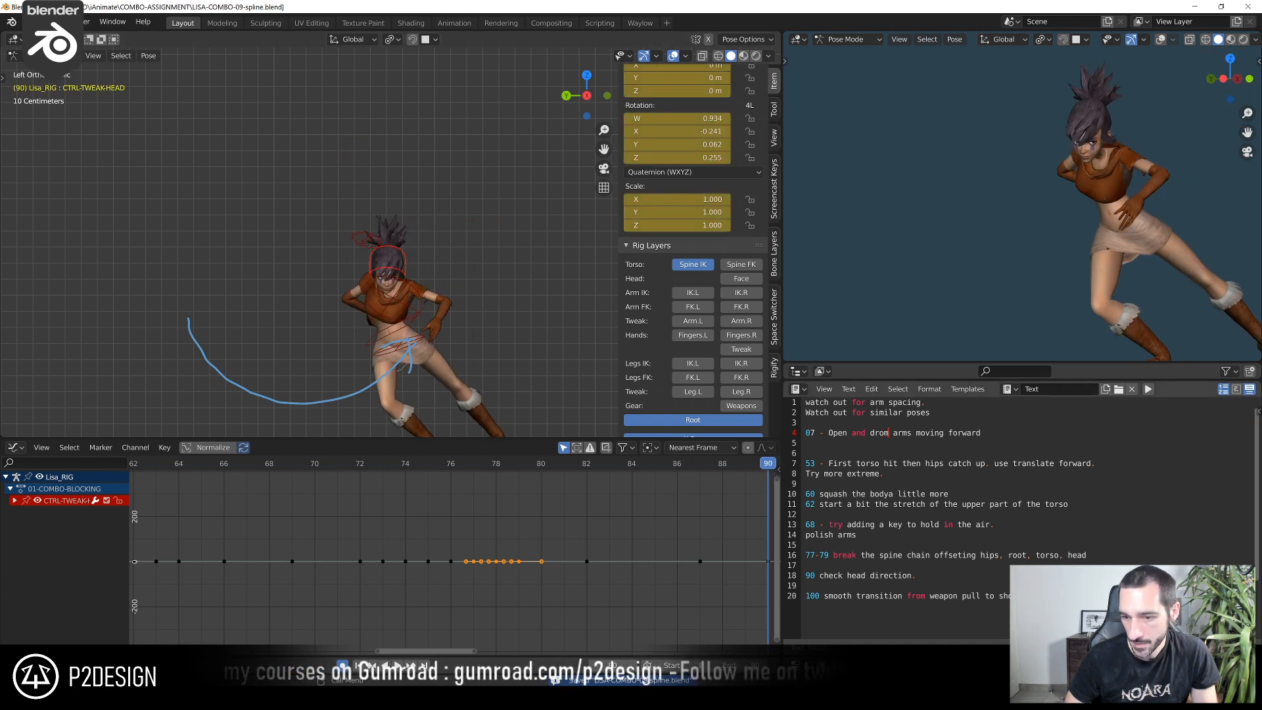
Scrub from frame 90 to frame 101 to examine the poses leading into the raised weapon pull
{"action": "scroll", "coordinate": [484, 556], "scroll_direction": "down", "scroll_amount": 4}
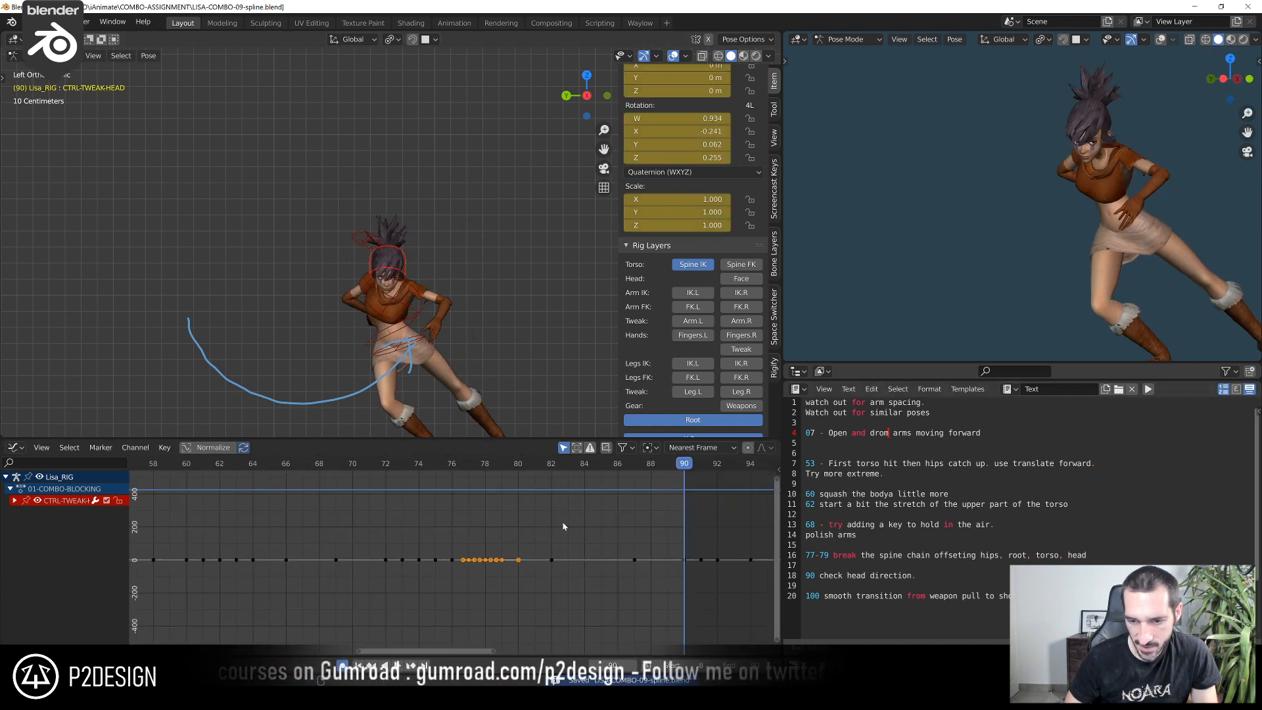
{"action": "middle_click_drag", "start_coordinate": [650, 492], "coordinate": [507, 524]}
{"action": "mouse_move", "coordinate": [530, 463]}
{"action": "left_mouse_down"}
{"action": "mouse_move", "coordinate": [570, 464]}
{"action": "mouse_move", "coordinate": [530, 464]}
{"action": "mouse_move", "coordinate": [538, 473]}
{"action": "left_mouse_up"}
{"action": "left_click_drag", "start_coordinate": [530, 472], "coordinate": [539, 577]}
{"action": "scroll", "coordinate": [555, 563], "scroll_direction": "down", "scroll_amount": 6}
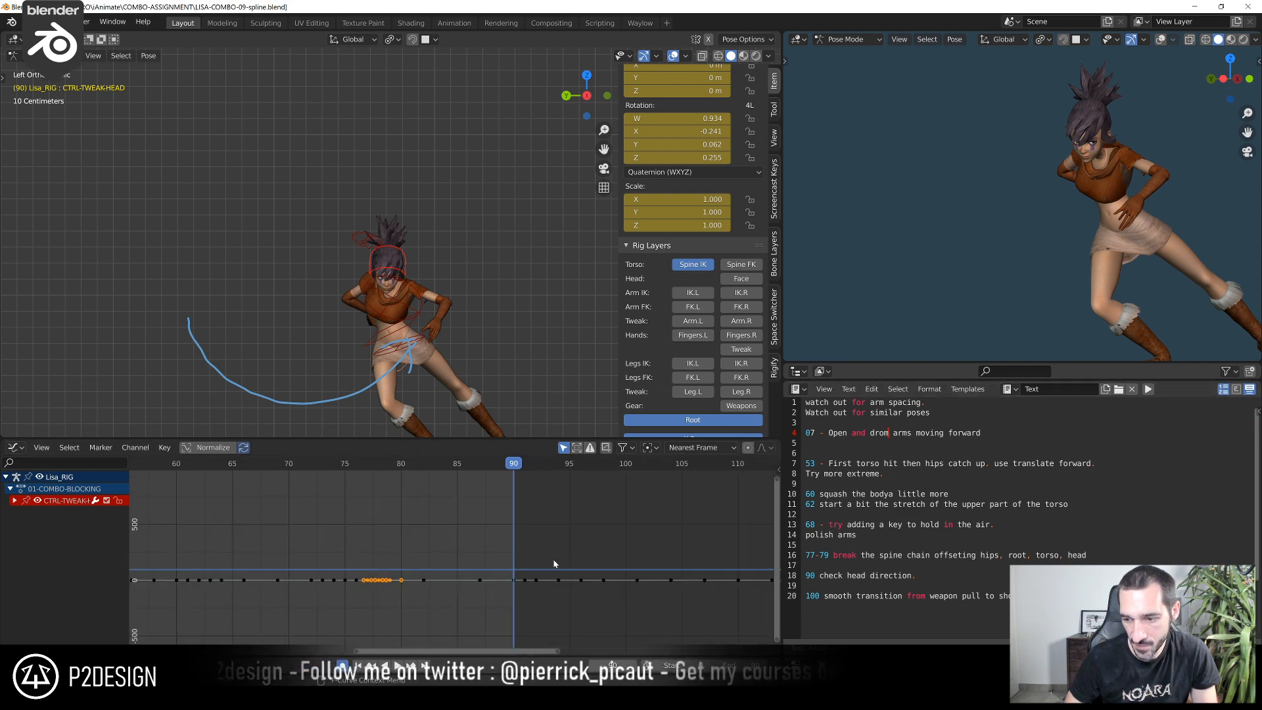
{"action": "middle_click_drag", "start_coordinate": [558, 551], "coordinate": [366, 540]}
{"action": "scroll", "coordinate": [366, 539], "scroll_direction": "up", "scroll_amount": 2}
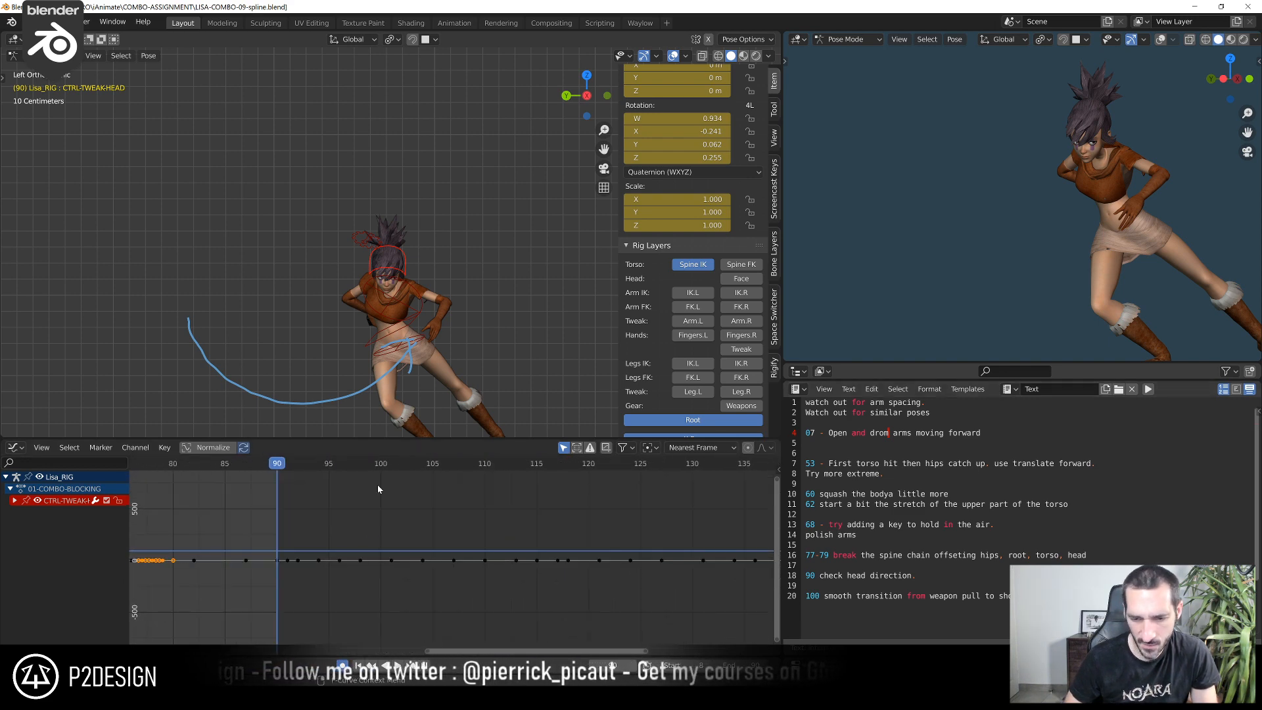
{"action": "mouse_move", "coordinate": [378, 488]}
{"action": "left_mouse_down"}
{"action": "mouse_move", "coordinate": [355, 492]}
{"action": "mouse_move", "coordinate": [544, 494]}
{"action": "mouse_move", "coordinate": [334, 503]}
{"action": "mouse_move", "coordinate": [388, 478]}
{"action": "left_mouse_up"}
{"action": "scroll", "coordinate": [517, 160], "scroll_direction": "down", "scroll_amount": 2}
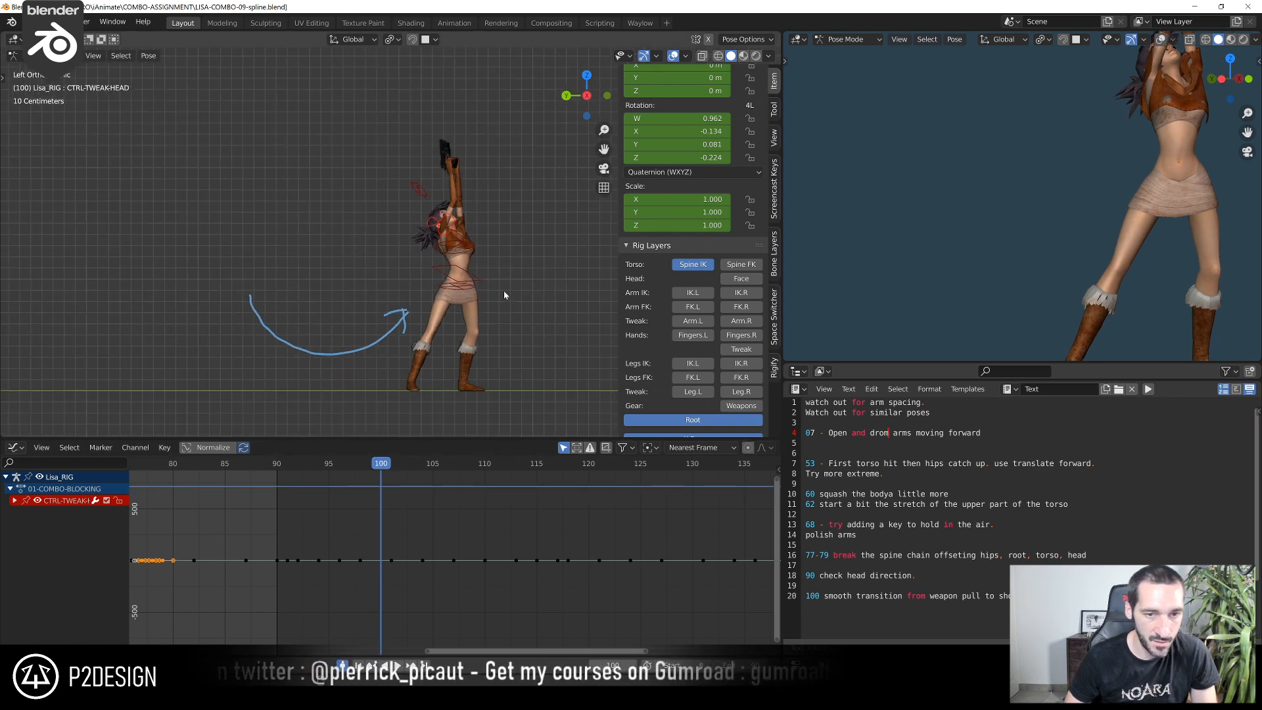
{"action": "middle_click_drag", "start_coordinate": [505, 295], "coordinate": [449, 273], "text": "shift"}
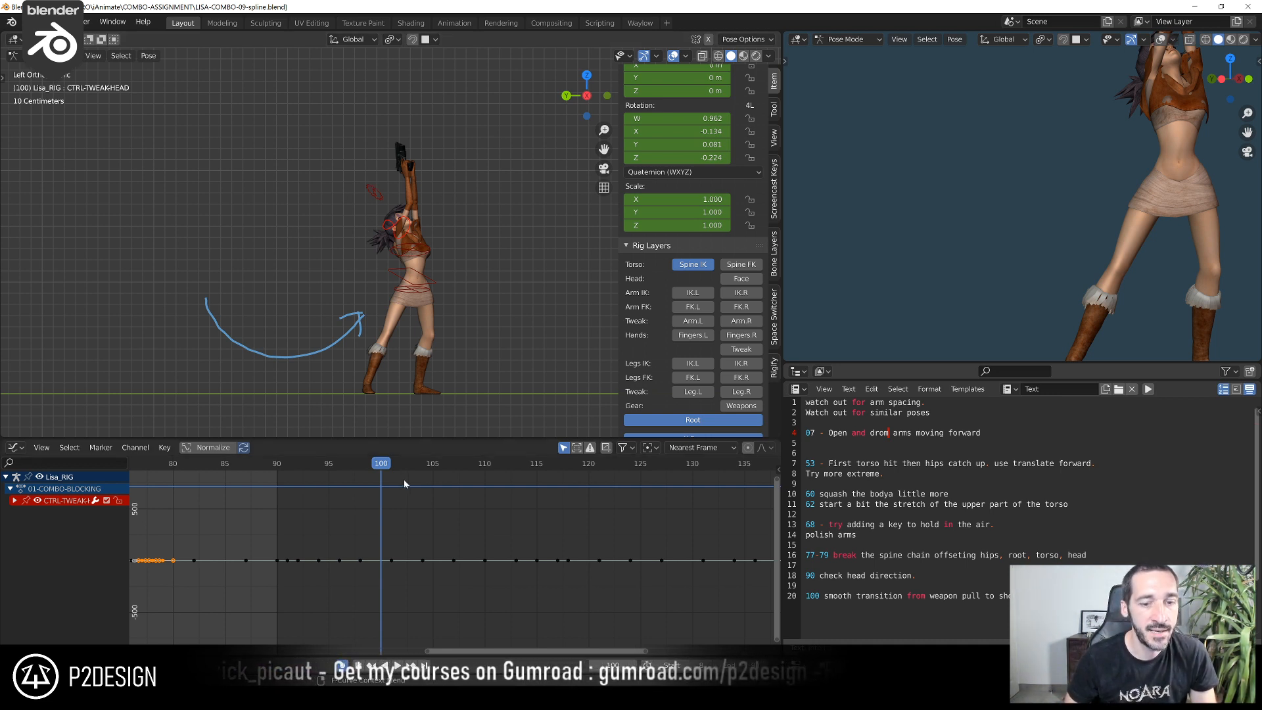
{"action": "left_click_drag", "start_coordinate": [385, 466], "coordinate": [380, 512]}
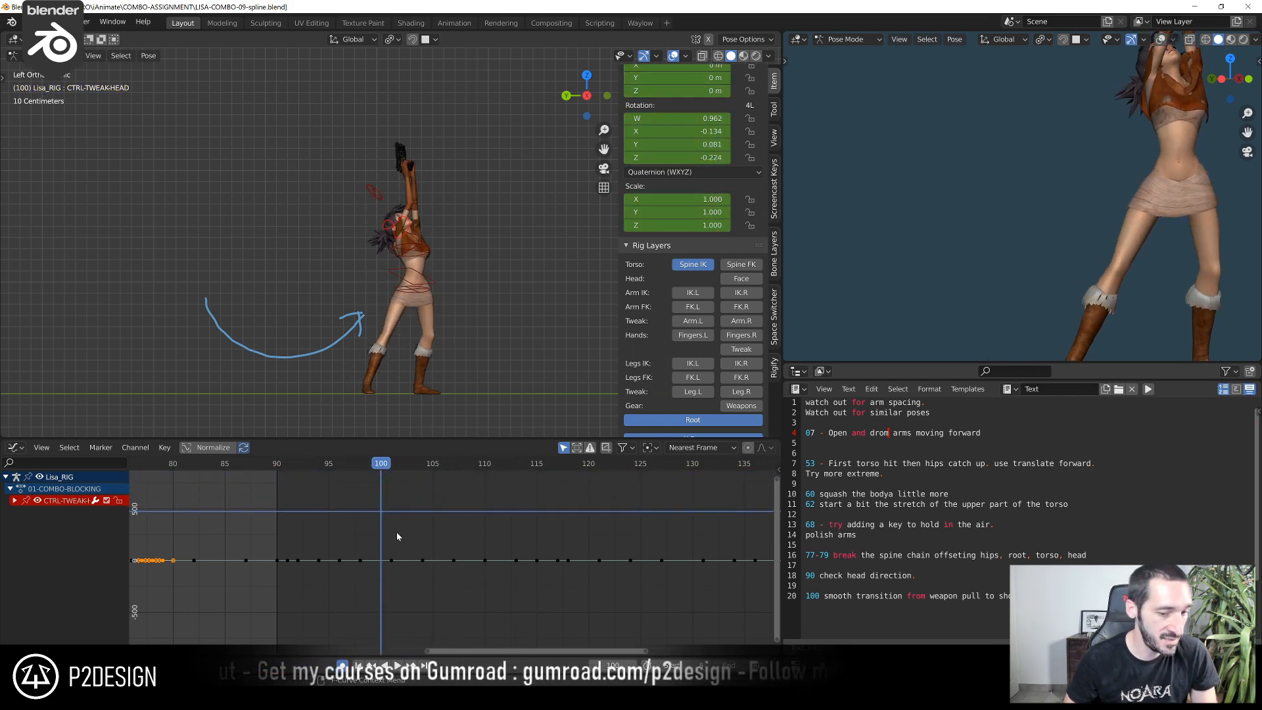
{"action": "left_click_drag", "start_coordinate": [391, 464], "coordinate": [391, 562]}
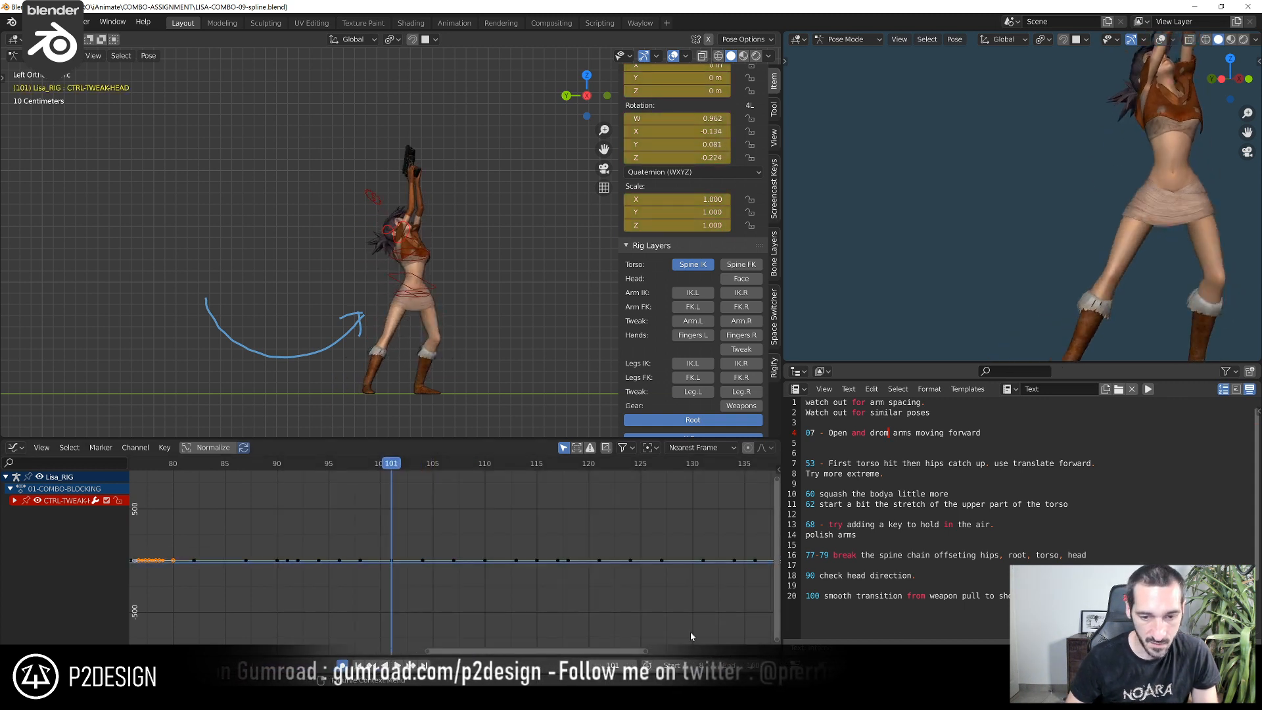
Hide the viewport overlays and play the weapon pull from frame 94 onward to check its transition into the shooting poses
{"action": "scroll", "coordinate": [691, 637], "scroll_direction": "down", "scroll_amount": 3}
{"action": "left_click", "coordinate": [370, 464]}
{"action": "key", "text": "shift+alt+z"}
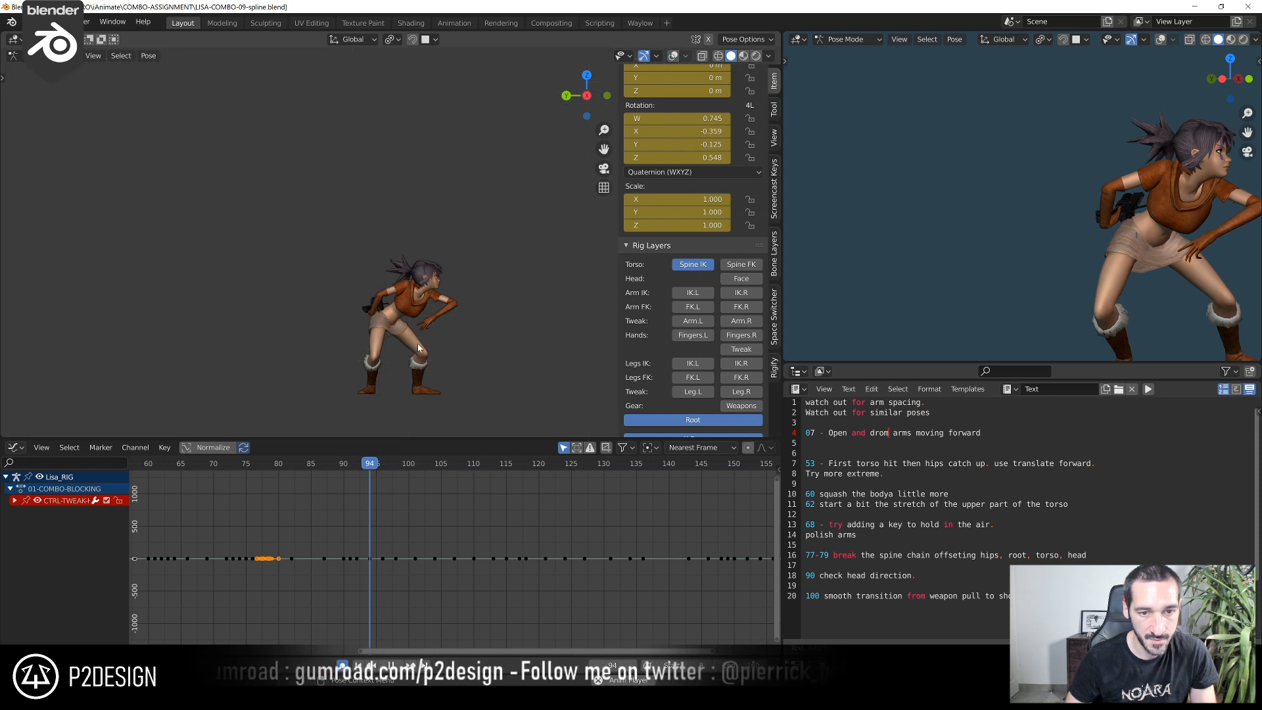
{"action": "key", "text": "space"}
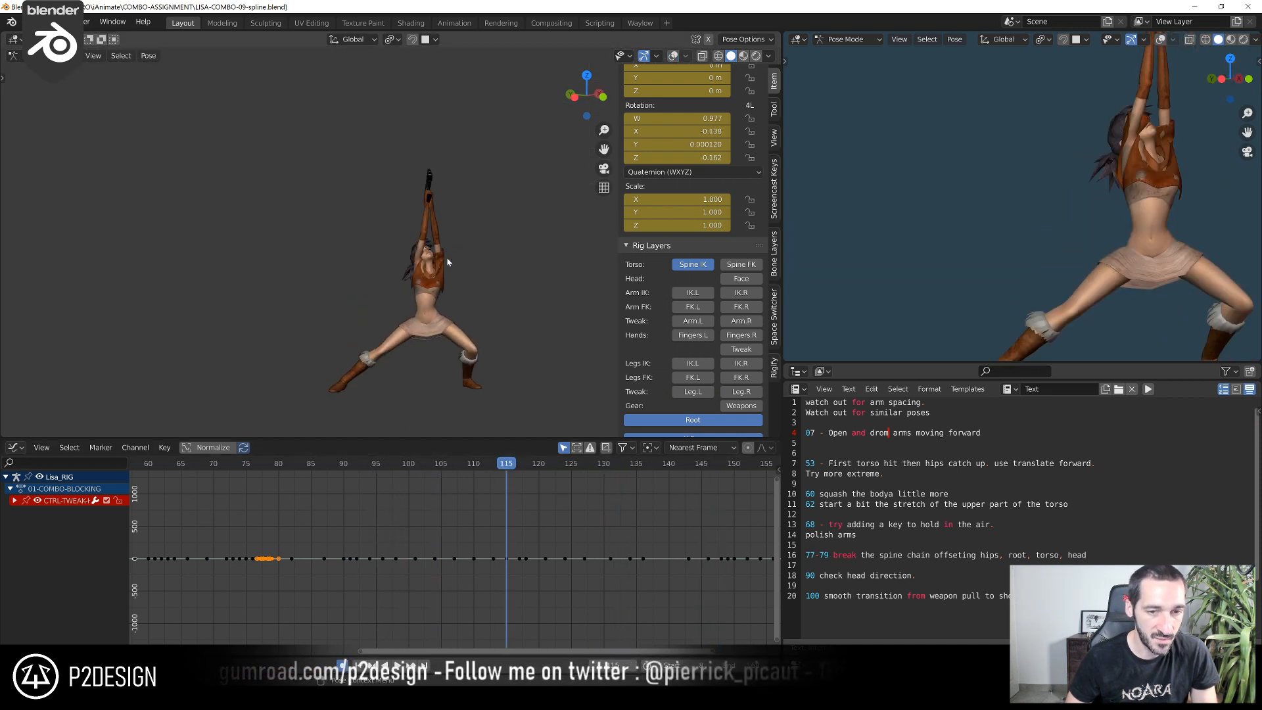
{"action": "key", "text": "space"}
{"action": "key", "text": "space"}
{"action": "left_click", "coordinate": [643, 461]}
{"action": "key", "text": "space"}
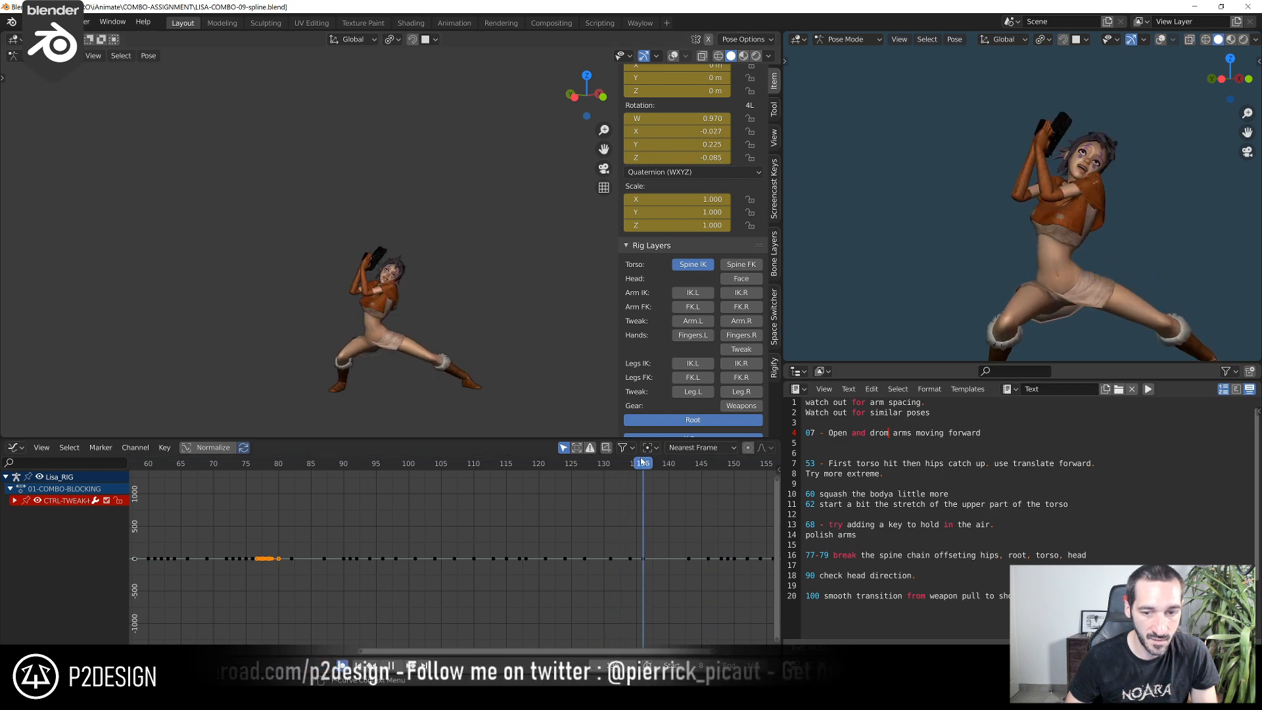
Scrub back through the earlier part of the combo and stop at frame 74
{"action": "left_click_drag", "start_coordinate": [641, 459], "coordinate": [320, 509]}
{"action": "scroll", "coordinate": [263, 547], "scroll_direction": "down", "scroll_amount": 6}
{"action": "middle_click_drag", "start_coordinate": [257, 553], "coordinate": [383, 553]}
{"action": "left_click_drag", "start_coordinate": [486, 463], "coordinate": [447, 534]}
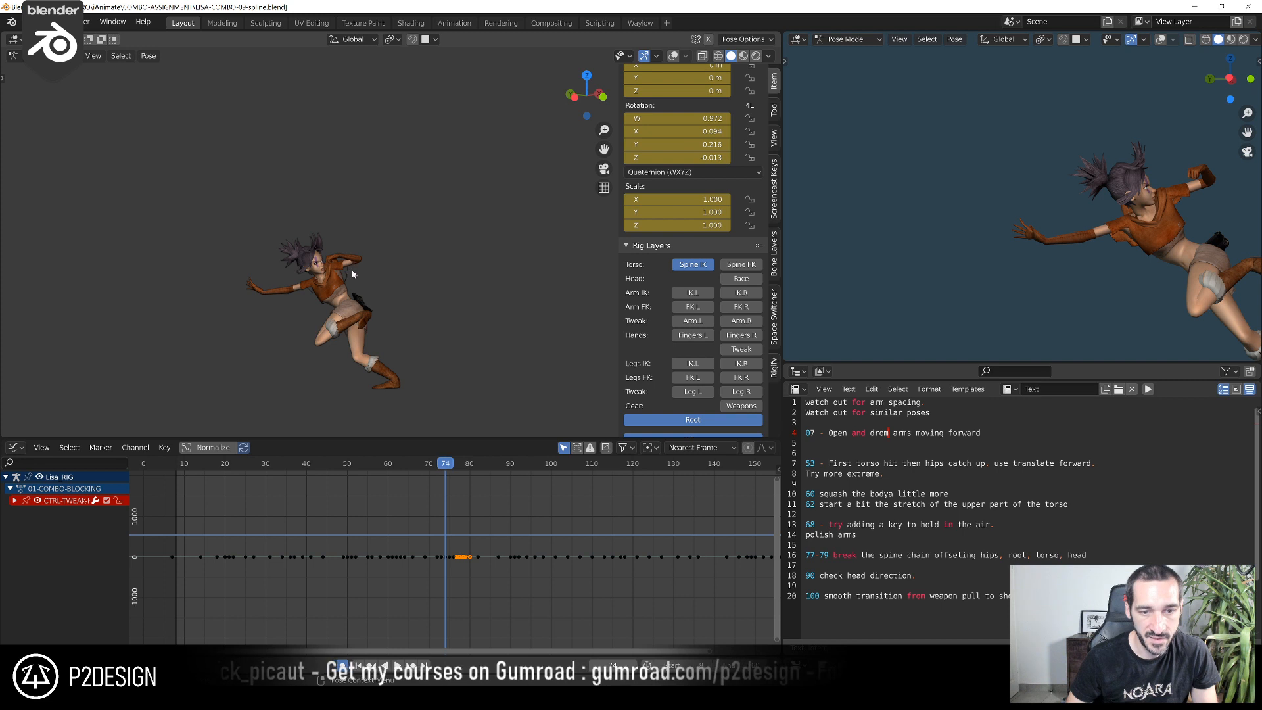
Replay the jump in a closer left view and stop at frame 72 to examine the airborne arms and hands
{"action": "key", "text": "ctrl+KP_3"}
{"action": "scroll", "coordinate": [353, 271], "scroll_direction": "up", "scroll_amount": 3}
{"action": "middle_click_drag", "start_coordinate": [369, 253], "coordinate": [428, 197], "text": "shift"}
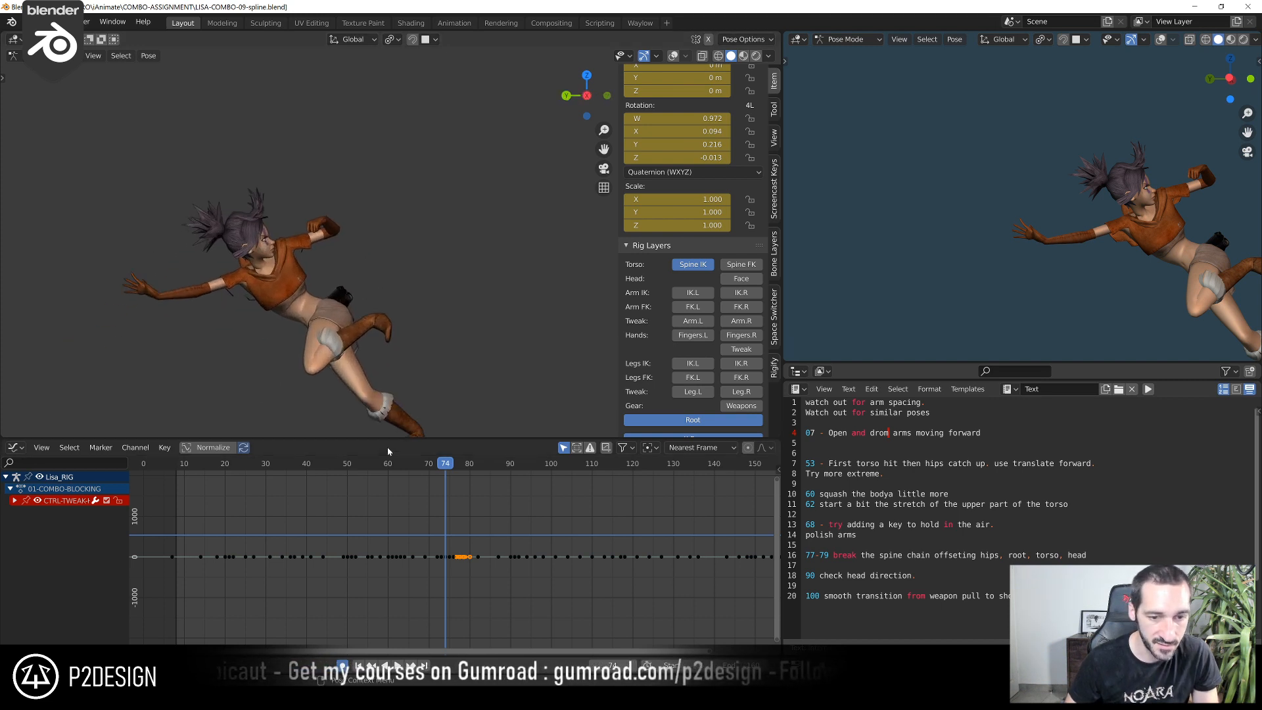
{"action": "left_click", "coordinate": [359, 465]}
{"action": "key", "text": "space"}
{"action": "key", "text": "space"}
{"action": "scroll", "coordinate": [1061, 180], "scroll_direction": "down", "scroll_amount": 3}
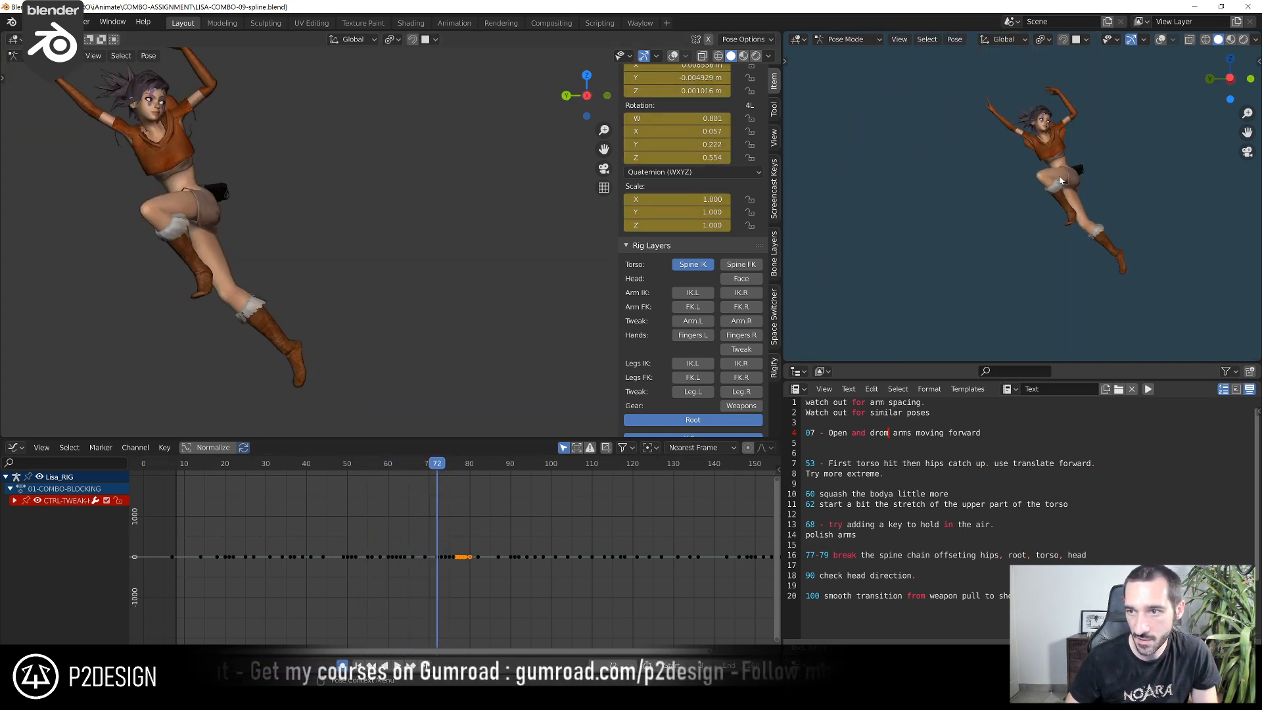
{"action": "left_click_drag", "start_coordinate": [391, 467], "coordinate": [438, 486]}
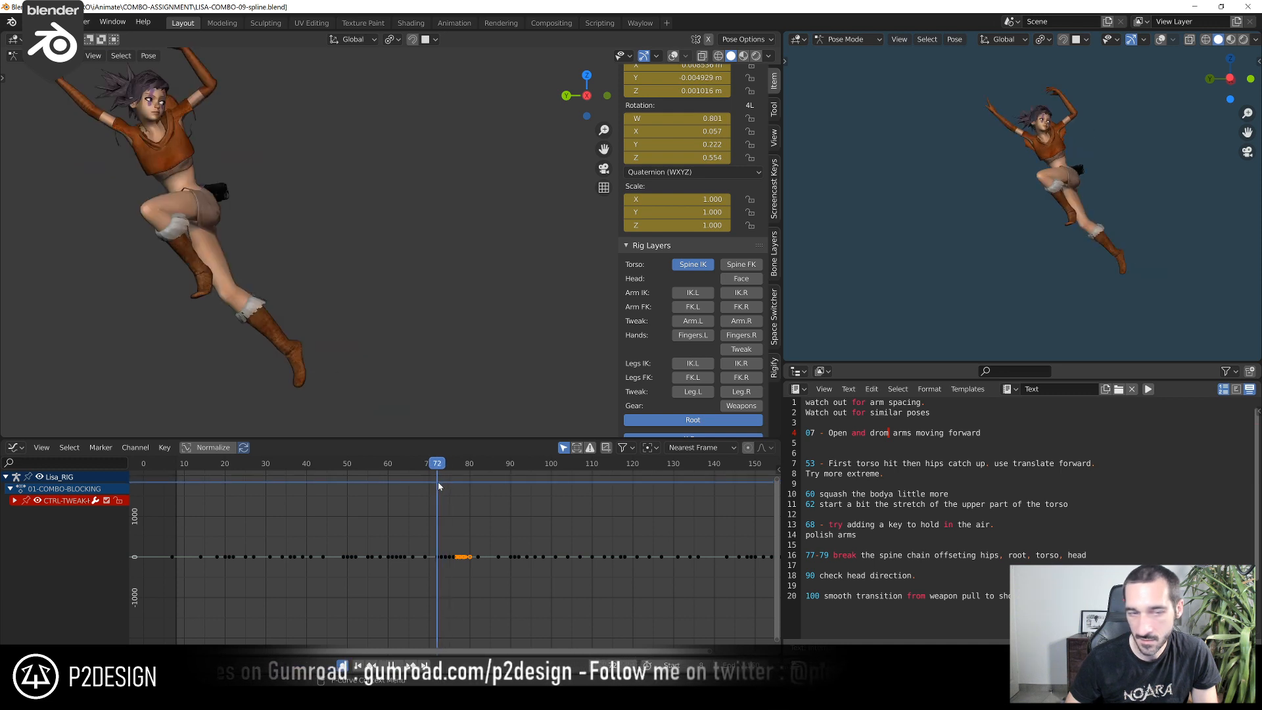
Show the finger rig layers of both hands with the viewport overlays on, and select the left palm control
{"action": "middle_click_drag", "start_coordinate": [292, 172], "coordinate": [468, 311], "text": "shift"}
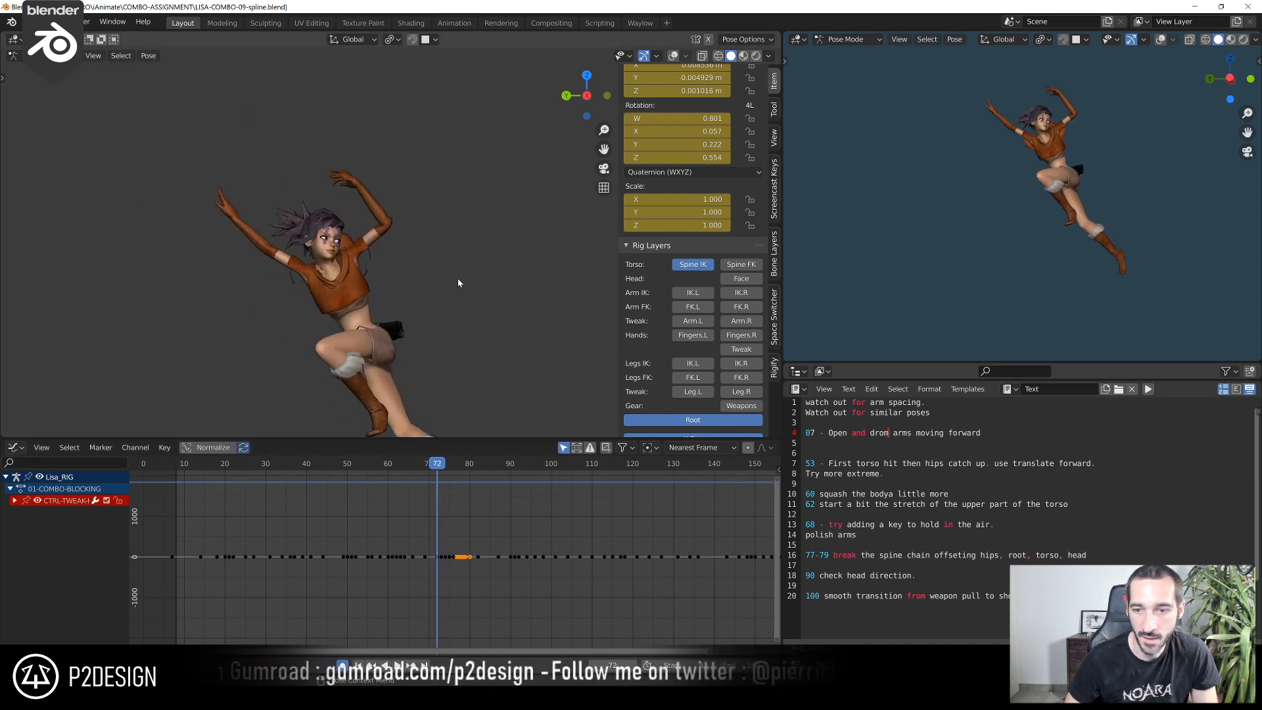
{"action": "left_click", "coordinate": [696, 340]}
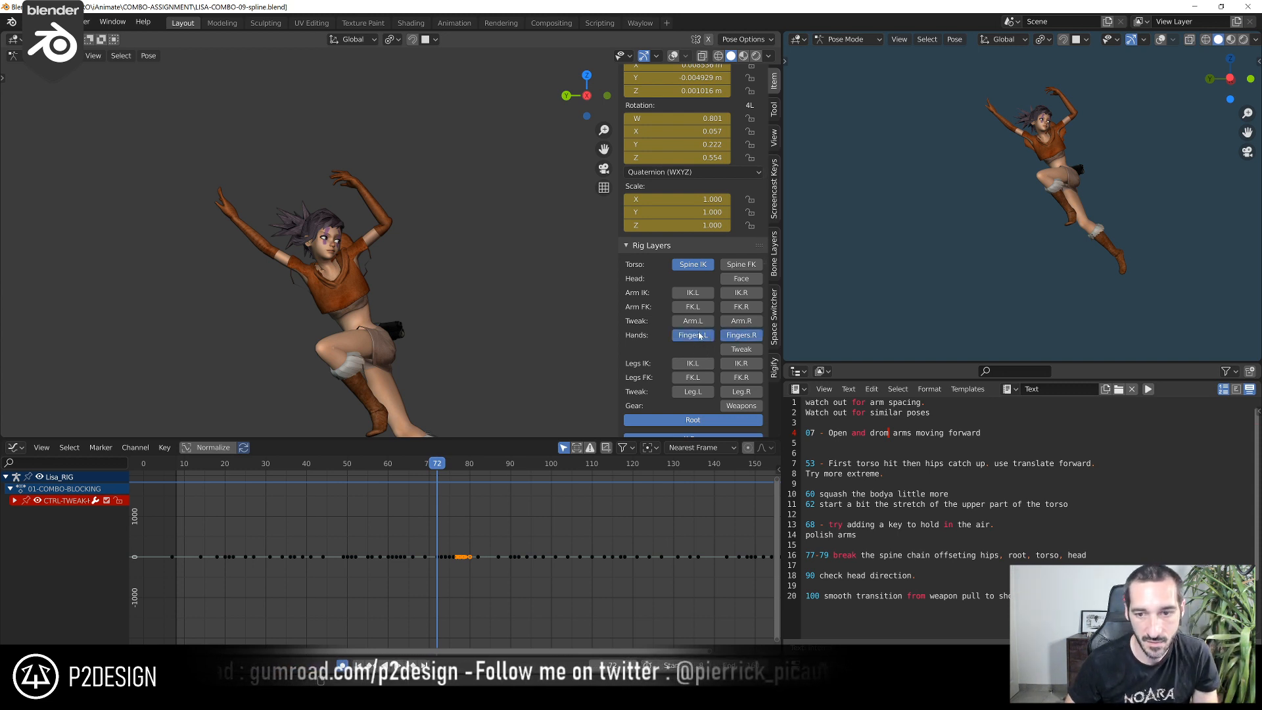
{"action": "key", "text": "shift+alt+z"}
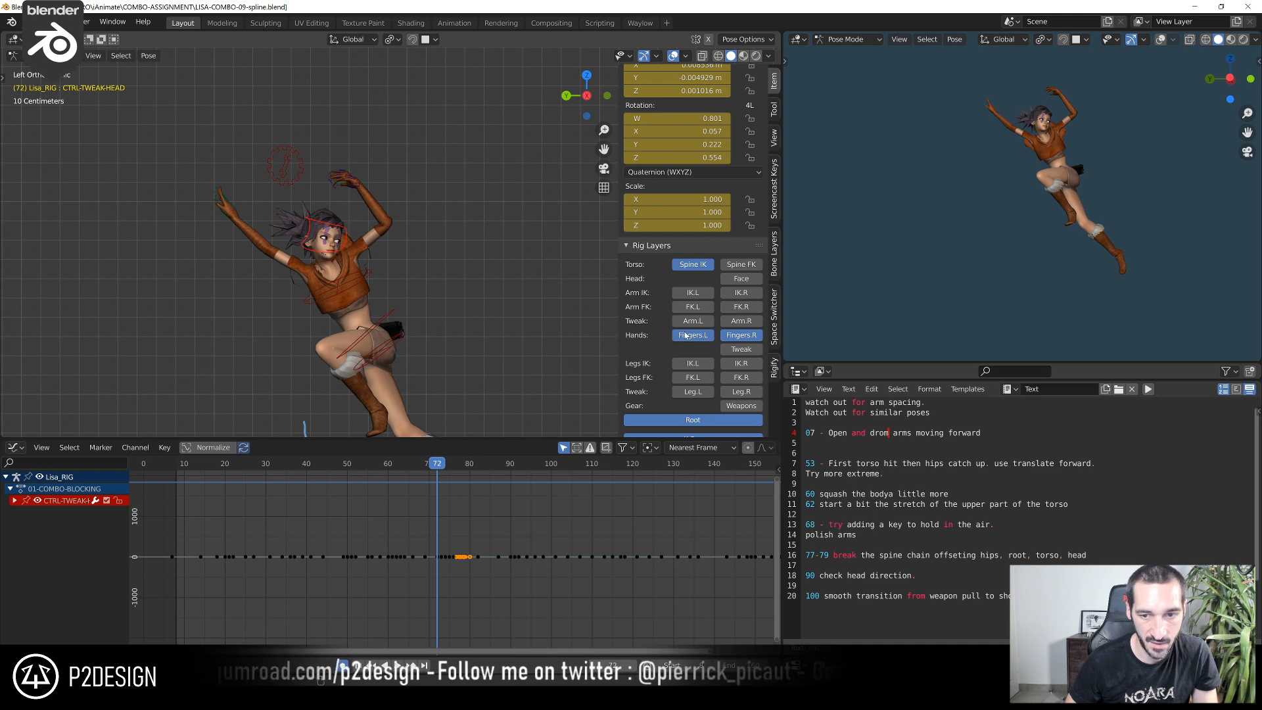
{"action": "scroll", "coordinate": [370, 283], "scroll_direction": "up", "scroll_amount": 3}
{"action": "middle_click_drag", "start_coordinate": [334, 222], "coordinate": [435, 297], "text": "shift"}
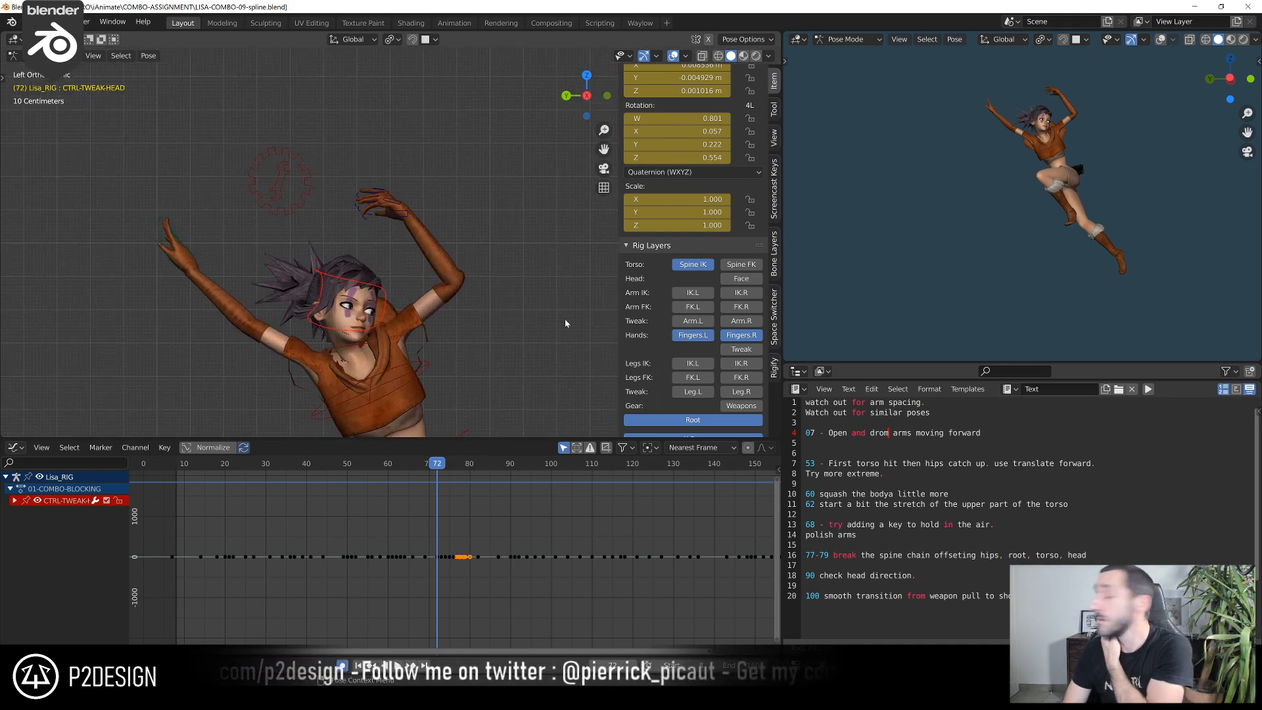
{"action": "scroll", "coordinate": [414, 248], "scroll_direction": "up", "scroll_amount": 2}
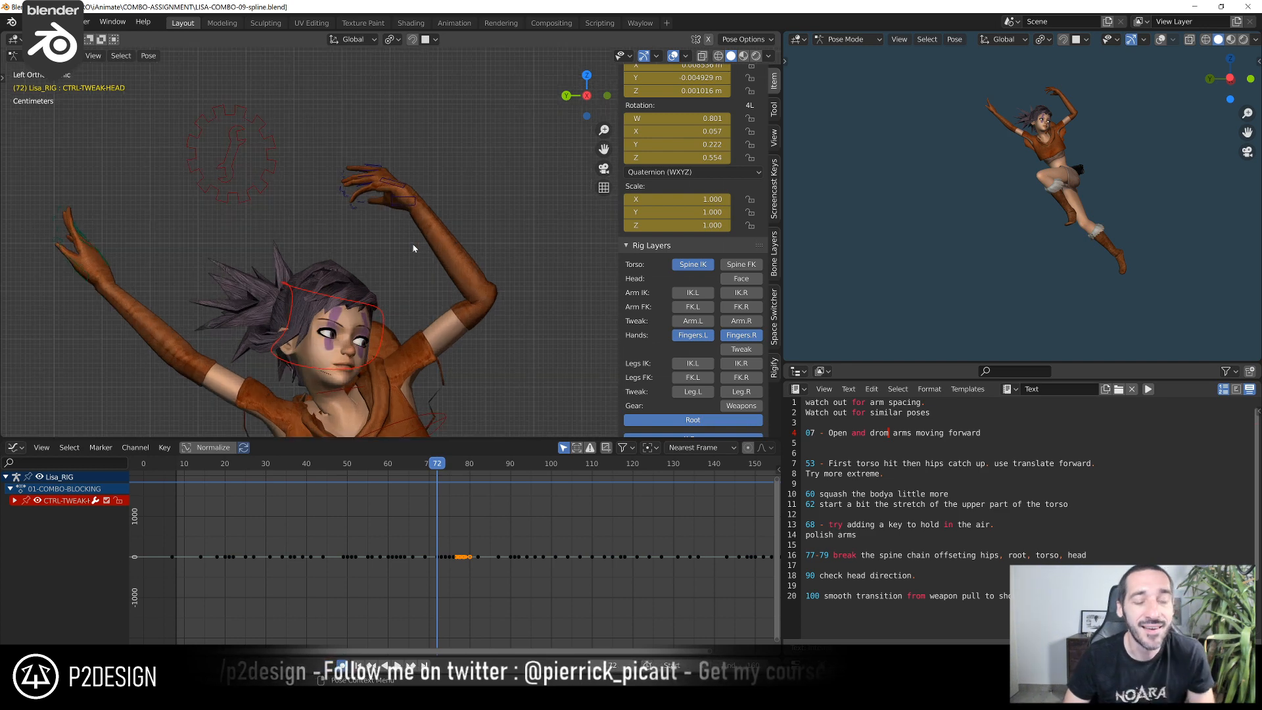
{"action": "left_click", "coordinate": [398, 192]}
{"action": "scroll", "coordinate": [452, 482], "scroll_direction": "up", "scroll_amount": 4}
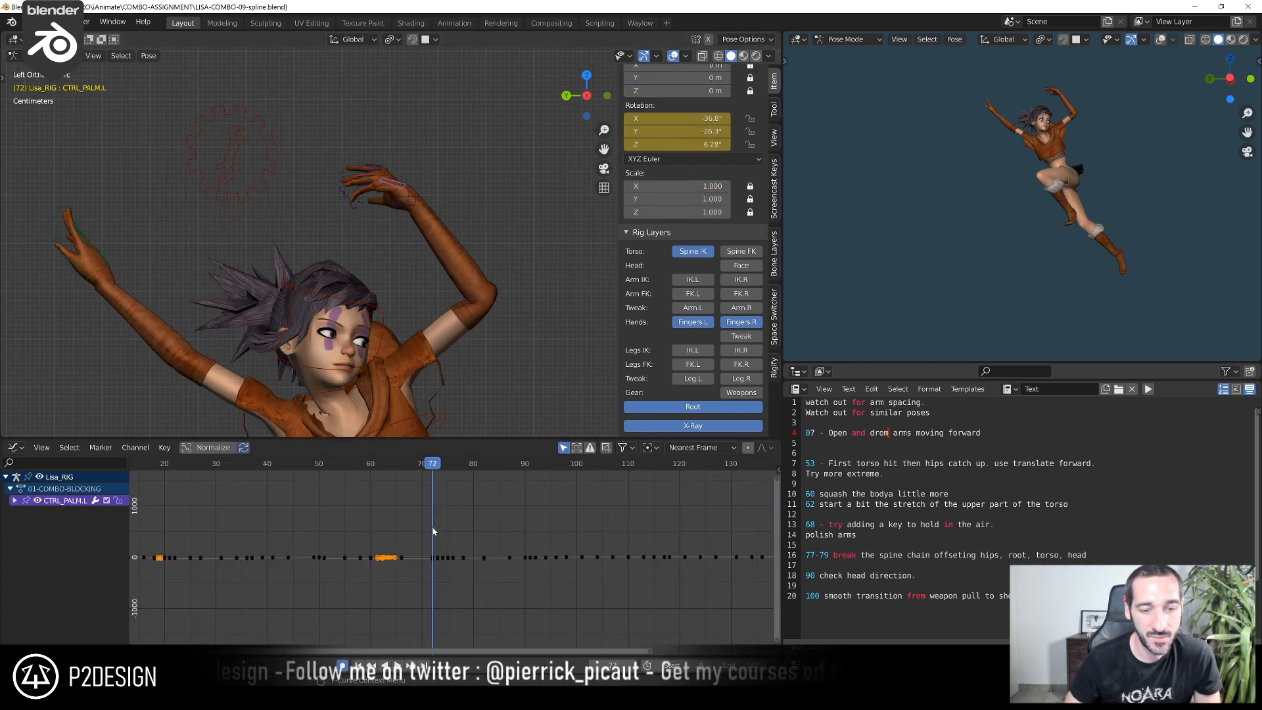
At frame 70, clear the left palm control's rotation and rotate it about -8.3° in the view
{"action": "mouse_move", "coordinate": [366, 484]}
{"action": "left_mouse_down"}
{"action": "mouse_move", "coordinate": [324, 479]}
{"action": "mouse_move", "coordinate": [347, 480]}
{"action": "left_mouse_up"}
{"action": "scroll", "coordinate": [268, 273], "scroll_direction": "down", "scroll_amount": 5}
{"action": "mouse_move", "coordinate": [267, 274]}
{"action": "middle_mouse_down", "text": "shift"}
{"action": "mouse_move", "coordinate": [388, 265]}
{"action": "mouse_move", "coordinate": [282, 274]}
{"action": "middle_mouse_up", "text": "shift"}
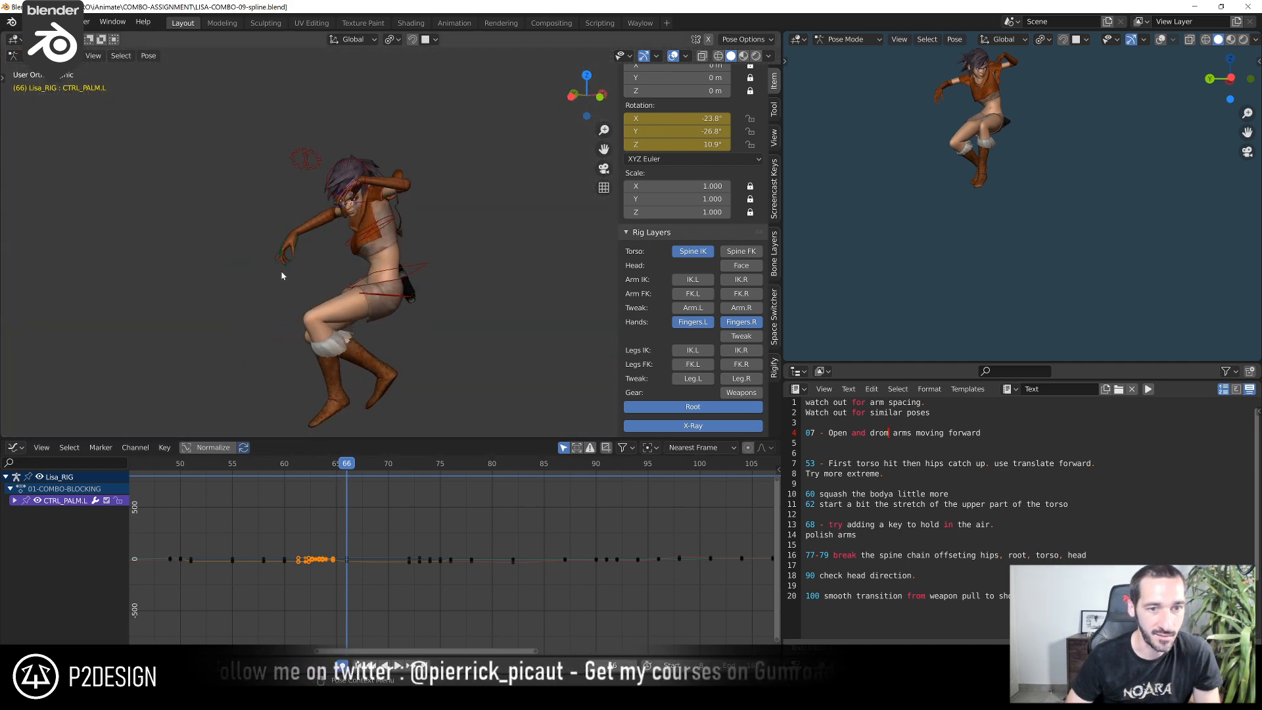
{"action": "scroll", "coordinate": [286, 278], "scroll_direction": "up", "scroll_amount": 3}
{"action": "left_click_drag", "start_coordinate": [354, 468], "coordinate": [389, 473]}
{"action": "key", "text": "alt+r"}
{"action": "middle_click_drag", "start_coordinate": [384, 253], "coordinate": [381, 303]}
{"action": "scroll", "coordinate": [381, 303], "scroll_direction": "up", "scroll_amount": 1}
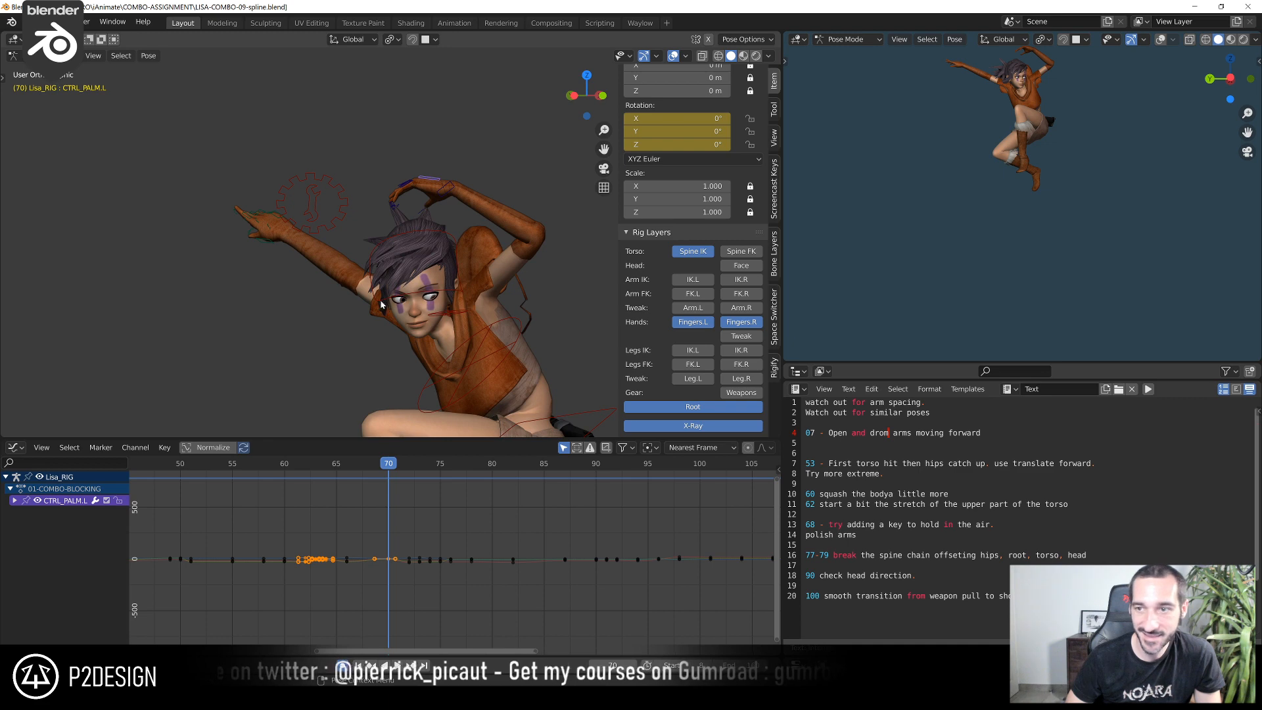
{"action": "key", "text": "r"}
{"action": "left_click", "coordinate": [371, 207]}
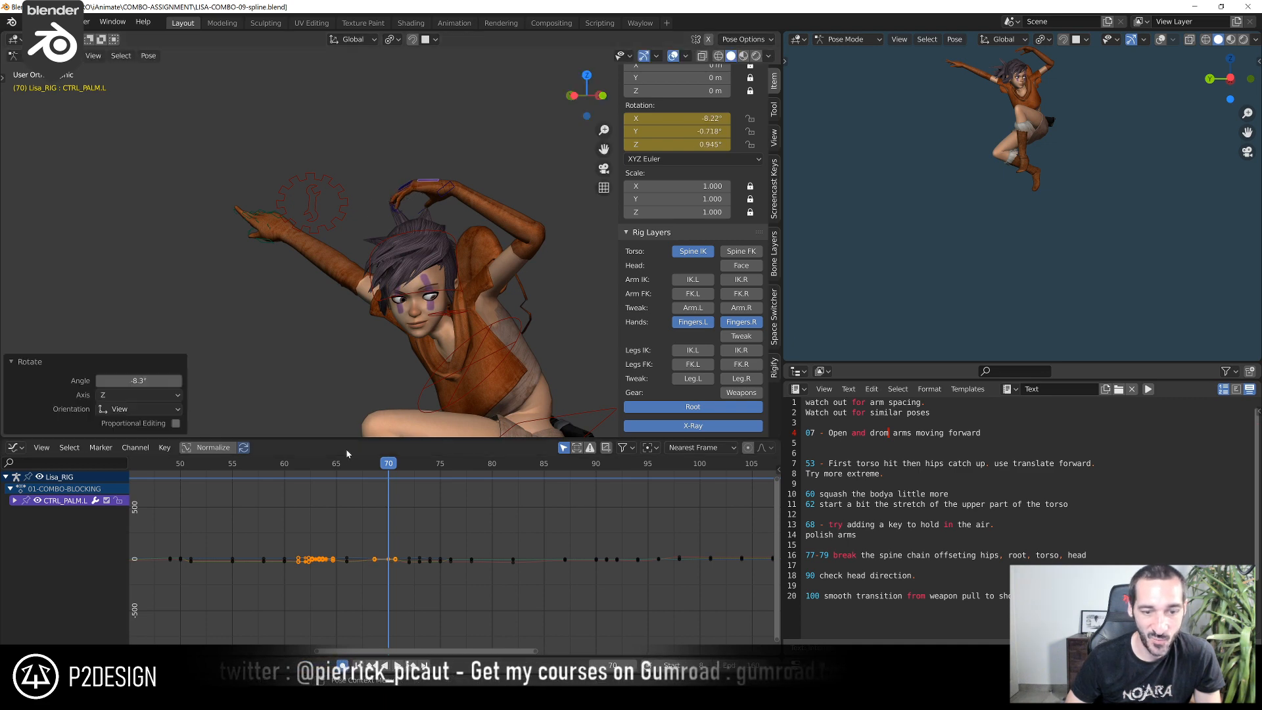
Compare the left hand's pose at frames 71 and 67 from several angles to check the palm motion
{"action": "mouse_move", "coordinate": [382, 472]}
{"action": "left_mouse_down"}
{"action": "mouse_move", "coordinate": [331, 472]}
{"action": "mouse_move", "coordinate": [391, 484]}
{"action": "left_mouse_up"}
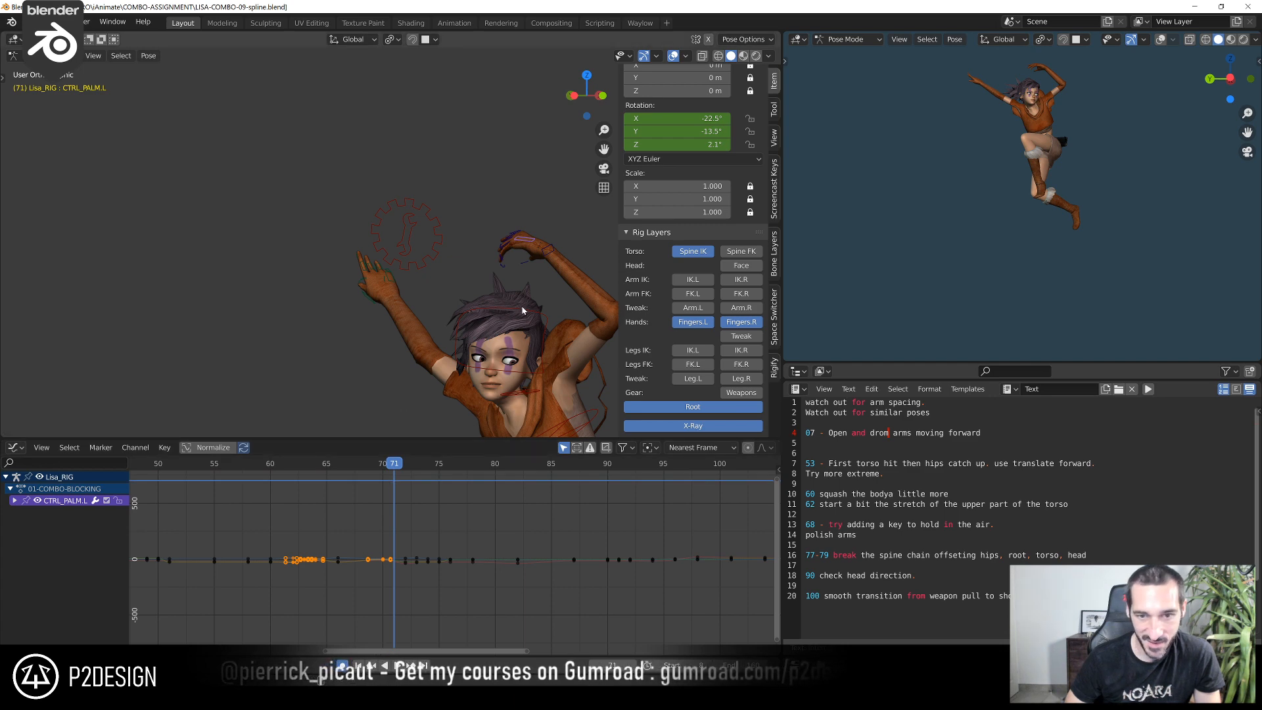
{"action": "middle_click_drag", "start_coordinate": [401, 283], "coordinate": [383, 315]}
{"action": "scroll", "coordinate": [494, 281], "scroll_direction": "up", "scroll_amount": 3}
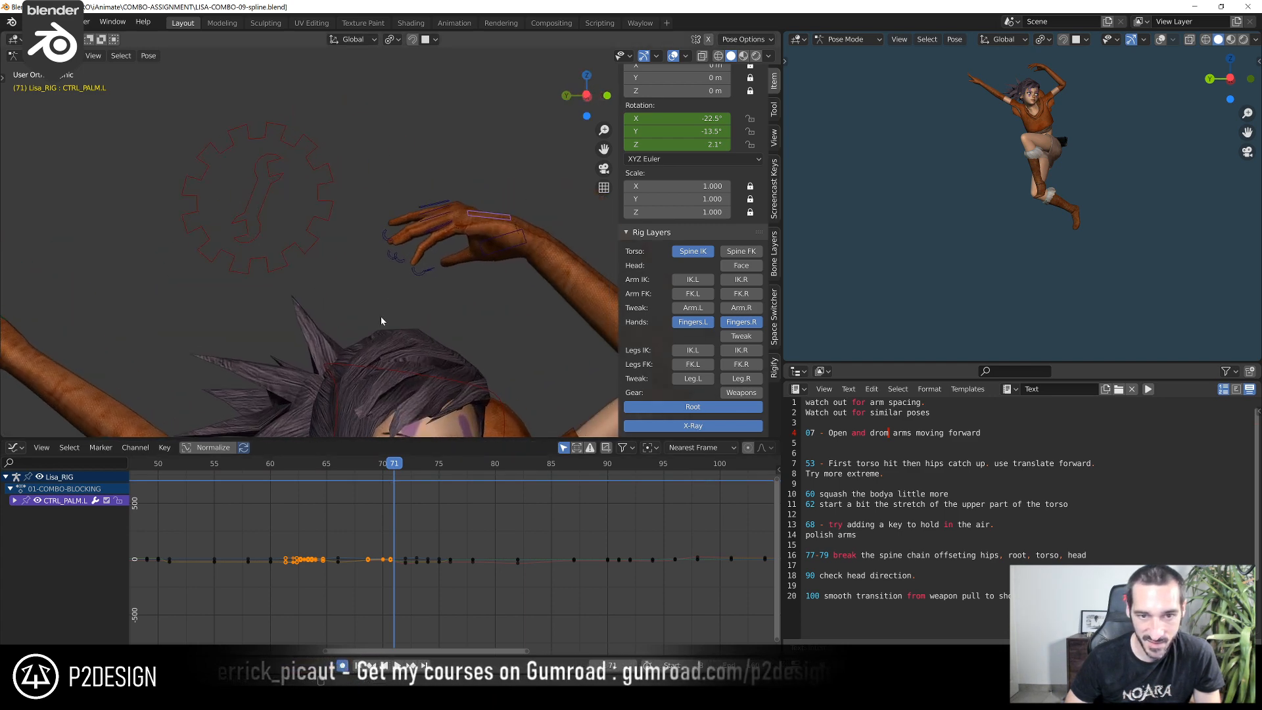
{"action": "left_click_drag", "start_coordinate": [321, 467], "coordinate": [349, 472]}
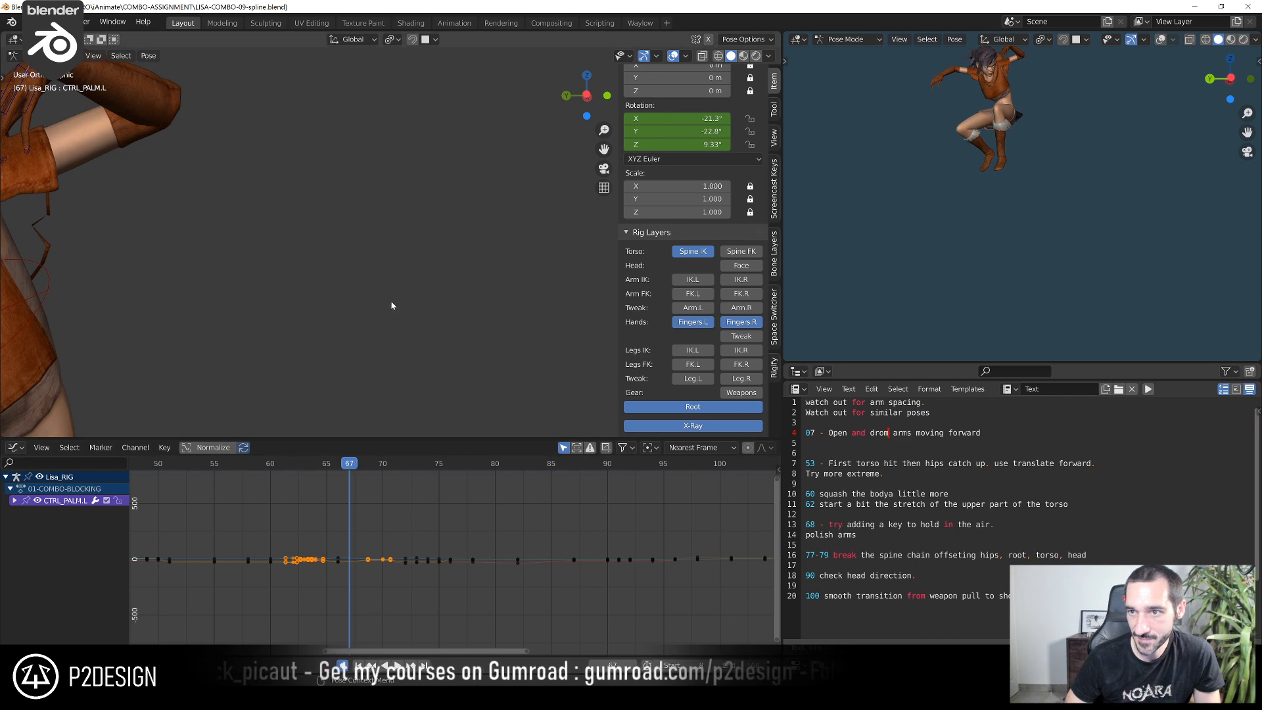
{"action": "scroll", "coordinate": [392, 305], "scroll_direction": "down", "scroll_amount": 3}
{"action": "middle_click_drag", "start_coordinate": [351, 290], "coordinate": [303, 273]}
{"action": "middle_click_drag", "start_coordinate": [303, 273], "coordinate": [507, 380], "text": "shift"}
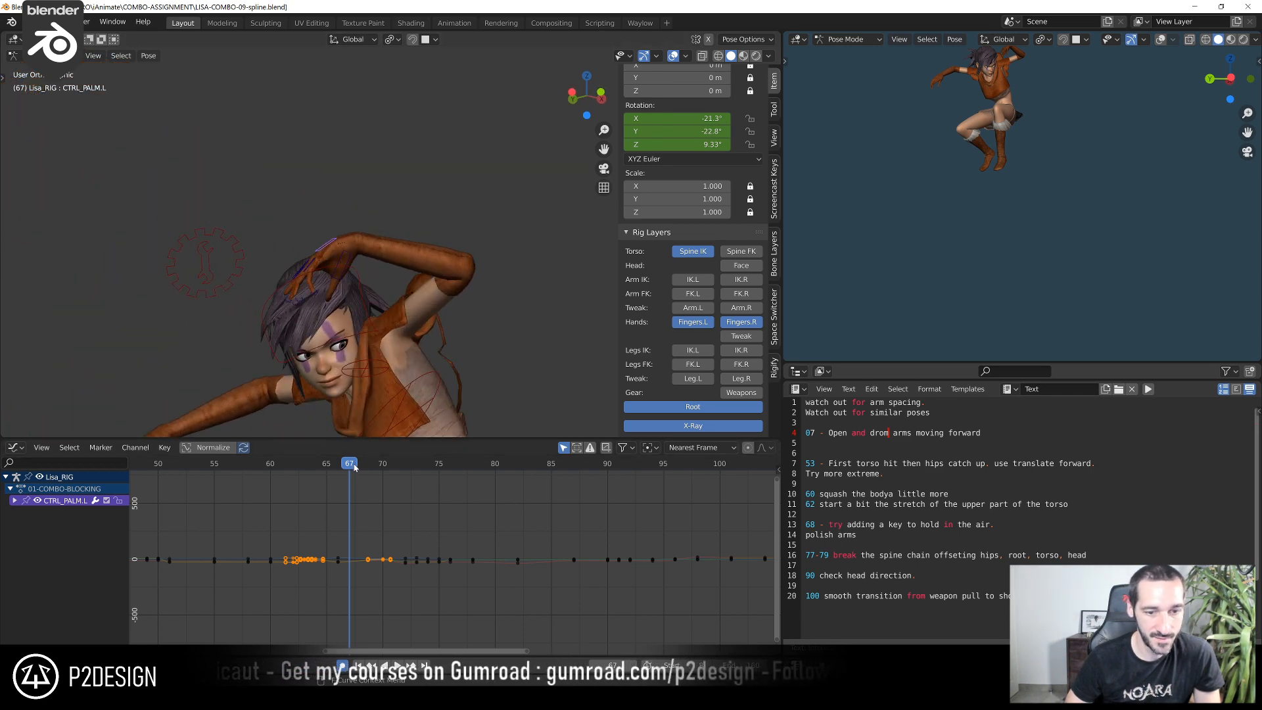
At frame 70, rotate the left pinky's base control and its curl control
{"action": "left_click_drag", "start_coordinate": [352, 466], "coordinate": [383, 471]}
{"action": "mouse_move", "coordinate": [473, 354]}
{"action": "middle_mouse_down", "text": "shift"}
{"action": "mouse_move", "coordinate": [437, 339]}
{"action": "mouse_move", "coordinate": [487, 361]}
{"action": "middle_mouse_up", "text": "shift"}
{"action": "scroll", "coordinate": [487, 361], "scroll_direction": "up", "scroll_amount": 3}
{"action": "left_click", "coordinate": [520, 284]}
{"action": "middle_click_drag", "start_coordinate": [521, 289], "coordinate": [514, 309]}
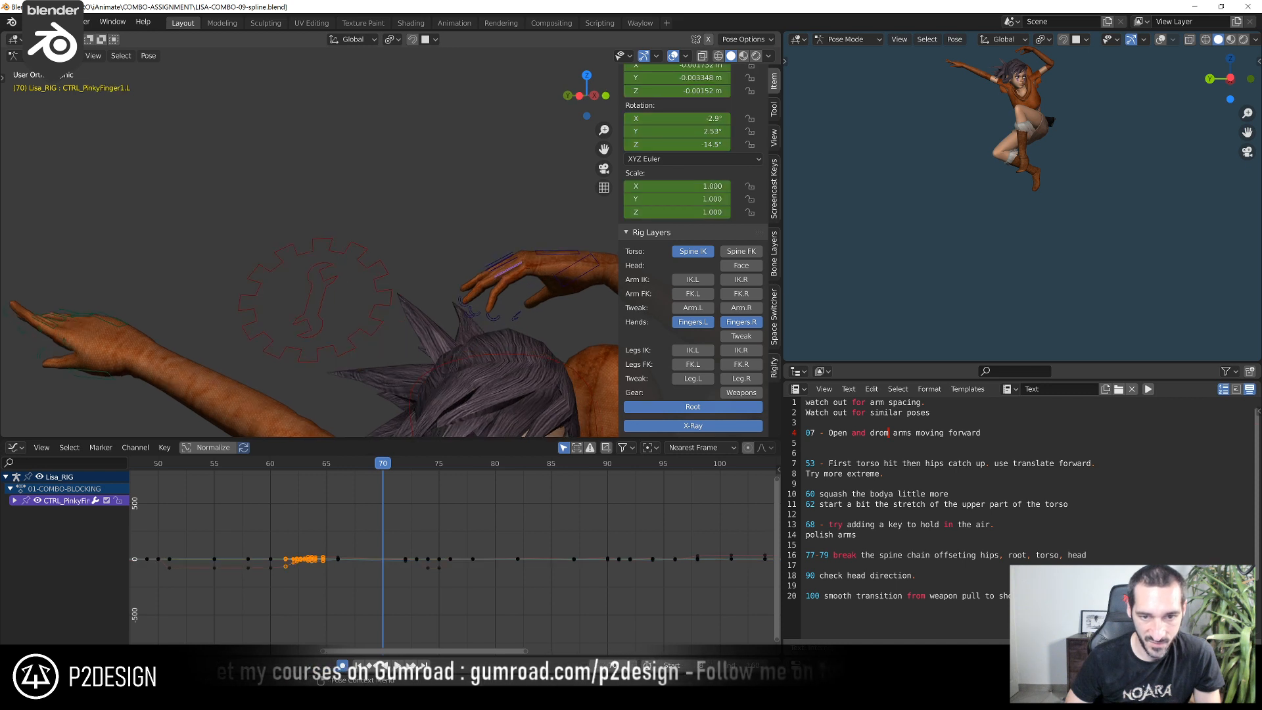
{"action": "key", "text": "r"}
{"action": "left_click", "coordinate": [501, 336]}
{"action": "left_click", "coordinate": [486, 313]}
{"action": "key", "text": "r"}
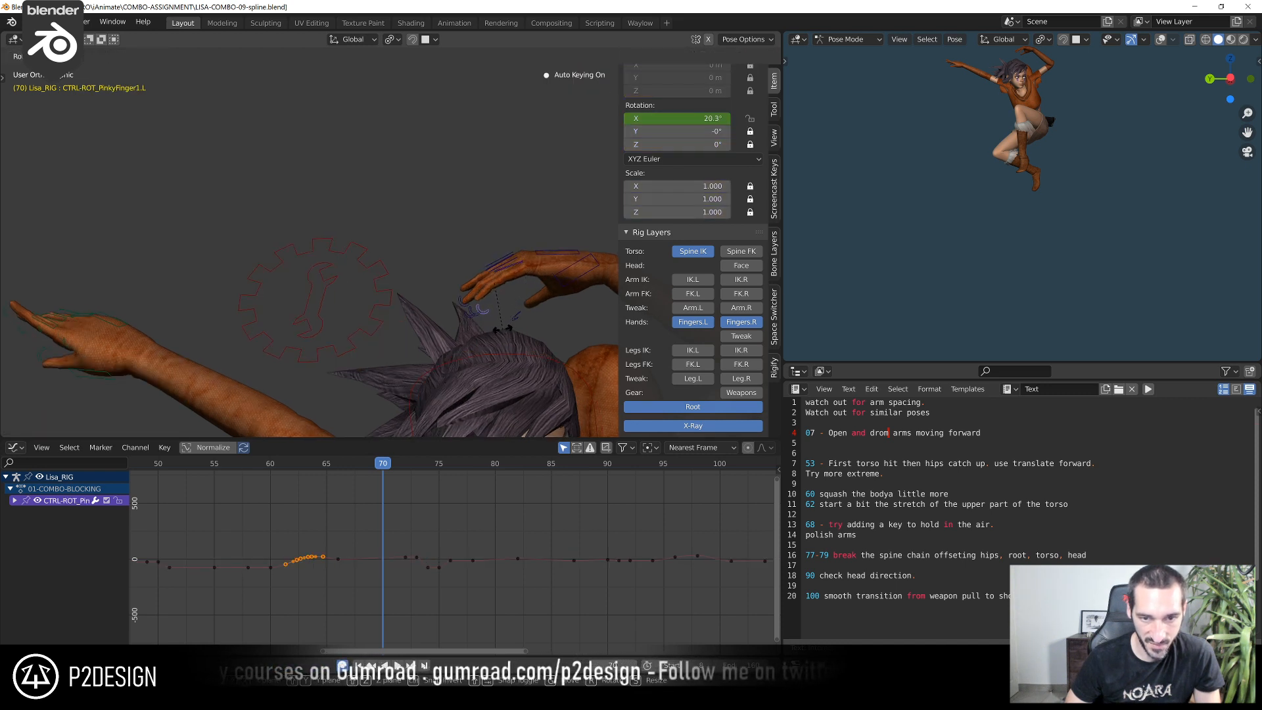
{"action": "left_click", "coordinate": [507, 327]}
Rotate the left middle finger base, turn the index base about 4.33°, and adjust the index curl control at frame 70
{"action": "middle_click_drag", "start_coordinate": [486, 285], "coordinate": [483, 289]}
{"action": "left_click", "coordinate": [503, 269]}
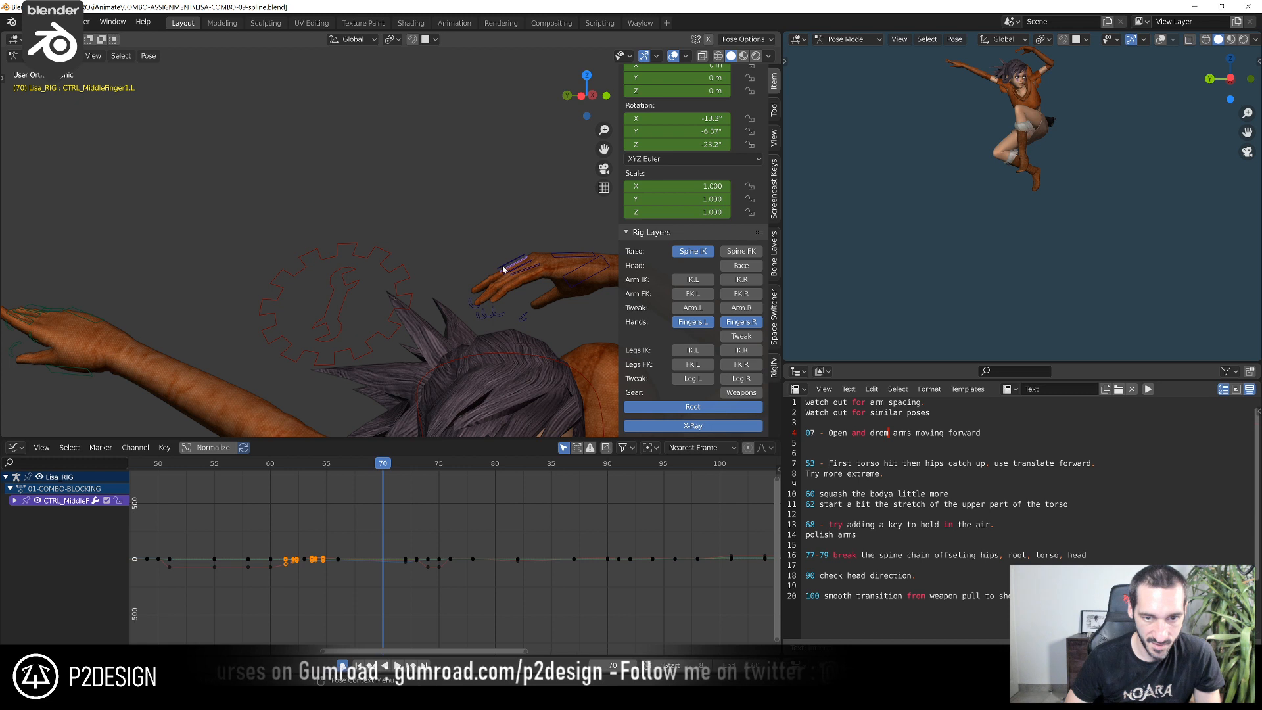
{"action": "key", "text": "r"}
{"action": "left_click", "coordinate": [480, 263]}
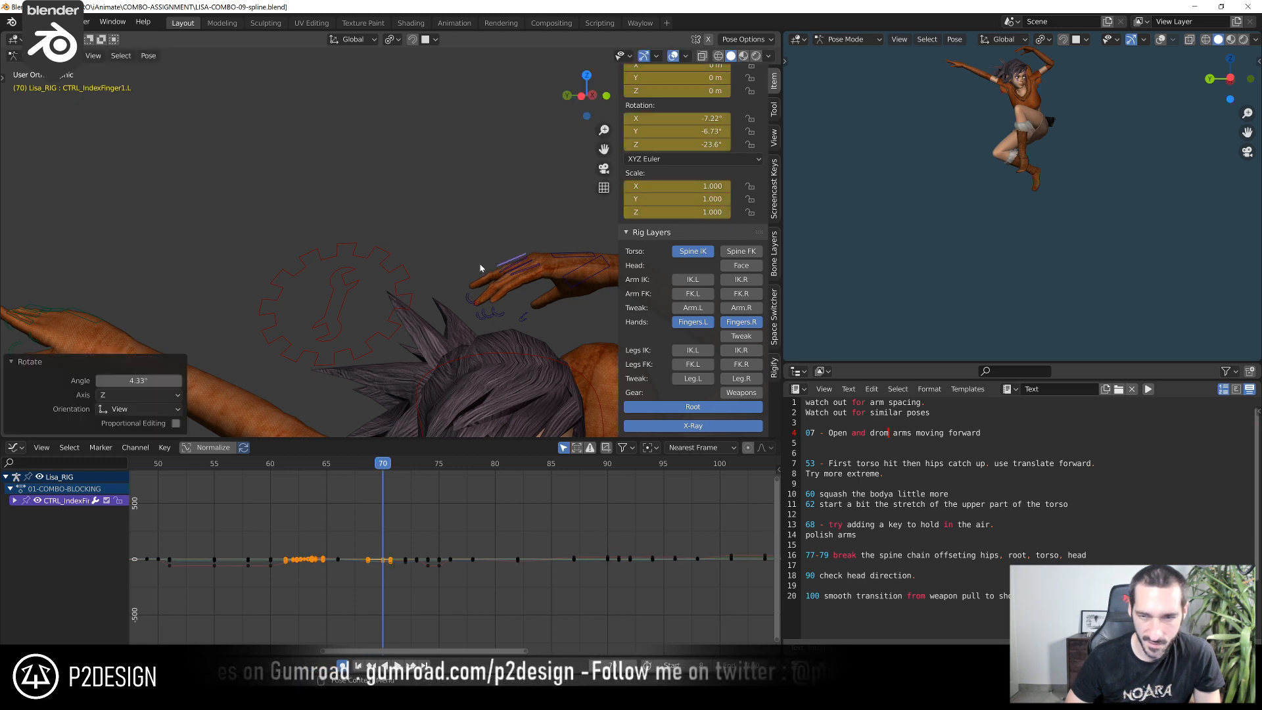
{"action": "left_click", "coordinate": [466, 302]}
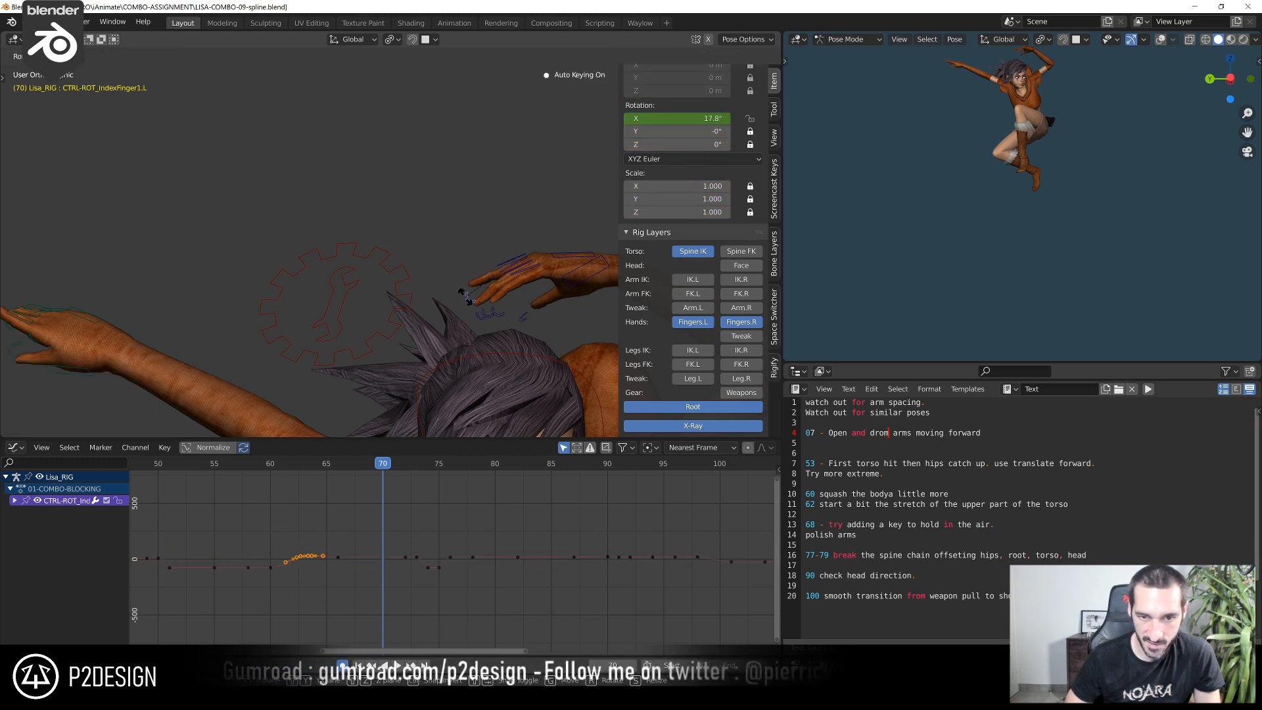
{"action": "left_click", "coordinate": [470, 301]}
Refine the left hand's finger rotations at frame 70 from other angles, including rotating the pinky base about 2.16°
{"action": "middle_click_drag", "start_coordinate": [513, 319], "coordinate": [418, 276], "text": "shift"}
{"action": "left_click", "coordinate": [436, 293]}
{"action": "key", "text": "r"}
{"action": "left_click", "coordinate": [435, 302]}
{"action": "key", "text": "r"}
{"action": "left_click", "coordinate": [408, 271]}
{"action": "left_click", "coordinate": [333, 366]}
{"action": "key", "text": "r"}
{"action": "left_click", "coordinate": [309, 337]}
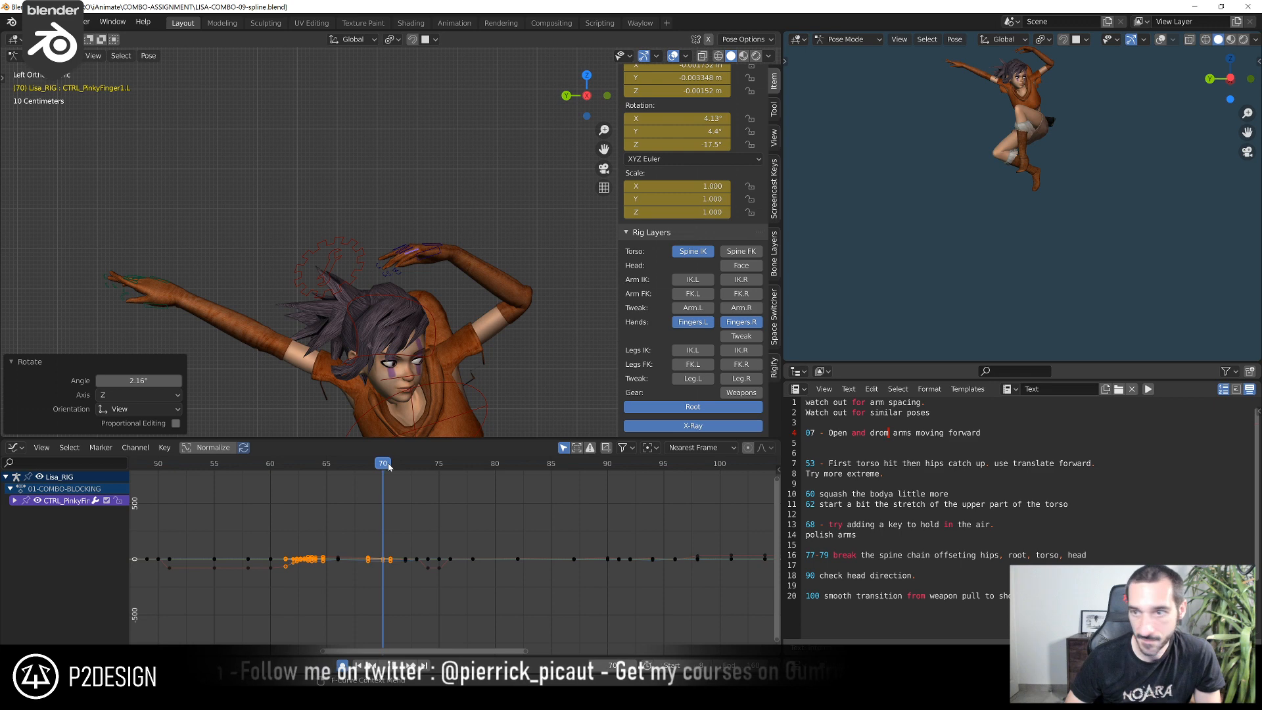
At frame 72, rotate the left palm control about -6.51° in the view
{"action": "left_click_drag", "start_coordinate": [389, 467], "coordinate": [407, 475]}
{"action": "scroll", "coordinate": [531, 323], "scroll_direction": "down", "scroll_amount": 4}
{"action": "middle_click_drag", "start_coordinate": [531, 324], "coordinate": [442, 268], "text": "shift"}
{"action": "scroll", "coordinate": [471, 272], "scroll_direction": "up", "scroll_amount": 4}
{"action": "left_click", "coordinate": [469, 284]}
{"action": "key", "text": "r"}
{"action": "left_click", "coordinate": [450, 240]}
{"action": "scroll", "coordinate": [493, 310], "scroll_direction": "down", "scroll_amount": 3}
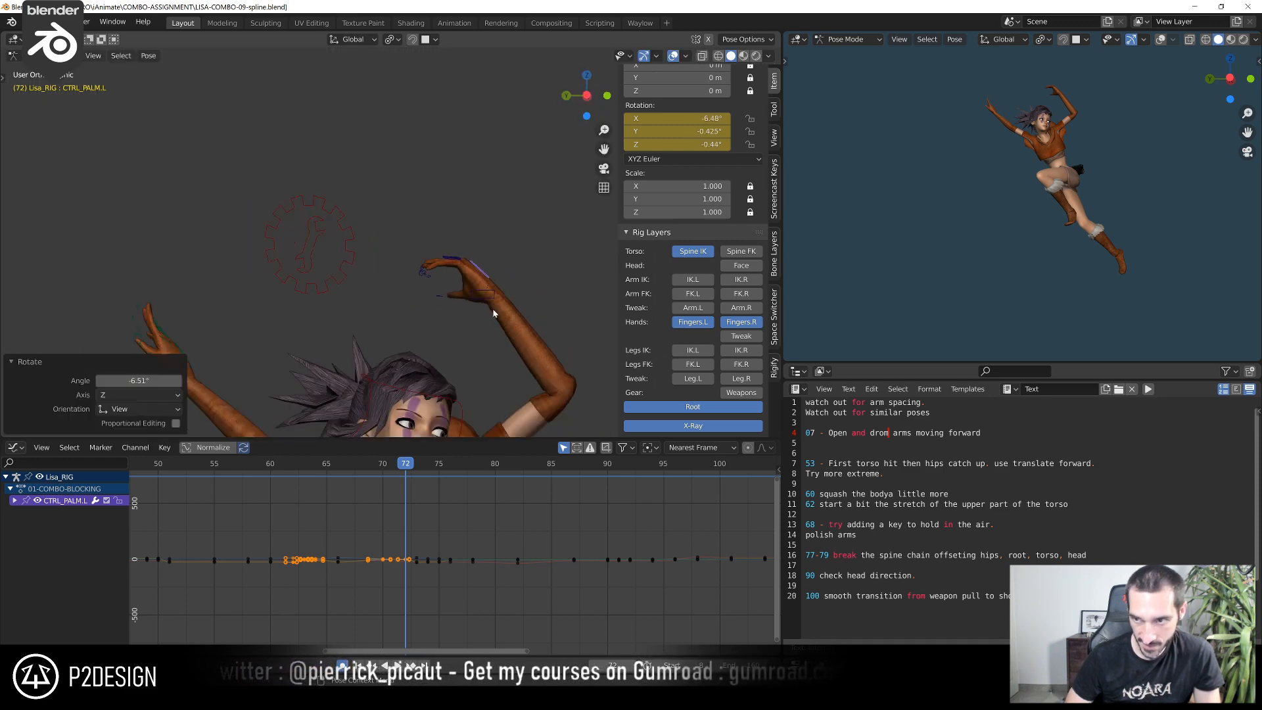
Refine the left hand's palm and finger rotations at frame 72 from closer angles
{"action": "middle_click_drag", "start_coordinate": [493, 310], "coordinate": [386, 344]}
{"action": "scroll", "coordinate": [413, 341], "scroll_direction": "up", "scroll_amount": 4}
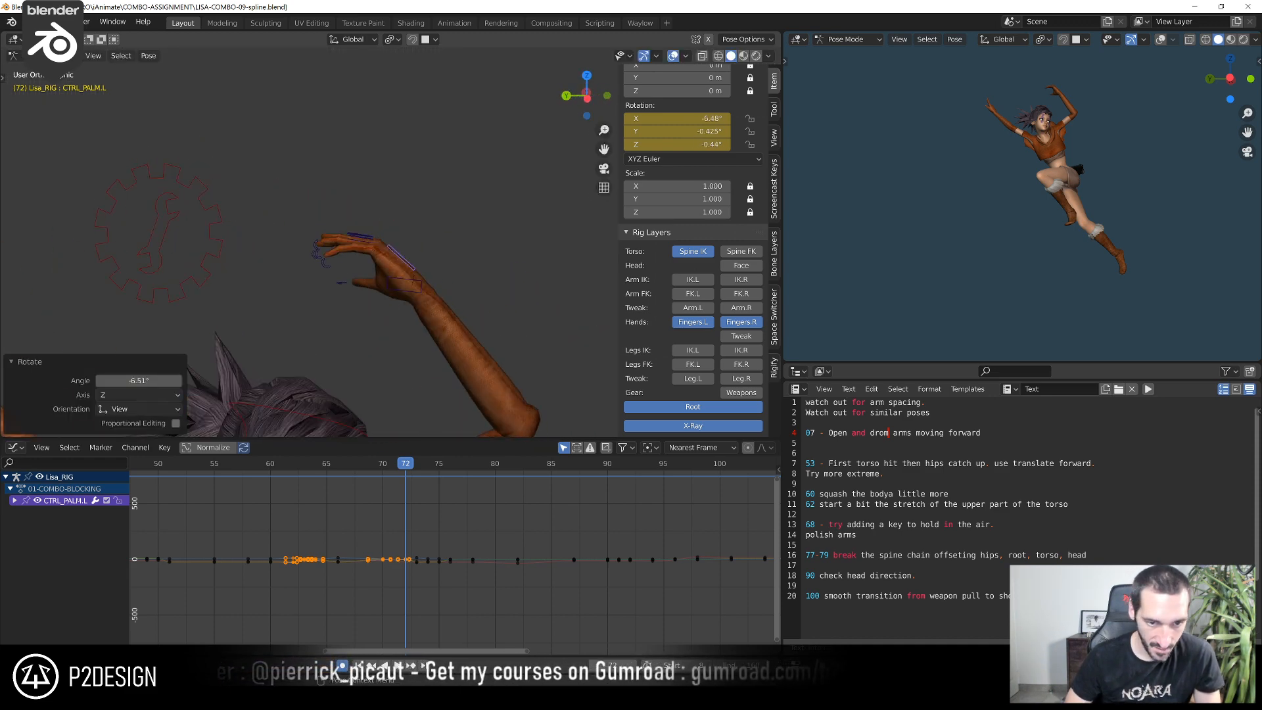
{"action": "key", "text": "r"}
{"action": "left_click", "coordinate": [403, 292]}
{"action": "middle_click_drag", "start_coordinate": [403, 292], "coordinate": [322, 283]}
{"action": "key", "text": "r"}
{"action": "left_click", "coordinate": [360, 275]}
{"action": "left_click", "coordinate": [363, 235]}
{"action": "left_click_drag", "start_coordinate": [353, 246], "coordinate": [358, 254]}
{"action": "mouse_move", "coordinate": [358, 254]}
{"action": "middle_mouse_down"}
{"action": "mouse_move", "coordinate": [349, 233]}
{"action": "mouse_move", "coordinate": [366, 276]}
{"action": "mouse_move", "coordinate": [335, 261]}
{"action": "mouse_move", "coordinate": [403, 248]}
{"action": "mouse_move", "coordinate": [369, 236]}
{"action": "middle_mouse_up"}
{"action": "left_click", "coordinate": [287, 231]}
{"action": "left_click", "coordinate": [398, 250]}
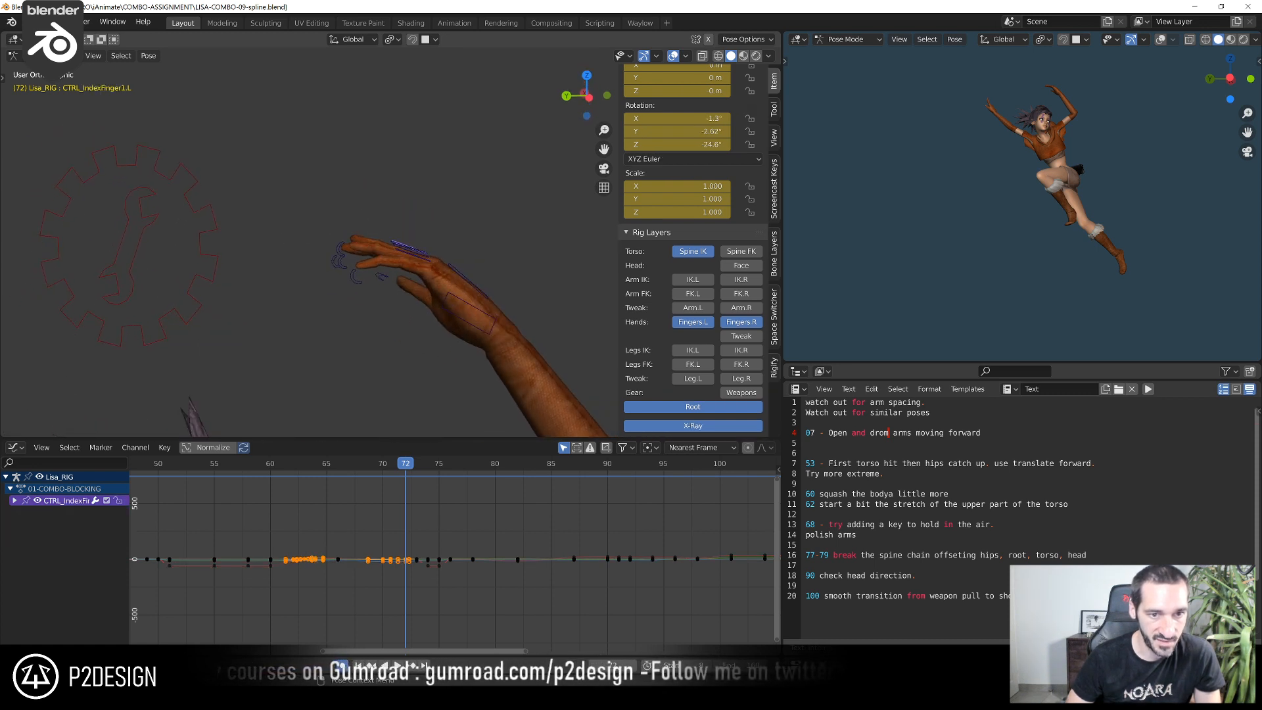
Rotate the left index base about 6.65°, its curl control about 6.44°, and the base a further 4.14° at frame 72
{"action": "key", "text": "r"}
{"action": "left_click", "coordinate": [341, 230]}
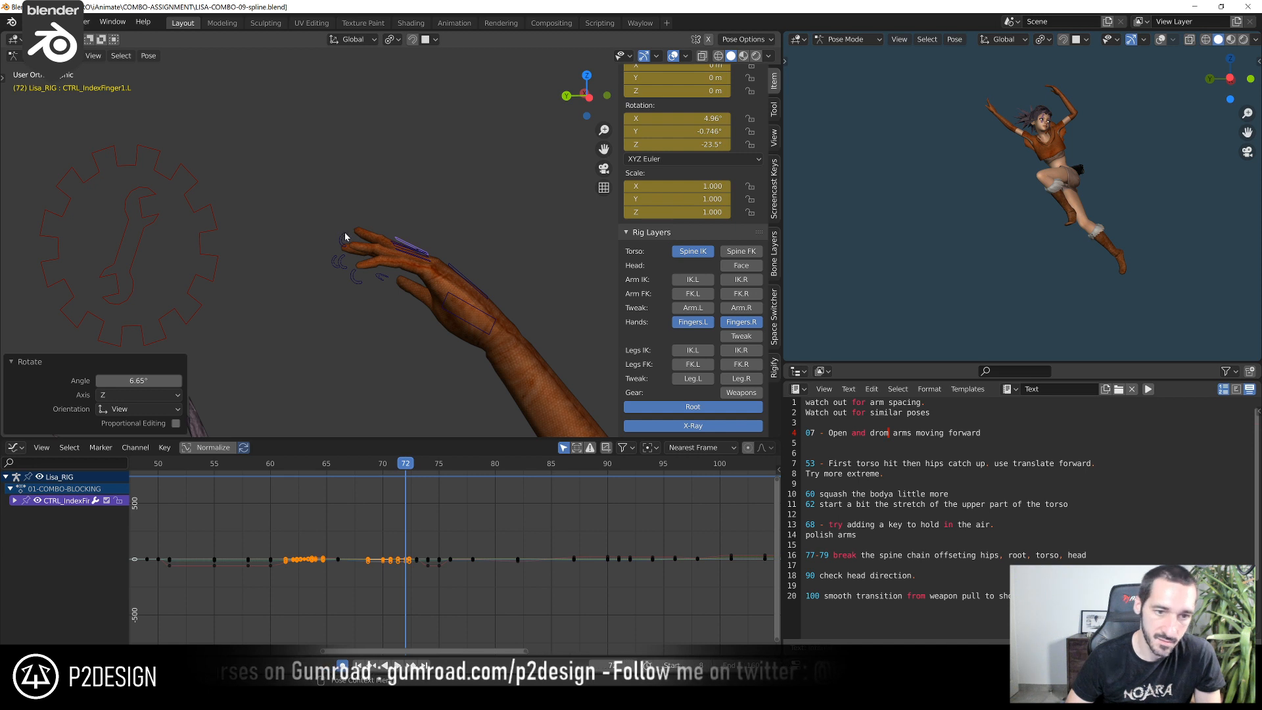
{"action": "left_click", "coordinate": [343, 235]}
{"action": "key", "text": "r"}
{"action": "left_click", "coordinate": [341, 209]}
{"action": "middle_click_drag", "start_coordinate": [408, 223], "coordinate": [431, 244]}
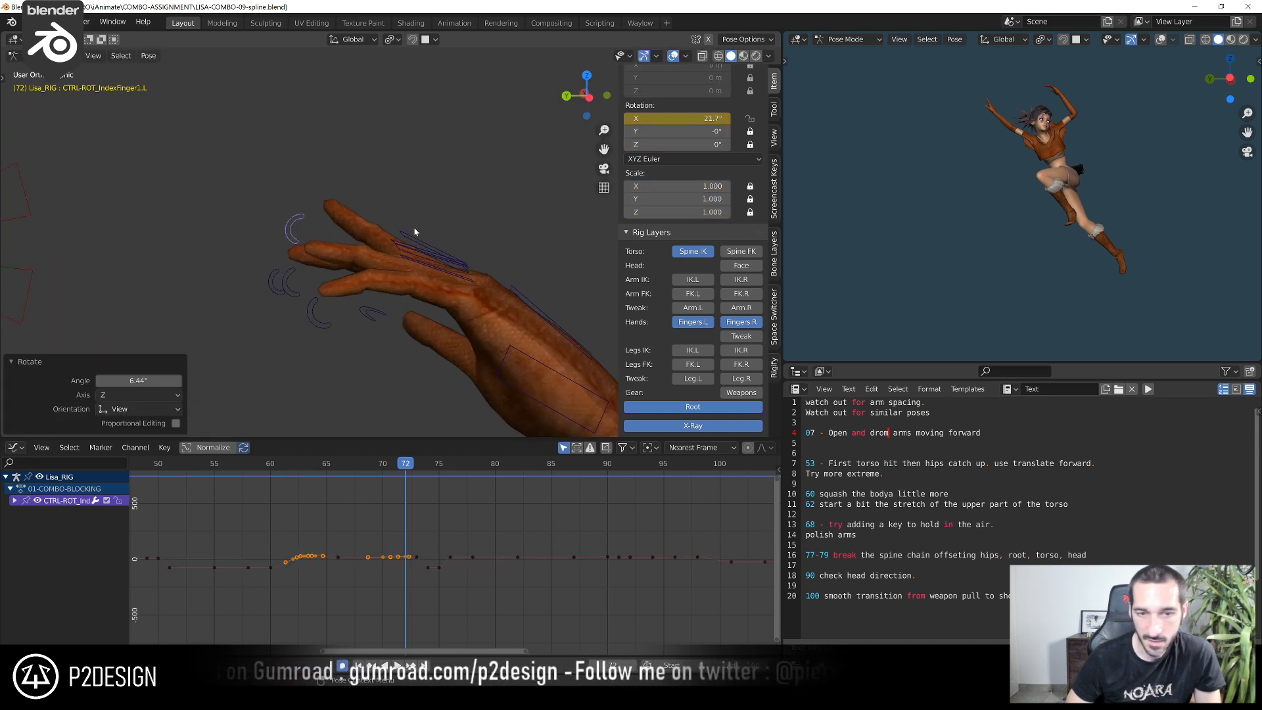
{"action": "left_click", "coordinate": [409, 231]}
{"action": "key", "text": "r"}
{"action": "left_click", "coordinate": [413, 216]}
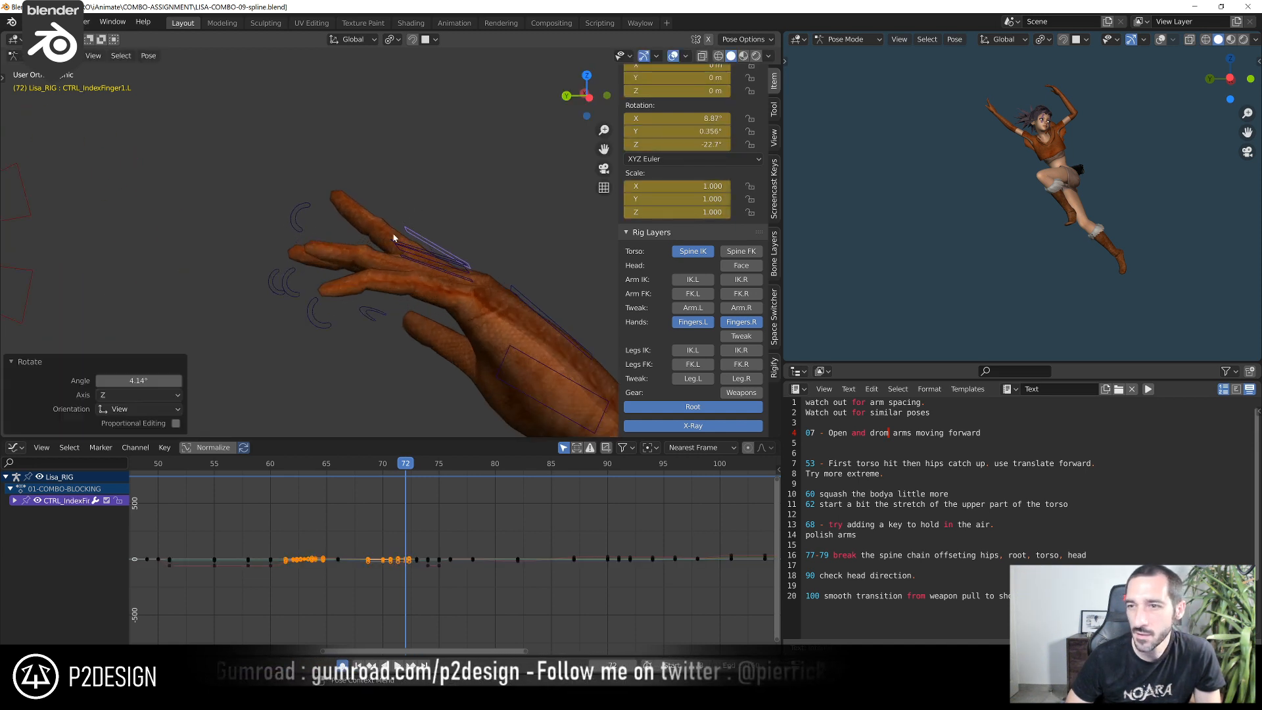
Rotate the left ring and middle curl controls together, and adjust the pinky curl control at frame 72
{"action": "left_click", "coordinate": [287, 287]}
{"action": "left_click", "coordinate": [274, 284], "text": "shift"}
{"action": "middle_click_drag", "start_coordinate": [274, 285], "coordinate": [259, 290]}
{"action": "key", "text": "r"}
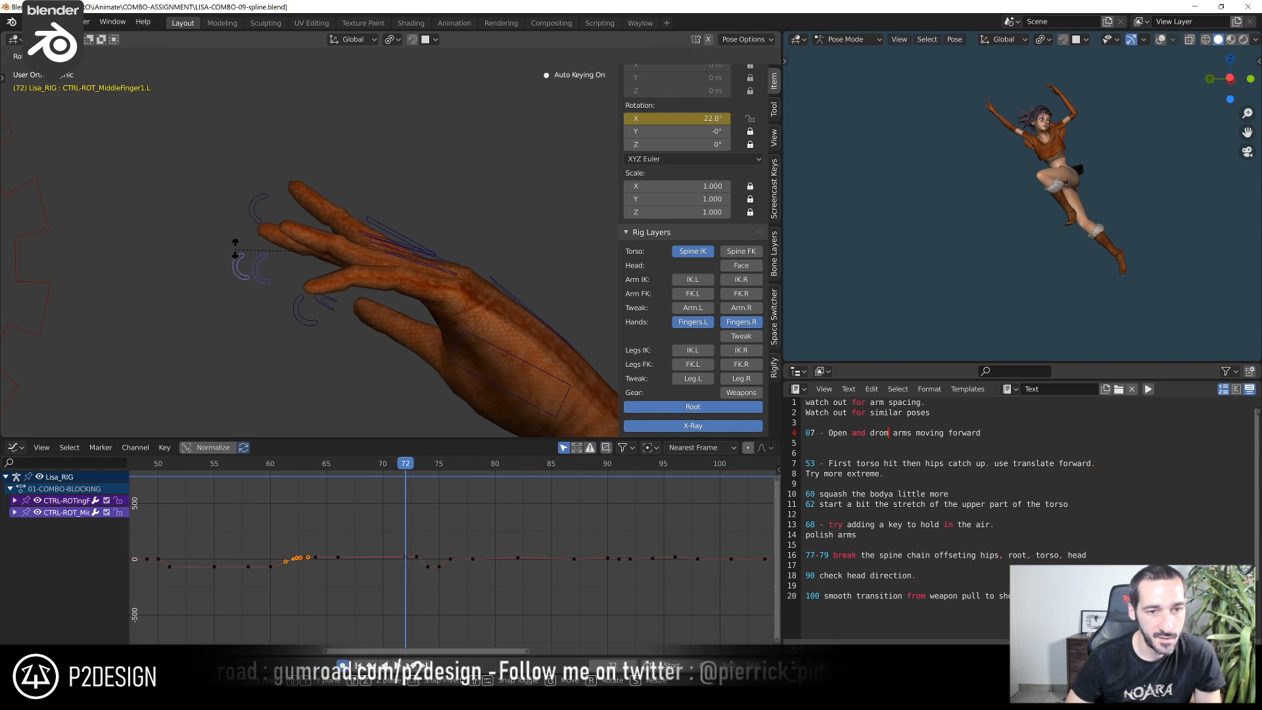
{"action": "left_click", "coordinate": [237, 240]}
{"action": "left_click", "coordinate": [299, 303]}
{"action": "key", "text": "r"}
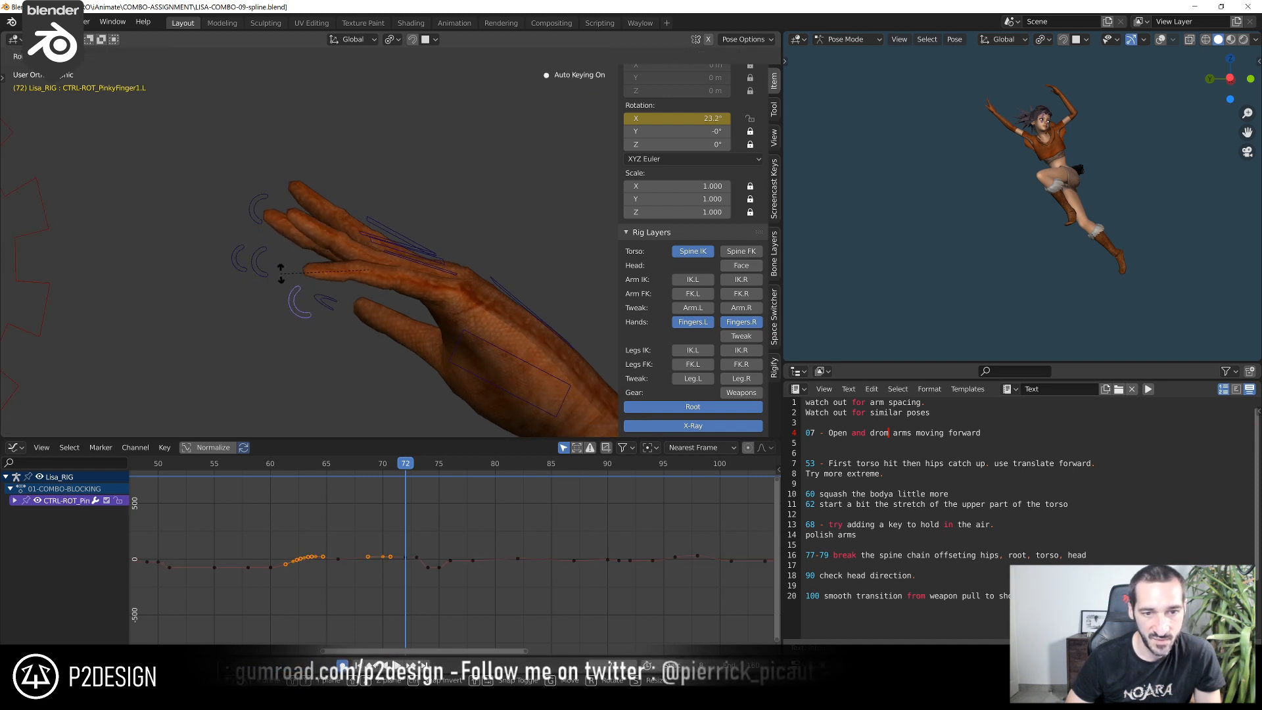
{"action": "left_click", "coordinate": [283, 263]}
Rotate the left middle finger's base control about 6.56° at frame 72
{"action": "left_click", "coordinate": [362, 236]}
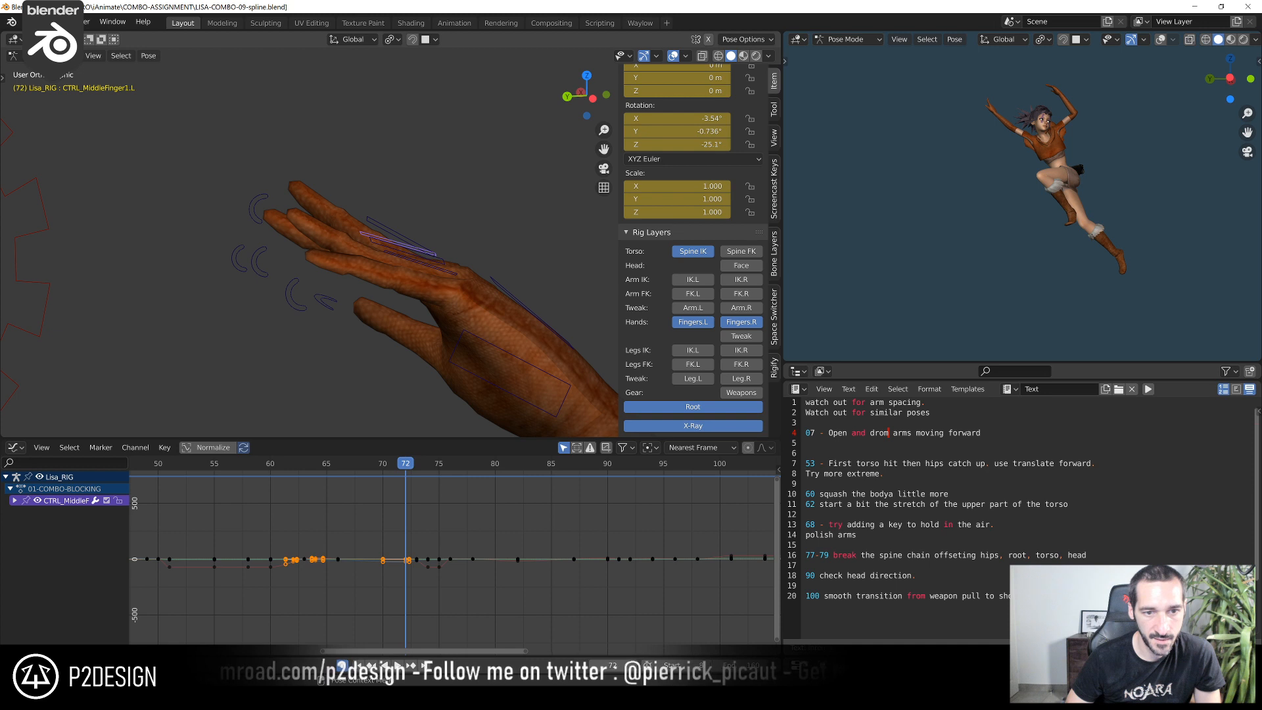
{"action": "key", "text": "r"}
{"action": "left_click", "coordinate": [285, 184]}
{"action": "scroll", "coordinate": [1022, 140], "scroll_direction": "up", "scroll_amount": 4}
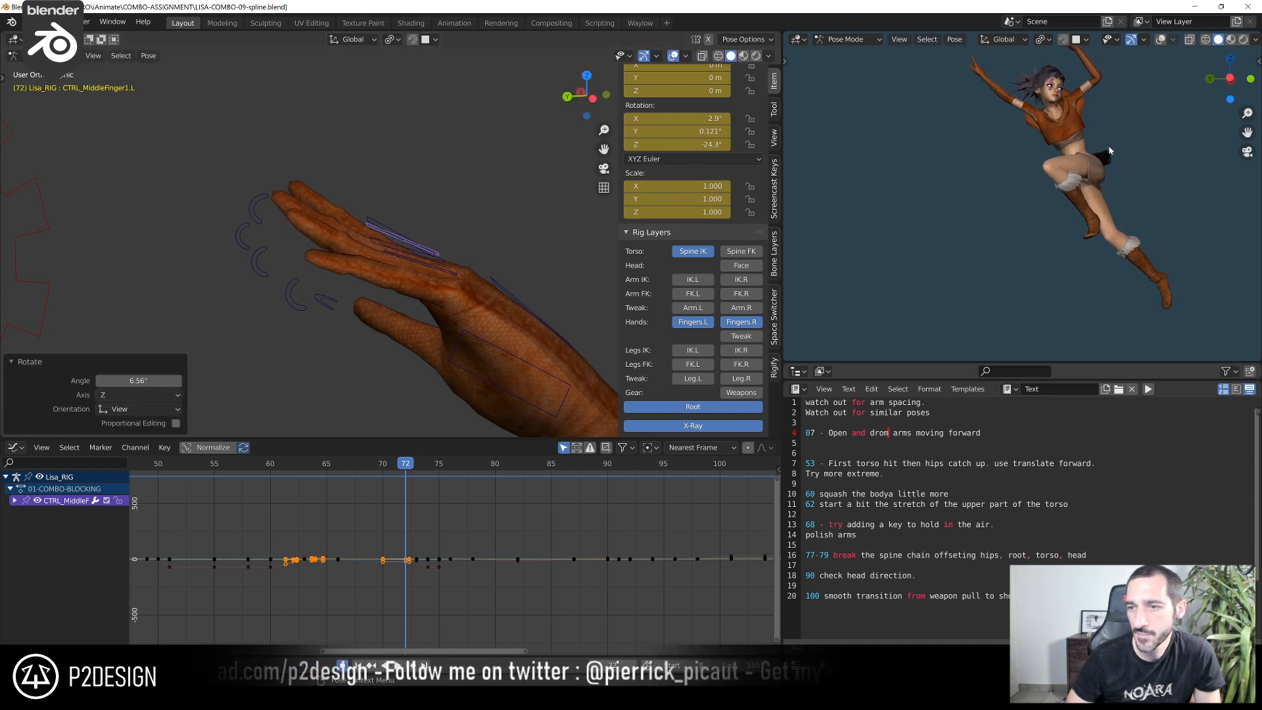
{"action": "scroll", "coordinate": [493, 333], "scroll_direction": "down", "scroll_amount": 2}
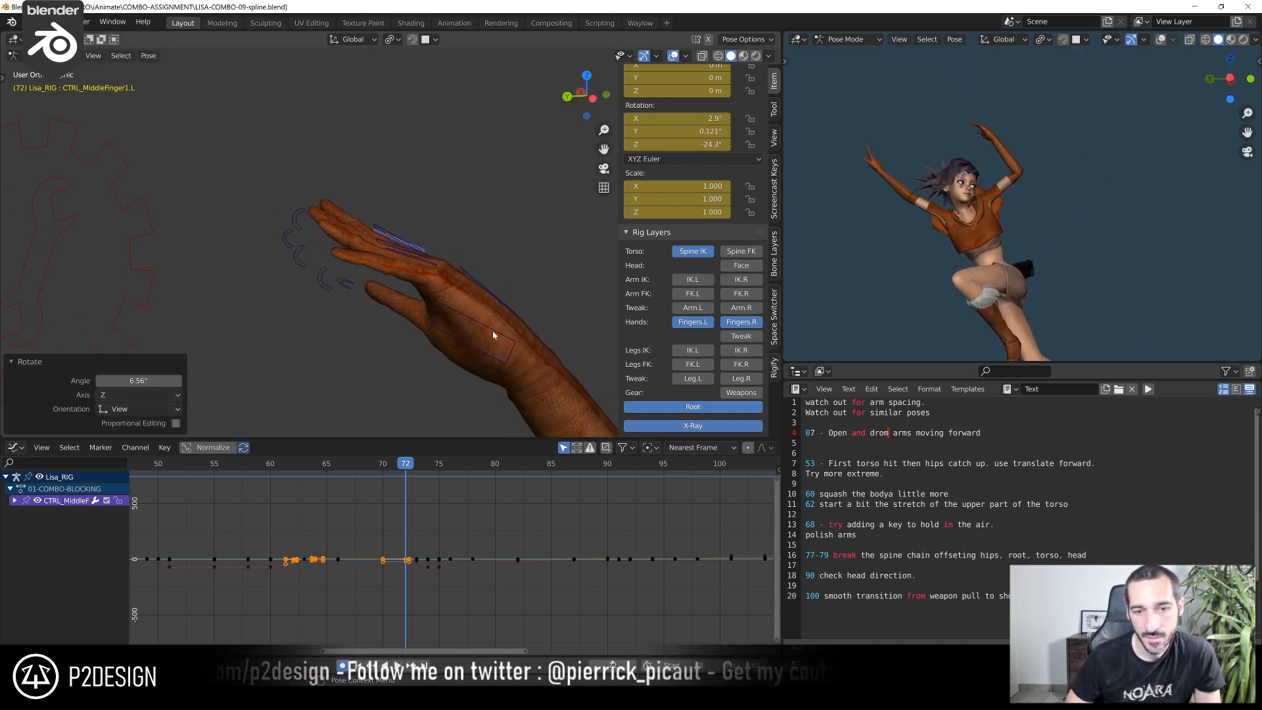
Try a rotation of the left thumb control and rotate the left palm control about -4.12° at frame 72
{"action": "left_click", "coordinate": [442, 320]}
{"action": "key", "text": "r"}
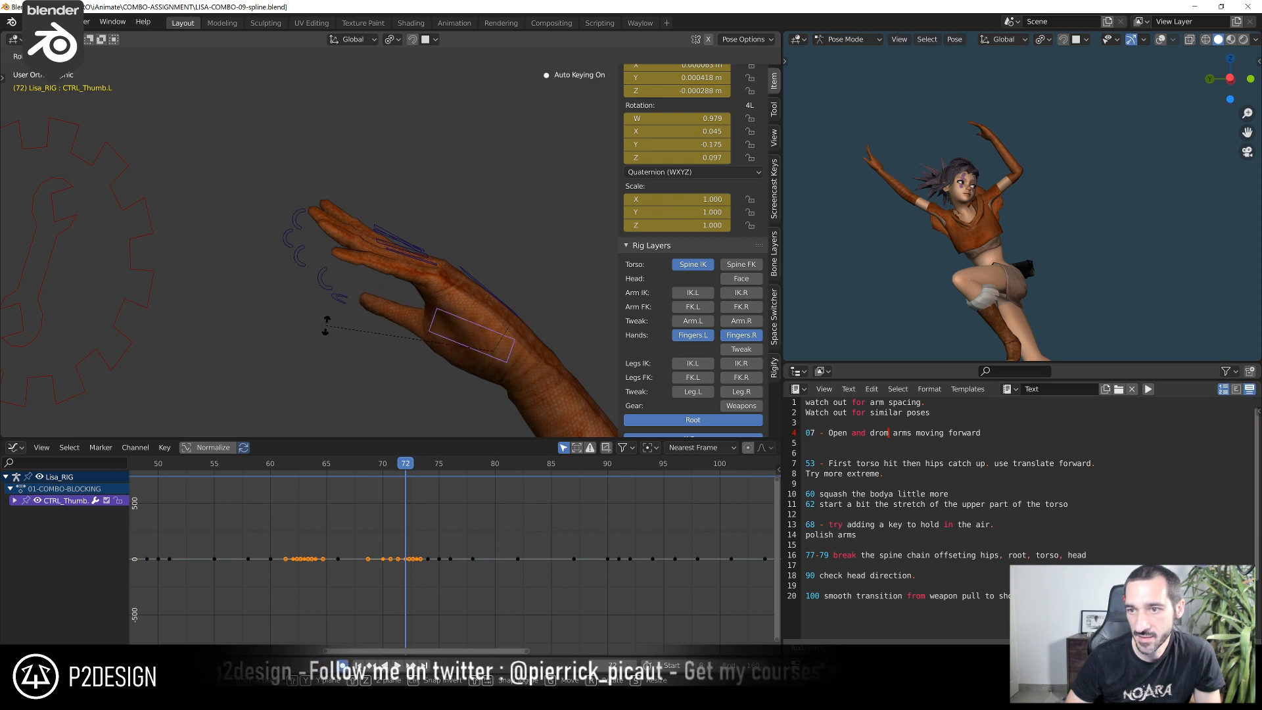
{"action": "left_click", "coordinate": [340, 314]}
{"action": "left_click", "coordinate": [475, 285]}
{"action": "key", "text": "r"}
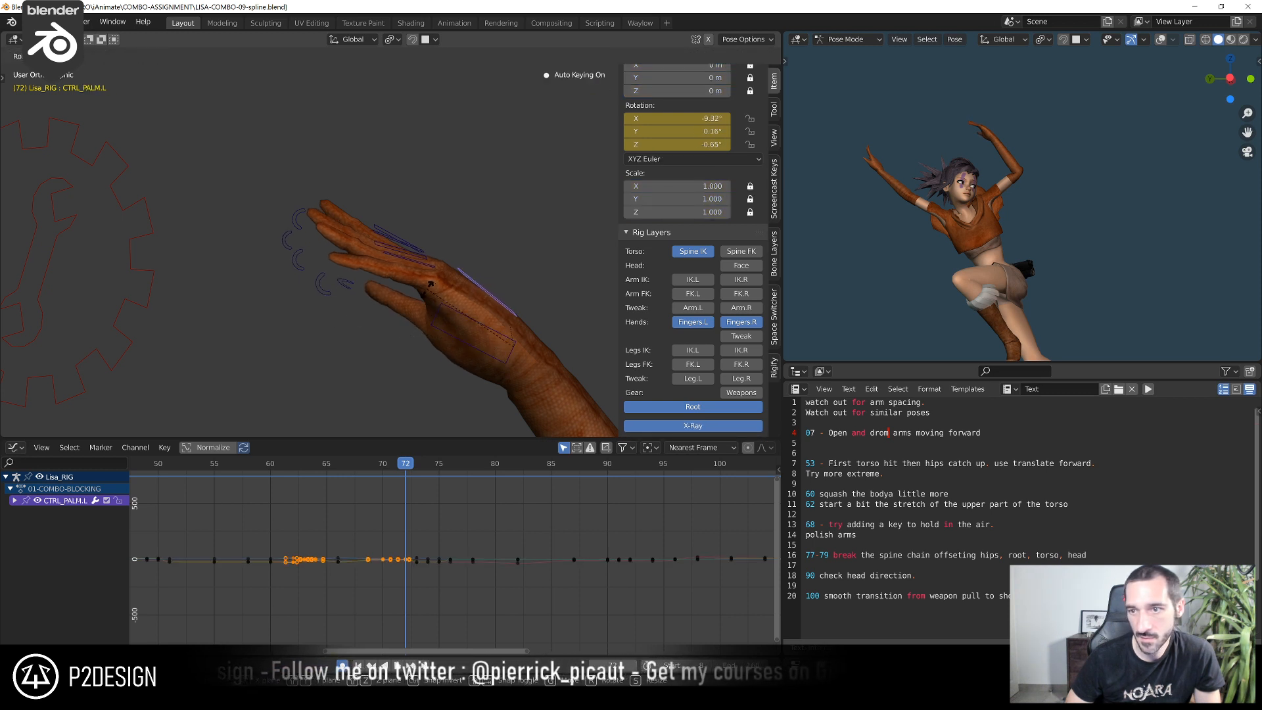
{"action": "left_click", "coordinate": [418, 293]}
{"action": "scroll", "coordinate": [434, 289], "scroll_direction": "down", "scroll_amount": 4}
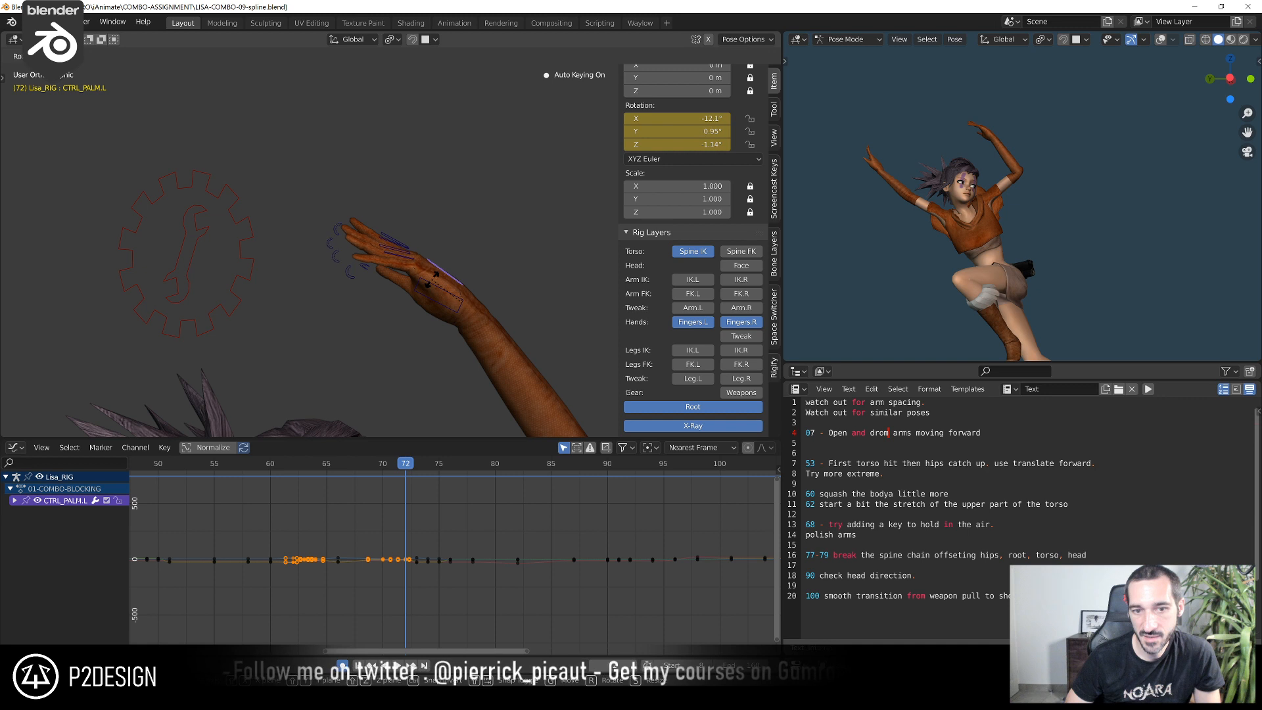
{"action": "scroll", "coordinate": [460, 320], "scroll_direction": "down", "scroll_amount": 3}
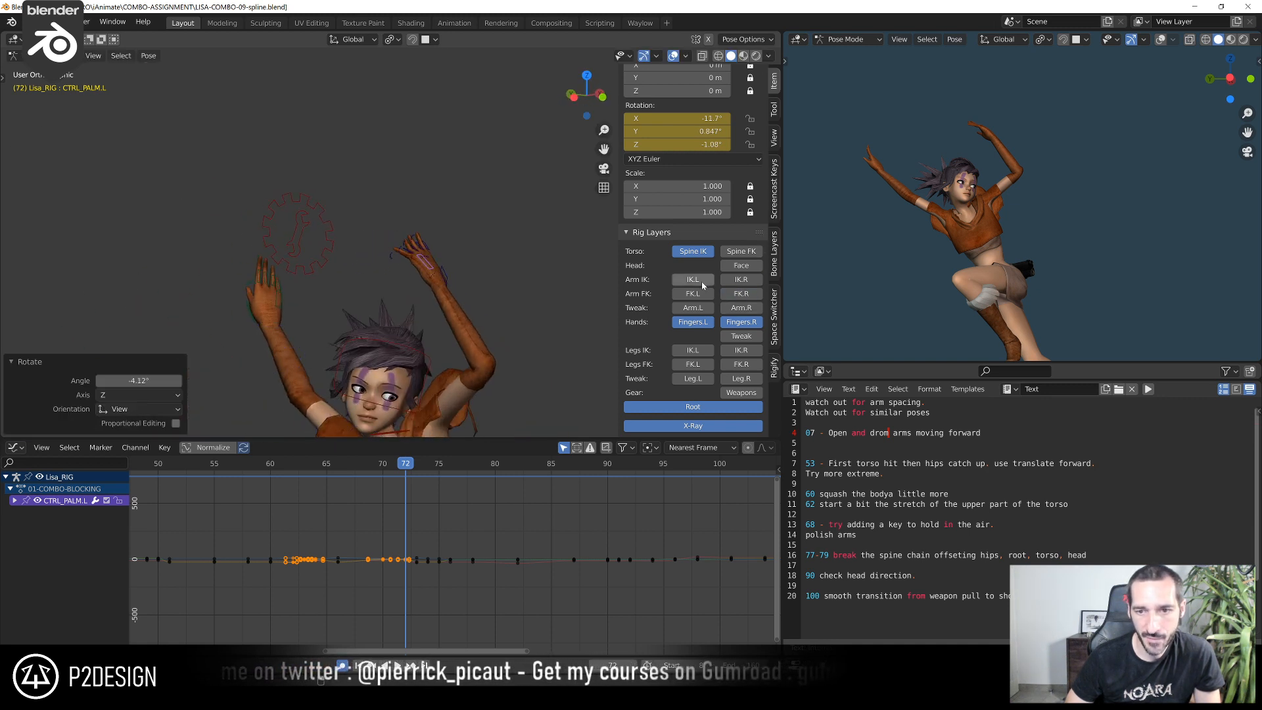
Show the left arm's FK layer, rotate the left hand FK control about -25.8° at frame 72, and readjust it from another angle
{"action": "left_click", "coordinate": [748, 312]}
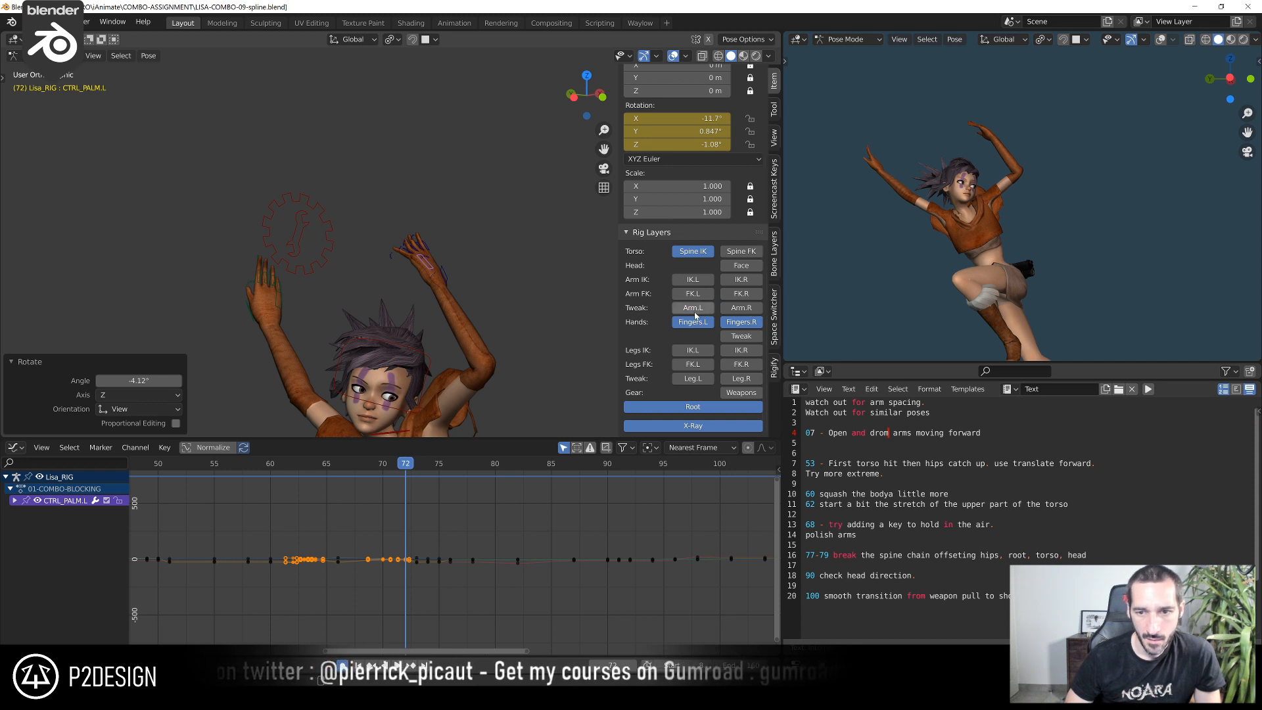
{"action": "scroll", "coordinate": [585, 313], "scroll_direction": "up", "scroll_amount": 2}
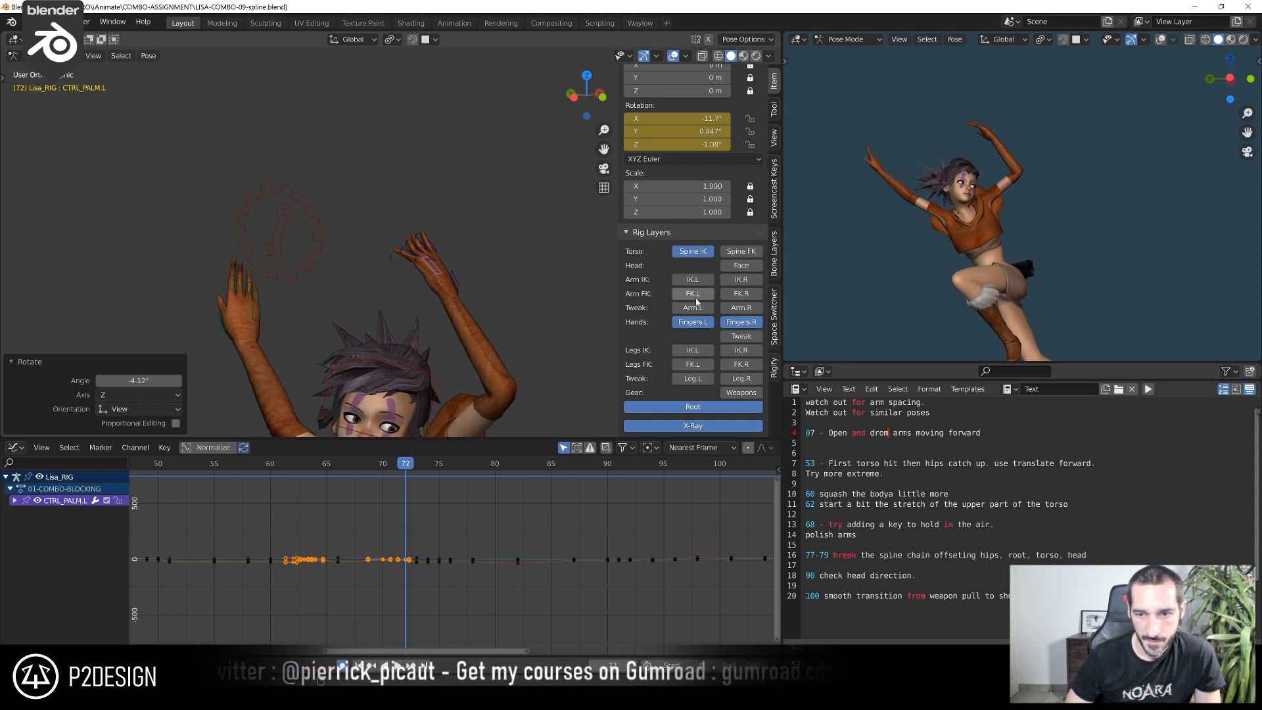
{"action": "middle_click_drag", "start_coordinate": [560, 318], "coordinate": [473, 277], "text": "shift"}
{"action": "left_click", "coordinate": [371, 256]}
{"action": "scroll", "coordinate": [402, 263], "scroll_direction": "up", "scroll_amount": 2}
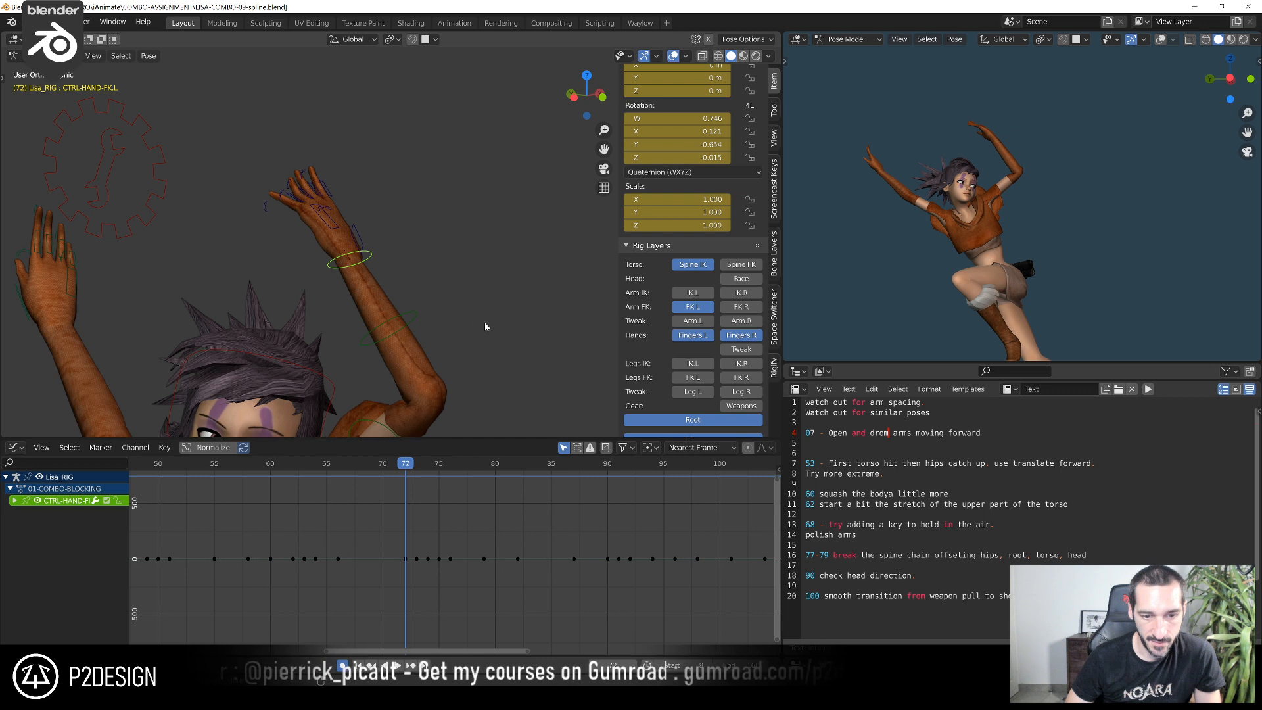
{"action": "middle_click_drag", "start_coordinate": [484, 323], "coordinate": [410, 238]}
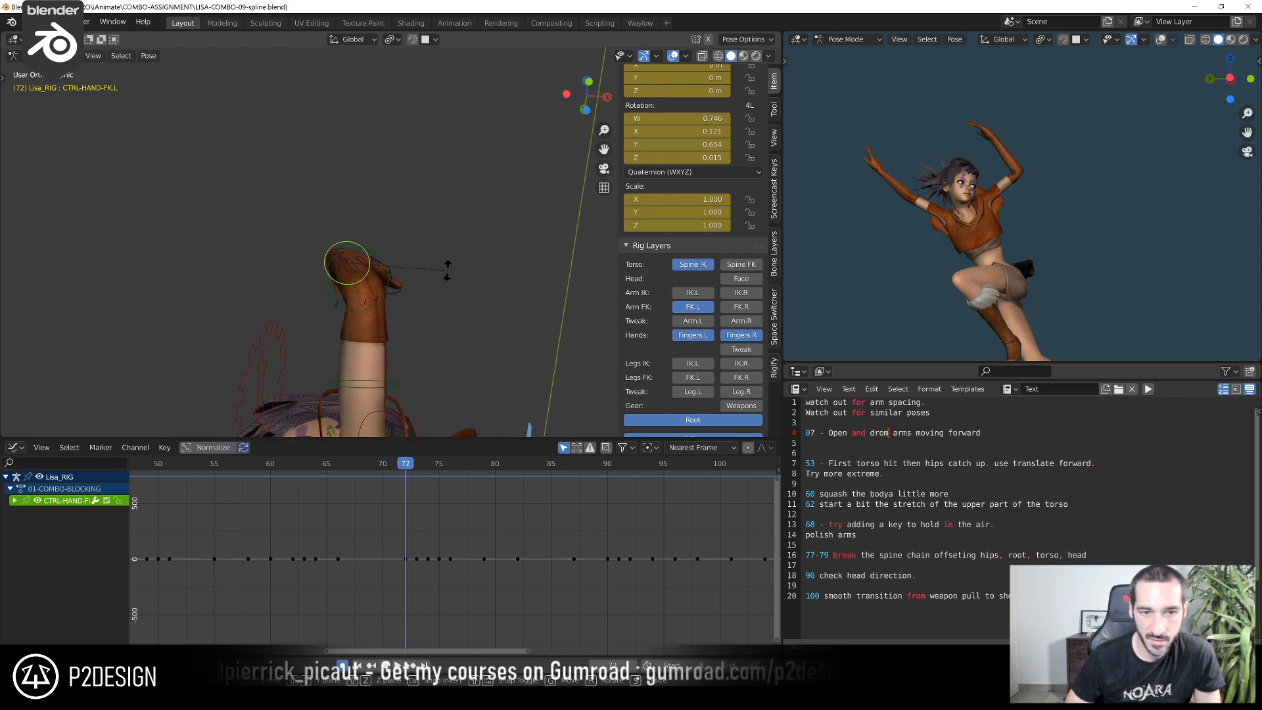
{"action": "key", "text": "r"}
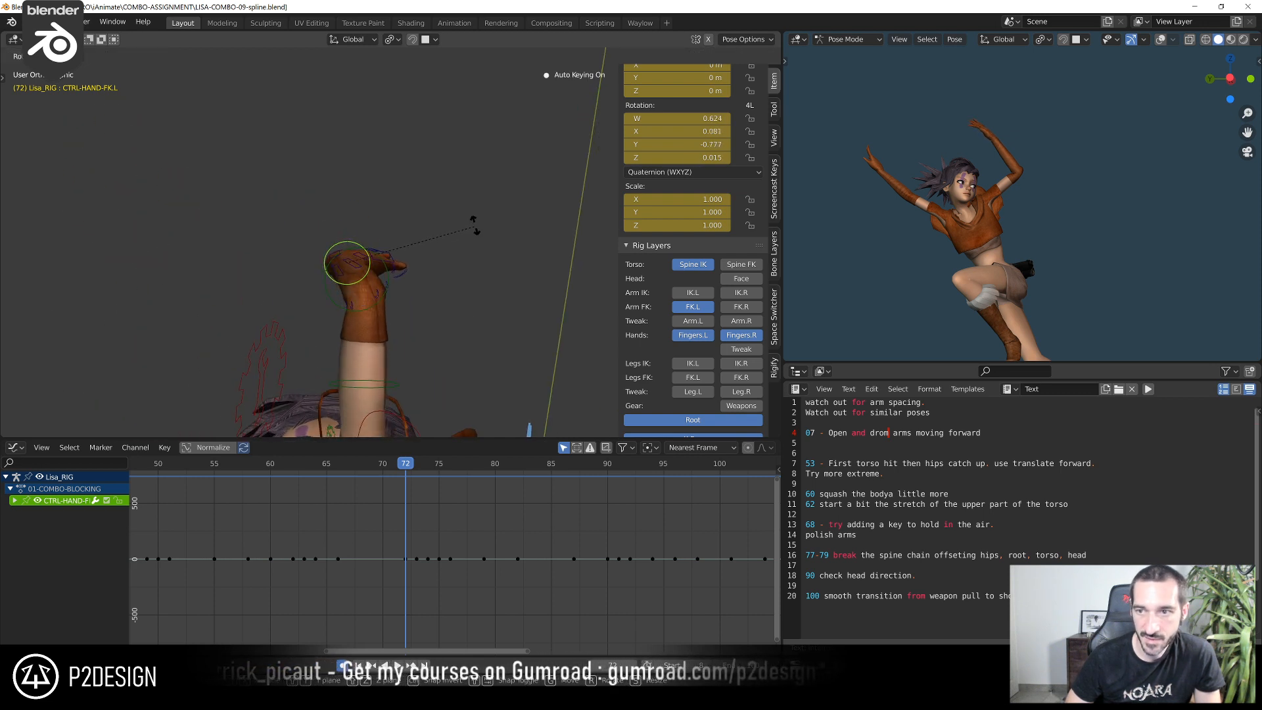
{"action": "left_click", "coordinate": [480, 211]}
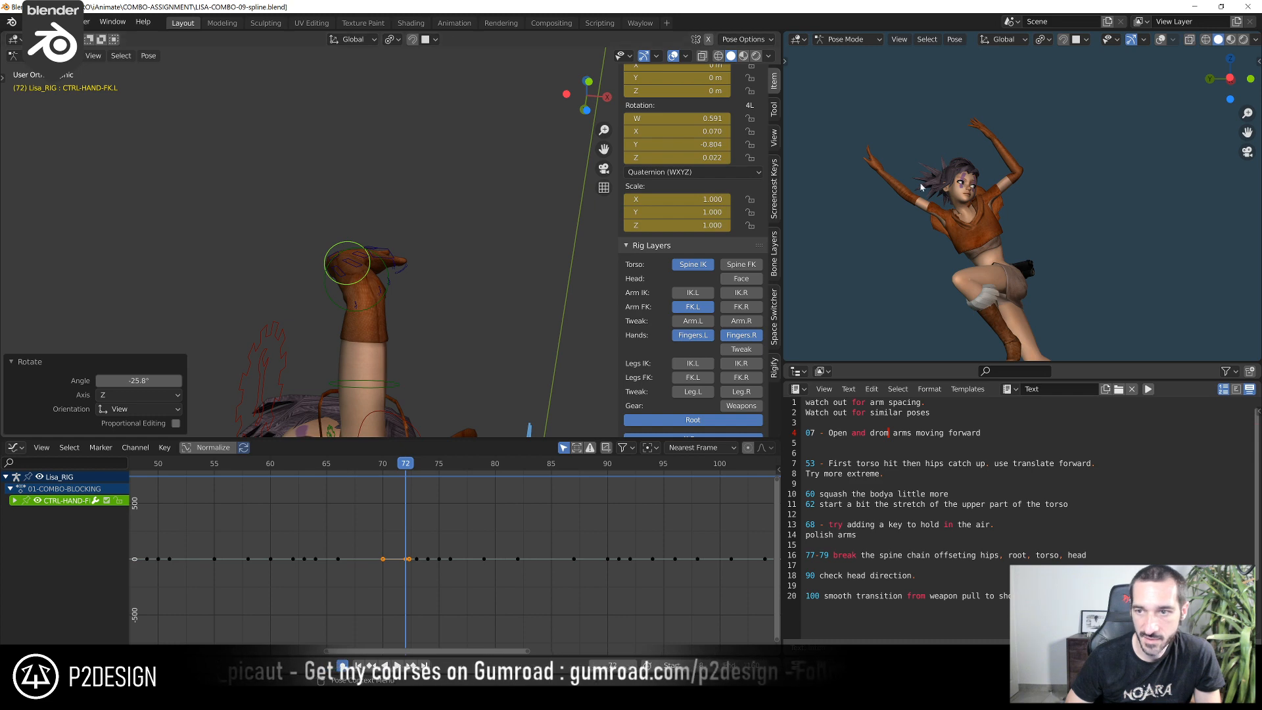
{"action": "middle_click_drag", "start_coordinate": [482, 217], "coordinate": [409, 164]}
{"action": "key", "text": "r"}
{"action": "left_click", "coordinate": [405, 163]}
Select the left pinky, ring, middle and index base controls and rotate them together to line the fingers up with the hand
{"action": "scroll", "coordinate": [387, 233], "scroll_direction": "up", "scroll_amount": 3}
{"action": "left_click", "coordinate": [341, 189]}
{"action": "left_click", "coordinate": [365, 181], "text": "shift"}
{"action": "left_click", "coordinate": [381, 176], "text": "shift"}
{"action": "left_click", "coordinate": [397, 172], "text": "shift"}
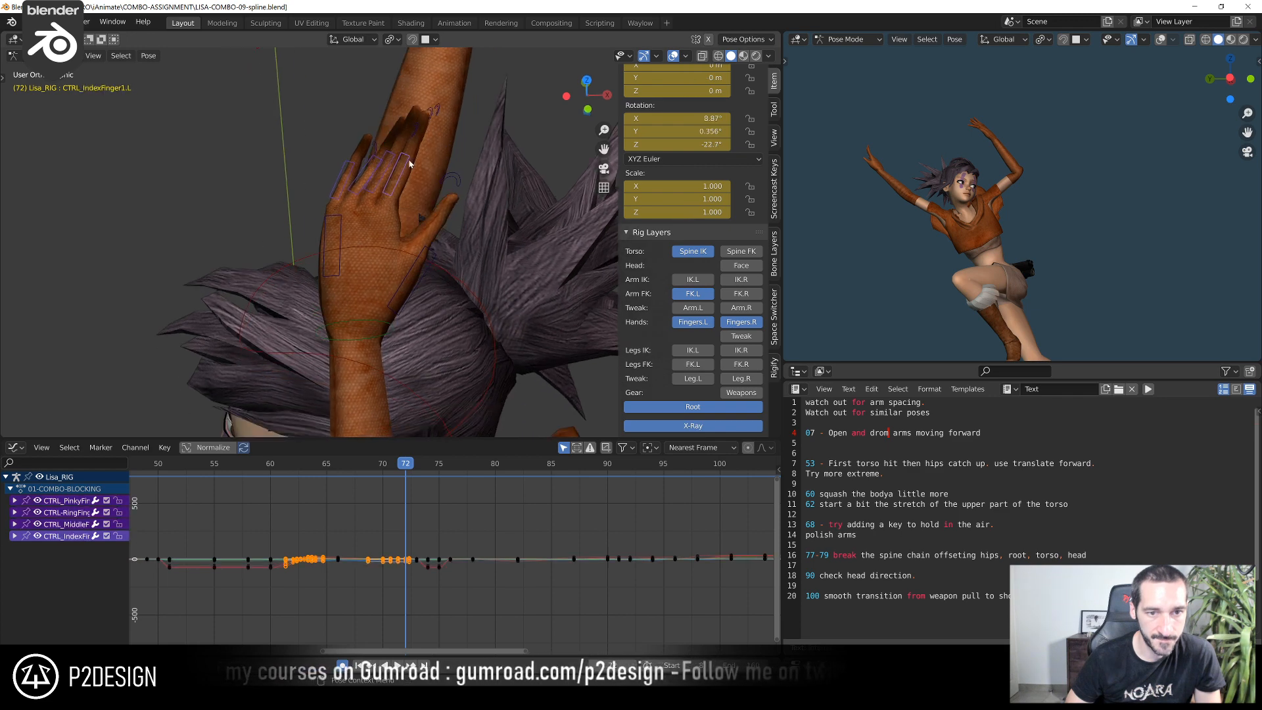
{"action": "key", "text": "r"}
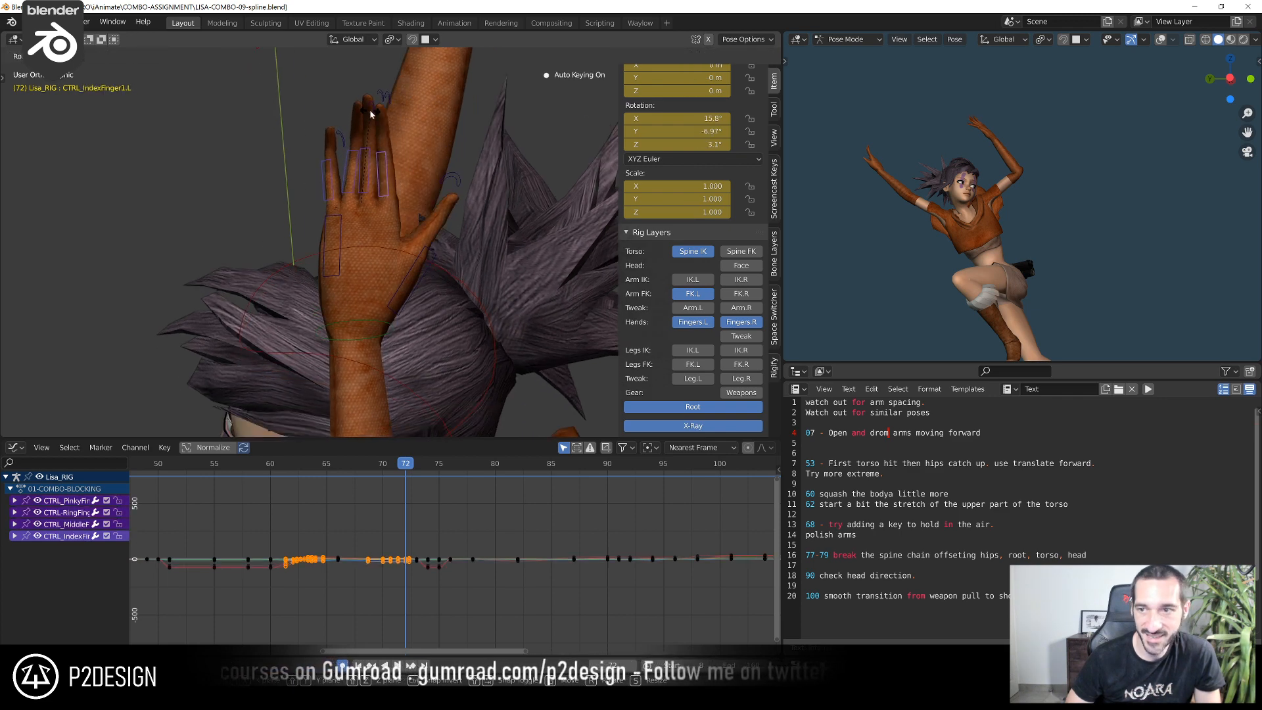
{"action": "left_click", "coordinate": [370, 114]}
Rotate the left pinky base control alone about 6.02° at frame 72
{"action": "left_click", "coordinate": [330, 167]}
{"action": "key", "text": "r"}
{"action": "left_click", "coordinate": [334, 167]}
{"action": "scroll", "coordinate": [338, 272], "scroll_direction": "down", "scroll_amount": 3}
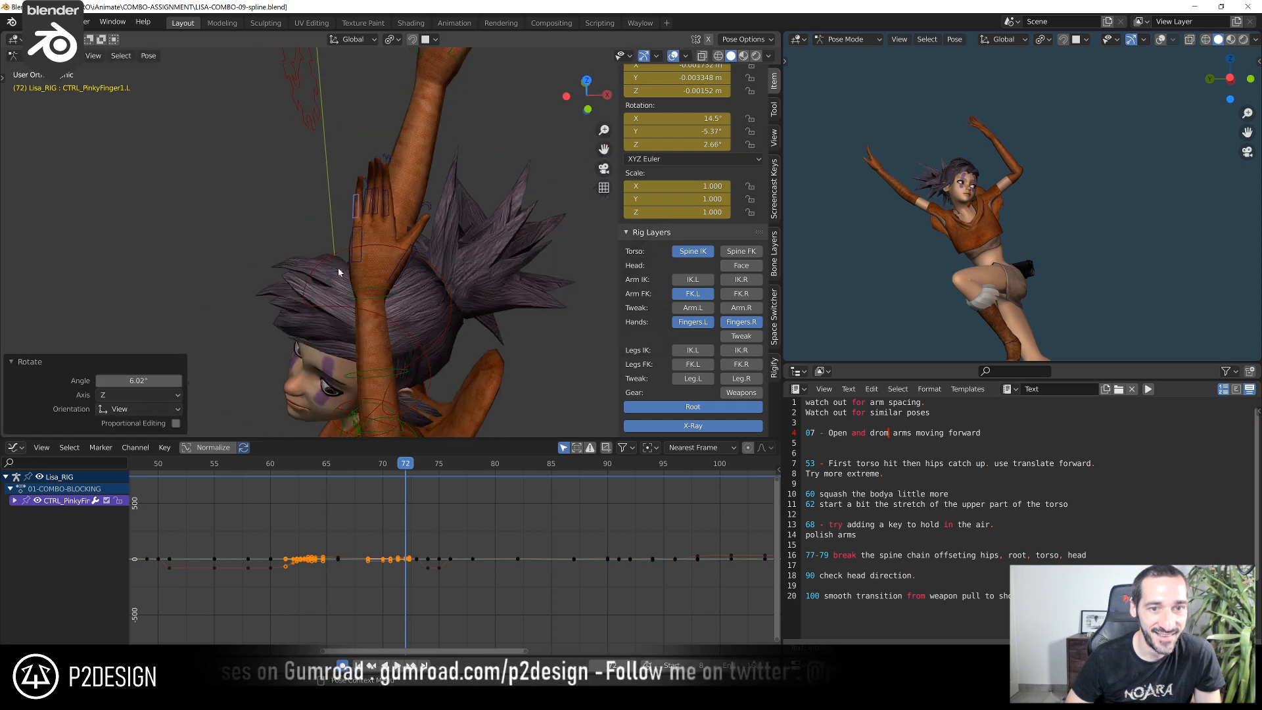
Scrub the jump up to frame 71 from several views and select the left forearm FK control to examine the arm's motion
{"action": "middle_click_drag", "start_coordinate": [339, 271], "coordinate": [479, 217]}
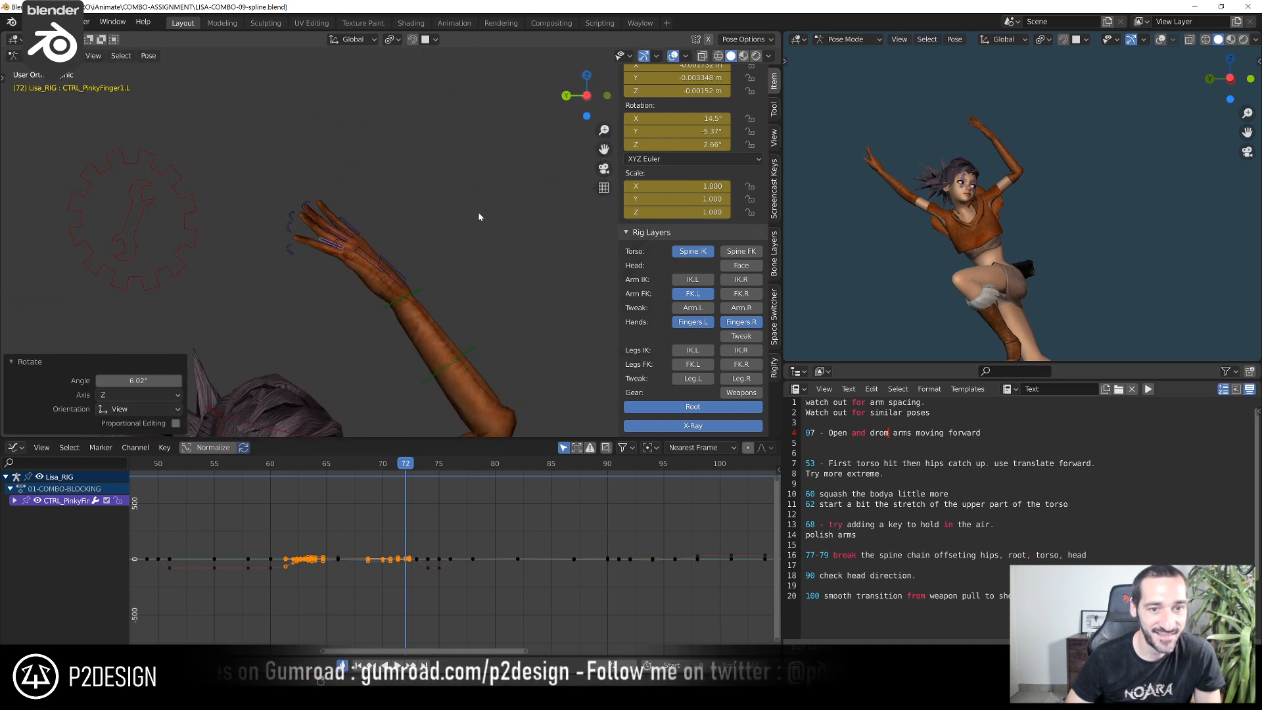
{"action": "left_click", "coordinate": [326, 466]}
{"action": "left_click_drag", "start_coordinate": [335, 471], "coordinate": [396, 514]}
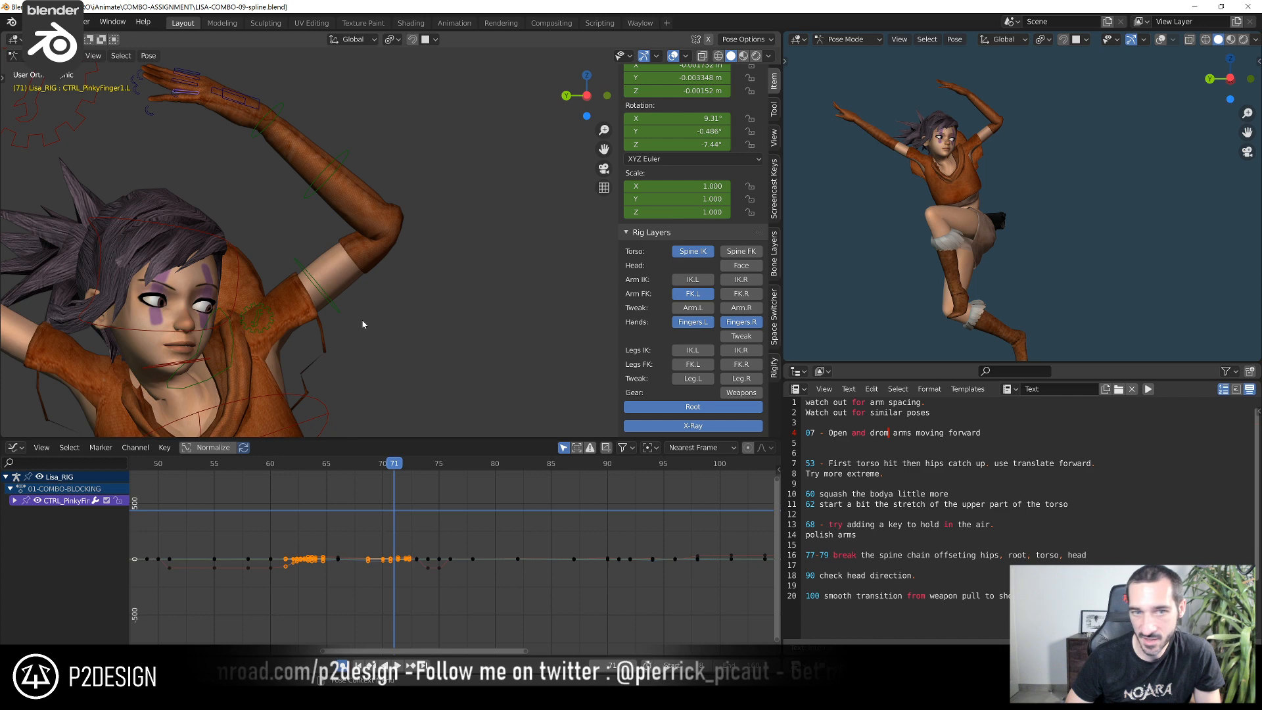
{"action": "scroll", "coordinate": [367, 237], "scroll_direction": "down", "scroll_amount": 3}
{"action": "left_click", "coordinate": [357, 208]}
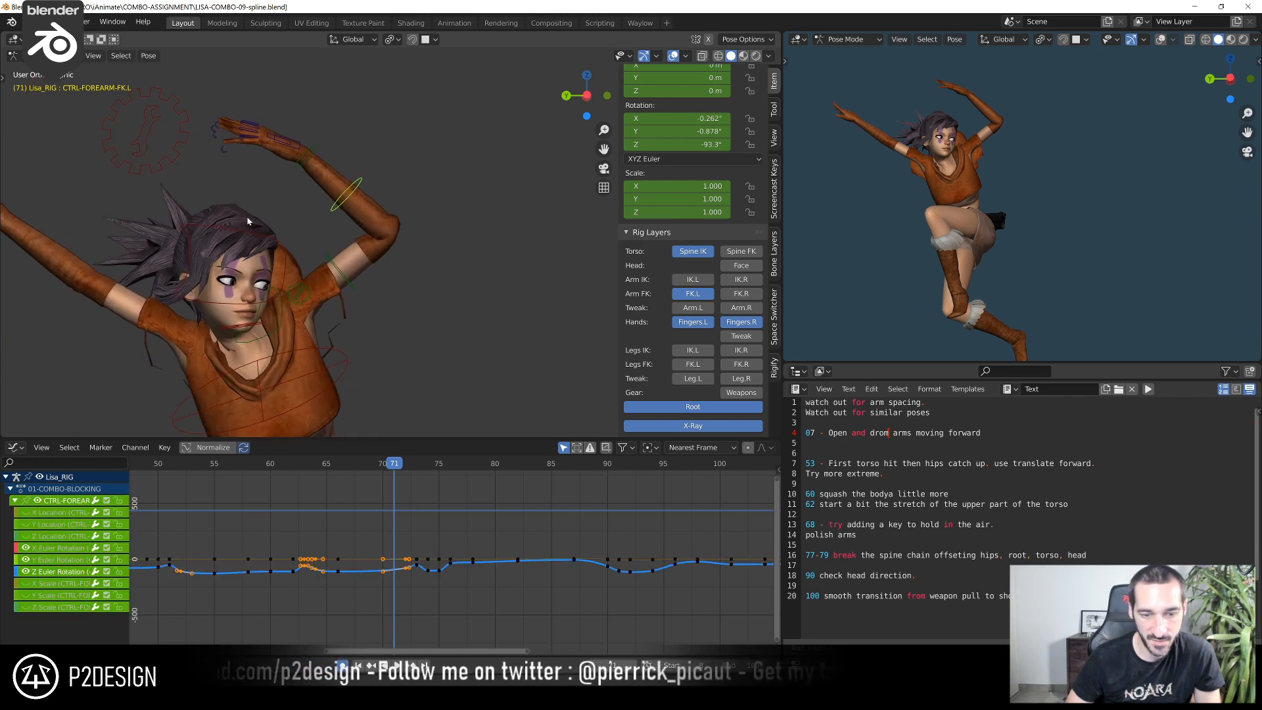
{"action": "left_click_drag", "start_coordinate": [314, 471], "coordinate": [394, 504]}
{"action": "key", "text": "ctrl+KP_3"}
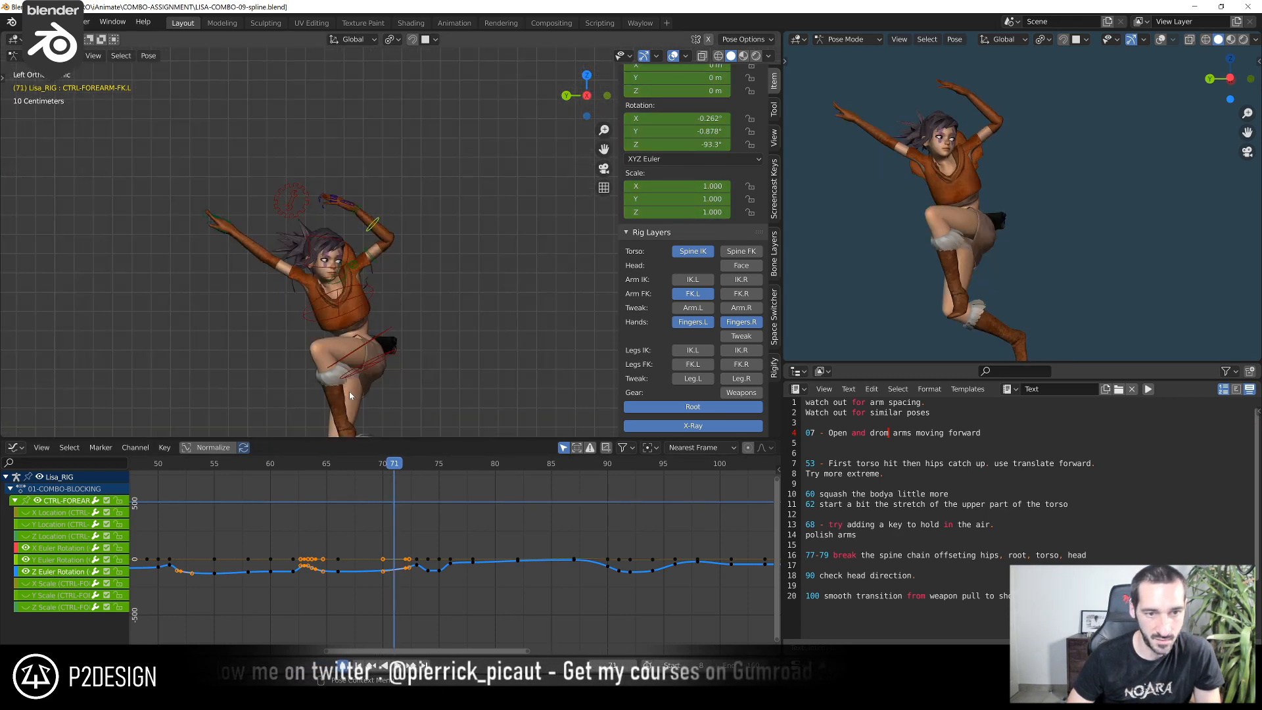
{"action": "left_click", "coordinate": [349, 471]}
{"action": "left_click", "coordinate": [395, 473]}
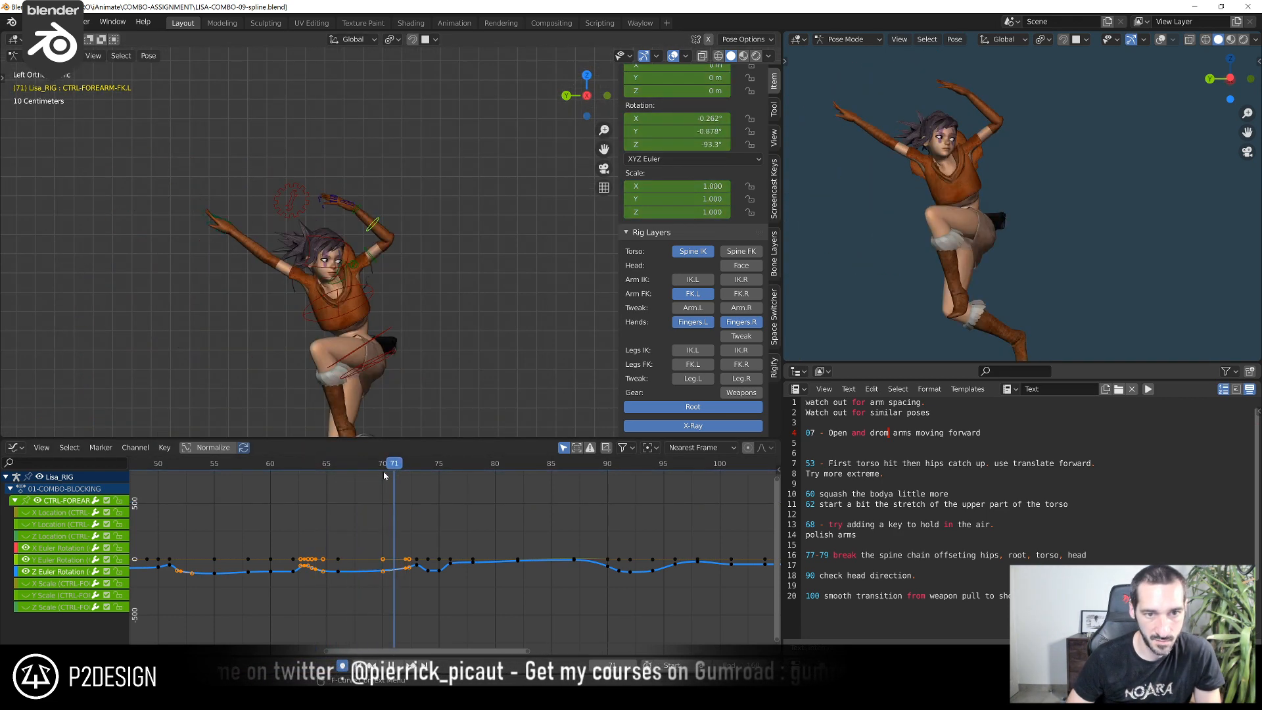
Scrub the combo between frames 66 and 78 to examine the left arm's motion, stopping at frame 78
{"action": "left_click", "coordinate": [327, 477]}
{"action": "left_click", "coordinate": [389, 470]}
{"action": "left_click", "coordinate": [325, 479]}
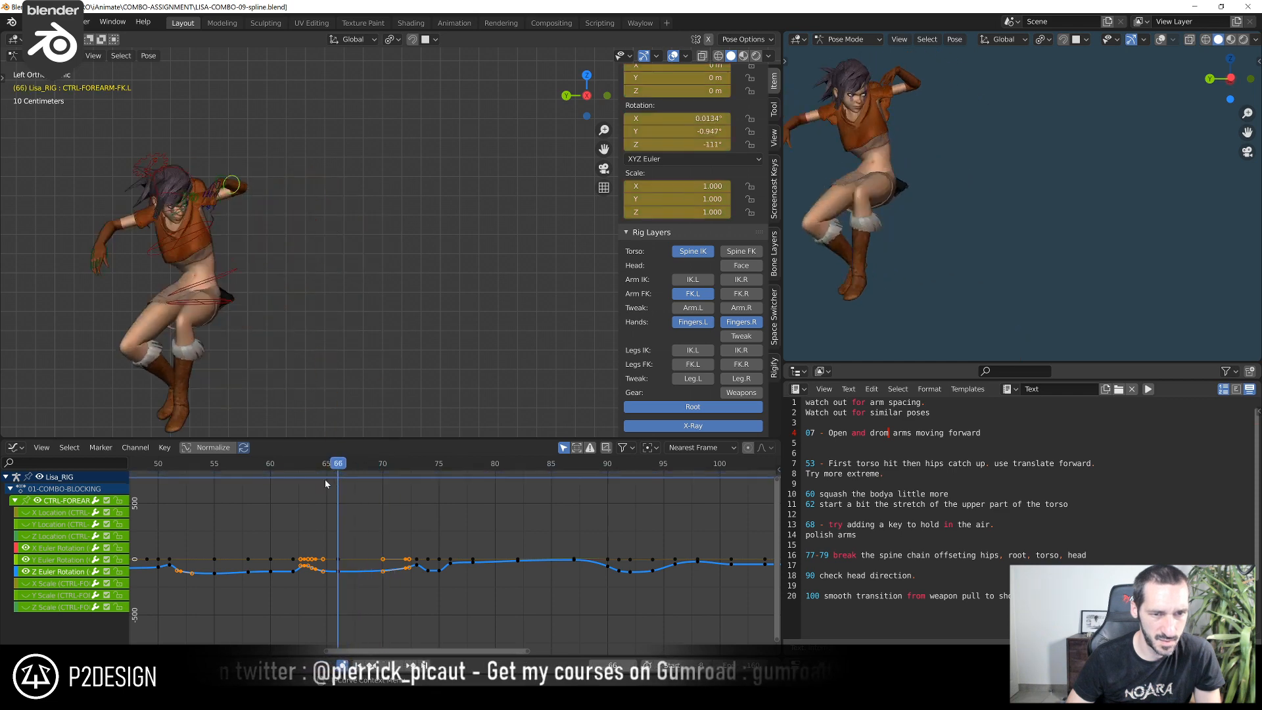
{"action": "right_click_drag", "start_coordinate": [325, 479], "coordinate": [441, 493], "text": "shift"}
{"action": "scroll", "coordinate": [437, 361], "scroll_direction": "down", "scroll_amount": 2}
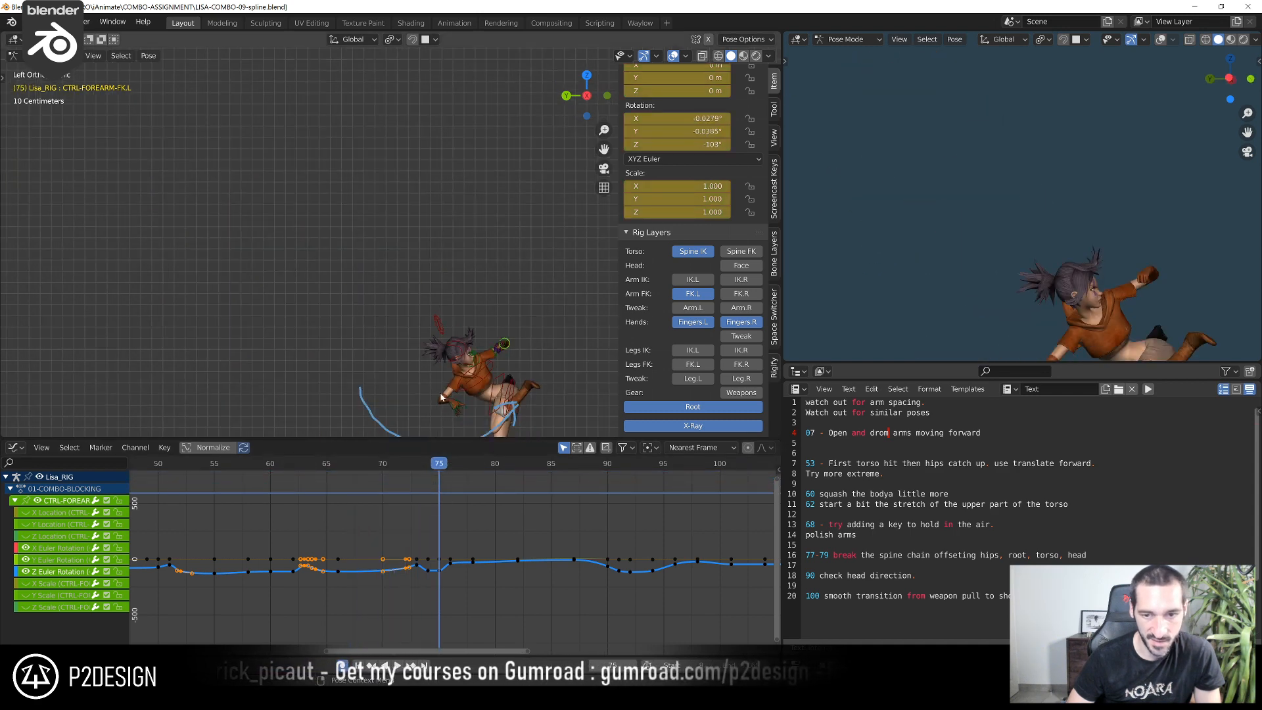
{"action": "middle_click_drag", "start_coordinate": [438, 361], "coordinate": [290, 248], "text": "shift"}
{"action": "scroll", "coordinate": [289, 249], "scroll_direction": "up", "scroll_amount": 3}
{"action": "right_click_drag", "start_coordinate": [458, 471], "coordinate": [473, 479], "text": "shift"}
{"action": "scroll", "coordinate": [376, 304], "scroll_direction": "up", "scroll_amount": 4}
{"action": "scroll", "coordinate": [395, 171], "scroll_direction": "up", "scroll_amount": 3}
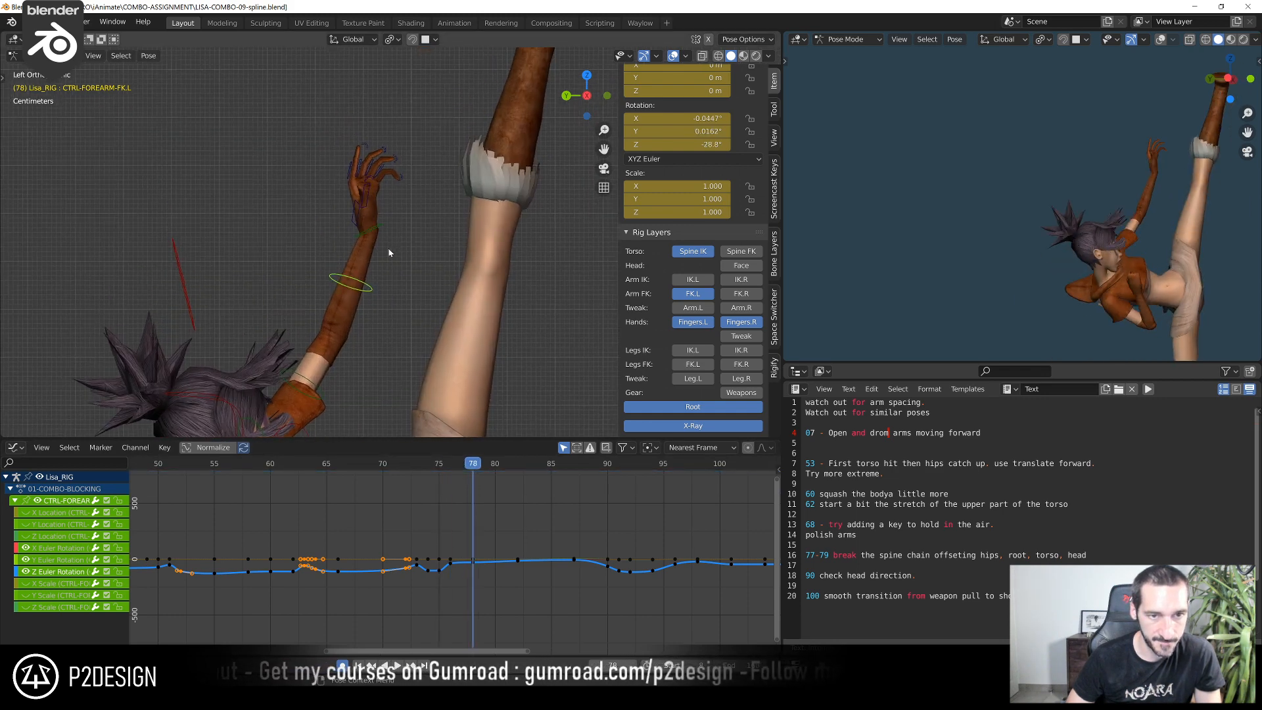
Inspect the left finger controls' curves and rotate the left hand at the wrist at frame 78
{"action": "left_click", "coordinate": [403, 98]}
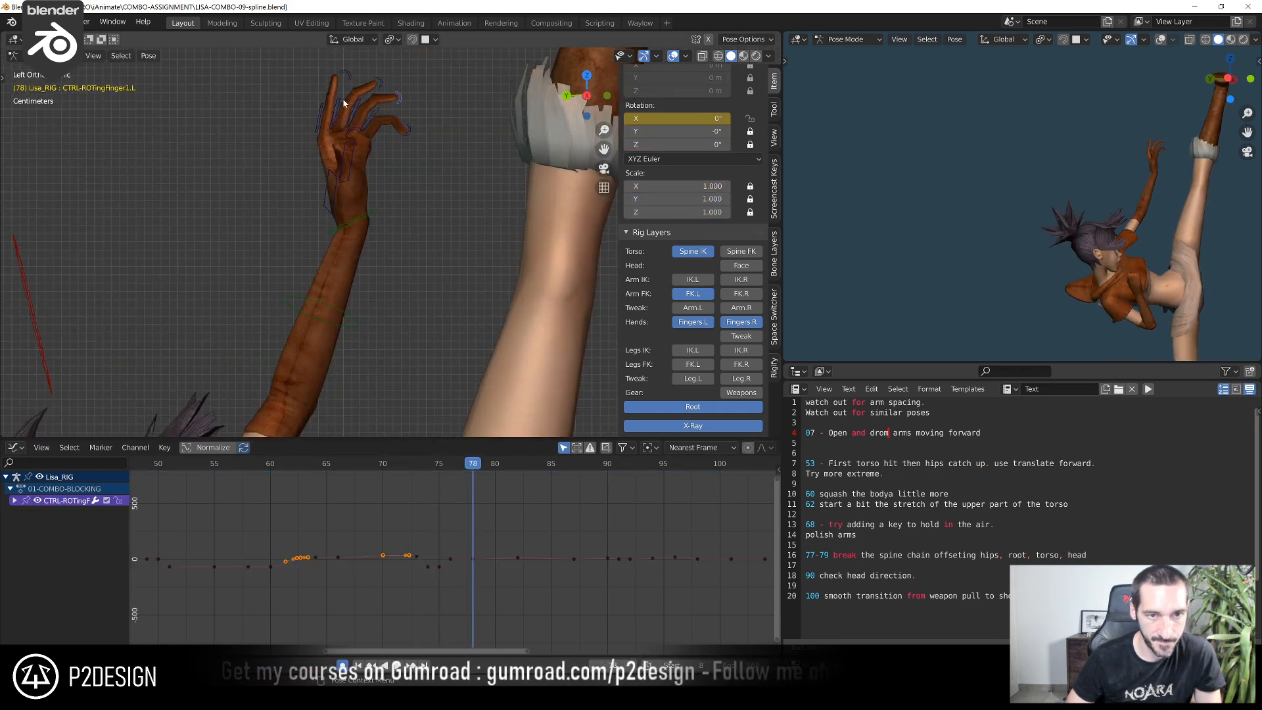
{"action": "left_click_drag", "start_coordinate": [298, 79], "coordinate": [466, 182]}
{"action": "scroll", "coordinate": [465, 182], "scroll_direction": "up", "scroll_amount": 2}
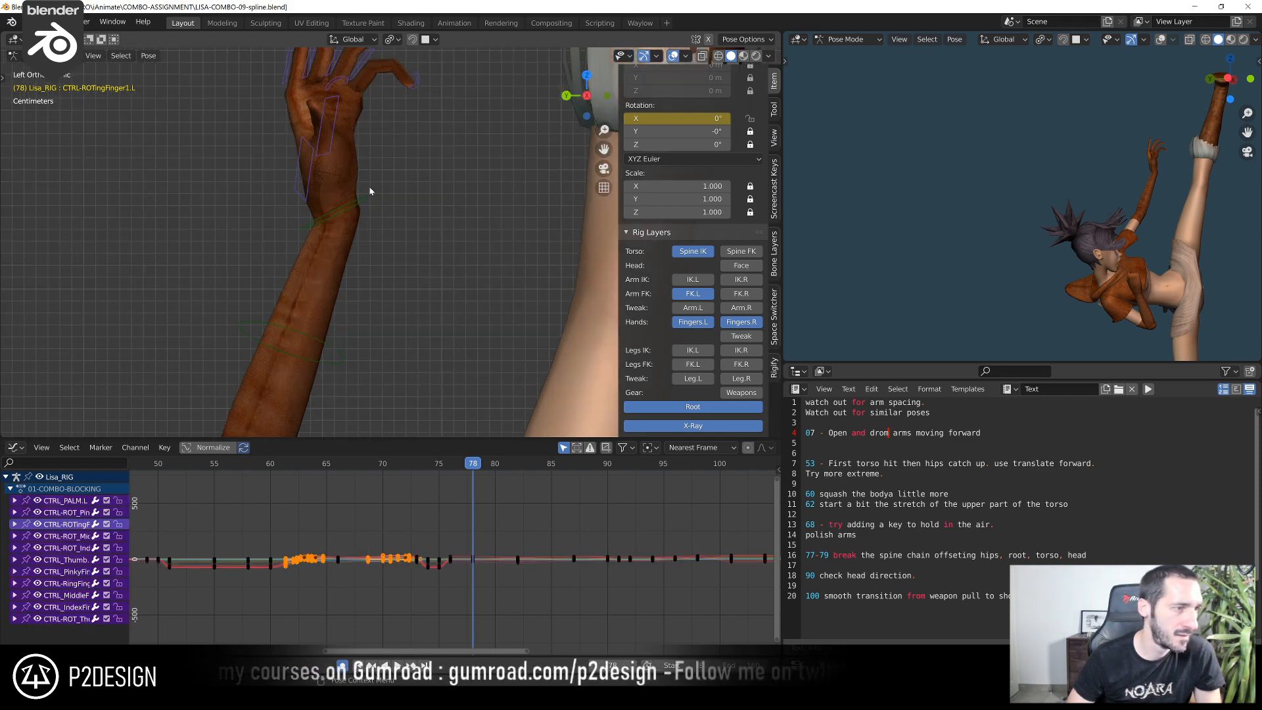
{"action": "mouse_move", "coordinate": [334, 151]}
{"action": "middle_mouse_down"}
{"action": "mouse_move", "coordinate": [305, 256]}
{"action": "mouse_move", "coordinate": [428, 274]}
{"action": "mouse_move", "coordinate": [361, 207]}
{"action": "mouse_move", "coordinate": [398, 195]}
{"action": "mouse_move", "coordinate": [401, 168]}
{"action": "mouse_move", "coordinate": [339, 164]}
{"action": "mouse_move", "coordinate": [330, 189]}
{"action": "mouse_move", "coordinate": [316, 178]}
{"action": "mouse_move", "coordinate": [335, 172]}
{"action": "middle_mouse_up"}
{"action": "left_click", "coordinate": [373, 200]}
{"action": "left_click", "coordinate": [376, 197]}
{"action": "key", "text": "r"}
{"action": "left_click", "coordinate": [429, 170]}
Reset the left palm control's rotation at frame 78 and rotate it about 11°
{"action": "left_click", "coordinate": [310, 155]}
{"action": "scroll", "coordinate": [472, 560], "scroll_direction": "up", "scroll_amount": 6}
{"action": "key", "text": "alt+r"}
{"action": "key", "text": "r"}
{"action": "left_click", "coordinate": [397, 144]}
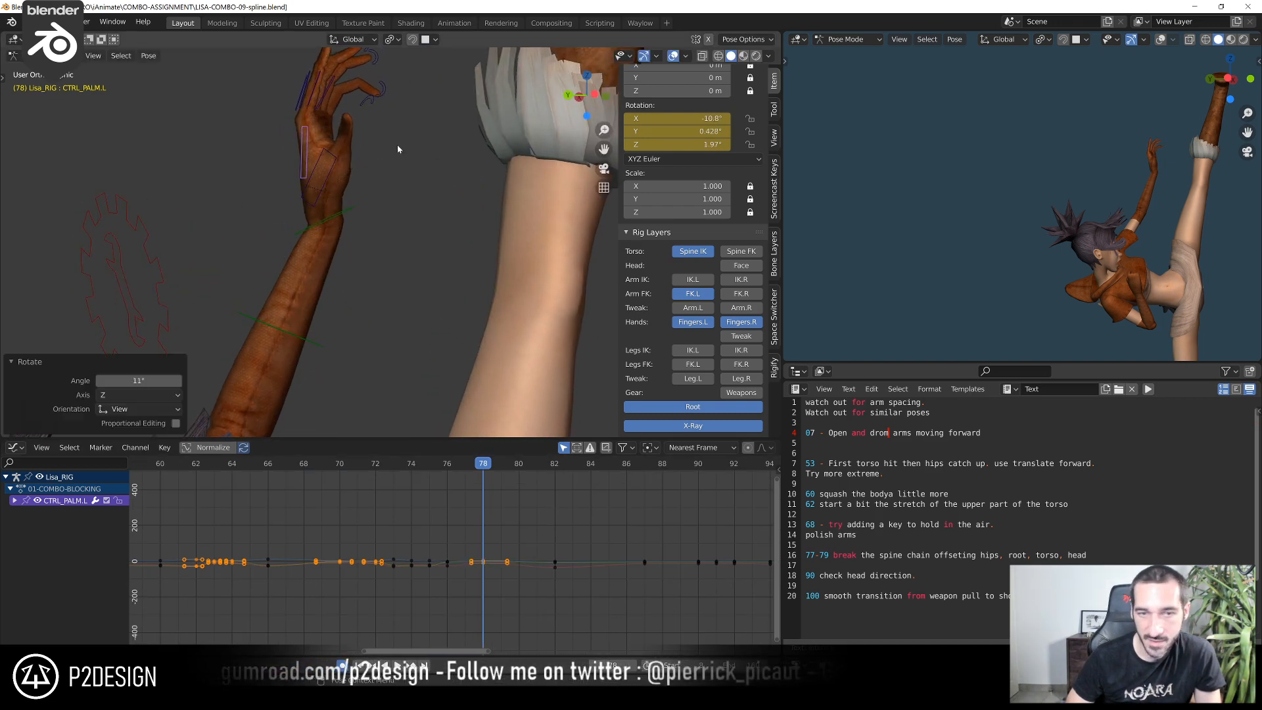
{"action": "scroll", "coordinate": [450, 516], "scroll_direction": "up", "scroll_amount": 2}
{"action": "left_click_drag", "start_coordinate": [422, 464], "coordinate": [492, 469]}
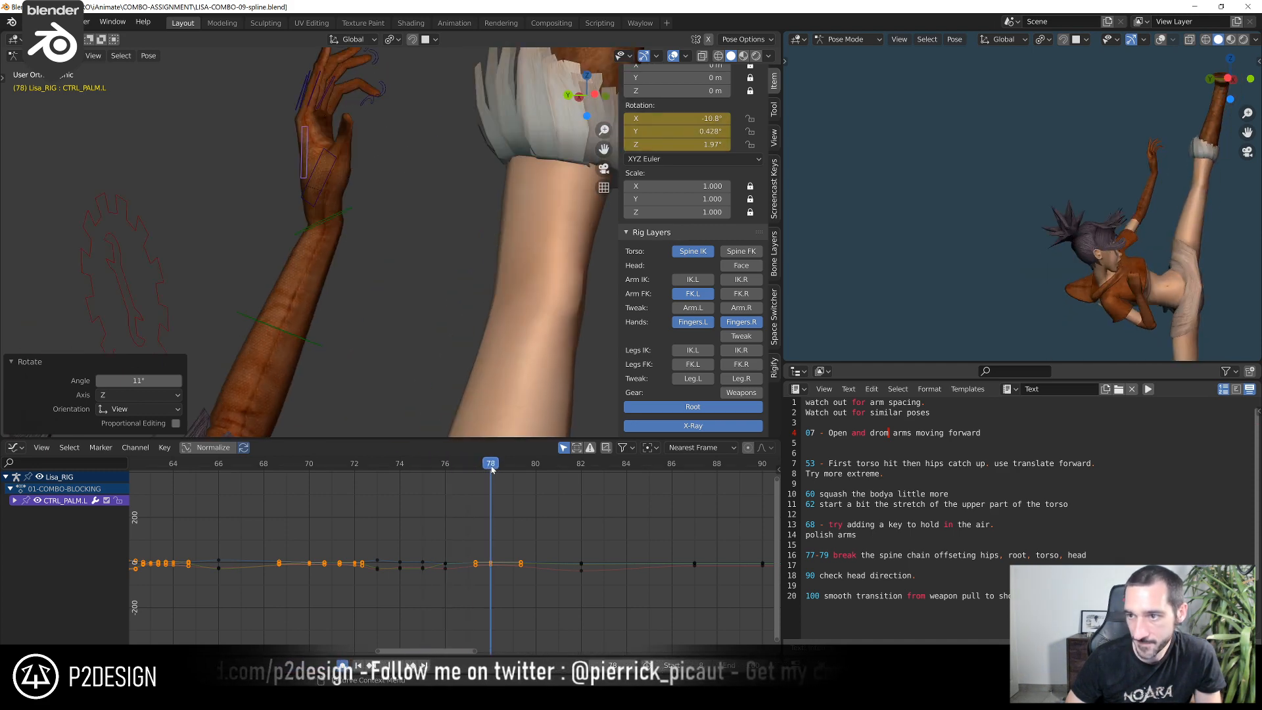
Rotate the left pinky base control about 7.77° and the ring and middle base controls together at frame 78
{"action": "middle_click_drag", "start_coordinate": [380, 241], "coordinate": [394, 361], "text": "shift"}
{"action": "scroll", "coordinate": [395, 361], "scroll_direction": "up", "scroll_amount": 1}
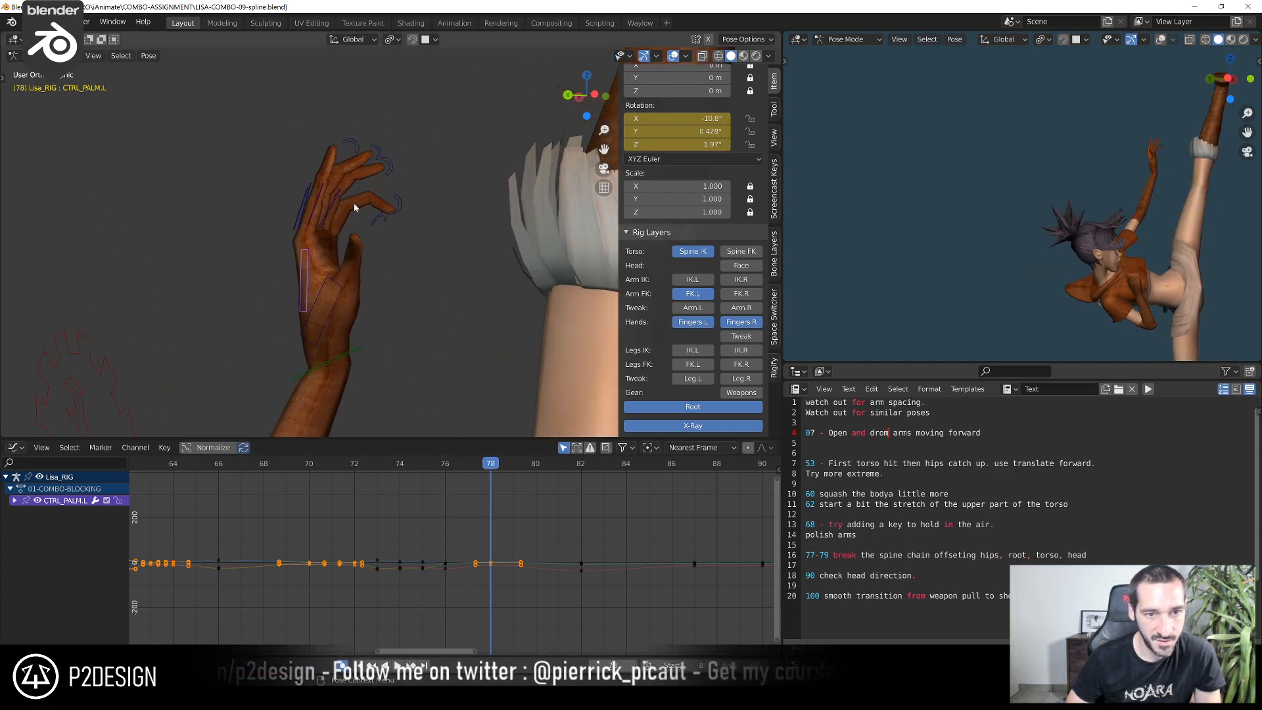
{"action": "left_click", "coordinate": [344, 197]}
{"action": "key", "text": "r"}
{"action": "left_click", "coordinate": [391, 198]}
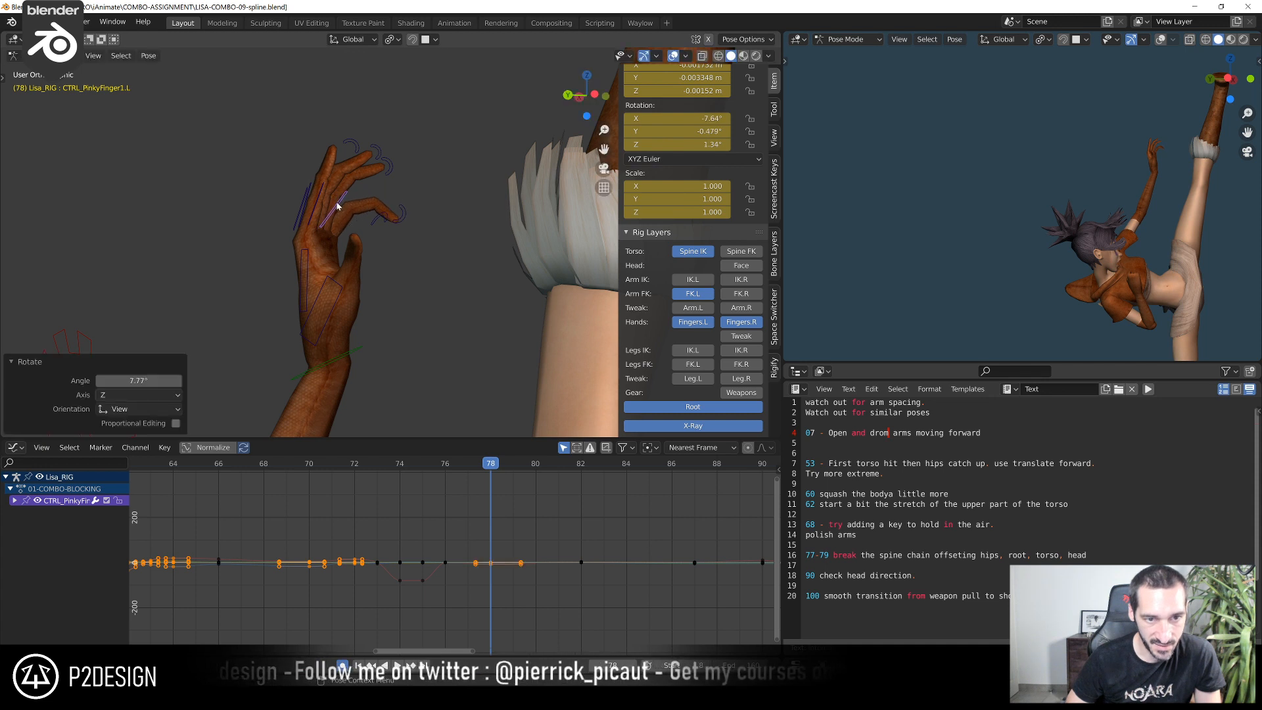
{"action": "middle_click_drag", "start_coordinate": [339, 203], "coordinate": [330, 198]}
{"action": "left_click", "coordinate": [322, 191]}
{"action": "left_click", "coordinate": [313, 181], "text": "shift"}
{"action": "key", "text": "r"}
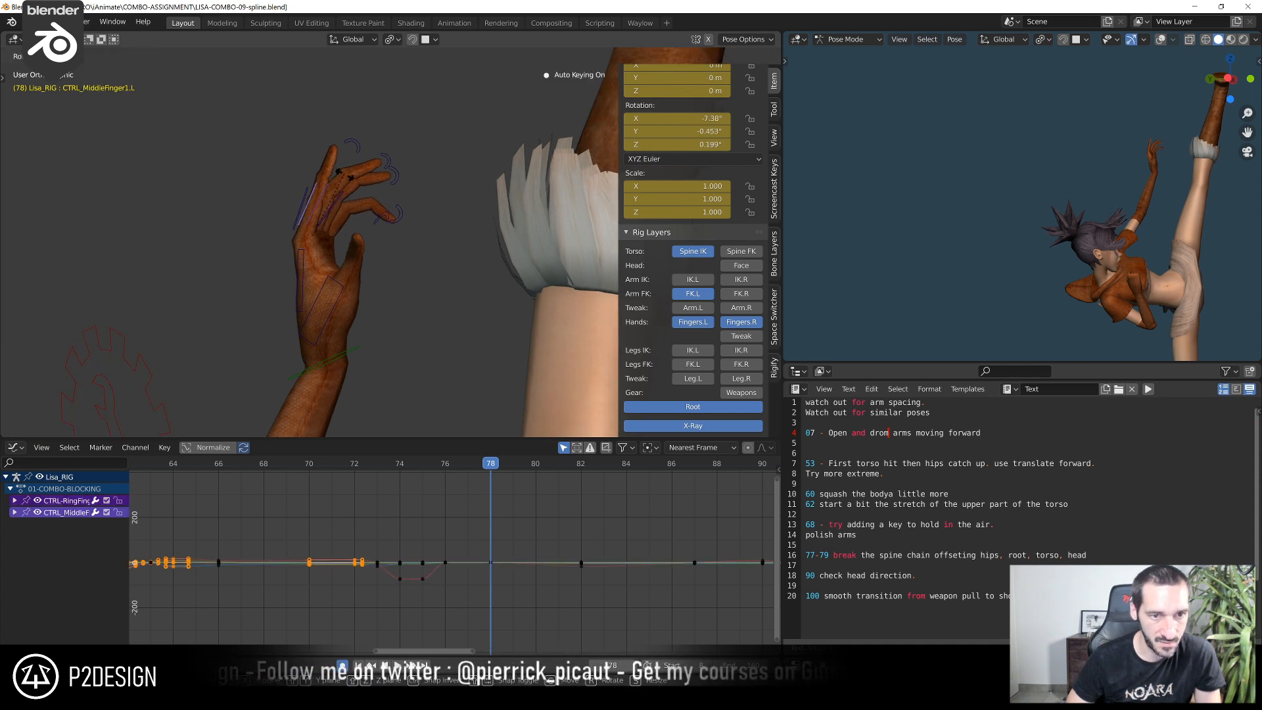
{"action": "left_click", "coordinate": [354, 180]}
Adjust the curl of the left pinky, and of the ring and middle fingers together, at frame 78
{"action": "left_click", "coordinate": [394, 215]}
{"action": "key", "text": "r"}
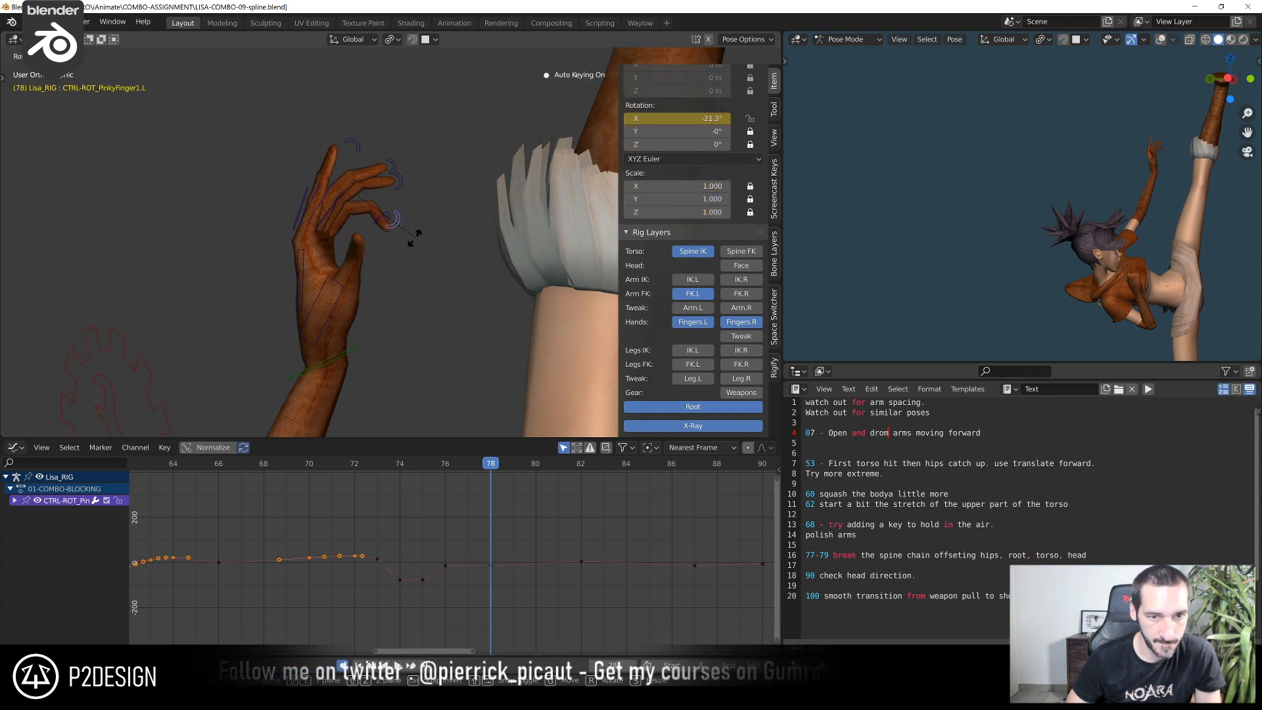
{"action": "left_click", "coordinate": [416, 236]}
{"action": "left_click", "coordinate": [390, 219]}
{"action": "left_click", "coordinate": [396, 176], "text": "shift"}
{"action": "key", "text": "r"}
{"action": "left_click", "coordinate": [432, 187]}
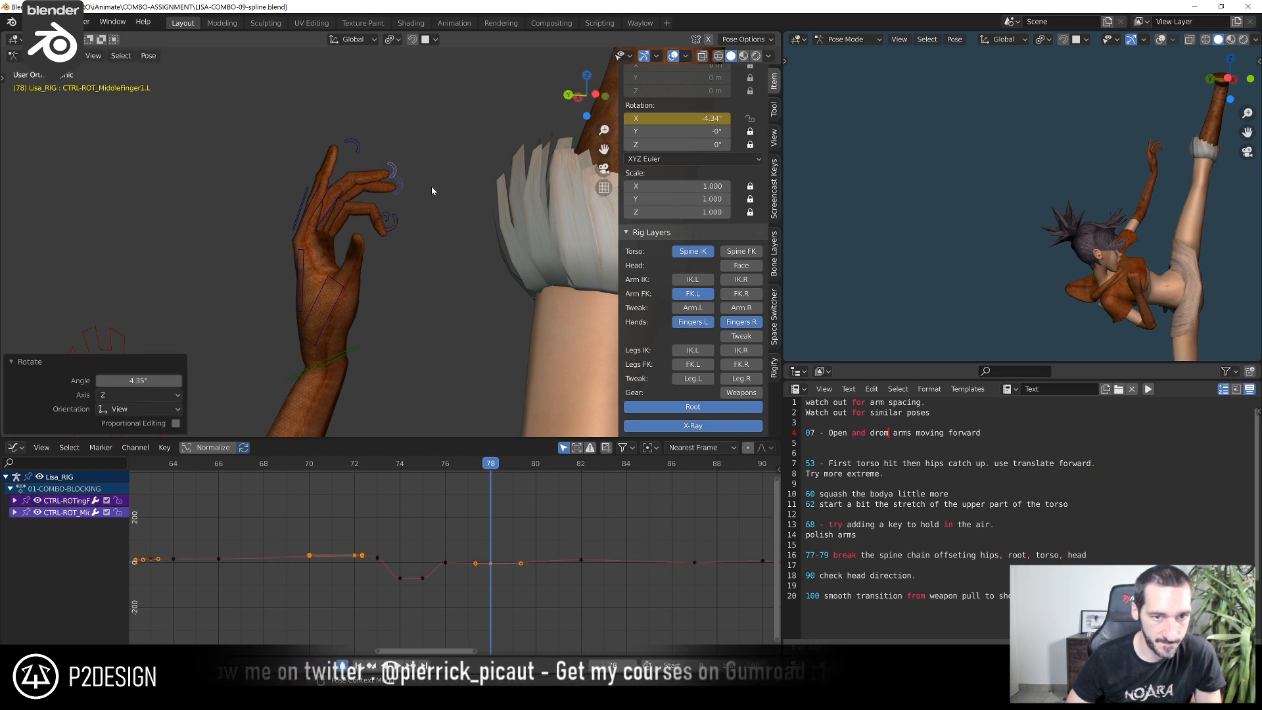
{"action": "key", "text": "r"}
{"action": "left_click", "coordinate": [426, 198]}
Rotate the left index base control at frame 78 and set the finger's curl to about 7.83° in X
{"action": "left_click", "coordinate": [305, 198]}
{"action": "key", "text": "r"}
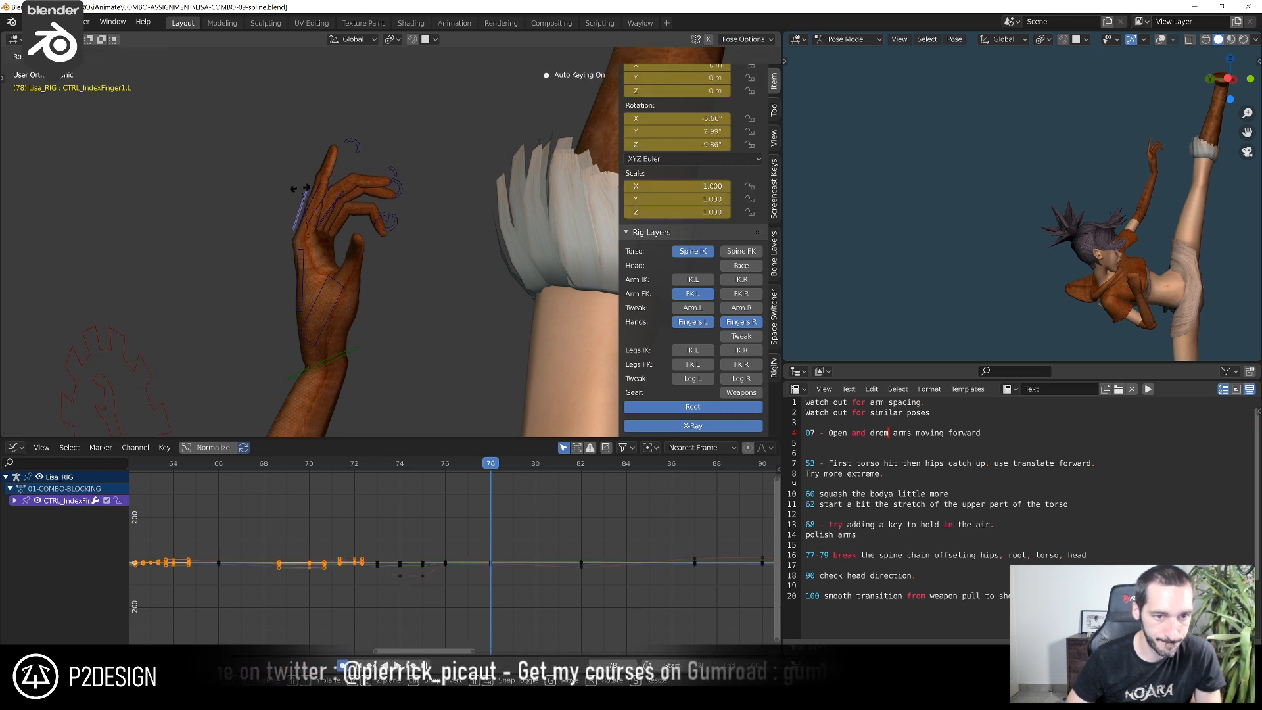
{"action": "left_click", "coordinate": [290, 182]}
{"action": "left_click", "coordinate": [339, 138]}
{"action": "key", "text": "r"}
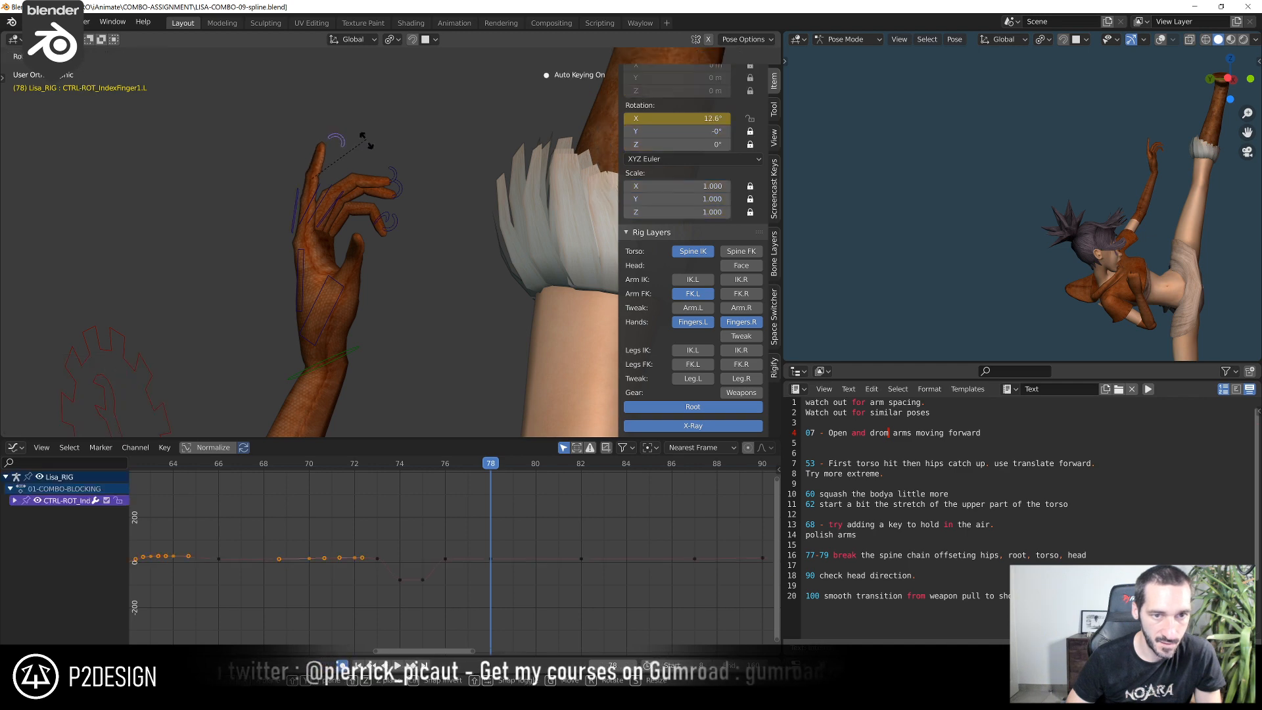
{"action": "left_click", "coordinate": [372, 158]}
Play and scrub the high kick to examine the left hand's motion around frames 77 and 78
{"action": "right_click_drag", "start_coordinate": [408, 472], "coordinate": [466, 473], "text": "shift"}
{"action": "middle_click_drag", "start_coordinate": [1149, 185], "coordinate": [1091, 176], "text": "shift"}
{"action": "scroll", "coordinate": [338, 310], "scroll_direction": "down", "scroll_amount": 4}
{"action": "middle_click_drag", "start_coordinate": [338, 310], "coordinate": [334, 217], "text": "shift"}
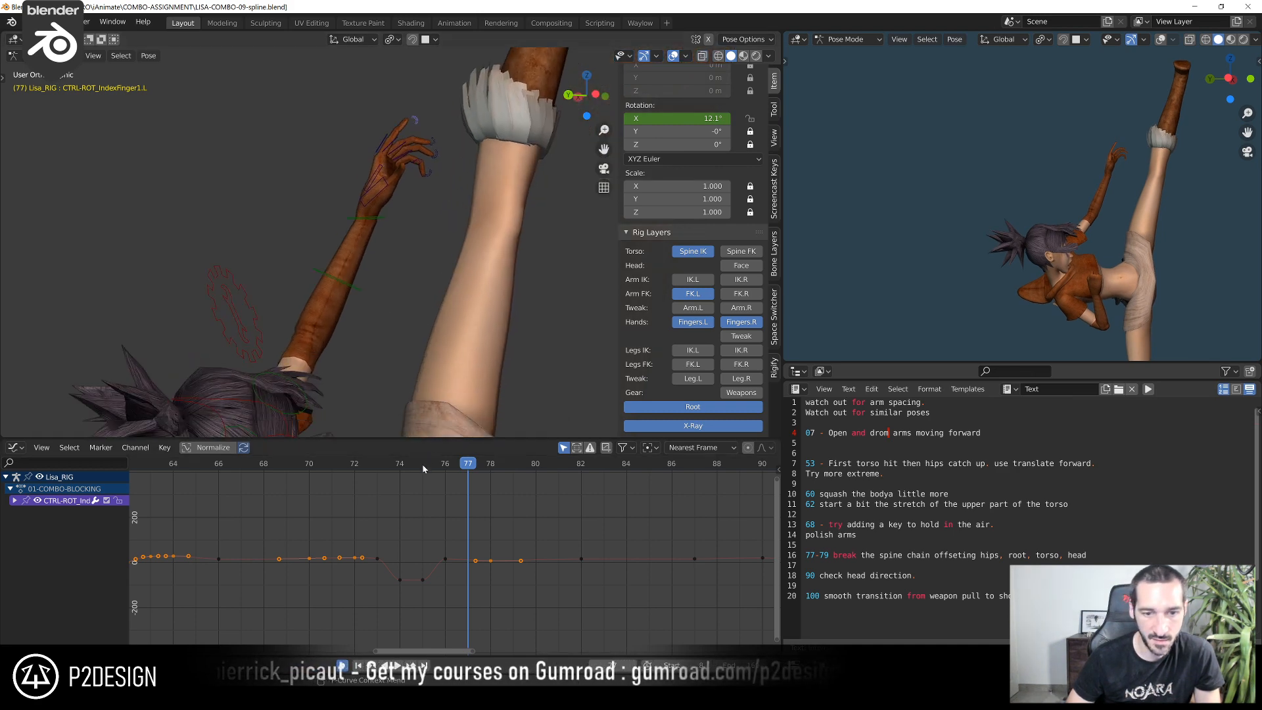
{"action": "right_click_drag", "start_coordinate": [425, 470], "coordinate": [262, 530], "text": "shift"}
{"action": "key", "text": "space"}
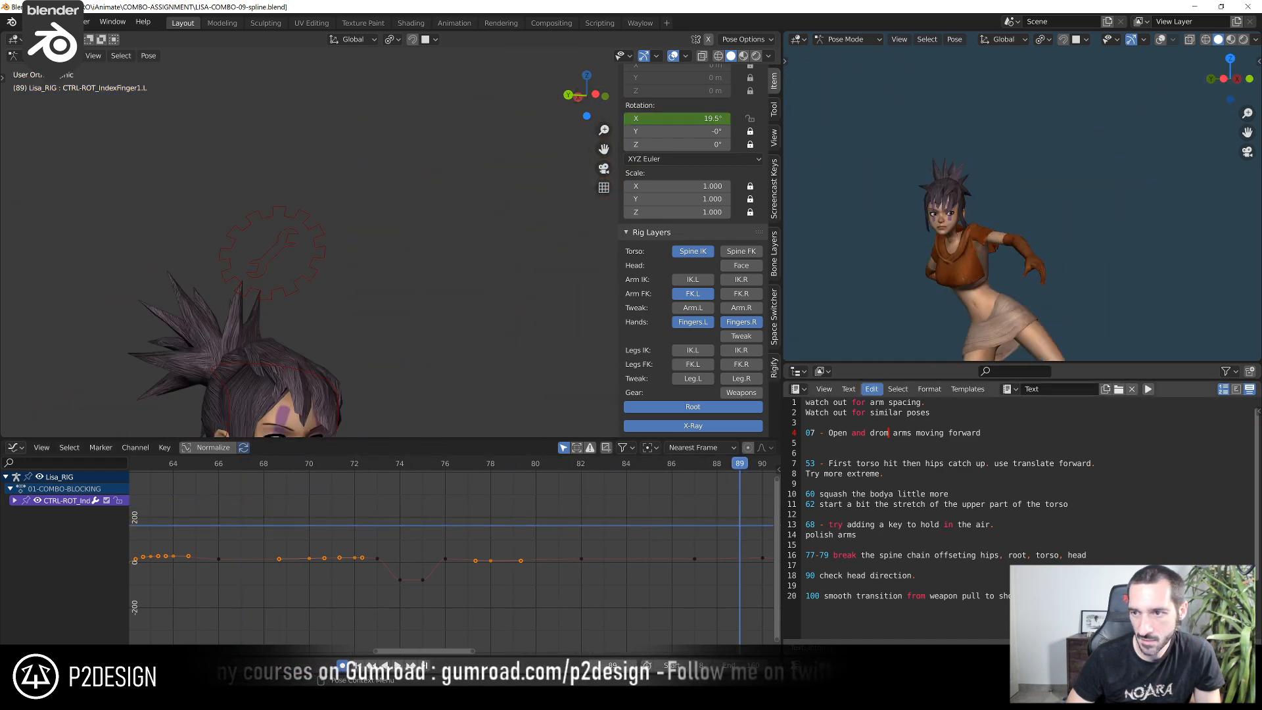
{"action": "right_click_drag", "start_coordinate": [435, 494], "coordinate": [526, 463], "text": "shift"}
{"action": "left_click_drag", "start_coordinate": [526, 464], "coordinate": [484, 457]}
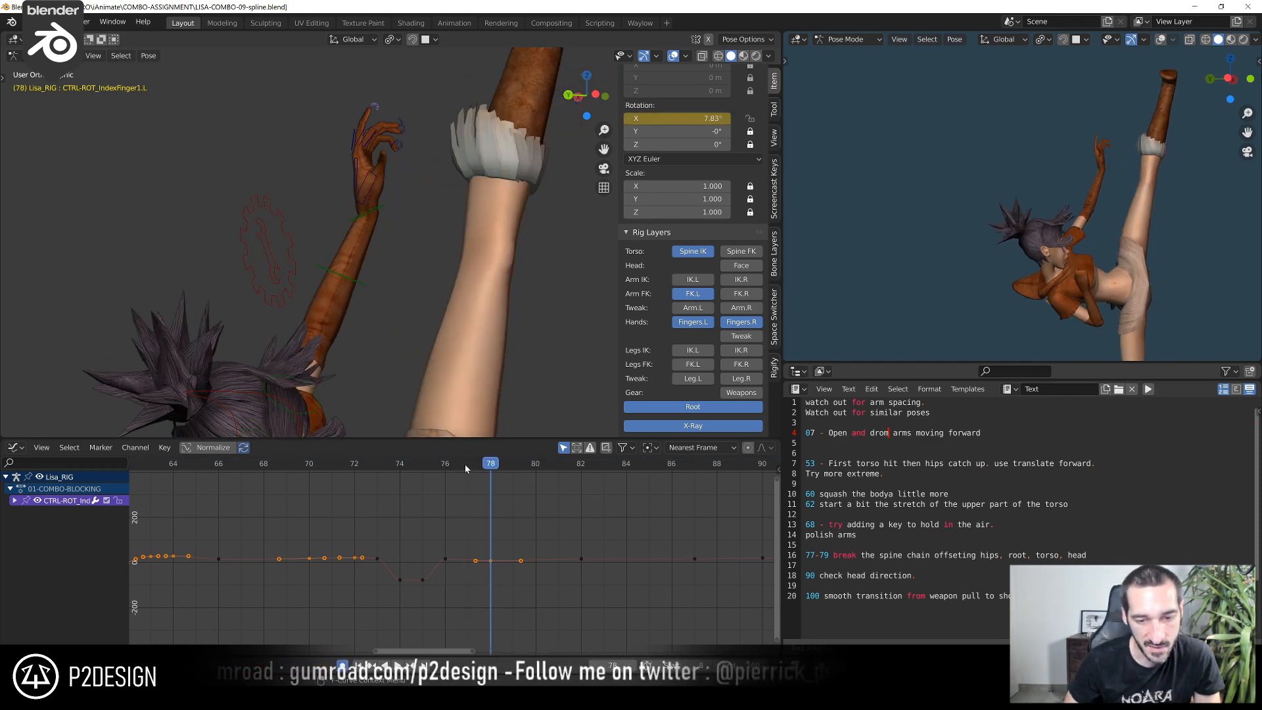
Rotate the left index base control at frame 80 and straighten the finger to about 33.2° in X with its curl control
{"action": "left_click_drag", "start_coordinate": [464, 464], "coordinate": [543, 464]}
{"action": "scroll", "coordinate": [440, 217], "scroll_direction": "up", "scroll_amount": 2}
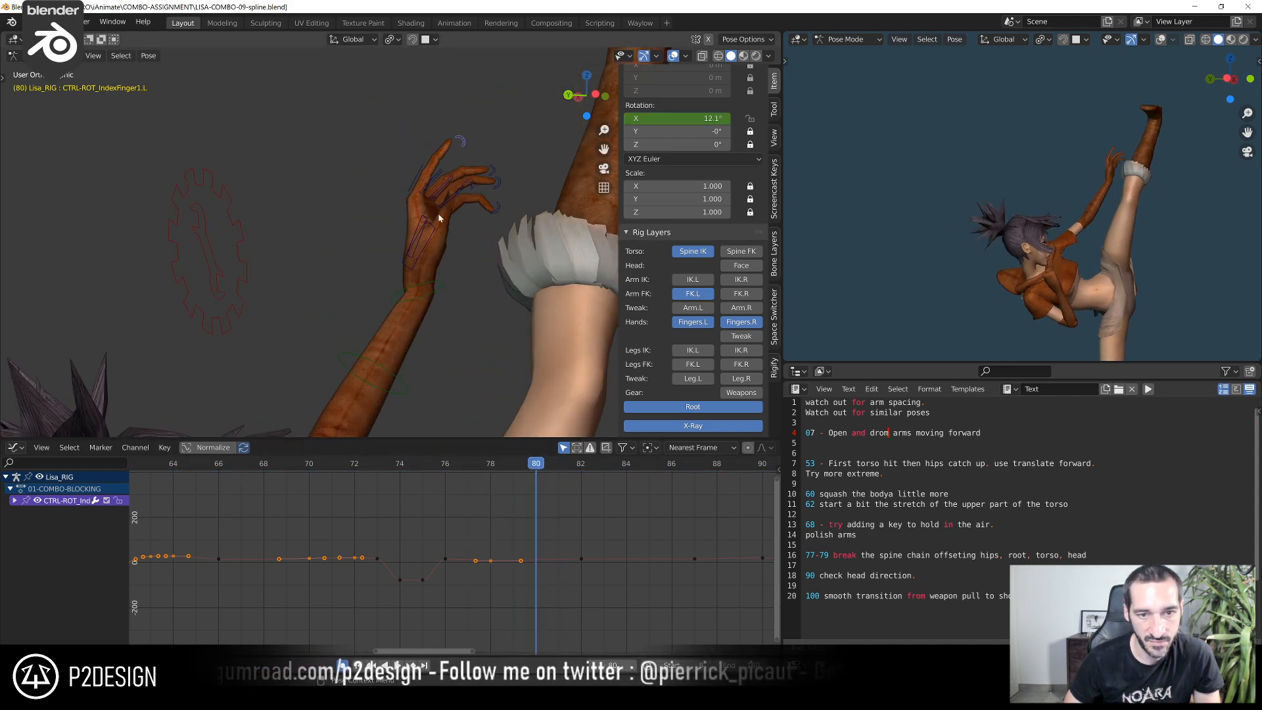
{"action": "left_click", "coordinate": [437, 180]}
{"action": "key", "text": "r"}
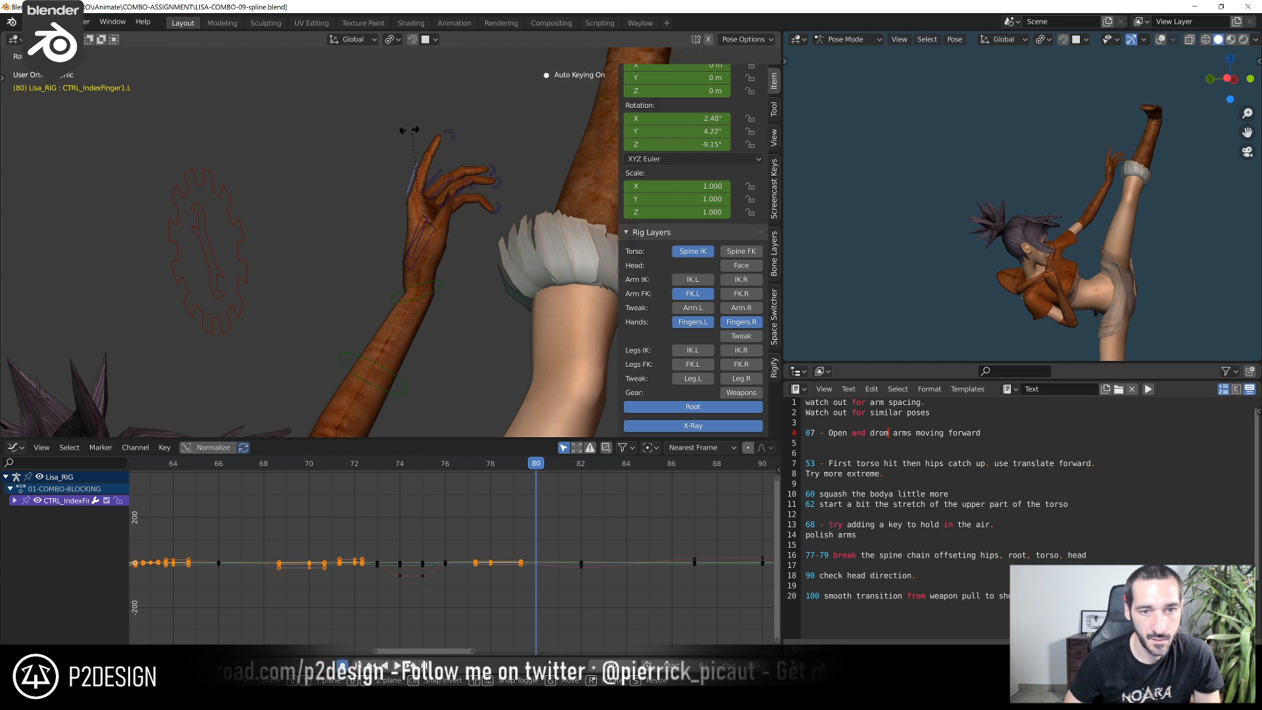
{"action": "left_click", "coordinate": [426, 126]}
{"action": "left_click", "coordinate": [426, 128]}
{"action": "key", "text": "r"}
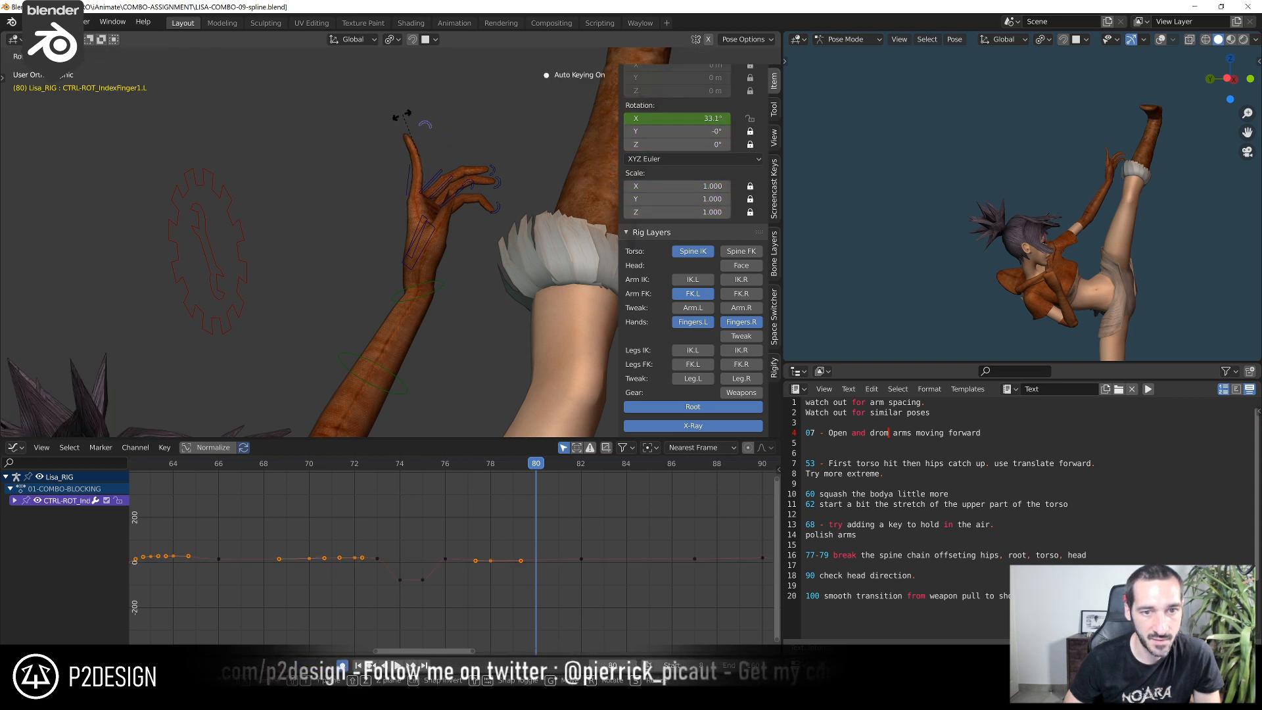
{"action": "left_click", "coordinate": [403, 117]}
{"action": "key", "text": "r"}
{"action": "left_click", "coordinate": [444, 151]}
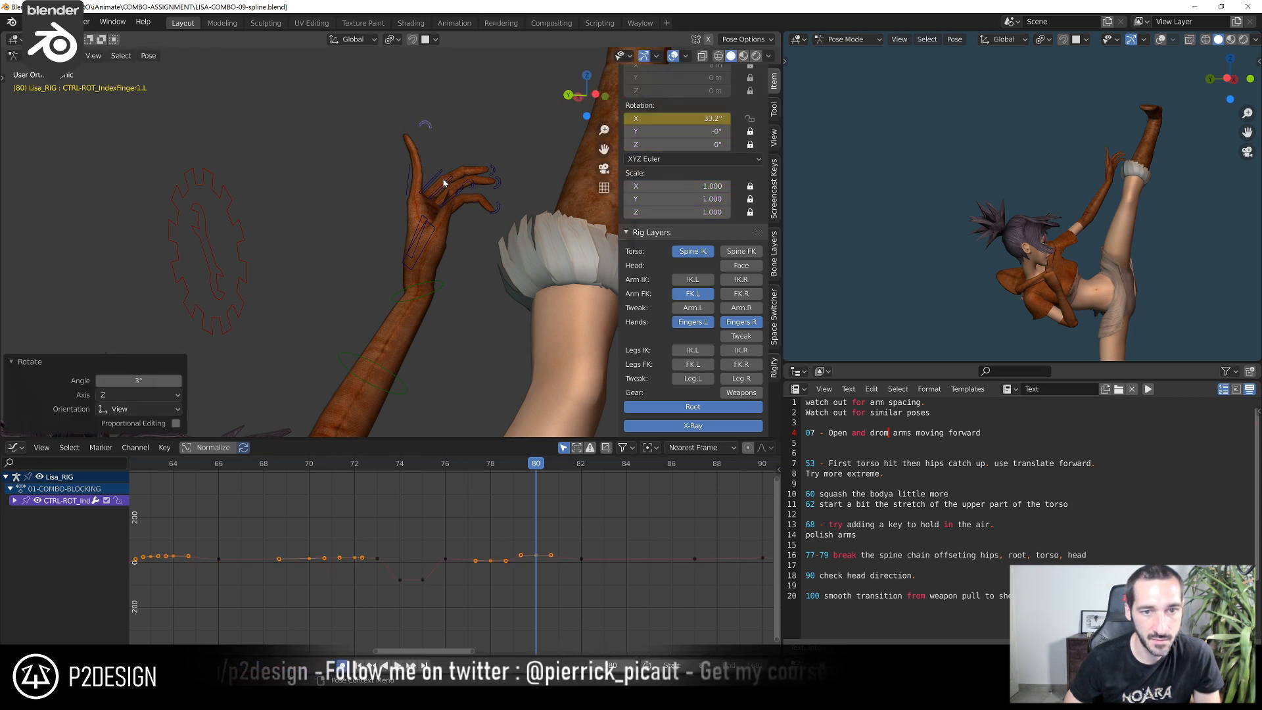
Raise the left ring and middle fingers at frame 80, rotating their bases and then their curl controls about -35.7°
{"action": "left_click", "coordinate": [445, 183]}
{"action": "left_click", "coordinate": [437, 174]}
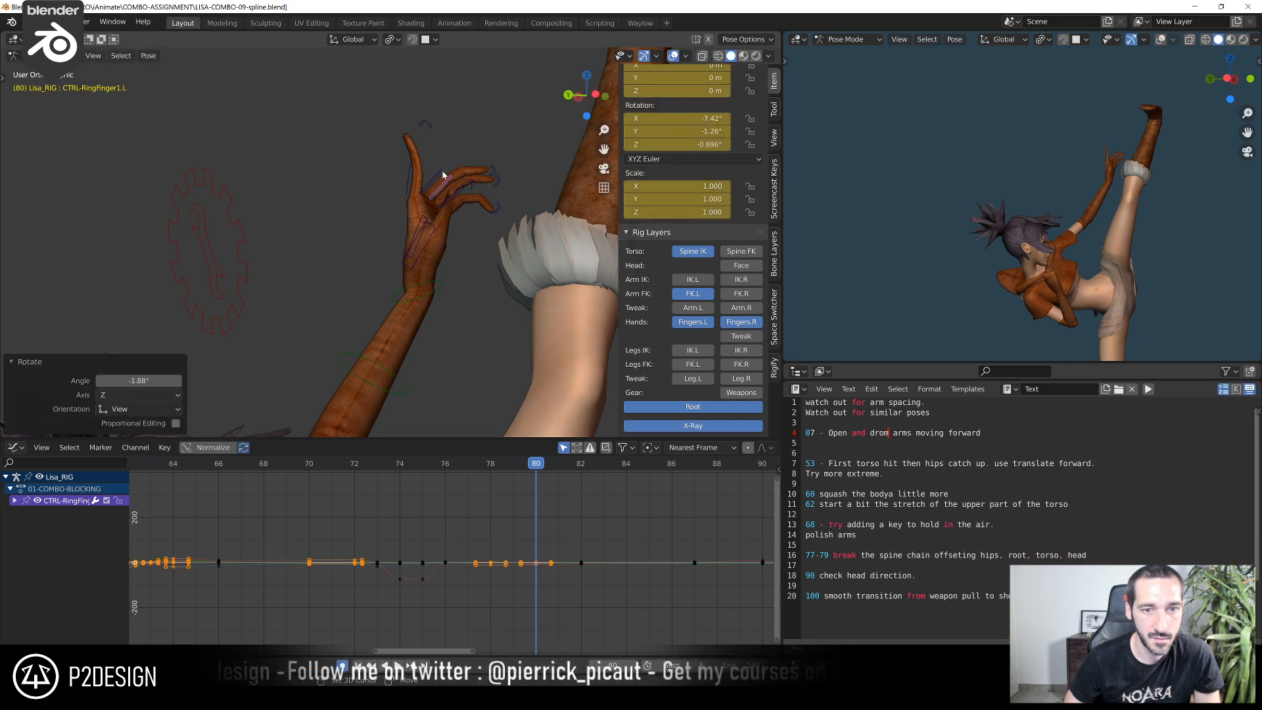
{"action": "key", "text": "r"}
{"action": "left_click", "coordinate": [439, 126]}
{"action": "left_click", "coordinate": [474, 150]}
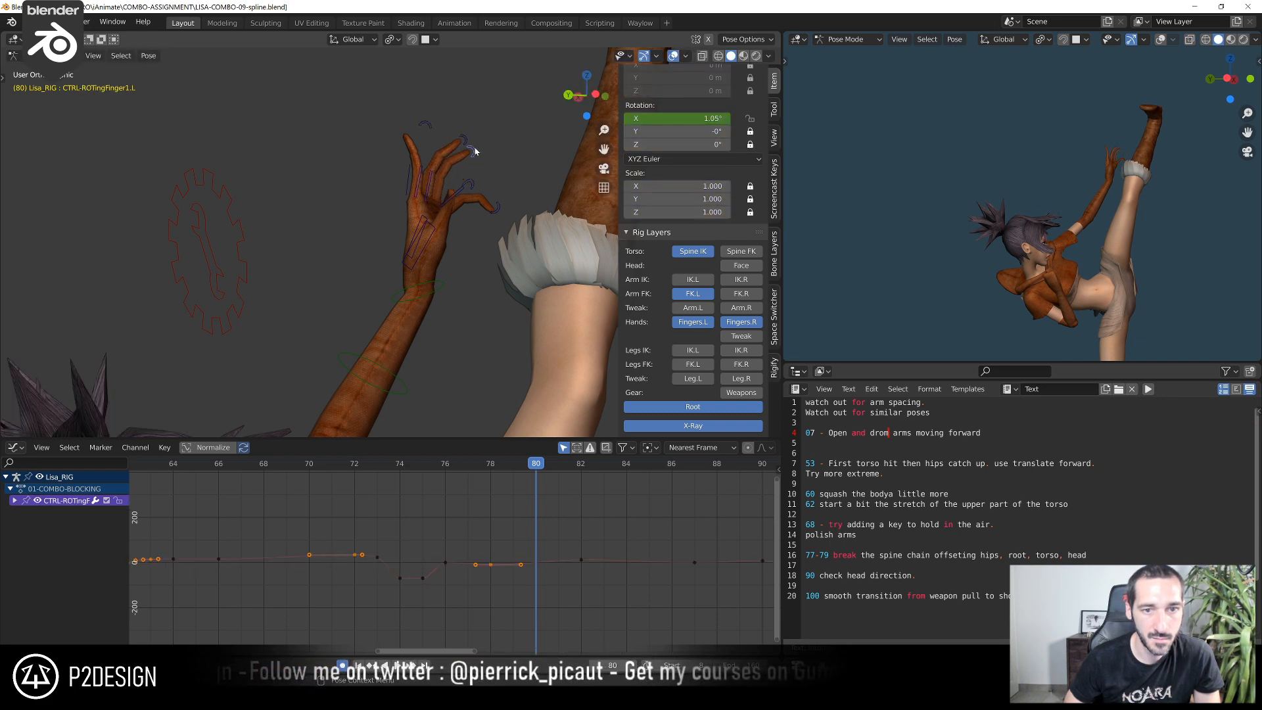
{"action": "left_click", "coordinate": [465, 140], "text": "shift"}
{"action": "key", "text": "r"}
{"action": "left_click", "coordinate": [447, 127]}
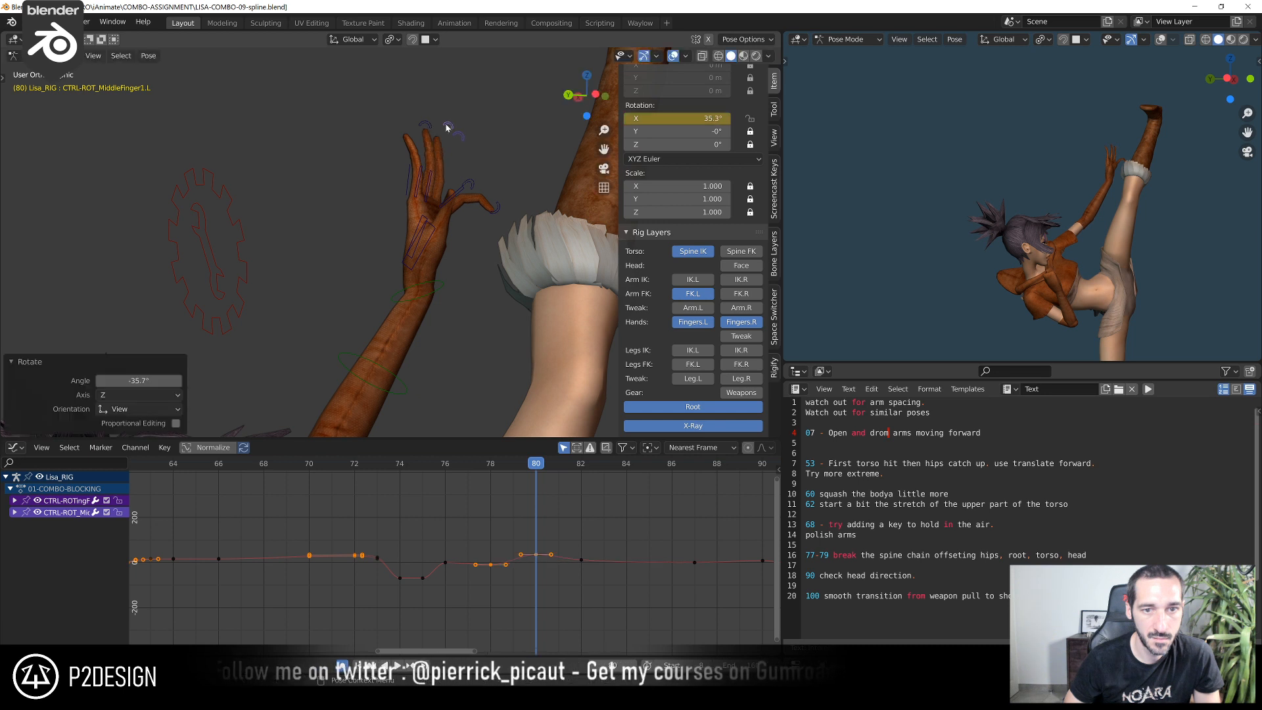
Rotate the left pinky base control about -35.5° at frame 80 and straighten the finger with its curl control
{"action": "left_click", "coordinate": [455, 194]}
{"action": "key", "text": "g"}
{"action": "left_click", "coordinate": [434, 152]}
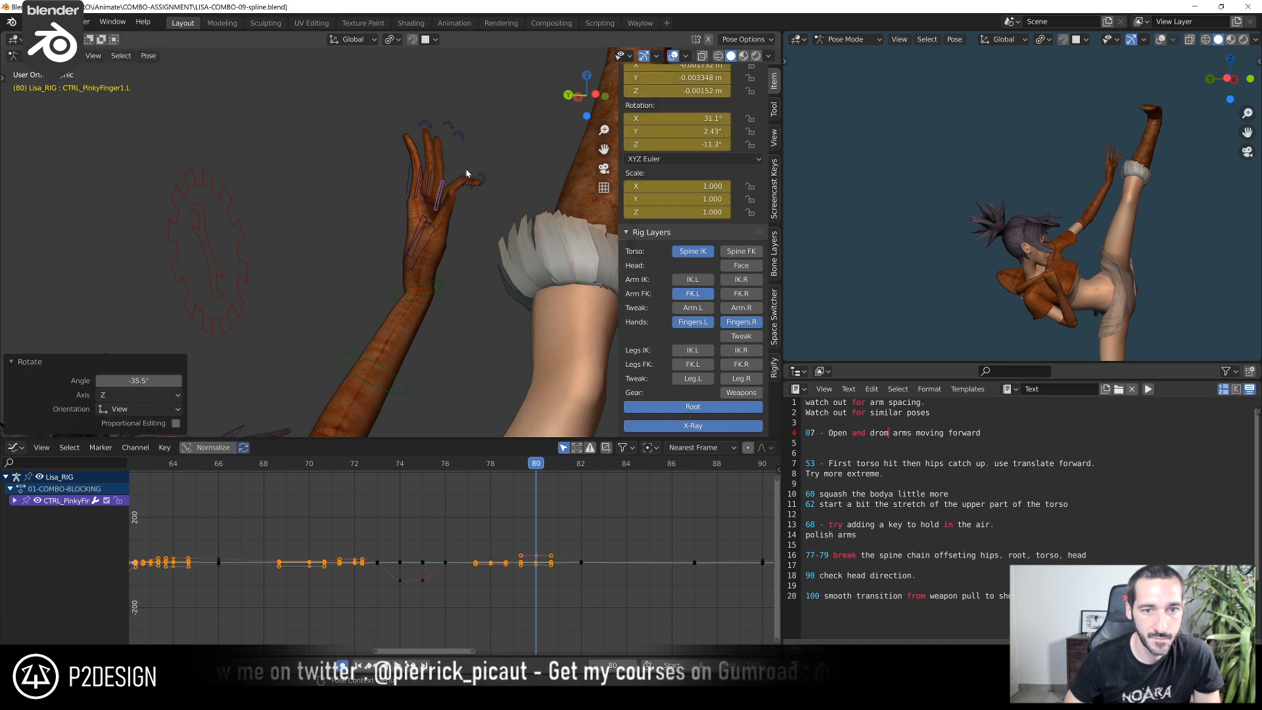
{"action": "left_click", "coordinate": [490, 181]}
{"action": "left_click", "coordinate": [488, 178]}
{"action": "key", "text": "r"}
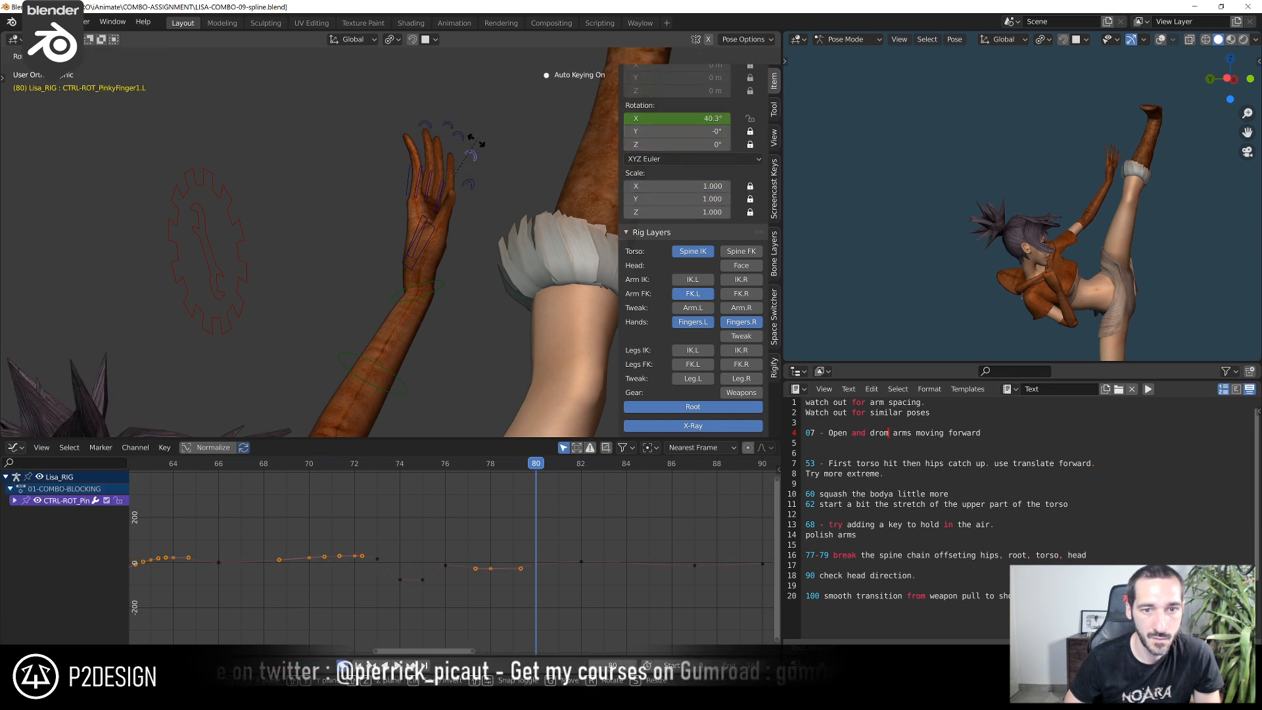
{"action": "left_click", "coordinate": [478, 142]}
Rotate the left thumb base control and adjust the thumb's curl at frame 80
{"action": "left_click", "coordinate": [427, 242]}
{"action": "middle_click_drag", "start_coordinate": [428, 242], "coordinate": [434, 216]}
{"action": "key", "text": "r"}
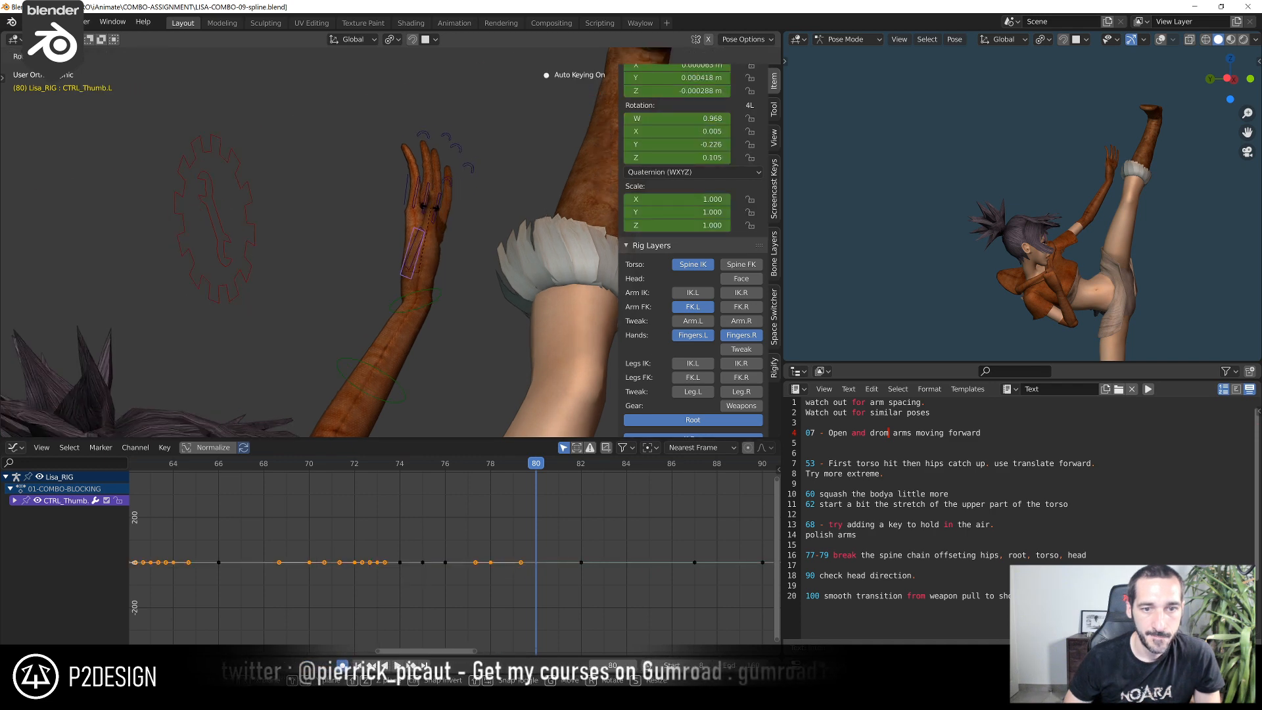
{"action": "left_click", "coordinate": [430, 208]}
{"action": "left_click", "coordinate": [438, 178]}
{"action": "key", "text": "r"}
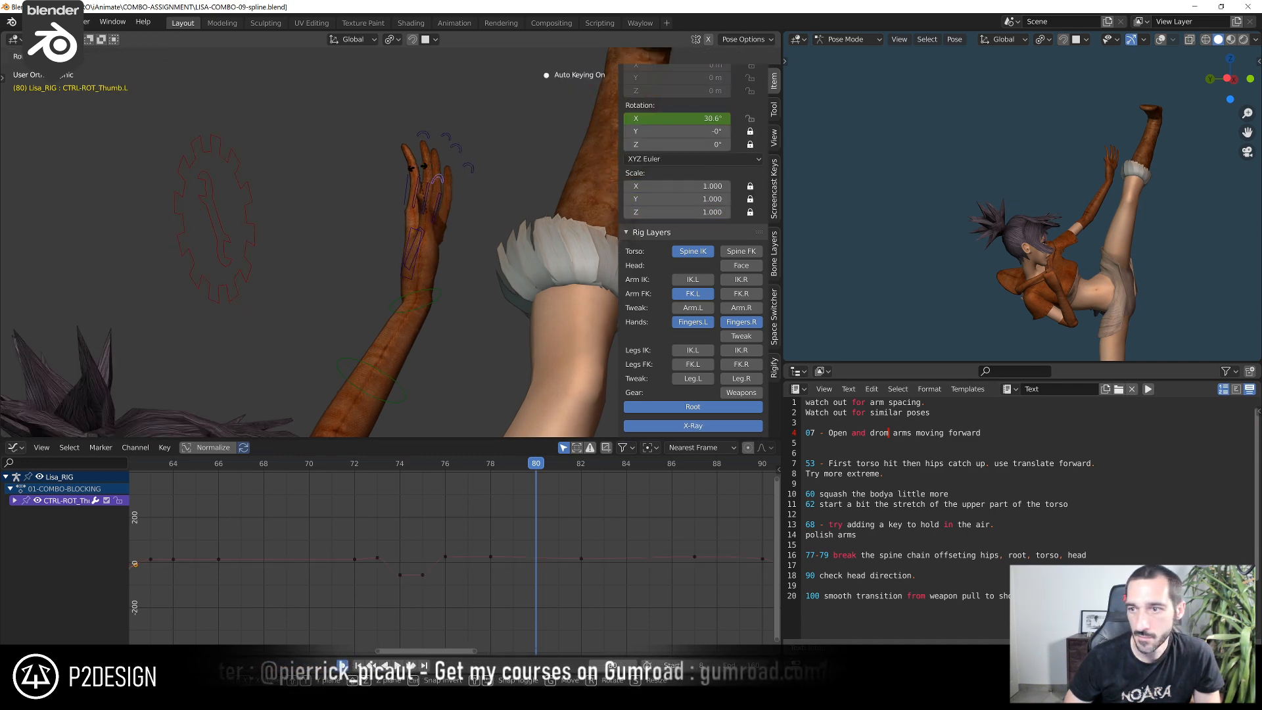
{"action": "left_click", "coordinate": [421, 165]}
Step back and forth through frames 77 to 82 to examine the left hand reaching the raised leg
{"action": "left_click_drag", "start_coordinate": [401, 464], "coordinate": [482, 450]}
{"action": "key", "text": "Right"}
{"action": "key", "text": "Right"}
{"action": "key", "text": "Right"}
{"action": "key", "text": "Right"}
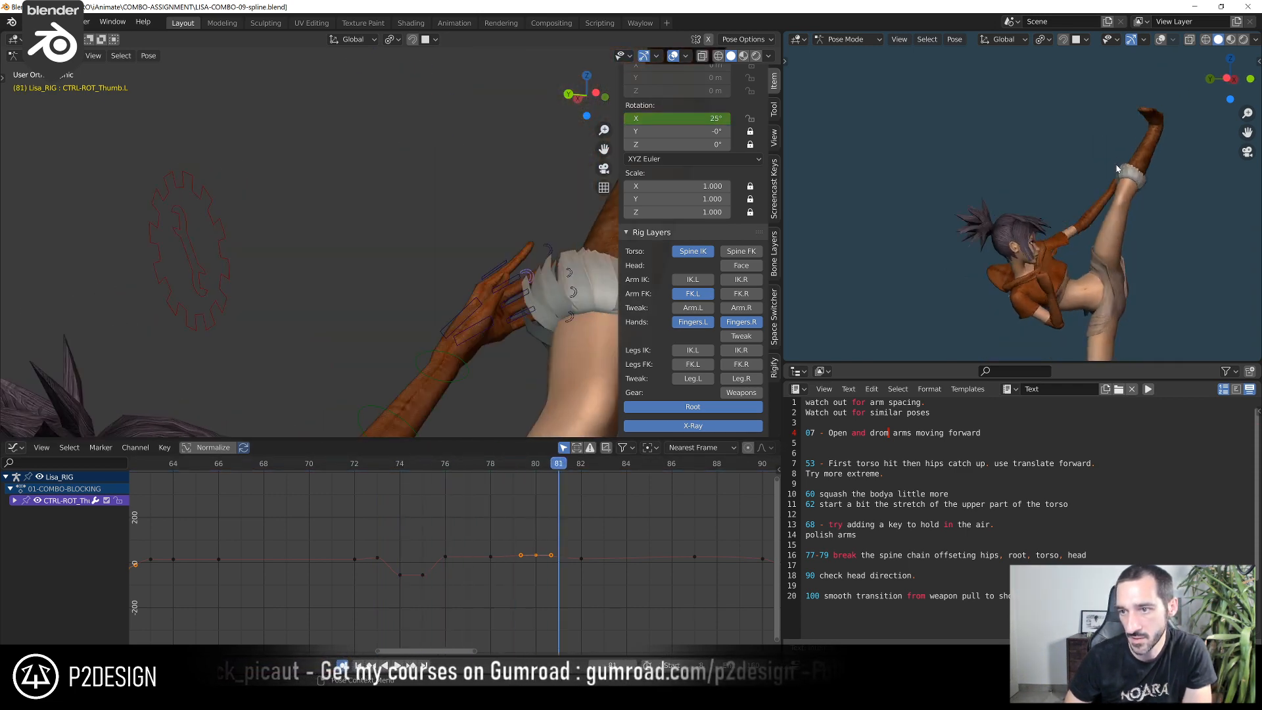
{"action": "key", "text": "Left"}
{"action": "key", "text": "Left"}
{"action": "key", "text": "Left"}
{"action": "key", "text": "Left"}
{"action": "key", "text": "Left"}
{"action": "key", "text": "Left"}
{"action": "key", "text": "Right"}
{"action": "key", "text": "Right"}
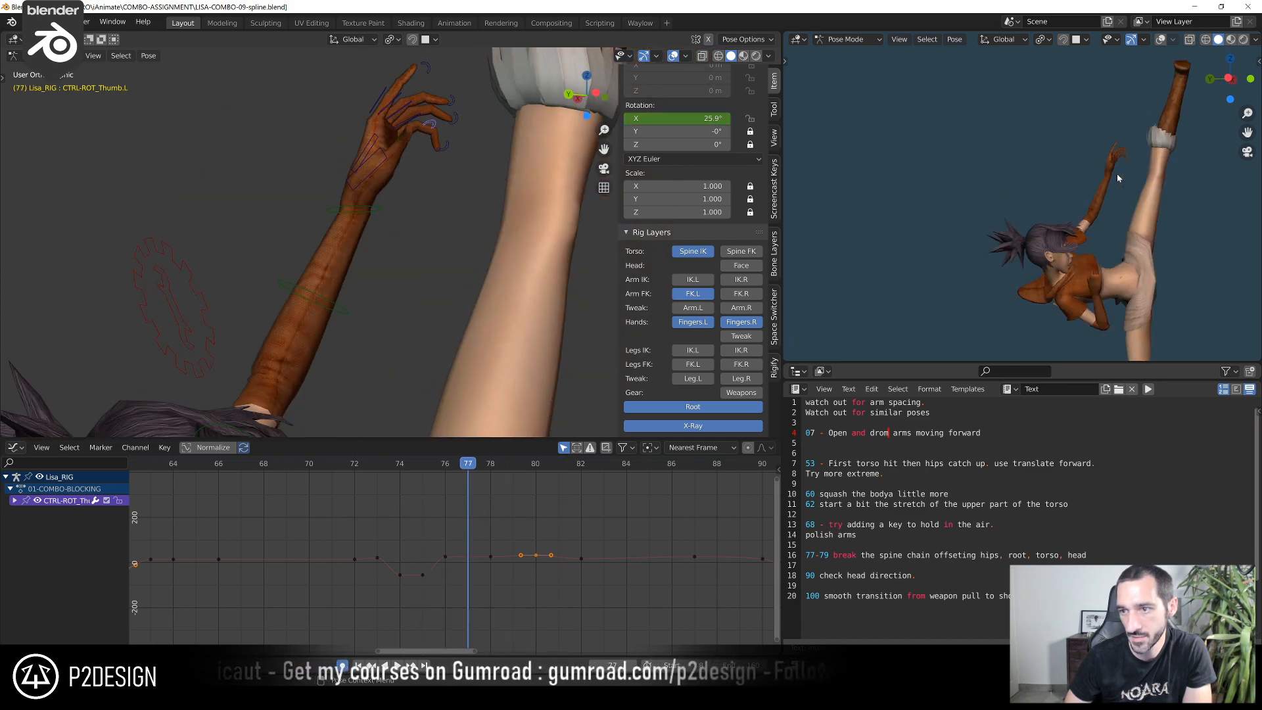
{"action": "scroll", "coordinate": [413, 295], "scroll_direction": "down", "scroll_amount": 8}
{"action": "key", "text": "Right"}
{"action": "key", "text": "Right"}
{"action": "key", "text": "Right"}
{"action": "key", "text": "Right"}
{"action": "key", "text": "Right"}
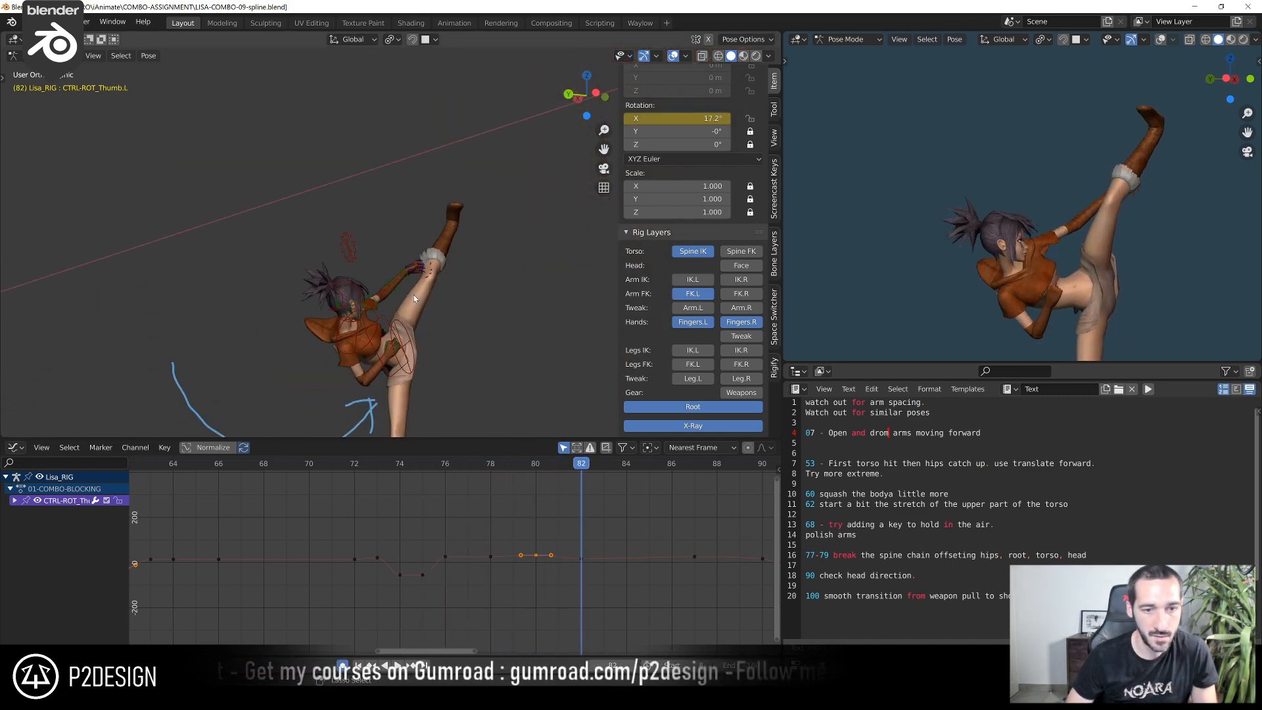
Save the file and clear the blue annotation strokes from the 3D view, ending in the left side view
{"action": "key", "text": "KP_3"}
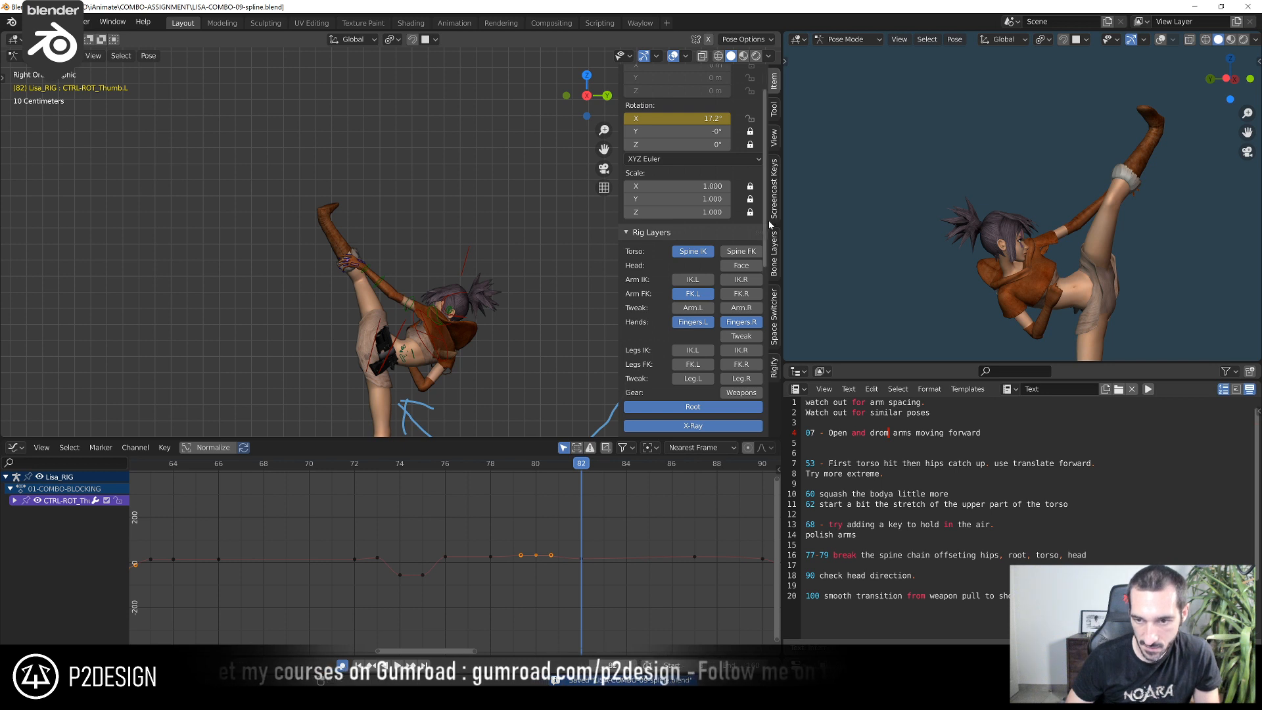
{"action": "left_click", "coordinate": [776, 149]}
{"action": "scroll", "coordinate": [728, 390], "scroll_direction": "down", "scroll_amount": 3}
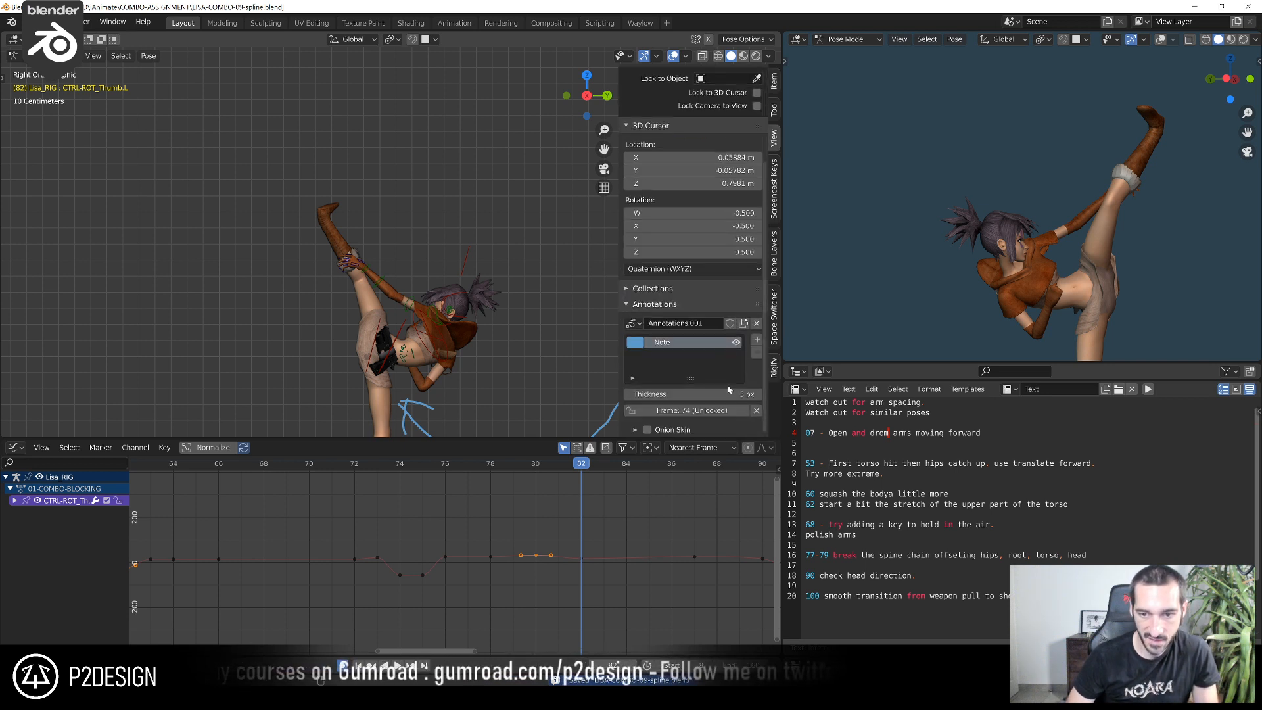
{"action": "scroll", "coordinate": [755, 357], "scroll_direction": "up", "scroll_amount": 4}
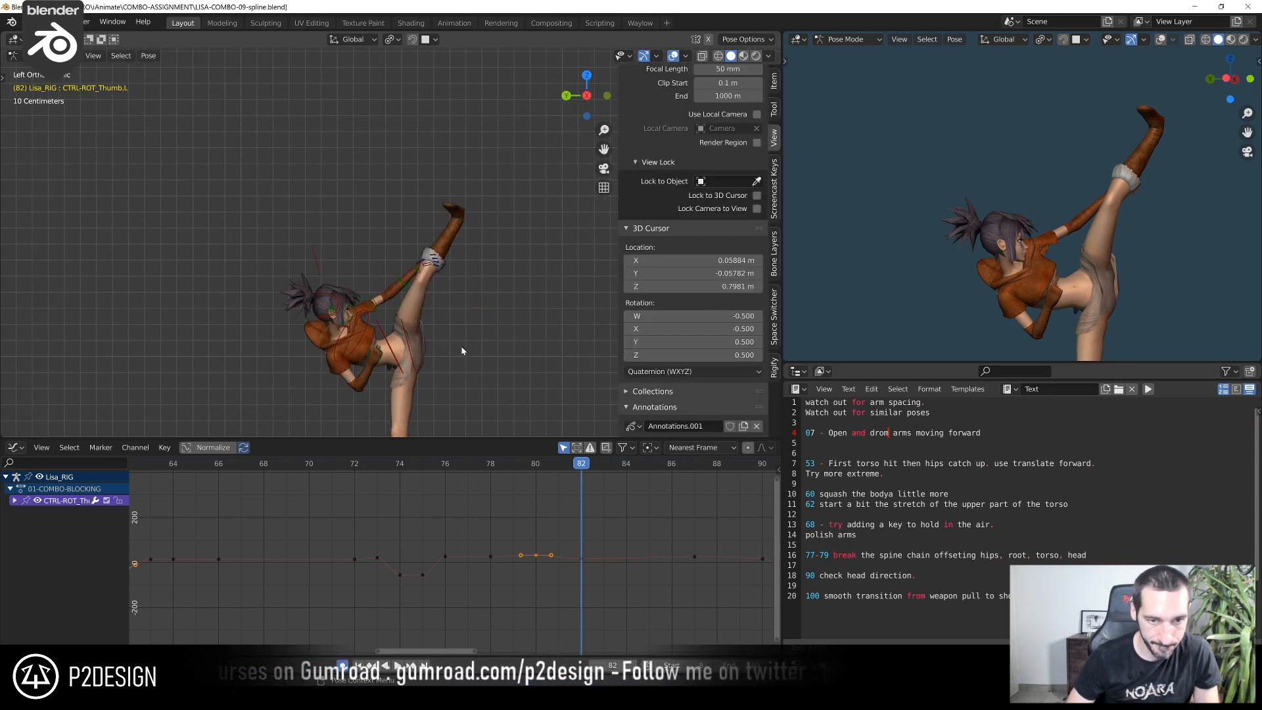
{"action": "key", "text": "ctrl+KP_3"}
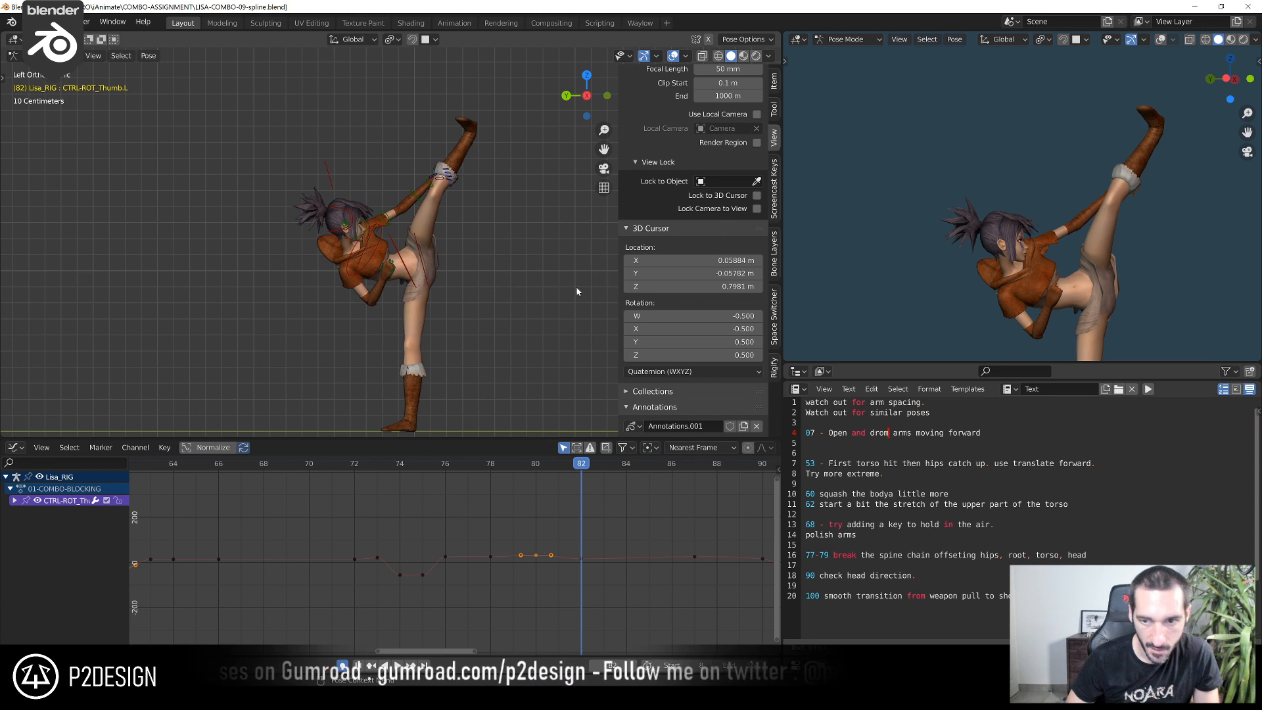
Hide the left and right finger control layers of the rig
{"action": "left_click", "coordinate": [775, 253]}
{"action": "scroll", "coordinate": [779, 212], "scroll_direction": "up", "scroll_amount": 2}
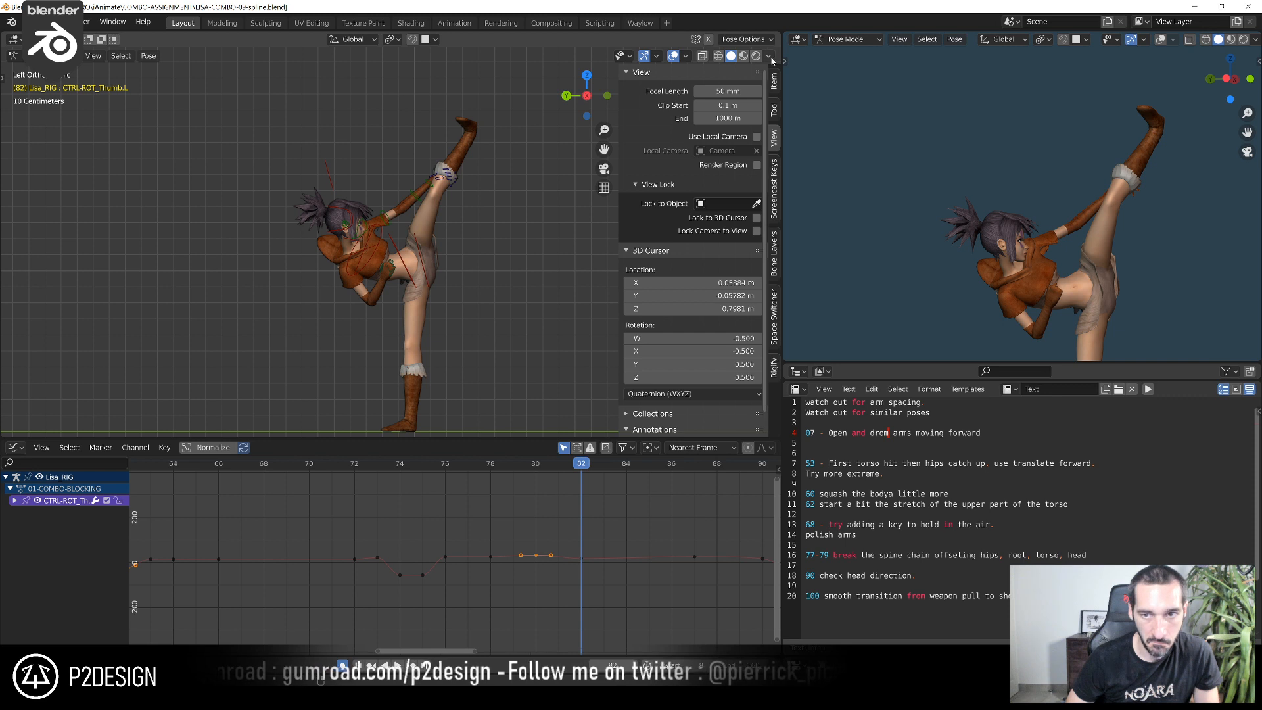
{"action": "left_click", "coordinate": [779, 80]}
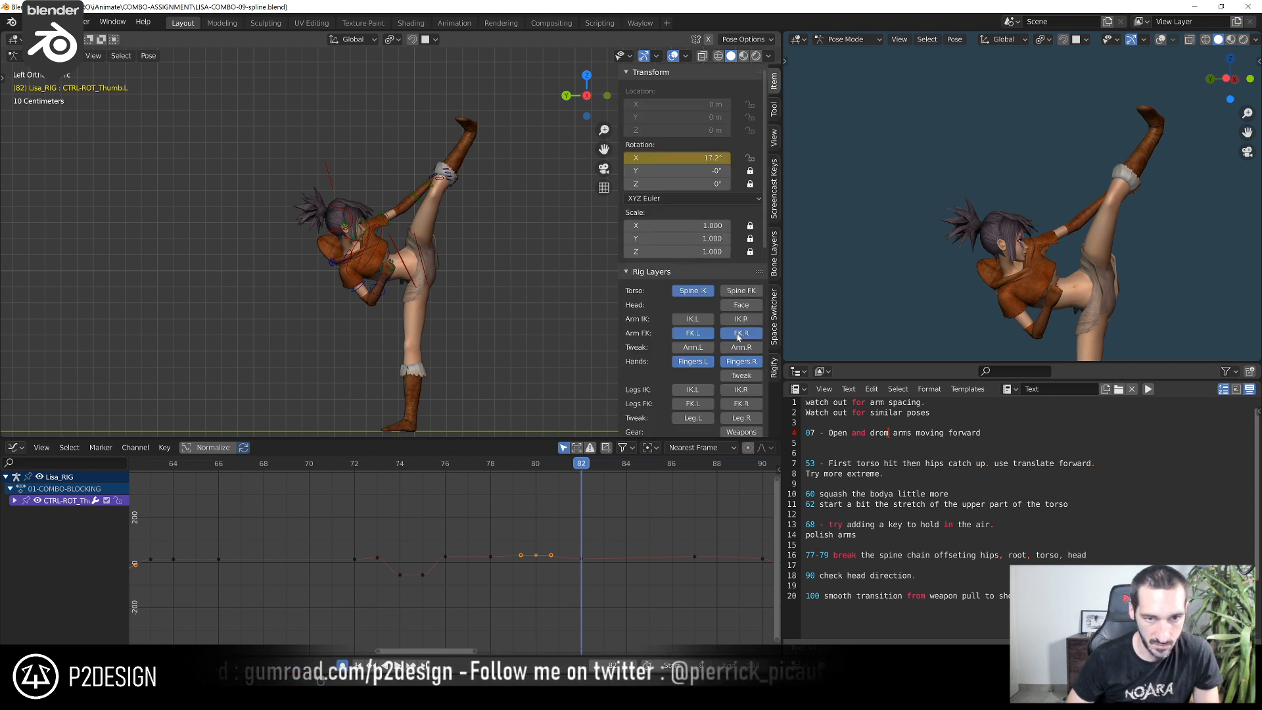
{"action": "left_click", "coordinate": [710, 363]}
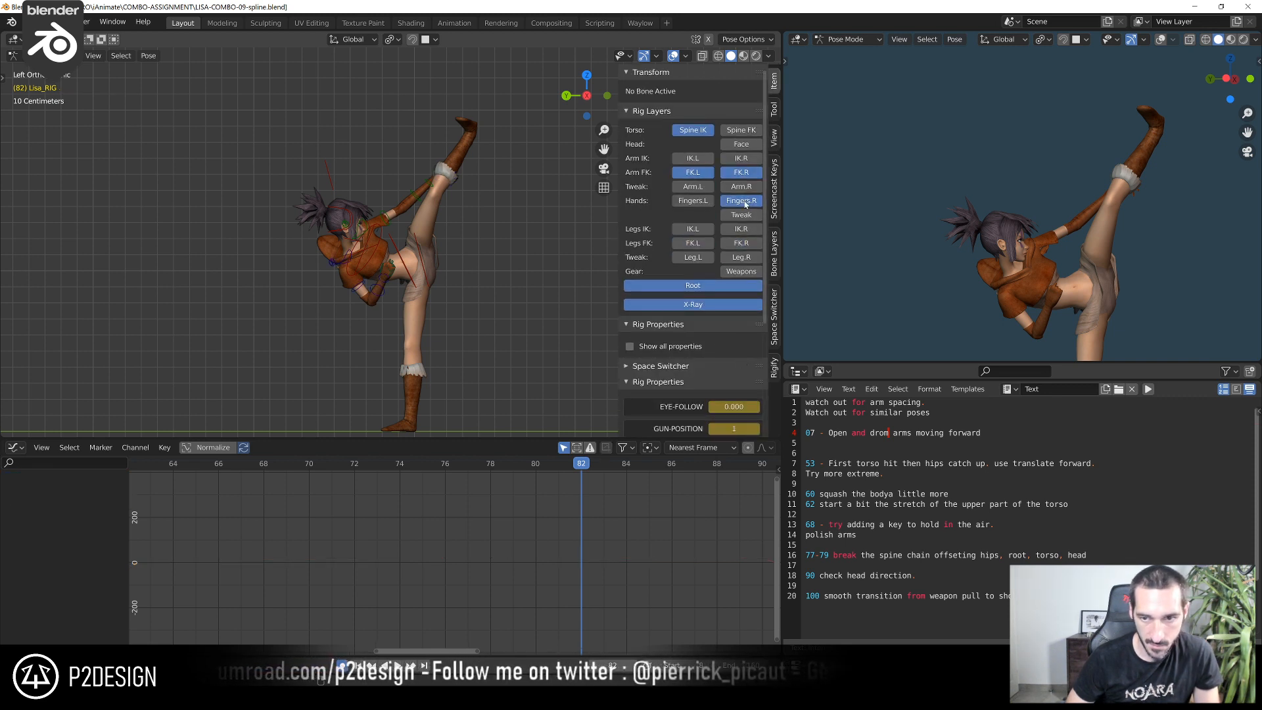
{"action": "scroll", "coordinate": [323, 217], "scroll_direction": "up", "scroll_amount": 3}
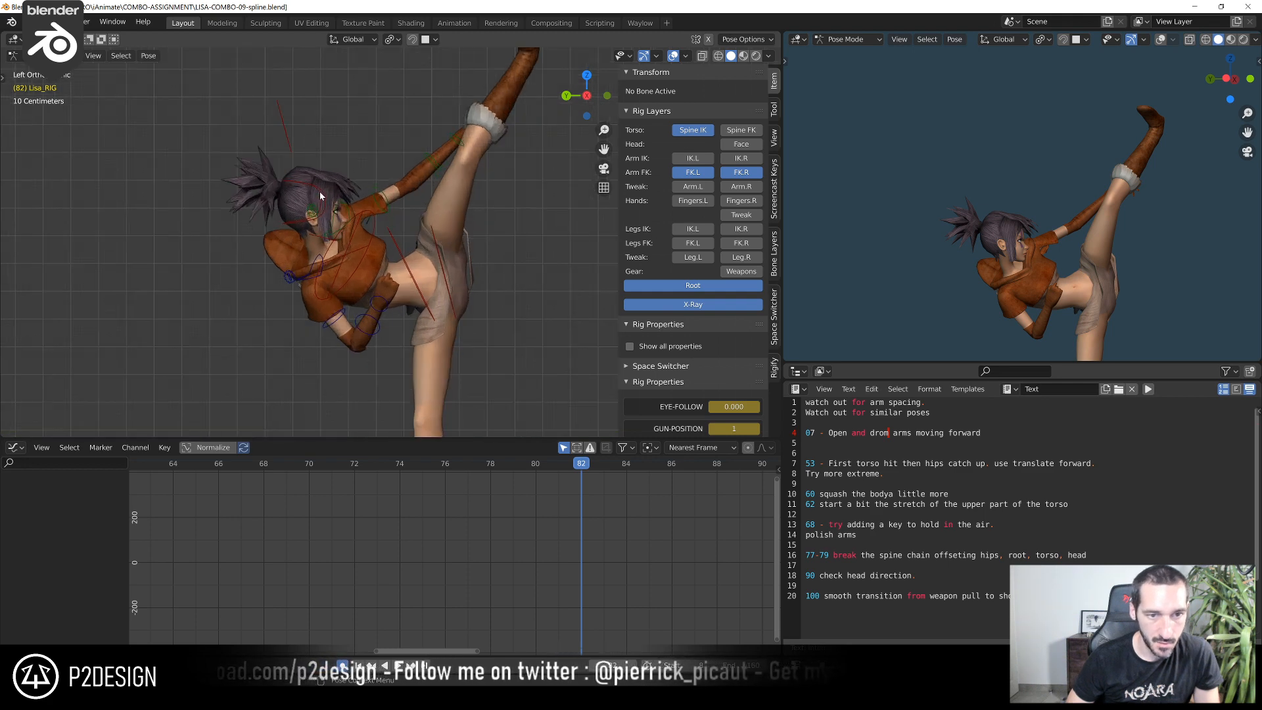
Select both FK hand controls together with the torso control and go to frame 85
{"action": "left_click", "coordinate": [319, 196]}
{"action": "left_click", "coordinate": [458, 140]}
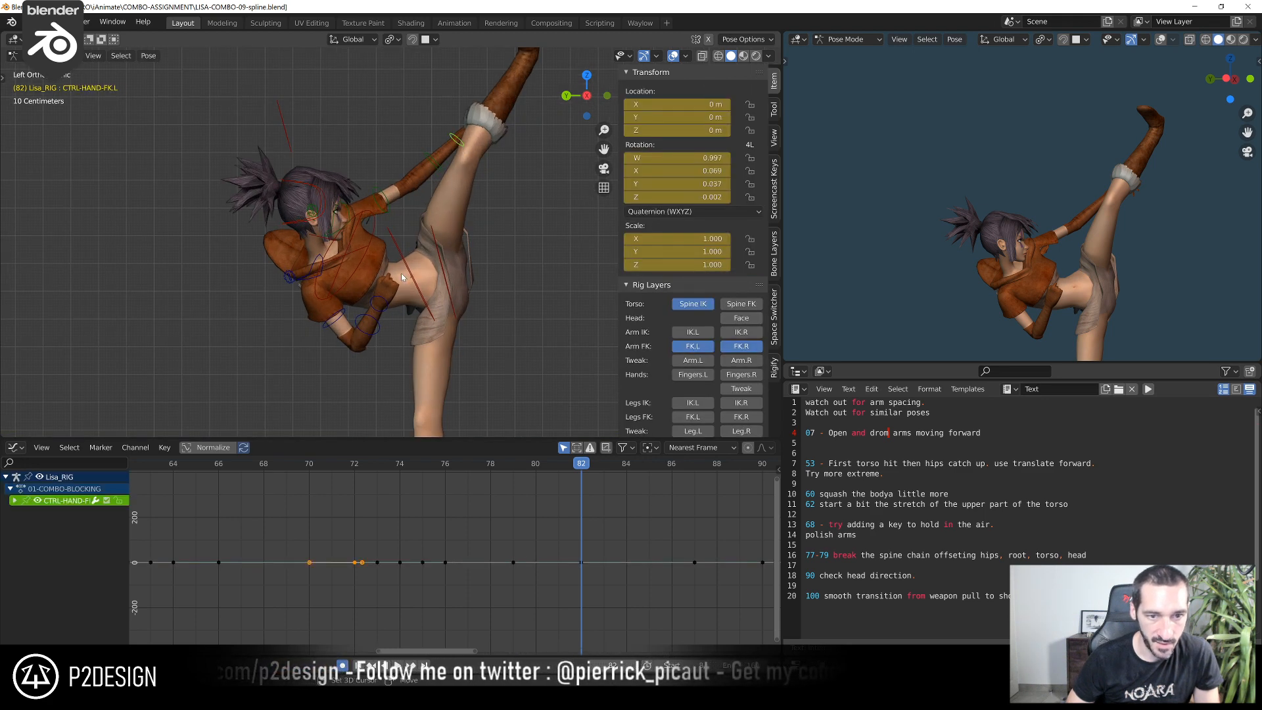
{"action": "left_click", "coordinate": [390, 307], "text": "shift"}
{"action": "scroll", "coordinate": [475, 320], "scroll_direction": "down", "scroll_amount": 2}
{"action": "middle_click_drag", "start_coordinate": [467, 324], "coordinate": [503, 242], "text": "shift"}
{"action": "left_click", "coordinate": [434, 210], "text": "shift"}
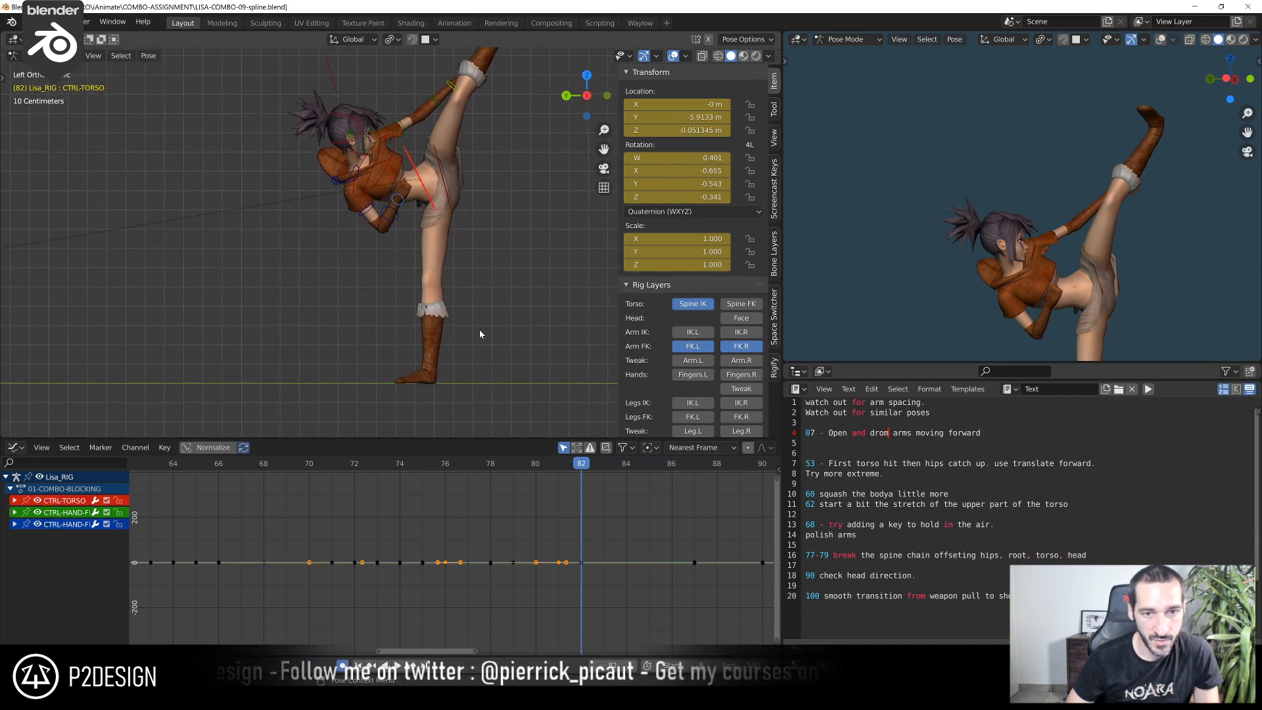
{"action": "scroll", "coordinate": [542, 559], "scroll_direction": "down", "scroll_amount": 5}
{"action": "left_click_drag", "start_coordinate": [551, 467], "coordinate": [526, 482]}
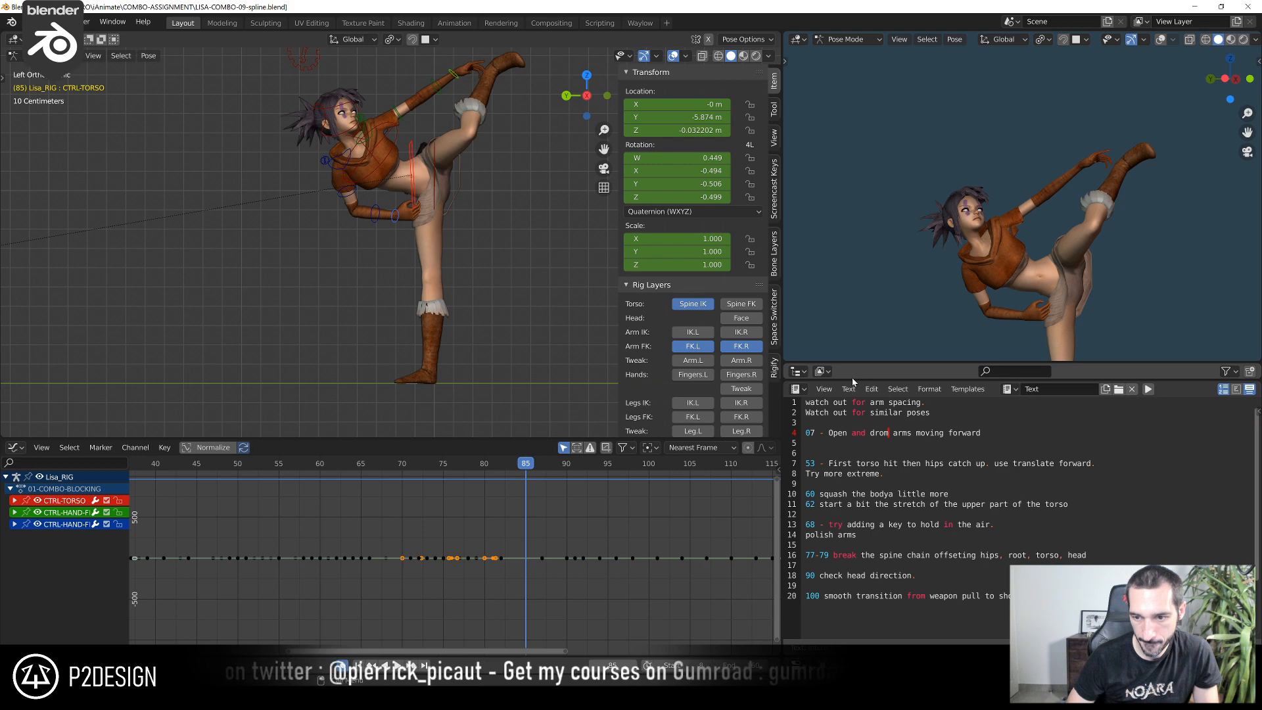
Replace the text notes area with a Properties editor and enlarge it over the outliner
{"action": "left_click_drag", "start_coordinate": [852, 381], "coordinate": [852, 556]}
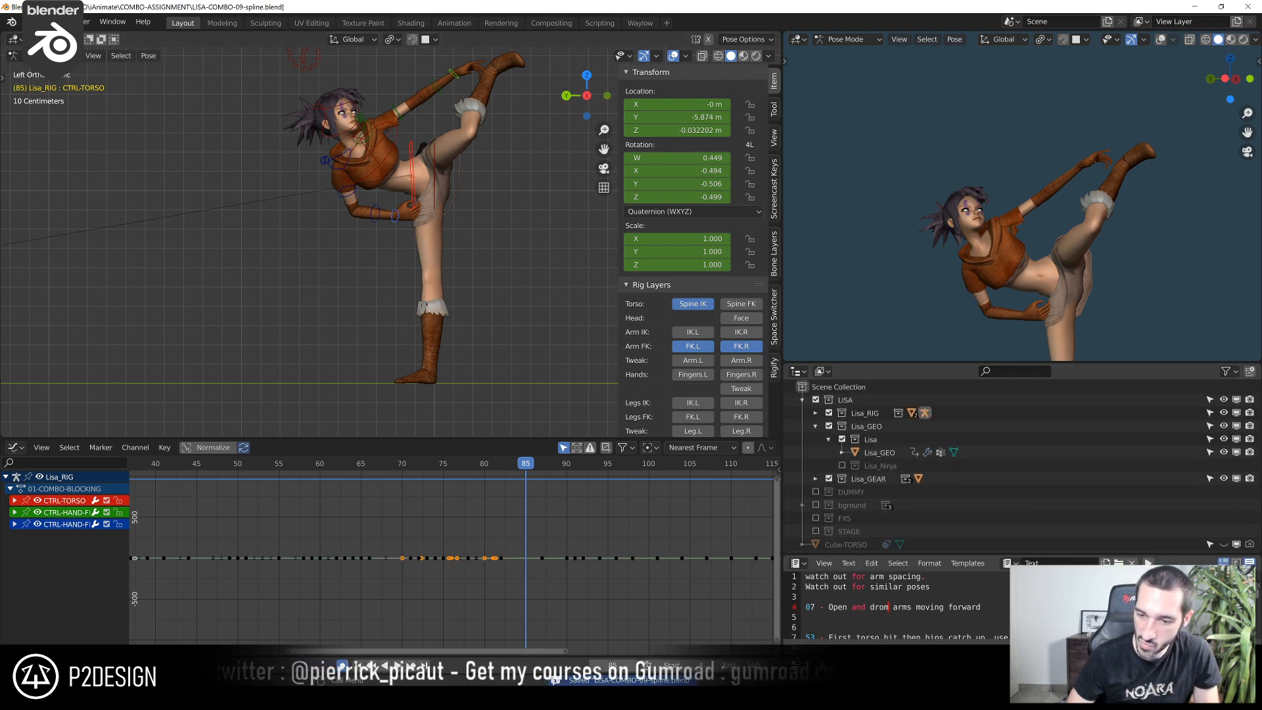
{"action": "left_click", "coordinate": [797, 564]}
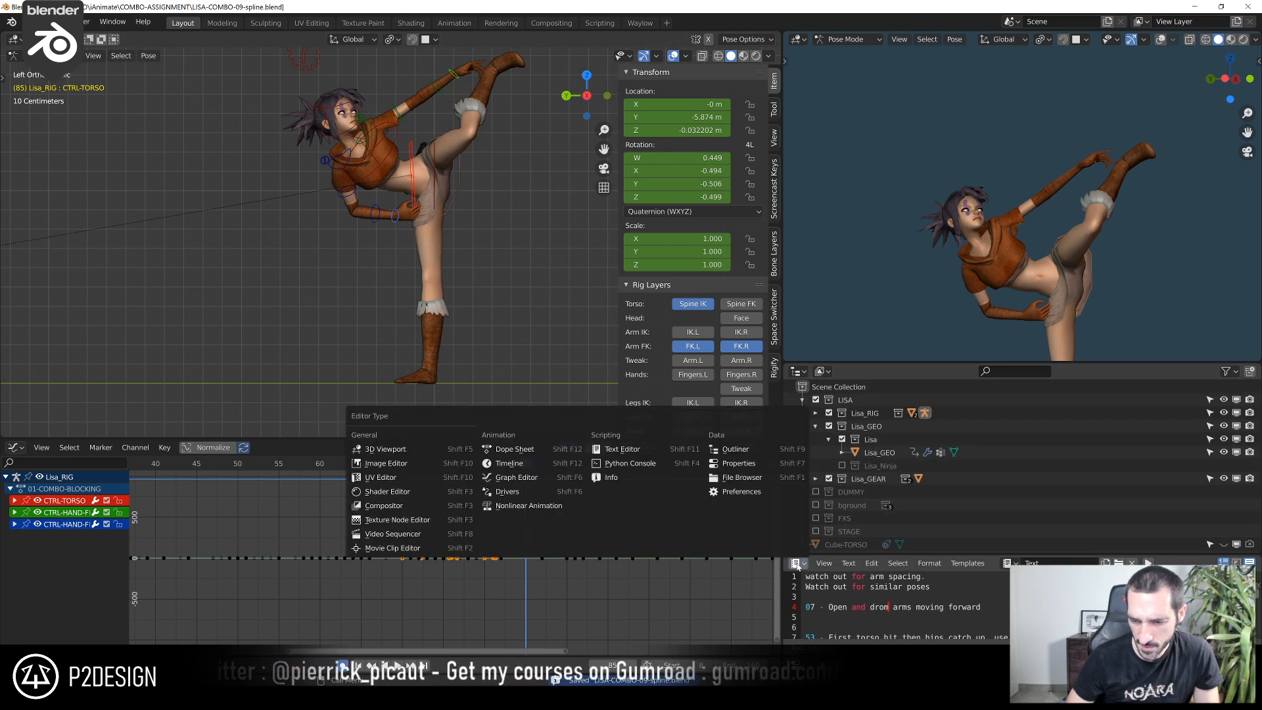
{"action": "left_click", "coordinate": [724, 465]}
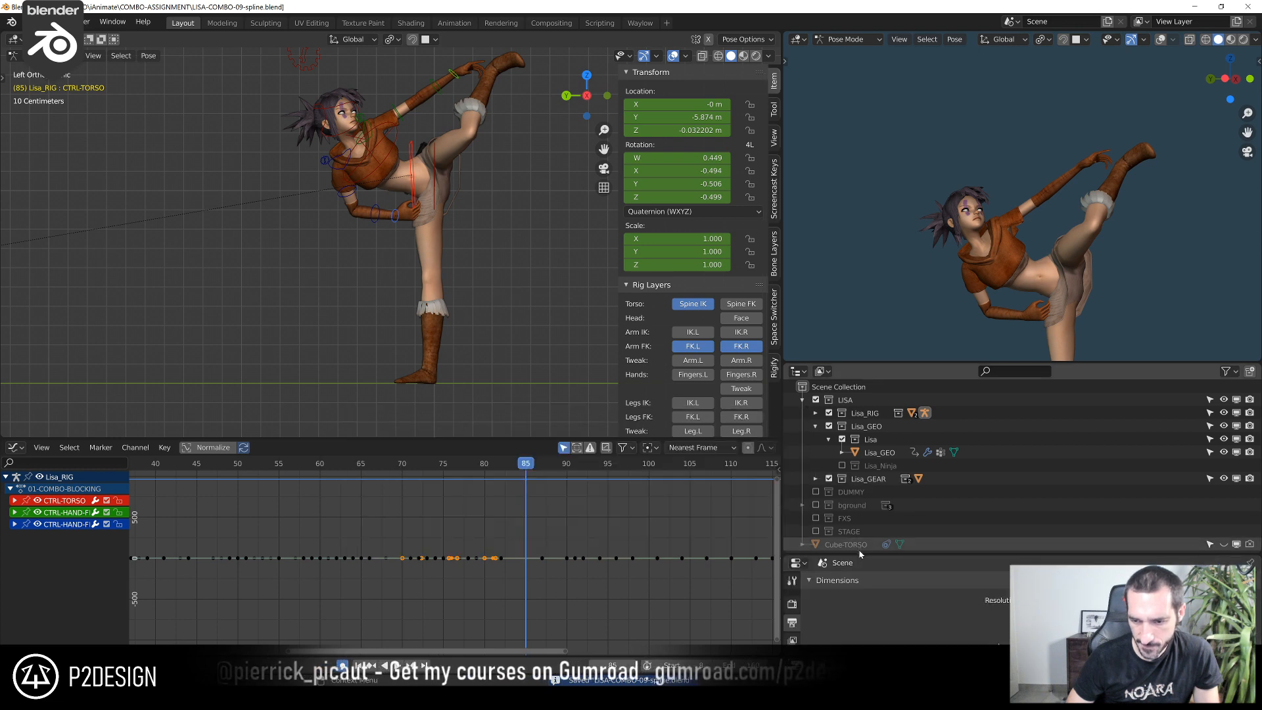
{"action": "left_click_drag", "start_coordinate": [860, 554], "coordinate": [855, 409]}
Set the armature's motion path range end to 85 and calculate paths for the selected controls from frame 0 at the bone heads
{"action": "left_click", "coordinate": [792, 613]}
{"action": "scroll", "coordinate": [831, 595], "scroll_direction": "down", "scroll_amount": 5}
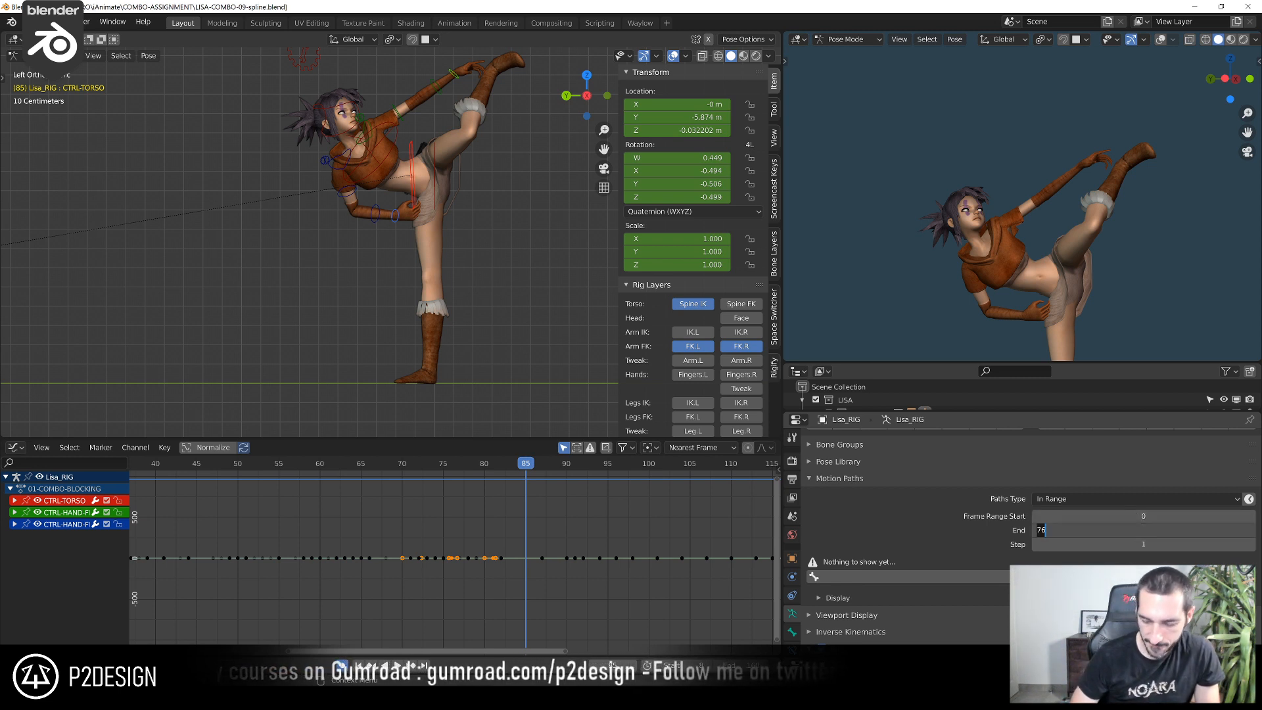
{"action": "left_click", "coordinate": [952, 577]}
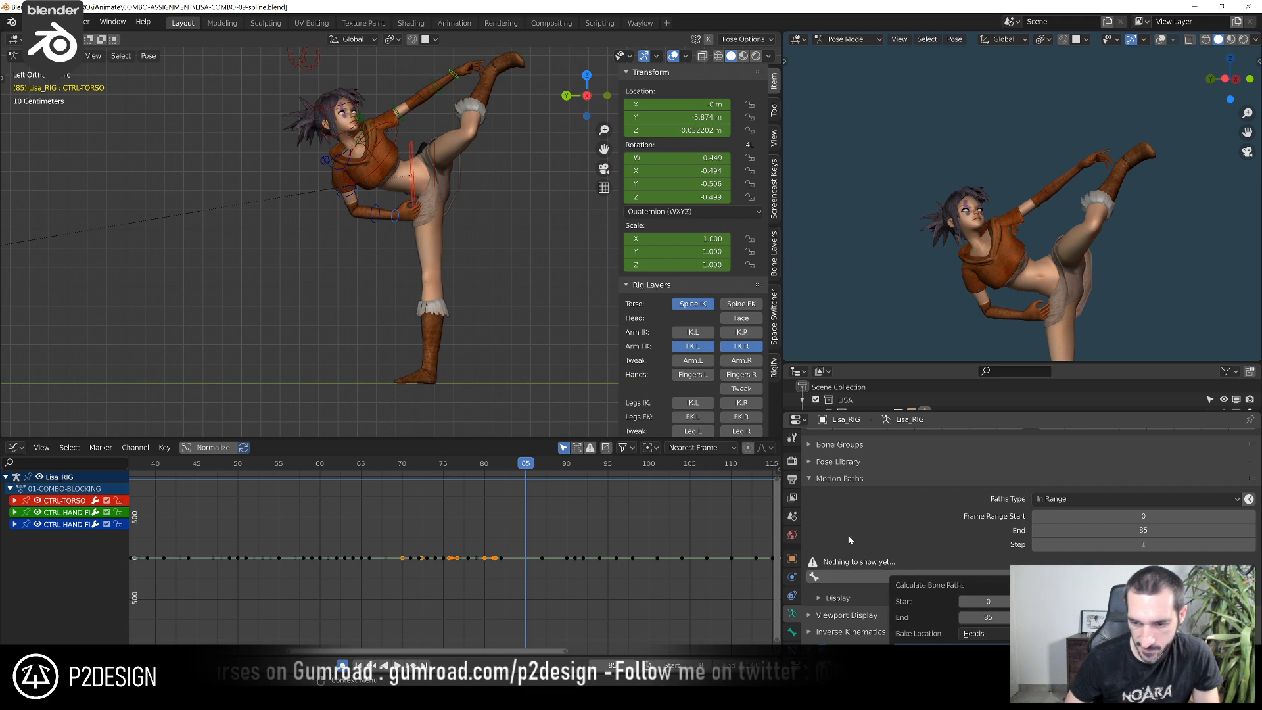
{"action": "left_click", "coordinate": [954, 649]}
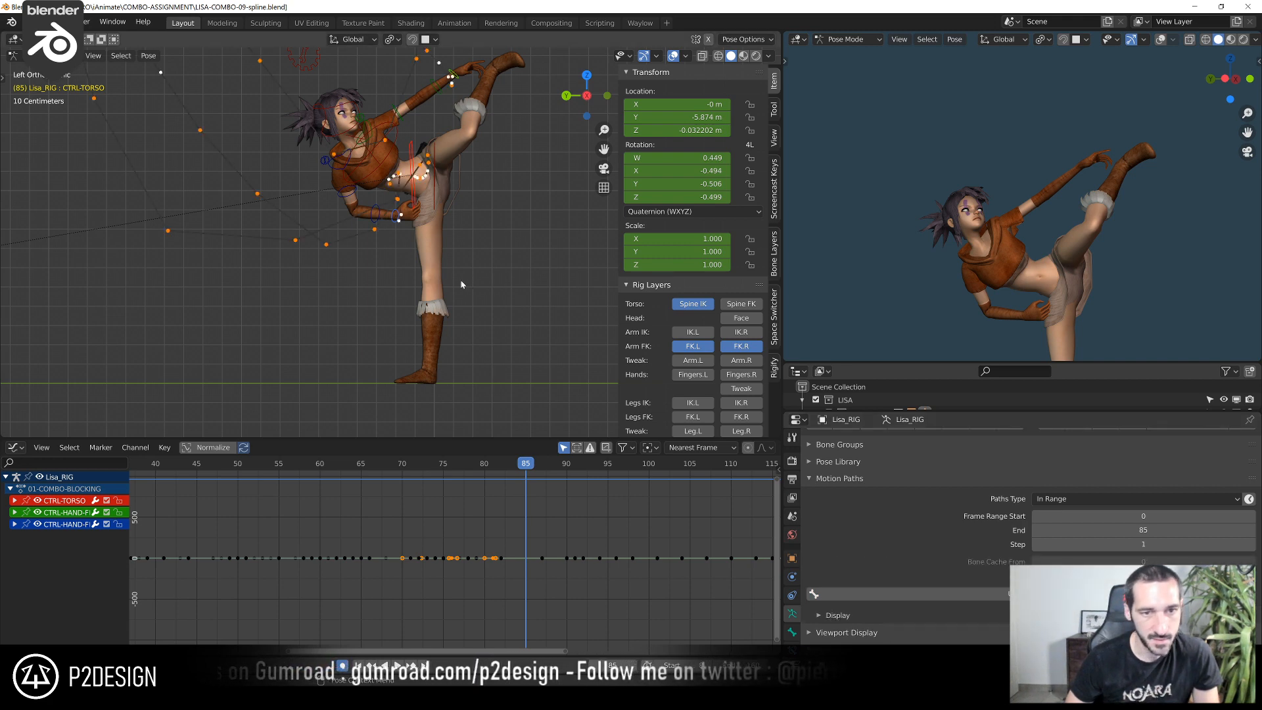
Examine the hand and torso motion paths from the opening stance through the jump to the kick
{"action": "scroll", "coordinate": [455, 285], "scroll_direction": "down", "scroll_amount": 7}
{"action": "scroll", "coordinate": [322, 290], "scroll_direction": "up", "scroll_amount": 3}
{"action": "middle_click_drag", "start_coordinate": [321, 291], "coordinate": [445, 326], "text": "shift"}
{"action": "left_click", "coordinate": [428, 317]}
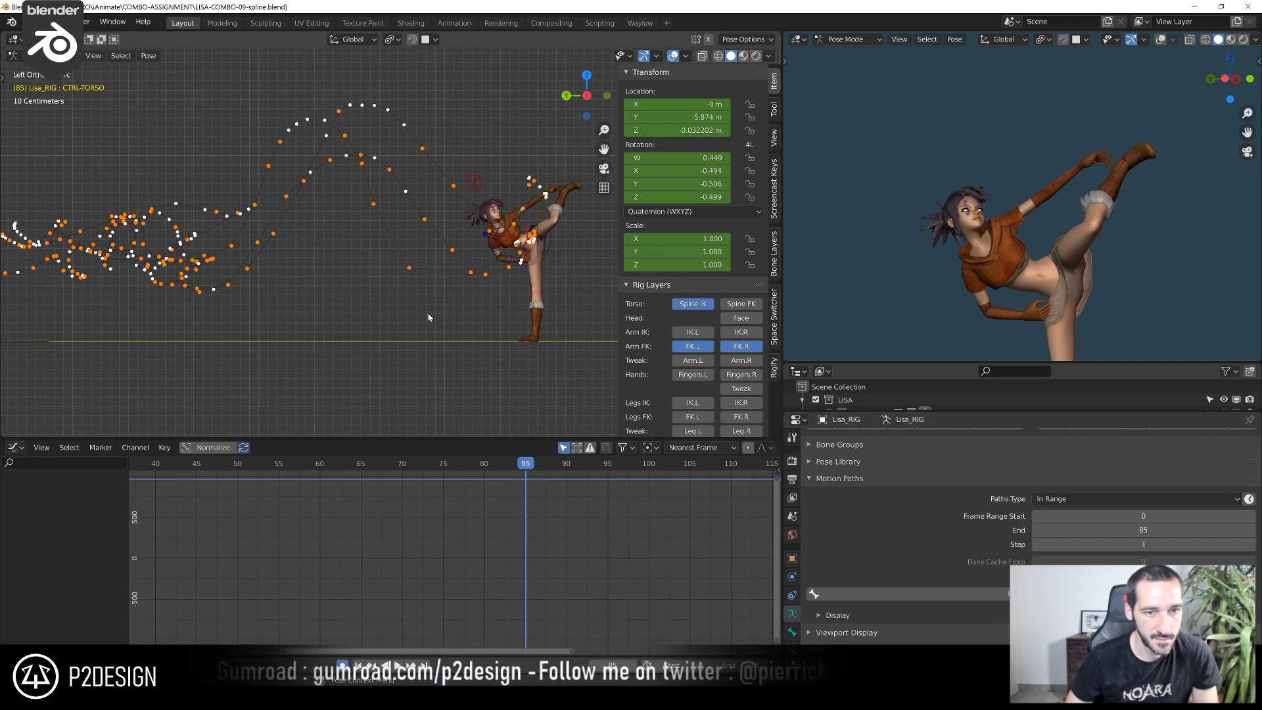
{"action": "key", "text": "Home"}
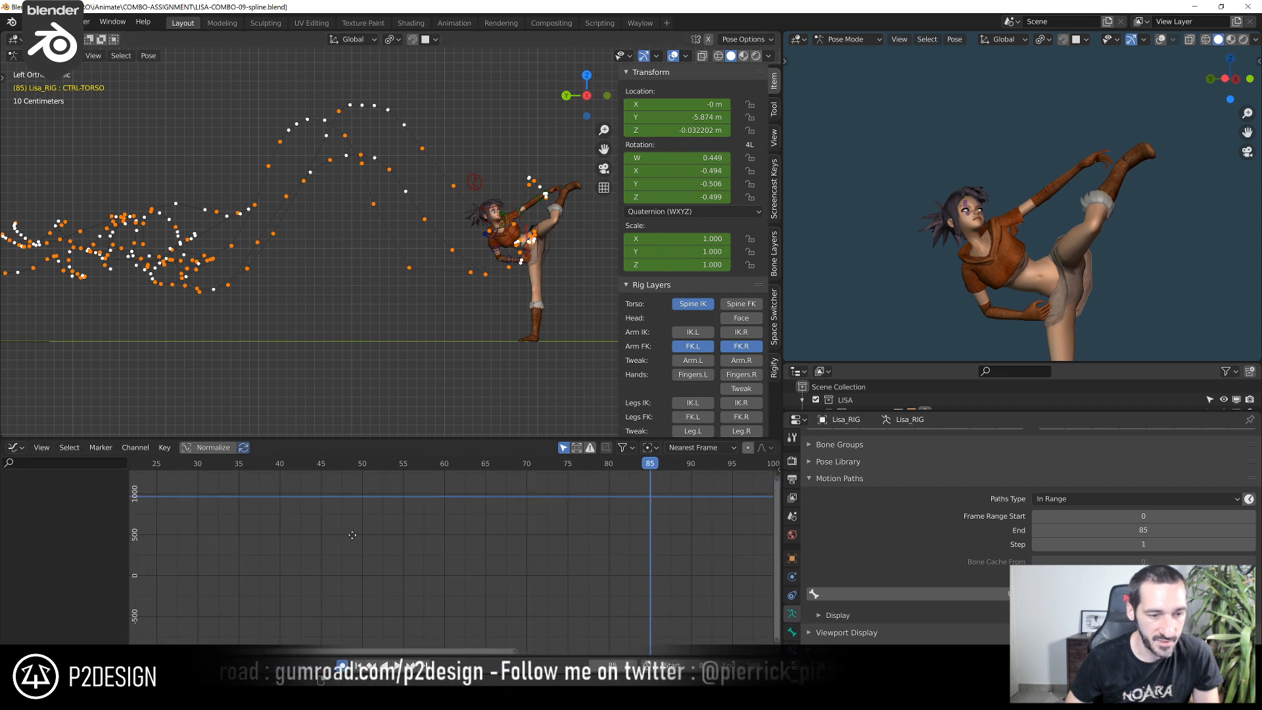
{"action": "scroll", "coordinate": [404, 490], "scroll_direction": "down", "scroll_amount": 2}
{"action": "mouse_move", "coordinate": [292, 465]}
{"action": "left_mouse_down"}
{"action": "mouse_move", "coordinate": [361, 474]}
{"action": "mouse_move", "coordinate": [270, 474]}
{"action": "left_mouse_up"}
{"action": "middle_click_drag", "start_coordinate": [273, 360], "coordinate": [484, 369], "text": "shift"}
{"action": "scroll", "coordinate": [342, 217], "scroll_direction": "up", "scroll_amount": 4}
{"action": "scroll", "coordinate": [201, 267], "scroll_direction": "down", "scroll_amount": 4}
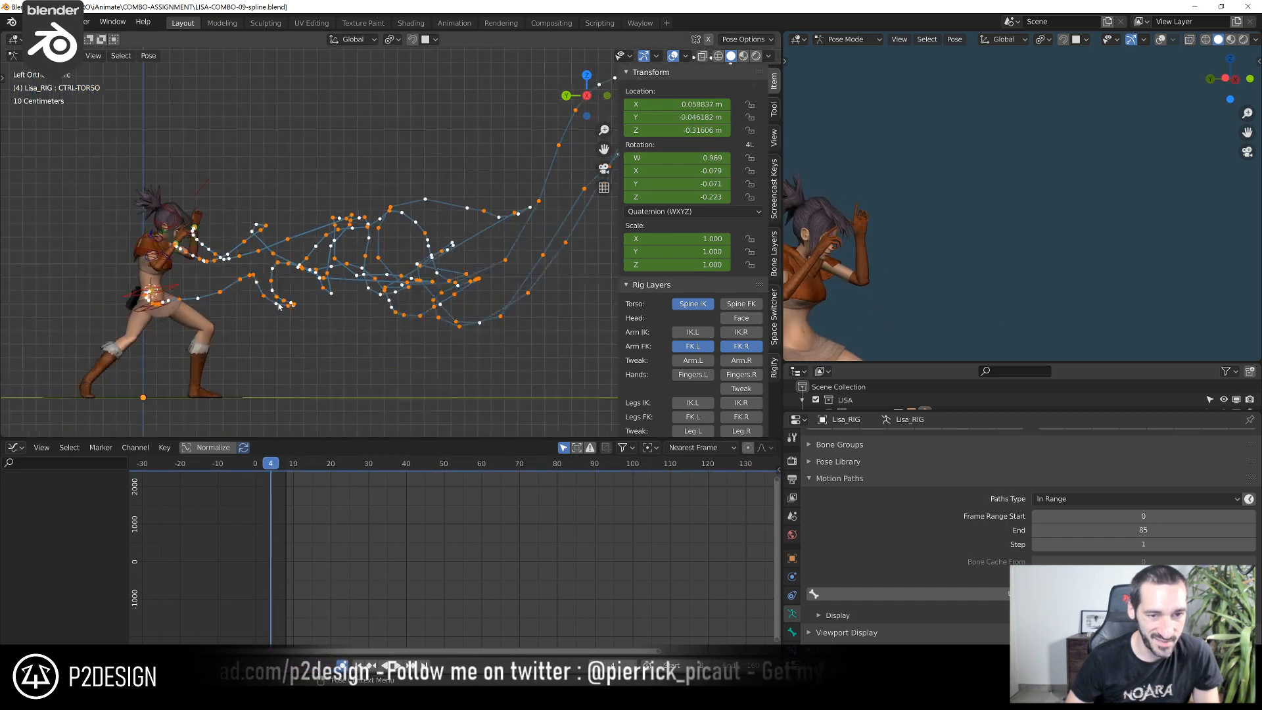
{"action": "middle_click_drag", "start_coordinate": [481, 259], "coordinate": [251, 256], "text": "shift"}
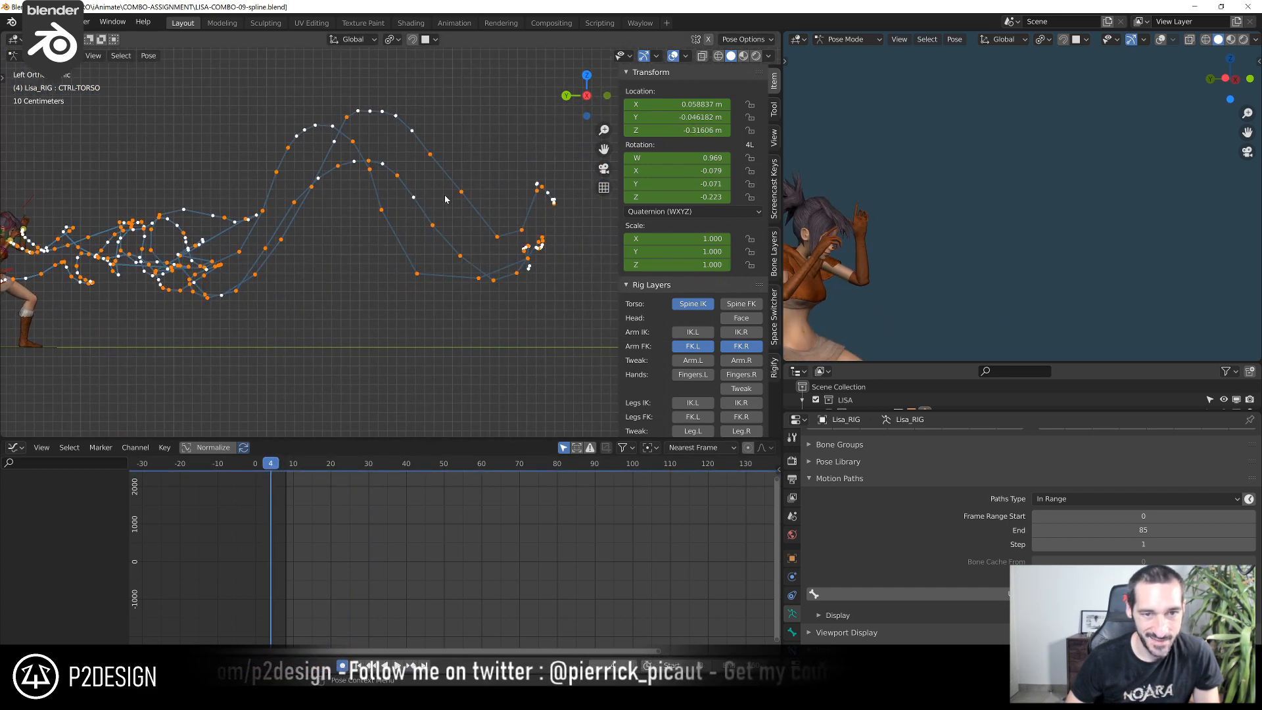
{"action": "scroll", "coordinate": [522, 251], "scroll_direction": "up", "scroll_amount": 2}
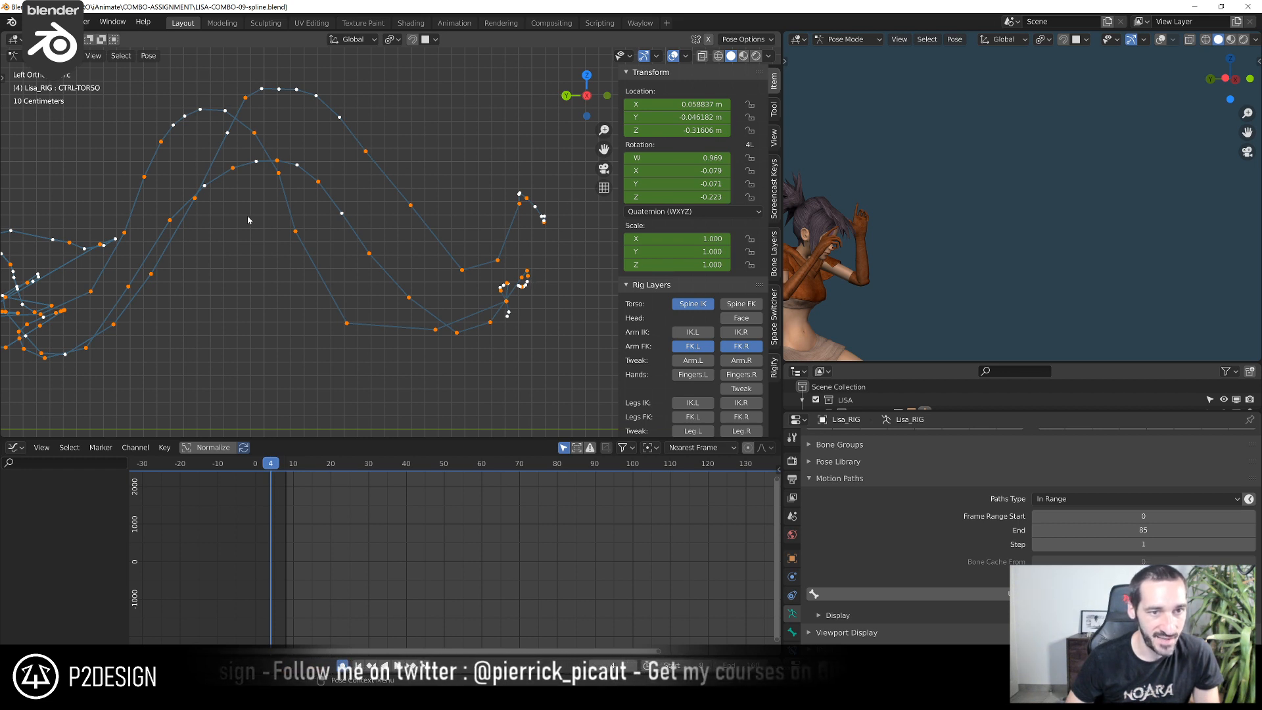
{"action": "scroll", "coordinate": [377, 154], "scroll_direction": "up", "scroll_amount": 4}
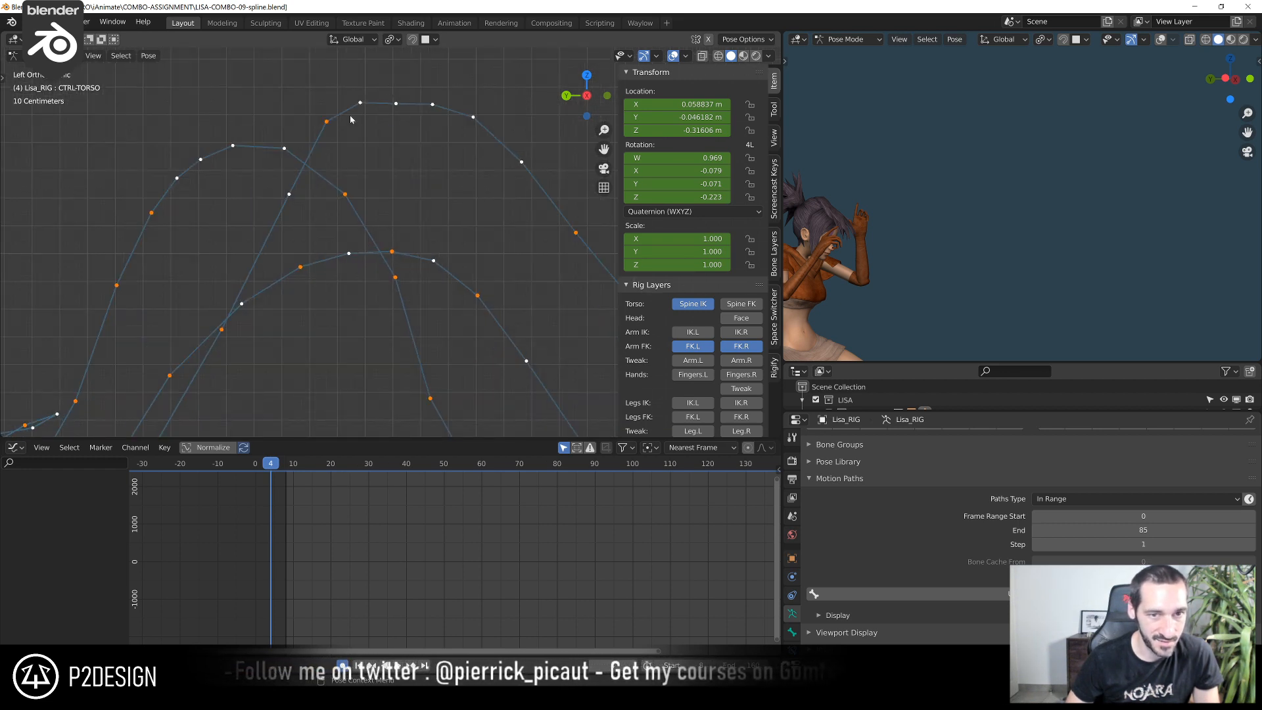
Rotate the left upper arm FK control about -3.89° on its local Y axis at frame 68
{"action": "left_click_drag", "start_coordinate": [275, 463], "coordinate": [512, 463]}
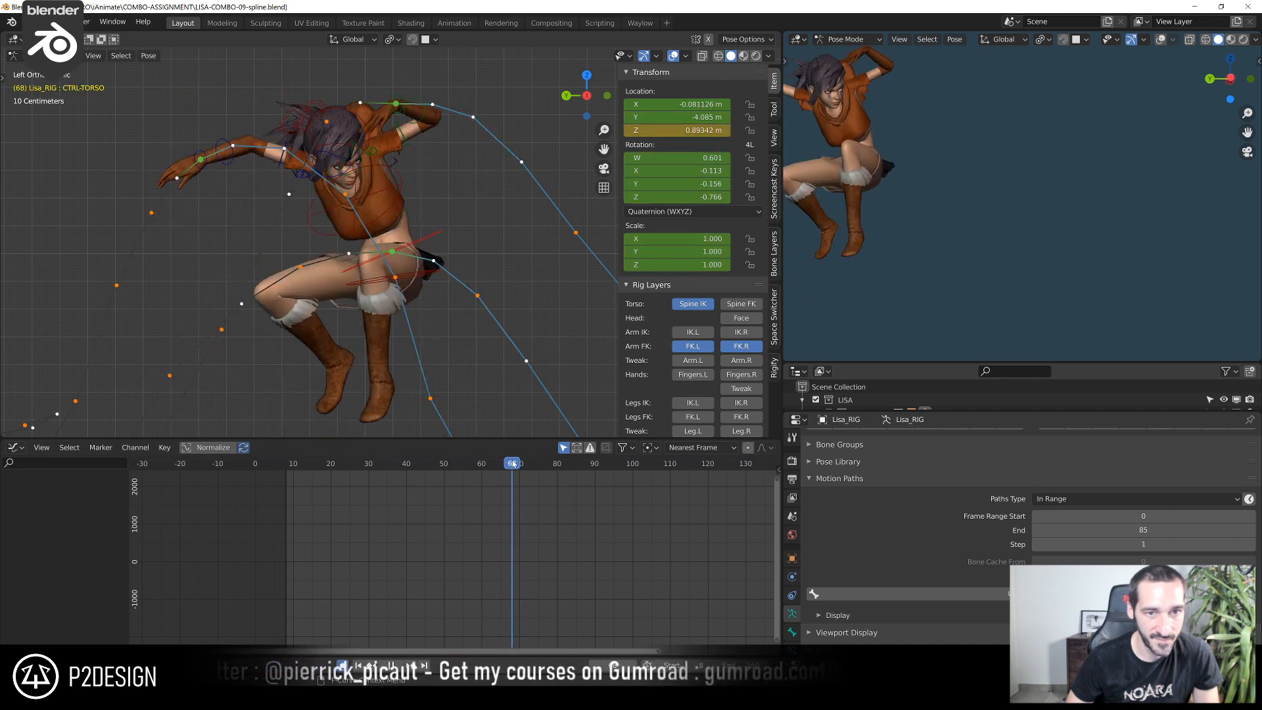
{"action": "left_click", "coordinate": [407, 145]}
{"action": "scroll", "coordinate": [524, 576], "scroll_direction": "up", "scroll_amount": 8}
{"action": "middle_click_drag", "start_coordinate": [491, 279], "coordinate": [473, 248]}
{"action": "key", "text": "r"}
{"action": "key", "text": "y"}
{"action": "key", "text": "y"}
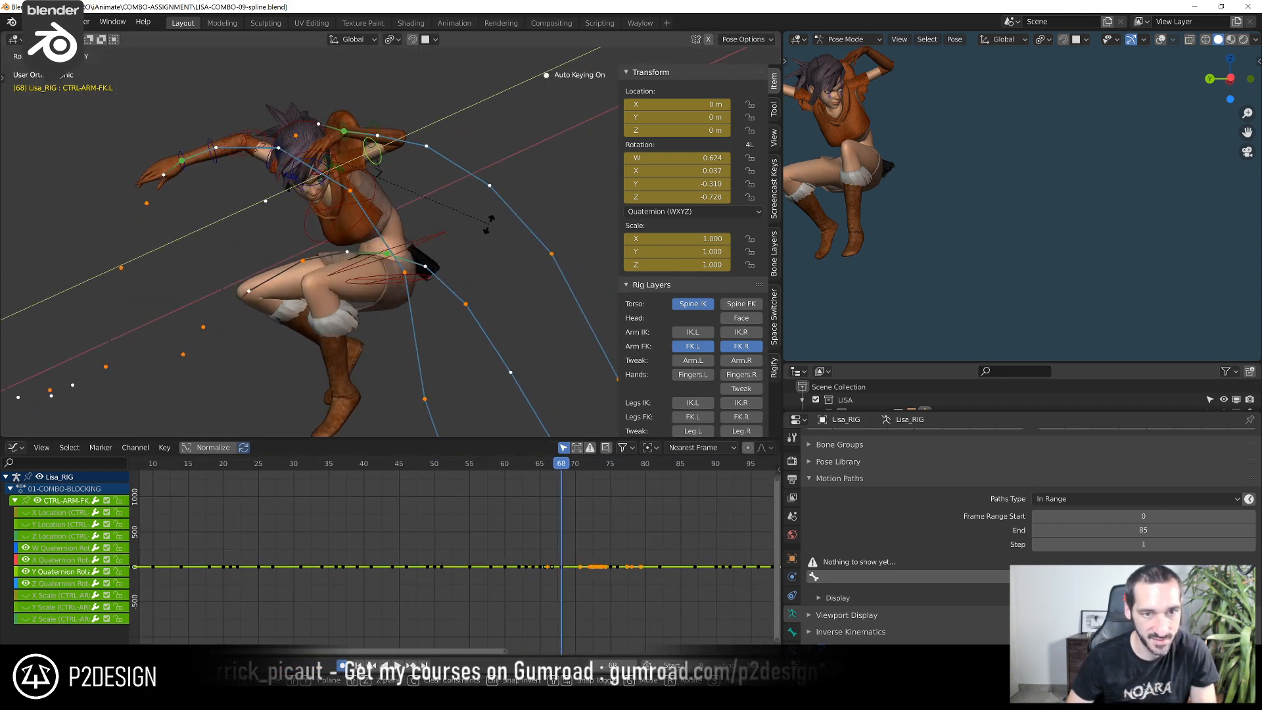
{"action": "left_click", "coordinate": [491, 235]}
Inspect the hand and torso paths around frame 68 from the top view and the left side view
{"action": "middle_click_drag", "start_coordinate": [491, 234], "coordinate": [496, 330]}
{"action": "key", "text": "KP_7"}
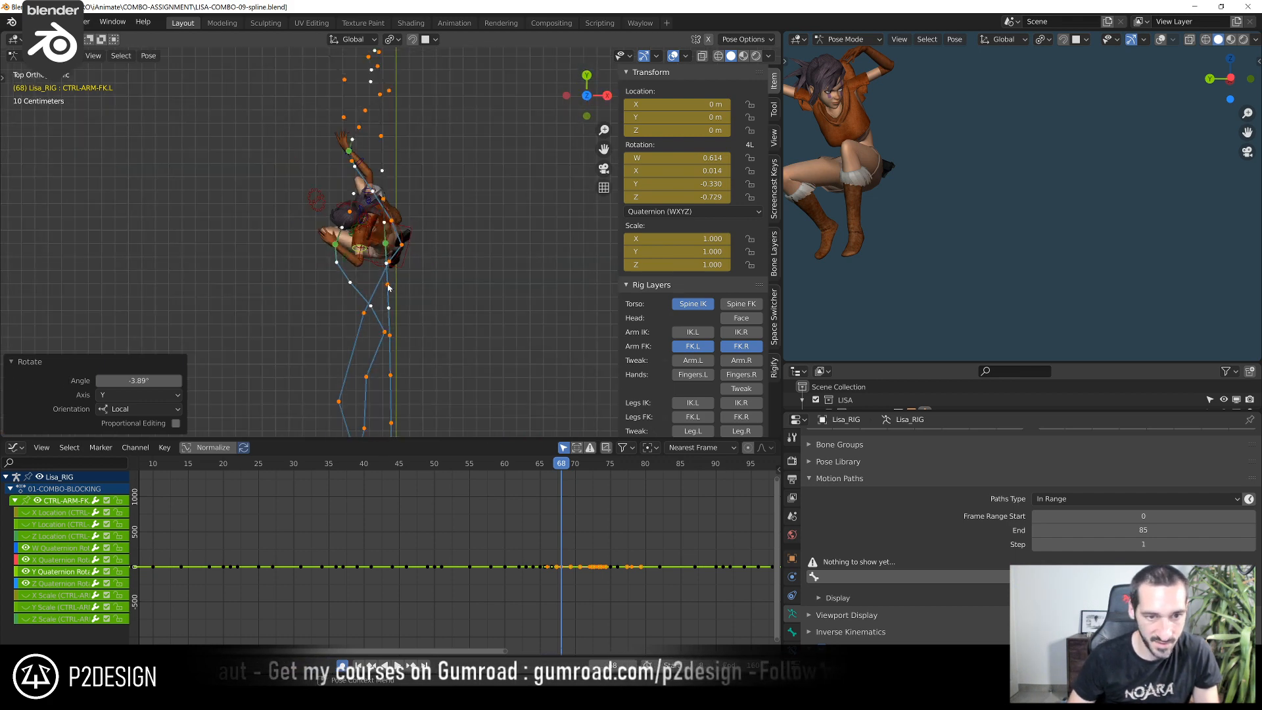
{"action": "scroll", "coordinate": [300, 197], "scroll_direction": "up", "scroll_amount": 2}
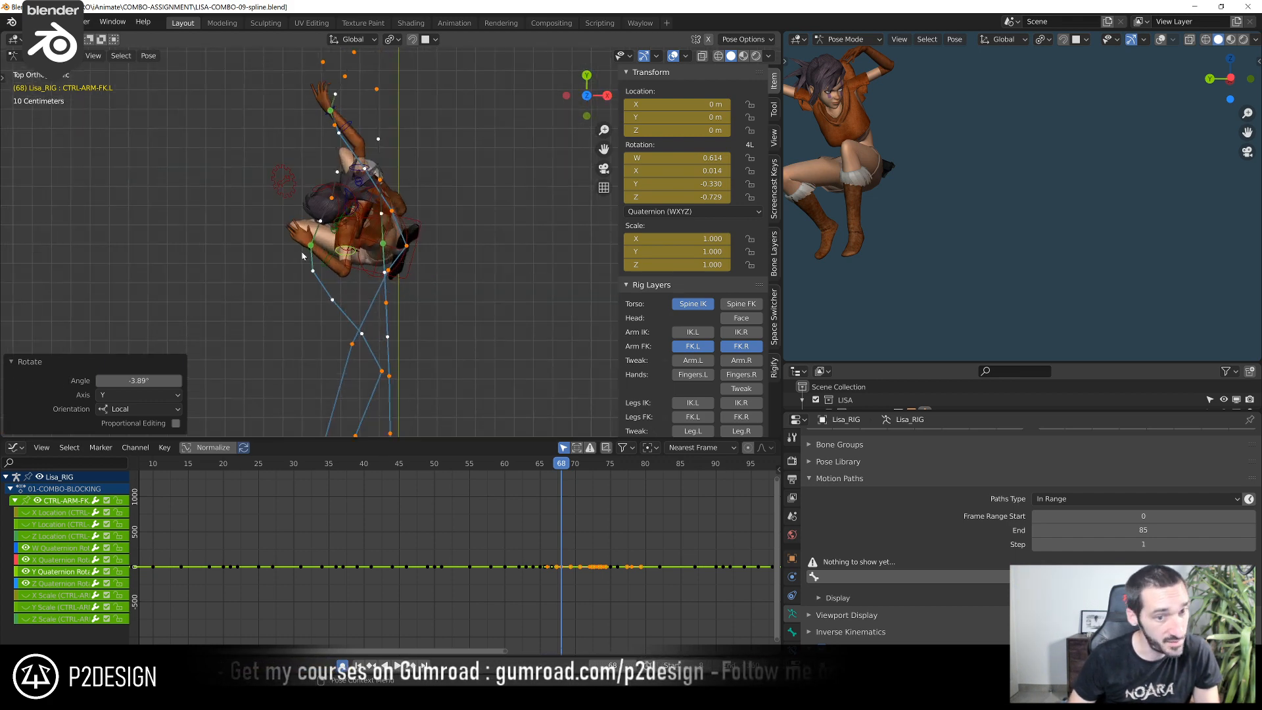
{"action": "scroll", "coordinate": [311, 222], "scroll_direction": "down", "scroll_amount": 3}
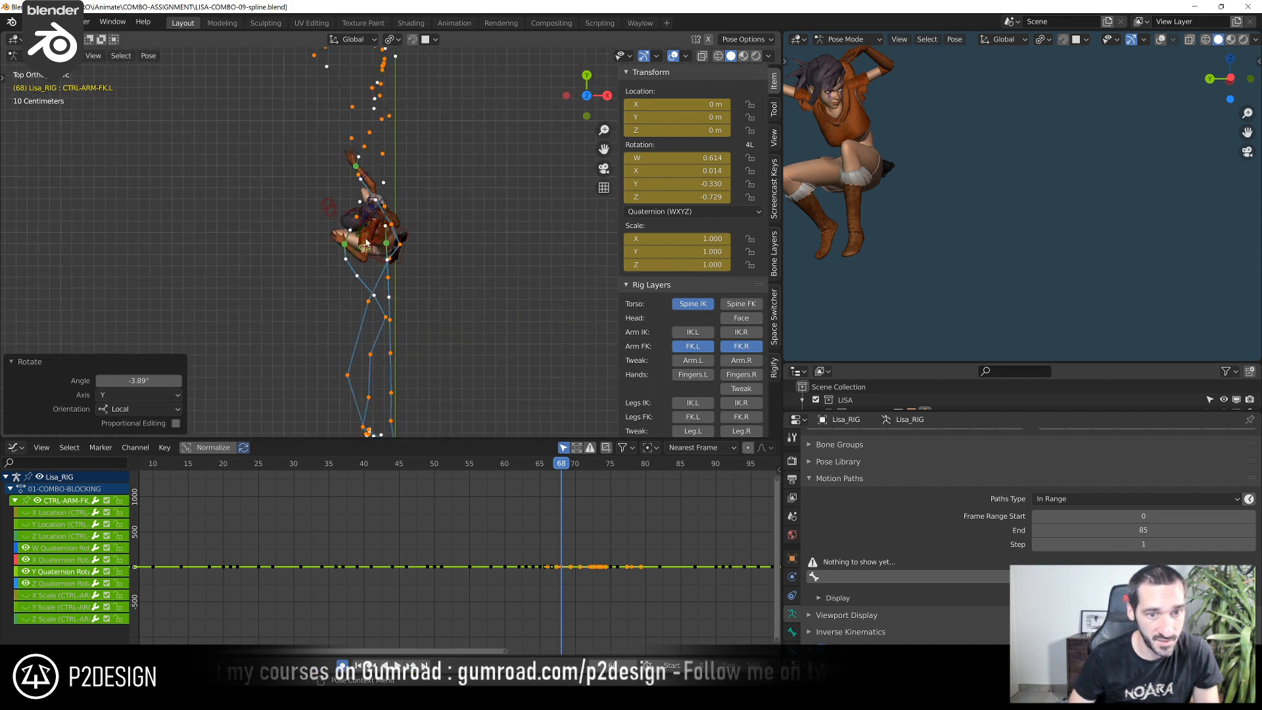
{"action": "scroll", "coordinate": [383, 373], "scroll_direction": "up", "scroll_amount": 2}
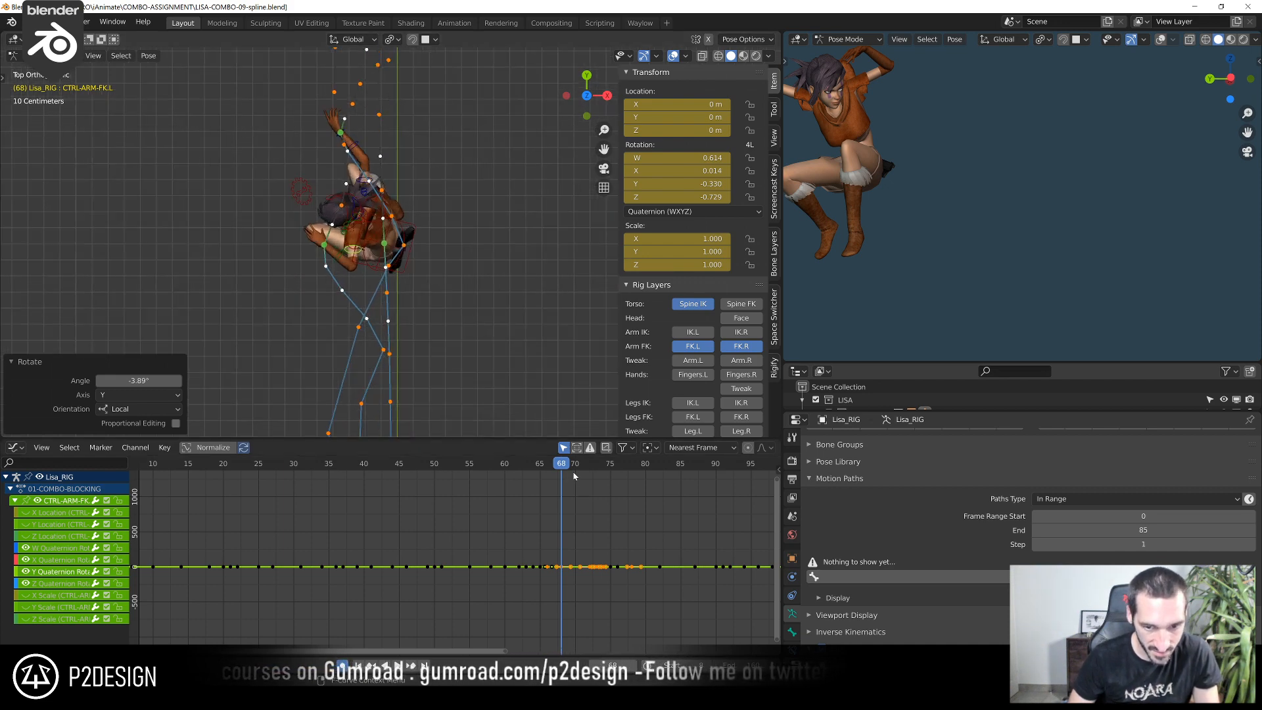
{"action": "mouse_move", "coordinate": [564, 468]}
{"action": "left_mouse_down"}
{"action": "mouse_move", "coordinate": [598, 472]}
{"action": "mouse_move", "coordinate": [560, 478]}
{"action": "left_mouse_up"}
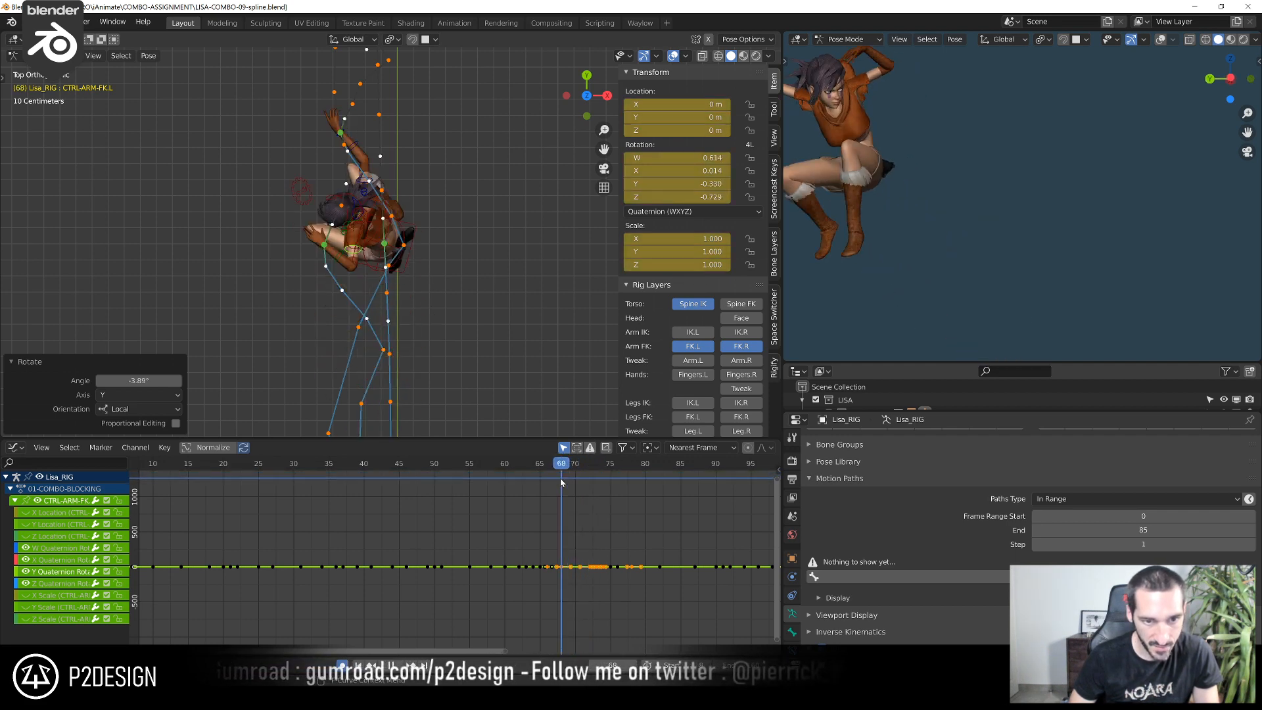
{"action": "key", "text": "ctrl+KP_3"}
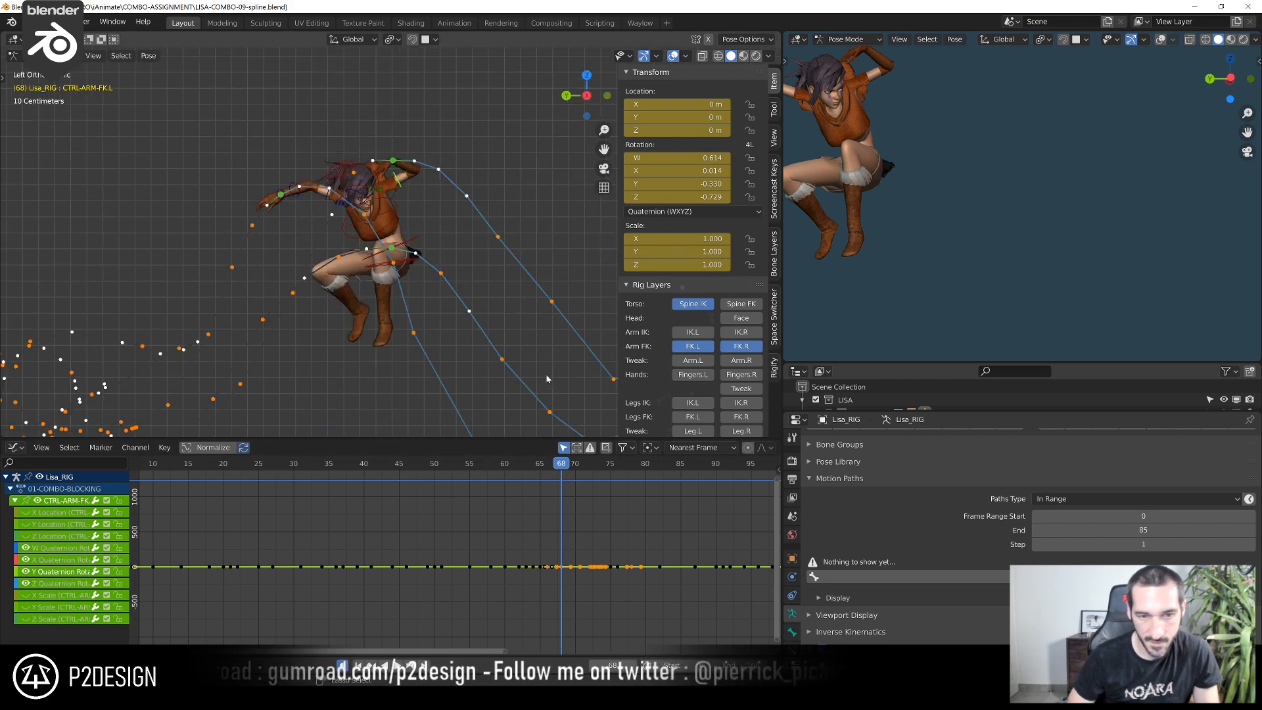
{"action": "scroll", "coordinate": [479, 188], "scroll_direction": "up", "scroll_amount": 1}
{"action": "key", "text": "shift+space"}
{"action": "key", "text": "r"}
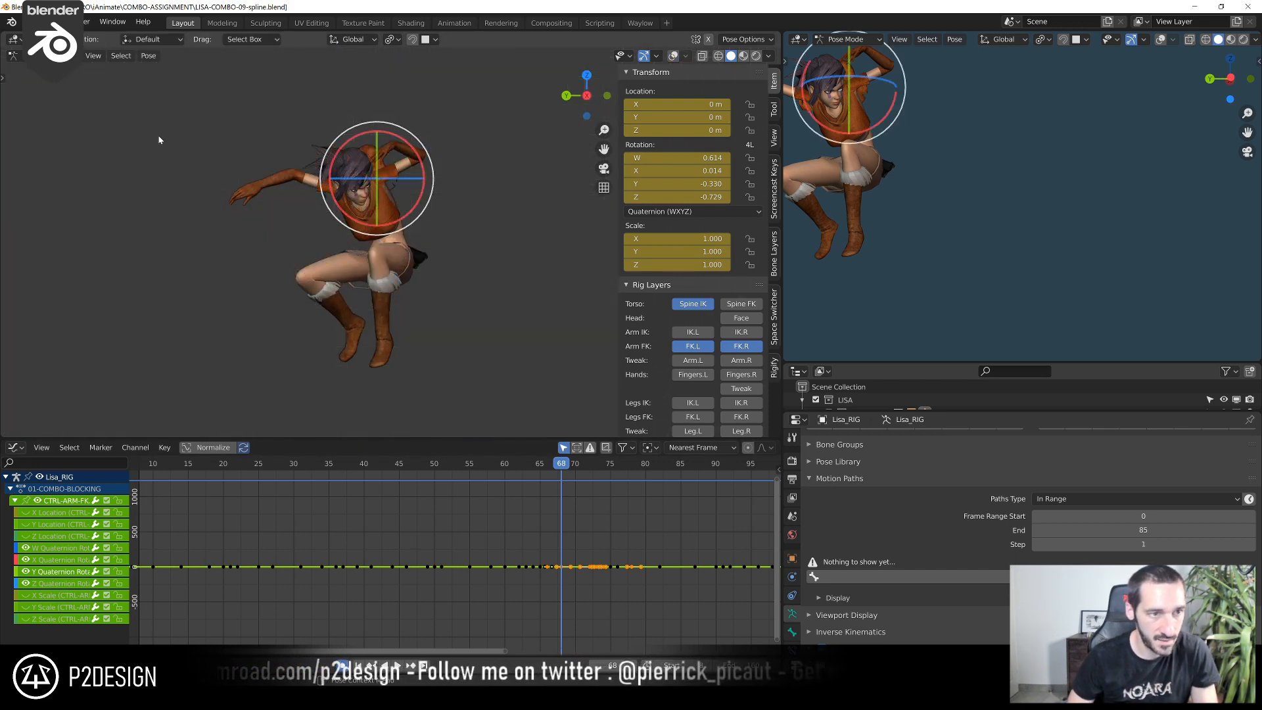
{"action": "key", "text": "t"}
{"action": "left_click", "coordinate": [17, 81]}
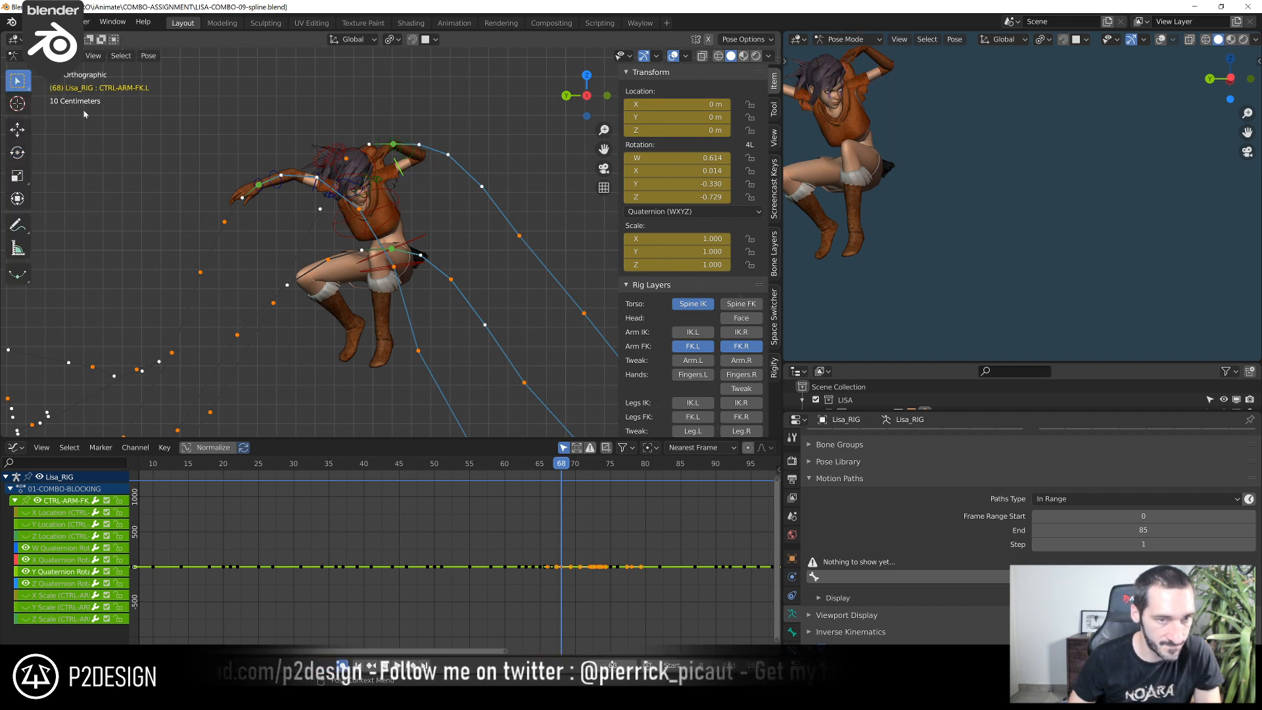
Rotate the left upper arm FK control another -2.7° on its local Y axis at frame 68
{"action": "key", "text": "r"}
{"action": "key", "text": "y"}
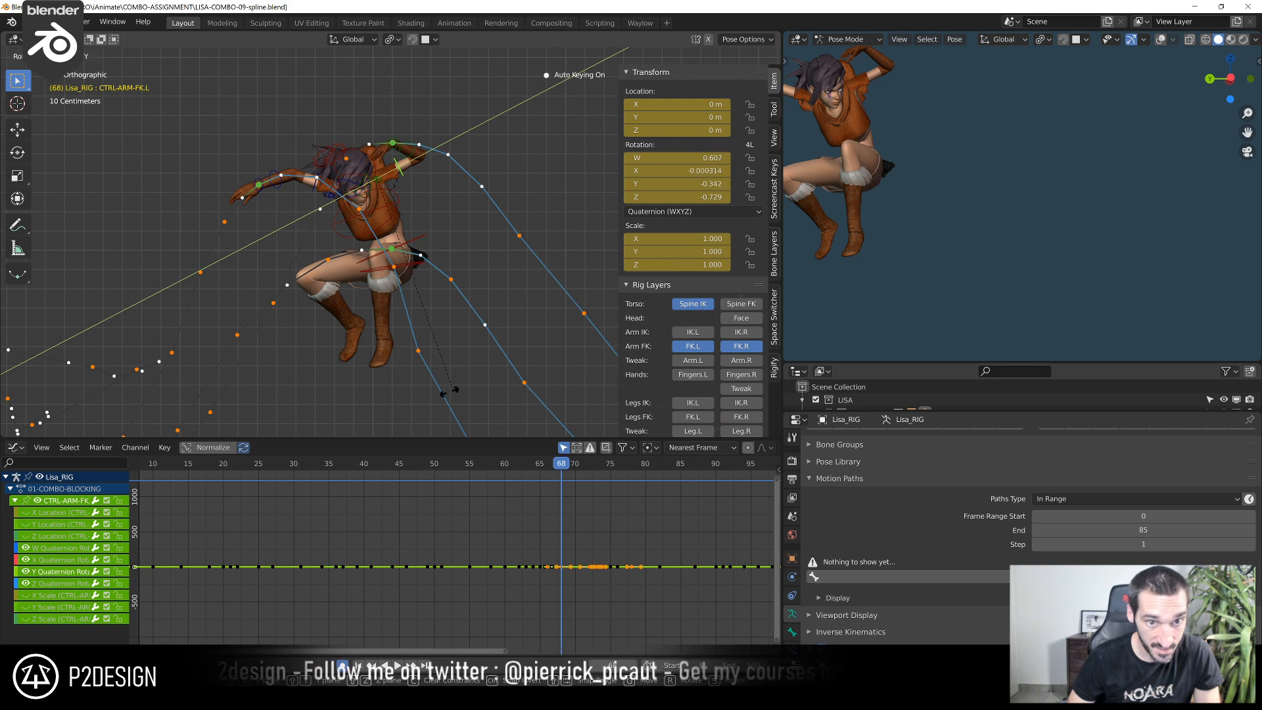
{"action": "left_click", "coordinate": [417, 105]}
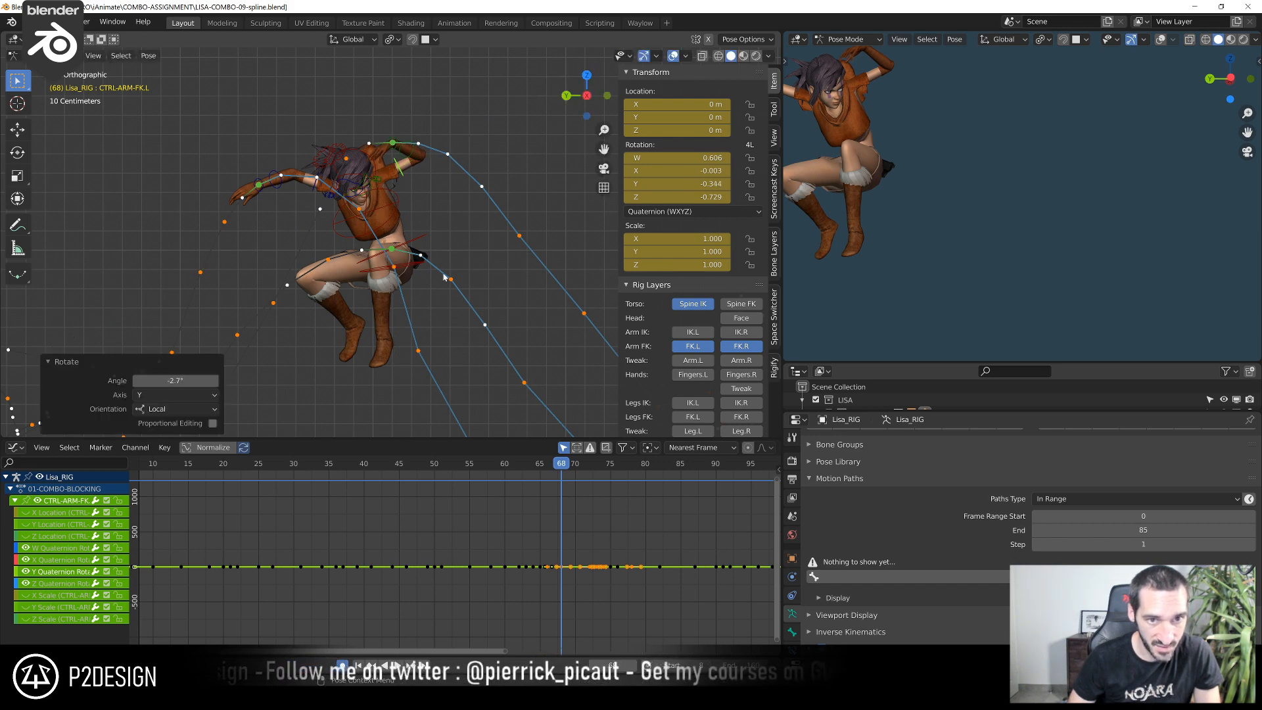
{"action": "mouse_move", "coordinate": [553, 463]}
{"action": "left_mouse_down"}
{"action": "mouse_move", "coordinate": [541, 470]}
{"action": "mouse_move", "coordinate": [561, 471]}
{"action": "left_mouse_up"}
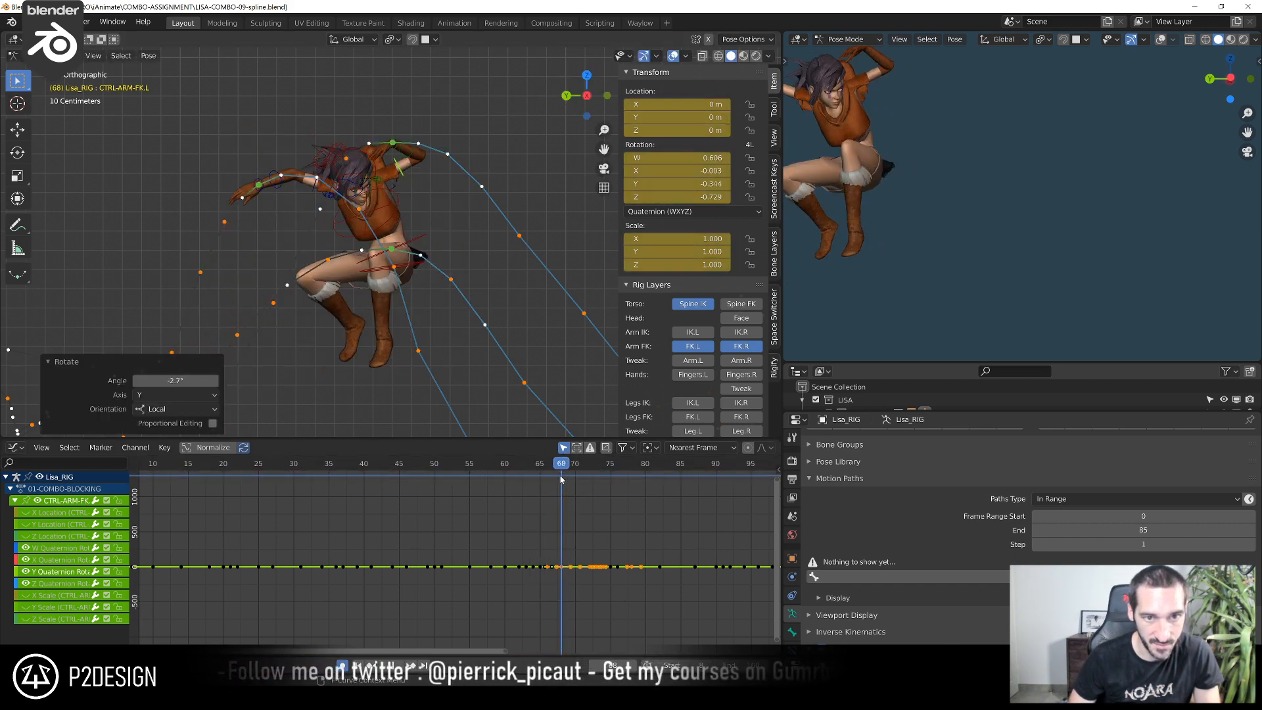
Rotate the left upper arm FK control a further -5.08° on local Y at frame 68 to raise the hand's arc
{"action": "key", "text": "r"}
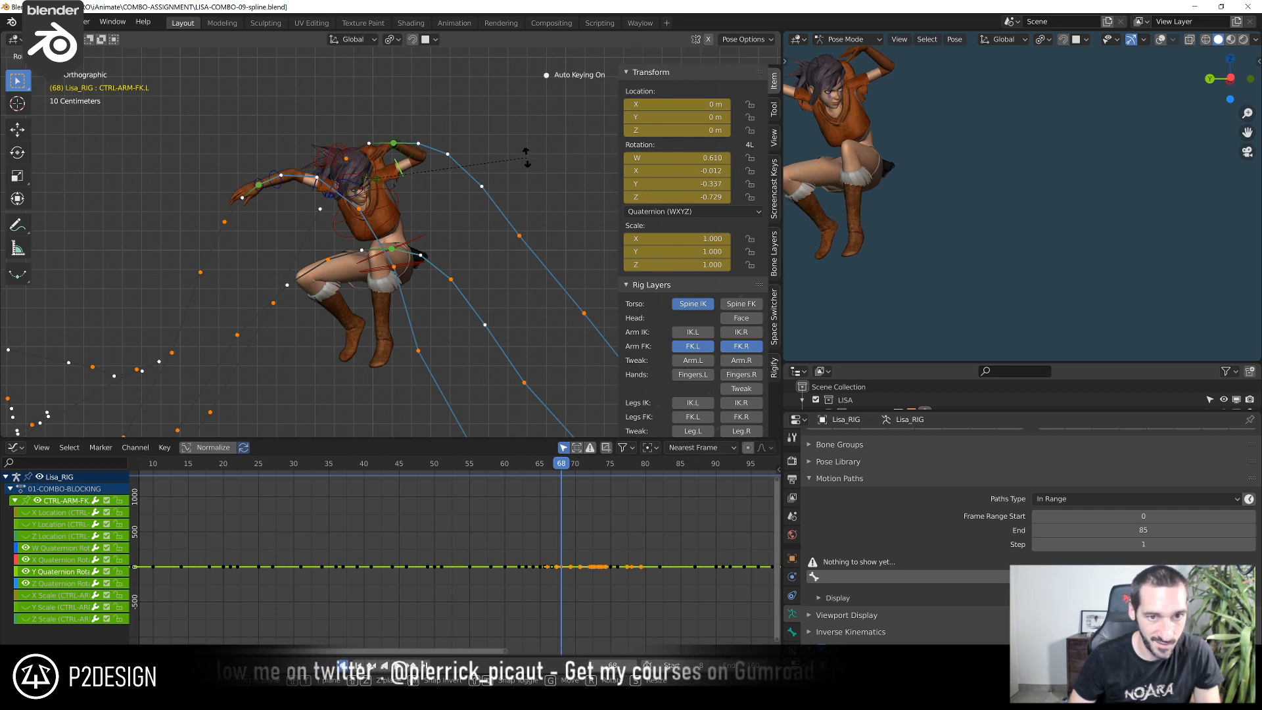
{"action": "key", "text": "y"}
{"action": "key", "text": "y"}
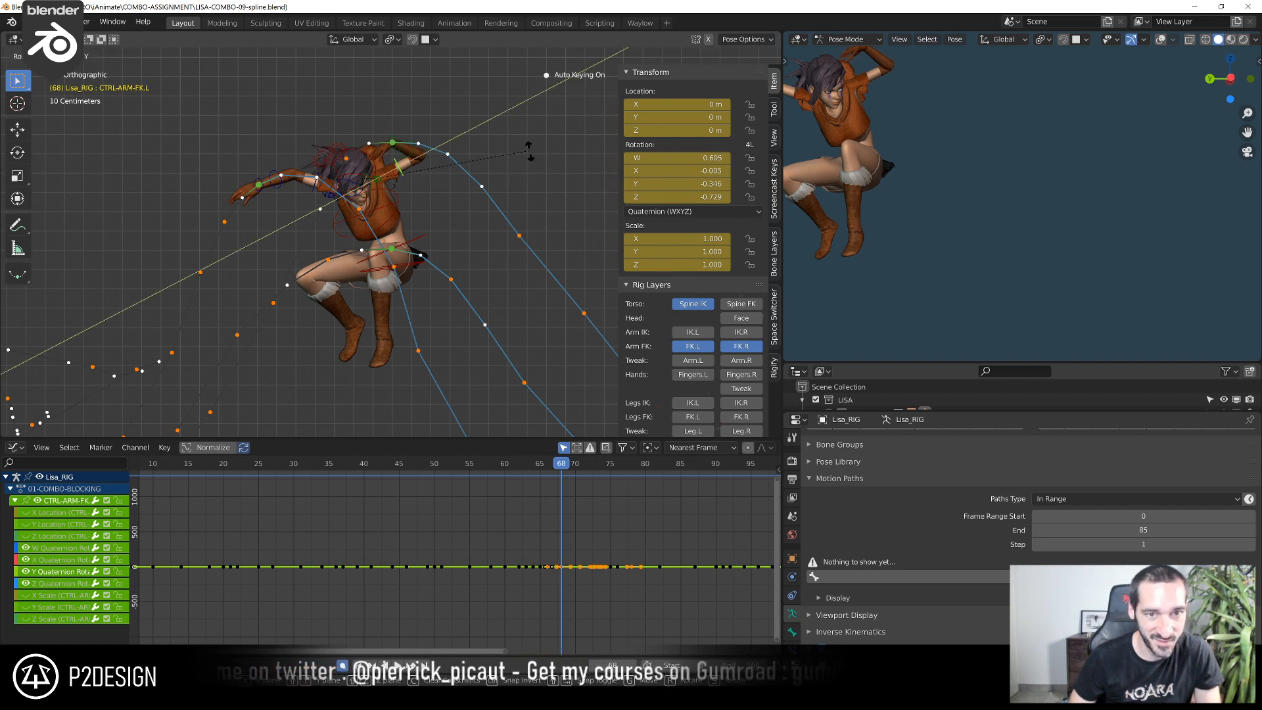
{"action": "left_click", "coordinate": [528, 163]}
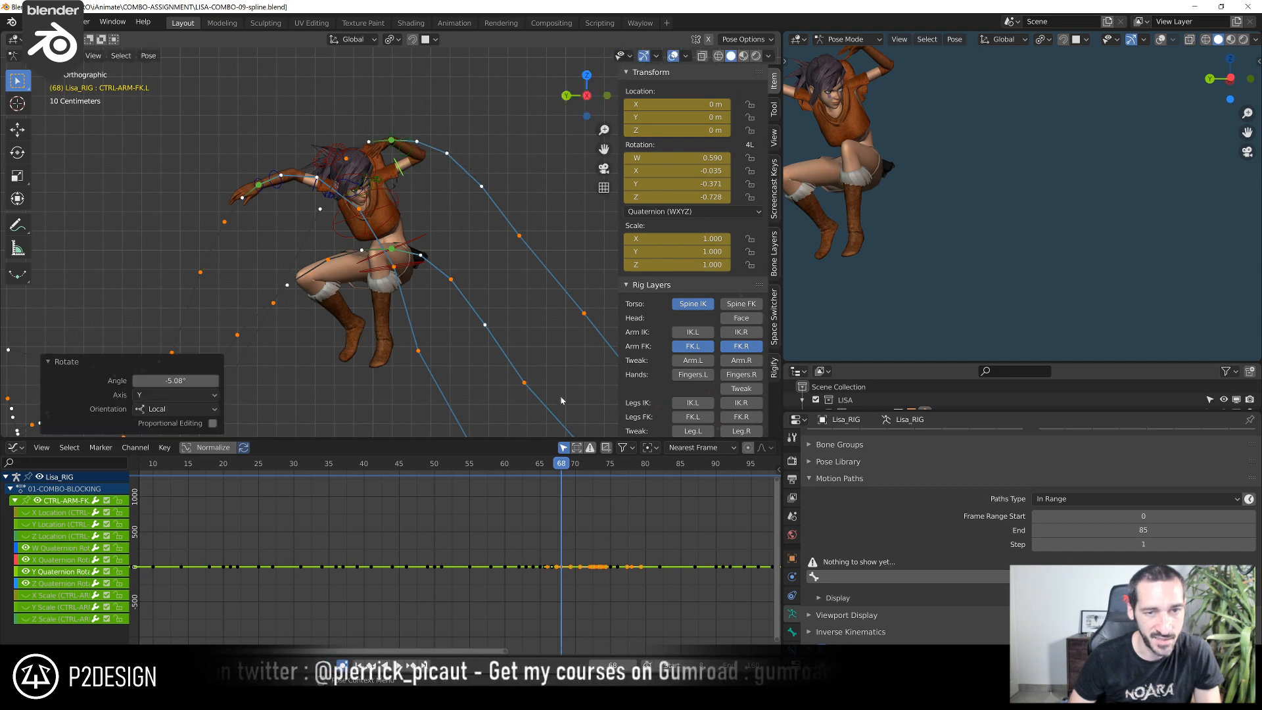
Clear all existing motion paths of the rig and calculate a new path for the torso control only
{"action": "left_click_drag", "start_coordinate": [547, 464], "coordinate": [596, 500]}
{"action": "scroll", "coordinate": [474, 292], "scroll_direction": "down", "scroll_amount": 1}
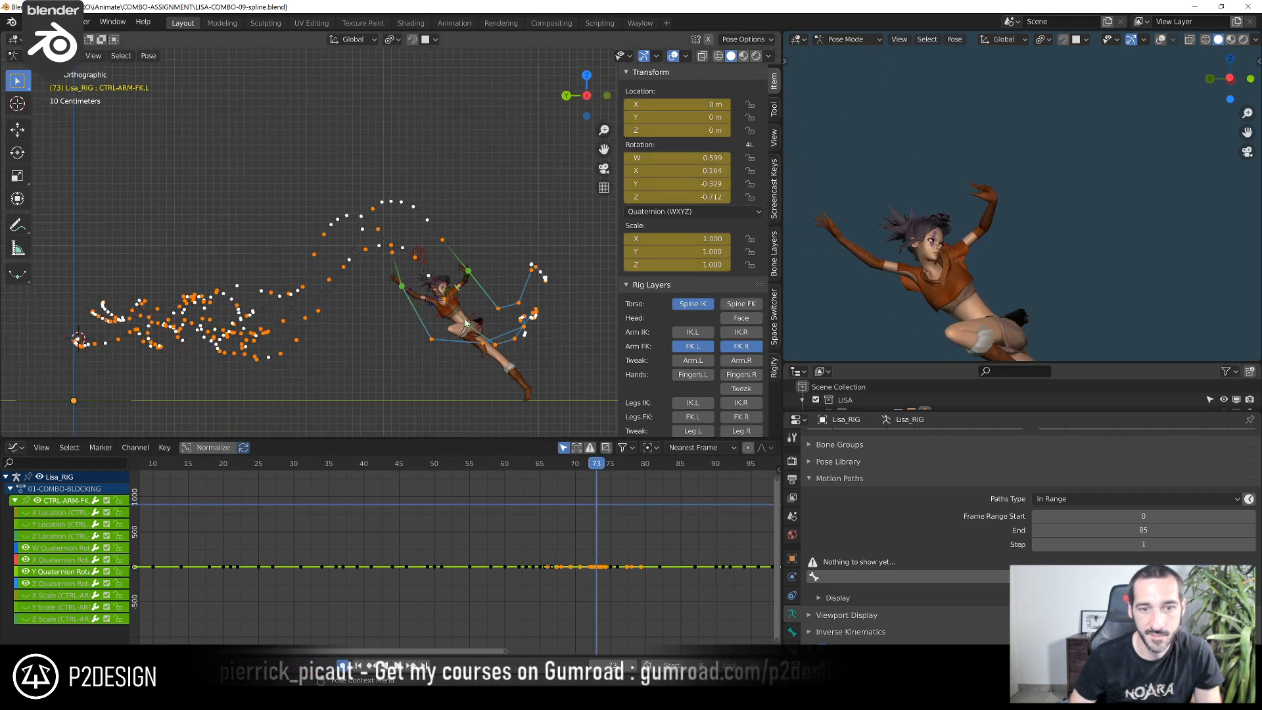
{"action": "left_click_drag", "start_coordinate": [537, 470], "coordinate": [421, 476]}
{"action": "scroll", "coordinate": [262, 338], "scroll_direction": "up", "scroll_amount": 3}
{"action": "middle_click_drag", "start_coordinate": [262, 338], "coordinate": [517, 258], "text": "shift"}
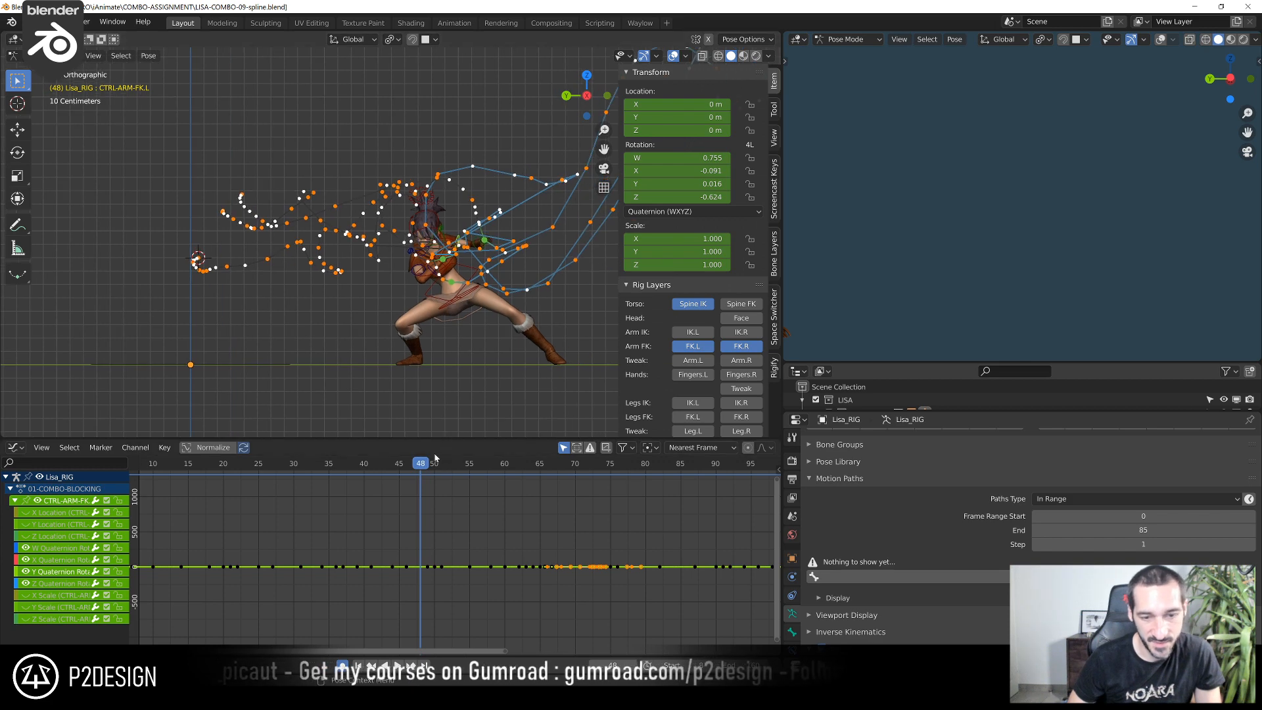
{"action": "left_click_drag", "start_coordinate": [437, 468], "coordinate": [235, 475]}
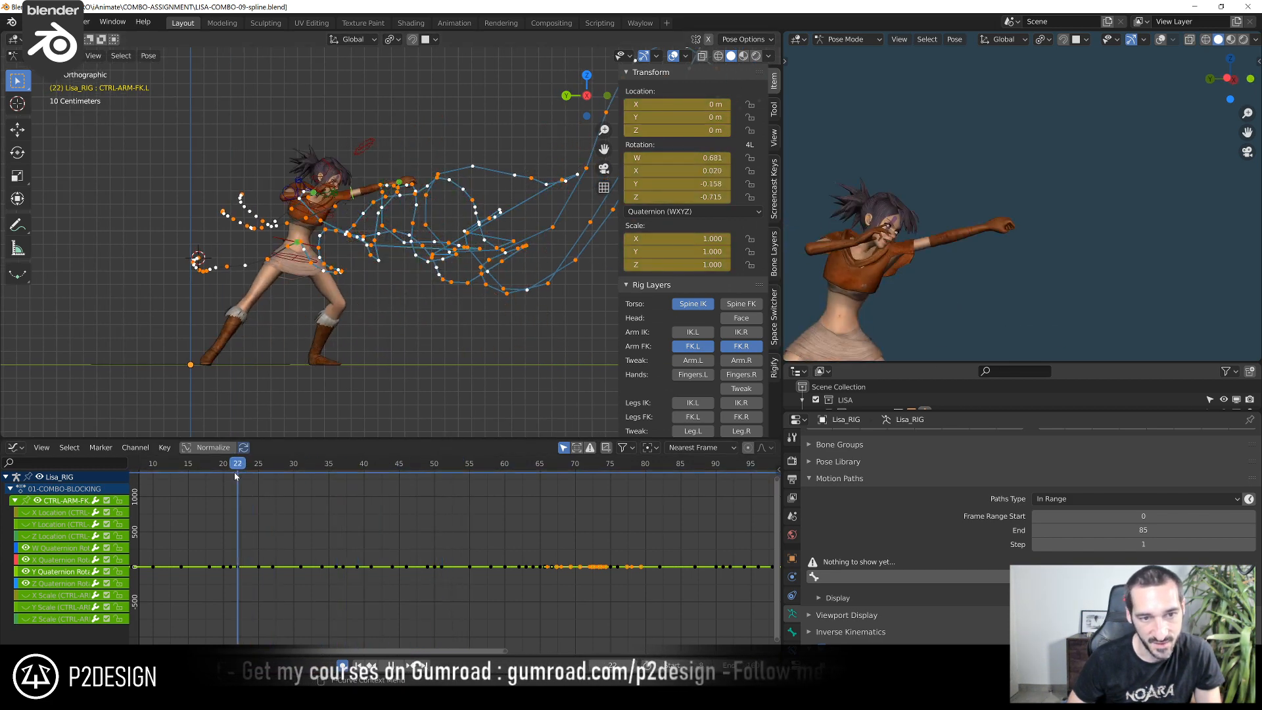
{"action": "left_click", "coordinate": [276, 242]}
{"action": "left_click", "coordinate": [1249, 594]}
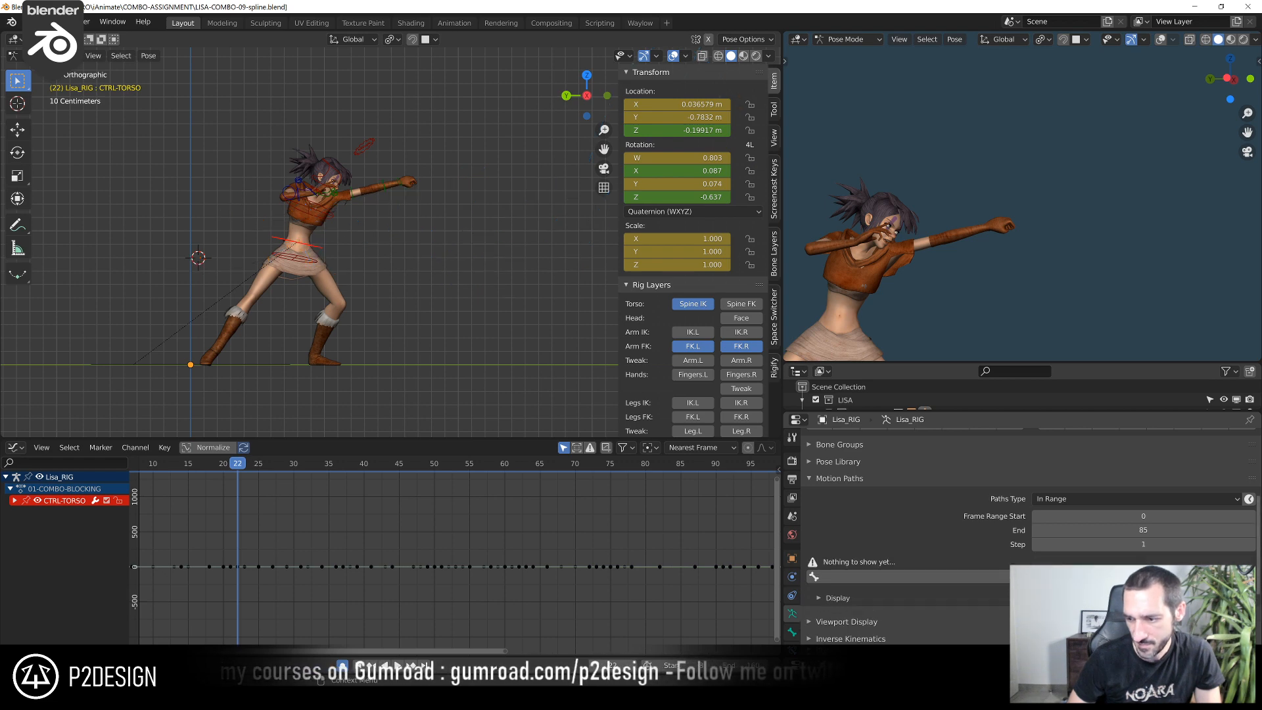
{"action": "left_click", "coordinate": [1054, 577]}
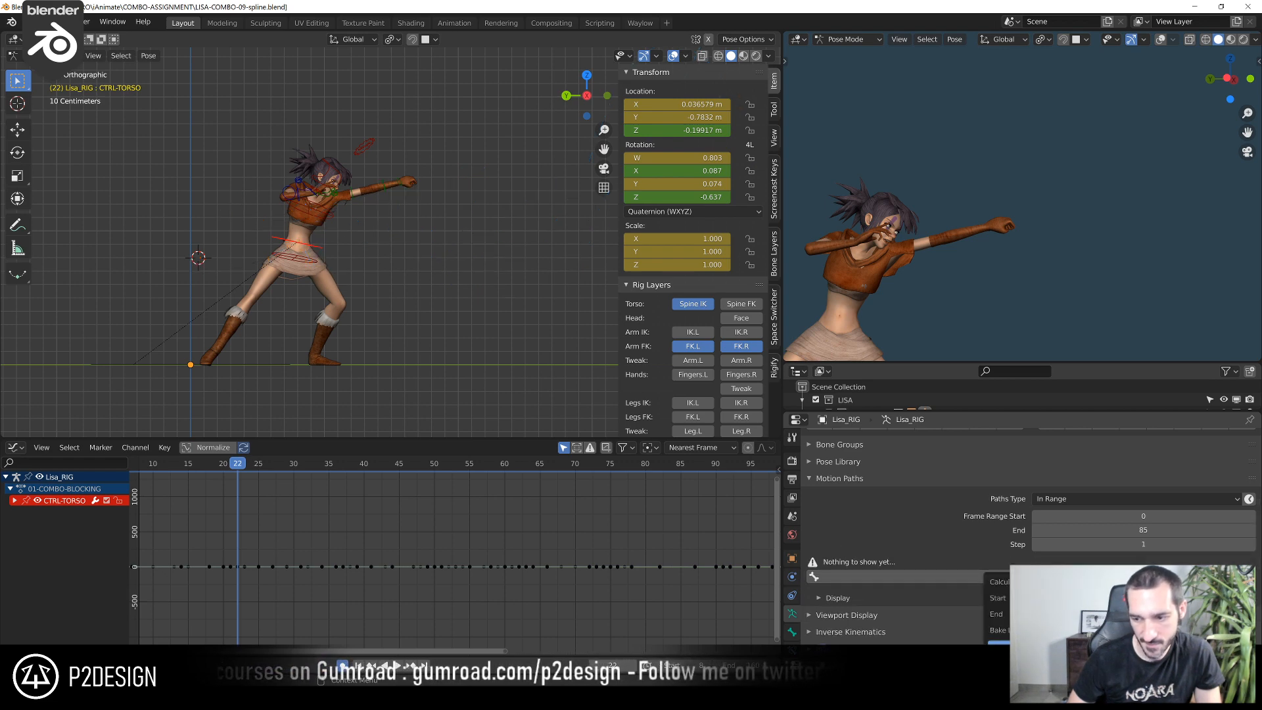
{"action": "left_click", "coordinate": [1052, 643]}
Examine the torso's motion path from the side, playing from frame 21 and checking the start around frames 8 to 12
{"action": "scroll", "coordinate": [404, 416], "scroll_direction": "down", "scroll_amount": 2}
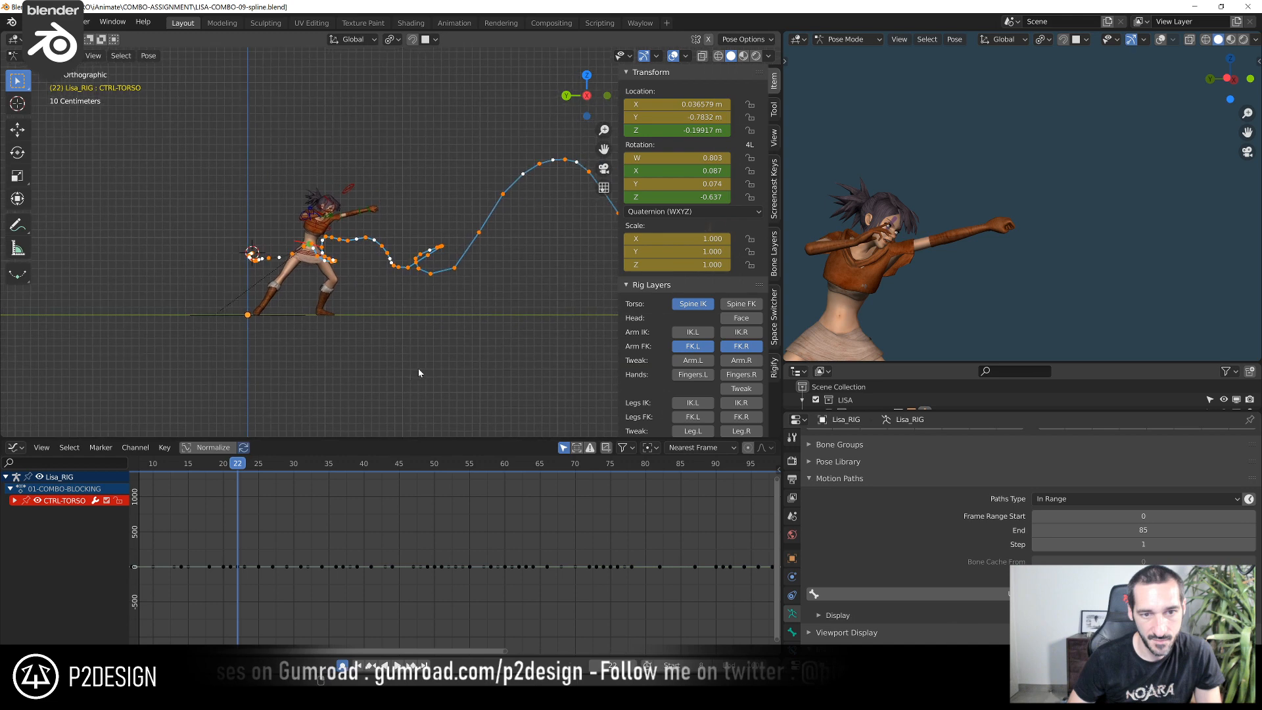
{"action": "key", "text": "space"}
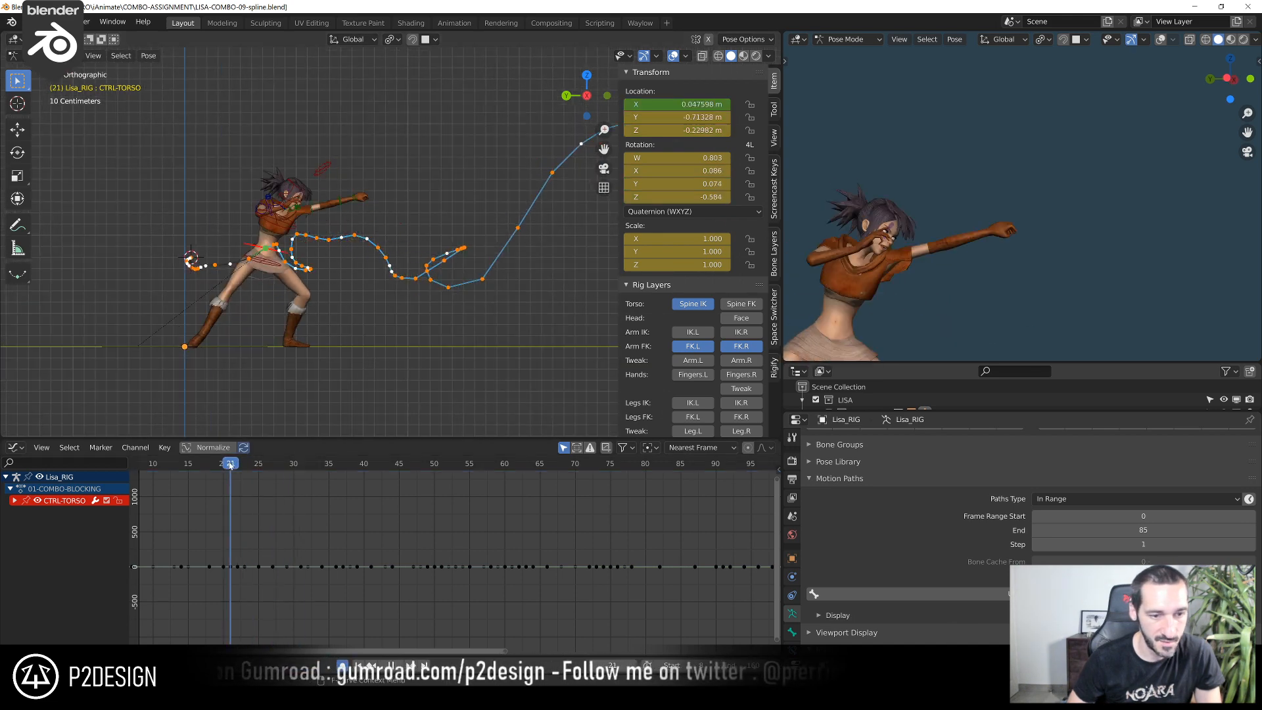
{"action": "key", "text": "space"}
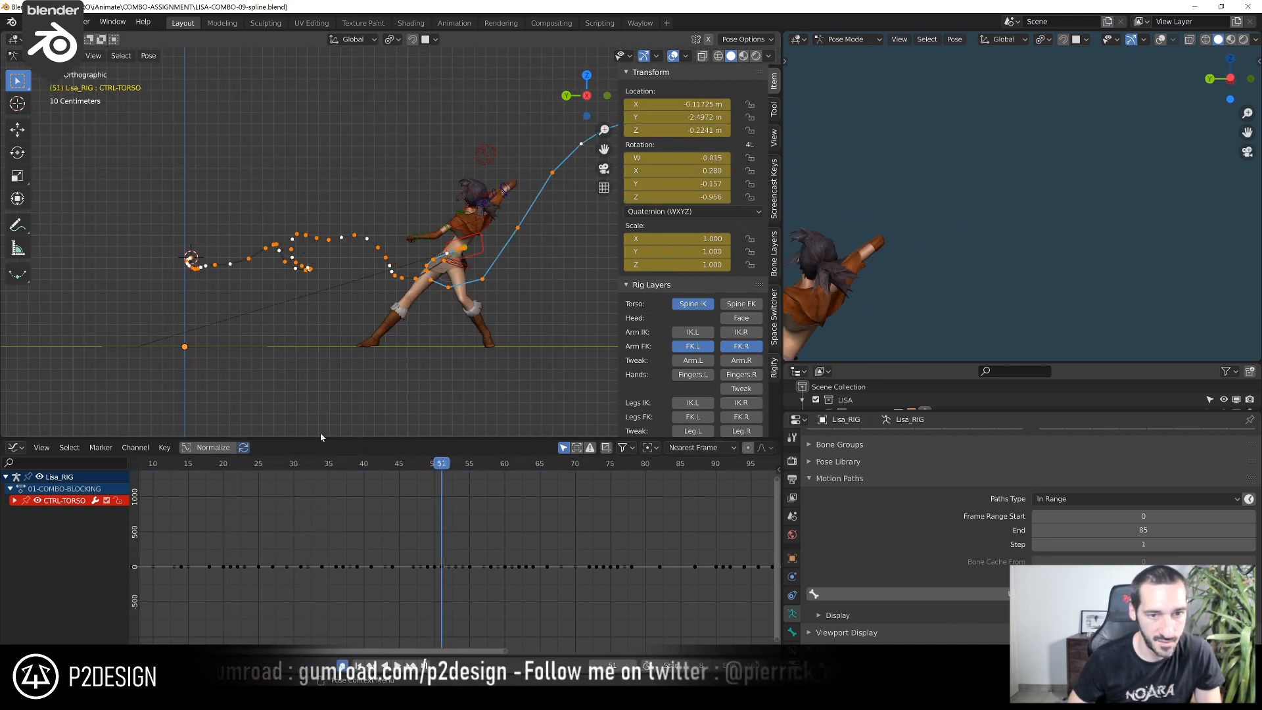
{"action": "right_click_drag", "start_coordinate": [269, 463], "coordinate": [139, 477], "text": "shift"}
{"action": "scroll", "coordinate": [289, 262], "scroll_direction": "up", "scroll_amount": 5}
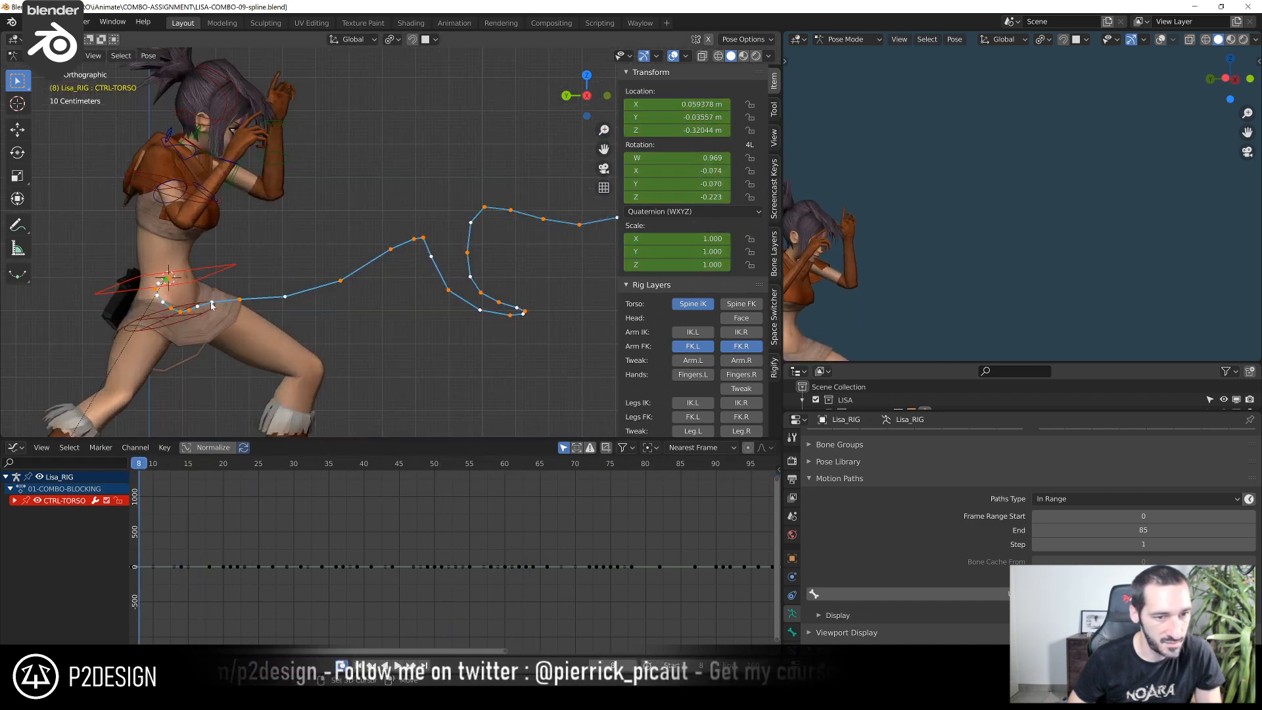
{"action": "scroll", "coordinate": [142, 557], "scroll_direction": "down", "scroll_amount": 3}
{"action": "middle_click_drag", "start_coordinate": [142, 558], "coordinate": [271, 556]}
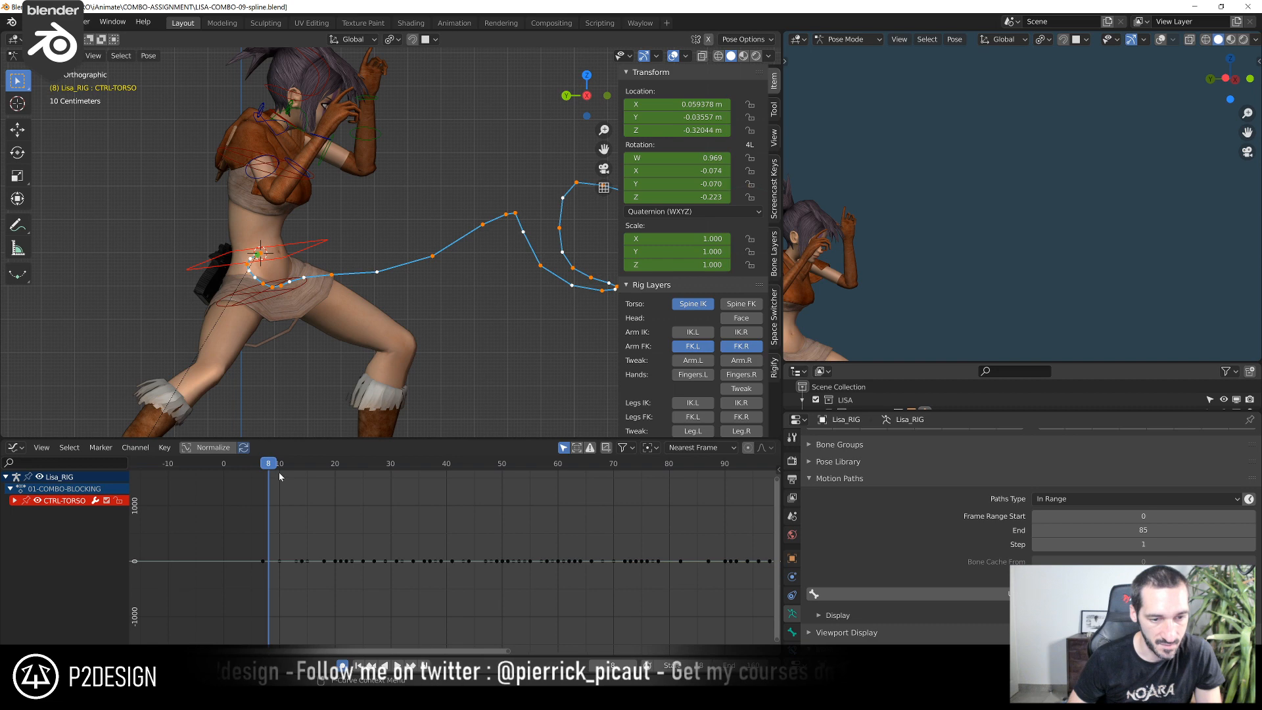
{"action": "mouse_move", "coordinate": [278, 473]}
{"action": "right_mouse_down", "text": "shift"}
{"action": "mouse_move", "coordinate": [303, 476]}
{"action": "mouse_move", "coordinate": [279, 477]}
{"action": "mouse_move", "coordinate": [291, 484]}
{"action": "right_mouse_up", "text": "shift"}
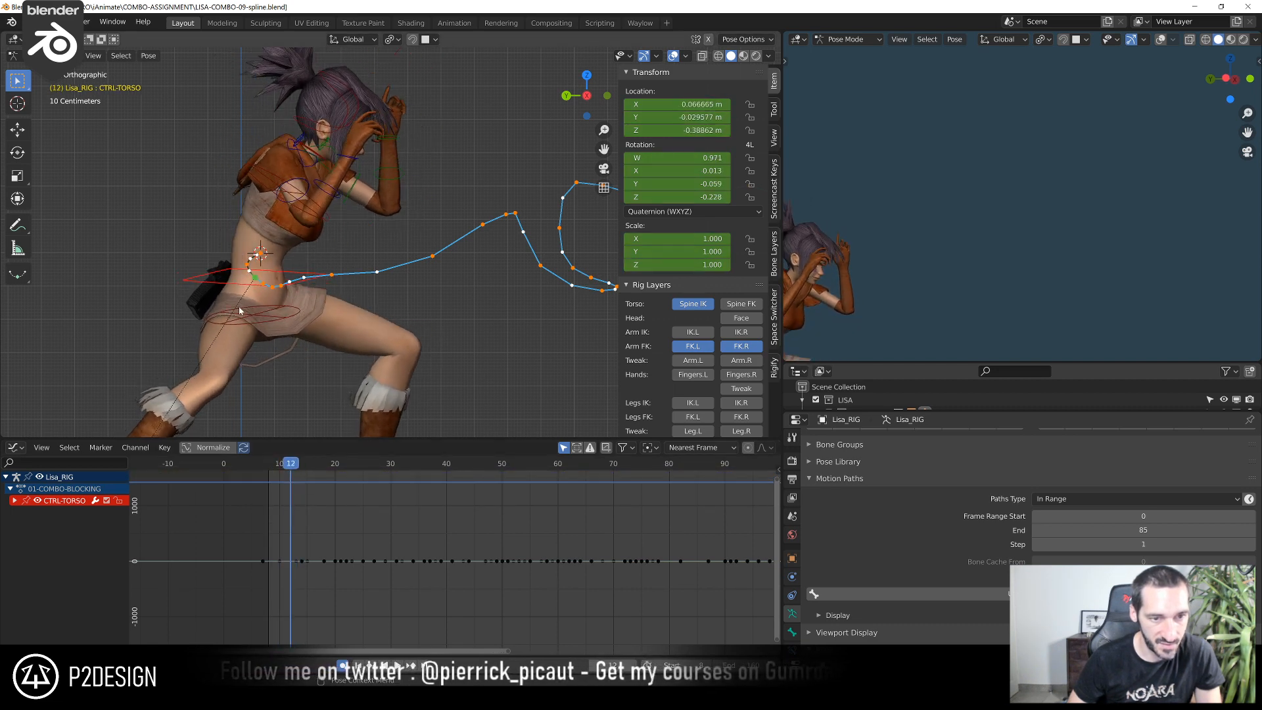
{"action": "scroll", "coordinate": [267, 286], "scroll_direction": "down", "scroll_amount": 6}
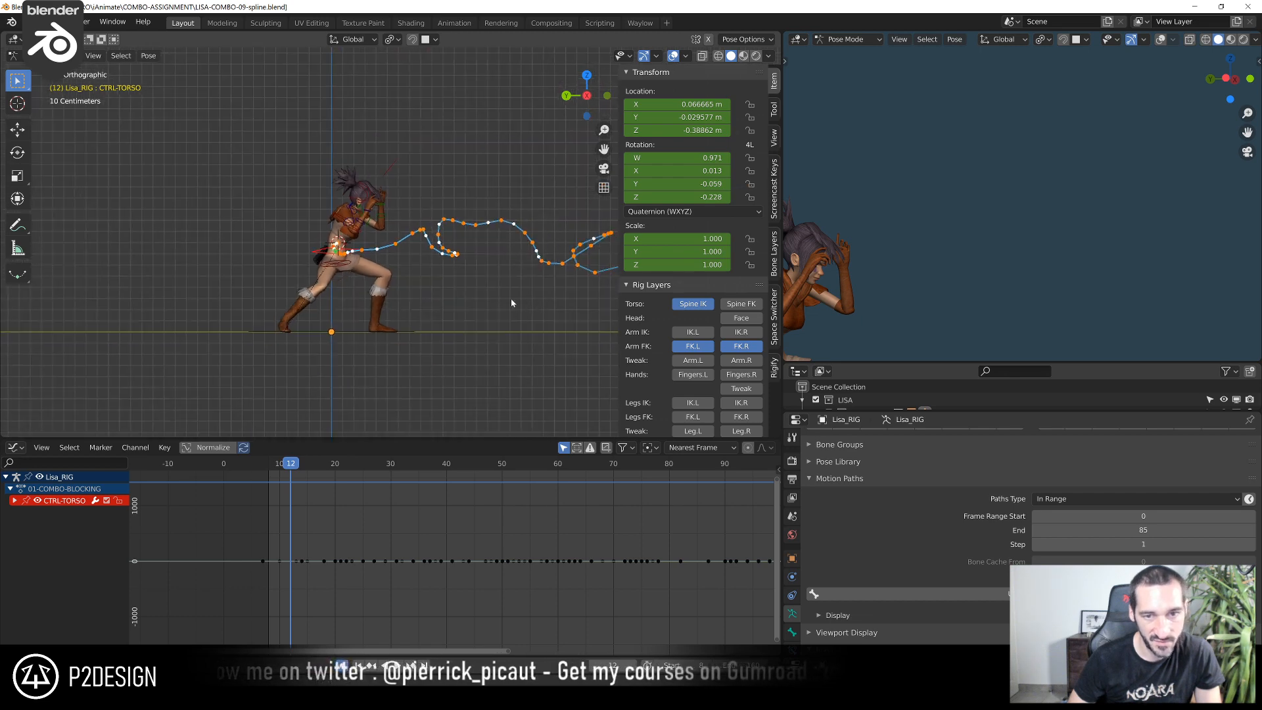
Play the animation through the jump and landing to check how the torso follows its motion path
{"action": "key", "text": "space"}
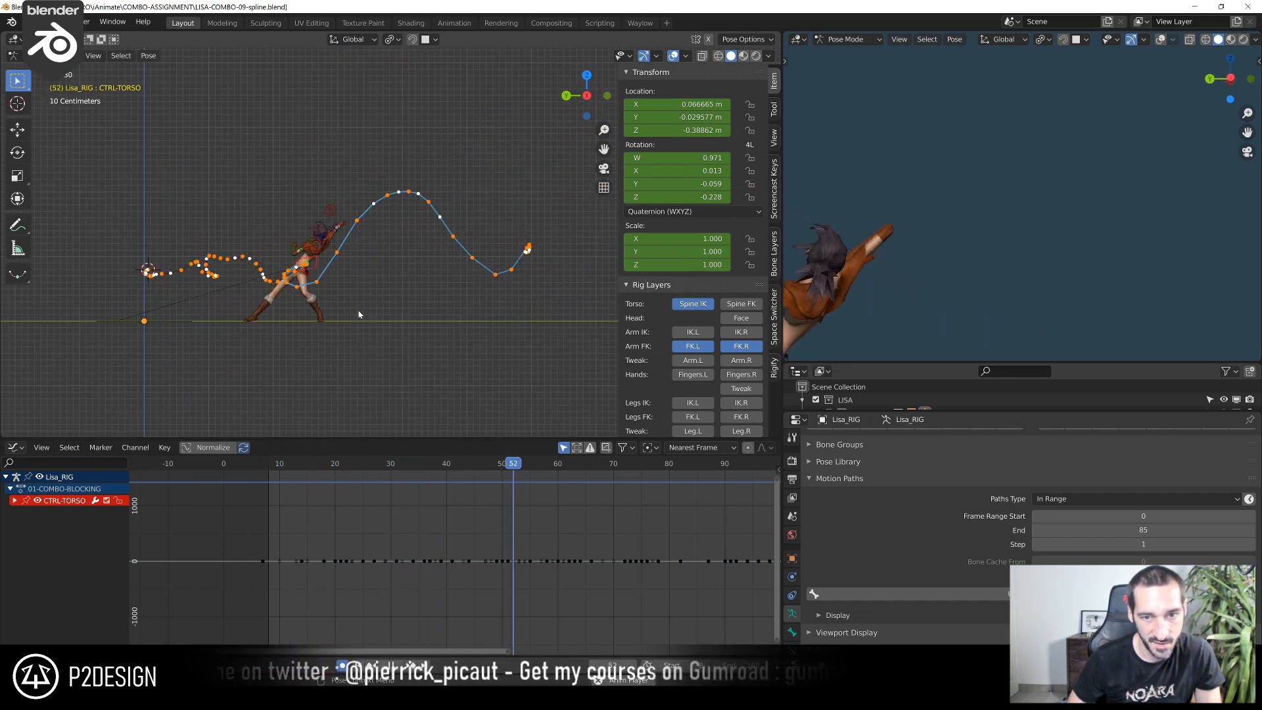
{"action": "key", "text": "space"}
{"action": "scroll", "coordinate": [454, 304], "scroll_direction": "up", "scroll_amount": 2}
{"action": "middle_click_drag", "start_coordinate": [507, 301], "coordinate": [341, 296], "text": "shift"}
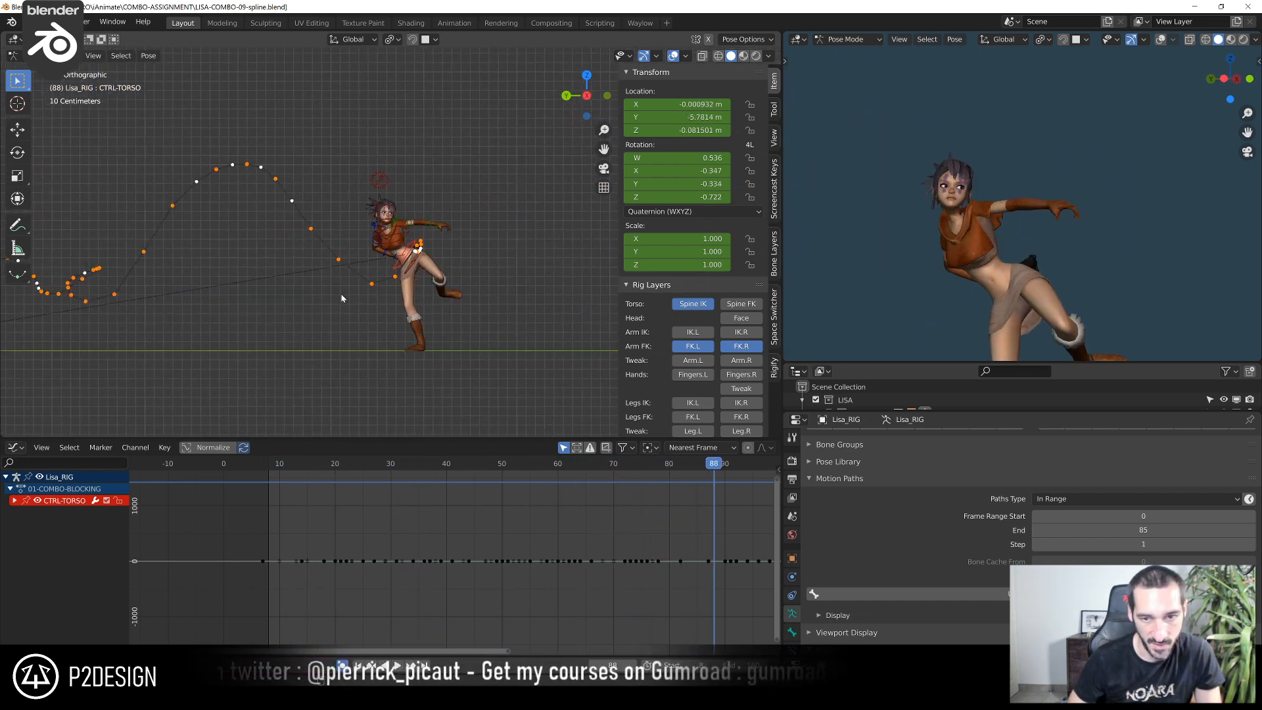
Examine the torso's path frame by frame between frames 75 and 84, during the high kick after the landing
{"action": "scroll", "coordinate": [486, 297], "scroll_direction": "up", "scroll_amount": 8}
{"action": "middle_click_drag", "start_coordinate": [604, 457], "coordinate": [431, 463]}
{"action": "left_click_drag", "start_coordinate": [529, 469], "coordinate": [473, 483]}
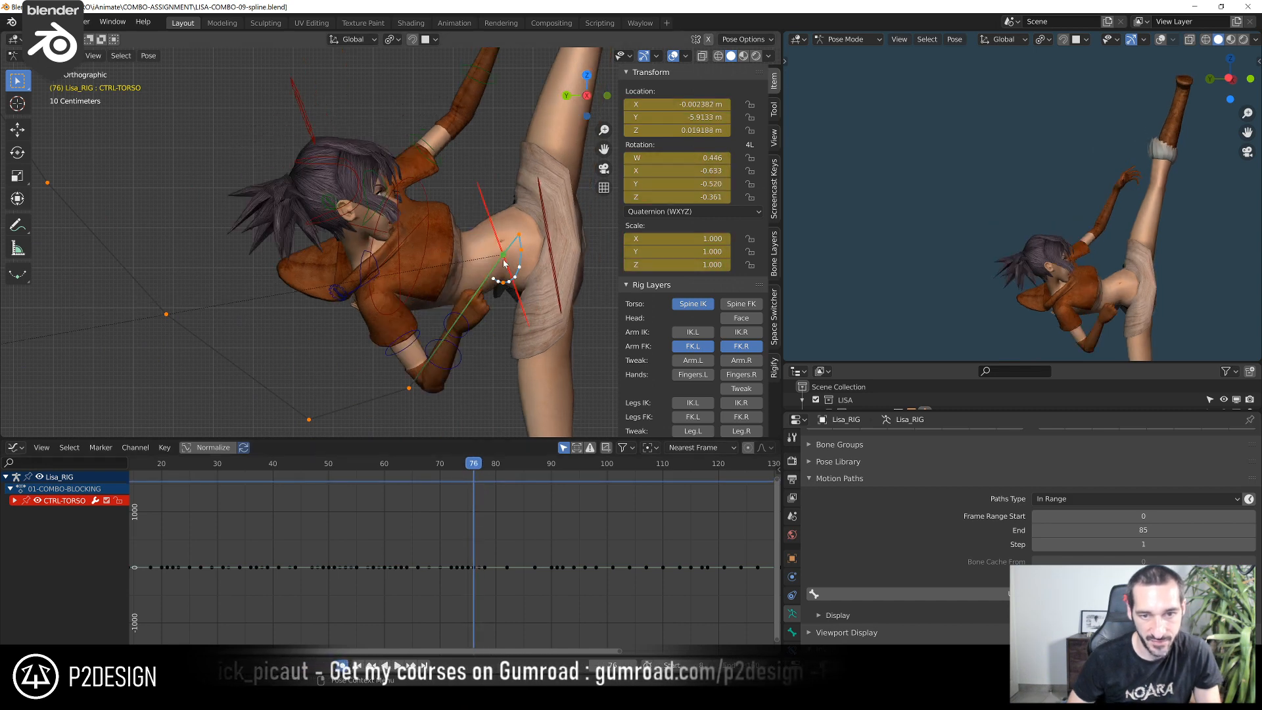
{"action": "key", "text": "Right"}
{"action": "key", "text": "Left"}
{"action": "key", "text": "Right"}
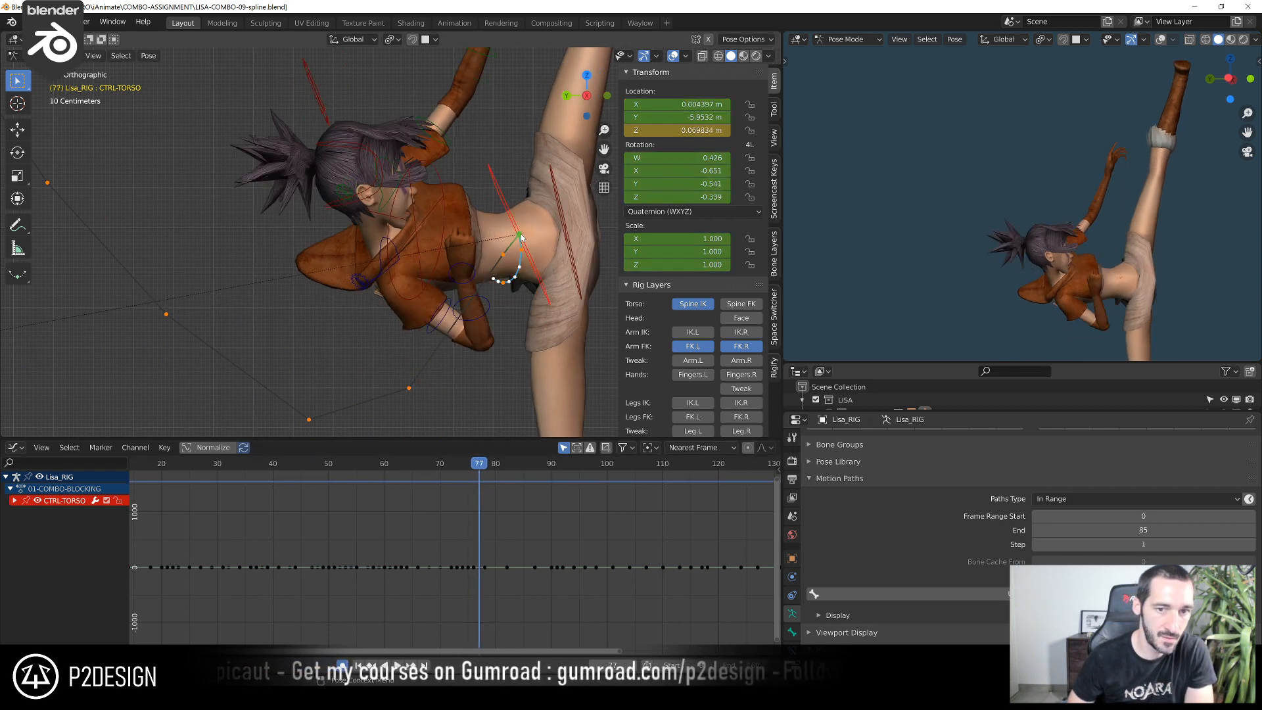
{"action": "key", "text": "Right"}
{"action": "key", "text": "Right"}
{"action": "key", "text": "Right"}
{"action": "key", "text": "Right"}
{"action": "key", "text": "Right"}
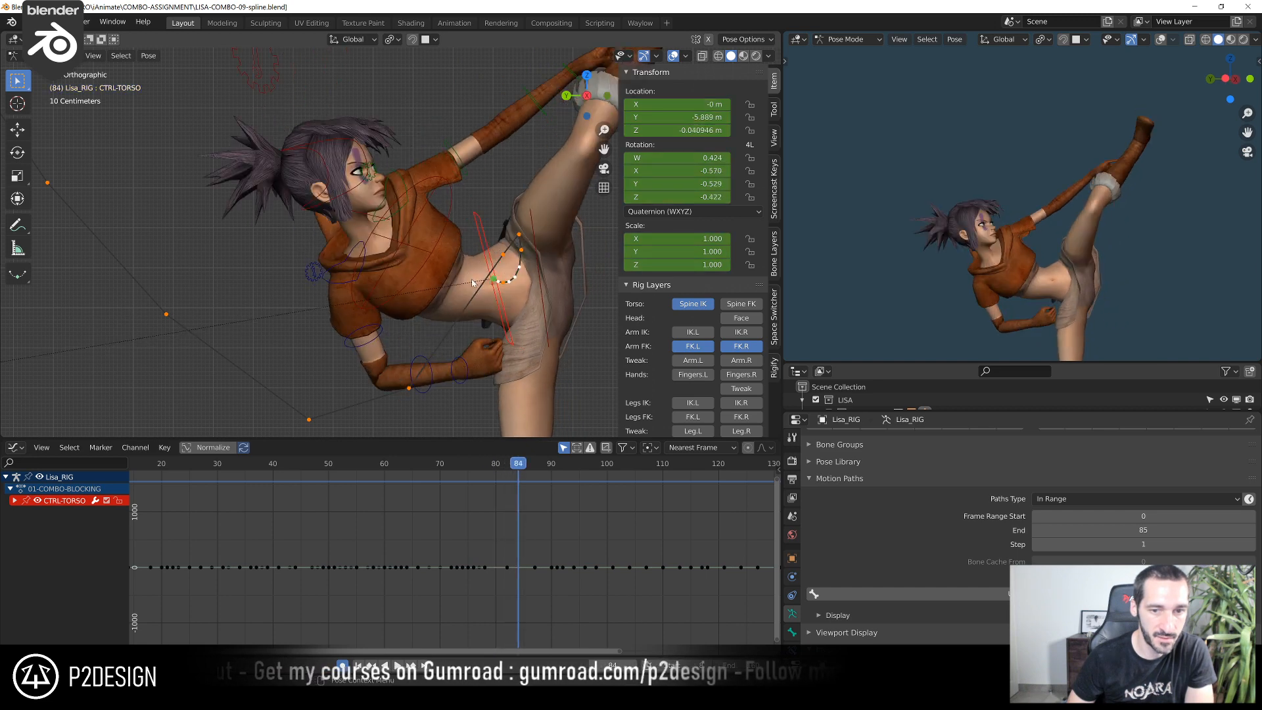
{"action": "key", "text": "Left"}
{"action": "key", "text": "Left"}
{"action": "key", "text": "Left"}
{"action": "key", "text": "Left"}
{"action": "key", "text": "Left"}
{"action": "key", "text": "Left"}
{"action": "key", "text": "Left"}
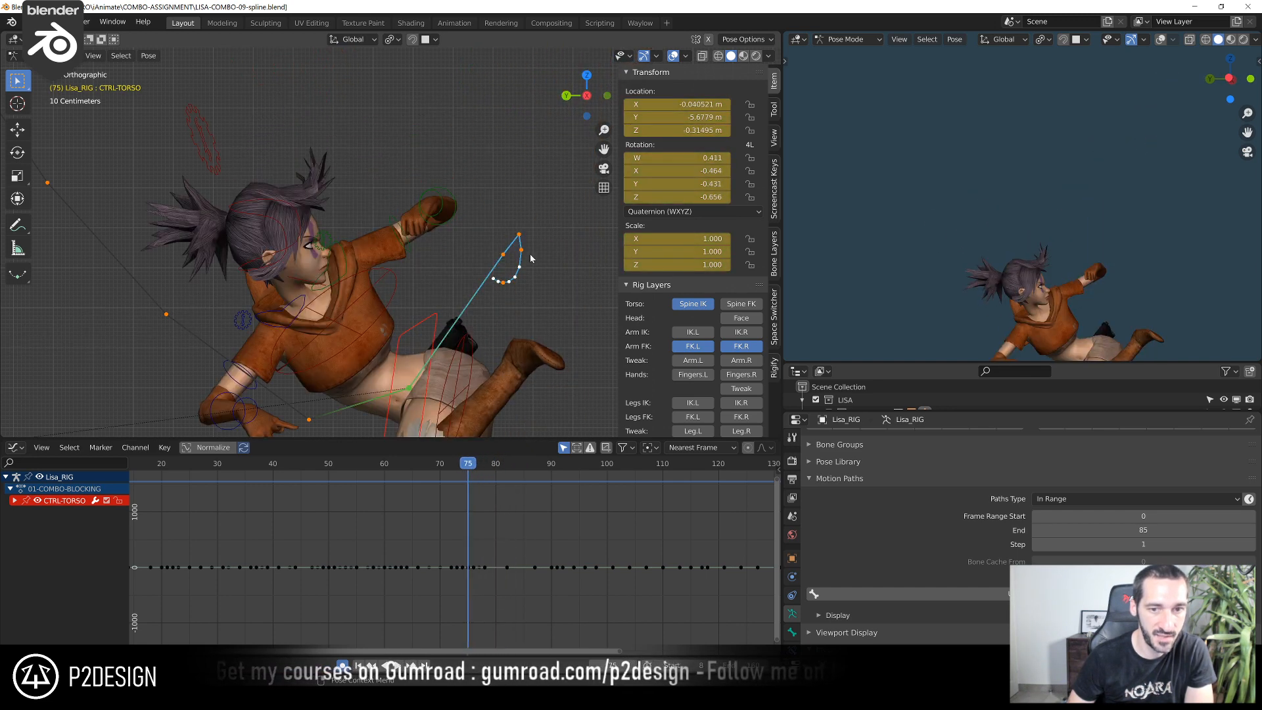
{"action": "key", "text": "Right"}
{"action": "key", "text": "Right"}
{"action": "key", "text": "Right"}
{"action": "key", "text": "Right"}
{"action": "key", "text": "Right"}
{"action": "key", "text": "Right"}
{"action": "key", "text": "Right"}
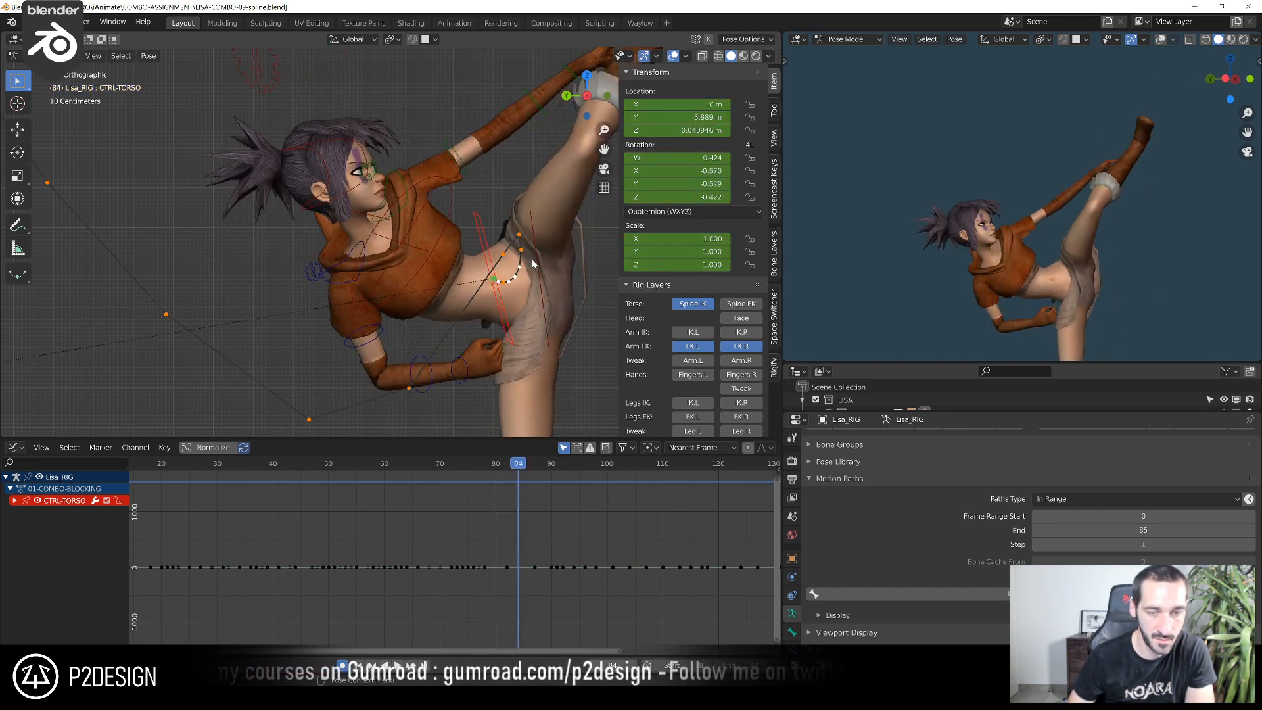
{"action": "key", "text": "Left"}
{"action": "key", "text": "Left"}
{"action": "key", "text": "Left"}
{"action": "key", "text": "Left"}
{"action": "key", "text": "Right"}
{"action": "key", "text": "Right"}
{"action": "key", "text": "Right"}
{"action": "key", "text": "Right"}
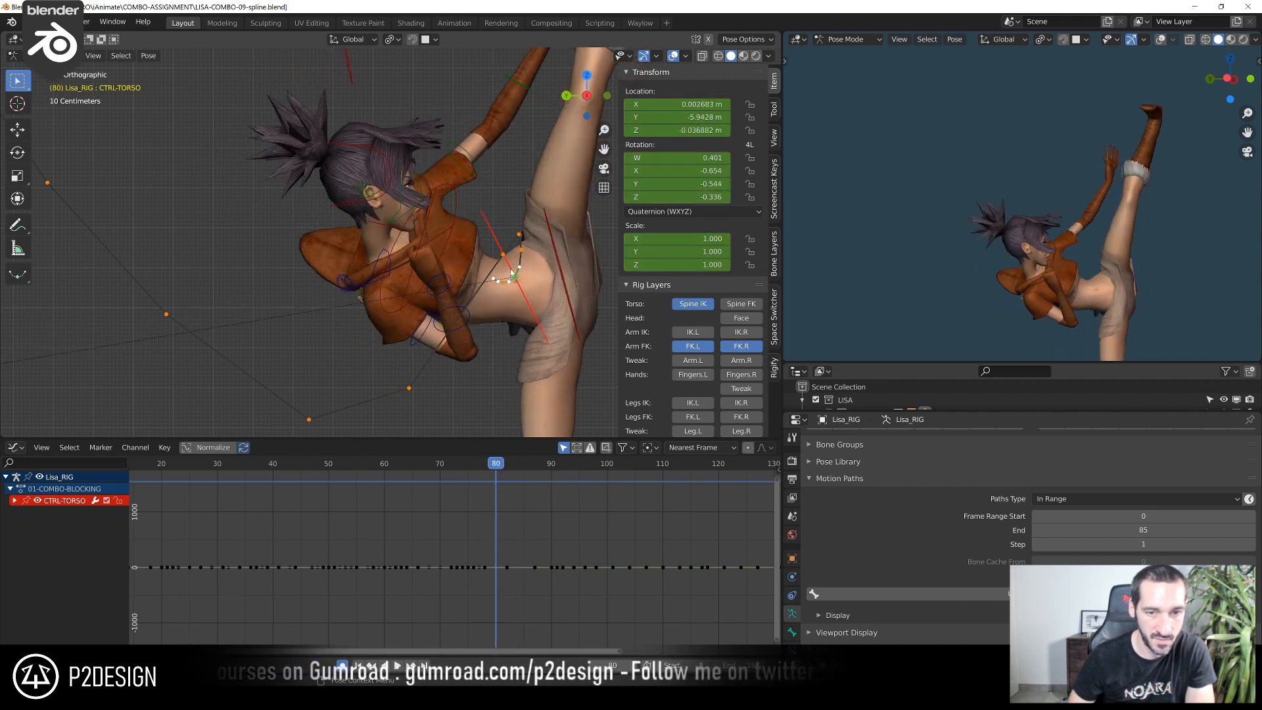
{"action": "key", "text": "Left"}
{"action": "key", "text": "Left"}
{"action": "key", "text": "Left"}
{"action": "key", "text": "Right"}
{"action": "key", "text": "Right"}
{"action": "key", "text": "Right"}
{"action": "key", "text": "Right"}
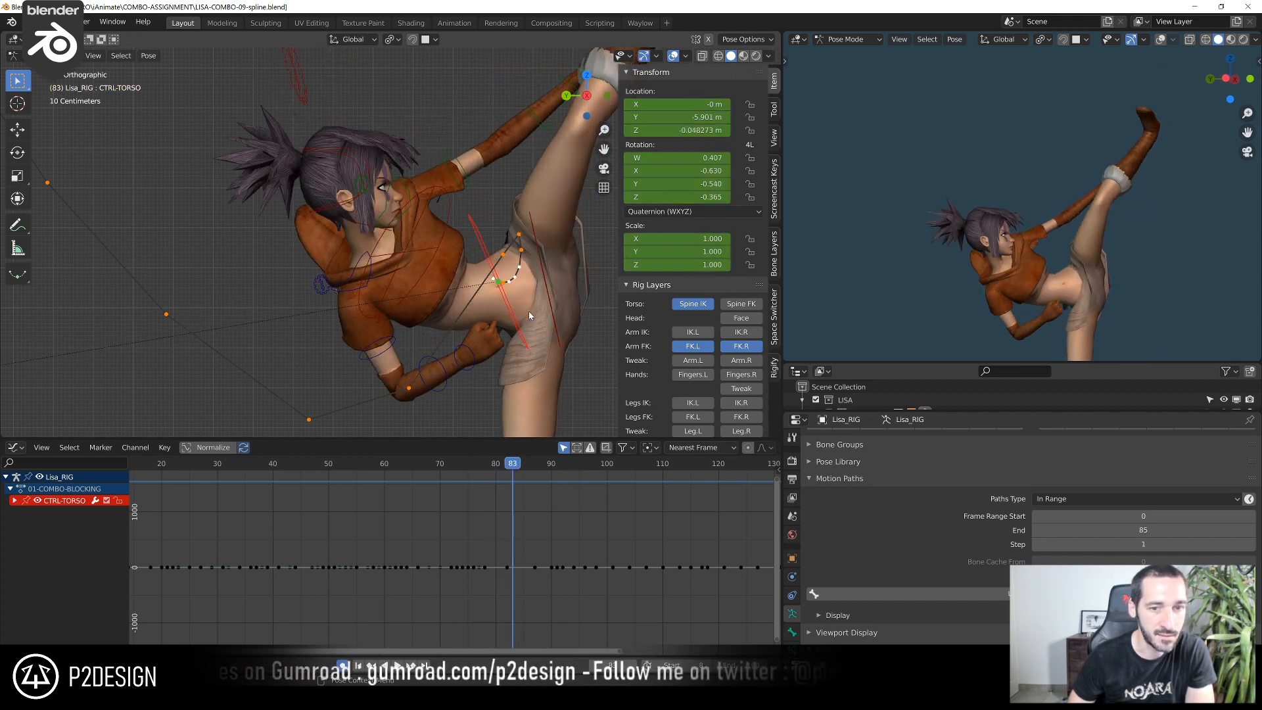
{"action": "key", "text": "Left"}
{"action": "key", "text": "Left"}
{"action": "key", "text": "Left"}
{"action": "key", "text": "Left"}
{"action": "key", "text": "Left"}
{"action": "key", "text": "Left"}
{"action": "key", "text": "Left"}
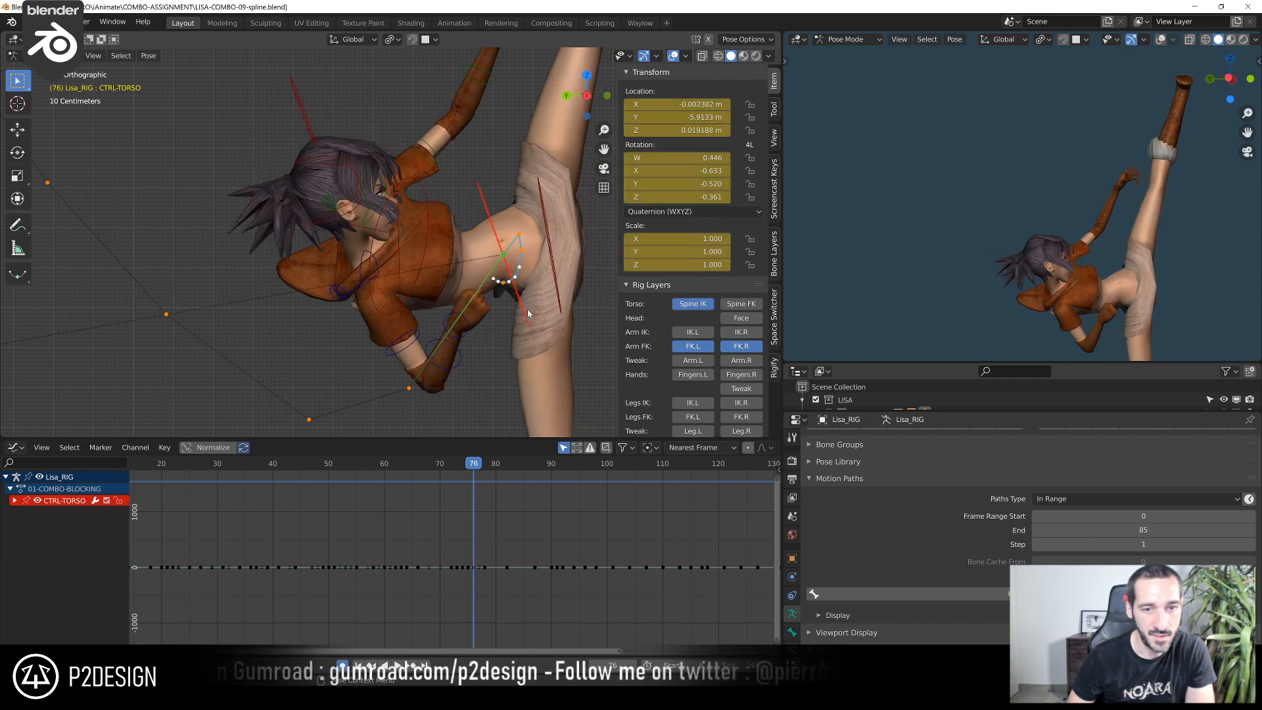
{"action": "key", "text": "Right"}
{"action": "key", "text": "Right"}
{"action": "key", "text": "Left"}
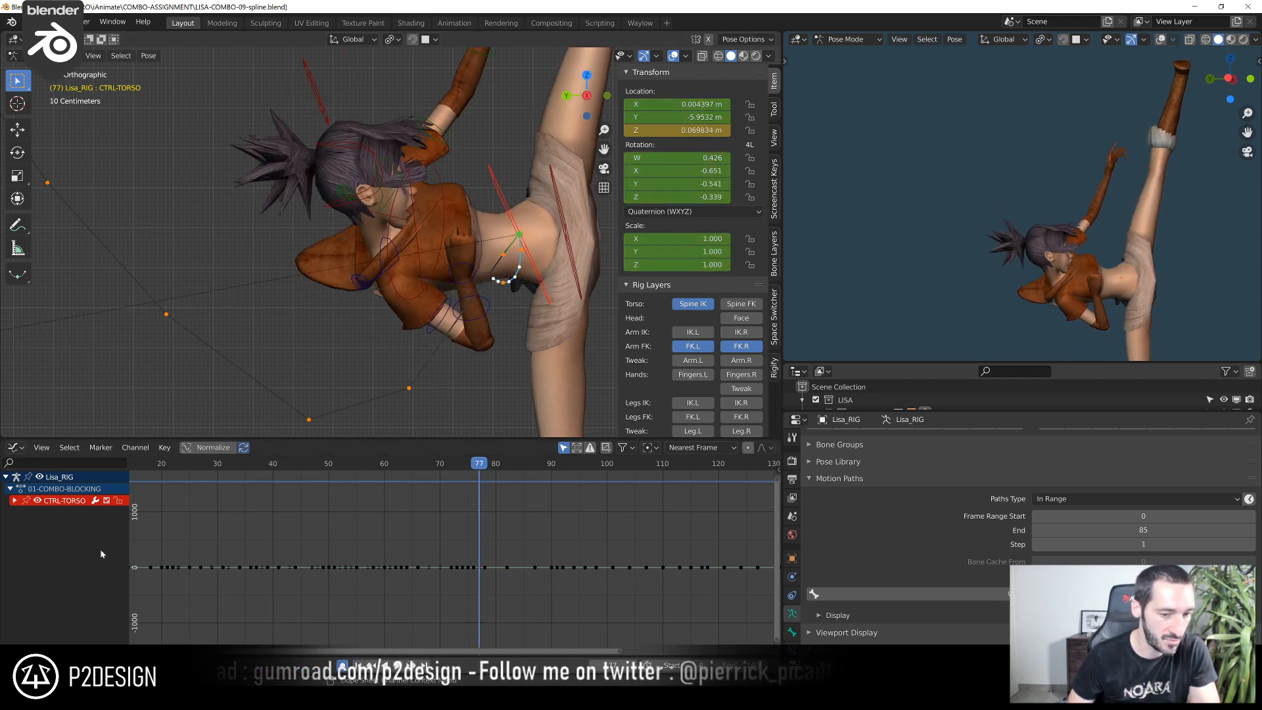
Hide the torso control's quaternion rotation and scale curves, leaving its location curves framed around the jump and kick keys
{"action": "left_click", "coordinate": [14, 501]}
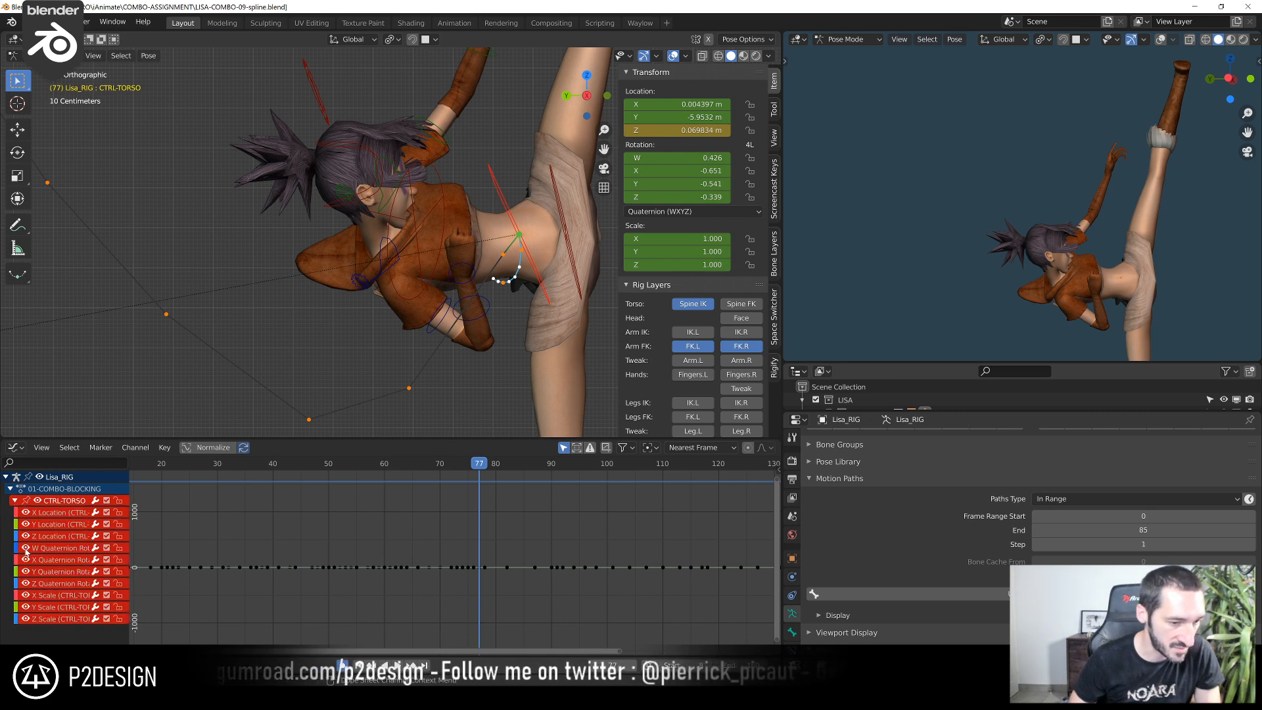
{"action": "left_click_drag", "start_coordinate": [26, 547], "coordinate": [26, 619]}
{"action": "left_click_drag", "start_coordinate": [405, 536], "coordinate": [608, 608]}
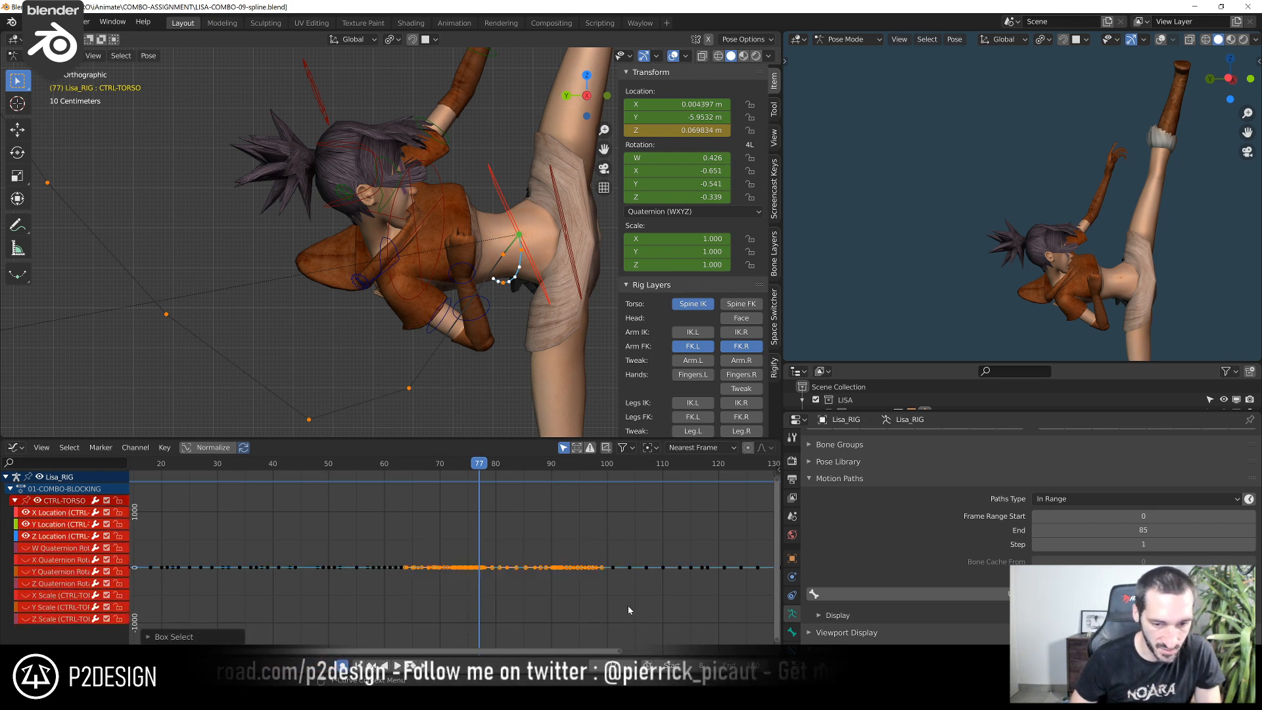
{"action": "key", "text": "KP_Decimal"}
{"action": "left_click", "coordinate": [627, 609]}
{"action": "middle_click_drag", "start_coordinate": [451, 585], "coordinate": [520, 580]}
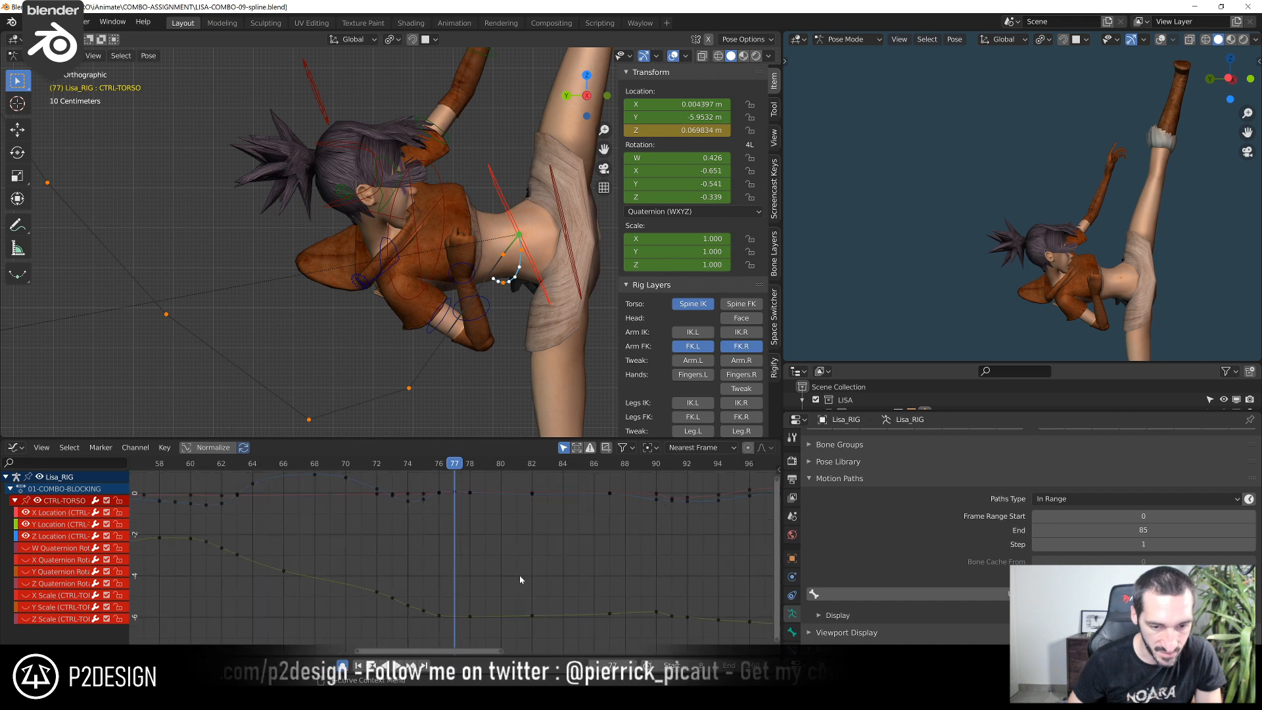
{"action": "scroll", "coordinate": [397, 485], "scroll_direction": "up", "scroll_amount": 2}
{"action": "scroll", "coordinate": [365, 478], "scroll_direction": "down", "scroll_amount": 2}
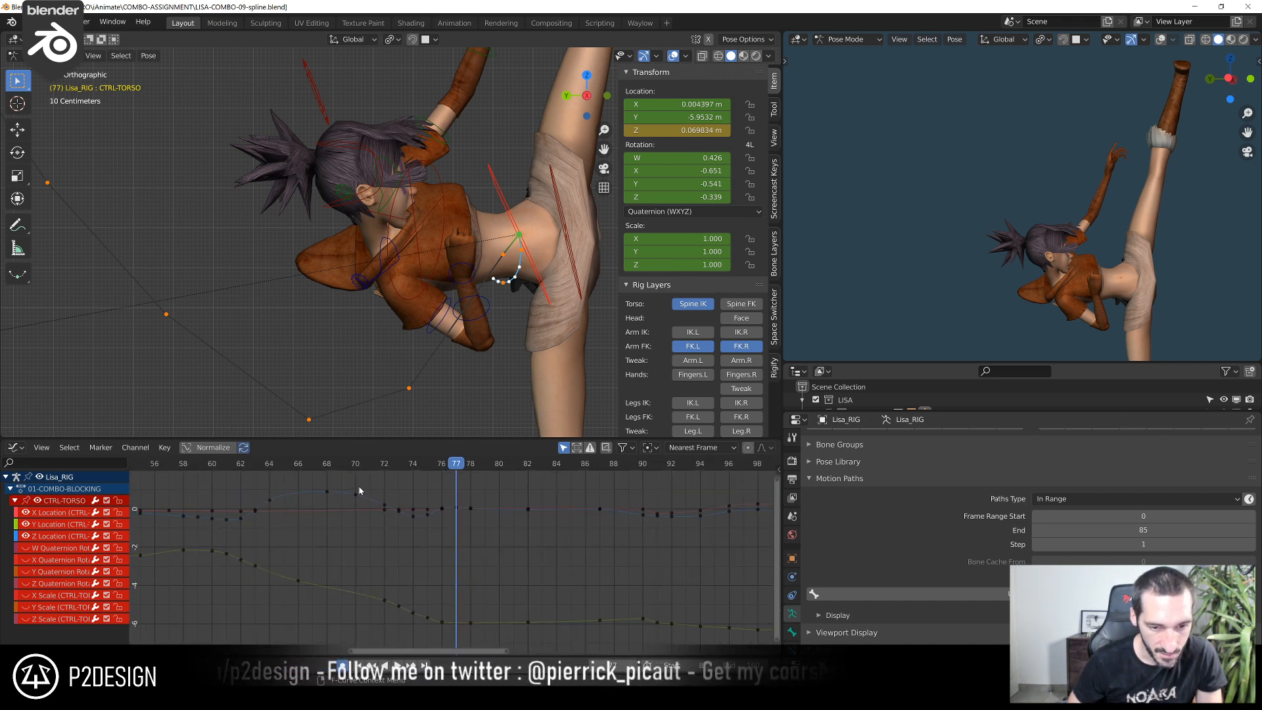
Select the torso's Z Location curve and go to frame 62 to compare the jump with the motion path
{"action": "left_click", "coordinate": [412, 516]}
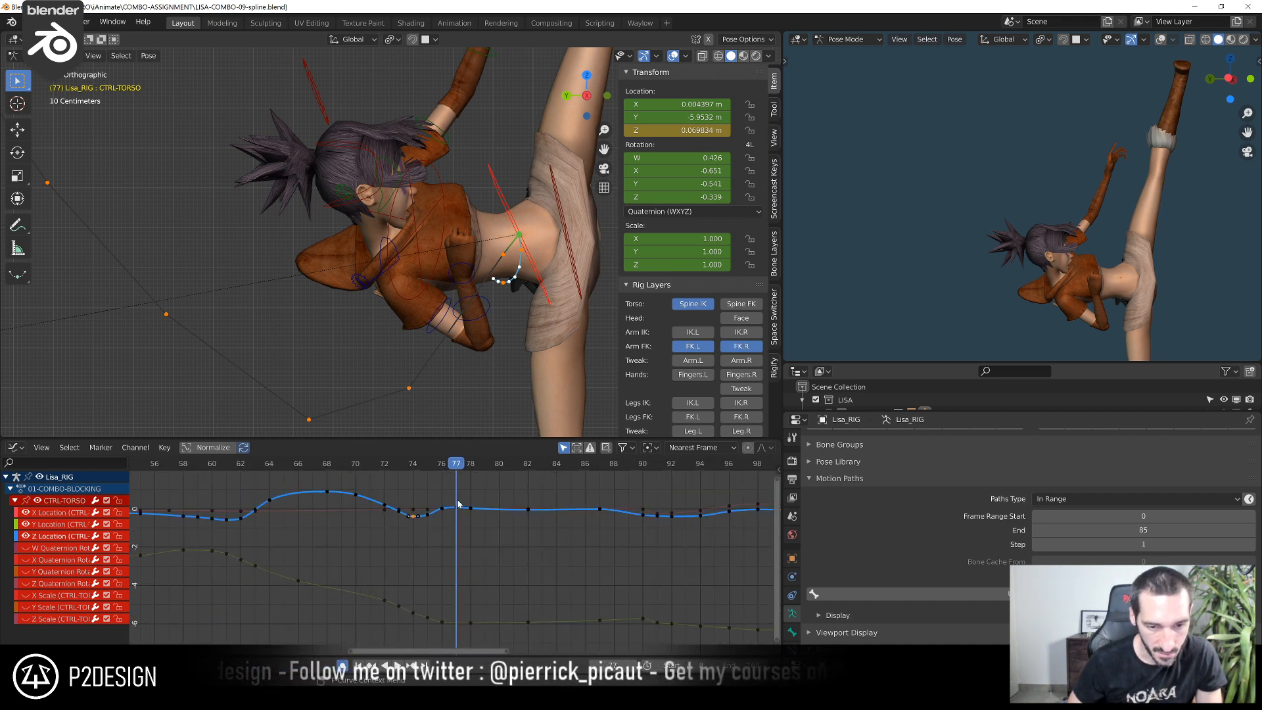
{"action": "scroll", "coordinate": [365, 474], "scroll_direction": "down", "scroll_amount": 2}
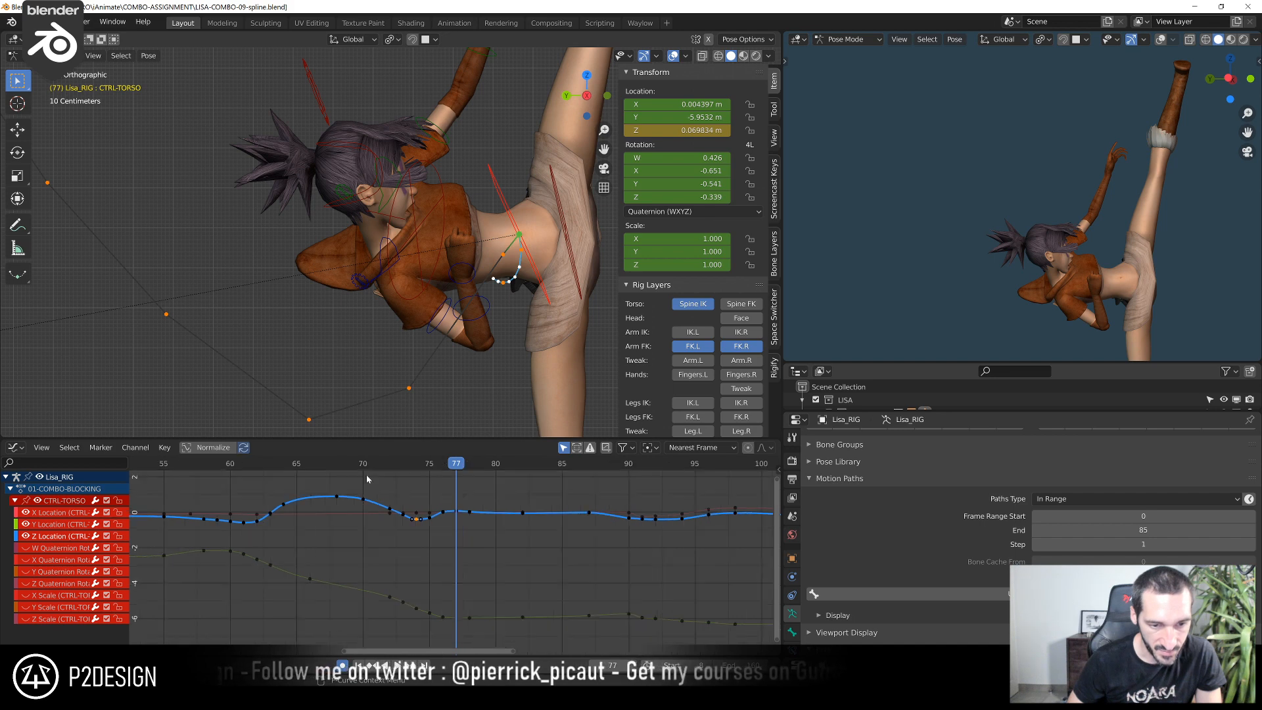
{"action": "scroll", "coordinate": [488, 209], "scroll_direction": "down", "scroll_amount": 3}
{"action": "left_click_drag", "start_coordinate": [271, 472], "coordinate": [467, 472]}
{"action": "right_click_drag", "start_coordinate": [480, 521], "coordinate": [277, 544], "text": "shift"}
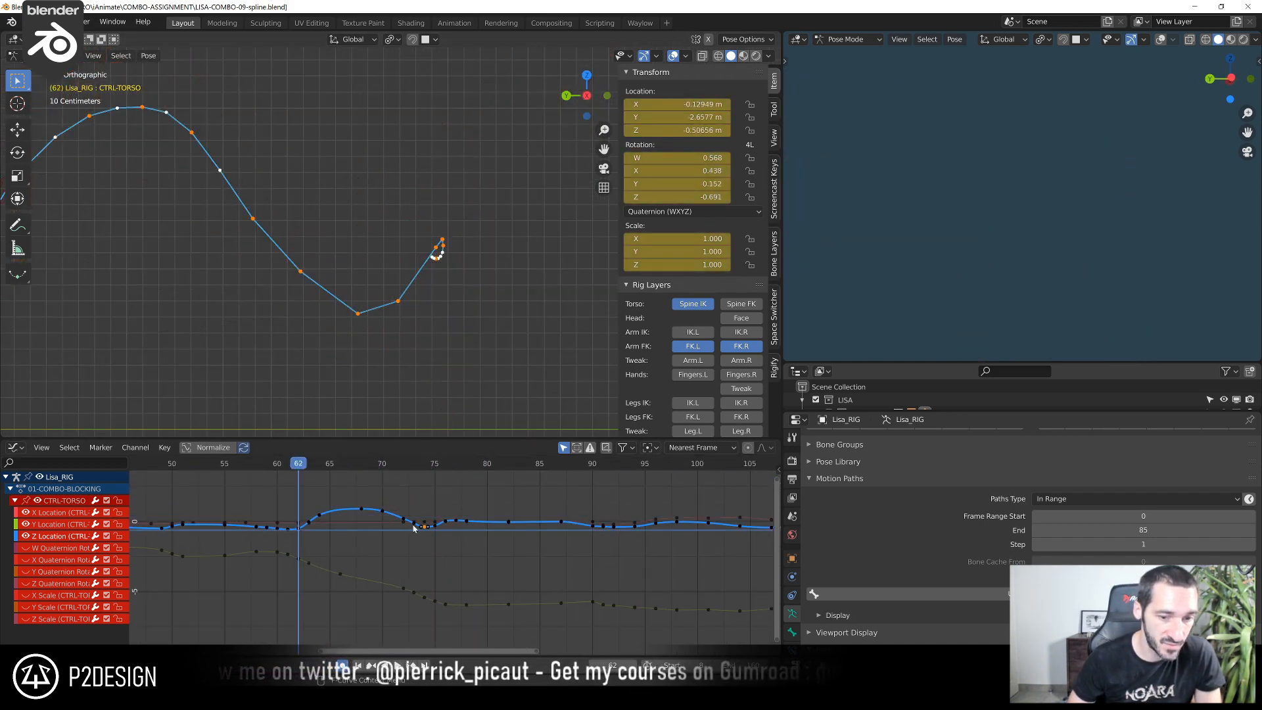
Turn on curve normalization and select all keys of the torso's Z Location curve, fitting the curves in view
{"action": "scroll", "coordinate": [376, 517], "scroll_direction": "down", "scroll_amount": 3}
{"action": "middle_click_drag", "start_coordinate": [374, 519], "coordinate": [425, 527]}
{"action": "key", "text": "a"}
{"action": "left_click", "coordinate": [210, 447]}
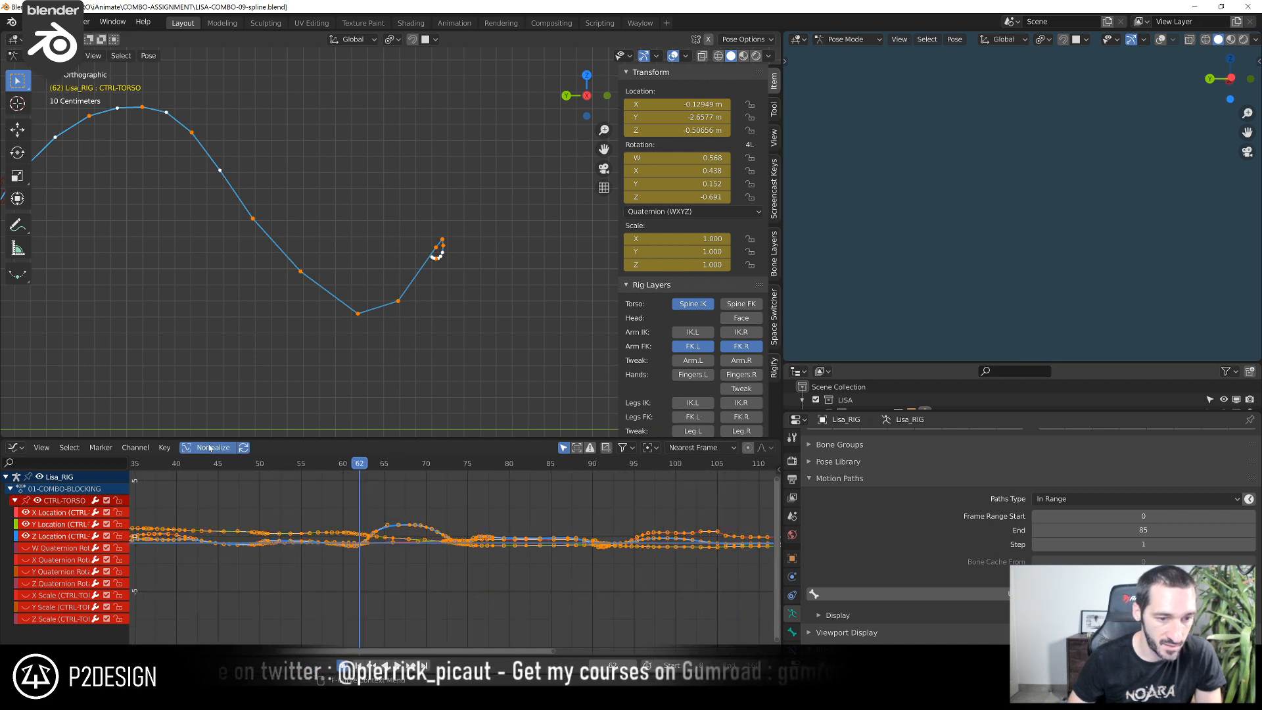
{"action": "scroll", "coordinate": [350, 511], "scroll_direction": "up", "scroll_amount": 9}
{"action": "left_click", "coordinate": [380, 502]}
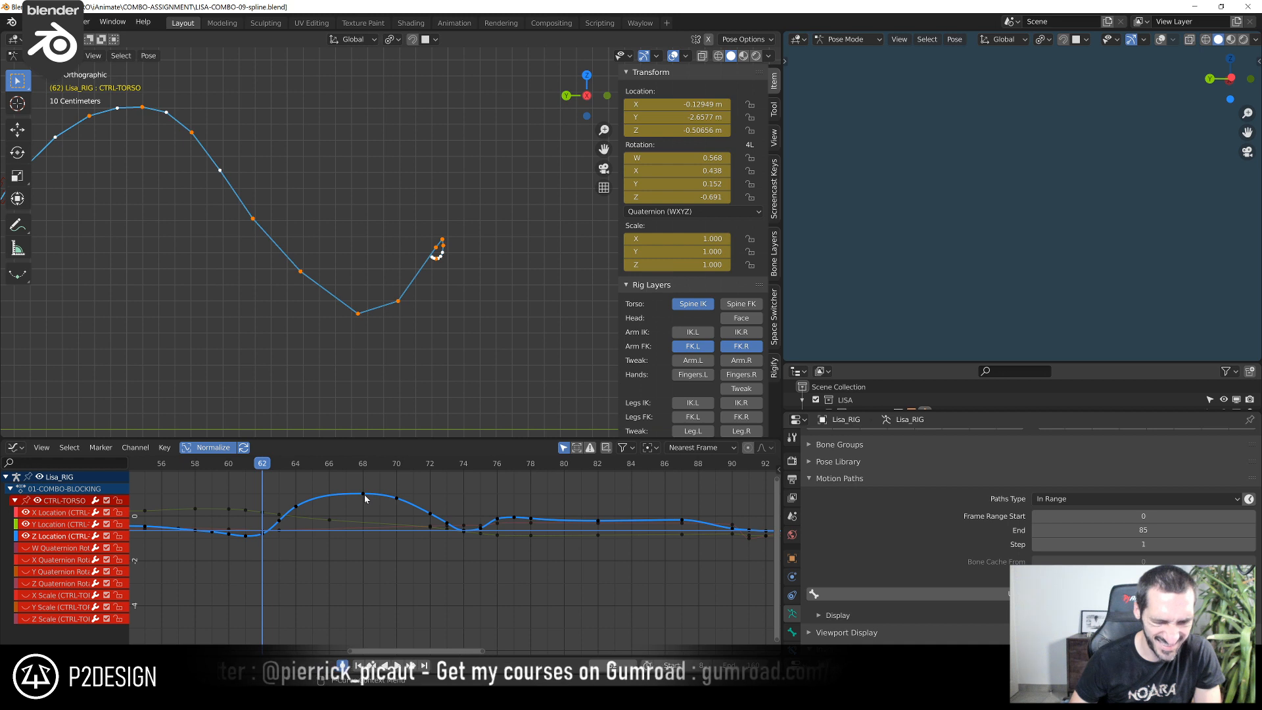
{"action": "left_click", "coordinate": [366, 493], "text": "alt"}
{"action": "key", "text": "Home"}
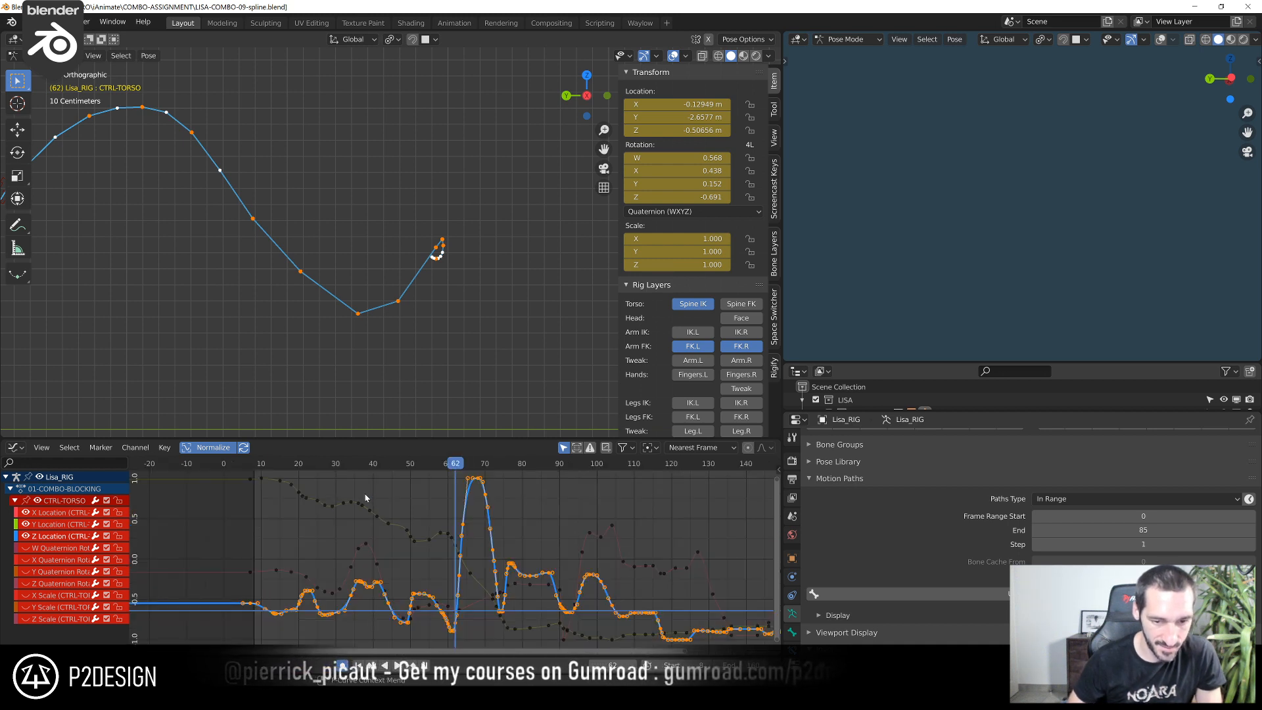
Compare the torso's Z Location curve over the jump, from frame 62 to the landing, with its motion path
{"action": "middle_click_drag", "start_coordinate": [365, 498], "coordinate": [598, 539], "text": "ctrl"}
{"action": "scroll", "coordinate": [347, 282], "scroll_direction": "down", "scroll_amount": 5}
{"action": "middle_click_drag", "start_coordinate": [346, 282], "coordinate": [355, 286], "text": "shift"}
{"action": "middle_click_drag", "start_coordinate": [557, 565], "coordinate": [403, 573]}
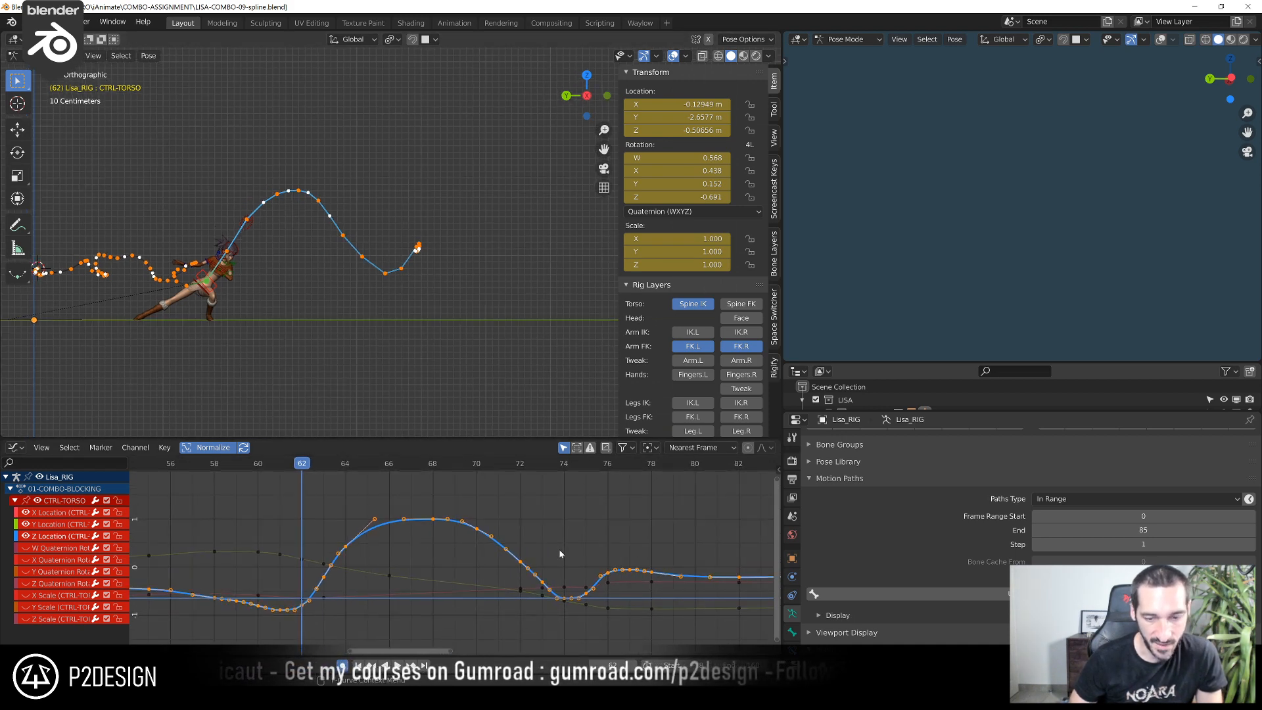
{"action": "middle_click_drag", "start_coordinate": [513, 513], "coordinate": [489, 517], "text": "ctrl"}
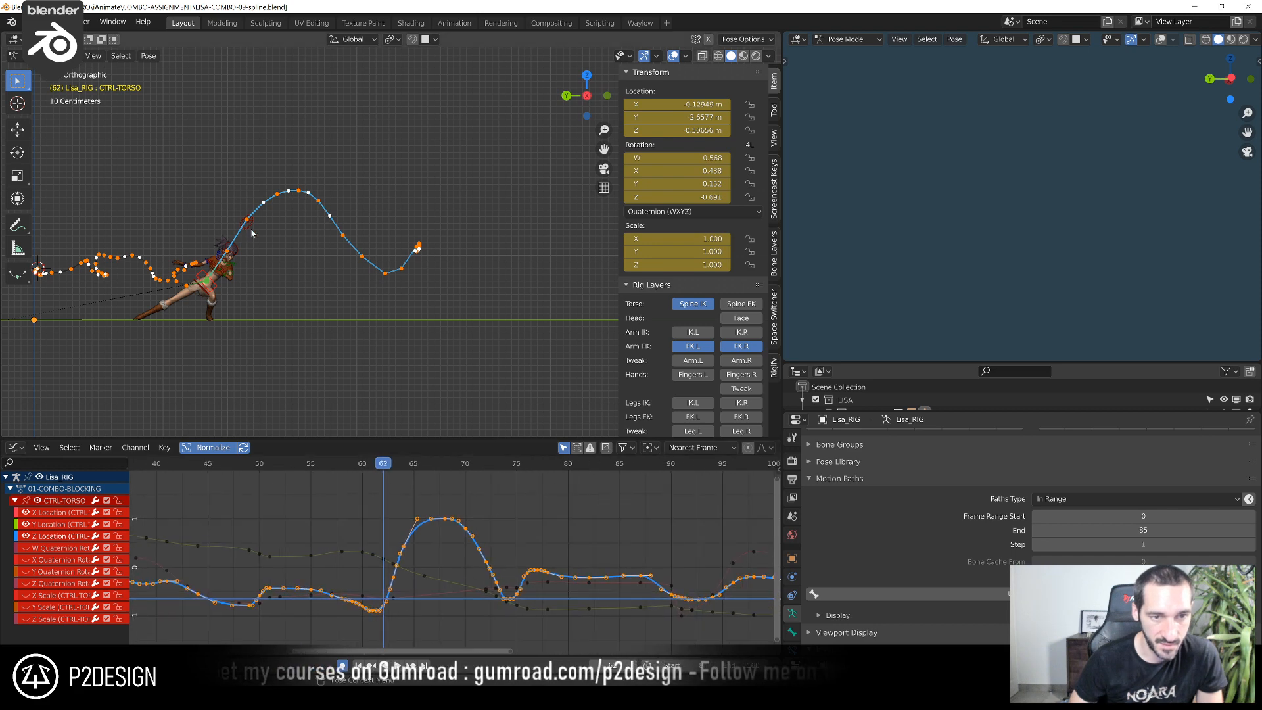
Check the torso's motion path around the jump, select all keys of its location curves, and save the file
{"action": "scroll", "coordinate": [239, 217], "scroll_direction": "up", "scroll_amount": 2}
{"action": "scroll", "coordinate": [240, 216], "scroll_direction": "up", "scroll_amount": 2}
{"action": "scroll", "coordinate": [526, 608], "scroll_direction": "up", "scroll_amount": 1}
{"action": "key", "text": "a"}
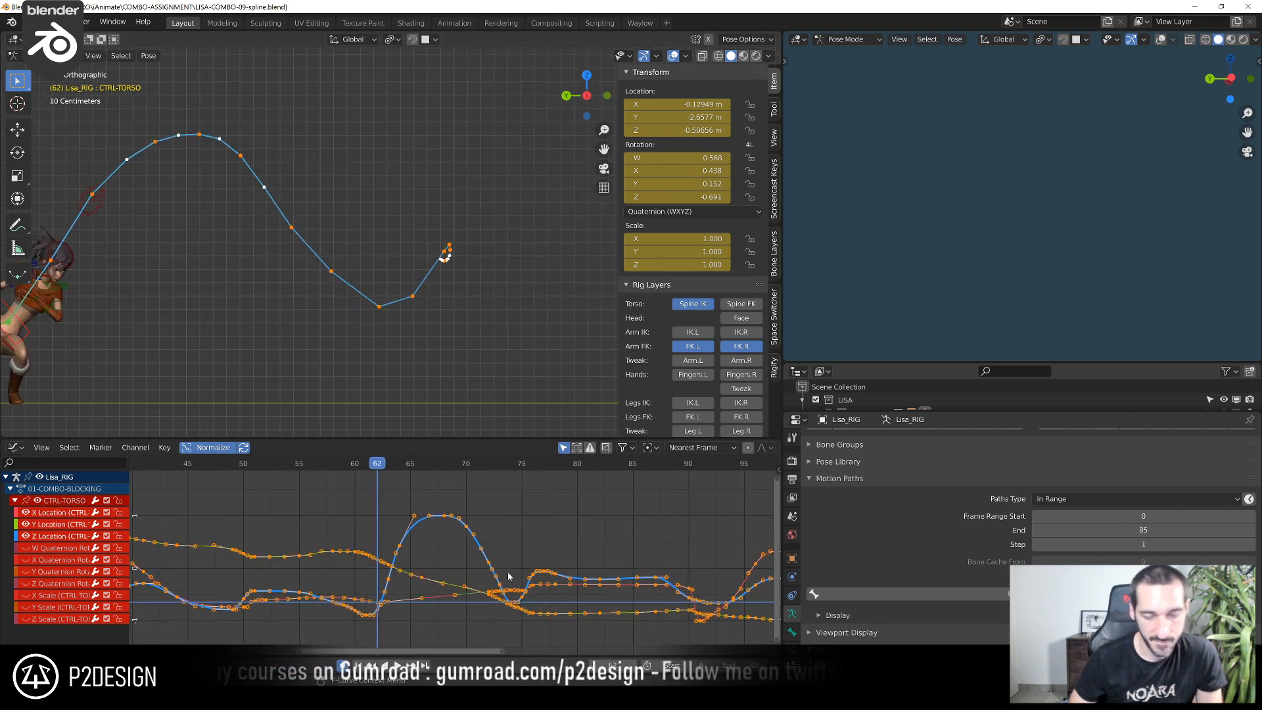
{"action": "scroll", "coordinate": [320, 277], "scroll_direction": "down", "scroll_amount": 3}
{"action": "key", "text": "ctrl+s"}
{"action": "middle_click_drag", "start_coordinate": [246, 278], "coordinate": [404, 271], "text": "shift"}
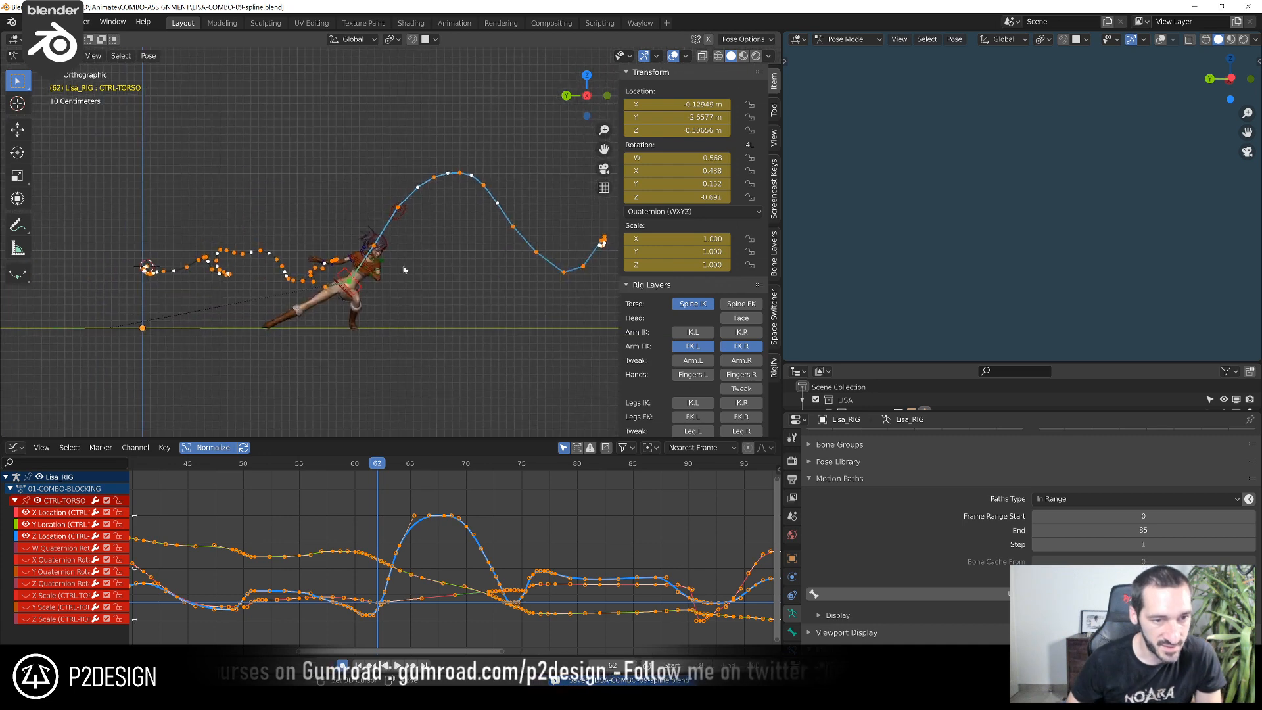
{"action": "scroll", "coordinate": [358, 314], "scroll_direction": "up", "scroll_amount": 4}
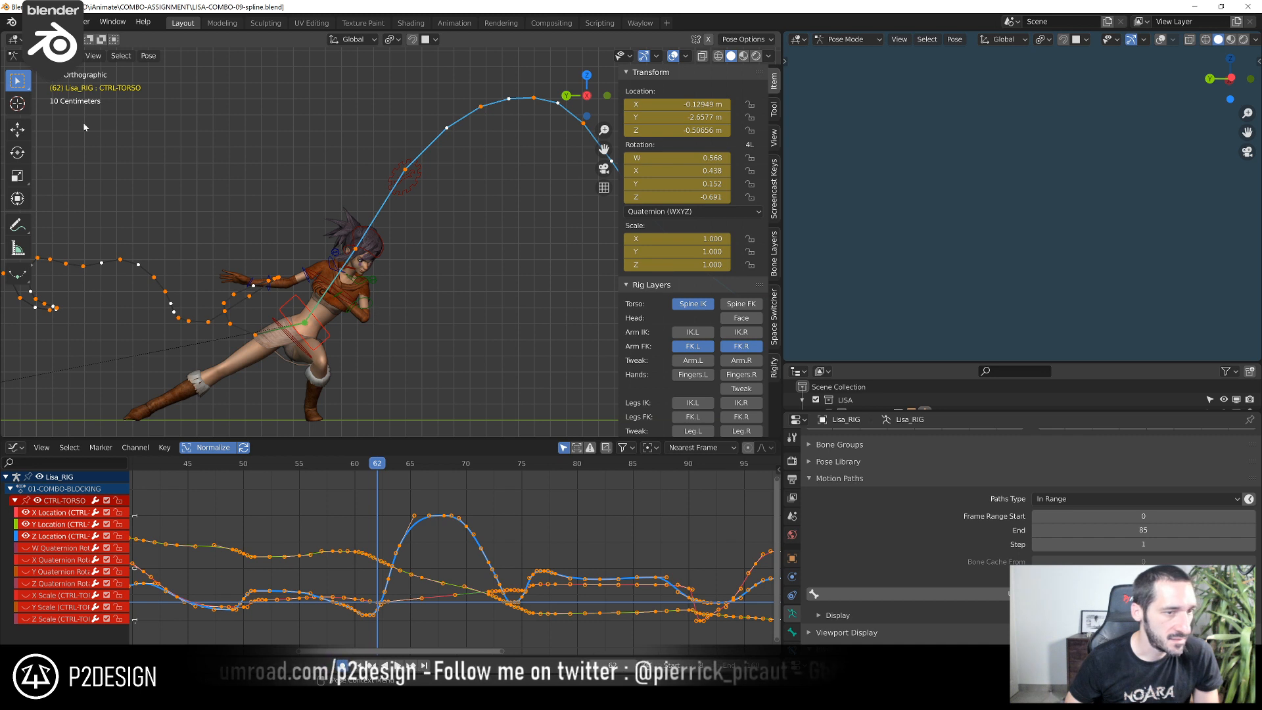
Save the file with the Select Box tool active and clear the torso's motion path
{"action": "left_click", "coordinate": [16, 130]}
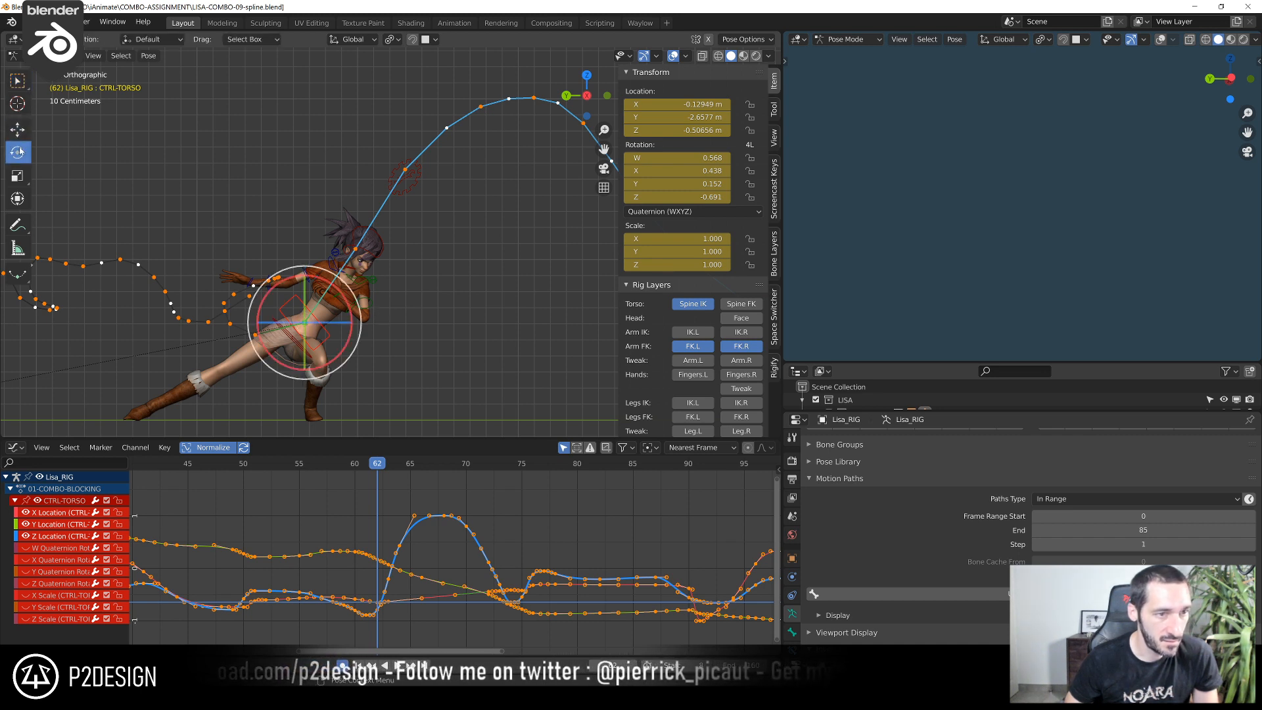
{"action": "left_click", "coordinate": [17, 80]}
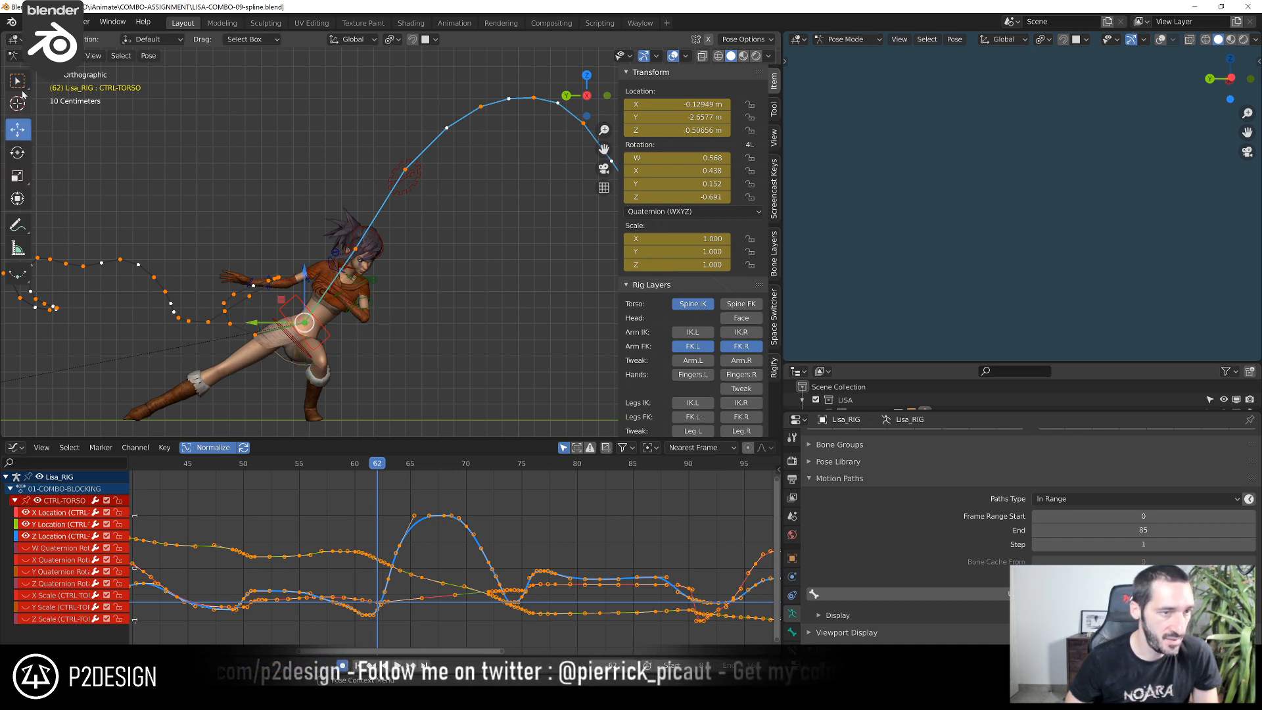
{"action": "key", "text": "ctrl+s"}
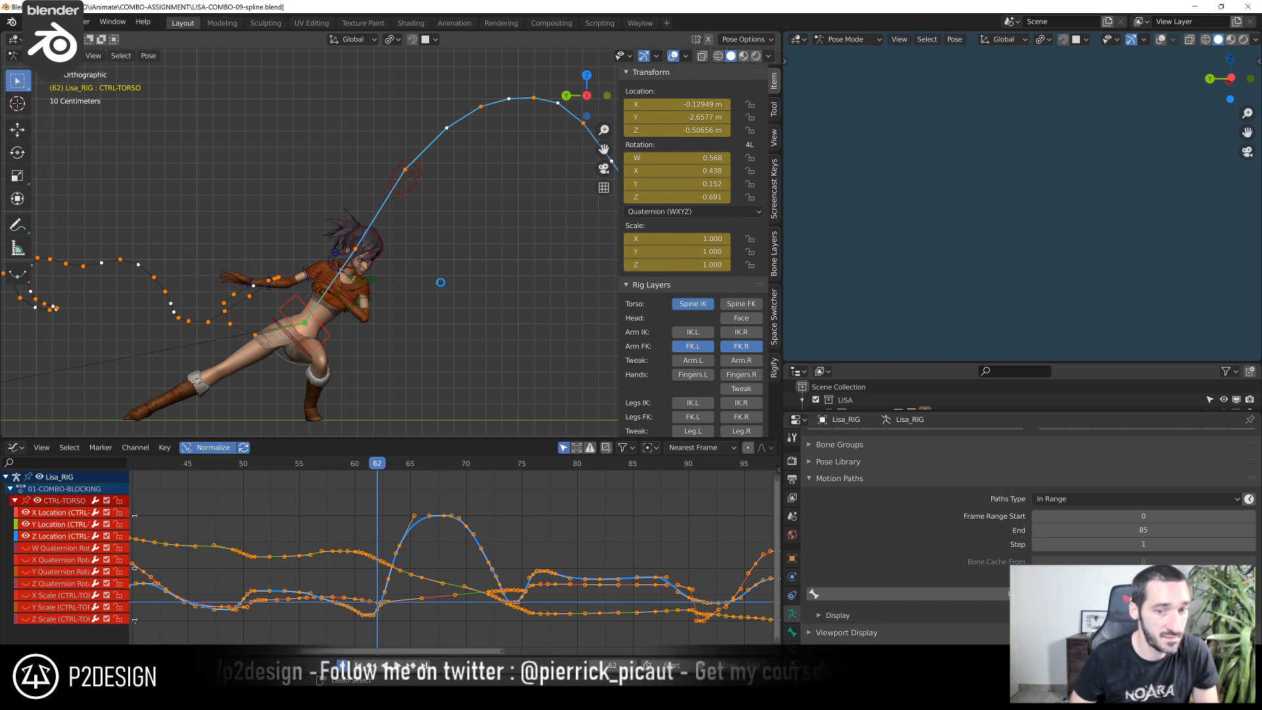
{"action": "left_click", "coordinate": [1249, 593]}
{"action": "scroll", "coordinate": [586, 359], "scroll_direction": "down", "scroll_amount": 3}
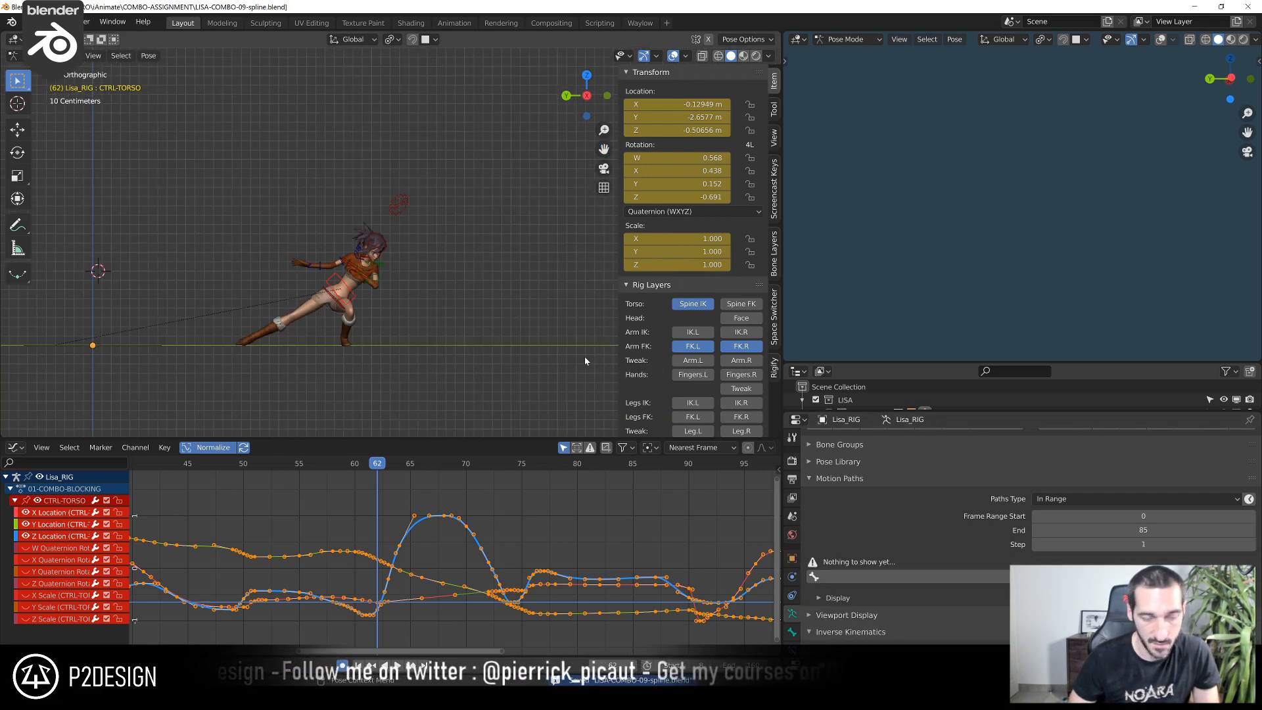
{"action": "scroll", "coordinate": [578, 360], "scroll_direction": "up", "scroll_amount": 2}
{"action": "scroll", "coordinate": [379, 543], "scroll_direction": "down", "scroll_amount": 6}
Deselect all curve keys, go to frame 4 with curve normalization turned off, and save the file
{"action": "key", "text": "alt+a"}
{"action": "scroll", "coordinate": [374, 555], "scroll_direction": "down", "scroll_amount": 7}
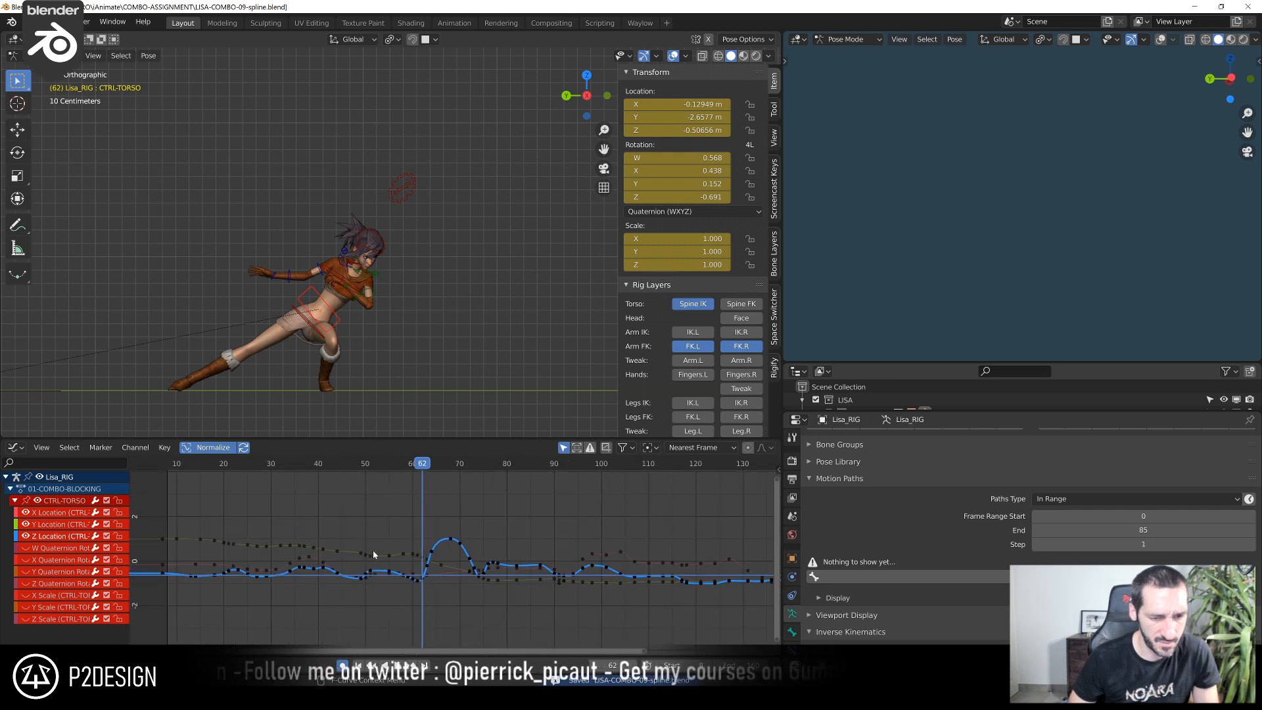
{"action": "left_click", "coordinate": [193, 464]}
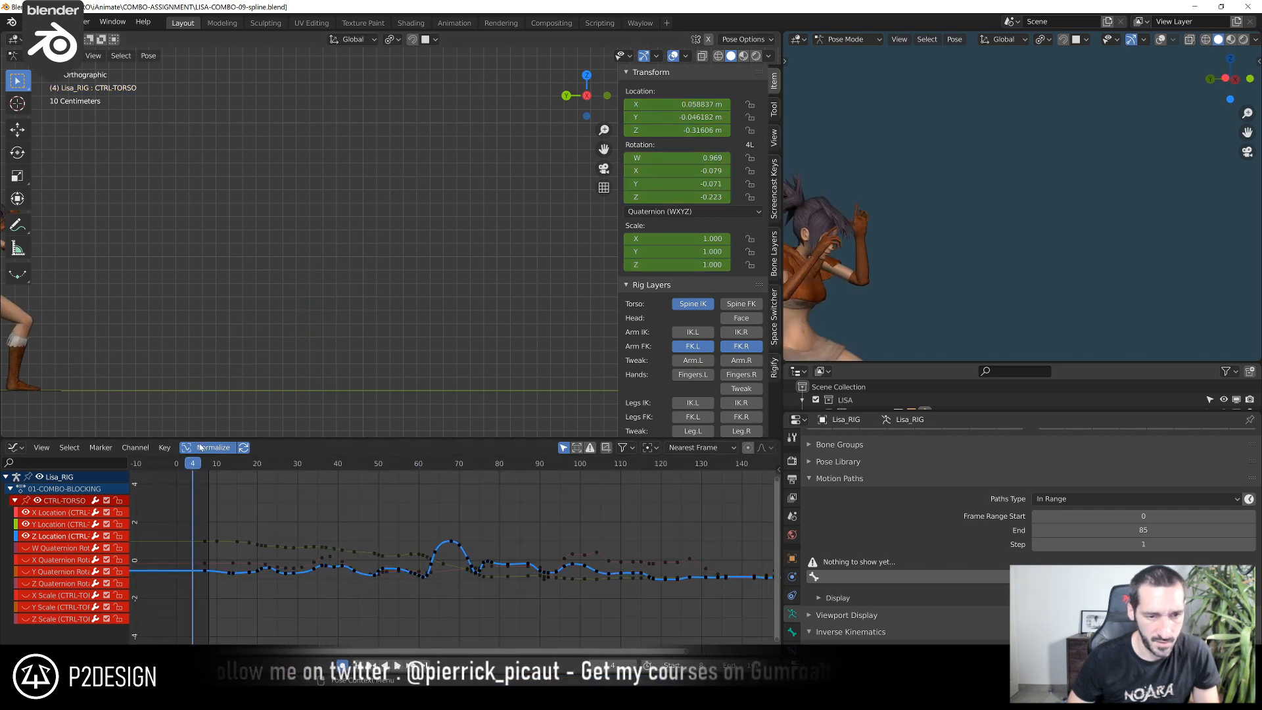
{"action": "scroll", "coordinate": [250, 358], "scroll_direction": "down", "scroll_amount": 4}
{"action": "key", "text": "ctrl+s"}
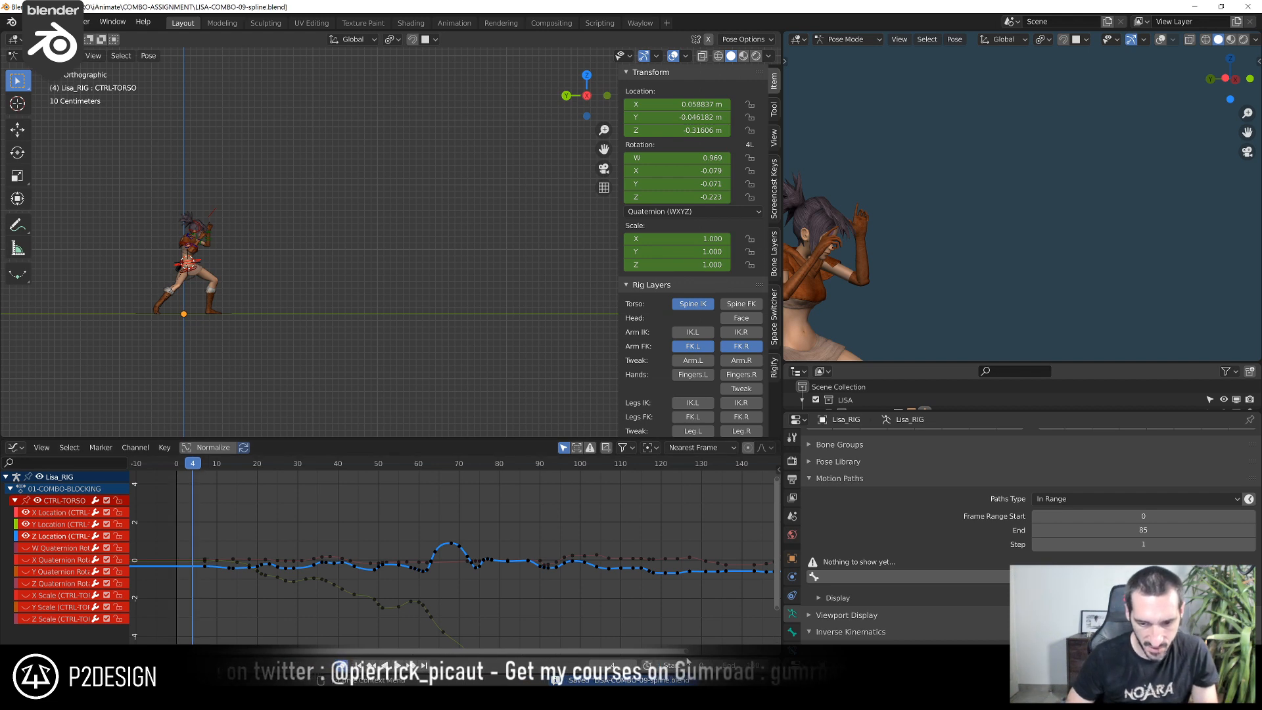
{"action": "scroll", "coordinate": [637, 605], "scroll_direction": "down", "scroll_amount": 2}
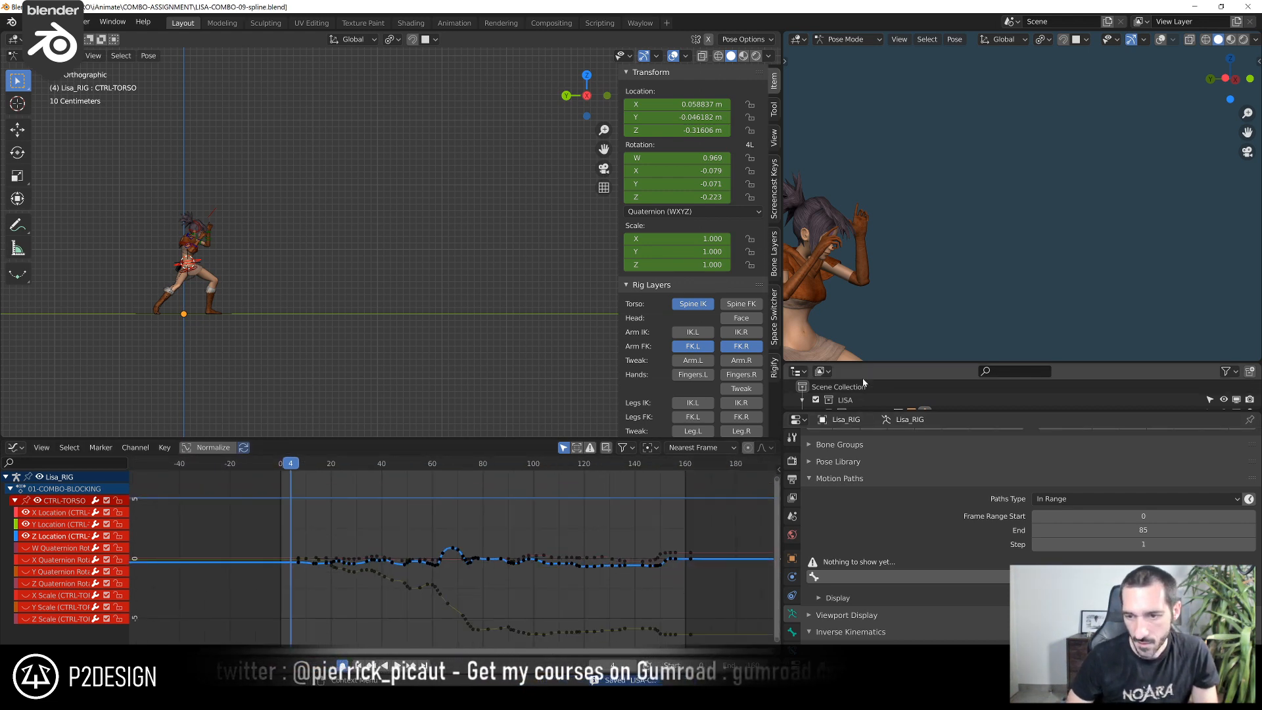
Enlarge the Outliner and swap the character's geometry by enabling the Lisa_Ninja collection and excluding the Lisa collection
{"action": "left_click_drag", "start_coordinate": [872, 363], "coordinate": [874, 186]}
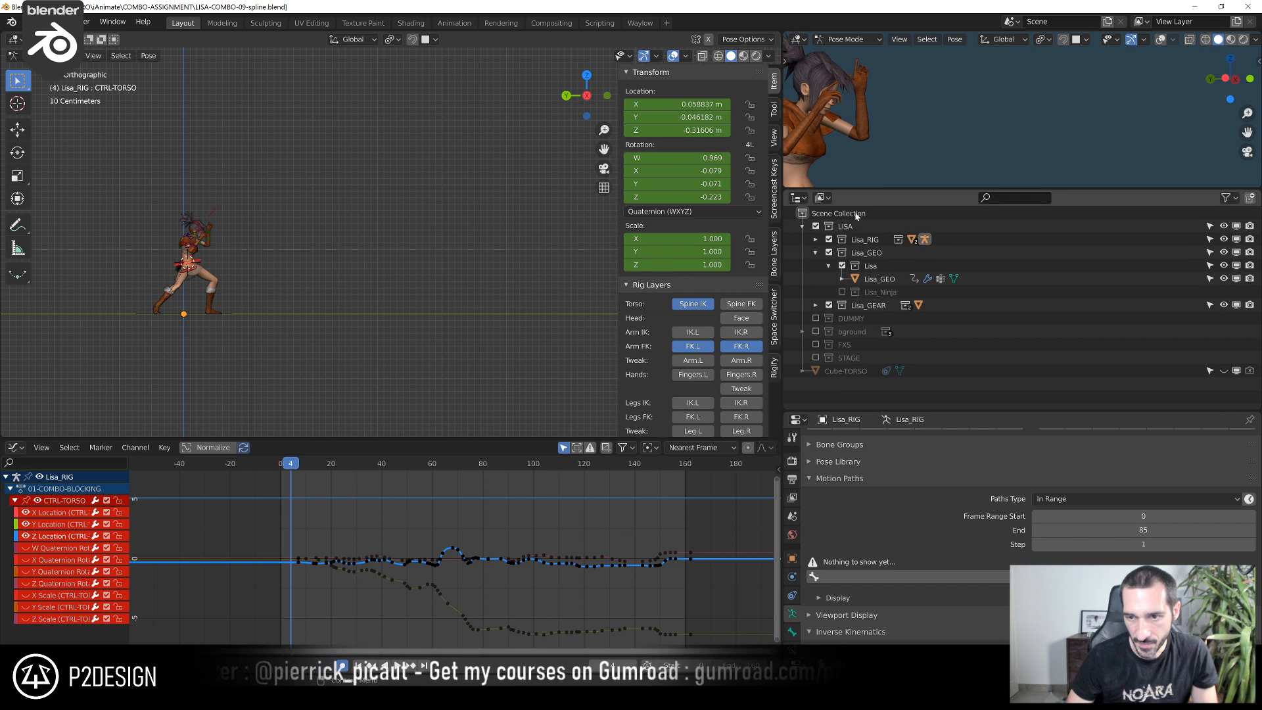
{"action": "left_click", "coordinate": [843, 293]}
{"action": "left_click", "coordinate": [843, 266]}
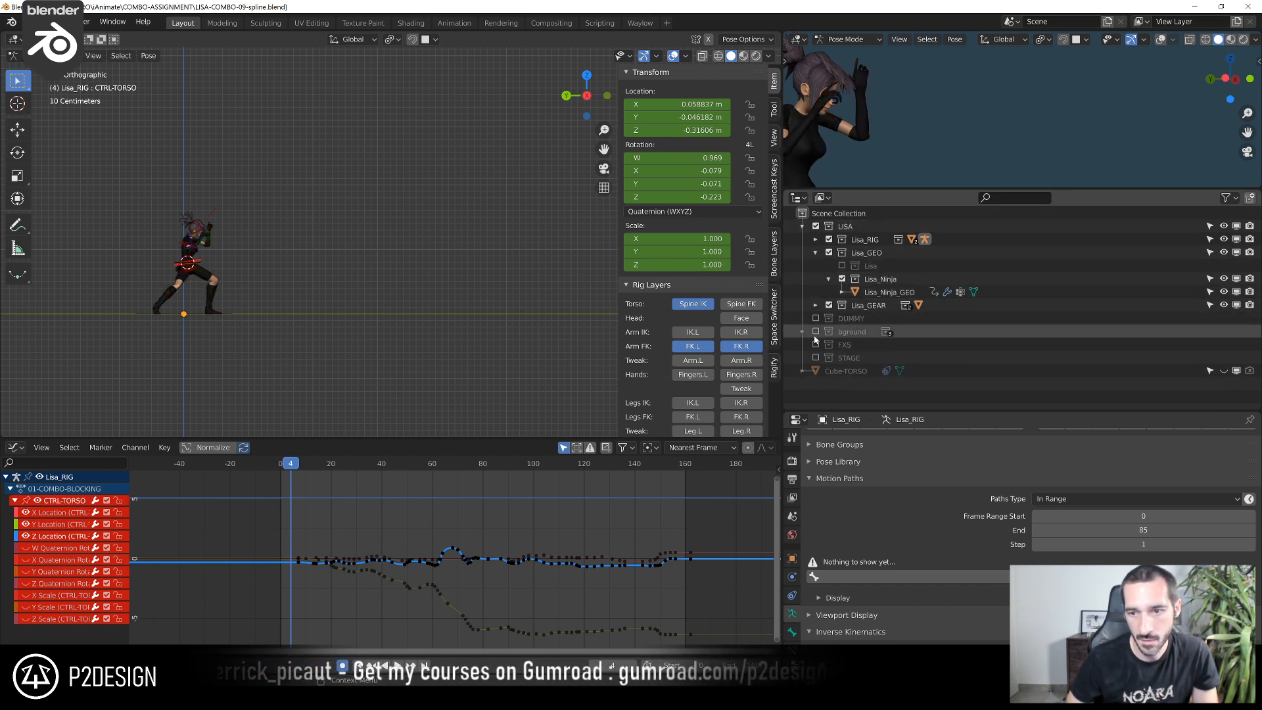
Enable the DUMMY, bground, FXS and STAGE collections in the scene
{"action": "left_click", "coordinate": [816, 318]}
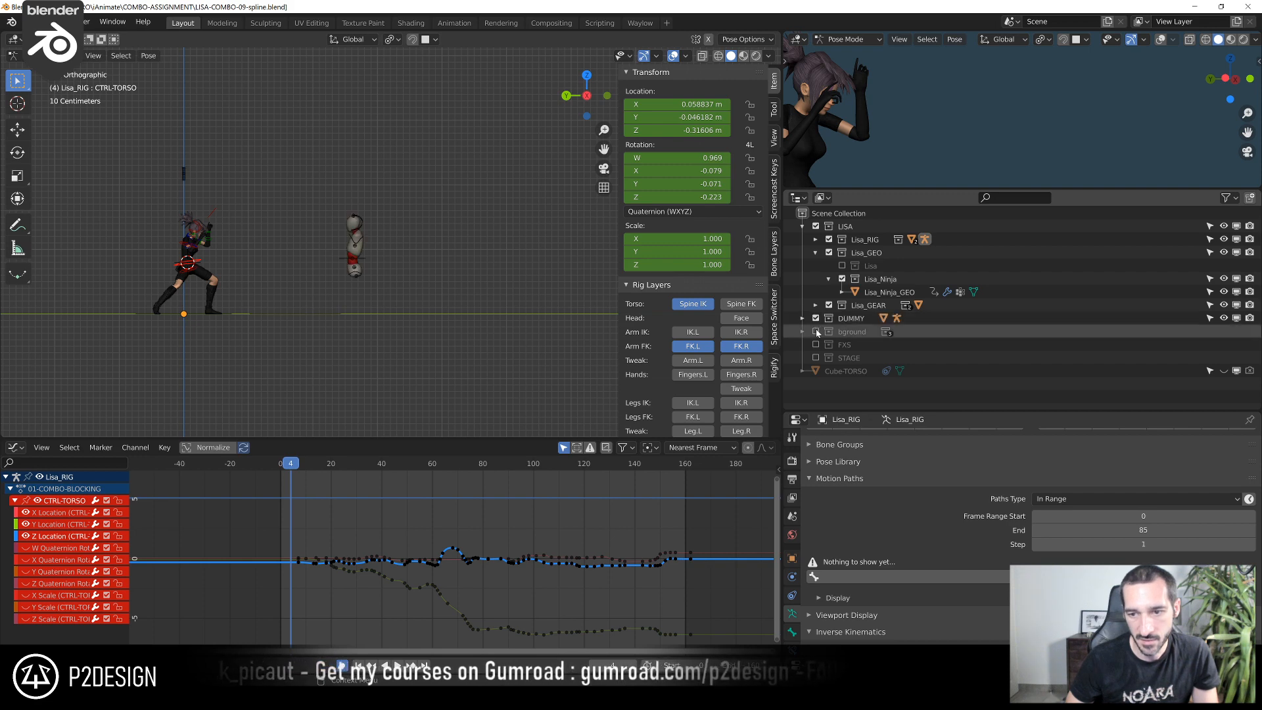
{"action": "left_click", "coordinate": [816, 332]}
{"action": "left_click", "coordinate": [816, 344]}
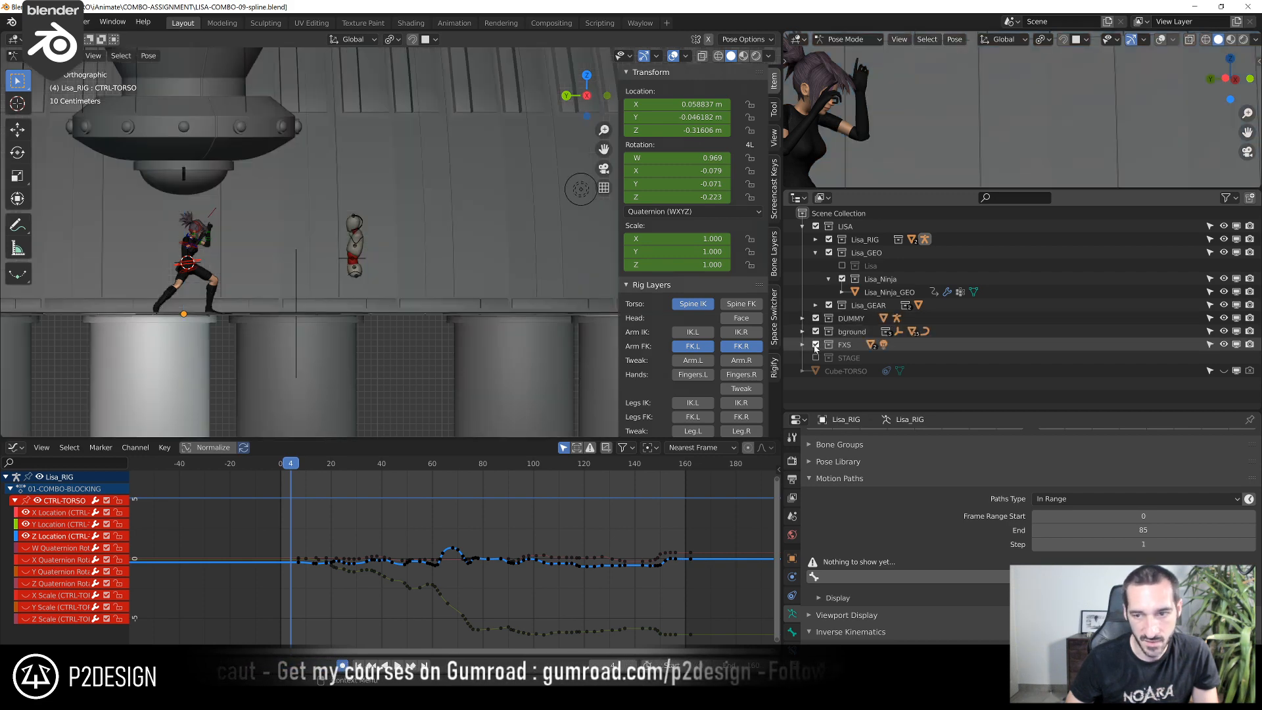
{"action": "left_click", "coordinate": [816, 358]}
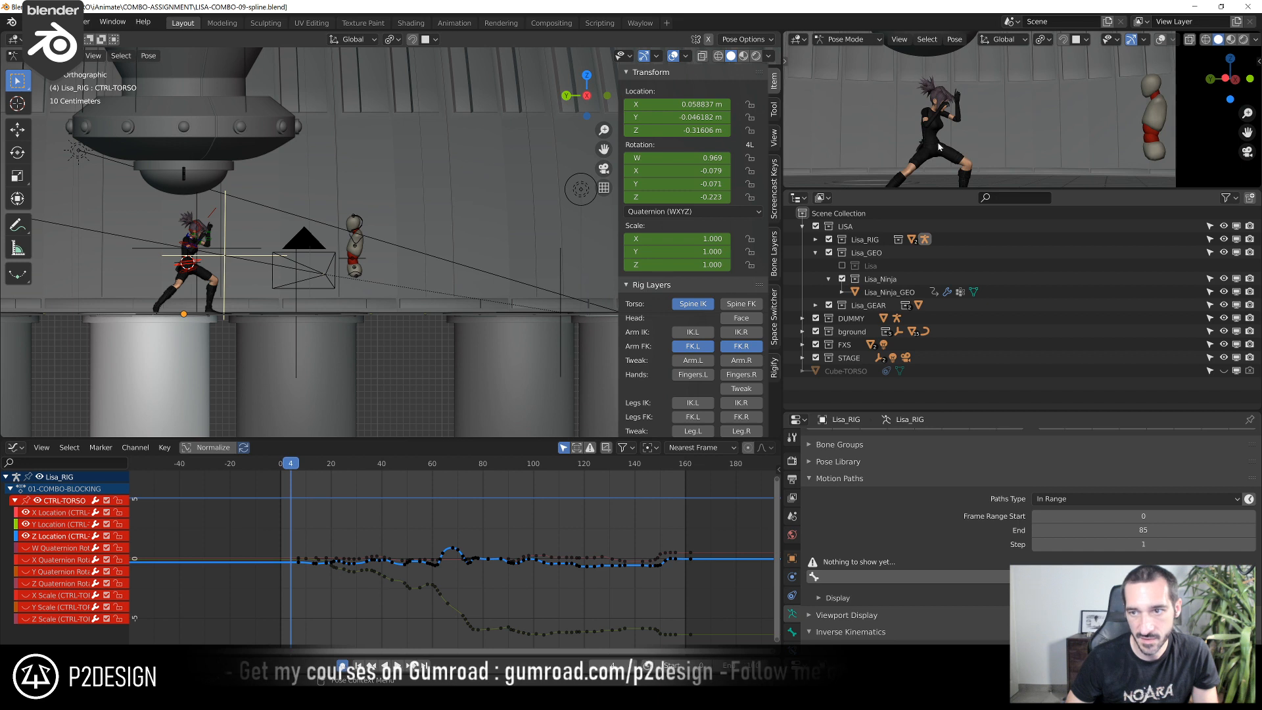
Enlarge the camera view and render the whole shot from it with Viewport Render Animation
{"action": "left_click_drag", "start_coordinate": [929, 189], "coordinate": [927, 388]}
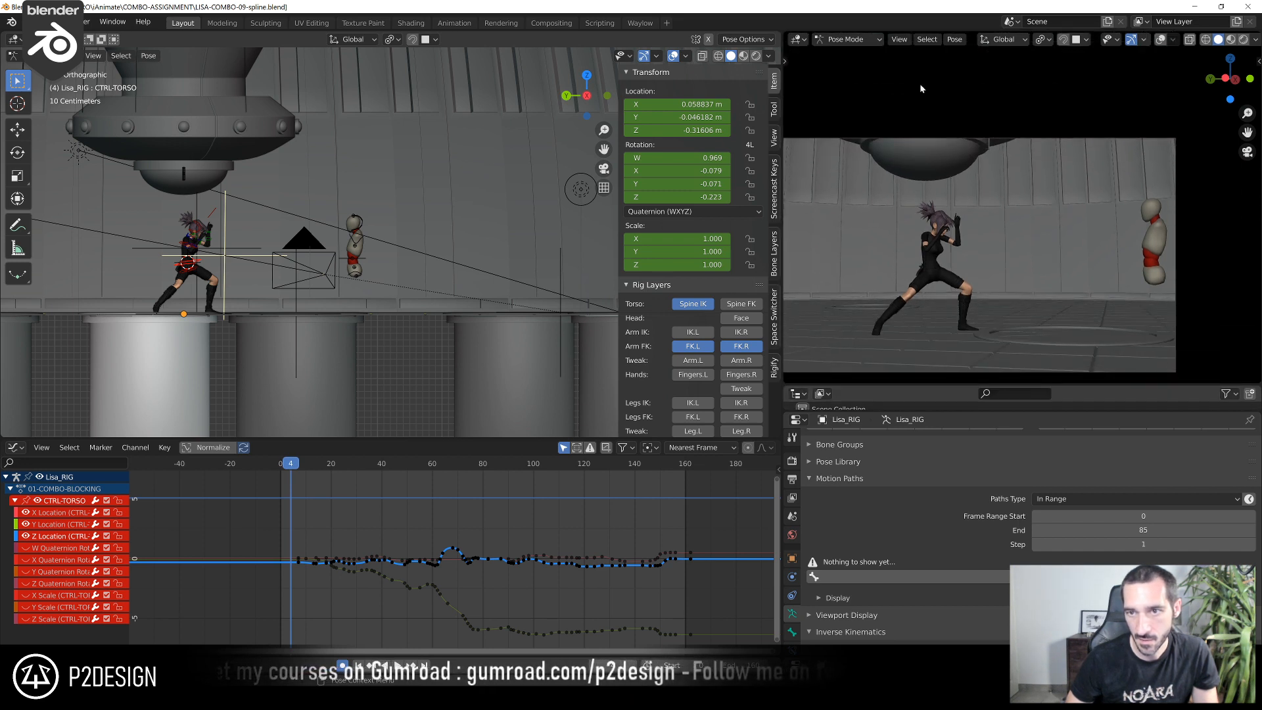
{"action": "left_click", "coordinate": [900, 40]}
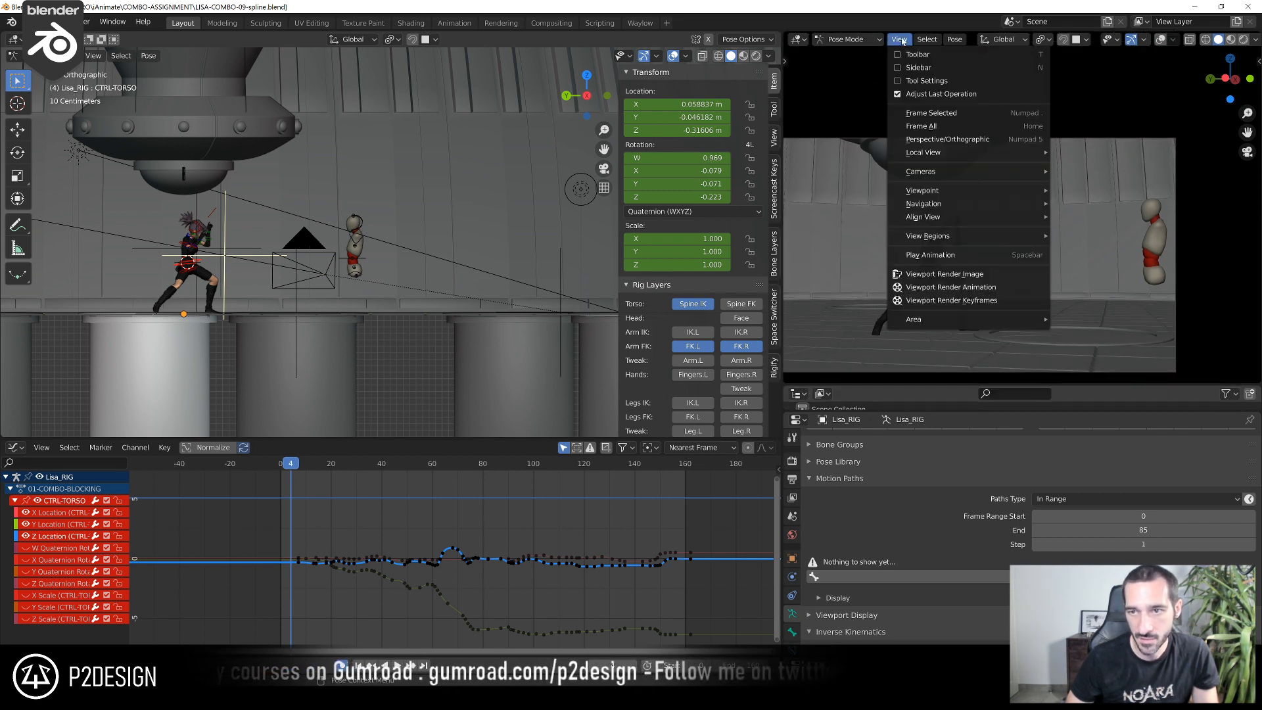
{"action": "left_click", "coordinate": [962, 290]}
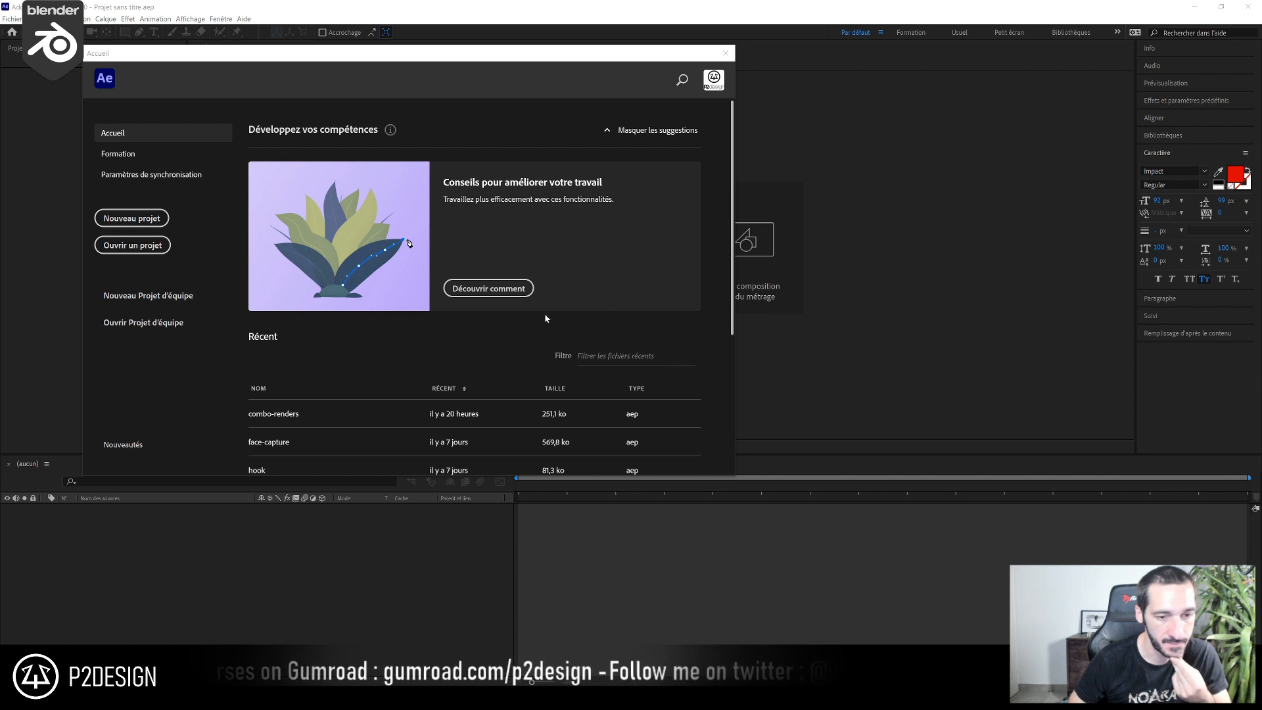
Switch to After Effects, open the recent combo-renders project and reload the 02-[0000-0180].png footage
{"action": "left_click", "coordinate": [321, 416]}
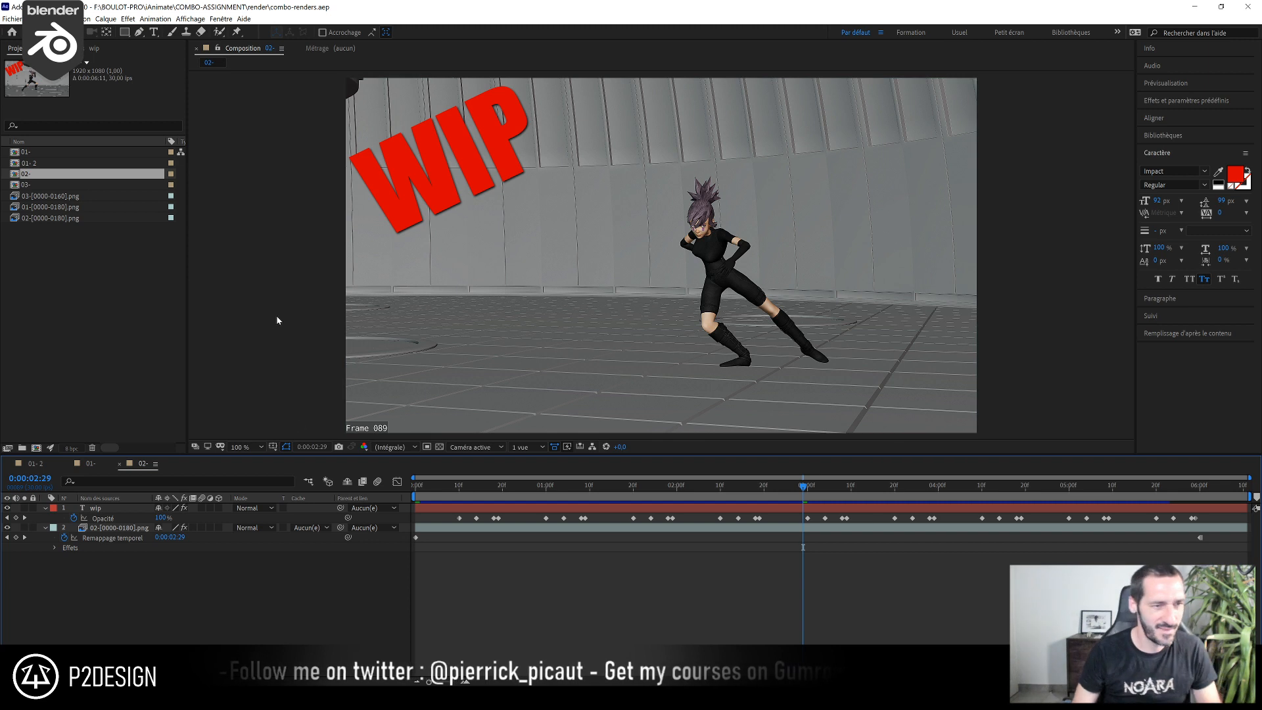
{"action": "left_click", "coordinate": [60, 195]}
{"action": "left_click", "coordinate": [57, 207]}
{"action": "left_click", "coordinate": [56, 215]}
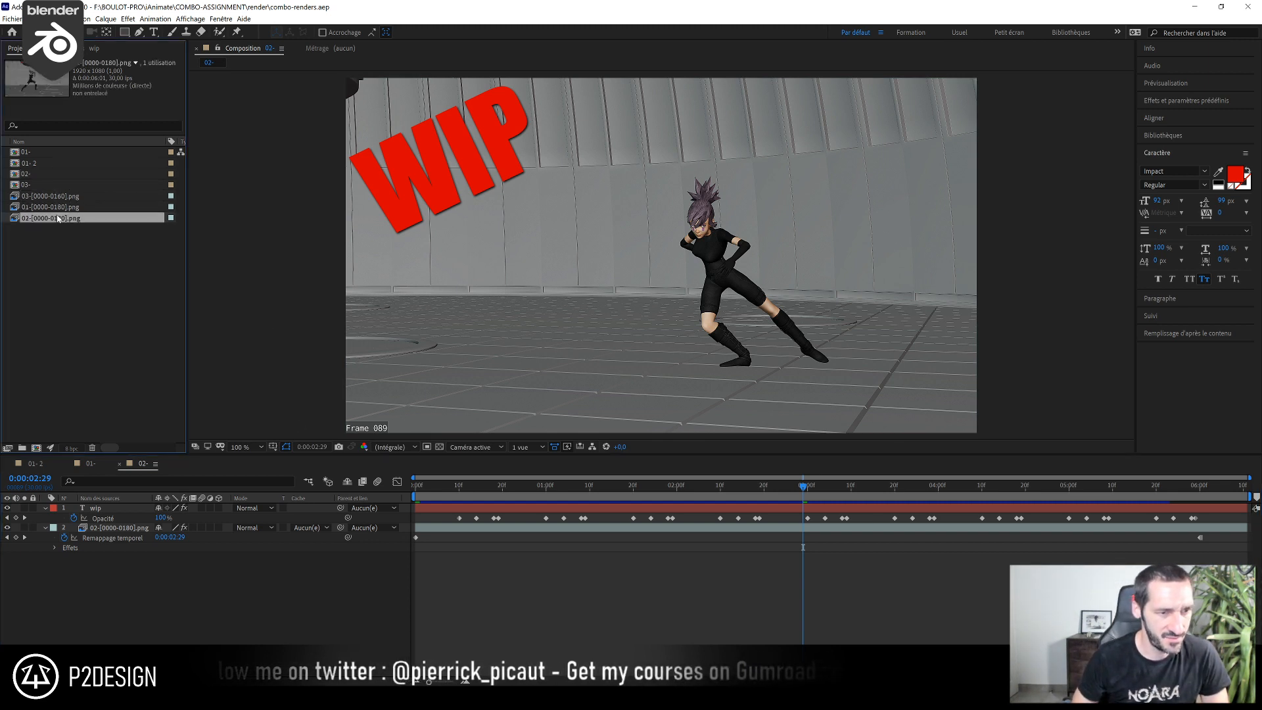
{"action": "right_click", "coordinate": [56, 215]}
{"action": "left_click", "coordinate": [113, 307]}
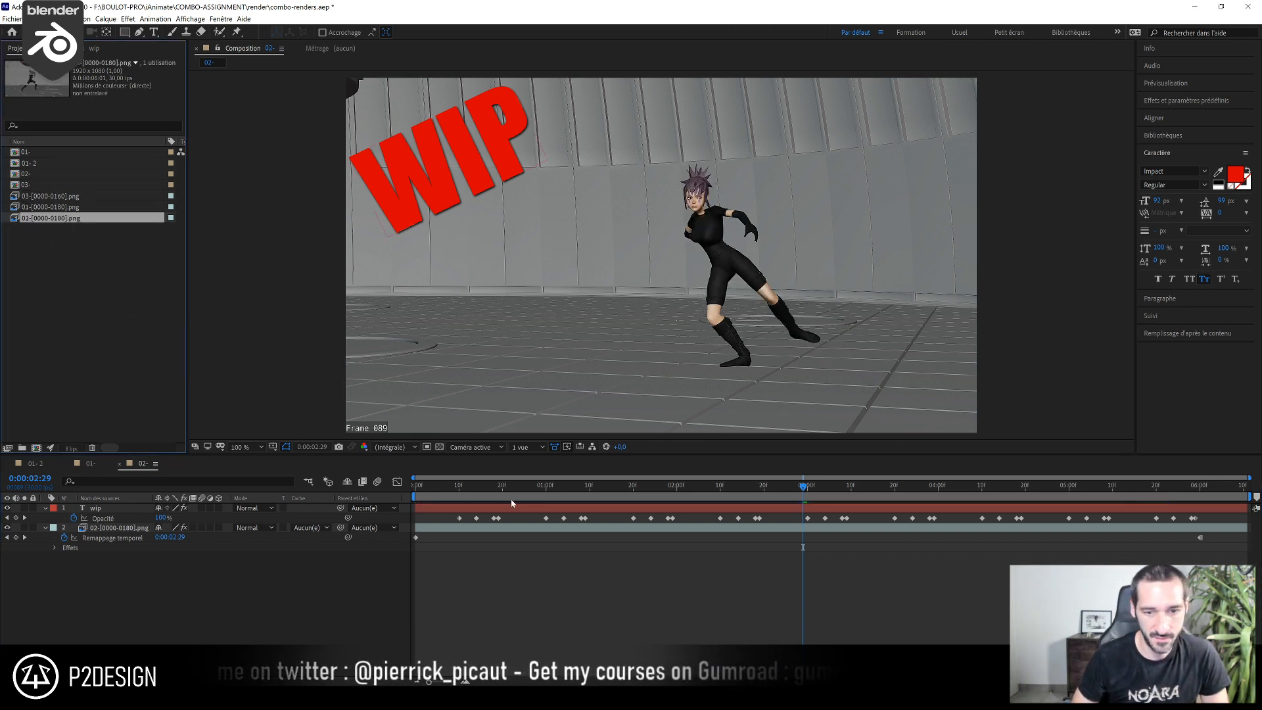
Preview the 02- composition from its first frame with the reloaded render
{"action": "left_click_drag", "start_coordinate": [455, 487], "coordinate": [407, 497]}
{"action": "key", "text": "space"}
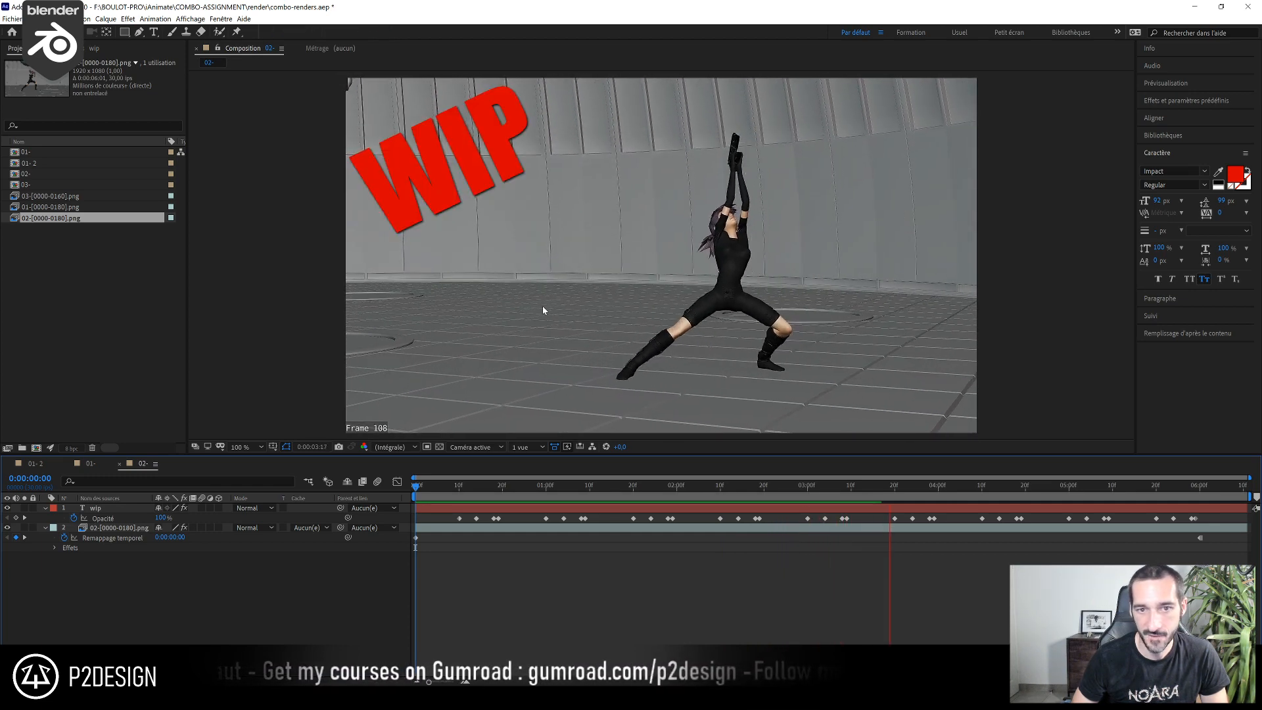
{"action": "key", "text": "space"}
Export the 02- composition to the Adobe Media Encoder queue
{"action": "left_click", "coordinate": [11, 19]}
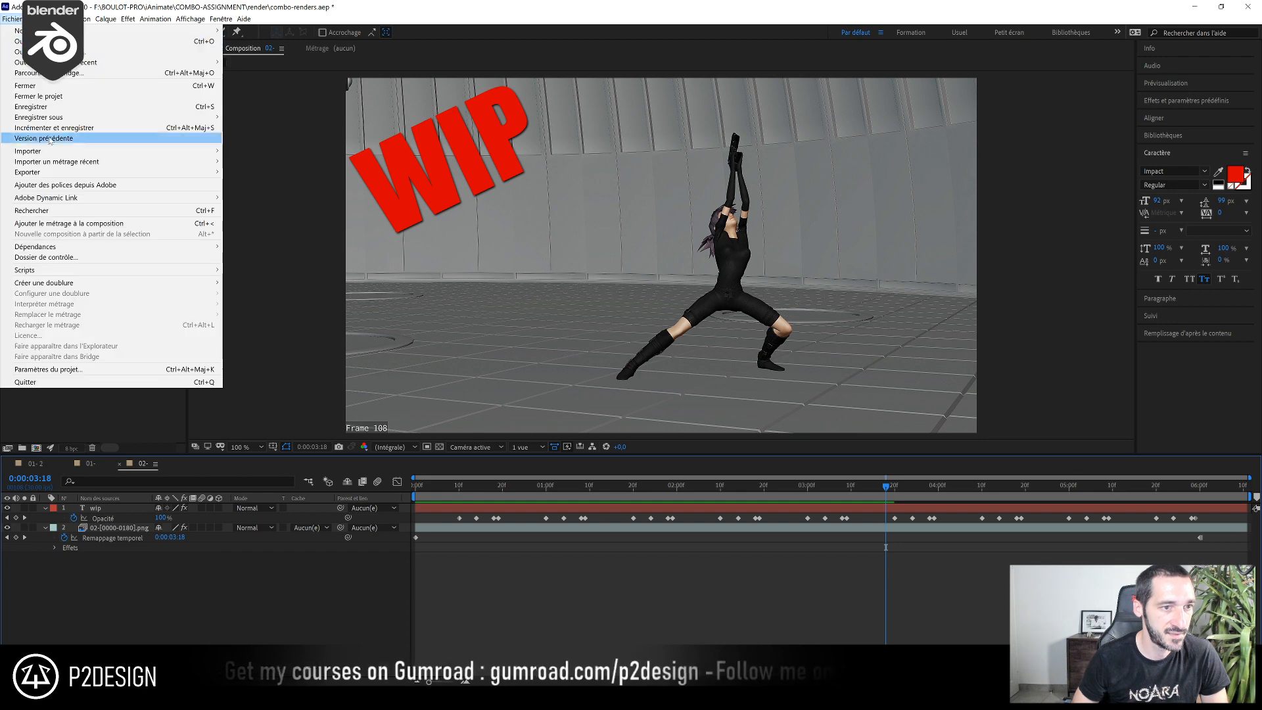
{"action": "mouse_move", "coordinate": [209, 178]}
{"action": "left_click", "coordinate": [266, 182]}
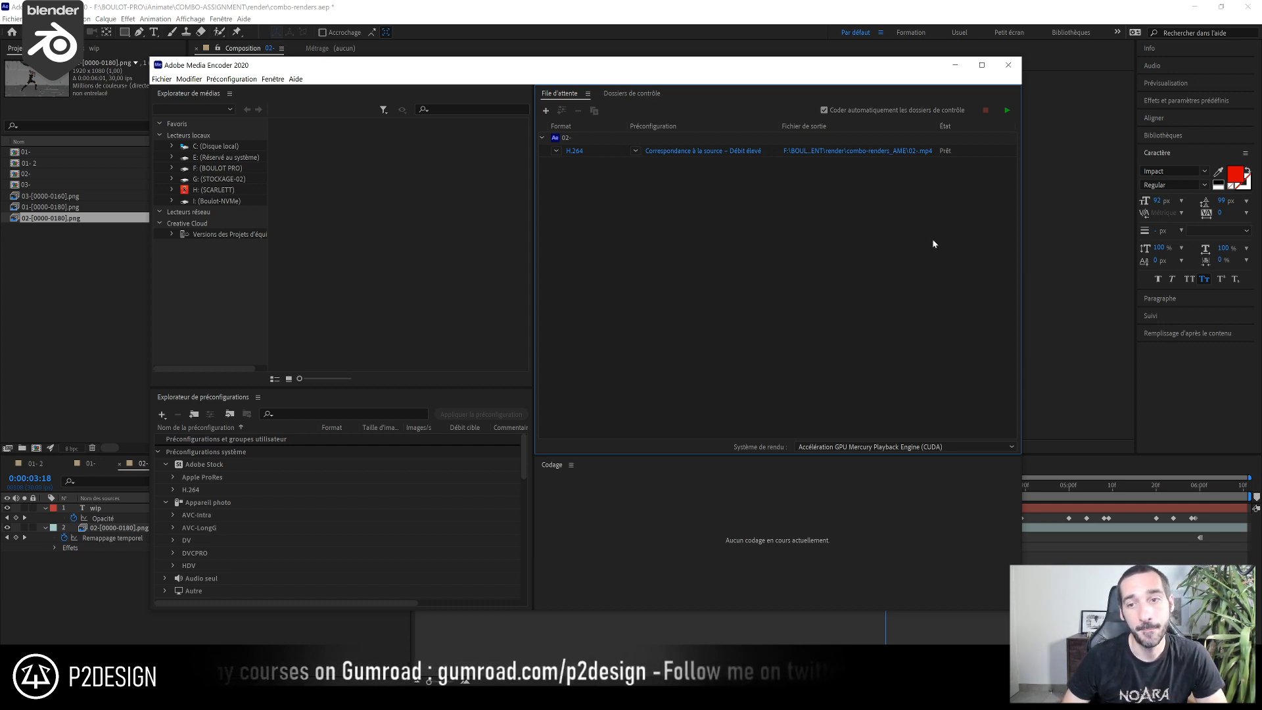
Set the queued H.264 export's output file to 03-.mp4 in the desktop folder (Bureau)
{"action": "left_click", "coordinate": [921, 153]}
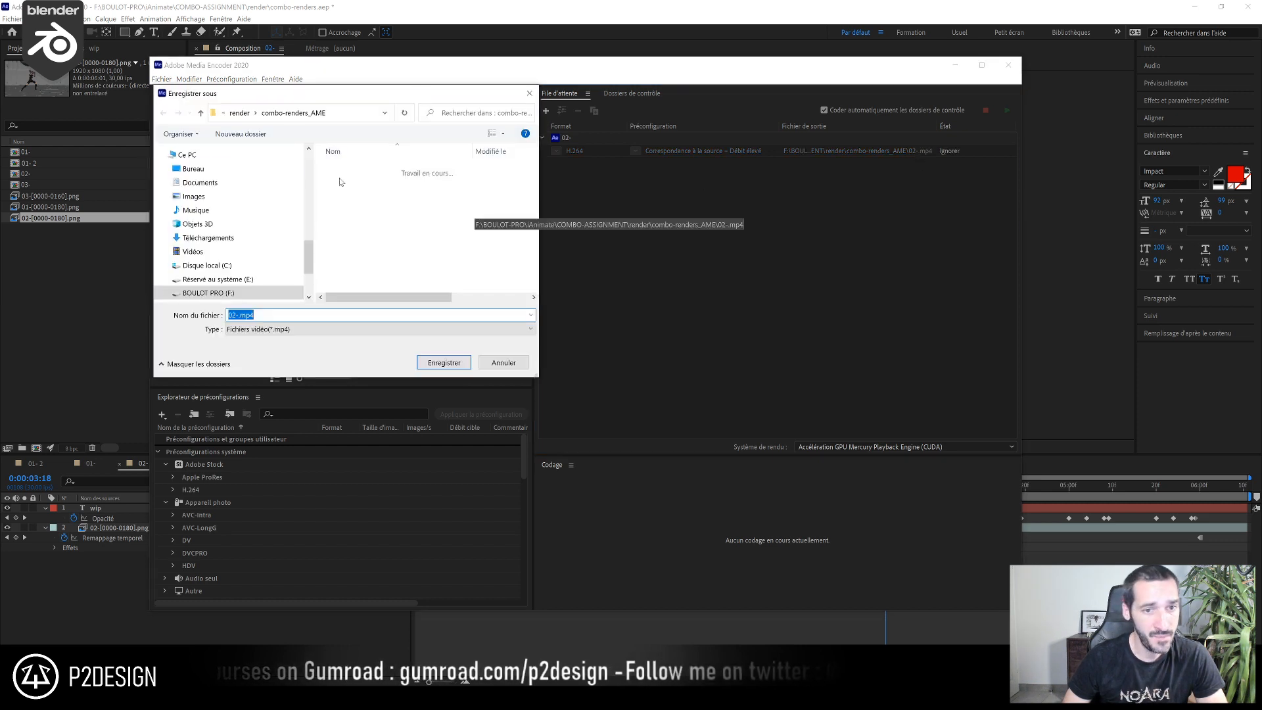
{"action": "left_click", "coordinate": [211, 168]}
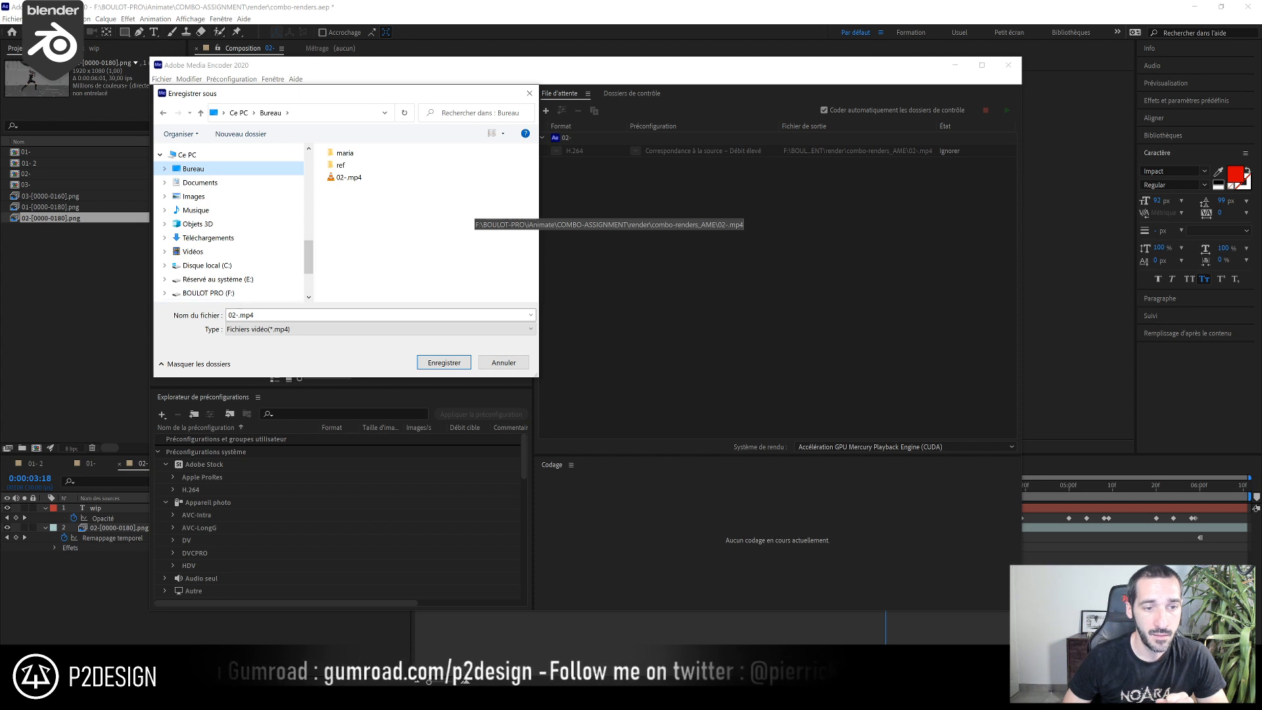
{"action": "left_click", "coordinate": [265, 316]}
{"action": "left_click", "coordinate": [236, 317]}
{"action": "key", "text": "BackSpace"}
{"action": "type", "text": "3"}
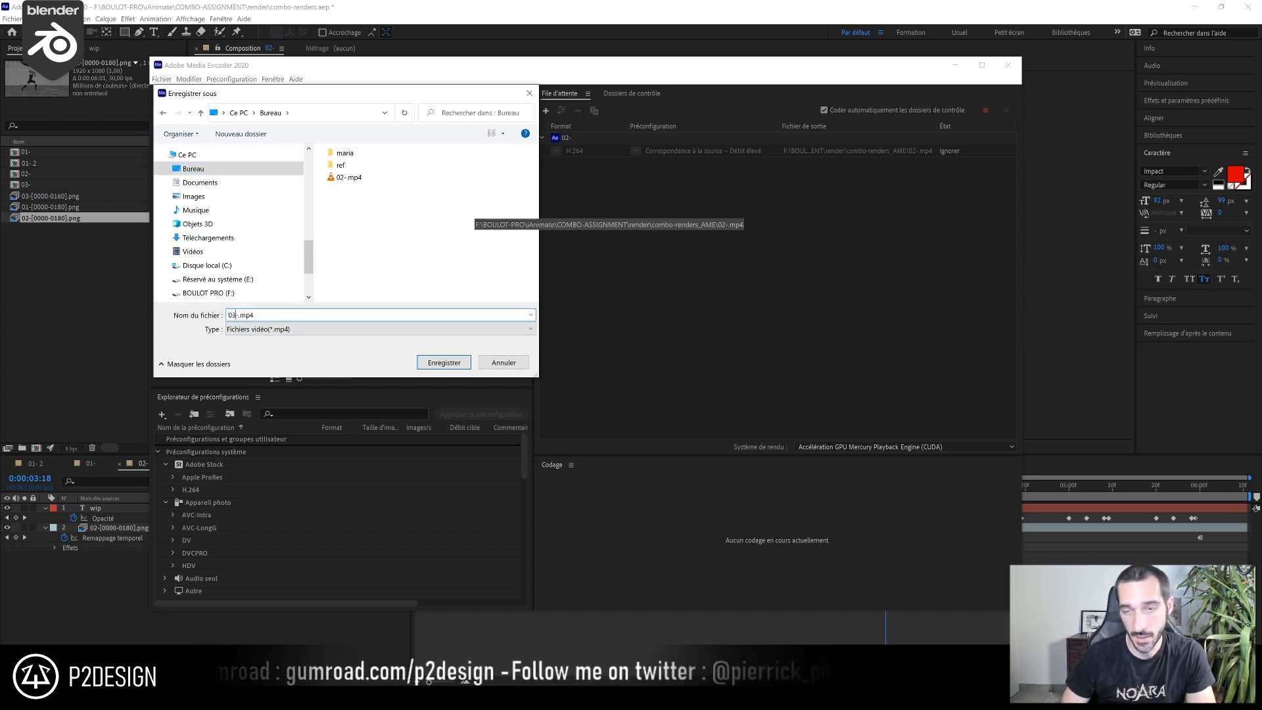
{"action": "key", "text": "Return"}
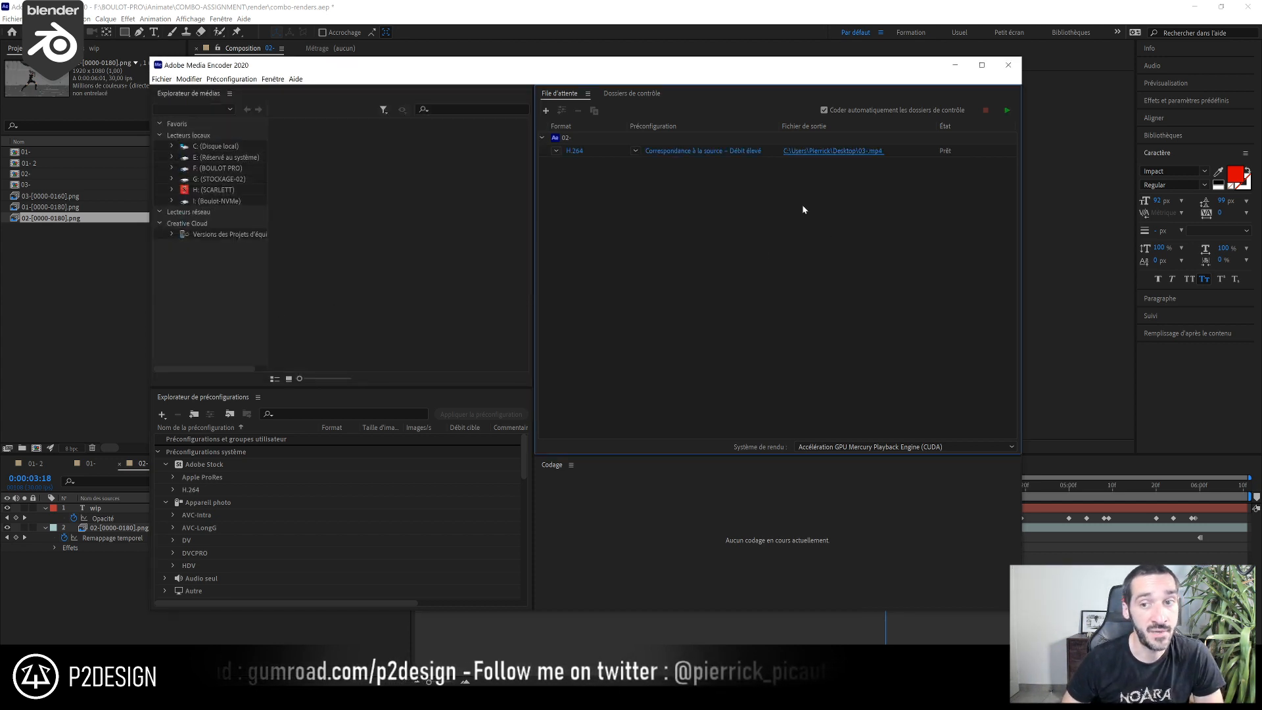
Enable maximum render quality in the queued export's settings, accept them, and move the Media Encoder window aside
{"action": "left_click", "coordinate": [752, 153]}
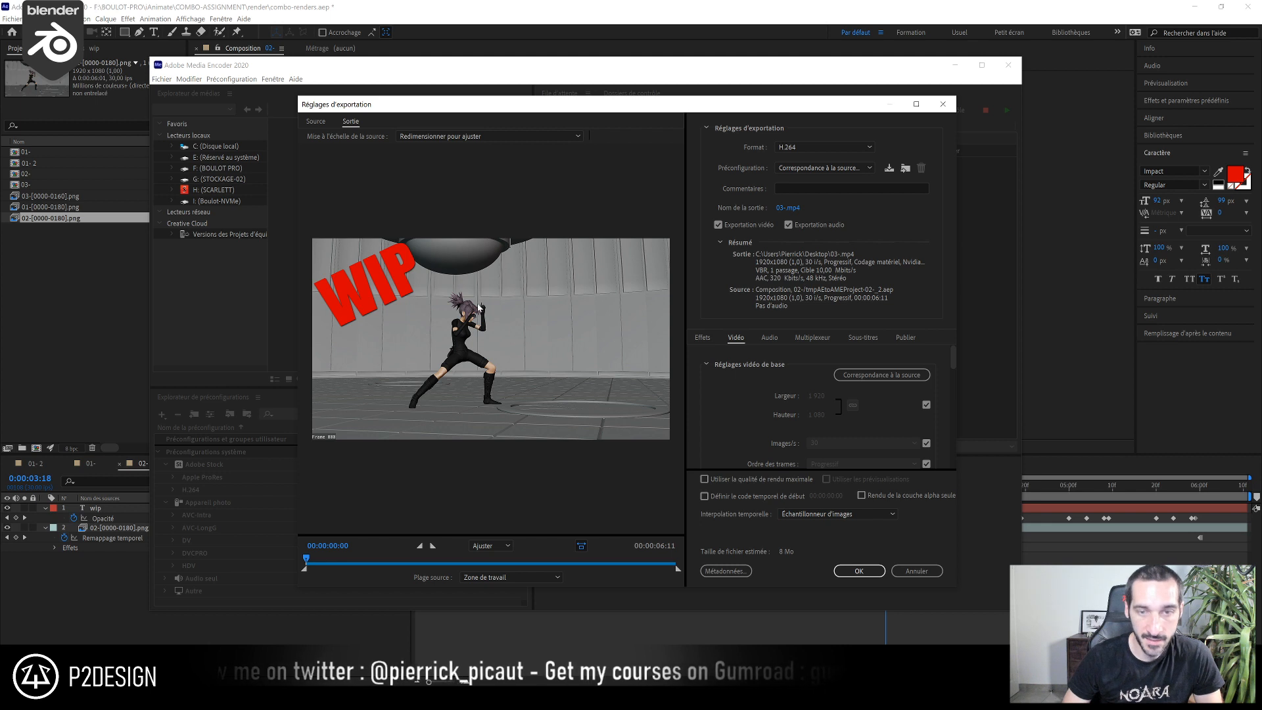
{"action": "left_click", "coordinate": [704, 480]}
{"action": "scroll", "coordinate": [723, 433], "scroll_direction": "down", "scroll_amount": 3}
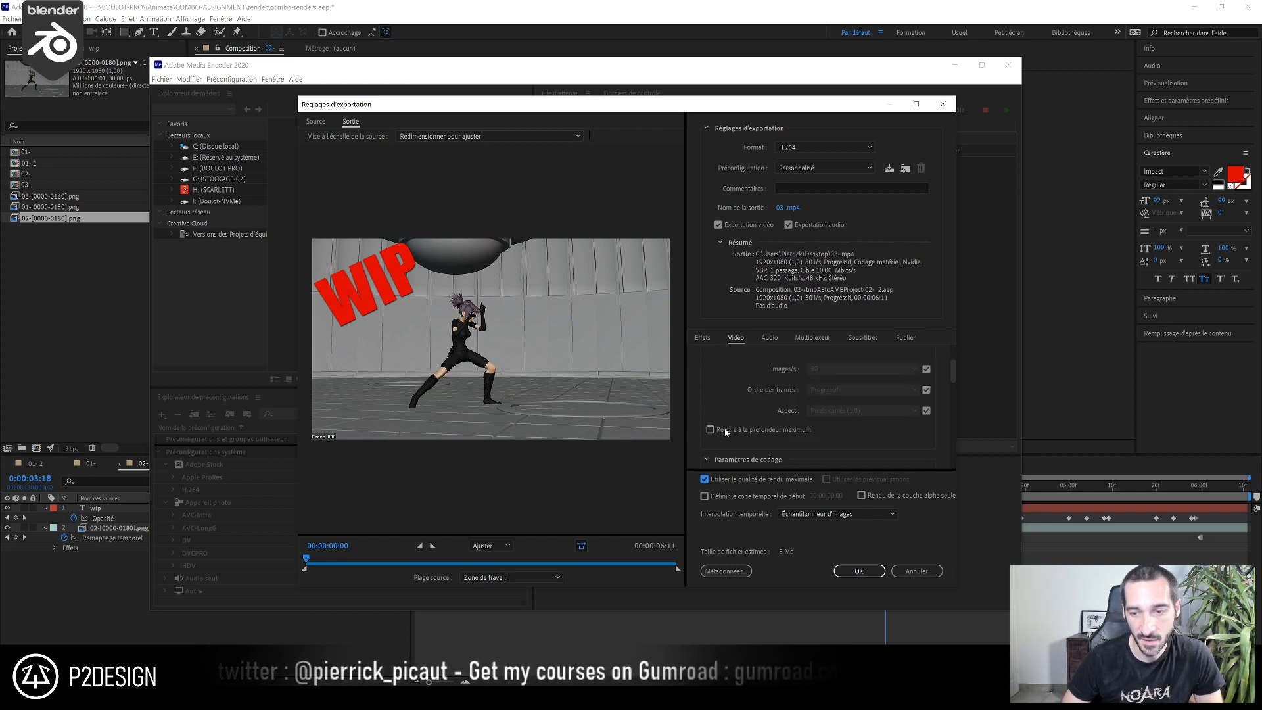
{"action": "scroll", "coordinate": [725, 426], "scroll_direction": "up", "scroll_amount": 1}
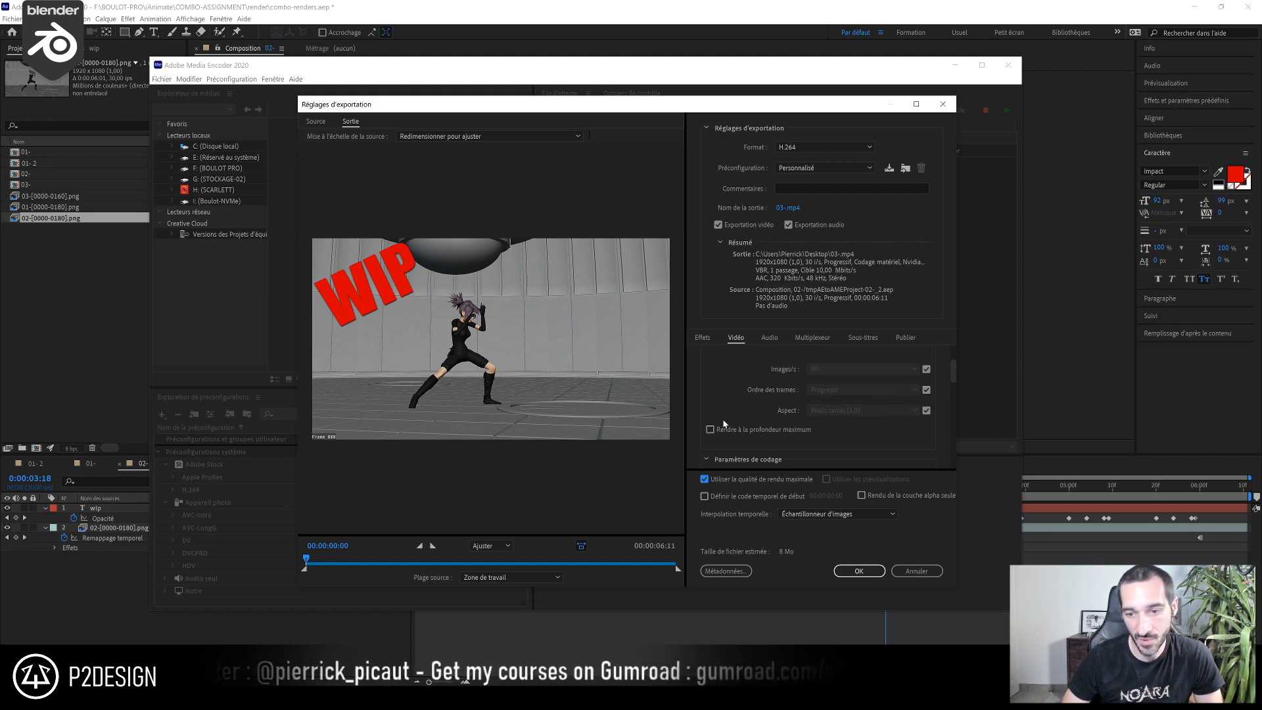
{"action": "scroll", "coordinate": [722, 430], "scroll_direction": "up", "scroll_amount": 2}
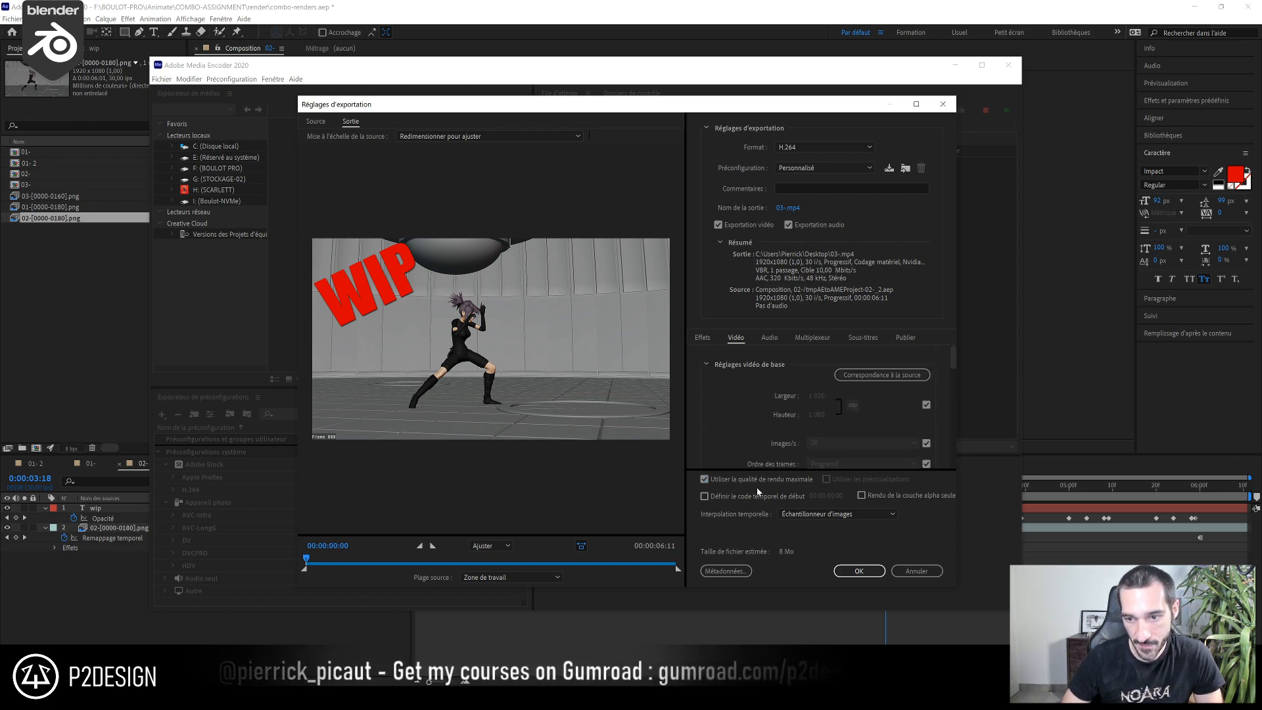
{"action": "left_click", "coordinate": [859, 571]}
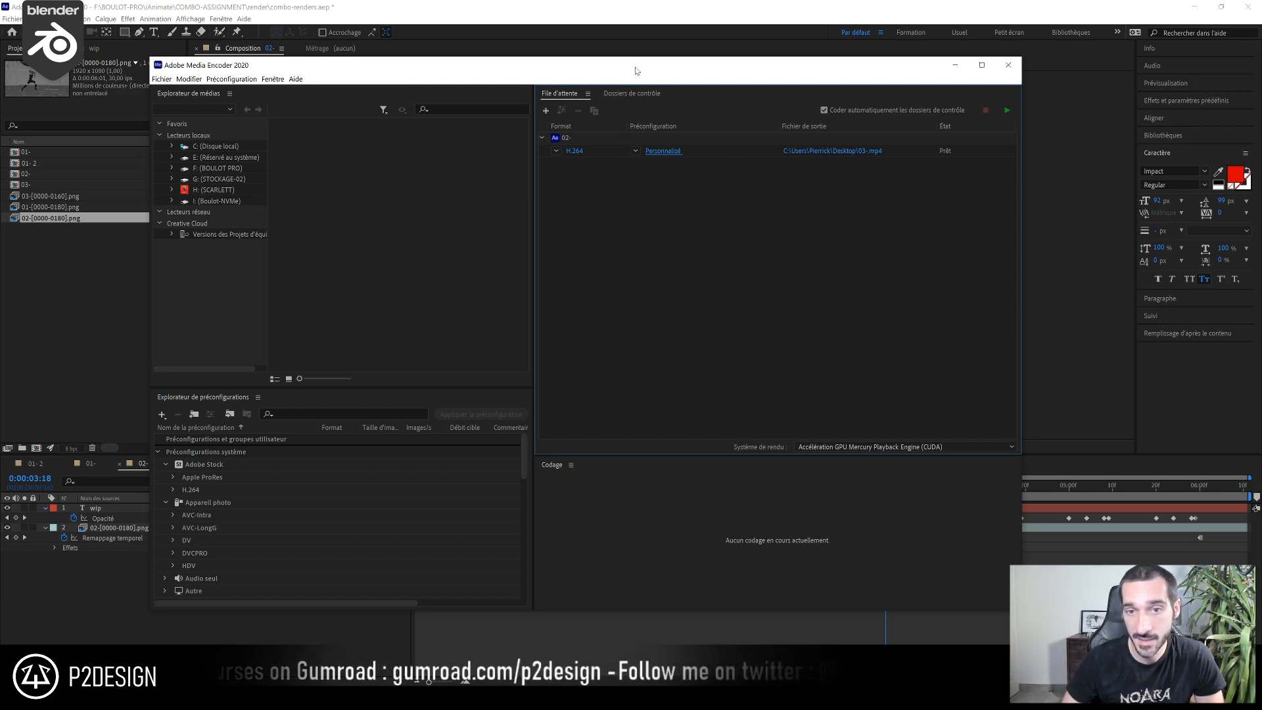
{"action": "left_click_drag", "start_coordinate": [636, 67], "coordinate": [552, 47]}
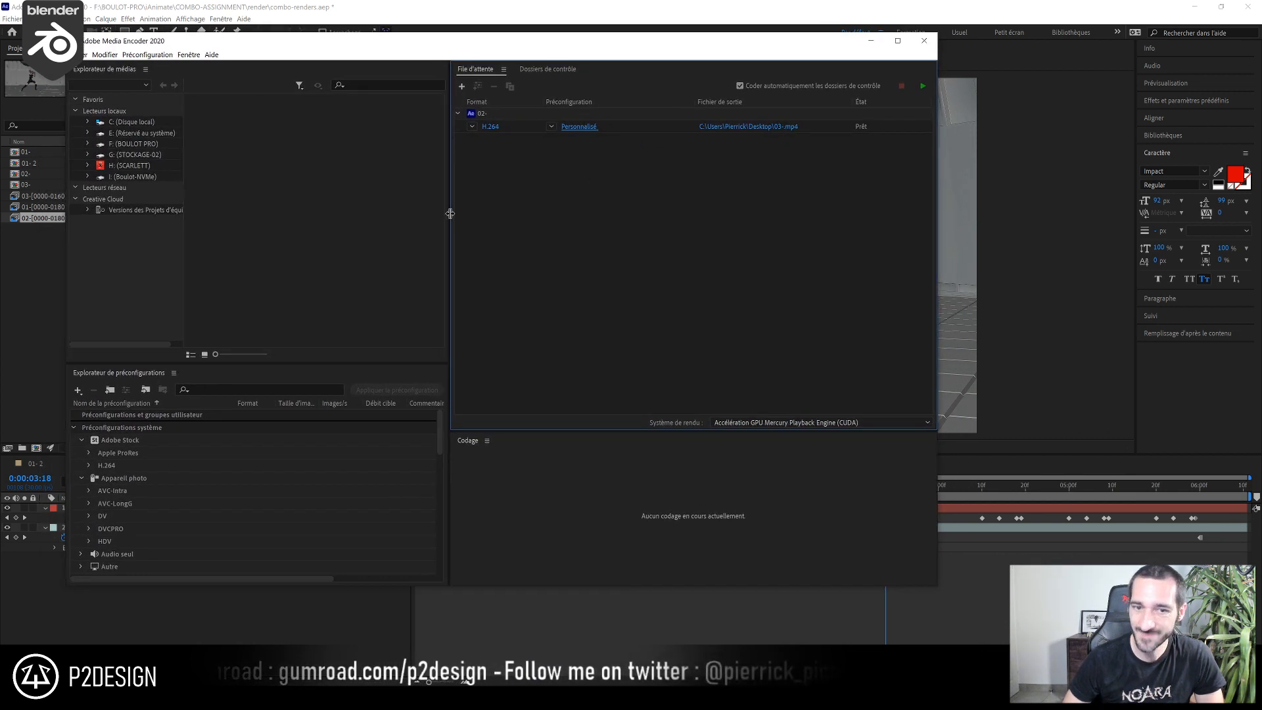
Start encoding the queued 03-.mp4 export, and close the Blender Render window
{"action": "left_click", "coordinate": [923, 87]}
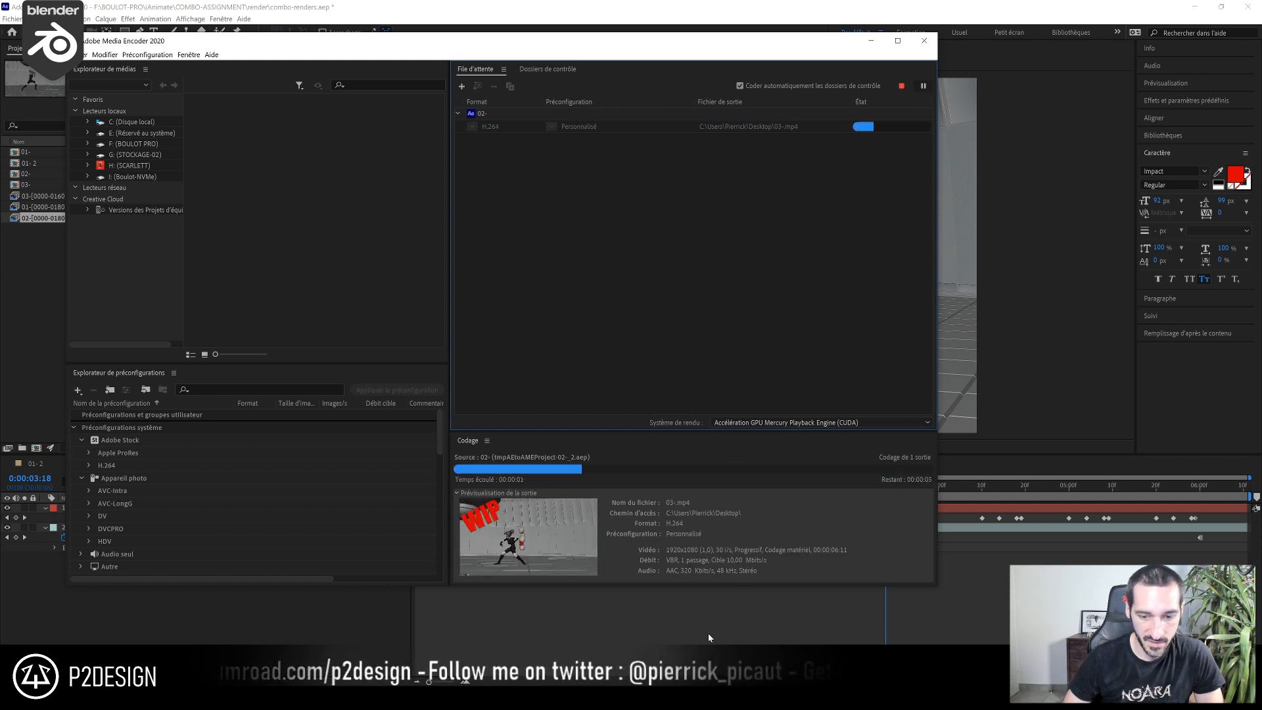
{"action": "left_click", "coordinate": [358, 697]}
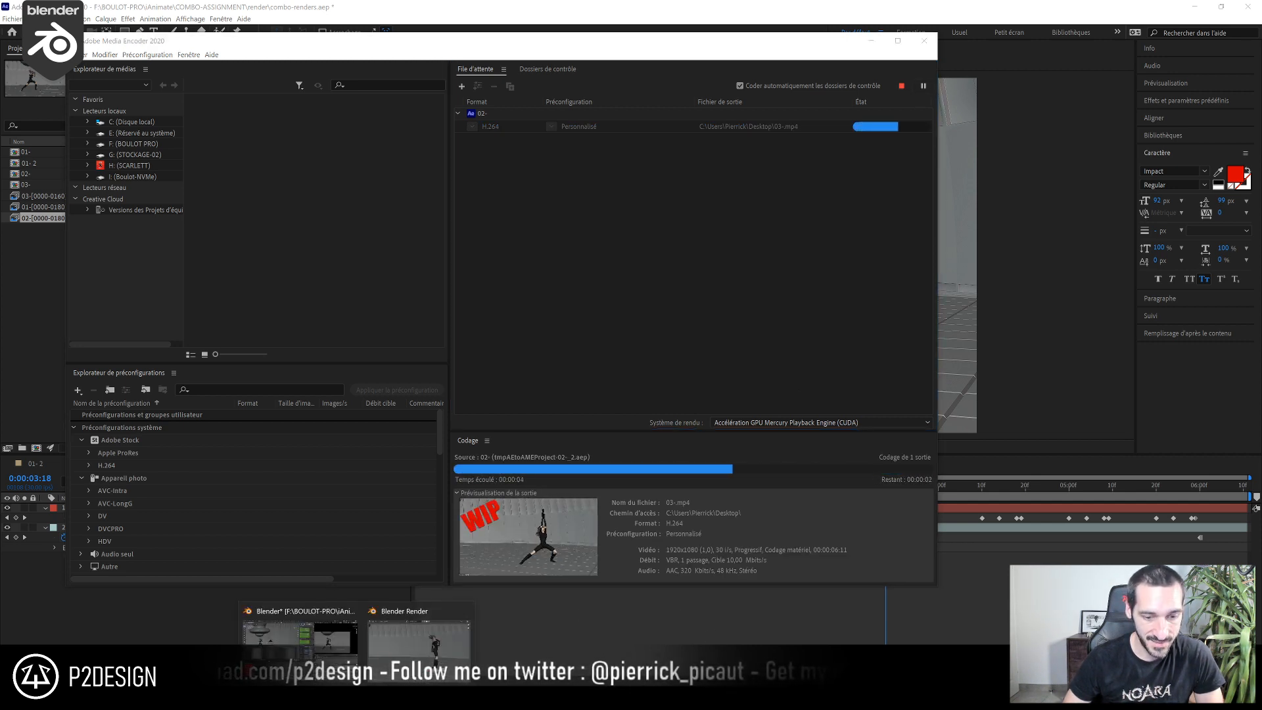
{"action": "left_click", "coordinate": [420, 638]}
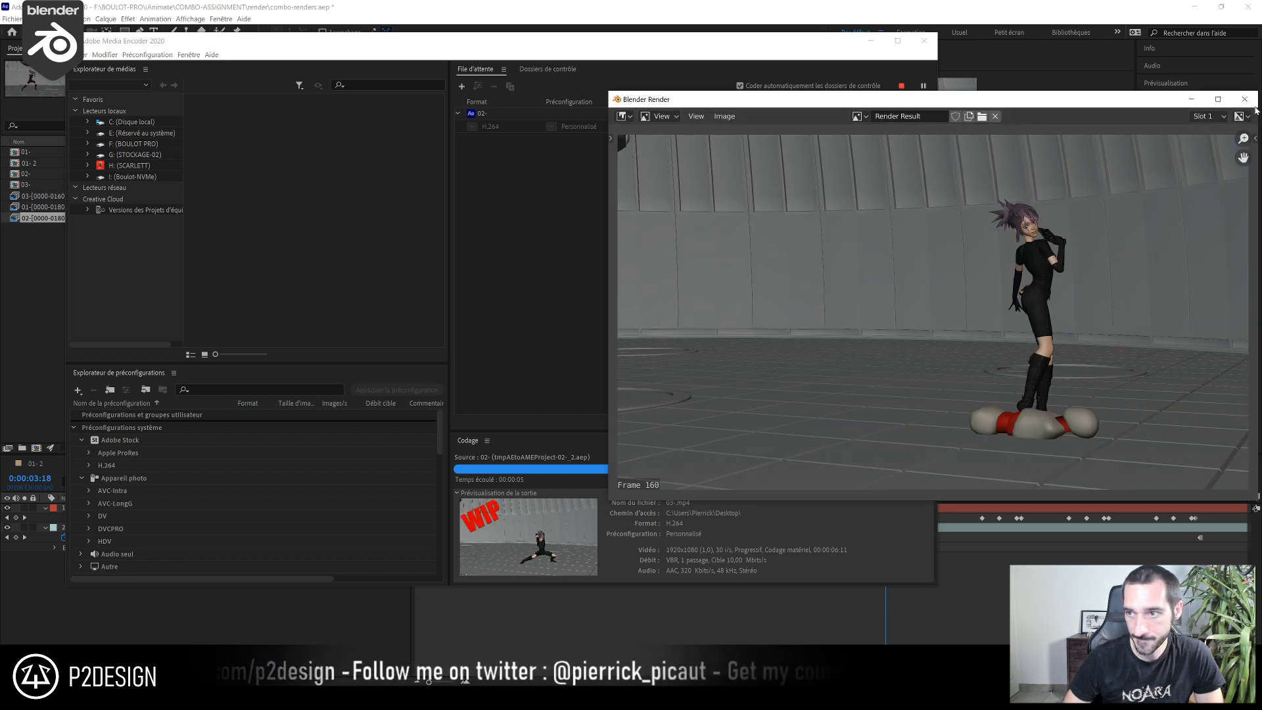
{"action": "left_click", "coordinate": [1245, 99]}
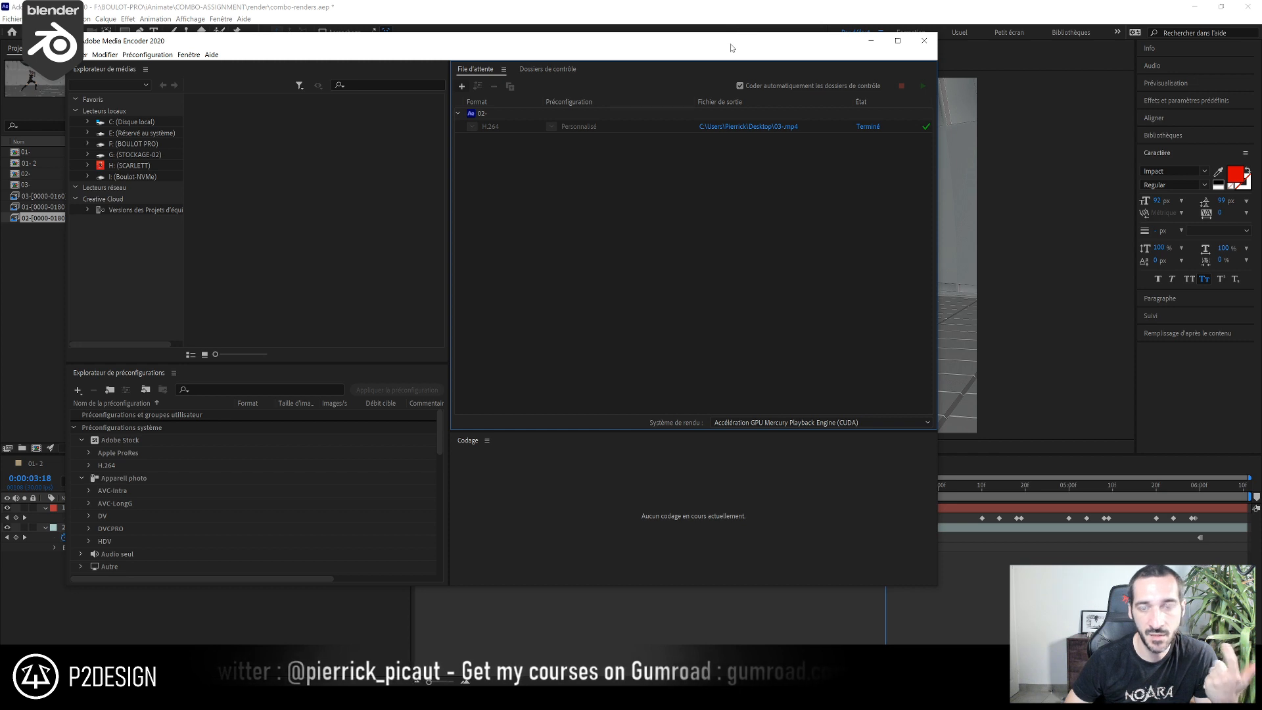
Close Media Encoder and minimize both After Effects and Blender to reach the desktop
{"action": "left_click_drag", "start_coordinate": [736, 48], "coordinate": [780, 104]}
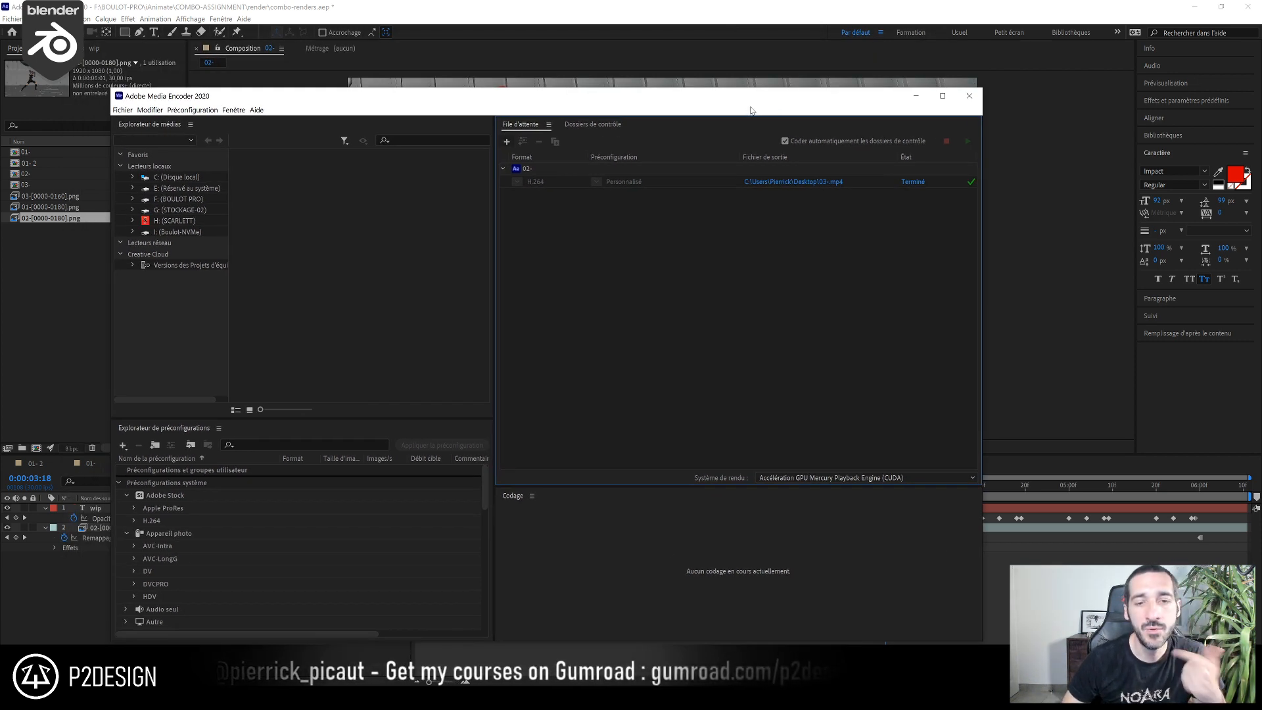
{"action": "left_click", "coordinate": [969, 98]}
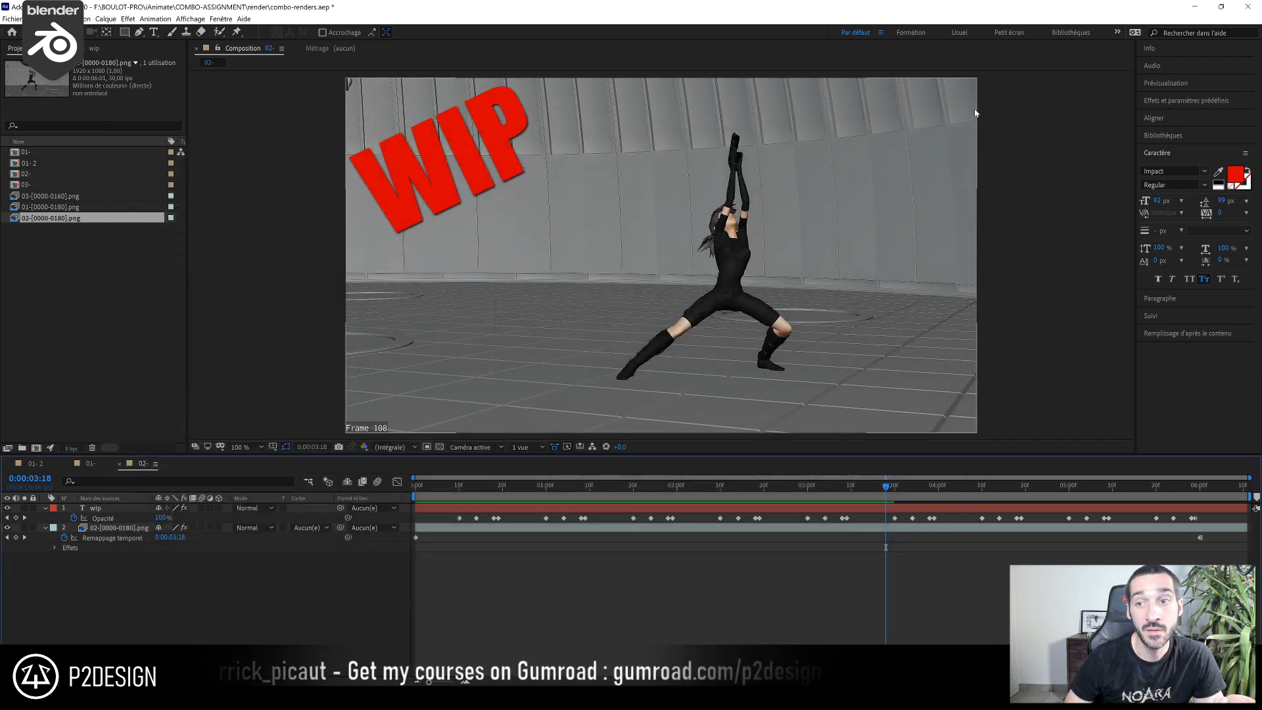
{"action": "left_click", "coordinate": [1195, 6]}
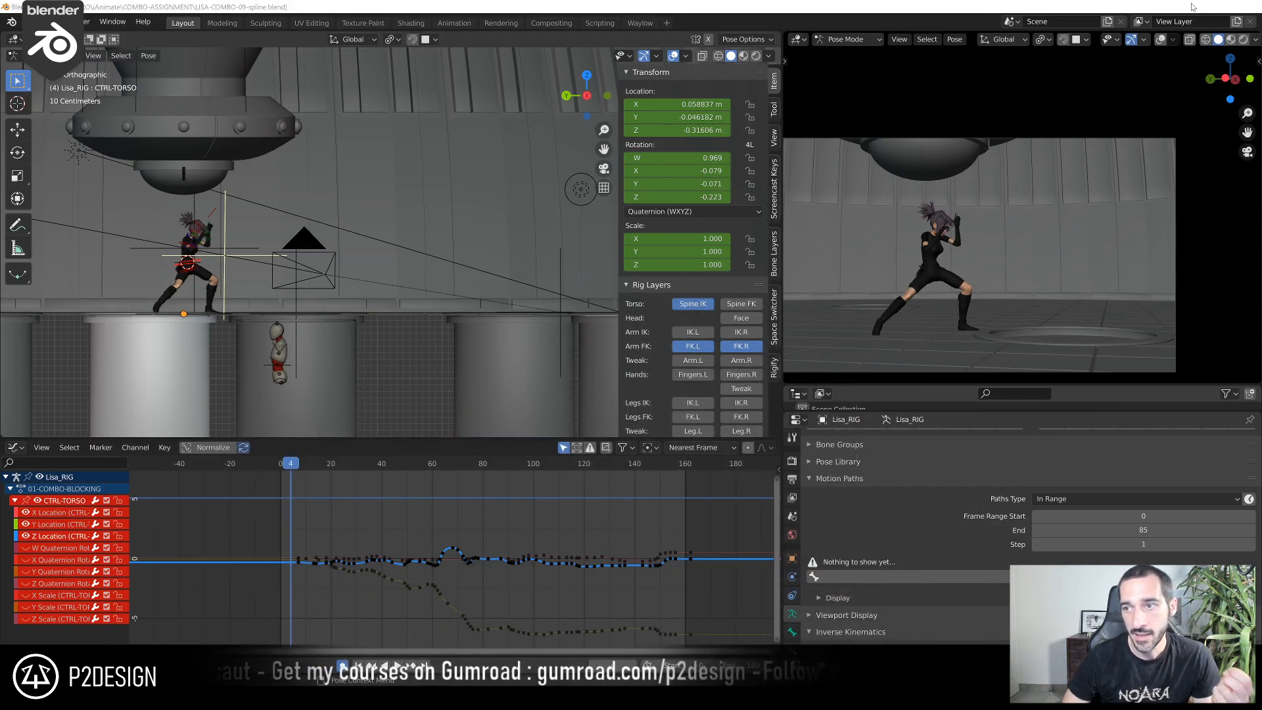
{"action": "left_click", "coordinate": [1195, 6]}
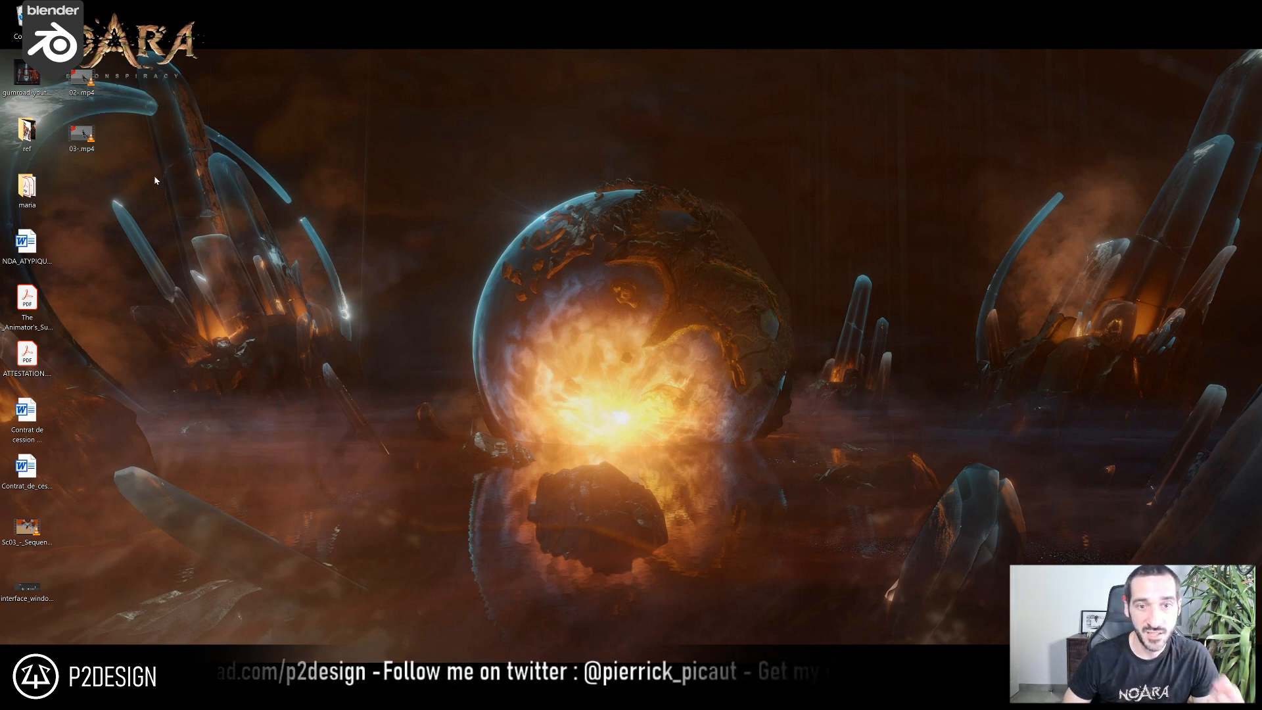
Play the exported 03-.mp4 from the desktop in VLC and view it in full screen
{"action": "left_click_drag", "start_coordinate": [0, 150], "coordinate": [530, 34]}
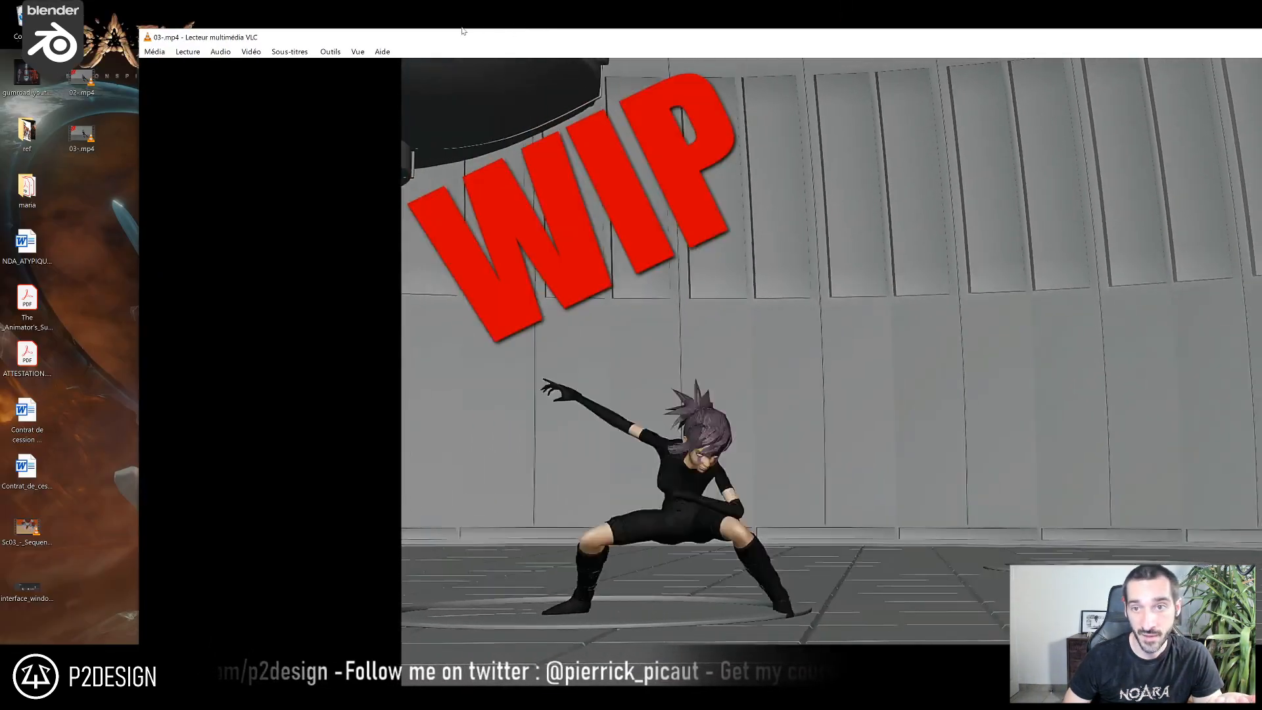
{"action": "double_click", "coordinate": [517, 43]}
{"action": "double_click", "coordinate": [1054, 376]}
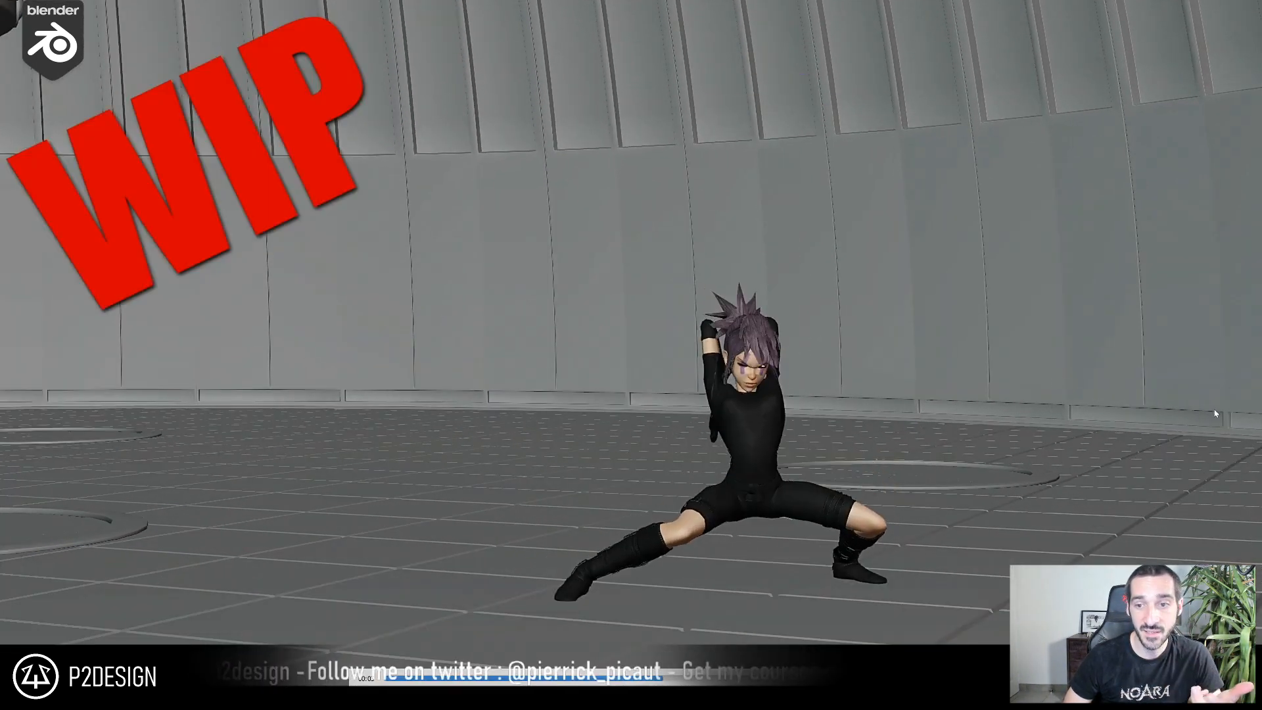
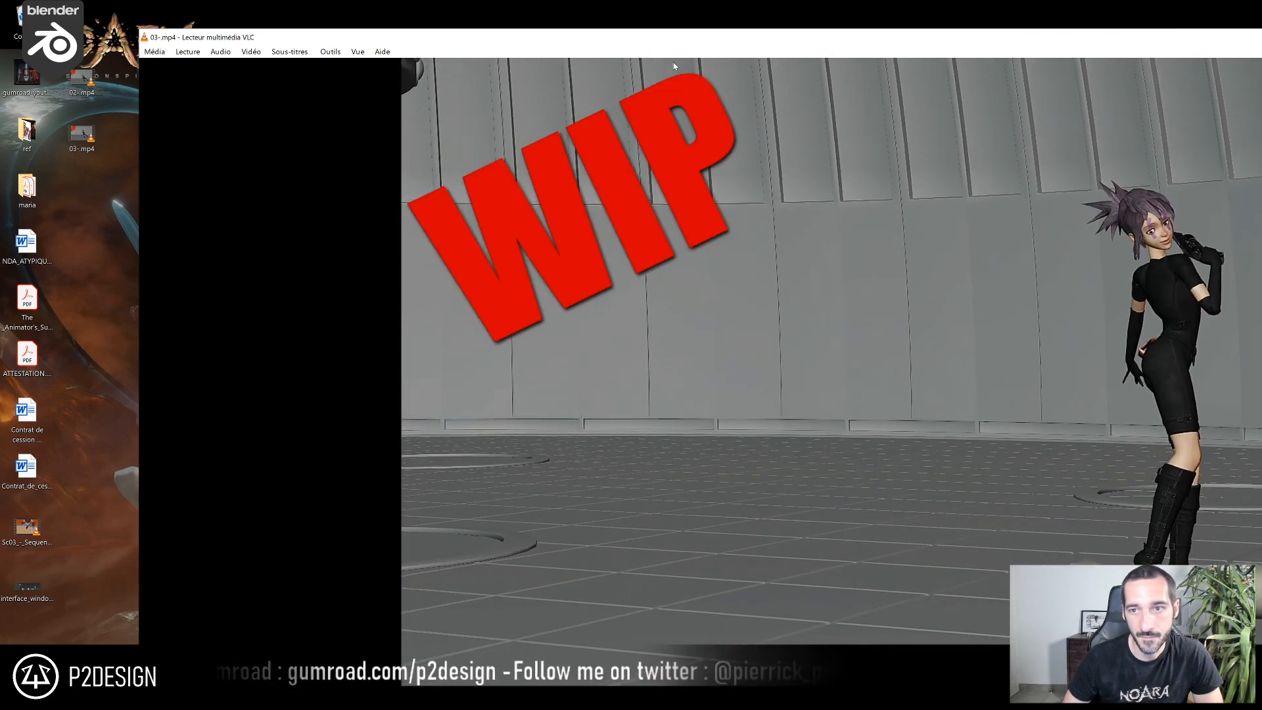
Minimize the VLC player, switch back to Blender, and save LISA-COMBO-09-spline.blend
{"action": "left_click_drag", "start_coordinate": [695, 40], "coordinate": [344, 94]}
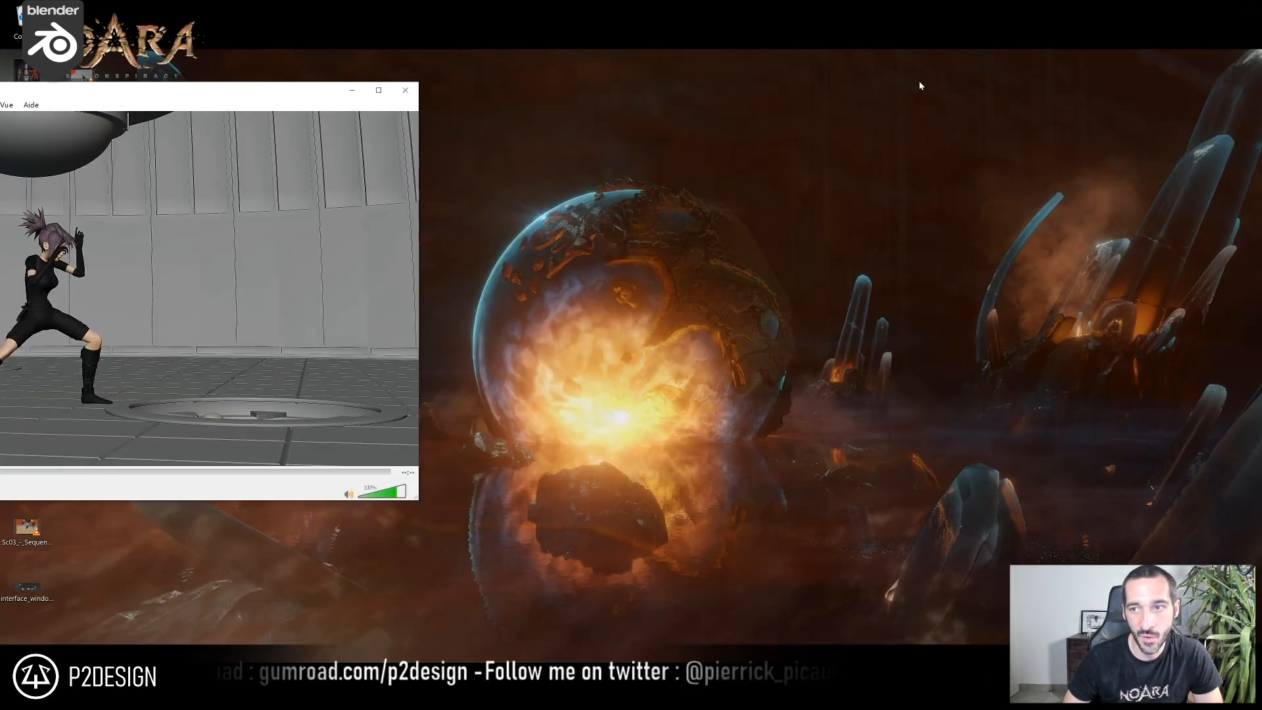
{"action": "left_click", "coordinate": [353, 90]}
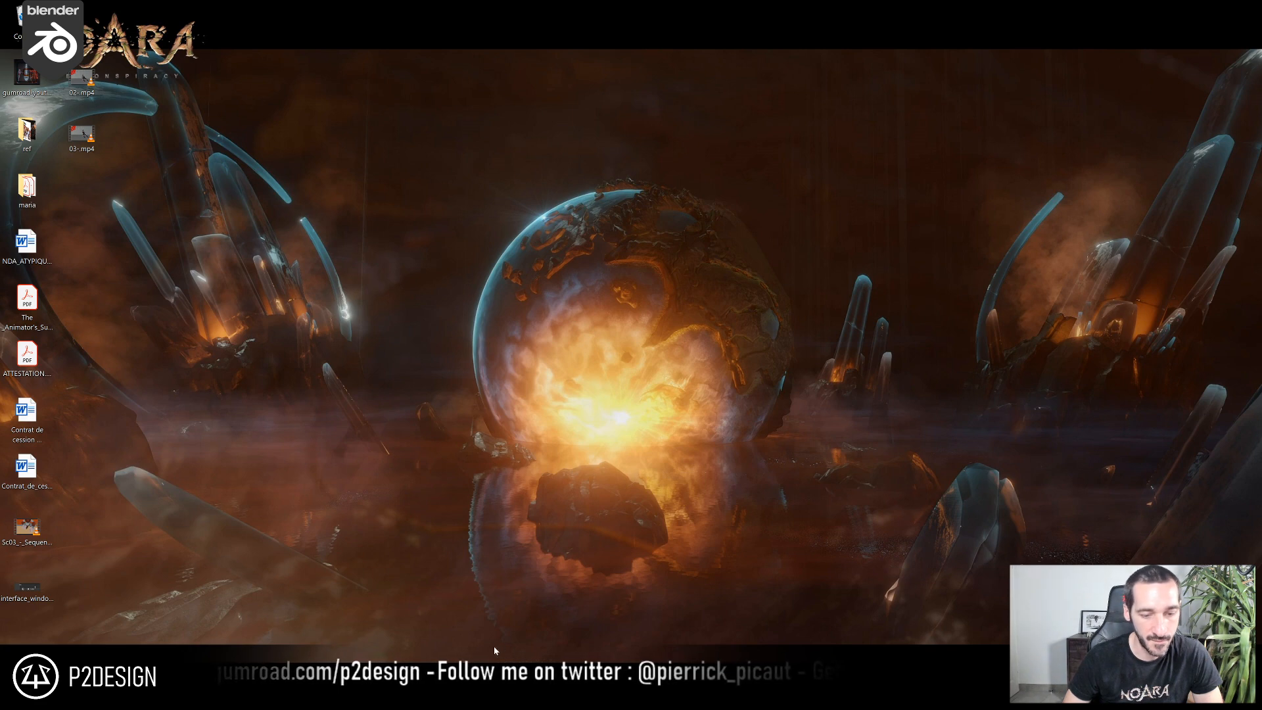
{"action": "left_click", "coordinate": [495, 697]}
{"action": "scroll", "coordinate": [979, 321], "scroll_direction": "up", "scroll_amount": 2}
{"action": "scroll", "coordinate": [981, 323], "scroll_direction": "down", "scroll_amount": 1}
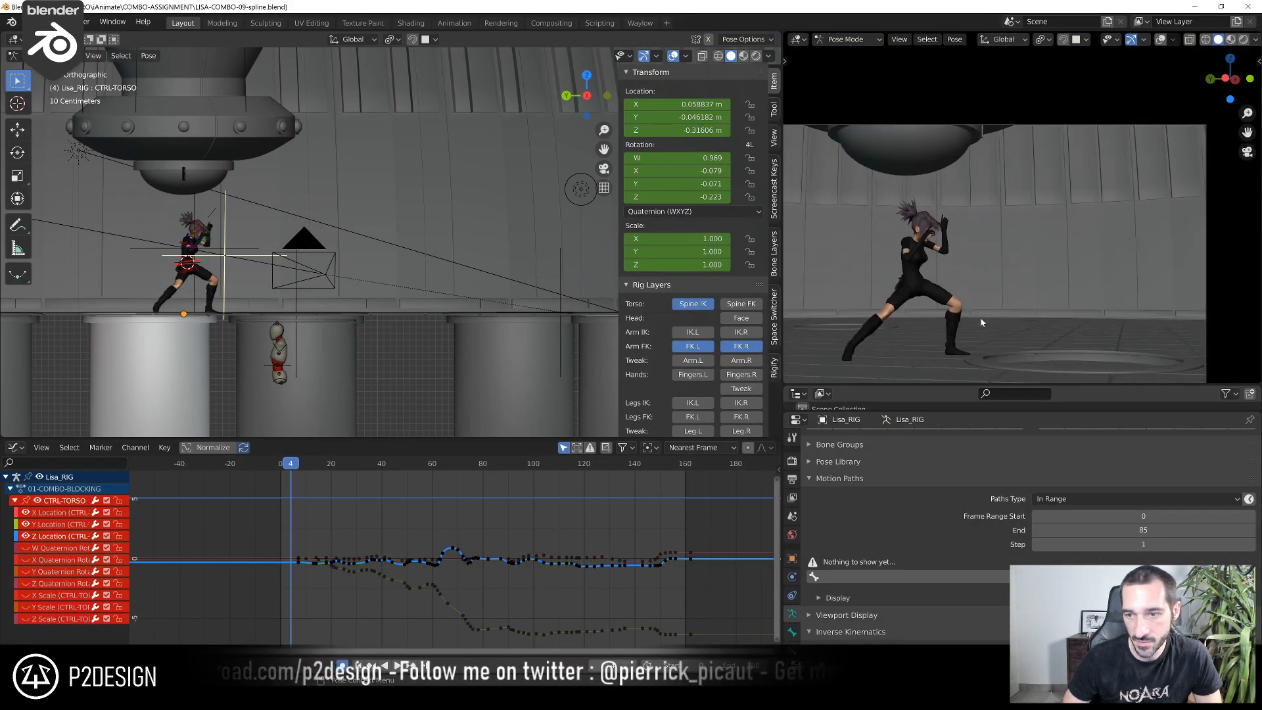
{"action": "scroll", "coordinate": [979, 321], "scroll_direction": "down", "scroll_amount": 3}
{"action": "key", "text": "ctrl+s"}
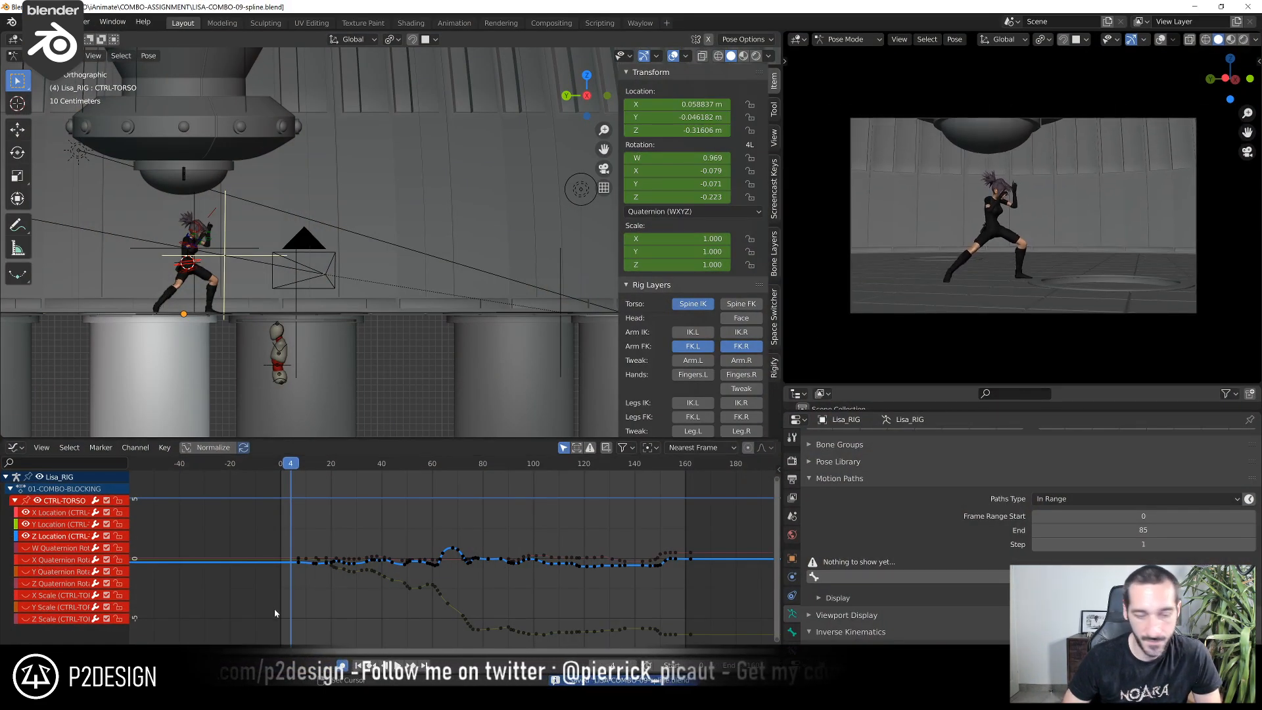
Open the earlier LISA-COMBO-07.blend from the COMBO-ASSIGNMENT folder in a new Blender instance
{"action": "left_click", "coordinate": [309, 697]}
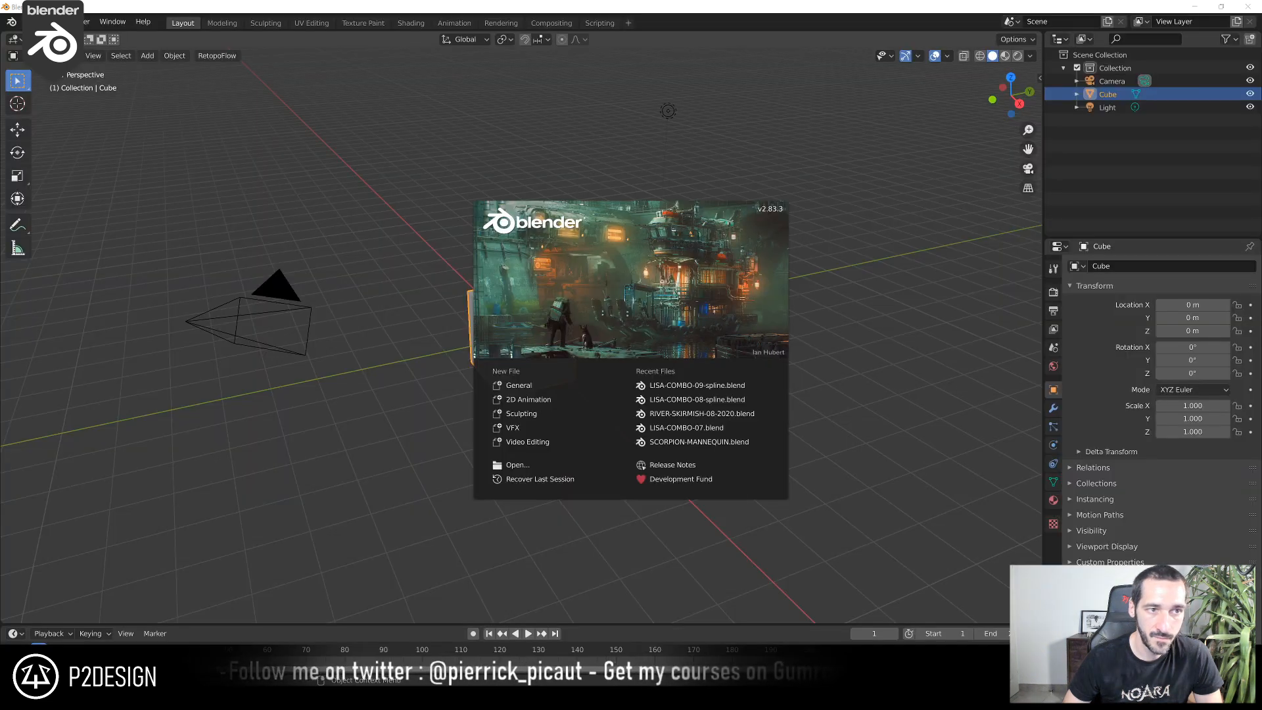
{"action": "left_click", "coordinate": [31, 21]}
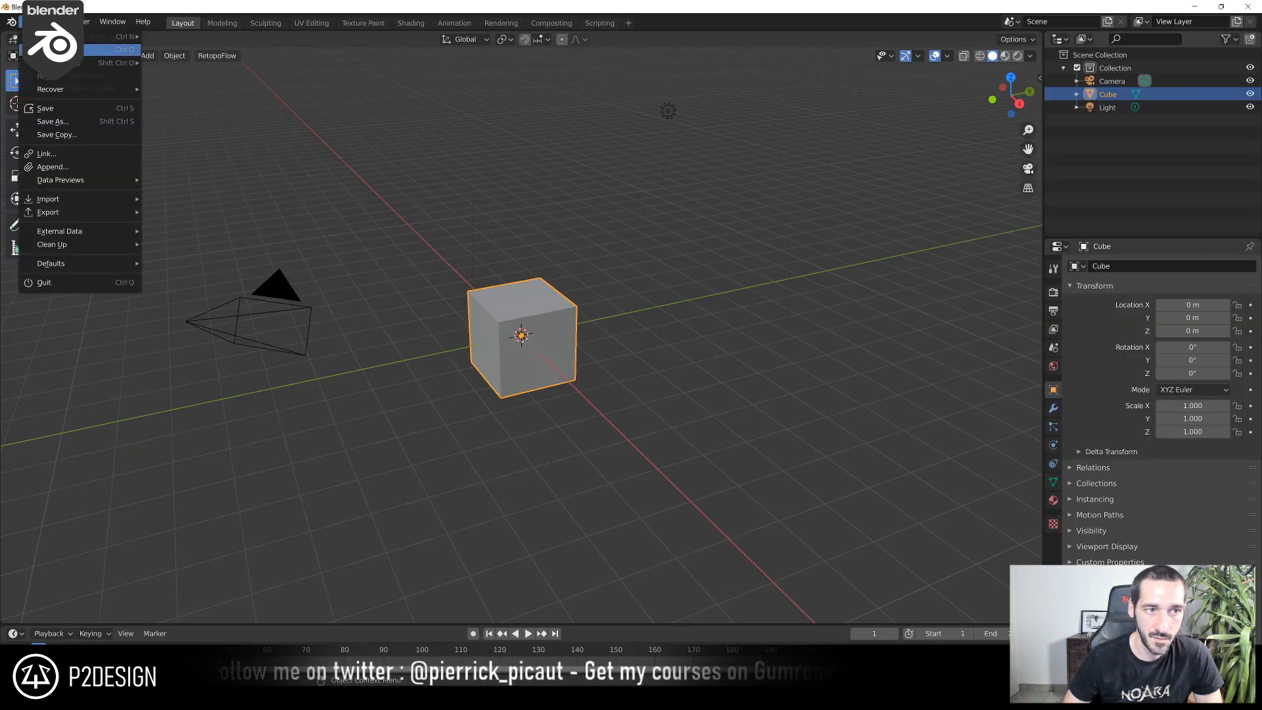
{"action": "left_click", "coordinate": [65, 49]}
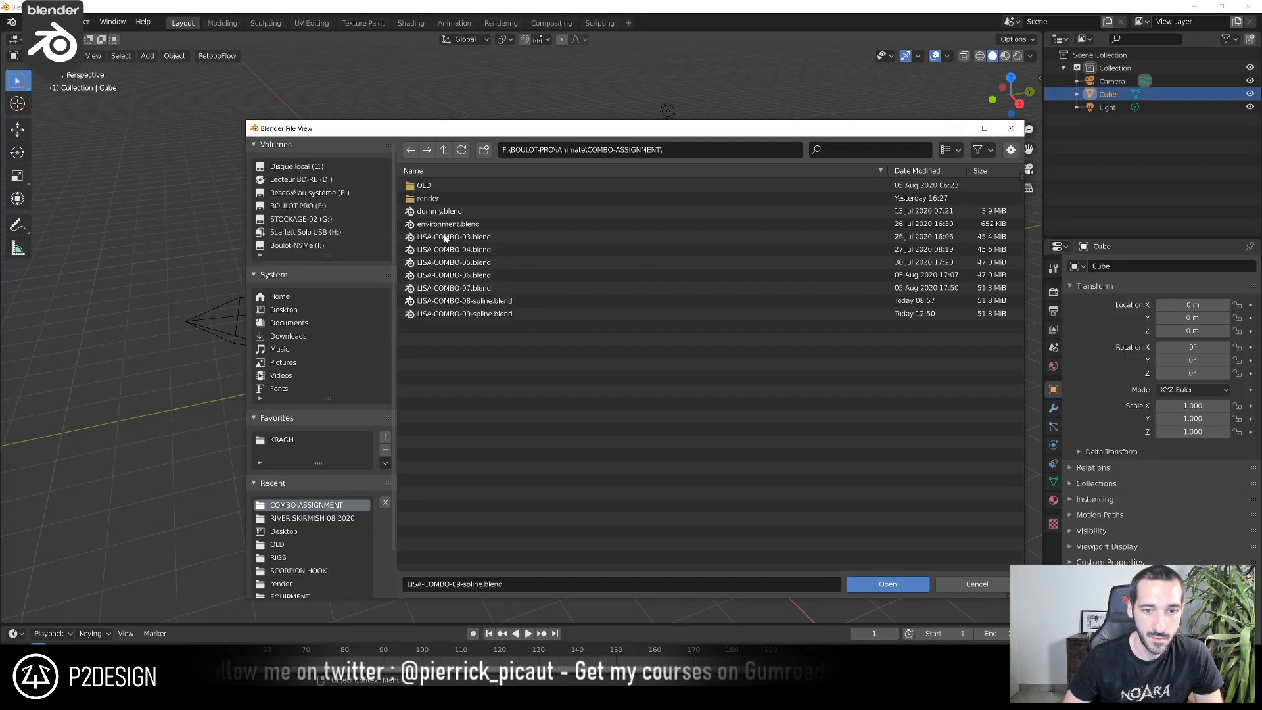
{"action": "double_click", "coordinate": [489, 302]}
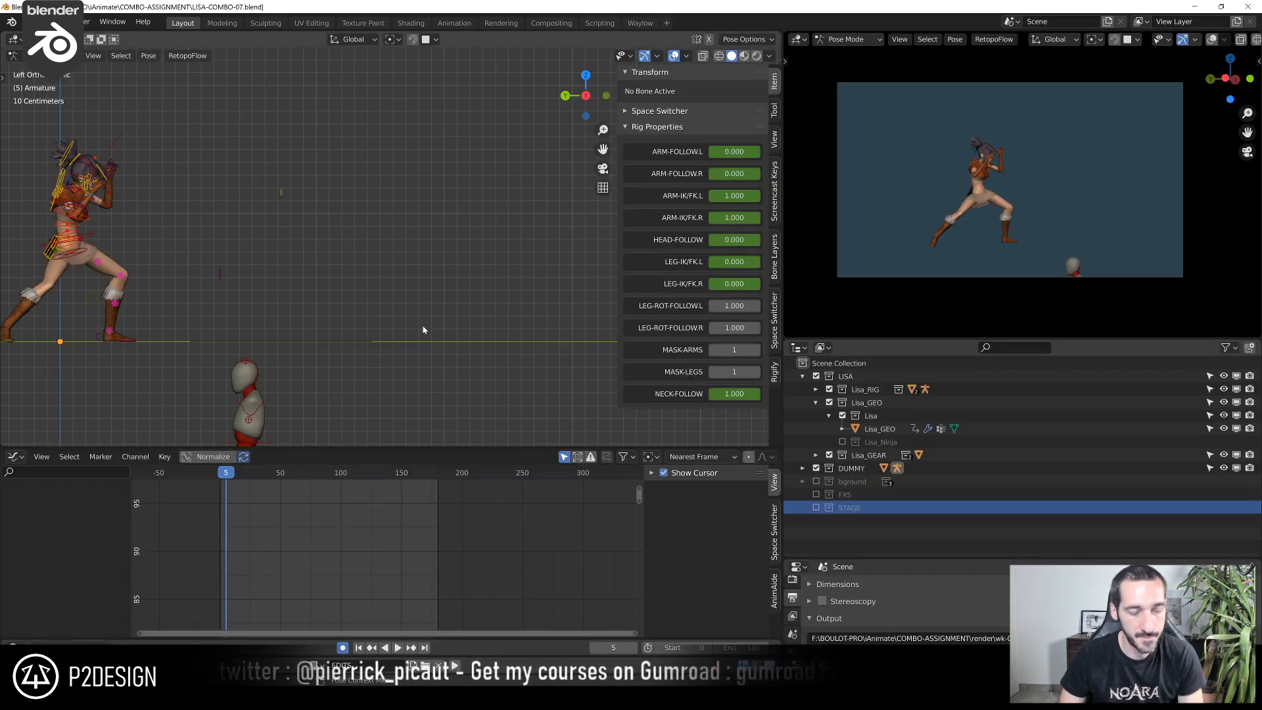
Play back the earlier blocking animation, checking its poses with the viewport overlays hidden and shown
{"action": "key", "text": "space"}
{"action": "key", "text": "alt+shift+z"}
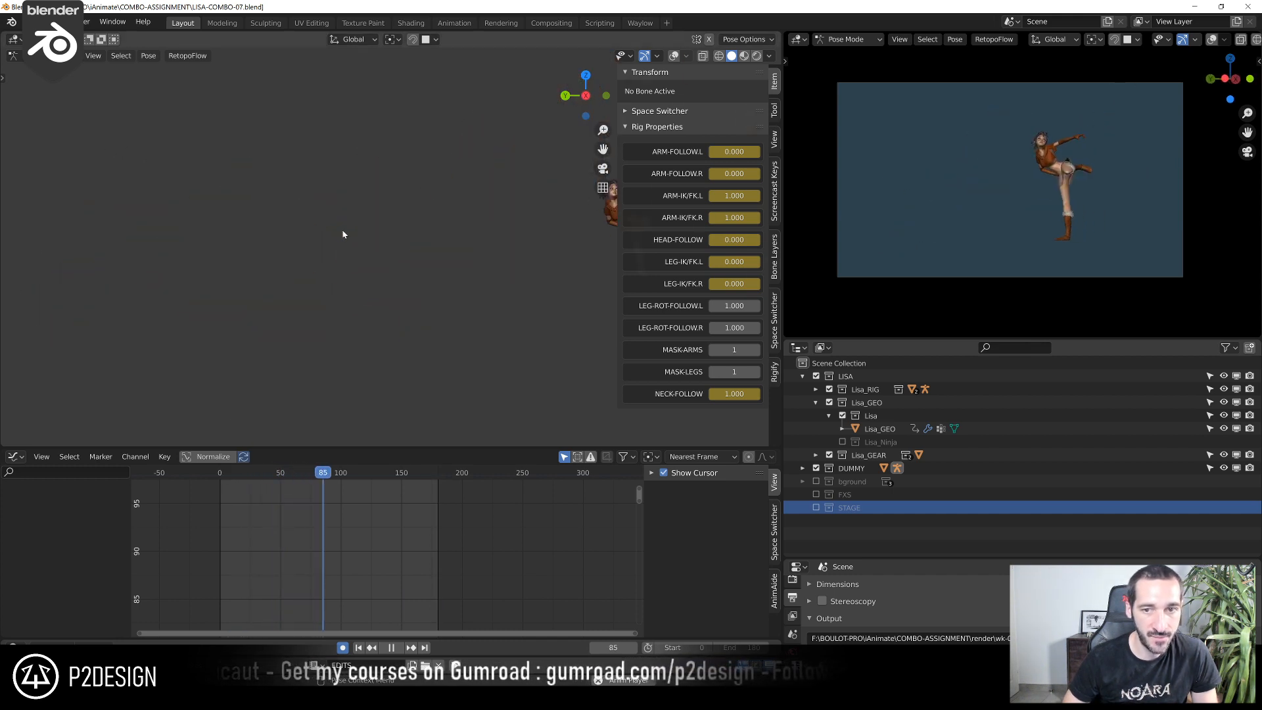
{"action": "key", "text": "space"}
{"action": "key", "text": "shift+alt+z"}
{"action": "scroll", "coordinate": [401, 285], "scroll_direction": "up", "scroll_amount": 4}
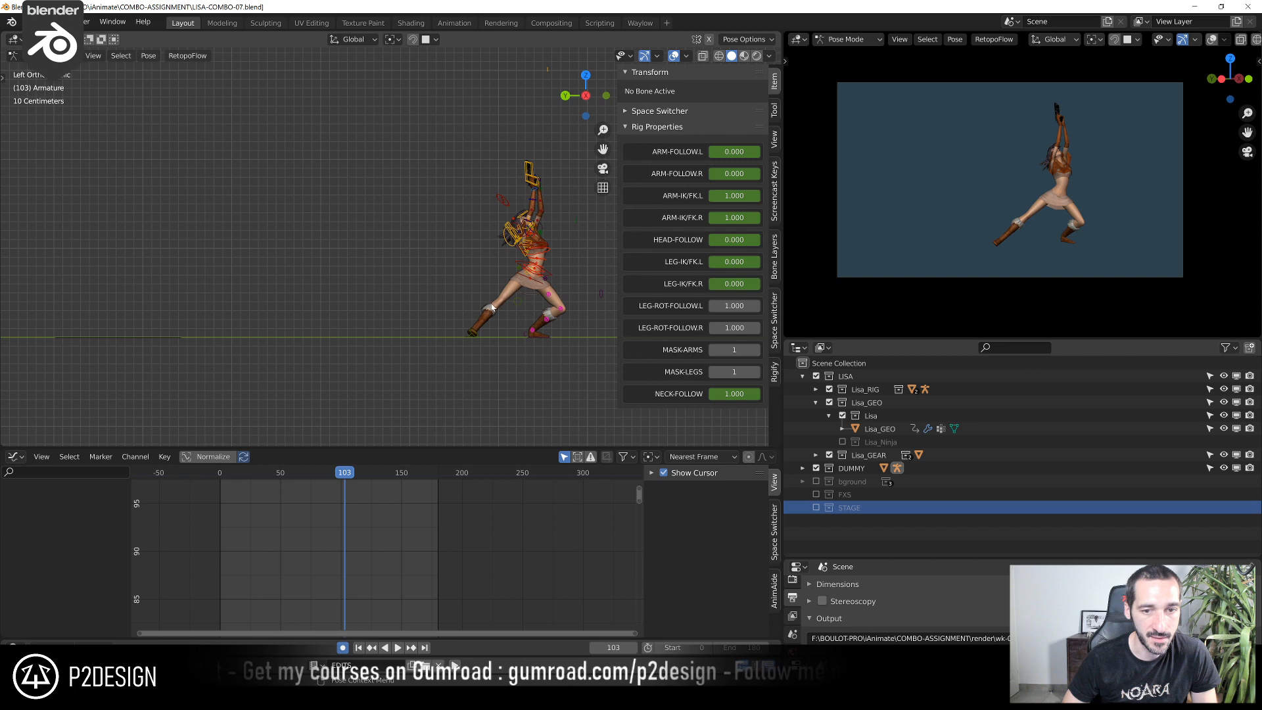
{"action": "middle_click_drag", "start_coordinate": [512, 308], "coordinate": [391, 304], "text": "shift"}
{"action": "key", "text": "a"}
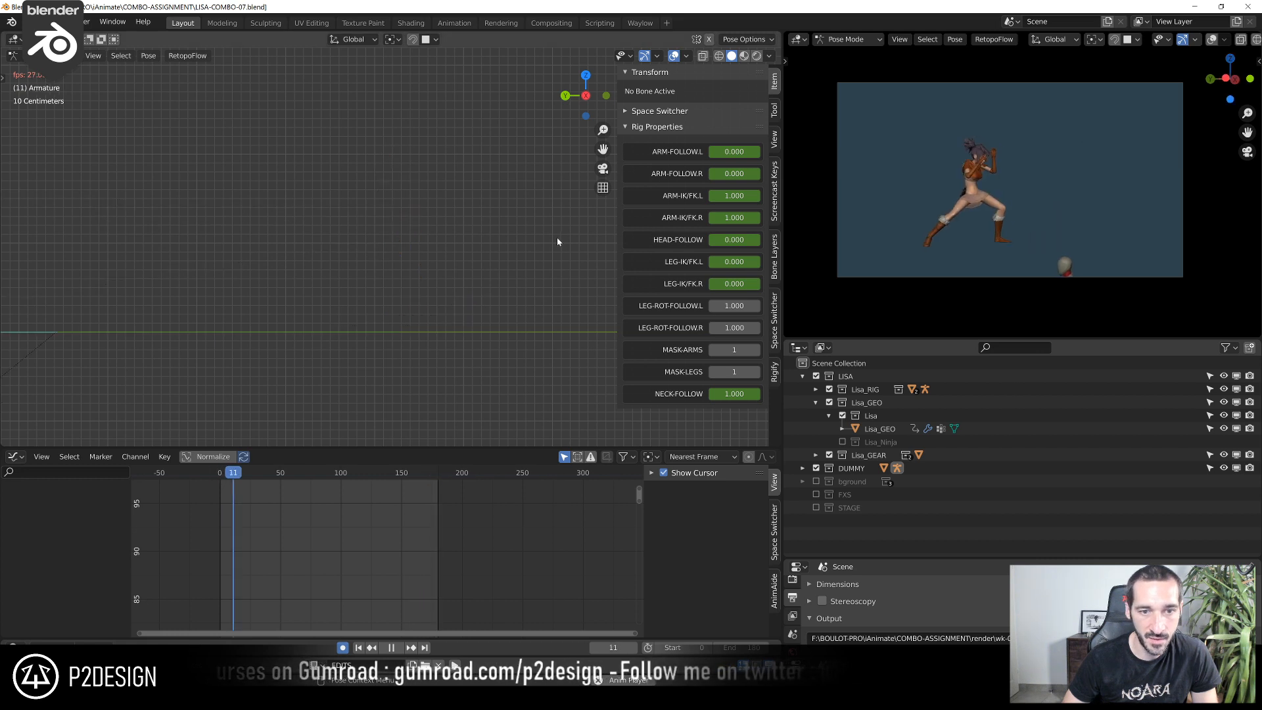
{"action": "key", "text": "space"}
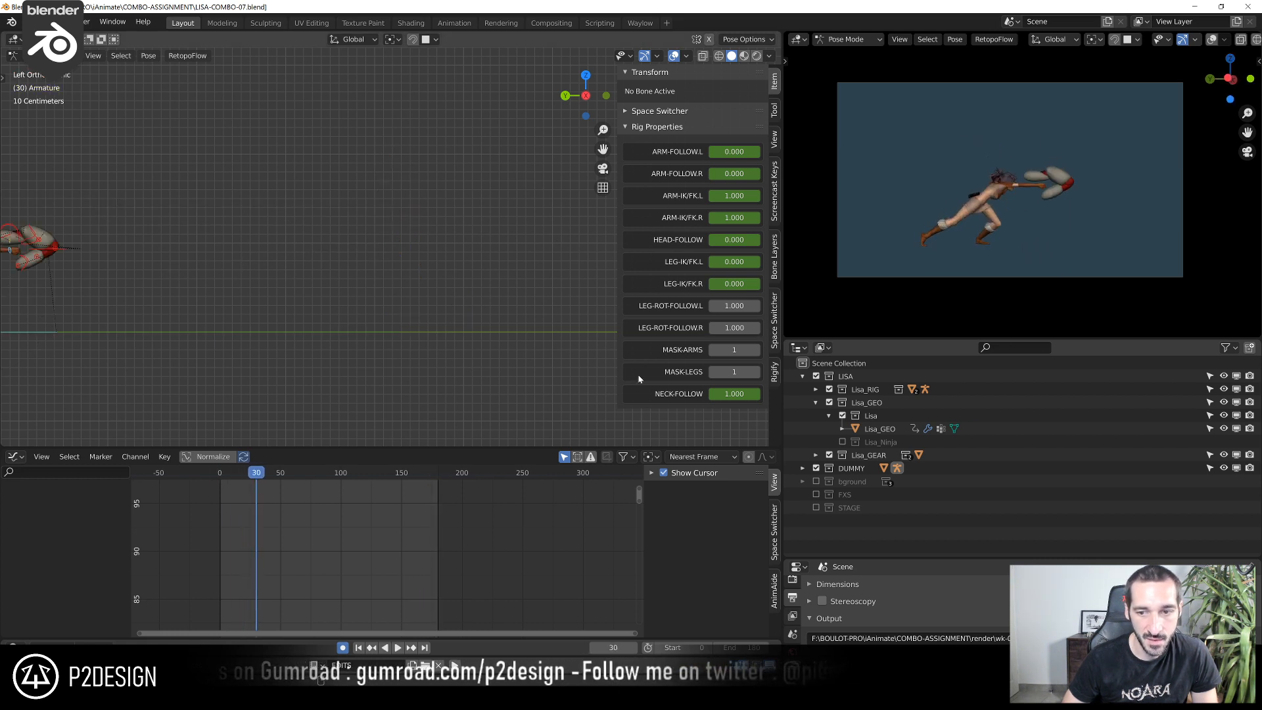
Reveal all curves of Armature and Lisa_RIG in the Graph Editor and set every keyframe to Bezier interpolation
{"action": "left_click", "coordinate": [15, 457]}
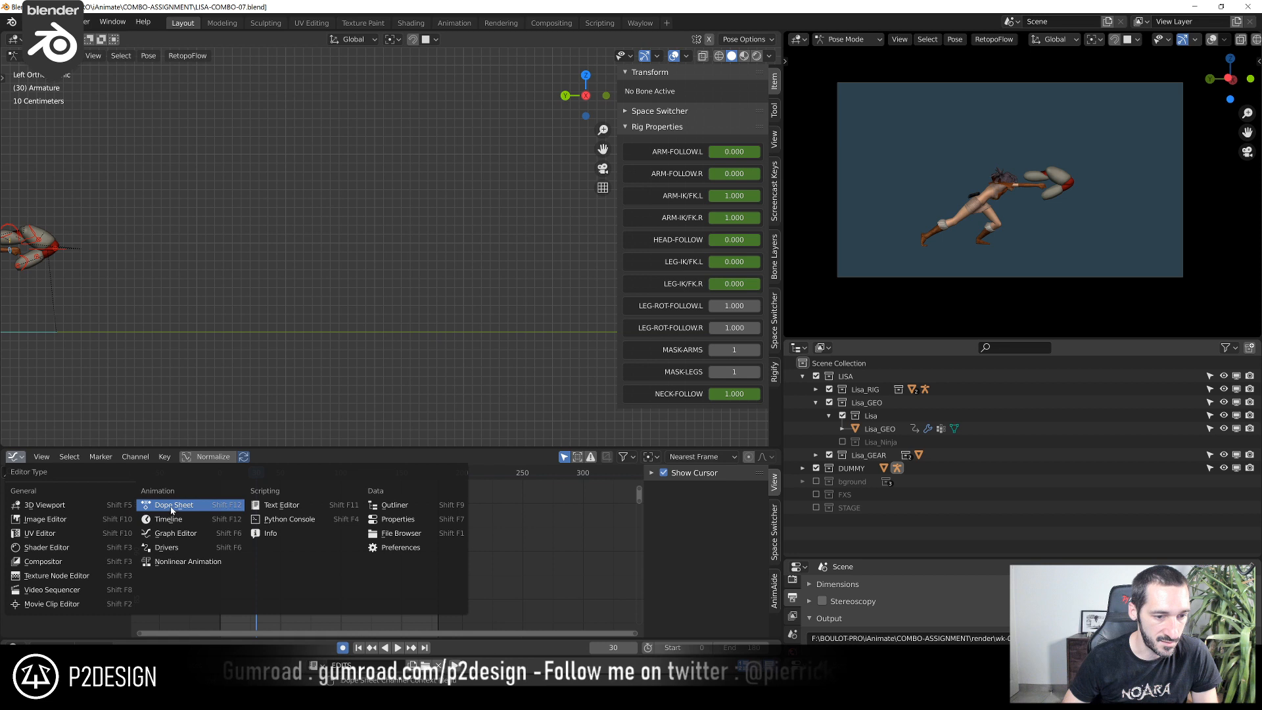
{"action": "left_click", "coordinate": [176, 533]}
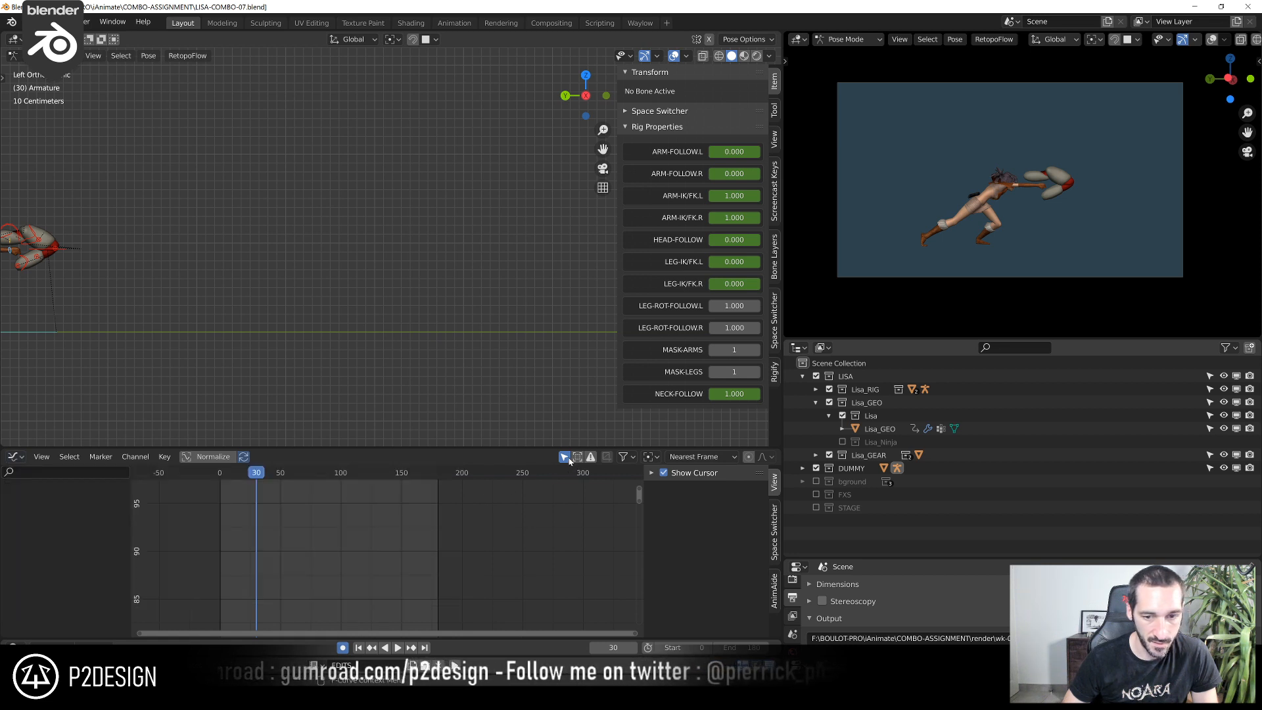
{"action": "key", "text": "Home"}
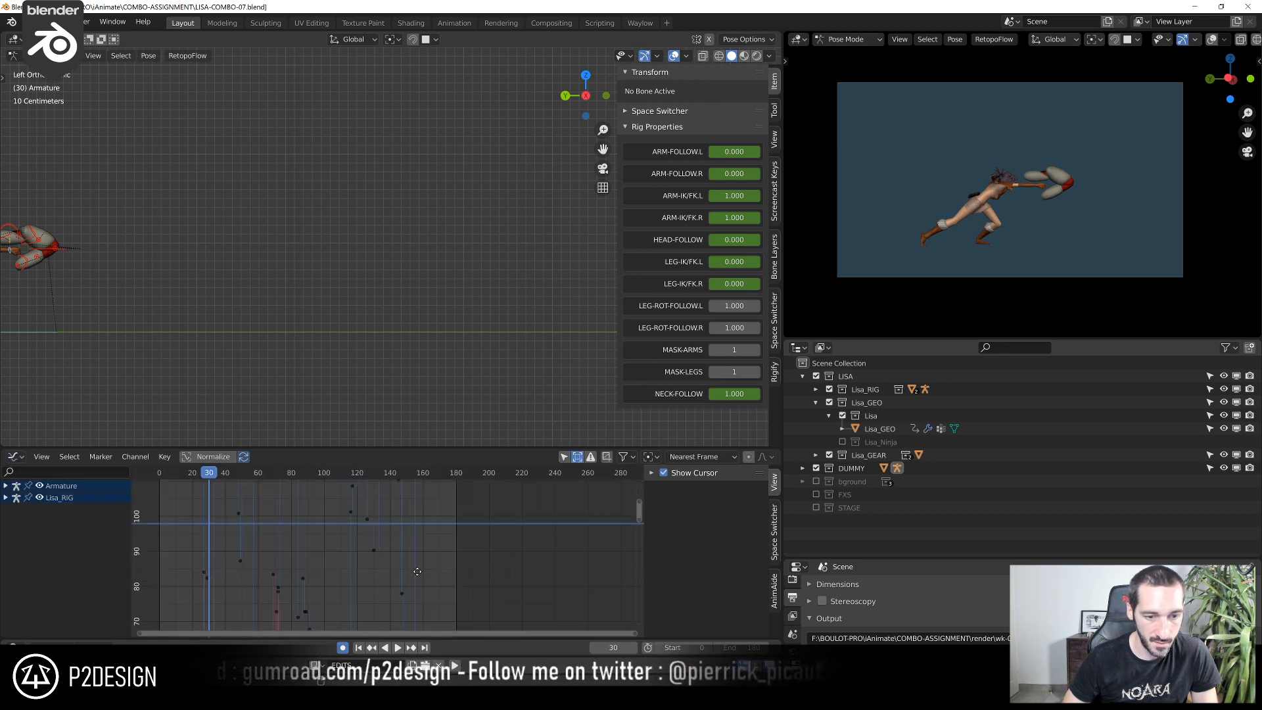
{"action": "key", "text": "alt+h"}
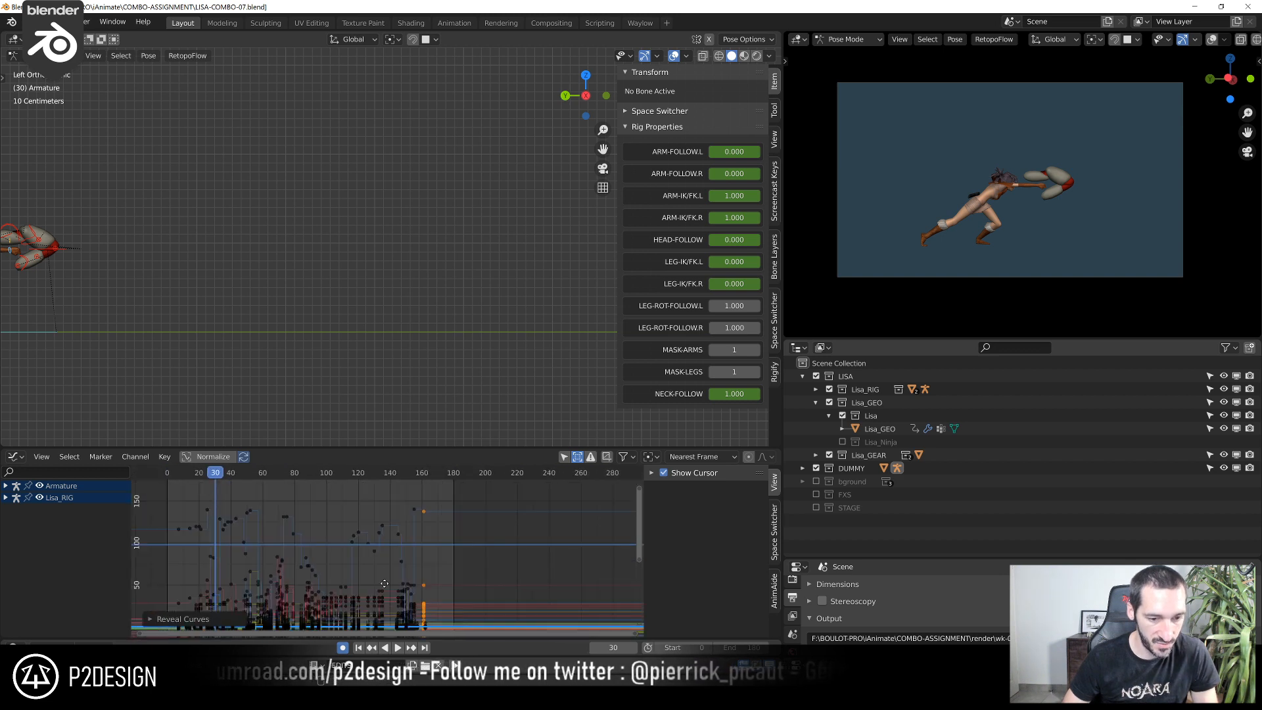
{"action": "key", "text": "a"}
{"action": "key", "text": "Home"}
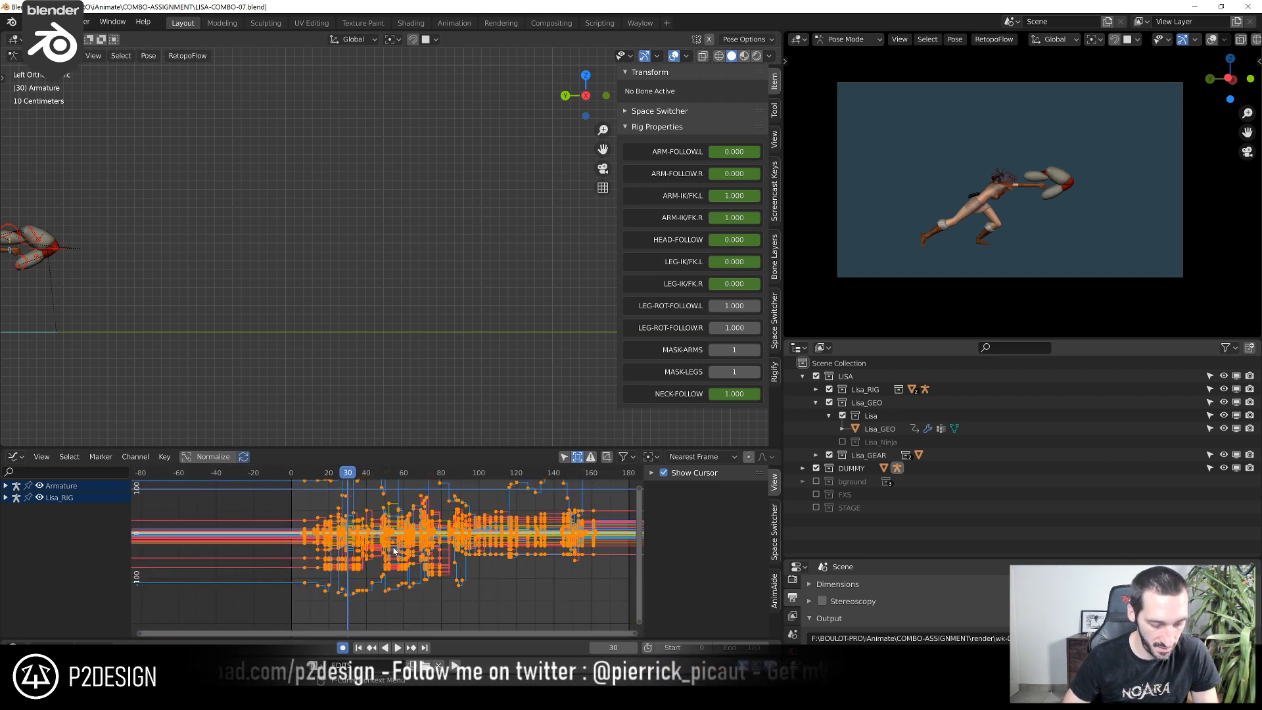
{"action": "key", "text": "v"}
{"action": "key", "text": "Escape"}
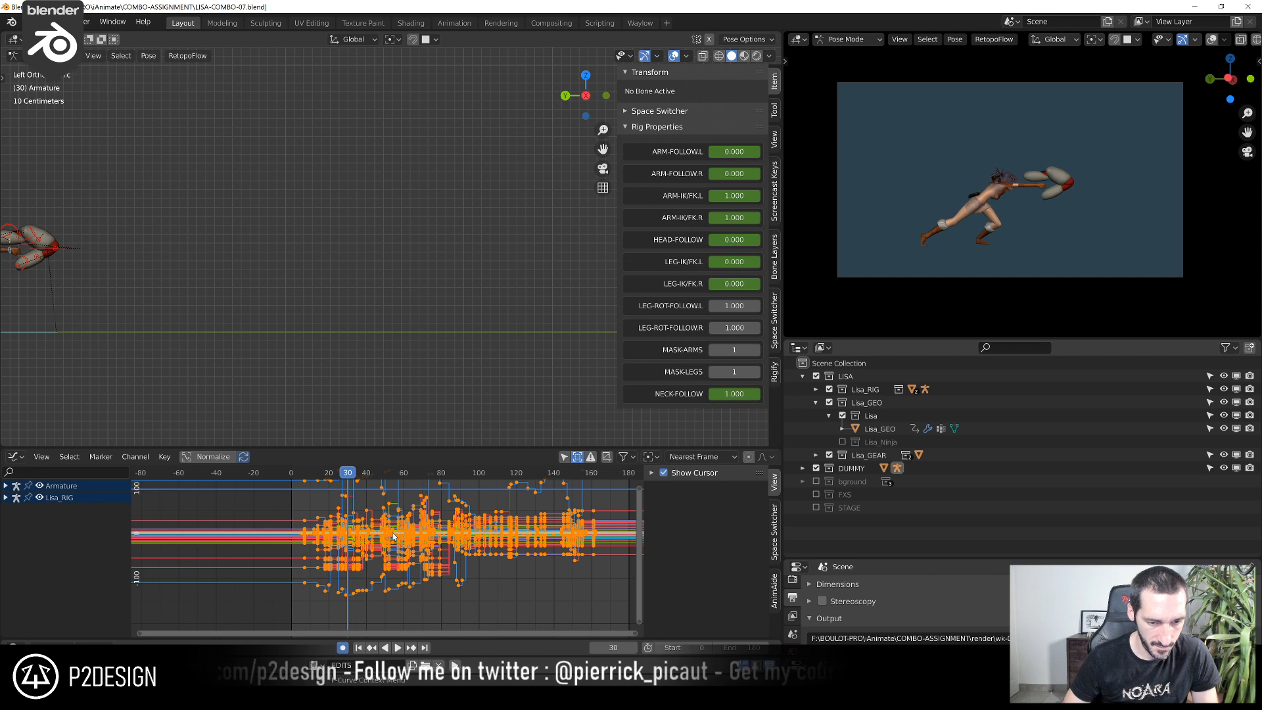
{"action": "key", "text": "t"}
{"action": "left_click", "coordinate": [361, 592]}
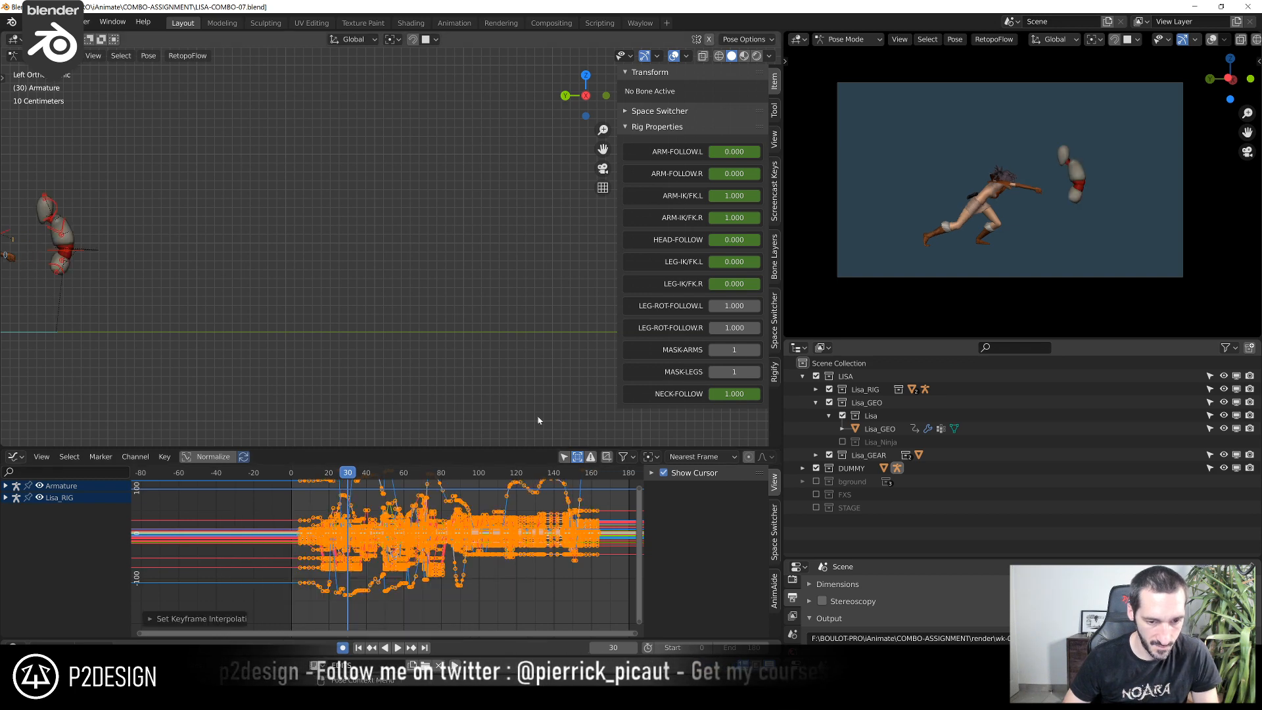
{"action": "left_click", "coordinate": [564, 458]}
Play back the splined blocking with overlays hidden, and close LISA-COMBO-07.blend without saving
{"action": "scroll", "coordinate": [302, 311], "scroll_direction": "down", "scroll_amount": 4}
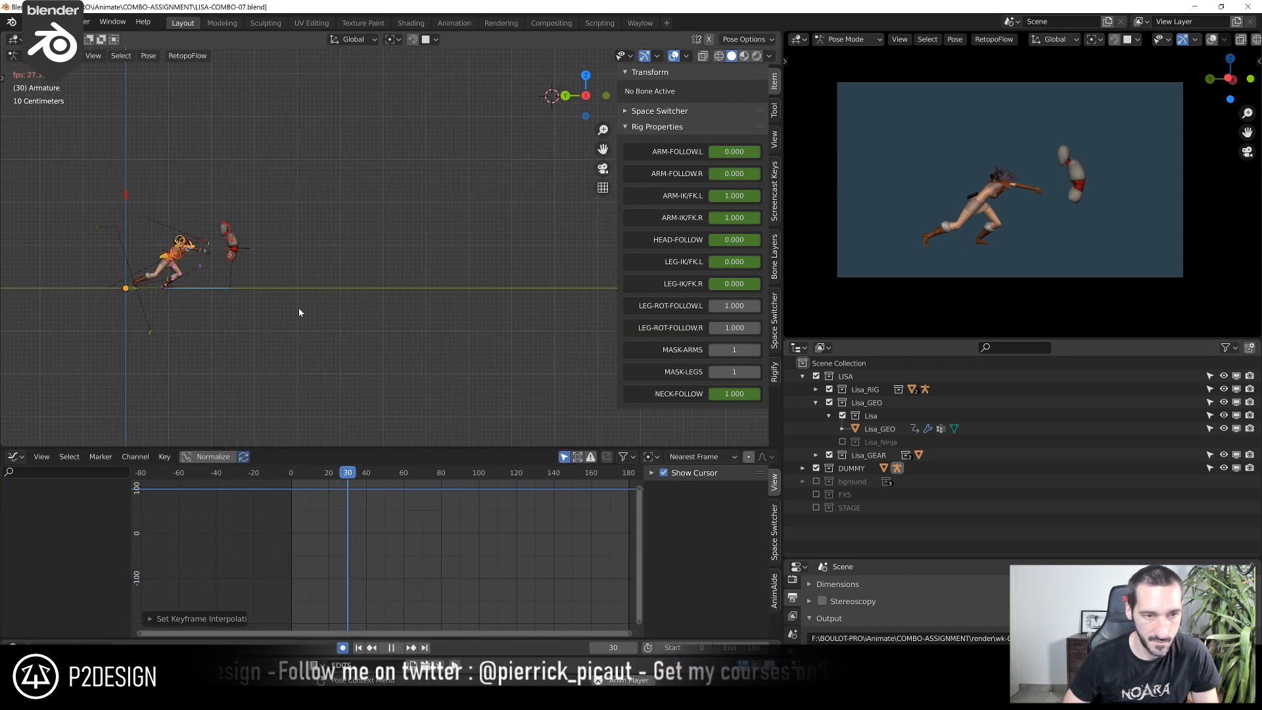
{"action": "key", "text": "space"}
{"action": "key", "text": "alt+shift+z"}
{"action": "scroll", "coordinate": [277, 305], "scroll_direction": "up", "scroll_amount": 3}
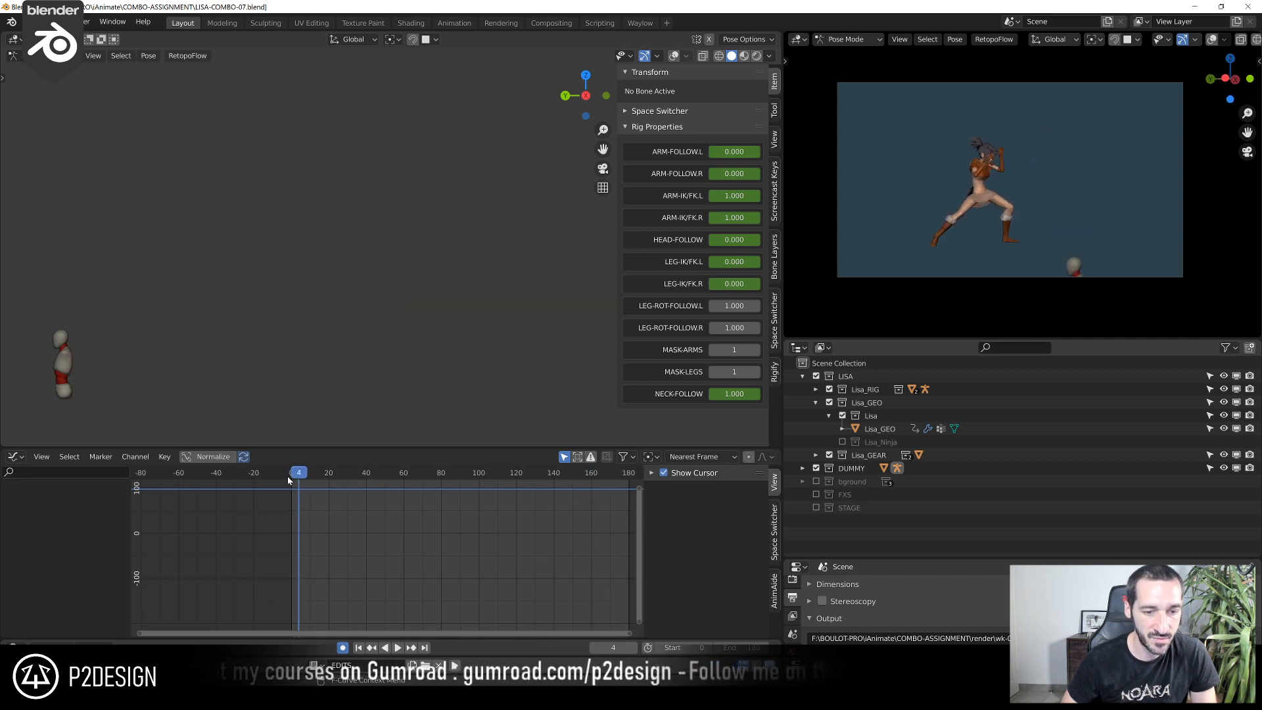
{"action": "key", "text": "space"}
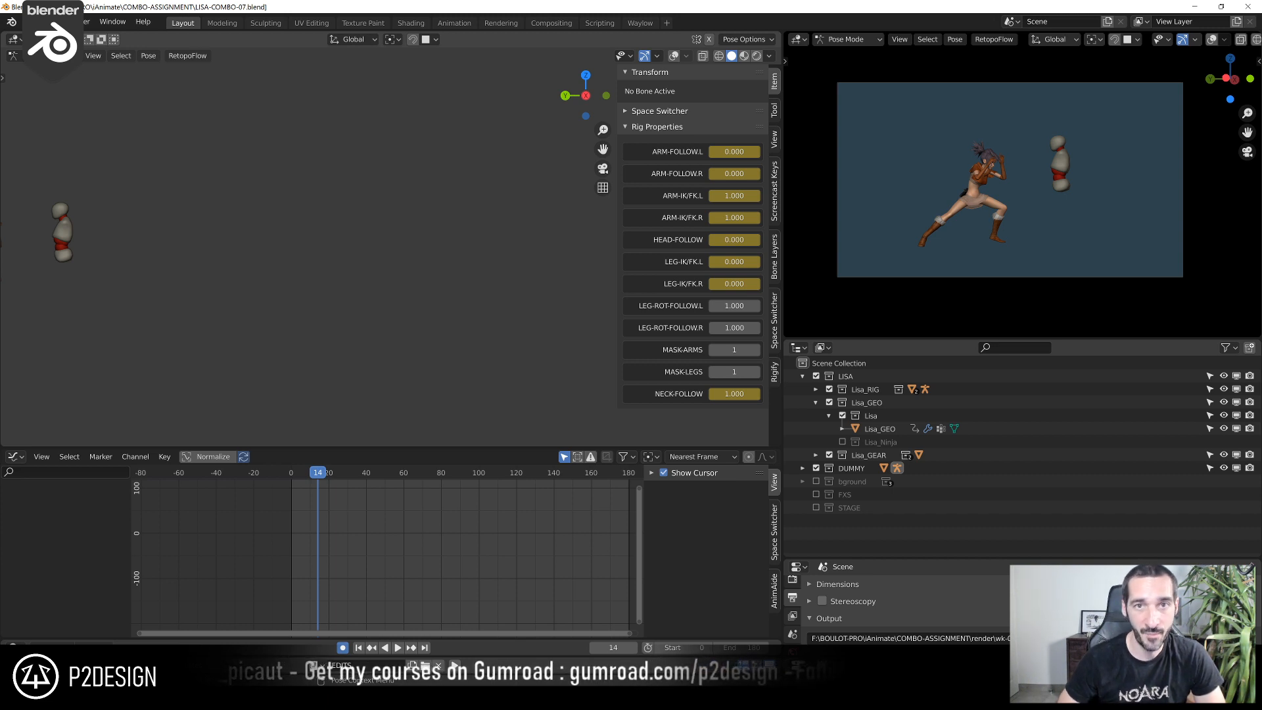
{"action": "left_click", "coordinate": [1247, 7]}
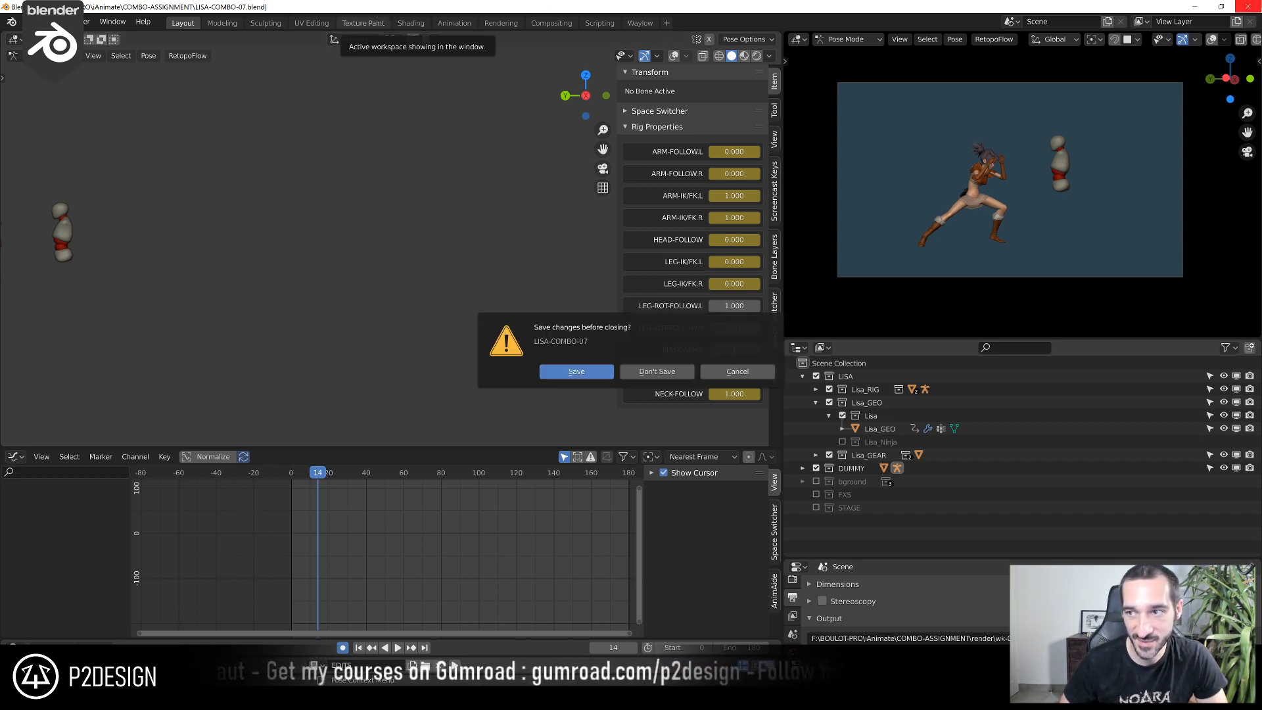
{"action": "left_click", "coordinate": [666, 373]}
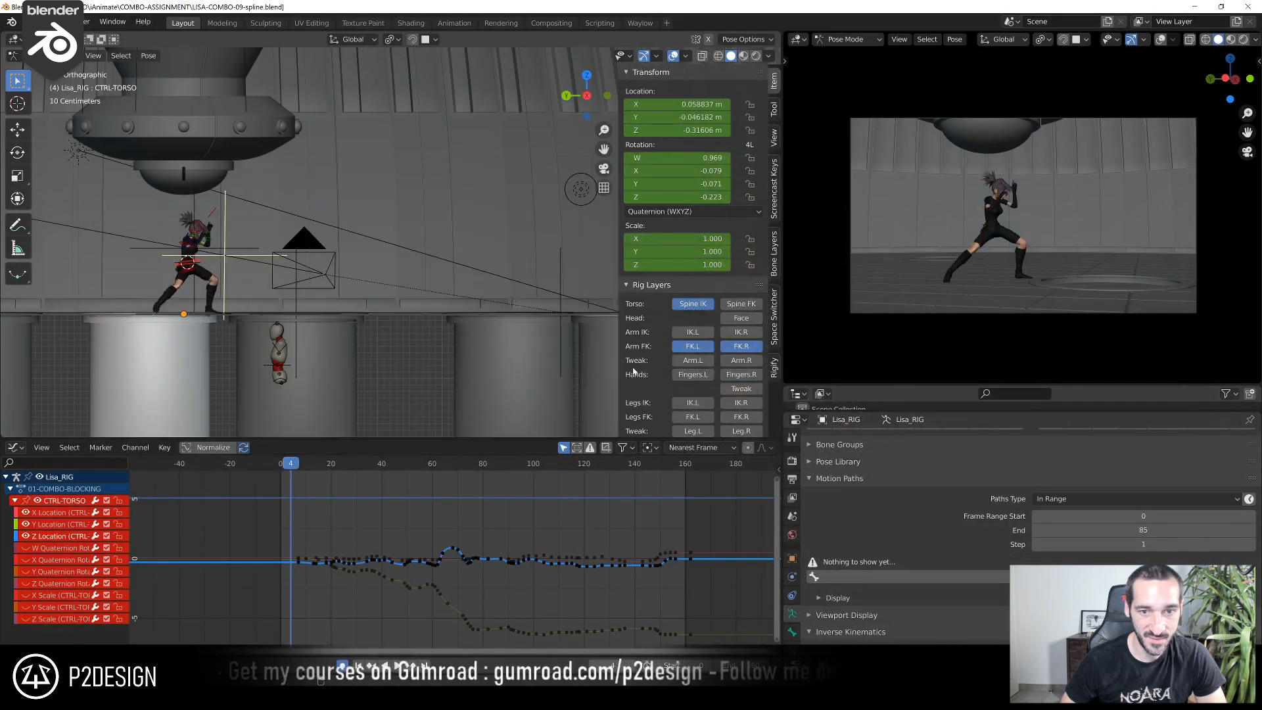
Scrub repeatedly through the polished combo to examine the jump, kick and landing poses in the side and camera views
{"action": "left_click_drag", "start_coordinate": [292, 467], "coordinate": [465, 489]}
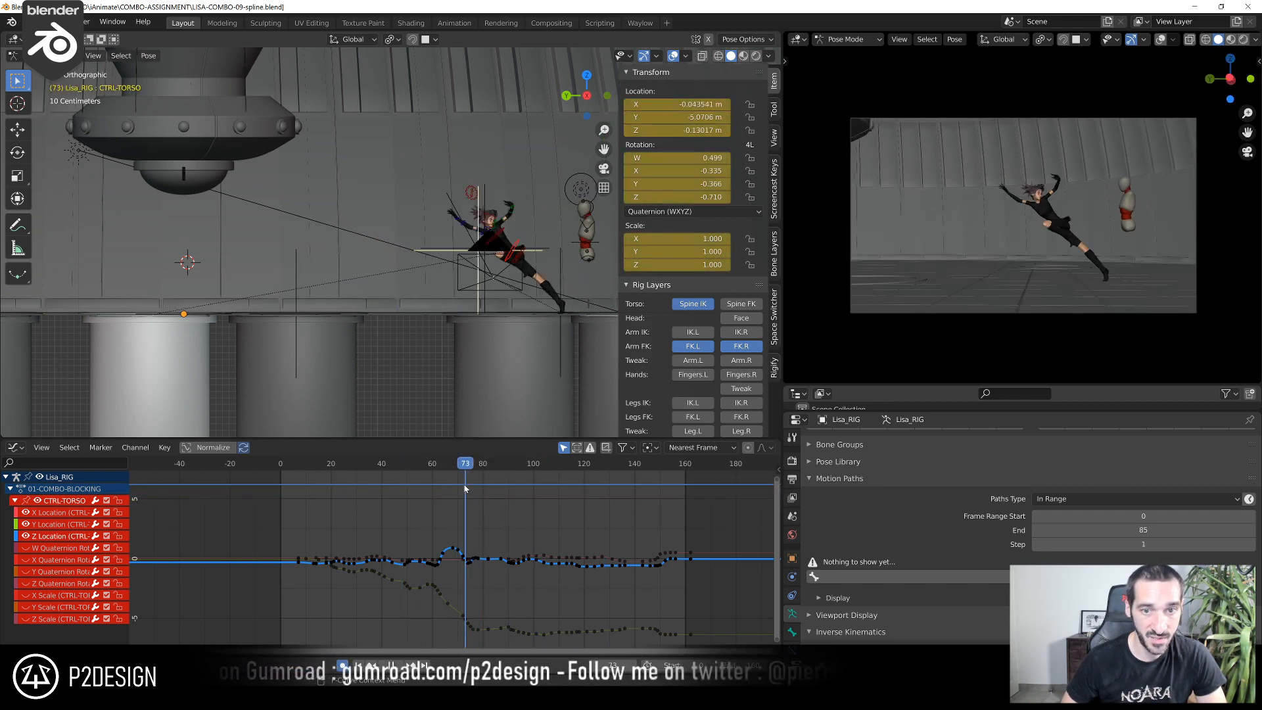
{"action": "scroll", "coordinate": [435, 173], "scroll_direction": "down", "scroll_amount": 2}
{"action": "scroll", "coordinate": [435, 178], "scroll_direction": "up", "scroll_amount": 4}
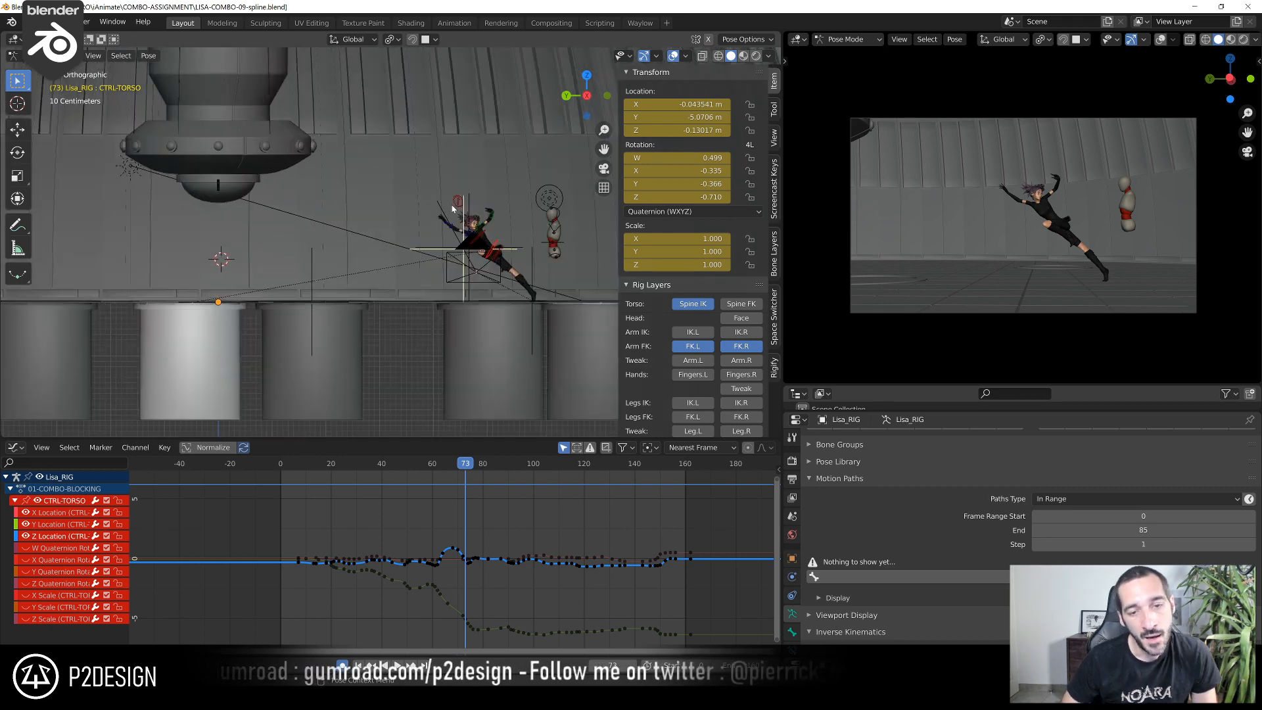
{"action": "middle_click_drag", "start_coordinate": [426, 288], "coordinate": [323, 289], "text": "shift"}
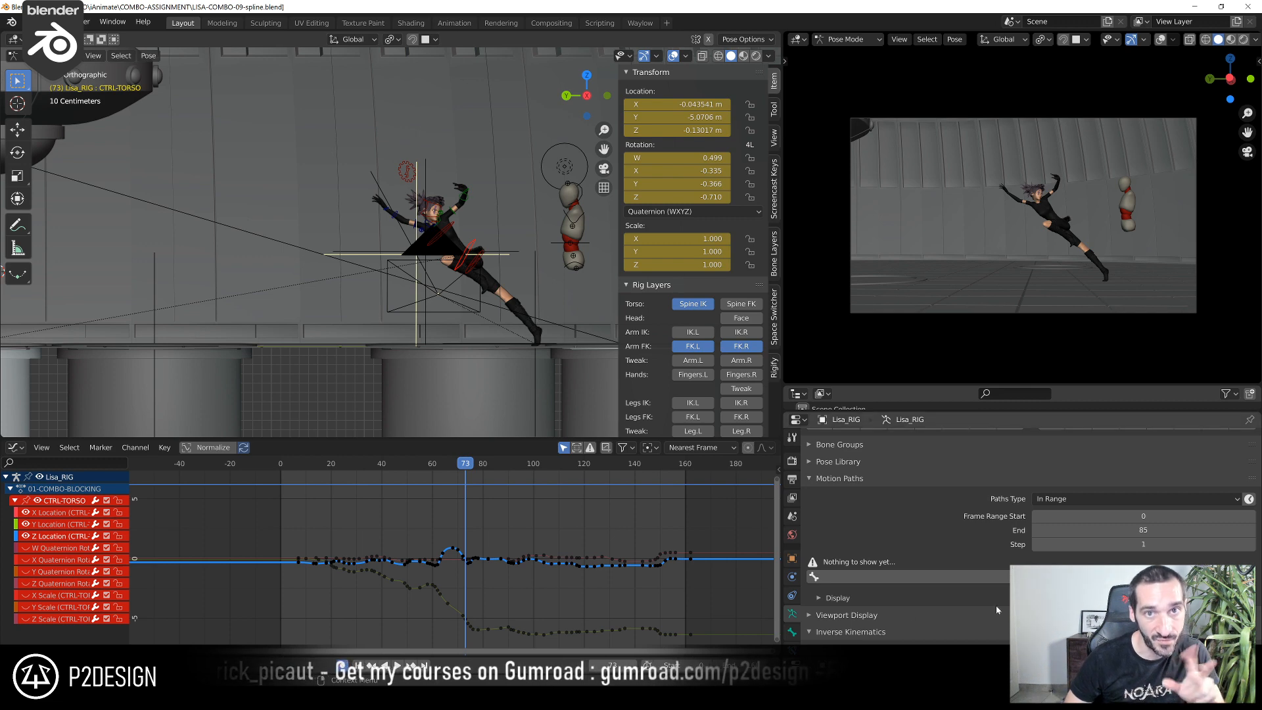
{"action": "left_click", "coordinate": [305, 464]}
{"action": "left_click_drag", "start_coordinate": [304, 463], "coordinate": [481, 516]}
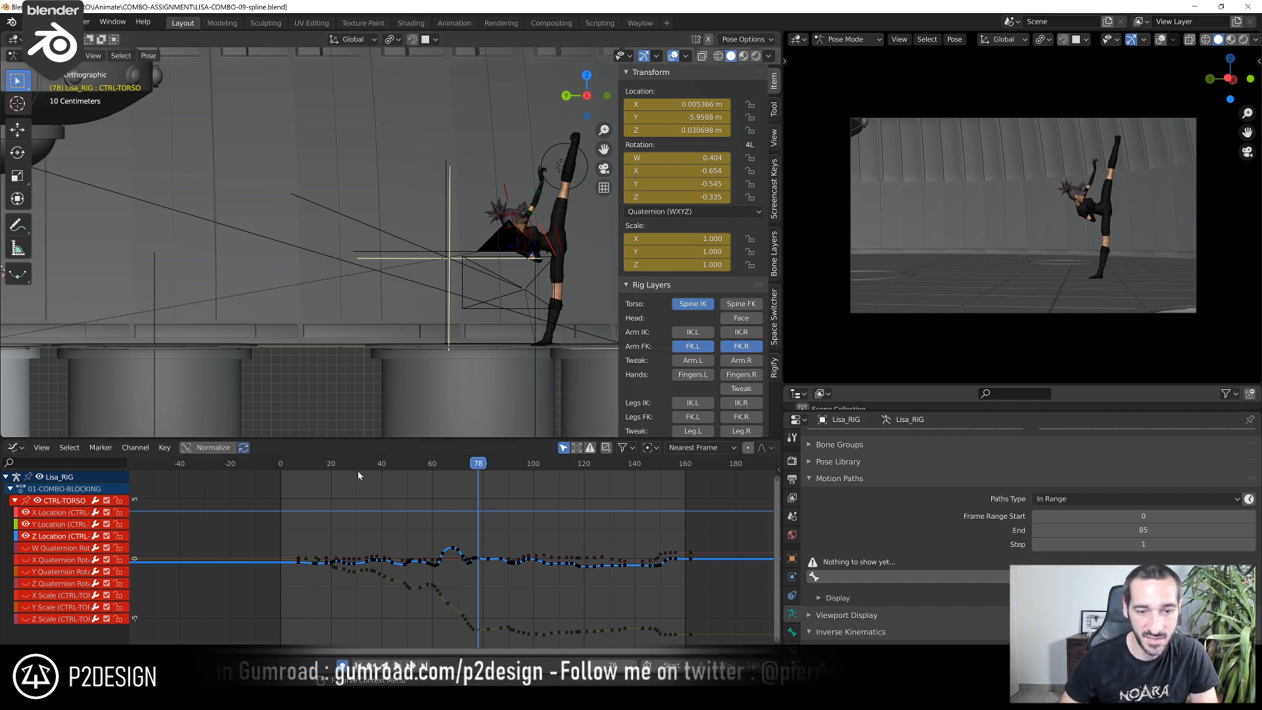
{"action": "left_click_drag", "start_coordinate": [355, 468], "coordinate": [531, 599]}
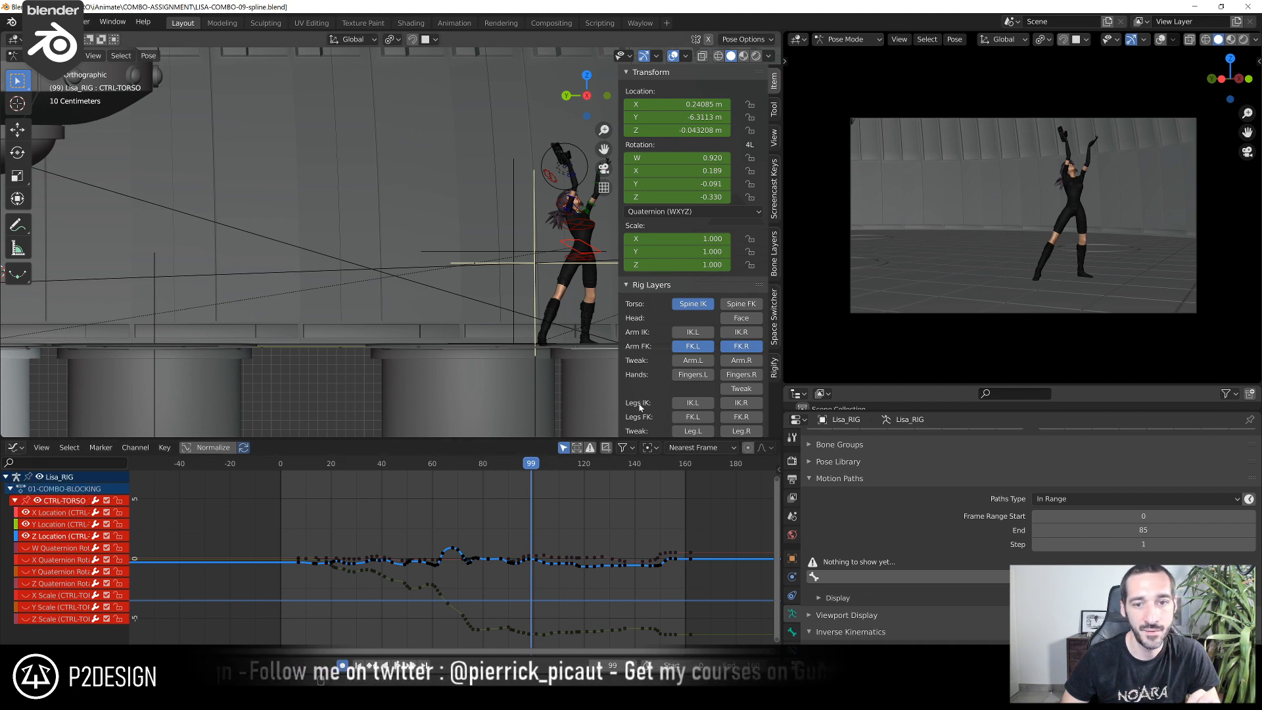
{"action": "left_click_drag", "start_coordinate": [330, 469], "coordinate": [425, 469]}
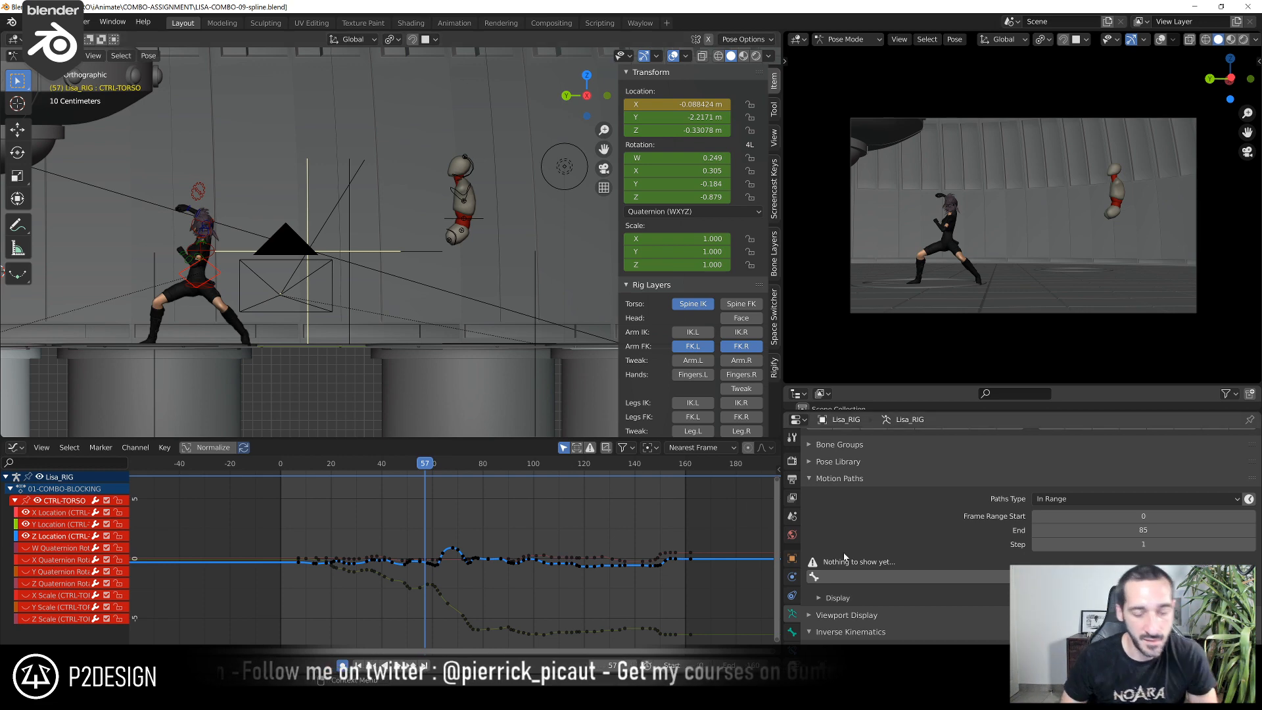
{"action": "left_click_drag", "start_coordinate": [320, 467], "coordinate": [471, 563]}
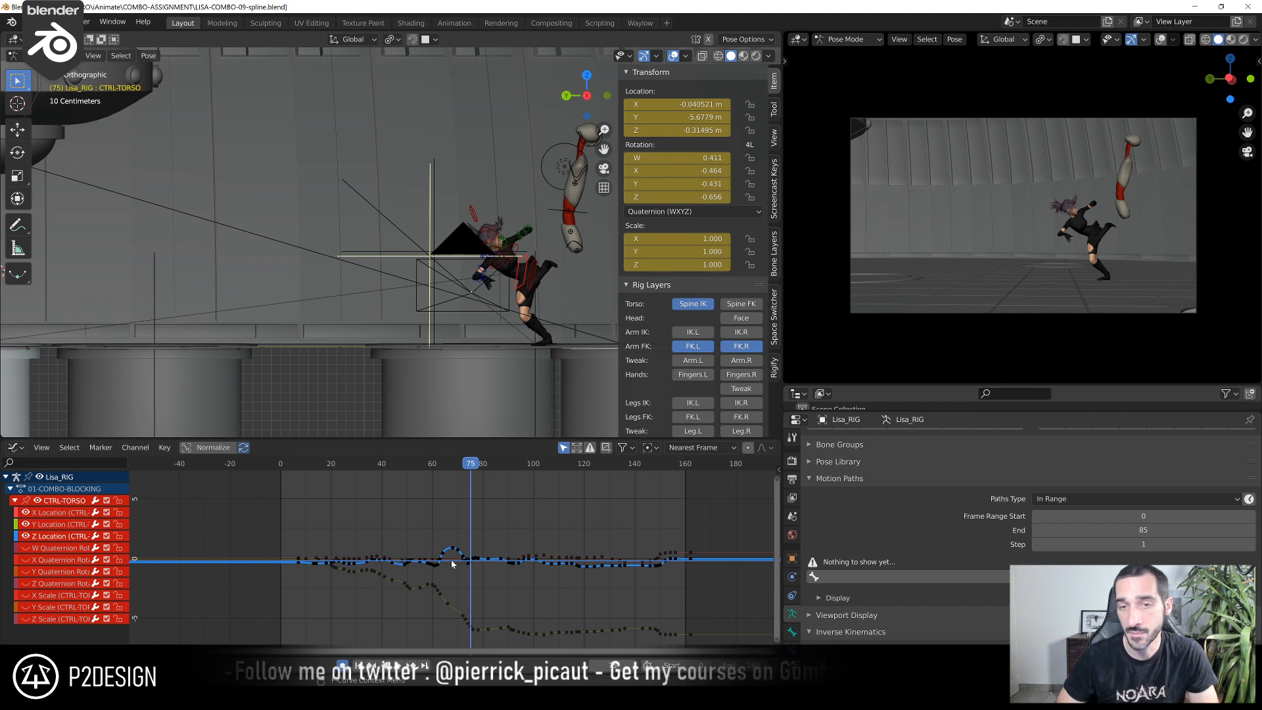
{"action": "mouse_move", "coordinate": [321, 463]}
{"action": "left_mouse_down"}
{"action": "mouse_move", "coordinate": [362, 476]}
{"action": "mouse_move", "coordinate": [326, 475]}
{"action": "left_mouse_up"}
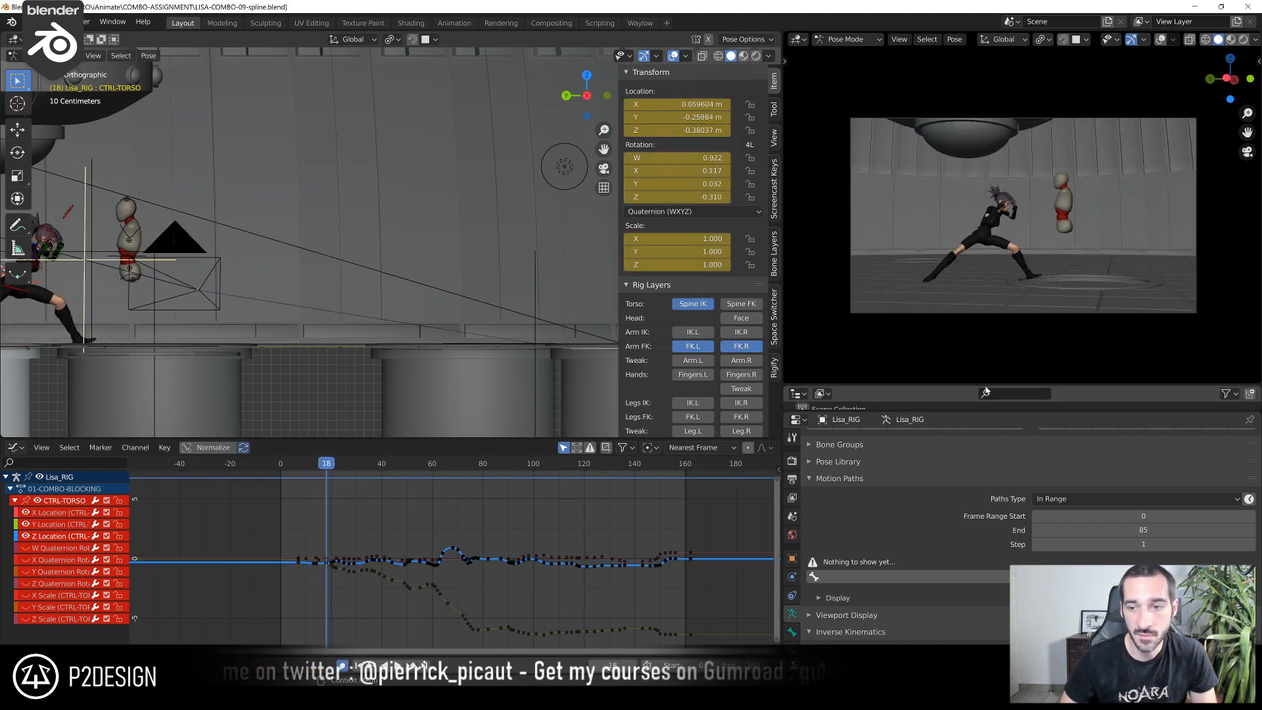
Enlarge the Outliner, and save LISA-COMBO-09-spline.blend with the animation advanced to the high kick at frame 79
{"action": "left_click_drag", "start_coordinate": [955, 388], "coordinate": [963, 305]}
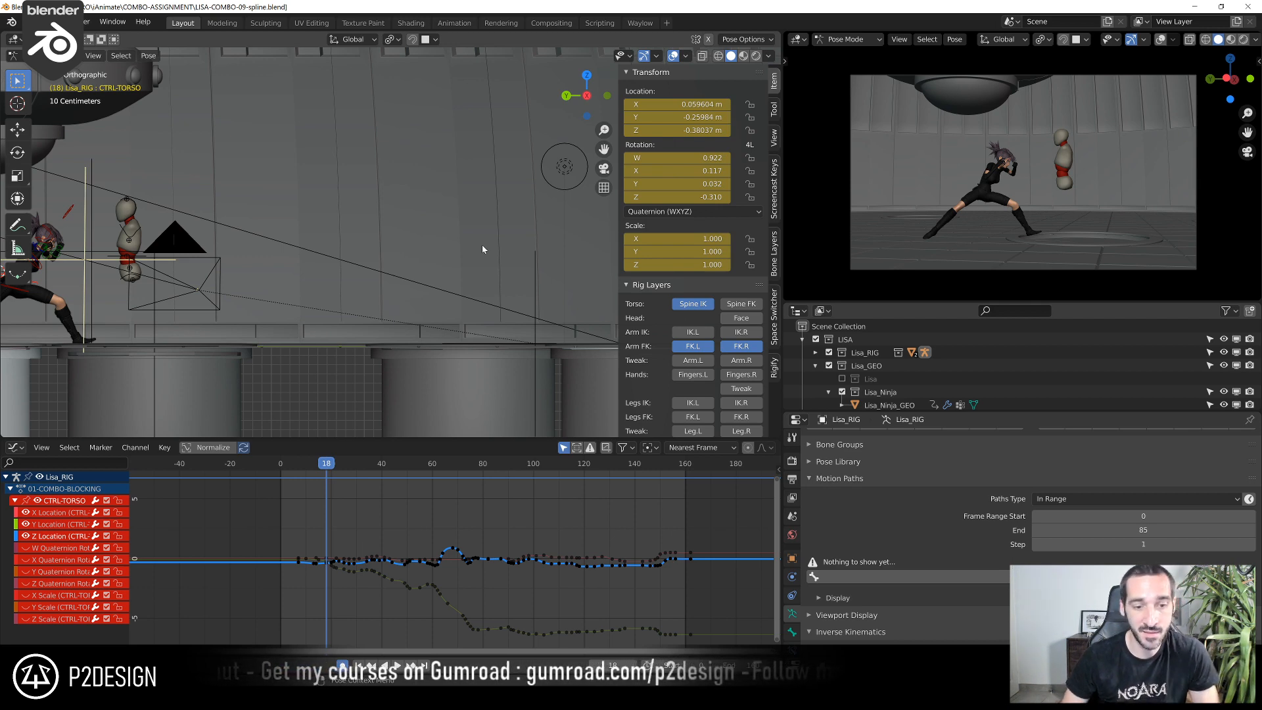
{"action": "left_click", "coordinate": [338, 467]}
{"action": "left_click_drag", "start_coordinate": [342, 470], "coordinate": [471, 492]}
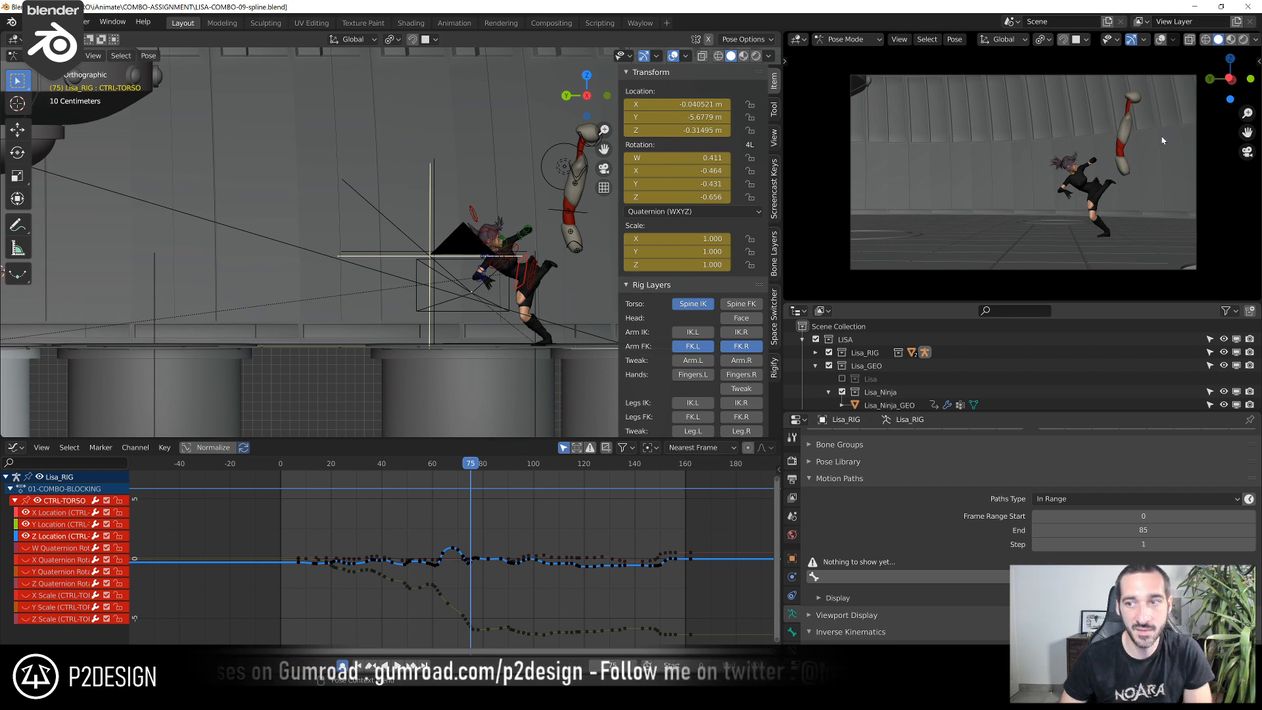
{"action": "key", "text": "space"}
{"action": "key", "text": "Escape"}
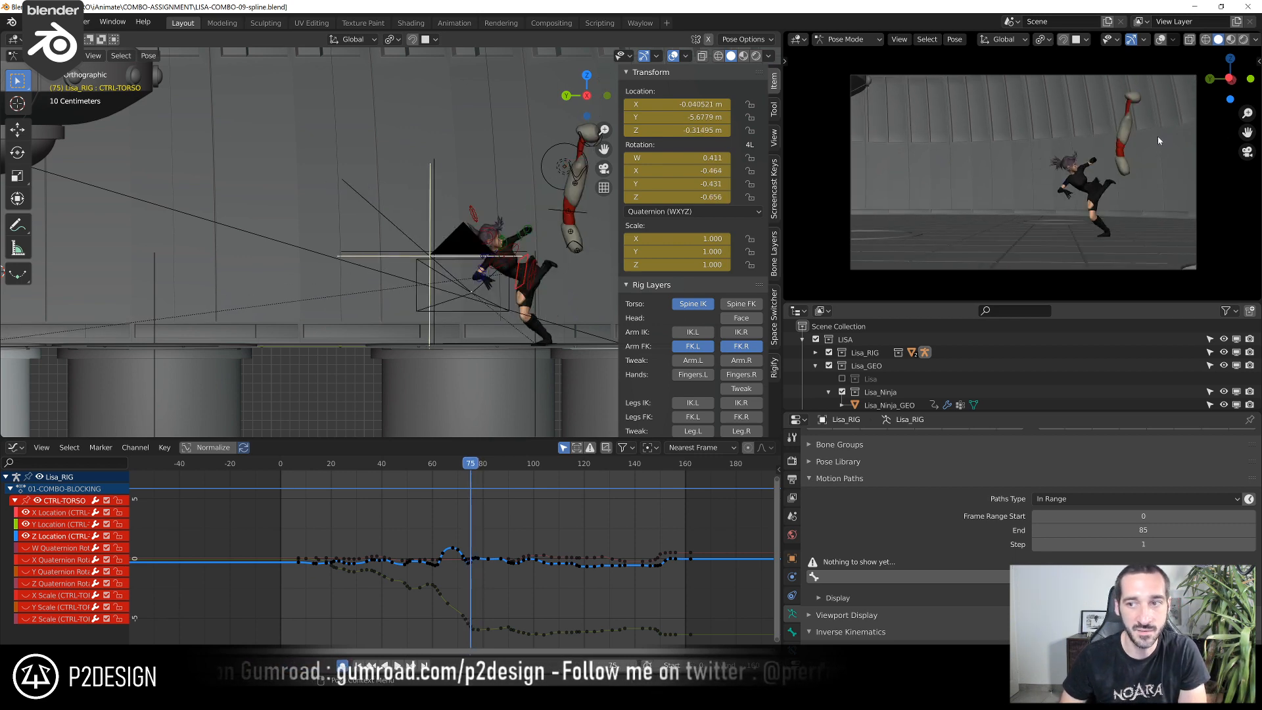
{"action": "key", "text": "space"}
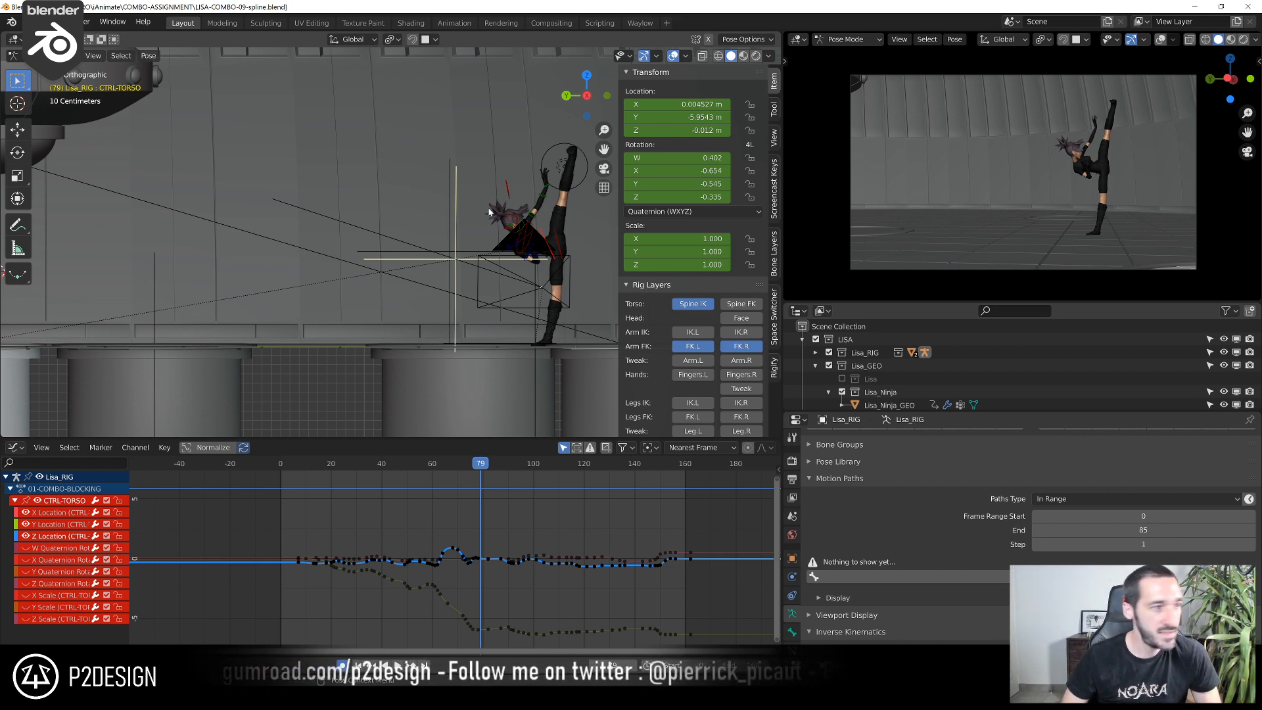
{"action": "key", "text": "ctrl+s"}
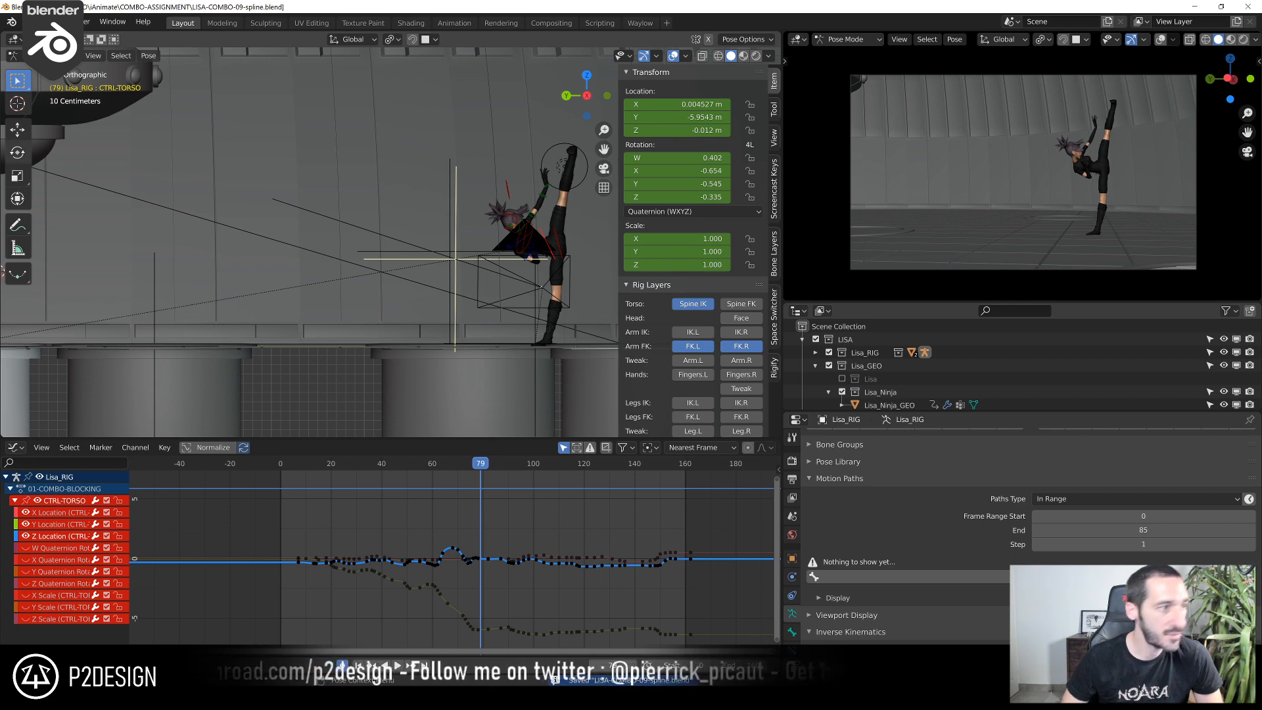